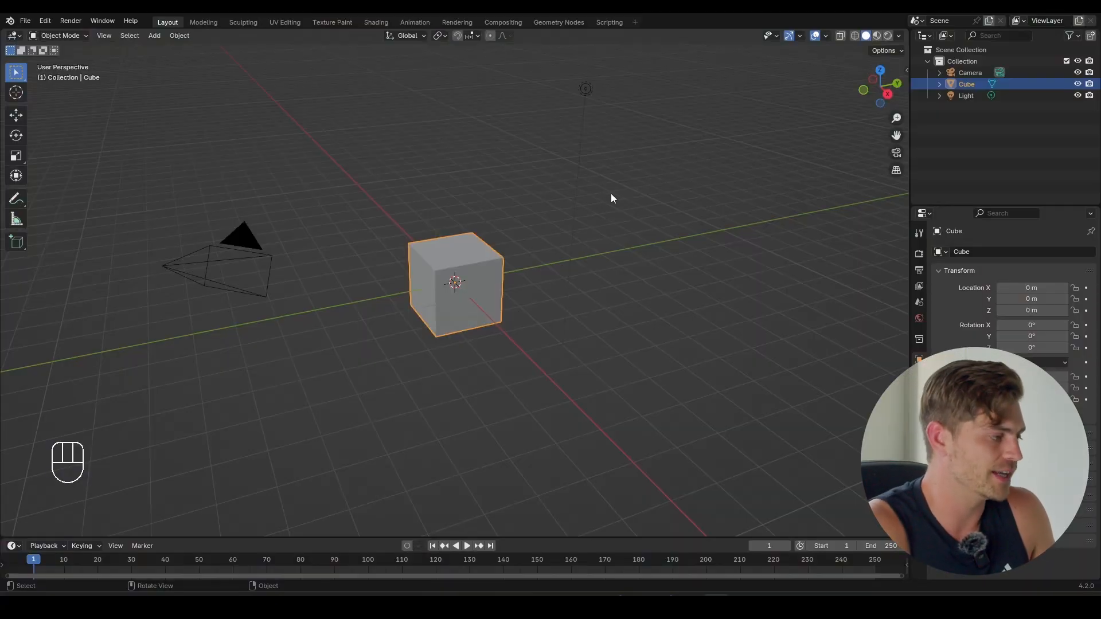
# - Delete the default cube and the light, keeping the camera in the scene
pyautogui.moveTo(643, 207); pyautogui.dragTo(482, 295)
pyautogui.press('x')
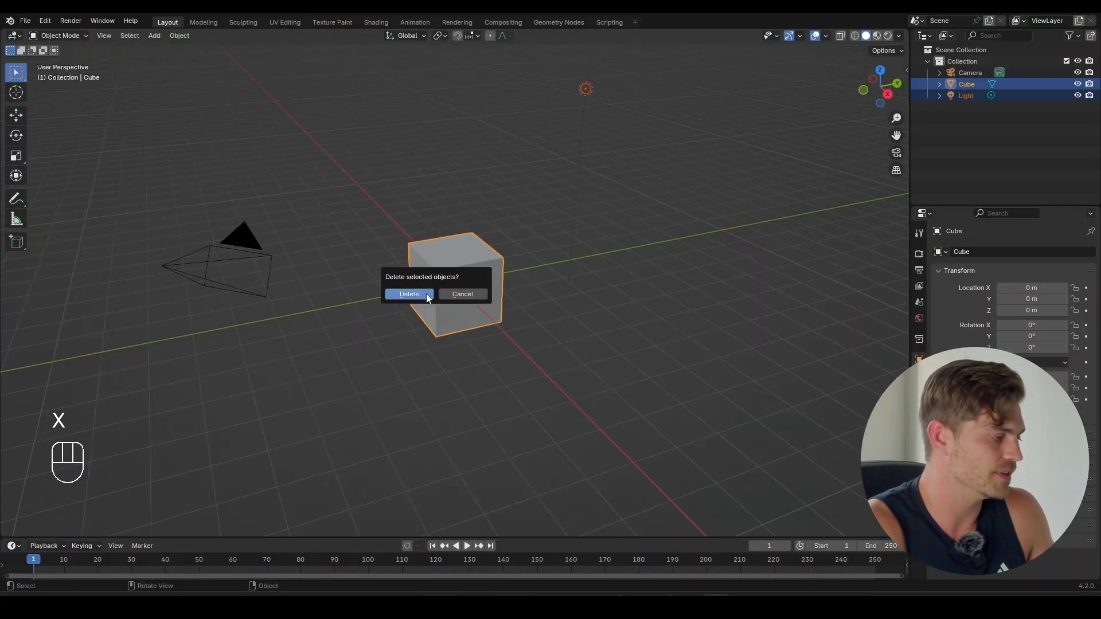
pyautogui.click(426, 296)
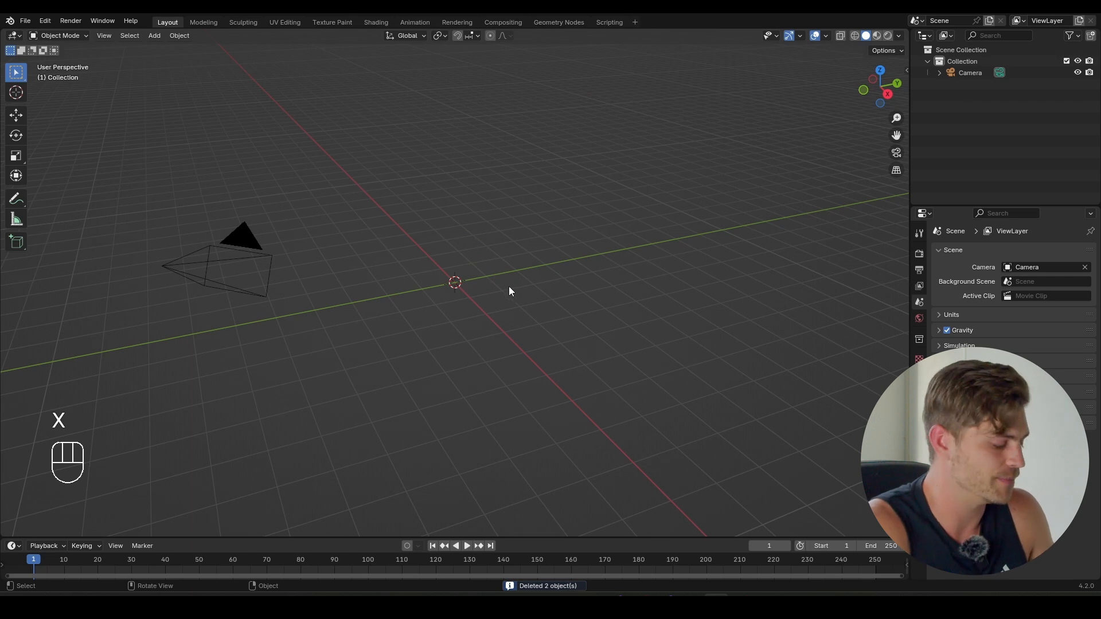
pyautogui.press('n')
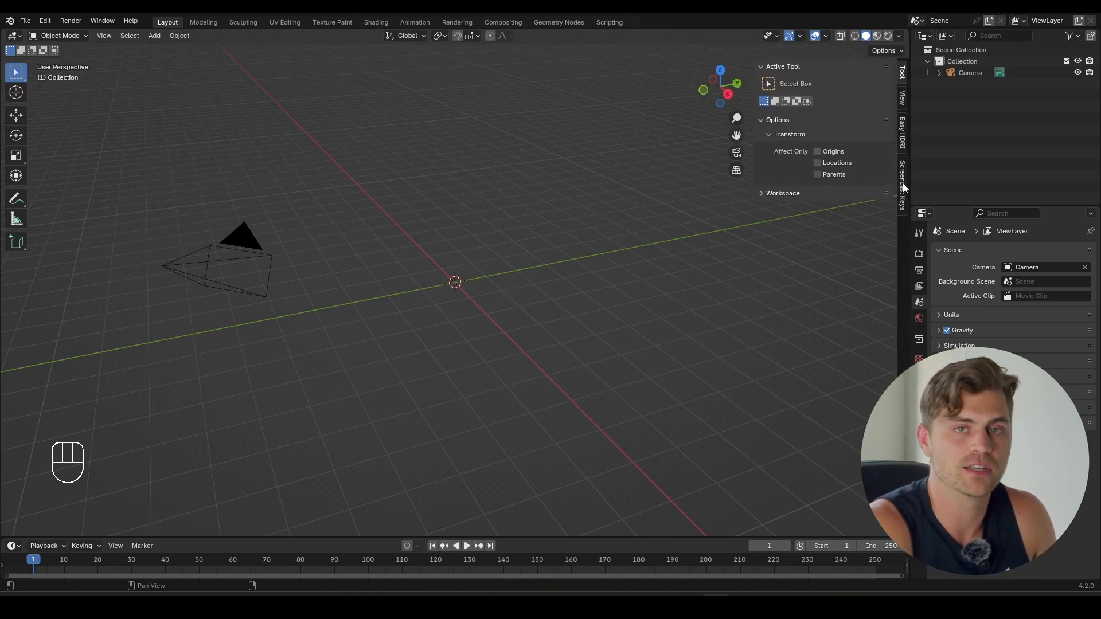
pyautogui.press('n')
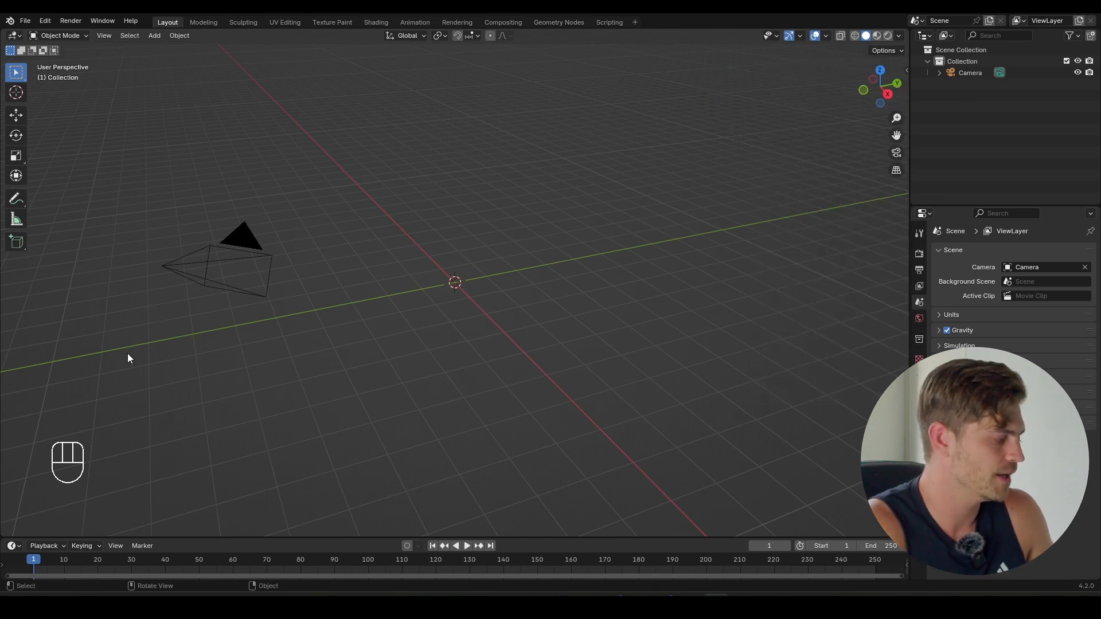
# - Move and scale the phone reference image so the front-facing phone is centred on the world origin
pyautogui.press('g')
pyautogui.press('s')
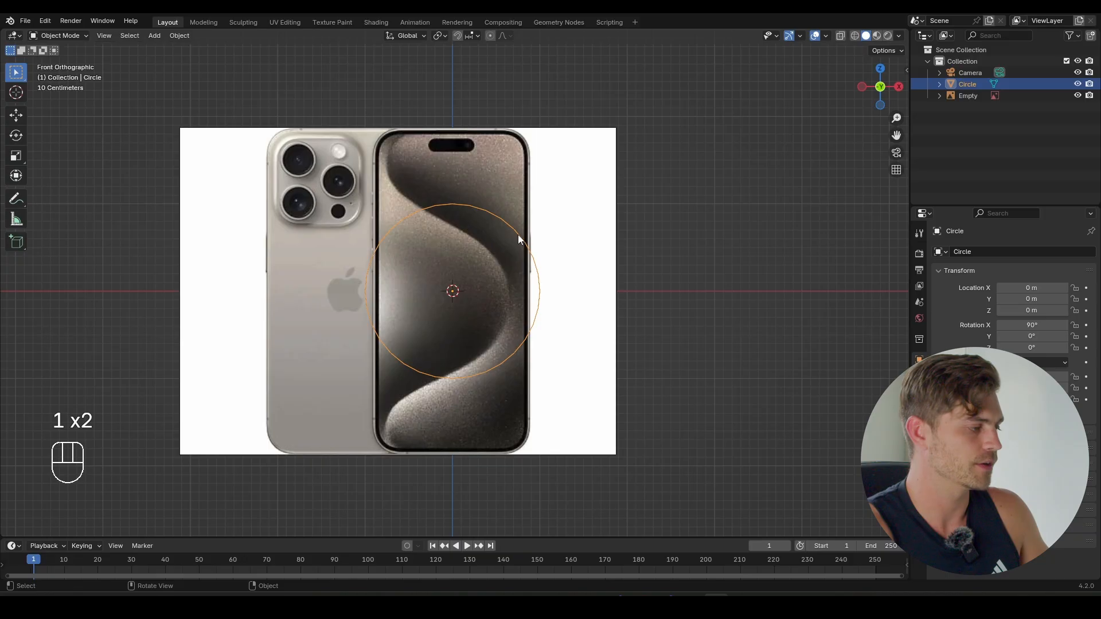
# - Edit the circle's mesh and delete all of its vertices except the topmost one
pyautogui.press('Tab')
pyautogui.press('1')
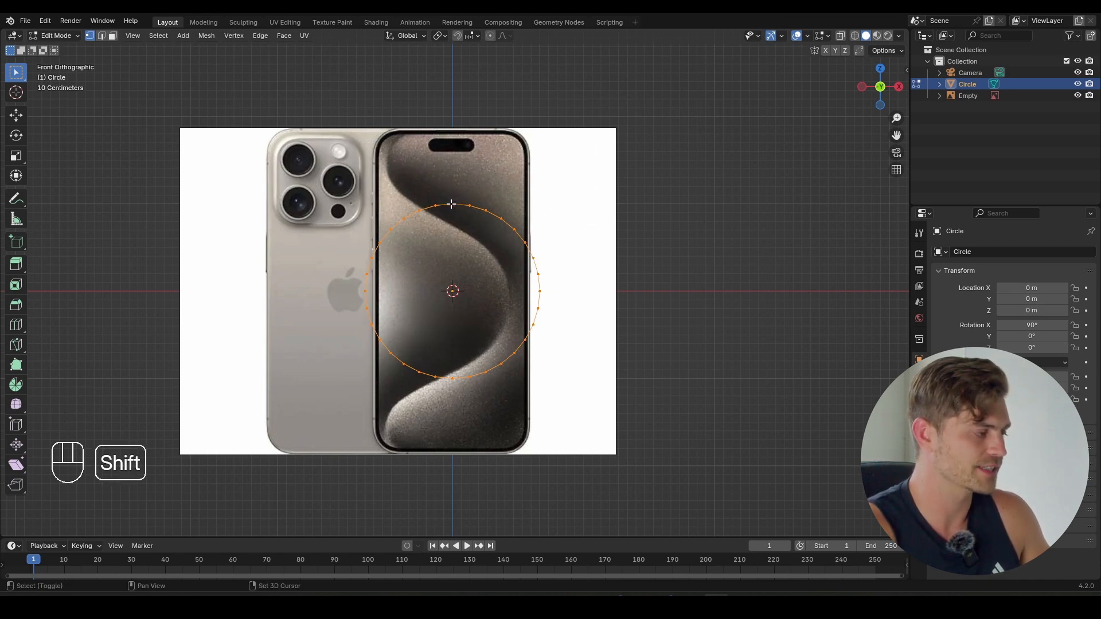
pyautogui.press('x')
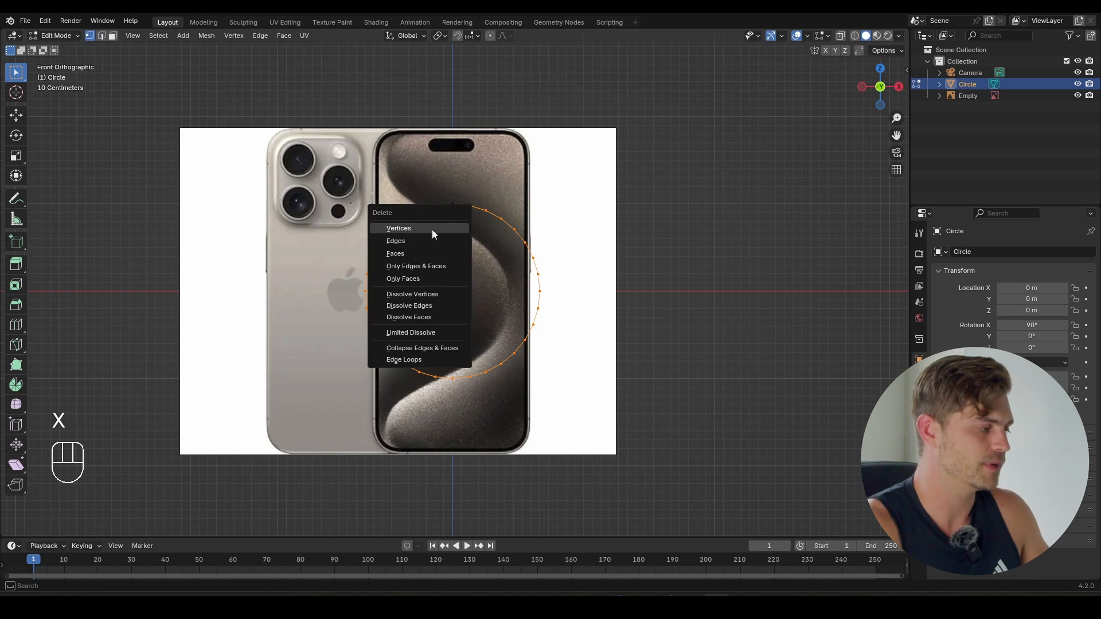
pyautogui.click(432, 228)
pyautogui.scroll(1, 468, 229)
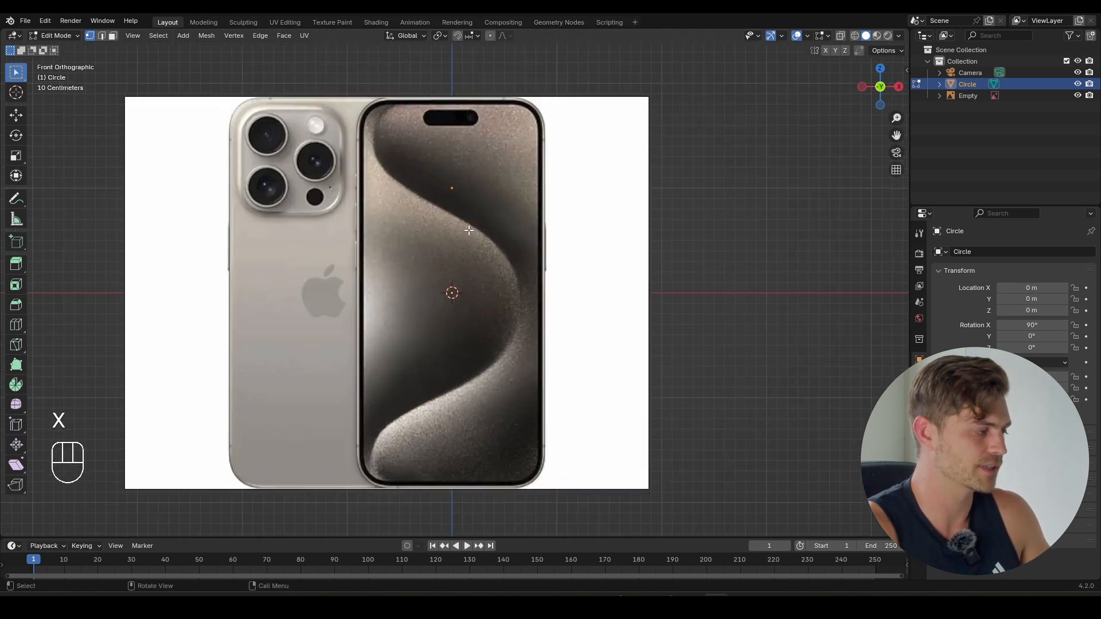
# - Move the remaining vertex up along Z to the top edge of the front-facing phone
pyautogui.keyDown('shift'); pyautogui.moveTo(468, 230); pyautogui.dragTo(472, 294, button='middle'); pyautogui.keyUp('shift')
pyautogui.scroll(2, 472, 295)
pyautogui.press('g')
pyautogui.press('z')
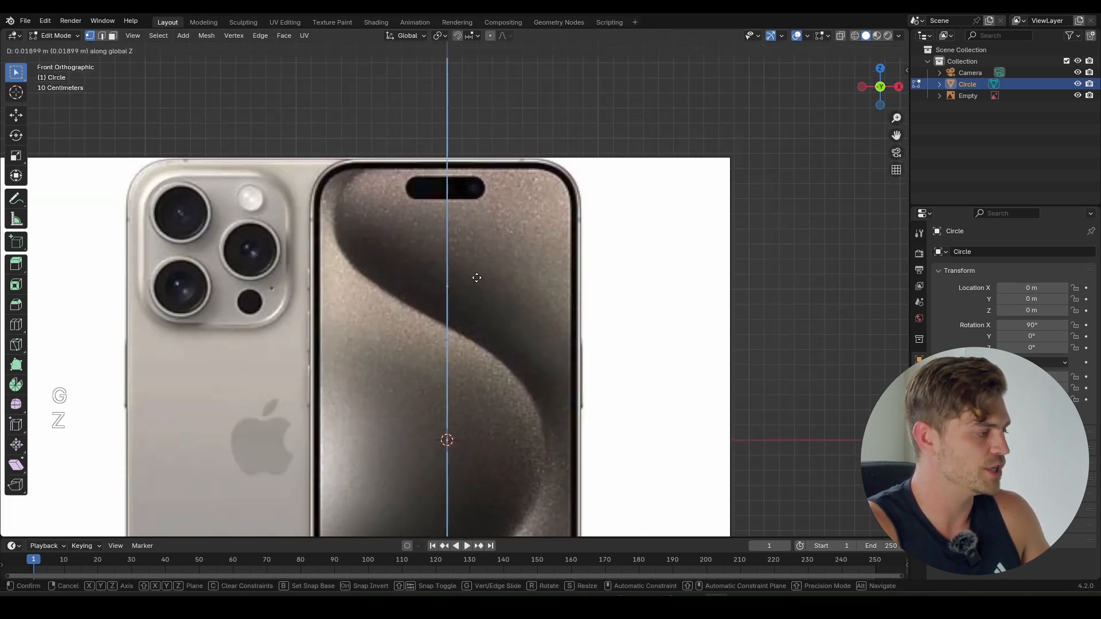
pyautogui.click(484, 165)
pyautogui.scroll(3, 464, 179)
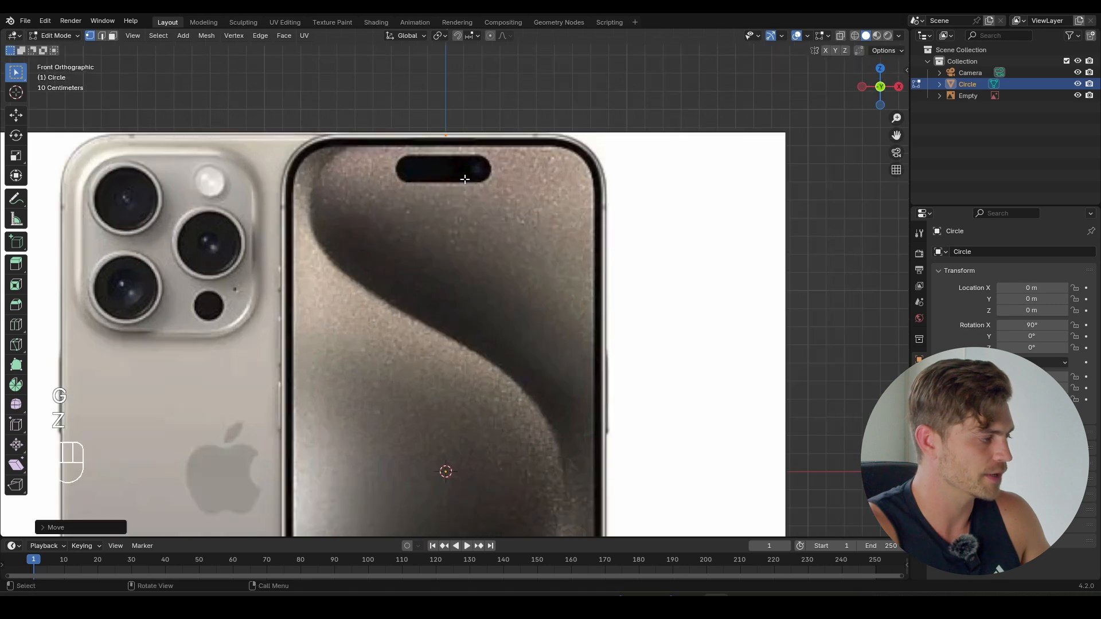
# - Extrude the vertex about 3.7 m down along Z to the phone's bottom edge as a vertical guide line
pyautogui.scroll(-5, 464, 179)
pyautogui.keyDown('shift'); pyautogui.moveTo(491, 342); pyautogui.dragTo(474, 204, button='middle'); pyautogui.keyUp('shift')
pyautogui.press('e')
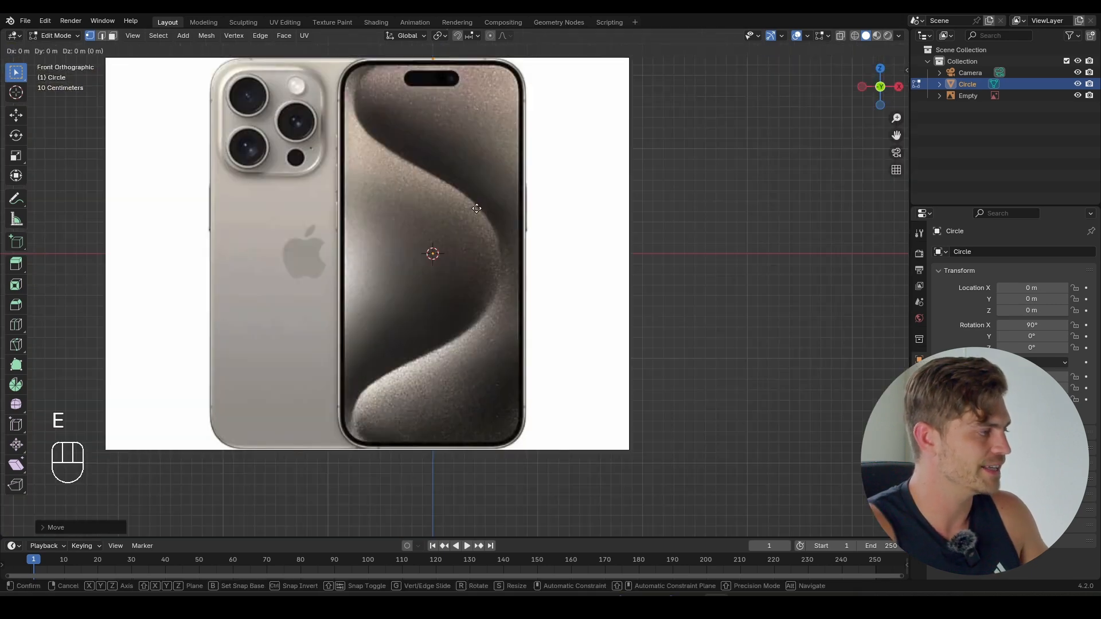
pyautogui.press('z')
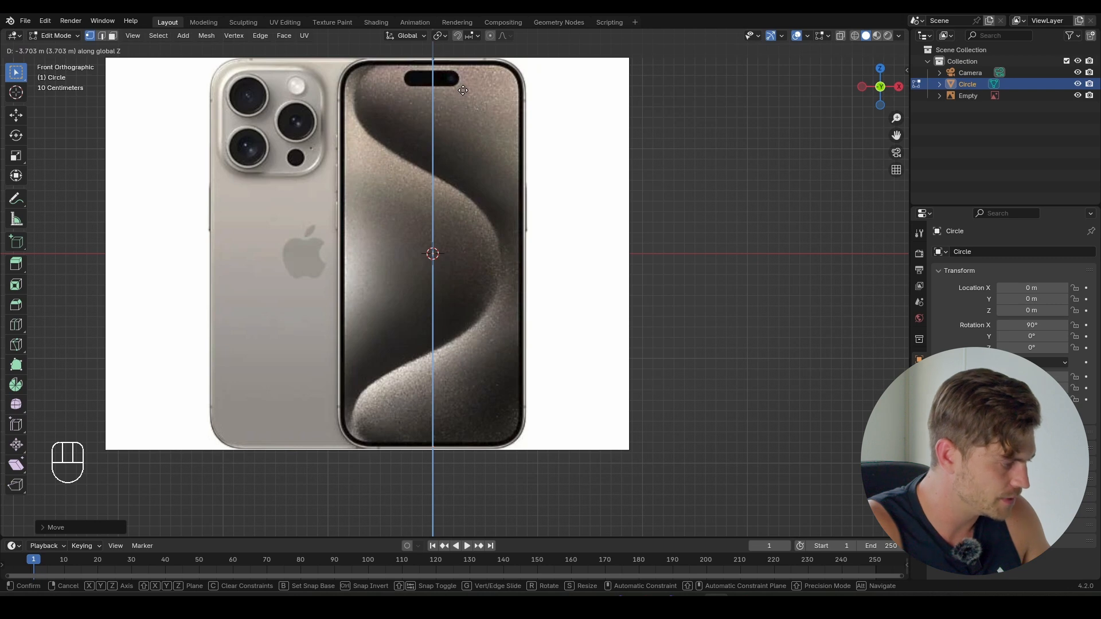
pyautogui.click(462, 90)
pyautogui.keyDown('shift'); pyautogui.moveTo(474, 291); pyautogui.dragTo(474, 307, button='middle'); pyautogui.keyUp('shift')
# - Duplicate the guide line's bottom vertex up along Z to mid-height and move it about 0.87 m along X to the phone's right edge
pyautogui.press('shift')
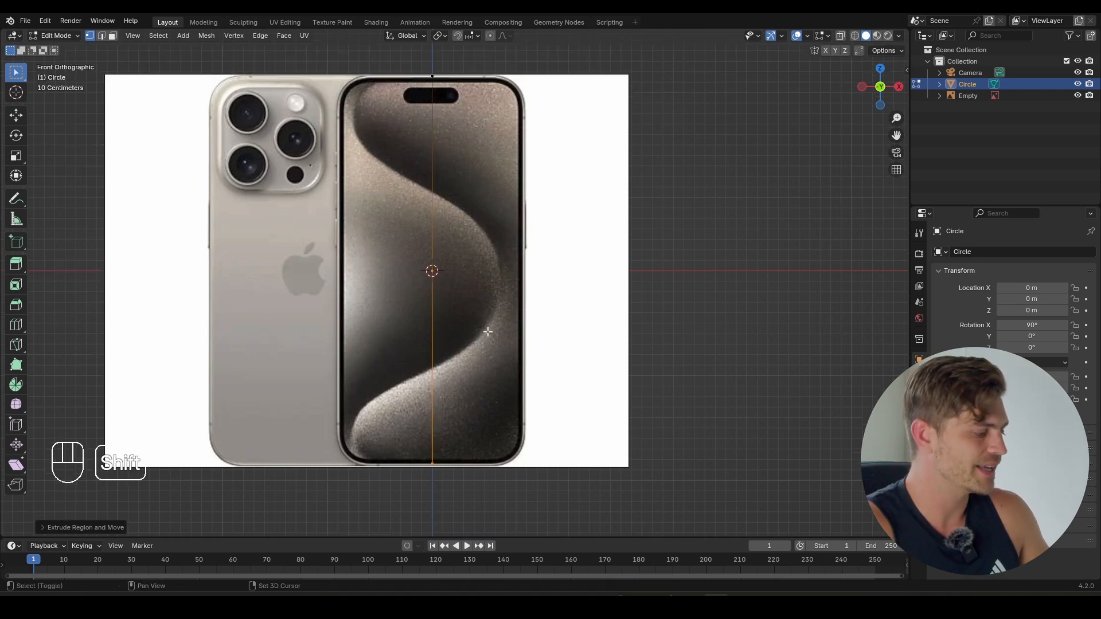
pyautogui.hotkey('shift', 'd')
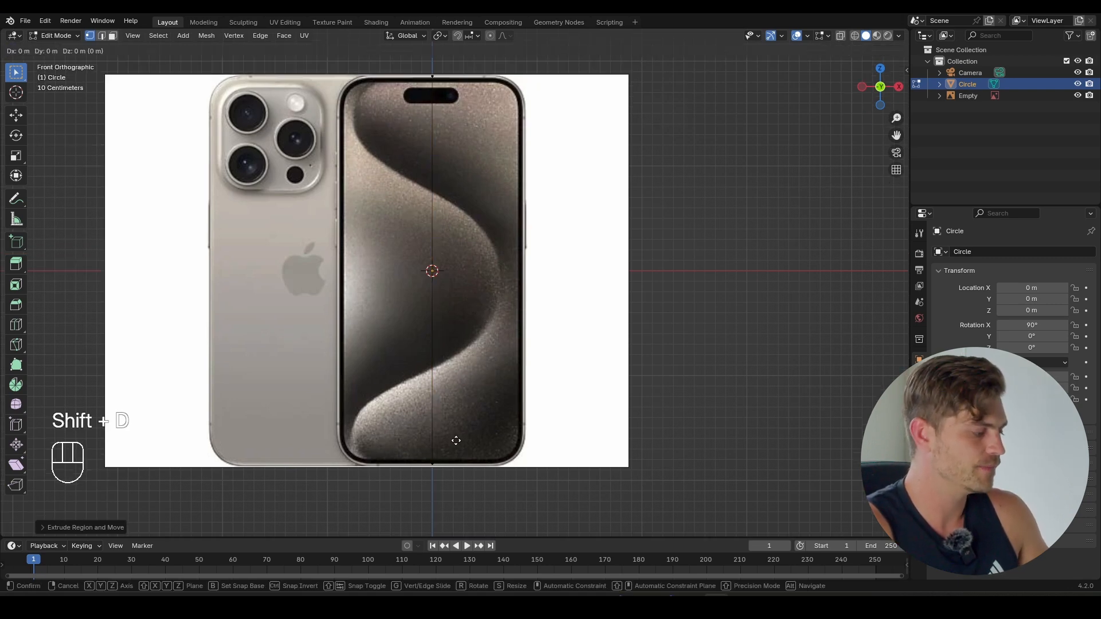
pyautogui.press('z')
pyautogui.press('g')
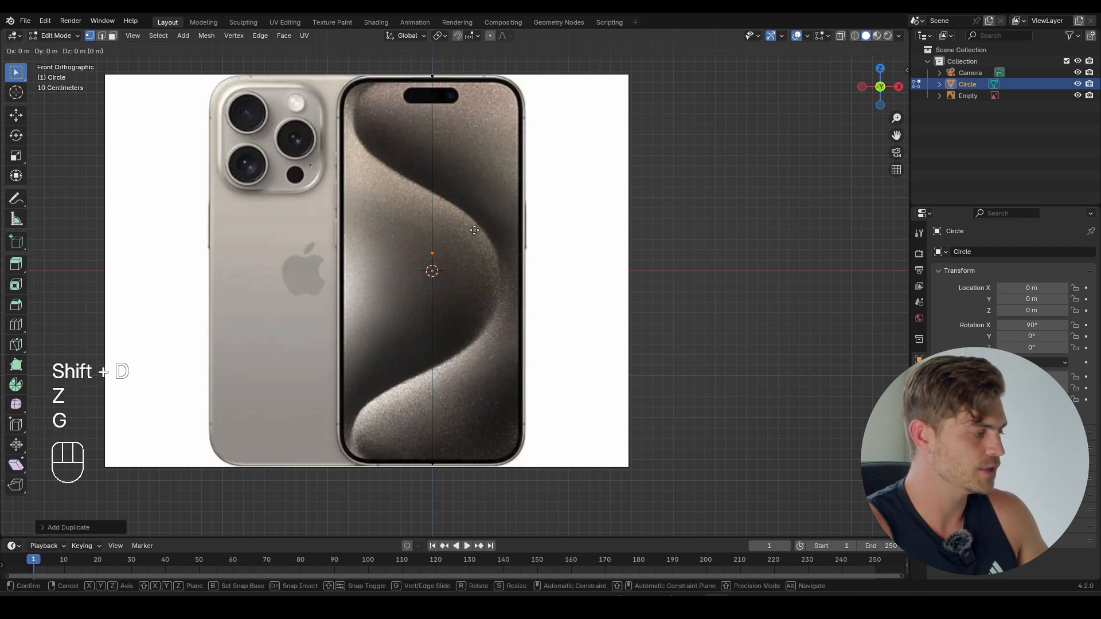
pyautogui.press('x')
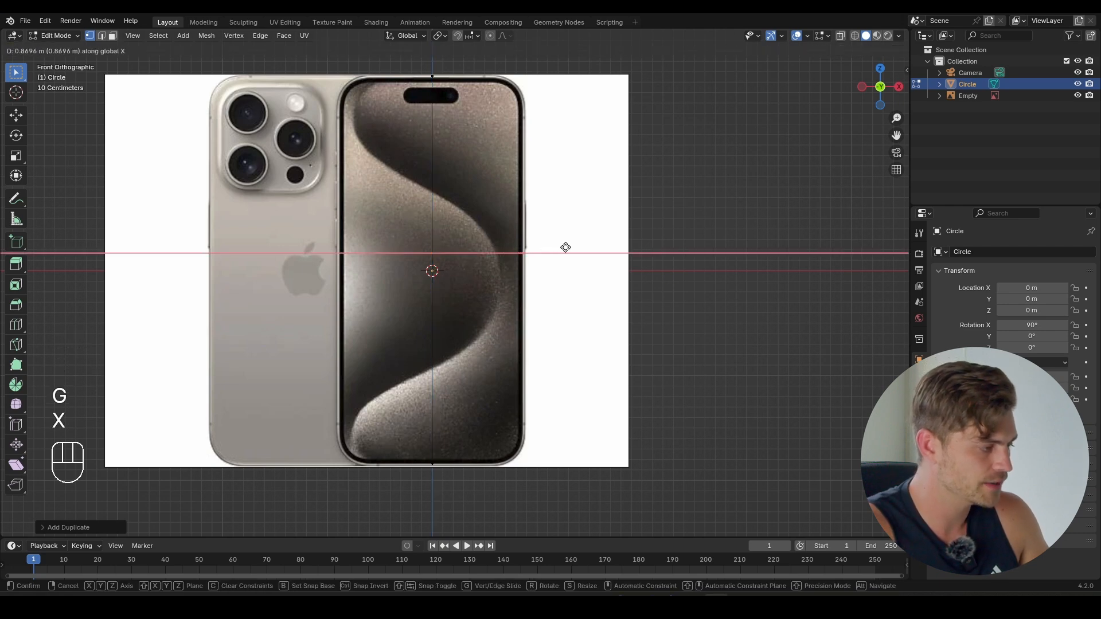
pyautogui.click(564, 250)
# - Extrude the duplicated vertex along X to the phone's left edge as a horizontal guide line
pyautogui.press('e')
pyautogui.press('x')
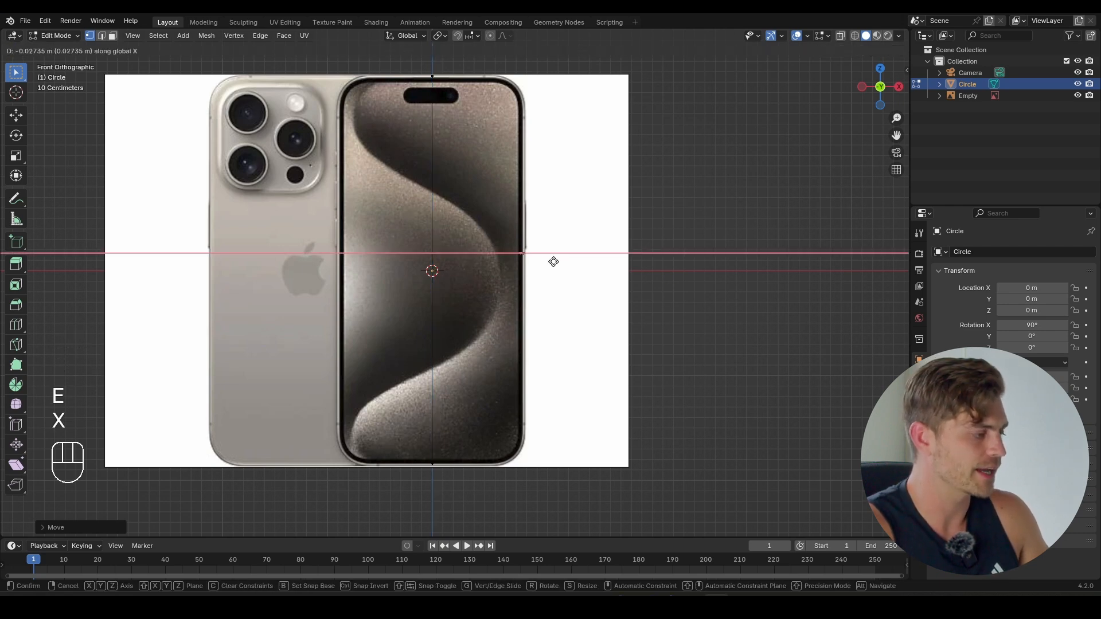
pyautogui.click(373, 263)
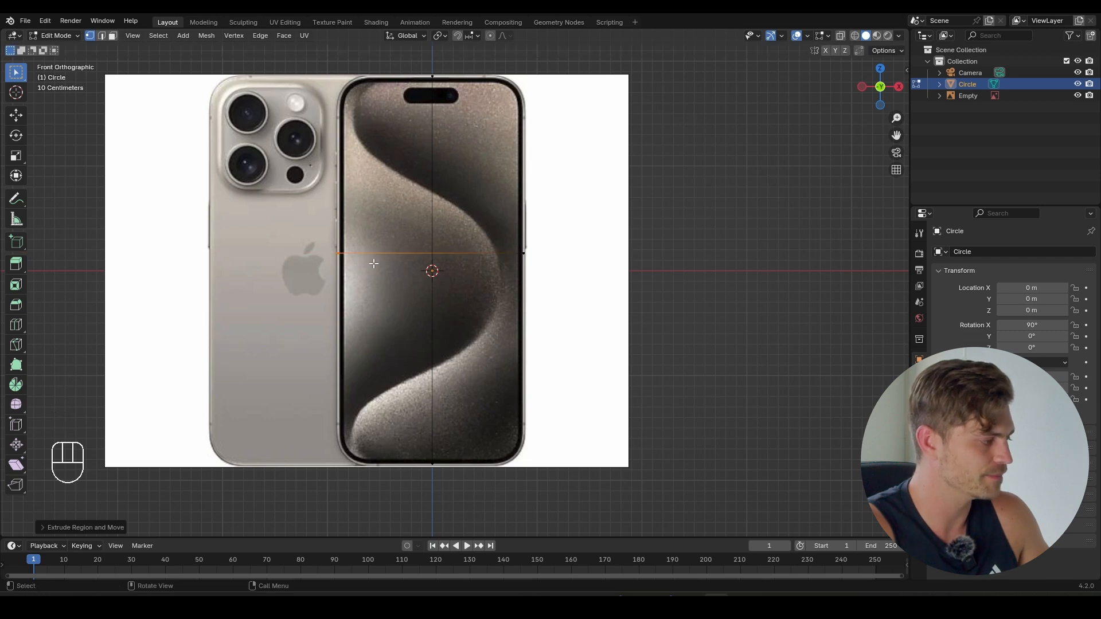
# - Select the vertical guide line's end vertices and add a loop cut at the line's midpoint
pyautogui.scroll(-1, 428, 225)
pyautogui.keyDown('shift'); pyautogui.moveTo(435, 225); pyautogui.dragTo(438, 227, button='middle'); pyautogui.keyUp('shift')
pyautogui.moveTo(469, 127); pyautogui.dragTo(449, 423)
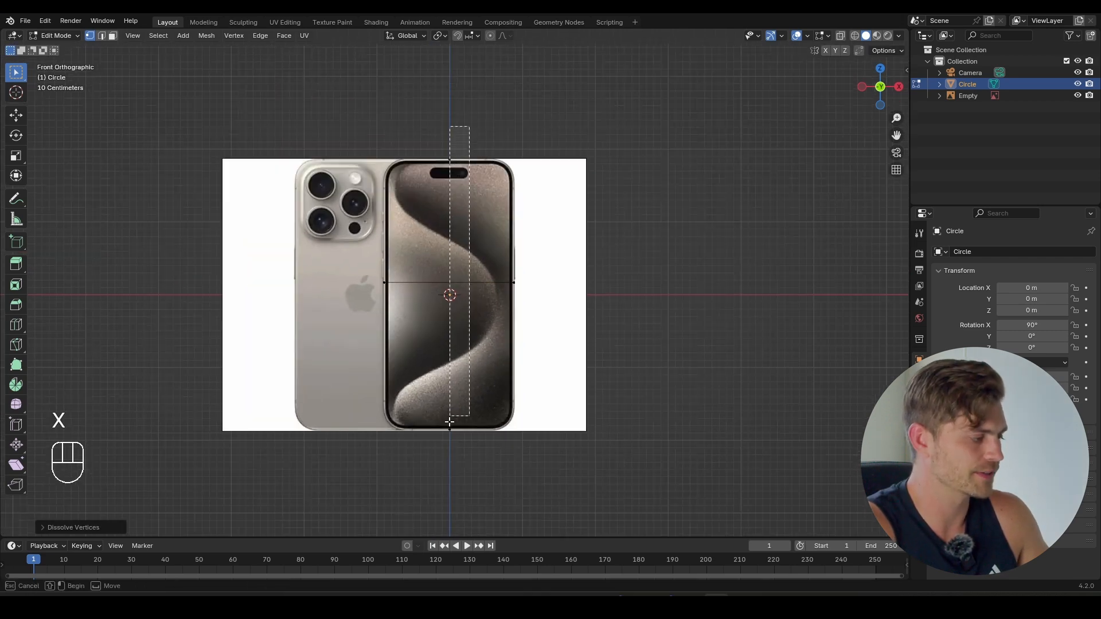
pyautogui.scroll(3, 455, 359)
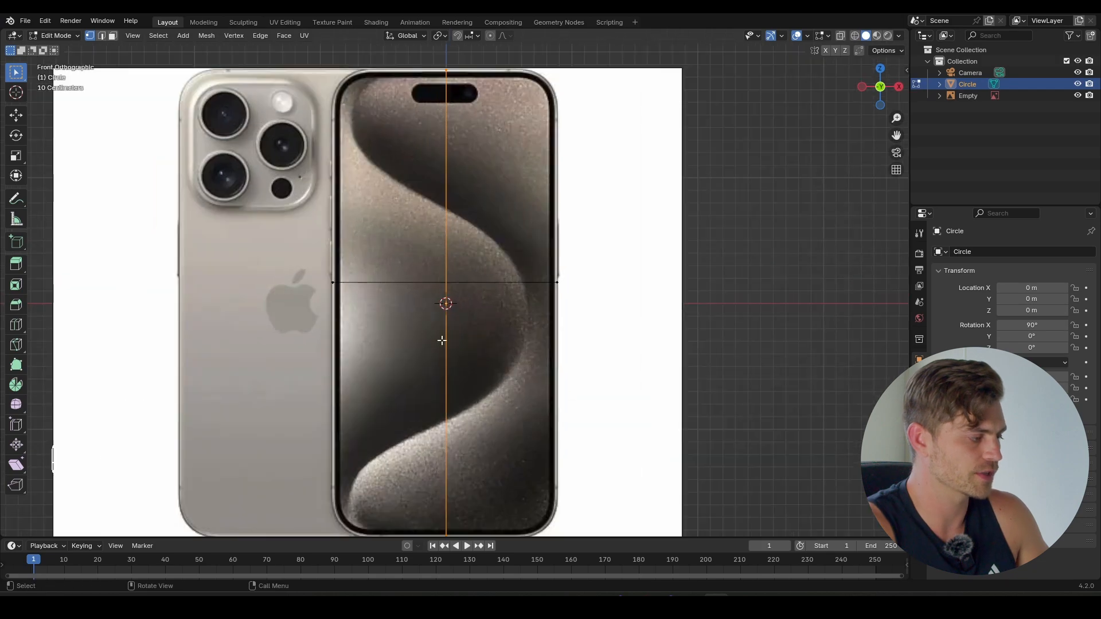
pyautogui.hotkey('ctrl', 'r')
pyautogui.click(441, 340)
pyautogui.scroll(5, 438, 338)
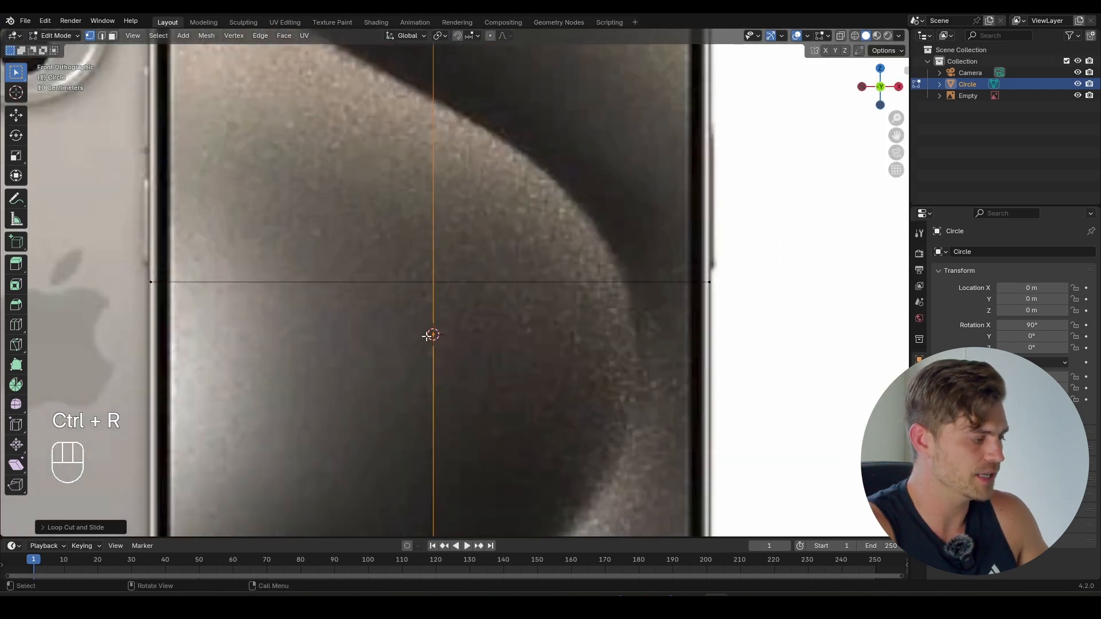
pyautogui.scroll(-7, 435, 332)
pyautogui.scroll(3, 459, 321)
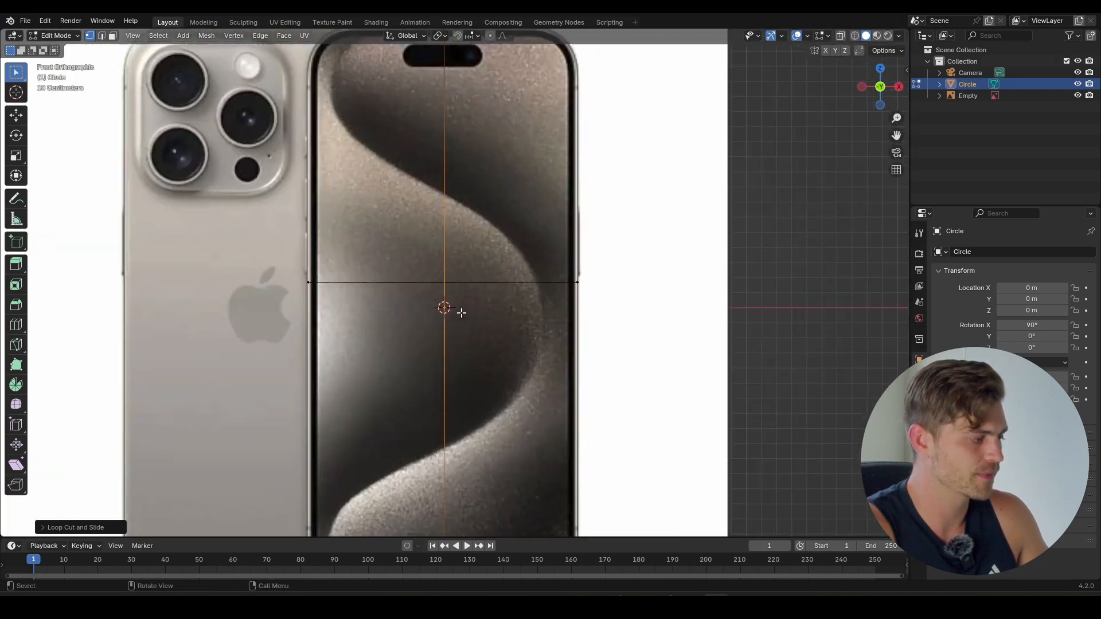
# - Select the horizontal guide edge and move it about 0.17 m down along Z to the vertical line's midpoint
pyautogui.scroll(1, 461, 313)
pyautogui.press('2')
pyautogui.click(510, 282)
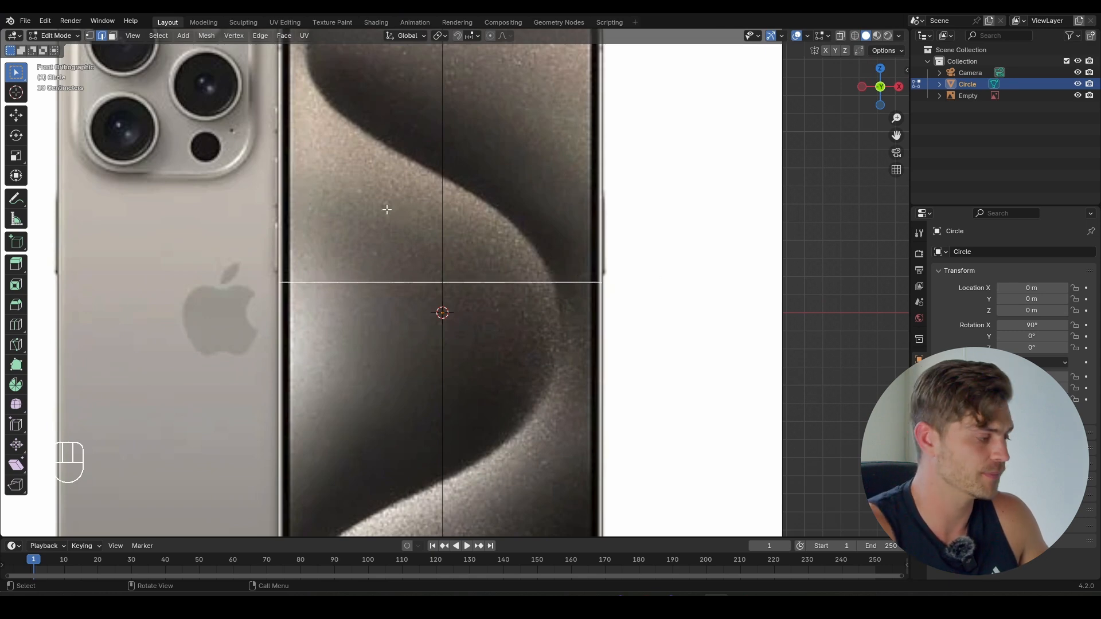
pyautogui.scroll(3, 387, 210)
pyautogui.press('g')
pyautogui.press('z')
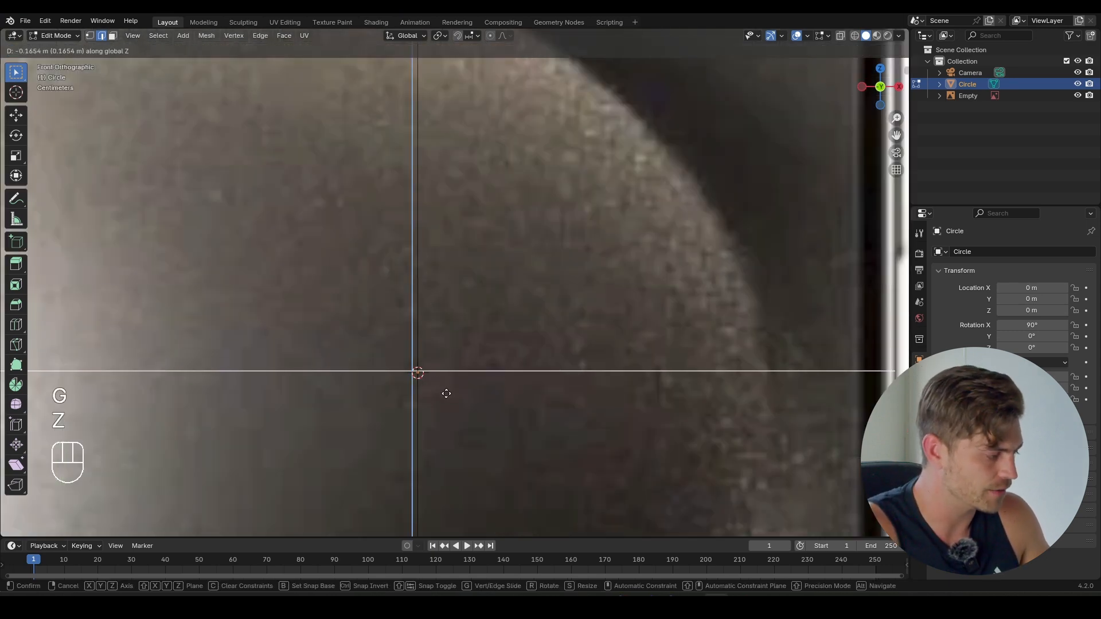
pyautogui.click(445, 403)
# - Fine-tune the horizontal edge's height along Z so it crosses the vertical line exactly at its midpoint
pyautogui.scroll(4, 439, 405)
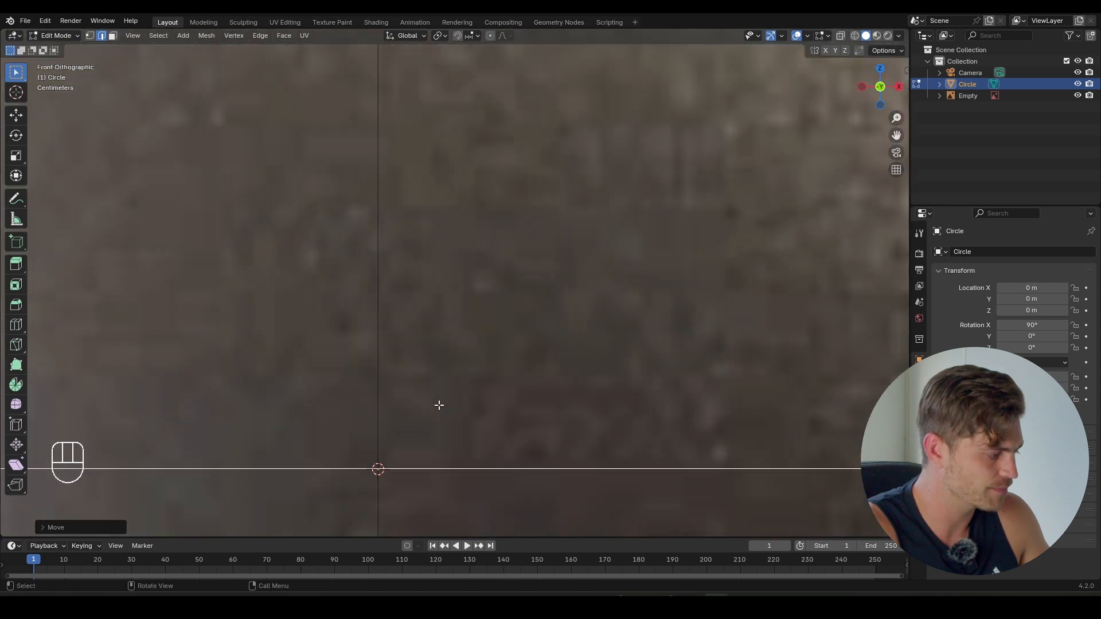
pyautogui.keyDown('shift'); pyautogui.moveTo(439, 405); pyautogui.dragTo(496, 301, button='middle'); pyautogui.keyUp('shift')
pyautogui.press('g')
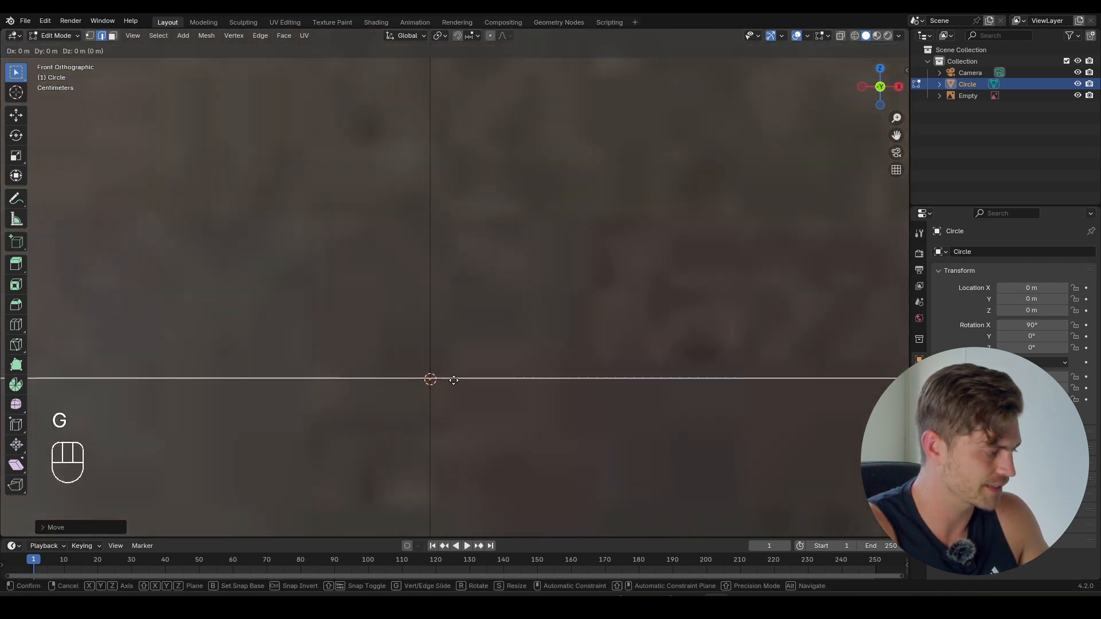
pyautogui.press('z')
pyautogui.click(454, 379)
# - Select the vertical line's middle vertex, snap the 3D cursor to it, and return to Object Mode
pyautogui.scroll(-17, 456, 337)
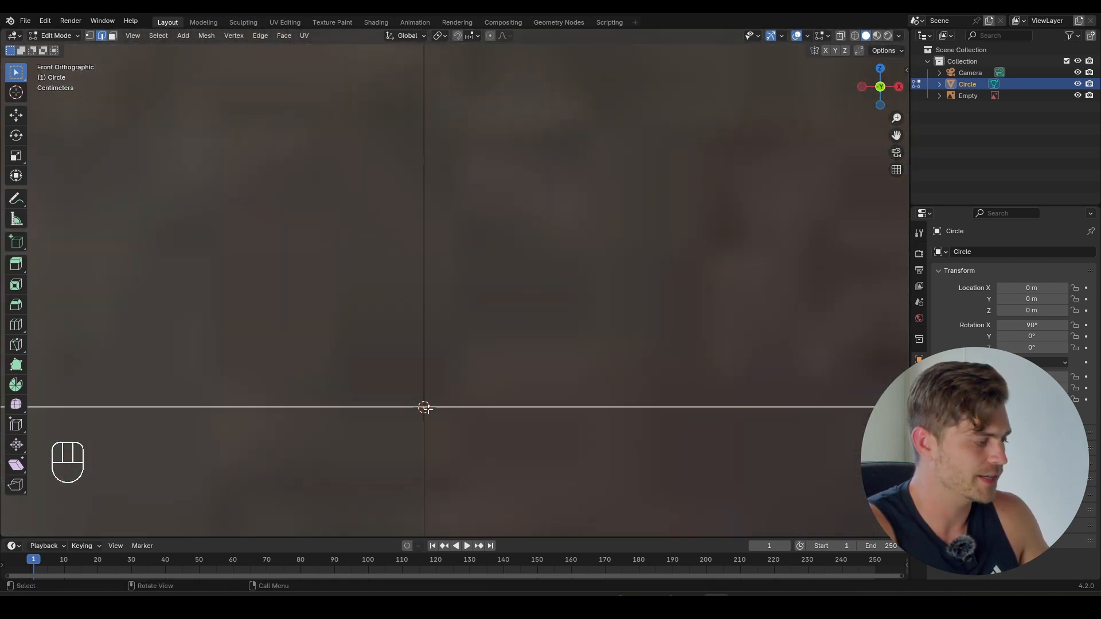
pyautogui.click(435, 396)
pyautogui.press('1')
pyautogui.moveTo(455, 380); pyautogui.dragTo(399, 426)
pyautogui.scroll(2, 446, 318)
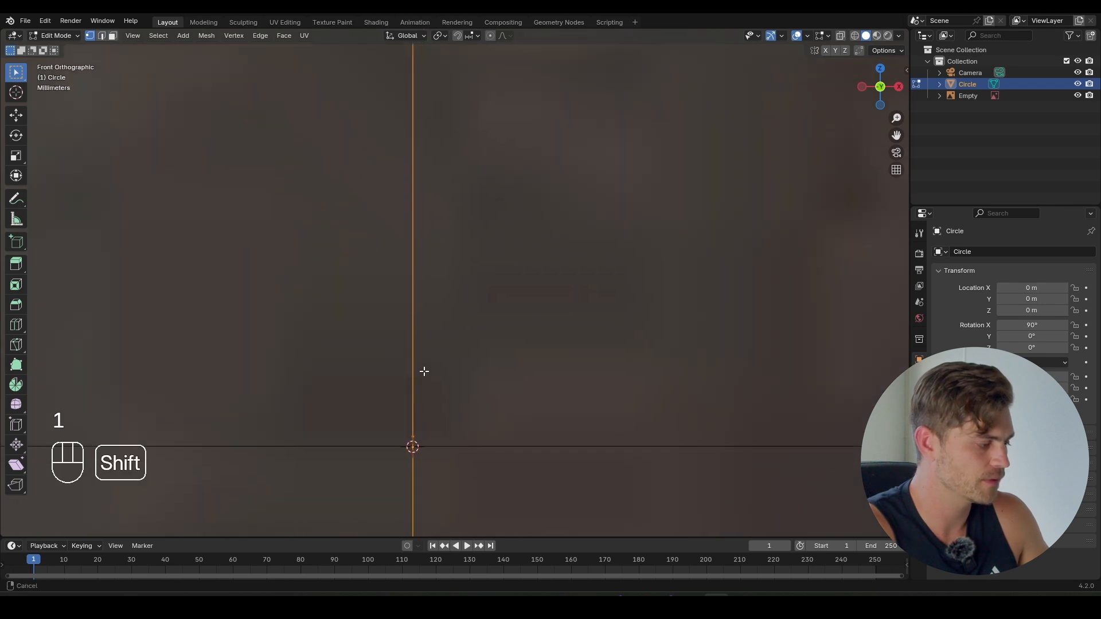
pyautogui.keyDown('shift'); pyautogui.moveTo(423, 371); pyautogui.dragTo(443, 289, button='middle'); pyautogui.keyUp('shift')
pyautogui.hotkey('shift', 's')
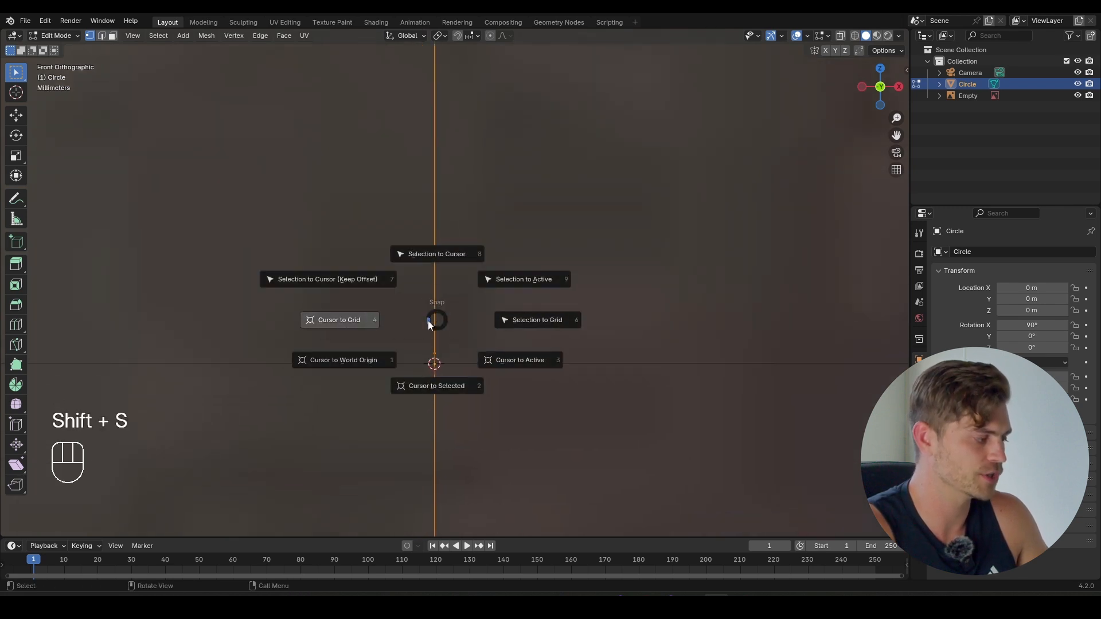
pyautogui.click(427, 387)
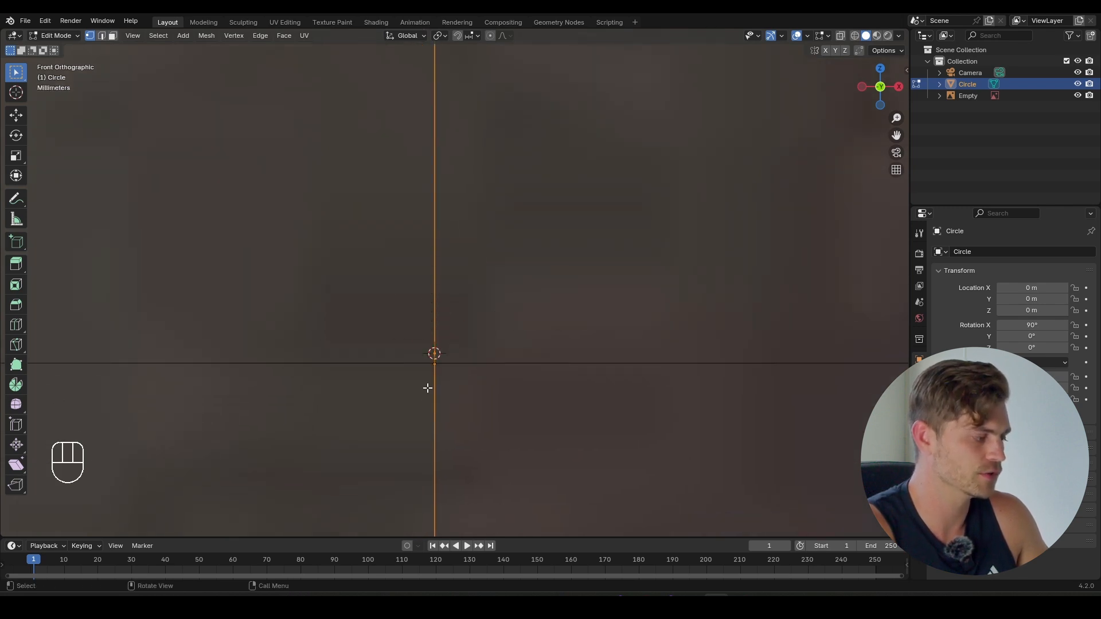
pyautogui.press('Tab')
# - Add a plane at the 3D cursor and rotate it 90° around the X axis
pyautogui.scroll(-10, 462, 351)
pyautogui.keyDown('shift'); pyautogui.moveTo(471, 288); pyautogui.dragTo(470, 297, button='middle'); pyautogui.keyUp('shift')
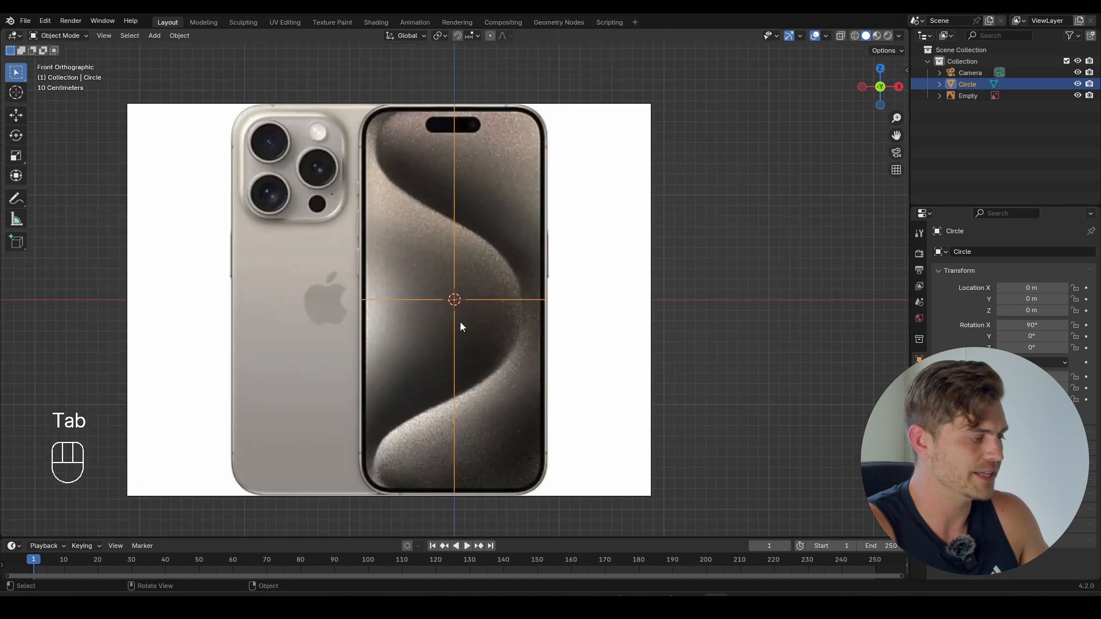
pyautogui.hotkey('shift', 'a')
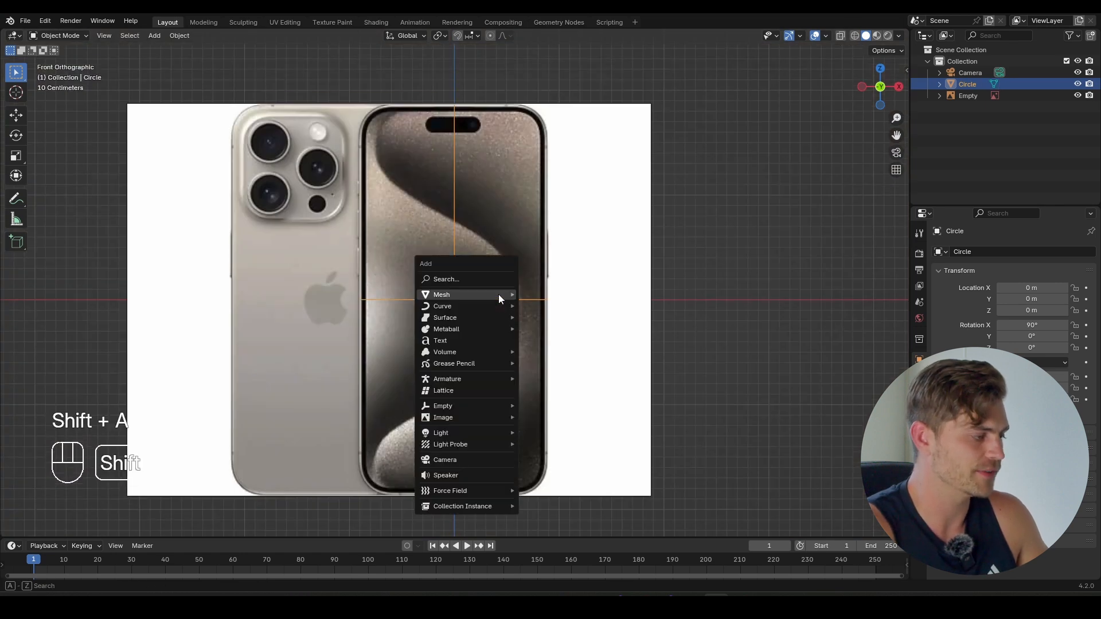
pyautogui.moveTo(498, 294)
pyautogui.click(552, 295)
pyautogui.write('r')
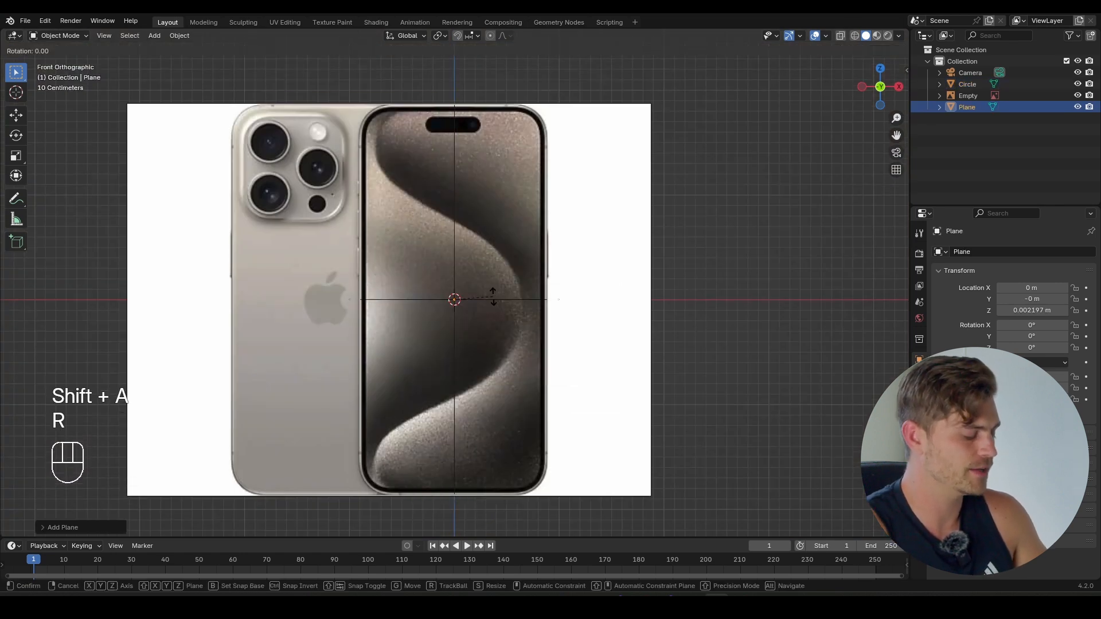
pyautogui.write('x90')
pyautogui.press('Return')
# - Scale the plane to the phone's width and stretch it along Z toward the phone's full height
pyautogui.press('s')
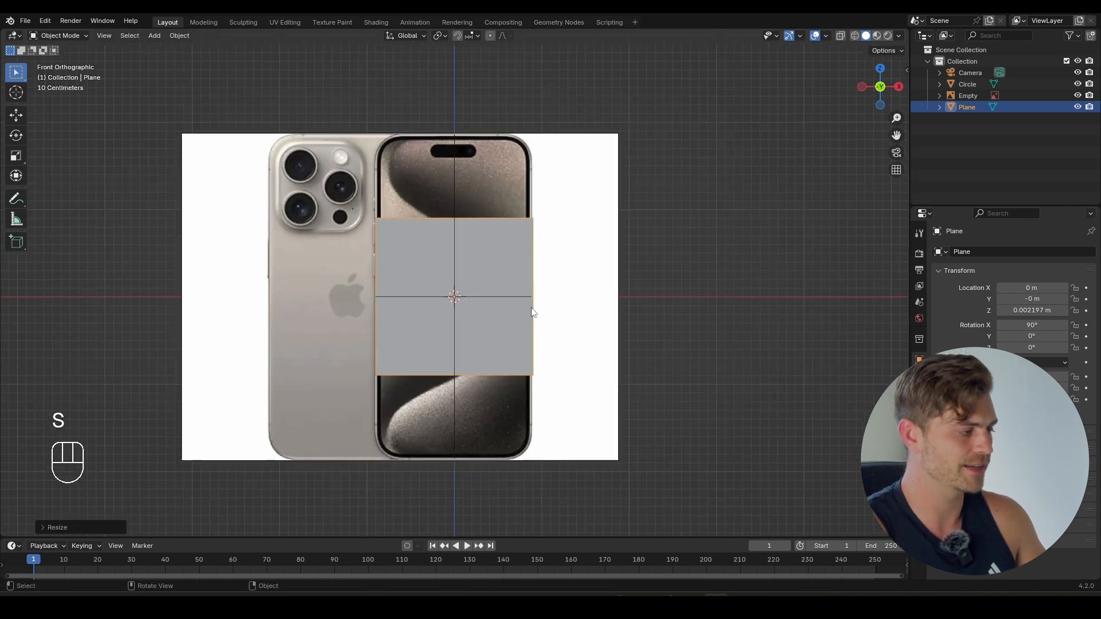
pyautogui.press('z')
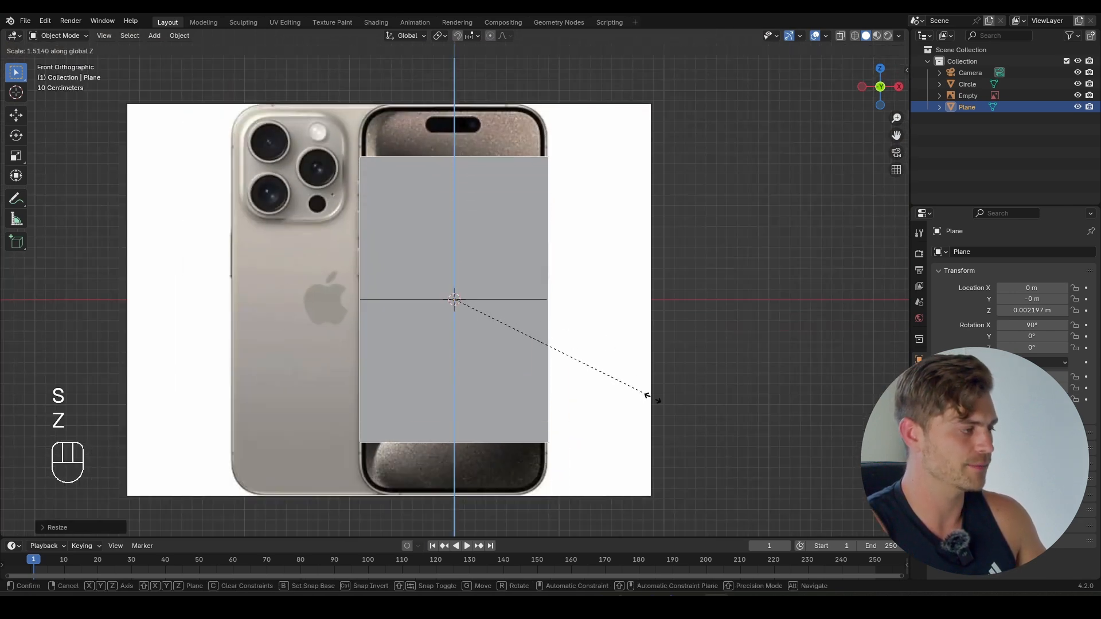
pyautogui.click(720, 433)
pyautogui.scroll(-4, 477, 294)
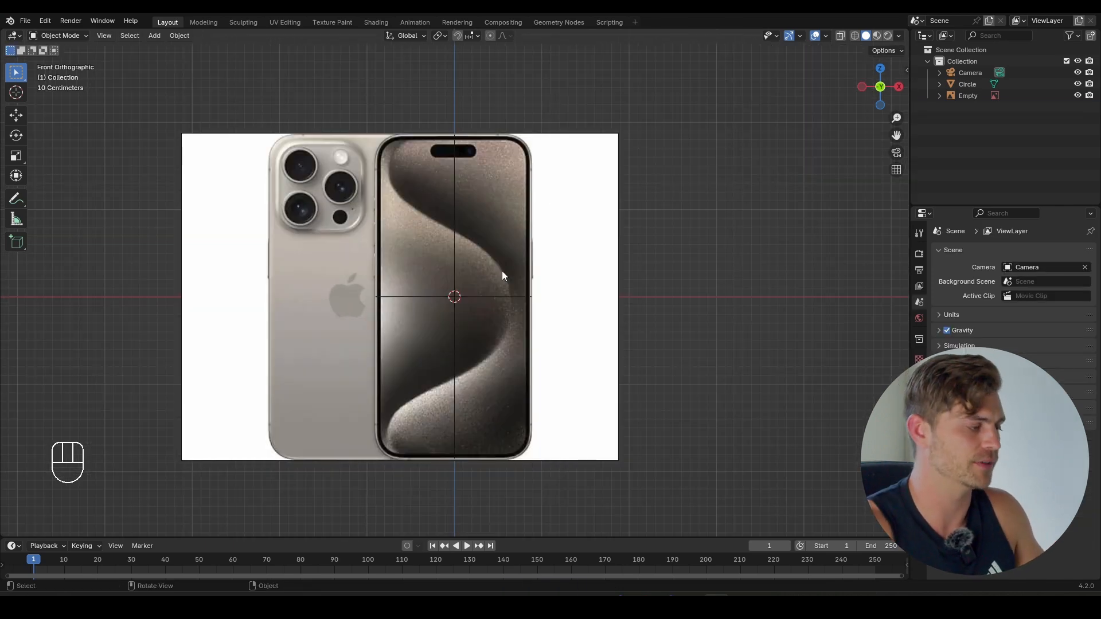
# - Rename the guide-line object "Exact Middle" and hide it from the viewport and renders
pyautogui.click(454, 209)
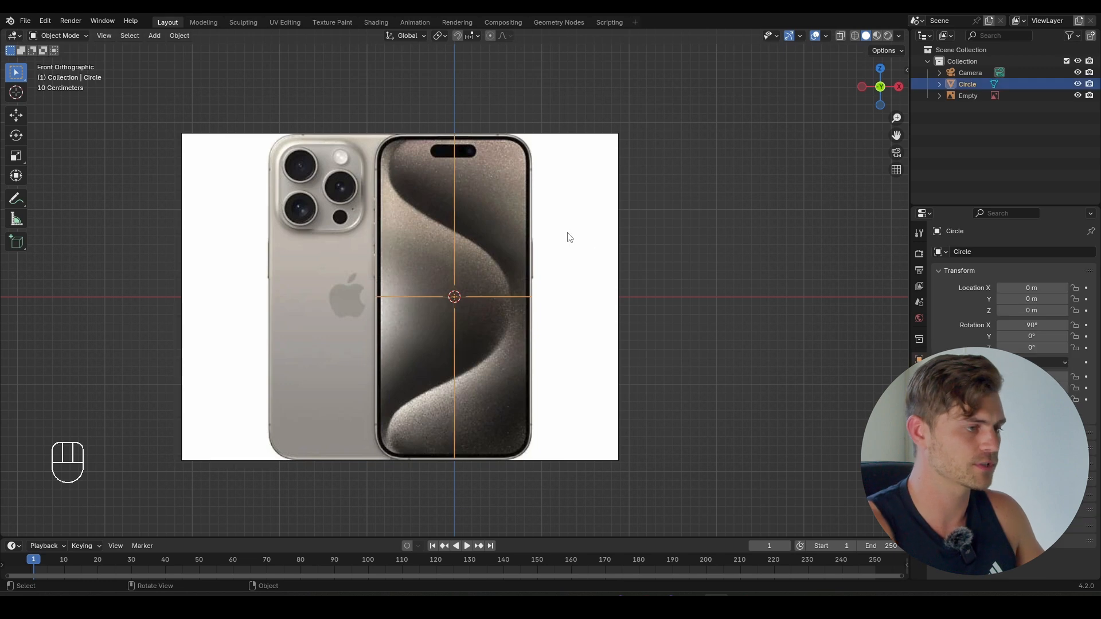
pyautogui.doubleClick(965, 83)
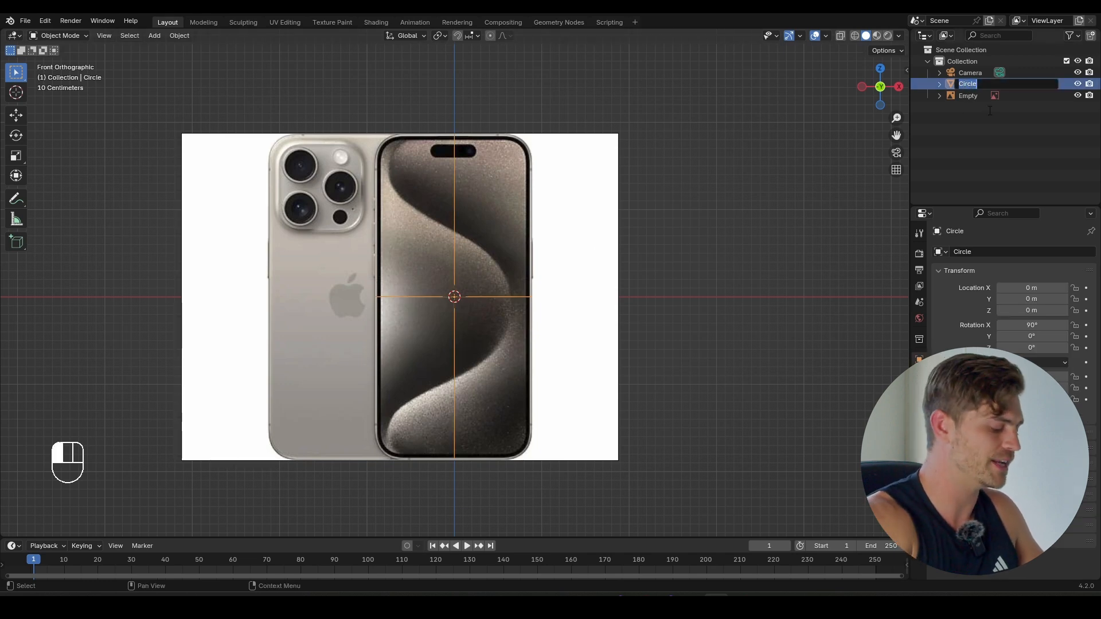
pyautogui.write('Exact Middl')
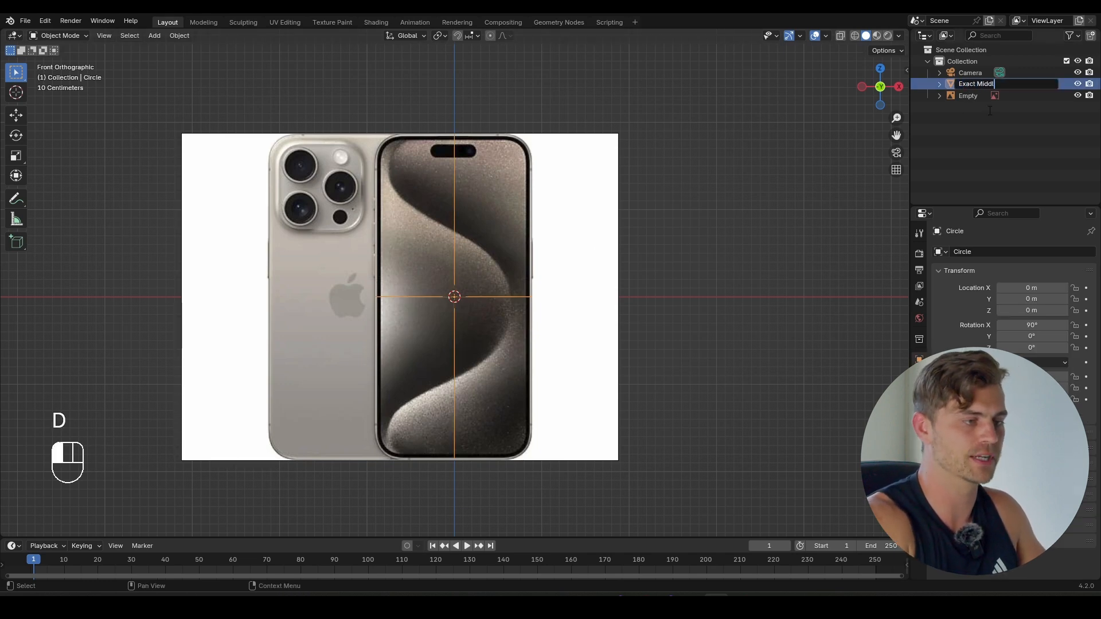
pyautogui.write('e')
pyautogui.press('Return')
pyautogui.click(1077, 95)
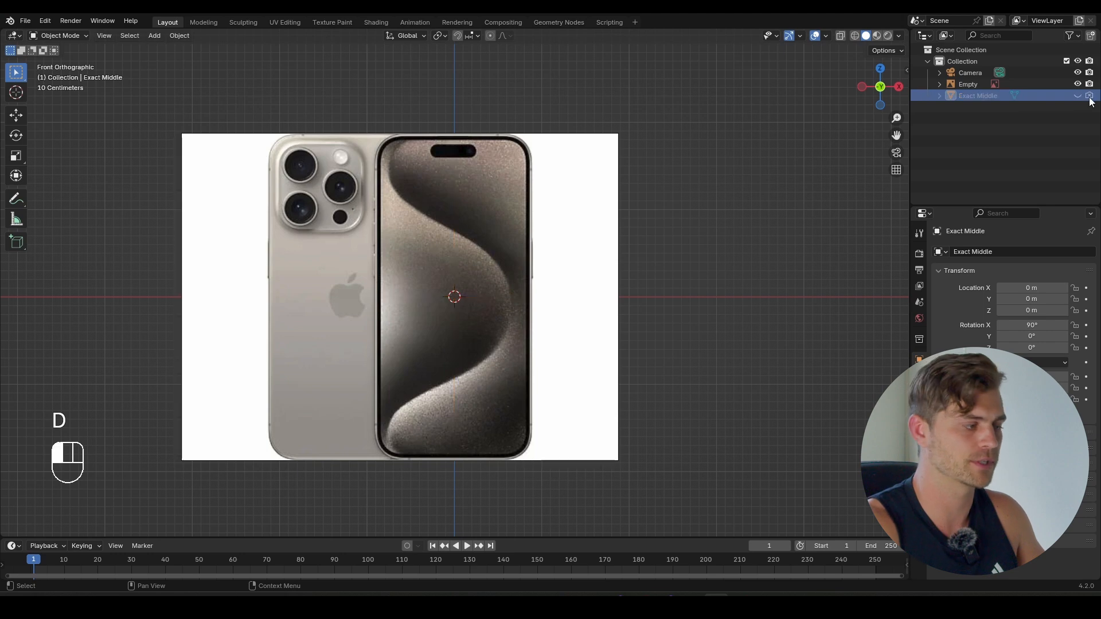
# - Add a mesh circle with 16 vertices at the 3D cursor
pyautogui.scroll(1, 419, 230)
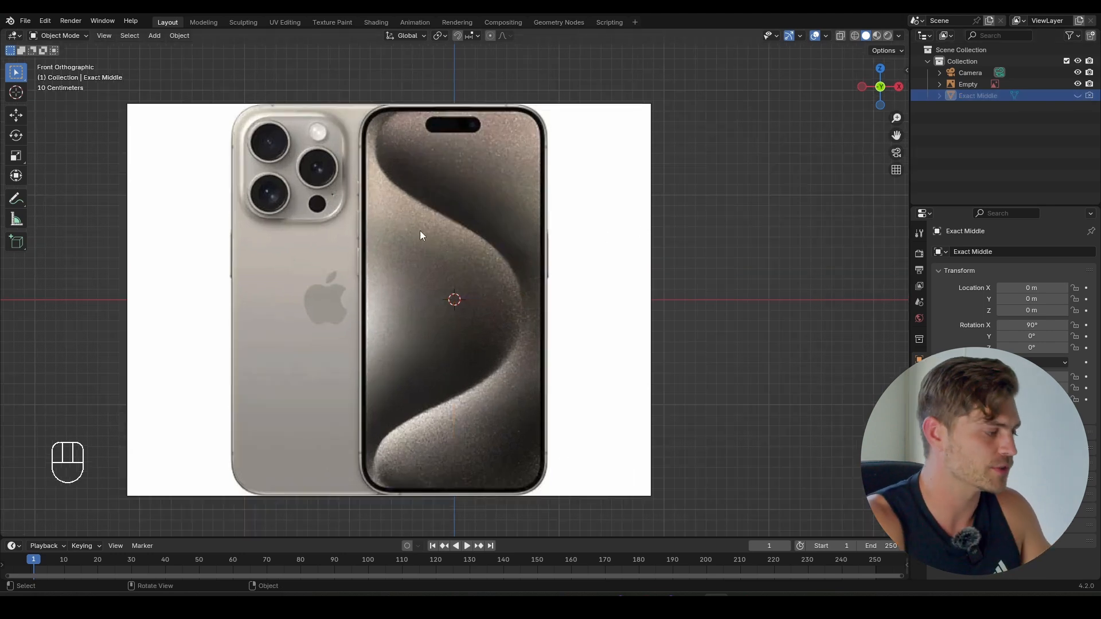
pyautogui.hotkey('shift', 'a')
pyautogui.moveTo(415, 232)
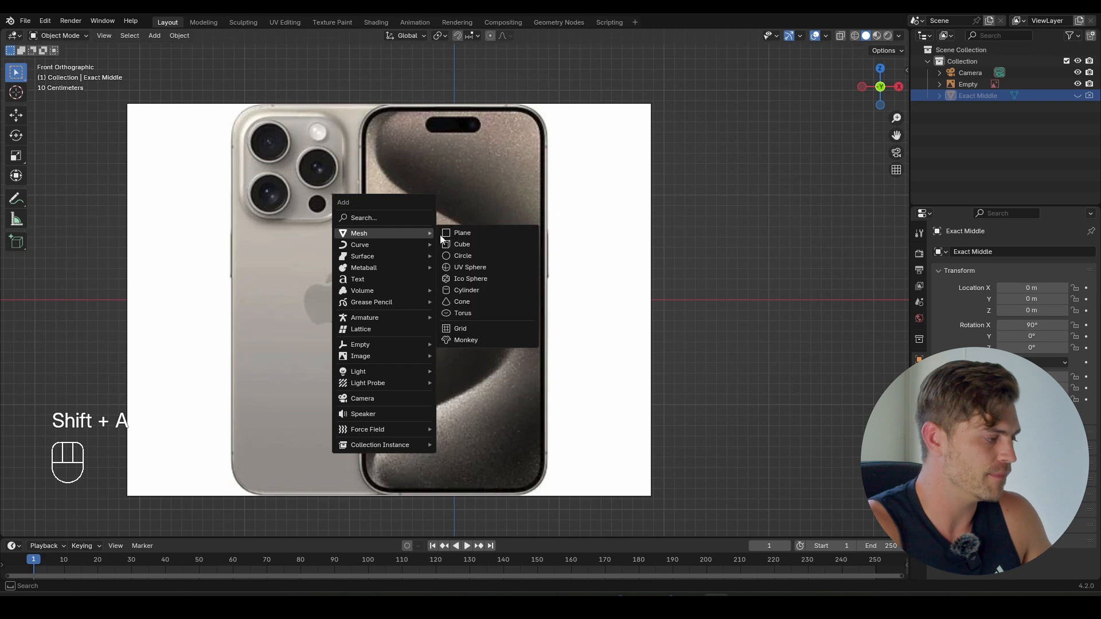
pyautogui.click(501, 256)
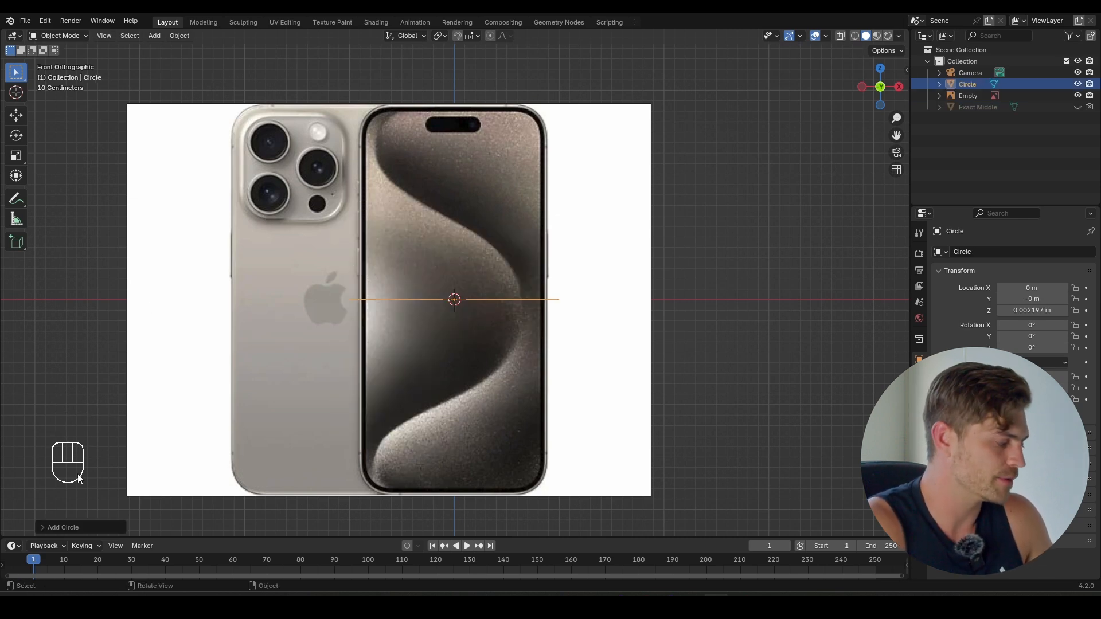
pyautogui.click(44, 528)
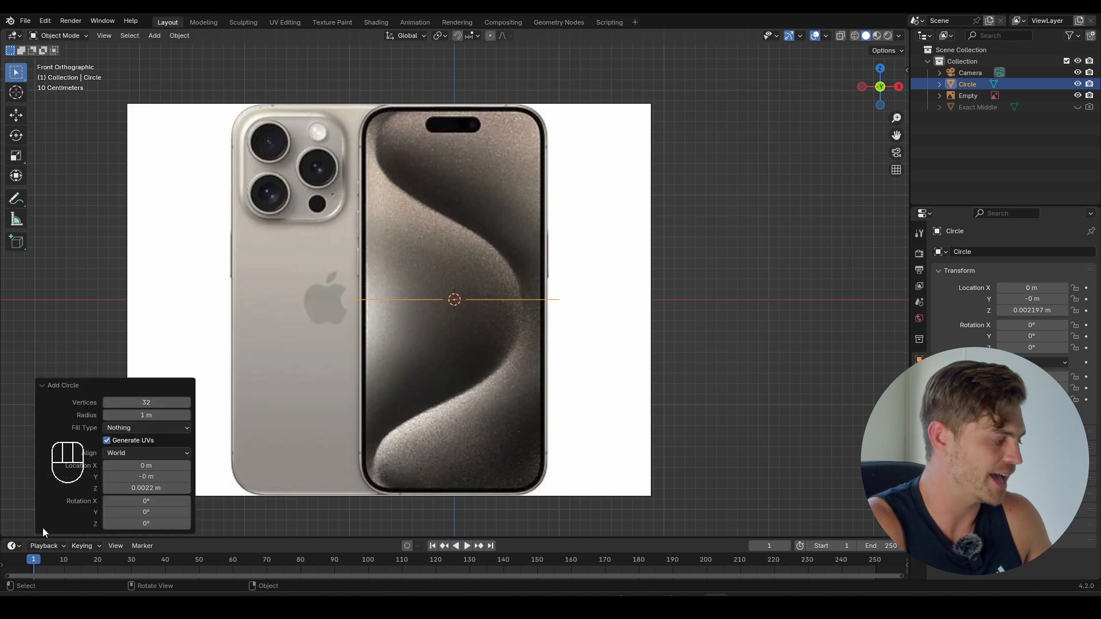
pyautogui.click(145, 401)
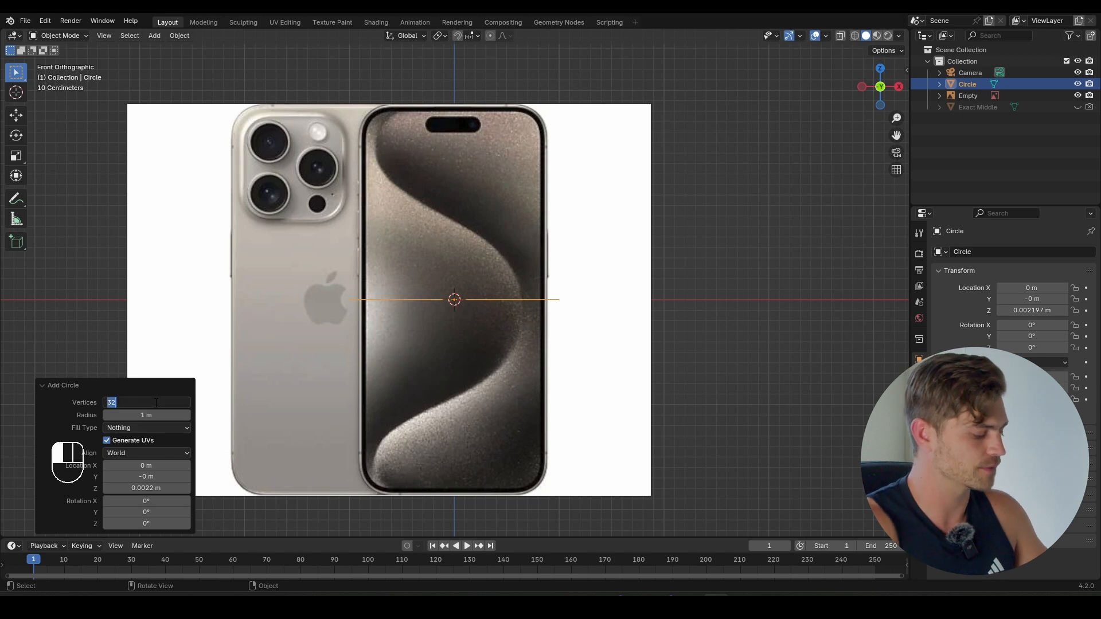
pyautogui.press('Return')
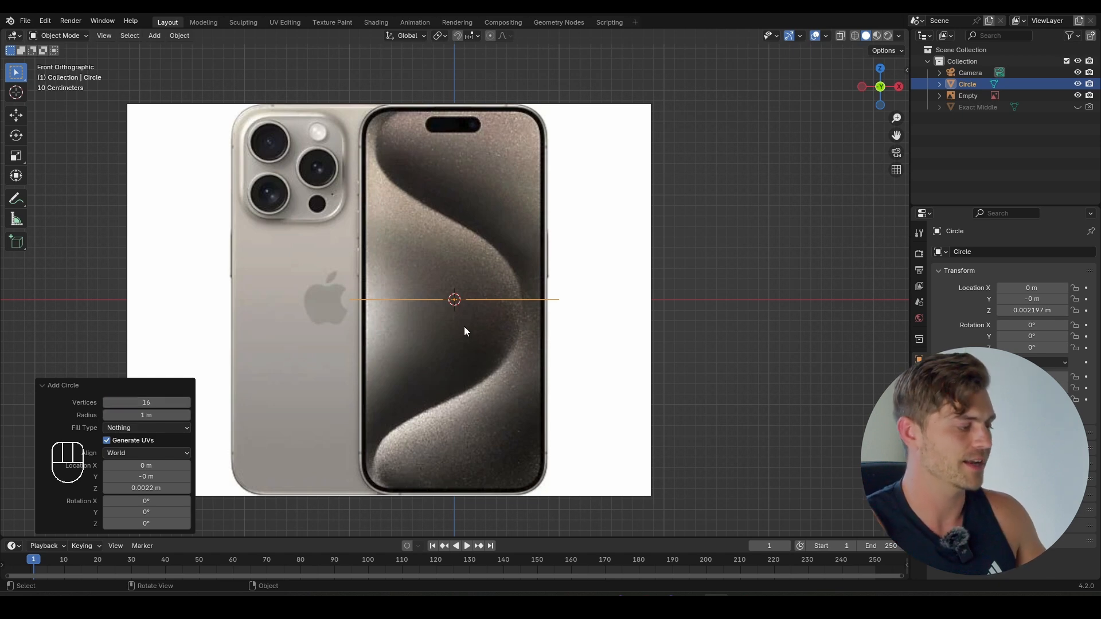
# - Rotate the circle 90° around the X axis so it faces the front view
pyautogui.moveTo(465, 284); pyautogui.dragTo(428, 344, button='middle')
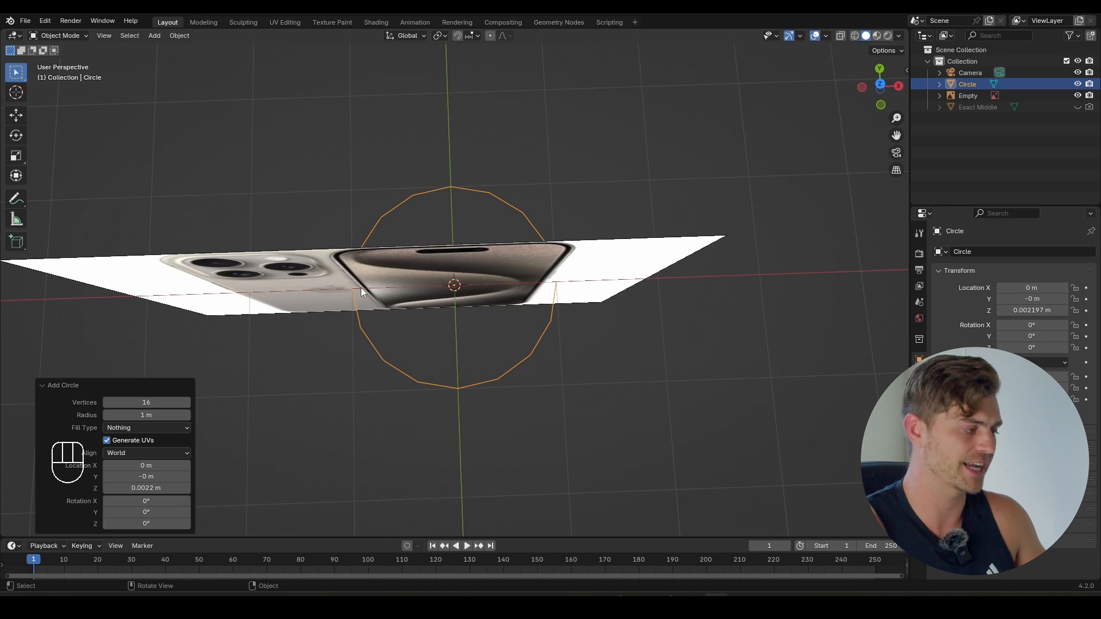
pyautogui.press('KP_1')
pyautogui.press('r')
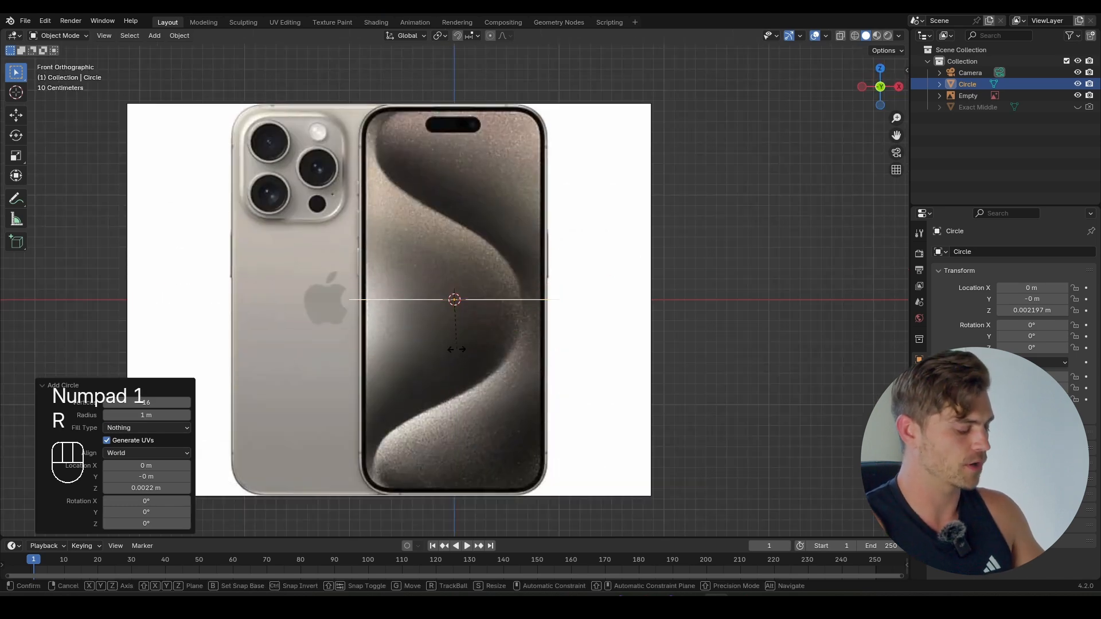
pyautogui.press('x')
pyautogui.press('9')
pyautogui.press('0')
pyautogui.click(457, 349)
# - Move the circle about 1.27 m up along Z and about -0.41 m along X toward the front phone's upper-left corner
pyautogui.scroll(-3, 456, 350)
pyautogui.keyDown('shift'); pyautogui.moveTo(461, 251); pyautogui.dragTo(484, 297, button='middle'); pyautogui.keyUp('shift')
pyautogui.scroll(5, 465, 277)
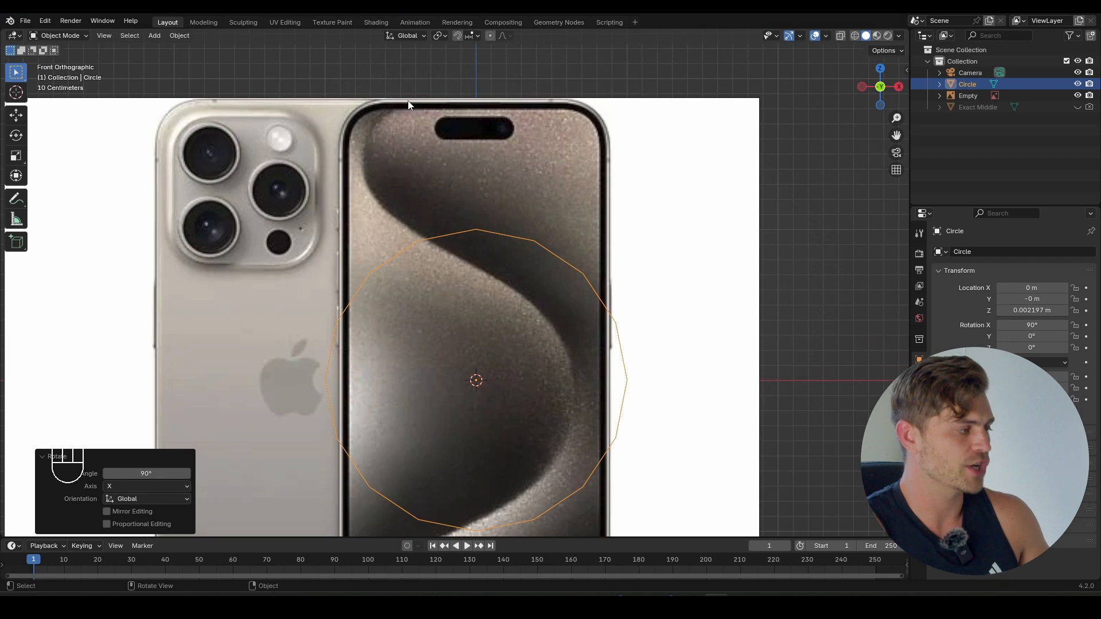
pyautogui.press('g')
pyautogui.press('z')
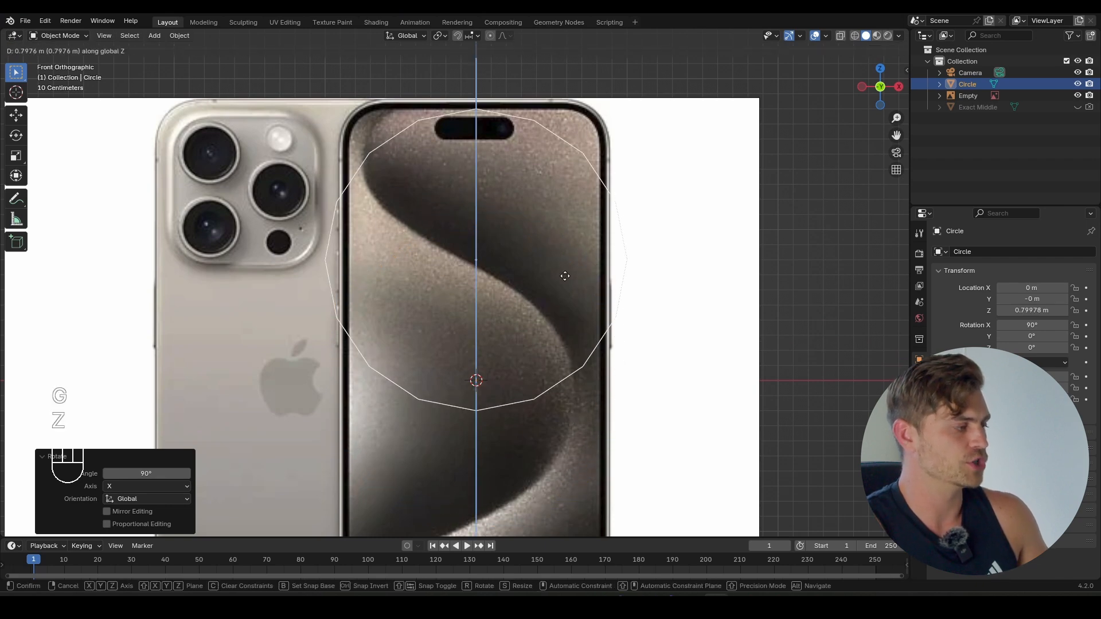
pyautogui.click(560, 222)
pyautogui.press('g')
pyautogui.press('x')
pyautogui.click(499, 223)
# - Scale the circle to about 0.381 and move it onto the front phone's upper-left rounded corner
pyautogui.press('s')
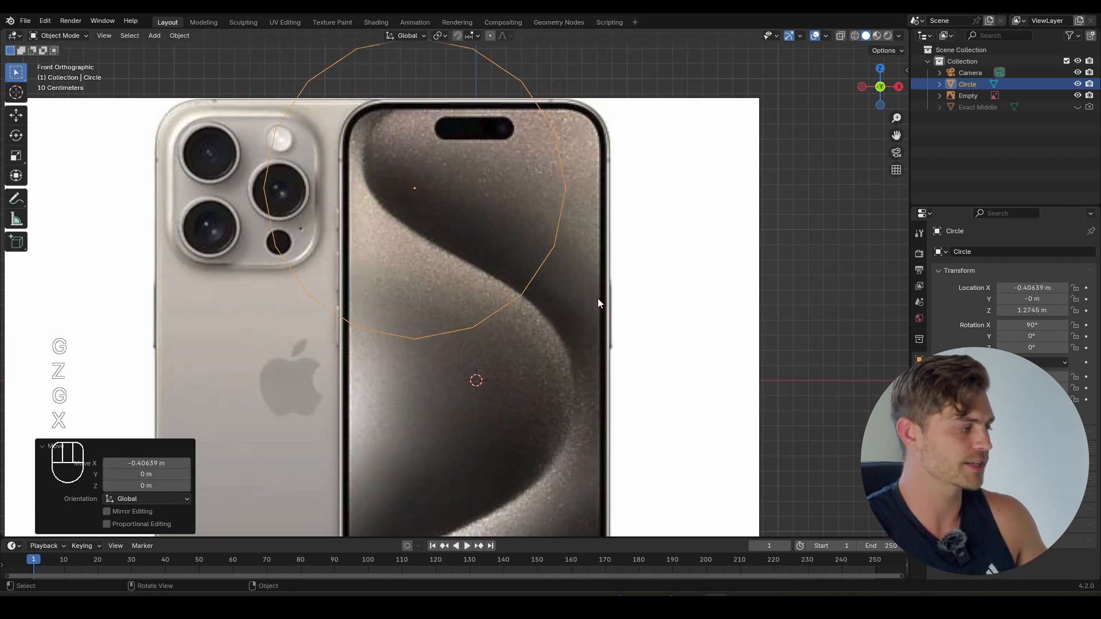
pyautogui.click(489, 223)
pyautogui.press('g')
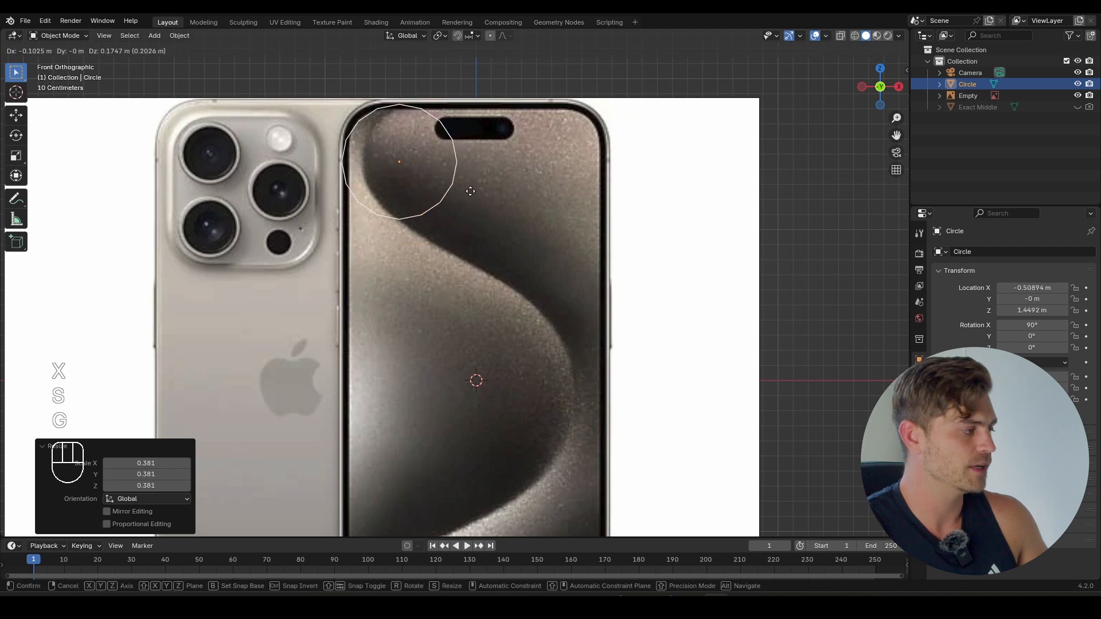
pyautogui.click(467, 185)
# - Fine-tune the circle's position to about X -0.557 m, Z 1.511 m so its arc follows the phone's upper-left corner
pyautogui.scroll(3, 432, 173)
pyautogui.scroll(1, 433, 169)
pyautogui.keyDown('shift'); pyautogui.moveTo(422, 147); pyautogui.dragTo(527, 335, button='middle'); pyautogui.keyUp('shift')
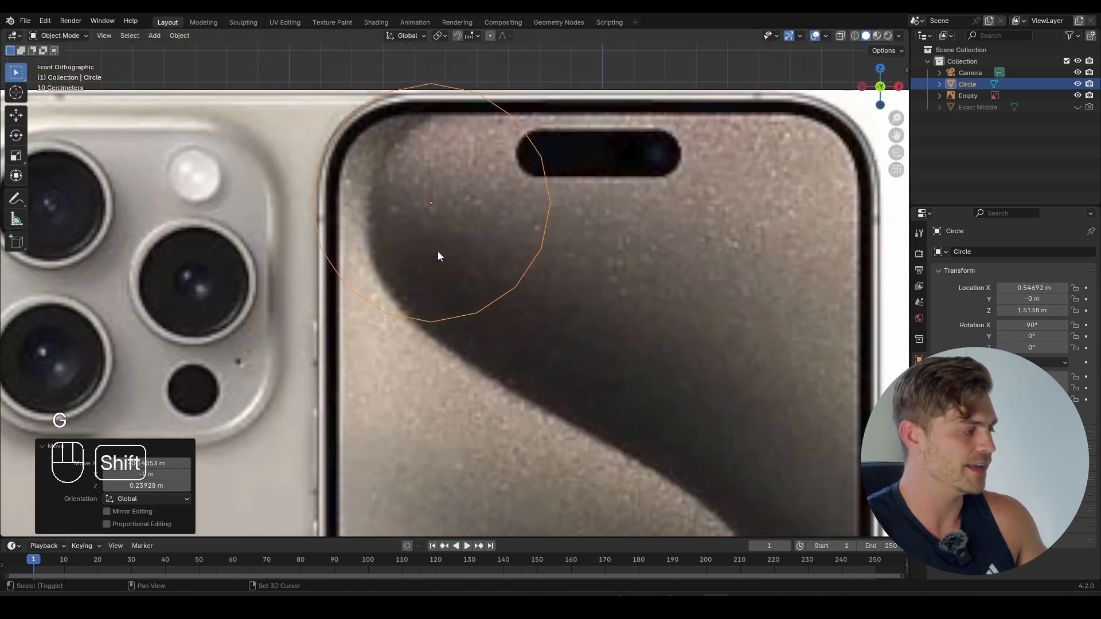
pyautogui.scroll(2, 453, 291)
pyautogui.keyDown('shift'); pyautogui.moveTo(438, 251); pyautogui.dragTo(457, 301, button='middle'); pyautogui.keyUp('shift')
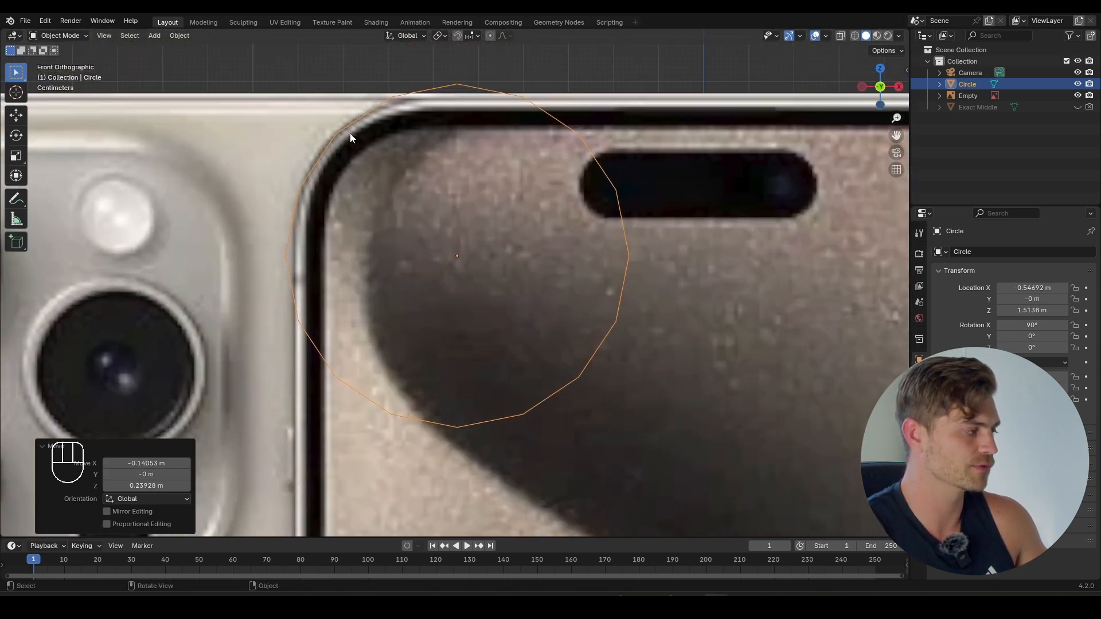
pyautogui.press('g')
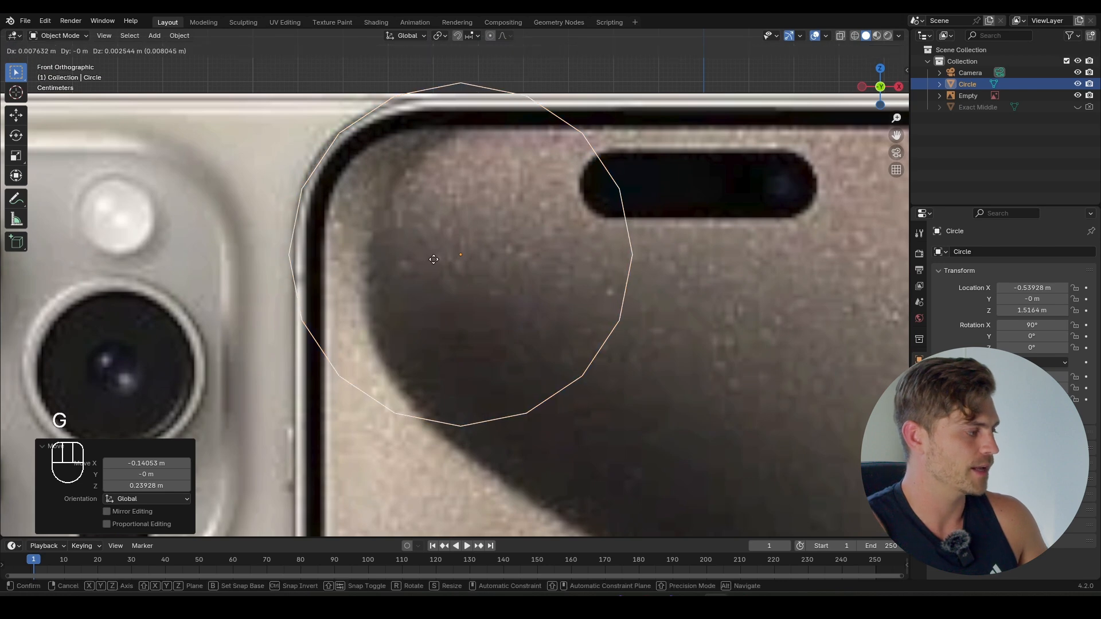
pyautogui.click(425, 262)
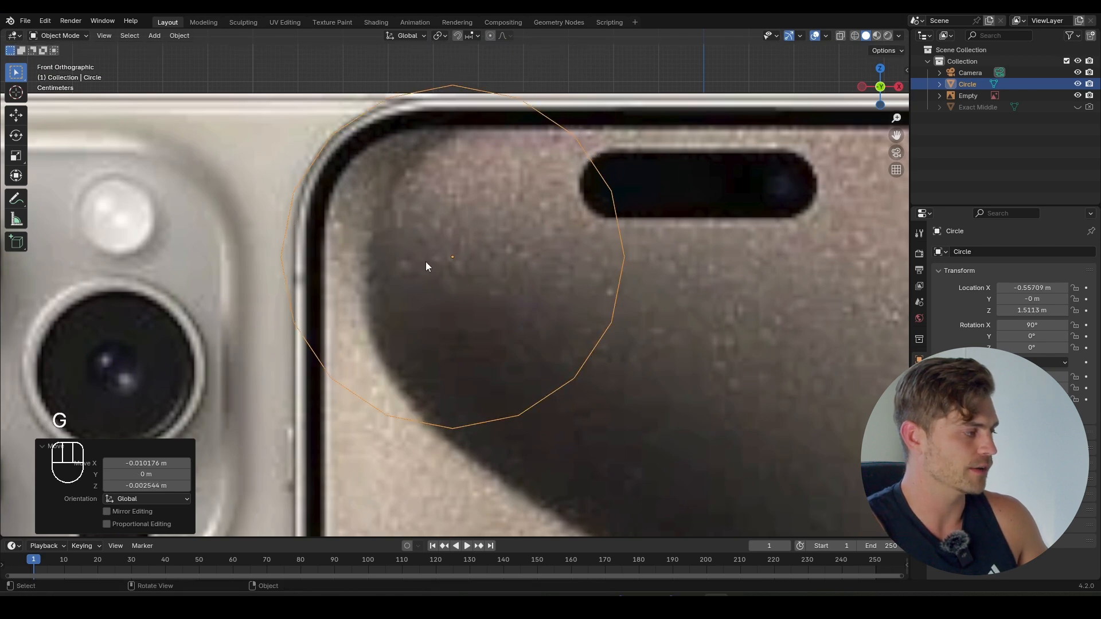
# - In Edit Mode, select the circle's topmost vertex and its right neighbour and flatten them with a Z scale of 0
pyautogui.scroll(-2, 425, 240)
pyautogui.moveTo(426, 221)
pyautogui.keyDown('shift'); pyautogui.mouseDown(button='middle')
pyautogui.moveTo(438, 243)
pyautogui.moveTo(439, 223)
pyautogui.mouseUp(button='middle'); pyautogui.keyUp('shift')
pyautogui.scroll(3, 439, 224)
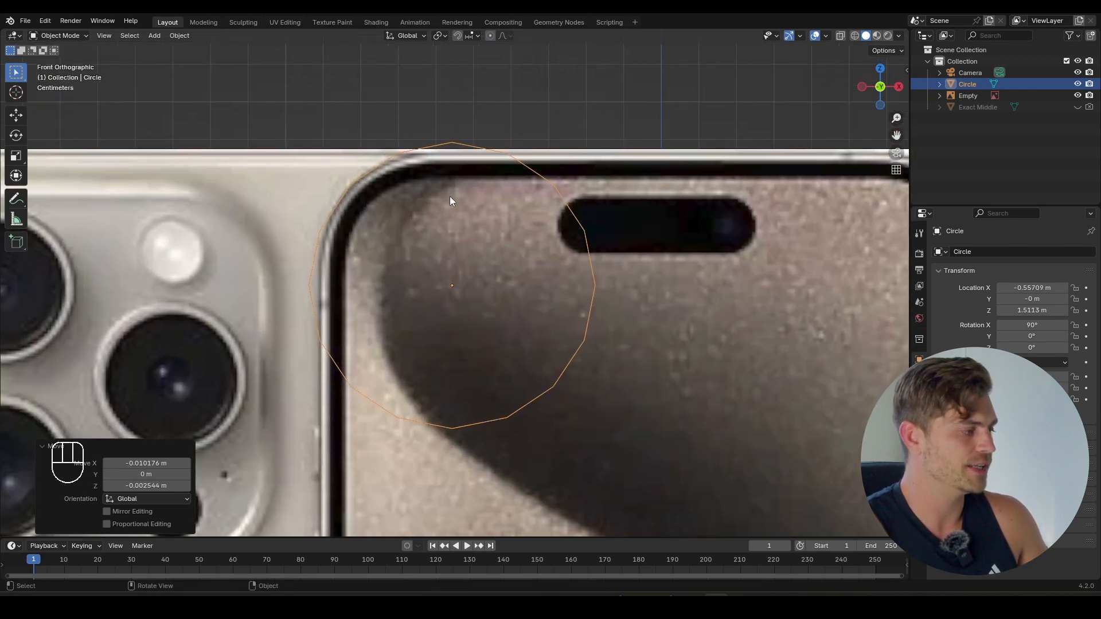
pyautogui.press('Tab')
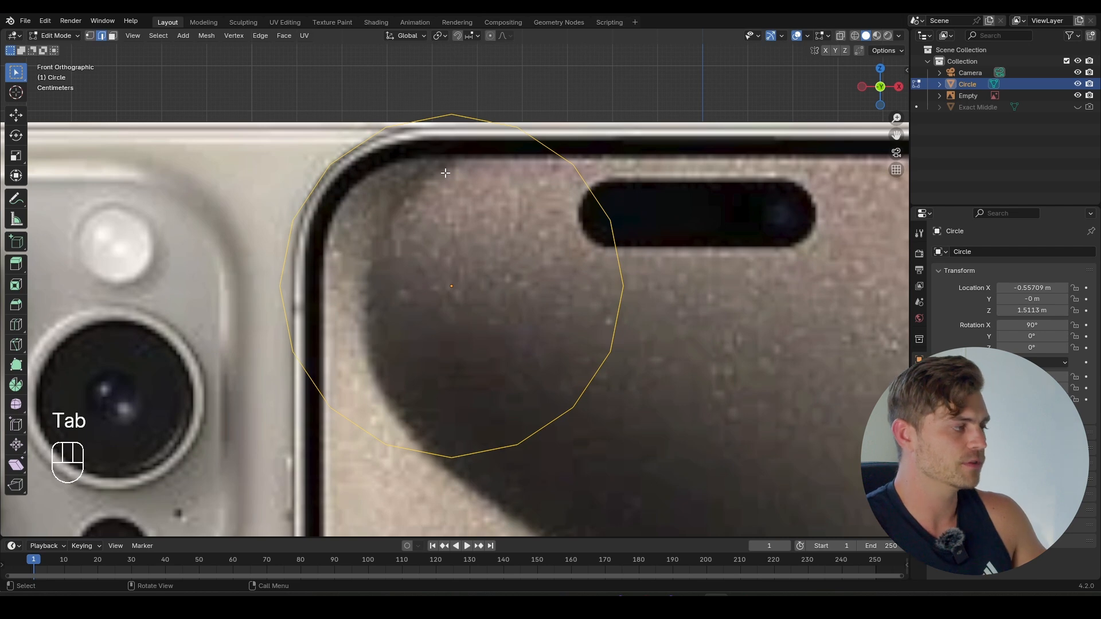
pyautogui.press('1')
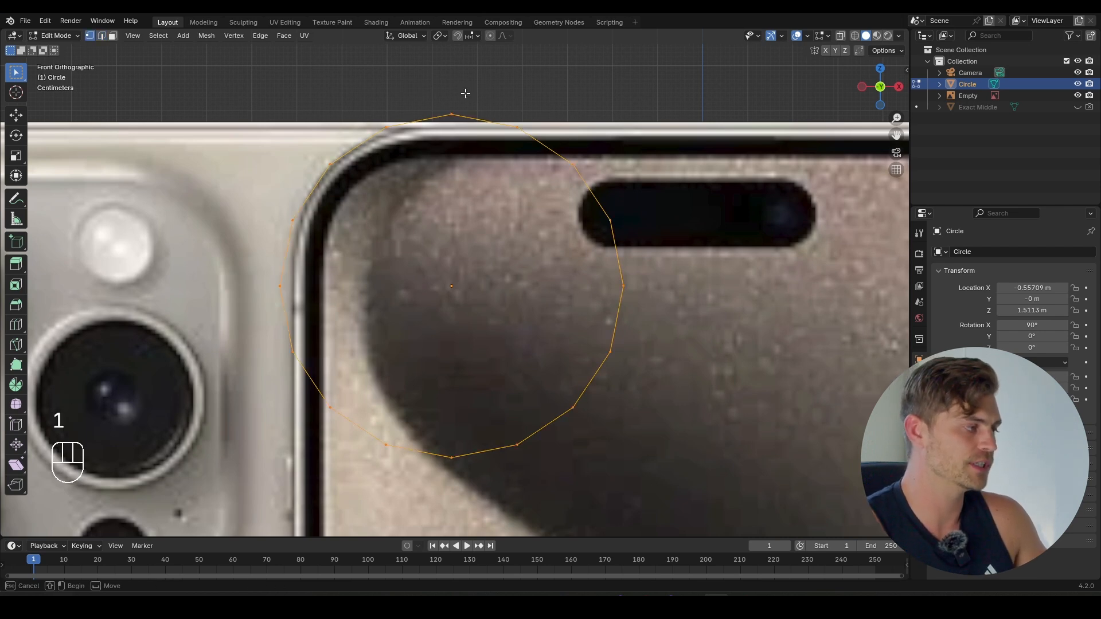
pyautogui.click(439, 127)
pyautogui.moveTo(551, 62); pyautogui.dragTo(431, 131)
pyautogui.press('s')
pyautogui.press('z')
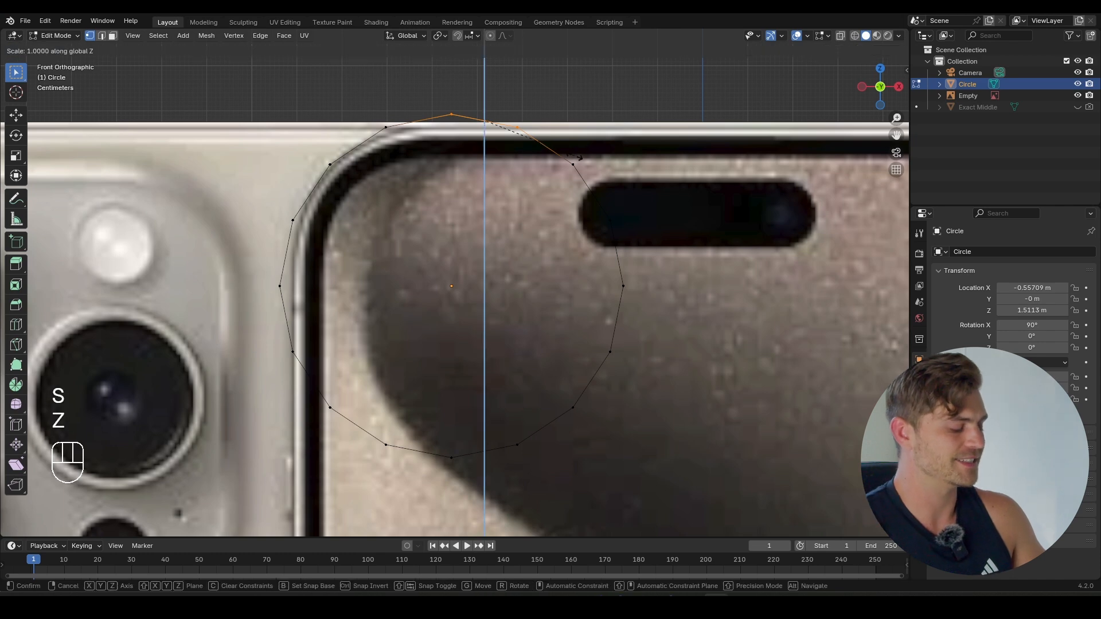
pyautogui.press('0')
pyautogui.click(575, 159)
# - Move the flattened top vertices about 0.0036 m down along Z onto the phone's top edge
pyautogui.scroll(3, 490, 97)
pyautogui.keyDown('shift'); pyautogui.moveTo(490, 97); pyautogui.dragTo(468, 190, button='middle'); pyautogui.keyUp('shift')
pyautogui.scroll(2, 464, 205)
pyautogui.press('g')
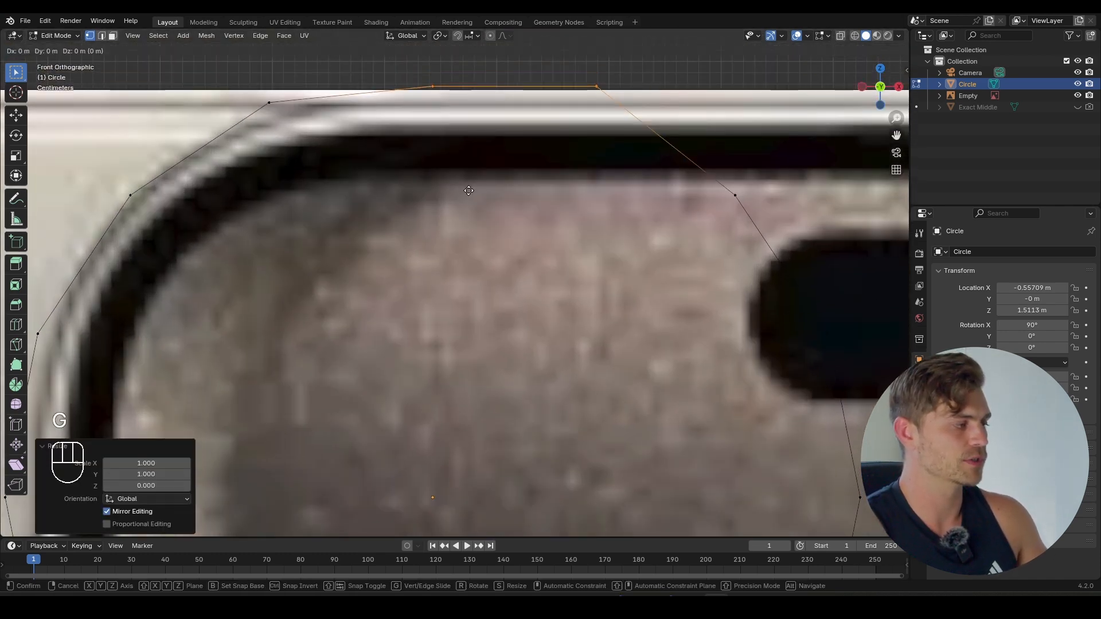
pyautogui.press('z')
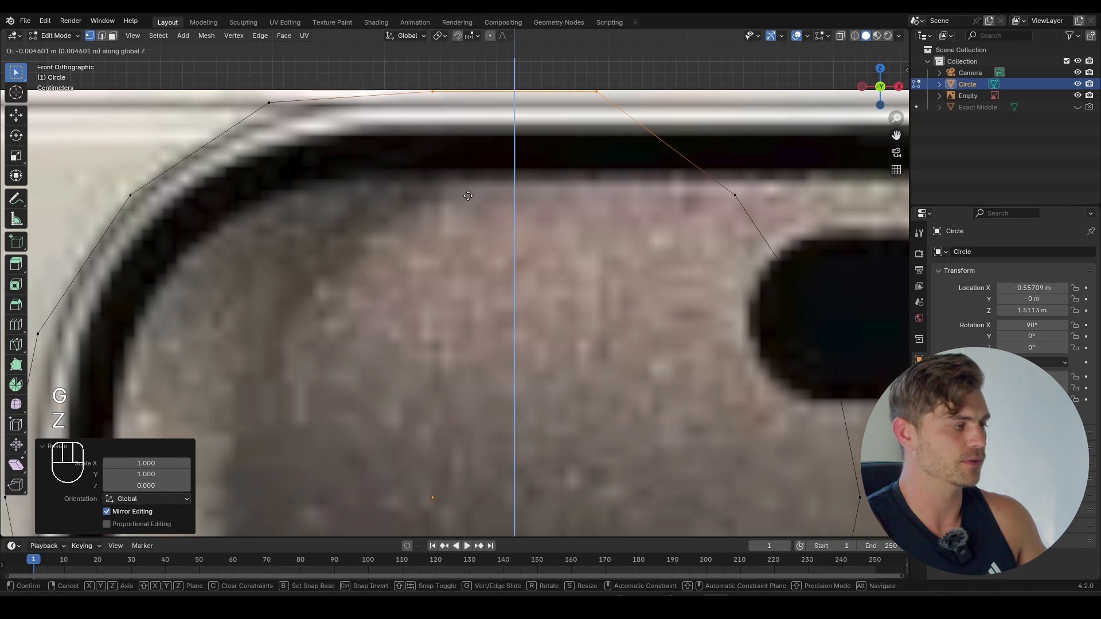
pyautogui.click(468, 196)
# - Select the circle's leftmost vertex and the one below it and align them with an X scale of 0
pyautogui.scroll(-5, 456, 126)
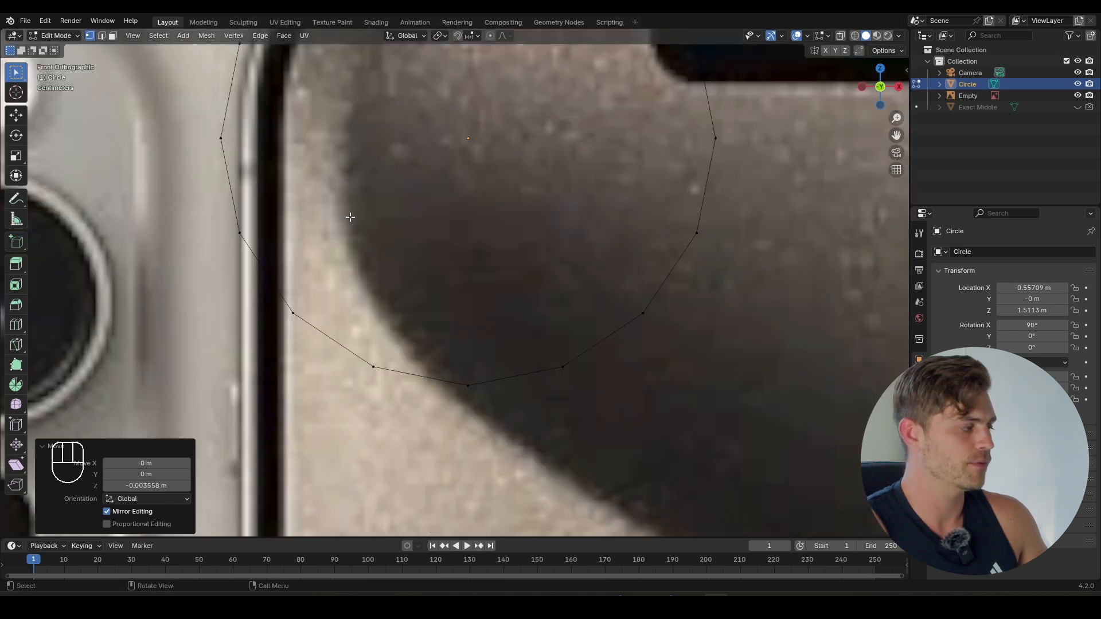
pyautogui.keyDown('shift'); pyautogui.moveTo(326, 170); pyautogui.dragTo(388, 181, button='middle'); pyautogui.keyUp('shift')
pyautogui.moveTo(383, 139); pyautogui.dragTo(202, 304)
pyautogui.press('s')
pyautogui.press('x')
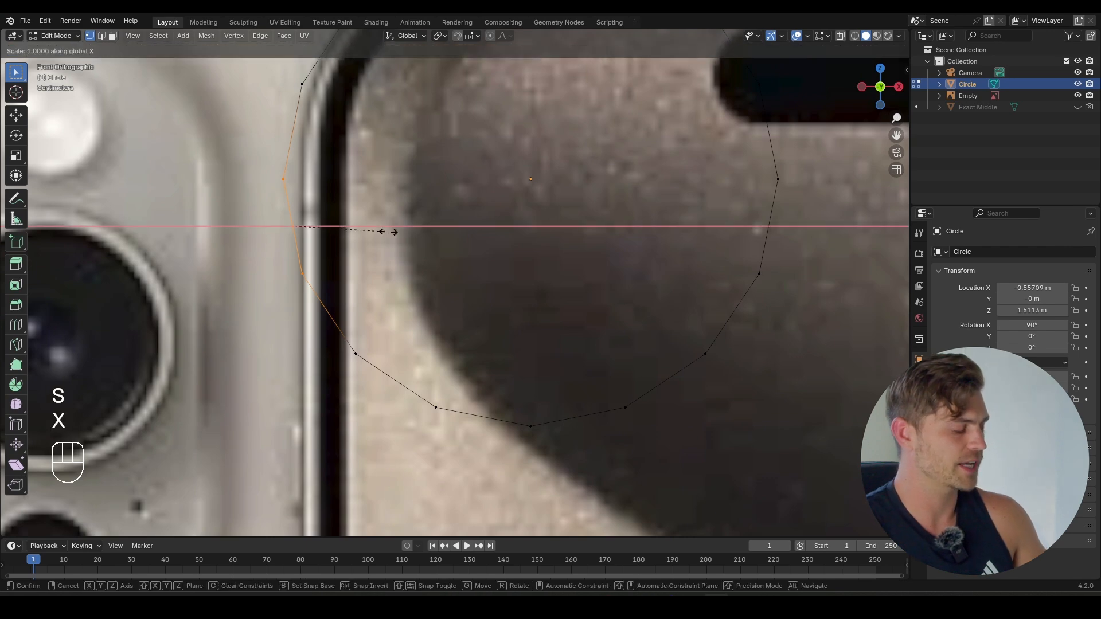
pyautogui.press('0')
pyautogui.click(389, 231)
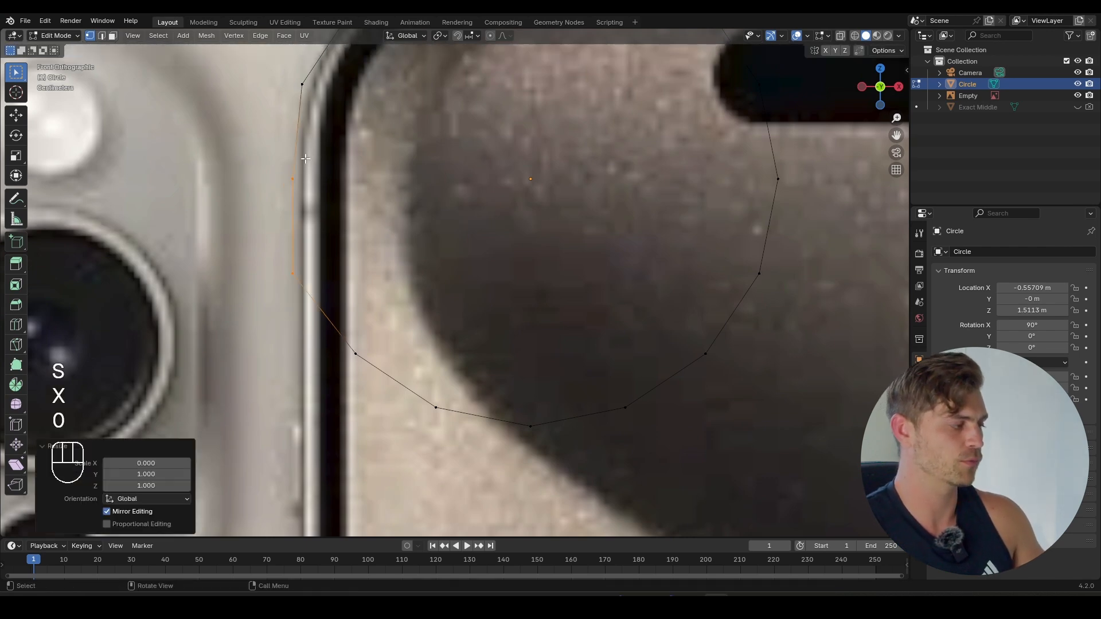
# - Move the two aligned left vertices about 0.0125 m along X onto the phone's left edge
pyautogui.keyDown('shift'); pyautogui.moveTo(327, 238); pyautogui.dragTo(356, 247, button='middle'); pyautogui.keyUp('shift')
pyautogui.scroll(1, 358, 244)
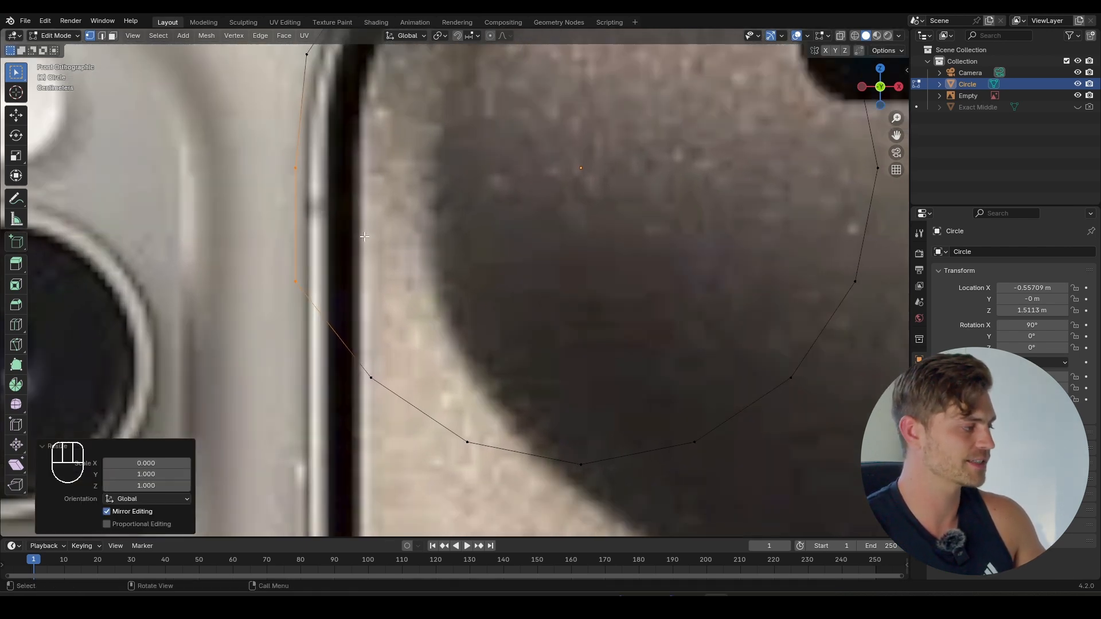
pyautogui.press('g')
pyautogui.press('x')
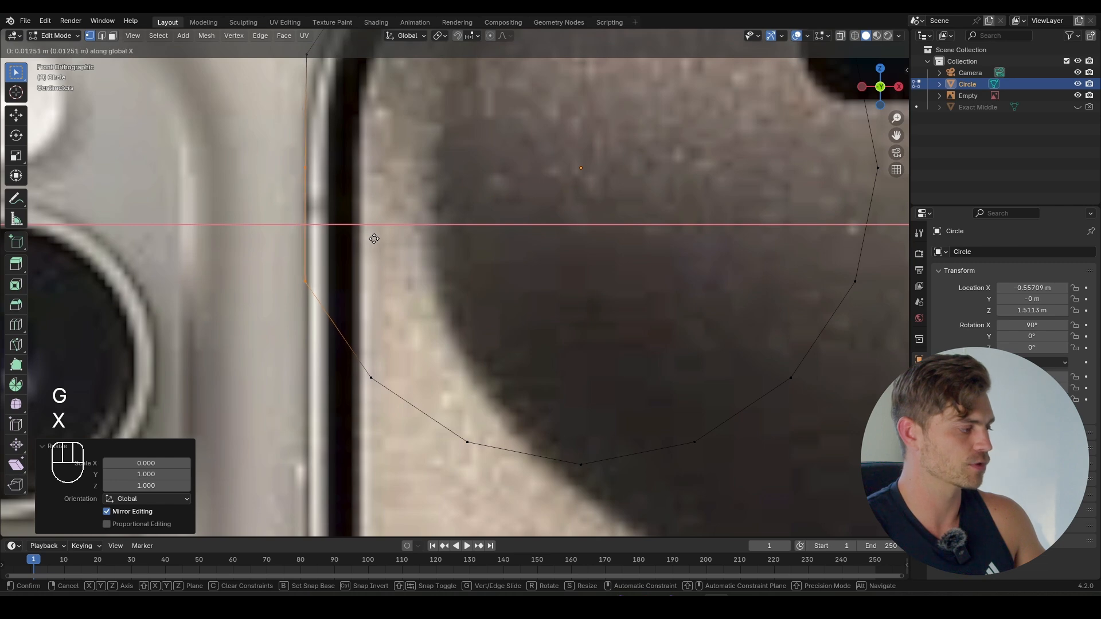
pyautogui.click(374, 238)
pyautogui.scroll(-5, 373, 238)
pyautogui.keyDown('shift'); pyautogui.moveTo(482, 270); pyautogui.dragTo(384, 279, button='middle'); pyautogui.keyUp('shift')
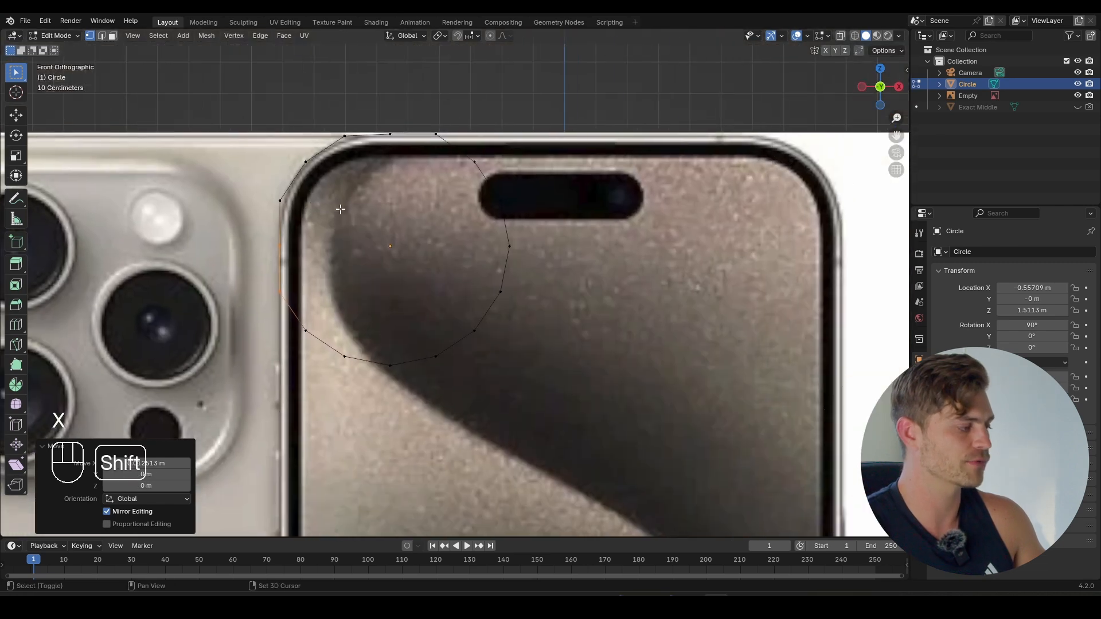
# - Circle-select the circle's vertices that lie outside the phone's top-left corner and delete them
pyautogui.click(384, 279)
pyautogui.press('c')
pyautogui.scroll(-4, 441, 277)
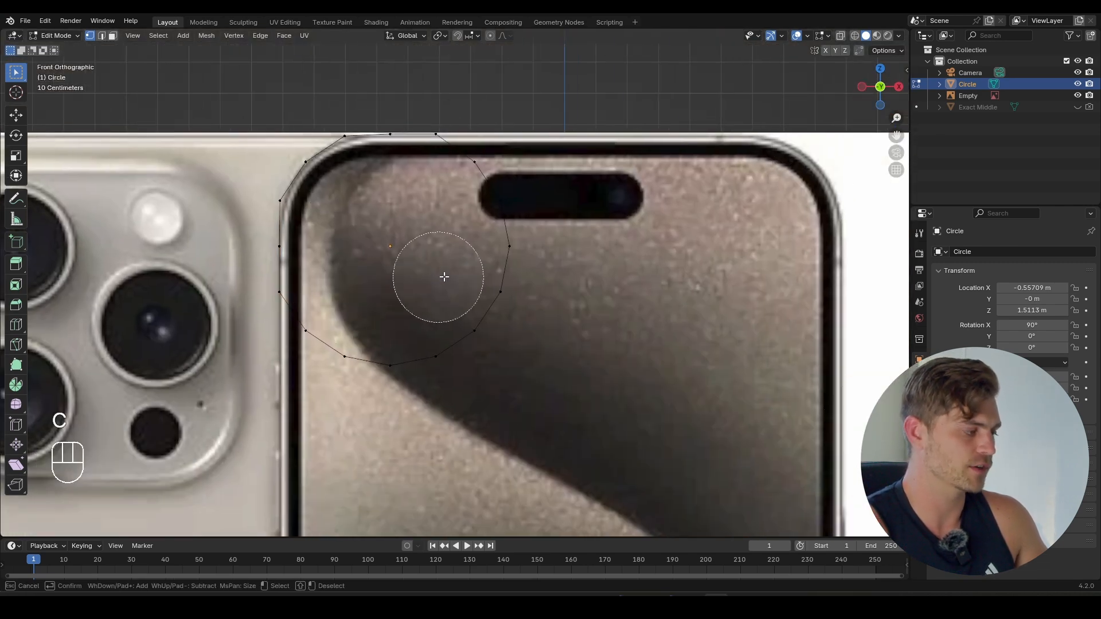
pyautogui.moveTo(348, 348)
pyautogui.mouseDown()
pyautogui.moveTo(341, 338)
pyautogui.moveTo(504, 290)
pyautogui.moveTo(507, 217)
pyautogui.moveTo(480, 196)
pyautogui.mouseUp()
pyautogui.rightClick(479, 196)
pyautogui.press('x')
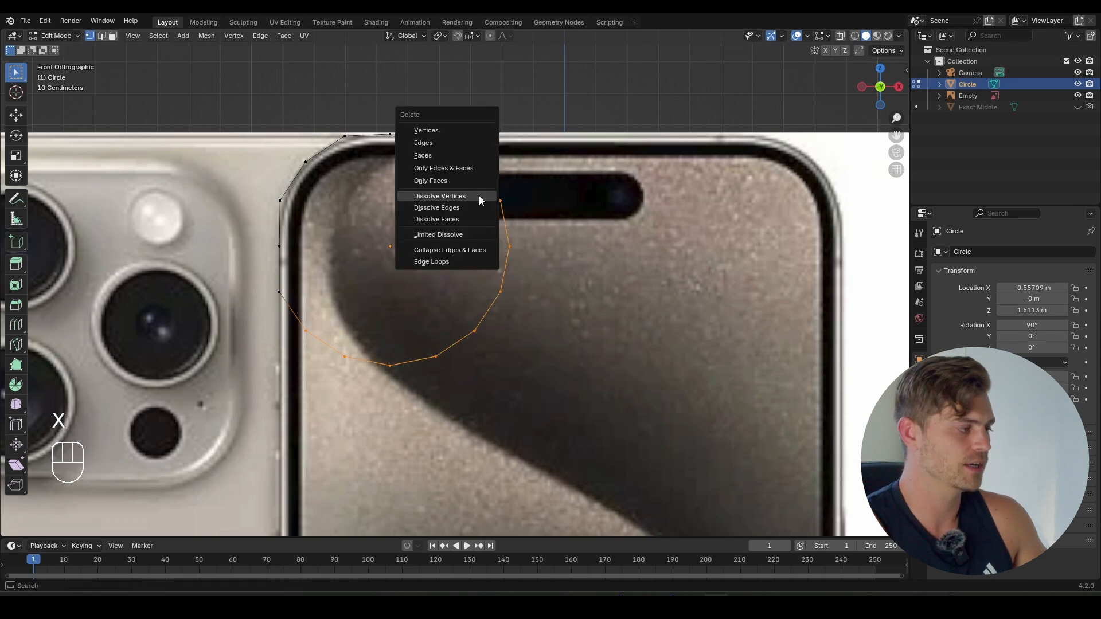
pyautogui.click(430, 131)
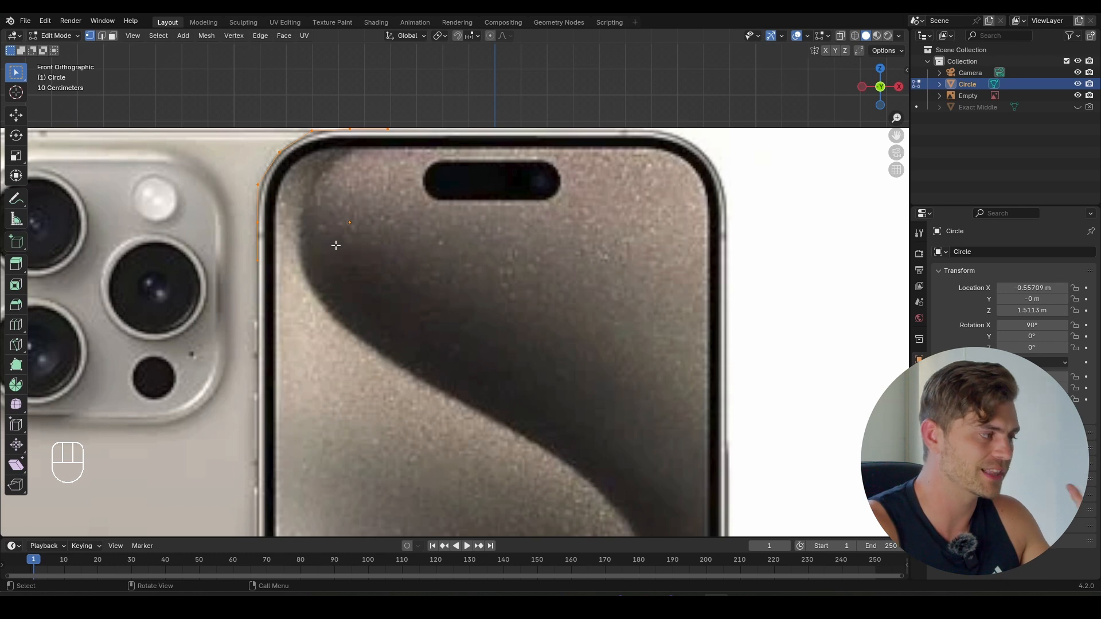
# - Select the right end vertex of the corner's flat top edge and set the transform pivot point to 3D Cursor
pyautogui.click(423, 184)
pyautogui.scroll(-5, 426, 196)
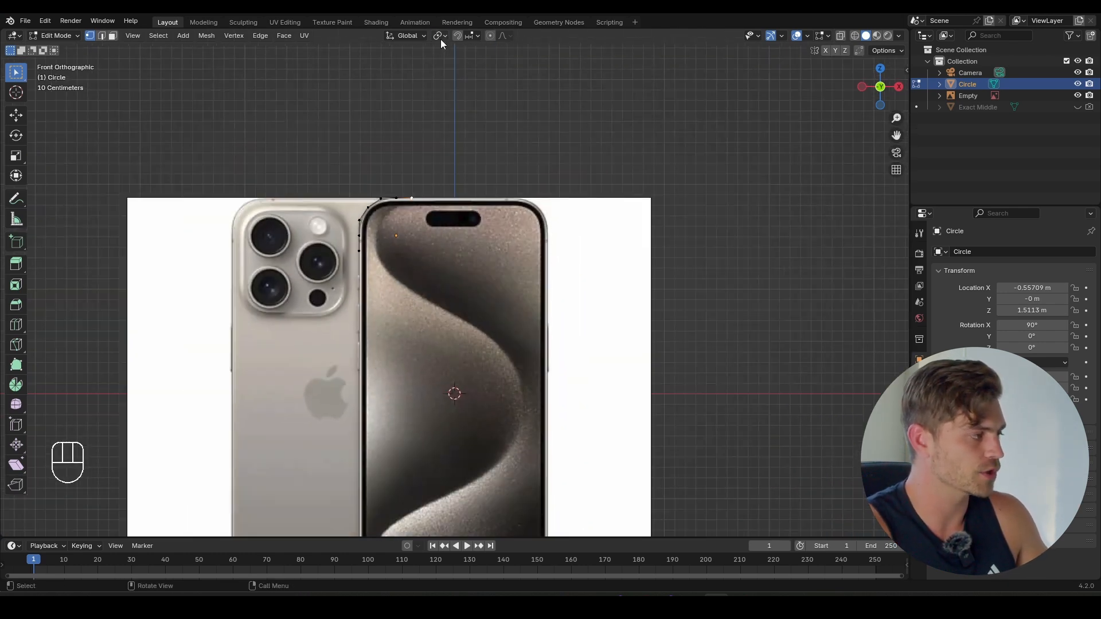
pyautogui.click(440, 39)
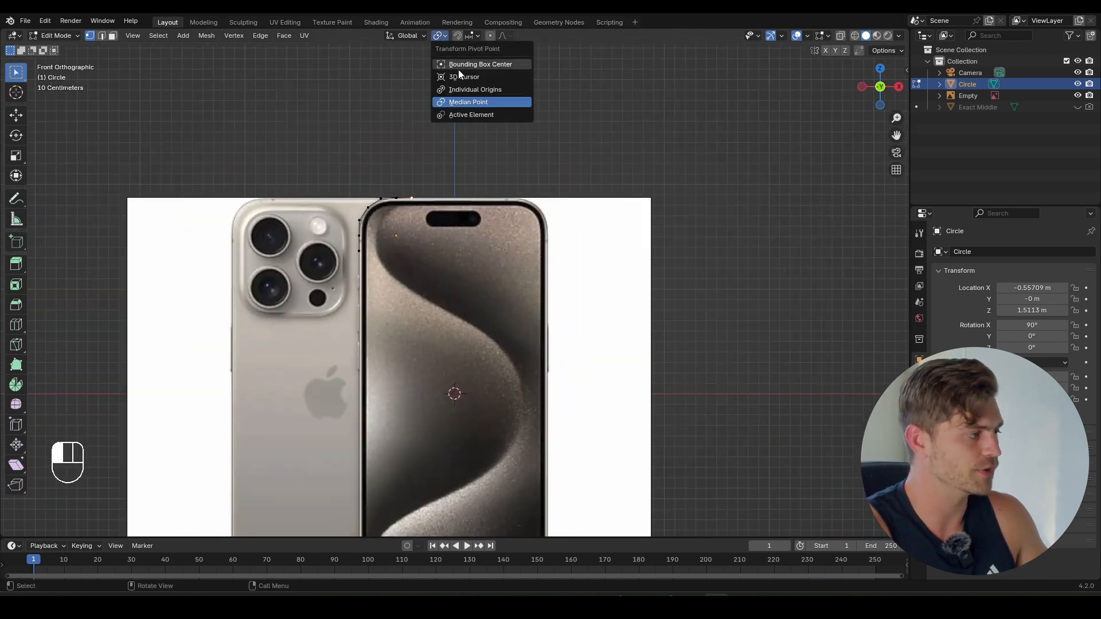
pyautogui.click(466, 73)
# - Extrude the top end vertex to the phone's vertical centre line by scaling it to 0 along X
pyautogui.scroll(5, 445, 207)
pyautogui.keyDown('shift'); pyautogui.scroll(2, 439, 204); pyautogui.keyUp('shift')
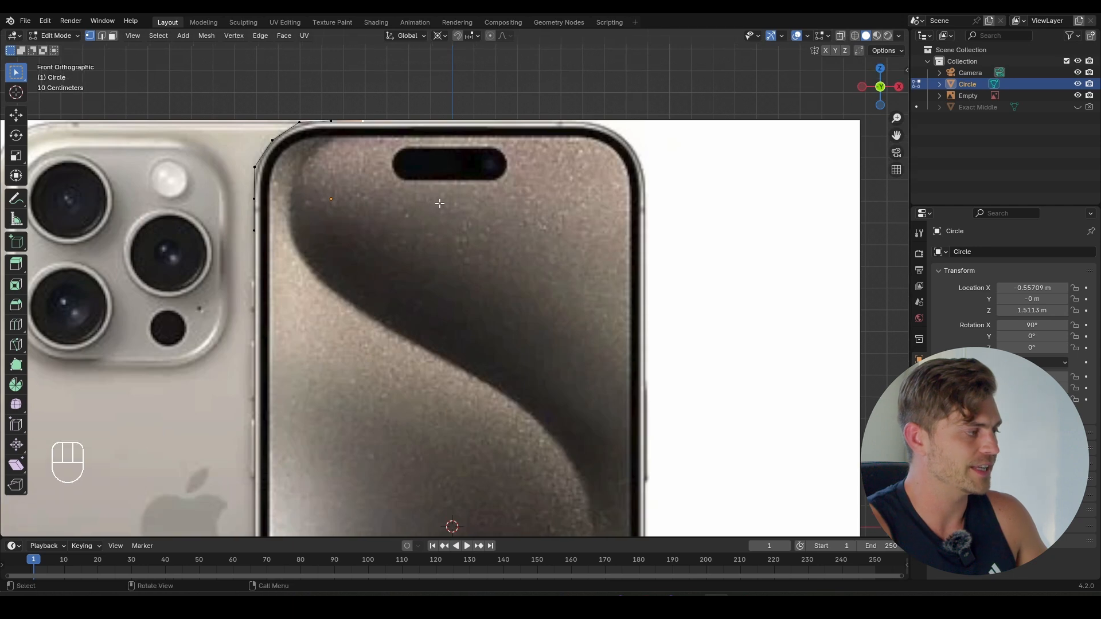
pyautogui.press('s')
pyautogui.write('x')
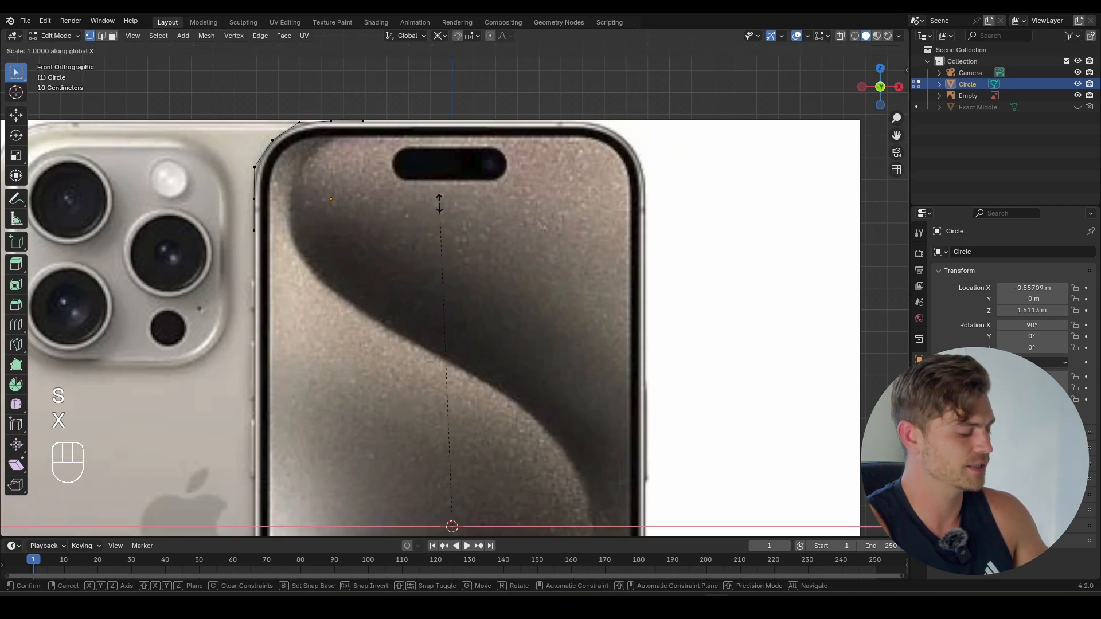
pyautogui.write('0')
pyautogui.click(439, 204)
pyautogui.scroll(4, 439, 203)
pyautogui.keyDown('shift'); pyautogui.scroll(2, 430, 204); pyautogui.keyUp('shift')
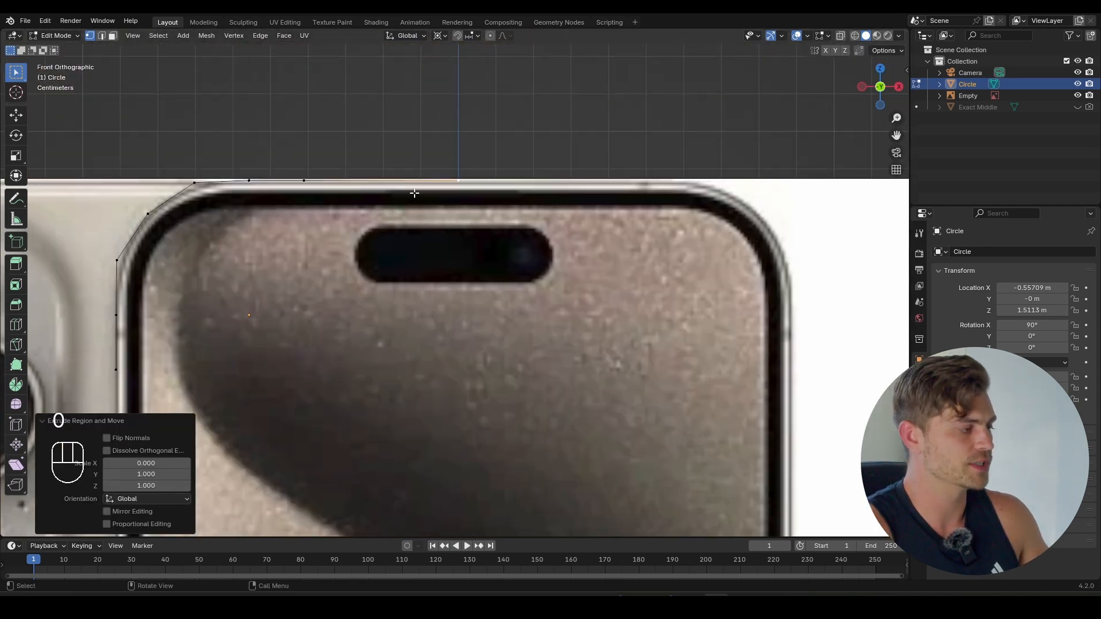
pyautogui.scroll(2, 422, 202)
pyautogui.keyDown('shift'); pyautogui.moveTo(421, 202); pyautogui.dragTo(439, 243, button='middle'); pyautogui.keyUp('shift')
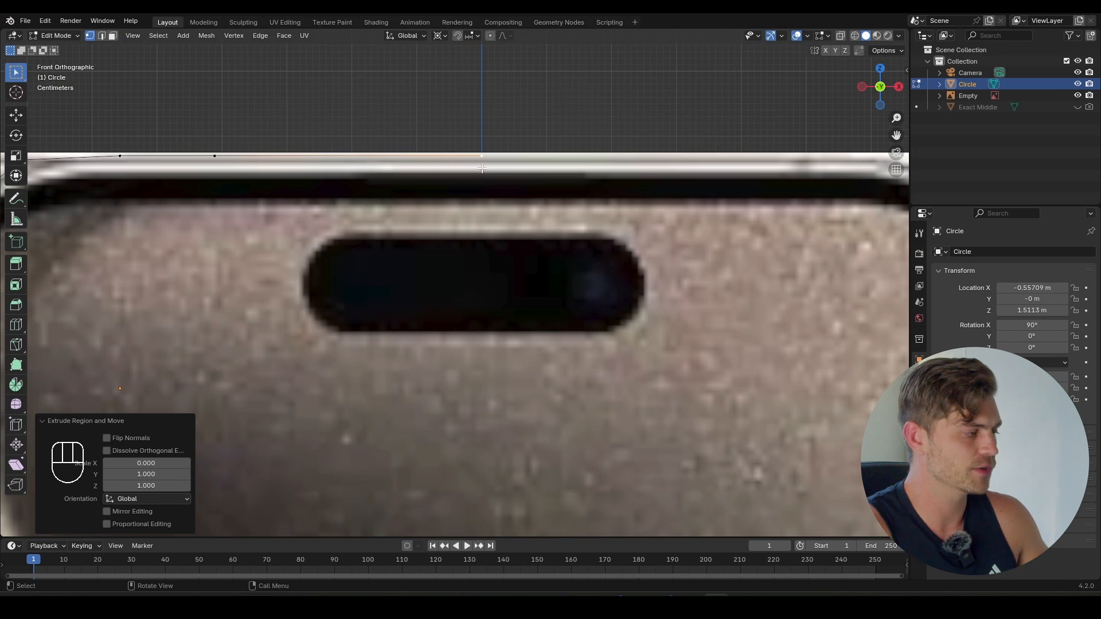
pyautogui.scroll(-7, 482, 168)
pyautogui.keyDown('shift'); pyautogui.scroll(-3, 480, 380); pyautogui.keyUp('shift')
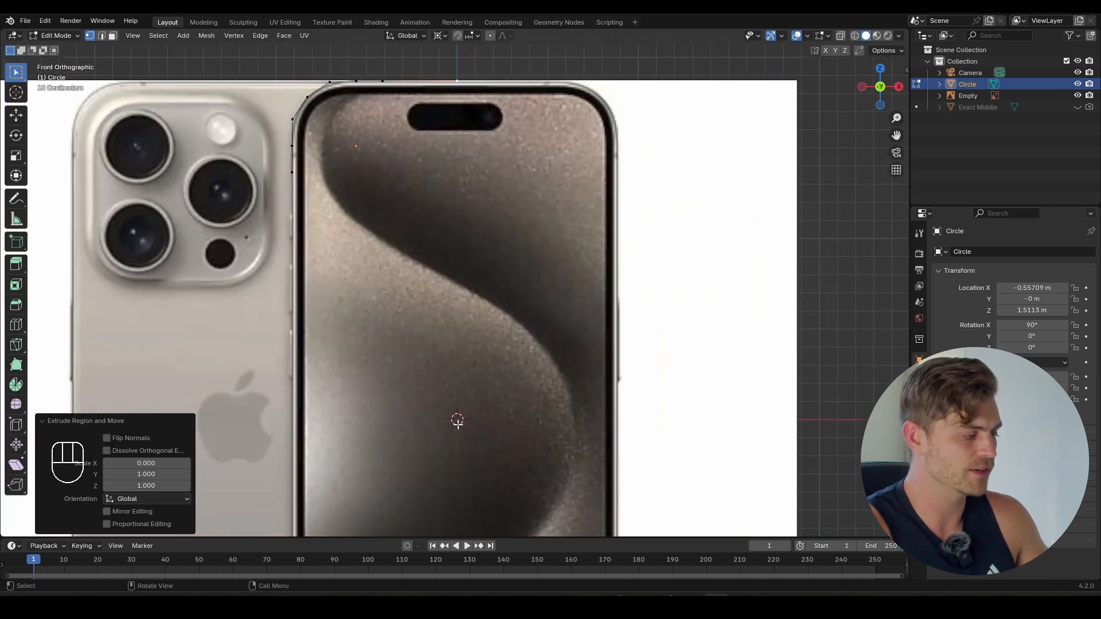
pyautogui.keyDown('shift'); pyautogui.scroll(-3, 454, 275); pyautogui.keyUp('shift')
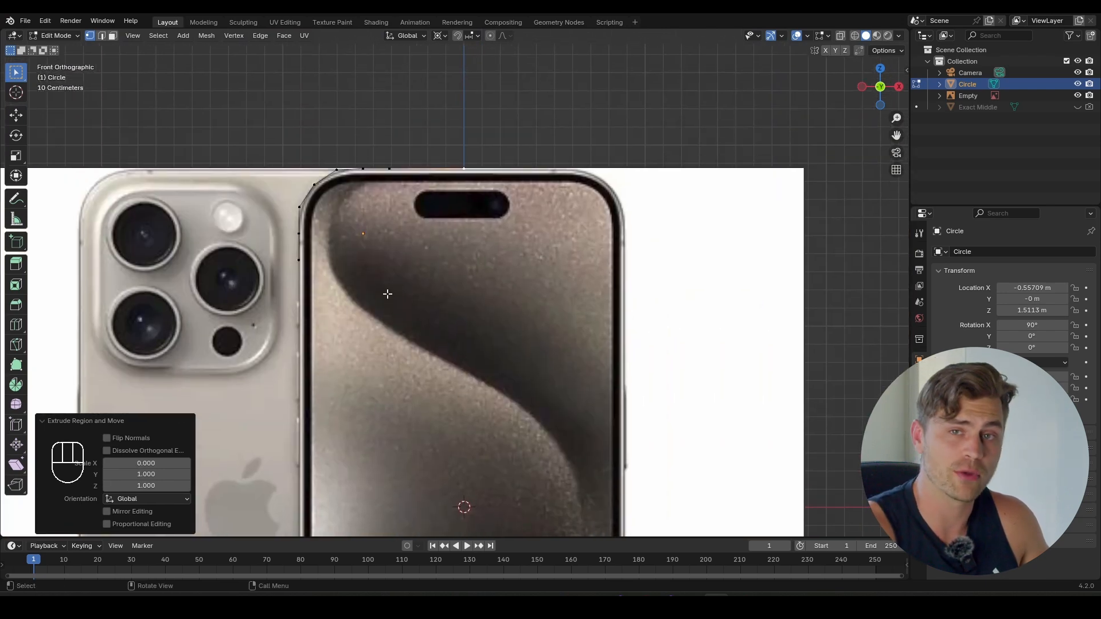
# - Compare the segments along the top edge and divide the long one with a two-cut loop cut to match the corner's spacing
pyautogui.scroll(5, 416, 208)
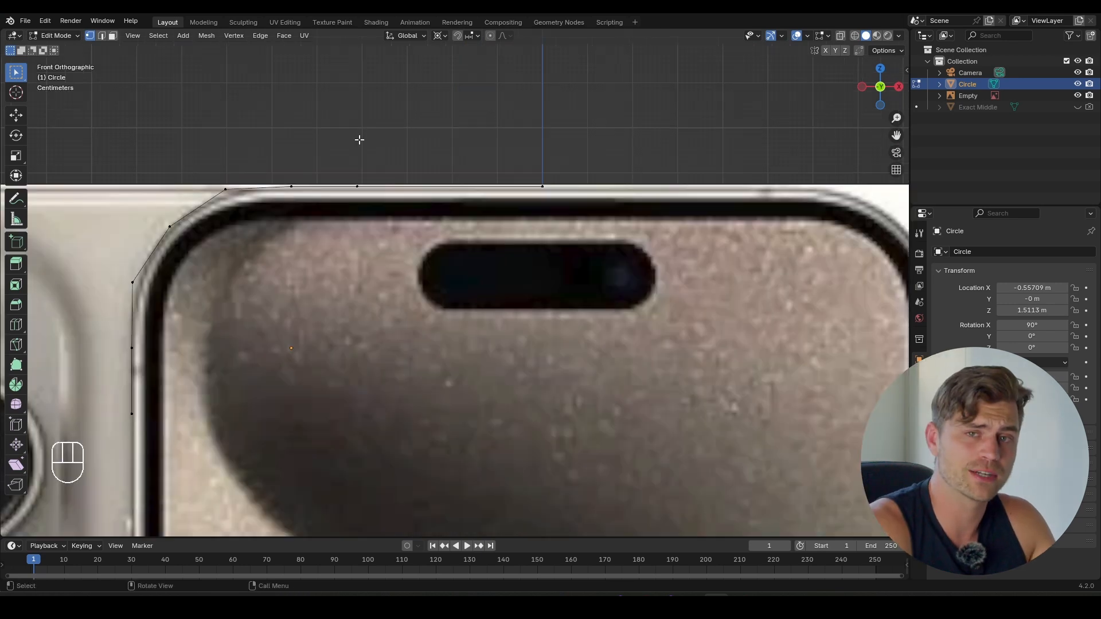
pyautogui.moveTo(369, 124); pyautogui.dragTo(291, 216)
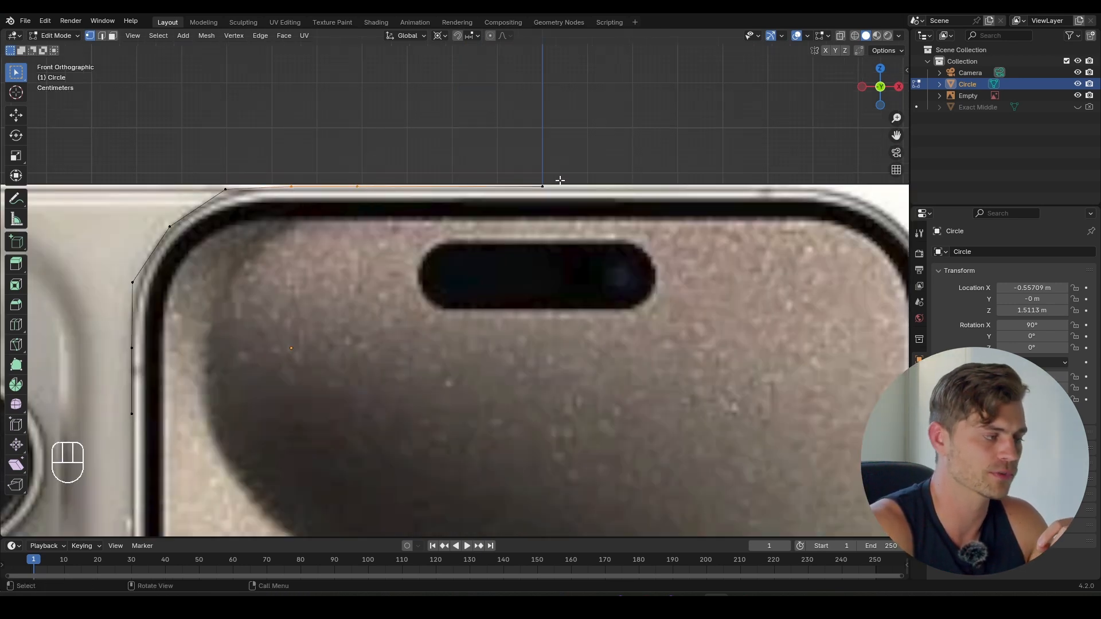
pyautogui.click(291, 185)
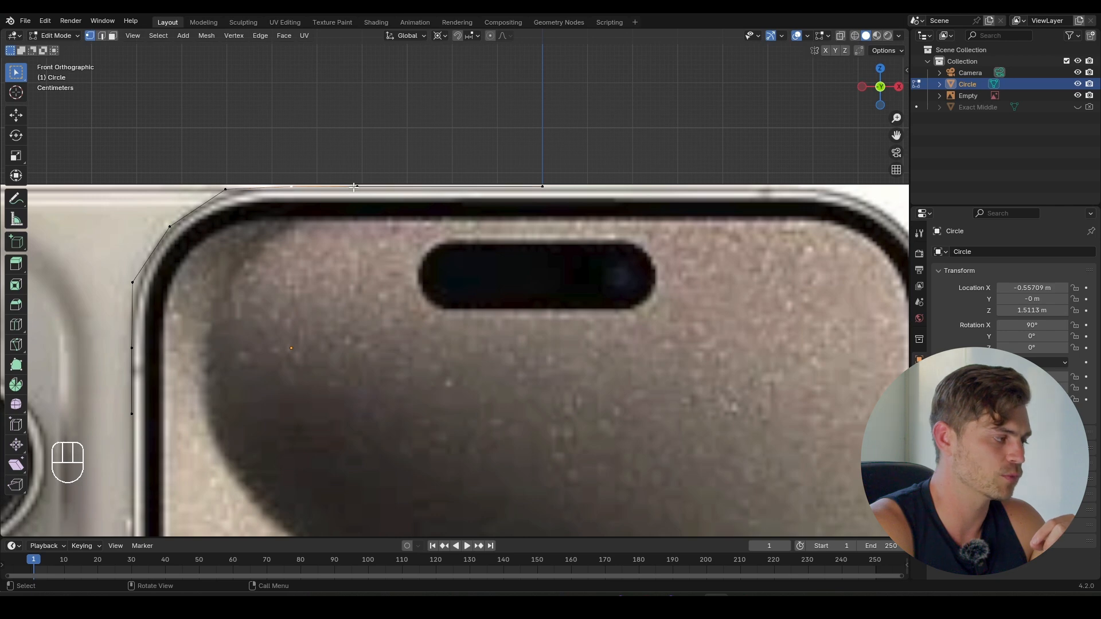
pyautogui.click(355, 186)
pyautogui.click(292, 187)
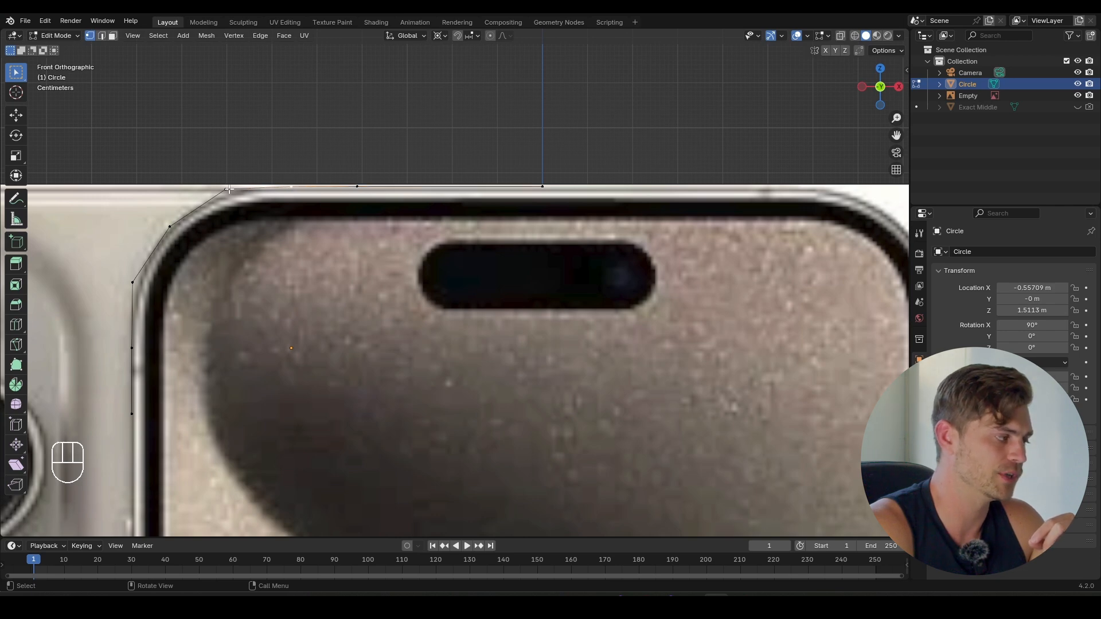
pyautogui.click(326, 154)
pyautogui.moveTo(324, 135); pyautogui.dragTo(566, 221)
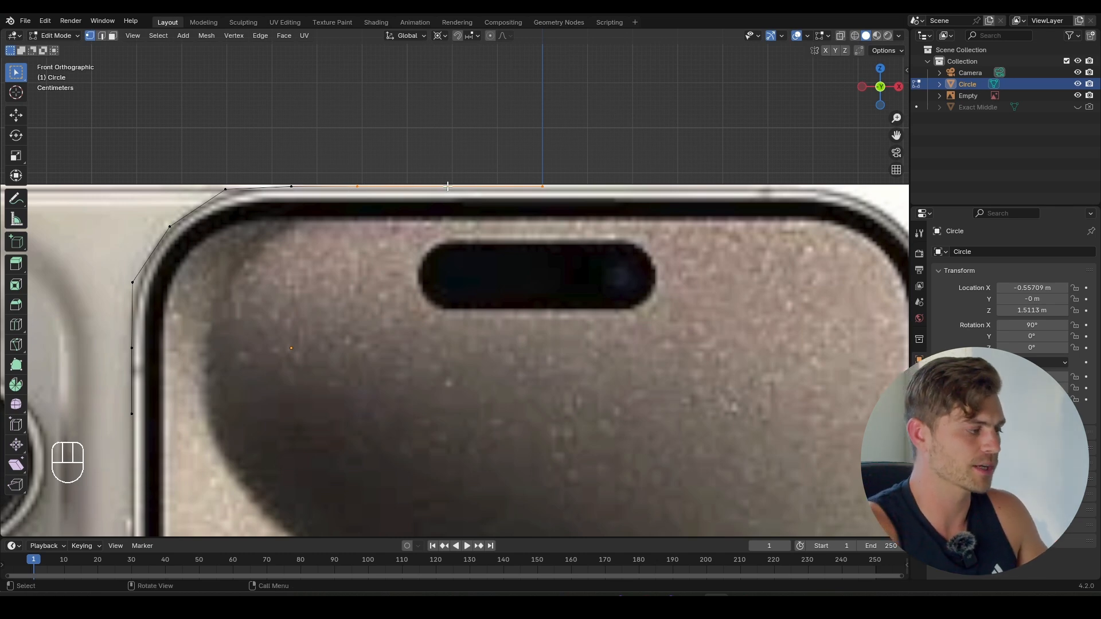
pyautogui.hotkey('ctrl', 'r')
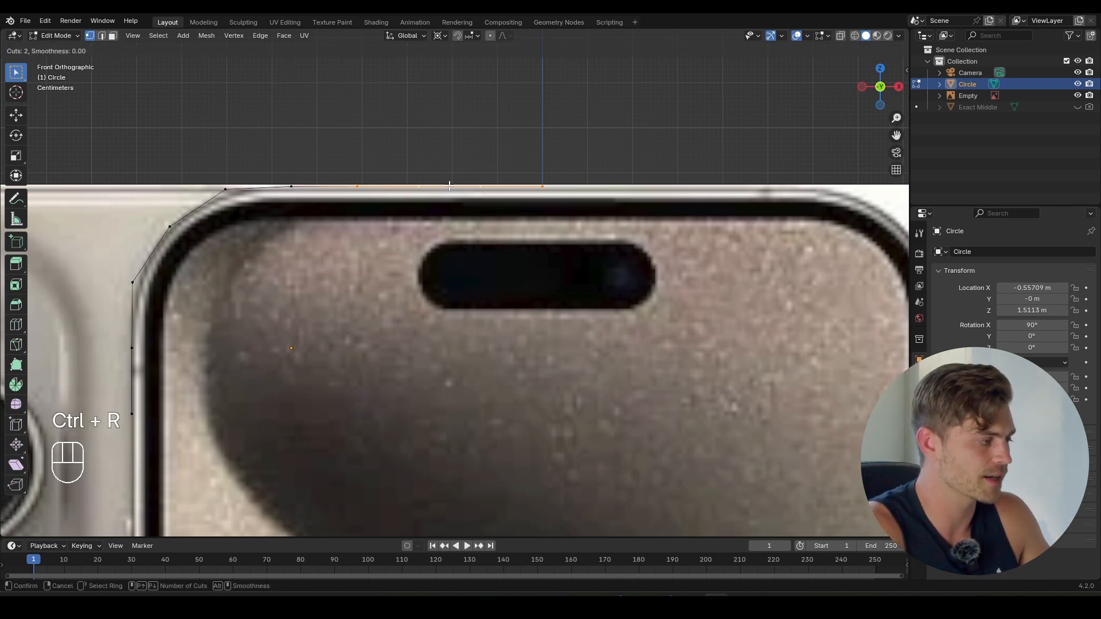
pyautogui.scroll(-1, 450, 185)
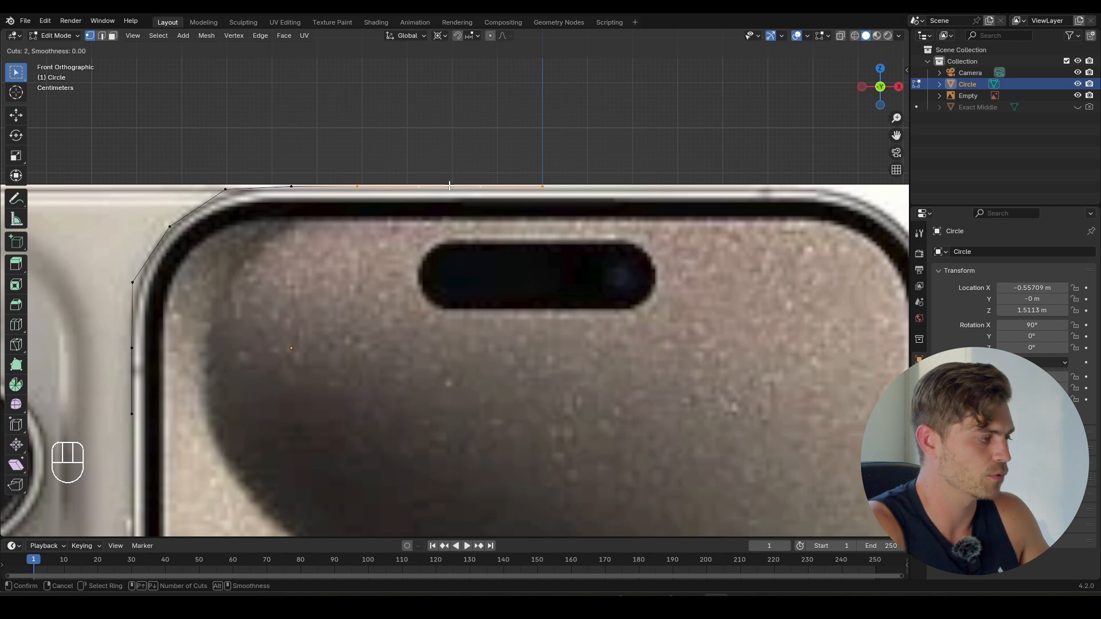
pyautogui.click(450, 186)
pyautogui.rightClick(449, 186)
pyautogui.click(431, 199)
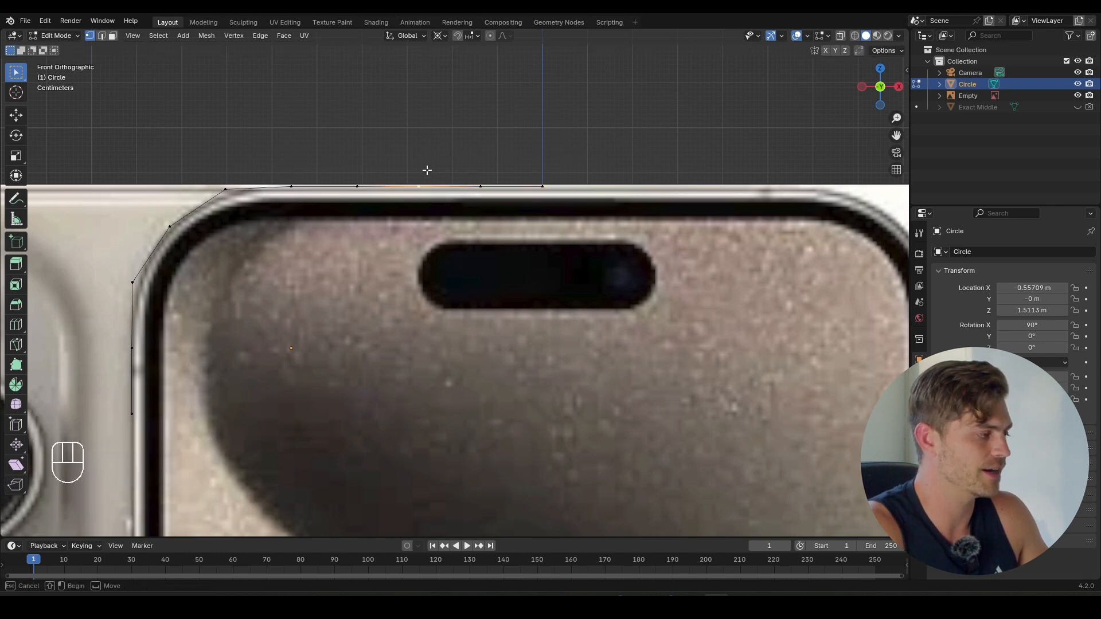
pyautogui.moveTo(427, 168); pyautogui.dragTo(344, 206)
pyautogui.moveTo(382, 142); pyautogui.dragTo(283, 205)
# - Extrude the lowest vertex on the phone's left side to the 3D cursor's height by scaling it to 0 with X locked
pyautogui.scroll(-3, 352, 219)
pyautogui.keyDown('shift'); pyautogui.moveTo(393, 374); pyautogui.dragTo(359, 138, button='middle'); pyautogui.keyUp('shift')
pyautogui.scroll(-2, 360, 138)
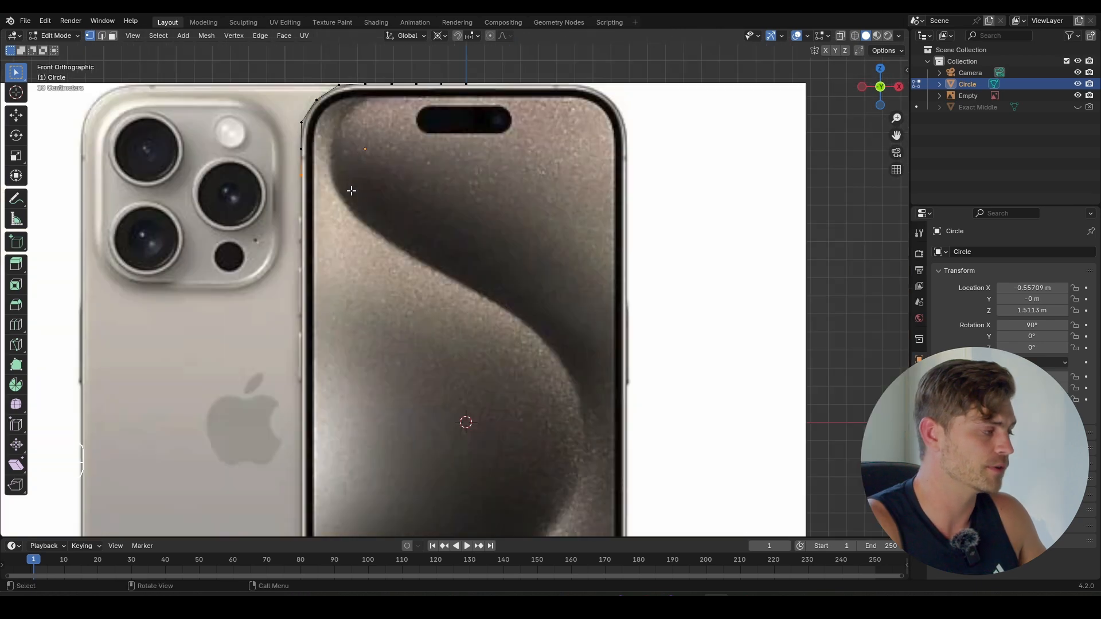
pyautogui.moveTo(366, 164); pyautogui.dragTo(198, 212)
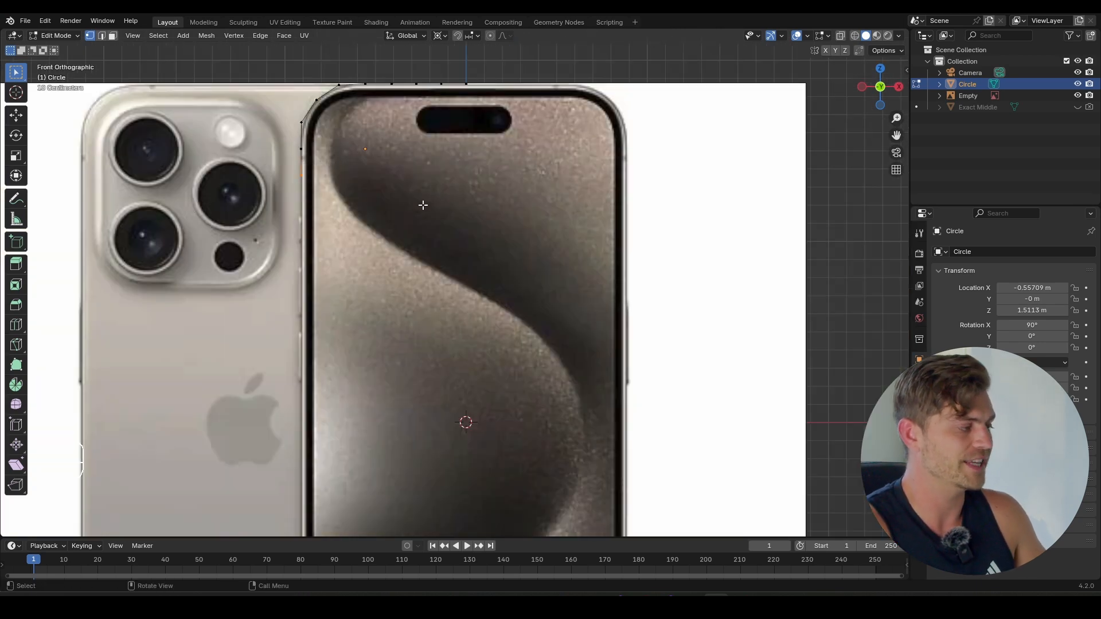
pyautogui.press('e')
pyautogui.press('s')
pyautogui.press('shift')
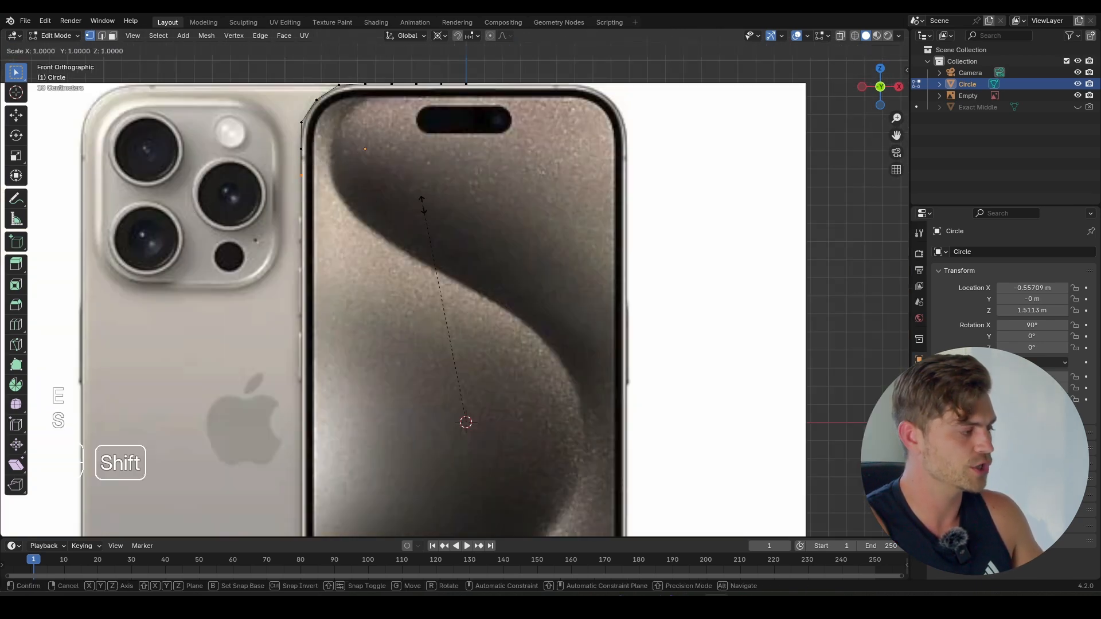
pyautogui.hotkey('shift', 'x')
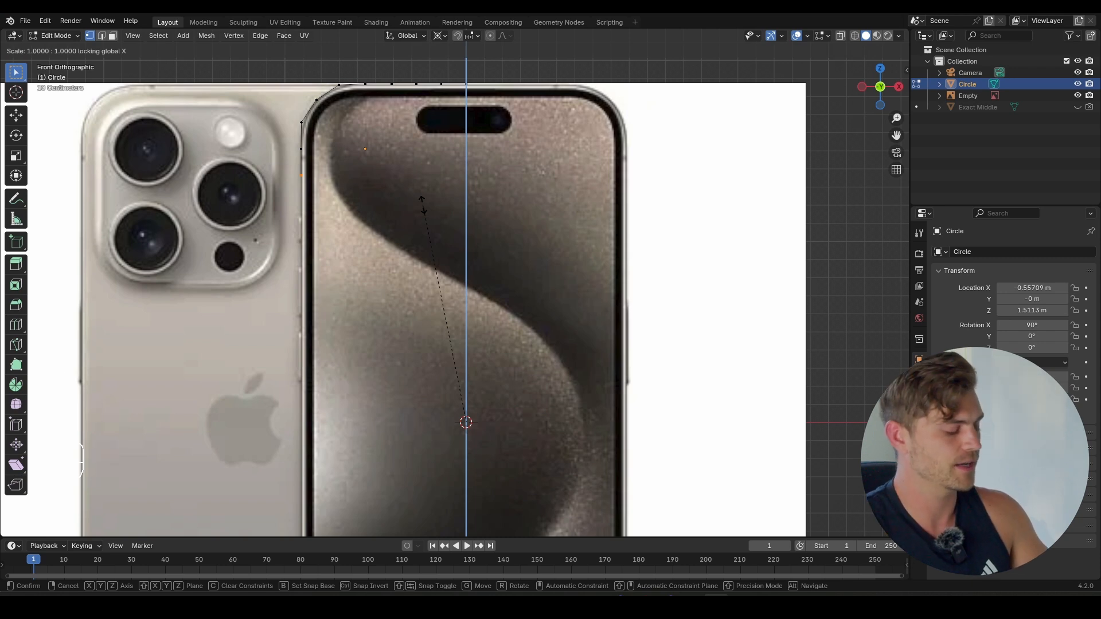
pyautogui.click(422, 204)
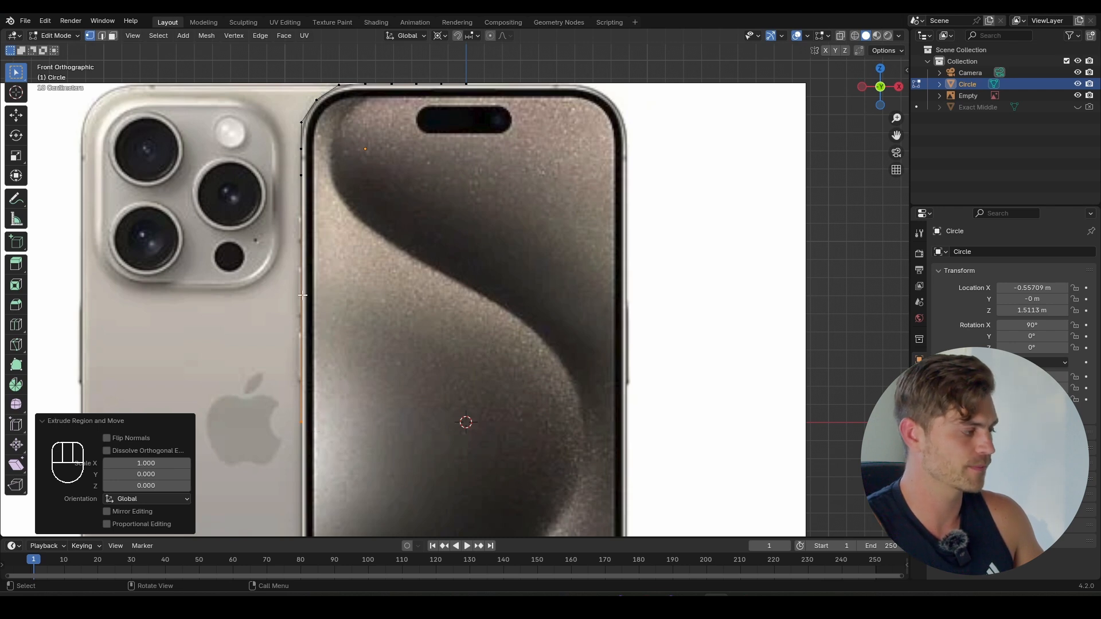
# - Divide the long left side segment with an eight-cut loop cut and compare its spacing with the corner's segments
pyautogui.hotkey('ctrl', 'r')
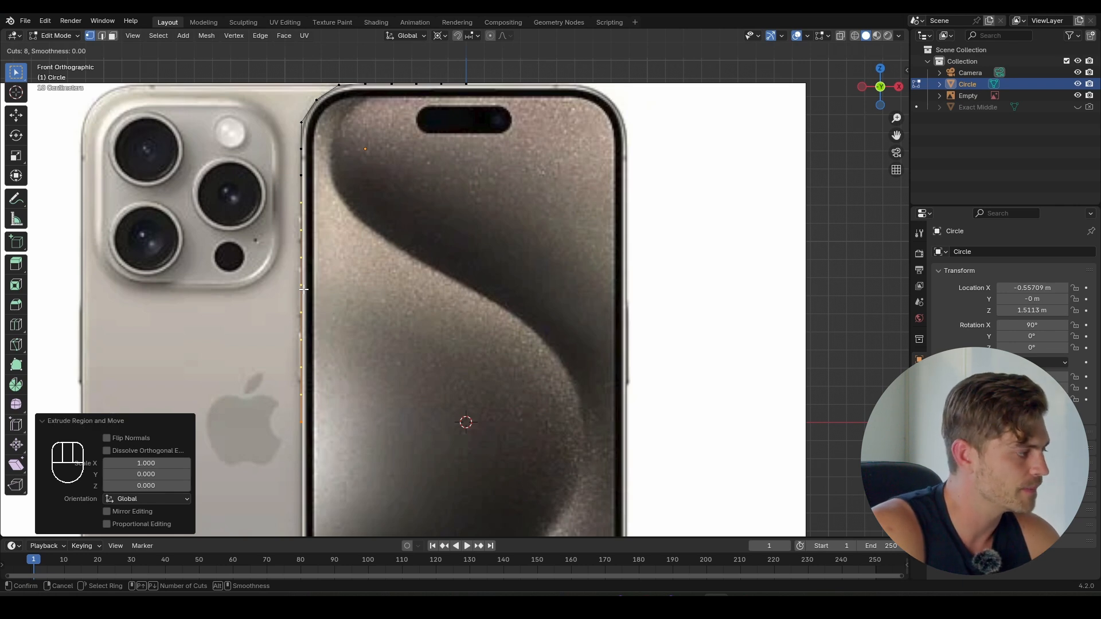
pyautogui.click(303, 289)
pyautogui.rightClick(304, 288)
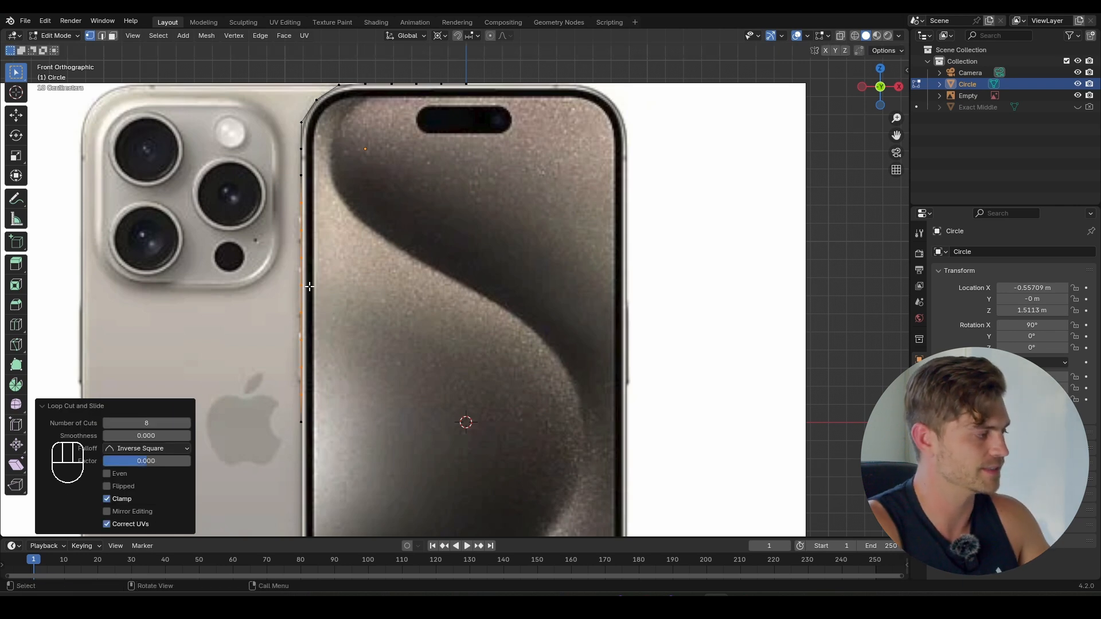
pyautogui.click(276, 217)
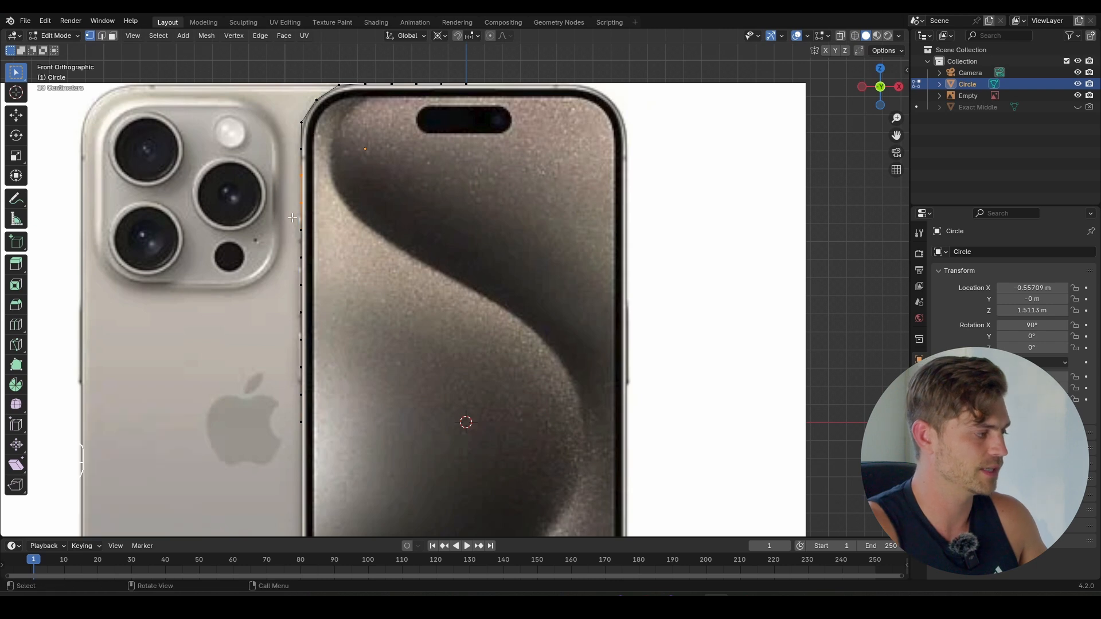
pyautogui.moveTo(311, 221); pyautogui.dragTo(292, 267)
pyautogui.moveTo(331, 145); pyautogui.dragTo(263, 194)
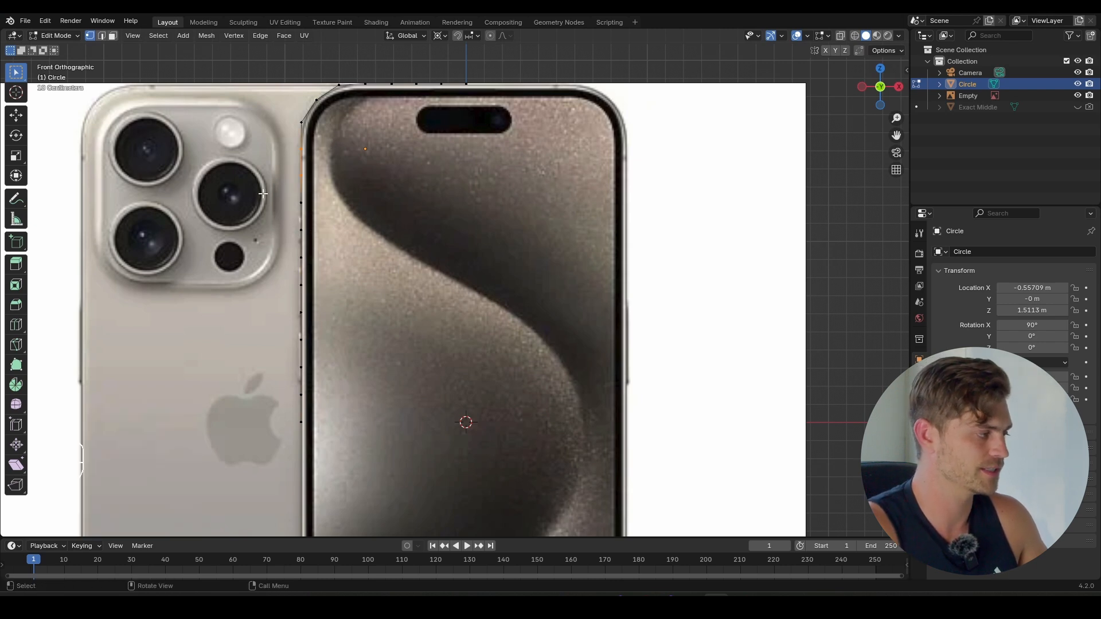
# - Return to Object Mode, select the reference image and move it along Y so it sits behind the outline
pyautogui.scroll(-3, 395, 157)
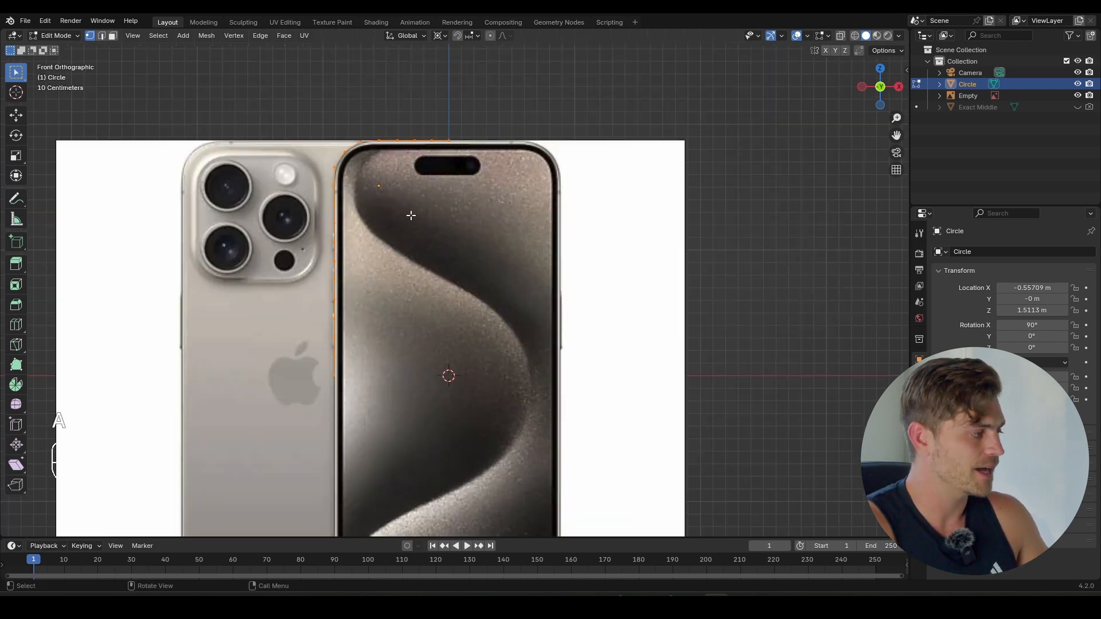
pyautogui.press('a')
pyautogui.moveTo(408, 214); pyautogui.dragTo(473, 306, button='middle')
pyautogui.press('Tab')
pyautogui.click(354, 194)
pyautogui.scroll(-5, 453, 242)
pyautogui.press('g')
pyautogui.press('y')
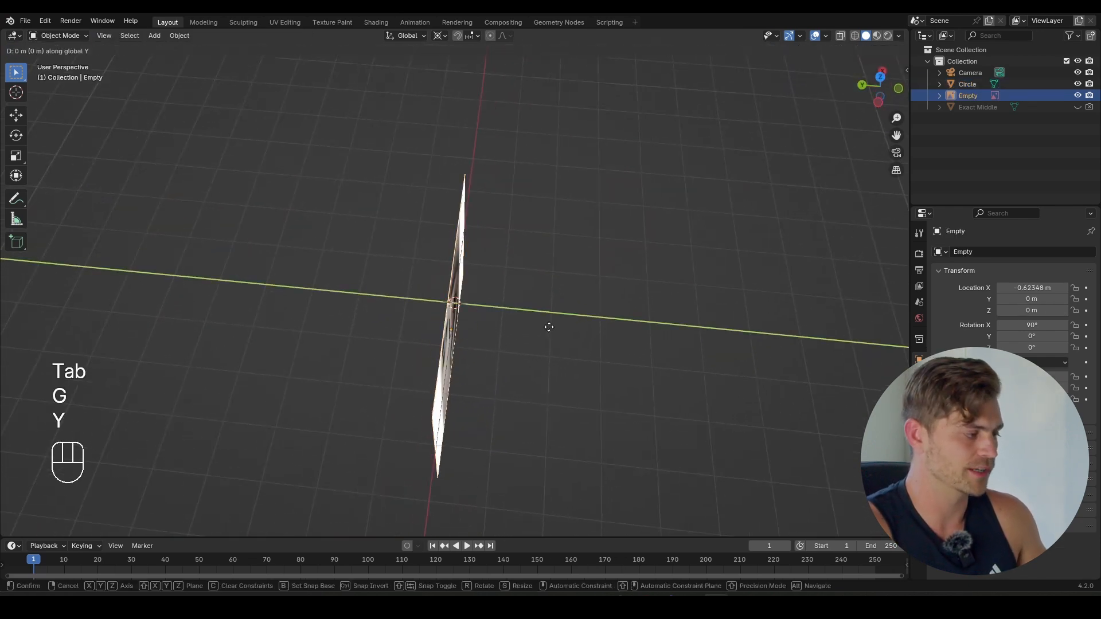
pyautogui.click(484, 312)
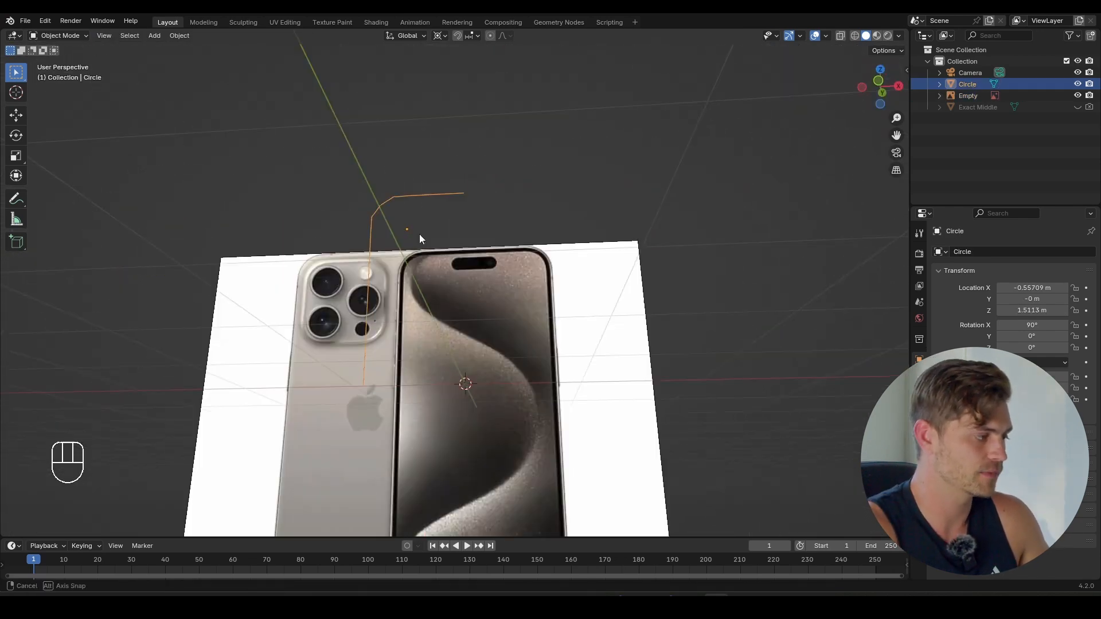
# - Examine the outline against the phone reference image in front view
pyautogui.moveTo(420, 239); pyautogui.dragTo(425, 279, button='middle')
pyautogui.press('KP_1')
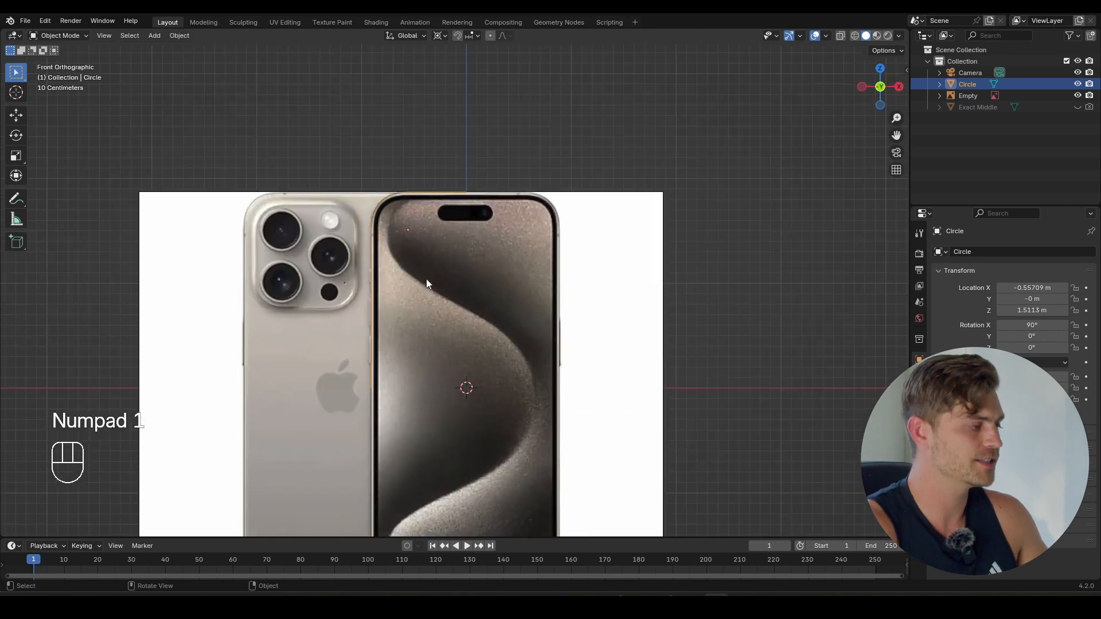
pyautogui.scroll(-2, 380, 246)
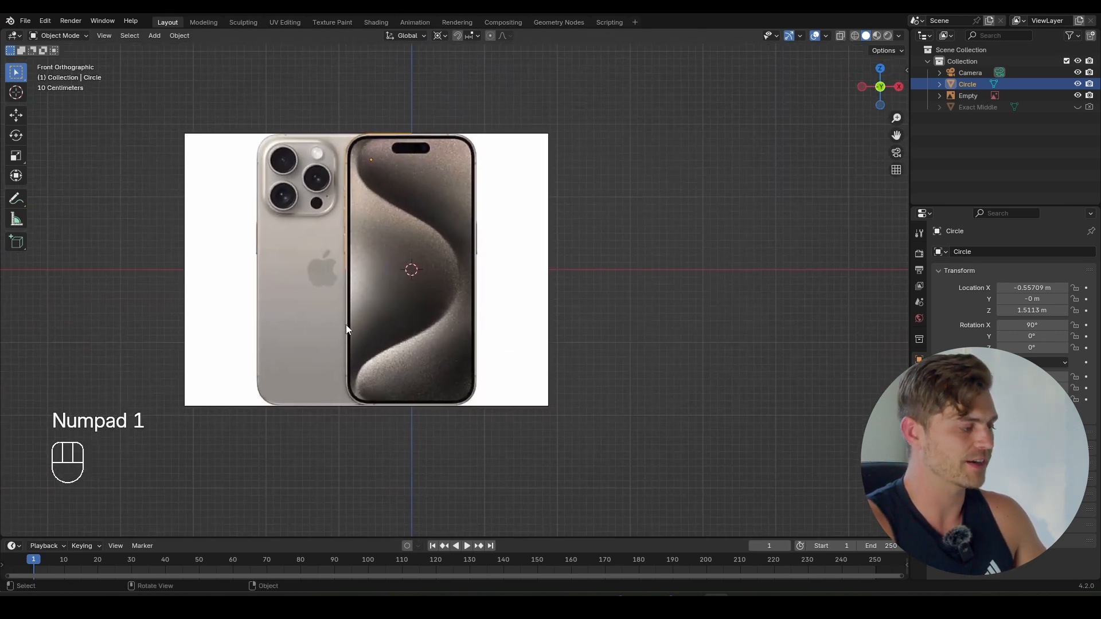
pyautogui.keyDown('shift'); pyautogui.moveTo(443, 137); pyautogui.dragTo(456, 225, button='middle'); pyautogui.keyUp('shift')
pyautogui.scroll(3, 456, 226)
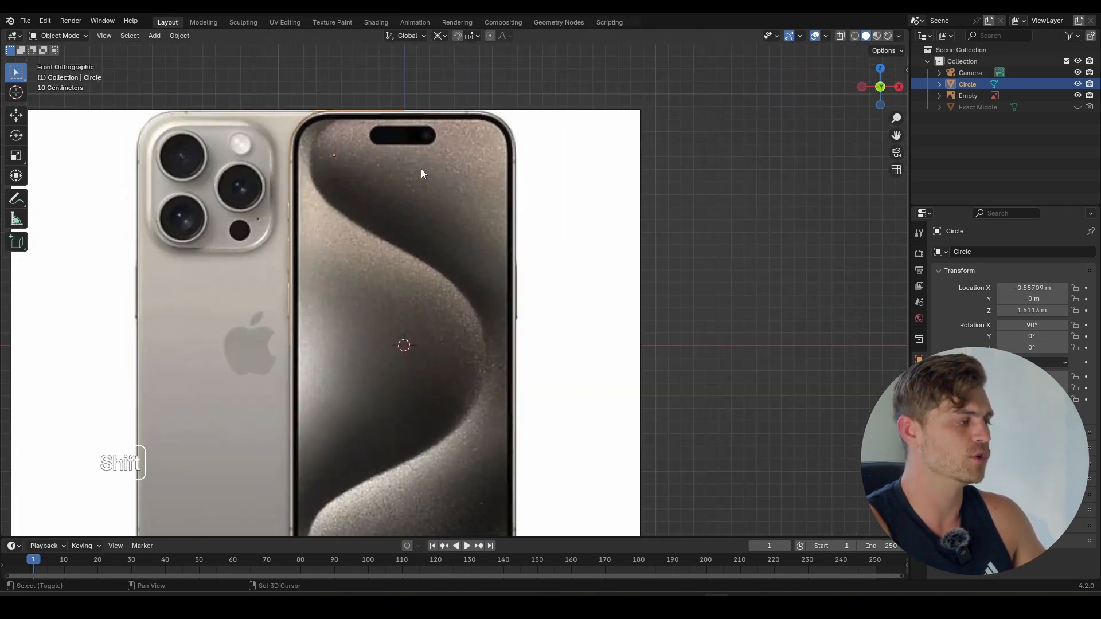
pyautogui.keyDown('shift'); pyautogui.moveTo(443, 139); pyautogui.dragTo(457, 155, button='middle'); pyautogui.keyUp('shift')
pyautogui.scroll(1, 518, 167)
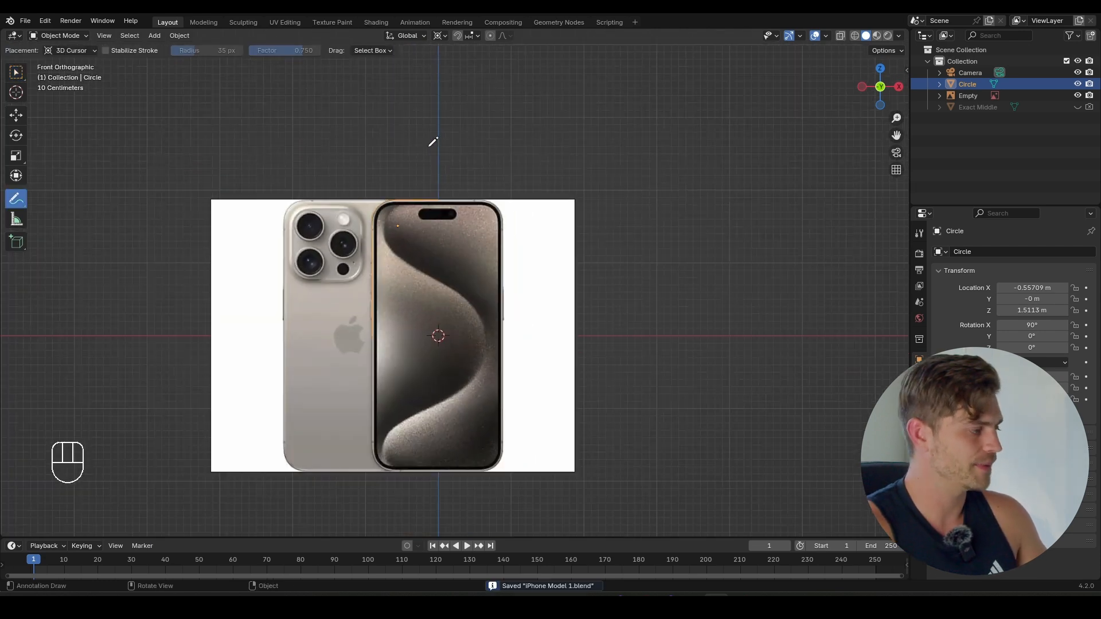
# - Annotate the front view with a vertical and a horizontal centre line crossing the phone near the 3D cursor
pyautogui.keyDown('shift'); pyautogui.moveTo(442, 186); pyautogui.dragTo(428, 140, button='middle'); pyautogui.keyUp('shift')
pyautogui.scroll(1, 427, 138)
pyautogui.moveTo(416, 75); pyautogui.dragTo(427, 489)
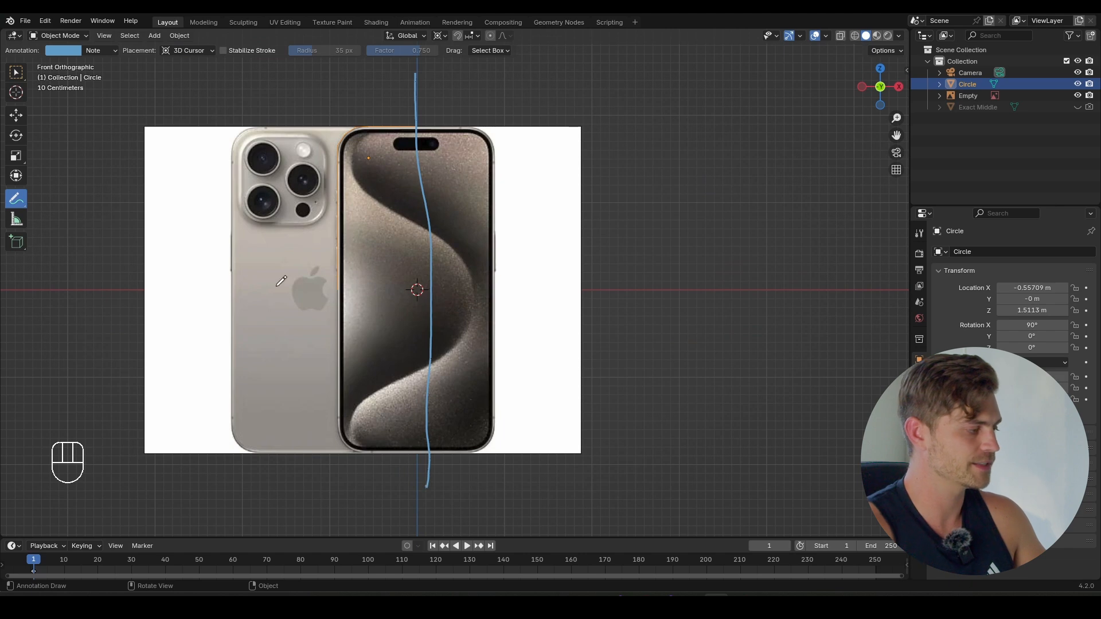
pyautogui.moveTo(242, 287); pyautogui.dragTo(749, 274)
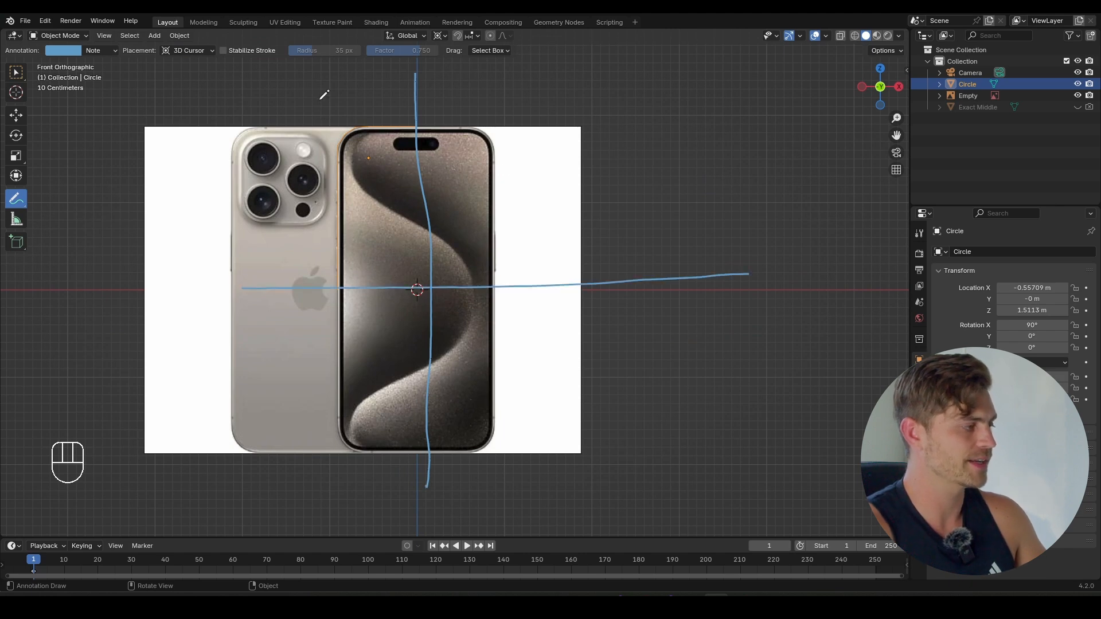
# - Annotate the phone's left edge with +1 and its right edge with -1, and return to the selection tool
pyautogui.moveTo(319, 100)
pyautogui.mouseDown()
pyautogui.moveTo(319, 113)
pyautogui.moveTo(326, 106)
pyautogui.mouseUp()
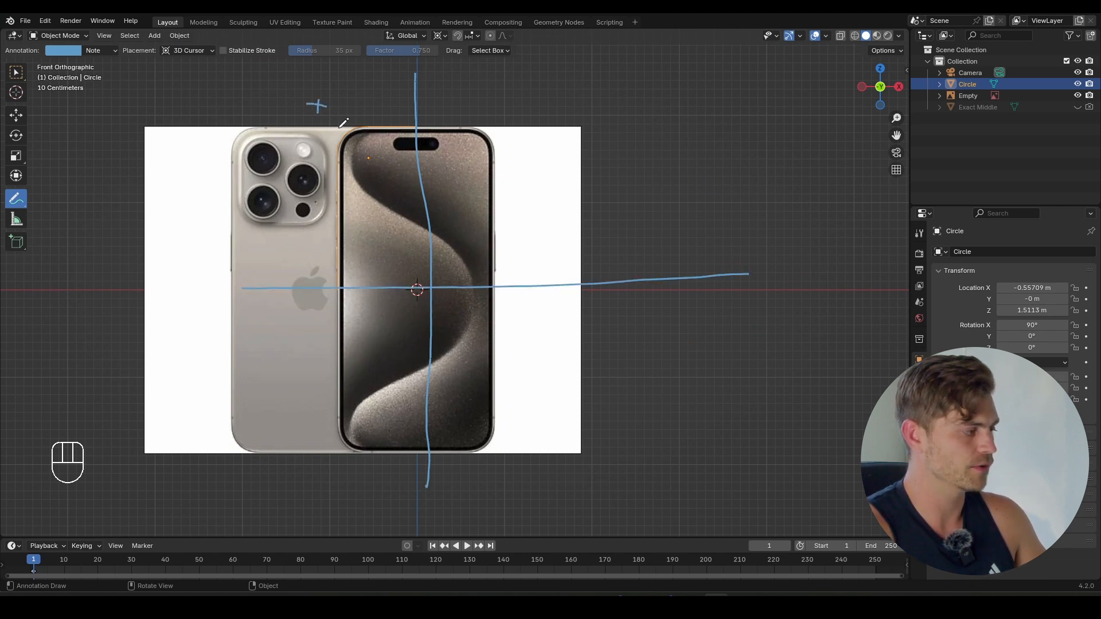
pyautogui.moveTo(338, 153)
pyautogui.mouseDown()
pyautogui.moveTo(330, 94)
pyautogui.moveTo(339, 106)
pyautogui.mouseUp()
pyautogui.moveTo(477, 99); pyautogui.dragTo(486, 98)
pyautogui.moveTo(489, 93); pyautogui.dragTo(491, 273)
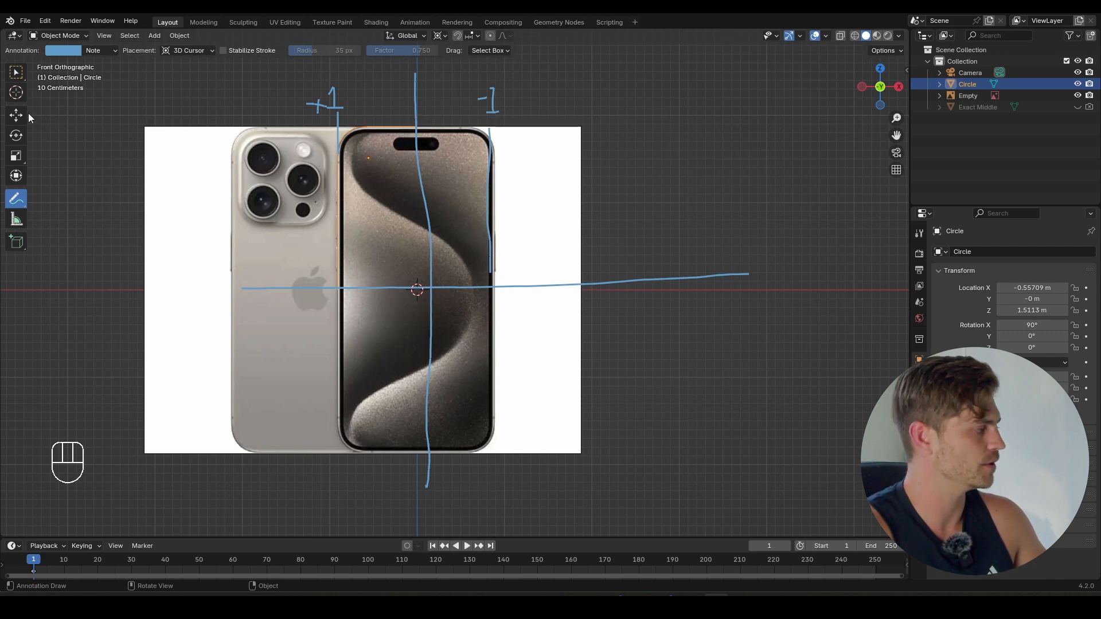
pyautogui.click(16, 73)
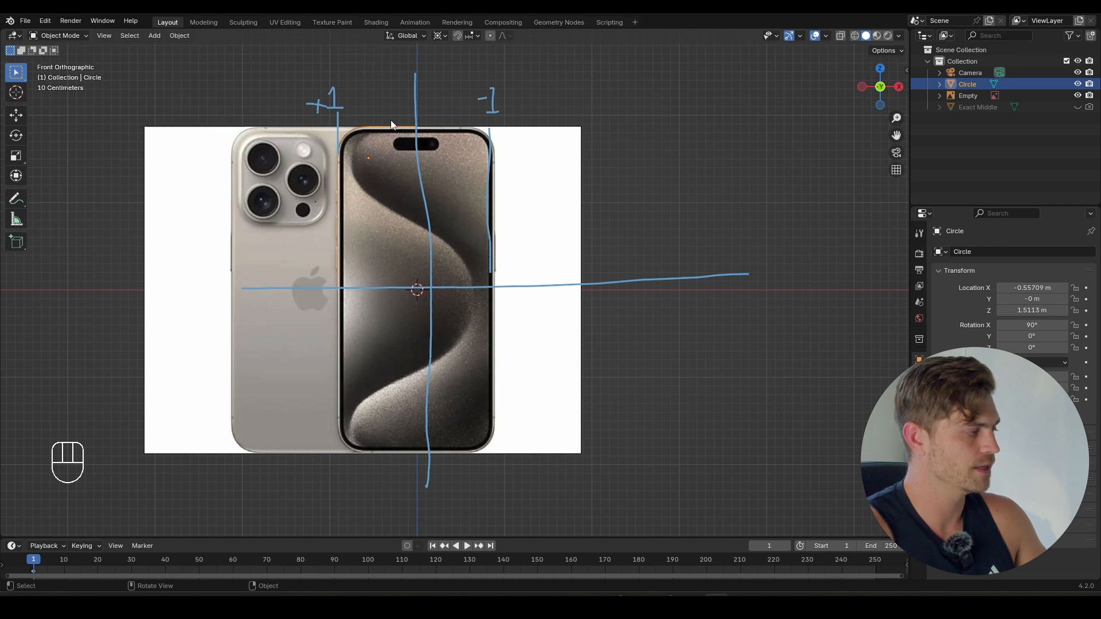
# - Duplicate the quarter outline in place and mirror the copy across the vertical centre by scaling it -1 along X
pyautogui.scroll(2, 390, 119)
pyautogui.keyDown('shift'); pyautogui.moveTo(360, 66); pyautogui.dragTo(371, 136, button='middle'); pyautogui.keyUp('shift')
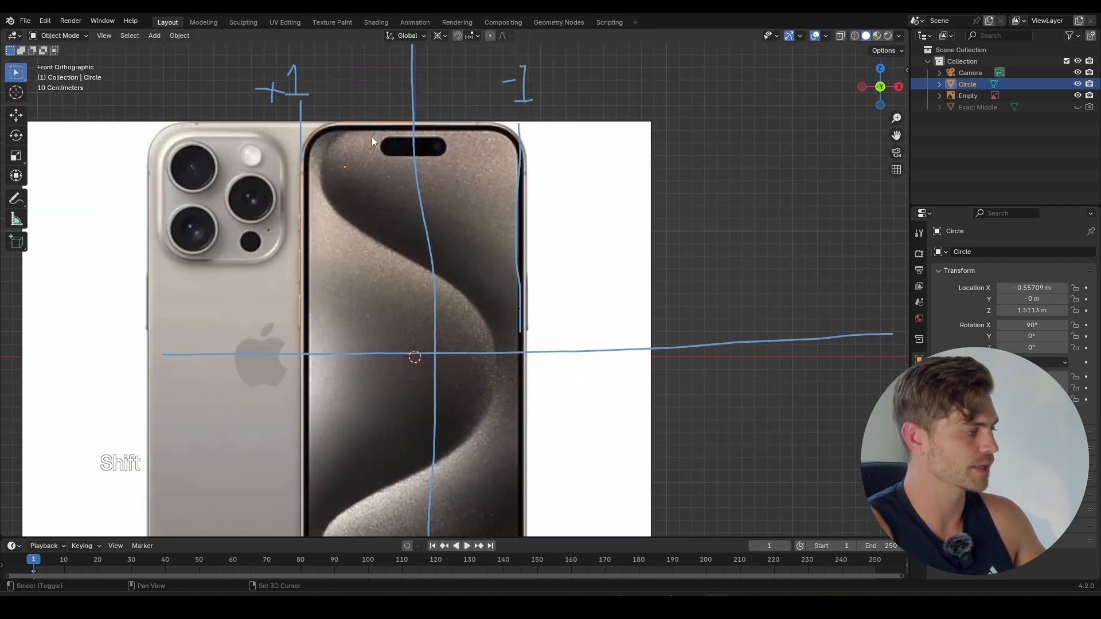
pyautogui.hotkey('shift', 'd')
pyautogui.rightClick(431, 170)
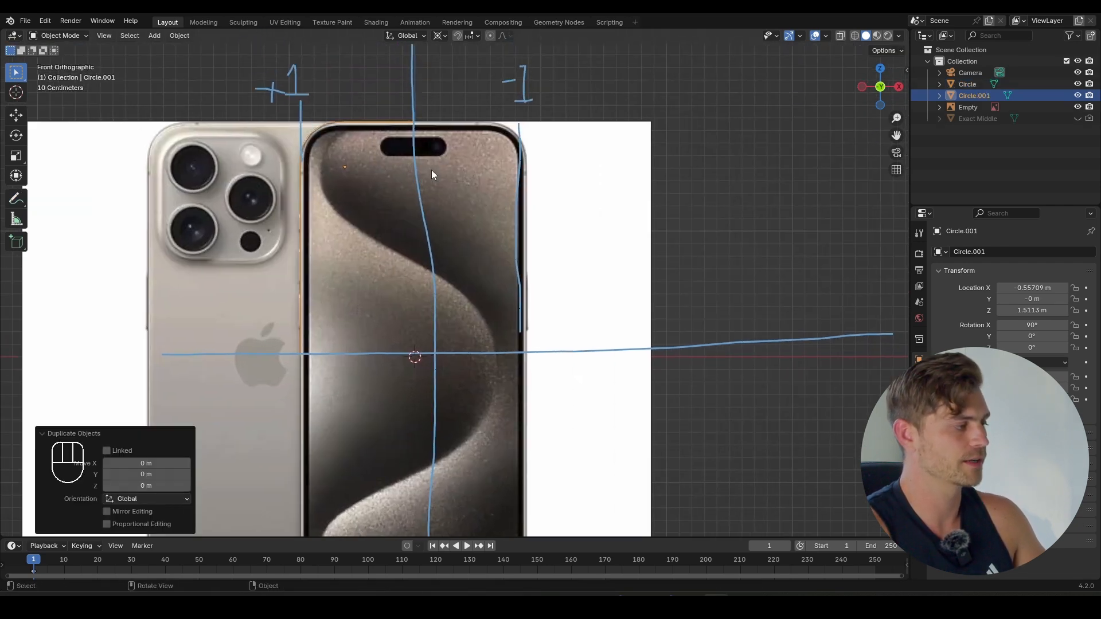
pyautogui.write('sx')
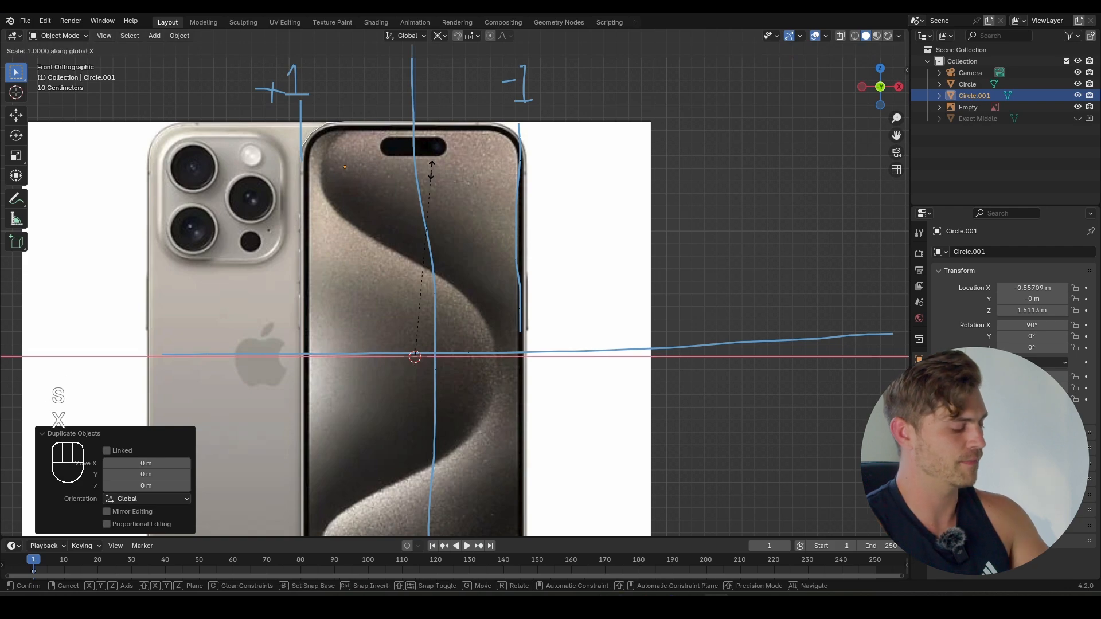
pyautogui.write('-1')
pyautogui.click(428, 168)
pyautogui.moveTo(428, 169); pyautogui.dragTo(507, 221, button='middle')
pyautogui.moveTo(312, 248); pyautogui.dragTo(326, 170, button='middle')
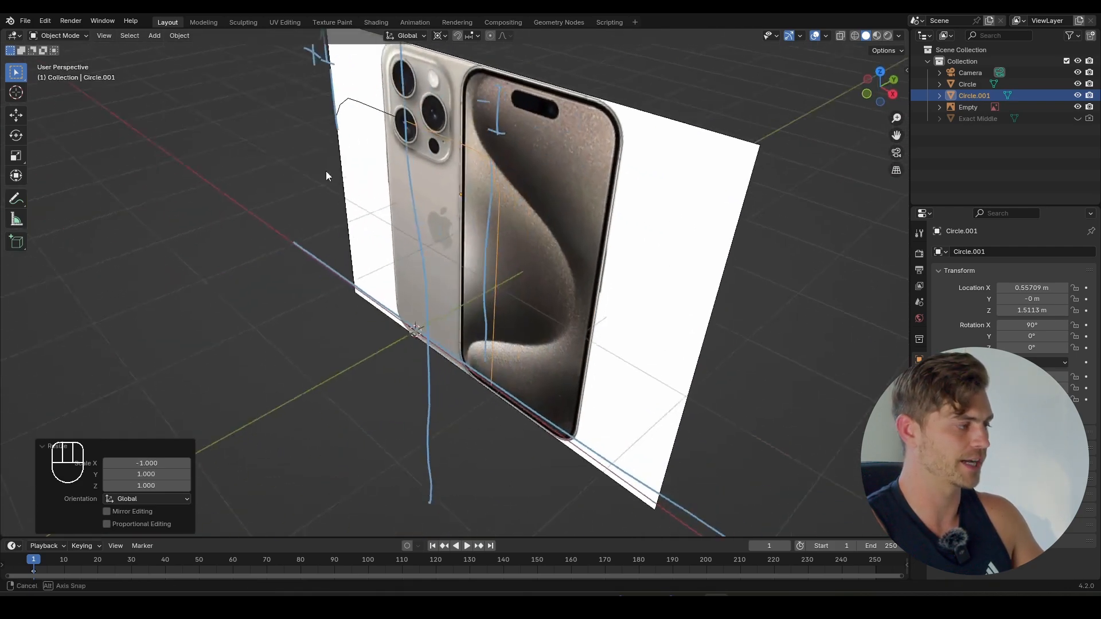
pyautogui.moveTo(325, 170); pyautogui.dragTo(329, 163, button='middle')
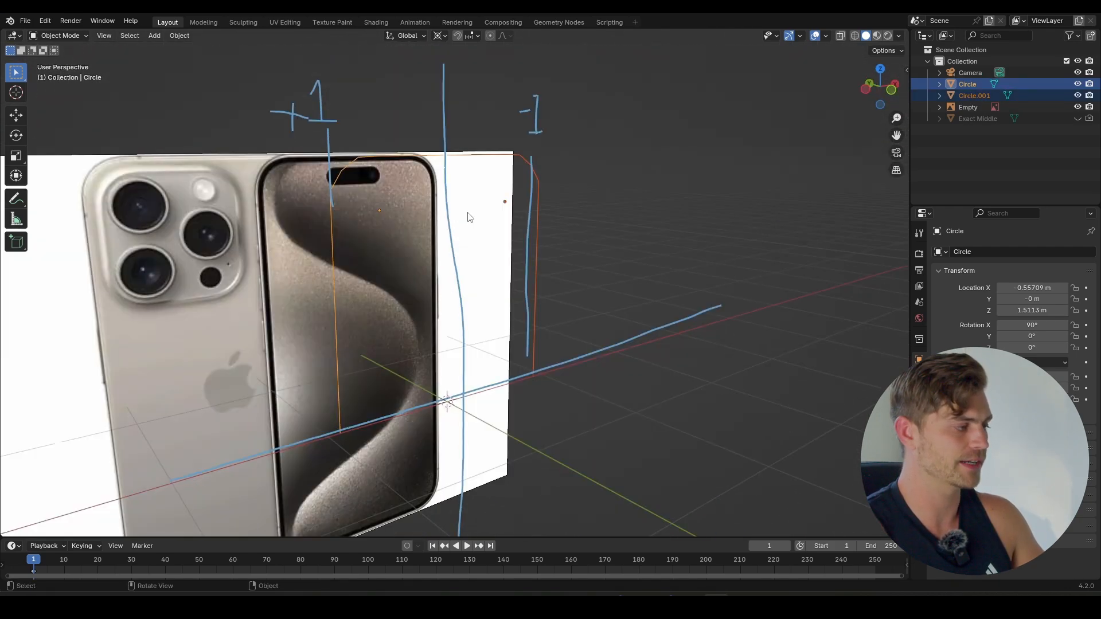
# - Select both the mirrored copy and the original quarter outline and join them into one object
pyautogui.moveTo(467, 217); pyautogui.dragTo(493, 173, button='middle')
pyautogui.click(491, 168)
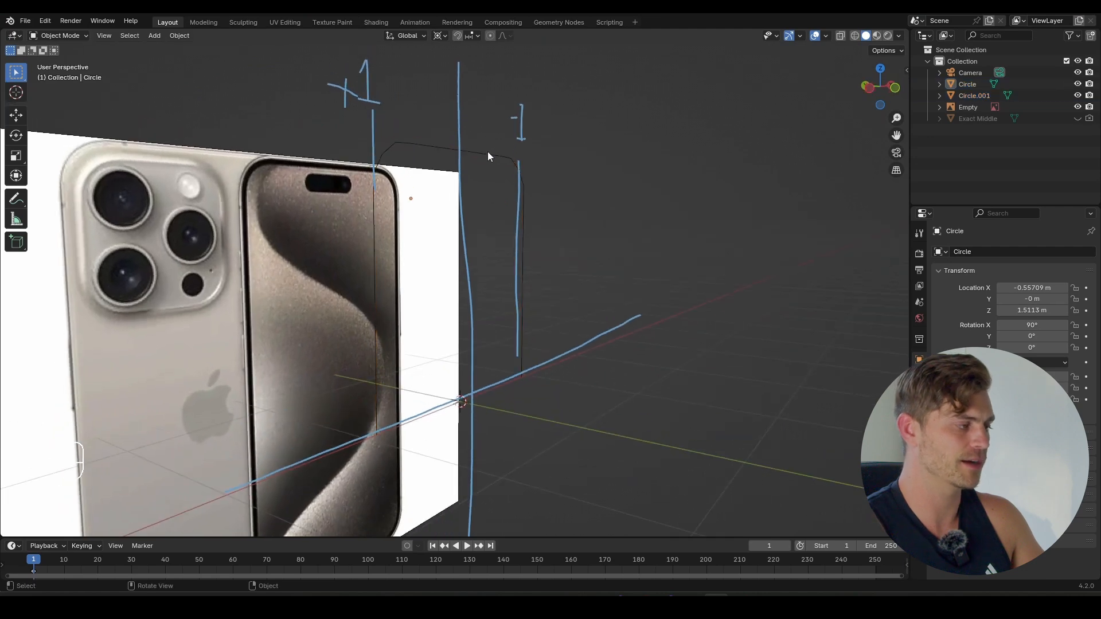
pyautogui.click(518, 190)
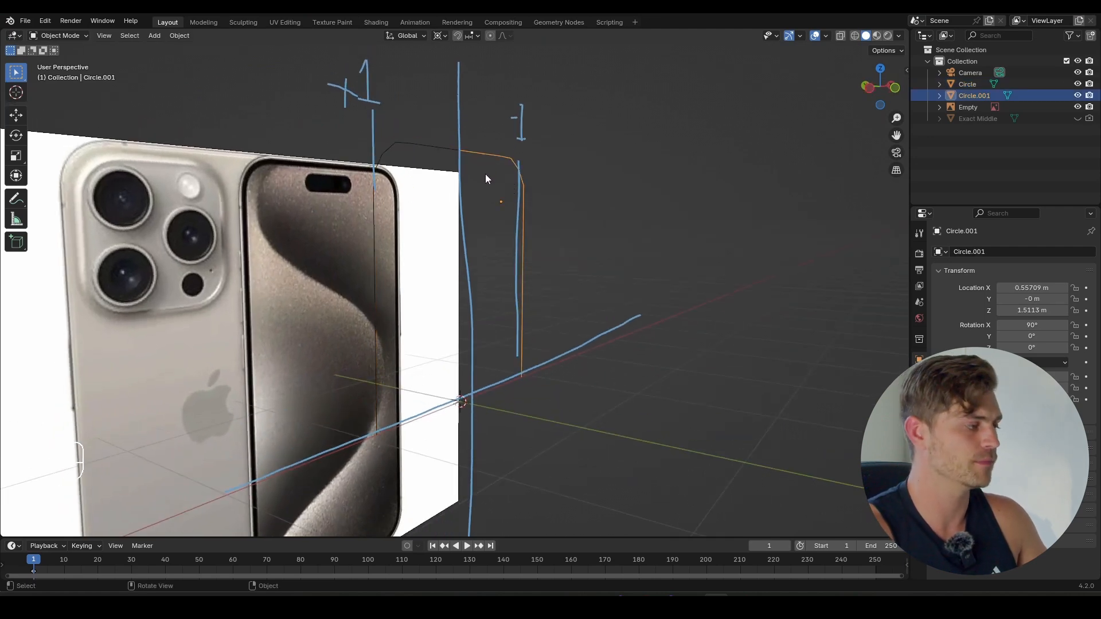
pyautogui.keyDown('shift'); pyautogui.click(438, 146); pyautogui.keyUp('shift')
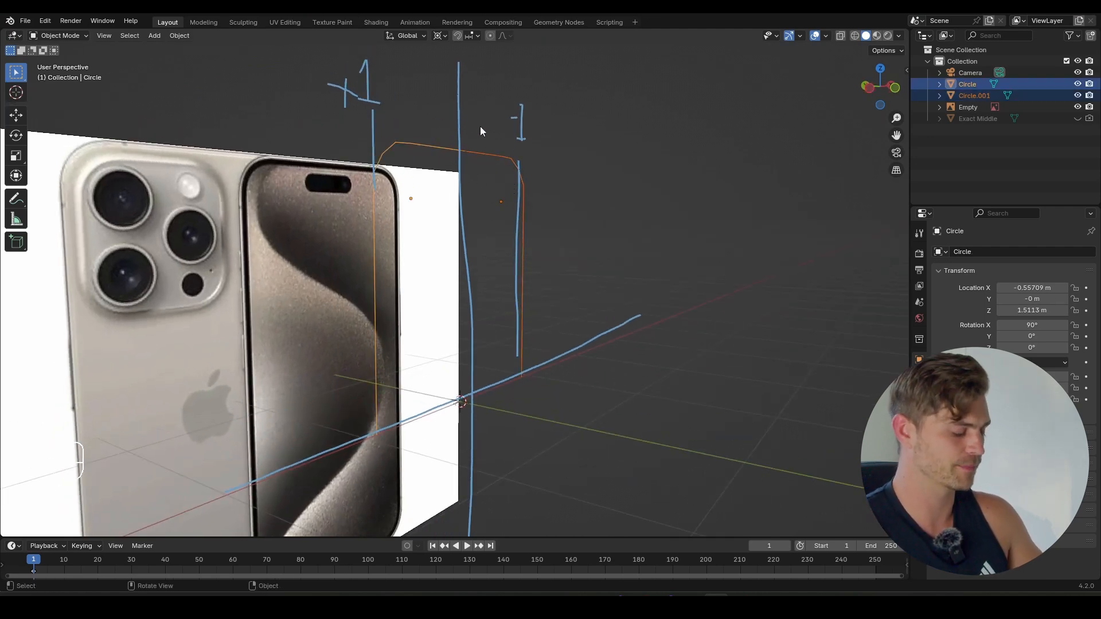
pyautogui.hotkey('ctrl', 'j')
pyautogui.moveTo(504, 188); pyautogui.dragTo(454, 227, button='middle')
# - Duplicate all vertices of the upper outline in Edit Mode, scale the copy -1 along Z, and return to Object Mode
pyautogui.press('Tab')
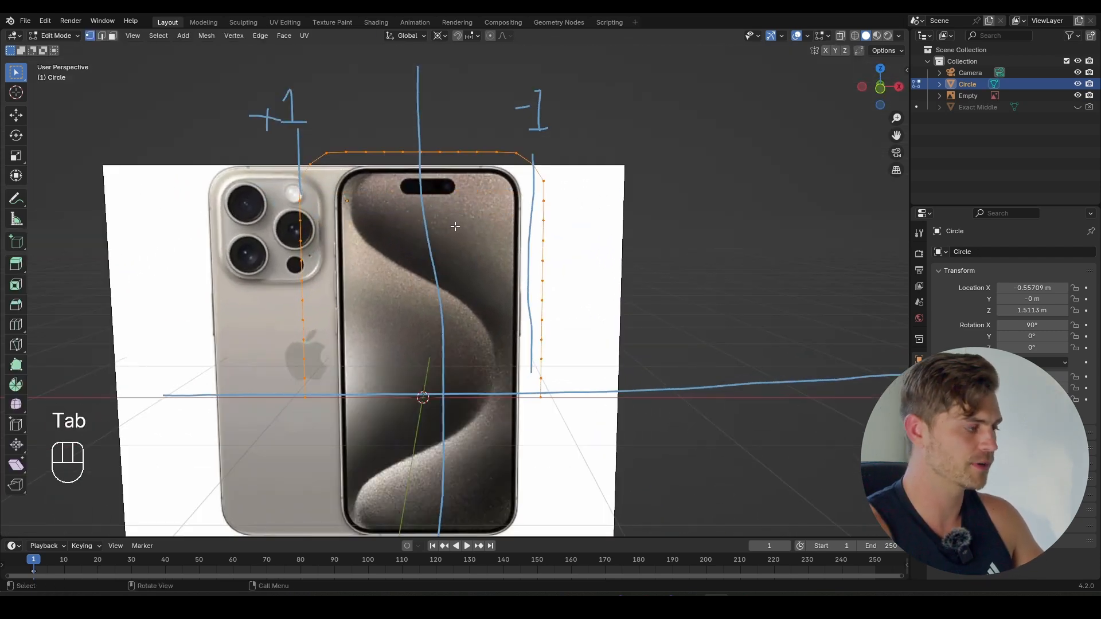
pyautogui.press('KP_1')
pyautogui.press('a')
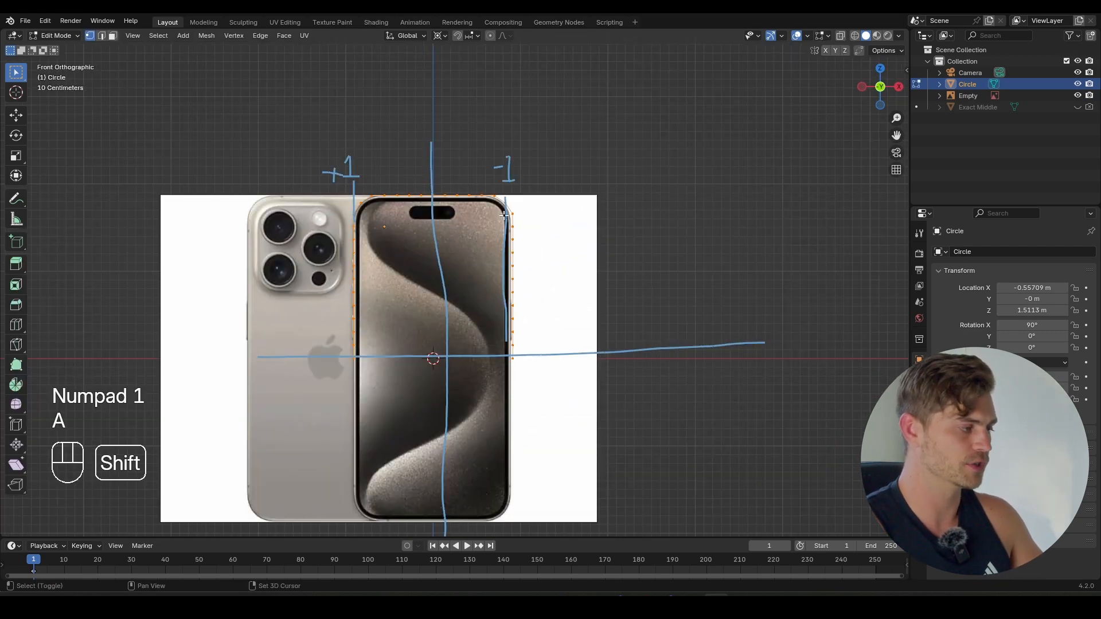
pyautogui.rightClick(545, 278)
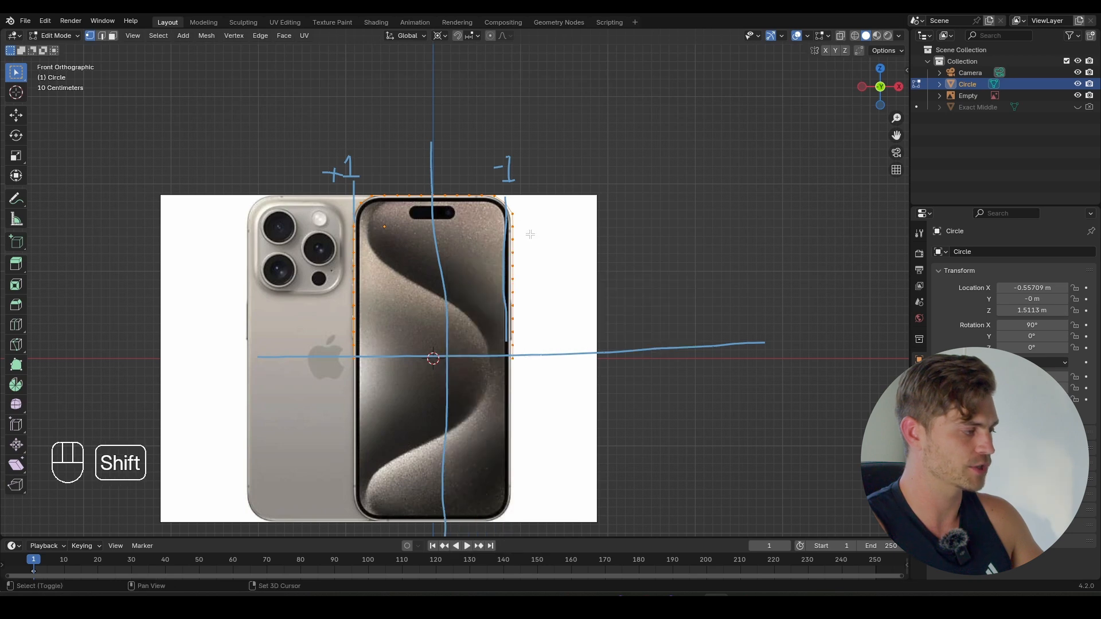
pyautogui.hotkey('shift', 'd')
pyautogui.press('s')
pyautogui.press('z')
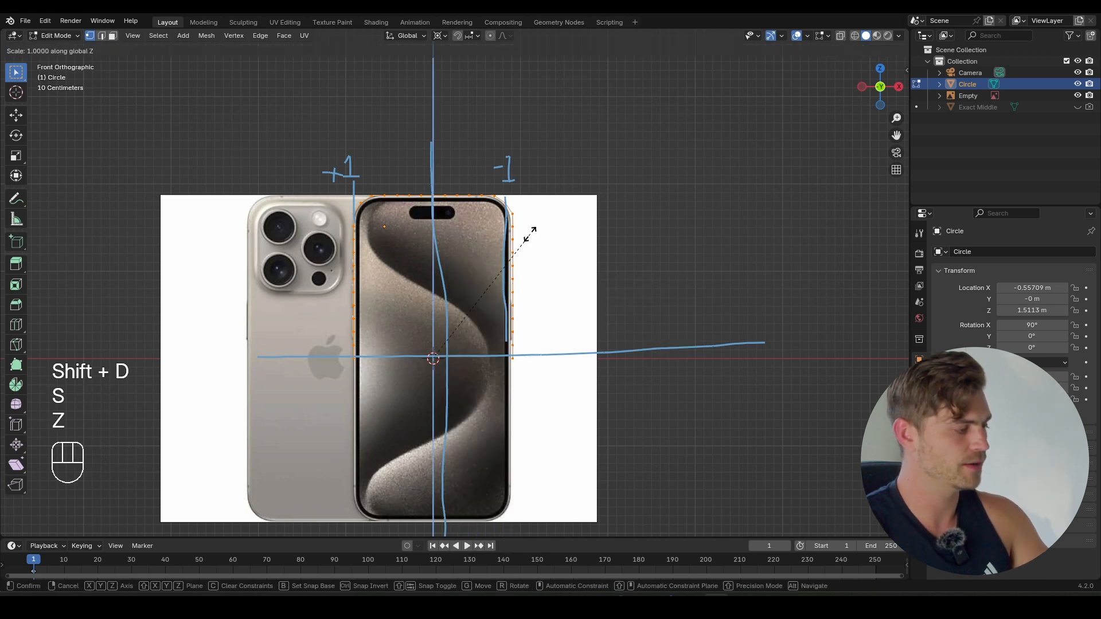
pyautogui.press('-')
pyautogui.press('1')
pyautogui.click(526, 235)
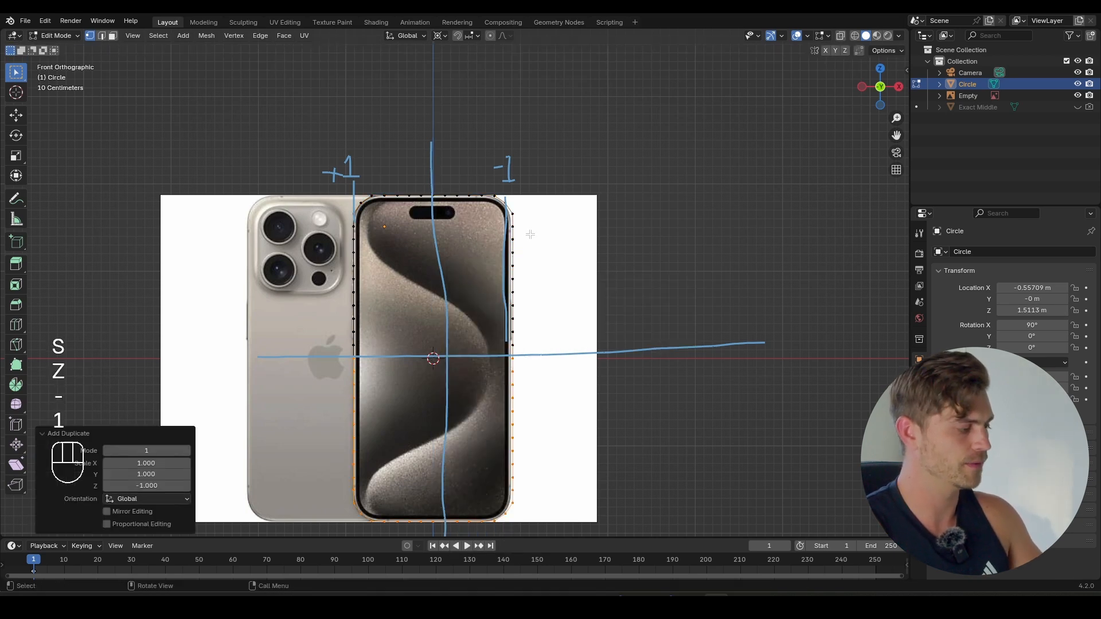
pyautogui.press('Tab')
pyautogui.moveTo(526, 235); pyautogui.dragTo(504, 158, button='middle')
# - Move a vertex at the outline's top centre to test whether the halves are connected, and undo the move
pyautogui.scroll(-5, 505, 159)
pyautogui.keyDown('shift'); pyautogui.moveTo(539, 300); pyautogui.dragTo(547, 221, button='middle'); pyautogui.keyUp('shift')
pyautogui.moveTo(569, 278); pyautogui.dragTo(393, 201, button='middle')
pyautogui.click(393, 201)
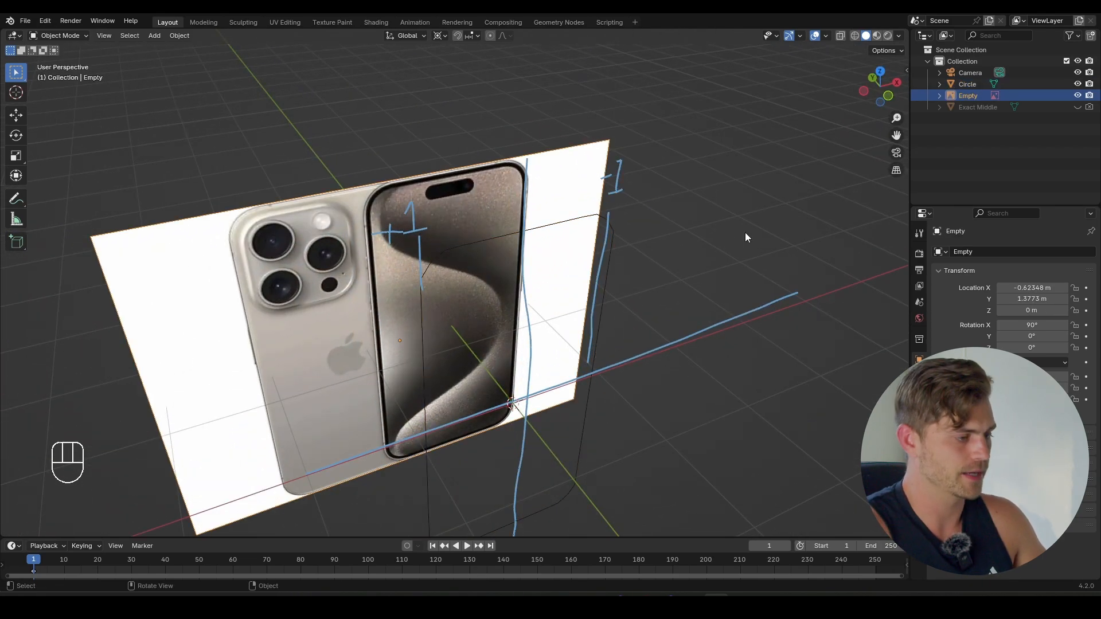
pyautogui.click(555, 226)
pyautogui.scroll(2, 555, 263)
pyautogui.keyDown('shift'); pyautogui.moveTo(555, 263); pyautogui.dragTo(496, 247, button='middle'); pyautogui.keyUp('shift')
pyautogui.press('Tab')
pyautogui.press('g')
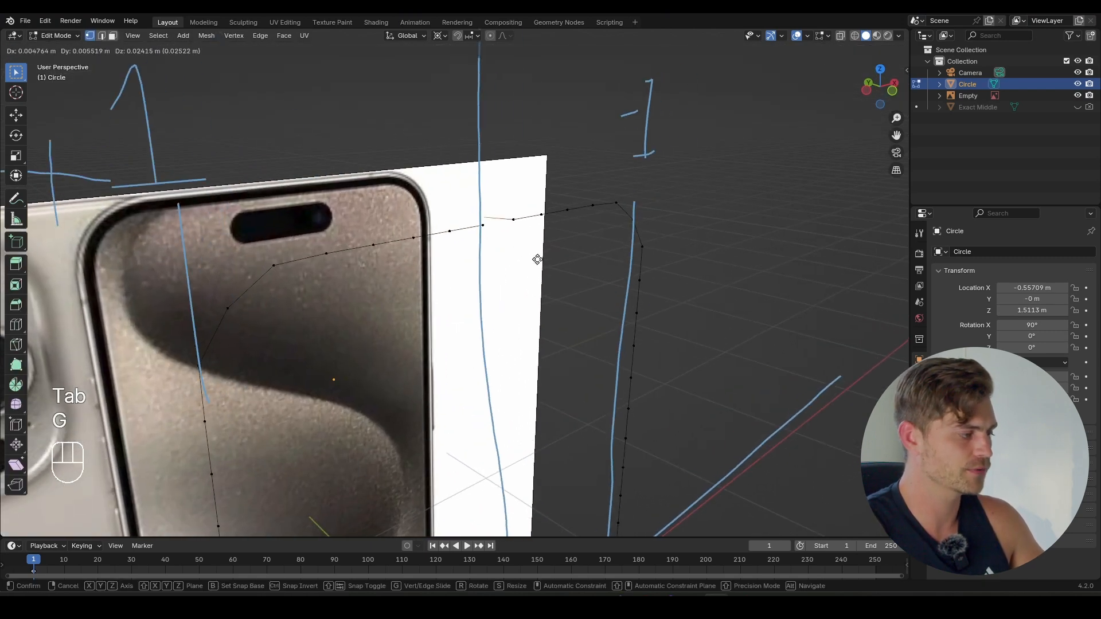
pyautogui.click(544, 231)
pyautogui.moveTo(545, 231); pyautogui.dragTo(460, 257, button='middle')
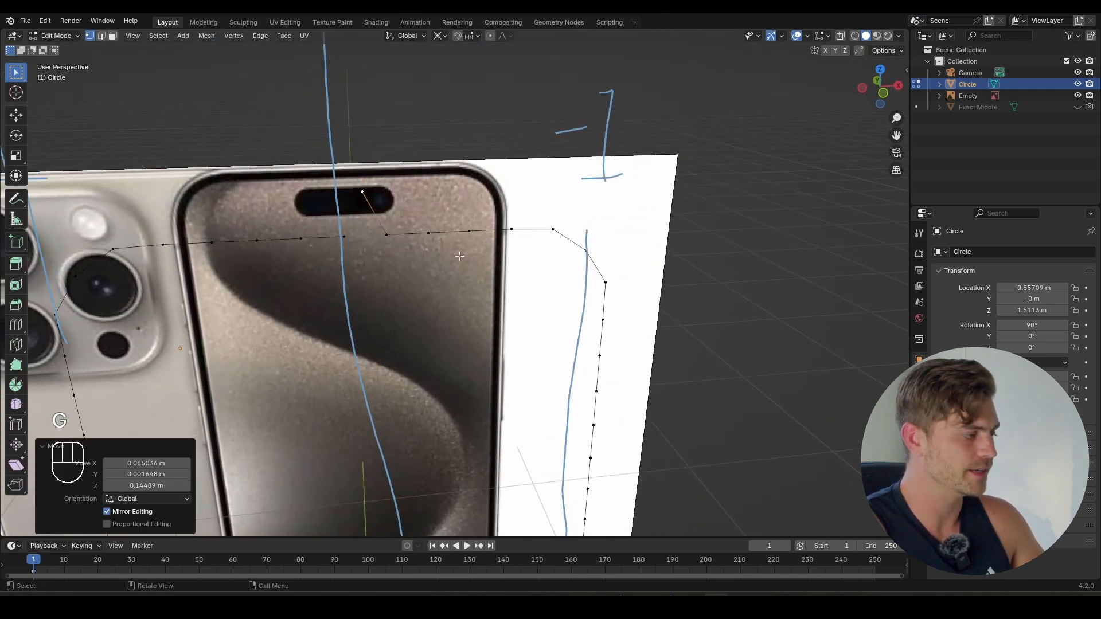
pyautogui.hotkey('ctrl', 'z')
# - Merge all vertices of the phone outline by distance
pyautogui.scroll(-4, 390, 289)
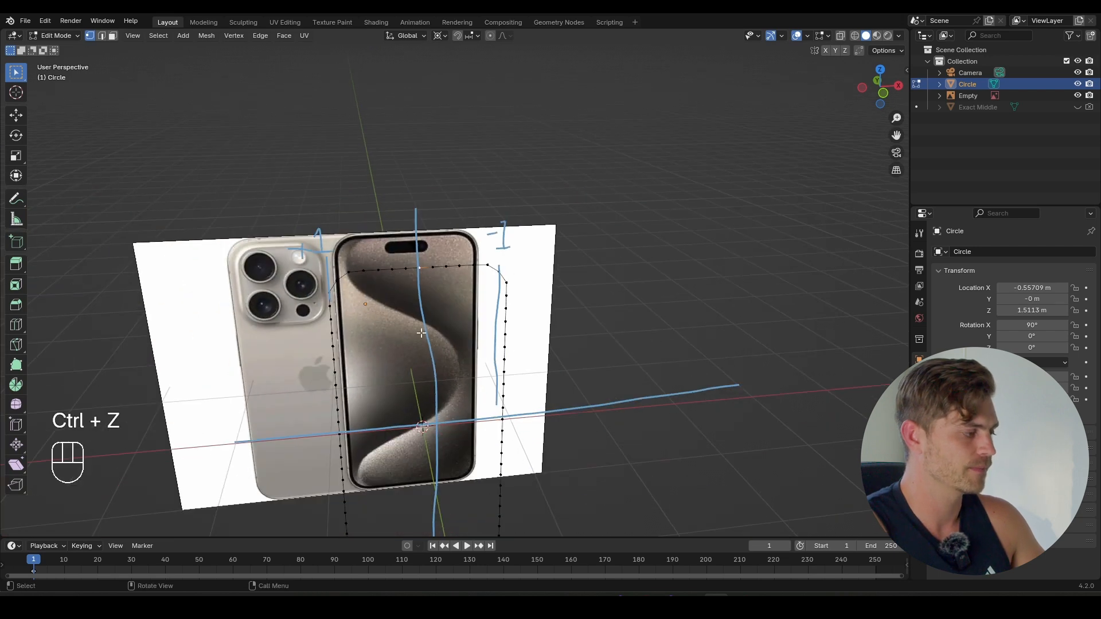
pyautogui.keyDown('shift'); pyautogui.moveTo(423, 329); pyautogui.dragTo(411, 156, button='middle'); pyautogui.keyUp('shift')
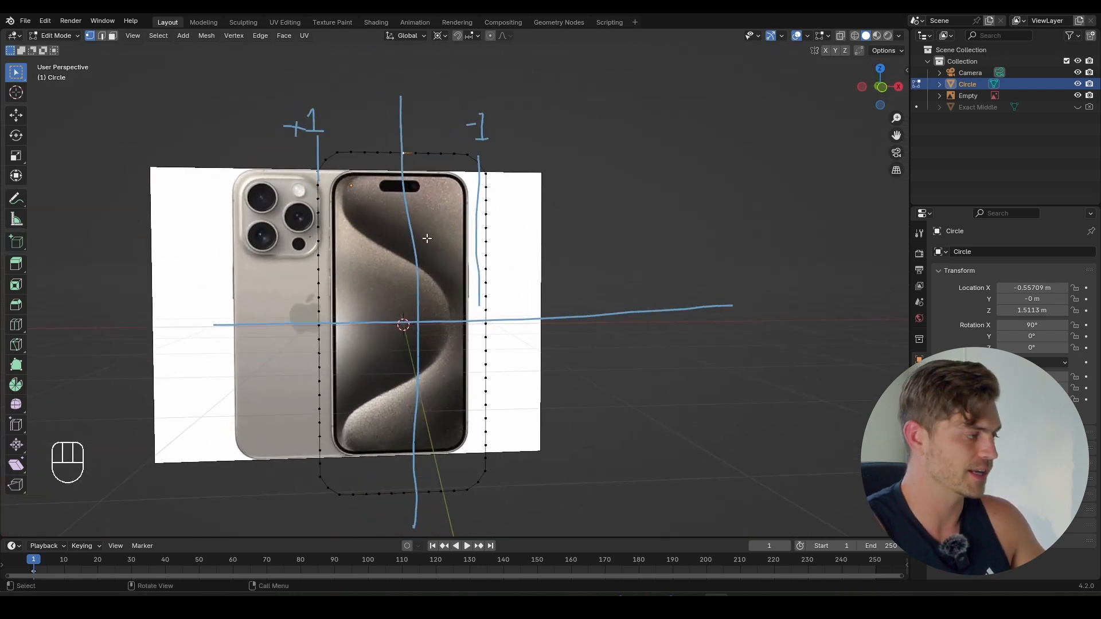
pyautogui.press('a')
pyautogui.press('m')
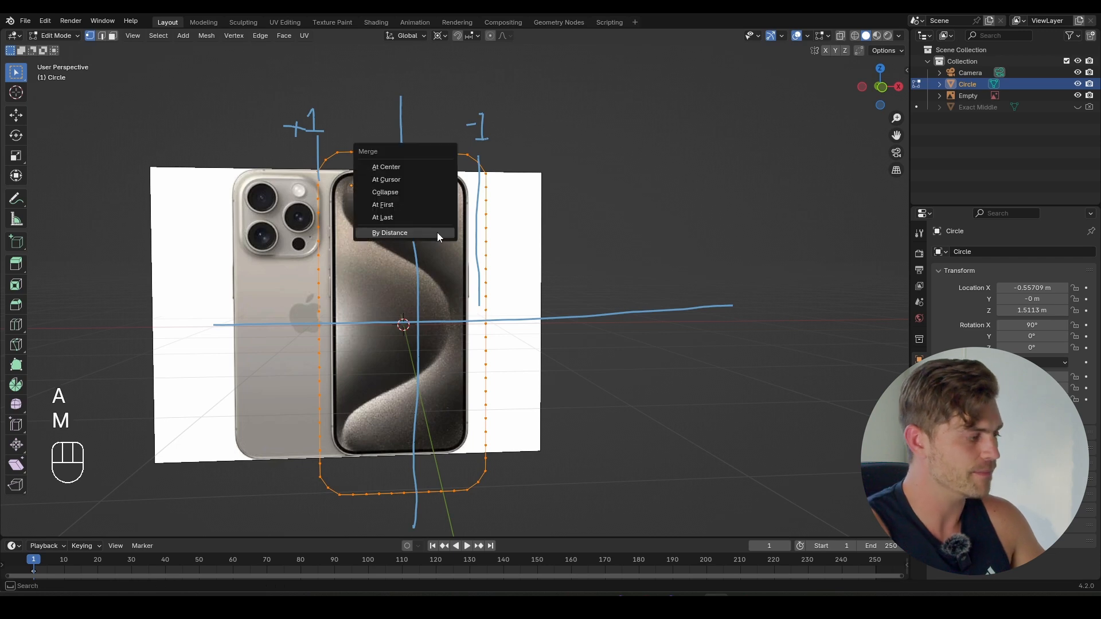
pyautogui.click(403, 233)
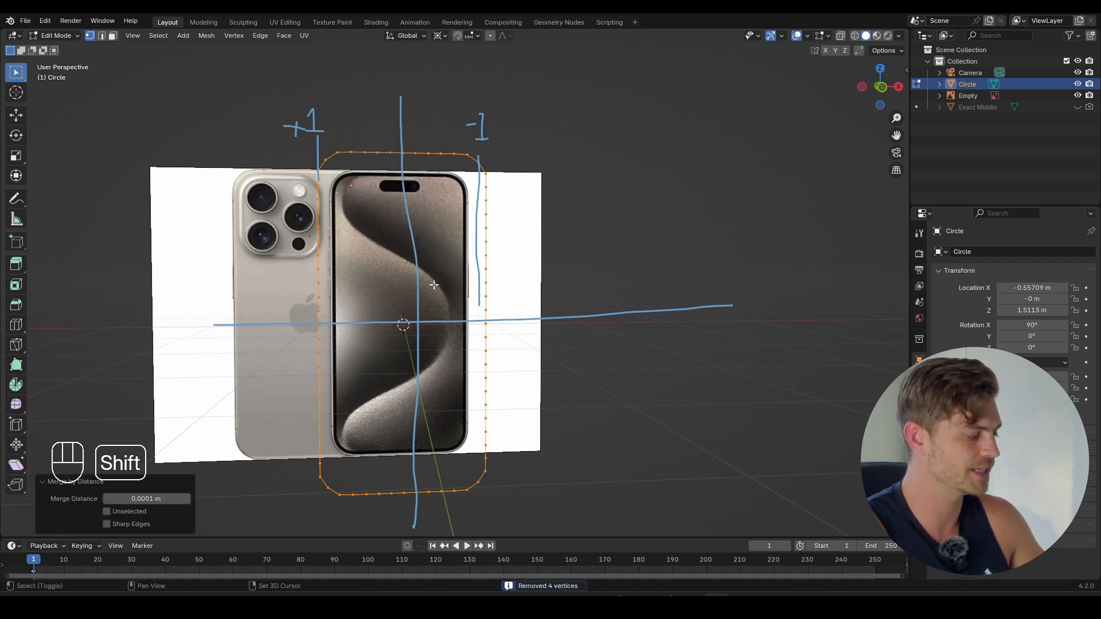
pyautogui.keyDown('shift'); pyautogui.moveTo(416, 256); pyautogui.dragTo(424, 261, button='middle'); pyautogui.keyUp('shift')
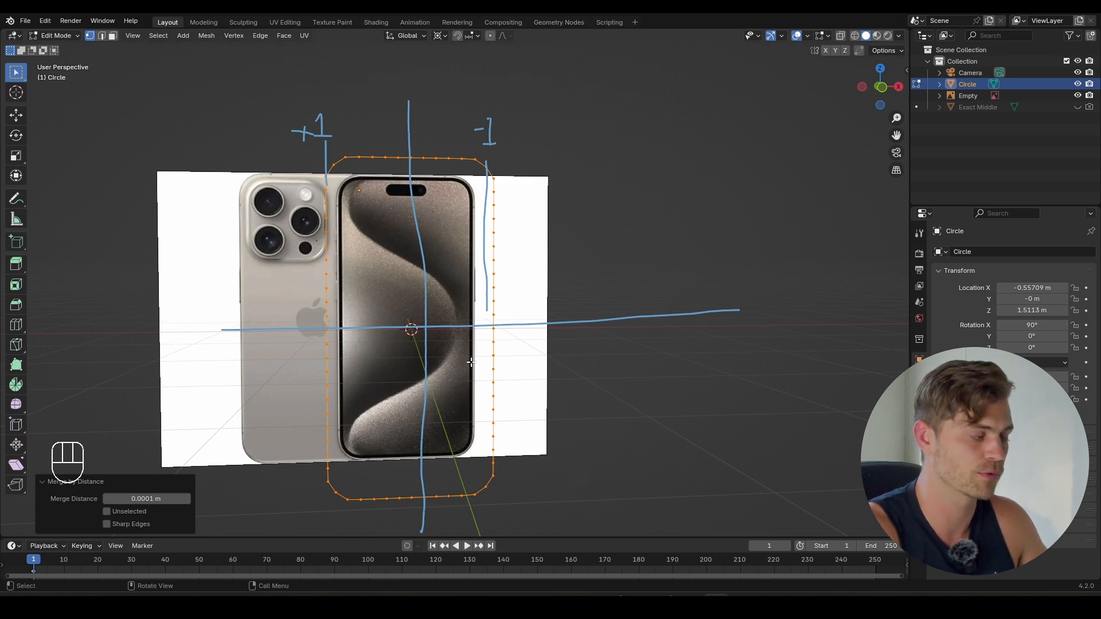
# - Select the outline's points near the middle of each side, the top and the bottom to check the merged seams
pyautogui.click(304, 323)
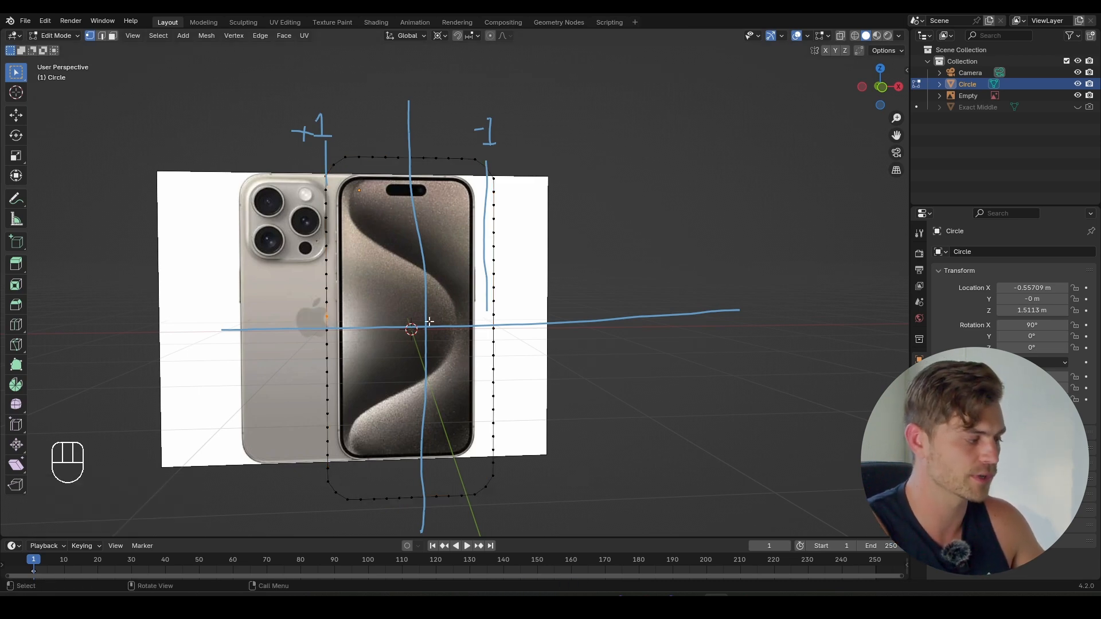
pyautogui.click(491, 314)
pyautogui.keyDown('shift'); pyautogui.click(410, 158); pyautogui.keyUp('shift')
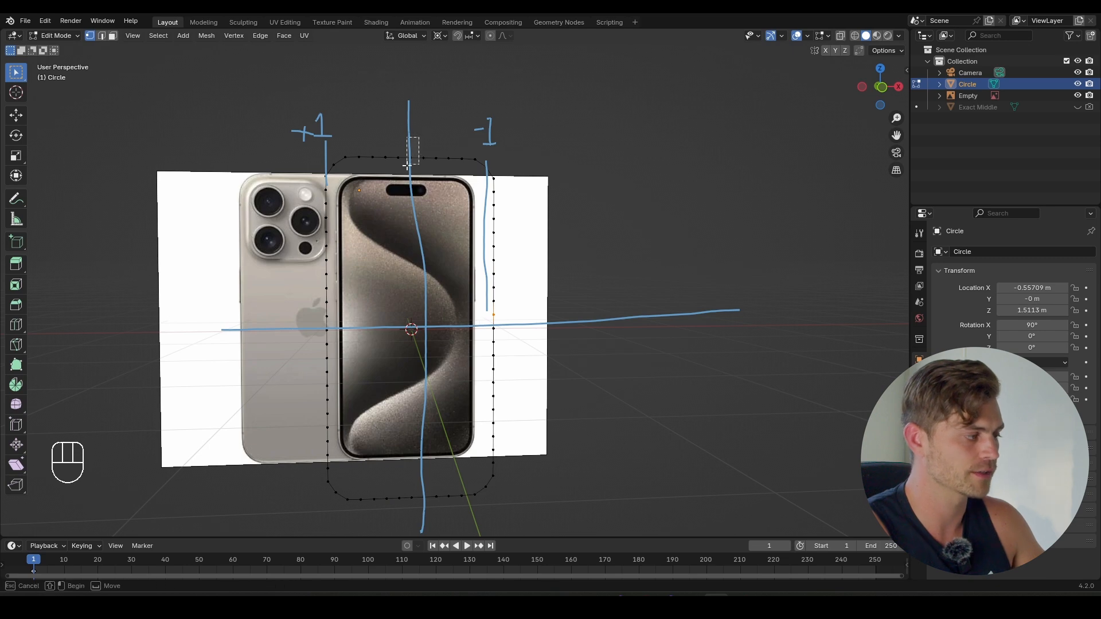
pyautogui.keyDown('shift'); pyautogui.click(423, 498); pyautogui.keyUp('shift')
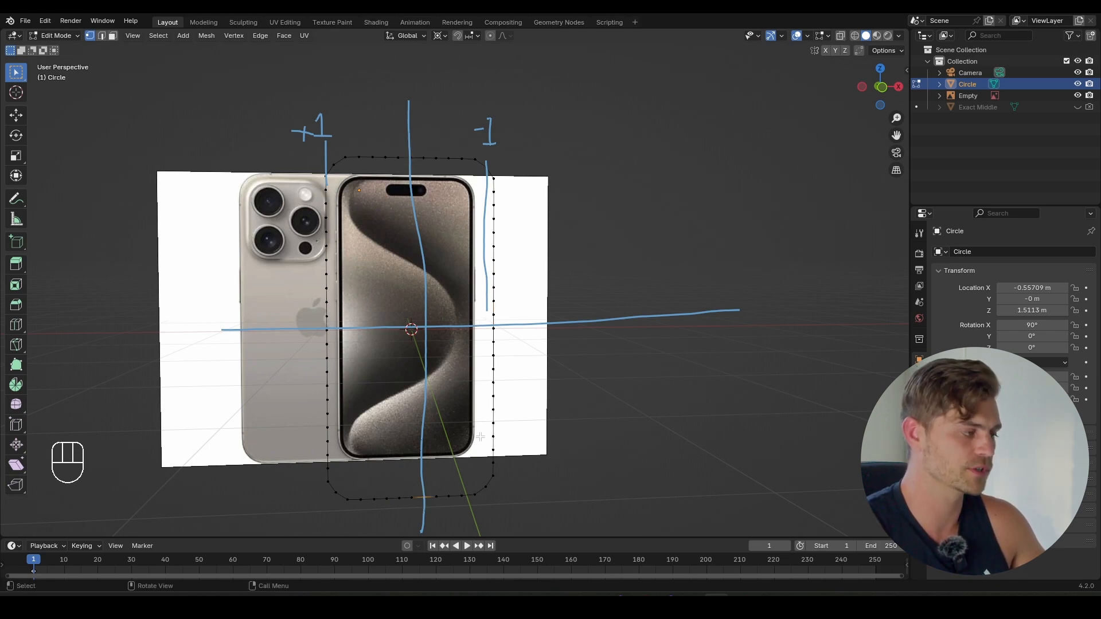
pyautogui.press('a')
pyautogui.moveTo(453, 181); pyautogui.dragTo(436, 229, button='middle')
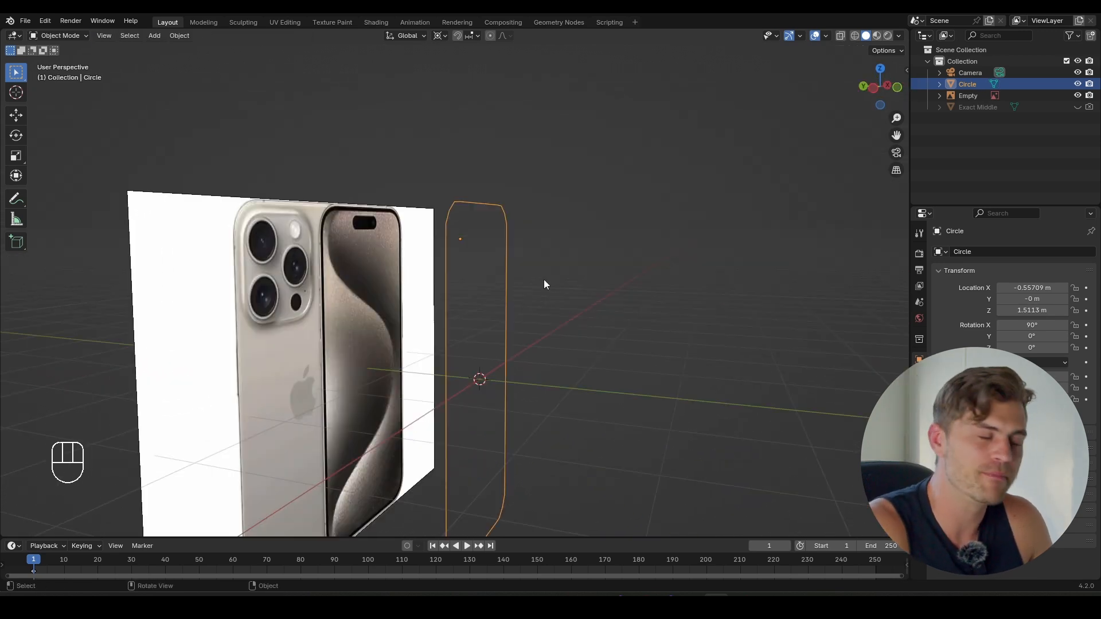
# - Select all vertices of the closed phone outline in Edit Mode and fill it with faces using Grid Fill
pyautogui.scroll(-1, 544, 280)
pyautogui.click(557, 251)
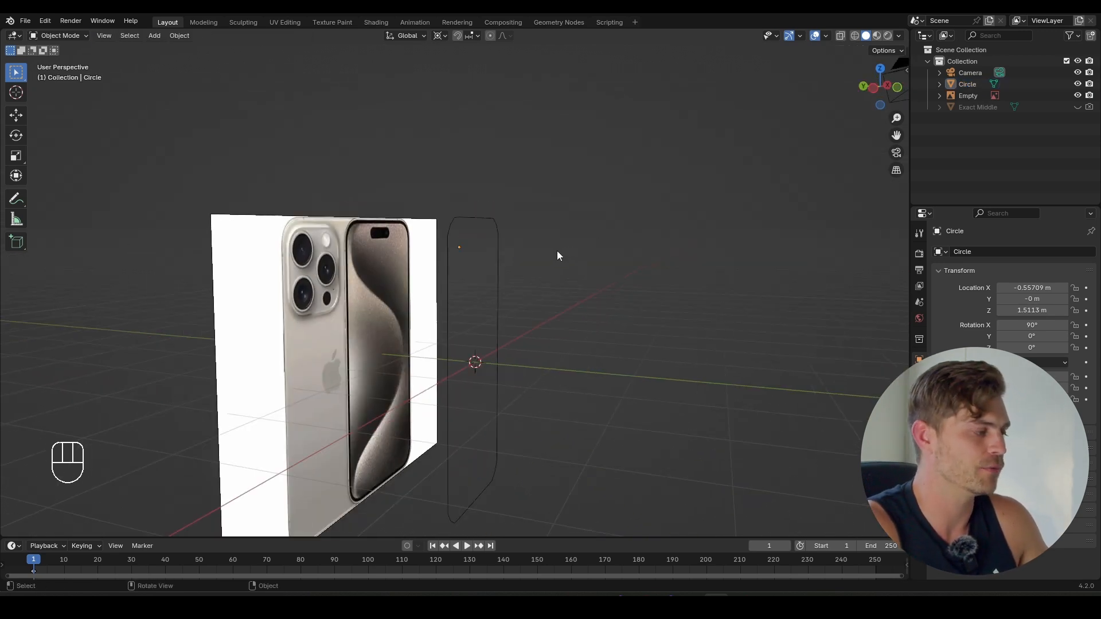
pyautogui.click(520, 236)
pyautogui.moveTo(536, 241); pyautogui.dragTo(441, 235, button='middle')
pyautogui.press('Tab')
pyautogui.press('a')
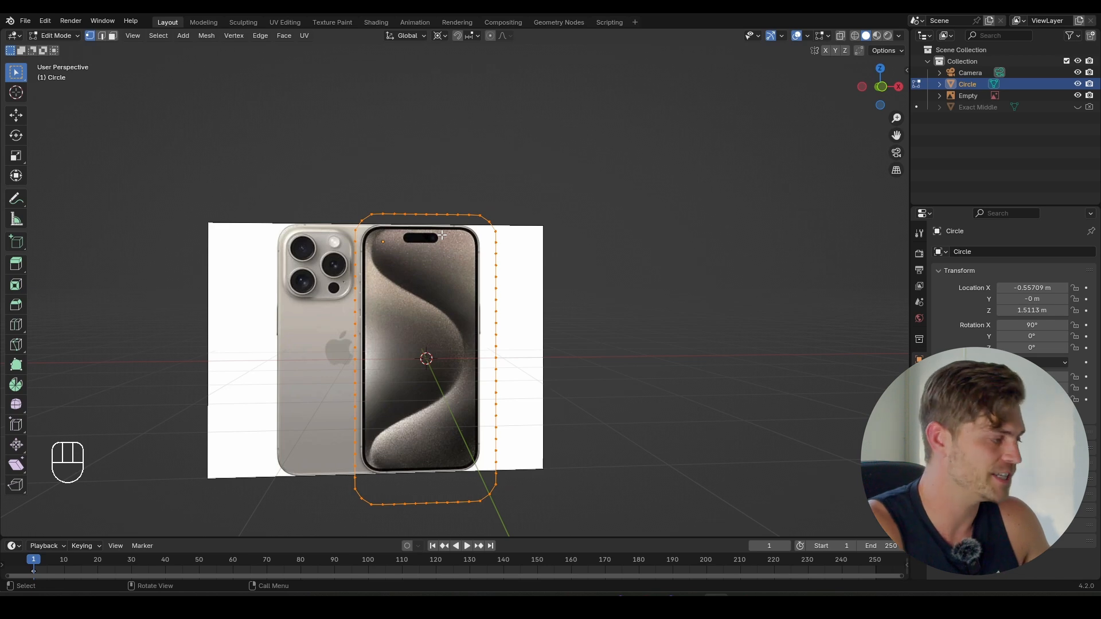
pyautogui.press('space')
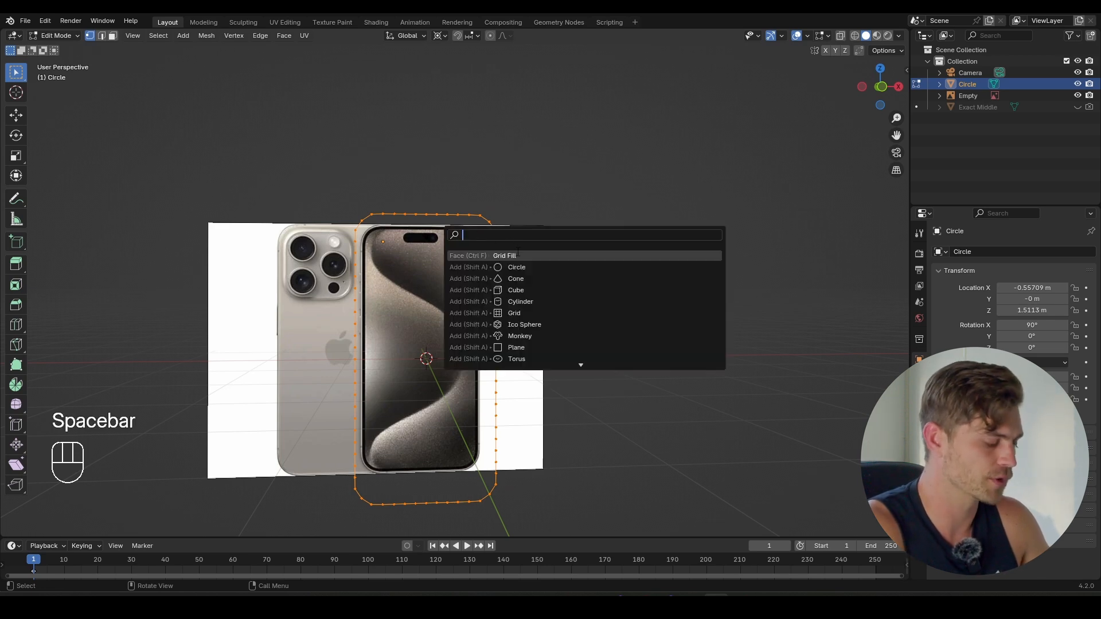
pyautogui.write('grid fil')
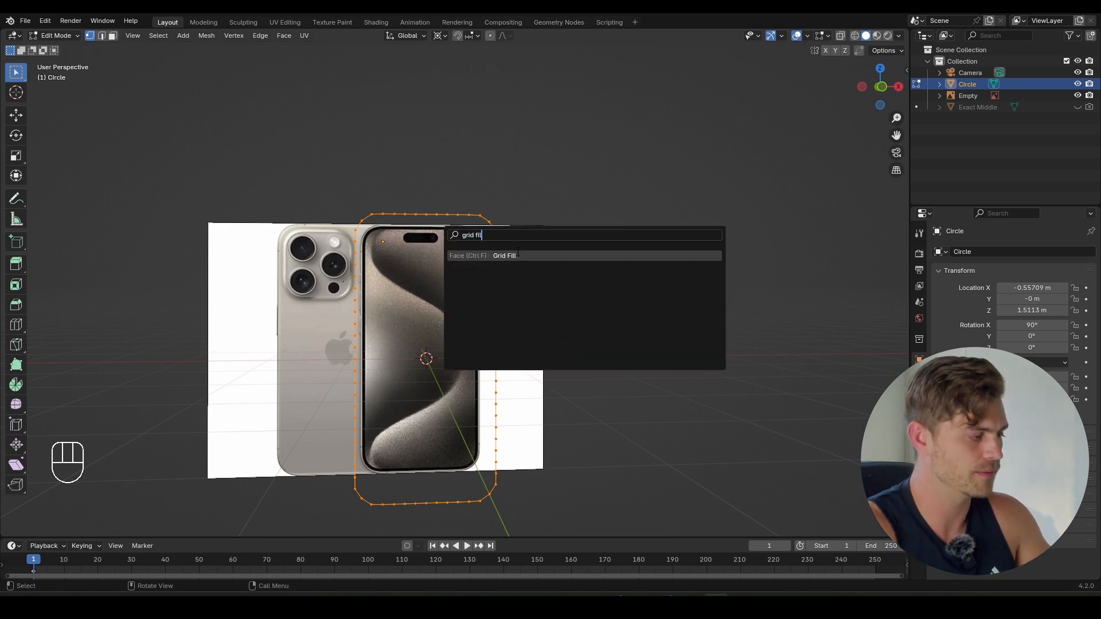
pyautogui.click(504, 256)
pyautogui.moveTo(447, 298); pyautogui.dragTo(389, 294, button='middle')
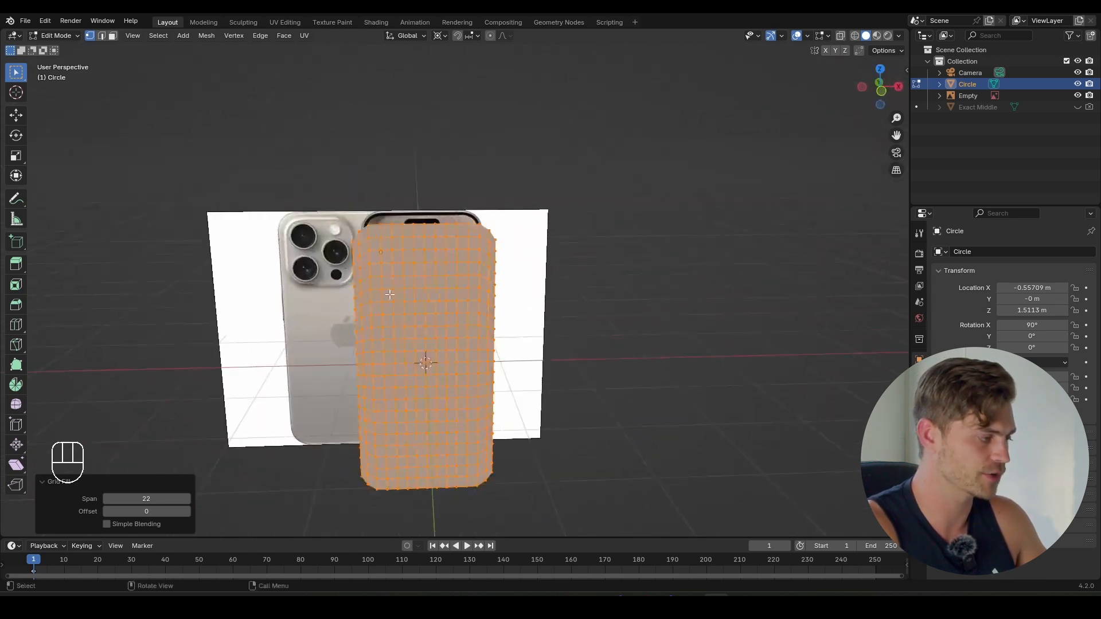
# - Duplicate the filled phone body in Object Mode and place the copy about 8.45 m away along the positive X axis
pyautogui.scroll(7, 390, 294)
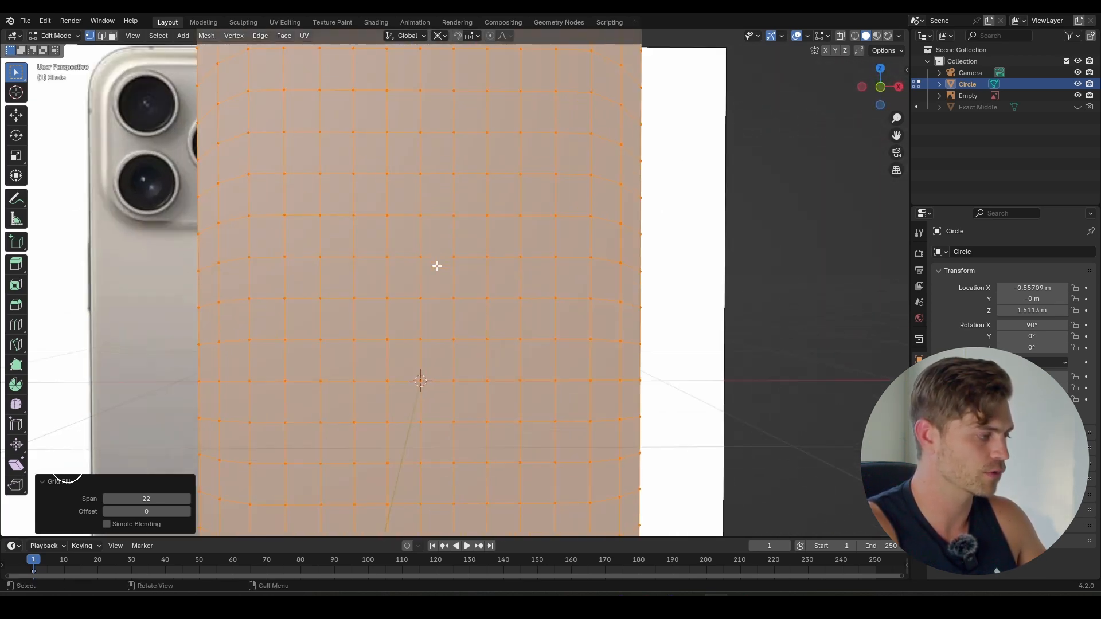
pyautogui.scroll(-5, 432, 230)
pyautogui.moveTo(415, 226); pyautogui.dragTo(422, 320, button='middle')
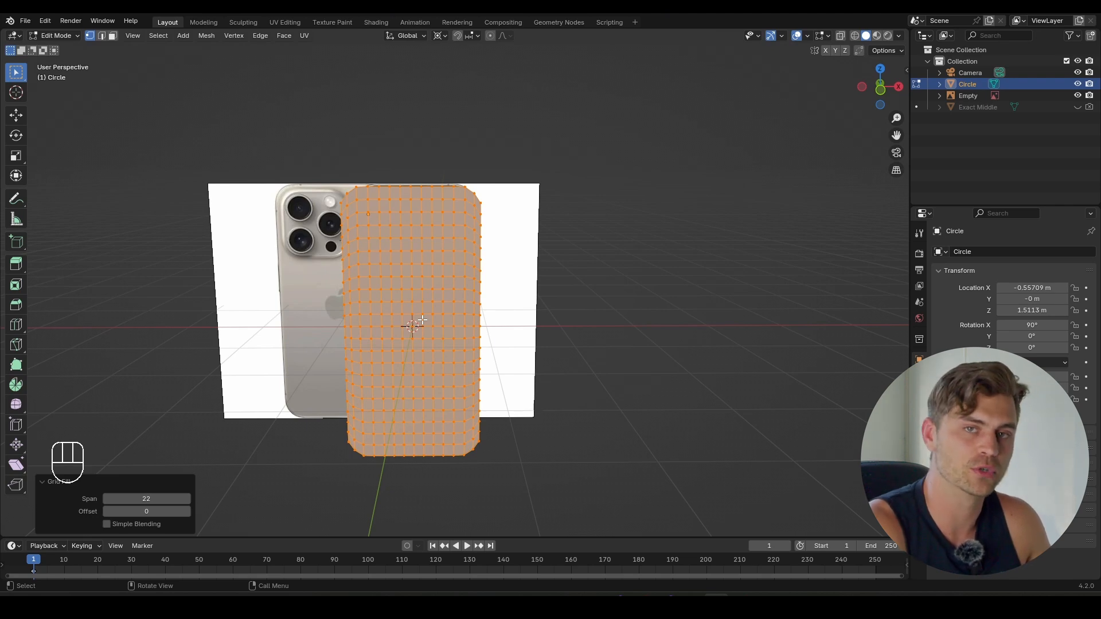
pyautogui.moveTo(383, 274); pyautogui.dragTo(399, 348, button='middle')
pyautogui.press('Tab')
pyautogui.scroll(-4, 397, 286)
pyautogui.moveTo(399, 349); pyautogui.dragTo(421, 342, button='middle')
pyautogui.hotkey('shift', 'd')
pyautogui.press('x')
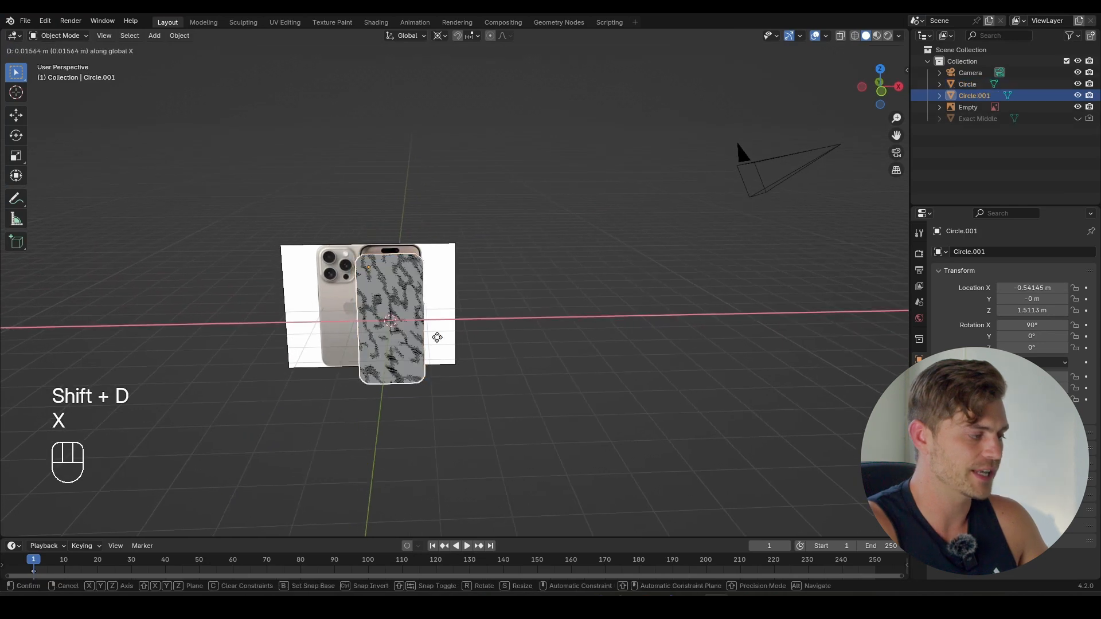
pyautogui.click(747, 184)
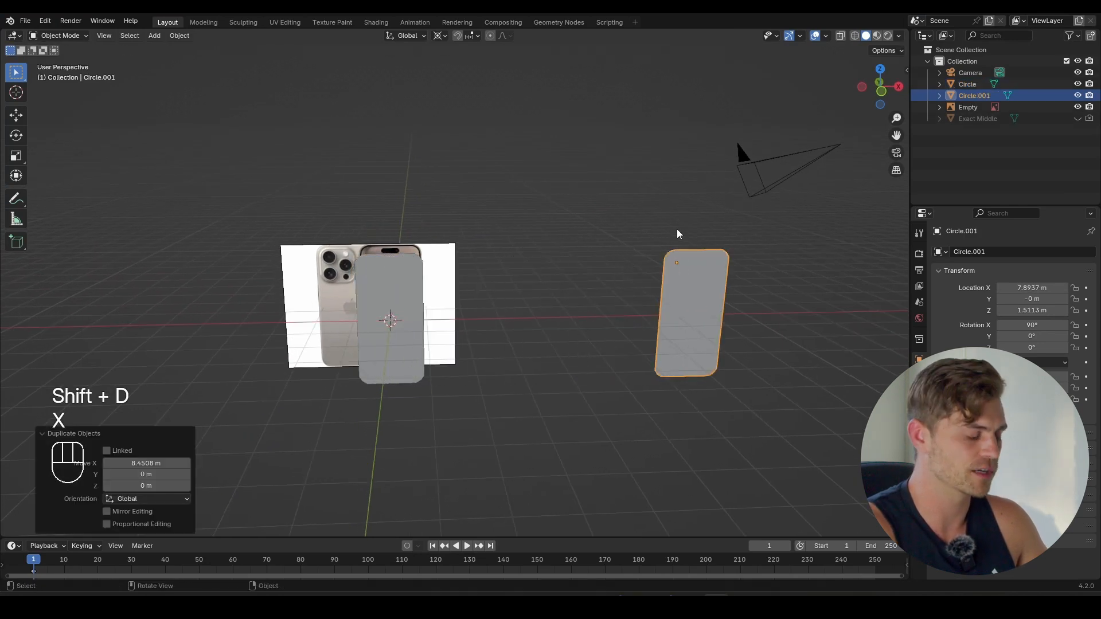
# - Move the duplicated phone body into a new collection named Backup and exclude that collection from the view layer
pyautogui.press('m')
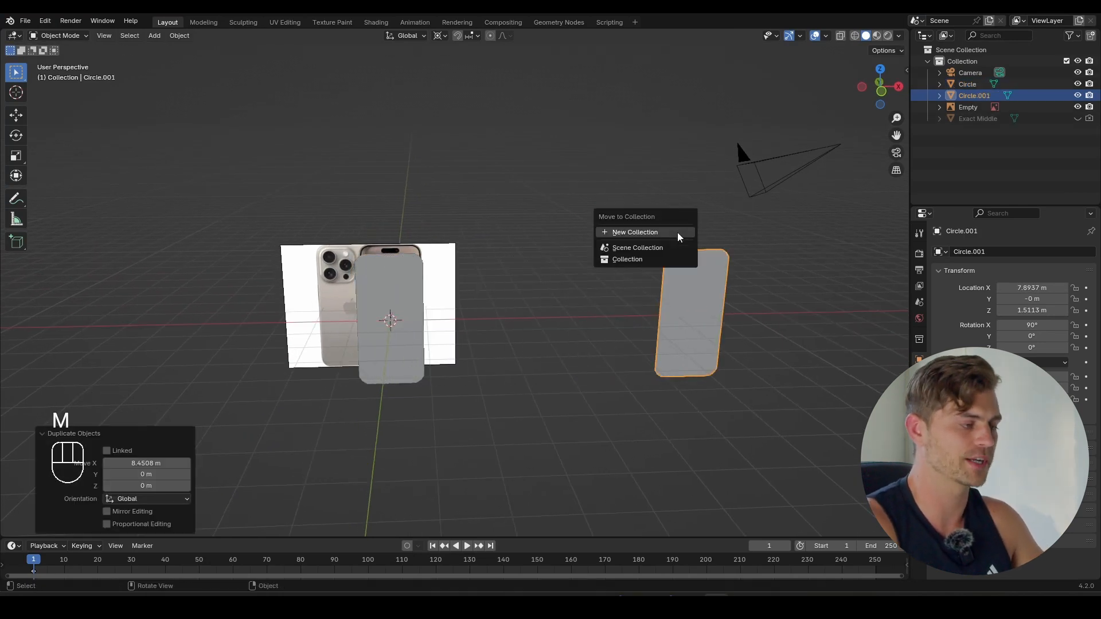
pyautogui.press('m')
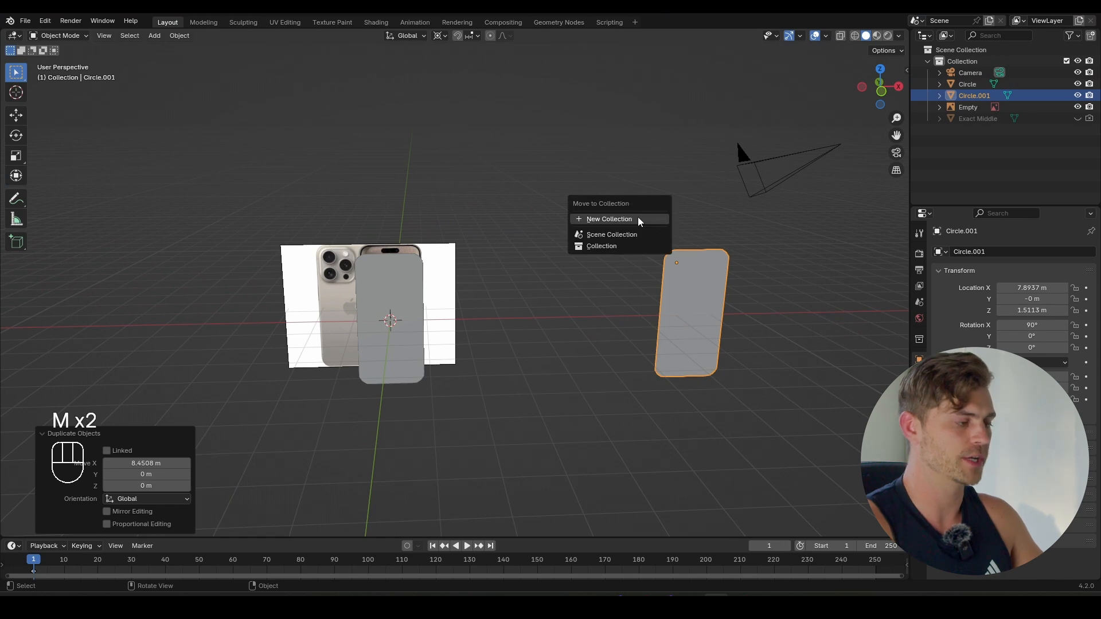
pyautogui.click(638, 218)
pyautogui.write('Backup')
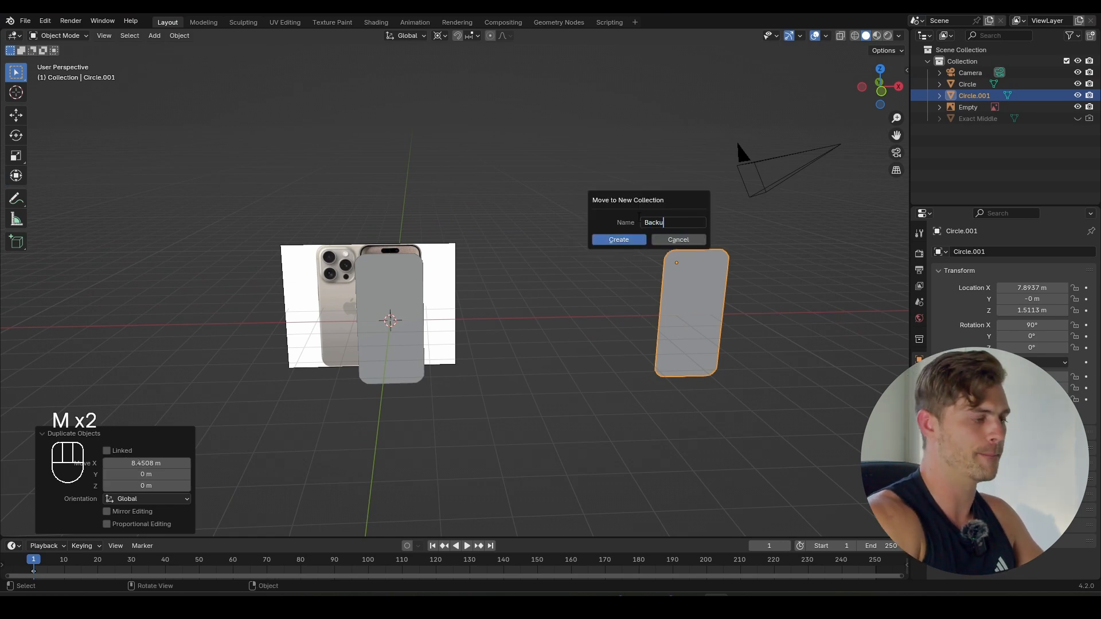
pyautogui.press('Return')
pyautogui.hotkey('ctrl', 'z')
pyautogui.hotkey('ctrl', 'z')
pyautogui.hotkey('ctrl', 'z')
pyautogui.hotkey('ctrl', 'z')
pyautogui.hotkey('ctrl', 'z')
pyautogui.hotkey('ctrl', 'z')
pyautogui.hotkey('ctrl', 'z')
pyautogui.hotkey('ctrl', 'z')
pyautogui.hotkey('ctrl', 'z')
pyautogui.hotkey('ctrl', 'z')
pyautogui.hotkey('ctrl', 'z')
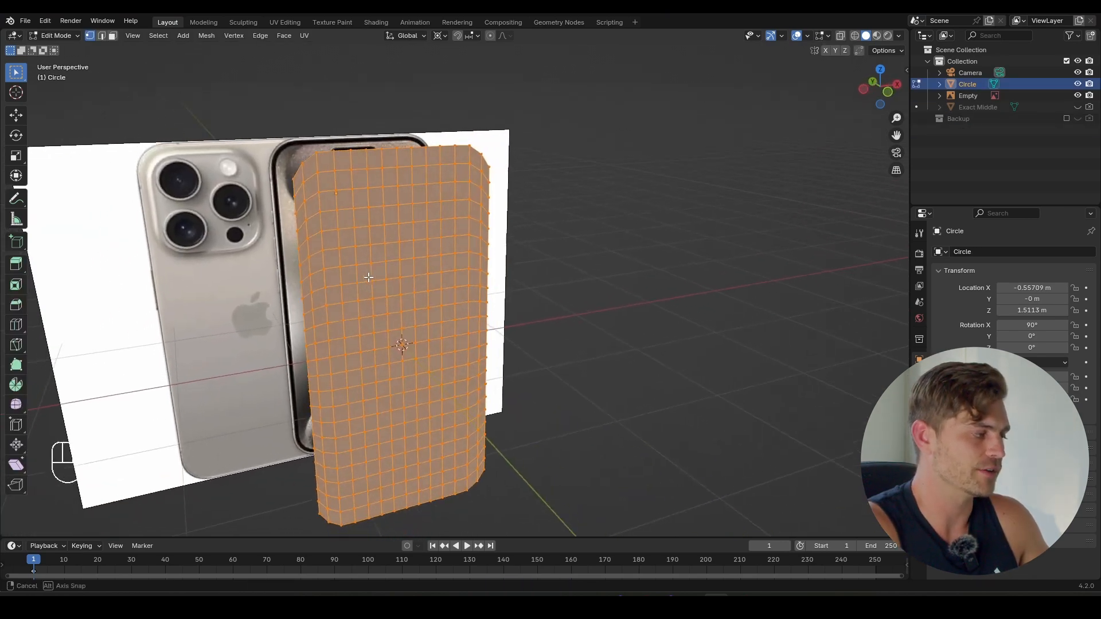
# - Apply the scale of the original phone body in Object Mode
pyautogui.moveTo(368, 277); pyautogui.dragTo(400, 283, button='middle')
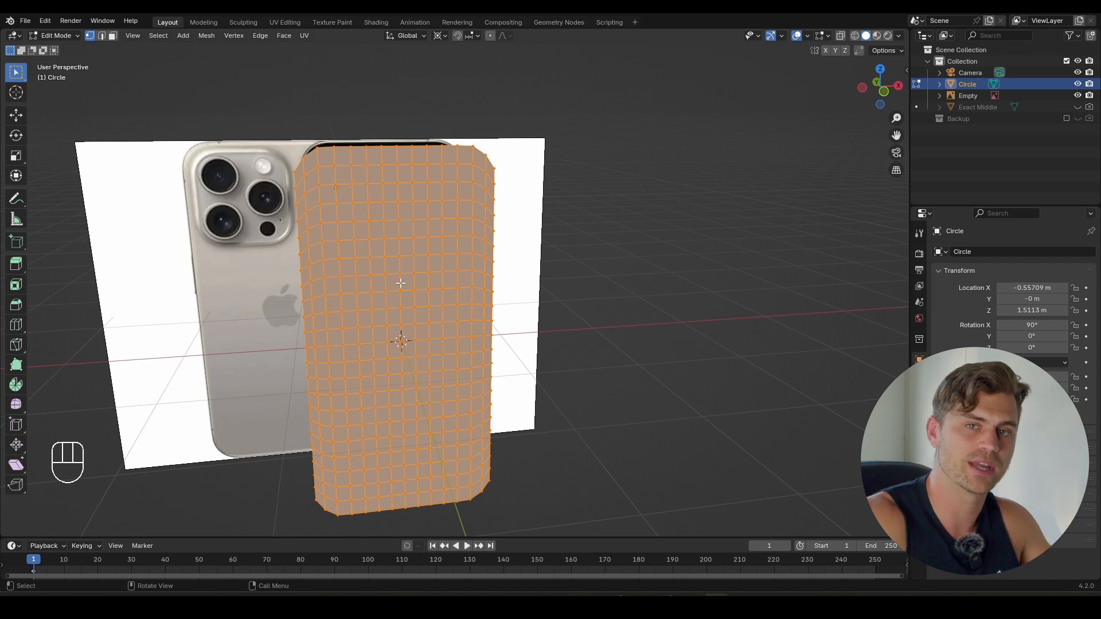
pyautogui.scroll(5, 376, 234)
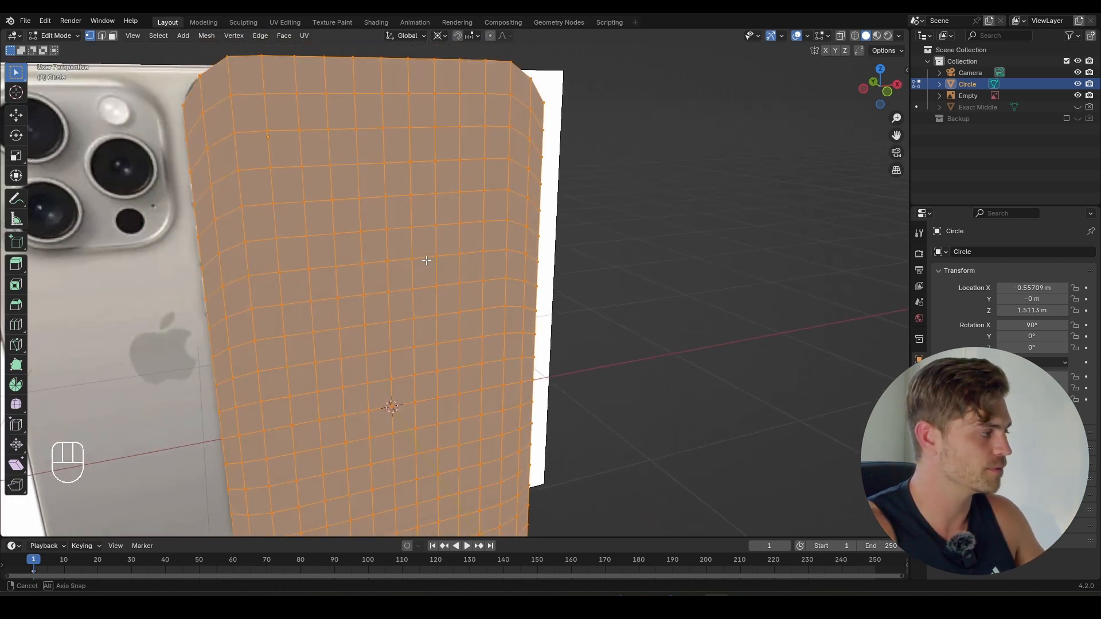
pyautogui.scroll(-6, 495, 286)
pyautogui.moveTo(495, 286); pyautogui.dragTo(498, 278, button='middle')
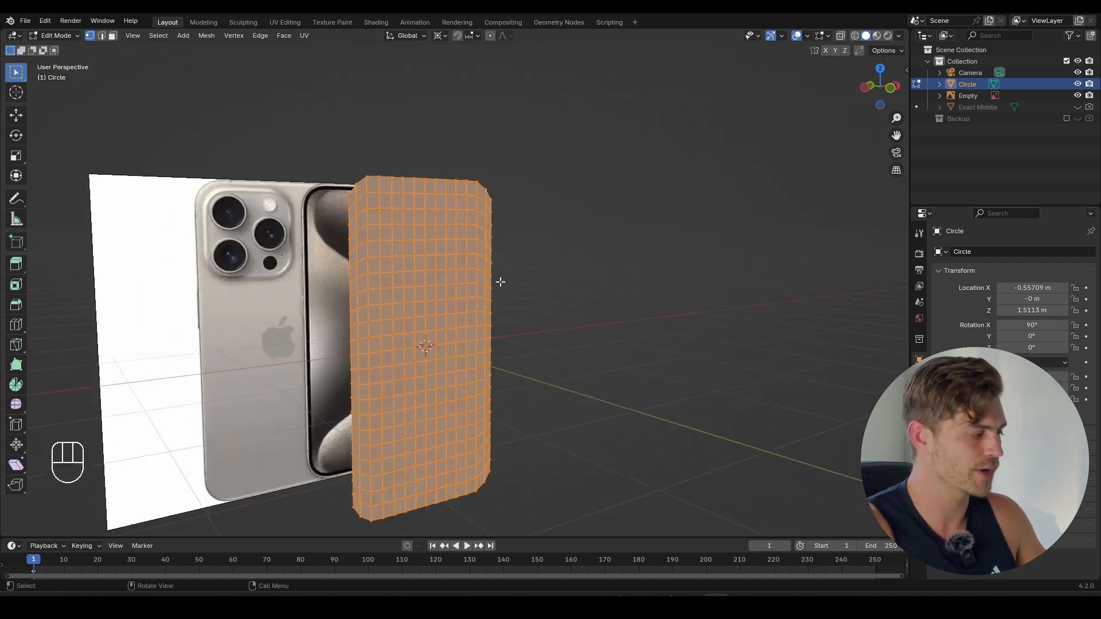
pyautogui.scroll(4, 499, 278)
pyautogui.press('Tab')
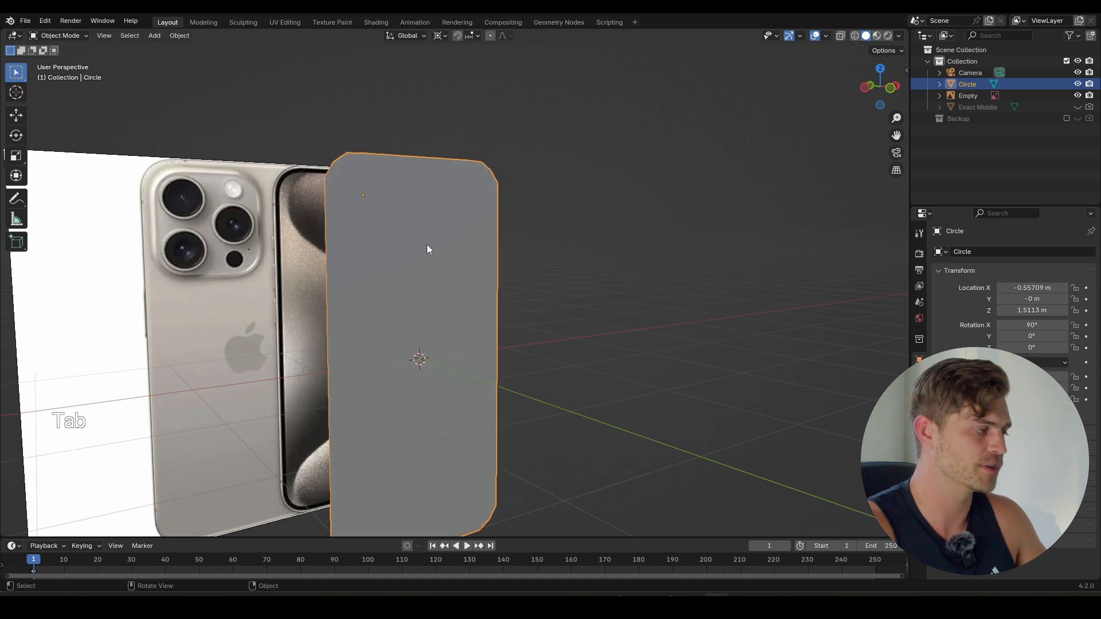
pyautogui.moveTo(429, 249); pyautogui.dragTo(442, 252, button='middle')
pyautogui.hotkey('ctrl', 'a')
pyautogui.click(441, 252)
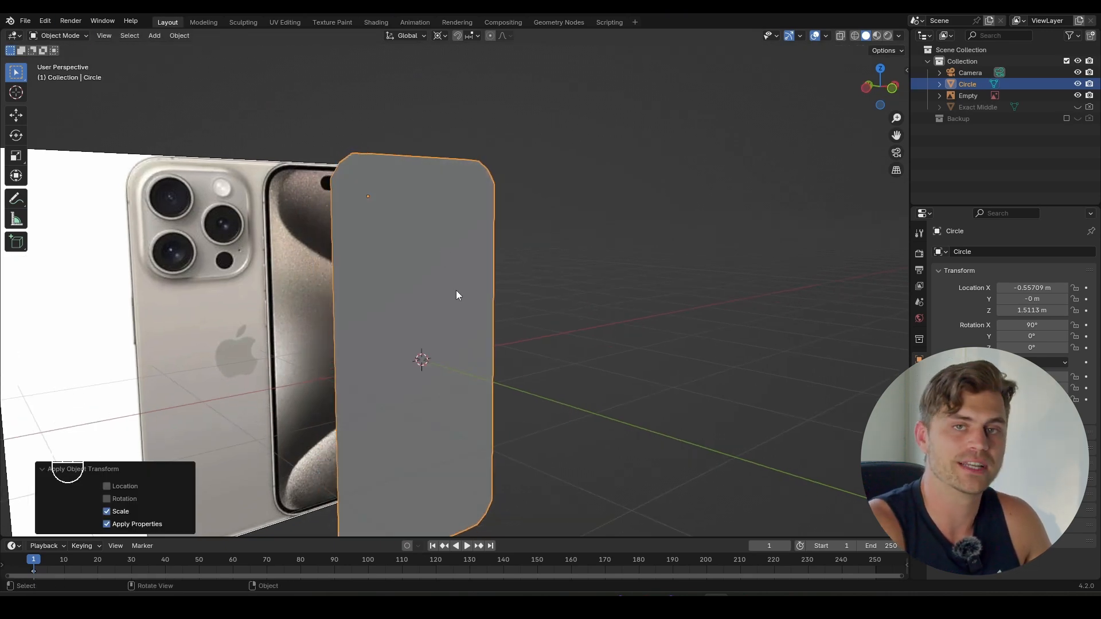
# - Inset all faces of the phone body by about 0.038 m in Edit Mode
pyautogui.press('Tab')
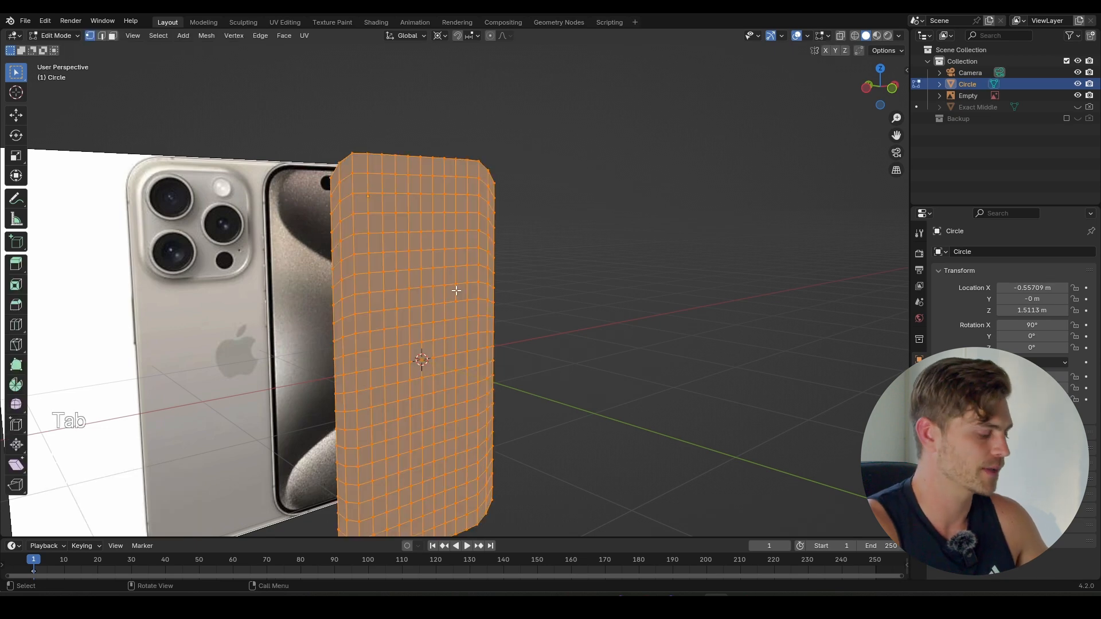
pyautogui.press('i')
pyautogui.press('shift')
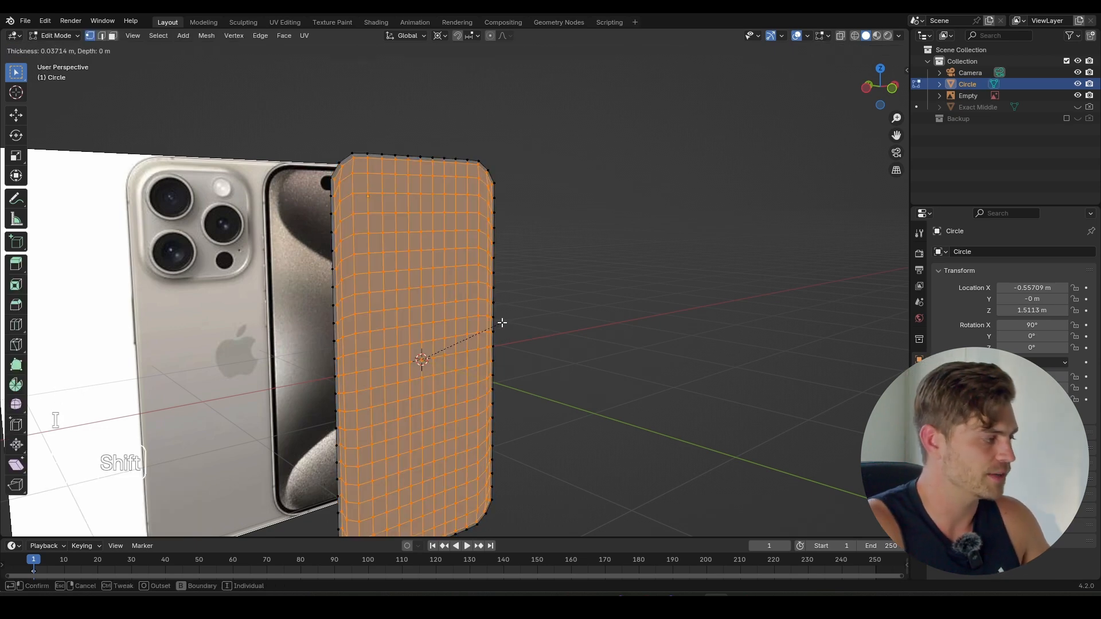
pyautogui.click(499, 323)
pyautogui.moveTo(498, 322); pyautogui.dragTo(450, 314, button='middle')
pyautogui.keyDown('shift'); pyautogui.moveTo(504, 304); pyautogui.dragTo(503, 260, button='middle'); pyautogui.keyUp('shift')
pyautogui.scroll(1, 504, 260)
pyautogui.scroll(-1, 507, 263)
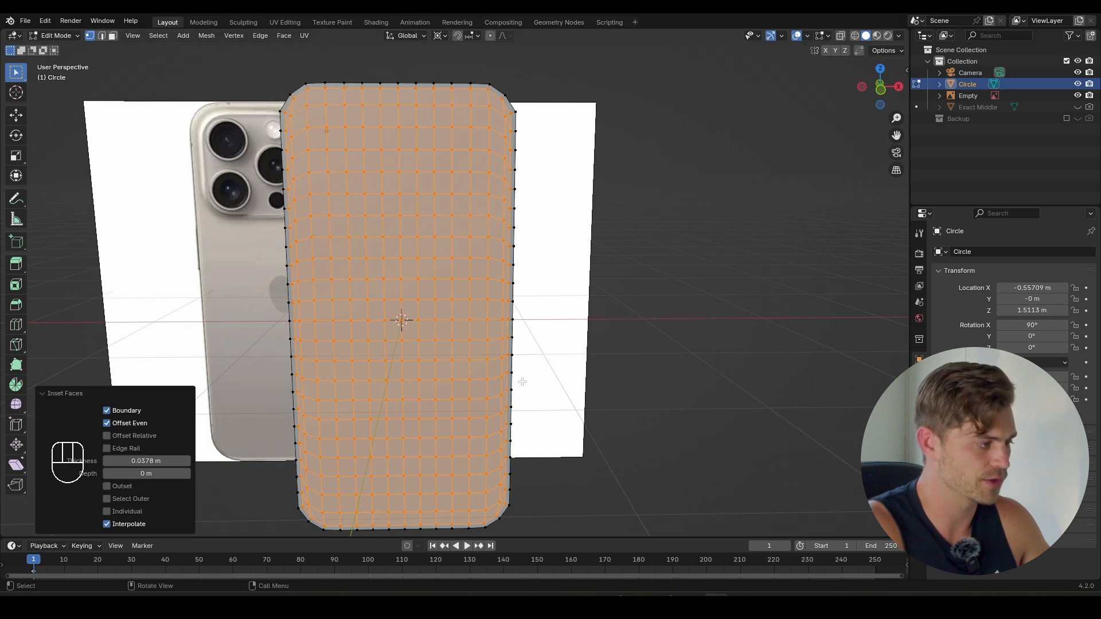
pyautogui.press('s')
pyautogui.press('x')
pyautogui.press('s')
pyautogui.press('y')
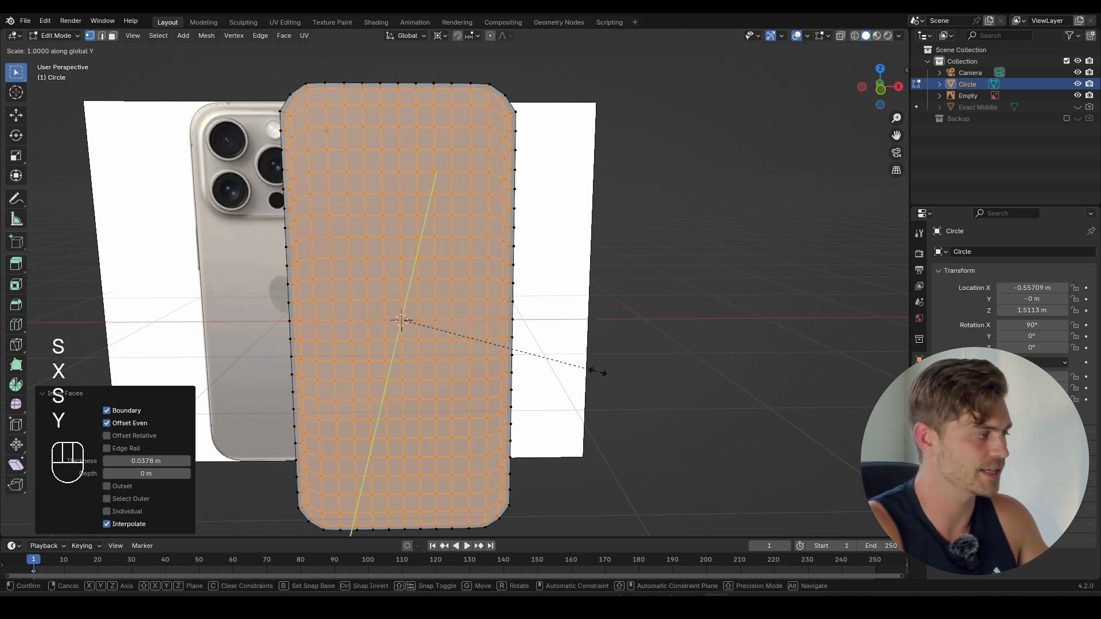
pyautogui.press('z')
pyautogui.rightClick(582, 364)
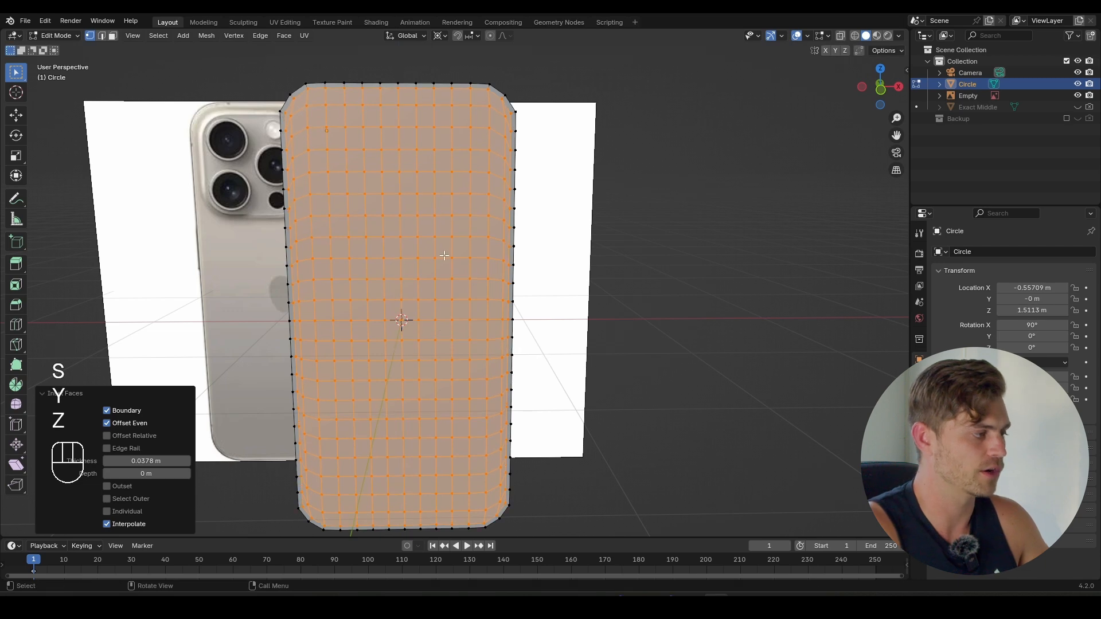
# - Scale the inset faces uniformly to about 0.963, and narrow them to about 0.947 along X to widen the border
pyautogui.keyDown('shift'); pyautogui.moveTo(468, 216); pyautogui.dragTo(429, 185, button='middle'); pyautogui.keyUp('shift')
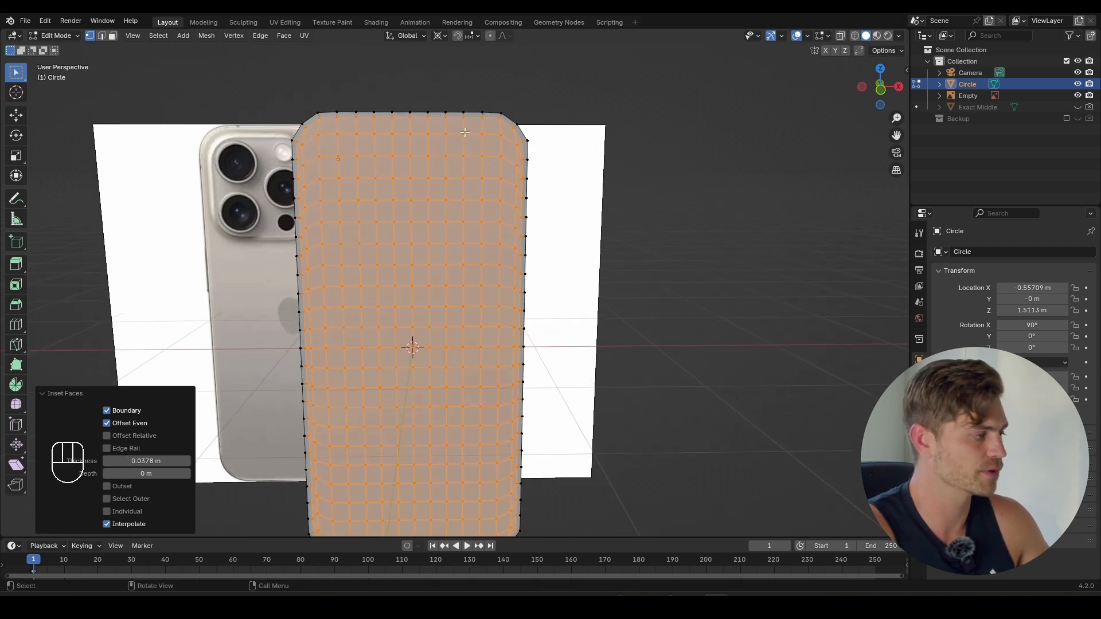
pyautogui.keyDown('shift'); pyautogui.moveTo(464, 133); pyautogui.dragTo(481, 143, button='middle'); pyautogui.keyUp('shift')
pyautogui.press('s')
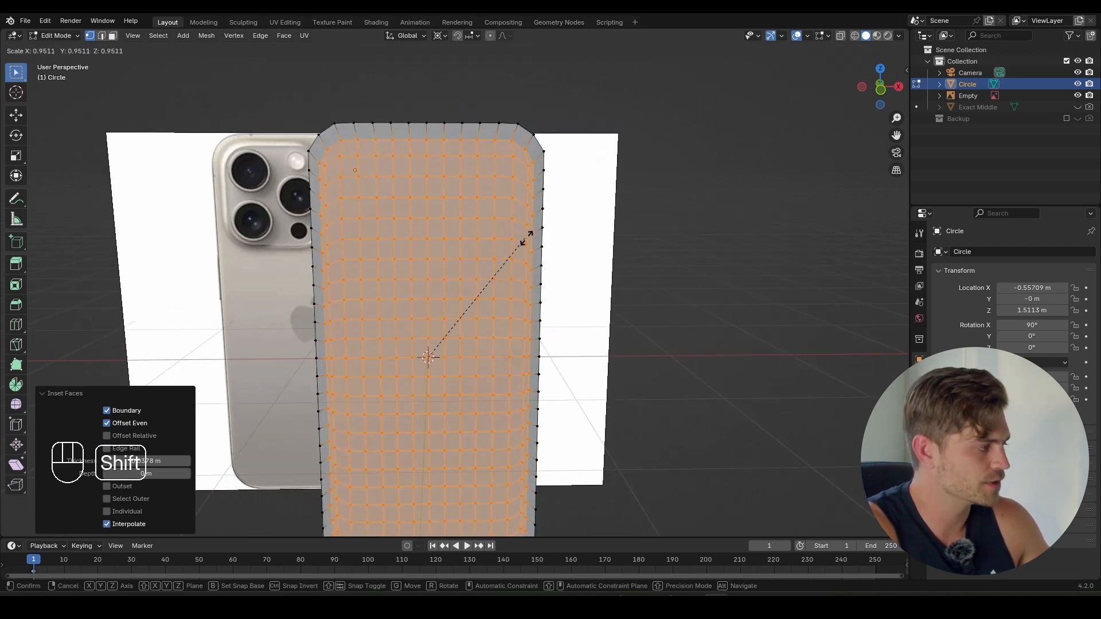
pyautogui.click(542, 238)
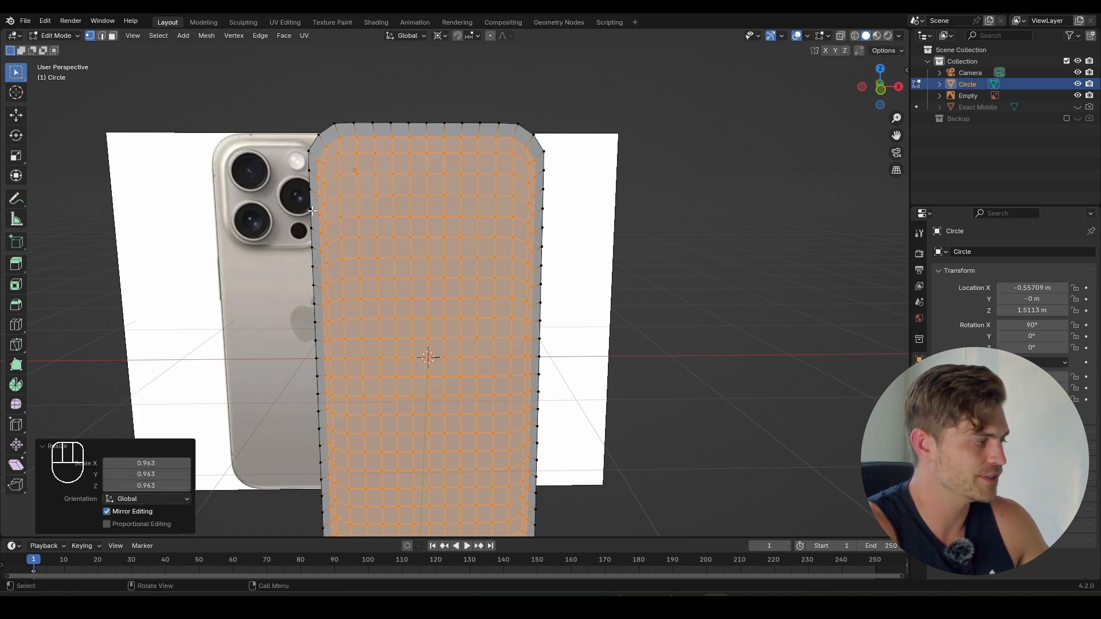
pyautogui.scroll(2, 312, 192)
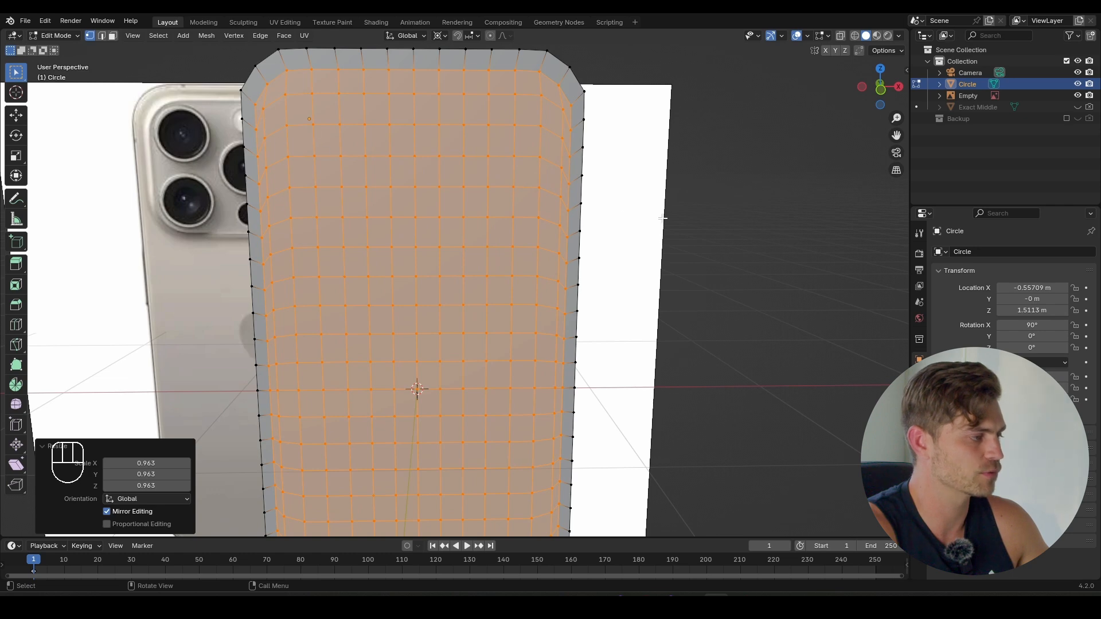
pyautogui.press('s')
pyautogui.press('x')
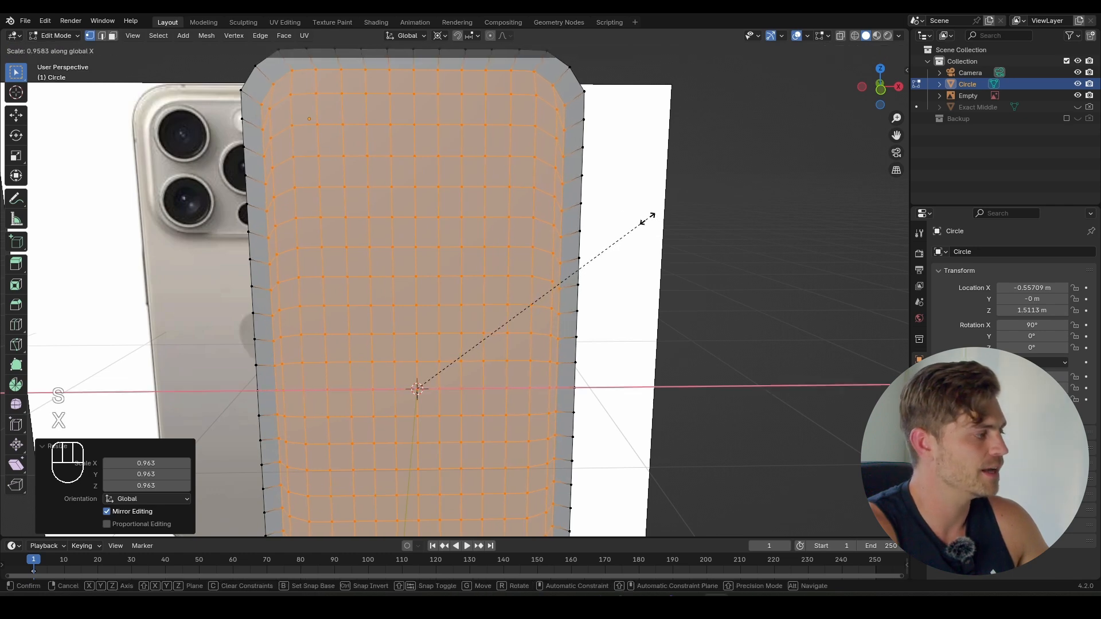
pyautogui.click(639, 218)
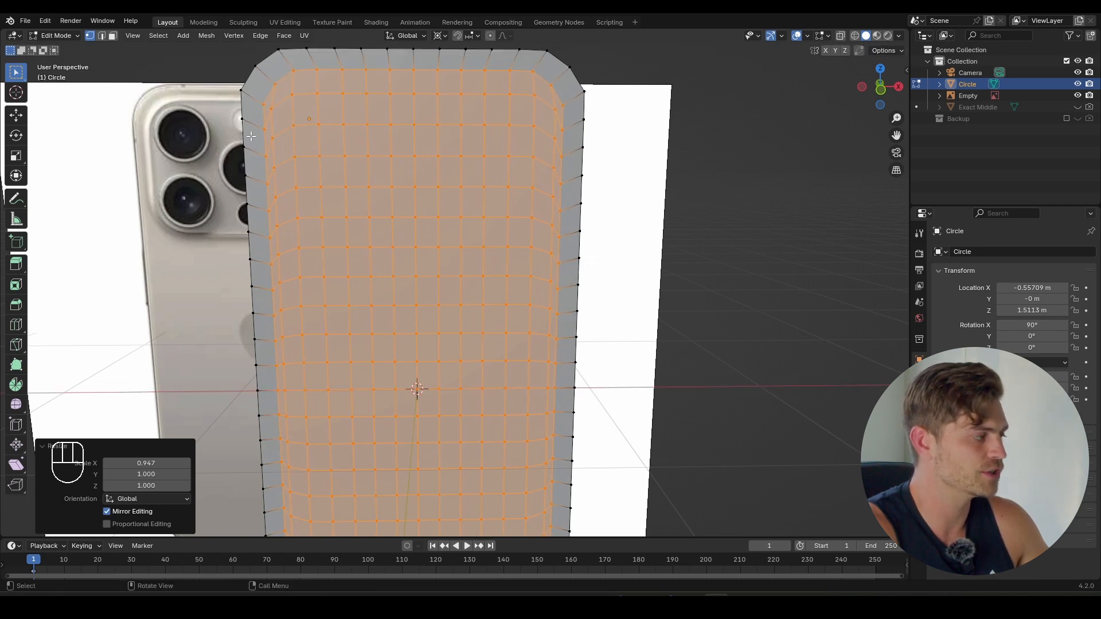
# - Select a face loop beside the border and the outer edge loop to examine how the phone body's border topology runs
pyautogui.scroll(-2, 533, 124)
pyautogui.scroll(1, 532, 147)
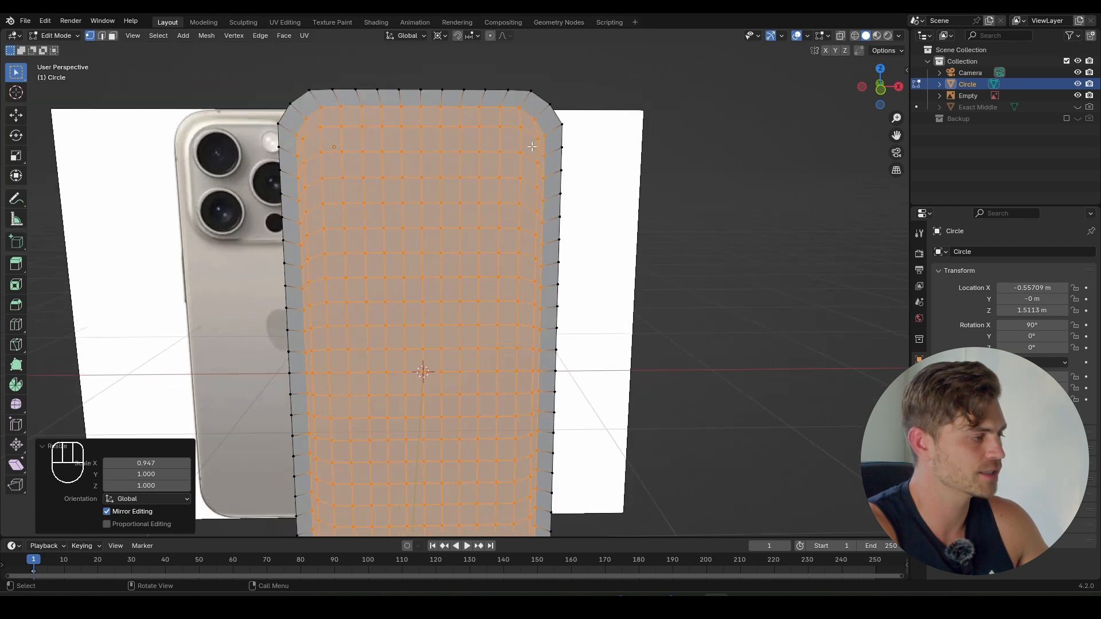
pyautogui.scroll(3, 456, 178)
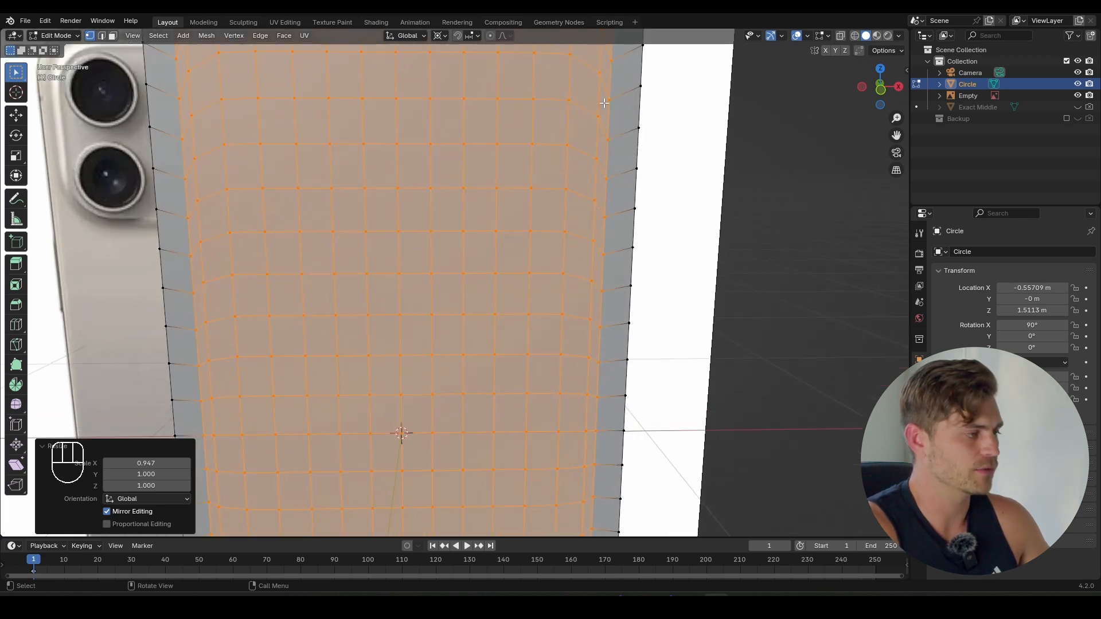
pyautogui.hotkey('alt', 'a')
pyautogui.press('3')
pyautogui.keyDown('alt'); pyautogui.click(603, 91); pyautogui.keyUp('alt')
pyautogui.scroll(-3, 597, 114)
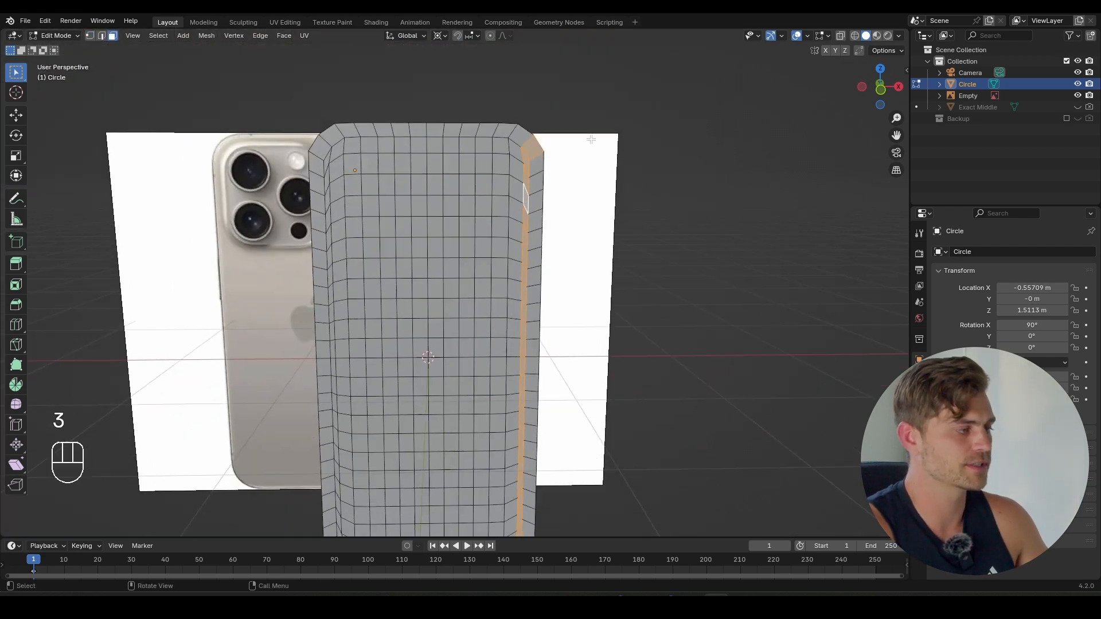
pyautogui.click(583, 195)
pyautogui.press('2')
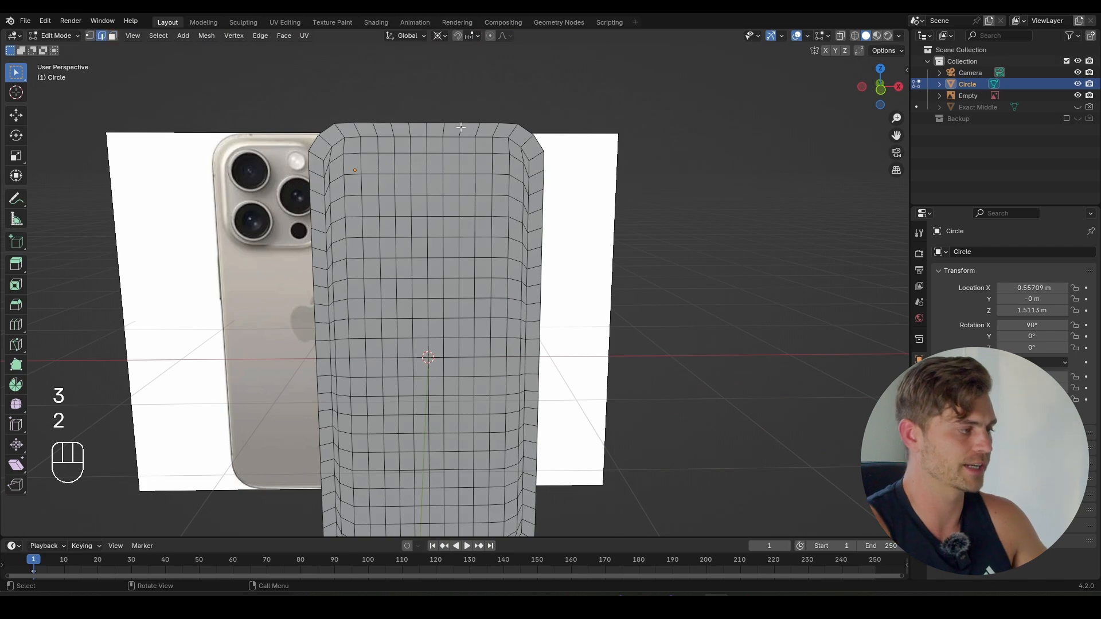
pyautogui.keyDown('alt'); pyautogui.click(455, 124); pyautogui.keyUp('alt')
# - Extrude the entire phone mesh about 0.127 m along the negative Y axis to give the body thickness
pyautogui.moveTo(456, 123); pyautogui.dragTo(459, 233, button='middle')
pyautogui.press('a')
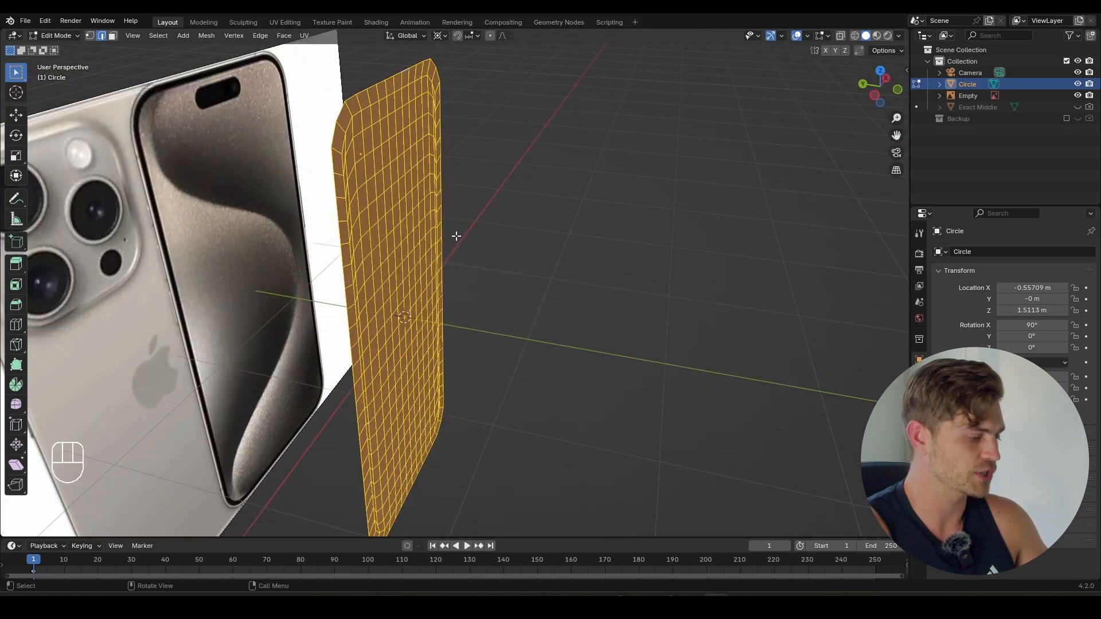
pyautogui.press('e')
pyautogui.press('y')
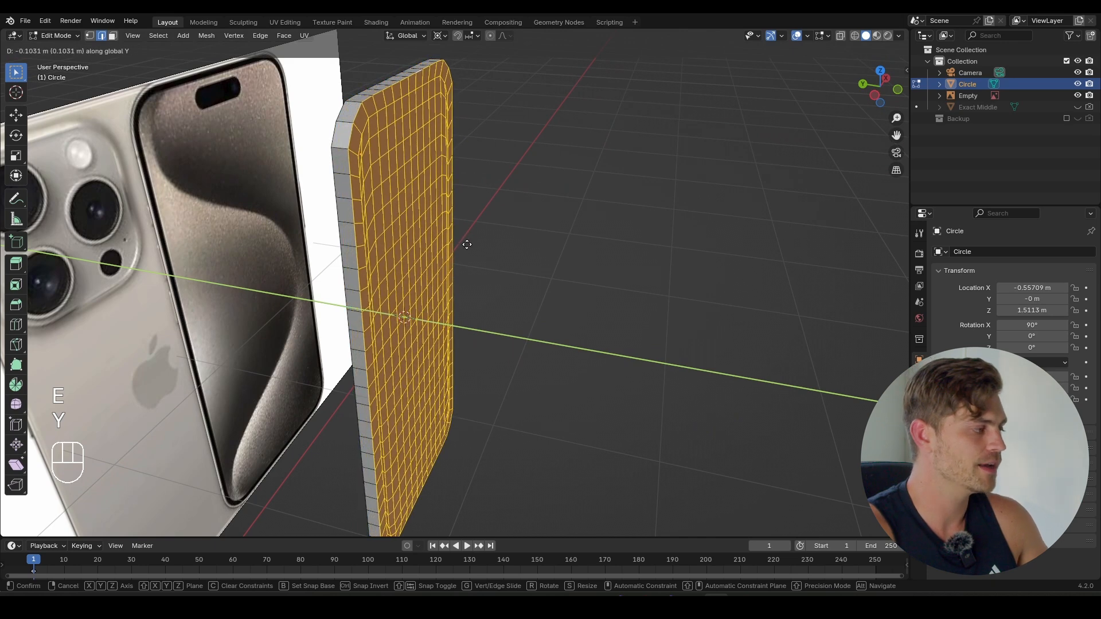
pyautogui.press('shift')
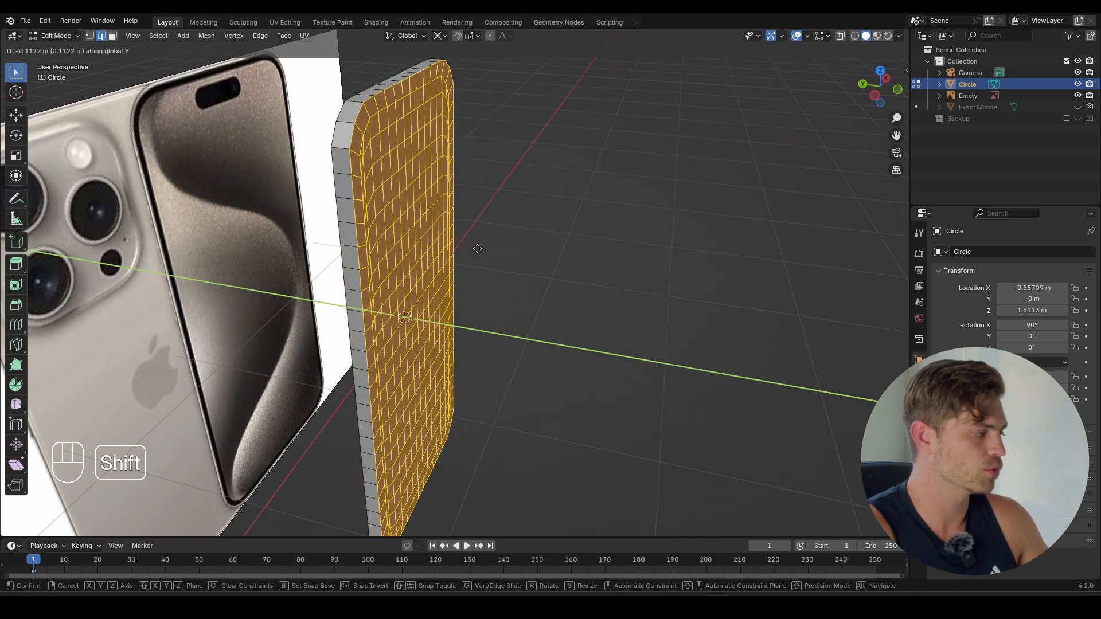
pyautogui.click(490, 249)
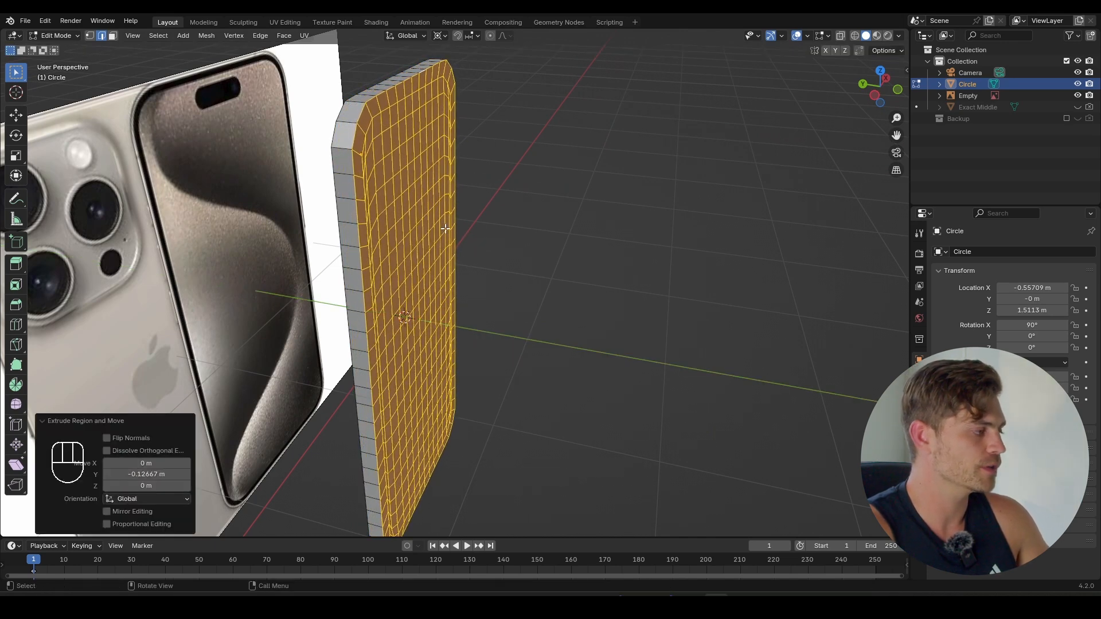
# - Select neighbouring side-wall faces near the upper corner of the extruded body to examine the corner geometry
pyautogui.press('3')
pyautogui.click(354, 170)
pyautogui.moveTo(356, 171); pyautogui.dragTo(404, 150, button='middle')
pyautogui.keyDown('shift'); pyautogui.click(339, 133); pyautogui.keyUp('shift')
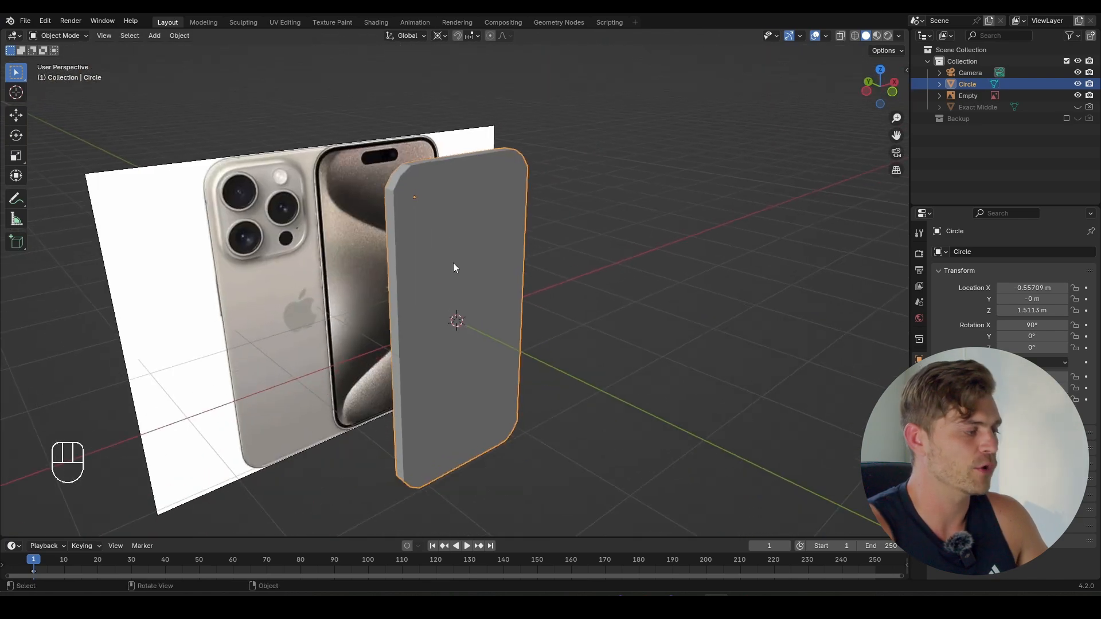
# - Add a level 2 Subdivision Surface modifier to the phone body in Object Mode
pyautogui.moveTo(452, 262); pyautogui.dragTo(462, 263, button='middle')
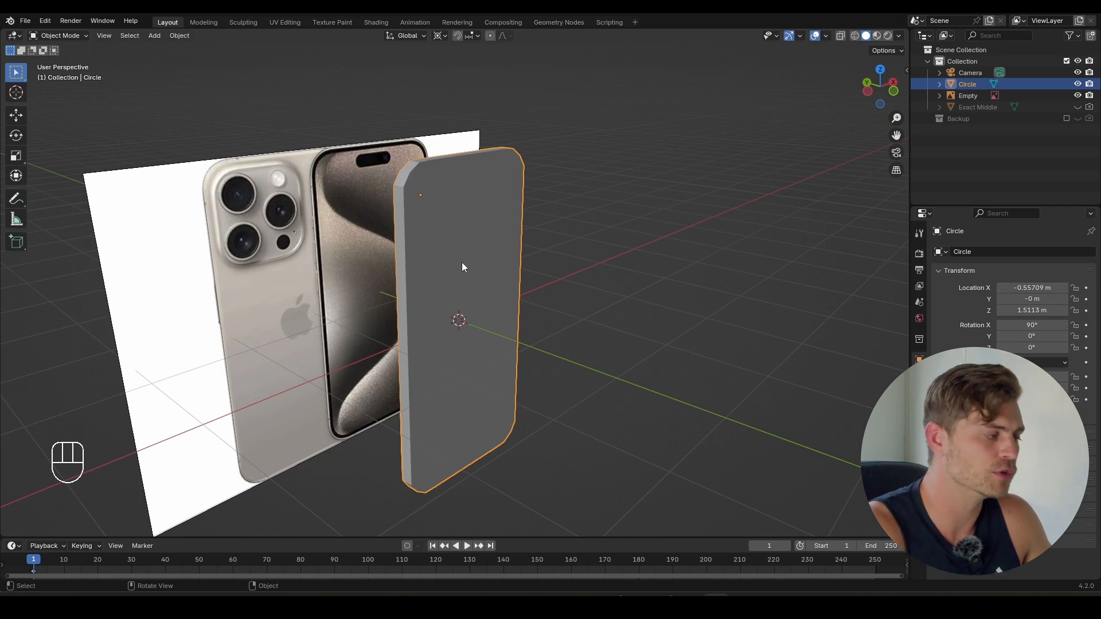
pyautogui.hotkey('ctrl', '2')
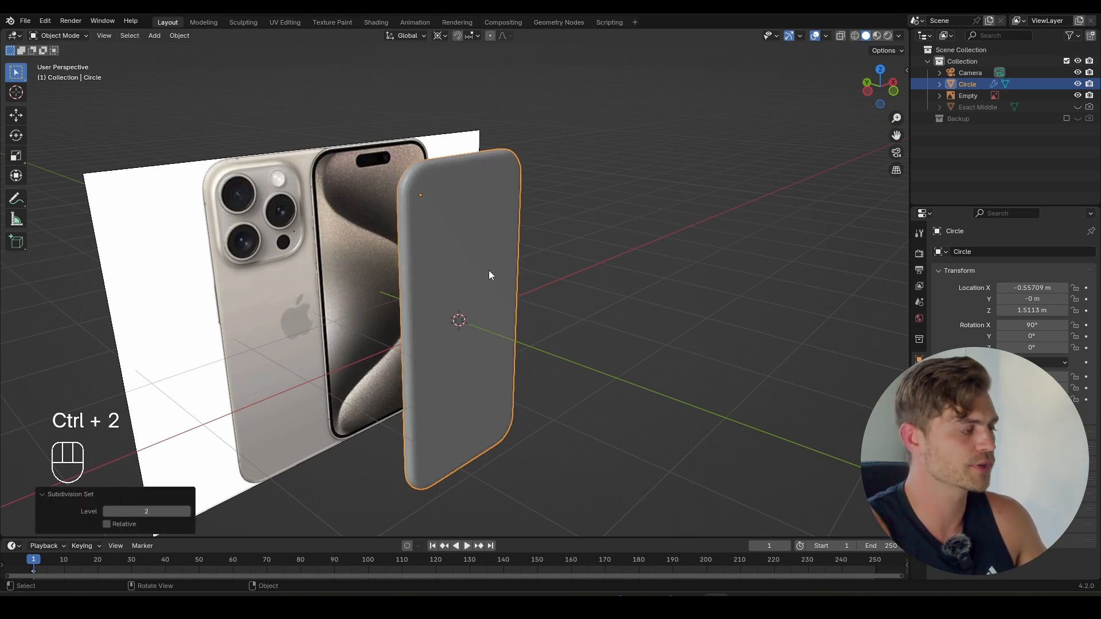
# - Examine the subdivided phone body's edge and upper corner, comparing its Object Mode surface with its Edit Mode mesh cage
pyautogui.moveTo(488, 270); pyautogui.dragTo(444, 268, button='middle')
pyautogui.hotkey('ctrl', 'z')
pyautogui.hotkey('ctrl', 'z')
pyautogui.hotkey('ctrl', 'z')
pyautogui.press('Tab')
pyautogui.scroll(4, 466, 267)
pyautogui.scroll(-5, 456, 284)
pyautogui.scroll(4, 444, 268)
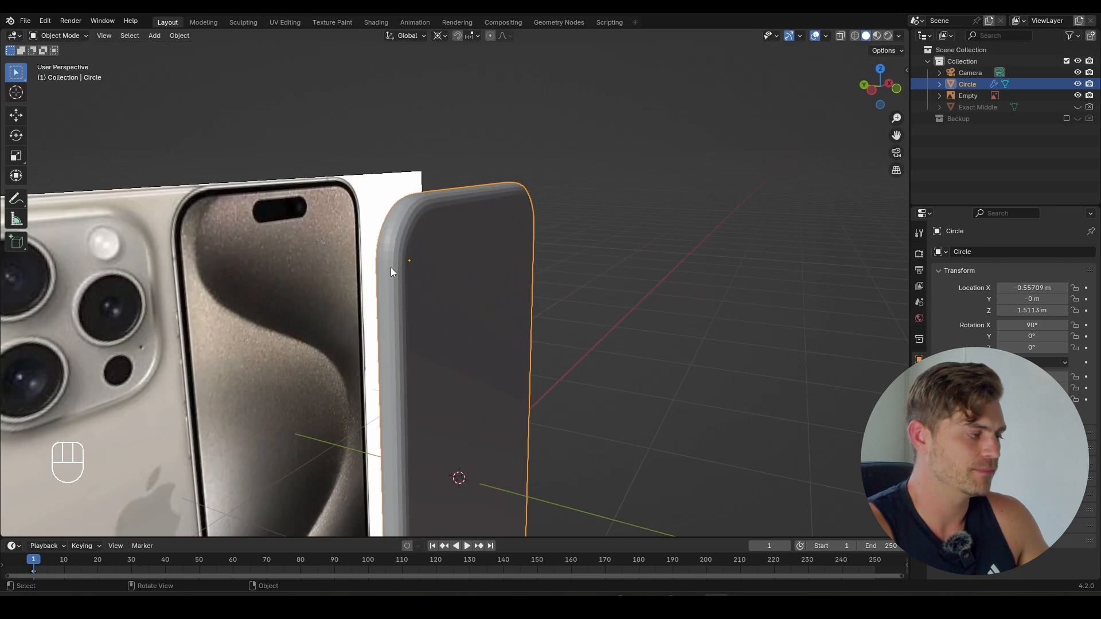
pyautogui.press('Tab')
pyautogui.press('3')
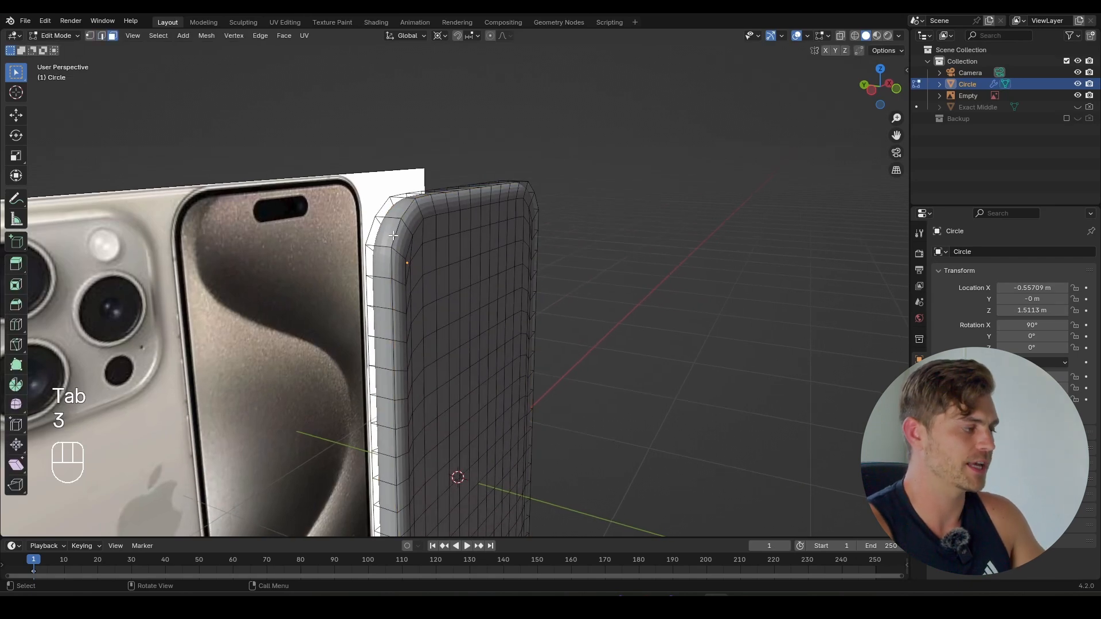
pyautogui.press('Tab')
pyautogui.moveTo(410, 225); pyautogui.dragTo(422, 264, button='middle')
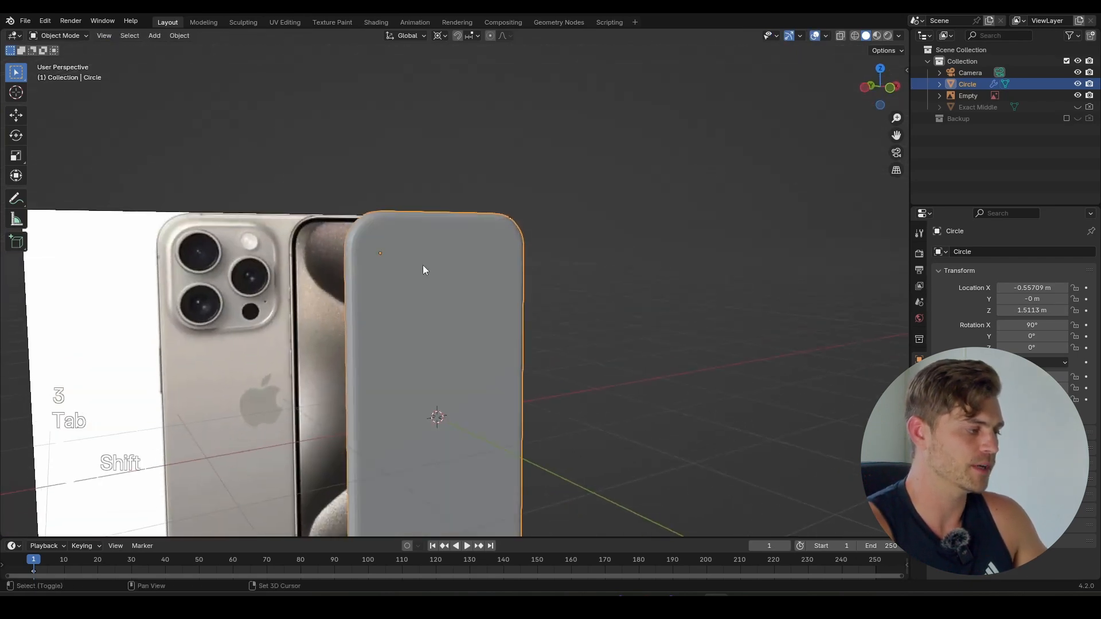
# - Add a cube and scale it to phone proportions: 0.804 along X, thinned along Y and 1.8 along Z
pyautogui.hotkey('shift', 'a')
pyautogui.moveTo(422, 265)
pyautogui.click(474, 276)
pyautogui.scroll(-3, 618, 370)
pyautogui.press('s')
pyautogui.press('x')
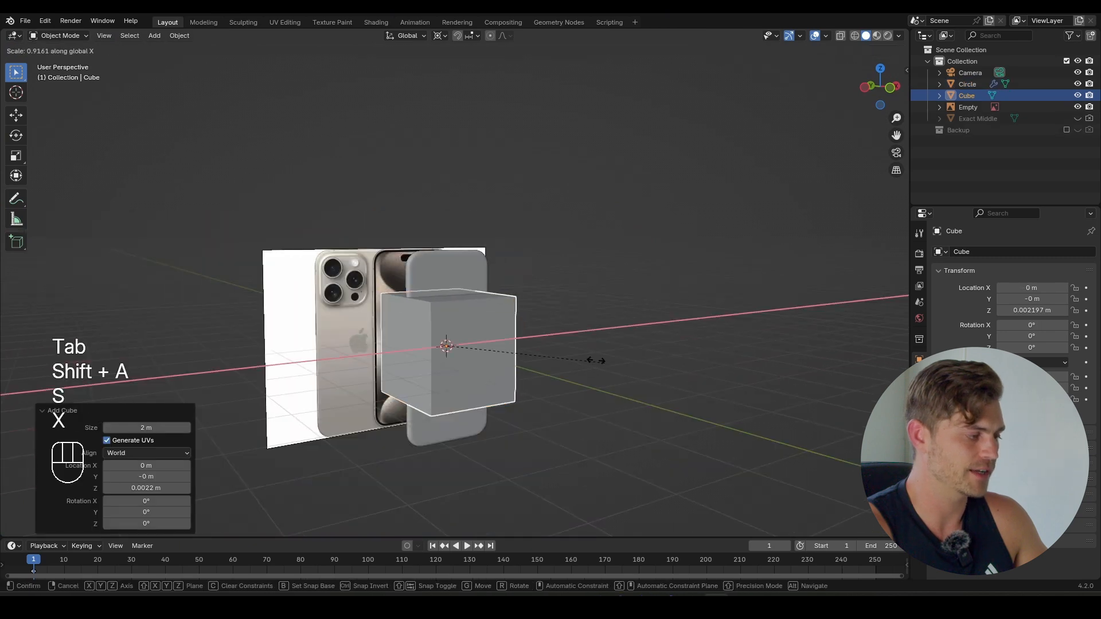
pyautogui.click(576, 353)
pyautogui.press('s')
pyautogui.press('y')
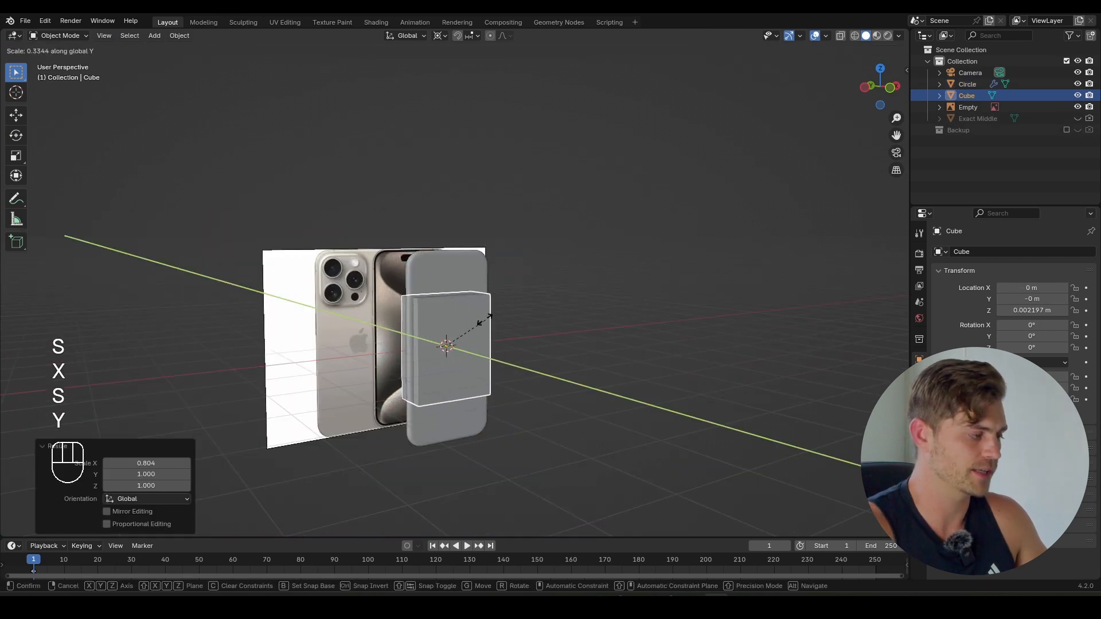
pyautogui.click(487, 348)
pyautogui.press('s')
pyautogui.press('z')
pyautogui.click(518, 328)
pyautogui.moveTo(482, 288); pyautogui.dragTo(481, 305, button='middle')
pyautogui.scroll(-1, 481, 304)
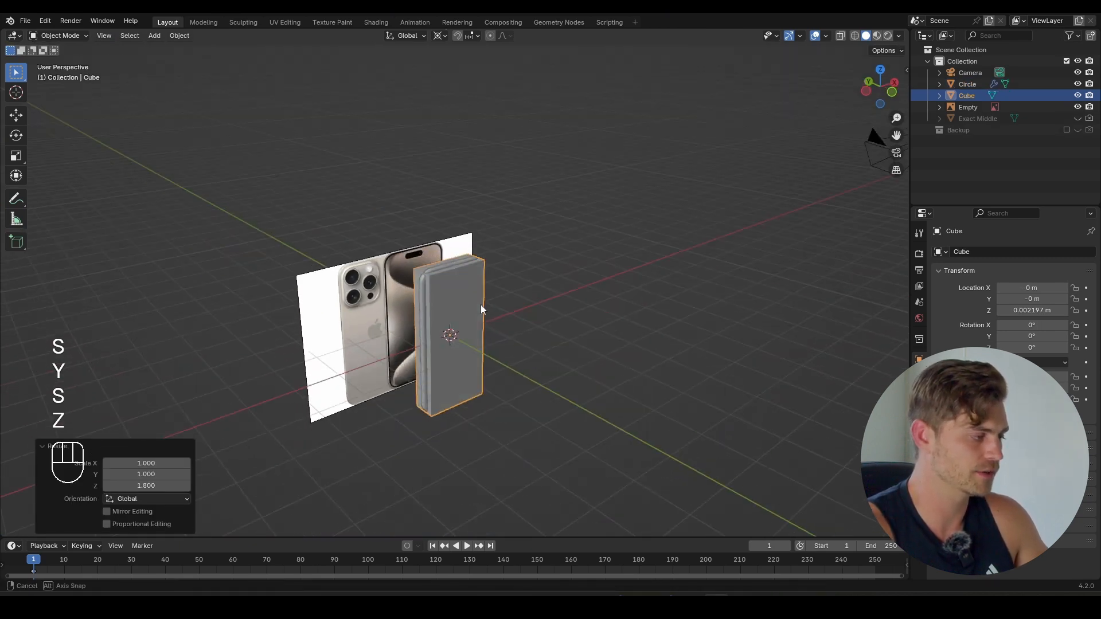
# - Select the cube's corner edges running through its thickness and apply the object's transforms
pyautogui.press('Tab')
pyautogui.scroll(4, 481, 304)
pyautogui.press('2')
pyautogui.click(387, 259)
pyautogui.moveTo(563, 259); pyautogui.dragTo(467, 154, button='middle')
pyautogui.keyDown('shift'); pyautogui.click(486, 240); pyautogui.keyUp('shift')
pyautogui.keyDown('shift'); pyautogui.click(485, 422); pyautogui.keyUp('shift')
pyautogui.press('Tab')
pyautogui.hotkey('ctrl', 'a')
pyautogui.click(356, 475)
# - Bevel the selected corner edges of the cube by about 0.289 m with 3 segments
pyautogui.press('Tab')
pyautogui.hotkey('ctrl', 'b')
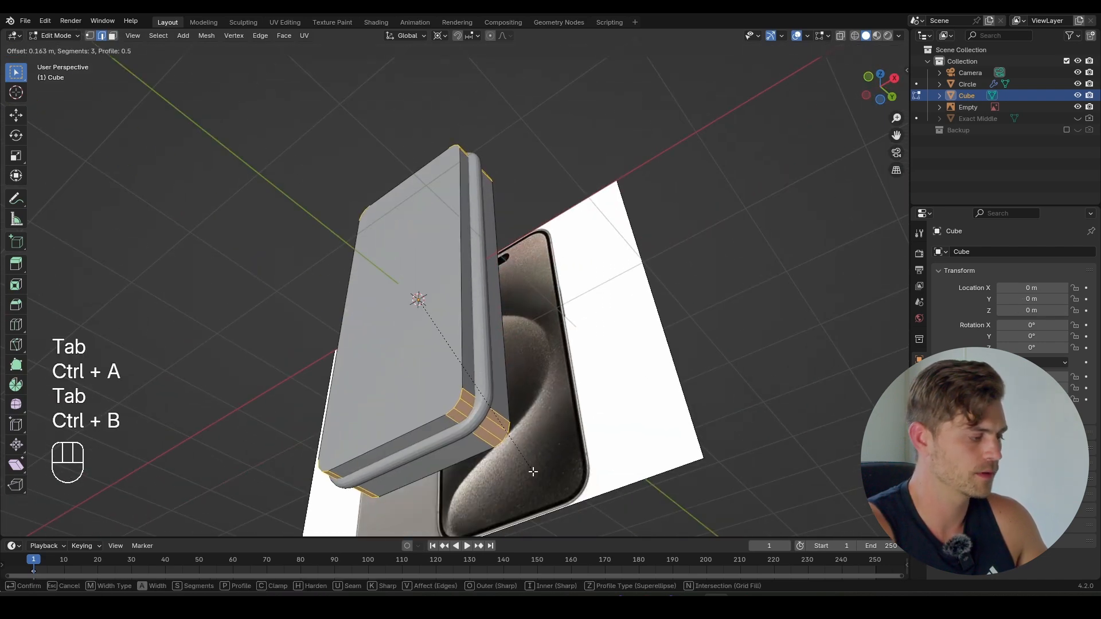
pyautogui.click(481, 355)
pyautogui.moveTo(481, 356); pyautogui.dragTo(516, 413, button='middle')
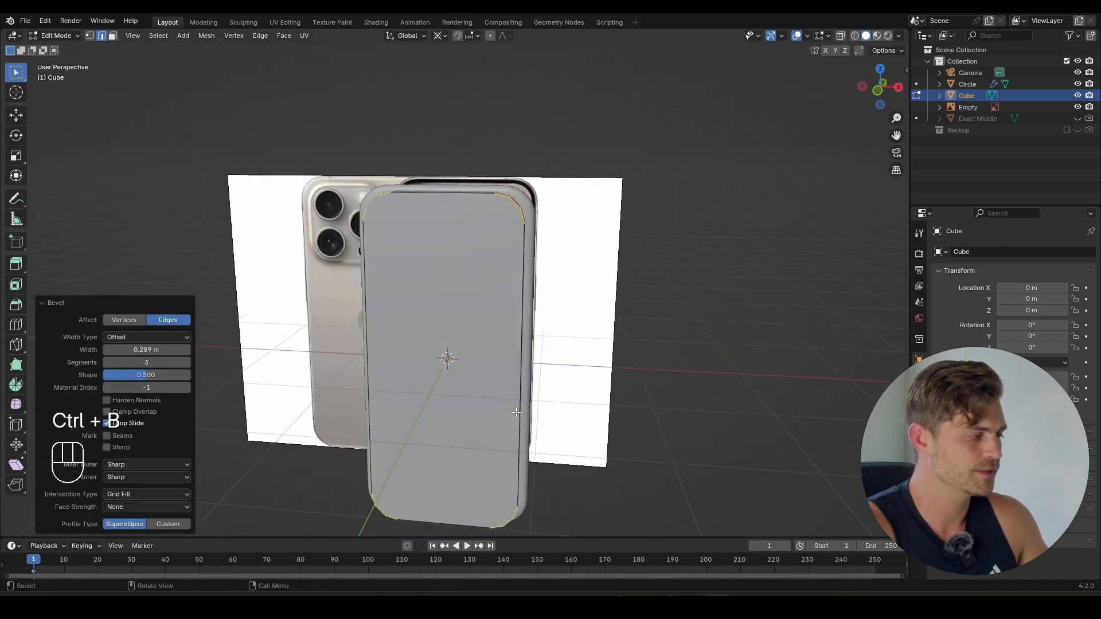
pyautogui.moveTo(515, 330)
pyautogui.mouseDown(button='middle')
pyautogui.moveTo(528, 334)
pyautogui.moveTo(521, 349)
pyautogui.mouseUp(button='middle')
pyautogui.scroll(5, 521, 349)
pyautogui.keyDown('shift'); pyautogui.moveTo(453, 271); pyautogui.dragTo(469, 300, button='middle'); pyautogui.keyUp('shift')
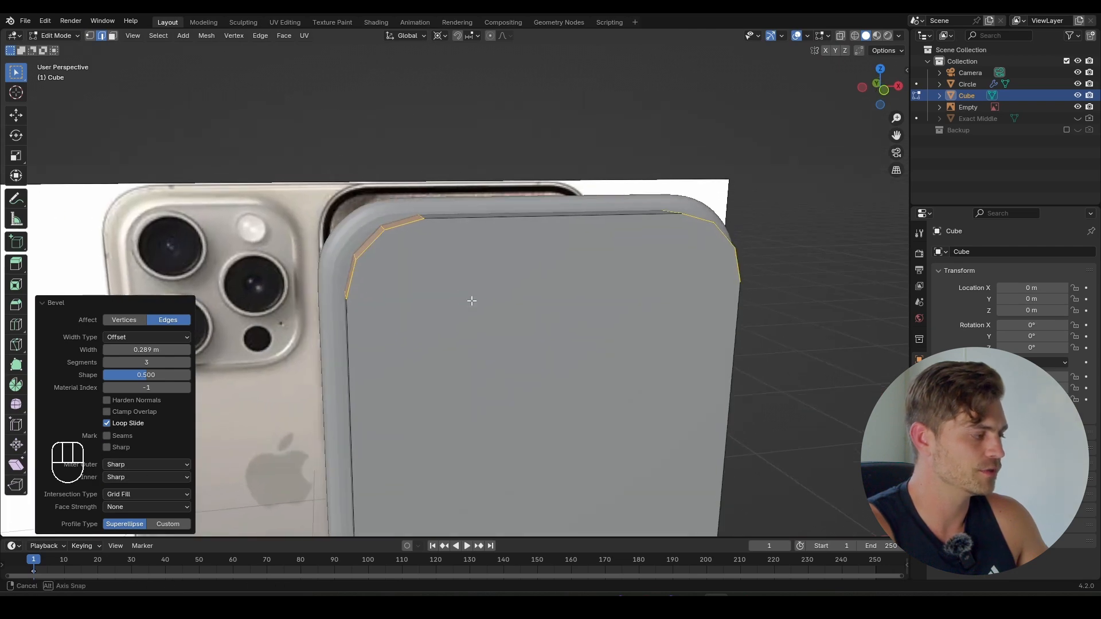
# - Scale the beveled cube up slightly to about 1.016 and add a level 3 Subdivision Surface modifier
pyautogui.press('Tab')
pyautogui.press('s')
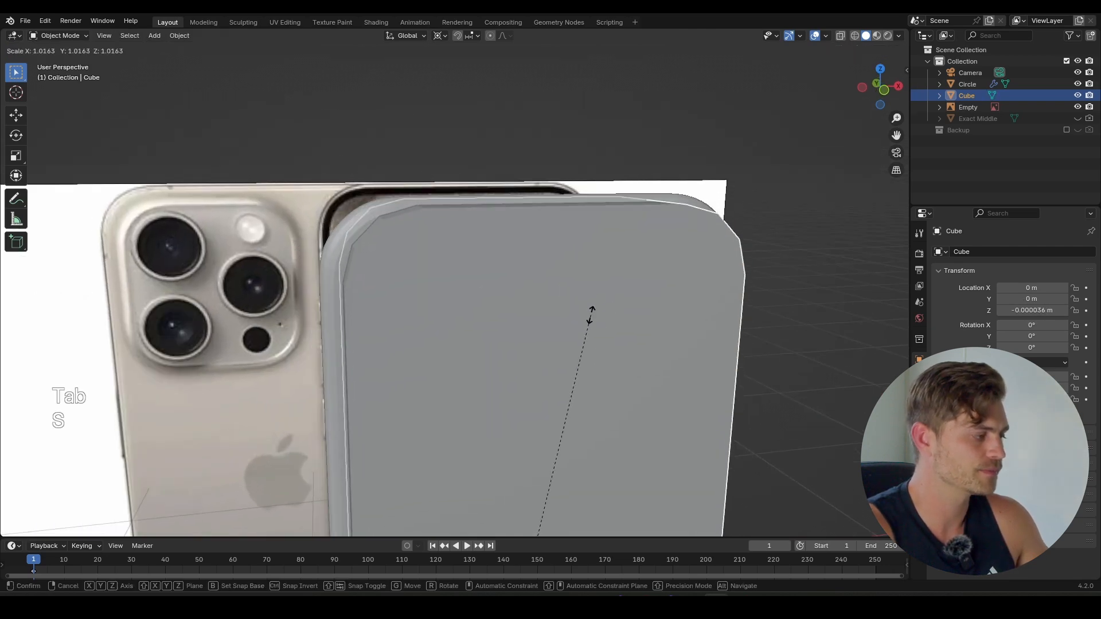
pyautogui.click(591, 315)
pyautogui.press('s')
pyautogui.press('x')
pyautogui.rightClick(608, 305)
pyautogui.hotkey('ctrl', '3')
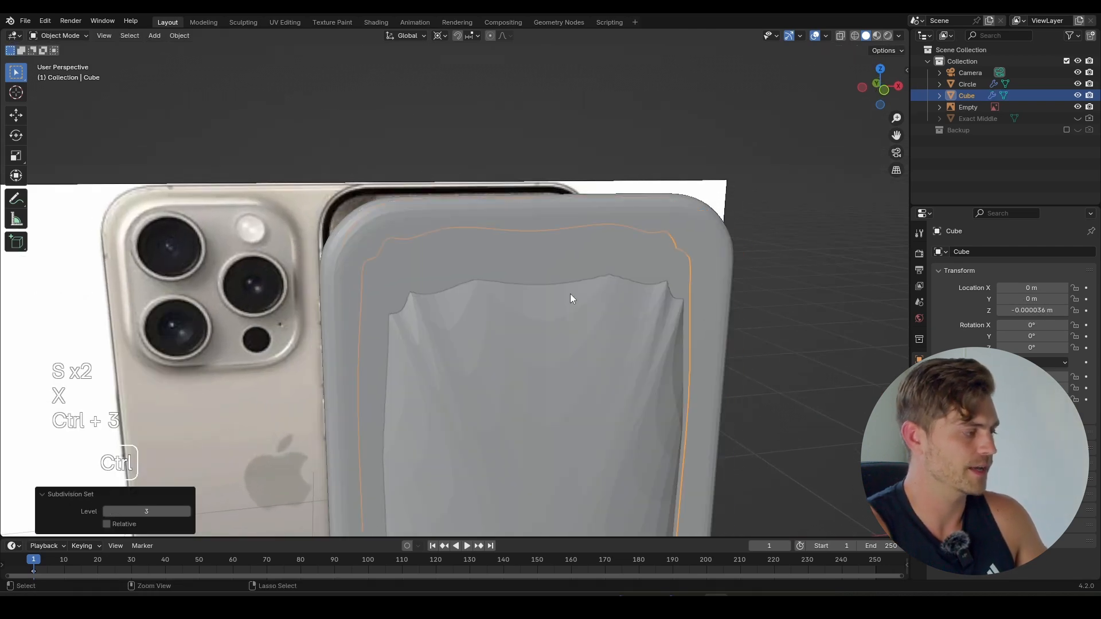
pyautogui.moveTo(531, 315)
pyautogui.mouseDown(button='middle')
pyautogui.moveTo(587, 315)
pyautogui.moveTo(471, 237)
pyautogui.mouseUp(button='middle')
pyautogui.scroll(-3, 470, 232)
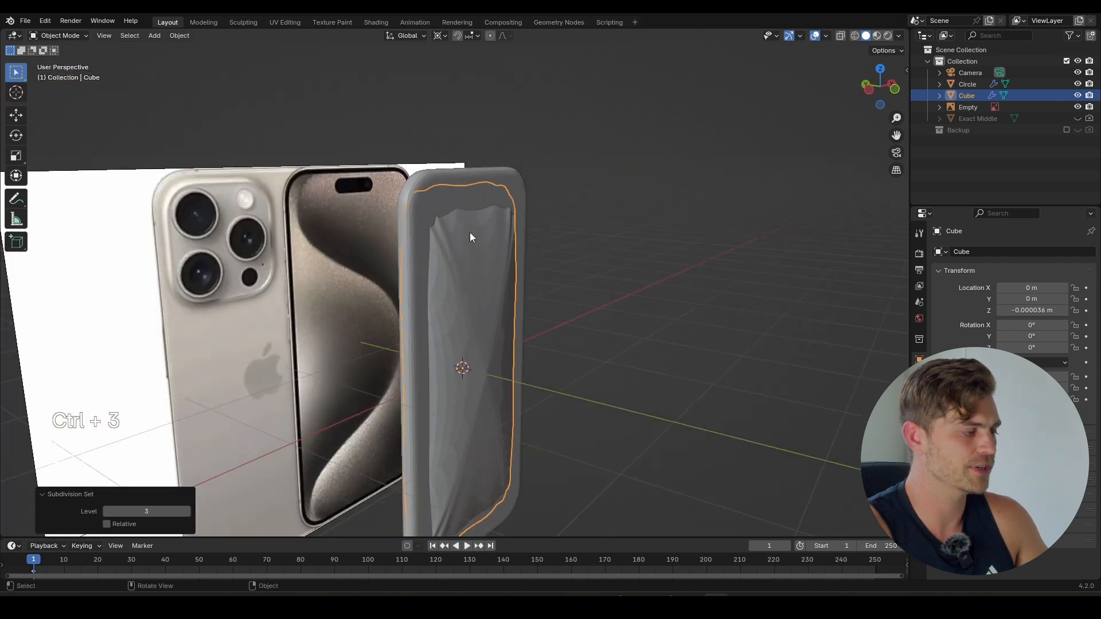
# - Move the subdivided cube about 0.407 m along the negative Y axis, in front of the phone body
pyautogui.press('g')
pyautogui.press('y')
pyautogui.click(469, 255)
# - Add one centred loop cut across the subdivided cube's long side wall in Edit Mode
pyautogui.press('Tab')
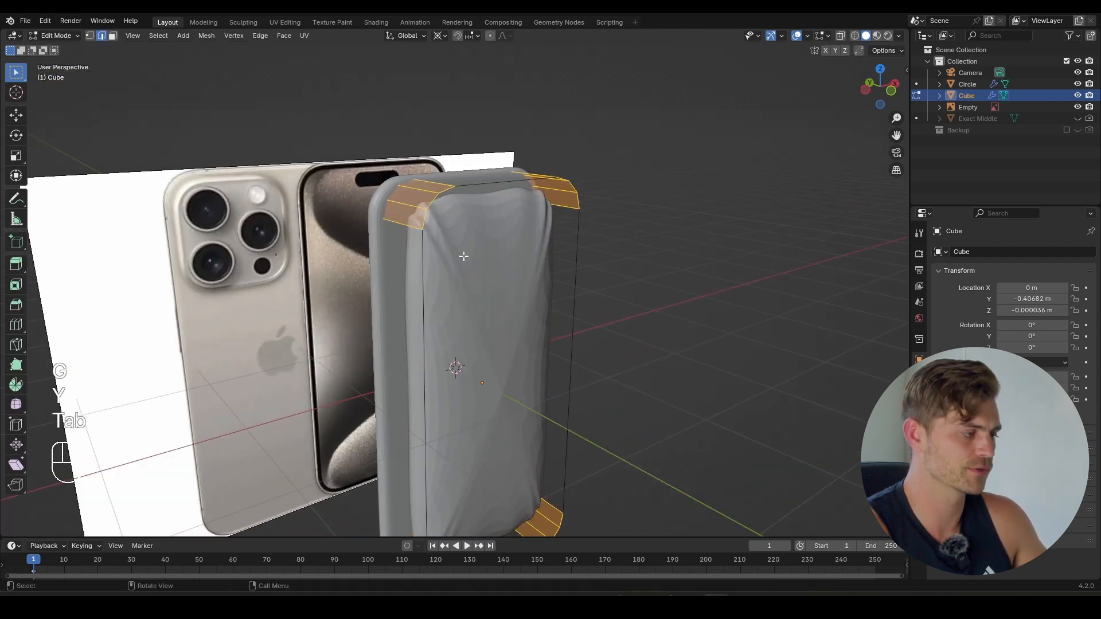
pyautogui.moveTo(469, 259); pyautogui.dragTo(425, 258, button='middle')
pyautogui.moveTo(484, 287); pyautogui.dragTo(438, 269, button='middle')
pyautogui.hotkey('ctrl', 'r')
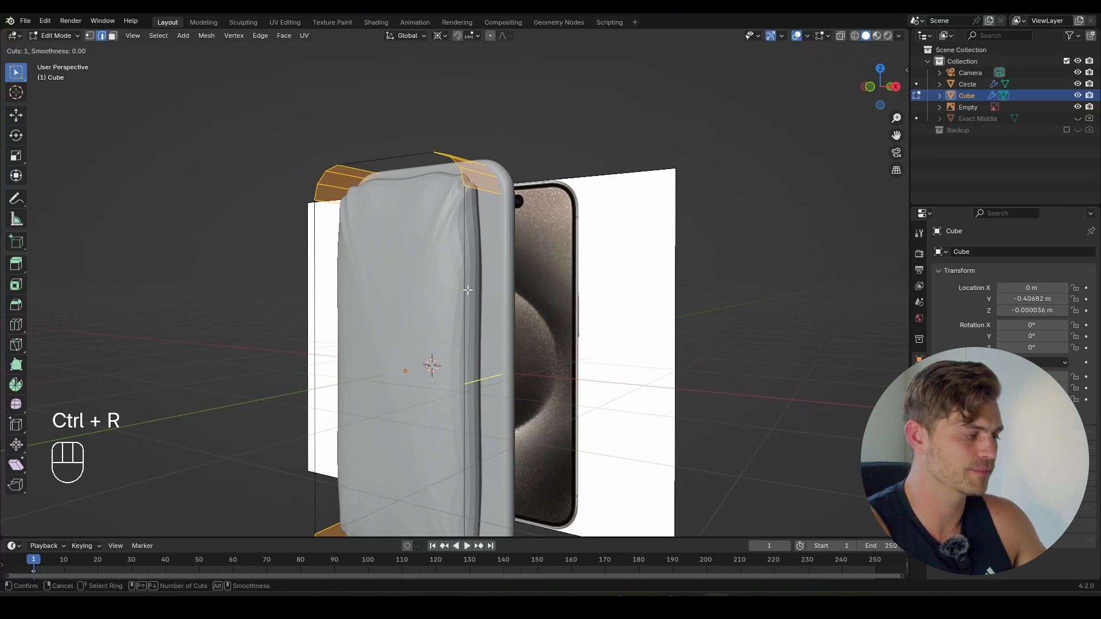
pyautogui.click(479, 290)
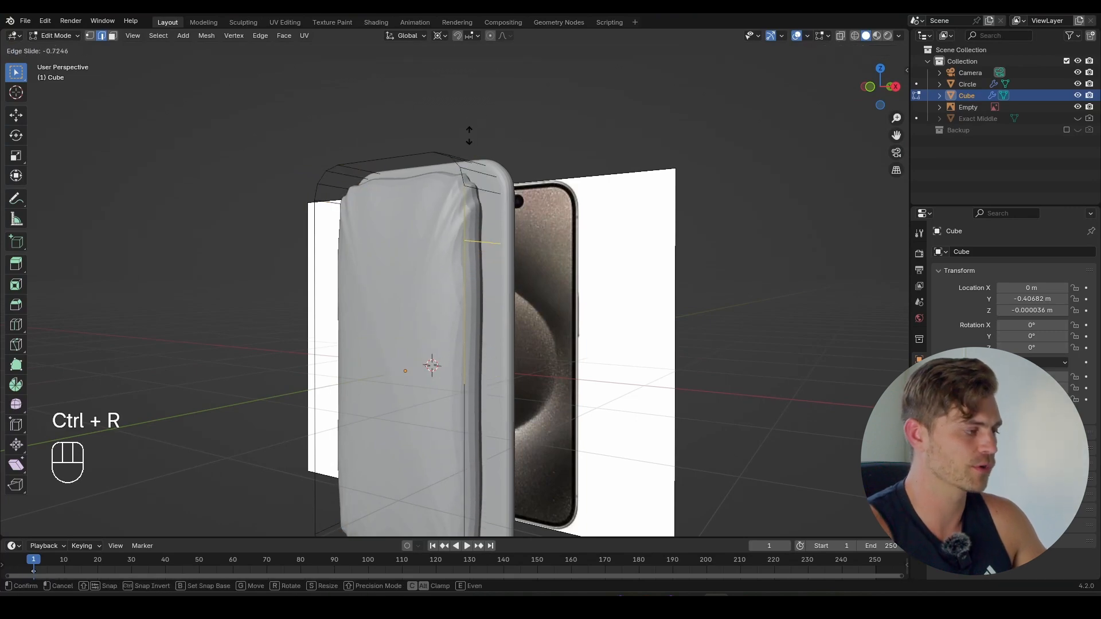
pyautogui.rightClick(449, 225)
pyautogui.moveTo(450, 224); pyautogui.dragTo(321, 262, button='middle')
# - Delete the subdivided test cube in Object Mode
pyautogui.press('Tab')
pyautogui.press('x')
pyautogui.click(490, 239)
pyautogui.scroll(-4, 502, 252)
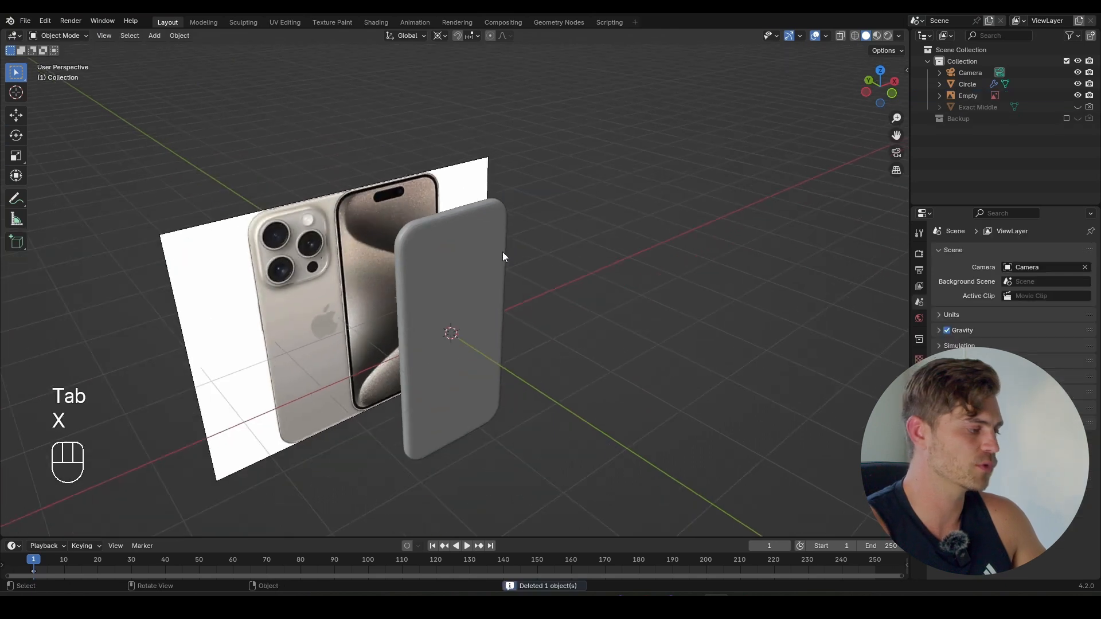
# - Add a plane in front of the phone body, at about Y -3.552 m, and scale it up by about 1.085
pyautogui.hotkey('shift', 'a')
pyautogui.moveTo(500, 256)
pyautogui.click(549, 258)
pyautogui.press('g')
pyautogui.press('y')
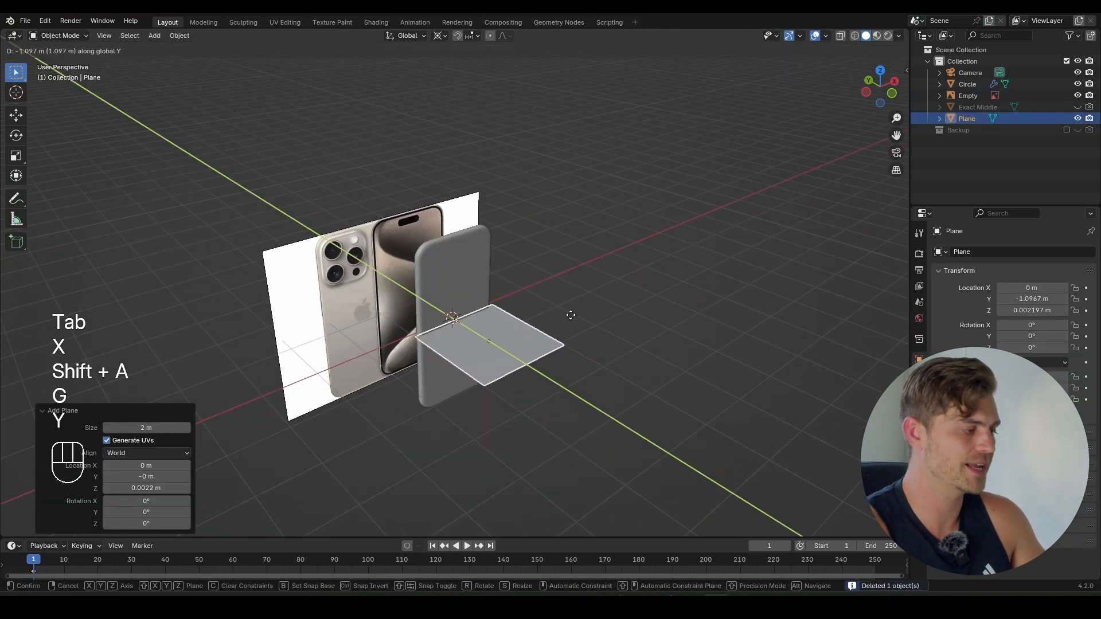
pyautogui.click(573, 332)
pyautogui.press('s')
pyautogui.click(644, 374)
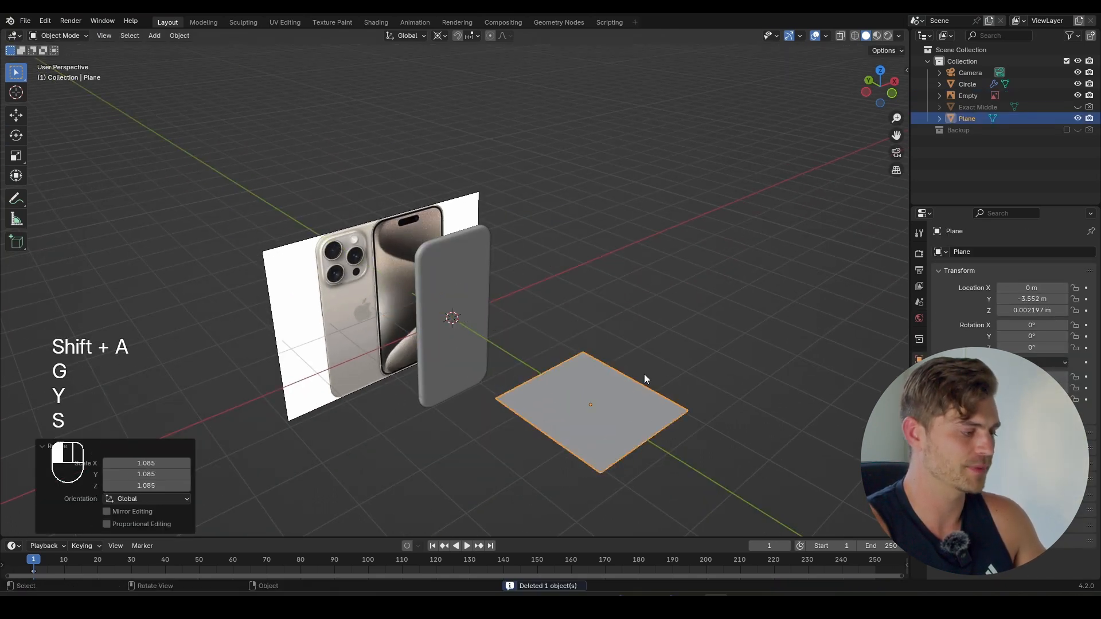
# - Change the transform pivot point and scale the plane by about 1.074 along X and 1.726 along Y
pyautogui.click(445, 35)
pyautogui.click(490, 102)
pyautogui.press('s')
pyautogui.press('x')
pyautogui.click(645, 322)
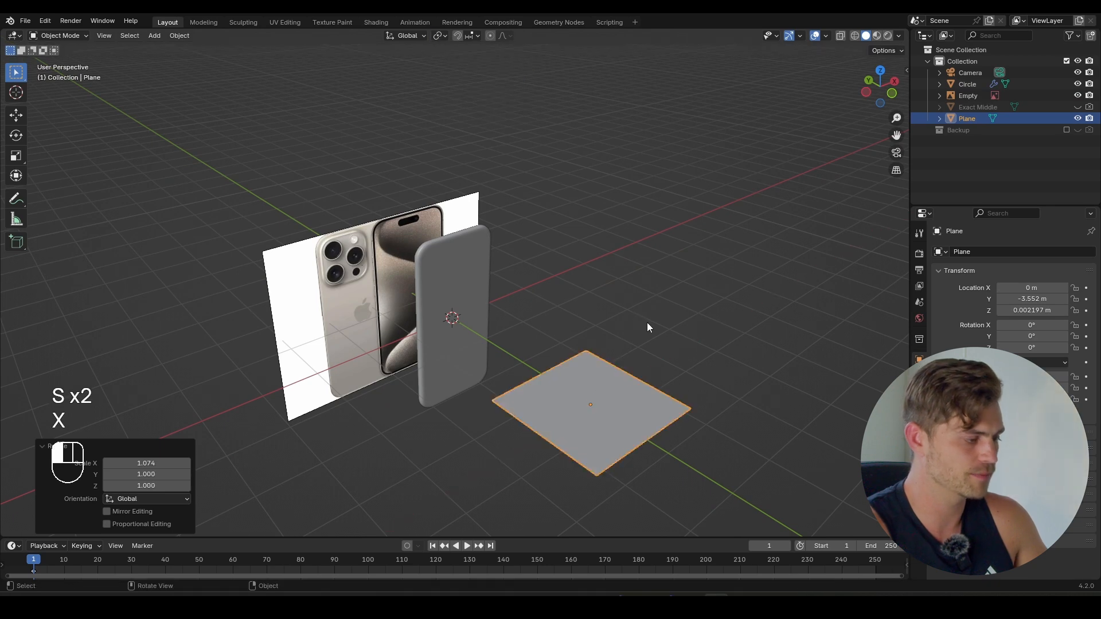
pyautogui.press('s')
pyautogui.press('y')
pyautogui.click(756, 363)
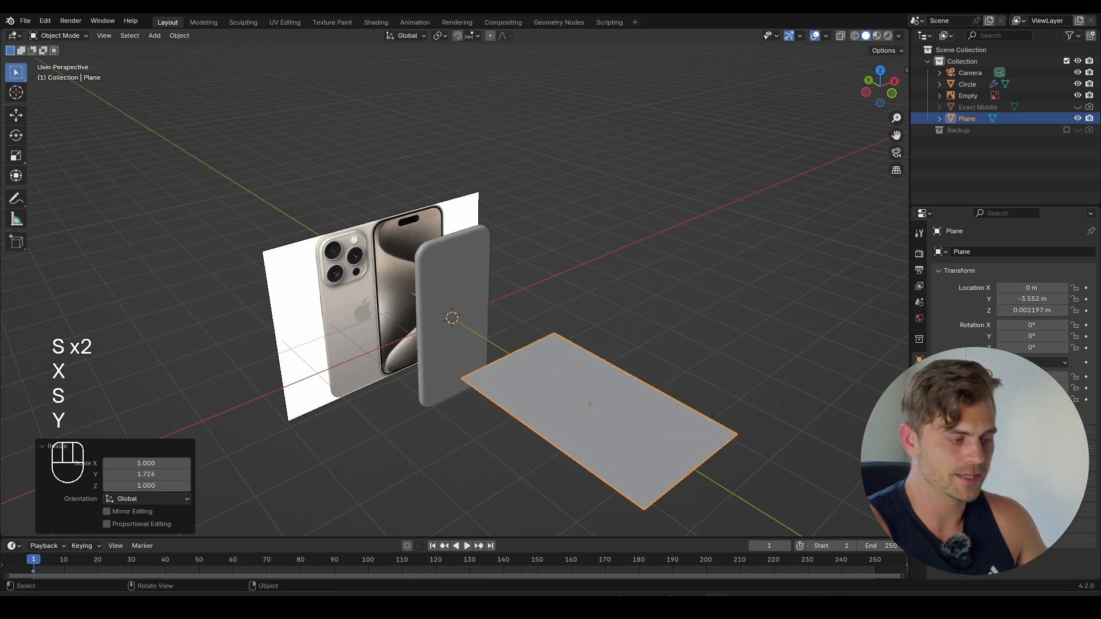
# - Add a Bevel modifier to the plane, affecting vertices, with 4 segments and an amount of about 0.199 m
pyautogui.click(919, 373)
pyautogui.click(988, 254)
pyautogui.write('bev')
pyautogui.click(918, 275)
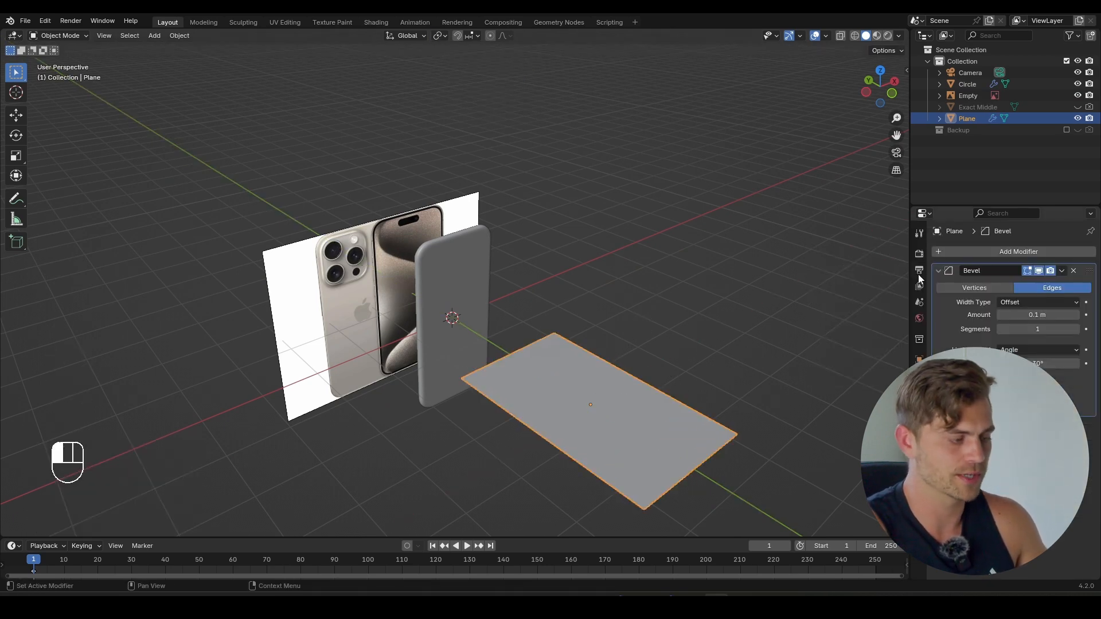
pyautogui.click(1075, 329)
pyautogui.click(1074, 329)
pyautogui.moveTo(458, 338); pyautogui.dragTo(442, 414, button='middle')
pyautogui.scroll(3, 517, 424)
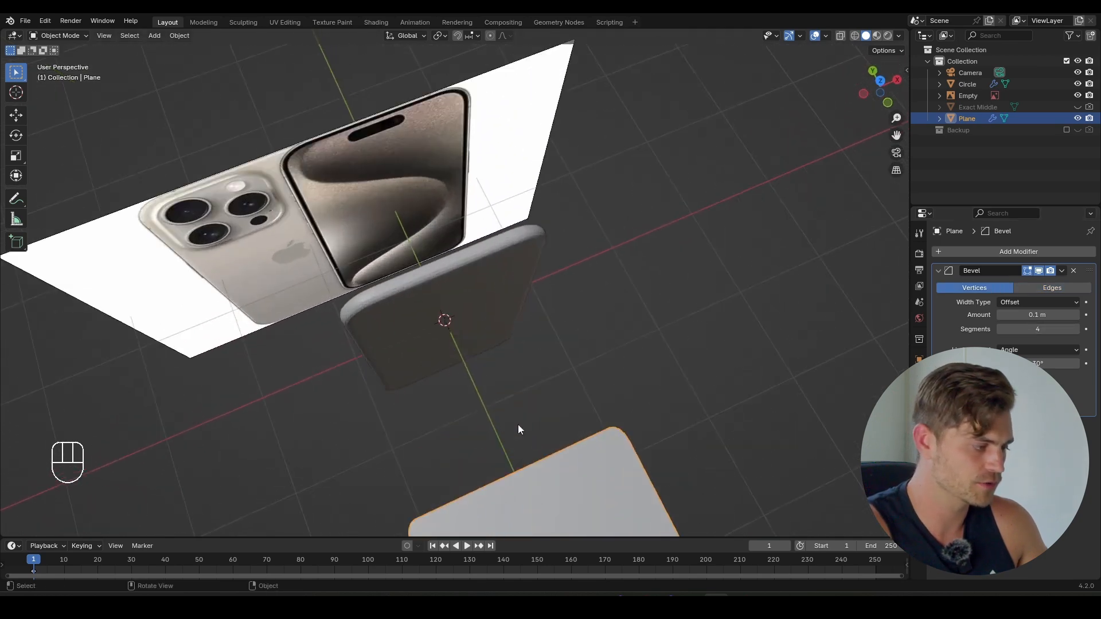
pyautogui.keyDown('shift'); pyautogui.moveTo(518, 424); pyautogui.dragTo(473, 259, button='middle'); pyautogui.keyUp('shift')
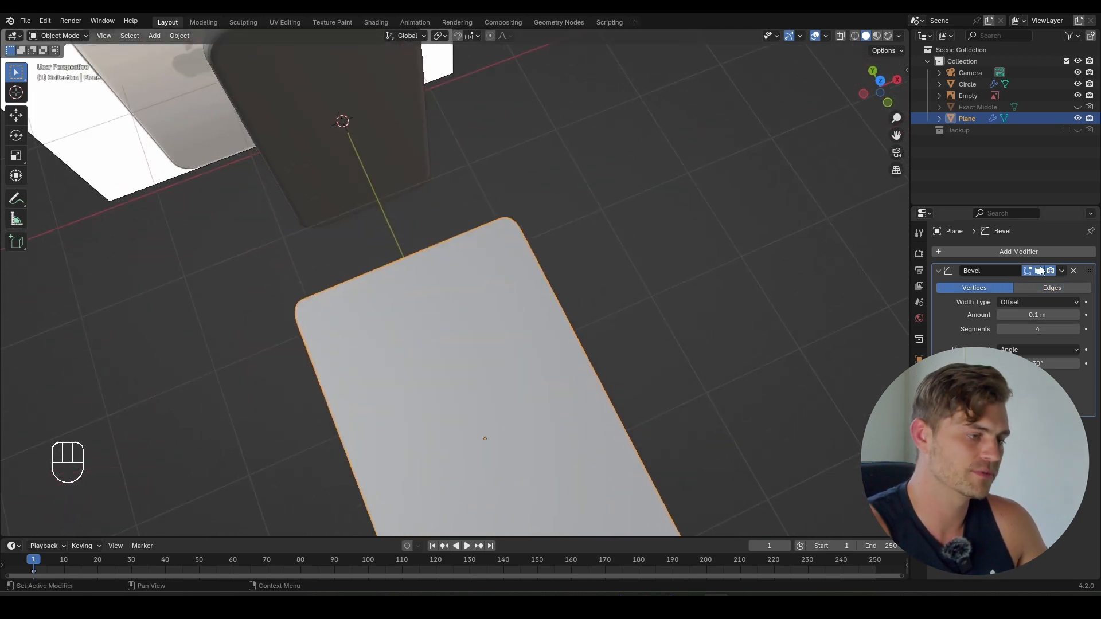
pyautogui.keyDown('shift'); pyautogui.moveTo(1033, 314); pyautogui.dragTo(1052, 315); pyautogui.keyUp('shift')
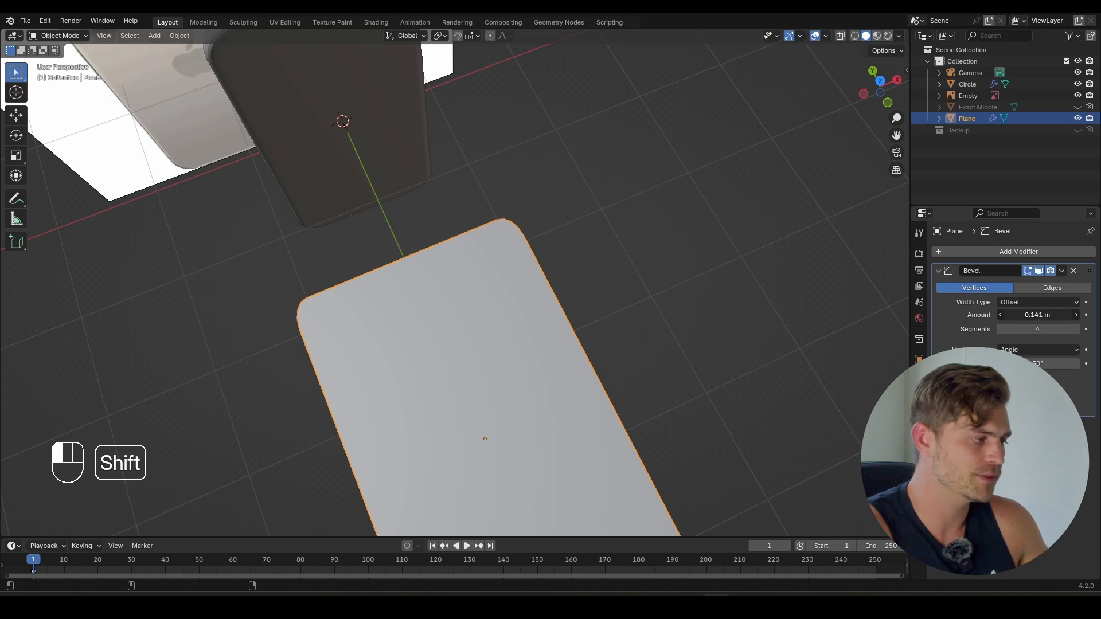
pyautogui.keyDown('shift'); pyautogui.moveTo(1037, 315); pyautogui.dragTo(1026, 315); pyautogui.keyUp('shift')
pyautogui.scroll(-4, 612, 299)
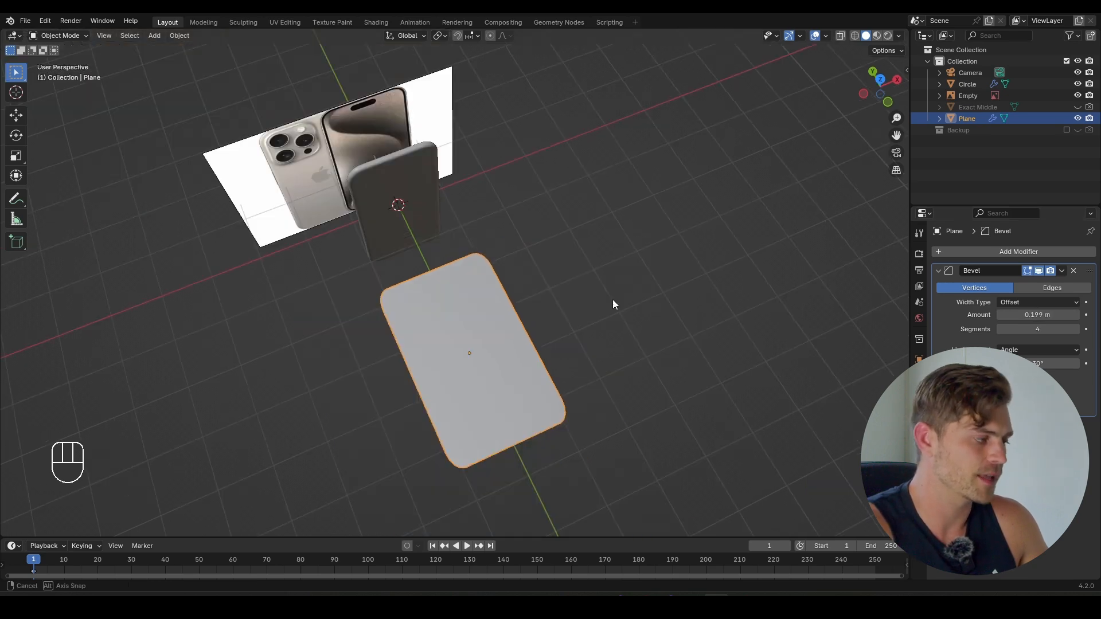
# - Add a Solidify modifier to the plane with a thickness of about 0.223 m
pyautogui.moveTo(612, 299); pyautogui.dragTo(671, 235, button='middle')
pyautogui.click(1002, 250)
pyautogui.write('soli')
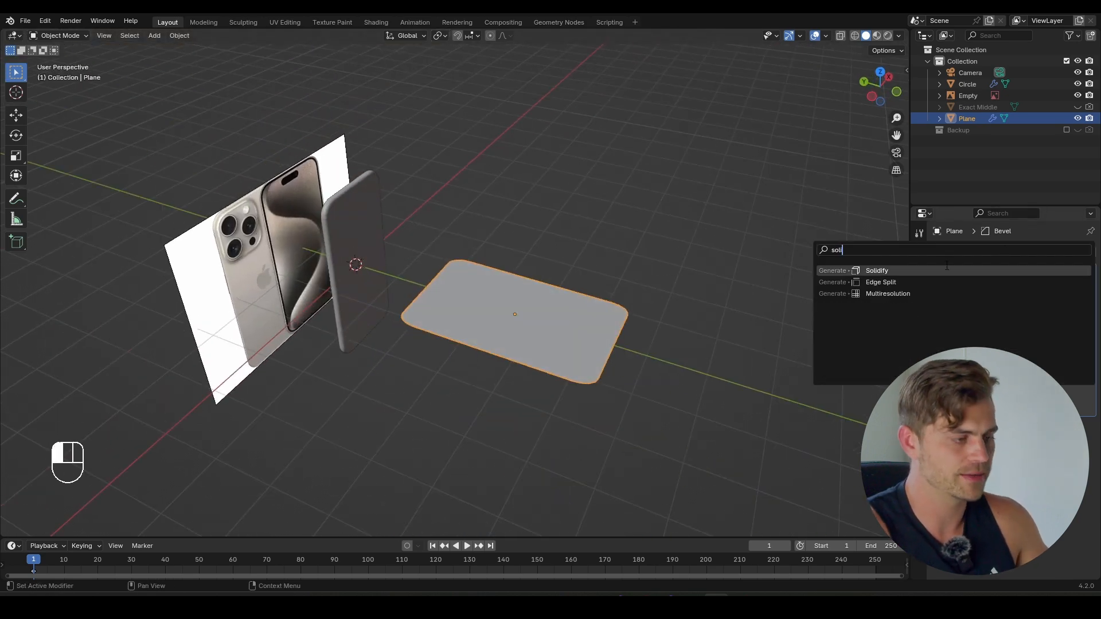
pyautogui.press('Return')
pyautogui.scroll(3, 689, 299)
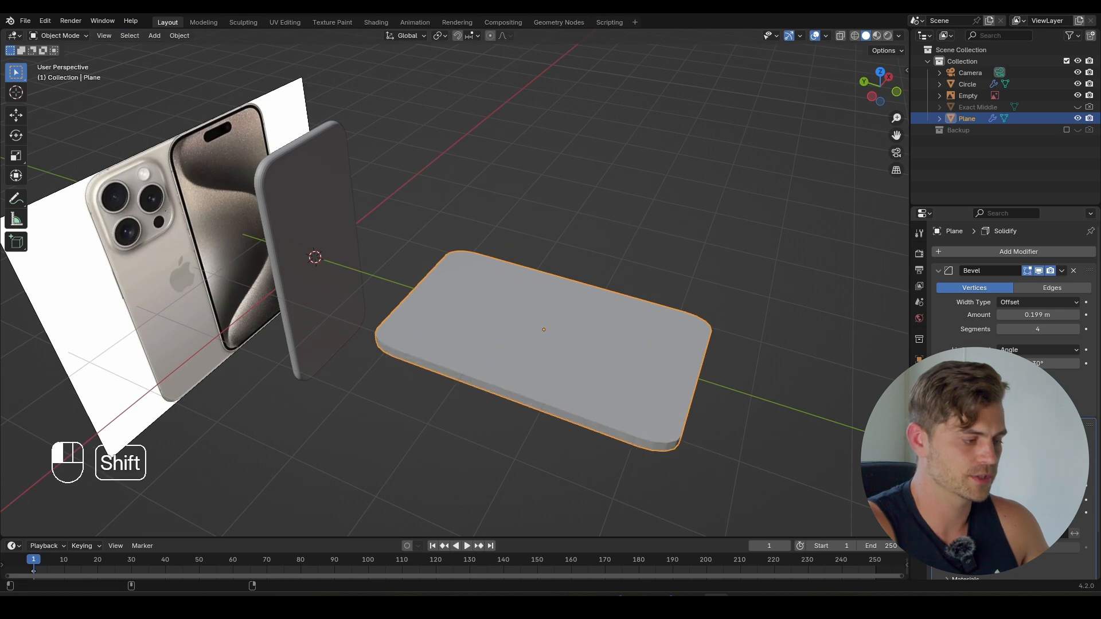
# - Add a second Bevel modifier after Solidify and adjust it to a narrow, rounded bevel along the slab's rim
pyautogui.click(1010, 251)
pyautogui.write('bev')
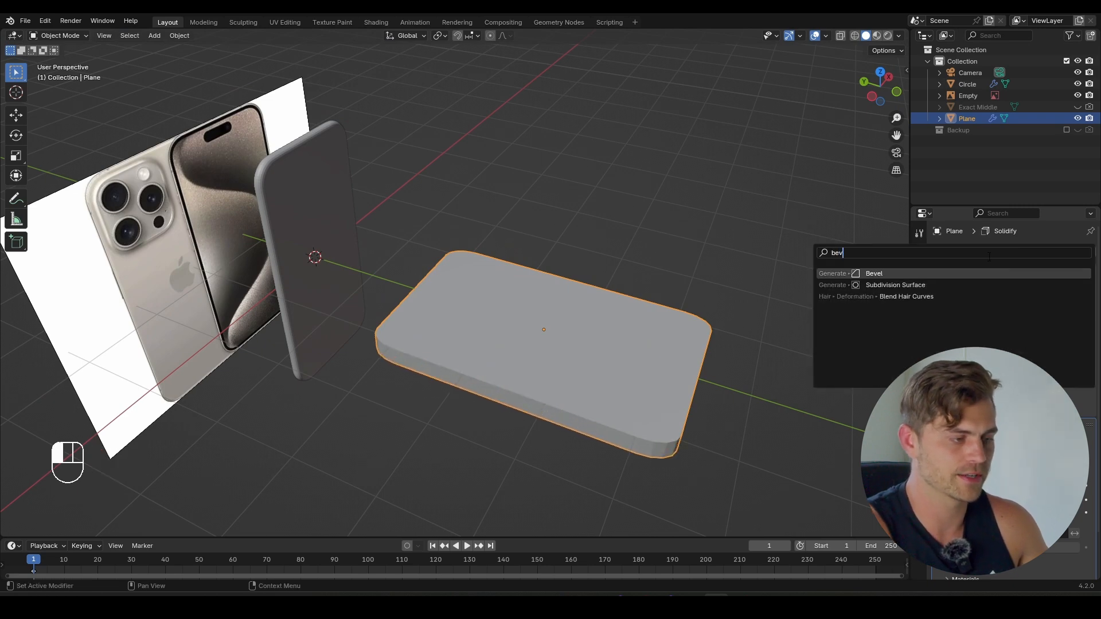
pyautogui.press('Return')
pyautogui.moveTo(745, 333); pyautogui.dragTo(775, 356, button='middle')
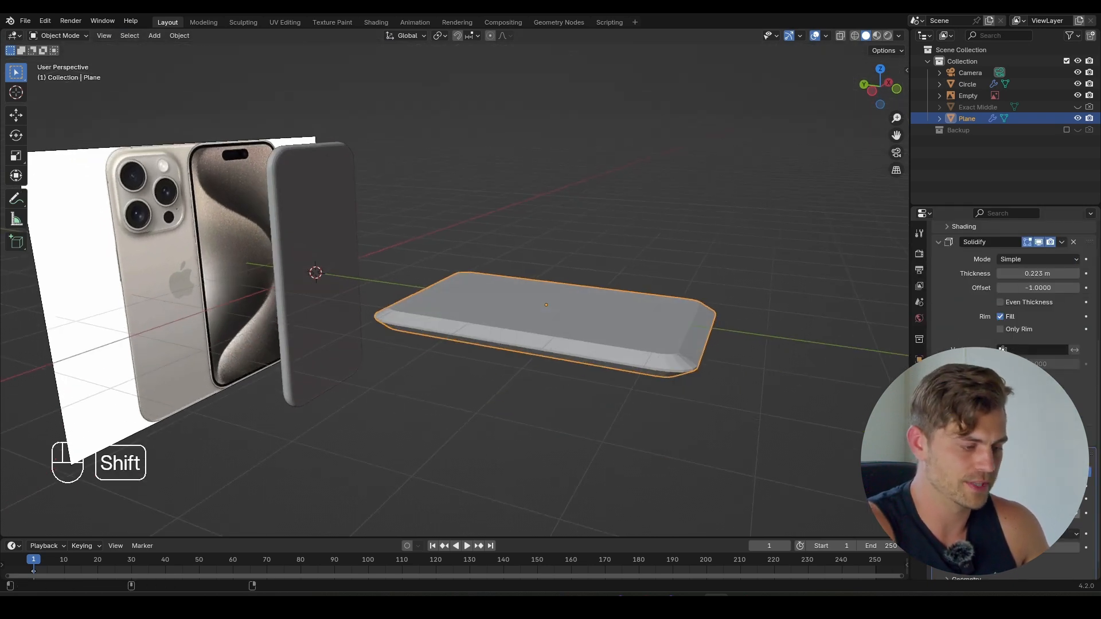
pyautogui.moveTo(1038, 513); pyautogui.dragTo(1009, 499)
# - Apply Shade Smooth to the beveled slab and inspect its rounded corner
pyautogui.rightClick(592, 344)
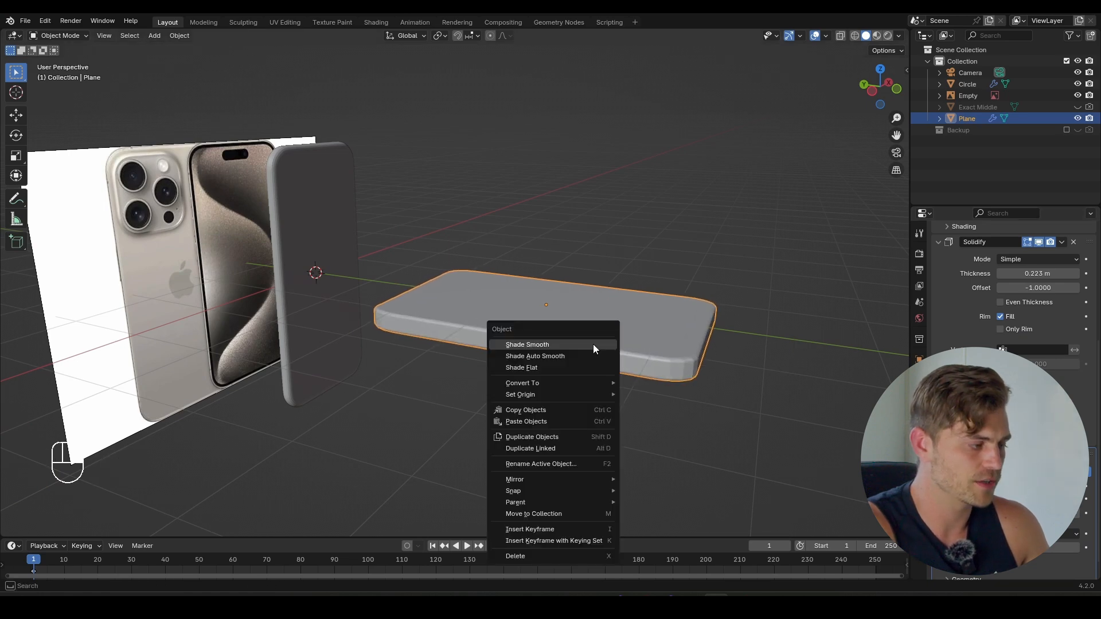
pyautogui.click(592, 346)
pyautogui.moveTo(611, 343); pyautogui.dragTo(394, 317, button='middle')
pyautogui.scroll(2, 498, 346)
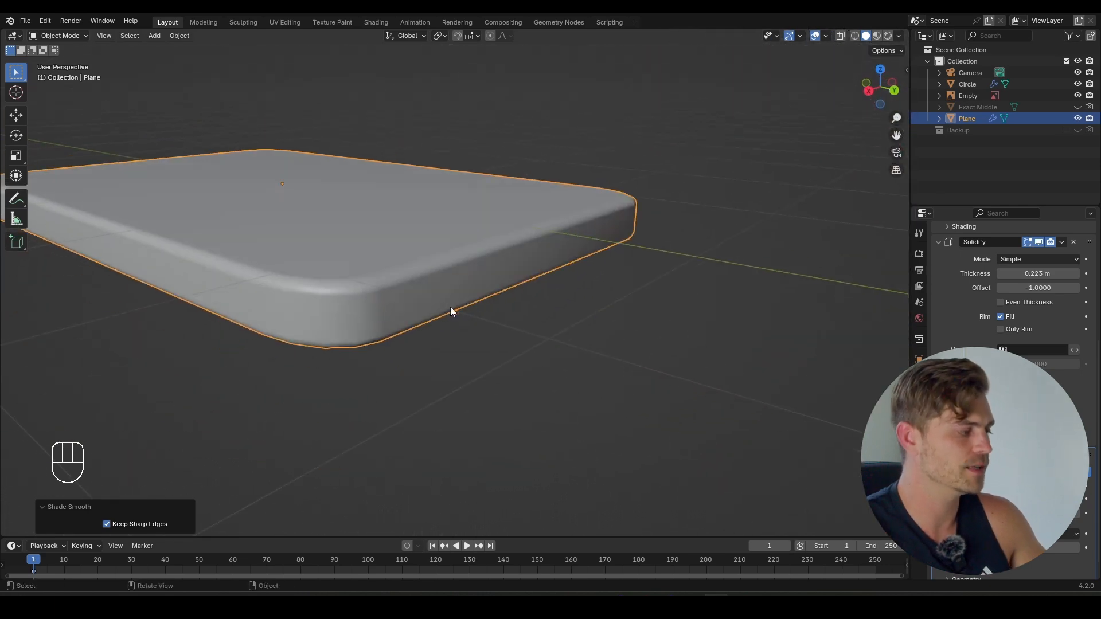
# - Apply the slab's Bevel, Solidify and second Bevel modifiers, and examine its corner topology in Edit Mode
pyautogui.press('Tab')
pyautogui.press('Tab')
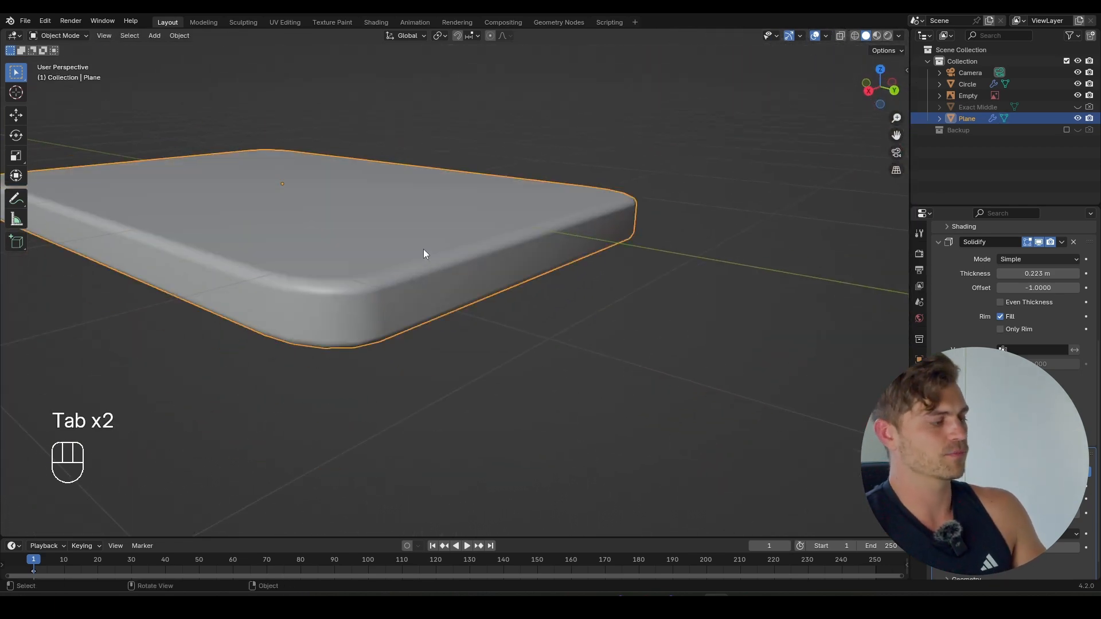
pyautogui.hotkey('ctrl', 'a')
pyautogui.hotkey('ctrl', 'a')
pyautogui.hotkey('ctrl', 'a')
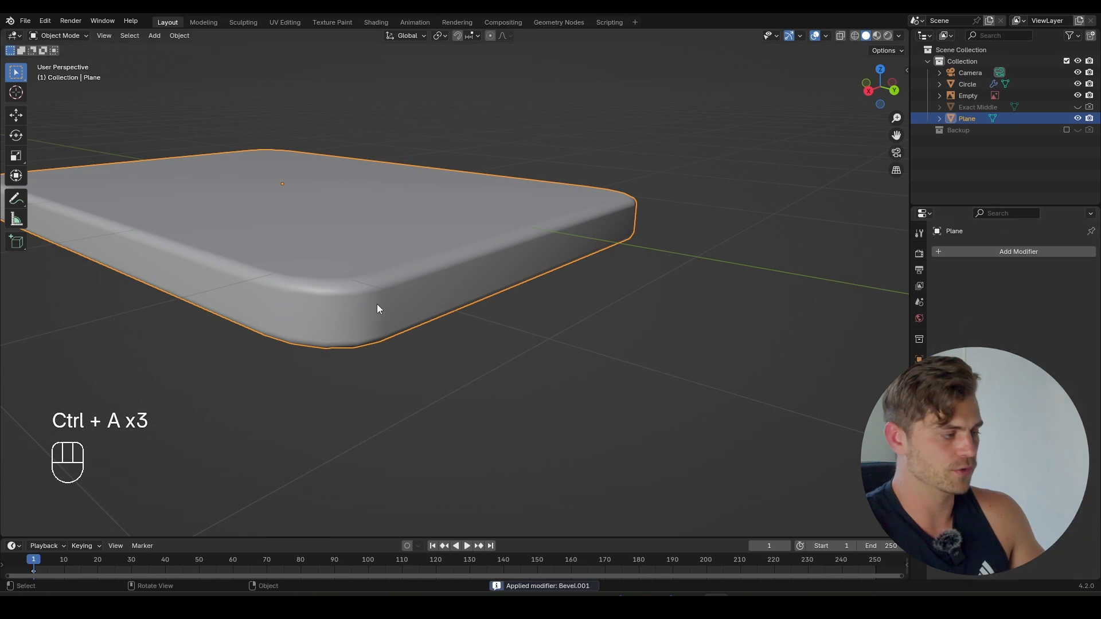
pyautogui.press('Tab')
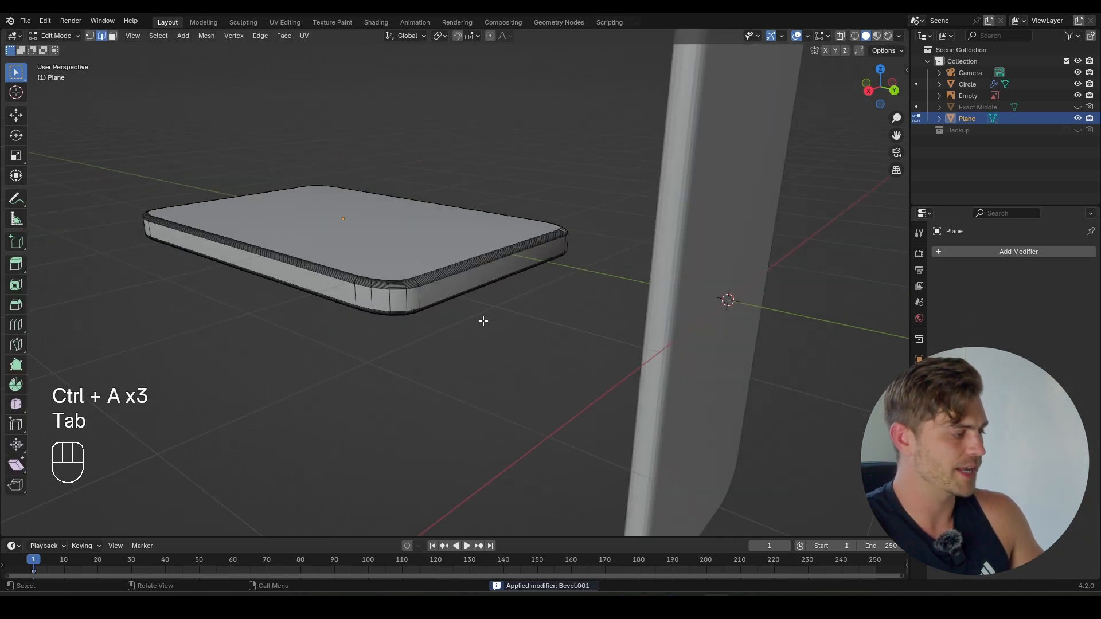
pyautogui.scroll(5, 482, 321)
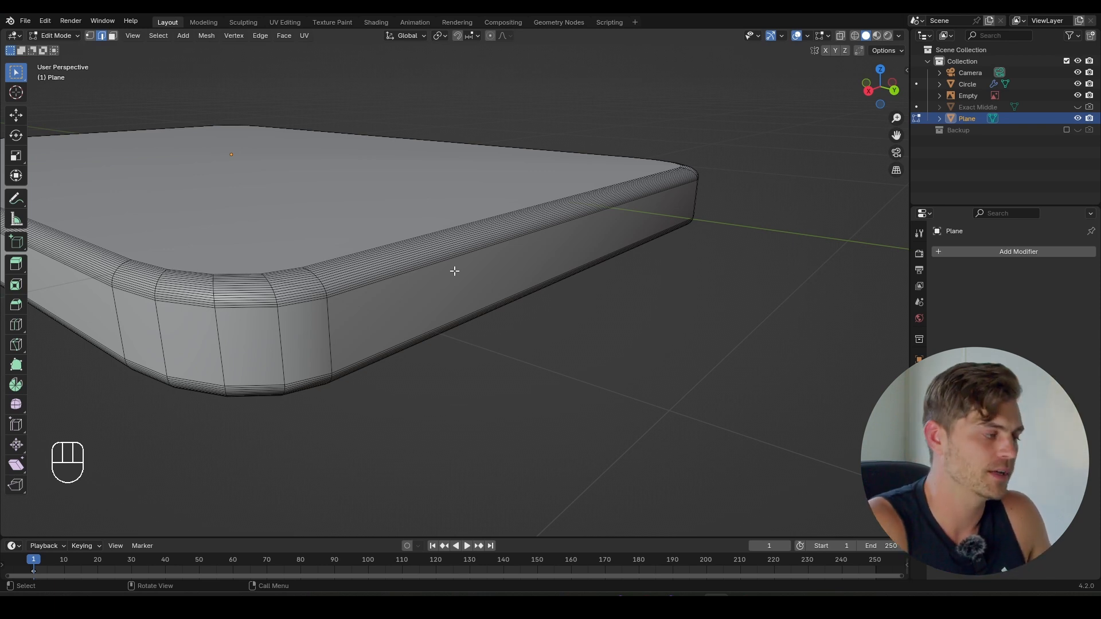
# - Try a loop cut across the slab's side, and delete the slab's large top and bottom faces
pyautogui.hotkey('ctrl', 'r')
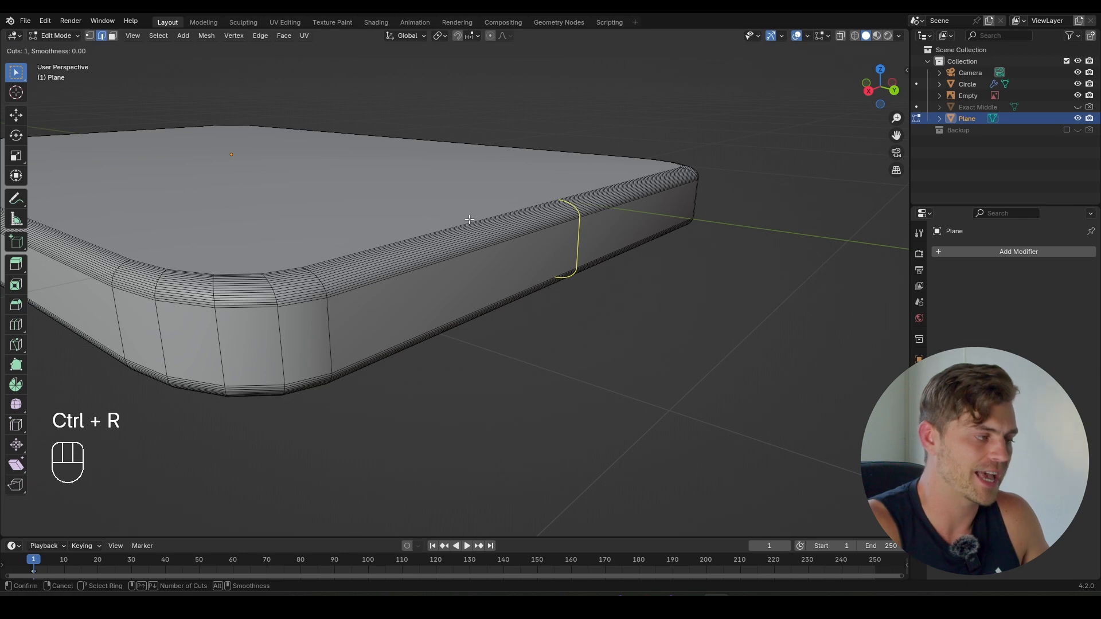
pyautogui.rightClick(360, 235)
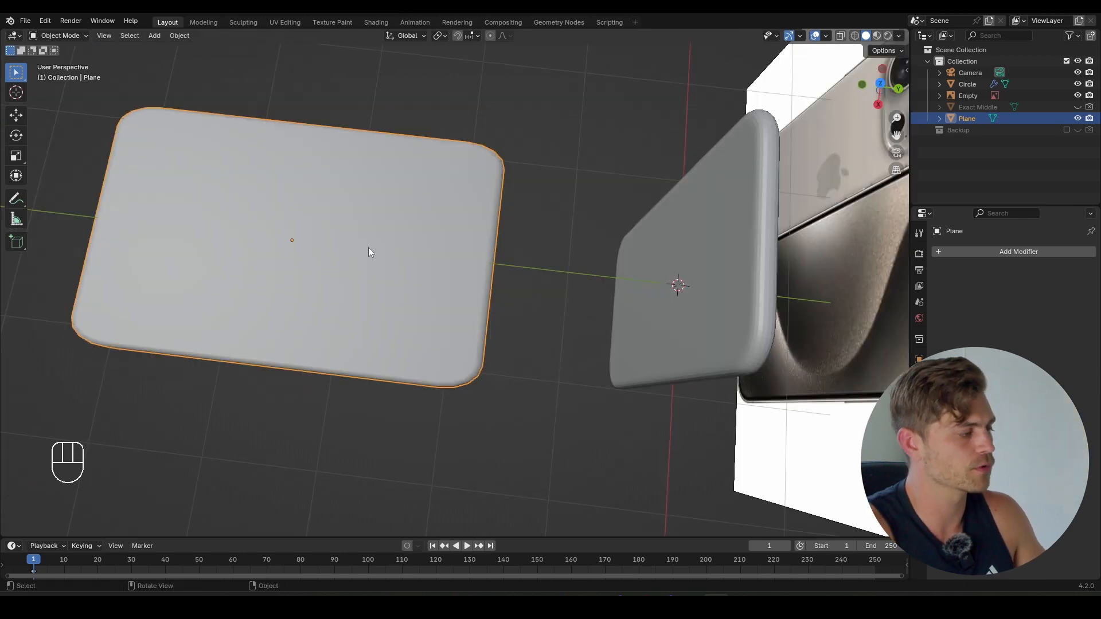
pyautogui.moveTo(368, 249); pyautogui.dragTo(430, 358, button='middle')
pyautogui.press('Tab')
pyautogui.scroll(3, 369, 250)
pyautogui.press('3')
pyautogui.click(369, 250)
pyautogui.click(376, 243)
pyautogui.press('x')
pyautogui.click(351, 269)
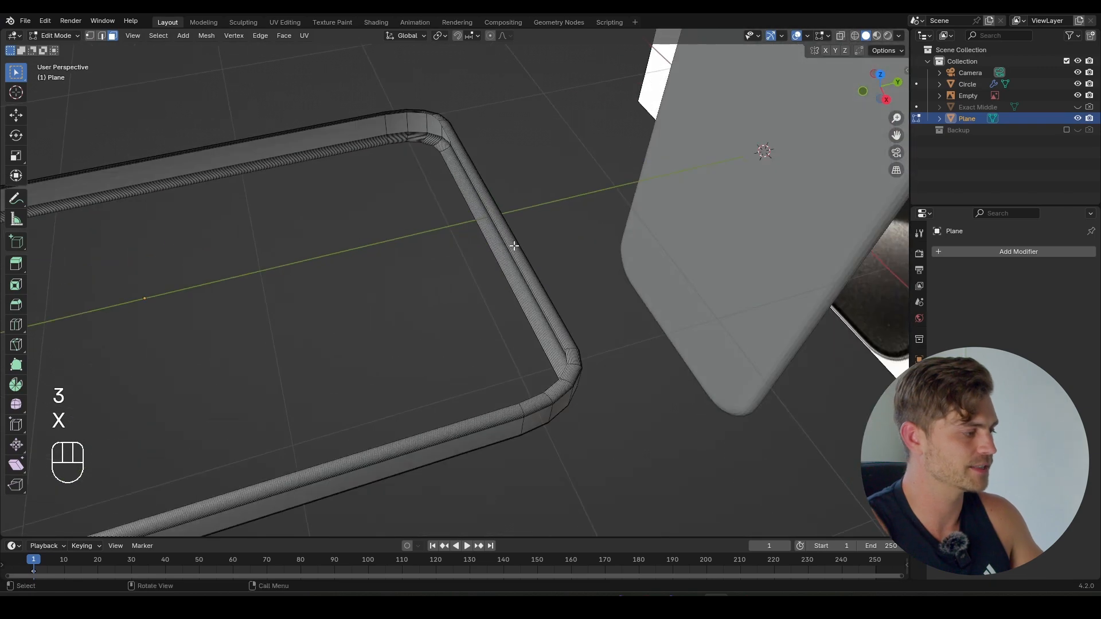
# - Select the open inner edge loop of the slab's upper rim and close it with Grid Fill
pyautogui.press('2')
pyautogui.scroll(3, 489, 226)
pyautogui.moveTo(591, 243); pyautogui.dragTo(580, 231, button='middle')
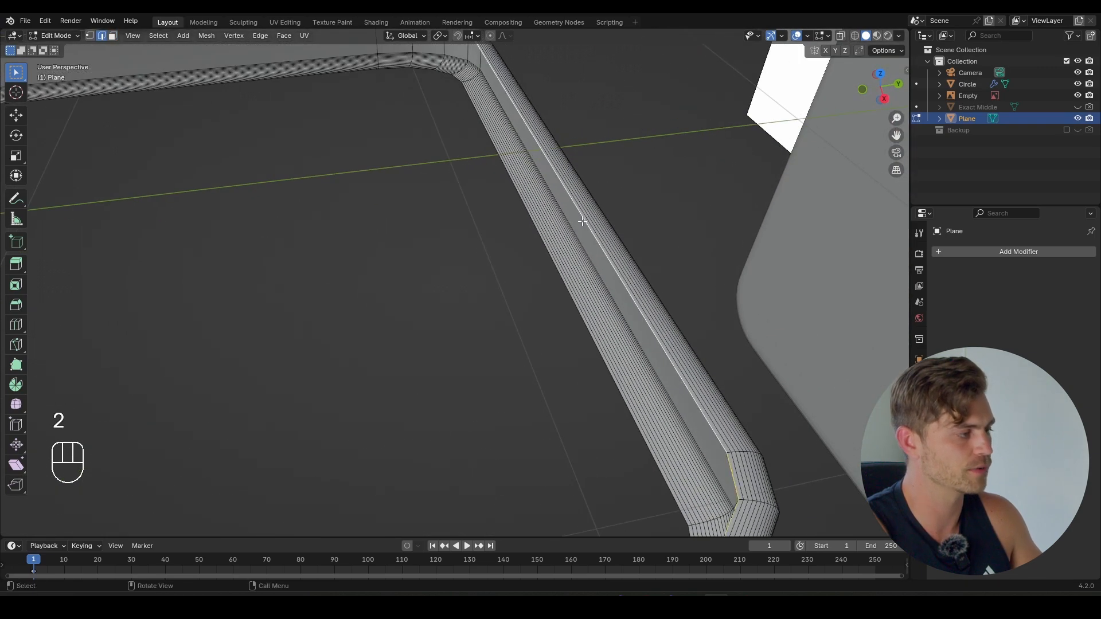
pyautogui.scroll(-3, 582, 221)
pyautogui.press('space')
pyautogui.click(469, 205)
pyautogui.moveTo(416, 275); pyautogui.dragTo(317, 388, button='middle')
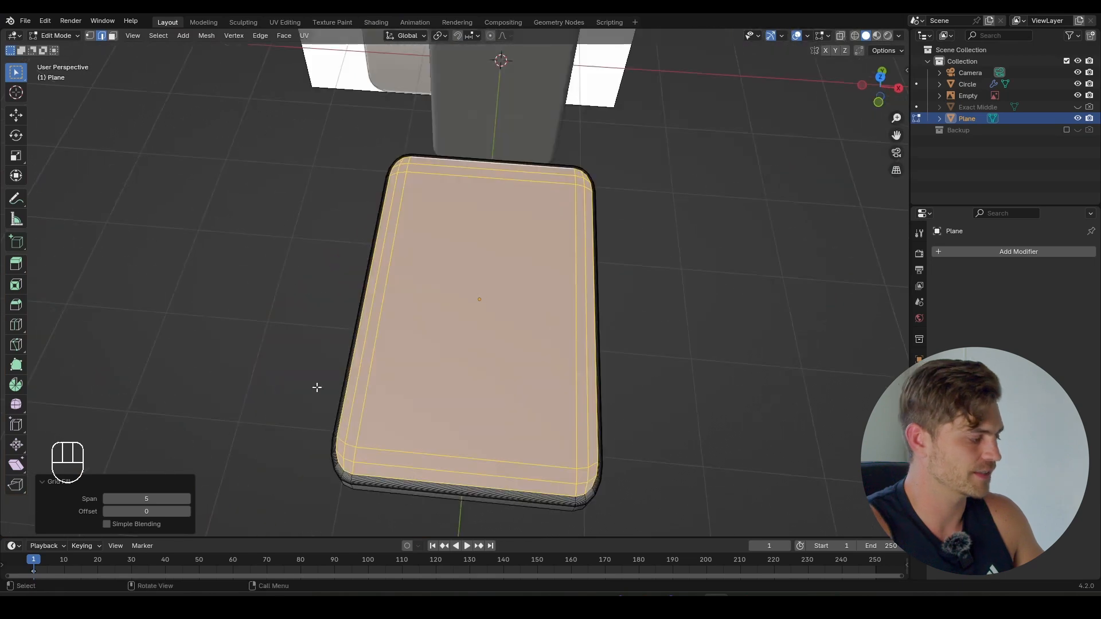
# - Try Grid Fill spans up to 9 on the slab's top, and set the span back to 5
pyautogui.click(187, 500)
pyautogui.click(187, 500)
pyautogui.click(187, 499)
pyautogui.click(186, 500)
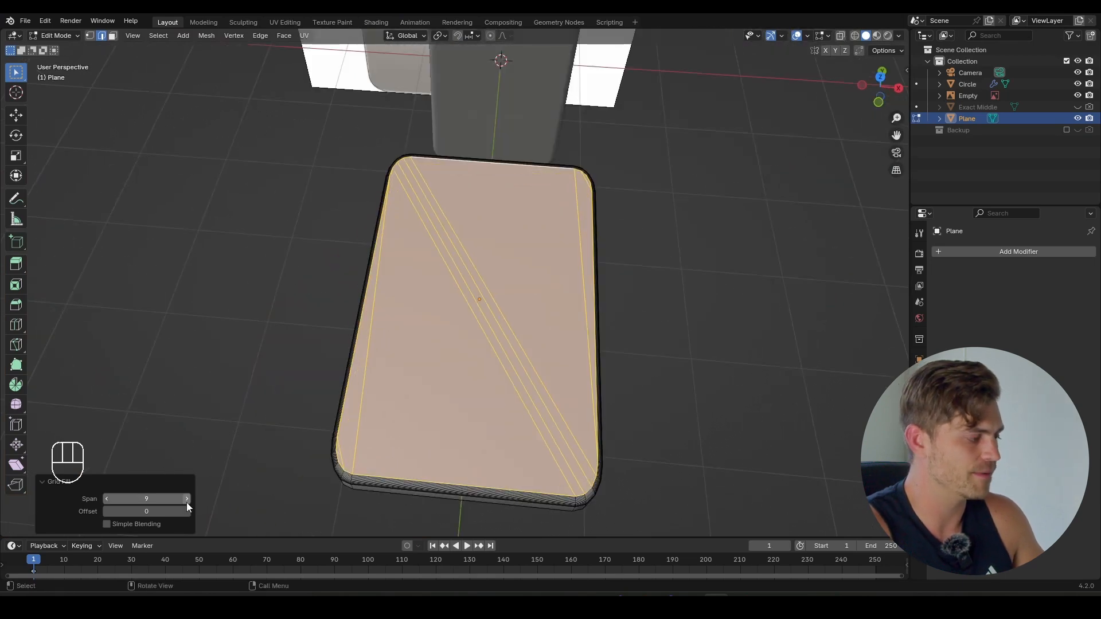
pyautogui.click(107, 499)
pyautogui.click(107, 498)
pyautogui.click(107, 499)
pyautogui.click(107, 498)
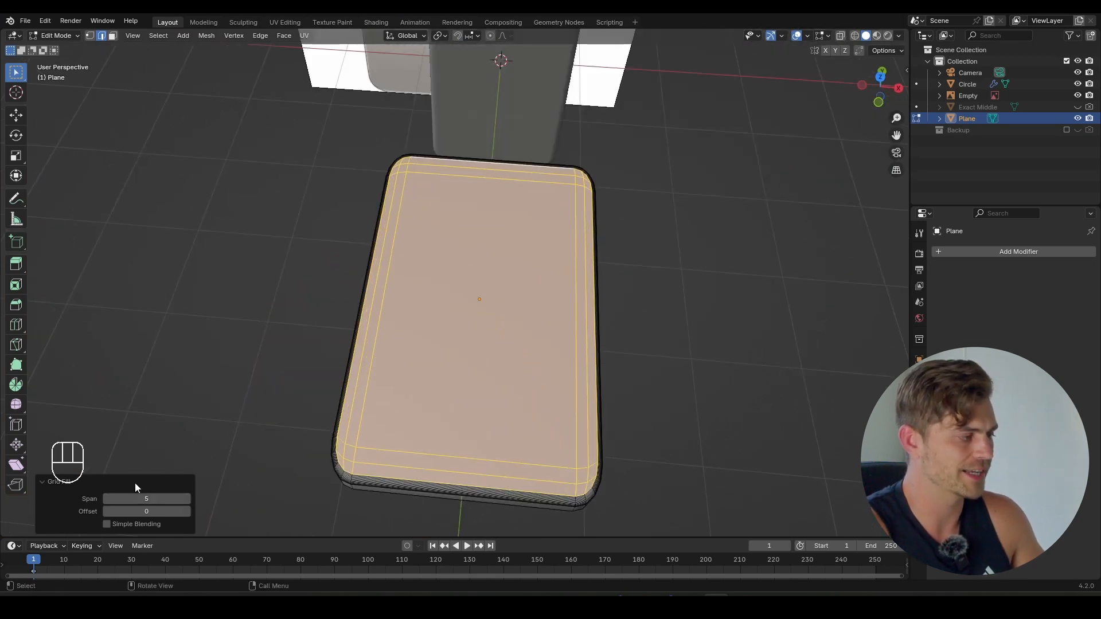
# - Undo the grid fill and the face deletions on the slab, and return to Object Mode
pyautogui.moveTo(310, 356); pyautogui.dragTo(400, 327, button='middle')
pyautogui.hotkey('ctrl', 'z')
pyautogui.hotkey('ctrl', 'z')
pyautogui.hotkey('ctrl', 'z')
pyautogui.hotkey('ctrl', 'z')
pyautogui.keyDown('shift'); pyautogui.moveTo(468, 343); pyautogui.dragTo(394, 310, button='middle'); pyautogui.keyUp('shift')
pyautogui.hotkey('ctrl', 'z')
pyautogui.hotkey('ctrl', 'z')
pyautogui.press('Tab')
# - Add a cylinder, scale it to 0.075 and rotate it 90° about the X axis
pyautogui.hotkey('shift', 'a')
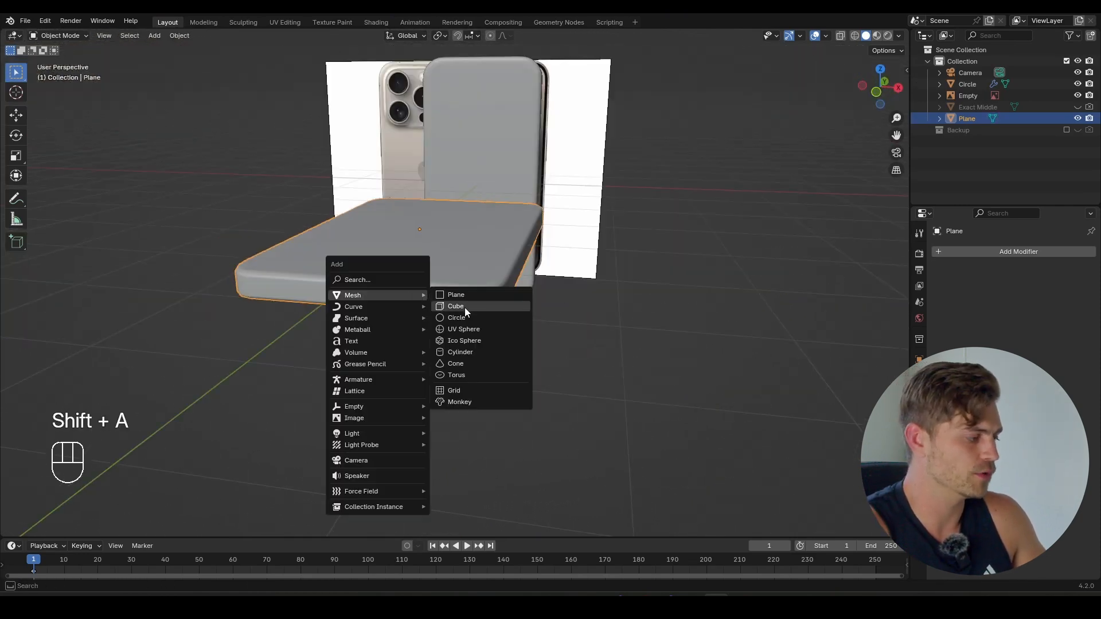
pyautogui.click(483, 355)
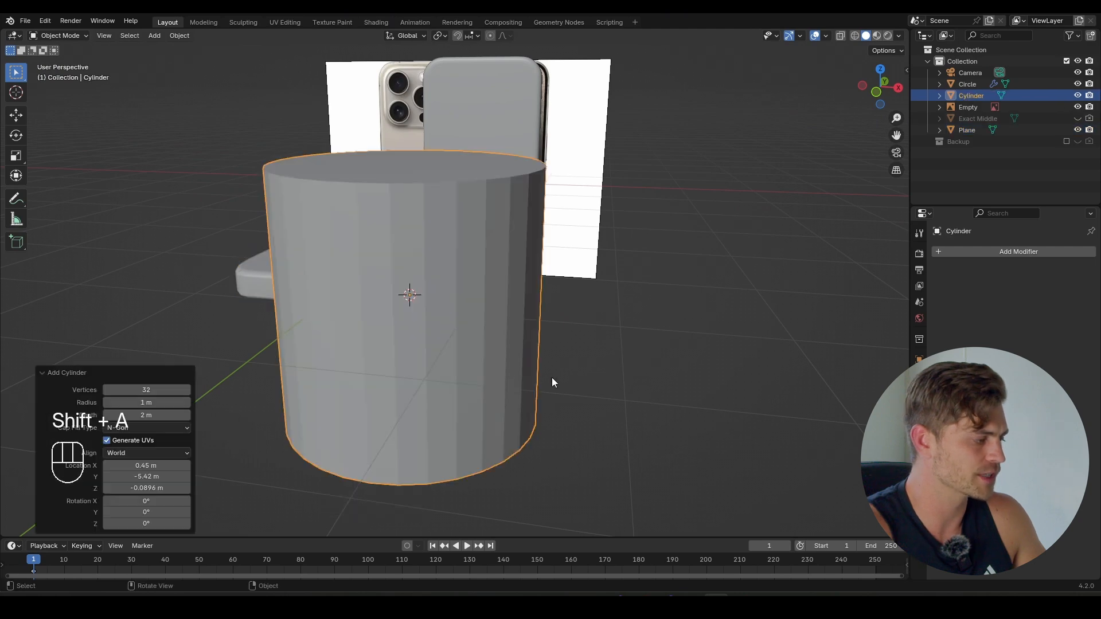
pyautogui.press('s')
pyautogui.click(420, 303)
pyautogui.press('r')
pyautogui.press('x')
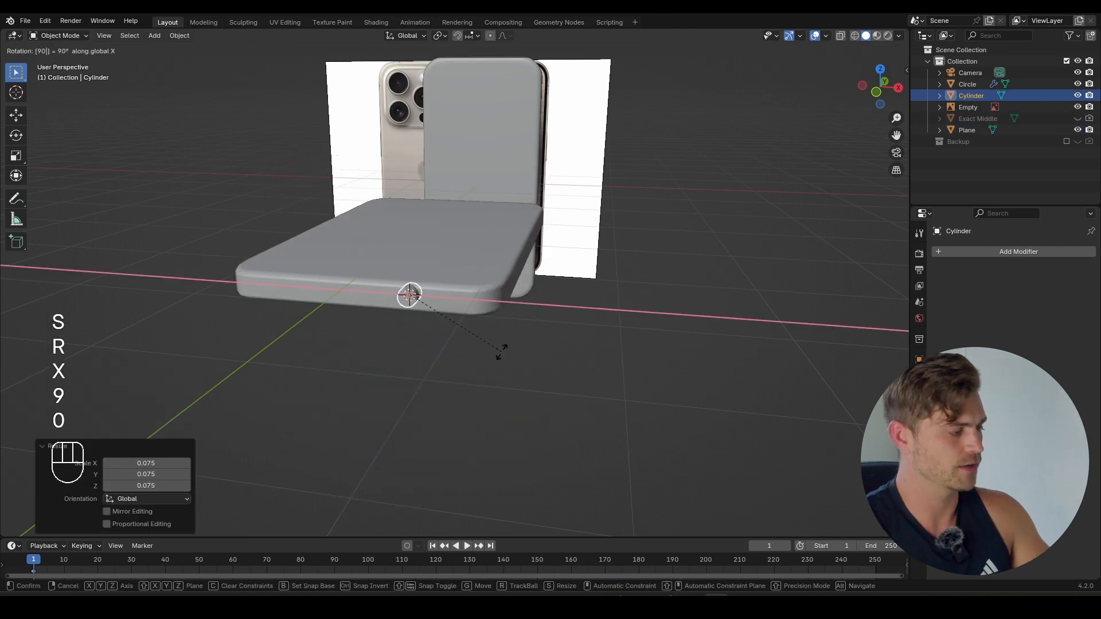
pyautogui.click(501, 352)
# - Move the small cylinder slightly so it passes through the slab's short side
pyautogui.moveTo(502, 352); pyautogui.dragTo(540, 325, button='middle')
pyautogui.scroll(4, 324, 311)
pyautogui.press('g')
pyautogui.click(541, 327)
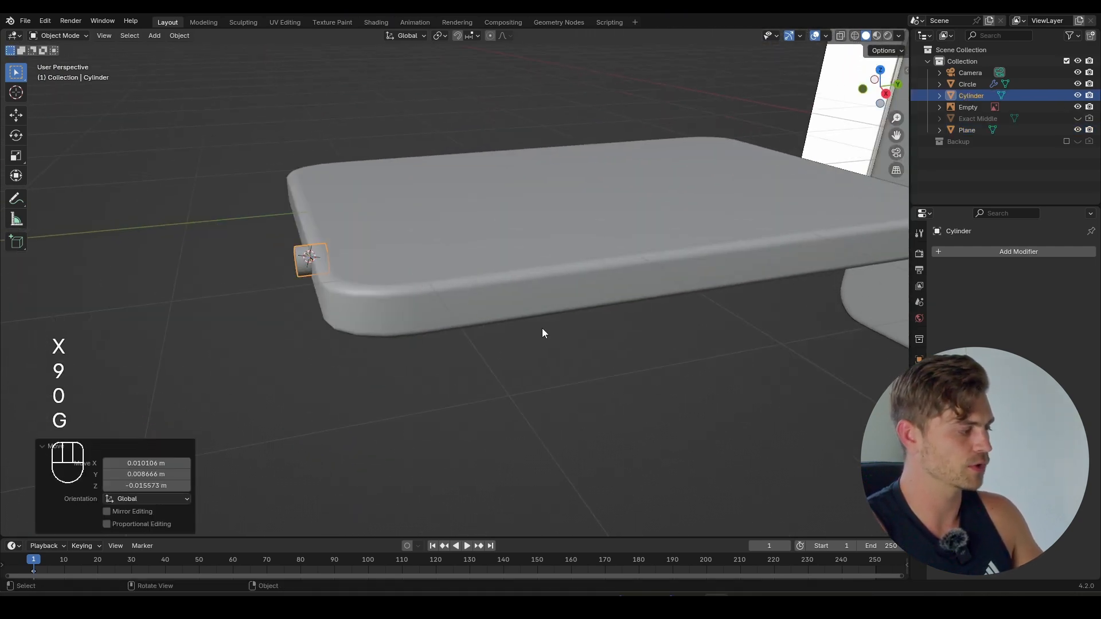
# - Cut the cylinder's shape out of the slab with a Boolean modifier and apply the modifier
pyautogui.keyDown('shift'); pyautogui.click(359, 270); pyautogui.keyUp('shift')
pyautogui.hotkey('ctrl', 'shift', 'b')
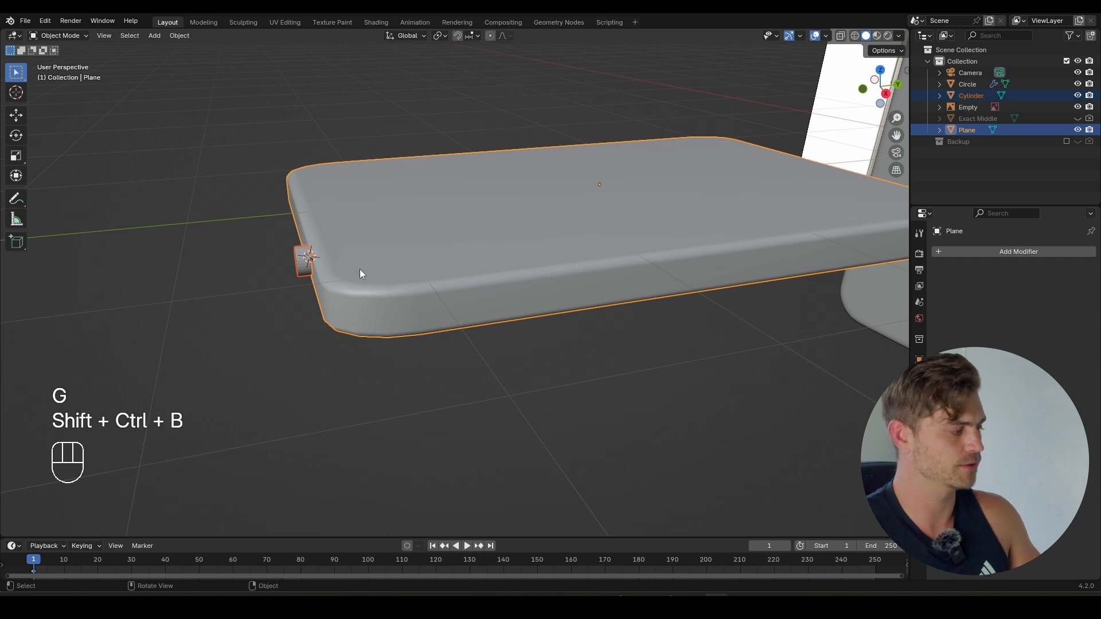
pyautogui.moveTo(360, 269); pyautogui.dragTo(452, 285, button='middle')
pyautogui.click(453, 285)
pyautogui.click(1018, 251)
pyautogui.moveTo(952, 278)
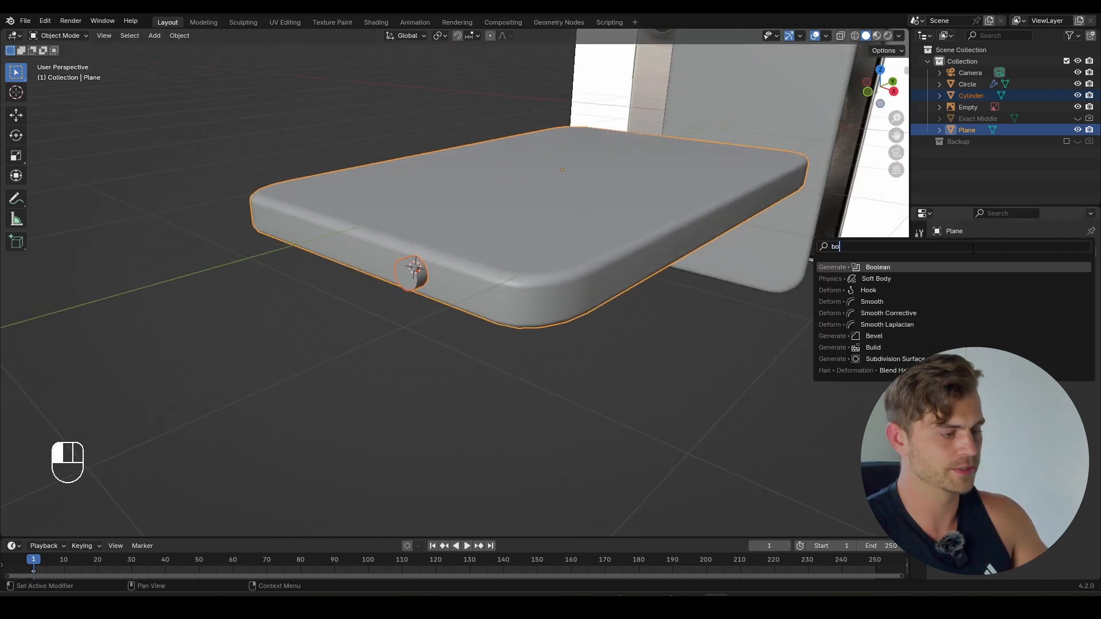
pyautogui.click(974, 292)
pyautogui.click(1073, 316)
pyautogui.hotkey('ctrl', 'a')
# - Delete the cutter cylinder to expose the round recess in the slab's short side
pyautogui.click(414, 269)
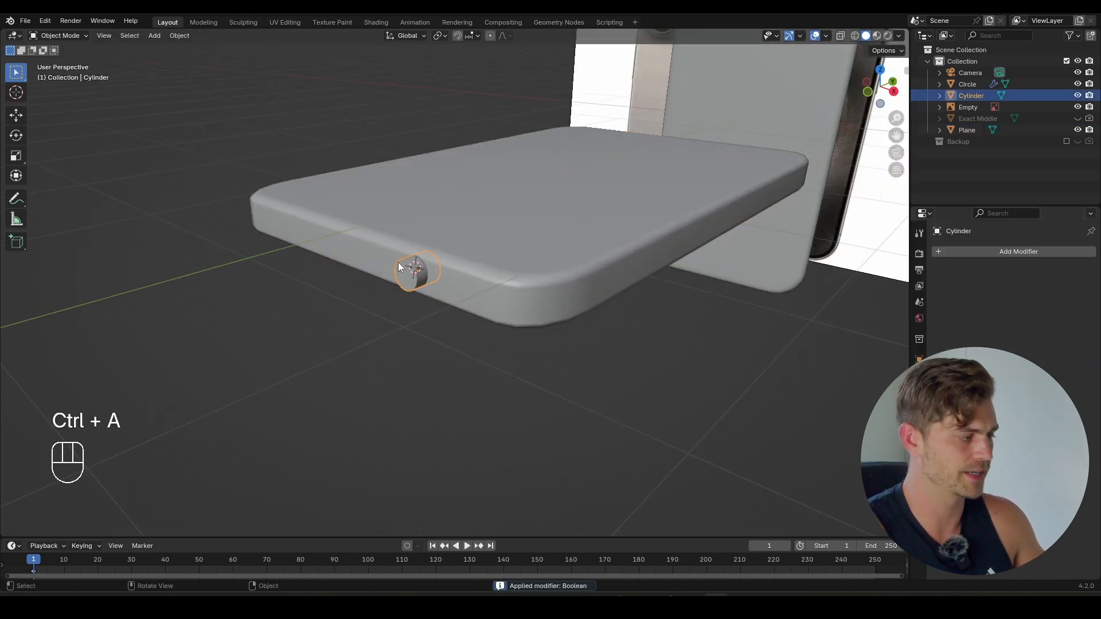
pyautogui.press('x')
pyautogui.click(420, 301)
pyautogui.moveTo(420, 301); pyautogui.dragTo(438, 281, button='middle')
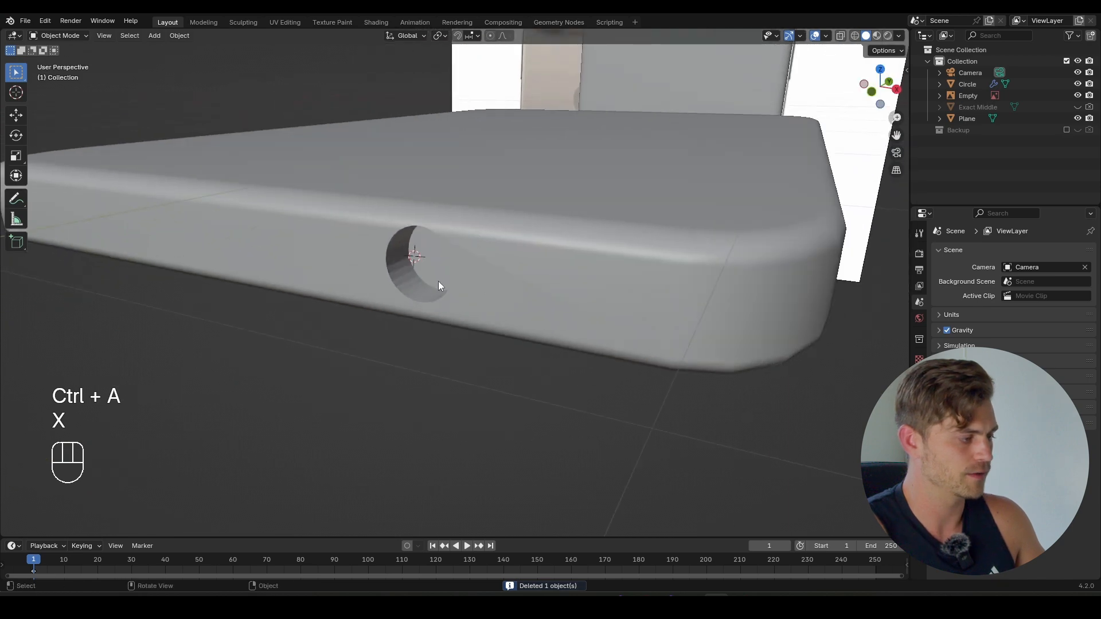
# - Try to add a loop cut around the round recess in the slab's side in Edit Mode
pyautogui.click(438, 281)
pyautogui.scroll(4, 402, 305)
pyautogui.press('Tab')
pyautogui.hotkey('ctrl', 'r')
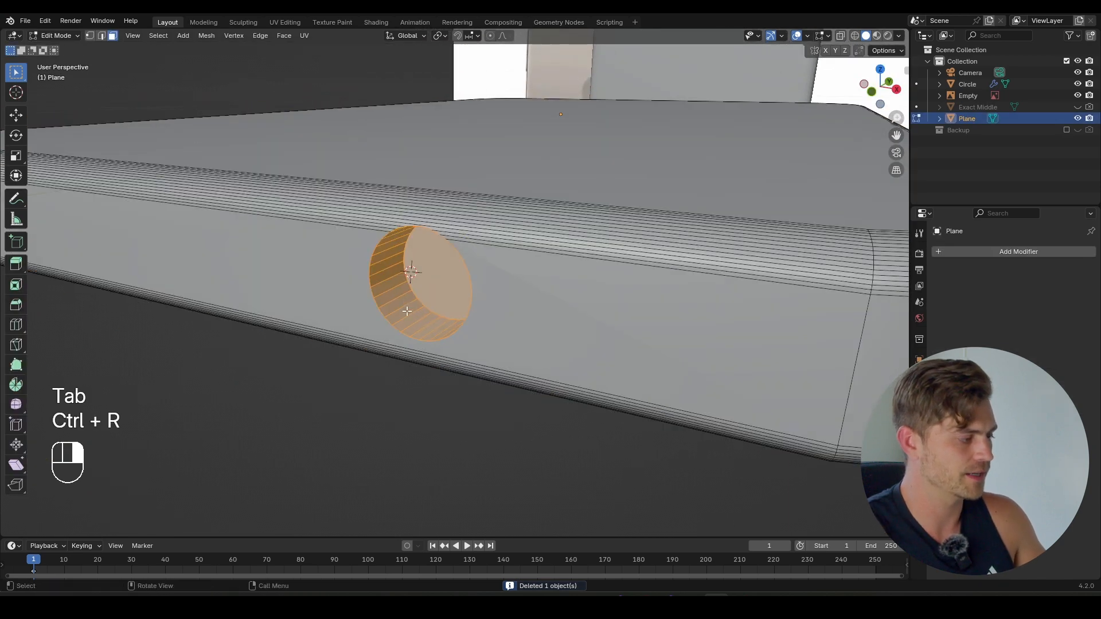
pyautogui.press('Tab')
# - Apply Shade Smooth to the slab and inspect the shading around the round recess
pyautogui.scroll(5, 397, 337)
pyautogui.rightClick(297, 336)
pyautogui.click(297, 330)
pyautogui.scroll(-5, 332, 324)
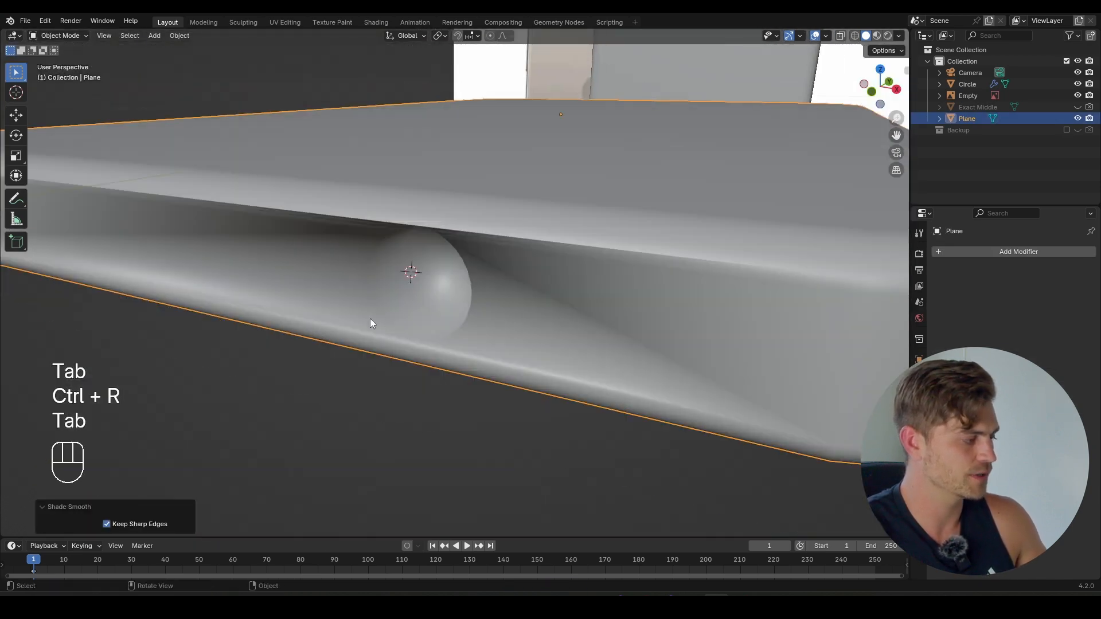
pyautogui.moveTo(370, 318); pyautogui.dragTo(413, 321, button='middle')
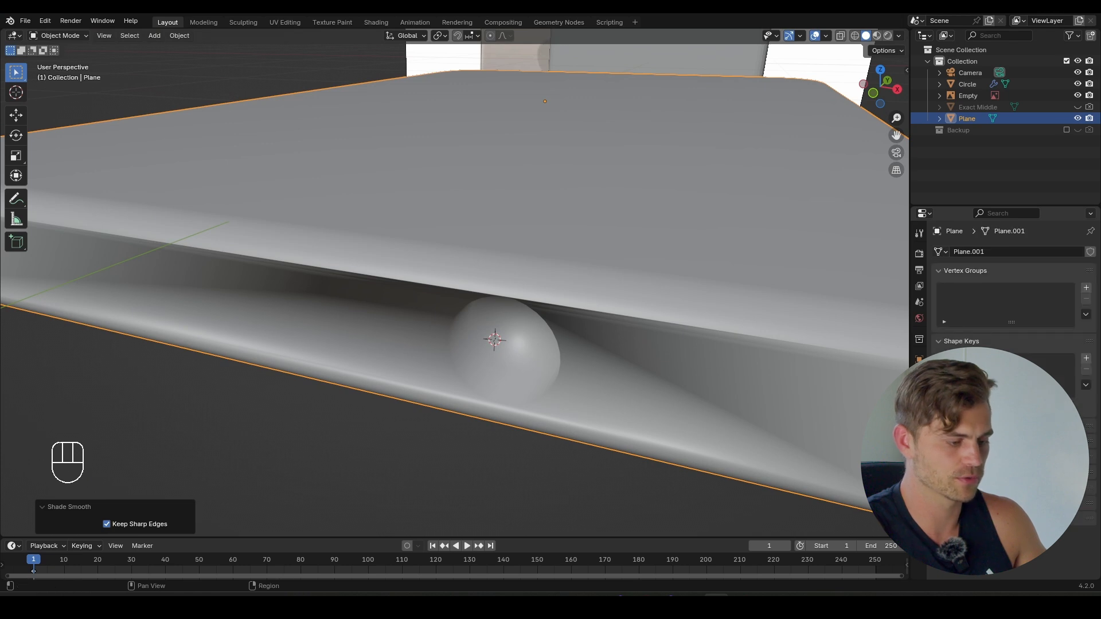
# - Add a Smooth by Angle modifier to the slab with Ignore Sharpness enabled and inspect the recess
pyautogui.click(1021, 253)
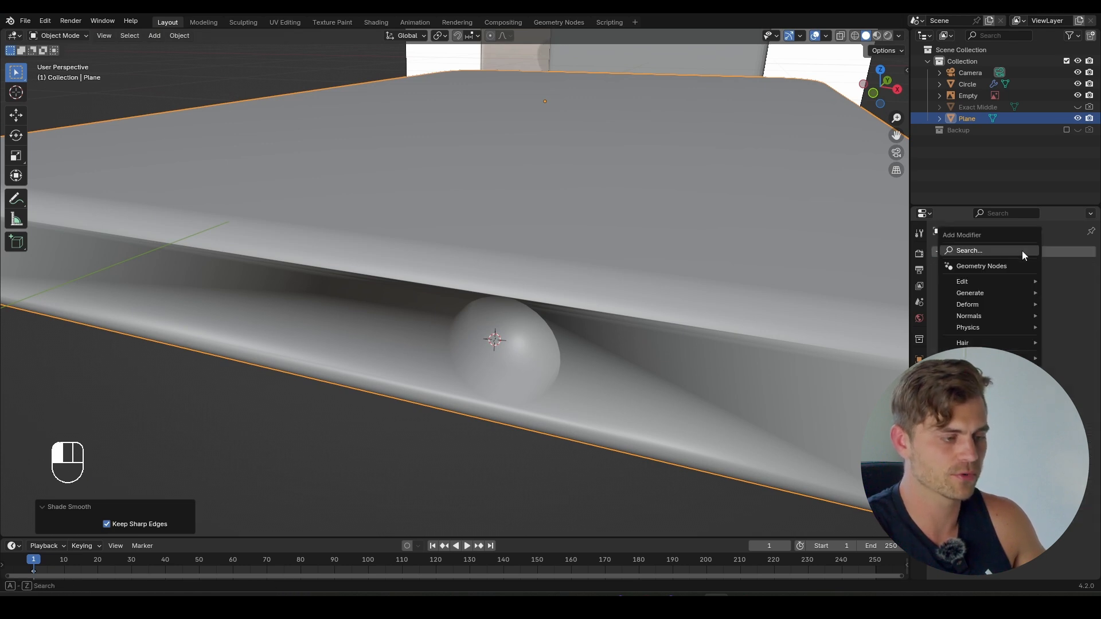
pyautogui.moveTo(992, 320)
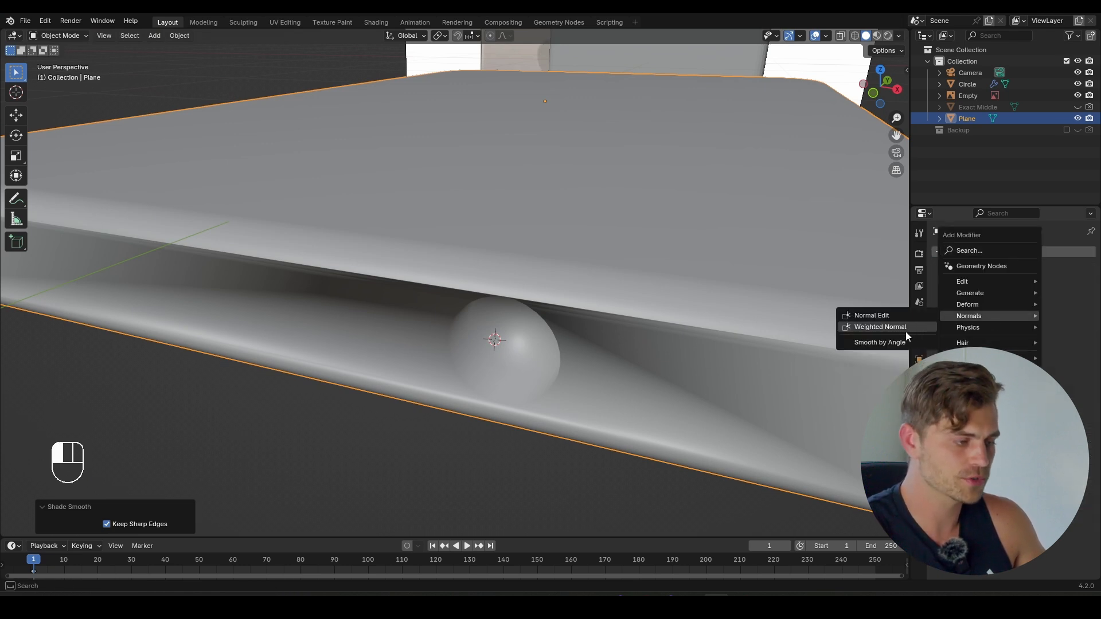
pyautogui.click(882, 342)
pyautogui.click(1000, 302)
pyautogui.moveTo(637, 390); pyautogui.dragTo(596, 372, button='middle')
pyautogui.scroll(1, 402, 338)
pyautogui.keyDown('shift'); pyautogui.moveTo(355, 324); pyautogui.dragTo(372, 328, button='middle'); pyautogui.keyUp('shift')
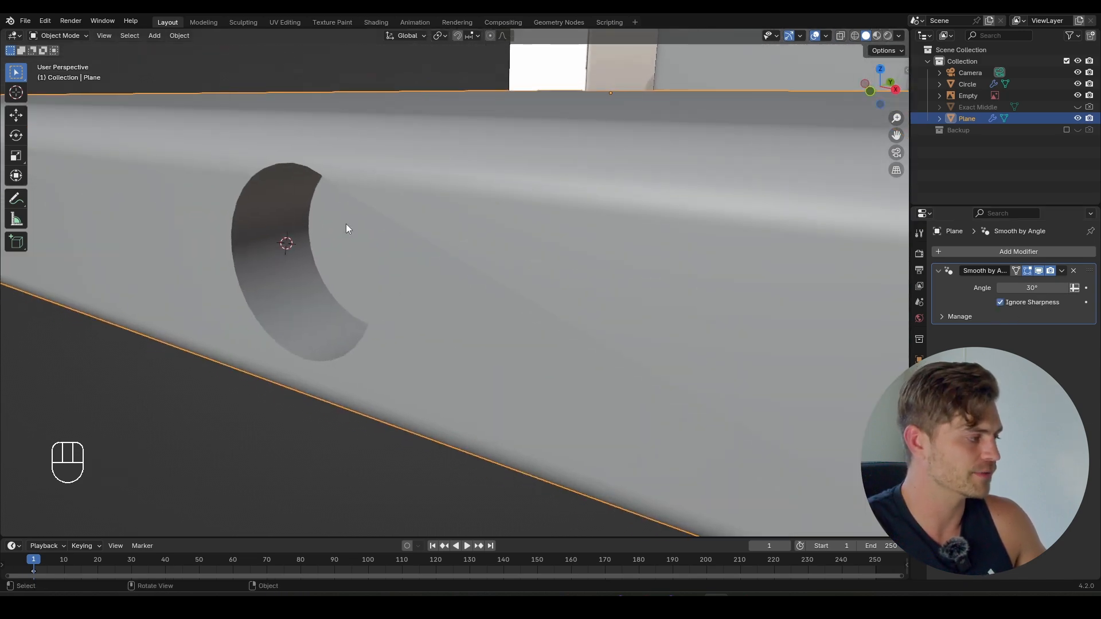
# - Select the edge loop at the recess's rim in Edit Mode and inspect the surrounding topology
pyautogui.press('Tab')
pyautogui.press('2')
pyautogui.keyDown('alt'); pyautogui.click(360, 224); pyautogui.keyUp('alt')
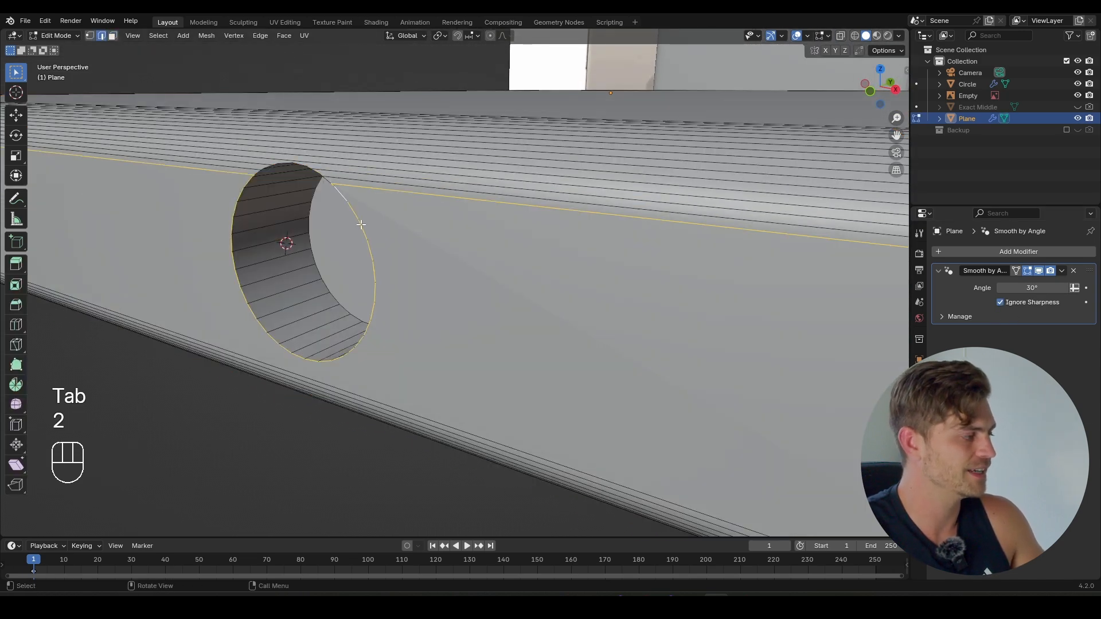
pyautogui.moveTo(361, 224); pyautogui.dragTo(418, 248, button='middle')
pyautogui.scroll(-5, 418, 248)
pyautogui.moveTo(619, 257); pyautogui.dragTo(651, 257, button='middle')
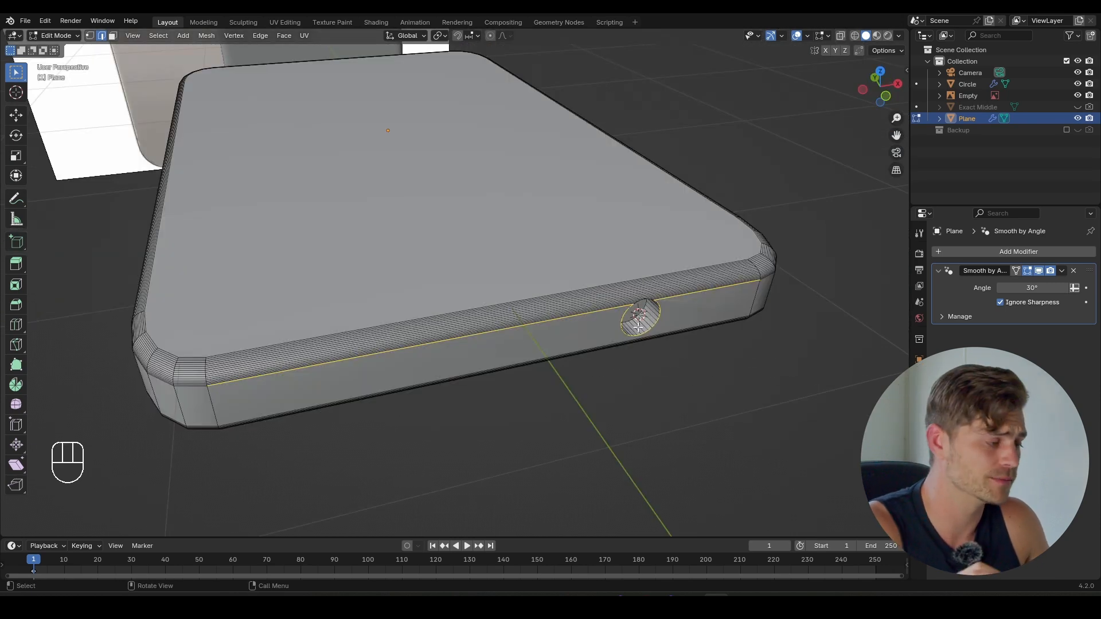
# - Return to Object Mode and delete the modifier-based slab
pyautogui.press('Tab')
pyautogui.scroll(-4, 469, 233)
pyautogui.press('x')
pyautogui.click(469, 232)
pyautogui.keyDown('shift'); pyautogui.moveTo(434, 204); pyautogui.dragTo(585, 247, button='middle'); pyautogui.keyUp('shift')
# - Select the subdivided phone body and examine its grid topology in Edit Mode
pyautogui.click(441, 147)
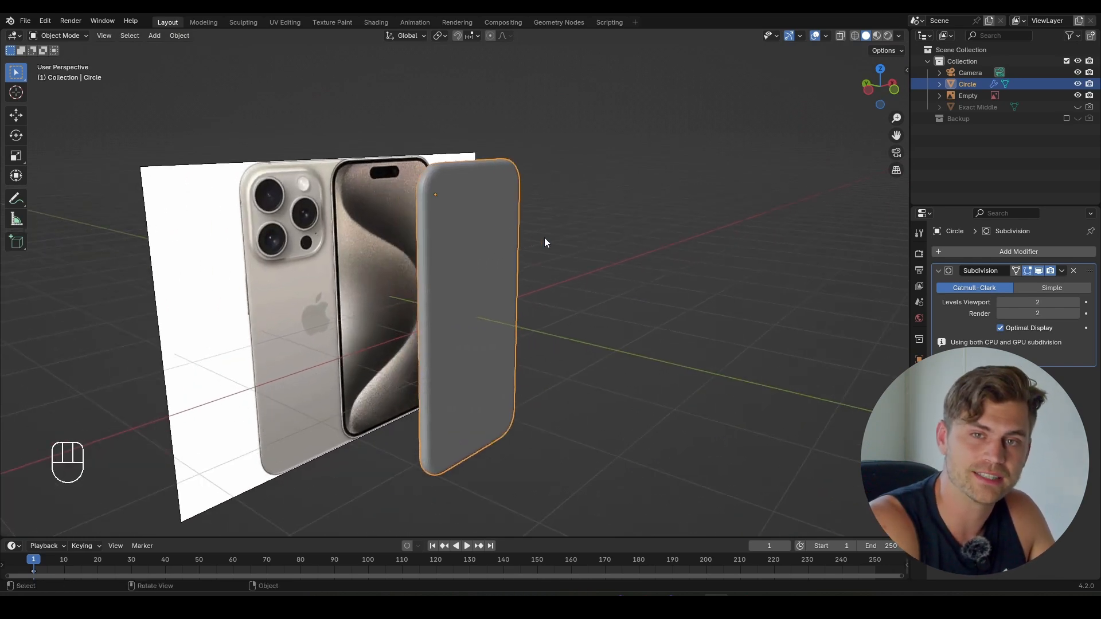
pyautogui.press('Tab')
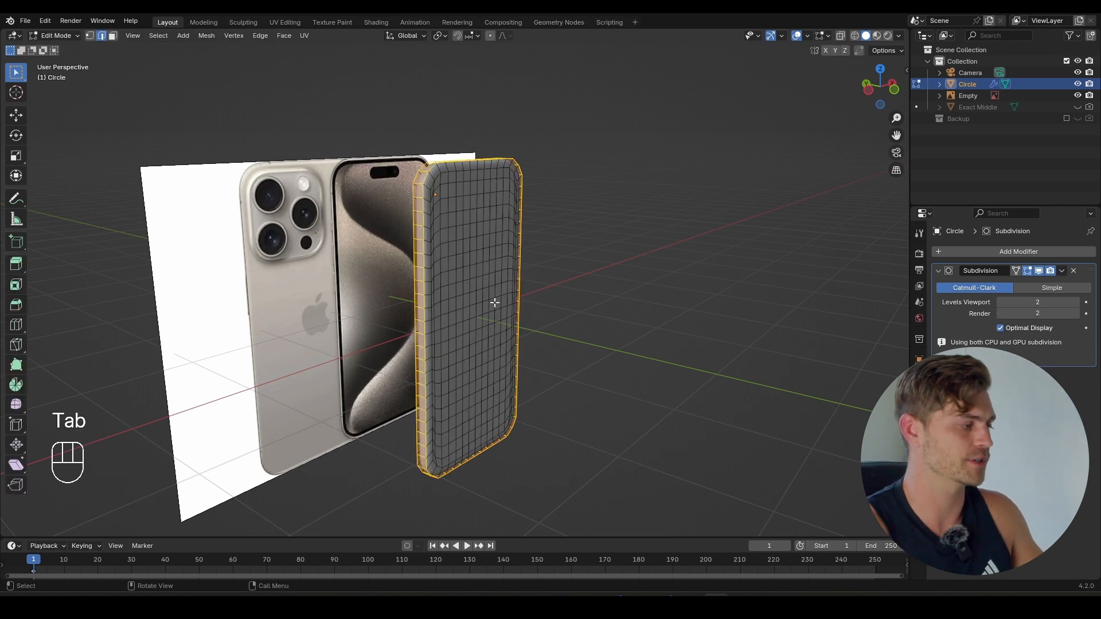
pyautogui.press('Tab')
pyautogui.hotkey('ctrl', 'z')
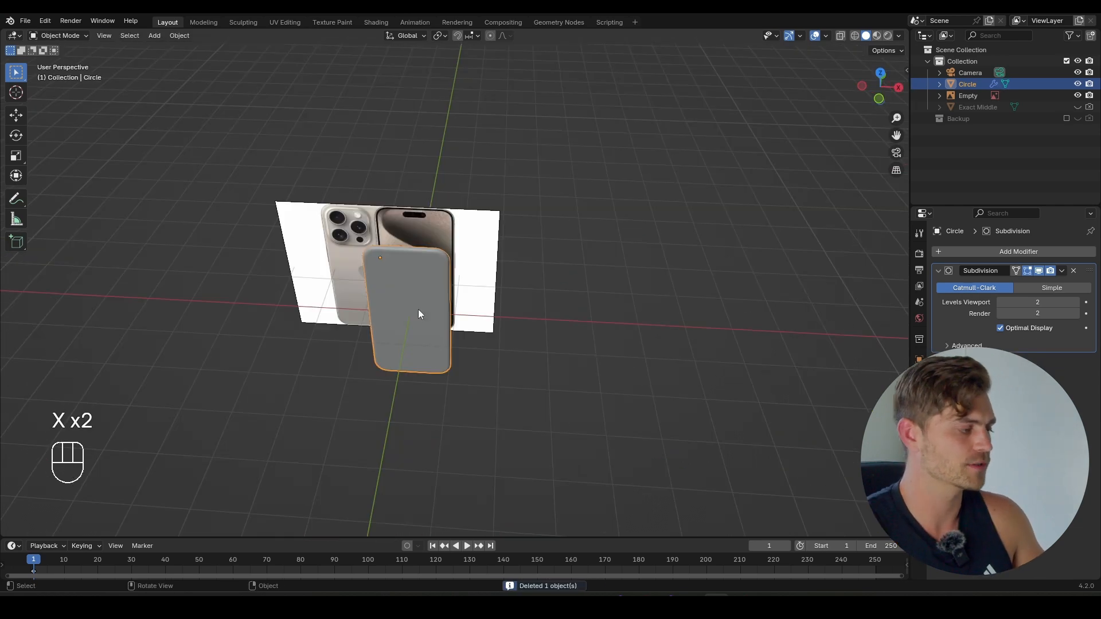
# - Duplicate the phone body about 5.37 m along the X axis and move the copy to the Backup collection
pyautogui.moveTo(418, 314); pyautogui.dragTo(445, 334, button='middle')
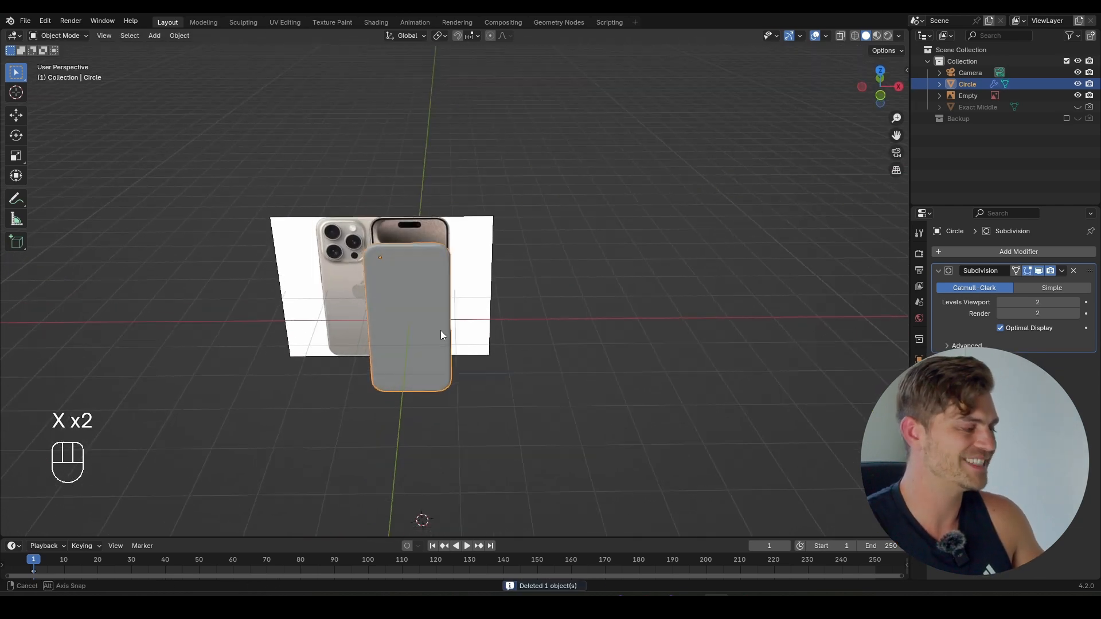
pyautogui.hotkey('shift', 'd')
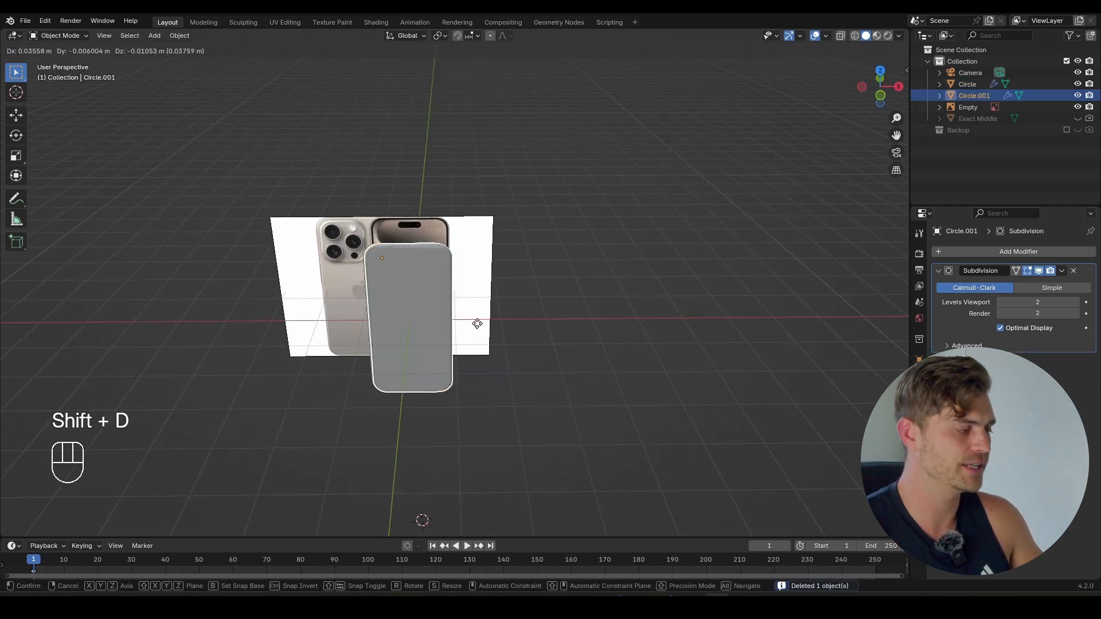
pyautogui.press('x')
pyautogui.click(734, 314)
pyautogui.press('m')
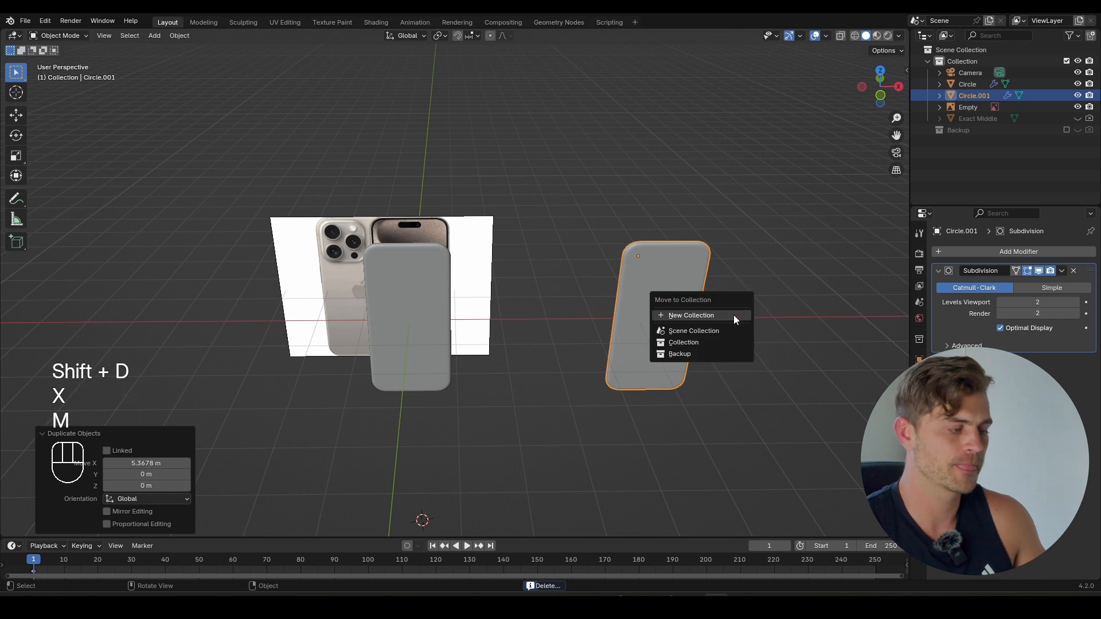
pyautogui.click(714, 353)
pyautogui.scroll(4, 298, 372)
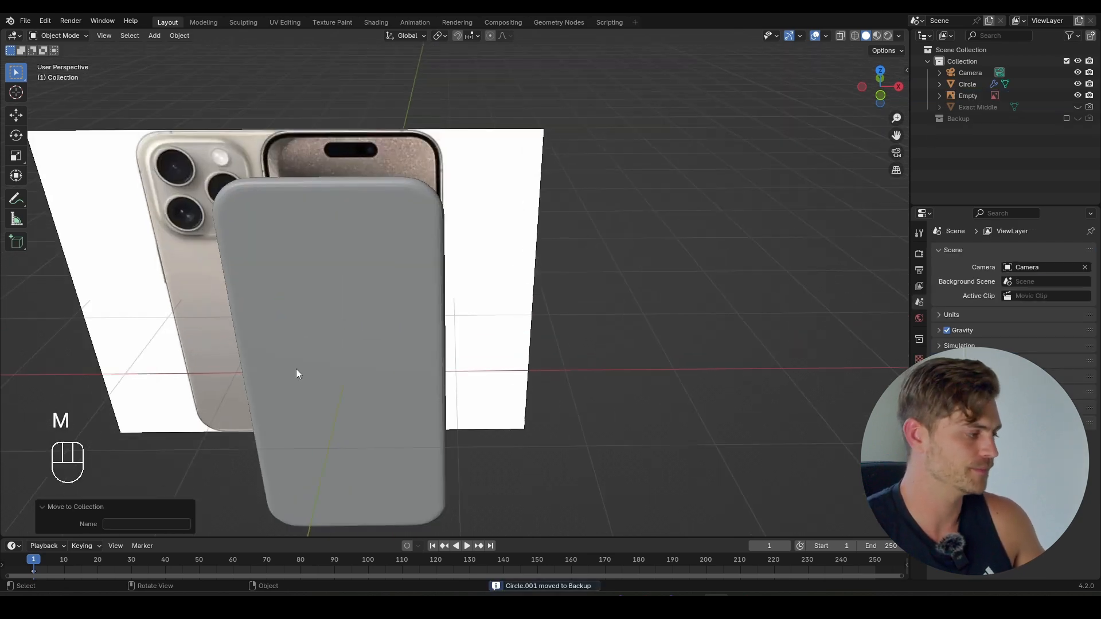
# - Examine the original phone body's mesh and side faces in Edit Mode, save the file and return to Object Mode
pyautogui.click(297, 372)
pyautogui.moveTo(341, 360); pyautogui.dragTo(474, 311, button='middle')
pyautogui.press('Tab')
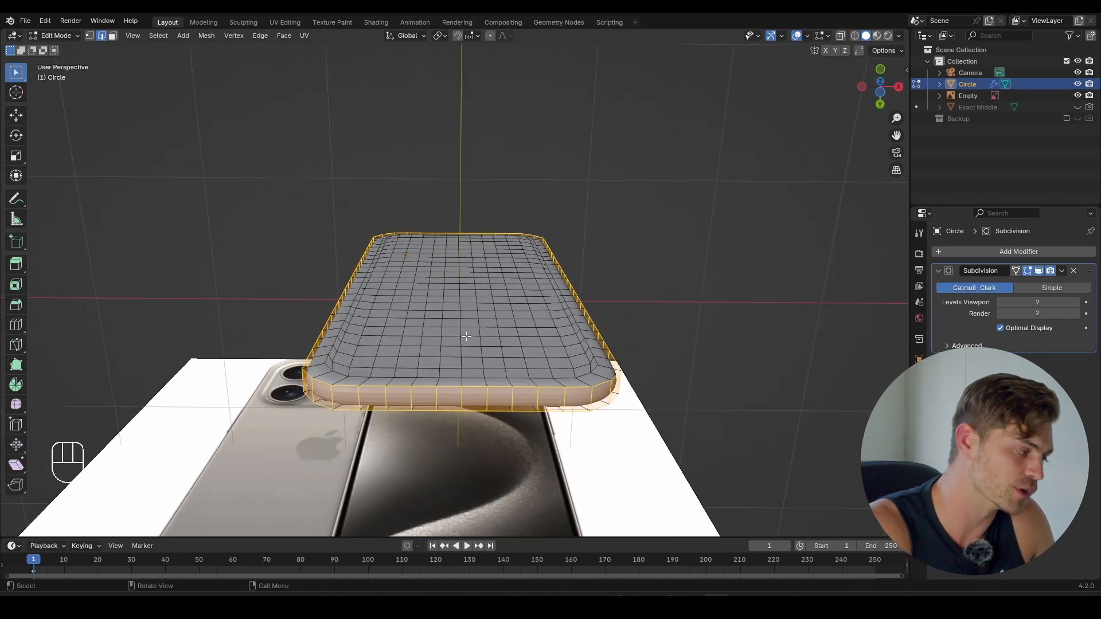
pyautogui.moveTo(466, 336); pyautogui.dragTo(449, 367, button='middle')
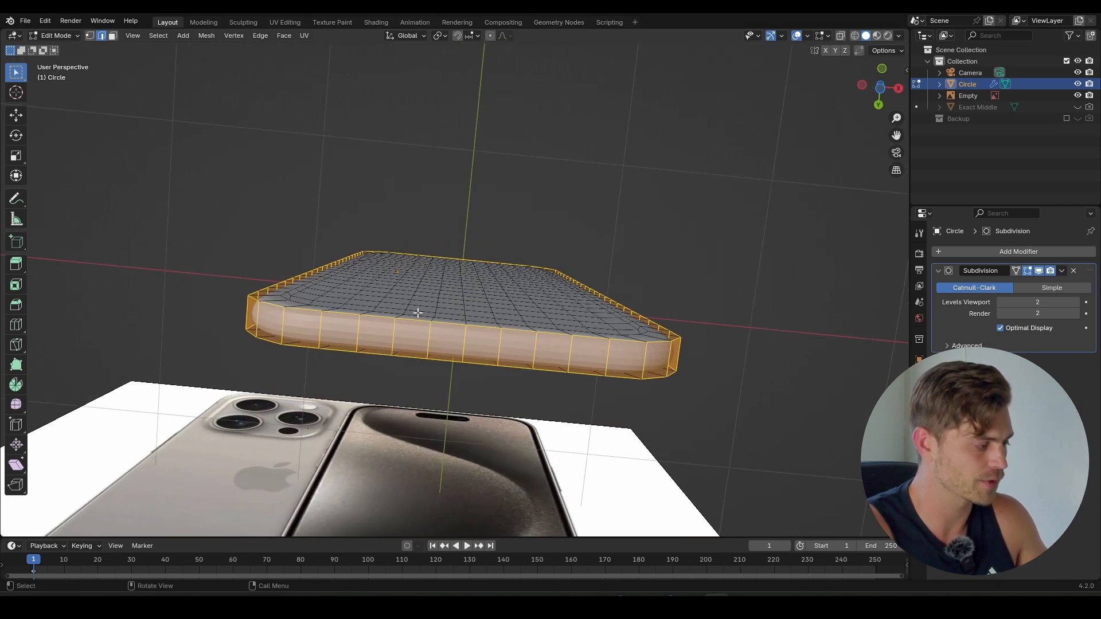
pyautogui.moveTo(417, 313); pyautogui.dragTo(452, 307, button='middle')
pyautogui.scroll(-4, 467, 283)
pyautogui.scroll(3, 461, 311)
pyautogui.hotkey('ctrl', 's')
pyautogui.press('Tab')
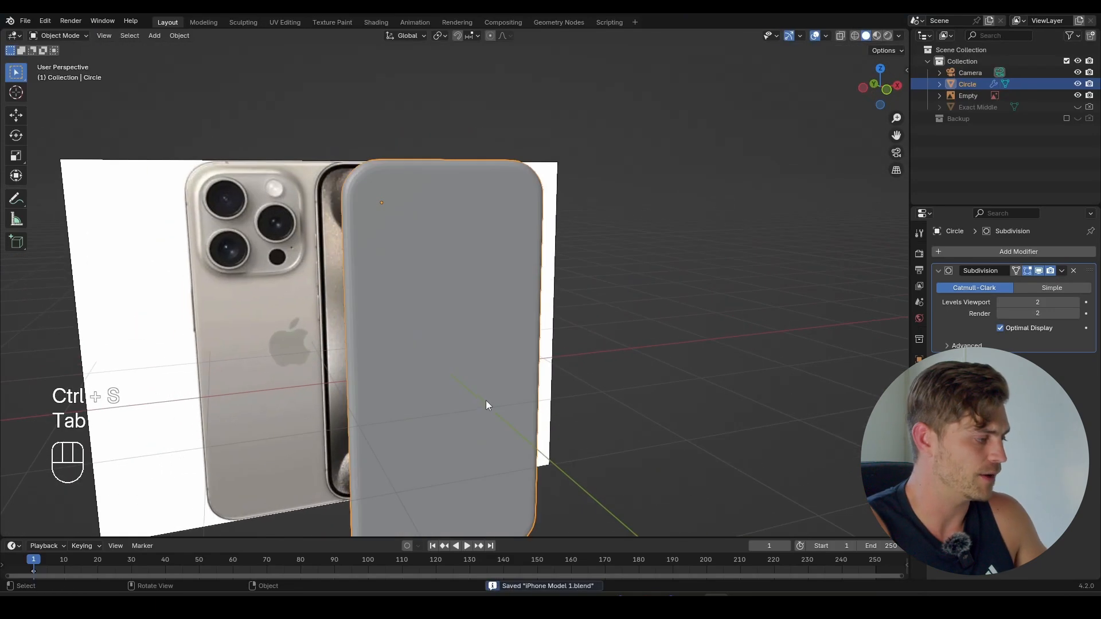
# - Undo the phone body's history back to before its Subdivision modifier was added
pyautogui.moveTo(486, 400); pyautogui.dragTo(479, 311, button='middle')
pyautogui.hotkey('ctrl', 'z')
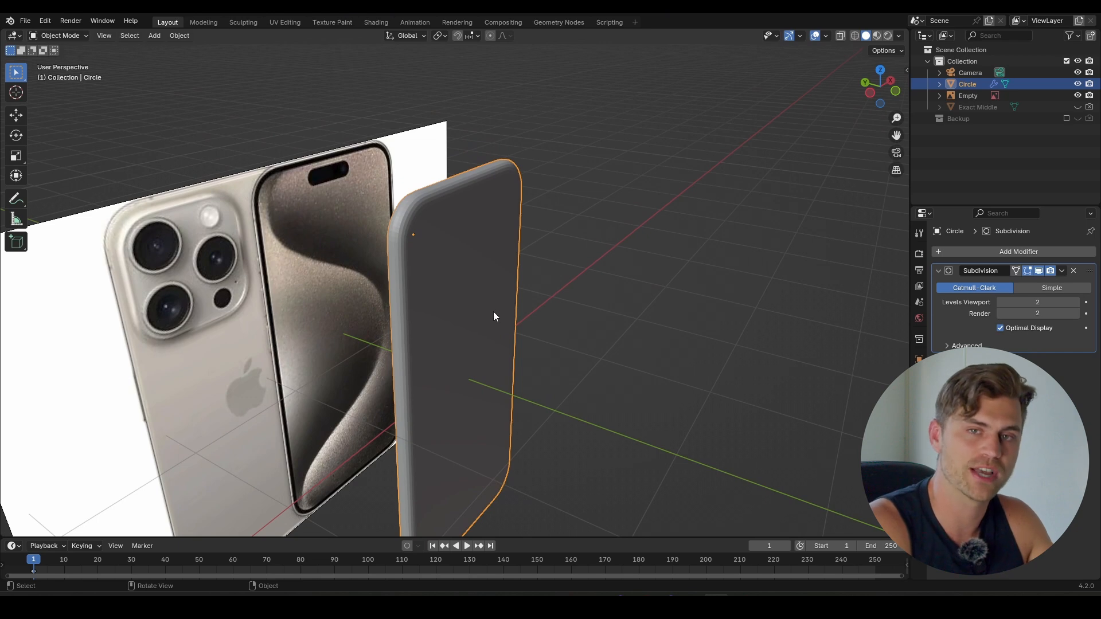
pyautogui.moveTo(524, 337); pyautogui.dragTo(504, 346, button='middle')
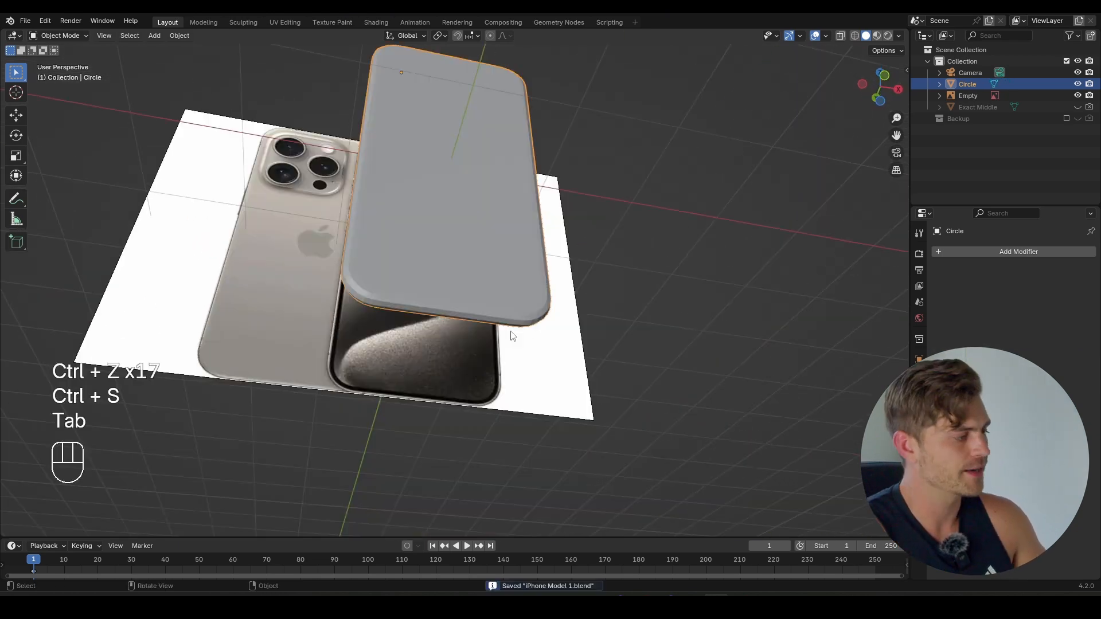
# - Save the file and switch to the reference image board
pyautogui.moveTo(505, 313)
pyautogui.mouseDown(button='middle')
pyautogui.moveTo(499, 304)
pyautogui.moveTo(497, 329)
pyautogui.mouseUp(button='middle')
pyautogui.hotkey('ctrl', 's')
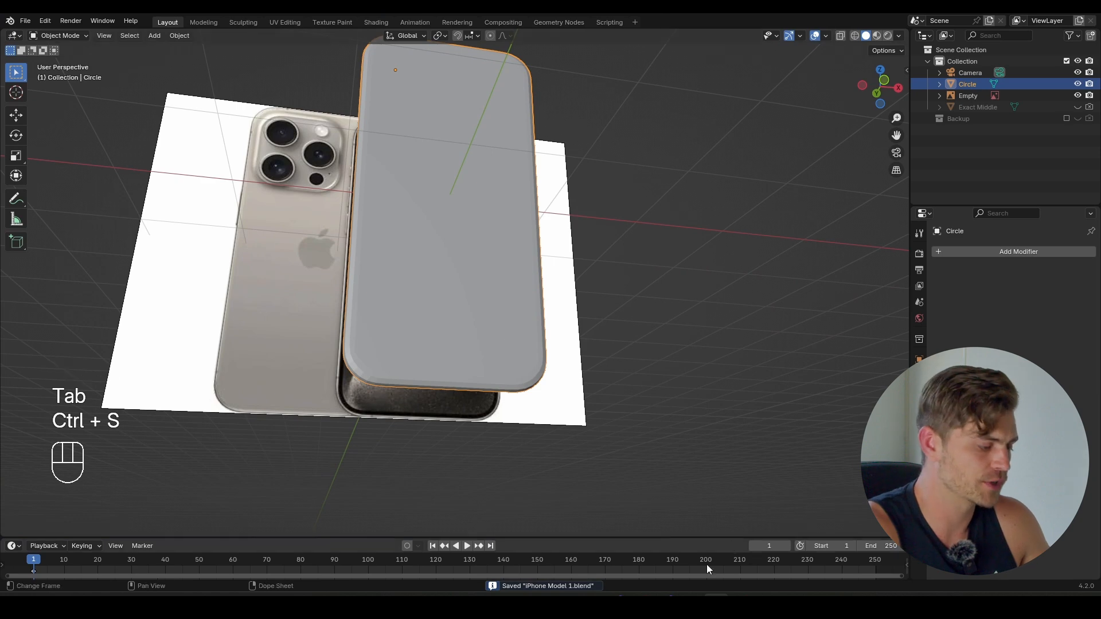
pyautogui.click(690, 596)
pyautogui.scroll(-12, 497, 281)
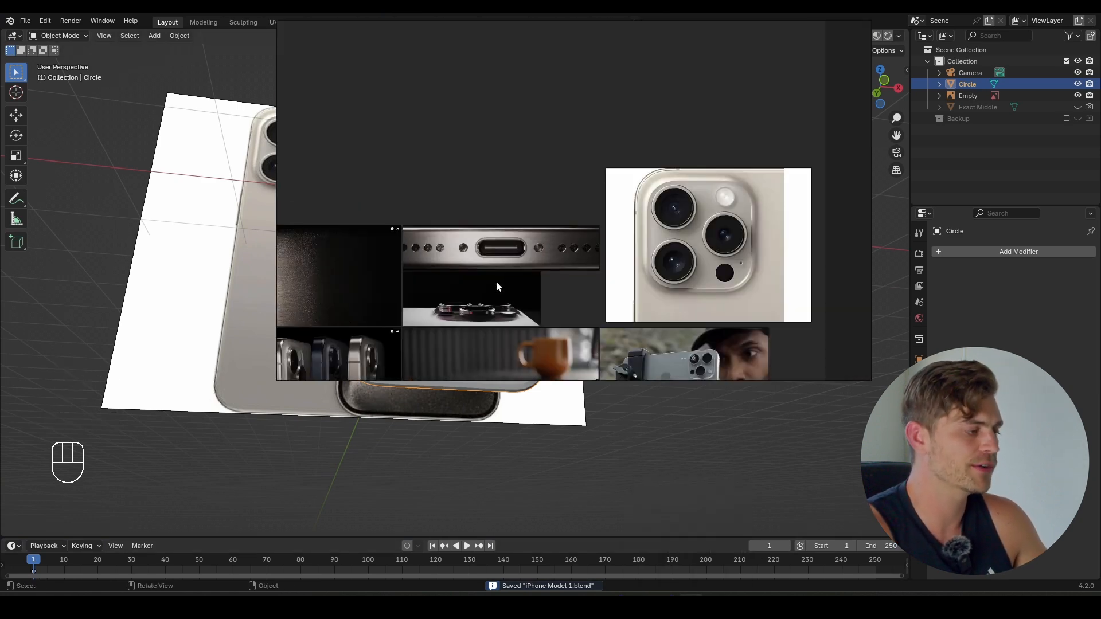
# - Examine the camera, metal finish and phone body close-ups on the reference image board
pyautogui.moveTo(496, 281)
pyautogui.mouseDown(button='middle')
pyautogui.moveTo(535, 201)
pyautogui.moveTo(466, 235)
pyautogui.mouseUp(button='middle')
pyautogui.scroll(8, 536, 202)
pyautogui.moveTo(805, 231)
pyautogui.mouseDown(button='middle')
pyautogui.moveTo(415, 238)
pyautogui.moveTo(517, 233)
pyautogui.mouseUp(button='middle')
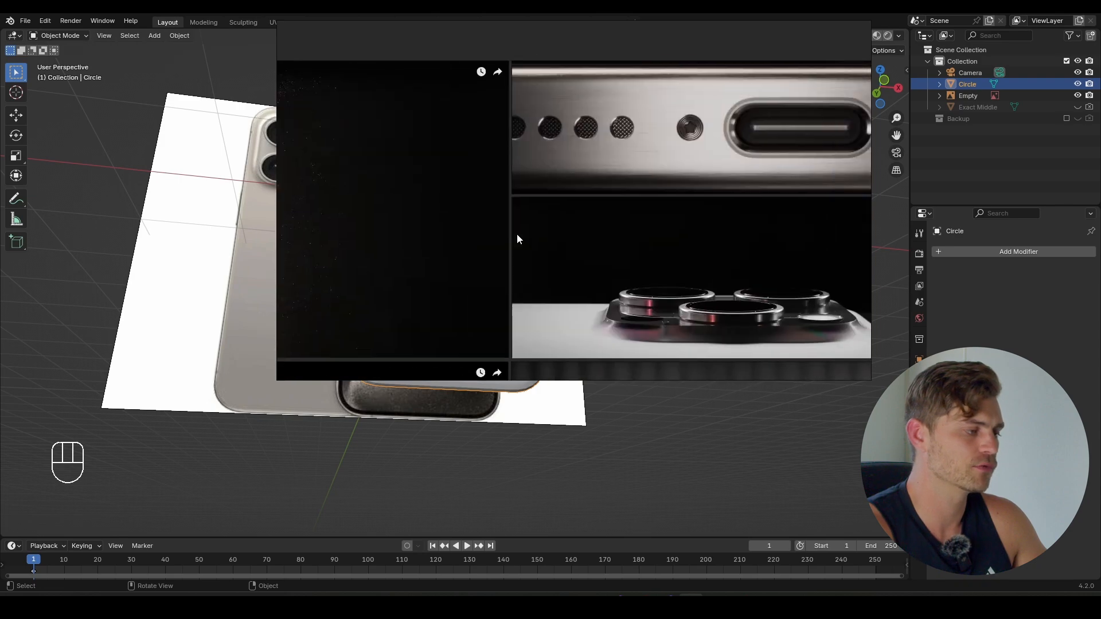
pyautogui.moveTo(769, 231); pyautogui.dragTo(648, 232, button='middle')
pyautogui.scroll(-8, 648, 232)
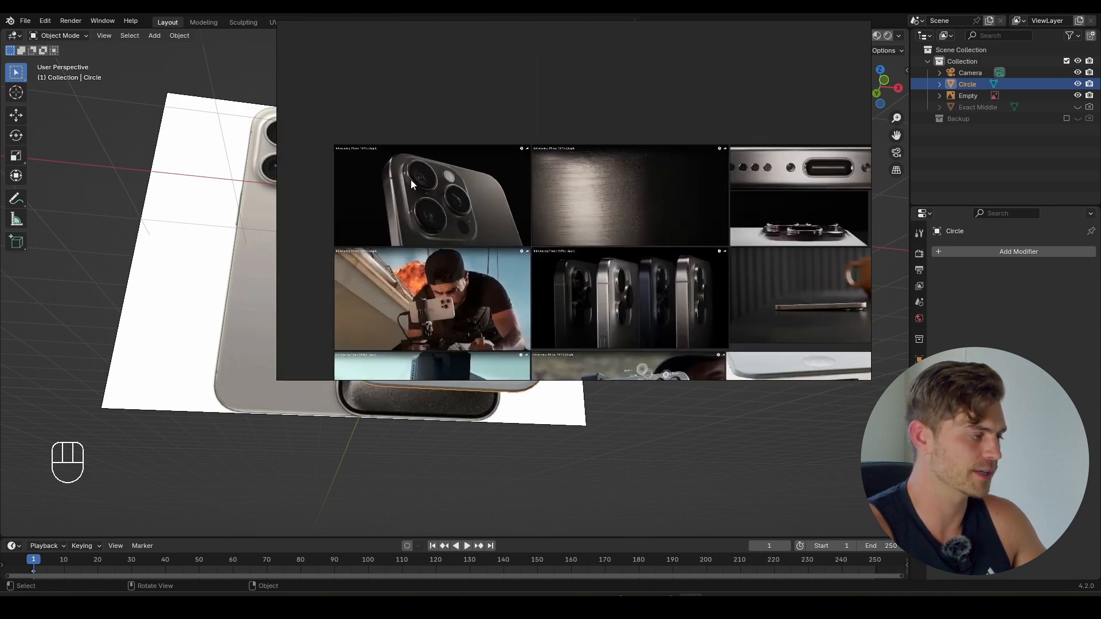
pyautogui.doubleClick(410, 180)
pyautogui.scroll(-4, 601, 193)
pyautogui.moveTo(529, 241); pyautogui.dragTo(517, 198, button='middle')
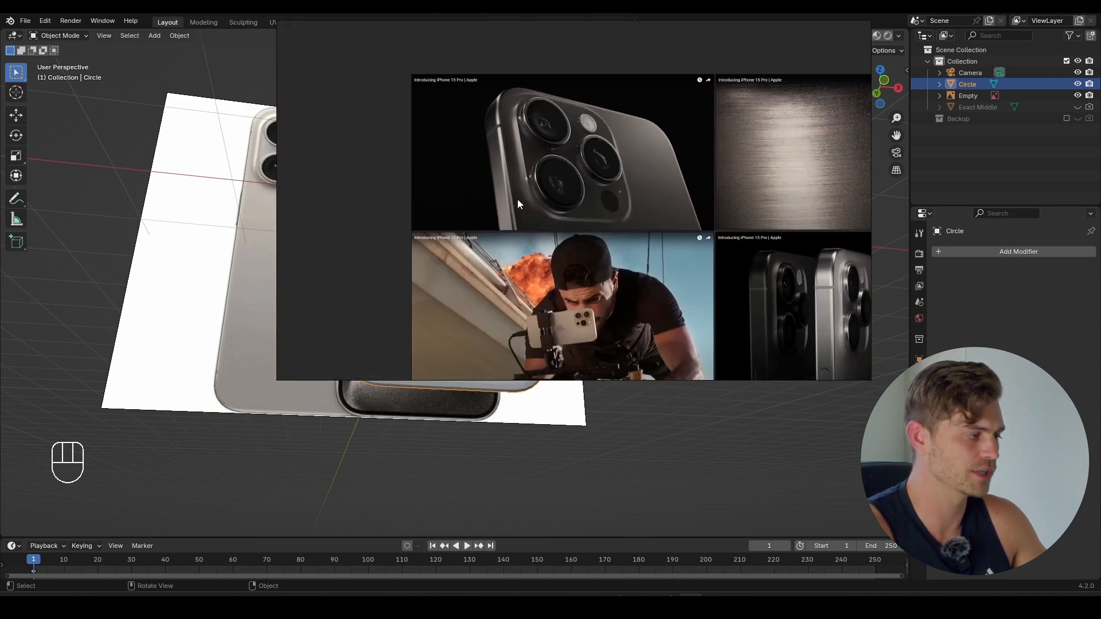
pyautogui.moveTo(725, 212); pyautogui.dragTo(649, 151, button='middle')
pyautogui.moveTo(693, 187); pyautogui.dragTo(607, 187, button='middle')
pyautogui.moveTo(809, 240); pyautogui.dragTo(570, 226, button='middle')
pyautogui.moveTo(688, 163)
pyautogui.mouseDown(button='middle')
pyautogui.moveTo(650, 187)
pyautogui.moveTo(449, 245)
pyautogui.mouseUp(button='middle')
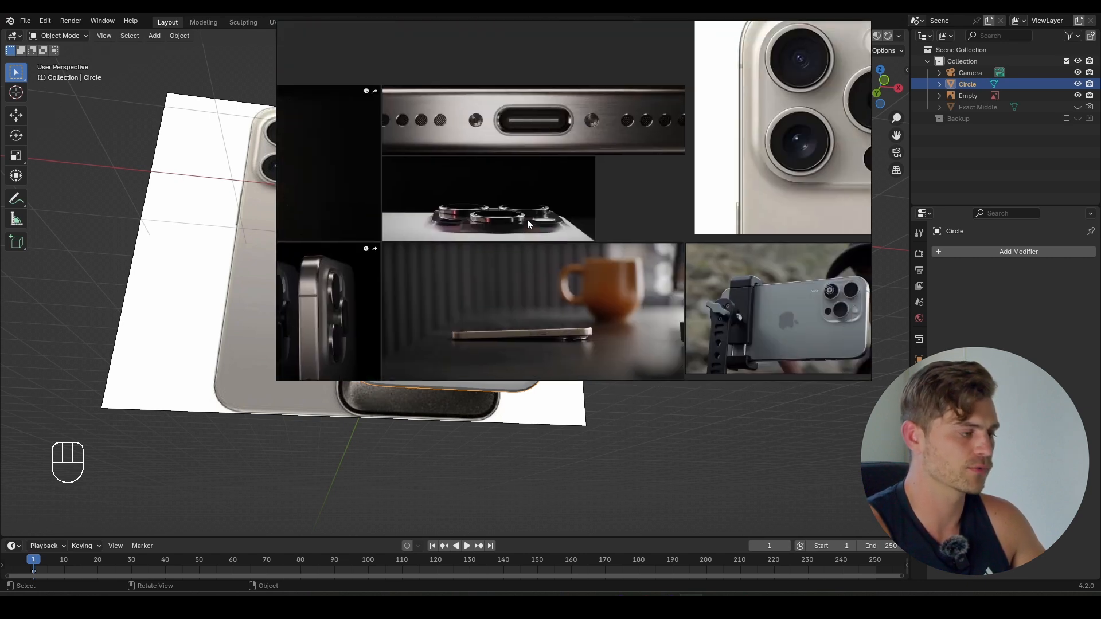
# - Examine the reference photo showing the side profile of the phone lying on the table by the mug
pyautogui.moveTo(528, 235); pyautogui.dragTo(461, 185, button='middle')
pyautogui.moveTo(532, 261); pyautogui.dragTo(586, 197, button='middle')
pyautogui.scroll(4, 552, 236)
pyautogui.moveTo(553, 236); pyautogui.dragTo(685, 243, button='middle')
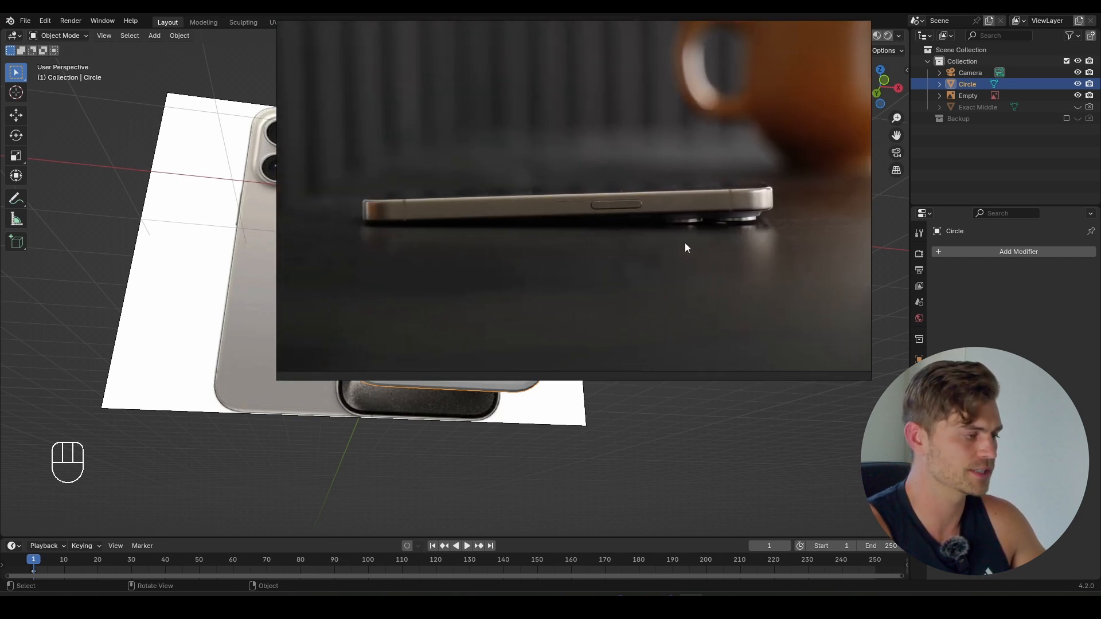
pyautogui.scroll(-5, 716, 219)
pyautogui.moveTo(671, 188); pyautogui.dragTo(690, 205, button='middle')
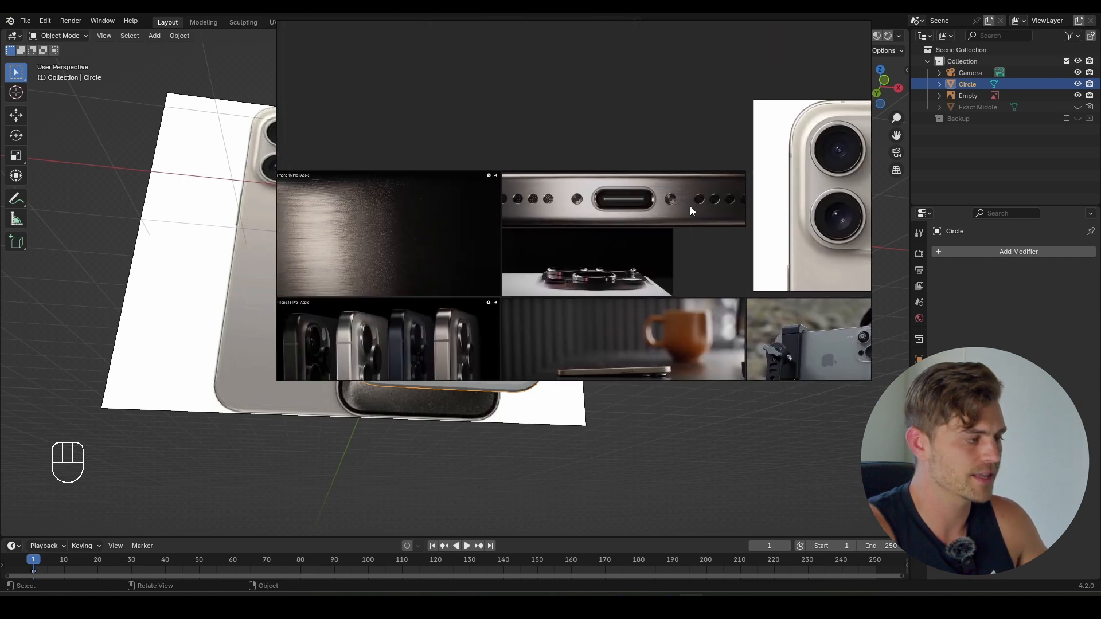
# - Examine the reference close-up of the USB-C port, its neighbouring screws and the speaker holes
pyautogui.scroll(4, 688, 205)
pyautogui.moveTo(544, 179); pyautogui.dragTo(651, 208, button='middle')
pyautogui.scroll(4, 651, 209)
pyautogui.scroll(-3, 651, 210)
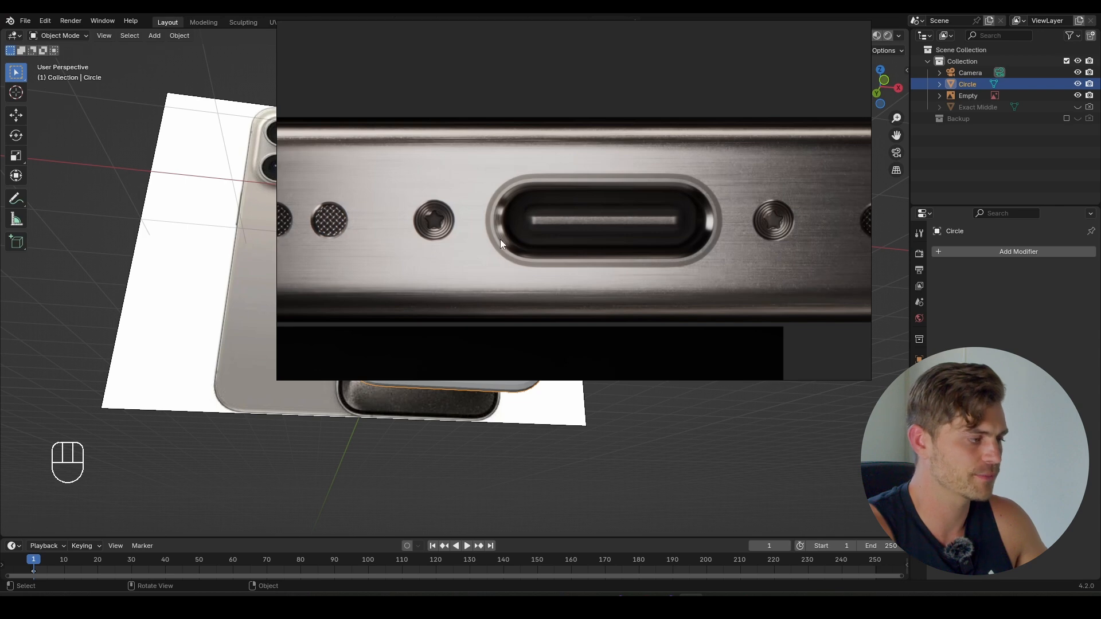
pyautogui.scroll(-5, 608, 191)
pyautogui.scroll(5, 593, 218)
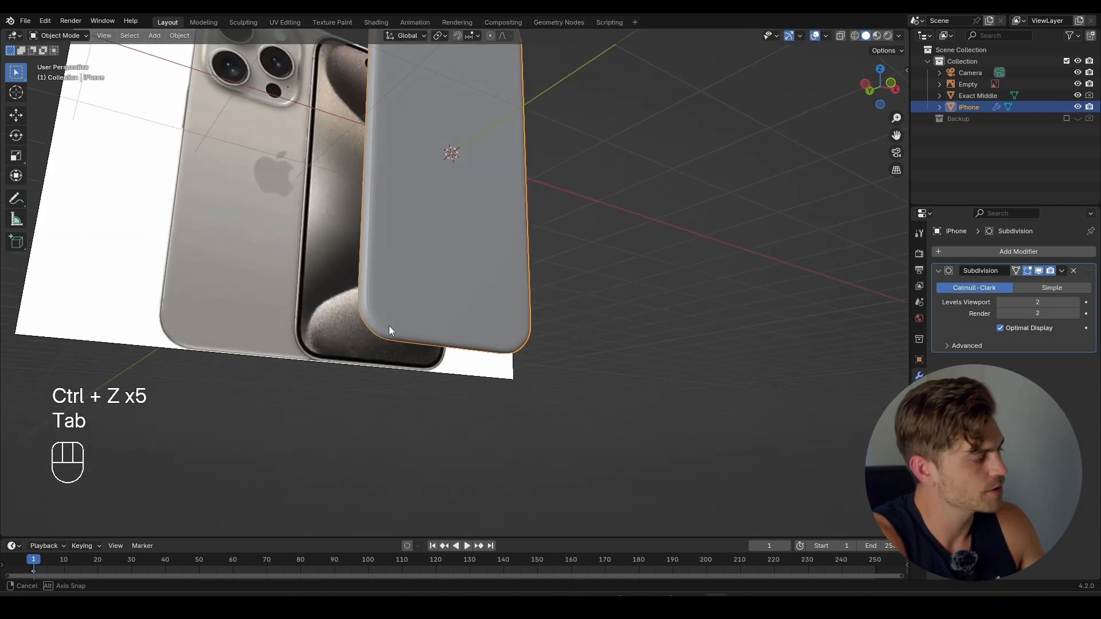
# - Add two evenly spaced loop cuts around the side faces of the phone body in Edit Mode
pyautogui.moveTo(389, 325); pyautogui.dragTo(444, 330, button='middle')
pyautogui.press('Tab')
pyautogui.scroll(3, 443, 330)
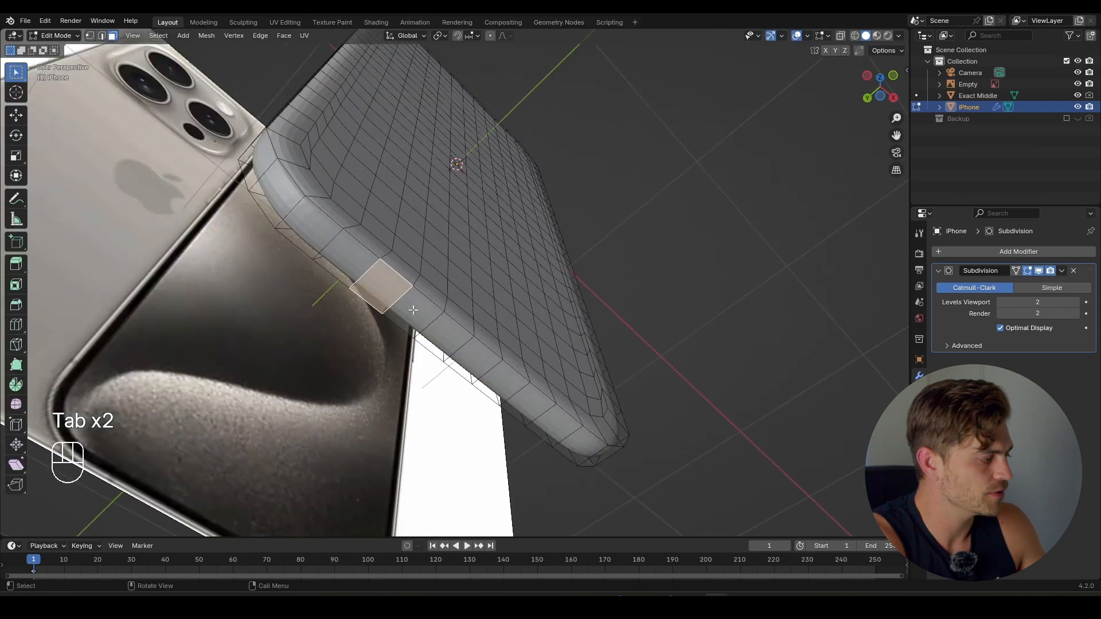
pyautogui.hotkey('ctrl', 'r')
pyautogui.scroll(1, 379, 281)
pyautogui.click(380, 280)
pyautogui.rightClick(379, 281)
pyautogui.moveTo(395, 292); pyautogui.dragTo(368, 270, button='middle')
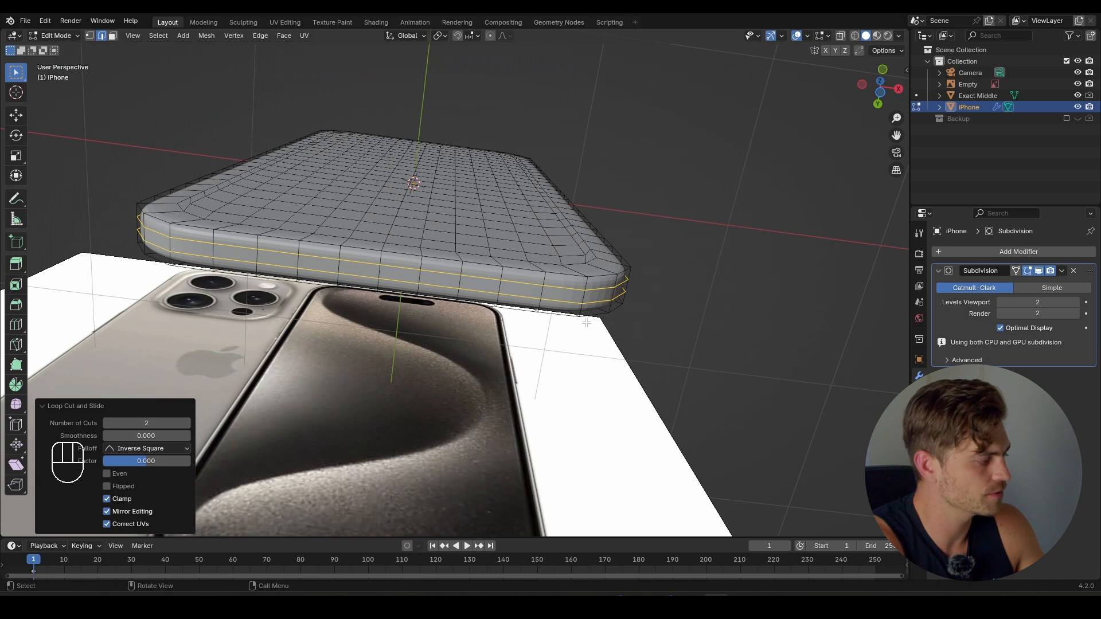
# - Scale the entire phone body mesh up along the global Y axis and return to Object Mode
pyautogui.press('a')
pyautogui.press('s')
pyautogui.press('y')
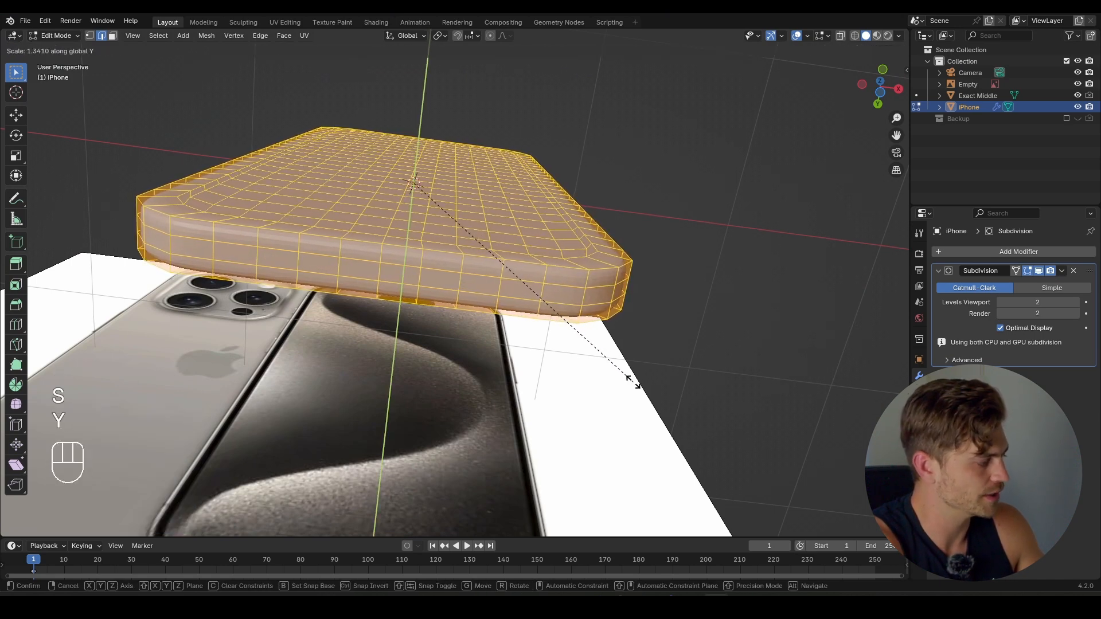
pyautogui.click(653, 397)
pyautogui.press('Tab')
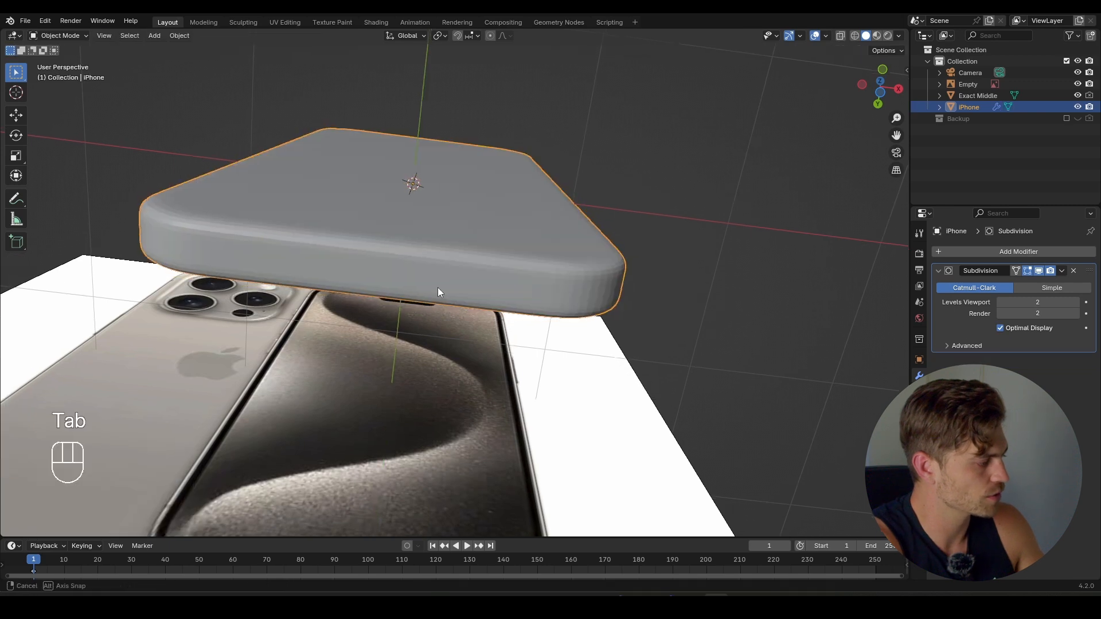
# - Lower the phone body's Subdivision modifier to viewport level 1 and apply it
pyautogui.moveTo(438, 293); pyautogui.dragTo(464, 314, button='middle')
pyautogui.scroll(5, 398, 266)
pyautogui.scroll(-2, 438, 312)
pyautogui.press('Tab')
pyautogui.press('Tab')
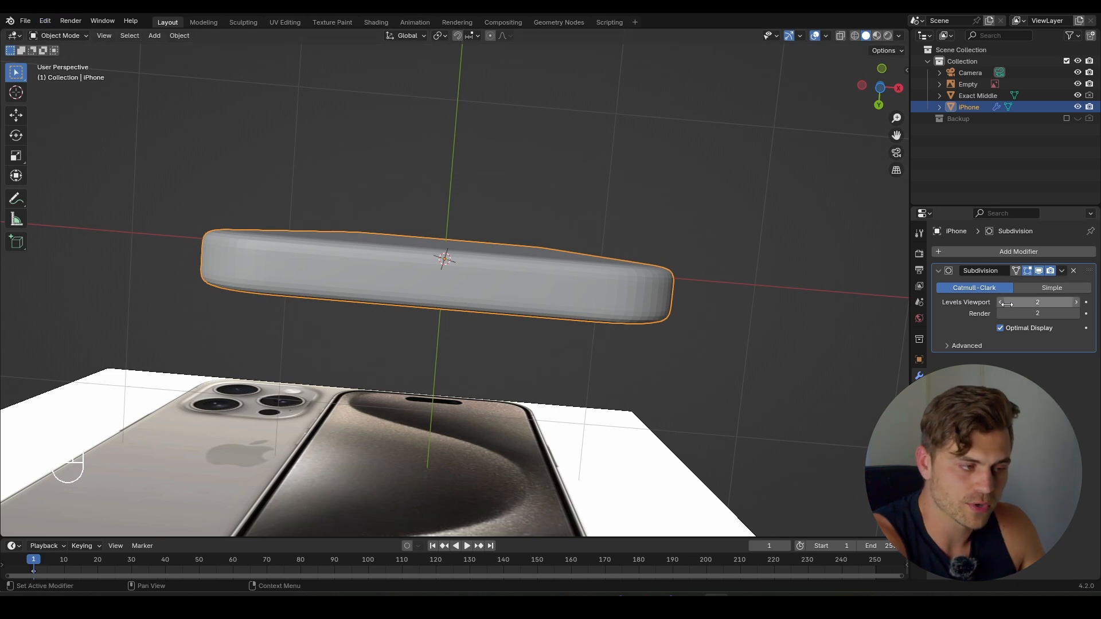
pyautogui.click(1001, 302)
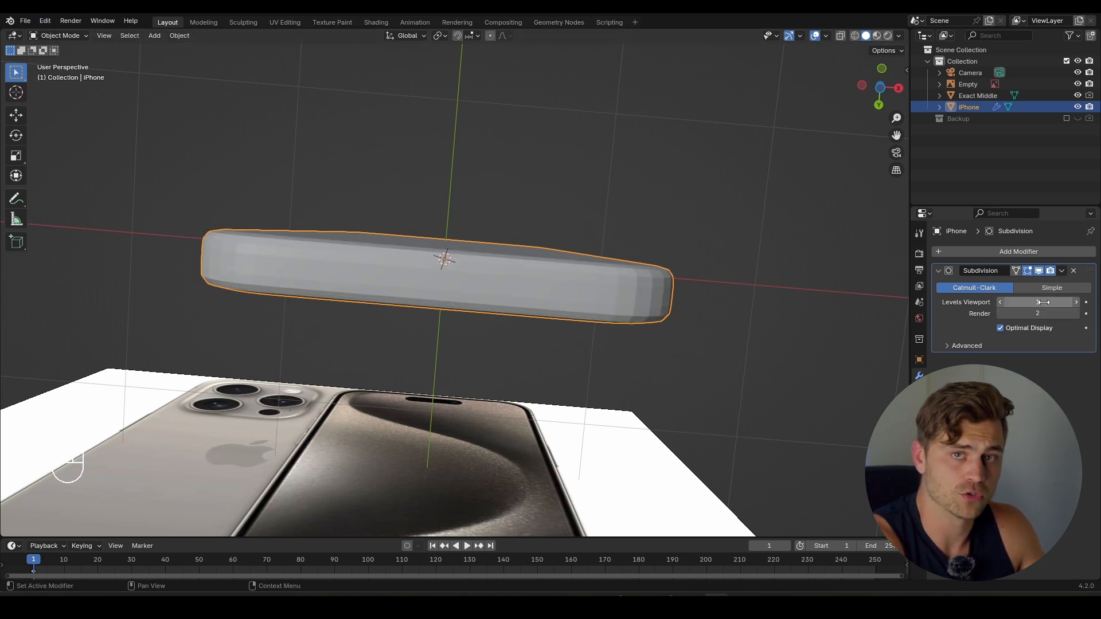
pyautogui.hotkey('ctrl', 'a')
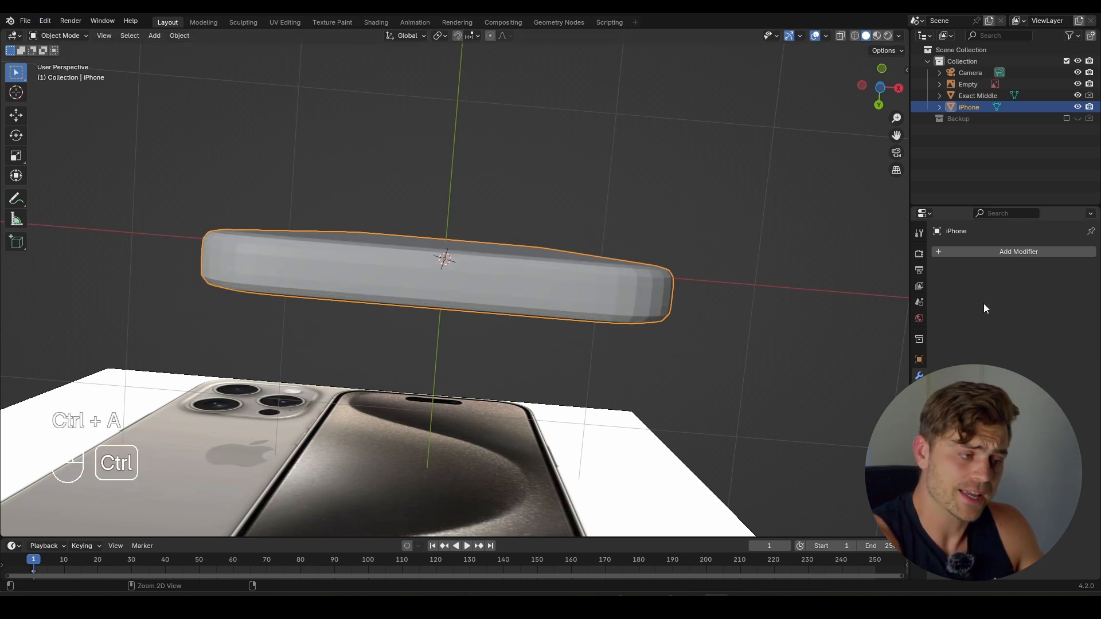
# - Select a four-by-four block of faces at the centre of the phone's short side and inset it by 0.01948 m
pyautogui.press('Tab')
pyautogui.moveTo(629, 295); pyautogui.dragTo(500, 291, button='middle')
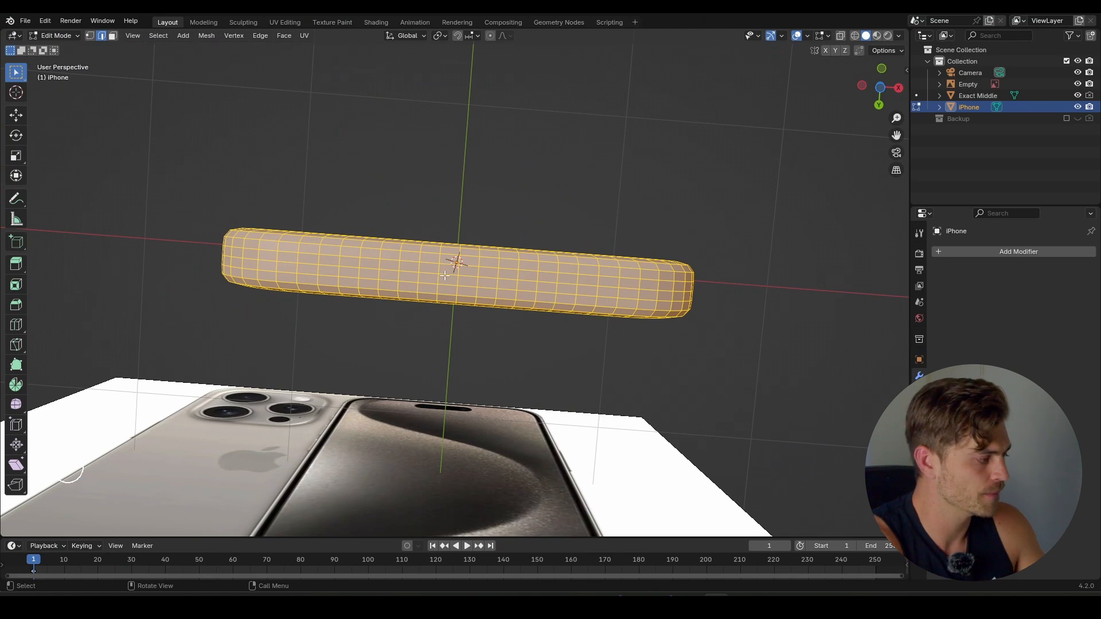
pyautogui.click(445, 254)
pyautogui.press('3')
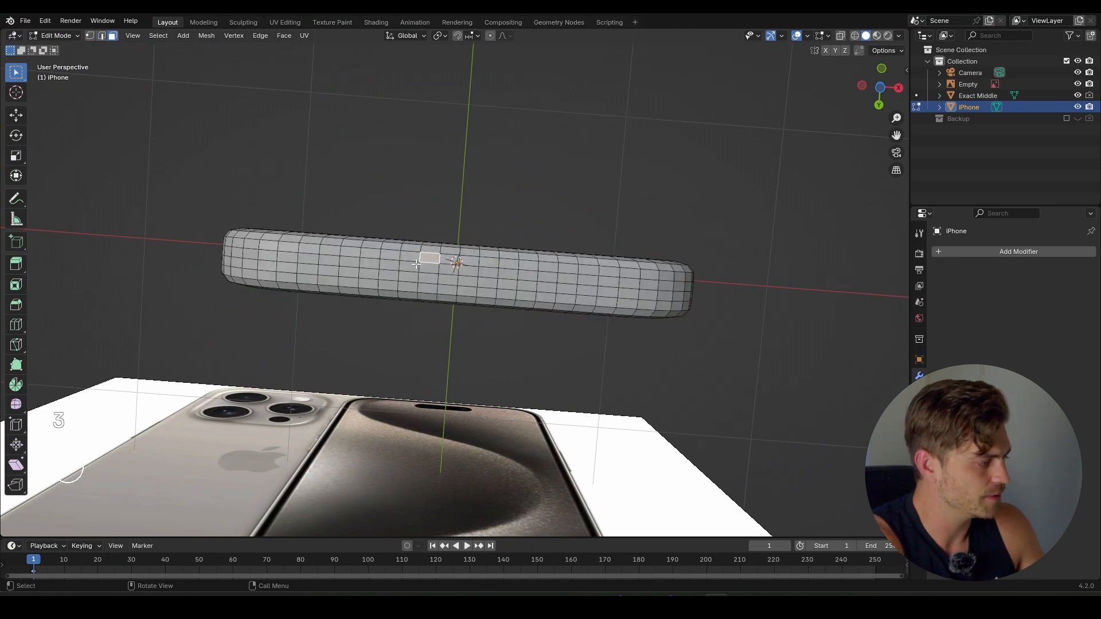
pyautogui.keyDown('ctrl'); pyautogui.click(488, 263); pyautogui.keyUp('ctrl')
pyautogui.keyDown('ctrl'); pyautogui.click(484, 290); pyautogui.keyUp('ctrl')
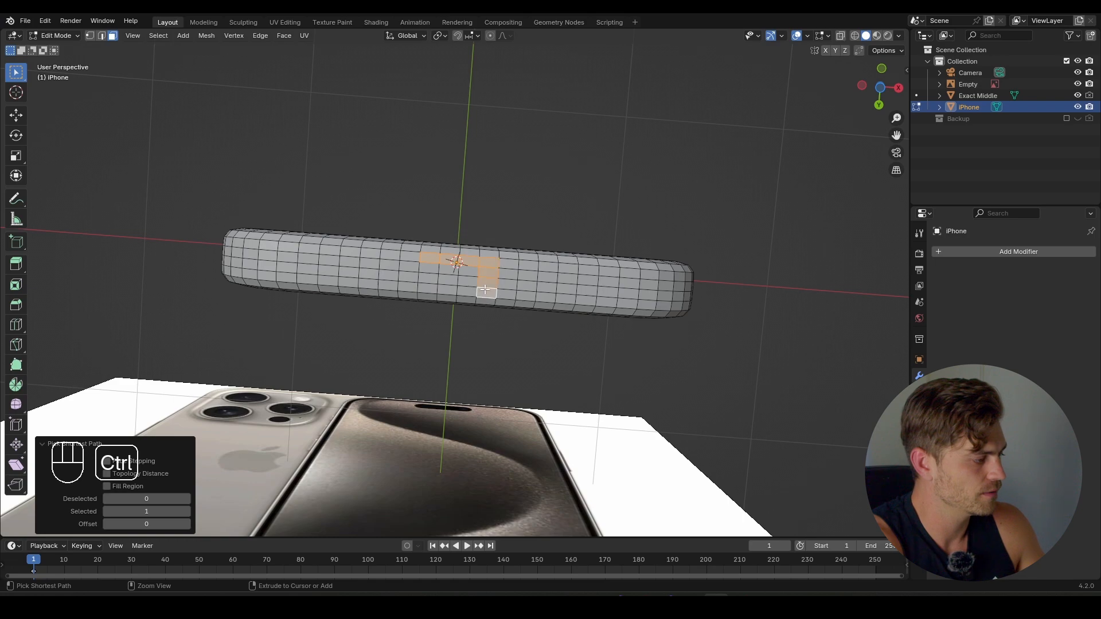
pyautogui.keyDown('ctrl'); pyautogui.click(426, 289); pyautogui.keyUp('ctrl')
pyautogui.keyDown('ctrl'); pyautogui.click(431, 268); pyautogui.keyUp('ctrl')
pyautogui.keyDown('ctrl'); pyautogui.click(465, 271); pyautogui.keyUp('ctrl')
pyautogui.keyDown('ctrl'); pyautogui.click(466, 280); pyautogui.keyUp('ctrl')
pyautogui.keyDown('ctrl'); pyautogui.click(449, 279); pyautogui.keyUp('ctrl')
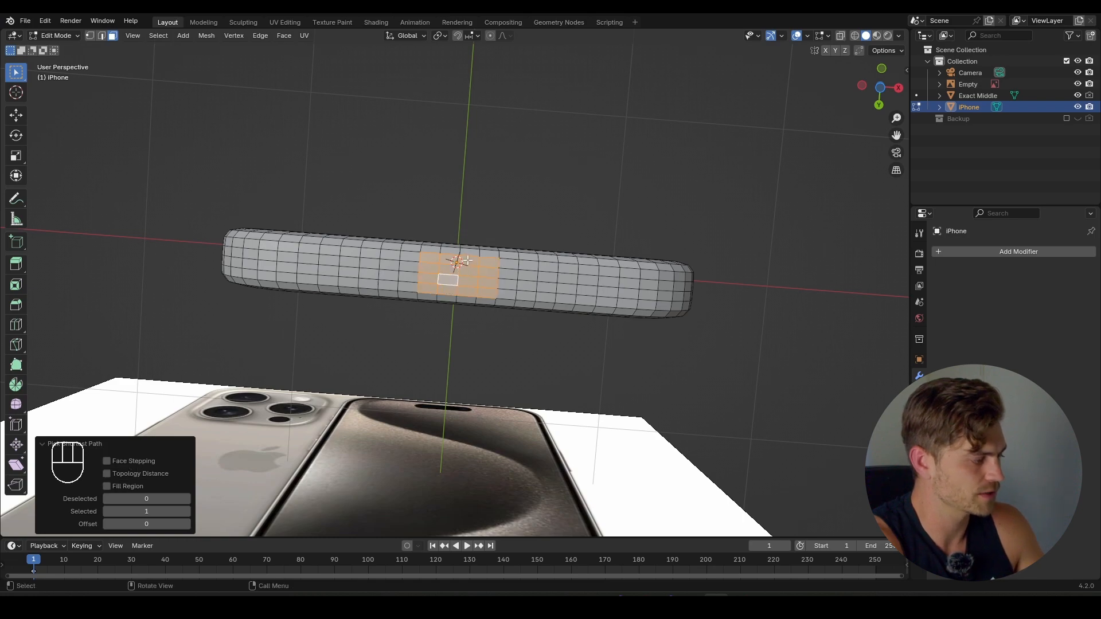
pyautogui.moveTo(469, 264); pyautogui.dragTo(463, 321, button='middle')
pyautogui.scroll(-2, 463, 387)
pyautogui.scroll(5, 464, 321)
pyautogui.keyDown('shift'); pyautogui.moveTo(473, 413); pyautogui.dragTo(482, 294, button='middle'); pyautogui.keyUp('shift')
pyautogui.press('i')
pyautogui.click(610, 338)
# - Scale the inset port faces to 0.615 along the Y axis
pyautogui.press('s')
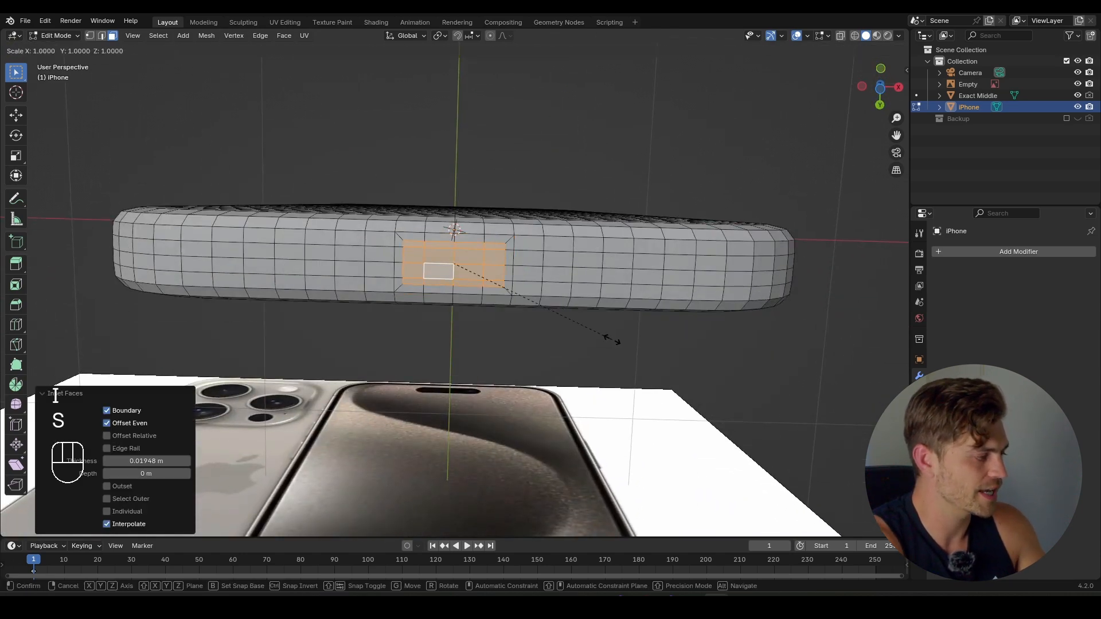
pyautogui.press('y')
pyautogui.click(540, 305)
pyautogui.scroll(-4, 504, 327)
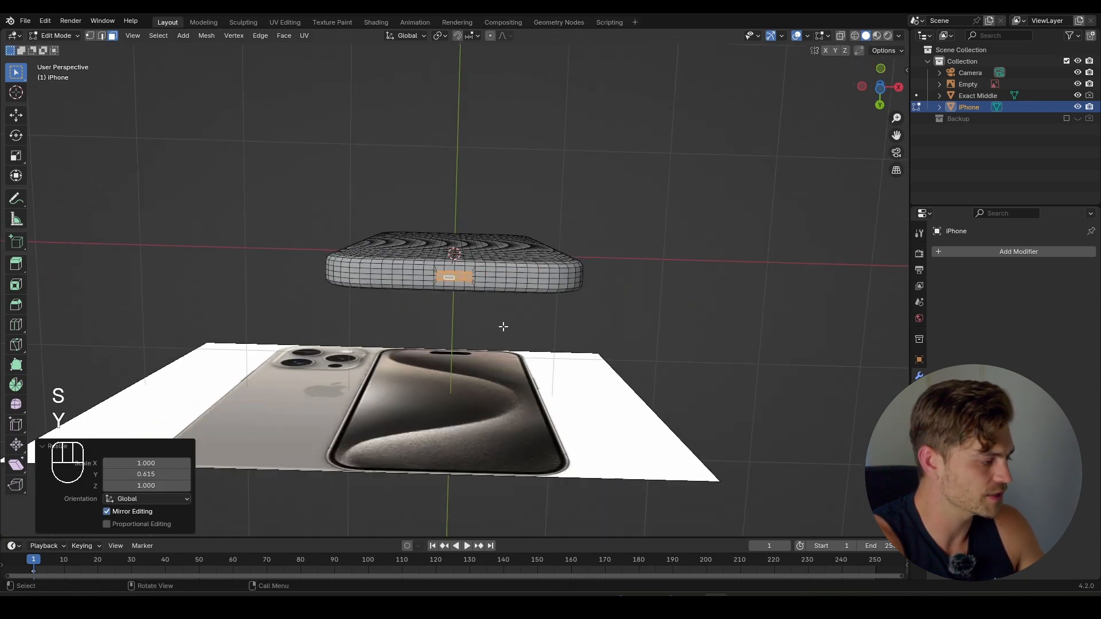
pyautogui.scroll(5, 478, 285)
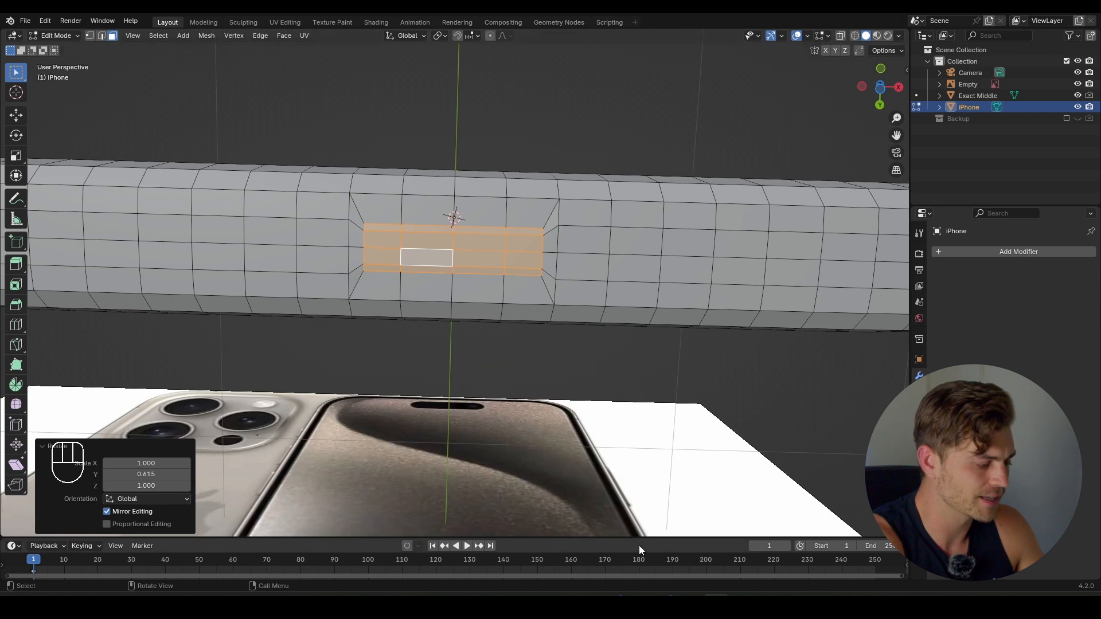
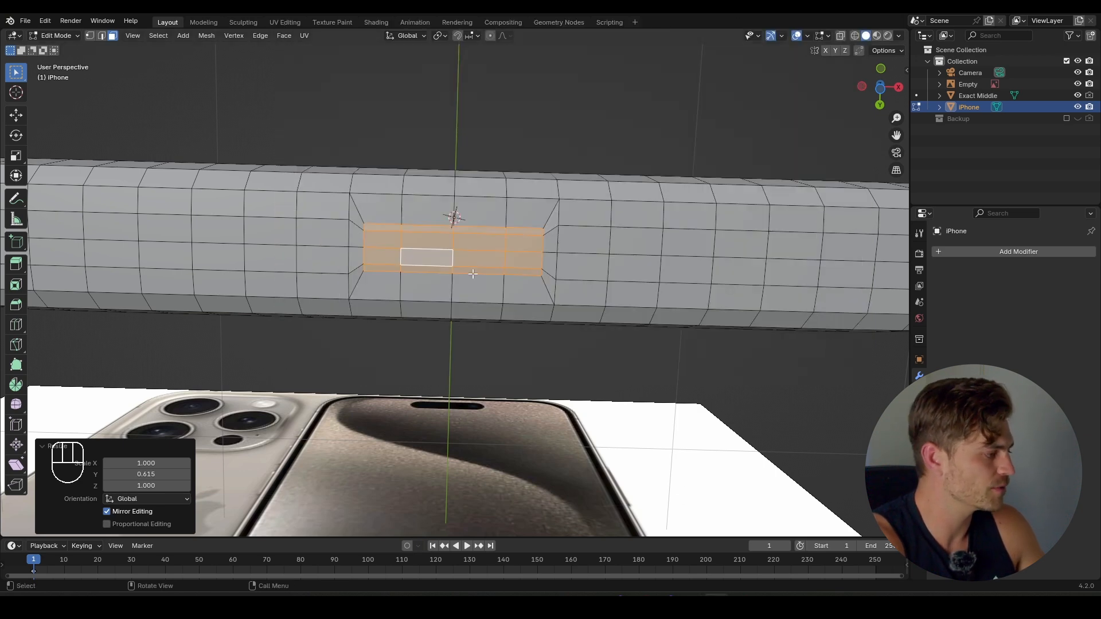
# - Delete the inset faces to open the port hole and return to Object Mode
pyautogui.moveTo(472, 274)
pyautogui.mouseDown(button='middle')
pyautogui.moveTo(445, 238)
pyautogui.moveTo(462, 258)
pyautogui.mouseUp(button='middle')
pyautogui.press('x')
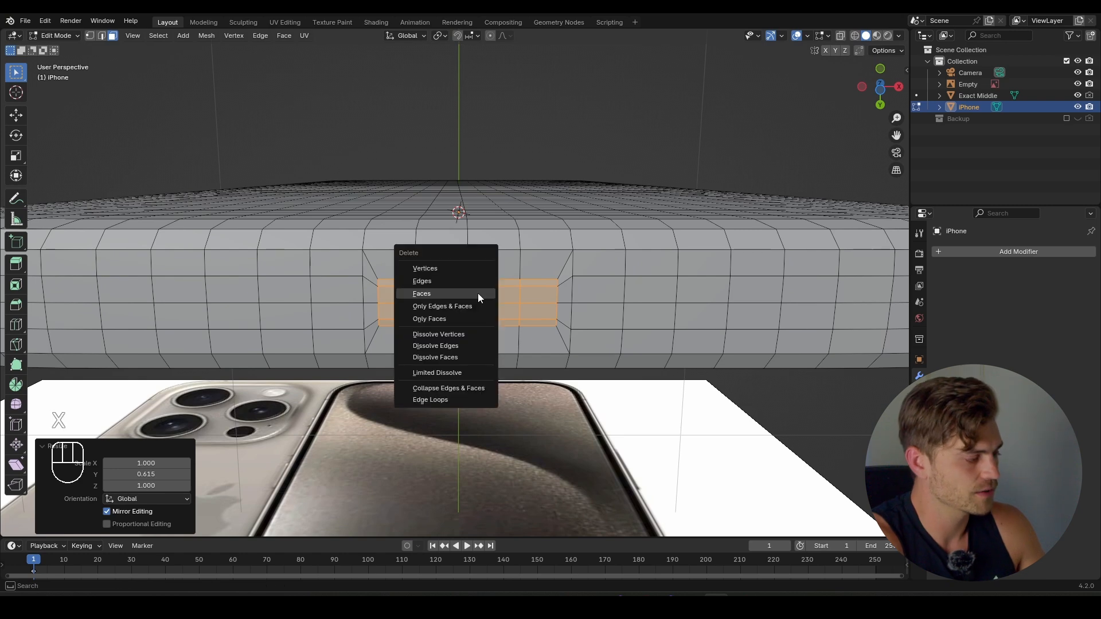
pyautogui.click(477, 293)
pyautogui.press('Tab')
pyautogui.scroll(-5, 499, 282)
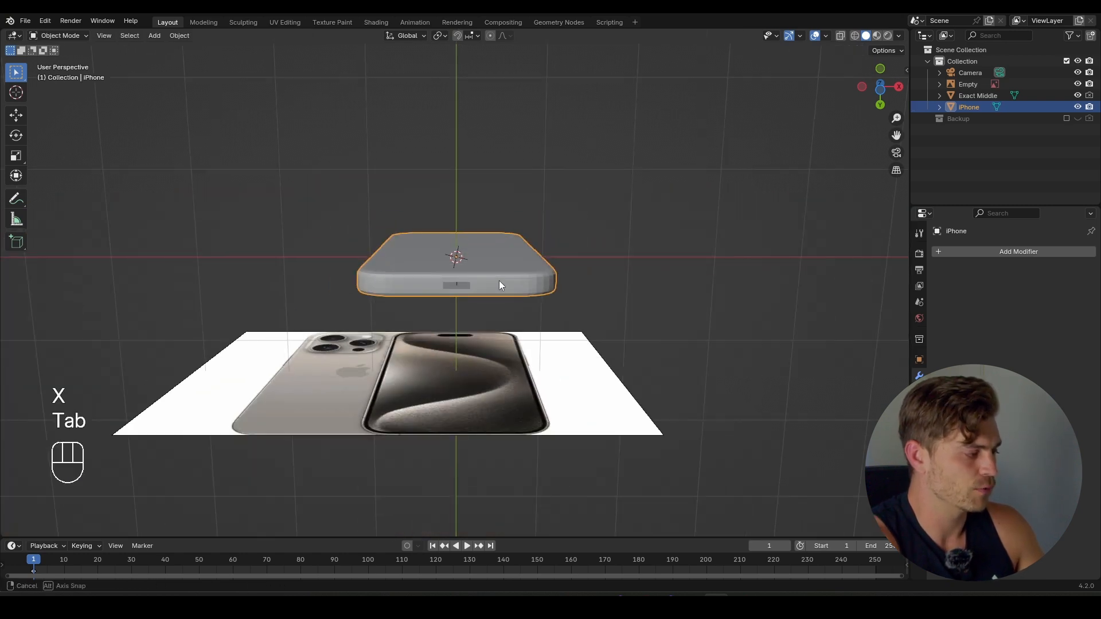
pyautogui.moveTo(498, 281)
pyautogui.mouseDown(button='middle')
pyautogui.moveTo(508, 442)
pyautogui.moveTo(510, 308)
pyautogui.moveTo(503, 315)
pyautogui.moveTo(500, 291)
pyautogui.mouseUp(button='middle')
pyautogui.scroll(3, 511, 308)
pyautogui.scroll(2, 511, 308)
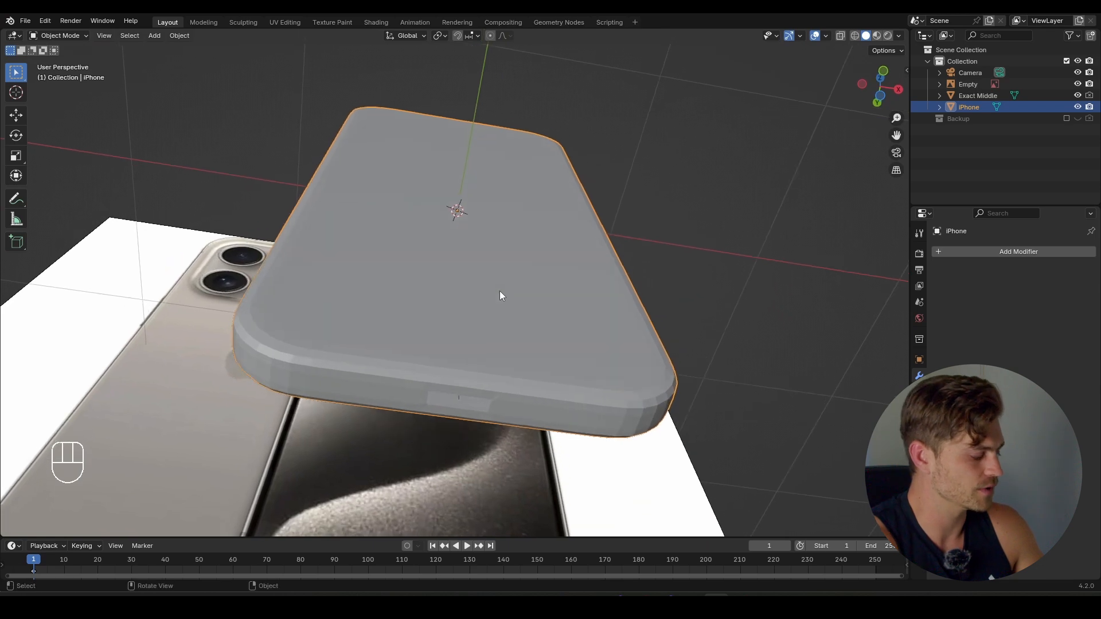
# - Add a new Subdivision modifier to the phone body and set its viewport level to 2
pyautogui.hotkey('ctrl', '1')
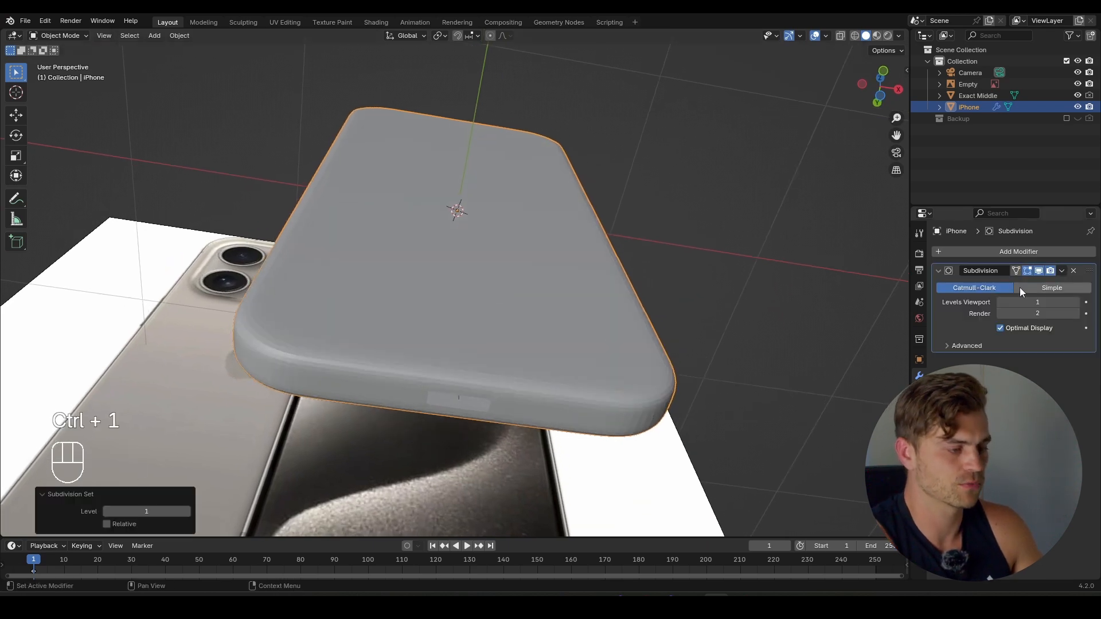
pyautogui.moveTo(530, 340); pyautogui.dragTo(488, 312, button='middle')
pyautogui.scroll(4, 516, 338)
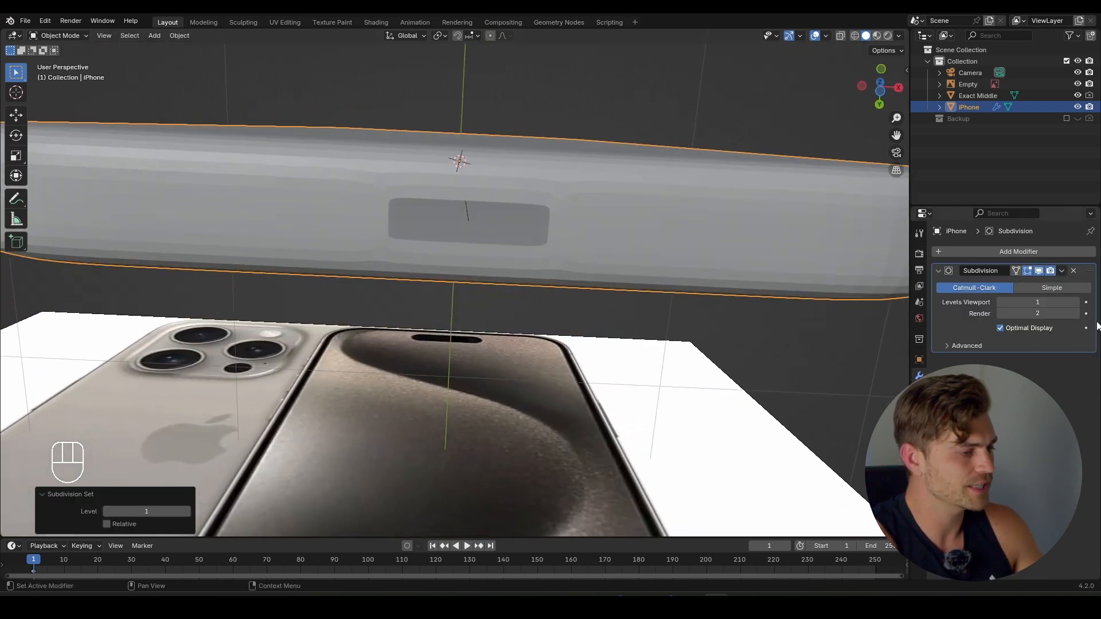
pyautogui.click(1075, 302)
pyautogui.moveTo(476, 265); pyautogui.dragTo(466, 267, button='middle')
# - Apply smooth shading to the phone body
pyautogui.rightClick(432, 196)
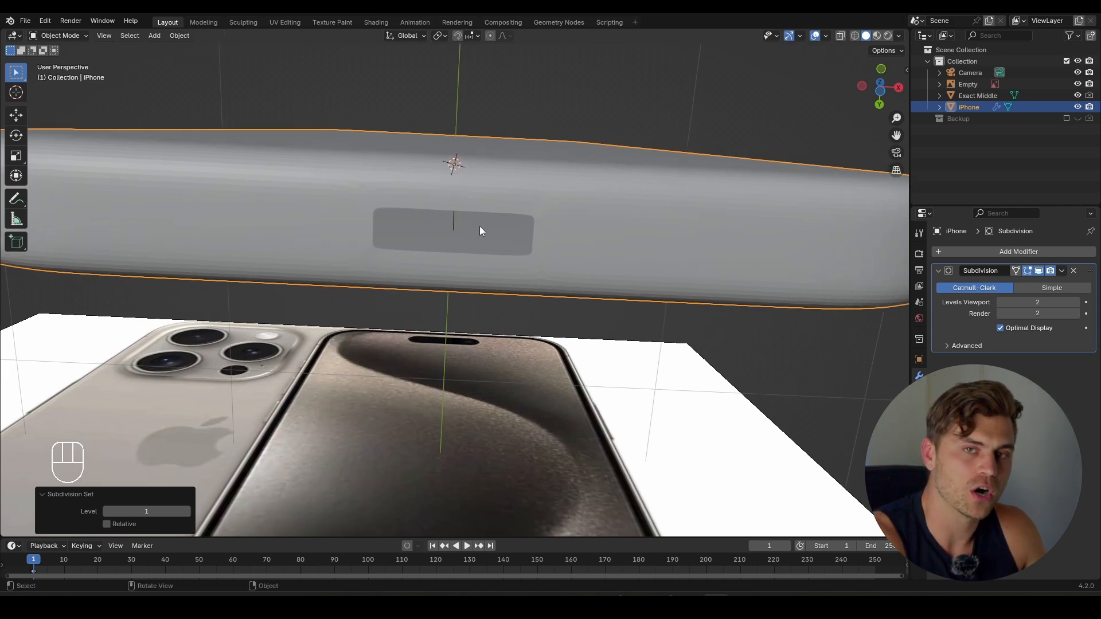
pyautogui.rightClick(486, 199)
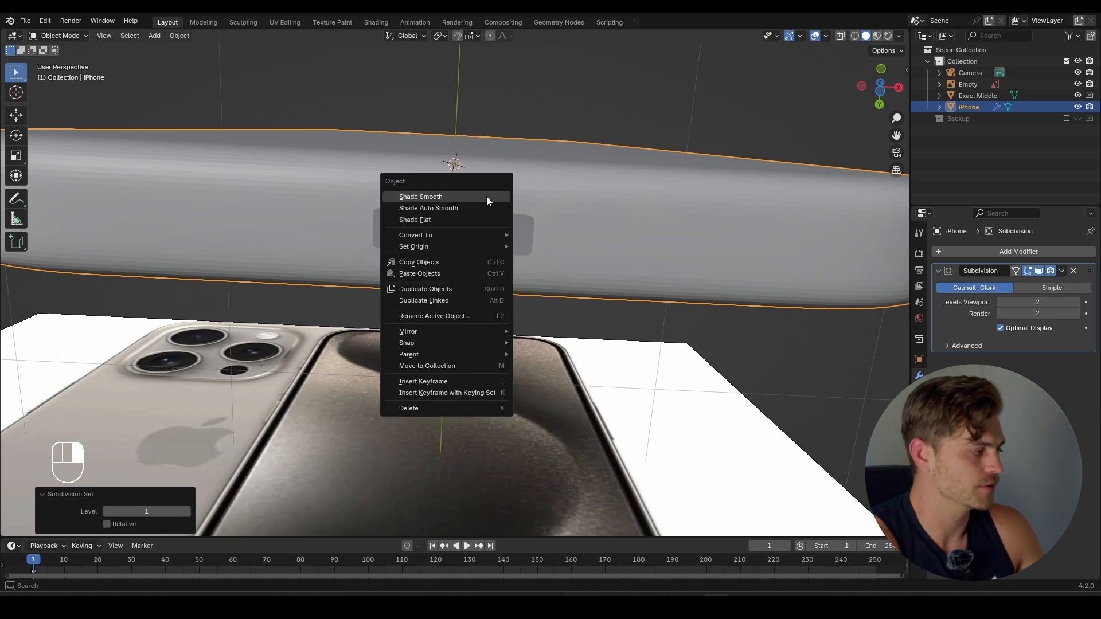
pyautogui.click(486, 196)
pyautogui.scroll(-4, 497, 243)
pyautogui.moveTo(535, 230); pyautogui.dragTo(497, 232, button='middle')
pyautogui.scroll(6, 498, 232)
# - Try to dissolve the two edge loops running lengthwise from the port opening's corners and preview the result in Object Mode
pyautogui.press('Tab')
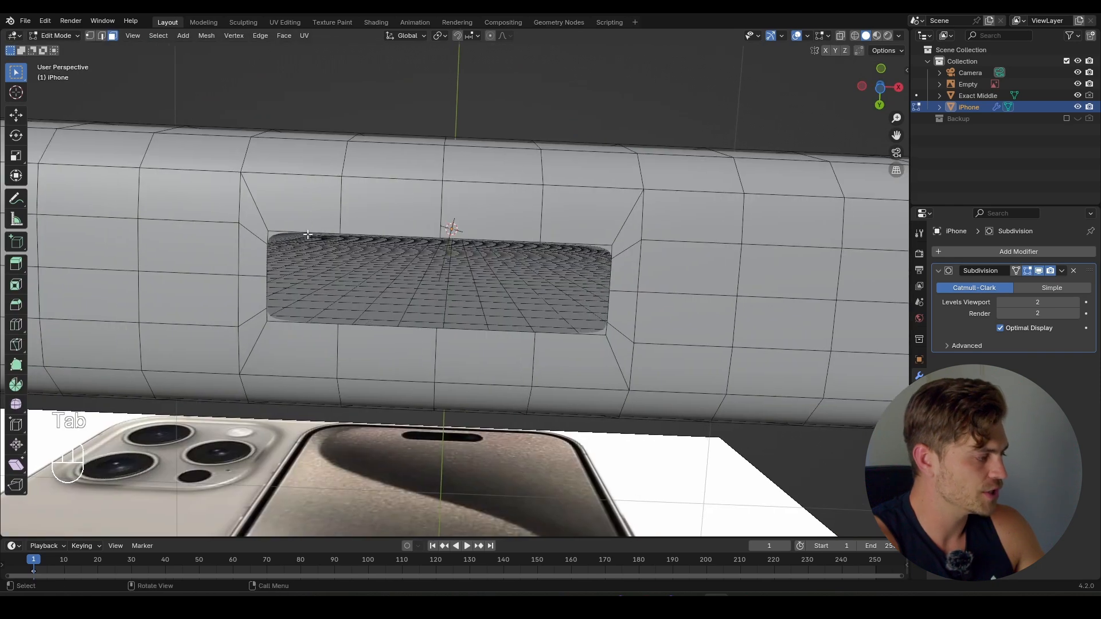
pyautogui.press('2')
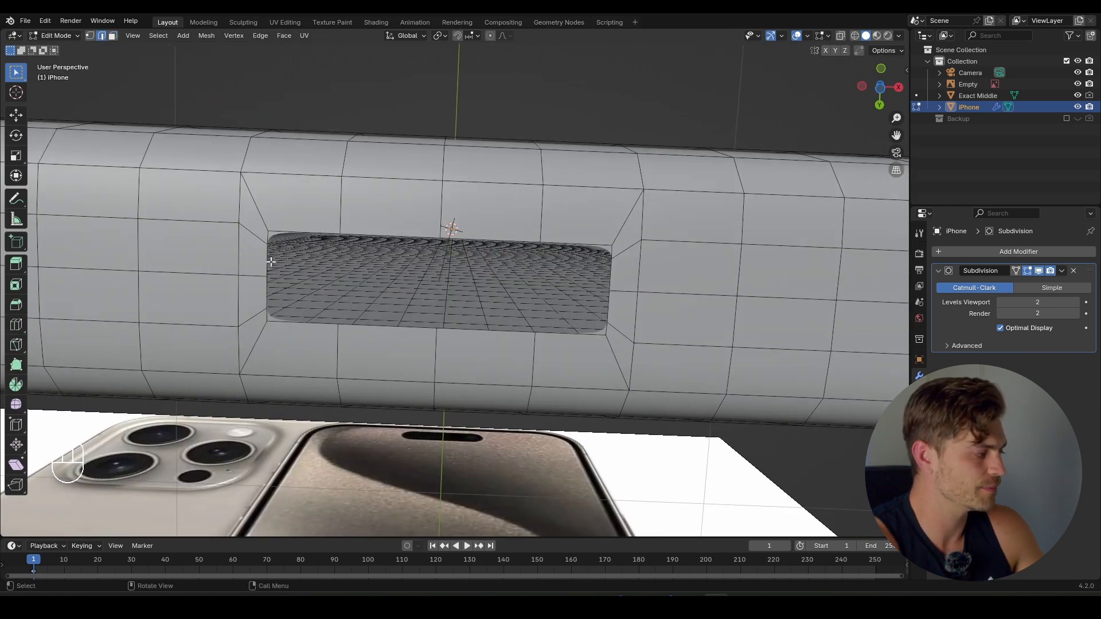
pyautogui.scroll(-4, 283, 233)
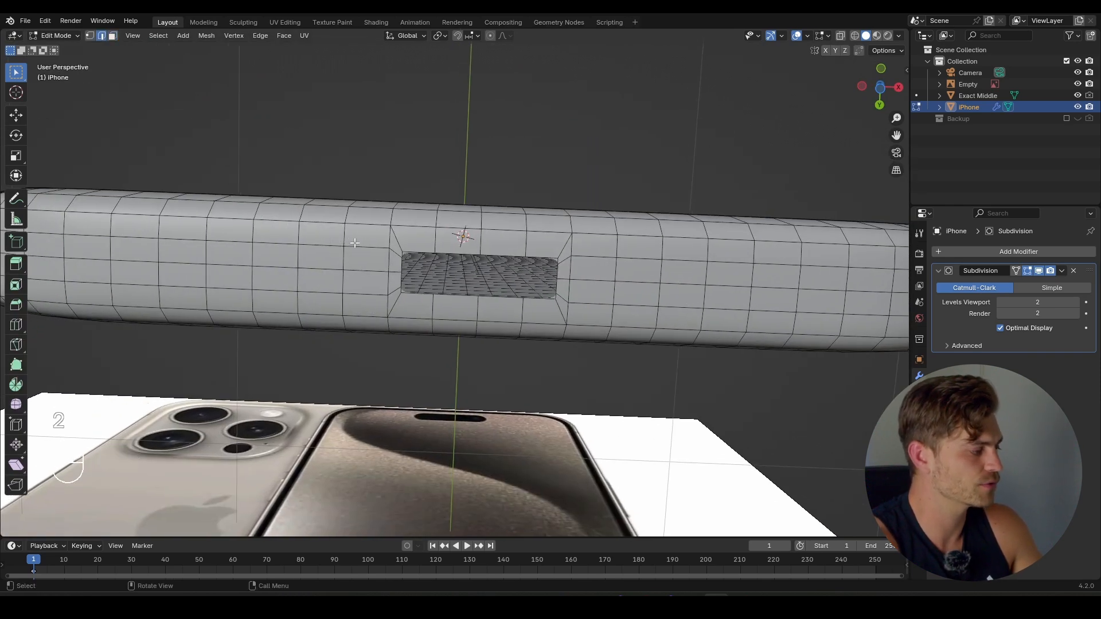
pyautogui.keyDown('alt'); pyautogui.click(355, 243); pyautogui.keyUp('alt')
pyautogui.keyDown('alt'); pyautogui.keyDown('shift'); pyautogui.click(360, 289); pyautogui.keyUp('shift'); pyautogui.keyUp('alt')
pyautogui.press('x')
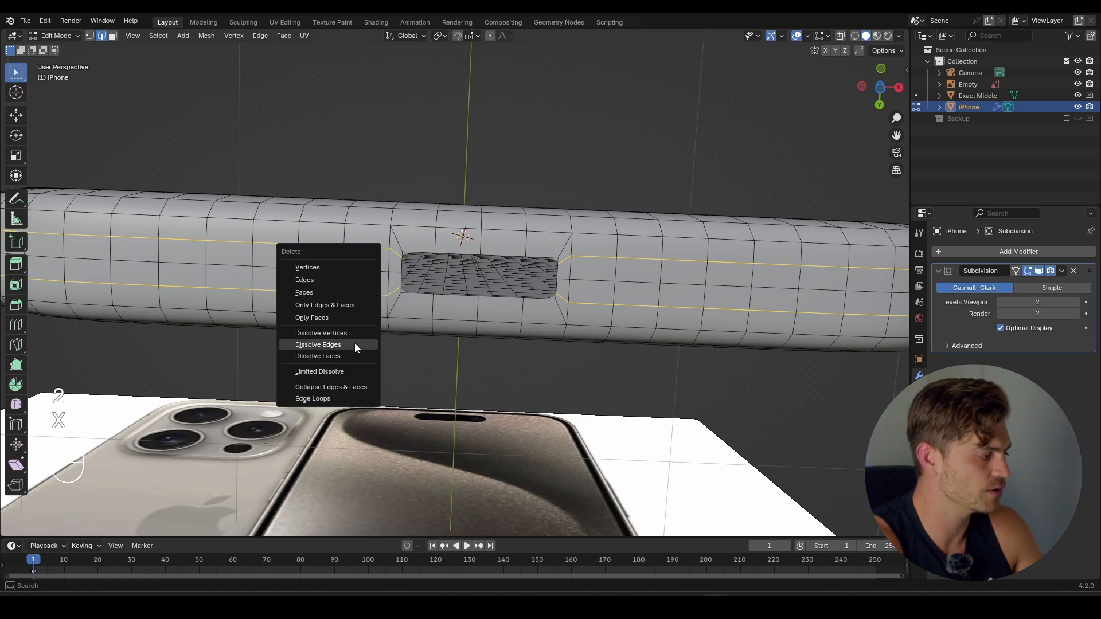
pyautogui.click(354, 344)
pyautogui.press('Tab')
pyautogui.scroll(3, 364, 246)
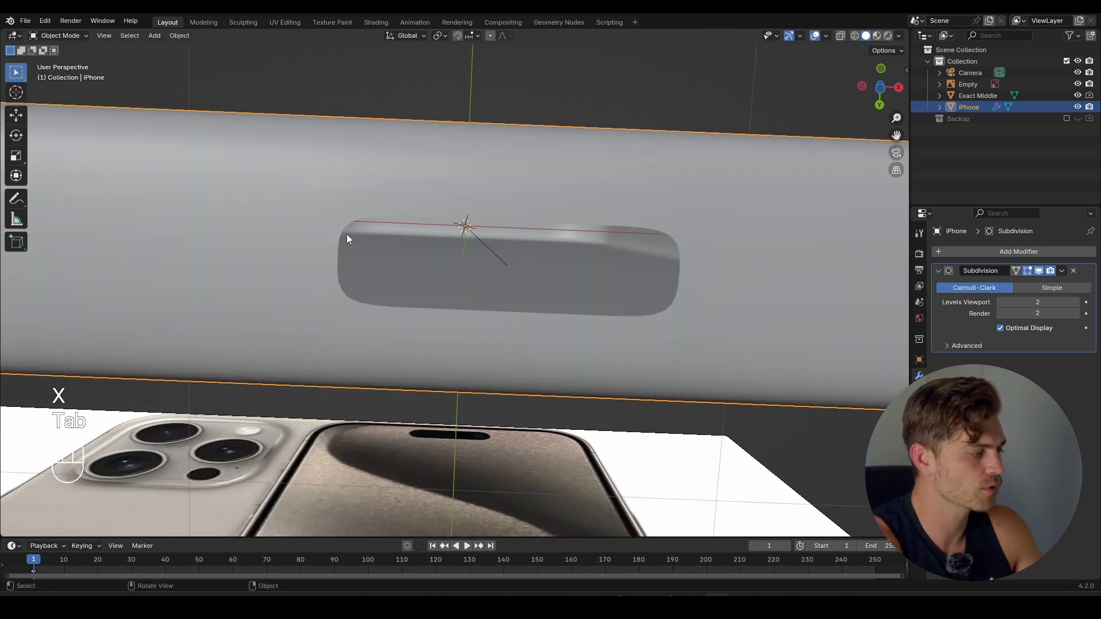
pyautogui.press('Tab')
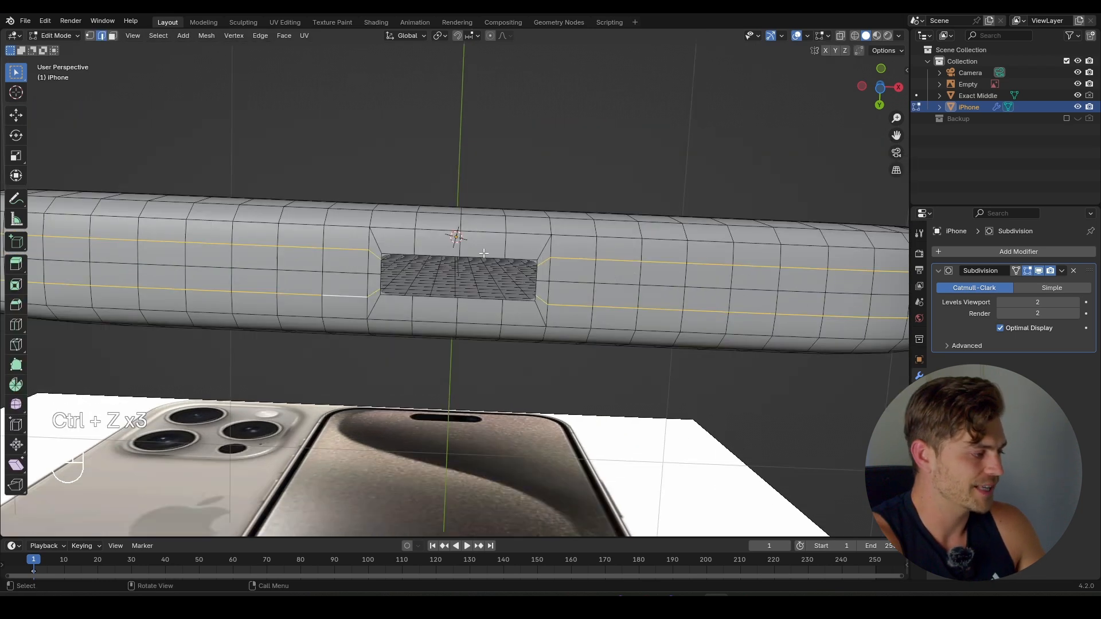
# - Snap the 3D cursor to the centre of the port opening's border edge loop and switch to vertex selection
pyautogui.scroll(4, 484, 252)
pyautogui.keyDown('shift'); pyautogui.moveTo(486, 251); pyautogui.dragTo(486, 252, button='middle'); pyautogui.keyUp('shift')
pyautogui.scroll(-5, 486, 251)
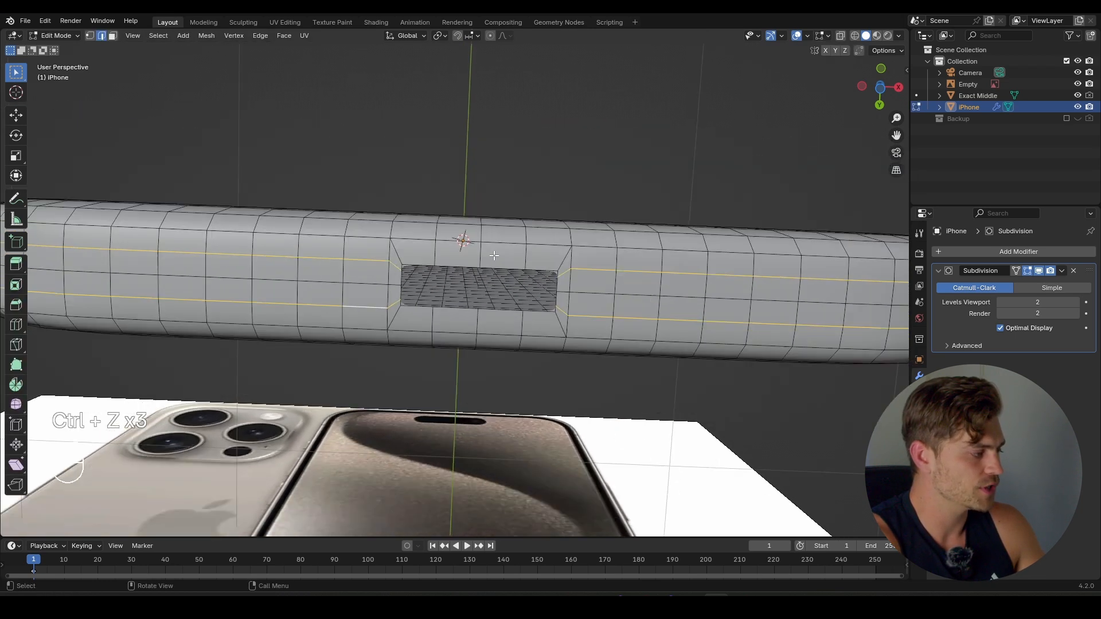
pyautogui.moveTo(254, 252); pyautogui.dragTo(396, 349, button='middle')
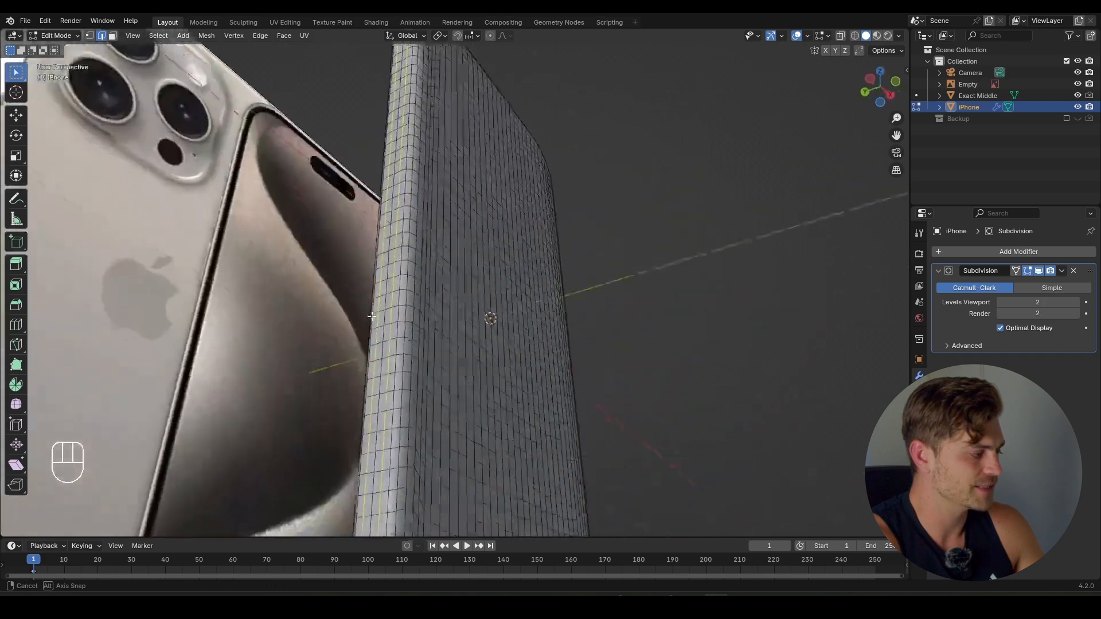
pyautogui.scroll(2, 395, 349)
pyautogui.moveTo(538, 384); pyautogui.dragTo(507, 155, button='middle')
pyautogui.hotkey('shift', 's')
pyautogui.click(507, 210)
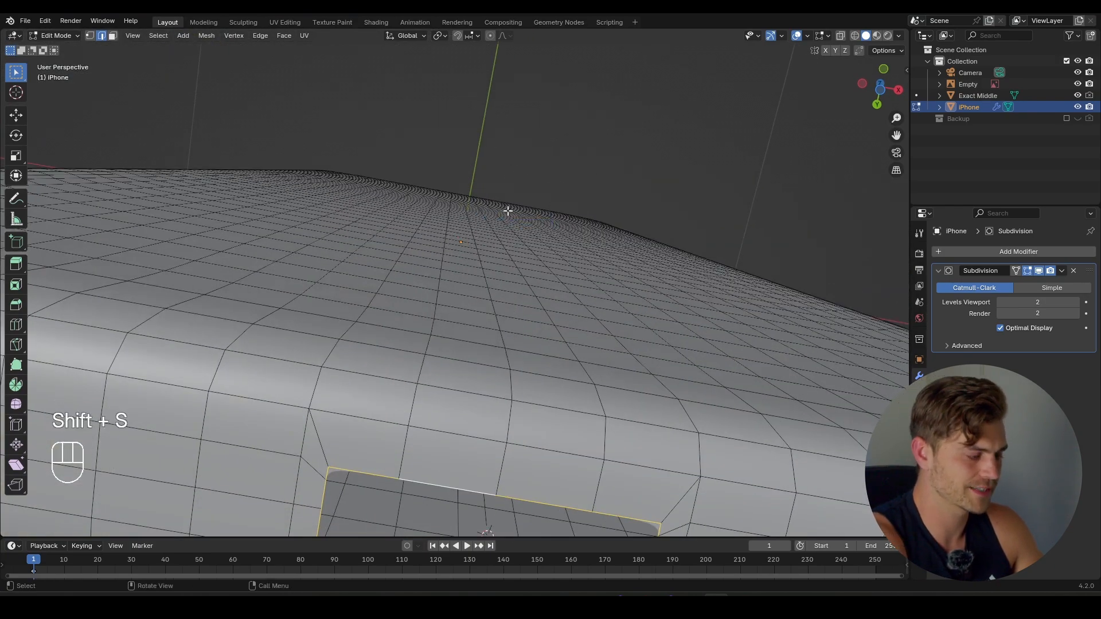
pyautogui.press('KP_Decimal')
pyautogui.moveTo(504, 212); pyautogui.dragTo(455, 253, button='middle')
pyautogui.press('1')
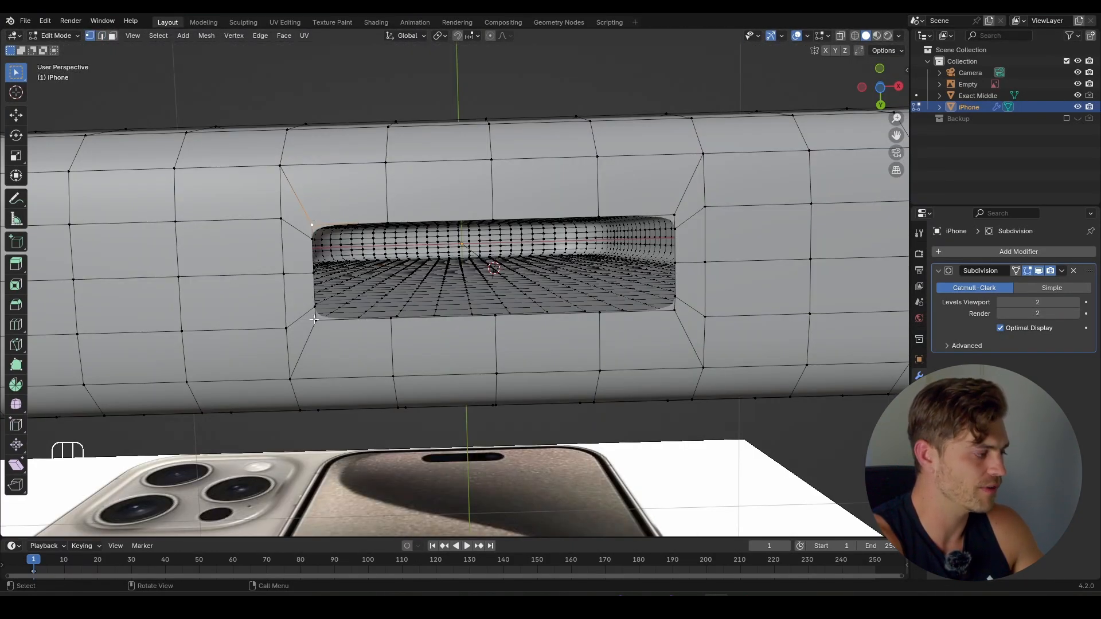
# - Add a mesh circle with 10 vertices at the 3D cursor in the port opening
pyautogui.moveTo(458, 263); pyautogui.dragTo(386, 262, button='middle')
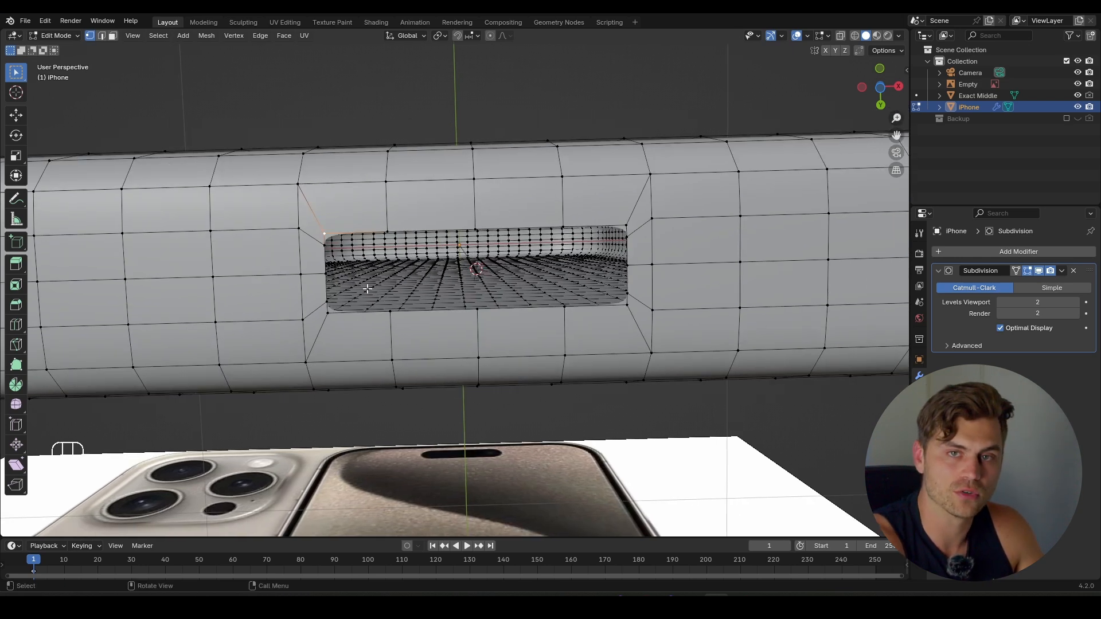
pyautogui.moveTo(383, 281); pyautogui.dragTo(406, 281, button='middle')
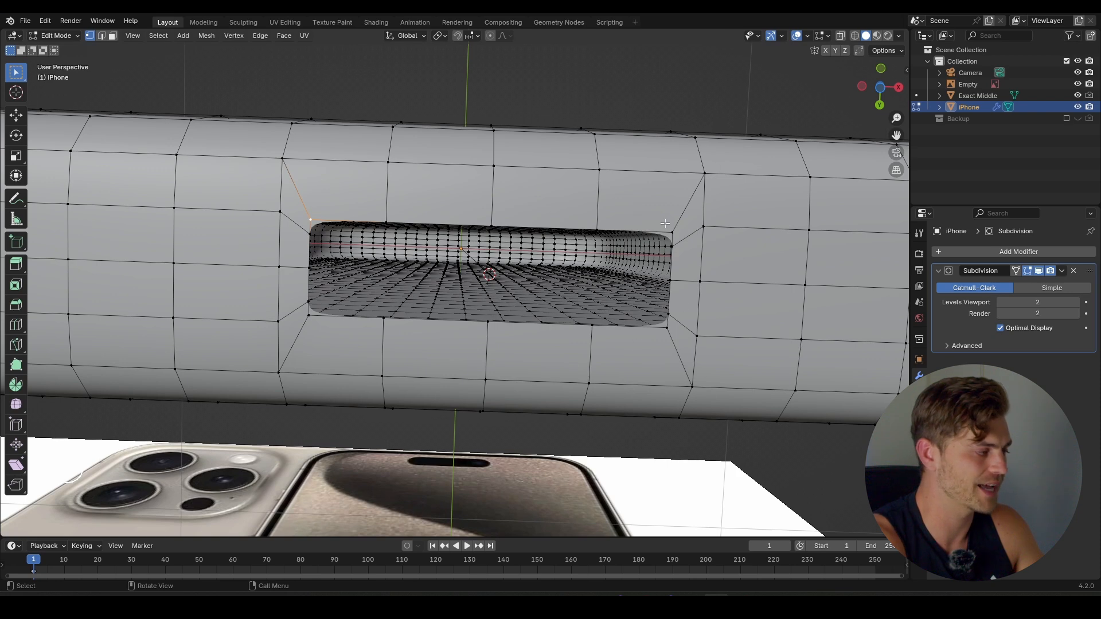
pyautogui.scroll(1, 495, 252)
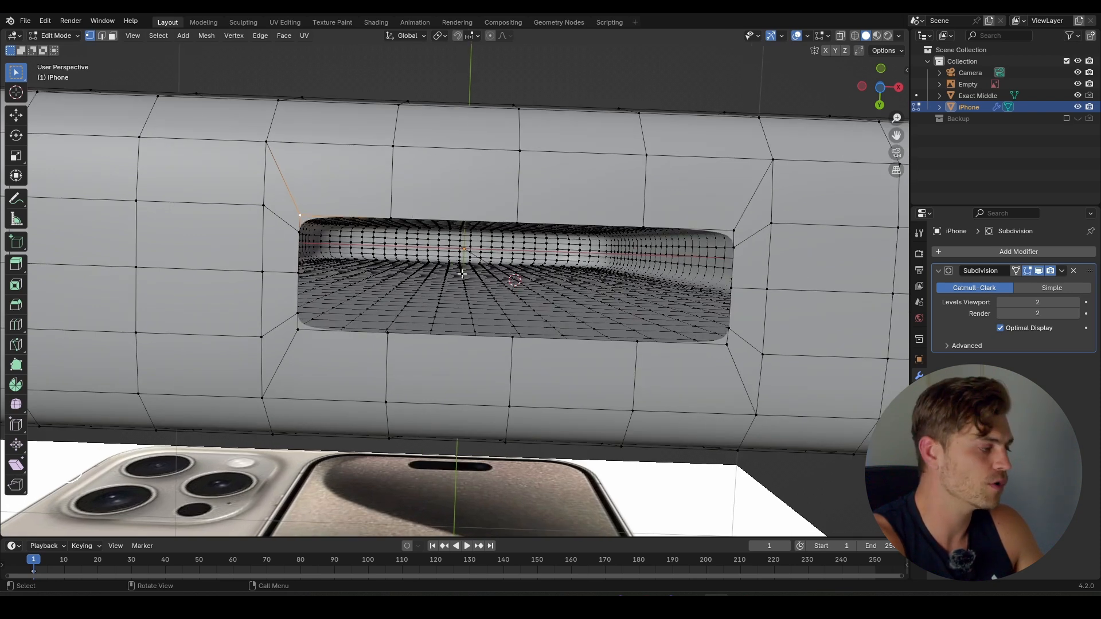
pyautogui.moveTo(513, 234); pyautogui.dragTo(510, 231, button='middle')
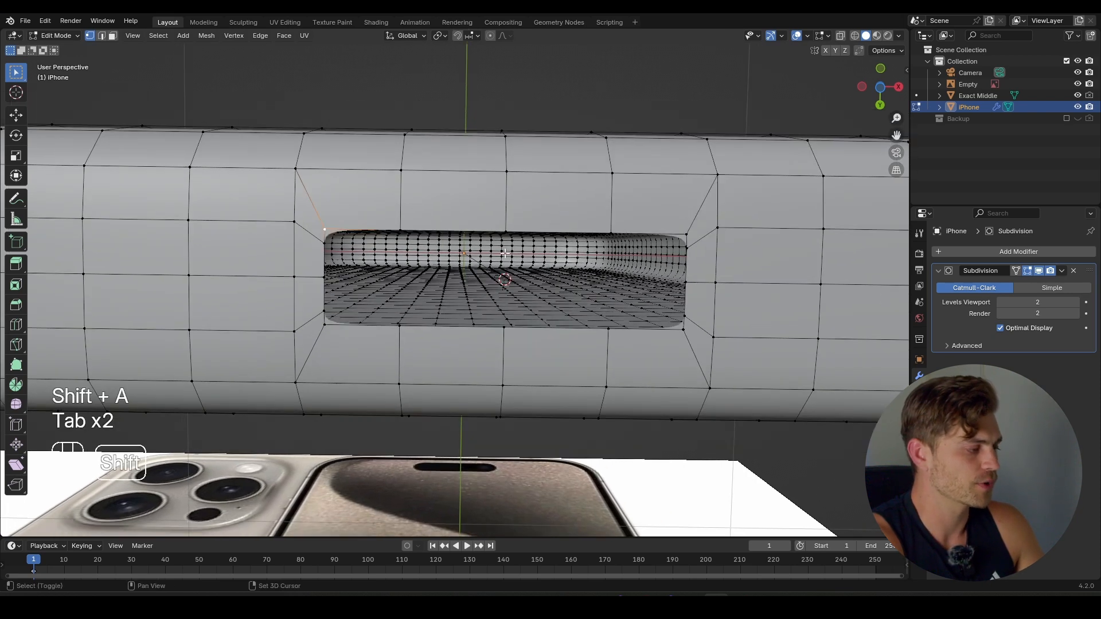
pyautogui.hotkey('shift', 'a')
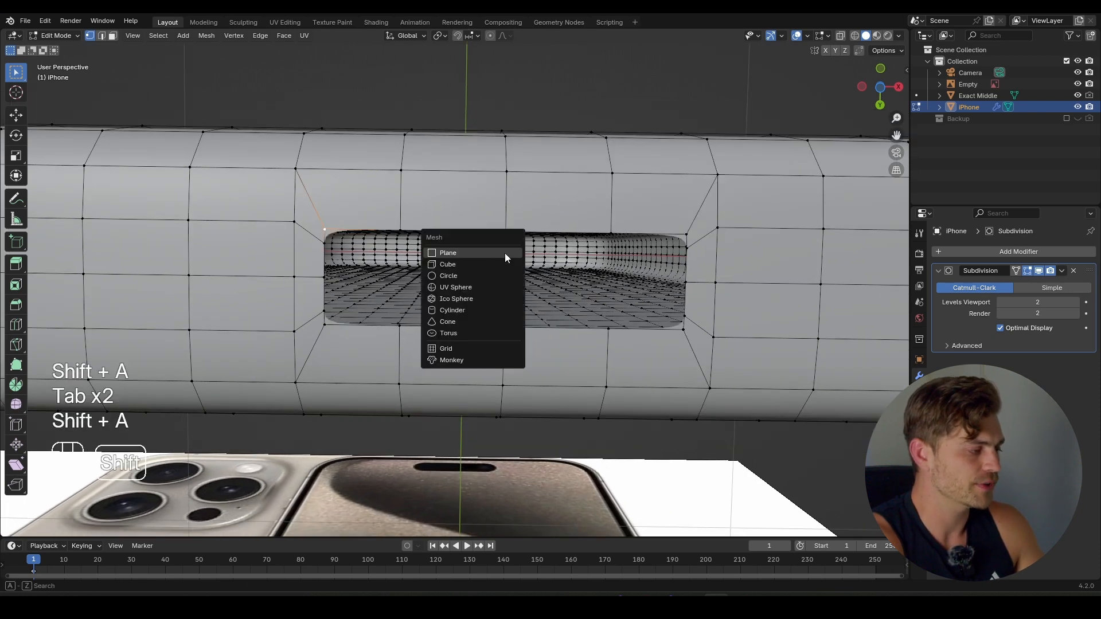
pyautogui.click(471, 275)
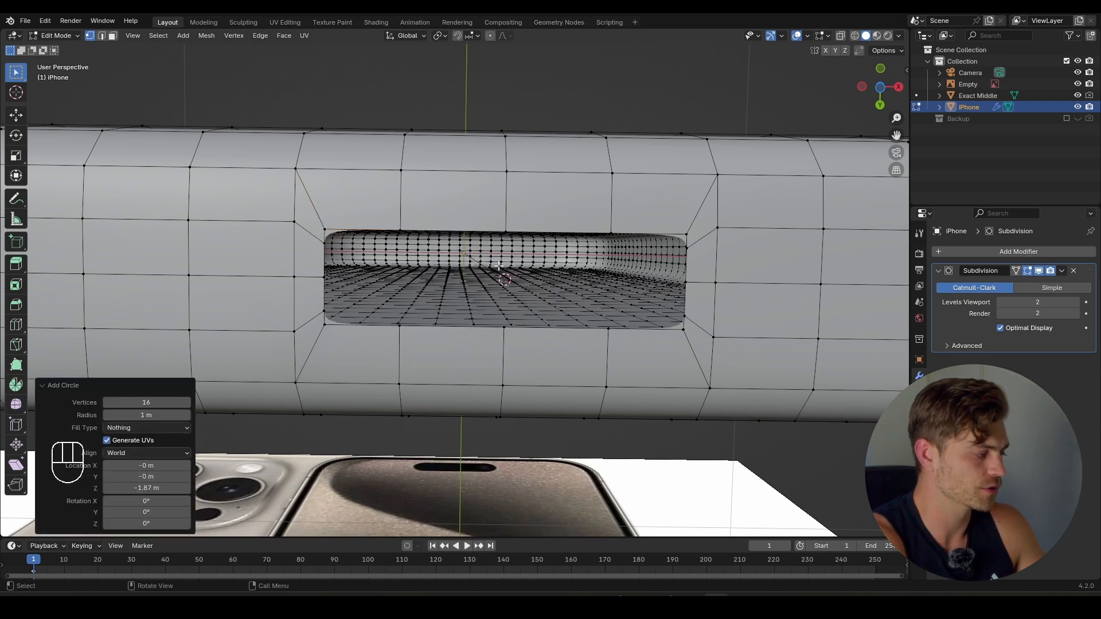
pyautogui.click(158, 402)
pyautogui.write('10')
pyautogui.press('Return')
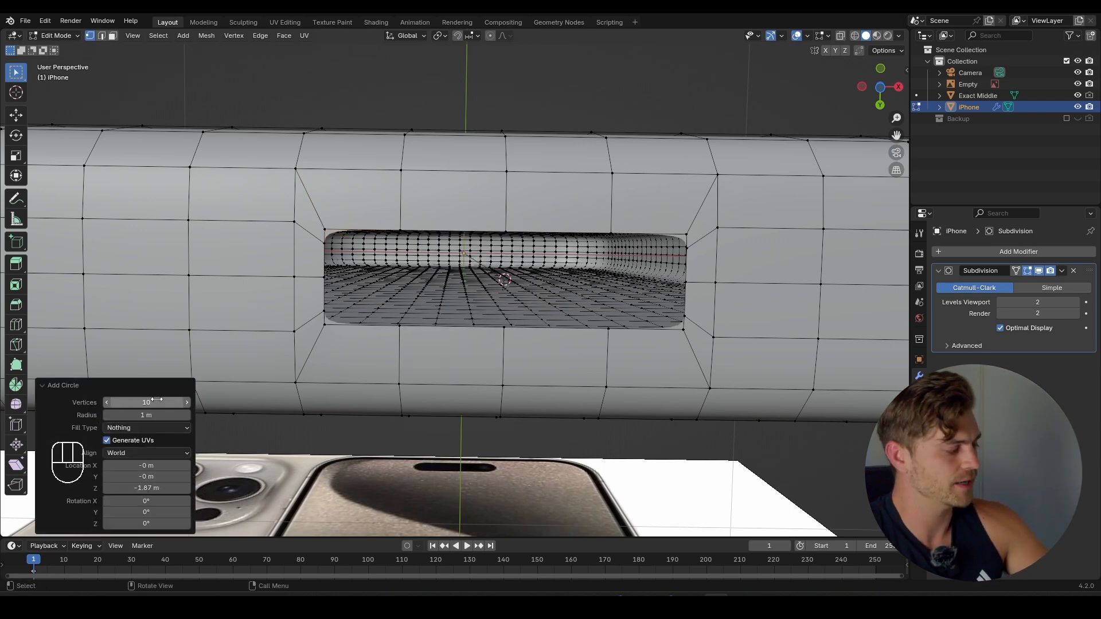
# - Scale the new circle down to roughly the port opening's height, finishing with a scale of 0.664
pyautogui.moveTo(482, 287); pyautogui.dragTo(516, 384, button='middle')
pyautogui.press('s')
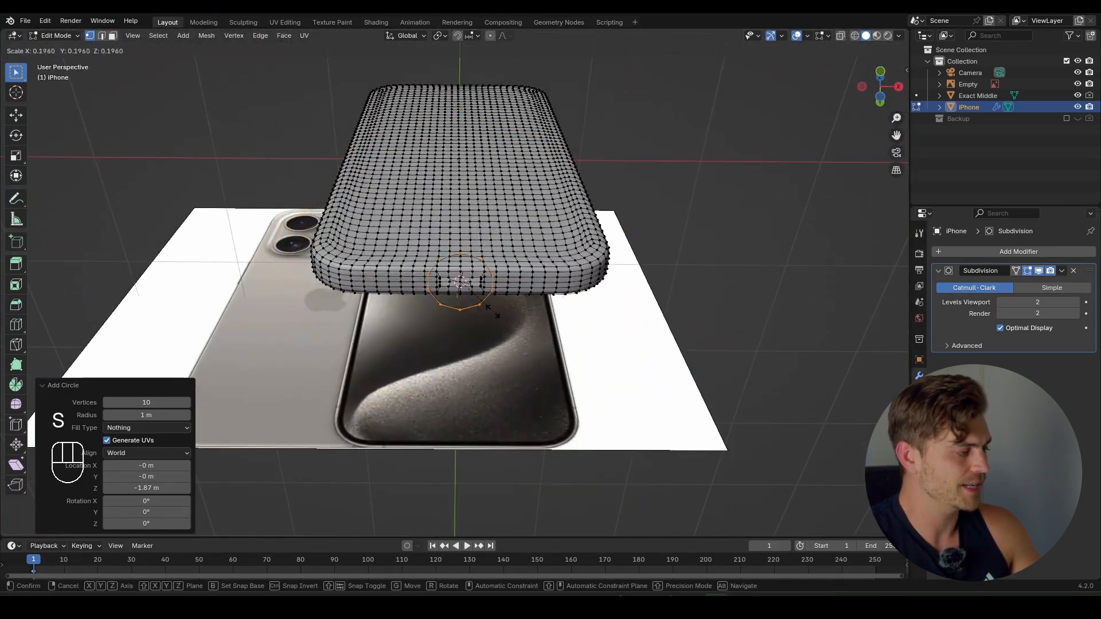
pyautogui.click(497, 303)
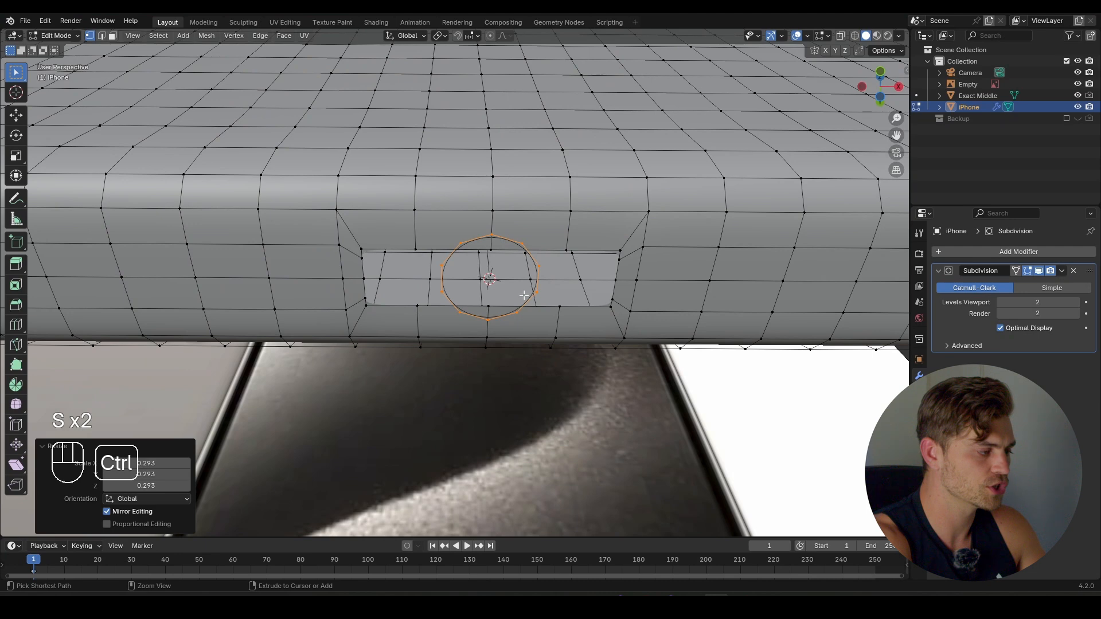
pyautogui.press('ctrl+KP_7')
pyautogui.scroll(3, 524, 295)
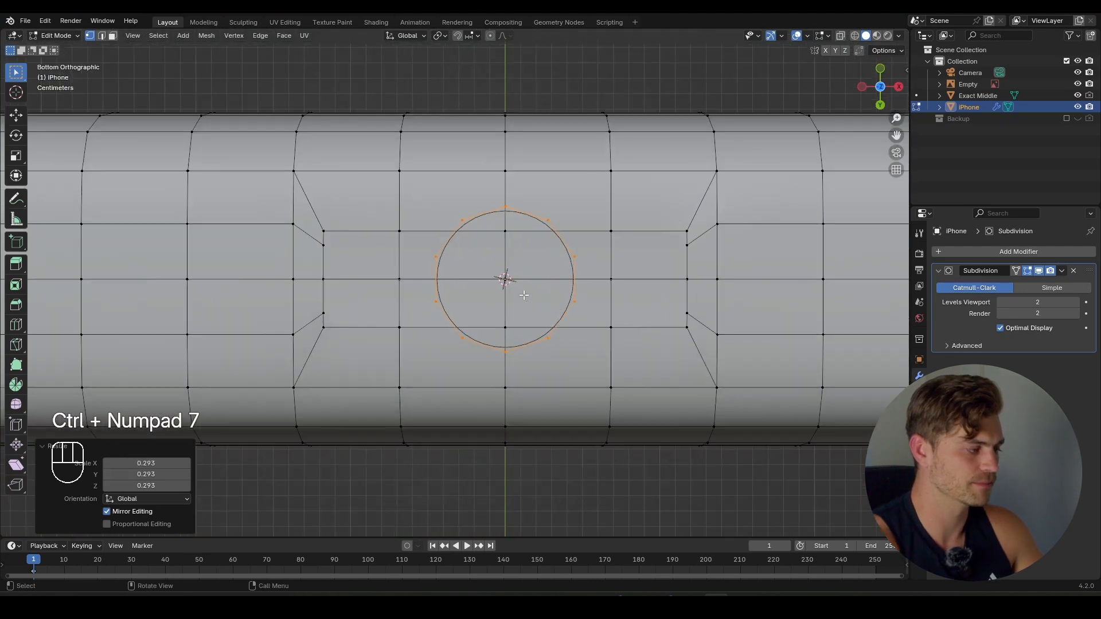
pyautogui.keyDown('shift'); pyautogui.moveTo(529, 278); pyautogui.dragTo(527, 301, button='middle'); pyautogui.keyUp('shift')
pyautogui.press('s')
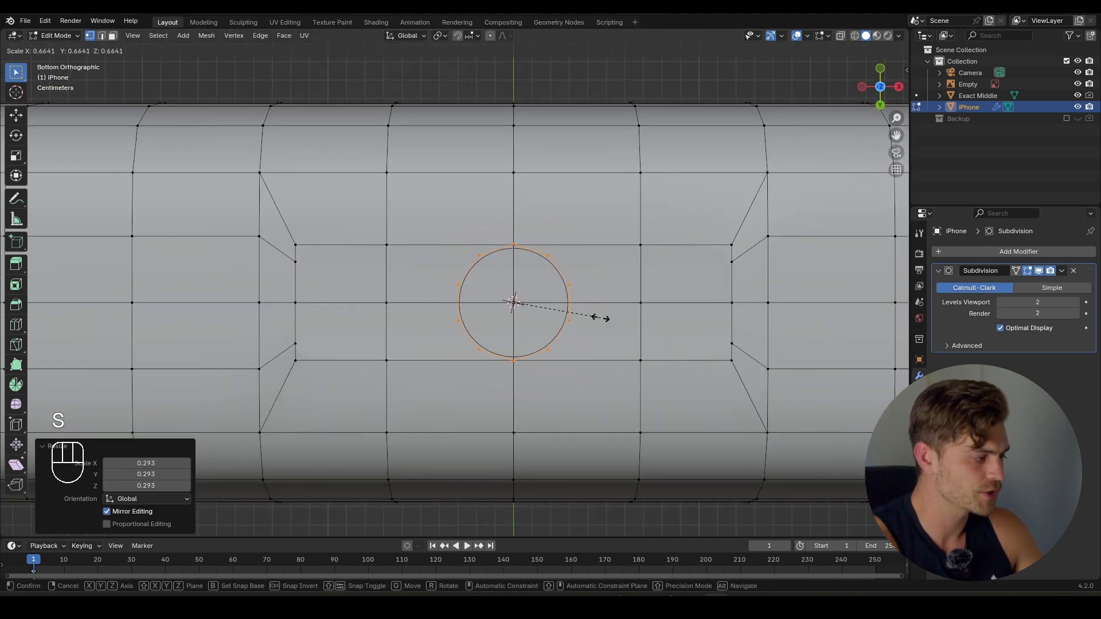
pyautogui.click(599, 317)
# - Fine-tune the circle with a uniform scale of 0.996 so it fits between the opening's two long edges
pyautogui.scroll(2, 544, 236)
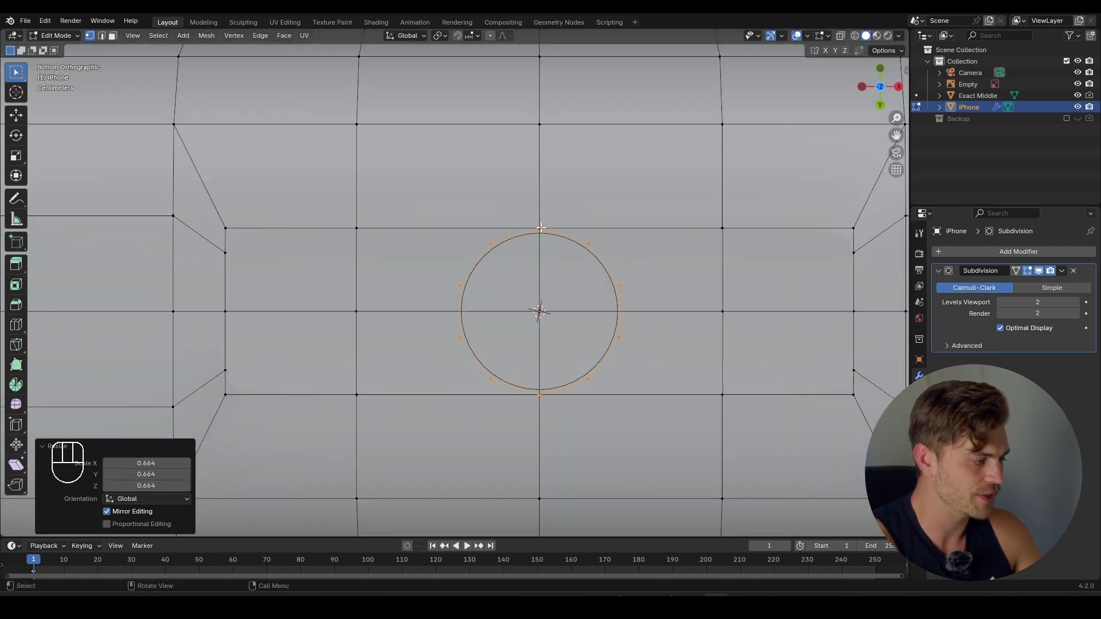
pyautogui.scroll(-1, 530, 371)
pyautogui.keyDown('shift'); pyautogui.moveTo(530, 371); pyautogui.dragTo(553, 371, button='middle'); pyautogui.keyUp('shift')
pyautogui.scroll(2, 552, 371)
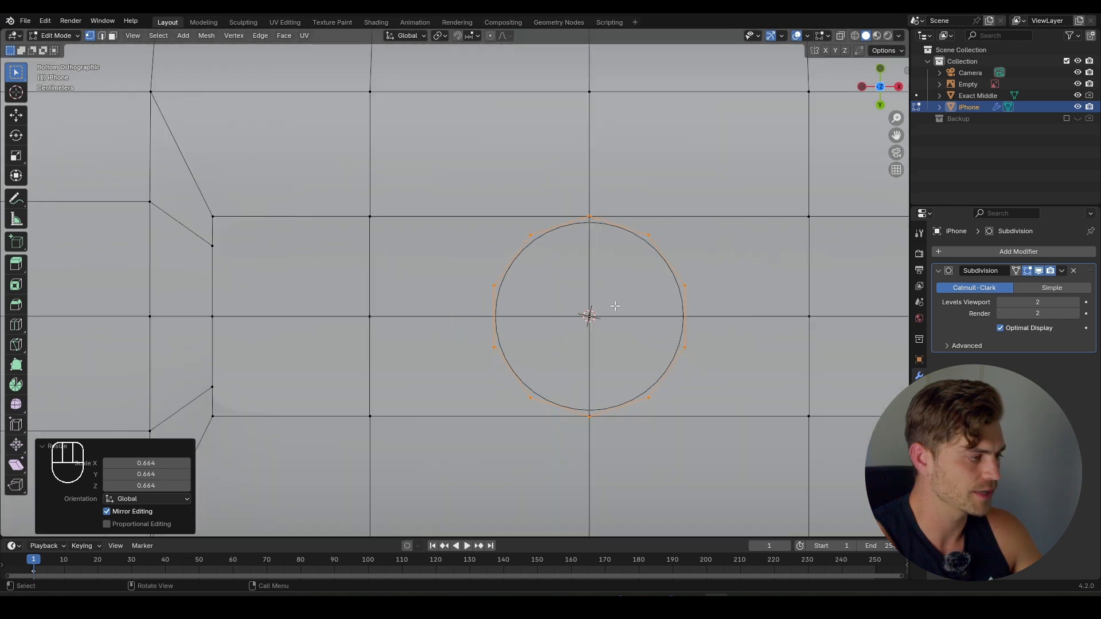
pyautogui.press('s')
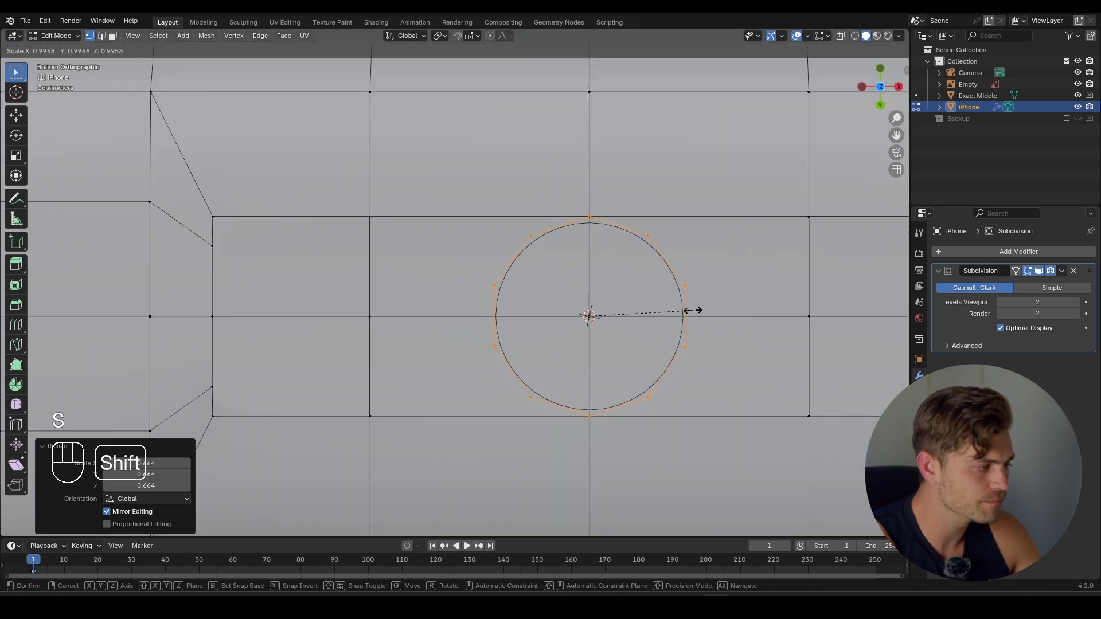
pyautogui.click(692, 310)
# - Move the circle about -0.084 m along X so it sits just inside the short end of the port opening
pyautogui.scroll(-2, 523, 290)
pyautogui.keyDown('shift'); pyautogui.moveTo(523, 290); pyautogui.dragTo(549, 305, button='middle'); pyautogui.keyUp('shift')
pyautogui.press('g')
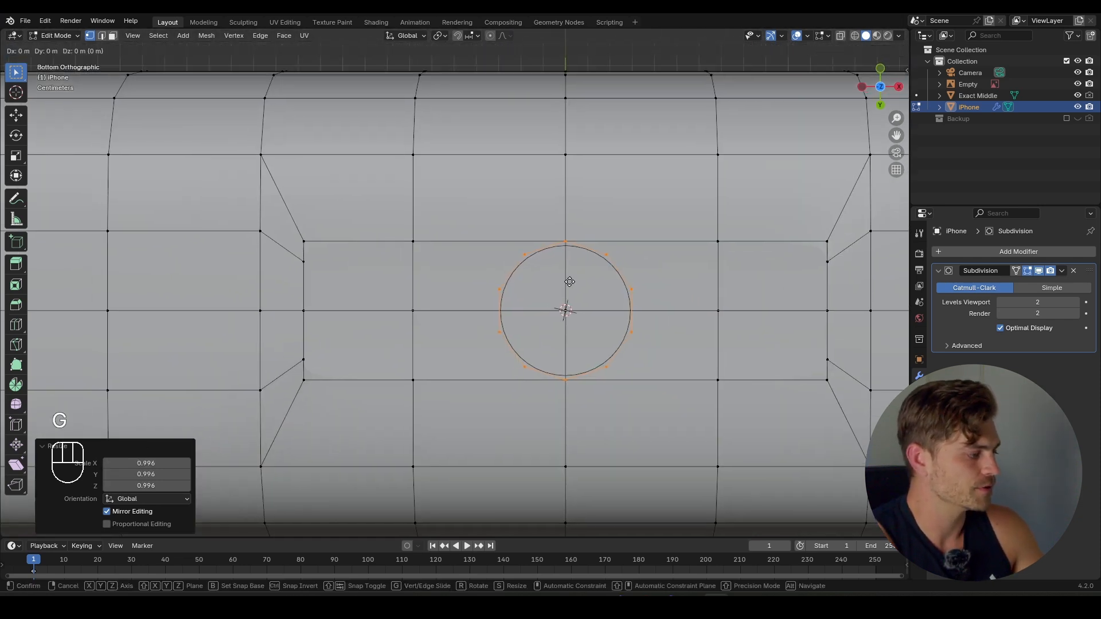
pyautogui.press('x')
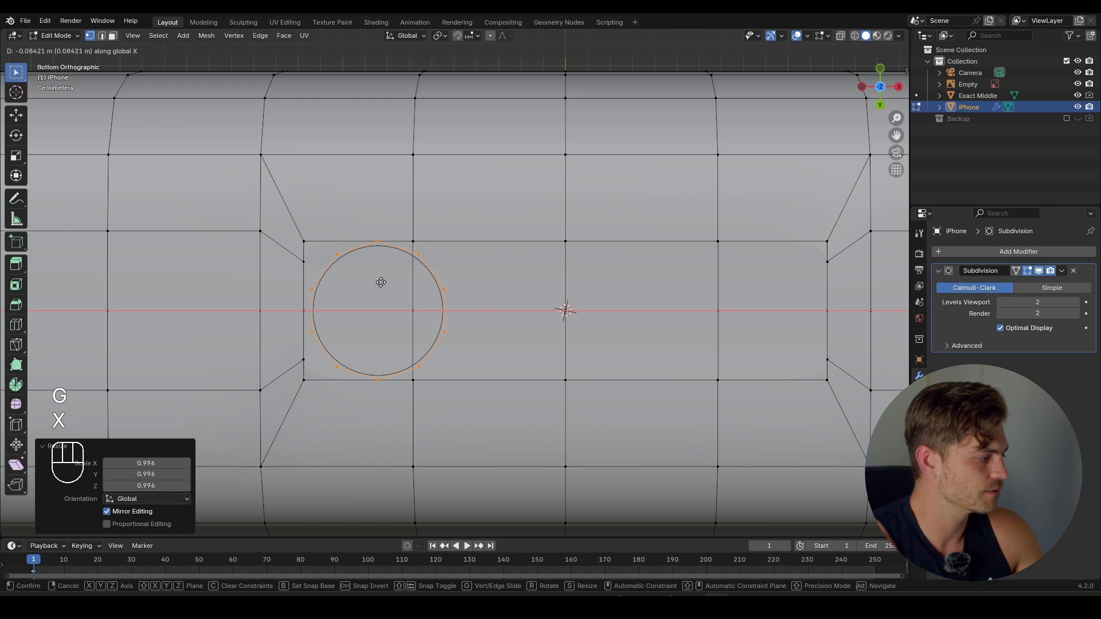
pyautogui.click(376, 281)
# - Rotate the circle 90° about the Z axis so one vertex points at the opening's short edge
pyautogui.press('2')
pyautogui.scroll(4, 418, 270)
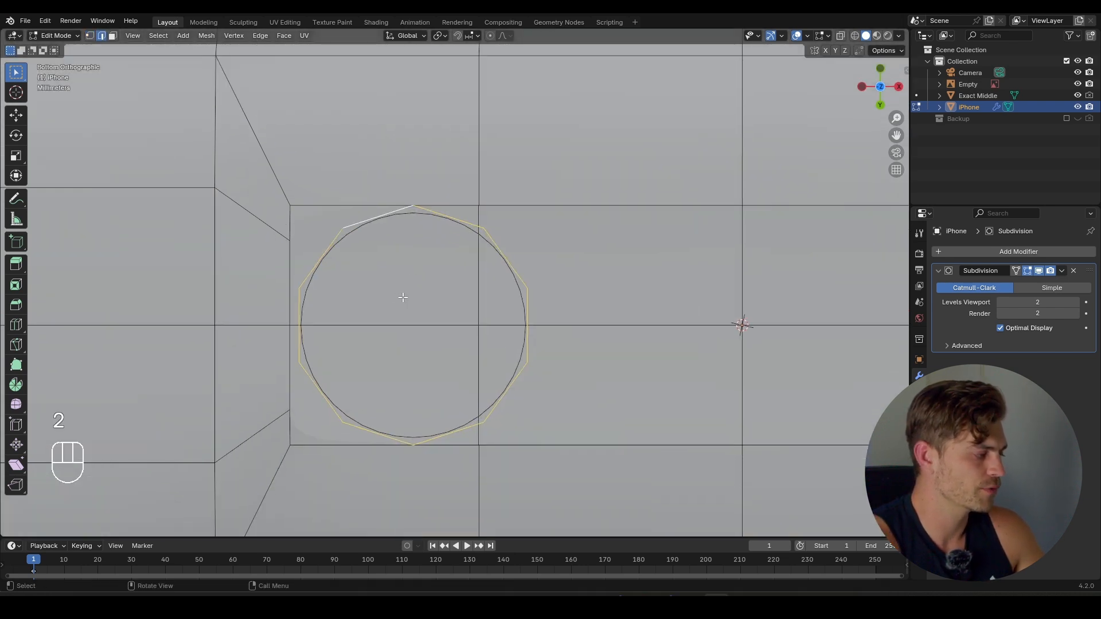
pyautogui.scroll(1, 403, 297)
pyautogui.keyDown('shift'); pyautogui.moveTo(378, 307); pyautogui.dragTo(394, 298, button='middle'); pyautogui.keyUp('shift')
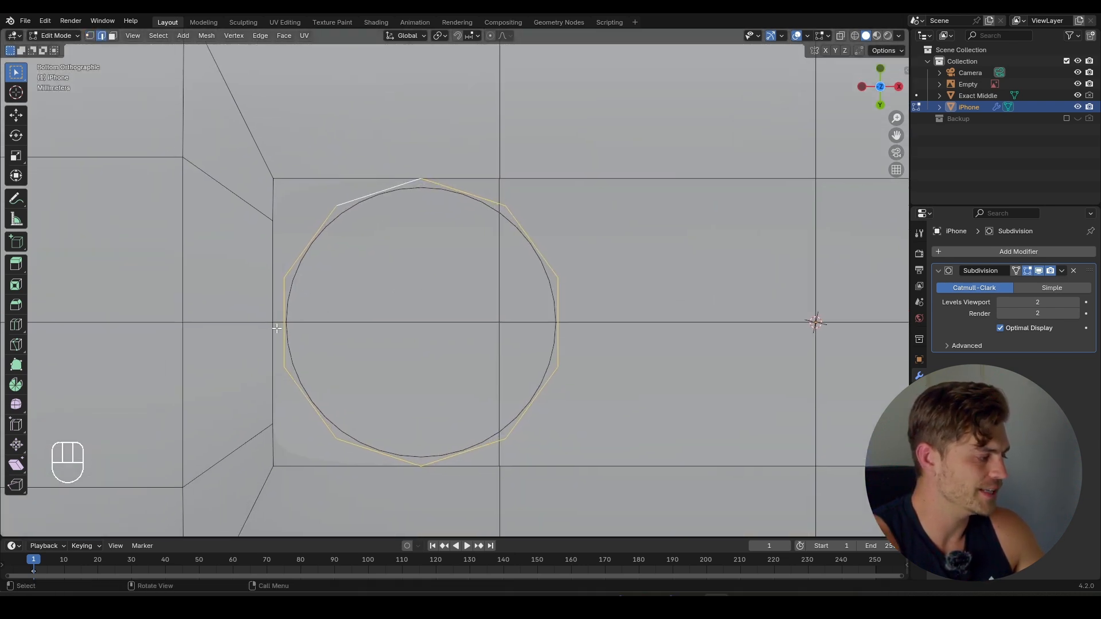
pyautogui.press('1')
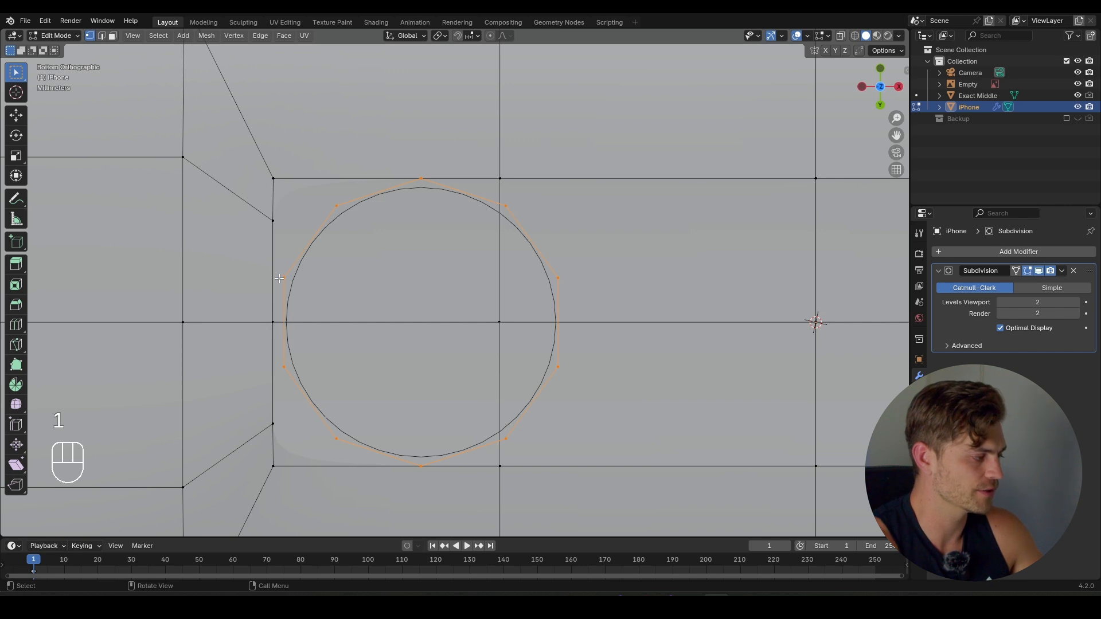
pyautogui.scroll(-1, 336, 281)
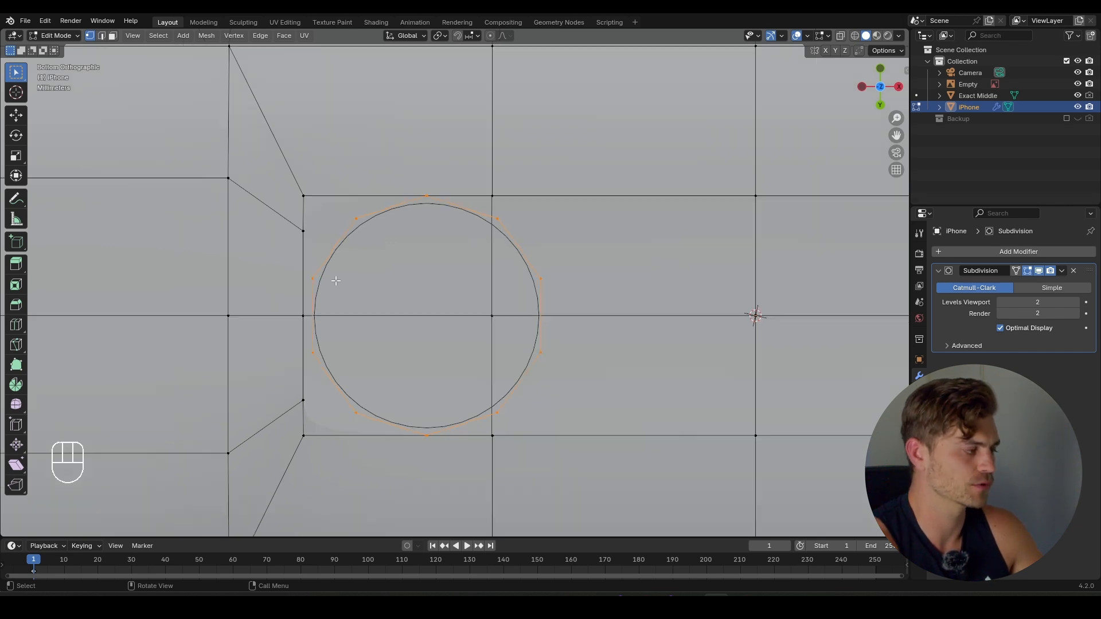
pyautogui.scroll(1, 492, 308)
pyautogui.keyDown('shift'); pyautogui.moveTo(492, 308); pyautogui.dragTo(496, 301, button='middle'); pyautogui.keyUp('shift')
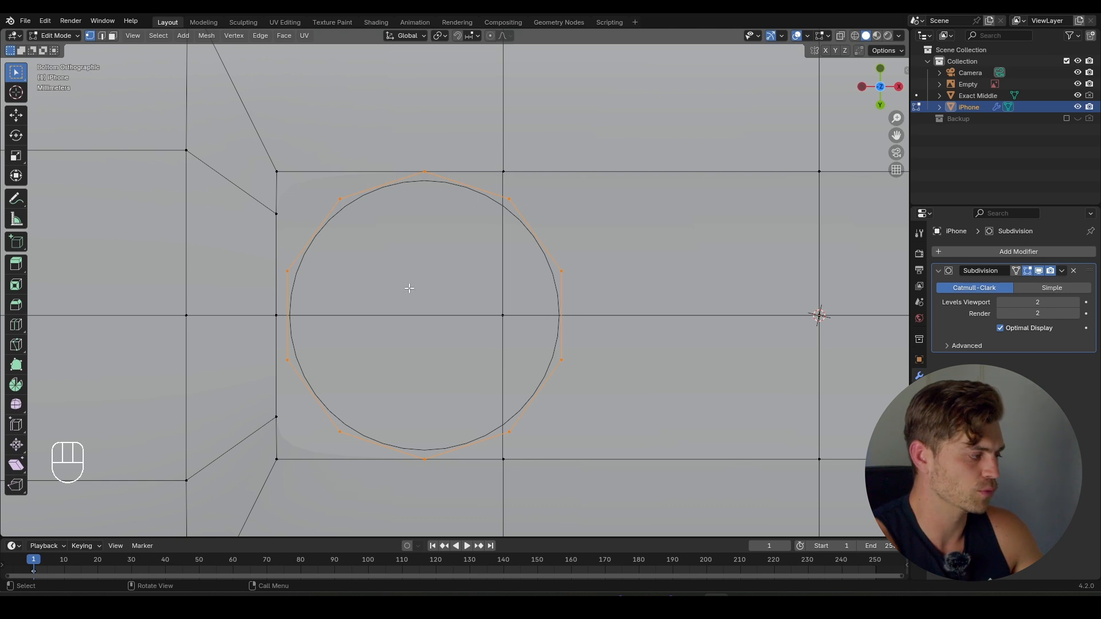
pyautogui.press('r')
pyautogui.press('z')
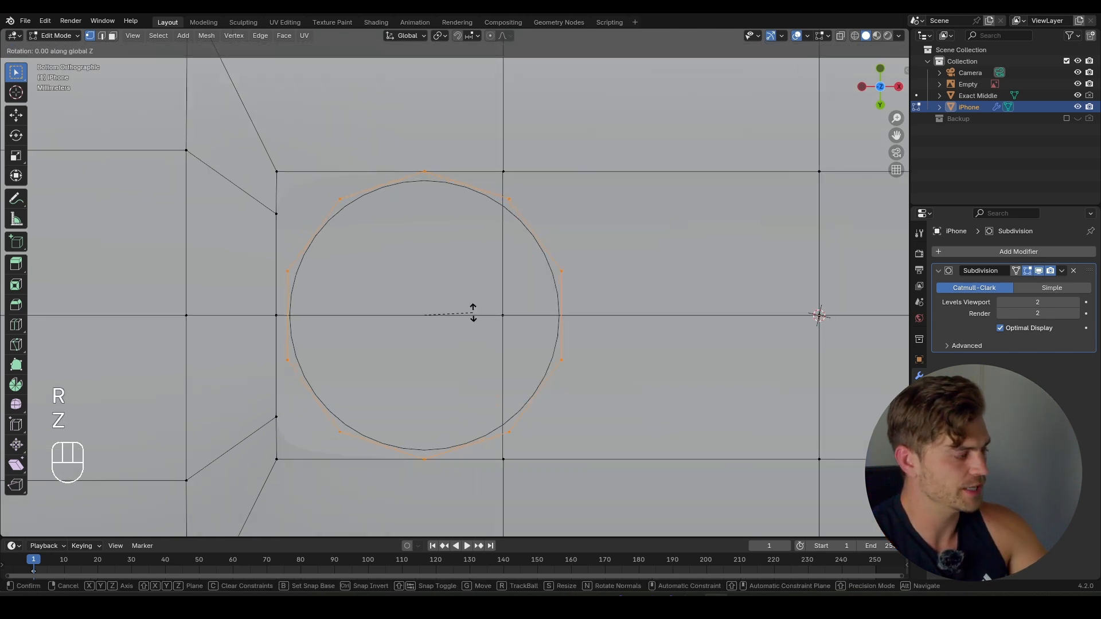
pyautogui.press('9')
pyautogui.press('0')
pyautogui.press('Return')
# - Pick the circle's outer-half vertices one by one to compare them with the vertices at the port opening's end
pyautogui.scroll(2, 473, 312)
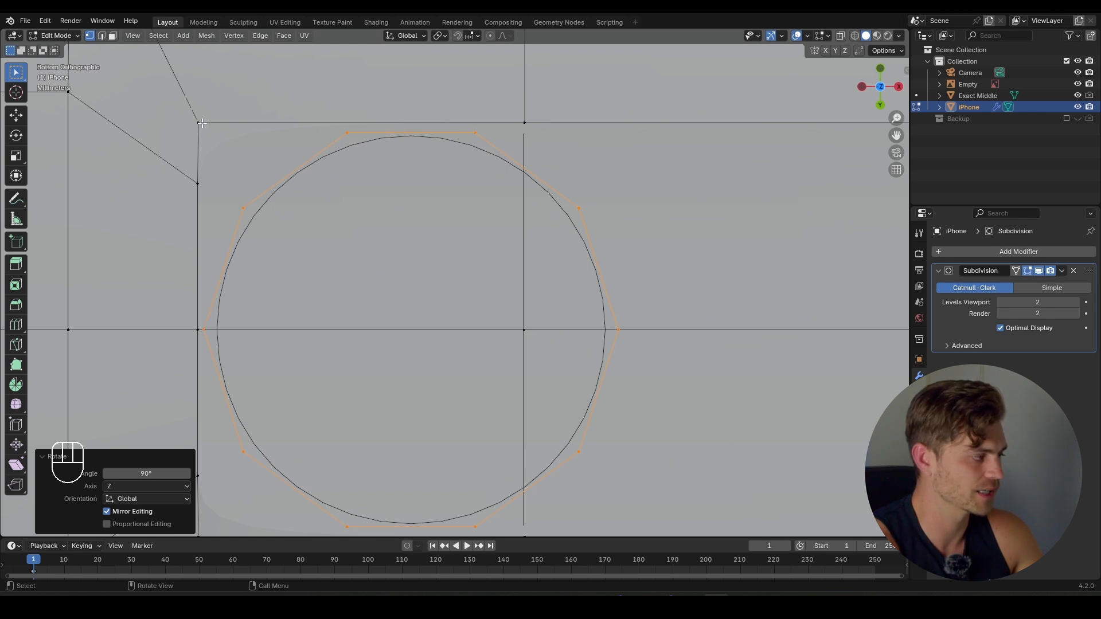
pyautogui.click(352, 129)
pyautogui.scroll(-2, 327, 206)
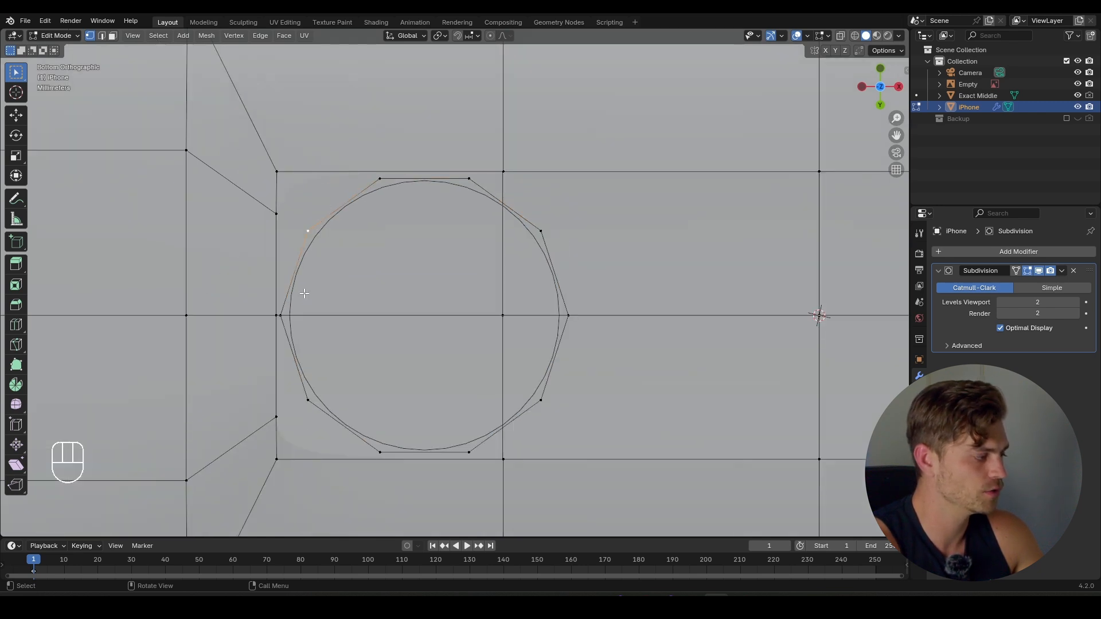
pyautogui.click(319, 411)
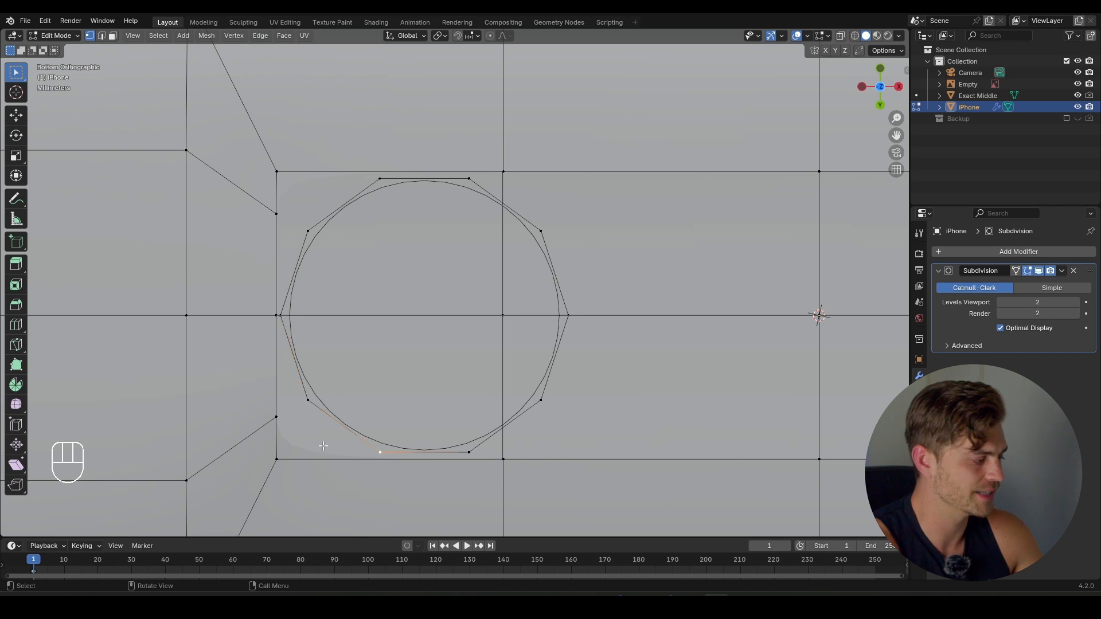
# - Select the whole guide circle and scale it uniformly by 1.049 so its flat edges meet the port opening's long edges
pyautogui.scroll(-2, 478, 188)
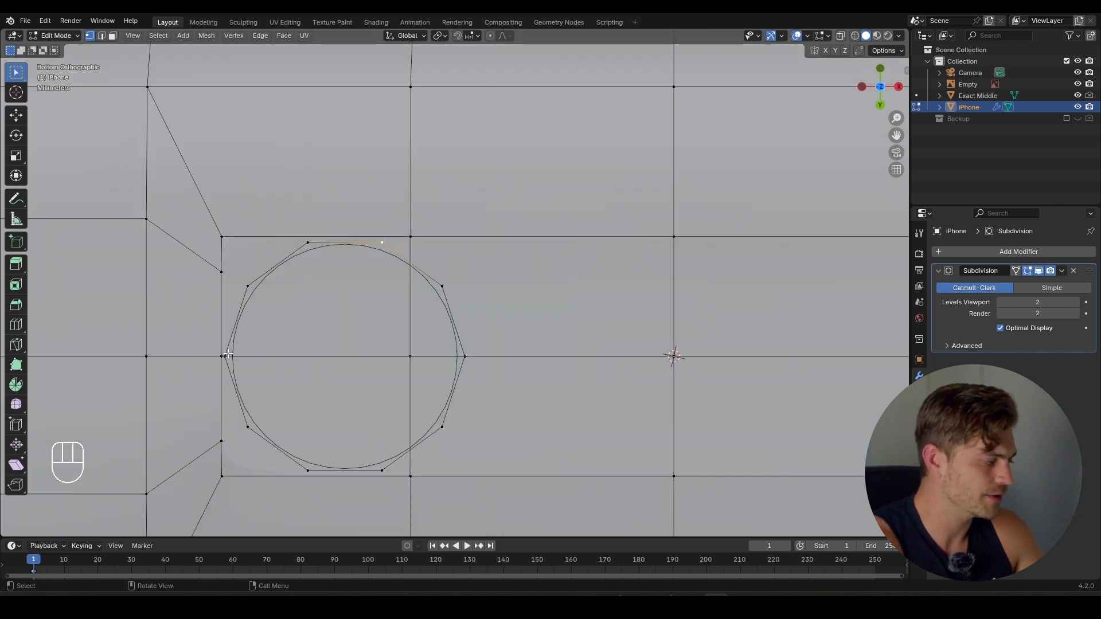
pyautogui.press('2')
pyautogui.keyDown('alt'); pyautogui.click(329, 247); pyautogui.keyUp('alt')
pyautogui.scroll(3, 338, 248)
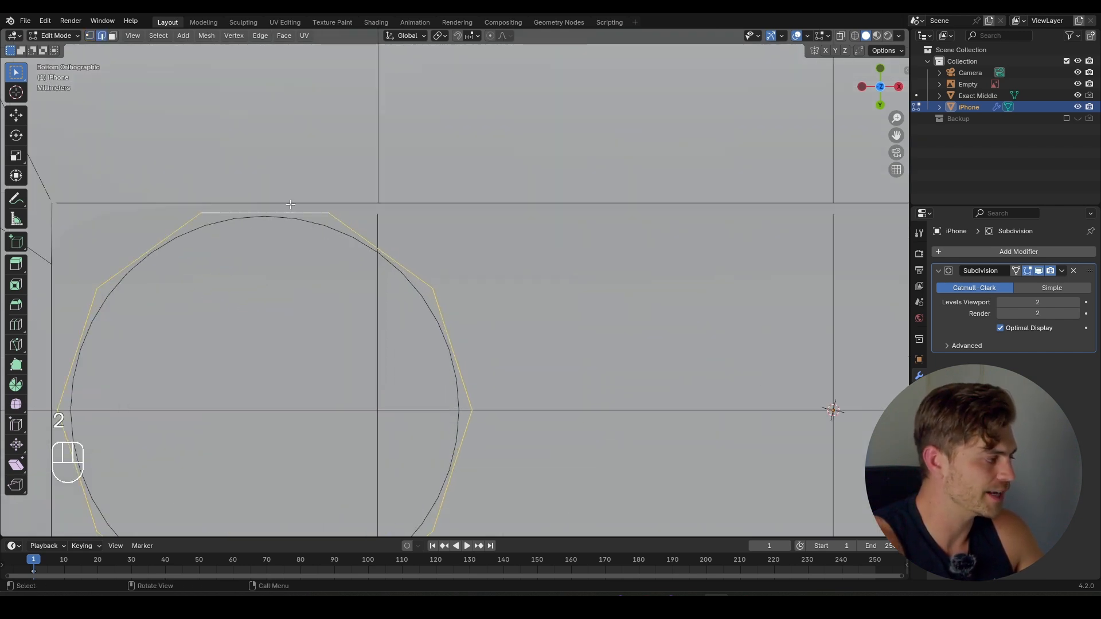
pyautogui.scroll(-2, 353, 260)
pyautogui.keyDown('shift'); pyautogui.moveTo(359, 277); pyautogui.dragTo(440, 257, button='middle'); pyautogui.keyUp('shift')
pyautogui.scroll(1, 405, 254)
pyautogui.press('s')
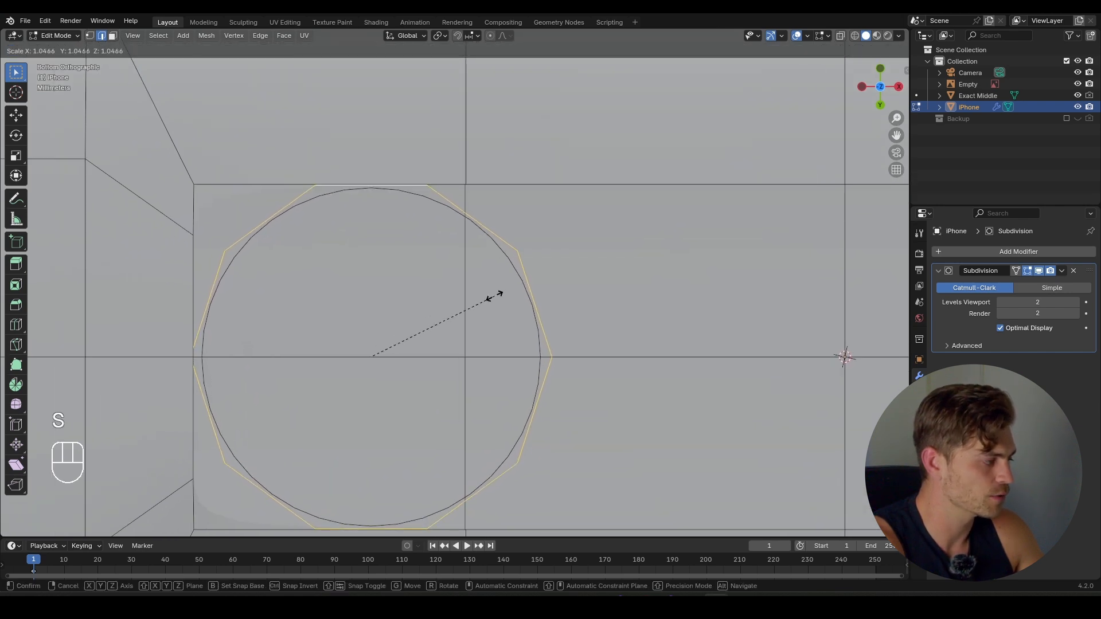
pyautogui.click(496, 296)
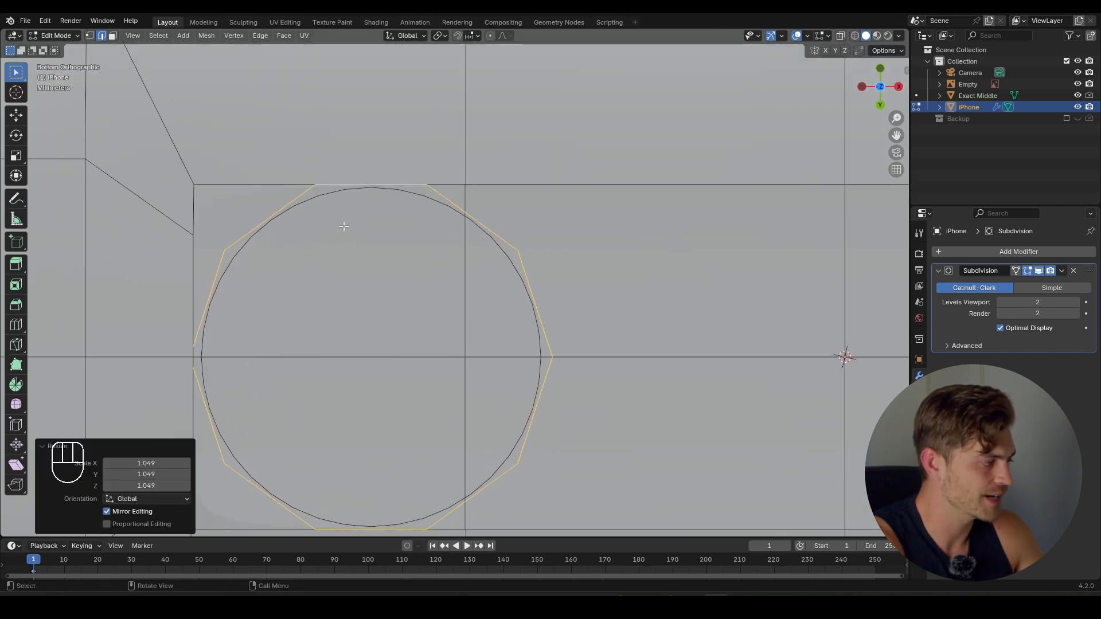
# - Move the circle about 0.001 m along X so its outer vertex sits just inside the opening's short edge
pyautogui.scroll(-1, 475, 196)
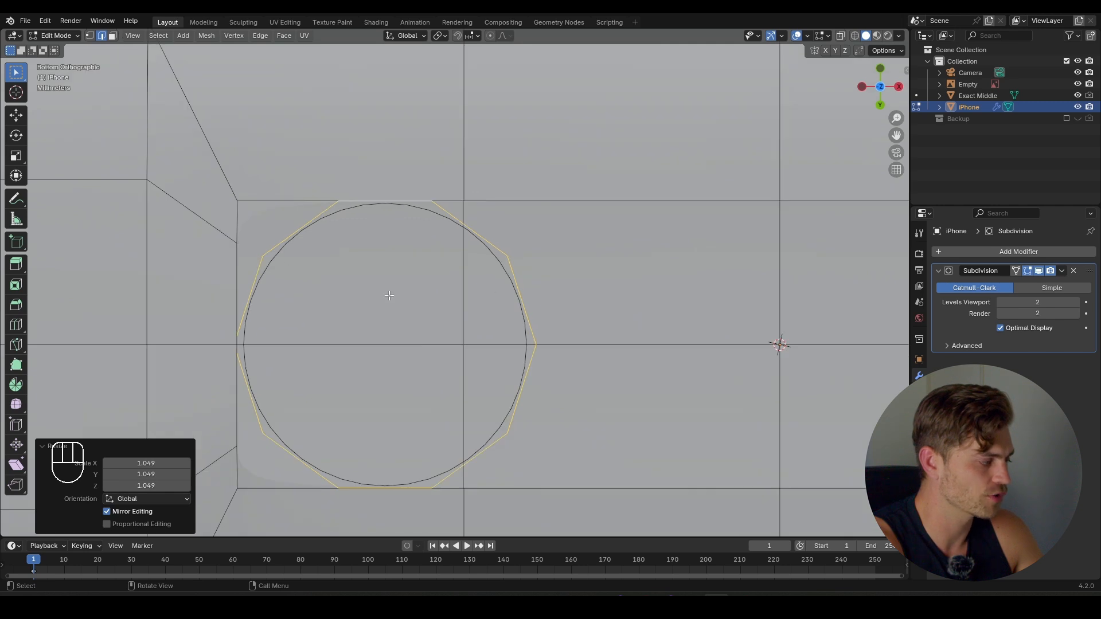
pyautogui.press('g')
pyautogui.press('x')
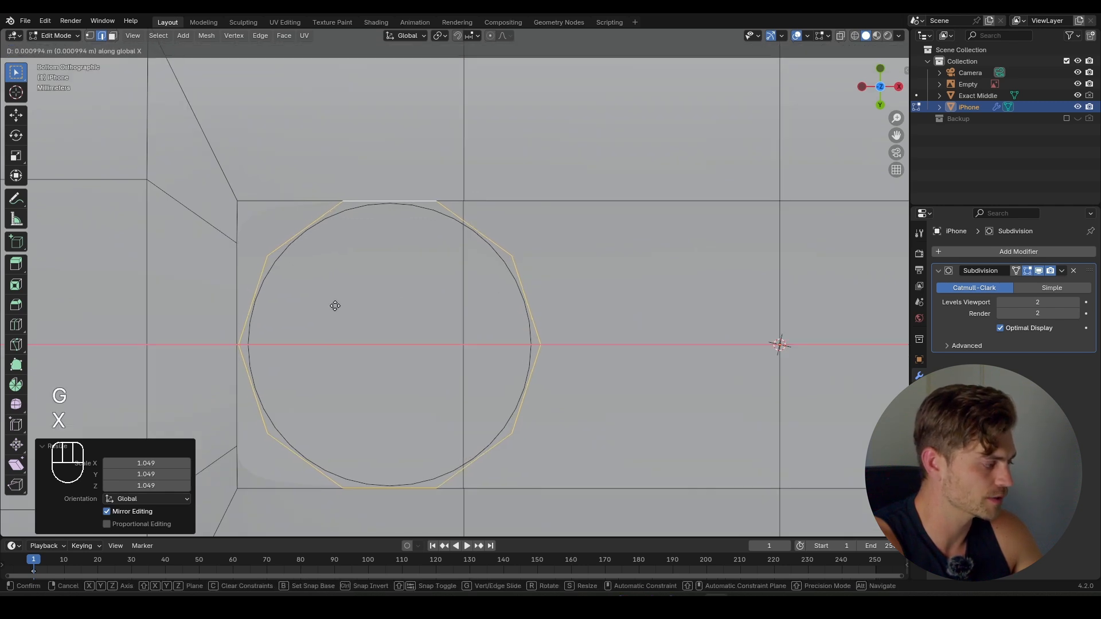
pyautogui.click(335, 305)
# - Merge the upper corner vertex of the port opening's end into the circle's upper outer vertex using At Last
pyautogui.press('1')
pyautogui.click(251, 191)
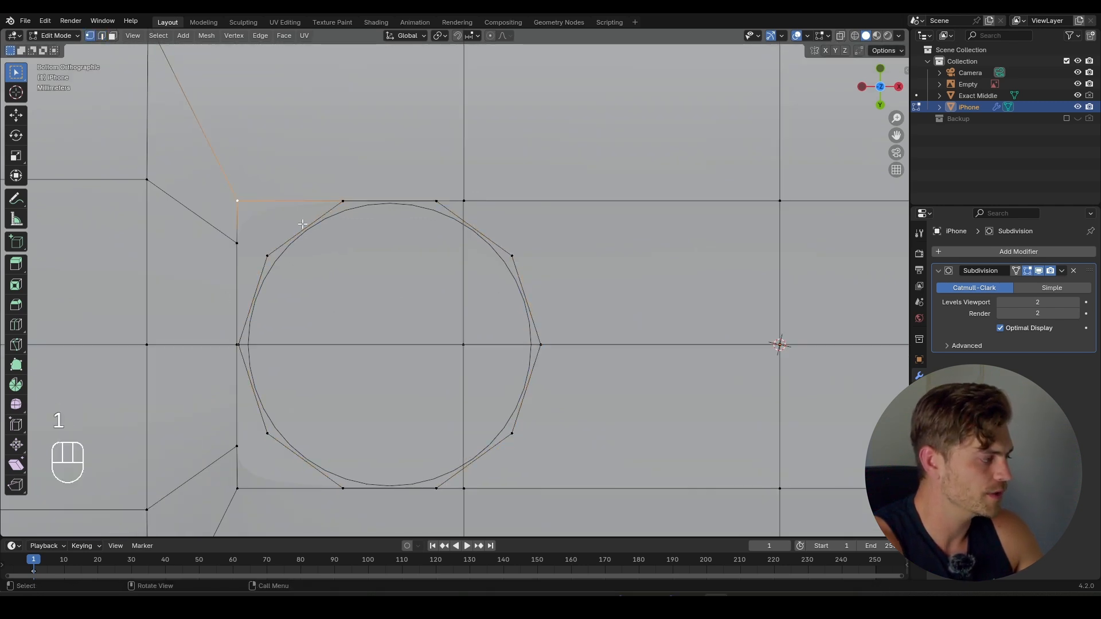
pyautogui.scroll(1, 303, 224)
pyautogui.keyDown('shift'); pyautogui.moveTo(305, 229); pyautogui.dragTo(337, 234, button='middle'); pyautogui.keyUp('shift')
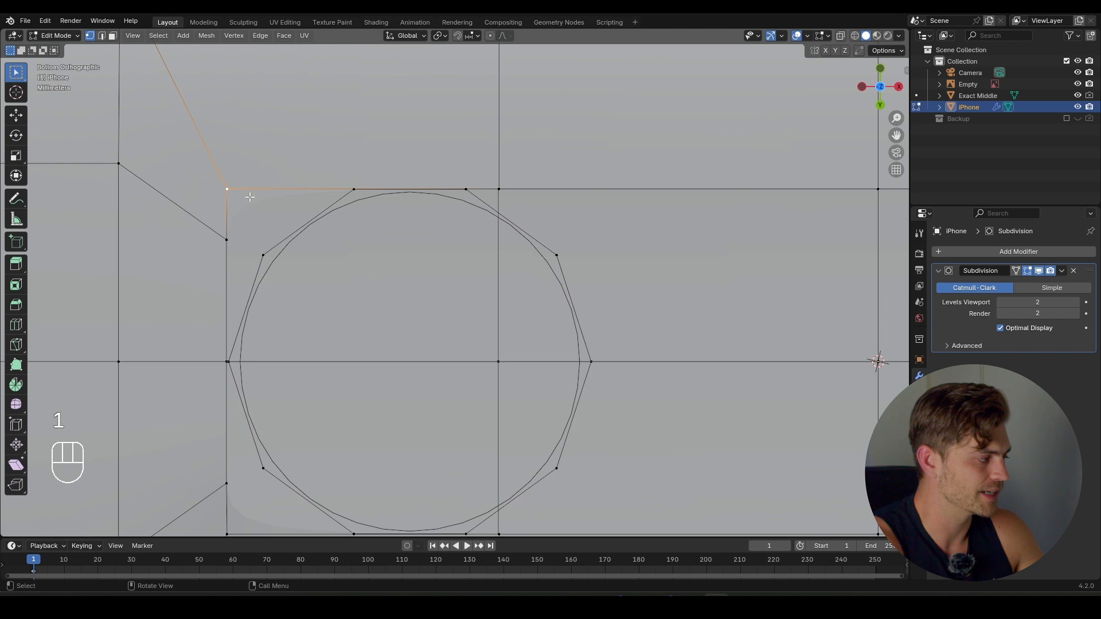
pyautogui.keyDown('shift'); pyautogui.click(355, 189); pyautogui.keyUp('shift')
pyautogui.press('m')
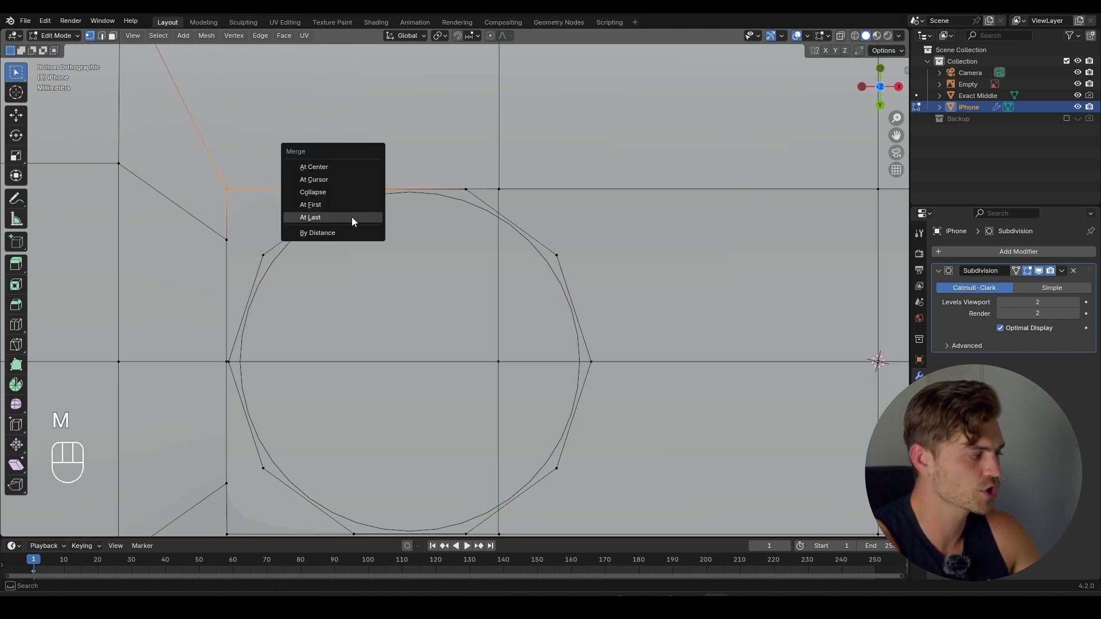
pyautogui.click(346, 217)
# - Merge the short edge's upper and middle vertices into their matching circle vertices, each with At Last
pyautogui.click(227, 240)
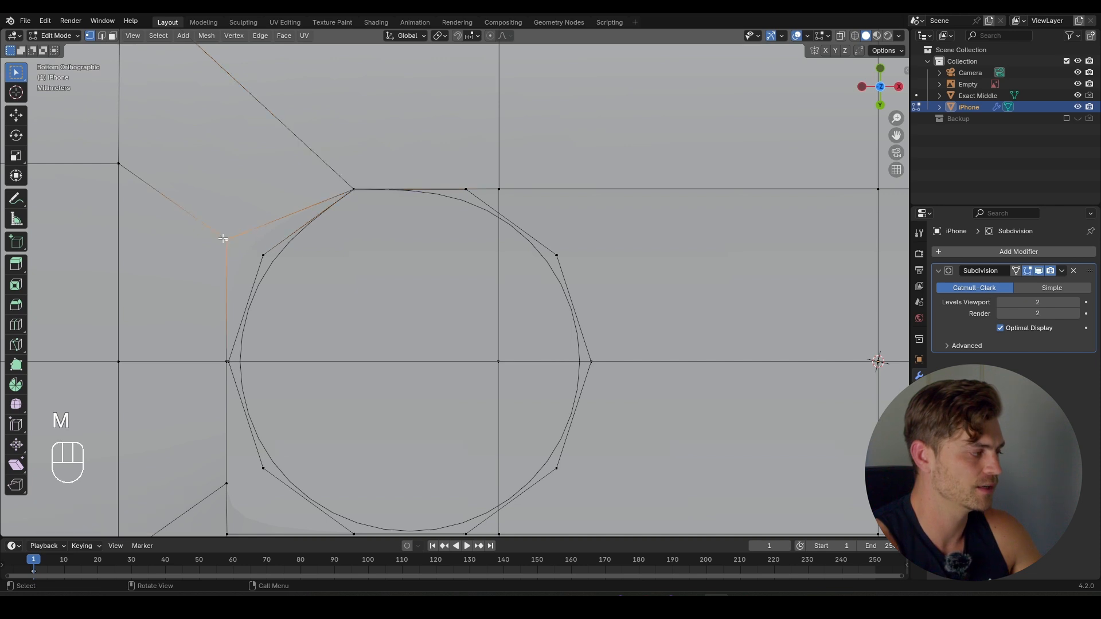
pyautogui.keyDown('shift'); pyautogui.click(262, 255); pyautogui.keyUp('shift')
pyautogui.press('m')
pyautogui.click(267, 261)
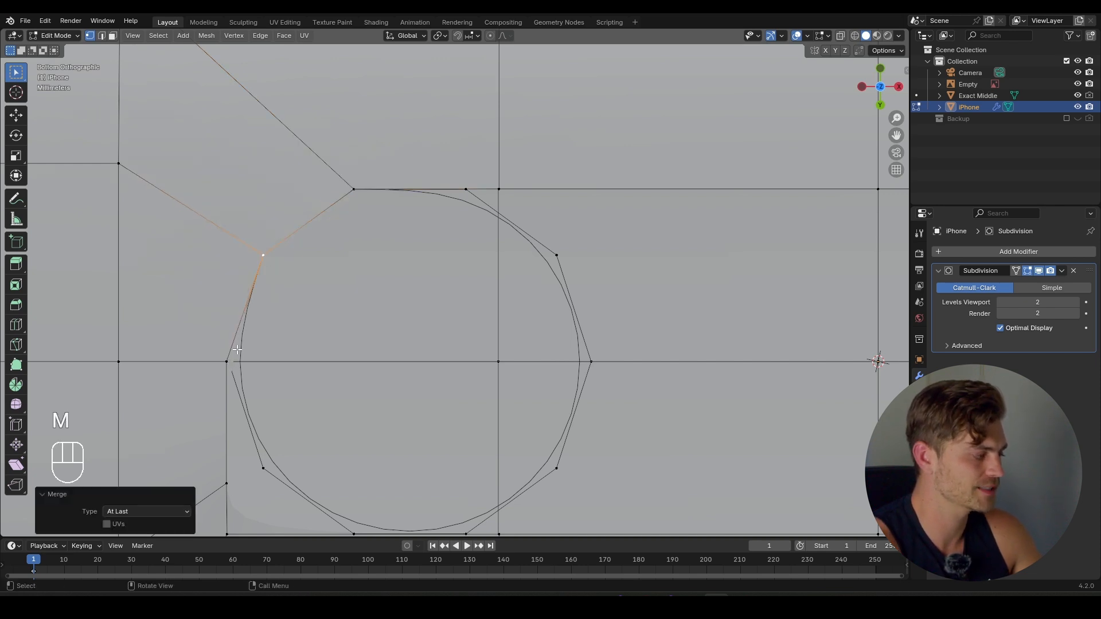
pyautogui.click(228, 362)
pyautogui.keyDown('shift'); pyautogui.click(233, 372); pyautogui.keyUp('shift')
pyautogui.press('m')
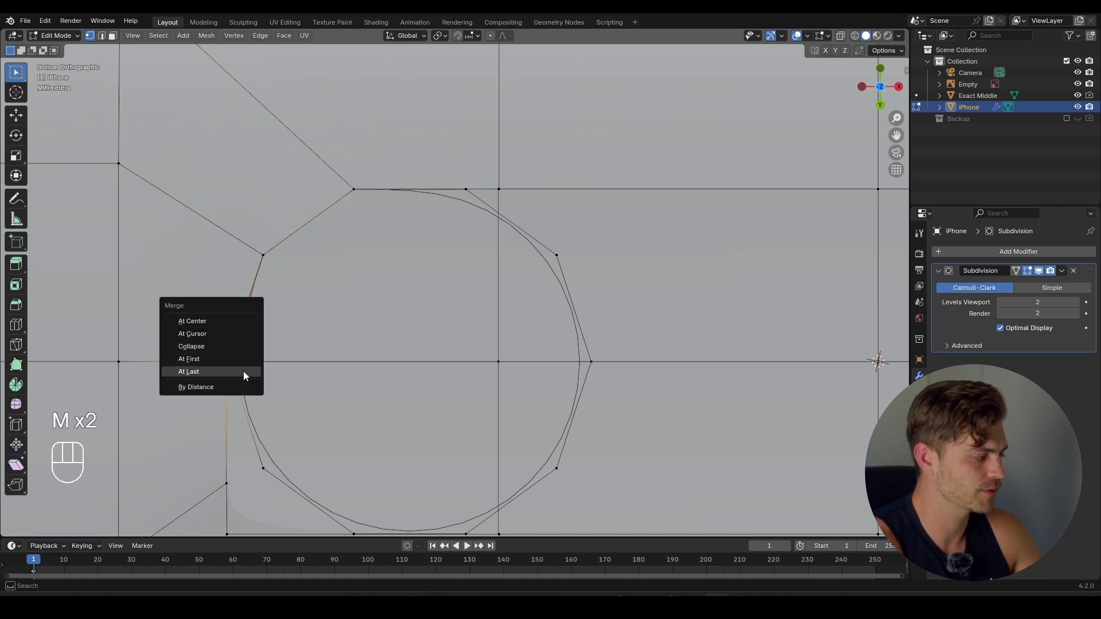
pyautogui.click(243, 371)
# - Merge the short edge's lower vertex and the lower corner vertex into their matching circle vertices, each with At Last
pyautogui.click(226, 483)
pyautogui.keyDown('shift'); pyautogui.click(263, 468); pyautogui.keyUp('shift')
pyautogui.press('m')
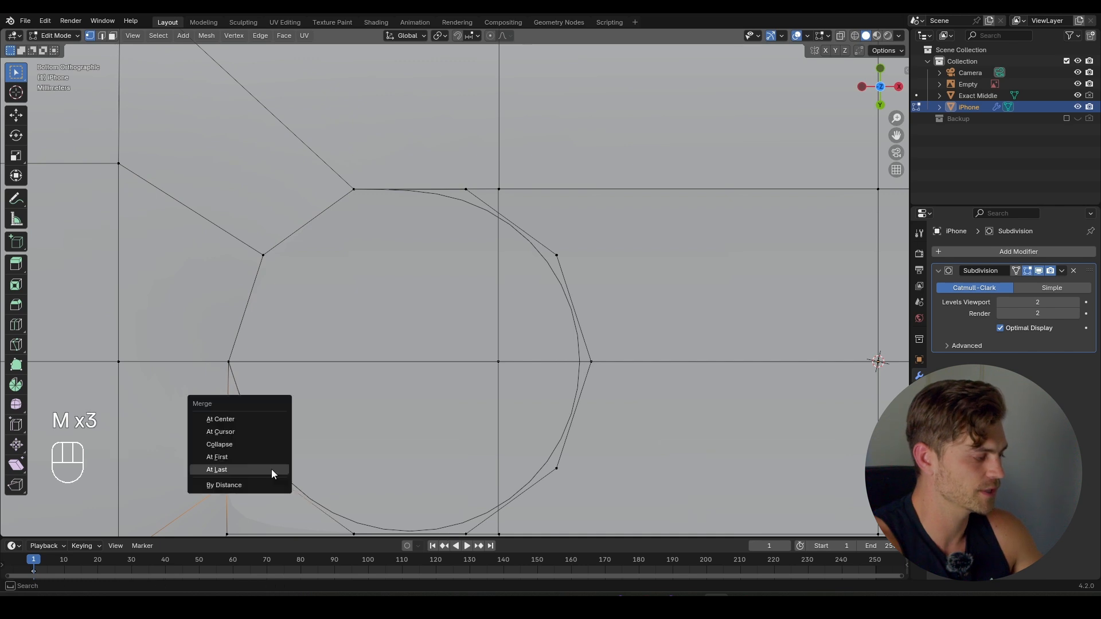
pyautogui.click(272, 472)
pyautogui.keyDown('shift'); pyautogui.moveTo(271, 472); pyautogui.dragTo(250, 358, button='middle'); pyautogui.keyUp('shift')
pyautogui.click(205, 419)
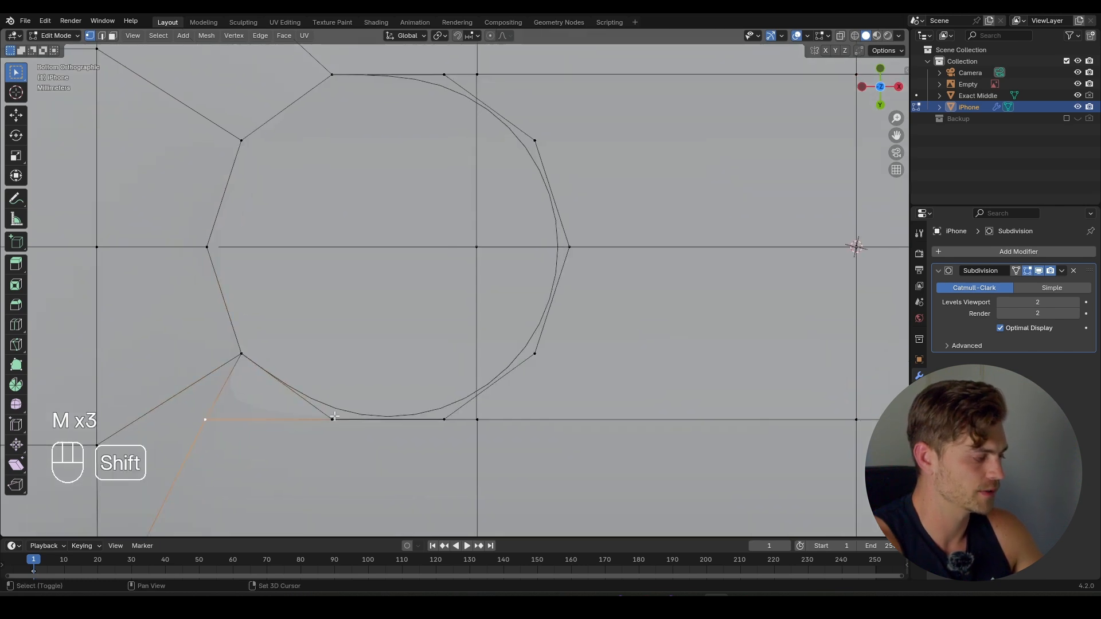
pyautogui.keyDown('shift'); pyautogui.click(333, 419); pyautogui.keyUp('shift')
pyautogui.press('m')
pyautogui.click(338, 416)
pyautogui.scroll(-5, 351, 317)
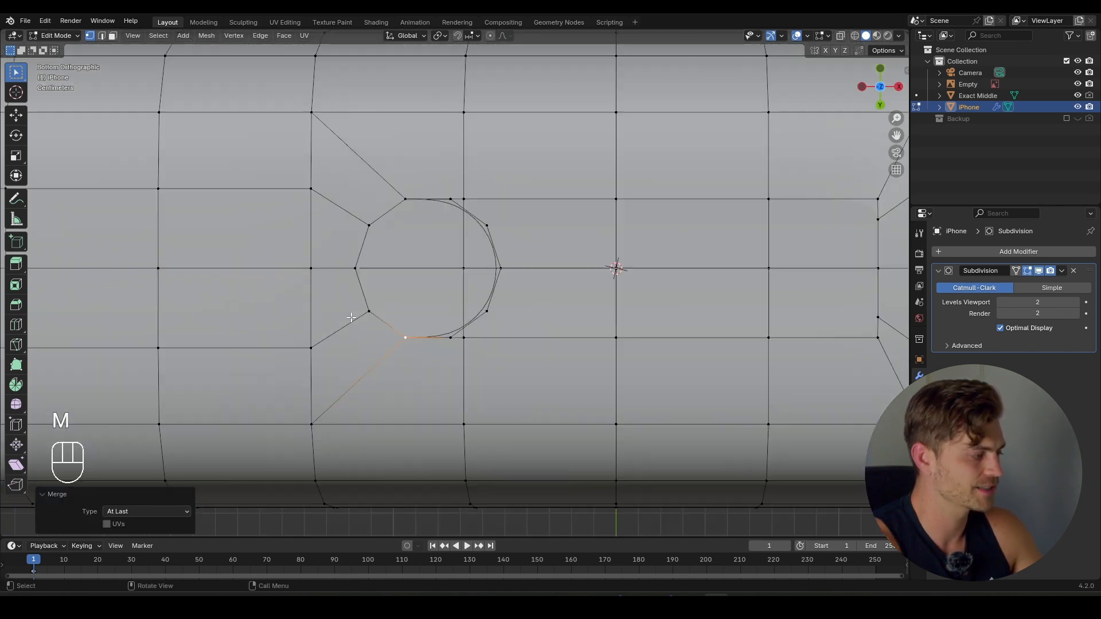
# - Delete the five leftover circle vertices that lie inside the port opening
pyautogui.keyDown('shift'); pyautogui.moveTo(439, 272); pyautogui.dragTo(430, 302, button='middle'); pyautogui.keyUp('shift')
pyautogui.scroll(1, 432, 298)
pyautogui.click(438, 220)
pyautogui.keyDown('shift'); pyautogui.click(482, 252); pyautogui.keyUp('shift')
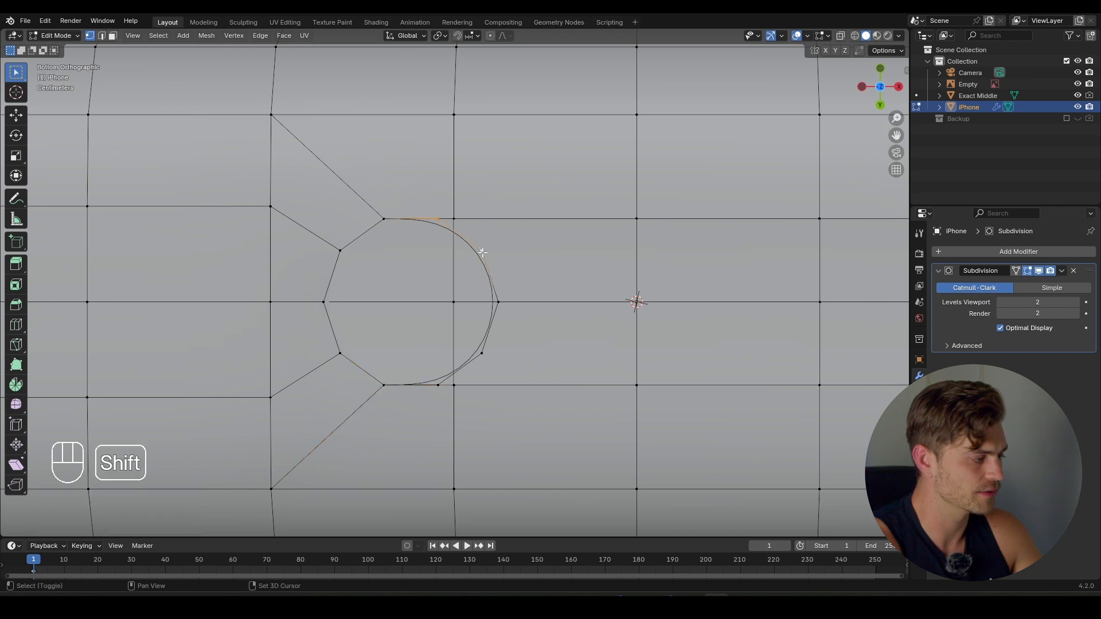
pyautogui.keyDown('shift'); pyautogui.click(439, 383); pyautogui.keyUp('shift')
pyautogui.press('x')
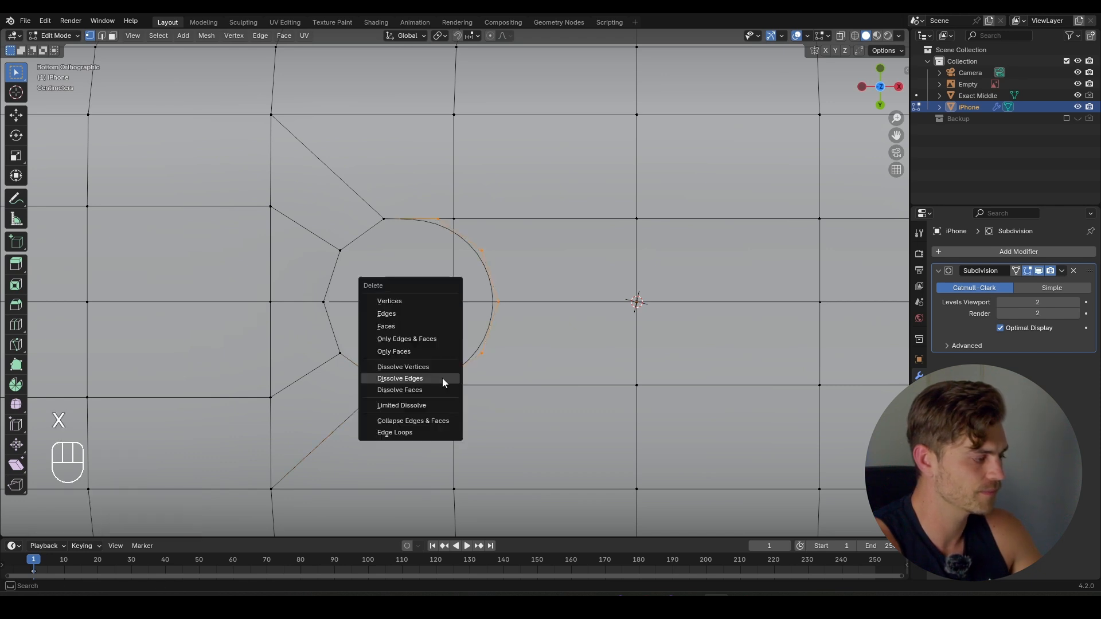
pyautogui.click(414, 297)
# - Switch to Object Mode and examine the port opening's rounded end and its still-square opposite end
pyautogui.scroll(-1, 444, 270)
pyautogui.keyDown('shift'); pyautogui.moveTo(444, 270); pyautogui.dragTo(338, 335, button='middle'); pyautogui.keyUp('shift')
pyautogui.scroll(-3, 300, 300)
pyautogui.scroll(2, 314, 305)
pyautogui.press('Tab')
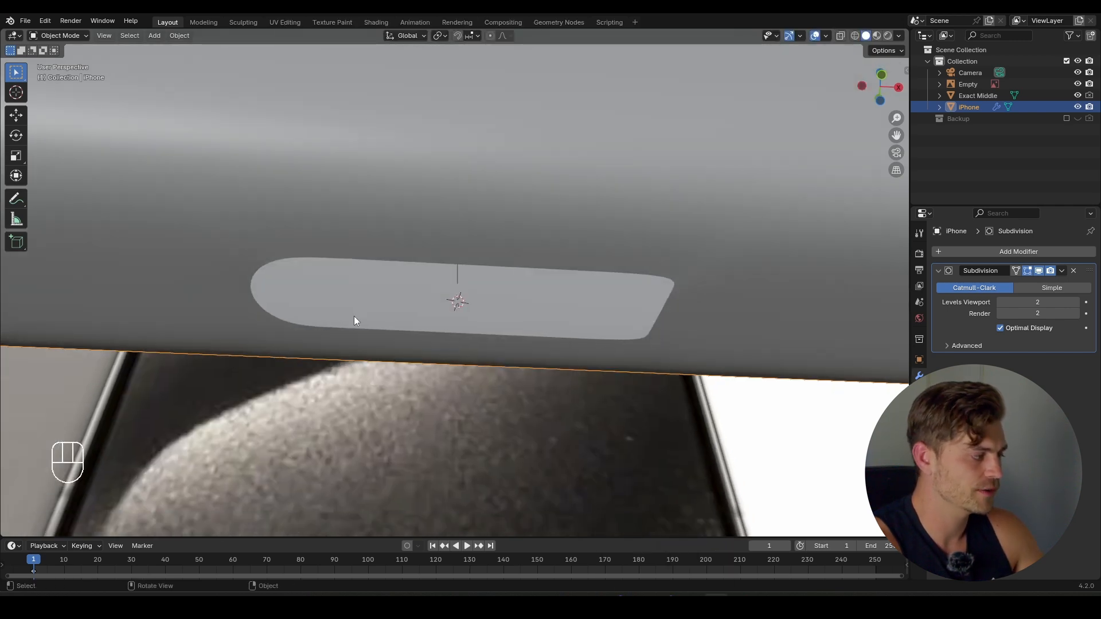
pyautogui.keyDown('shift'); pyautogui.moveTo(377, 269); pyautogui.dragTo(400, 302, button='middle'); pyautogui.keyUp('shift')
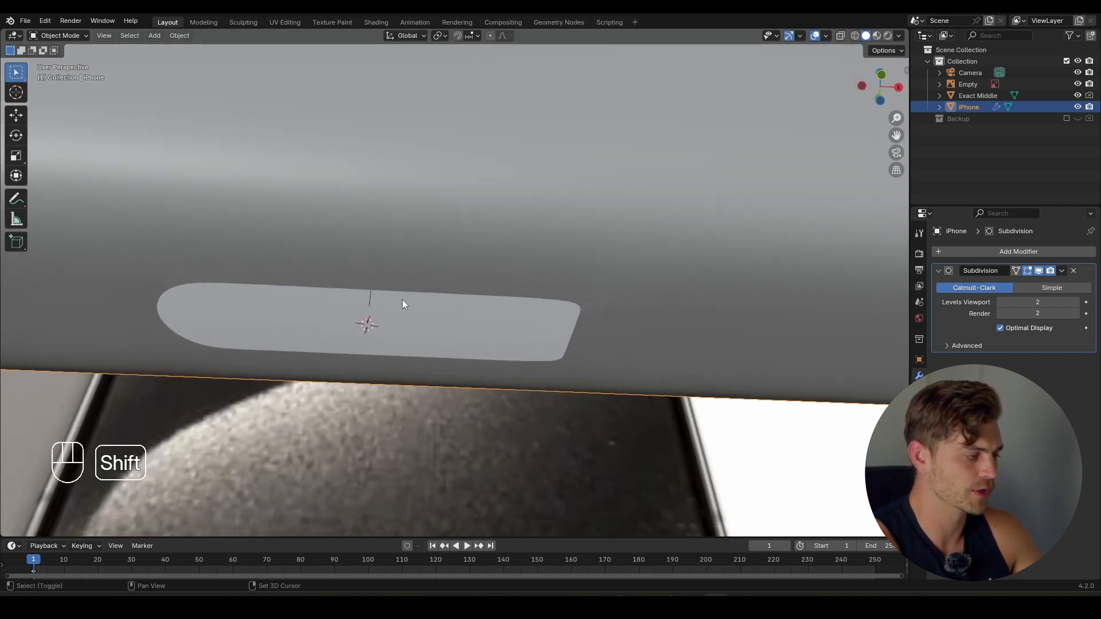
pyautogui.moveTo(547, 319); pyautogui.dragTo(521, 320, button='middle')
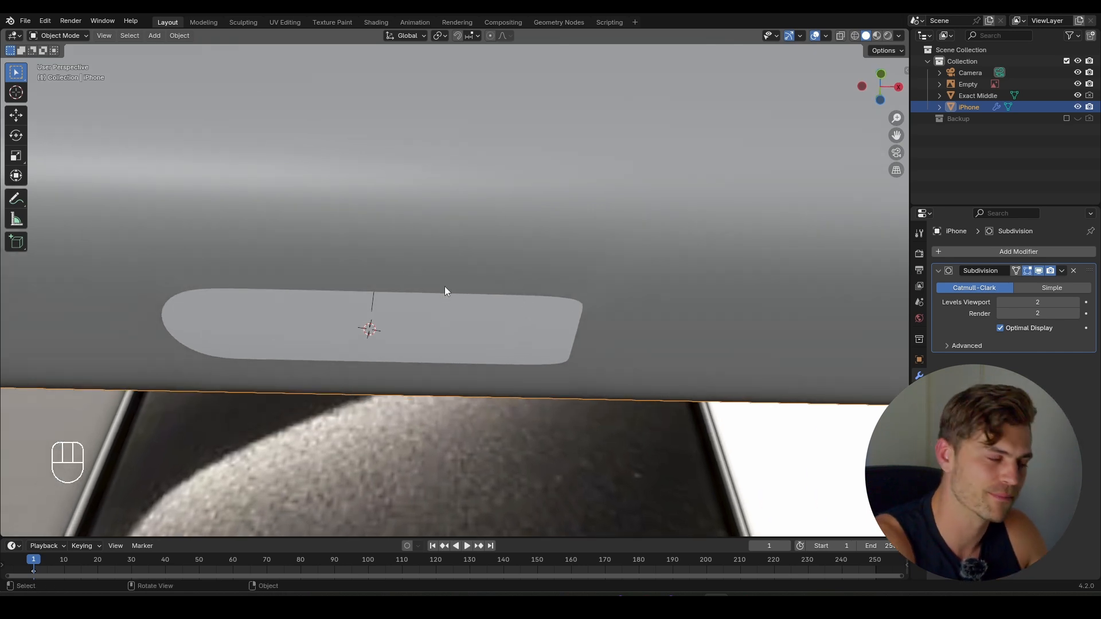
# - Delete the strip of faces wrapping around the port opening's square end
pyautogui.press('Tab')
pyautogui.press('3')
pyautogui.click(593, 273)
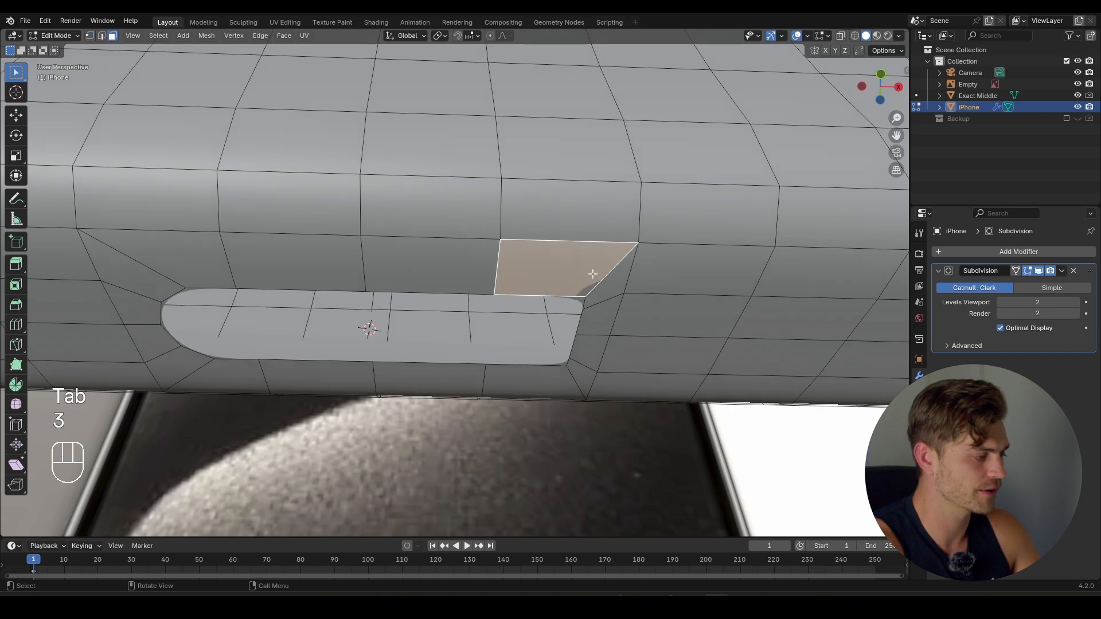
pyautogui.moveTo(572, 316); pyautogui.dragTo(569, 279, button='middle')
pyautogui.keyDown('ctrl'); pyautogui.click(553, 408); pyautogui.keyUp('ctrl')
pyautogui.scroll(-1, 545, 378)
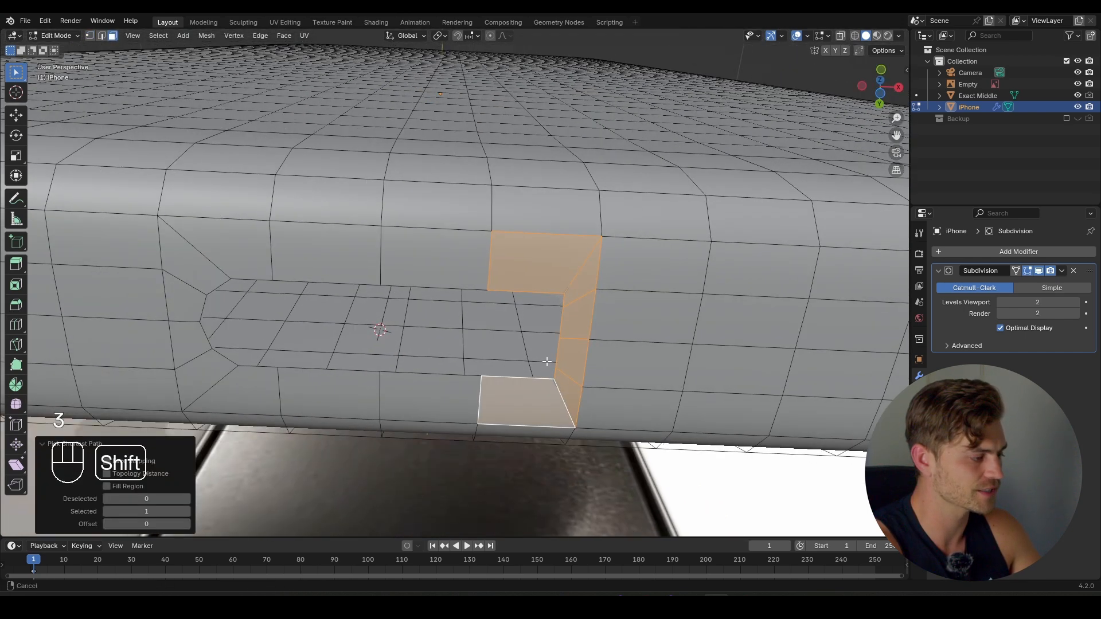
pyautogui.keyDown('shift'); pyautogui.moveTo(547, 361); pyautogui.dragTo(558, 367, button='middle'); pyautogui.keyUp('shift')
pyautogui.click(557, 275)
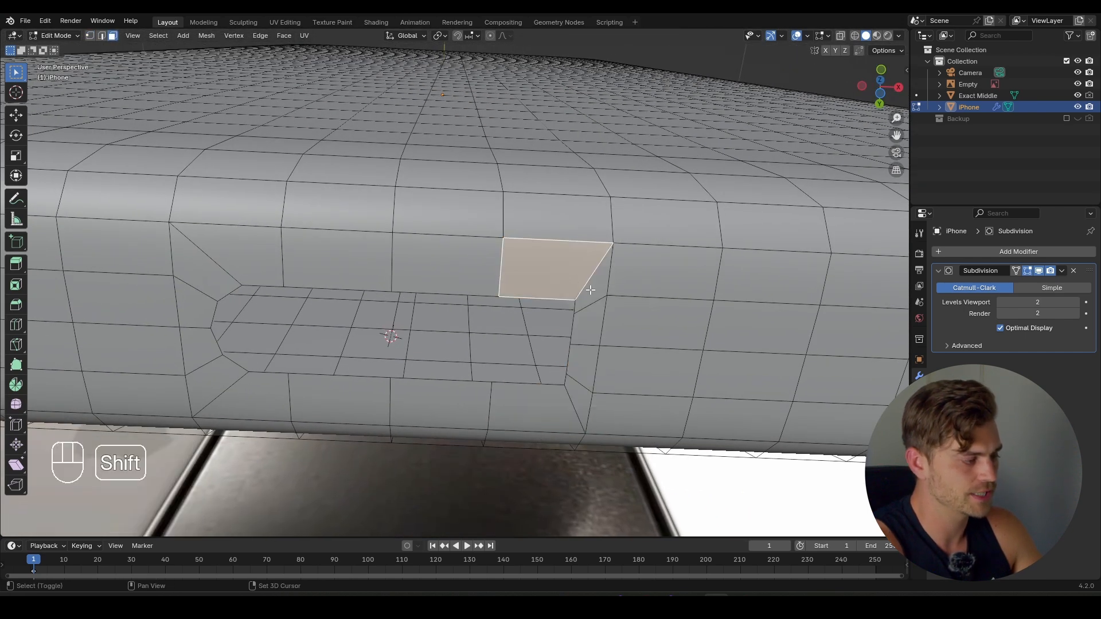
pyautogui.keyDown('shift'); pyautogui.click(590, 288); pyautogui.keyUp('shift')
pyautogui.keyDown('shift'); pyautogui.click(591, 330); pyautogui.keyUp('shift')
pyautogui.keyDown('ctrl'); pyautogui.click(540, 404); pyautogui.keyUp('ctrl')
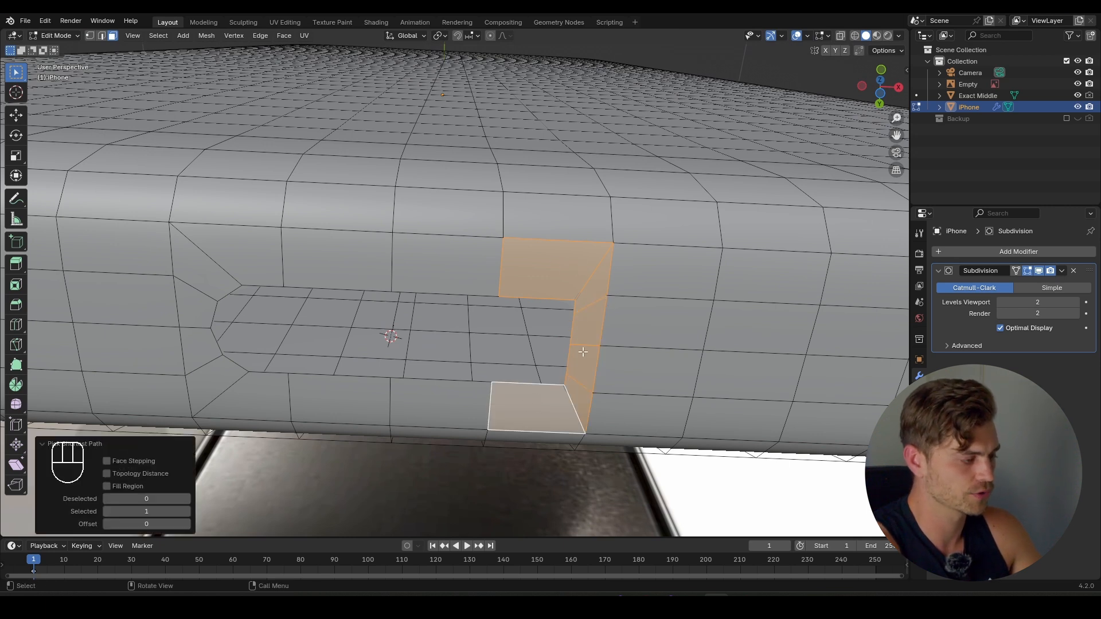
pyautogui.press('x')
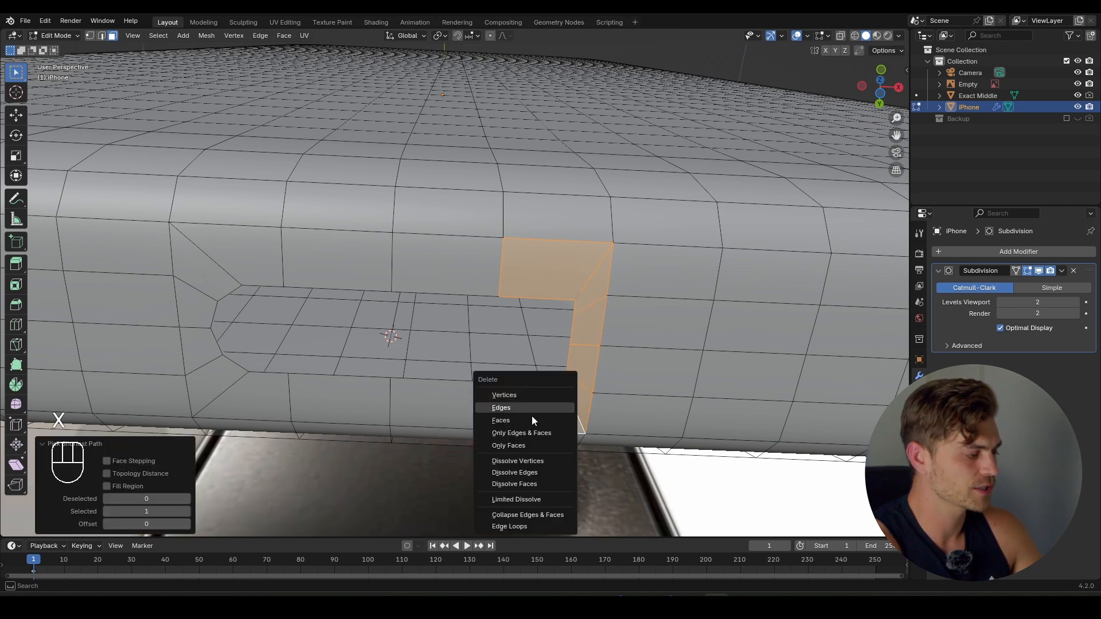
pyautogui.click(531, 420)
# - Select the strip of faces wrapping around the rounded end and set the transform pivot point to 3D Cursor
pyautogui.moveTo(549, 341); pyautogui.dragTo(533, 297, button='middle')
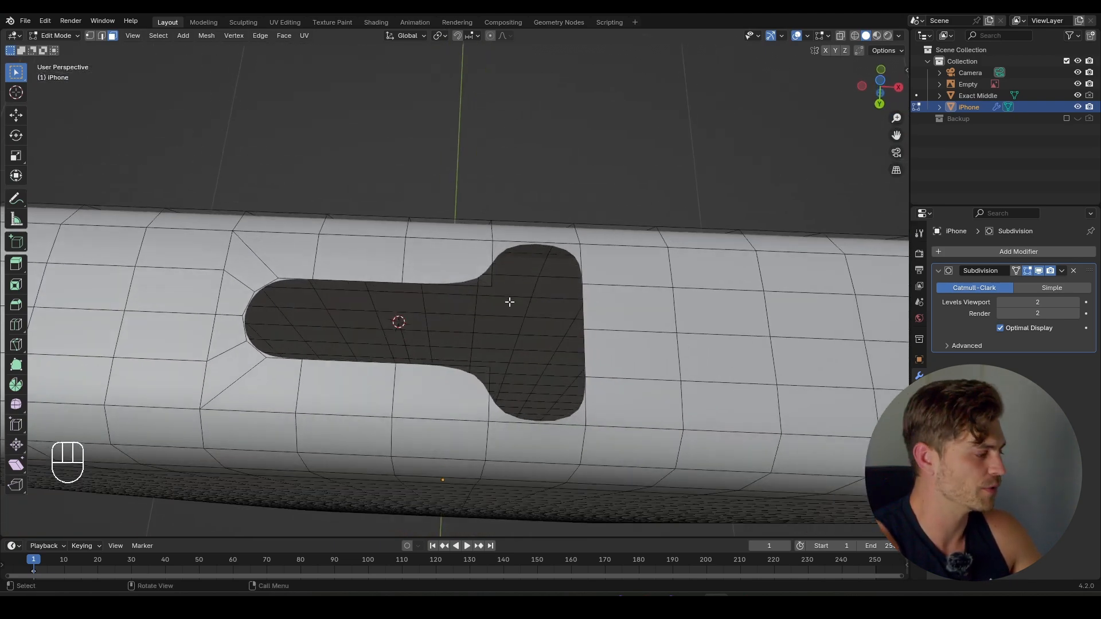
pyautogui.moveTo(510, 301); pyautogui.dragTo(499, 299, button='middle')
pyautogui.click(273, 269)
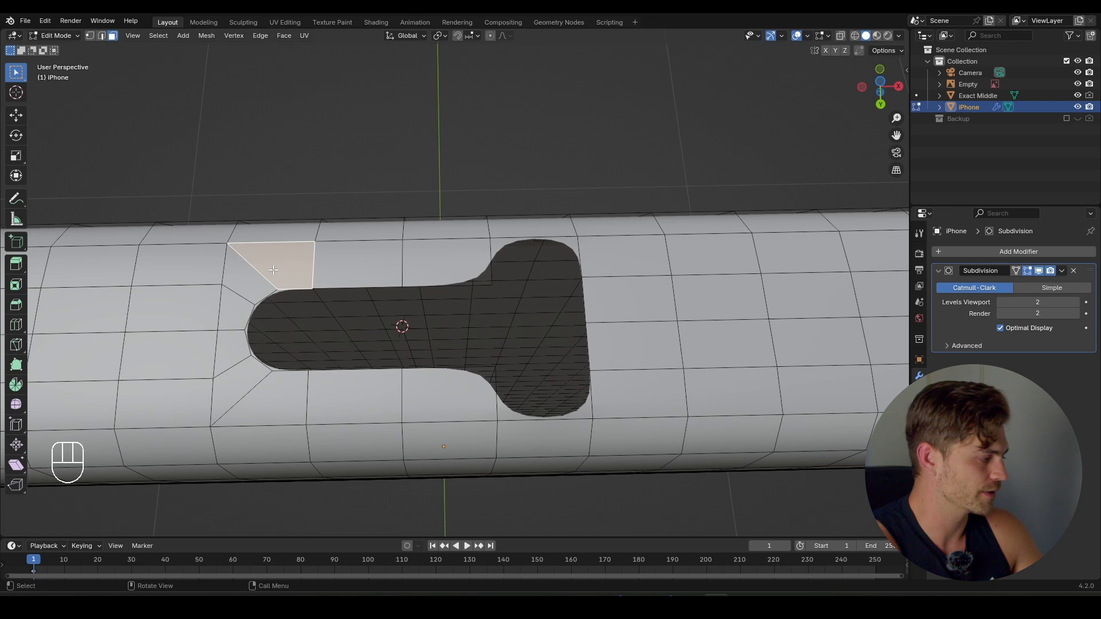
pyautogui.keyDown('ctrl'); pyautogui.click(287, 402); pyautogui.keyUp('ctrl')
pyautogui.moveTo(381, 336); pyautogui.dragTo(389, 340, button='middle')
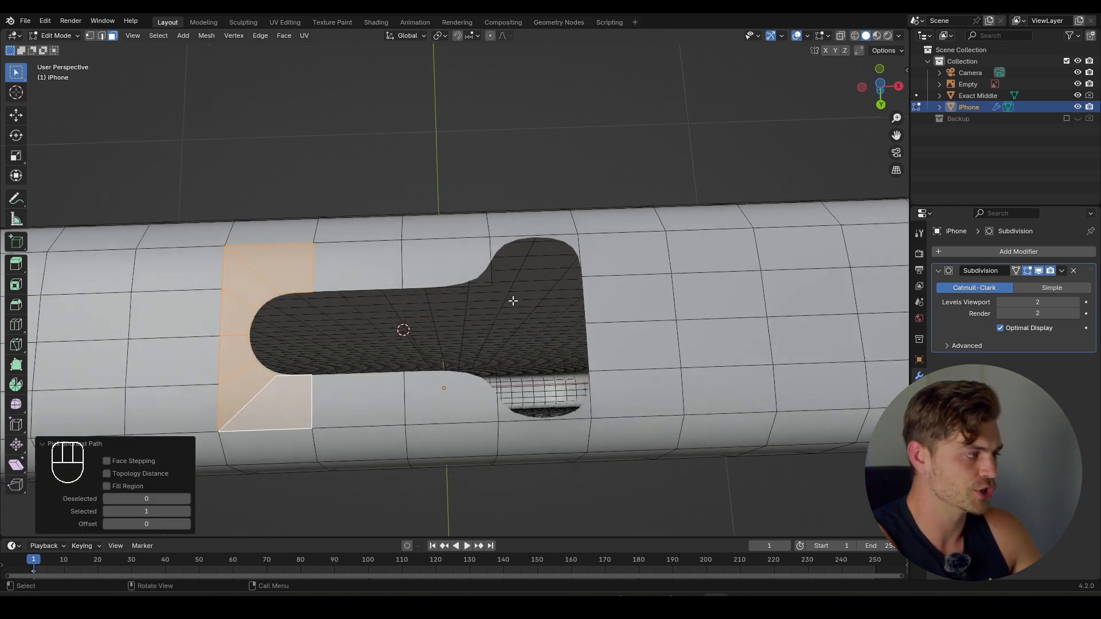
pyautogui.click(442, 35)
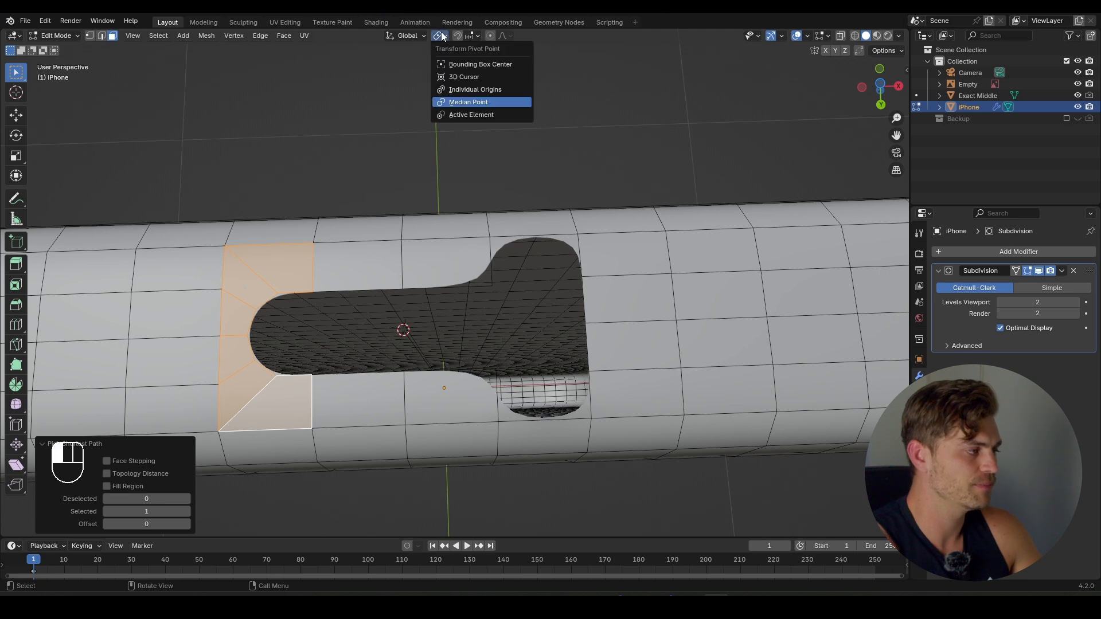
pyautogui.click(475, 90)
# - Duplicate the selected faces and mirror the copy to the opposite end by scaling it -1 along X
pyautogui.moveTo(417, 320); pyautogui.dragTo(425, 321, button='middle')
pyautogui.hotkey('shift', 'd')
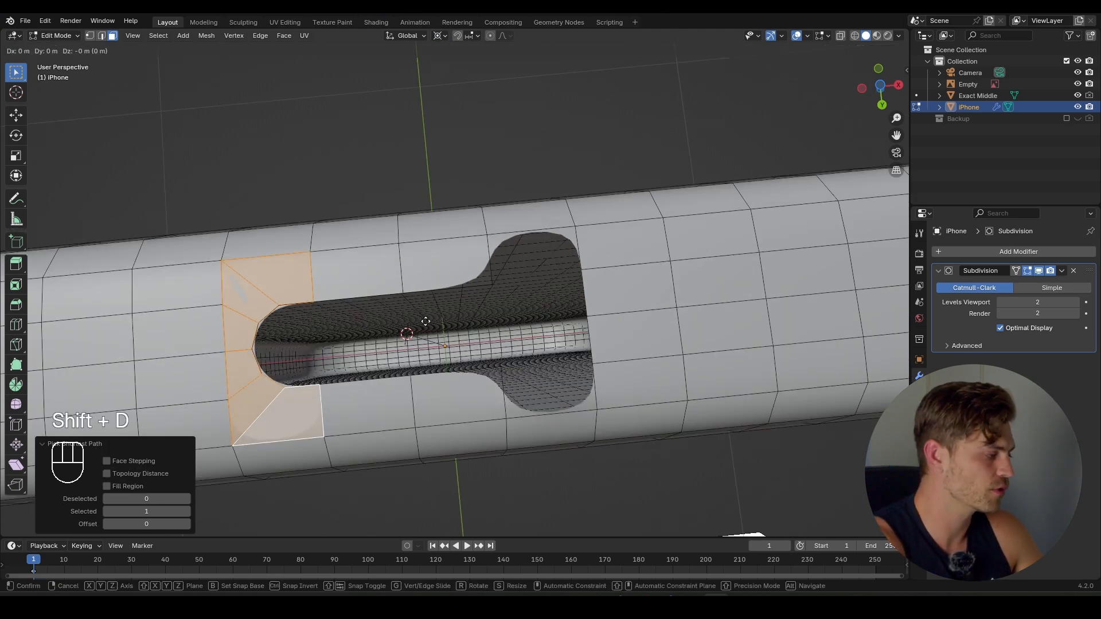
pyautogui.press('s')
pyautogui.press('x')
pyautogui.press('-')
pyautogui.press('1')
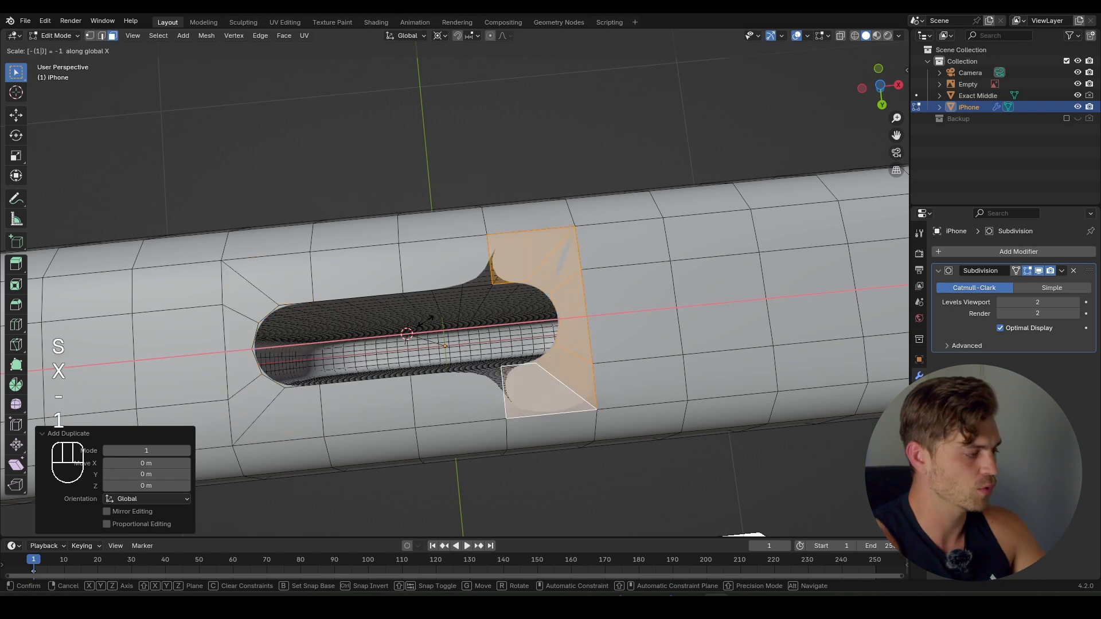
pyautogui.click(427, 320)
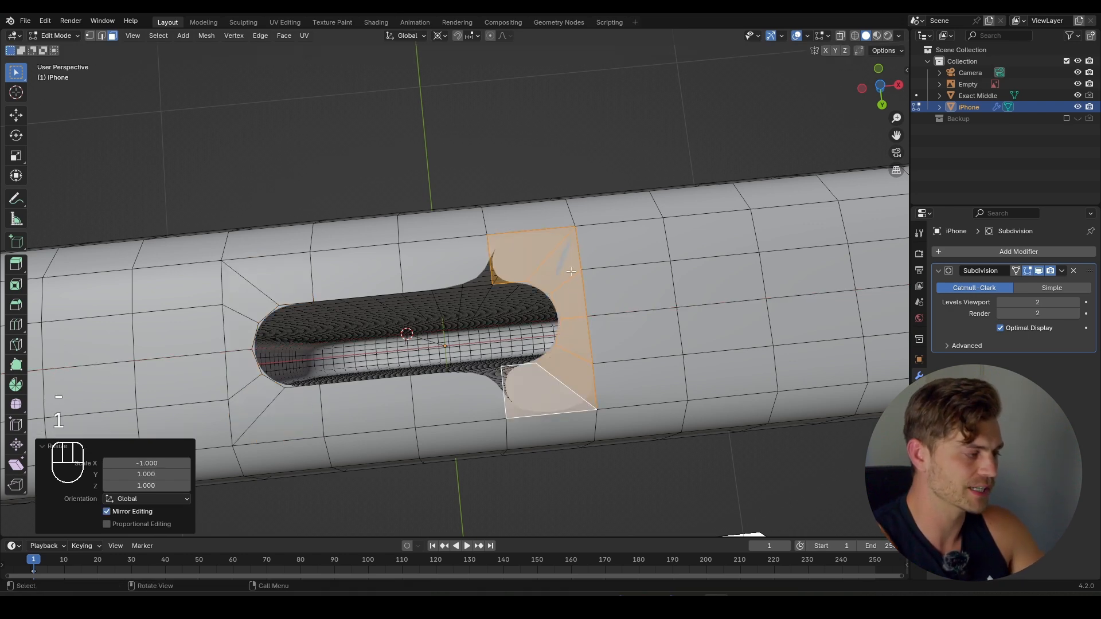
# - Merge all of the phone body's vertices by distance at 0.0001 m and return to Object Mode to check the port
pyautogui.press('1')
pyautogui.press('a')
pyautogui.moveTo(533, 287); pyautogui.dragTo(540, 329, button='middle')
pyautogui.press('m')
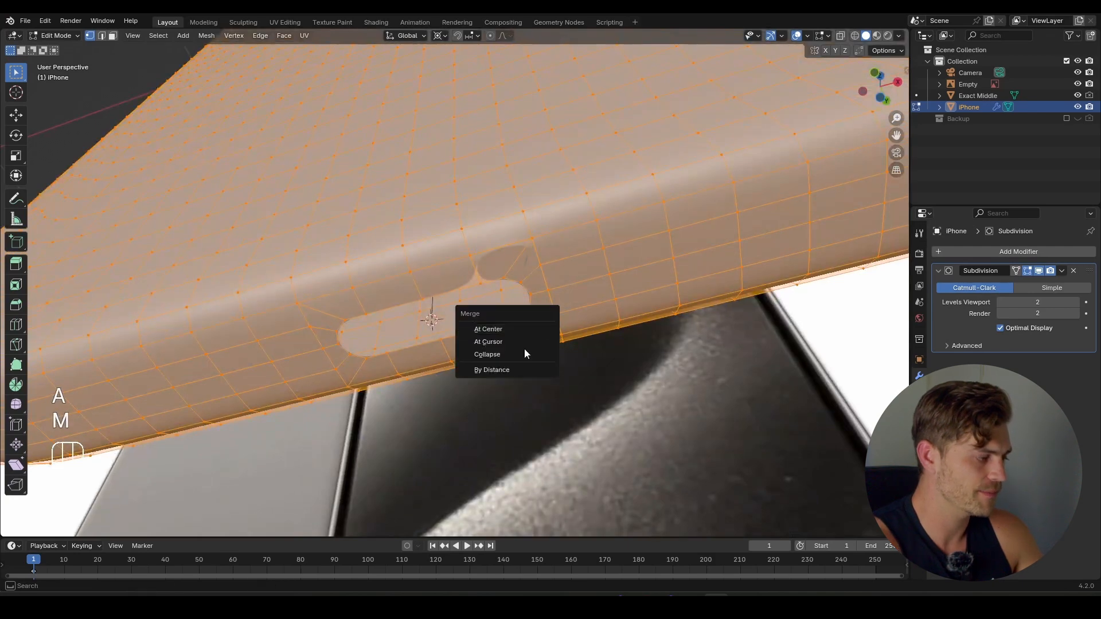
pyautogui.click(521, 370)
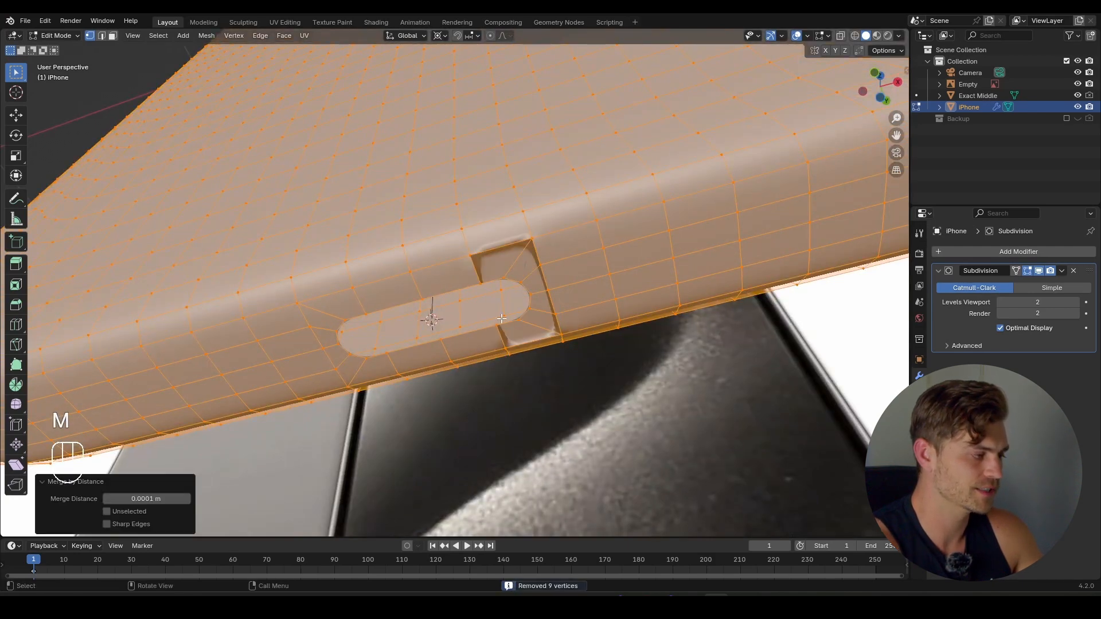
pyautogui.press('Tab')
pyautogui.moveTo(528, 319); pyautogui.dragTo(508, 339, button='middle')
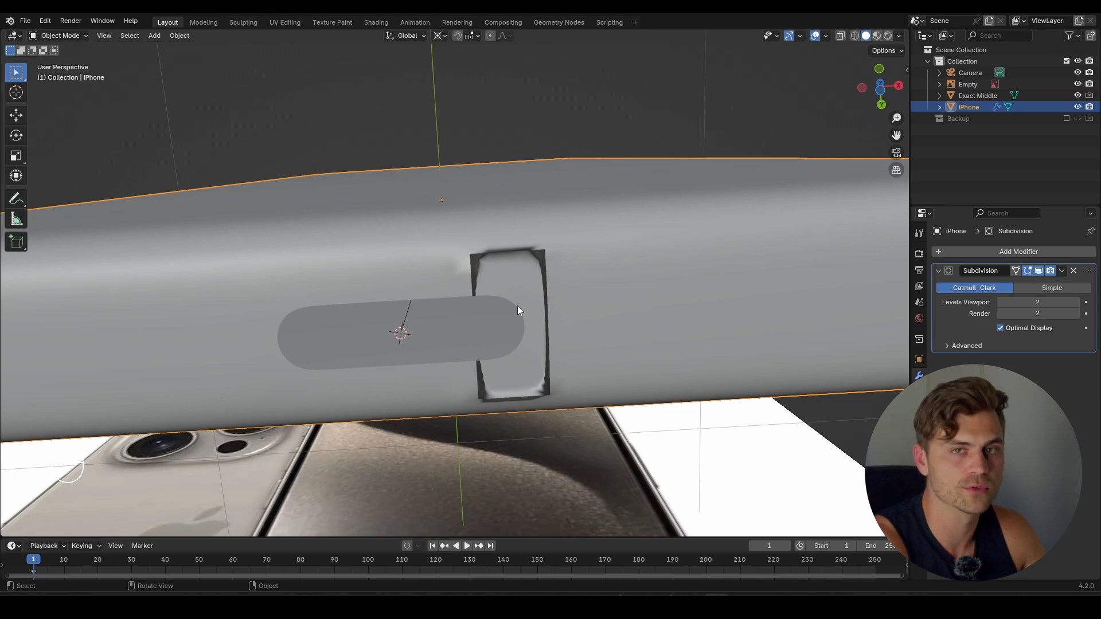
# - Recalculate the normals of the phone body's whole mesh, return to Object Mode and save the file
pyautogui.press('Tab')
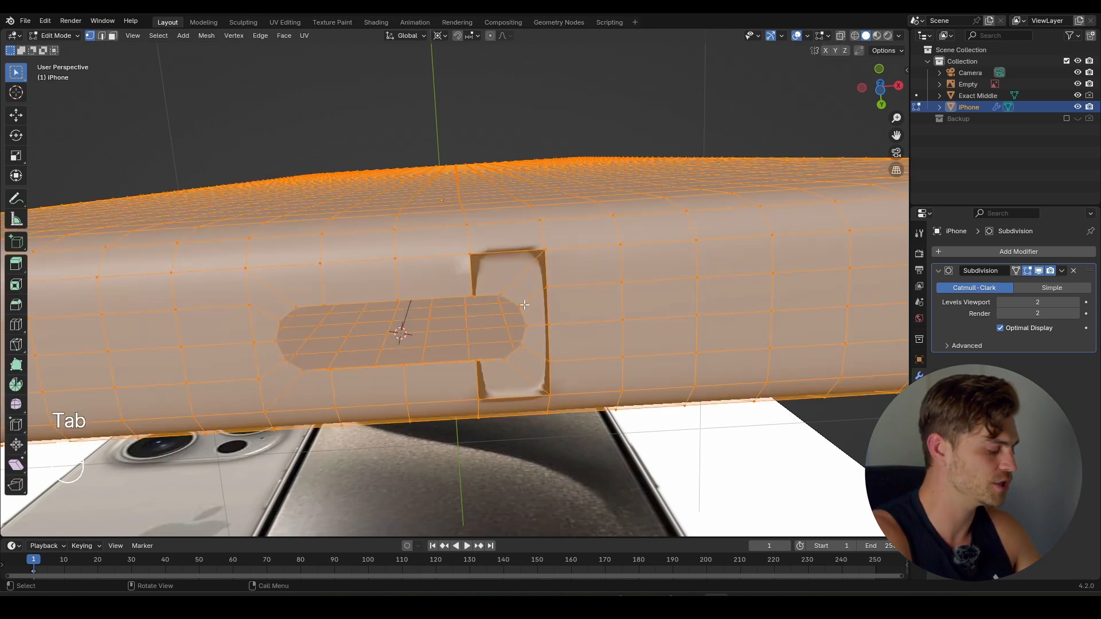
pyautogui.moveTo(524, 306); pyautogui.dragTo(521, 325, button='middle')
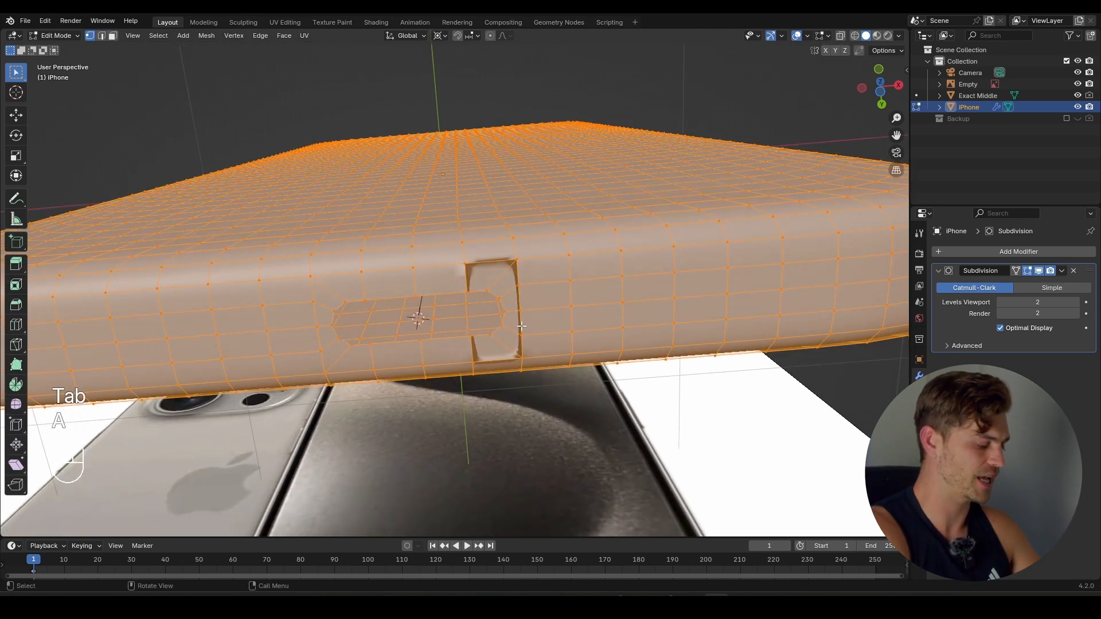
pyautogui.press('a')
pyautogui.hotkey('shift', 'n')
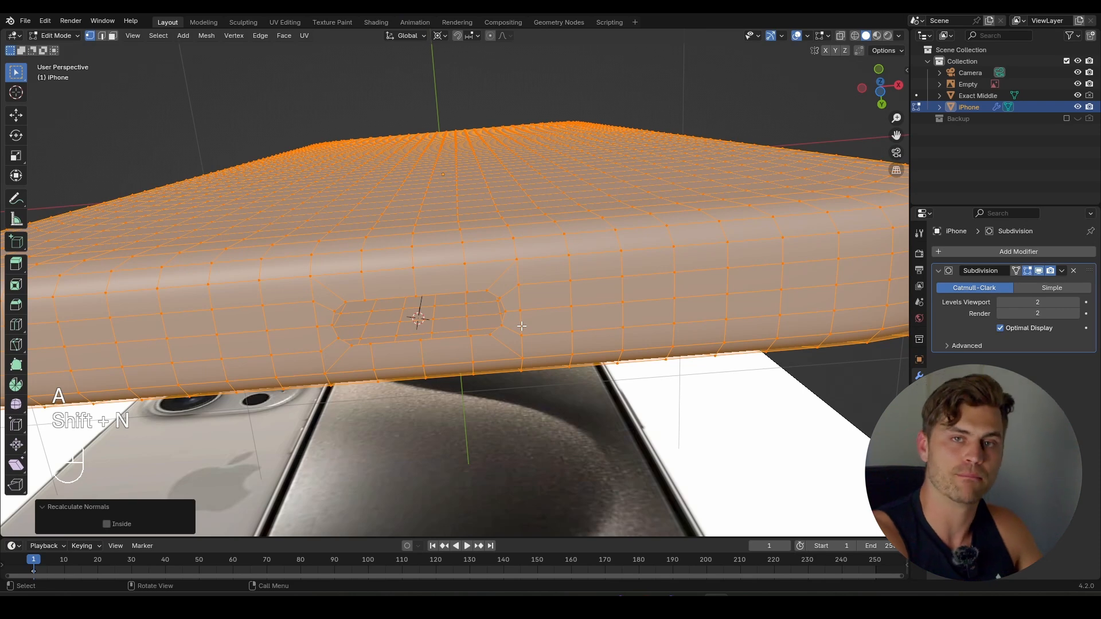
pyautogui.press('Tab')
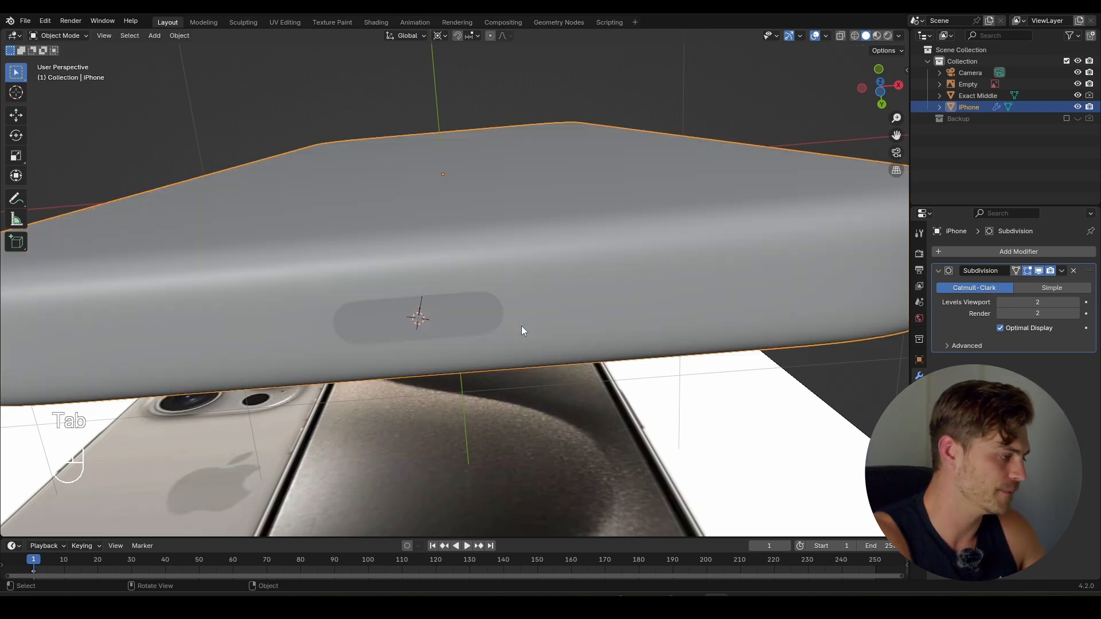
pyautogui.moveTo(521, 325); pyautogui.dragTo(458, 261, button='middle')
pyautogui.hotkey('ctrl', 's')
# - Select the edge loop around the port opening in edge mode and extrude it inward, scaled to about 0.951
pyautogui.scroll(2, 539, 321)
pyautogui.press('Tab')
pyautogui.press('2')
pyautogui.keyDown('shift'); pyautogui.moveTo(459, 299); pyautogui.dragTo(490, 336, button='middle'); pyautogui.keyUp('shift')
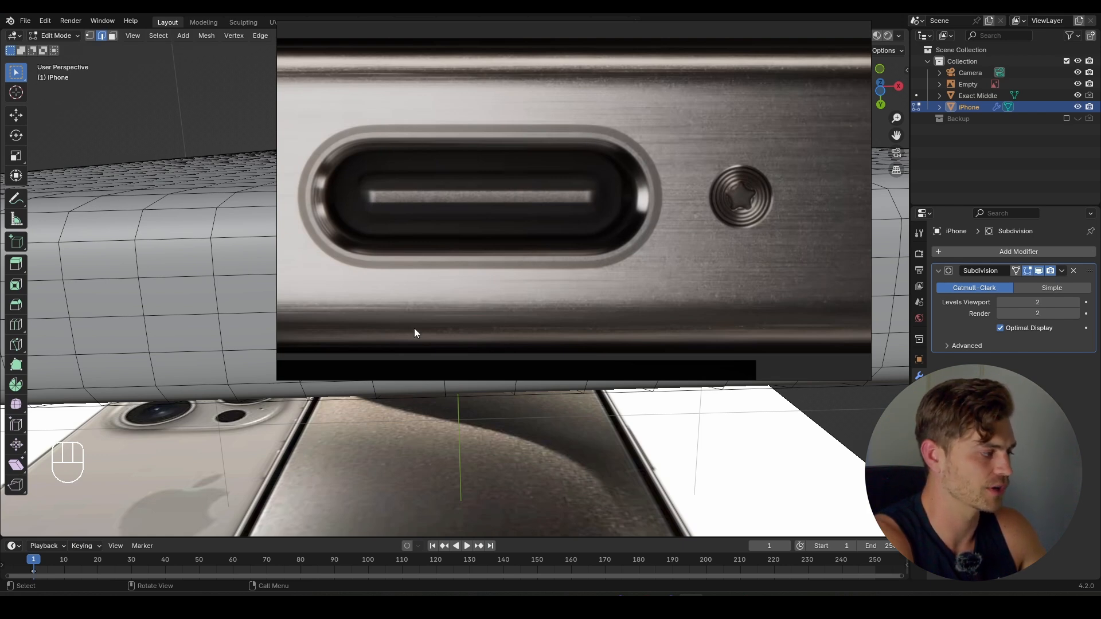
pyautogui.scroll(2, 454, 296)
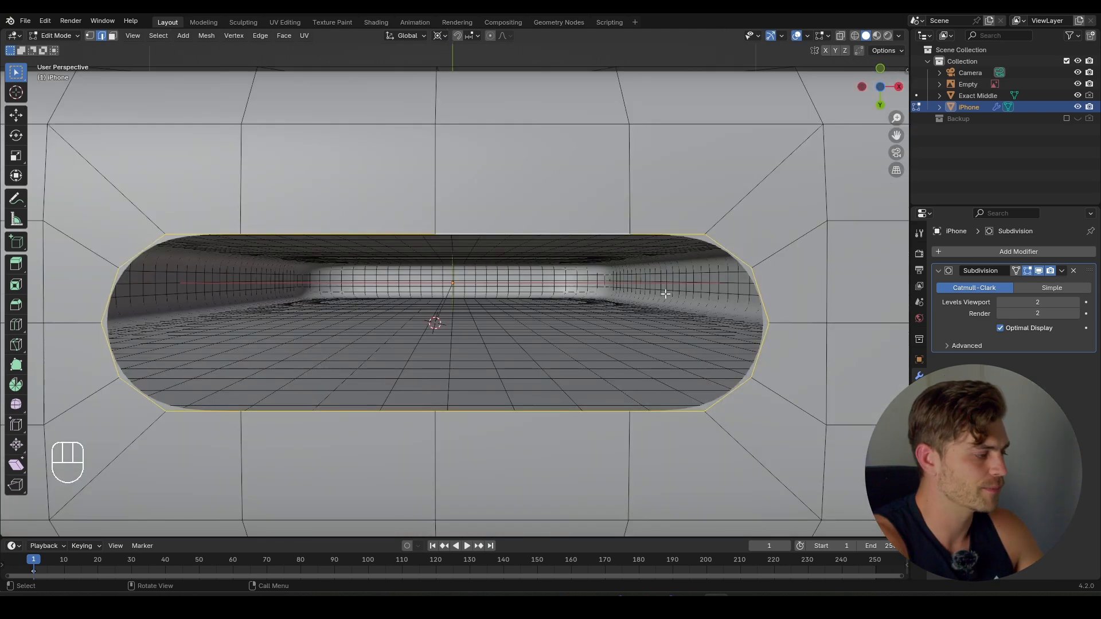
pyautogui.press('e')
pyautogui.press('s')
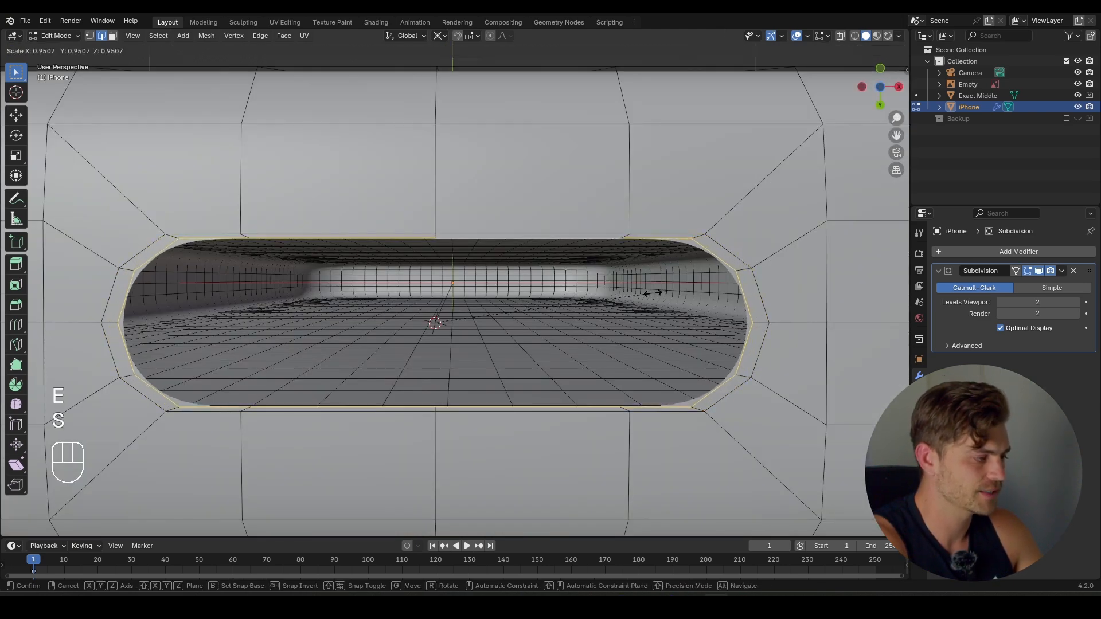
pyautogui.click(652, 293)
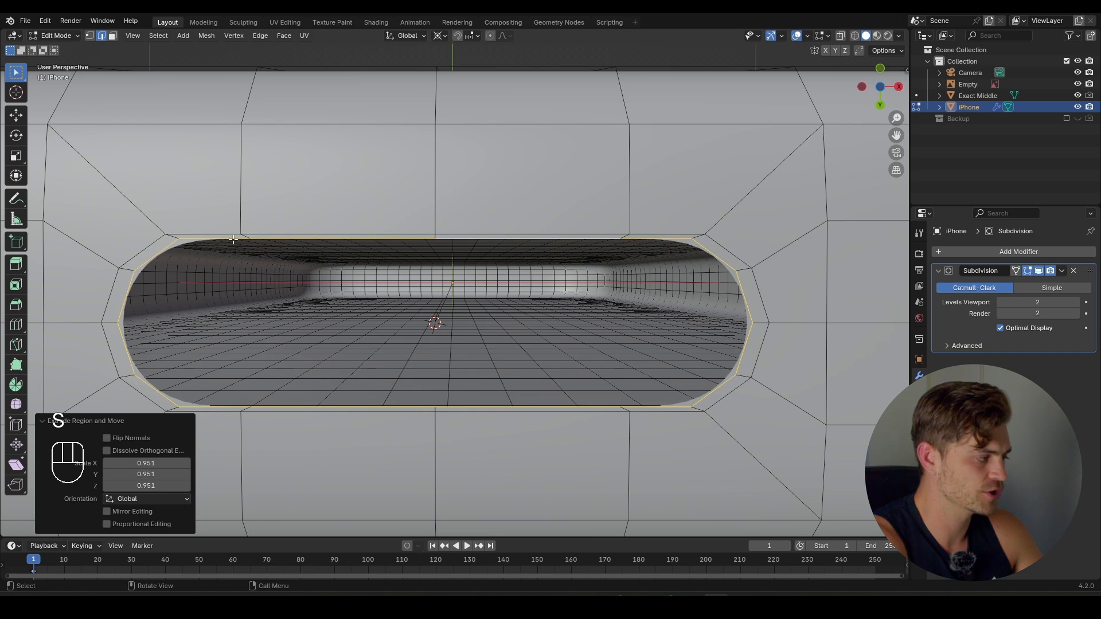
# - Scale the port's new inner edge loop to about 0.91 along Y and check the rim in Object Mode
pyautogui.press('s')
pyautogui.press('z')
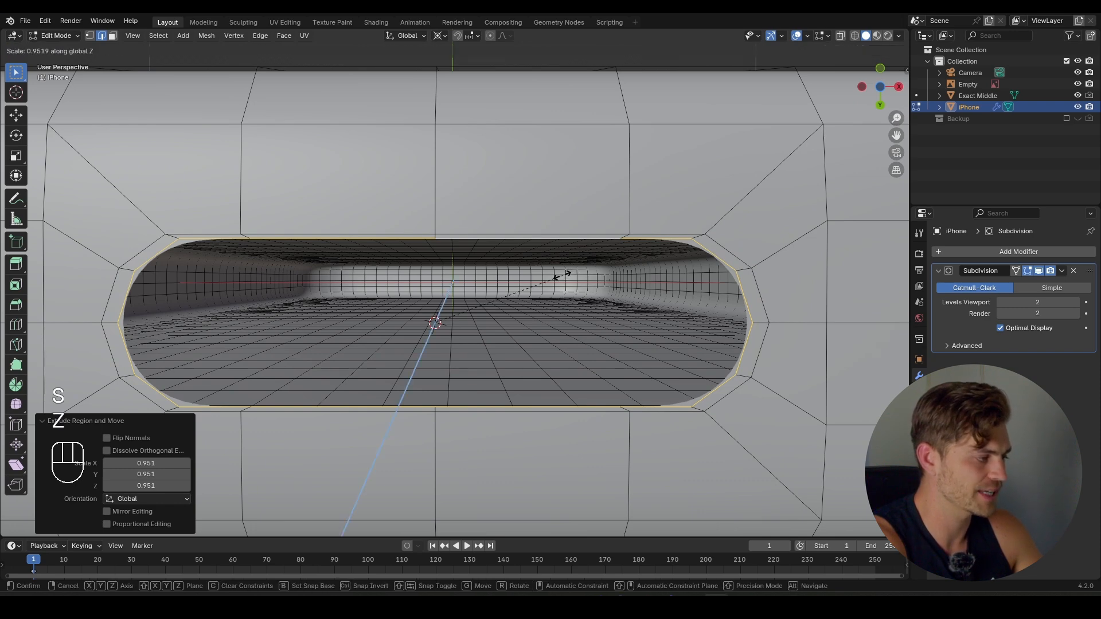
pyautogui.press('y')
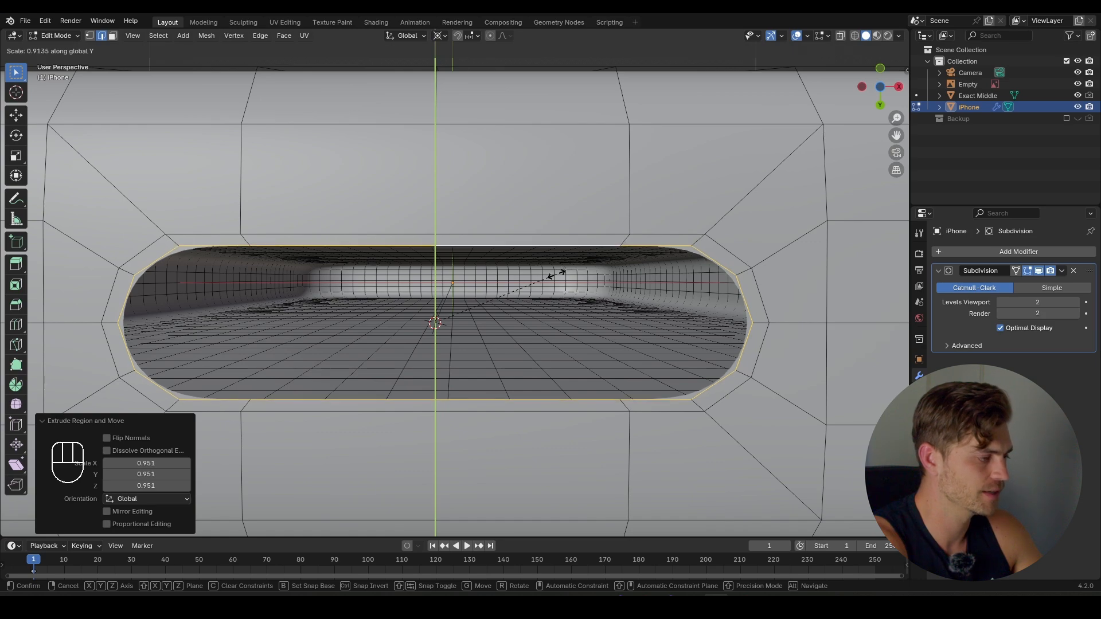
pyautogui.click(556, 274)
pyautogui.scroll(-4, 557, 274)
pyautogui.moveTo(466, 263); pyautogui.dragTo(395, 329, button='middle')
pyautogui.press('Tab')
pyautogui.press('Tab')
# - Extrude the port's inner edge loop along Z into the body, adjust its depth along Z and save the file
pyautogui.press('e')
pyautogui.press('y')
pyautogui.press('z')
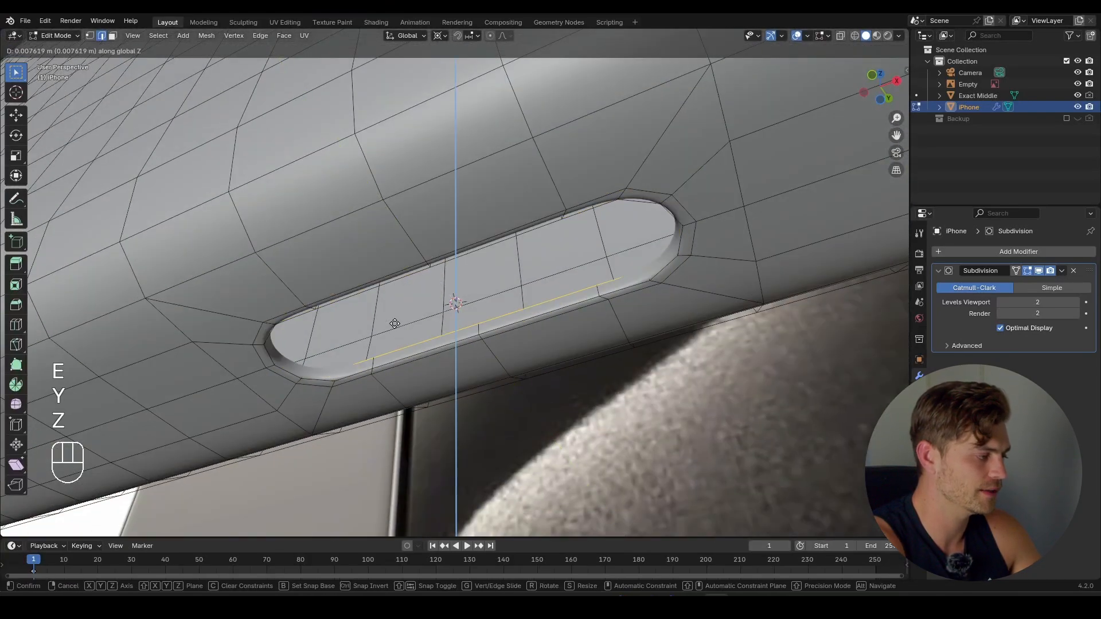
pyautogui.click(423, 216)
pyautogui.moveTo(423, 215); pyautogui.dragTo(510, 311, button='middle')
pyautogui.press('g')
pyautogui.press('z')
pyautogui.click(523, 325)
pyautogui.hotkey('ctrl', 's')
# - Fill the port's inner end with a face, inset it by about 0.003 m and check the cavity in Object Mode
pyautogui.press('f')
pyautogui.scroll(2, 511, 311)
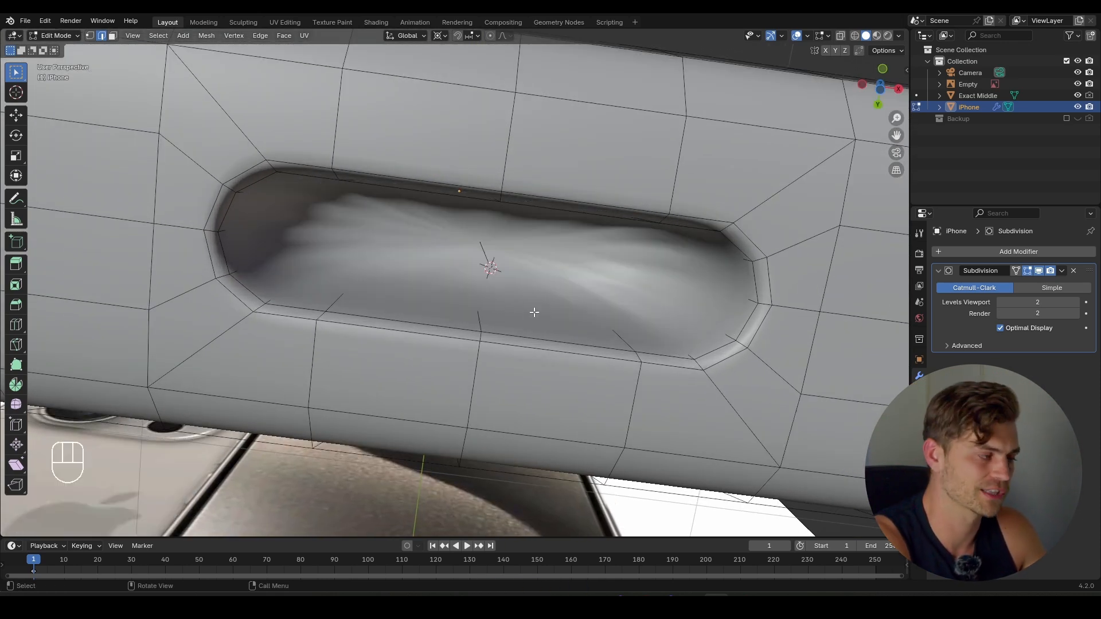
pyautogui.press('i')
pyautogui.click(622, 305)
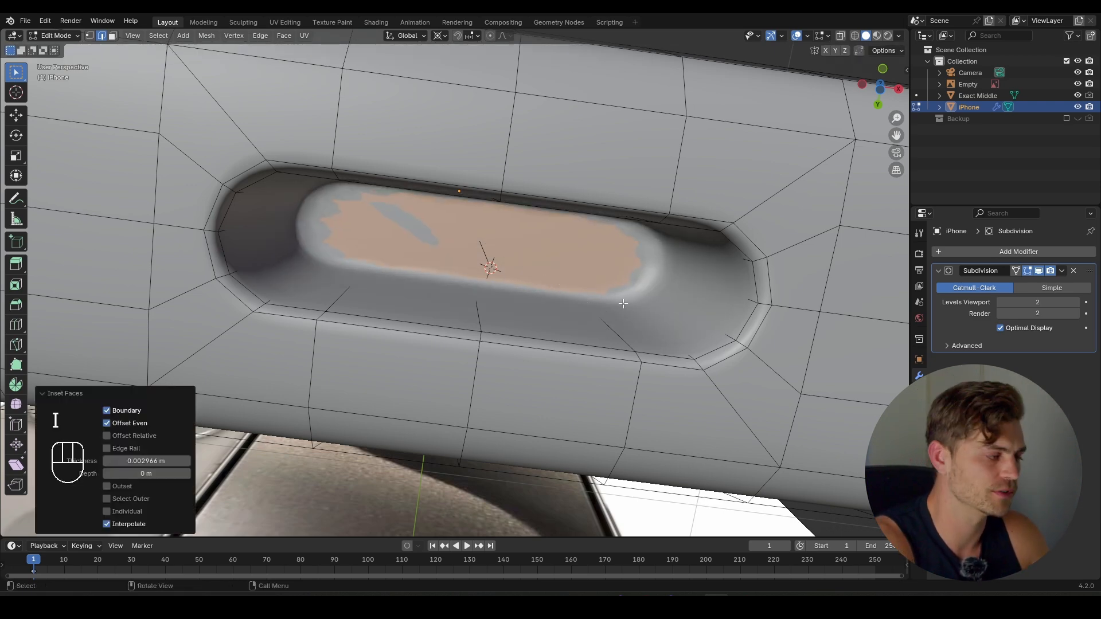
pyautogui.press('Tab')
pyautogui.moveTo(589, 269); pyautogui.dragTo(431, 329, button='middle')
pyautogui.scroll(4, 550, 265)
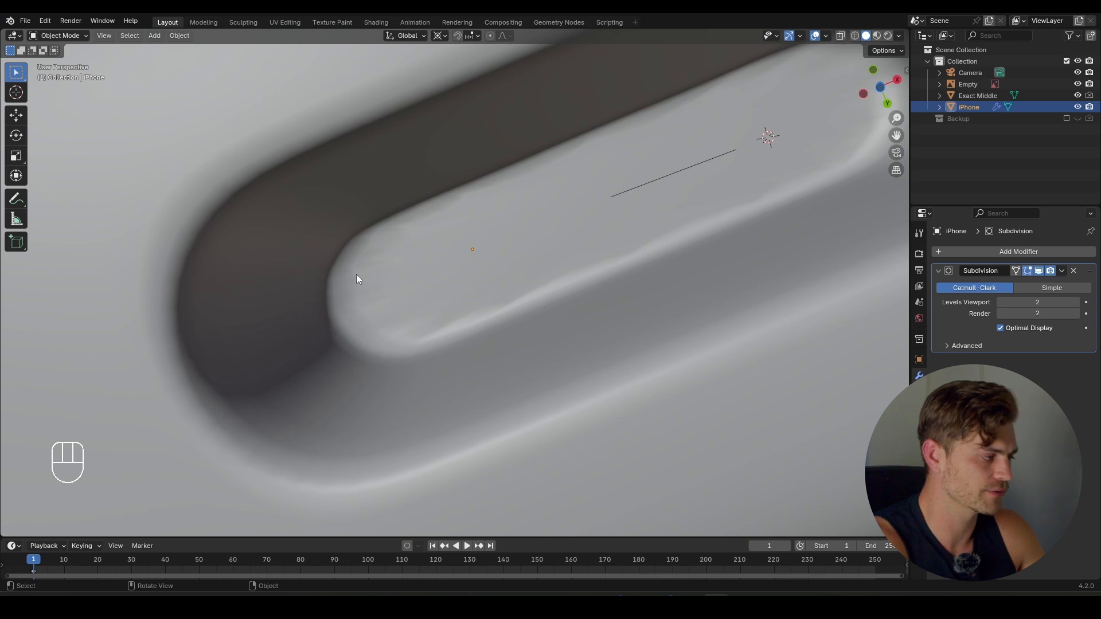
# - Undo the last fill of the floor inside the charging port recess
pyautogui.moveTo(564, 248); pyautogui.dragTo(521, 301, button='middle')
pyautogui.scroll(-2, 556, 256)
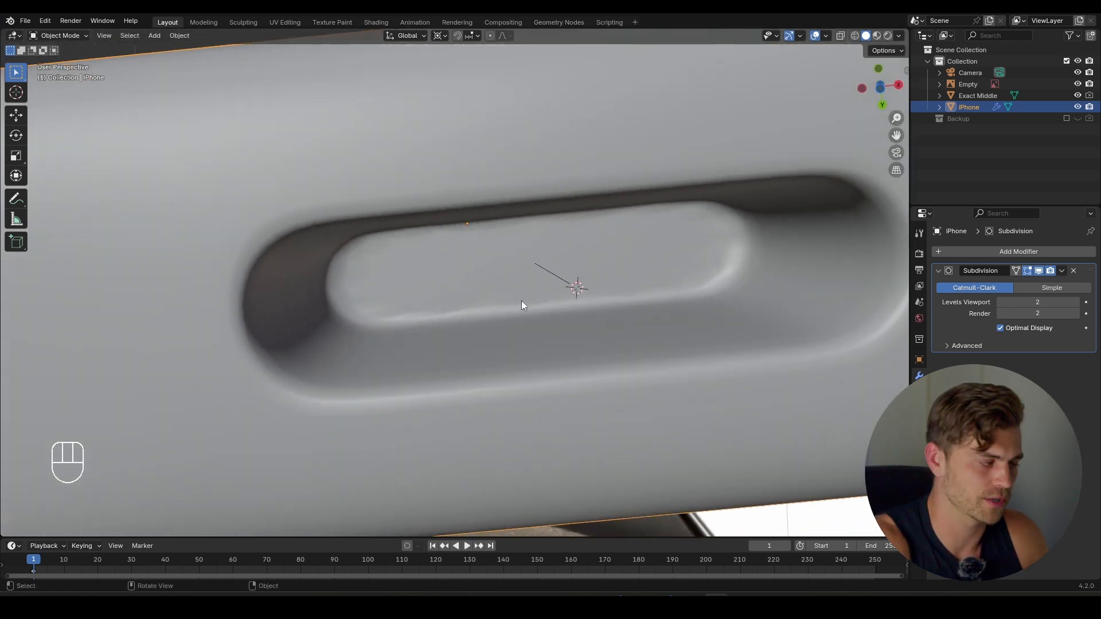
pyautogui.hotkey('ctrl', 'z')
pyautogui.hotkey('ctrl', 'z')
pyautogui.hotkey('ctrl', 'z')
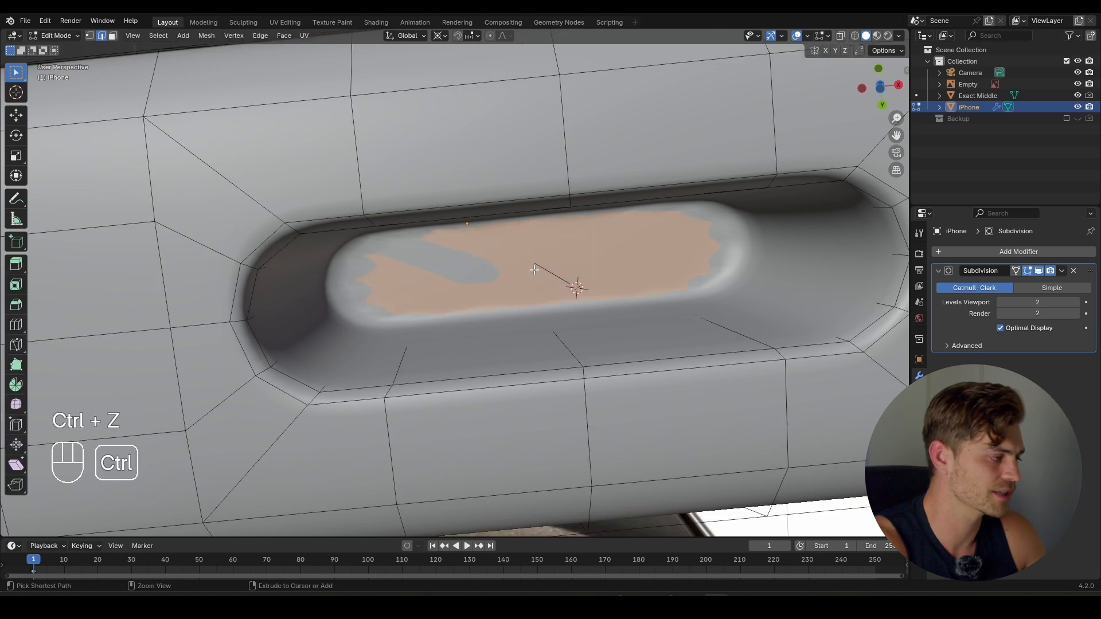
# - Grid Fill the open boundary loop inside the charging port with a span of 2 and an offset of 3
pyautogui.moveTo(555, 291); pyautogui.dragTo(550, 318, button='middle')
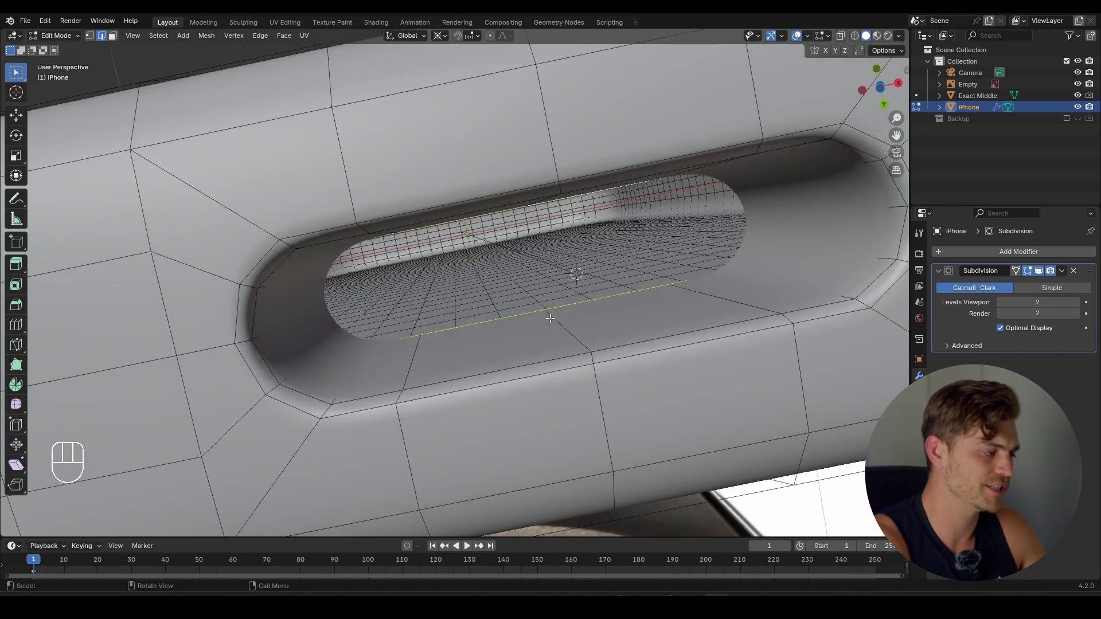
pyautogui.press('space')
pyautogui.click(631, 340)
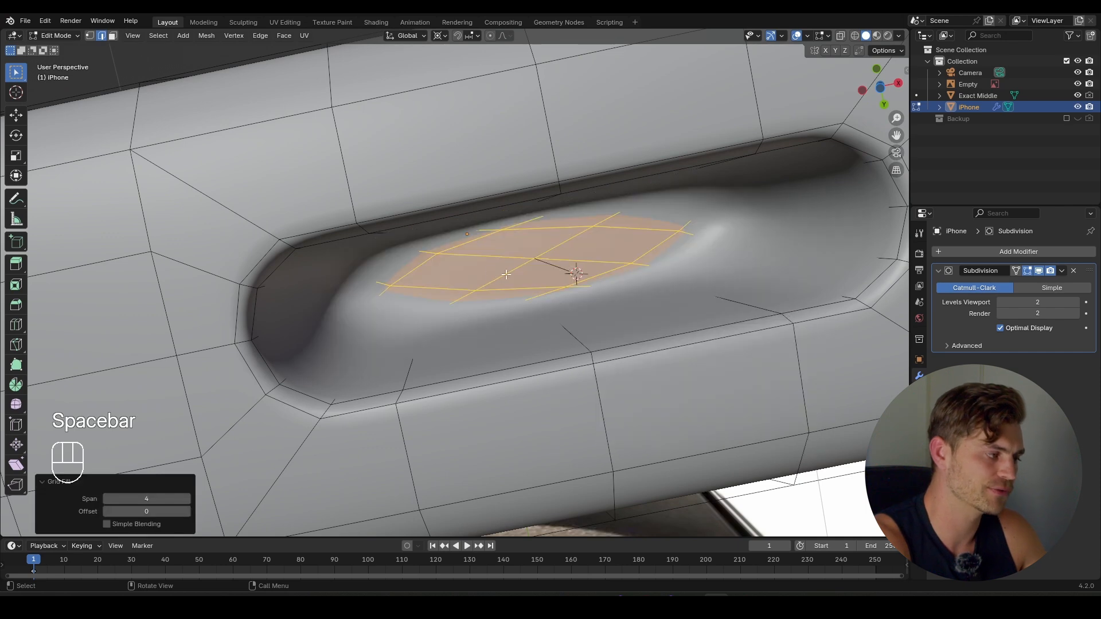
pyautogui.moveTo(521, 312); pyautogui.dragTo(448, 406, button='middle')
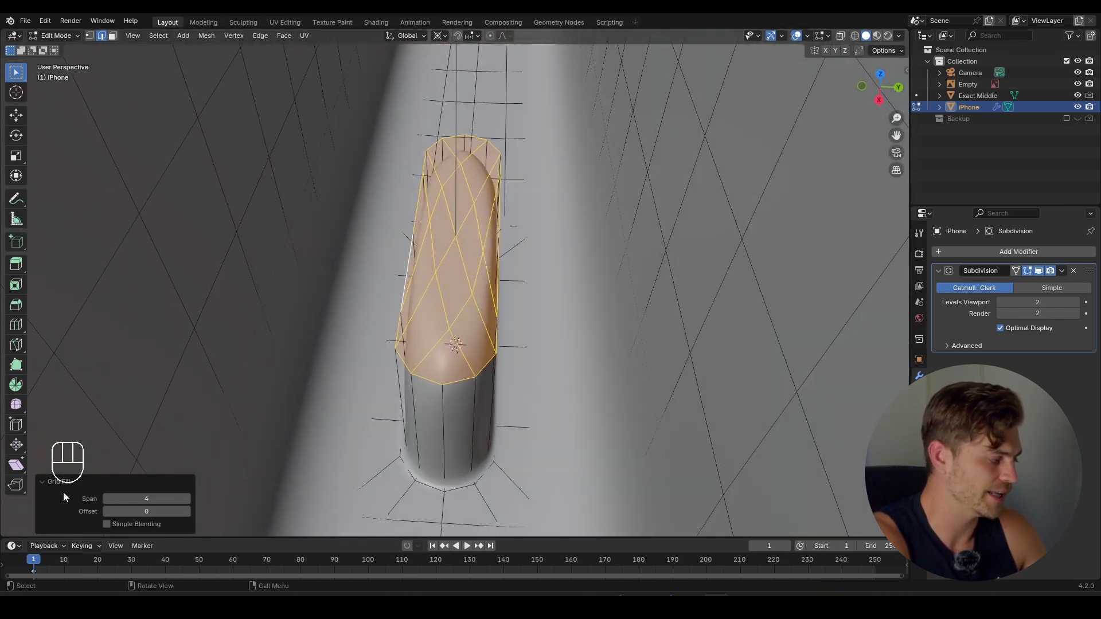
pyautogui.click(187, 499)
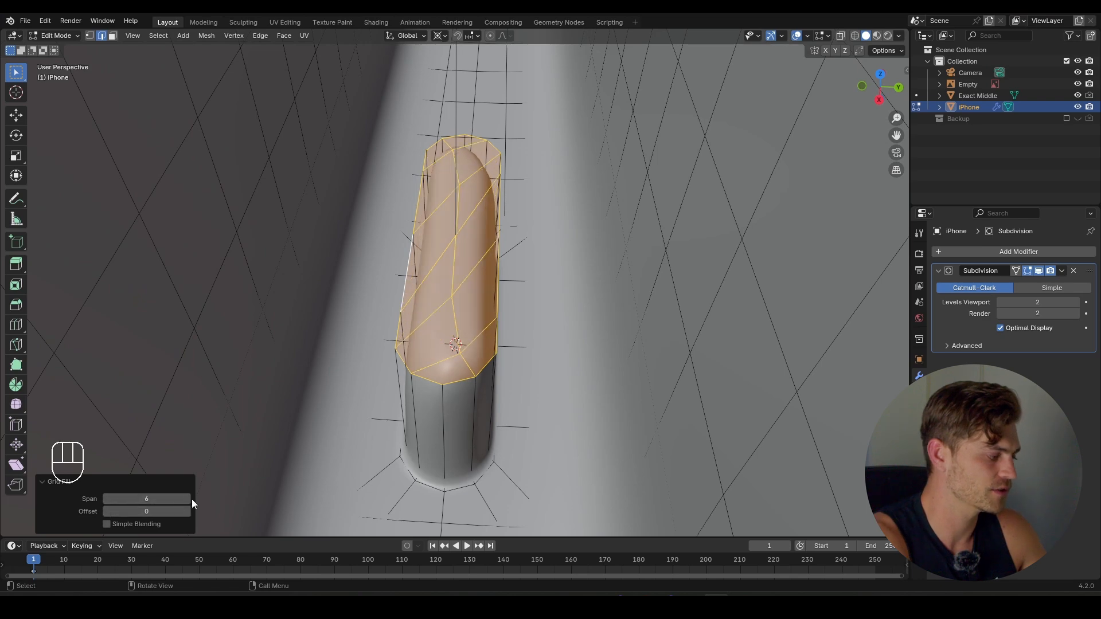
pyautogui.click(187, 499)
pyautogui.click(187, 498)
pyautogui.click(186, 500)
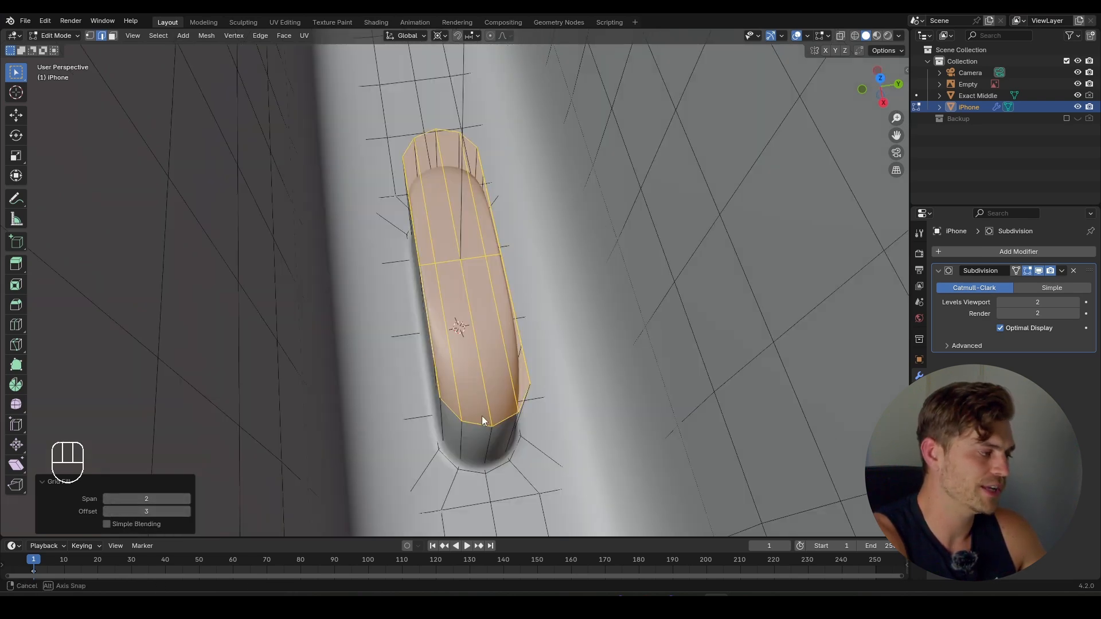
pyautogui.moveTo(483, 420); pyautogui.dragTo(510, 354, button='middle')
pyautogui.press('Tab')
pyautogui.press('Tab')
pyautogui.scroll(4, 510, 355)
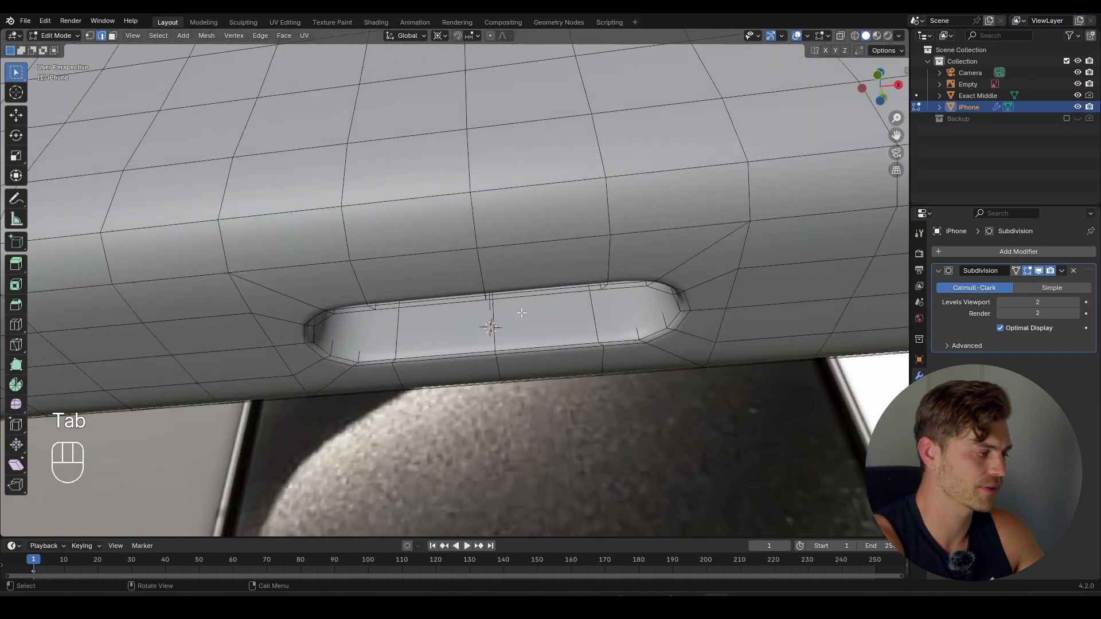
# - Bevel the edge loop around the charging port rim with 3 segments and a width of about 0.00168 m
pyautogui.press('2')
pyautogui.keyDown('alt'); pyautogui.click(438, 275); pyautogui.keyUp('alt')
pyautogui.moveTo(439, 275); pyautogui.dragTo(174, 239, button='middle')
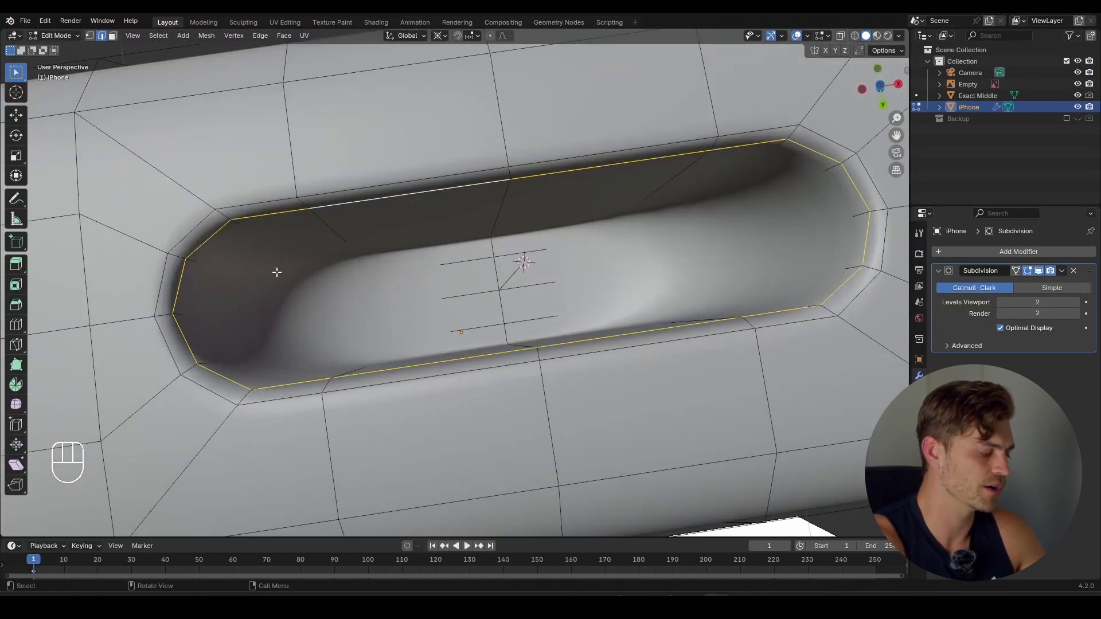
pyautogui.press('2')
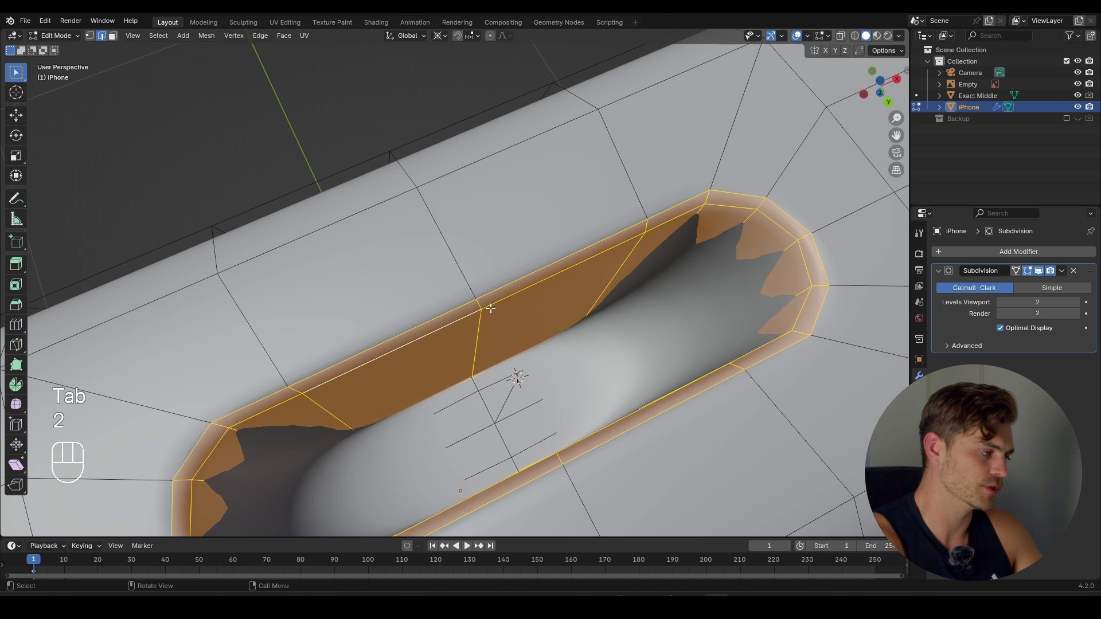
pyautogui.keyDown('alt'); pyautogui.click(497, 305); pyautogui.keyUp('alt')
pyautogui.scroll(-2, 498, 305)
pyautogui.moveTo(498, 305); pyautogui.dragTo(495, 343, button='middle')
pyautogui.scroll(2, 495, 343)
pyautogui.hotkey('ctrl', 'b')
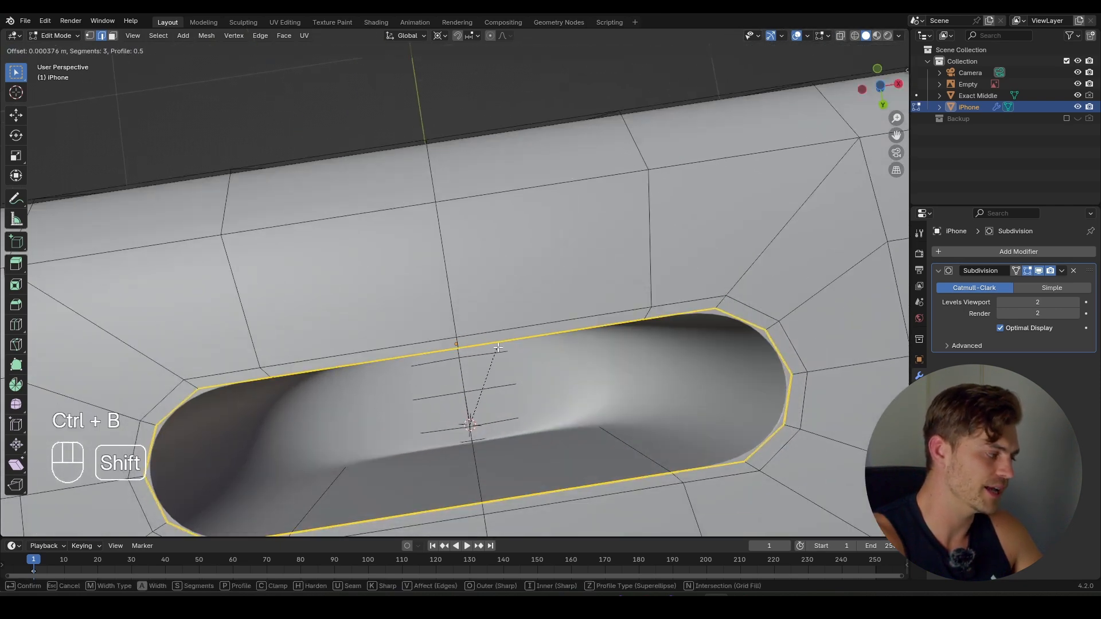
pyautogui.keyDown('shift'); pyautogui.scroll(1, 536, 320); pyautogui.keyUp('shift')
pyautogui.click(536, 320)
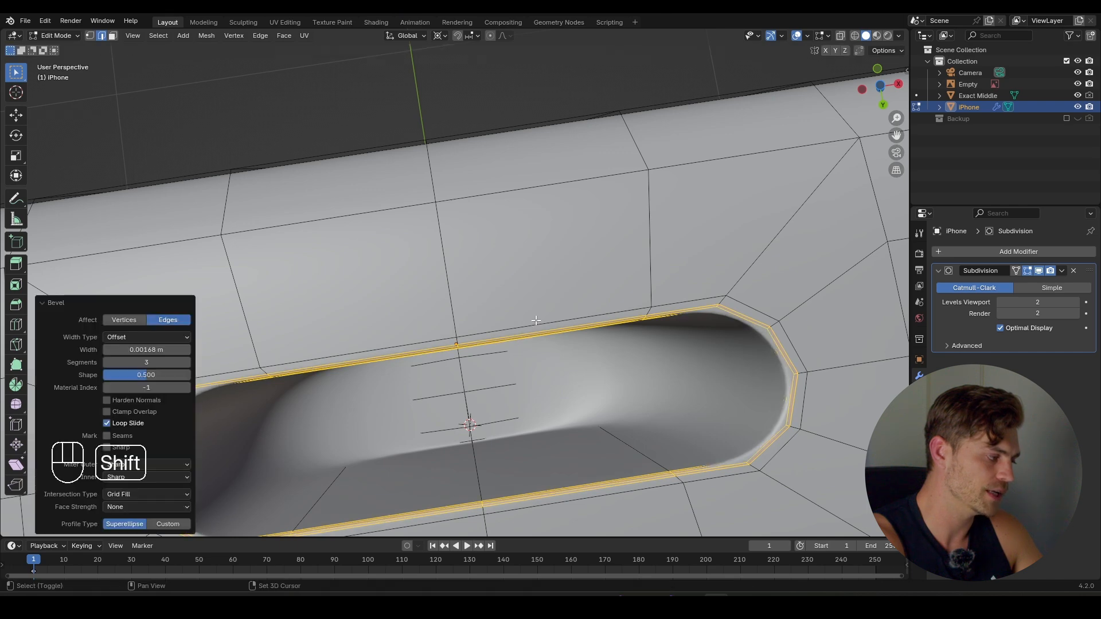
# - Return the iPhone to Object Mode and save the file
pyautogui.press('Tab')
pyautogui.scroll(-3, 531, 321)
pyautogui.moveTo(528, 308); pyautogui.dragTo(587, 303, button='middle')
pyautogui.hotkey('ctrl', 's')
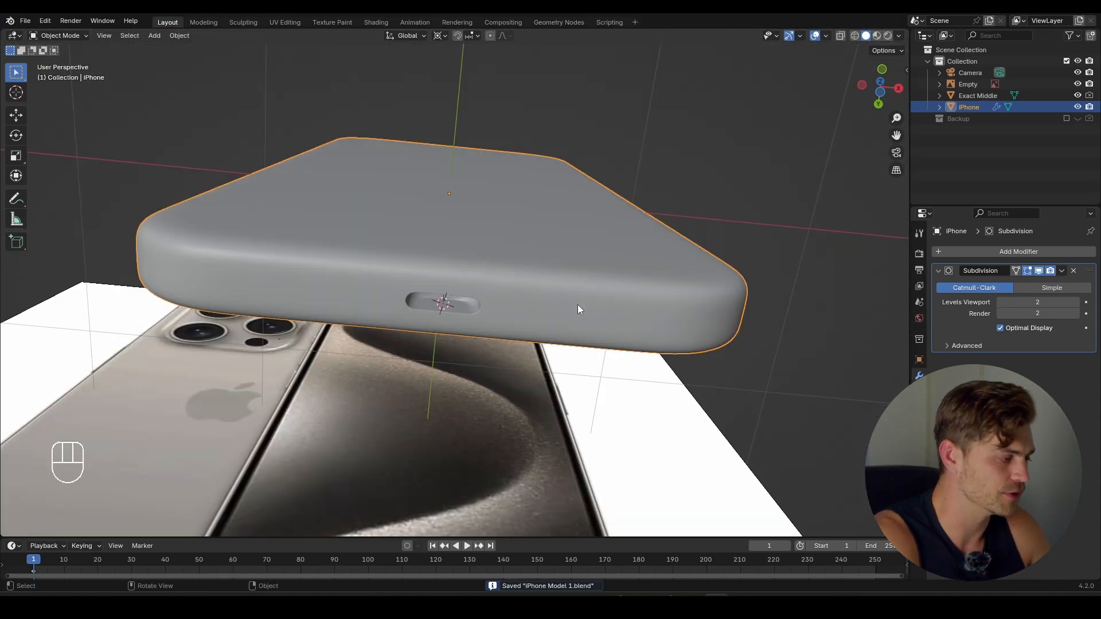
# - Switch to the reference image board and examine the close-ups of the phone's bottom edge, including the charging port and nearby holes
pyautogui.click(691, 595)
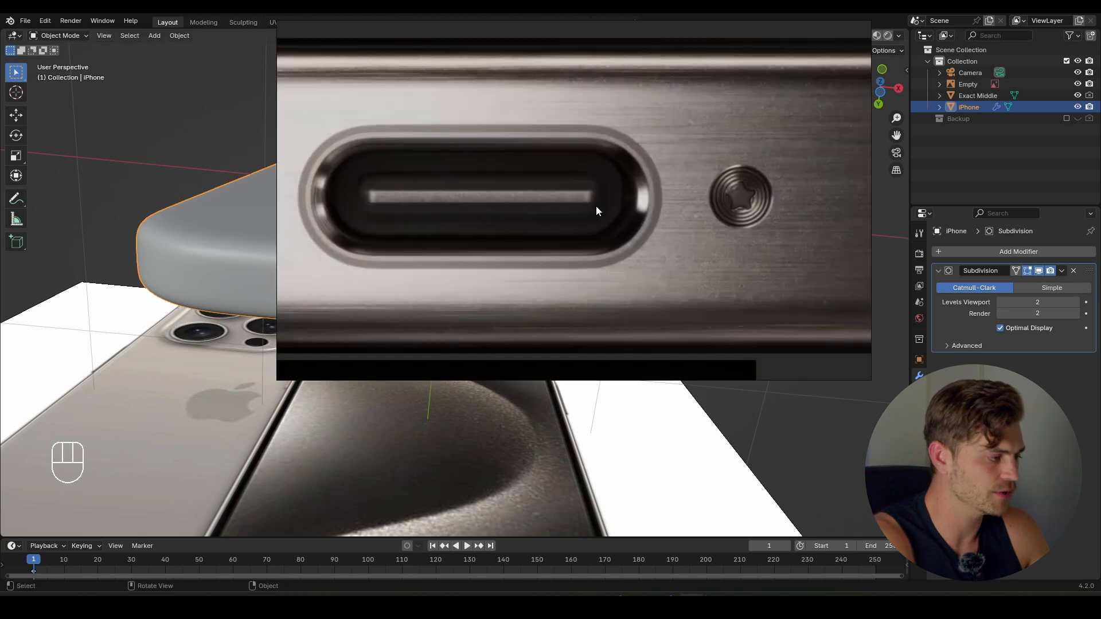
pyautogui.scroll(-6, 594, 213)
pyautogui.moveTo(631, 228); pyautogui.dragTo(610, 242, button='middle')
pyautogui.scroll(-5, 639, 229)
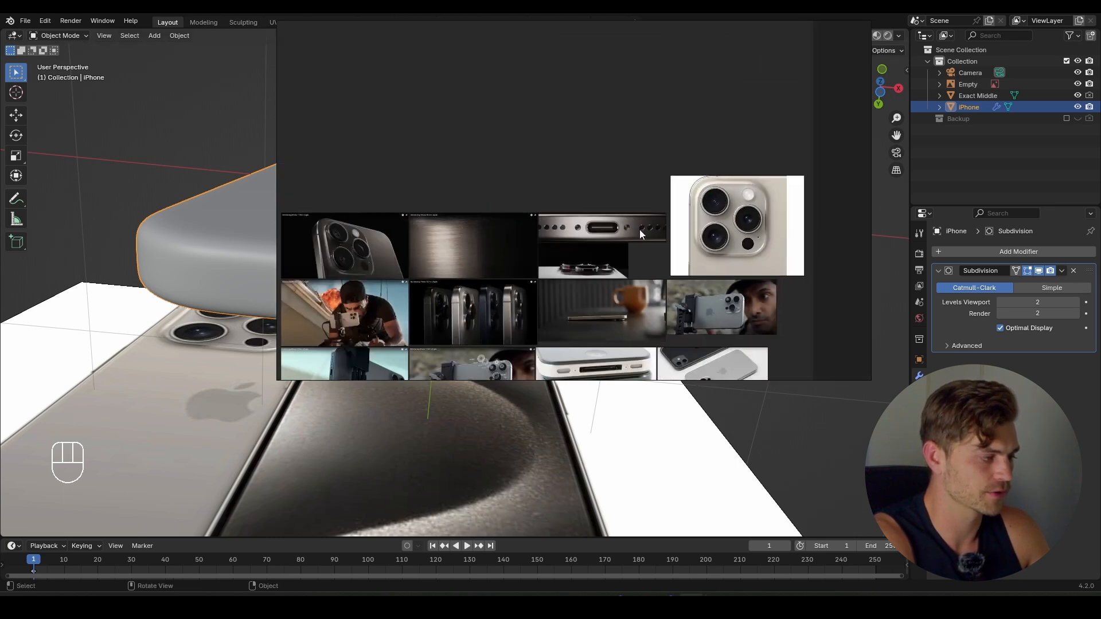
pyautogui.moveTo(594, 278); pyautogui.dragTo(672, 175, button='middle')
pyautogui.moveTo(568, 233); pyautogui.dragTo(600, 196, button='middle')
pyautogui.scroll(6, 350, 322)
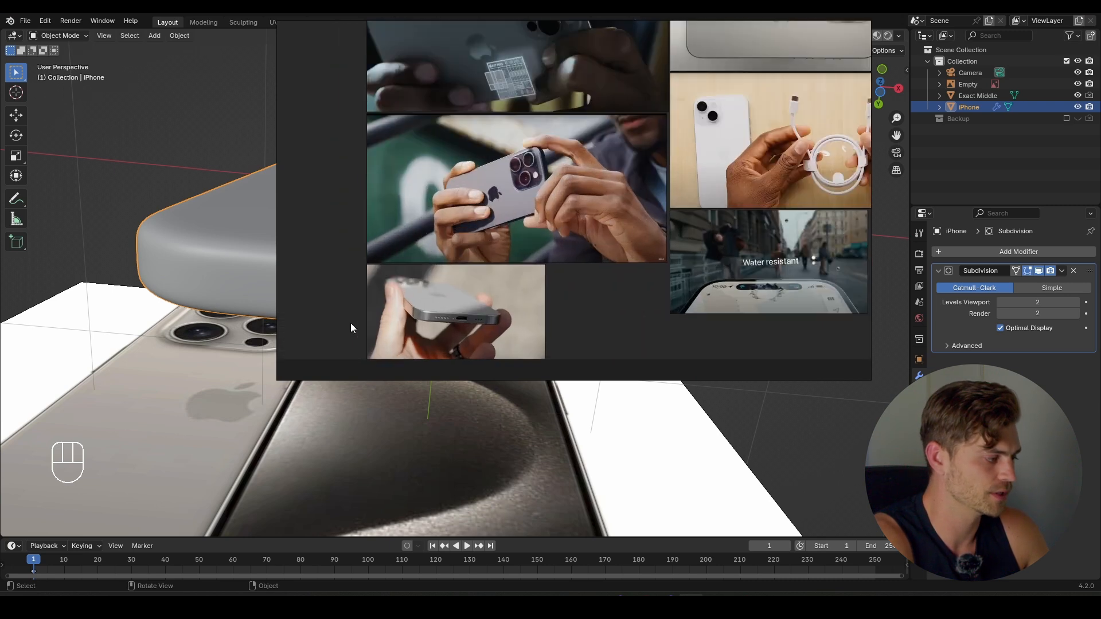
pyautogui.moveTo(453, 320); pyautogui.dragTo(668, 251, button='middle')
pyautogui.scroll(9, 463, 264)
pyautogui.scroll(4, 724, 301)
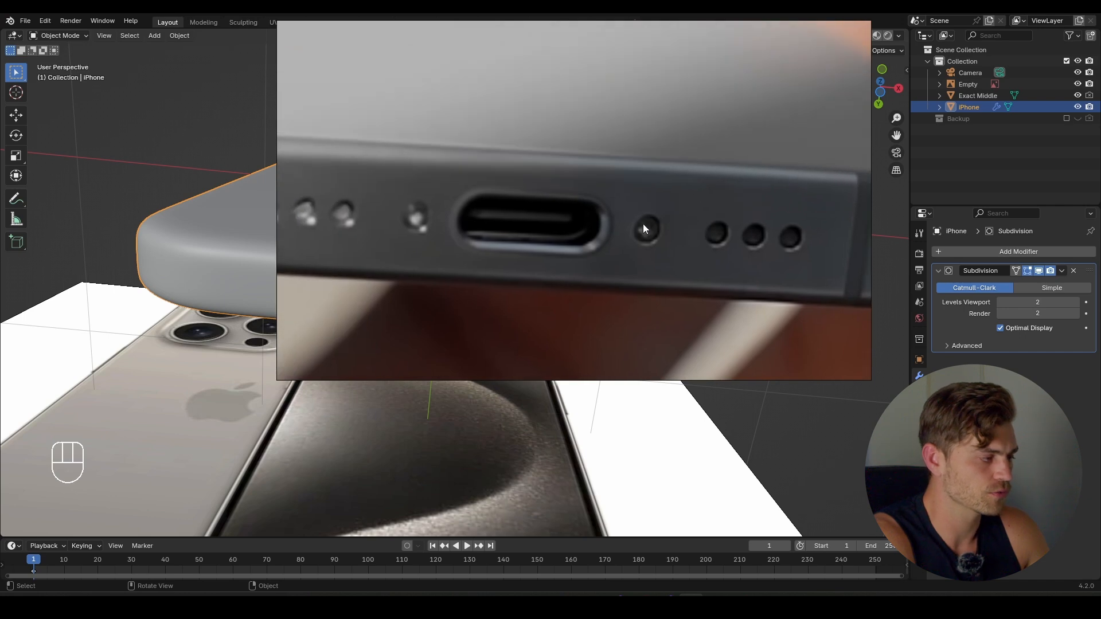
pyautogui.scroll(-2, 723, 225)
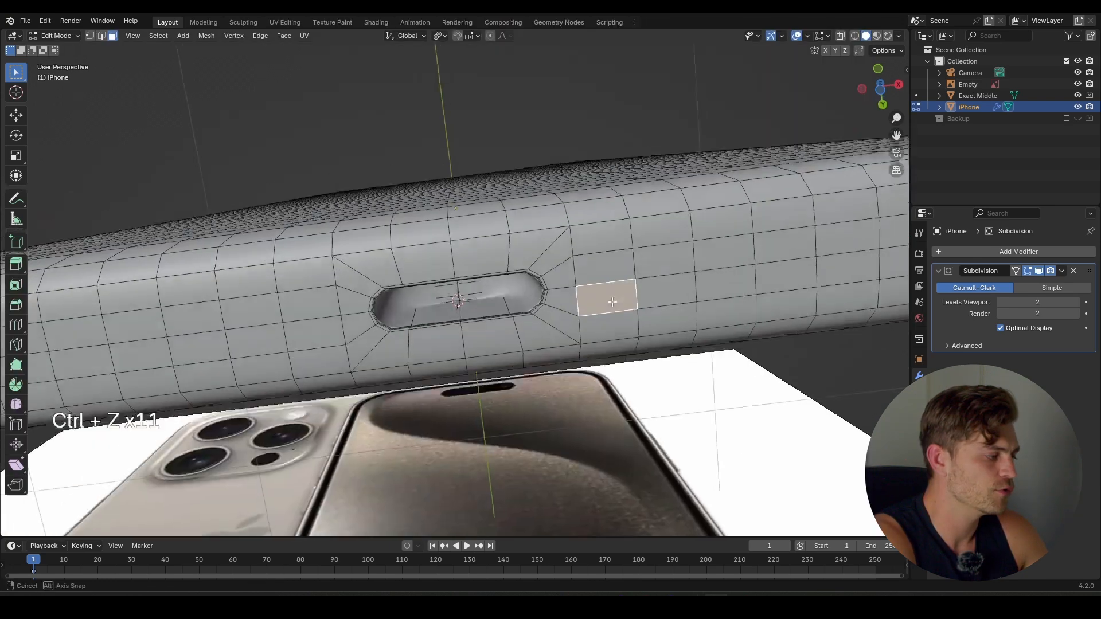
# - Select the two stacked faces on each side of the charging port and set the transform pivot to Individual Origins
pyautogui.keyDown('shift'); pyautogui.moveTo(647, 310); pyautogui.dragTo(611, 298, button='middle'); pyautogui.keyUp('shift')
pyautogui.click(580, 252)
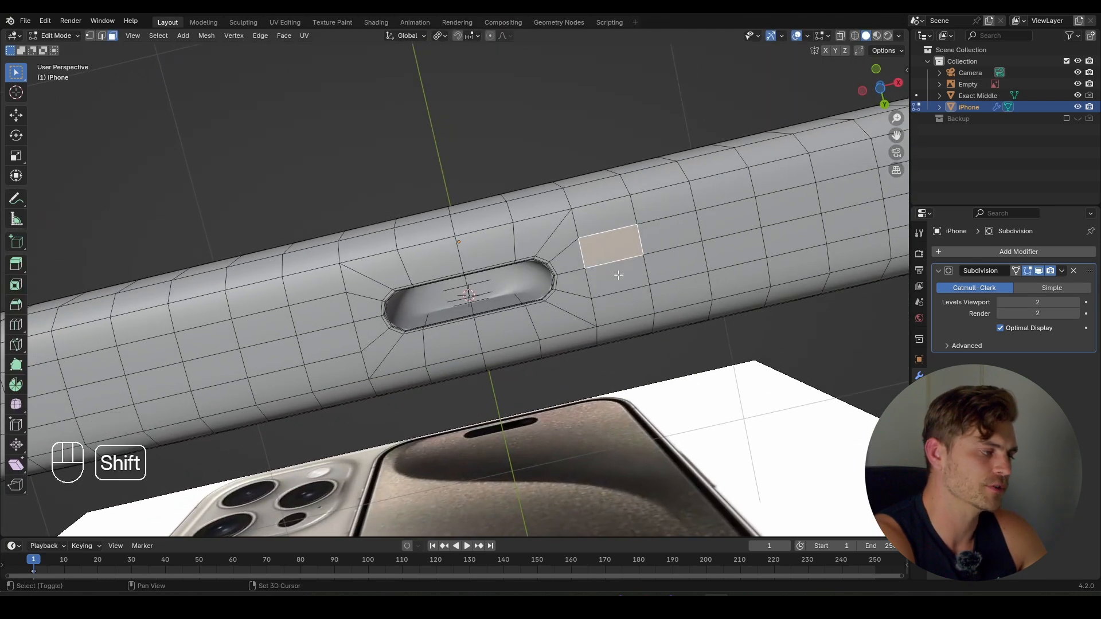
pyautogui.keyDown('shift'); pyautogui.click(618, 275); pyautogui.keyUp('shift')
pyautogui.keyDown('shift'); pyautogui.click(318, 313); pyautogui.keyUp('shift')
pyautogui.keyDown('shift'); pyautogui.click(329, 342); pyautogui.keyUp('shift')
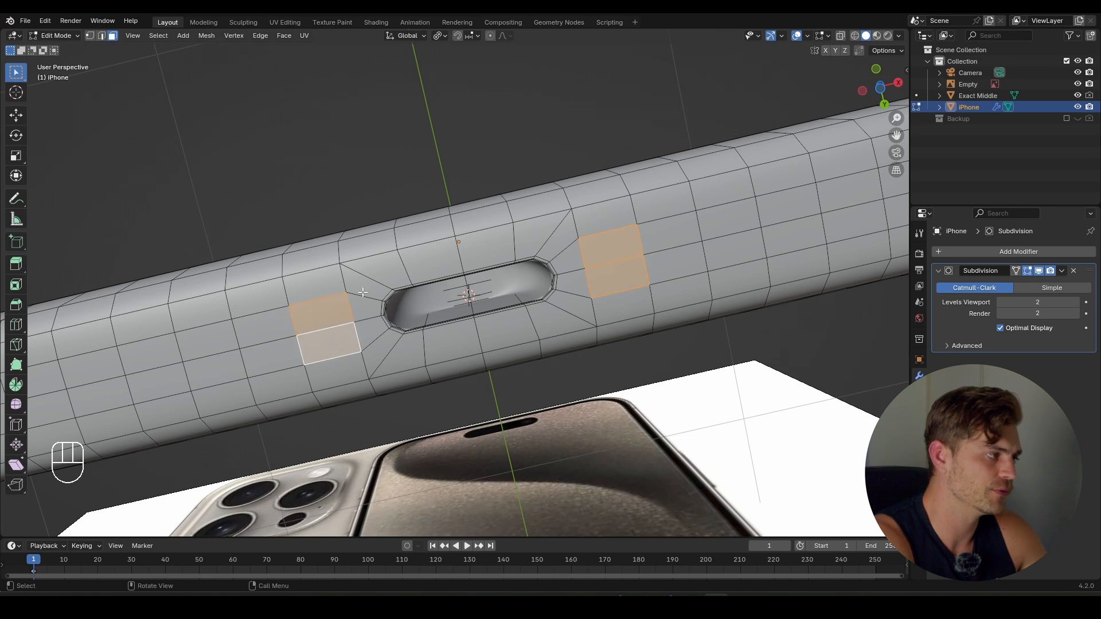
pyautogui.click(441, 36)
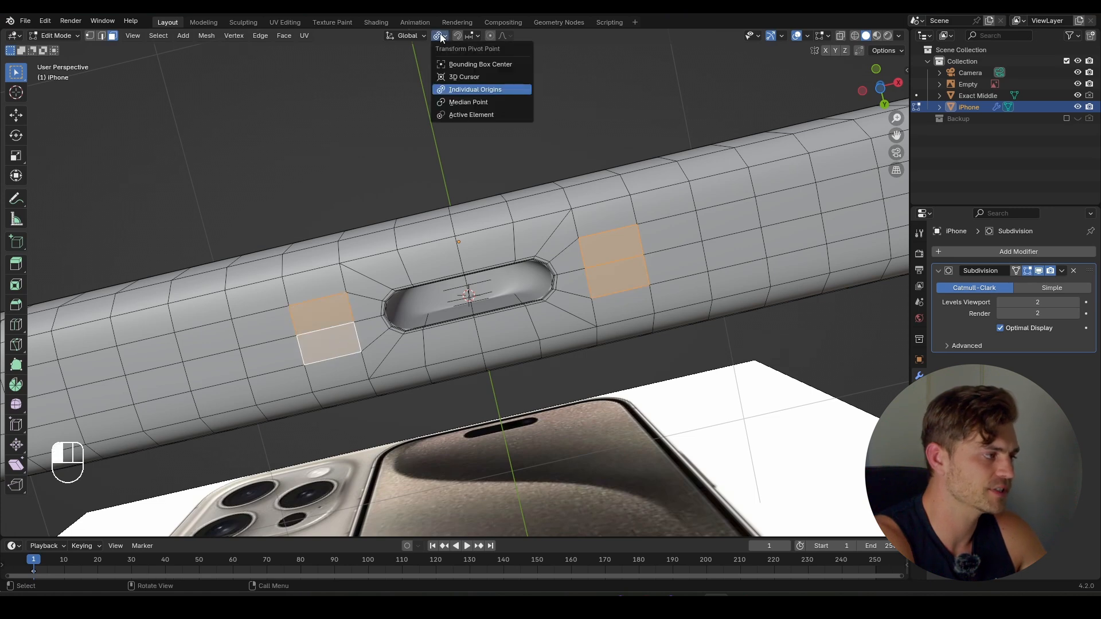
pyautogui.click(468, 89)
pyautogui.moveTo(579, 263); pyautogui.dragTo(709, 395, button='middle')
pyautogui.press('s')
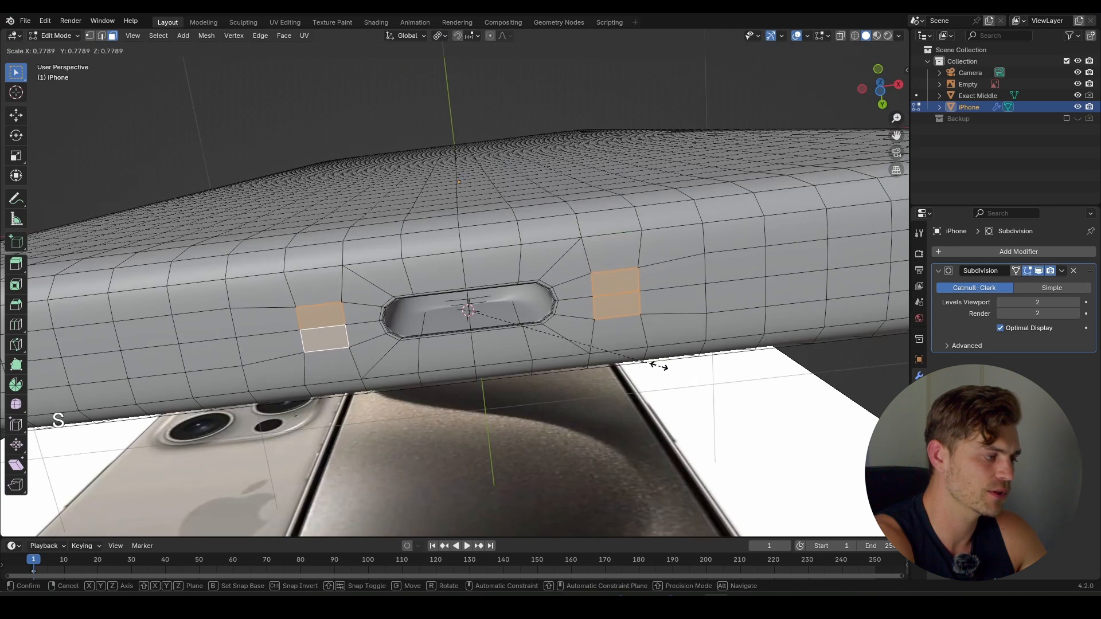
pyautogui.rightClick(596, 339)
pyautogui.click(440, 36)
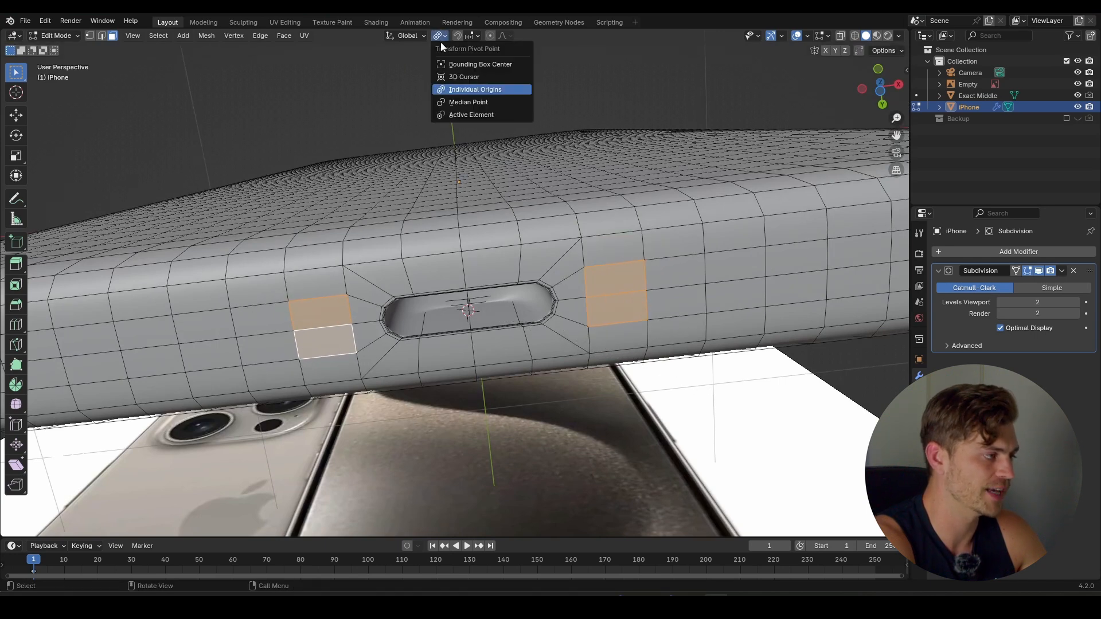
pyautogui.click(479, 79)
pyautogui.press('s')
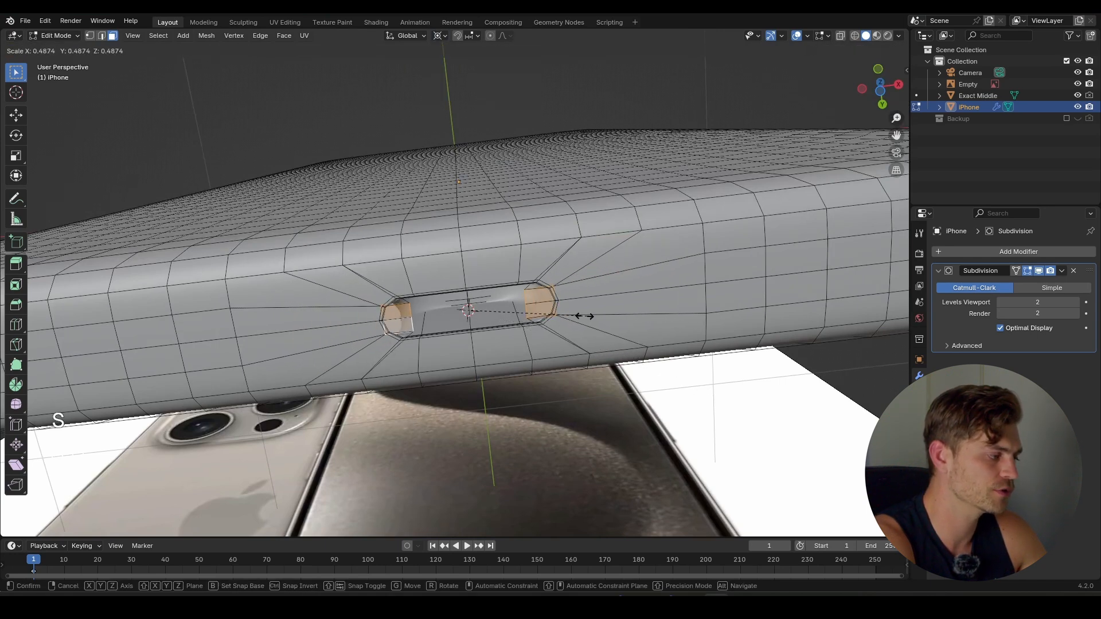
pyautogui.rightClick(550, 316)
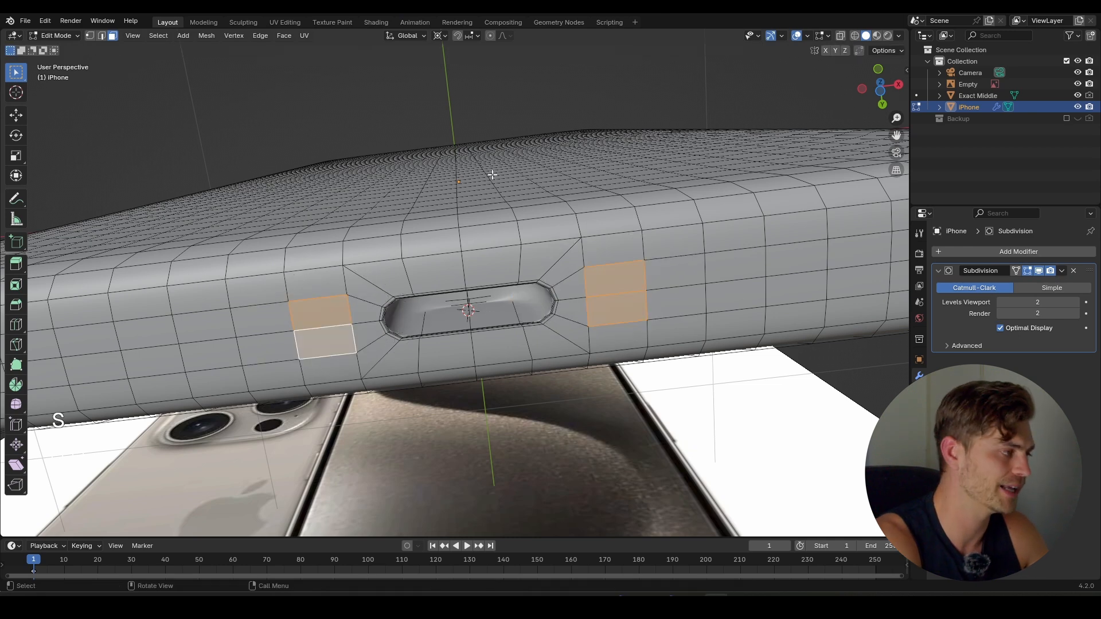
pyautogui.click(441, 36)
pyautogui.click(476, 90)
pyautogui.scroll(1, 659, 324)
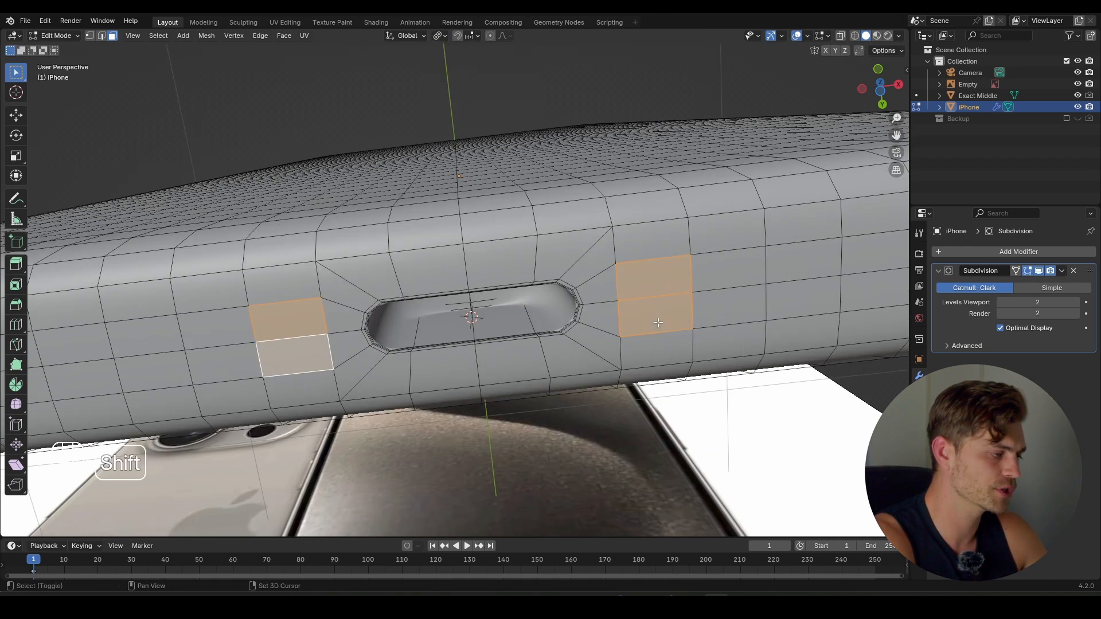
pyautogui.rightClick(618, 278)
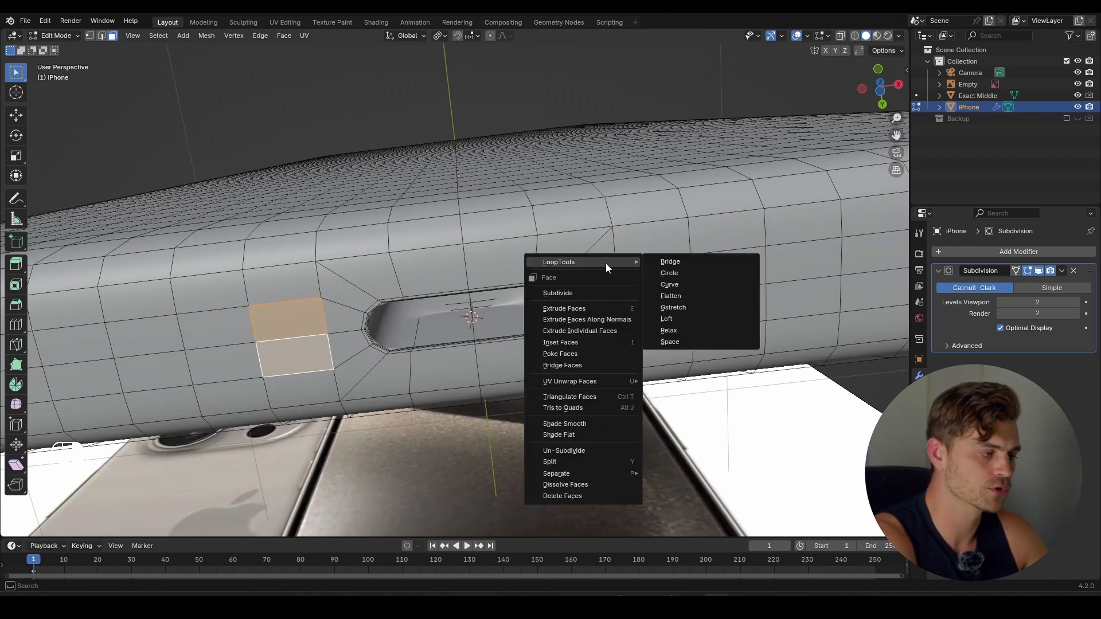
pyautogui.click(671, 276)
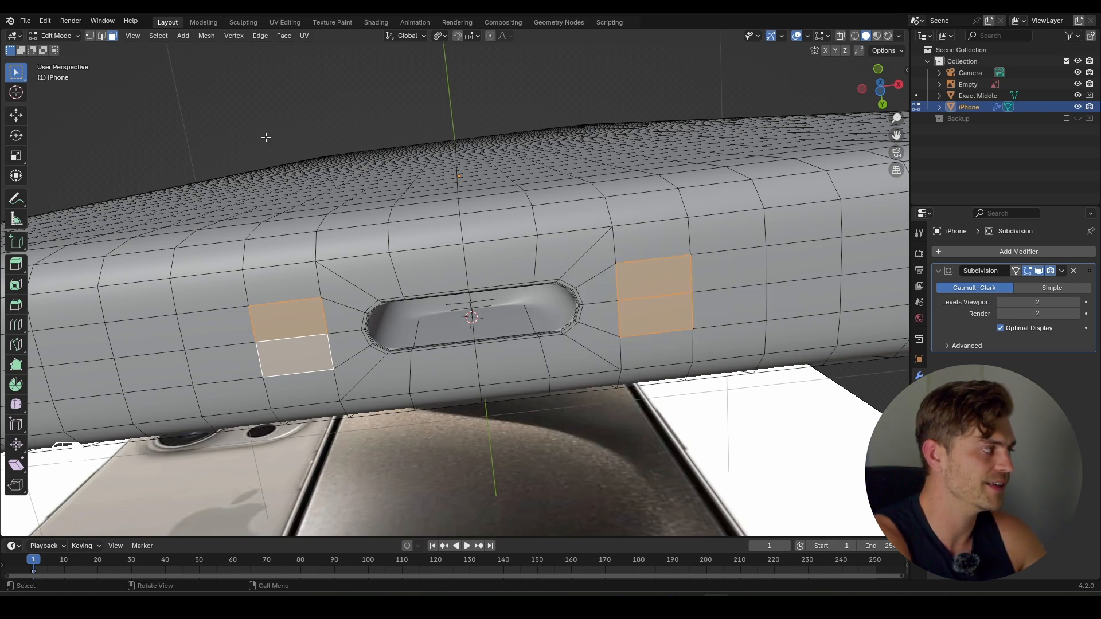
# - Search the add-ons in the preferences for "loop" and view the LoopTools details
pyautogui.click(45, 22)
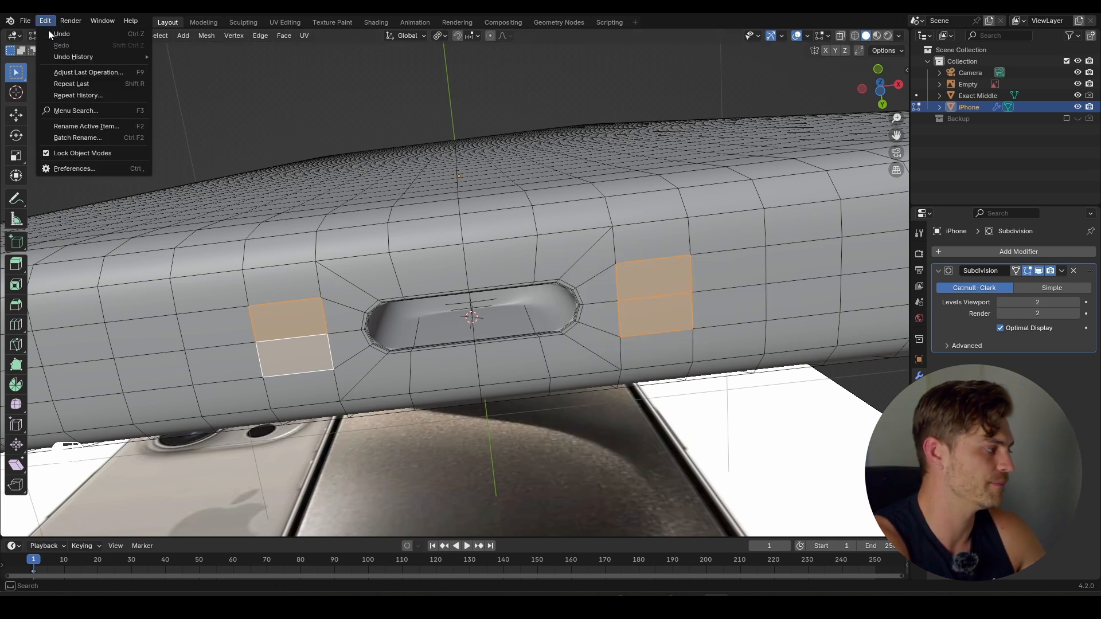
pyautogui.click(88, 170)
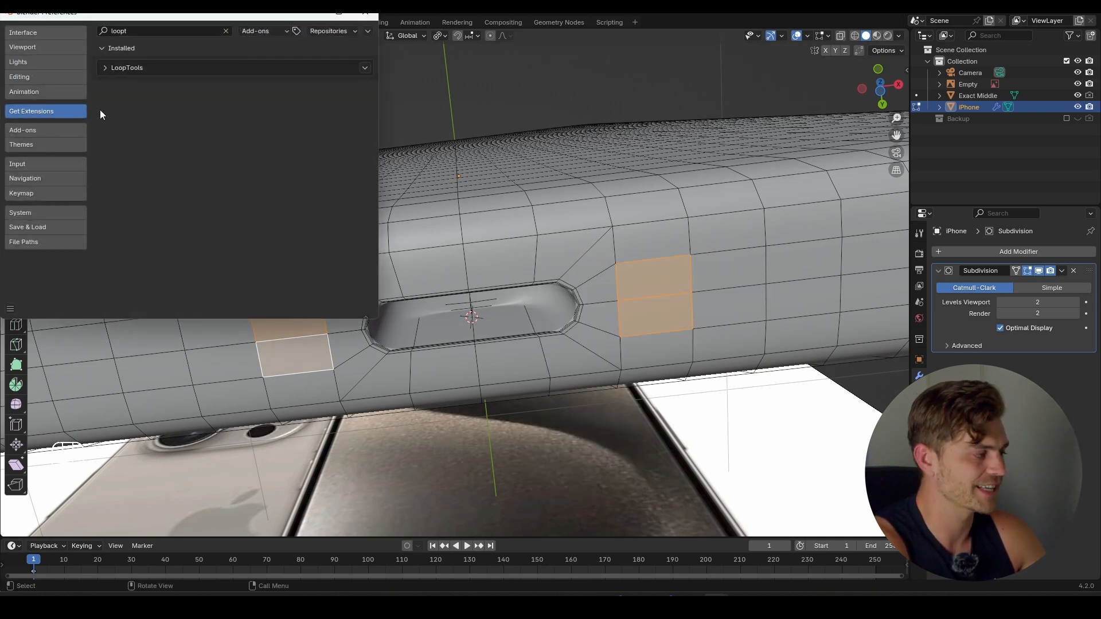
pyautogui.click(226, 31)
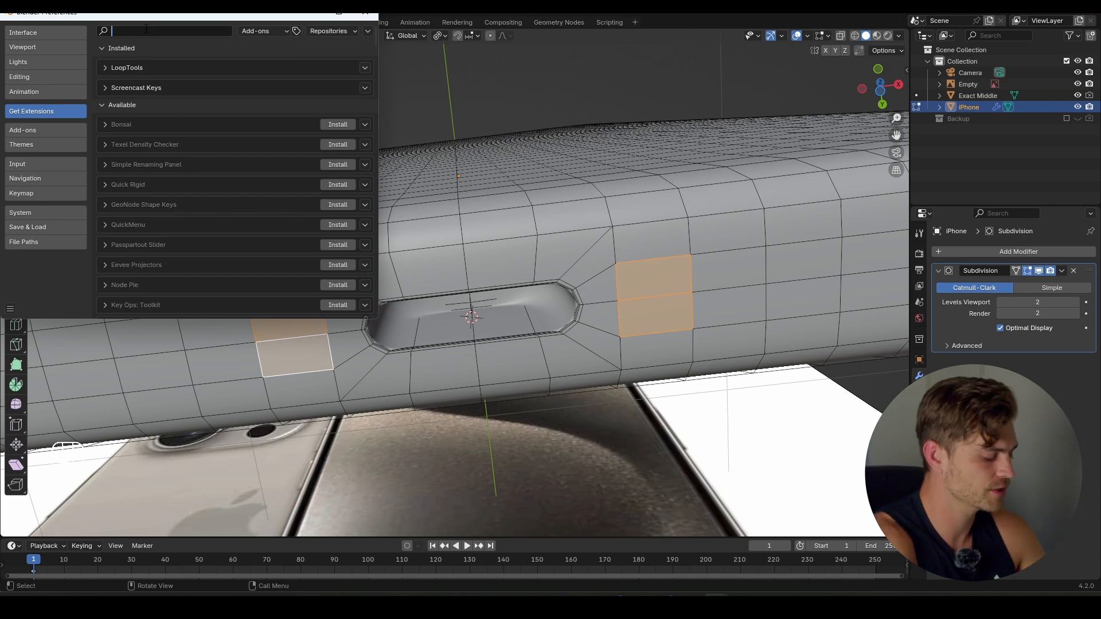
pyautogui.write('loop')
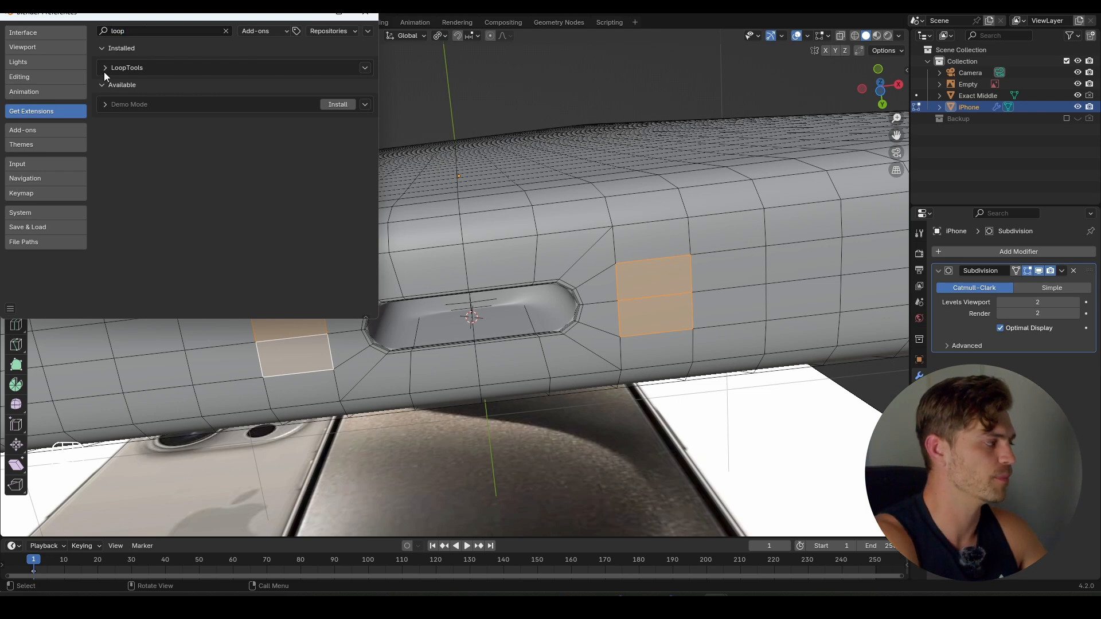
pyautogui.click(104, 70)
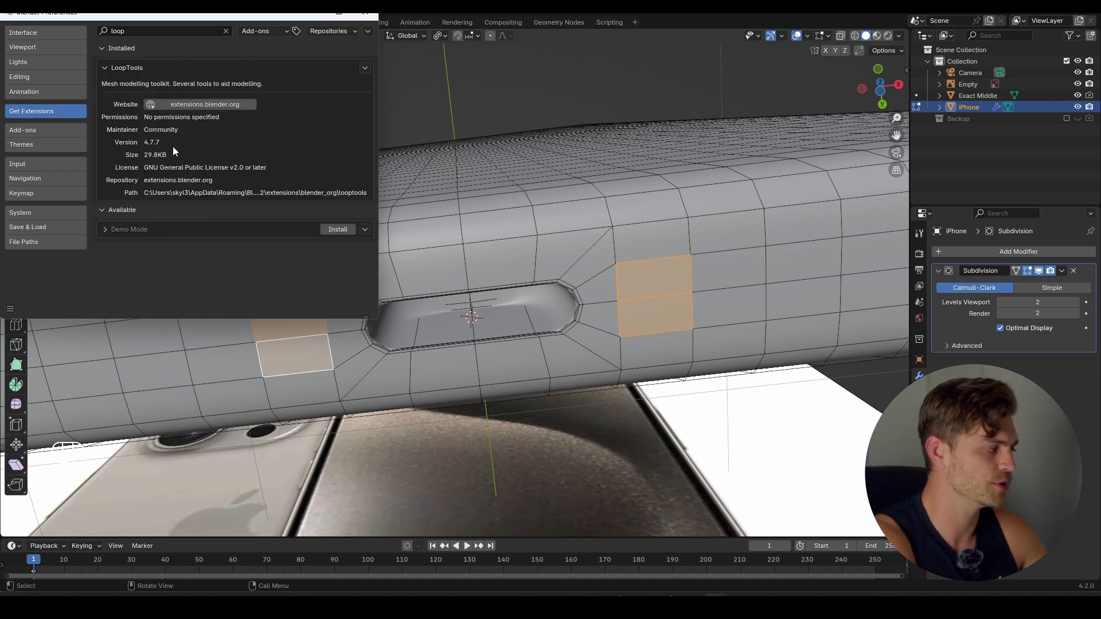
pyautogui.click(366, 19)
# - Shape the selected face pairs on both sides of the charging port into circles with LoopTools Circle
pyautogui.rightClick(660, 265)
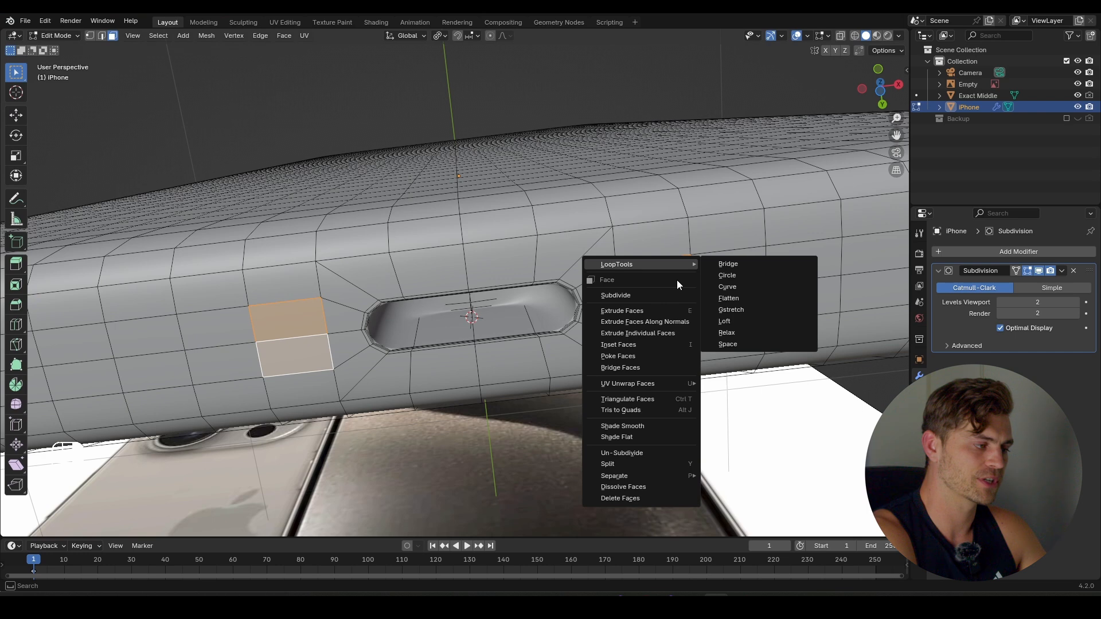
pyautogui.click(724, 277)
pyautogui.scroll(2, 554, 335)
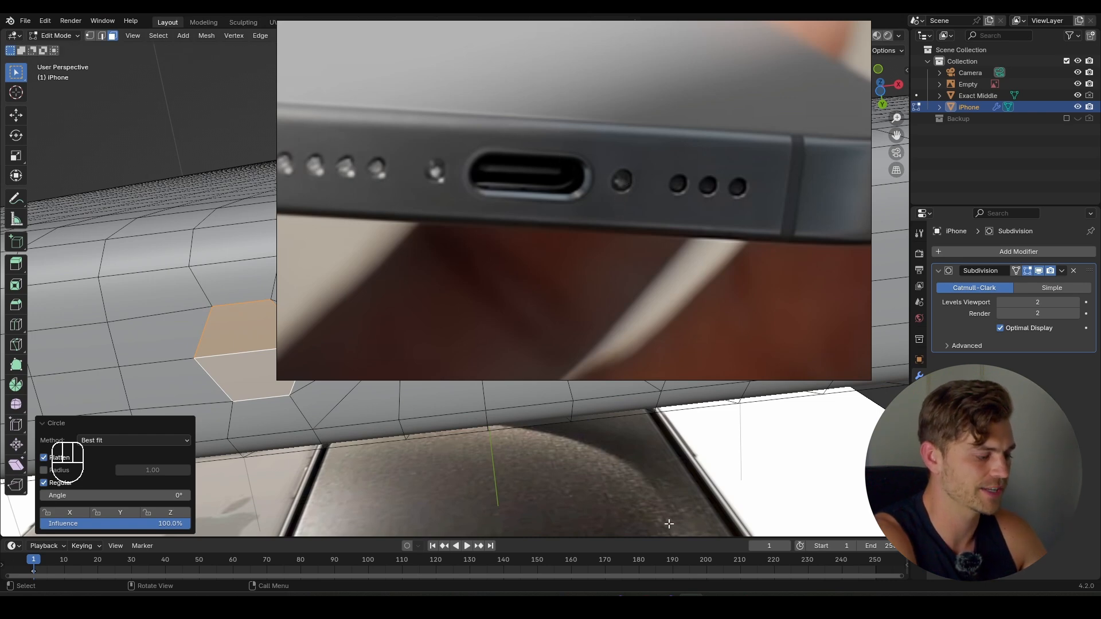
# - Scale the circular face pairs on both sides of the charging port to 0.46
pyautogui.press('s')
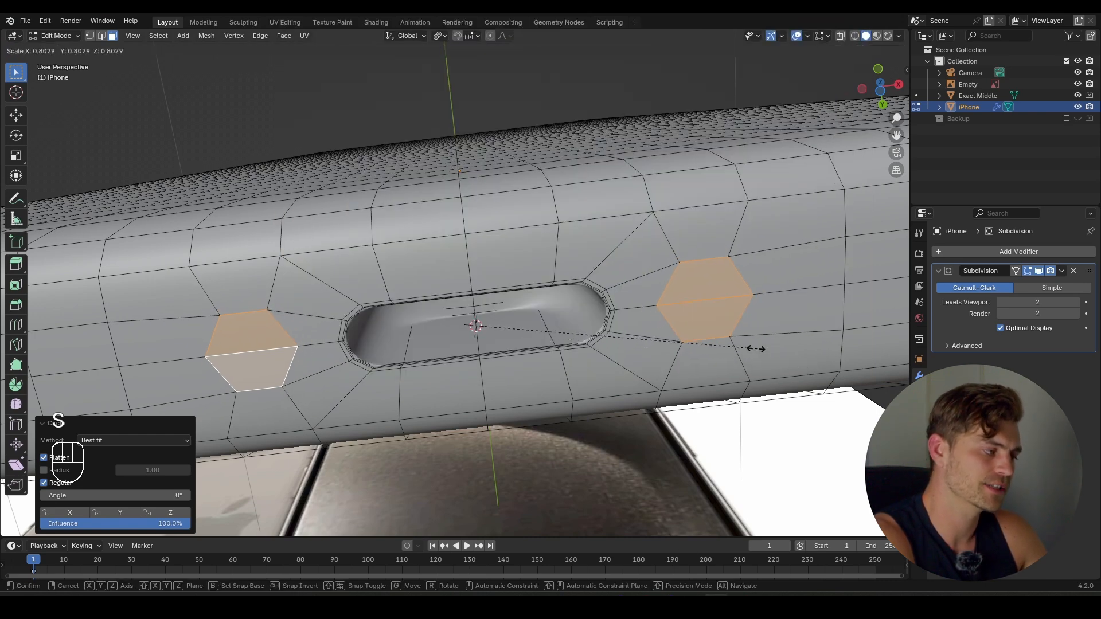
pyautogui.click(637, 343)
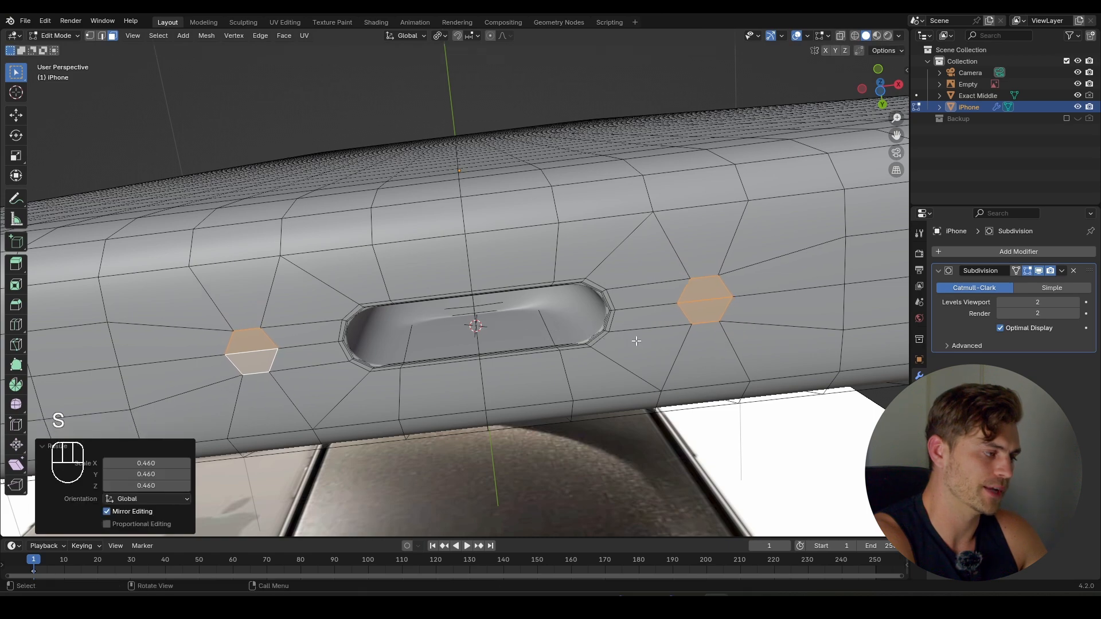
pyautogui.scroll(-3, 634, 339)
pyautogui.scroll(3, 542, 310)
pyautogui.moveTo(484, 373); pyautogui.dragTo(482, 353, button='middle')
pyautogui.scroll(4, 473, 308)
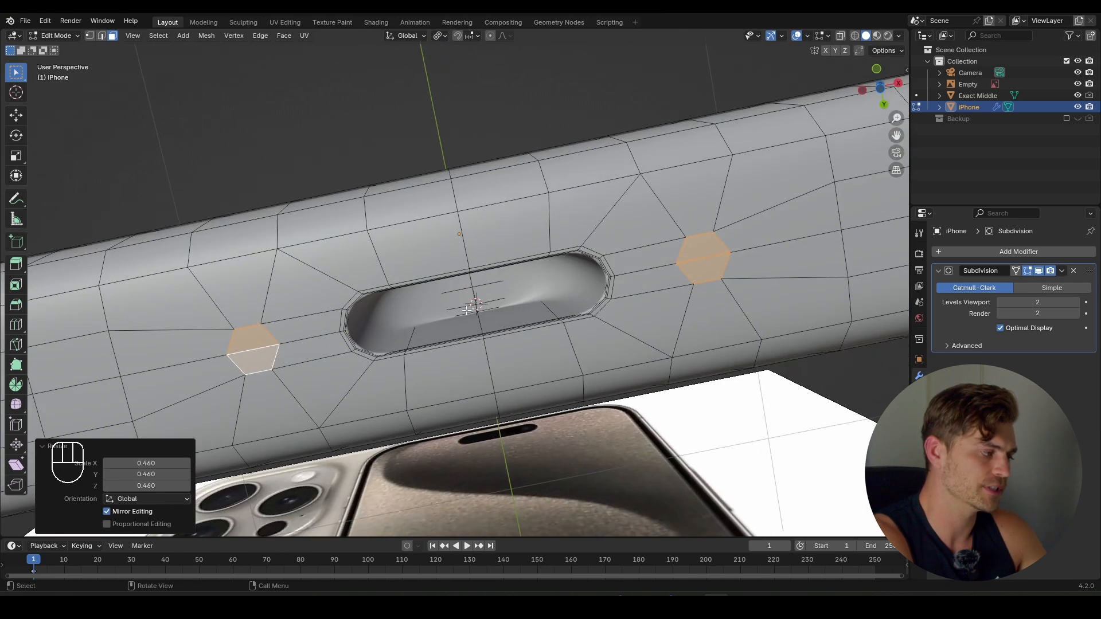
# - Select the rim loops and inner faces of the charging port recess by growing the selection from its inner edge loop
pyautogui.press('2')
pyautogui.keyDown('alt'); pyautogui.click(278, 307); pyautogui.keyUp('alt')
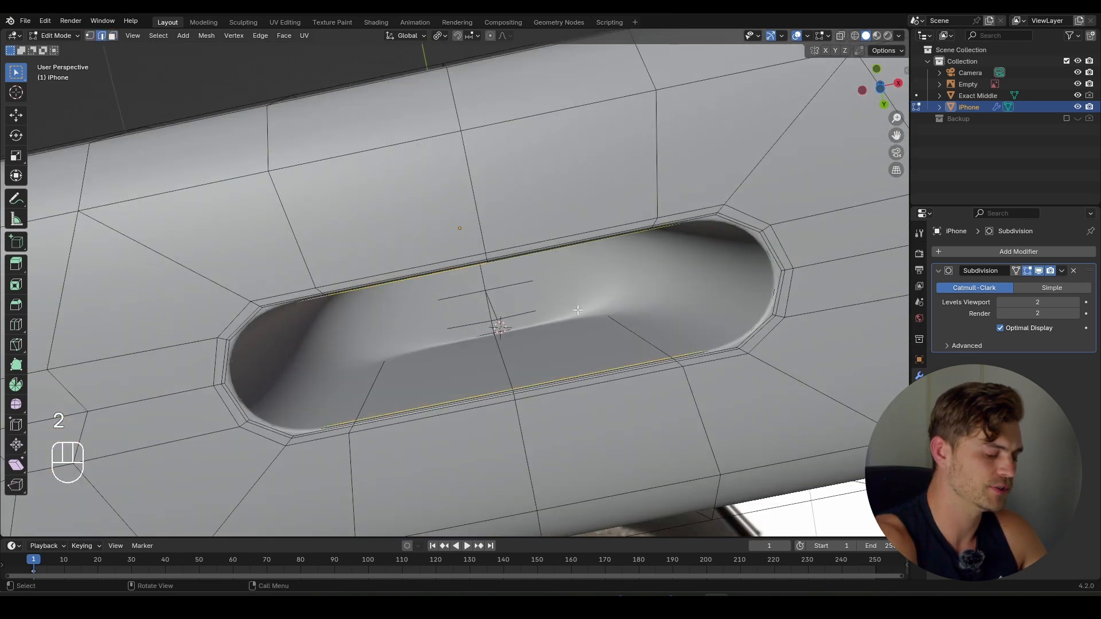
pyautogui.scroll(-5, 620, 297)
pyautogui.press('ctrl+KP_Add')
pyautogui.press('ctrl+KP_Add')
pyautogui.press('ctrl+KP_Add')
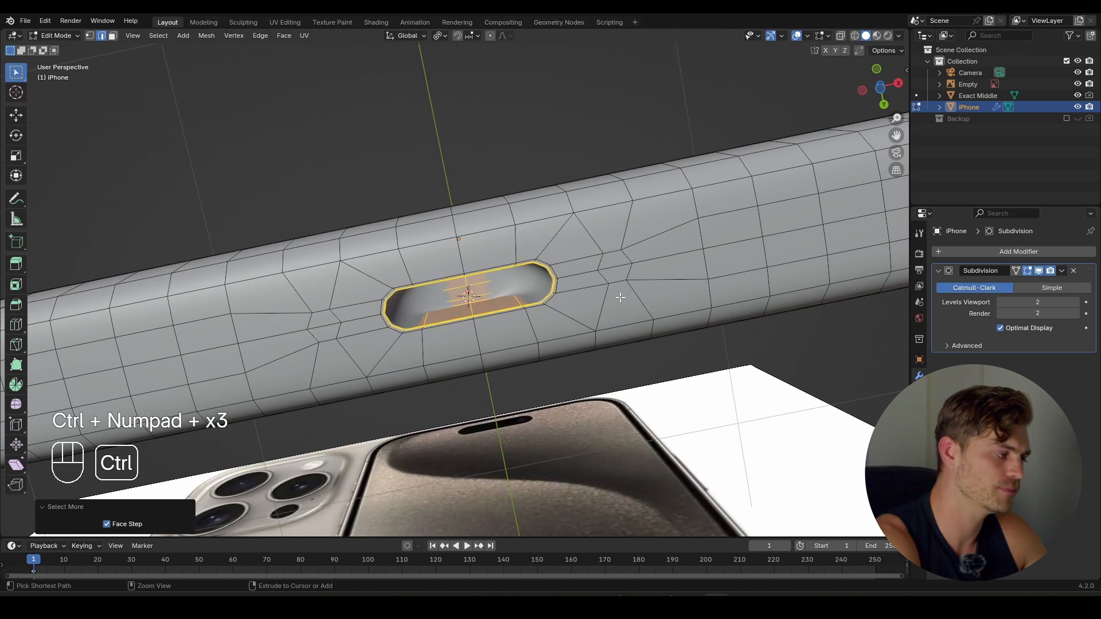
pyautogui.press('ctrl+KP_Add')
pyautogui.press('ctrl+KP_Add')
pyautogui.press('ctrl+KP_Subtract')
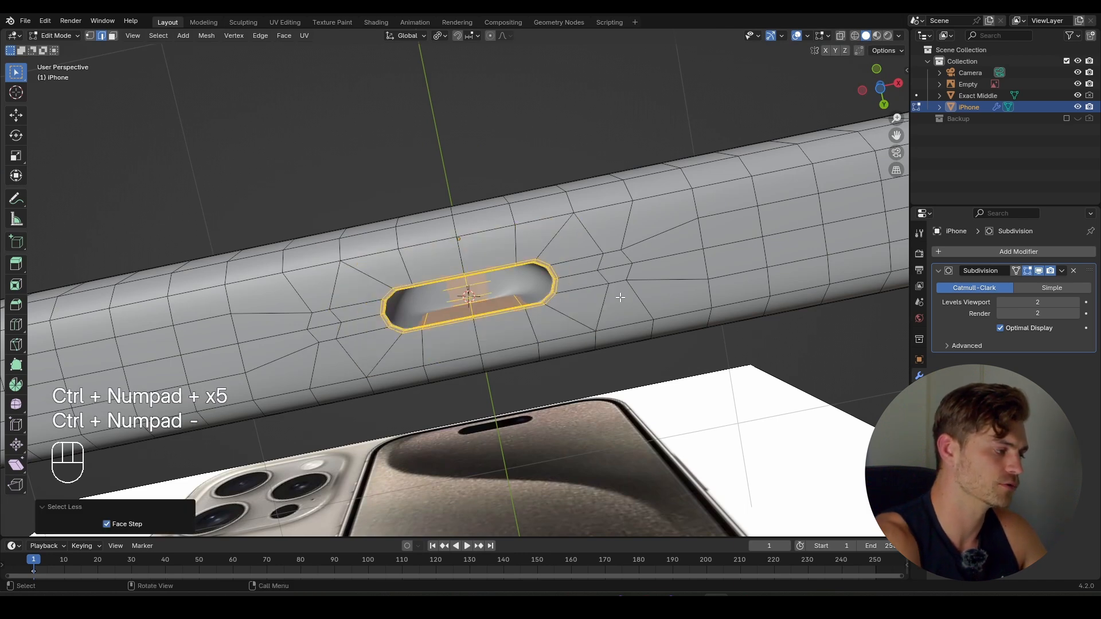
# - Enlarge the selected charging port recess along the Y axis and scale it along X to 1.091
pyautogui.scroll(2, 620, 297)
pyautogui.press('s')
pyautogui.press('y')
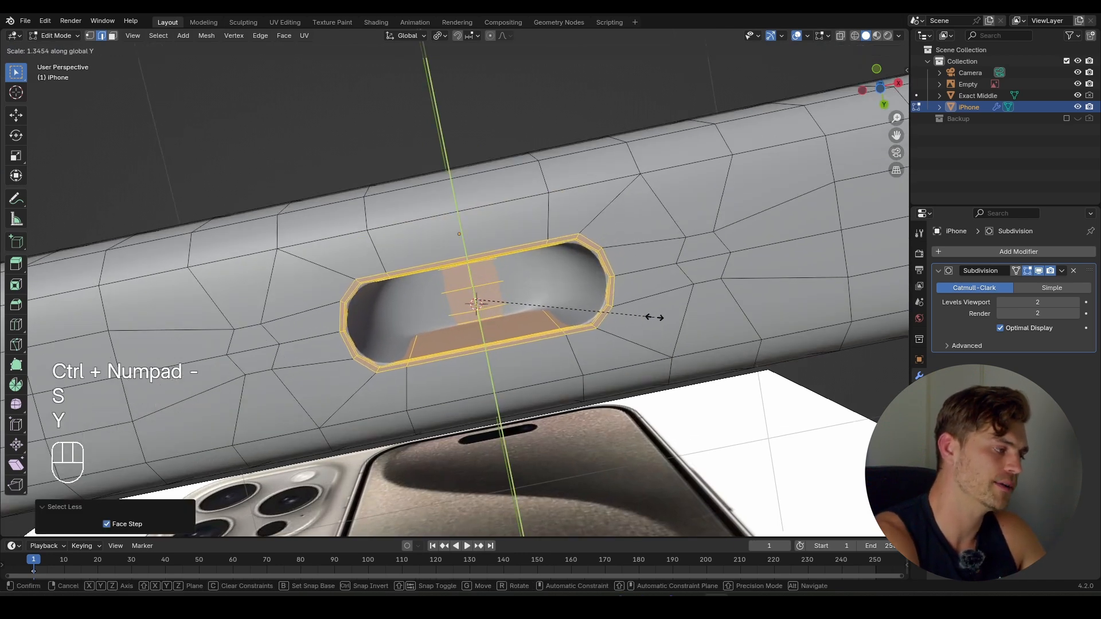
pyautogui.click(644, 315)
pyautogui.press('s')
pyautogui.press('x')
pyautogui.click(657, 318)
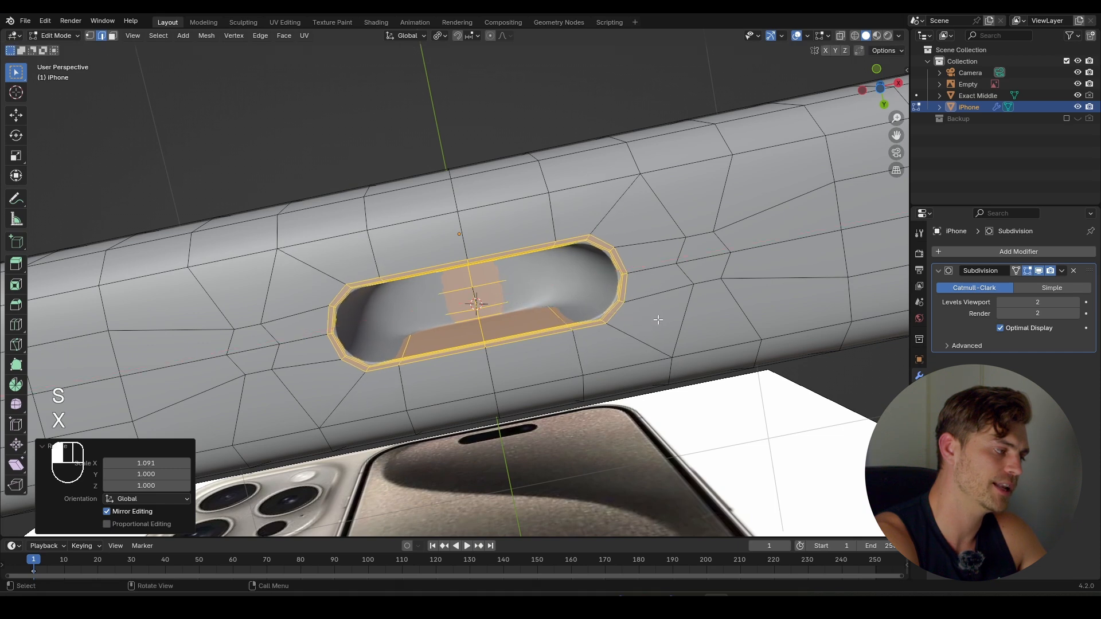
# - Fine-tune the charging port recess's height by scaling along Y twice, checking its shape outside edit mode
pyautogui.press('s')
pyautogui.press('y')
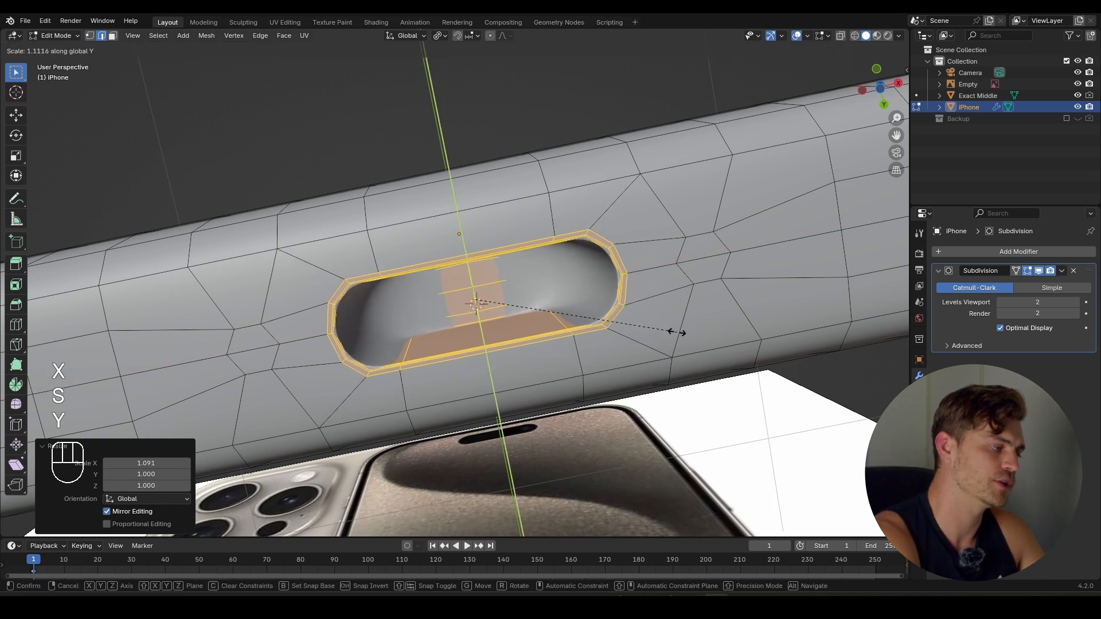
pyautogui.click(672, 330)
pyautogui.press('Tab')
pyautogui.scroll(-6, 614, 309)
pyautogui.moveTo(614, 309); pyautogui.dragTo(551, 312, button='middle')
pyautogui.scroll(3, 592, 290)
pyautogui.press('Tab')
pyautogui.press('s')
pyautogui.press('y')
pyautogui.click(644, 317)
pyautogui.press('Tab')
pyautogui.press('Tab')
# - Select the circular face pairs on both sides of the charging port and delete their faces to open two holes
pyautogui.scroll(4, 631, 333)
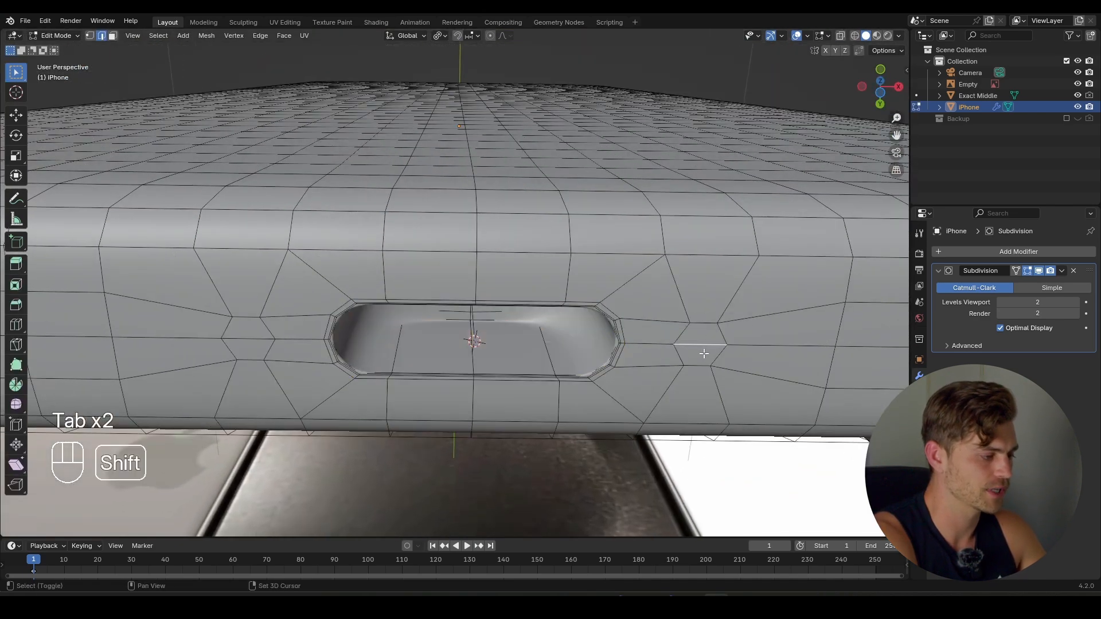
pyautogui.press('3')
pyautogui.click(703, 349)
pyautogui.keyDown('shift'); pyautogui.click(248, 339); pyautogui.keyUp('shift')
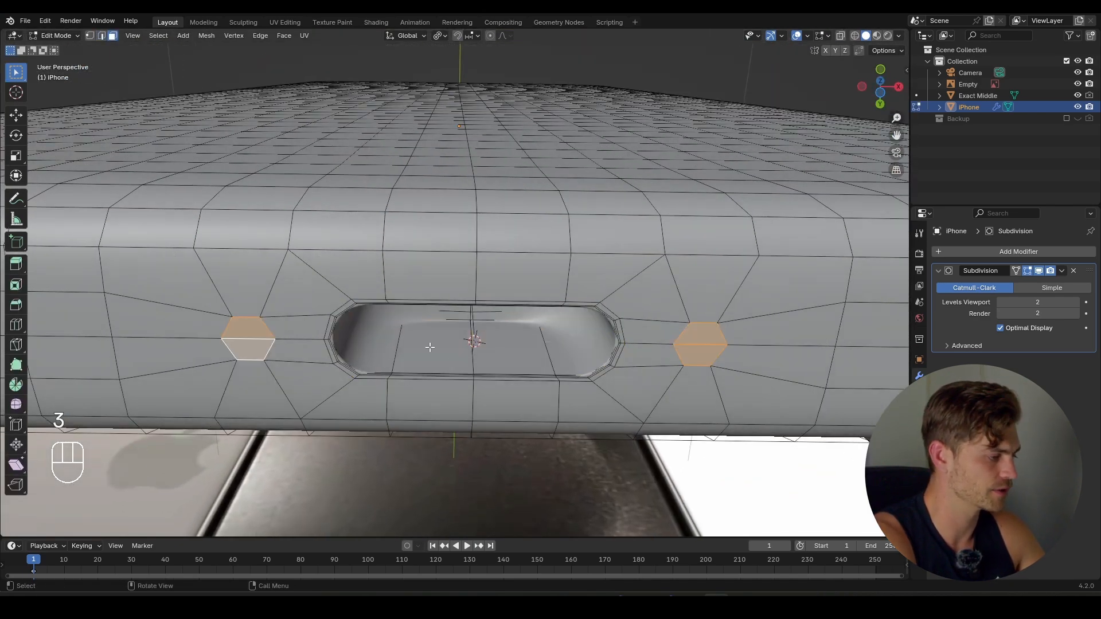
pyautogui.moveTo(430, 347); pyautogui.dragTo(428, 325, button='middle')
pyautogui.press('x')
pyautogui.click(428, 326)
# - Select the edge loops of both open holes and extrude them along Z into the phone body
pyautogui.press('2')
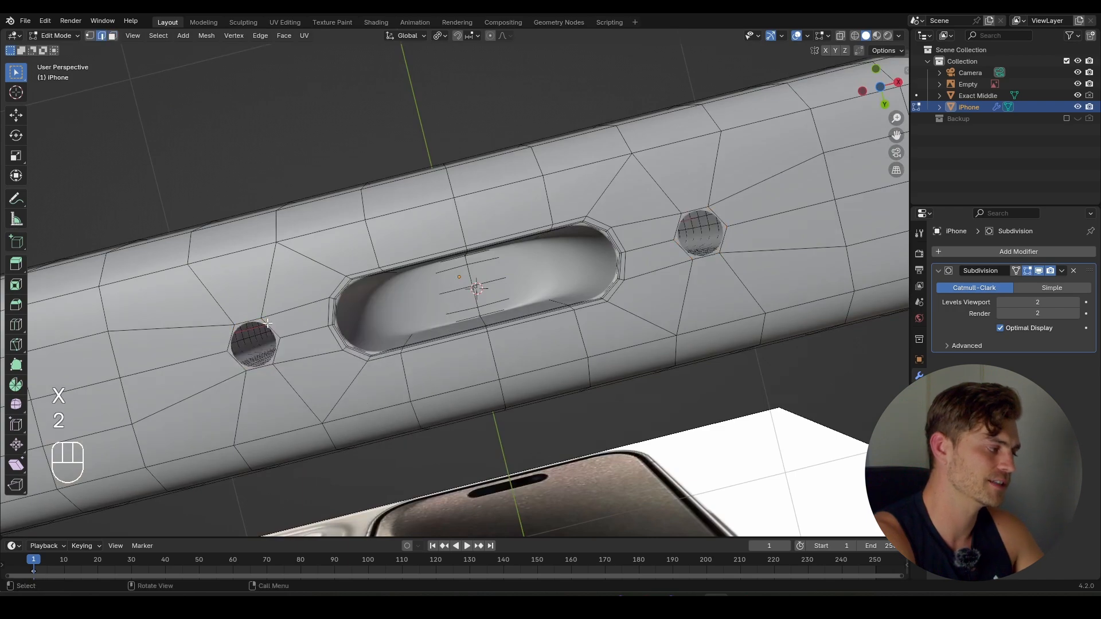
pyautogui.keyDown('alt'); pyautogui.keyDown('shift'); pyautogui.click(679, 242); pyautogui.keyUp('shift'); pyautogui.keyUp('alt')
pyautogui.moveTo(679, 242); pyautogui.dragTo(656, 322, button='middle')
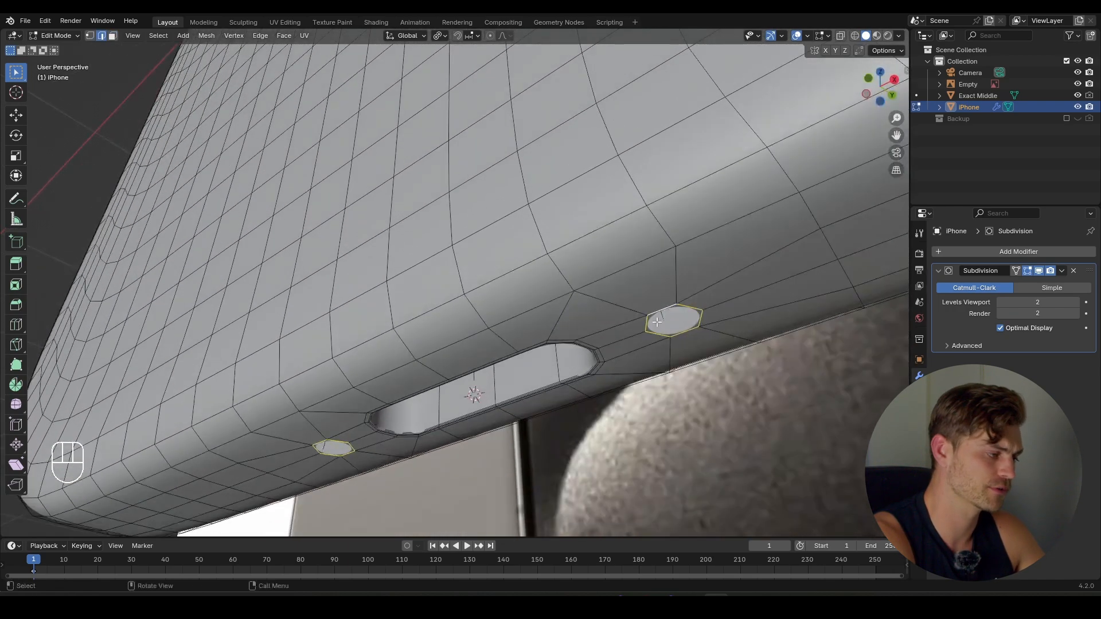
pyautogui.press('e')
pyautogui.press('z')
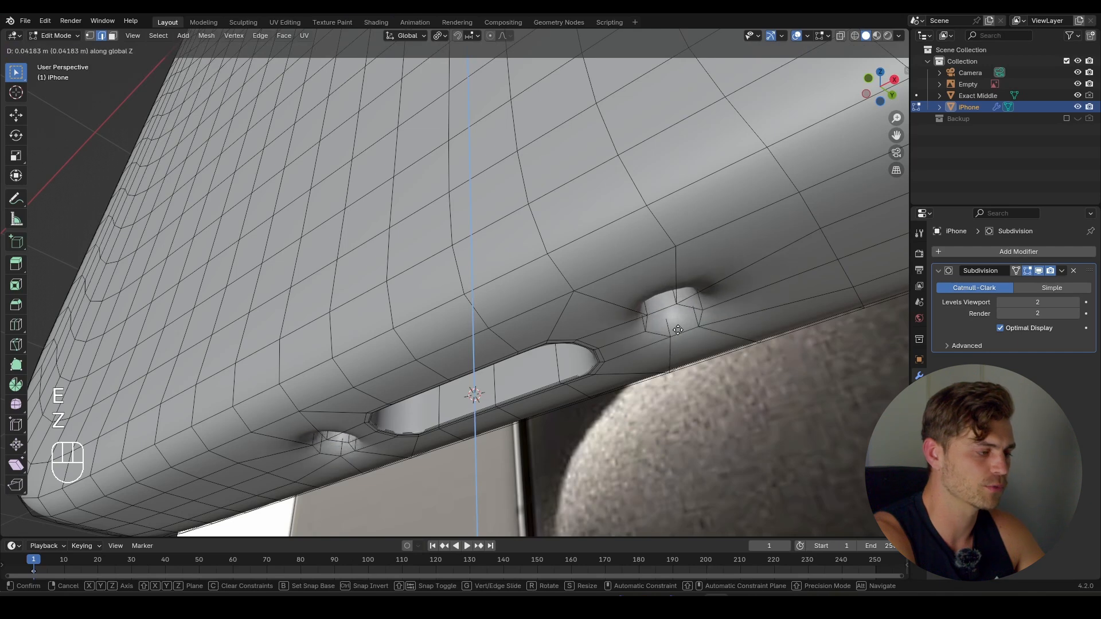
pyautogui.click(678, 322)
# - Try to close the inner ends of both screw holes at once with Grid Fill
pyautogui.moveTo(678, 322); pyautogui.dragTo(496, 281, button='middle')
pyautogui.press('space')
pyautogui.click(593, 400)
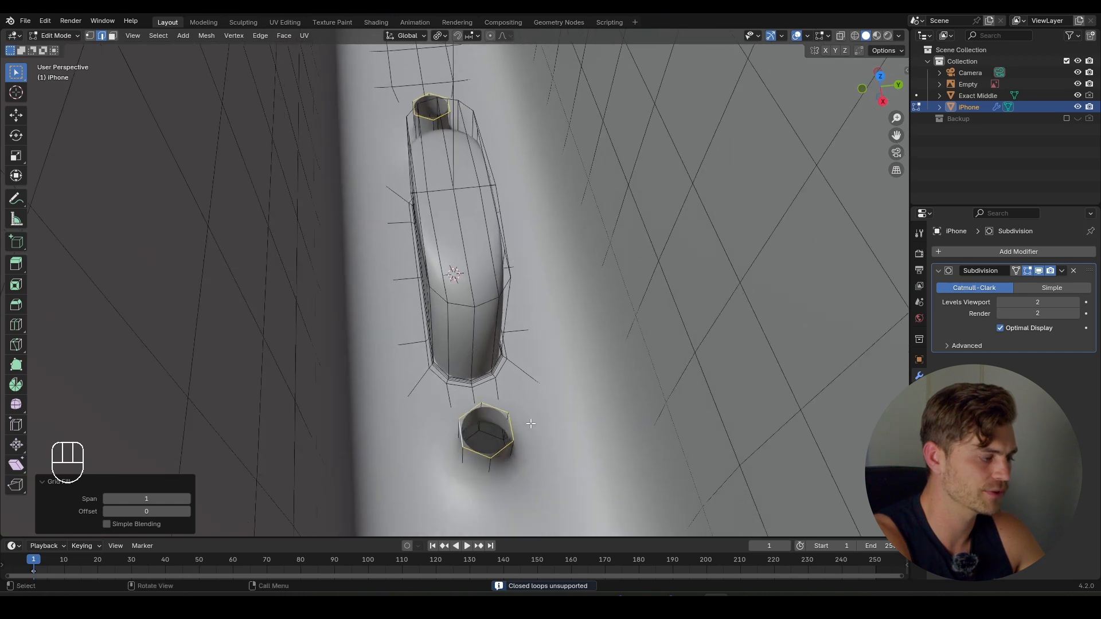
# - Select only the inner edge loop of the first screw hole and close it with Grid Fill
pyautogui.keyDown('alt'); pyautogui.click(500, 409); pyautogui.keyUp('alt')
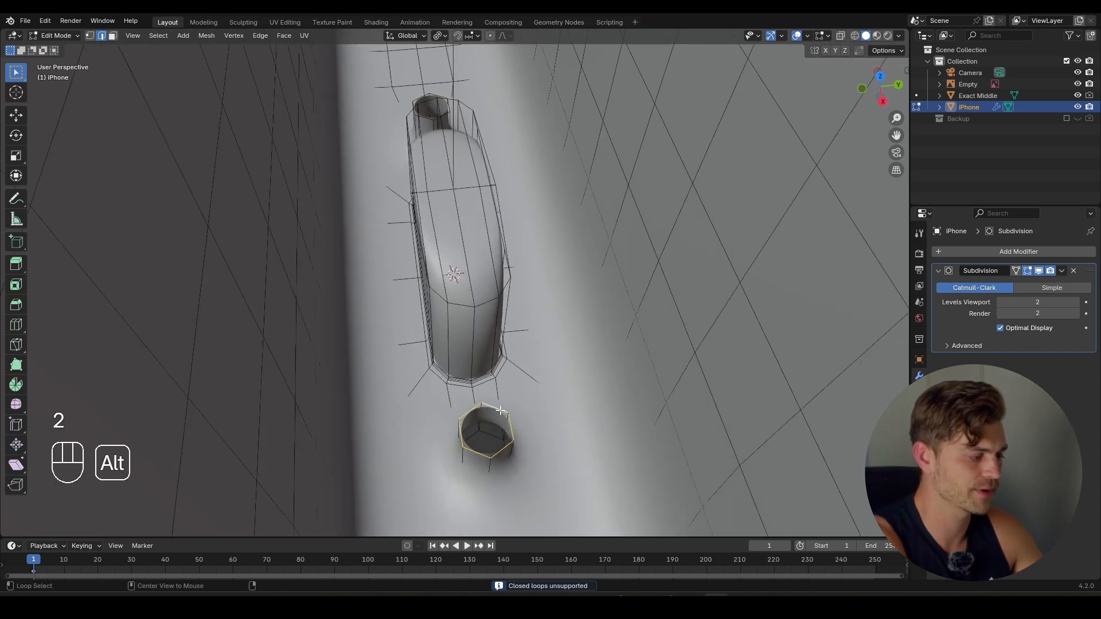
pyautogui.press('space')
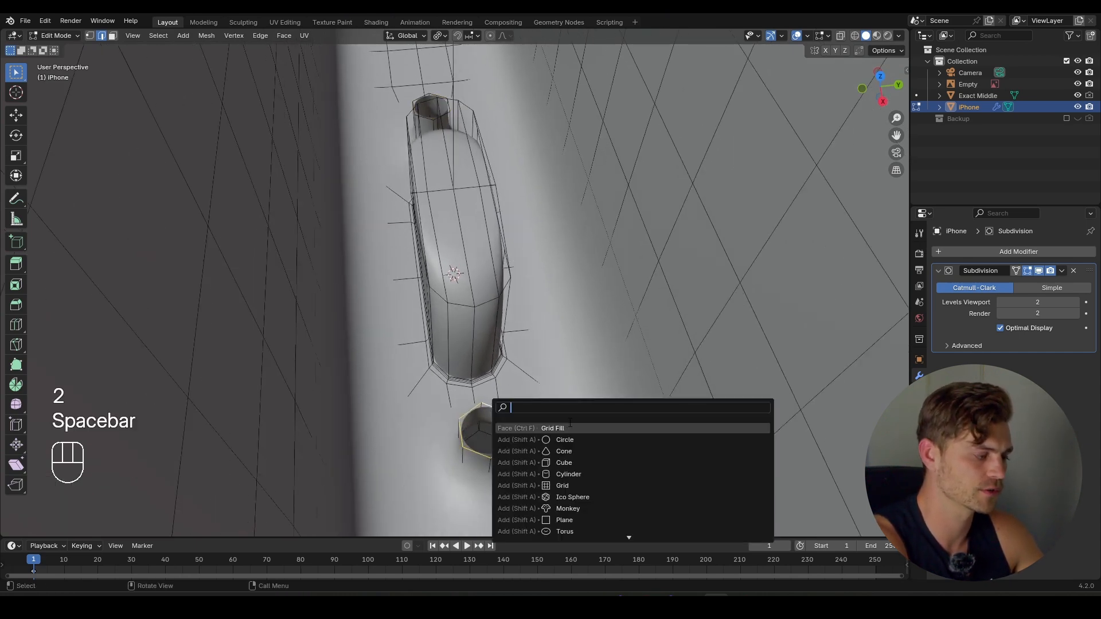
pyautogui.click(569, 427)
pyautogui.keyDown('shift'); pyautogui.moveTo(493, 305); pyautogui.dragTo(498, 333, button='middle'); pyautogui.keyUp('shift')
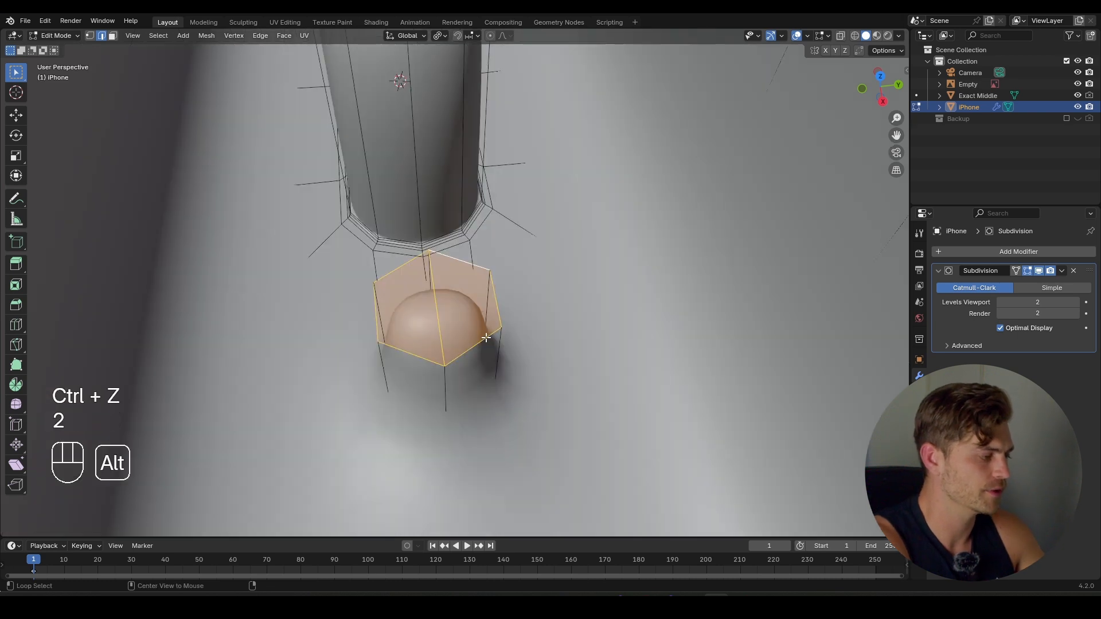
pyautogui.hotkey('ctrl', 'z')
# - Bevel the edge loop around the first screw hole's filled end with 3 segments
pyautogui.keyDown('alt'); pyautogui.keyDown('shift'); pyautogui.click(491, 285); pyautogui.keyUp('shift'); pyautogui.keyUp('alt')
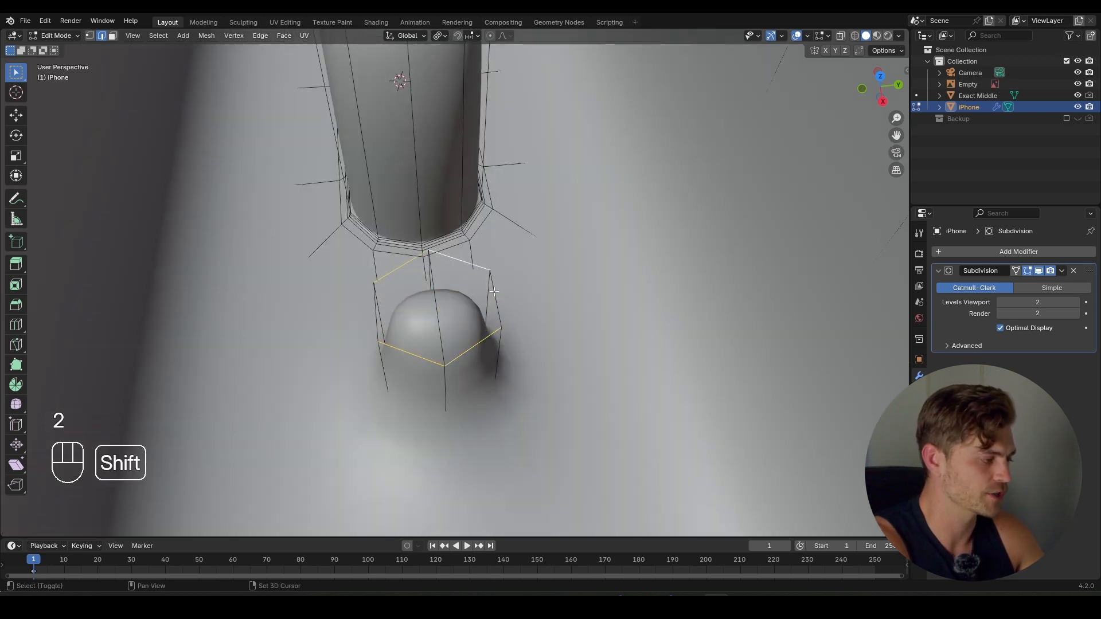
pyautogui.hotkey('ctrl', 'b')
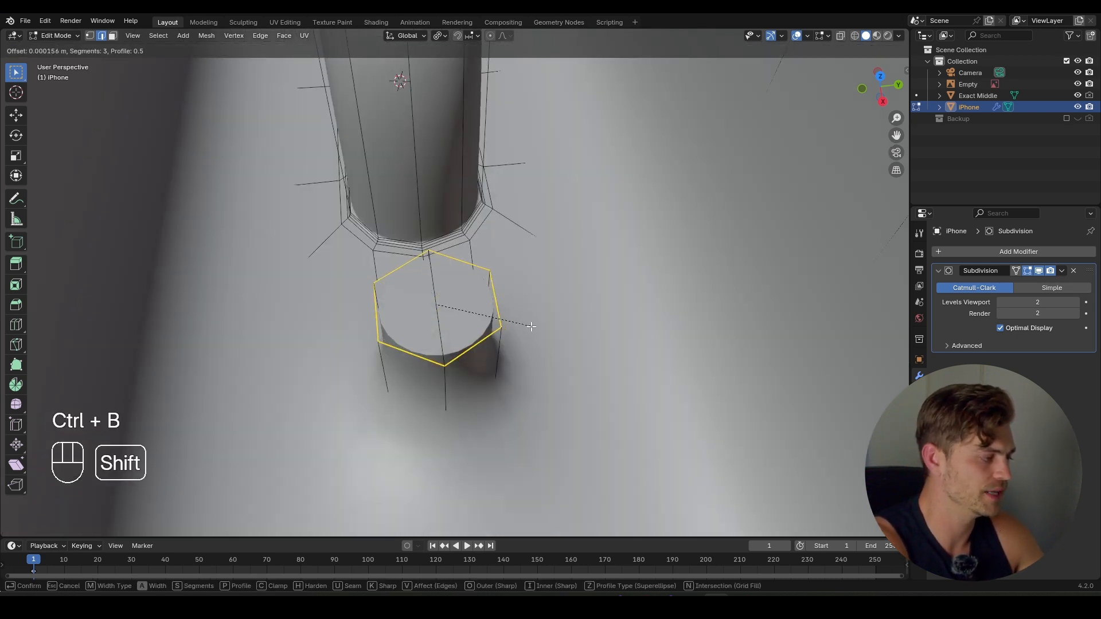
pyautogui.click(560, 337)
pyautogui.press('Tab')
pyautogui.keyDown('shift'); pyautogui.moveTo(479, 263); pyautogui.dragTo(462, 409, button='middle'); pyautogui.keyUp('shift')
# - Select the inner edge loop of the screw hole on the port's other side and close it with Grid Fill
pyautogui.press('Tab')
pyautogui.press('2')
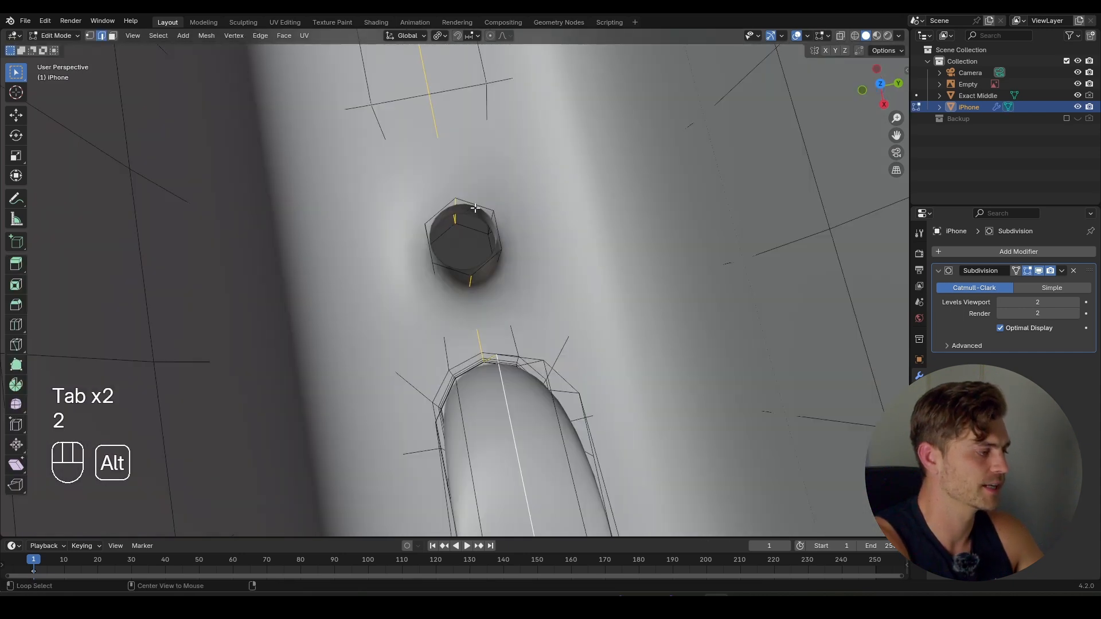
pyautogui.keyDown('alt'); pyautogui.click(475, 208); pyautogui.keyUp('alt')
pyautogui.moveTo(475, 208); pyautogui.dragTo(507, 241, button='middle')
pyautogui.press('space')
pyautogui.click(557, 258)
pyautogui.press('2')
pyautogui.scroll(2, 514, 296)
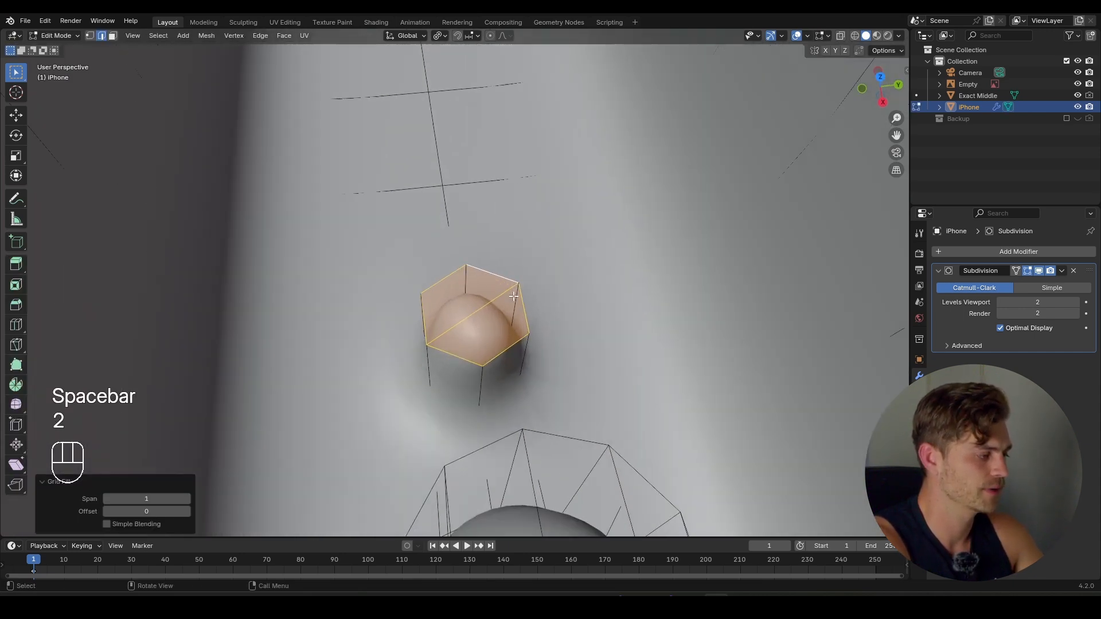
# - Bevel the edge loop around the second screw hole's filled end with 3 segments
pyautogui.keyDown('alt'); pyautogui.click(494, 281); pyautogui.keyUp('alt')
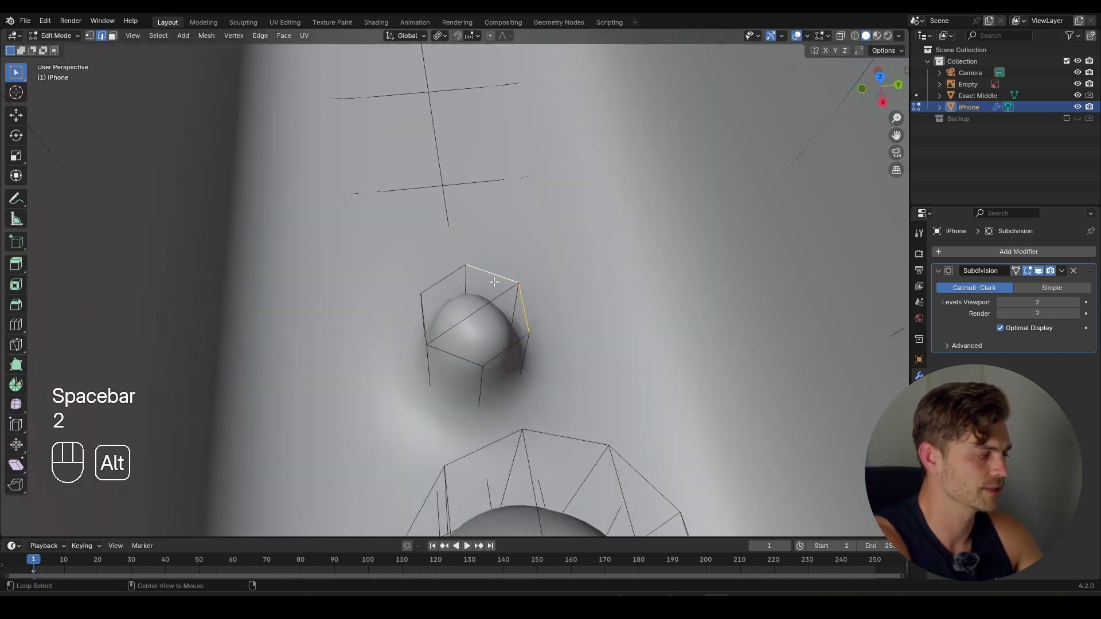
pyautogui.keyDown('alt'); pyautogui.keyDown('shift'); pyautogui.click(441, 279); pyautogui.keyUp('shift'); pyautogui.keyUp('alt')
pyautogui.hotkey('ctrl', 'b')
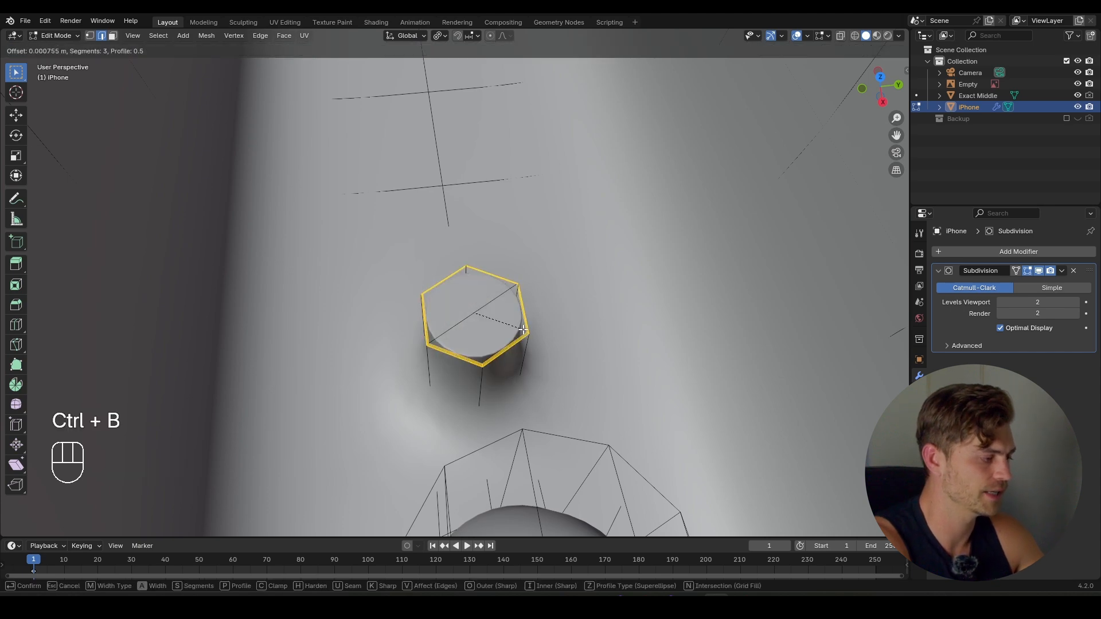
pyautogui.click(519, 335)
# - Inspect both screw holes and the charging port from outside the phone in object mode
pyautogui.press('Tab')
pyautogui.moveTo(507, 367); pyautogui.dragTo(477, 261, button='middle')
pyautogui.scroll(-5, 563, 267)
pyautogui.scroll(5, 563, 270)
pyautogui.moveTo(477, 261); pyautogui.dragTo(533, 238, button='middle')
pyautogui.moveTo(533, 238); pyautogui.dragTo(481, 257, button='middle')
pyautogui.moveTo(481, 258); pyautogui.dragTo(447, 290, button='middle')
pyautogui.keyDown('shift'); pyautogui.moveTo(447, 290); pyautogui.dragTo(483, 290, button='middle'); pyautogui.keyUp('shift')
# - Select the outer rim loops of both screw holes and bevel them narrowly with 3 segments
pyautogui.press('Tab')
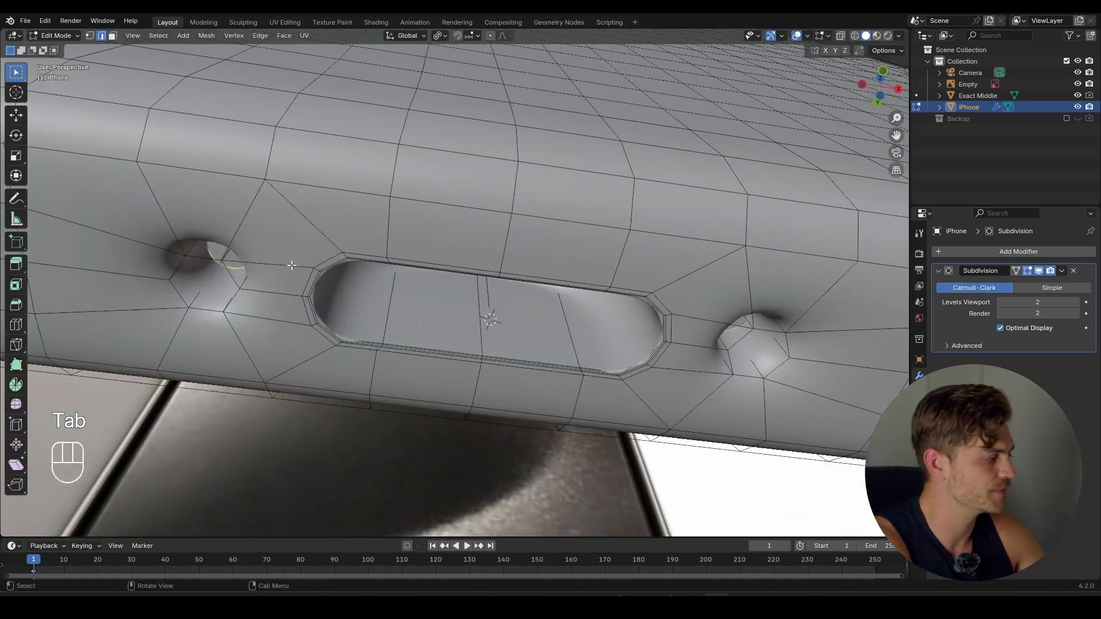
pyautogui.keyDown('alt'); pyautogui.click(211, 254); pyautogui.keyUp('alt')
pyautogui.moveTo(336, 314); pyautogui.dragTo(269, 270, button='middle')
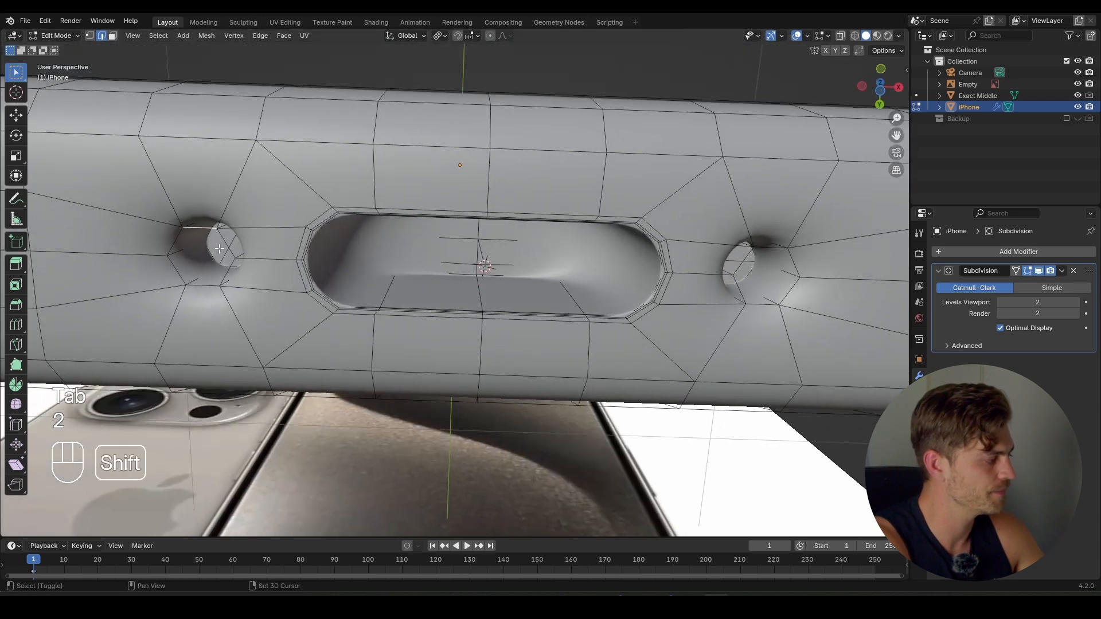
pyautogui.keyDown('alt'); pyautogui.keyDown('shift'); pyautogui.click(227, 254); pyautogui.keyUp('shift'); pyautogui.keyUp('alt')
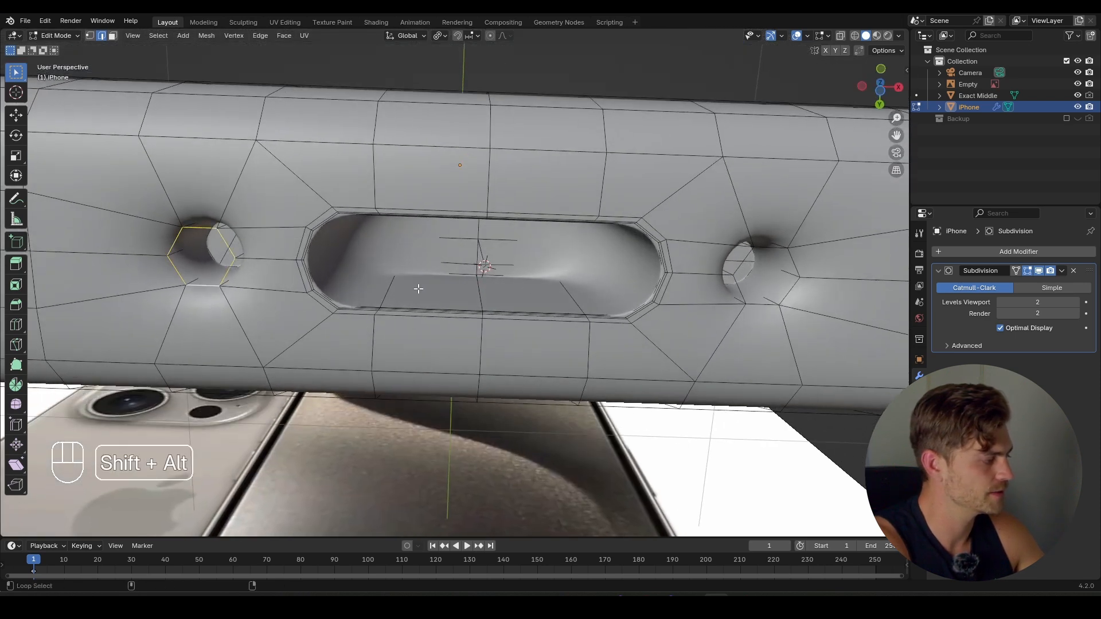
pyautogui.keyDown('alt'); pyautogui.keyDown('shift'); pyautogui.click(745, 261); pyautogui.keyUp('shift'); pyautogui.keyUp('alt')
pyautogui.hotkey('ctrl', 'z')
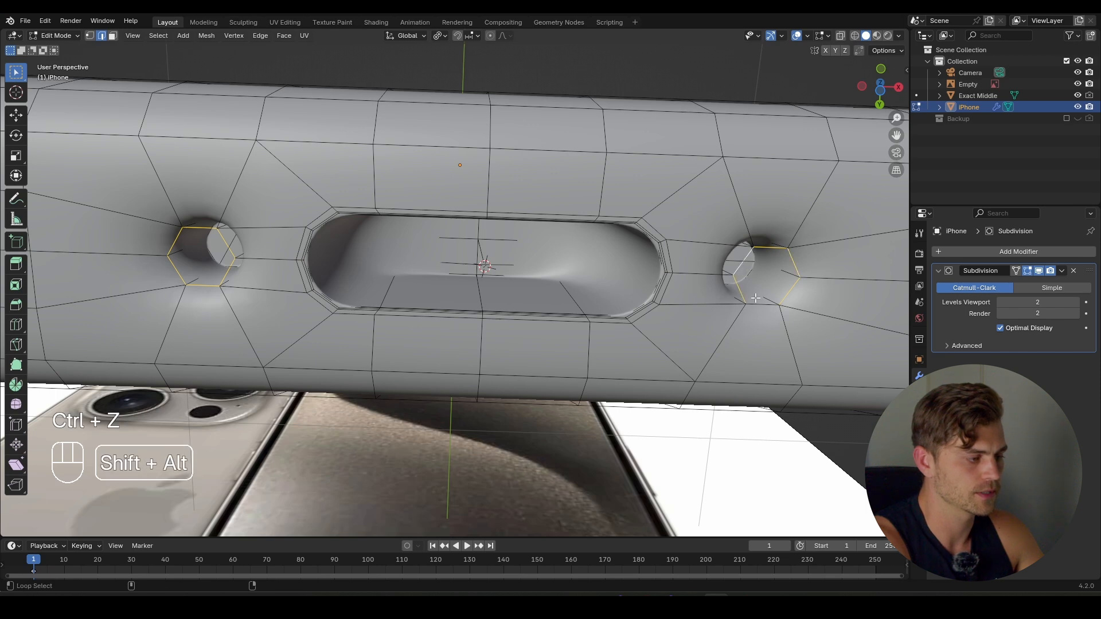
pyautogui.moveTo(756, 298); pyautogui.dragTo(761, 305, button='middle')
pyautogui.hotkey('ctrl', 'b')
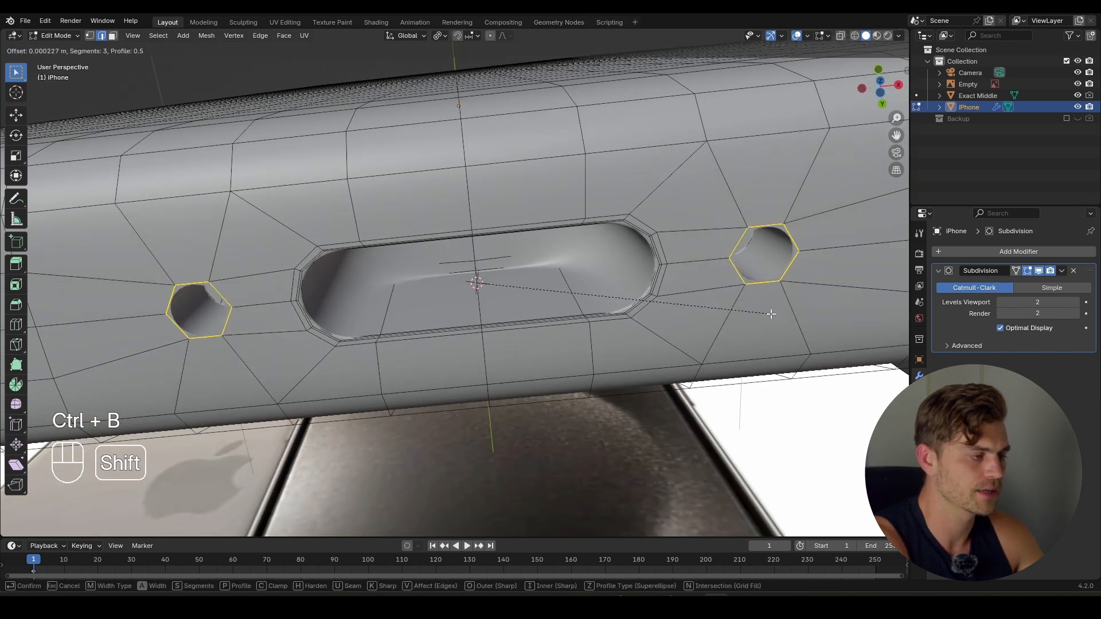
pyautogui.click(800, 316)
pyautogui.press('Tab')
pyautogui.moveTo(791, 314); pyautogui.dragTo(486, 343, button='middle')
# - Try to scale one screw hole uniformly after growing a face selection outward from its bottom
pyautogui.press('Tab')
pyautogui.press('ctrl+KP_Add')
pyautogui.hotkey('ctrl', 'z')
pyautogui.scroll(2, 634, 332)
pyautogui.scroll(3, 483, 342)
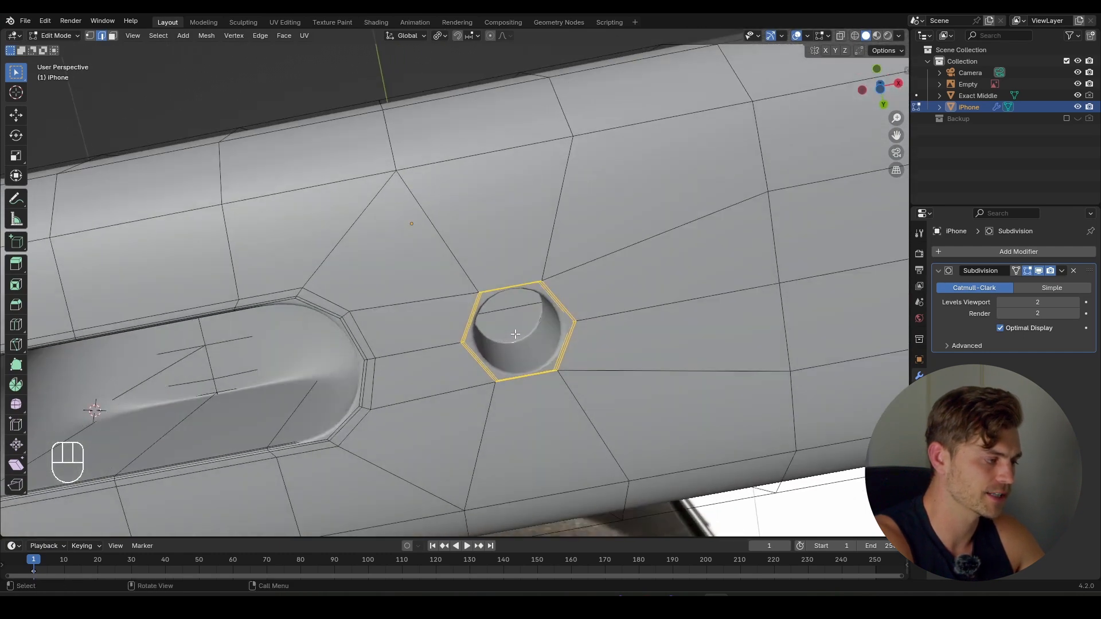
pyautogui.scroll(3, 516, 334)
pyautogui.press('3')
pyautogui.press('ctrl+KP_Add')
pyautogui.press('ctrl+KP_Add')
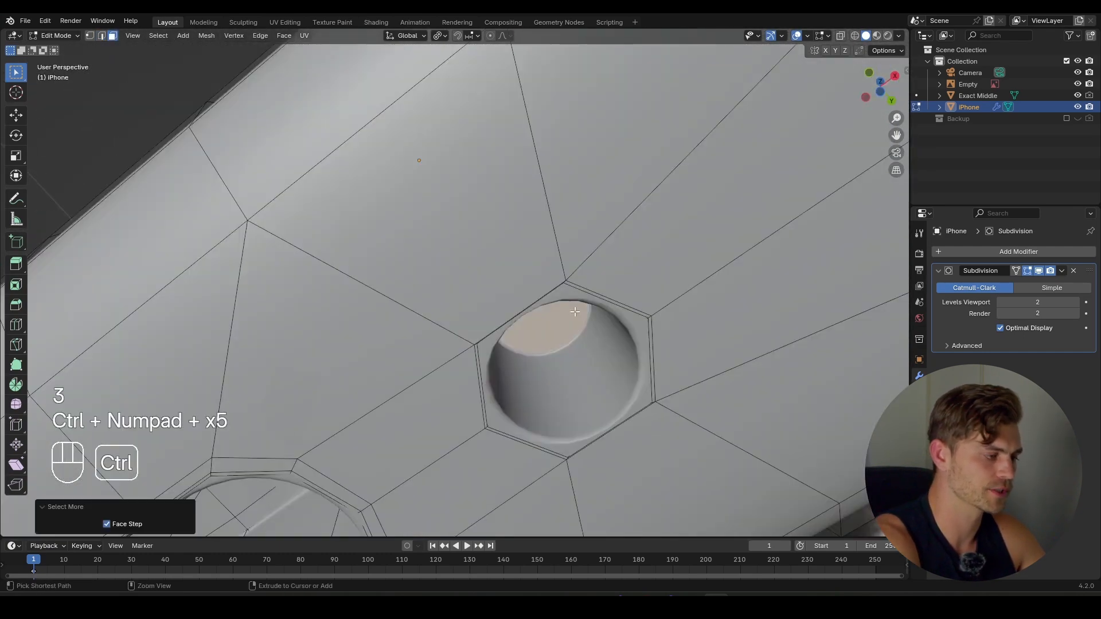
pyautogui.press('ctrl+KP_Add')
pyautogui.press('ctrl+KP_Add')
pyautogui.press('ctrl+KP_Add')
pyautogui.press('ctrl+KP_Add')
pyautogui.scroll(-2, 575, 311)
pyautogui.press('s')
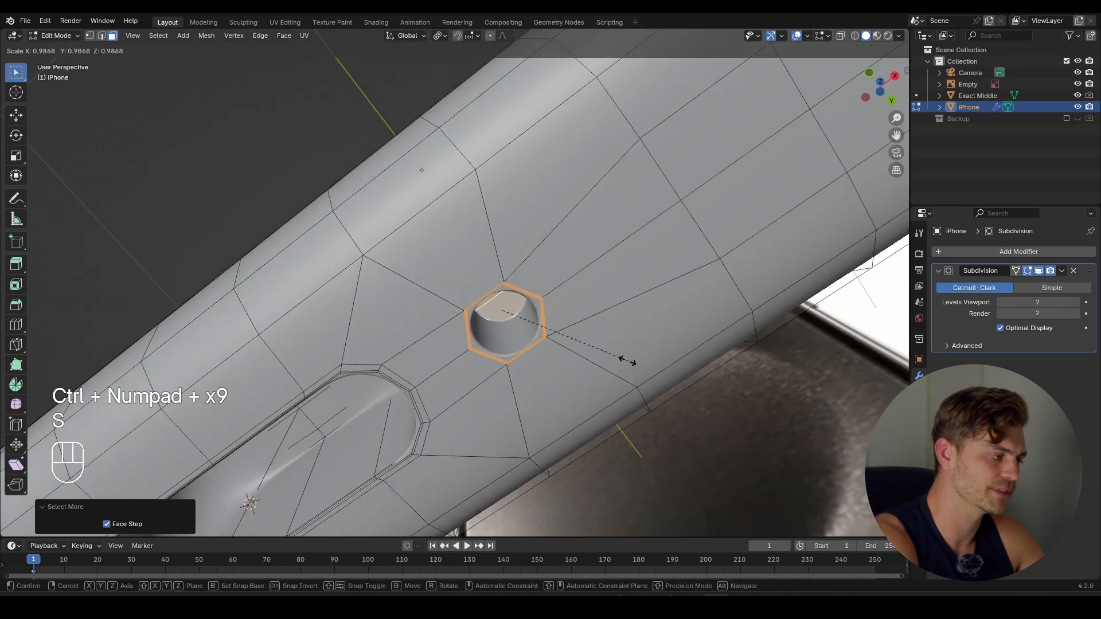
pyautogui.rightClick(596, 356)
# - Leave edit mode and save the file
pyautogui.moveTo(526, 314); pyautogui.dragTo(491, 327, button='middle')
pyautogui.press('Tab')
pyautogui.scroll(-3, 565, 335)
pyautogui.hotkey('ctrl', 's')
# - Select three spaced pairs of stacked faces on the bottom edge between one screw hole and the phone's corner
pyautogui.press('Tab')
pyautogui.moveTo(491, 327); pyautogui.dragTo(523, 343)
pyautogui.keyDown('shift'); pyautogui.click(584, 332); pyautogui.keyUp('shift')
pyautogui.keyDown('shift'); pyautogui.click(582, 353); pyautogui.keyUp('shift')
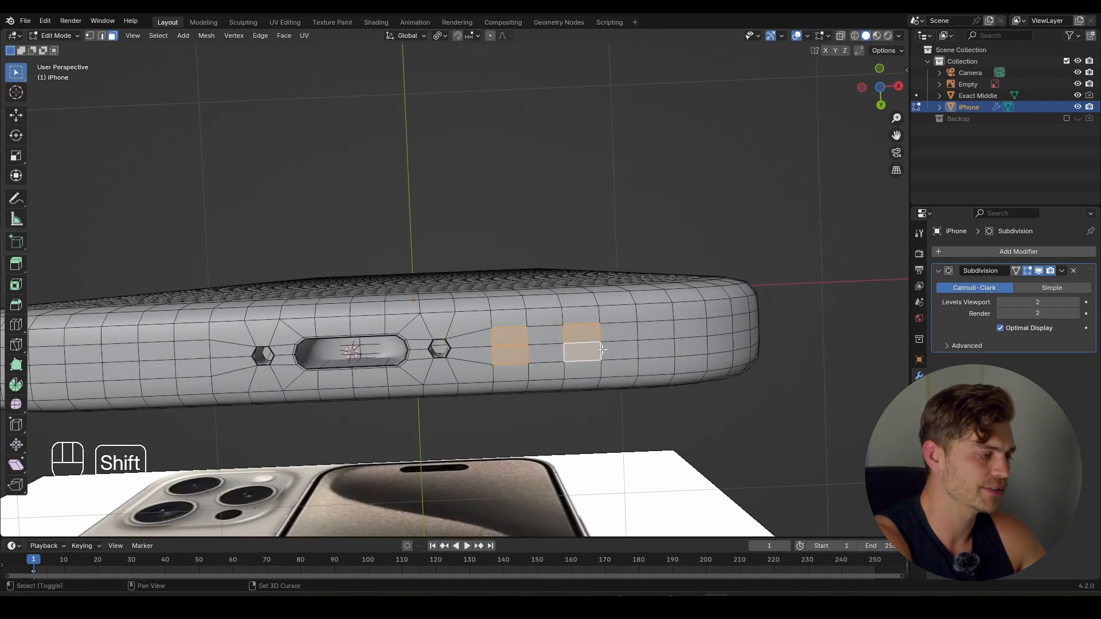
pyautogui.keyDown('shift'); pyautogui.click(687, 329); pyautogui.keyUp('shift')
pyautogui.keyDown('shift'); pyautogui.click(670, 330); pyautogui.keyUp('shift')
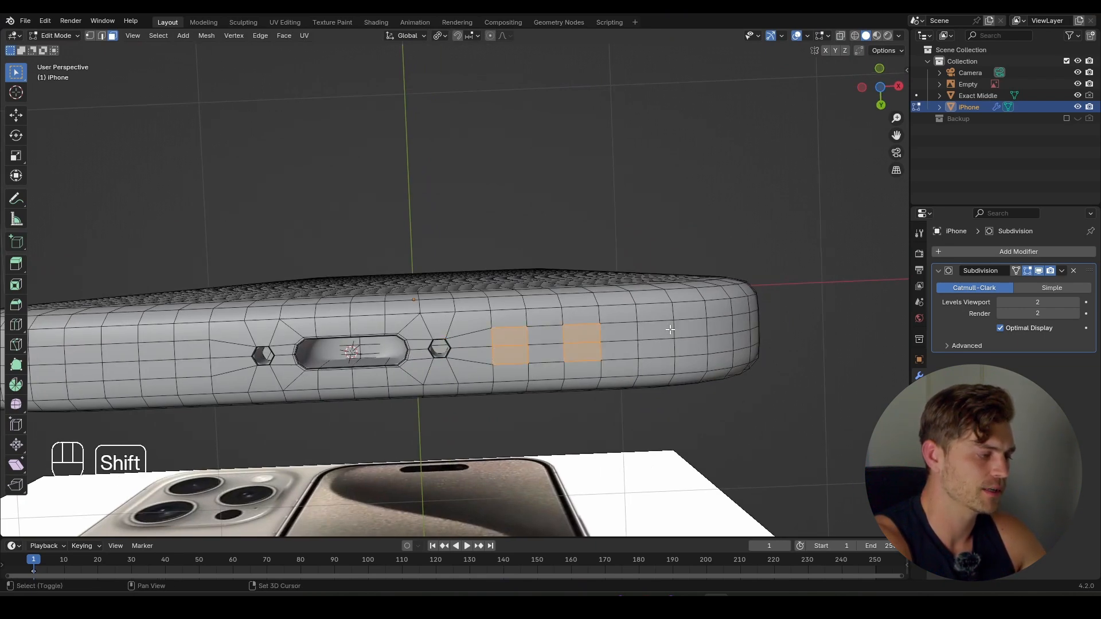
pyautogui.keyDown('shift'); pyautogui.click(665, 350); pyautogui.keyUp('shift')
pyautogui.moveTo(655, 366); pyautogui.dragTo(657, 379, button='middle')
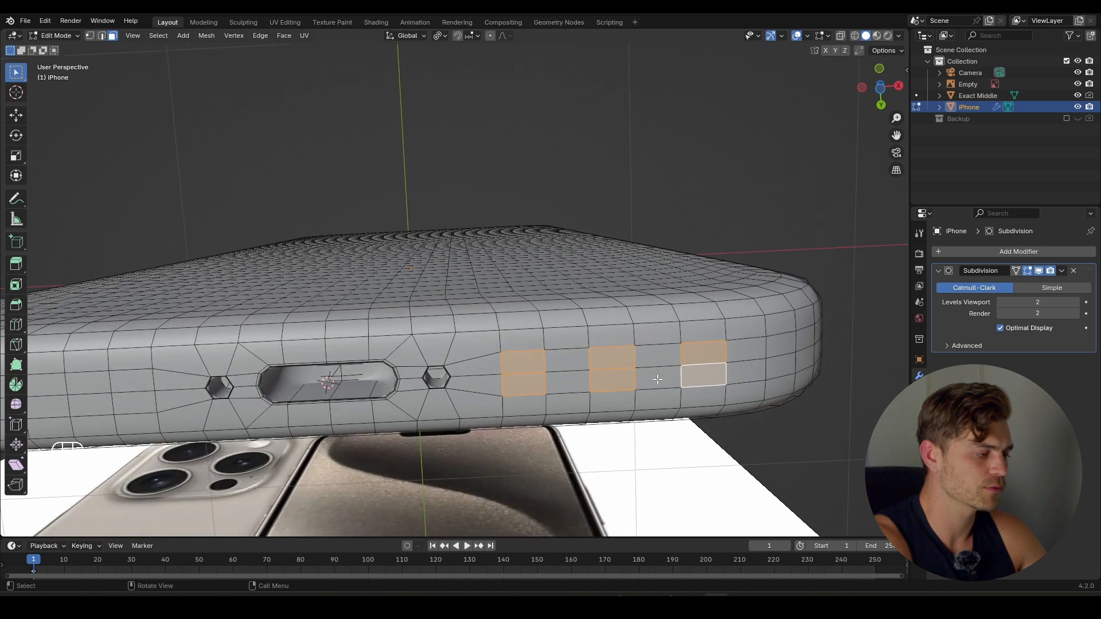
# - Try to inset three adjacent columns of stacked faces beside the screw hole as individual faces
pyautogui.moveTo(591, 369); pyautogui.dragTo(614, 380)
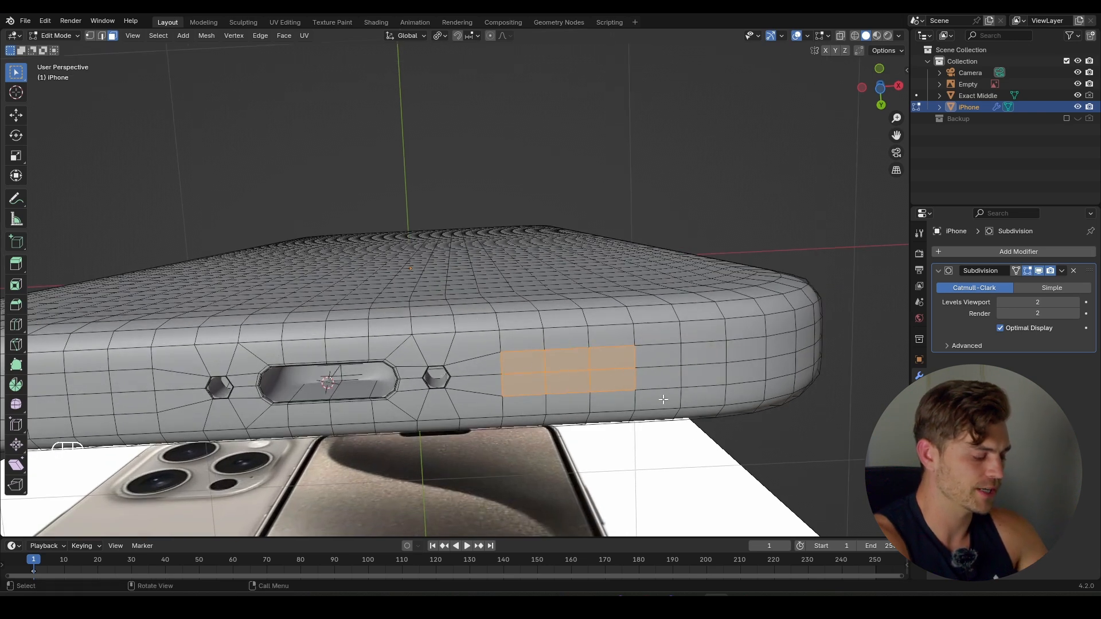
pyautogui.press('i')
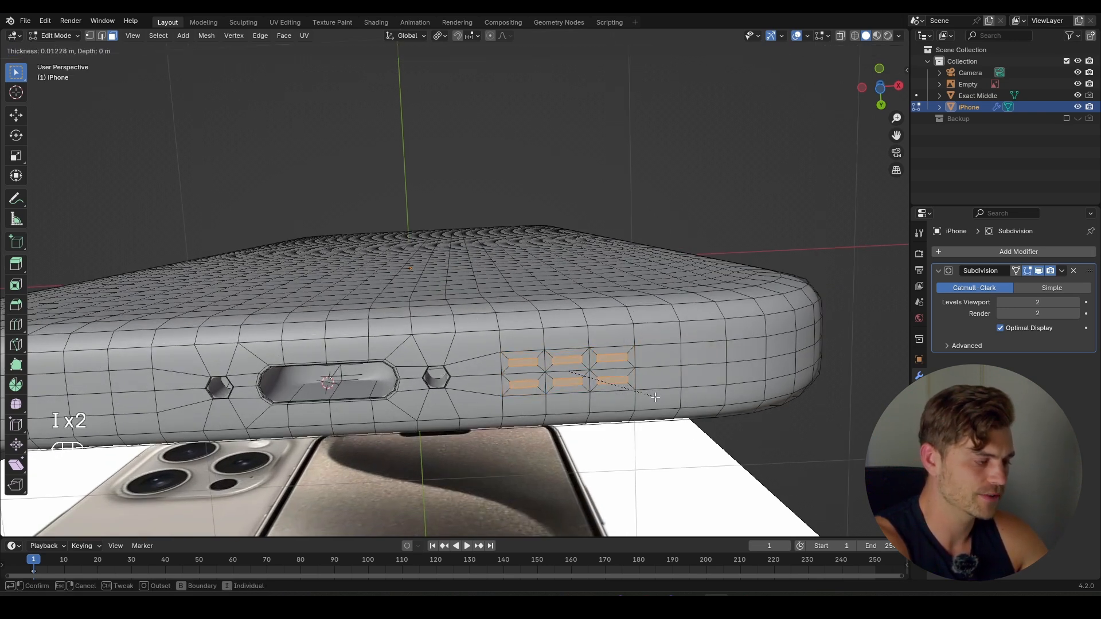
pyautogui.rightClick(657, 395)
pyautogui.hotkey('ctrl', 'z')
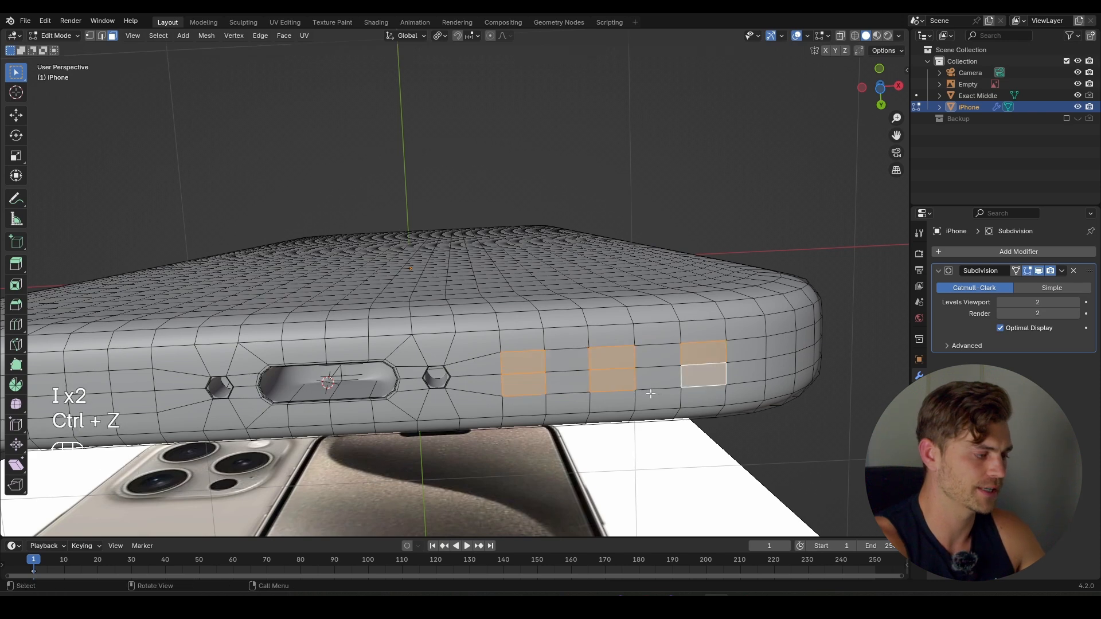
# - Select two pairs of stacked faces on the bottom edge beside the screw hole, leaving one column between them
pyautogui.scroll(4, 653, 394)
pyautogui.keyDown('shift'); pyautogui.moveTo(533, 393); pyautogui.dragTo(380, 332, button='middle'); pyautogui.keyUp('shift')
pyautogui.click(451, 353)
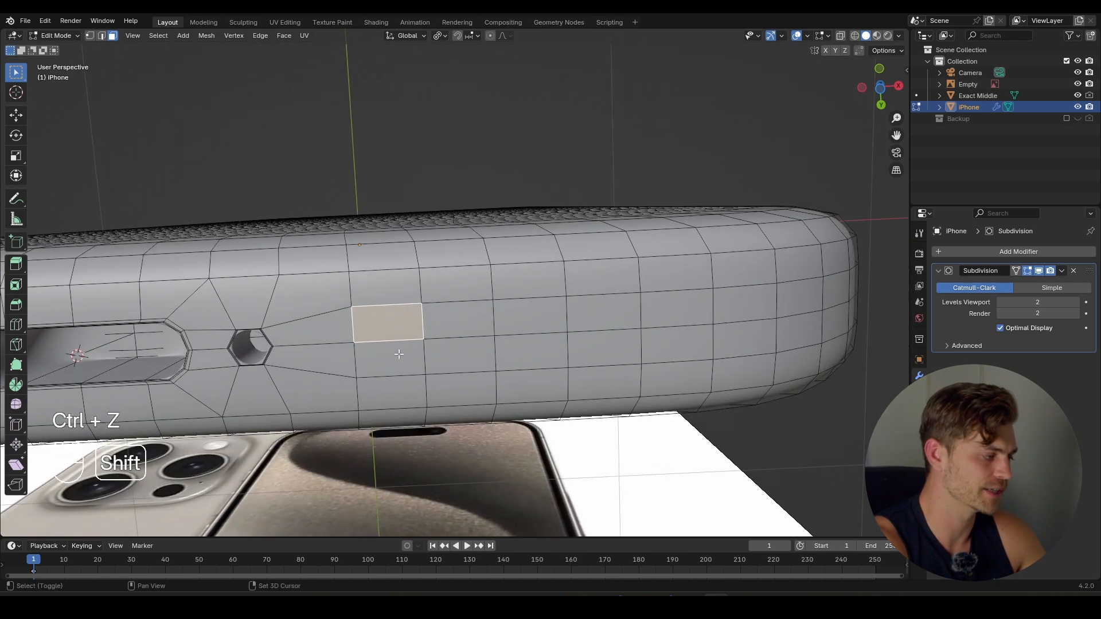
pyautogui.keyDown('shift'); pyautogui.click(390, 359); pyautogui.keyUp('shift')
pyautogui.keyDown('shift'); pyautogui.click(514, 326); pyautogui.keyUp('shift')
pyautogui.keyDown('shift'); pyautogui.click(529, 353); pyautogui.keyUp('shift')
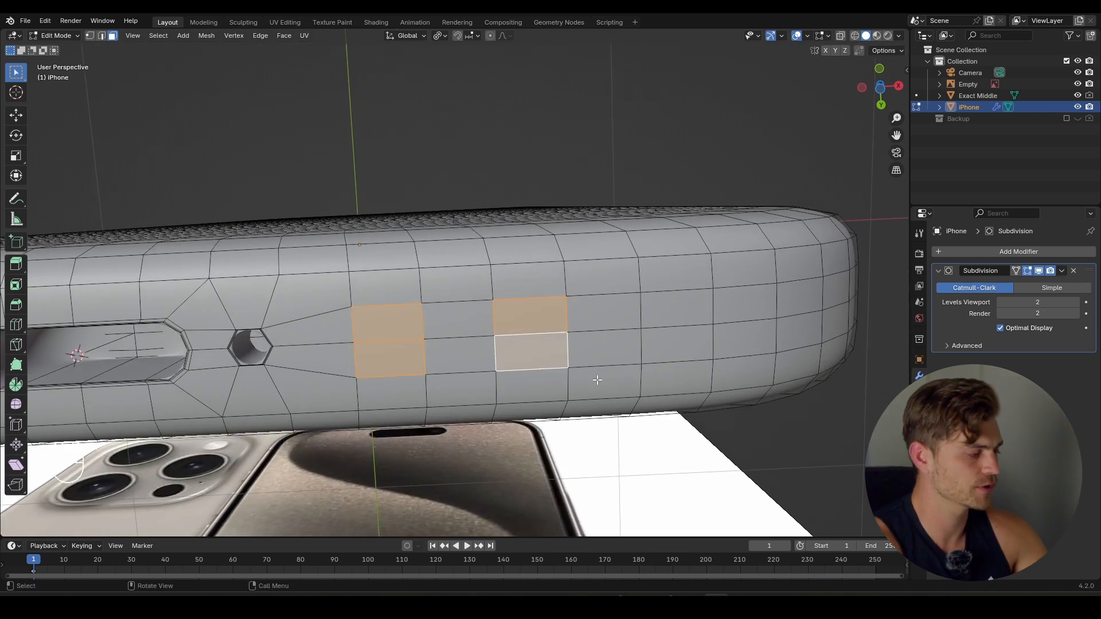
pyautogui.press('i')
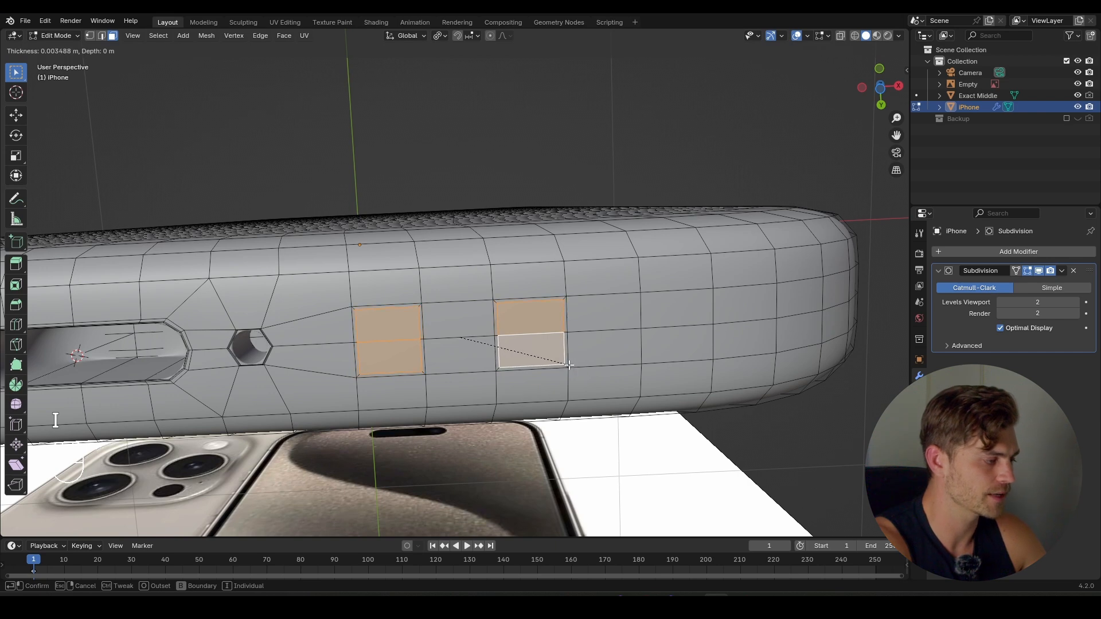
pyautogui.press('Escape')
pyautogui.scroll(3, 555, 355)
pyautogui.press('g')
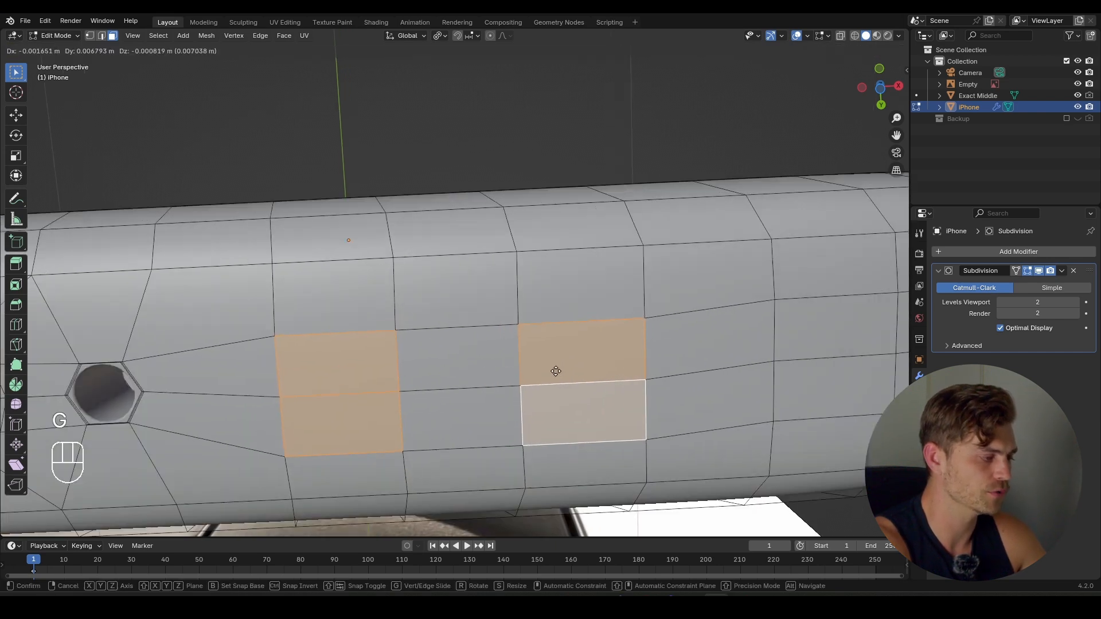
pyautogui.click(558, 360)
pyautogui.press('s')
pyautogui.rightClick(630, 385)
# - Inset the two selected face pairs without thickness and scale the inner faces to 0.5
pyautogui.press('i')
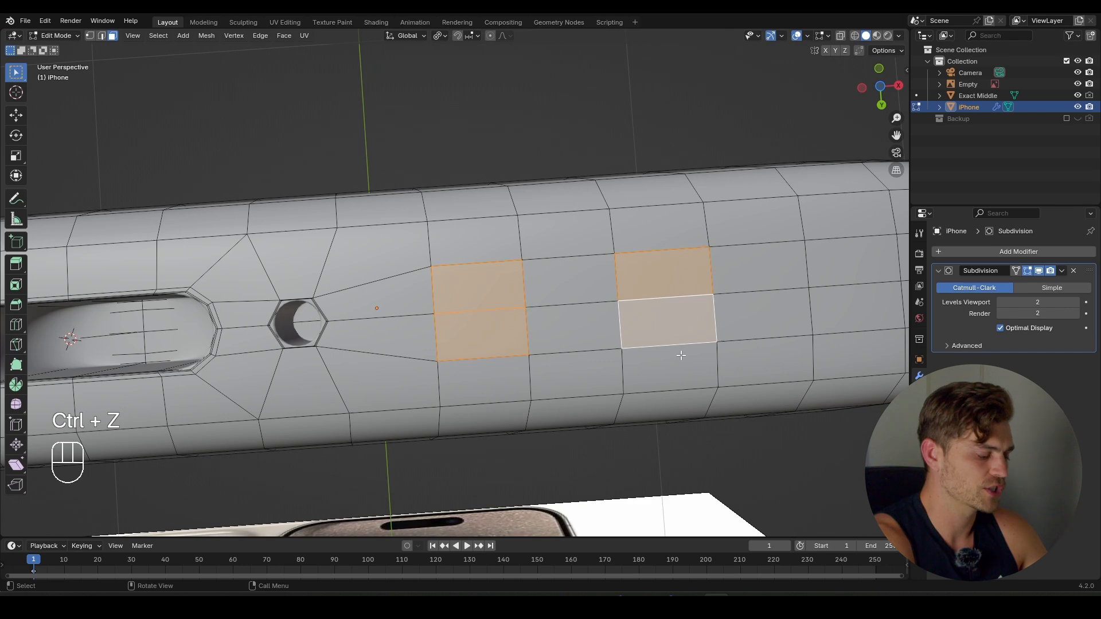
pyautogui.write('s')
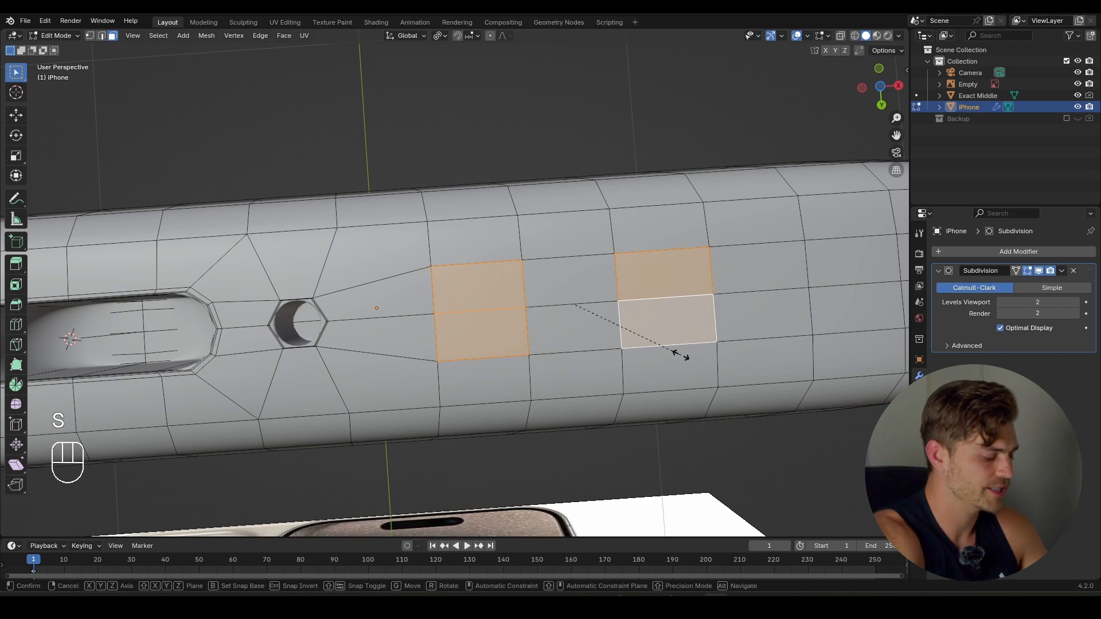
pyautogui.write('.5')
pyautogui.press('Return')
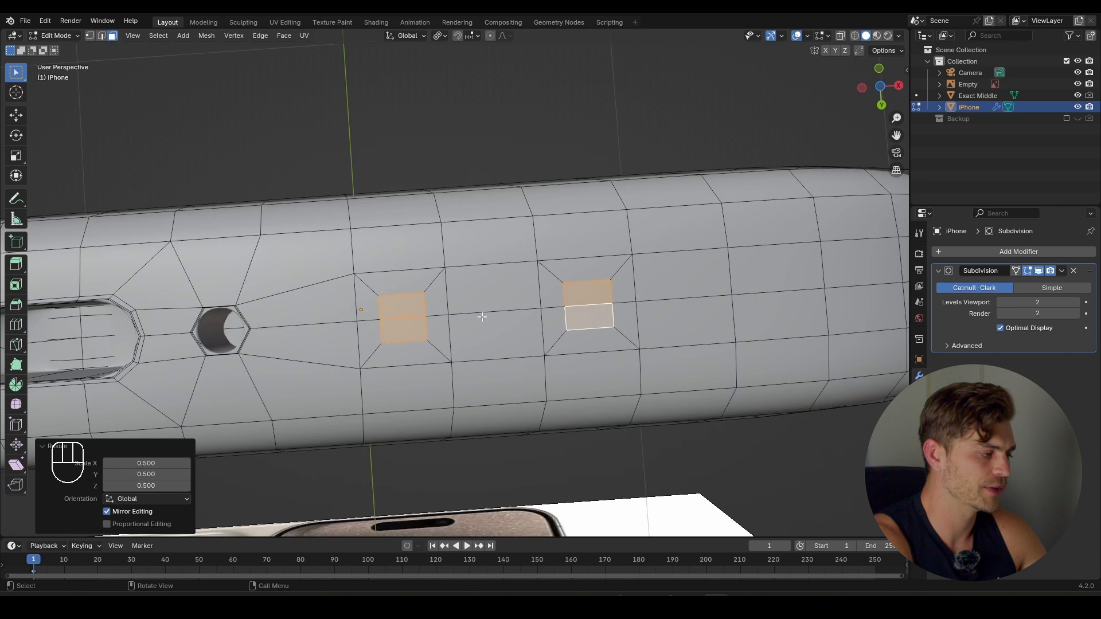
# - Inset the face pair between the two insets with 0 m thickness and scale its inner faces to 0.5
pyautogui.click(488, 296)
pyautogui.keyDown('shift'); pyautogui.click(506, 331); pyautogui.keyUp('shift')
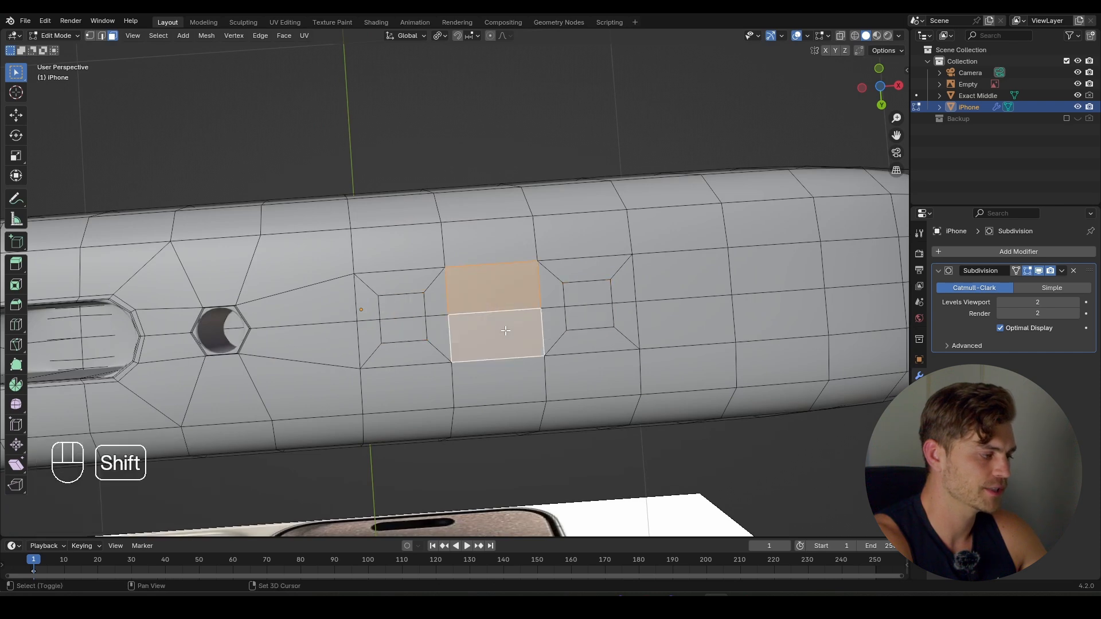
pyautogui.press('i')
pyautogui.click(595, 334)
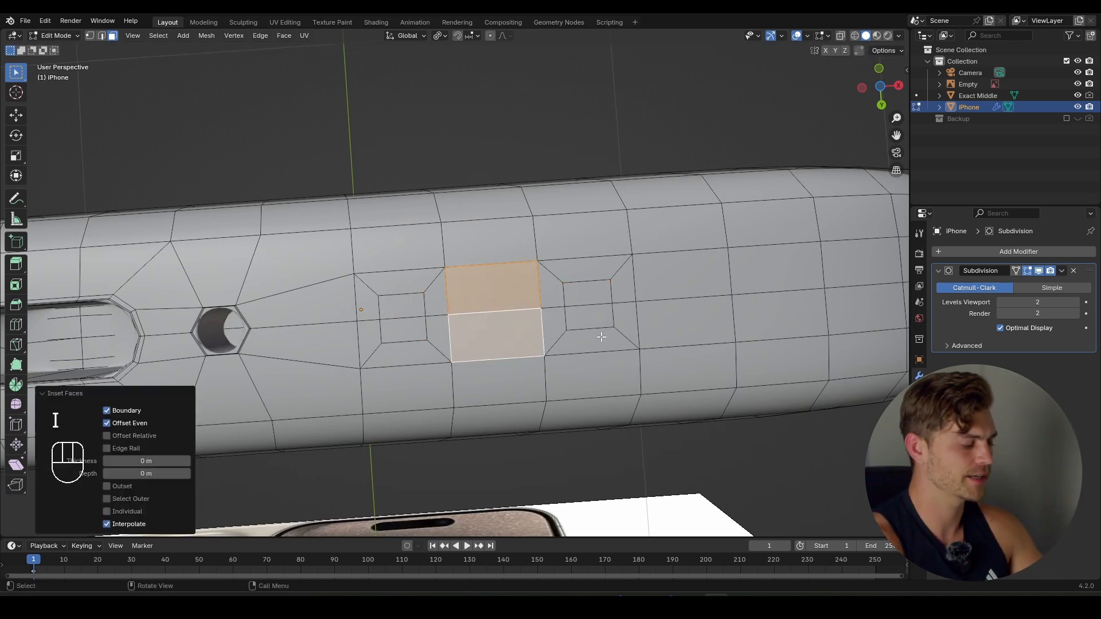
pyautogui.write('s0.5')
pyautogui.press('Return')
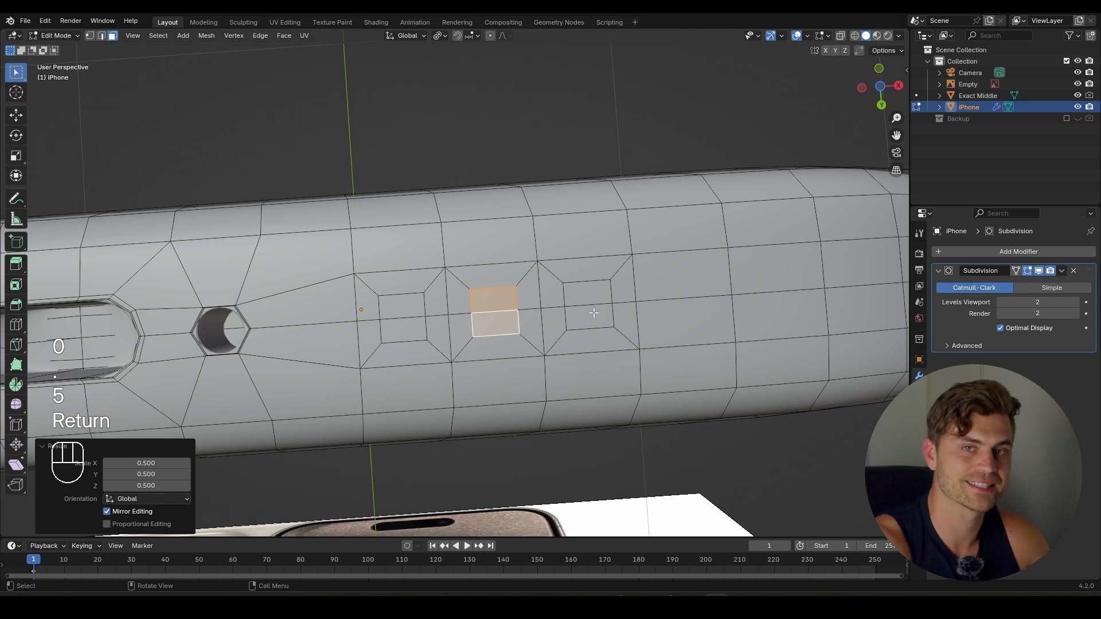
# - Select the inner face pairs of all three insets and delete them to open the speaker holes
pyautogui.keyDown('shift'); pyautogui.click(587, 292); pyautogui.keyUp('shift')
pyautogui.keyDown('shift'); pyautogui.click(587, 327); pyautogui.keyUp('shift')
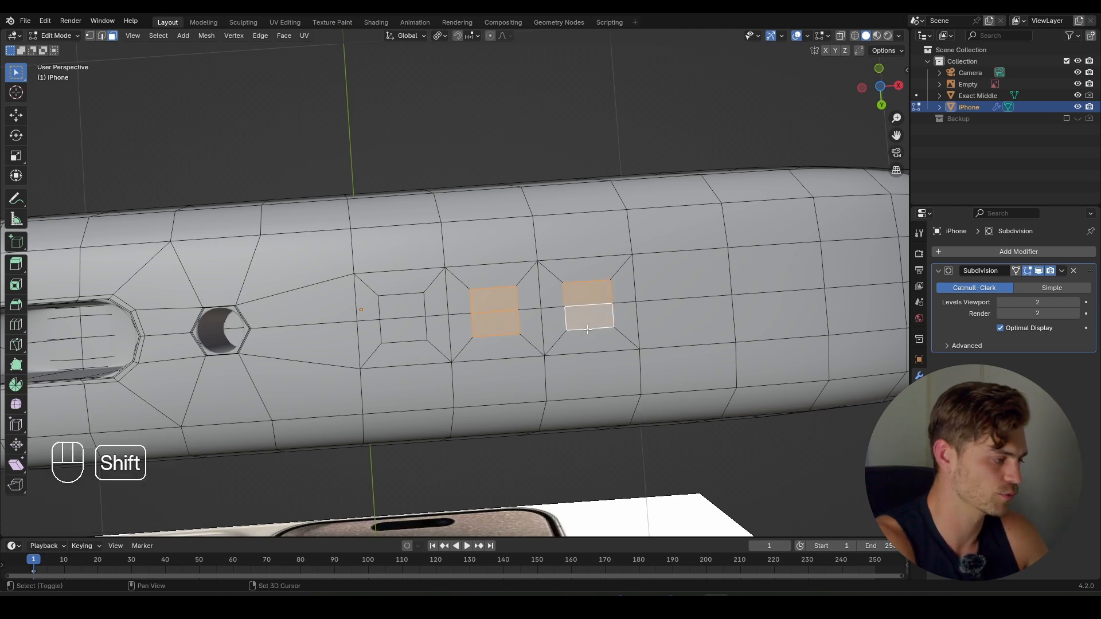
pyautogui.keyDown('shift'); pyautogui.click(415, 304); pyautogui.keyUp('shift')
pyautogui.keyDown('shift'); pyautogui.click(412, 330); pyautogui.keyUp('shift')
pyautogui.moveTo(412, 331); pyautogui.dragTo(547, 342, button='middle')
pyautogui.press('x')
pyautogui.click(475, 337)
# - Check the three speaker openings up close and save the file
pyautogui.scroll(2, 476, 338)
pyautogui.scroll(2, 507, 341)
pyautogui.keyDown('shift'); pyautogui.moveTo(347, 380); pyautogui.dragTo(483, 380, button='middle'); pyautogui.keyUp('shift')
pyautogui.keyDown('shift'); pyautogui.moveTo(359, 350); pyautogui.dragTo(531, 339, button='middle'); pyautogui.keyUp('shift')
pyautogui.scroll(-2, 406, 329)
pyautogui.keyDown('shift'); pyautogui.moveTo(388, 332); pyautogui.dragTo(509, 345, button='middle'); pyautogui.keyUp('shift')
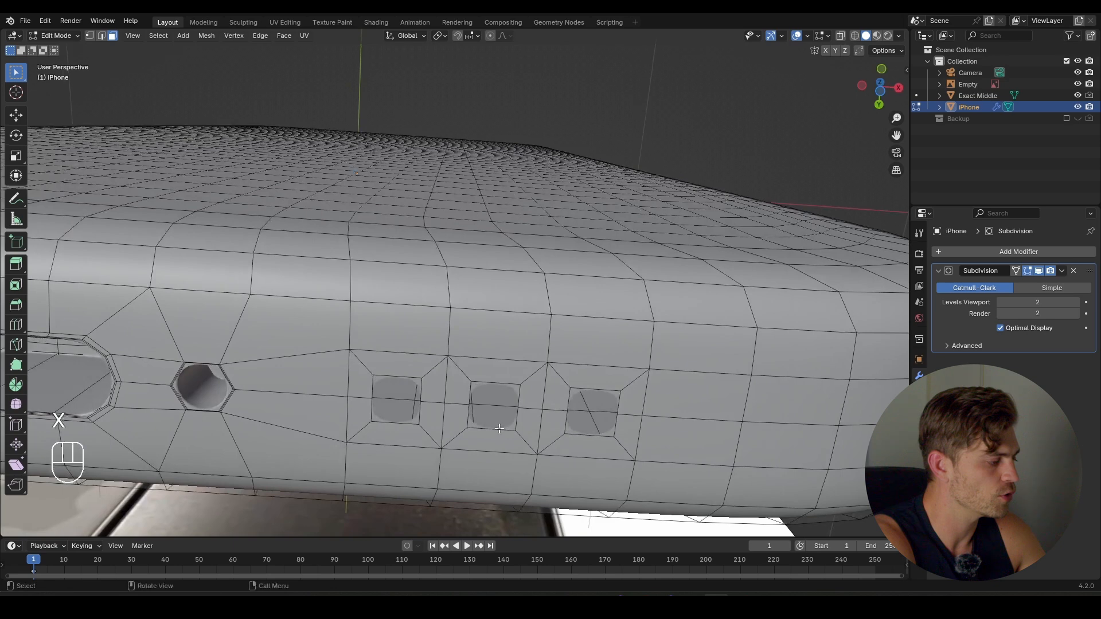
pyautogui.moveTo(453, 430); pyautogui.dragTo(435, 388, button='middle')
pyautogui.hotkey('ctrl', 's')
# - Select the edge loops around the three speaker openings and round them with LoopTools Circle
pyautogui.press('2')
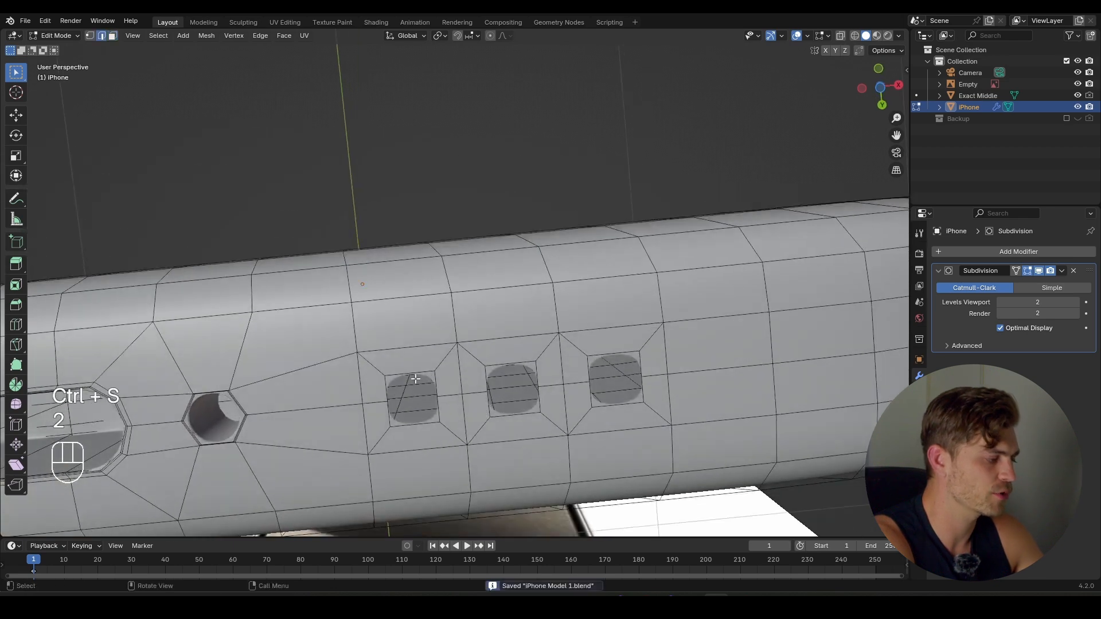
pyautogui.keyDown('alt'); pyautogui.click(420, 370); pyautogui.keyUp('alt')
pyautogui.keyDown('alt'); pyautogui.keyDown('shift'); pyautogui.click(519, 363); pyautogui.keyUp('shift'); pyautogui.keyUp('alt')
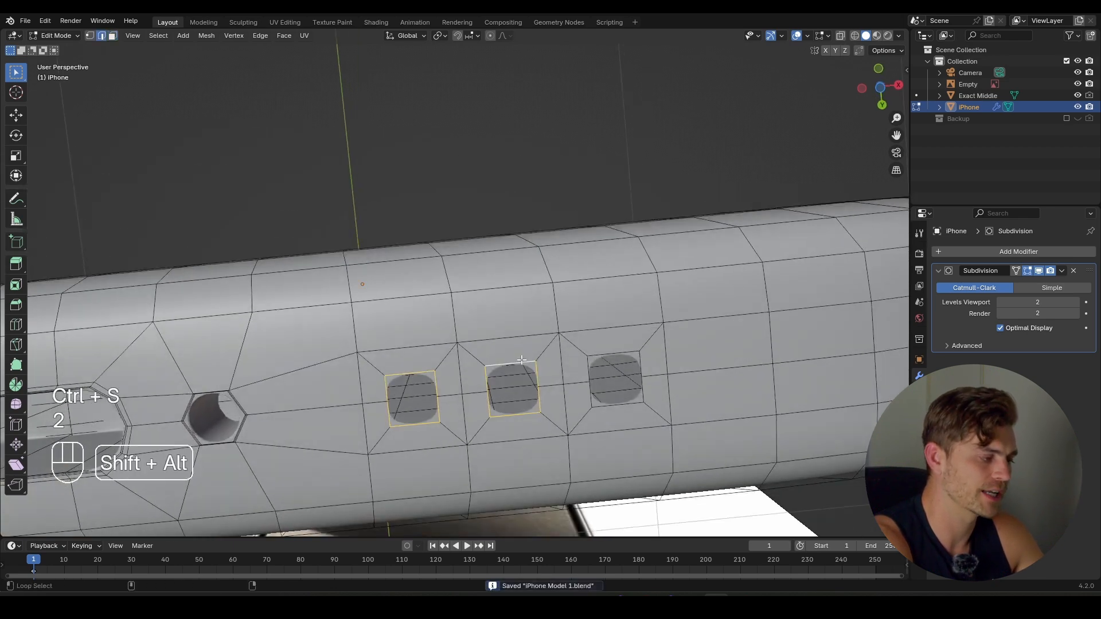
pyautogui.keyDown('alt'); pyautogui.keyDown('shift'); pyautogui.click(611, 352); pyautogui.keyUp('shift'); pyautogui.keyUp('alt')
pyautogui.rightClick(608, 352)
pyautogui.moveTo(585, 215)
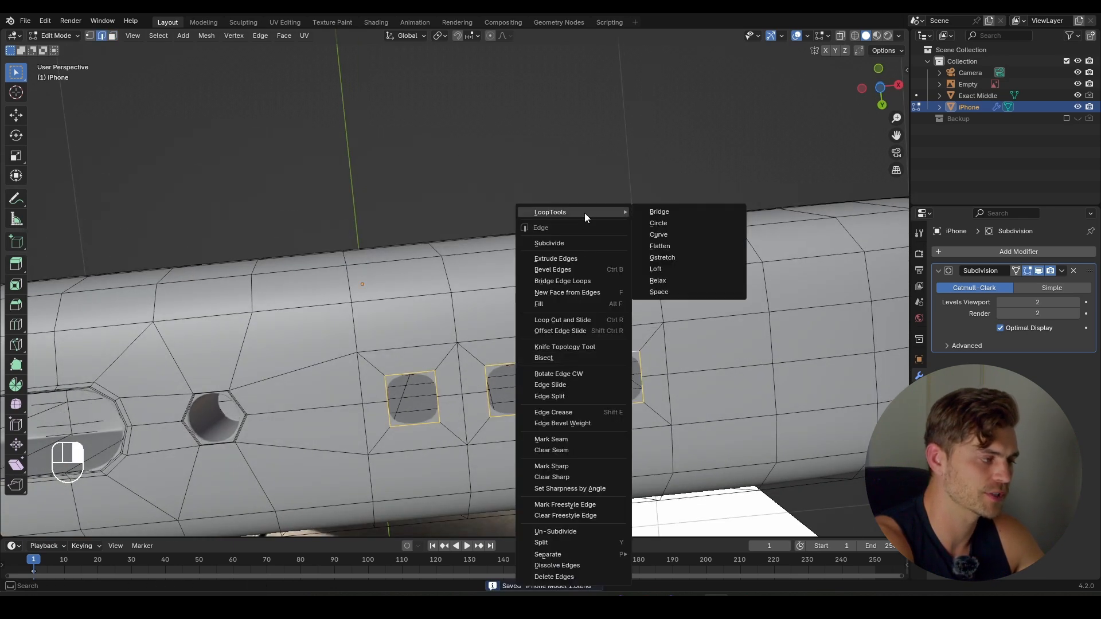
pyautogui.click(660, 224)
# - Extrude the three round loops 0.09371 m along Z into the phone body
pyautogui.moveTo(468, 388); pyautogui.dragTo(448, 422, button='middle')
pyautogui.press('e')
pyautogui.press('z')
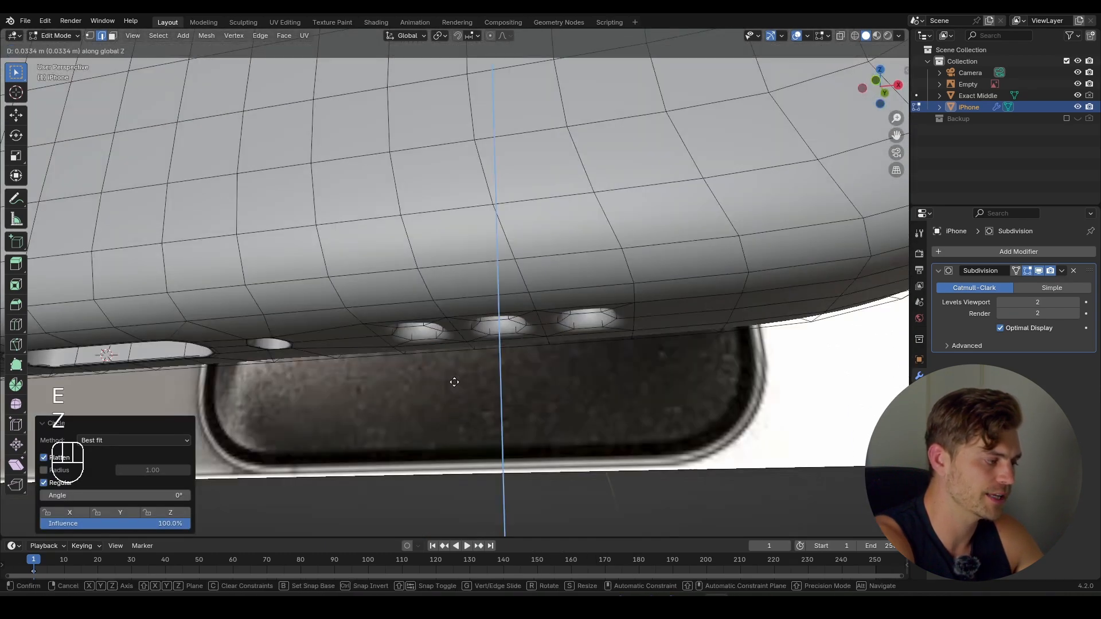
pyautogui.moveTo(462, 364); pyautogui.dragTo(432, 354, button='middle')
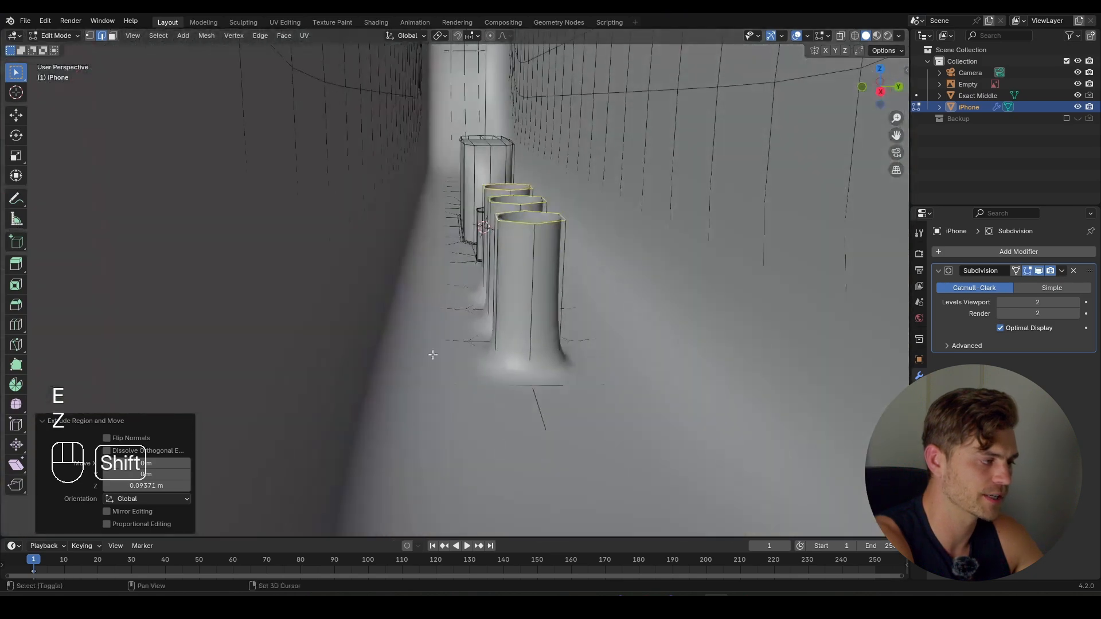
pyautogui.keyDown('shift'); pyautogui.moveTo(510, 376); pyautogui.dragTo(478, 350, button='middle'); pyautogui.keyUp('shift')
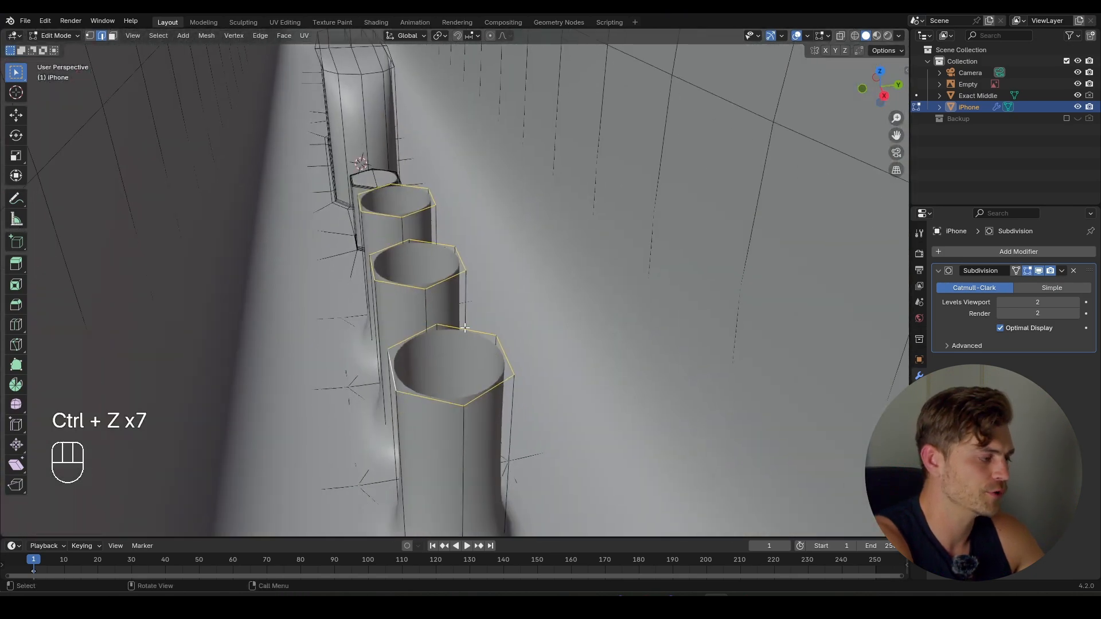
# - Try to fill the inner ends of the three speaker tubes and inset the caps by about 0.0018 m
pyautogui.click(464, 328)
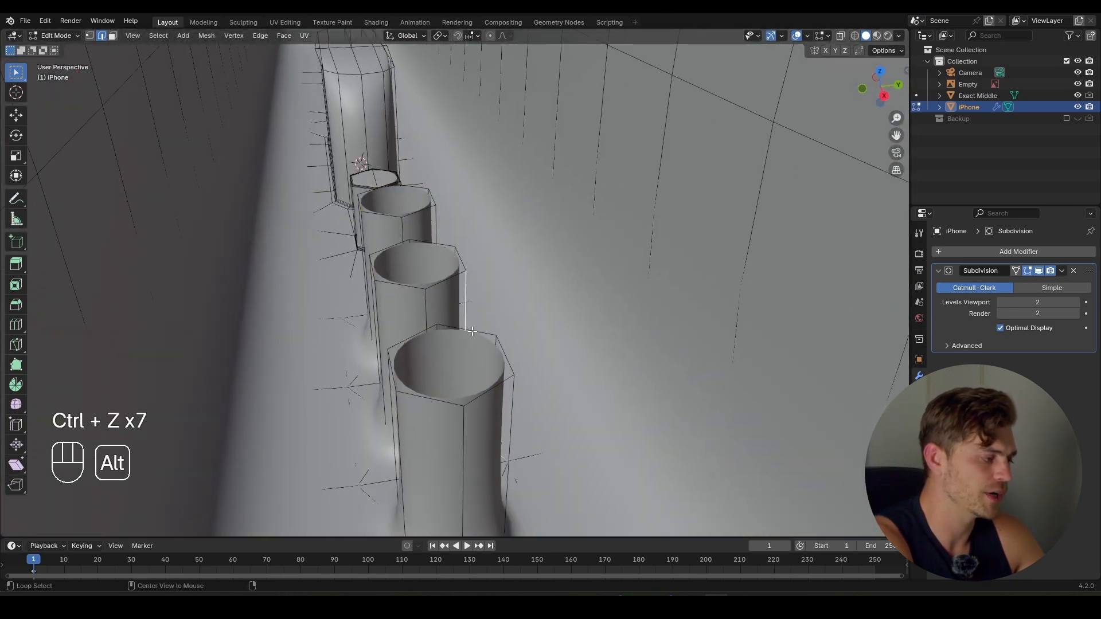
pyautogui.keyDown('alt'); pyautogui.keyDown('shift'); pyautogui.click(472, 331); pyautogui.keyUp('shift'); pyautogui.keyUp('alt')
pyautogui.keyDown('alt'); pyautogui.keyDown('shift'); pyautogui.click(448, 277); pyautogui.keyUp('shift'); pyautogui.keyUp('alt')
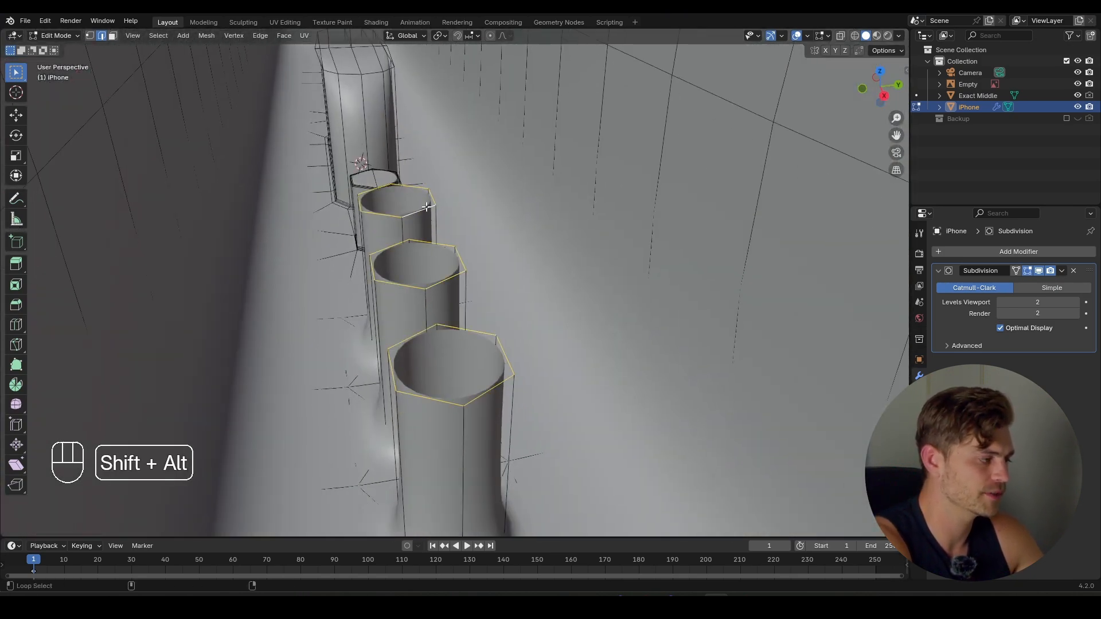
pyautogui.press('f')
pyautogui.press('i')
pyautogui.click(552, 318)
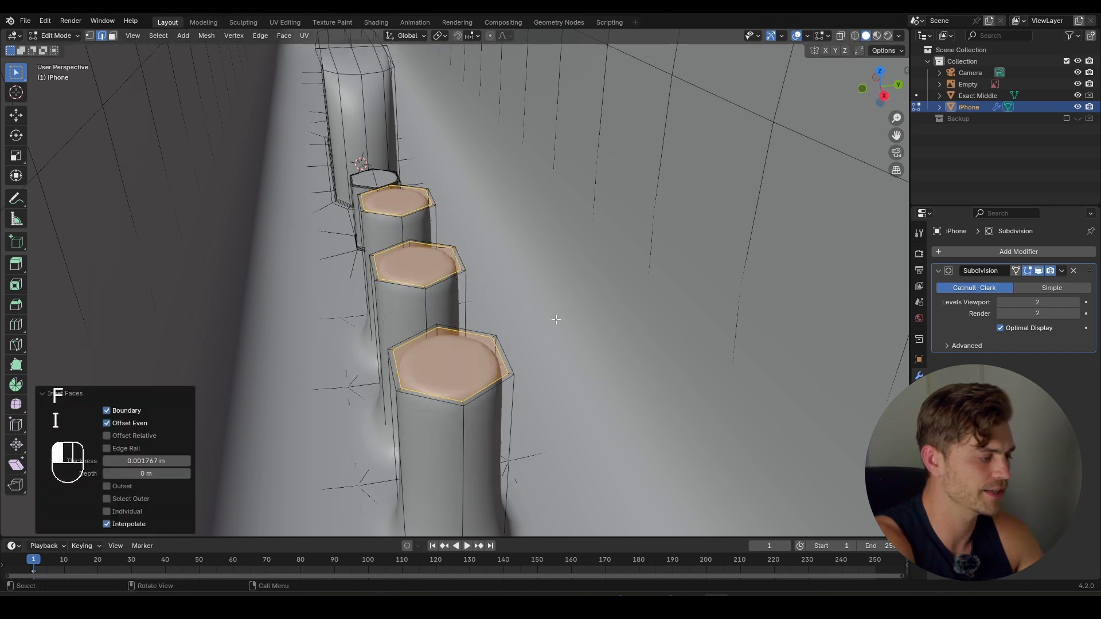
pyautogui.press('Tab')
pyautogui.press('Tab')
pyautogui.hotkey('ctrl', 'z')
pyautogui.hotkey('ctrl', 'z')
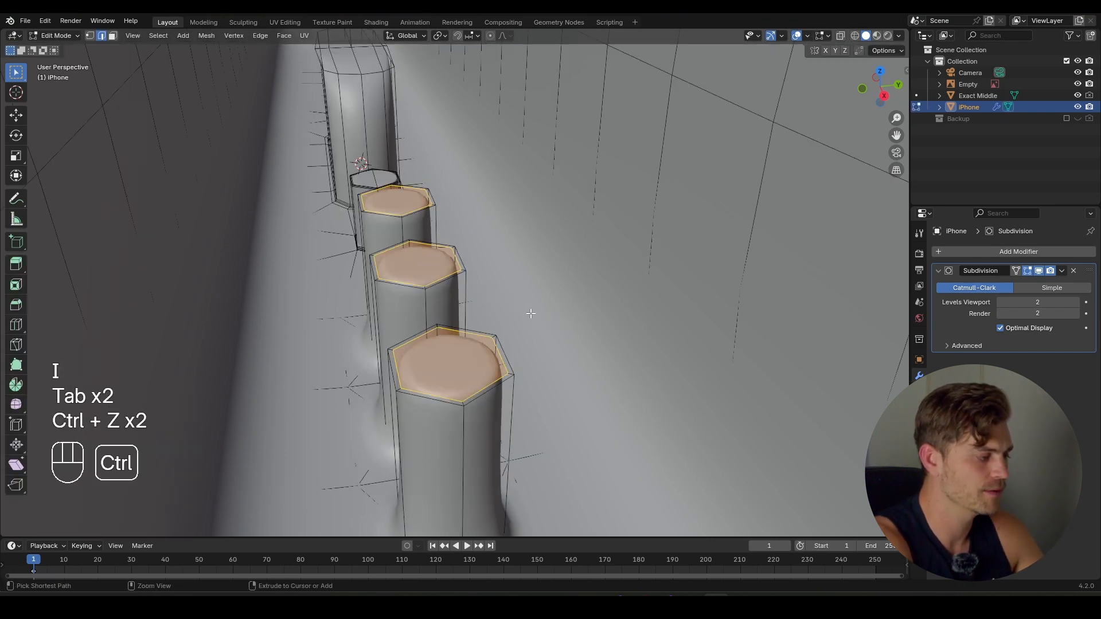
pyautogui.hotkey('ctrl', 'z')
pyautogui.hotkey('ctrl', 'z')
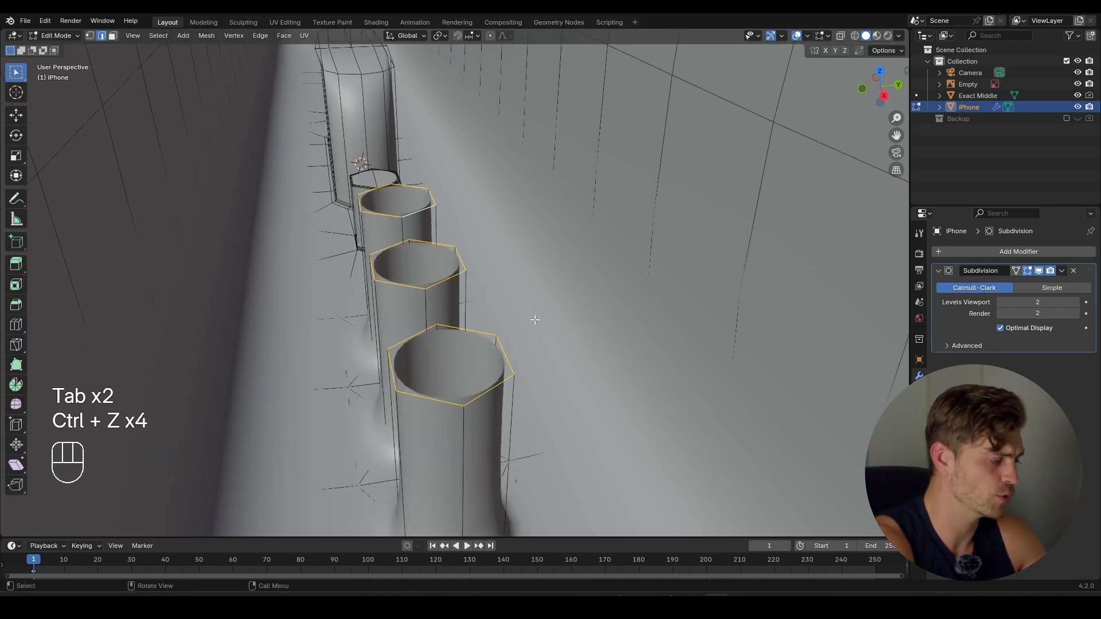
# - Fill the open inner end of the speaker tube nearest the phone's corner and bevel its rim 0.00104 m with 1 segment
pyautogui.keyDown('alt'); pyautogui.click(488, 391); pyautogui.keyUp('alt')
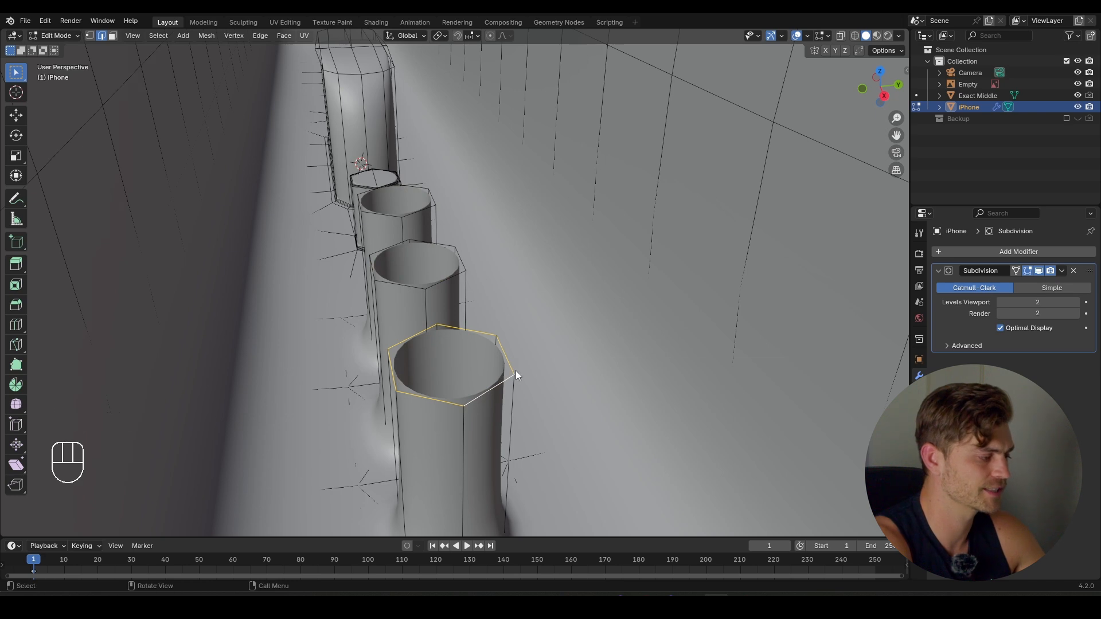
pyautogui.press('space')
pyautogui.press('Return')
pyautogui.press('2')
pyautogui.keyDown('shift'); pyautogui.click(450, 365); pyautogui.keyUp('shift')
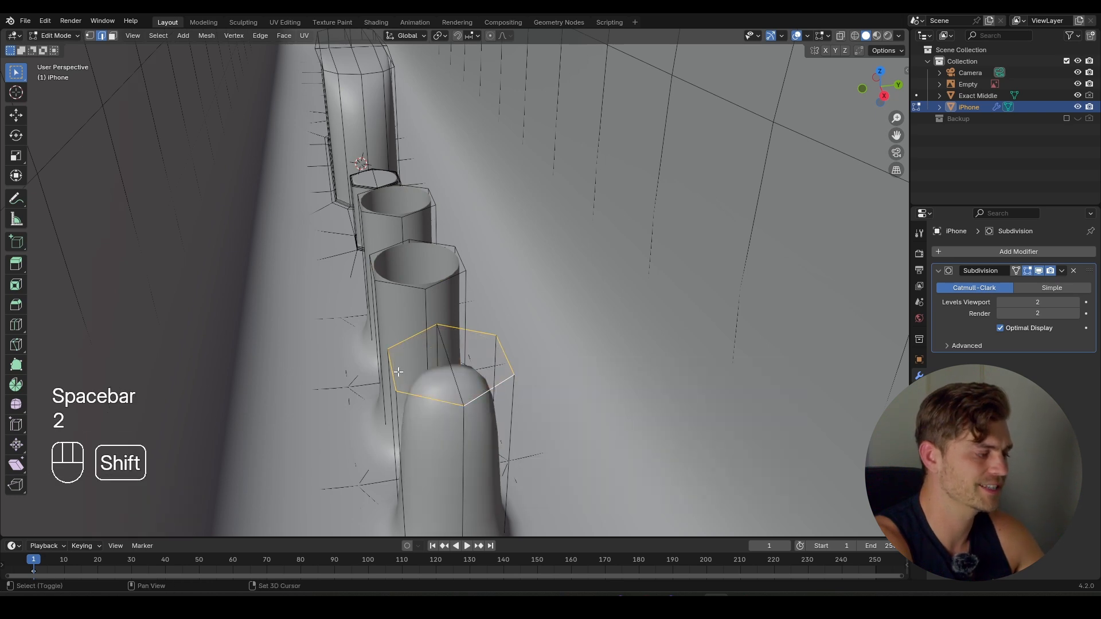
pyautogui.hotkey('ctrl', 'b')
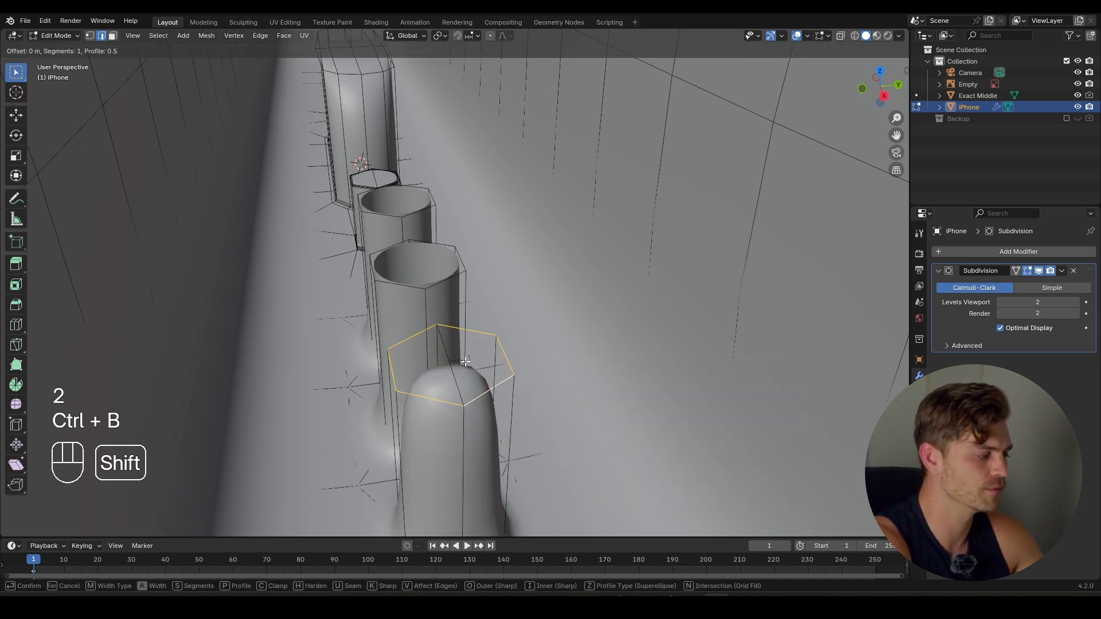
pyautogui.click(492, 390)
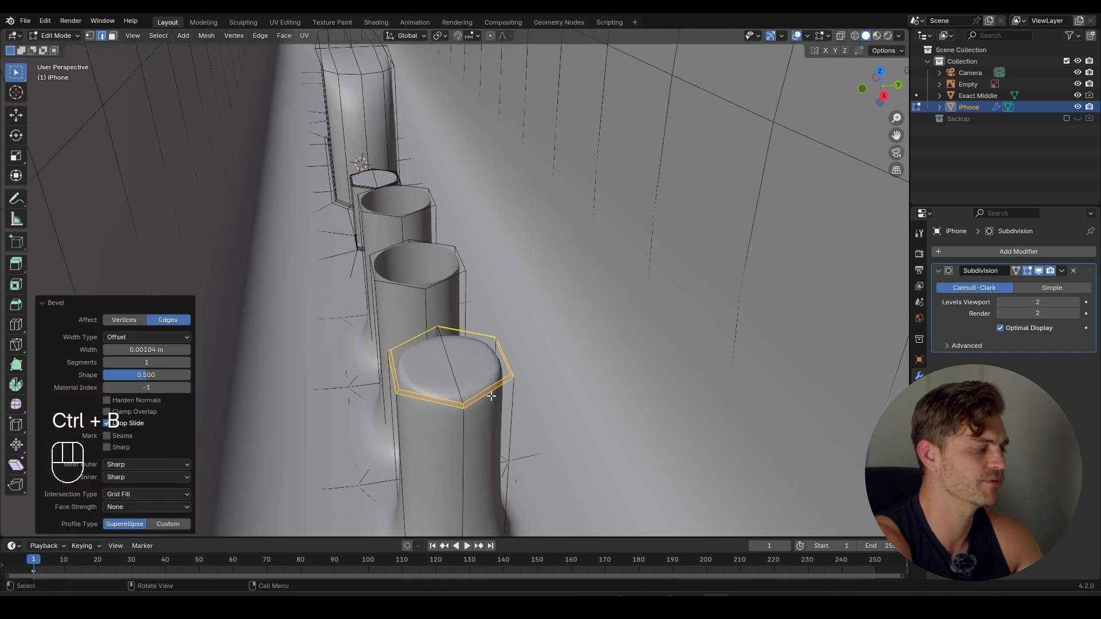
# - Fill the open inner end of the middle speaker tube and bevel its rim
pyautogui.press('2')
pyautogui.keyDown('alt'); pyautogui.click(414, 287); pyautogui.keyUp('alt')
pyautogui.keyDown('shift'); pyautogui.moveTo(428, 256); pyautogui.dragTo(436, 318, button='middle'); pyautogui.keyUp('shift')
pyautogui.scroll(3, 437, 318)
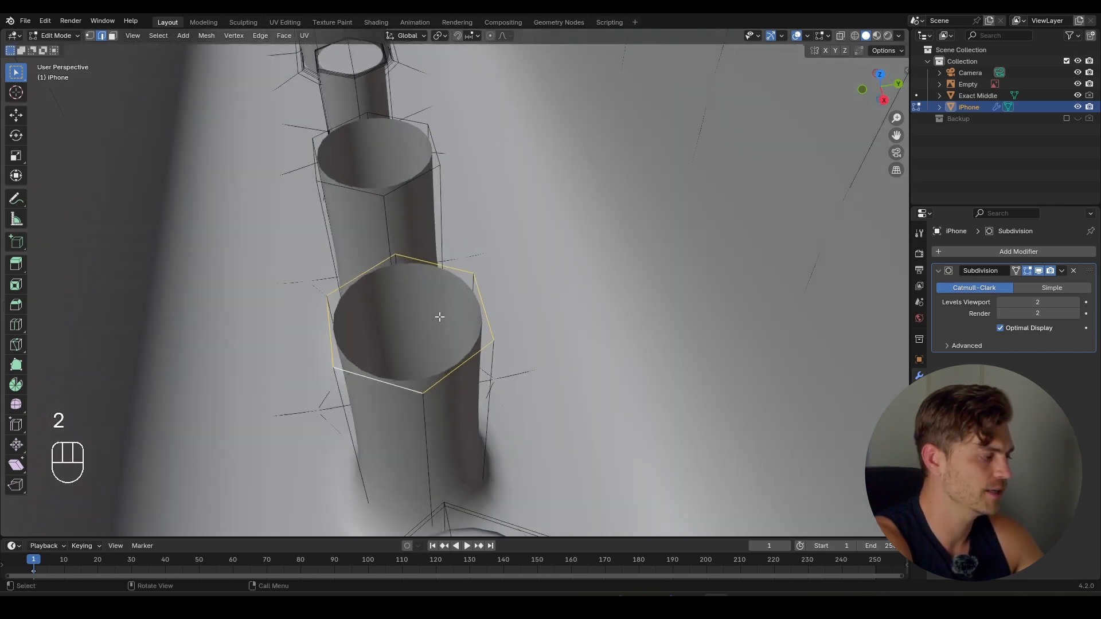
pyautogui.press('space')
pyautogui.click(475, 336)
pyautogui.press('2')
pyautogui.keyDown('shift'); pyautogui.click(437, 298); pyautogui.keyUp('shift')
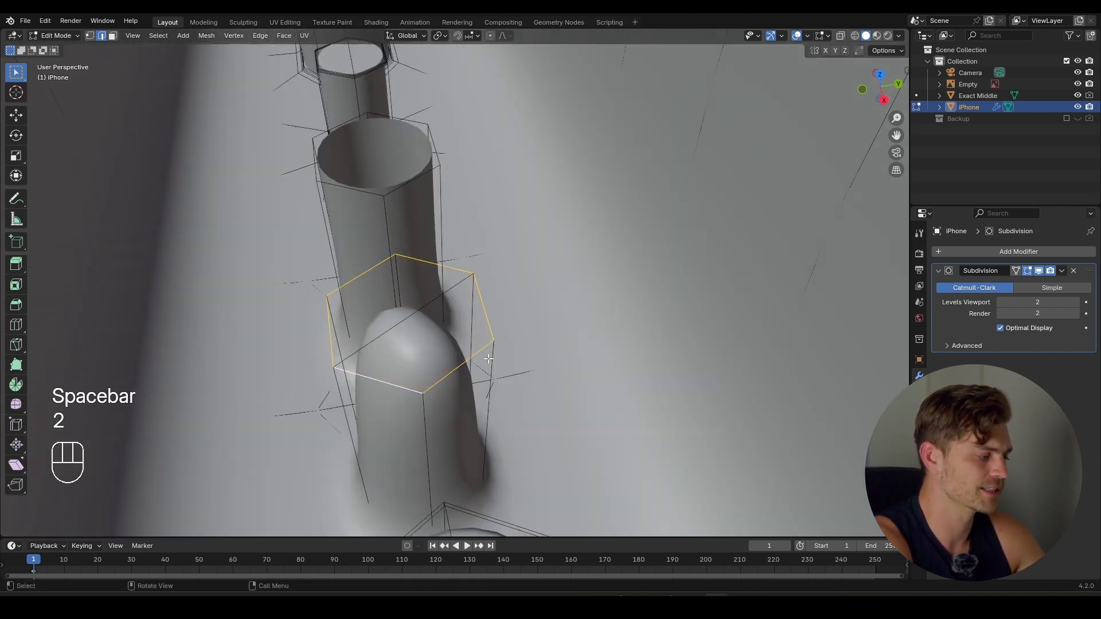
pyautogui.hotkey('ctrl', 'b')
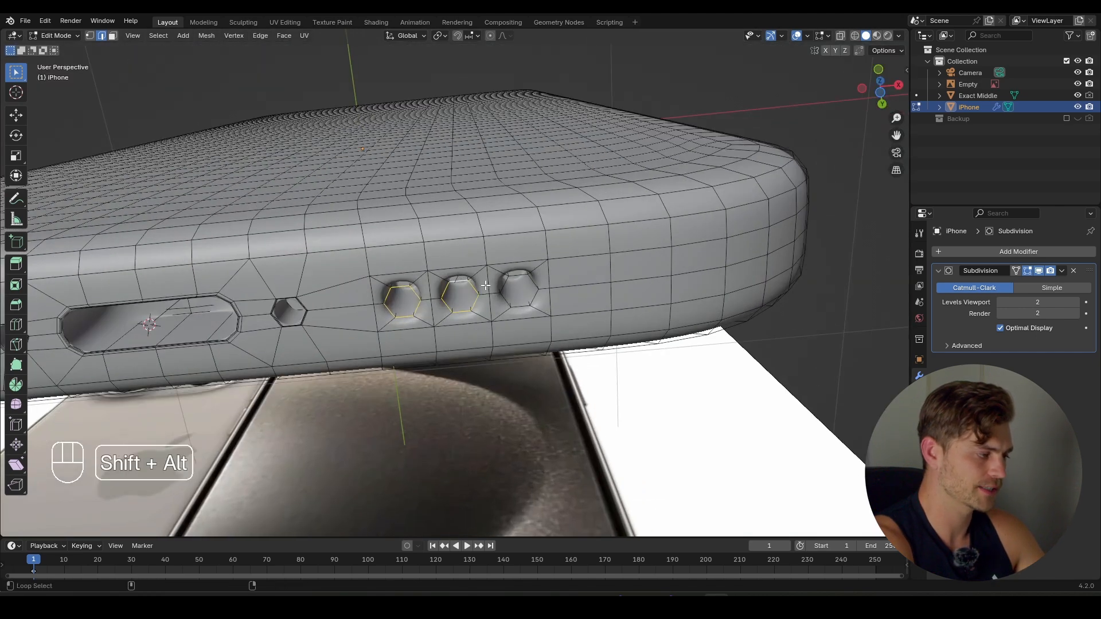
# - Bevel the outer rim loops of all three speaker holes 0.00329 m with 3 segments
pyautogui.moveTo(514, 285)
pyautogui.mouseDown(button='middle')
pyautogui.moveTo(525, 313)
pyautogui.moveTo(513, 304)
pyautogui.mouseUp(button='middle')
pyautogui.scroll(4, 535, 339)
pyautogui.hotkey('ctrl', 'b')
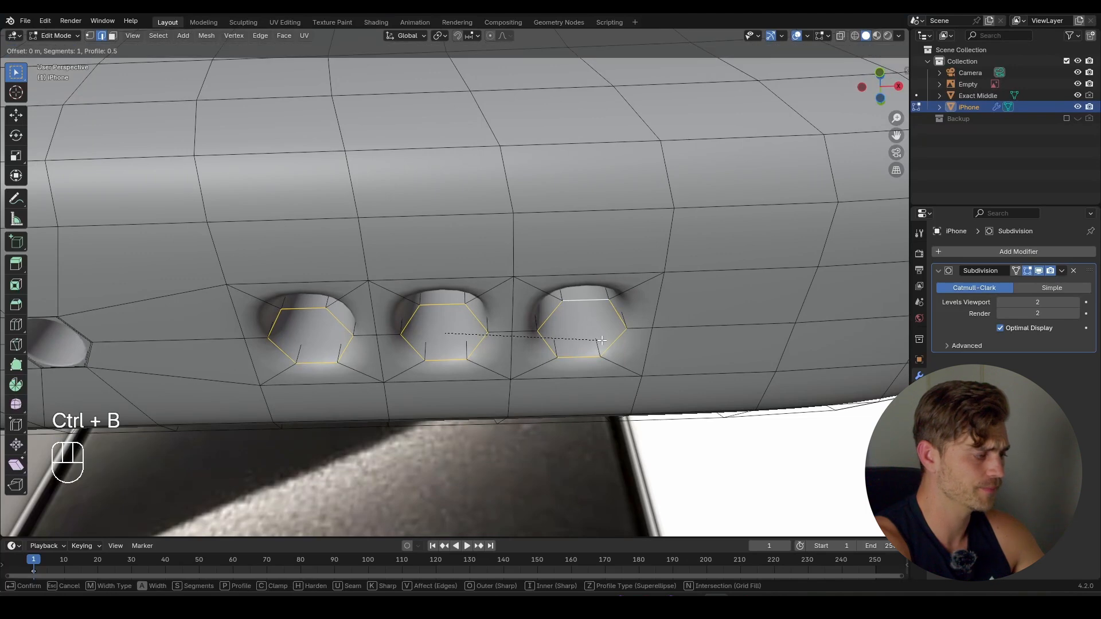
pyautogui.scroll(2, 605, 339)
pyautogui.click(607, 340)
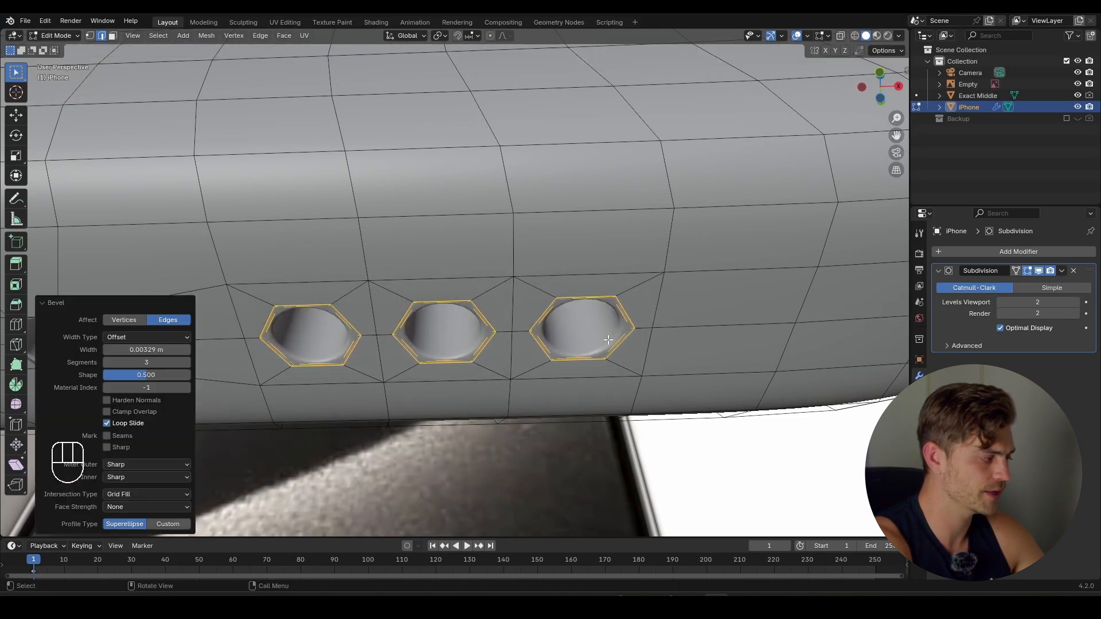
# - Leave Edit Mode and inspect the bevelled speaker holes, screw hole and charging port along the bottom edge
pyautogui.hotkey('alt', 'a')
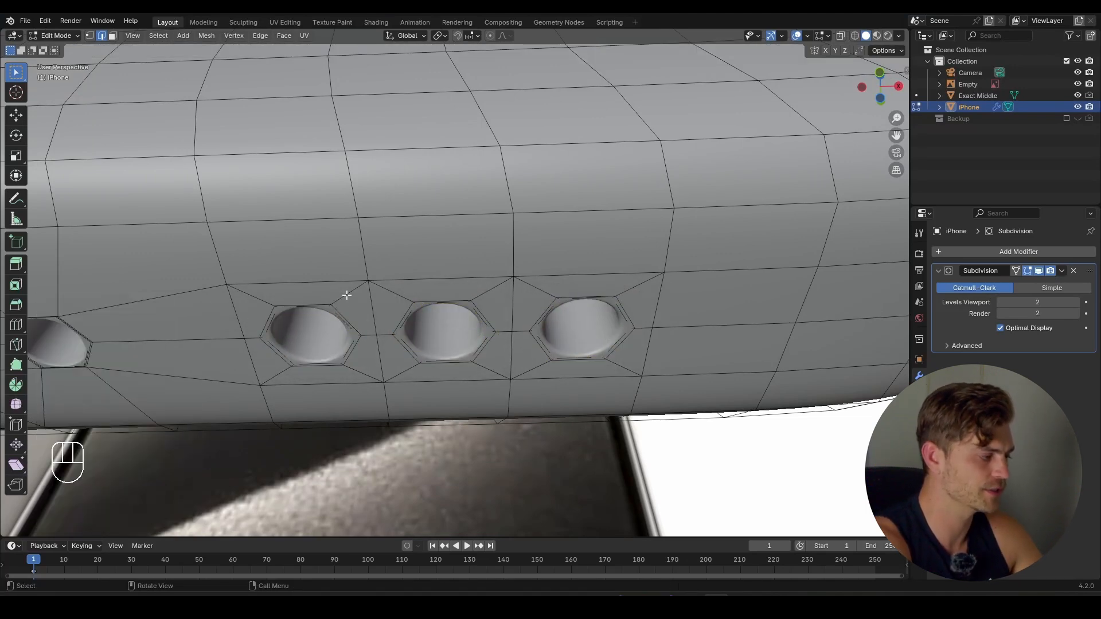
pyautogui.press('Tab')
pyautogui.scroll(-1, 369, 322)
pyautogui.moveTo(369, 322); pyautogui.dragTo(487, 271, button='middle')
pyautogui.scroll(-5, 487, 271)
pyautogui.keyDown('shift'); pyautogui.moveTo(420, 278); pyautogui.dragTo(457, 297, button='middle'); pyautogui.keyUp('shift')
pyautogui.scroll(4, 462, 313)
pyautogui.scroll(1, 463, 301)
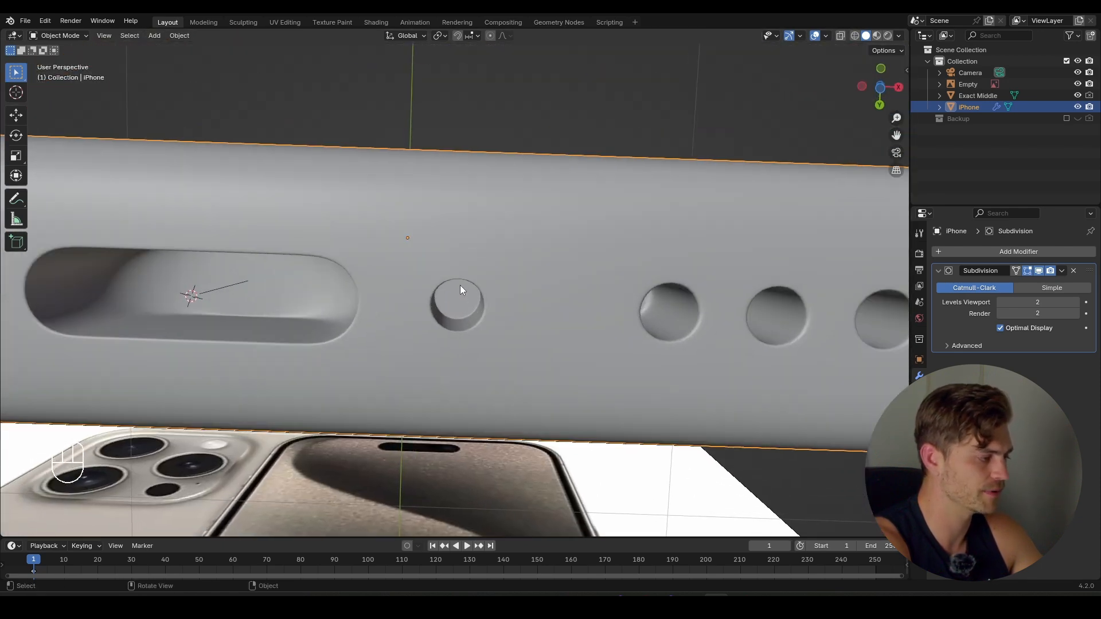
# - Select both screw holes beside the charging port out to their rims, scale them up slightly about individual origins, and save the file
pyautogui.press('Tab')
pyautogui.keyDown('shift'); pyautogui.click(460, 315); pyautogui.keyUp('shift')
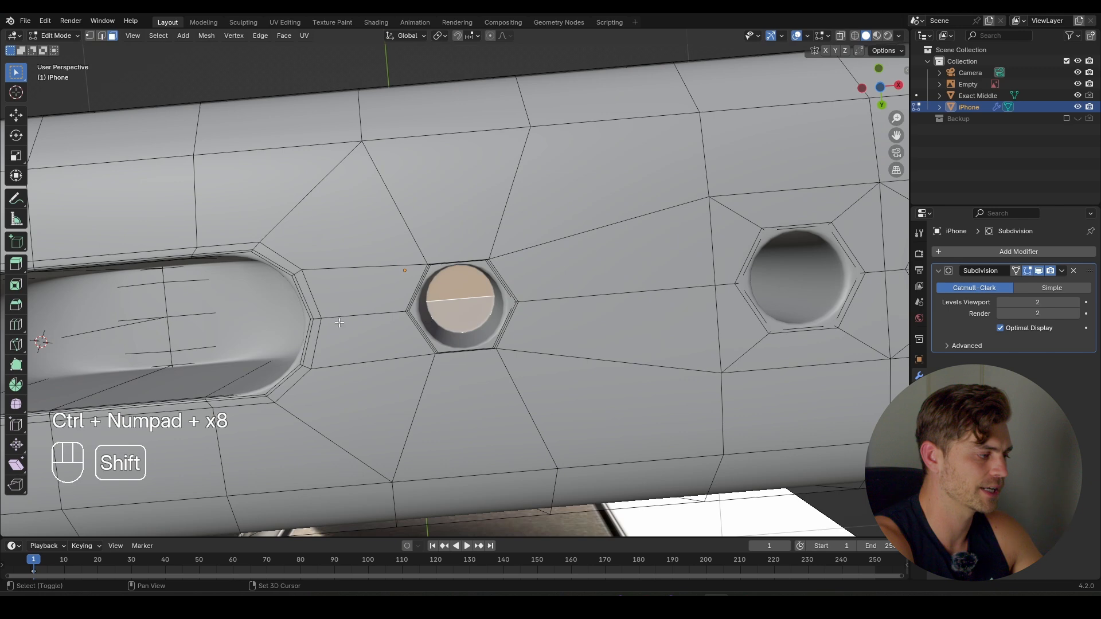
pyautogui.keyDown('shift'); pyautogui.moveTo(338, 323); pyautogui.dragTo(457, 317, button='middle'); pyautogui.keyUp('shift')
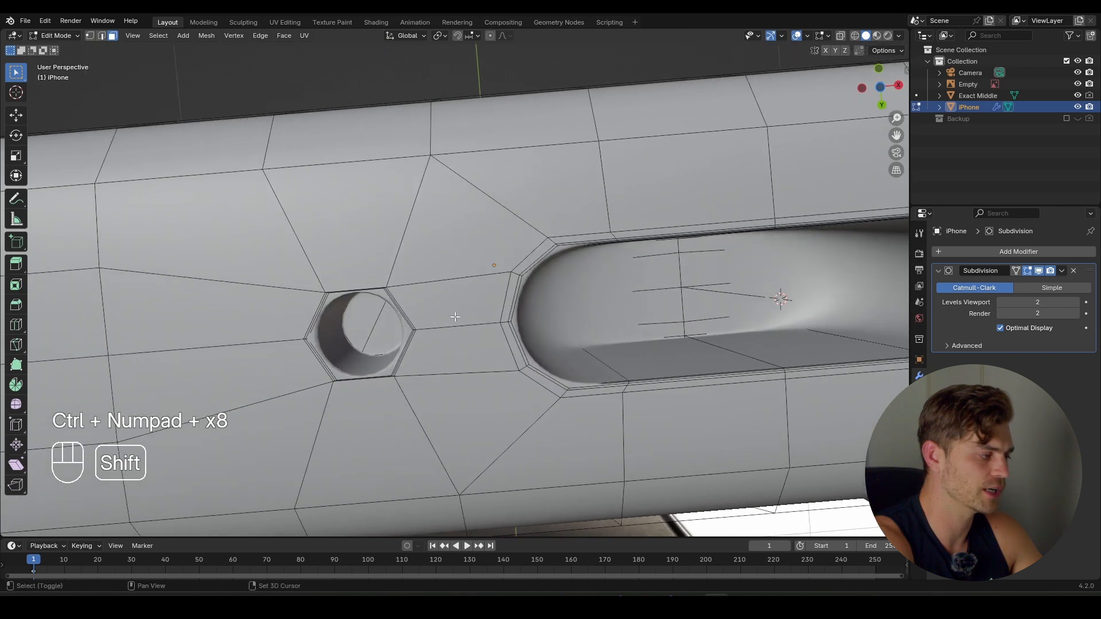
pyautogui.keyDown('shift'); pyautogui.click(381, 327); pyautogui.keyUp('shift')
pyautogui.keyDown('shift'); pyautogui.click(355, 310); pyautogui.keyUp('shift')
pyautogui.press('ctrl+KP_Add')
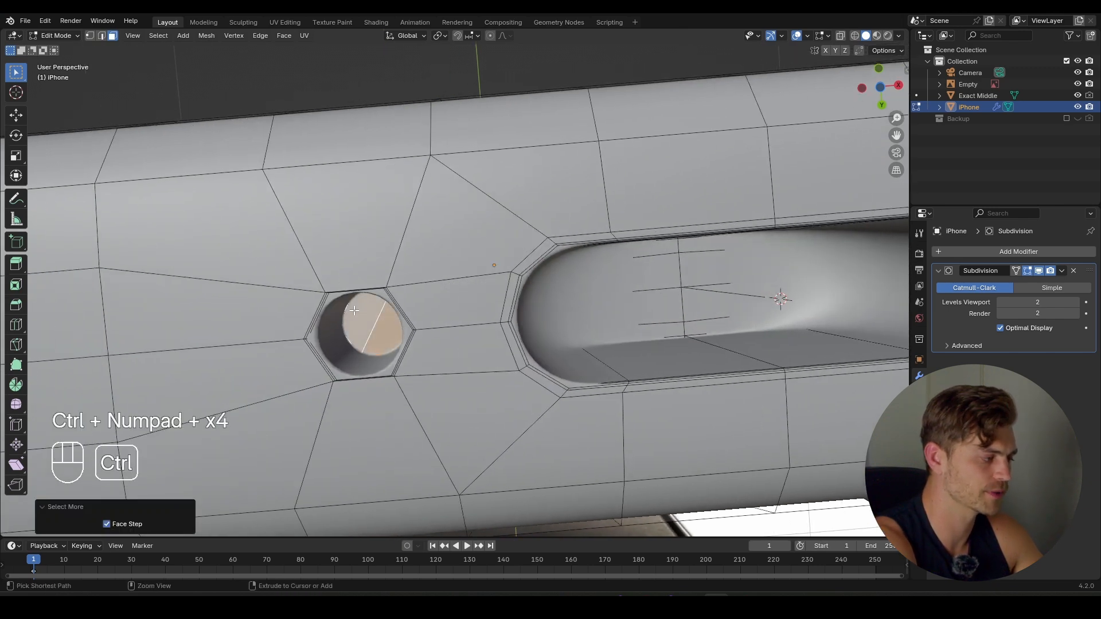
pyautogui.press('ctrl+KP_Add')
pyautogui.press('ctrl+KP_Add')
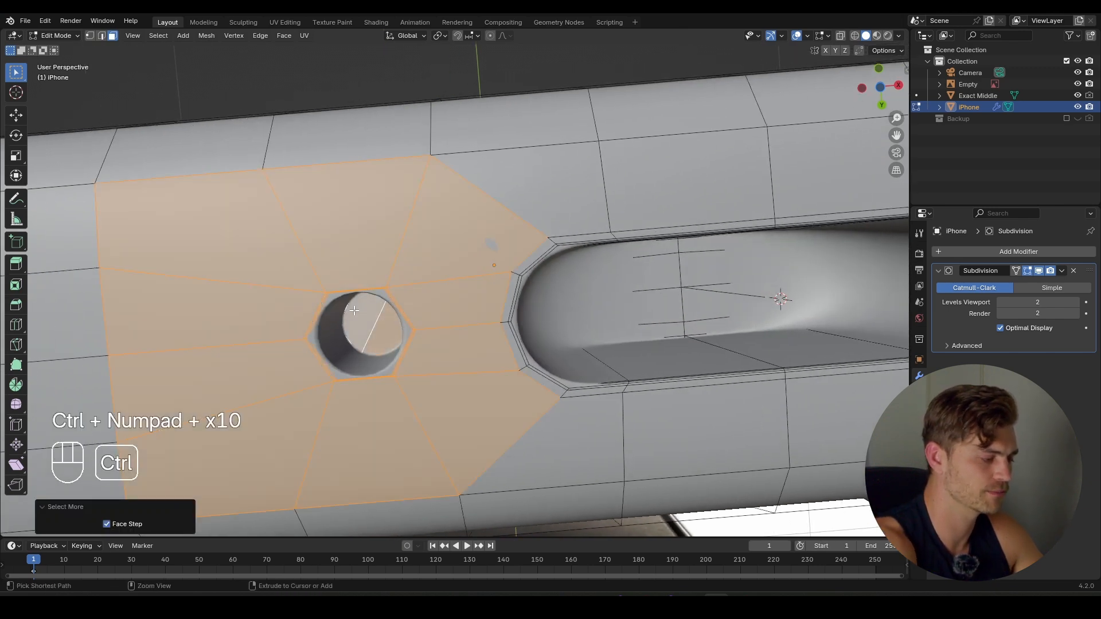
pyautogui.press('ctrl+KP_Subtract')
pyautogui.keyDown('shift'); pyautogui.moveTo(432, 327); pyautogui.dragTo(273, 322, button='middle'); pyautogui.keyUp('shift')
pyautogui.press('s')
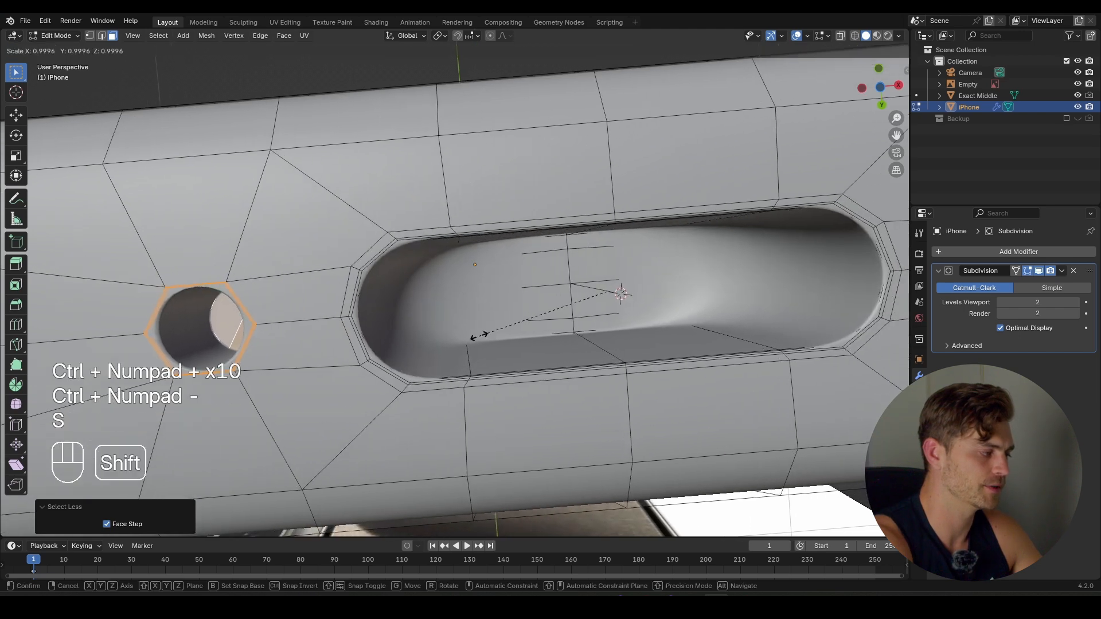
pyautogui.click(439, 36)
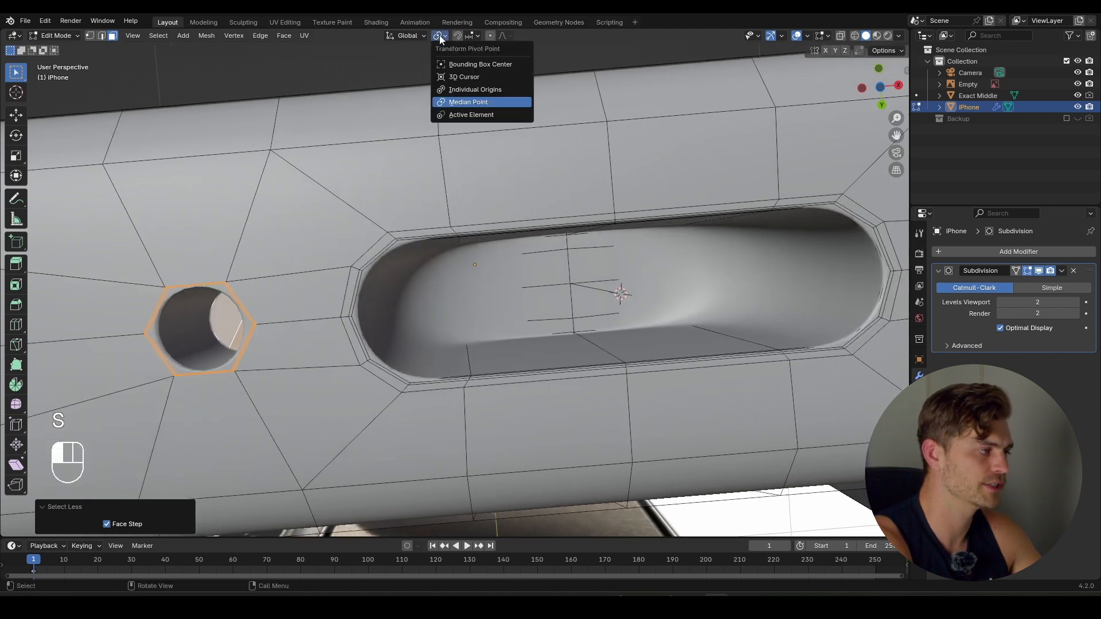
pyautogui.click(487, 88)
pyautogui.scroll(-4, 632, 316)
pyautogui.press('s')
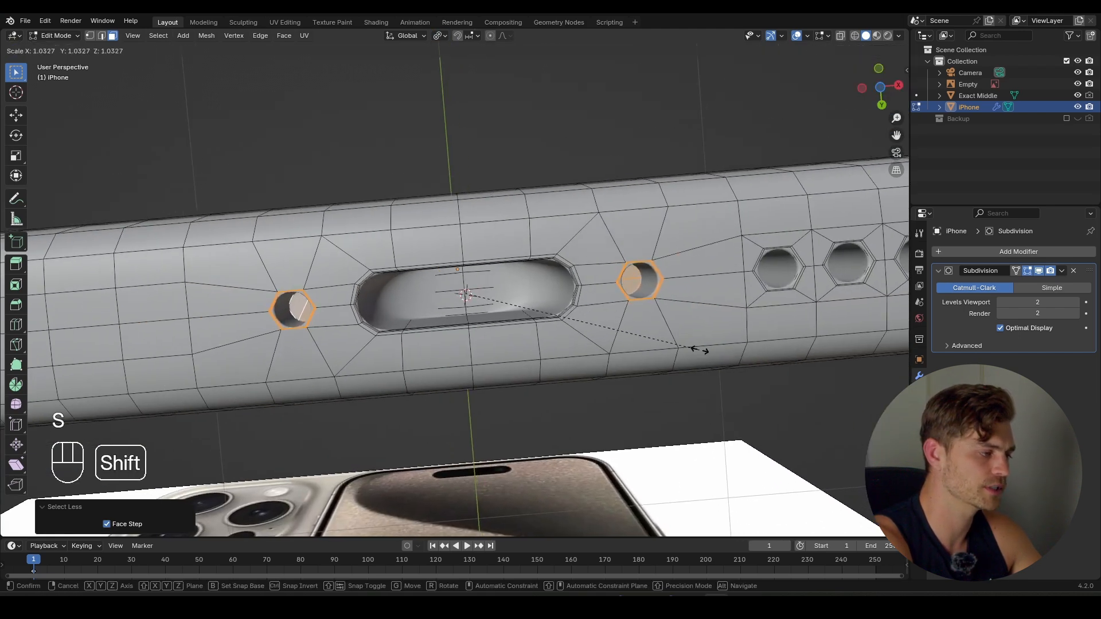
pyautogui.click(43, 401)
pyautogui.hotkey('ctrl', 's')
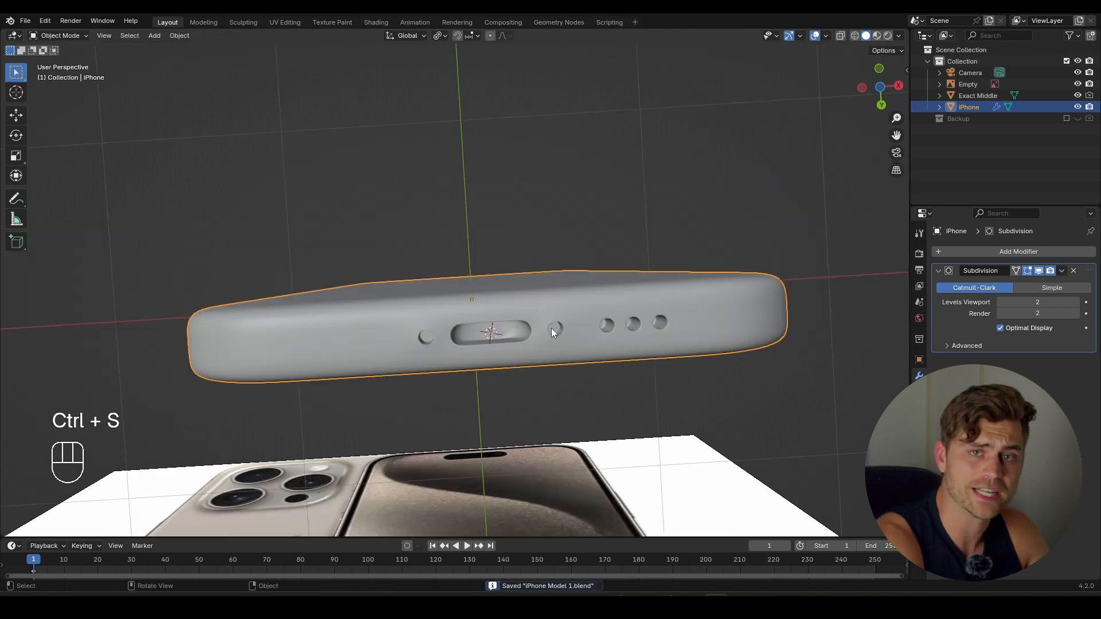
# - Inset three alternating two-face patches beyond the screw hole on the side without speaker holes and scale them by 0.5
pyautogui.keyDown('shift'); pyautogui.moveTo(288, 354); pyautogui.dragTo(409, 310, button='middle'); pyautogui.keyUp('shift')
pyautogui.press('Tab')
pyautogui.scroll(3, 459, 351)
pyautogui.scroll(2, 458, 352)
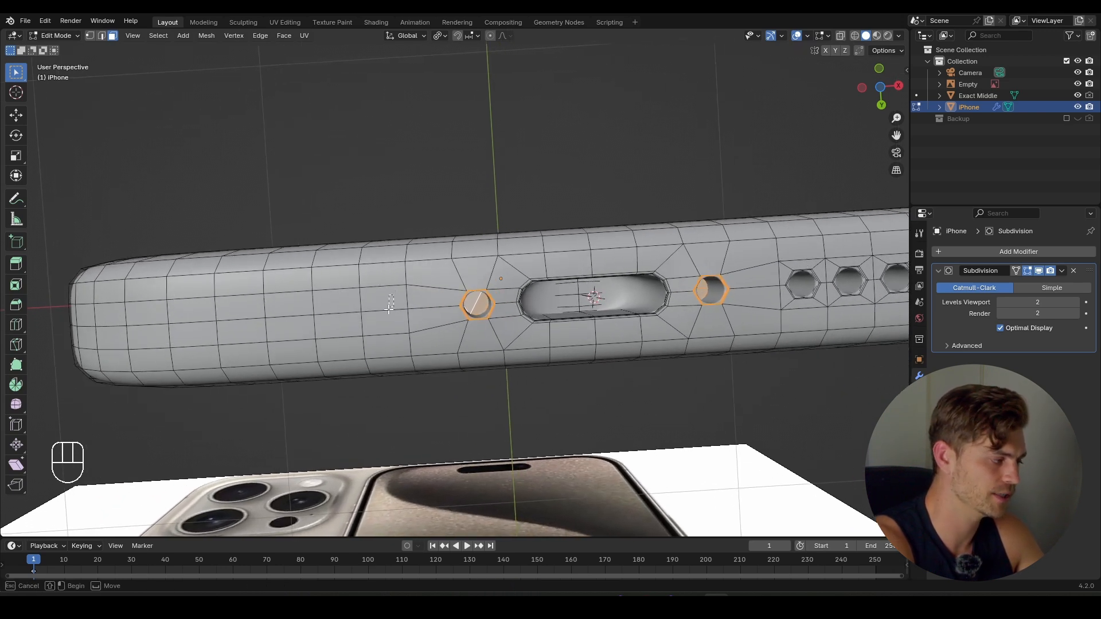
pyautogui.moveTo(389, 308); pyautogui.dragTo(374, 332)
pyautogui.keyDown('shift'); pyautogui.moveTo(312, 288); pyautogui.dragTo(270, 339); pyautogui.keyUp('shift')
pyautogui.keyDown('shift'); pyautogui.moveTo(205, 308); pyautogui.dragTo(202, 342); pyautogui.keyUp('shift')
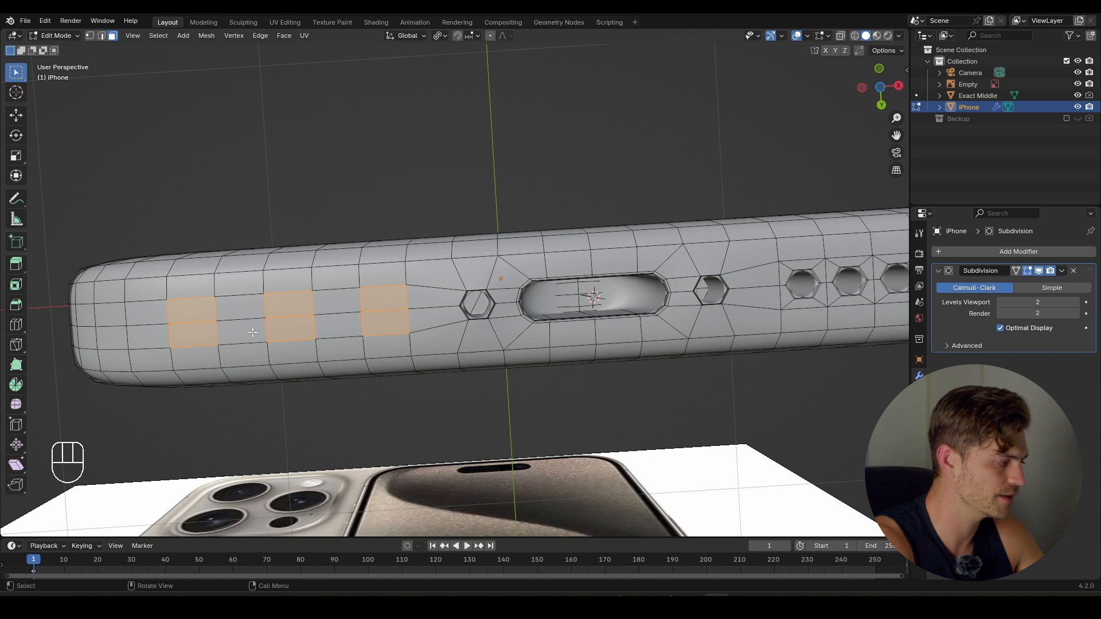
pyautogui.scroll(2, 252, 333)
pyautogui.press('i')
pyautogui.click(504, 361)
pyautogui.write('s.5')
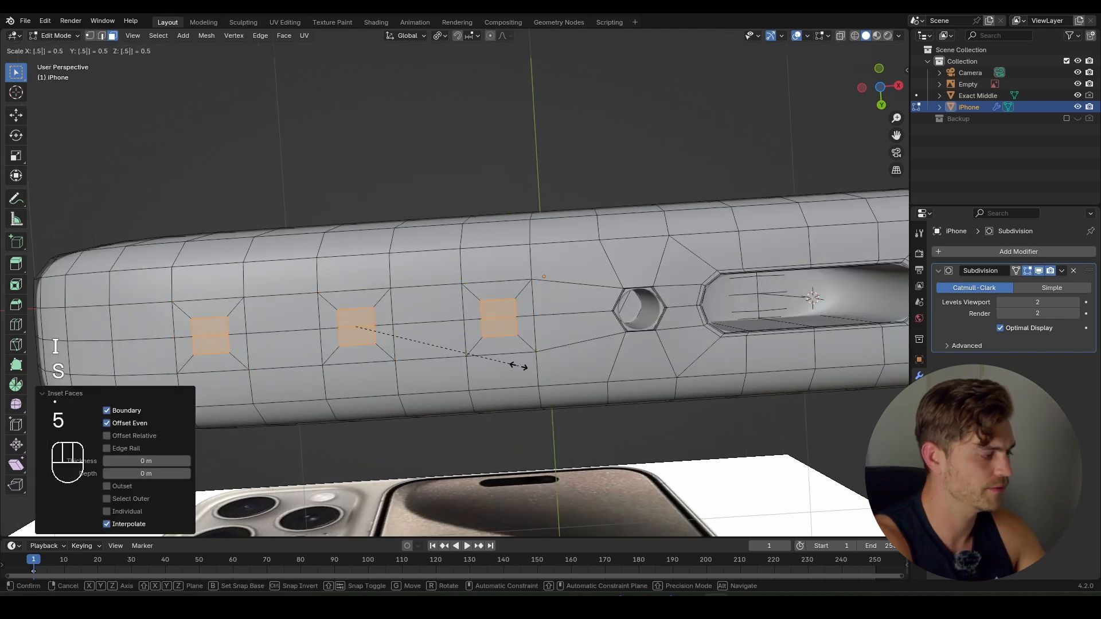
pyautogui.click(518, 366)
# - Inset the two face pairs between the three inset patches and scale them by 0.5 about individual origins
pyautogui.keyDown('shift'); pyautogui.moveTo(404, 333); pyautogui.dragTo(377, 337, button='middle'); pyautogui.keyUp('shift')
pyautogui.click(404, 315)
pyautogui.keyDown('shift'); pyautogui.click(401, 347); pyautogui.keyUp('shift')
pyautogui.keyDown('shift'); pyautogui.click(255, 318); pyautogui.keyUp('shift')
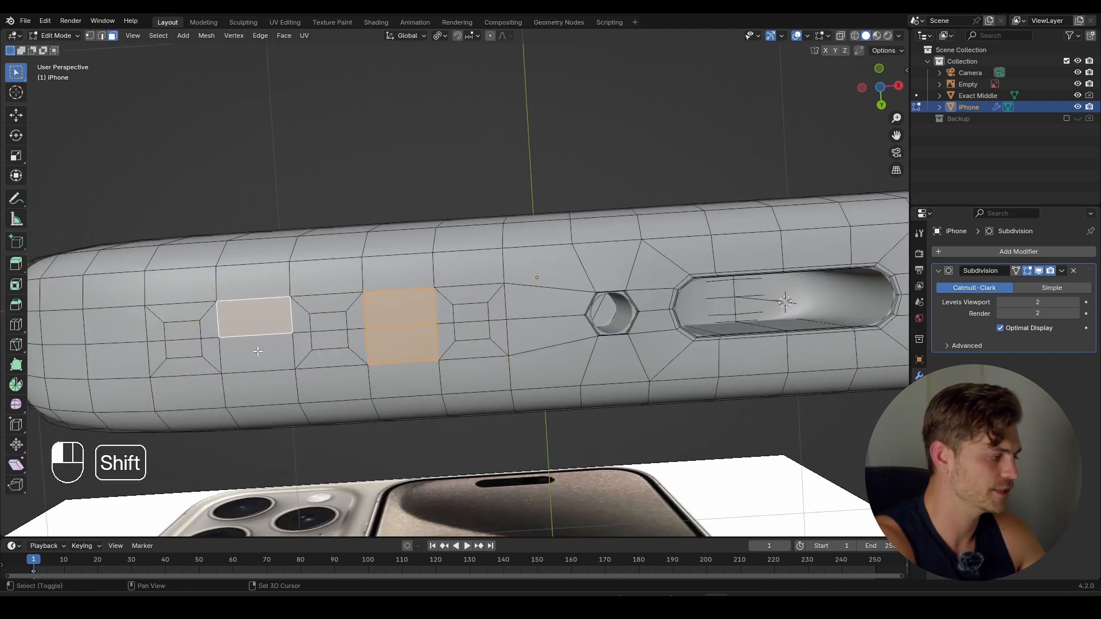
pyautogui.keyDown('shift'); pyautogui.click(256, 352); pyautogui.keyUp('shift')
pyautogui.write('is.5')
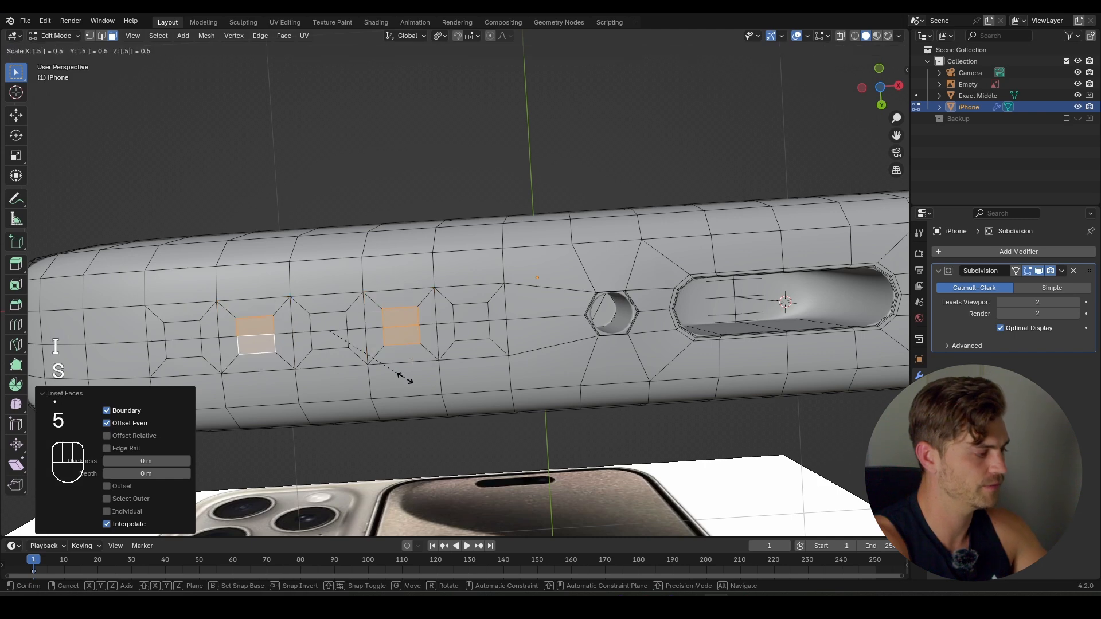
pyautogui.click(401, 373)
# - Add the remaining inset patches to the selection and turn all five into circles with LoopTools
pyautogui.keyDown('shift'); pyautogui.click(182, 330); pyautogui.keyUp('shift')
pyautogui.keyDown('shift'); pyautogui.click(184, 350); pyautogui.keyUp('shift')
pyautogui.keyDown('shift'); pyautogui.click(328, 323); pyautogui.keyUp('shift')
pyautogui.keyDown('shift'); pyautogui.click(328, 340); pyautogui.keyUp('shift')
pyautogui.rightClick(453, 315)
pyautogui.moveTo(455, 317)
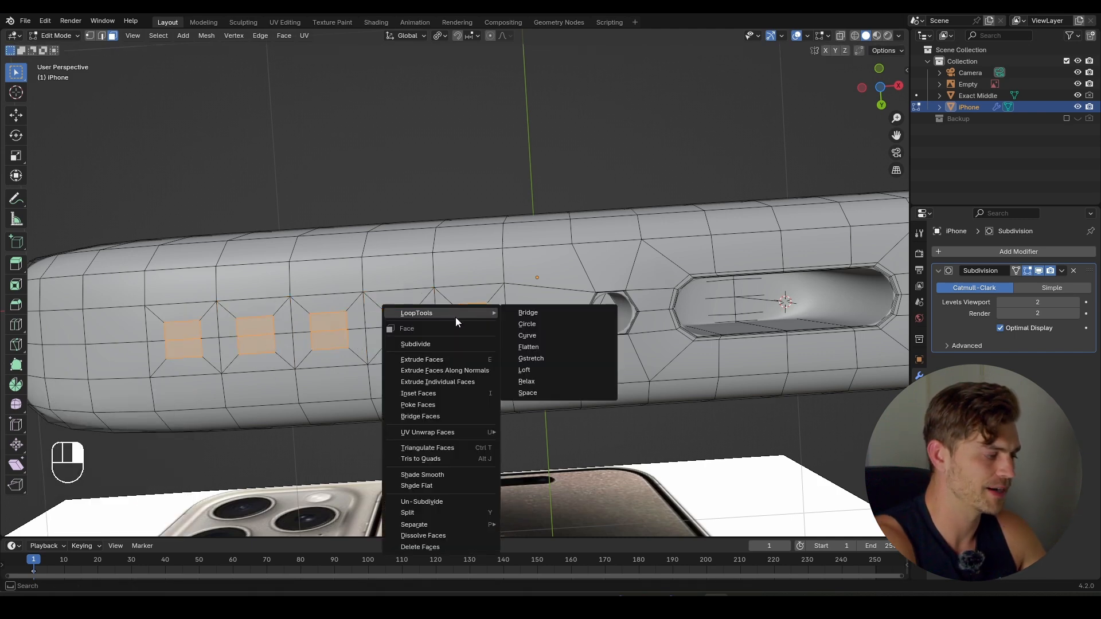
pyautogui.click(527, 324)
pyautogui.scroll(3, 545, 327)
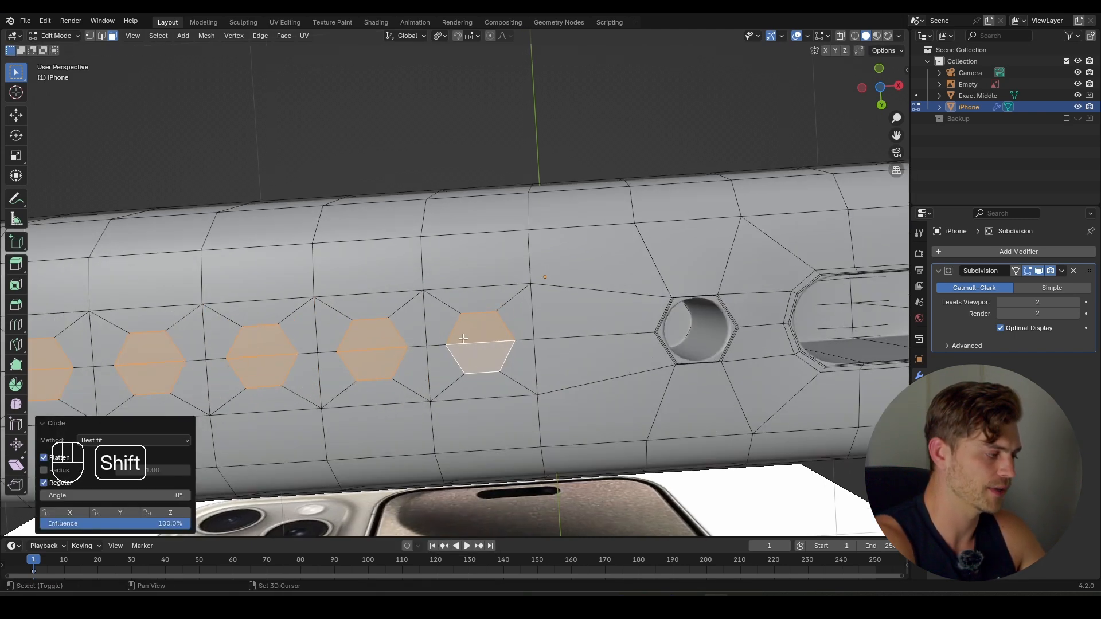
# - Delete the faces inside the five new circles to open the speaker holes
pyautogui.keyDown('shift'); pyautogui.moveTo(473, 370); pyautogui.dragTo(590, 338, button='middle'); pyautogui.keyUp('shift')
pyautogui.scroll(-3, 591, 339)
pyautogui.press('x')
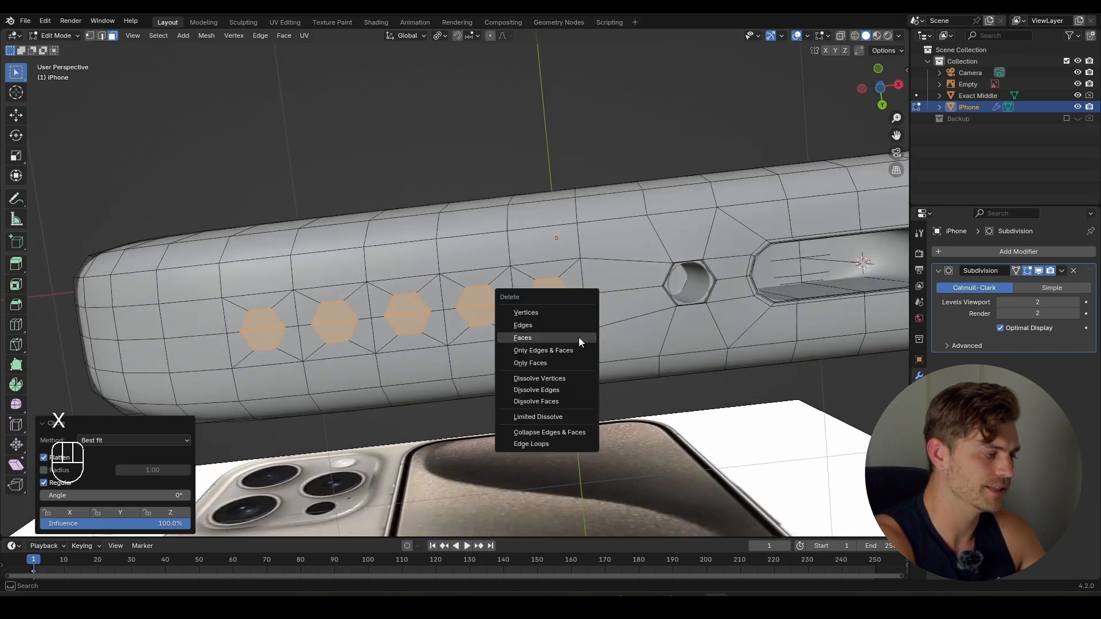
pyautogui.click(579, 337)
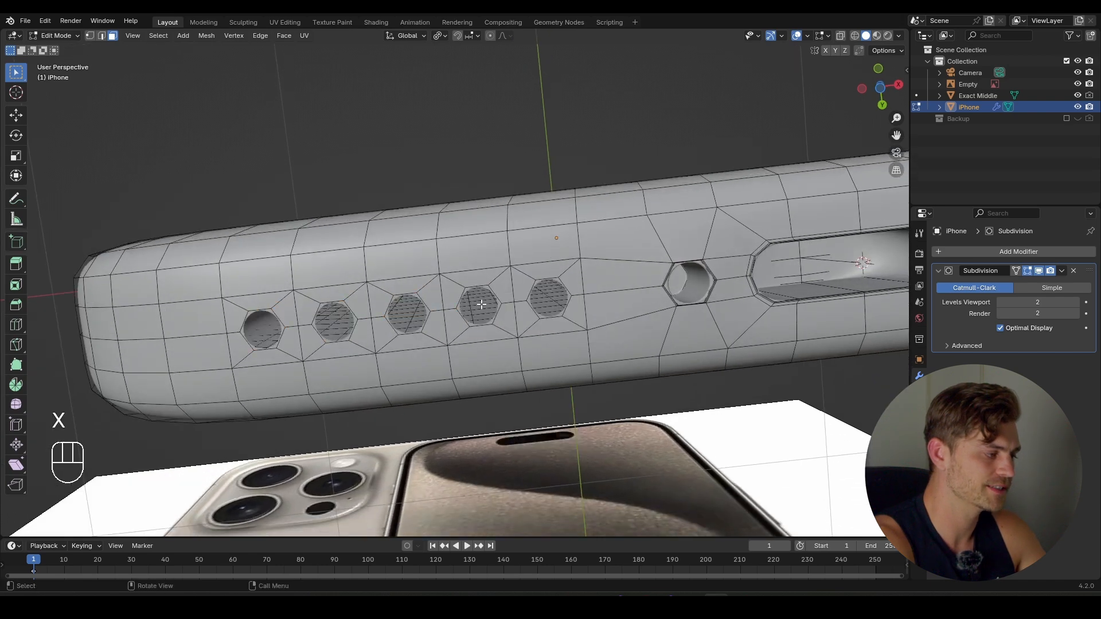
# - Extrude the rim loops of the five new holes about 0.0503 m along Z into the phone body
pyautogui.keyDown('alt'); pyautogui.keyDown('shift'); pyautogui.click(410, 290); pyautogui.keyUp('shift'); pyautogui.keyUp('alt')
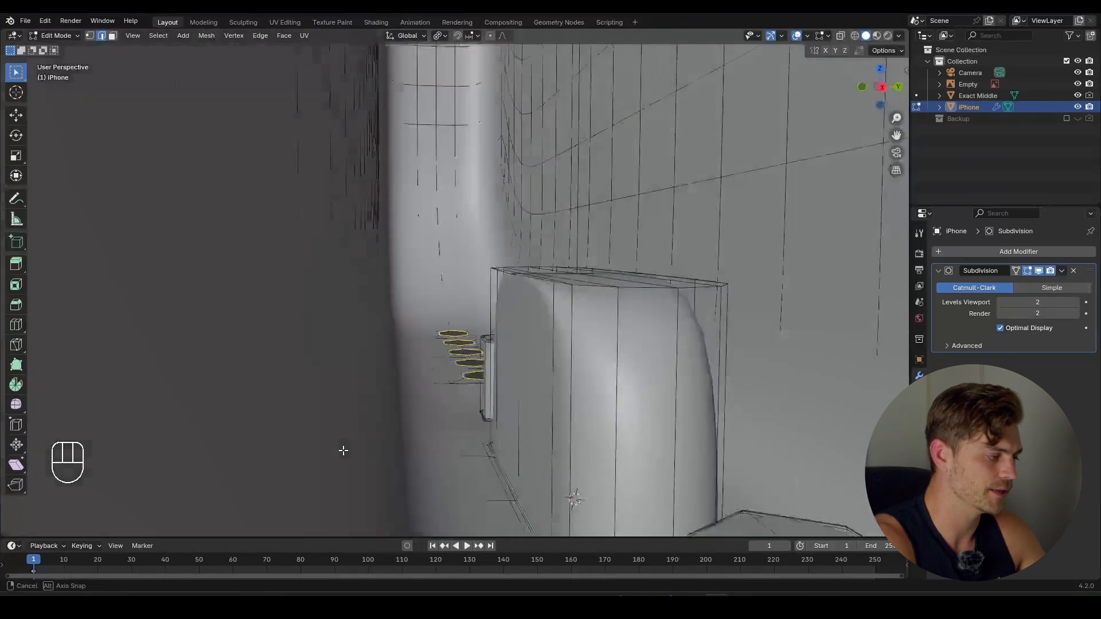
pyautogui.moveTo(342, 451); pyautogui.dragTo(449, 412, button='middle')
pyautogui.press('e')
pyautogui.press('z')
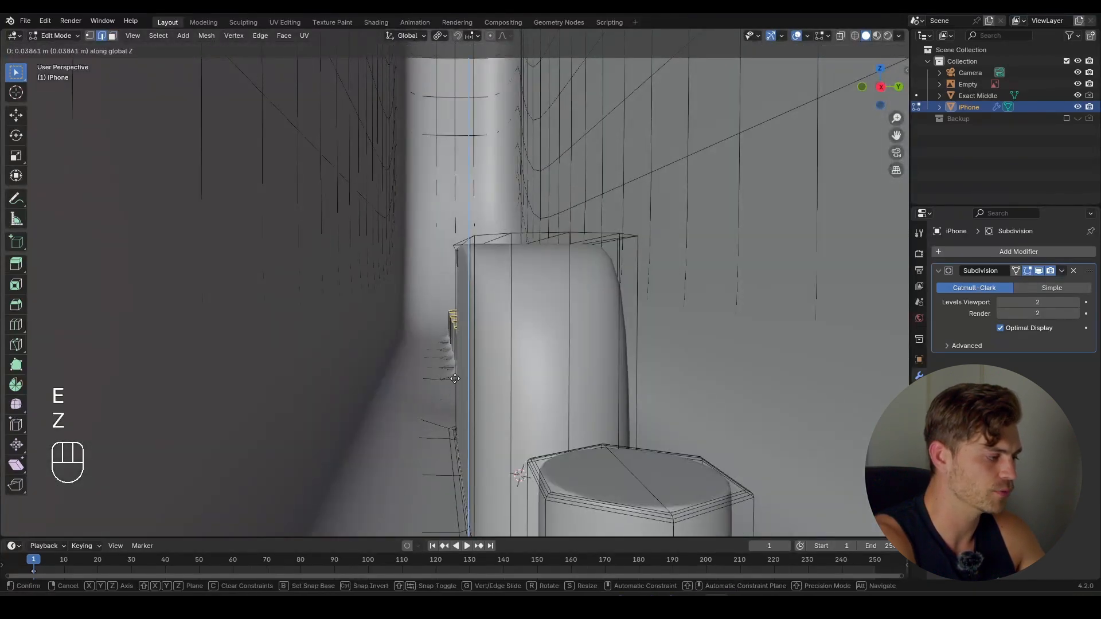
pyautogui.click(455, 371)
pyautogui.moveTo(455, 371)
pyautogui.mouseDown(button='middle')
pyautogui.moveTo(504, 401)
pyautogui.moveTo(451, 373)
pyautogui.mouseUp(button='middle')
pyautogui.scroll(-1, 451, 373)
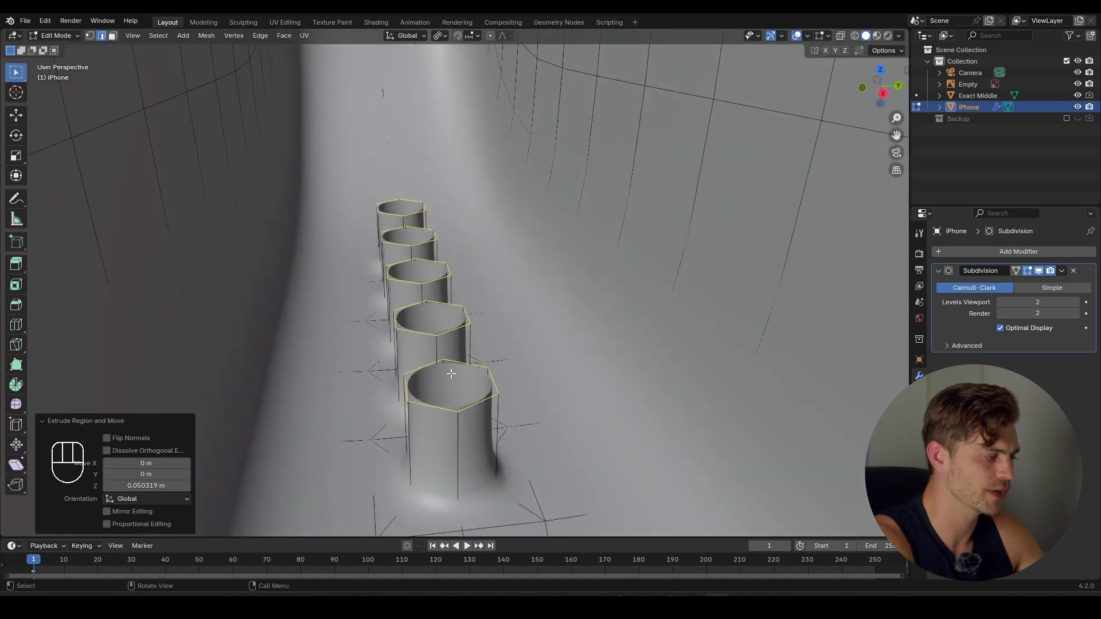
# - Try to fill the inner ends of the five tubes and inset the caps by about 0.0026 m
pyautogui.press('f')
pyautogui.press('i')
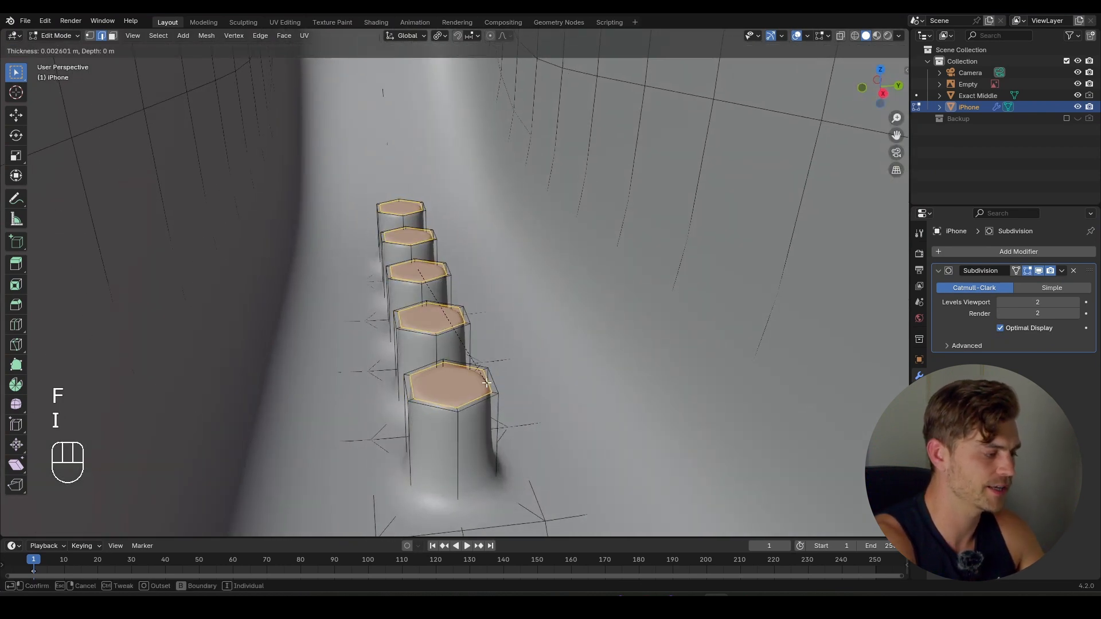
pyautogui.click(486, 382)
pyautogui.hotkey('ctrl', 'z')
pyautogui.hotkey('ctrl', 'z')
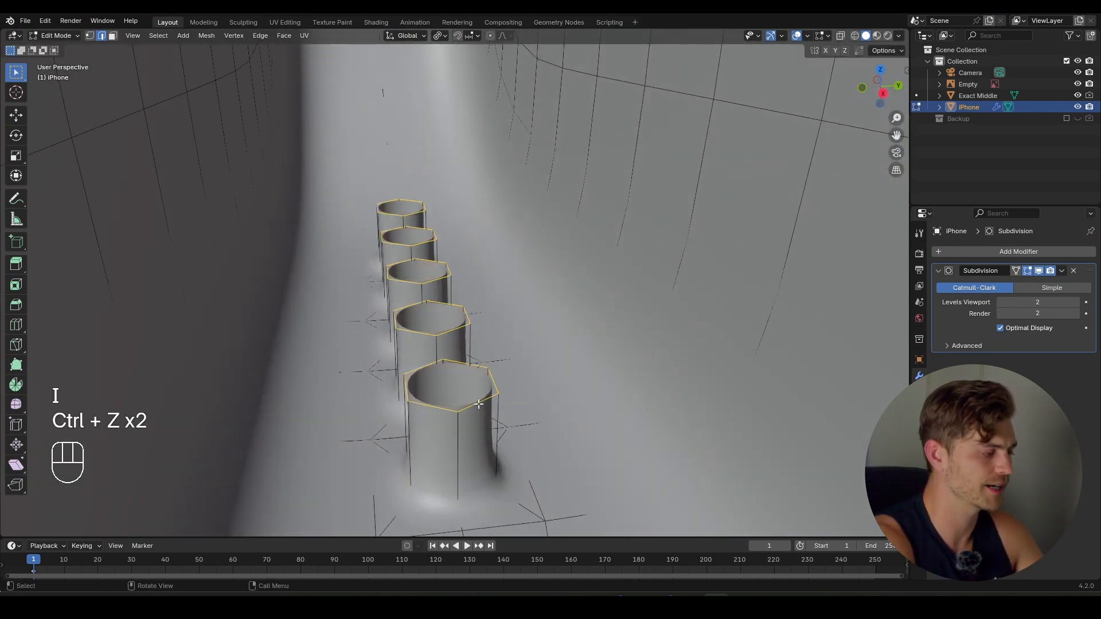
# - Grid fill the open inner ends of the five new speaker tubes
pyautogui.press('2')
pyautogui.press('space')
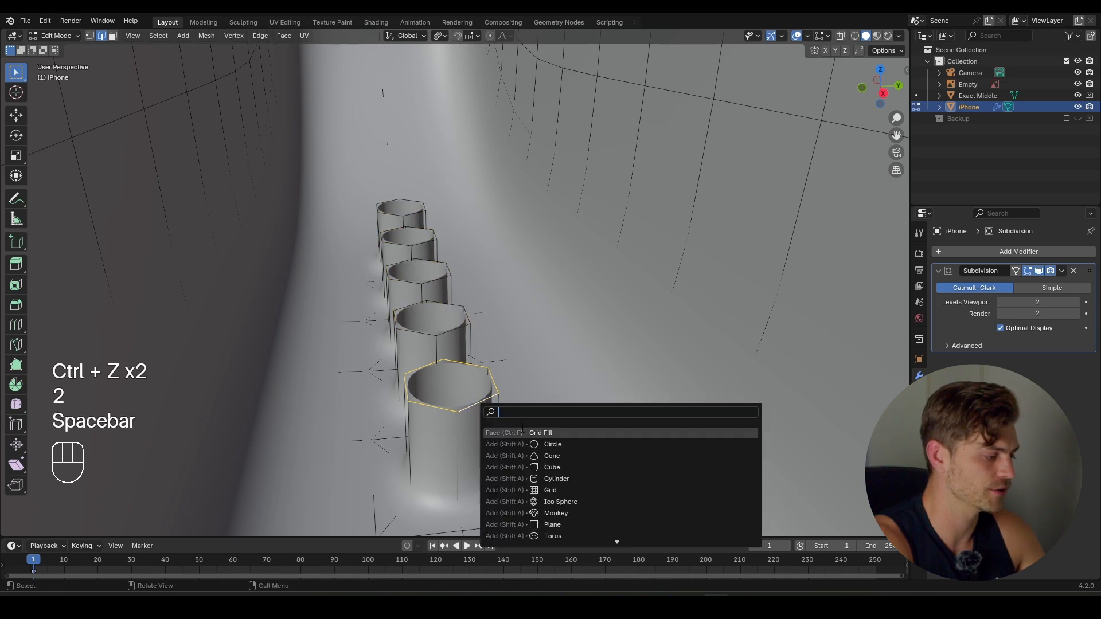
pyautogui.click(515, 436)
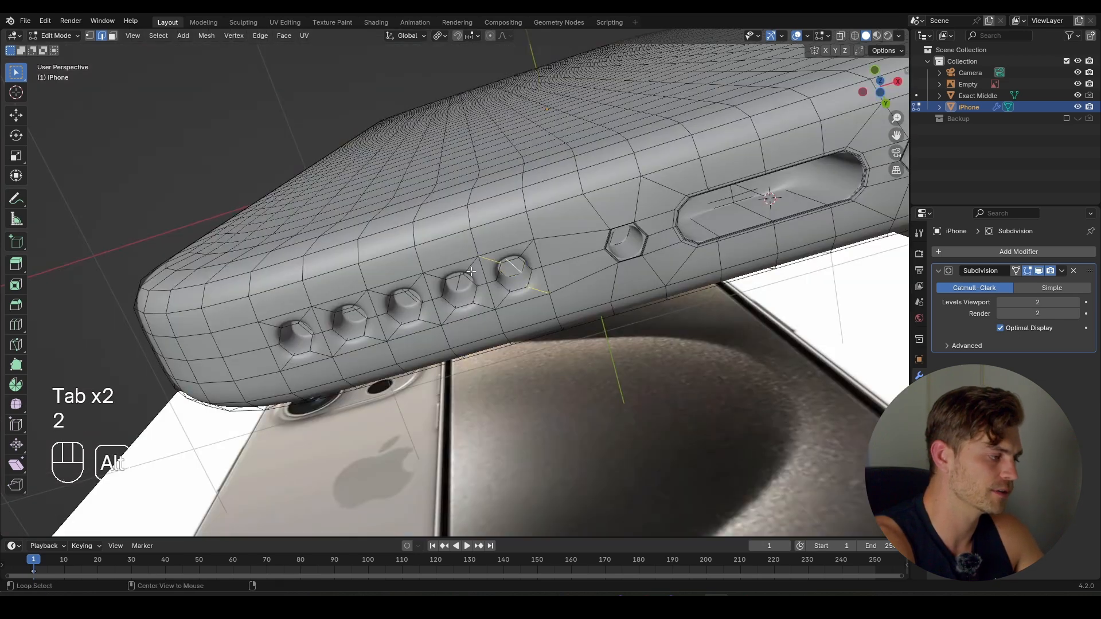
# - Bevel the outer rim loops of all five new speaker holes by about 0.00173 m with 3 segments
pyautogui.scroll(3, 457, 272)
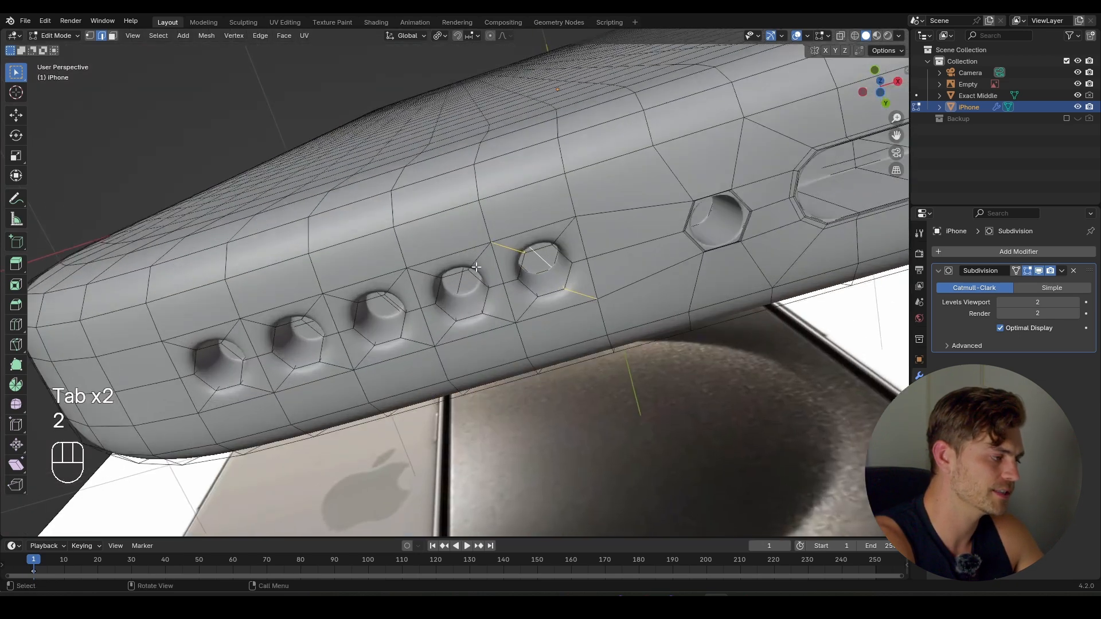
pyautogui.keyDown('alt'); pyautogui.click(558, 240); pyautogui.keyUp('alt')
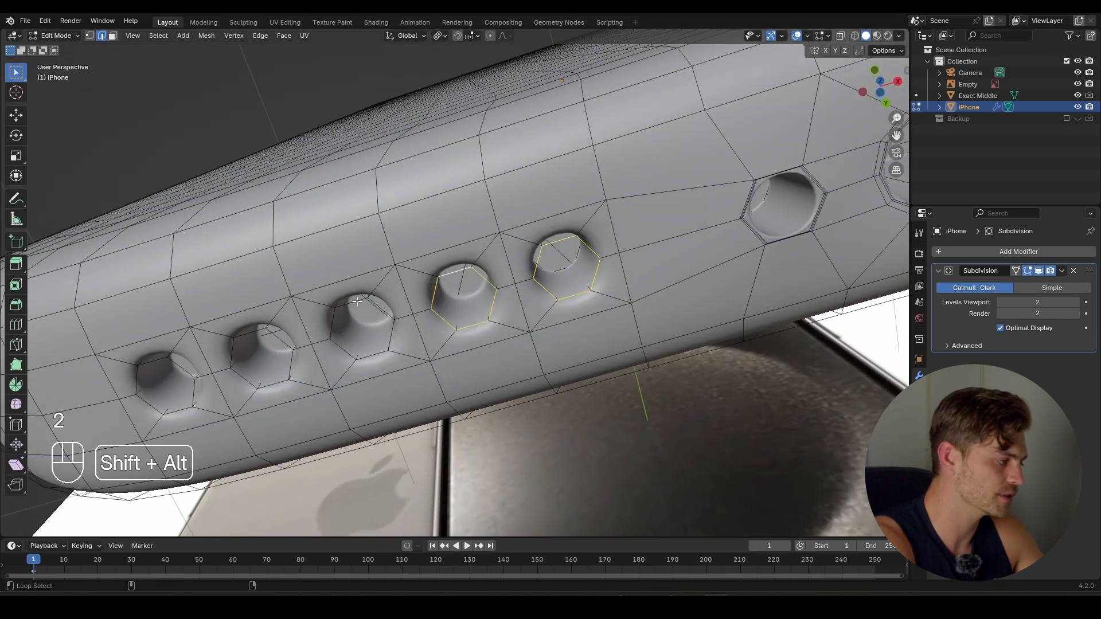
pyautogui.keyDown('alt'); pyautogui.keyDown('shift'); pyautogui.click(143, 358); pyautogui.keyUp('shift'); pyautogui.keyUp('alt')
pyautogui.hotkey('ctrl', 'b')
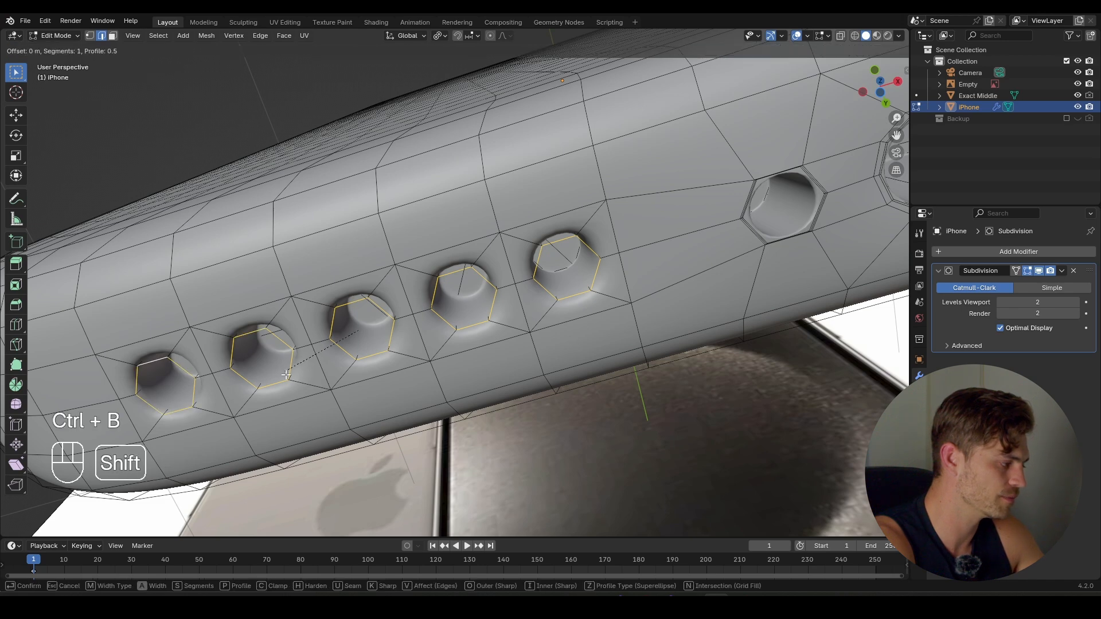
pyautogui.scroll(1, 269, 408)
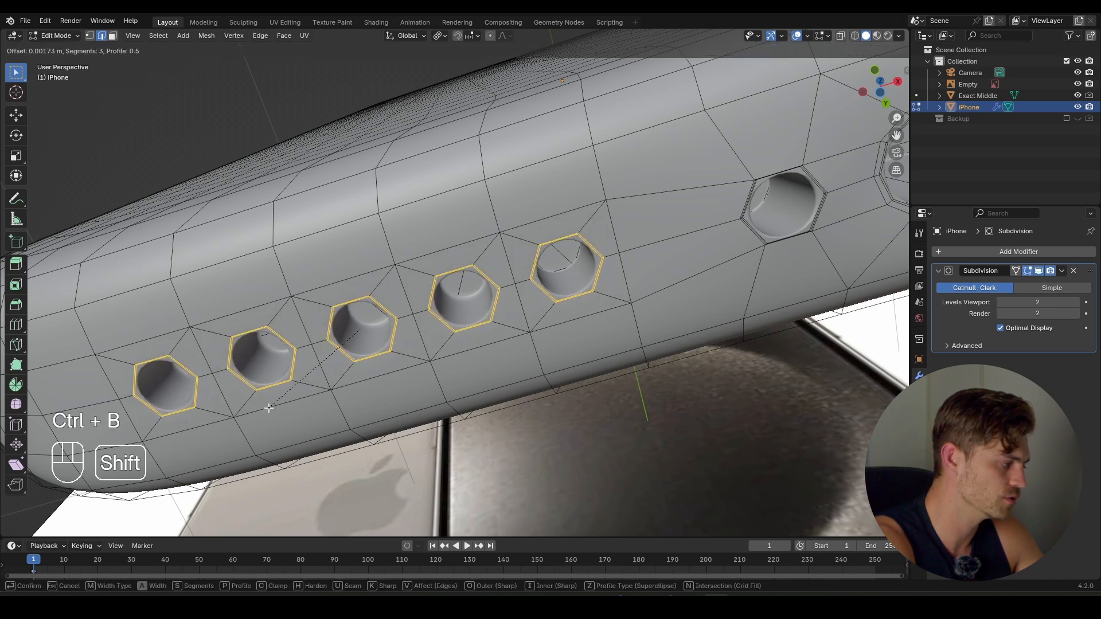
pyautogui.click(269, 407)
# - Return to Object Mode, check the finished row of holes along the bottom edge, and save the file
pyautogui.press('Tab')
pyautogui.scroll(-6, 473, 326)
pyautogui.moveTo(473, 326); pyautogui.dragTo(475, 384, button='middle')
pyautogui.keyDown('shift'); pyautogui.moveTo(475, 384); pyautogui.dragTo(400, 387, button='middle'); pyautogui.keyUp('shift')
pyautogui.scroll(-4, 439, 359)
pyautogui.moveTo(439, 357); pyautogui.dragTo(441, 274, button='middle')
pyautogui.hotkey('ctrl', 's')
pyautogui.moveTo(489, 304); pyautogui.dragTo(483, 280, button='middle')
pyautogui.scroll(-4, 480, 320)
pyautogui.scroll(4, 482, 286)
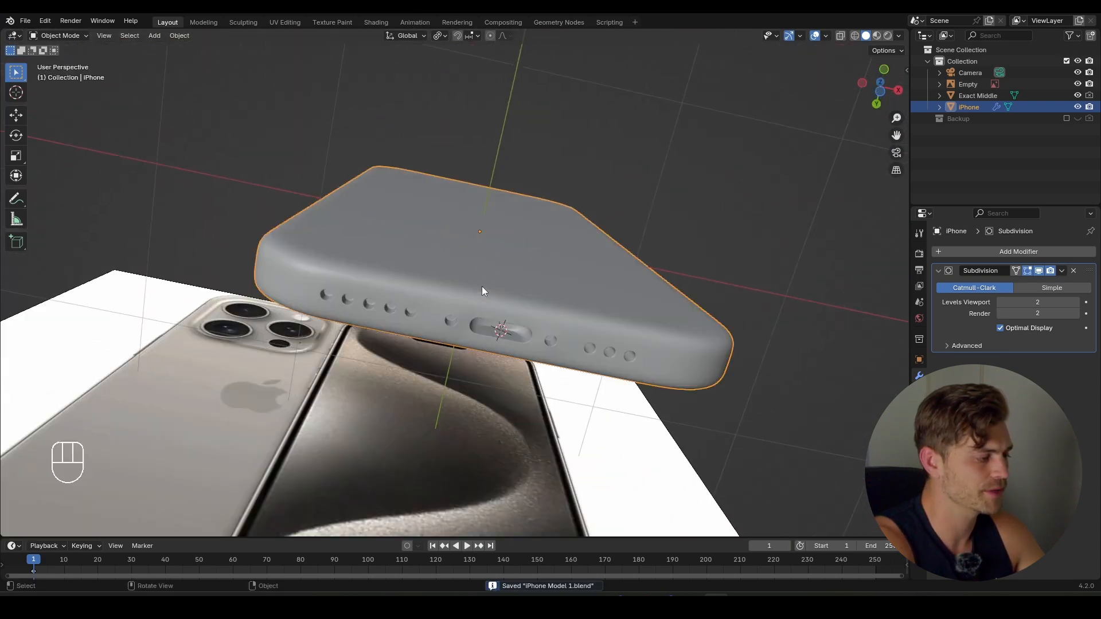
# - Duplicate the iPhone about 4.86 m along X and move the copy to the Backup collection
pyautogui.moveTo(423, 262); pyautogui.dragTo(466, 318, button='middle')
pyautogui.scroll(4, 443, 298)
pyautogui.scroll(5, 450, 291)
pyautogui.press('Tab')
pyautogui.press('Tab')
pyautogui.scroll(-12, 482, 286)
pyautogui.moveTo(496, 229); pyautogui.dragTo(454, 387, button='middle')
pyautogui.hotkey('shift', 'd')
pyautogui.press('x')
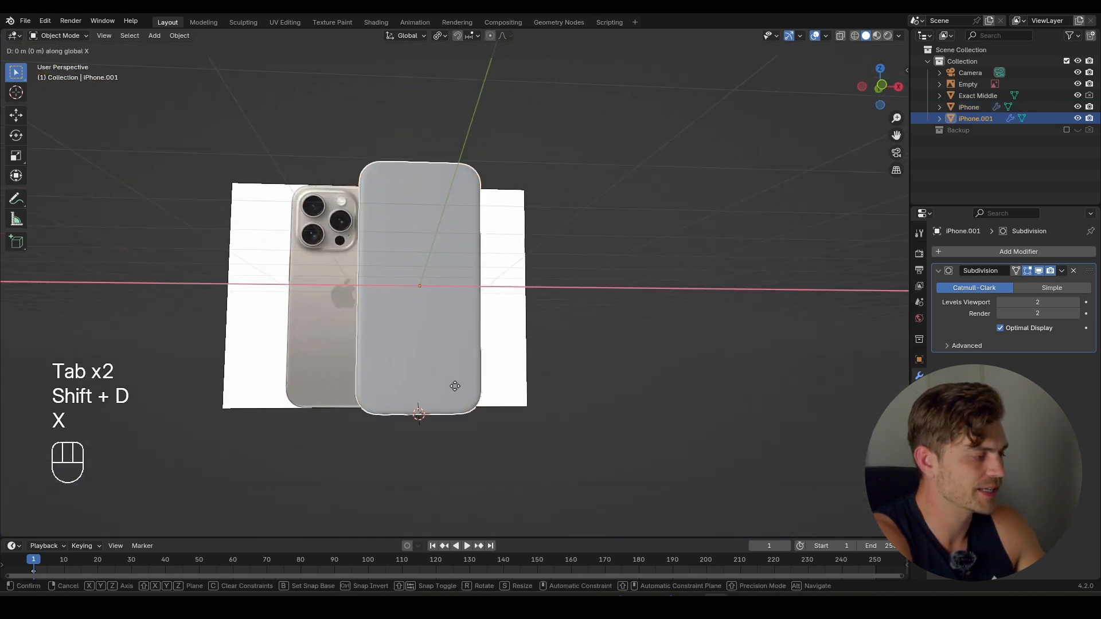
pyautogui.click(769, 367)
pyautogui.press('m')
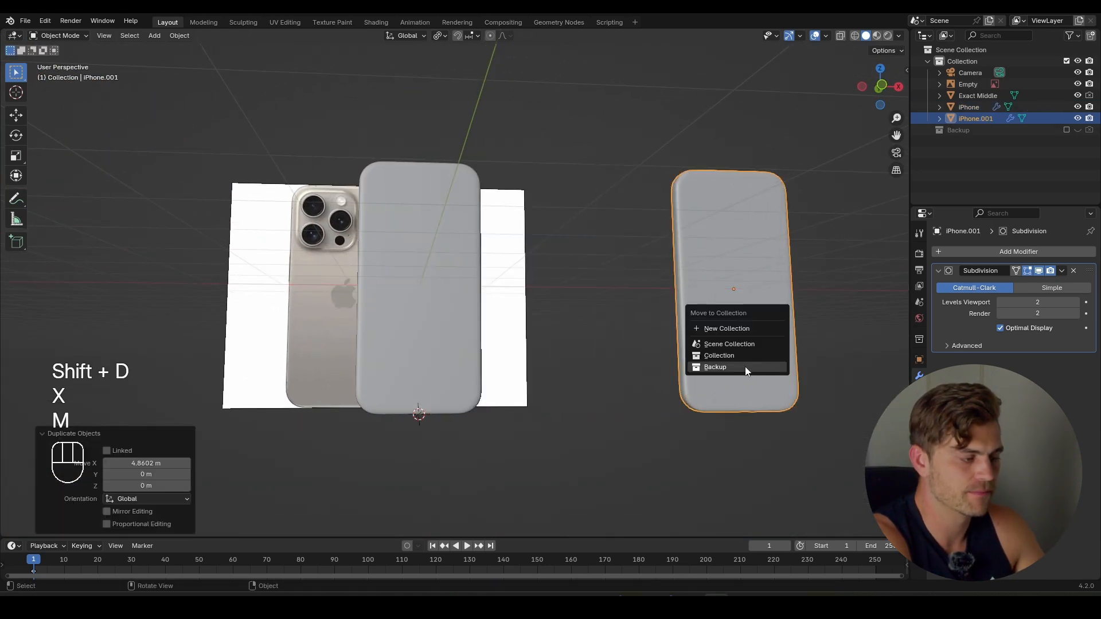
pyautogui.click(744, 366)
# - Select the original iPhone model and examine its bottom edge around the charging port and speaker holes
pyautogui.scroll(4, 503, 331)
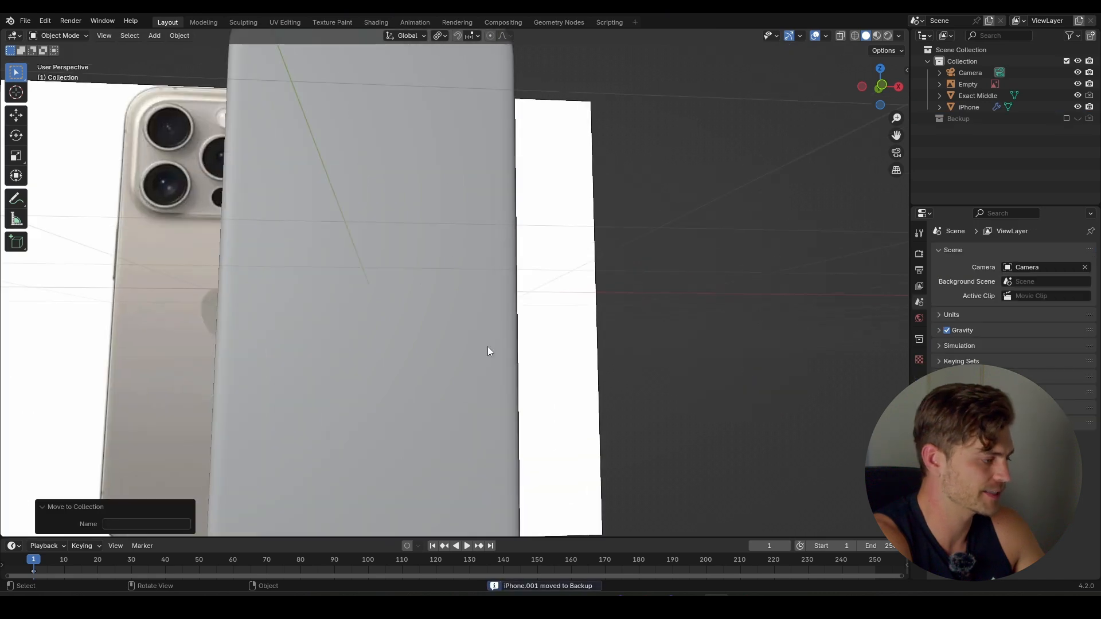
pyautogui.click(487, 346)
pyautogui.moveTo(487, 346); pyautogui.dragTo(483, 253, button='middle')
pyautogui.keyDown('shift'); pyautogui.moveTo(370, 382); pyautogui.dragTo(440, 326, button='middle'); pyautogui.keyUp('shift')
pyautogui.scroll(2, 460, 345)
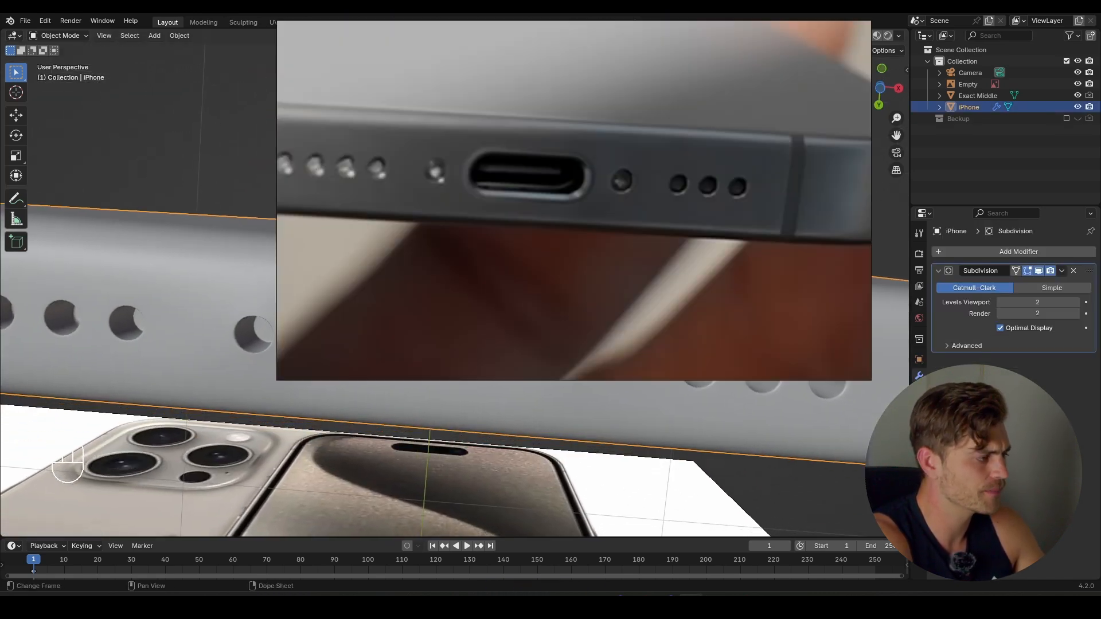
# - Add a cube at the charging port and scale it down uniformly to fit inside the opening, with a final factor of 0.243
pyautogui.hotkey('shift', 'a')
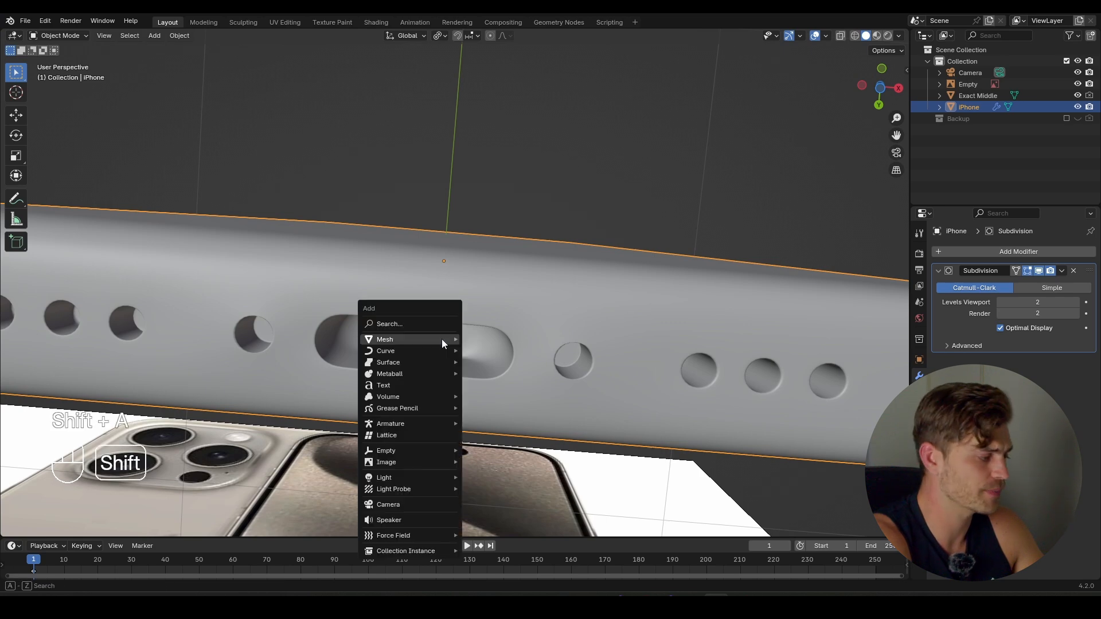
pyautogui.moveTo(442, 339)
pyautogui.click(487, 351)
pyautogui.scroll(-7, 634, 372)
pyautogui.press('s')
pyautogui.press('s')
pyautogui.click(452, 288)
pyautogui.scroll(6, 480, 308)
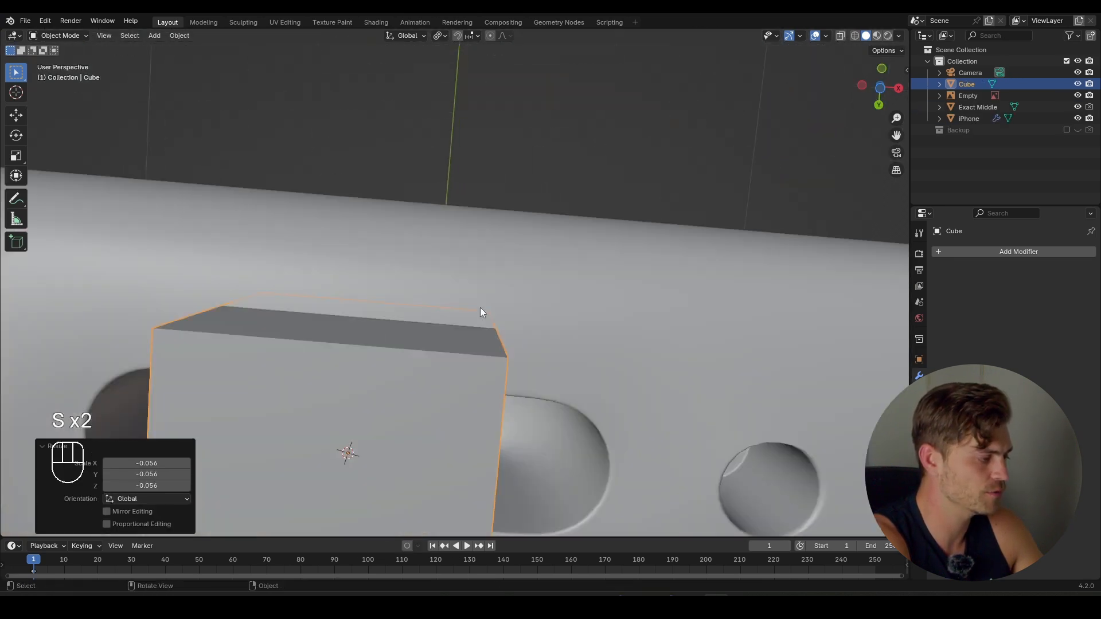
pyautogui.scroll(-3, 481, 310)
pyautogui.press('s')
pyautogui.click(462, 351)
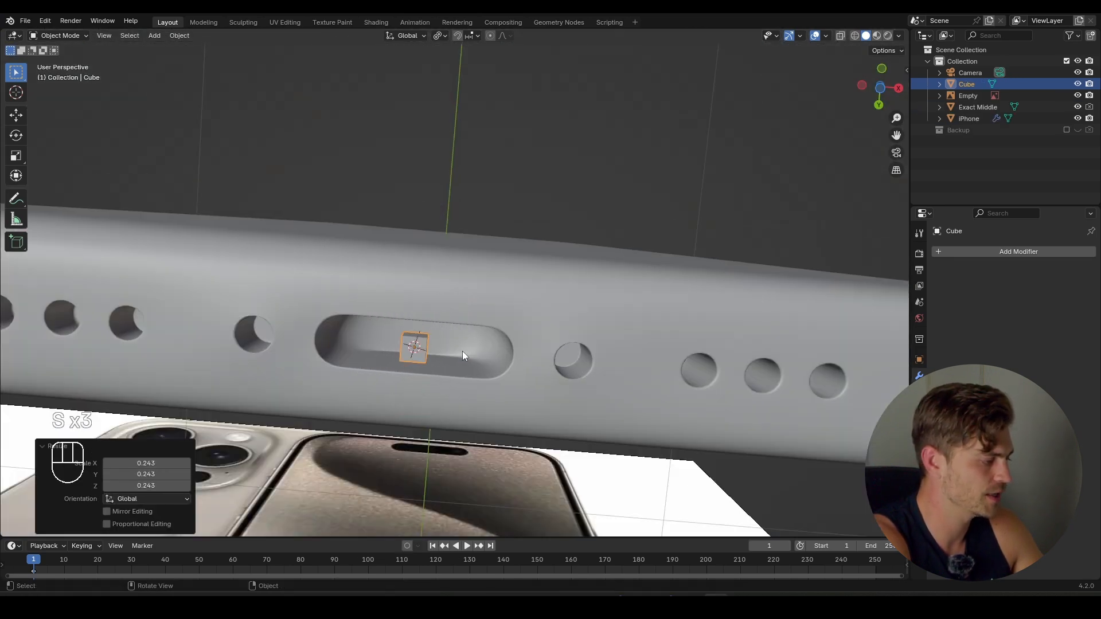
# - Shape the cube into the port's flat tongue by scaling it about 6.965 along X, 0.269 along Y and 4.85 along Z
pyautogui.press('KP_Decimal')
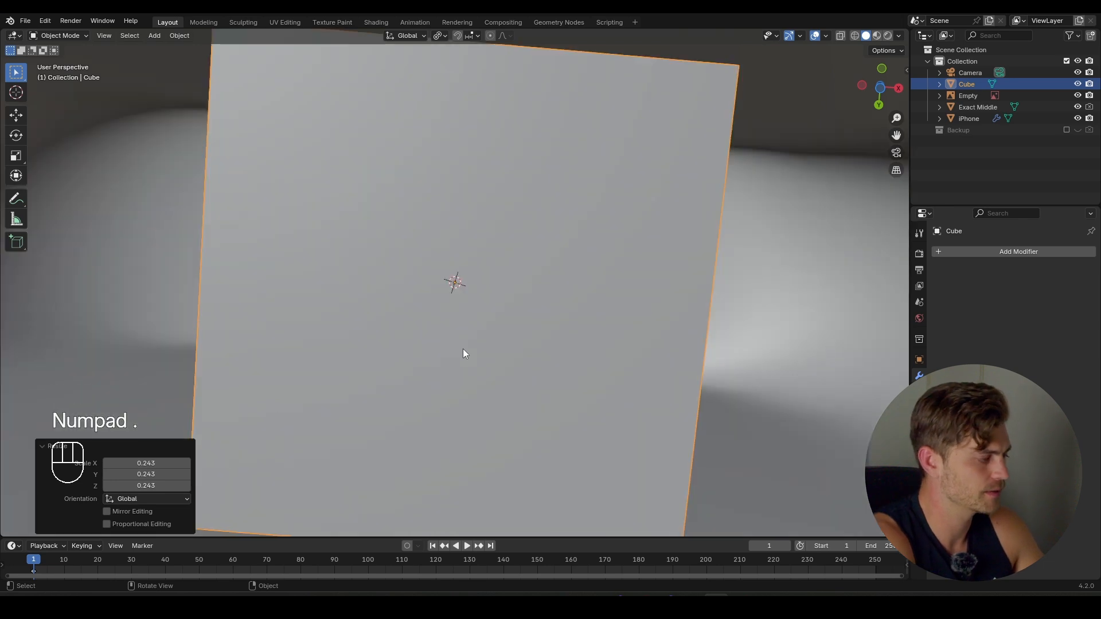
pyautogui.scroll(-8, 481, 341)
pyautogui.press('s')
pyautogui.press('x')
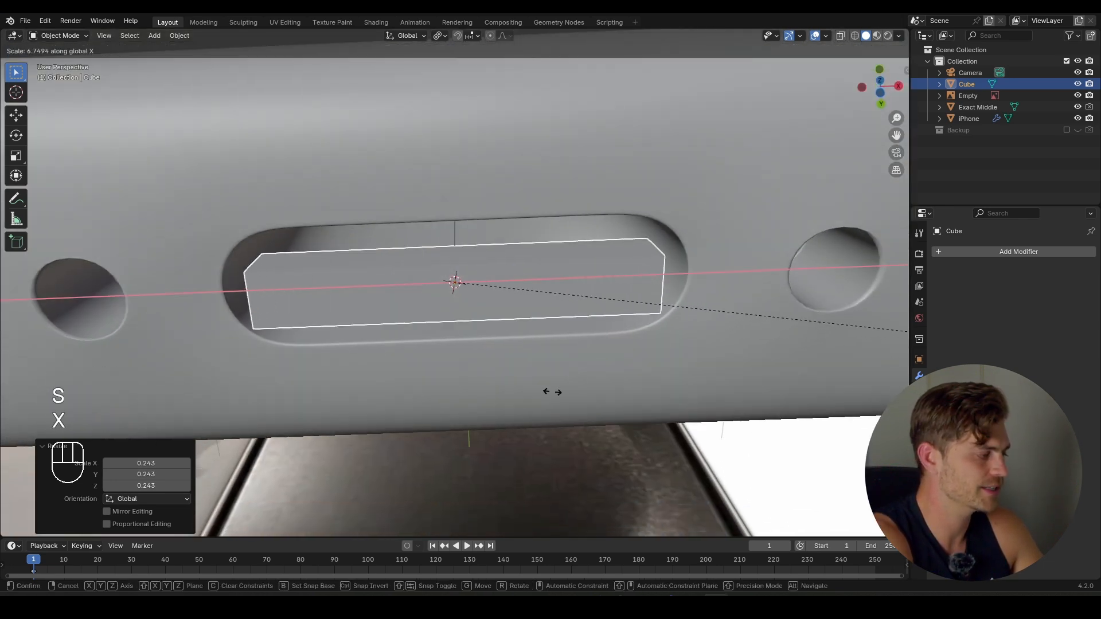
pyautogui.click(553, 387)
pyautogui.press('s')
pyautogui.press('z')
pyautogui.press('y')
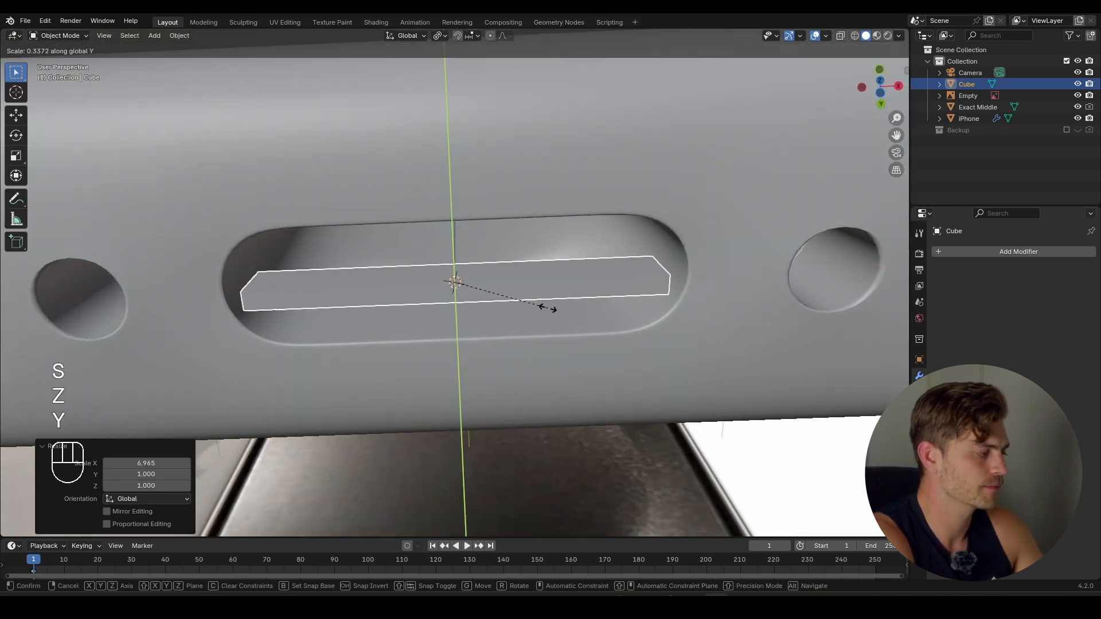
pyautogui.click(528, 310)
pyautogui.press('s')
pyautogui.press('x')
pyautogui.press('z')
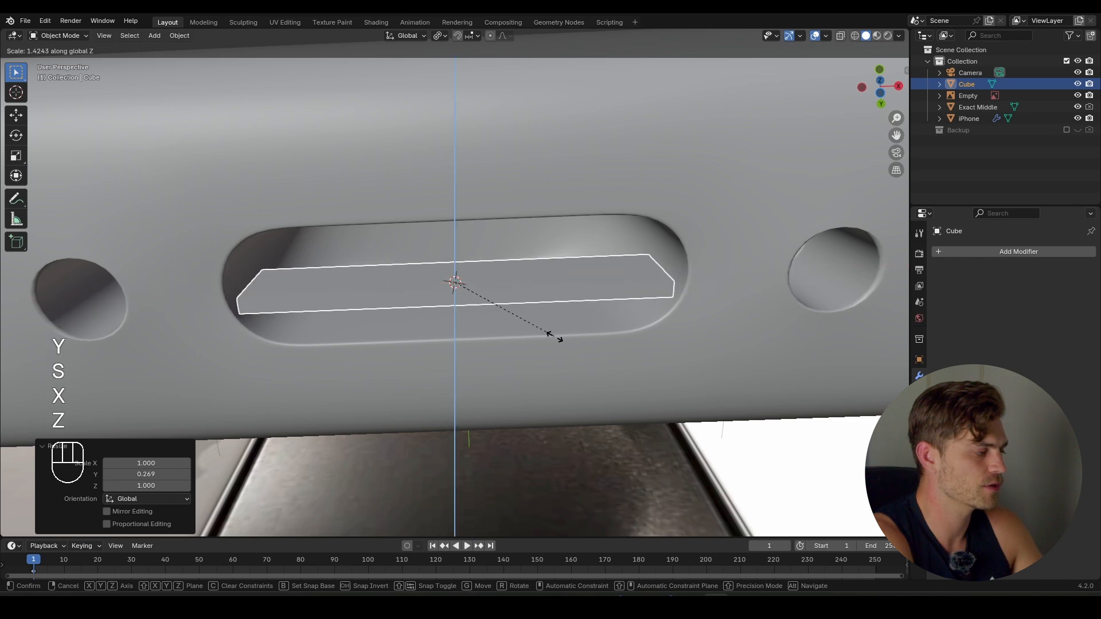
pyautogui.click(769, 498)
# - Move the tongue block along Z so that it sits back inside the charging port
pyautogui.moveTo(468, 343); pyautogui.dragTo(445, 344, button='middle')
pyautogui.press('g')
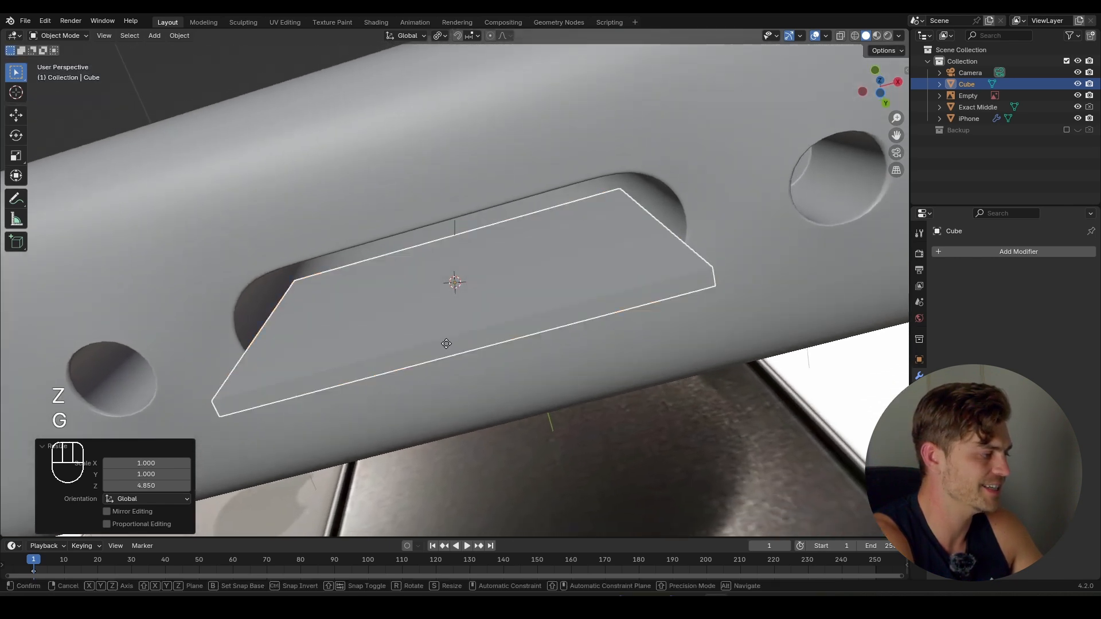
pyautogui.press('z')
pyautogui.click(451, 306)
pyautogui.moveTo(451, 306); pyautogui.dragTo(494, 308, button='middle')
# - Give the port tongue a Bevel modifier with 5 segments and an amount of 0.002 m, and apply the object's scale
pyautogui.click(1008, 253)
pyautogui.write('bevel')
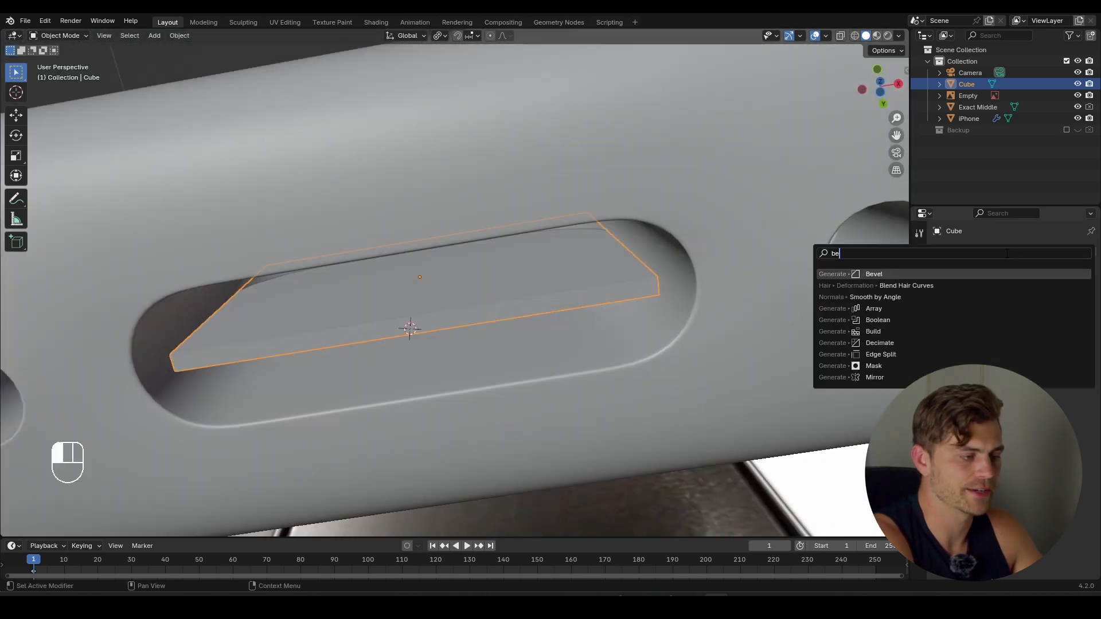
pyautogui.press('Return')
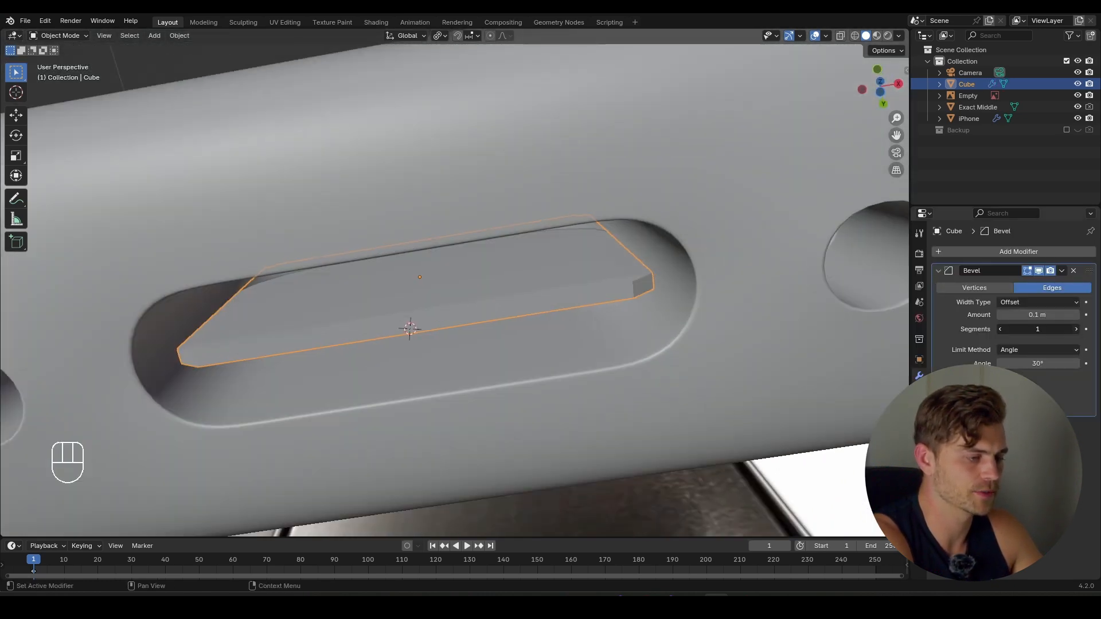
pyautogui.moveTo(1037, 329); pyautogui.dragTo(1061, 329)
pyautogui.hotkey('ctrl', 'a')
pyautogui.click(628, 318)
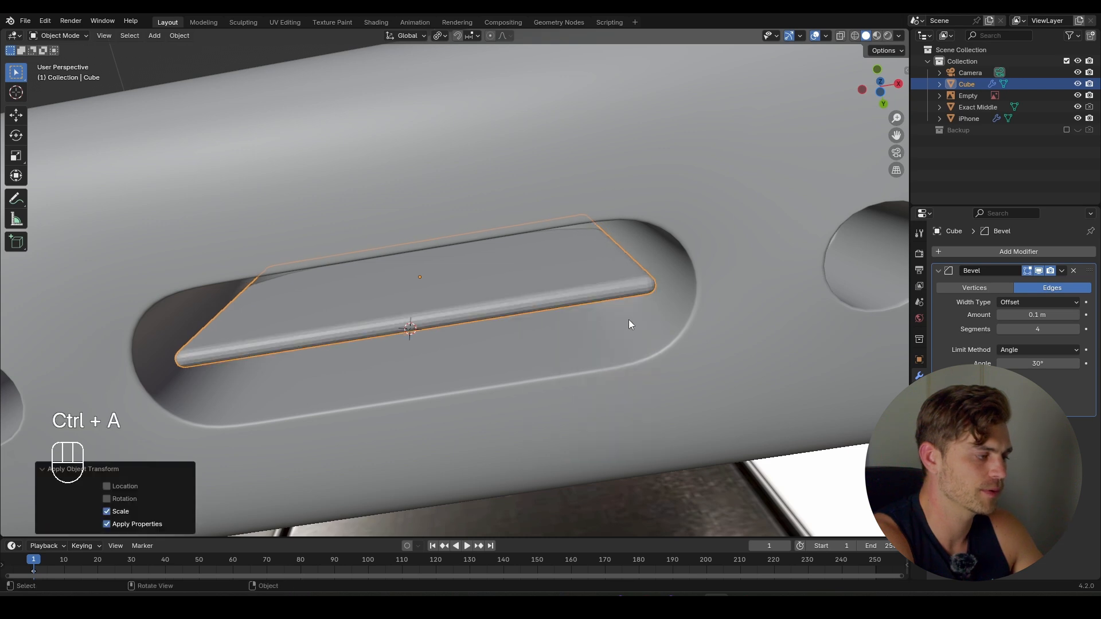
pyautogui.keyDown('shift'); pyautogui.moveTo(1075, 317); pyautogui.dragTo(1033, 315); pyautogui.keyUp('shift')
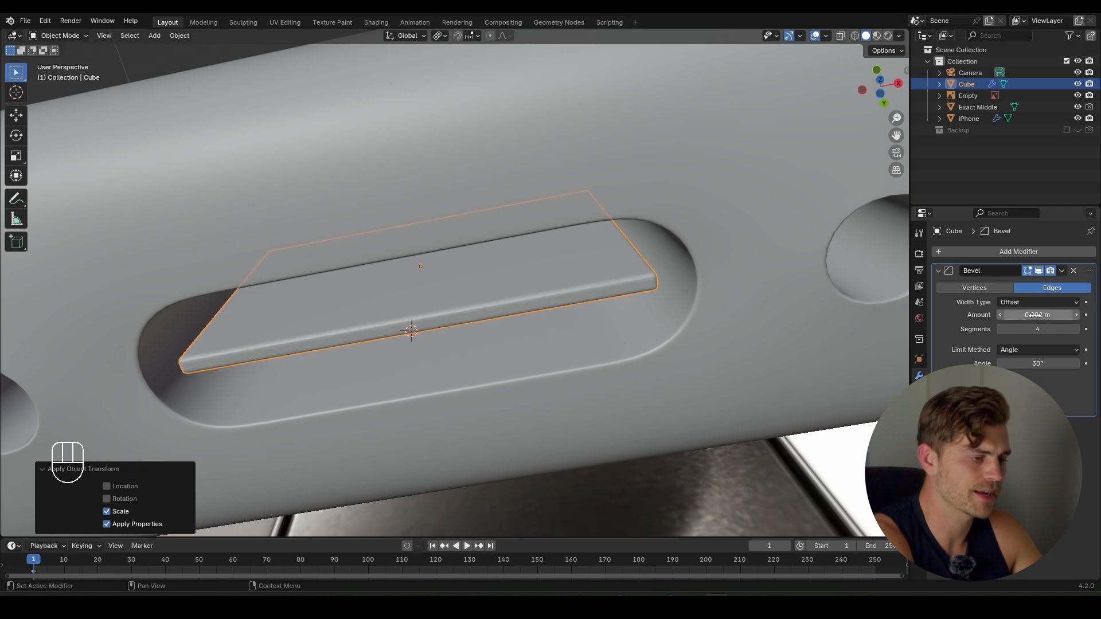
pyautogui.rightClick(569, 273)
pyautogui.press('Tab')
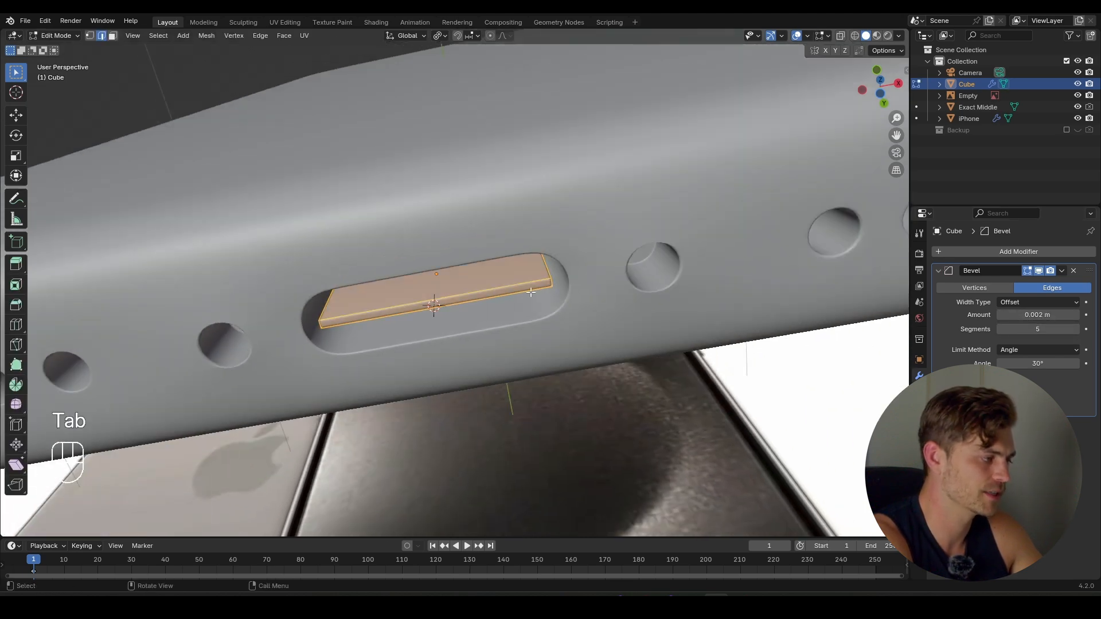
pyautogui.press('Tab')
pyautogui.moveTo(518, 345); pyautogui.dragTo(587, 307, button='middle')
# - Undo the most recent series of edits on the model
pyautogui.hotkey('ctrl', 'z')
pyautogui.hotkey('ctrl', 'z')
pyautogui.hotkey('ctrl', 'z')
pyautogui.hotkey('ctrl', 'z')
pyautogui.hotkey('ctrl', 'z')
pyautogui.hotkey('ctrl', 'z')
pyautogui.hotkey('ctrl', 'z')
pyautogui.hotkey('ctrl', 'z')
pyautogui.hotkey('ctrl', 'z')
pyautogui.hotkey('ctrl', 'z')
pyautogui.hotkey('ctrl', 'z')
pyautogui.hotkey('ctrl', 'z')
pyautogui.hotkey('ctrl', 'z')
pyautogui.hotkey('ctrl', 'z')
pyautogui.hotkey('ctrl', 'z')
pyautogui.hotkey('ctrl', 'z')
pyautogui.hotkey('ctrl', 'z')
pyautogui.hotkey('ctrl', 'z')
pyautogui.hotkey('ctrl', 'z')
pyautogui.hotkey('ctrl', 'z')
pyautogui.keyDown('shift'); pyautogui.moveTo(583, 231); pyautogui.dragTo(484, 307, button='middle'); pyautogui.keyUp('shift')
pyautogui.scroll(4, 474, 372)
# - Add one edge loop around the rim of the iPhone's flat face with a slide factor of about -0.133
pyautogui.press('Tab')
pyautogui.hotkey('ctrl', 'r')
pyautogui.click(480, 286)
pyautogui.click(479, 286)
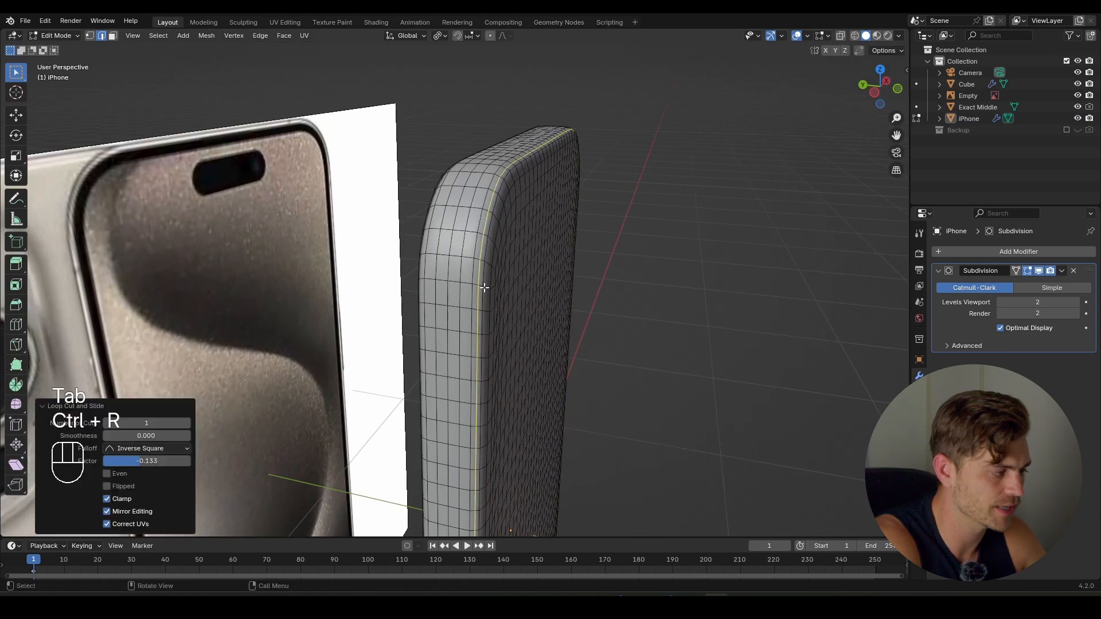
pyautogui.scroll(4, 382, 241)
# - Try bevelling the new rim loop by about 0.007 m with 3 segments, try it again, and undo both bevels
pyautogui.hotkey('ctrl', 'b')
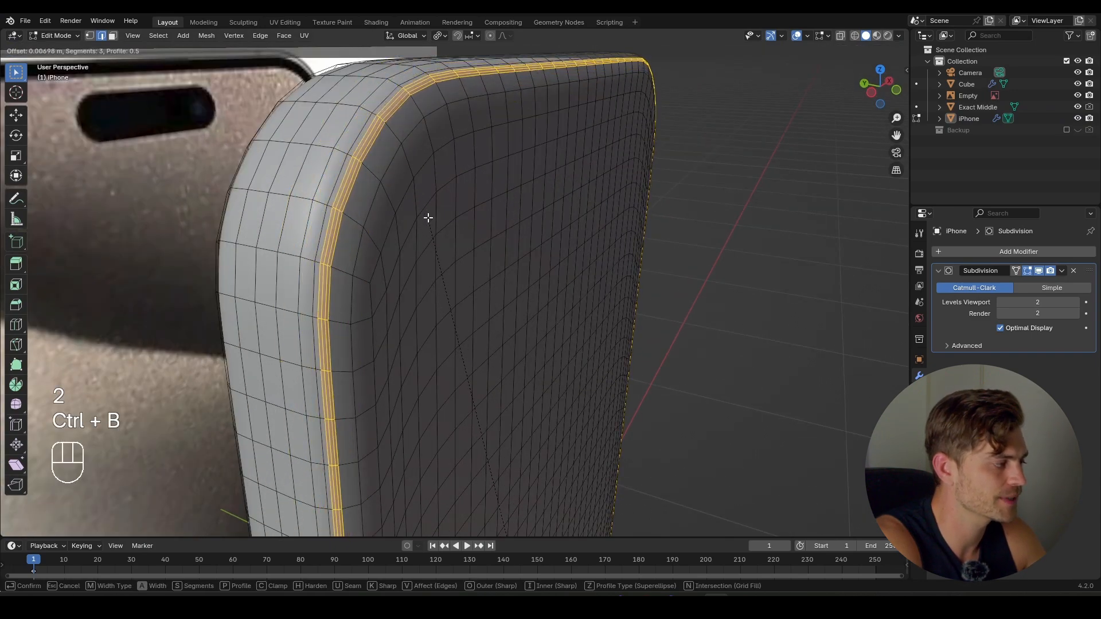
pyautogui.click(427, 219)
pyautogui.press('Tab')
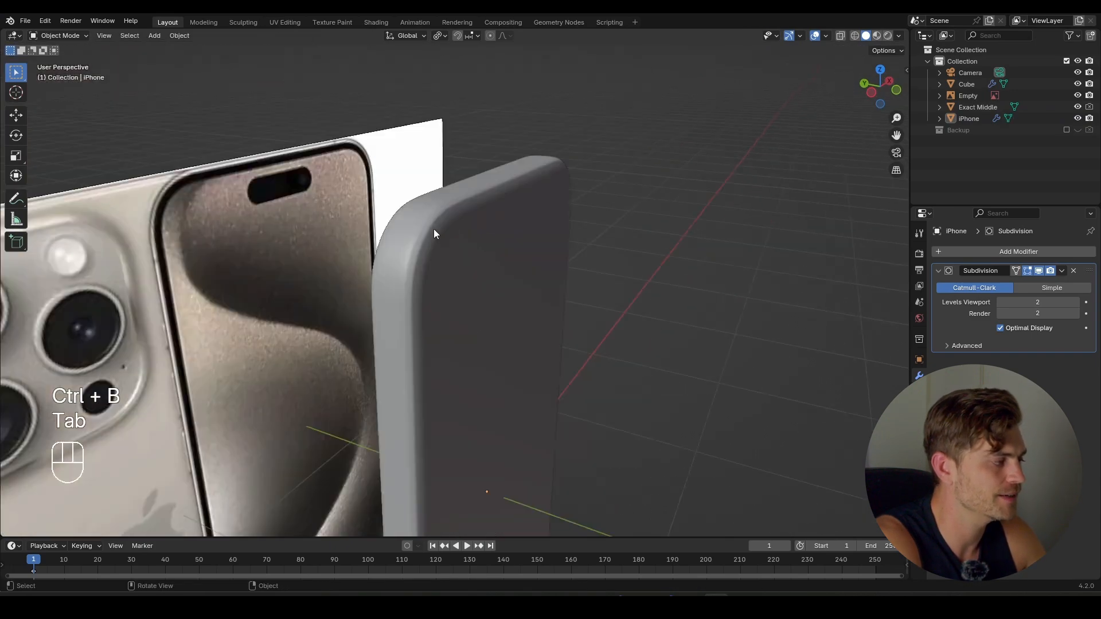
pyautogui.moveTo(433, 229); pyautogui.dragTo(434, 326, button='middle')
pyautogui.press('Tab')
pyautogui.hotkey('ctrl', 'z')
pyautogui.hotkey('ctrl', 'z')
pyautogui.hotkey('ctrl', 'z')
pyautogui.hotkey('ctrl', 'z')
pyautogui.press('2')
pyautogui.hotkey('ctrl', 'b')
pyautogui.click(438, 327)
pyautogui.press('Tab')
pyautogui.hotkey('ctrl', 'z')
pyautogui.hotkey('ctrl', 'z')
# - Select the edge loops running around the rims of both flat faces of the iPhone in edge selection mode
pyautogui.press('Tab')
pyautogui.press('Tab')
pyautogui.scroll(3, 425, 303)
pyautogui.press('2')
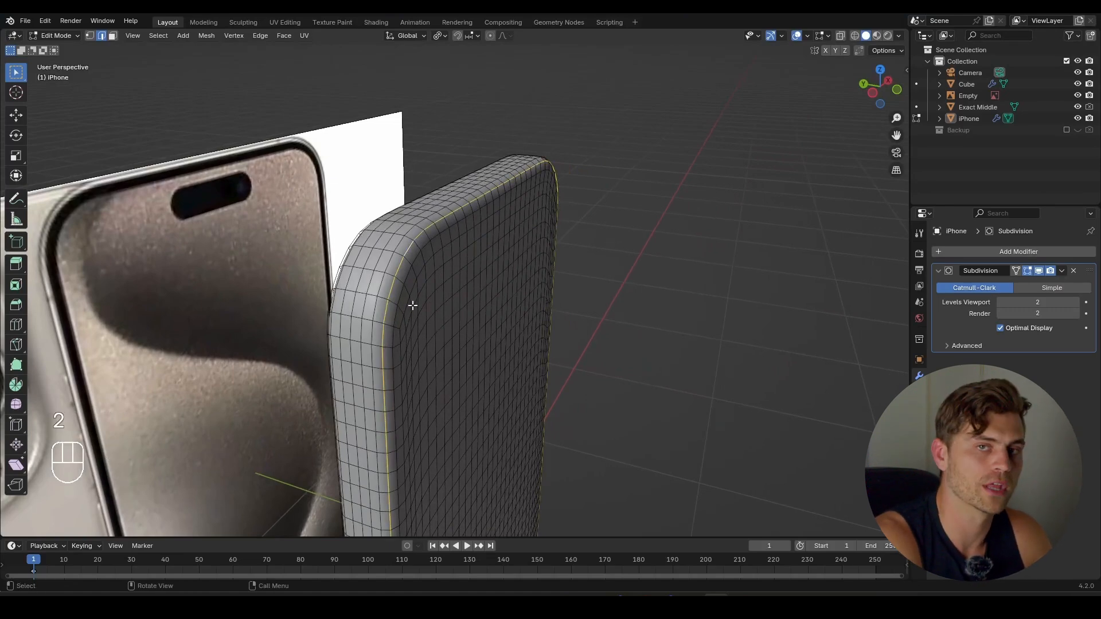
pyautogui.moveTo(419, 303); pyautogui.dragTo(445, 366, button='middle')
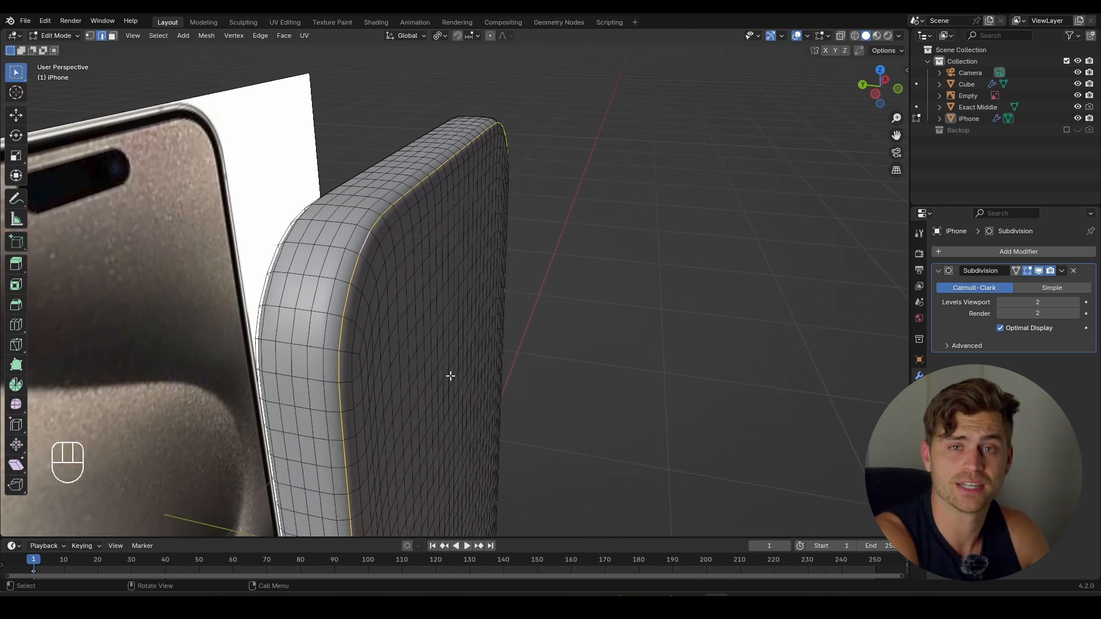
pyautogui.moveTo(451, 376); pyautogui.dragTo(313, 179, button='middle')
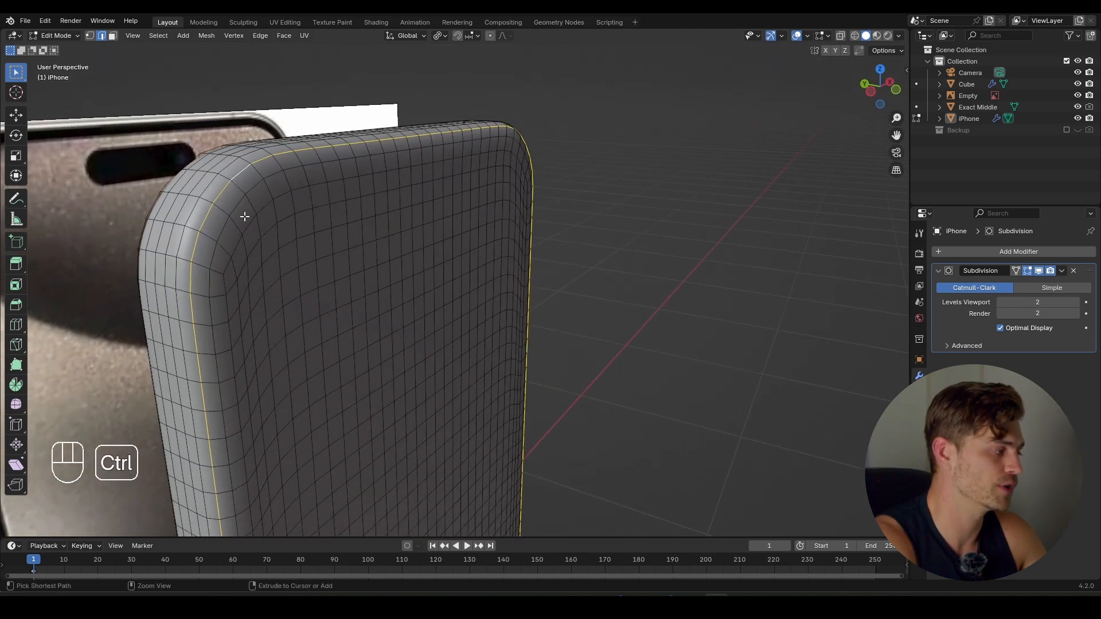
pyautogui.hotkey('ctrl', 'r')
pyautogui.rightClick(391, 219)
pyautogui.keyDown('alt'); pyautogui.click(207, 217); pyautogui.keyUp('alt')
pyautogui.moveTo(252, 275); pyautogui.dragTo(281, 272, button='middle')
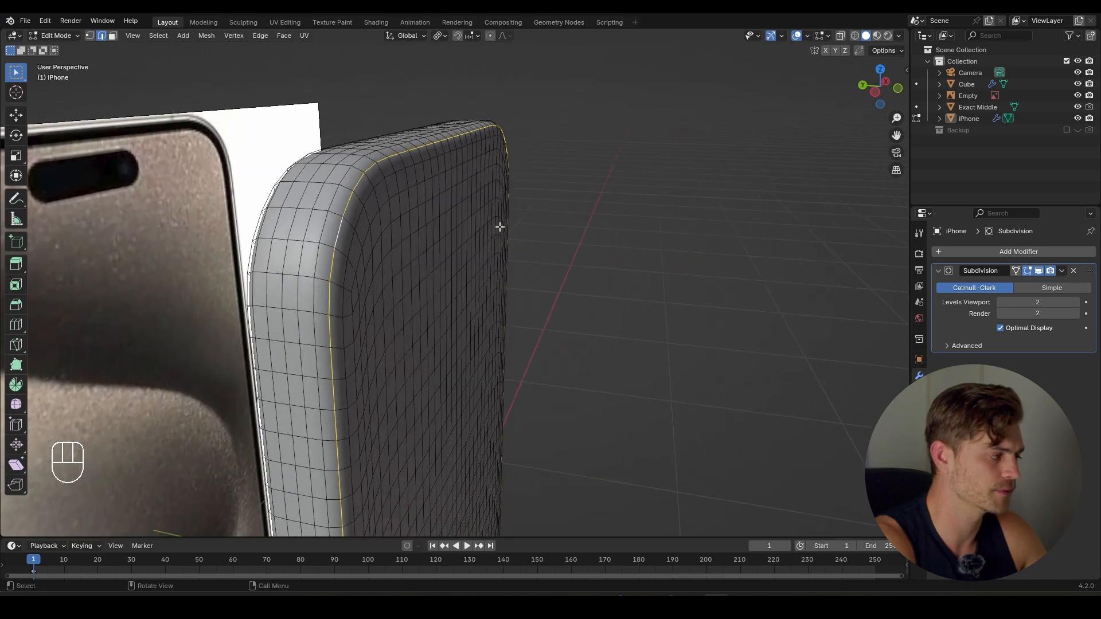
pyautogui.moveTo(350, 206); pyautogui.dragTo(416, 204, button='middle')
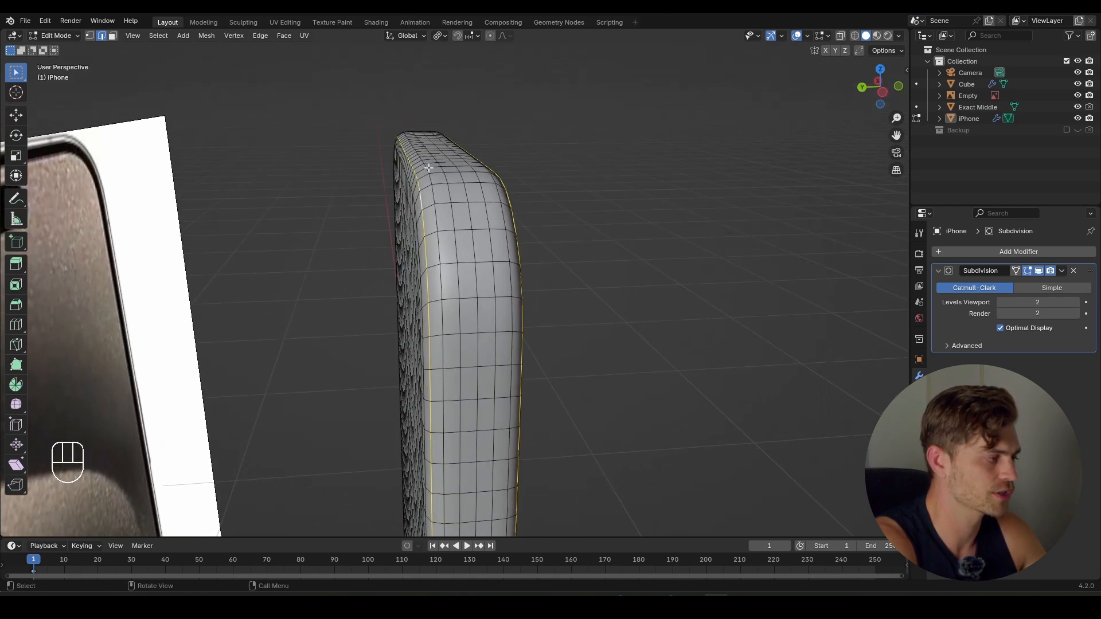
pyautogui.moveTo(436, 161); pyautogui.dragTo(364, 247, button='middle')
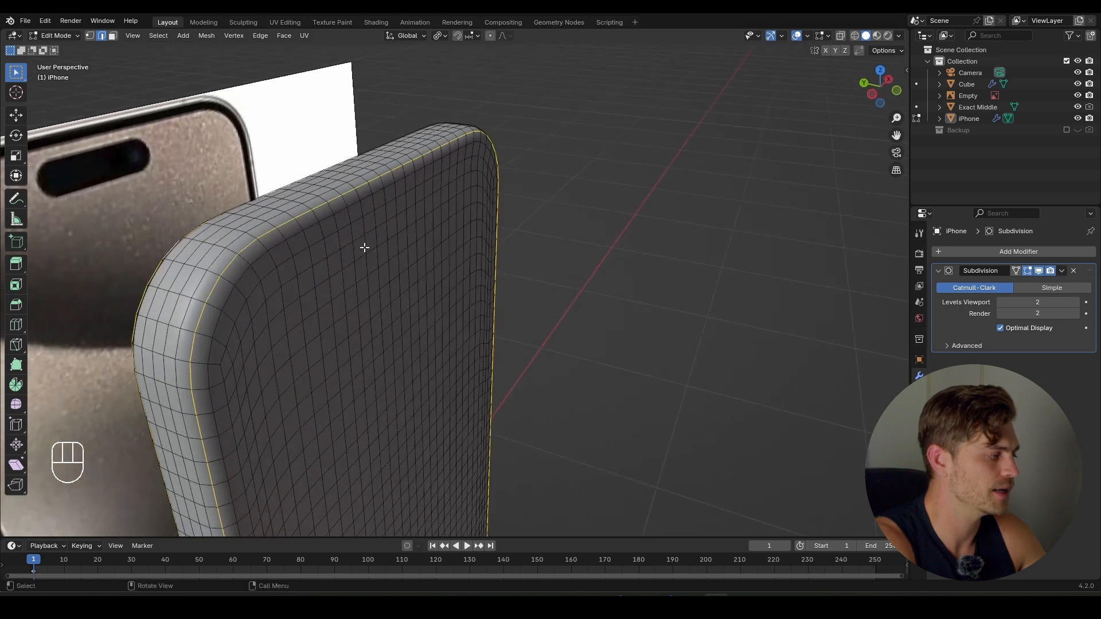
pyautogui.moveTo(383, 324); pyautogui.dragTo(430, 334, button='middle')
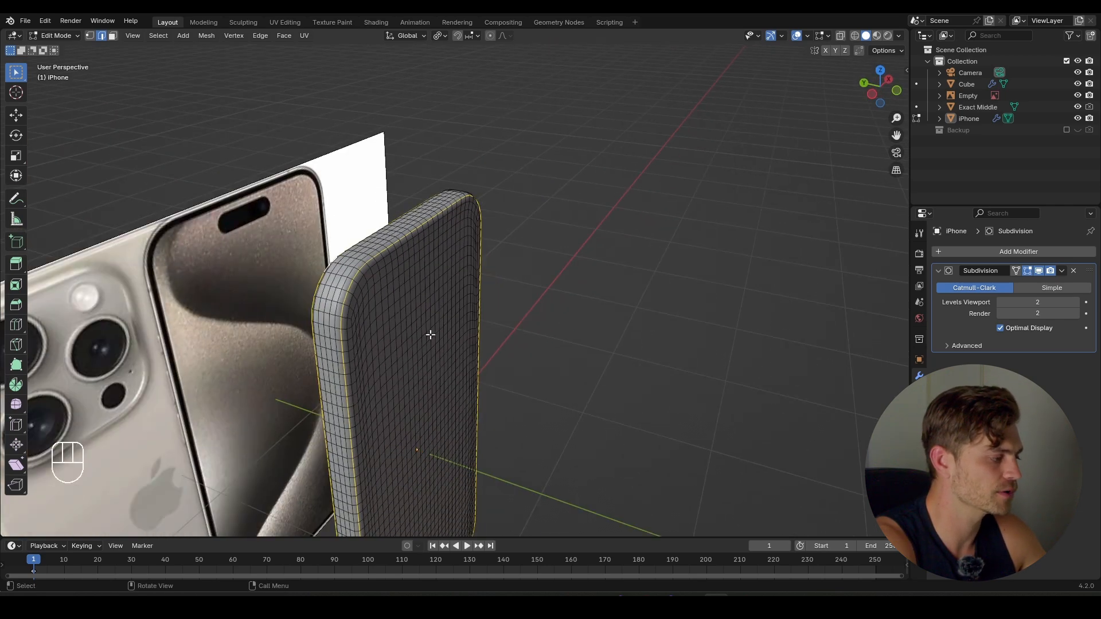
# - Select the inner region between the two rim loops, invert the selection to the flat faces, and switch to face selection
pyautogui.click(160, 35)
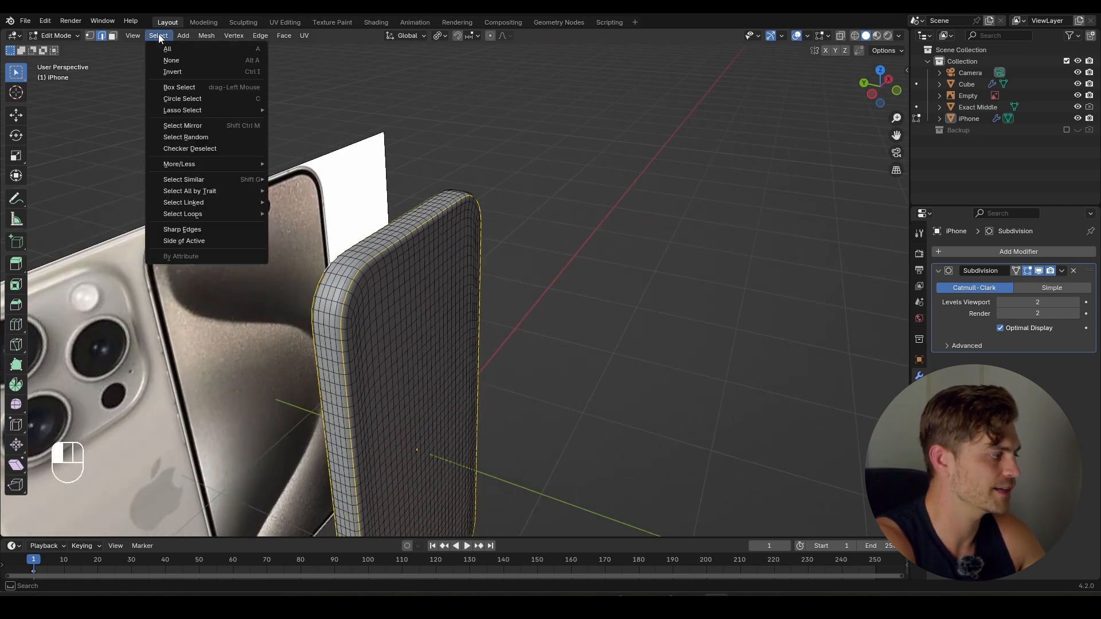
pyautogui.moveTo(209, 217)
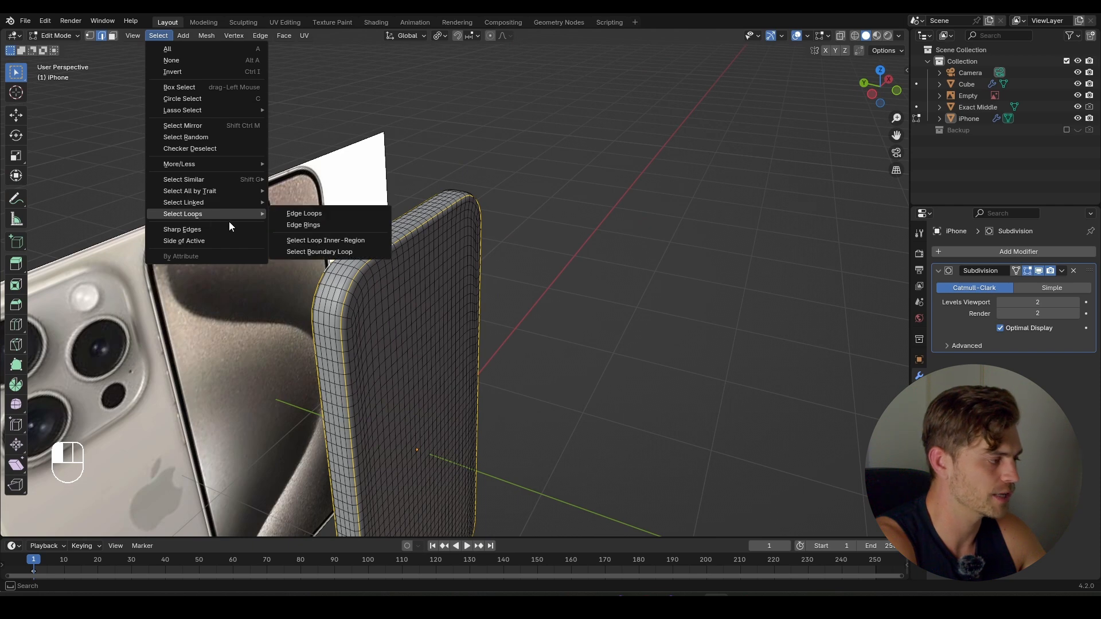
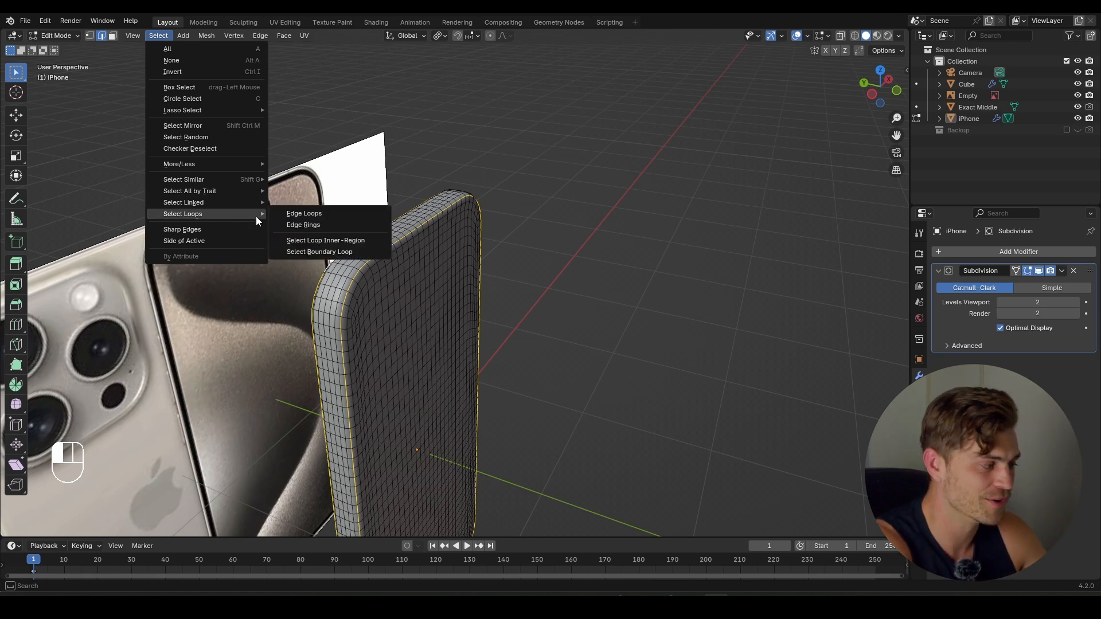
pyautogui.click(328, 239)
pyautogui.moveTo(351, 272); pyautogui.dragTo(438, 300, button='middle')
pyautogui.moveTo(367, 251); pyautogui.dragTo(397, 357, button='middle')
pyautogui.scroll(4, 393, 368)
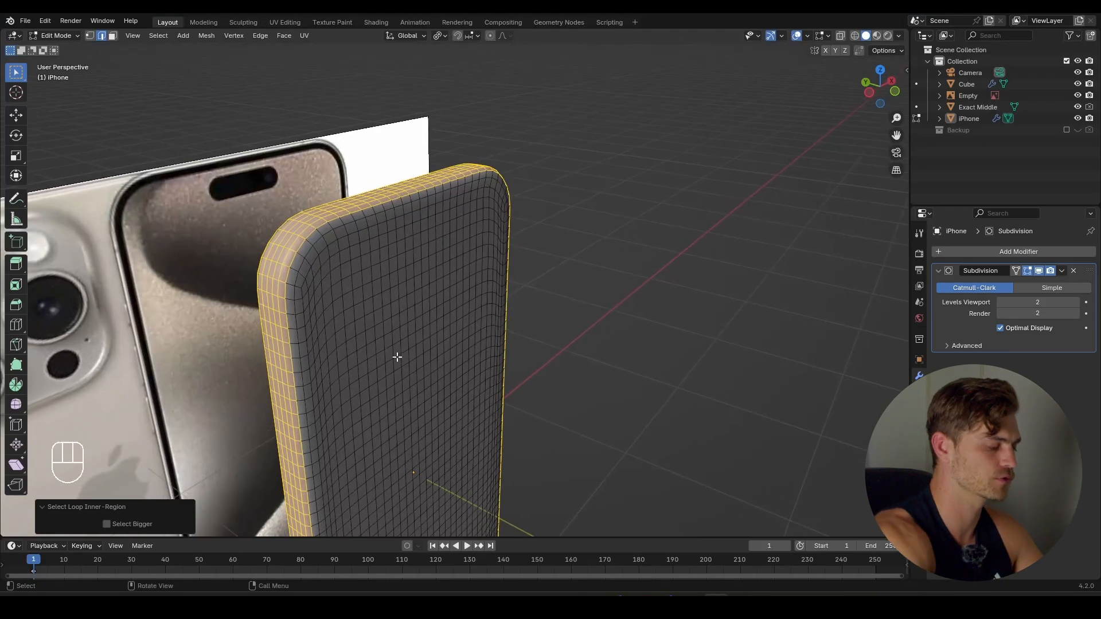
pyautogui.hotkey('ctrl', 'i')
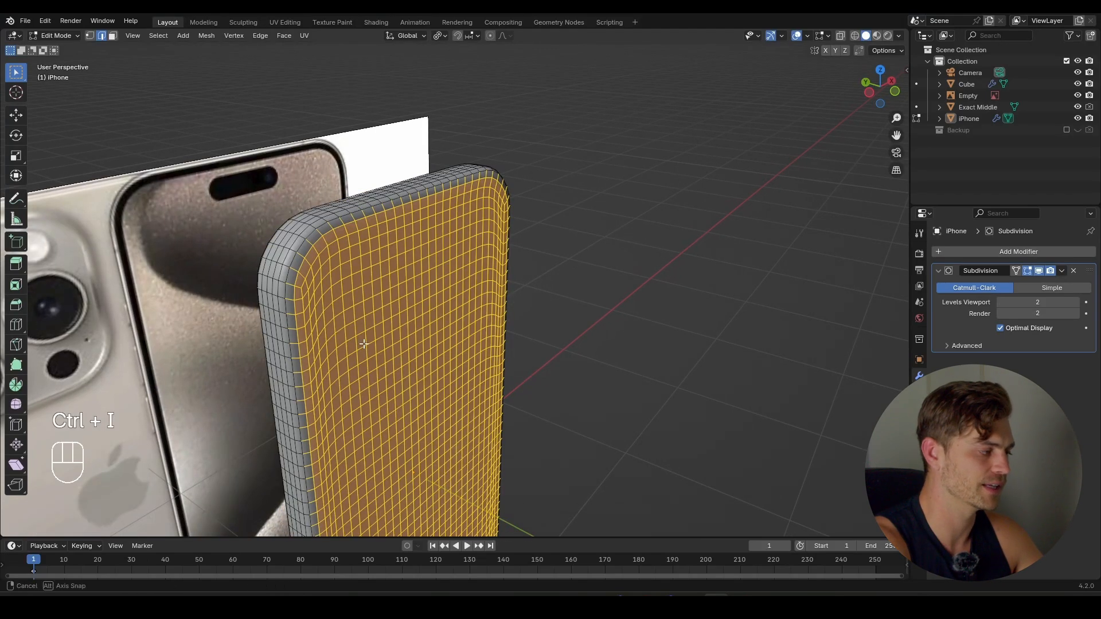
pyautogui.moveTo(364, 343); pyautogui.dragTo(373, 275, button='middle')
pyautogui.press('3')
# - Add the ring of faces between the rim loop and the selected flat face to the selection
pyautogui.moveTo(355, 231); pyautogui.dragTo(358, 245, button='middle')
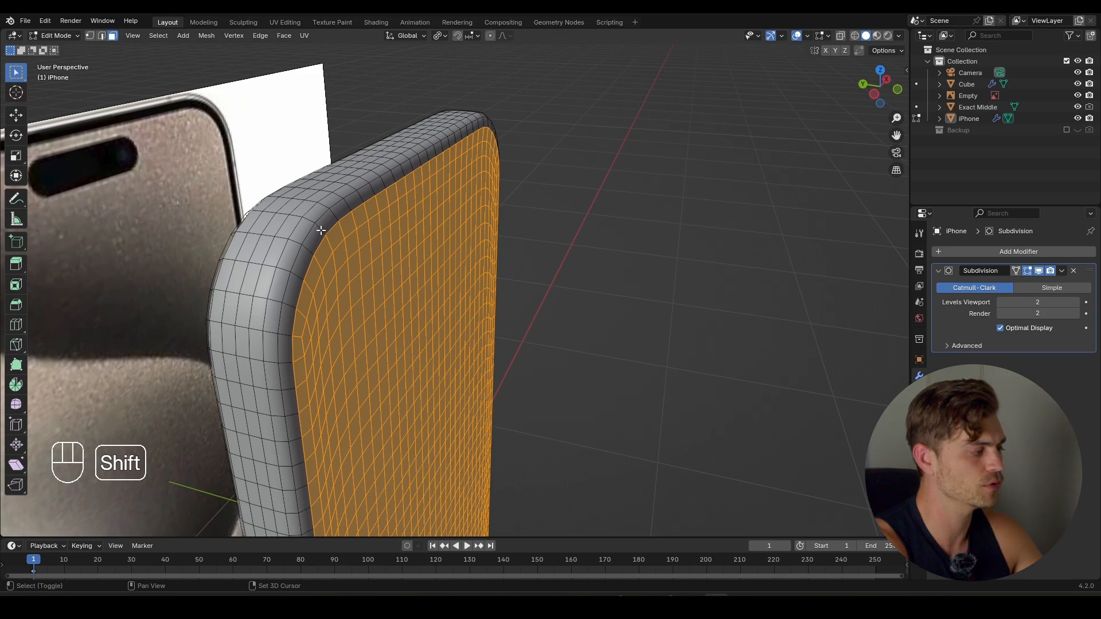
pyautogui.moveTo(321, 238); pyautogui.dragTo(429, 254, button='middle')
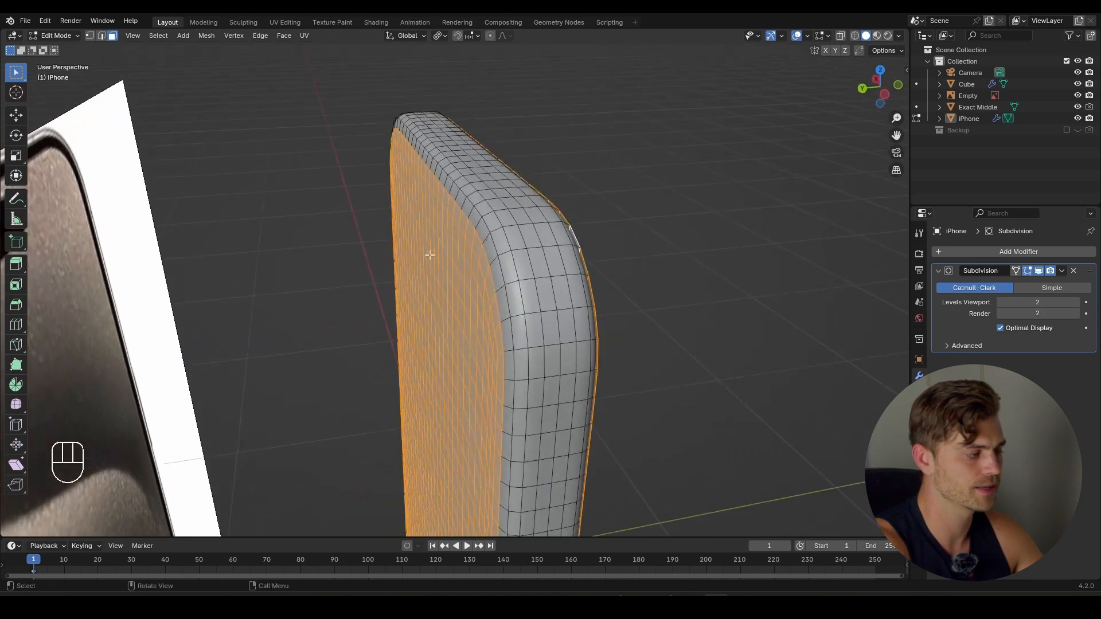
pyautogui.keyDown('alt'); pyautogui.keyDown('shift'); pyautogui.click(484, 234); pyautogui.keyUp('shift'); pyautogui.keyUp('alt')
pyautogui.moveTo(483, 231); pyautogui.dragTo(445, 226, button='middle')
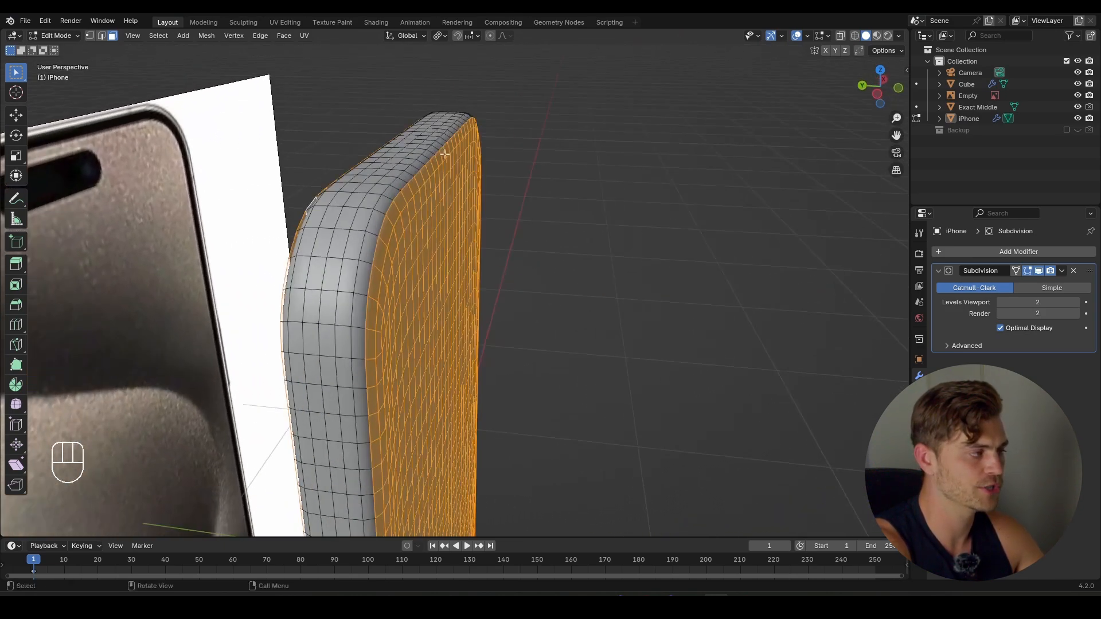
# - Flatten the selected front and back faces by scaling them to 0 along Y, and check the shading in Object Mode
pyautogui.click(441, 39)
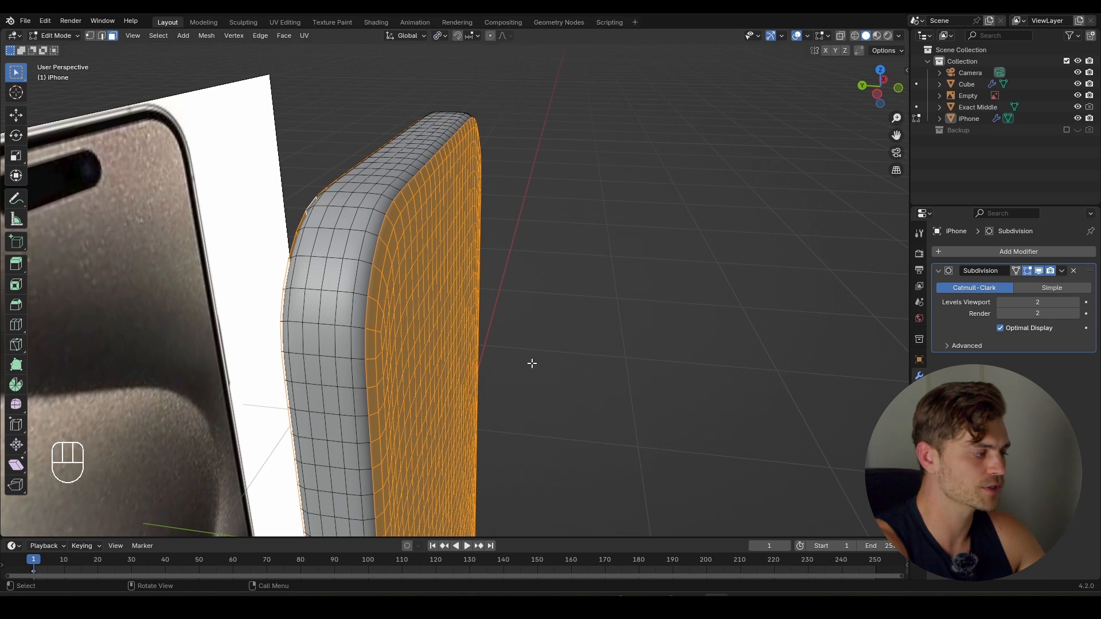
pyautogui.press('s')
pyautogui.press('y')
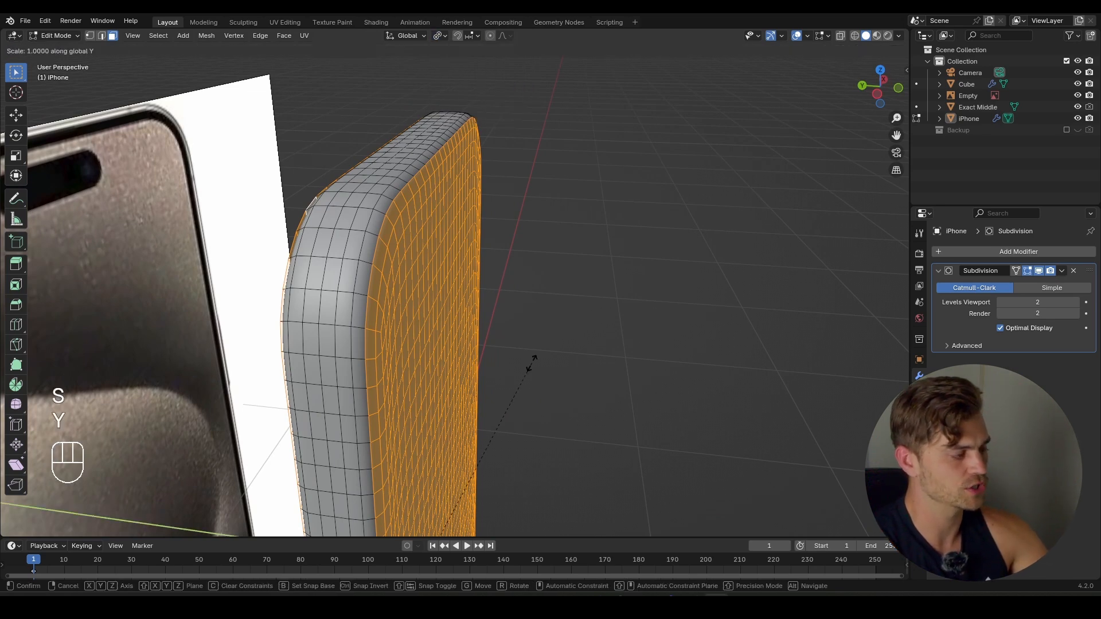
pyautogui.press('0')
pyautogui.press('Return')
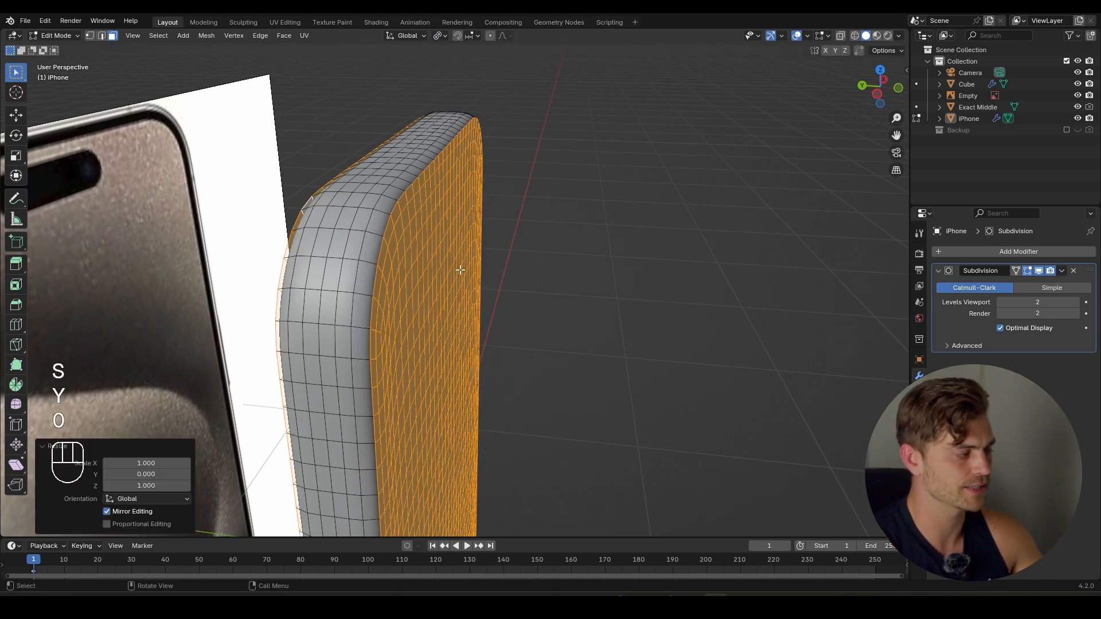
pyautogui.press('Tab')
pyautogui.press('Tab')
pyautogui.moveTo(460, 269); pyautogui.dragTo(423, 326, button='middle')
pyautogui.press('Tab')
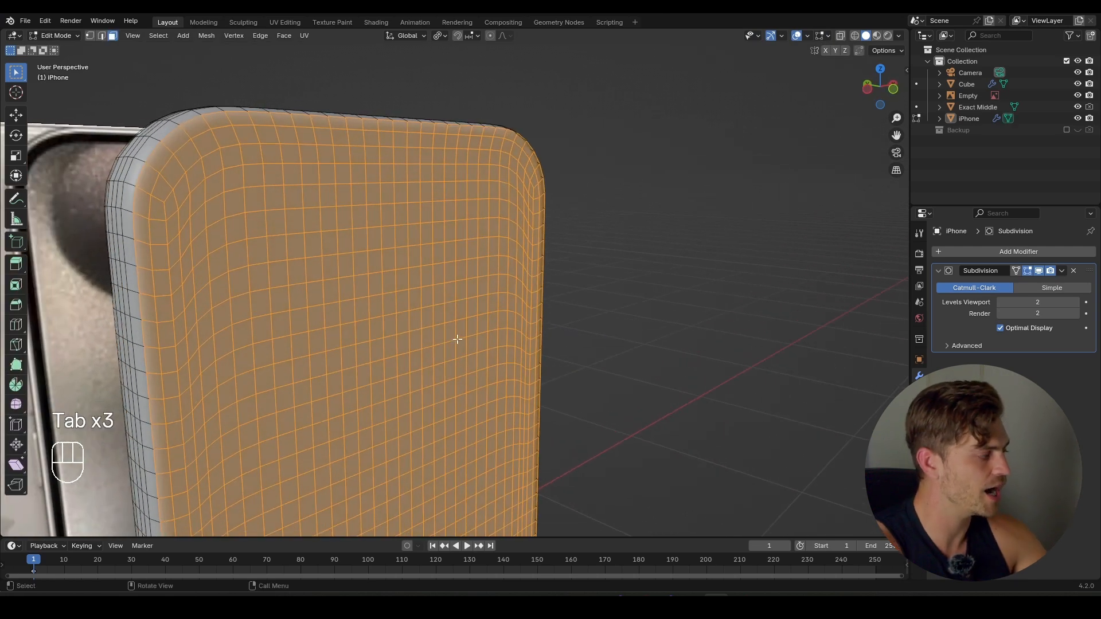
# - Inset the selected front and back faces of the iPhone by about 0.0094 m
pyautogui.press('i')
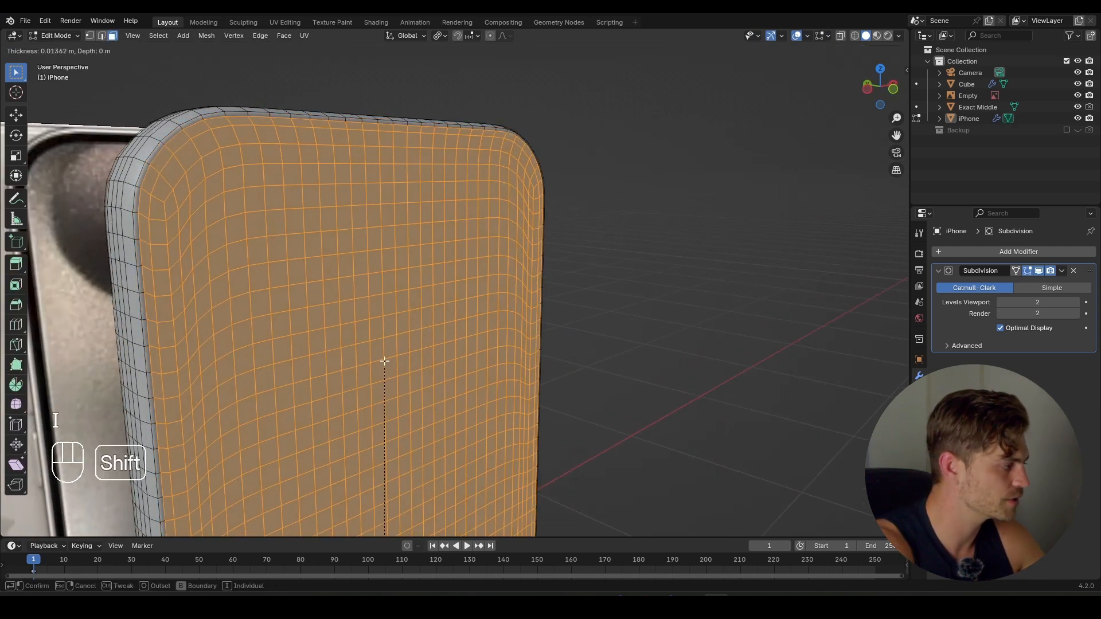
pyautogui.click(390, 355)
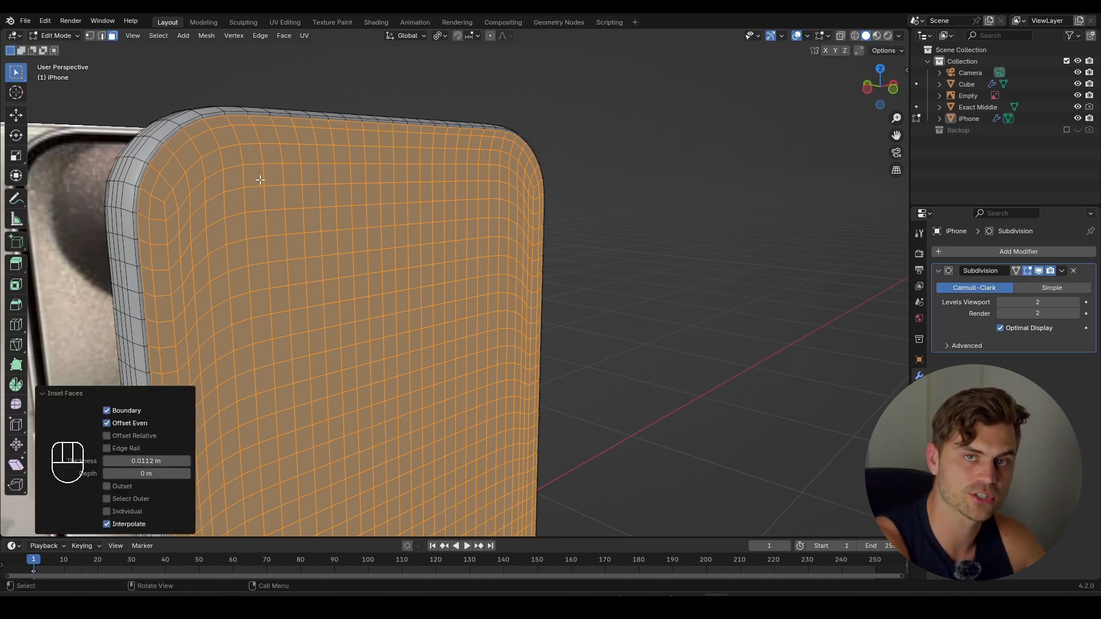
pyautogui.keyDown('shift'); pyautogui.moveTo(262, 169); pyautogui.dragTo(275, 189, button='middle'); pyautogui.keyUp('shift')
pyautogui.scroll(2, 315, 204)
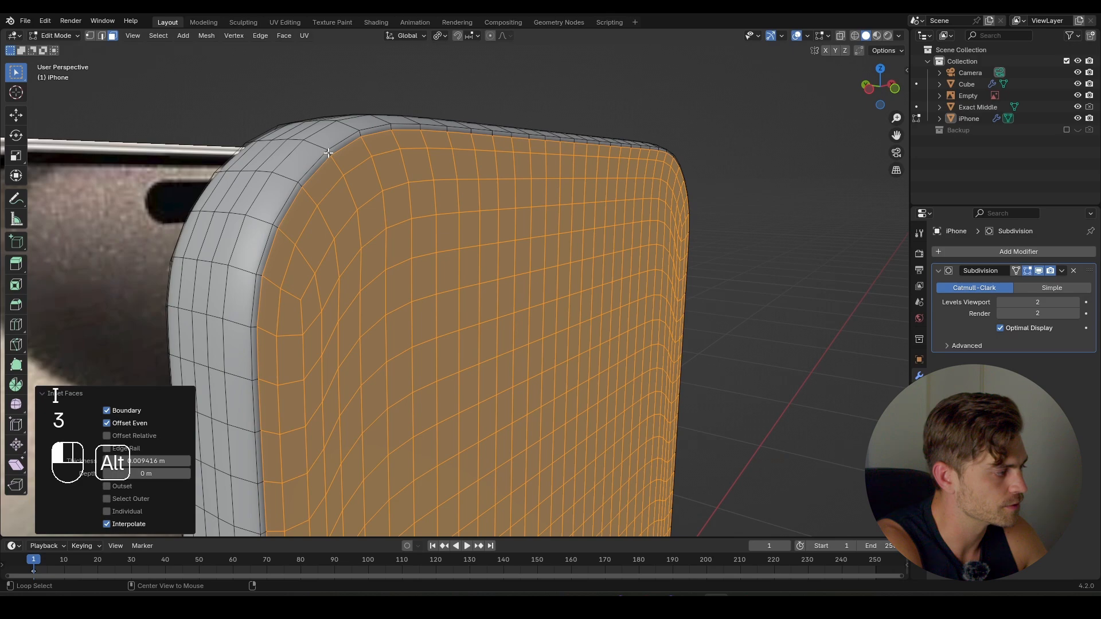
# - Select the narrow face rings around the front and back faces and inset them by 0.0022 m
pyautogui.keyDown('alt'); pyautogui.click(328, 153); pyautogui.keyUp('alt')
pyautogui.moveTo(374, 183); pyautogui.dragTo(454, 210, button='middle')
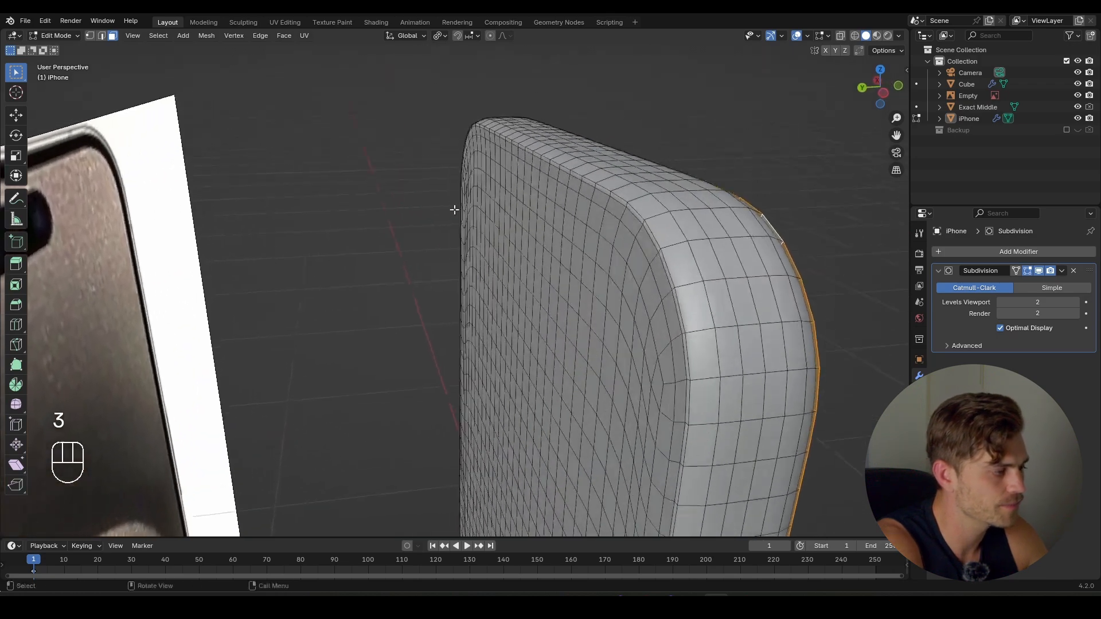
pyautogui.scroll(1, 667, 252)
pyautogui.keyDown('alt'); pyautogui.keyDown('shift'); pyautogui.click(720, 198); pyautogui.keyUp('shift'); pyautogui.keyUp('alt')
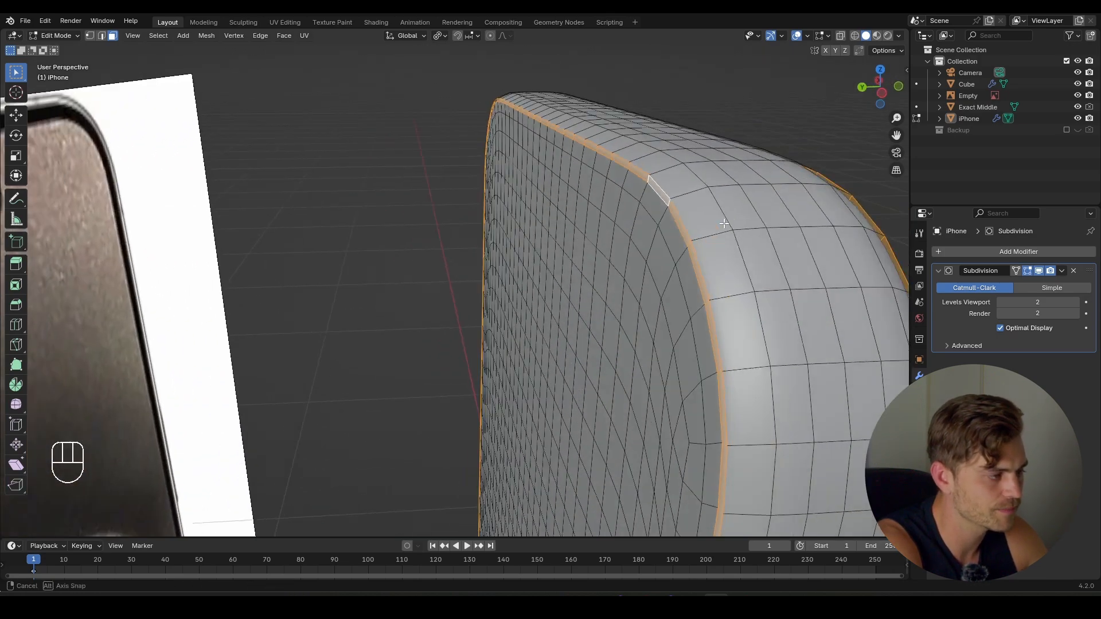
pyautogui.moveTo(720, 197); pyautogui.dragTo(664, 217, button='middle')
pyautogui.press('i')
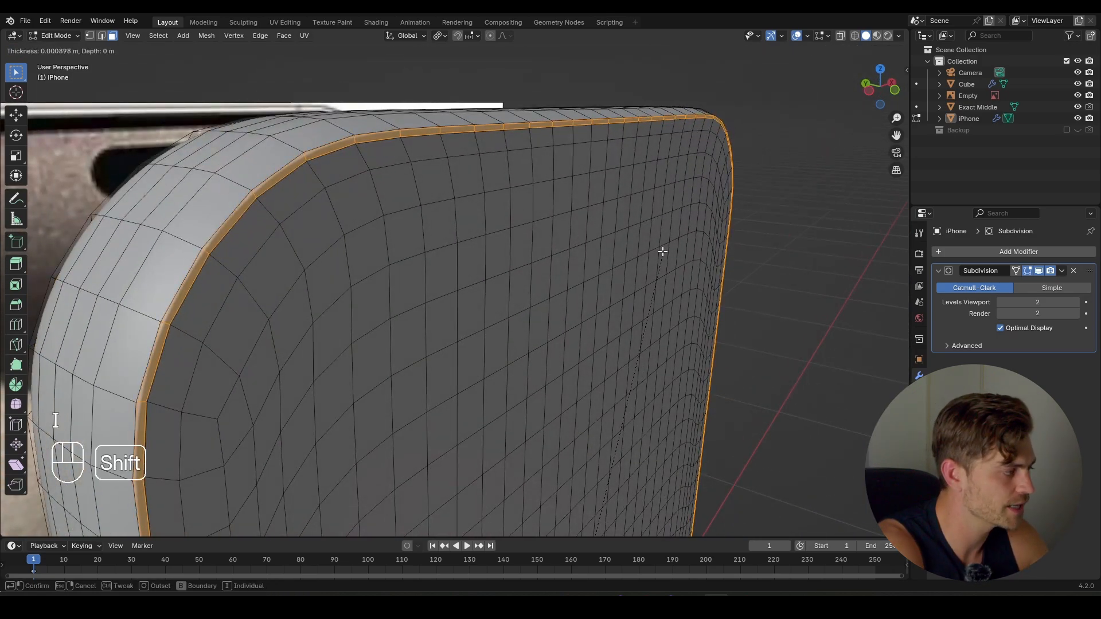
pyautogui.click(660, 253)
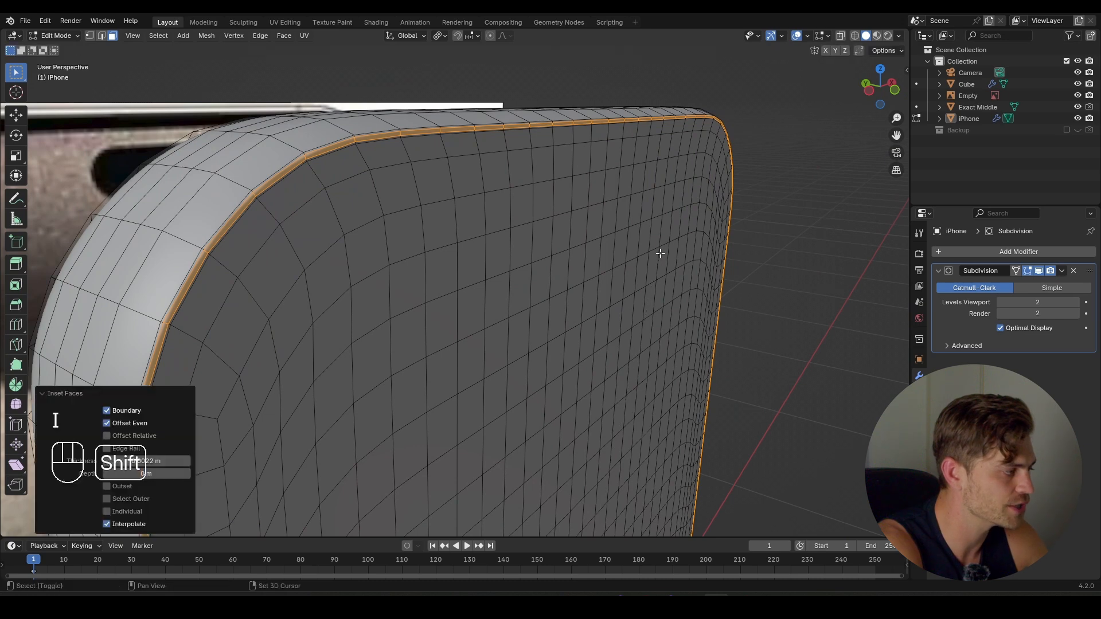
pyautogui.keyDown('shift'); pyautogui.moveTo(480, 232); pyautogui.dragTo(500, 230, button='middle'); pyautogui.keyUp('shift')
# - Try to extrude the thin face rings along the global Y axis
pyautogui.hotkey('alt', 'e')
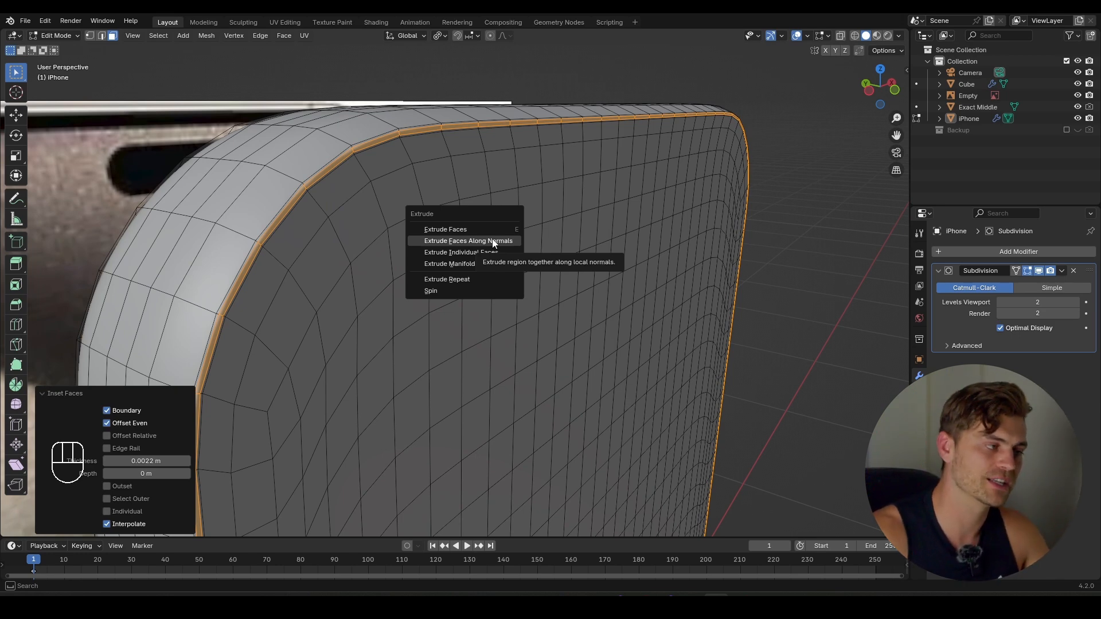
pyautogui.rightClick(373, 150)
pyautogui.press('e')
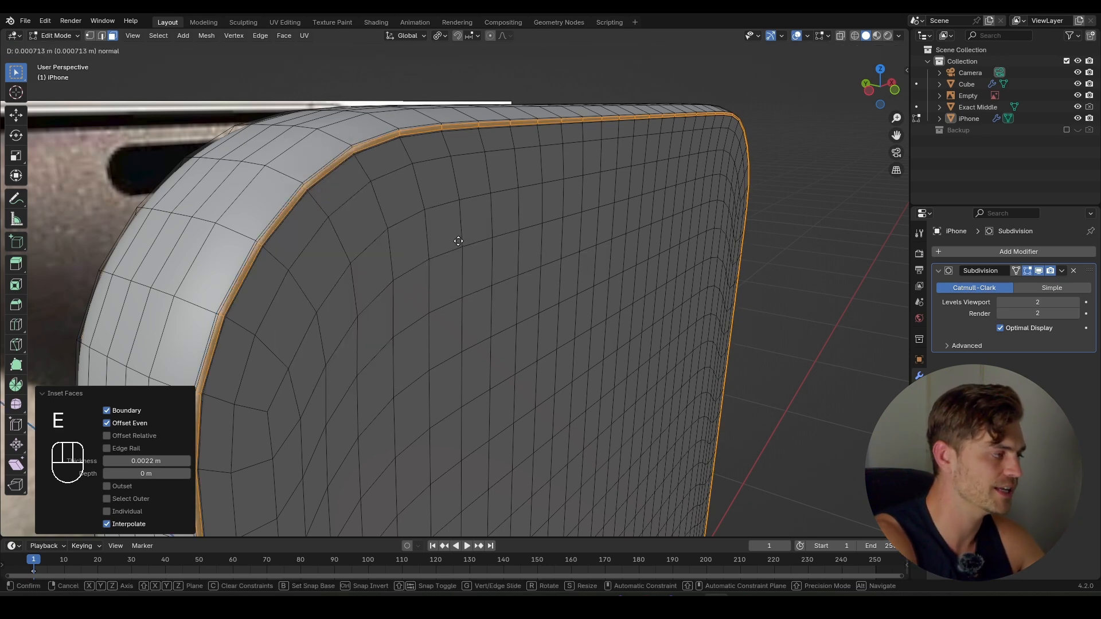
pyautogui.press('y')
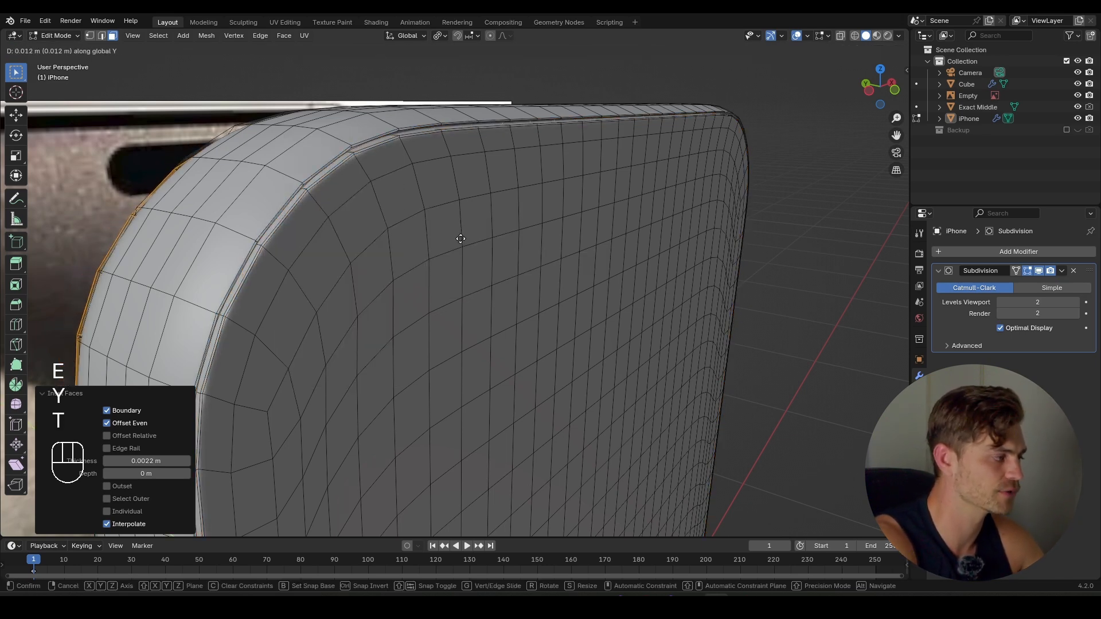
pyautogui.click(460, 234)
pyautogui.moveTo(460, 234); pyautogui.dragTo(608, 217, button='middle')
pyautogui.moveTo(626, 150); pyautogui.dragTo(533, 249, button='middle')
pyautogui.press('g')
pyautogui.press('y')
pyautogui.rightClick(559, 261)
pyautogui.hotkey('ctrl', 'z')
pyautogui.hotkey('ctrl', 'z')
pyautogui.hotkey('ctrl', 'shift', 'z')
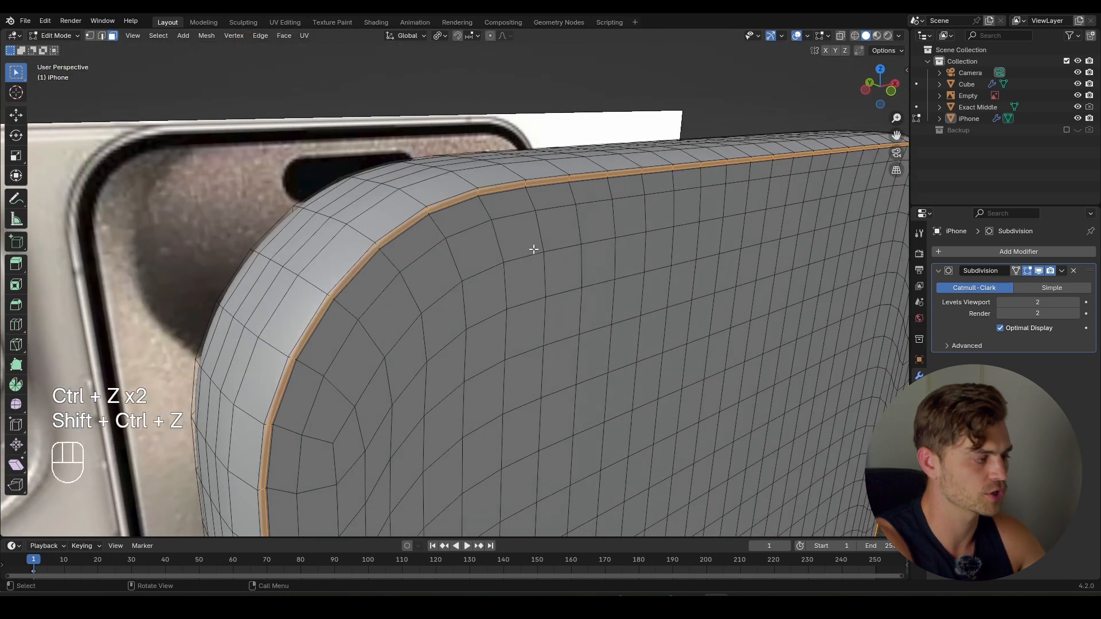
# - Extrude the thin face rings inward along their normals by about 0.0015 m to form a groove around both faces
pyautogui.hotkey('alt', 'e')
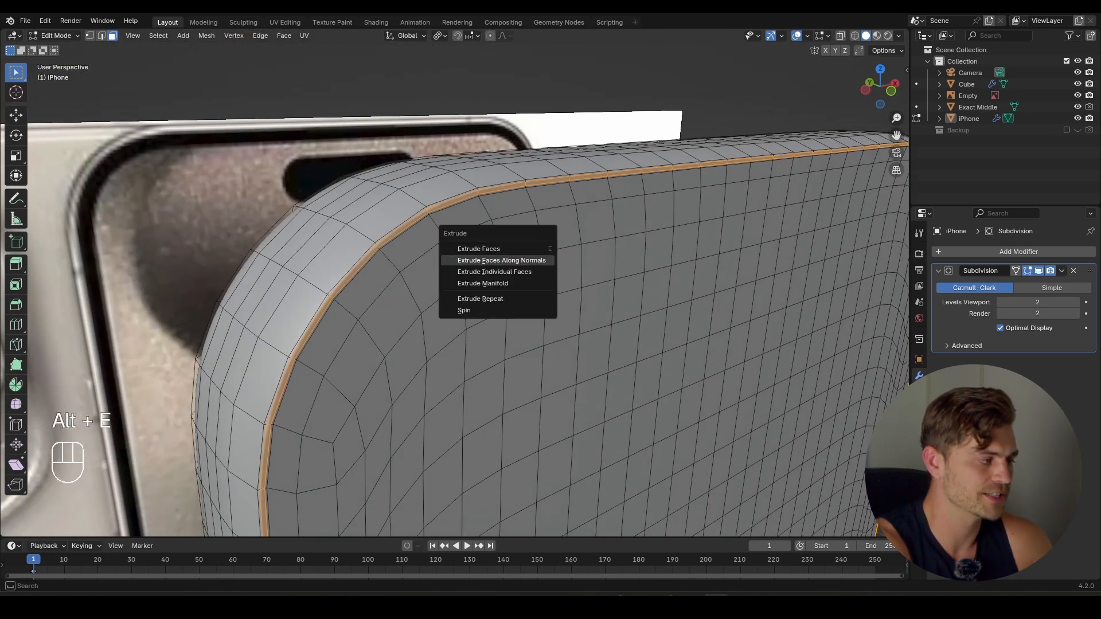
pyautogui.click(537, 263)
pyautogui.press('shift')
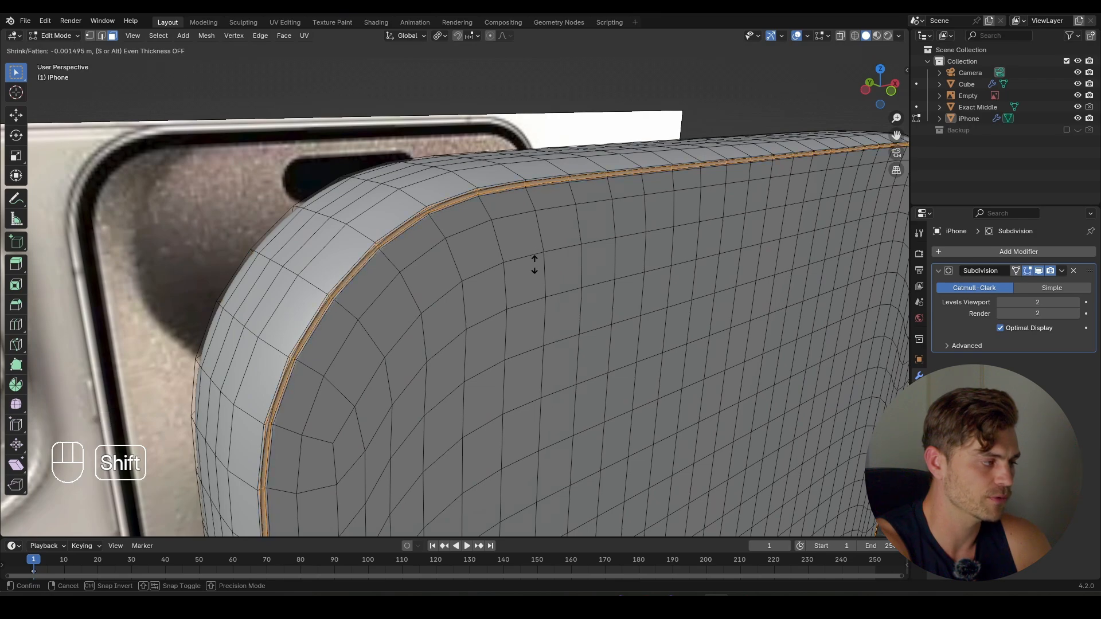
pyautogui.click(534, 265)
pyautogui.moveTo(533, 256); pyautogui.dragTo(564, 264, button='middle')
pyautogui.keyDown('shift'); pyautogui.moveTo(564, 265); pyautogui.dragTo(553, 266, button='middle'); pyautogui.keyUp('shift')
pyautogui.moveTo(554, 266); pyautogui.dragTo(473, 235, button='middle')
pyautogui.scroll(2, 482, 257)
# - Select the two edge loops bordering the groove around the front face in edge selection mode
pyautogui.press('2')
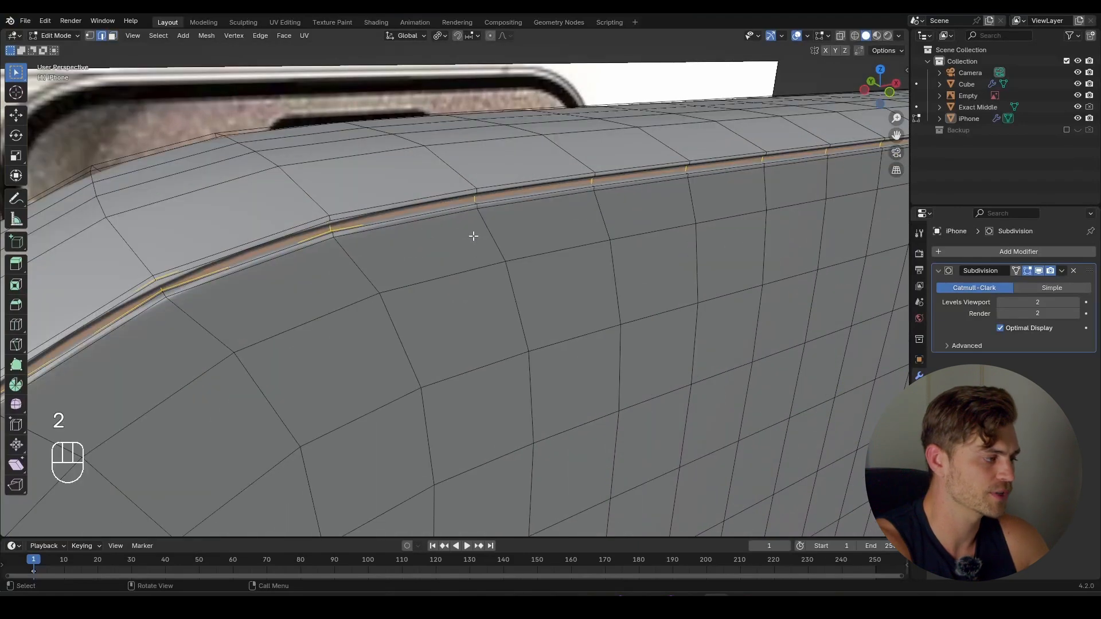
pyautogui.keyDown('alt'); pyautogui.click(516, 199); pyautogui.keyUp('alt')
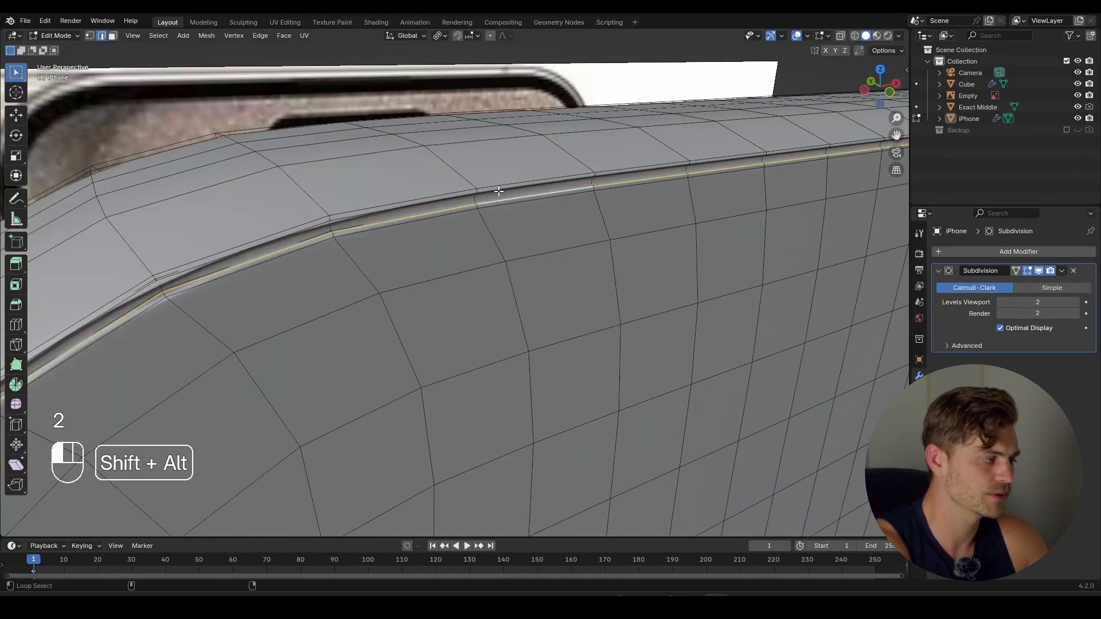
pyautogui.keyDown('alt'); pyautogui.keyDown('shift'); pyautogui.click(502, 193); pyautogui.keyUp('shift'); pyautogui.keyUp('alt')
pyautogui.moveTo(503, 194); pyautogui.dragTo(550, 245, button='middle')
# - Add the two edge loops bordering the groove around the back face to the selection
pyautogui.scroll(2, 666, 219)
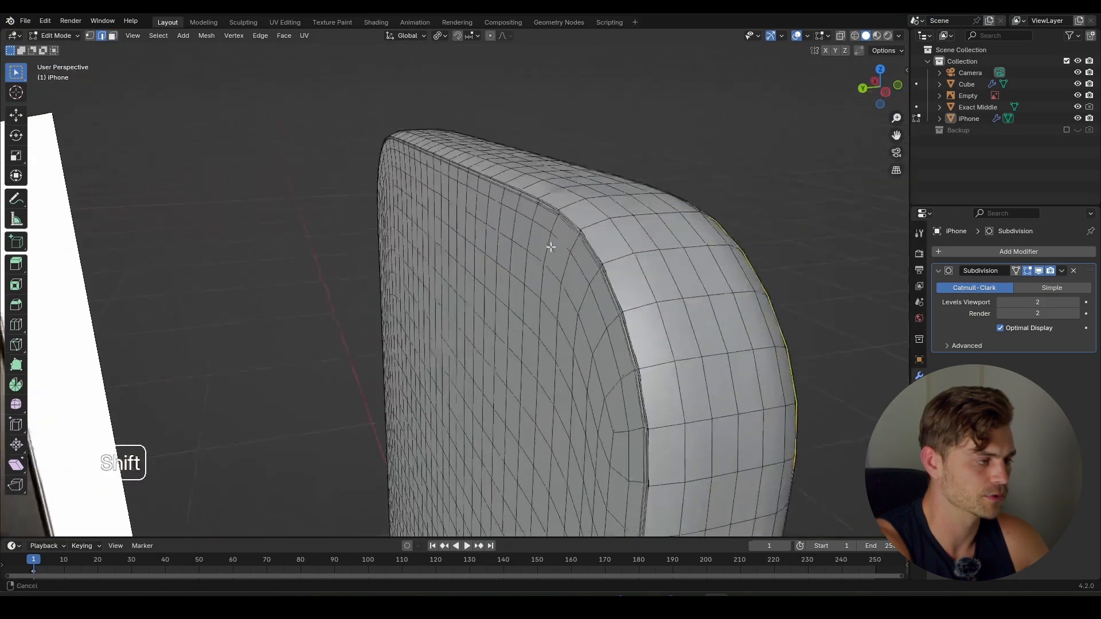
pyautogui.scroll(3, 580, 204)
pyautogui.keyDown('shift'); pyautogui.moveTo(579, 204); pyautogui.dragTo(570, 246, button='middle'); pyautogui.keyUp('shift')
pyautogui.hotkey('ctrl', 'z')
pyautogui.keyDown('alt'); pyautogui.keyDown('shift'); pyautogui.click(572, 244); pyautogui.keyUp('shift'); pyautogui.keyUp('alt')
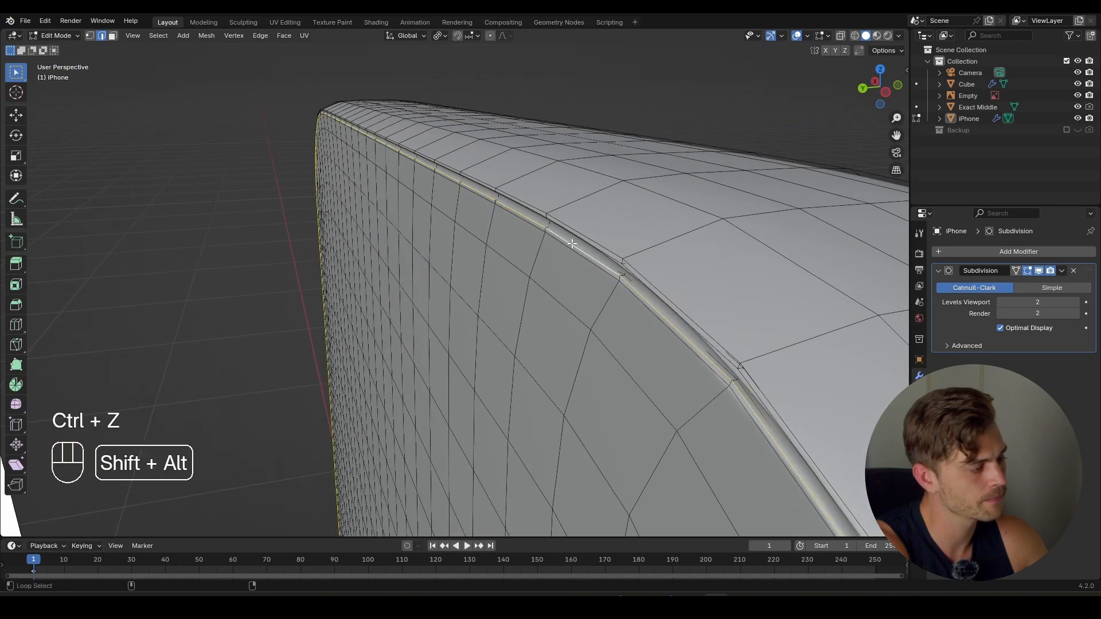
pyautogui.hotkey('ctrl', 'z')
pyautogui.keyDown('shift'); pyautogui.moveTo(571, 229); pyautogui.dragTo(544, 160, button='middle'); pyautogui.keyUp('shift')
pyautogui.keyDown('alt'); pyautogui.keyDown('shift'); pyautogui.click(542, 110); pyautogui.keyUp('shift'); pyautogui.keyUp('alt')
pyautogui.moveTo(541, 109); pyautogui.dragTo(526, 197, button='middle')
pyautogui.scroll(2, 449, 180)
# - Bevel the selected groove edges with 3 segments and an offset of about 0.001 m, check the shading in Object Mode, and save the file
pyautogui.hotkey('ctrl', 'b')
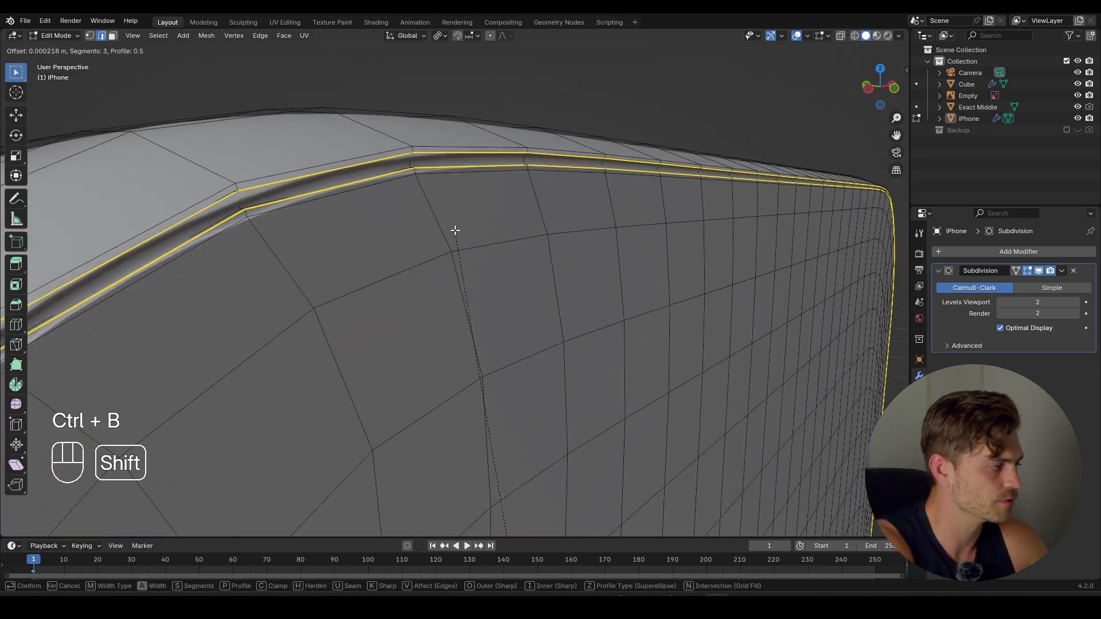
pyautogui.scroll(-2, 452, 226)
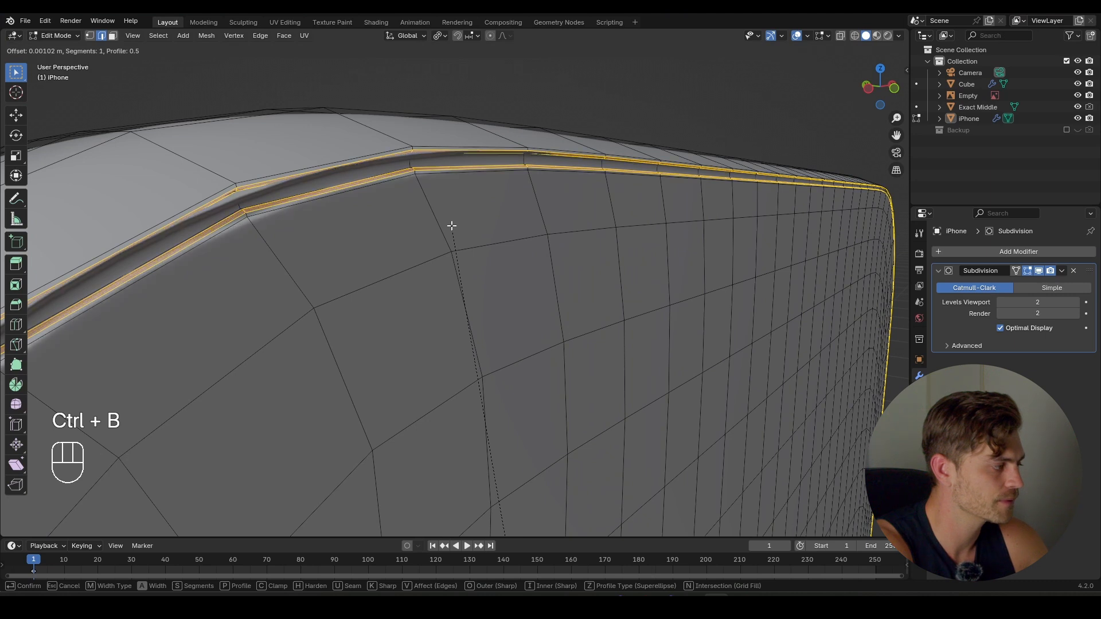
pyautogui.keyDown('shift'); pyautogui.scroll(2, 451, 225); pyautogui.keyUp('shift')
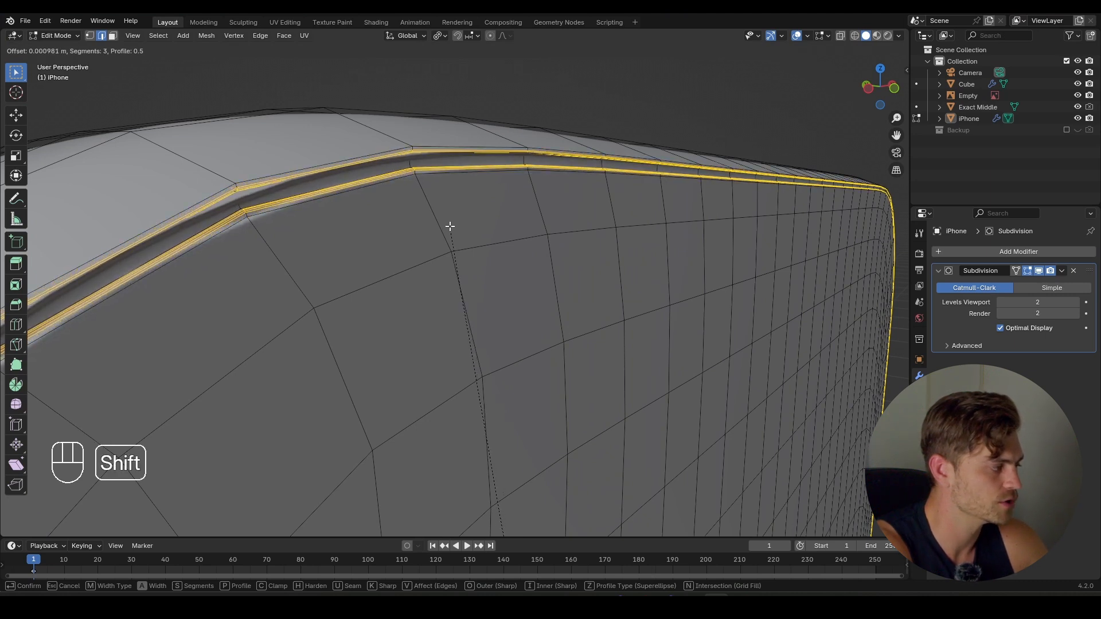
pyautogui.click(450, 228)
pyautogui.press('Tab')
pyautogui.scroll(-6, 450, 229)
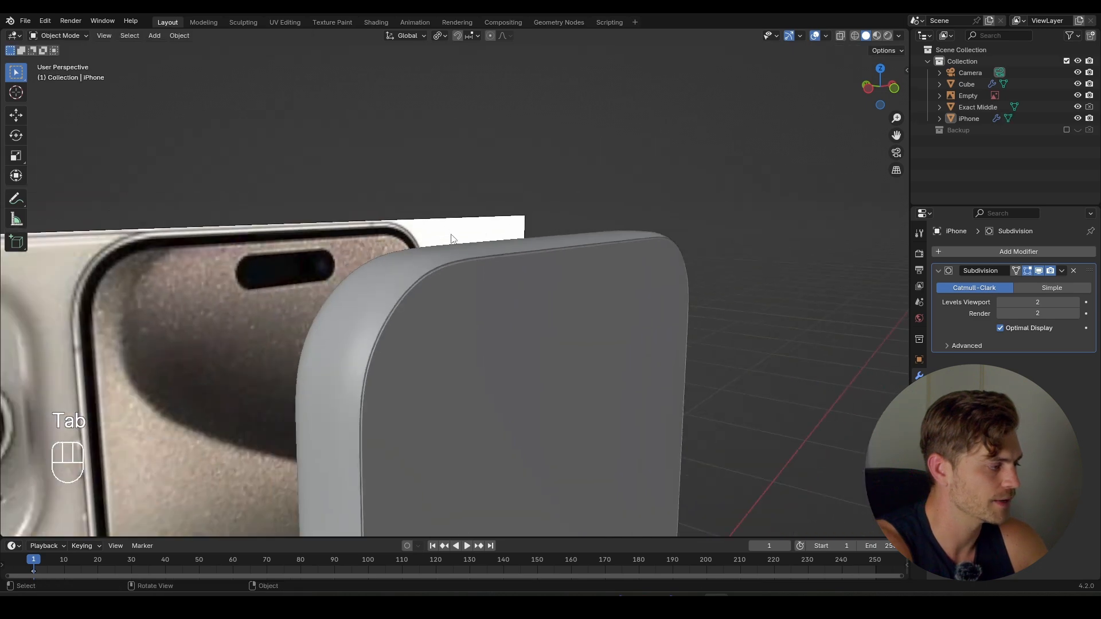
pyautogui.moveTo(548, 370); pyautogui.dragTo(515, 311, button='middle')
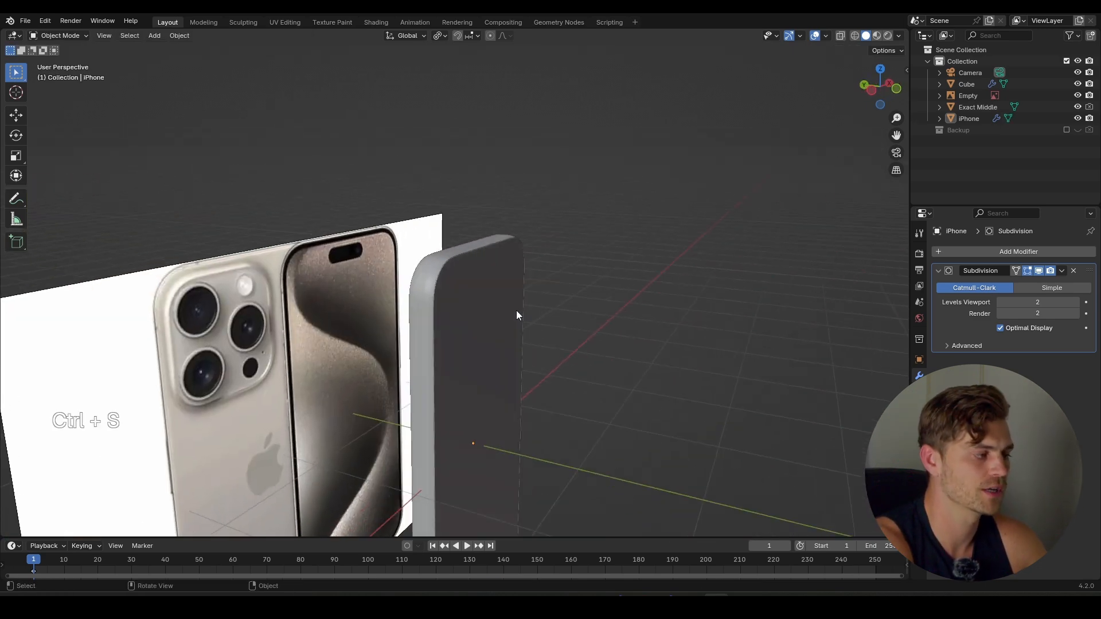
pyautogui.hotkey('ctrl', 's')
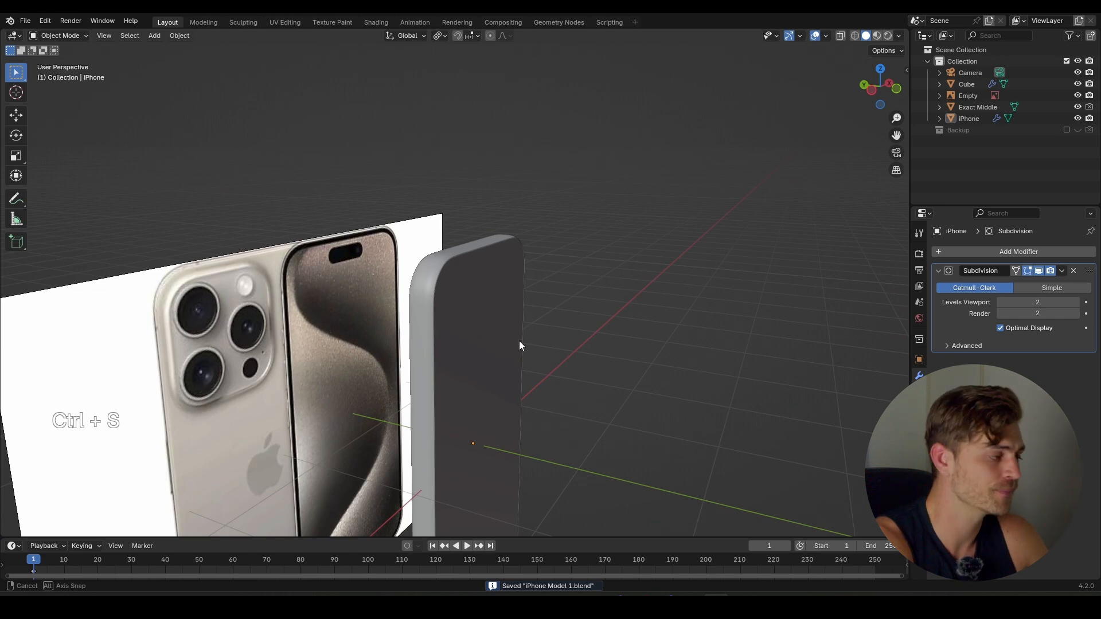
# - Inspect the iPhone's grooved rims and mesh topology from all sides in Object Mode and Edit Mode
pyautogui.moveTo(518, 341); pyautogui.dragTo(567, 281, button='middle')
pyautogui.press('Tab')
pyautogui.press('Tab')
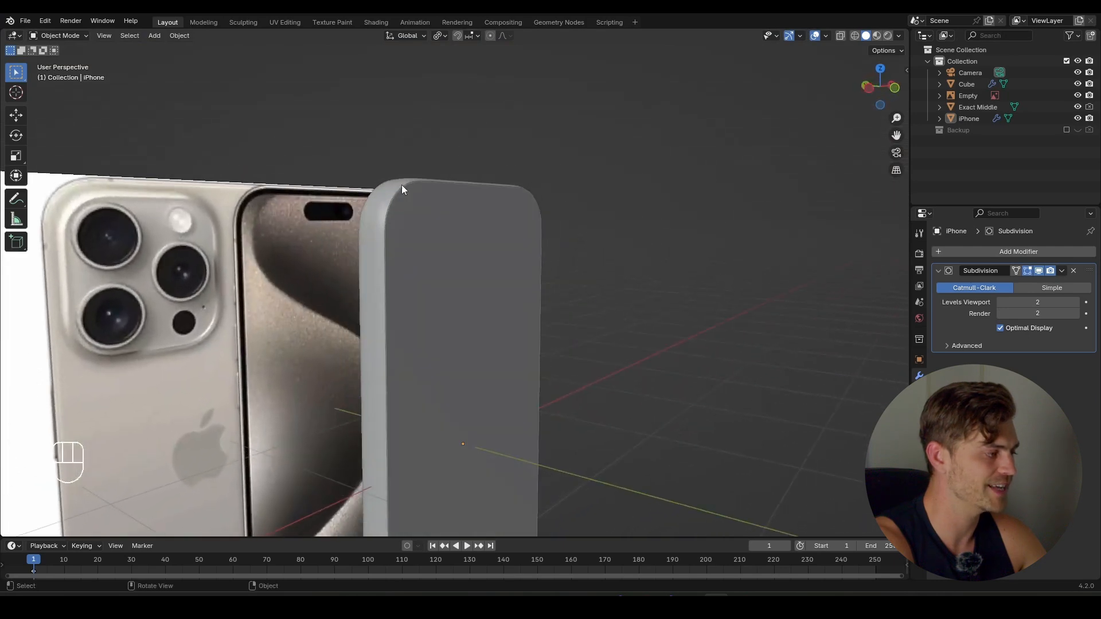
pyautogui.keyDown('shift'); pyautogui.moveTo(472, 352); pyautogui.dragTo(471, 315, button='middle'); pyautogui.keyUp('shift')
pyautogui.press('Tab')
pyautogui.scroll(4, 430, 231)
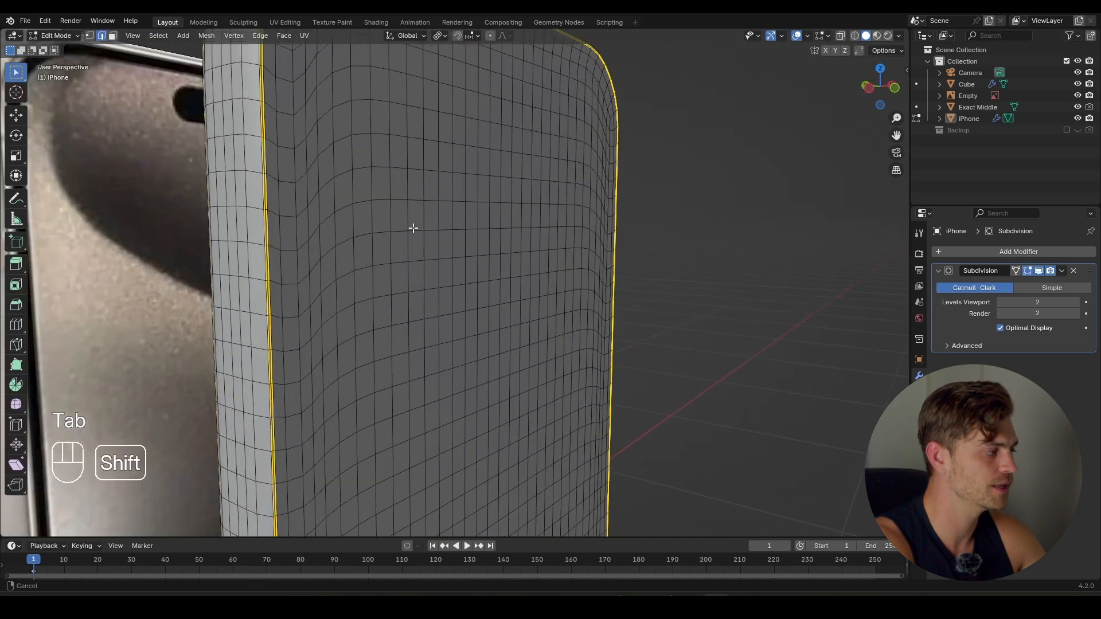
pyautogui.press('Tab')
pyautogui.scroll(-6, 415, 229)
pyautogui.moveTo(436, 260); pyautogui.dragTo(426, 244, button='middle')
pyautogui.keyDown('shift'); pyautogui.moveTo(474, 287); pyautogui.dragTo(534, 332, button='middle'); pyautogui.keyUp('shift')
pyautogui.scroll(-2, 493, 218)
pyautogui.moveTo(493, 215); pyautogui.dragTo(503, 293, button='middle')
pyautogui.press('Tab')
pyautogui.scroll(5, 528, 261)
pyautogui.moveTo(502, 294); pyautogui.dragTo(511, 294, button='middle')
pyautogui.scroll(-3, 513, 251)
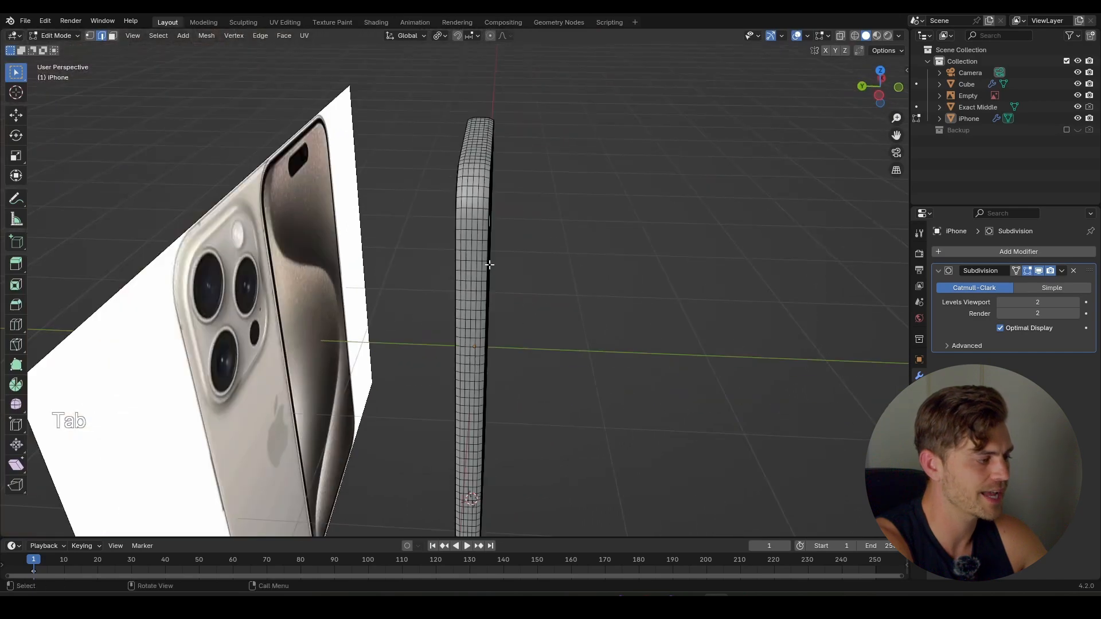
pyautogui.moveTo(463, 415); pyautogui.dragTo(330, 358, button='middle')
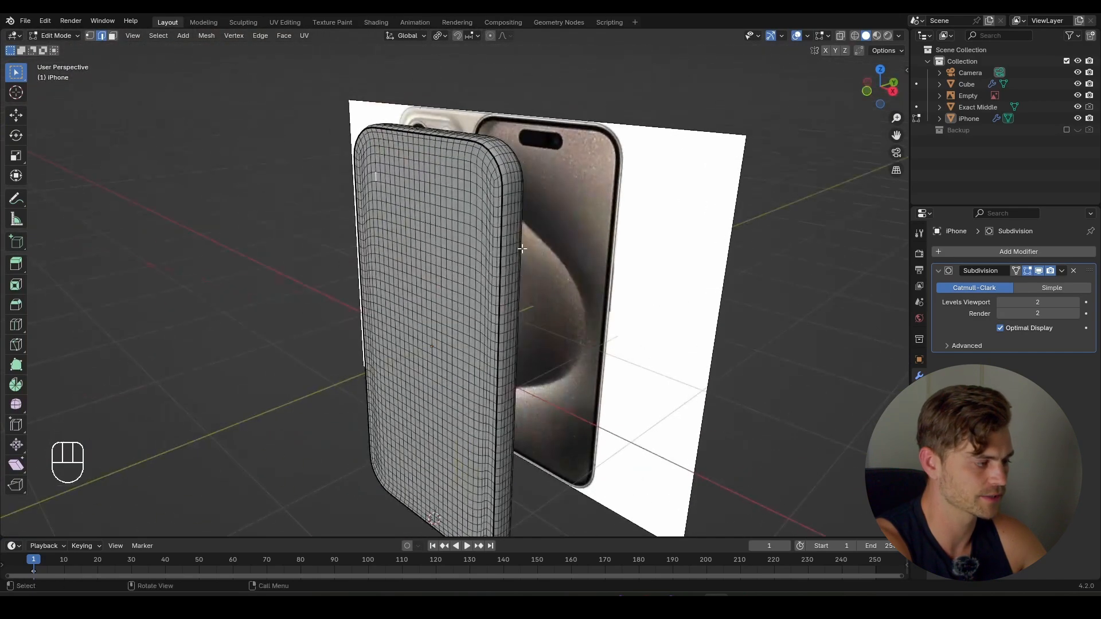
pyautogui.moveTo(501, 410); pyautogui.dragTo(547, 380, button='middle')
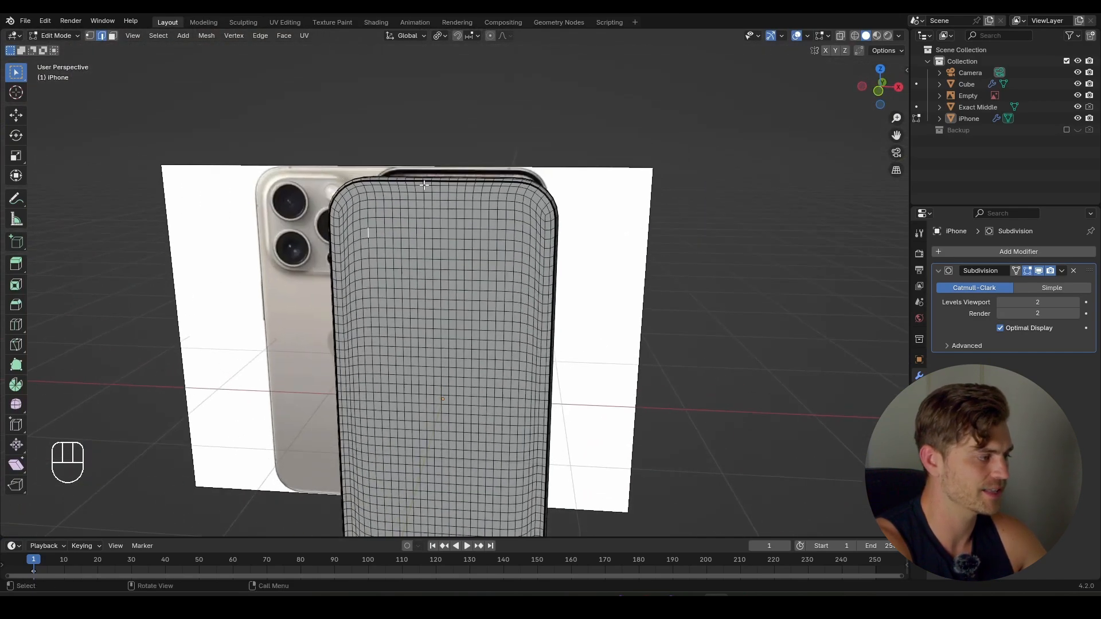
pyautogui.moveTo(467, 214); pyautogui.dragTo(386, 239, button='middle')
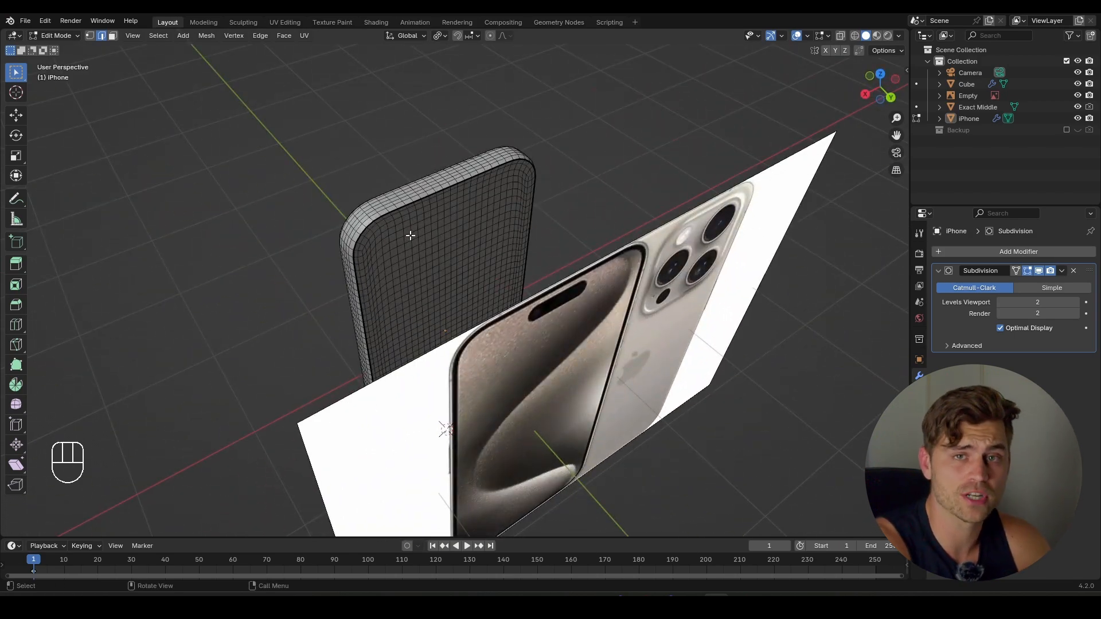
pyautogui.moveTo(413, 234); pyautogui.dragTo(447, 270, button='middle')
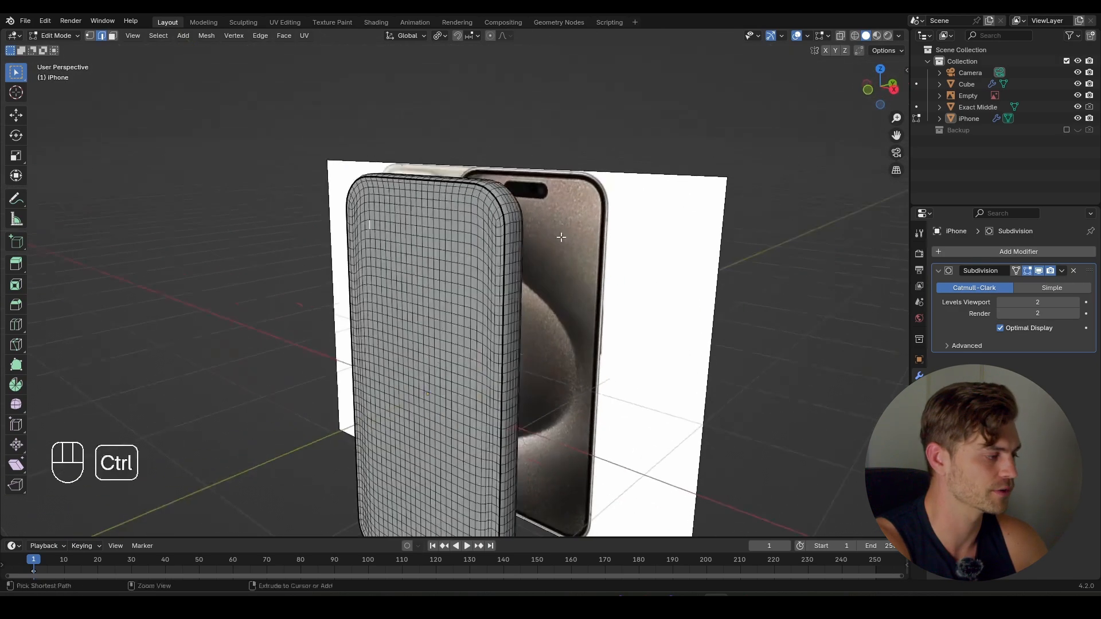
# - Save the file and select the iPhone object in Object Mode
pyautogui.hotkey('ctrl', 's')
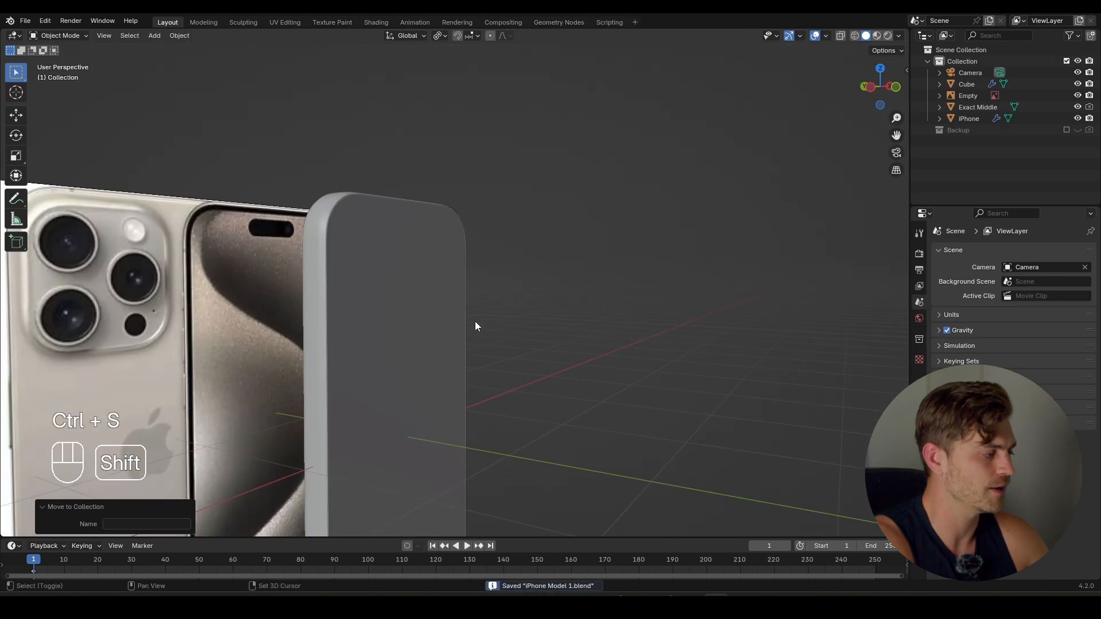
pyautogui.keyDown('shift'); pyautogui.moveTo(475, 321); pyautogui.dragTo(527, 323, button='middle'); pyautogui.keyUp('shift')
pyautogui.click(551, 304)
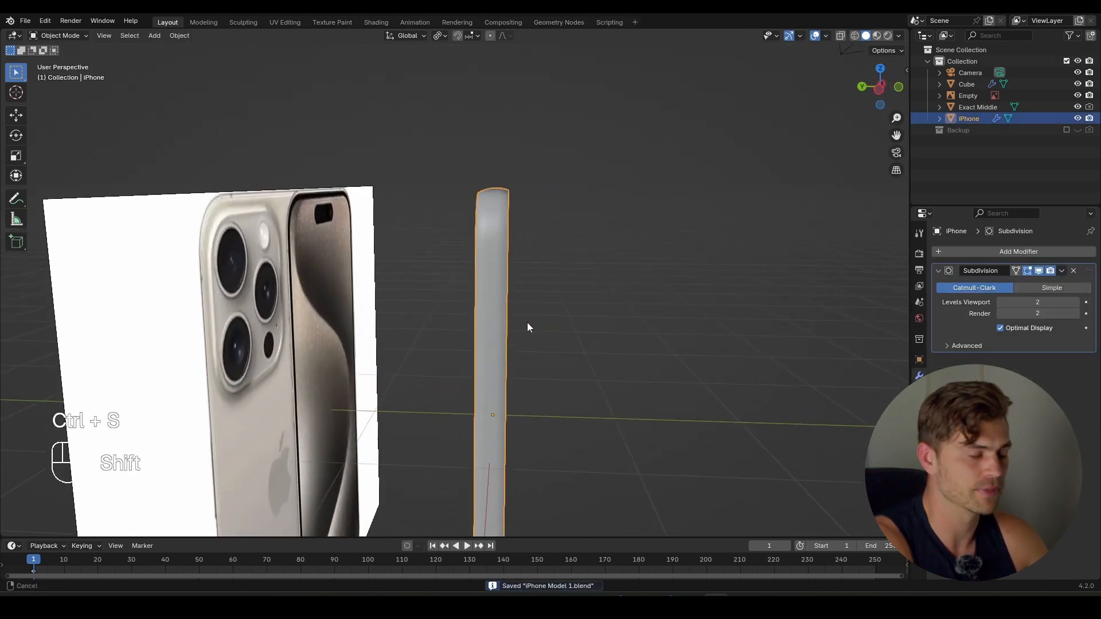
# - Using X-ray in the front view, select the iPhone's side-wall edges level with the small side button in the reference photo
pyautogui.press('KP_1')
pyautogui.scroll(6, 479, 329)
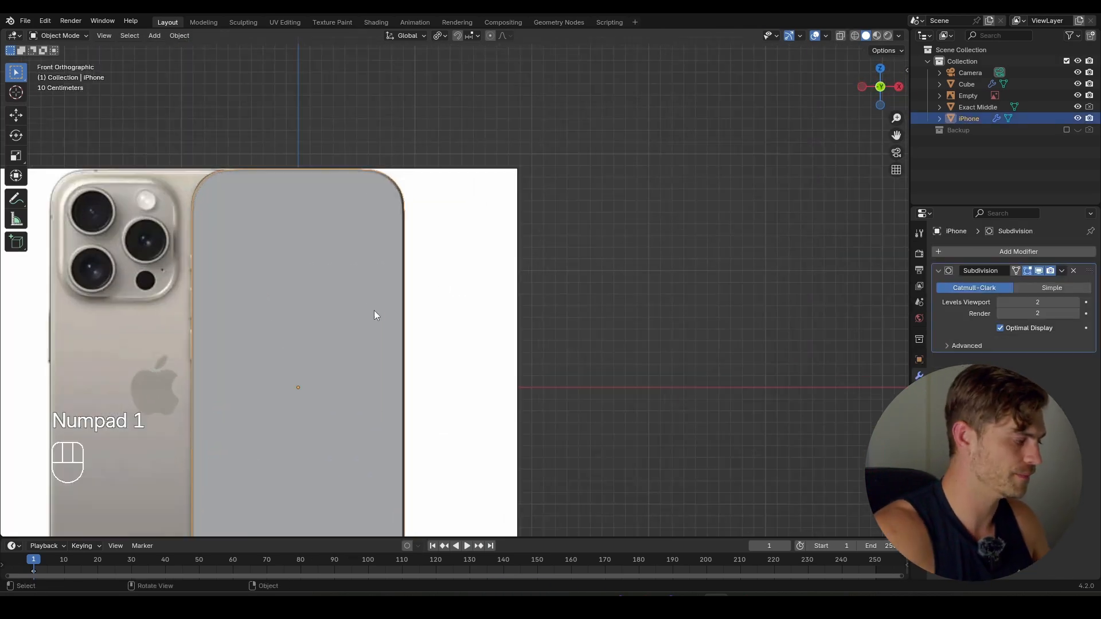
pyautogui.hotkey('alt', 'z')
pyautogui.scroll(4, 369, 278)
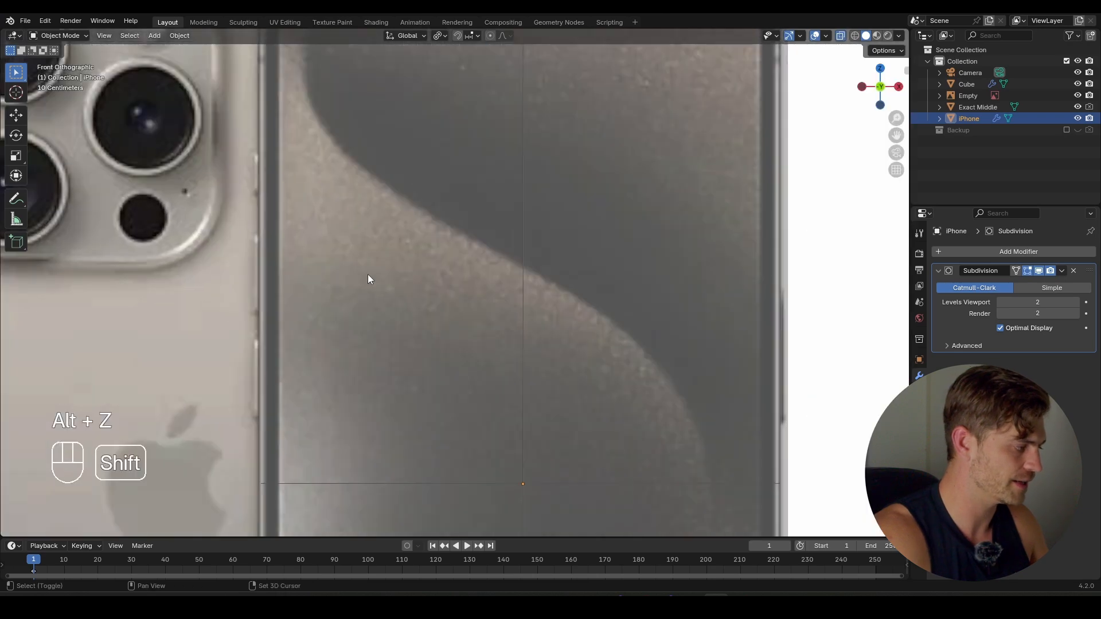
pyautogui.keyDown('shift'); pyautogui.moveTo(369, 277); pyautogui.dragTo(472, 261, button='middle'); pyautogui.keyUp('shift')
pyautogui.press('Tab')
pyautogui.scroll(3, 403, 273)
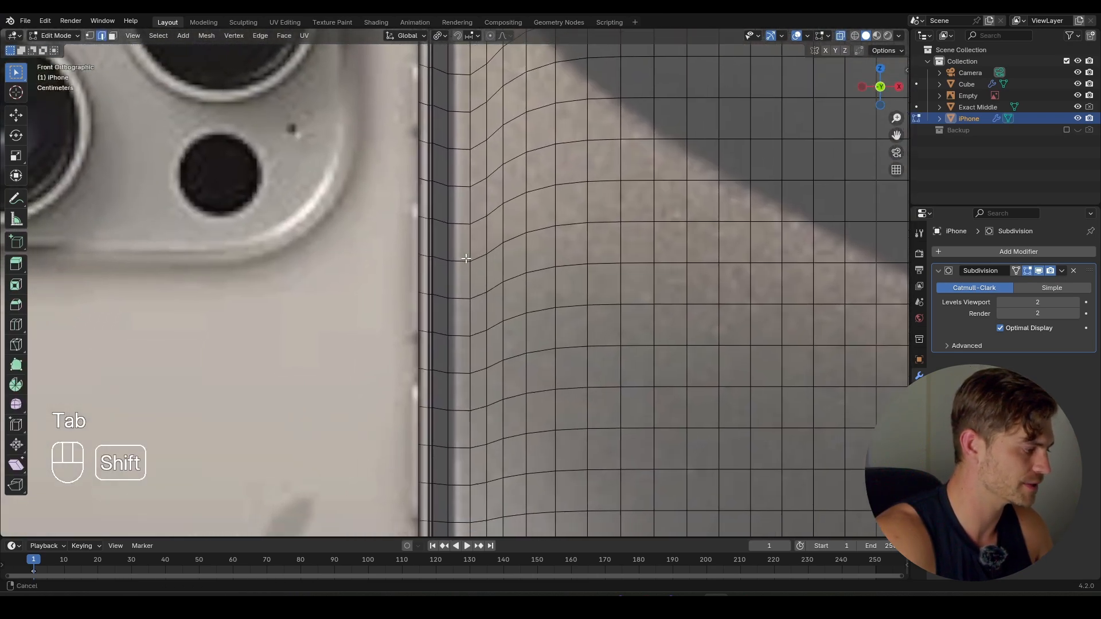
pyautogui.moveTo(425, 192); pyautogui.dragTo(415, 229)
pyautogui.moveTo(388, 339); pyautogui.dragTo(389, 338)
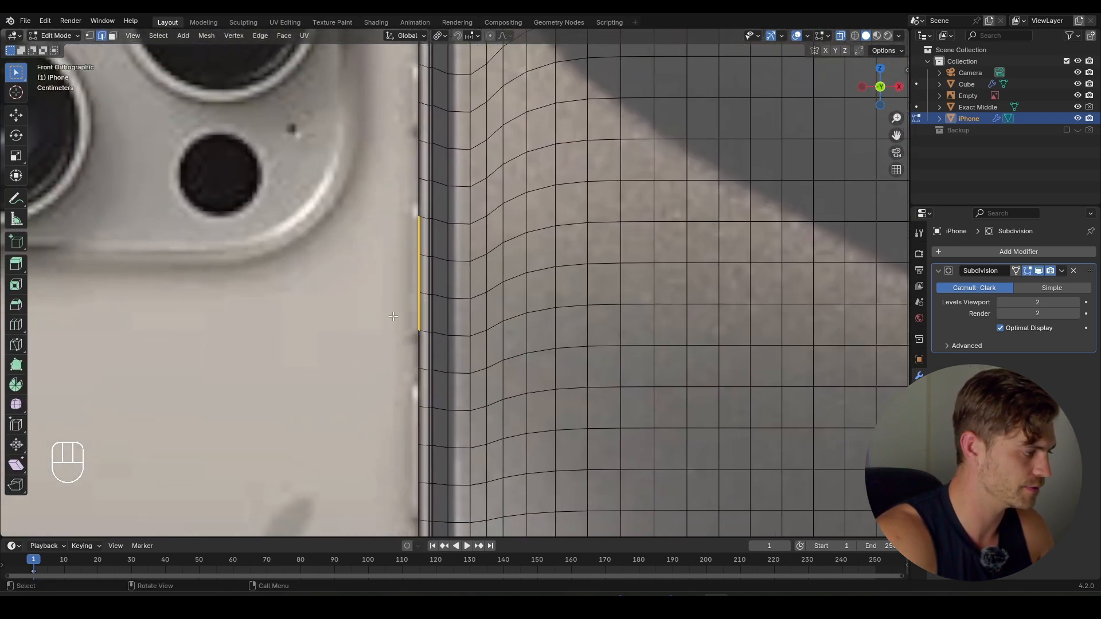
# - Turn X-ray off and extend the side-wall selection by the row of four faces directly above it in face selection mode
pyautogui.moveTo(424, 263); pyautogui.dragTo(482, 282, button='middle')
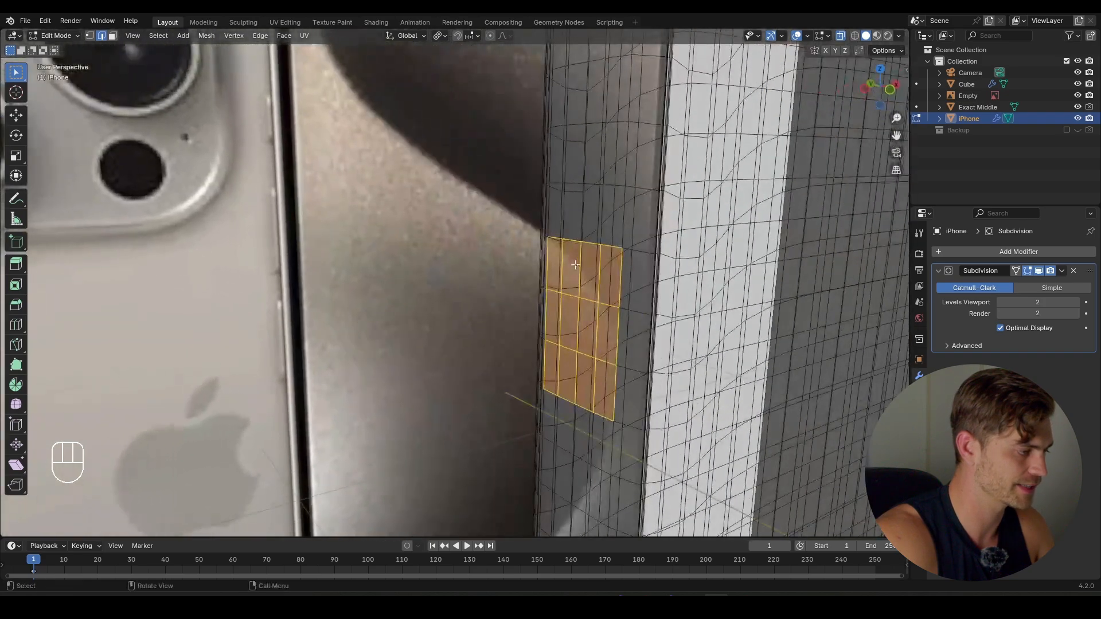
pyautogui.moveTo(609, 244); pyautogui.dragTo(622, 262, button='middle')
pyautogui.hotkey('alt', 'z')
pyautogui.keyDown('shift'); pyautogui.moveTo(622, 263); pyautogui.dragTo(513, 270, button='middle'); pyautogui.keyUp('shift')
pyautogui.press('3')
pyautogui.keyDown('shift'); pyautogui.click(642, 247); pyautogui.keyUp('shift')
pyautogui.keyDown('shift'); pyautogui.click(617, 245); pyautogui.keyUp('shift')
pyautogui.keyDown('shift'); pyautogui.click(596, 245); pyautogui.keyUp('shift')
pyautogui.keyDown('shift'); pyautogui.click(575, 244); pyautogui.keyUp('shift')
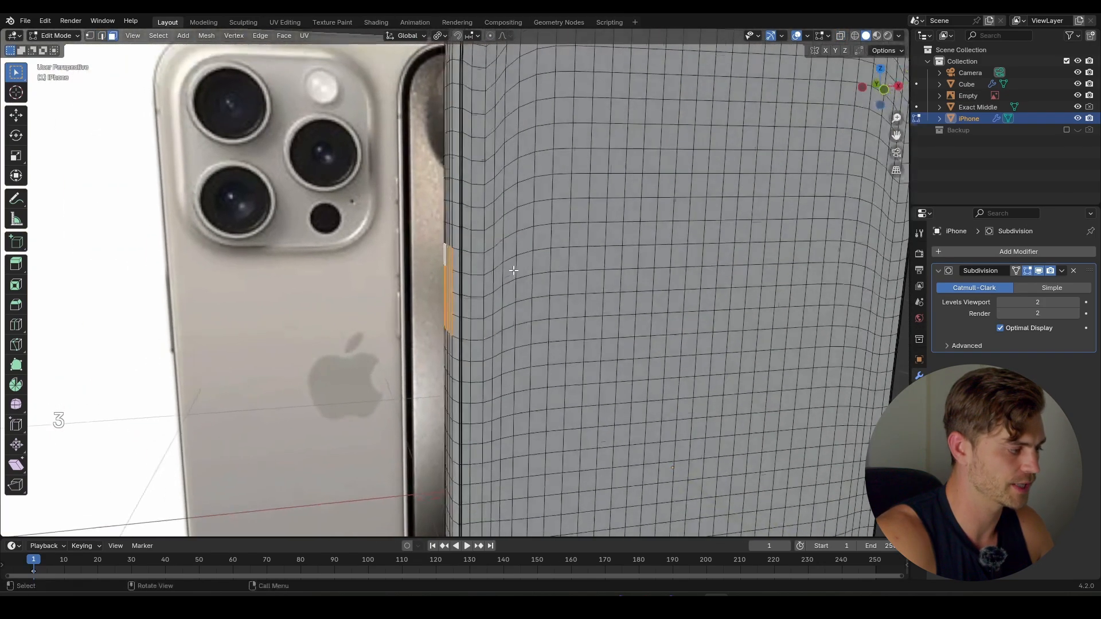
# - Inset the selected side faces by about 0.0095 m and scale them along Y to about 0.63
pyautogui.press('KP_1')
pyautogui.scroll(5, 399, 211)
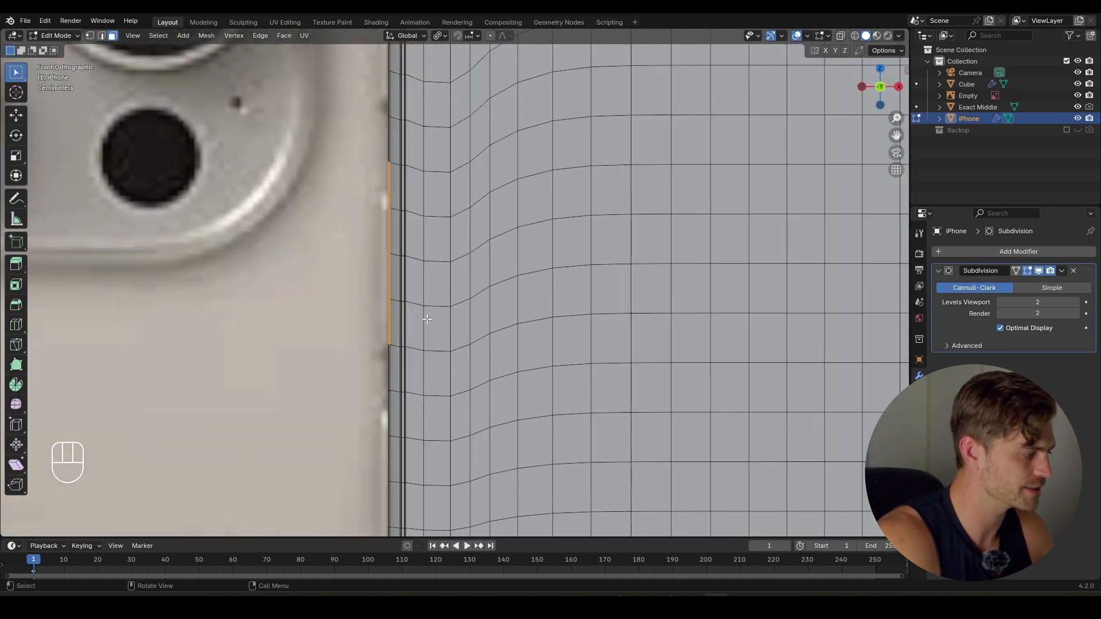
pyautogui.moveTo(427, 318); pyautogui.dragTo(662, 343, button='middle')
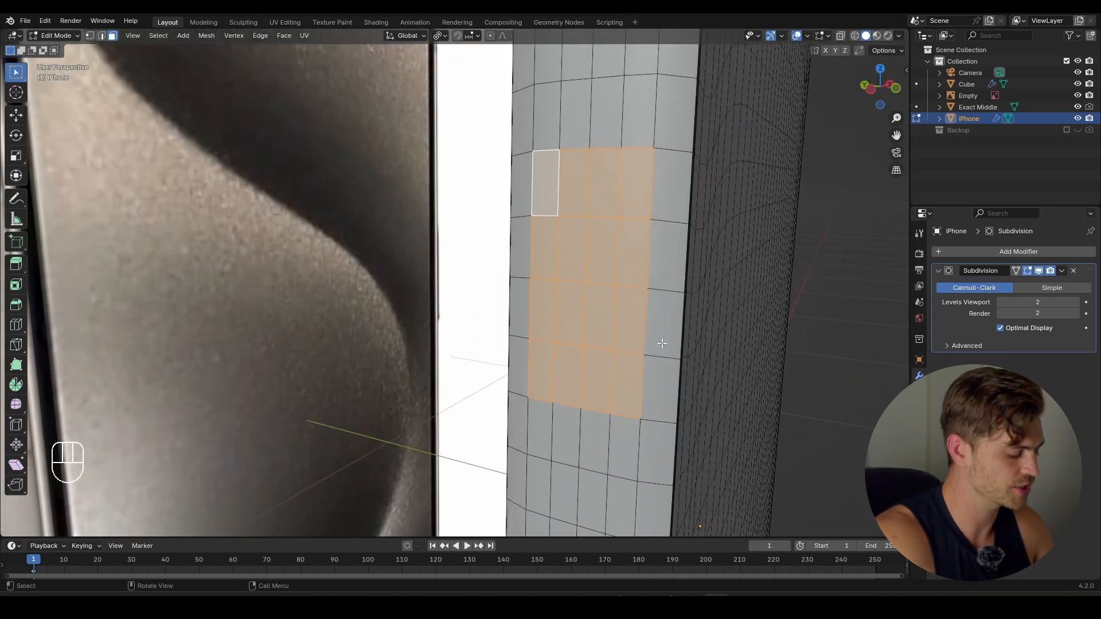
pyautogui.press('i')
pyautogui.click(631, 314)
pyautogui.press('s')
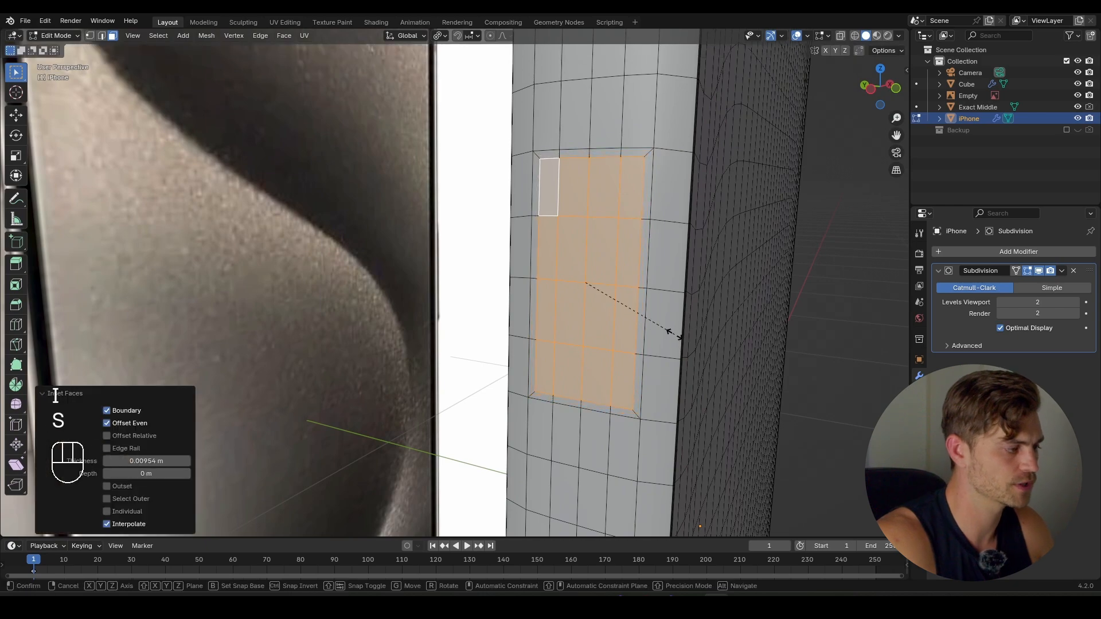
pyautogui.press('x')
pyautogui.press('y')
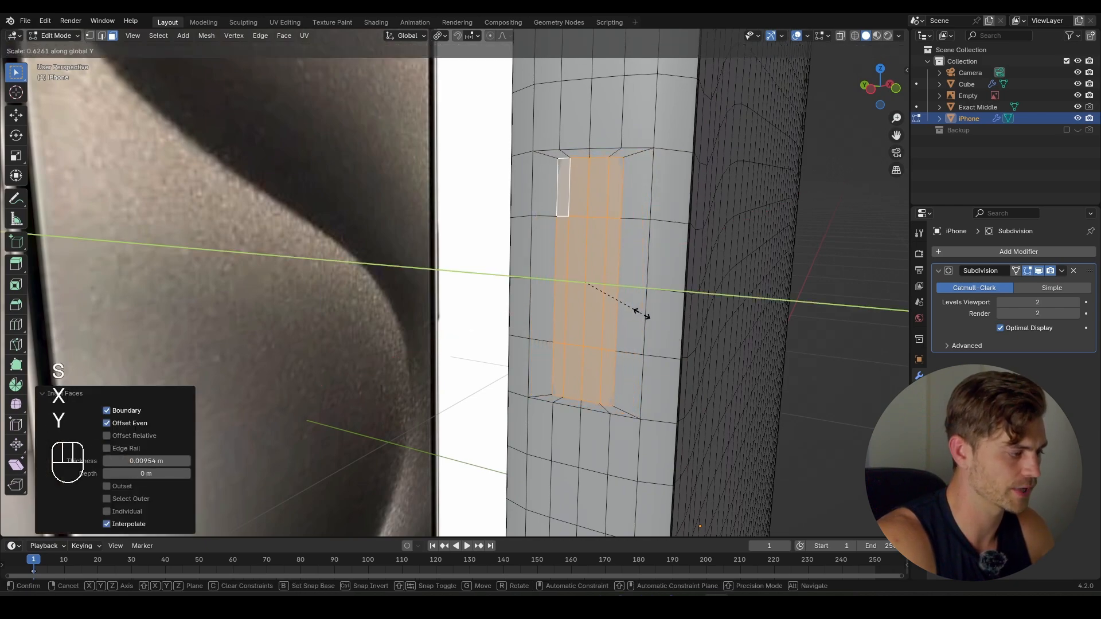
pyautogui.click(646, 316)
# - Delete the inset faces to open a side-button hole and check it in Object Mode
pyautogui.moveTo(646, 315)
pyautogui.mouseDown(button='middle')
pyautogui.moveTo(658, 344)
pyautogui.moveTo(626, 363)
pyautogui.moveTo(658, 312)
pyautogui.mouseUp(button='middle')
pyautogui.press('x')
pyautogui.click(657, 309)
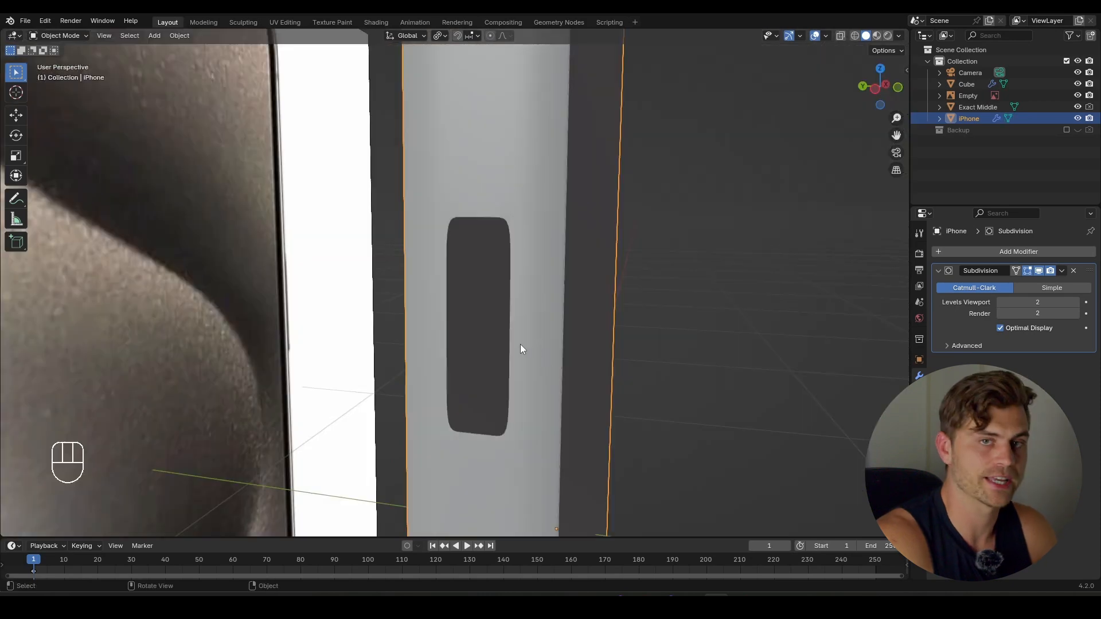
pyautogui.moveTo(494, 319); pyautogui.dragTo(596, 263, button='middle')
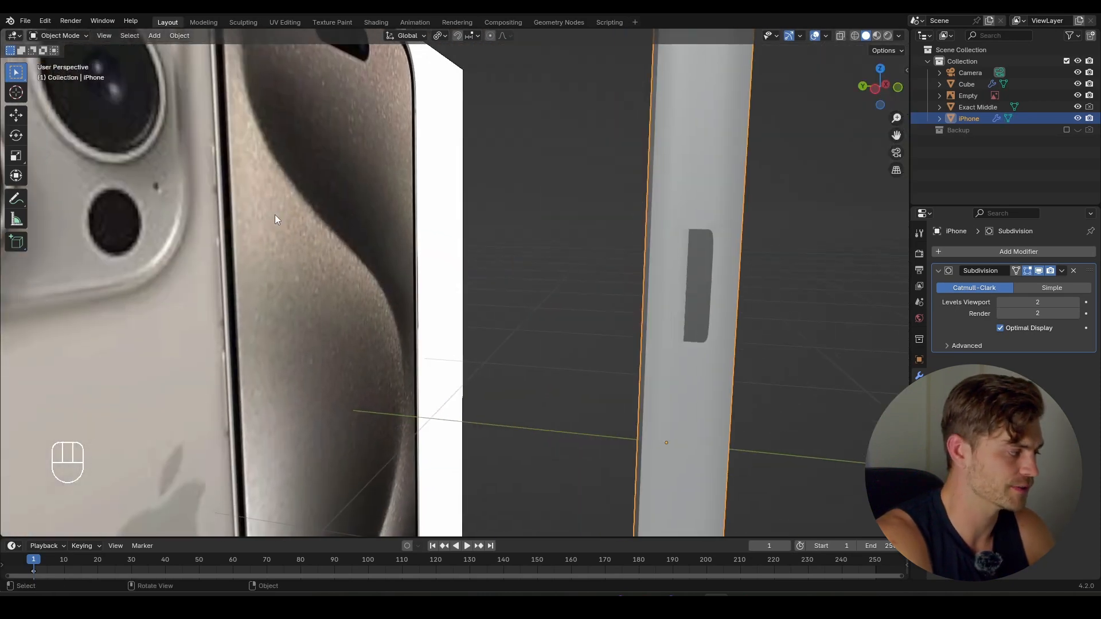
# - Switch to the reference image board, examine the close-up of the side button's rounded shape, and return to Blender
pyautogui.hotkey('alt', 'Tab')
pyautogui.scroll(-6, 615, 221)
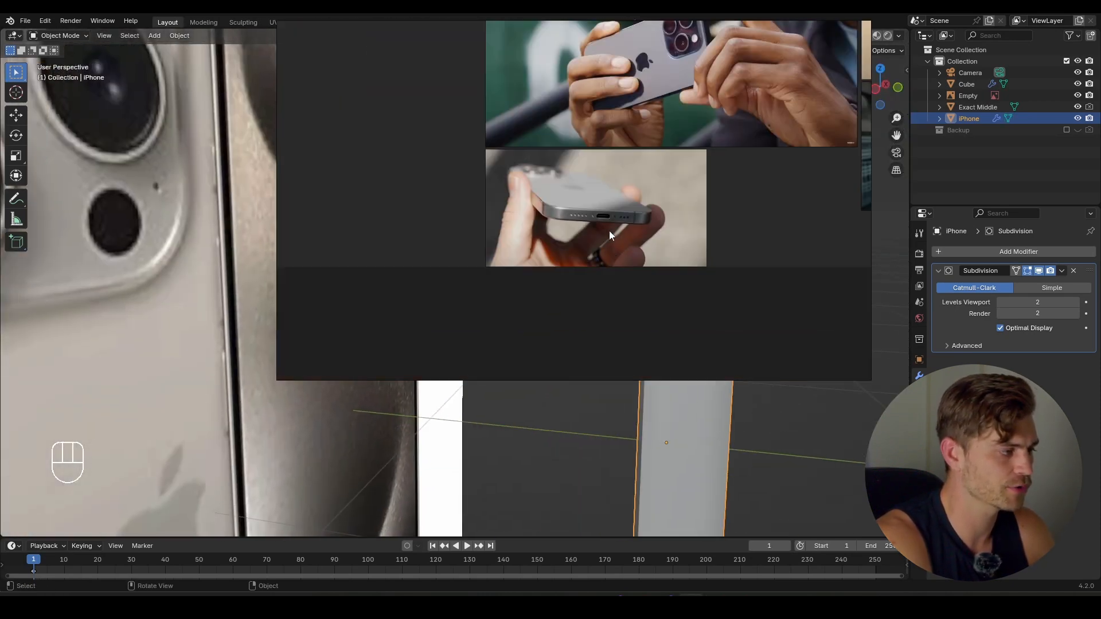
pyautogui.moveTo(658, 151); pyautogui.dragTo(582, 253, button='middle')
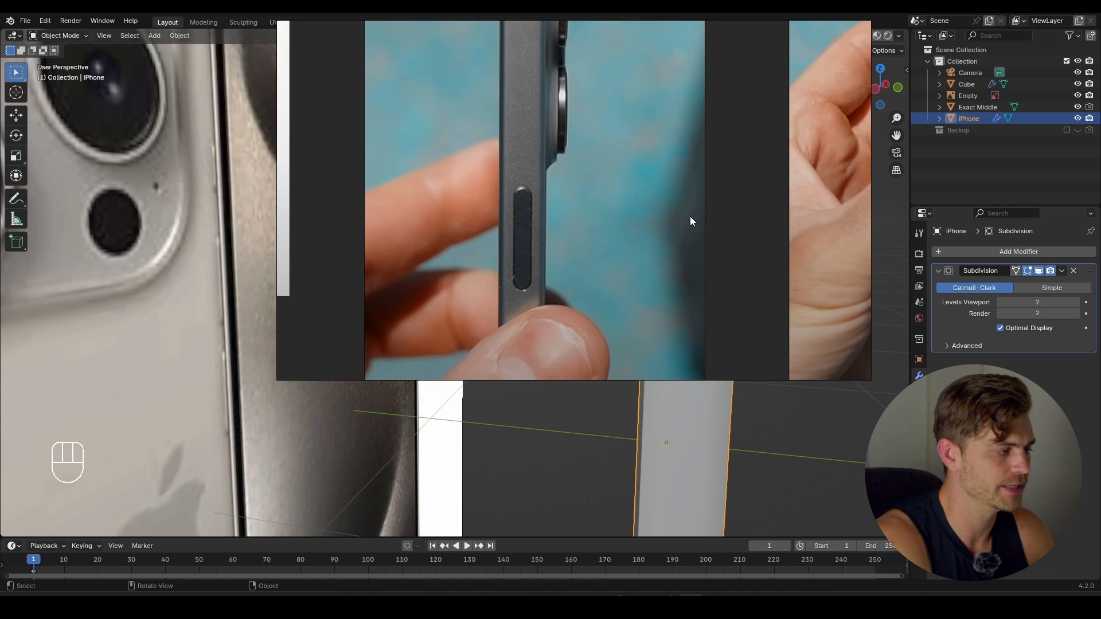
pyautogui.scroll(4, 610, 232)
pyautogui.moveTo(610, 232); pyautogui.dragTo(651, 227, button='middle')
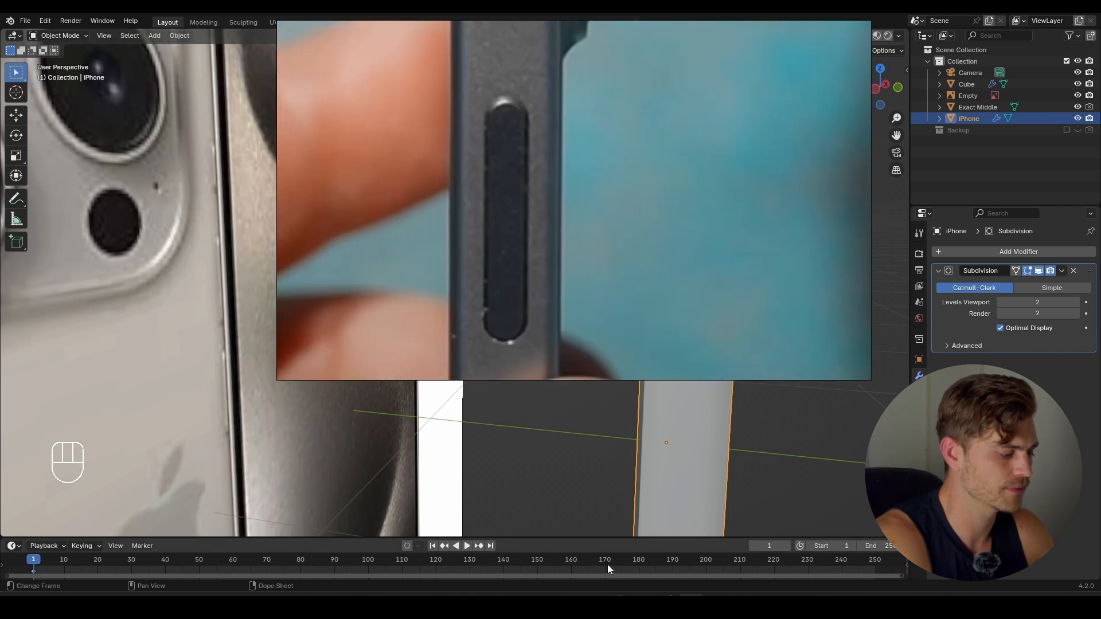
pyautogui.hotkey('alt', 'Tab')
# - Select the edge loop around the side-button hole and scale it along Y to about 0.84
pyautogui.scroll(-3, 552, 279)
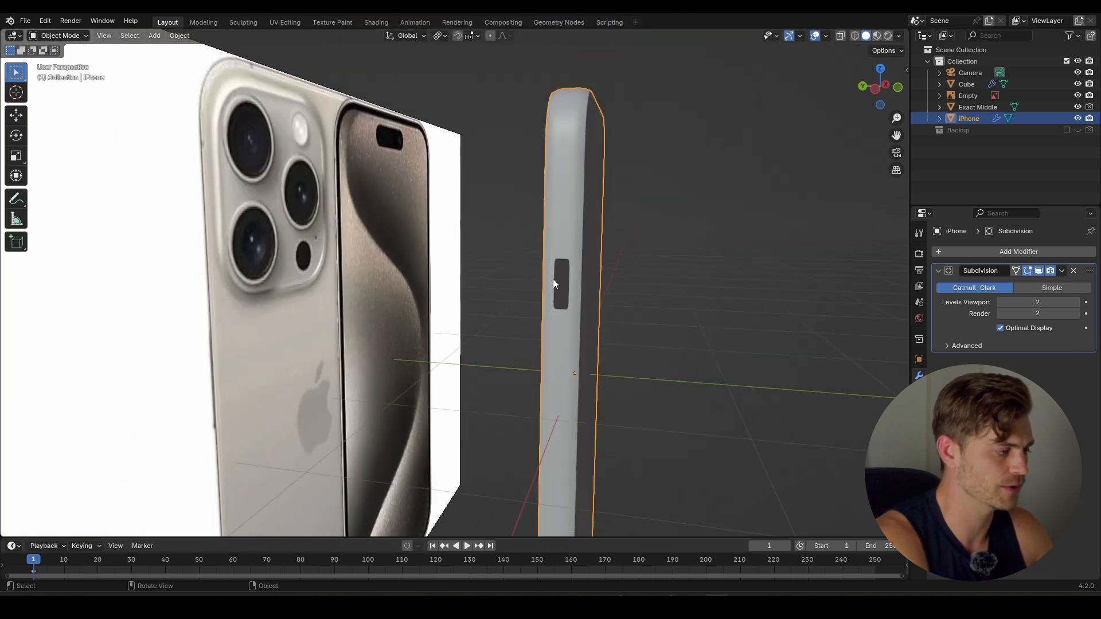
pyautogui.press('Tab')
pyautogui.press('2')
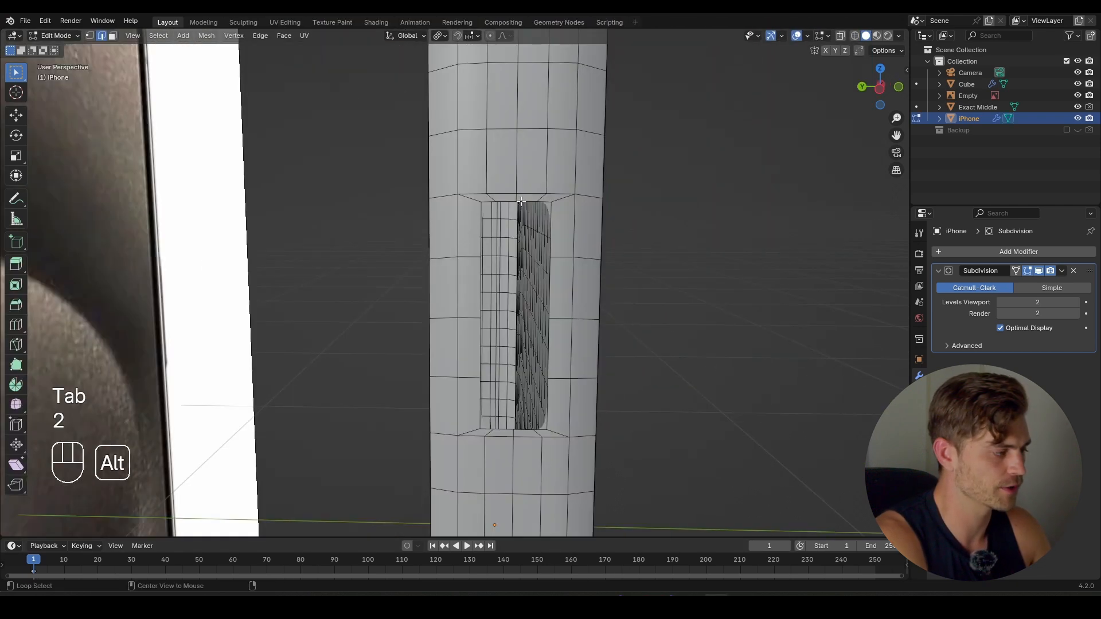
pyautogui.keyDown('alt'); pyautogui.click(526, 202); pyautogui.keyUp('alt')
pyautogui.press('s')
pyautogui.press('x')
pyautogui.press('y')
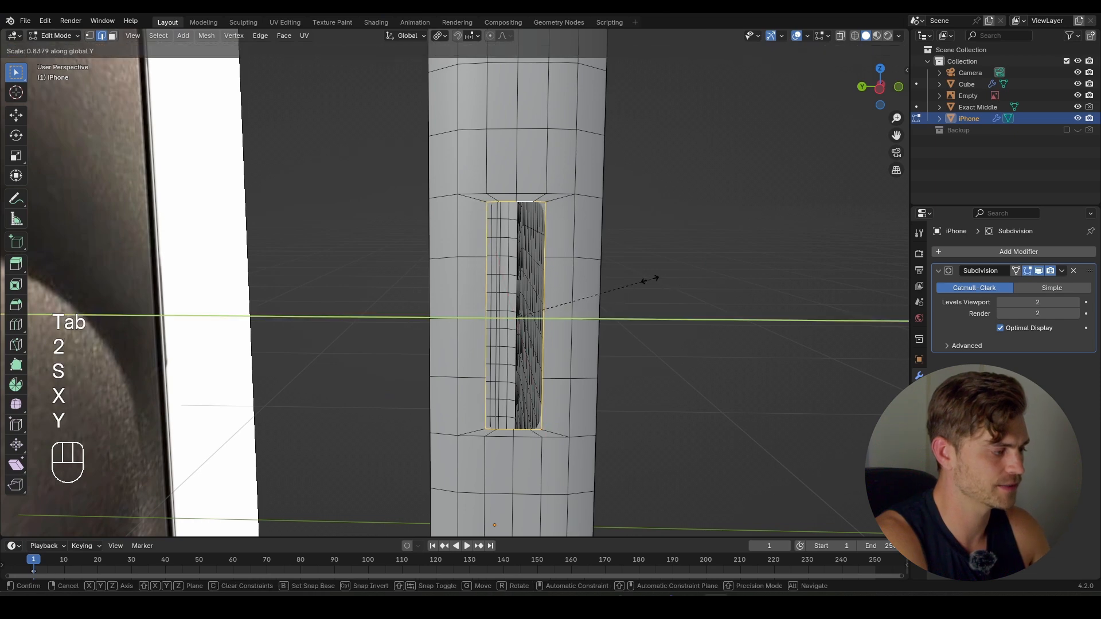
pyautogui.click(644, 275)
pyautogui.keyDown('shift'); pyautogui.moveTo(644, 275); pyautogui.dragTo(605, 291, button='middle'); pyautogui.keyUp('shift')
pyautogui.press('Tab')
pyautogui.press('Tab')
pyautogui.scroll(3, 419, 218)
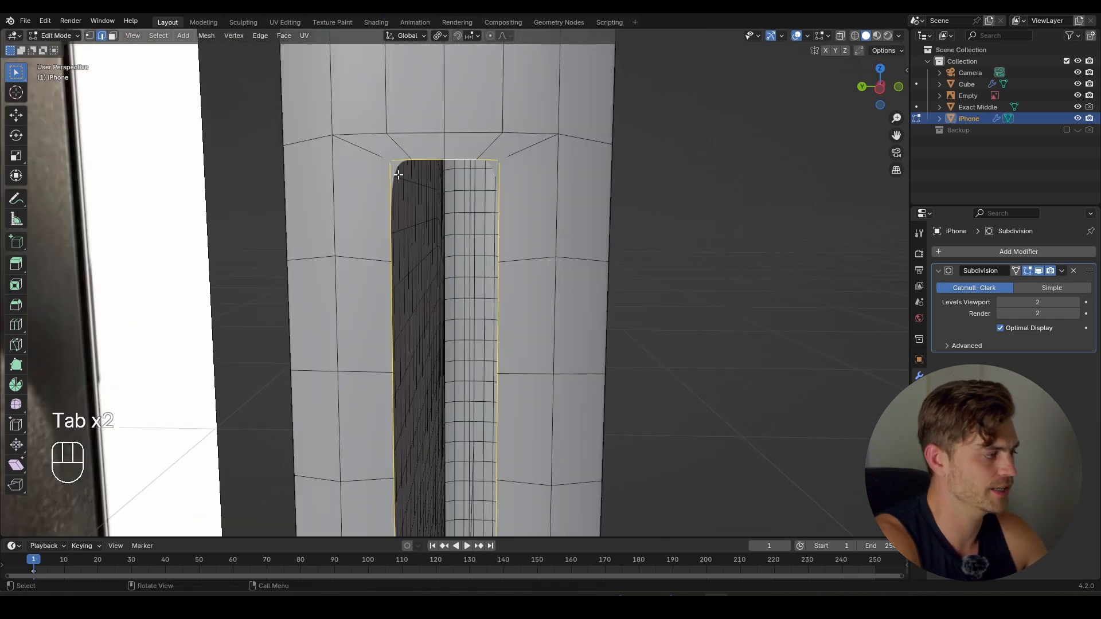
pyautogui.scroll(-2, 462, 198)
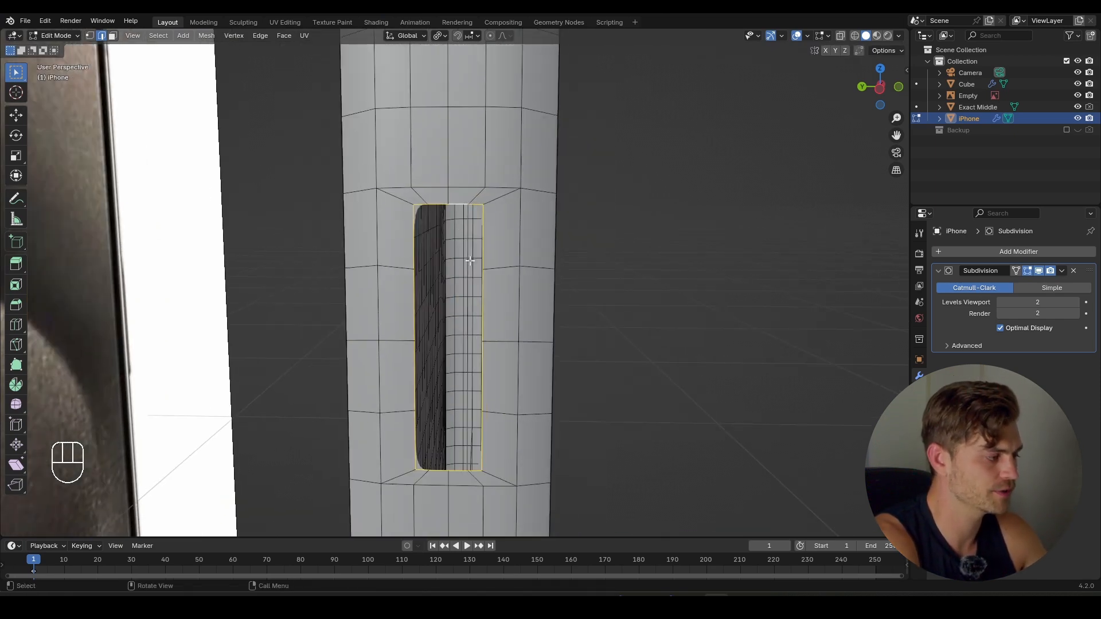
# - Snap the 3D cursor to the selected hole loop and add a 10-vertex mesh circle there
pyautogui.hotkey('shift', 's')
pyautogui.hotkey('shift', 's')
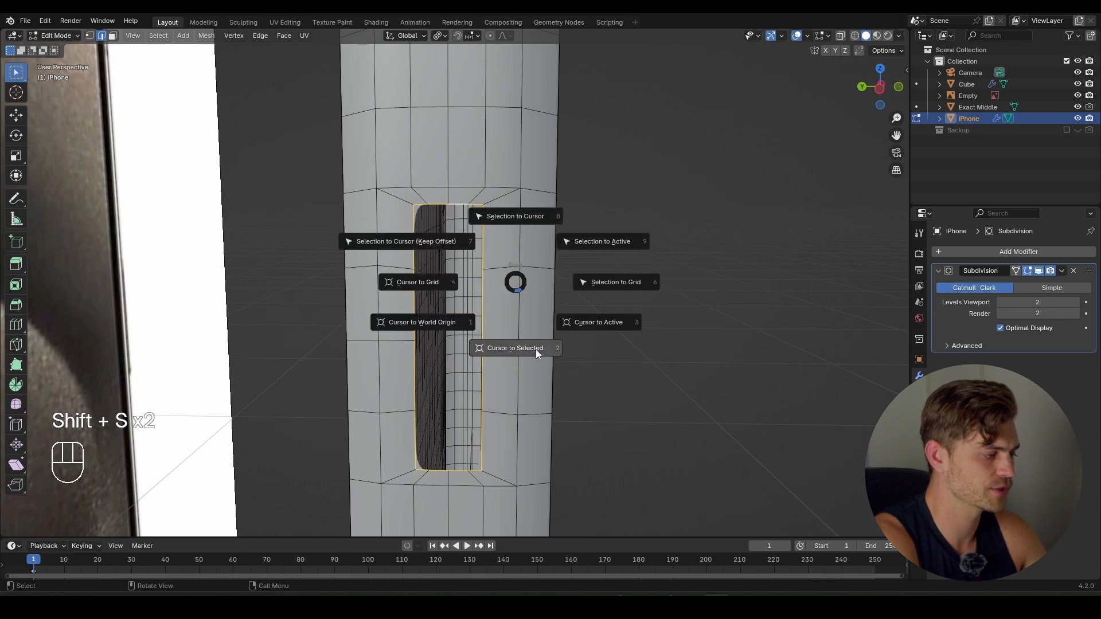
pyautogui.click(535, 349)
pyautogui.scroll(-1, 474, 343)
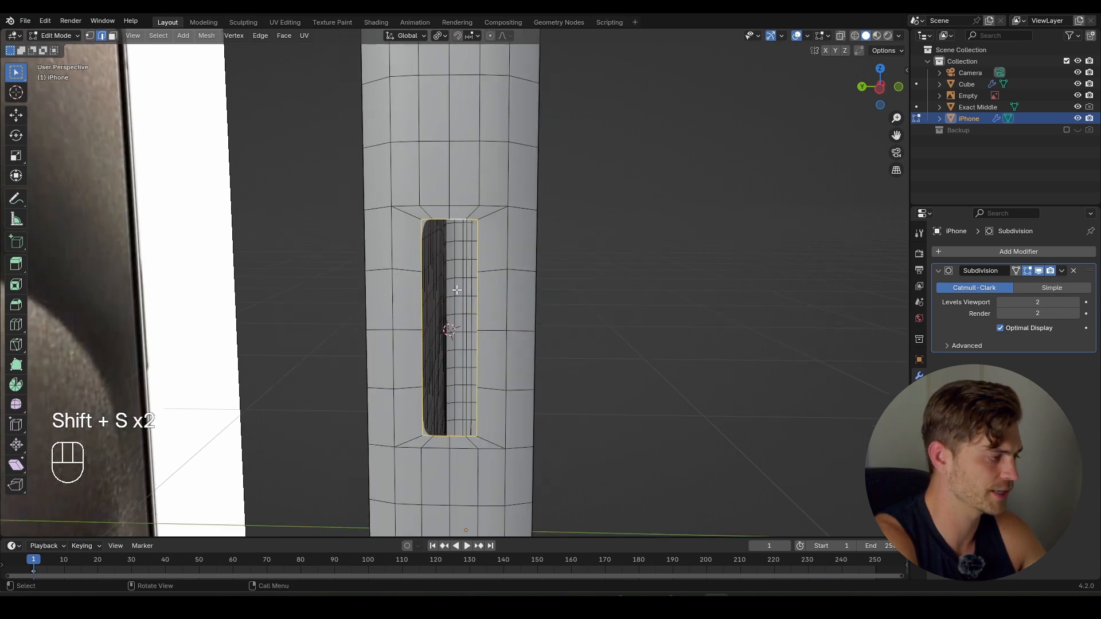
pyautogui.press('Tab')
pyautogui.press('Tab')
pyautogui.hotkey('shift', 'a')
pyautogui.hotkey('ctrl', 'z')
pyautogui.hotkey('shift', 'a')
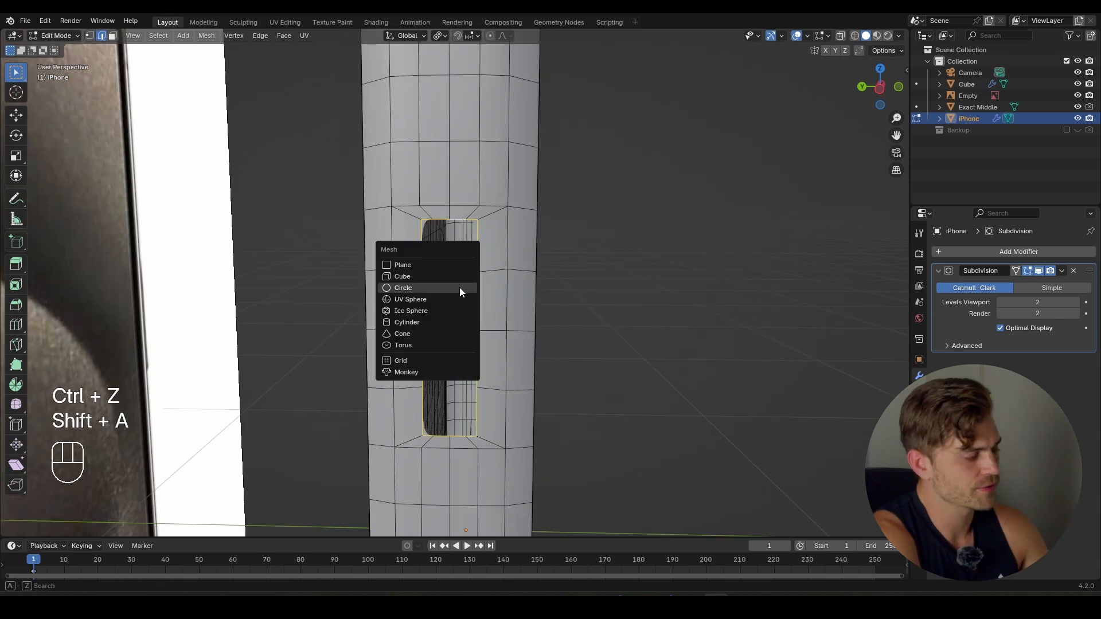
pyautogui.click(459, 287)
# - Rotate the circle 90° around Y and scale it down to 0.105
pyautogui.scroll(-2, 611, 314)
pyautogui.press('r')
pyautogui.press('y')
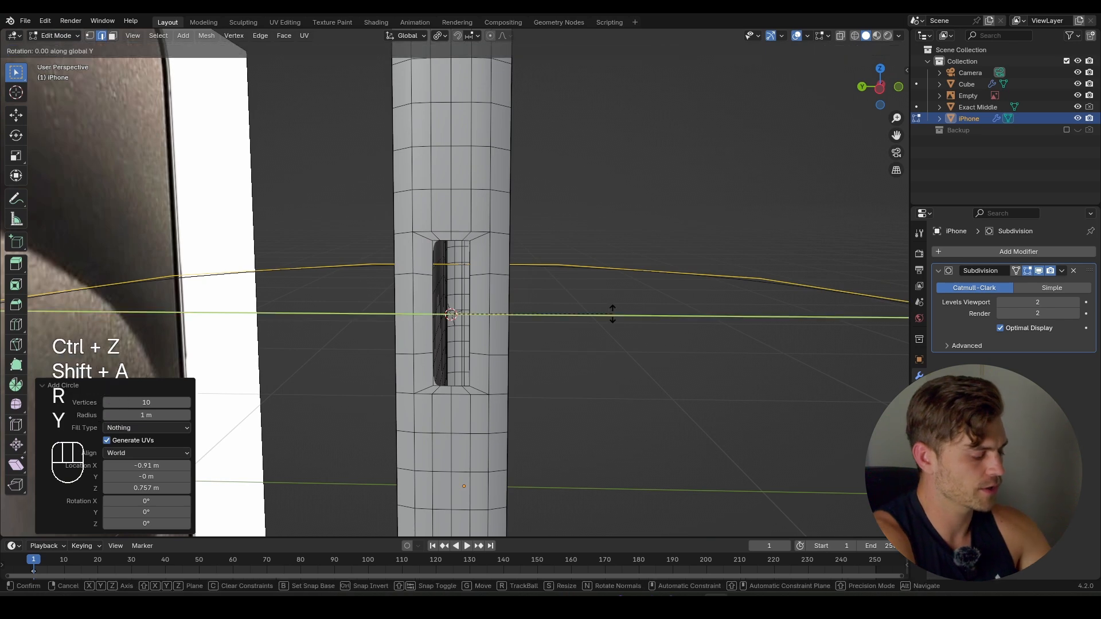
pyautogui.press('9')
pyautogui.press('0')
pyautogui.press('Return')
pyautogui.press('s')
pyautogui.click(513, 322)
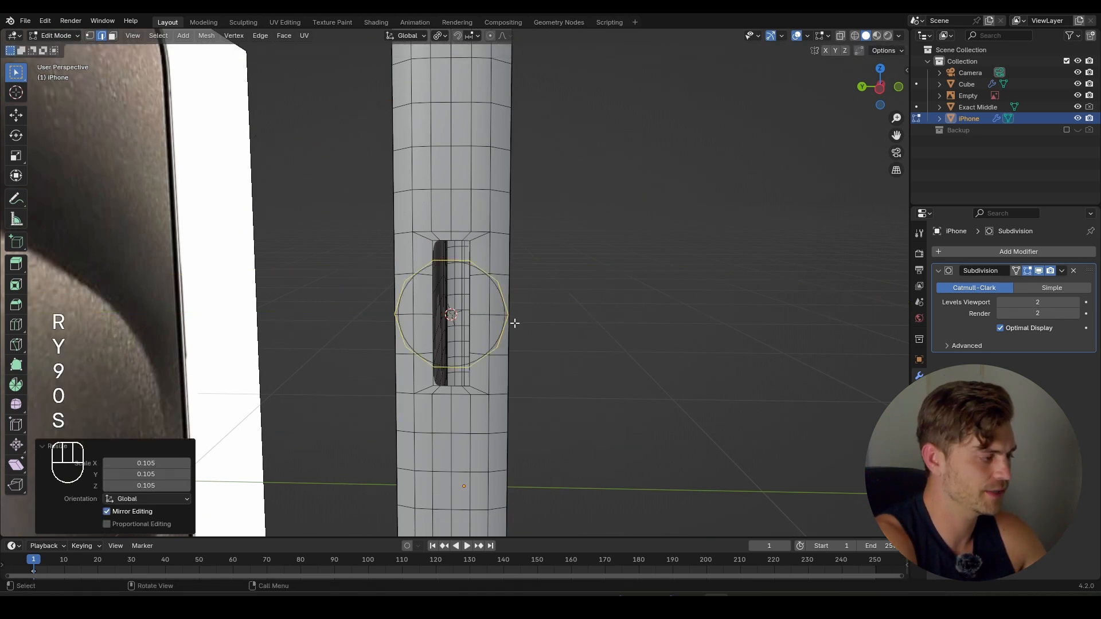
# - Shrink the circle to roughly the hole's width and move it up along Z by about 0.101 m
pyautogui.scroll(6, 514, 323)
pyautogui.press('s')
pyautogui.click(491, 343)
pyautogui.press('g')
pyautogui.press('z')
pyautogui.click(511, 194)
pyautogui.scroll(3, 512, 194)
pyautogui.keyDown('shift'); pyautogui.moveTo(449, 79); pyautogui.dragTo(449, 163, button='middle'); pyautogui.keyUp('shift')
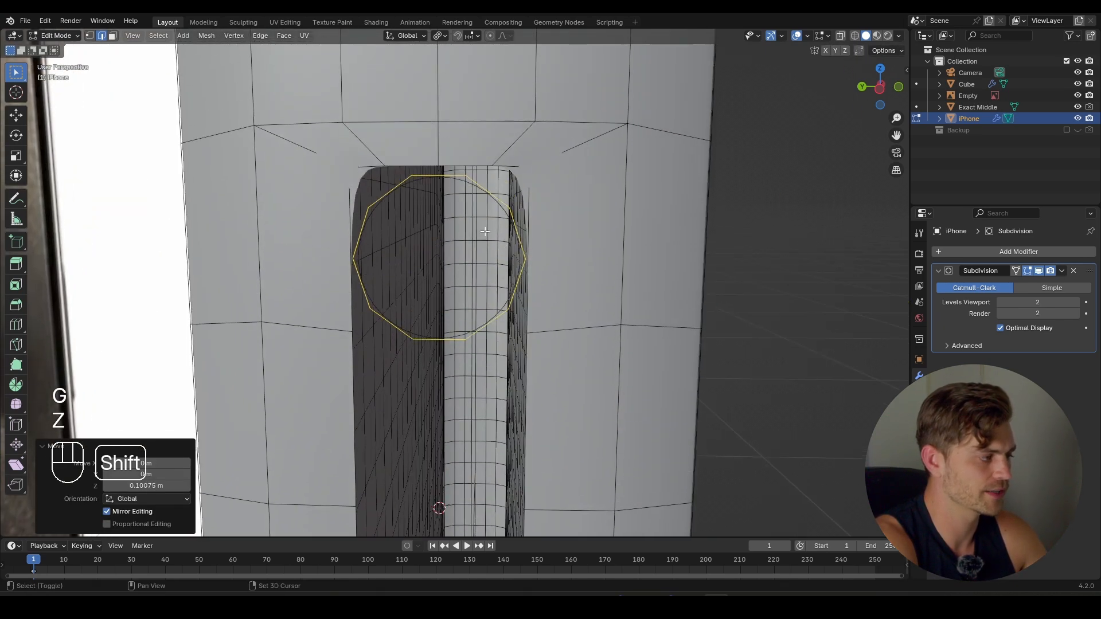
# - Rotate the circle 90° around X so one of its vertices points straight up
pyautogui.press('r')
pyautogui.press('x')
pyautogui.press('r')
pyautogui.press('x')
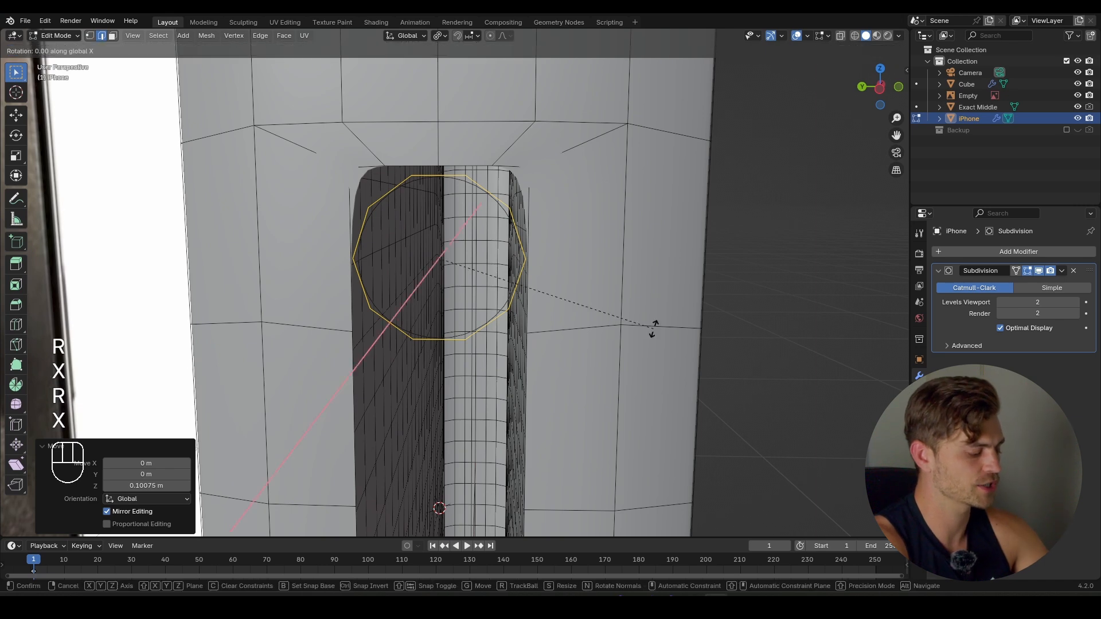
pyautogui.press('9')
pyautogui.press('0')
pyautogui.click(653, 329)
pyautogui.scroll(1, 448, 200)
pyautogui.keyDown('shift'); pyautogui.moveTo(447, 204); pyautogui.dragTo(476, 272, button='middle'); pyautogui.keyUp('shift')
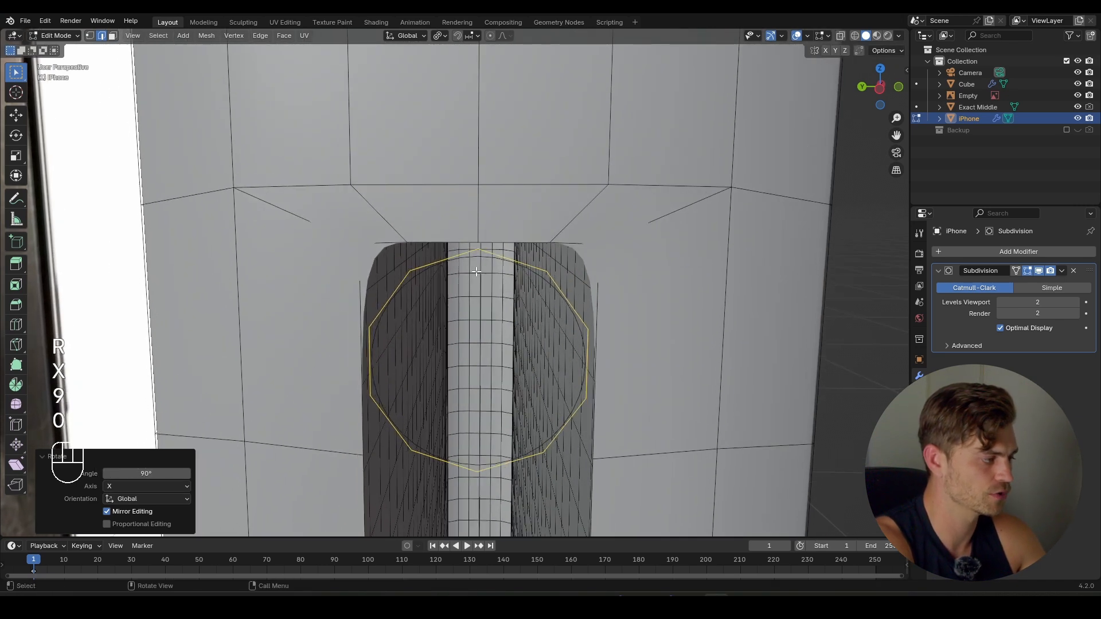
# - In the left orthographic view, scale the circle to 1.08 and move it along Z by about -0.0008 m to fit the hole's upper end
pyautogui.press('KP_3')
pyautogui.press('ctrl+KP_3')
pyautogui.scroll(1, 545, 270)
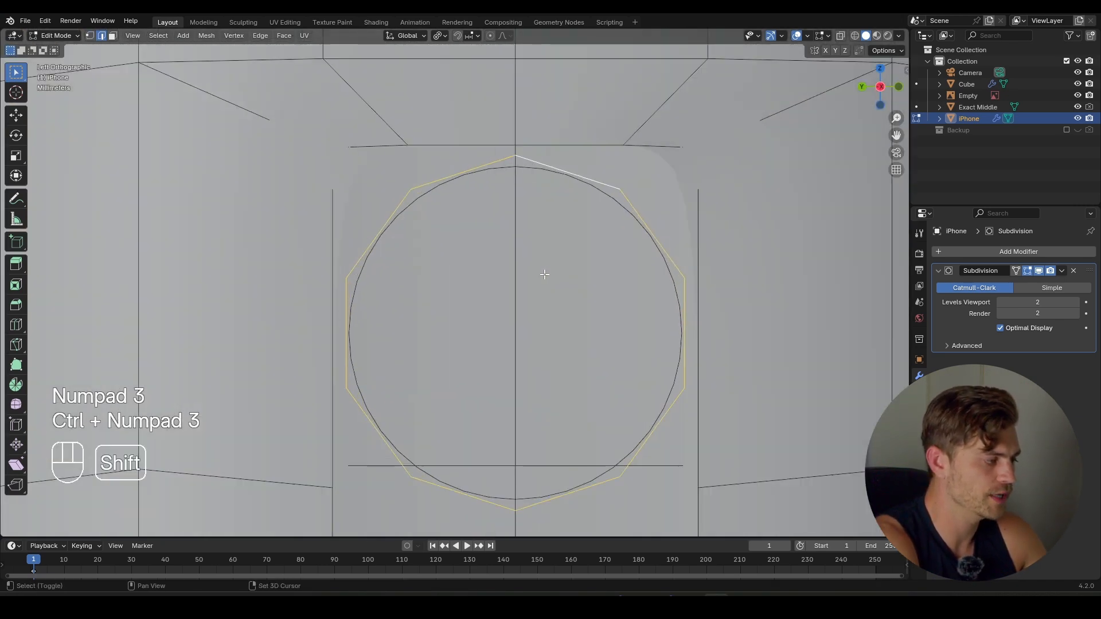
pyautogui.keyDown('shift'); pyautogui.moveTo(545, 270); pyautogui.dragTo(467, 260, button='middle'); pyautogui.keyUp('shift')
pyautogui.press('s')
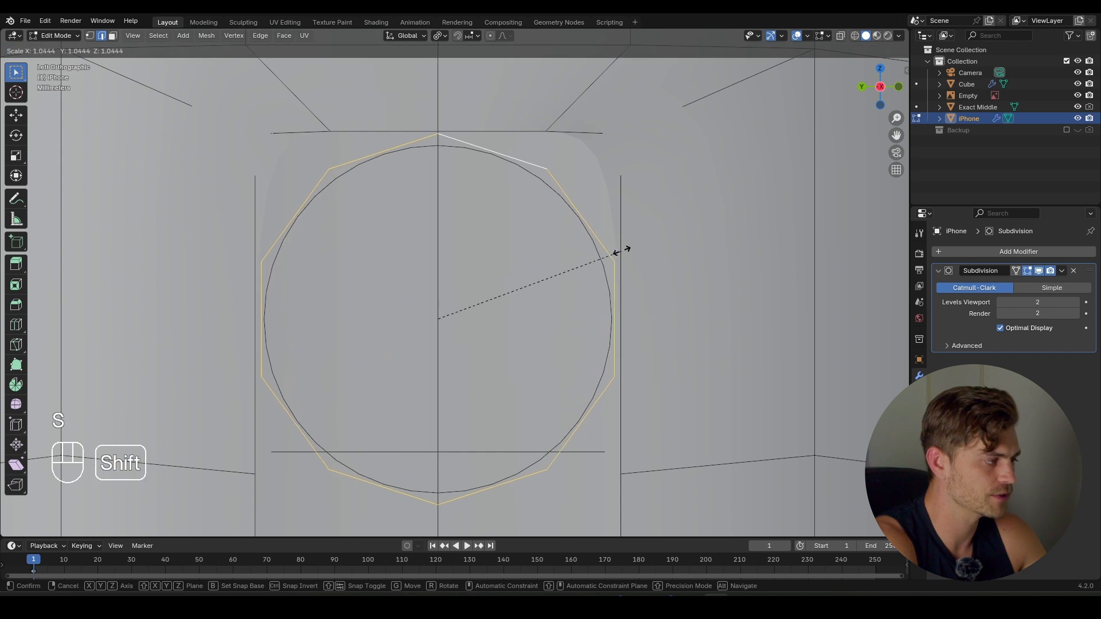
pyautogui.click(676, 259)
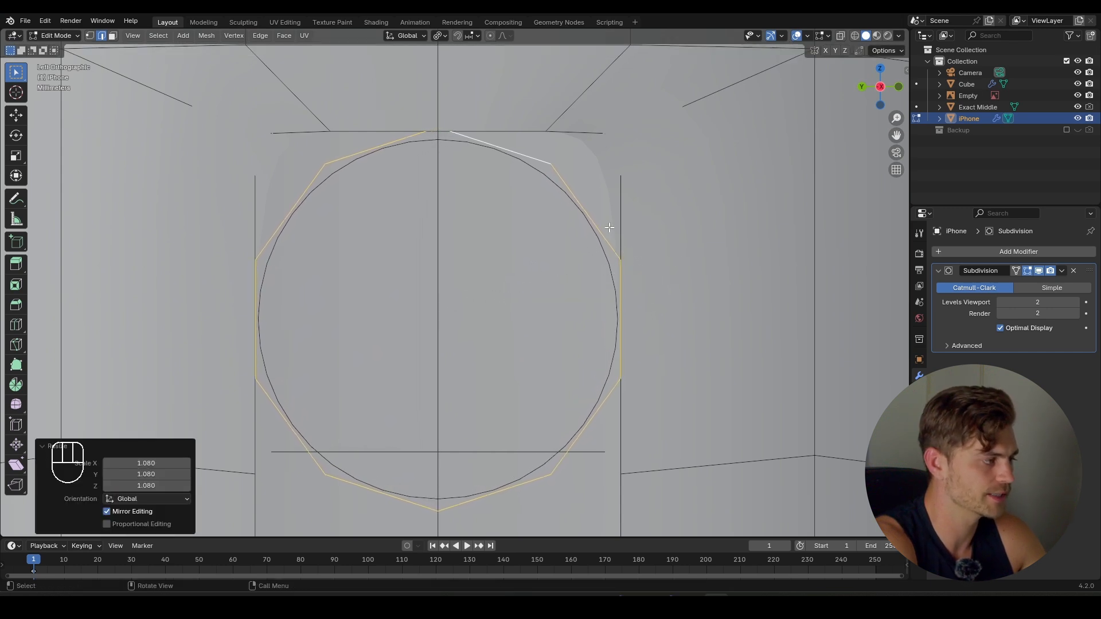
pyautogui.press('g')
pyautogui.press('z')
pyautogui.click(611, 272)
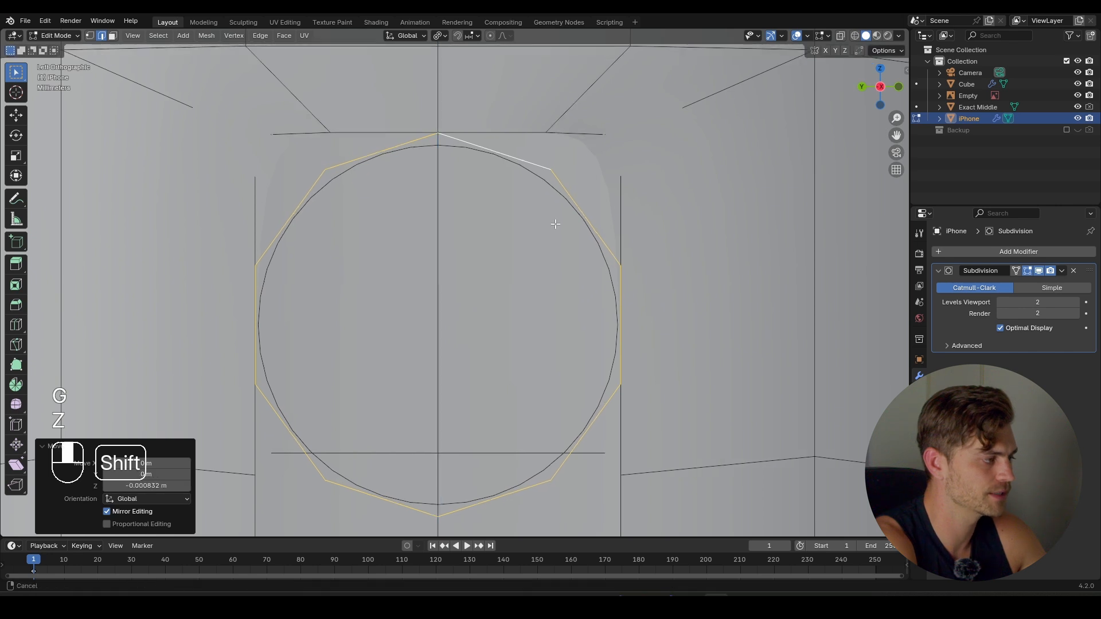
# - Merge the middle vertex on the hole's upper edge into the circle's topmost vertex with Merge At Last
pyautogui.press('Tab')
pyautogui.press('1')
pyautogui.press('Tab')
pyautogui.press('1')
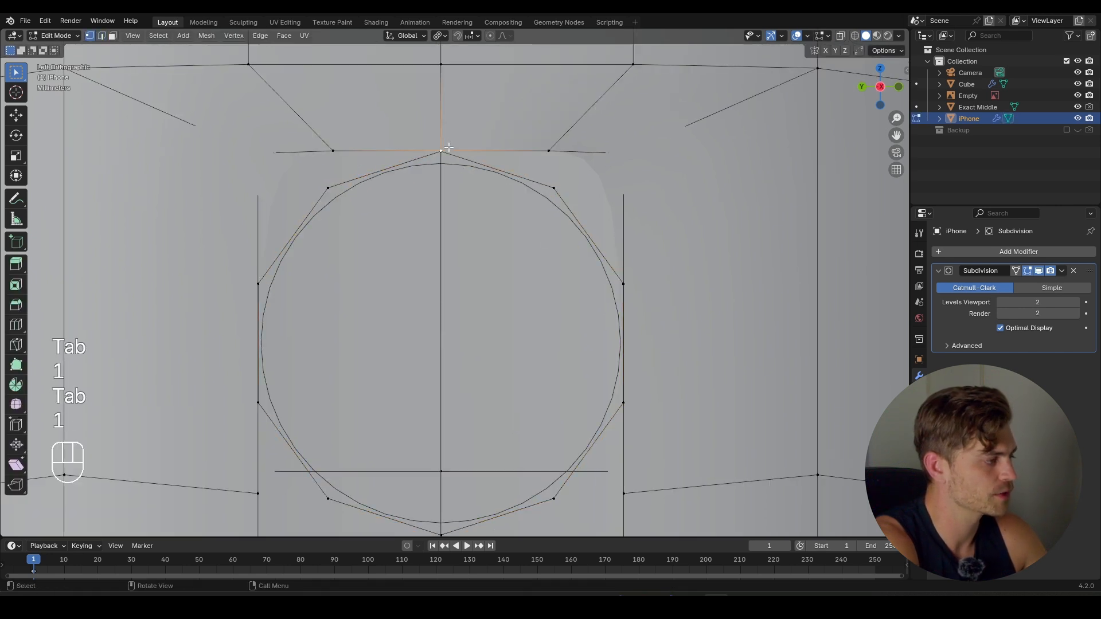
pyautogui.keyDown('shift'); pyautogui.click(453, 168); pyautogui.keyUp('shift')
pyautogui.press('m')
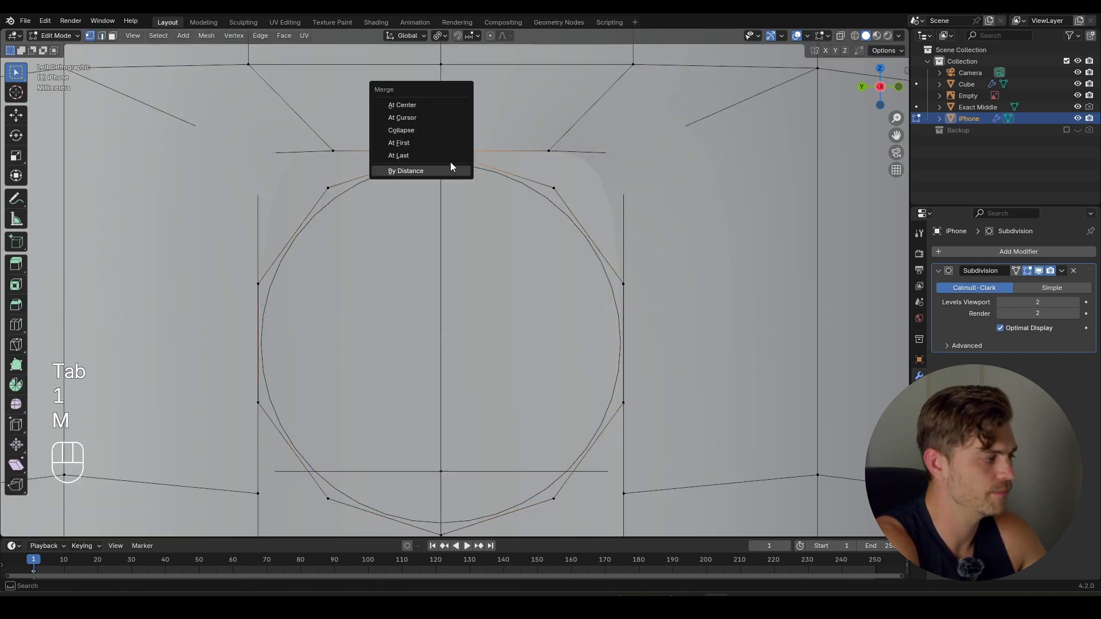
pyautogui.click(450, 155)
# - On the -Y side of the hole's upper end, merge the next edge vertex and the corner vertex into the matching circle vertices, At Last
pyautogui.click(549, 150)
pyautogui.keyDown('shift'); pyautogui.click(554, 187); pyautogui.keyUp('shift')
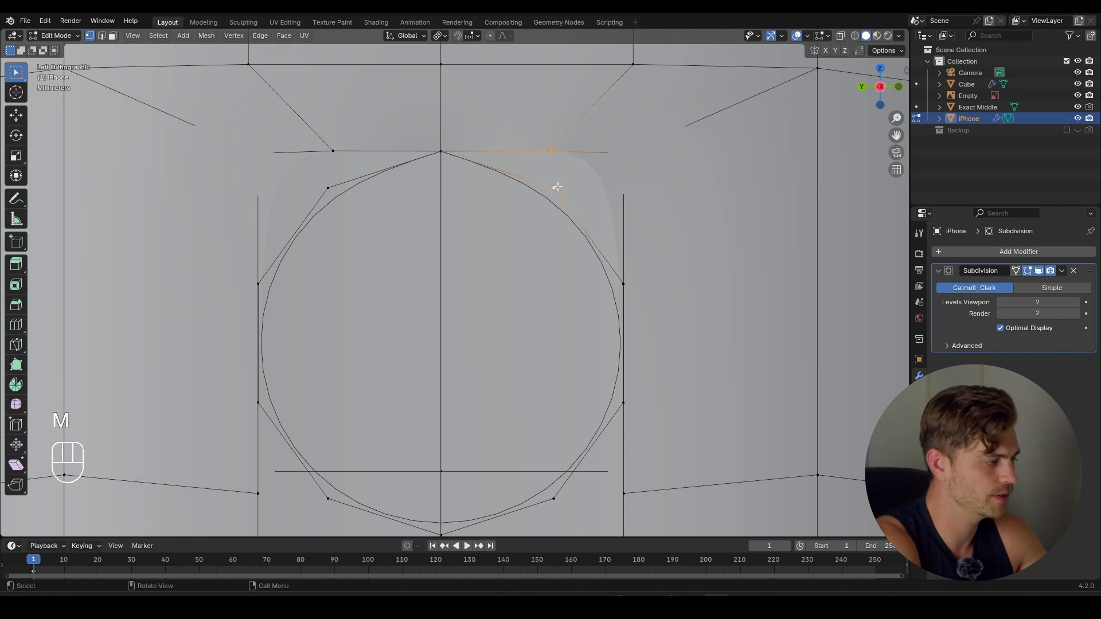
pyautogui.press('m')
pyautogui.click(557, 187)
pyautogui.click(623, 154)
pyautogui.keyDown('shift'); pyautogui.click(623, 283); pyautogui.keyUp('shift')
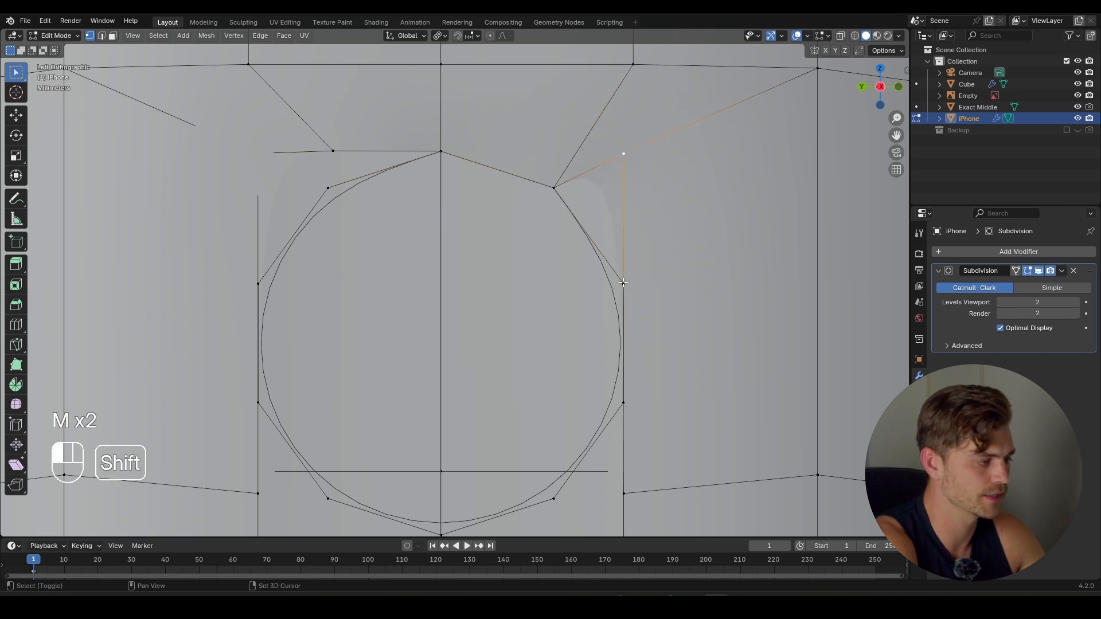
pyautogui.press('m')
pyautogui.click(623, 282)
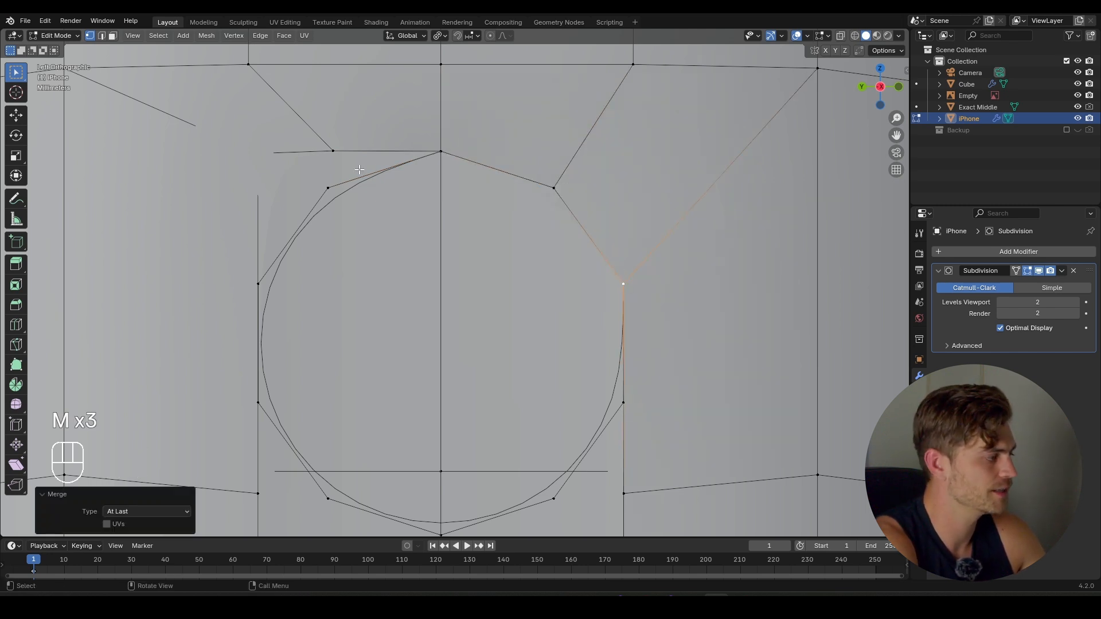
# - On the +Y side of the hole's upper end, merge the edge vertex and the corner vertex into the matching circle vertices, At Last
pyautogui.click(333, 151)
pyautogui.keyDown('shift'); pyautogui.click(330, 187); pyautogui.keyUp('shift')
pyautogui.press('m')
pyautogui.click(333, 185)
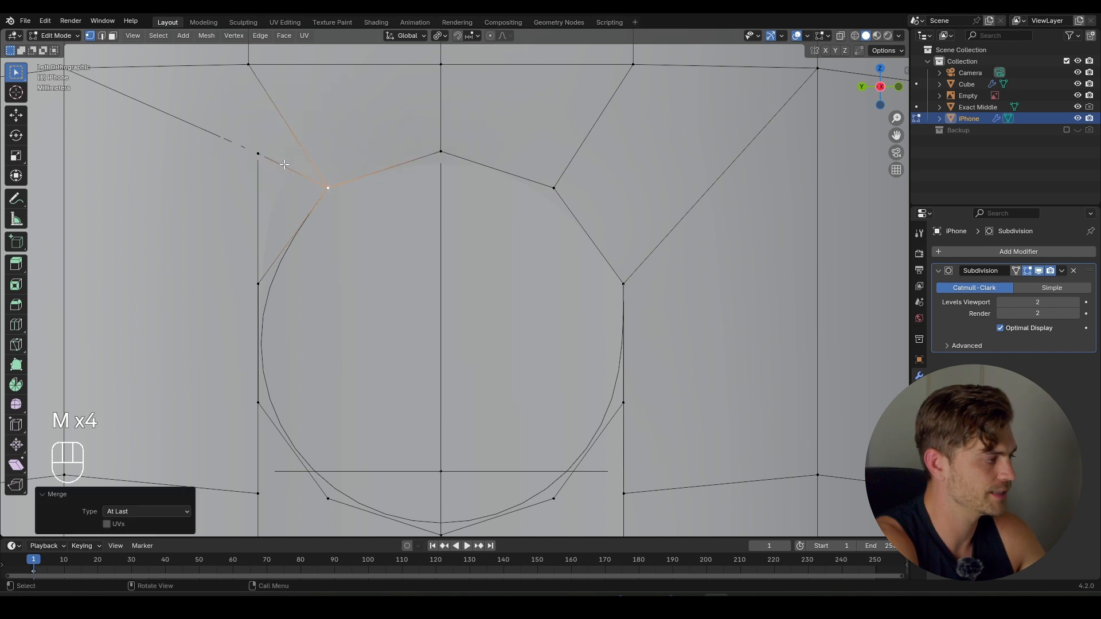
pyautogui.click(258, 154)
pyautogui.keyDown('shift'); pyautogui.click(259, 282); pyautogui.keyUp('shift')
pyautogui.press('m')
pyautogui.click(259, 283)
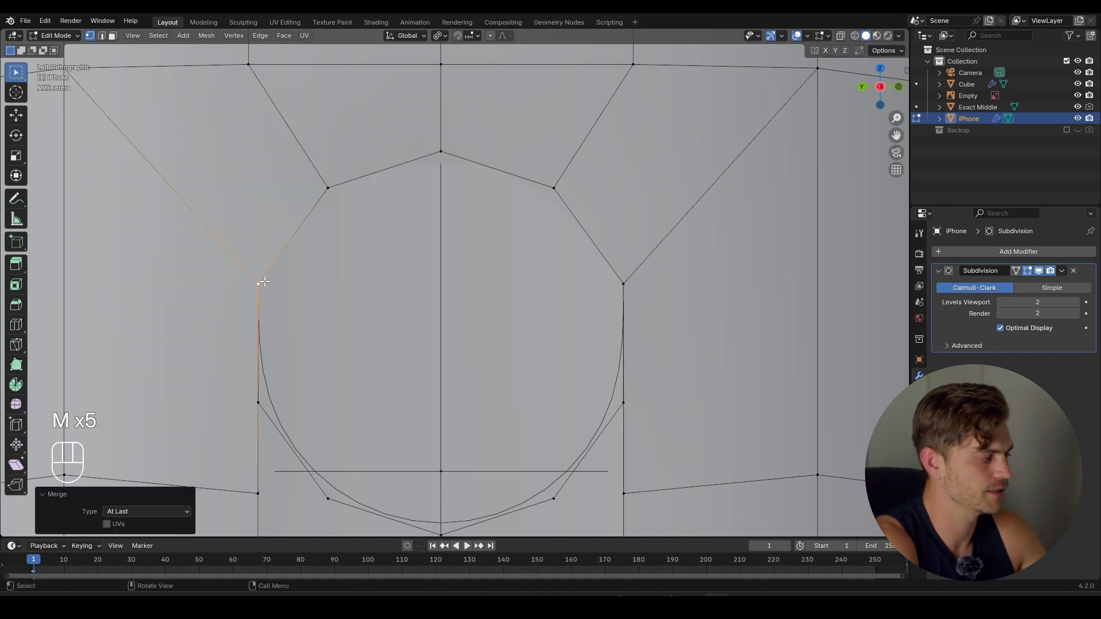
# - Remove the circle's leftover lower vertices from the hole
pyautogui.scroll(-1, 461, 338)
pyautogui.click(596, 383)
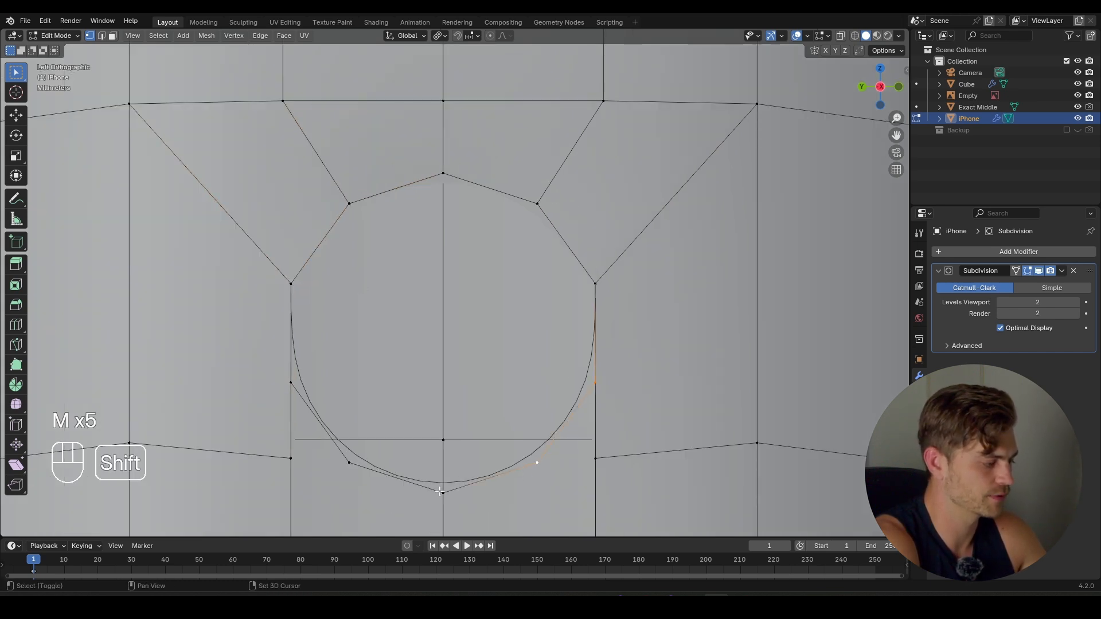
pyautogui.keyDown('shift'); pyautogui.click(291, 386); pyautogui.keyUp('shift')
pyautogui.moveTo(291, 381); pyautogui.dragTo(498, 228, button='middle')
pyautogui.press('2')
pyautogui.keyDown('alt'); pyautogui.click(477, 280); pyautogui.keyUp('alt')
pyautogui.scroll(-4, 477, 280)
pyautogui.press('3')
pyautogui.hotkey('ctrl', 'z')
# - Delete the faces wrapped around the hole's square lower end, including both lower side faces
pyautogui.click(498, 403)
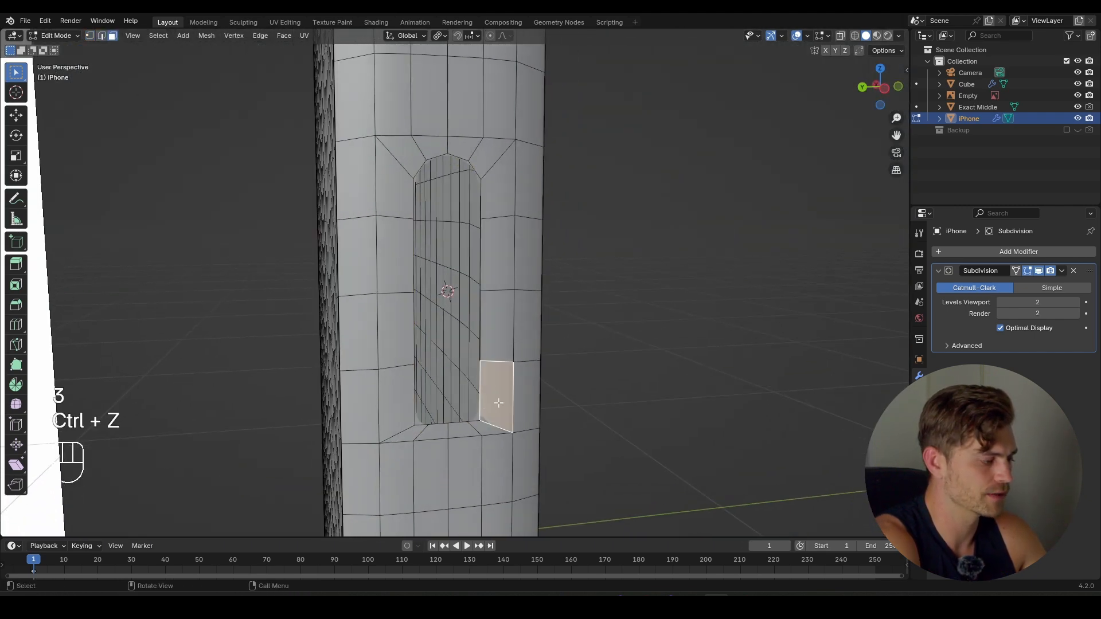
pyautogui.keyDown('ctrl'); pyautogui.click(401, 409); pyautogui.keyUp('ctrl')
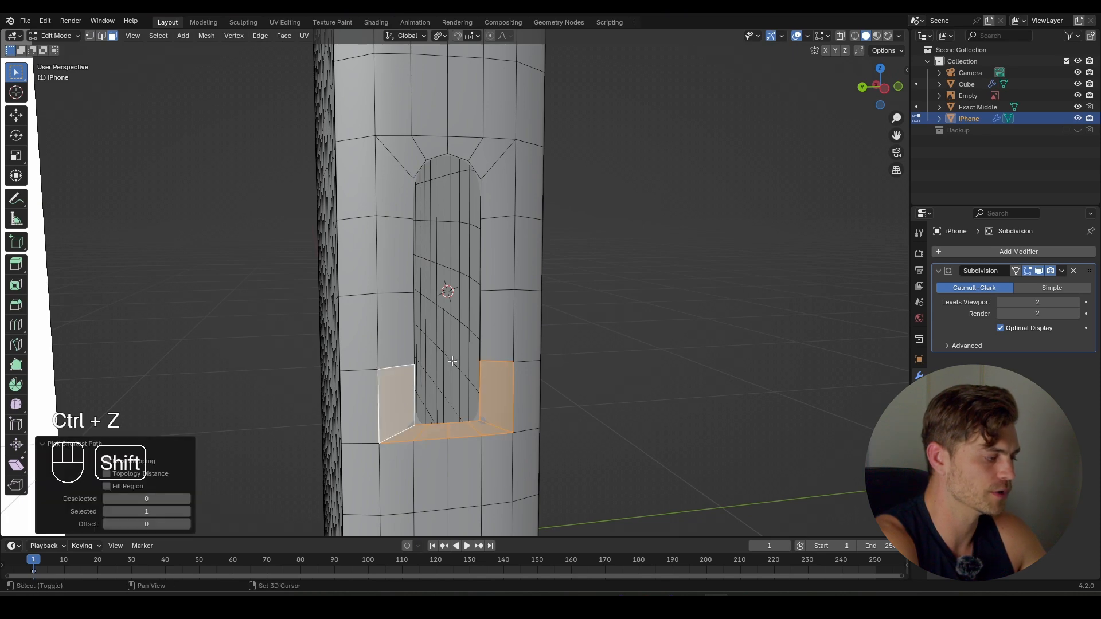
pyautogui.keyDown('shift'); pyautogui.moveTo(453, 363); pyautogui.dragTo(442, 376, button='middle'); pyautogui.keyUp('shift')
pyautogui.press('x')
pyautogui.click(385, 397)
# - Duplicate the faces around the hole's rounded upper end and mirror the copy downward by scaling -1 along Z
pyautogui.click(383, 192)
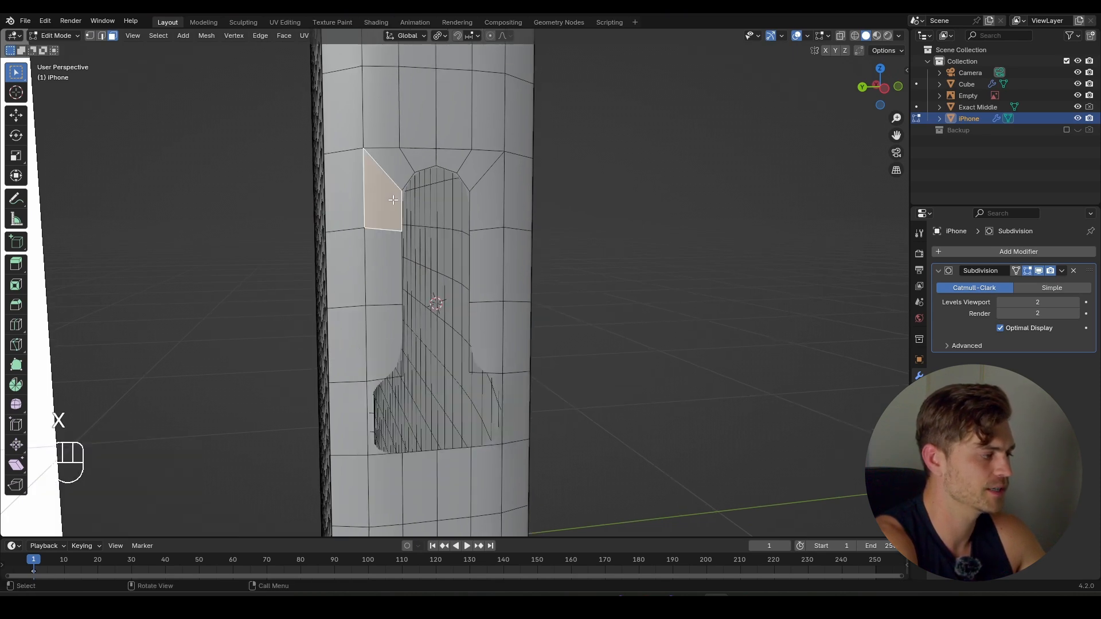
pyautogui.keyDown('ctrl'); pyautogui.click(487, 198); pyautogui.keyUp('ctrl')
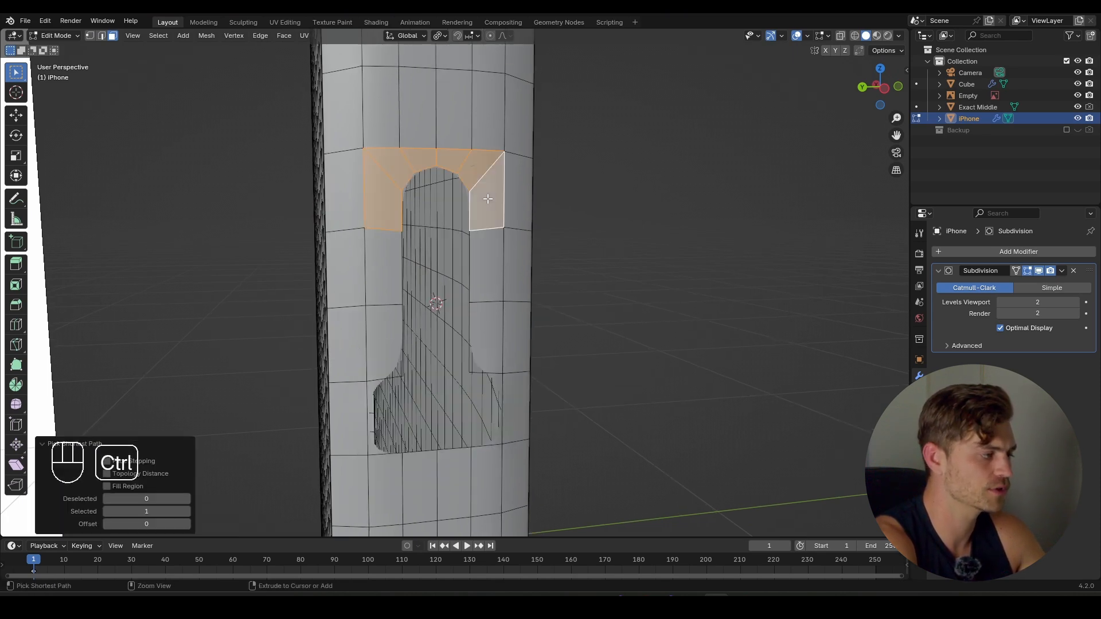
pyautogui.moveTo(487, 215); pyautogui.dragTo(487, 246, button='middle')
pyautogui.hotkey('shift', 'd')
pyautogui.write('sz-1')
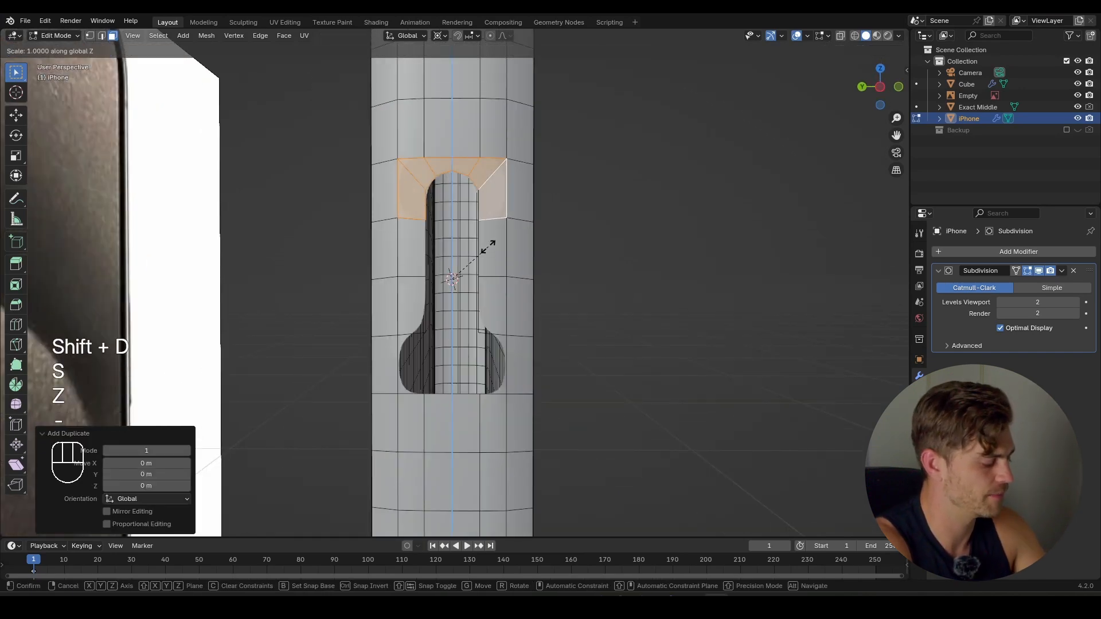
pyautogui.click(489, 247)
# - Move the mirrored faces up along Z by about 0.0072 m to line up with the gap at the hole's lower end
pyautogui.scroll(6, 467, 287)
pyautogui.press('1')
pyautogui.keyDown('shift'); pyautogui.moveTo(448, 349); pyautogui.dragTo(521, 154, button='middle'); pyautogui.keyUp('shift')
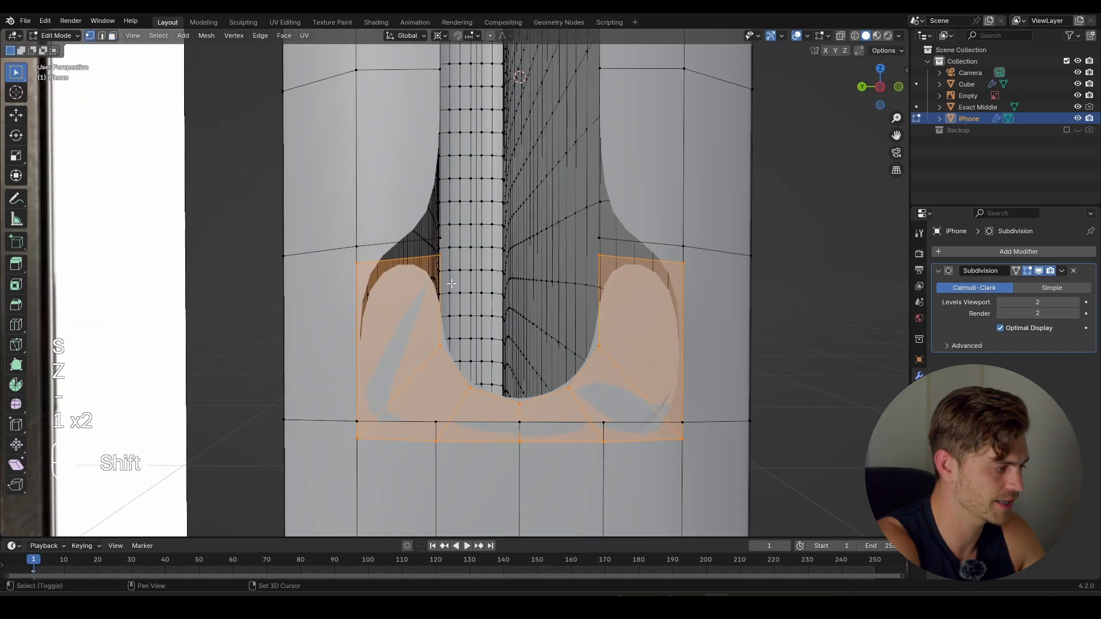
pyautogui.scroll(5, 450, 287)
pyautogui.scroll(-6, 450, 287)
pyautogui.scroll(1, 450, 299)
pyautogui.scroll(2, 450, 299)
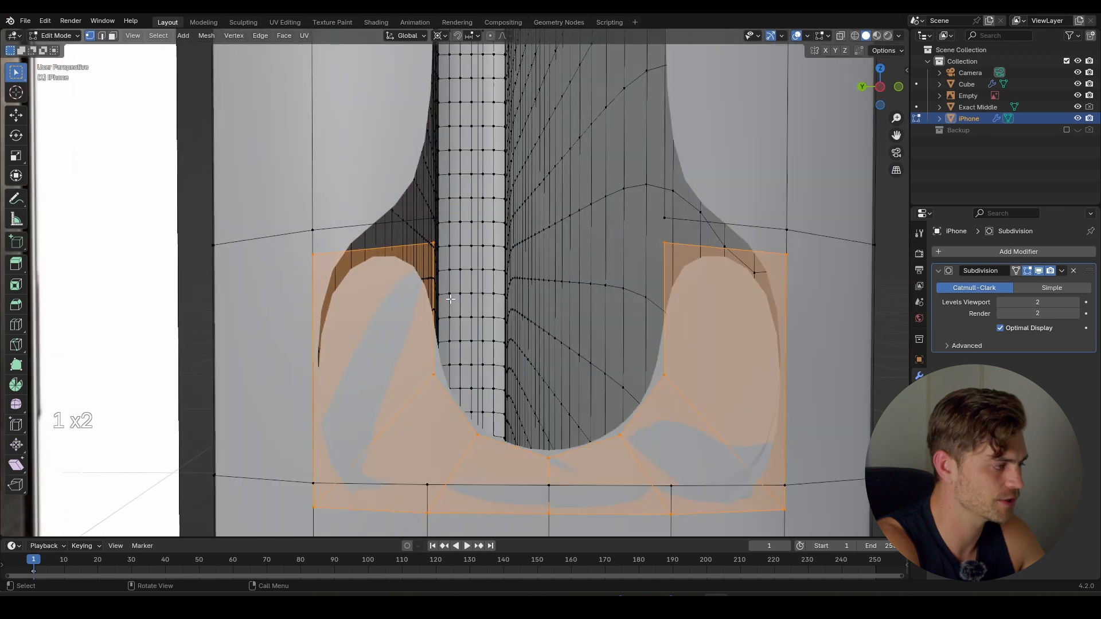
pyautogui.scroll(-8, 449, 347)
pyautogui.keyDown('shift'); pyautogui.moveTo(449, 348); pyautogui.dragTo(467, 251, button='middle'); pyautogui.keyUp('shift')
pyautogui.scroll(6, 455, 403)
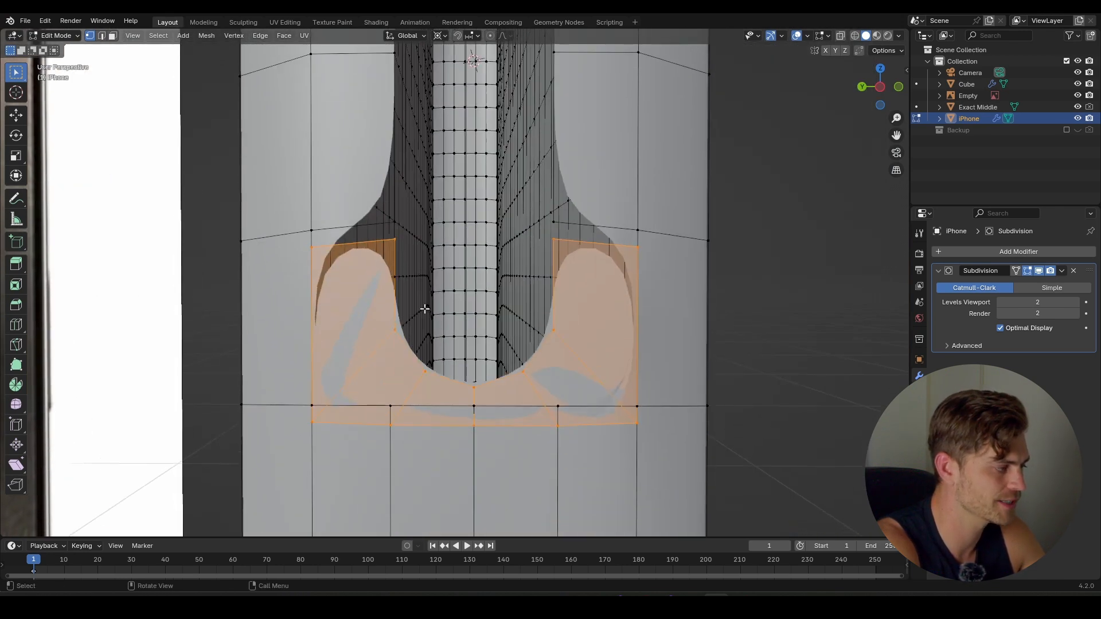
pyautogui.press('g')
pyautogui.press('z')
pyautogui.press('shift')
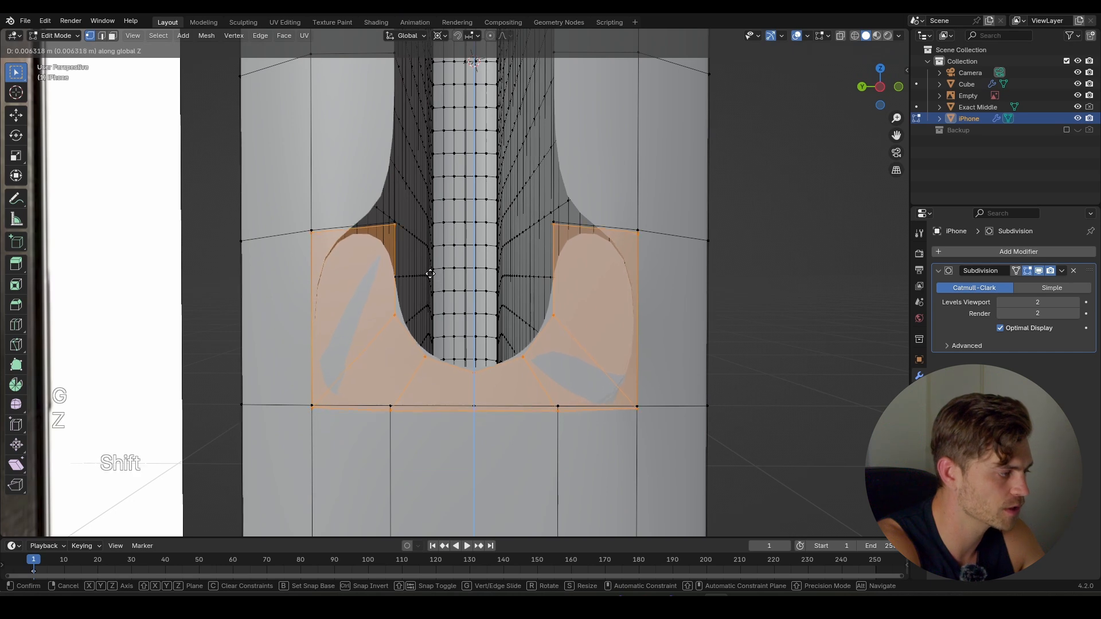
pyautogui.keyDown('shift'); pyautogui.click(438, 252); pyautogui.keyUp('shift')
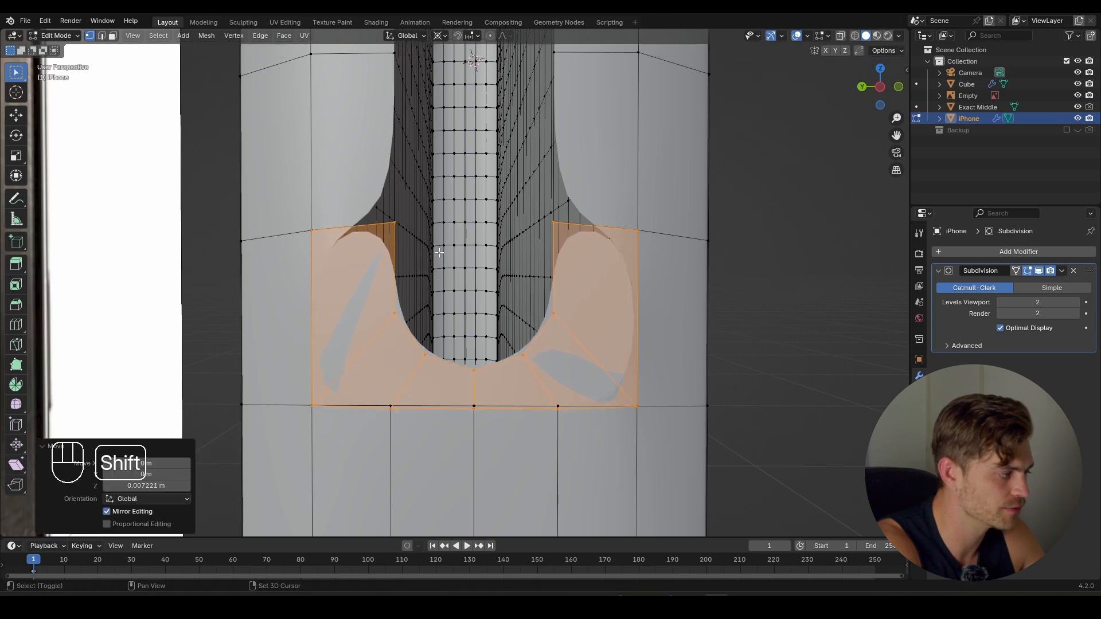
# - Merge all of the mesh's overlapping vertices by distance, recalculate the normals and return to Object Mode
pyautogui.press('a')
pyautogui.press('m')
pyautogui.click(414, 210)
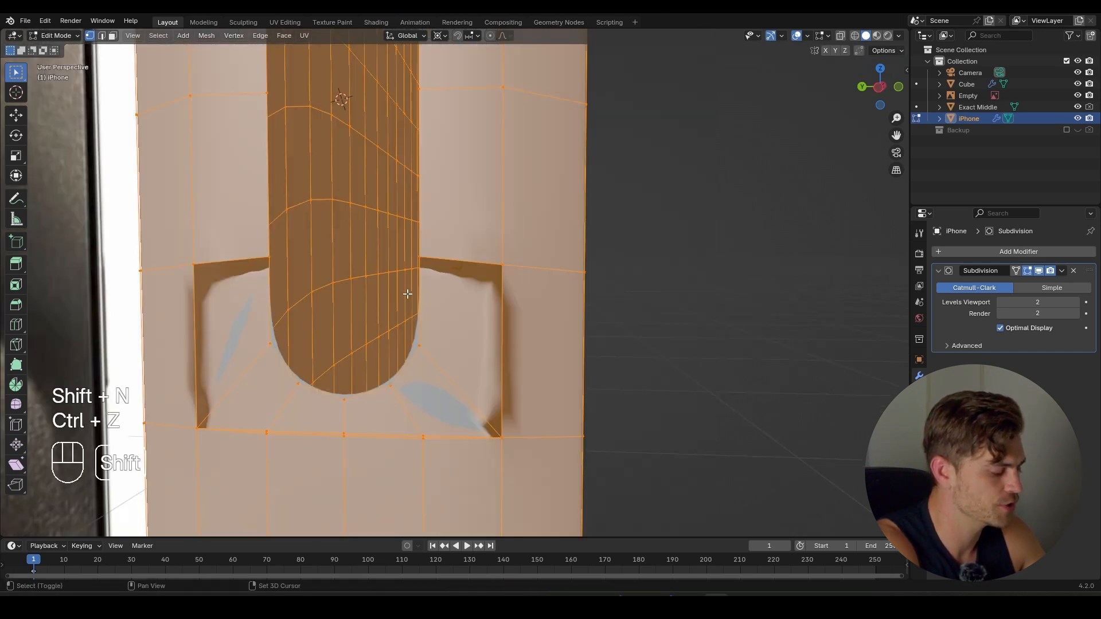
pyautogui.hotkey('shift', 'n')
pyautogui.scroll(-6, 407, 293)
pyautogui.press('Tab')
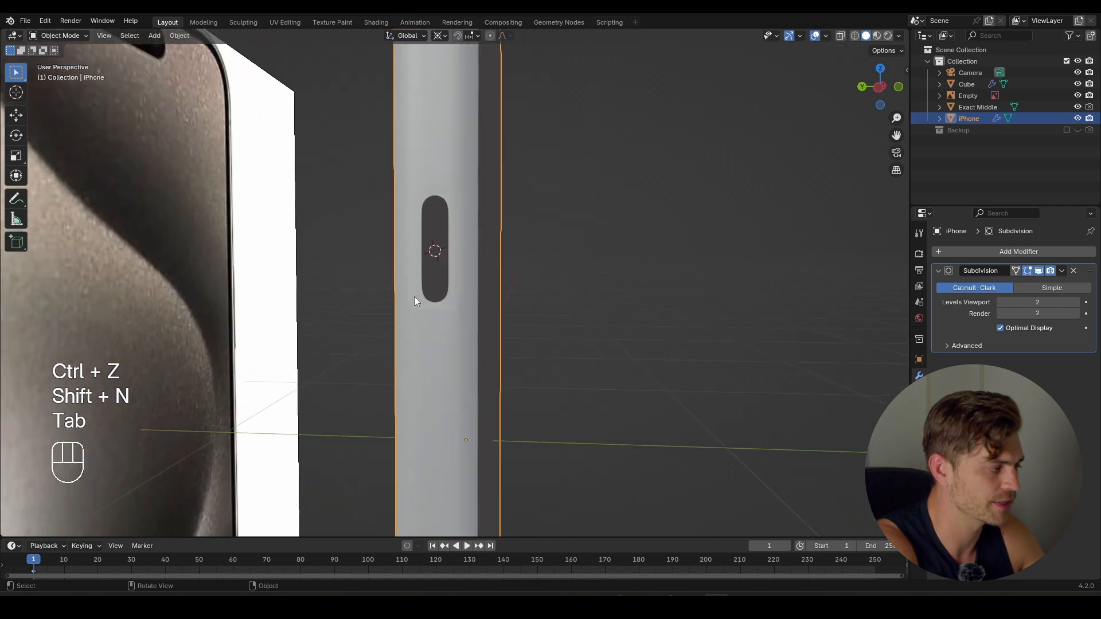
pyautogui.moveTo(414, 296); pyautogui.dragTo(532, 312, button='middle')
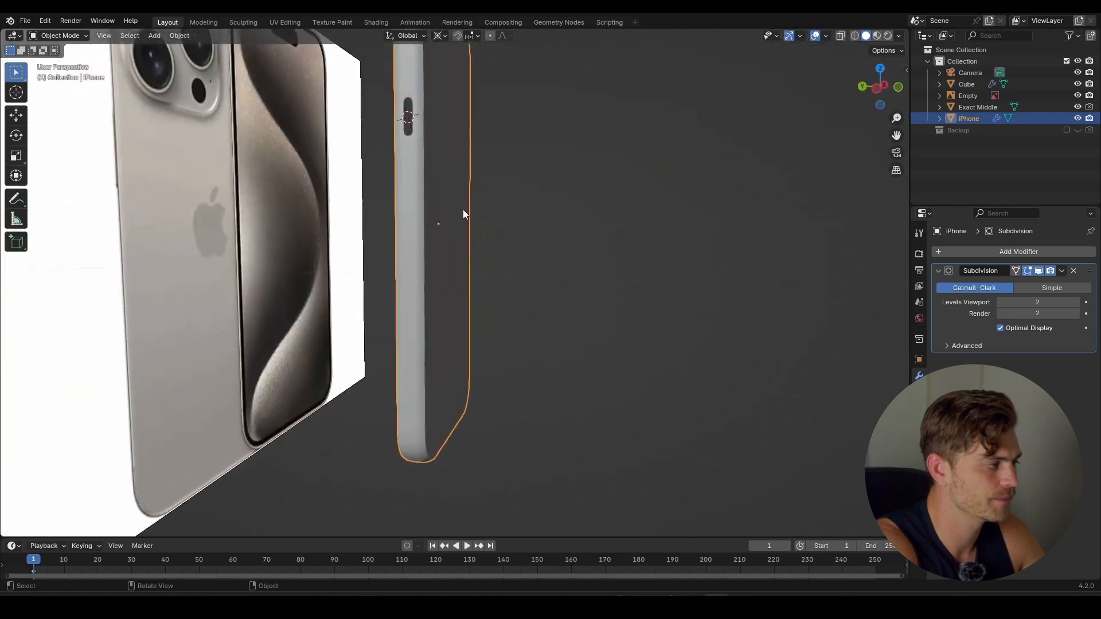
# - Select the edge loop around the side-button hole and extrude it into the phone along X by about 0.098 m
pyautogui.scroll(4, 463, 208)
pyautogui.keyDown('shift'); pyautogui.moveTo(462, 209); pyautogui.dragTo(480, 389, button='middle'); pyautogui.keyUp('shift')
pyautogui.keyDown('shift'); pyautogui.moveTo(366, 189); pyautogui.dragTo(413, 190, button='middle'); pyautogui.keyUp('shift')
pyautogui.scroll(5, 508, 321)
pyautogui.press('Tab')
pyautogui.press('2')
pyautogui.keyDown('alt'); pyautogui.click(415, 187); pyautogui.keyUp('alt')
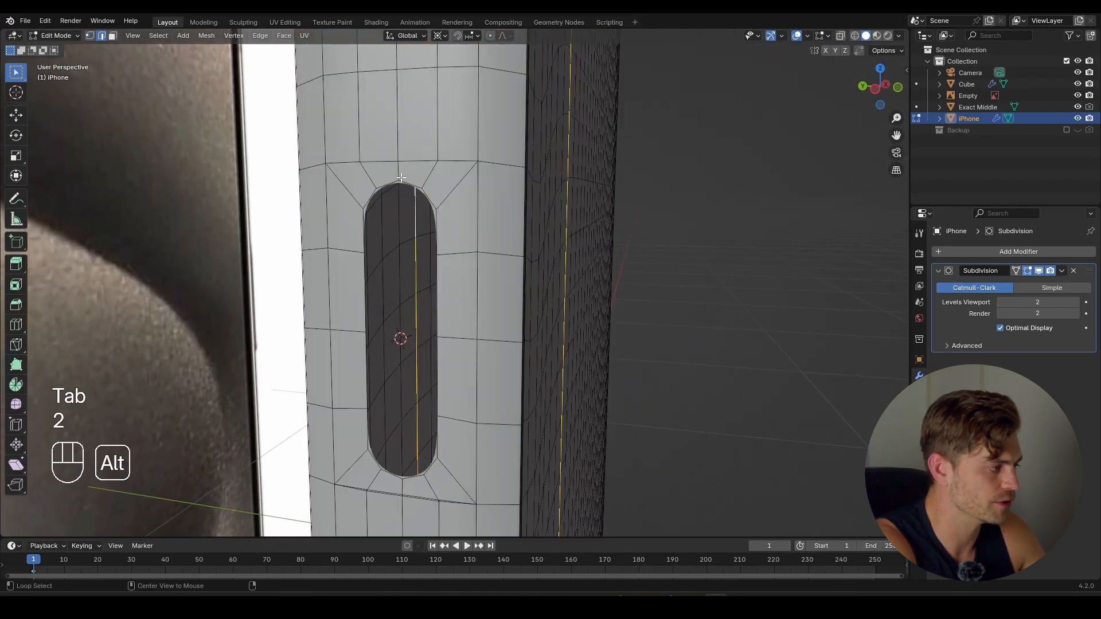
pyautogui.keyDown('alt'); pyautogui.click(401, 178); pyautogui.keyUp('alt')
pyautogui.keyDown('alt'); pyautogui.click(410, 182); pyautogui.keyUp('alt')
pyautogui.scroll(-4, 430, 272)
pyautogui.scroll(4, 402, 293)
pyautogui.moveTo(430, 273); pyautogui.dragTo(388, 311, button='middle')
pyautogui.press('e')
pyautogui.press('x')
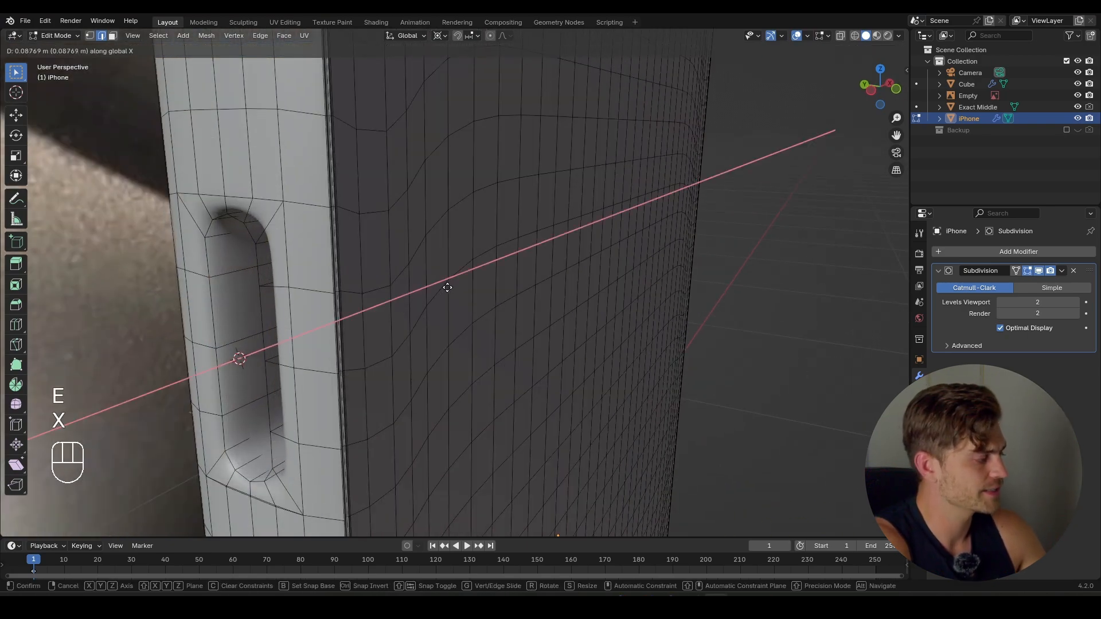
pyautogui.click(446, 289)
# - Move the extruded inner loop deeper along X by about 0.072 m
pyautogui.moveTo(446, 289); pyautogui.dragTo(383, 374, button='middle')
pyautogui.scroll(1, 383, 373)
pyautogui.press('g')
pyautogui.press('x')
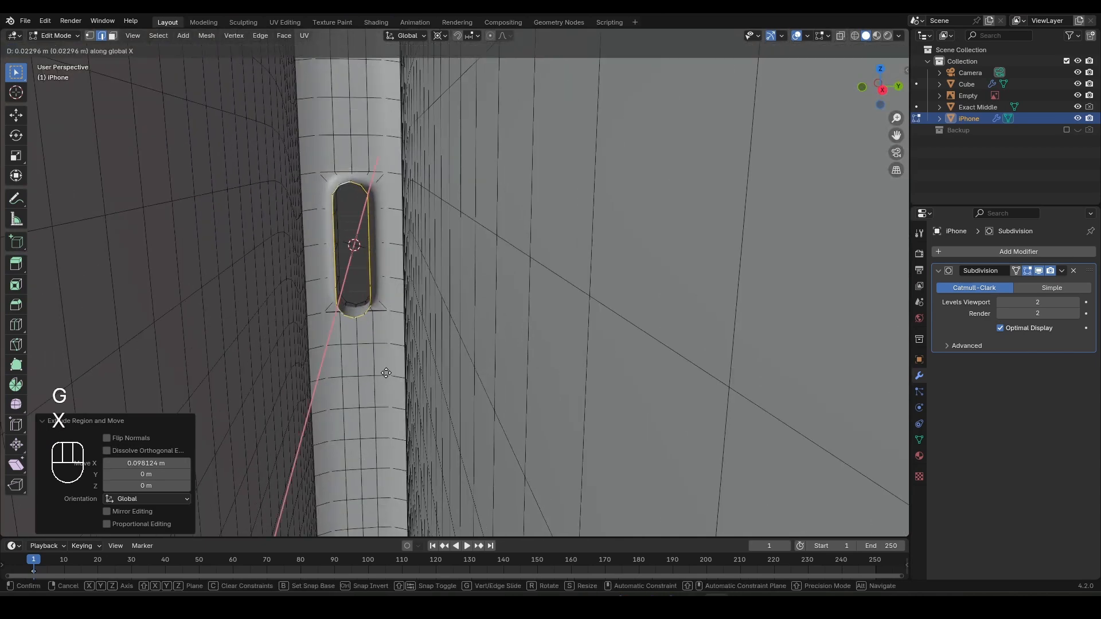
pyautogui.click(357, 293)
pyautogui.keyDown('shift'); pyautogui.moveTo(357, 293); pyautogui.dragTo(368, 307, button='middle'); pyautogui.keyUp('shift')
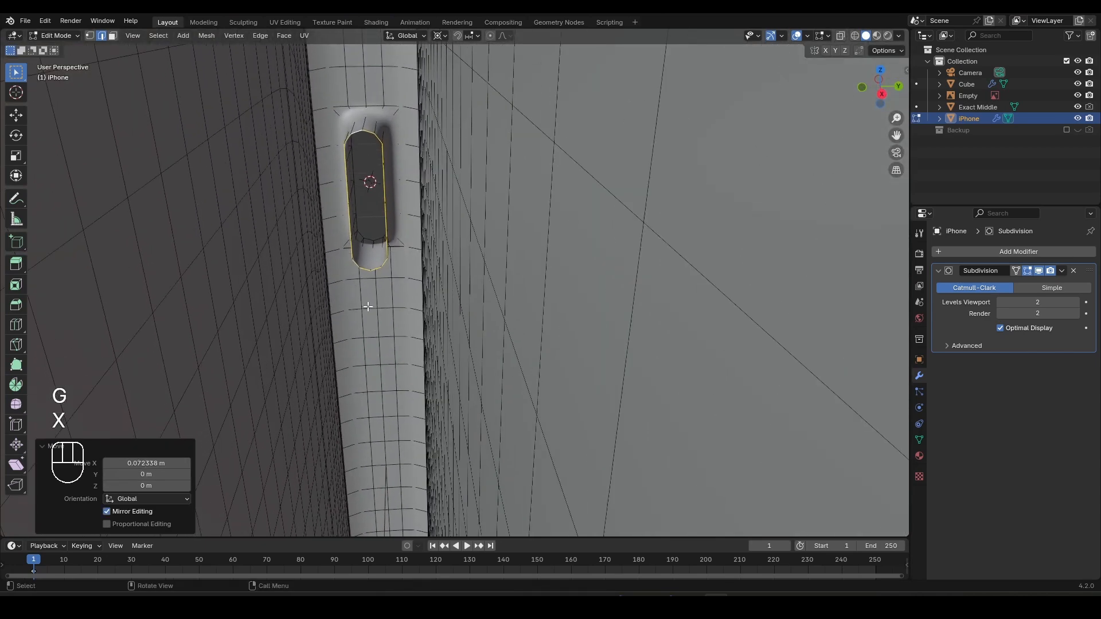
# - Close the inner end of the button hole with Grid Fill, using a span of 2
pyautogui.press('KP_Decimal')
pyautogui.keyDown('shift'); pyautogui.moveTo(462, 260); pyautogui.dragTo(425, 265, button='middle'); pyautogui.keyUp('shift')
pyautogui.press('space')
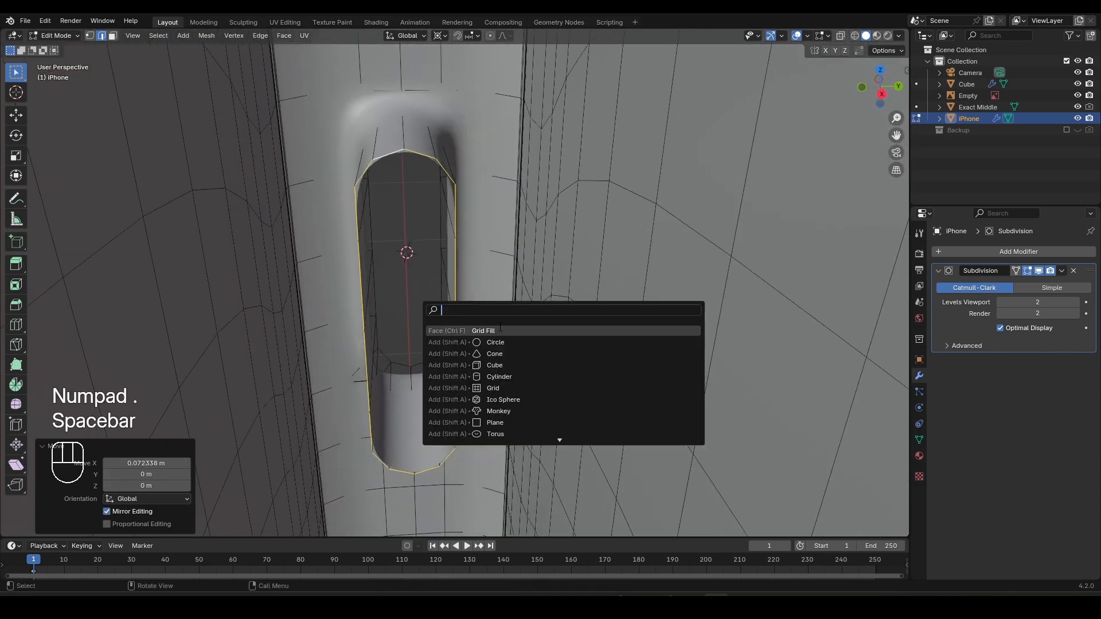
pyautogui.click(500, 330)
pyautogui.click(185, 499)
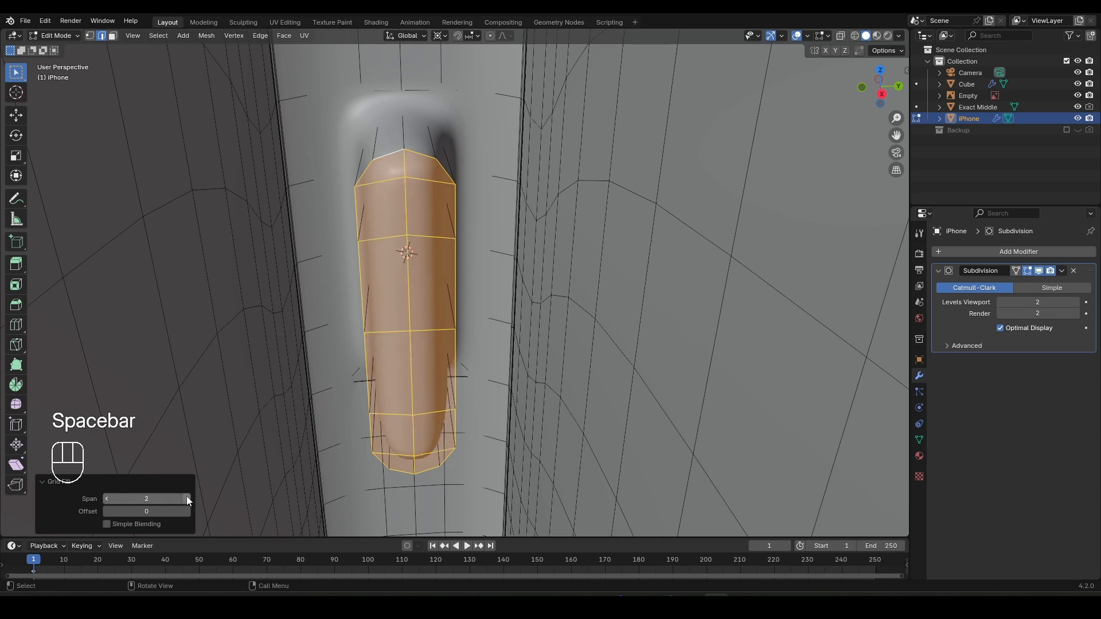
# - Select the outer rim loop of the button hole and bevel it
pyautogui.moveTo(361, 383); pyautogui.dragTo(630, 356, button='middle')
pyautogui.scroll(-4, 585, 358)
pyautogui.press('2')
pyautogui.keyDown('alt'); pyautogui.click(493, 175); pyautogui.keyUp('alt')
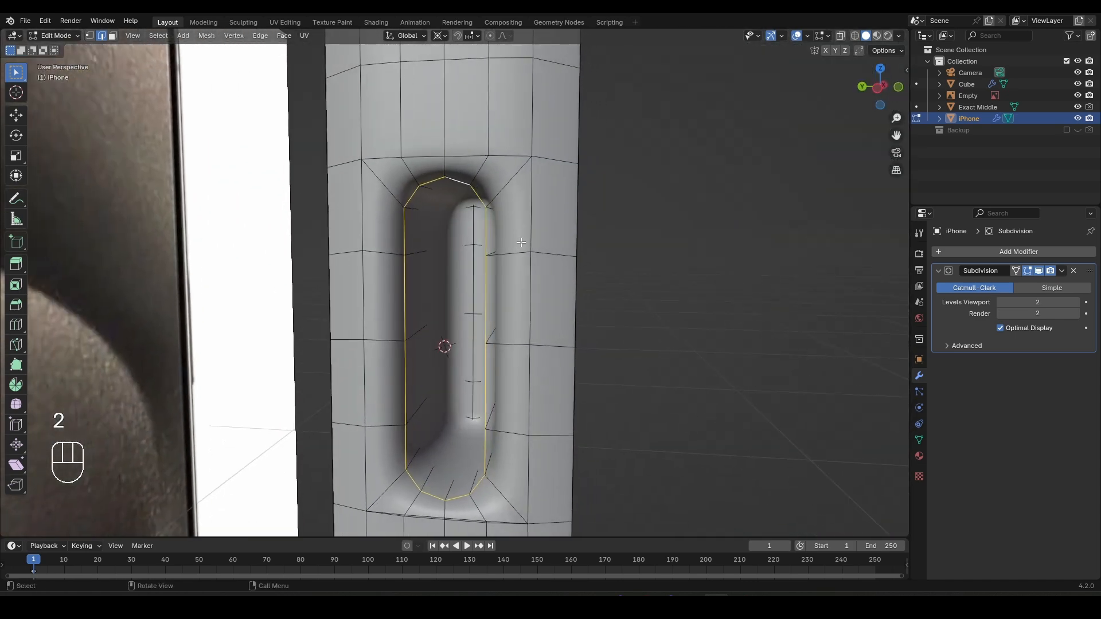
pyautogui.hotkey('ctrl', 'b')
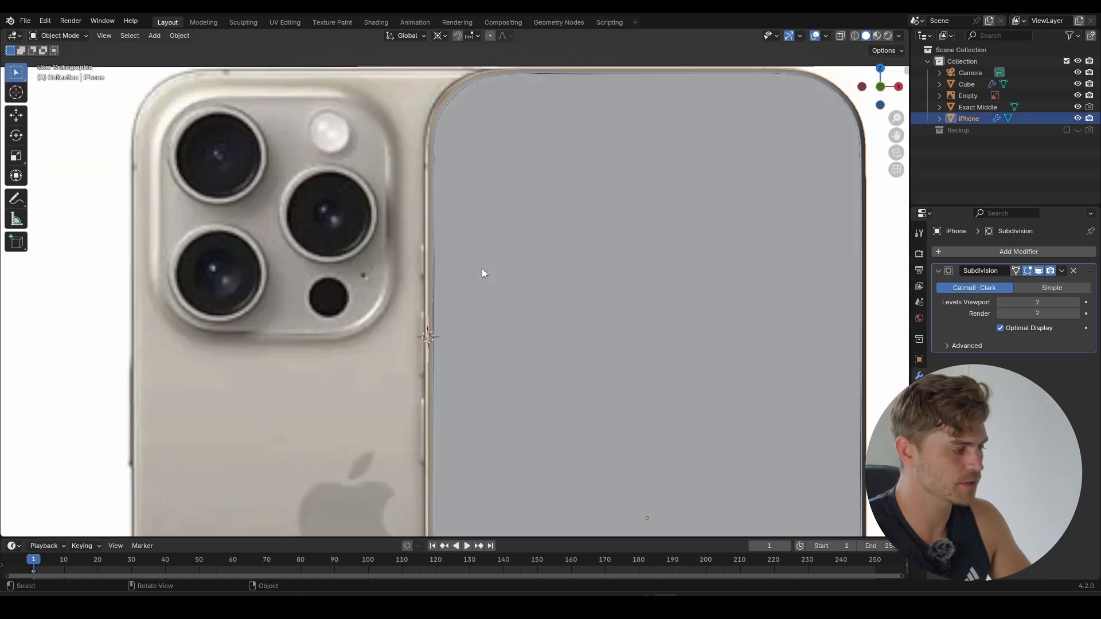
# - Examine in front view how the reference photo's side buttons line up with the phone's edge and the finished hole
pyautogui.scroll(2, 428, 286)
pyautogui.scroll(2, 427, 285)
pyautogui.keyDown('shift'); pyautogui.moveTo(423, 349); pyautogui.dragTo(453, 213, button='middle'); pyautogui.keyUp('shift')
pyautogui.scroll(2, 464, 217)
pyautogui.scroll(-3, 450, 166)
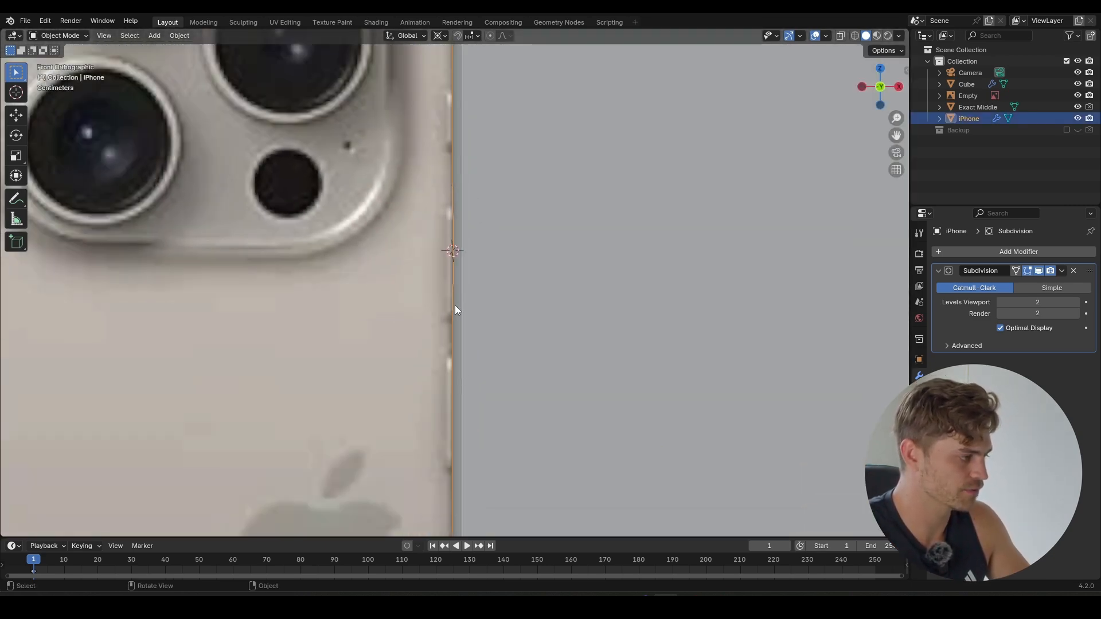
pyautogui.moveTo(458, 273)
pyautogui.mouseDown(button='middle')
pyautogui.moveTo(479, 272)
pyautogui.moveTo(459, 276)
pyautogui.mouseUp(button='middle')
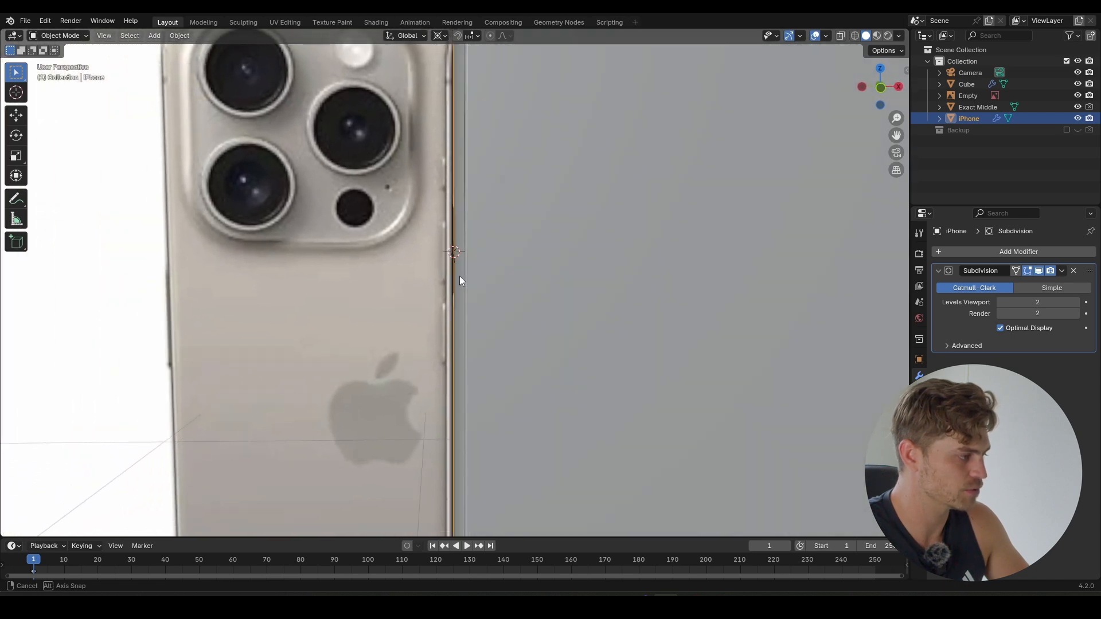
pyautogui.press('KP_1')
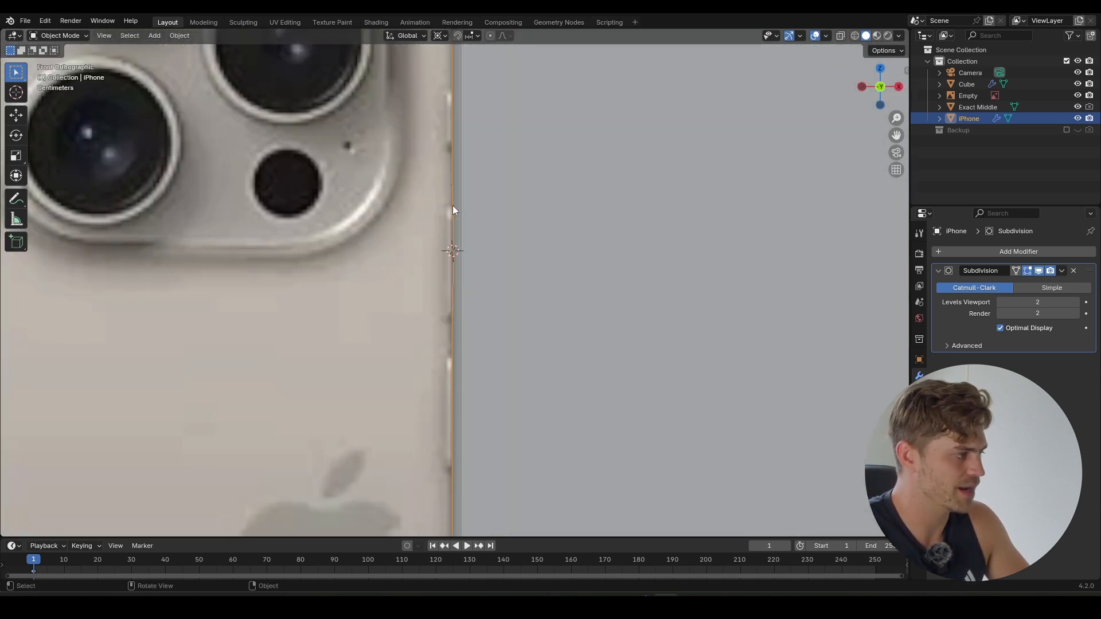
pyautogui.scroll(-1, 453, 195)
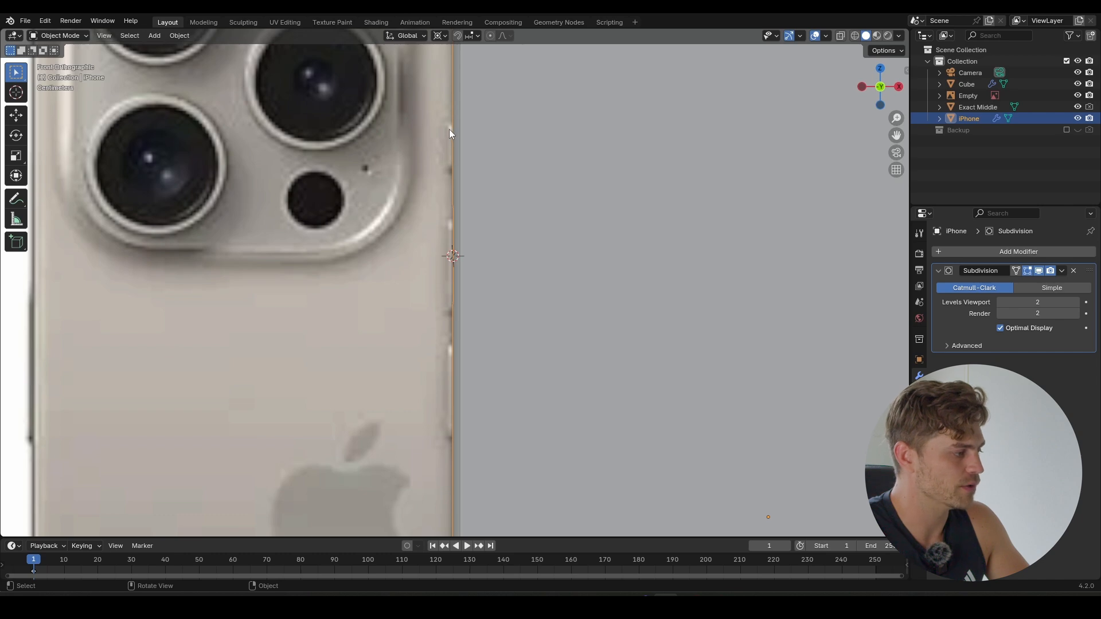
pyautogui.keyDown('shift'); pyautogui.moveTo(458, 254); pyautogui.dragTo(464, 235, button='middle'); pyautogui.keyUp('shift')
# - Select the side faces level with the second reference button in front view, and mark its length on the phone's side with an annotation stroke
pyautogui.moveTo(455, 319); pyautogui.dragTo(499, 303, button='middle')
pyautogui.press('Tab')
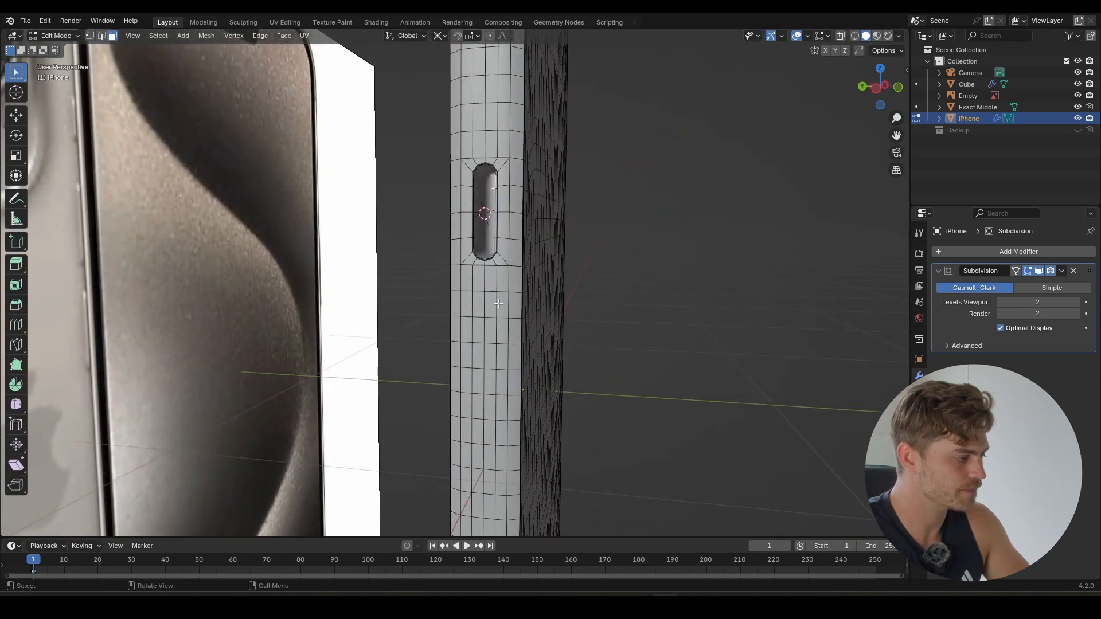
pyautogui.press('KP_1')
pyautogui.scroll(5, 474, 244)
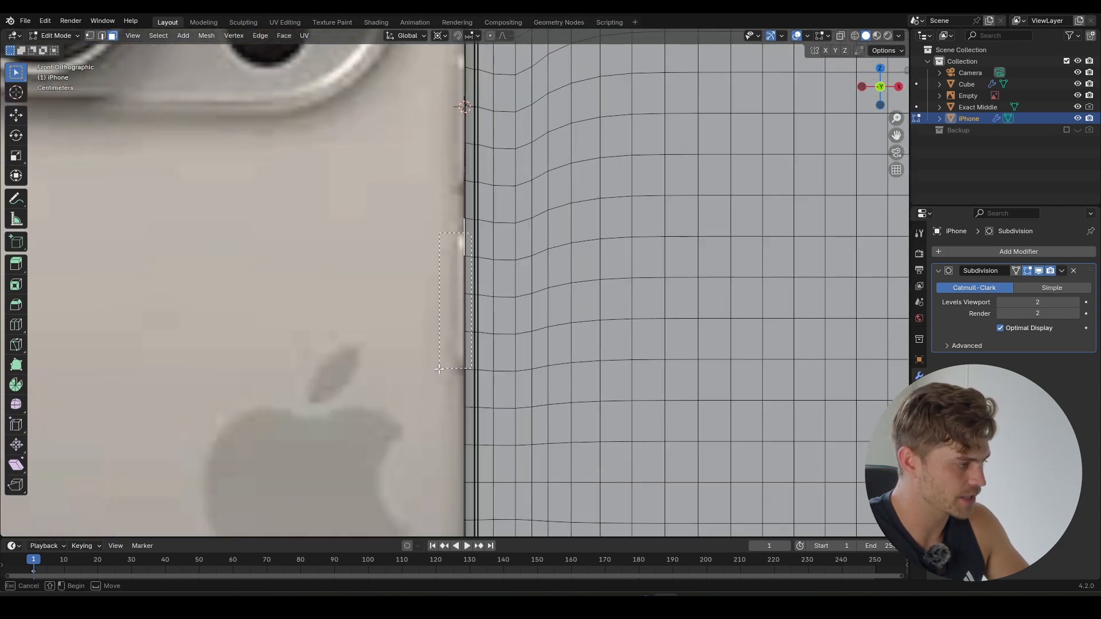
pyautogui.moveTo(439, 368); pyautogui.dragTo(439, 368)
pyautogui.moveTo(447, 356); pyautogui.dragTo(492, 235, button='middle')
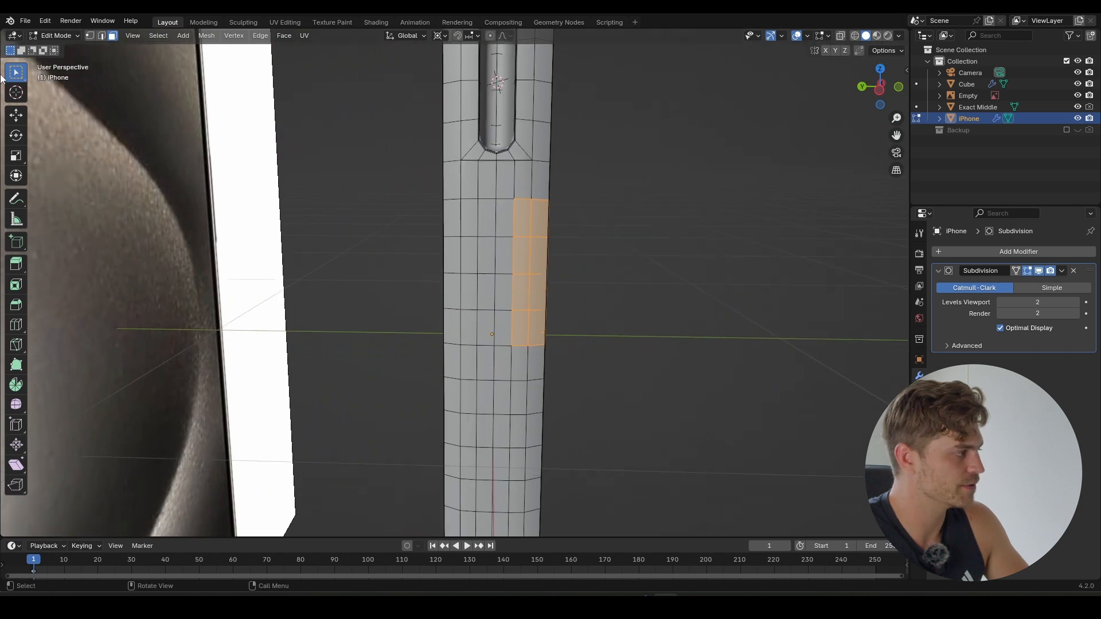
pyautogui.click(16, 200)
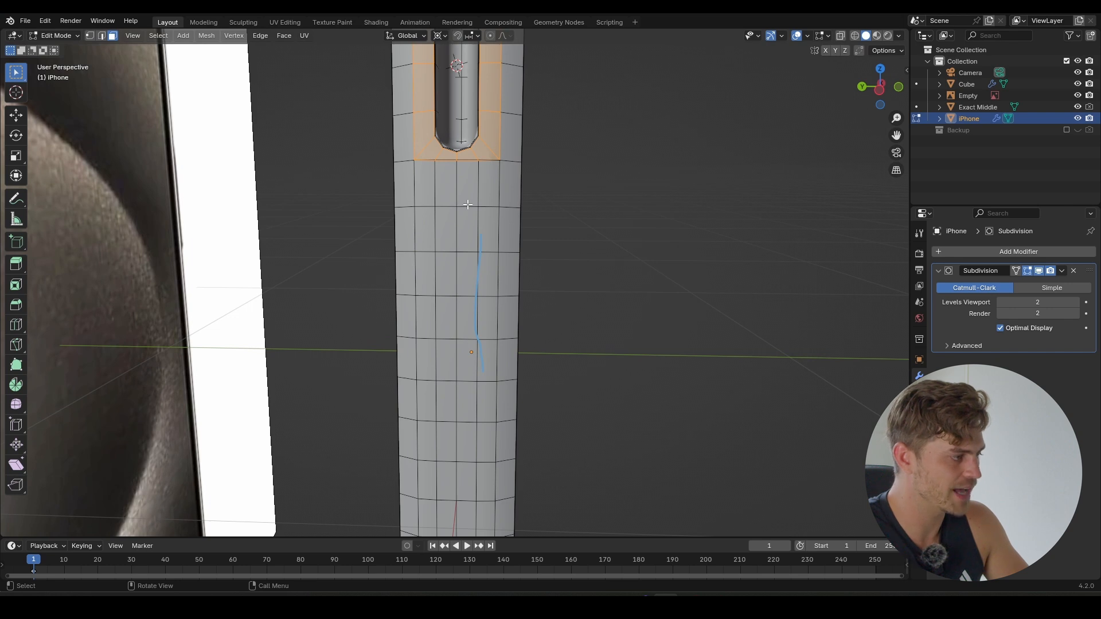
# - Select the central vertical edge just below the finished button hole and snap the 3D cursor to it
pyautogui.scroll(-1, 432, 211)
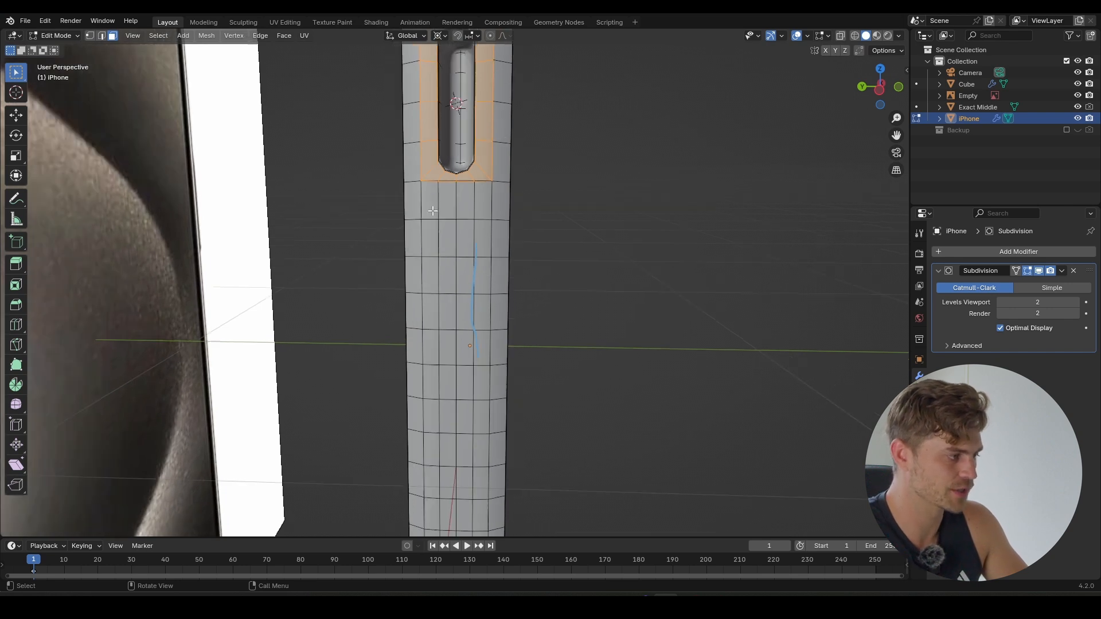
pyautogui.press('2')
pyautogui.click(457, 201)
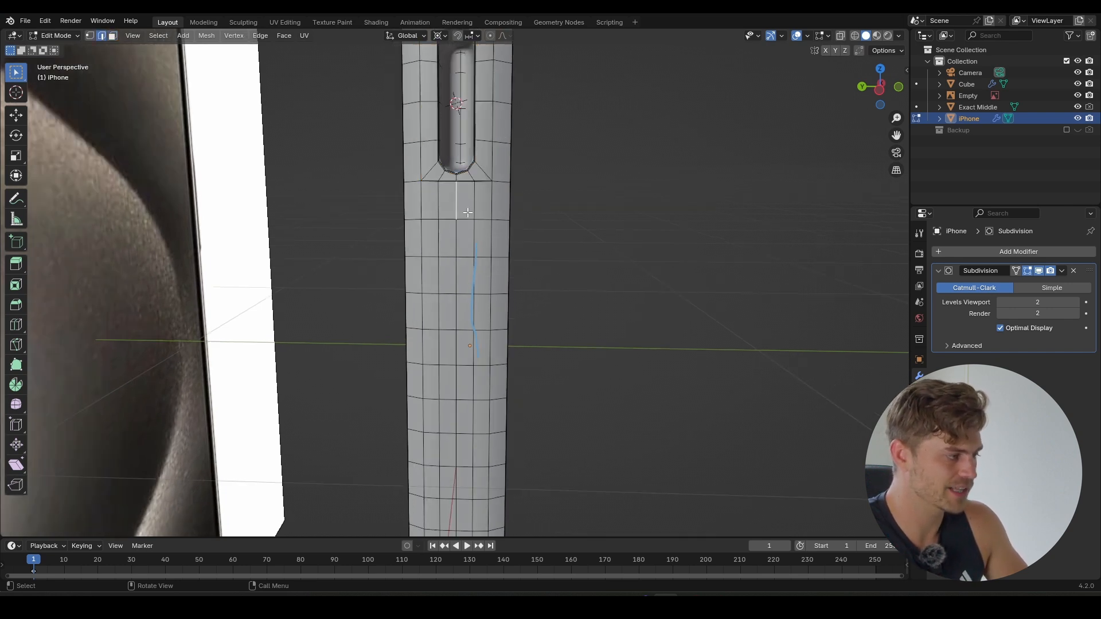
pyautogui.hotkey('shift', 's')
pyautogui.click(476, 283)
# - Select the face ring around the finished button hole and set the transform pivot point to 3D Cursor
pyautogui.moveTo(454, 196); pyautogui.dragTo(469, 124, button='middle')
pyautogui.keyDown('alt'); pyautogui.click(478, 67); pyautogui.keyUp('alt')
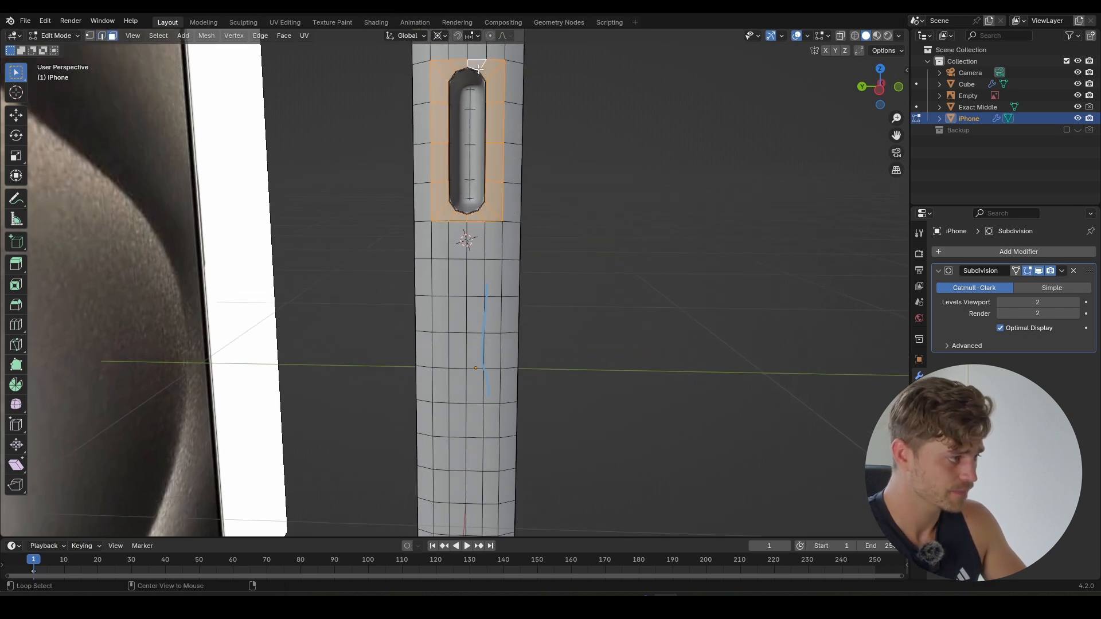
pyautogui.moveTo(473, 92); pyautogui.dragTo(461, 66, button='middle')
pyautogui.click(438, 35)
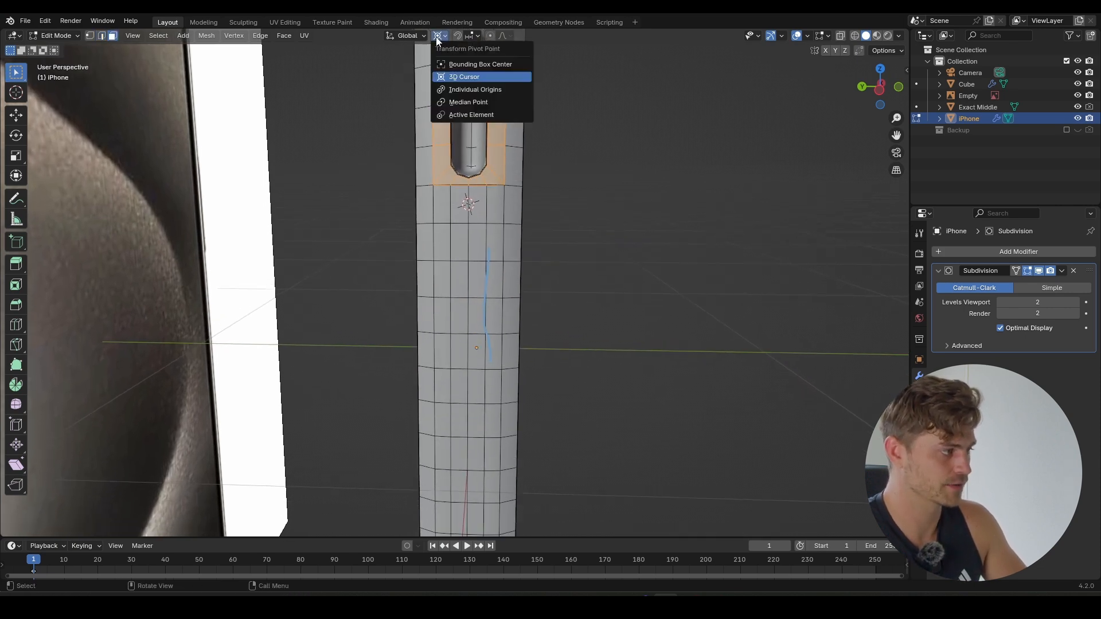
pyautogui.click(476, 75)
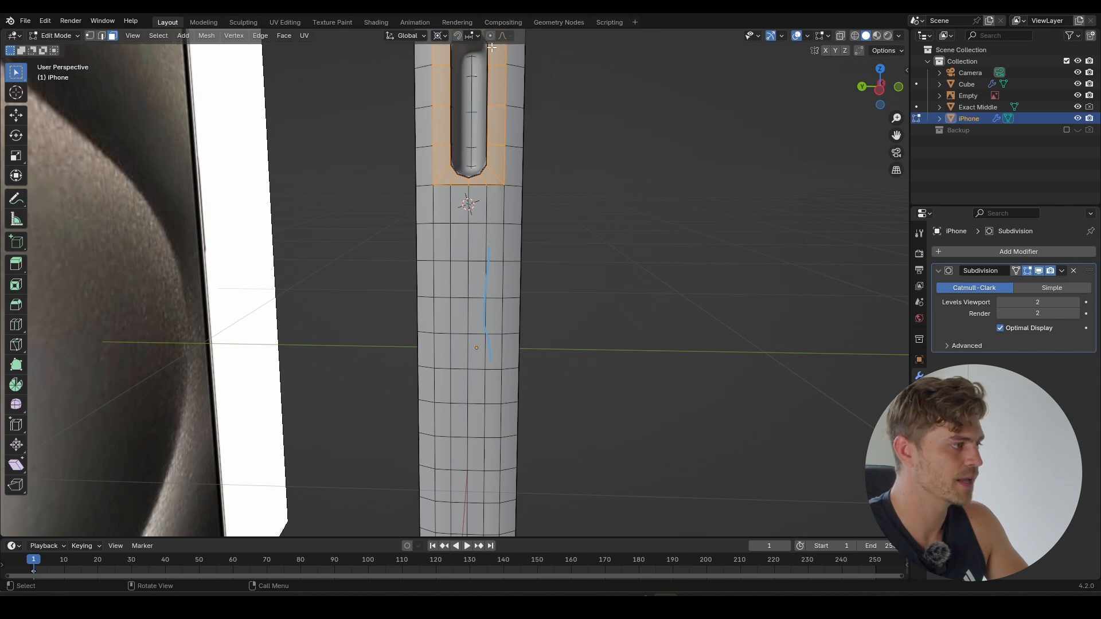
# - Duplicate the face ring in place and mirror it below the 3D cursor by scaling -1 along Z
pyautogui.hotkey('shift', 'd')
pyautogui.rightClick(532, 152)
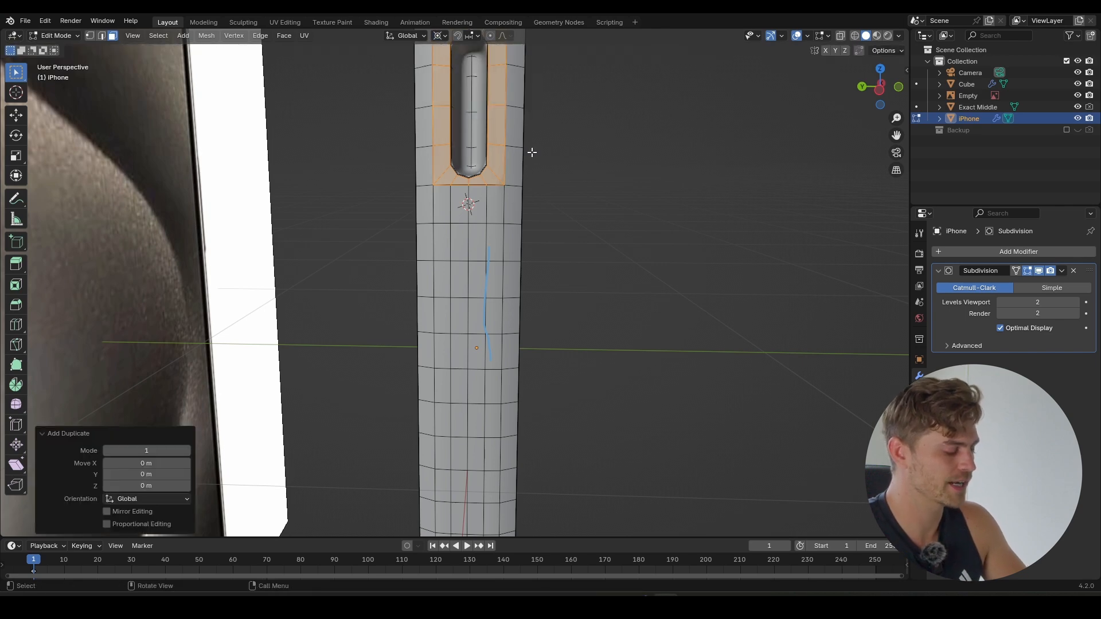
pyautogui.write('sz-1')
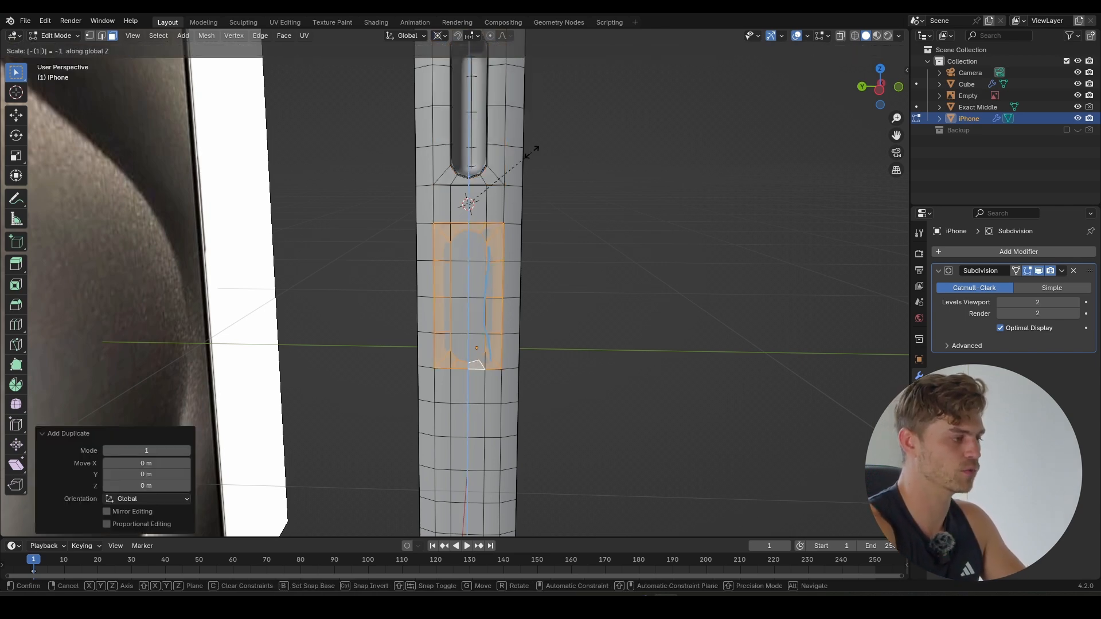
pyautogui.press('Return')
pyautogui.scroll(4, 525, 228)
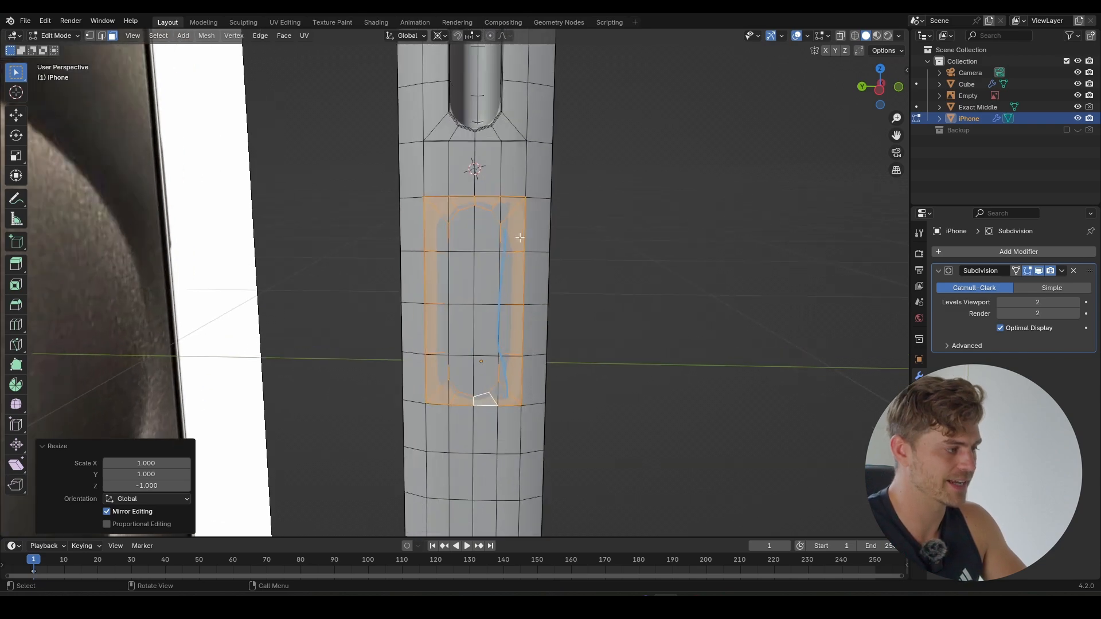
# - Select all the original side faces covered by the mirrored ring, including the ones inside its opening
pyautogui.keyDown('shift'); pyautogui.moveTo(518, 240); pyautogui.dragTo(504, 247, button='middle'); pyautogui.keyUp('shift')
pyautogui.moveTo(504, 247); pyautogui.dragTo(465, 284, button='middle')
pyautogui.scroll(-3, 477, 108)
pyautogui.scroll(3, 469, 171)
pyautogui.keyDown('shift'); pyautogui.moveTo(466, 193); pyautogui.dragTo(461, 333, button='middle'); pyautogui.keyUp('shift')
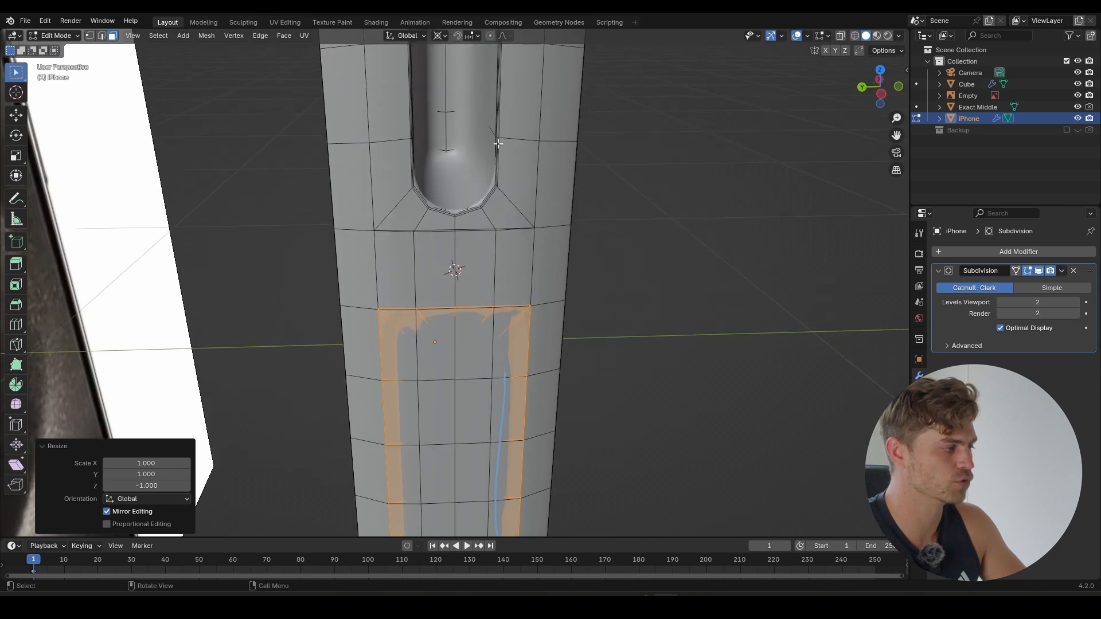
pyautogui.keyDown('shift'); pyautogui.moveTo(473, 234); pyautogui.dragTo(436, 177, button='middle'); pyautogui.keyUp('shift')
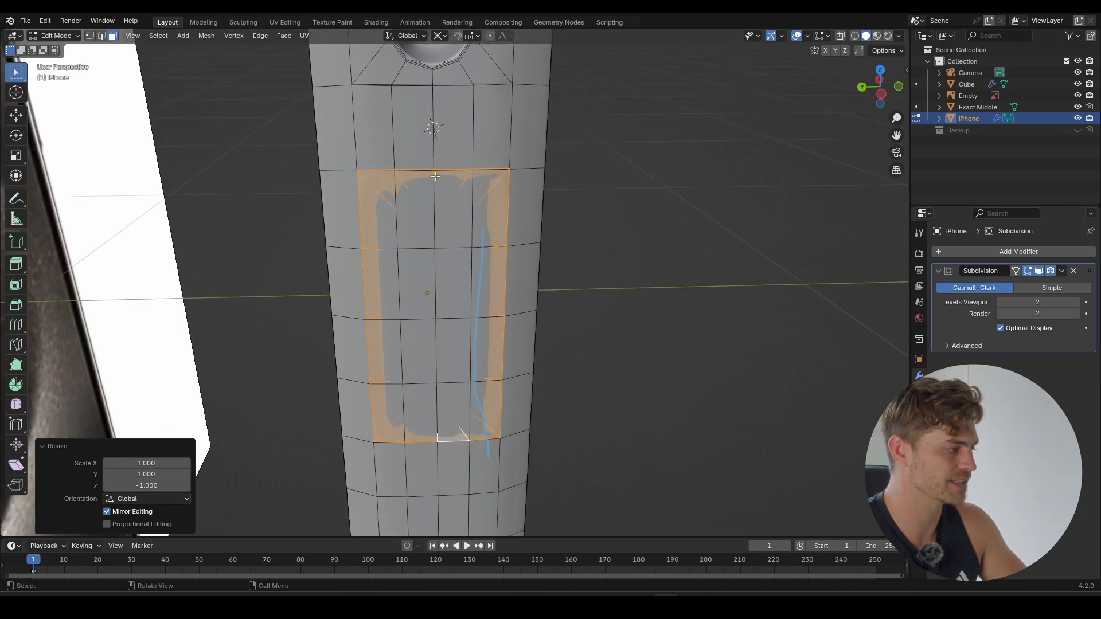
pyautogui.moveTo(386, 228)
pyautogui.mouseDown(button='middle')
pyautogui.moveTo(442, 239)
pyautogui.moveTo(367, 223)
pyautogui.mouseUp(button='middle')
pyautogui.click(392, 238)
pyautogui.keyDown('ctrl'); pyautogui.click(482, 231); pyautogui.keyUp('ctrl')
pyautogui.keyDown('shift'); pyautogui.moveTo(476, 231); pyautogui.dragTo(450, 142, button='middle'); pyautogui.keyUp('shift')
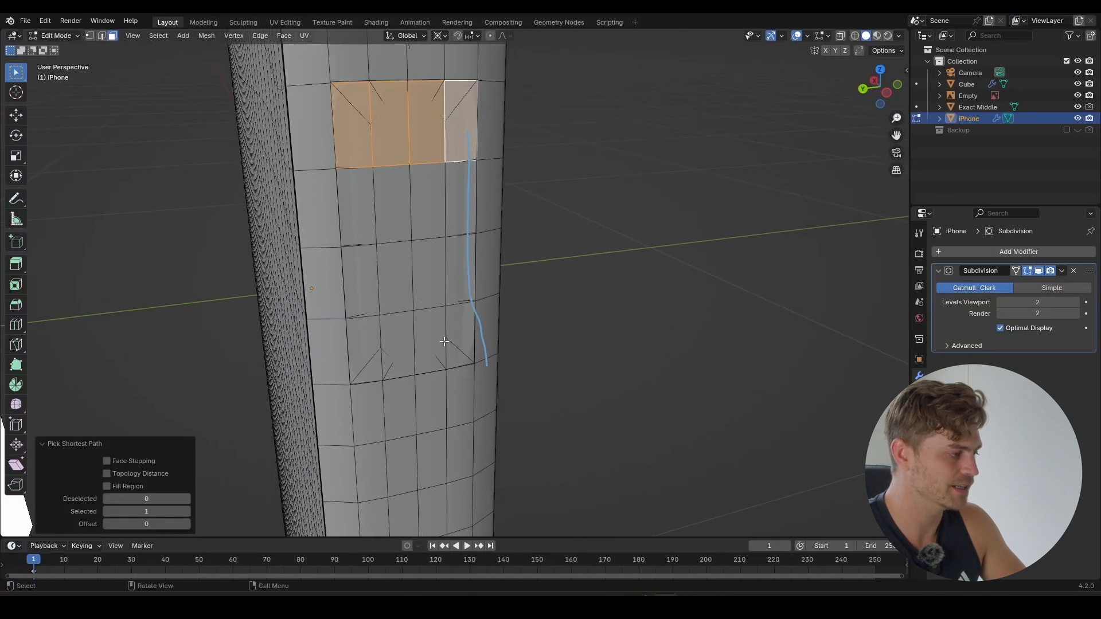
pyautogui.keyDown('ctrl'); pyautogui.click(452, 339); pyautogui.keyUp('ctrl')
pyautogui.keyDown('ctrl'); pyautogui.click(353, 338); pyautogui.keyUp('ctrl')
pyautogui.keyDown('ctrl'); pyautogui.click(353, 213); pyautogui.keyUp('ctrl')
pyautogui.keyDown('ctrl'); pyautogui.click(427, 211); pyautogui.keyUp('ctrl')
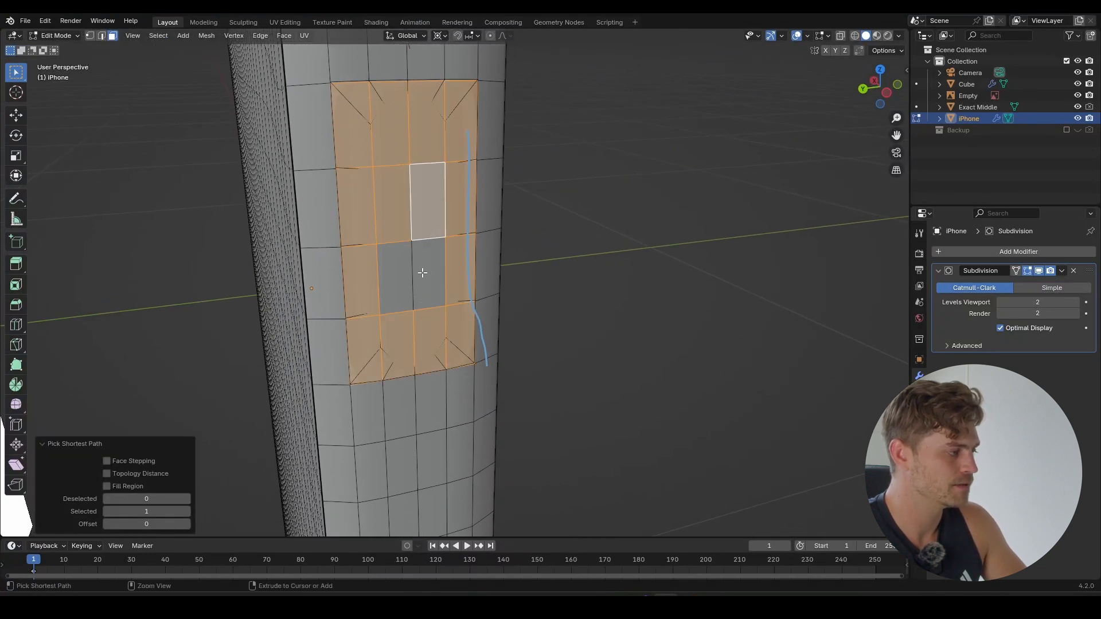
pyautogui.keyDown('ctrl'); pyautogui.click(423, 272); pyautogui.keyUp('ctrl')
pyautogui.keyDown('ctrl'); pyautogui.click(404, 267); pyautogui.keyUp('ctrl')
pyautogui.moveTo(404, 268); pyautogui.dragTo(360, 240, button='middle')
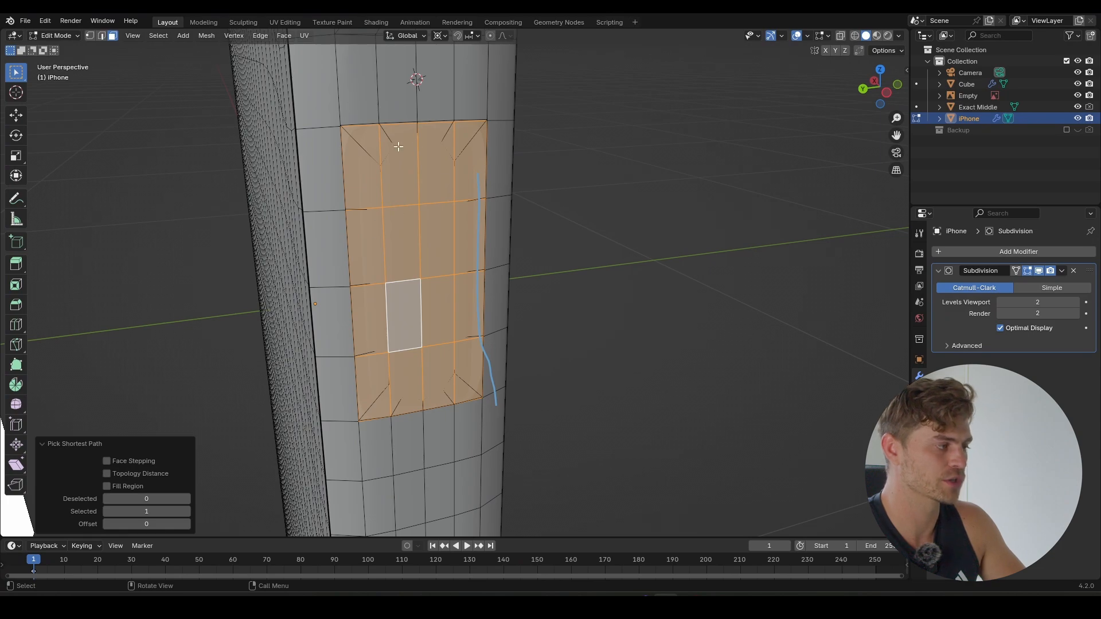
# - Delete the selected side faces and merge all the mesh's vertices by distance
pyautogui.press('x')
pyautogui.click(438, 217)
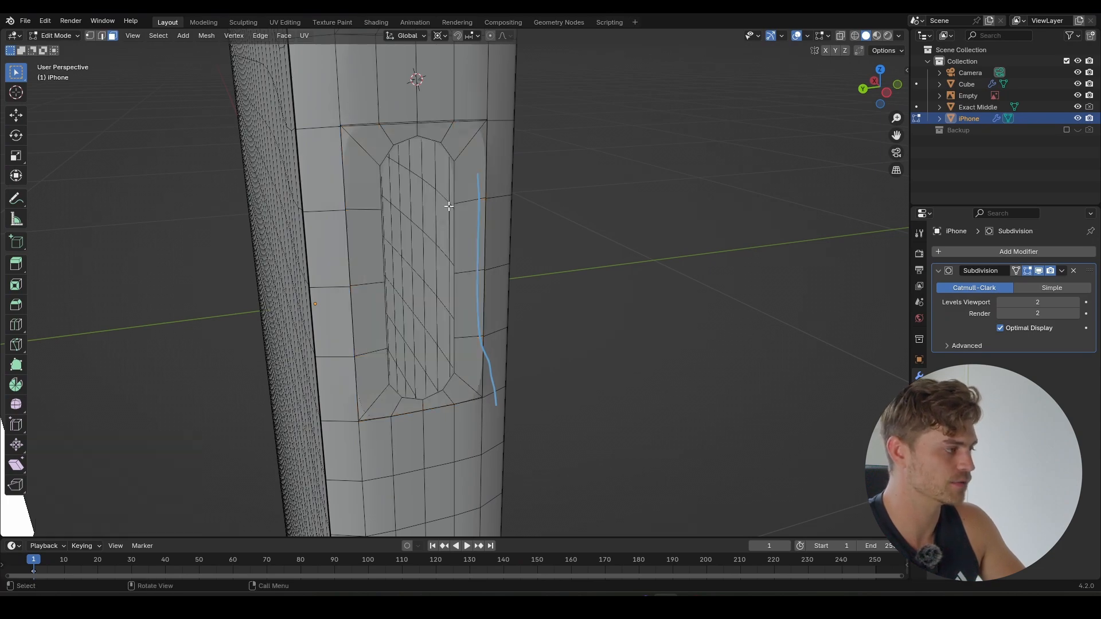
pyautogui.moveTo(449, 206); pyautogui.dragTo(465, 229, button='middle')
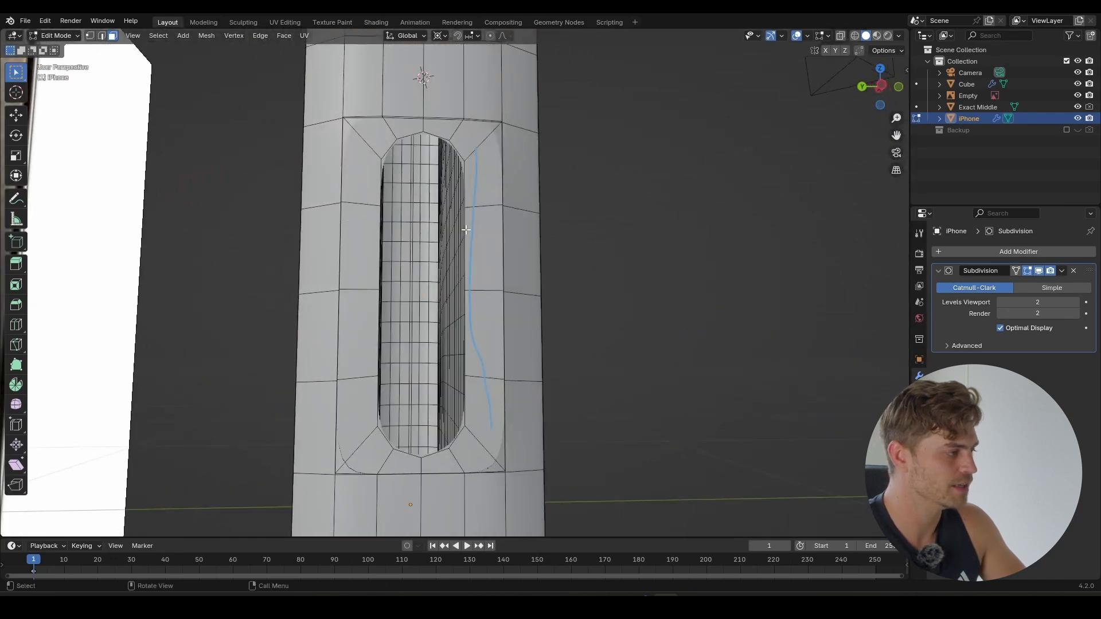
pyautogui.press('a')
pyautogui.press('m')
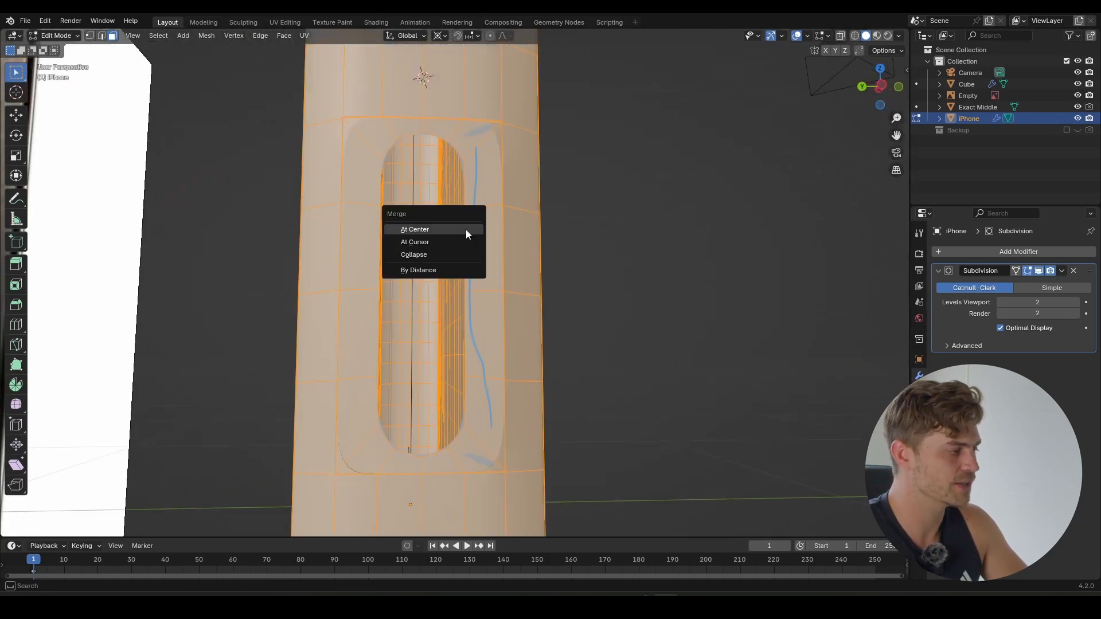
pyautogui.click(430, 269)
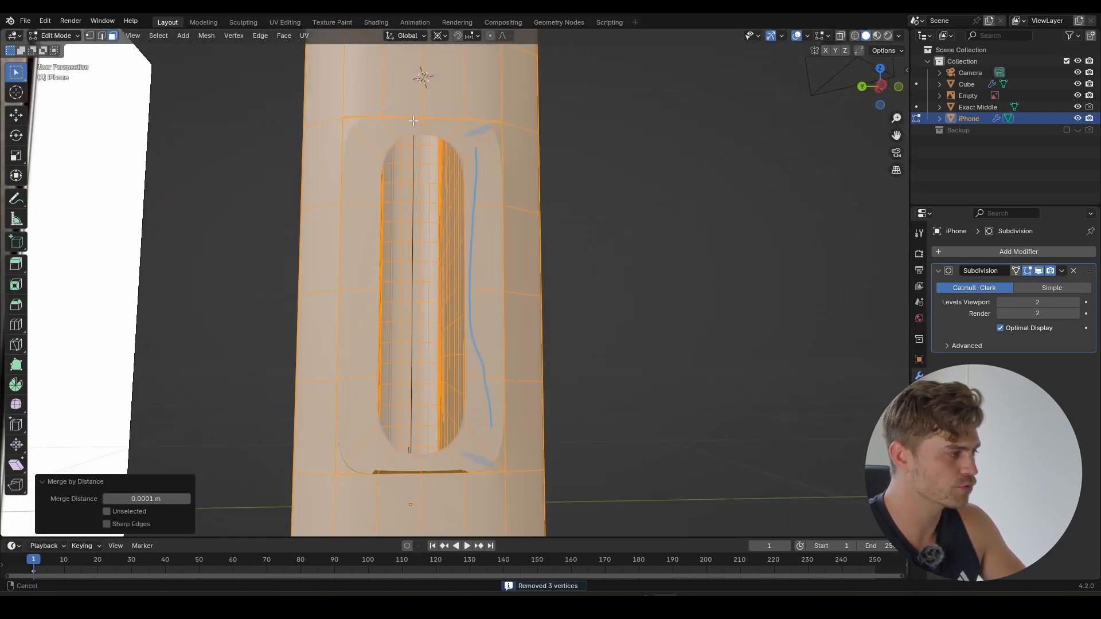
# - Recalculate the normals of the whole mesh and check the shading around the second hole
pyautogui.moveTo(413, 121); pyautogui.dragTo(571, 279, button='middle')
pyautogui.scroll(2, 465, 281)
pyautogui.scroll(-2, 511, 295)
pyautogui.press('Tab')
pyautogui.keyDown('shift'); pyautogui.moveTo(449, 302); pyautogui.dragTo(564, 293, button='middle'); pyautogui.keyUp('shift')
pyautogui.press('Tab')
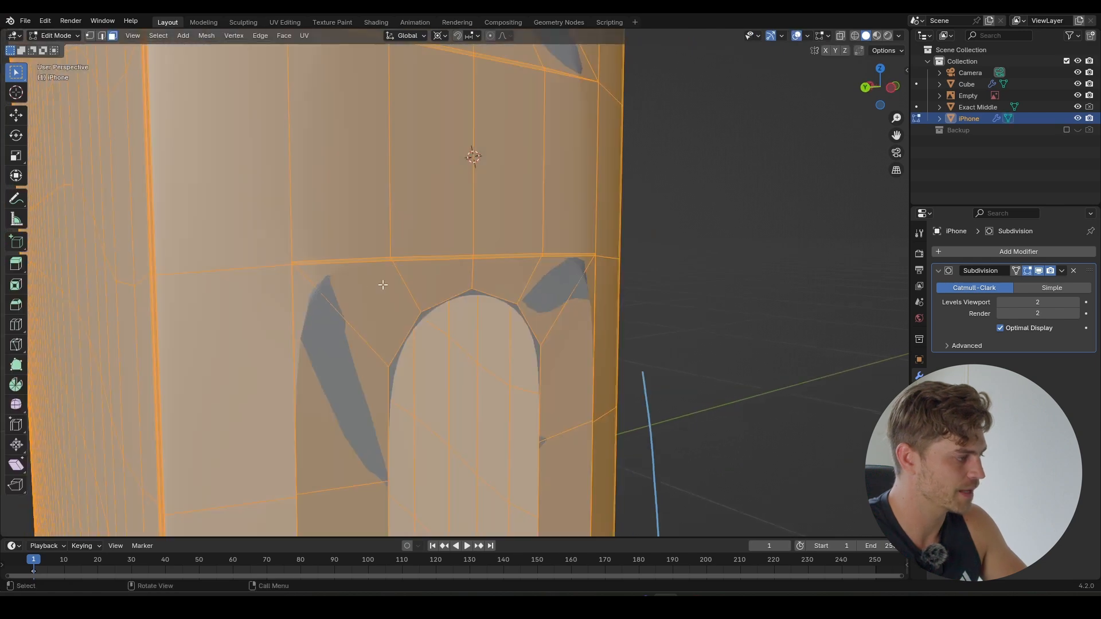
pyautogui.hotkey('shift', 'n')
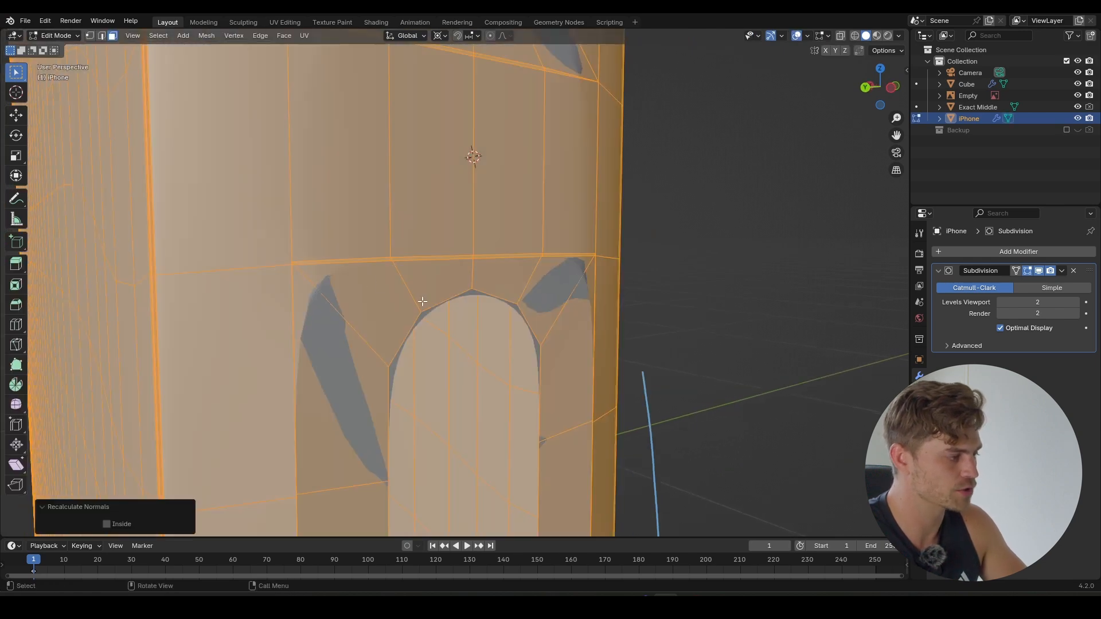
pyautogui.press('Tab')
pyautogui.scroll(-4, 422, 301)
pyautogui.keyDown('shift'); pyautogui.moveTo(421, 301); pyautogui.dragTo(421, 208, button='middle'); pyautogui.keyUp('shift')
pyautogui.moveTo(464, 295)
pyautogui.mouseDown(button='middle')
pyautogui.moveTo(325, 314)
pyautogui.moveTo(499, 197)
pyautogui.moveTo(516, 165)
pyautogui.moveTo(474, 310)
pyautogui.mouseUp(button='middle')
pyautogui.press('Tab')
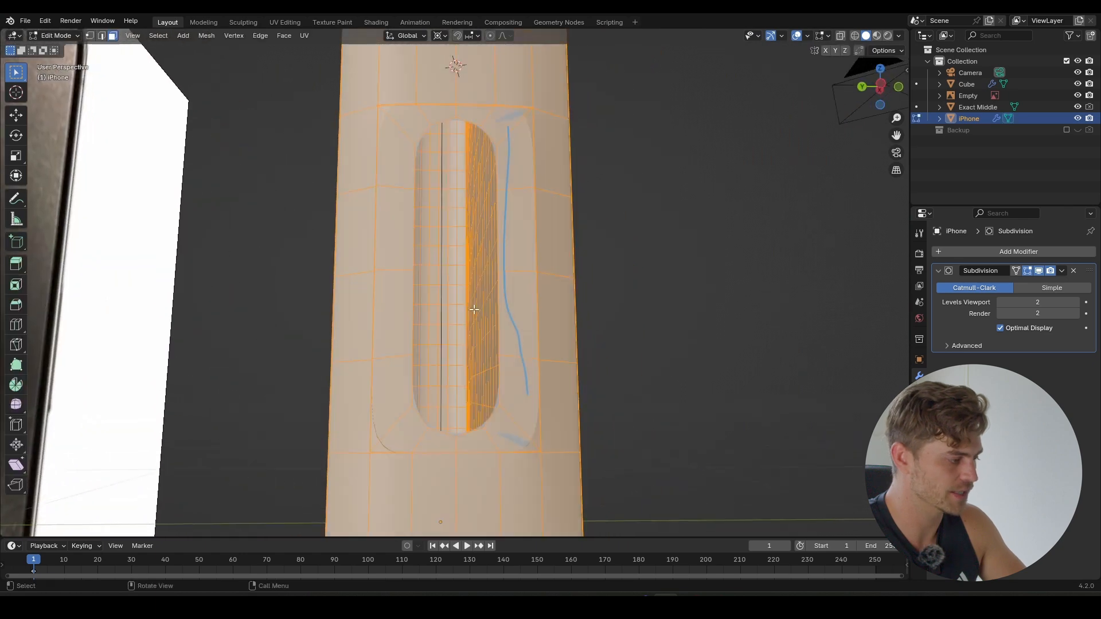
# - Examine the lower corner vertex of the mirrored ring to see whether it joins the surrounding side mesh
pyautogui.scroll(4, 475, 310)
pyautogui.keyDown('shift'); pyautogui.moveTo(474, 363); pyautogui.dragTo(506, 88, button='middle'); pyautogui.keyUp('shift')
pyautogui.click(315, 343)
pyautogui.scroll(5, 332, 334)
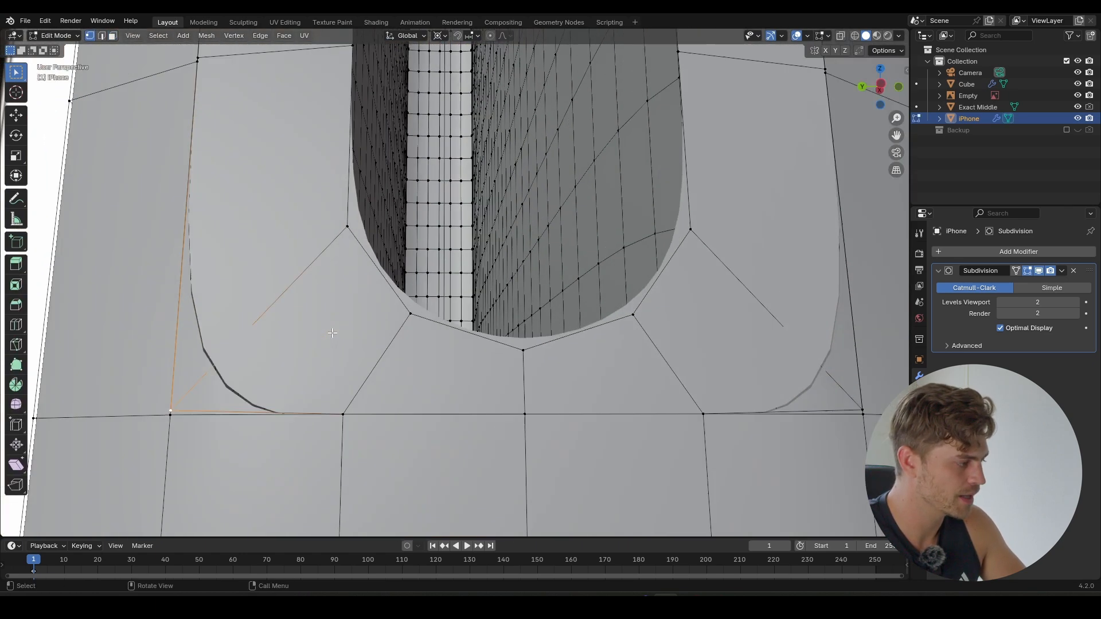
pyautogui.keyDown('shift'); pyautogui.moveTo(333, 334); pyautogui.dragTo(506, 233, button='middle'); pyautogui.keyUp('shift')
pyautogui.scroll(-2, 428, 261)
pyautogui.scroll(-3, 428, 262)
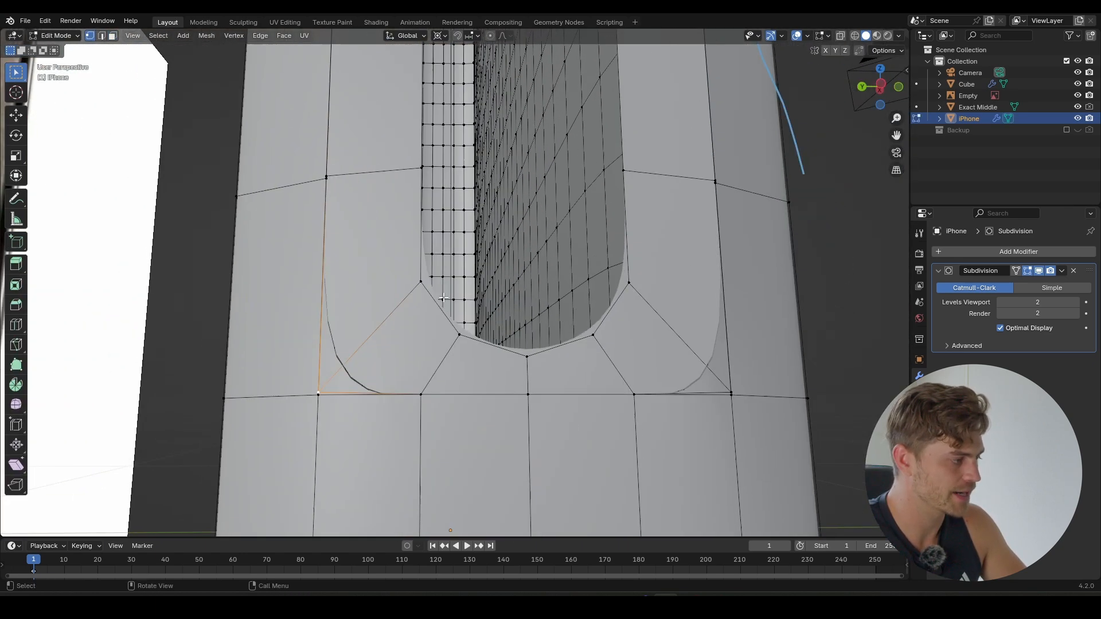
# - Undo the normals recalculation, the vertex merge and the deletion of the side faces
pyautogui.press('a')
pyautogui.press('3')
pyautogui.press('Tab')
pyautogui.press('Tab')
pyautogui.hotkey('ctrl', 'z')
pyautogui.hotkey('ctrl', 'z')
pyautogui.hotkey('ctrl', 'z')
pyautogui.hotkey('ctrl', 'z')
pyautogui.hotkey('ctrl', 'z')
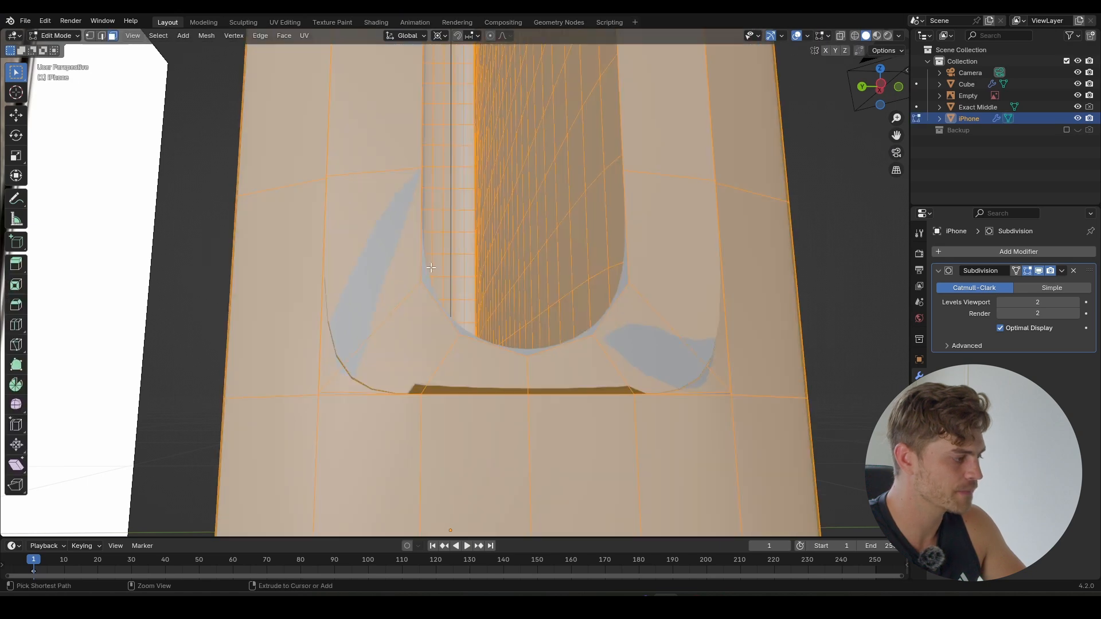
pyautogui.scroll(-5, 442, 254)
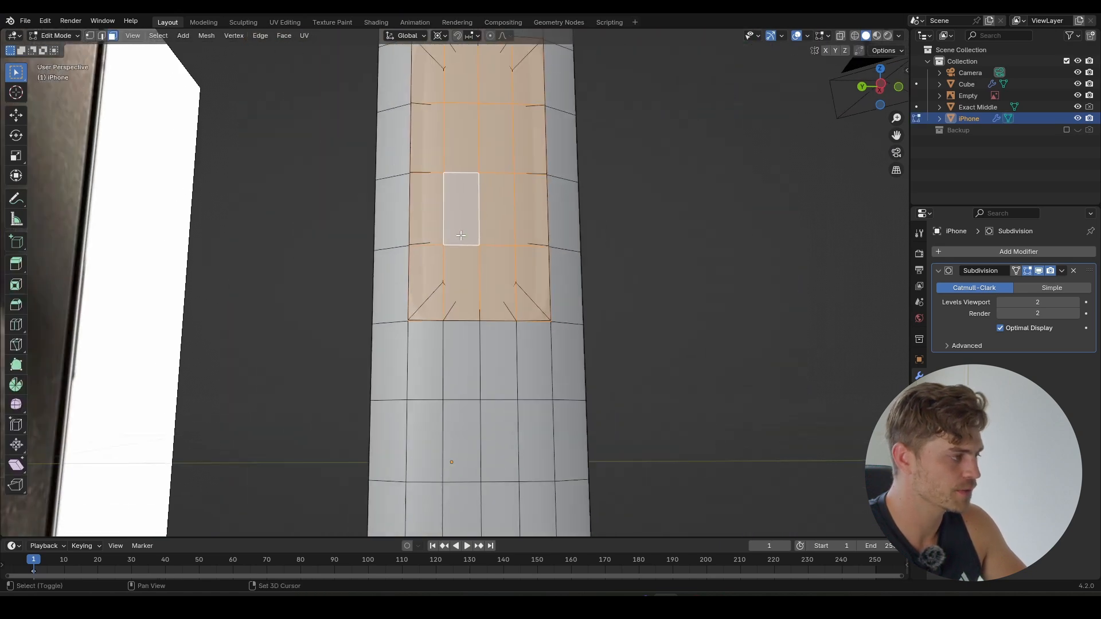
# - Delete the selected side faces covered by the mirrored ring
pyautogui.keyDown('shift'); pyautogui.moveTo(493, 206); pyautogui.dragTo(479, 304, button='middle'); pyautogui.keyUp('shift')
pyautogui.press('x')
pyautogui.click(480, 304)
pyautogui.keyDown('shift'); pyautogui.moveTo(472, 232); pyautogui.dragTo(469, 342, button='middle'); pyautogui.keyUp('shift')
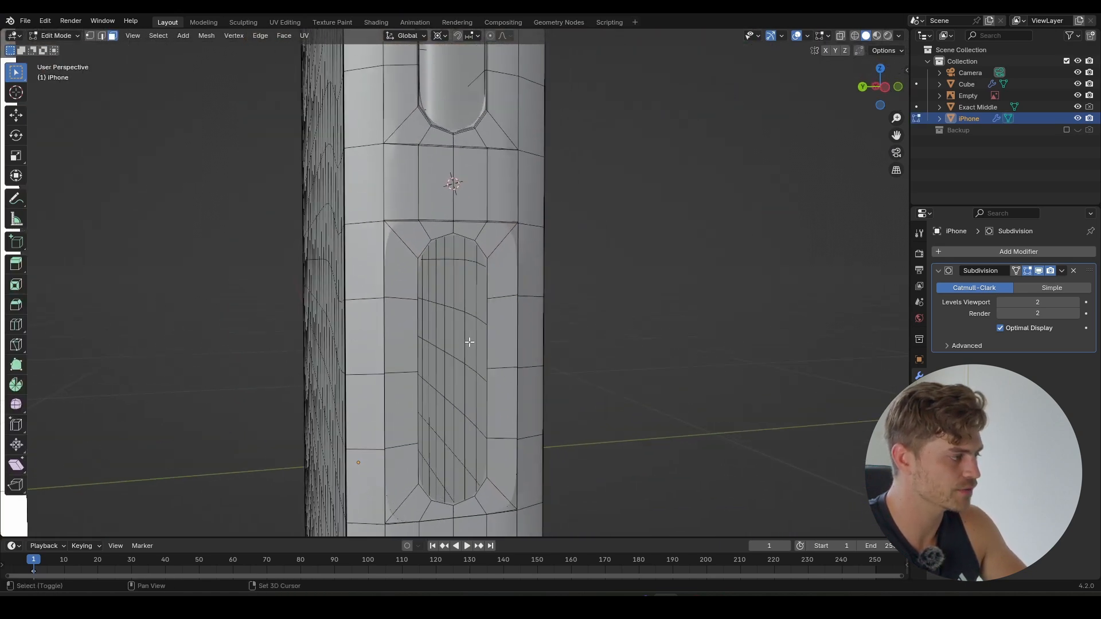
# - Select the mirrored face ring and move it slightly down along Z to line up with the upper edge of the opening
pyautogui.keyDown('alt'); pyautogui.click(399, 234); pyautogui.keyUp('alt')
pyautogui.scroll(8, 399, 230)
pyautogui.keyDown('shift'); pyautogui.moveTo(388, 208); pyautogui.dragTo(466, 446, button='middle'); pyautogui.keyUp('shift')
pyautogui.keyDown('shift'); pyautogui.moveTo(450, 321); pyautogui.dragTo(473, 368, button='middle'); pyautogui.keyUp('shift')
pyautogui.scroll(2, 352, 296)
pyautogui.keyDown('shift'); pyautogui.moveTo(375, 298); pyautogui.dragTo(458, 328, button='middle'); pyautogui.keyUp('shift')
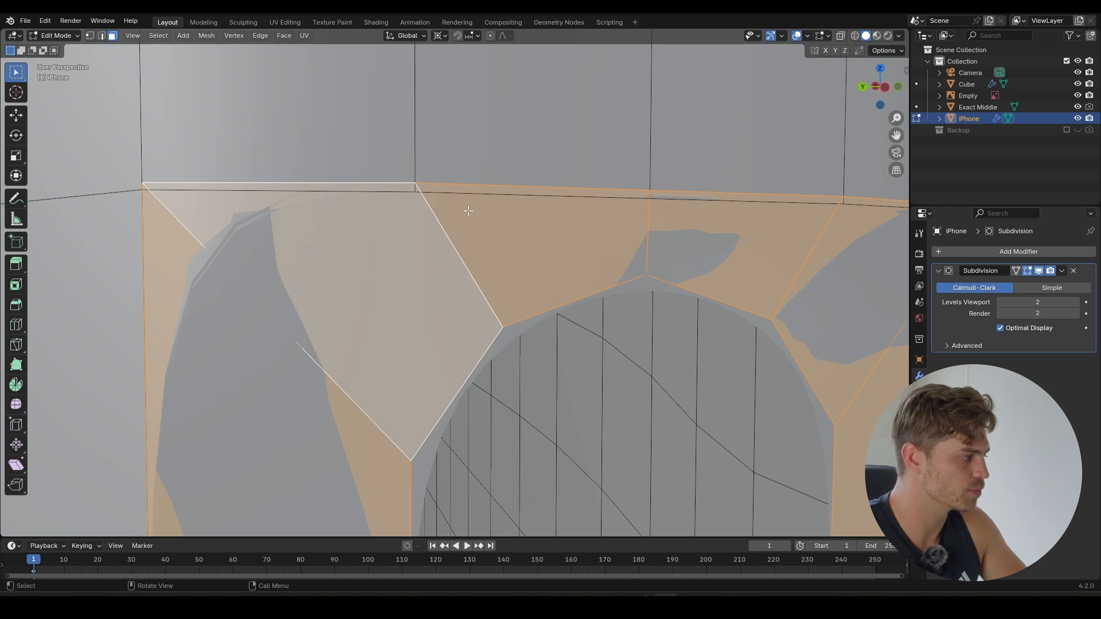
pyautogui.press('g')
pyautogui.press('z')
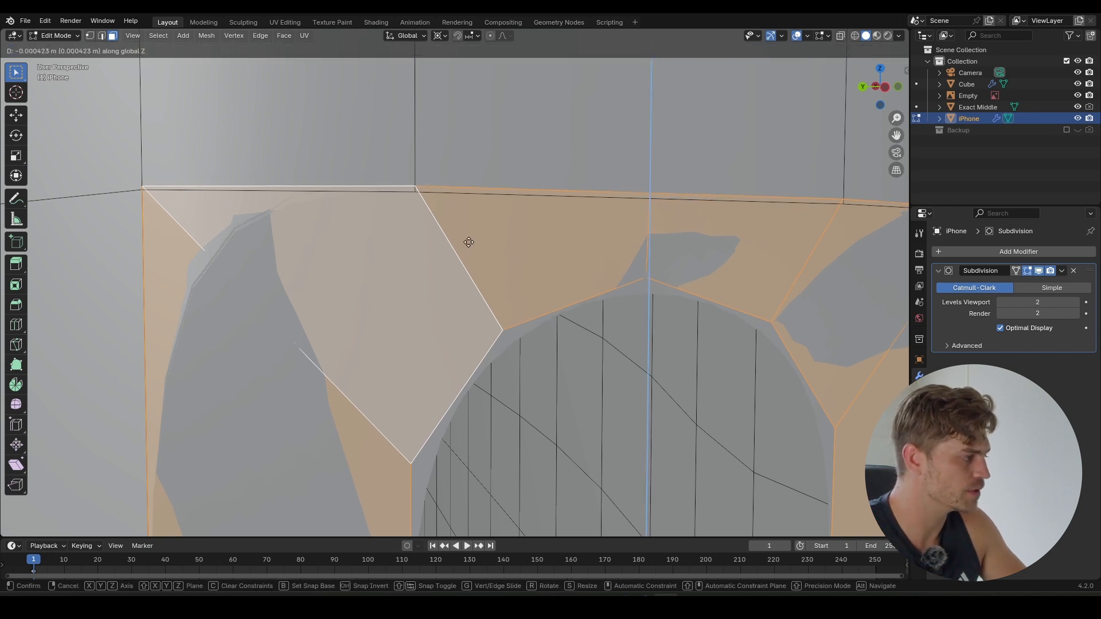
pyautogui.click(466, 289)
pyautogui.scroll(-8, 407, 221)
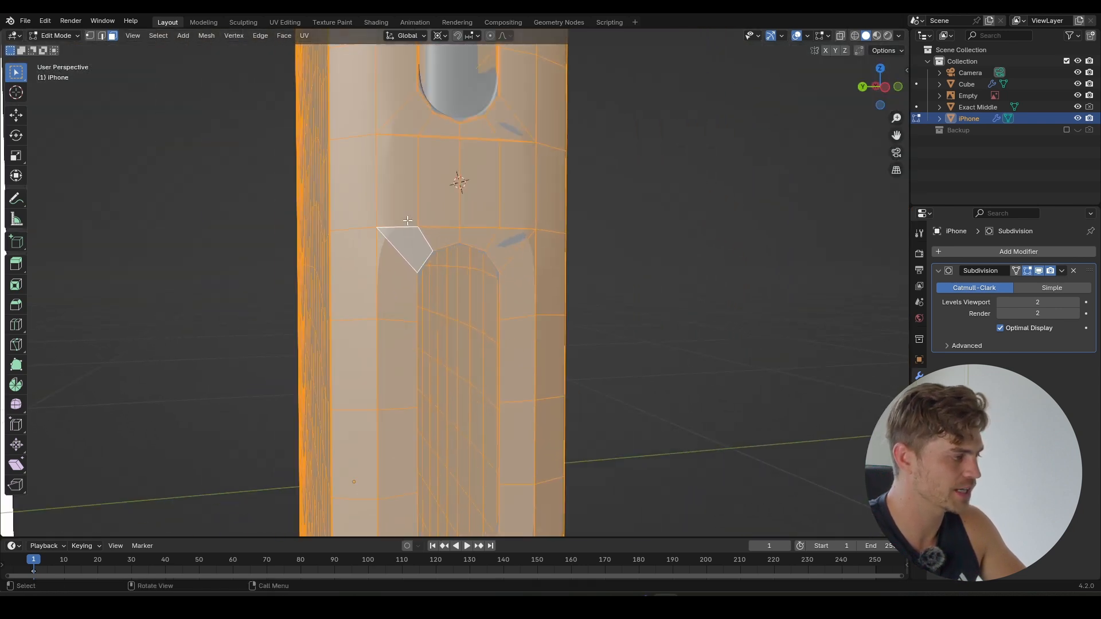
# - Merge the whole mesh's vertices by distance with a merge distance of 0.0003 m
pyautogui.scroll(-1, 407, 220)
pyautogui.moveTo(433, 275); pyautogui.dragTo(441, 232, button='middle')
pyautogui.press('m')
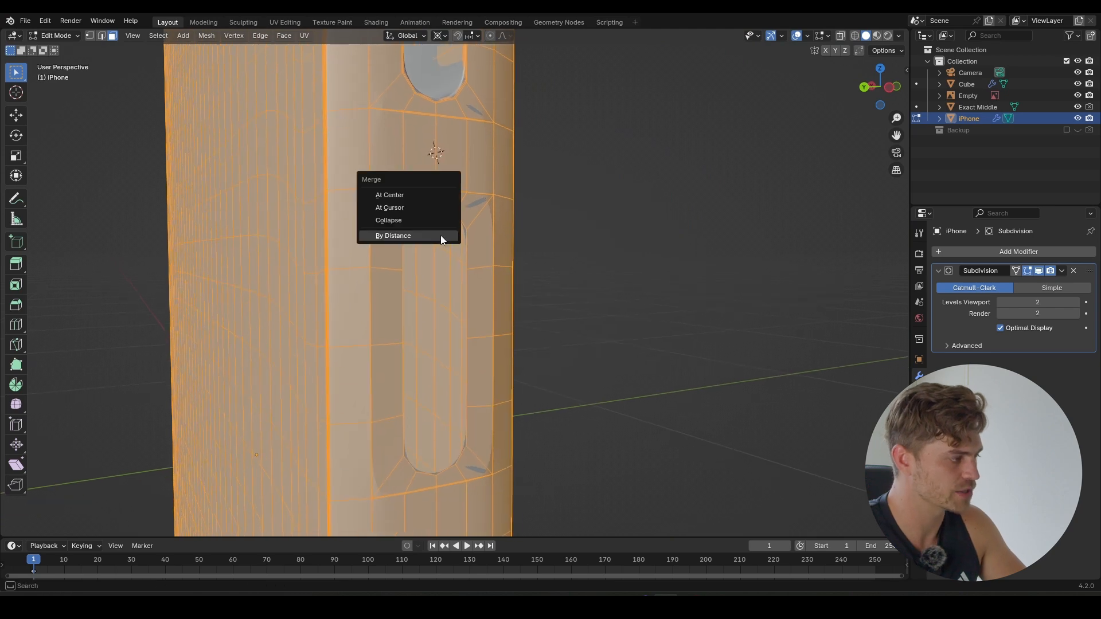
pyautogui.click(441, 235)
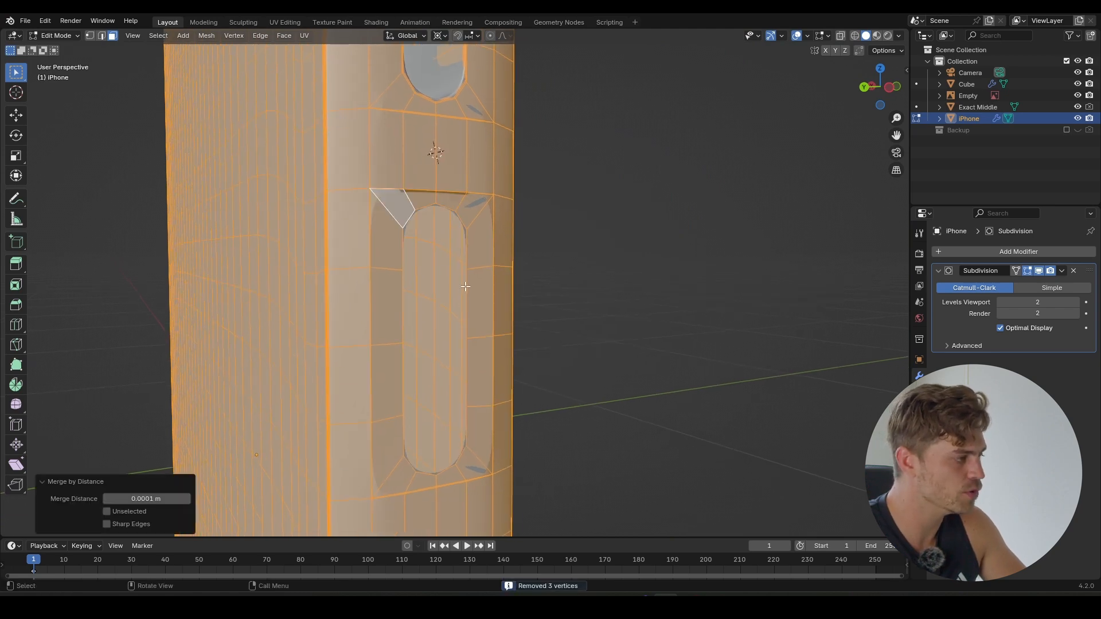
pyautogui.click(152, 499)
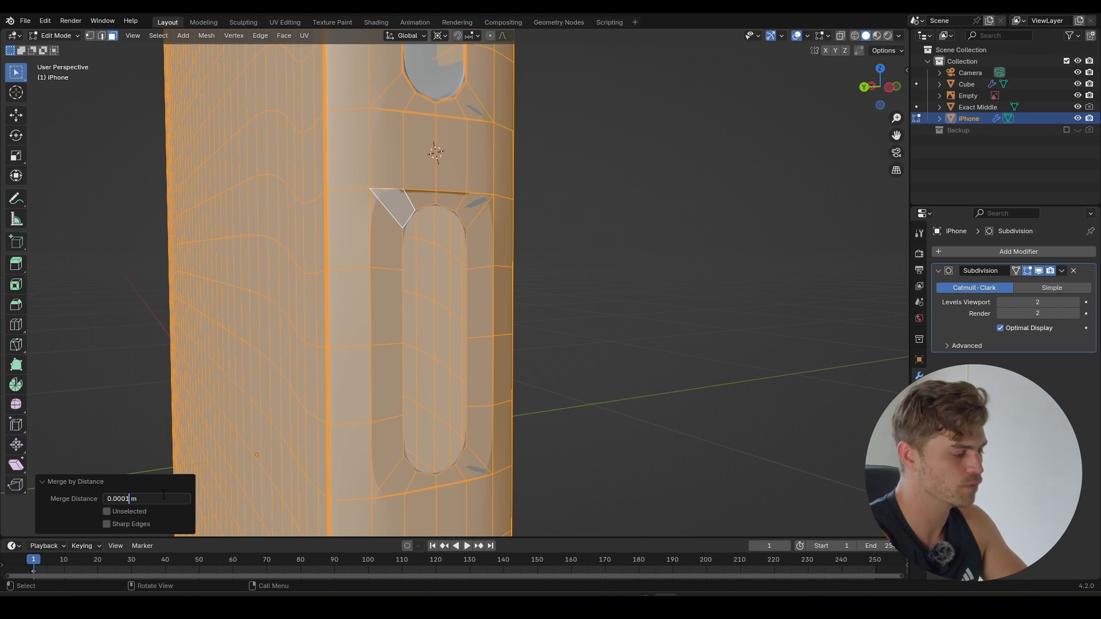
pyautogui.press('Return')
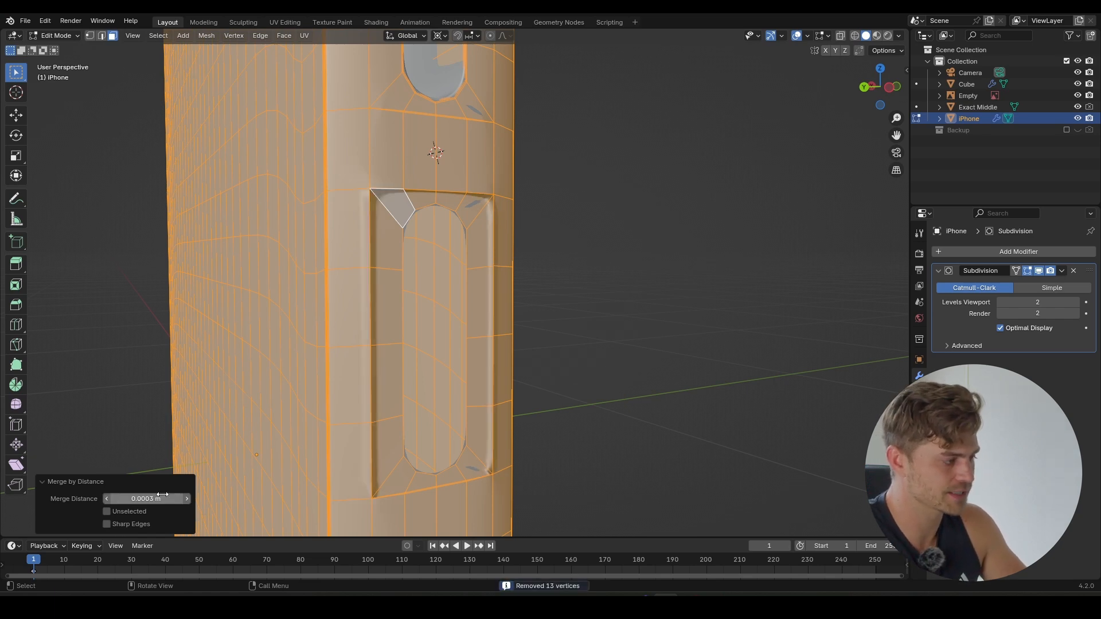
# - Examine the whole phone body and its grooved rim for unwanted changes from the vertex merge
pyautogui.moveTo(428, 345); pyautogui.dragTo(394, 338, button='middle')
pyautogui.scroll(-11, 475, 290)
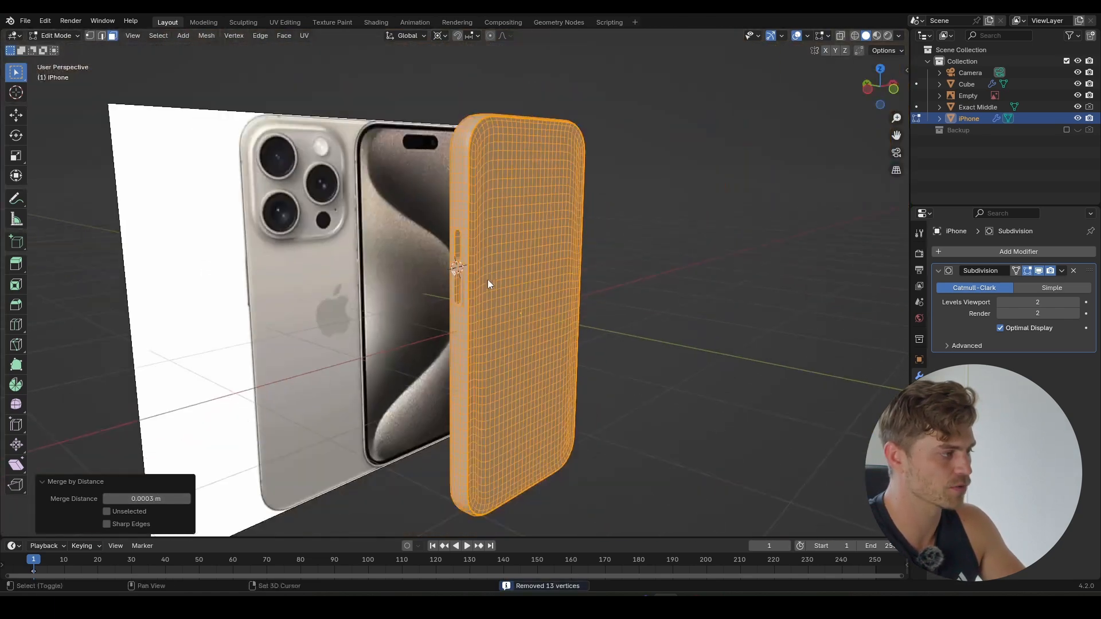
pyautogui.moveTo(487, 284); pyautogui.dragTo(573, 277, button='middle')
pyautogui.scroll(6, 572, 395)
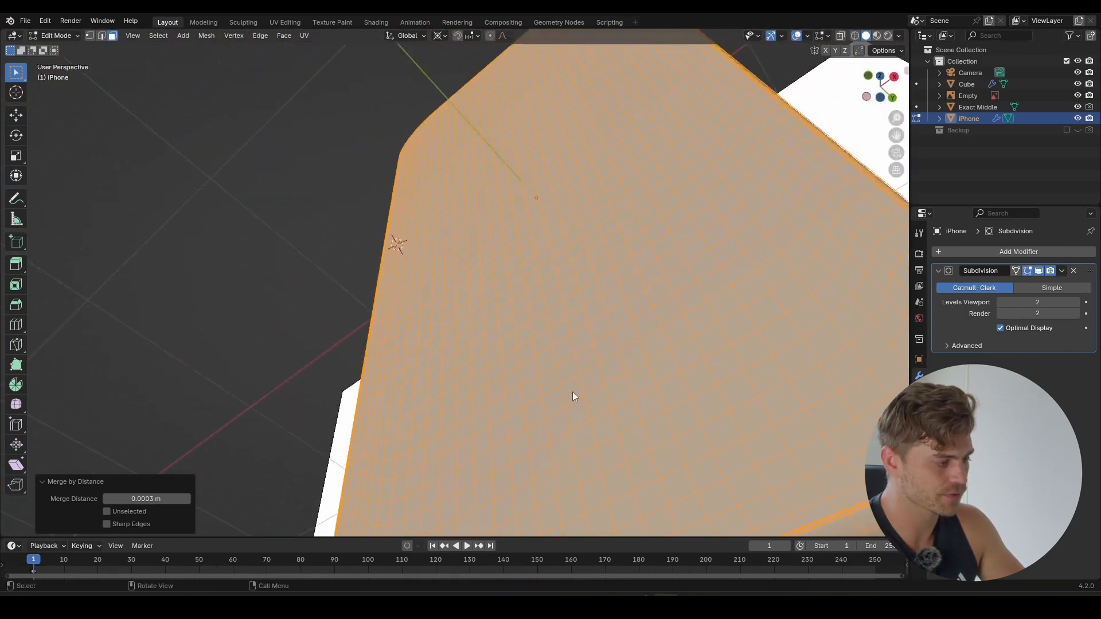
pyautogui.scroll(-5, 572, 396)
pyautogui.scroll(3, 518, 335)
pyautogui.moveTo(492, 345); pyautogui.dragTo(604, 376, button='middle')
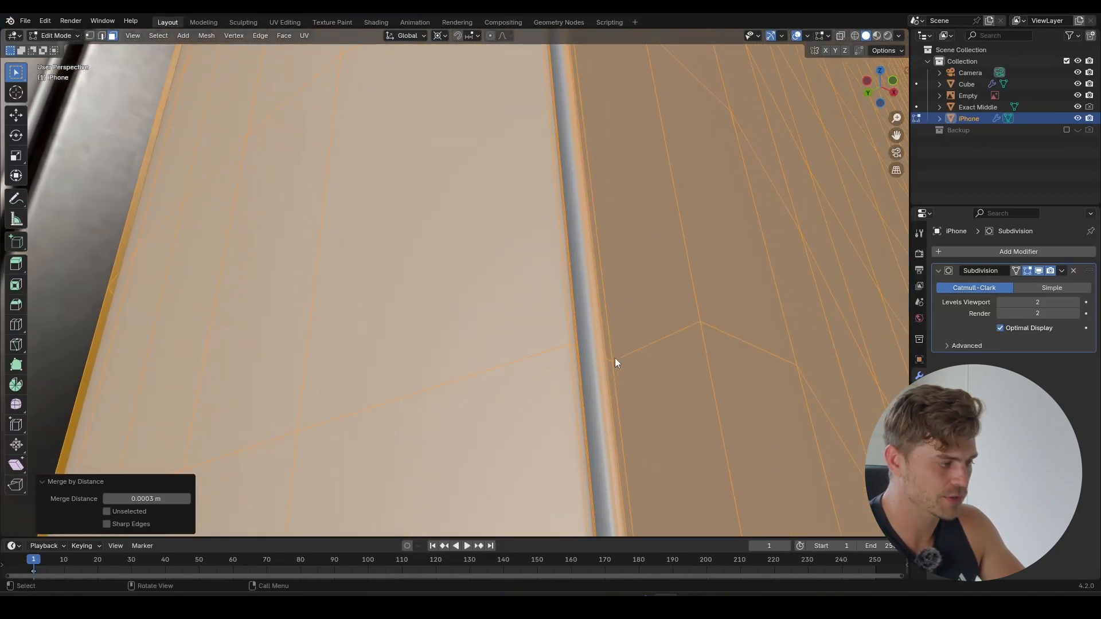
pyautogui.moveTo(440, 307); pyautogui.dragTo(505, 390, button='middle')
# - Recalculate the mesh normals and check the shading around the lower side hole in Object Mode
pyautogui.scroll(-1, 534, 302)
pyautogui.scroll(4, 477, 253)
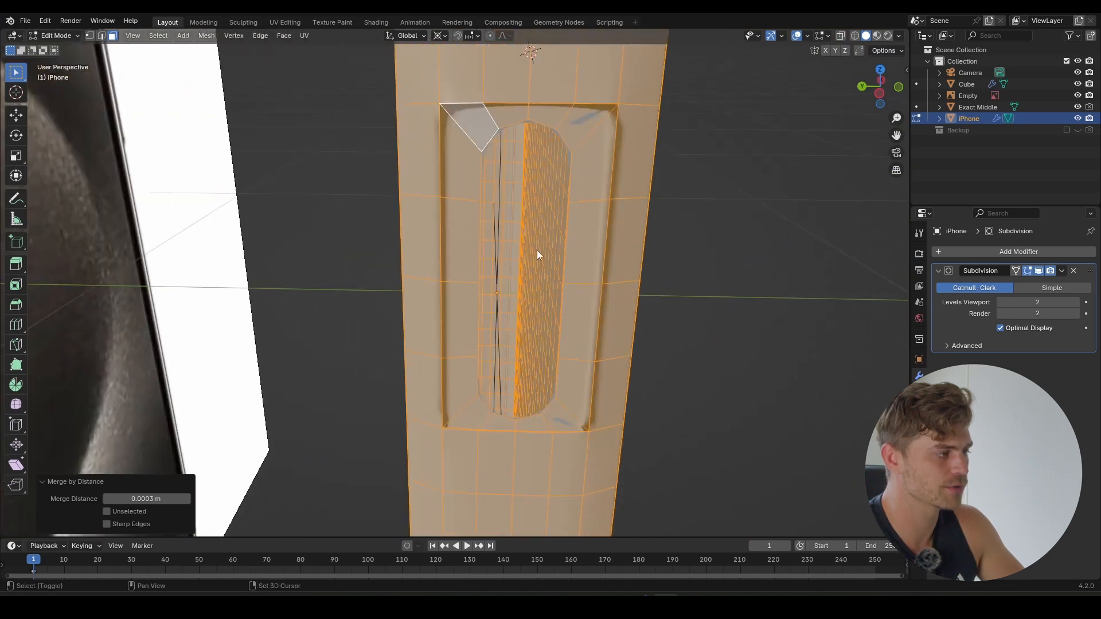
pyautogui.keyDown('shift'); pyautogui.moveTo(537, 250); pyautogui.dragTo(458, 318, button='middle'); pyautogui.keyUp('shift')
pyautogui.moveTo(512, 275); pyautogui.dragTo(504, 300, button='middle')
pyautogui.scroll(3, 528, 315)
pyautogui.hotkey('shift', 'n')
pyautogui.scroll(-2, 531, 273)
pyautogui.press('Tab')
pyautogui.scroll(-3, 527, 278)
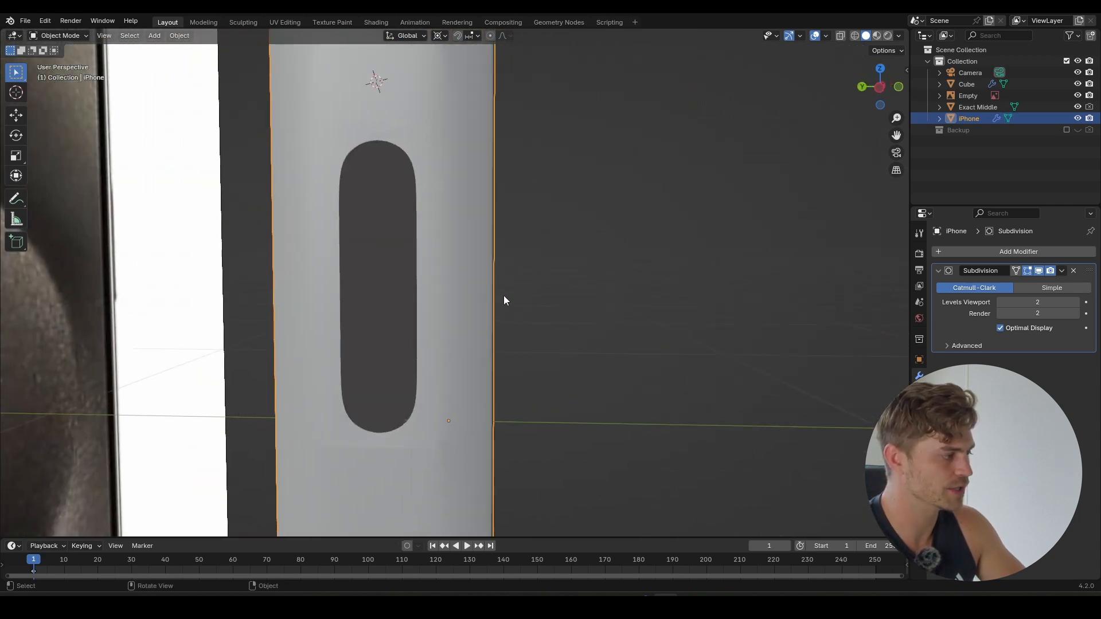
# - Test-move individual vertices along the lower hole's rim to check that they are joined, cancelling each move
pyautogui.press('Tab')
pyautogui.click(338, 164)
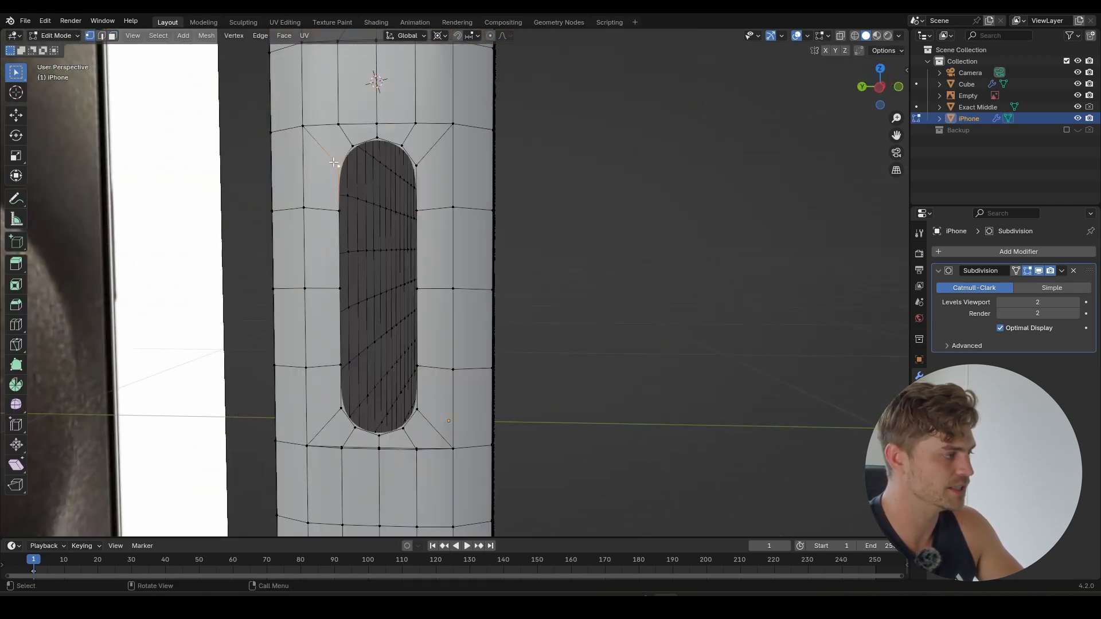
pyautogui.rightClick(365, 137)
pyautogui.press('g')
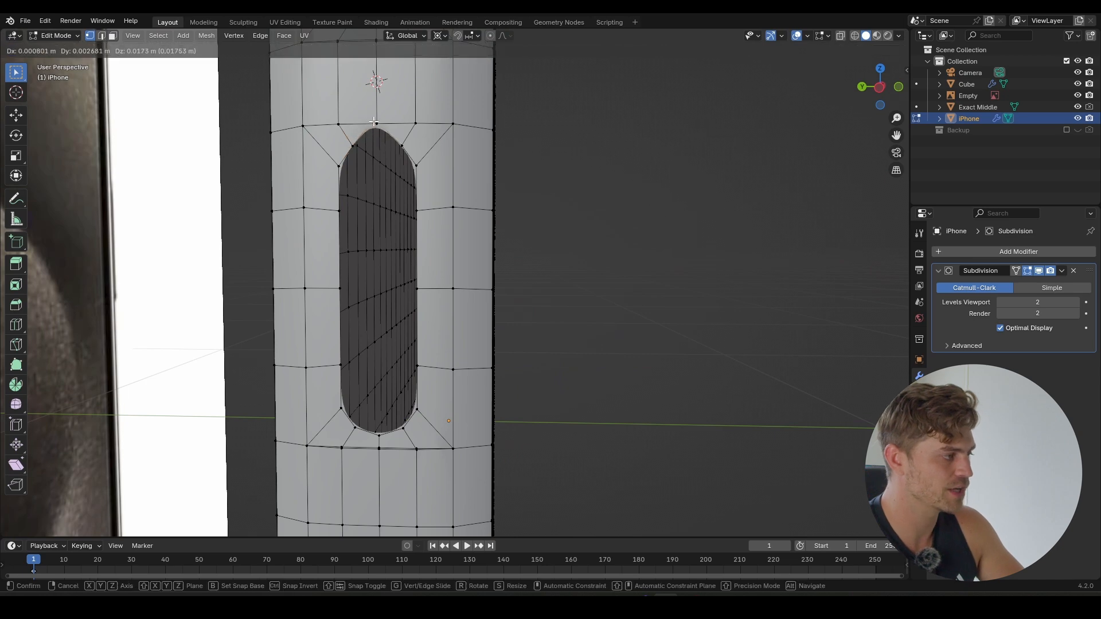
pyautogui.rightClick(378, 135)
pyautogui.click(403, 146)
pyautogui.press('g')
pyautogui.rightClick(410, 144)
pyautogui.click(419, 160)
pyautogui.press('g')
pyautogui.rightClick(426, 155)
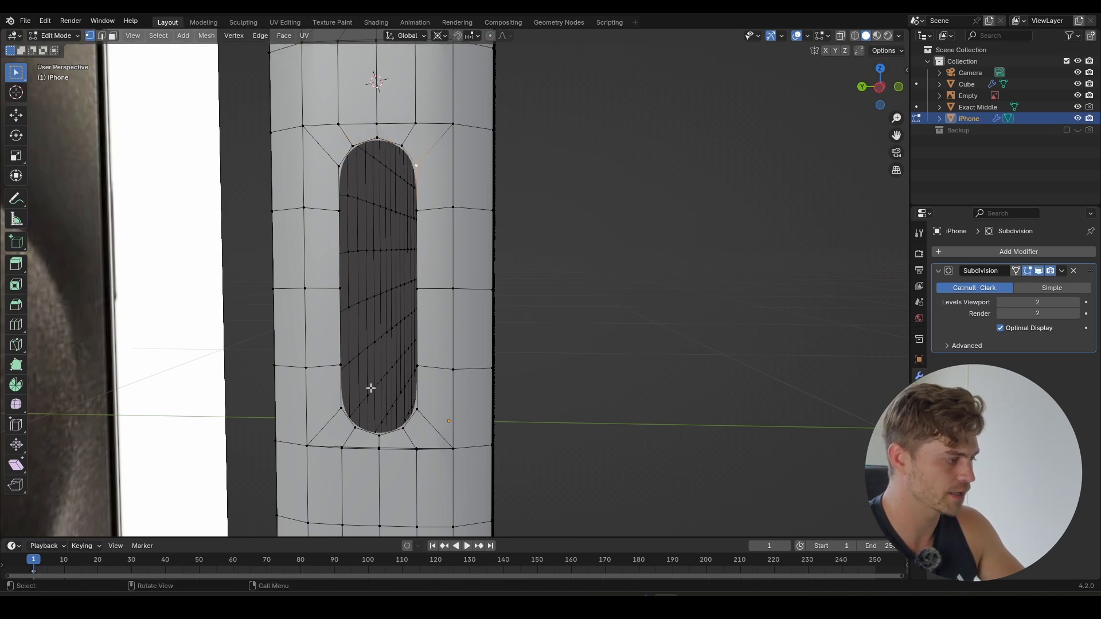
pyautogui.click(404, 427)
pyautogui.press('g')
pyautogui.rightClick(398, 403)
pyautogui.scroll(1, 390, 422)
pyautogui.scroll(-1, 394, 419)
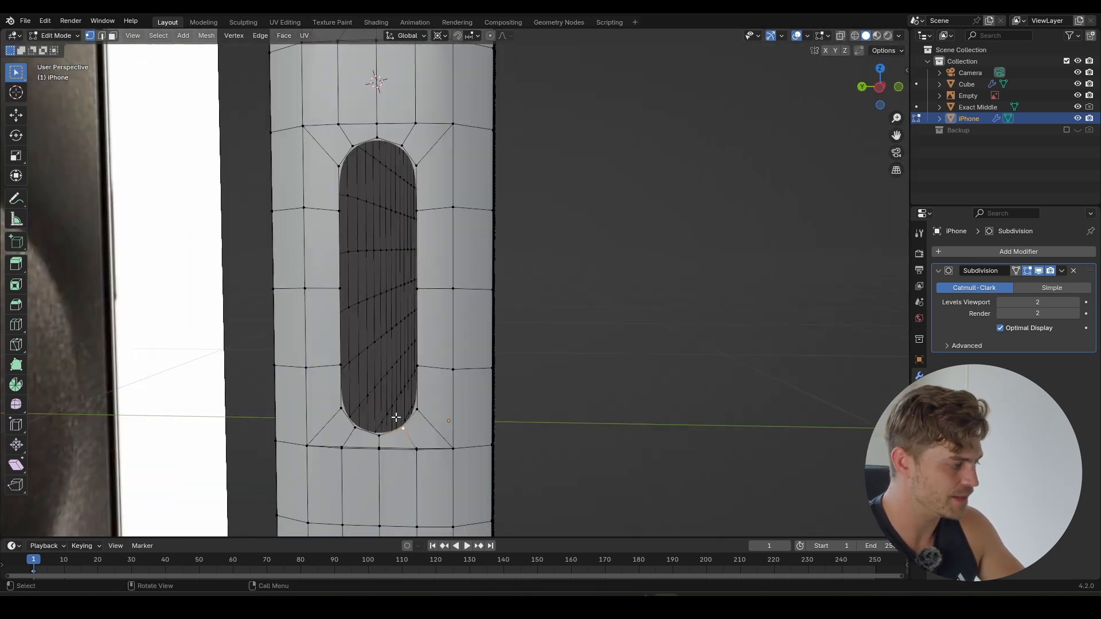
# - Check the edge below the lower hole for duplicates by test-moving one of its vertices and selecting the edge loop
pyautogui.keyDown('shift'); pyautogui.moveTo(396, 418); pyautogui.dragTo(410, 380, button='middle'); pyautogui.keyUp('shift')
pyautogui.scroll(5, 409, 379)
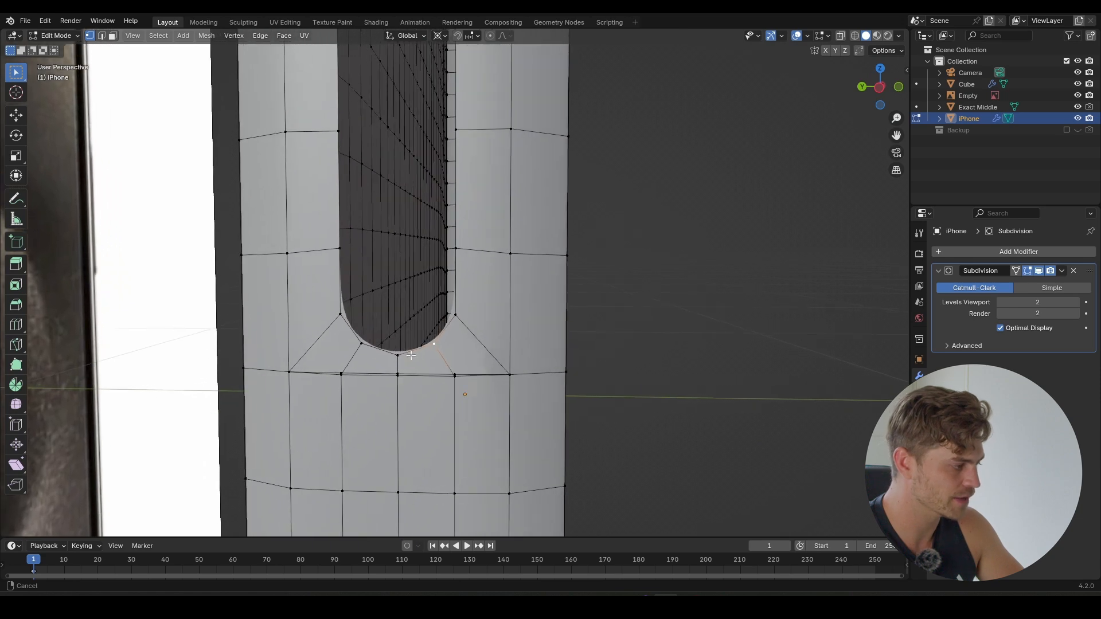
pyautogui.keyDown('ctrl'); pyautogui.moveTo(414, 339); pyautogui.dragTo(430, 314, button='middle'); pyautogui.keyUp('ctrl')
pyautogui.click(560, 371)
pyautogui.press('g')
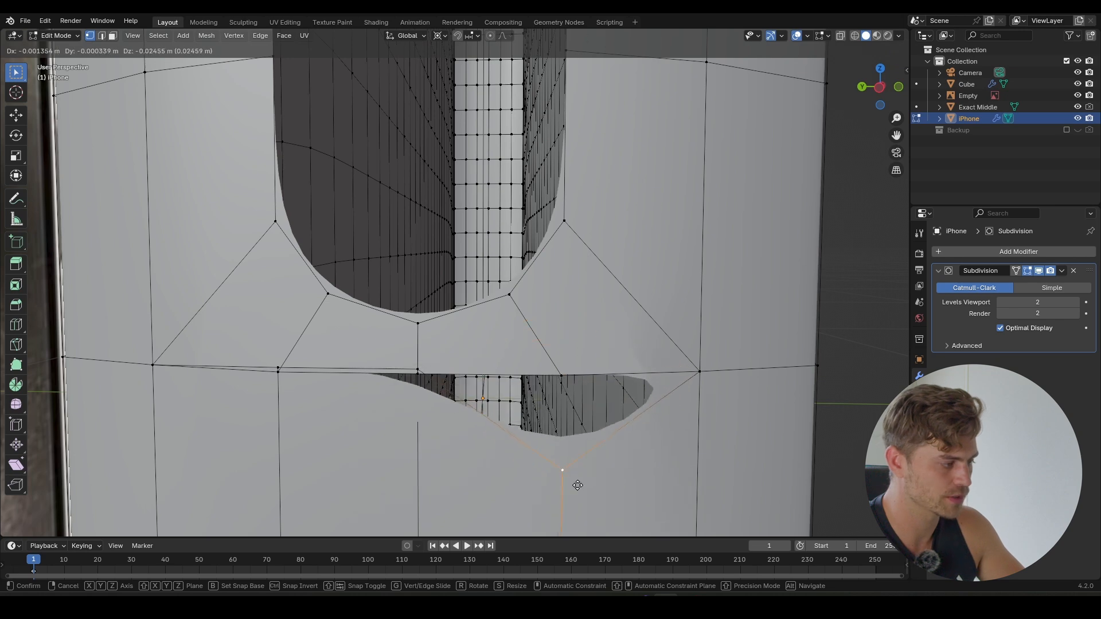
pyautogui.rightClick(586, 450)
pyautogui.scroll(-5, 587, 422)
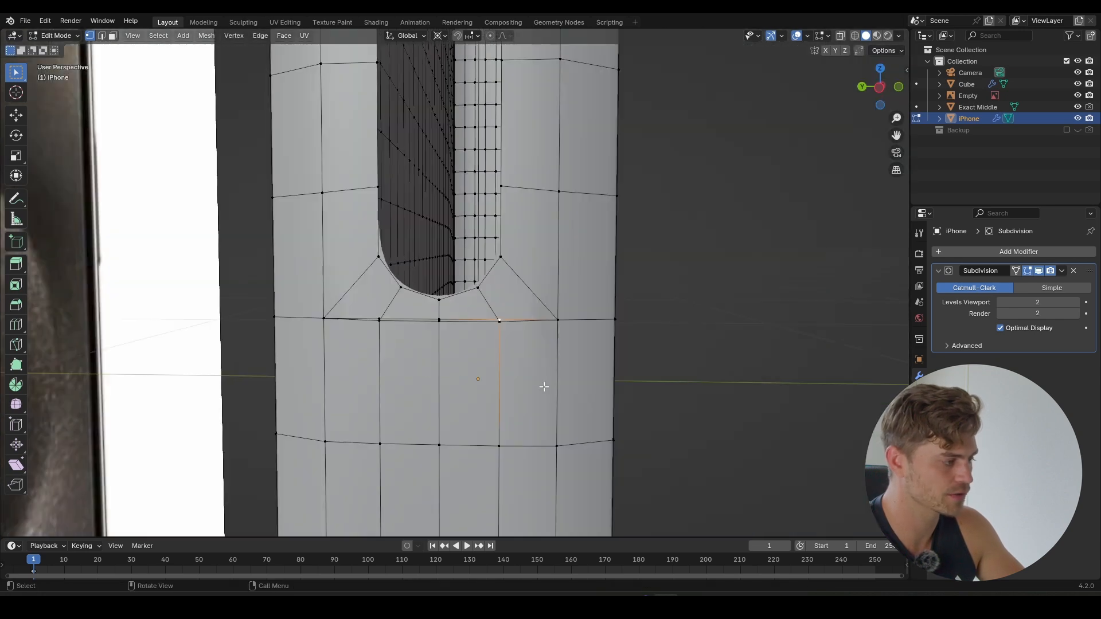
pyautogui.scroll(5, 552, 373)
pyautogui.keyDown('shift'); pyautogui.moveTo(552, 373); pyautogui.dragTo(519, 372, button='middle'); pyautogui.keyUp('shift')
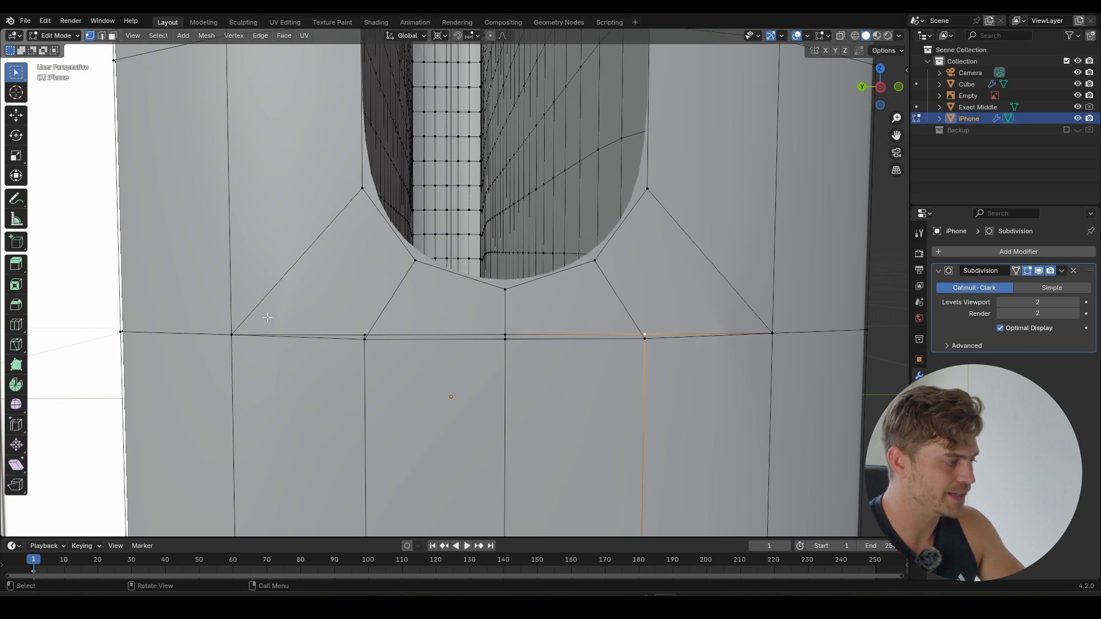
pyautogui.press('2')
pyautogui.keyDown('alt'); pyautogui.click(392, 338); pyautogui.keyUp('alt')
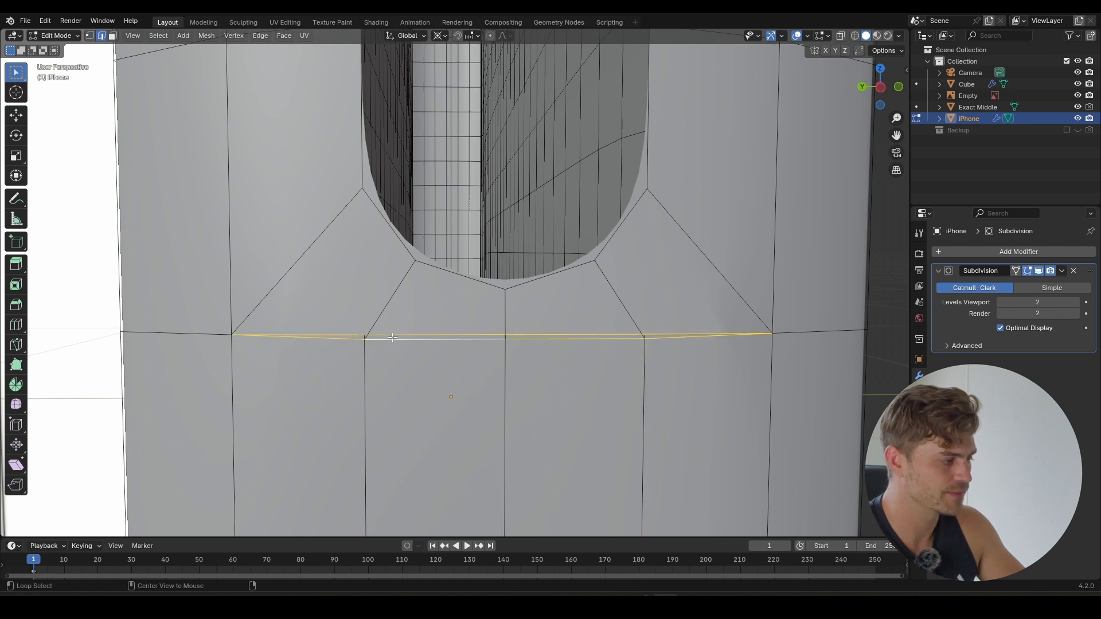
pyautogui.press('1')
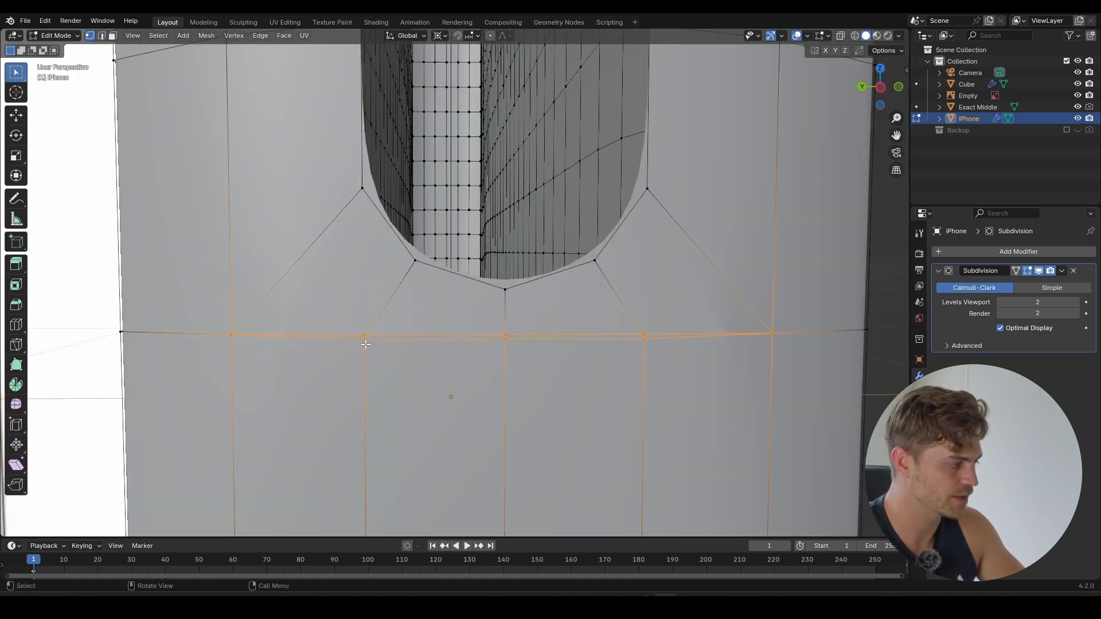
# - Merge the left pair of duplicate vertices below the lower hole at the last selected vertex
pyautogui.click(372, 352)
pyautogui.press('g')
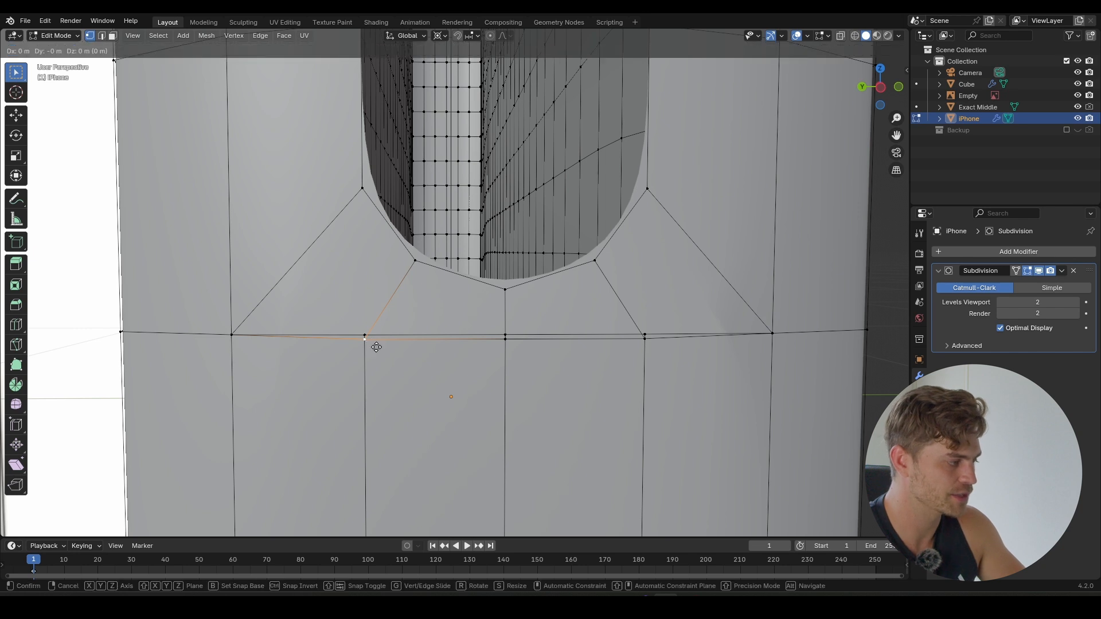
pyautogui.press('z')
pyautogui.rightClick(385, 295)
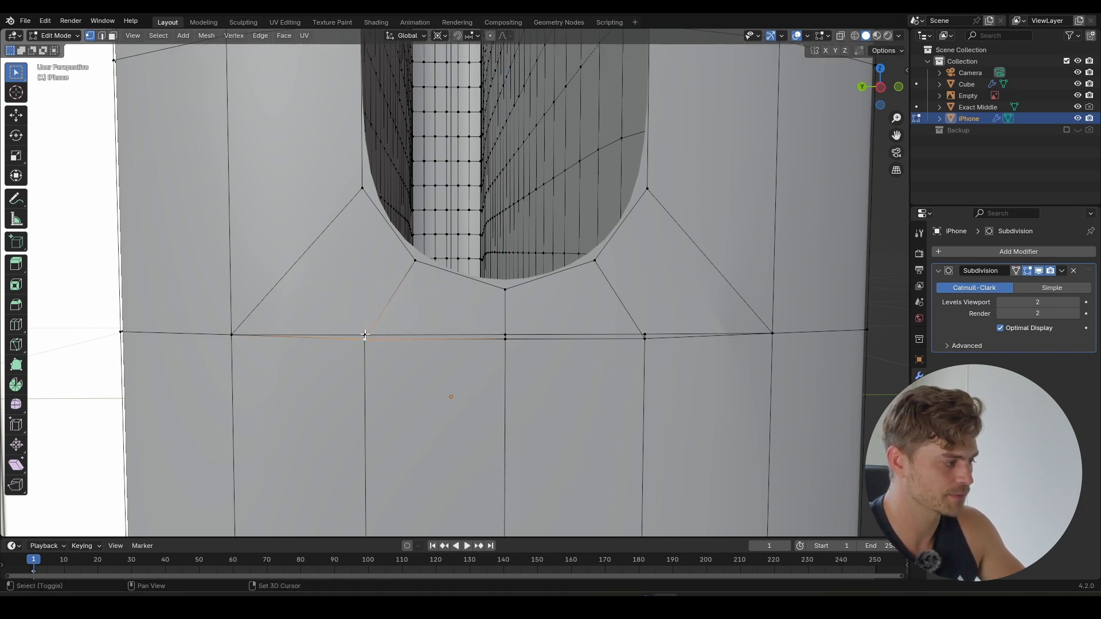
pyautogui.keyDown('shift'); pyautogui.click(364, 334); pyautogui.keyUp('shift')
pyautogui.press('m')
pyautogui.click(395, 342)
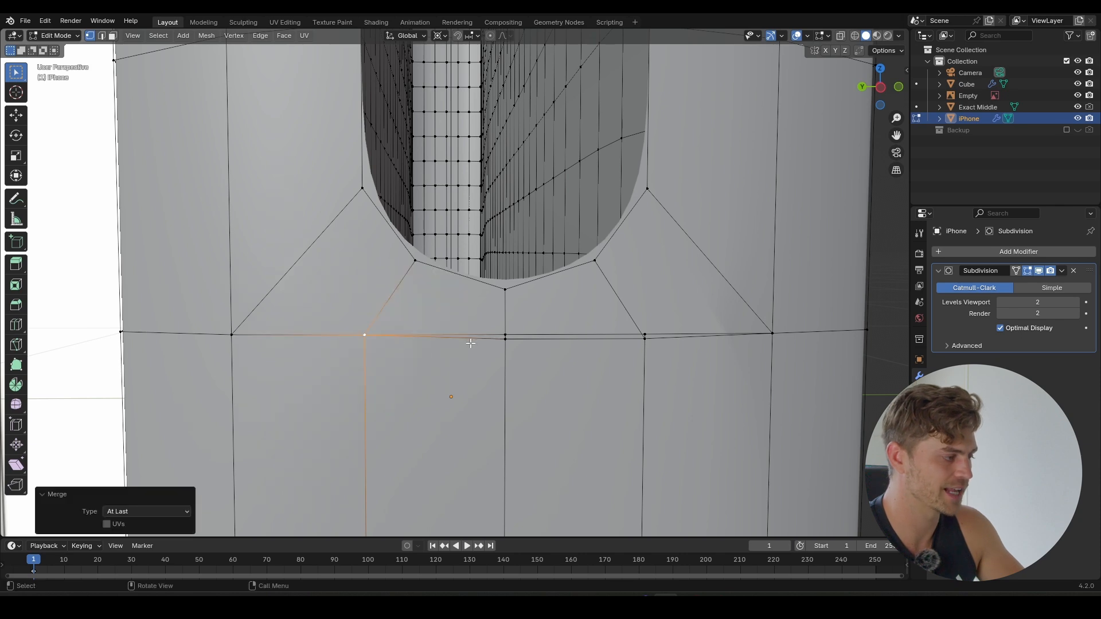
# - Merge the middle and right pairs of duplicate vertices below the lower hole, each at its last selected vertex
pyautogui.click(511, 343)
pyautogui.keyDown('shift'); pyautogui.click(507, 334); pyautogui.keyUp('shift')
pyautogui.press('m')
pyautogui.click(508, 336)
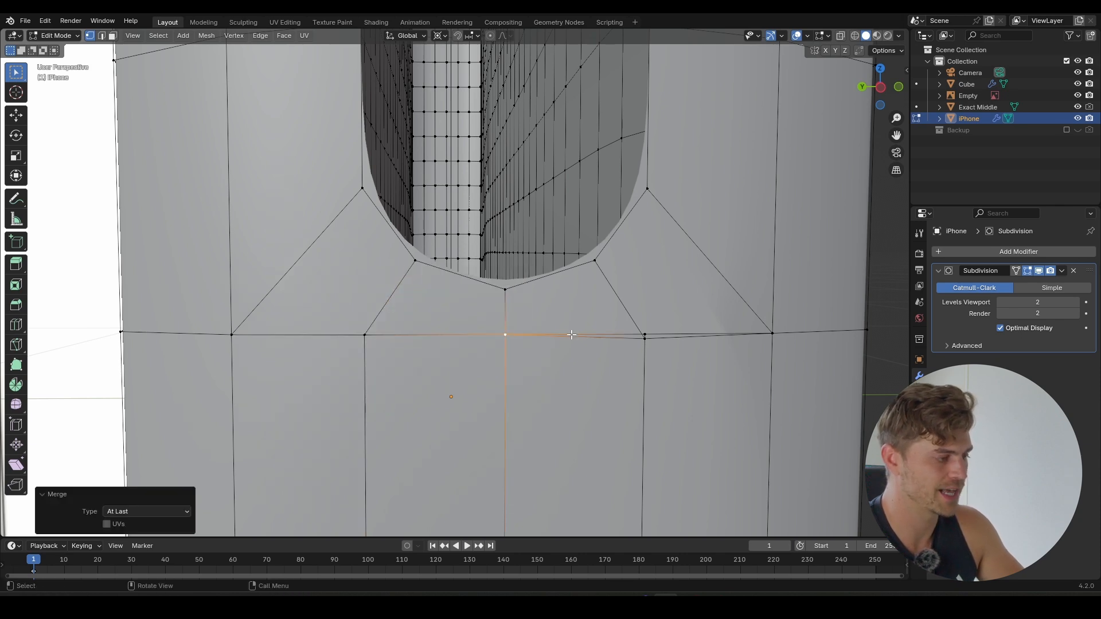
pyautogui.click(646, 335)
pyautogui.press('m')
pyautogui.click(647, 334)
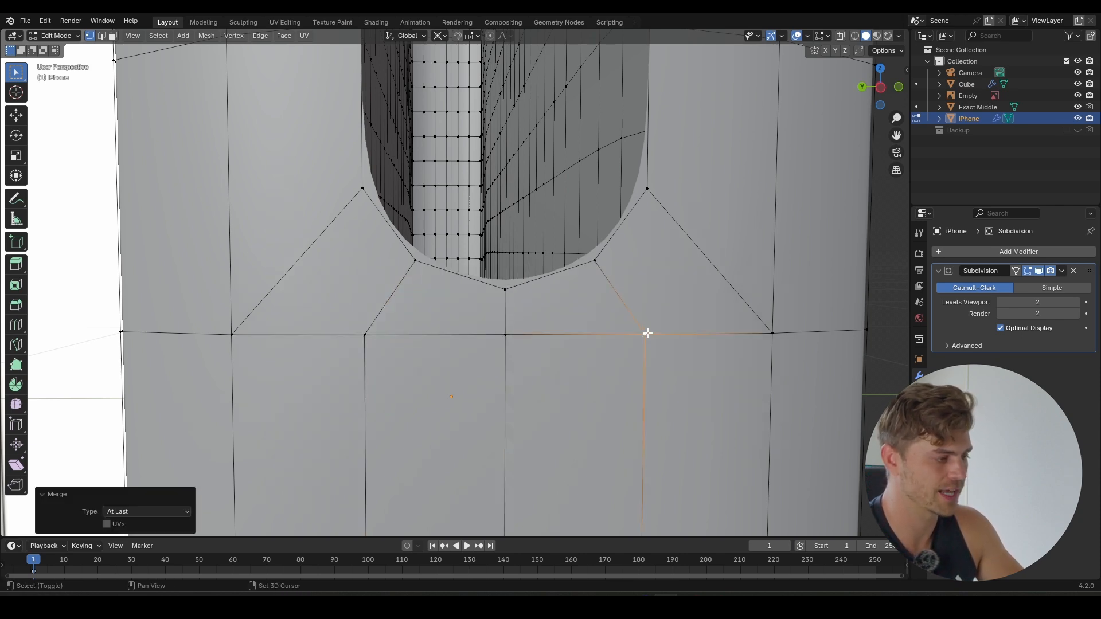
# - Check the cleaned-up edge and the lower hole's surroundings in both Edit Mode and Object Mode
pyautogui.keyDown('shift'); pyautogui.moveTo(647, 333); pyautogui.dragTo(534, 337, button='middle'); pyautogui.keyUp('shift')
pyautogui.scroll(-1, 555, 340)
pyautogui.scroll(1, 553, 334)
pyautogui.keyDown('shift'); pyautogui.moveTo(380, 346); pyautogui.dragTo(554, 371, button='middle'); pyautogui.keyUp('shift')
pyautogui.scroll(-1, 516, 352)
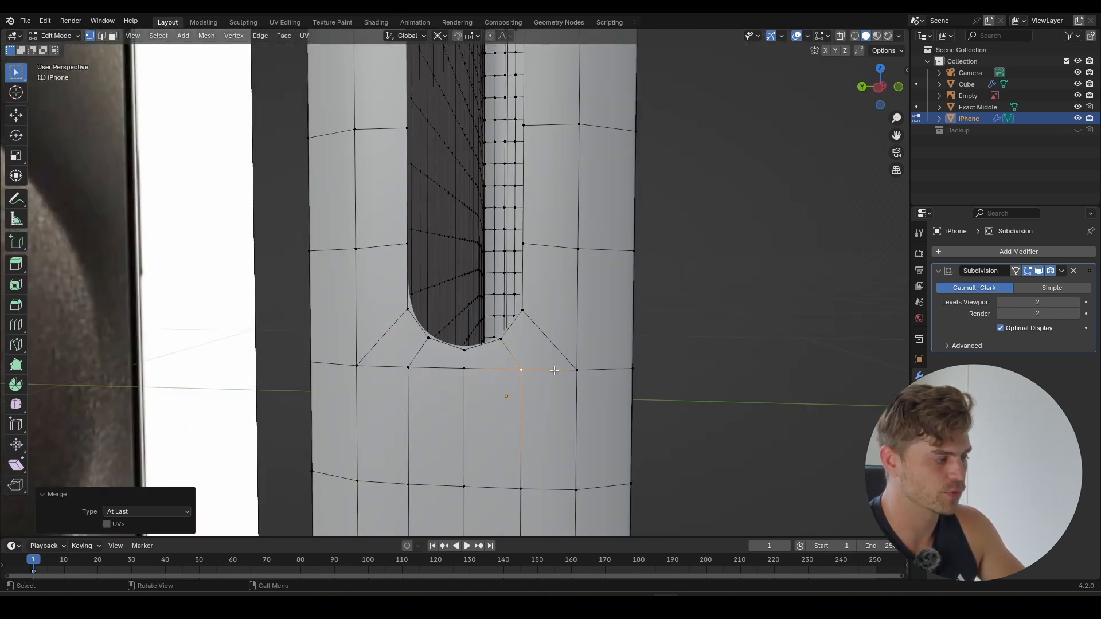
pyautogui.keyDown('shift'); pyautogui.moveTo(509, 270); pyautogui.dragTo(356, 352, button='middle'); pyautogui.keyUp('shift')
pyautogui.scroll(-1, 513, 315)
pyautogui.scroll(-1, 521, 315)
pyautogui.scroll(1, 528, 322)
pyautogui.press('Tab')
pyautogui.scroll(1, 520, 333)
pyautogui.press('Tab')
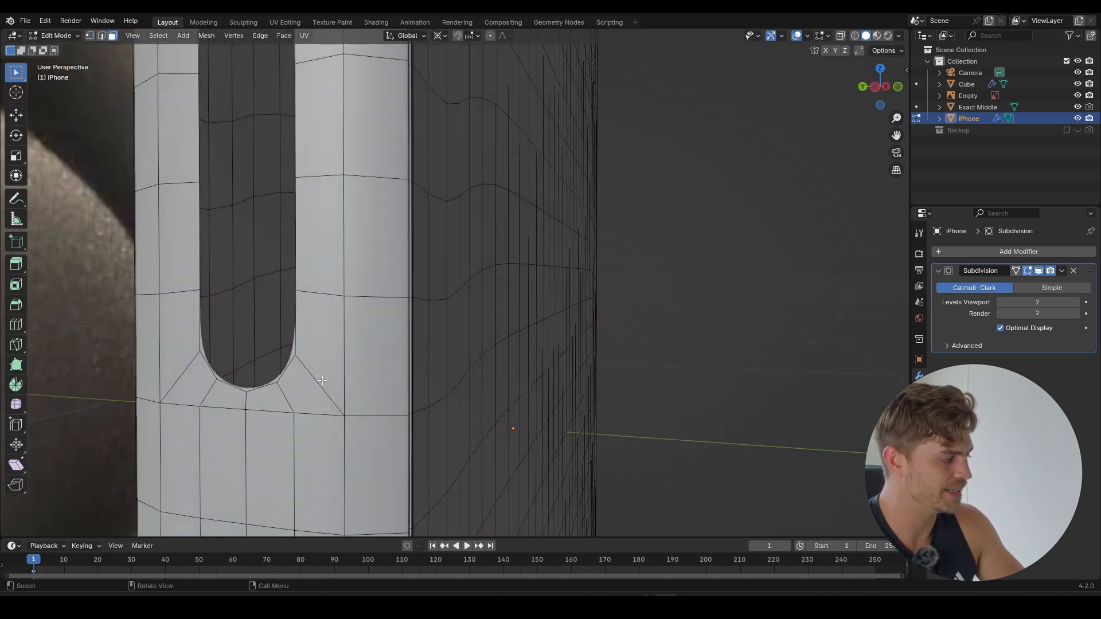
# - Select the face ring around the lower hole and test-move it to check its connection to the side, cancelling the move
pyautogui.keyDown('alt'); pyautogui.click(321, 380); pyautogui.keyUp('alt')
pyautogui.scroll(-3, 321, 380)
pyautogui.press('g')
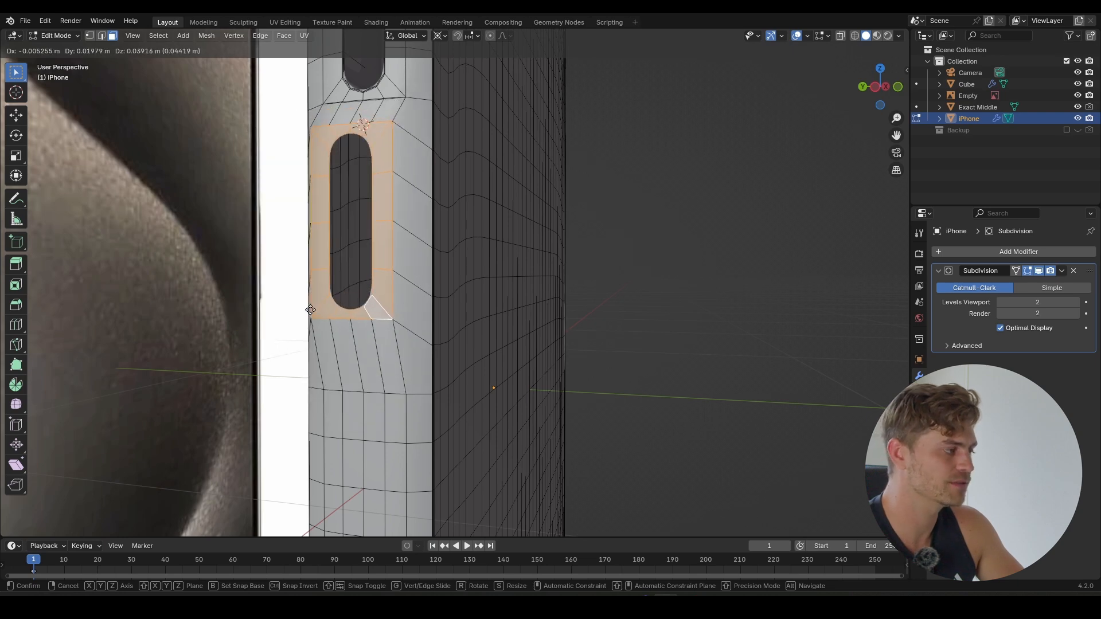
pyautogui.rightClick(310, 310)
# - Examine both side-button holes in Object Mode for clean shading
pyautogui.moveTo(310, 310); pyautogui.dragTo(356, 289, button='middle')
pyautogui.press('Tab')
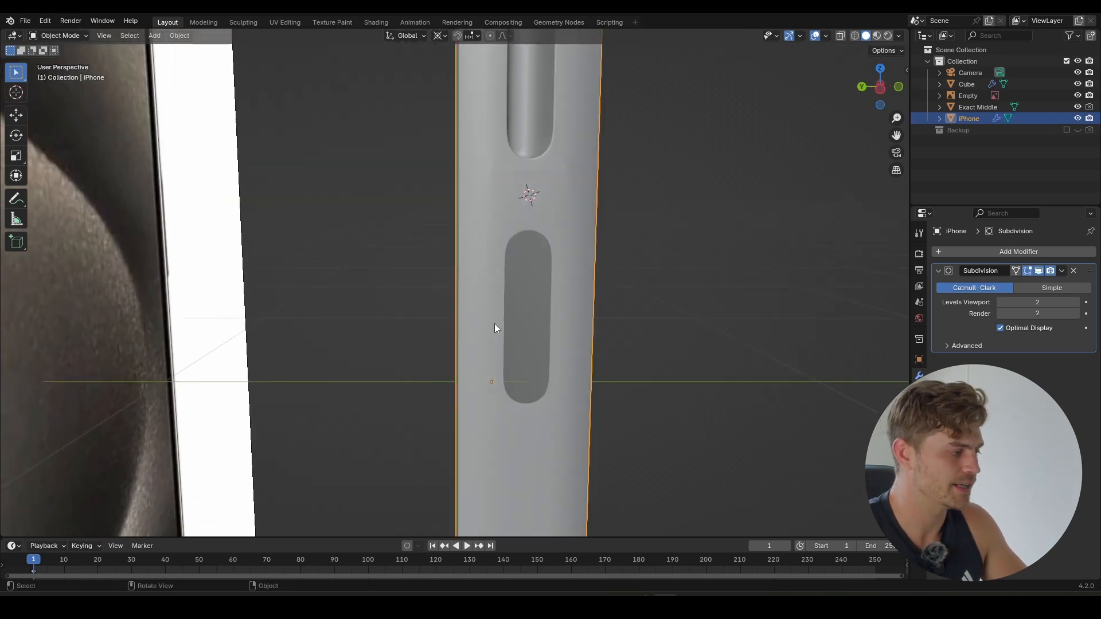
pyautogui.scroll(-5, 495, 323)
pyautogui.moveTo(484, 323); pyautogui.dragTo(492, 357, button='middle')
pyautogui.scroll(1, 477, 342)
pyautogui.scroll(1, 477, 356)
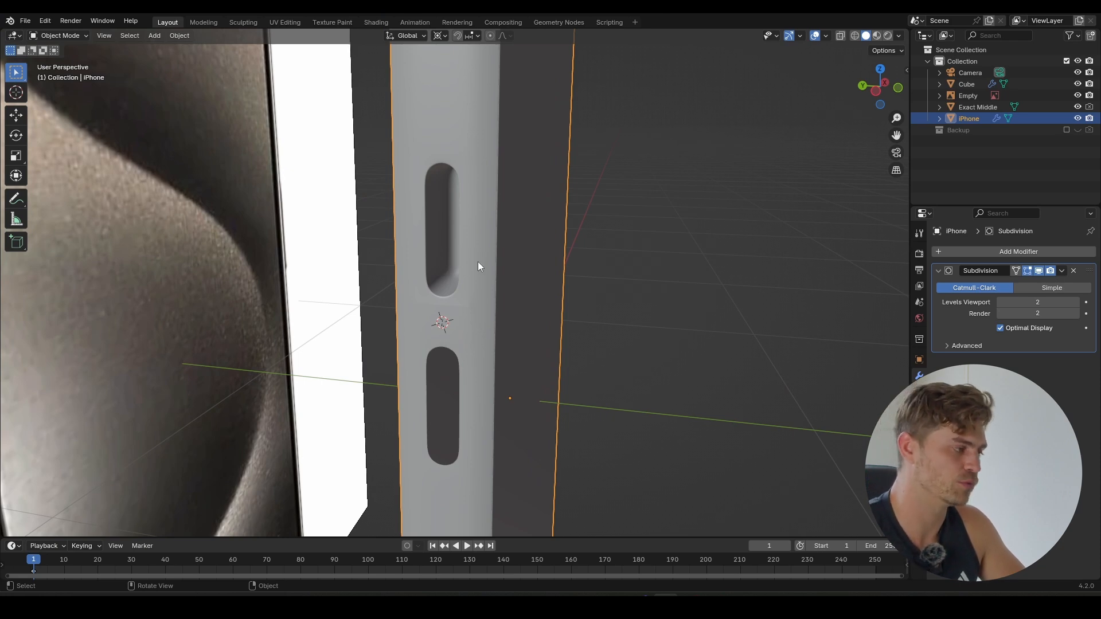
pyautogui.scroll(-4, 475, 356)
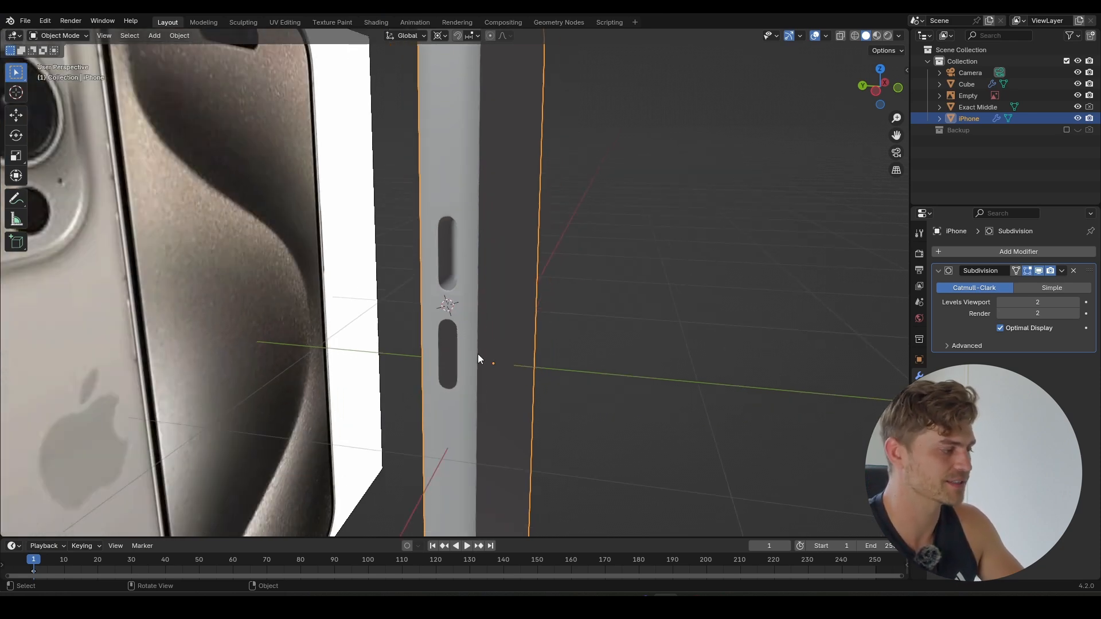
pyautogui.moveTo(475, 356); pyautogui.dragTo(425, 341, button='middle')
# - Compare the lower hole's position with the side button in the reference photo in front view
pyautogui.press('KP_1')
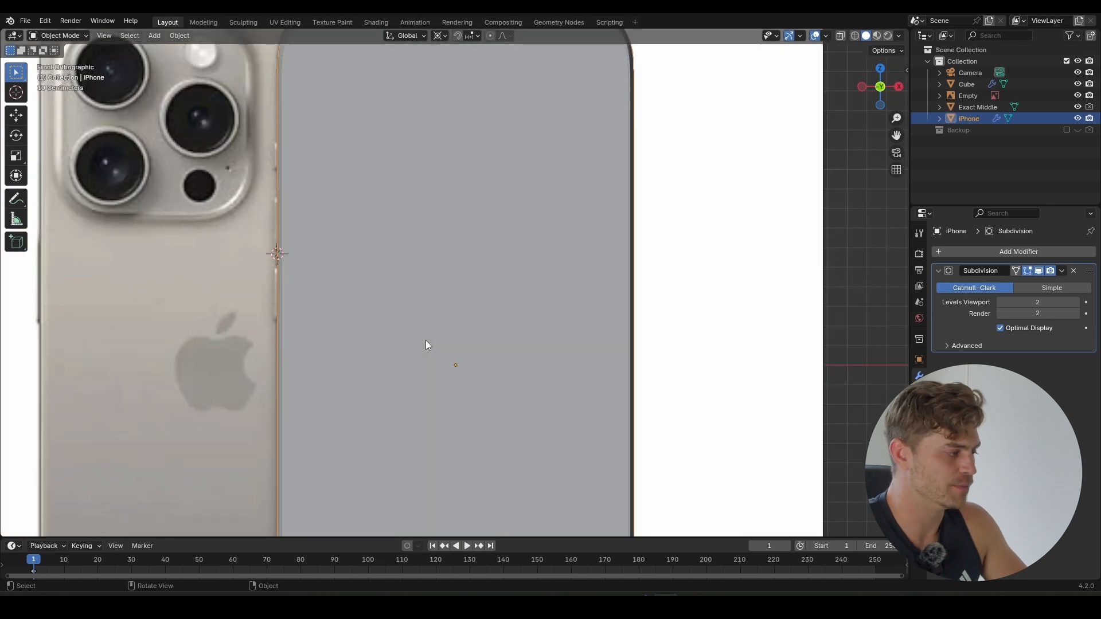
pyautogui.scroll(4, 242, 301)
pyautogui.keyDown('shift'); pyautogui.moveTo(242, 301); pyautogui.dragTo(442, 269, button='middle'); pyautogui.keyUp('shift')
pyautogui.press('Tab')
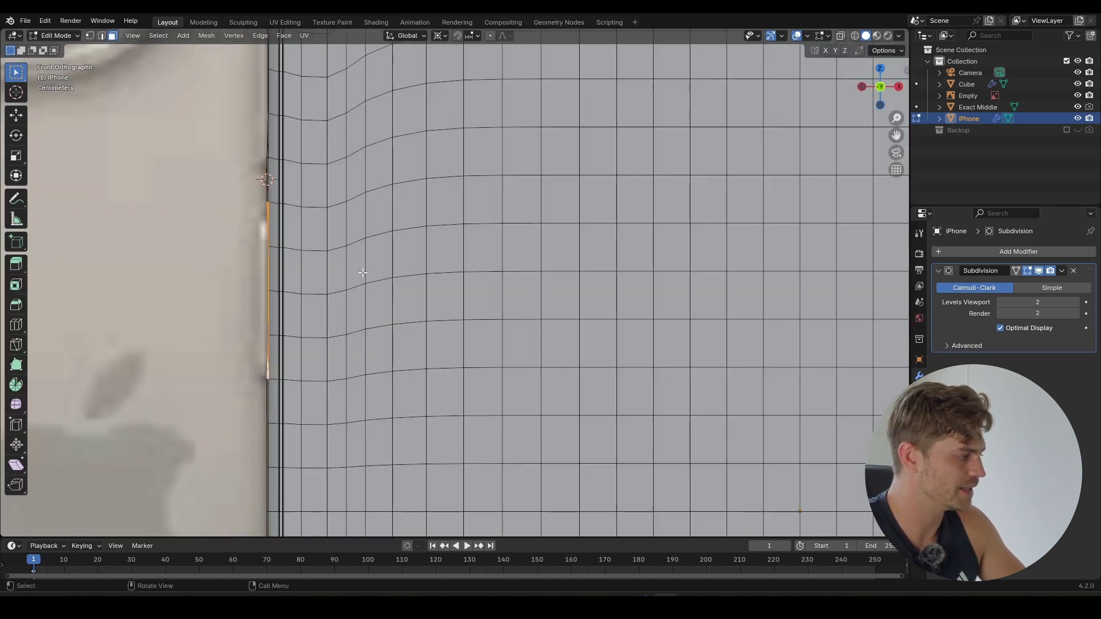
pyautogui.press('Tab')
# - Compare the model's side with the uppermost button in the reference photo in front view and select the side faces at its height
pyautogui.moveTo(336, 225); pyautogui.dragTo(421, 328, button='middle')
pyautogui.scroll(-4, 401, 264)
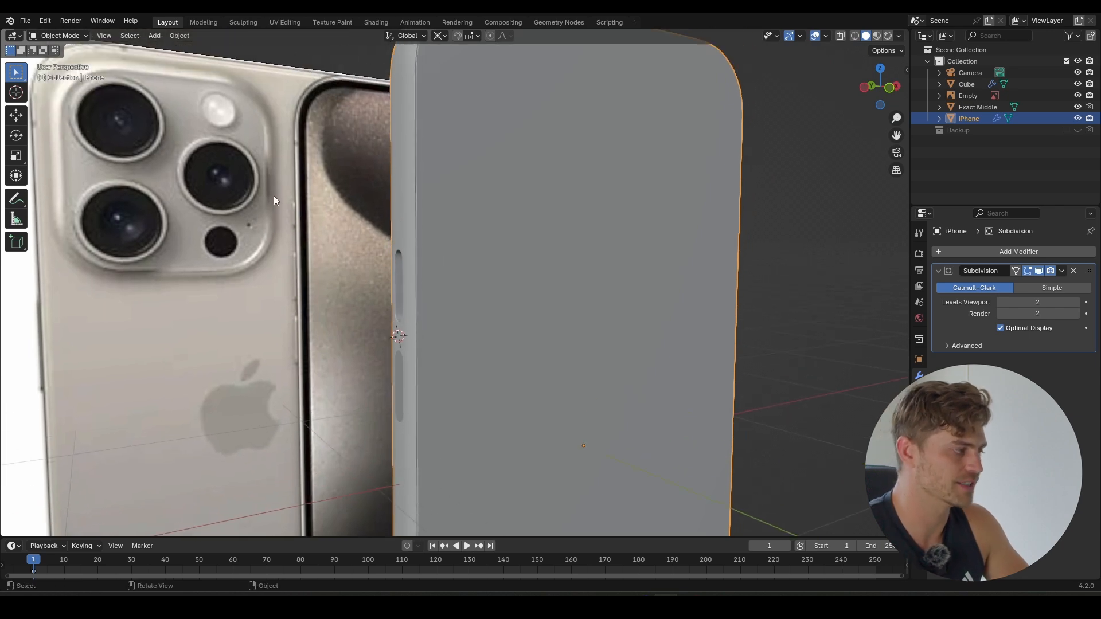
pyautogui.scroll(6, 323, 229)
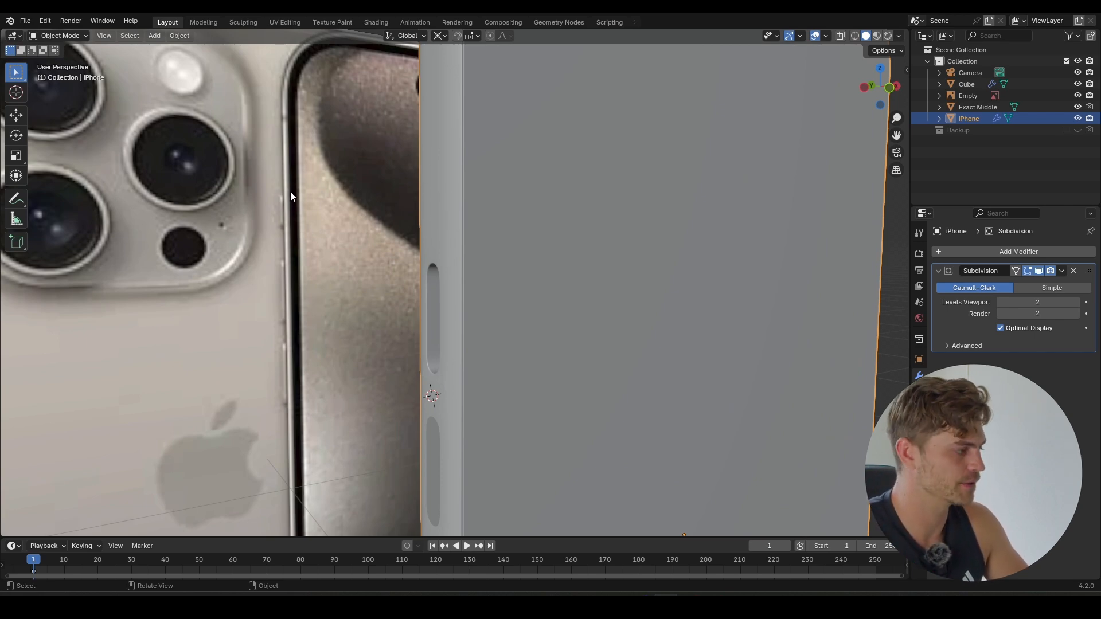
pyautogui.press('KP_1')
pyautogui.press('Tab')
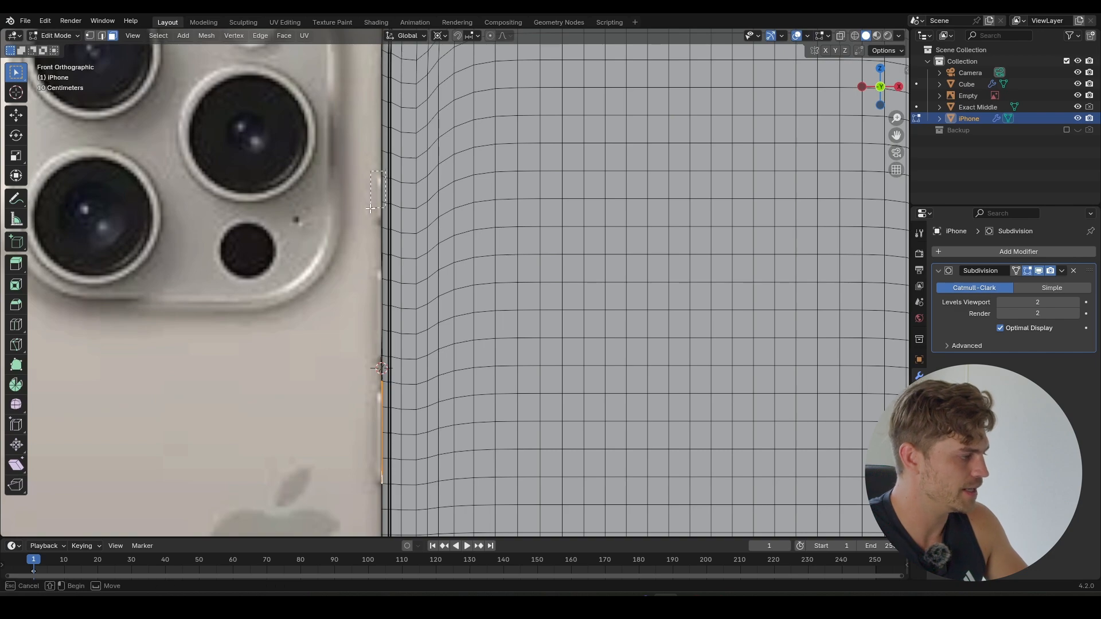
pyautogui.click(384, 215)
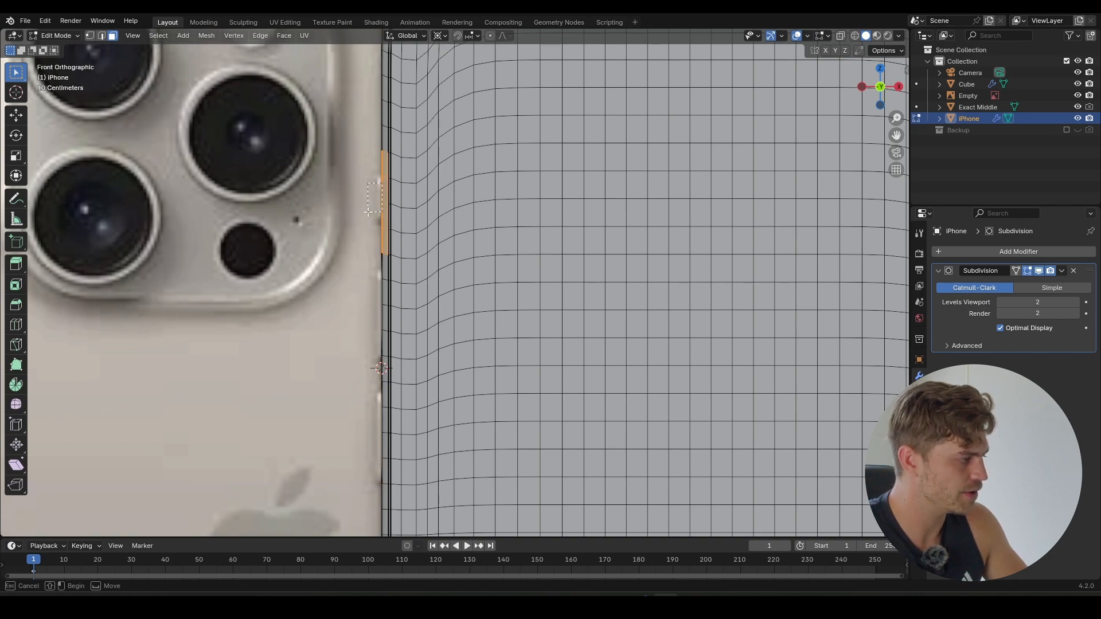
pyautogui.click(371, 213)
pyautogui.moveTo(377, 195); pyautogui.dragTo(487, 282, button='middle')
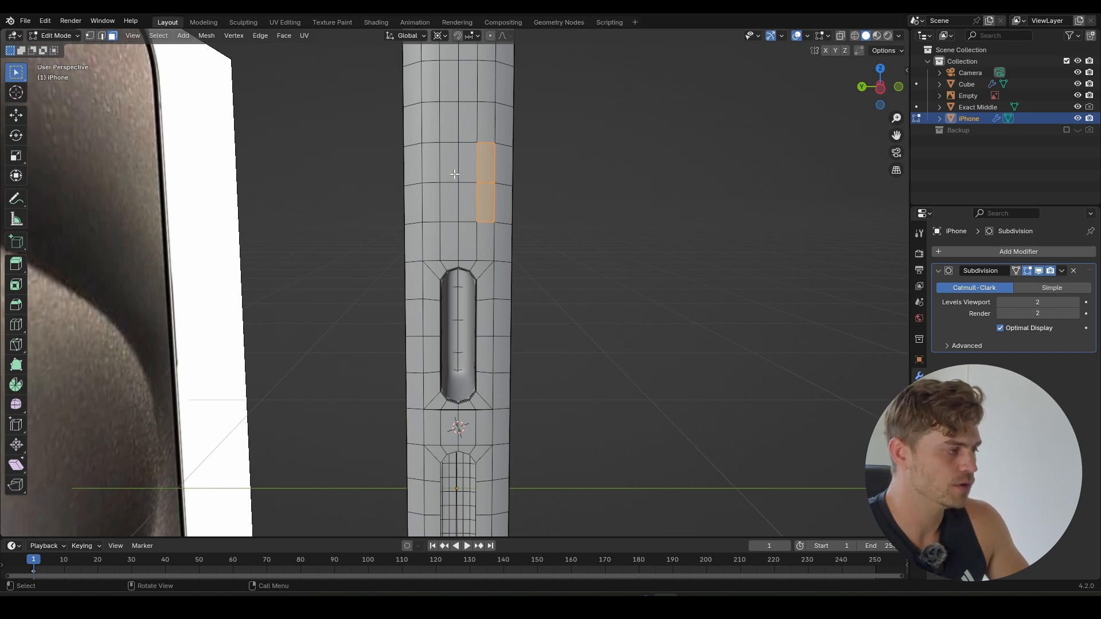
# - Select the block of four central side faces above the upper hole to mark the small button's location
pyautogui.click(483, 199)
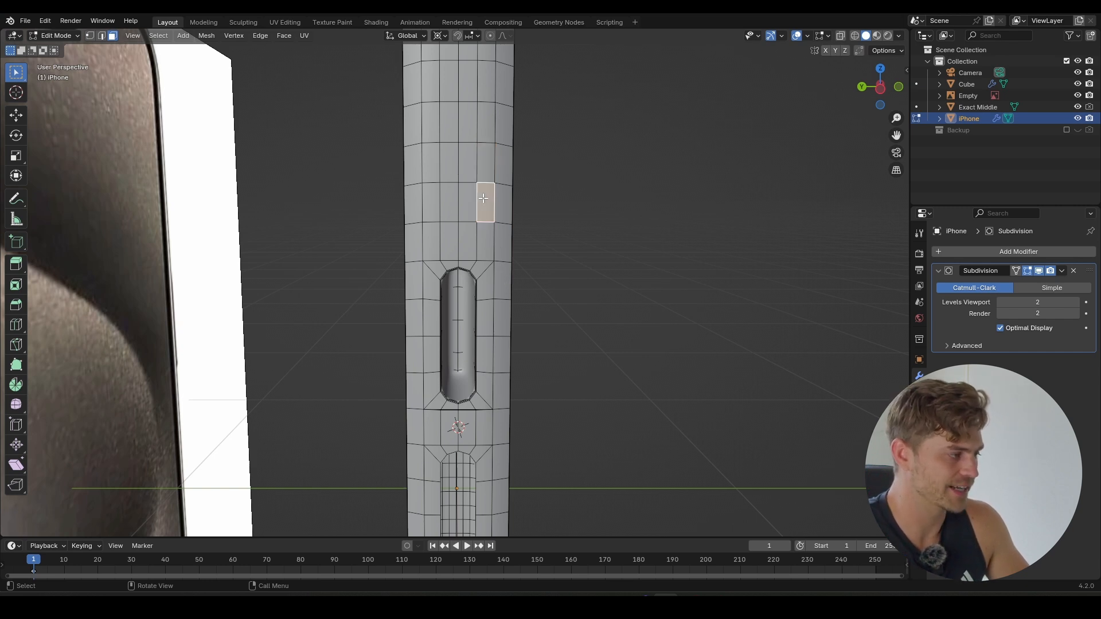
pyautogui.click(468, 175)
pyautogui.click(467, 200)
pyautogui.keyDown('shift'); pyautogui.click(449, 199); pyautogui.keyUp('shift')
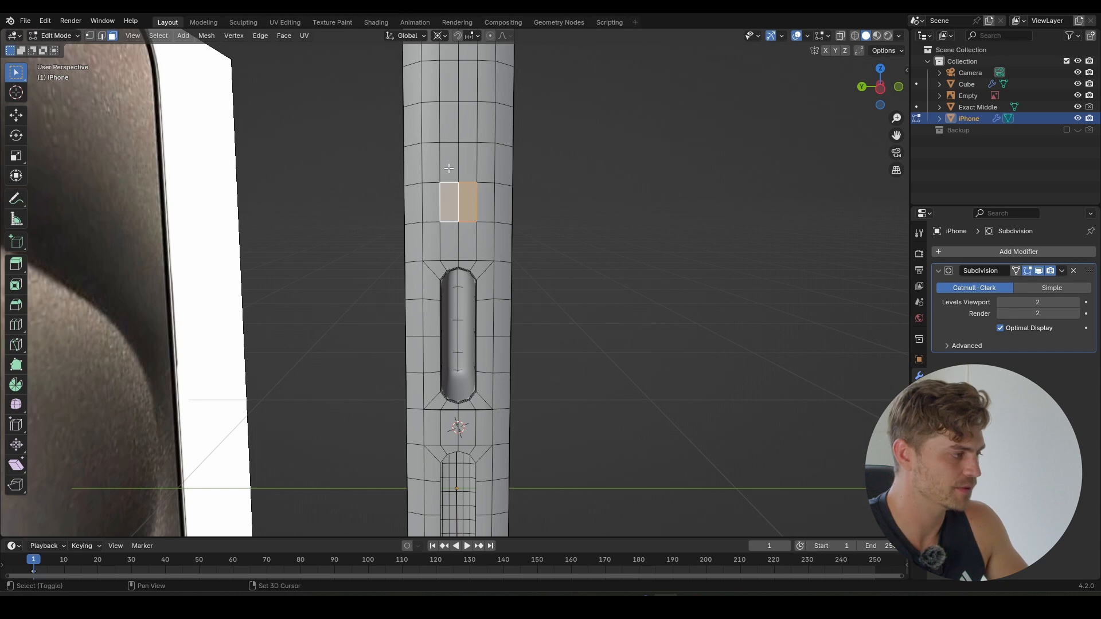
pyautogui.keyDown('shift'); pyautogui.click(448, 168); pyautogui.keyUp('shift')
pyautogui.keyDown('shift'); pyautogui.click(467, 162); pyautogui.keyUp('shift')
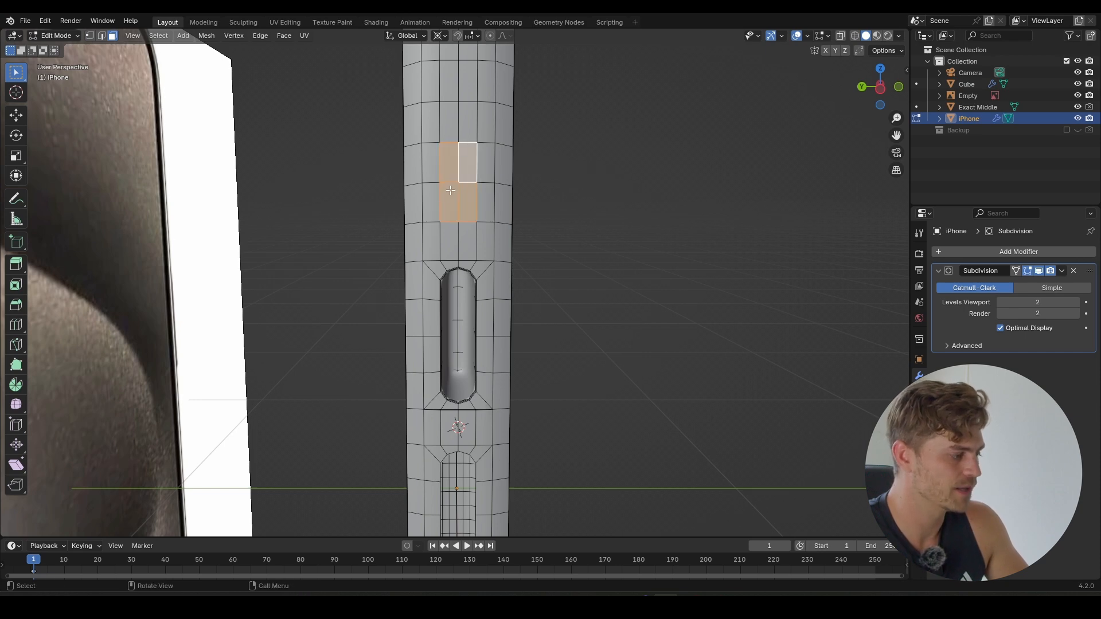
# - Select the outer column of side faces alongside the upper hole to gauge how many faces it spans
pyautogui.scroll(-2, 451, 190)
pyautogui.scroll(2, 480, 338)
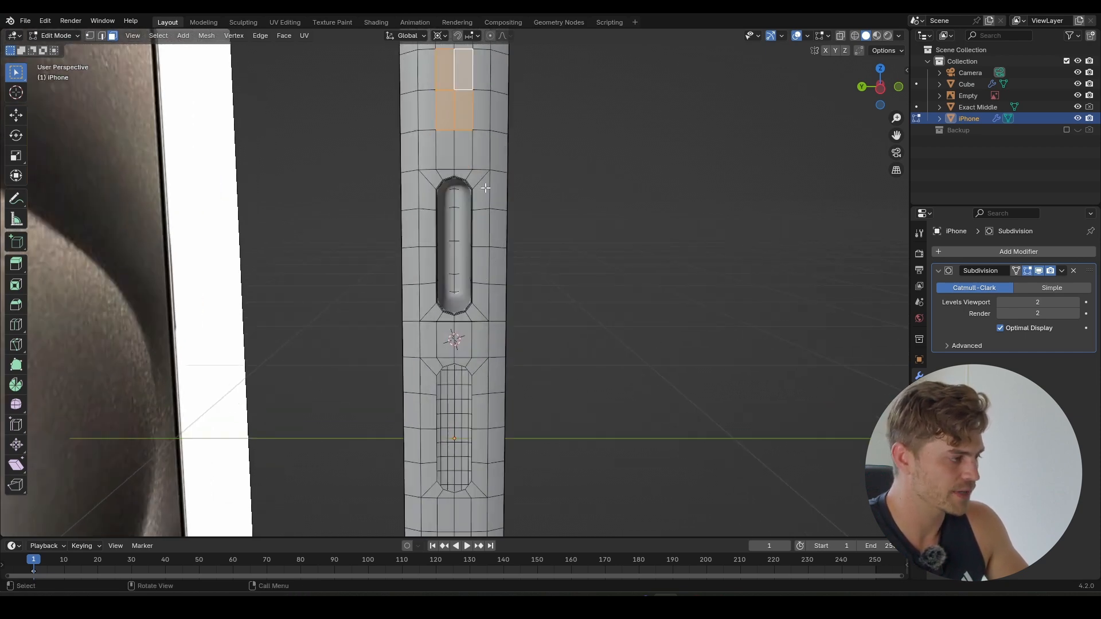
pyautogui.click(498, 188)
pyautogui.keyDown('ctrl'); pyautogui.click(501, 297); pyautogui.keyUp('ctrl')
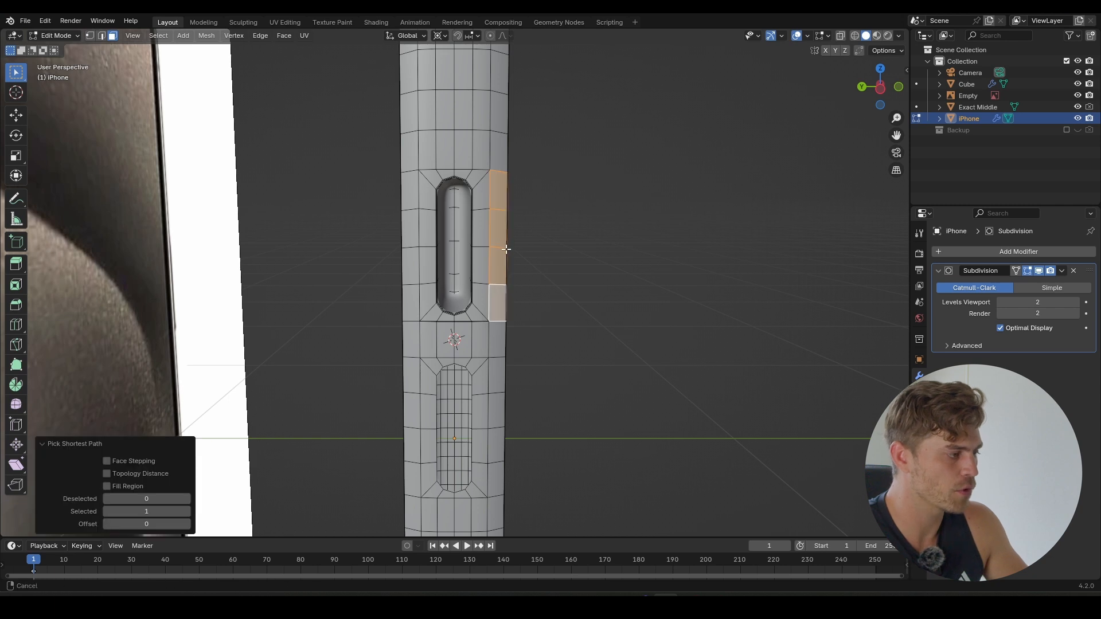
# - Snap the 3D cursor to the central vertical edge directly above the upper hole
pyautogui.keyDown('shift'); pyautogui.moveTo(505, 253); pyautogui.dragTo(511, 315, button='middle'); pyautogui.keyUp('shift')
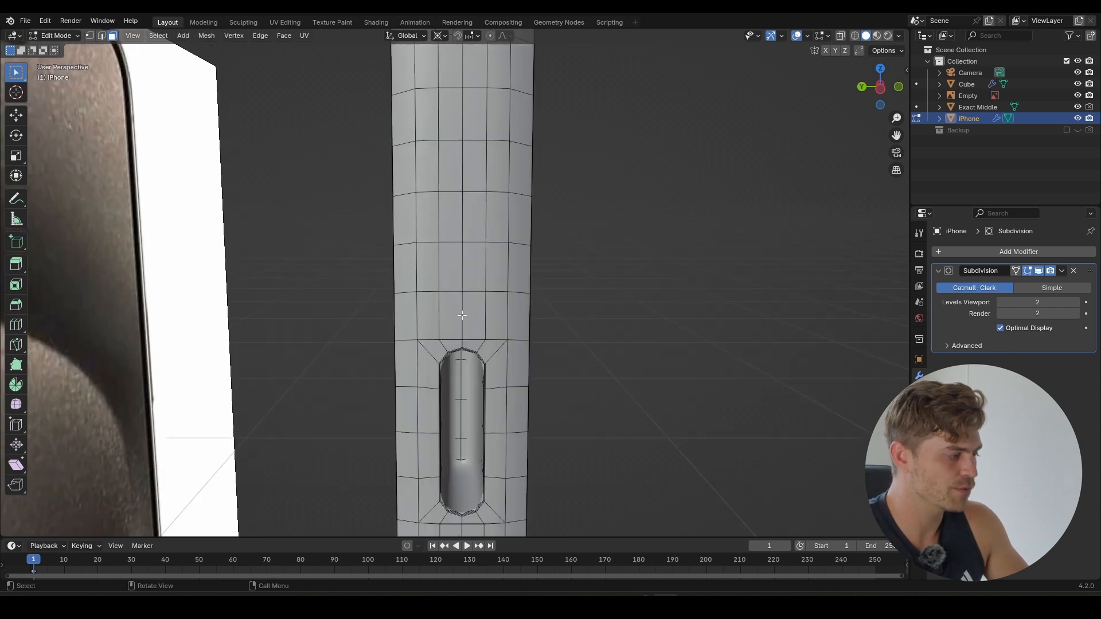
pyautogui.press('2')
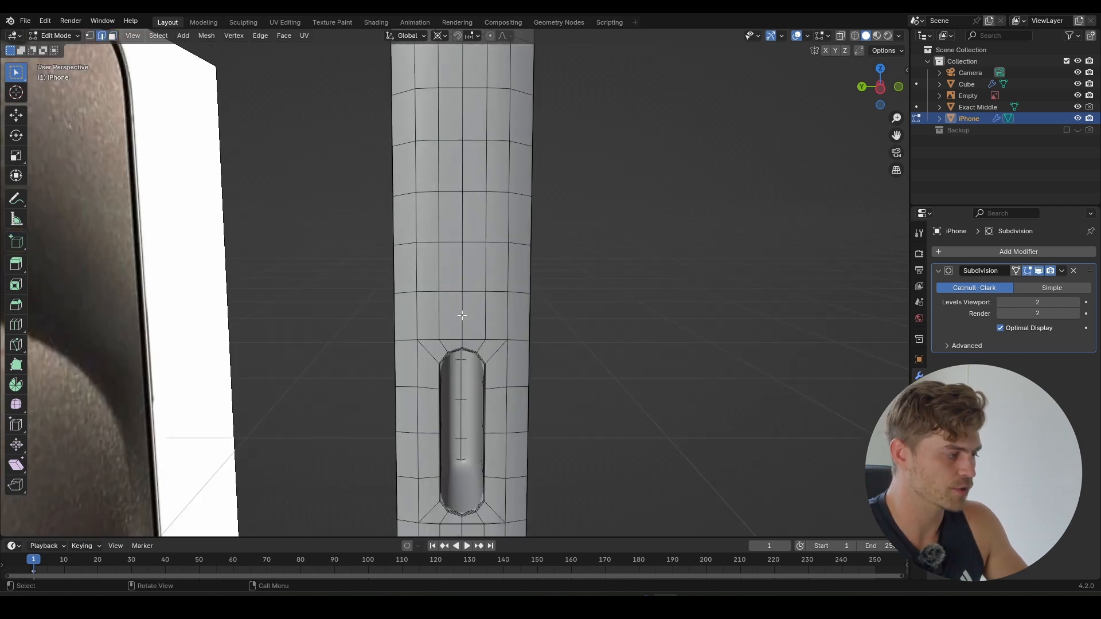
pyautogui.hotkey('shift', 's')
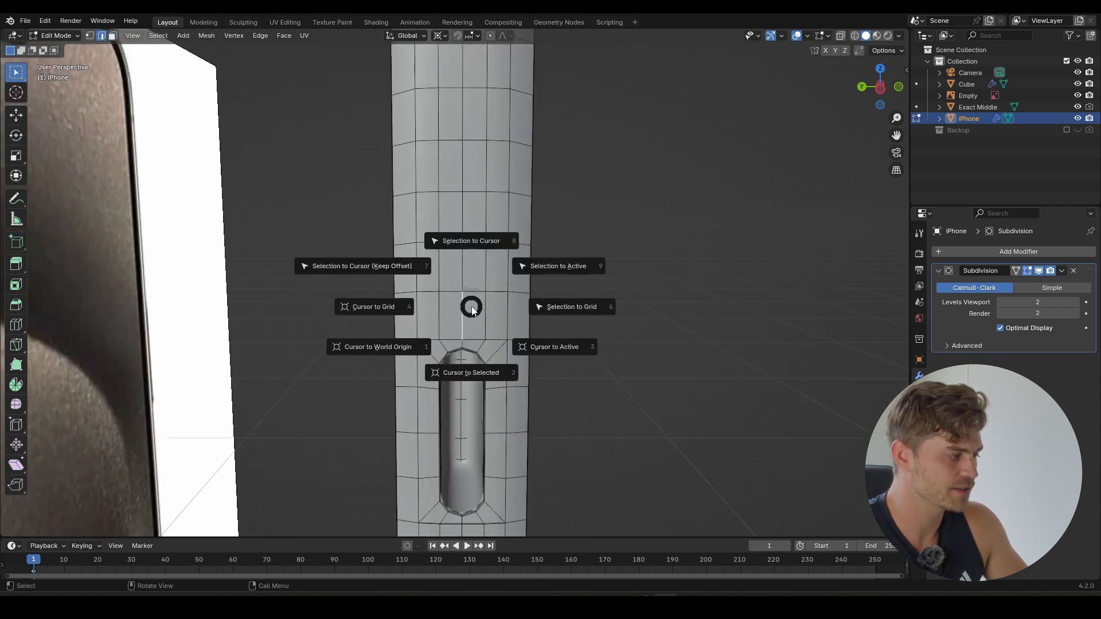
pyautogui.click(477, 366)
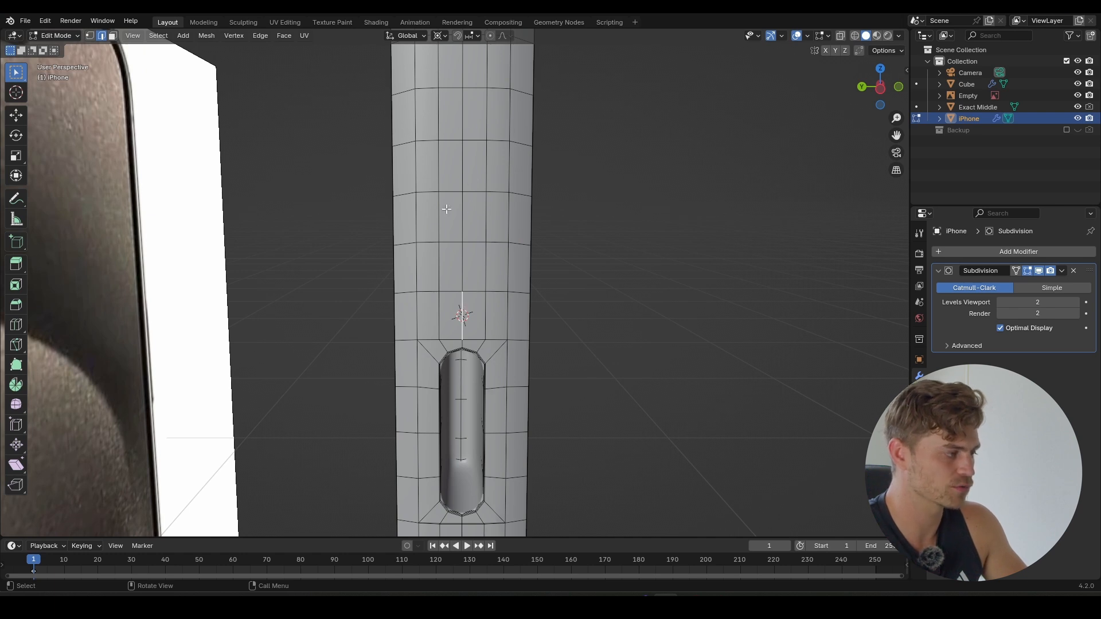
# - Duplicate the face ring around the upper hole in place and mirror it above the 3D cursor with a Z scale of -1
pyautogui.press('3')
pyautogui.keyDown('alt'); pyautogui.click(476, 345); pyautogui.keyUp('alt')
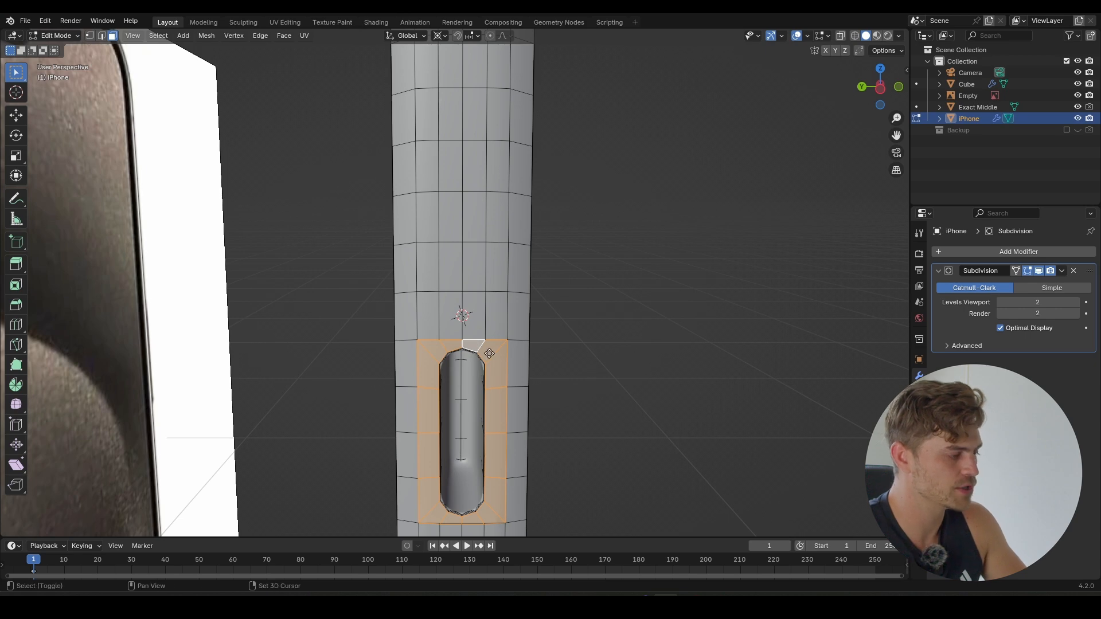
pyautogui.hotkey('shift', 'd')
pyautogui.press('Escape')
pyautogui.write('sz')
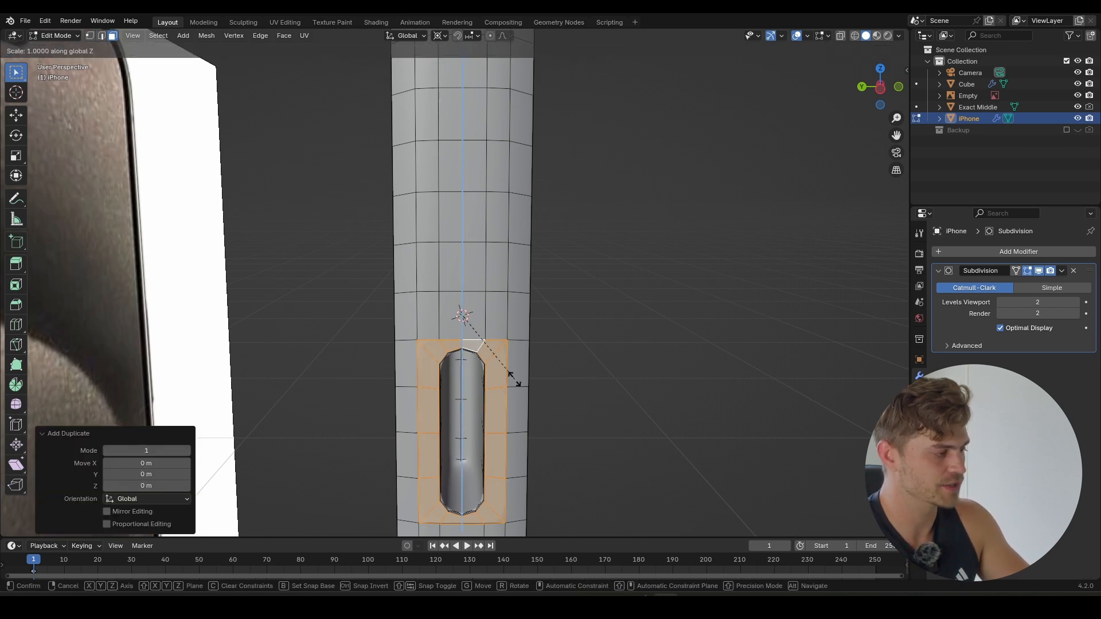
pyautogui.write('-1')
pyautogui.press('Return')
# - Scale the mirrored face ring by 0.5 along Z for the smaller button hole
pyautogui.keyDown('shift'); pyautogui.moveTo(459, 141); pyautogui.dragTo(459, 199, button='middle'); pyautogui.keyUp('shift')
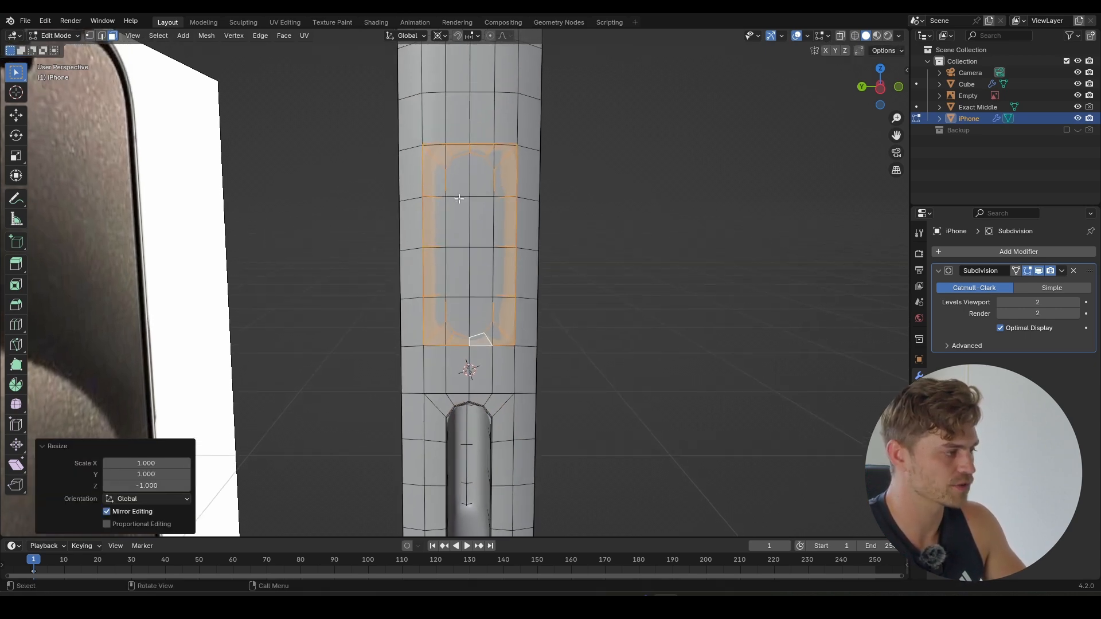
pyautogui.moveTo(504, 237); pyautogui.dragTo(635, 322, button='middle')
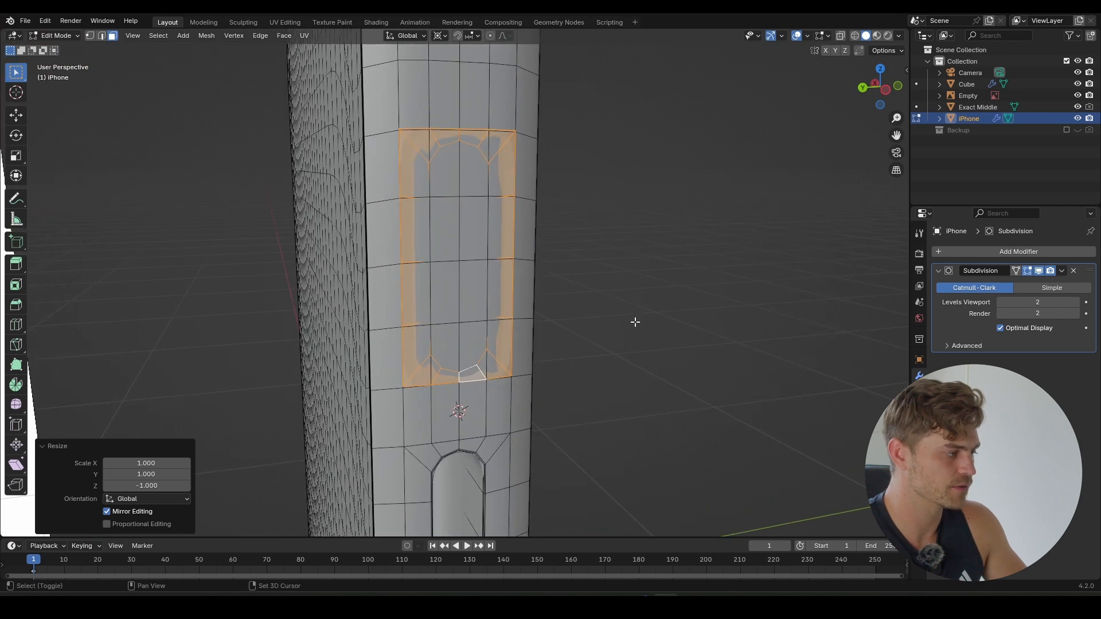
pyautogui.press('s')
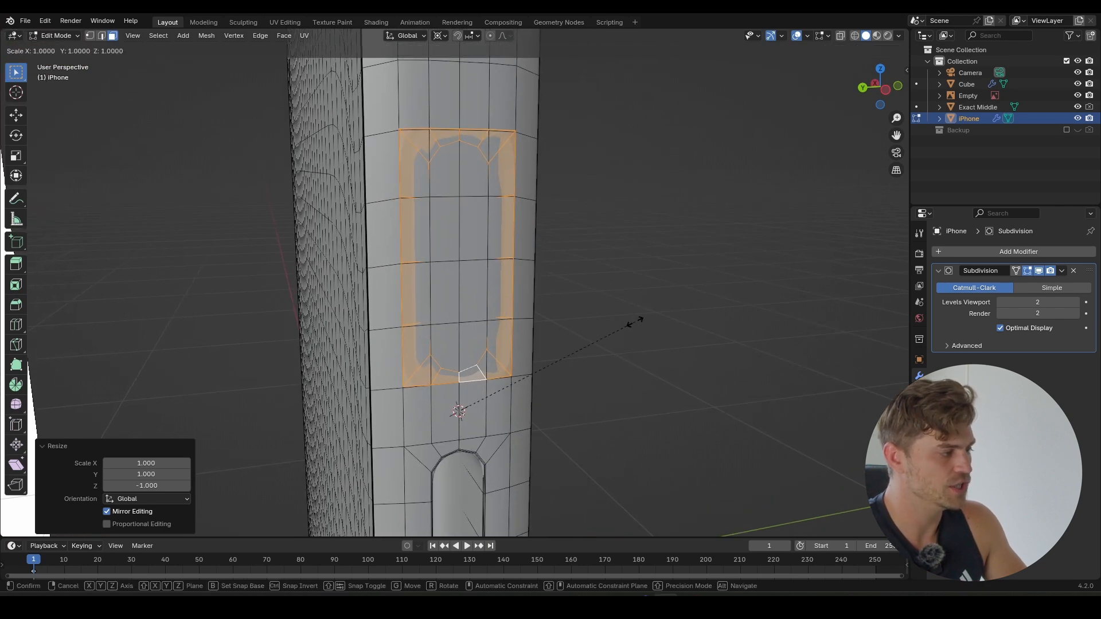
pyautogui.write('z.5')
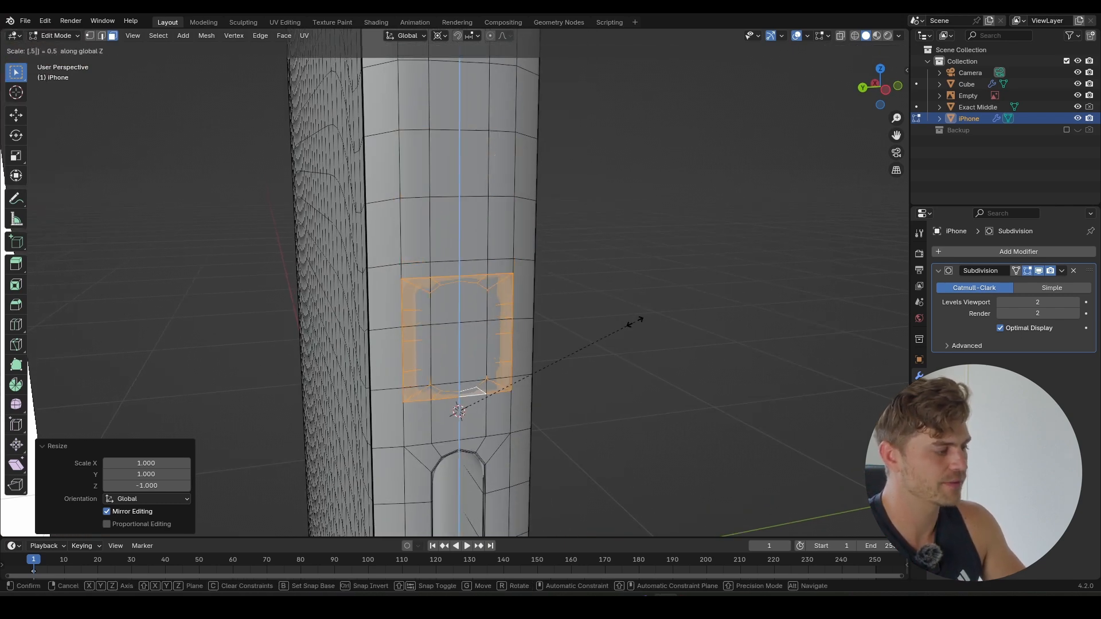
pyautogui.press('Return')
# - Examine the small top button's length and spacing from the volume buttons in the side-view reference photo
pyautogui.moveTo(569, 344); pyautogui.dragTo(220, 286, button='middle')
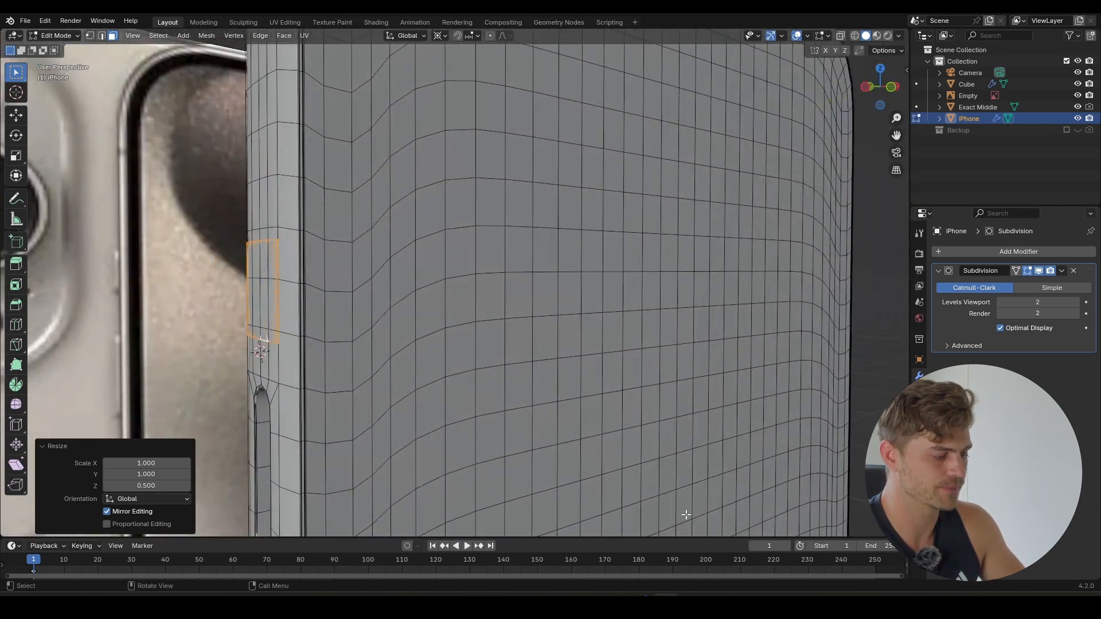
pyautogui.click(729, 596)
pyautogui.moveTo(739, 304); pyautogui.dragTo(709, 357, button='middle')
pyautogui.scroll(15, 795, 285)
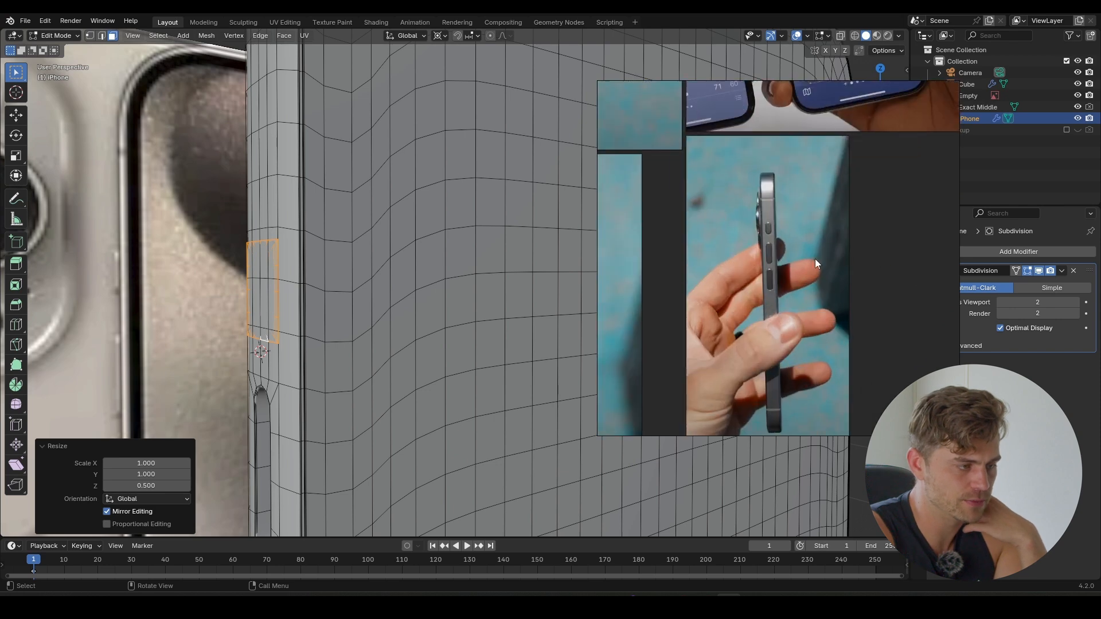
pyautogui.moveTo(747, 253); pyautogui.dragTo(768, 272, button='middle')
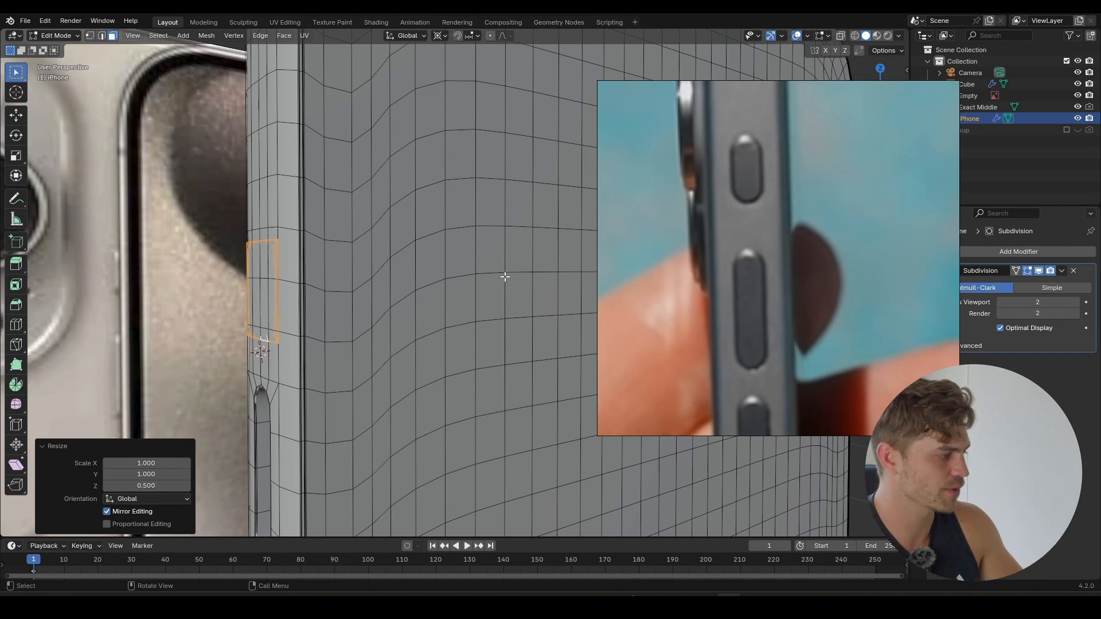
# - Move the rectangular button-cutout patch up about 0.0173 m along Z, towards the body's horizontal edge lines
pyautogui.moveTo(488, 278); pyautogui.dragTo(542, 314, button='middle')
pyautogui.scroll(2, 556, 297)
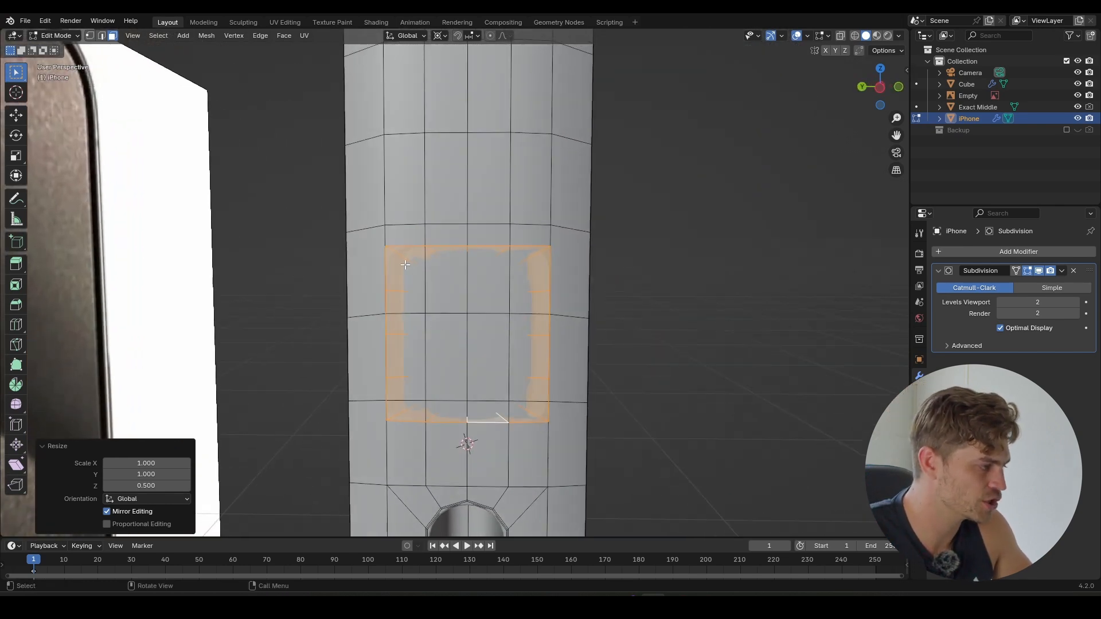
pyautogui.press('g')
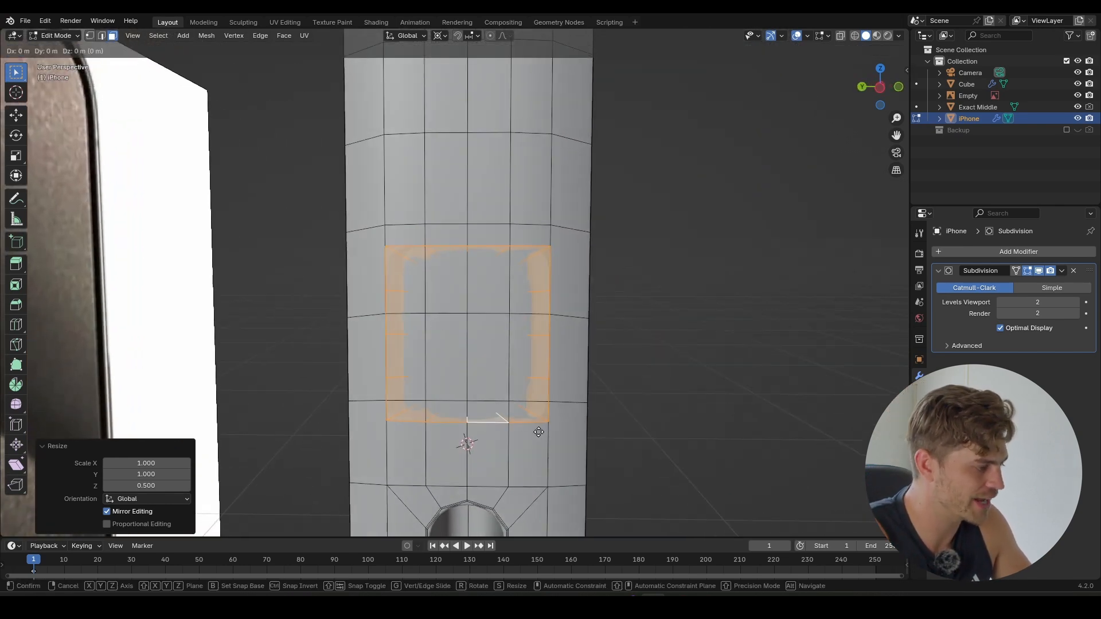
pyautogui.press('z')
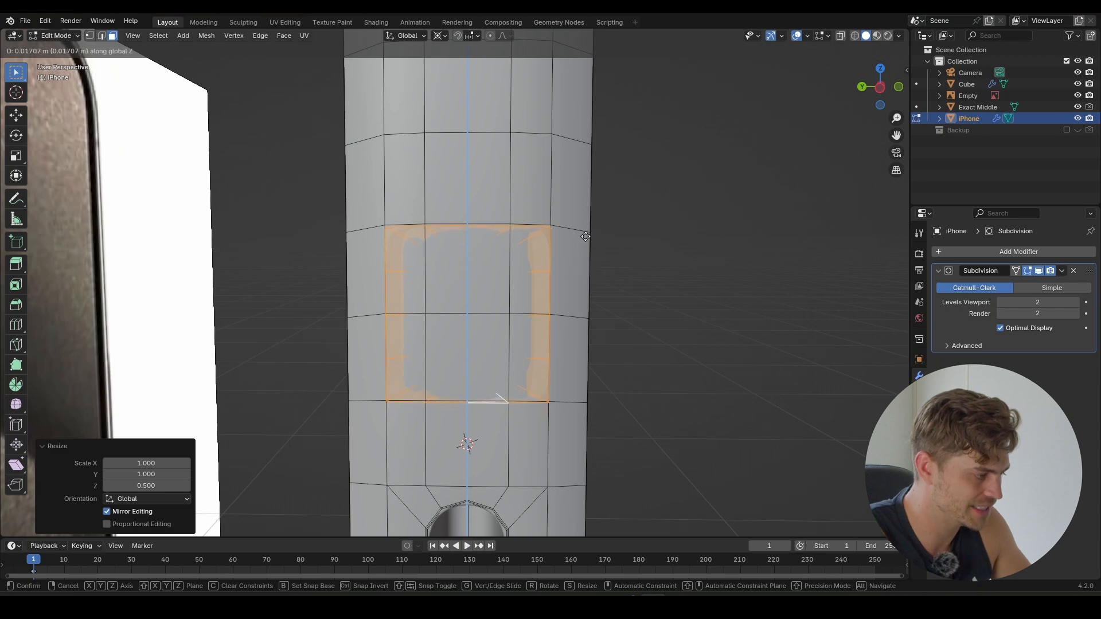
pyautogui.click(584, 236)
# - Fine-tune the patch's height by moving it up about 0.0007 m along Z to the body's edge line
pyautogui.scroll(5, 515, 333)
pyautogui.keyDown('shift'); pyautogui.moveTo(515, 333); pyautogui.dragTo(541, 287, button='middle'); pyautogui.keyUp('shift')
pyautogui.scroll(1, 522, 257)
pyautogui.press('g')
pyautogui.press('z')
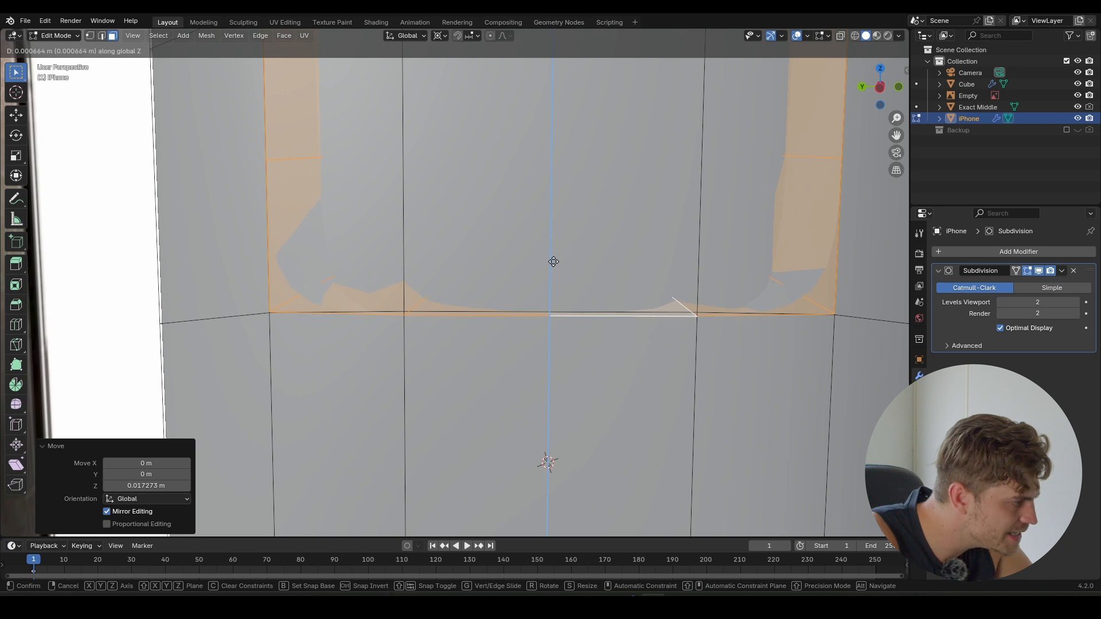
pyautogui.click(553, 262)
pyautogui.keyDown('shift'); pyautogui.moveTo(553, 283); pyautogui.dragTo(543, 286, button='middle'); pyautogui.keyUp('shift')
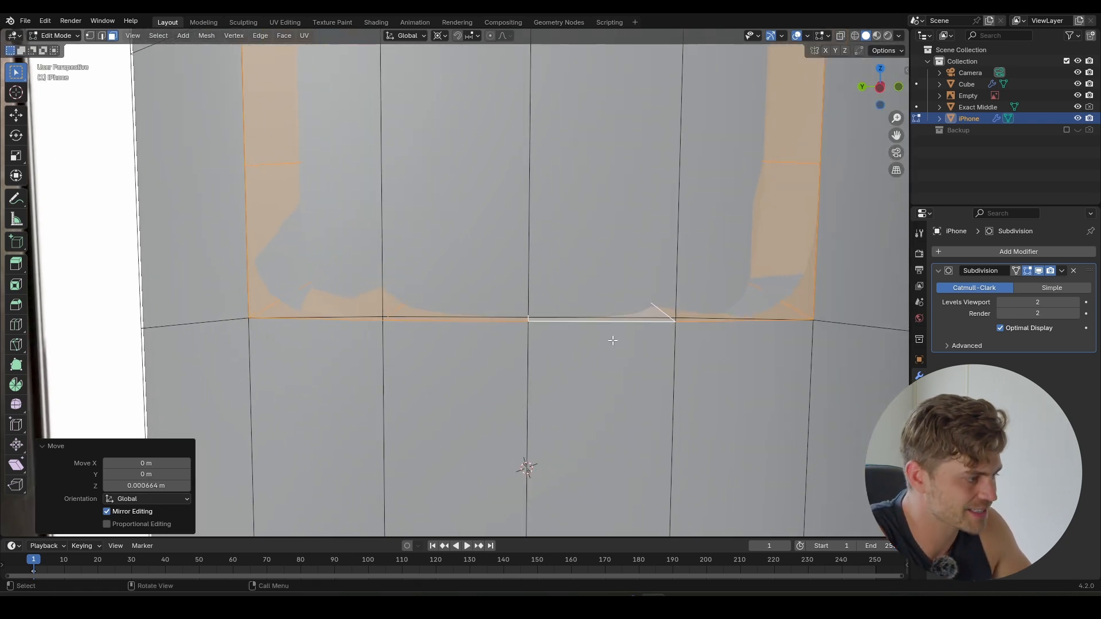
# - Select the row of edges along the patch's lower border, from corner to corner
pyautogui.press('2')
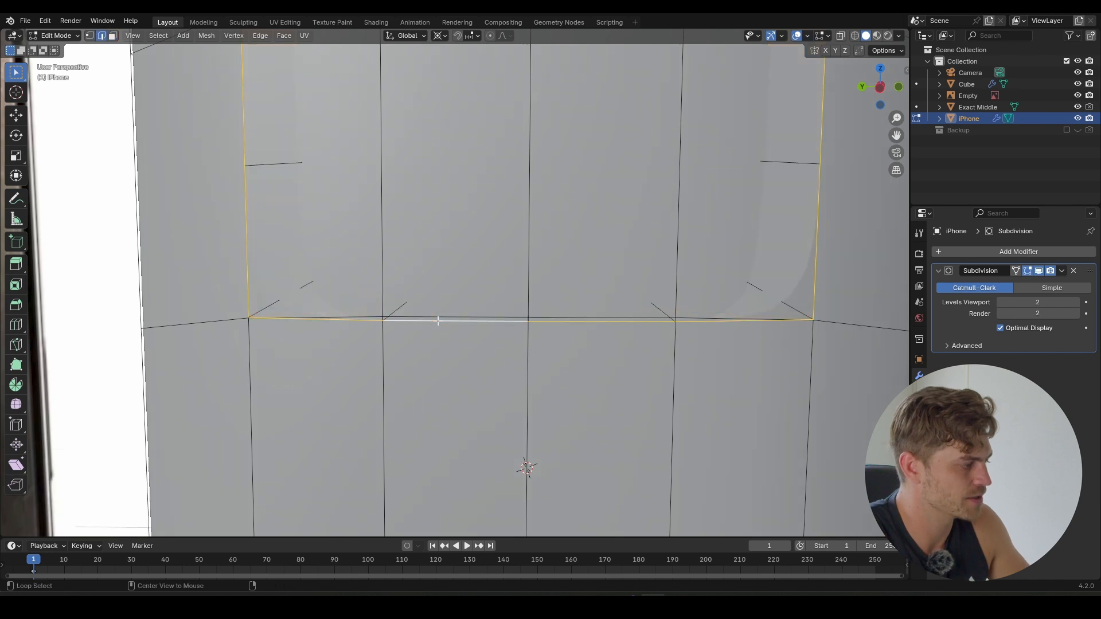
pyautogui.click(402, 322)
pyautogui.click(371, 321)
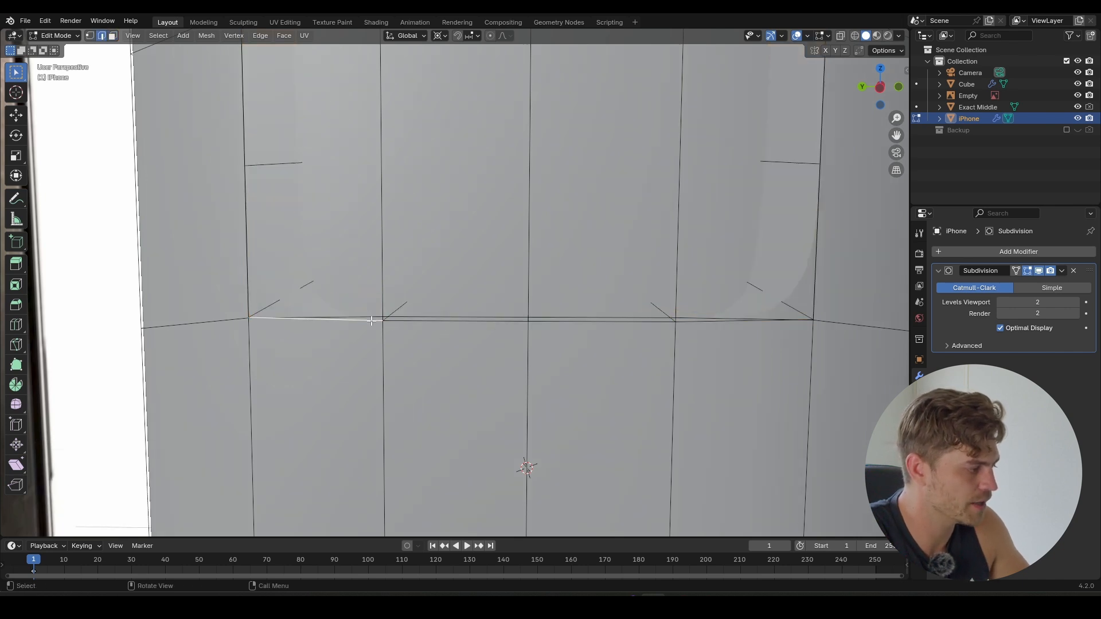
pyautogui.keyDown('ctrl'); pyautogui.click(720, 320); pyautogui.keyUp('ctrl')
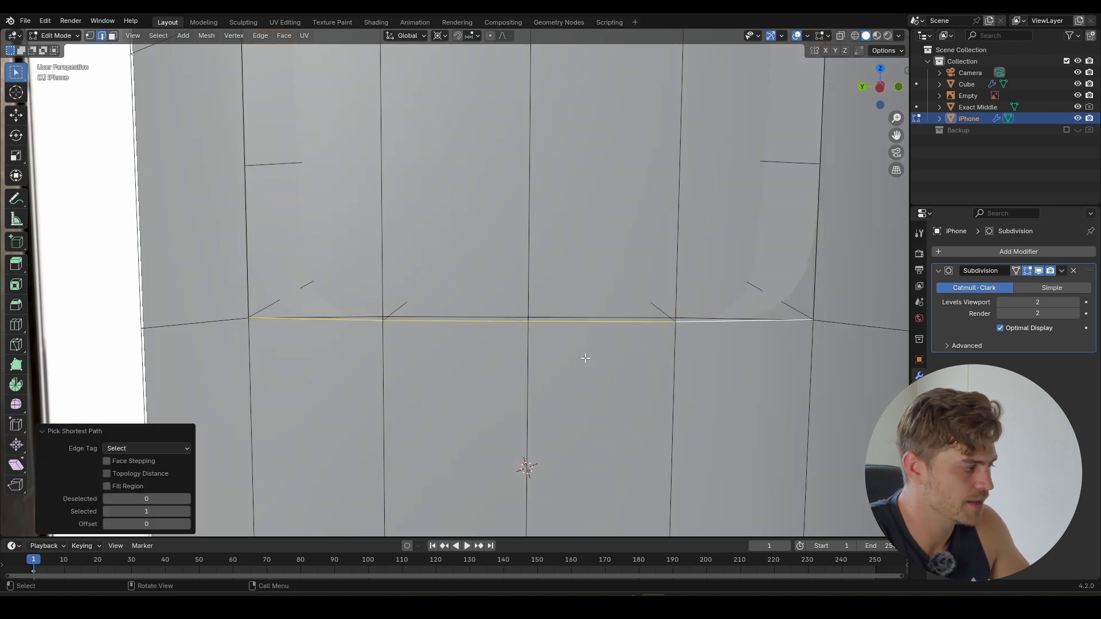
# - Try to flatten the selected lower edge row by scaling it to 0 along Z about the 3D cursor
pyautogui.press('s')
pyautogui.press('z')
pyautogui.press('0')
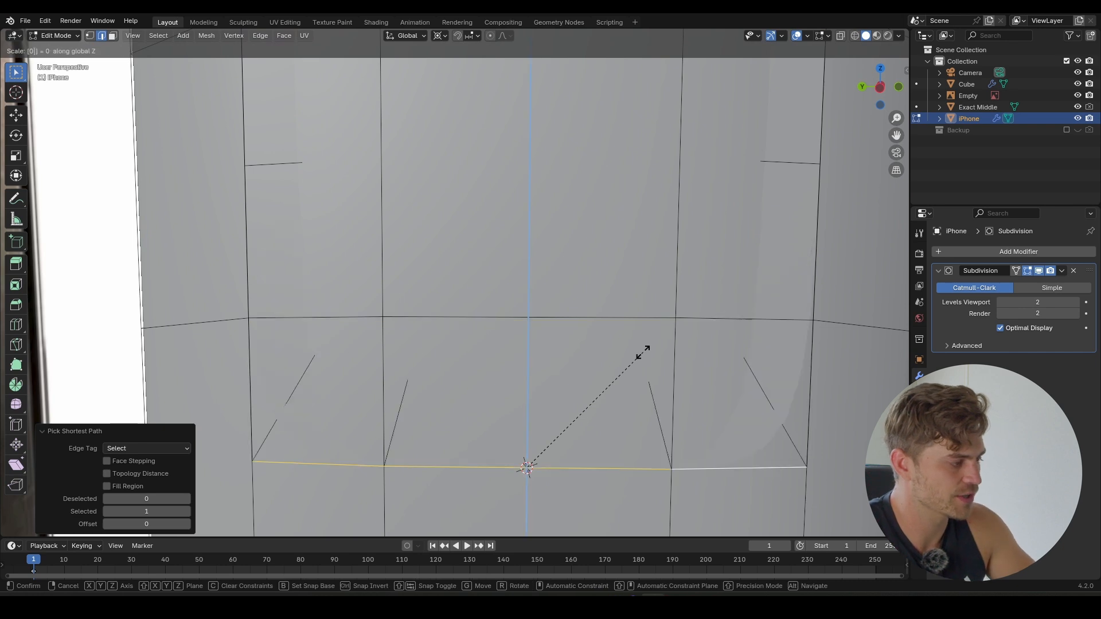
pyautogui.press('Return')
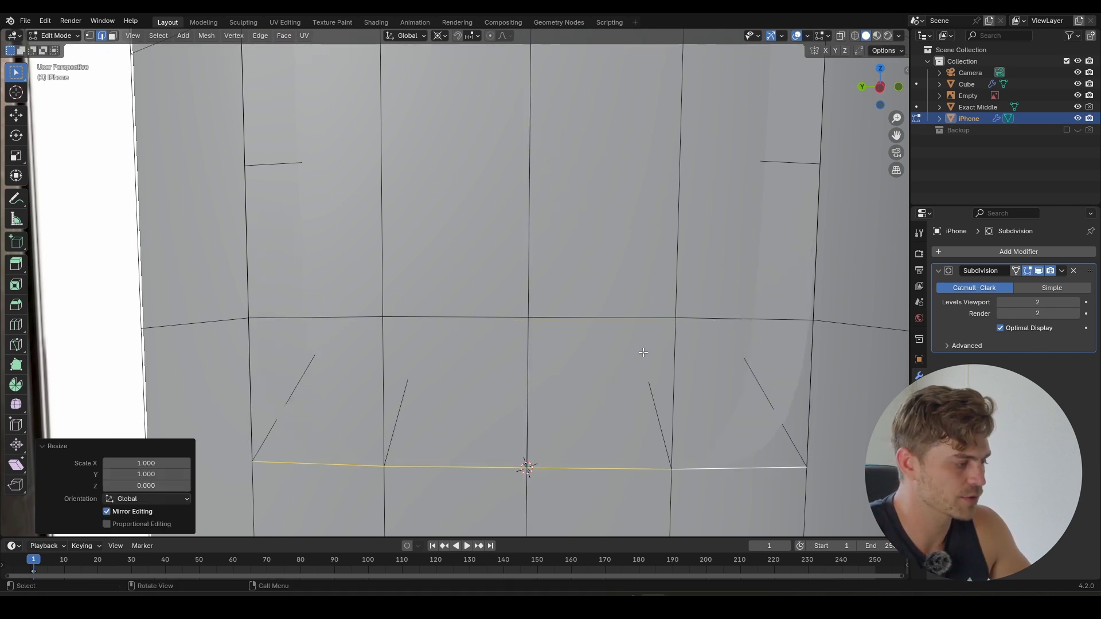
pyautogui.scroll(-5, 469, 415)
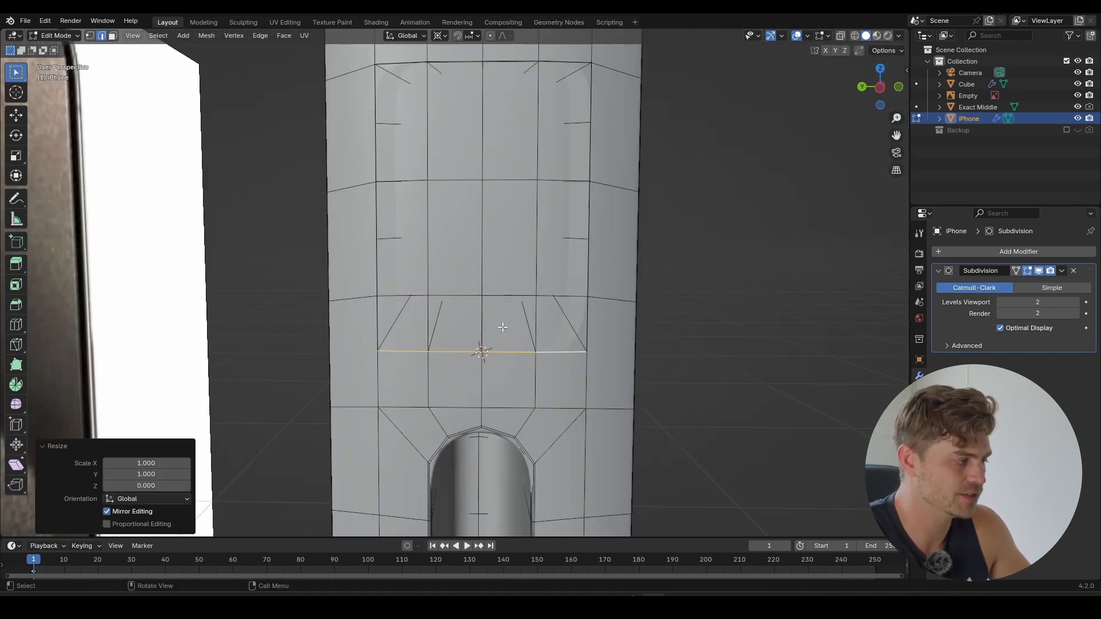
pyautogui.hotkey('ctrl', 'z')
pyautogui.scroll(5, 493, 287)
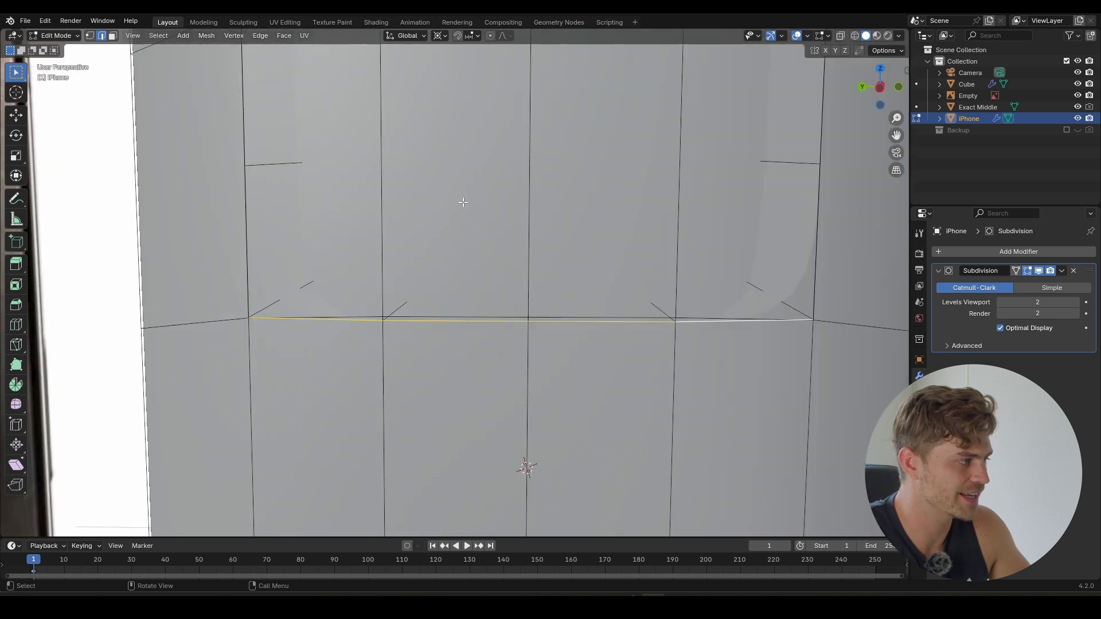
# - Set the transform pivot point to Median Point and flatten the lower edge row with a Z scale of 0
pyautogui.click(437, 35)
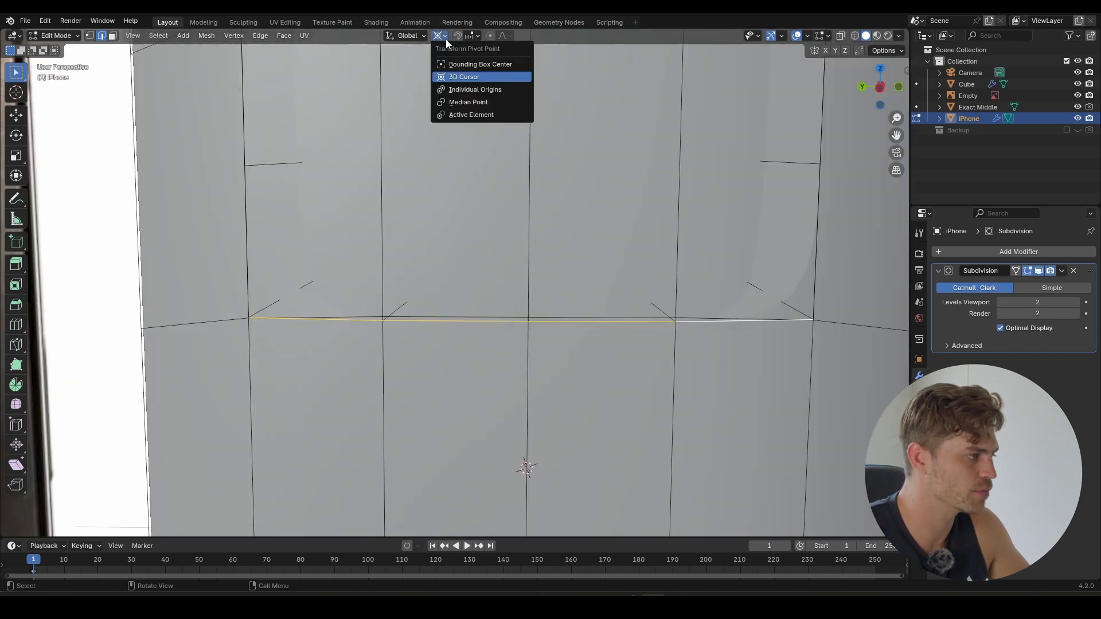
pyautogui.click(487, 100)
pyautogui.press('s')
pyautogui.press('z')
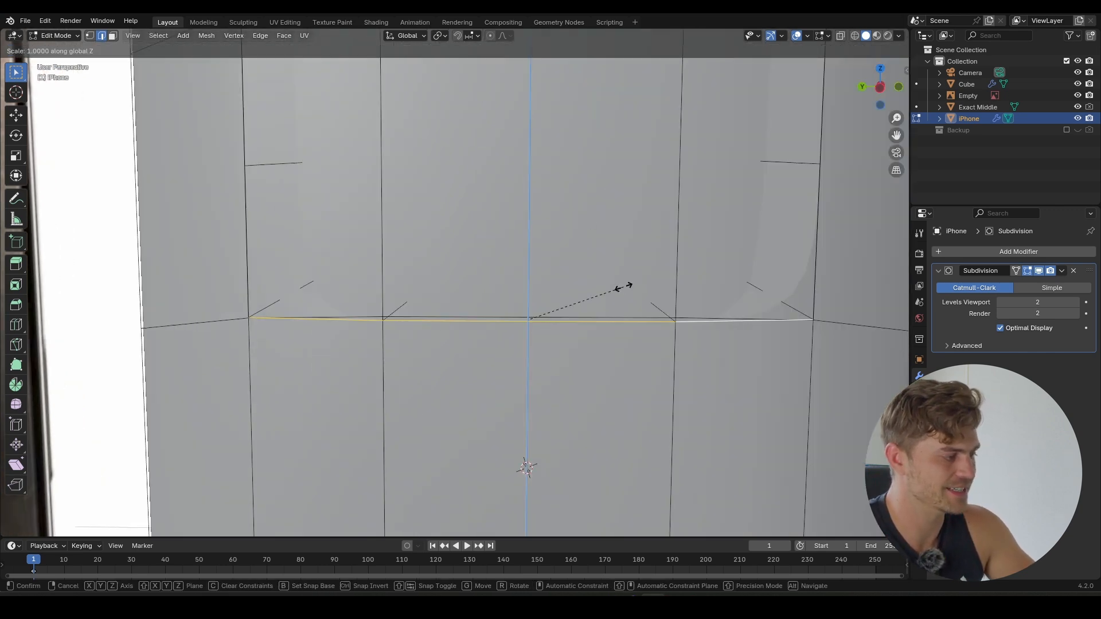
pyautogui.press('0')
pyautogui.press('Return')
pyautogui.scroll(3, 500, 322)
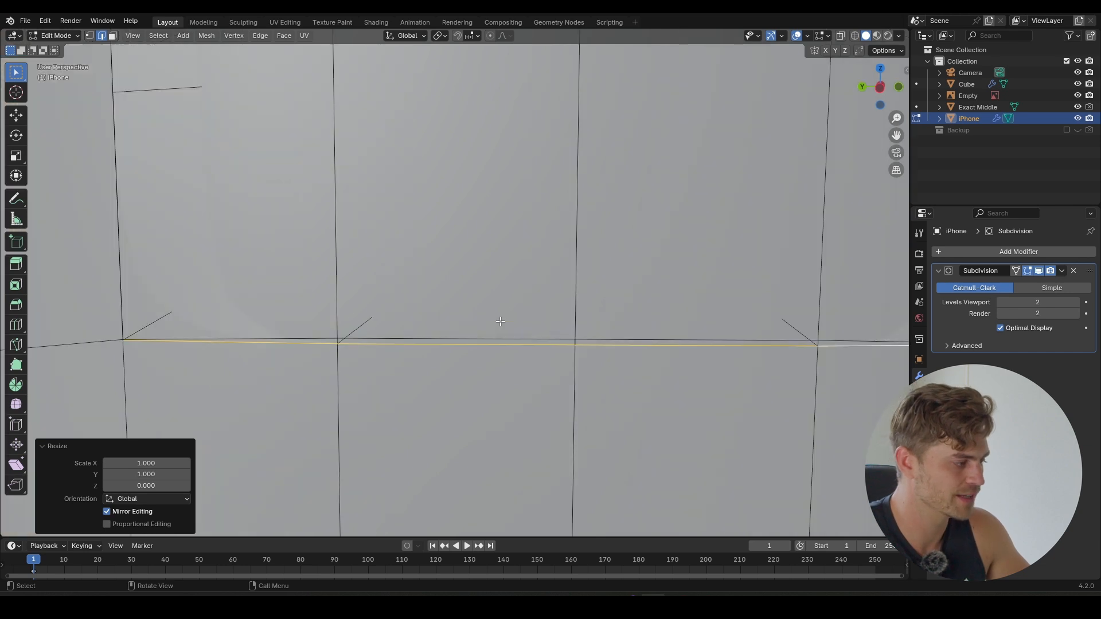
pyautogui.moveTo(500, 322); pyautogui.dragTo(501, 278, button='middle')
pyautogui.scroll(3, 502, 279)
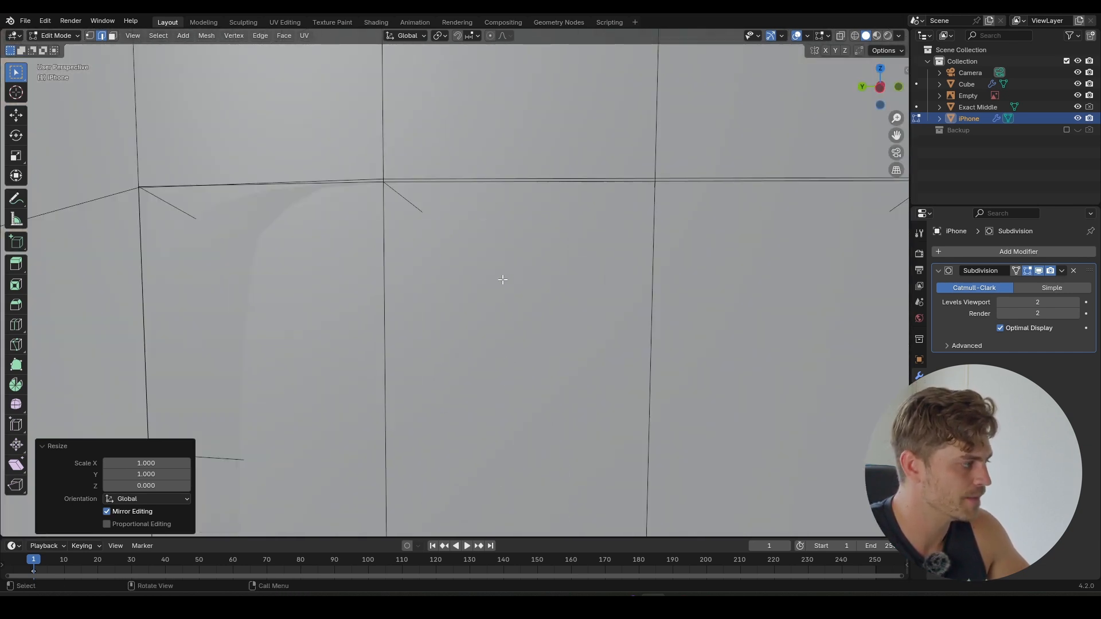
pyautogui.keyDown('alt'); pyautogui.click(439, 179); pyautogui.keyUp('alt')
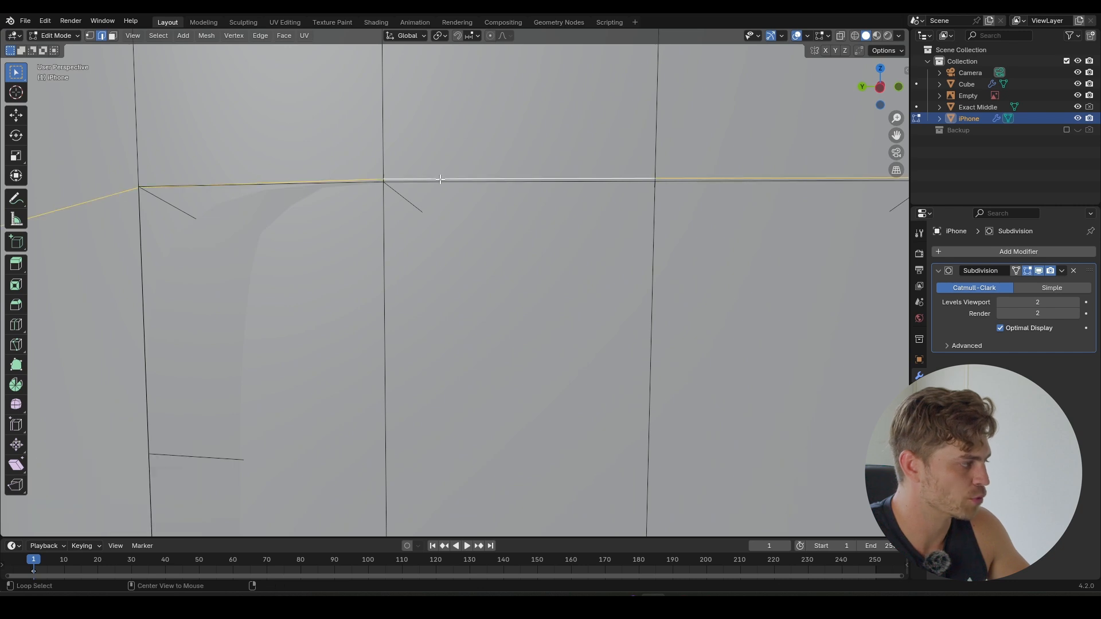
pyautogui.keyDown('alt'); pyautogui.click(443, 184); pyautogui.keyUp('alt')
pyautogui.scroll(-3, 446, 198)
pyautogui.scroll(3, 467, 242)
pyautogui.press('g')
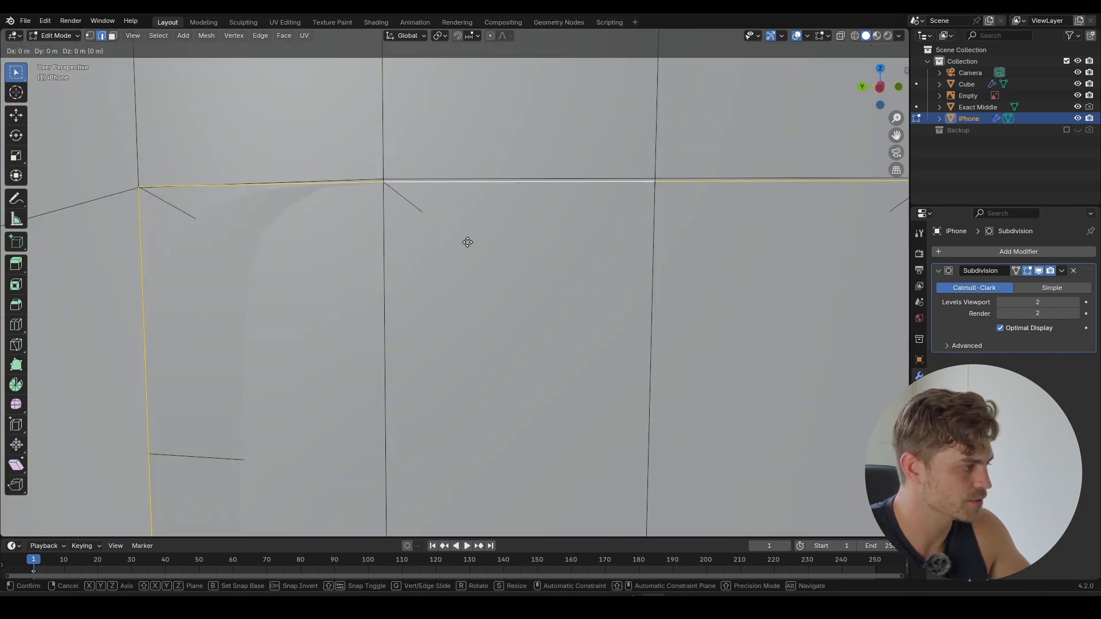
pyautogui.press('z')
pyautogui.keyDown('shift'); pyautogui.click(468, 238); pyautogui.keyUp('shift')
# - Select the row of edges along the patch's upper border and flatten it with a Z scale of 0
pyautogui.click(367, 183)
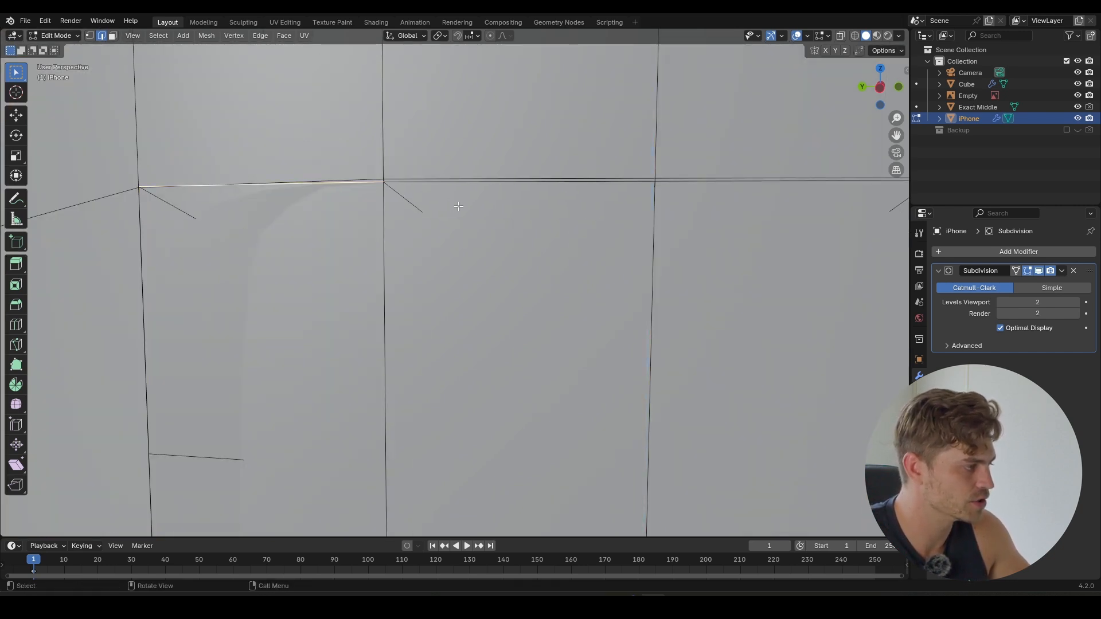
pyautogui.scroll(-5, 456, 207)
pyautogui.keyDown('shift'); pyautogui.moveTo(532, 227); pyautogui.dragTo(464, 227, button='middle'); pyautogui.keyUp('shift')
pyautogui.scroll(2, 465, 227)
pyautogui.keyDown('ctrl'); pyautogui.click(613, 226); pyautogui.keyUp('ctrl')
pyautogui.write('s')
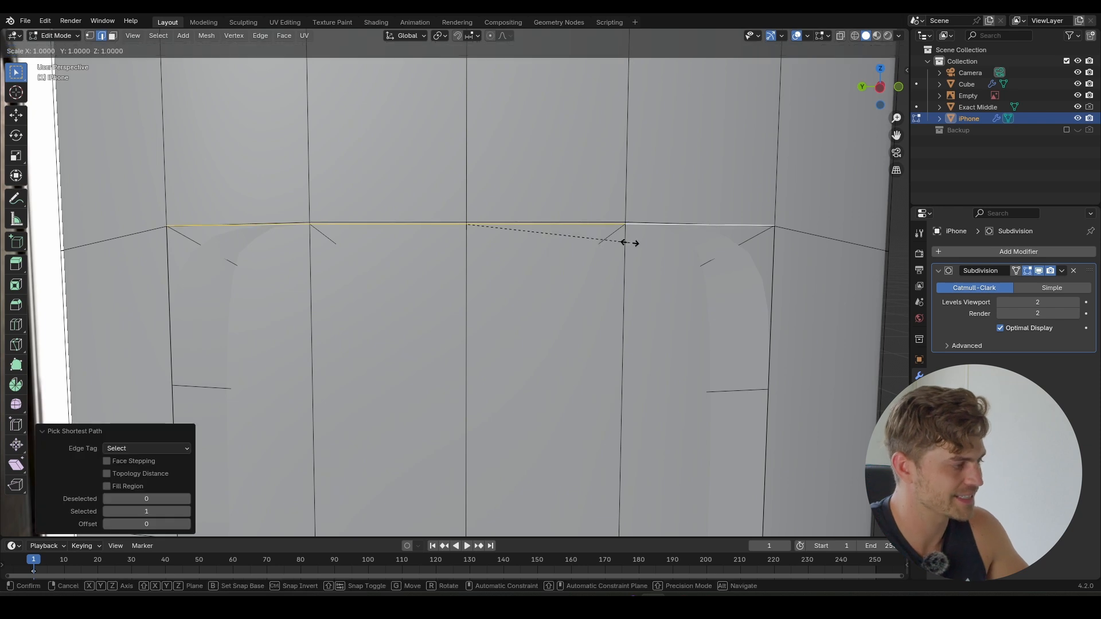
pyautogui.write('z0')
pyautogui.press('Return')
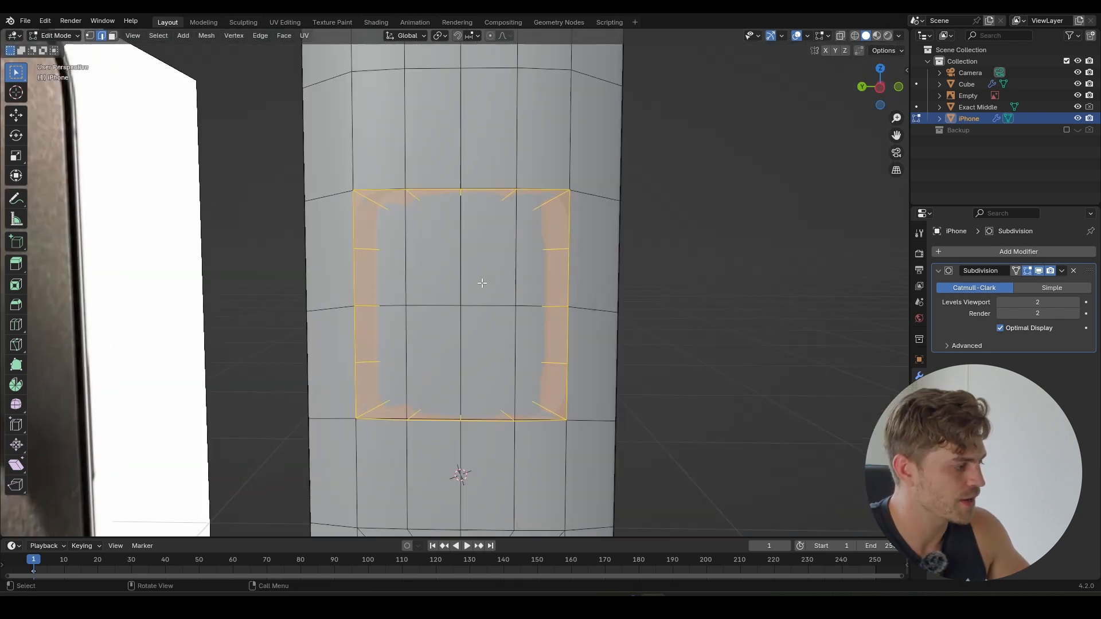
# - Select the whole cutout patch and move it up about 0.00036 m along Z to line up with the body's edges
pyautogui.scroll(5, 481, 281)
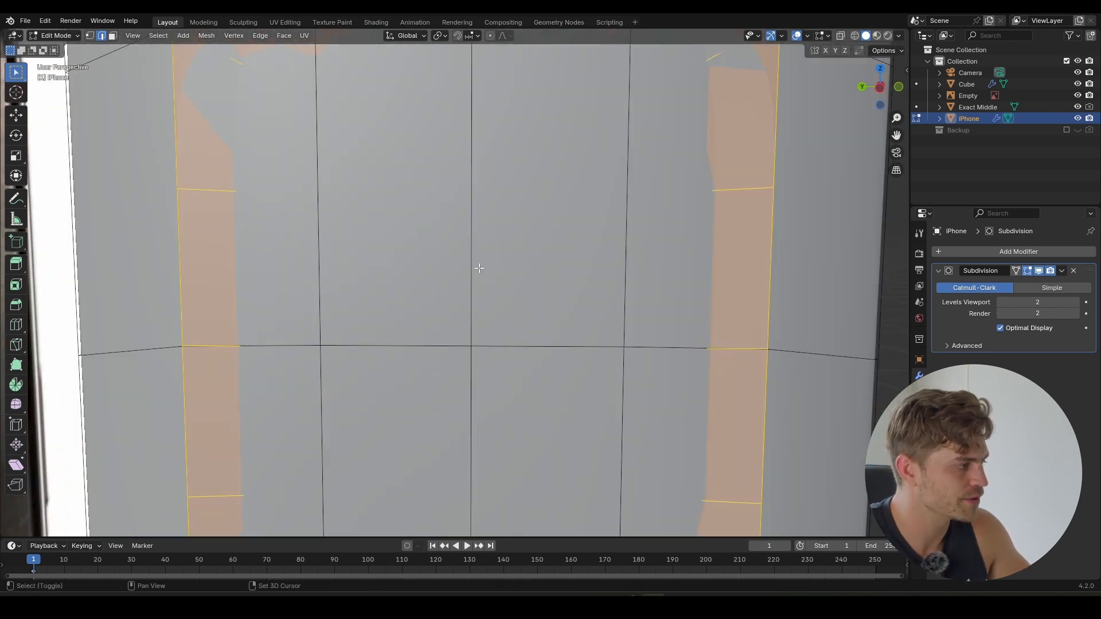
pyautogui.keyDown('shift'); pyautogui.moveTo(480, 267); pyautogui.dragTo(489, 305, button='middle'); pyautogui.keyUp('shift')
pyautogui.press('g')
pyautogui.press('z')
pyautogui.click(478, 310)
pyautogui.scroll(-4, 478, 309)
pyautogui.scroll(-4, 477, 310)
pyautogui.scroll(6, 485, 245)
pyautogui.scroll(6, 428, 289)
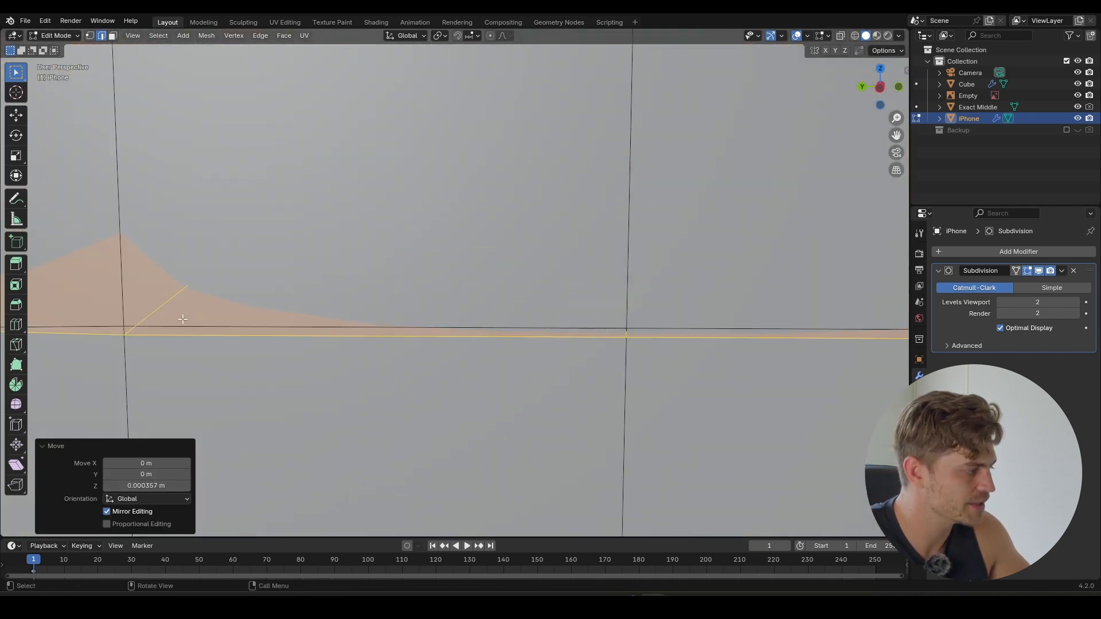
pyautogui.press('KP_Decimal')
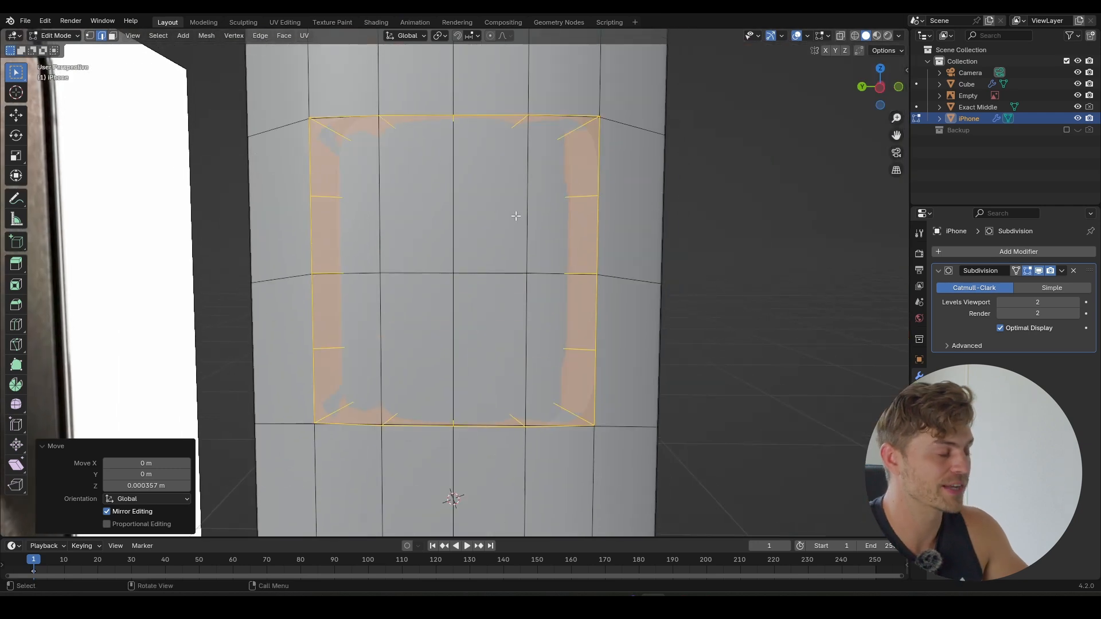
# - Select the eight body faces behind the cutout patch and delete them
pyautogui.press('3')
pyautogui.click(375, 178)
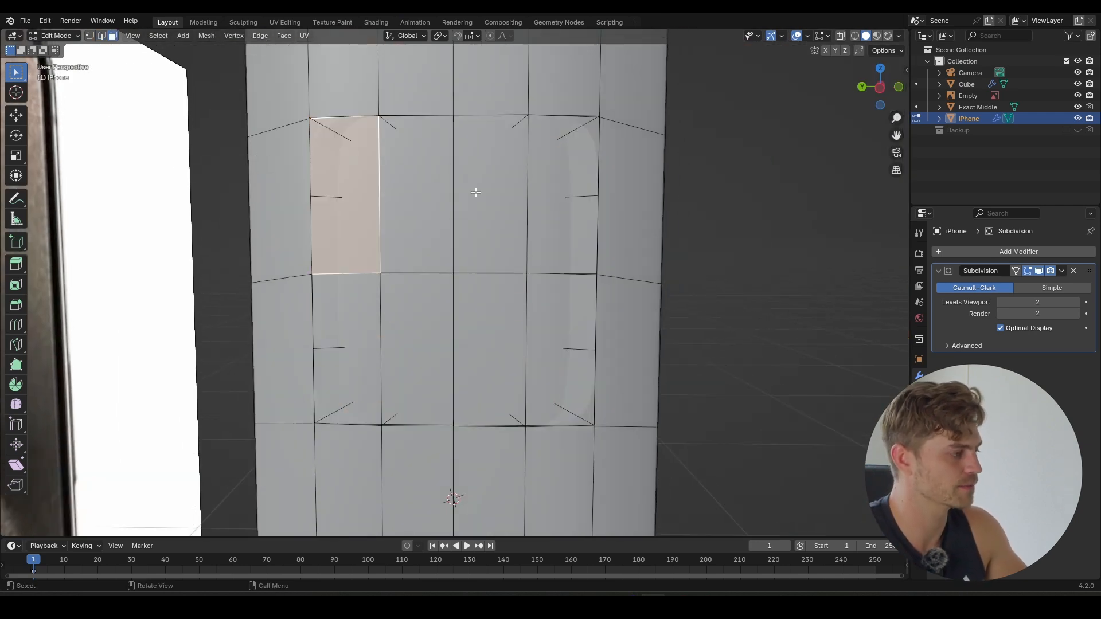
pyautogui.keyDown('ctrl'); pyautogui.click(540, 189); pyautogui.keyUp('ctrl')
pyautogui.keyDown('ctrl'); pyautogui.click(550, 325); pyautogui.keyUp('ctrl')
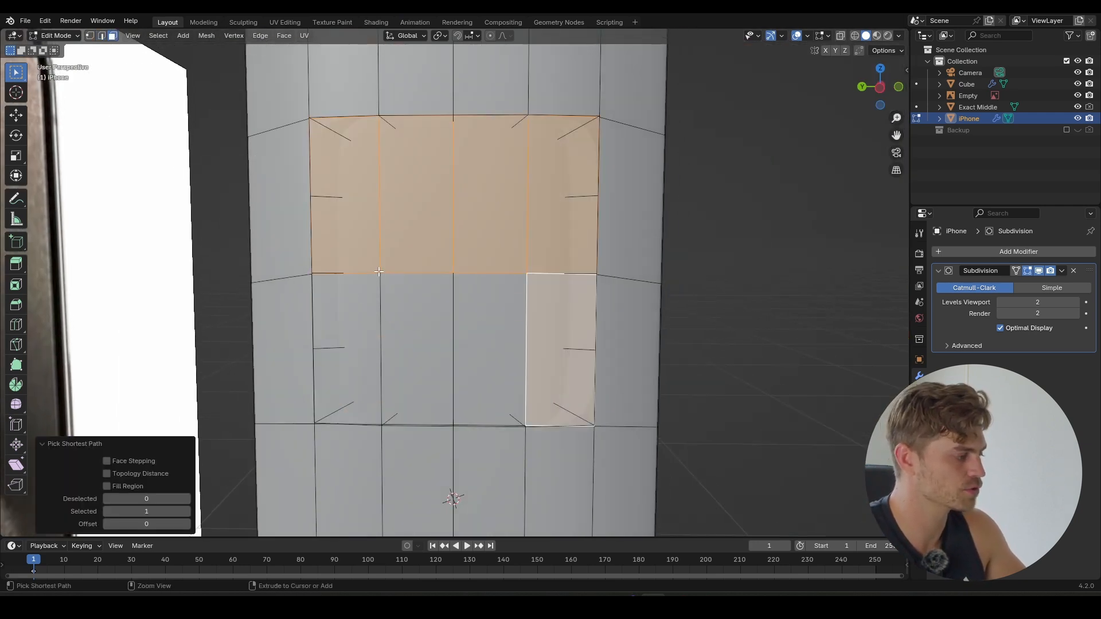
pyautogui.keyDown('ctrl'); pyautogui.click(363, 318); pyautogui.keyUp('ctrl')
pyautogui.scroll(-5, 363, 319)
pyautogui.moveTo(363, 318); pyautogui.dragTo(493, 281, button='middle')
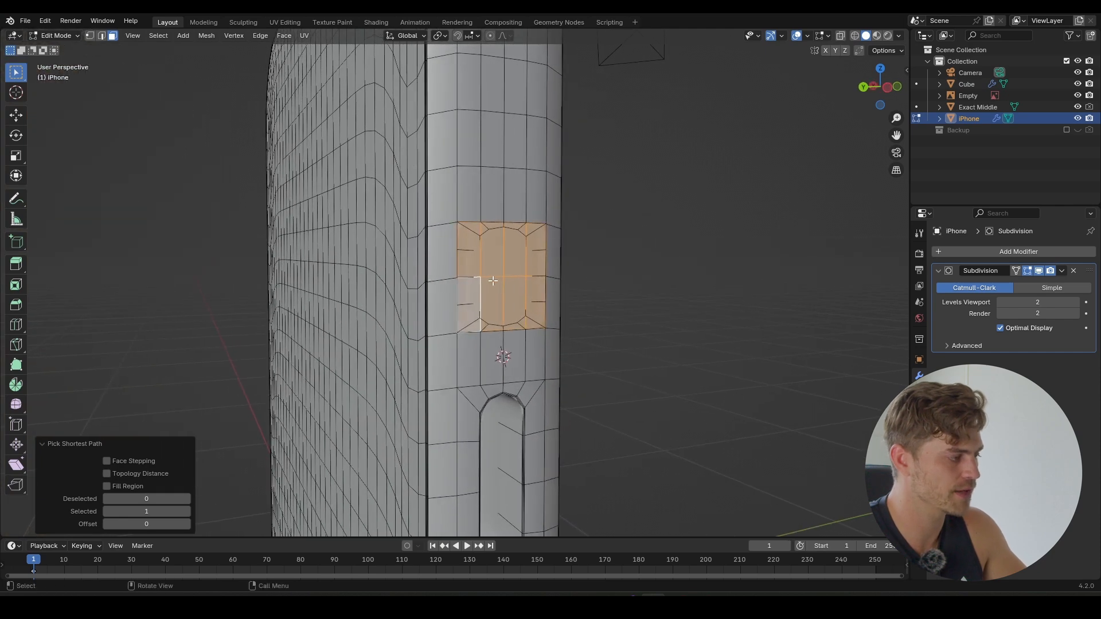
pyautogui.press('x')
pyautogui.click(476, 305)
# - Select the entire iPhone mesh and merge its vertices by distance
pyautogui.scroll(4, 458, 273)
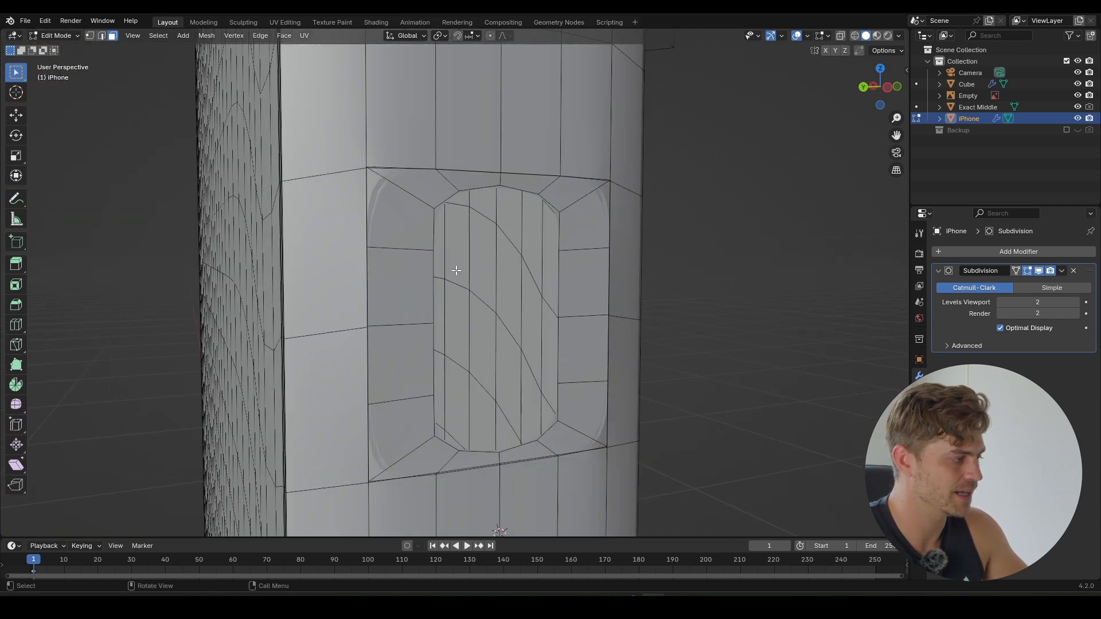
pyautogui.scroll(3, 455, 270)
pyautogui.press('a')
pyautogui.press('m')
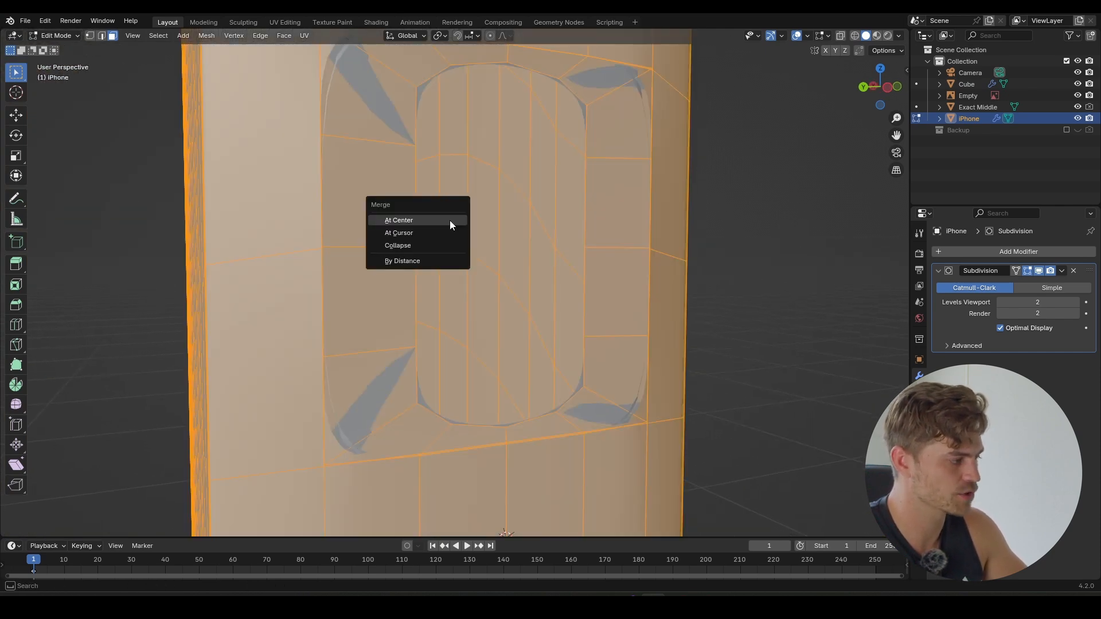
pyautogui.click(429, 259)
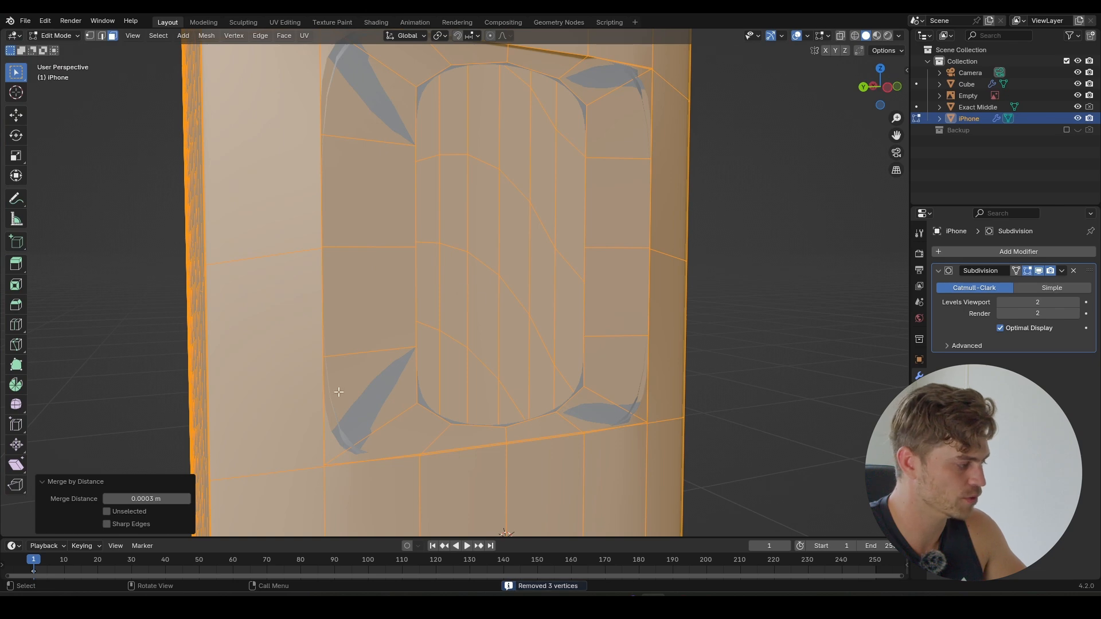
# - Set the merge distance to 0.0006 m
pyautogui.moveTo(397, 435); pyautogui.dragTo(410, 398, button='middle')
pyautogui.scroll(2, 410, 400)
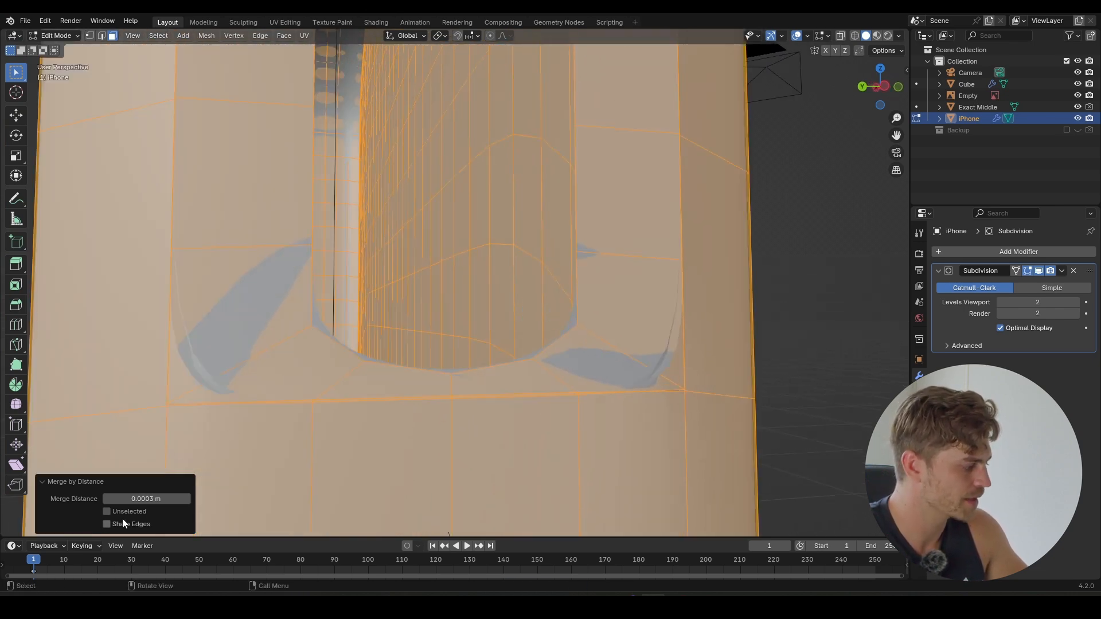
pyautogui.click(125, 499)
pyautogui.click(125, 499)
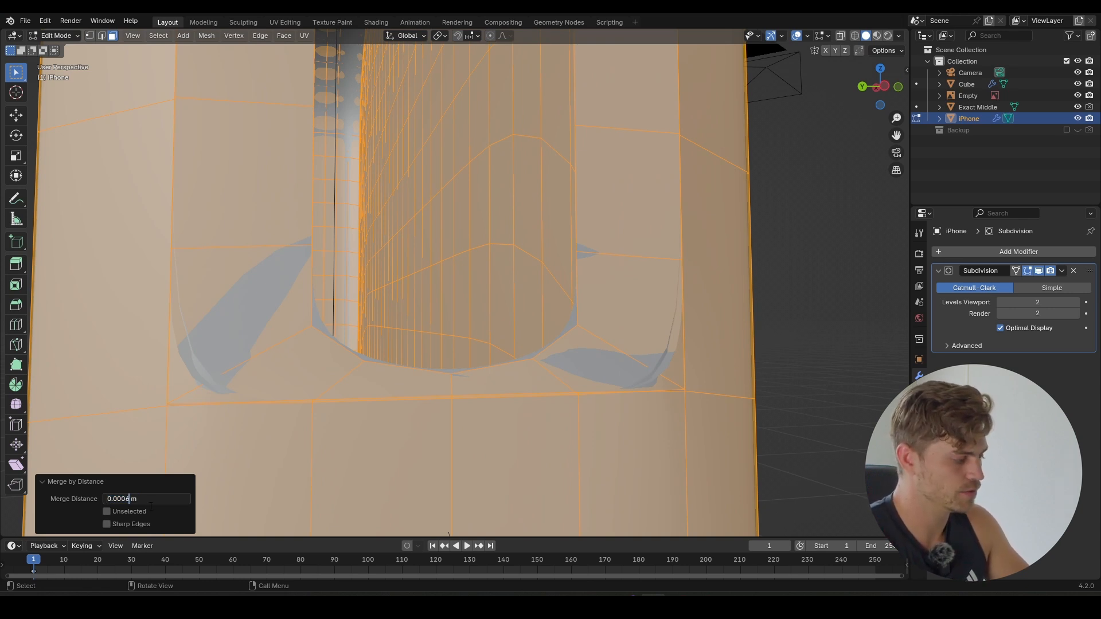
pyautogui.write('0.0006')
pyautogui.press('Return')
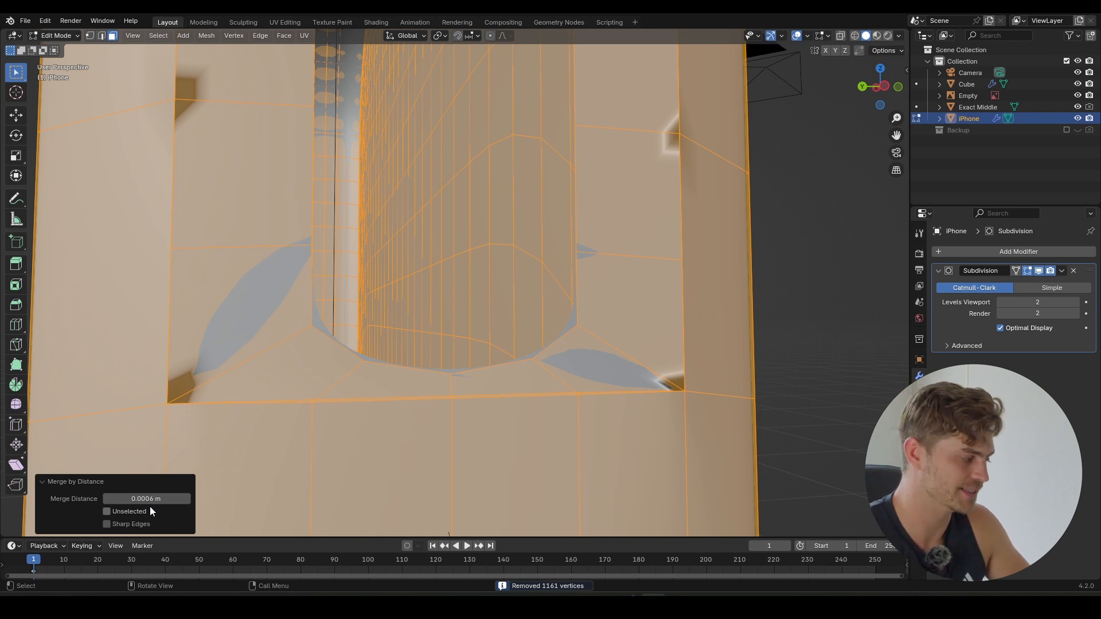
# - Reduce the merge-by-distance threshold for the iPhone mesh to 0.0004 m and further down to 0.0003 m
pyautogui.click(150, 499)
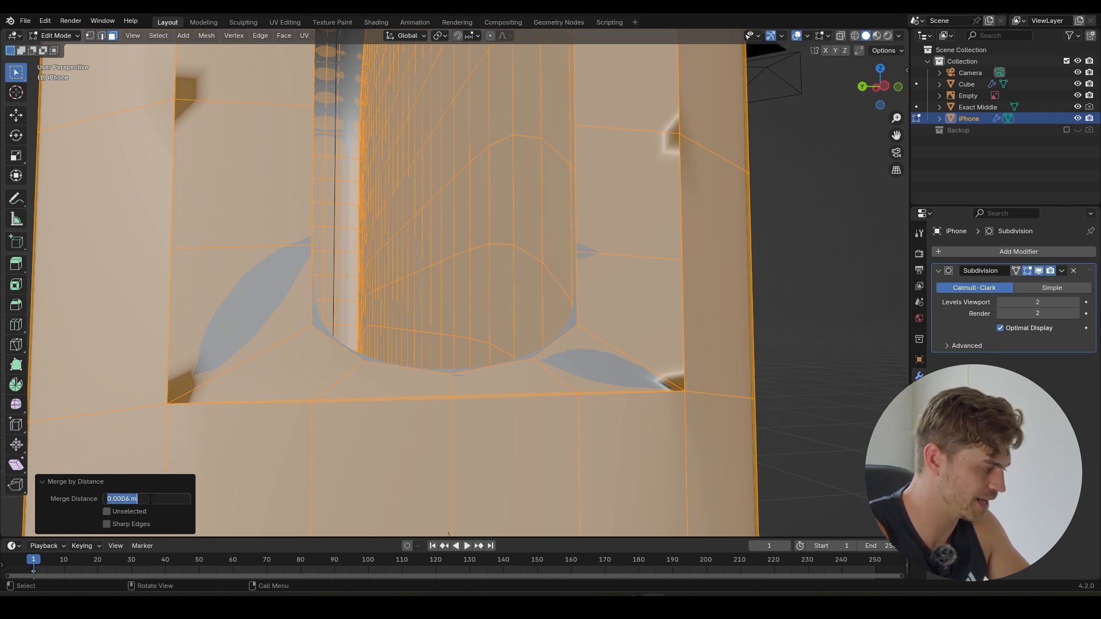
pyautogui.click(128, 499)
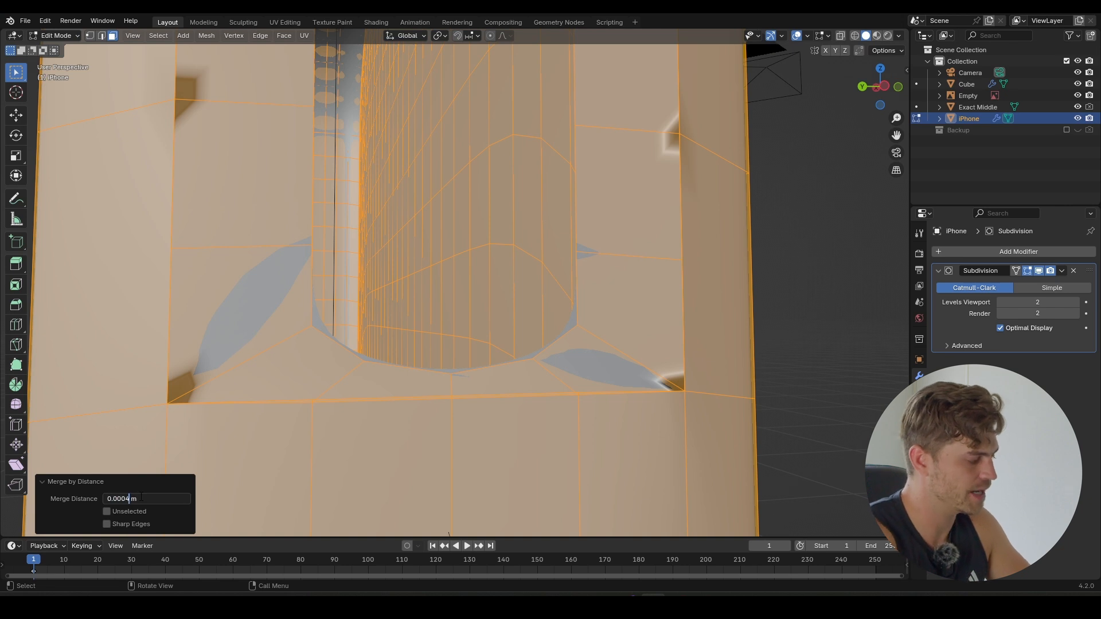
pyautogui.press('Return')
pyautogui.click(130, 498)
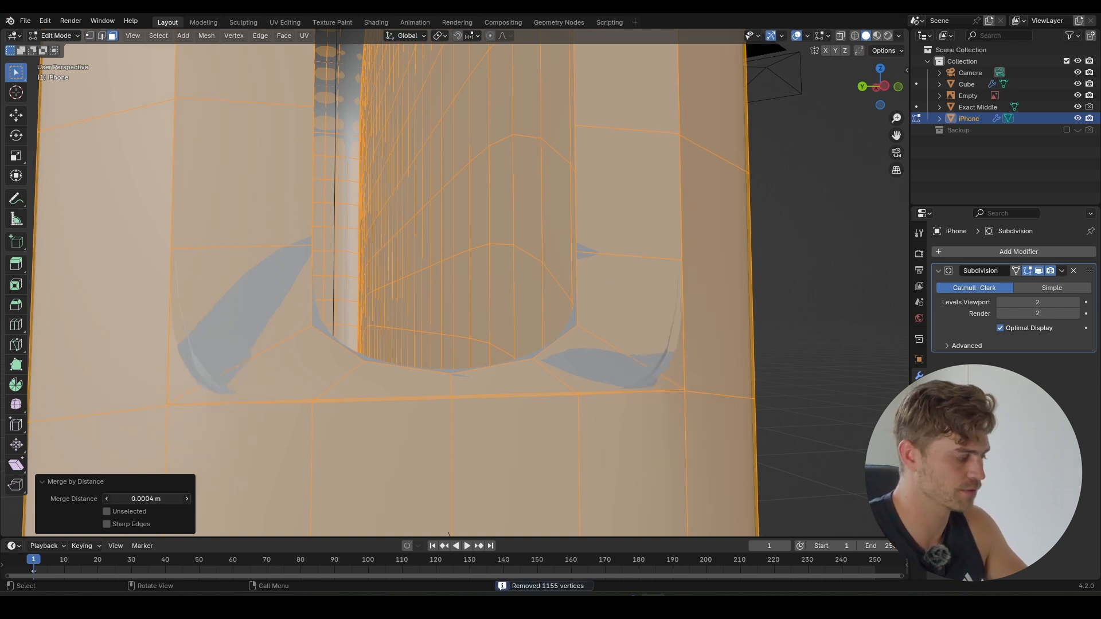
pyautogui.click(125, 499)
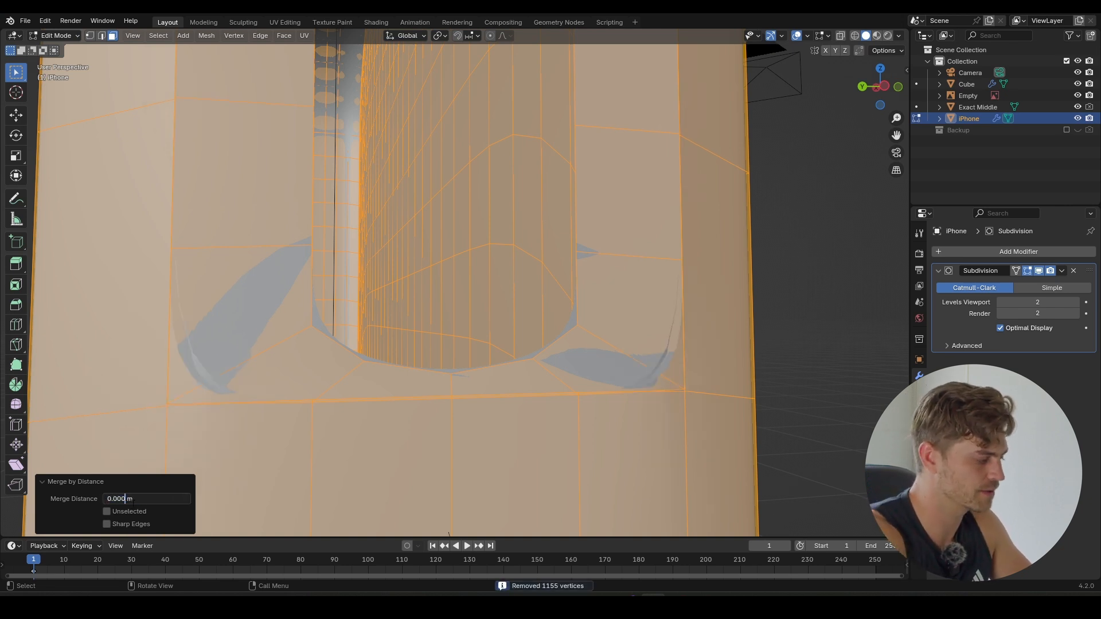
pyautogui.write('1')
pyautogui.press('Return')
# - Examine the cutout in Object Mode and test in Edit Mode whether a vertex on its upper edge is joined to the body
pyautogui.press('Tab')
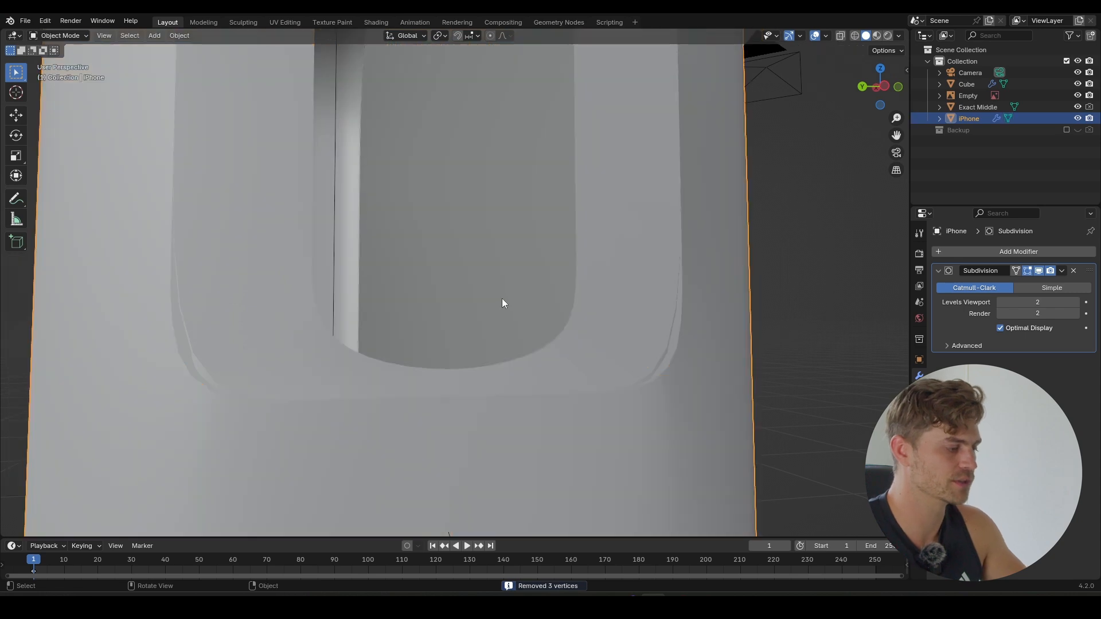
pyautogui.scroll(-8, 503, 304)
pyautogui.keyDown('shift'); pyautogui.moveTo(505, 268); pyautogui.dragTo(516, 297, button='middle'); pyautogui.keyUp('shift')
pyautogui.press('Tab')
pyautogui.scroll(8, 505, 223)
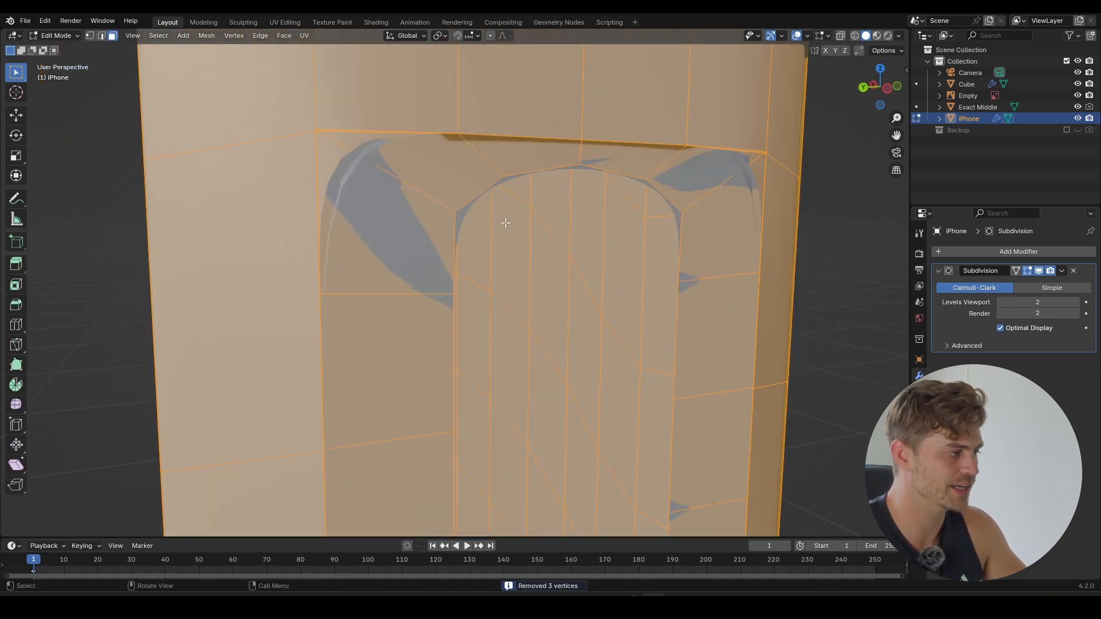
pyautogui.moveTo(505, 223); pyautogui.dragTo(487, 241, button='middle')
pyautogui.press('1')
pyautogui.click(454, 186)
pyautogui.press('g')
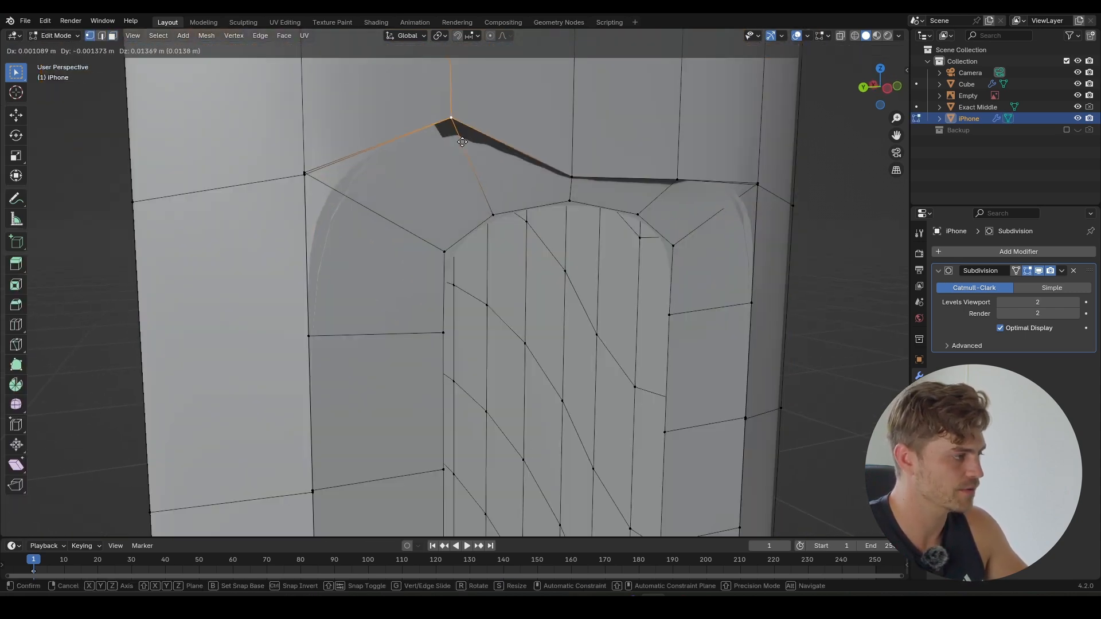
pyautogui.rightClick(455, 188)
pyautogui.scroll(6, 454, 190)
pyautogui.keyDown('shift'); pyautogui.moveTo(454, 191); pyautogui.dragTo(476, 404, button='middle'); pyautogui.keyUp('shift')
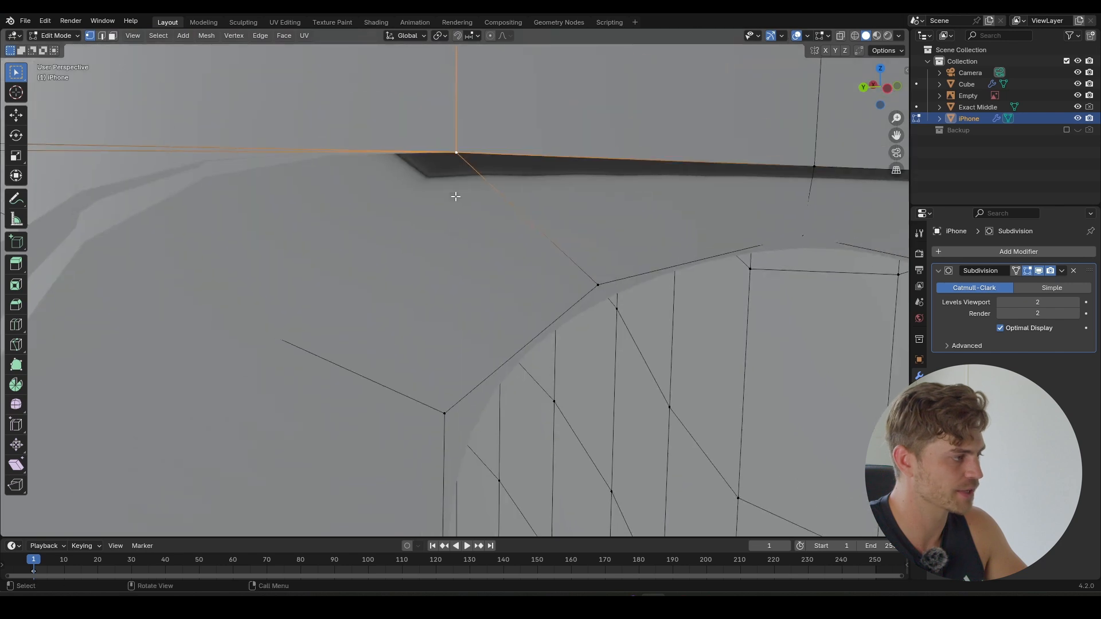
pyautogui.scroll(-6, 457, 166)
pyautogui.press('g')
pyautogui.rightClick(469, 156)
# - Merge the two overlapping vertices at the cutout's upper-left corner using At Last
pyautogui.scroll(6, 413, 195)
pyautogui.keyDown('shift'); pyautogui.moveTo(218, 200); pyautogui.dragTo(387, 238, button='middle'); pyautogui.keyUp('shift')
pyautogui.click(88, 196)
pyautogui.press('g')
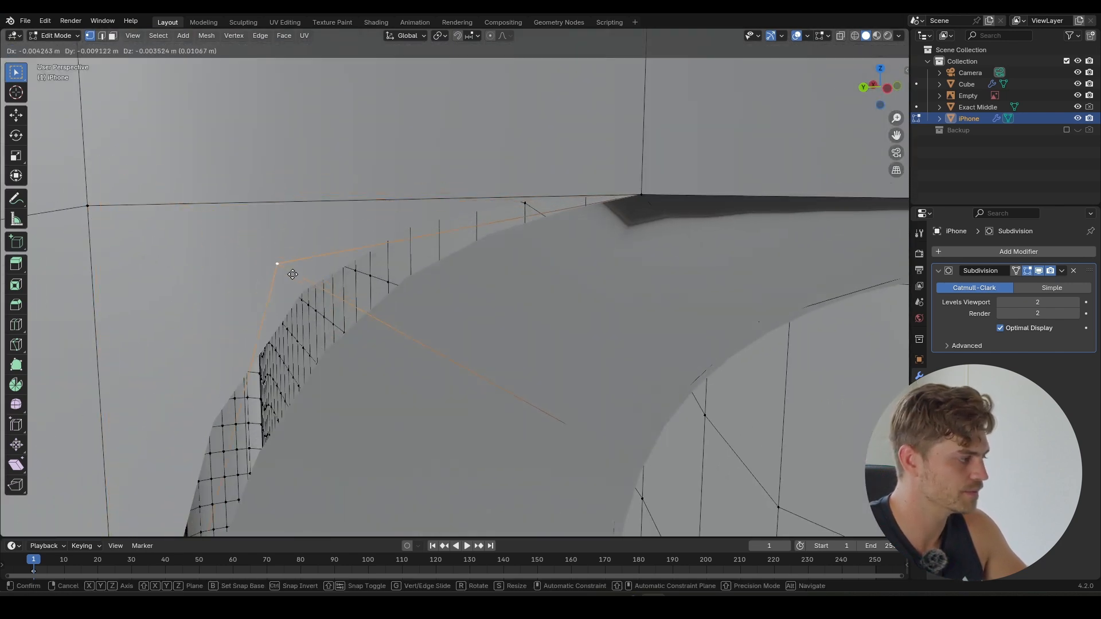
pyautogui.rightClick(218, 260)
pyautogui.keyDown('shift'); pyautogui.moveTo(145, 235); pyautogui.dragTo(305, 235, button='middle'); pyautogui.keyUp('shift')
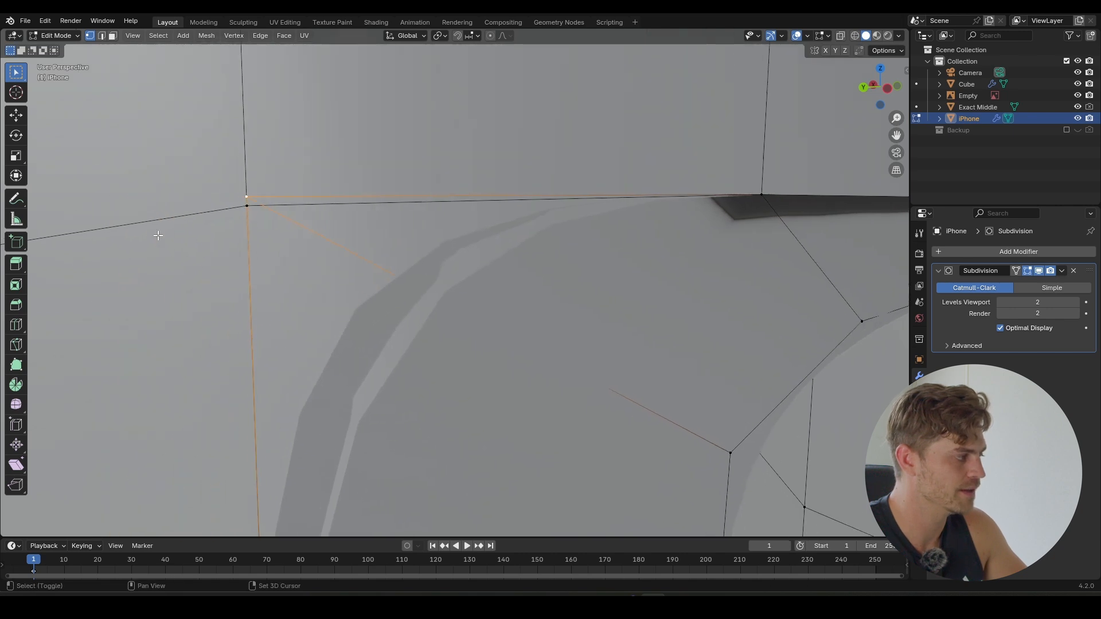
pyautogui.keyDown('shift'); pyautogui.click(248, 207); pyautogui.keyUp('shift')
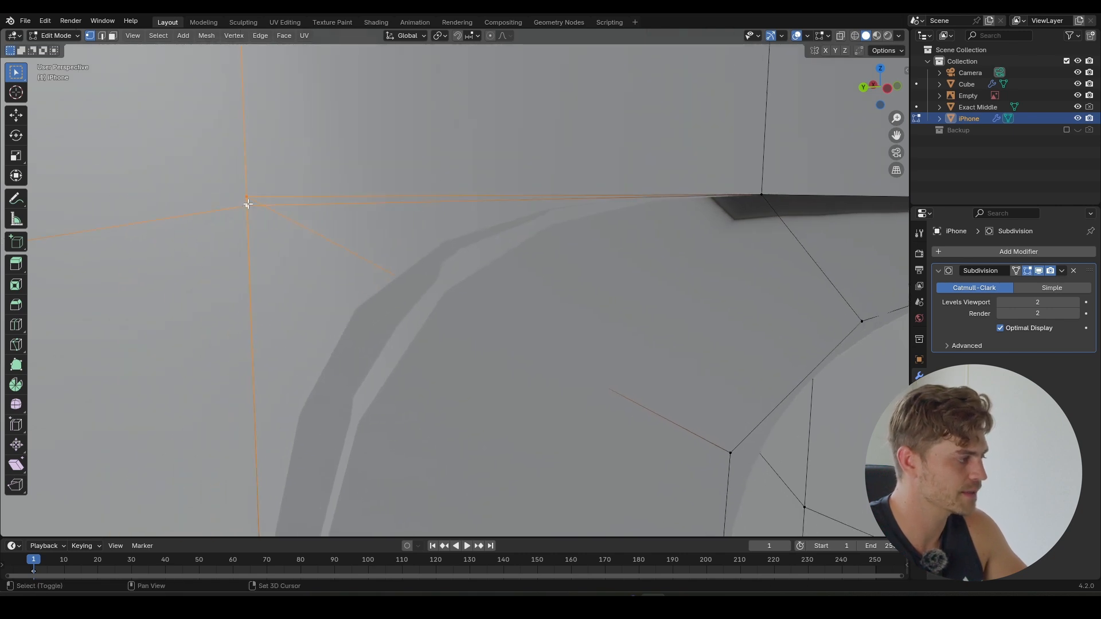
pyautogui.press('m')
pyautogui.click(315, 225)
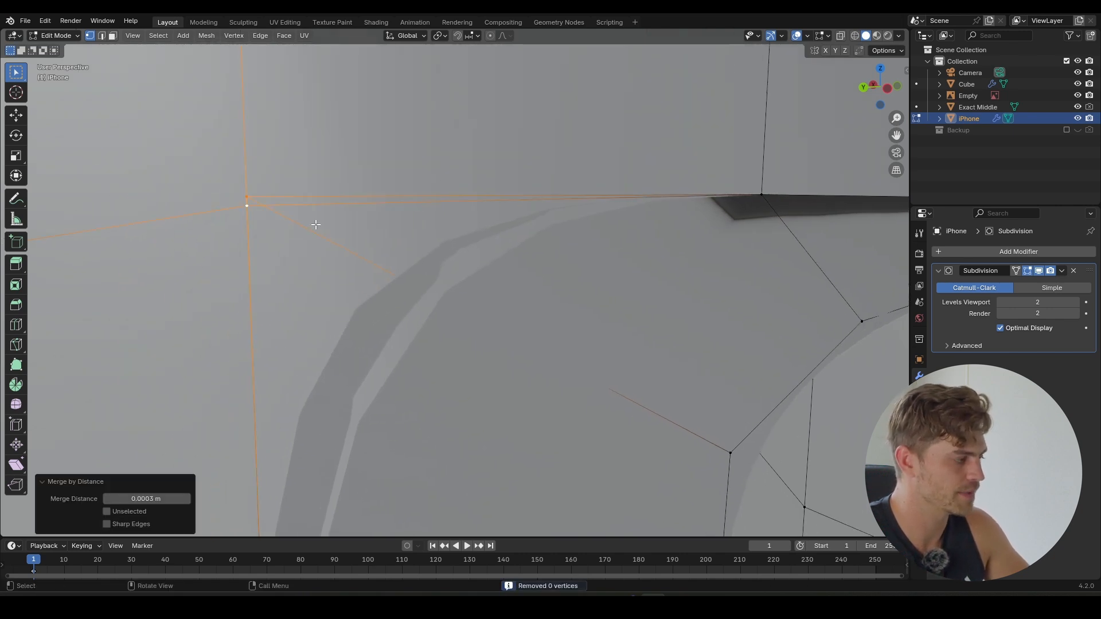
pyautogui.press('m')
pyautogui.click(287, 209)
pyautogui.scroll(-4, 341, 227)
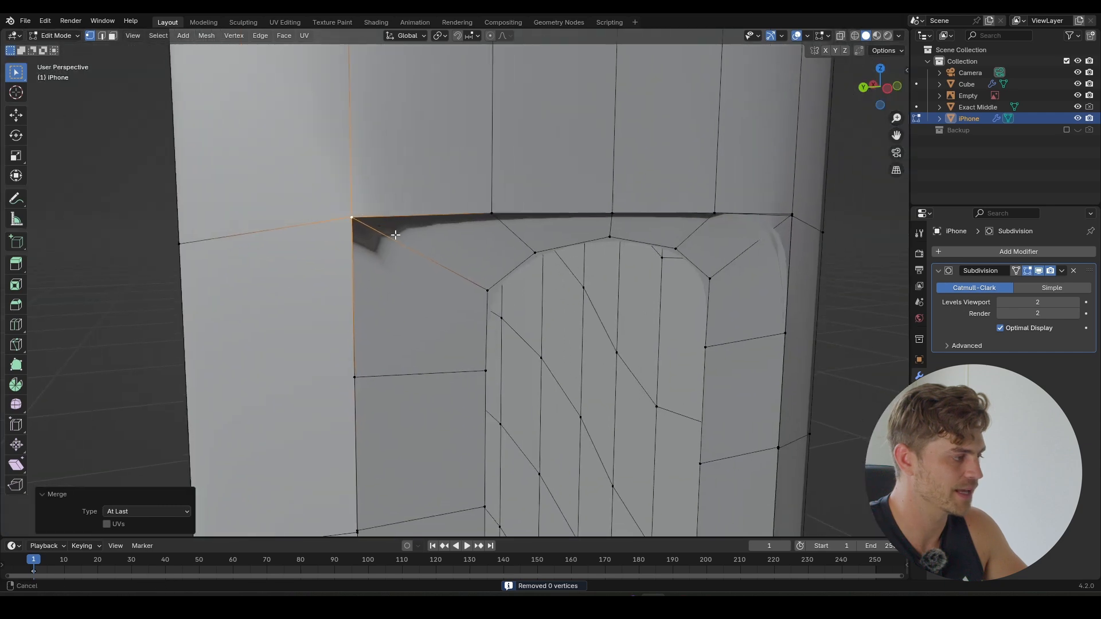
# - Examine the rest of the cutout's upper edge for vertices not yet joined to the body
pyautogui.moveTo(395, 235); pyautogui.dragTo(429, 248, button='middle')
pyautogui.scroll(4, 409, 244)
pyautogui.scroll(-7, 430, 248)
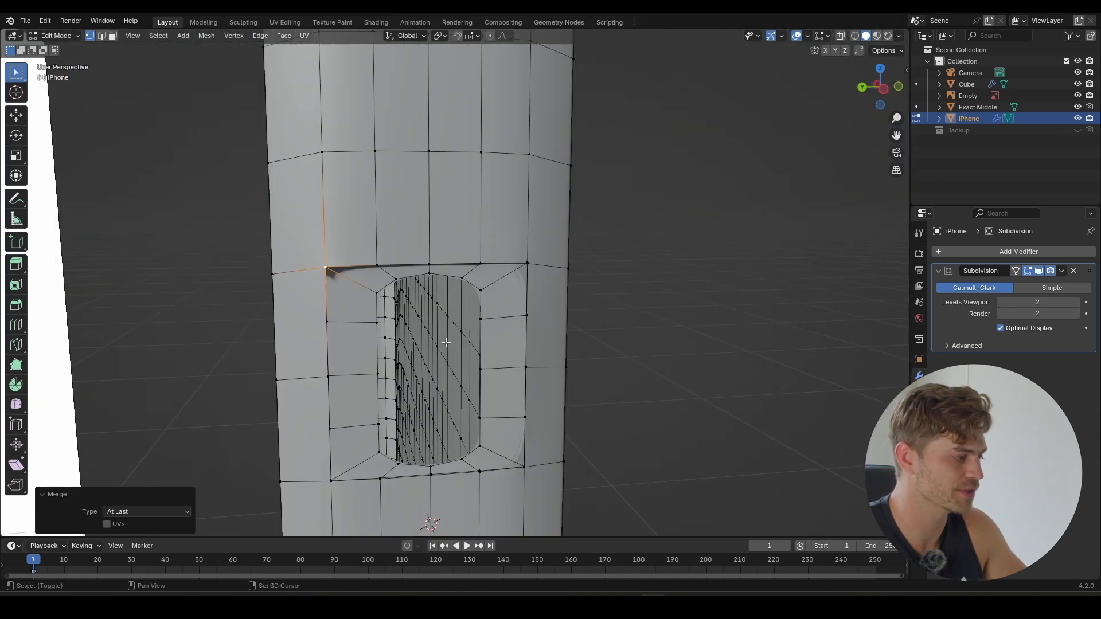
pyautogui.keyDown('shift'); pyautogui.moveTo(444, 342); pyautogui.dragTo(447, 257, button='middle'); pyautogui.keyUp('shift')
pyautogui.moveTo(447, 257); pyautogui.dragTo(461, 328, button='middle')
pyautogui.keyDown('shift'); pyautogui.moveTo(473, 51); pyautogui.dragTo(495, 189, button='middle'); pyautogui.keyUp('shift')
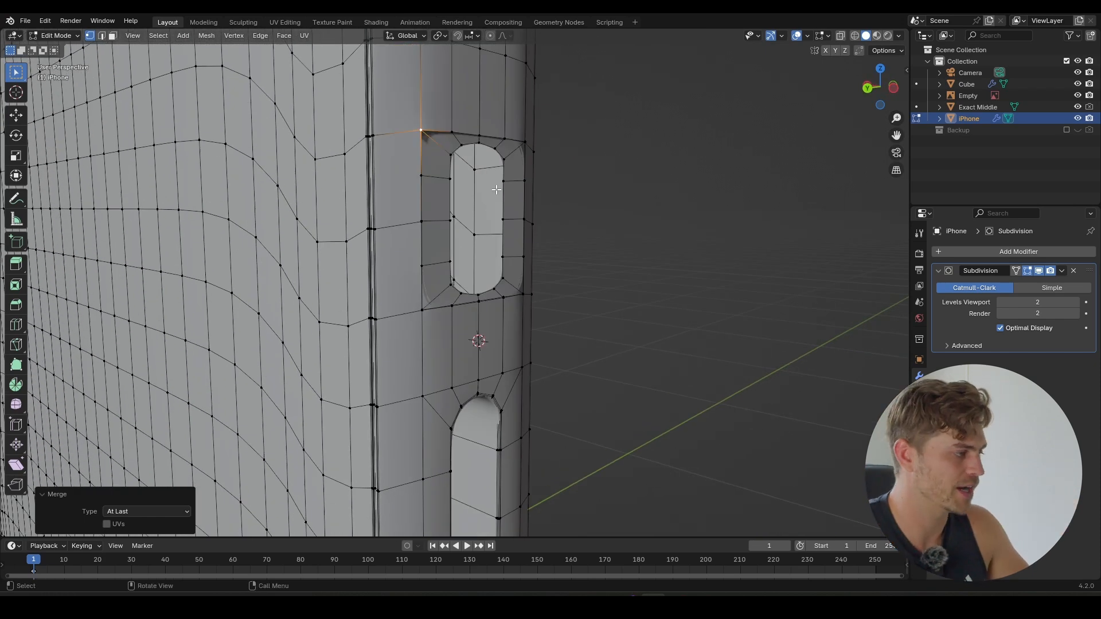
pyautogui.scroll(3, 457, 138)
pyautogui.keyDown('shift'); pyautogui.moveTo(454, 138); pyautogui.dragTo(426, 235, button='middle'); pyautogui.keyUp('shift')
pyautogui.scroll(4, 421, 232)
pyautogui.click(396, 168)
pyautogui.moveTo(413, 168); pyautogui.dragTo(400, 175, button='middle')
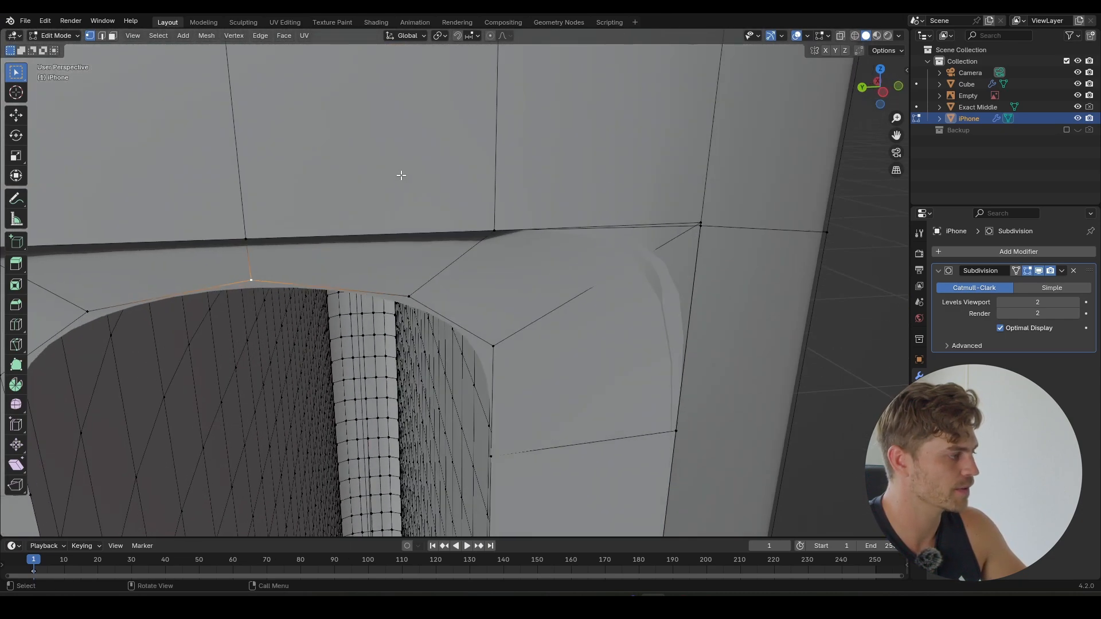
pyautogui.click(258, 223)
pyautogui.press('g')
pyautogui.press('Escape')
pyautogui.click(495, 230)
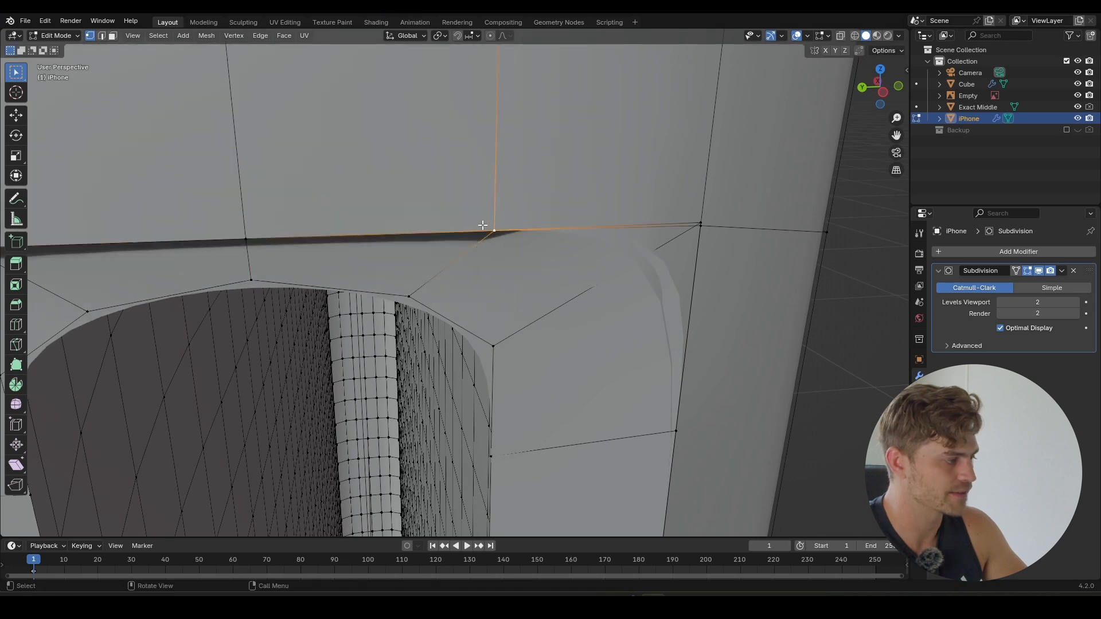
# - Merge the two overlapping vertices at the cutout's upper-right corner using At Last
pyautogui.click(702, 220)
pyautogui.scroll(3, 715, 229)
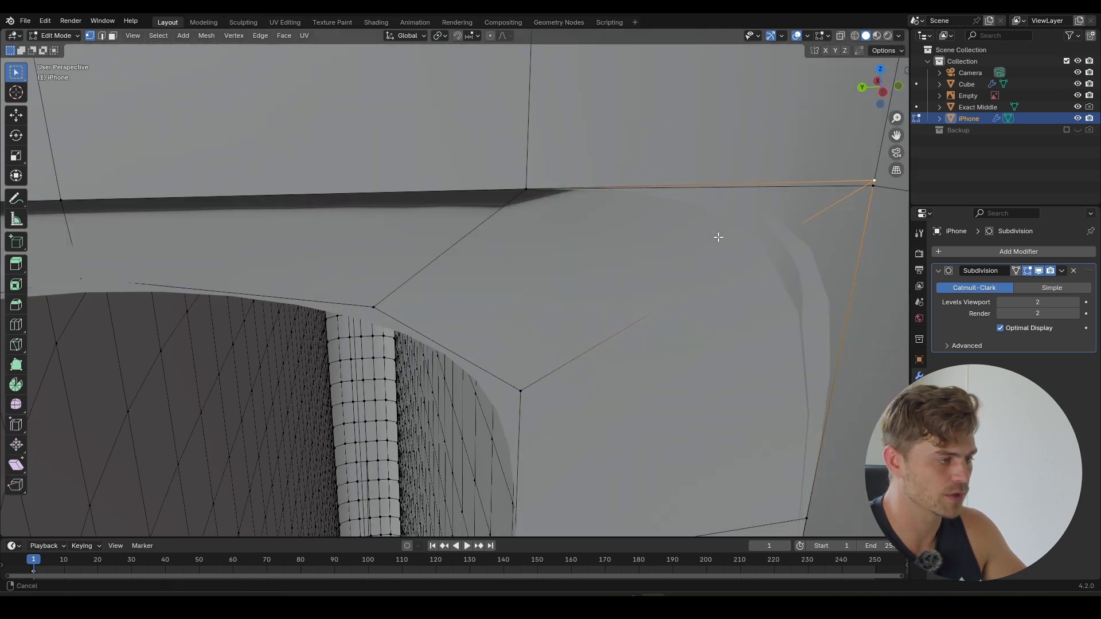
pyautogui.keyDown('shift'); pyautogui.moveTo(717, 235); pyautogui.dragTo(631, 248, button='middle'); pyautogui.keyUp('shift')
pyautogui.keyDown('shift'); pyautogui.click(601, 238); pyautogui.keyUp('shift')
pyautogui.press('m')
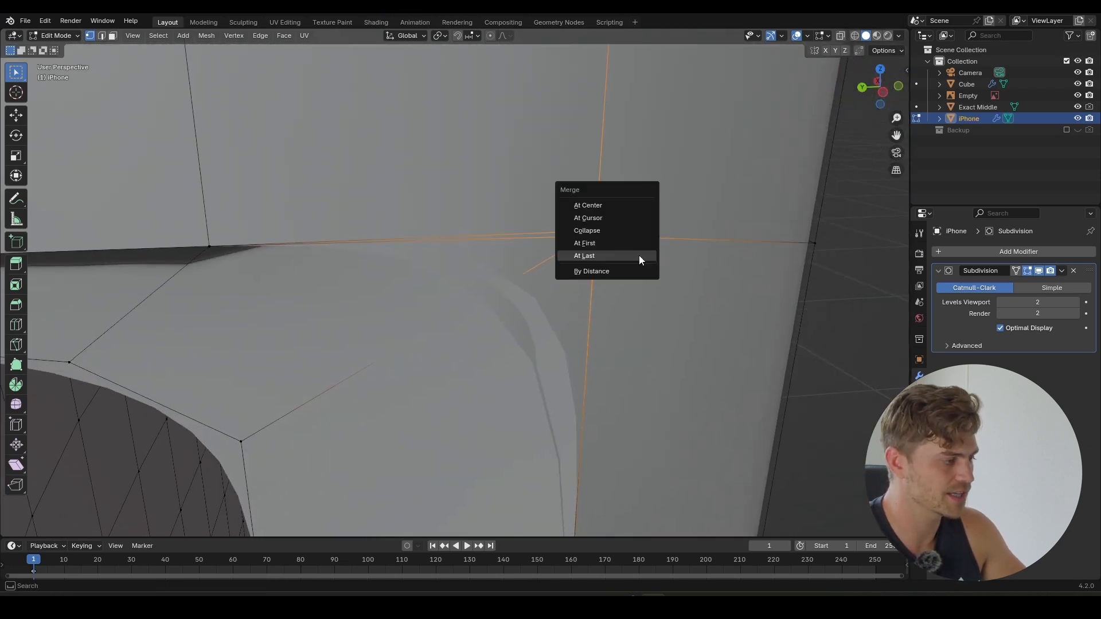
pyautogui.click(627, 256)
pyautogui.scroll(-5, 540, 263)
pyautogui.scroll(3, 541, 269)
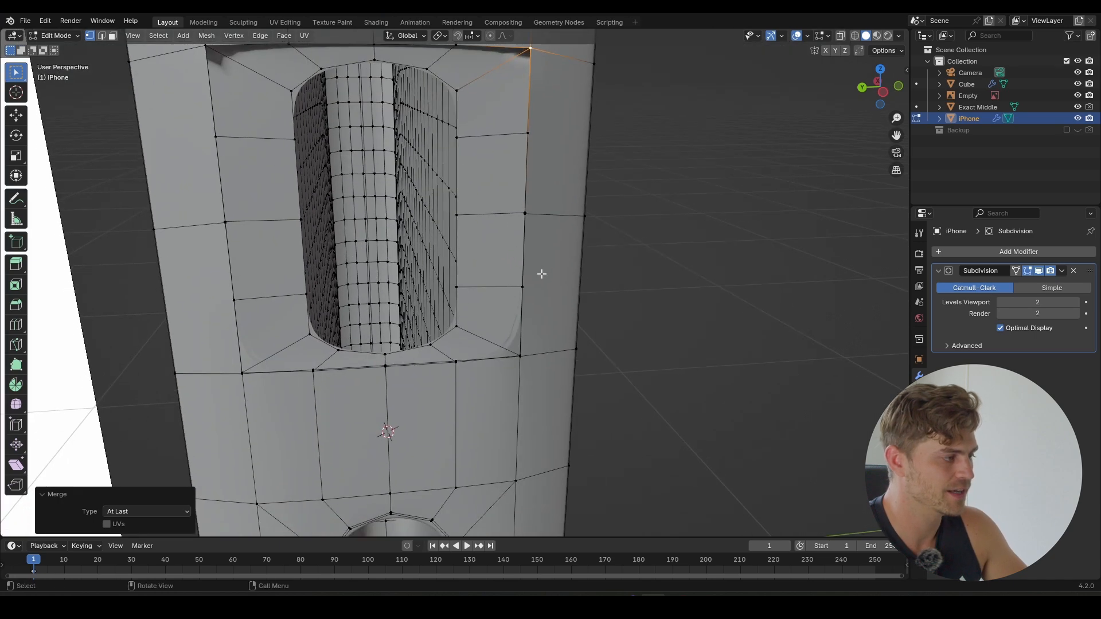
# - Test whether a vertex on the cutout's right side is joined to the body and examine the lower edge for duplicates
pyautogui.click(541, 267)
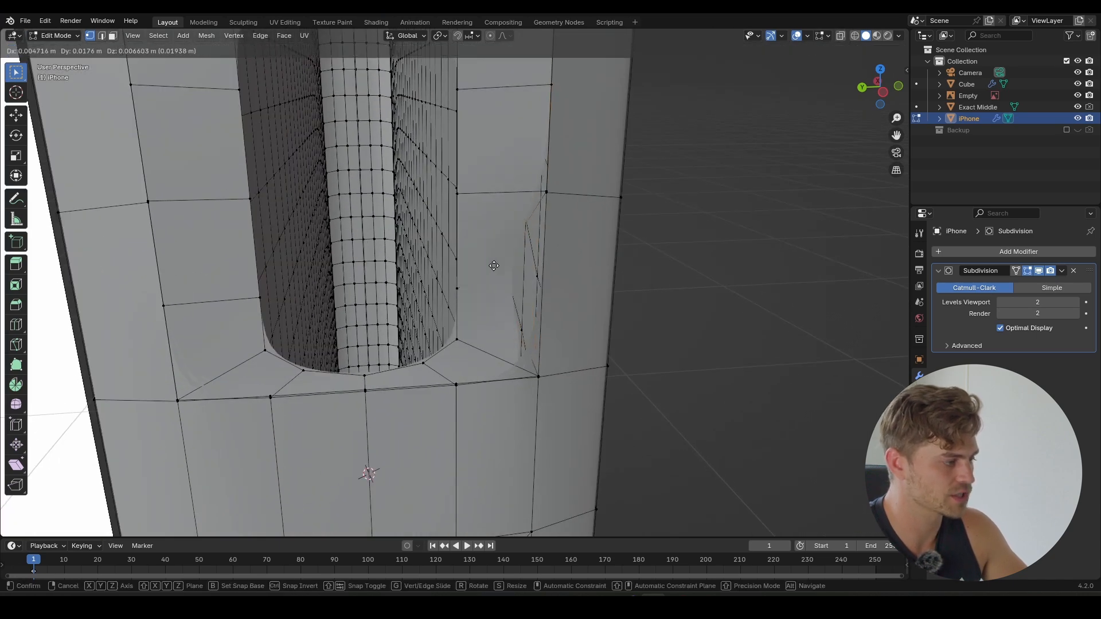
pyautogui.moveTo(517, 272); pyautogui.dragTo(498, 266, button='middle')
pyautogui.scroll(3, 493, 261)
pyautogui.press('g')
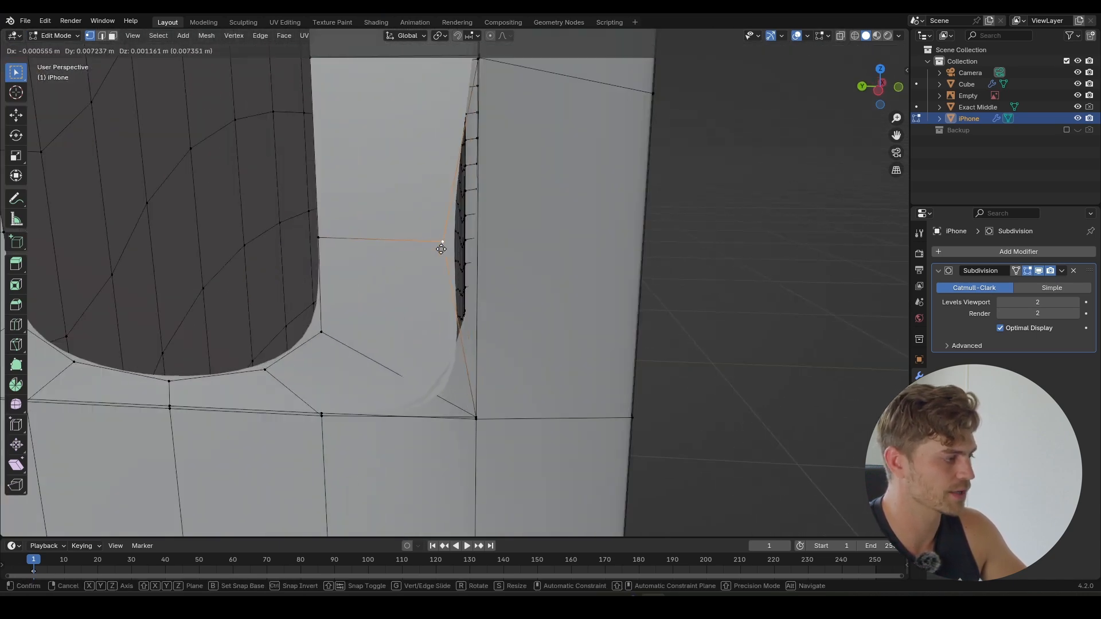
pyautogui.rightClick(354, 236)
pyautogui.scroll(-10, 410, 281)
pyautogui.keyDown('shift'); pyautogui.moveTo(413, 281); pyautogui.dragTo(419, 249, button='middle'); pyautogui.keyUp('shift')
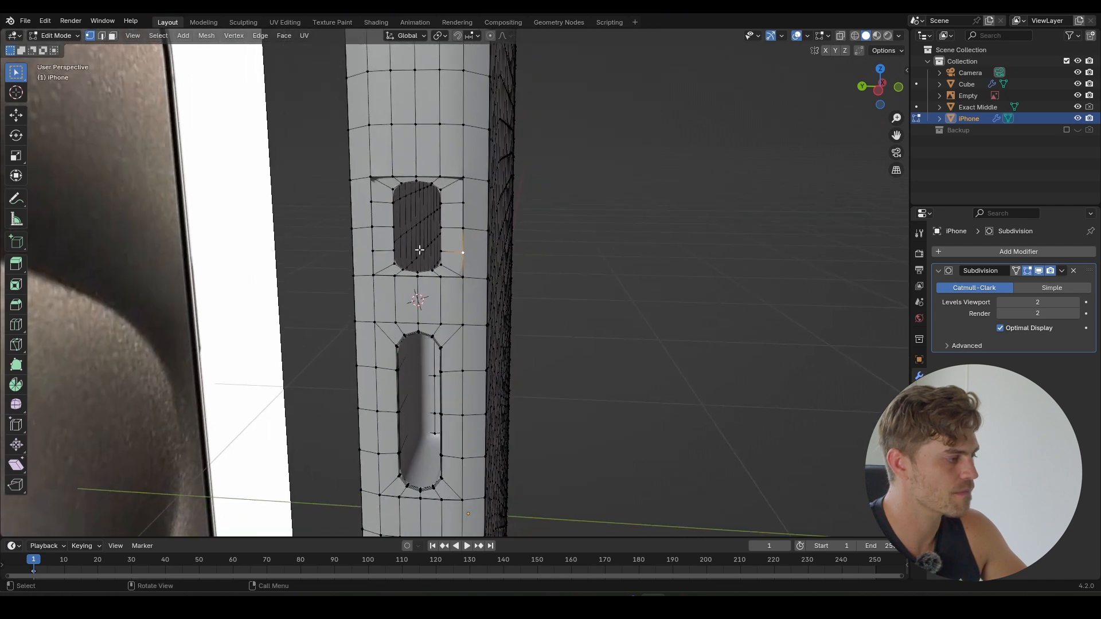
pyautogui.scroll(5, 432, 239)
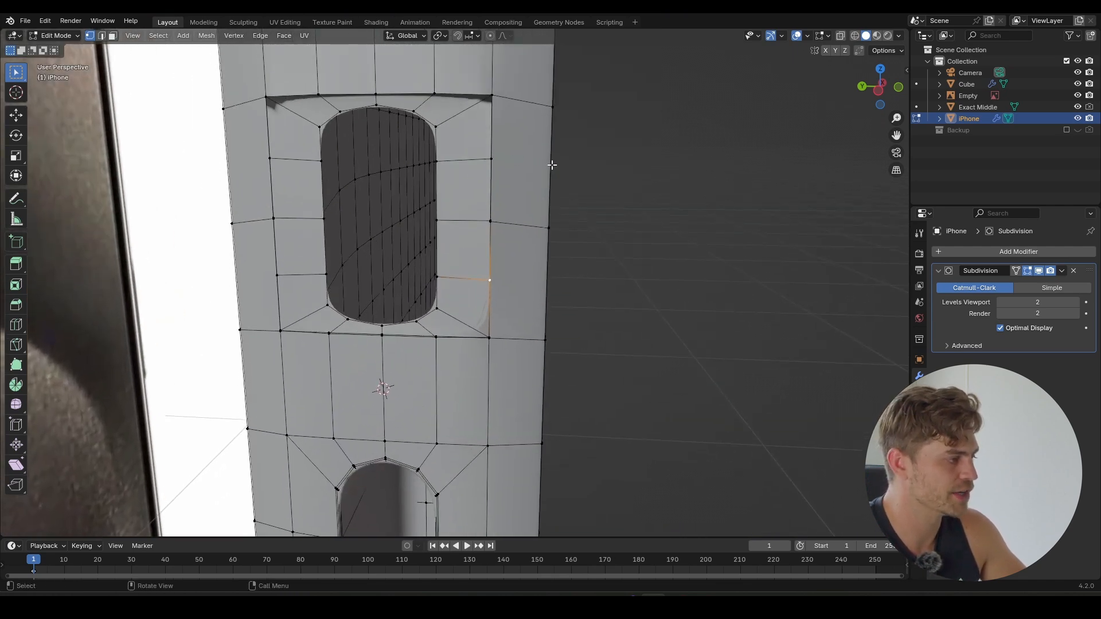
pyautogui.keyDown('shift'); pyautogui.moveTo(401, 182); pyautogui.dragTo(448, 206, button='middle'); pyautogui.keyUp('shift')
pyautogui.scroll(-3, 448, 208)
pyautogui.keyDown('shift'); pyautogui.moveTo(489, 298); pyautogui.dragTo(503, 336, button='middle'); pyautogui.keyUp('shift')
pyautogui.scroll(3, 450, 217)
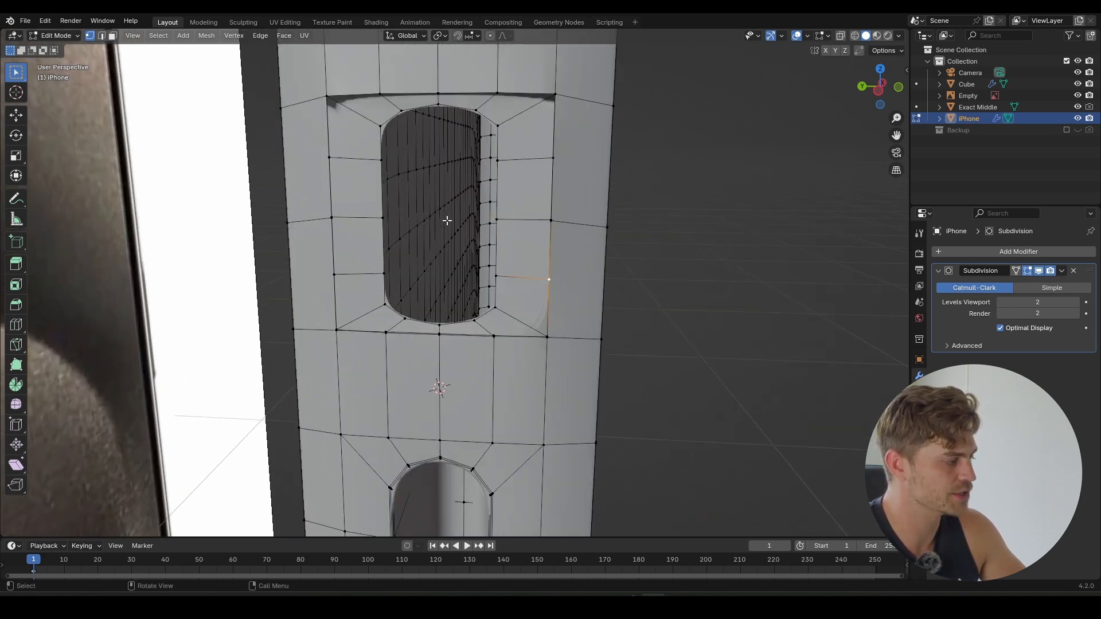
pyautogui.keyDown('shift'); pyautogui.moveTo(447, 221); pyautogui.dragTo(441, 229, button='middle'); pyautogui.keyUp('shift')
pyautogui.scroll(4, 404, 305)
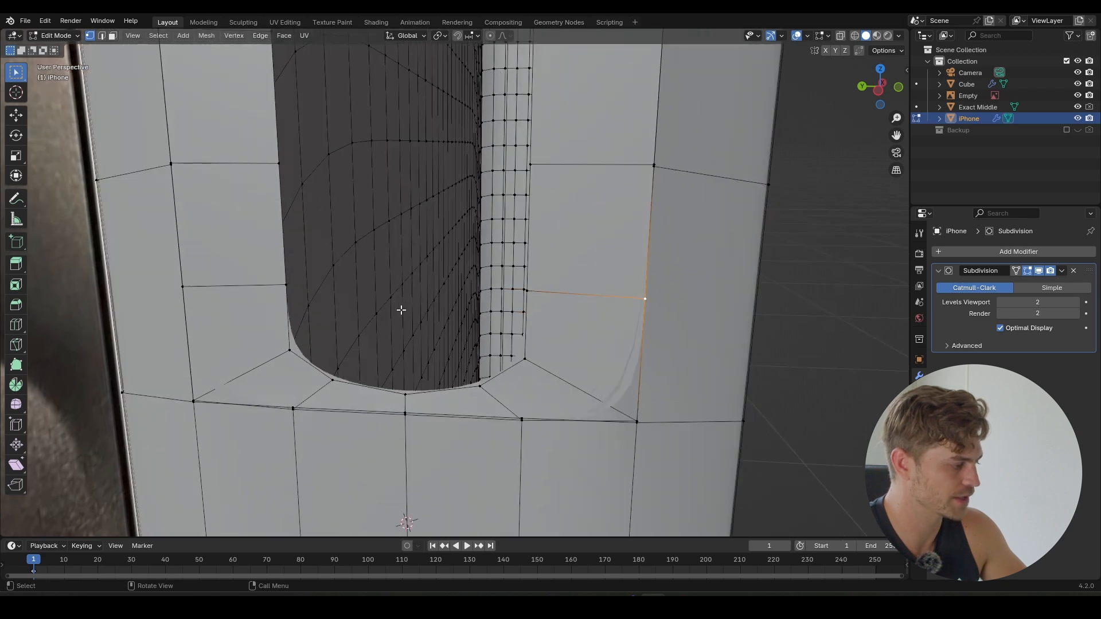
pyautogui.scroll(5, 243, 345)
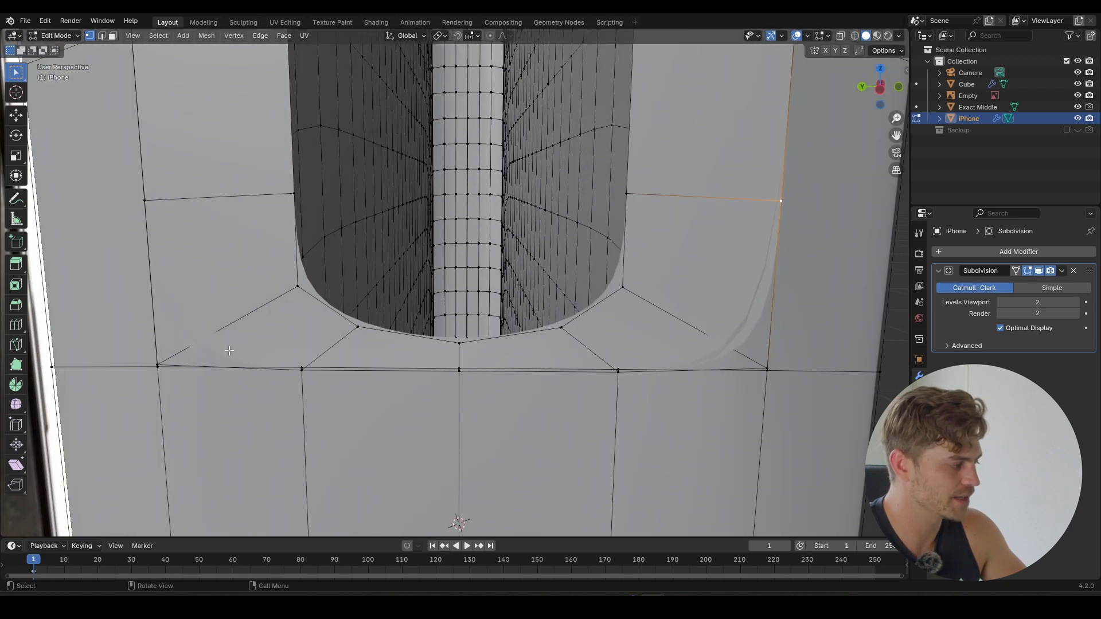
# - Merge the two overlapping vertices at the cutout's lower-left corner using At Last
pyautogui.keyDown('shift'); pyautogui.moveTo(307, 298); pyautogui.dragTo(325, 288, button='middle'); pyautogui.keyUp('shift')
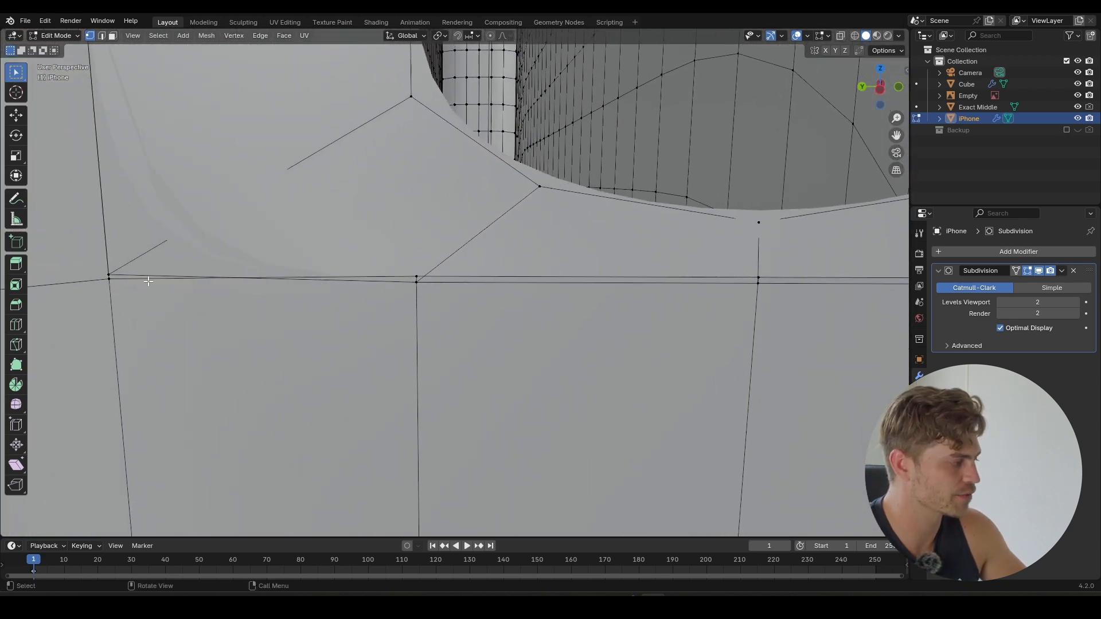
pyautogui.click(109, 280)
pyautogui.click(108, 274)
pyautogui.keyDown('shift'); pyautogui.click(109, 280); pyautogui.keyUp('shift')
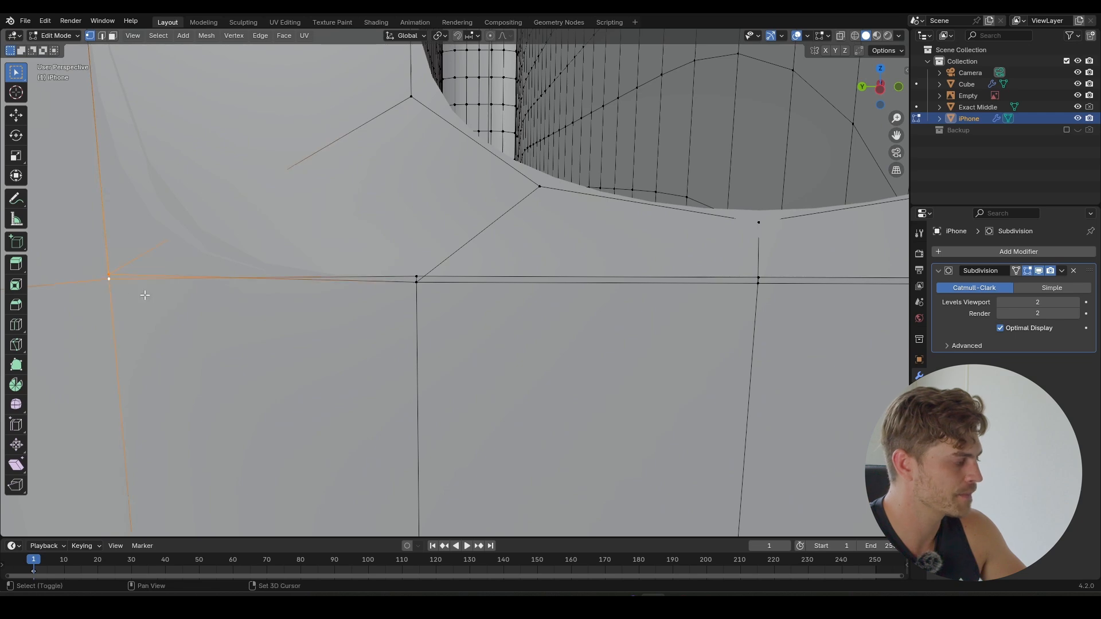
pyautogui.press('m')
pyautogui.click(146, 291)
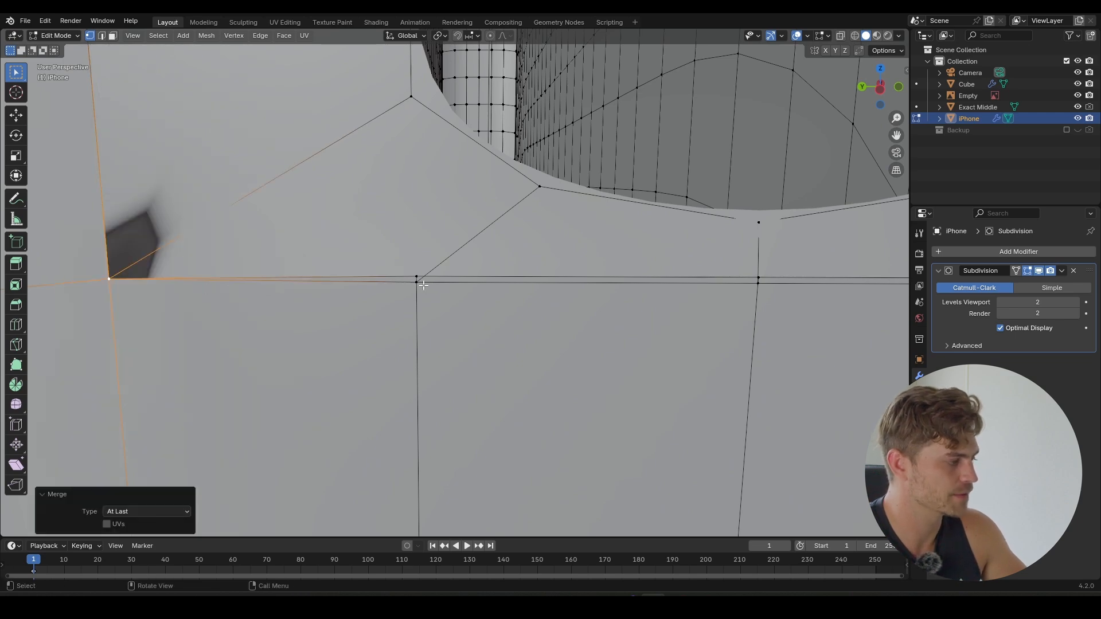
# - Merge the overlapping vertex pairs left of the middle and at the middle of the cutout's lower edge, each At Last
pyautogui.click(417, 281)
pyautogui.keyDown('shift'); pyautogui.click(416, 277); pyautogui.keyUp('shift')
pyautogui.press('m')
pyautogui.click(417, 276)
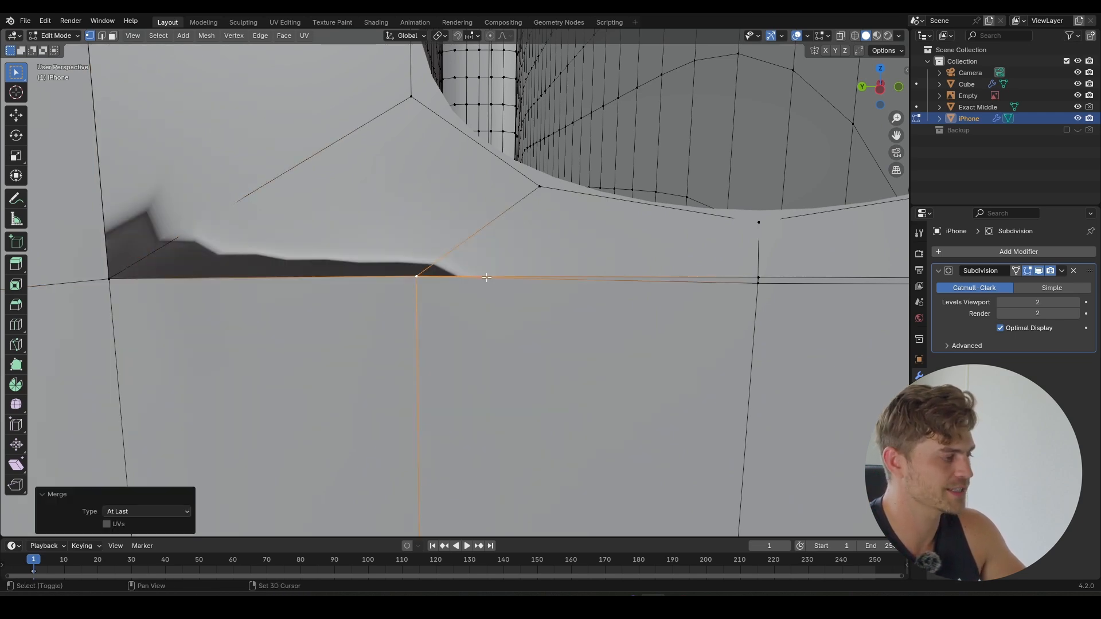
pyautogui.moveTo(486, 277); pyautogui.dragTo(345, 285, button='middle')
pyautogui.keyDown('shift'); pyautogui.click(293, 285); pyautogui.keyUp('shift')
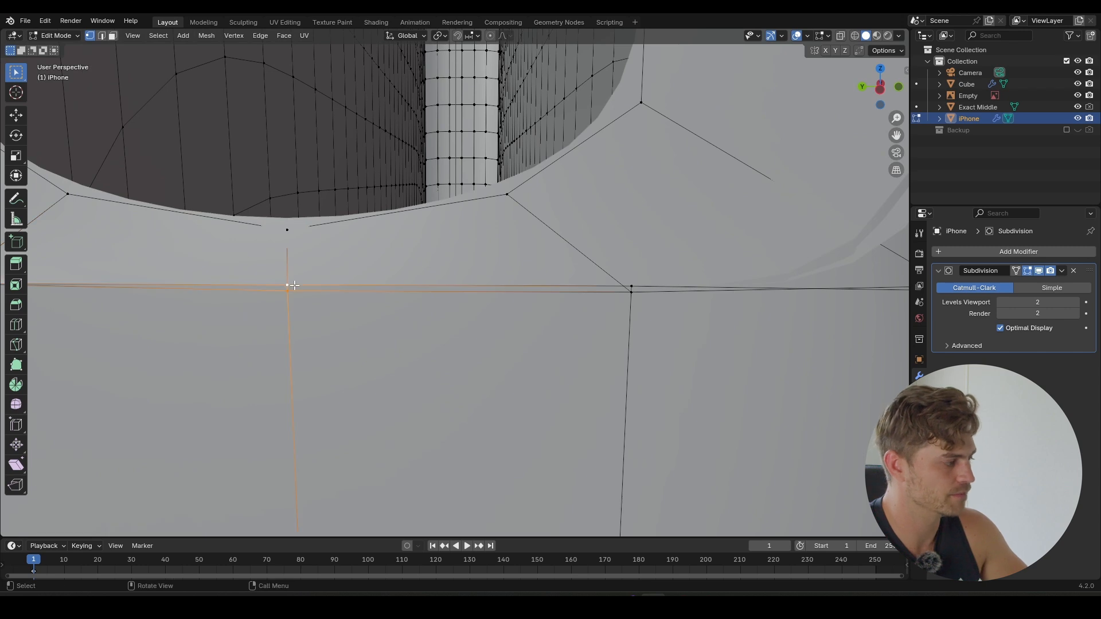
pyautogui.press('m')
pyautogui.click(445, 288)
# - Merge the overlapping vertex pairs right of the middle and at the lower-right corner of the cutout's lower edge, each At Last
pyautogui.click(630, 292)
pyautogui.keyDown('shift'); pyautogui.click(630, 286); pyautogui.keyUp('shift')
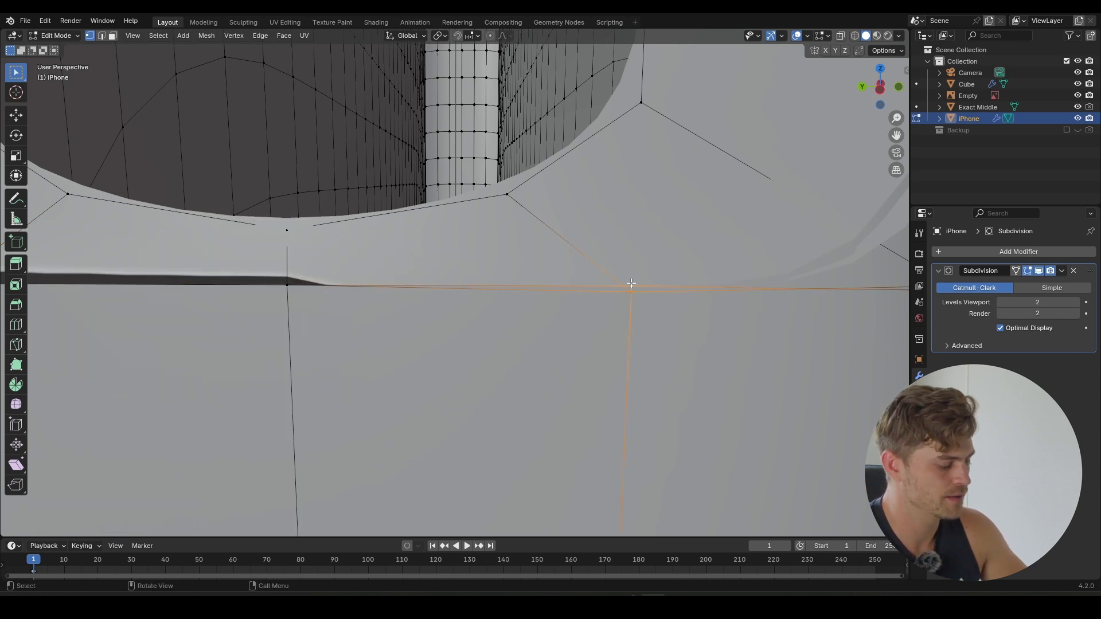
pyautogui.press('m')
pyautogui.click(632, 287)
pyautogui.keyDown('shift'); pyautogui.moveTo(634, 287); pyautogui.dragTo(466, 284, button='middle'); pyautogui.keyUp('shift')
pyautogui.click(493, 280)
pyautogui.keyDown('shift'); pyautogui.click(493, 276); pyautogui.keyUp('shift')
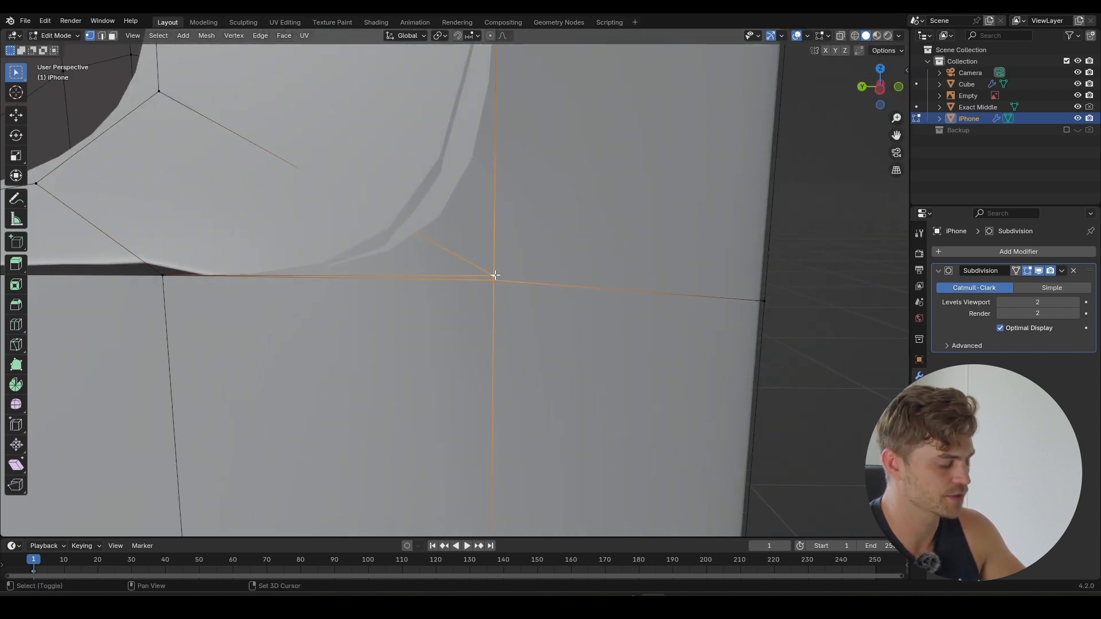
pyautogui.press('m')
pyautogui.click(492, 275)
pyautogui.scroll(-5, 436, 259)
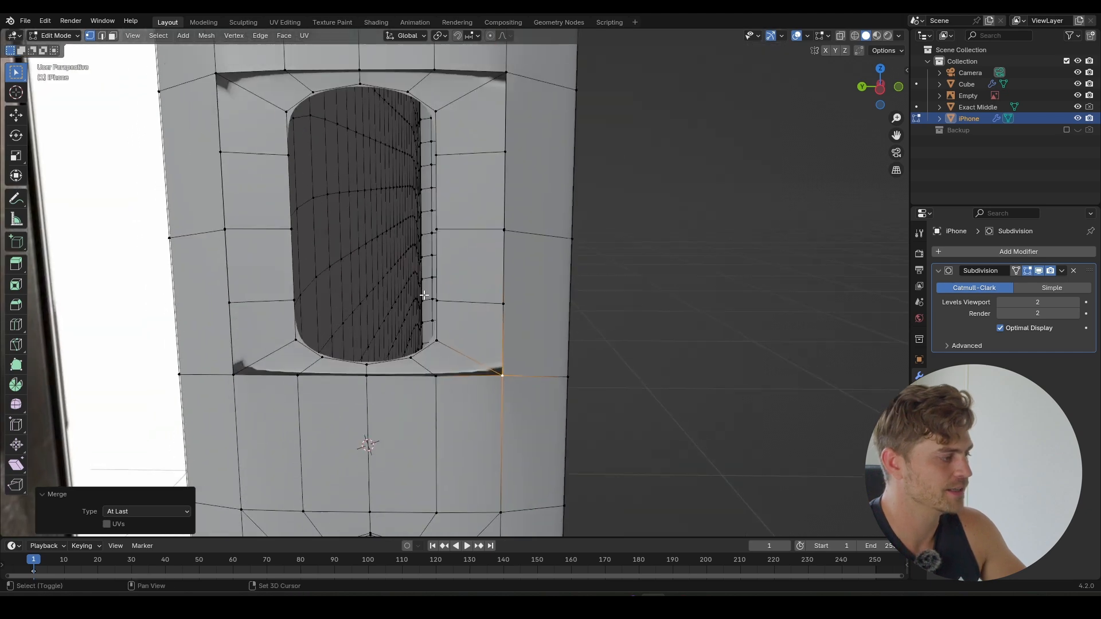
# - Recalculate the normals of the whole iPhone mesh to face outward and view the cutout in Object Mode
pyautogui.press('a')
pyautogui.hotkey('shift', 'n')
pyautogui.press('Tab')
pyautogui.moveTo(424, 294)
pyautogui.mouseDown(button='middle')
pyautogui.moveTo(466, 291)
pyautogui.moveTo(451, 268)
pyautogui.mouseUp(button='middle')
# - Test whether the middle and upper vertices on the cutout's side border are joined to the body by moving them, and undo the move
pyautogui.press('Tab')
pyautogui.click(394, 235)
pyautogui.press('g')
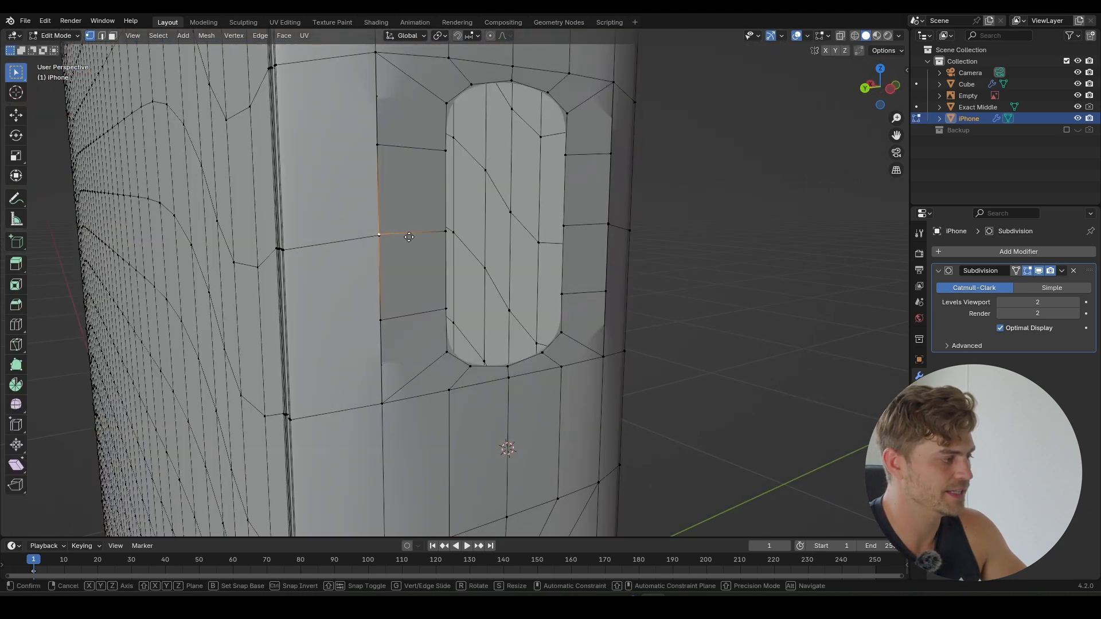
pyautogui.rightClick(501, 234)
pyautogui.moveTo(432, 226); pyautogui.dragTo(393, 221, button='middle')
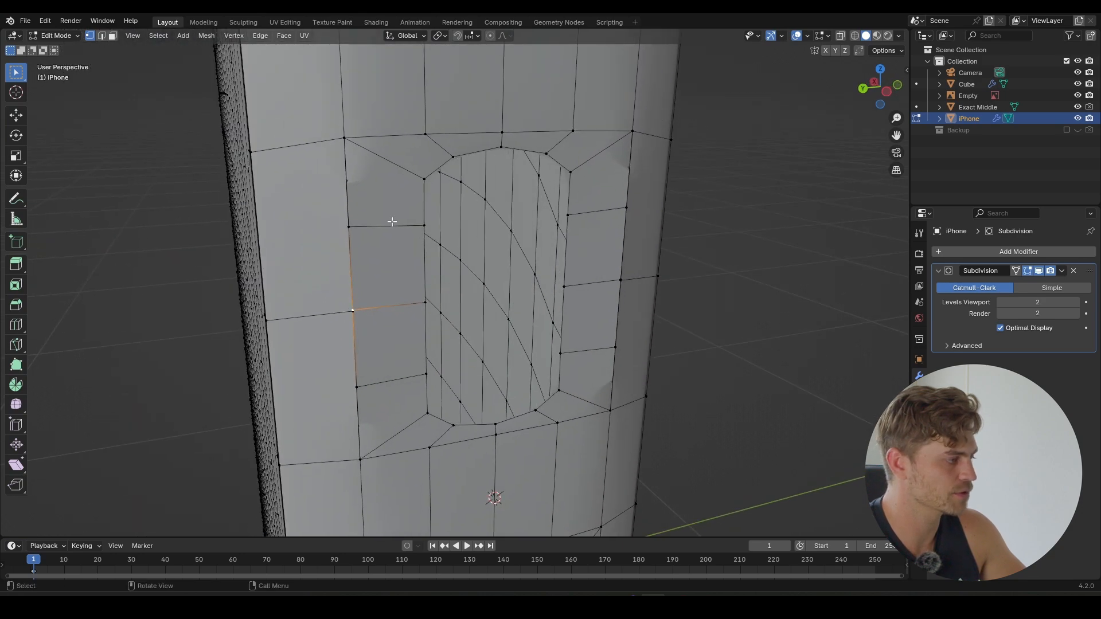
pyautogui.press('g')
pyautogui.click(439, 236)
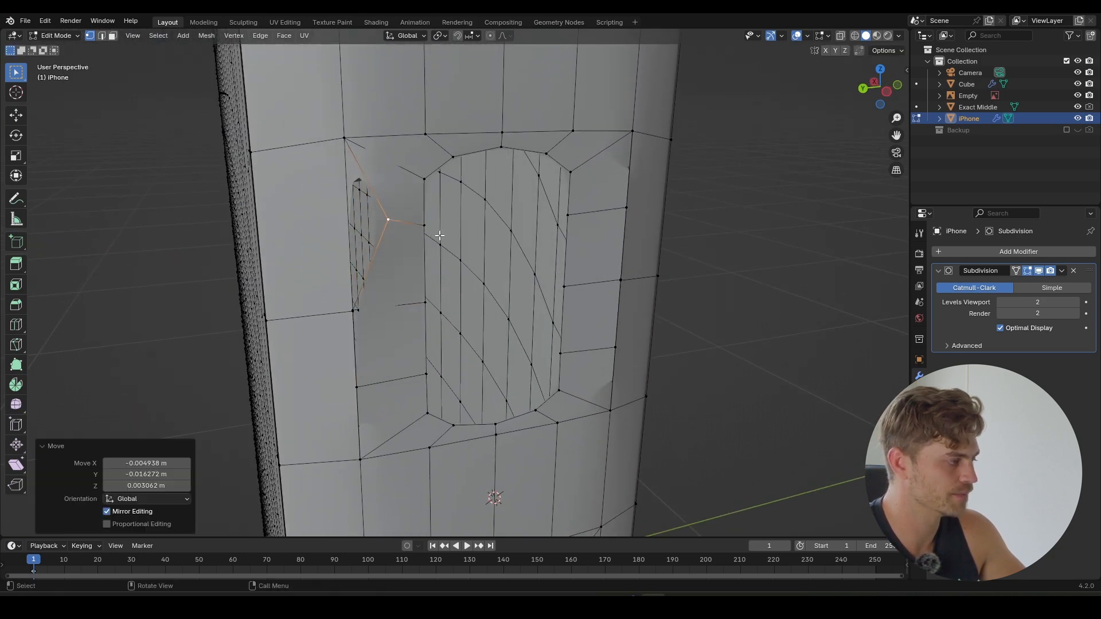
pyautogui.moveTo(283, 227)
pyautogui.mouseDown(button='middle')
pyautogui.moveTo(304, 219)
pyautogui.moveTo(339, 236)
pyautogui.moveTo(429, 244)
pyautogui.moveTo(396, 220)
pyautogui.moveTo(373, 233)
pyautogui.moveTo(383, 246)
pyautogui.moveTo(299, 218)
pyautogui.mouseUp(button='middle')
pyautogui.hotkey('ctrl', 'r')
pyautogui.rightClick(395, 248)
pyautogui.scroll(3, 364, 229)
pyautogui.hotkey('ctrl', 'z')
# - Dissolve the upper and lower cross edges on both sides of the short cutout, leaving only the middle ones
pyautogui.press('2')
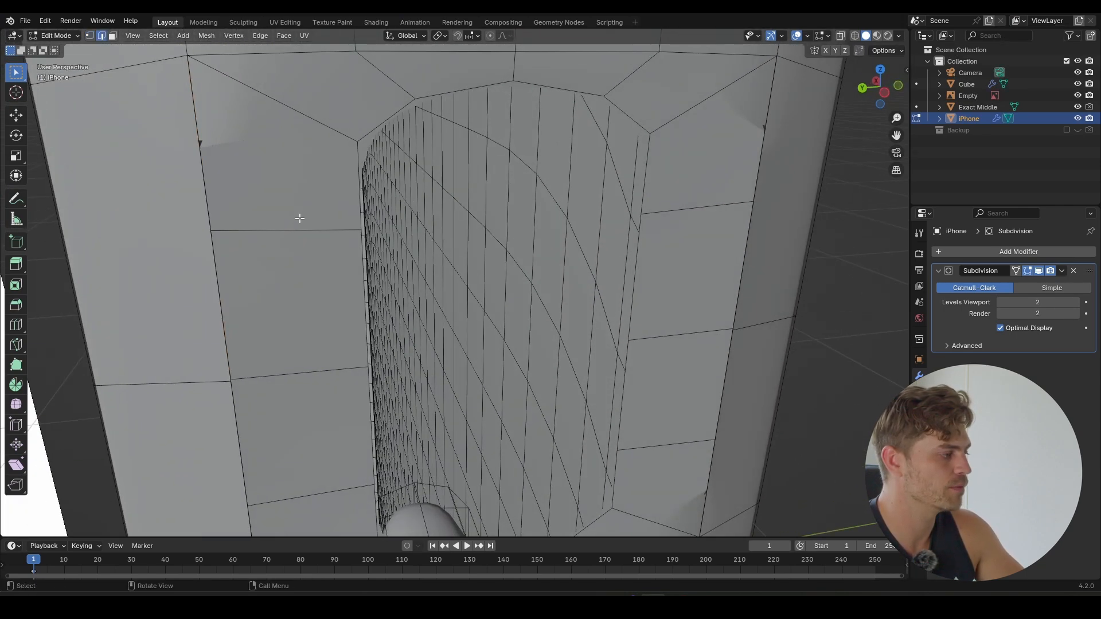
pyautogui.keyDown('shift'); pyautogui.click(688, 205); pyautogui.keyUp('shift')
pyautogui.moveTo(572, 233); pyautogui.dragTo(326, 381, button='middle')
pyautogui.keyDown('shift'); pyautogui.click(587, 390); pyautogui.keyUp('shift')
pyautogui.press('x')
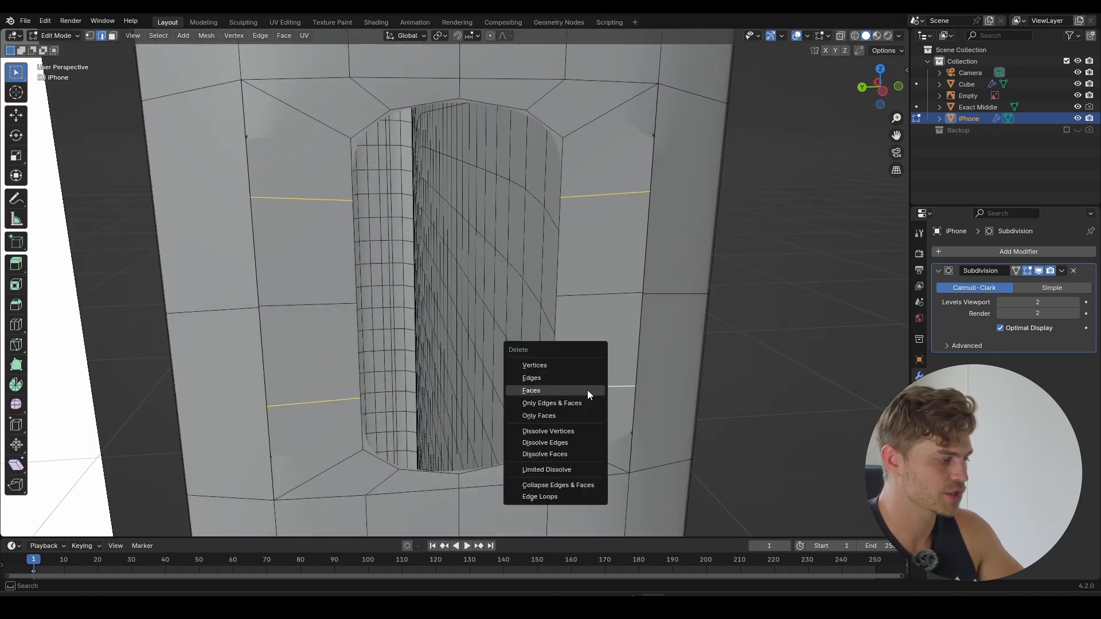
pyautogui.click(567, 442)
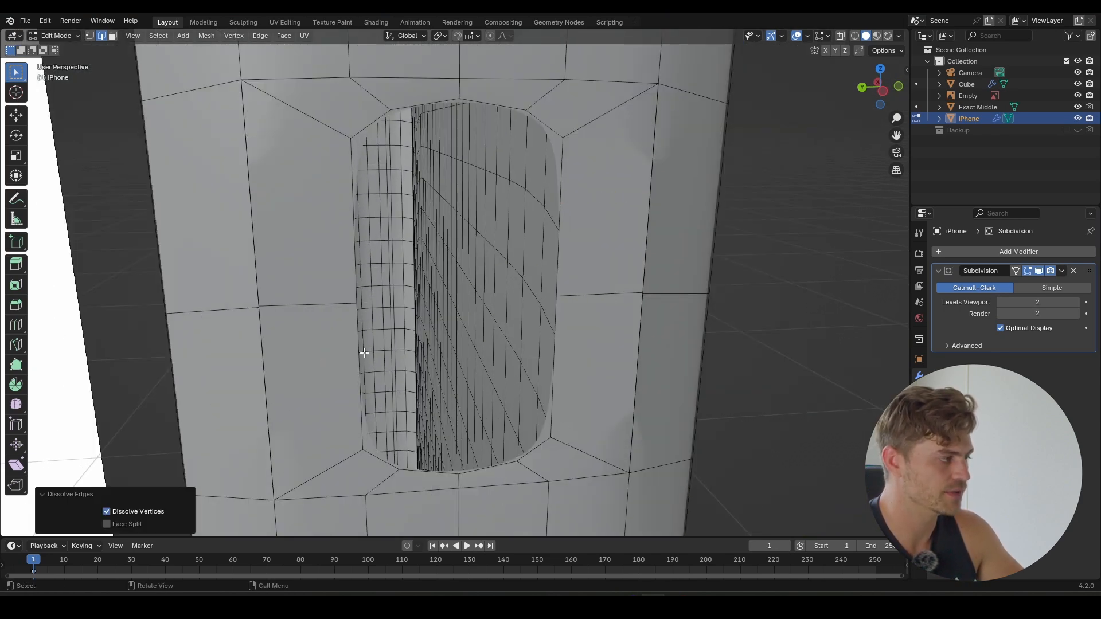
# - Test whether the middle vertex on the short cutout's left border is joined to the body by moving it
pyautogui.moveTo(312, 253); pyautogui.dragTo(352, 273, button='middle')
pyautogui.scroll(6, 364, 273)
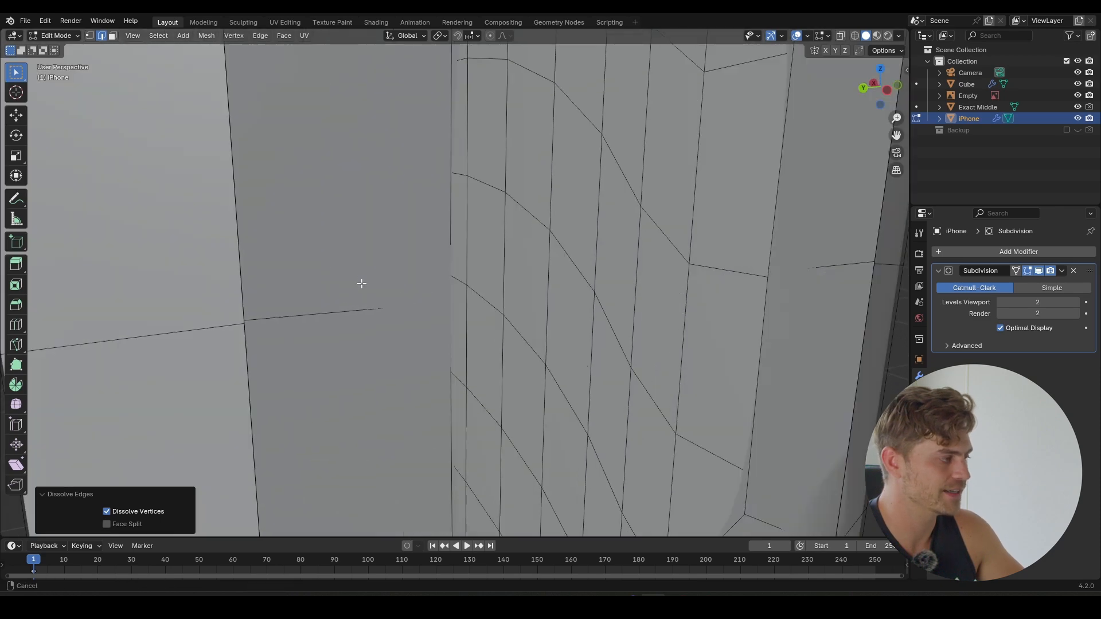
pyautogui.scroll(-5, 367, 336)
pyautogui.press('1')
pyautogui.click(374, 362)
pyautogui.press('g')
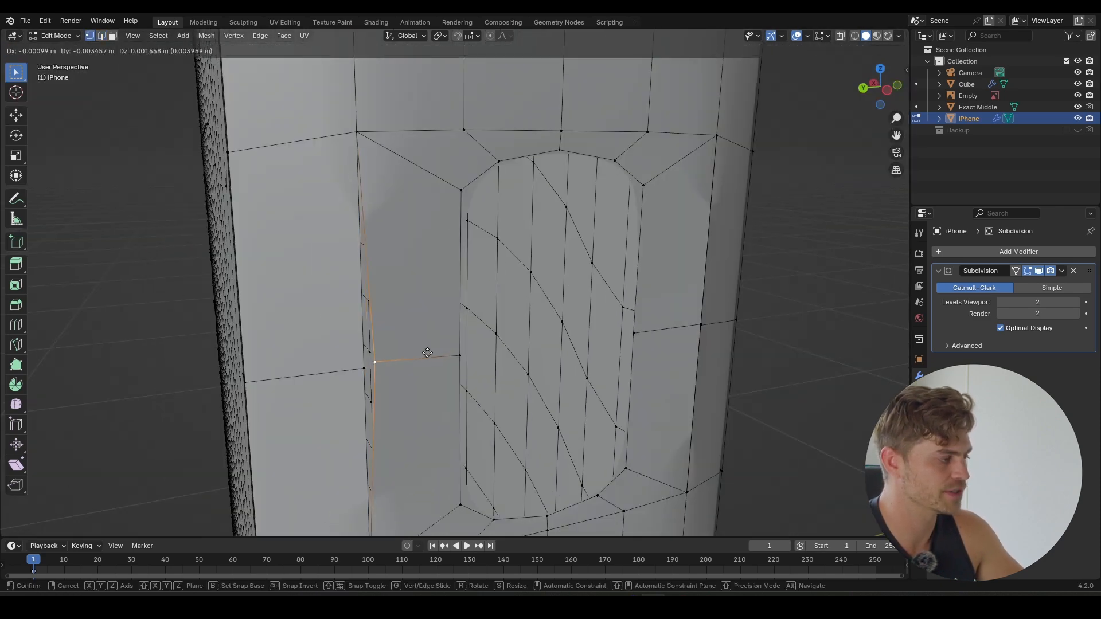
pyautogui.click(445, 343)
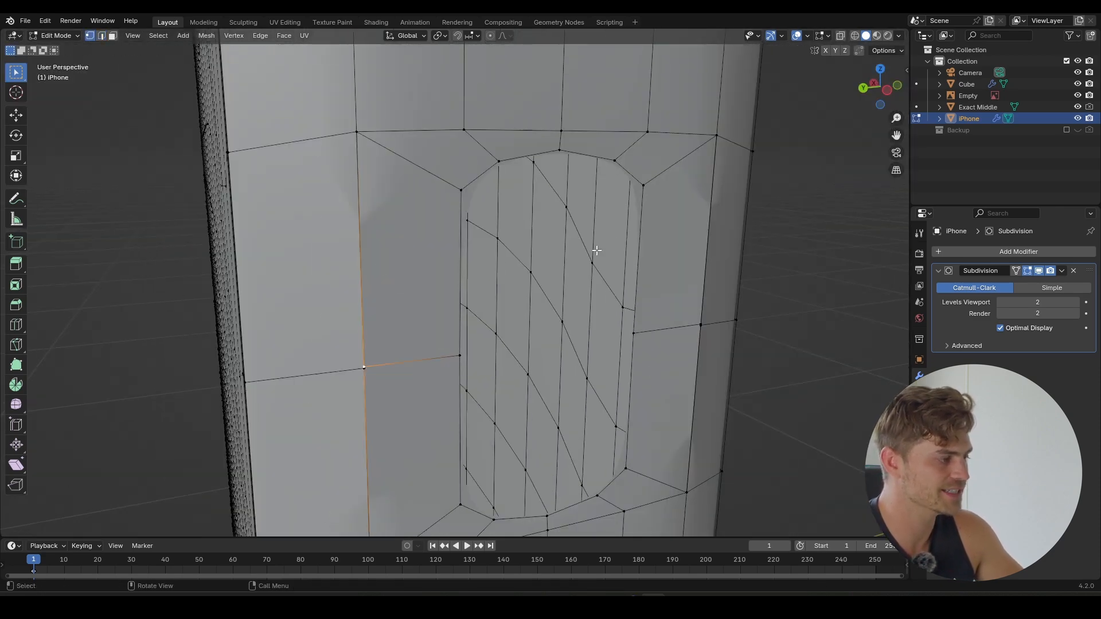
# - Merge the two overlapping vertices at the middle of the short cutout's left border using At Last
pyautogui.scroll(2, 491, 327)
pyautogui.moveTo(491, 326); pyautogui.dragTo(518, 322, button='middle')
pyautogui.scroll(6, 518, 322)
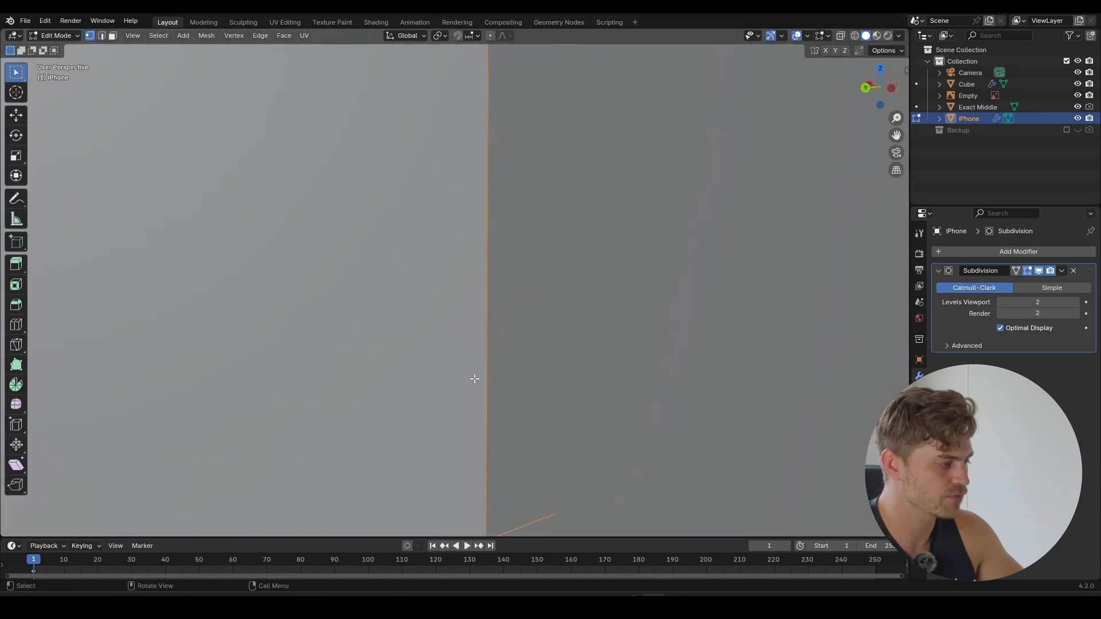
pyautogui.keyDown('shift'); pyautogui.moveTo(486, 400); pyautogui.dragTo(371, 314, button='middle'); pyautogui.keyUp('shift')
pyautogui.keyDown('shift'); pyautogui.scroll(5, 327, 221); pyautogui.keyUp('shift')
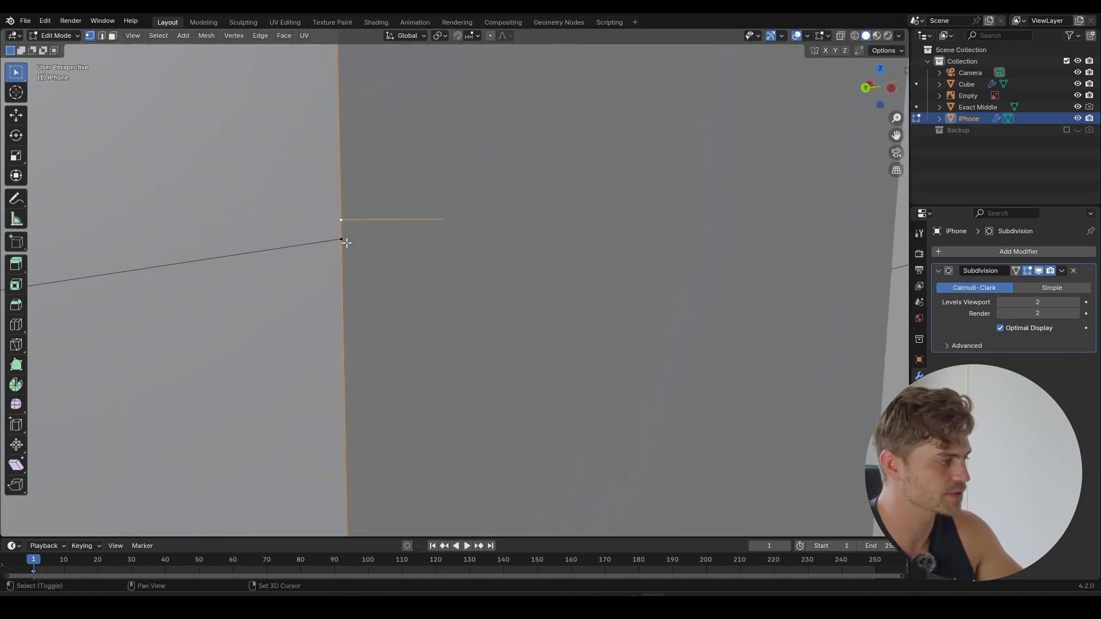
pyautogui.keyDown('shift'); pyautogui.click(342, 241); pyautogui.keyUp('shift')
pyautogui.press('m')
pyautogui.click(346, 246)
pyautogui.scroll(-5, 418, 255)
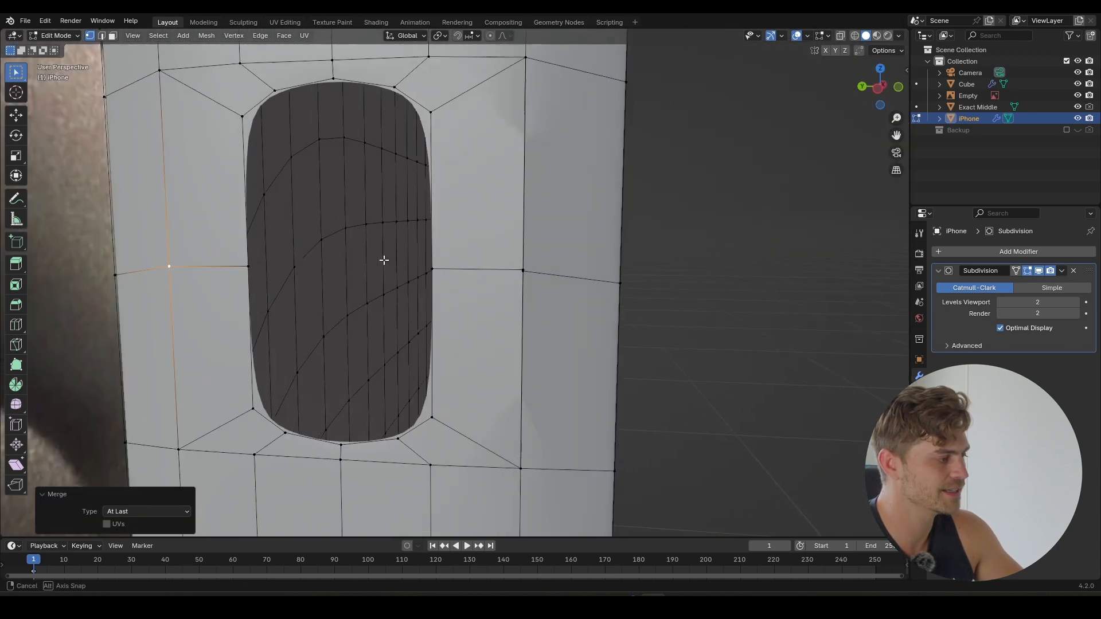
# - Merge the overlapping vertices at the middle of the short cutout's right border
pyautogui.scroll(4, 383, 256)
pyautogui.scroll(2, 405, 260)
pyautogui.click(517, 256)
pyautogui.keyDown('shift'); pyautogui.click(517, 256); pyautogui.keyUp('shift')
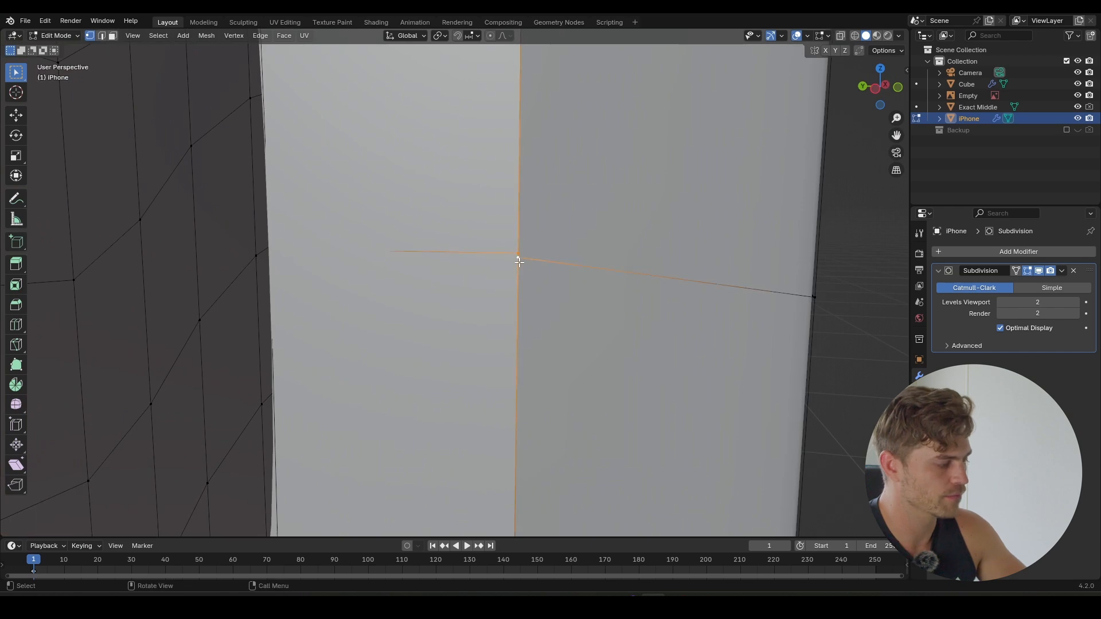
pyautogui.press('m')
pyautogui.click(519, 262)
pyautogui.scroll(-4, 390, 258)
# - Select the whole mesh, return to Object Mode, check the side cutouts and save the iPhone model file
pyautogui.press('a')
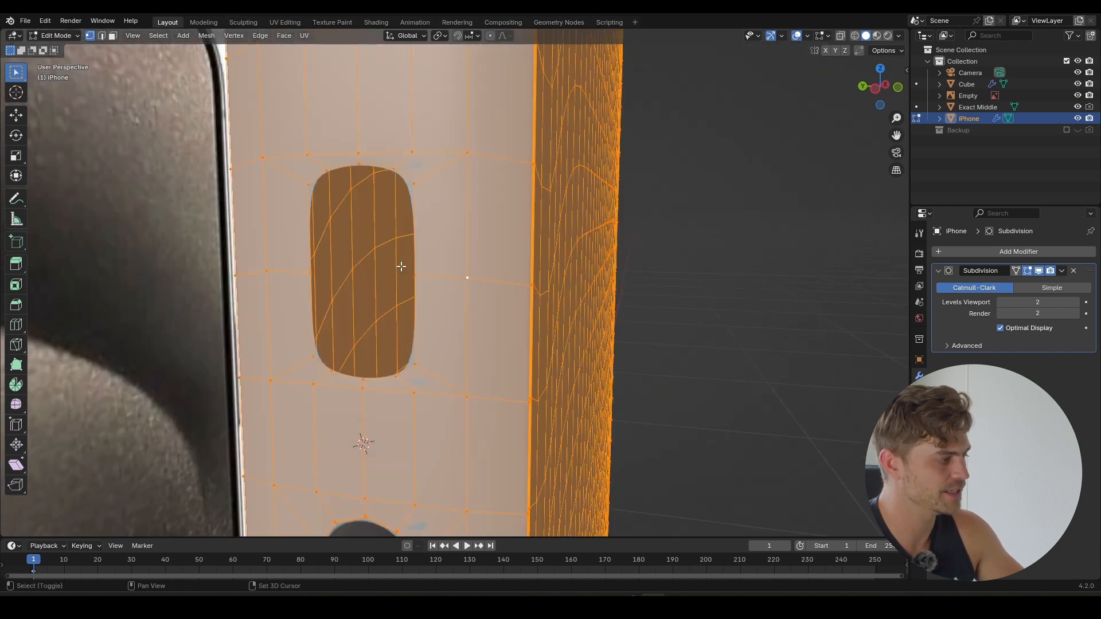
pyautogui.press('Tab')
pyautogui.moveTo(401, 266); pyautogui.dragTo(483, 292, button='middle')
pyautogui.scroll(-5, 345, 257)
pyautogui.hotkey('ctrl', 's')
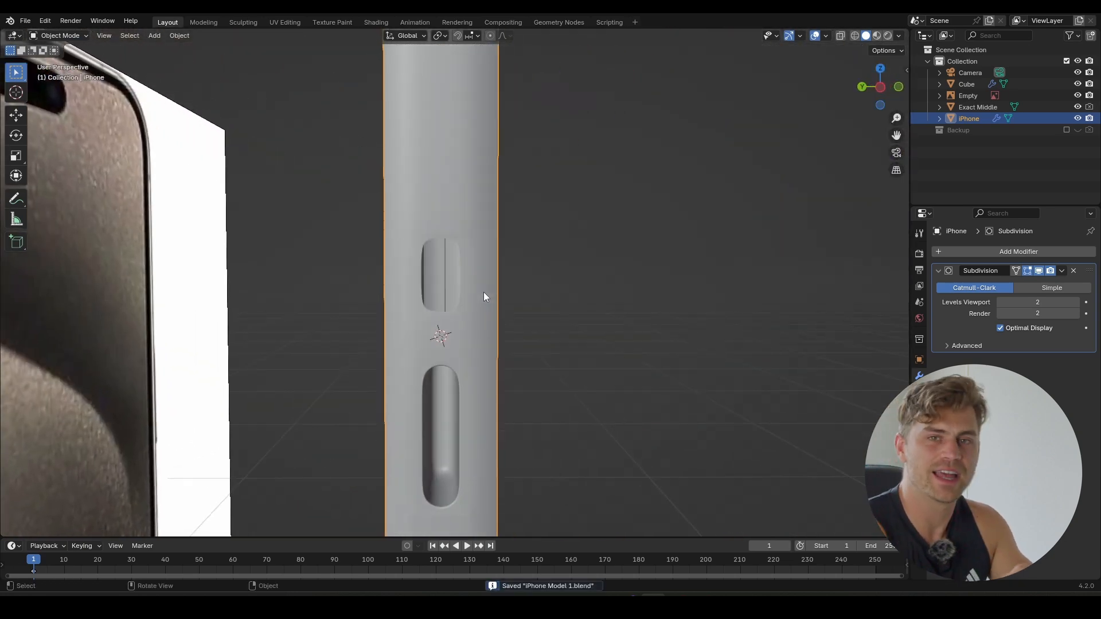
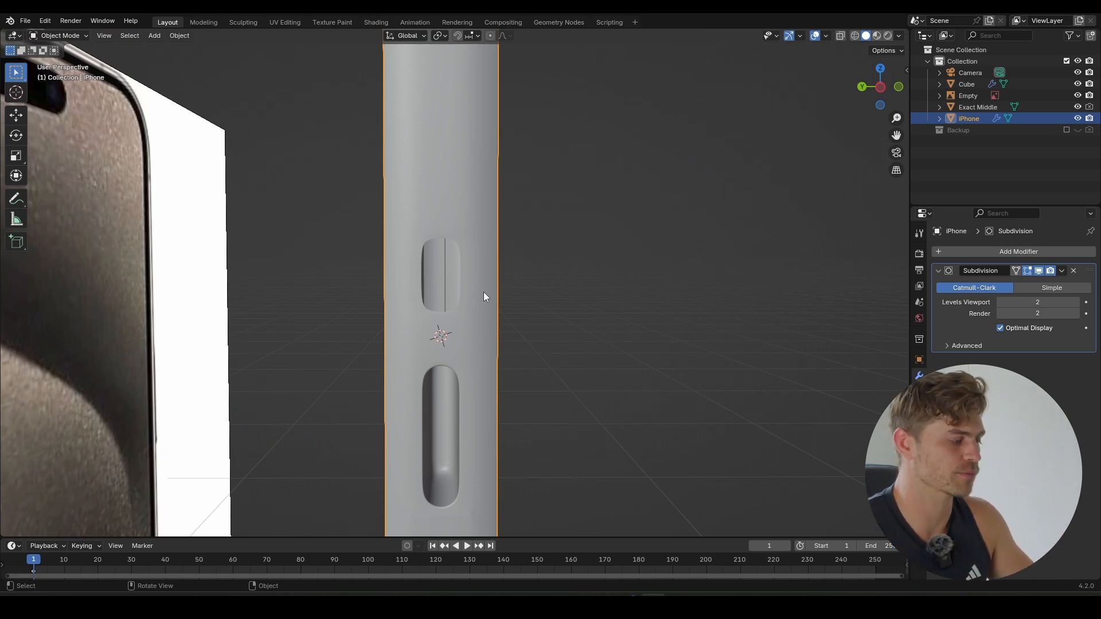
pyautogui.moveTo(463, 308); pyautogui.dragTo(497, 280, button='middle')
pyautogui.hotkey('ctrl', 's')
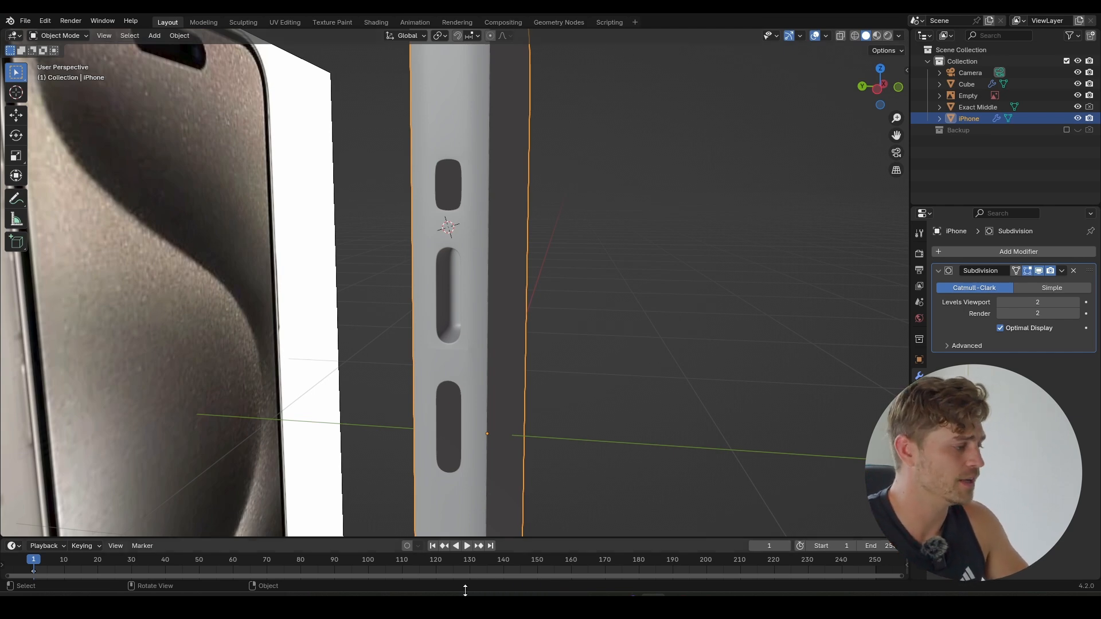
pyautogui.moveTo(468, 191); pyautogui.dragTo(671, 368, button='middle')
pyautogui.hotkey('ctrl', 's')
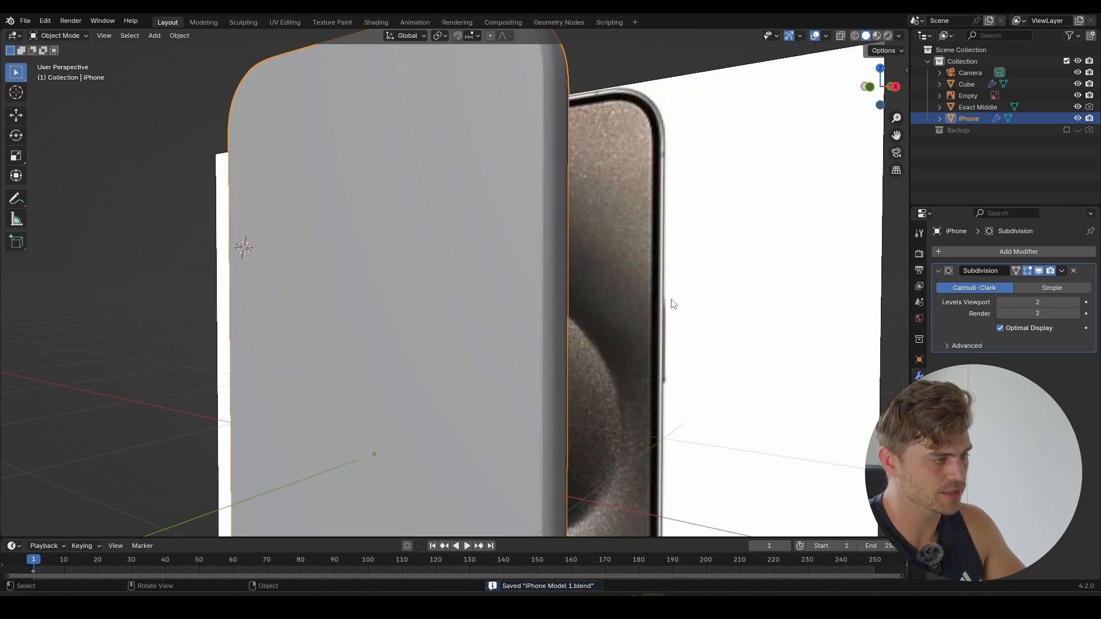
# - Examine the phone's plain side opposite the cutouts and the reference photos for the side button's shape and position
pyautogui.moveTo(673, 304); pyautogui.dragTo(476, 331, button='middle')
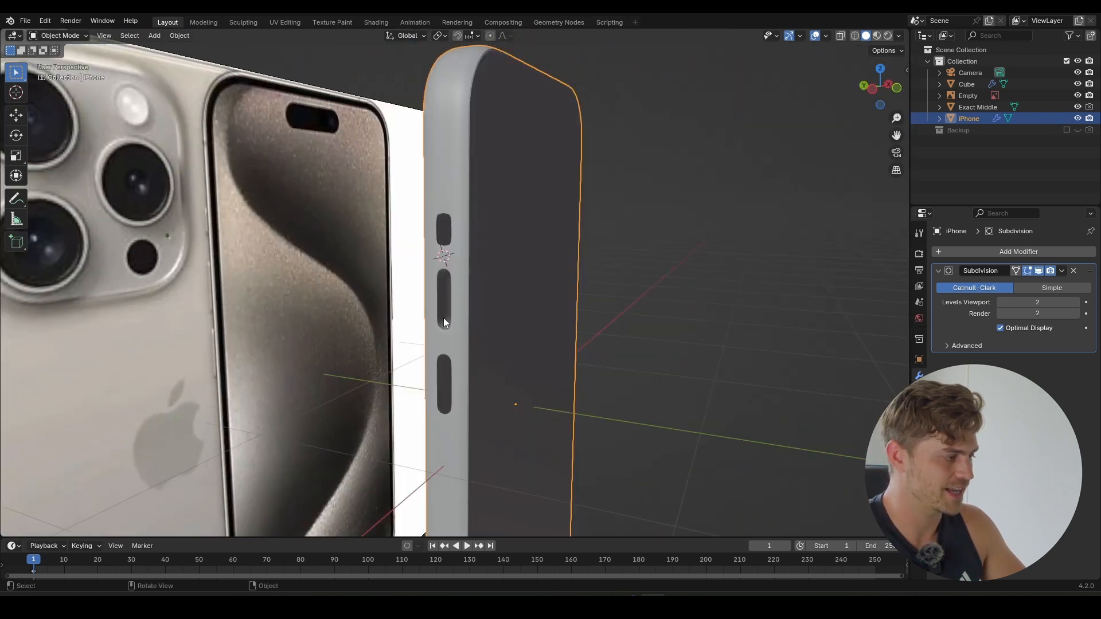
pyautogui.moveTo(538, 293); pyautogui.dragTo(475, 360, button='middle')
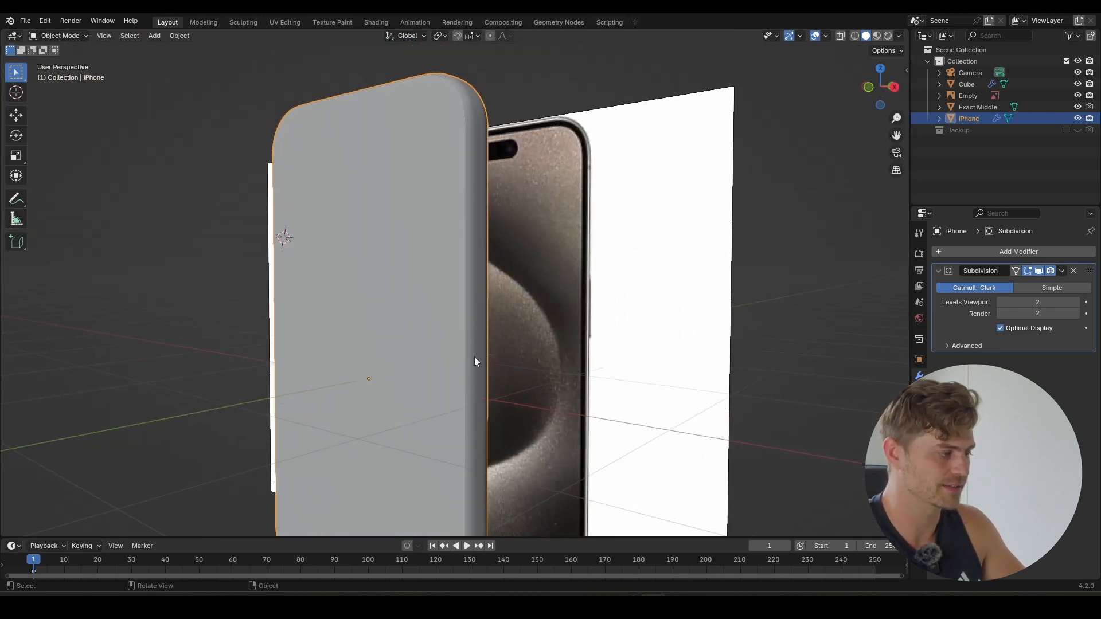
pyautogui.scroll(3, 603, 254)
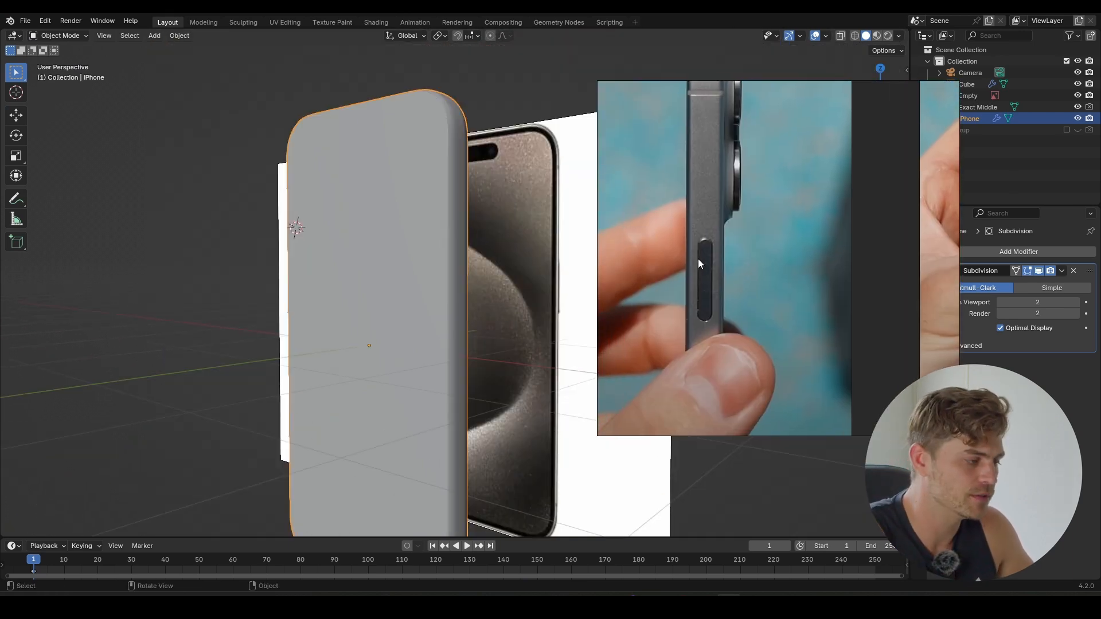
pyautogui.scroll(-2, 697, 259)
pyautogui.moveTo(701, 287); pyautogui.dragTo(704, 239, button='middle')
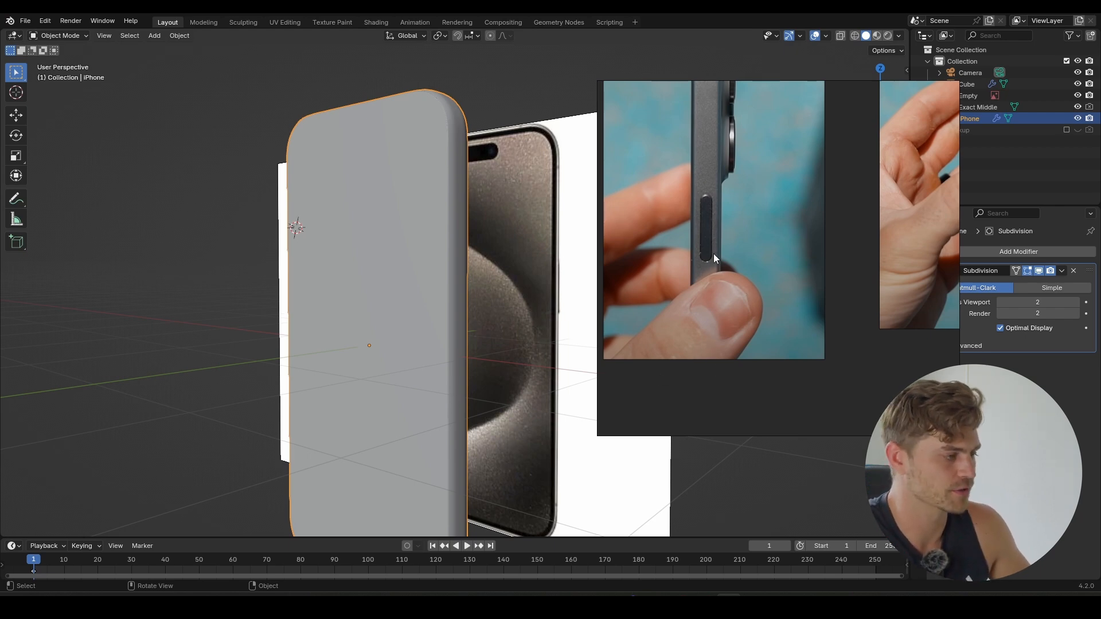
pyautogui.moveTo(672, 313); pyautogui.dragTo(892, 280, button='middle')
pyautogui.scroll(-6, 711, 293)
pyautogui.moveTo(778, 267); pyautogui.dragTo(748, 383, button='middle')
pyautogui.moveTo(877, 241); pyautogui.dragTo(766, 352, button='middle')
pyautogui.moveTo(798, 294); pyautogui.dragTo(628, 346, button='middle')
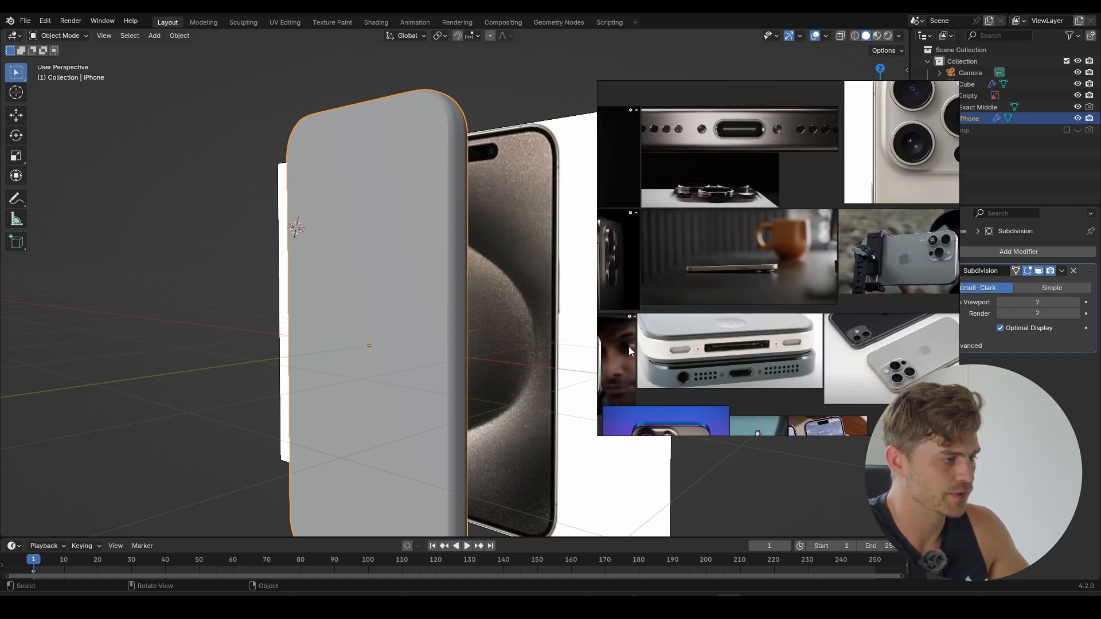
pyautogui.moveTo(817, 258); pyautogui.dragTo(727, 312, button='middle')
pyautogui.moveTo(625, 304); pyautogui.dragTo(781, 286, button='middle')
pyautogui.moveTo(622, 252); pyautogui.dragTo(758, 267, button='middle')
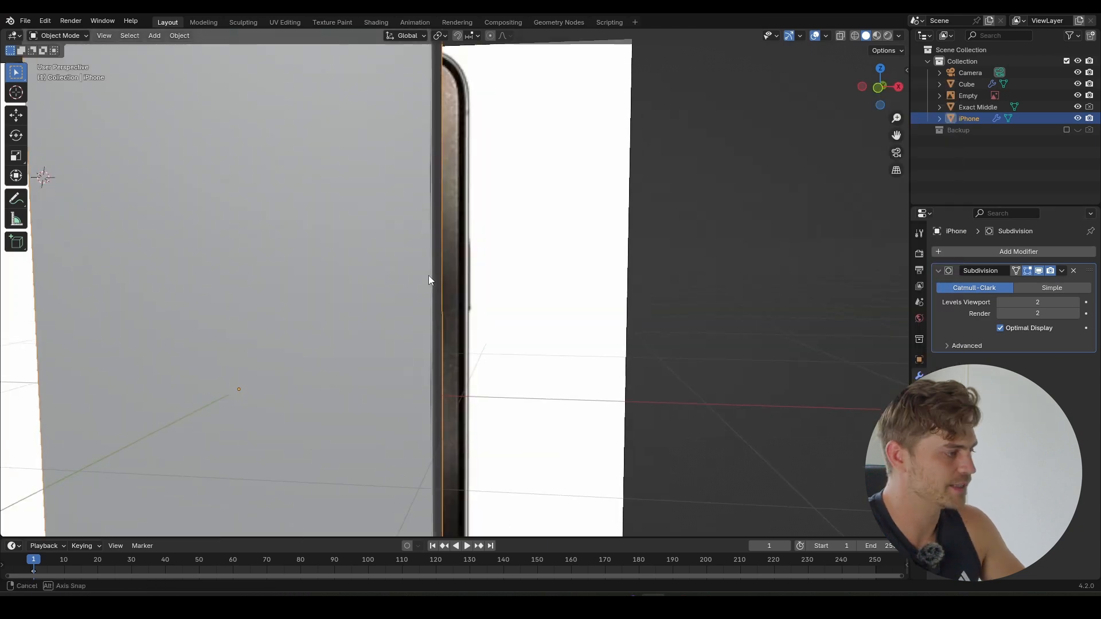
# - Enter Edit Mode on the iPhone and select a column of five faces on its plain side at the reference button's height
pyautogui.moveTo(429, 275); pyautogui.dragTo(439, 270, button='middle')
pyautogui.press('Tab')
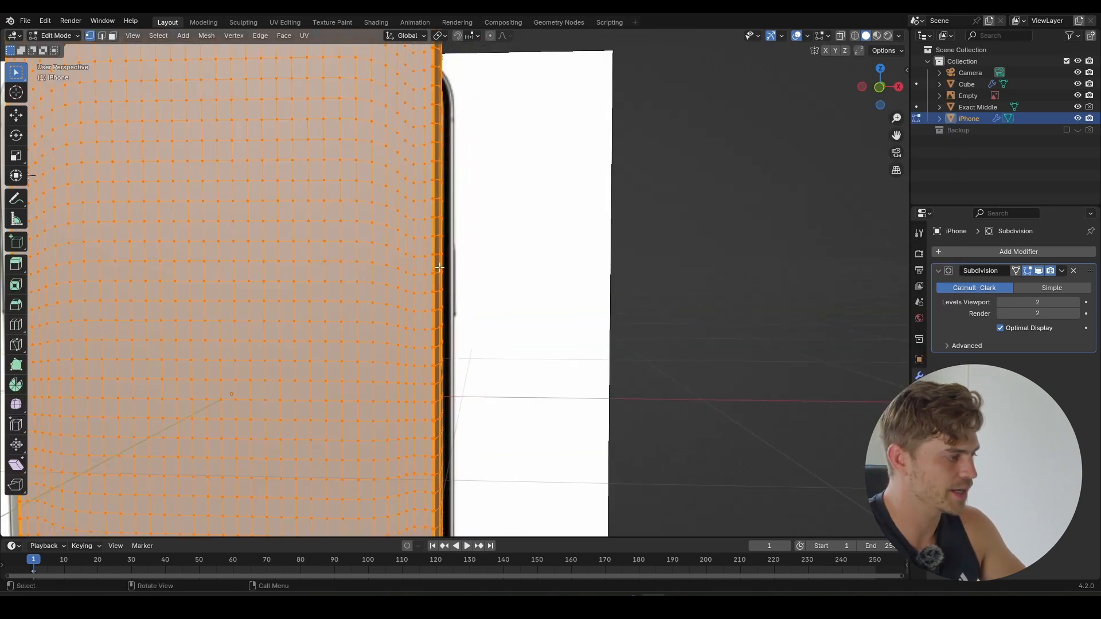
pyautogui.moveTo(450, 248); pyautogui.dragTo(440, 307)
pyautogui.moveTo(455, 295); pyautogui.dragTo(456, 267, button='middle')
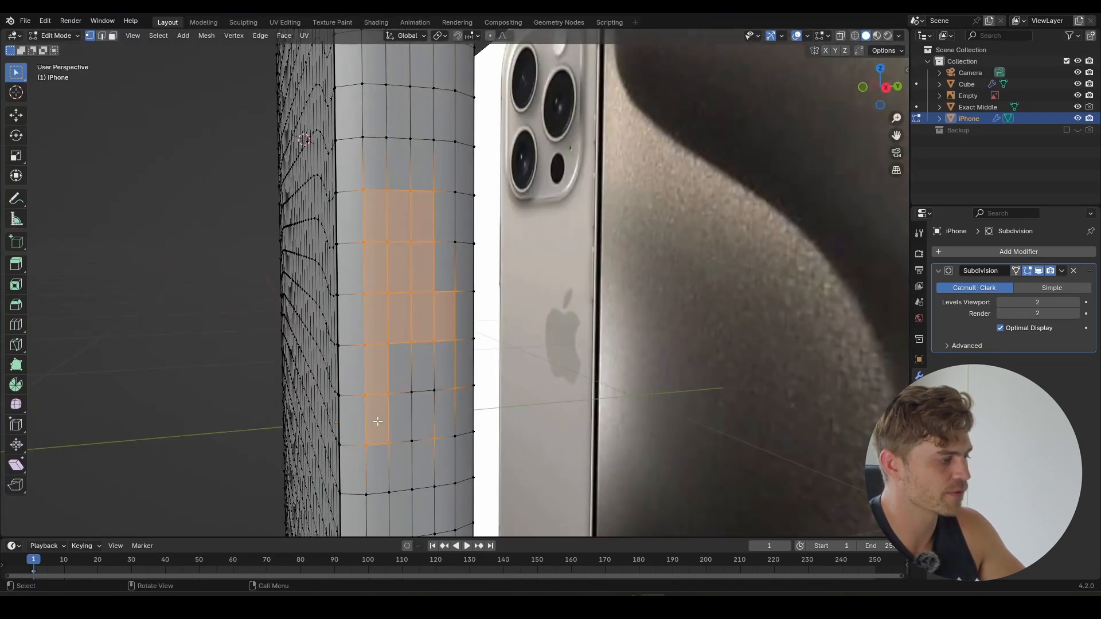
pyautogui.press('3')
pyautogui.click(376, 232)
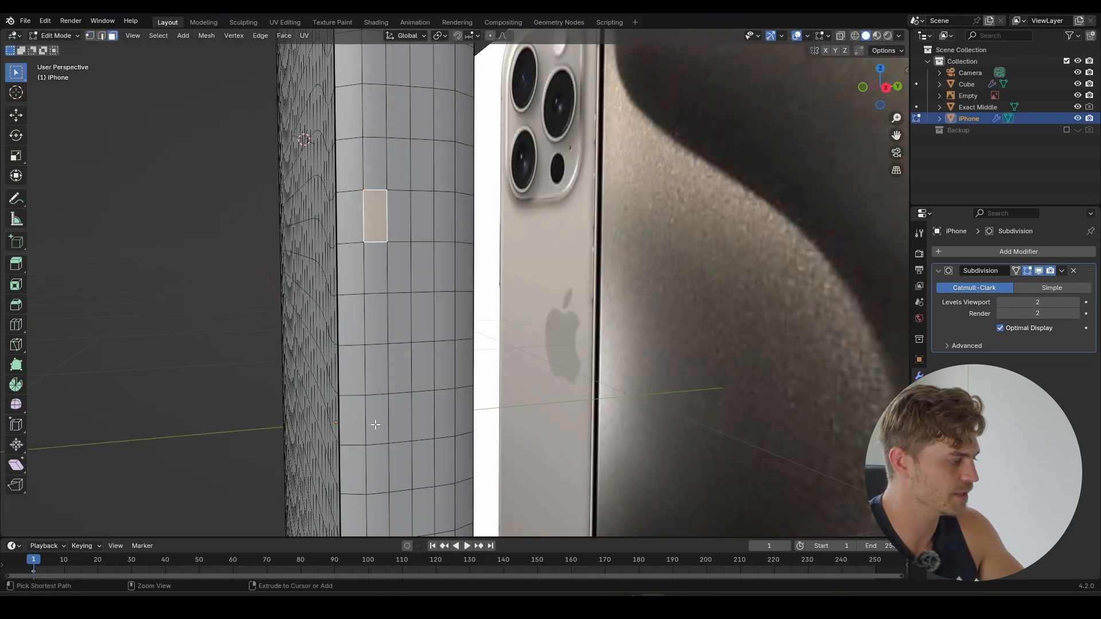
pyautogui.keyDown('ctrl'); pyautogui.click(377, 422); pyautogui.keyUp('ctrl')
# - Extend the face selection upward by one face and widen it to a four-column block, comparing it with the reference image
pyautogui.scroll(-4, 384, 378)
pyautogui.moveTo(417, 353); pyautogui.dragTo(388, 333, button='middle')
pyautogui.scroll(-3, 467, 349)
pyautogui.scroll(5, 388, 333)
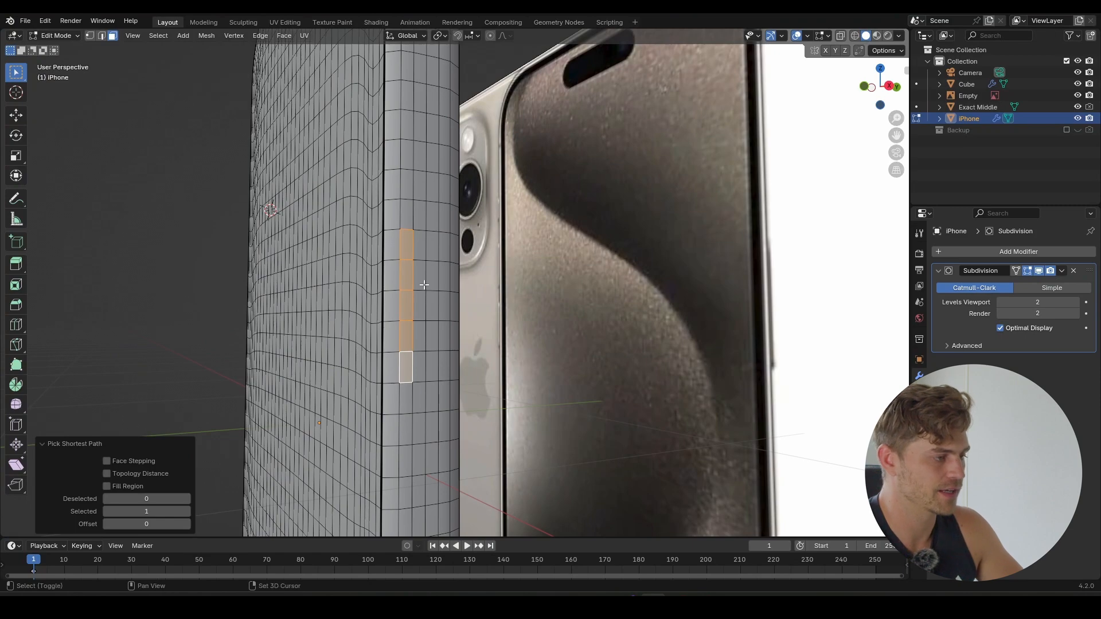
pyautogui.keyDown('shift'); pyautogui.click(407, 215); pyautogui.keyUp('shift')
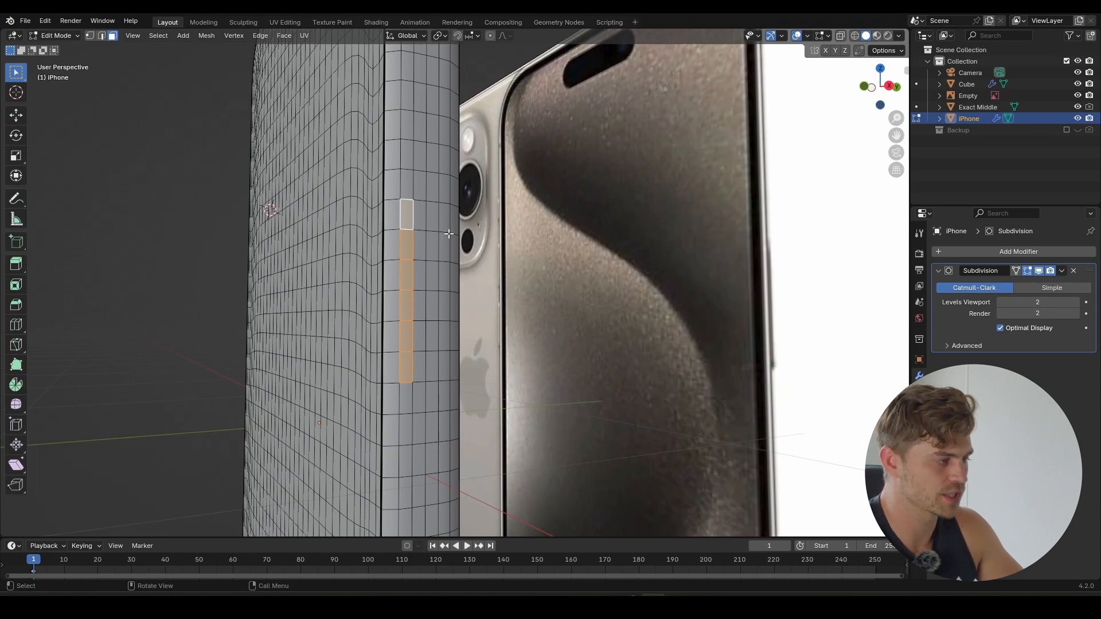
pyautogui.moveTo(389, 281)
pyautogui.mouseDown(button='middle')
pyautogui.moveTo(427, 305)
pyautogui.moveTo(383, 266)
pyautogui.mouseUp(button='middle')
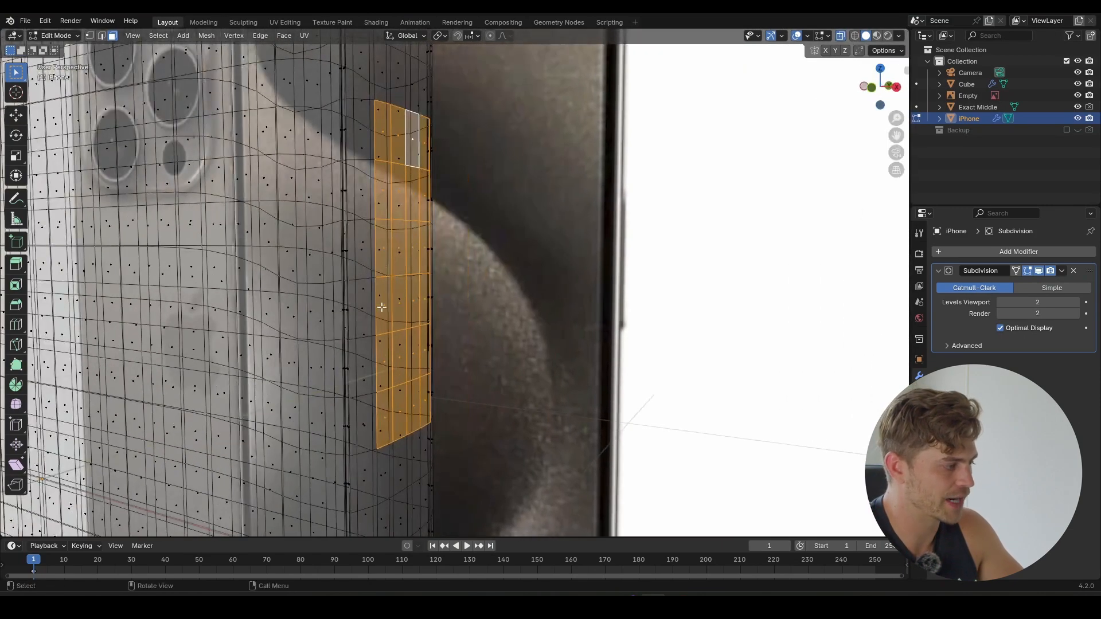
pyautogui.hotkey('alt', 'z')
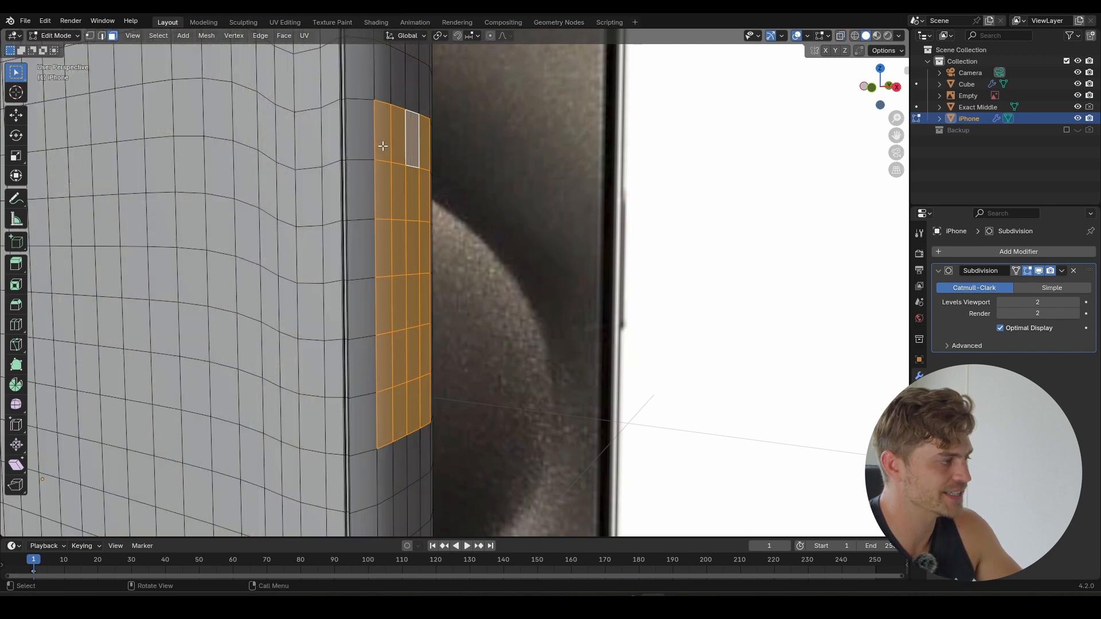
pyautogui.moveTo(380, 142); pyautogui.dragTo(370, 150, button='middle')
# - Restart the face selection with two columns of six faces forming the outer sides of the four-column side-button block
pyautogui.click(368, 153)
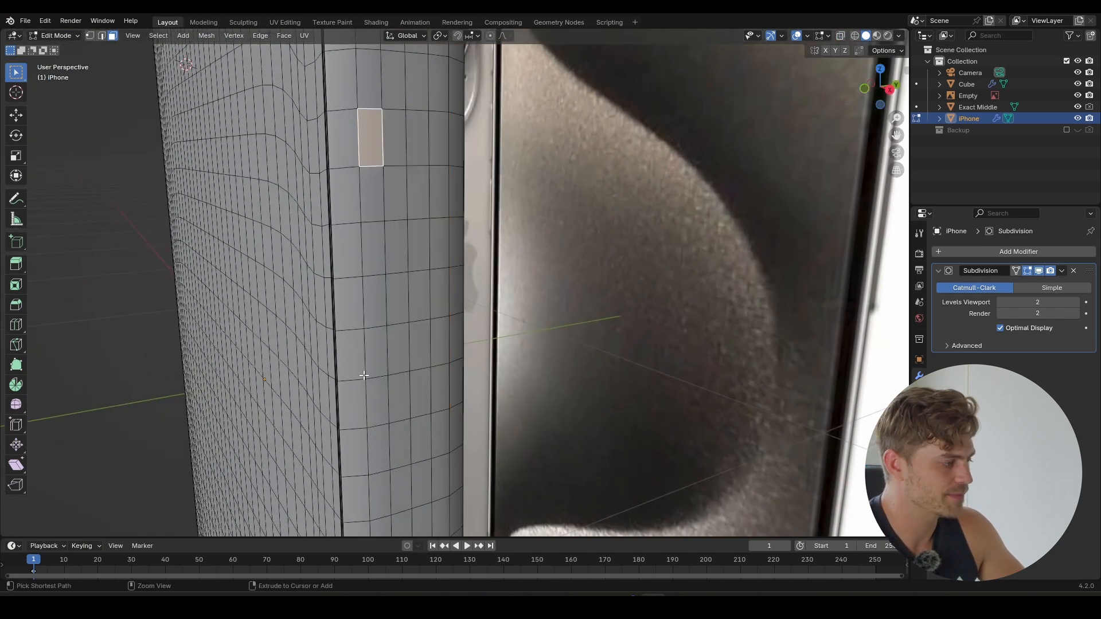
pyautogui.keyDown('ctrl'); pyautogui.click(373, 395); pyautogui.keyUp('ctrl')
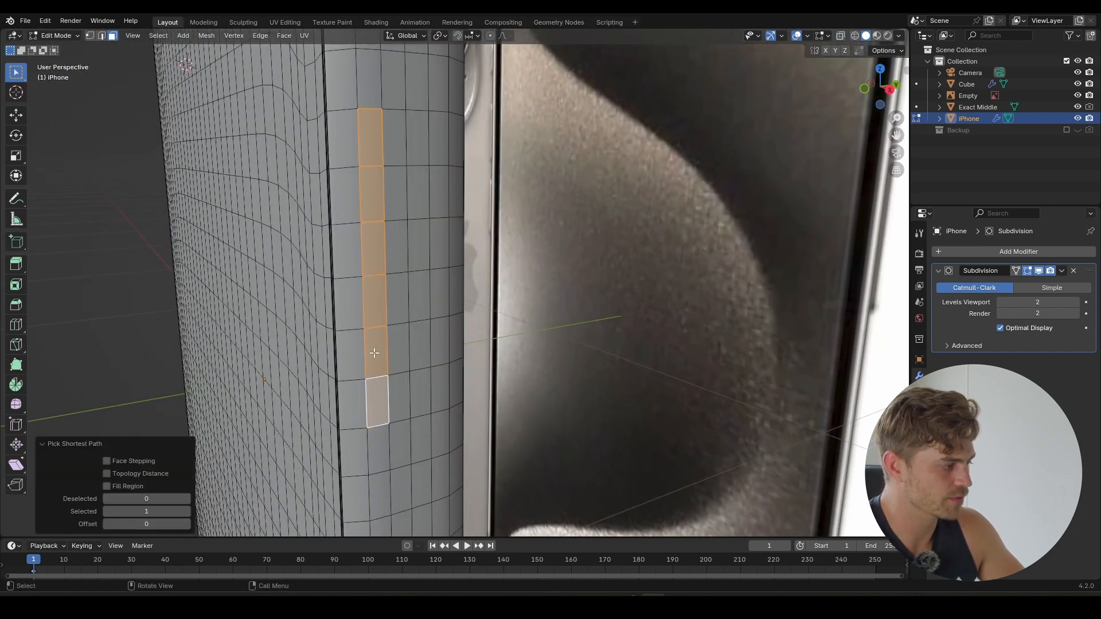
pyautogui.moveTo(390, 296); pyautogui.dragTo(366, 231, button='middle')
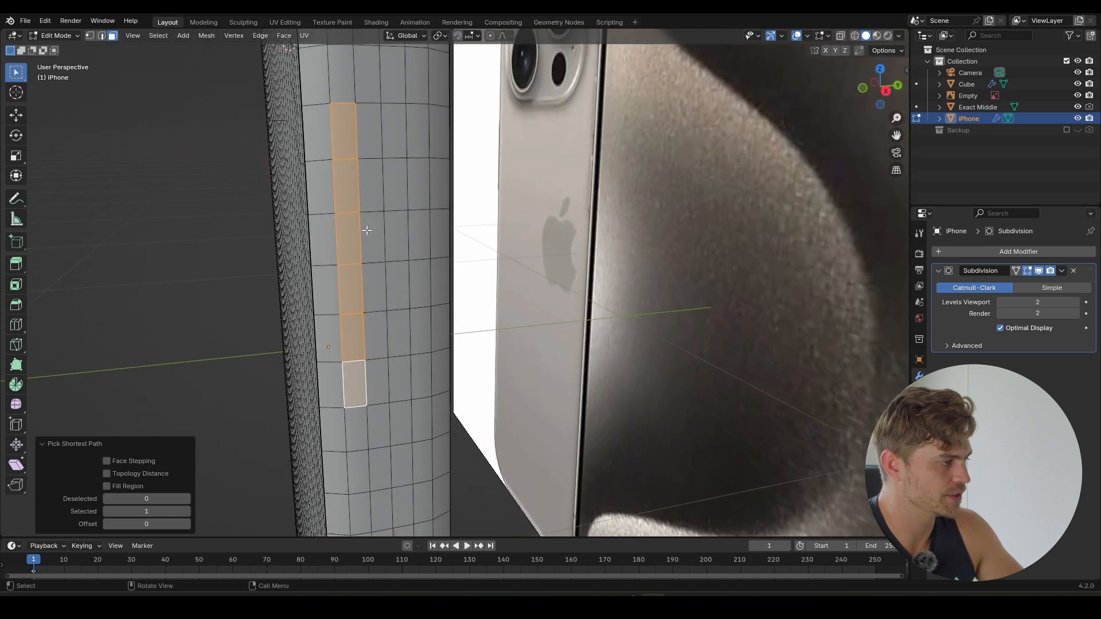
pyautogui.keyDown('ctrl'); pyautogui.click(421, 133); pyautogui.keyUp('ctrl')
pyautogui.keyDown('ctrl'); pyautogui.click(416, 374); pyautogui.keyUp('ctrl')
# - Add the faces of the two middle columns to the selection to complete the four-by-six block
pyautogui.keyDown('shift'); pyautogui.click(400, 378); pyautogui.keyUp('shift')
pyautogui.keyDown('shift'); pyautogui.click(375, 375); pyautogui.keyUp('shift')
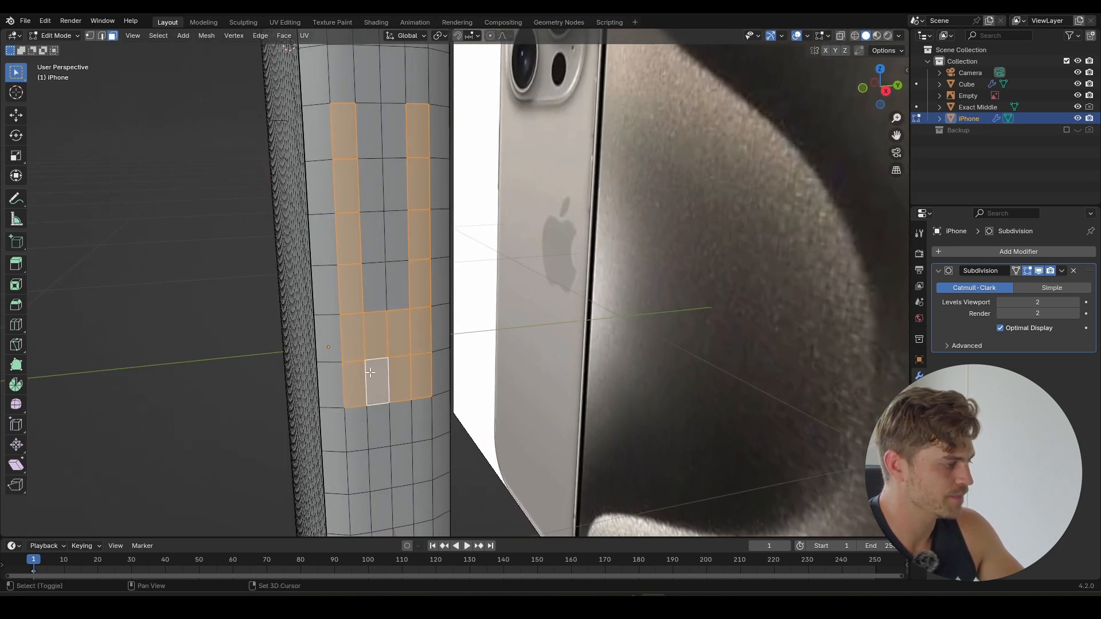
pyautogui.keyDown('shift'); pyautogui.click(377, 298); pyautogui.keyUp('shift')
pyautogui.keyDown('shift'); pyautogui.click(391, 291); pyautogui.keyUp('shift')
pyautogui.keyDown('shift'); pyautogui.click(395, 252); pyautogui.keyUp('shift')
pyautogui.keyDown('shift'); pyautogui.click(373, 229); pyautogui.keyUp('shift')
pyautogui.keyDown('shift'); pyautogui.click(371, 191); pyautogui.keyUp('shift')
pyautogui.keyDown('shift'); pyautogui.click(396, 184); pyautogui.keyUp('shift')
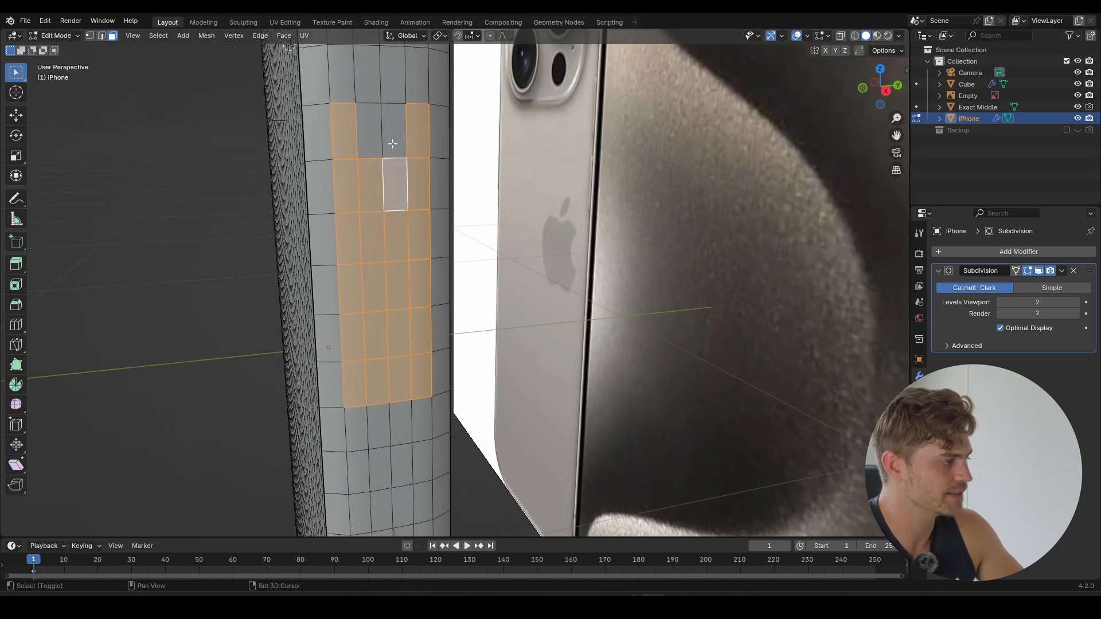
pyautogui.keyDown('shift'); pyautogui.click(394, 130); pyautogui.keyUp('shift')
pyautogui.keyDown('shift'); pyautogui.click(369, 130); pyautogui.keyUp('shift')
pyautogui.moveTo(370, 131)
pyautogui.mouseDown(button='middle')
pyautogui.moveTo(423, 198)
pyautogui.moveTo(419, 209)
pyautogui.moveTo(401, 190)
pyautogui.moveTo(413, 224)
pyautogui.moveTo(410, 213)
pyautogui.mouseUp(button='middle')
pyautogui.scroll(2, 402, 206)
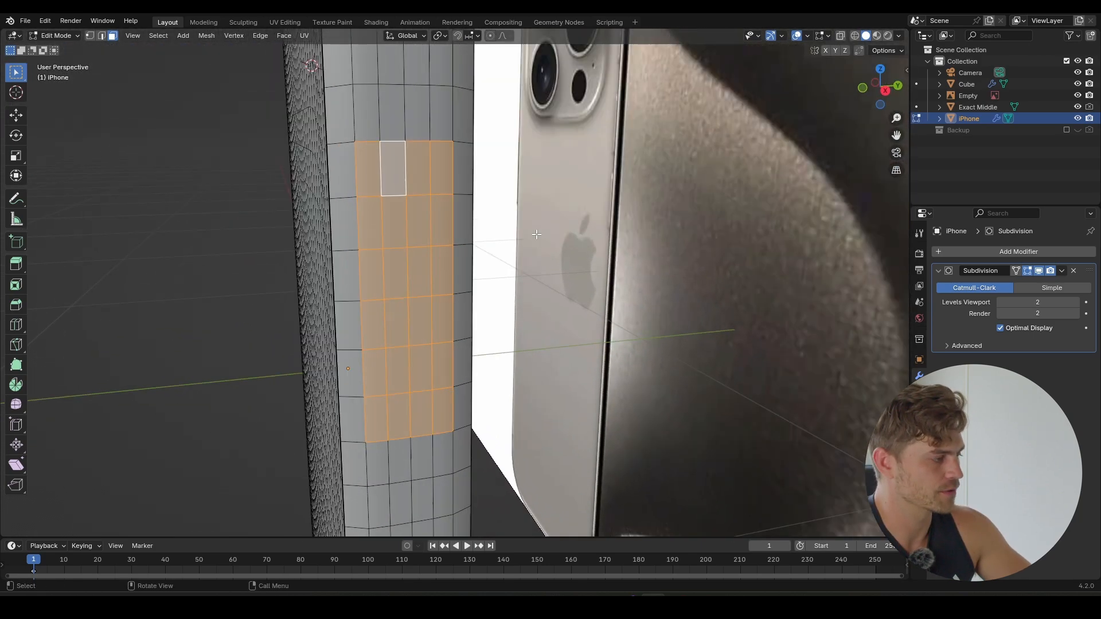
# - Inset the selected face block by about 0.018 m and delete the inner faces to open a rectangular hole
pyautogui.press('i')
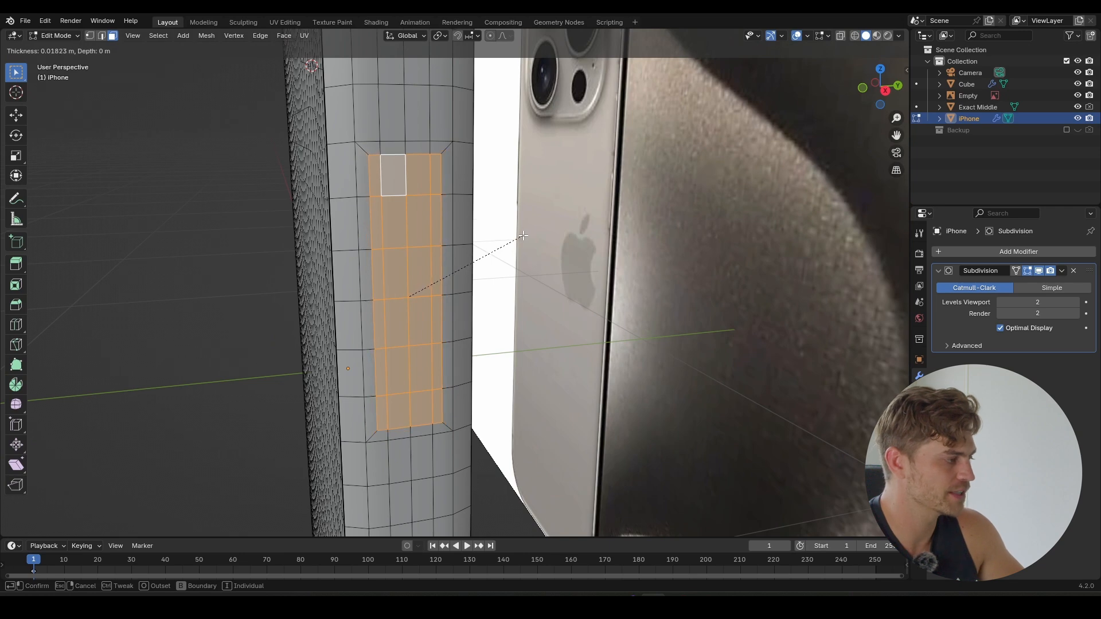
pyautogui.click(522, 235)
pyautogui.press('x')
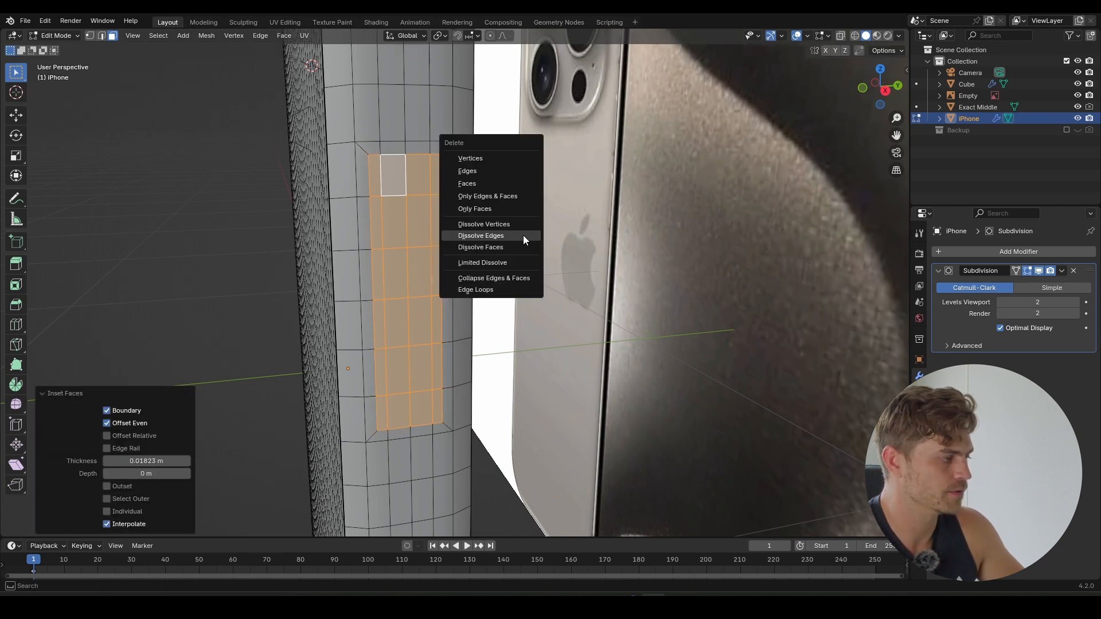
pyautogui.click(509, 185)
pyautogui.moveTo(509, 185); pyautogui.dragTo(442, 151, button='middle')
# - Select the edge loop around the new hole and snap the 3D cursor to it
pyautogui.press('2')
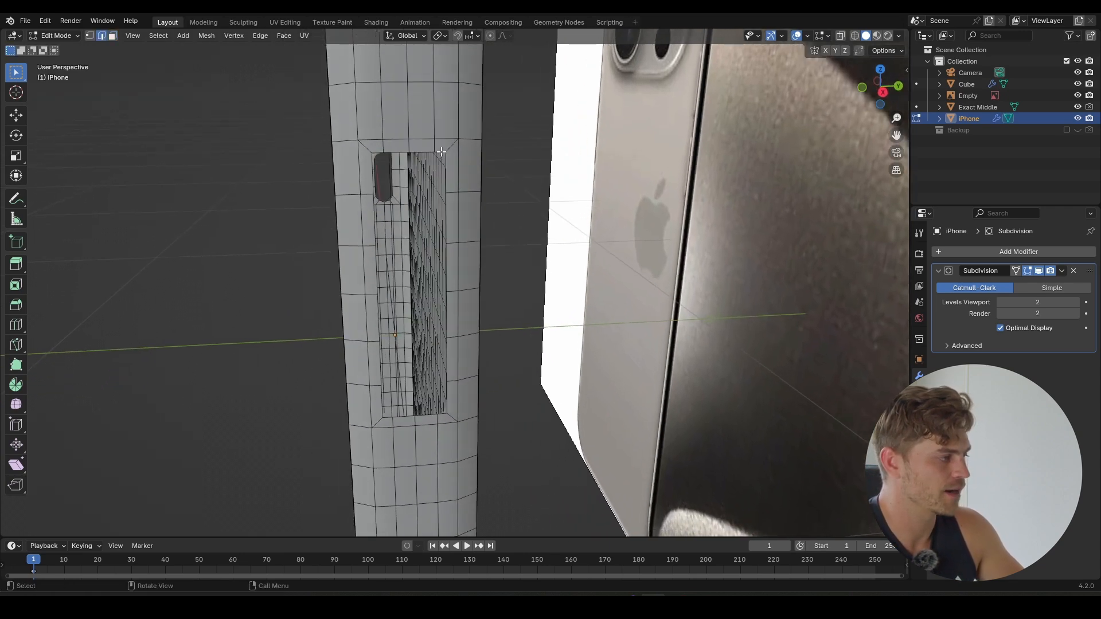
pyautogui.keyDown('alt'); pyautogui.click(422, 150); pyautogui.keyUp('alt')
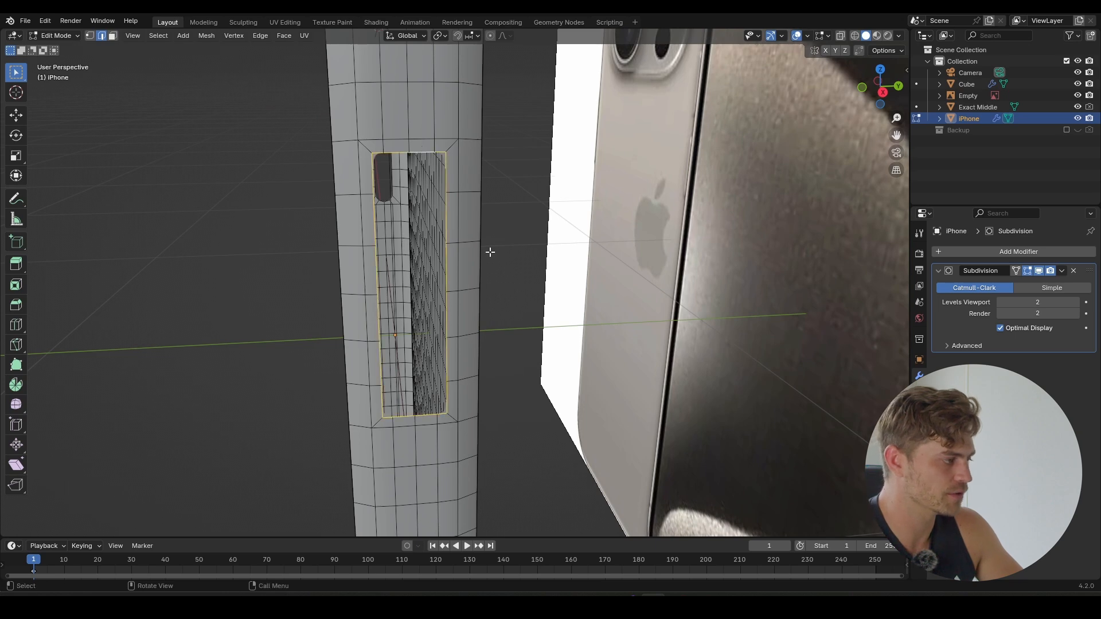
pyautogui.hotkey('shift', 's')
pyautogui.click(493, 315)
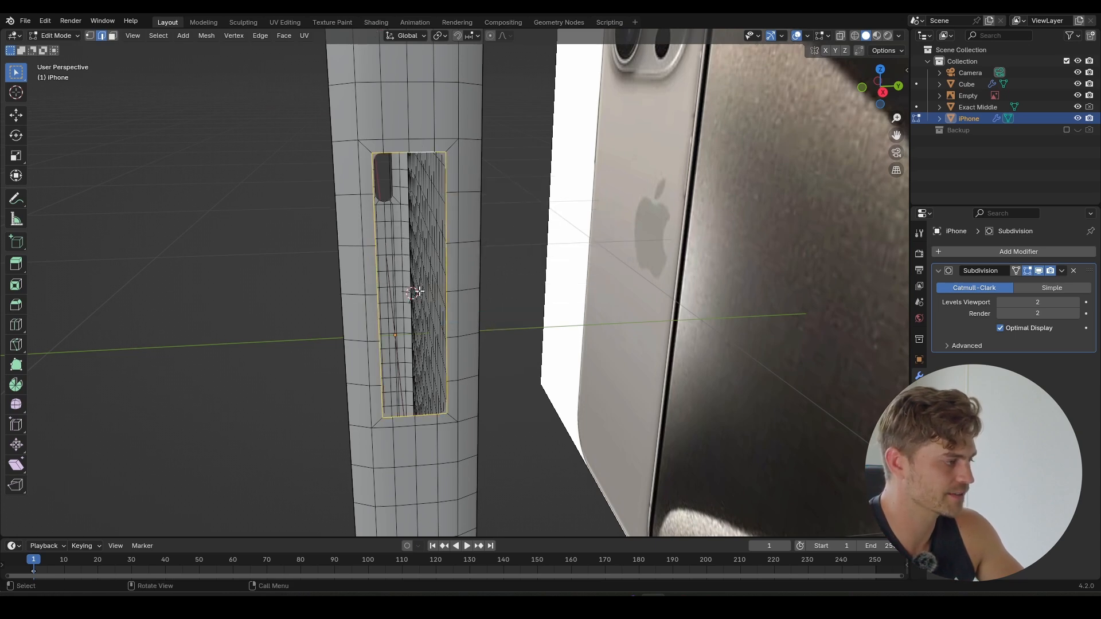
pyautogui.moveTo(410, 251); pyautogui.dragTo(410, 246, button='middle')
pyautogui.hotkey('shift', 'a')
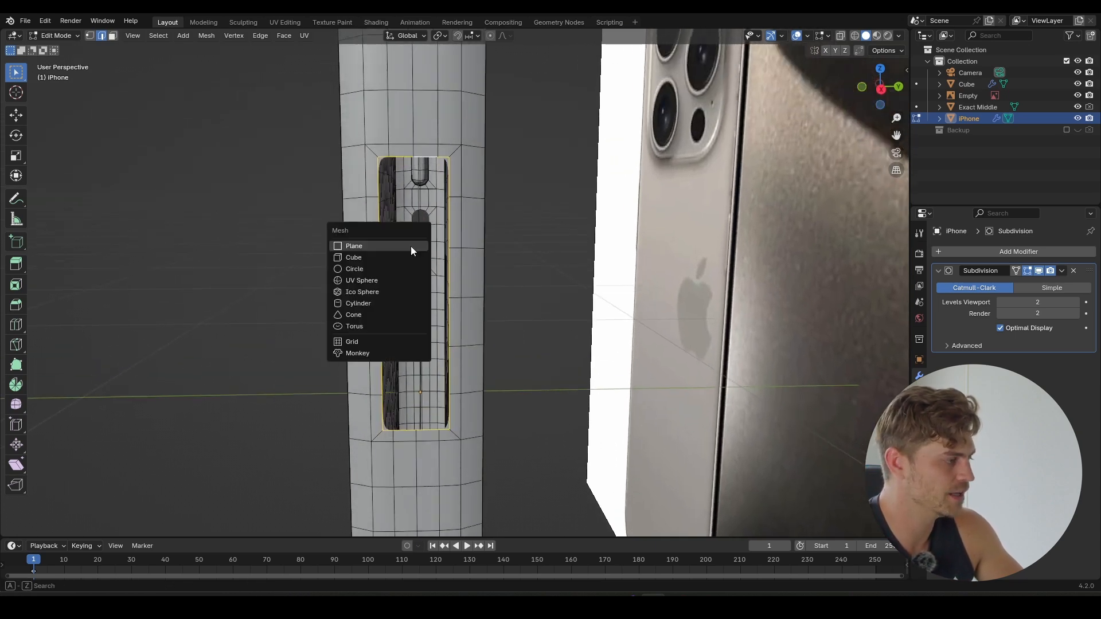
pyautogui.click(378, 268)
pyautogui.write('r')
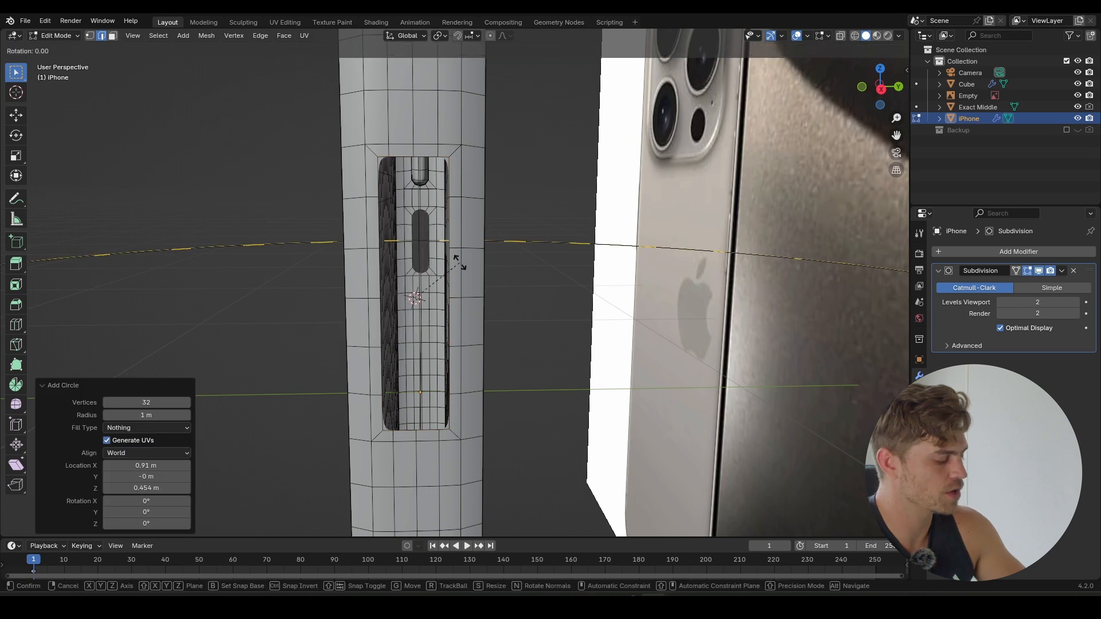
pyautogui.write('y90')
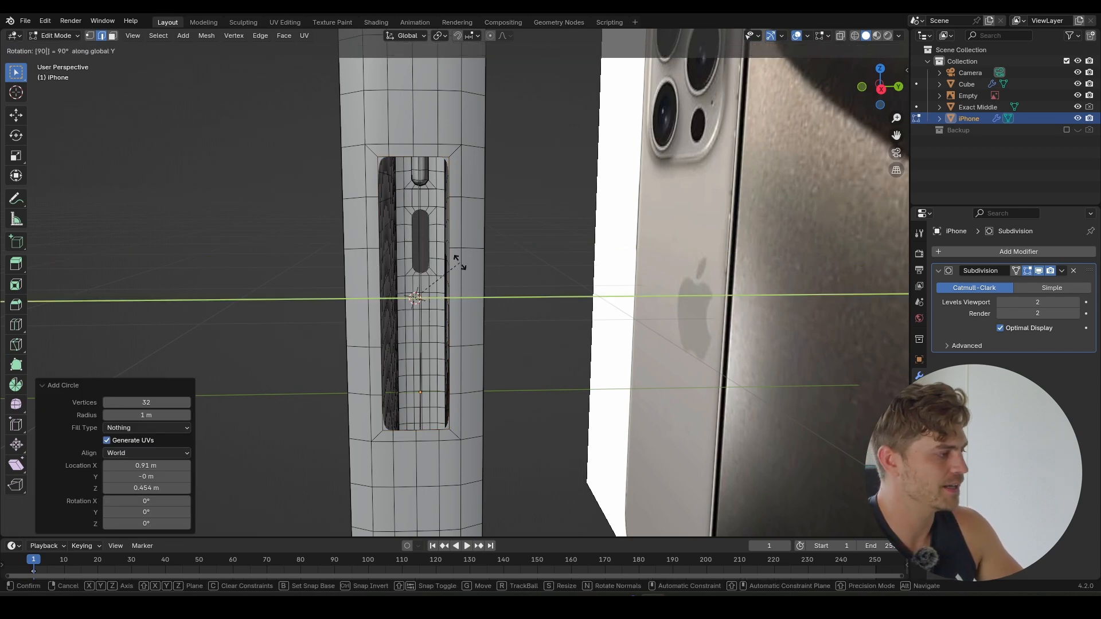
pyautogui.press('Return')
pyautogui.press('x')
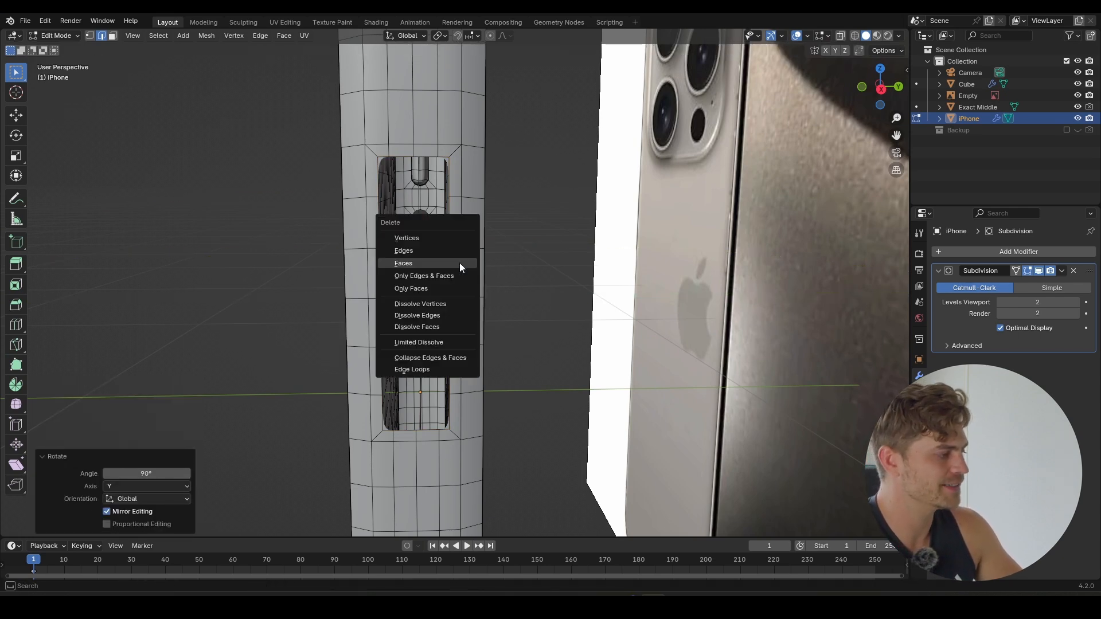
pyautogui.click(432, 238)
pyautogui.scroll(2, 402, 200)
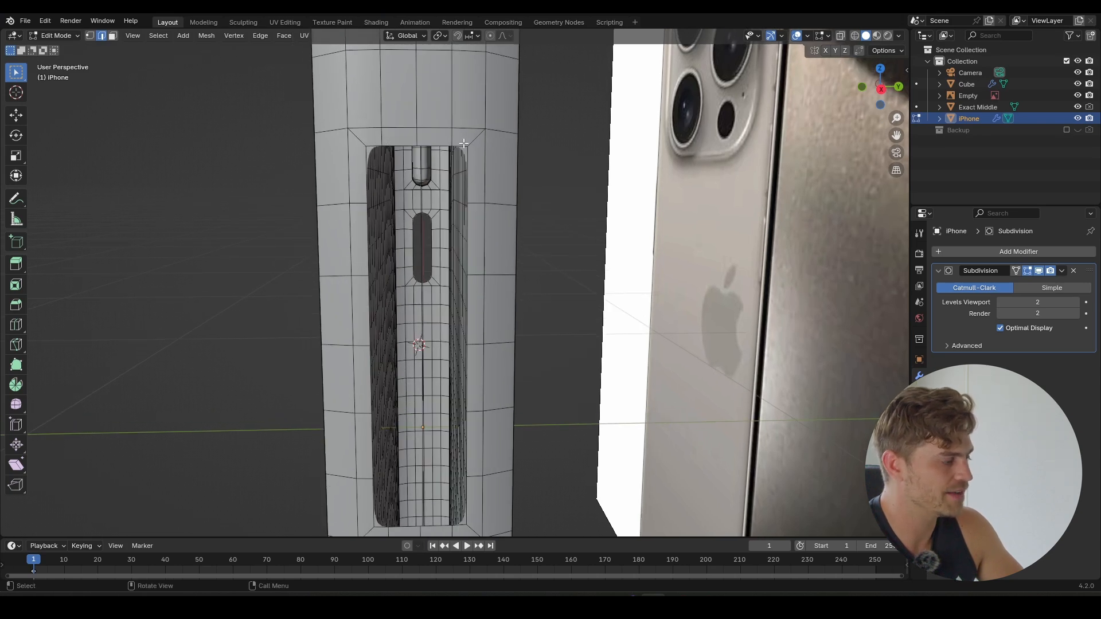
# - Add a 10-vertex mesh circle at the 3D cursor and rotate it 90° around the Y axis
pyautogui.hotkey('shift', 'a')
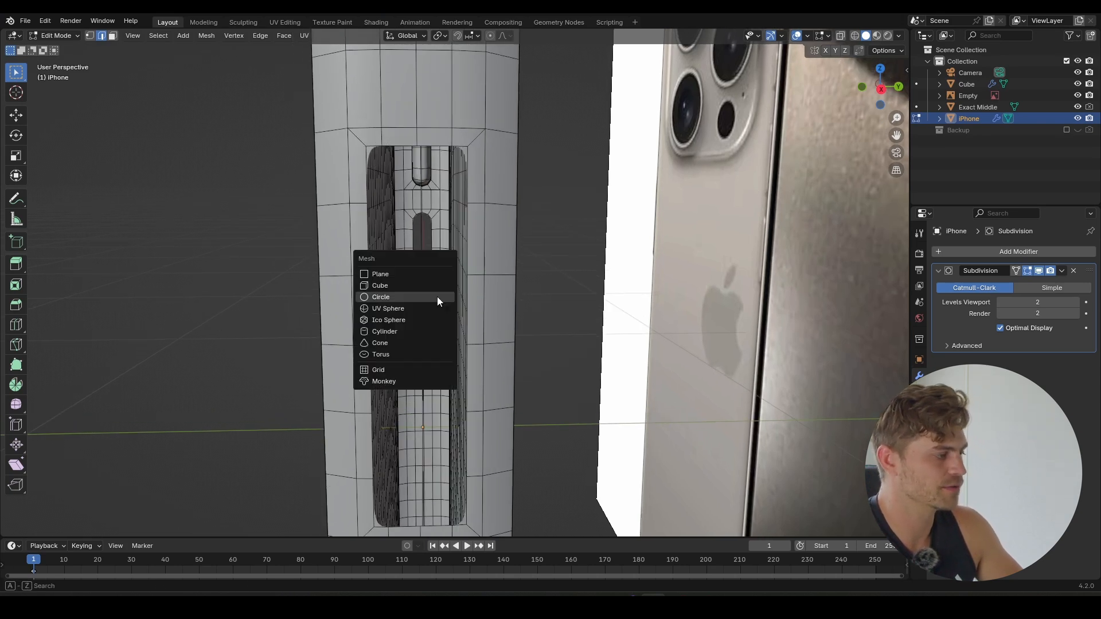
pyautogui.click(437, 297)
pyautogui.click(157, 401)
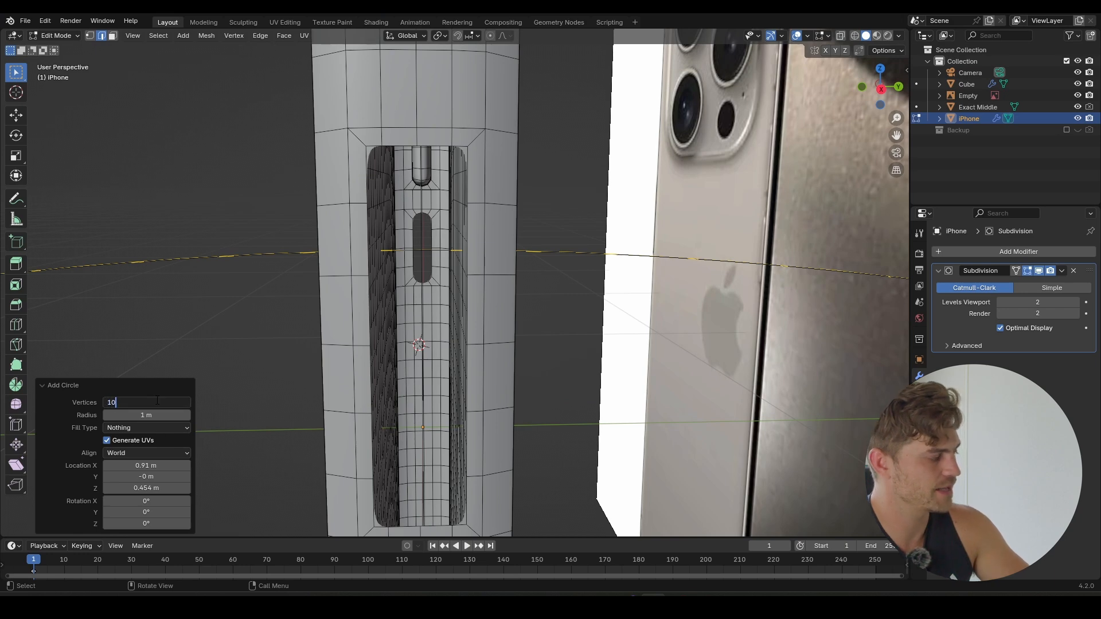
pyautogui.press('Return')
pyautogui.scroll(-2, 540, 335)
pyautogui.write('ry90')
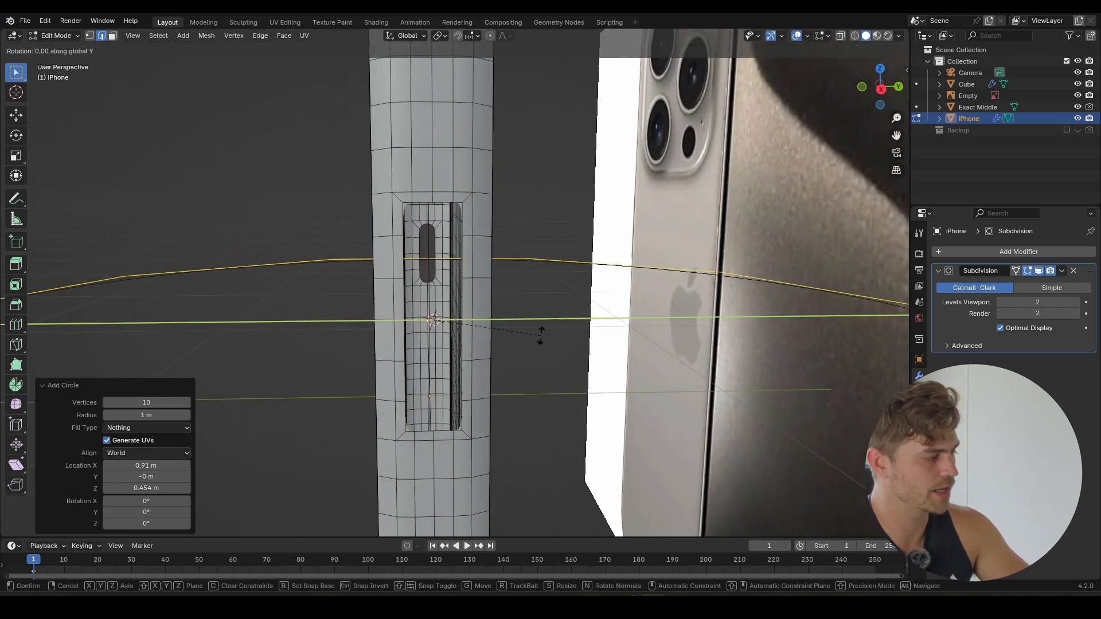
pyautogui.press('Return')
# - Scale the circle down by 0.166 and again by 0.677, to about the width of the phone's side
pyautogui.scroll(-3, 538, 333)
pyautogui.press('s')
pyautogui.click(479, 293)
pyautogui.scroll(8, 479, 292)
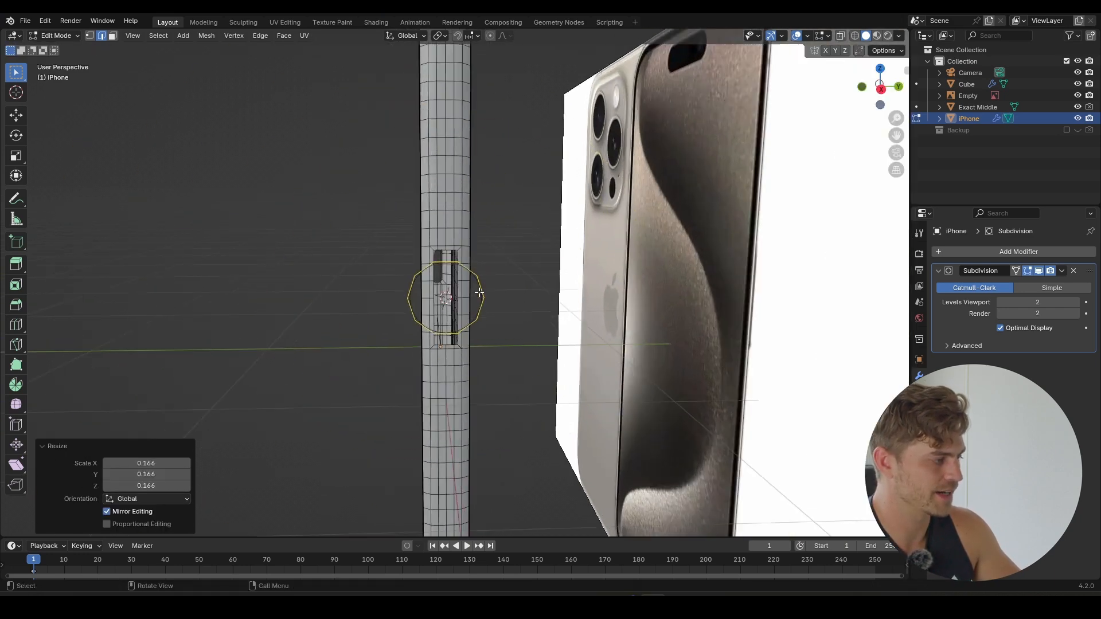
pyautogui.press('s')
pyautogui.click(530, 277)
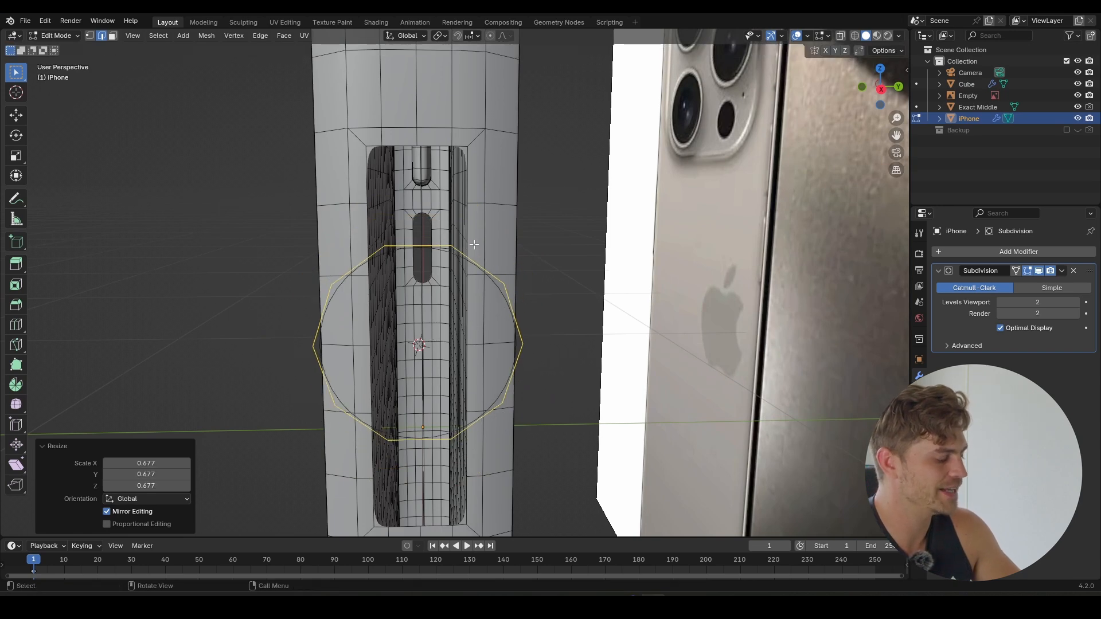
# - Rotate the circle 90° around the X axis and scale it by about 0.5 to the hole's width
pyautogui.scroll(-2, 470, 261)
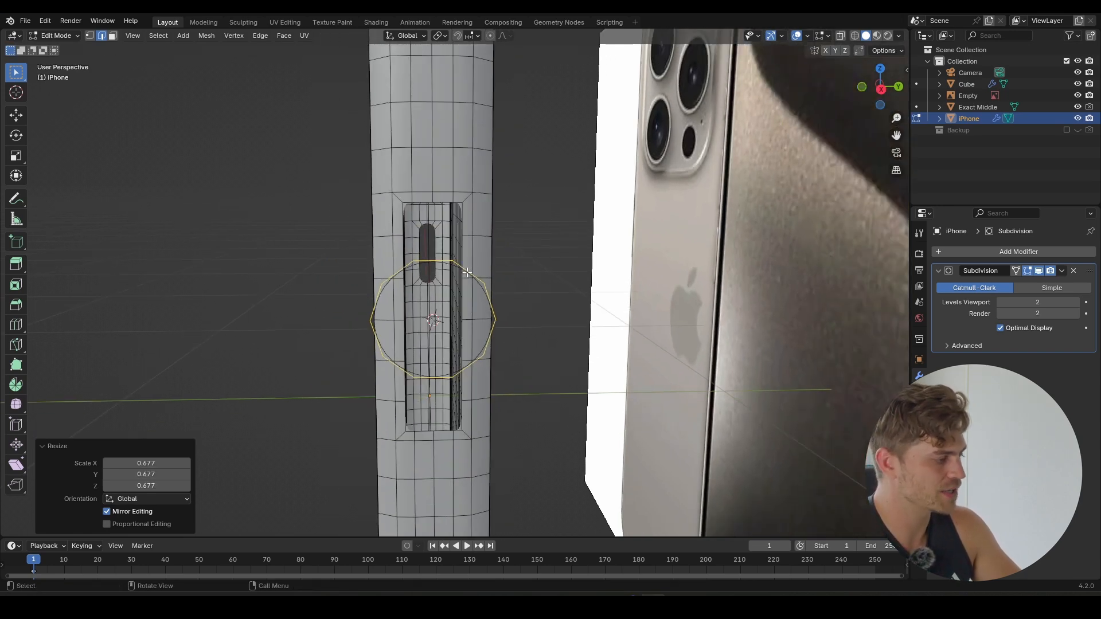
pyautogui.write('rx90')
pyautogui.press('Return')
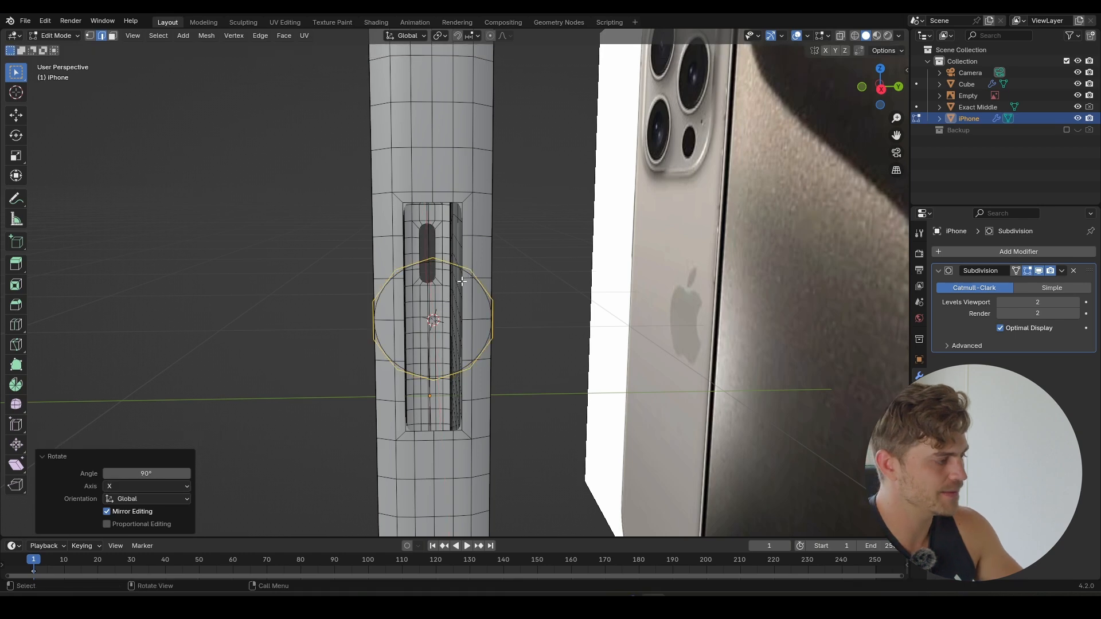
pyautogui.scroll(3, 466, 272)
pyautogui.press('s')
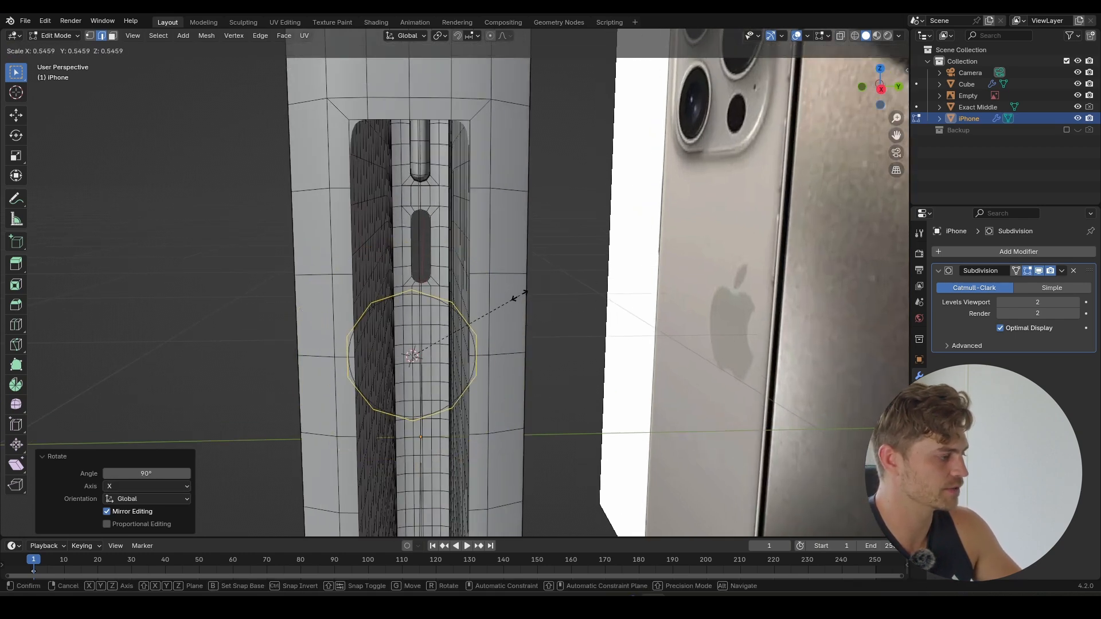
pyautogui.click(505, 303)
# - Move the circle up along Z by about 0.154 m to the top end of the hole
pyautogui.press('g')
pyautogui.press('z')
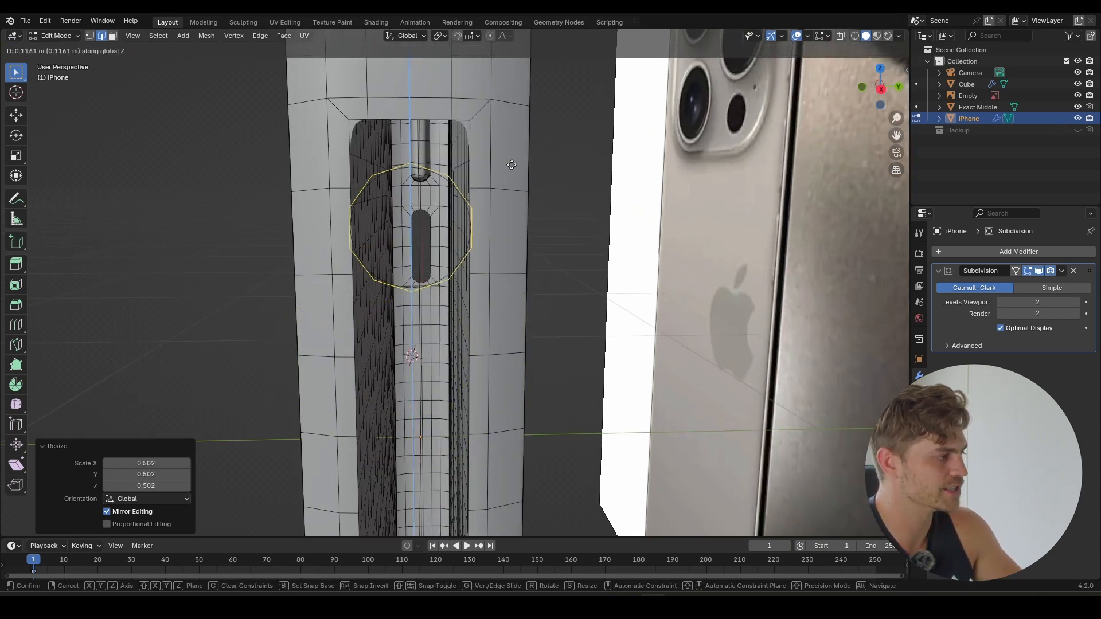
pyautogui.click(488, 159)
# - In the right orthographic view, scale the circle by 0.964 and raise it slightly along Z to meet the hole's top edge
pyautogui.press('KP_3')
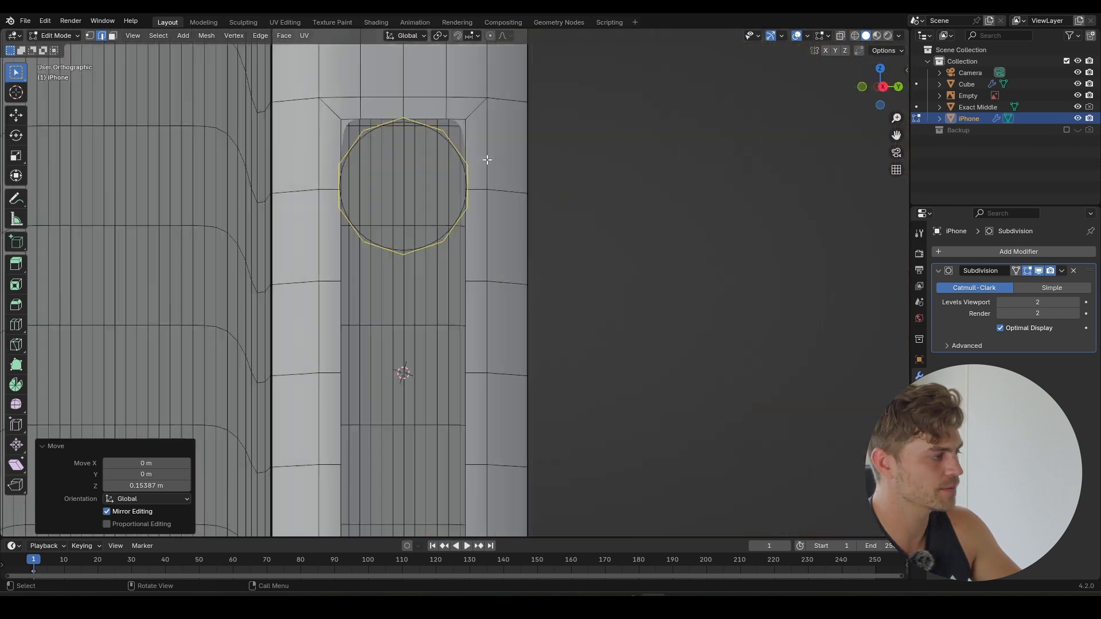
pyautogui.scroll(5, 406, 373)
pyautogui.keyDown('shift'); pyautogui.moveTo(328, 137); pyautogui.dragTo(363, 310, button='middle'); pyautogui.keyUp('shift')
pyautogui.scroll(2, 378, 304)
pyautogui.press('s')
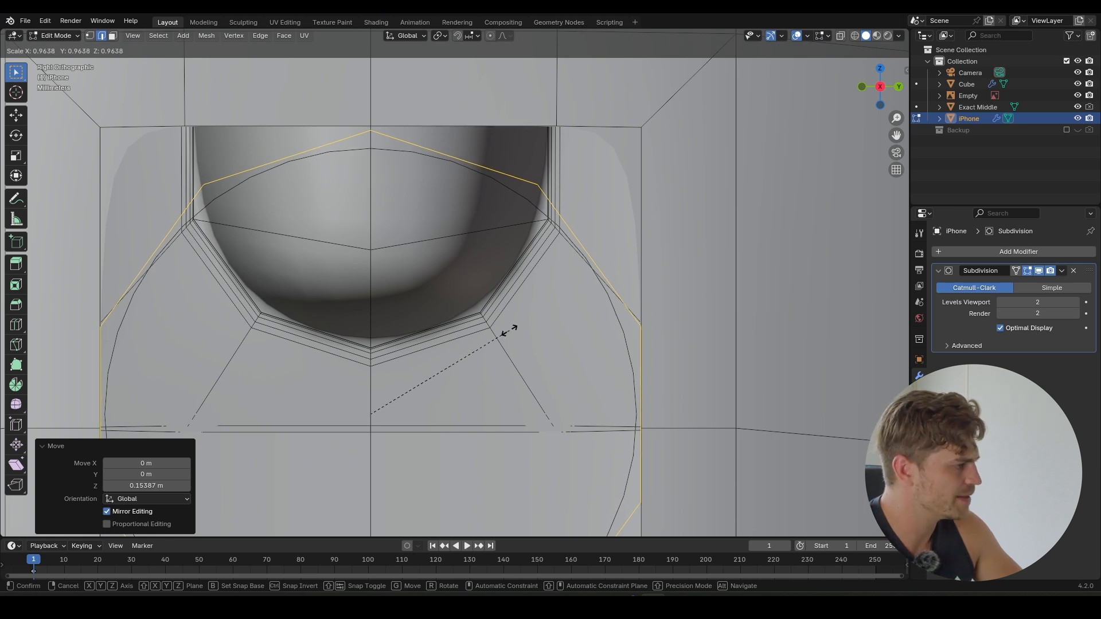
pyautogui.click(508, 331)
pyautogui.press('g')
pyautogui.press('z')
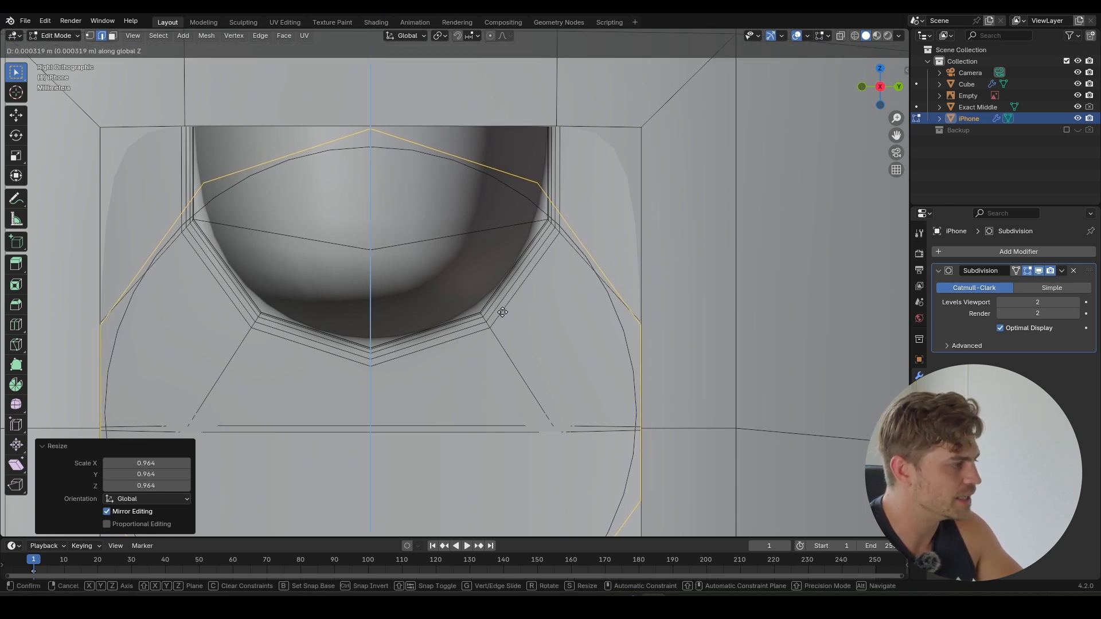
pyautogui.click(509, 290)
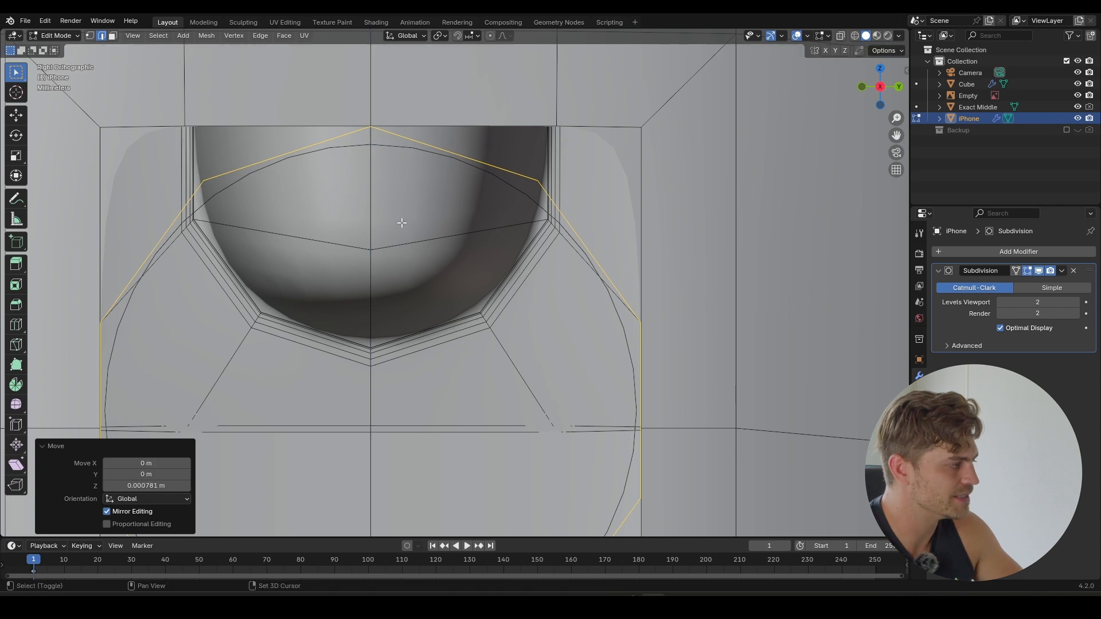
# - Merge the circle's top vertex with the middle vertex of the hole's top edge, using At Last
pyautogui.keyDown('shift'); pyautogui.moveTo(402, 224); pyautogui.dragTo(423, 291, button='middle'); pyautogui.keyUp('shift')
pyautogui.press('Tab')
pyautogui.press('Tab')
pyautogui.keyDown('shift'); pyautogui.moveTo(422, 238); pyautogui.dragTo(460, 288, button='middle'); pyautogui.keyUp('shift')
pyautogui.press('1')
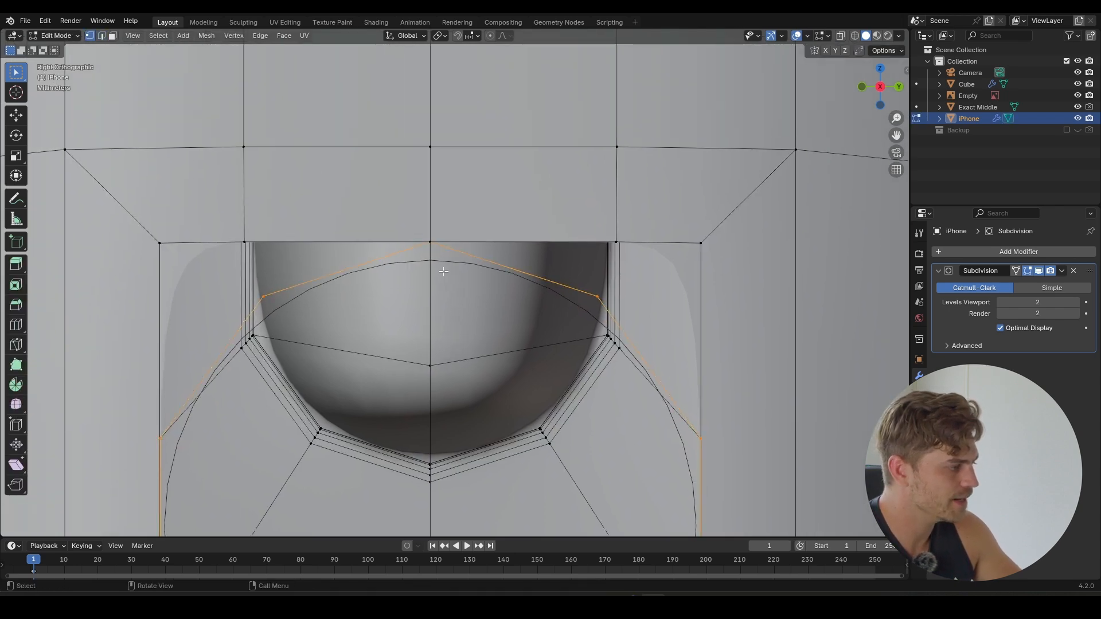
pyautogui.scroll(6, 442, 270)
pyautogui.keyDown('shift'); pyautogui.moveTo(415, 224); pyautogui.dragTo(437, 286, button='middle'); pyautogui.keyUp('shift')
pyautogui.click(414, 229)
pyautogui.keyDown('shift'); pyautogui.moveTo(414, 228); pyautogui.dragTo(343, 161, button='middle'); pyautogui.keyUp('shift')
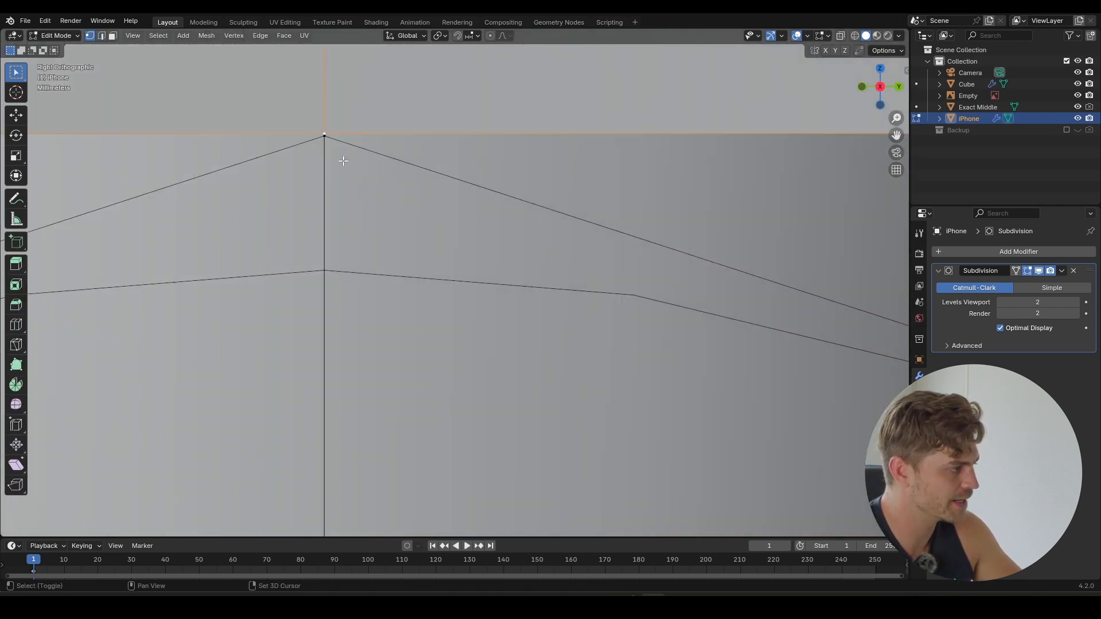
pyautogui.keyDown('shift'); pyautogui.click(325, 137); pyautogui.keyUp('shift')
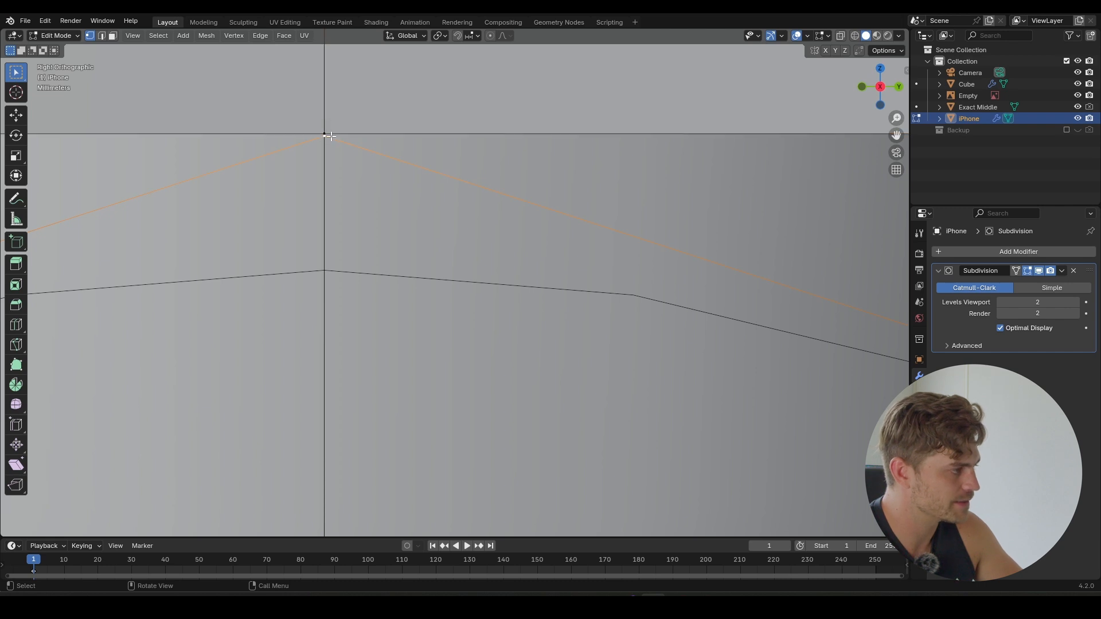
pyautogui.press('m')
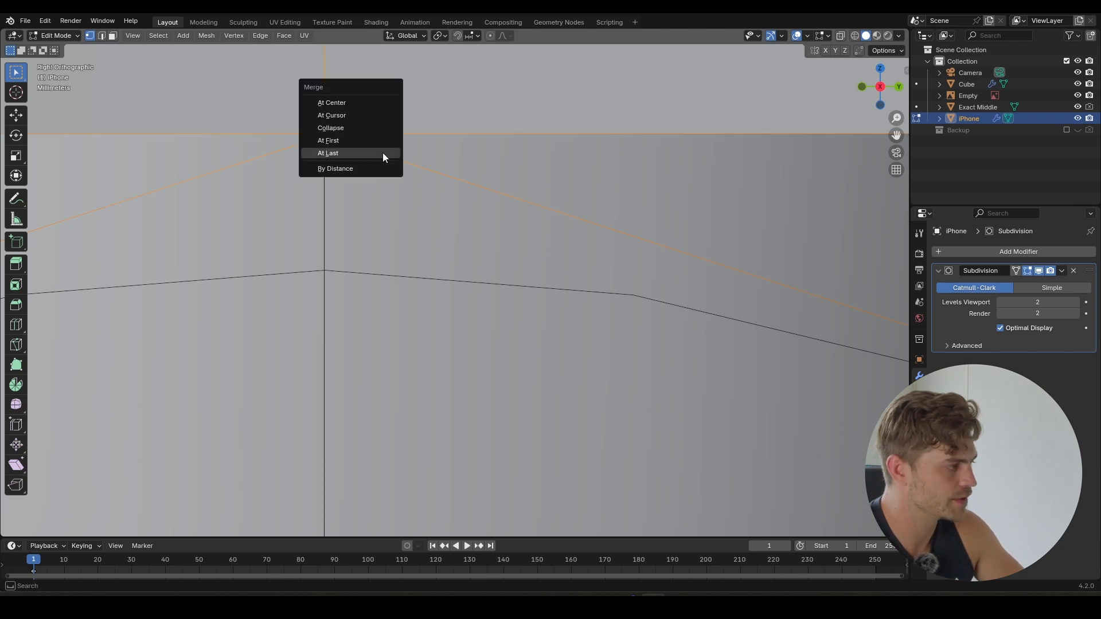
pyautogui.click(348, 154)
# - Merge the circle's upper-left vertex with the hole's top-edge vertex left of the middle, using At First
pyautogui.scroll(6, 389, 252)
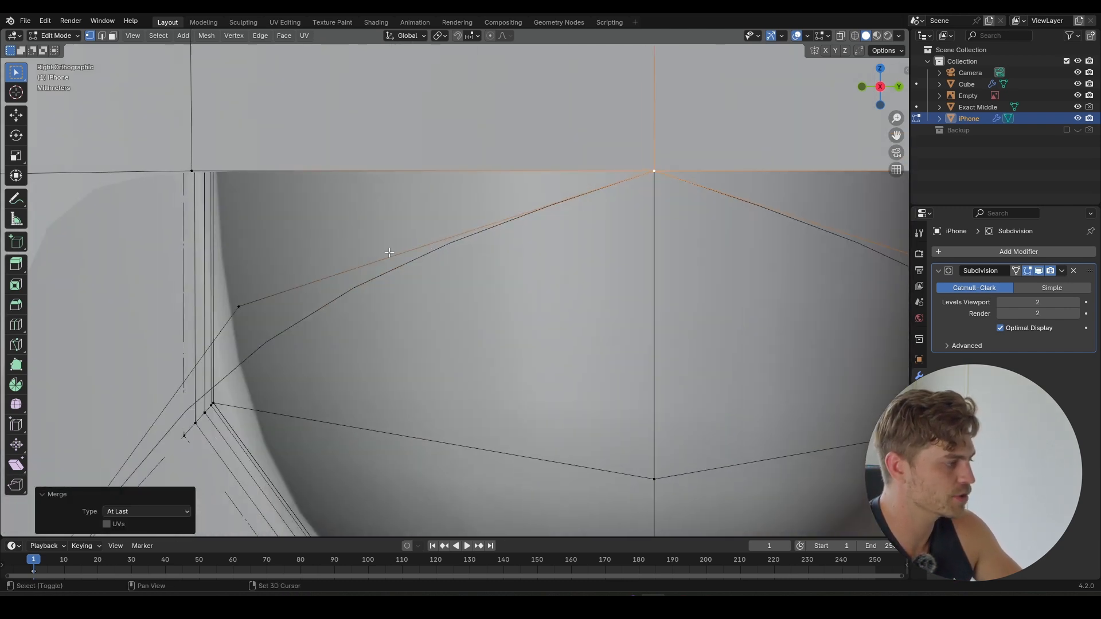
pyautogui.click(238, 306)
pyautogui.scroll(-4, 248, 245)
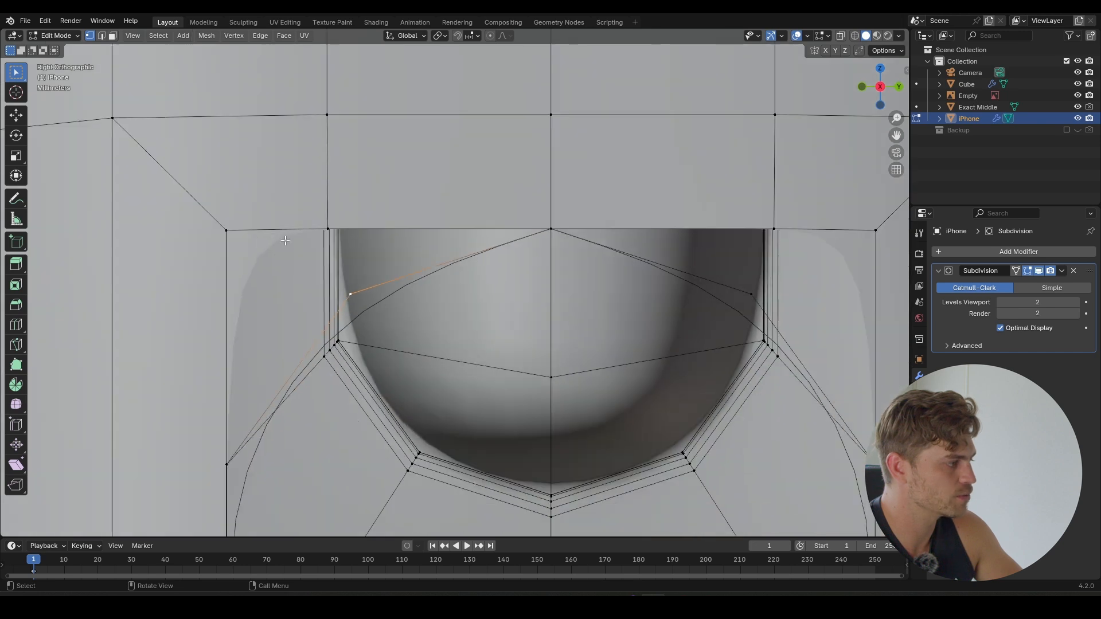
pyautogui.keyDown('shift'); pyautogui.click(330, 227); pyautogui.keyUp('shift')
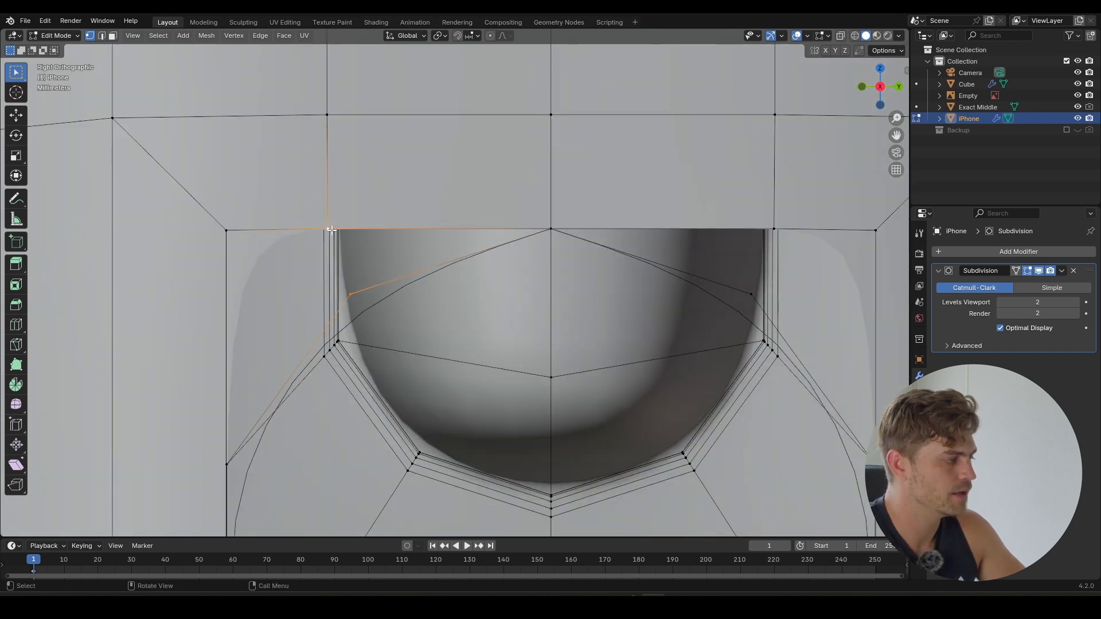
pyautogui.press('m')
pyautogui.click(307, 213)
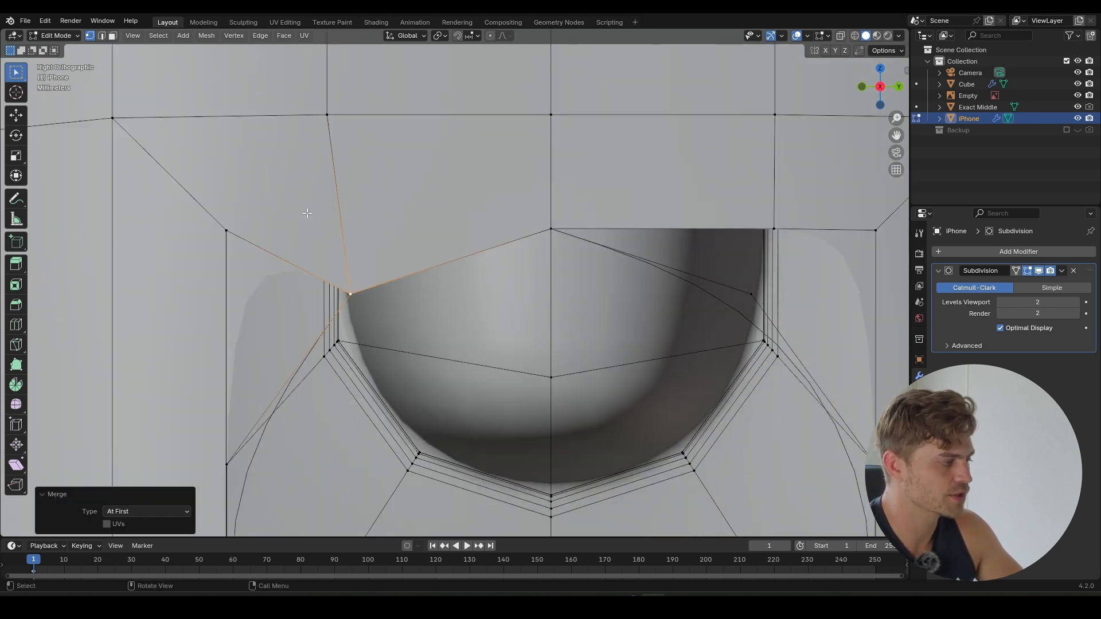
# - Merge the circle's upper-right vertex with the hole's top-edge vertex right of the middle, using At First
pyautogui.scroll(-1, 402, 248)
pyautogui.scroll(2, 622, 236)
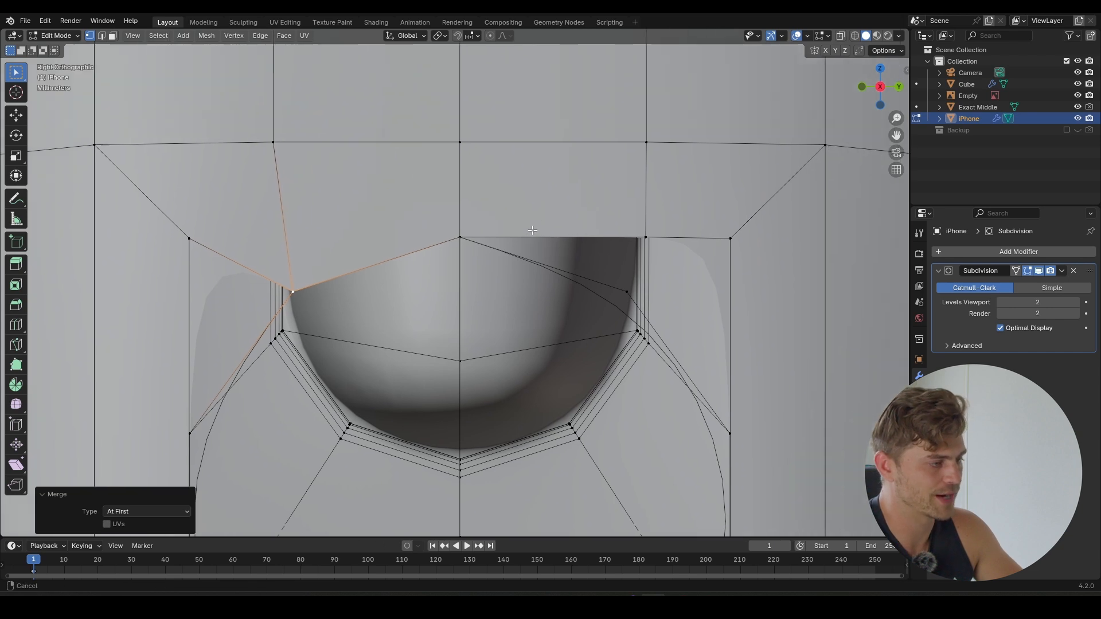
pyautogui.click(588, 287)
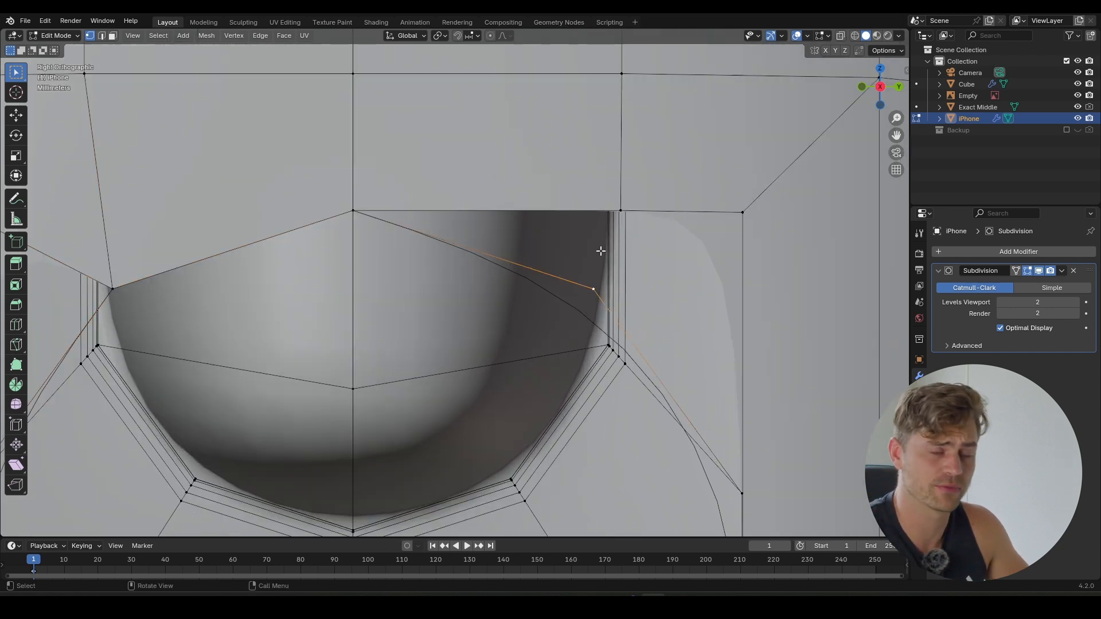
pyautogui.keyDown('shift'); pyautogui.click(618, 218); pyautogui.keyUp('shift')
pyautogui.press('m')
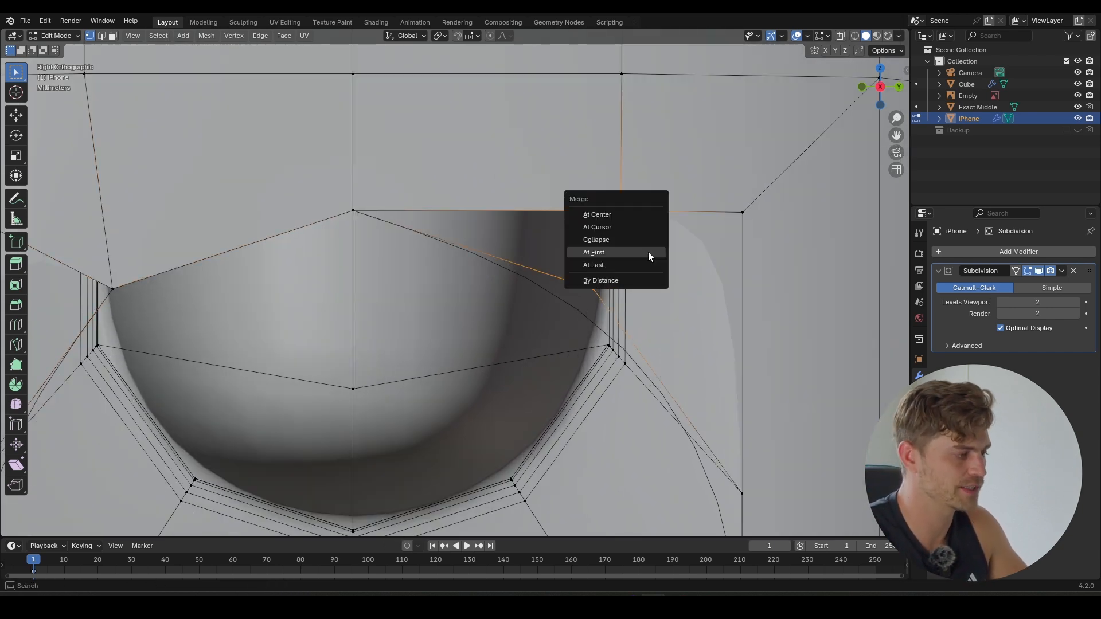
pyautogui.click(645, 249)
# - Merge the hole's upper-right corner vertex into the circle vertex below it, trying At First and replacing it with At Last
pyautogui.keyDown('shift'); pyautogui.moveTo(672, 383); pyautogui.dragTo(533, 287, button='middle'); pyautogui.keyUp('shift')
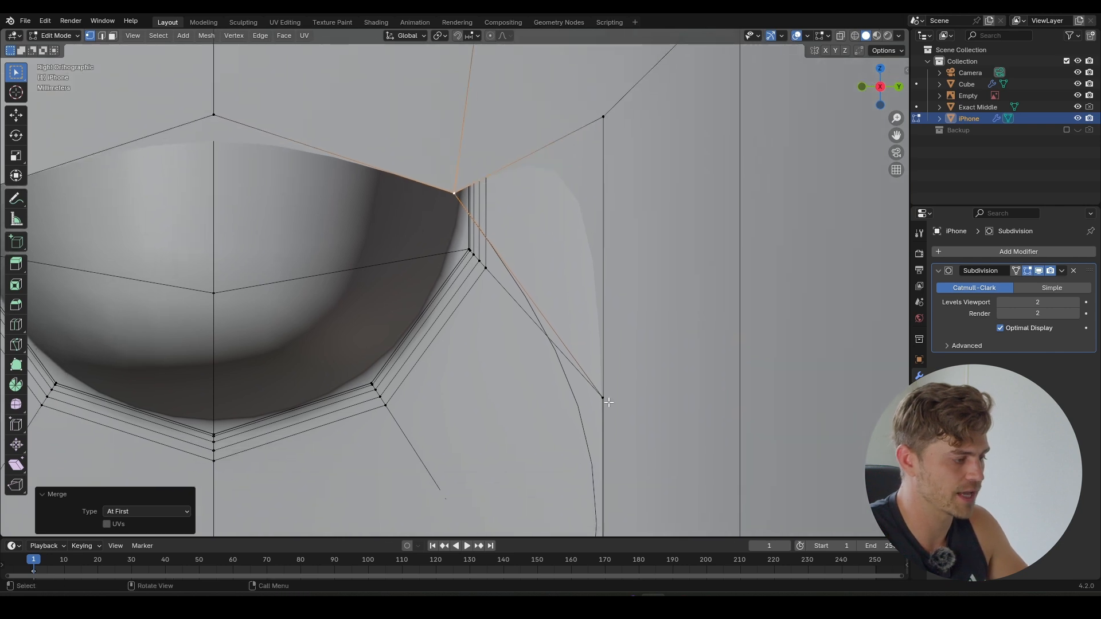
pyautogui.click(604, 117)
pyautogui.scroll(-3, 610, 120)
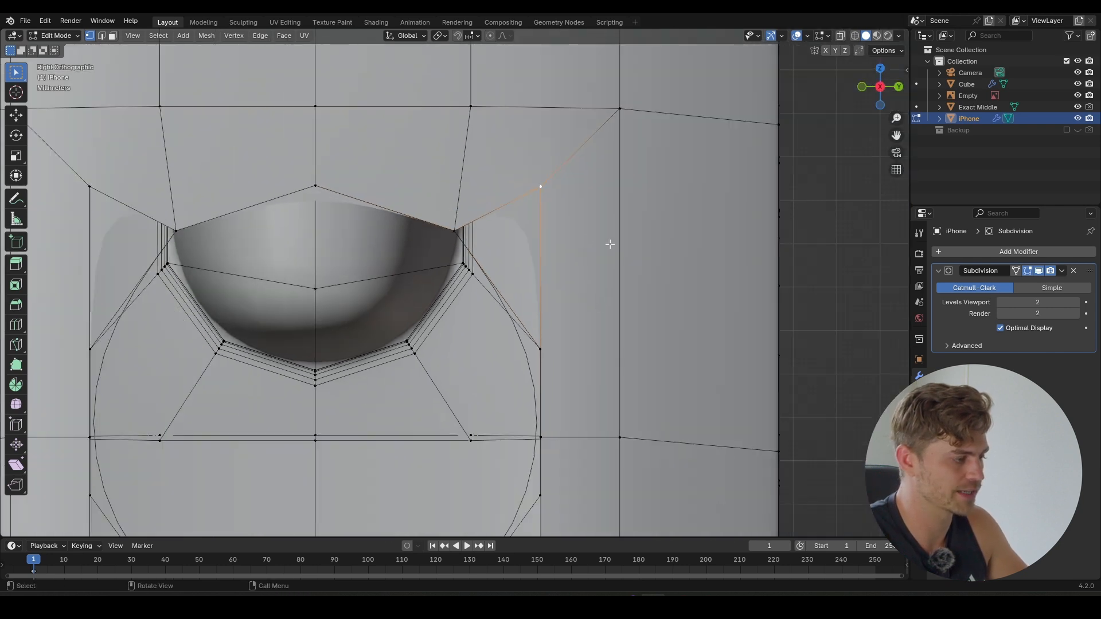
pyautogui.keyDown('shift'); pyautogui.click(543, 347); pyautogui.keyUp('shift')
pyautogui.press('m')
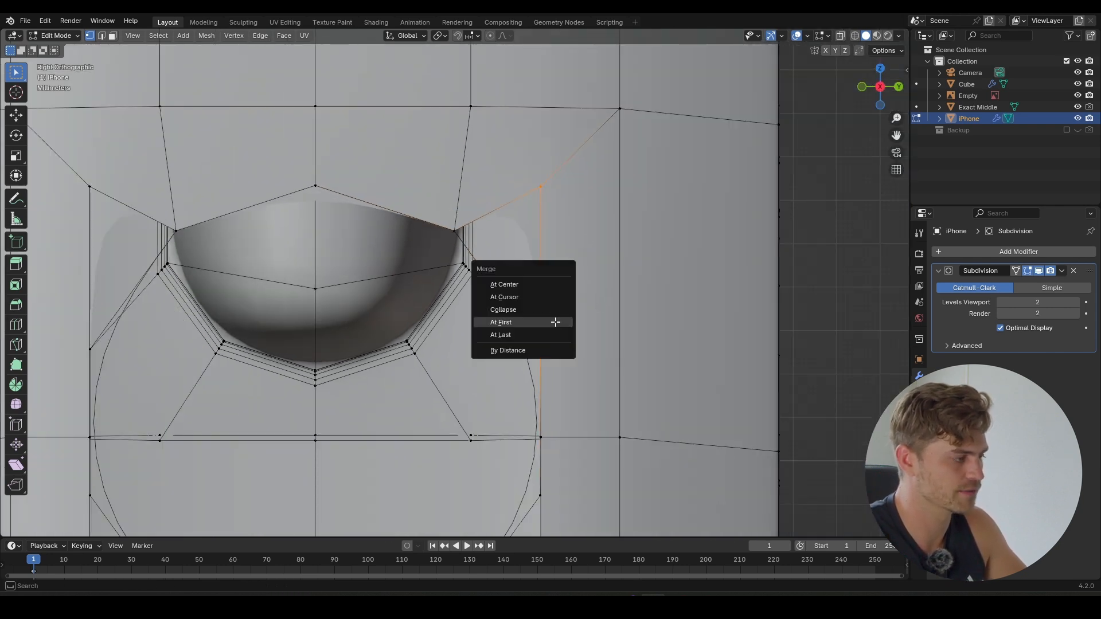
pyautogui.click(555, 320)
pyautogui.hotkey('ctrl', 'z')
pyautogui.press('m')
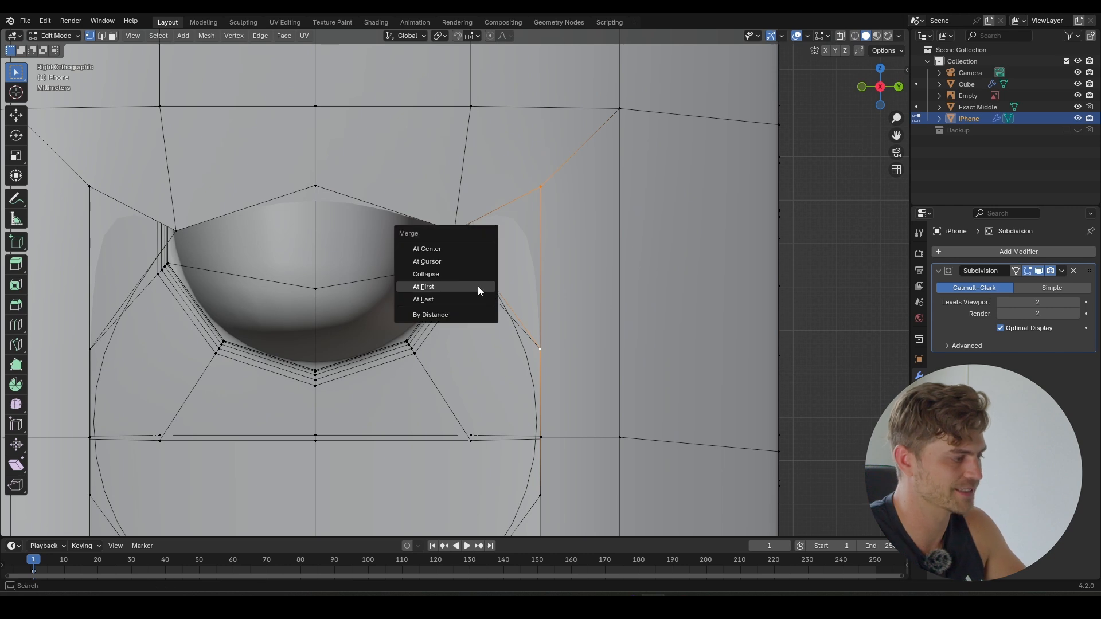
pyautogui.click(474, 298)
# - Merge the hole's upper-left corner vertex into the circle vertex below it with At Last and check the shape in Object Mode
pyautogui.keyDown('shift'); pyautogui.moveTo(167, 253); pyautogui.dragTo(351, 259, button='middle'); pyautogui.keyUp('shift')
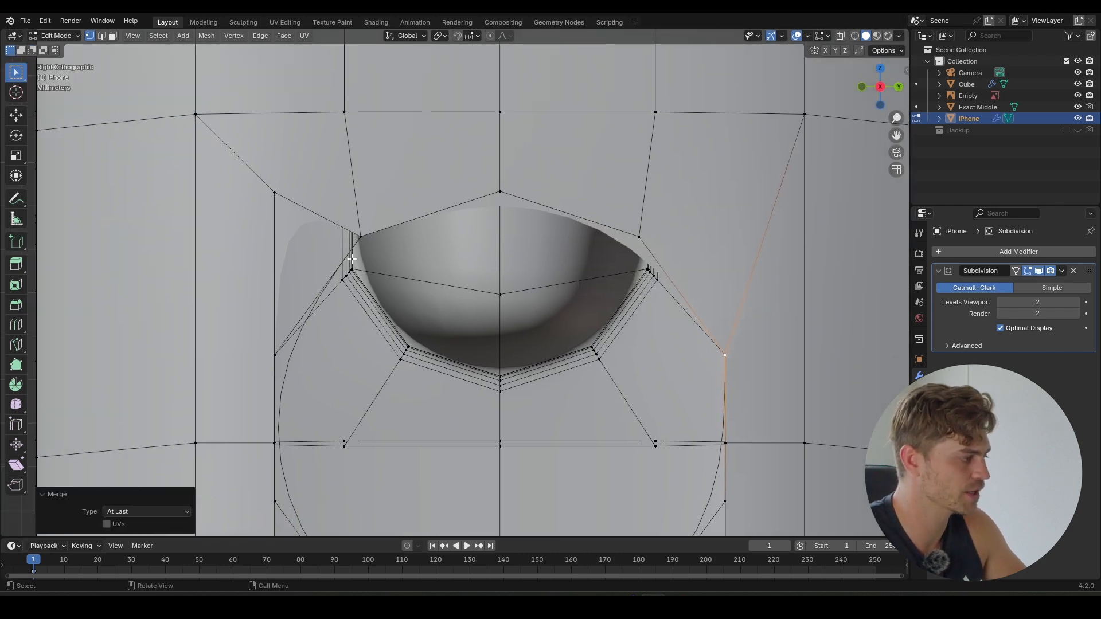
pyautogui.click(273, 189)
pyautogui.keyDown('shift'); pyautogui.click(274, 352); pyautogui.keyUp('shift')
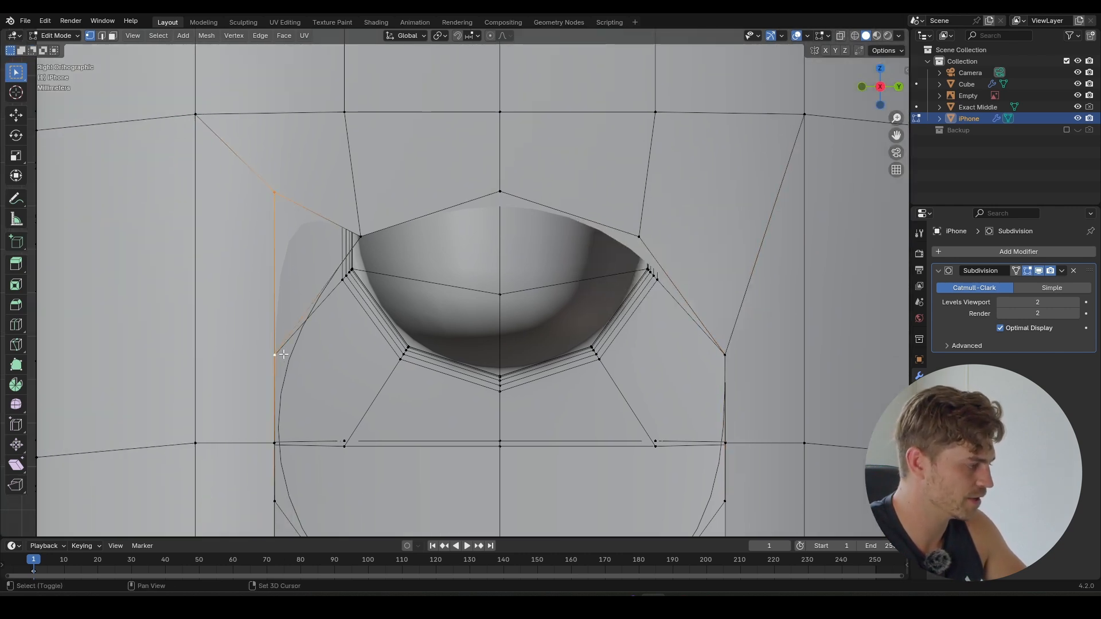
pyautogui.press('m')
pyautogui.click(287, 353)
pyautogui.press('Tab')
pyautogui.scroll(-3, 356, 306)
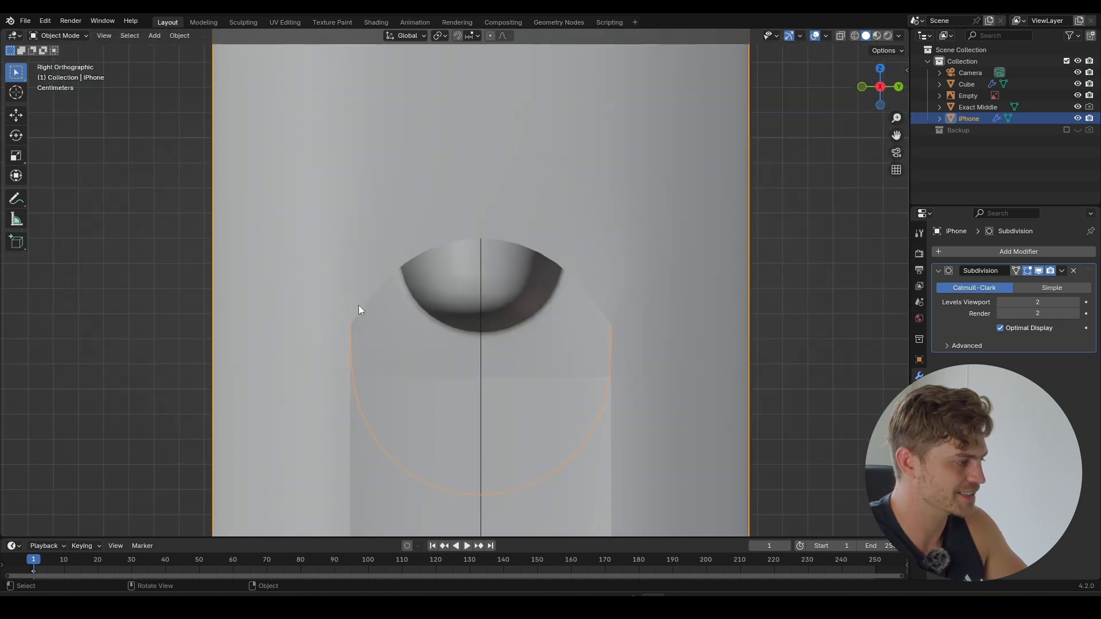
# - Select the circle's leftover lower arc hanging across the opening and delete its vertices
pyautogui.moveTo(359, 308); pyautogui.dragTo(449, 379, button='middle')
pyautogui.press('Tab')
pyautogui.click(389, 405)
pyautogui.keyDown('shift'); pyautogui.moveTo(418, 462); pyautogui.dragTo(410, 422, button='middle'); pyautogui.keyUp('shift')
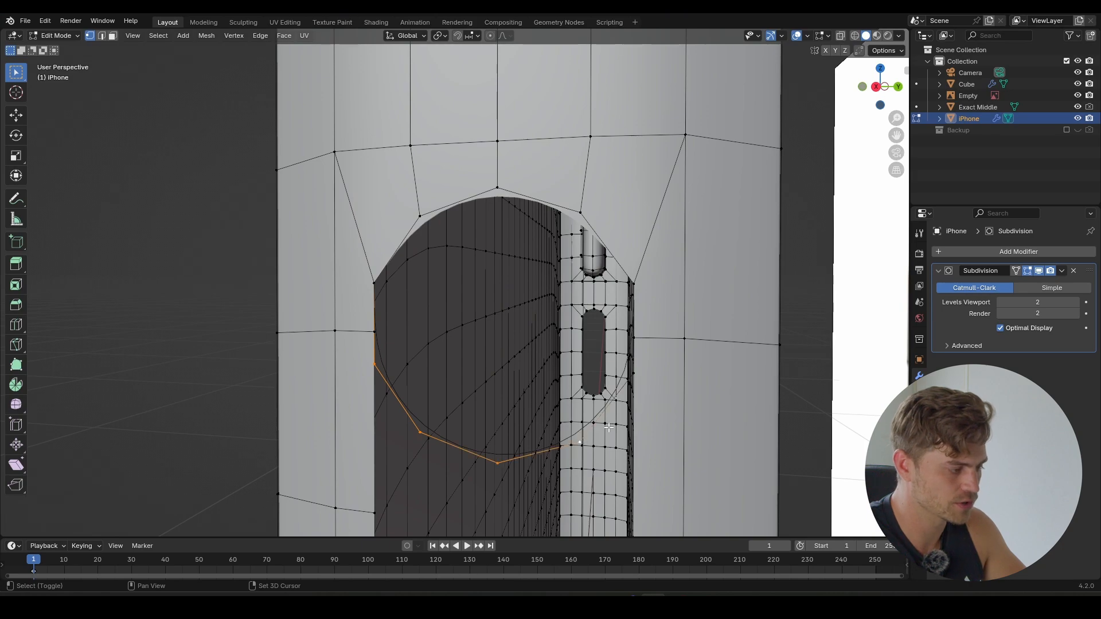
pyautogui.moveTo(608, 427); pyautogui.dragTo(610, 335, button='middle')
pyautogui.press('x')
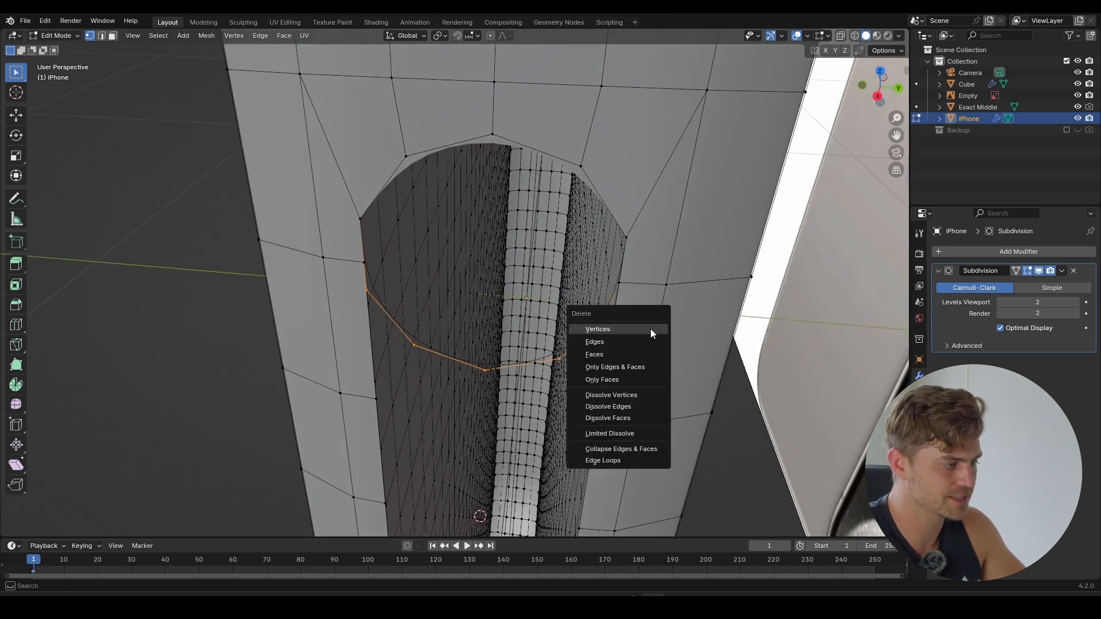
pyautogui.click(648, 331)
# - Inspect the opening's rounded top end in Object Mode and return to vertex editing of the mesh
pyautogui.scroll(-3, 600, 282)
pyautogui.moveTo(567, 278); pyautogui.dragTo(590, 259, button='middle')
pyautogui.press('3')
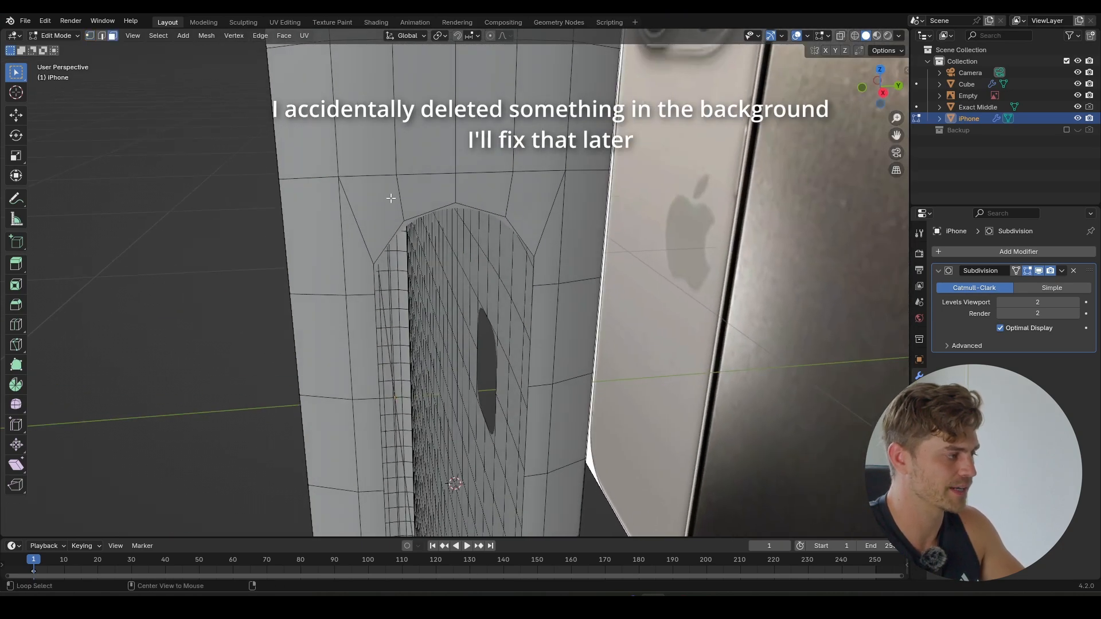
pyautogui.keyDown('alt'); pyautogui.click(390, 197); pyautogui.keyUp('alt')
pyautogui.scroll(-4, 459, 280)
pyautogui.moveTo(459, 280); pyautogui.dragTo(493, 231, button='middle')
pyautogui.press('Tab')
pyautogui.scroll(5, 496, 232)
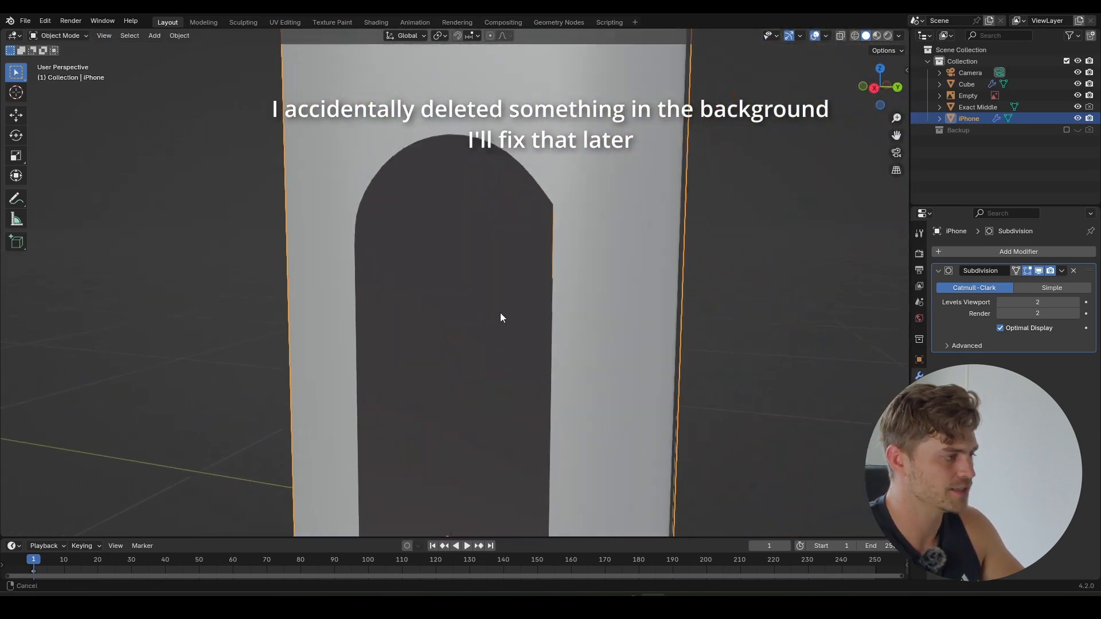
pyautogui.moveTo(536, 270); pyautogui.dragTo(521, 336, button='middle')
pyautogui.press('Tab')
pyautogui.press('1')
pyautogui.scroll(1, 551, 304)
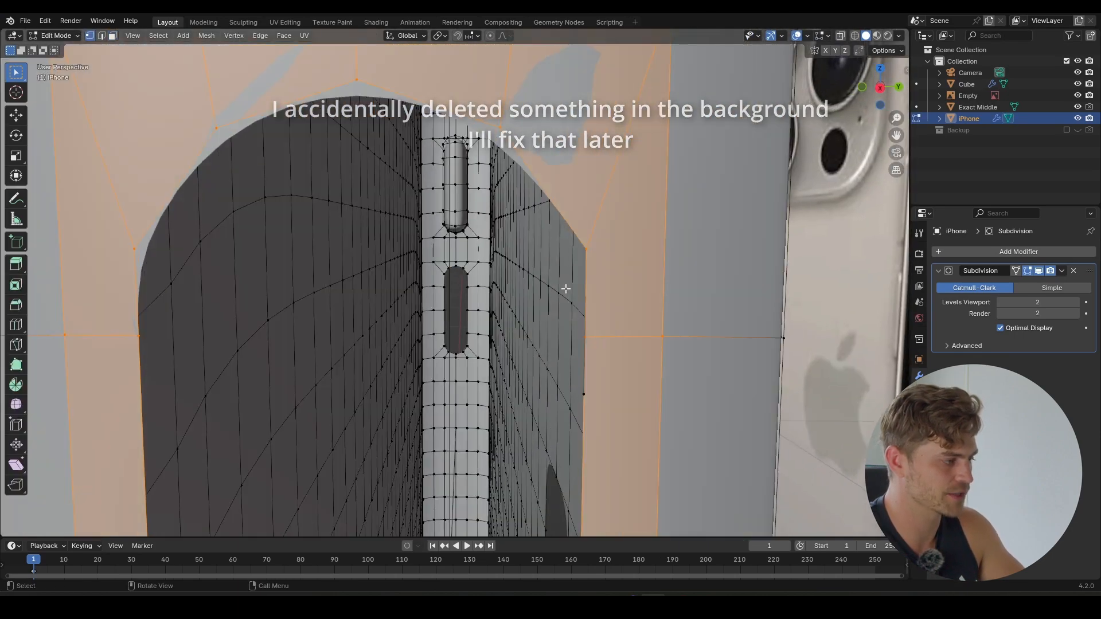
pyautogui.click(586, 252)
pyautogui.press('g')
pyautogui.rightClick(586, 275)
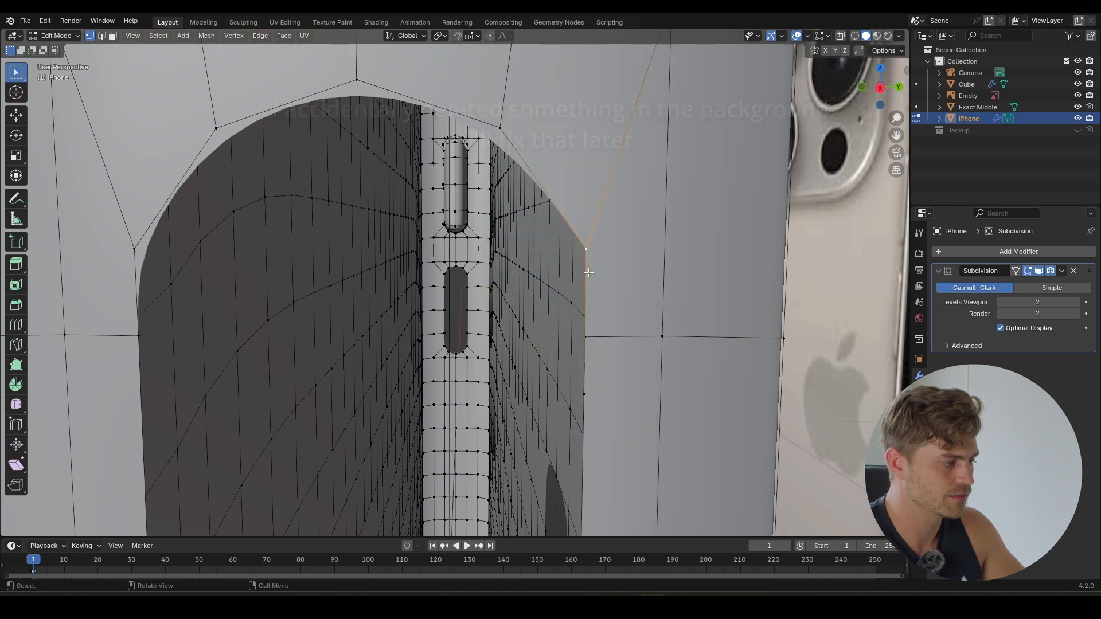
pyautogui.press('g')
pyautogui.rightClick(500, 285)
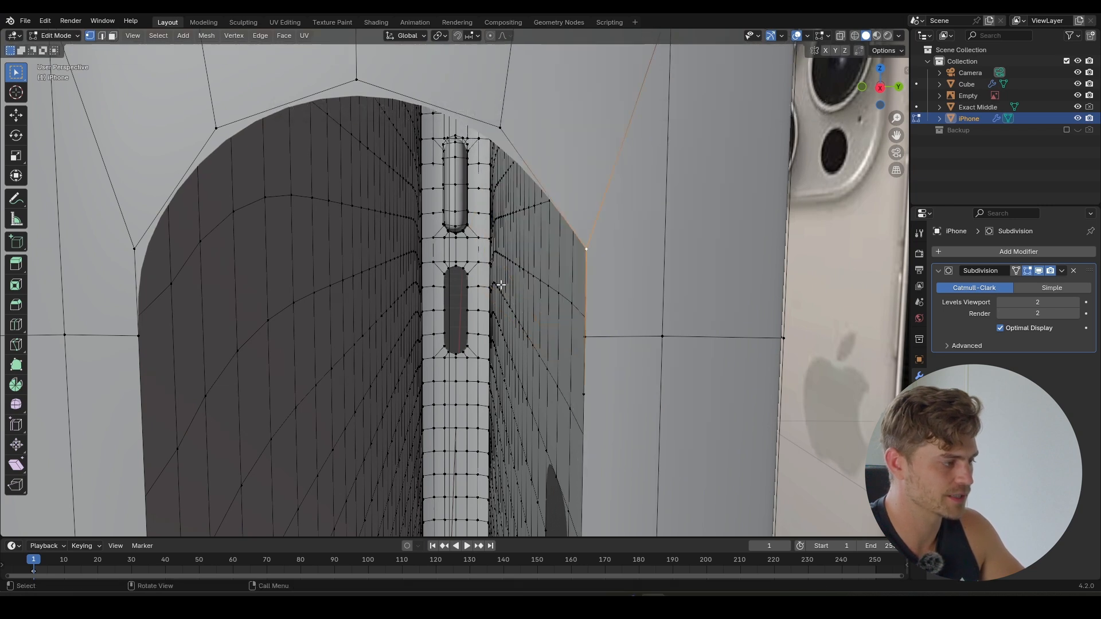
# - Pull the stray vertex off the opening's right edge, below the rounded corner, and delete it
pyautogui.click(572, 421)
pyautogui.click(579, 398)
pyautogui.press('g')
pyautogui.click(486, 289)
pyautogui.press('x')
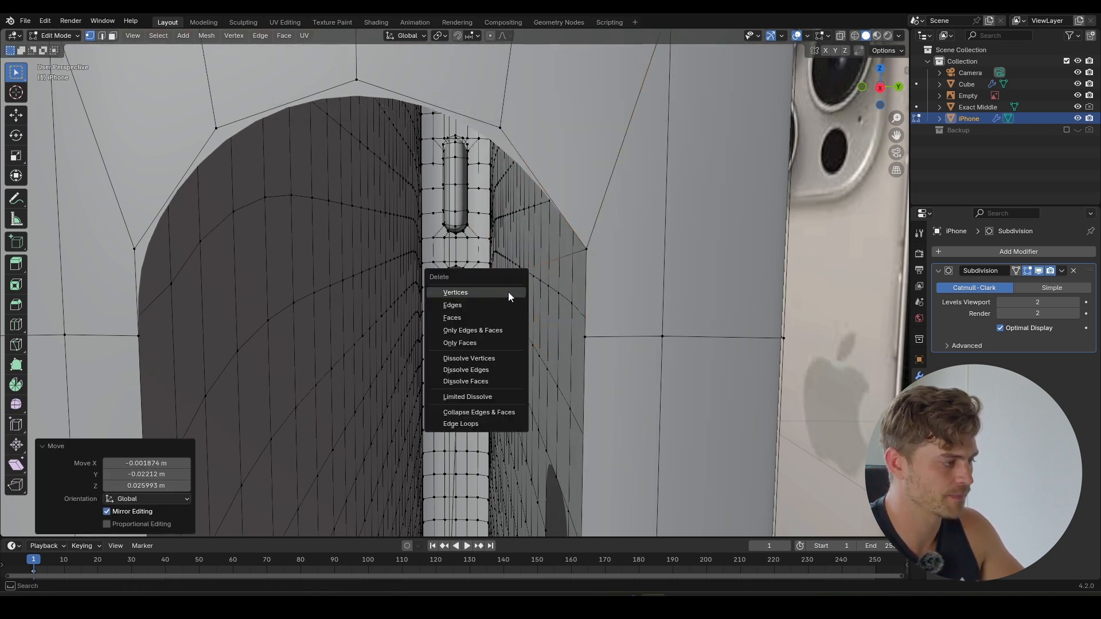
pyautogui.click(508, 291)
# - Return to Object Mode, look over the opening and save the file
pyautogui.press('Tab')
pyautogui.keyDown('ctrl'); pyautogui.moveTo(532, 294); pyautogui.dragTo(441, 189, button='middle'); pyautogui.keyUp('ctrl')
pyautogui.hotkey('ctrl', 's')
# - In face mode, select the band of faces framing the opening's rounded top end
pyautogui.press('Tab')
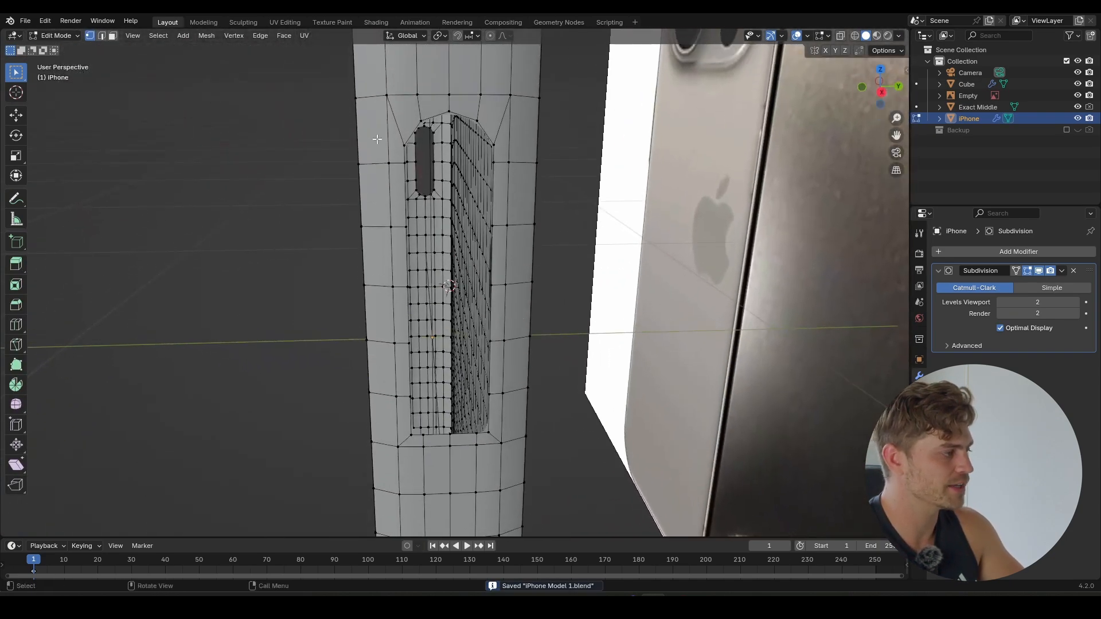
pyautogui.press('3')
pyautogui.click(426, 101)
pyautogui.keyDown('ctrl'); pyautogui.click(497, 136); pyautogui.keyUp('ctrl')
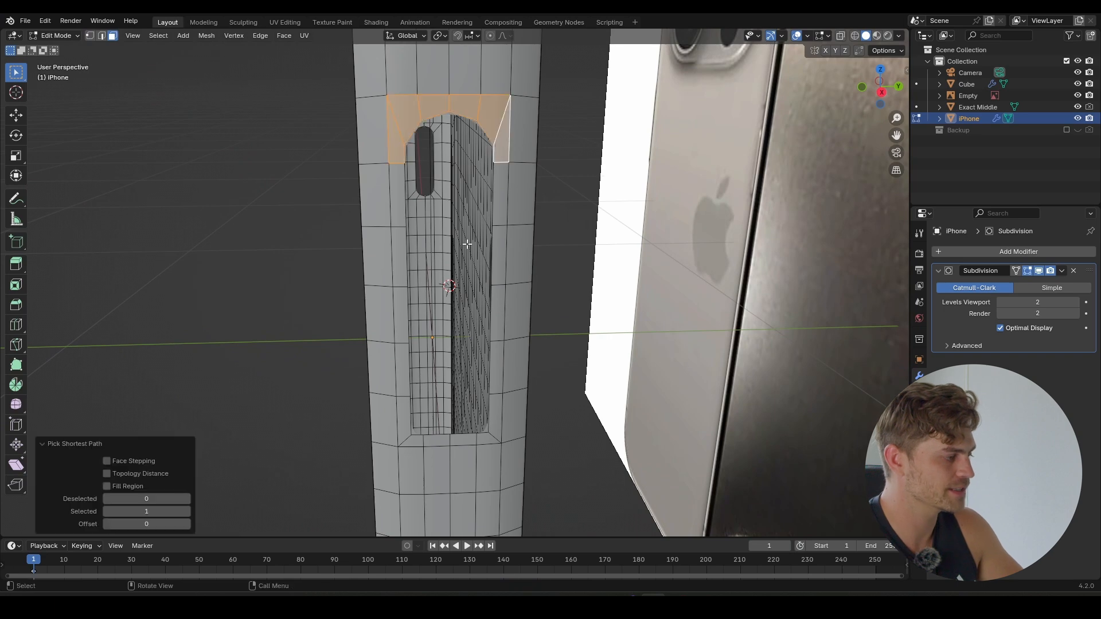
pyautogui.moveTo(497, 137); pyautogui.dragTo(444, 234, button='middle')
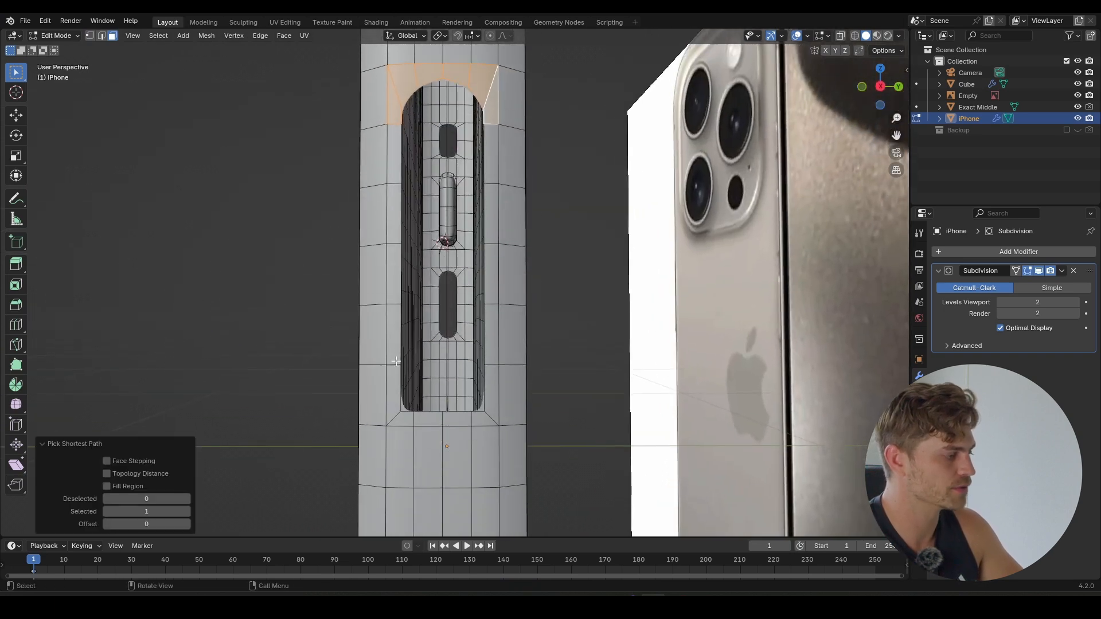
# - Select the U-shaped band of faces around the opening's square bottom end and delete those faces
pyautogui.scroll(1, 392, 385)
pyautogui.click(384, 397)
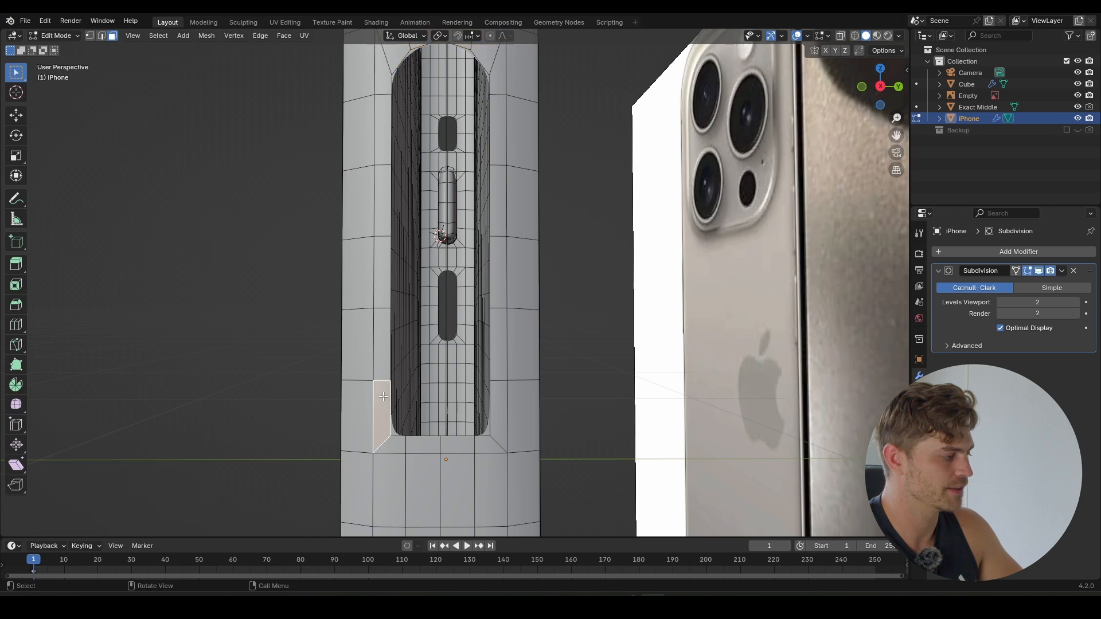
pyautogui.keyDown('ctrl'); pyautogui.click(496, 413); pyautogui.keyUp('ctrl')
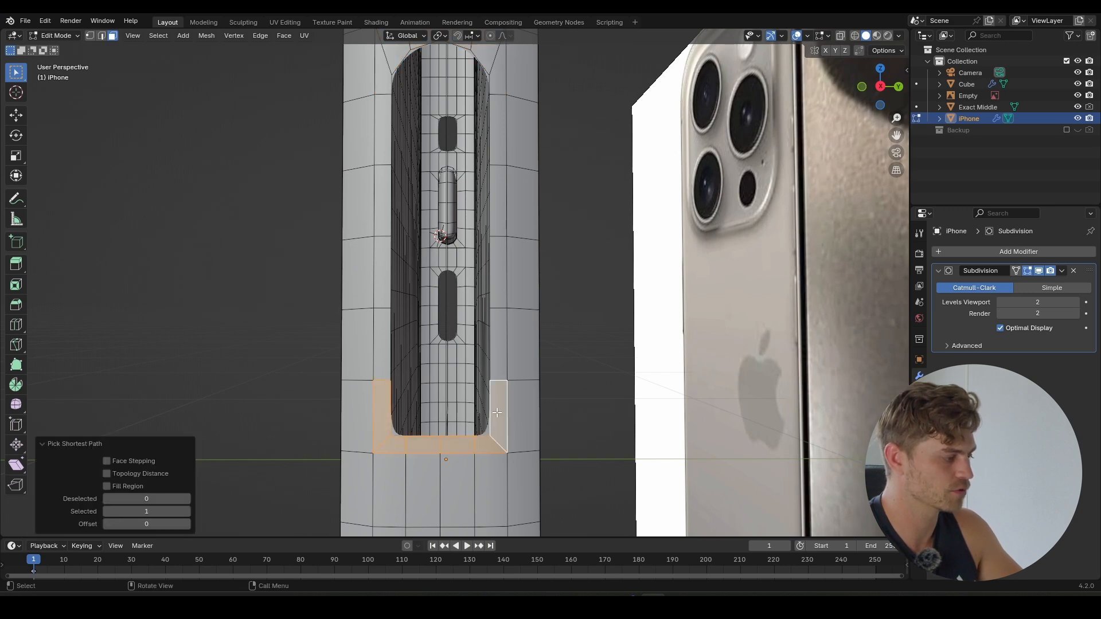
pyautogui.press('x')
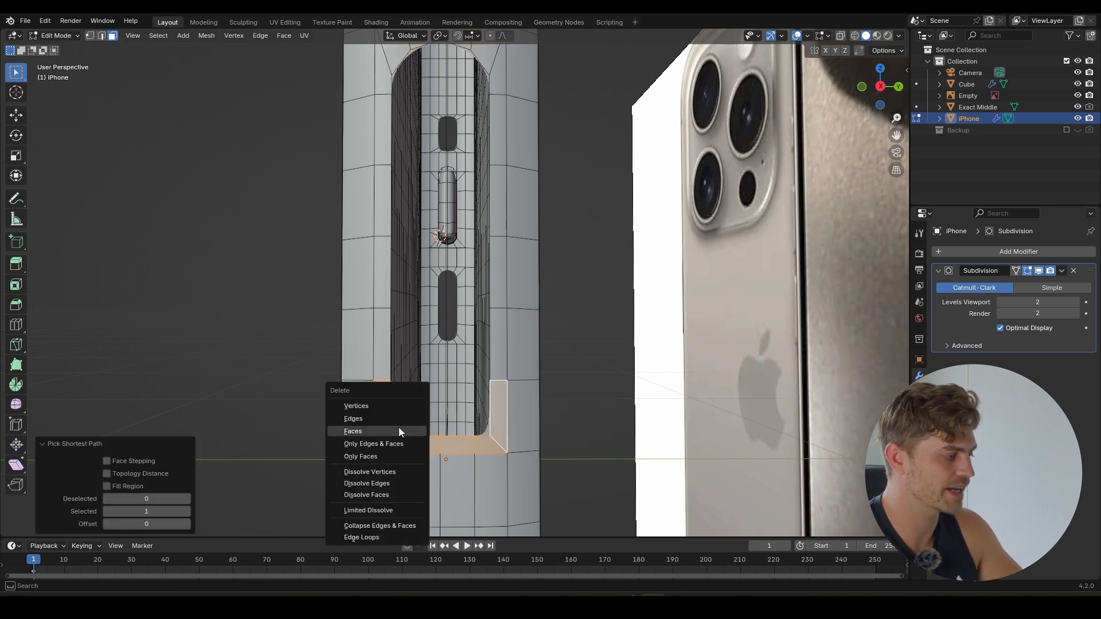
pyautogui.click(398, 429)
# - Reselect the faces framing the rounded top end and set the transform pivot to 3D Cursor
pyautogui.keyDown('shift'); pyautogui.moveTo(360, 54); pyautogui.dragTo(359, 131, button='middle'); pyautogui.keyUp('shift')
pyautogui.click(384, 156)
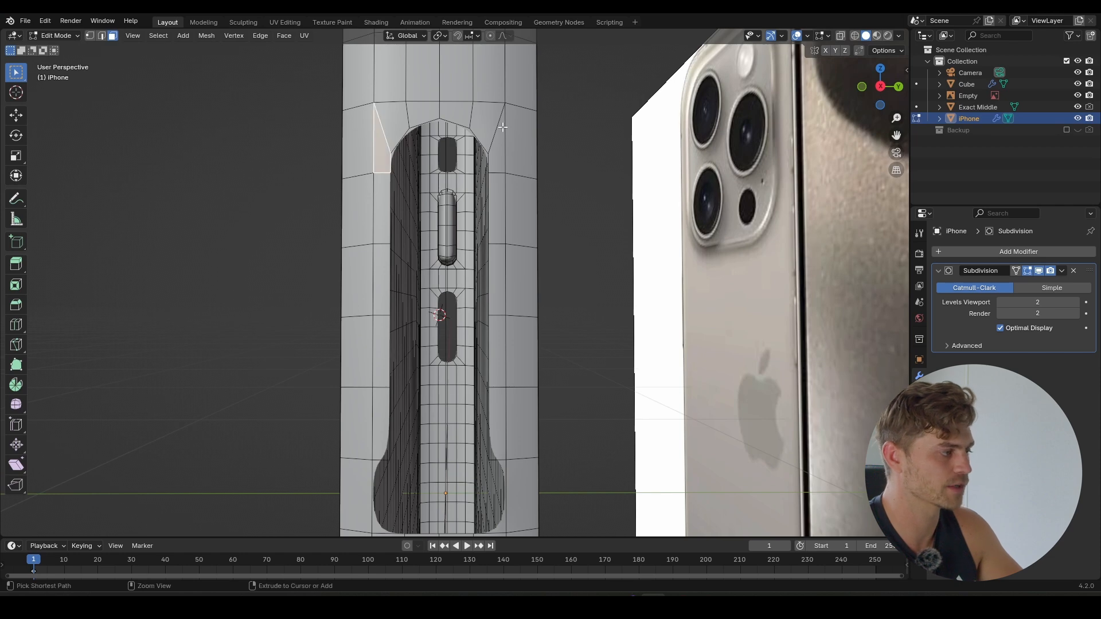
pyautogui.keyDown('ctrl'); pyautogui.click(502, 157); pyautogui.keyUp('ctrl')
pyautogui.scroll(-2, 502, 267)
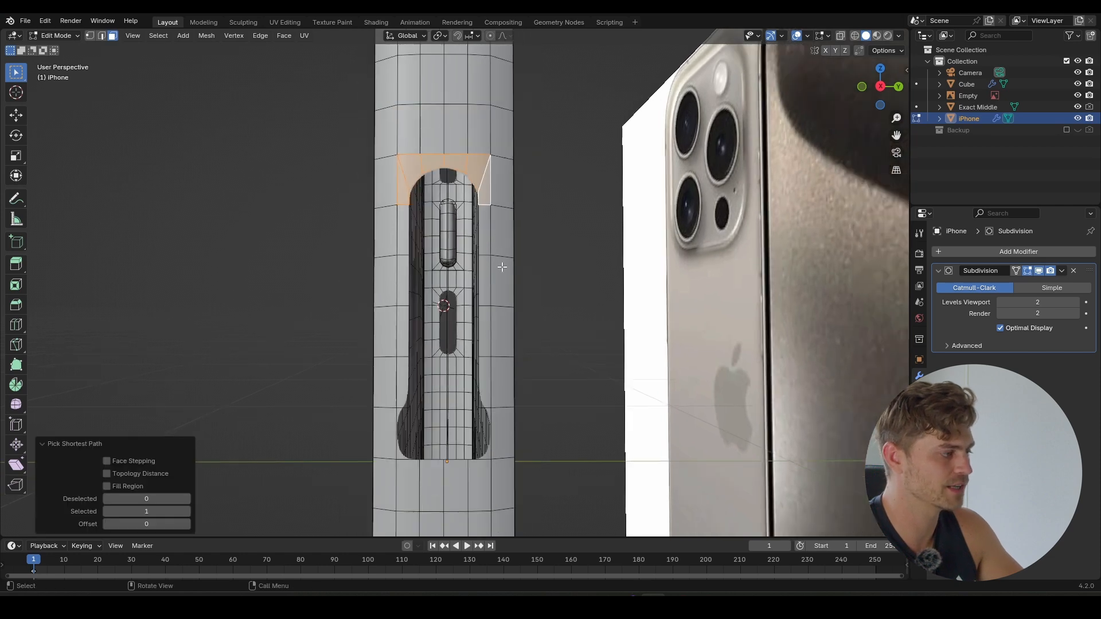
pyautogui.click(440, 36)
pyautogui.click(470, 78)
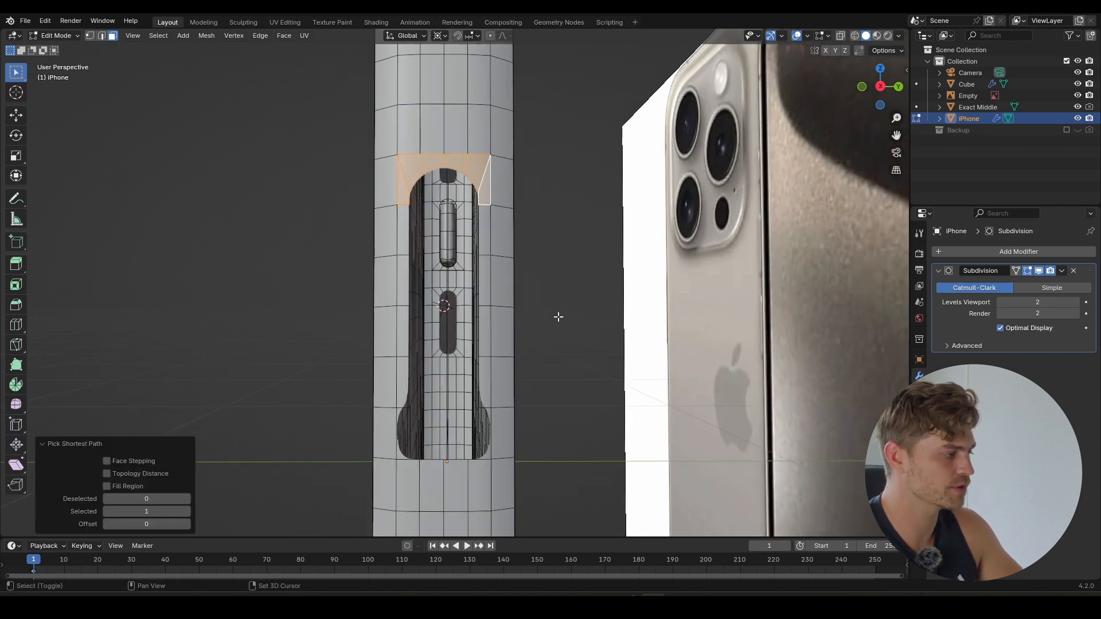
# - Duplicate the selected faces in place and scale the copy by -1 along Z to mirror it onto the bottom end
pyautogui.hotkey('shift', 'd')
pyautogui.rightClick(558, 316)
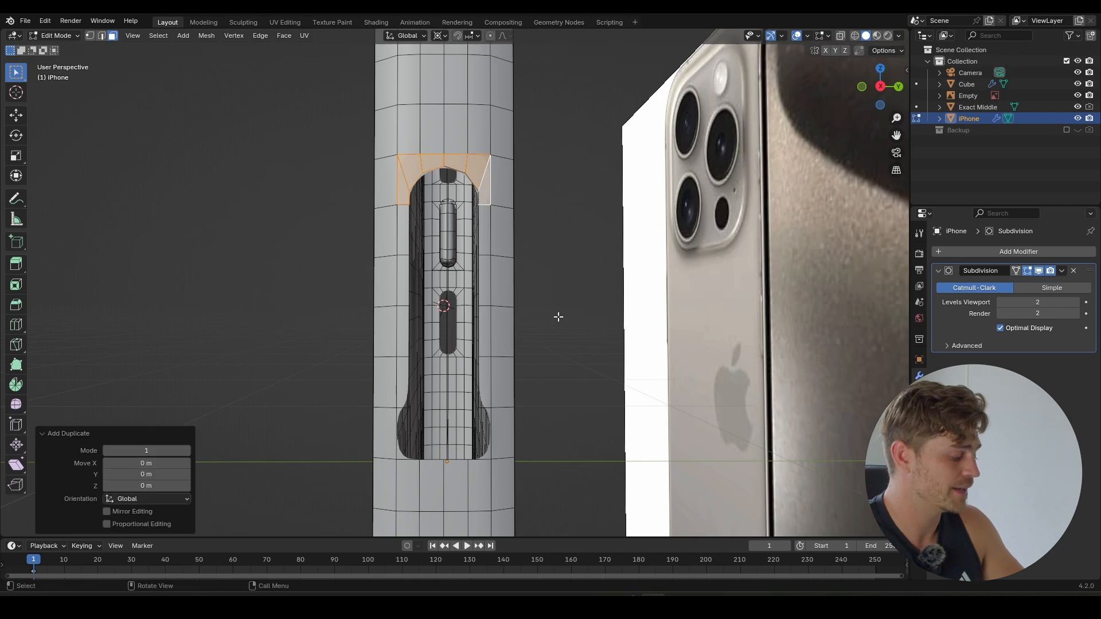
pyautogui.write('sz')
pyautogui.write('-1')
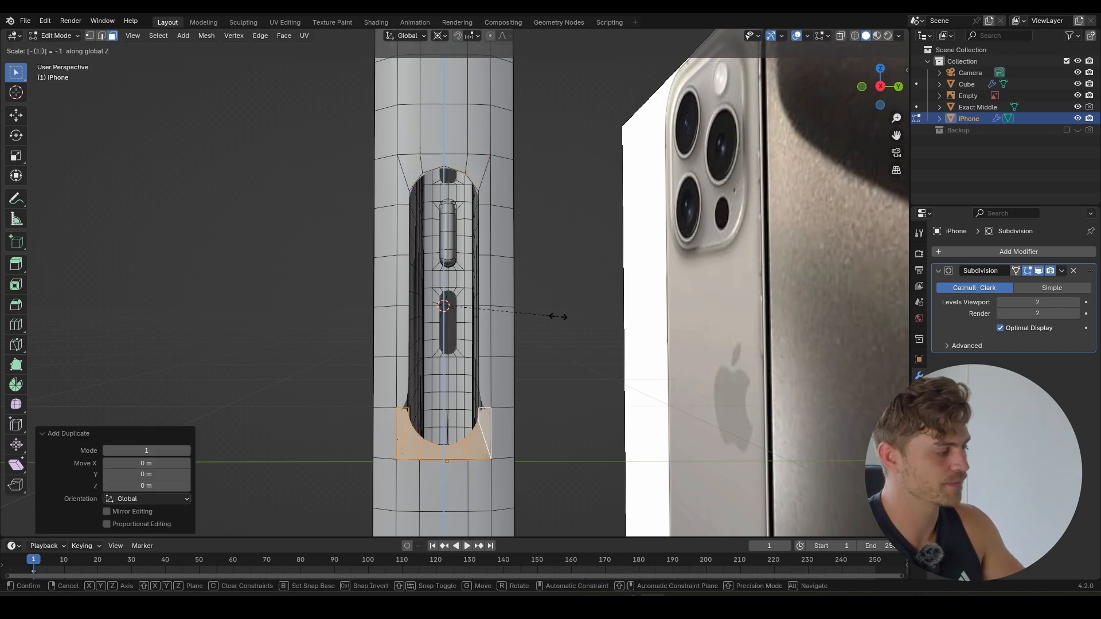
pyautogui.press('Return')
# - Select the whole mesh and merge its overlapping vertices By Distance
pyautogui.scroll(3, 516, 258)
pyautogui.press('a')
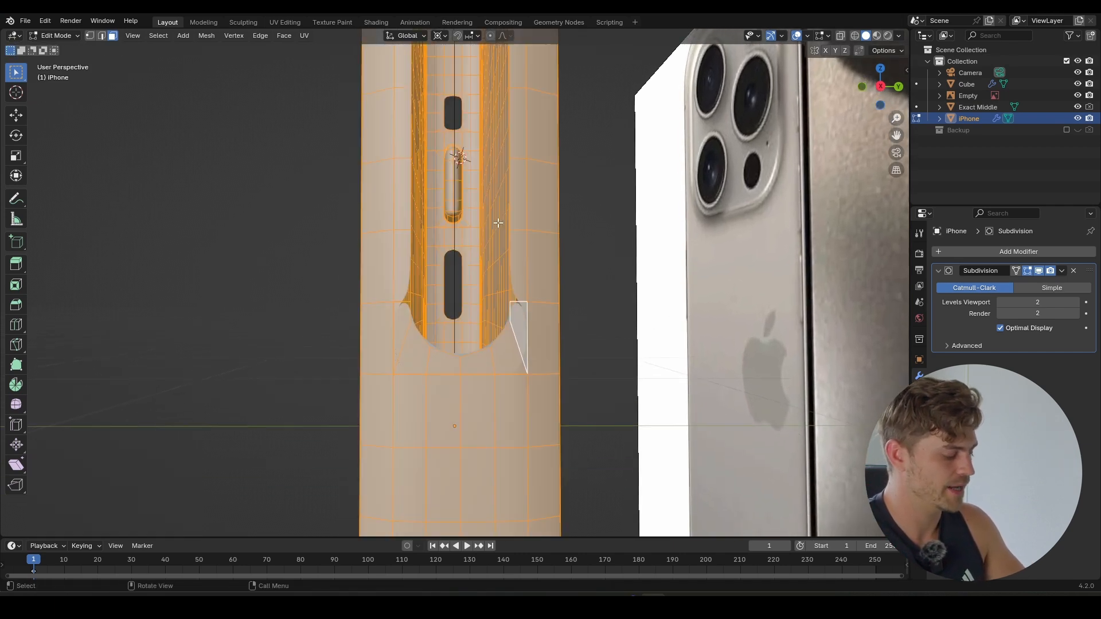
pyautogui.press('m')
pyautogui.click(478, 262)
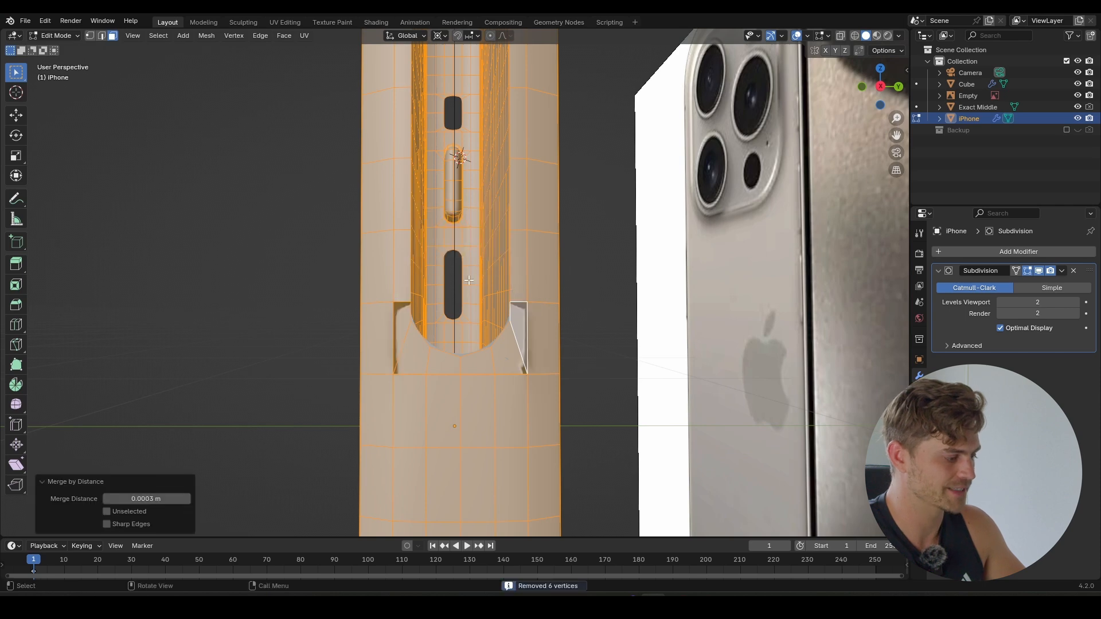
# - Recalculate the mesh's normals and inspect the shading around the side opening's rounded bottom end in Object Mode
pyautogui.scroll(5, 476, 362)
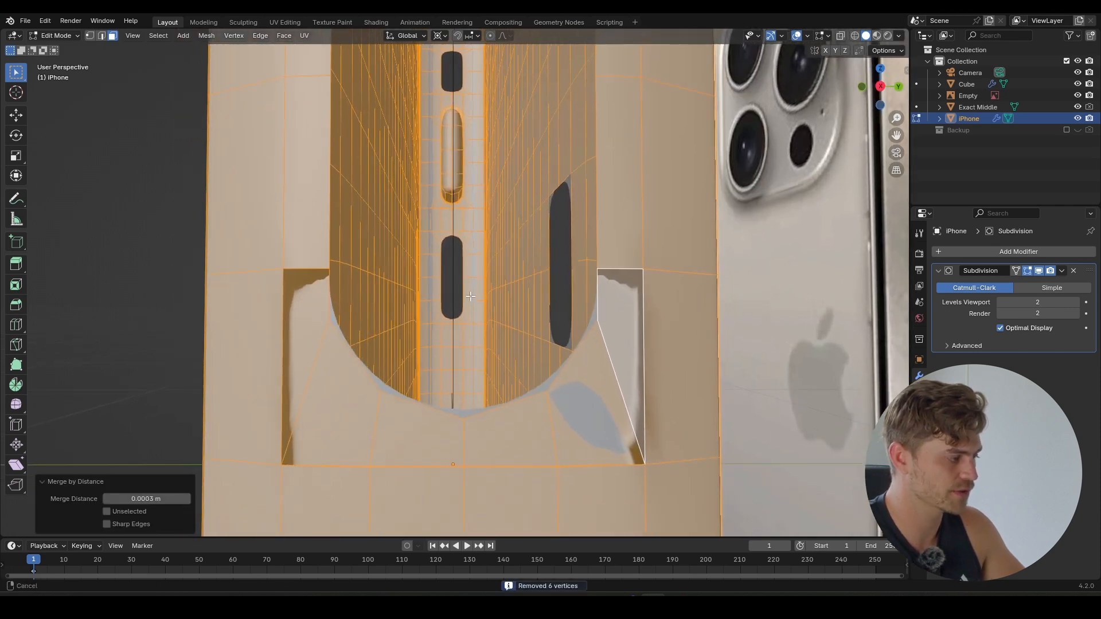
pyautogui.moveTo(458, 334); pyautogui.dragTo(467, 293, button='middle')
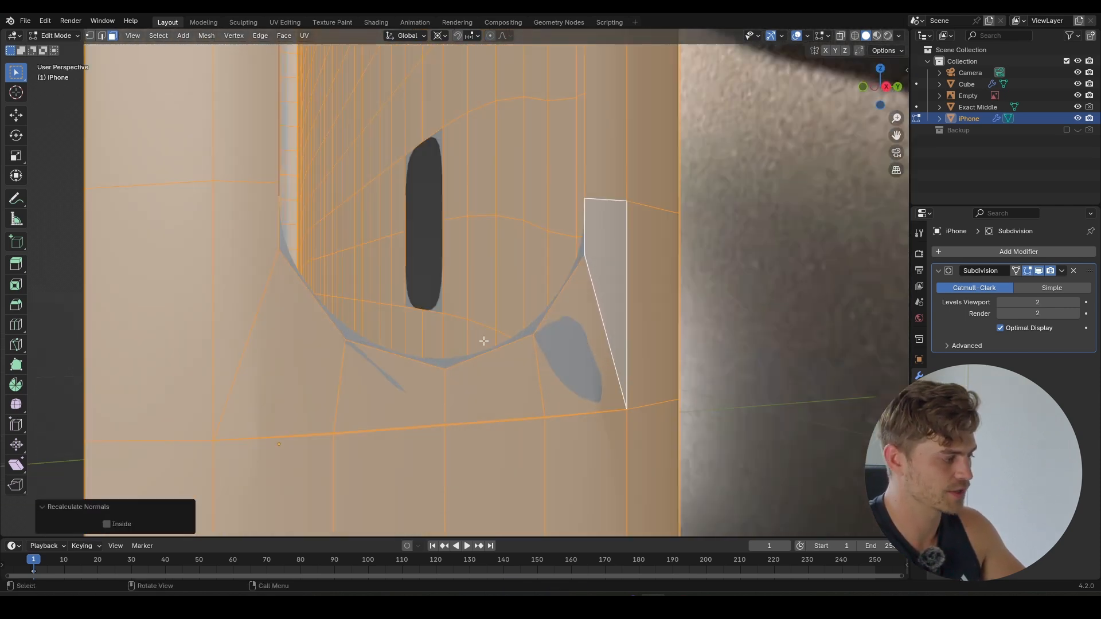
pyautogui.press('Tab')
pyautogui.moveTo(492, 344); pyautogui.dragTo(302, 369, button='middle')
pyautogui.press('Tab')
# - Try moving the corner vertex below the opening's rounded end to check whether it is joined to the surrounding mesh
pyautogui.click(288, 341)
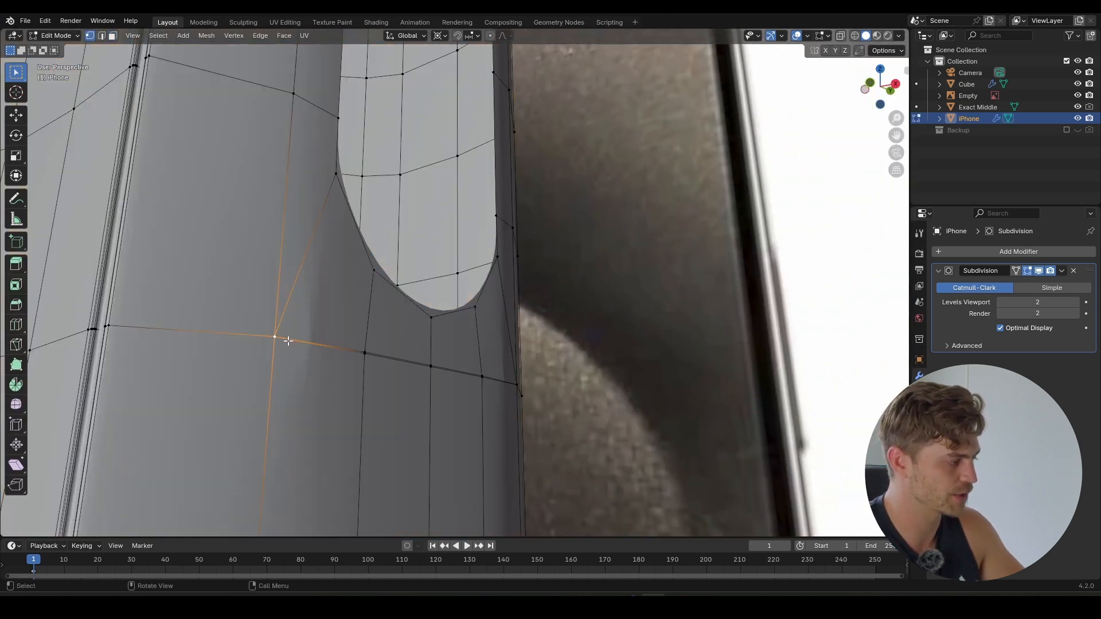
pyautogui.press('g')
pyautogui.rightClick(336, 311)
# - Merge the first pair of nearly overlapping vertices on the horizontal edge below the rounded end, using At Last
pyautogui.moveTo(337, 311)
pyautogui.mouseDown(button='middle')
pyautogui.moveTo(266, 346)
pyautogui.moveTo(510, 344)
pyautogui.mouseUp(button='middle')
pyautogui.scroll(7, 401, 342)
pyautogui.moveTo(236, 338)
pyautogui.keyDown('shift'); pyautogui.mouseDown(button='middle')
pyautogui.moveTo(491, 324)
pyautogui.moveTo(275, 334)
pyautogui.mouseUp(button='middle'); pyautogui.keyUp('shift')
pyautogui.scroll(-3, 491, 325)
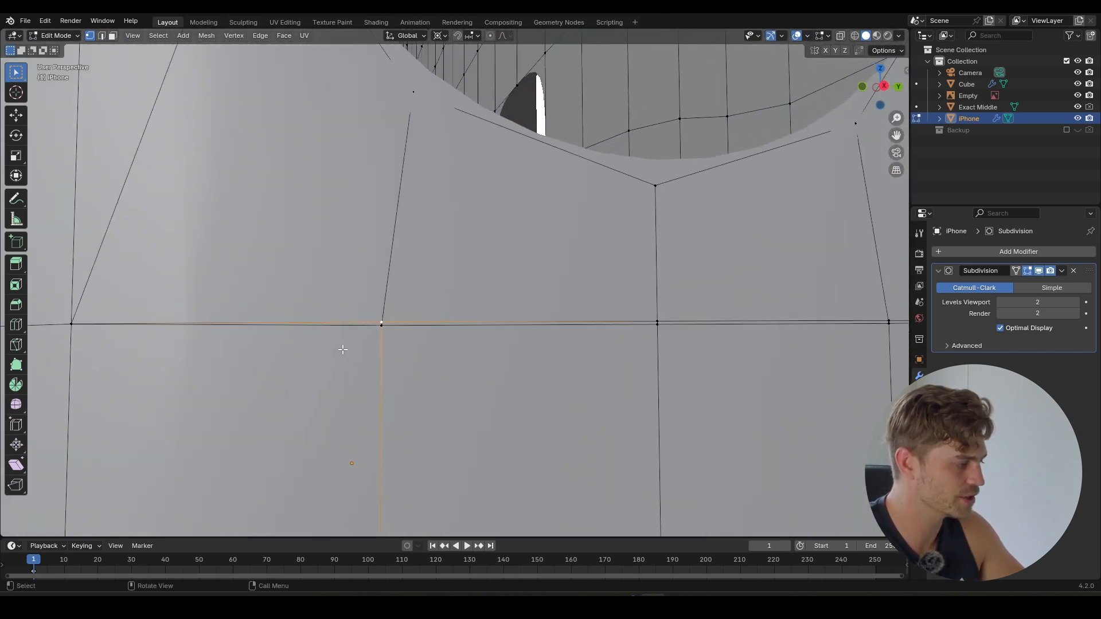
pyautogui.keyDown('shift'); pyautogui.click(382, 324); pyautogui.keyUp('shift')
pyautogui.press('m')
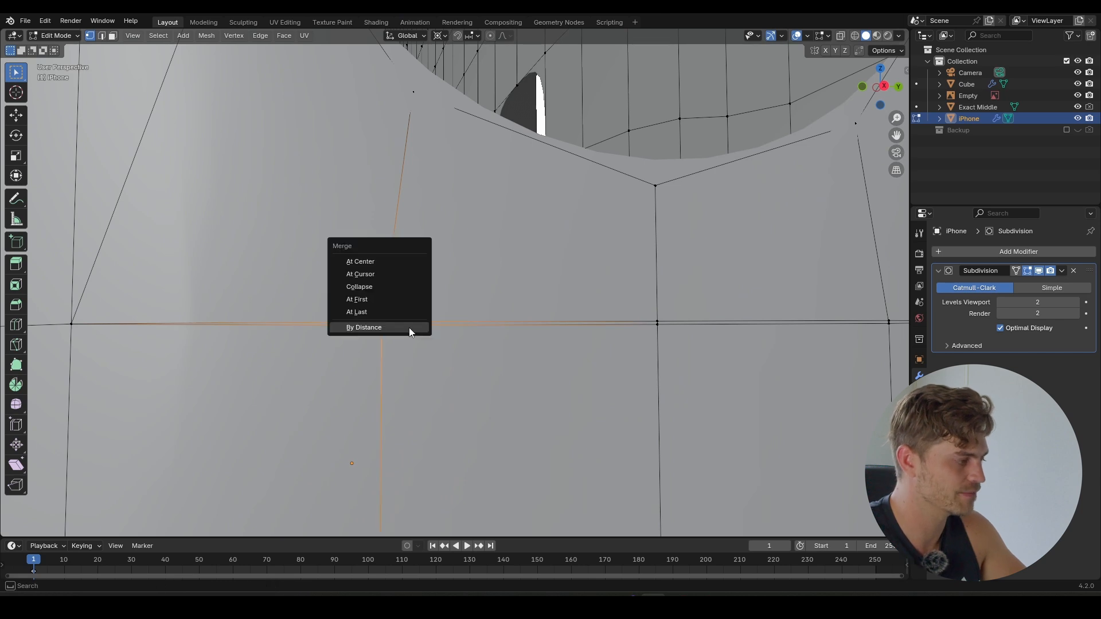
pyautogui.click(380, 314)
# - Merge the remaining two pairs of doubled vertices along the same horizontal edge, each pair At Last
pyautogui.keyDown('shift'); pyautogui.moveTo(441, 338); pyautogui.dragTo(273, 333, button='middle'); pyautogui.keyUp('shift')
pyautogui.click(492, 322)
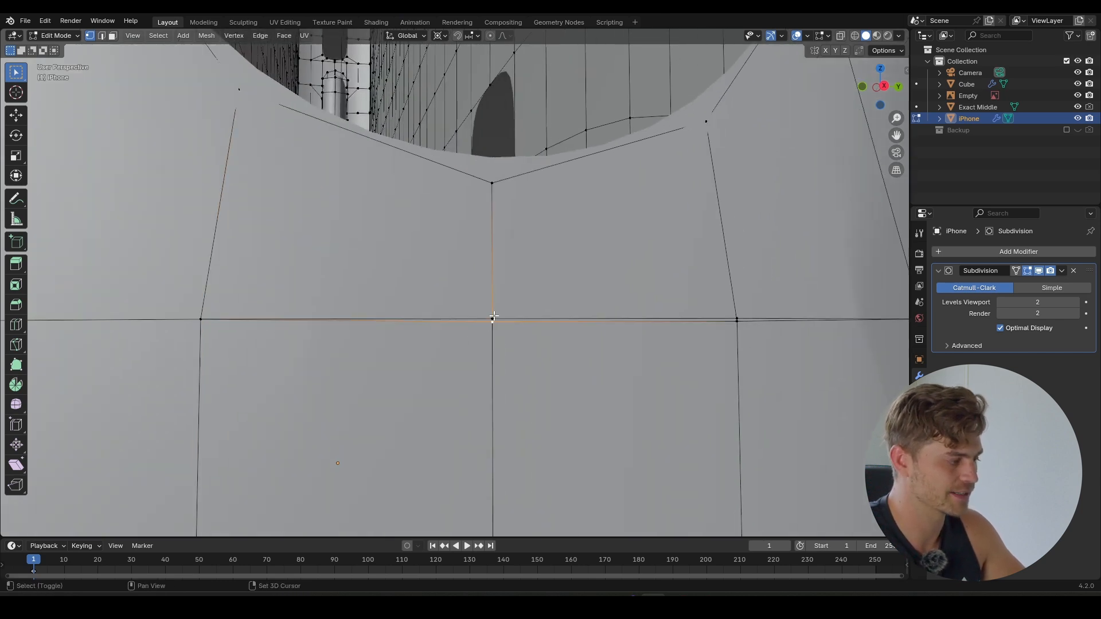
pyautogui.keyDown('shift'); pyautogui.click(493, 316); pyautogui.keyUp('shift')
pyautogui.press('m')
pyautogui.click(493, 316)
pyautogui.keyDown('shift'); pyautogui.moveTo(522, 333); pyautogui.dragTo(277, 337, button='middle'); pyautogui.keyUp('shift')
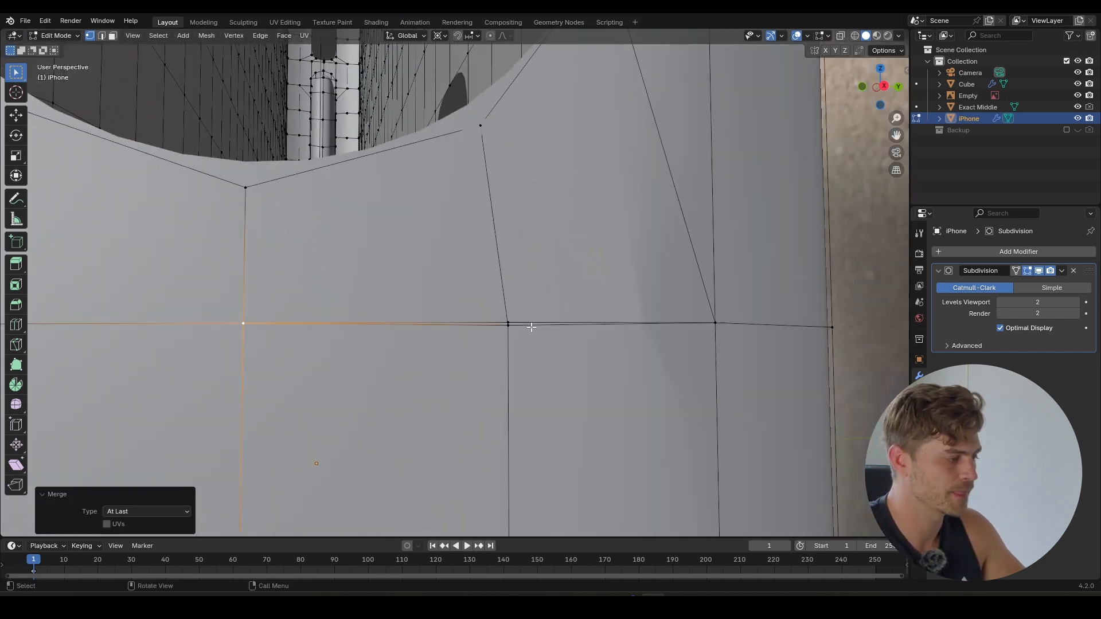
pyautogui.click(508, 324)
pyautogui.keyDown('shift'); pyautogui.click(508, 322); pyautogui.keyUp('shift')
pyautogui.press('m')
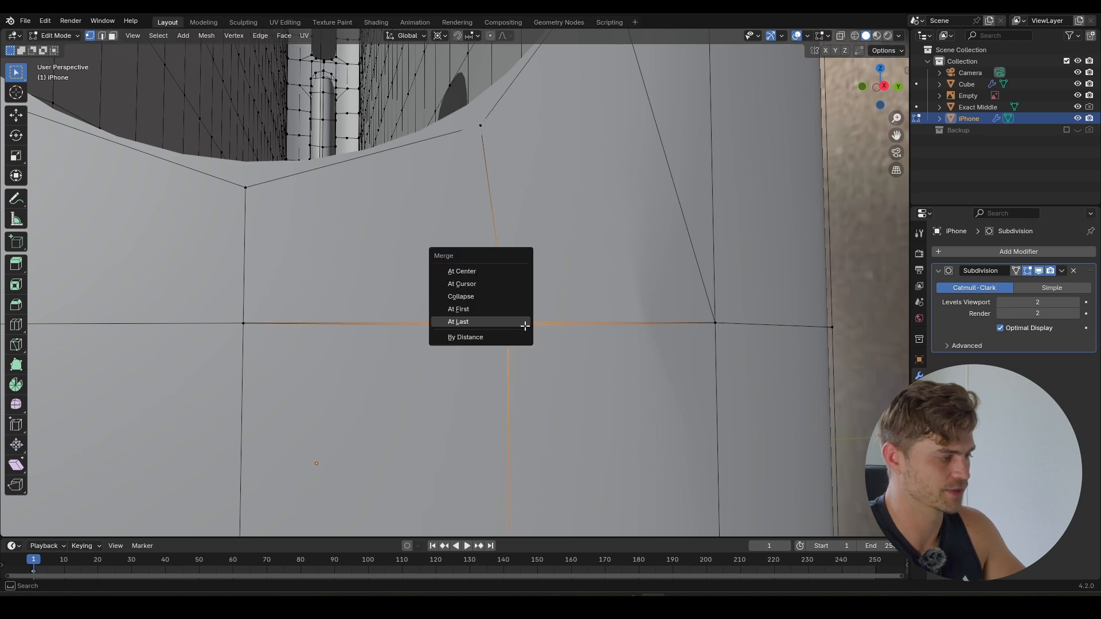
pyautogui.click(525, 325)
# - Test-move the corner vertex at the far end of the merged edge to check that it is joined
pyautogui.click(717, 323)
pyautogui.press('g')
pyautogui.click(664, 289)
# - Inspect the openings on the phone's opposite side in Object Mode and compare them with the SIM card slot video in the browser
pyautogui.press('Tab')
pyautogui.scroll(-3, 599, 297)
pyautogui.moveTo(600, 298); pyautogui.dragTo(582, 400, button='middle')
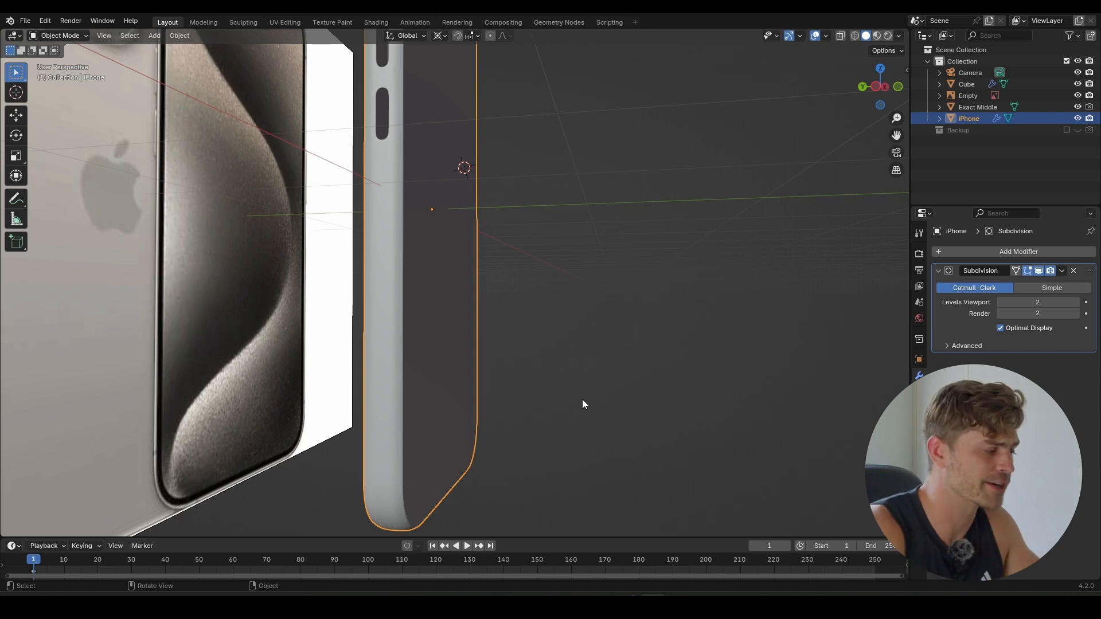
pyautogui.keyDown('shift'); pyautogui.moveTo(455, 229); pyautogui.dragTo(488, 279, button='middle'); pyautogui.keyUp('shift')
pyautogui.click(629, 595)
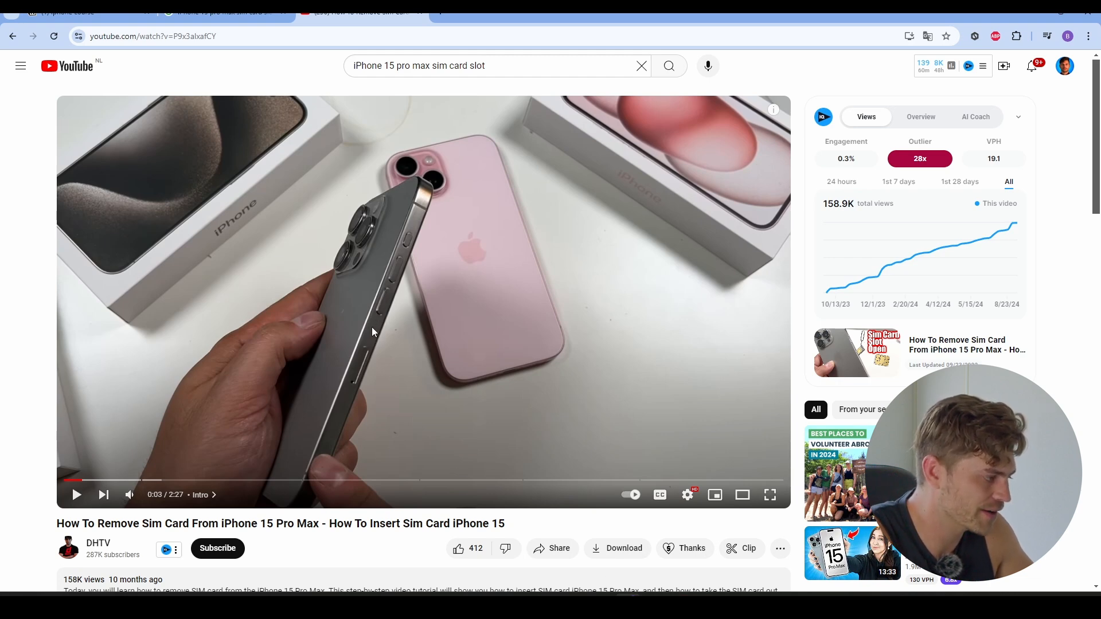
pyautogui.hotkey('alt', 'Tab')
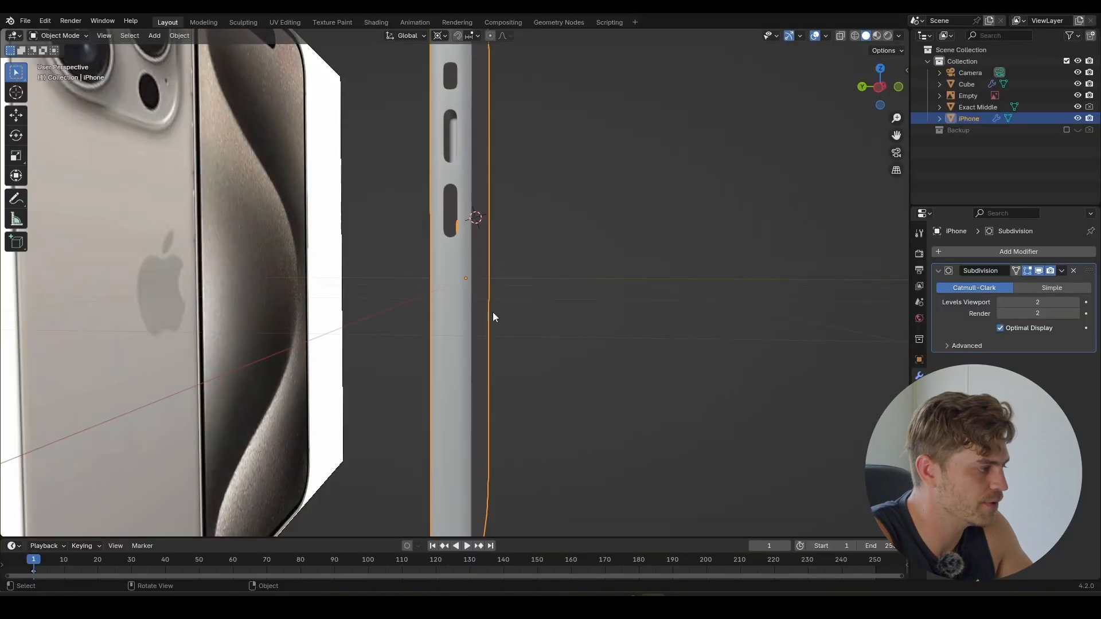
# - Return to Edit Mode and snap the 3D cursor to the middle of the side strip just below the lowest opening
pyautogui.press('Tab')
pyautogui.scroll(1, 473, 260)
pyautogui.moveTo(464, 264)
pyautogui.mouseDown(button='middle')
pyautogui.moveTo(474, 261)
pyautogui.moveTo(466, 256)
pyautogui.mouseUp(button='middle')
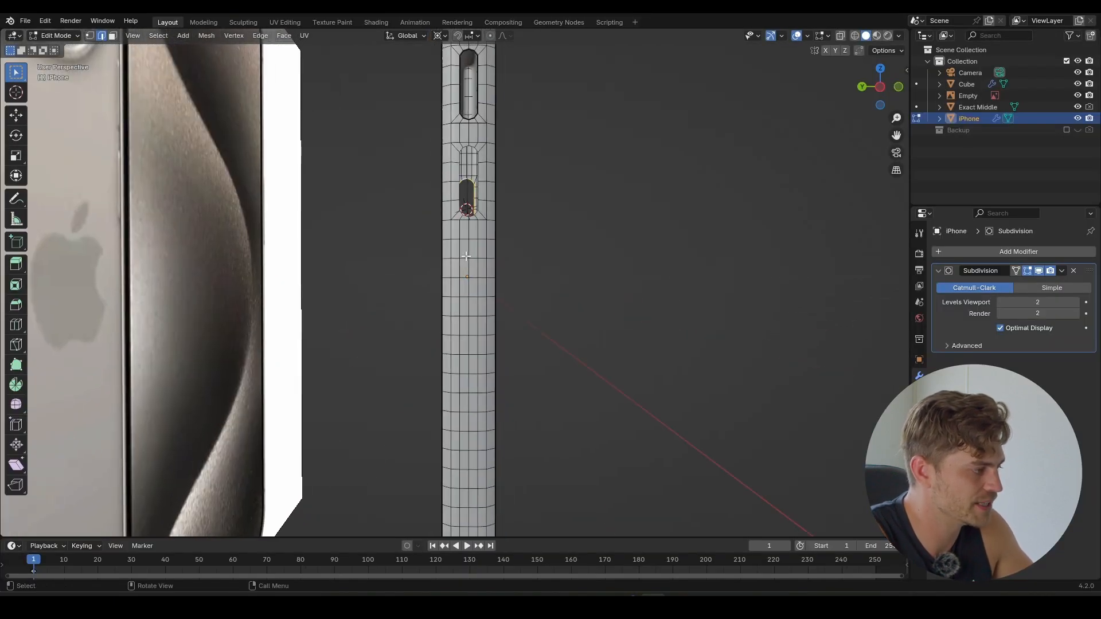
pyautogui.hotkey('shift', 's')
pyautogui.click(491, 324)
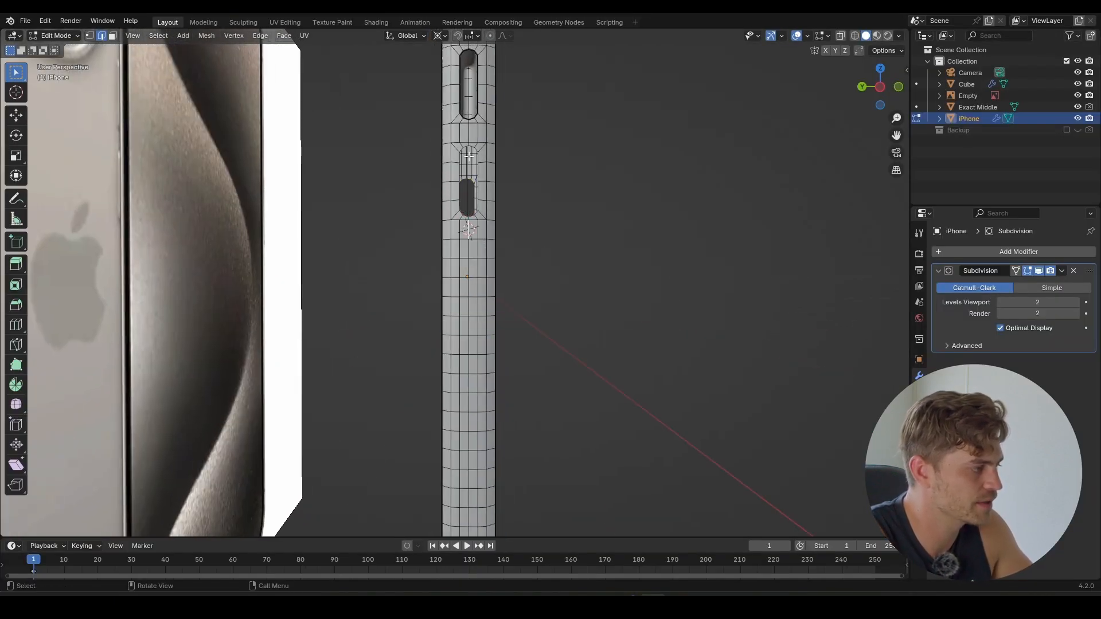
# - Duplicate the lowest opening's rim loop in place and scale the copy by -1 along Z to mirror it below the 3D cursor
pyautogui.keyDown('alt'); pyautogui.click(471, 146); pyautogui.keyUp('alt')
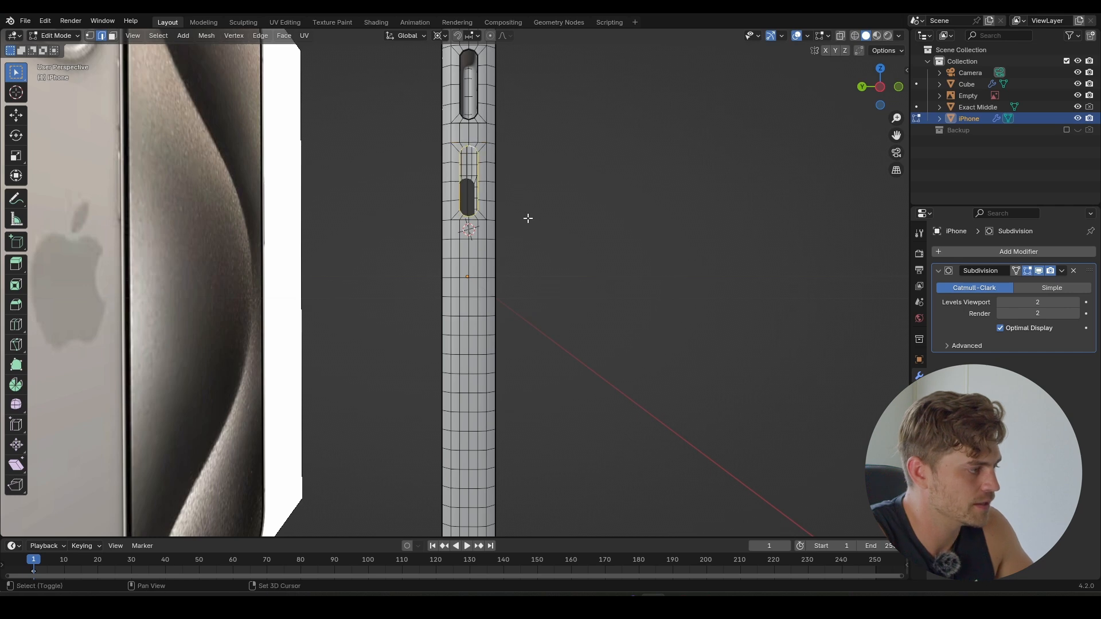
pyautogui.hotkey('shift', 'd')
pyautogui.rightClick(527, 218)
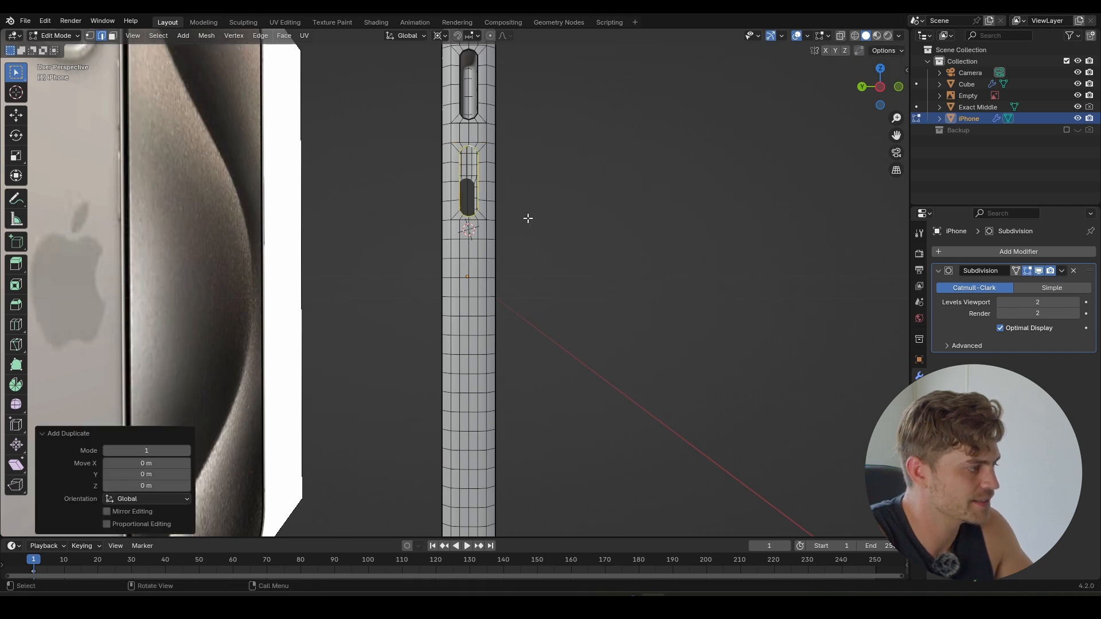
pyautogui.write('sz-1')
pyautogui.press('Return')
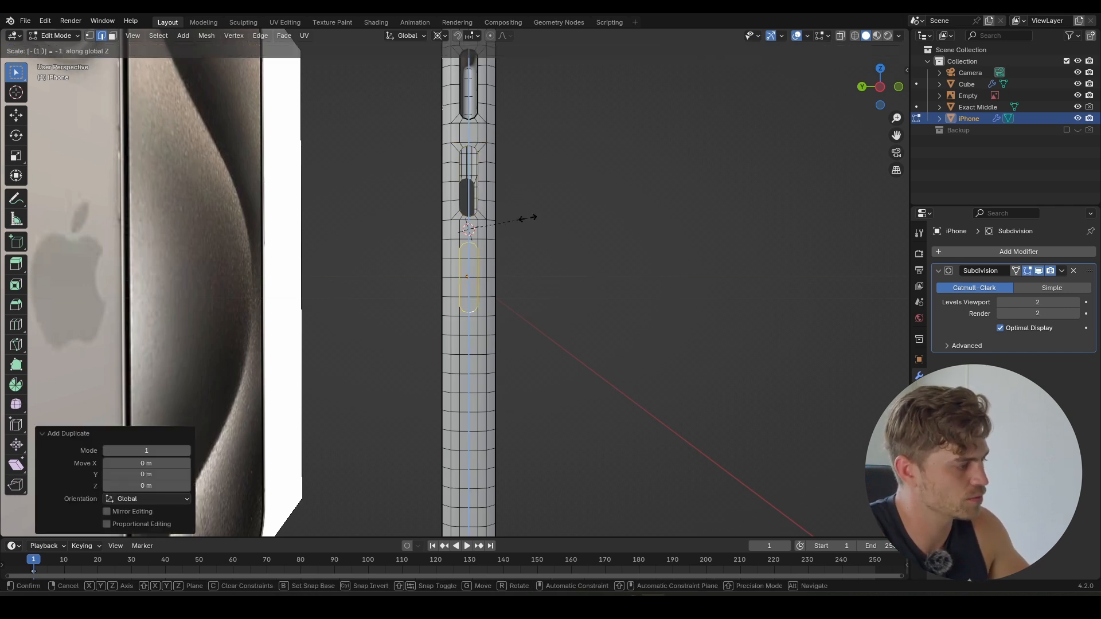
pyautogui.press('KP_Decimal')
pyautogui.scroll(-4, 506, 266)
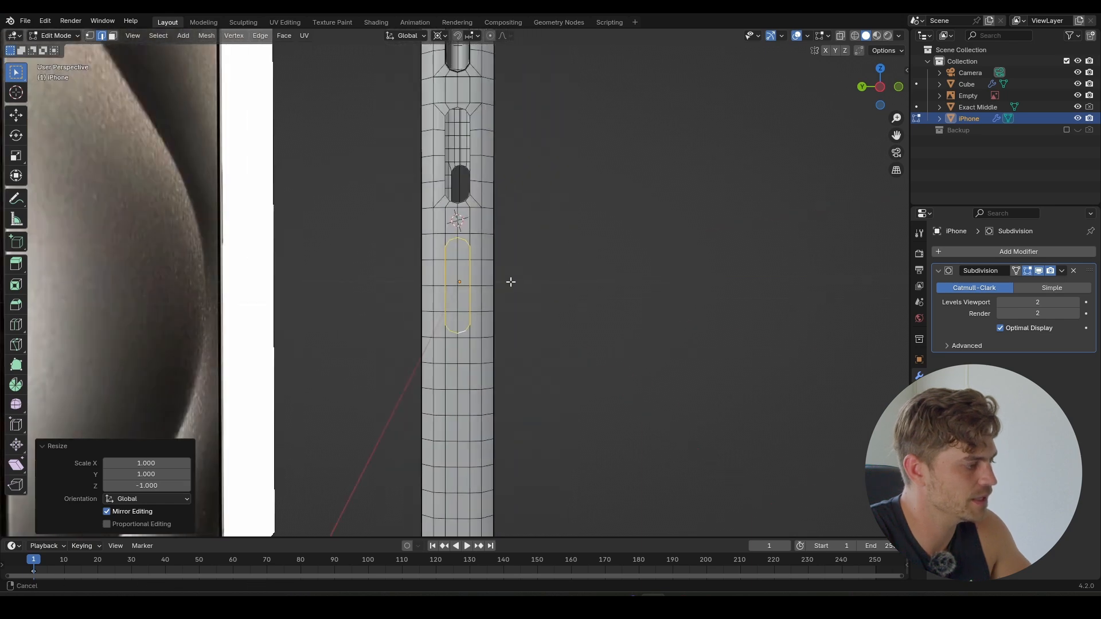
# - Select the block of faces two wide and five tall below the mirrored outline and snap the 3D cursor to its centre
pyautogui.keyDown('shift'); pyautogui.moveTo(511, 280); pyautogui.dragTo(505, 134, button='middle'); pyautogui.keyUp('shift')
pyautogui.press('3')
pyautogui.keyDown('shift'); pyautogui.click(455, 208); pyautogui.keyUp('shift')
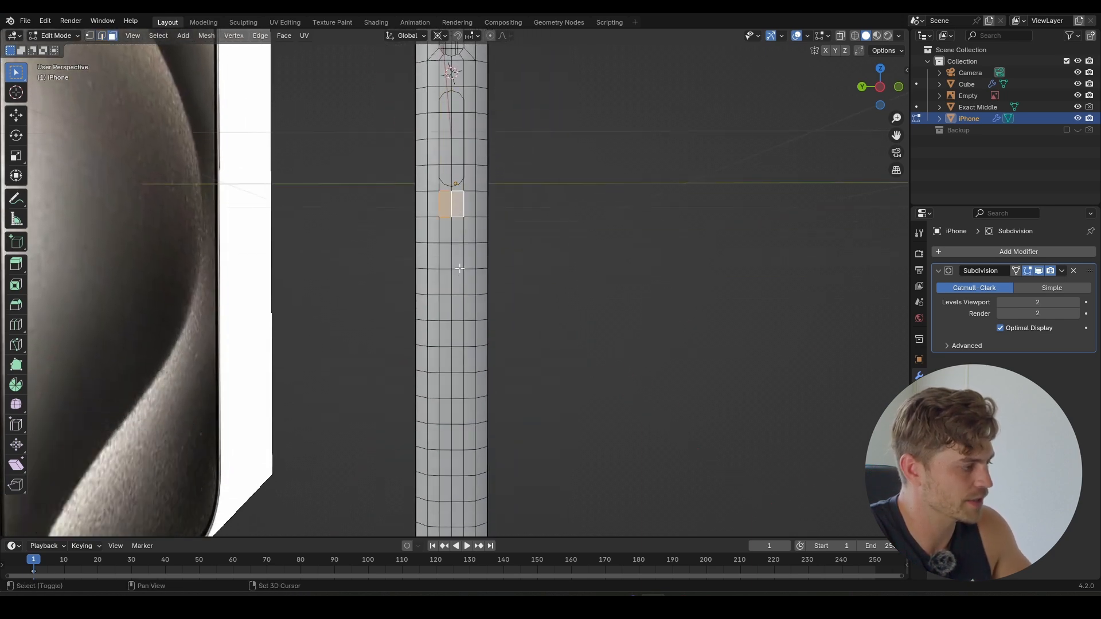
pyautogui.keyDown('ctrl'); pyautogui.click(456, 315); pyautogui.keyUp('ctrl')
pyautogui.keyDown('ctrl'); pyautogui.click(456, 311); pyautogui.keyUp('ctrl')
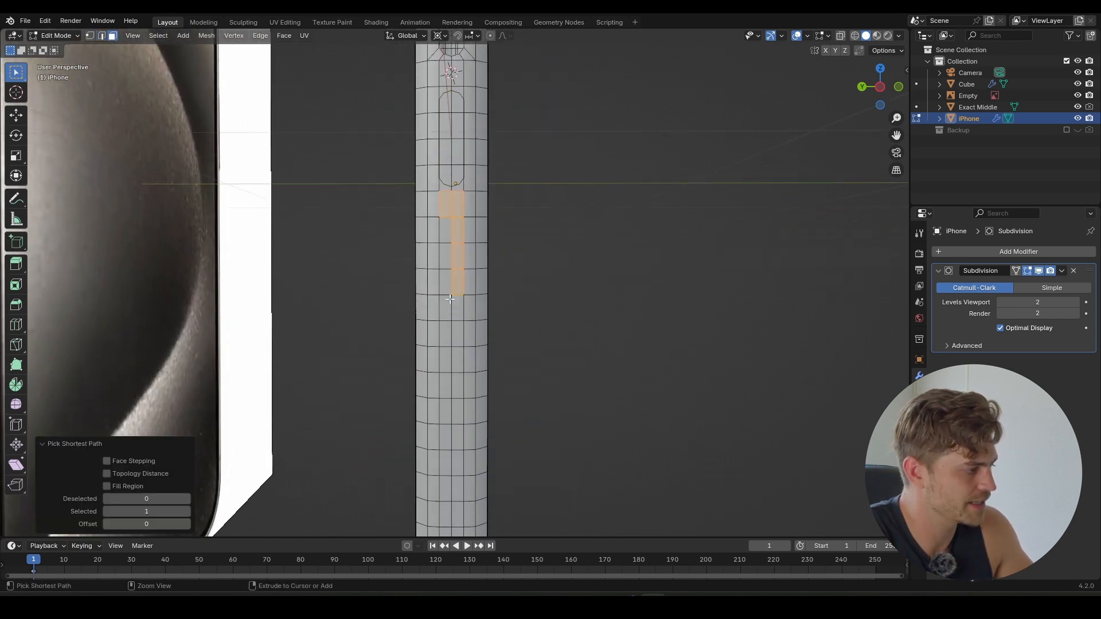
pyautogui.click(445, 232)
pyautogui.click(445, 215)
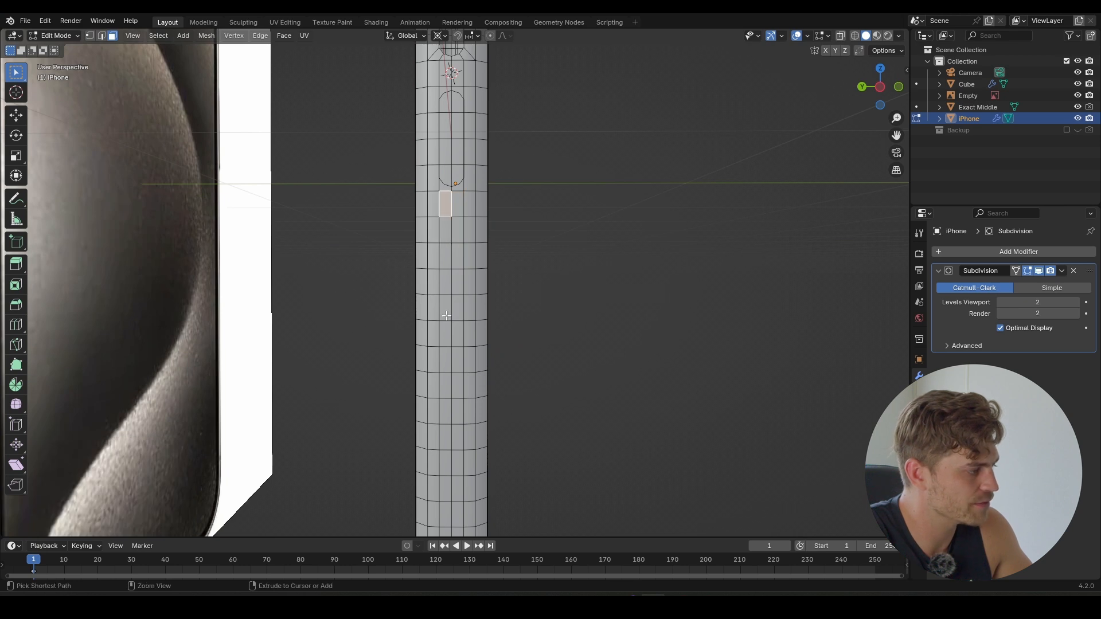
pyautogui.keyDown('ctrl'); pyautogui.click(445, 307); pyautogui.keyUp('ctrl')
pyautogui.keyDown('shift'); pyautogui.click(457, 307); pyautogui.keyUp('shift')
pyautogui.keyDown('shift'); pyautogui.click(456, 282); pyautogui.keyUp('shift')
pyautogui.keyDown('shift'); pyautogui.click(457, 255); pyautogui.keyUp('shift')
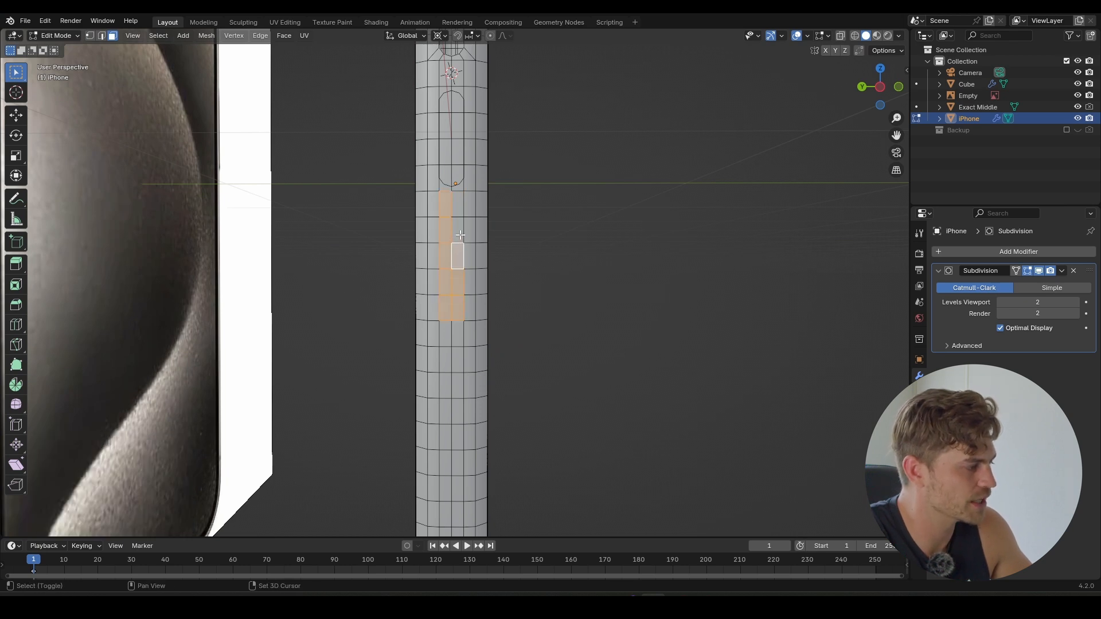
pyautogui.keyDown('shift'); pyautogui.click(457, 229); pyautogui.keyUp('shift')
pyautogui.keyDown('shift'); pyautogui.click(457, 204); pyautogui.keyUp('shift')
pyautogui.scroll(-6, 465, 251)
pyautogui.scroll(10, 465, 252)
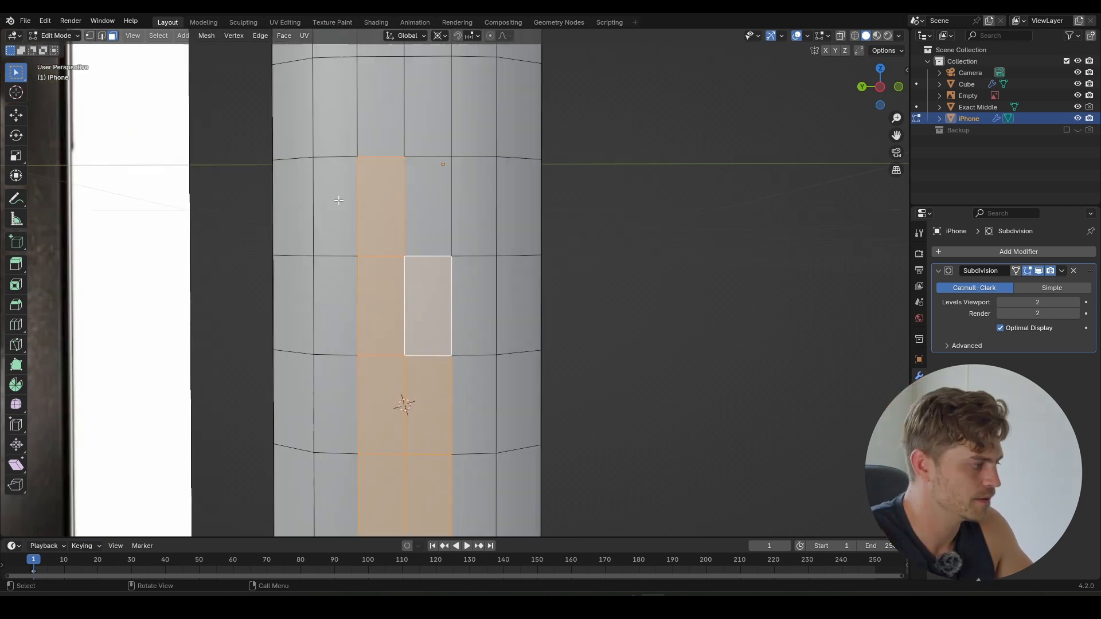
# - Select the block of faces four wide and five tall around the 3D cursor and inset it by 0.0136 m
pyautogui.click(336, 204)
pyautogui.scroll(-5, 344, 212)
pyautogui.keyDown('ctrl'); pyautogui.click(460, 258); pyautogui.keyUp('ctrl')
pyautogui.keyDown('shift'); pyautogui.scroll(-3, 461, 258); pyautogui.keyUp('shift')
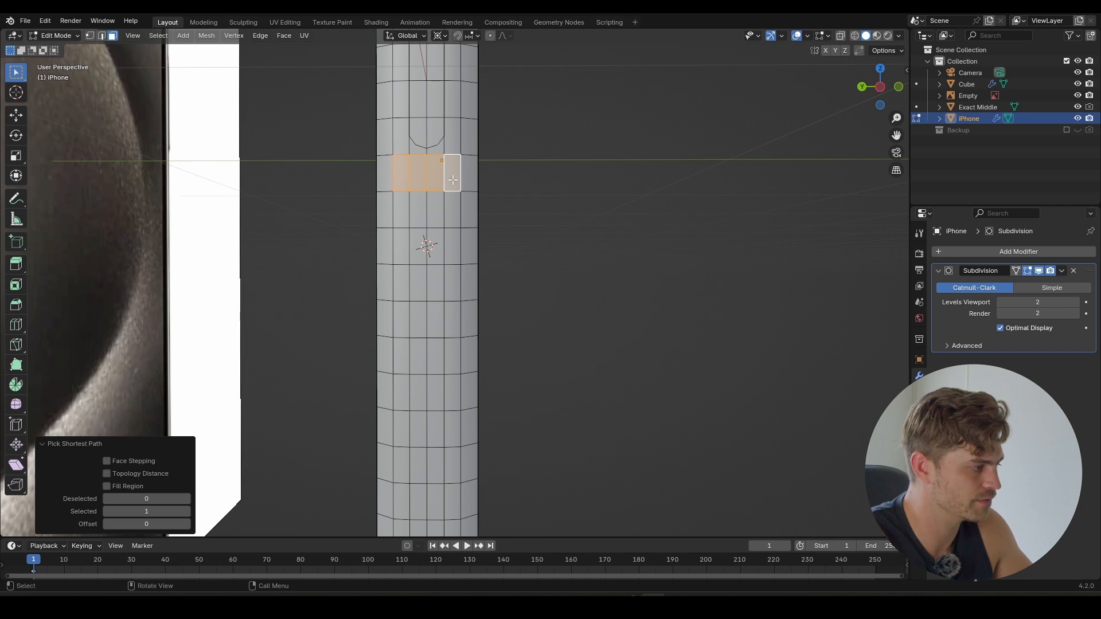
pyautogui.keyDown('ctrl'); pyautogui.click(452, 315); pyautogui.keyUp('ctrl')
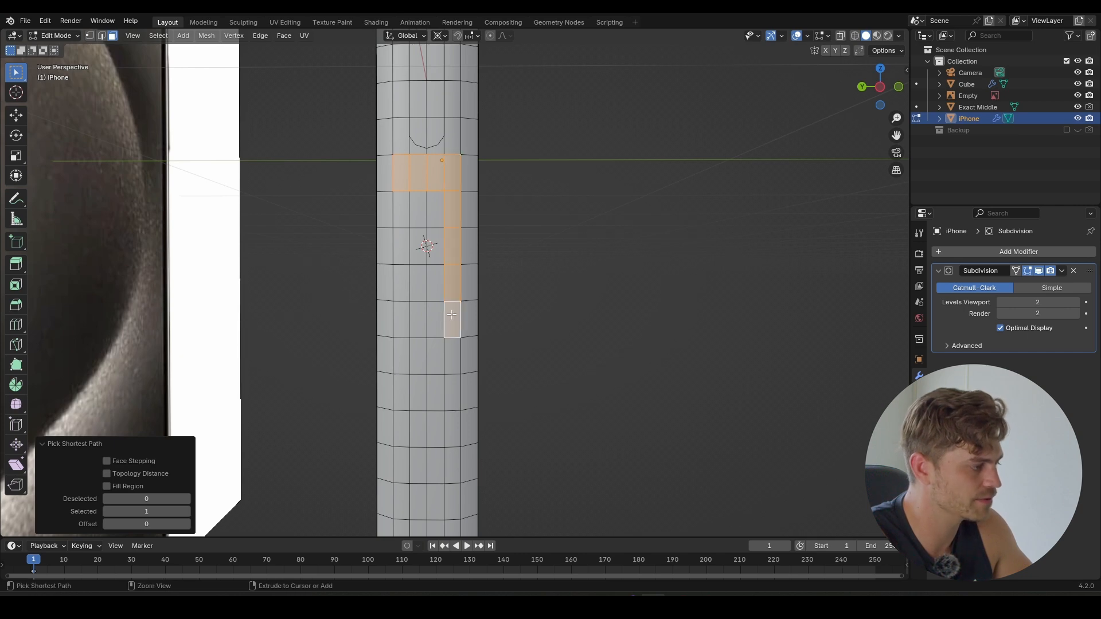
pyautogui.keyDown('ctrl'); pyautogui.click(406, 315); pyautogui.keyUp('ctrl')
pyautogui.keyDown('ctrl'); pyautogui.click(401, 208); pyautogui.keyUp('ctrl')
pyautogui.keyDown('ctrl'); pyautogui.click(432, 210); pyautogui.keyUp('ctrl')
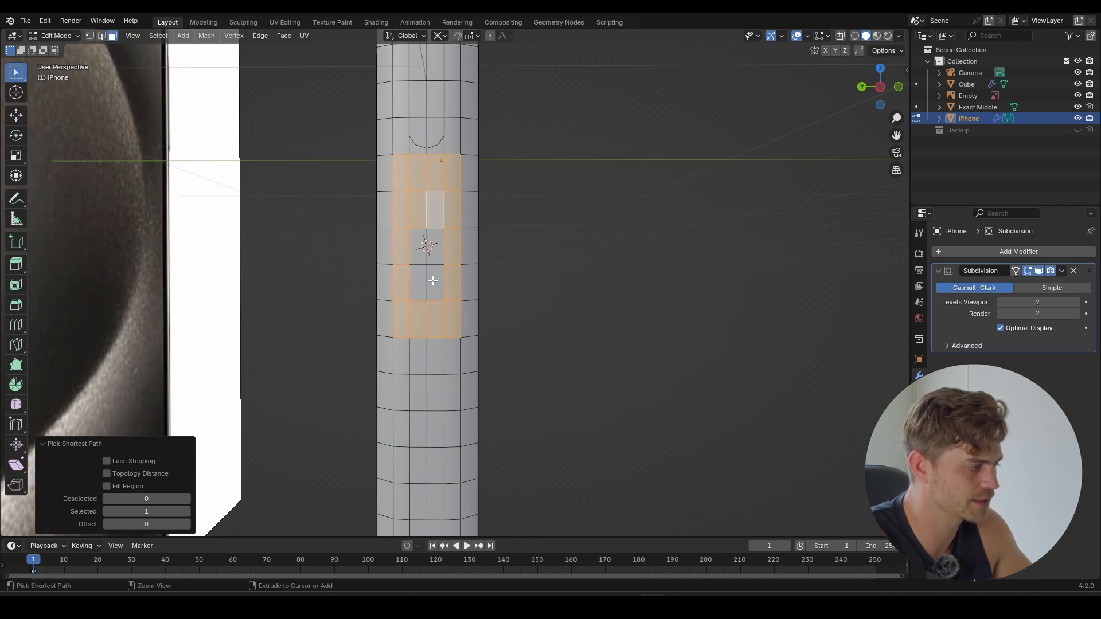
pyautogui.keyDown('ctrl'); pyautogui.click(420, 270); pyautogui.keyUp('ctrl')
pyautogui.press('i')
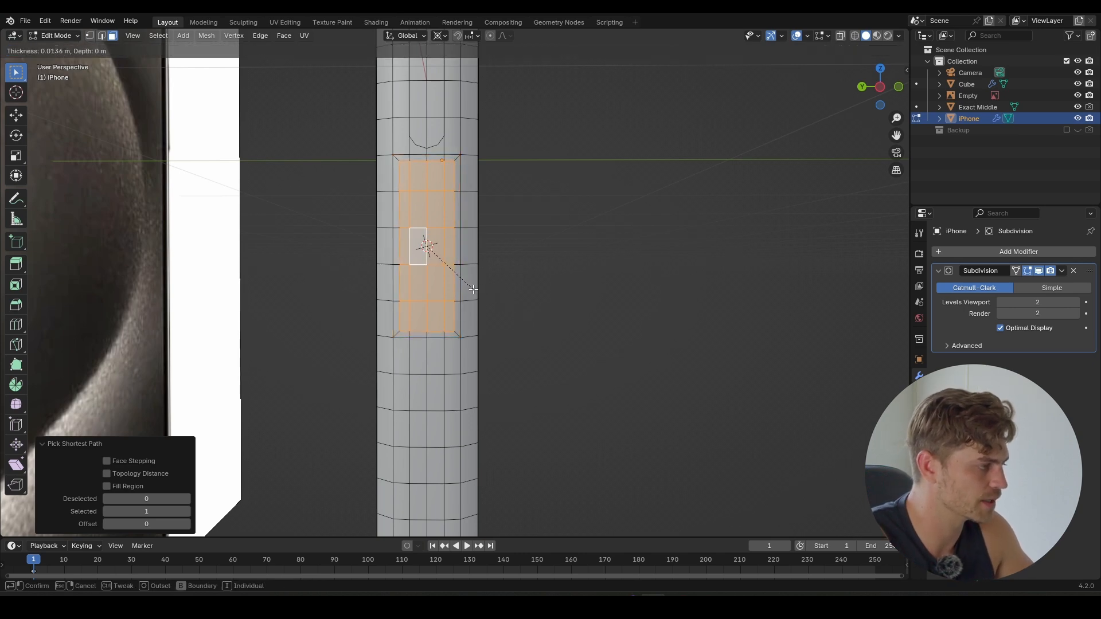
pyautogui.click(473, 290)
pyautogui.moveTo(462, 222); pyautogui.dragTo(459, 296, button='middle')
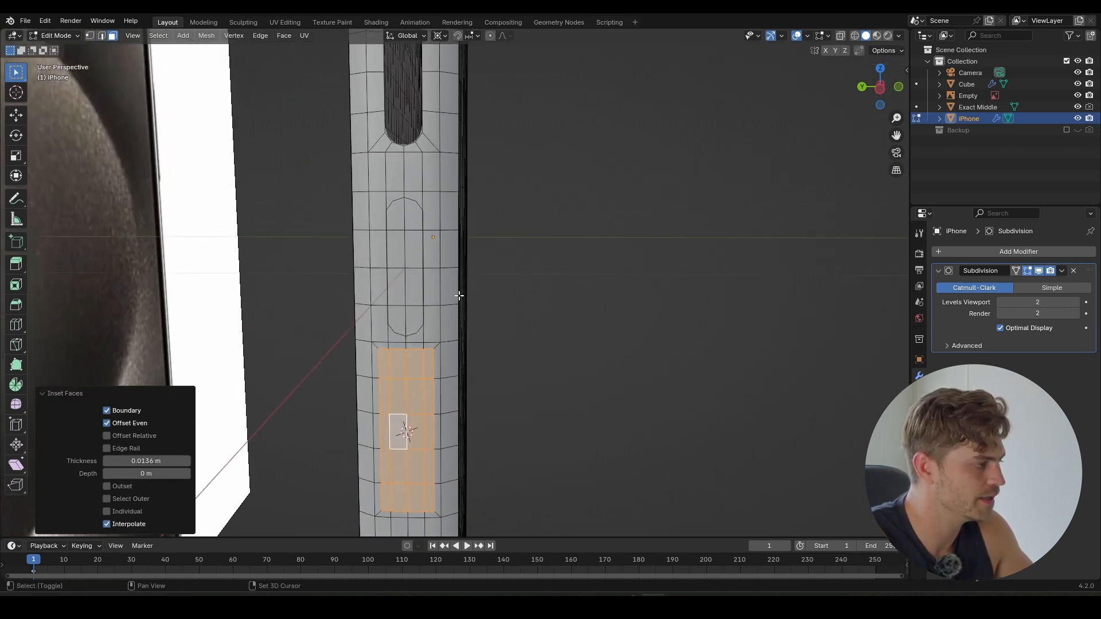
# - Scale the inset faces to 0.651 along Y and 0.970 along Z, and delete them to open a rectangular slot
pyautogui.press('s')
pyautogui.press('y')
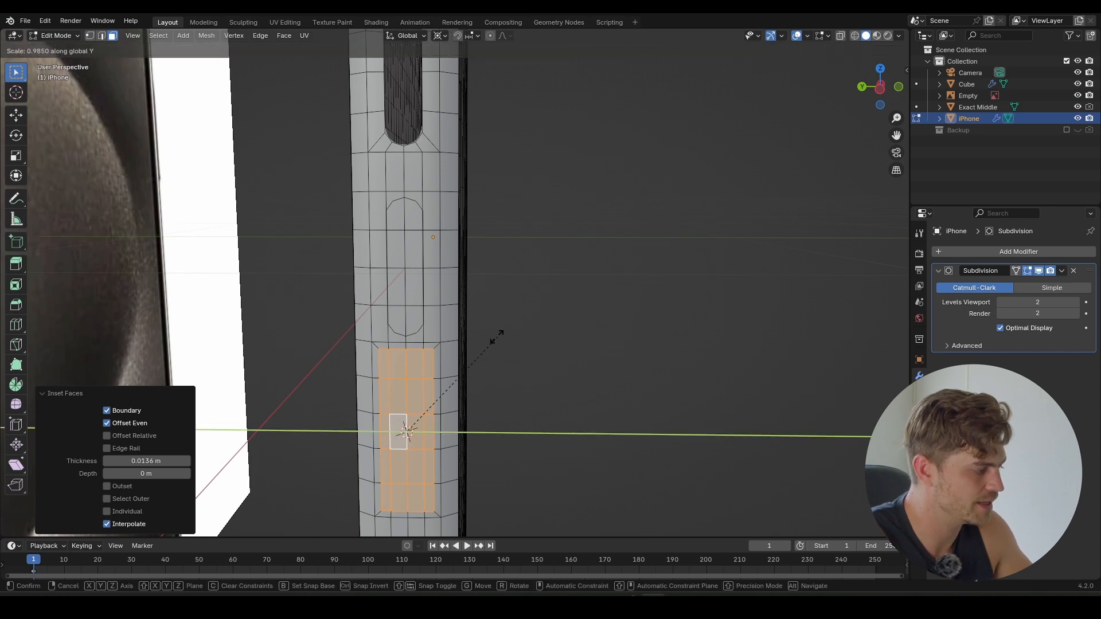
pyautogui.click(451, 356)
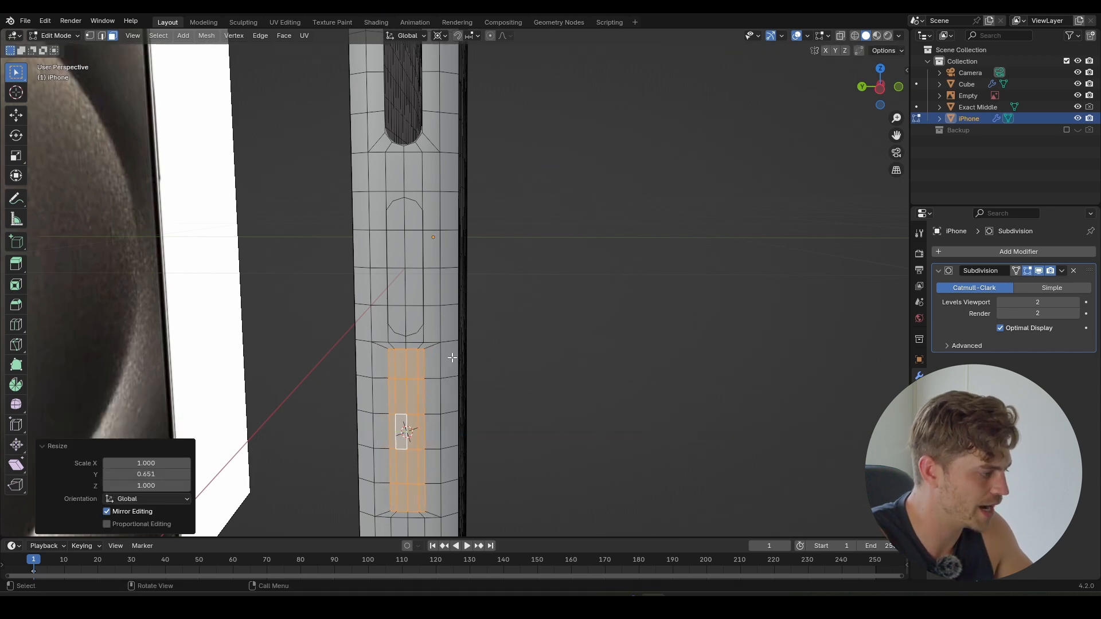
pyautogui.press('s')
pyautogui.press('z')
pyautogui.click(485, 346)
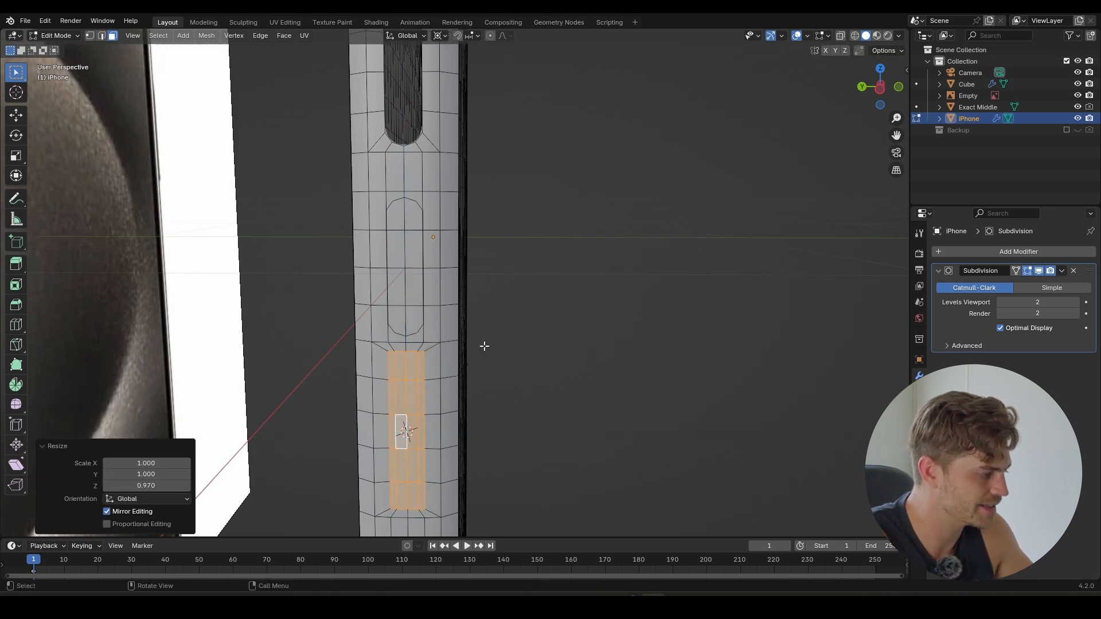
pyautogui.moveTo(481, 355); pyautogui.dragTo(479, 343, button='middle')
pyautogui.press('x')
pyautogui.click(479, 344)
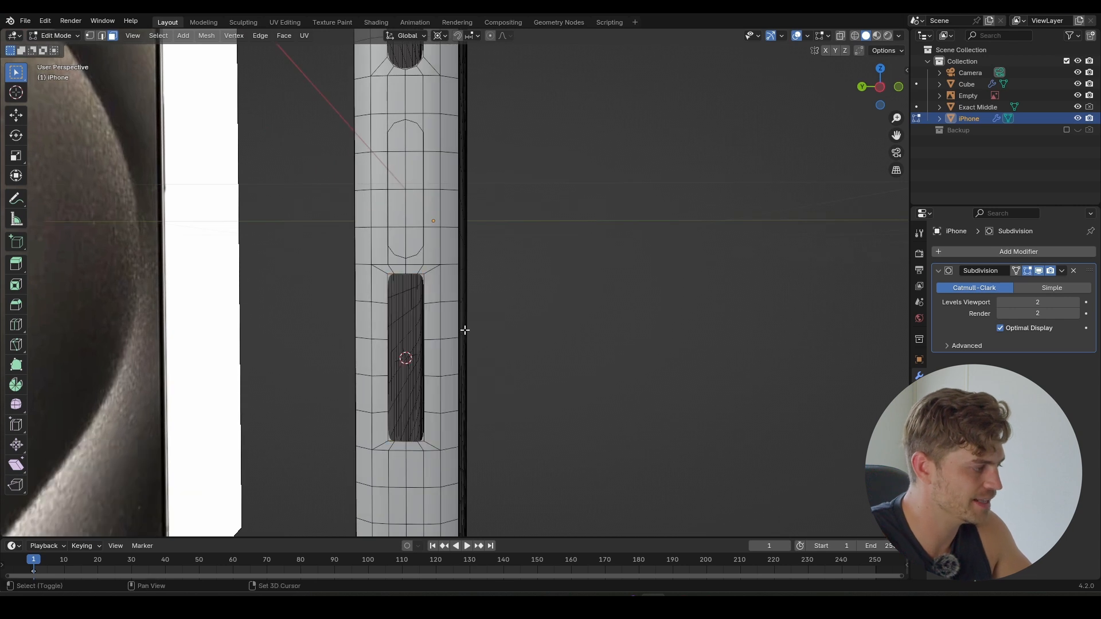
# - Snap the 3D cursor to the new slot's rim loop and add a 10-vertex circle there
pyautogui.keyDown('alt'); pyautogui.click(417, 276); pyautogui.keyUp('alt')
pyautogui.hotkey('shift', 's')
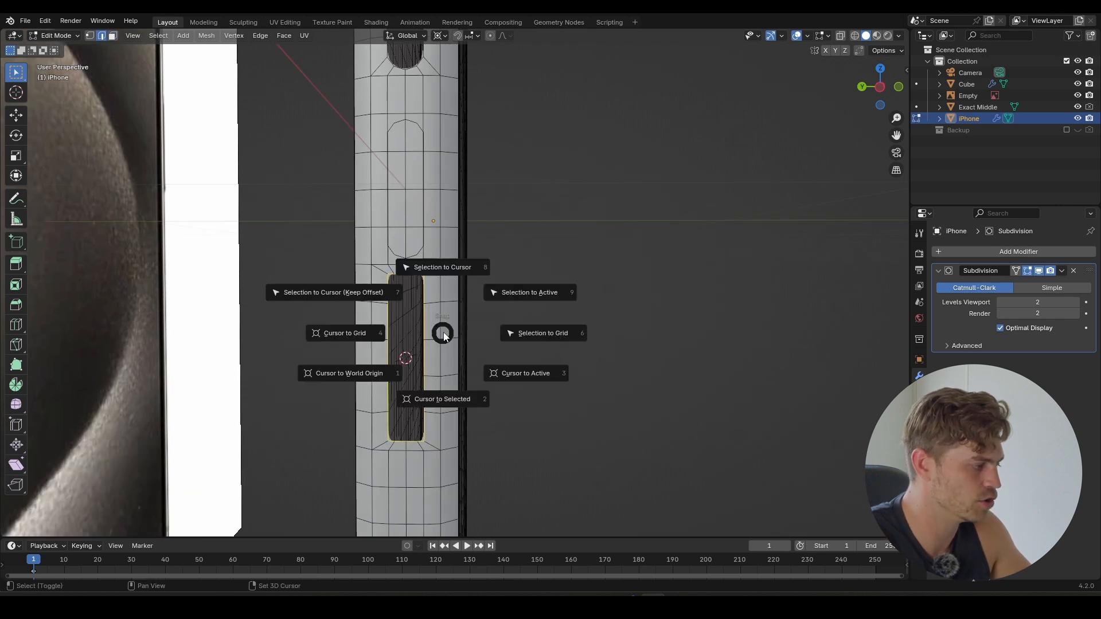
pyautogui.click(445, 401)
pyautogui.scroll(2, 404, 301)
pyautogui.keyDown('shift'); pyautogui.moveTo(399, 312); pyautogui.dragTo(424, 286, button='middle'); pyautogui.keyUp('shift')
pyautogui.scroll(-1, 439, 292)
pyautogui.hotkey('shift', 'a')
pyautogui.click(427, 290)
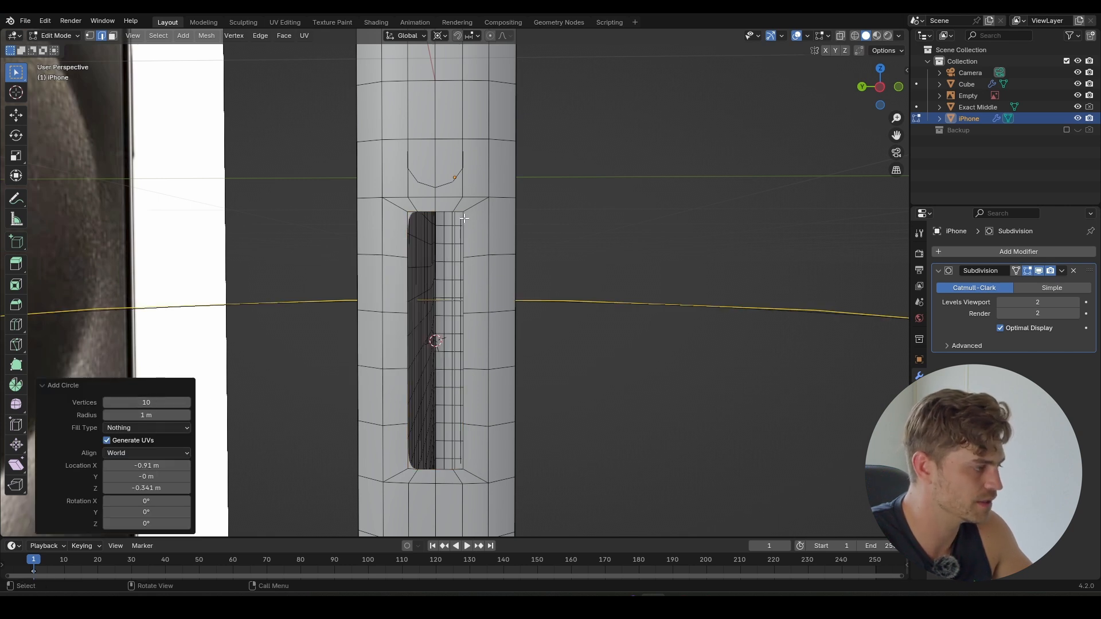
# - Rotate the circle 90° around Y and scale it down to about 0.109
pyautogui.scroll(-5, 577, 290)
pyautogui.press('r')
pyautogui.press('y')
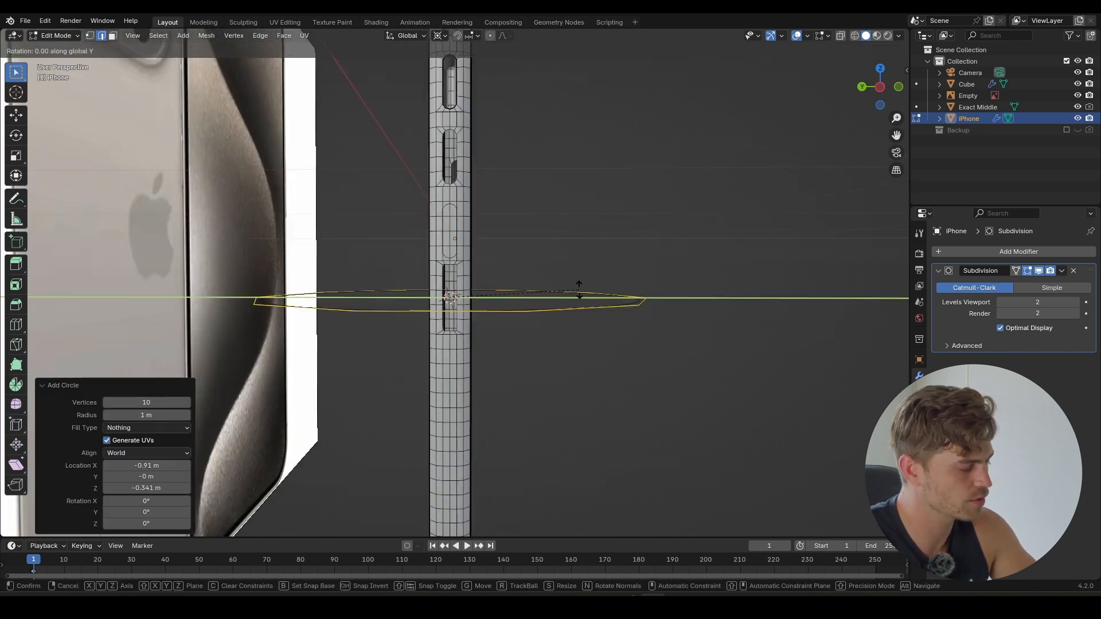
pyautogui.press('9')
pyautogui.press('0')
pyautogui.press('Return')
pyautogui.press('s')
pyautogui.click(504, 327)
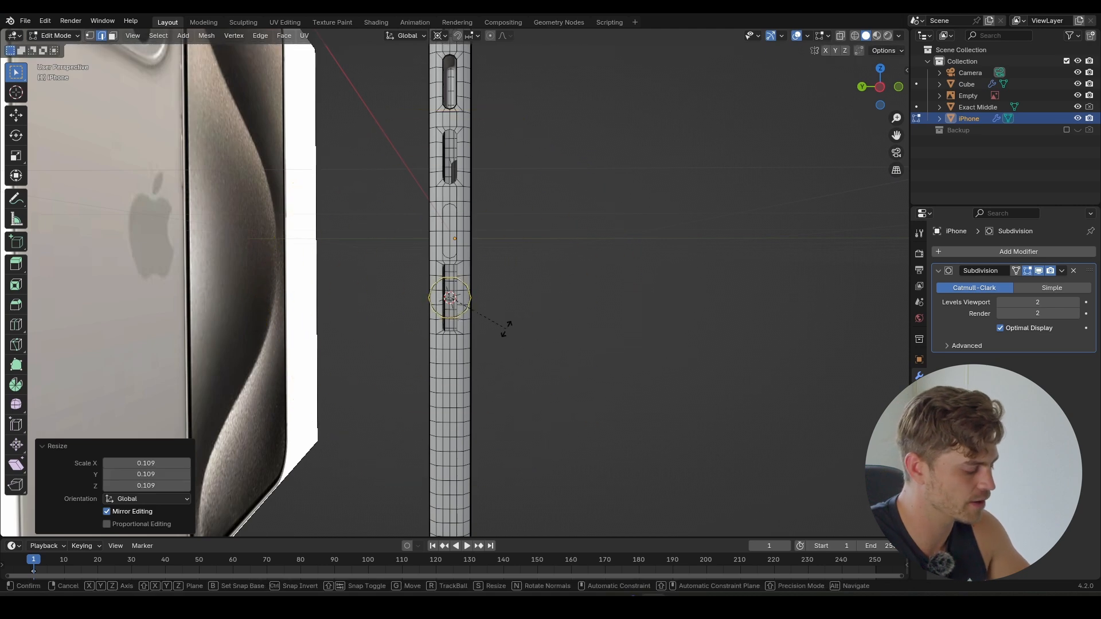
# - Rotate the circle 90° around X and scale it down to about 0.365 to suit the slot's width
pyautogui.press('r')
pyautogui.press('x')
pyautogui.press('9')
pyautogui.press('0')
pyautogui.press('Return')
pyautogui.scroll(10, 434, 262)
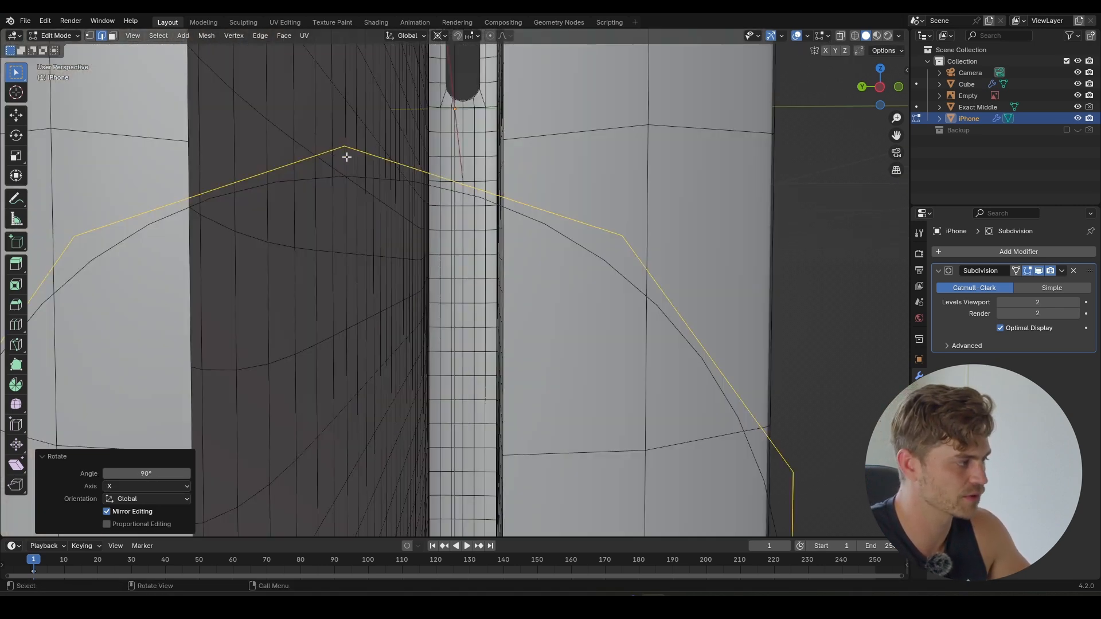
pyautogui.scroll(-5, 533, 281)
pyautogui.scroll(4, 533, 280)
pyautogui.press('s')
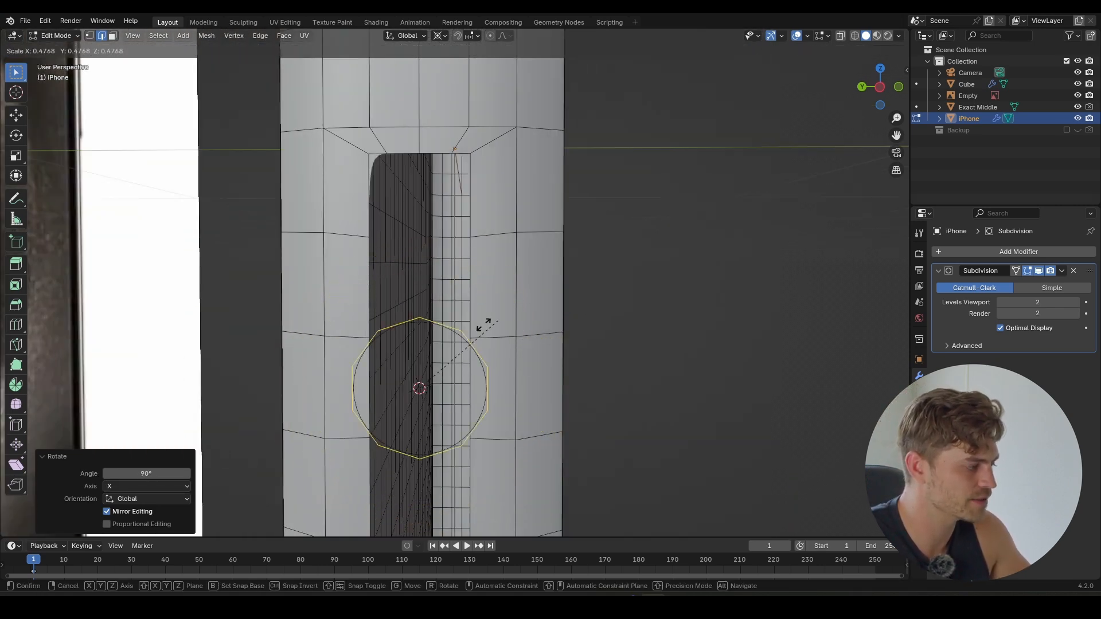
pyautogui.click(477, 333)
# - Raise the circle along Z by about 0.092 m and 0.039 m into the slot's upper end, working in left orthographic view
pyautogui.press('ctrl+KP_1')
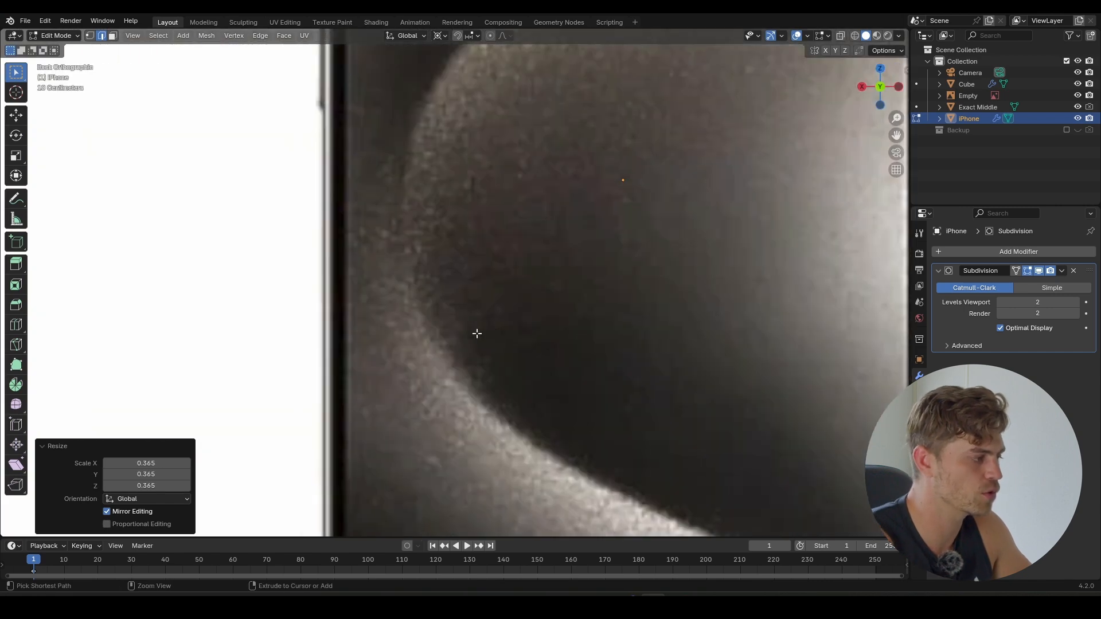
pyautogui.press('ctrl+KP_3')
pyautogui.press('KP_Decimal')
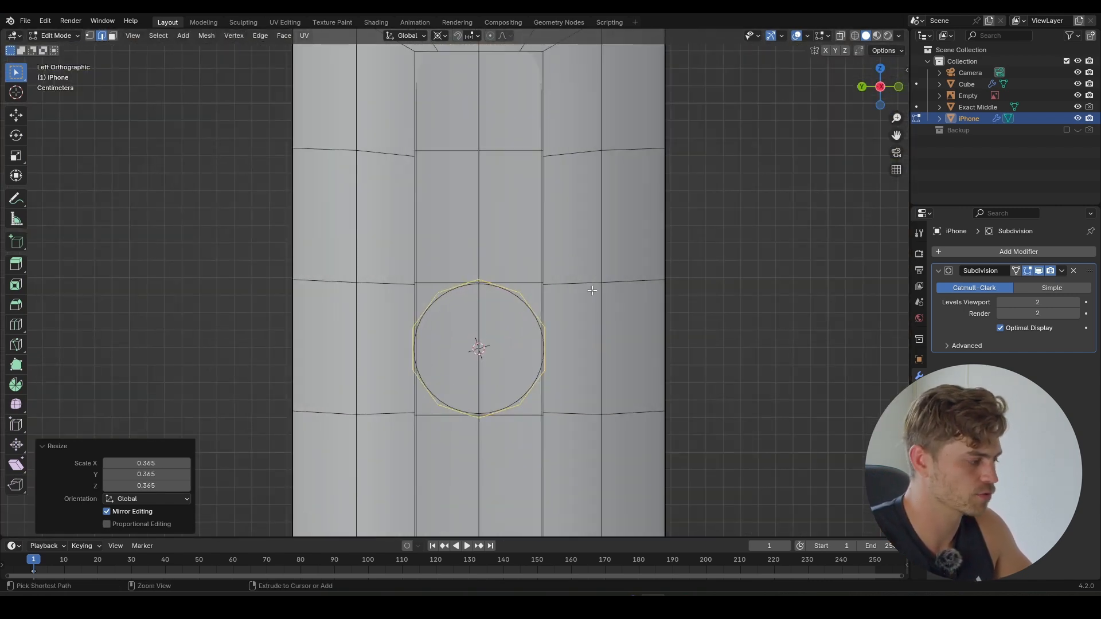
pyautogui.scroll(2, 592, 290)
pyautogui.keyDown('shift'); pyautogui.moveTo(582, 289); pyautogui.dragTo(550, 315, button='middle'); pyautogui.keyUp('shift')
pyautogui.press('g')
pyautogui.press('z')
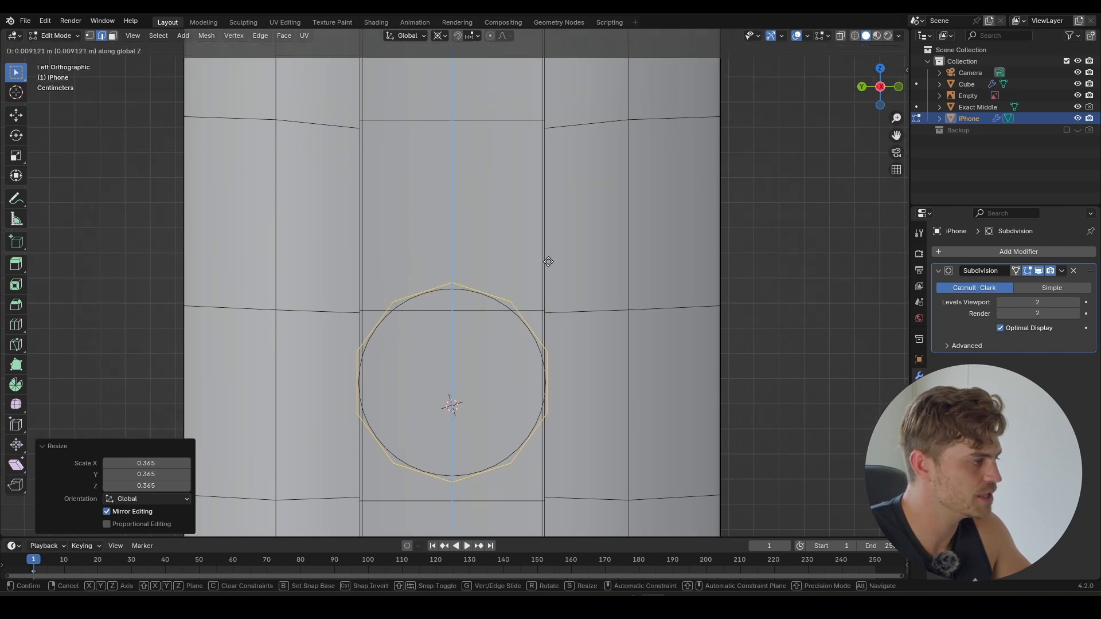
pyautogui.click(533, 57)
pyautogui.keyDown('shift'); pyautogui.moveTo(529, 109); pyautogui.dragTo(522, 289, button='middle'); pyautogui.keyUp('shift')
pyautogui.press('g')
pyautogui.press('z')
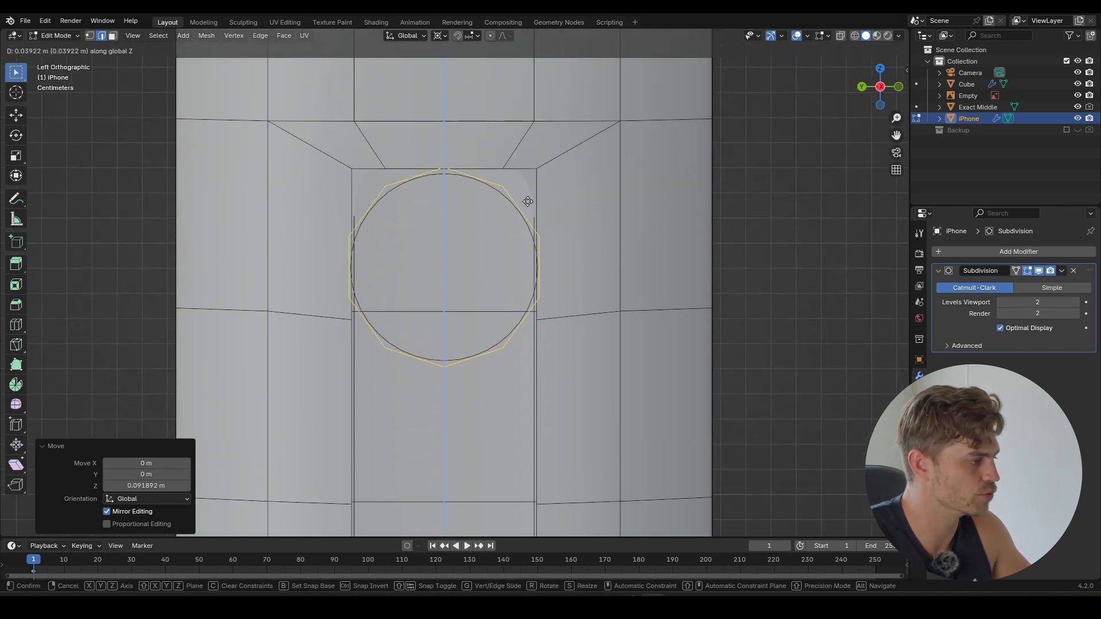
pyautogui.click(525, 204)
# - Fit the circle between the slot's sides by scaling it 0.975 and 0.996, and raise it about 0.00475 m along Z
pyautogui.scroll(3, 523, 204)
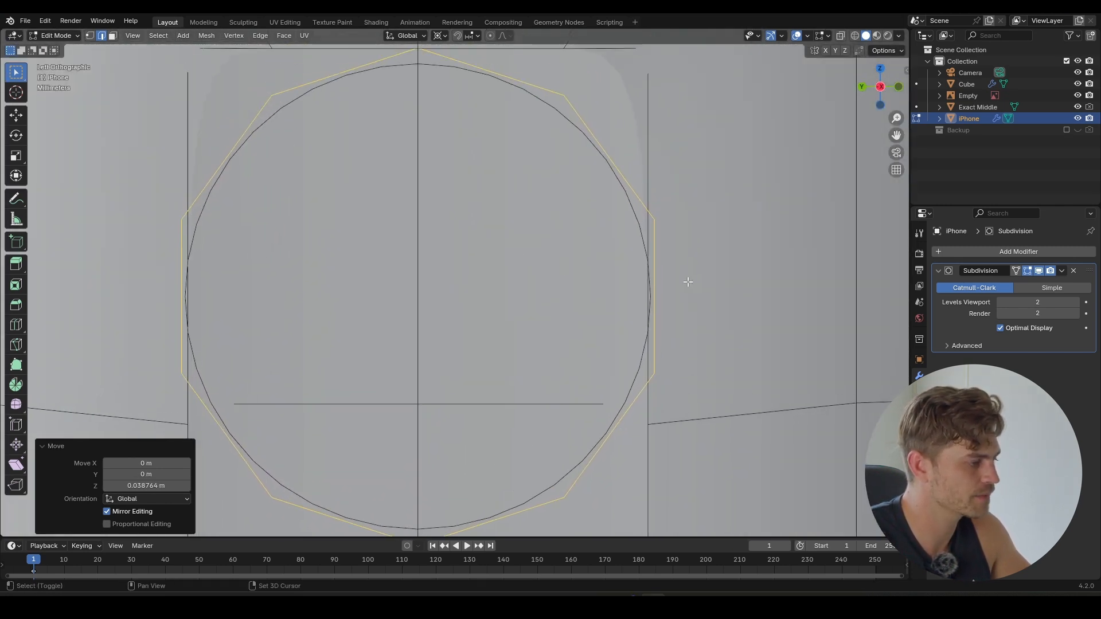
pyautogui.press('s')
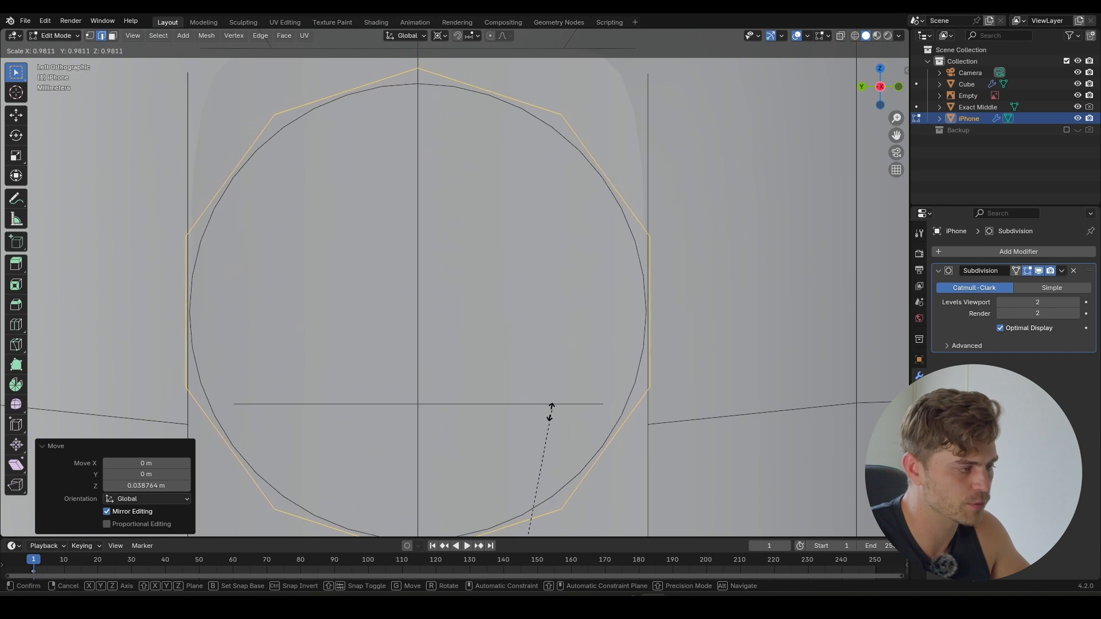
pyautogui.click(516, 457)
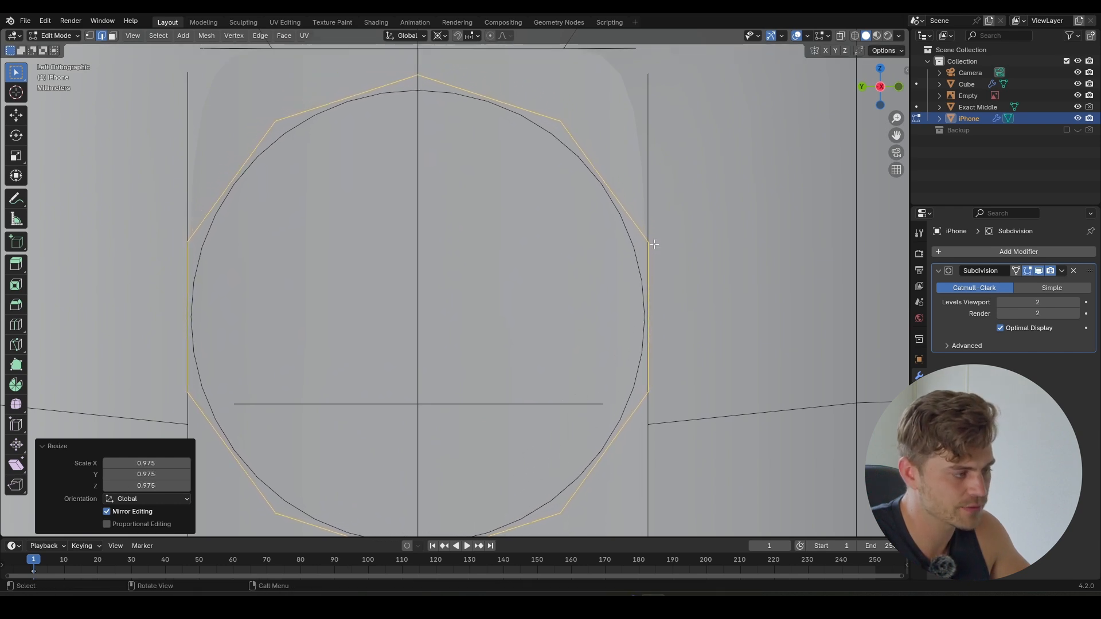
pyautogui.press('s')
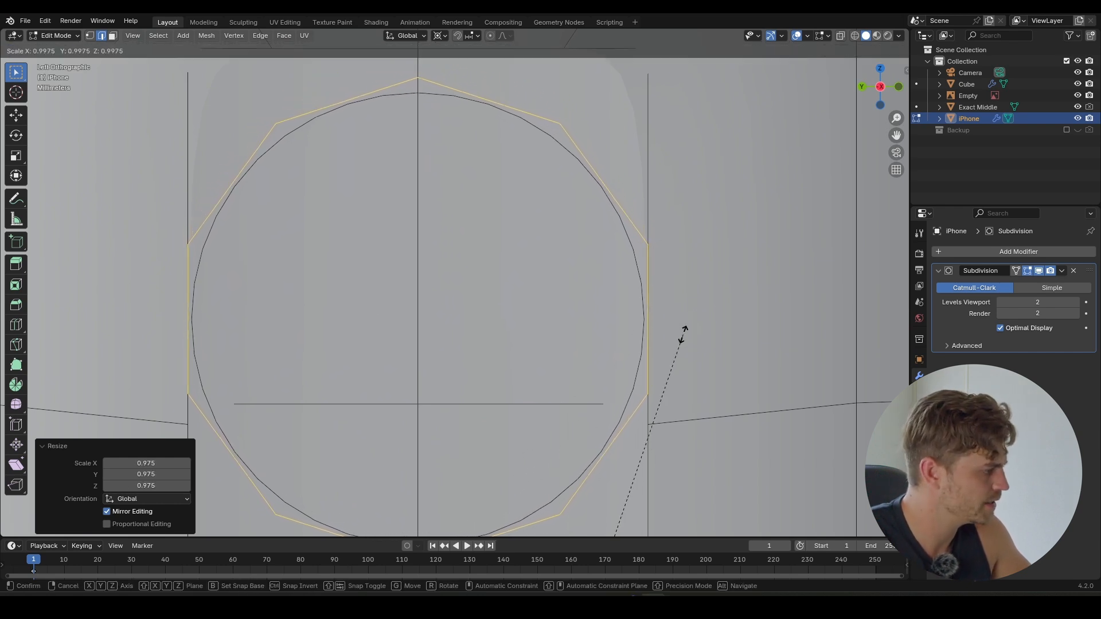
pyautogui.click(675, 343)
pyautogui.scroll(-3, 675, 344)
pyautogui.press('g')
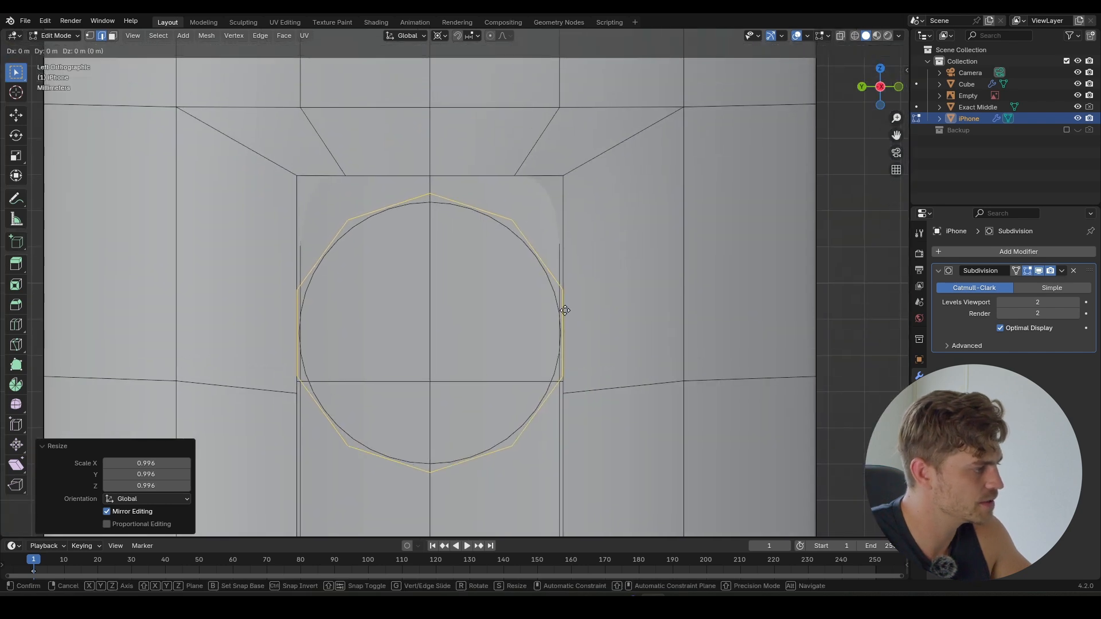
pyautogui.press('z')
pyautogui.click(565, 293)
# - Merge the two rim vertices at the slot's upper-left corner onto the nearest circle vertices using At Last
pyautogui.scroll(7, 566, 294)
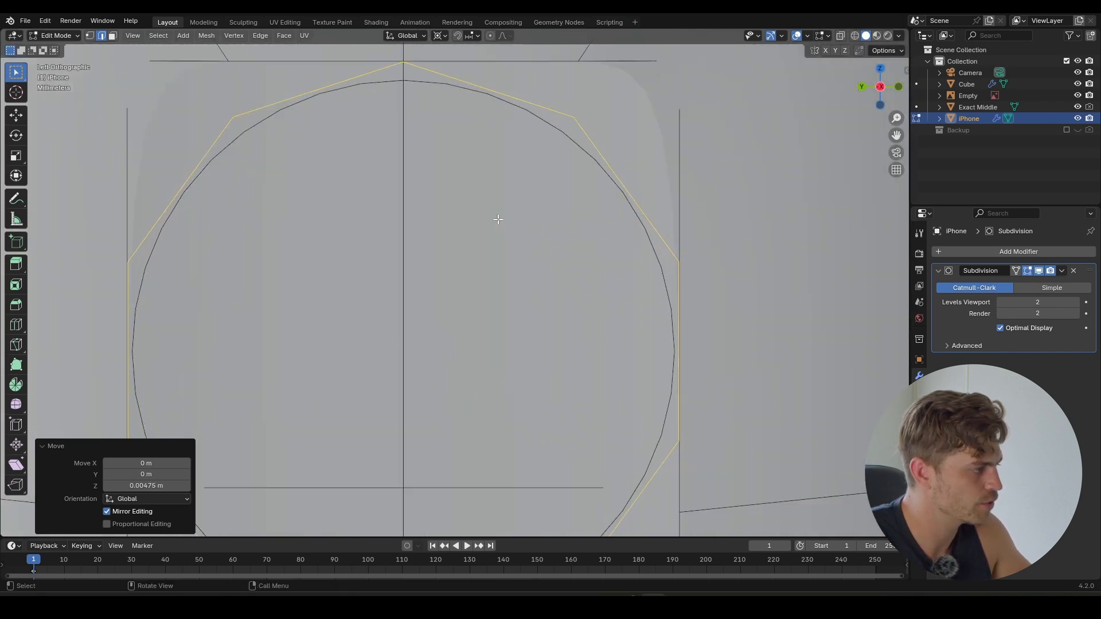
pyautogui.keyDown('shift'); pyautogui.moveTo(440, 289); pyautogui.dragTo(481, 291, button='middle'); pyautogui.keyUp('shift')
pyautogui.scroll(-2, 481, 291)
pyautogui.press('1')
pyautogui.click(259, 227)
pyautogui.keyDown('shift'); pyautogui.click(267, 292); pyautogui.keyUp('shift')
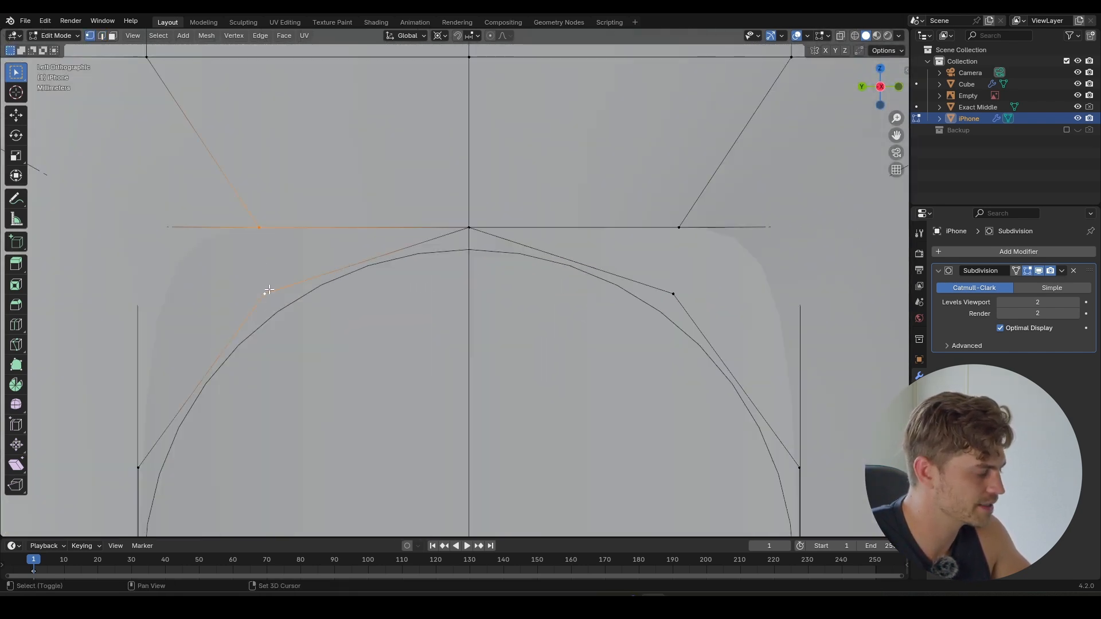
pyautogui.press('m')
pyautogui.click(250, 332)
pyautogui.keyDown('shift'); pyautogui.moveTo(160, 227); pyautogui.dragTo(243, 192, button='middle'); pyautogui.keyUp('shift')
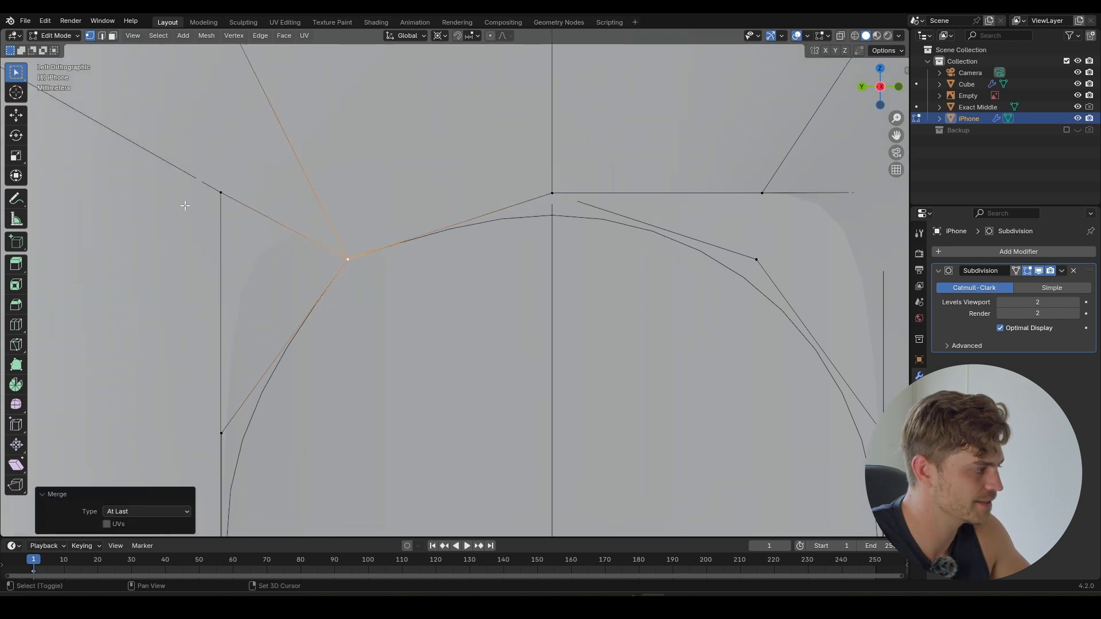
pyautogui.click(243, 192)
pyautogui.press('m')
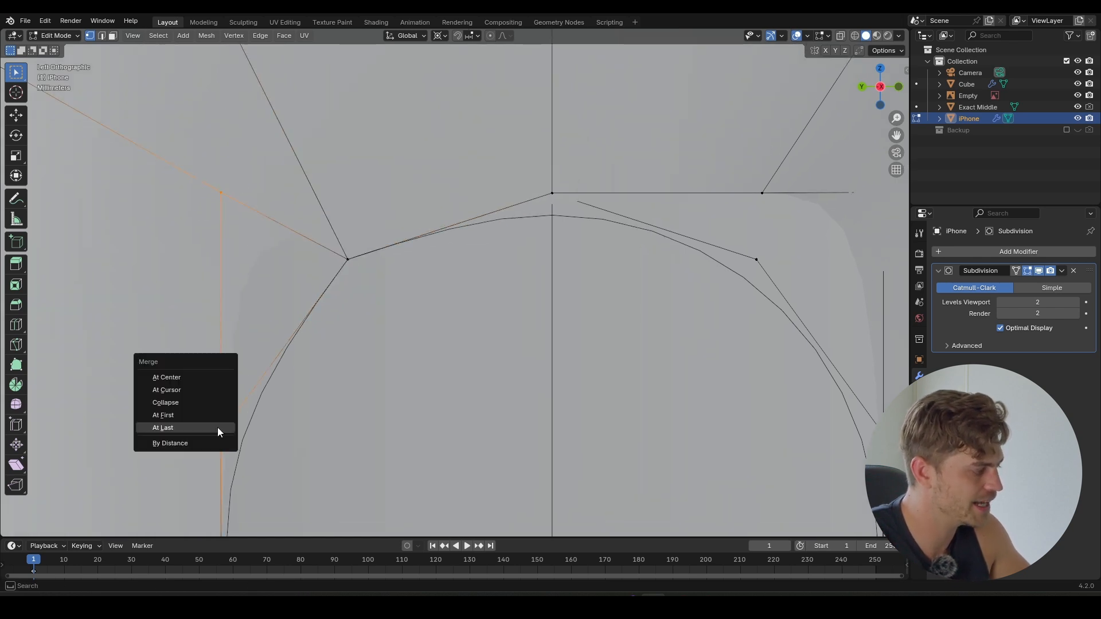
pyautogui.click(218, 428)
# - Merge the two rim vertices at the slot's upper-right corner onto the nearest circle vertices using At Last
pyautogui.click(762, 192)
pyautogui.keyDown('shift'); pyautogui.click(754, 268); pyautogui.keyUp('shift')
pyautogui.press('m')
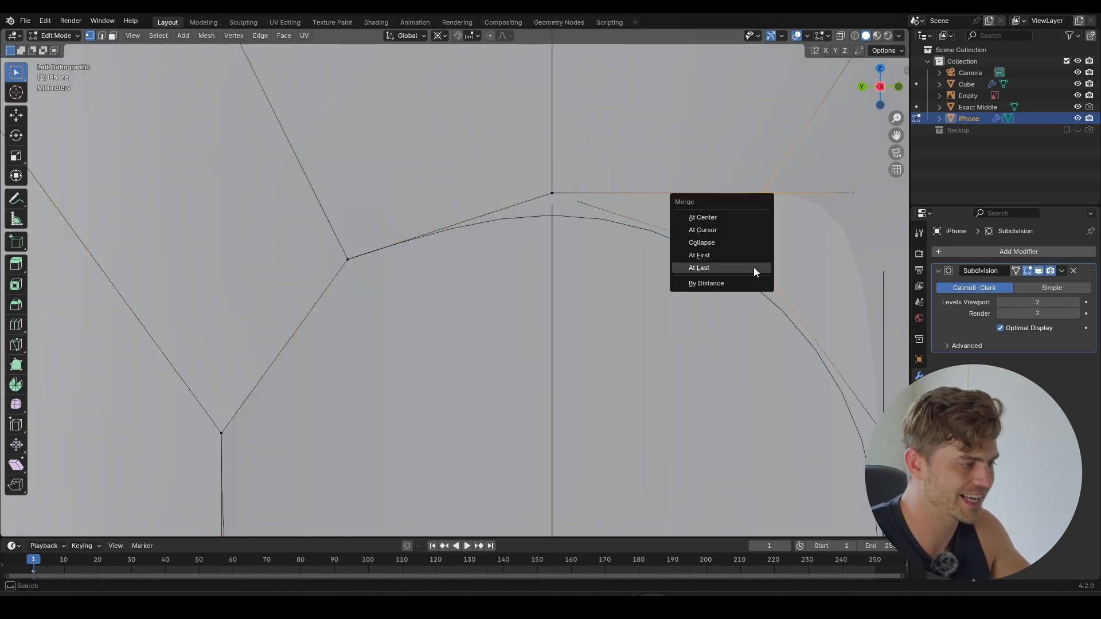
pyautogui.click(754, 267)
pyautogui.keyDown('shift'); pyautogui.moveTo(753, 267); pyautogui.dragTo(411, 217, button='middle'); pyautogui.keyUp('shift')
pyautogui.click(539, 145)
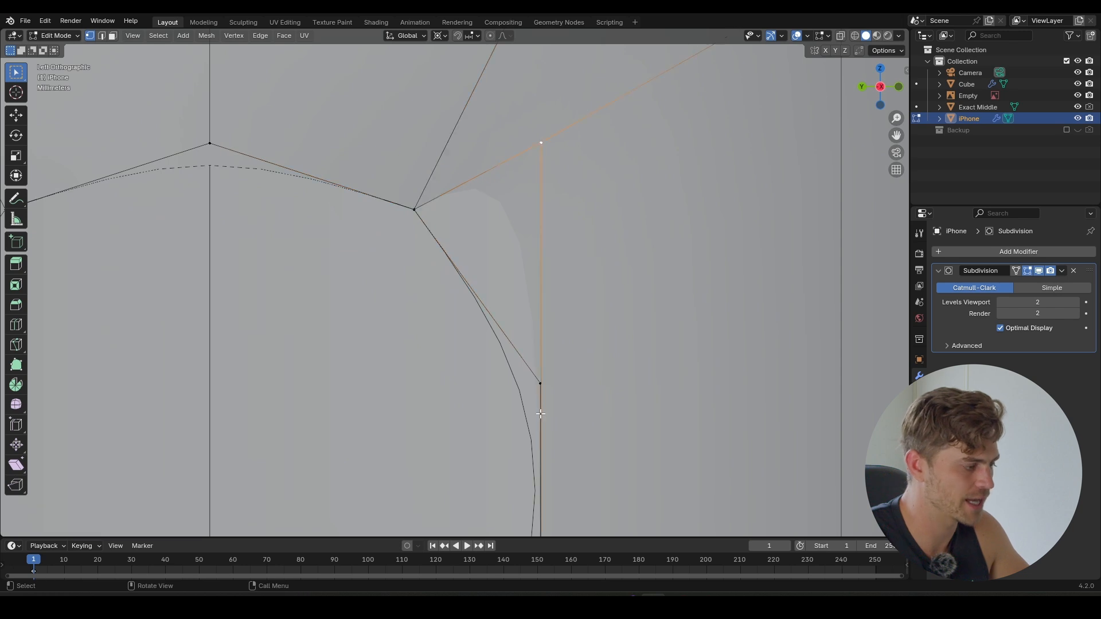
pyautogui.press('m')
pyautogui.click(540, 382)
# - Delete the five lower vertices of the circle, keeping only its upper arc
pyautogui.scroll(-3, 540, 383)
pyautogui.scroll(1, 526, 348)
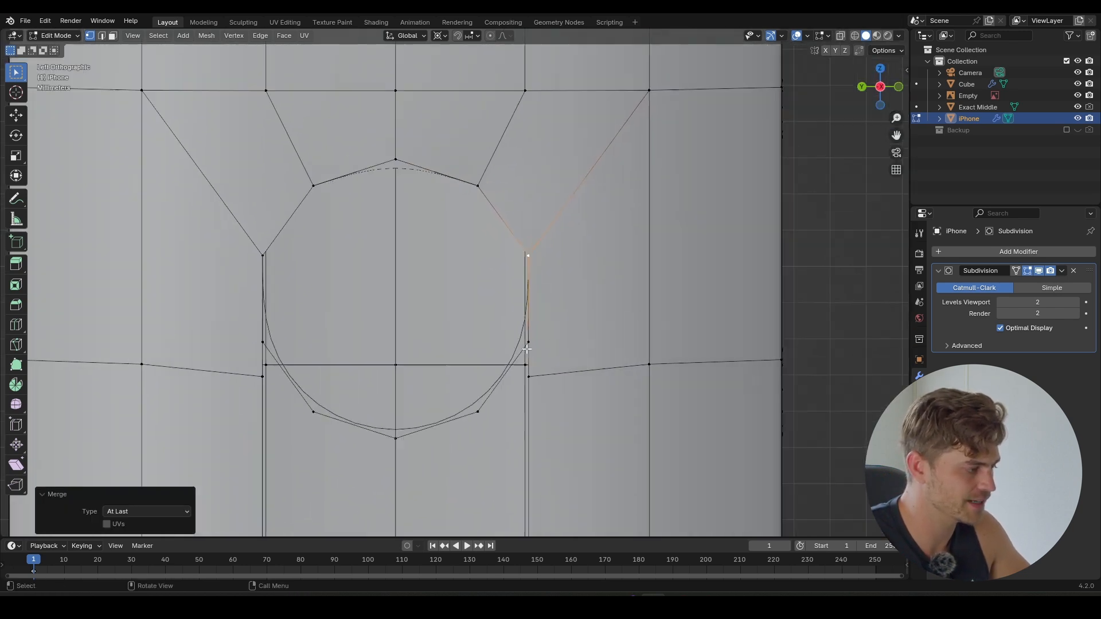
pyautogui.scroll(1, 527, 348)
pyautogui.click(543, 352)
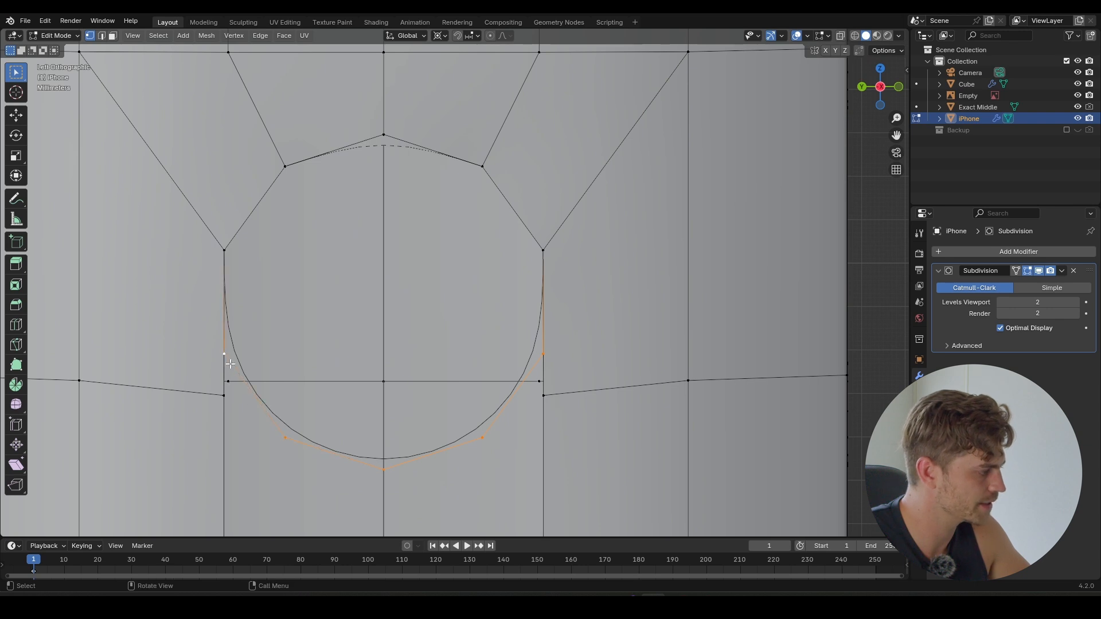
pyautogui.press('g')
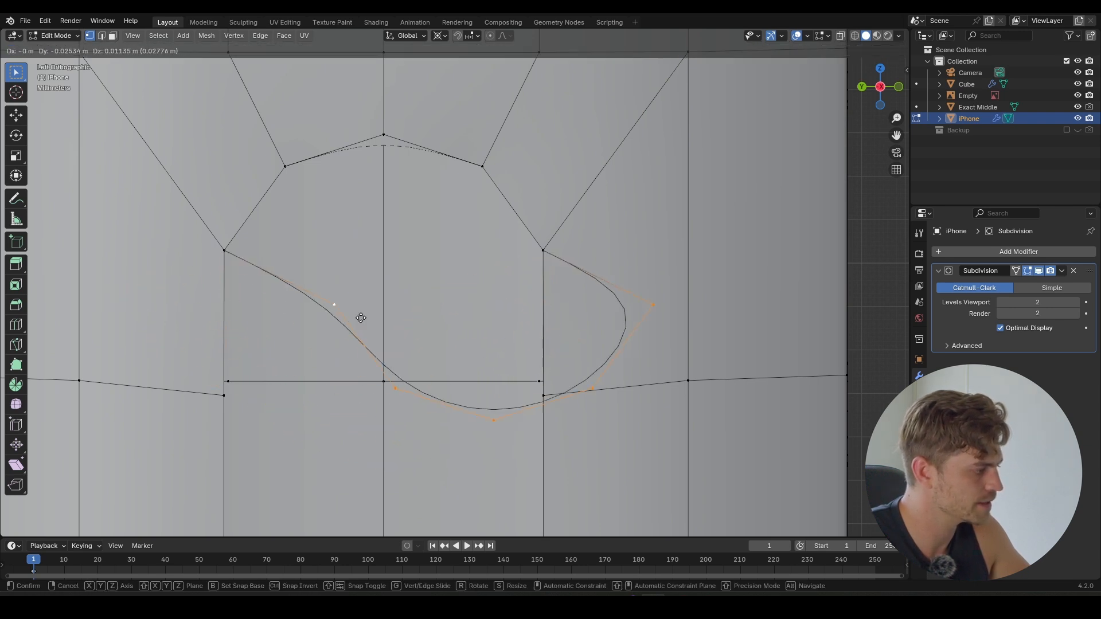
pyautogui.press('Escape')
pyautogui.press('x')
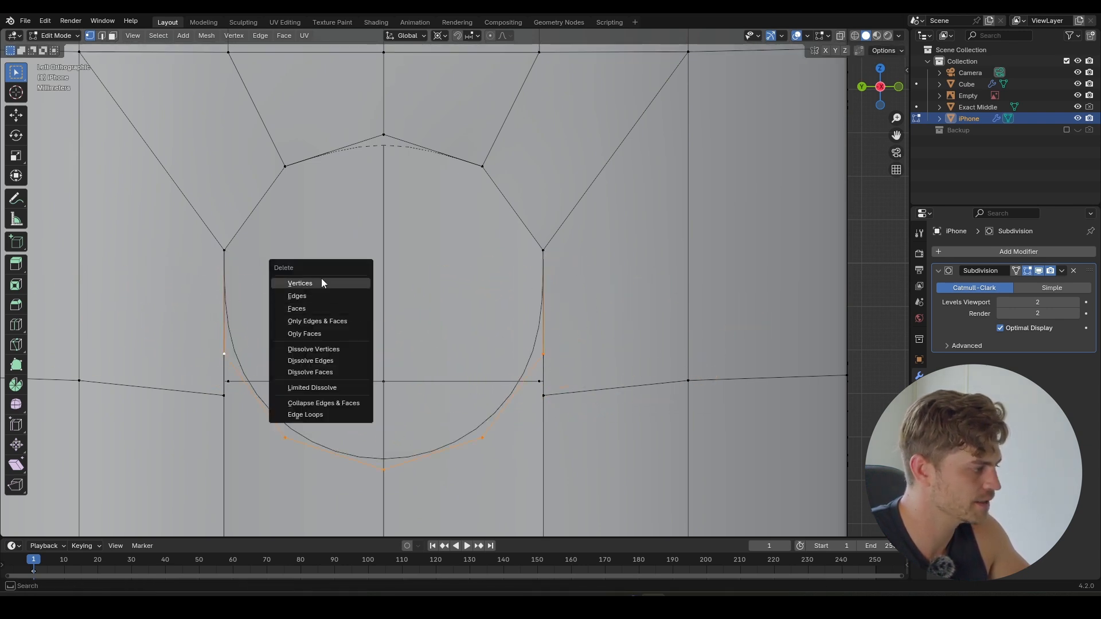
pyautogui.click(321, 282)
# - Select the faces wrapping around the slot's square lower end and delete them
pyautogui.scroll(-4, 314, 304)
pyautogui.moveTo(315, 304); pyautogui.dragTo(451, 389, button='middle')
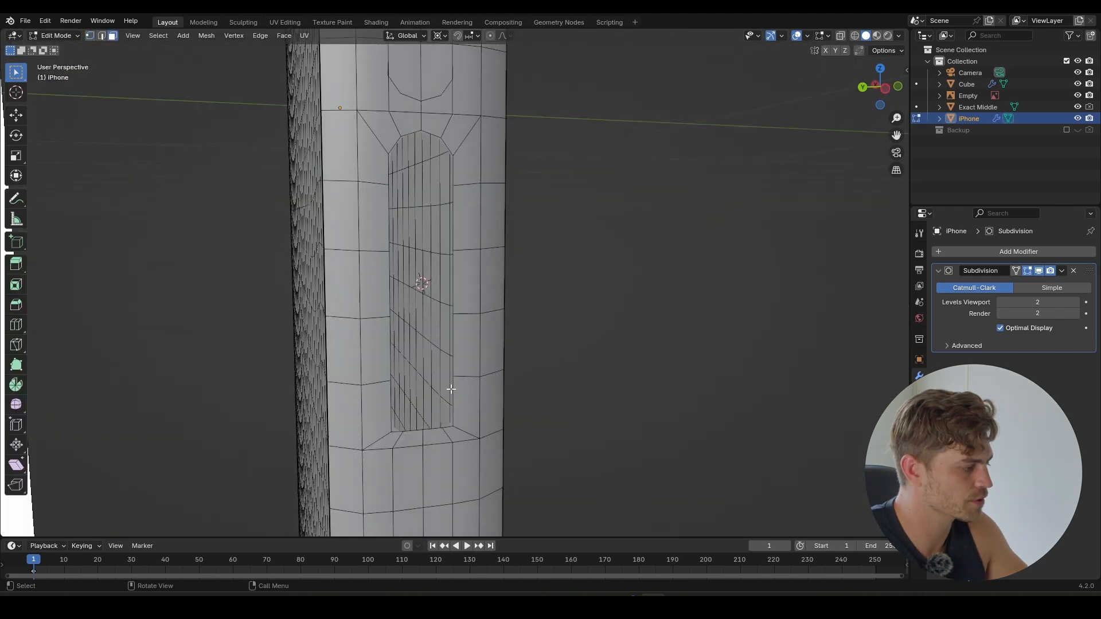
pyautogui.click(385, 407)
pyautogui.keyDown('ctrl'); pyautogui.click(466, 385); pyautogui.keyUp('ctrl')
pyautogui.press('x')
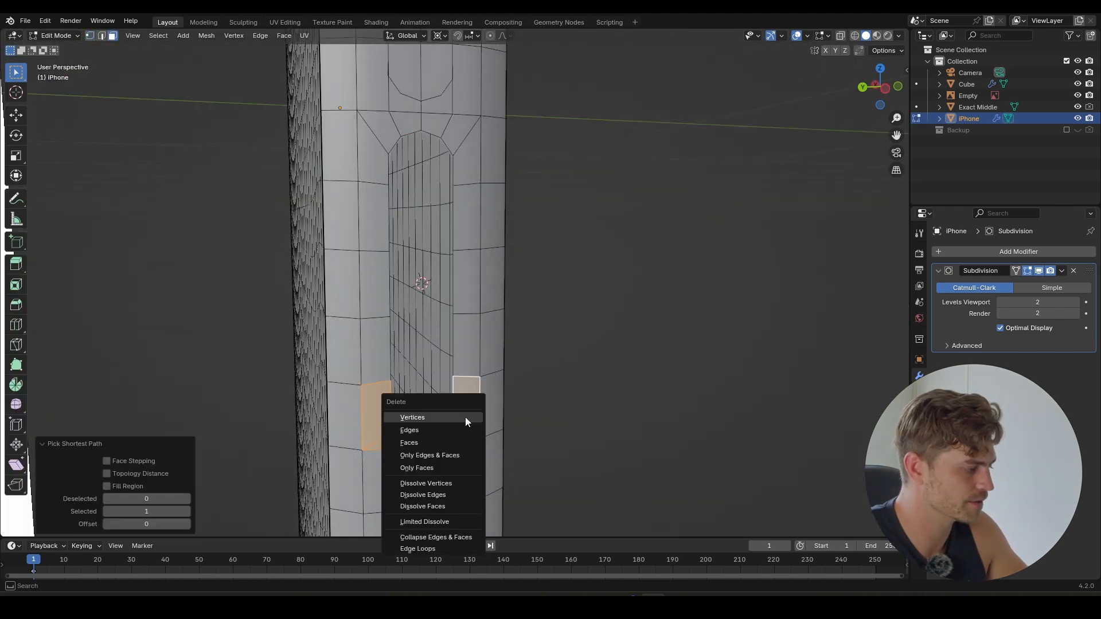
pyautogui.click(441, 443)
# - Duplicate the faces around the slot's rounded upper end and mirror them to the lower end with a Z scale of -1
pyautogui.click(372, 151)
pyautogui.keyDown('ctrl'); pyautogui.click(465, 156); pyautogui.keyUp('ctrl')
pyautogui.moveTo(465, 156); pyautogui.dragTo(458, 190, button='middle')
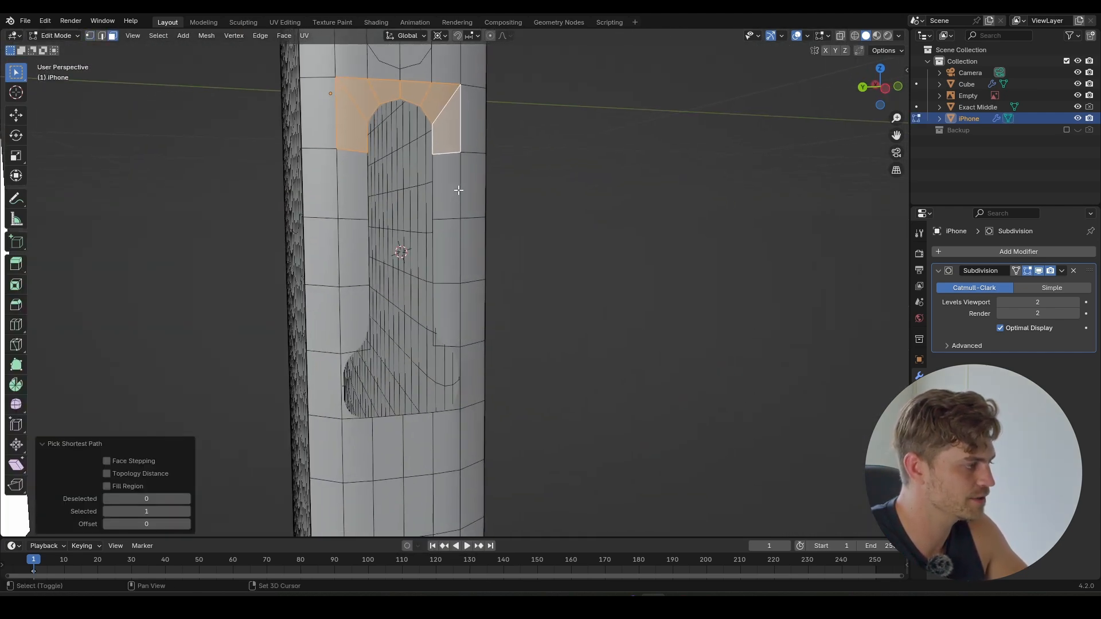
pyautogui.write('sz-1')
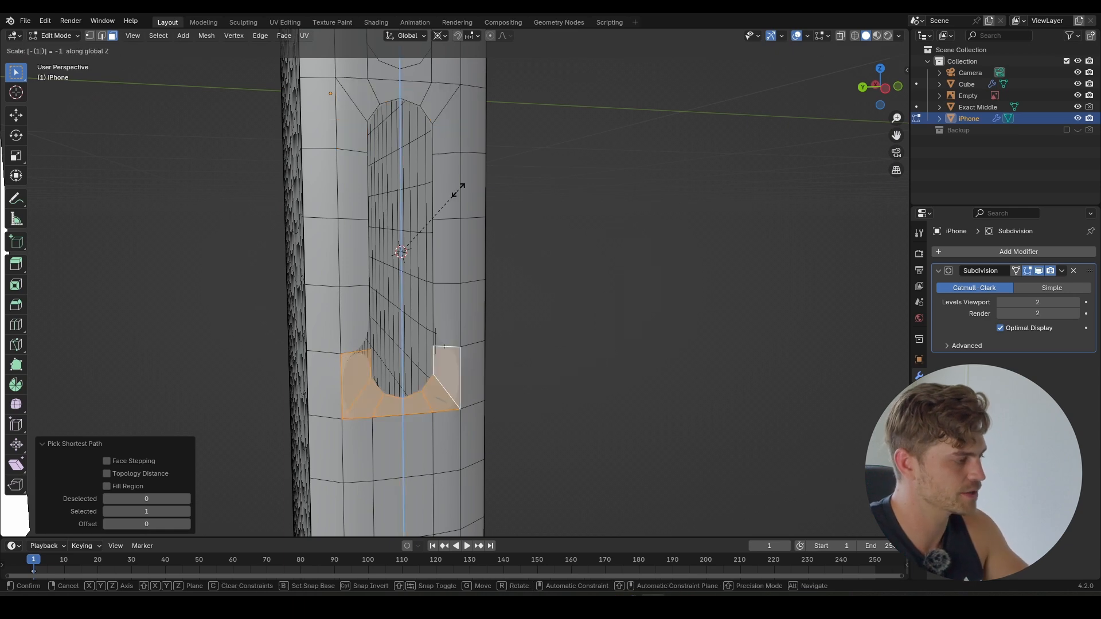
pyautogui.press('Return')
# - Select the whole iPhone mesh and merge its vertices by distance at 0.0003 m to join the mirrored faces
pyautogui.moveTo(452, 253); pyautogui.dragTo(447, 280, button='middle')
pyautogui.scroll(4, 348, 326)
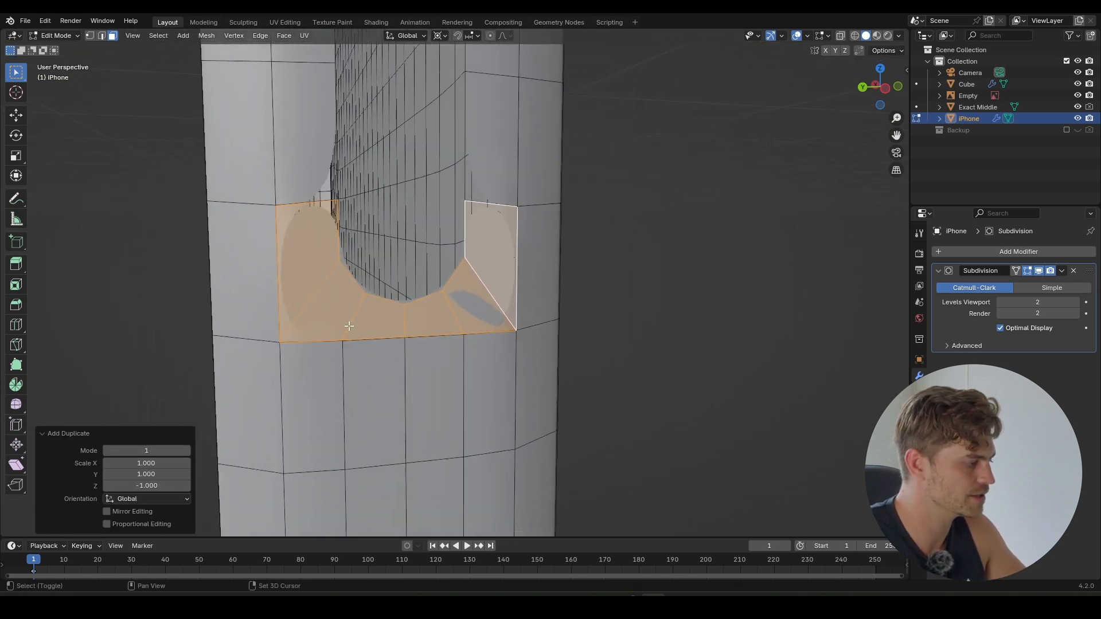
pyautogui.scroll(6, 373, 310)
pyautogui.press('a')
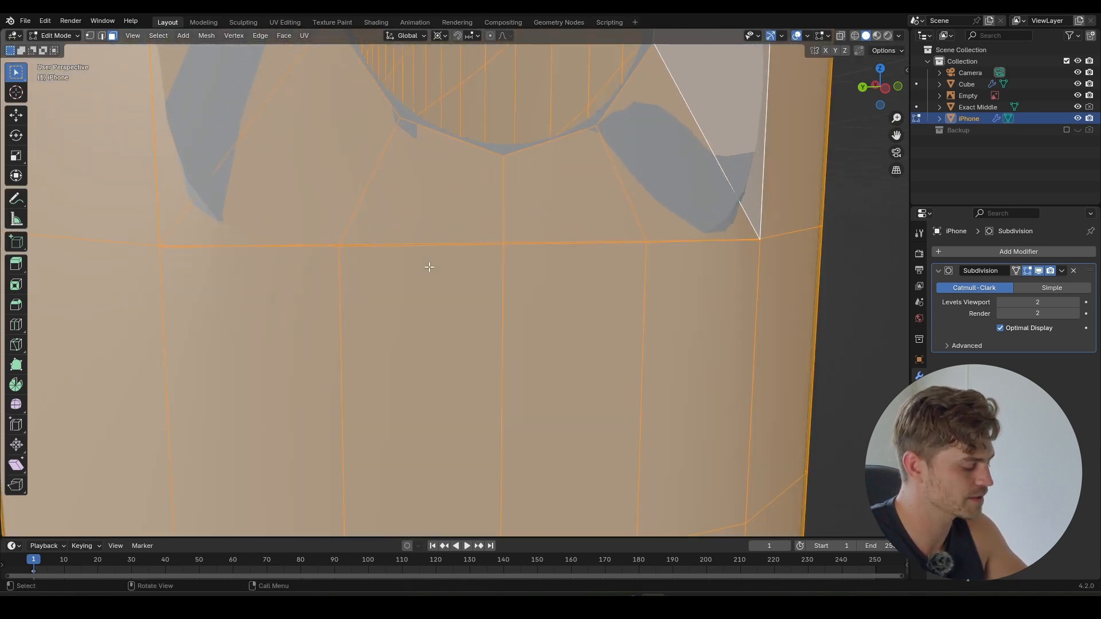
pyautogui.scroll(1, 429, 267)
pyautogui.press('m')
pyautogui.click(417, 304)
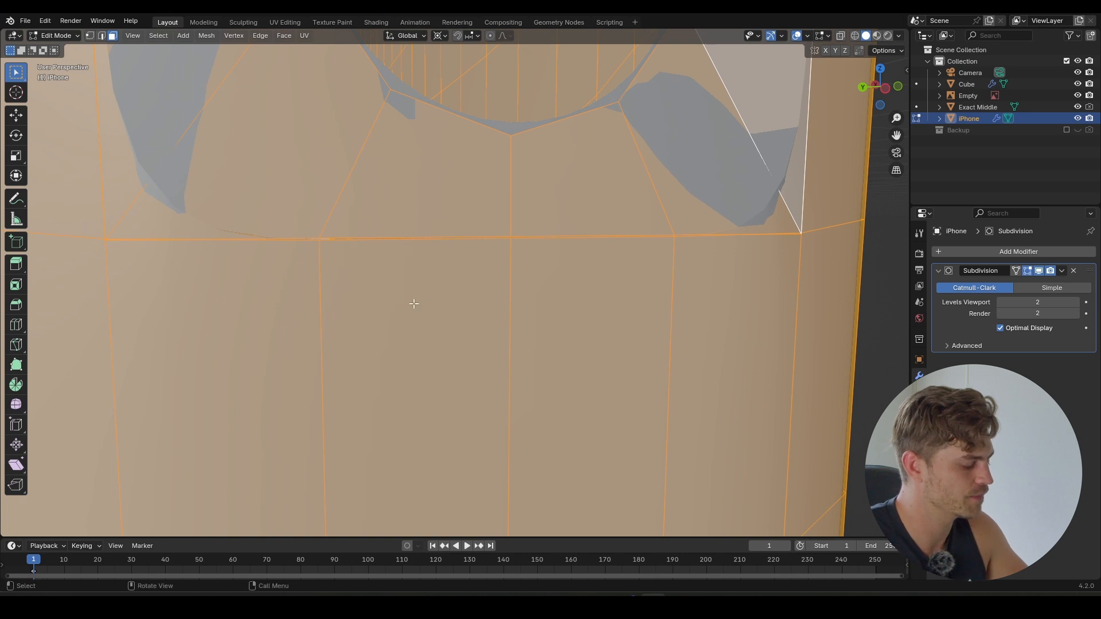
pyautogui.press('m')
pyautogui.click(367, 343)
pyautogui.scroll(-4, 405, 290)
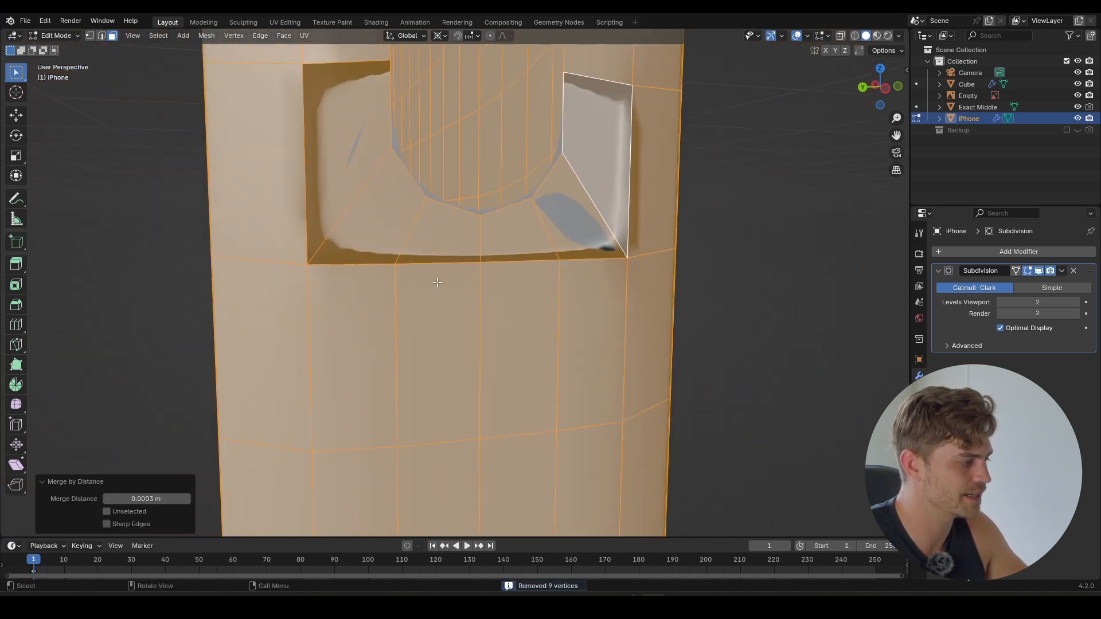
# - Recalculate the mesh's normals to the outside and check the slot's lower end in Object Mode
pyautogui.press('Tab')
pyautogui.keyDown('shift'); pyautogui.moveTo(462, 253); pyautogui.dragTo(450, 312, button='middle'); pyautogui.keyUp('shift')
pyautogui.press('Tab')
pyautogui.hotkey('shift', 'n')
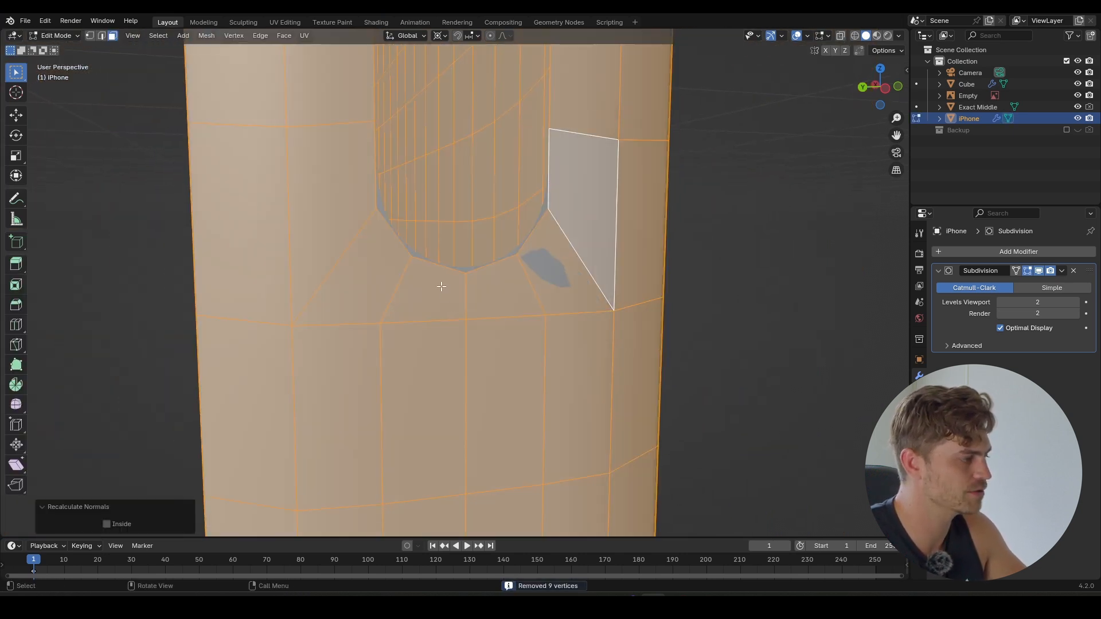
pyautogui.press('Tab')
pyautogui.moveTo(456, 273); pyautogui.dragTo(513, 303, button='middle')
pyautogui.press('Tab')
pyautogui.click(504, 230)
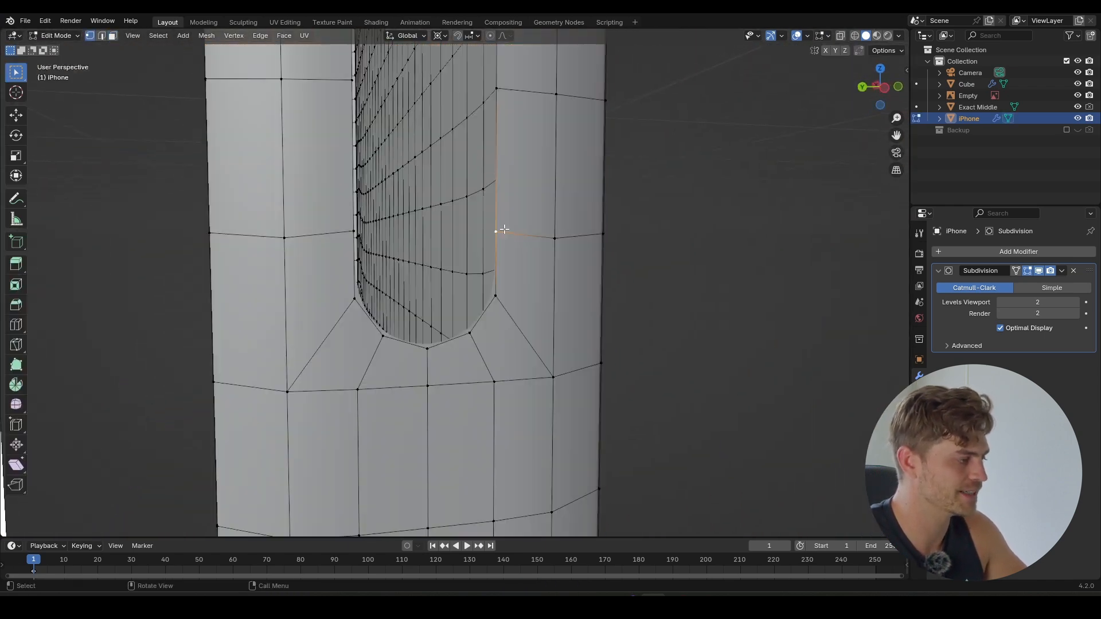
pyautogui.click(495, 295)
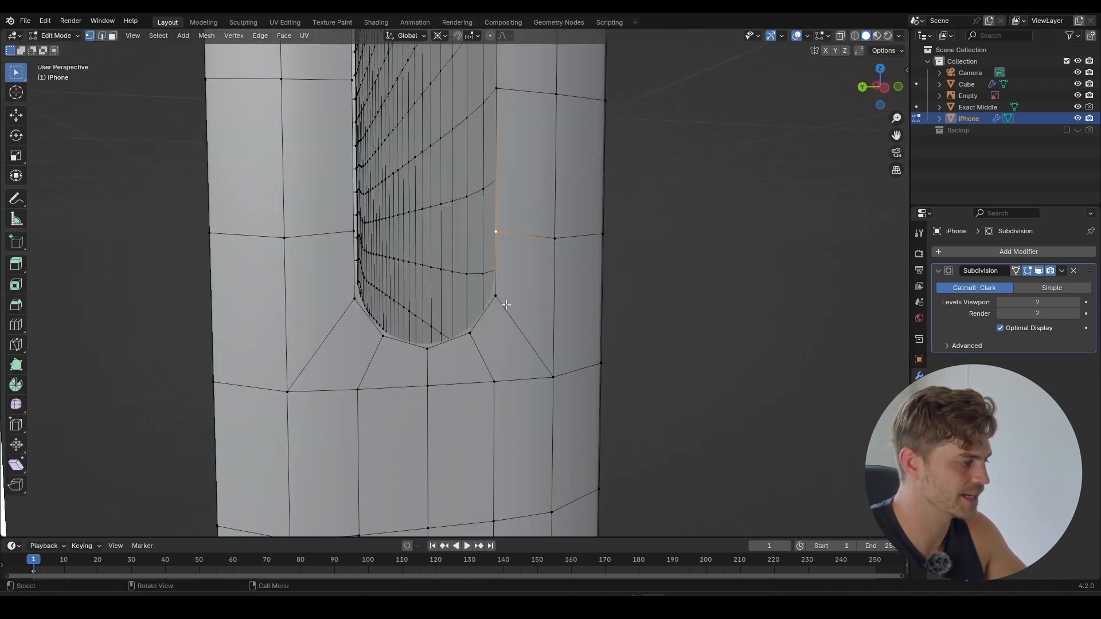
pyautogui.click(553, 377)
pyautogui.click(493, 382)
pyautogui.click(427, 385)
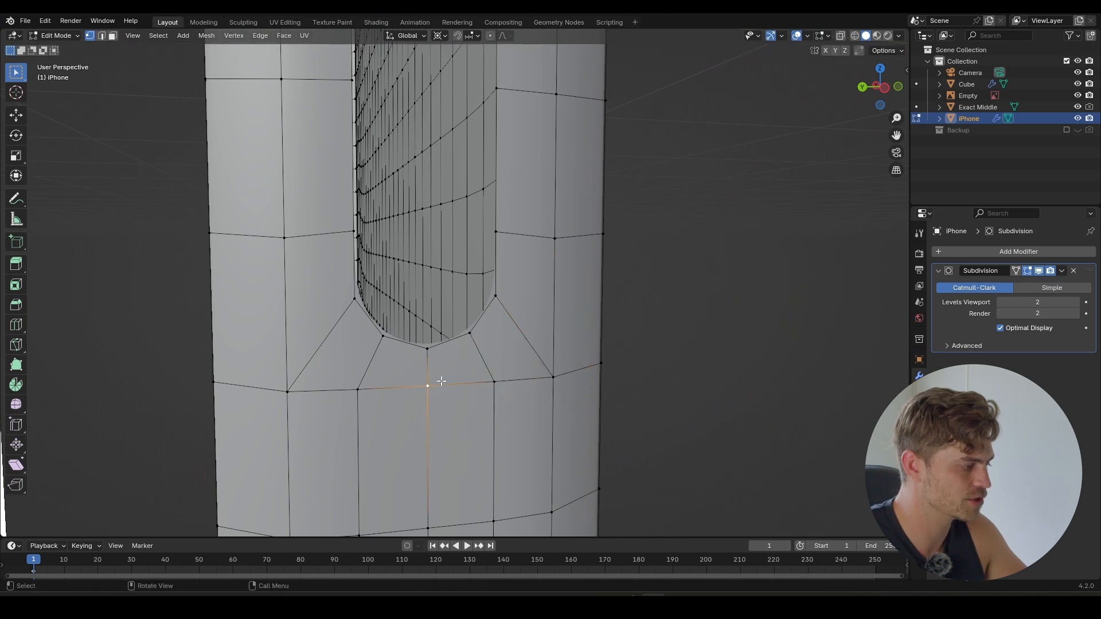
# - Return to Object Mode and save the iPhone Model 1.blend file
pyautogui.scroll(-6, 455, 251)
pyautogui.press('Tab')
pyautogui.keyDown('shift'); pyautogui.moveTo(457, 234); pyautogui.dragTo(418, 335, button='middle'); pyautogui.keyUp('shift')
pyautogui.scroll(-7, 420, 280)
pyautogui.scroll(-6, 453, 298)
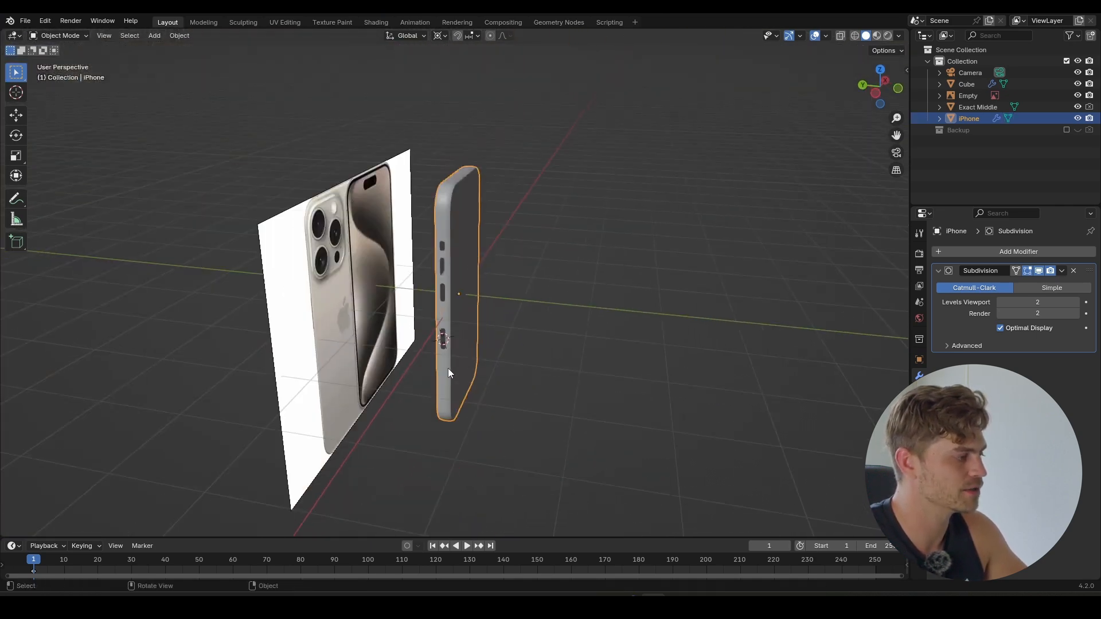
pyautogui.hotkey('ctrl', 's')
pyautogui.moveTo(449, 368); pyautogui.dragTo(323, 353, button='middle')
pyautogui.keyDown('shift'); pyautogui.moveTo(498, 355); pyautogui.dragTo(449, 350, button='middle'); pyautogui.keyUp('shift')
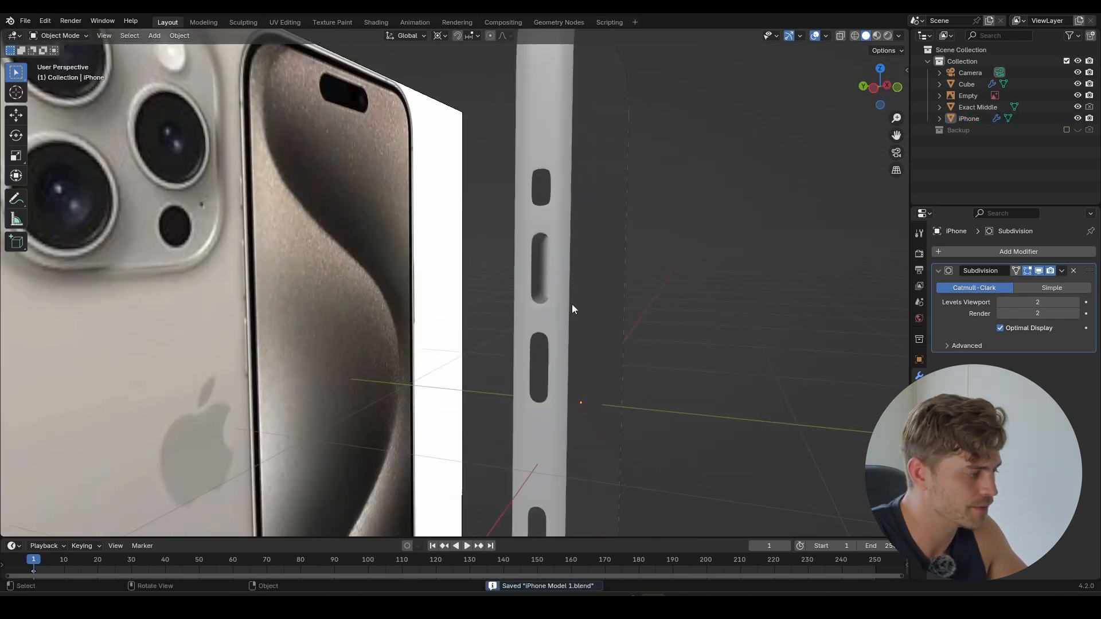
# - Extrude the edge loops of the top and third side openings inward 0.11857 m along the X axis
pyautogui.moveTo(572, 306); pyautogui.dragTo(479, 304, button='middle')
pyautogui.scroll(2, 479, 304)
pyautogui.press('Tab')
pyautogui.keyDown('alt'); pyautogui.click(468, 307); pyautogui.keyUp('alt')
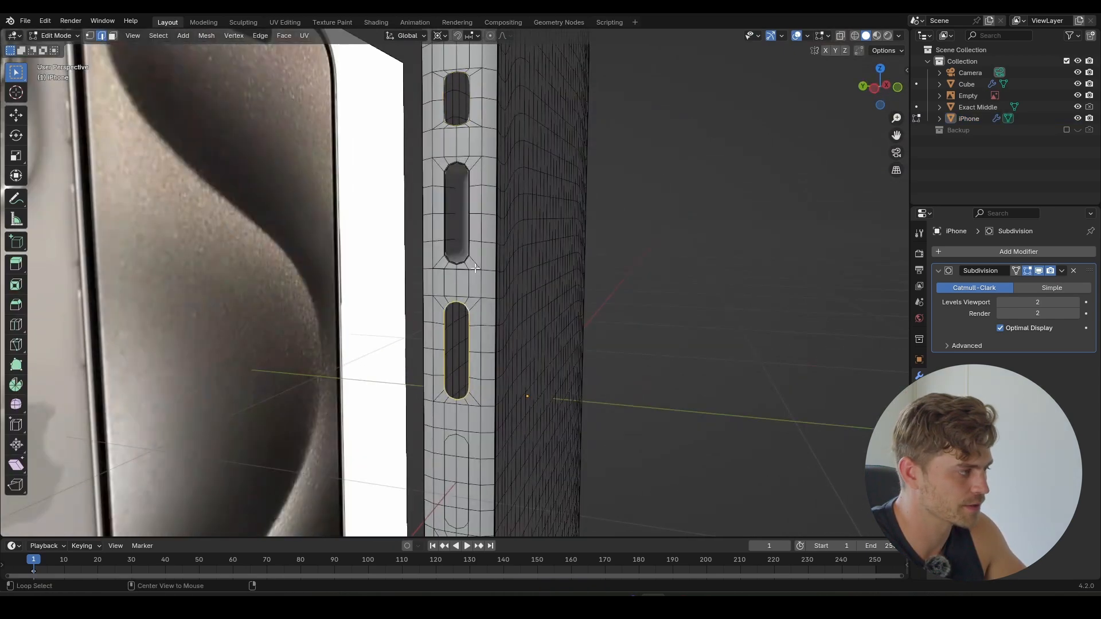
pyautogui.keyDown('alt'); pyautogui.keyDown('shift'); pyautogui.click(468, 86); pyautogui.keyUp('shift'); pyautogui.keyUp('alt')
pyautogui.scroll(-1, 523, 167)
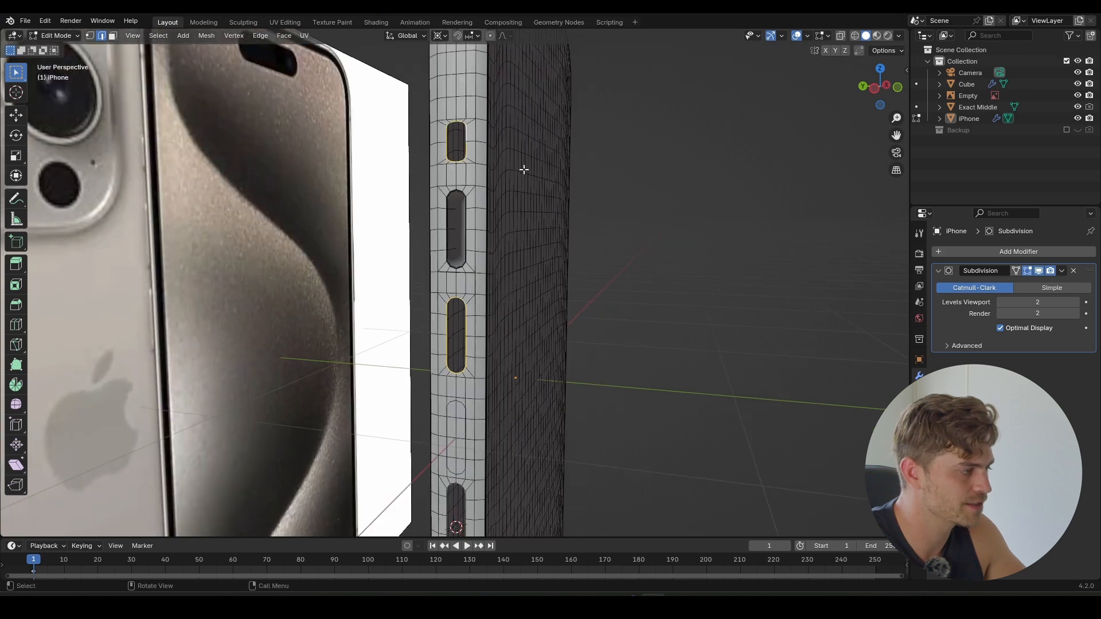
pyautogui.moveTo(531, 213); pyautogui.dragTo(467, 246, button='middle')
pyautogui.press('e')
pyautogui.press('x')
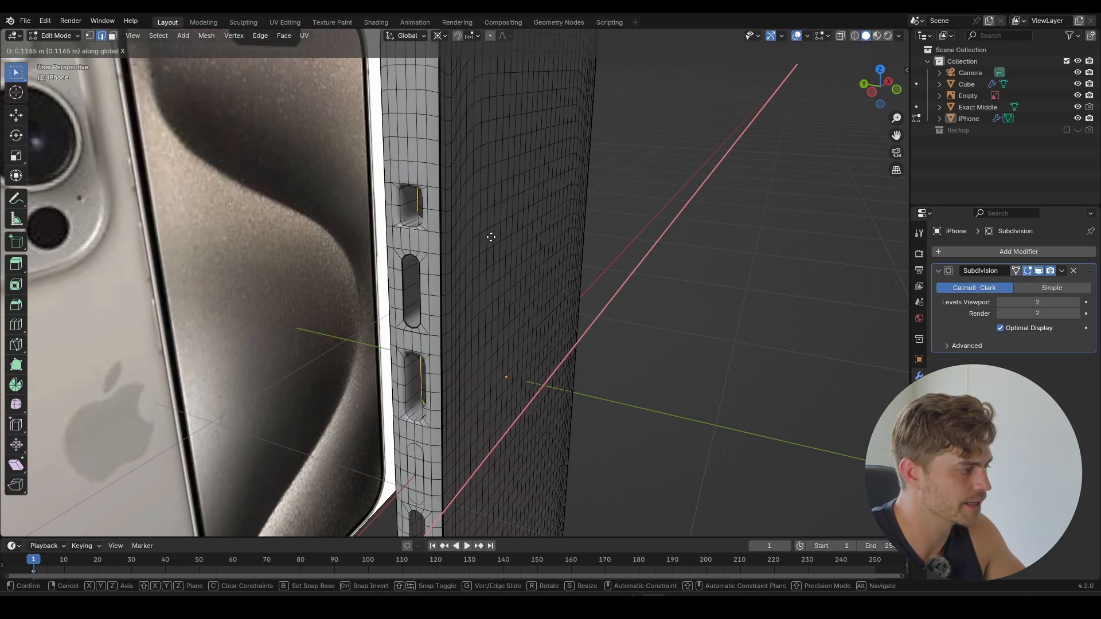
pyautogui.click(491, 236)
# - Close the inner ends of the extruded top and third openings with Grid Fill at a span of 4
pyautogui.moveTo(484, 241); pyautogui.dragTo(543, 353, button='middle')
pyautogui.moveTo(512, 307); pyautogui.dragTo(522, 312, button='middle')
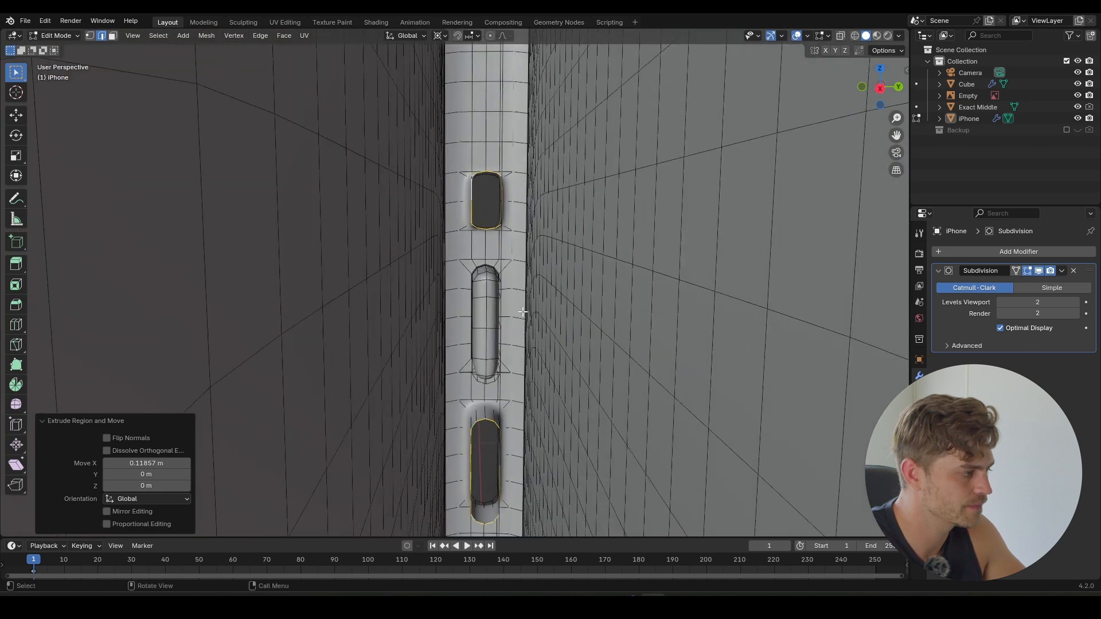
pyautogui.keyDown('alt'); pyautogui.click(491, 171); pyautogui.keyUp('alt')
pyautogui.press('F3')
pyautogui.click(572, 225)
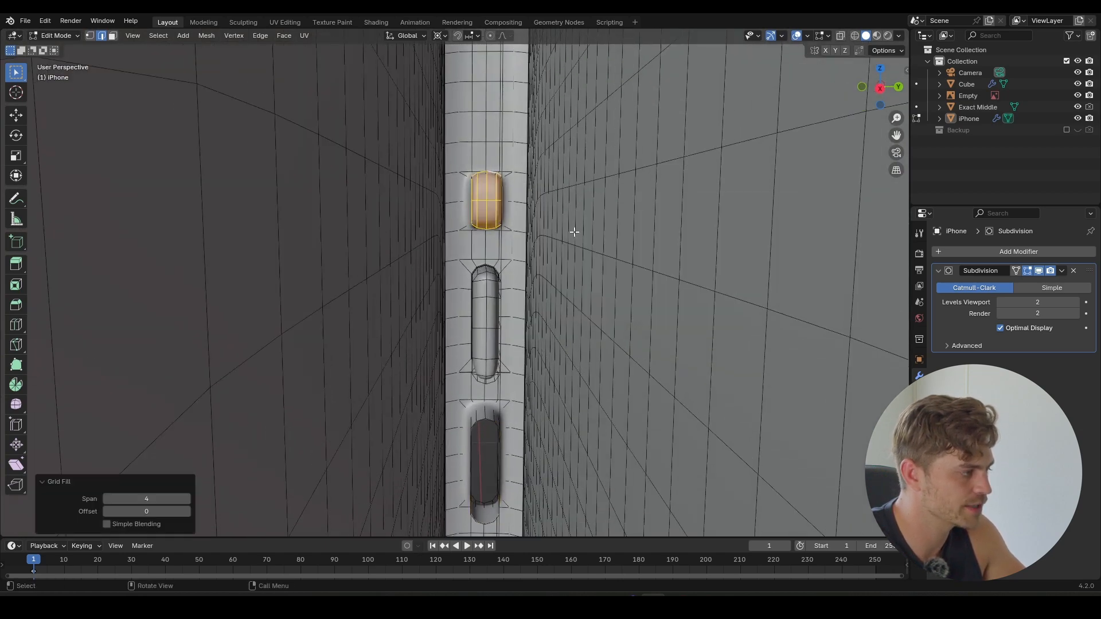
pyautogui.keyDown('shift'); pyautogui.moveTo(563, 308); pyautogui.dragTo(555, 247, button='middle'); pyautogui.keyUp('shift')
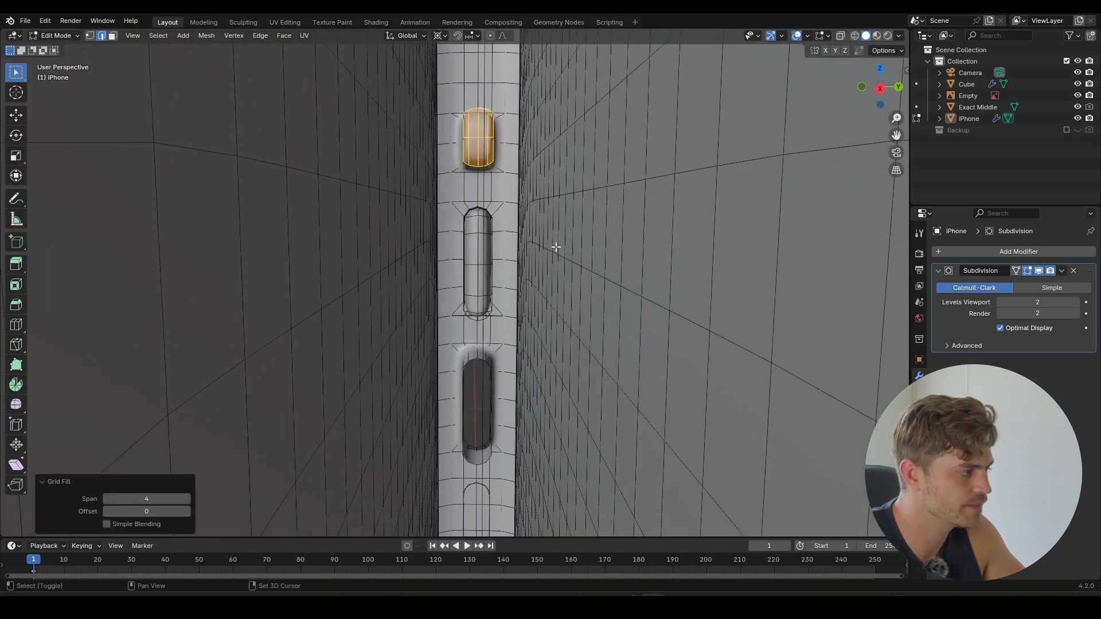
pyautogui.keyDown('alt'); pyautogui.click(485, 362); pyautogui.keyUp('alt')
pyautogui.press('F3')
pyautogui.click(551, 395)
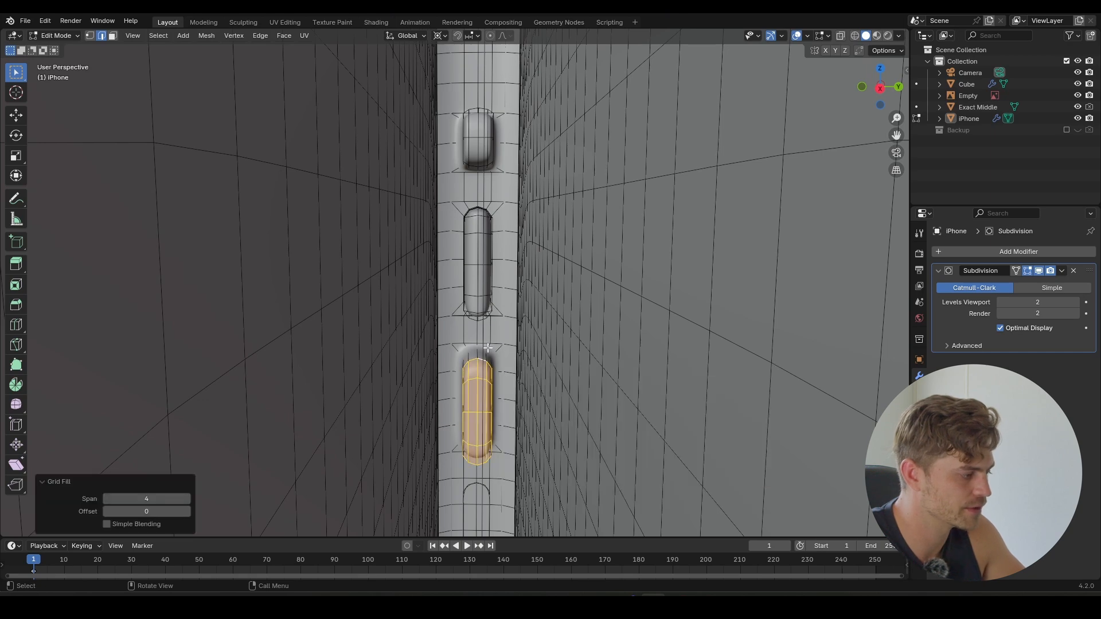
# - Extrude the edge loop of the long opening on the phone's opposite side inward about 0.25 m along the X axis
pyautogui.keyDown('shift'); pyautogui.moveTo(489, 357); pyautogui.dragTo(550, 330, button='middle'); pyautogui.keyUp('shift')
pyautogui.scroll(-4, 458, 299)
pyautogui.scroll(5, 462, 292)
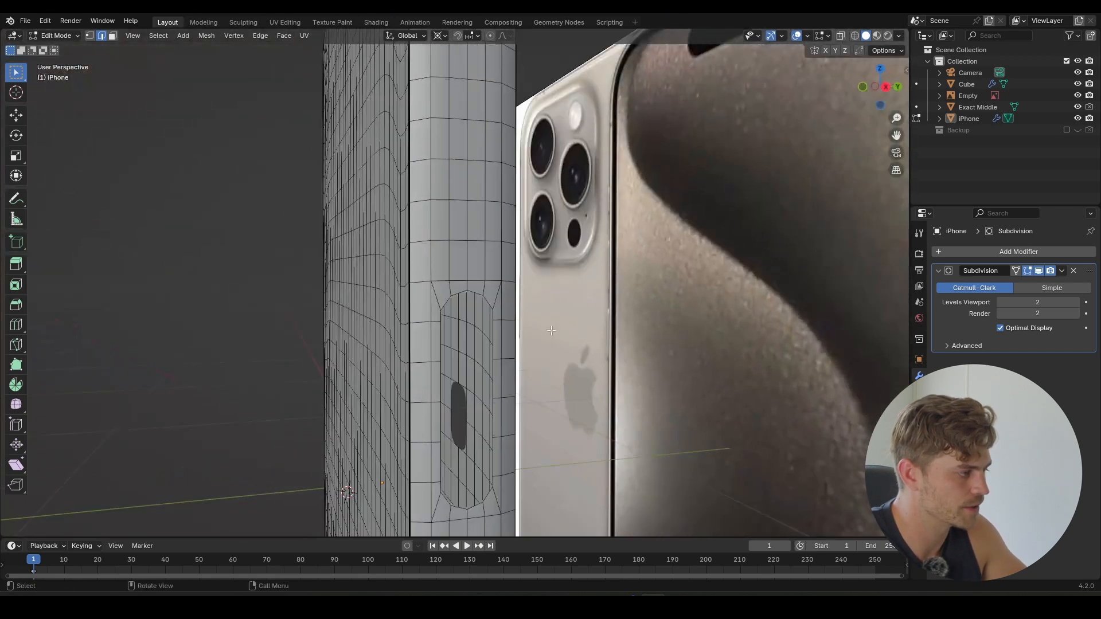
pyautogui.keyDown('alt'); pyautogui.click(477, 292); pyautogui.keyUp('alt')
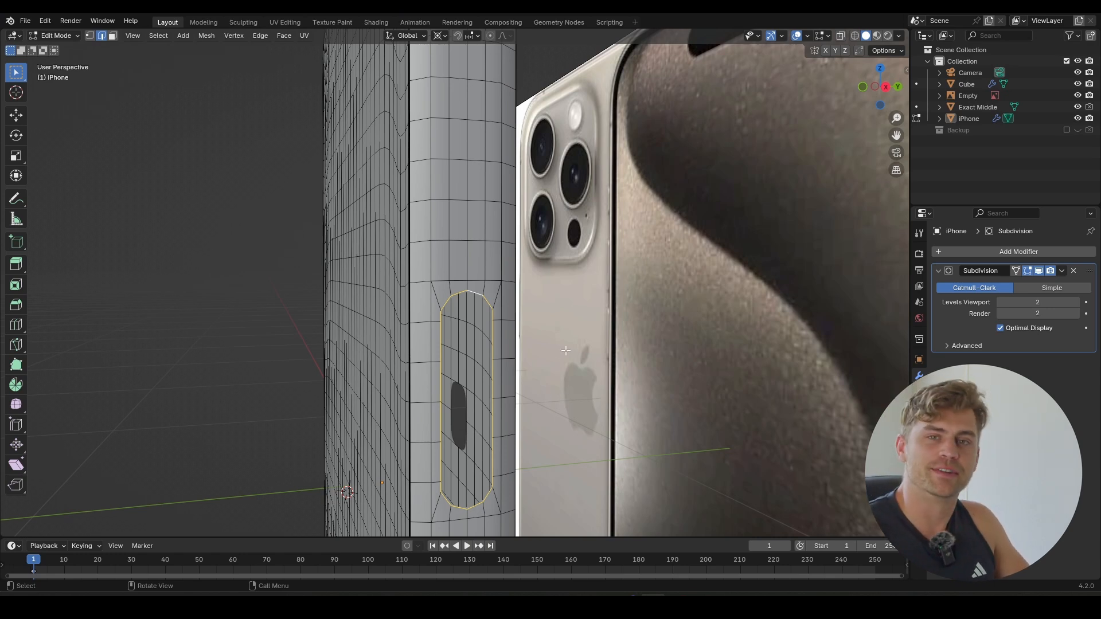
pyautogui.moveTo(526, 356); pyautogui.dragTo(514, 378, button='middle')
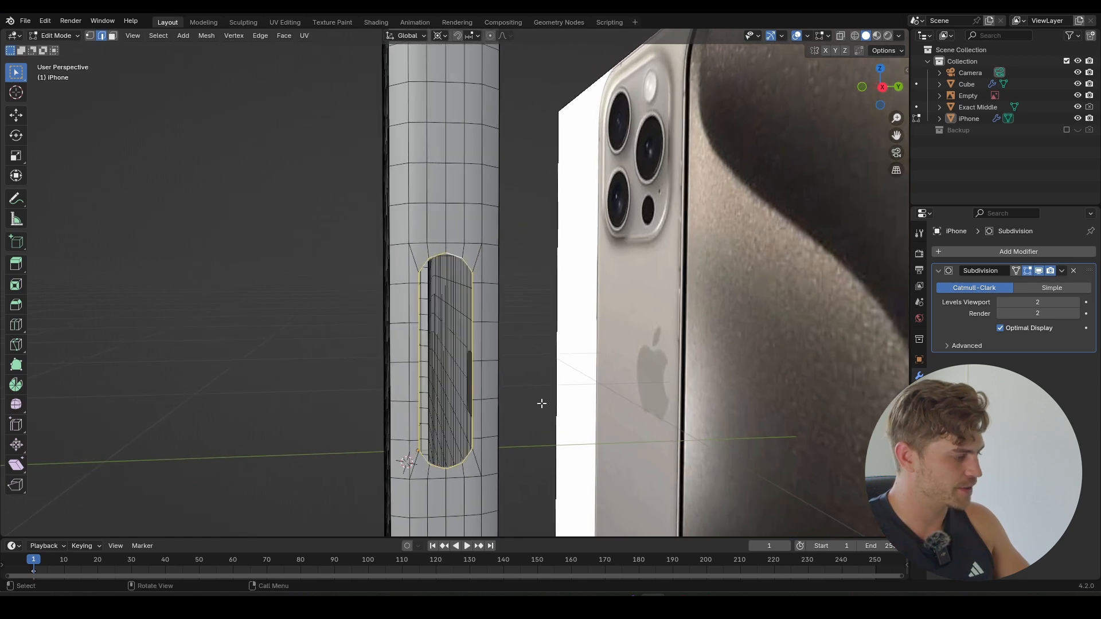
pyautogui.press('e')
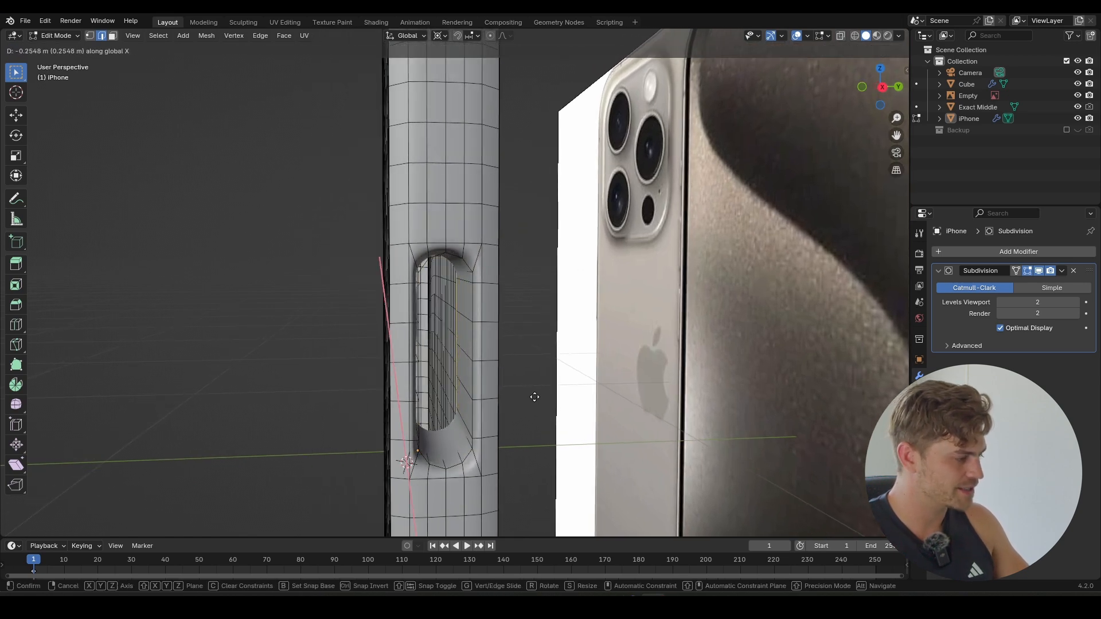
pyautogui.click(535, 398)
# - Close the inner end of the long opening with Grid Fill, using a span of 2 and an offset of 4
pyautogui.press('F3')
pyautogui.click(624, 419)
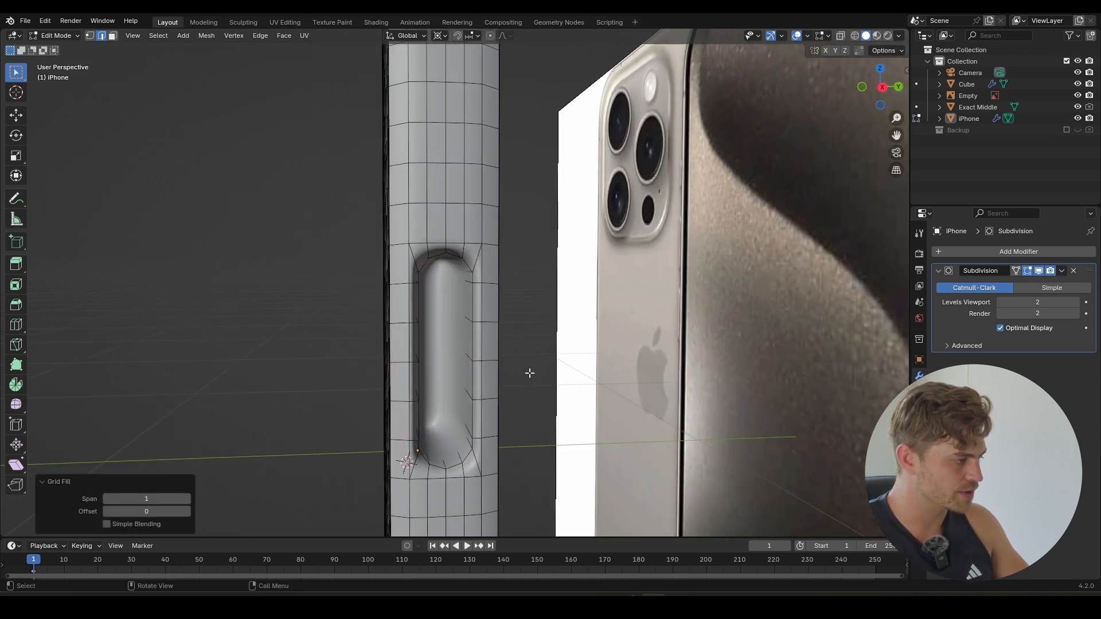
pyautogui.scroll(2, 518, 376)
pyautogui.moveTo(518, 376)
pyautogui.mouseDown(button='middle')
pyautogui.moveTo(501, 374)
pyautogui.moveTo(771, 437)
pyautogui.moveTo(695, 359)
pyautogui.moveTo(523, 430)
pyautogui.moveTo(516, 385)
pyautogui.mouseUp(button='middle')
pyautogui.keyDown('shift'); pyautogui.moveTo(470, 287); pyautogui.dragTo(475, 382, button='middle'); pyautogui.keyUp('shift')
pyautogui.scroll(4, 484, 373)
pyautogui.scroll(-4, 478, 387)
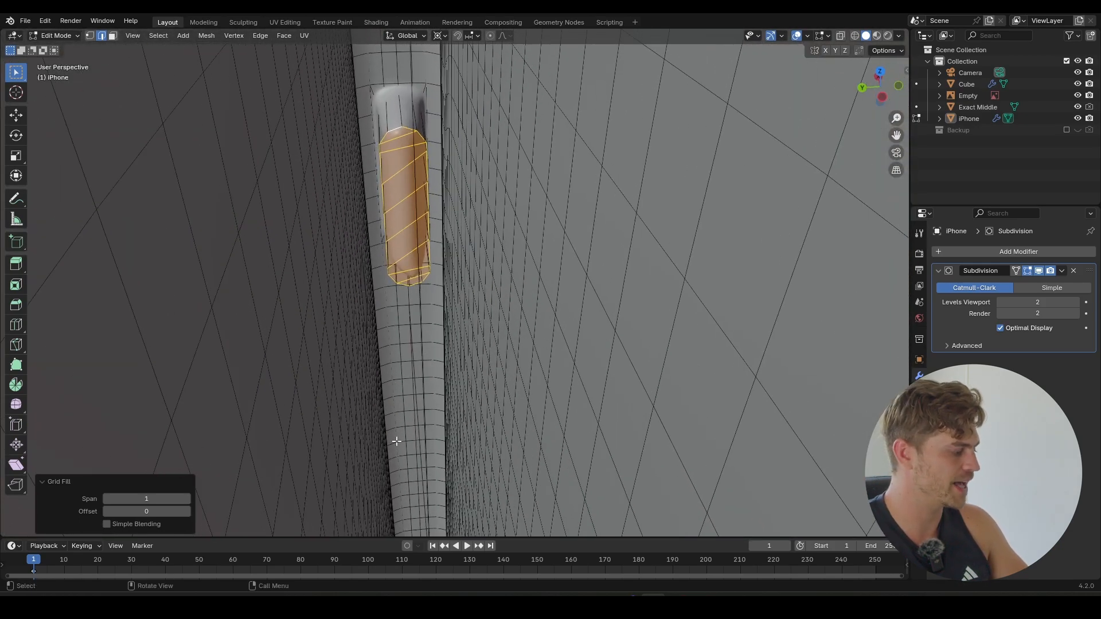
pyautogui.click(183, 498)
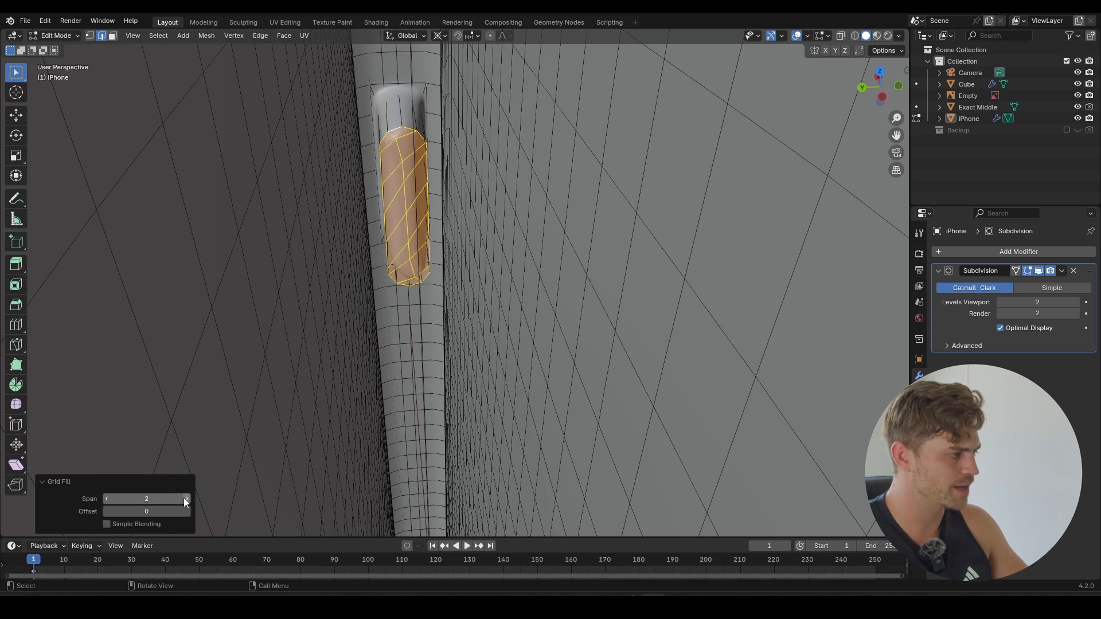
pyautogui.click(183, 498)
pyautogui.click(107, 498)
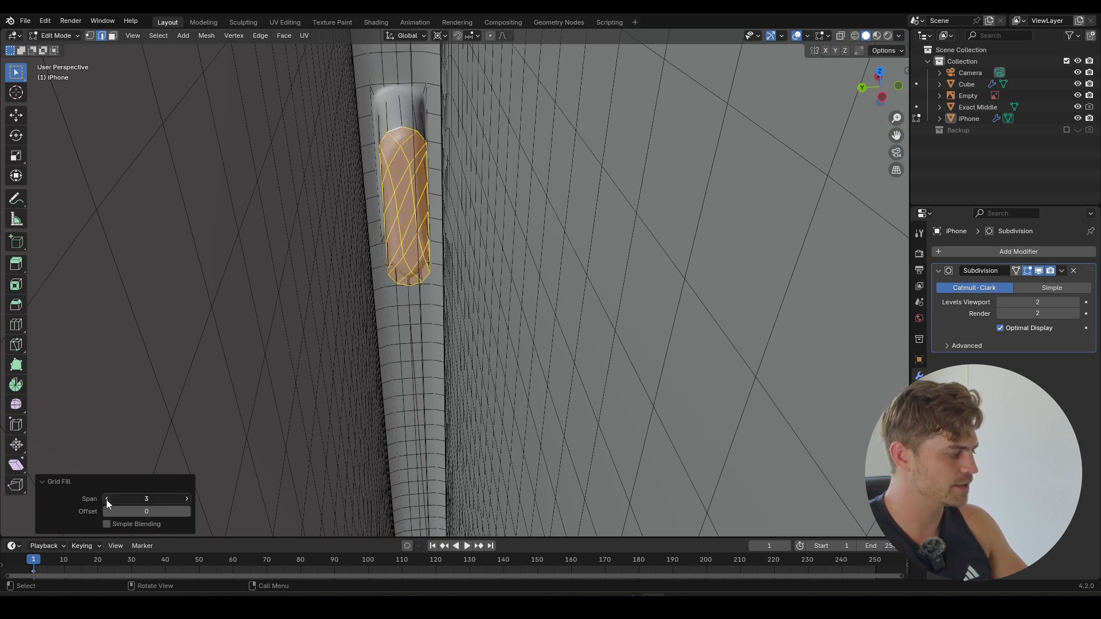
pyautogui.click(185, 512)
pyautogui.click(184, 512)
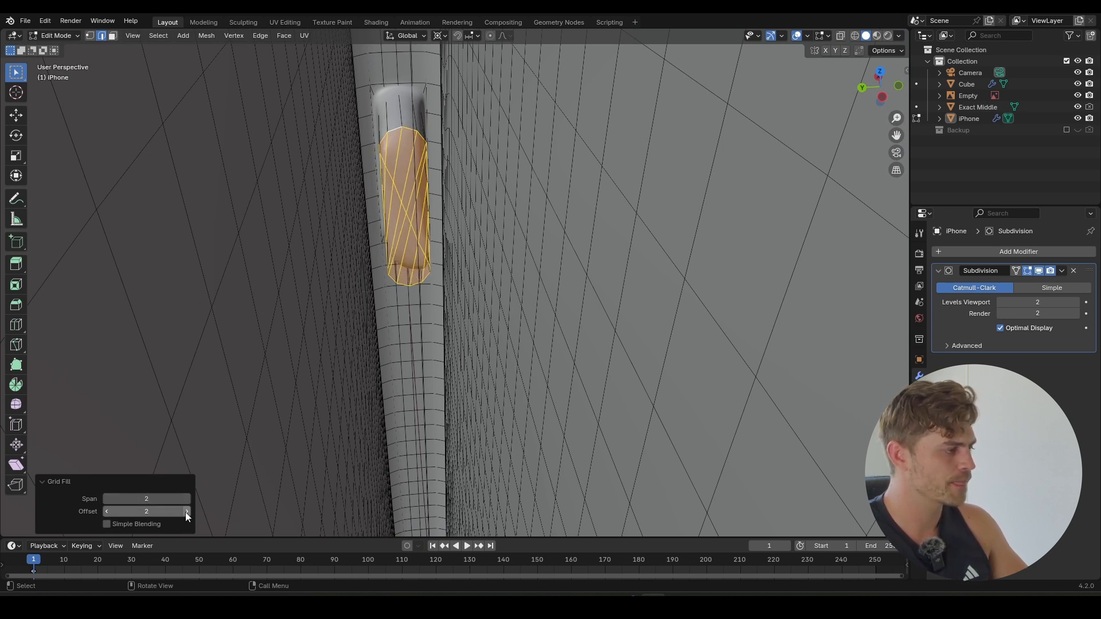
pyautogui.click(184, 512)
pyautogui.click(184, 512)
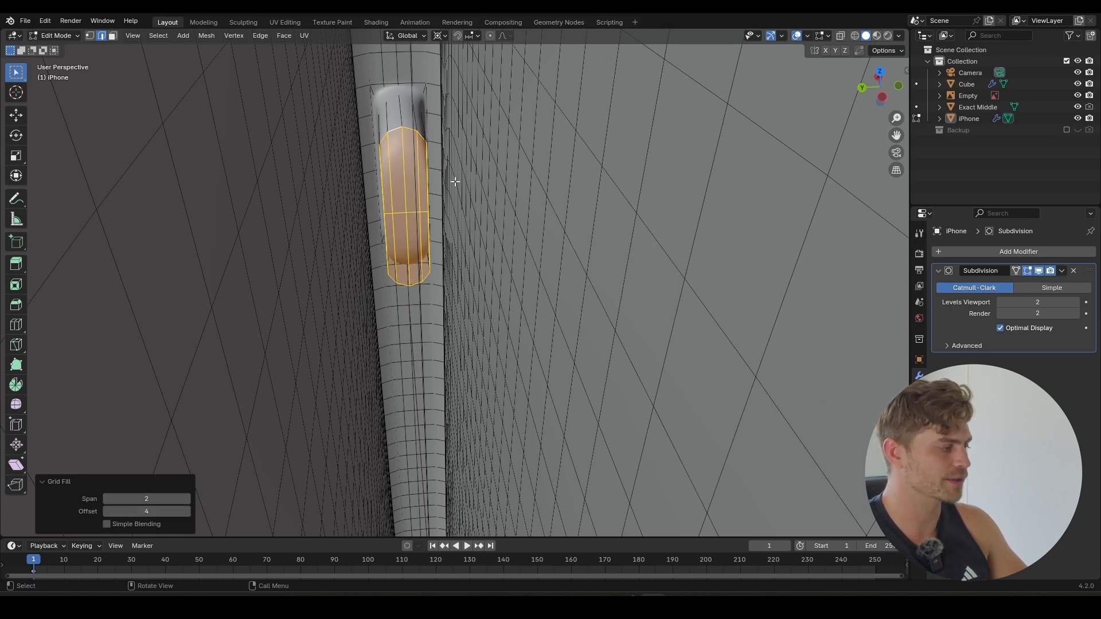
# - Select all the inner floor faces of the top and middle openings on the side with three button slots
pyautogui.moveTo(502, 211); pyautogui.dragTo(415, 275, button='middle')
pyautogui.scroll(-2, 491, 211)
pyautogui.scroll(-4, 376, 235)
pyautogui.scroll(3, 376, 235)
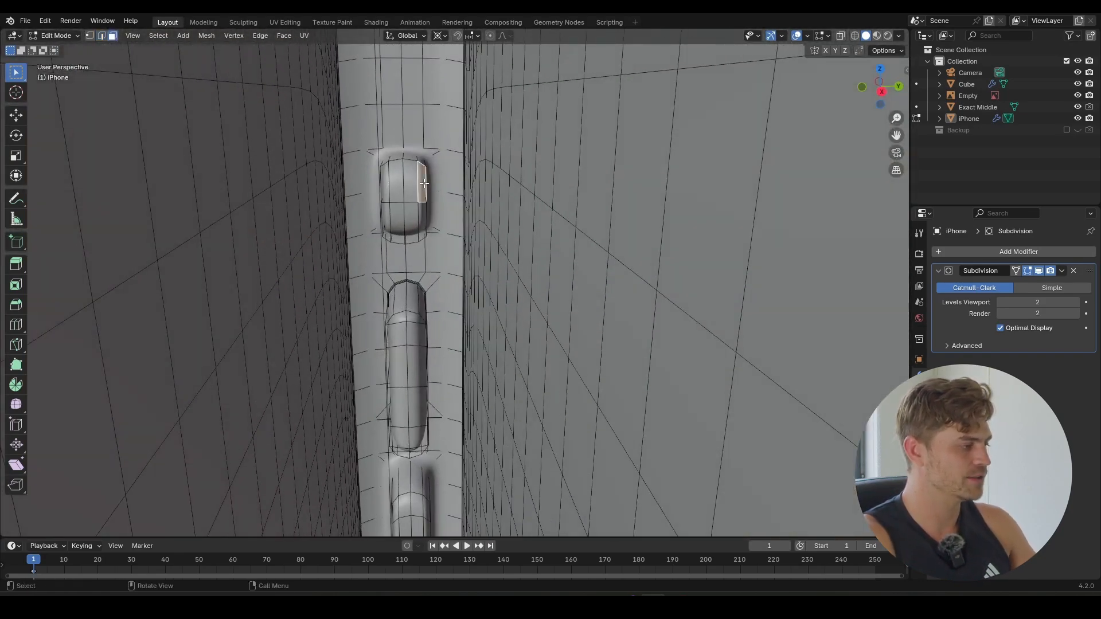
pyautogui.keyDown('ctrl'); pyautogui.click(385, 198); pyautogui.keyUp('ctrl')
pyautogui.keyDown('ctrl'); pyautogui.click(421, 221); pyautogui.keyUp('ctrl')
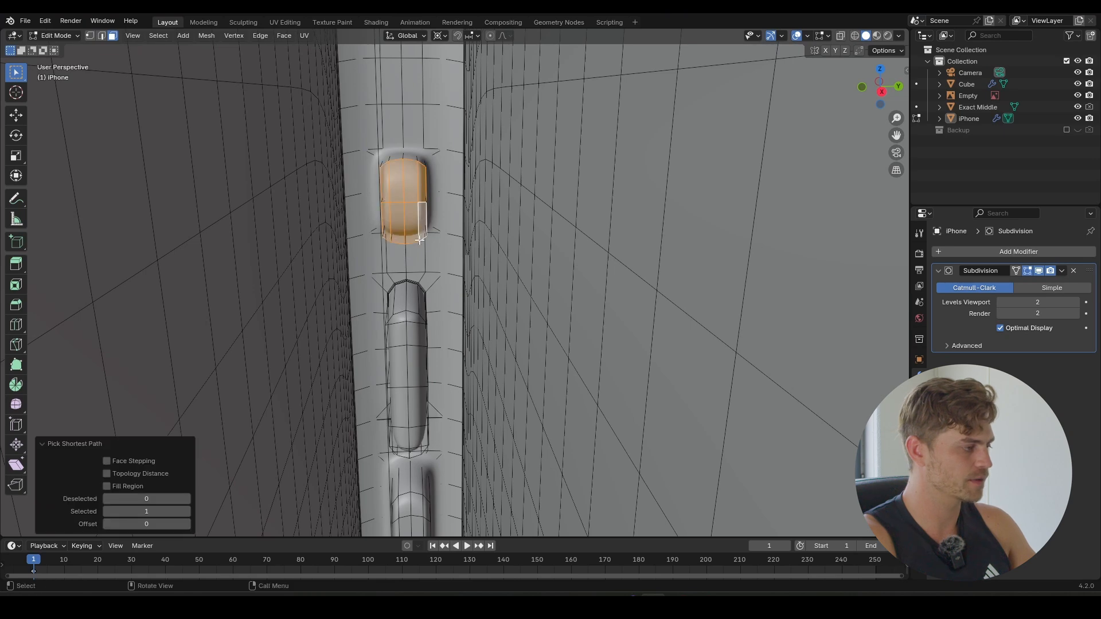
pyautogui.keyDown('shift'); pyautogui.moveTo(420, 312); pyautogui.dragTo(423, 184, button='middle'); pyautogui.keyUp('shift')
pyautogui.keyDown('shift'); pyautogui.click(409, 185); pyautogui.keyUp('shift')
pyautogui.keyDown('ctrl'); pyautogui.click(417, 185); pyautogui.keyUp('ctrl')
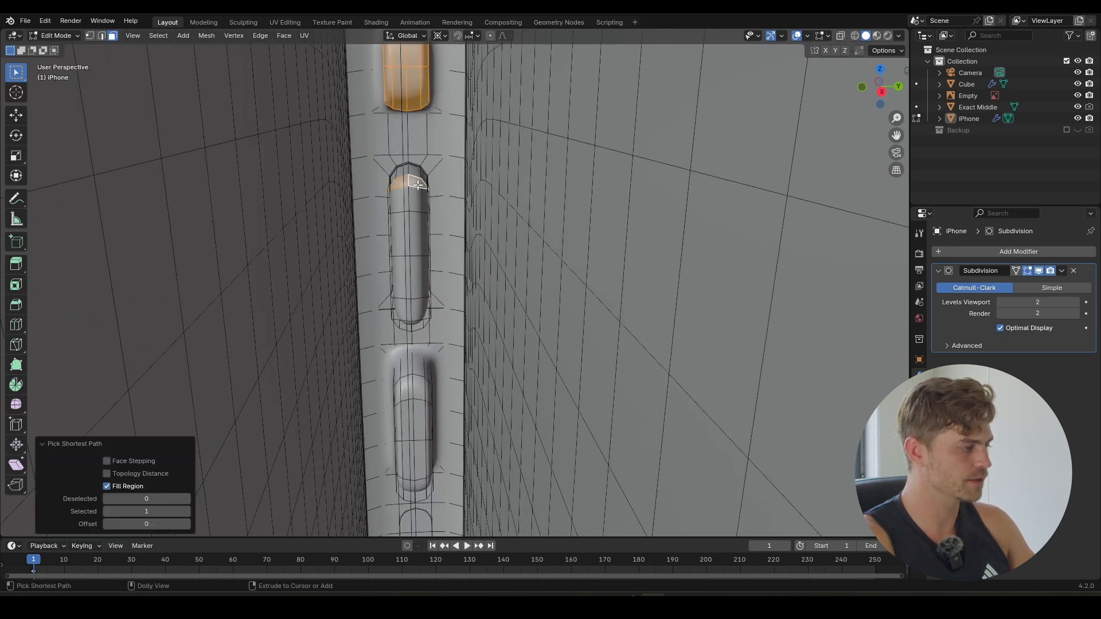
pyautogui.keyDown('ctrl'); pyautogui.click(419, 307); pyautogui.keyUp('ctrl')
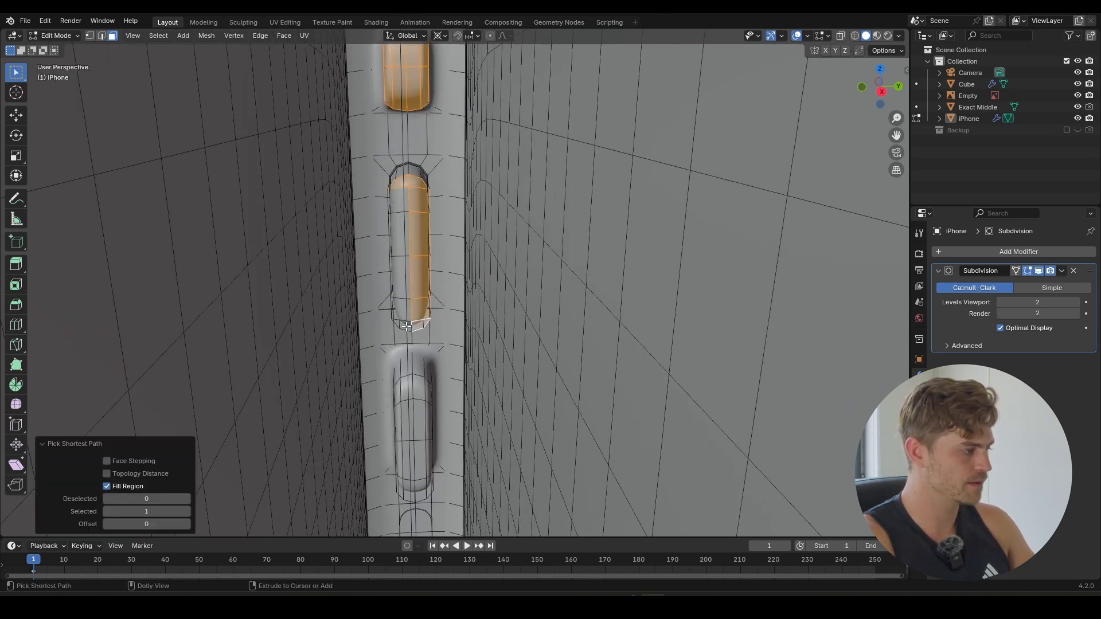
pyautogui.keyDown('ctrl'); pyautogui.click(401, 202); pyautogui.keyUp('ctrl')
# - Add all the floor faces of the third opening to the selection
pyautogui.keyDown('shift'); pyautogui.moveTo(420, 301); pyautogui.dragTo(421, 181, button='middle'); pyautogui.keyUp('shift')
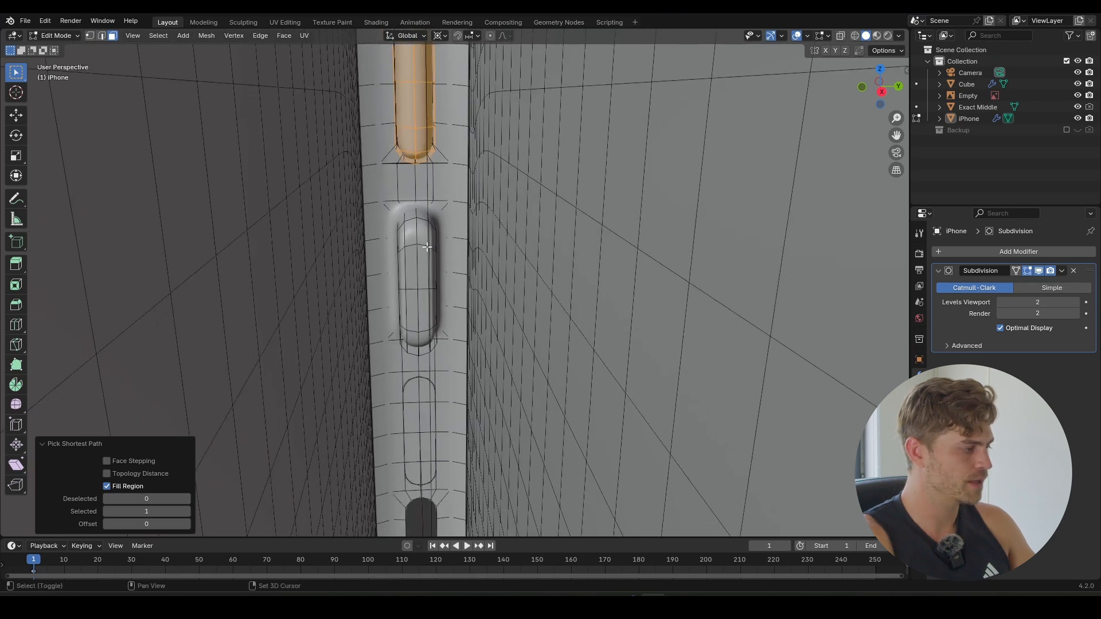
pyautogui.scroll(4, 427, 247)
pyautogui.click(418, 150)
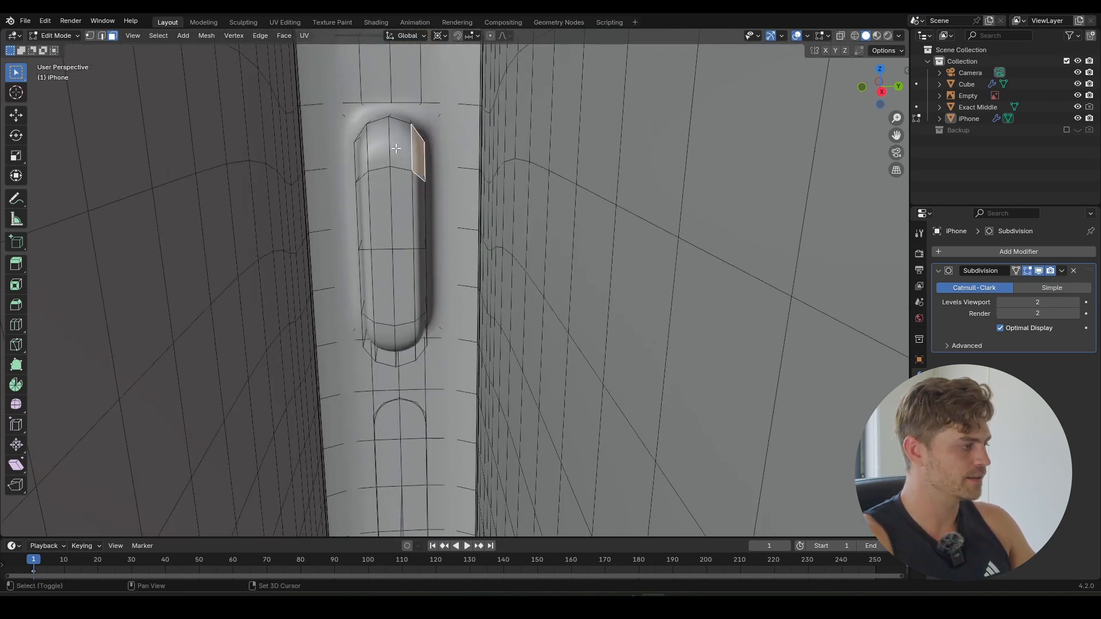
pyautogui.keyDown('ctrl'); pyautogui.keyDown('shift'); pyautogui.click(361, 161); pyautogui.keyUp('shift'); pyautogui.keyUp('ctrl')
pyautogui.keyDown('ctrl'); pyautogui.keyDown('shift'); pyautogui.click(375, 338); pyautogui.keyUp('shift'); pyautogui.keyUp('ctrl')
pyautogui.keyDown('ctrl'); pyautogui.keyDown('shift'); pyautogui.click(421, 336); pyautogui.keyUp('shift'); pyautogui.keyUp('ctrl')
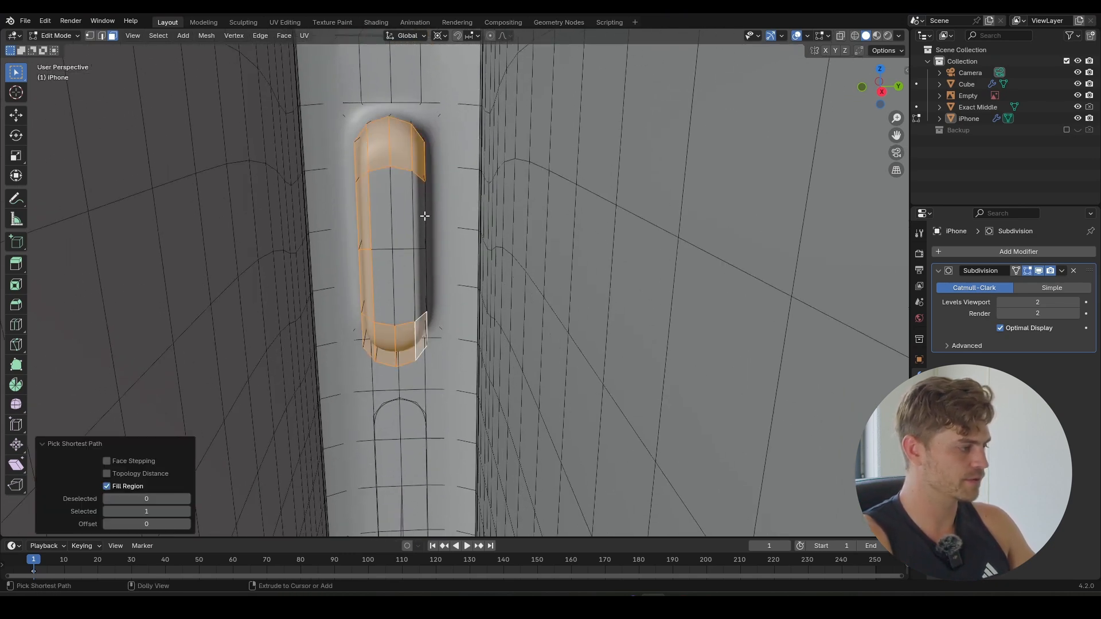
pyautogui.keyDown('ctrl'); pyautogui.keyDown('shift'); pyautogui.click(416, 203); pyautogui.keyUp('shift'); pyautogui.keyUp('ctrl')
pyautogui.keyDown('ctrl'); pyautogui.keyDown('shift'); pyautogui.click(387, 205); pyautogui.keyUp('shift'); pyautogui.keyUp('ctrl')
pyautogui.keyDown('ctrl'); pyautogui.keyDown('shift'); pyautogui.click(382, 279); pyautogui.keyUp('shift'); pyautogui.keyUp('ctrl')
pyautogui.keyDown('ctrl'); pyautogui.keyDown('shift'); pyautogui.click(404, 276); pyautogui.keyUp('shift'); pyautogui.keyUp('ctrl')
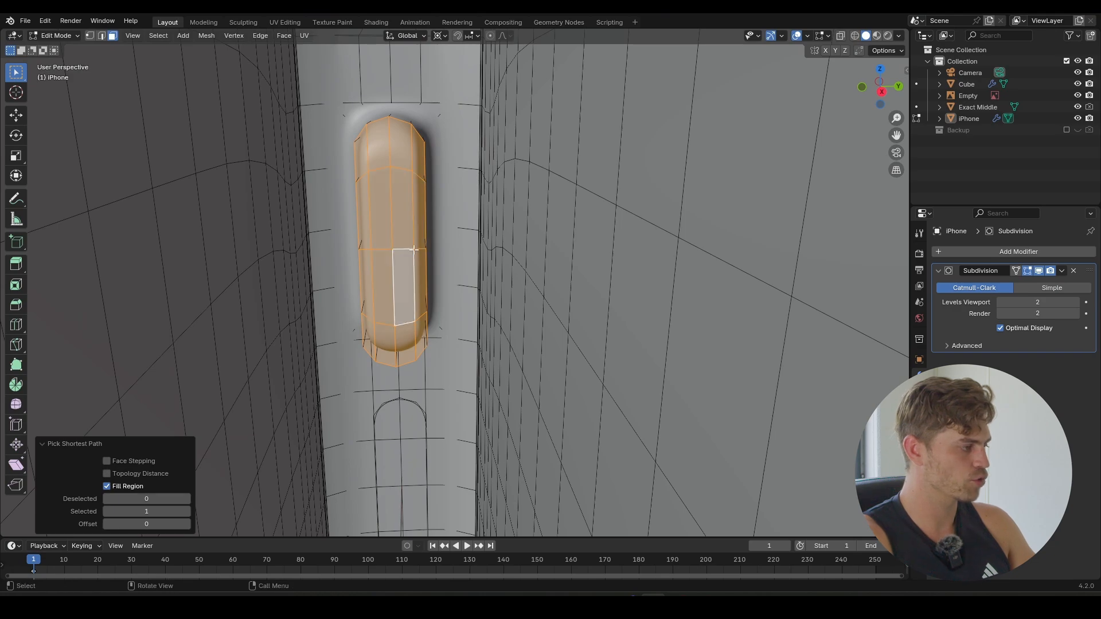
# - Duplicate the selected floor faces in place and scale them to 0.972 around their Individual Origins
pyautogui.scroll(-3, 425, 152)
pyautogui.keyDown('shift'); pyautogui.moveTo(424, 152); pyautogui.dragTo(491, 354, button='middle'); pyautogui.keyUp('shift')
pyautogui.scroll(3, 416, 312)
pyautogui.scroll(-3, 508, 329)
pyautogui.keyDown('shift'); pyautogui.moveTo(477, 408); pyautogui.dragTo(496, 298, button='middle'); pyautogui.keyUp('shift')
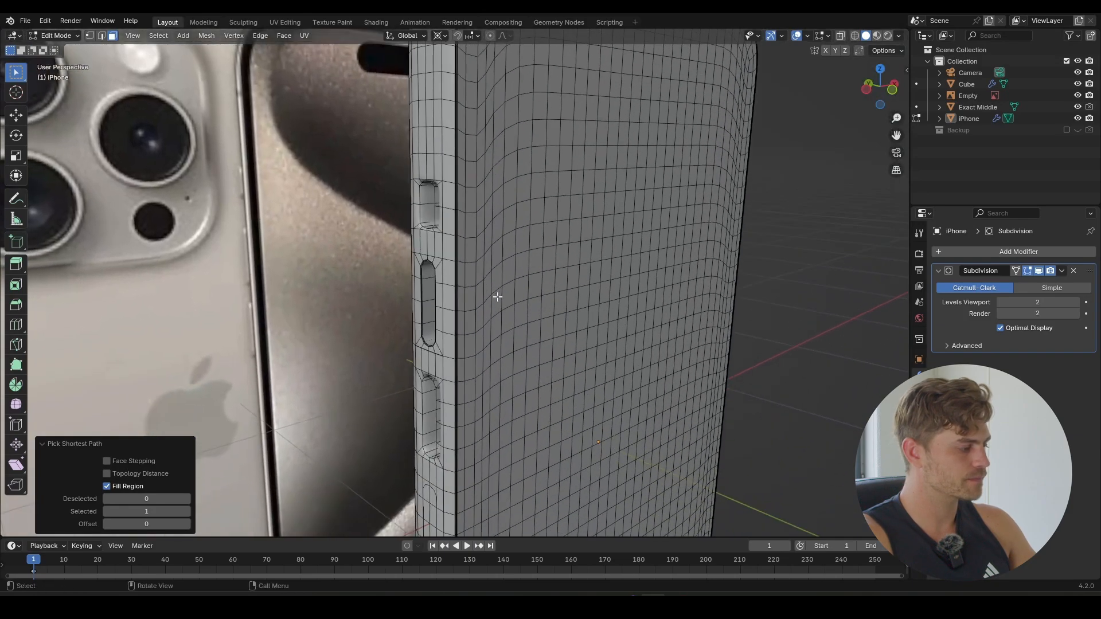
pyautogui.moveTo(495, 368); pyautogui.dragTo(525, 388, button='middle')
pyautogui.scroll(2, 497, 346)
pyautogui.scroll(2, 500, 350)
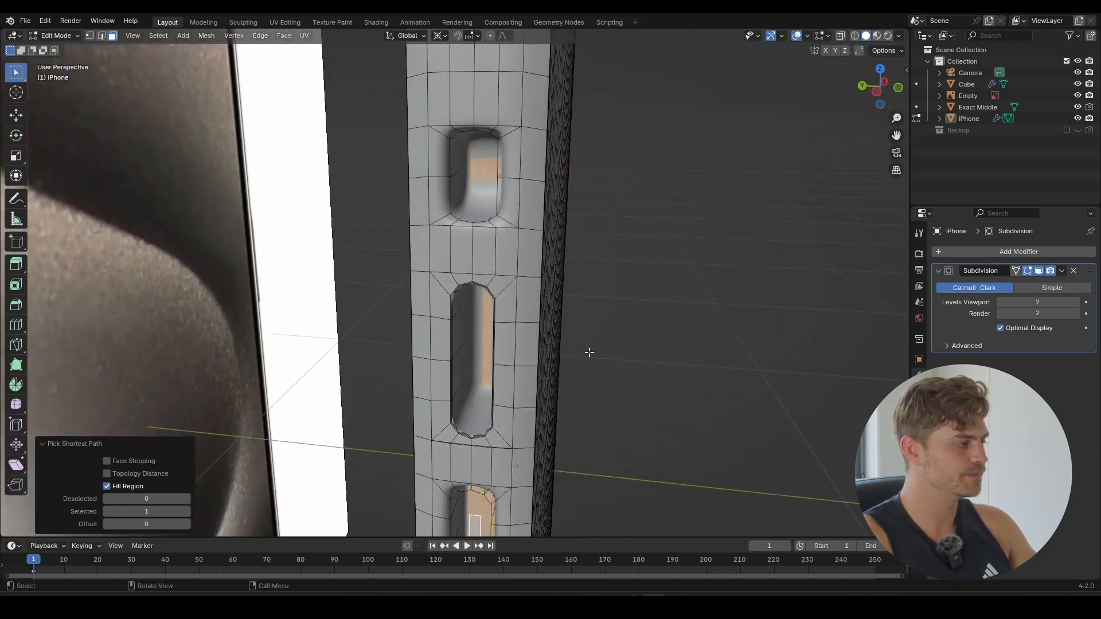
pyautogui.hotkey('shift', 'd')
pyautogui.rightClick(600, 328)
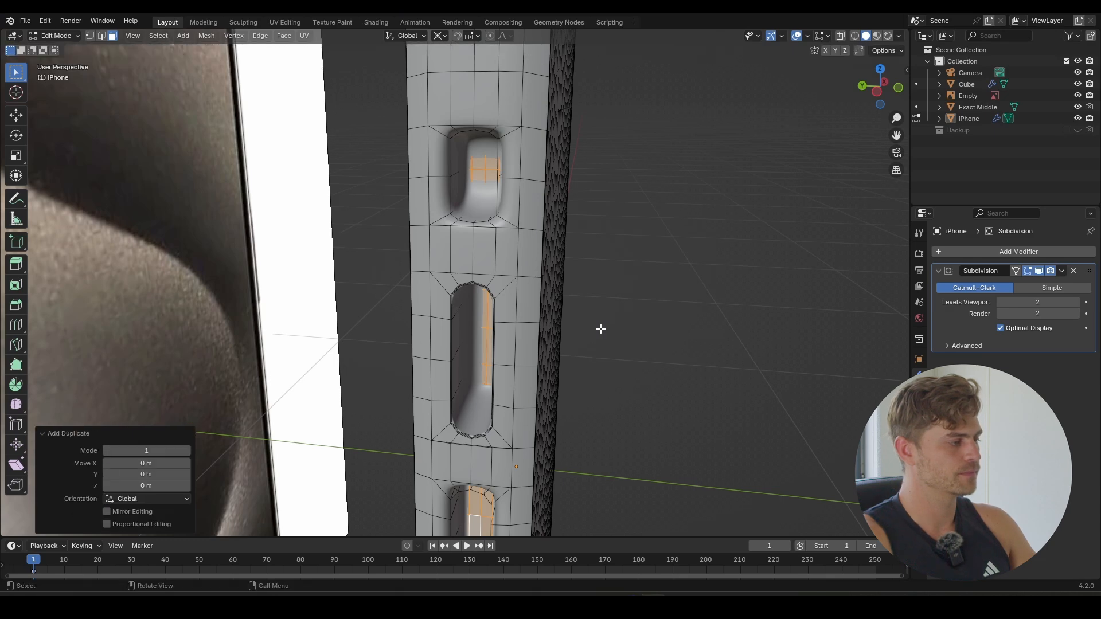
pyautogui.click(440, 35)
pyautogui.click(488, 90)
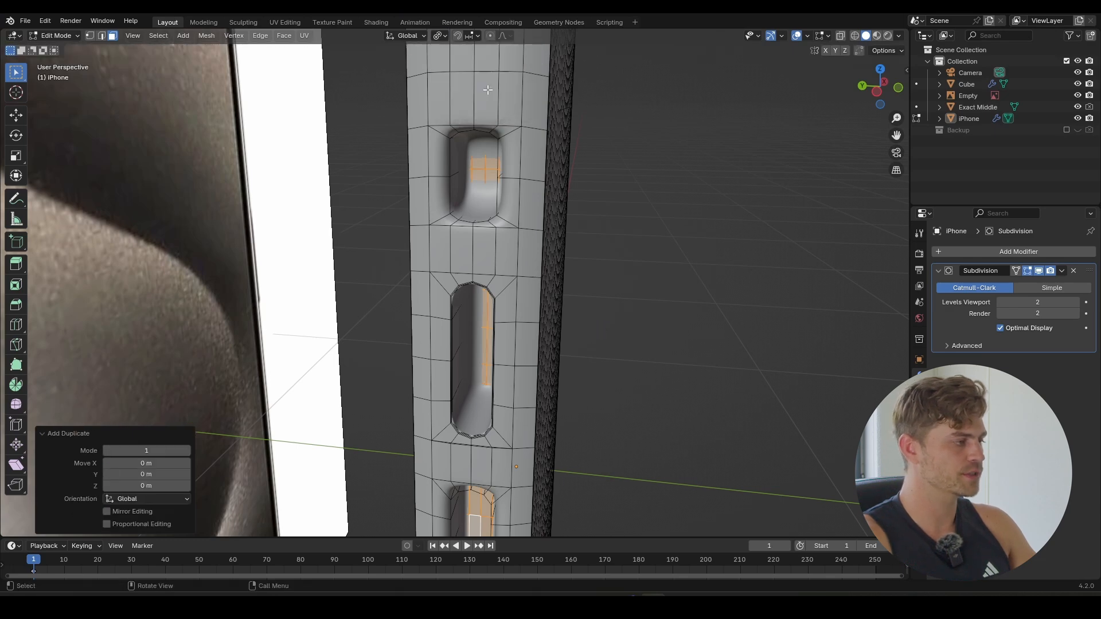
pyautogui.press('s')
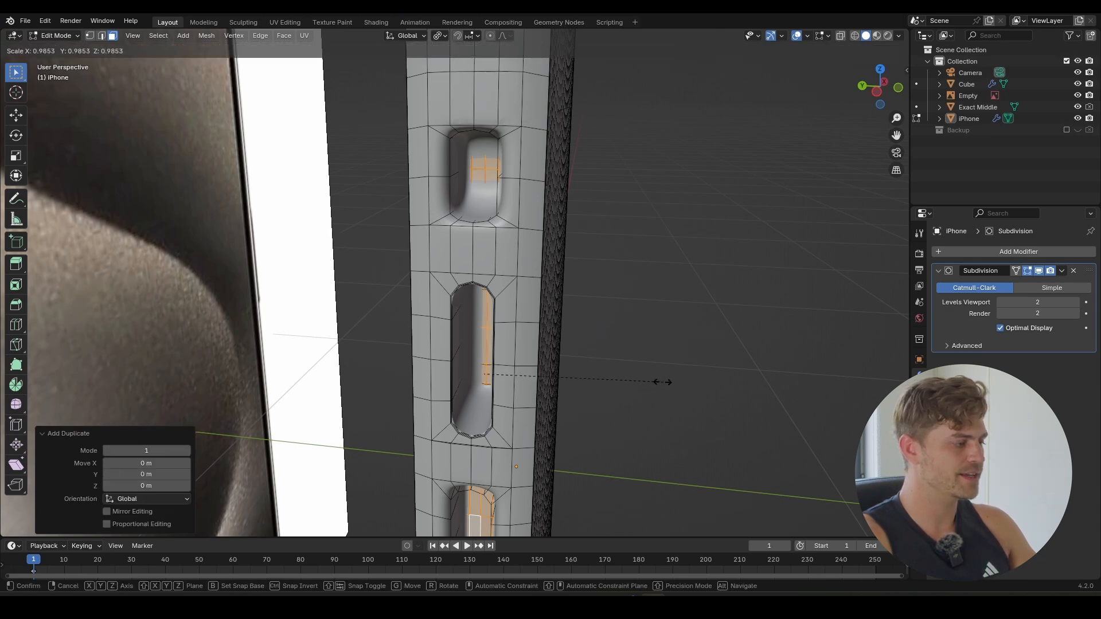
pyautogui.click(637, 372)
# - Extrude the duplicated faces outward 0.23517 m along their normals to form the three side buttons
pyautogui.scroll(-2, 633, 372)
pyautogui.moveTo(608, 367); pyautogui.dragTo(528, 361, button='middle')
pyautogui.press('e')
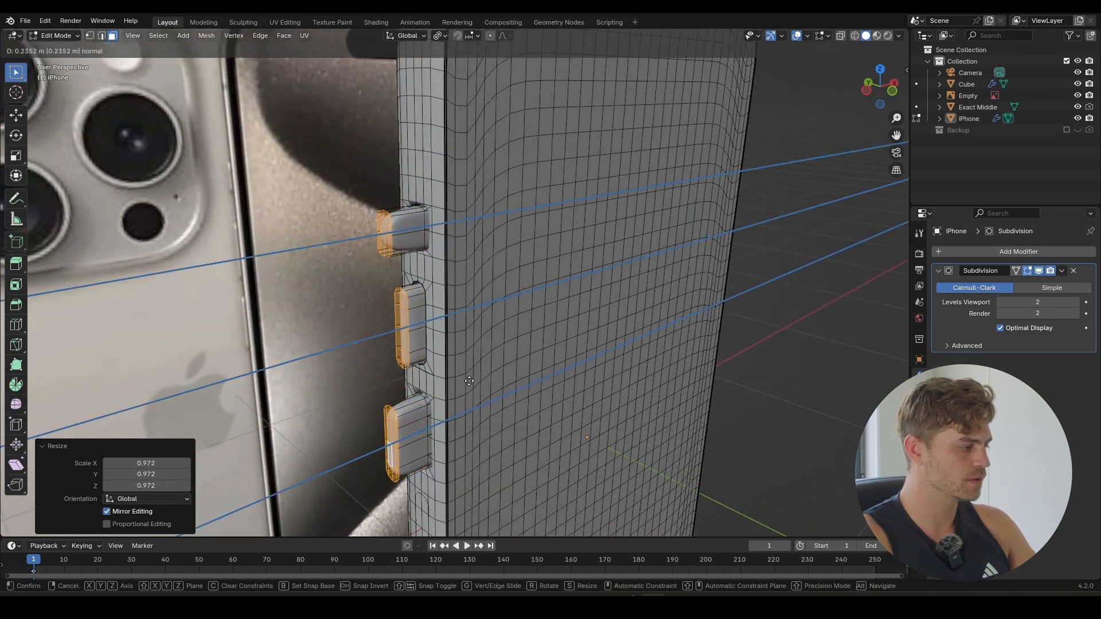
pyautogui.click(478, 378)
# - Move the outer faces of the three buttons about 0.053 m along the X axis toward the phone body
pyautogui.scroll(3, 467, 378)
pyautogui.moveTo(443, 369)
pyautogui.mouseDown(button='middle')
pyautogui.moveTo(419, 355)
pyautogui.moveTo(419, 370)
pyautogui.moveTo(442, 372)
pyautogui.mouseUp(button='middle')
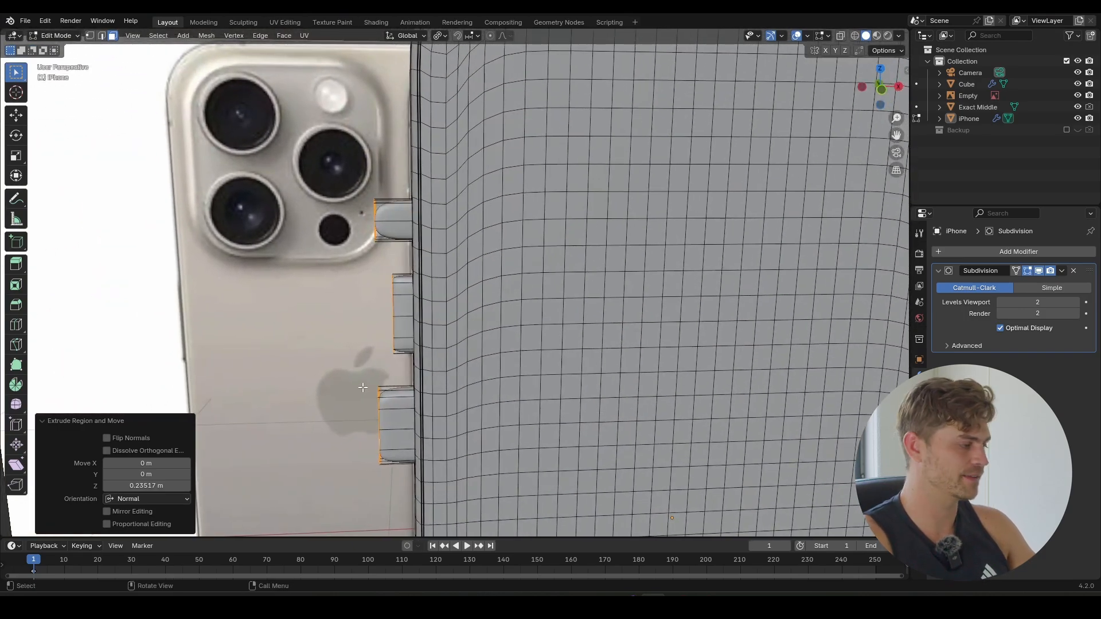
pyautogui.scroll(1, 385, 341)
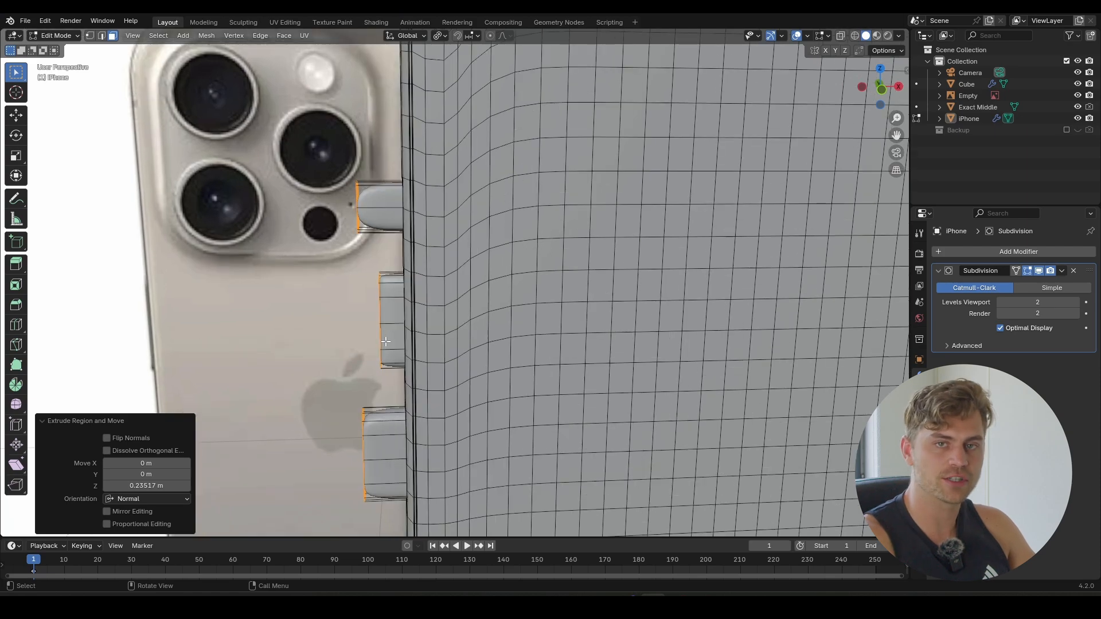
pyautogui.moveTo(394, 344); pyautogui.dragTo(344, 309, button='middle')
pyautogui.press('g')
pyautogui.press('x')
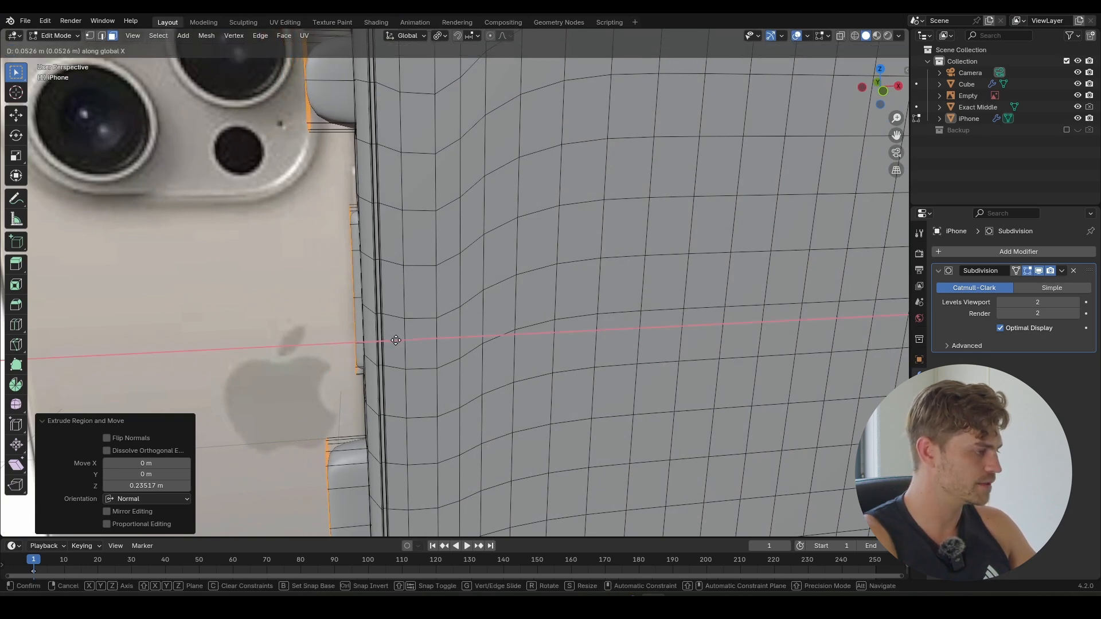
pyautogui.click(396, 340)
# - Select an edge at the centre of the middle button's outer face and snap the 3D cursor to it
pyautogui.moveTo(393, 337); pyautogui.dragTo(476, 337, button='middle')
pyautogui.press('2')
pyautogui.click(506, 280)
pyautogui.hotkey('shift', 's')
pyautogui.click(515, 363)
pyautogui.moveTo(449, 171); pyautogui.dragTo(527, 168, button='middle')
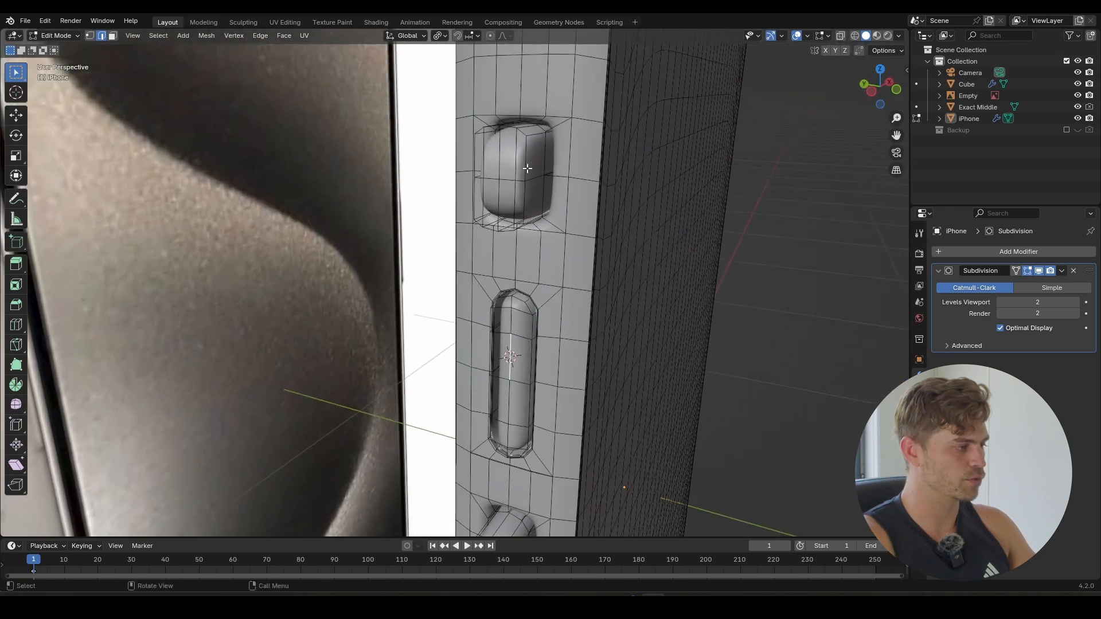
# - Select the outer faces of the upper and lower side buttons in face select mode
pyautogui.moveTo(477, 202); pyautogui.dragTo(476, 203)
pyautogui.moveTo(477, 202); pyautogui.dragTo(558, 167, button='middle')
pyautogui.press('3')
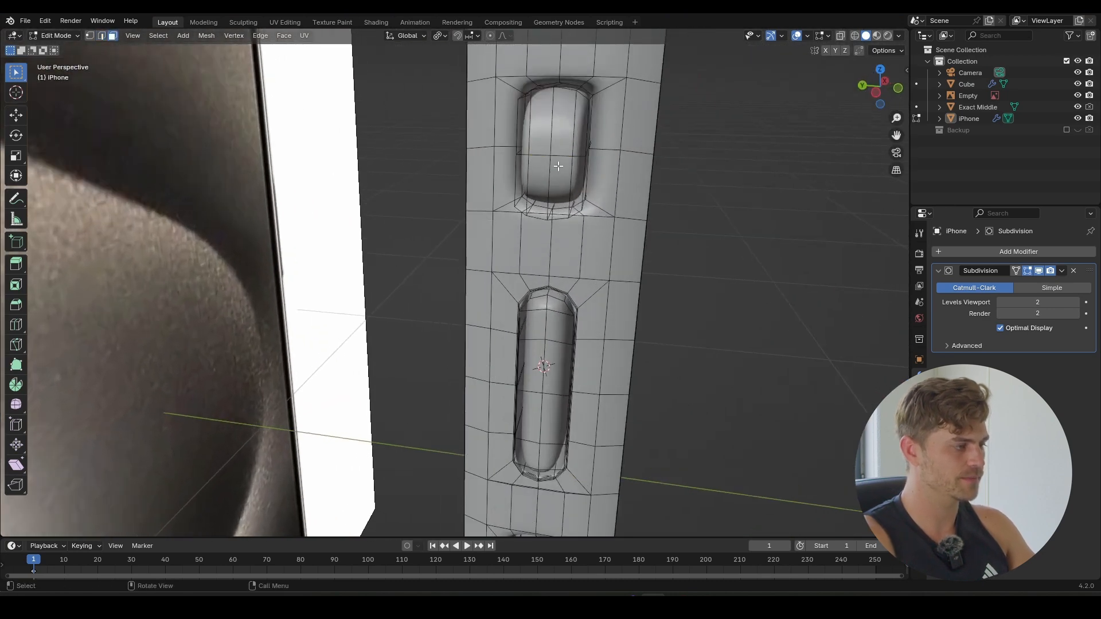
pyautogui.keyDown('ctrl'); pyautogui.click(520, 132); pyautogui.keyUp('ctrl')
pyautogui.keyDown('ctrl'); pyautogui.click(529, 175); pyautogui.keyUp('ctrl')
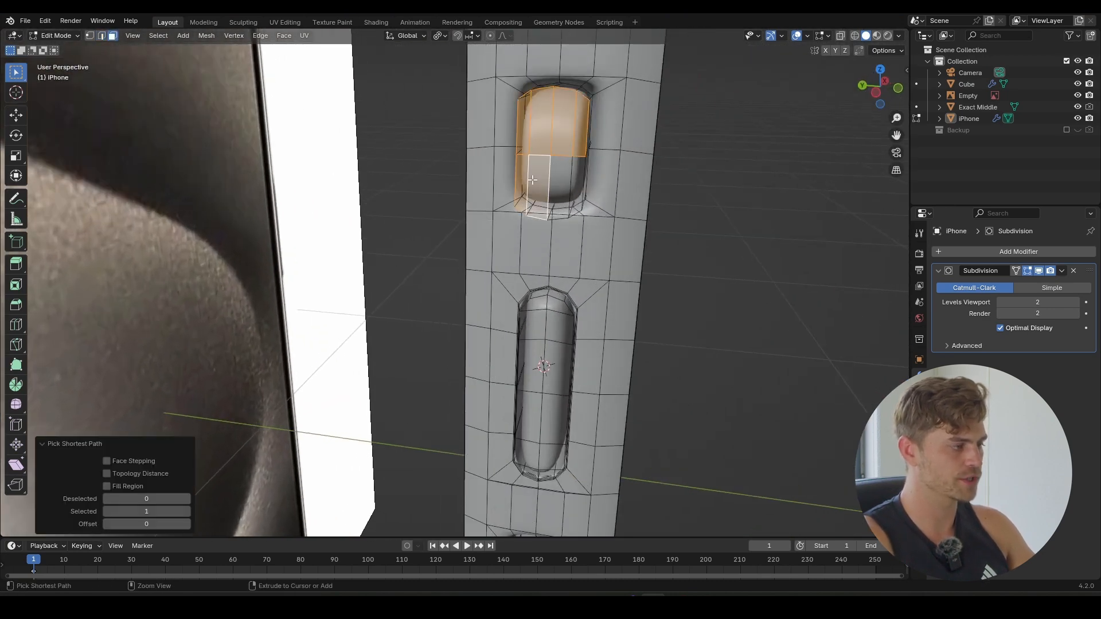
pyautogui.keyDown('ctrl'); pyautogui.click(571, 177); pyautogui.keyUp('ctrl')
pyautogui.moveTo(571, 177); pyautogui.dragTo(451, 109, button='middle')
pyautogui.scroll(2, 372, 252)
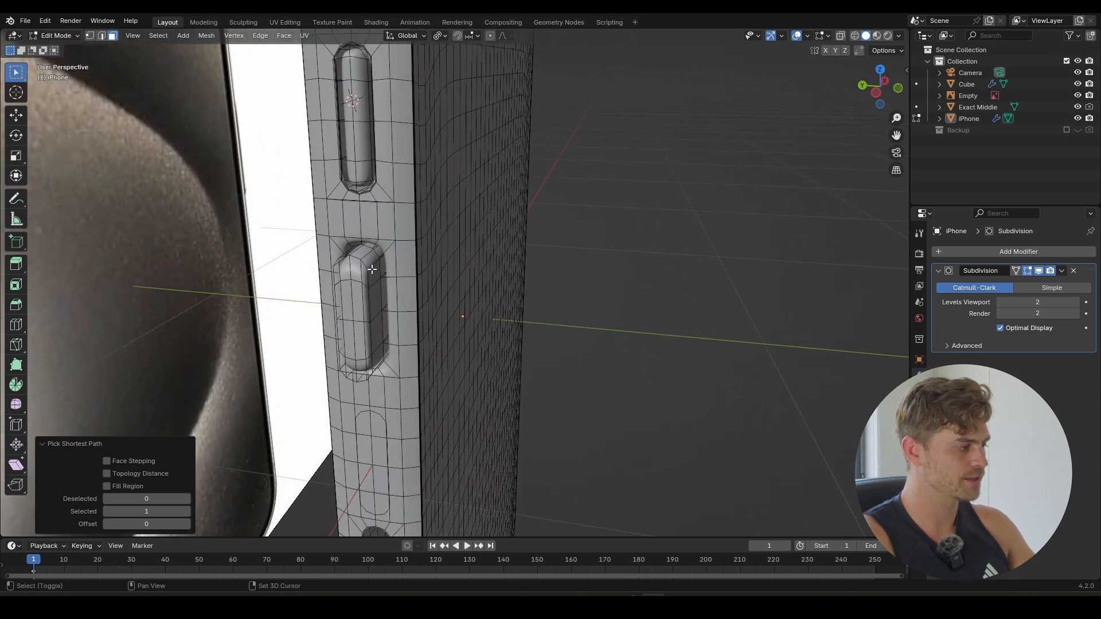
pyautogui.keyDown('shift'); pyautogui.click(365, 273); pyautogui.keyUp('shift')
pyautogui.keyDown('ctrl'); pyautogui.click(340, 274); pyautogui.keyUp('ctrl')
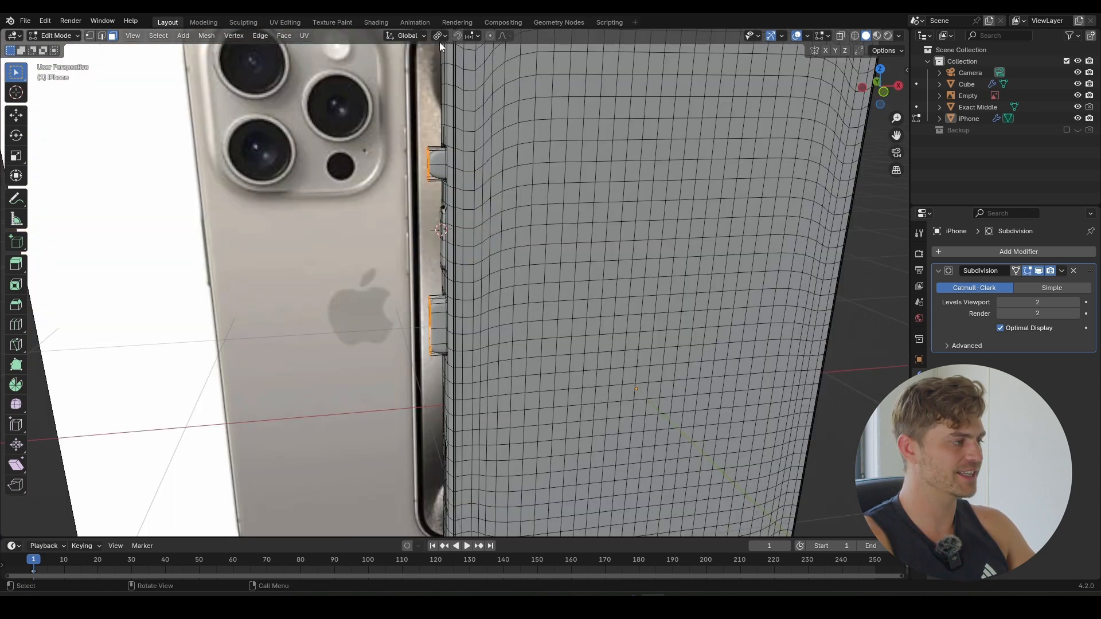
# - Scale the selected button faces to 0 along X around the 3D cursor, aligning them flat with the middle button
pyautogui.click(440, 35)
pyautogui.click(480, 77)
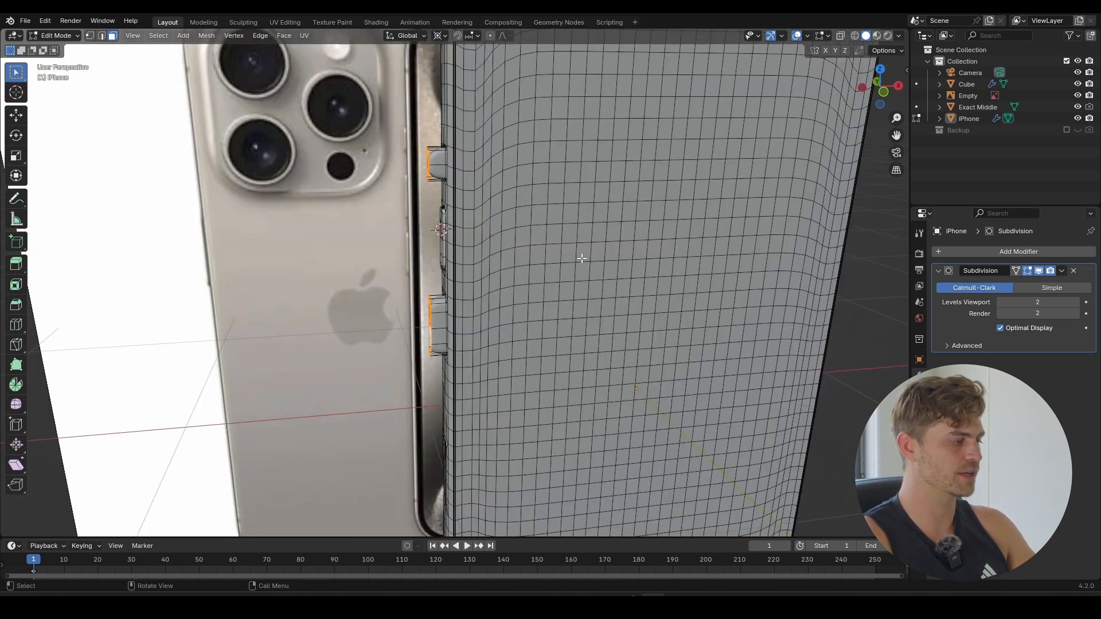
pyautogui.press('s')
pyautogui.press('x')
pyautogui.press('0')
pyautogui.press('Return')
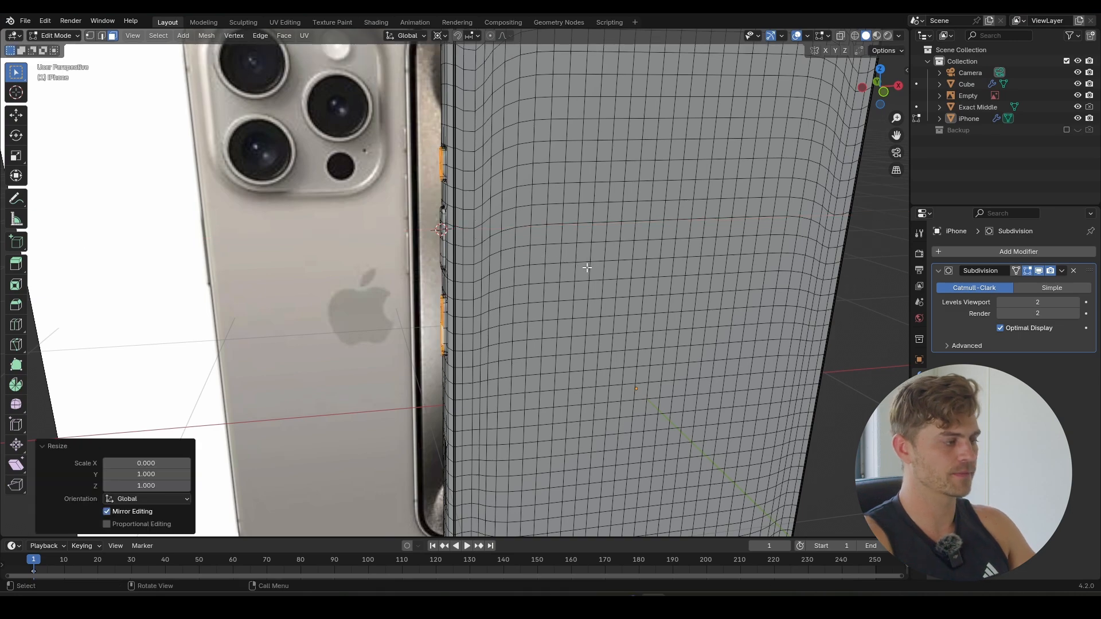
pyautogui.scroll(3, 470, 270)
pyautogui.moveTo(470, 268); pyautogui.dragTo(450, 264, button='middle')
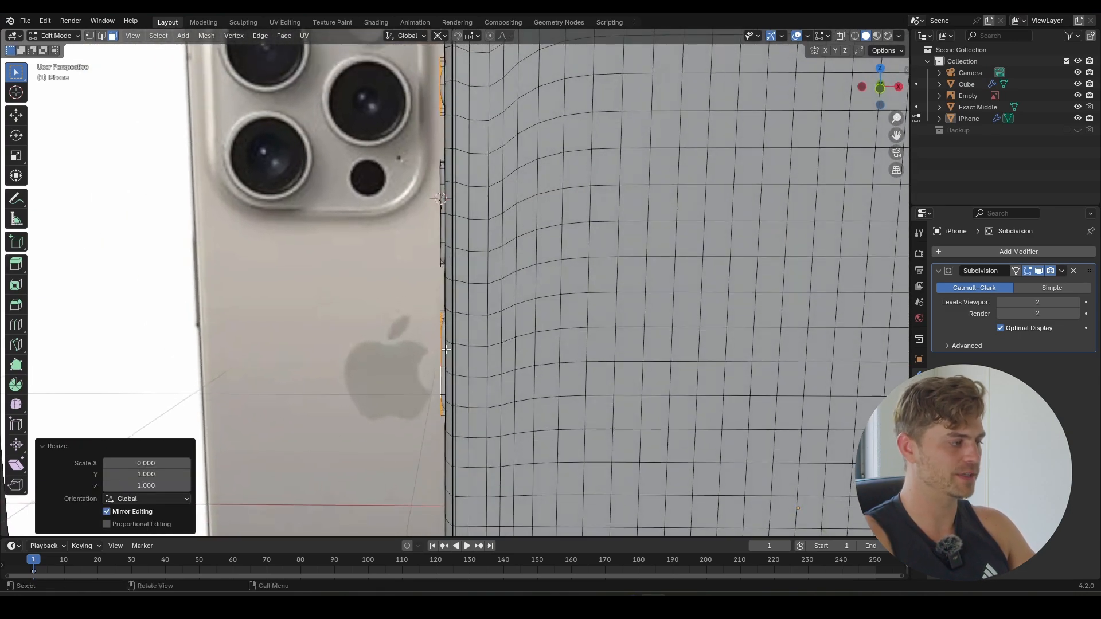
pyautogui.moveTo(440, 97); pyautogui.dragTo(510, 229, button='middle')
# - Select the floor faces inside the single long opening on the opposite side of the phone
pyautogui.scroll(3, 510, 228)
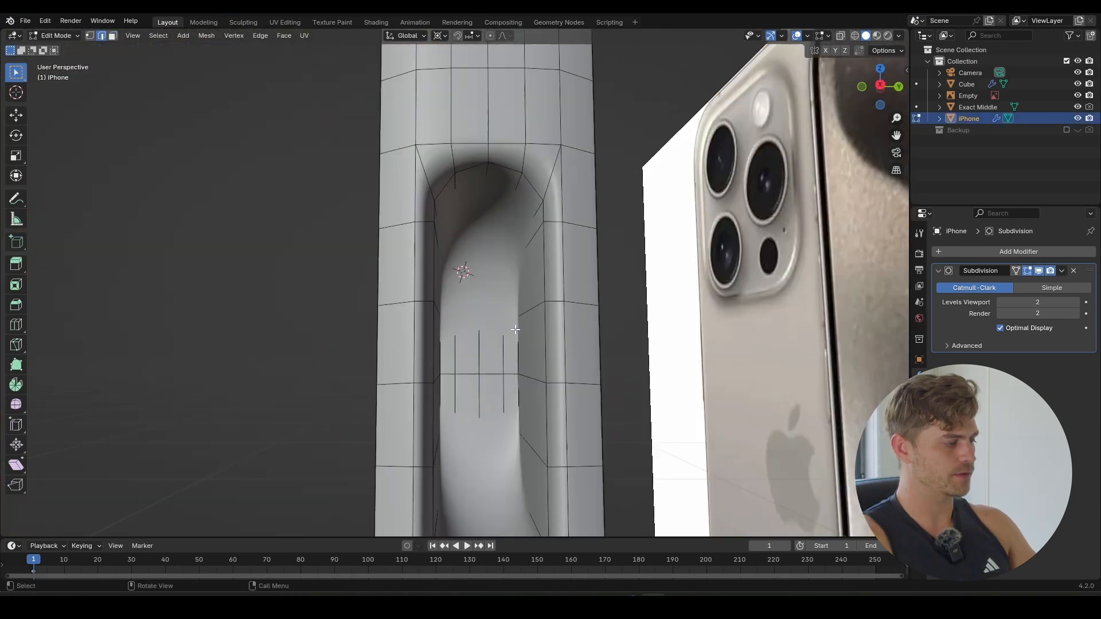
pyautogui.scroll(-3, 511, 339)
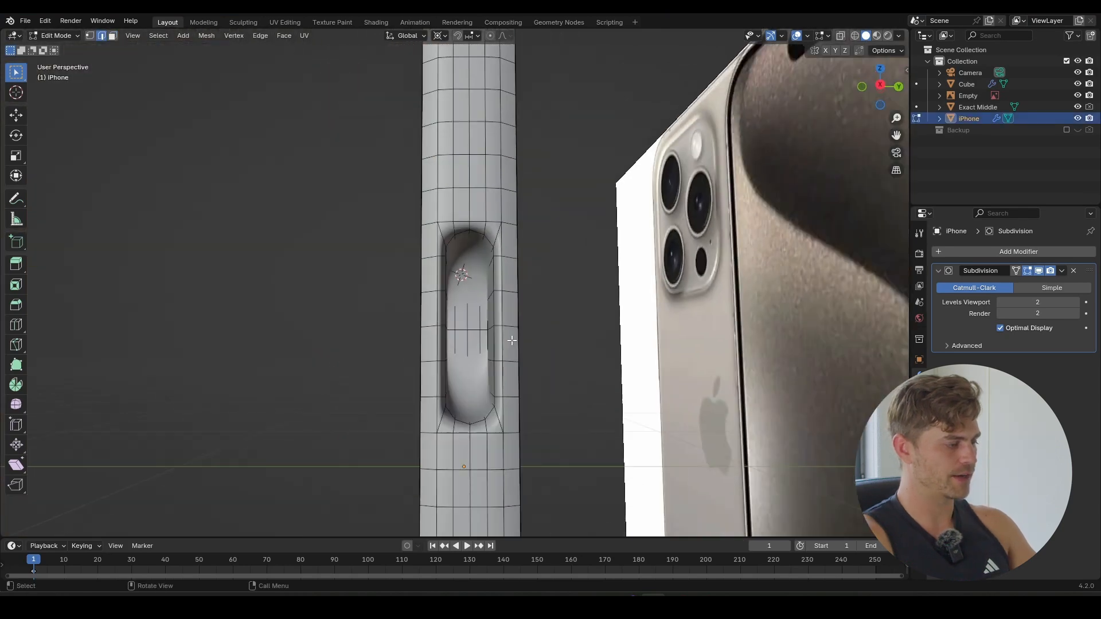
pyautogui.press('3')
pyautogui.scroll(2, 492, 338)
pyautogui.keyDown('ctrl'); pyautogui.click(452, 328); pyautogui.keyUp('ctrl')
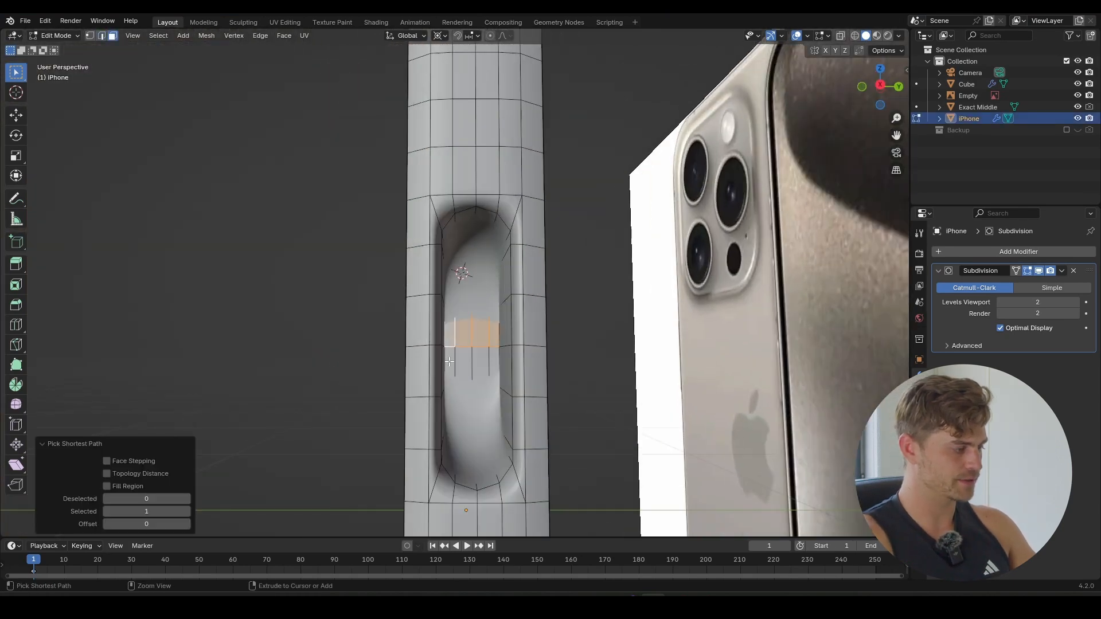
pyautogui.moveTo(490, 361); pyautogui.dragTo(620, 340, button='middle')
# - Duplicate the opening's floor faces in place and scale them to 0.904 around their Individual Origins
pyautogui.hotkey('shift', 'd')
pyautogui.press('Escape')
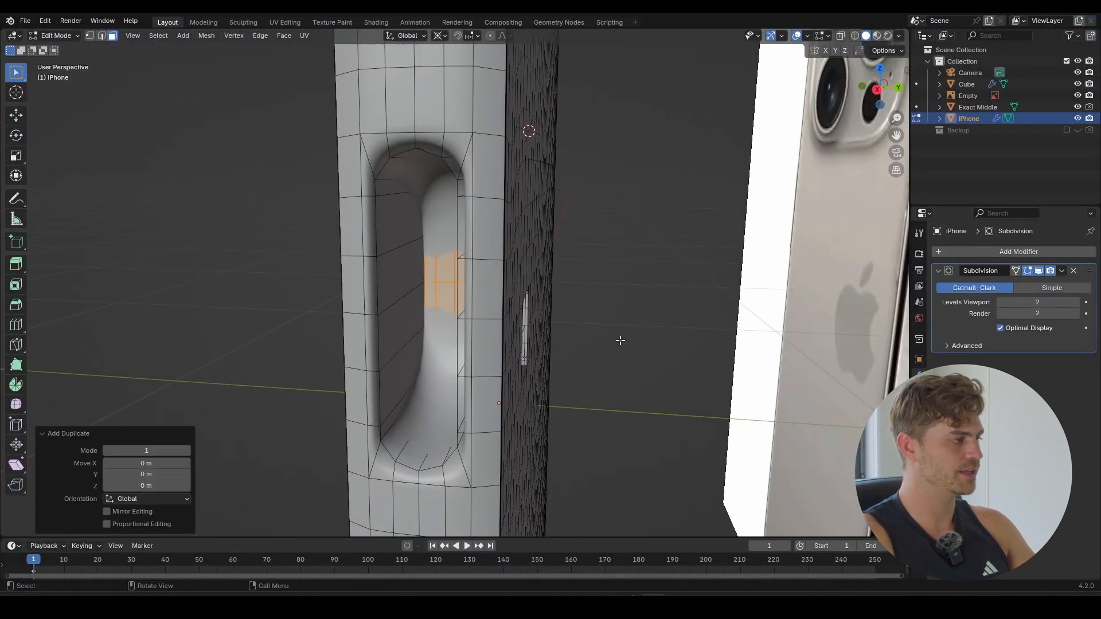
pyautogui.click(437, 37)
pyautogui.click(489, 84)
pyautogui.press('s')
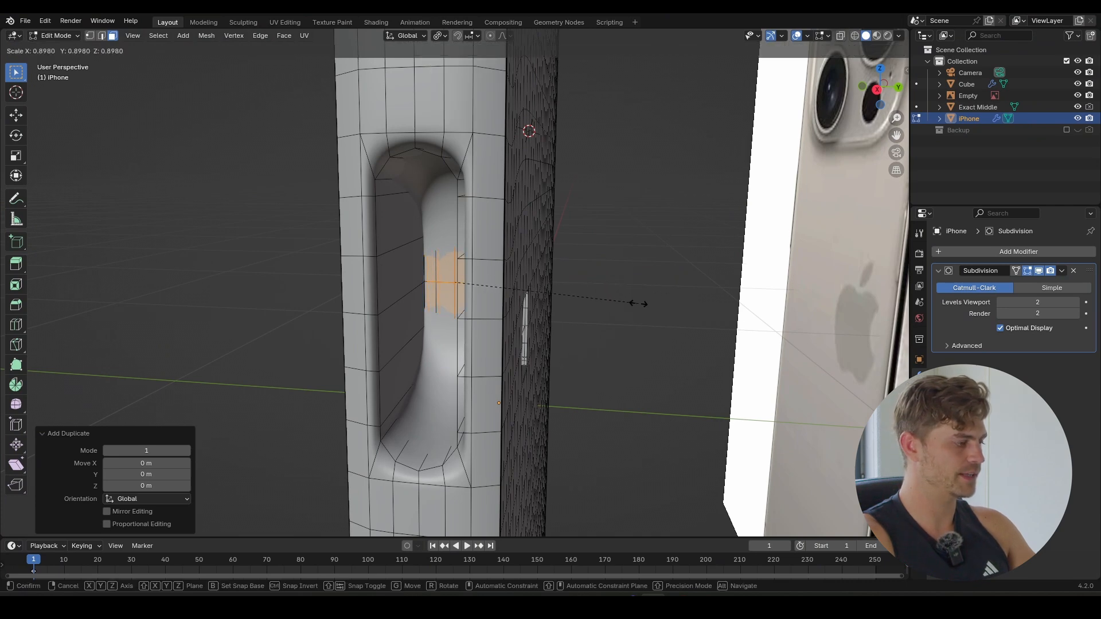
pyautogui.click(639, 303)
# - Extrude the duplicated floor faces outward 0.27028 m along the X axis to form the single side button
pyautogui.scroll(-3, 638, 304)
pyautogui.moveTo(629, 304); pyautogui.dragTo(655, 309, button='middle')
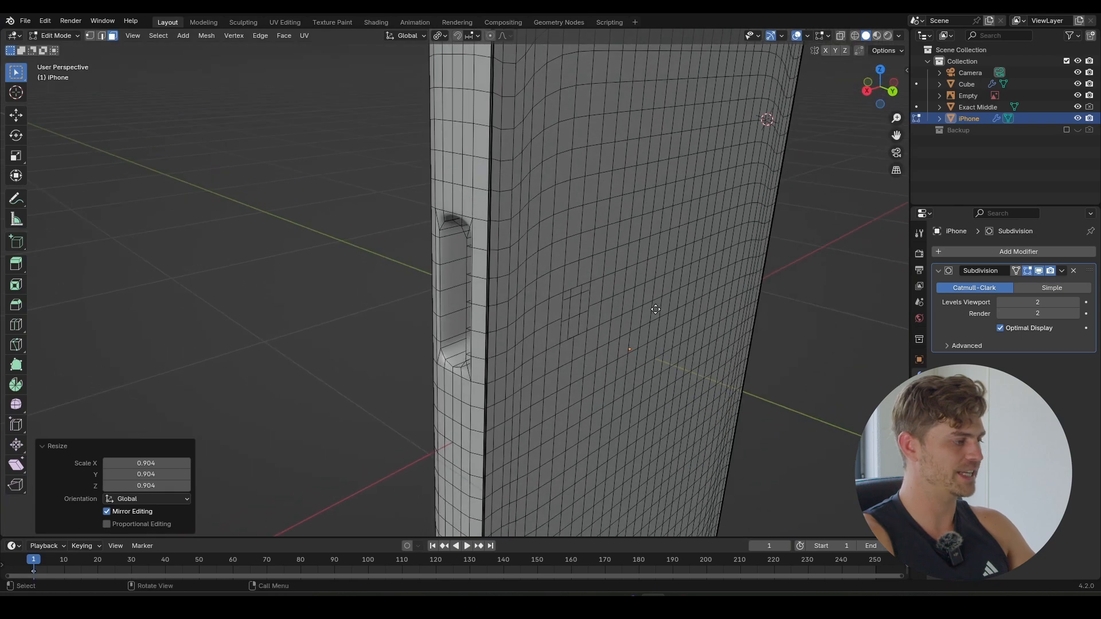
pyautogui.press('g')
pyautogui.press('x')
pyautogui.click(587, 331)
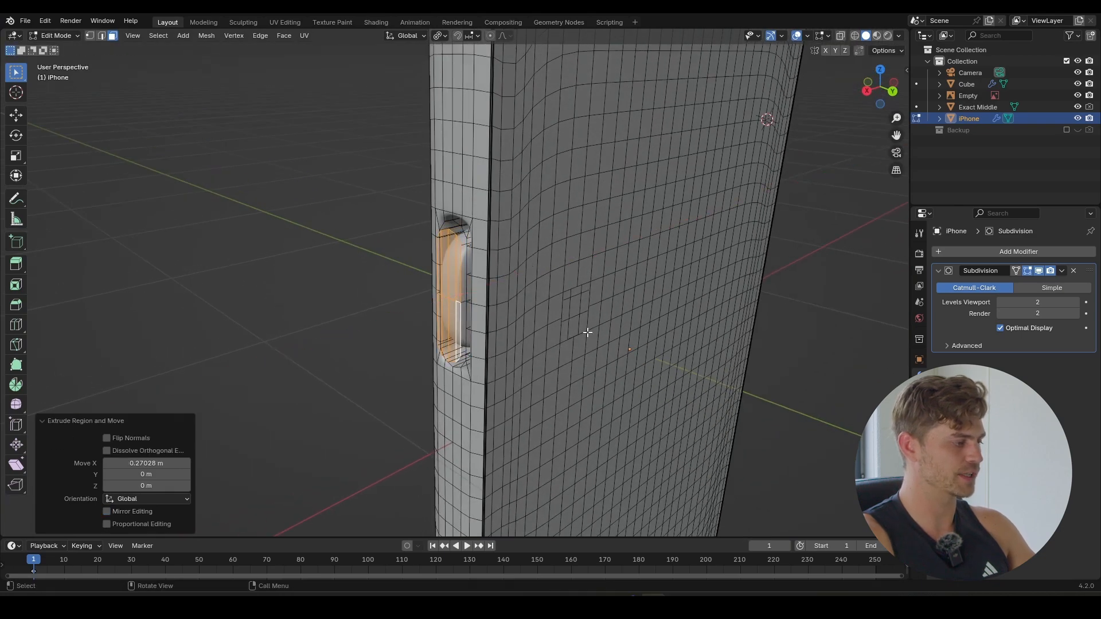
pyautogui.scroll(3, 557, 319)
pyautogui.moveTo(587, 332); pyautogui.dragTo(429, 241, button='middle')
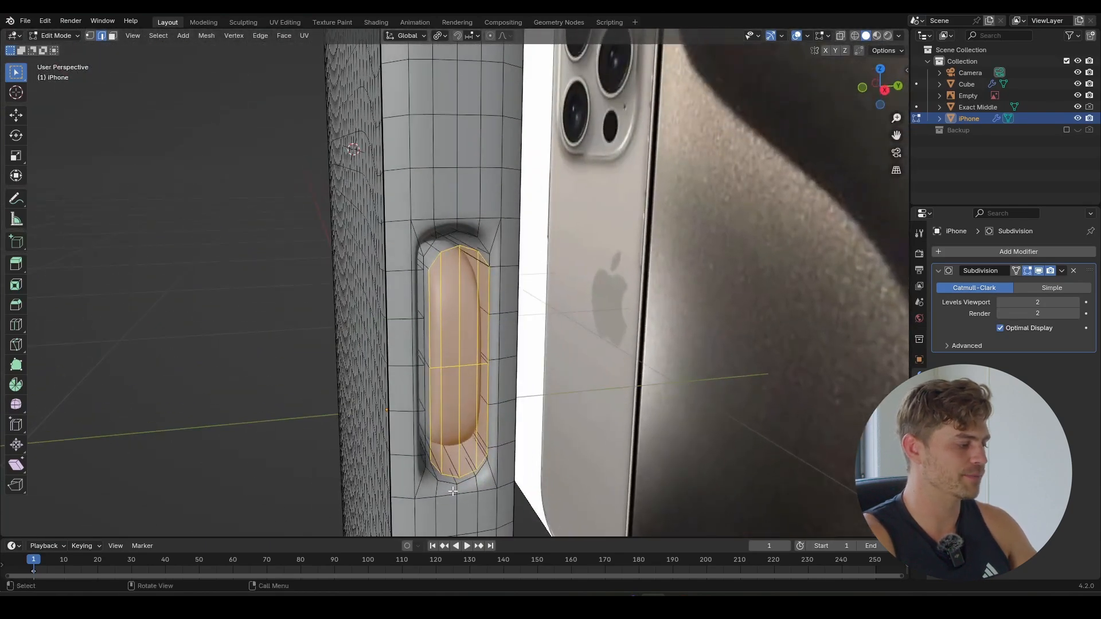
# - Select the rim edge loops of the single button opening and of the short upper opening on the opposite side
pyautogui.keyDown('alt'); pyautogui.click(446, 234); pyautogui.keyUp('alt')
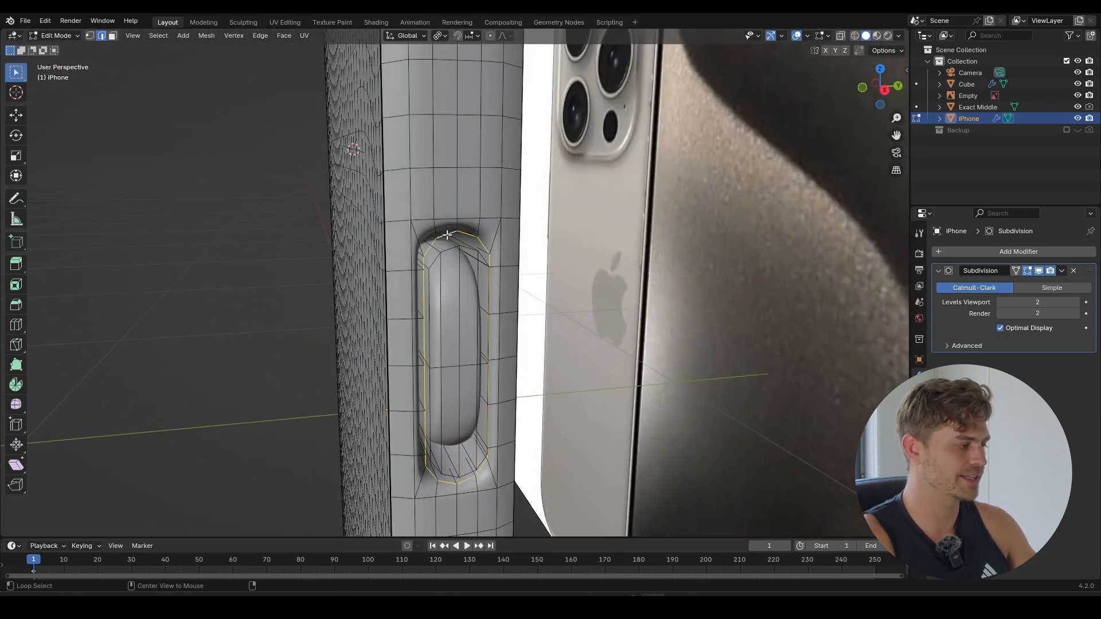
pyautogui.moveTo(335, 263); pyautogui.dragTo(718, 256, button='middle')
pyautogui.scroll(2, 696, 297)
pyautogui.scroll(-1, 695, 298)
pyautogui.keyDown('shift'); pyautogui.moveTo(696, 299); pyautogui.dragTo(677, 301, button='middle'); pyautogui.keyUp('shift')
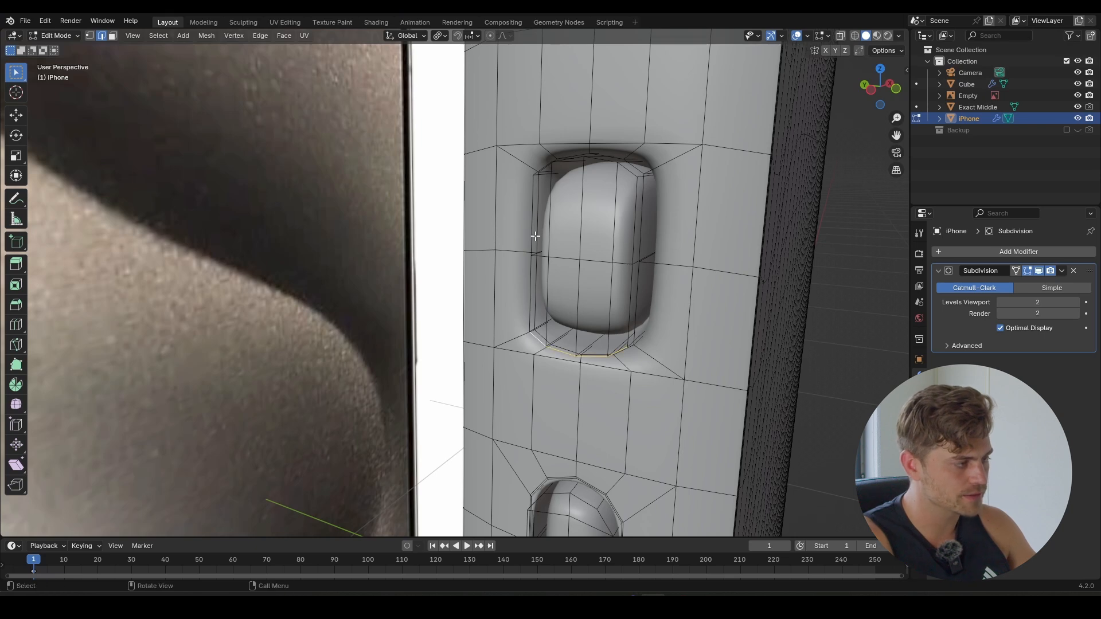
pyautogui.moveTo(540, 161); pyautogui.dragTo(547, 167, button='middle')
pyautogui.scroll(2, 635, 231)
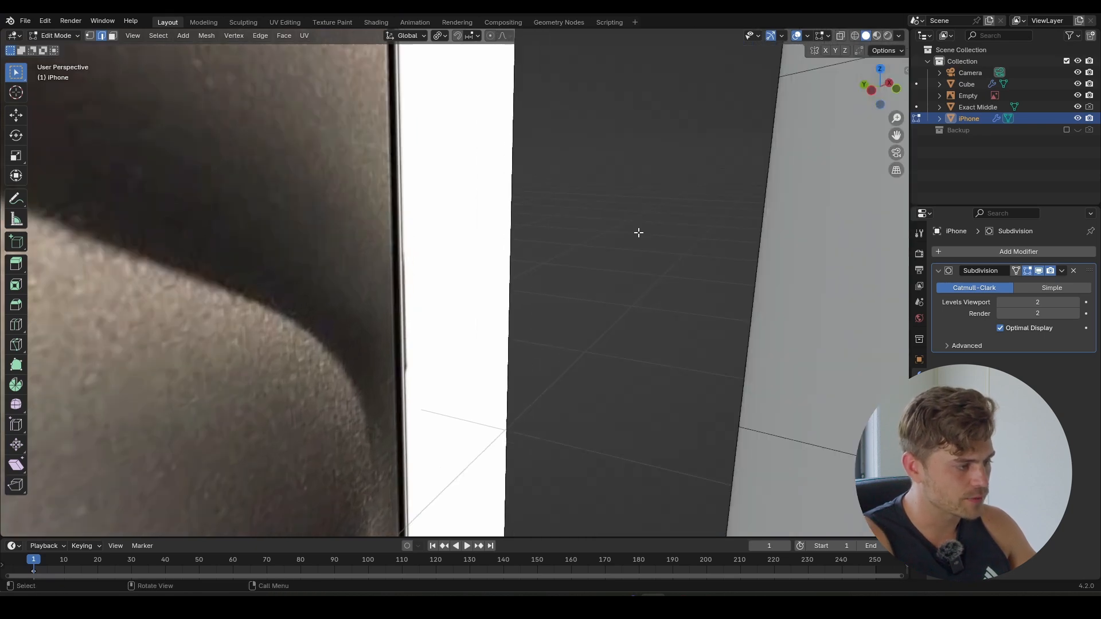
pyautogui.keyDown('shift'); pyautogui.moveTo(636, 231); pyautogui.dragTo(604, 242, button='middle'); pyautogui.keyUp('shift')
pyautogui.keyDown('alt'); pyautogui.keyDown('shift'); pyautogui.click(668, 226); pyautogui.keyUp('shift'); pyautogui.keyUp('alt')
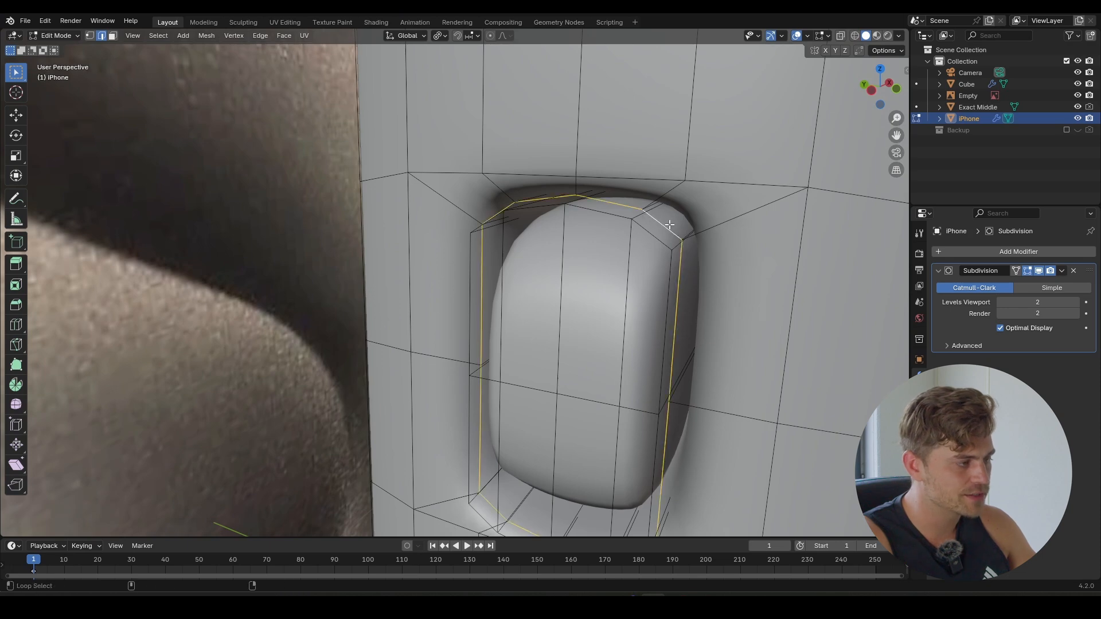
# - Add the rim edge loops of the middle and lower side openings to the selection
pyautogui.scroll(-8, 668, 225)
pyautogui.keyDown('shift'); pyautogui.moveTo(589, 440); pyautogui.dragTo(590, 255, button='middle'); pyautogui.keyUp('shift')
pyautogui.scroll(6, 572, 278)
pyautogui.keyDown('shift'); pyautogui.moveTo(561, 216); pyautogui.dragTo(555, 239, button='middle'); pyautogui.keyUp('shift')
pyautogui.keyDown('alt'); pyautogui.click(554, 223); pyautogui.keyUp('alt')
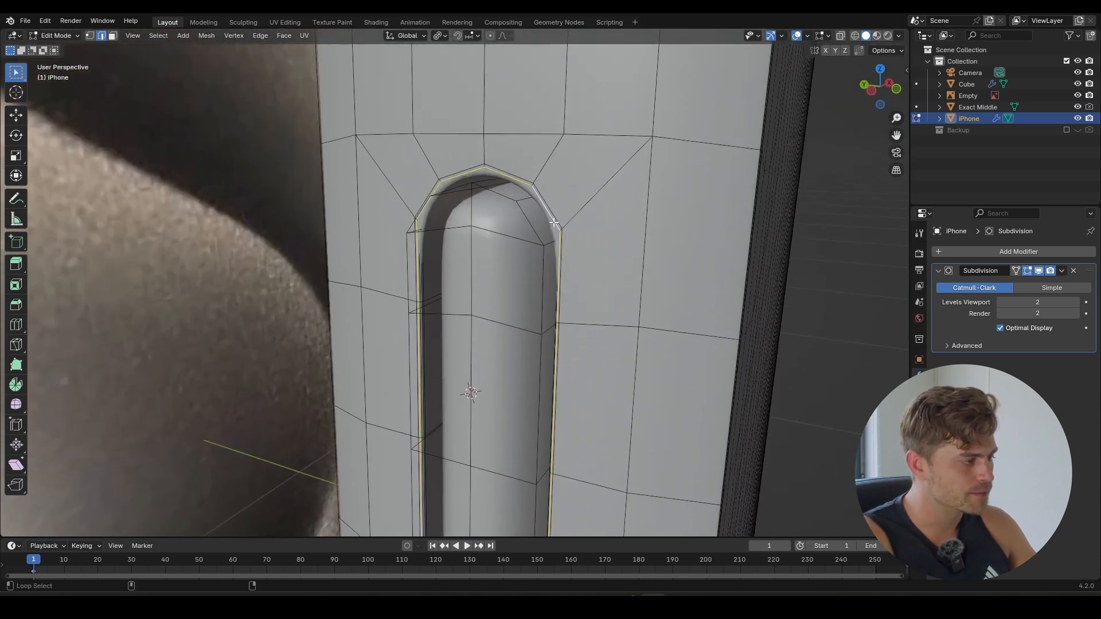
pyautogui.hotkey('alt', 'a')
pyautogui.scroll(-5, 540, 284)
pyautogui.scroll(6, 540, 270)
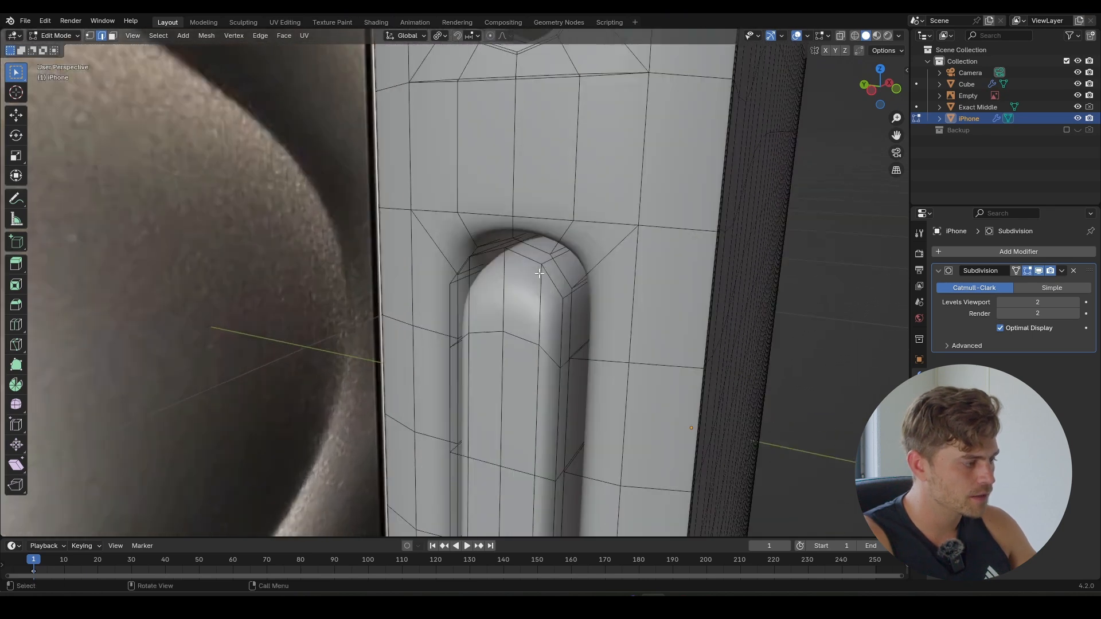
pyautogui.keyDown('alt'); pyautogui.keyDown('shift'); pyautogui.click(537, 251); pyautogui.keyUp('shift'); pyautogui.keyUp('alt')
pyautogui.scroll(-2, 561, 268)
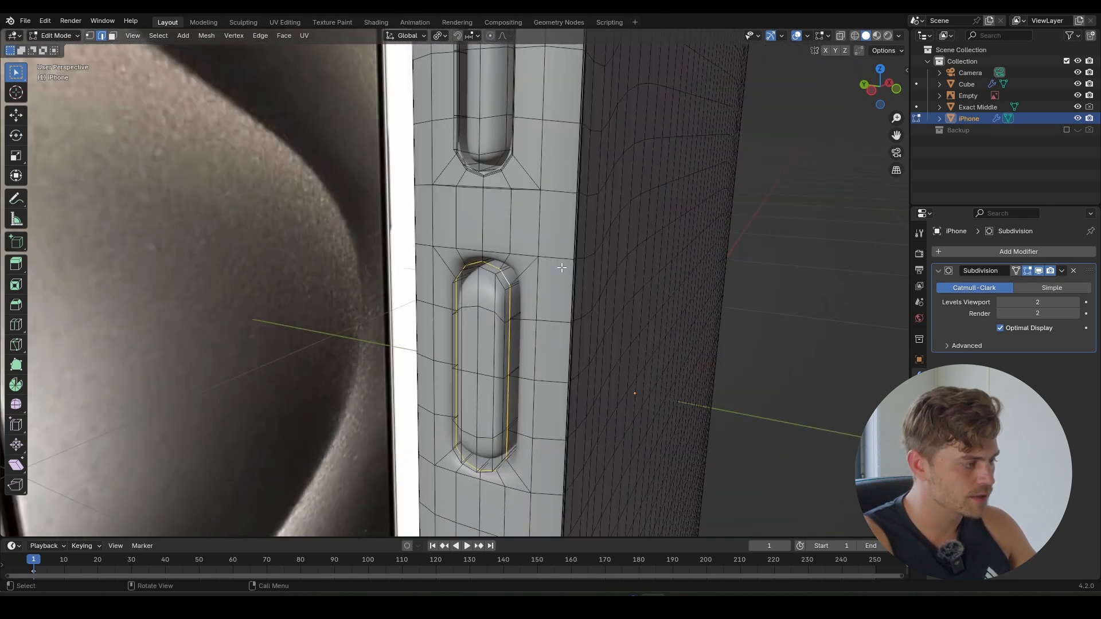
pyautogui.moveTo(540, 301)
pyautogui.mouseDown(button='middle')
pyautogui.moveTo(531, 297)
pyautogui.moveTo(538, 304)
pyautogui.mouseUp(button='middle')
# - Bevel the opening rims with a width of 0.00219 m and 3 segments, and check the result in Object Mode
pyautogui.hotkey('ctrl', 'b')
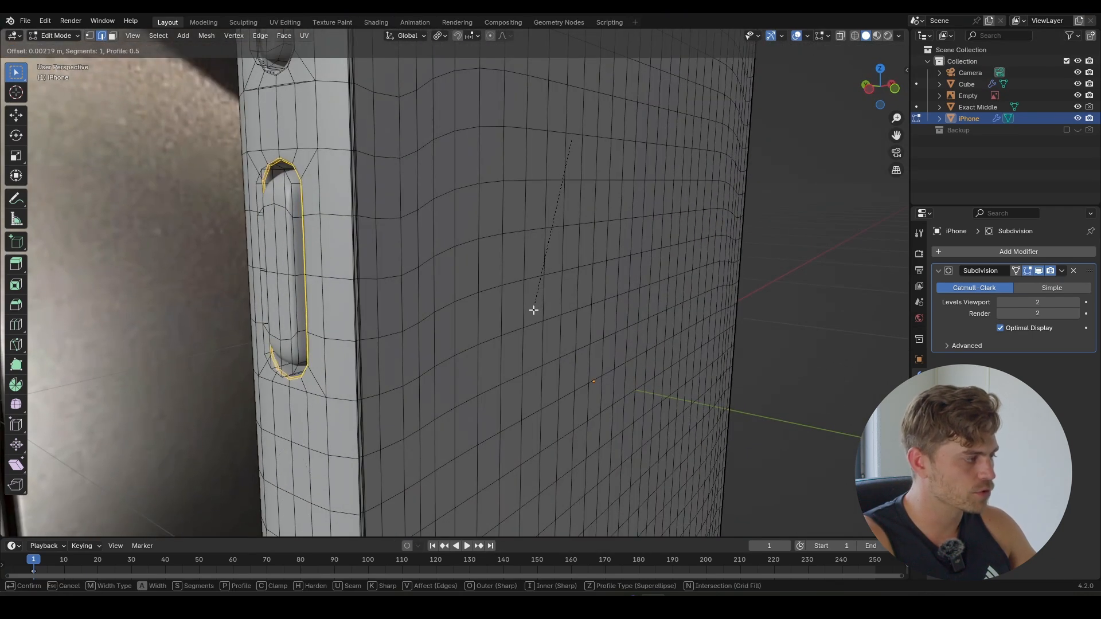
pyautogui.click(533, 309)
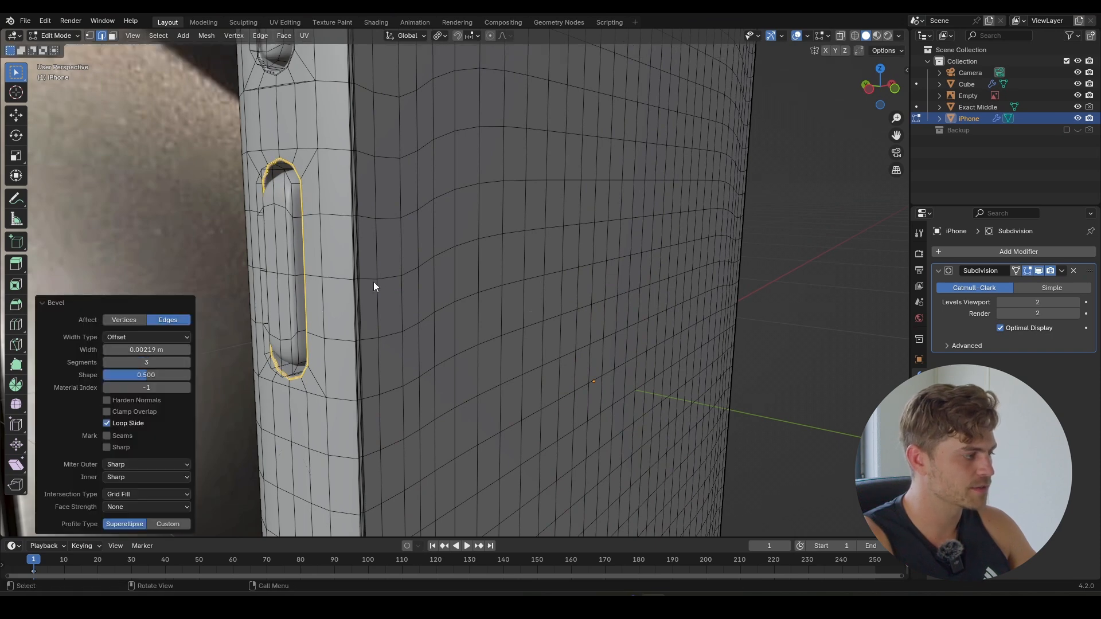
pyautogui.moveTo(374, 281)
pyautogui.mouseDown(button='middle')
pyautogui.moveTo(551, 312)
pyautogui.moveTo(573, 300)
pyautogui.moveTo(550, 315)
pyautogui.moveTo(534, 378)
pyautogui.moveTo(604, 300)
pyautogui.moveTo(592, 326)
pyautogui.moveTo(552, 291)
pyautogui.moveTo(380, 312)
pyautogui.moveTo(416, 302)
pyautogui.moveTo(368, 300)
pyautogui.moveTo(363, 288)
pyautogui.mouseUp(button='middle')
pyautogui.press('Tab')
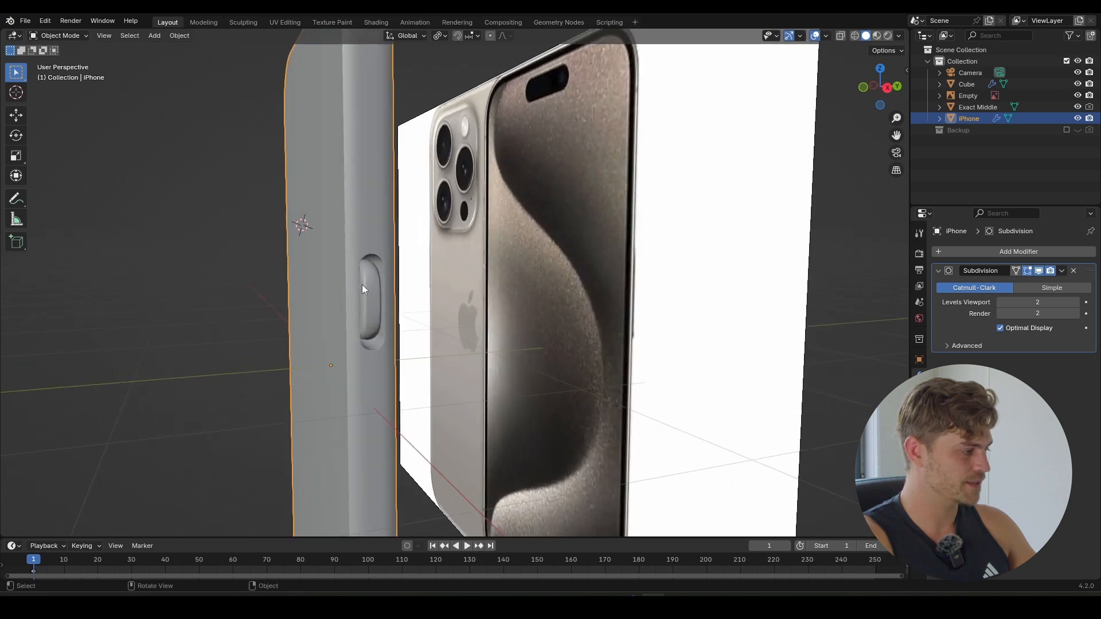
pyautogui.scroll(2, 363, 286)
pyautogui.press('Tab')
# - Select the edge loops around the outer faces of the side buttons
pyautogui.scroll(3, 332, 253)
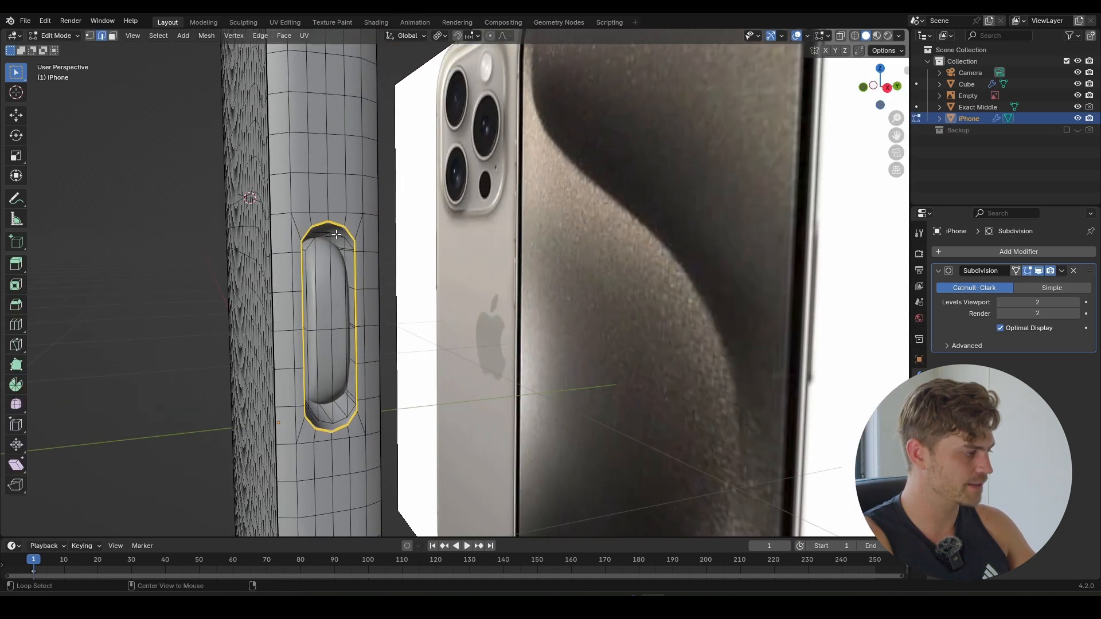
pyautogui.keyDown('alt'); pyautogui.click(336, 234); pyautogui.keyUp('alt')
pyautogui.scroll(1, 329, 270)
pyautogui.keyDown('shift'); pyautogui.moveTo(329, 270); pyautogui.dragTo(390, 402, button='middle'); pyautogui.keyUp('shift')
pyautogui.scroll(1, 359, 267)
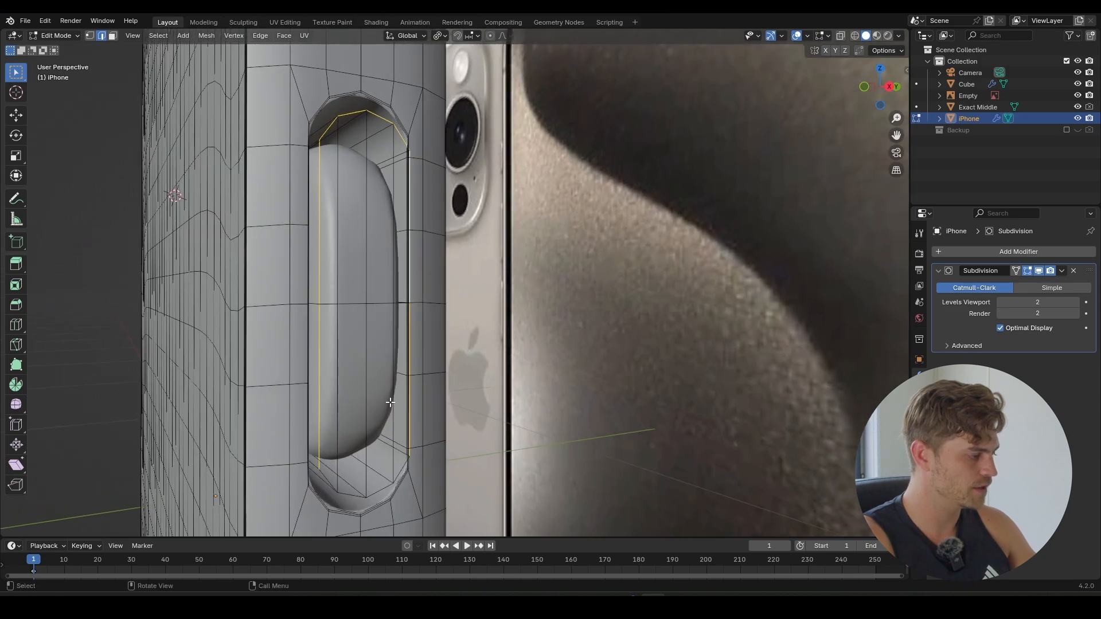
pyautogui.moveTo(380, 487); pyautogui.dragTo(459, 263, button='middle')
pyautogui.scroll(2, 459, 263)
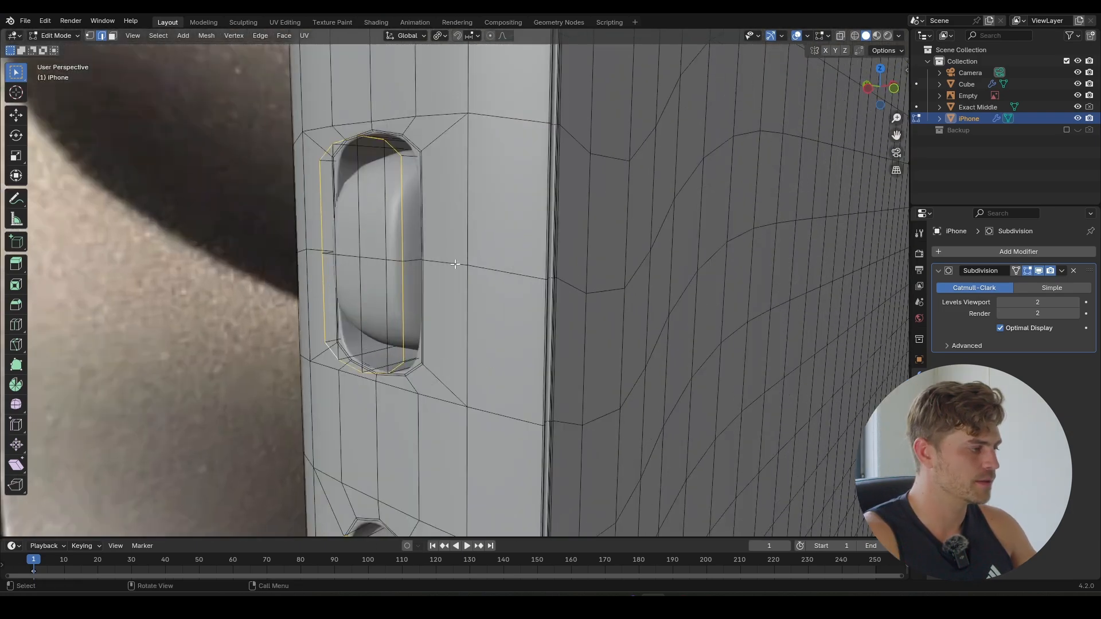
# - Bevel the outer edge loops of the side buttons by about 0.004 m
pyautogui.hotkey('ctrl', 'b')
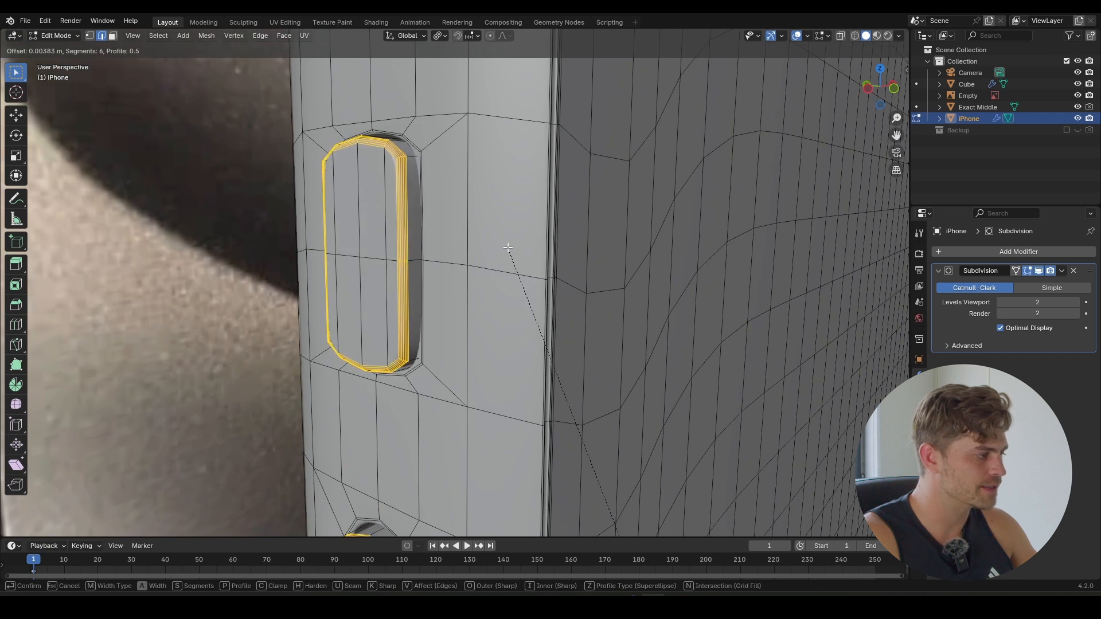
pyautogui.scroll(-3, 507, 246)
pyautogui.scroll(2, 507, 246)
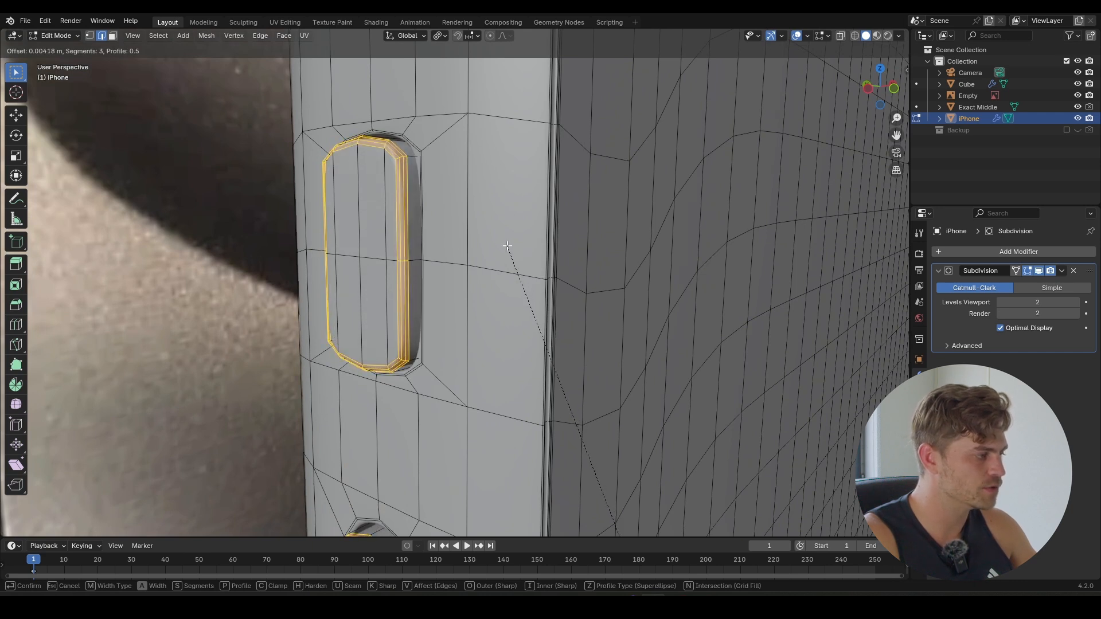
pyautogui.scroll(-2, 507, 245)
pyautogui.scroll(1, 507, 246)
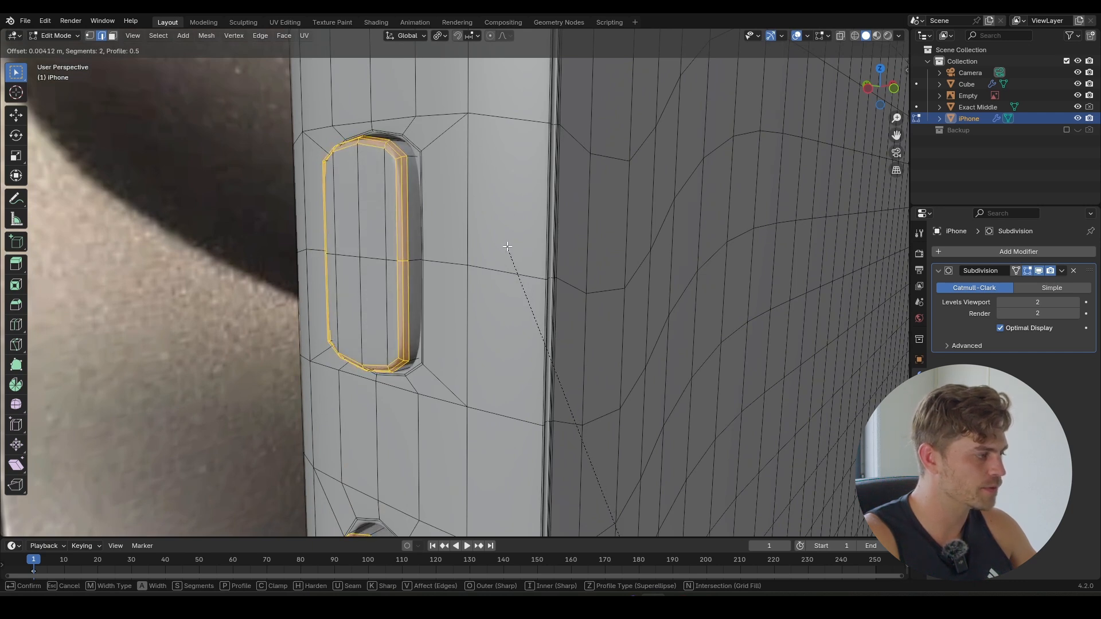
pyautogui.click(507, 246)
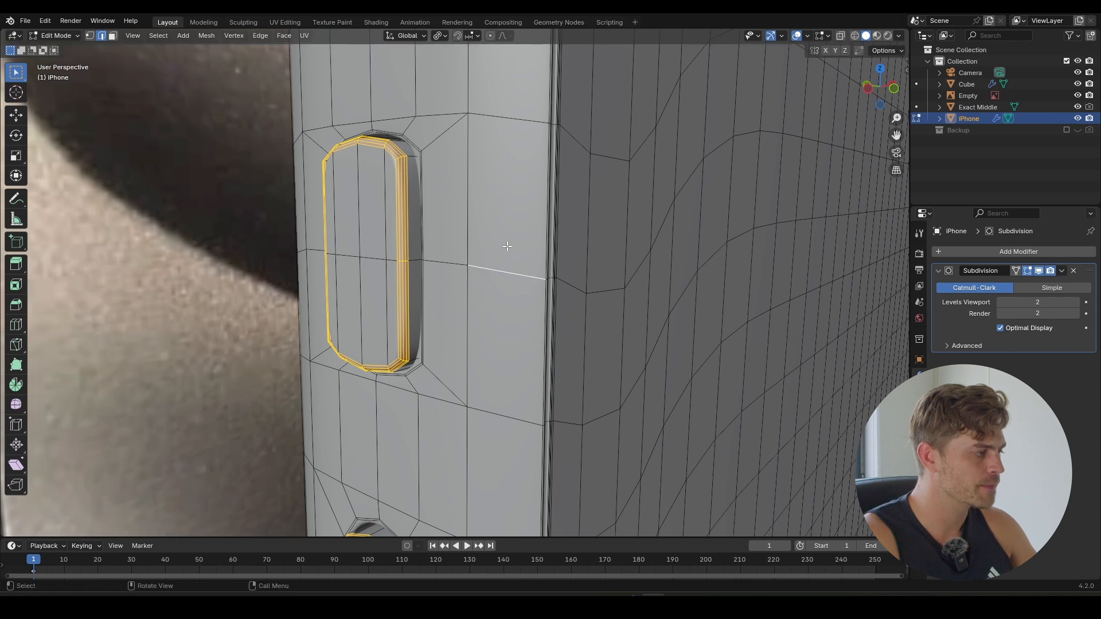
# - Return to Object Mode, deselect the phone, save the file and inspect the bevelled buttons
pyautogui.press('Tab')
pyautogui.moveTo(506, 246)
pyautogui.mouseDown(button='middle')
pyautogui.moveTo(471, 246)
pyautogui.moveTo(510, 247)
pyautogui.moveTo(523, 198)
pyautogui.moveTo(579, 229)
pyautogui.mouseUp(button='middle')
pyautogui.scroll(-6, 510, 247)
pyautogui.click(657, 235)
pyautogui.moveTo(657, 235); pyautogui.dragTo(383, 241, button='middle')
pyautogui.hotkey('ctrl', 's')
pyautogui.scroll(-3, 574, 231)
pyautogui.scroll(5, 444, 226)
pyautogui.scroll(4, 426, 226)
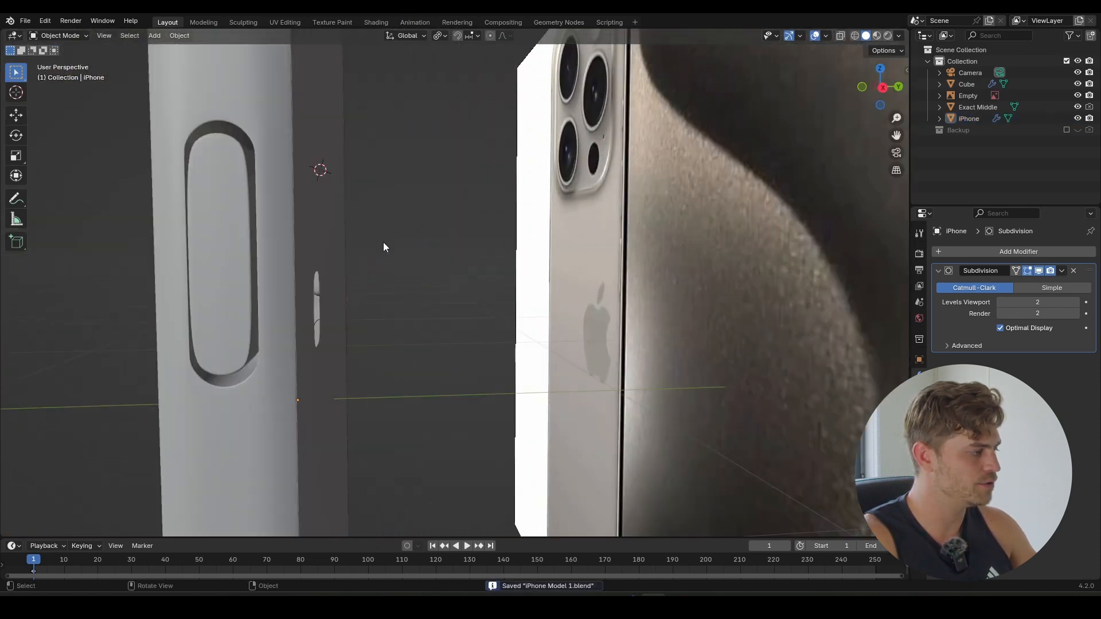
# - Grow the selection over the whole side button and scale it along Z by about 1.088 to lengthen it
pyautogui.scroll(3, 383, 242)
pyautogui.keyDown('shift'); pyautogui.moveTo(298, 203); pyautogui.dragTo(396, 232, button='middle'); pyautogui.keyUp('shift')
pyautogui.keyDown('shift'); pyautogui.moveTo(276, 166); pyautogui.dragTo(407, 260, button='middle'); pyautogui.keyUp('shift')
pyautogui.click(349, 202)
pyautogui.press('Tab')
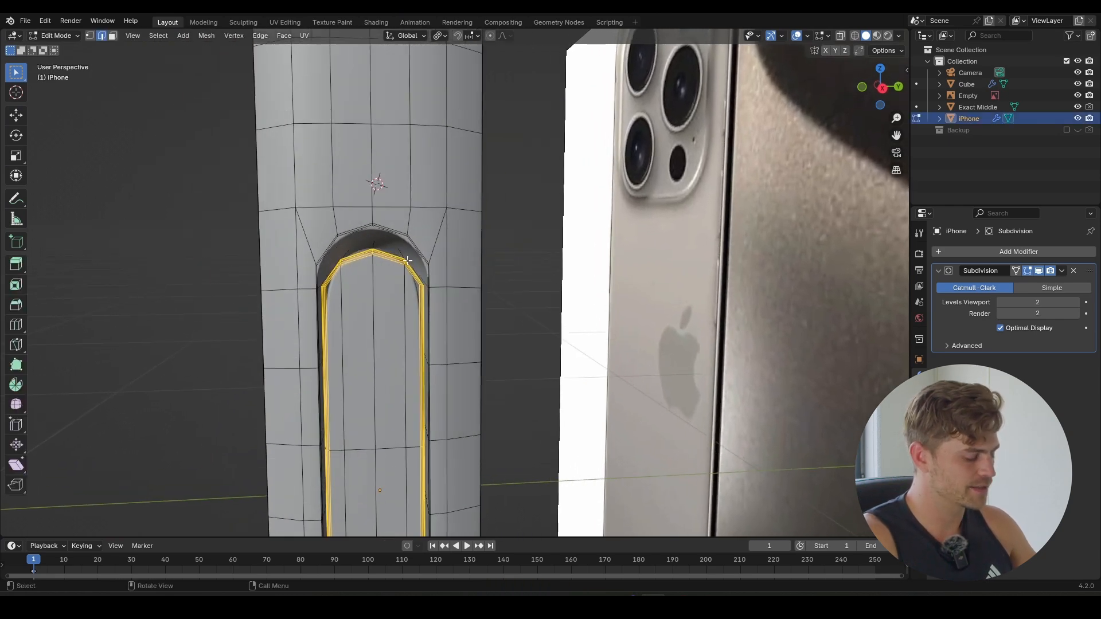
pyautogui.press('ctrl+KP_Add')
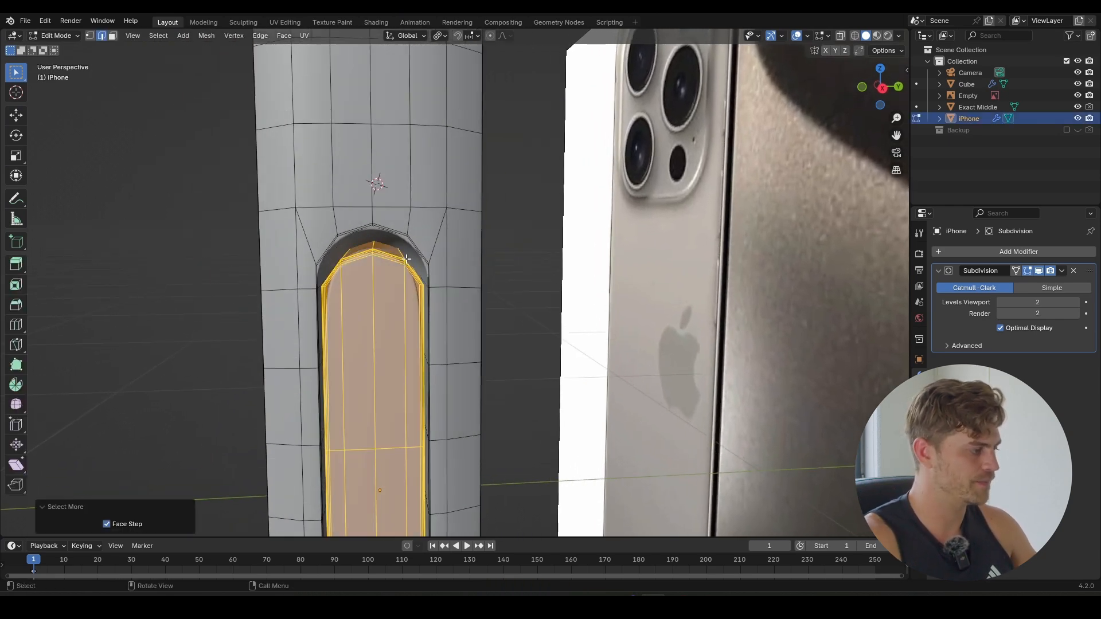
pyautogui.scroll(-4, 417, 267)
pyautogui.moveTo(442, 287); pyautogui.dragTo(434, 281, button='middle')
pyautogui.press('s')
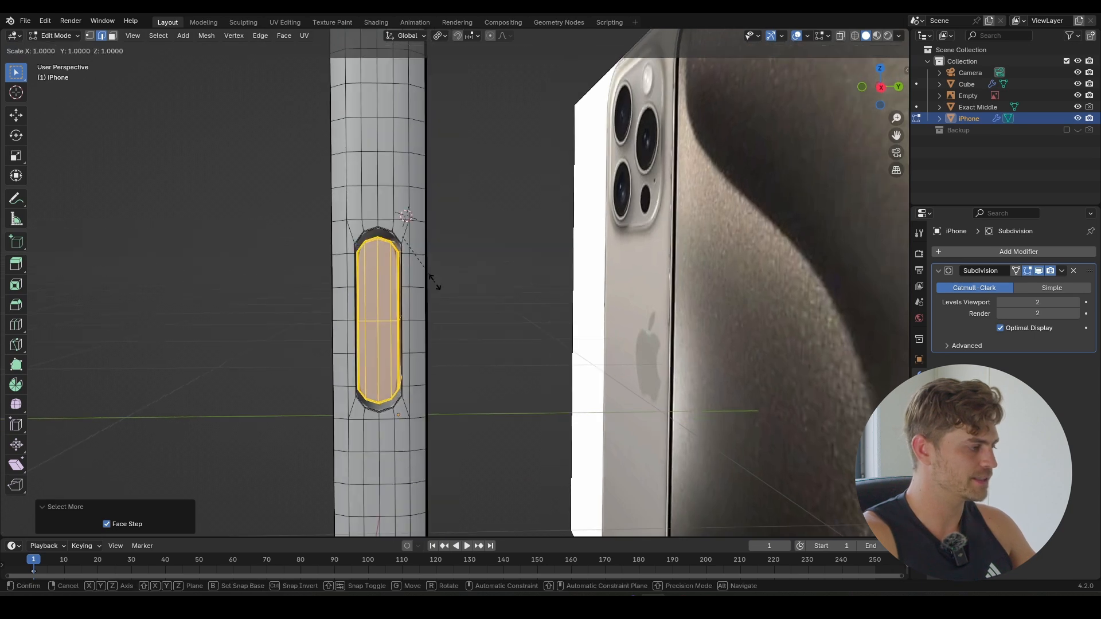
pyautogui.press('z')
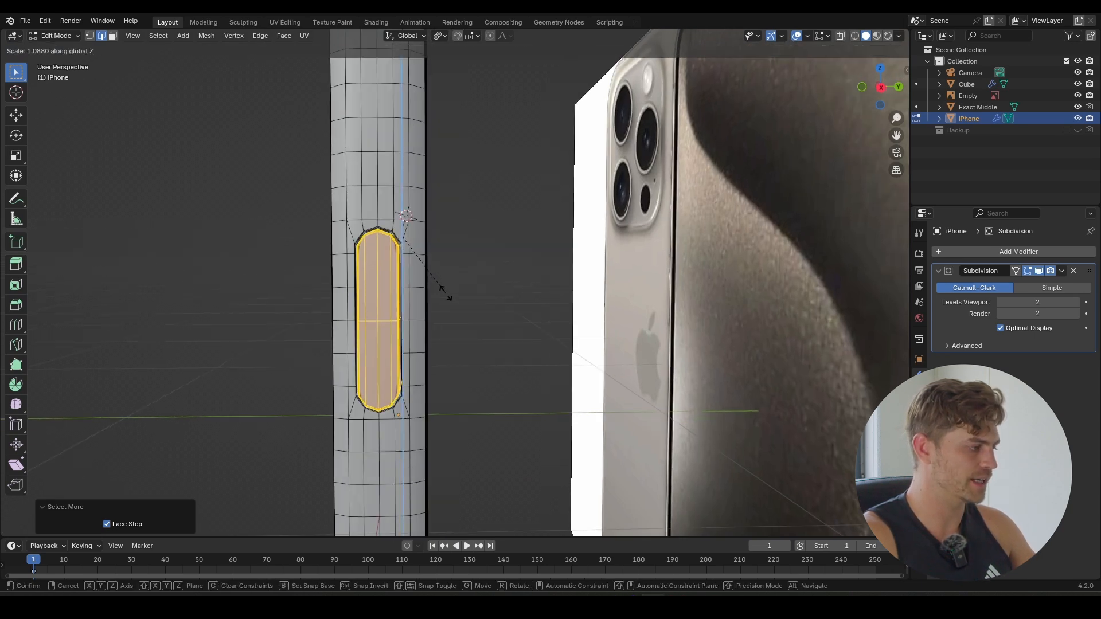
pyautogui.click(448, 297)
# - Add loop cuts close to the upper and lower ends of the side button and check the shading in Object Mode
pyautogui.moveTo(449, 287); pyautogui.dragTo(462, 252, button='middle')
pyautogui.press('Tab')
pyautogui.press('Tab')
pyautogui.hotkey('ctrl', 'r')
pyautogui.click(462, 255)
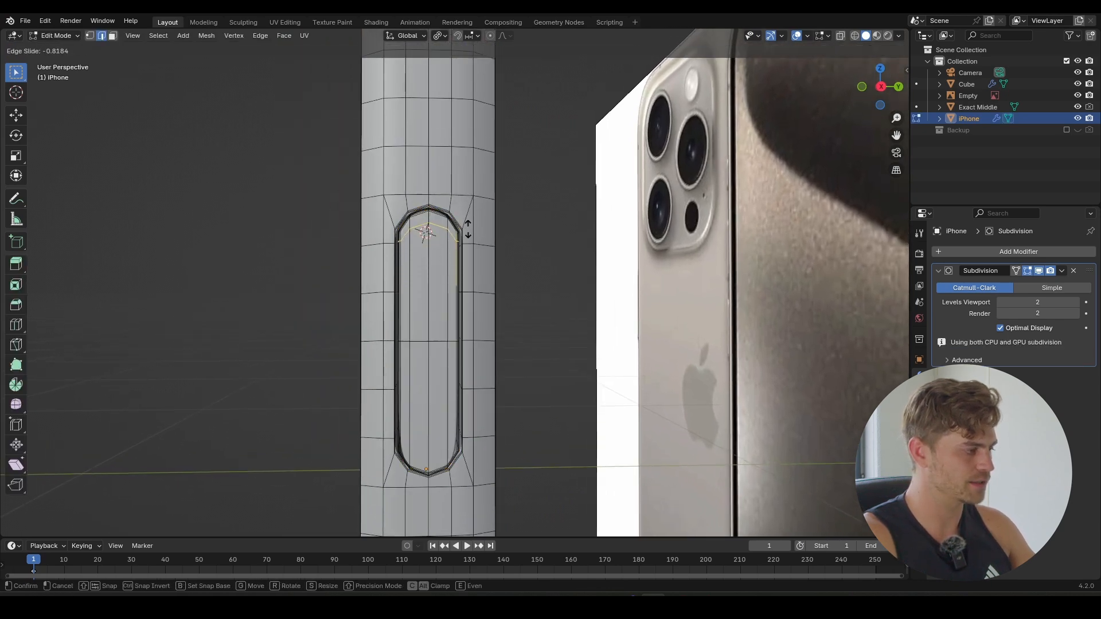
pyautogui.click(468, 230)
pyautogui.hotkey('ctrl', 'r')
pyautogui.click(450, 395)
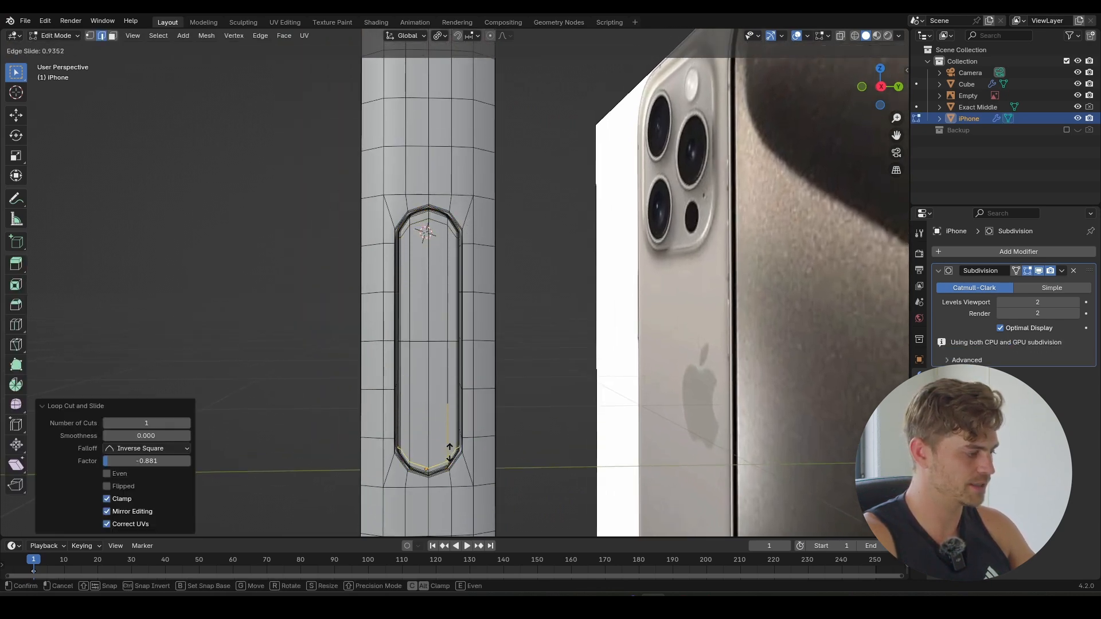
pyautogui.click(450, 453)
pyautogui.press('Tab')
pyautogui.moveTo(465, 362); pyautogui.dragTo(414, 320, button='middle')
# - Select the four large front faces of the side button and grow the selection outward
pyautogui.press('Tab')
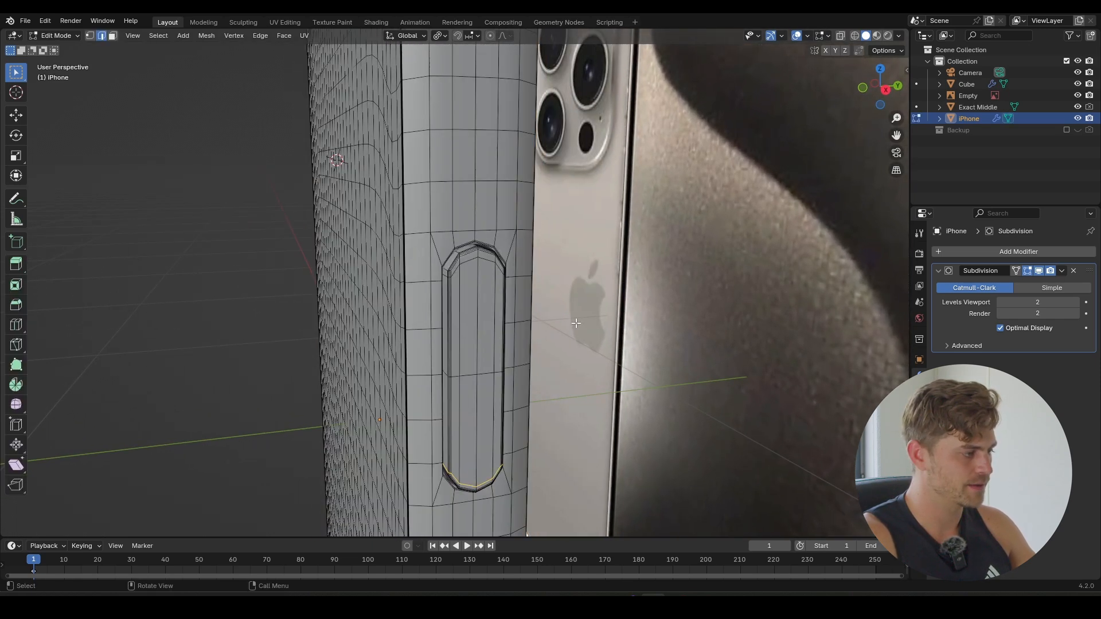
pyautogui.press('3')
pyautogui.click(485, 330)
pyautogui.keyDown('shift'); pyautogui.click(485, 330); pyautogui.keyUp('shift')
pyautogui.keyDown('shift'); pyautogui.click(485, 395); pyautogui.keyUp('shift')
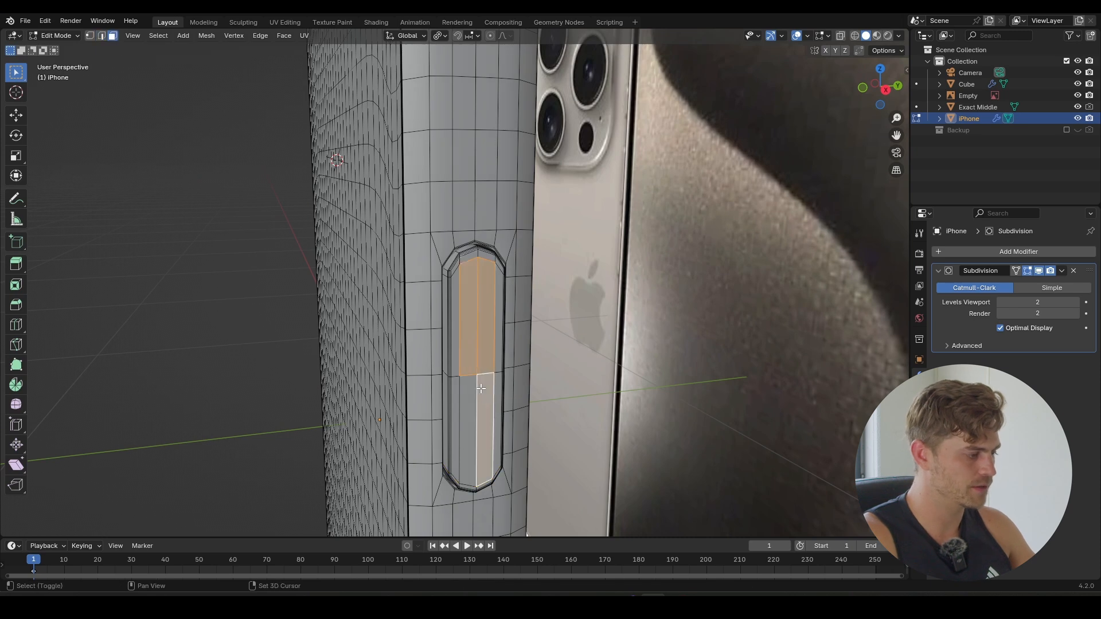
pyautogui.keyDown('shift'); pyautogui.click(470, 386); pyautogui.keyUp('shift')
pyautogui.press('ctrl+KP_Add')
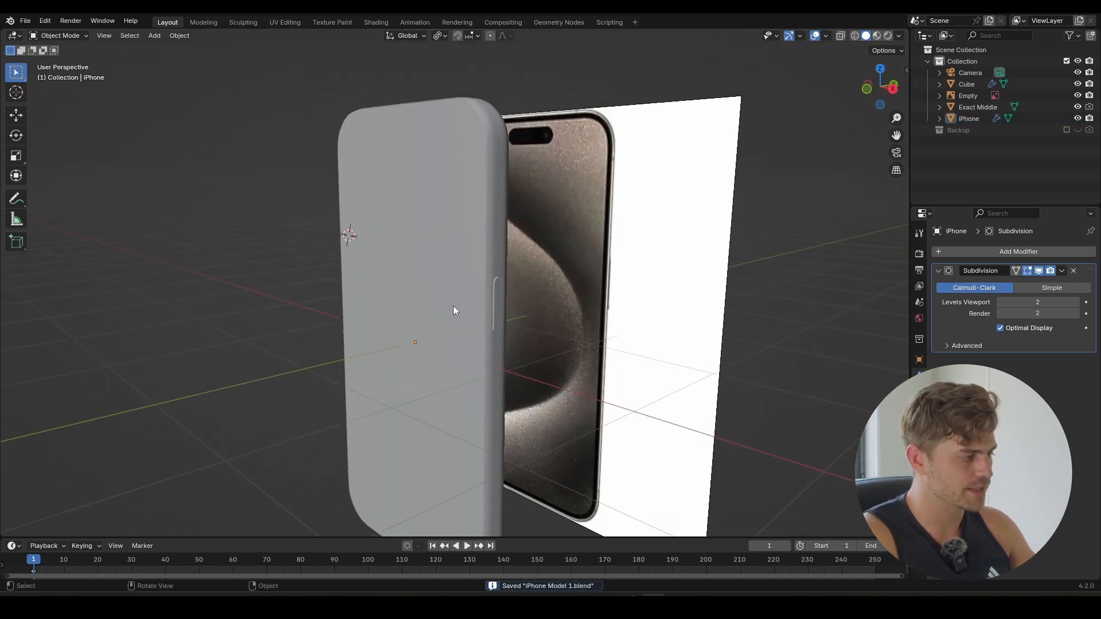
# - Snap the 3D cursor to the selected rim of the opening on the opposite side and set the pivot point to 3D Cursor
pyautogui.moveTo(453, 305); pyautogui.dragTo(338, 214, button='middle')
pyautogui.keyDown('shift'); pyautogui.moveTo(329, 358); pyautogui.dragTo(406, 266, button='middle'); pyautogui.keyUp('shift')
pyautogui.scroll(5, 414, 273)
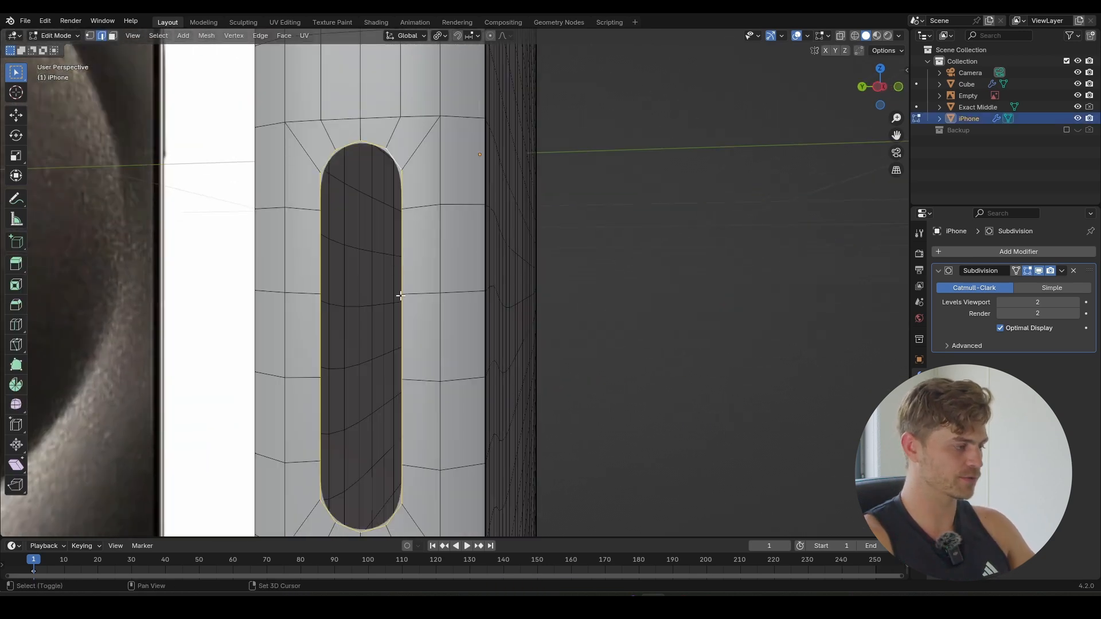
pyautogui.keyDown('shift'); pyautogui.moveTo(400, 295); pyautogui.dragTo(404, 289, button='middle'); pyautogui.keyUp('shift')
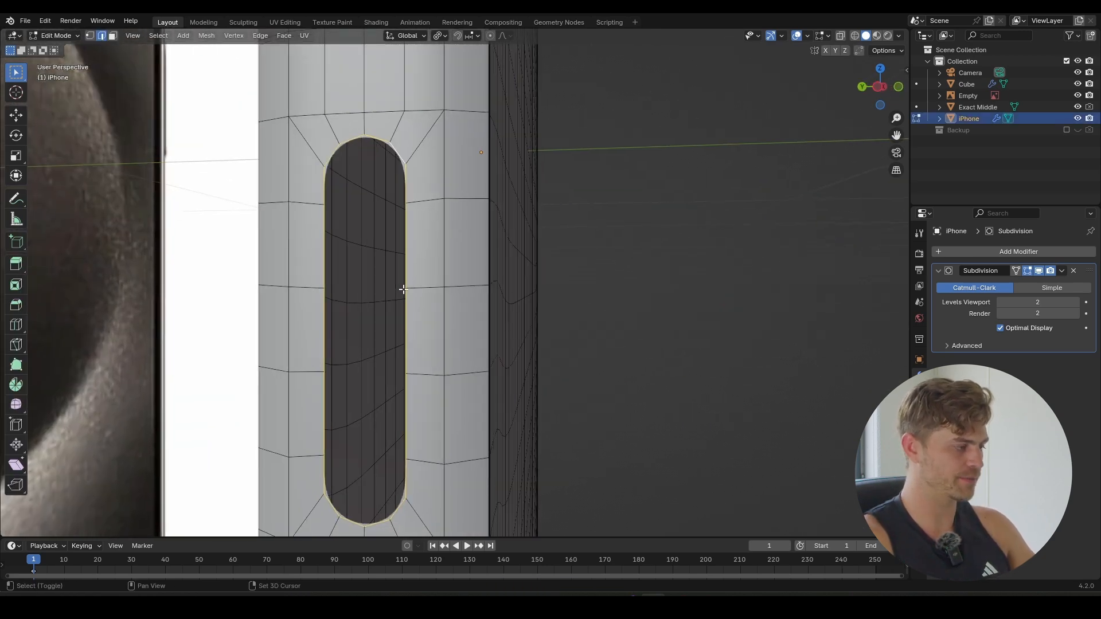
pyautogui.hotkey('shift', 's')
pyautogui.click(405, 353)
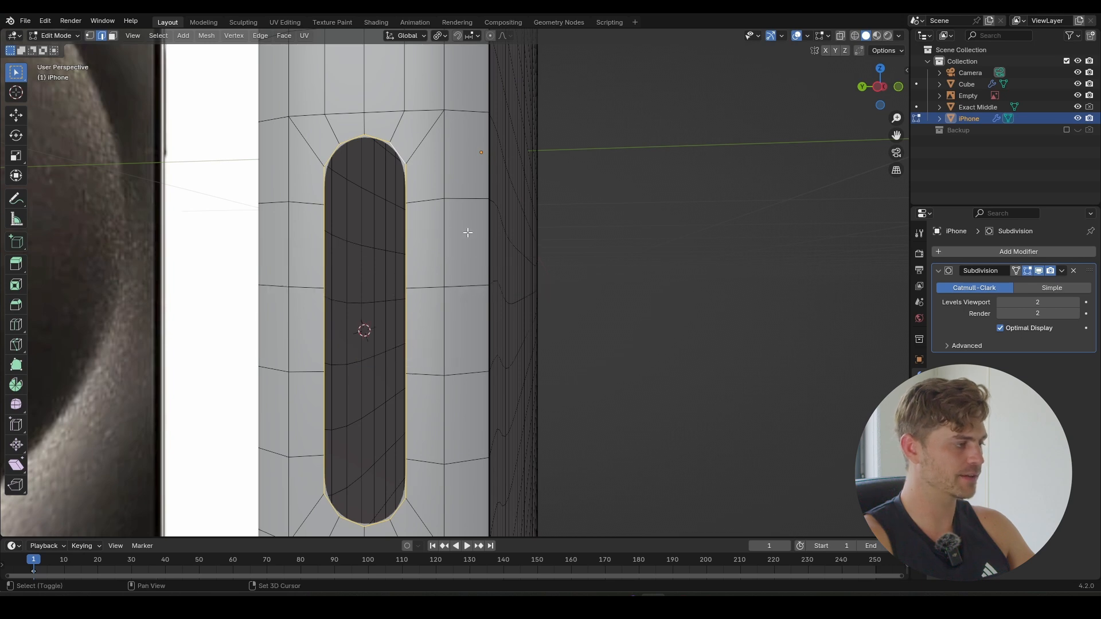
pyautogui.click(440, 36)
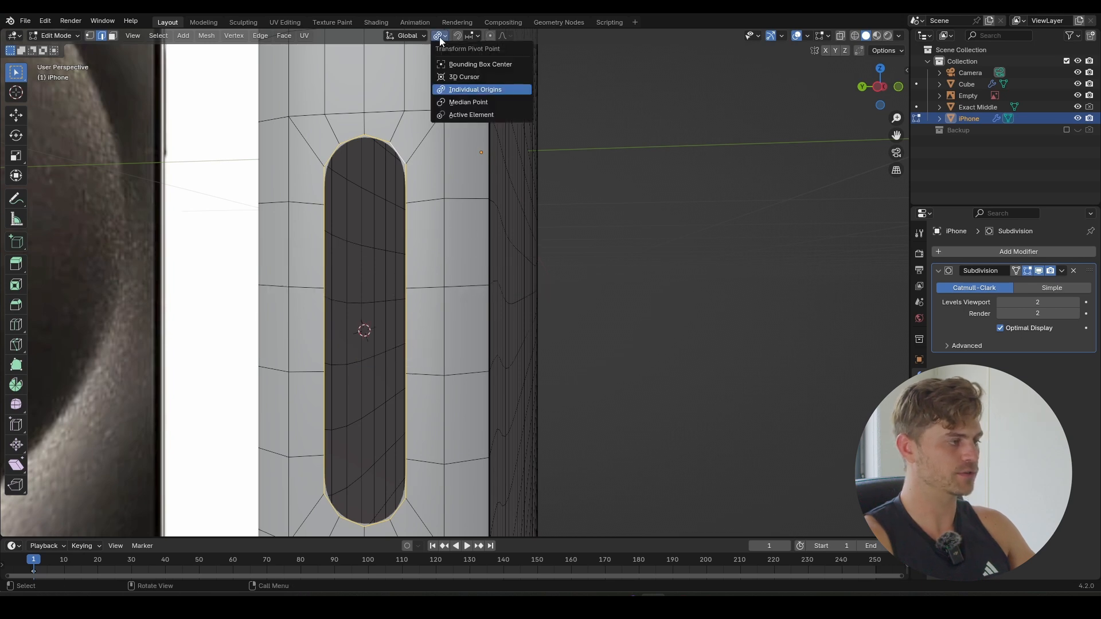
pyautogui.click(475, 75)
# - Duplicate the opening's rim loop in place and scale the copy to 0.978
pyautogui.hotkey('shift', 'd')
pyautogui.rightClick(474, 247)
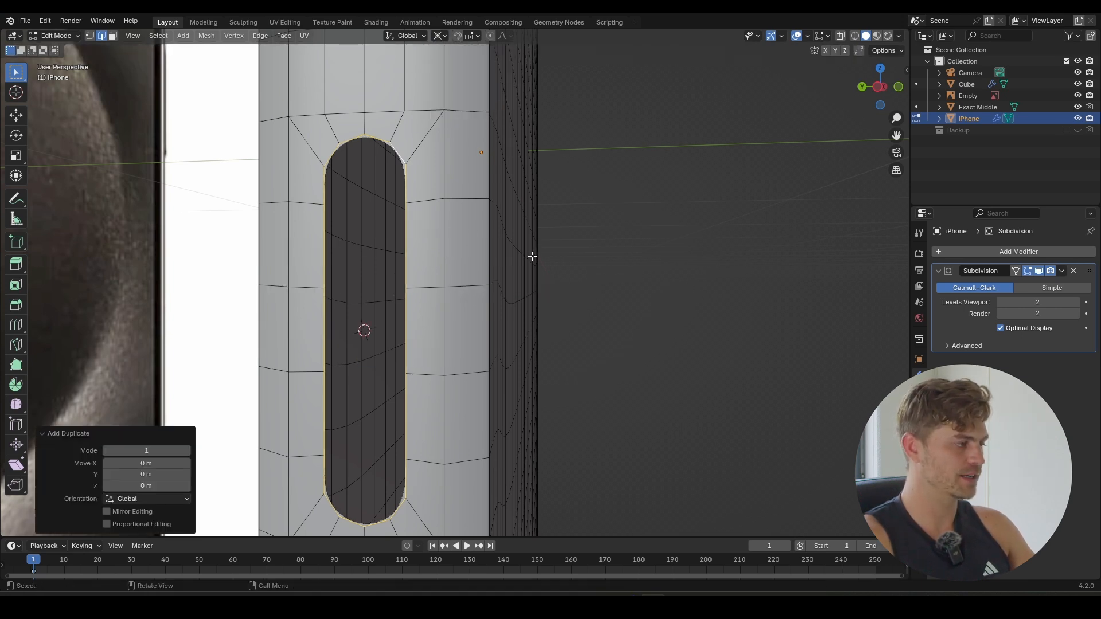
pyautogui.press('s')
pyautogui.click(486, 253)
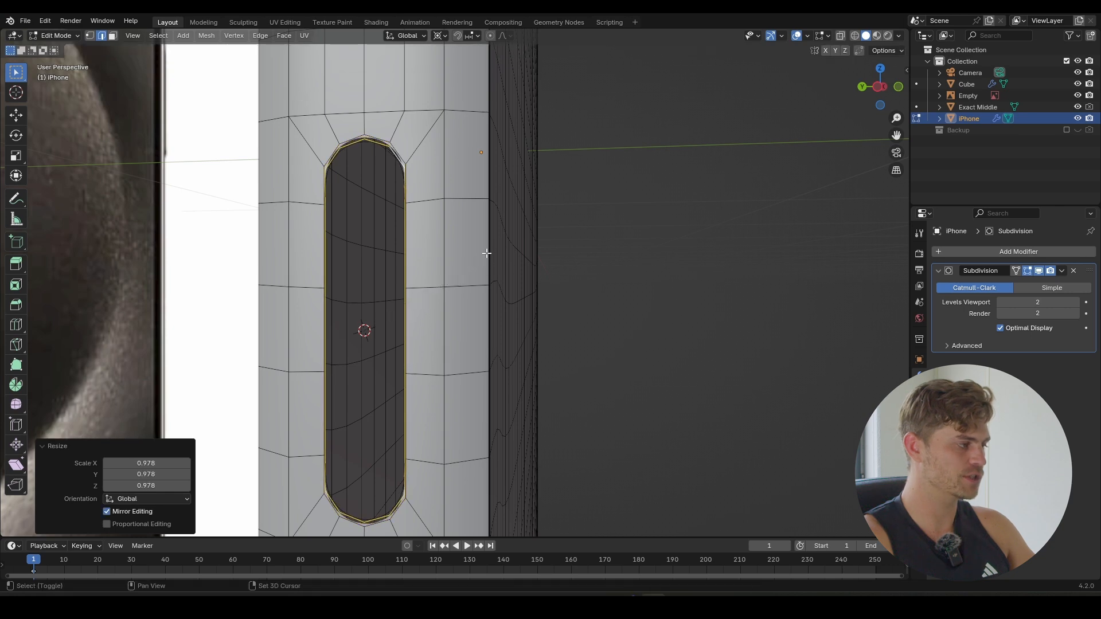
# - Fill the duplicated loop using Grid Fill with a span of 2 and an offset of 8
pyautogui.keyDown('alt'); pyautogui.click(486, 179); pyautogui.keyUp('alt')
pyautogui.keyDown('shift'); pyautogui.moveTo(401, 172); pyautogui.dragTo(483, 193, button='middle'); pyautogui.keyUp('shift')
pyautogui.scroll(4, 489, 183)
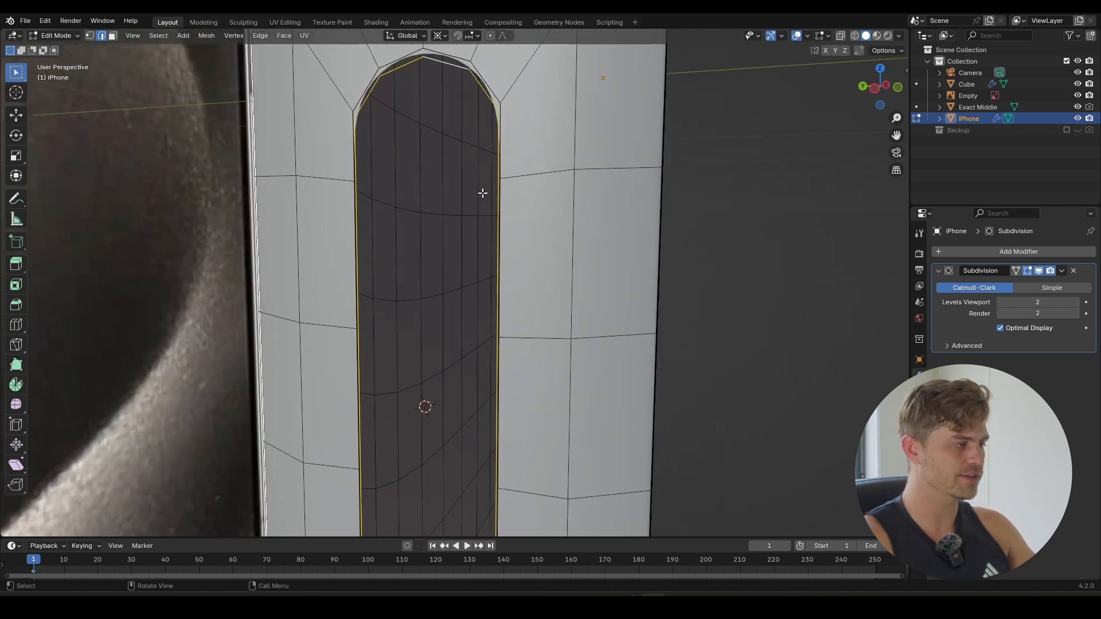
pyautogui.press('F3')
pyautogui.click(559, 214)
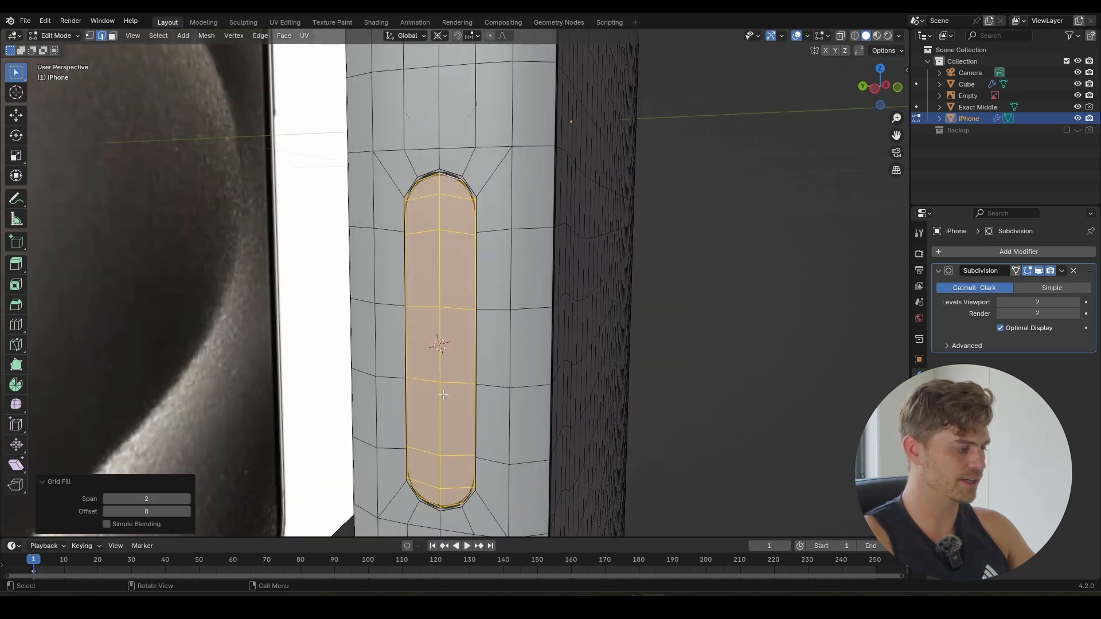
pyautogui.keyDown('shift'); pyautogui.moveTo(442, 394); pyautogui.dragTo(434, 387, button='middle'); pyautogui.keyUp('shift')
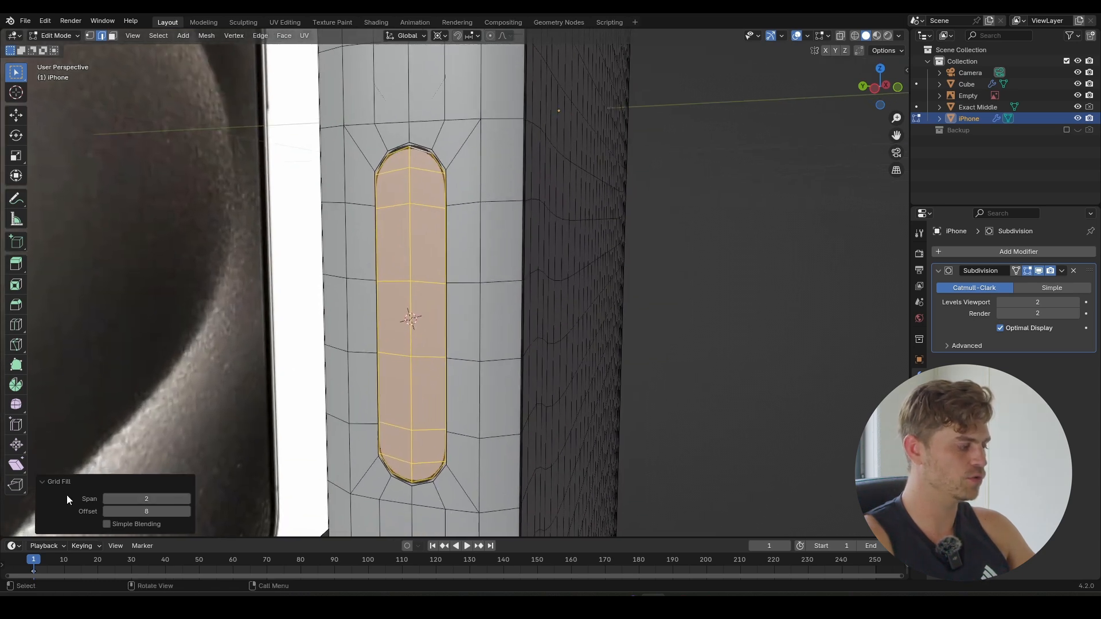
pyautogui.keyDown('shift'); pyautogui.moveTo(383, 294); pyautogui.dragTo(381, 322, button='middle'); pyautogui.keyUp('shift')
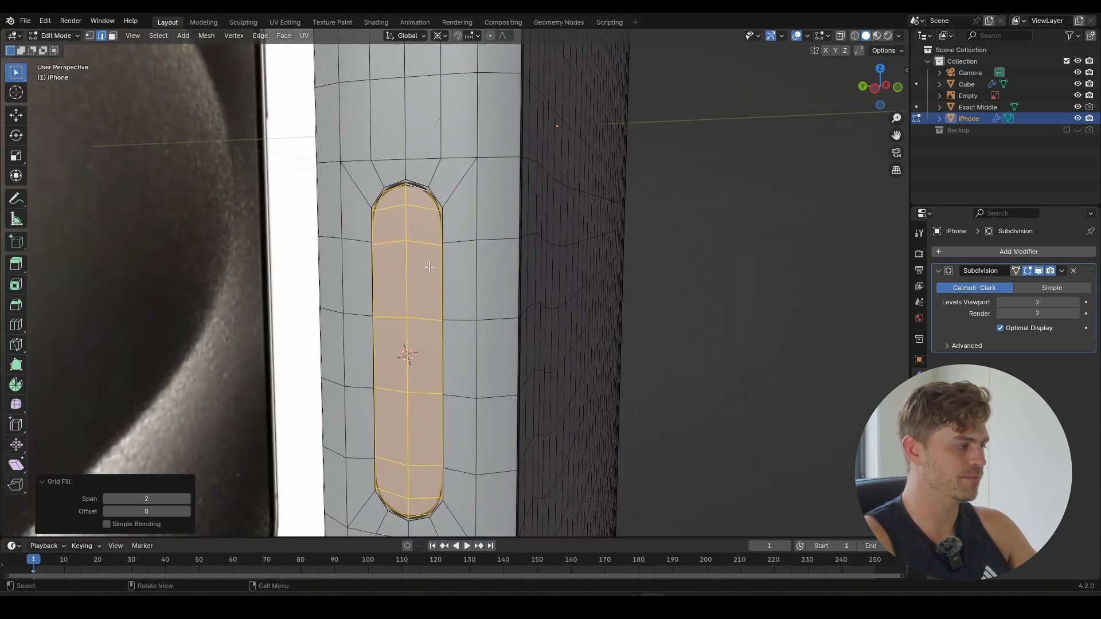
# - Select the opening's rim loop and extrude it 0.079736 m into the phone along X
pyautogui.press('Tab')
pyautogui.moveTo(456, 321)
pyautogui.keyDown('shift'); pyautogui.mouseDown(button='middle')
pyautogui.moveTo(473, 318)
pyautogui.moveTo(467, 341)
pyautogui.moveTo(447, 343)
pyautogui.moveTo(450, 329)
pyautogui.mouseUp(button='middle'); pyautogui.keyUp('shift')
pyautogui.press('Tab')
pyautogui.scroll(4, 451, 329)
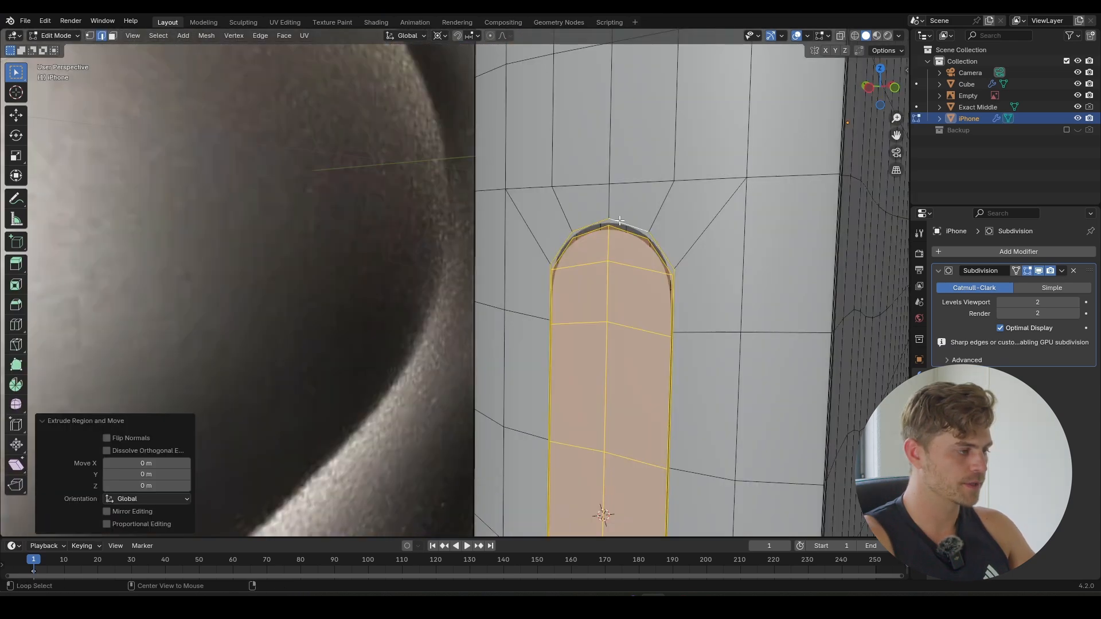
pyautogui.keyDown('alt'); pyautogui.click(618, 222); pyautogui.keyUp('alt')
pyautogui.keyDown('shift'); pyautogui.moveTo(621, 276); pyautogui.dragTo(332, 292, button='middle'); pyautogui.keyUp('shift')
pyautogui.press('g')
pyautogui.press('x')
pyautogui.click(560, 276)
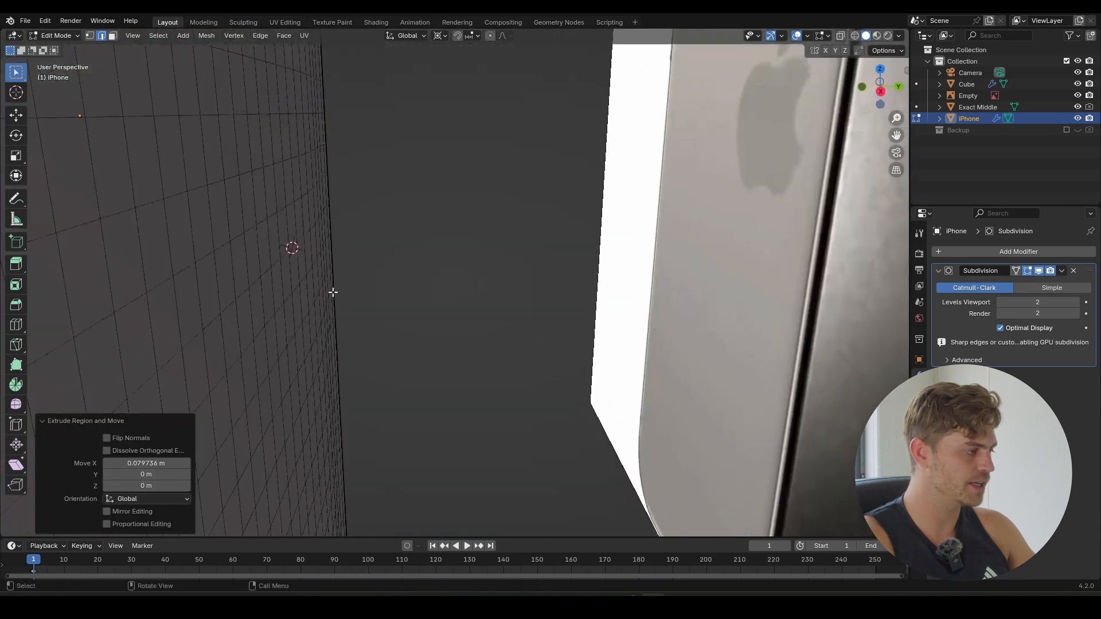
pyautogui.press('KP_Decimal')
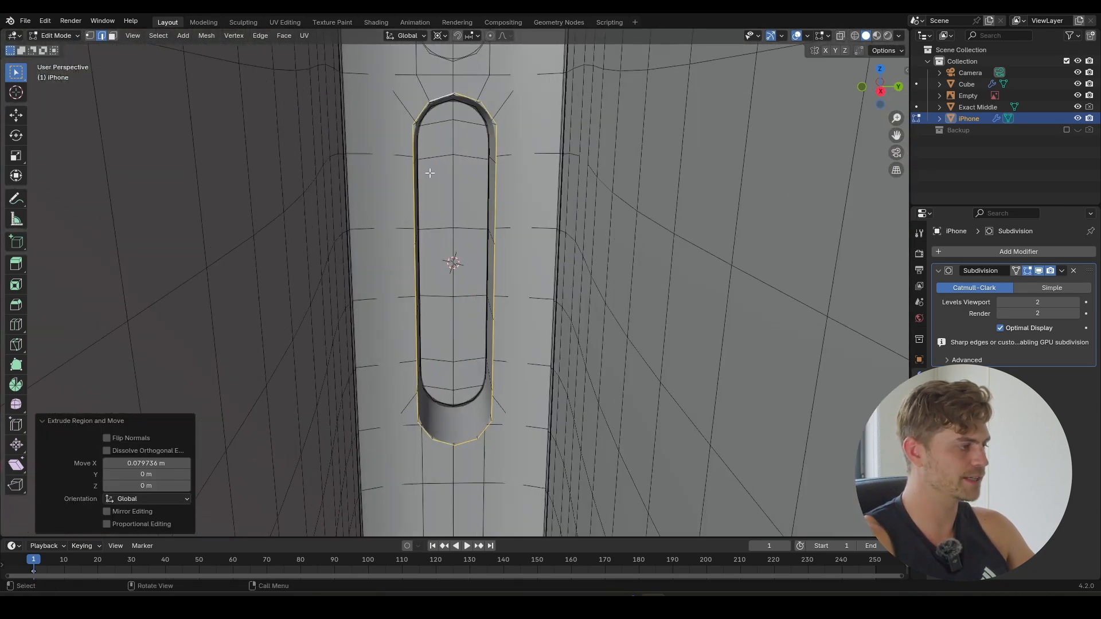
# - Close the inner end of the extruded opening using Grid Fill with a span of 2 and an offset of 8
pyautogui.moveTo(430, 172); pyautogui.dragTo(469, 224, button='middle')
pyautogui.press('F3')
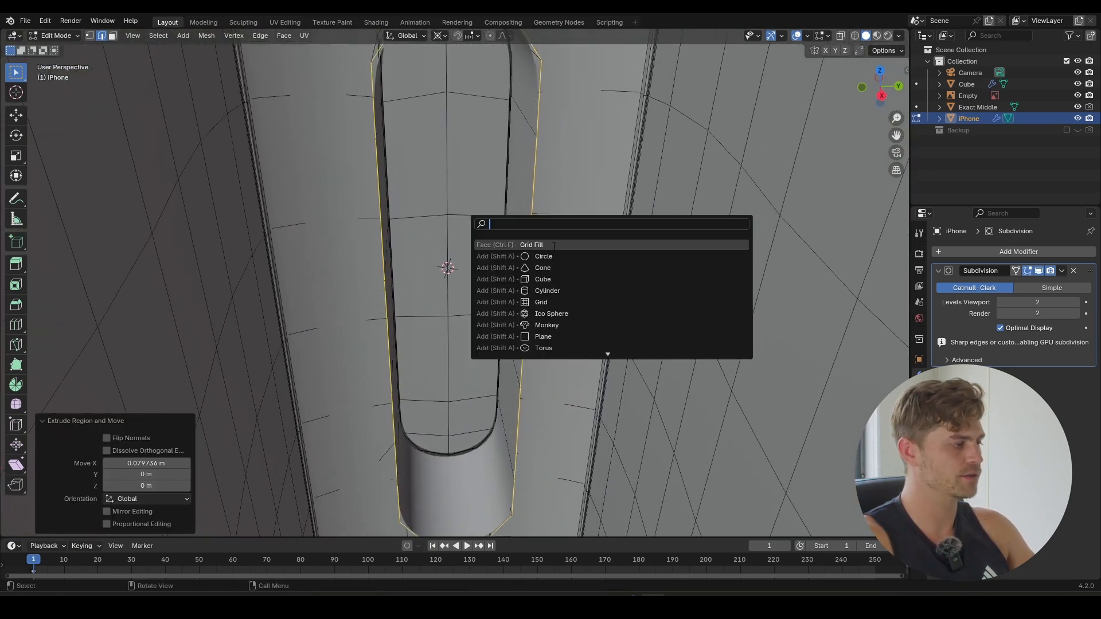
pyautogui.click(553, 245)
pyautogui.click(185, 498)
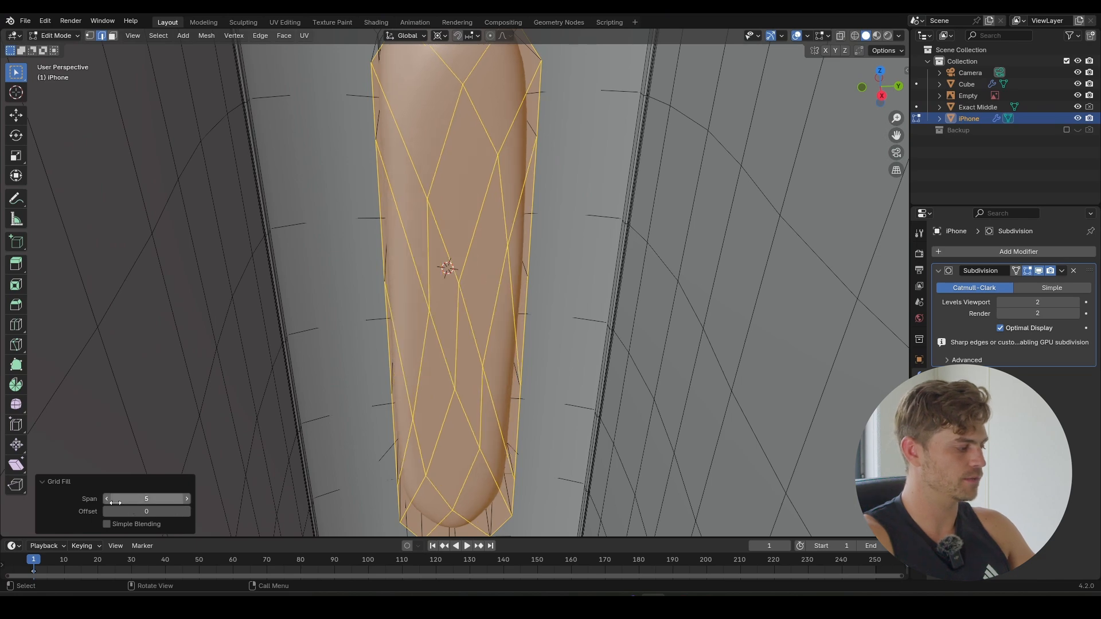
pyautogui.click(108, 499)
pyautogui.click(108, 498)
pyautogui.click(108, 498)
pyautogui.moveTo(187, 511)
pyautogui.mouseDown()
pyautogui.moveTo(221, 512)
pyautogui.moveTo(187, 513)
pyautogui.mouseUp()
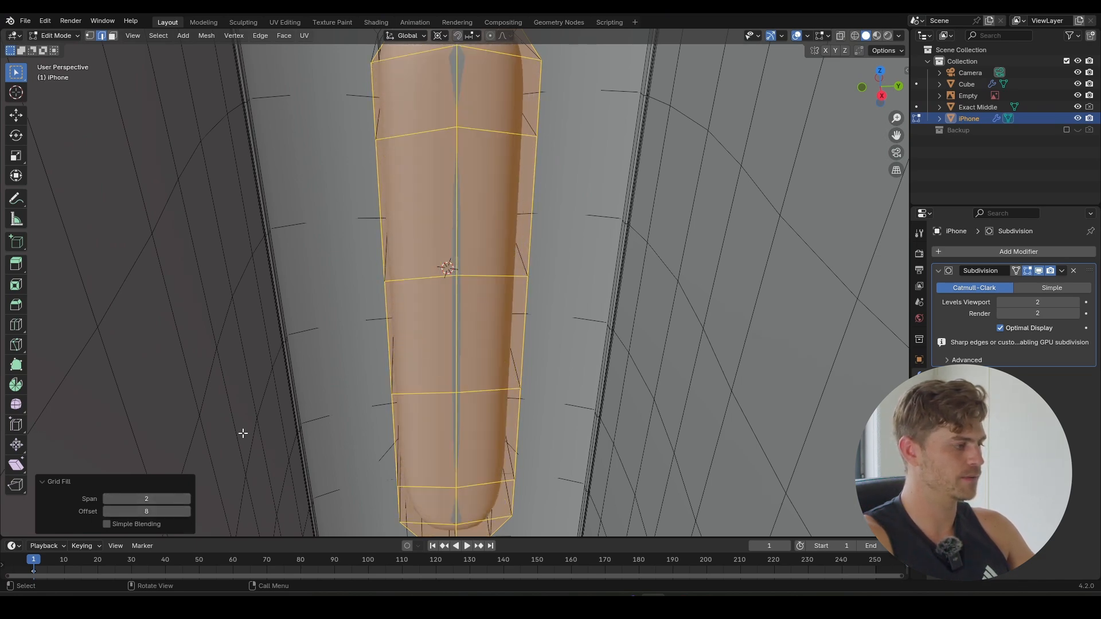
# - Select all faces of the filled button surface and duplicate them 0.035614 m inward along X
pyautogui.moveTo(241, 433); pyautogui.dragTo(507, 228, button='middle')
pyautogui.click(478, 195)
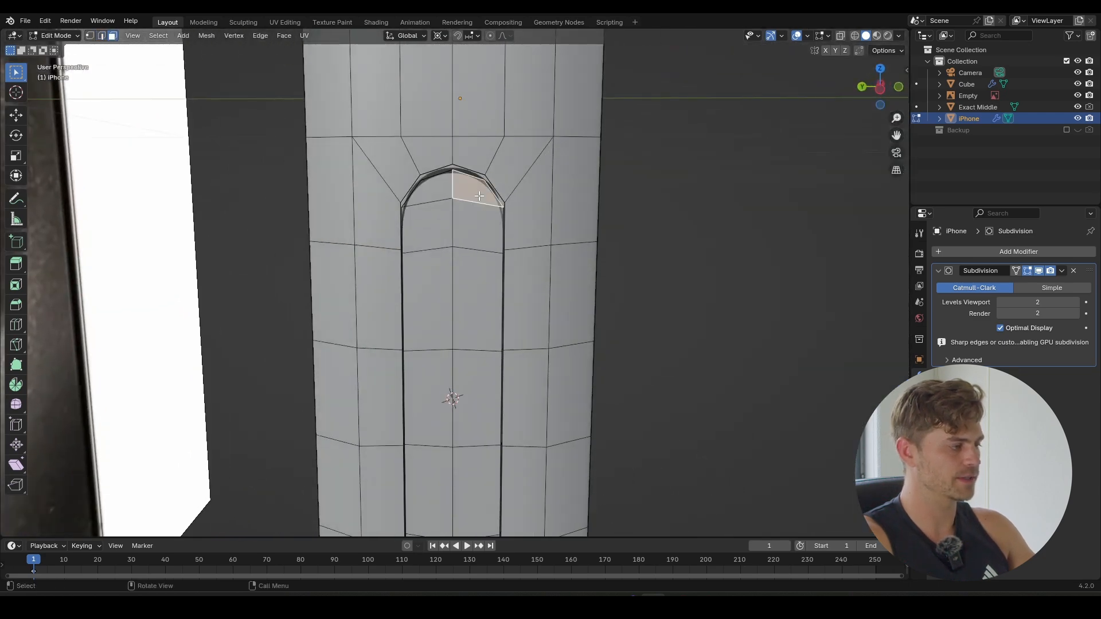
pyautogui.keyDown('ctrl'); pyautogui.click(429, 180); pyautogui.keyUp('ctrl')
pyautogui.click(458, 217)
pyautogui.click(431, 187)
pyautogui.click(481, 194)
pyautogui.keyDown('shift'); pyautogui.moveTo(474, 221); pyautogui.dragTo(454, 170, button='middle'); pyautogui.keyUp('shift')
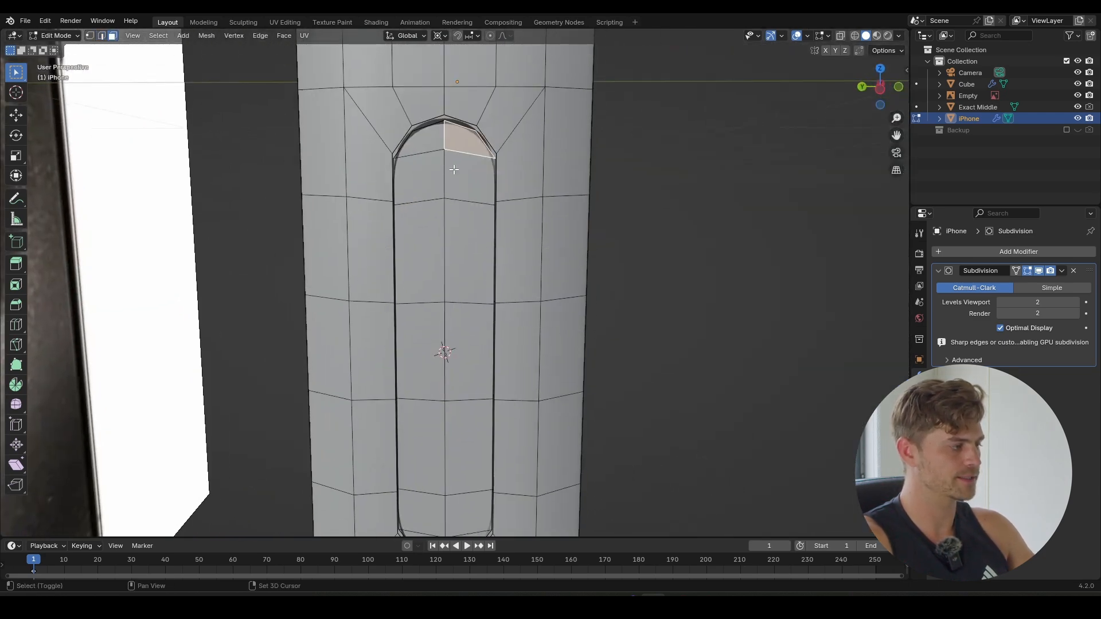
pyautogui.keyDown('shift'); pyautogui.click(430, 143); pyautogui.keyUp('shift')
pyautogui.keyDown('shift'); pyautogui.click(425, 176); pyautogui.keyUp('shift')
pyautogui.moveTo(408, 341); pyautogui.dragTo(454, 289, button='middle')
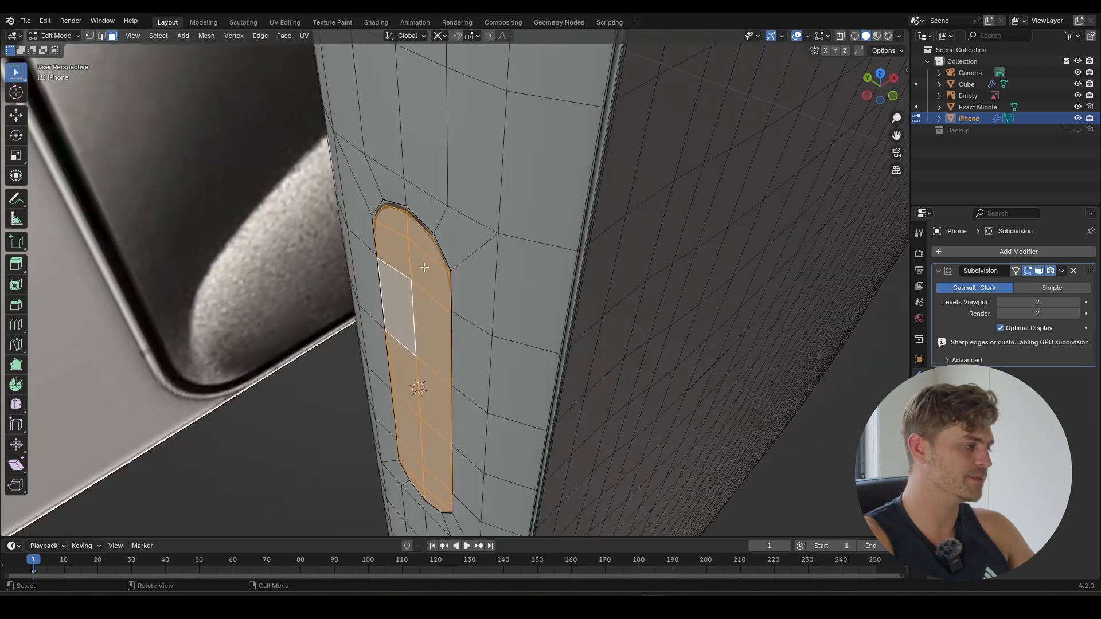
pyautogui.scroll(4, 424, 267)
pyautogui.press('g')
pyautogui.press('x')
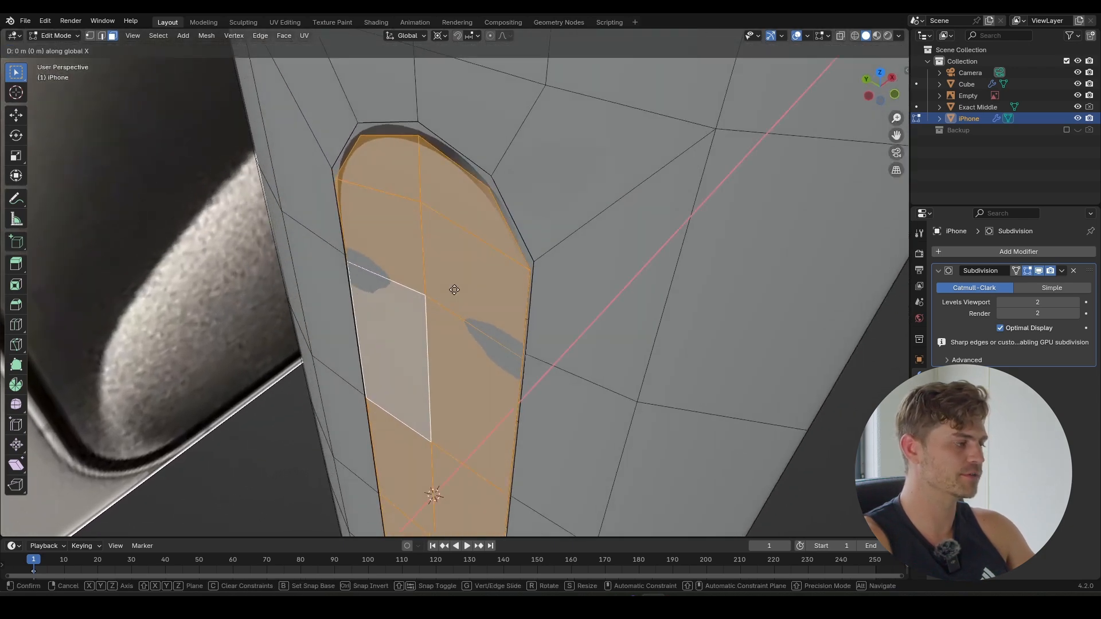
pyautogui.click(520, 261)
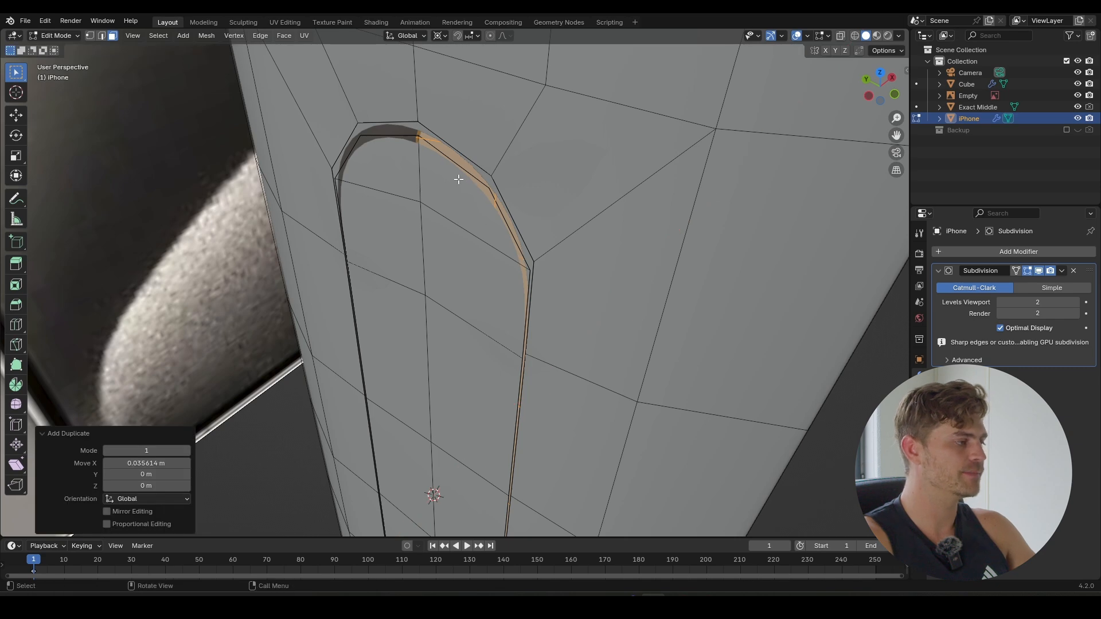
# - Select the rim loops of the button's outer and inner surfaces and join them using Bridge Edge Loops with 0 cuts
pyautogui.press('2')
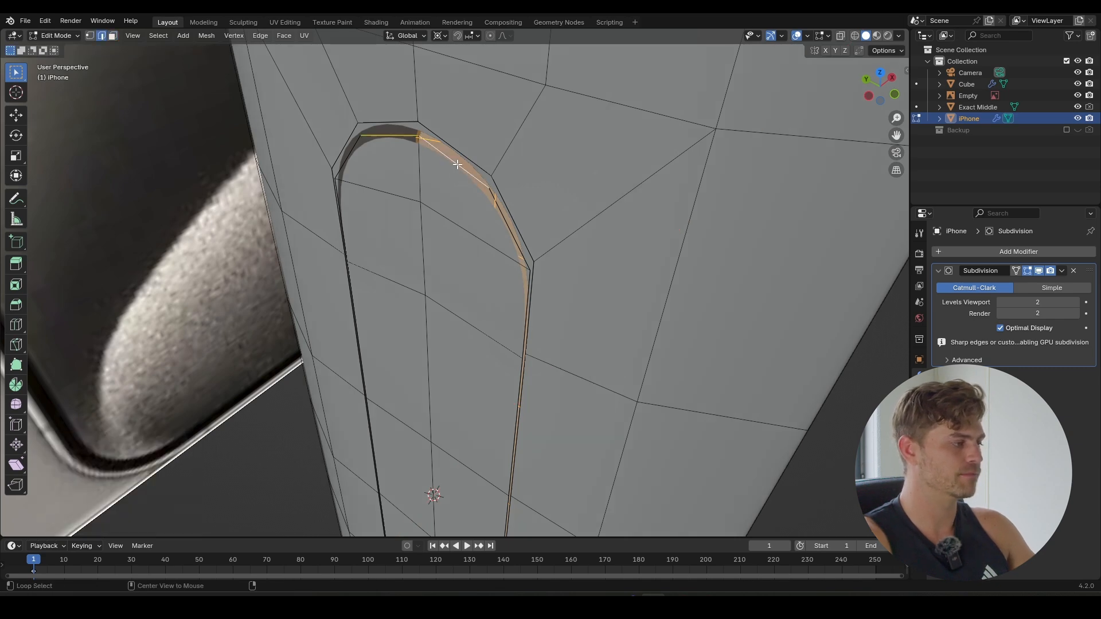
pyautogui.keyDown('alt'); pyautogui.click(511, 225); pyautogui.keyUp('alt')
pyautogui.moveTo(510, 225); pyautogui.dragTo(494, 160, button='middle')
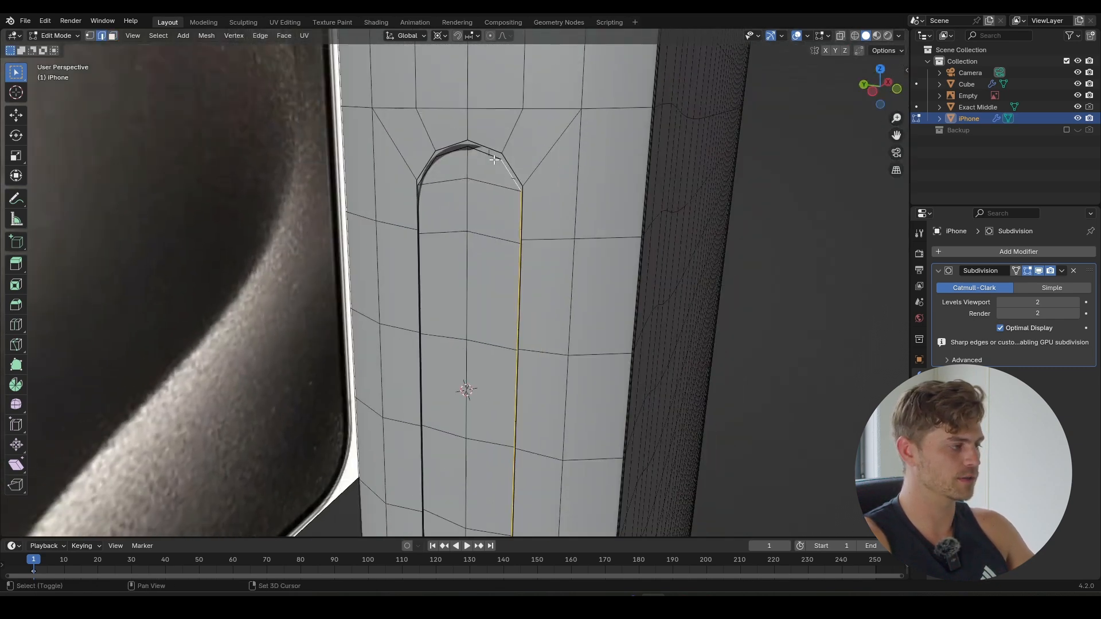
pyautogui.moveTo(423, 211); pyautogui.dragTo(461, 327, button='middle')
pyautogui.moveTo(448, 226); pyautogui.dragTo(354, 198, button='middle')
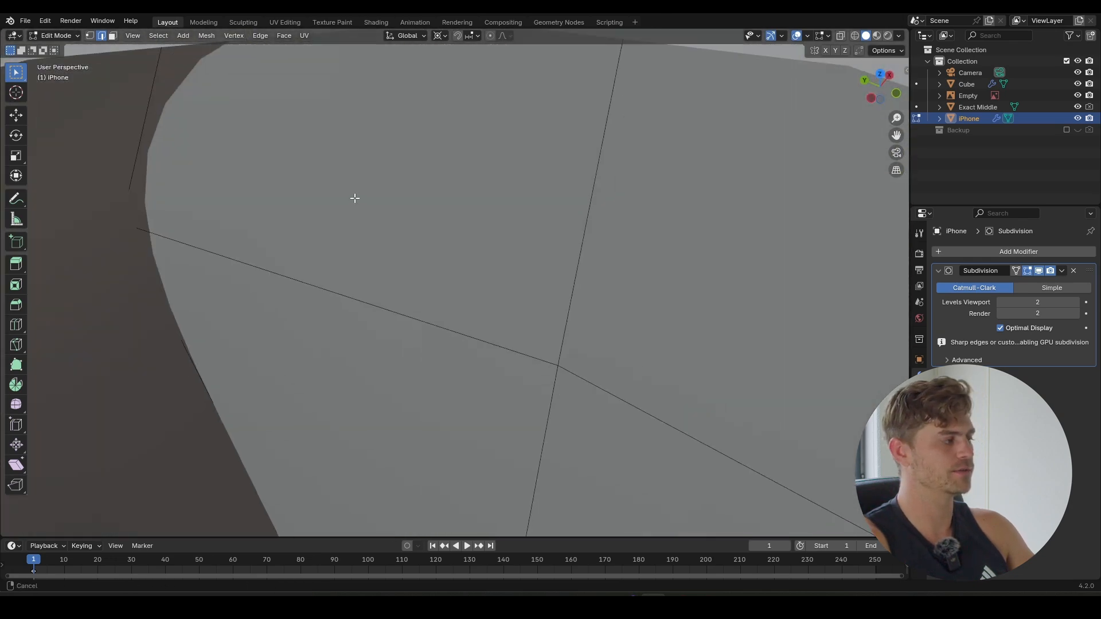
pyautogui.scroll(-5, 165, 96)
pyautogui.moveTo(443, 230); pyautogui.dragTo(459, 331, button='middle')
pyautogui.scroll(-1, 447, 233)
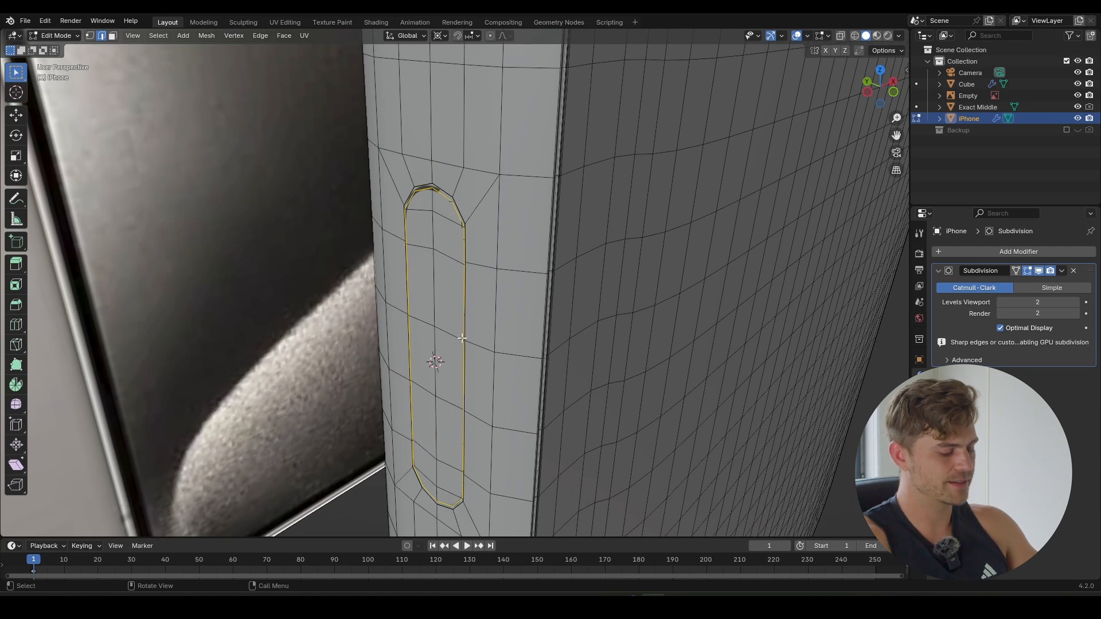
pyautogui.press('KP_Divide')
pyautogui.press('F3')
pyautogui.write('bridge')
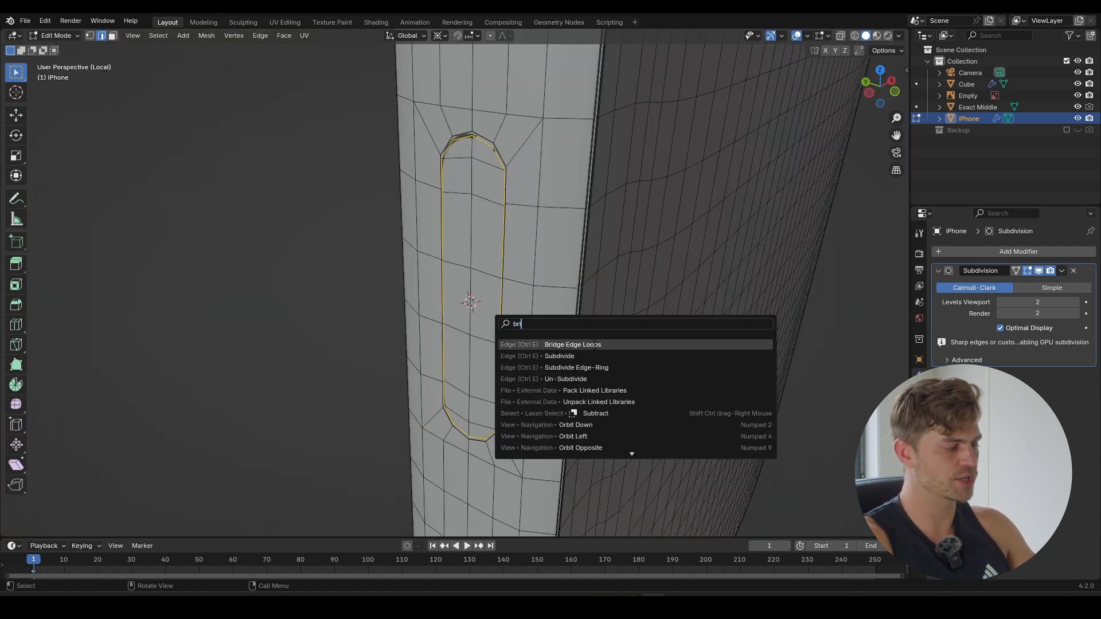
pyautogui.press('Return')
pyautogui.moveTo(545, 320); pyautogui.dragTo(502, 290, button='middle')
pyautogui.scroll(6, 484, 263)
pyautogui.scroll(-4, 503, 290)
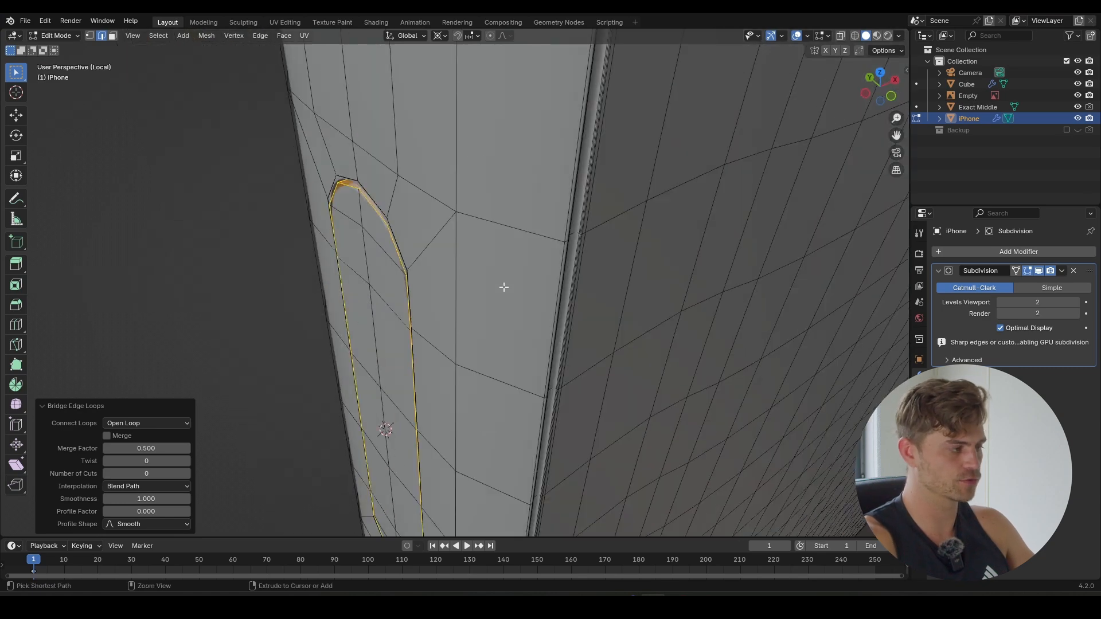
# - Isolate the bridged button by hiding all other geometry, and examine its smoothed shape and its fit in the opening
pyautogui.press('ctrl+KP_Add')
pyautogui.press('KP_Divide')
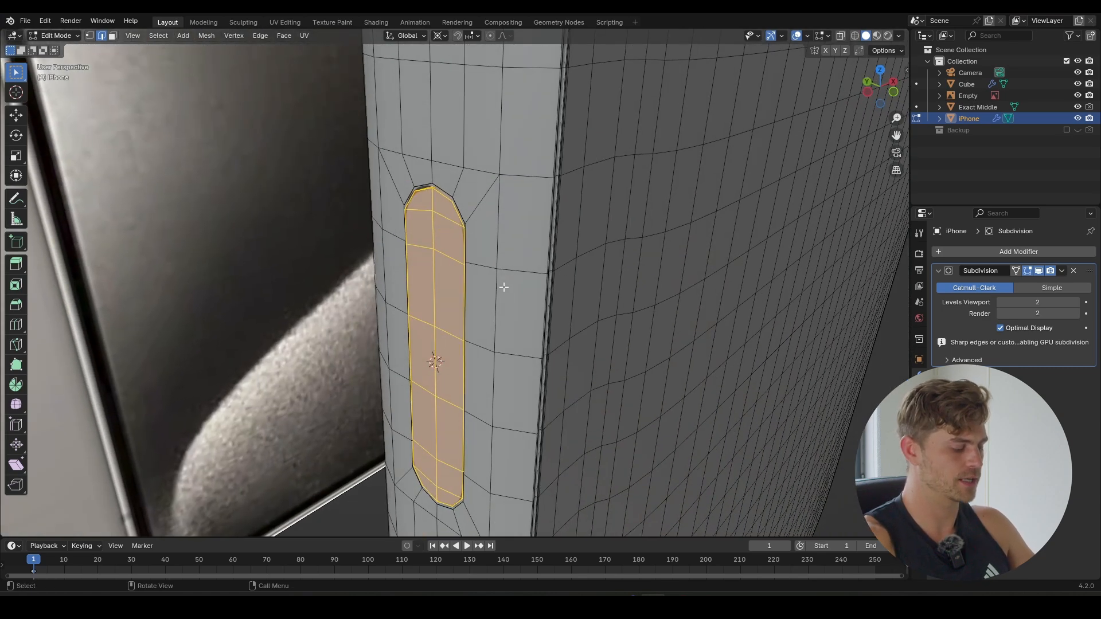
pyautogui.hotkey('ctrl', 'i')
pyautogui.press('h')
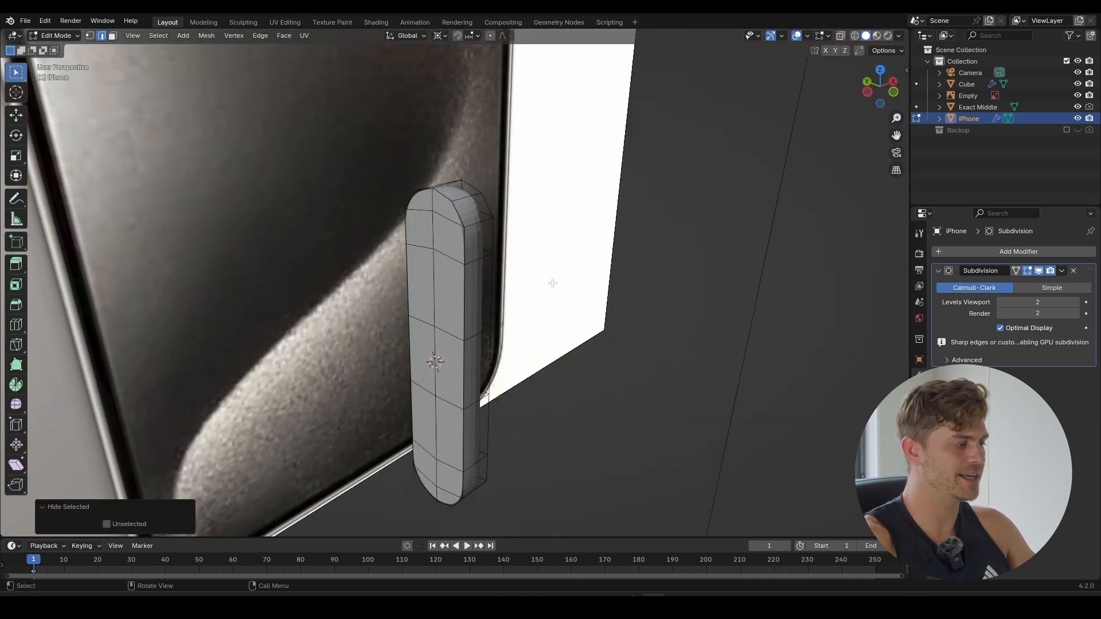
pyautogui.moveTo(551, 283); pyautogui.dragTo(472, 279, button='middle')
pyautogui.scroll(4, 472, 280)
pyautogui.press('Tab')
pyautogui.press('Tab')
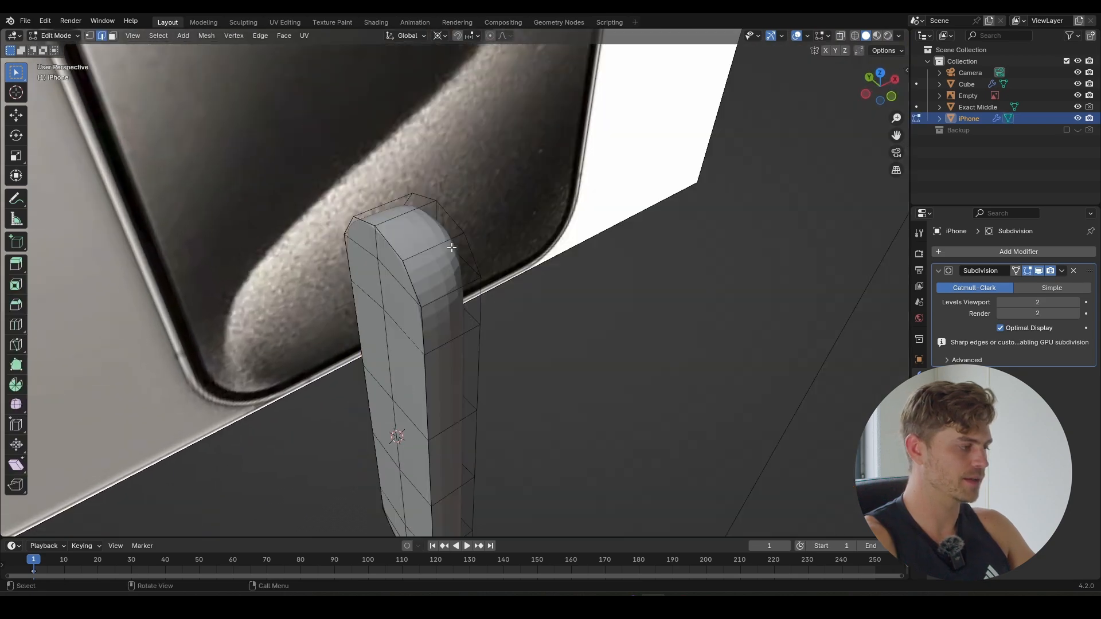
pyautogui.moveTo(442, 244); pyautogui.dragTo(540, 235, button='middle')
pyautogui.press('Tab')
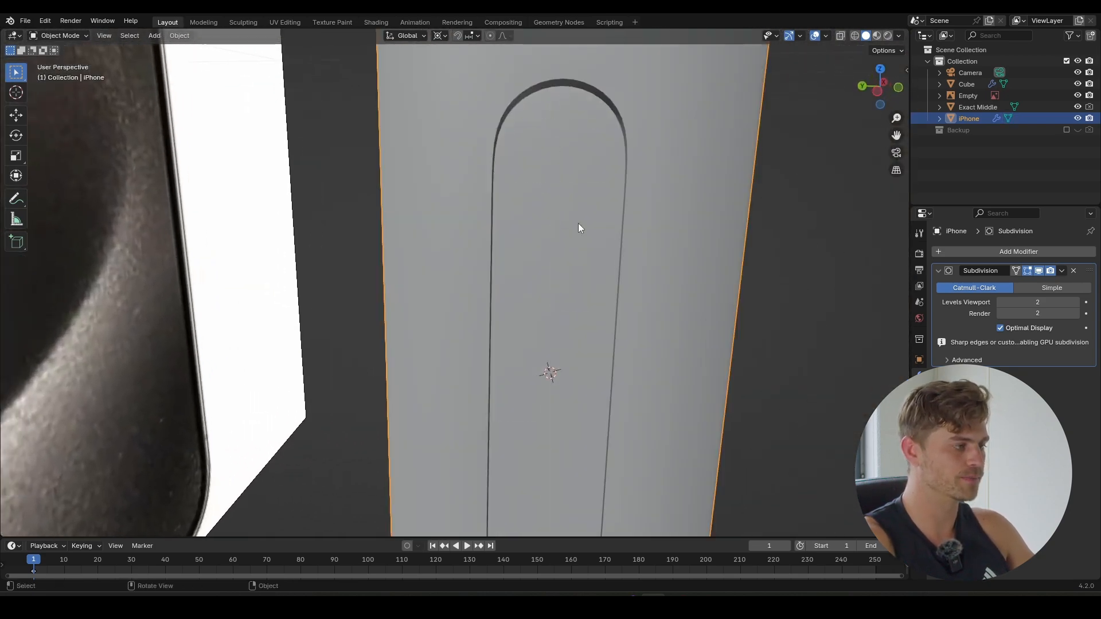
# - Select all of the button's faces and scale them by about 1.017 along Z around the 3D cursor
pyautogui.scroll(-3, 578, 227)
pyautogui.press('Tab')
pyautogui.press('ctrl+KP_Add')
pyautogui.press('s')
pyautogui.press('z')
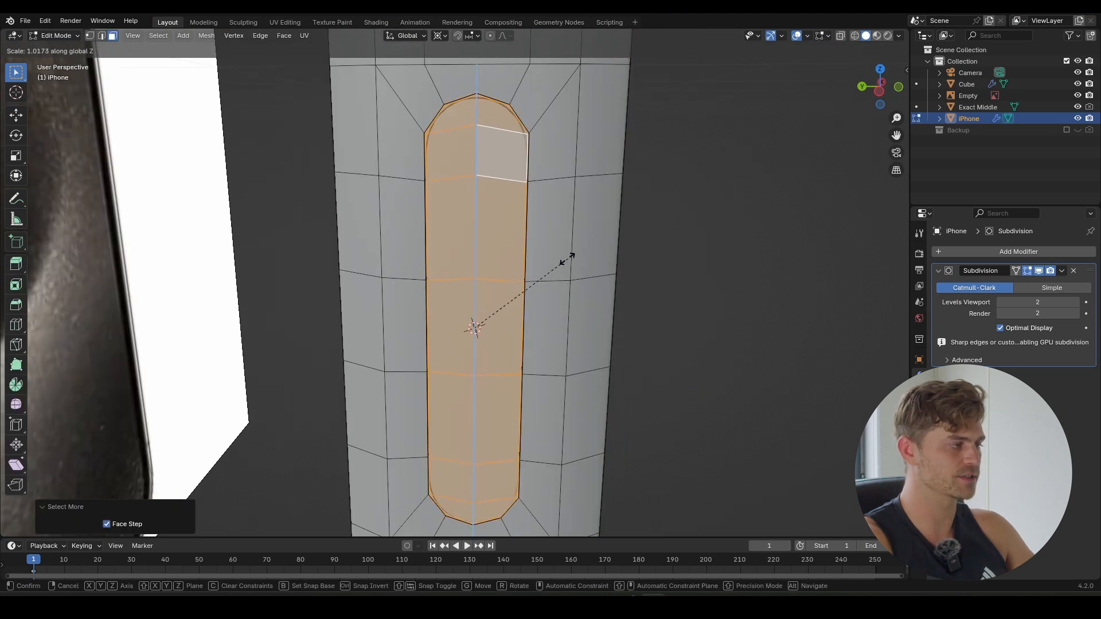
pyautogui.click(564, 259)
# - Examine the gap between the resized button and the phone's side in object mode
pyautogui.press('Tab')
pyautogui.moveTo(474, 106); pyautogui.dragTo(516, 146, button='middle')
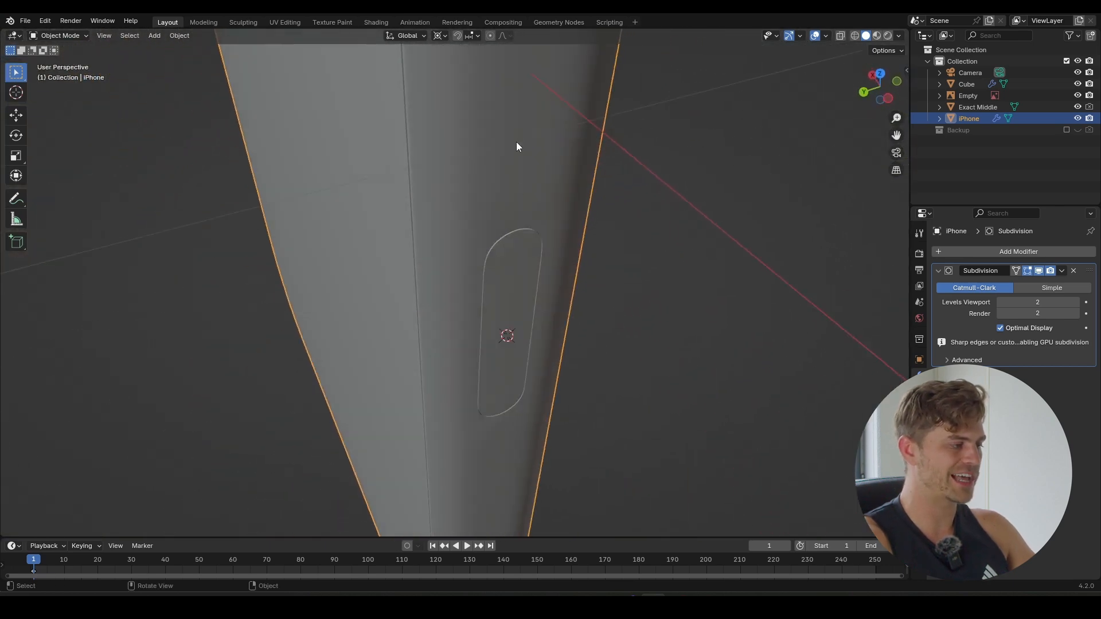
pyautogui.press('Tab')
pyautogui.press('Tab')
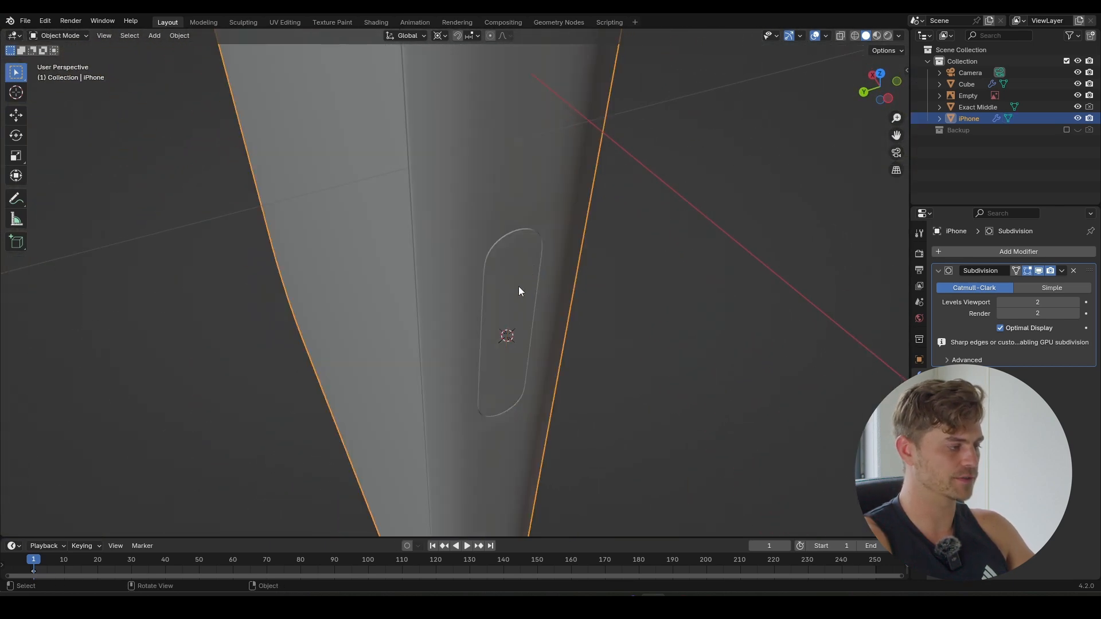
pyautogui.moveTo(518, 290); pyautogui.dragTo(539, 240, button='middle')
pyautogui.moveTo(552, 187); pyautogui.dragTo(415, 241, button='middle')
pyautogui.scroll(4, 415, 240)
# - Select the four faces near the button's lower end and inset them by 0.009199 m
pyautogui.press('Tab')
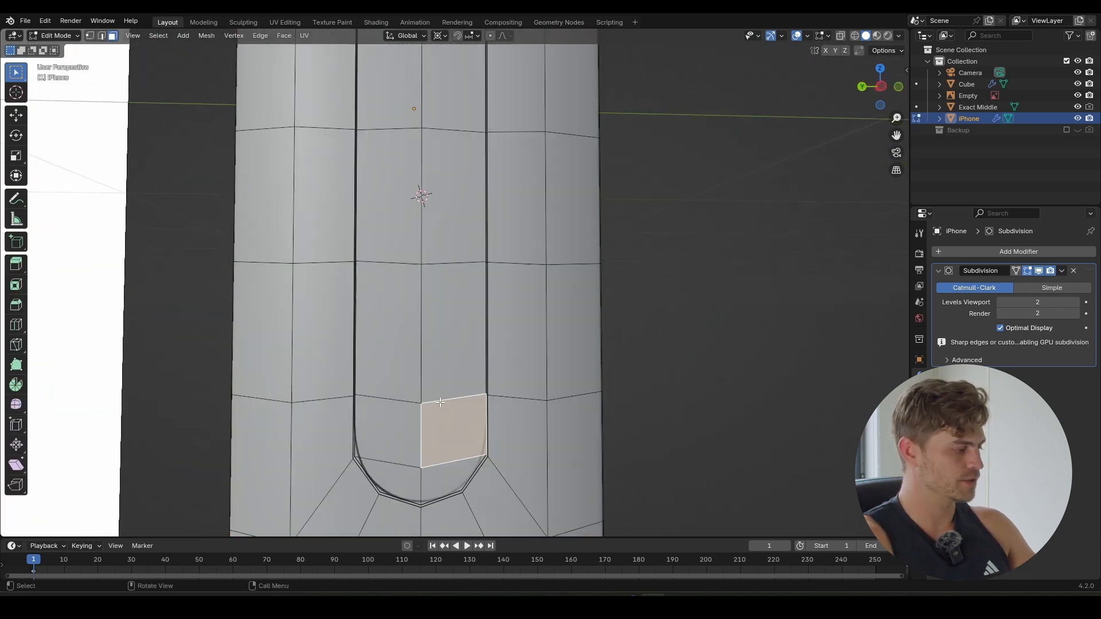
pyautogui.keyDown('shift'); pyautogui.scroll(-3, 439, 319); pyautogui.keyUp('shift')
pyautogui.click(451, 320)
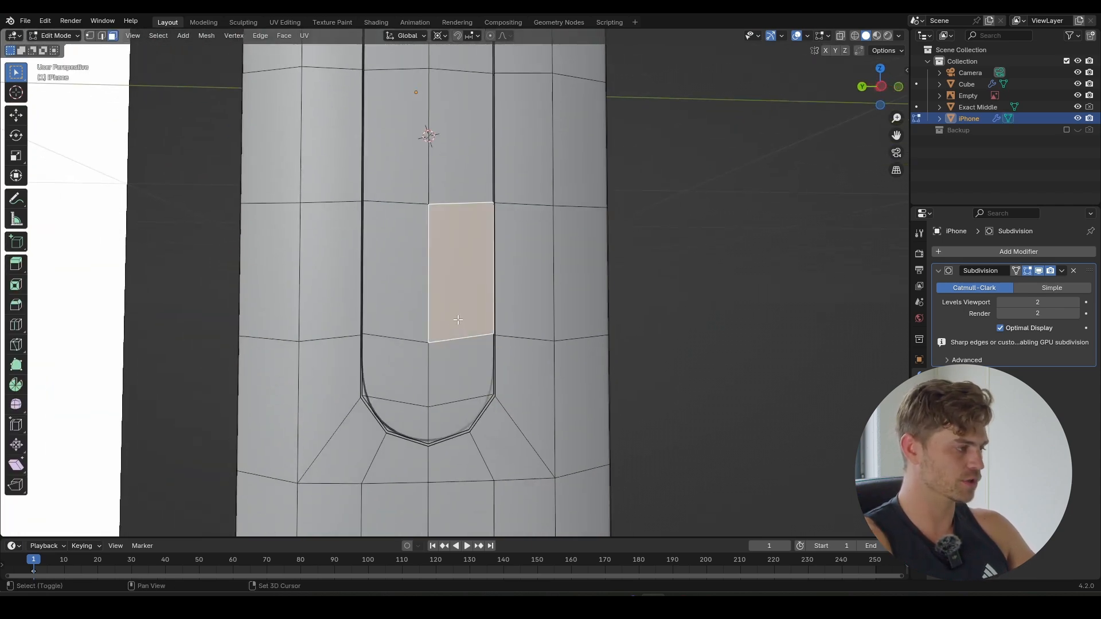
pyautogui.moveTo(457, 319); pyautogui.dragTo(403, 373, button='middle')
pyautogui.scroll(-1, 403, 373)
pyautogui.keyDown('shift'); pyautogui.click(403, 375); pyautogui.keyUp('shift')
pyautogui.keyDown('shift'); pyautogui.click(402, 437); pyautogui.keyUp('shift')
pyautogui.keyDown('shift'); pyautogui.click(444, 451); pyautogui.keyUp('shift')
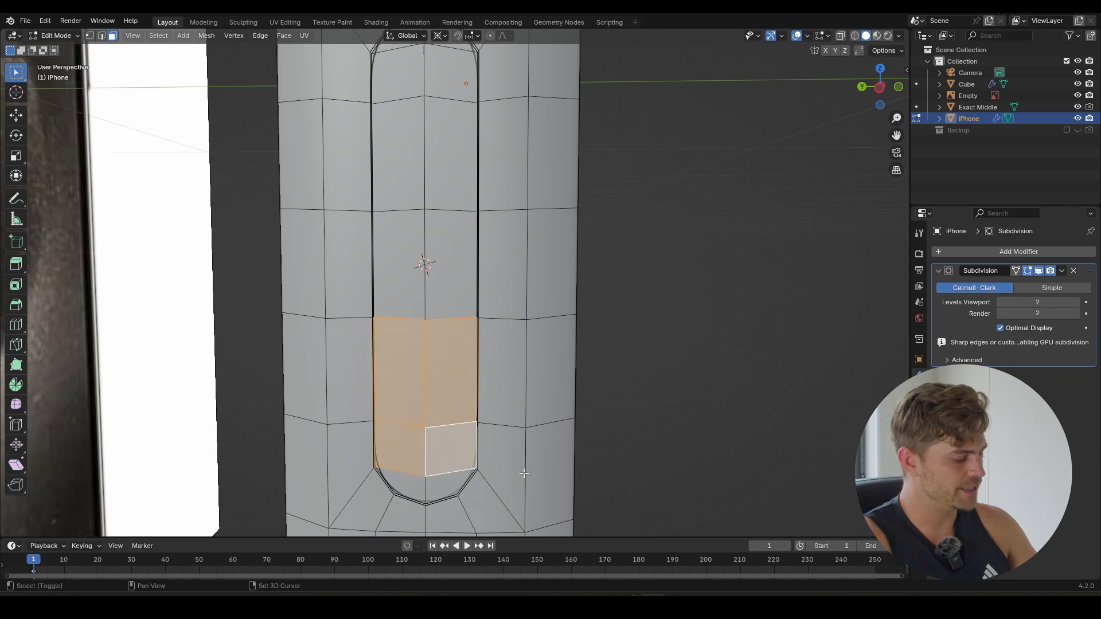
pyautogui.press('i')
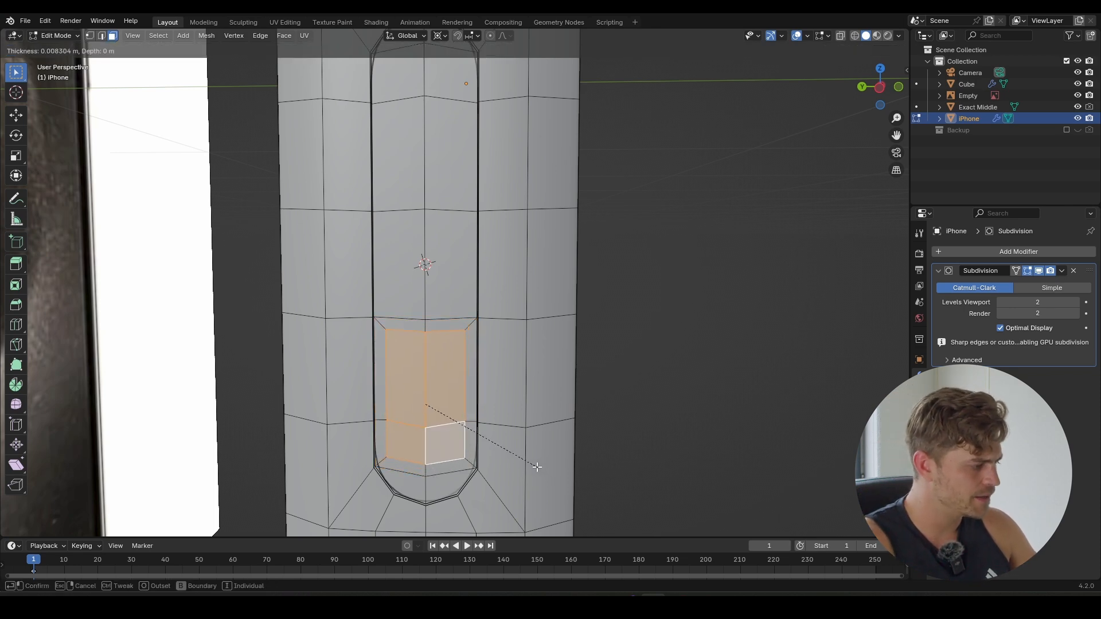
pyautogui.click(537, 467)
# - Set the transform pivot point to Median Point and scale the inset faces by 0.628 along Z
pyautogui.press('s')
pyautogui.press('z')
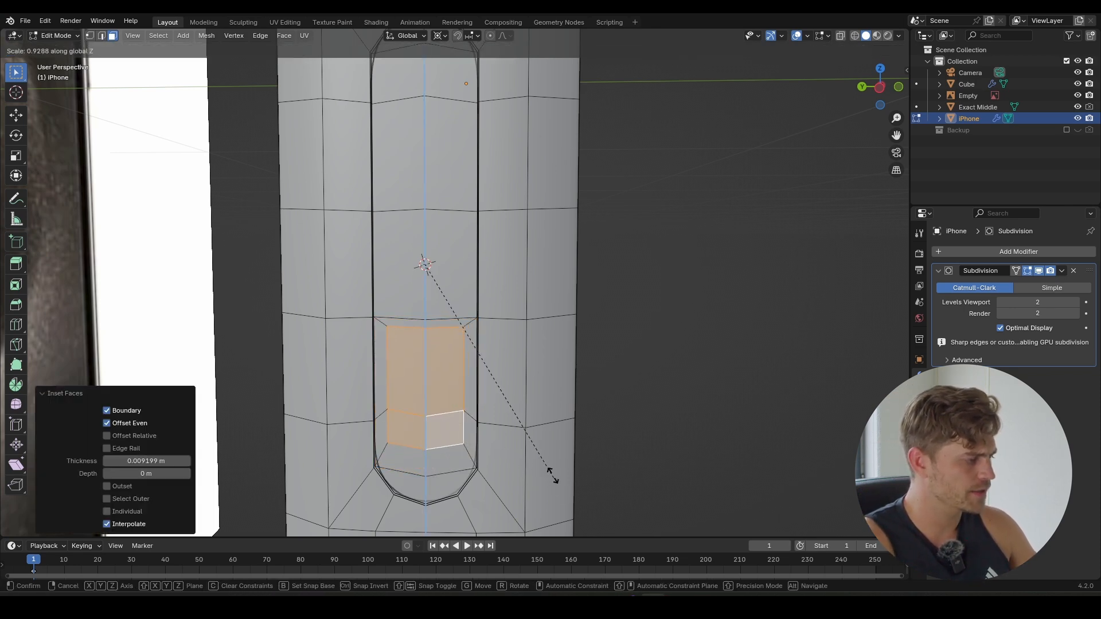
pyautogui.rightClick(540, 453)
pyautogui.click(439, 35)
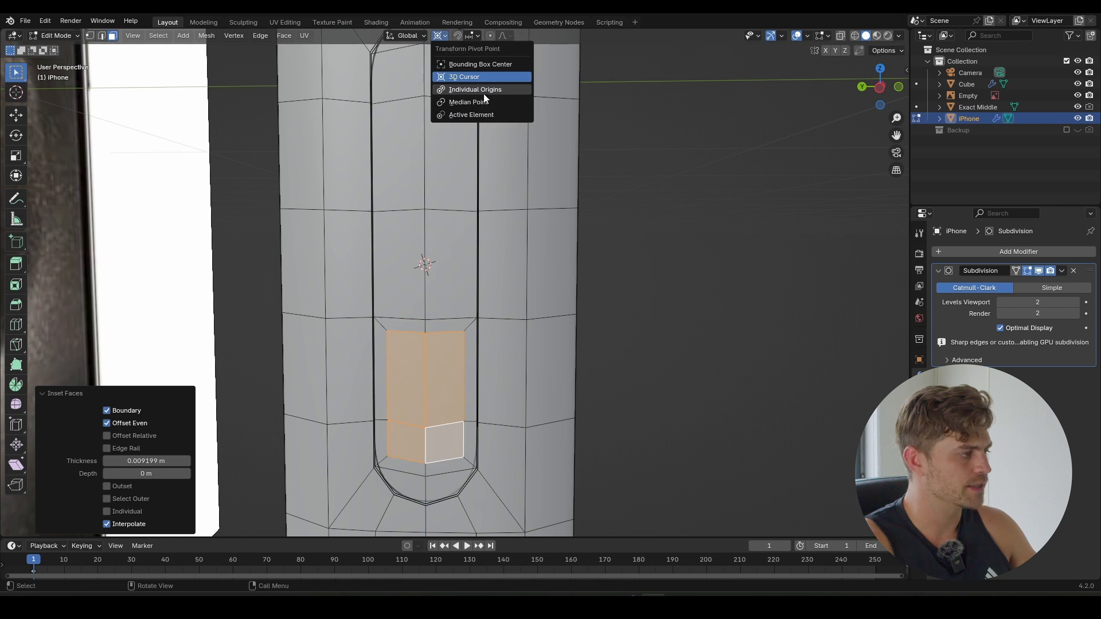
pyautogui.click(482, 100)
pyautogui.press('s')
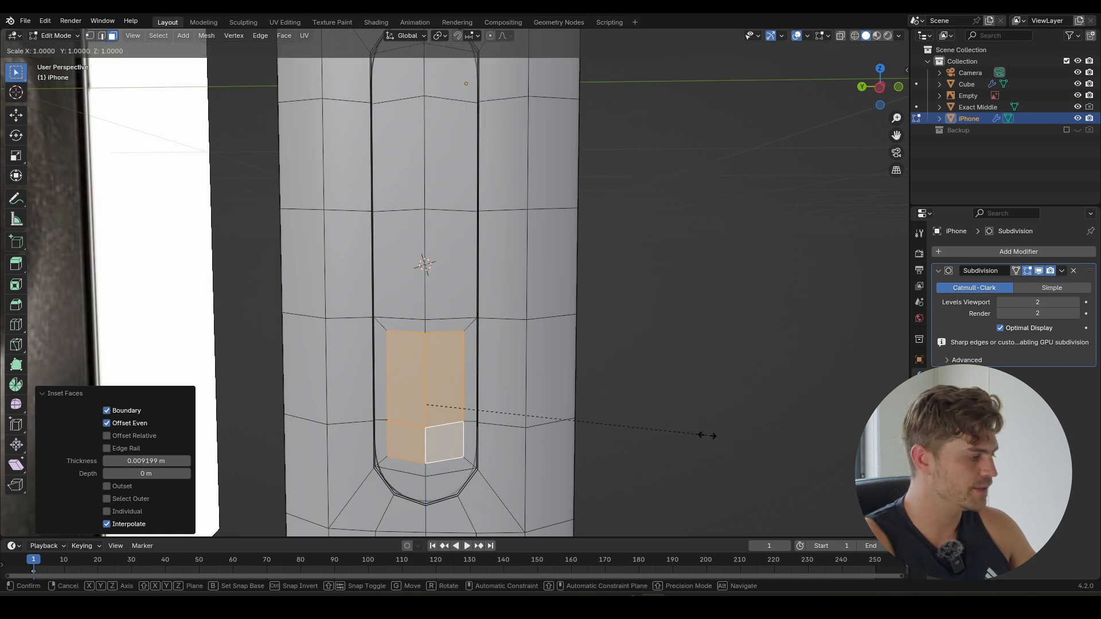
pyautogui.press('z')
pyautogui.click(603, 399)
# - Shape the four inset faces into a regular, flattened circle using LoopTools Circle with the Best fit method
pyautogui.rightClick(400, 375)
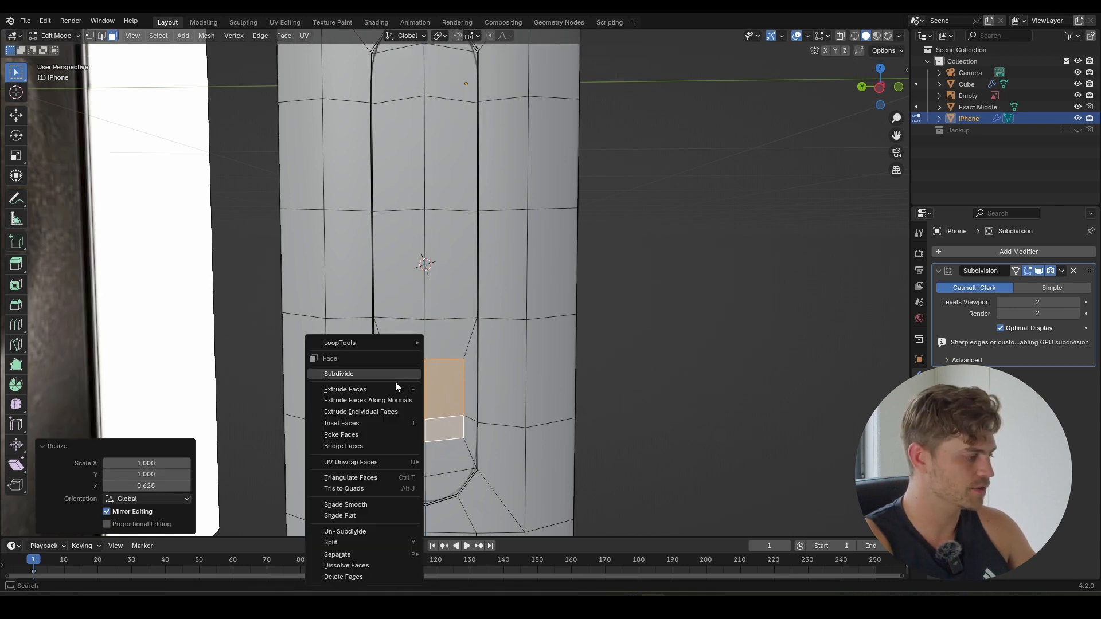
pyautogui.moveTo(353, 341)
pyautogui.click(473, 354)
pyautogui.scroll(-2, 485, 380)
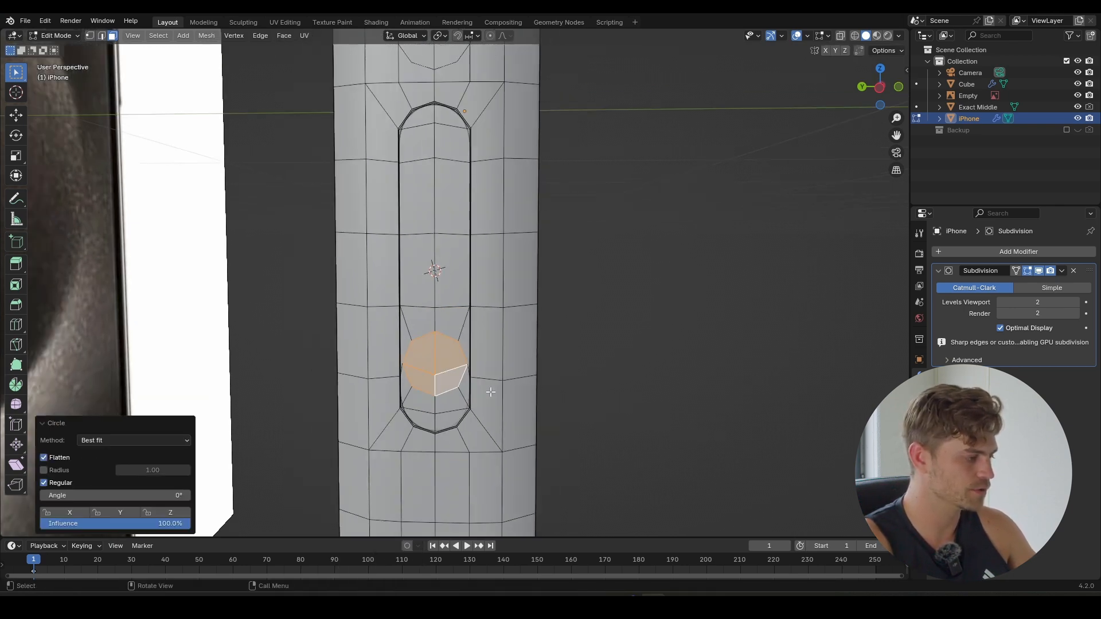
pyautogui.keyDown('shift'); pyautogui.moveTo(493, 391); pyautogui.dragTo(513, 326, button='middle'); pyautogui.keyUp('shift')
pyautogui.scroll(4, 561, 355)
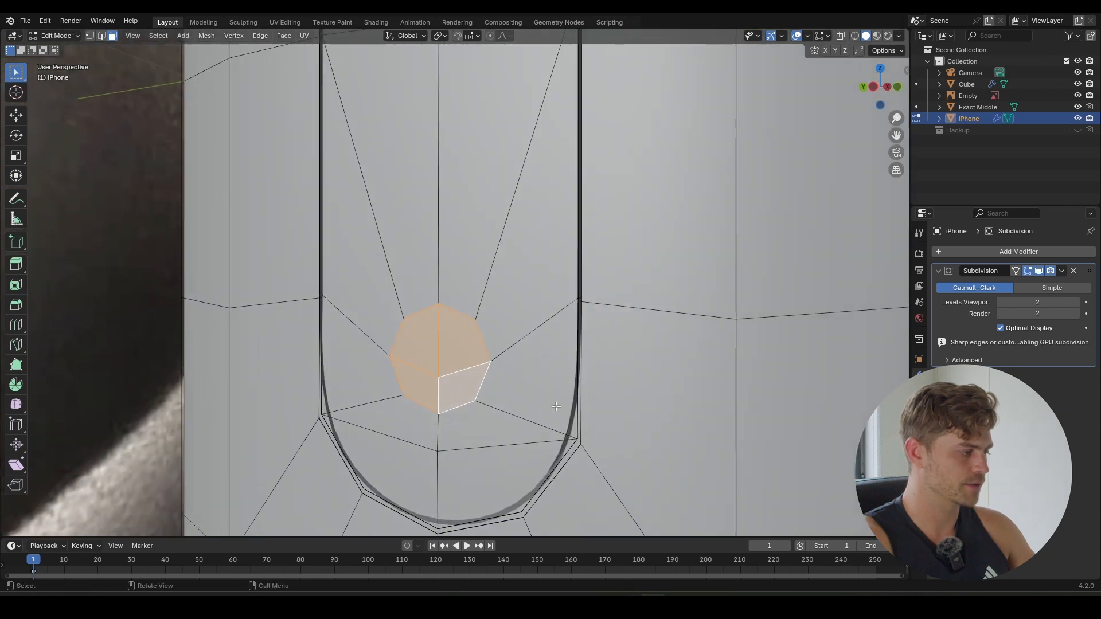
# - Scale the small octagonal face near the slot panel's lower end to about 0.594 and move it about -0.0052 m along Z
pyautogui.press('s')
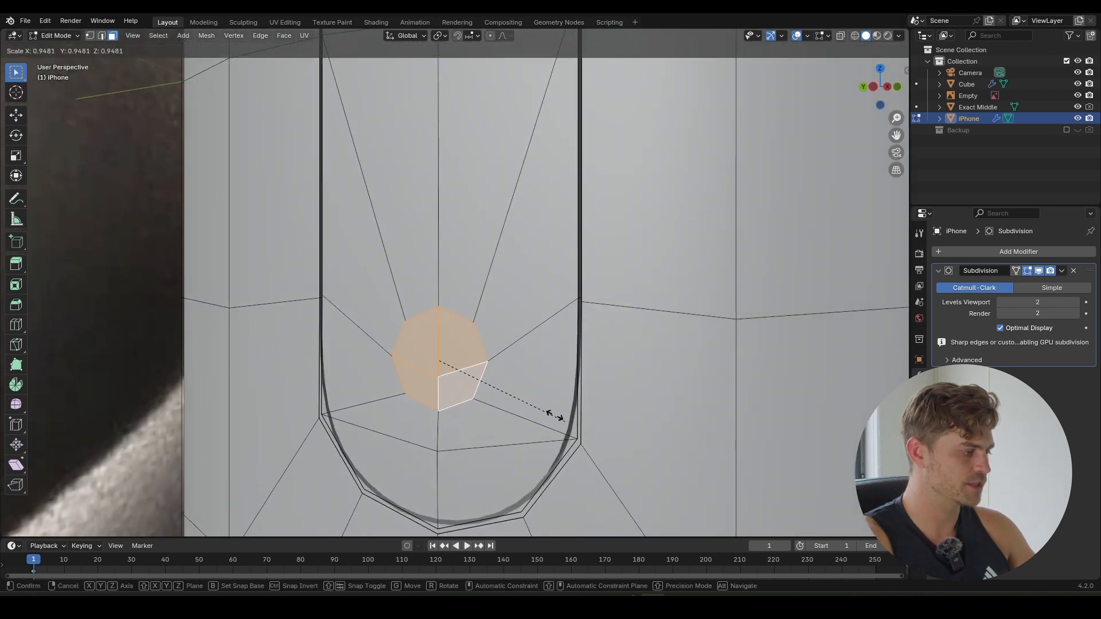
pyautogui.click(519, 393)
pyautogui.press('g')
pyautogui.press('z')
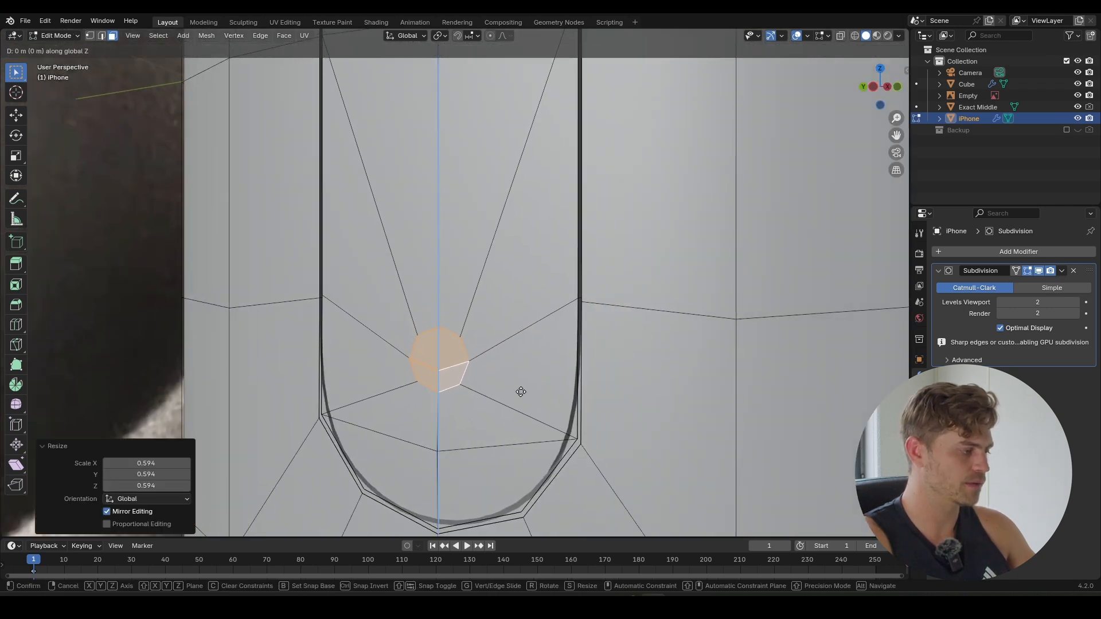
pyautogui.click(519, 412)
# - Extrude the octagonal face inward about 0.0188 m and bevel the resulting hole's rim with 6 segments
pyautogui.scroll(-4, 516, 411)
pyautogui.moveTo(516, 411); pyautogui.dragTo(444, 413, button='middle')
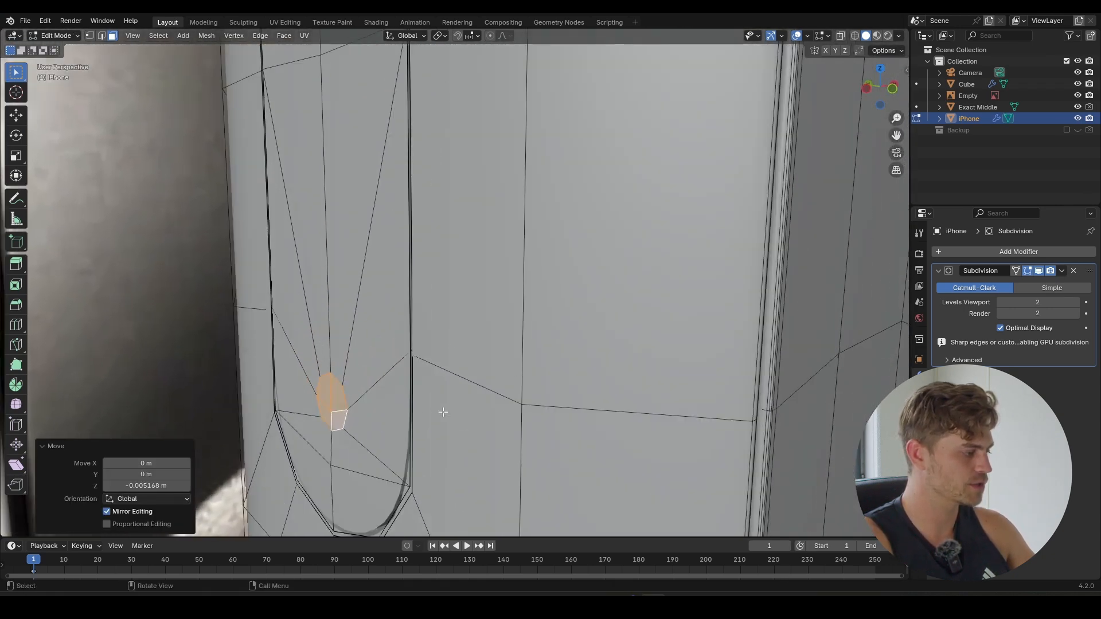
pyautogui.press('g')
pyautogui.press('z')
pyautogui.press('z')
pyautogui.click(455, 414)
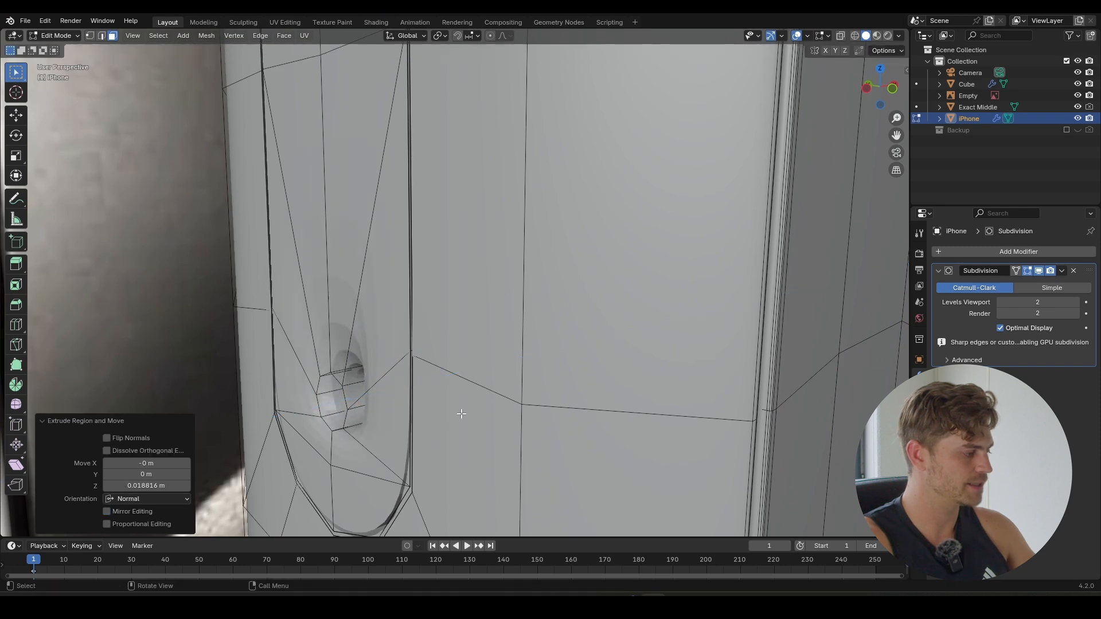
pyautogui.hotkey('ctrl', 'b')
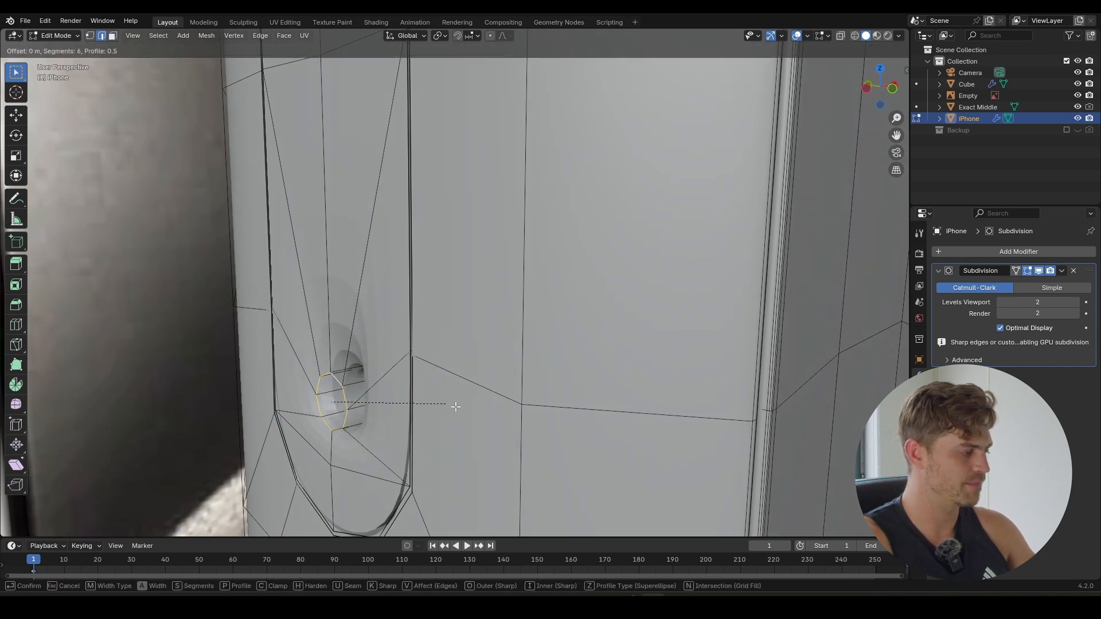
pyautogui.click(475, 414)
# - Shade the iPhone object smooth in Object Mode
pyautogui.press('Tab')
pyautogui.scroll(-3, 444, 396)
pyautogui.moveTo(440, 392); pyautogui.dragTo(487, 363, button='middle')
pyautogui.scroll(5, 509, 367)
pyautogui.rightClick(513, 372)
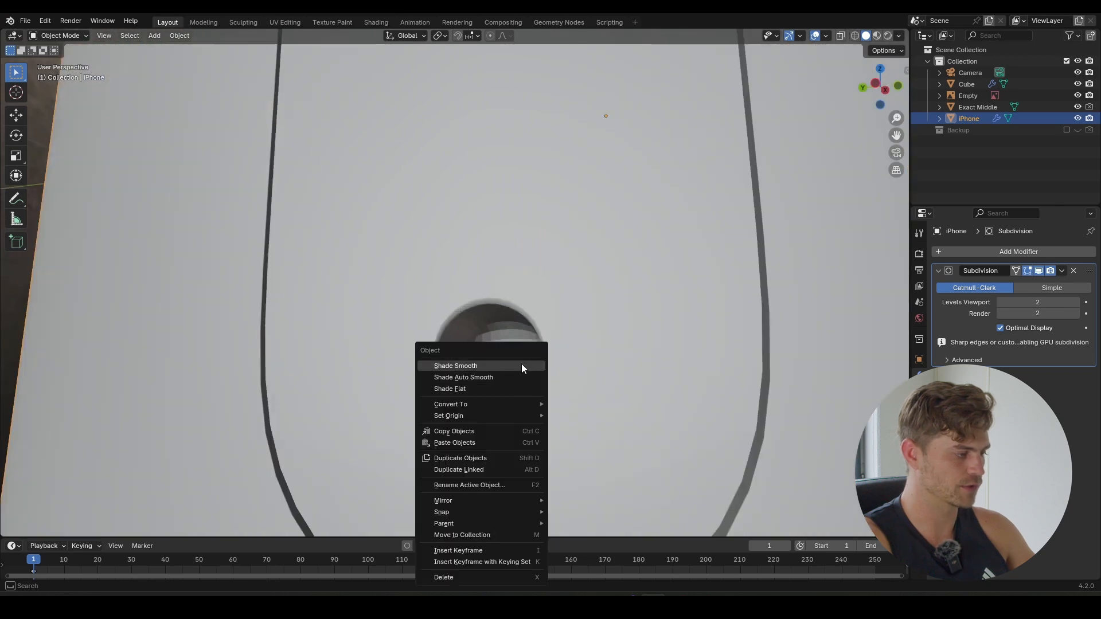
pyautogui.click(521, 365)
# - Select the linked mesh of the elongated slot panel in the phone's side and separate it into its own object
pyautogui.scroll(-4, 545, 390)
pyautogui.press('Tab')
pyautogui.moveTo(552, 384); pyautogui.dragTo(420, 301, button='middle')
pyautogui.scroll(3, 527, 309)
pyautogui.scroll(-4, 476, 212)
pyautogui.click(447, 213)
pyautogui.press('l')
pyautogui.press('p')
pyautogui.click(444, 219)
pyautogui.scroll(-2, 420, 301)
pyautogui.press('p')
pyautogui.click(450, 298)
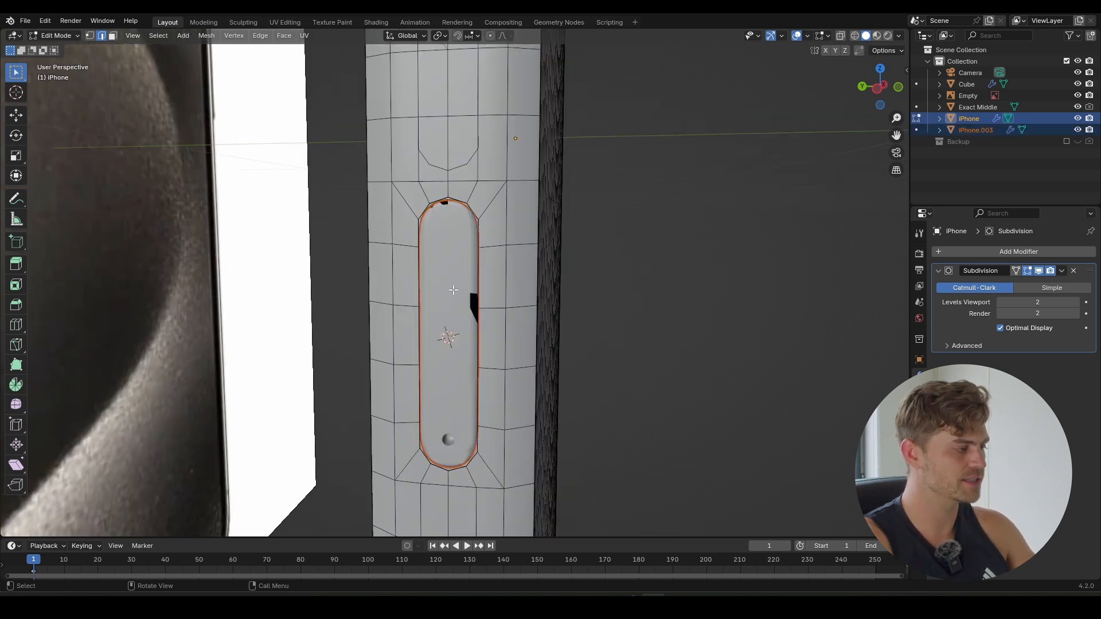
# - Recalculate the normals of the separated slot panel and merge its vertices by distance at 0.00001 m
pyautogui.press('Tab')
pyautogui.click(459, 253)
pyautogui.scroll(4, 458, 256)
pyautogui.keyDown('shift'); pyautogui.moveTo(459, 257); pyautogui.dragTo(466, 285, button='middle'); pyautogui.keyUp('shift')
pyautogui.press('Tab')
pyautogui.press('a')
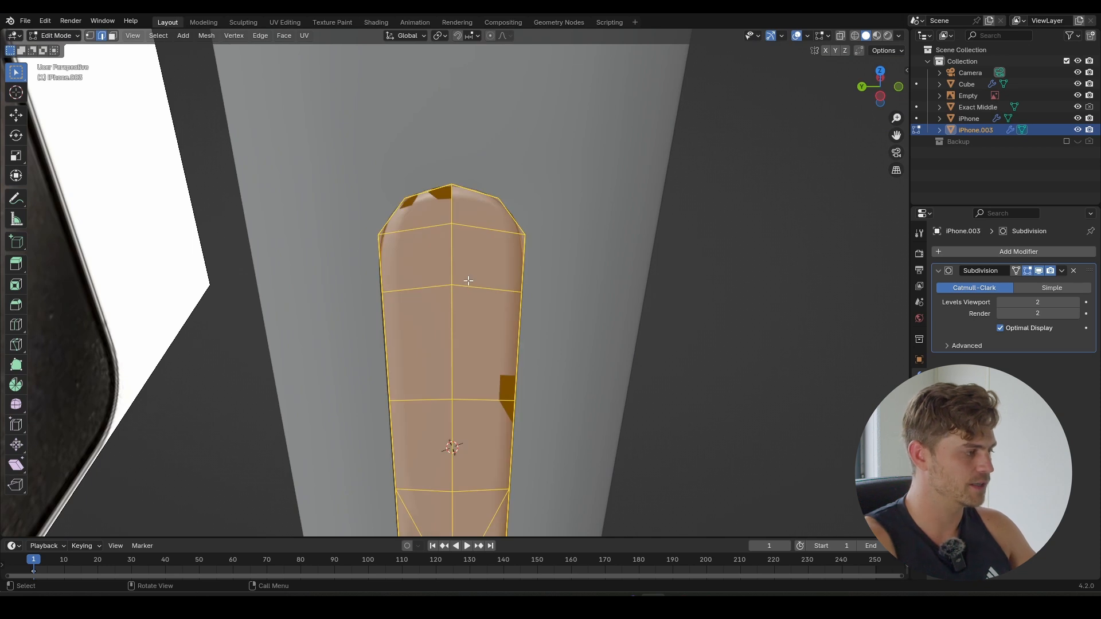
pyautogui.hotkey('shift', 'n')
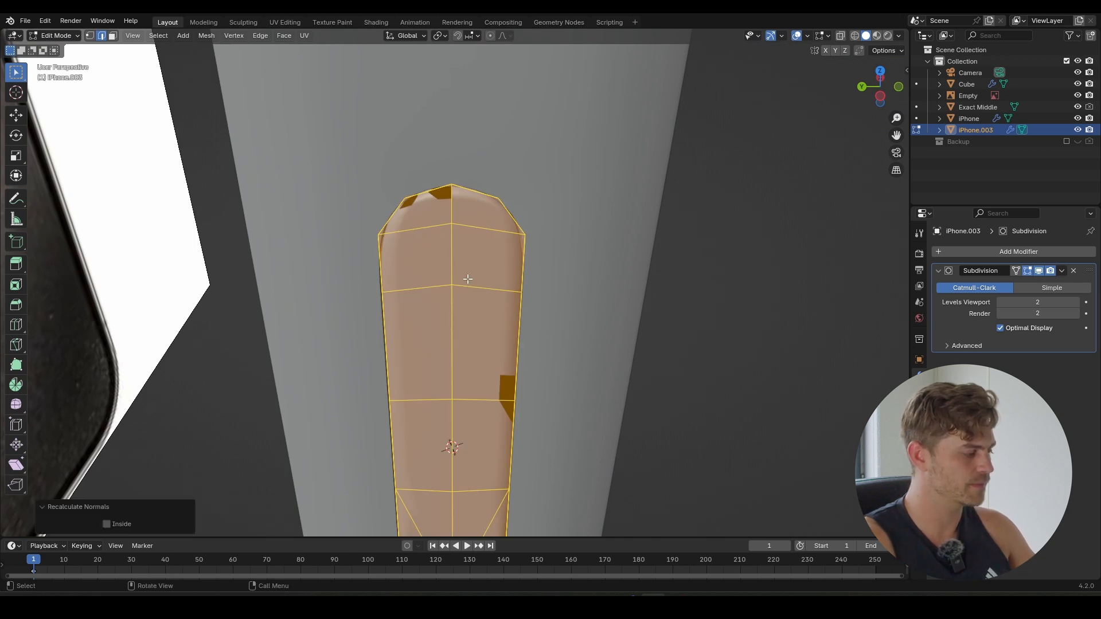
pyautogui.press('m')
pyautogui.click(472, 265)
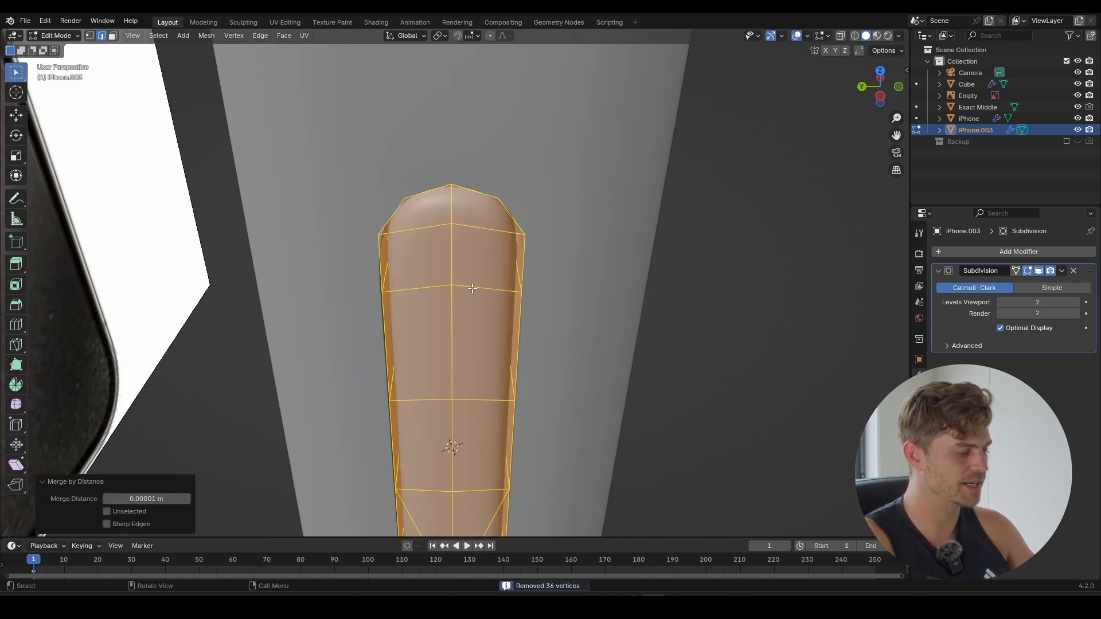
# - Bevel the slot panel's outer edge loop with a width of about 0.00186 m and 6 segments
pyautogui.moveTo(522, 419); pyautogui.dragTo(476, 169, button='middle')
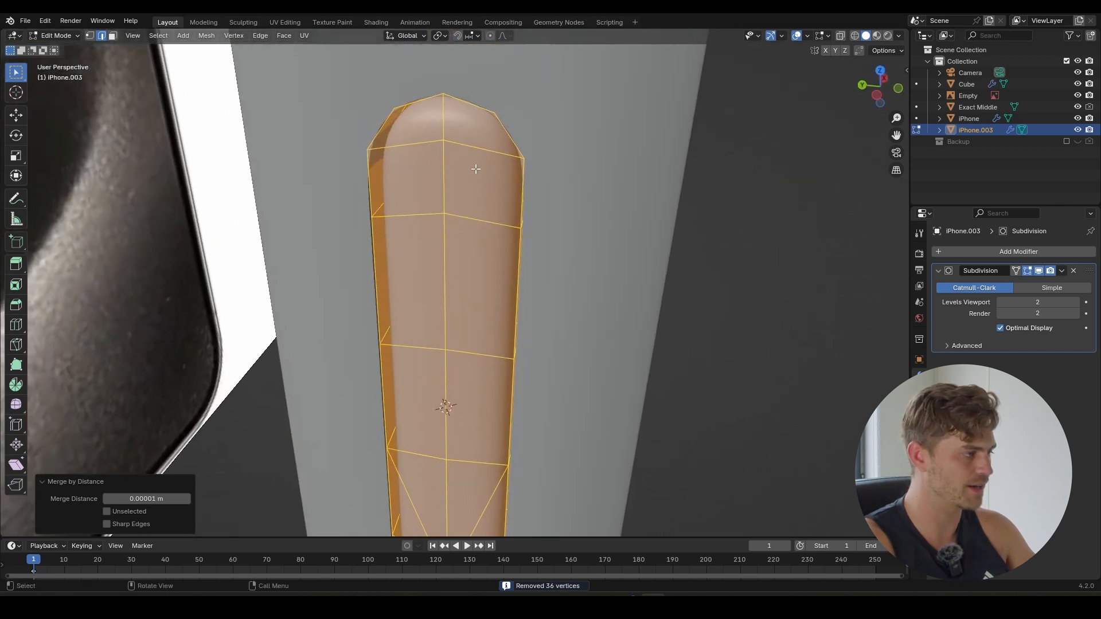
pyautogui.keyDown('alt'); pyautogui.click(464, 99); pyautogui.keyUp('alt')
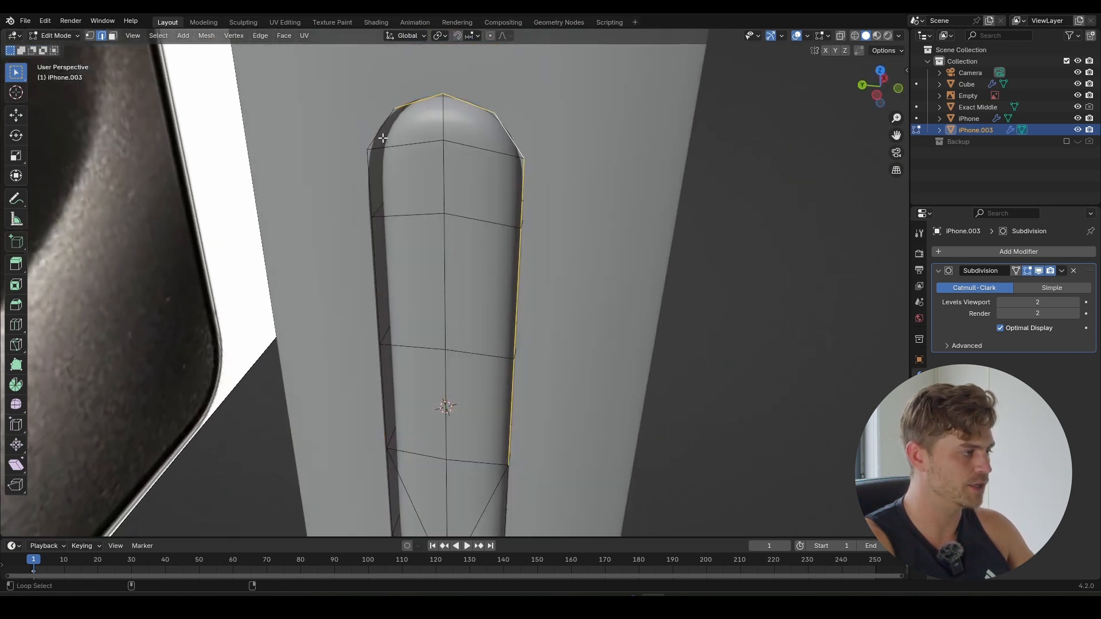
pyautogui.keyDown('shift'); pyautogui.moveTo(388, 267); pyautogui.dragTo(359, 137, button='middle'); pyautogui.keyUp('shift')
pyautogui.keyDown('shift'); pyautogui.moveTo(390, 322); pyautogui.dragTo(383, 266, button='middle'); pyautogui.keyUp('shift')
pyautogui.scroll(3, 388, 270)
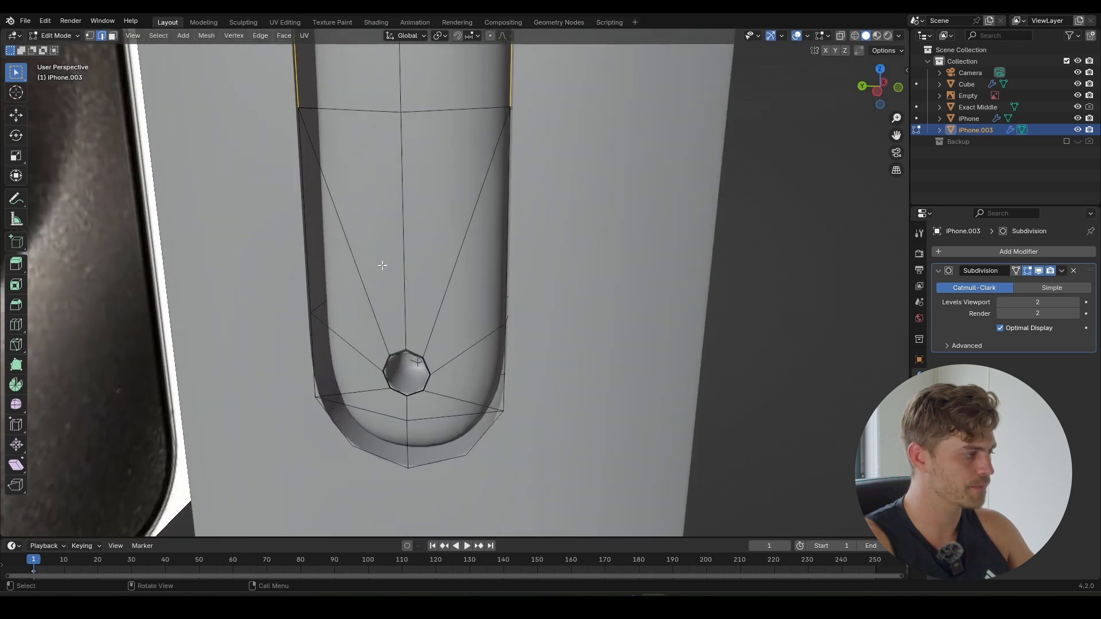
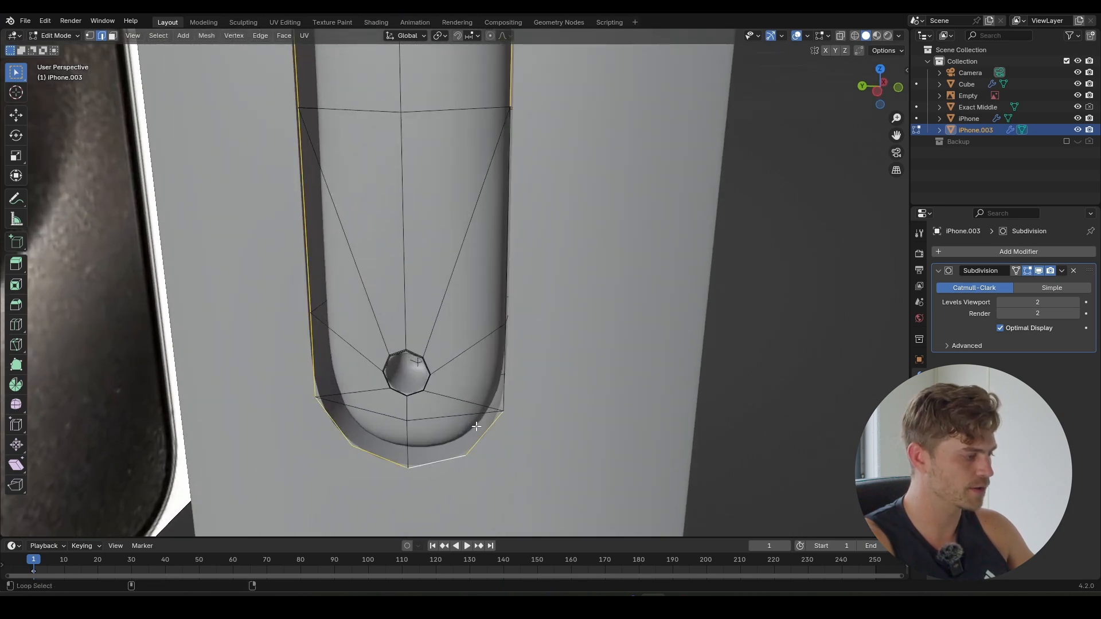
pyautogui.scroll(-3, 516, 254)
pyautogui.moveTo(516, 254); pyautogui.dragTo(520, 240, button='middle')
pyautogui.hotkey('ctrl', 'b')
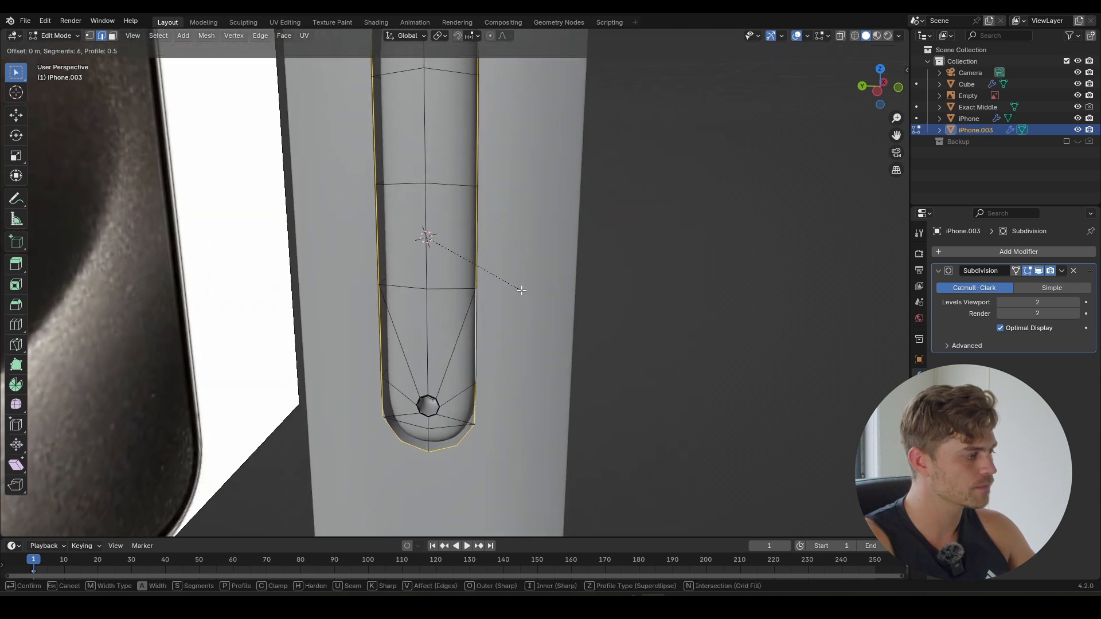
pyautogui.click(540, 305)
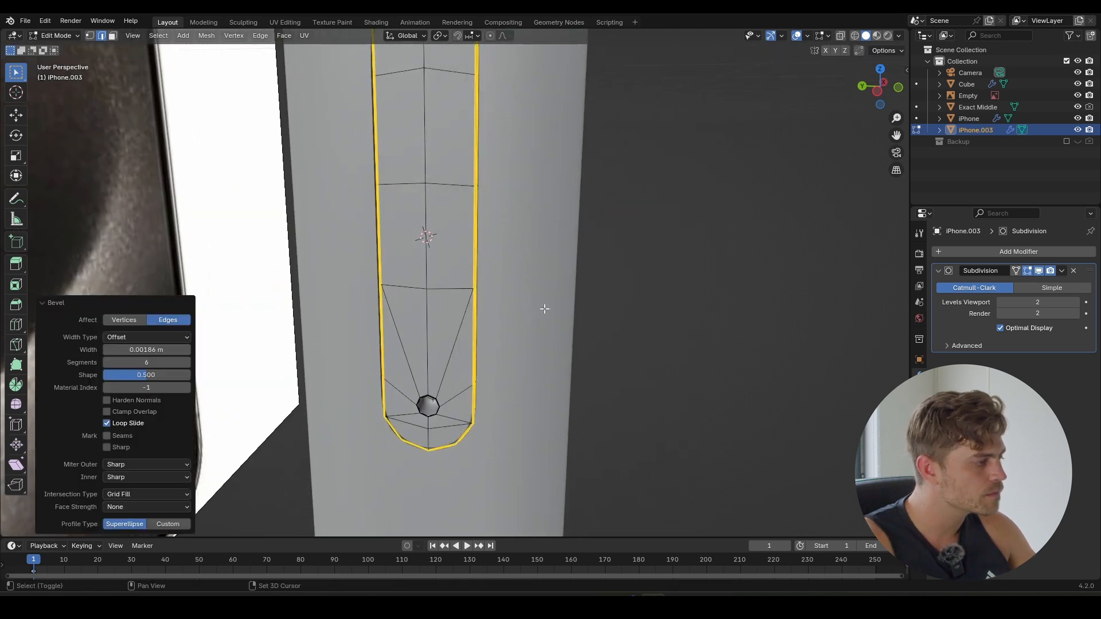
# - Check the beveled slot panel in Object Mode and save the file
pyautogui.press('Tab')
pyautogui.scroll(-3, 487, 271)
pyautogui.moveTo(488, 271); pyautogui.dragTo(562, 260, button='middle')
pyautogui.click(480, 250)
pyautogui.scroll(3, 542, 298)
pyautogui.moveTo(541, 303); pyautogui.dragTo(433, 262, button='middle')
pyautogui.hotkey('ctrl', 's')
# - Join the separated slot panel into the iPhone object
pyautogui.scroll(-3, 567, 298)
pyautogui.click(569, 311)
pyautogui.click(431, 261)
pyautogui.keyDown('shift'); pyautogui.click(473, 252); pyautogui.keyUp('shift')
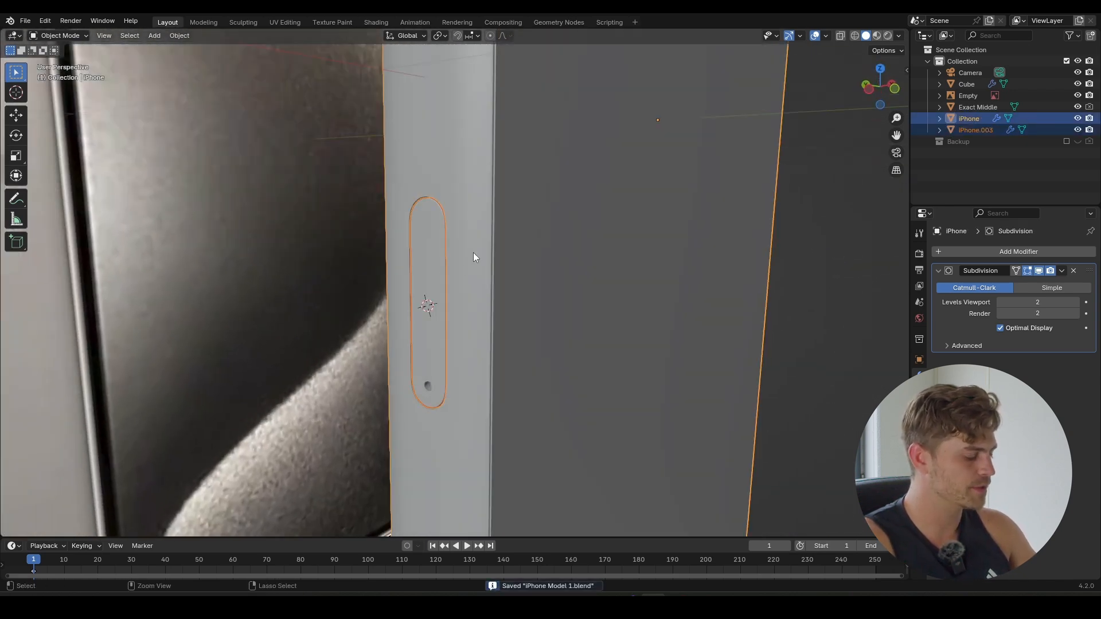
pyautogui.hotkey('ctrl', 'j')
# - Examine the phone's sides and bottom edge with the viewport overlays hidden and save the file
pyautogui.moveTo(563, 270); pyautogui.dragTo(591, 320, button='middle')
pyautogui.click(814, 35)
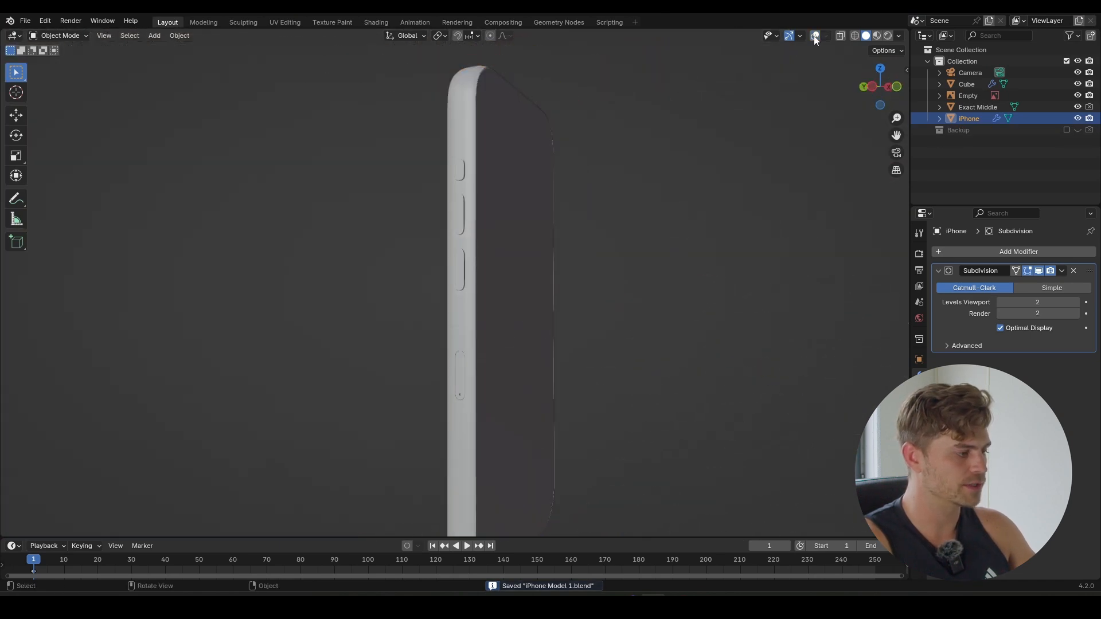
pyautogui.moveTo(598, 367); pyautogui.dragTo(469, 232, button='middle')
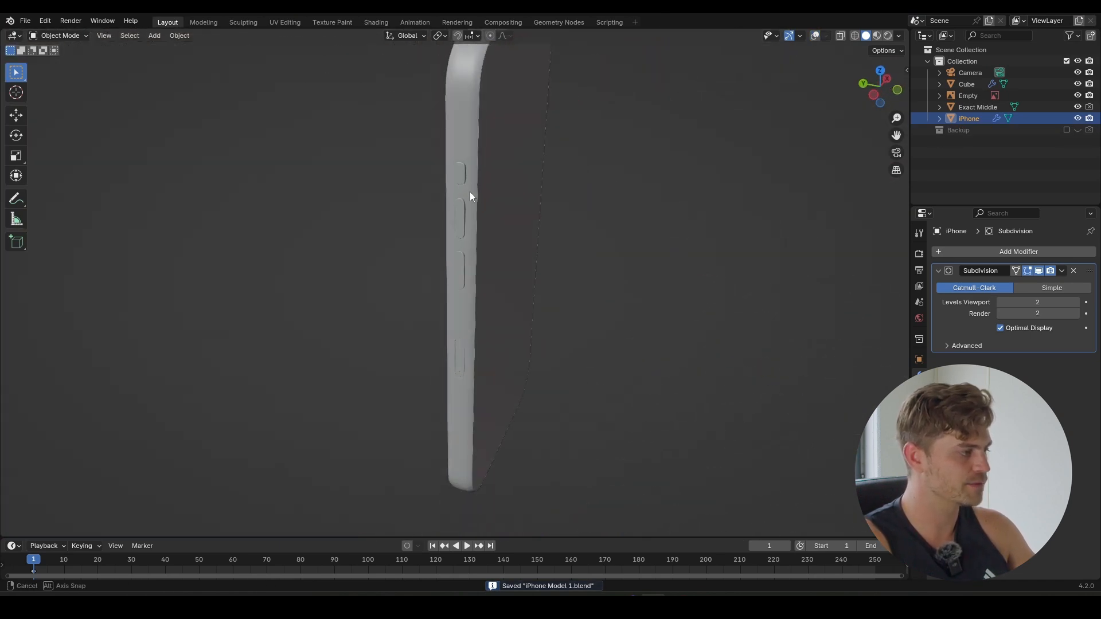
pyautogui.moveTo(470, 192)
pyautogui.mouseDown(button='middle')
pyautogui.moveTo(460, 179)
pyautogui.moveTo(464, 225)
pyautogui.moveTo(450, 192)
pyautogui.mouseUp(button='middle')
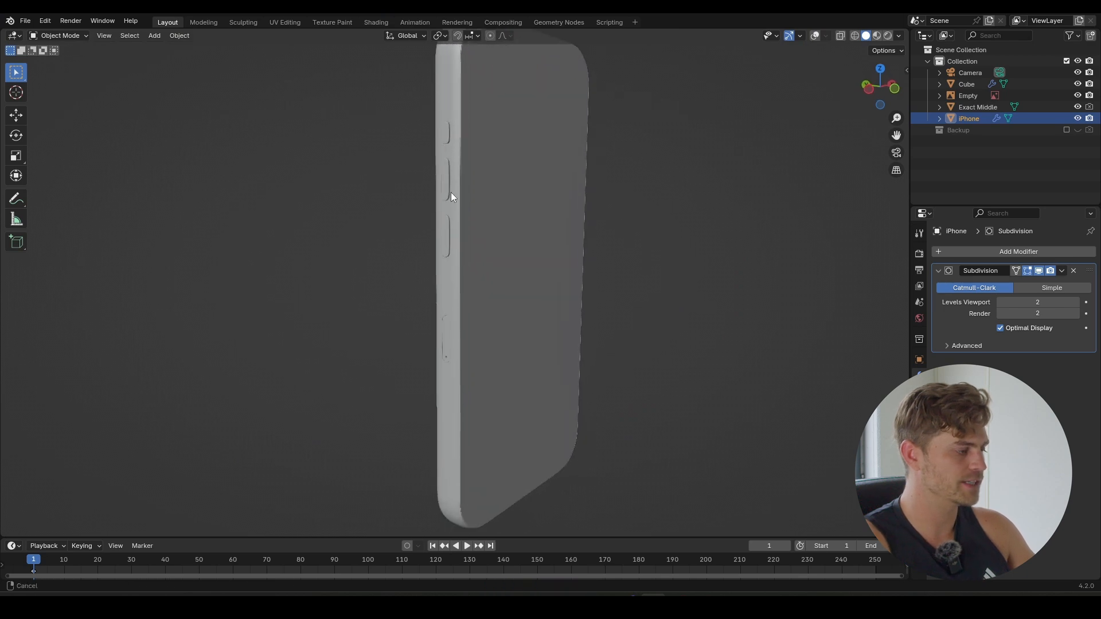
pyautogui.moveTo(459, 349); pyautogui.dragTo(377, 320, button='middle')
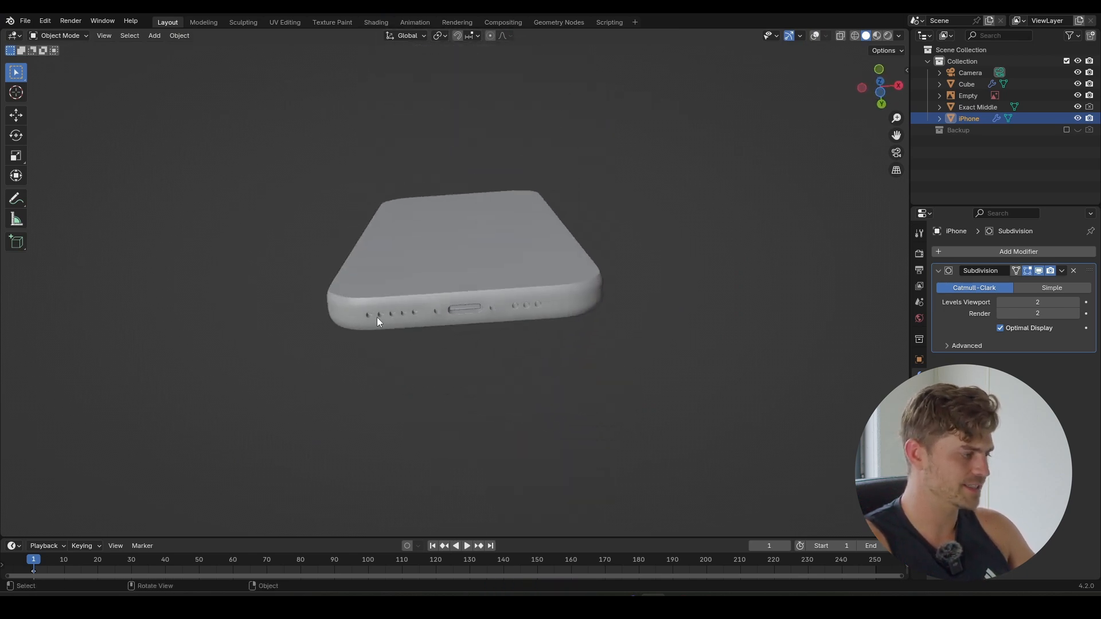
pyautogui.moveTo(498, 323); pyautogui.dragTo(513, 246, button='middle')
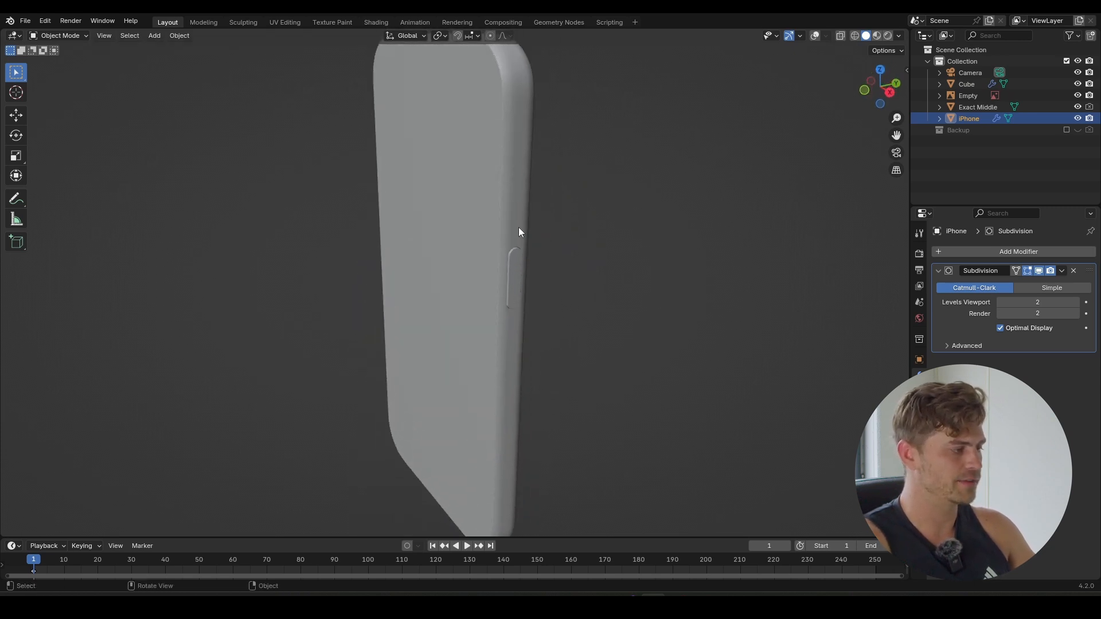
pyautogui.scroll(-6, 519, 229)
pyautogui.moveTo(500, 305); pyautogui.dragTo(613, 310, button='middle')
pyautogui.hotkey('ctrl', 's')
pyautogui.hotkey('ctrl', 's')
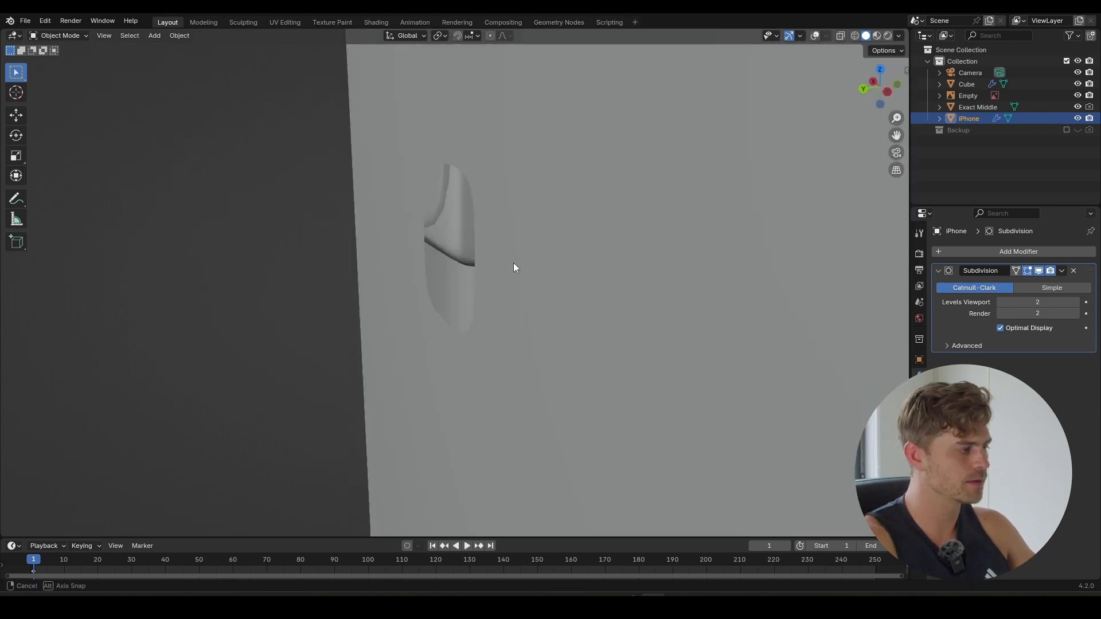
# - Show the overlays again in Edit Mode and examine the mesh around the opening in the phone's flat face
pyautogui.scroll(1, 513, 262)
pyautogui.press('Tab')
pyautogui.scroll(1, 504, 231)
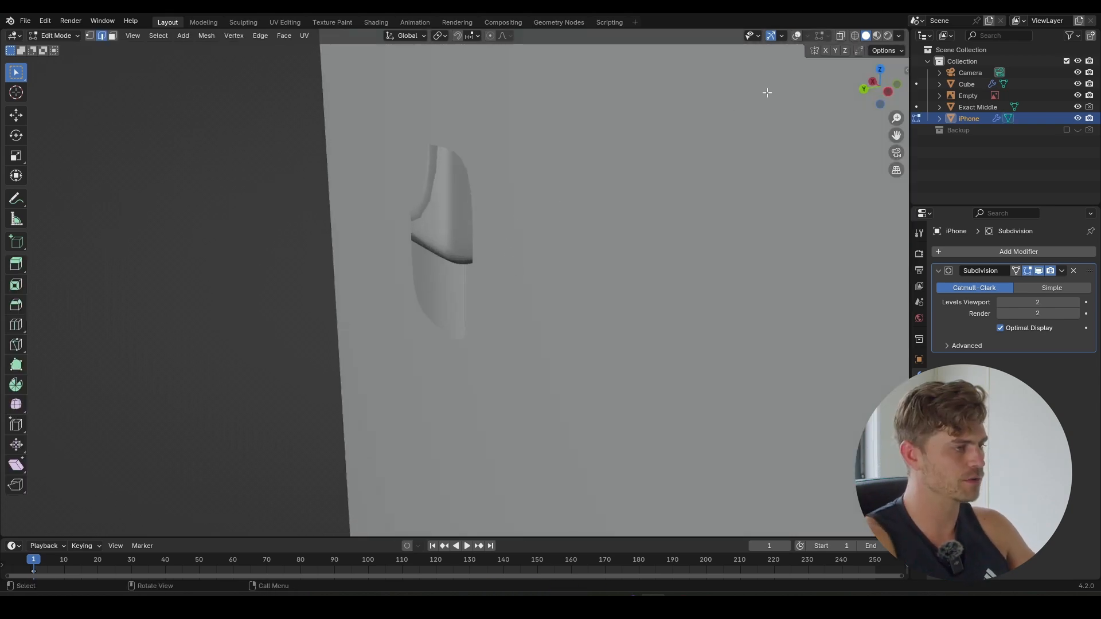
pyautogui.click(796, 35)
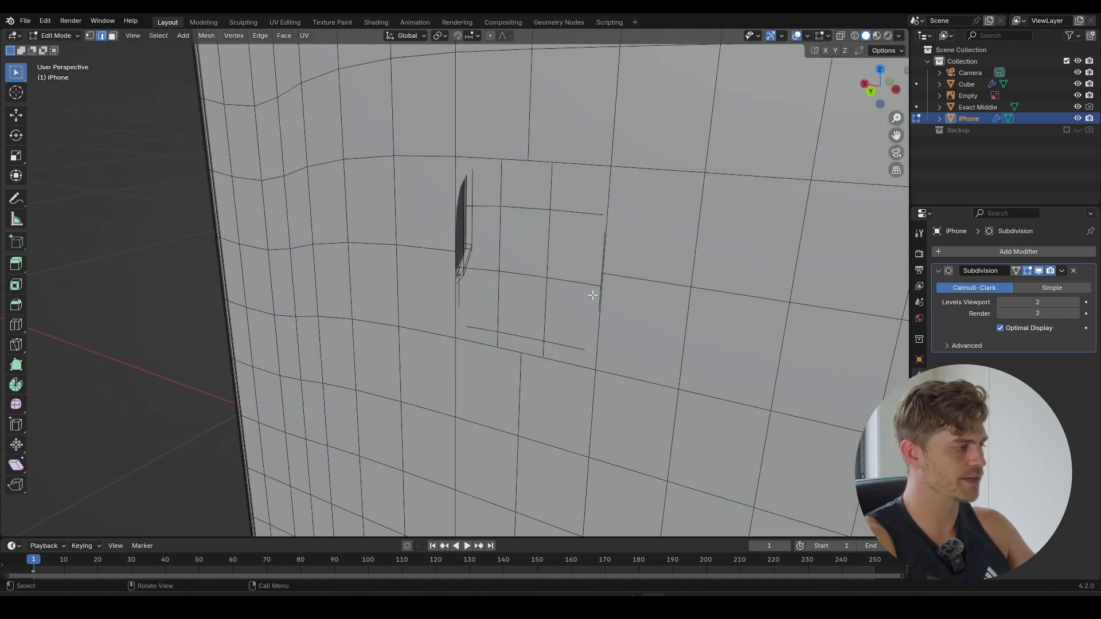
pyautogui.moveTo(592, 295); pyautogui.dragTo(673, 270, button='middle')
pyautogui.scroll(5, 673, 270)
pyautogui.moveTo(598, 292); pyautogui.dragTo(366, 327, button='middle')
pyautogui.scroll(7, 487, 300)
pyautogui.moveTo(478, 319); pyautogui.dragTo(562, 252, button='middle')
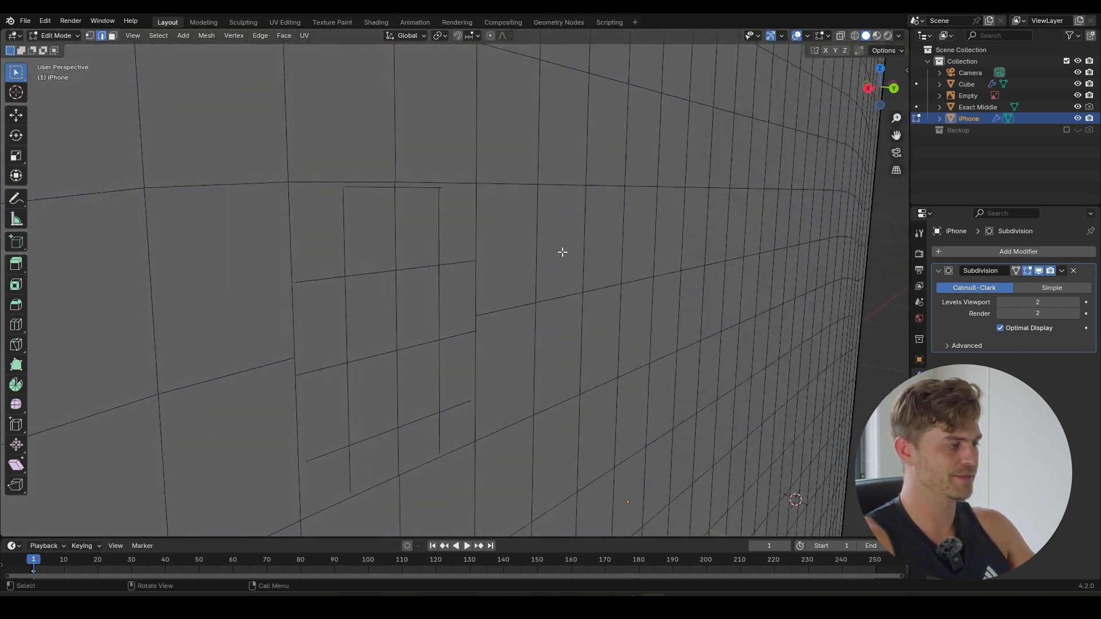
pyautogui.scroll(-2, 507, 256)
pyautogui.keyDown('shift'); pyautogui.moveTo(435, 260); pyautogui.dragTo(610, 241, button='middle'); pyautogui.keyUp('shift')
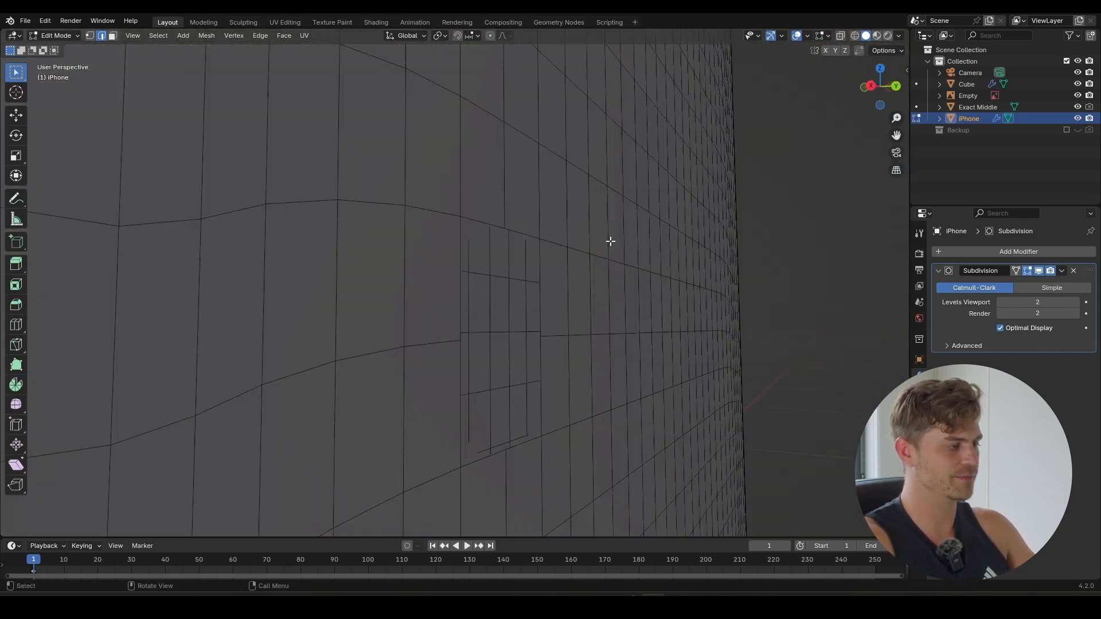
# - Select the vertex at the upper corner of the opening in the phone's flat face and open the preferences
pyautogui.press('1')
pyautogui.moveTo(469, 221); pyautogui.dragTo(469, 252, button='middle')
pyautogui.click(460, 215)
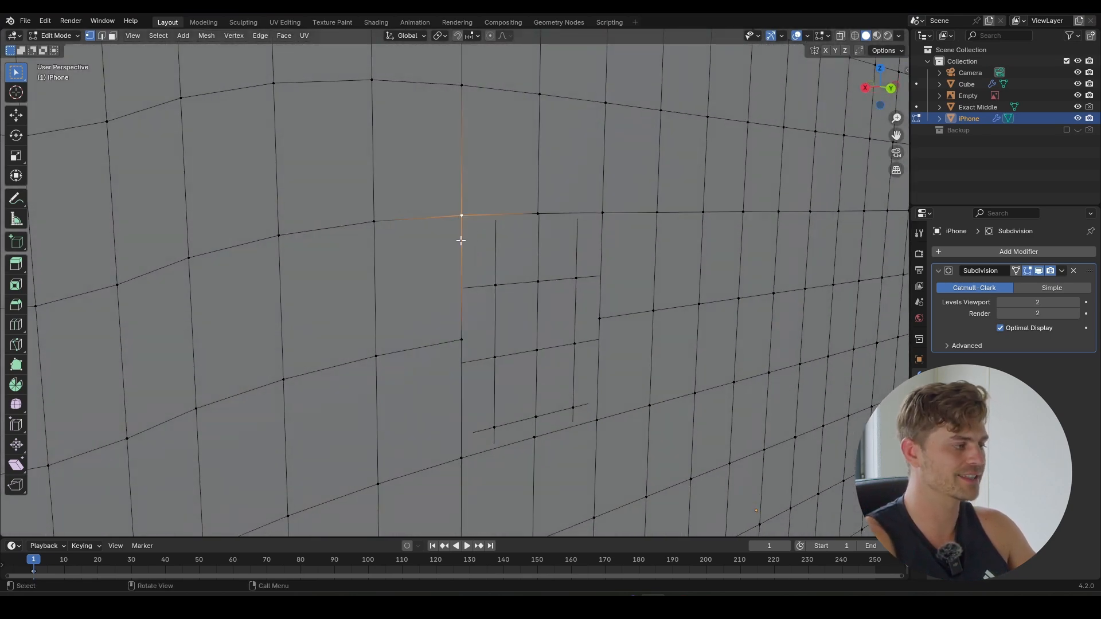
pyautogui.click(45, 20)
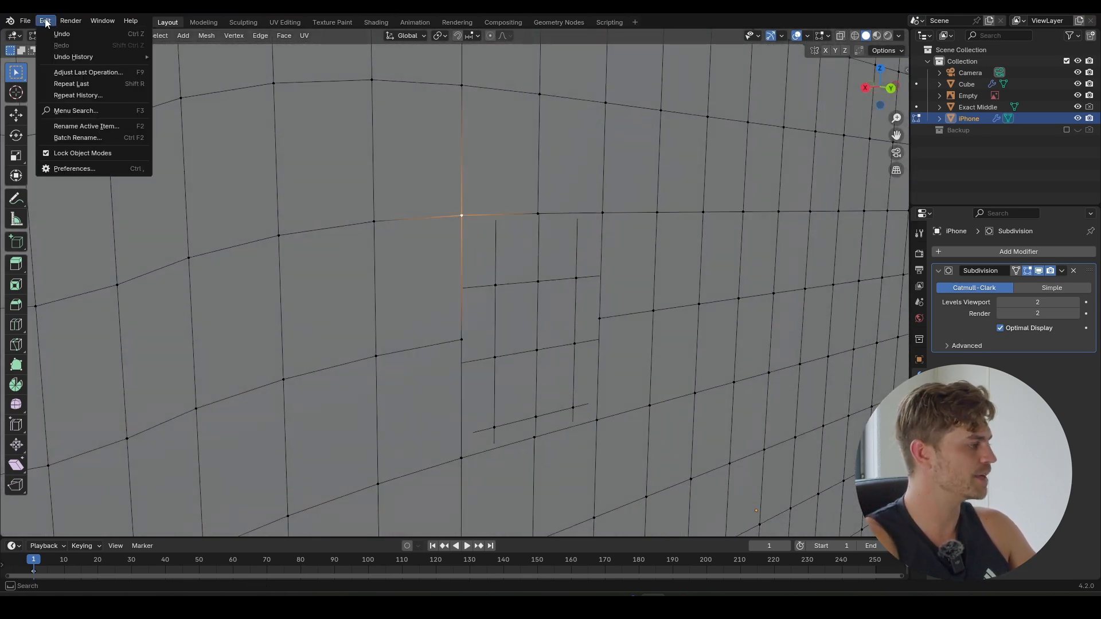
pyautogui.click(88, 166)
pyautogui.click(141, 28)
pyautogui.write('f')
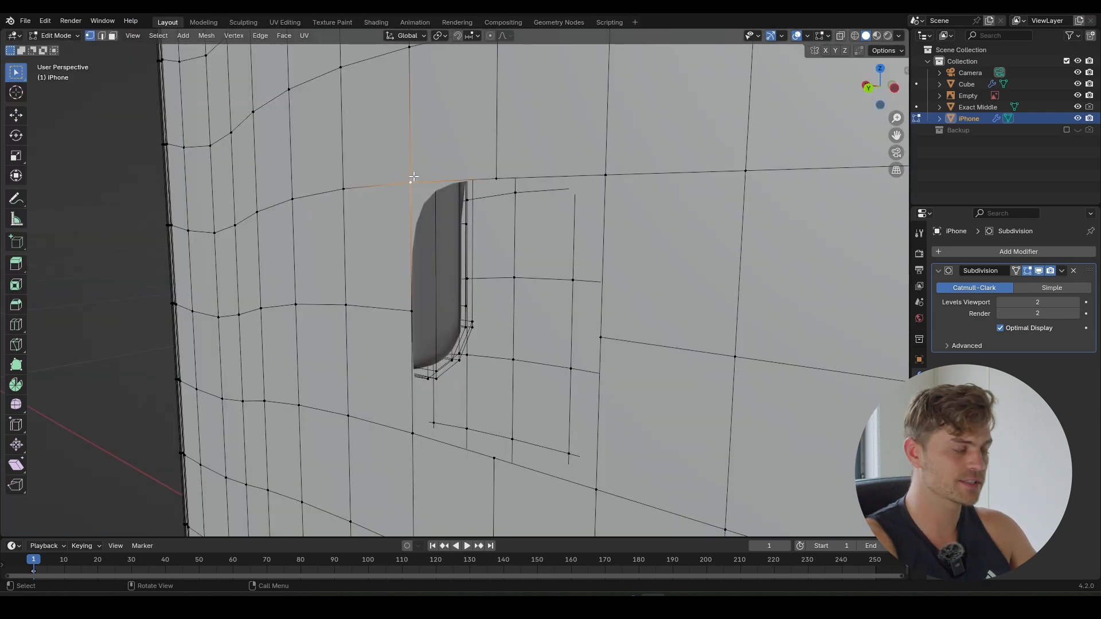
# - Fill the first quad of the opening from the selected corner vertex
pyautogui.hotkey('ctrl', 'z')
pyautogui.press('g')
pyautogui.click(459, 246)
pyautogui.moveTo(459, 246); pyautogui.dragTo(561, 286, button='middle')
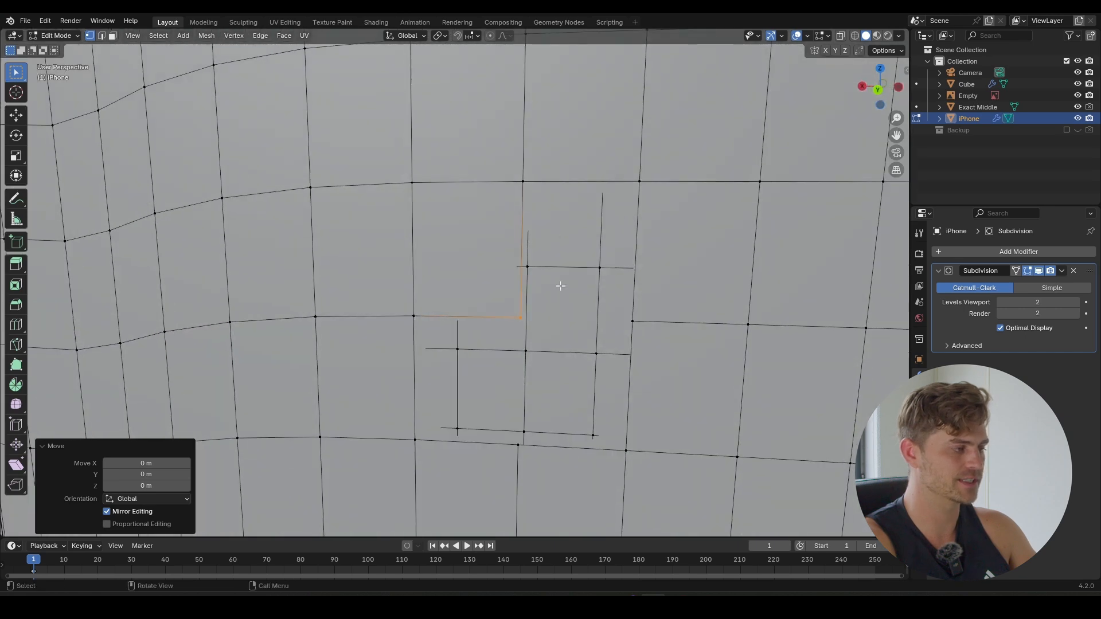
# - Fill the opening's remaining upper quad with a face from its three bounding edges
pyautogui.press('2')
pyautogui.click(521, 234)
pyautogui.keyDown('shift'); pyautogui.click(590, 183); pyautogui.keyUp('shift')
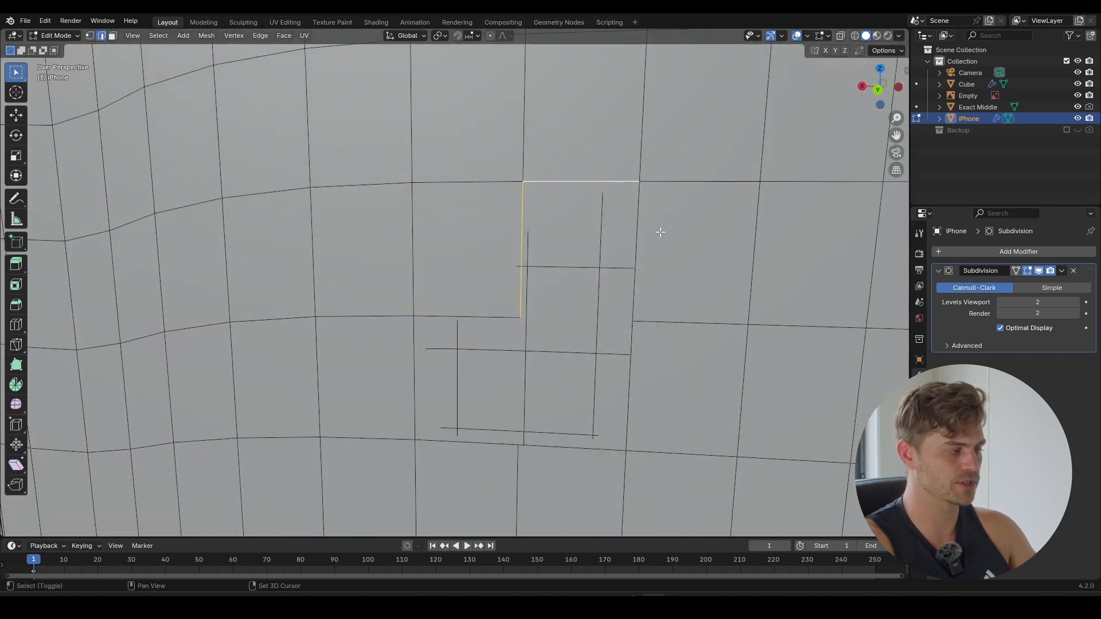
pyautogui.keyDown('shift'); pyautogui.click(637, 236); pyautogui.keyUp('shift')
pyautogui.press('f')
# - Fill the opening's two lower quads with faces to close it
pyautogui.moveTo(575, 277); pyautogui.dragTo(600, 287, button='middle')
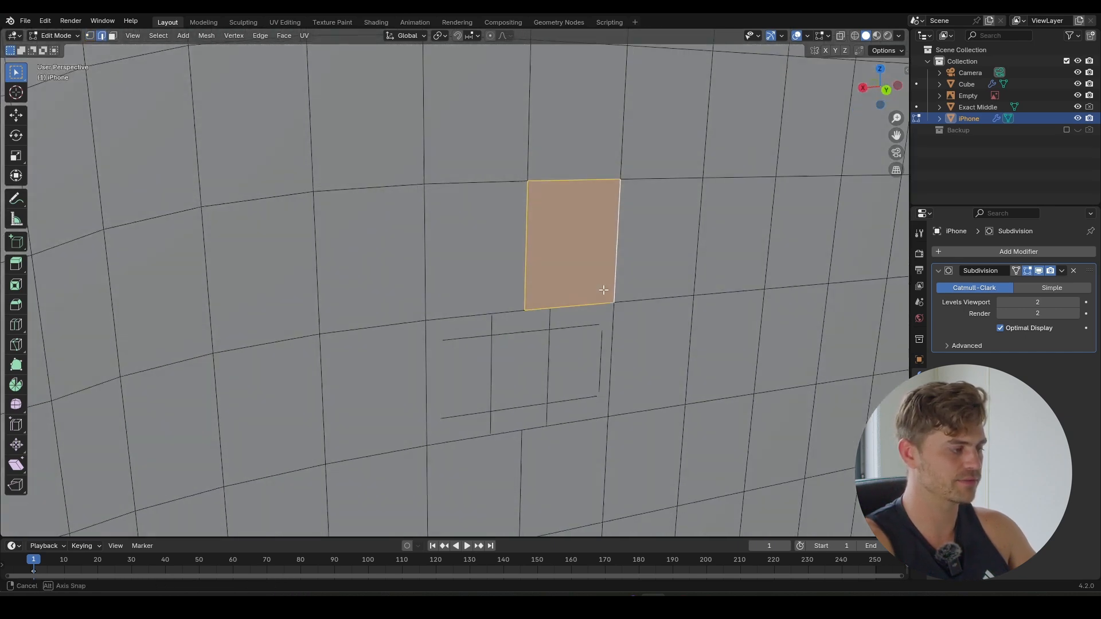
pyautogui.click(474, 316)
pyautogui.keyDown('shift'); pyautogui.click(435, 395); pyautogui.keyUp('shift')
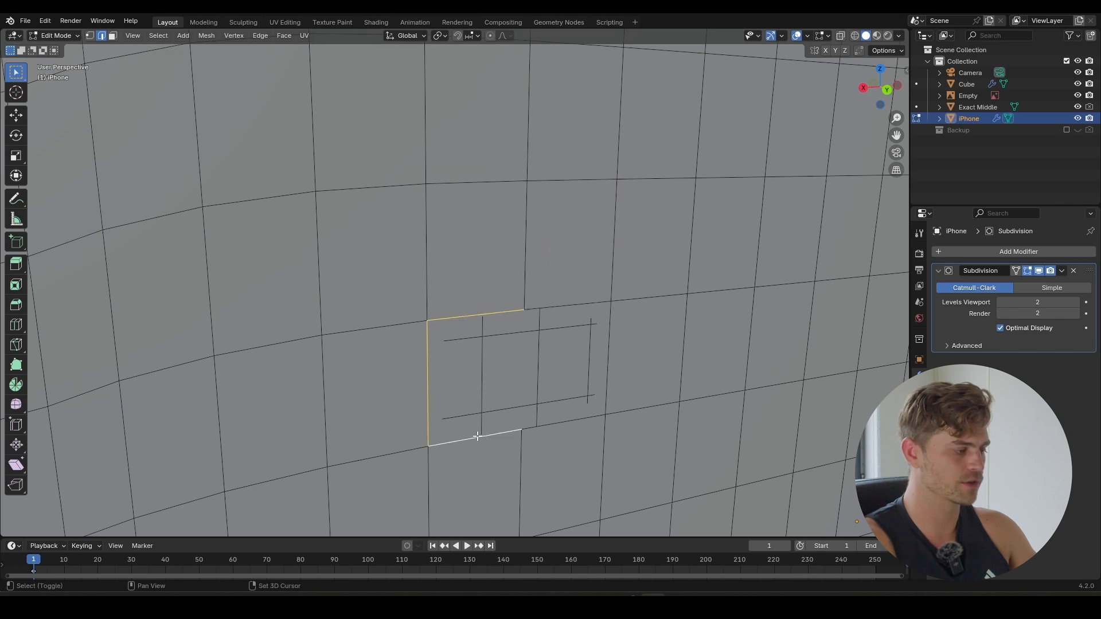
pyautogui.keyDown('shift'); pyautogui.click(475, 436); pyautogui.keyUp('shift')
pyautogui.press('f')
pyautogui.keyDown('alt'); pyautogui.click(551, 302); pyautogui.keyUp('alt')
pyautogui.press('f')
# - Leave Edit Mode and save the phone model file
pyautogui.hotkey('ctrl', 'r')
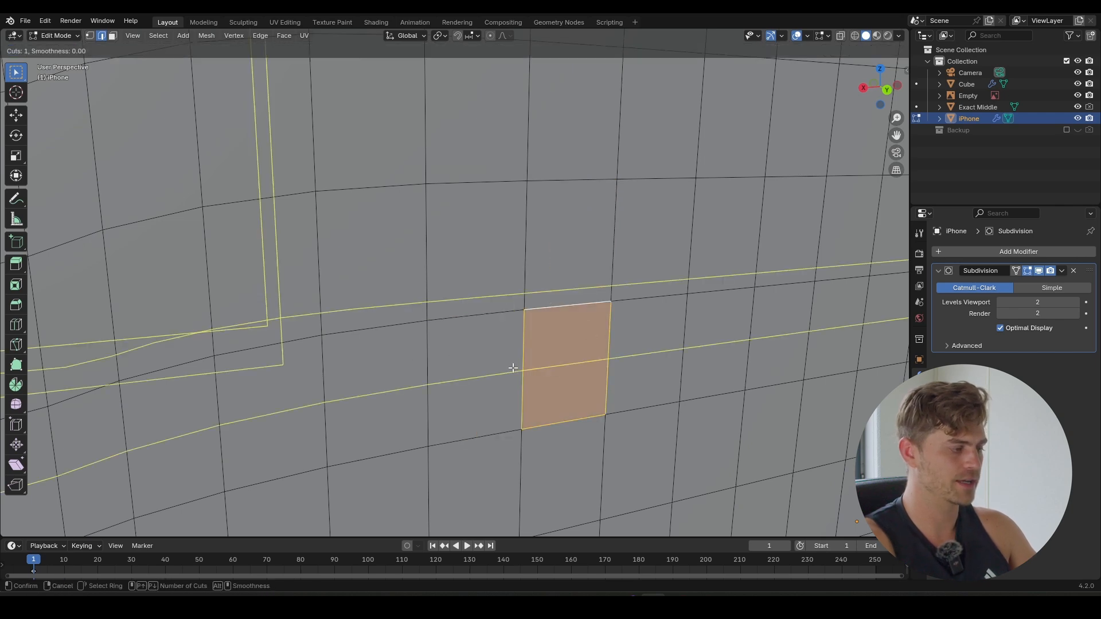
pyautogui.rightClick(552, 290)
pyautogui.scroll(-6, 554, 284)
pyautogui.moveTo(554, 284); pyautogui.dragTo(560, 330, button='middle')
pyautogui.scroll(-5, 572, 291)
pyautogui.press('Tab')
pyautogui.scroll(-4, 560, 330)
pyautogui.hotkey('ctrl', 's')
# - Deselect the phone and inspect its rounded edges and side buttons beside the reference image
pyautogui.moveTo(513, 271); pyautogui.dragTo(709, 285, button='middle')
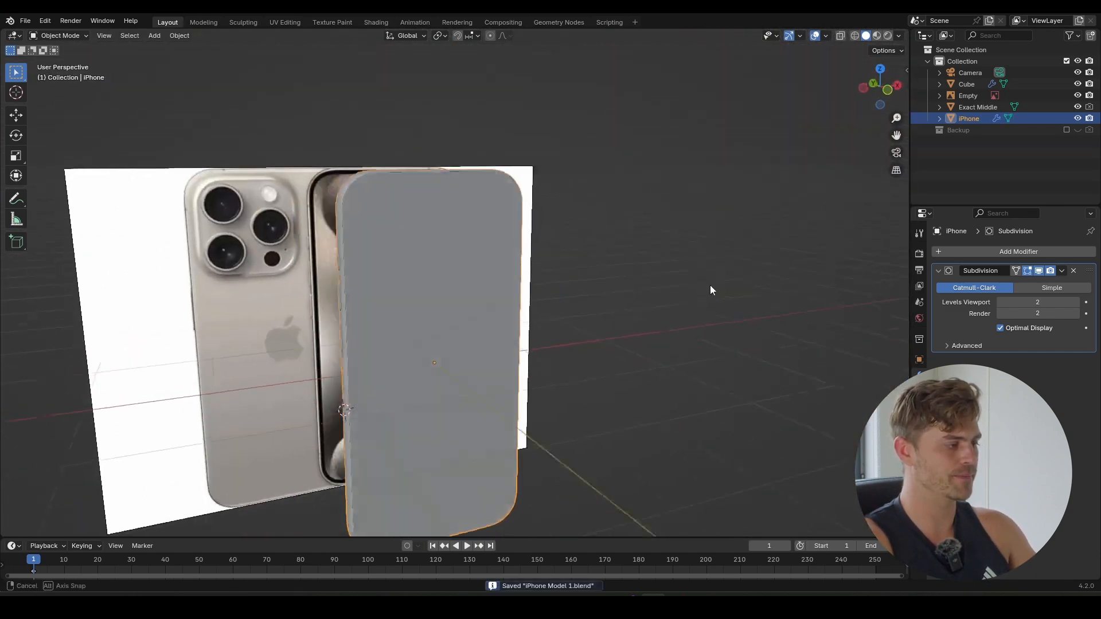
pyautogui.click(709, 285)
pyautogui.scroll(4, 276, 247)
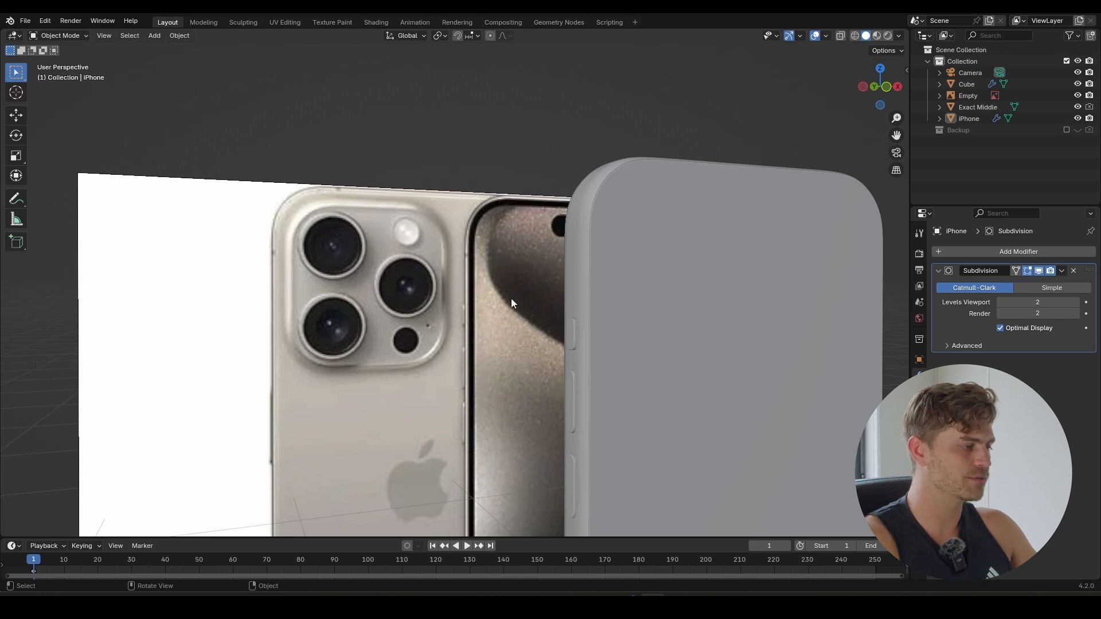
pyautogui.moveTo(511, 298); pyautogui.dragTo(247, 205, button='middle')
pyautogui.moveTo(264, 290); pyautogui.dragTo(306, 303, button='middle')
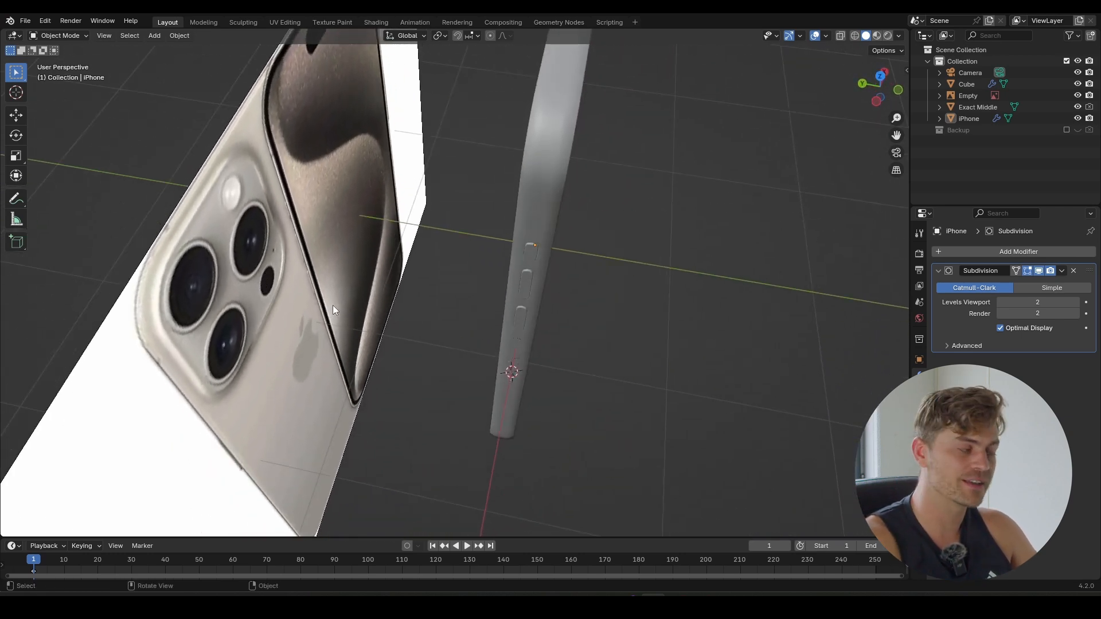
pyautogui.moveTo(372, 324); pyautogui.dragTo(273, 312, button='middle')
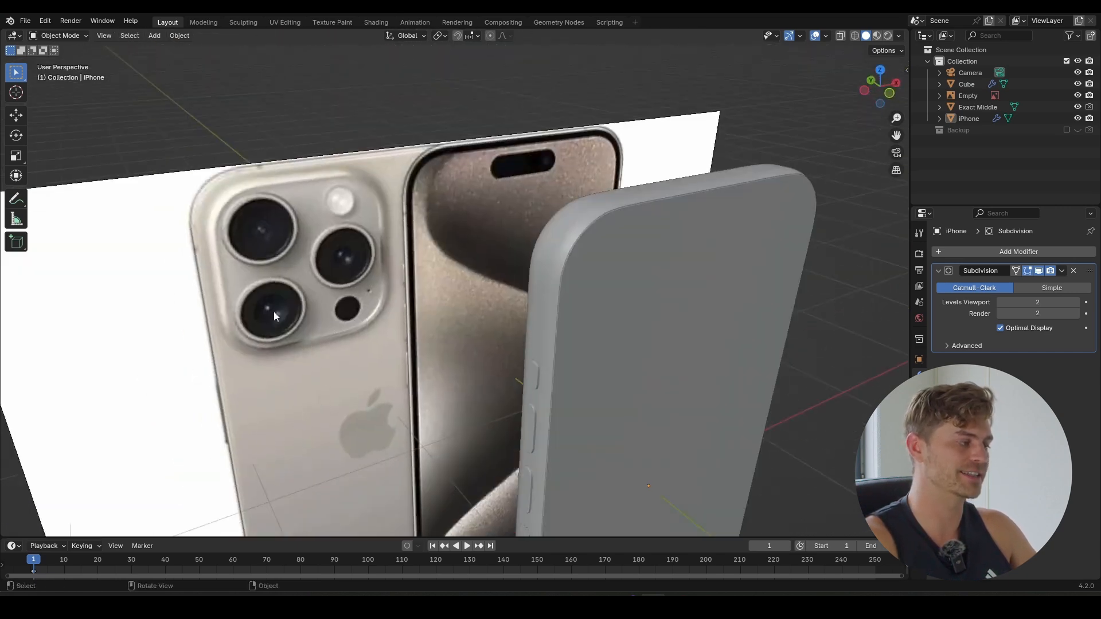
pyautogui.moveTo(301, 222); pyautogui.dragTo(628, 247, button='middle')
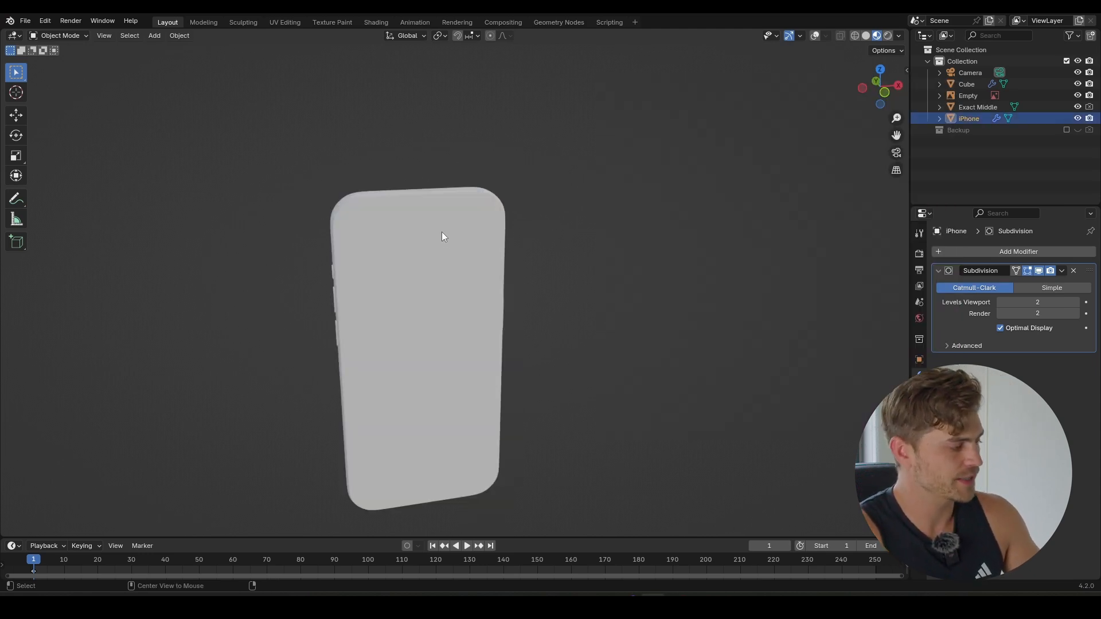
# - Turn on the viewport overlays and open the iPhone mesh in Edit Mode
pyautogui.click(814, 36)
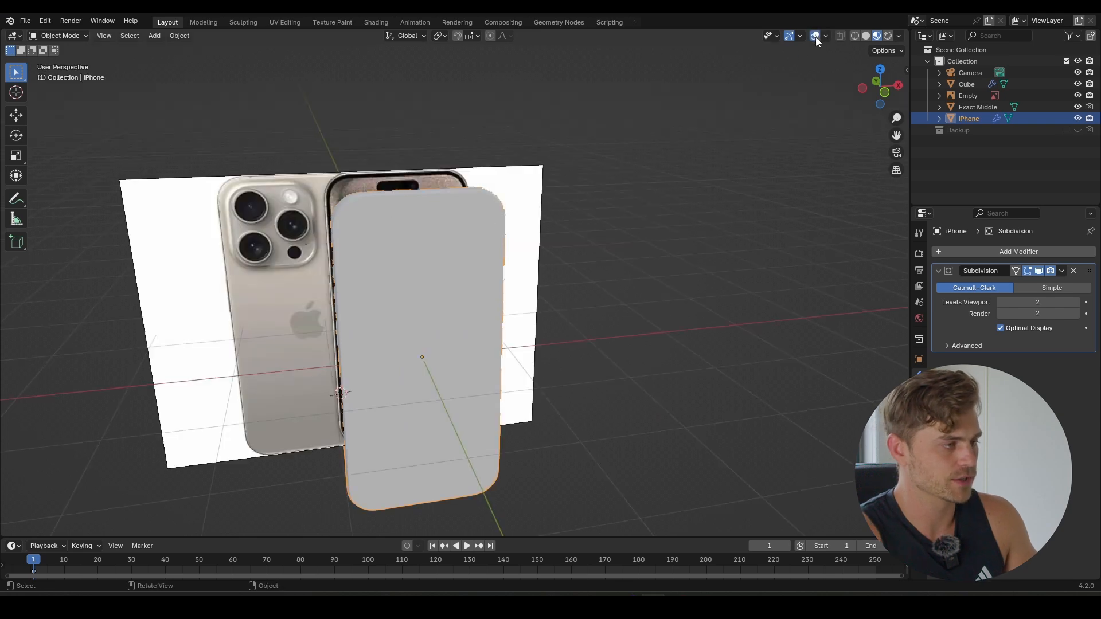
pyautogui.moveTo(541, 229)
pyautogui.keyDown('shift'); pyautogui.mouseDown(button='middle')
pyautogui.moveTo(569, 253)
pyautogui.moveTo(554, 245)
pyautogui.mouseUp(button='middle'); pyautogui.keyUp('shift')
pyautogui.press('Tab')
pyautogui.scroll(1, 464, 236)
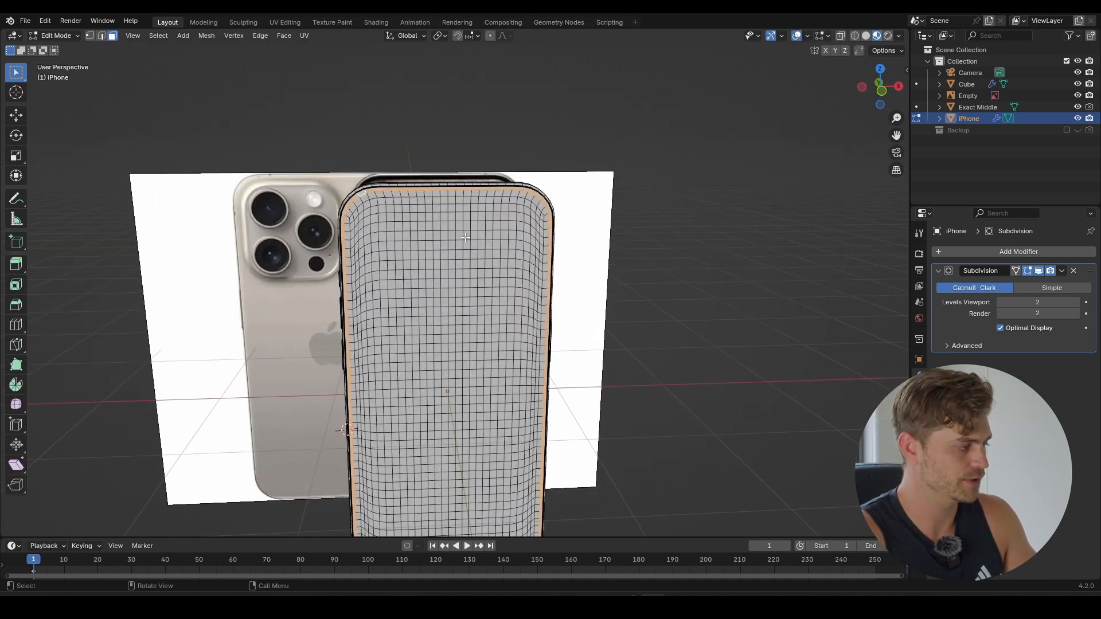
# - Show the mesh from the front in X-ray with solid shading, over the reference's pill-shaped camera cutout
pyautogui.press('KP_1')
pyautogui.hotkey('alt', 'z')
pyautogui.scroll(4, 471, 246)
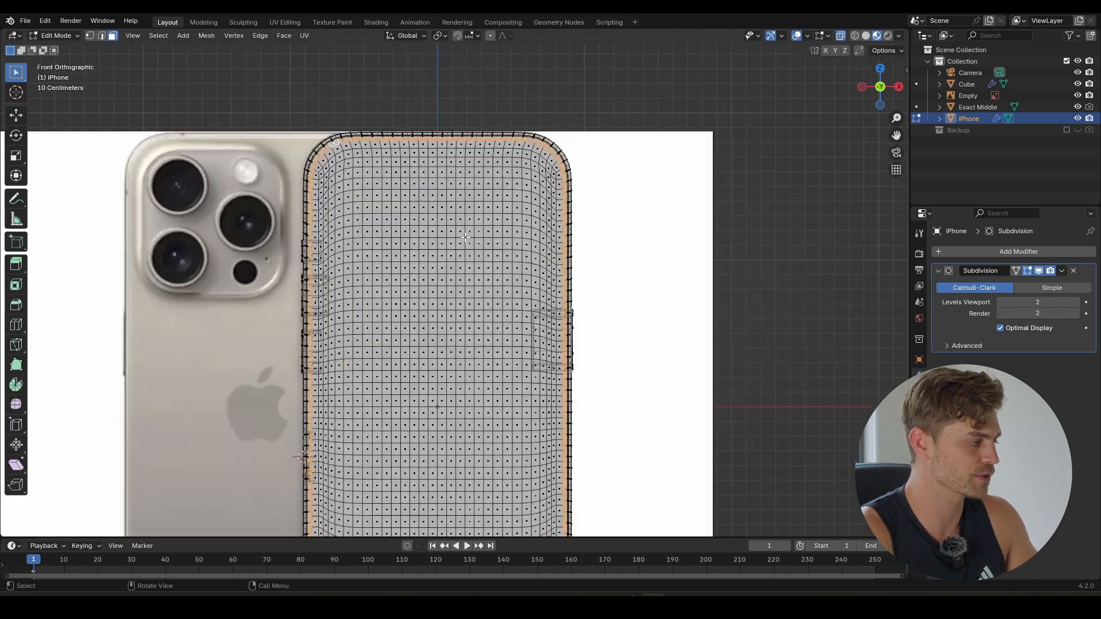
pyautogui.keyDown('shift'); pyautogui.moveTo(478, 260); pyautogui.dragTo(486, 285, button='middle'); pyautogui.keyUp('shift')
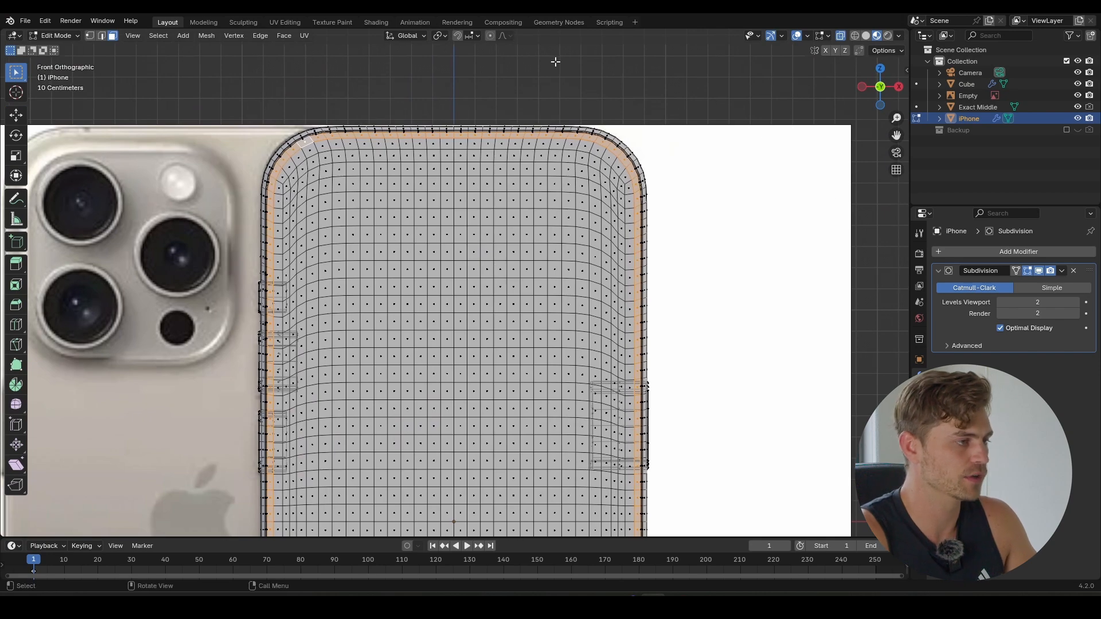
pyautogui.click(872, 37)
pyautogui.scroll(5, 486, 246)
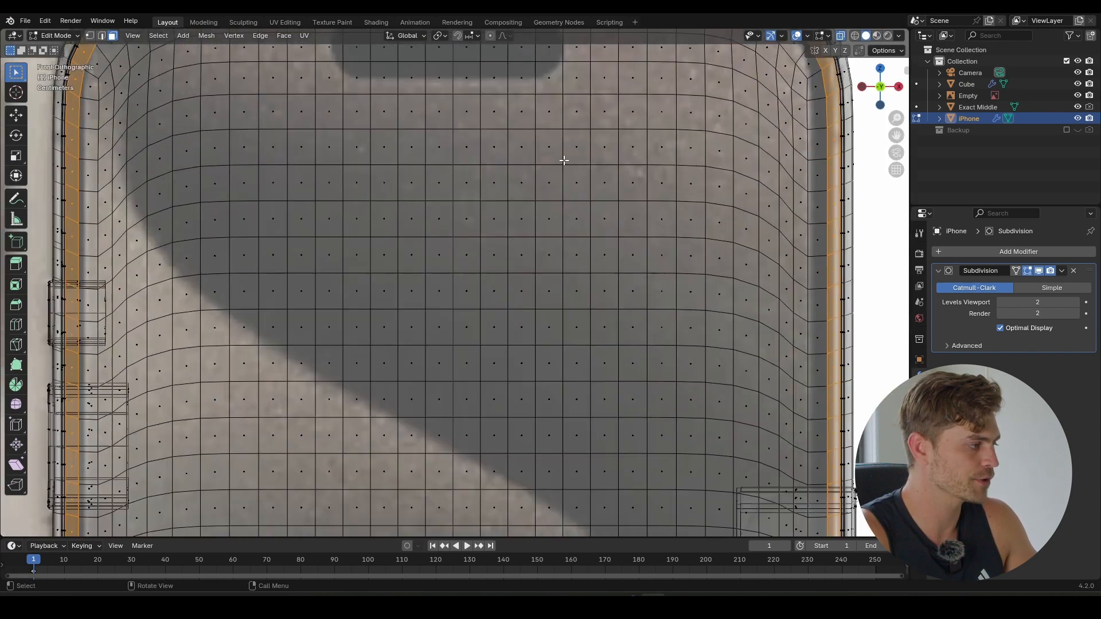
pyautogui.scroll(1, 486, 246)
pyautogui.keyDown('shift'); pyautogui.moveTo(477, 241); pyautogui.dragTo(444, 276, button='middle'); pyautogui.keyUp('shift')
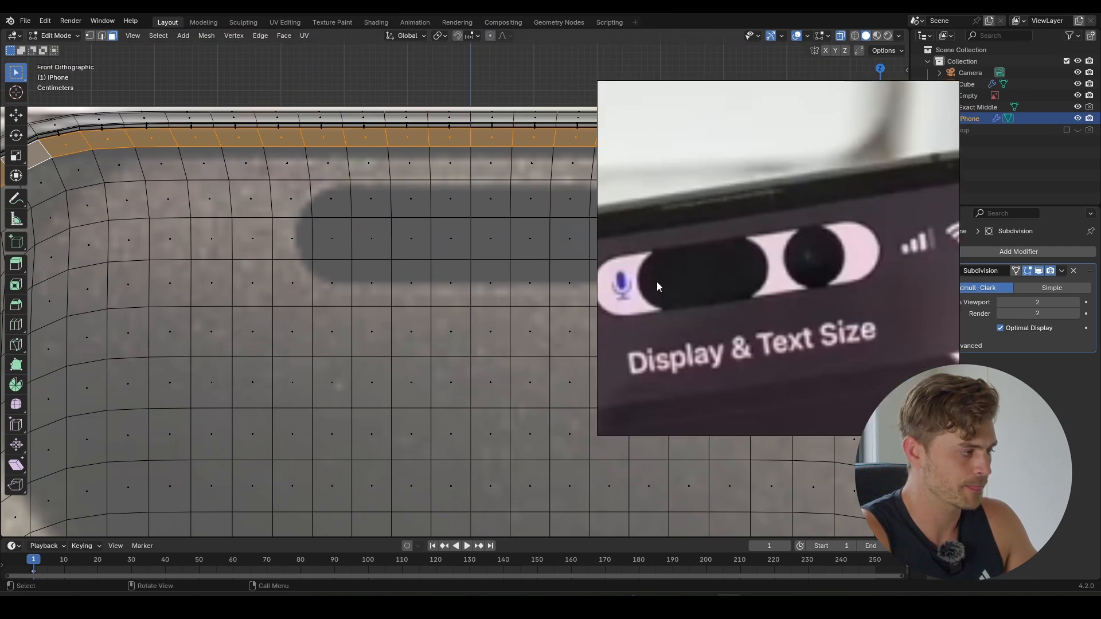
pyautogui.scroll(-1, 516, 256)
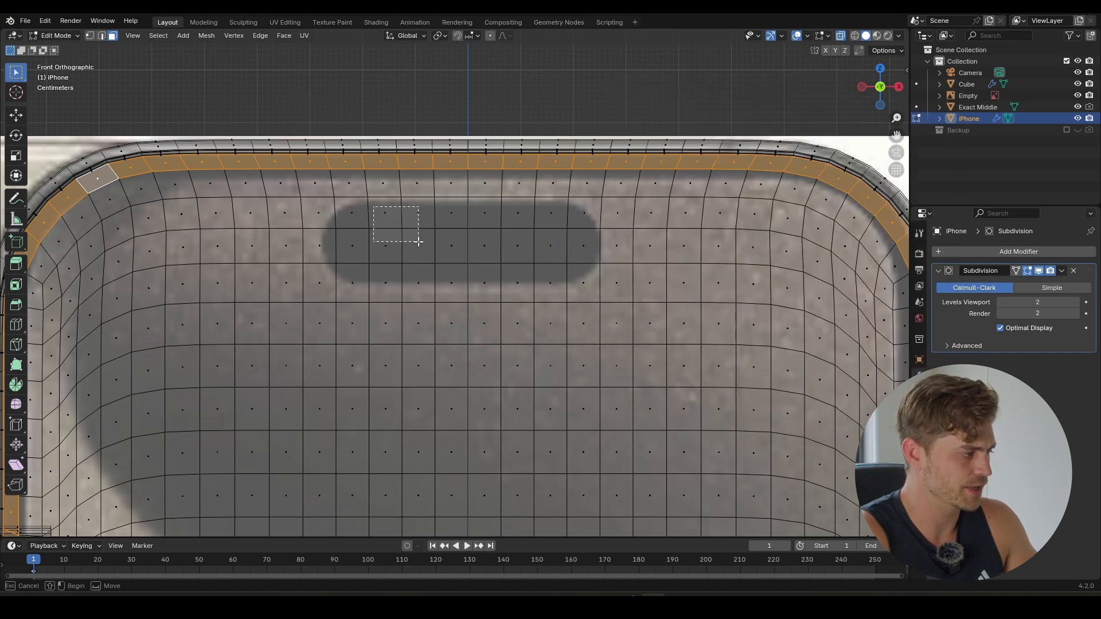
# - Select a 5-by-3 and a 2-by-3 block of faces over the pill-shaped cutout, leaving one column between them
pyautogui.click(384, 213)
pyautogui.moveTo(342, 209); pyautogui.dragTo(498, 286)
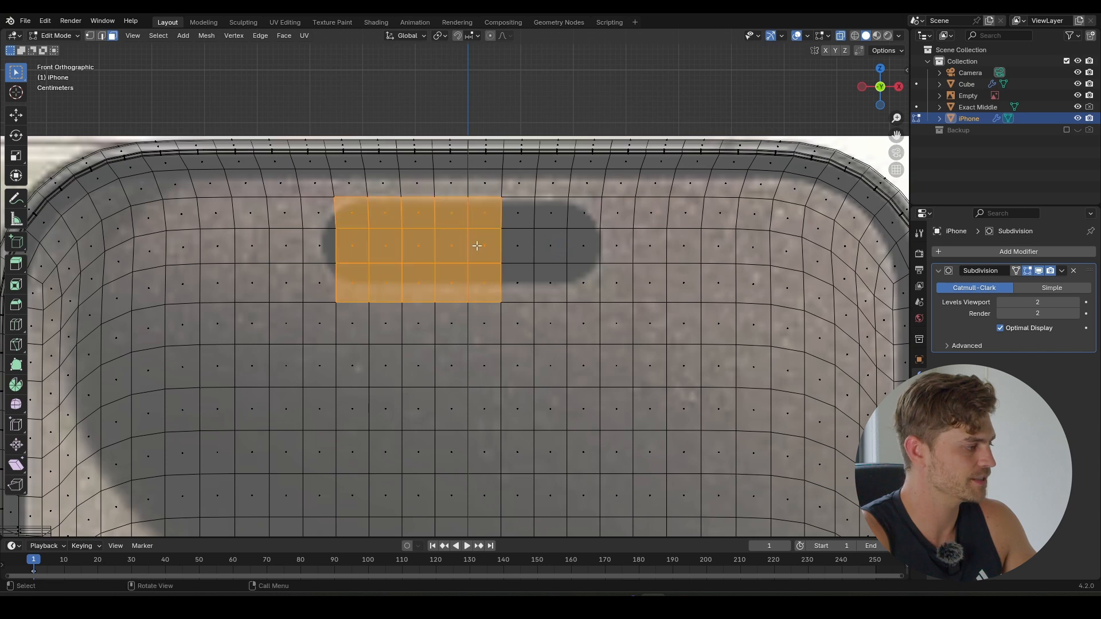
pyautogui.keyDown('shift'); pyautogui.moveTo(539, 201); pyautogui.dragTo(596, 291); pyautogui.keyUp('shift')
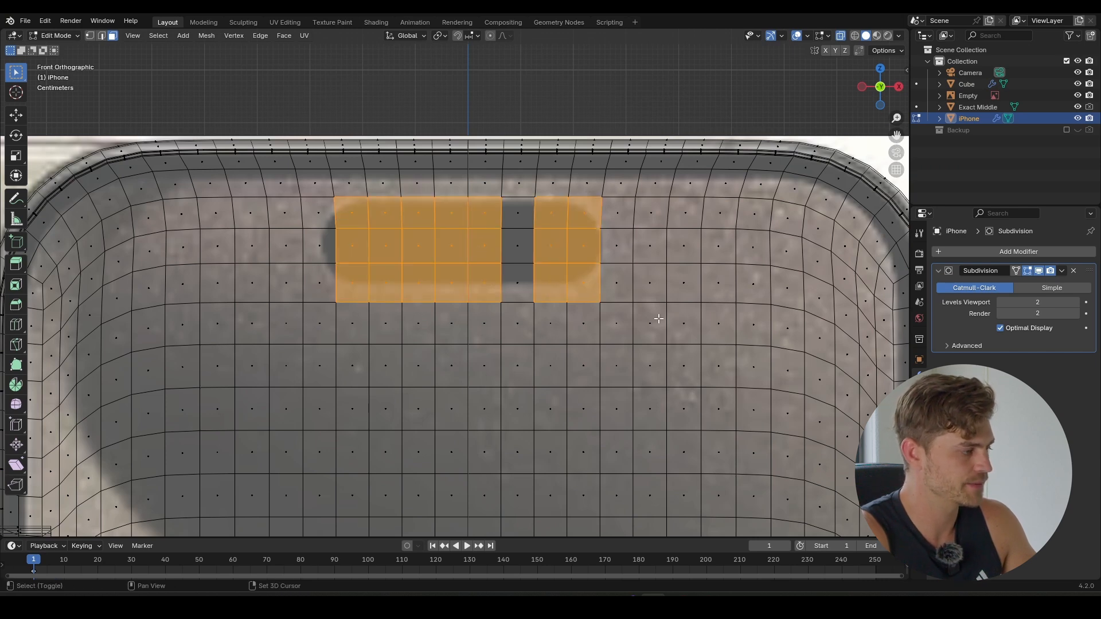
# - Try insetting both selected face blocks by about 0.011 m and scaling them to about 0.669 along Z
pyautogui.press('i')
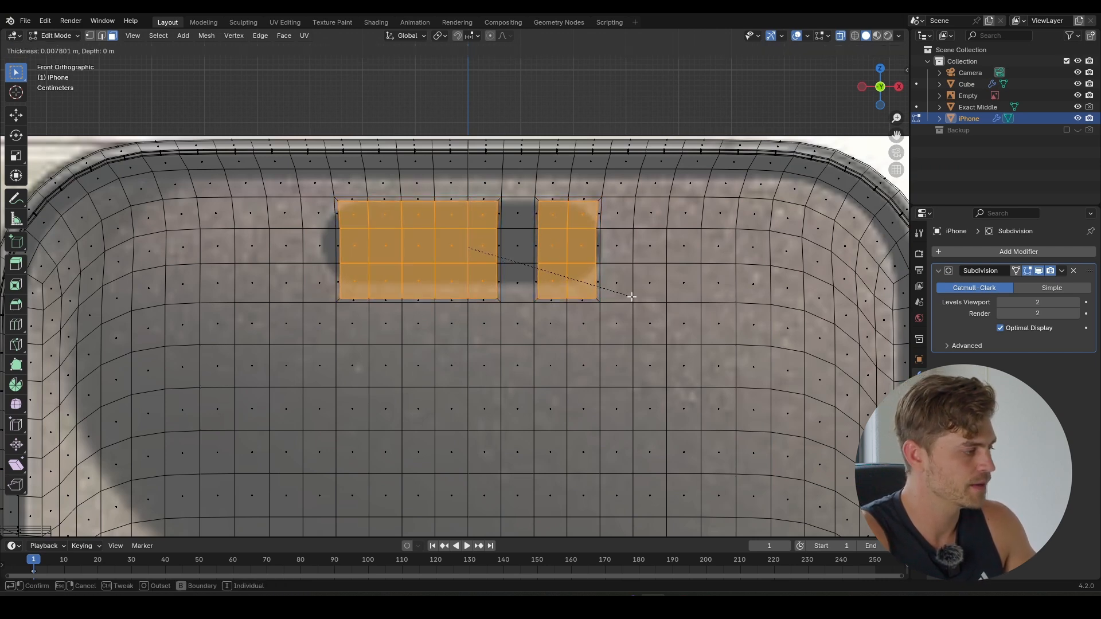
pyautogui.click(617, 283)
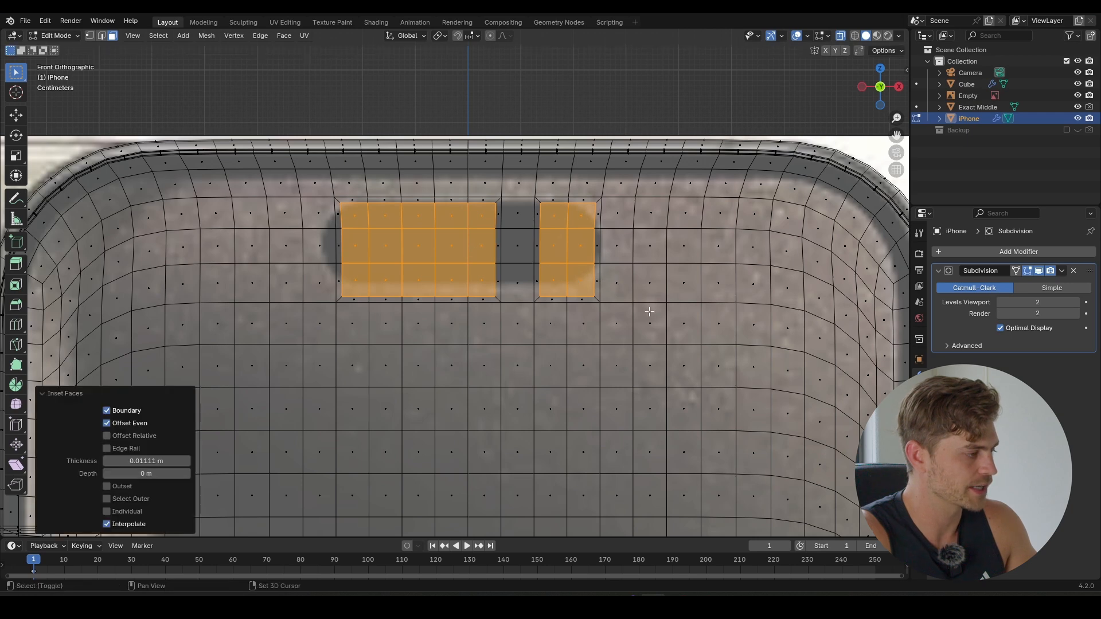
pyautogui.press('s')
pyautogui.press('z')
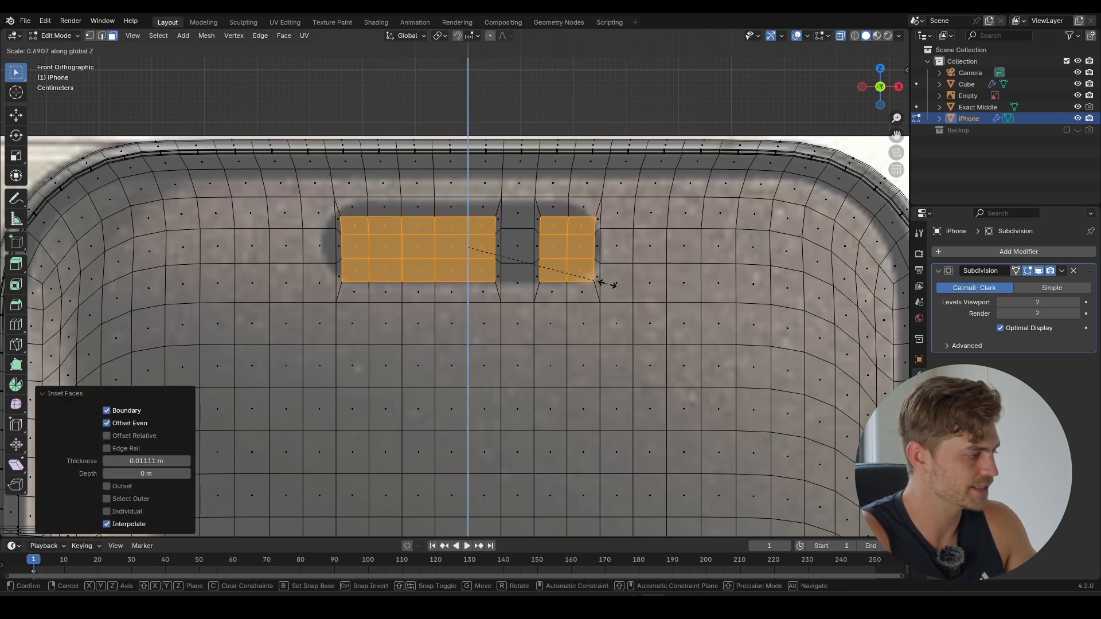
pyautogui.click(603, 282)
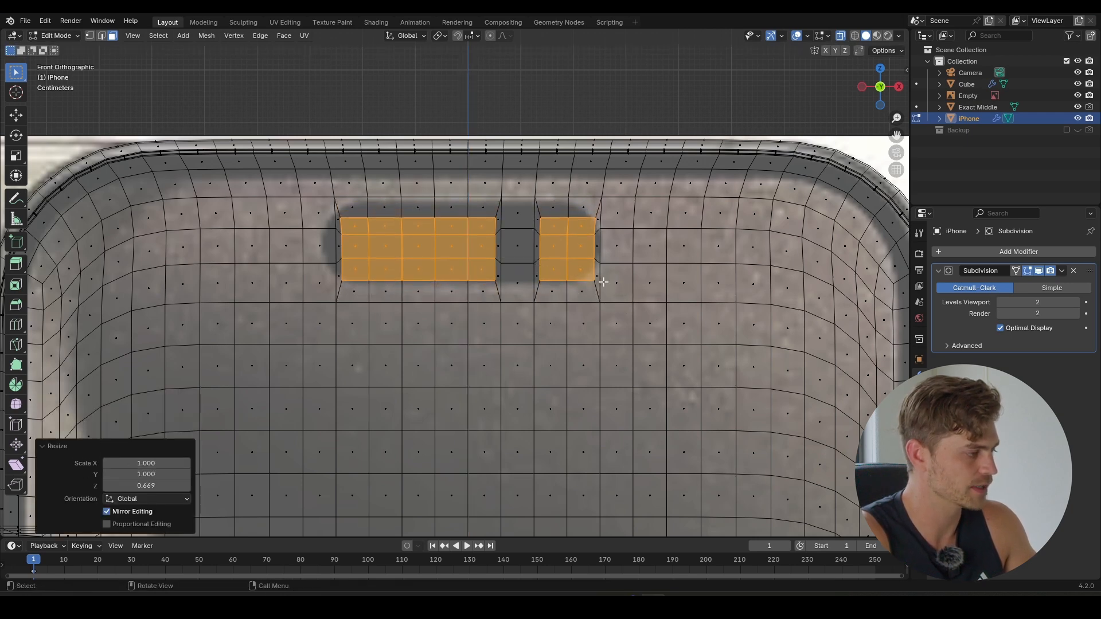
# - Turn off X-ray and select the six faces of the smaller inset block
pyautogui.rightClick(549, 253)
pyautogui.click(556, 228)
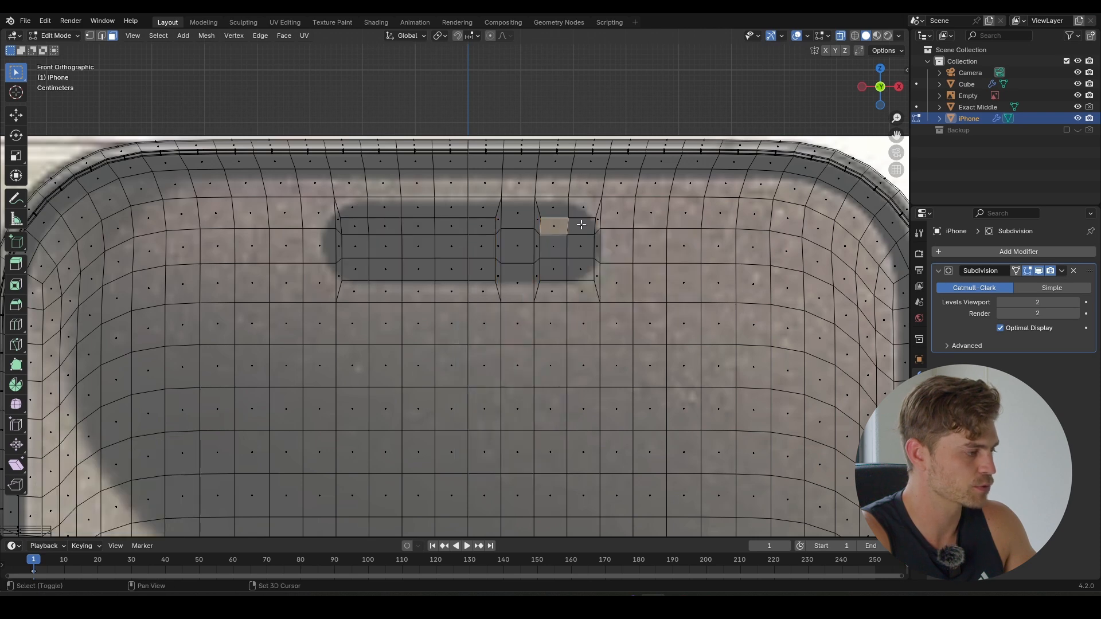
pyautogui.keyDown('shift'); pyautogui.click(580, 225); pyautogui.keyUp('shift')
pyautogui.keyDown('shift'); pyautogui.click(577, 246); pyautogui.keyUp('shift')
pyautogui.keyDown('shift'); pyautogui.click(556, 248); pyautogui.keyUp('shift')
pyautogui.hotkey('alt', 'z')
pyautogui.click(557, 231)
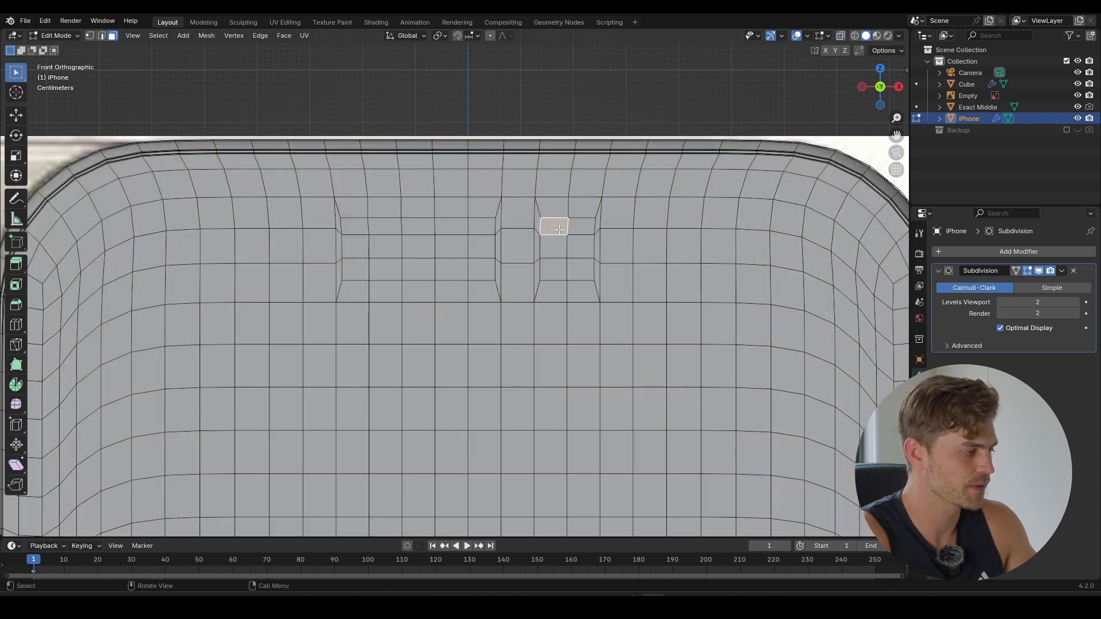
pyautogui.click(580, 227)
pyautogui.keyDown('shift'); pyautogui.click(556, 228); pyautogui.keyUp('shift')
pyautogui.keyDown('shift'); pyautogui.click(559, 248); pyautogui.keyUp('shift')
pyautogui.keyDown('shift'); pyautogui.click(576, 247); pyautogui.keyUp('shift')
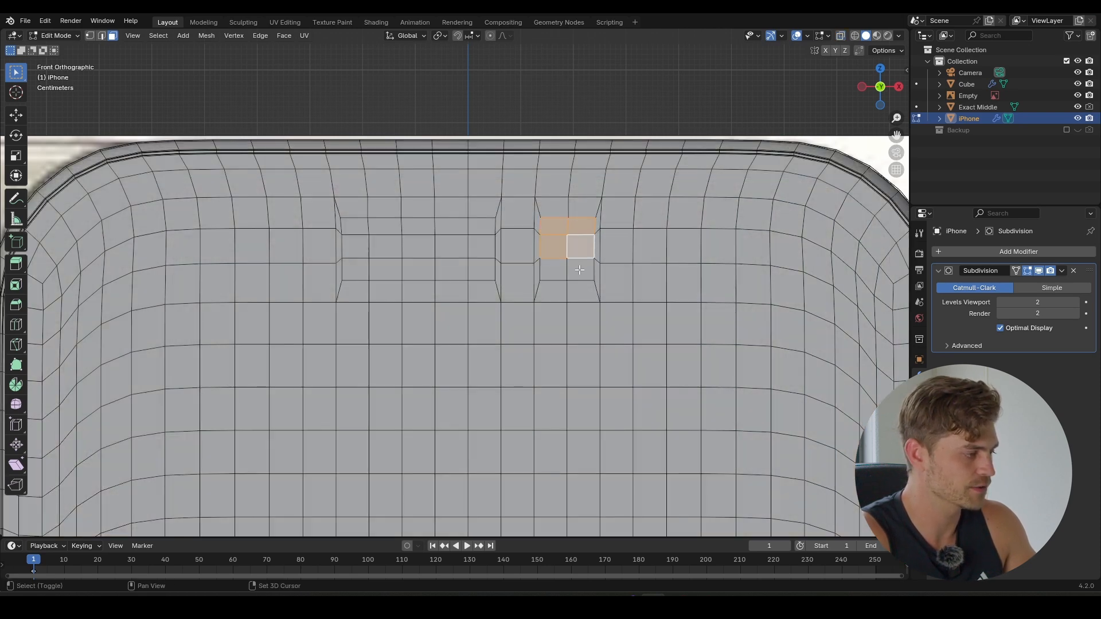
pyautogui.keyDown('shift'); pyautogui.click(578, 268); pyautogui.keyUp('shift')
pyautogui.keyDown('shift'); pyautogui.click(559, 271); pyautogui.keyUp('shift')
# - Check the phone's opposite side and undo back to the two face blocks selected before the inset
pyautogui.moveTo(570, 243); pyautogui.dragTo(339, 243, button='middle')
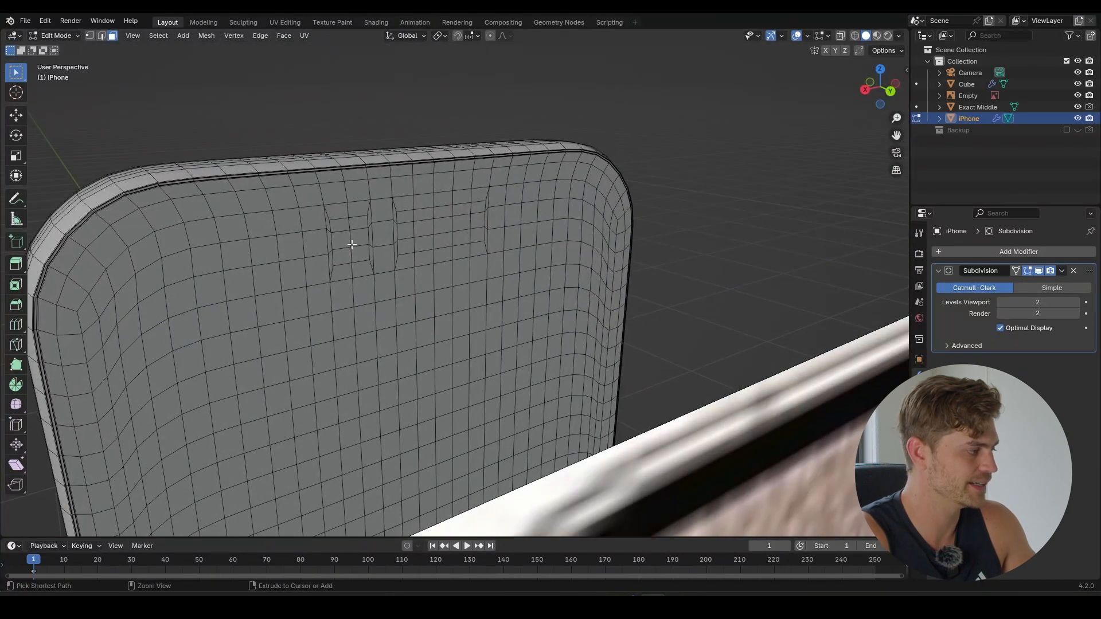
pyautogui.hotkey('ctrl', 'z')
pyautogui.hotkey('ctrl', 'z')
pyautogui.hotkey('ctrl', 'z')
pyautogui.hotkey('ctrl', 'z')
pyautogui.hotkey('ctrl', 'z')
pyautogui.hotkey('ctrl', 'z')
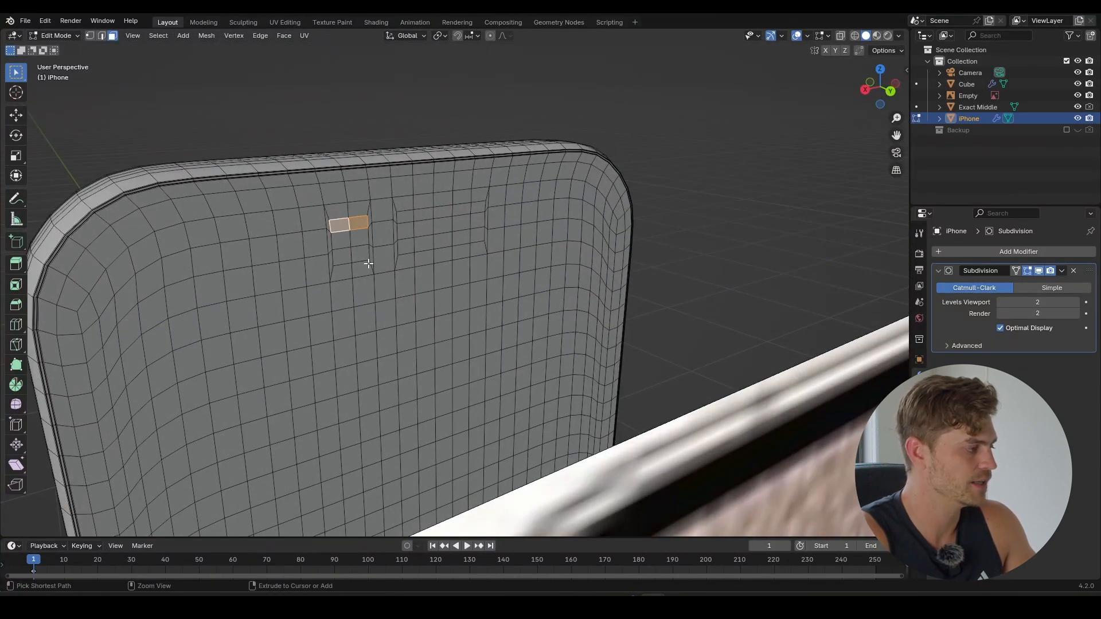
pyautogui.moveTo(370, 267); pyautogui.dragTo(458, 272, button='middle')
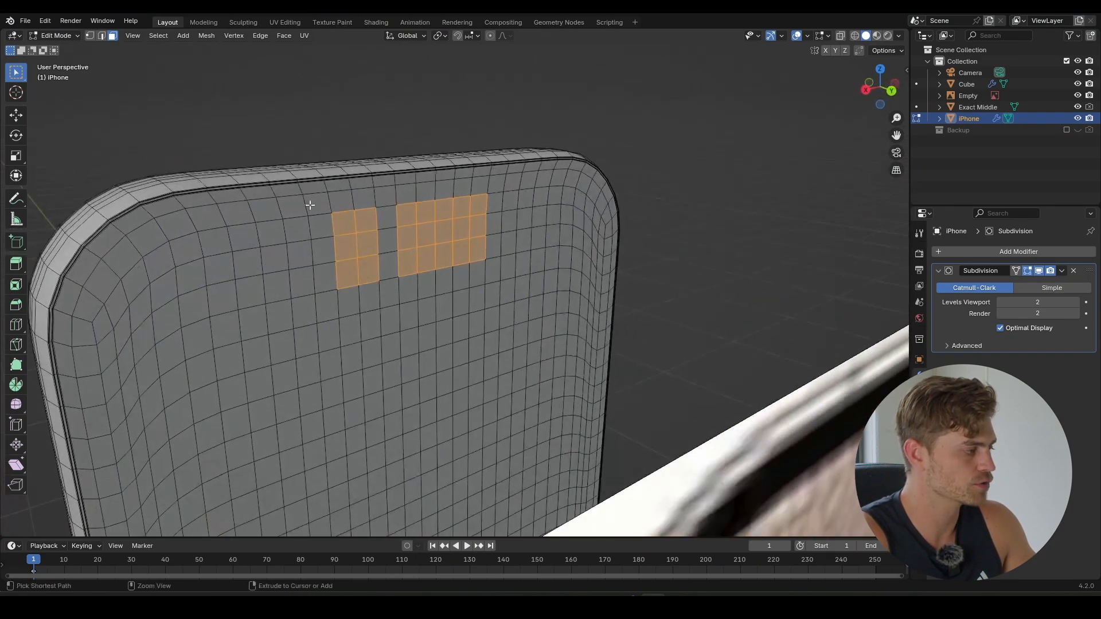
# - Deselect the face blocks on the phone's opposite side, keeping only the two front blocks selected
pyautogui.hotkey('alt', 'a')
pyautogui.moveTo(383, 248); pyautogui.dragTo(516, 269, button='middle')
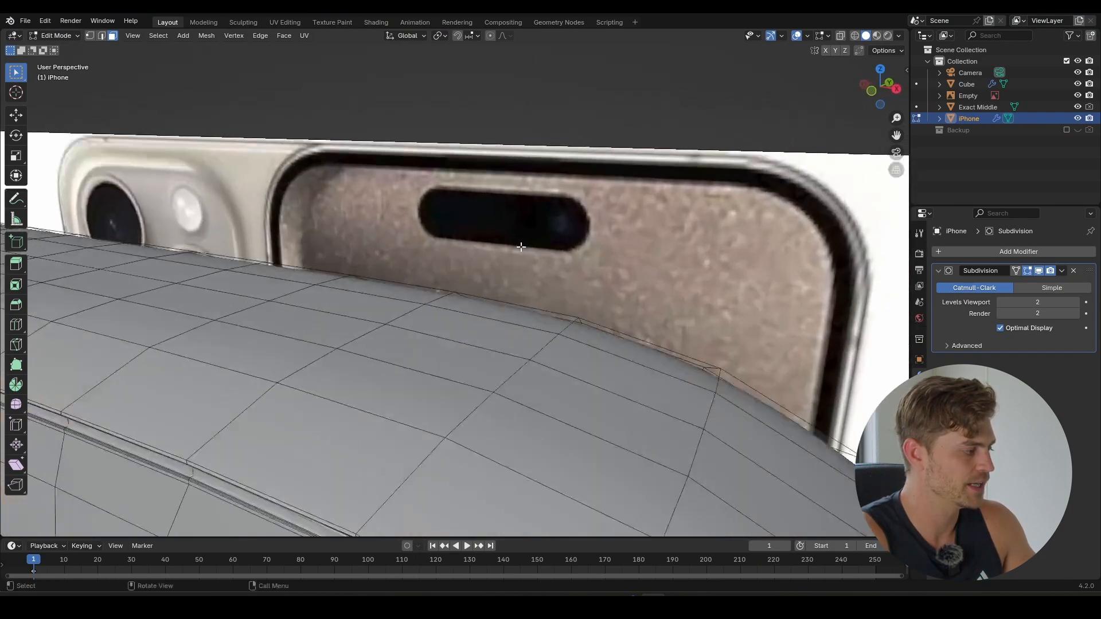
pyautogui.scroll(-5, 458, 270)
pyautogui.moveTo(414, 274); pyautogui.dragTo(475, 274, button='middle')
pyautogui.scroll(5, 474, 273)
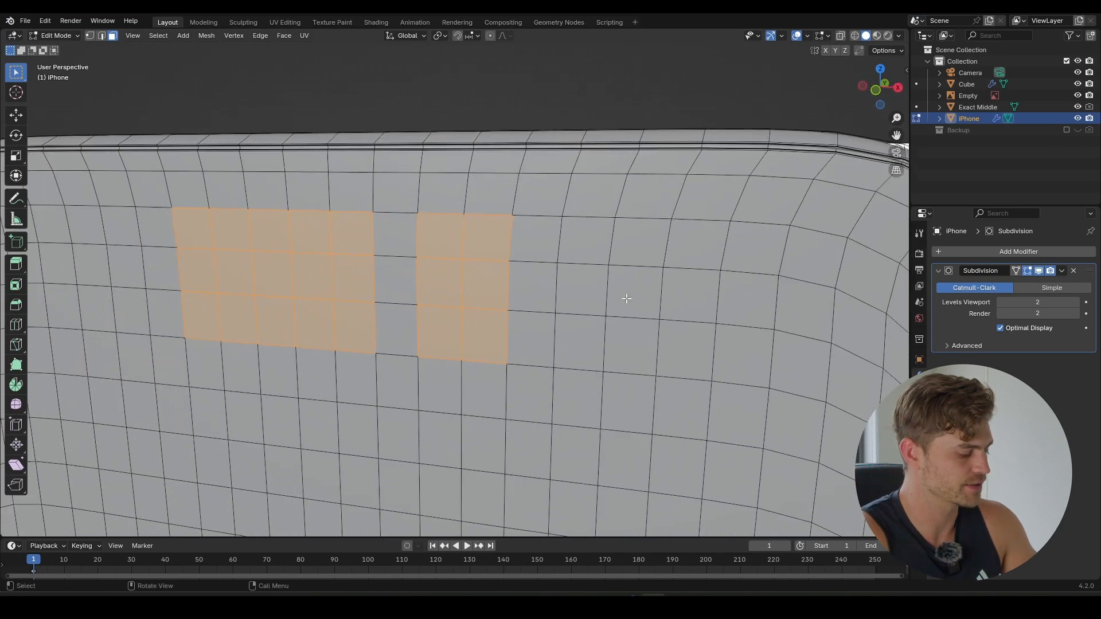
# - Inset the two front face blocks by about 0.013 m and scale them to about 0.62 along Z
pyautogui.press('i')
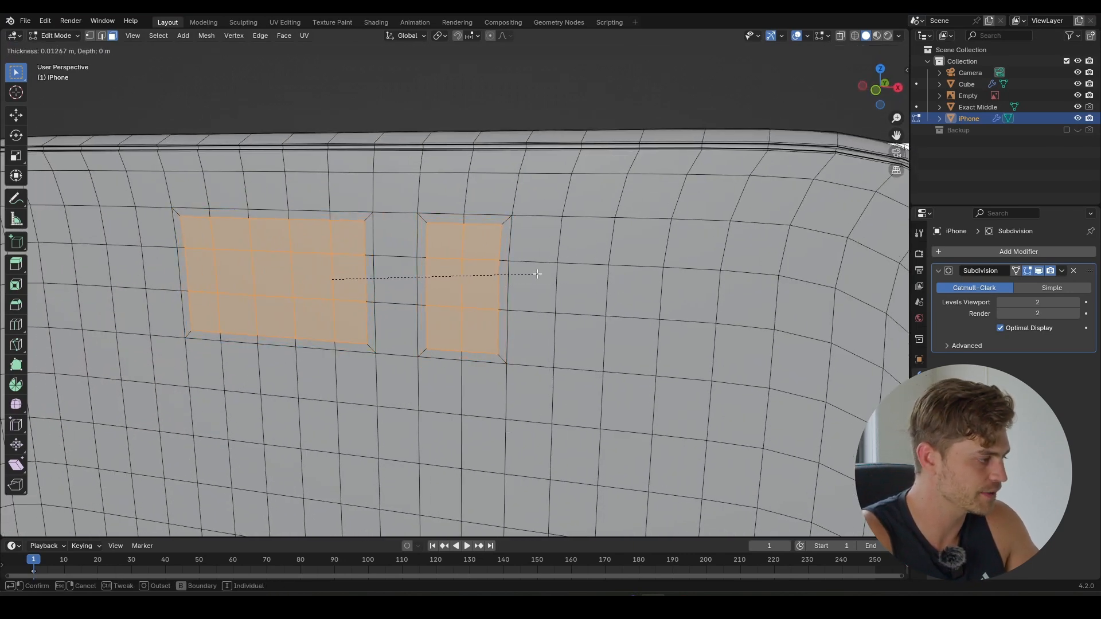
pyautogui.click(535, 273)
pyautogui.press('s')
pyautogui.press('z')
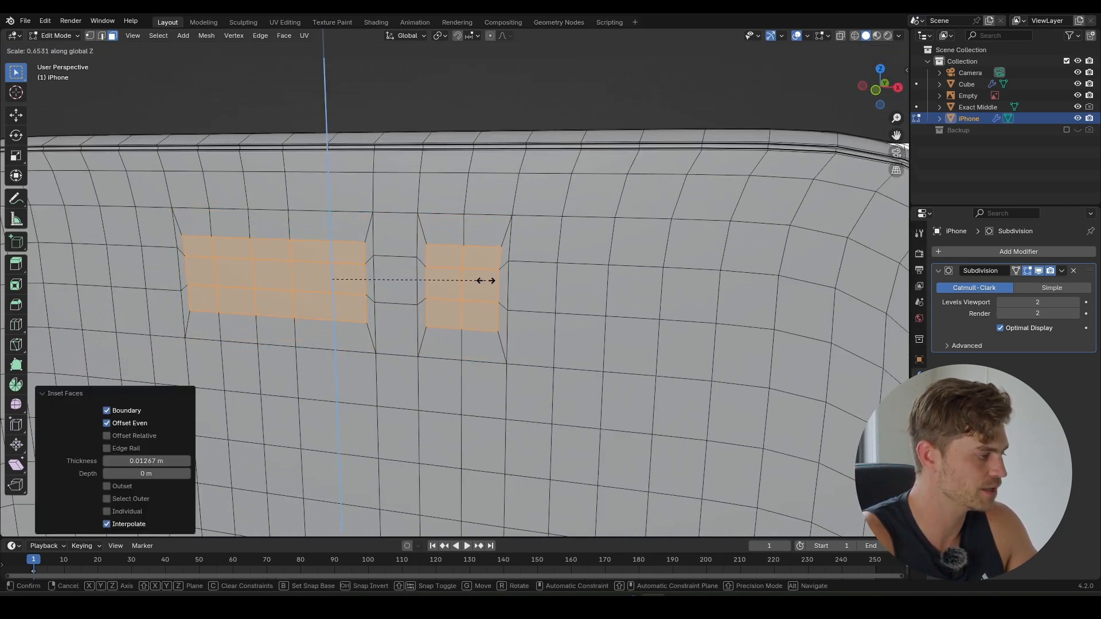
pyautogui.click(479, 290)
pyautogui.moveTo(481, 293)
pyautogui.mouseDown(button='middle')
pyautogui.moveTo(518, 287)
pyautogui.moveTo(498, 304)
pyautogui.mouseUp(button='middle')
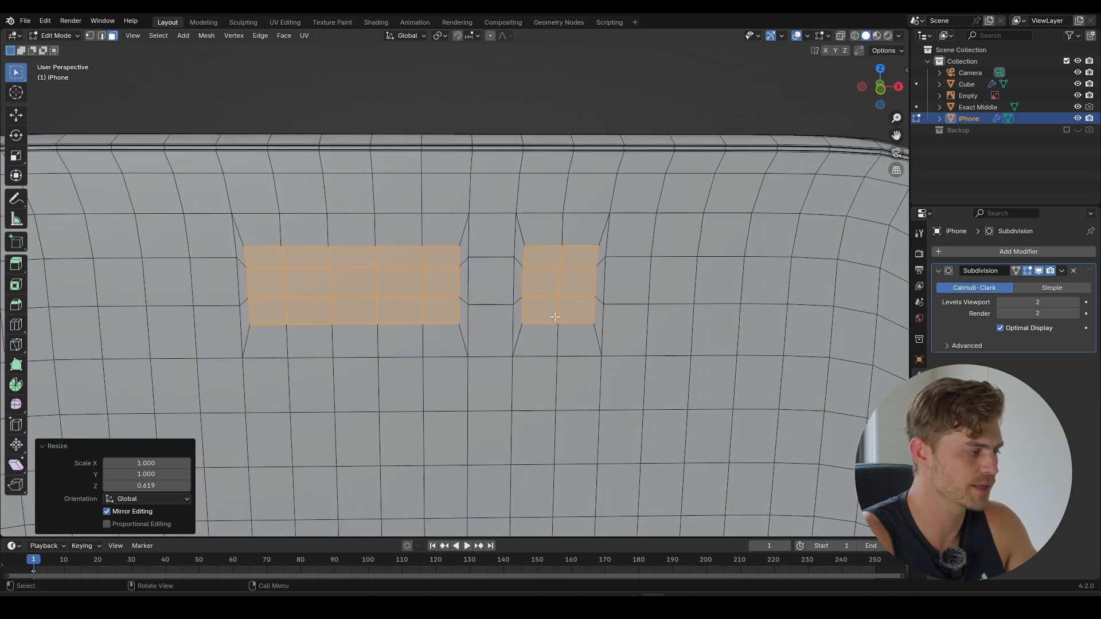
# - Select the six inner faces of the smaller block and shape them into a circle with LoopTools
pyautogui.click(551, 262)
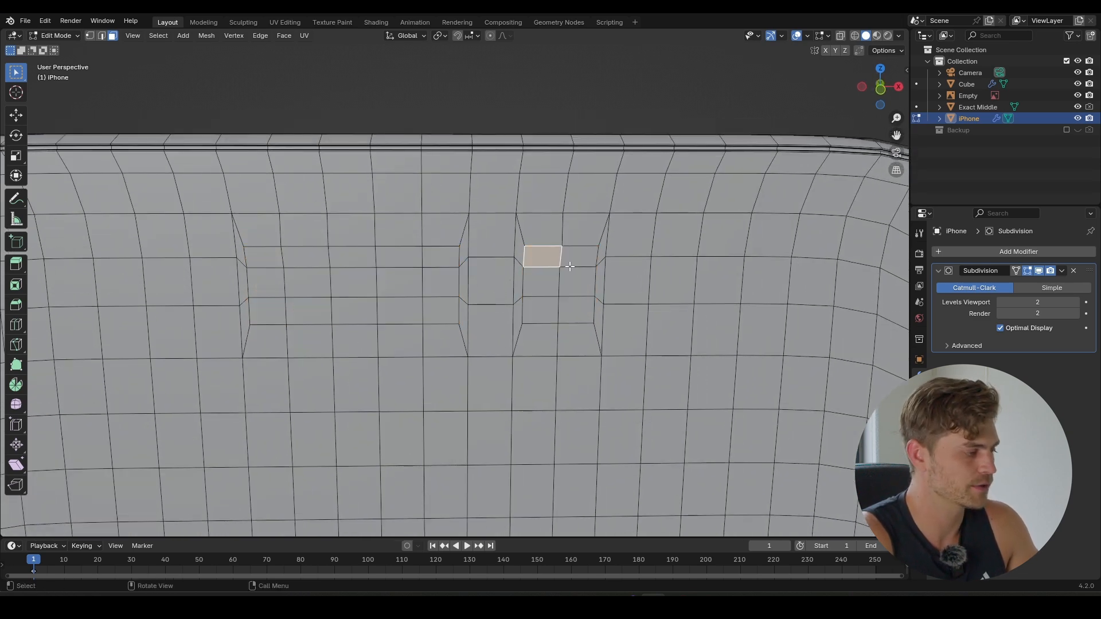
pyautogui.keyDown('shift'); pyautogui.click(576, 258); pyautogui.keyUp('shift')
pyautogui.keyDown('shift'); pyautogui.click(542, 308); pyautogui.keyUp('shift')
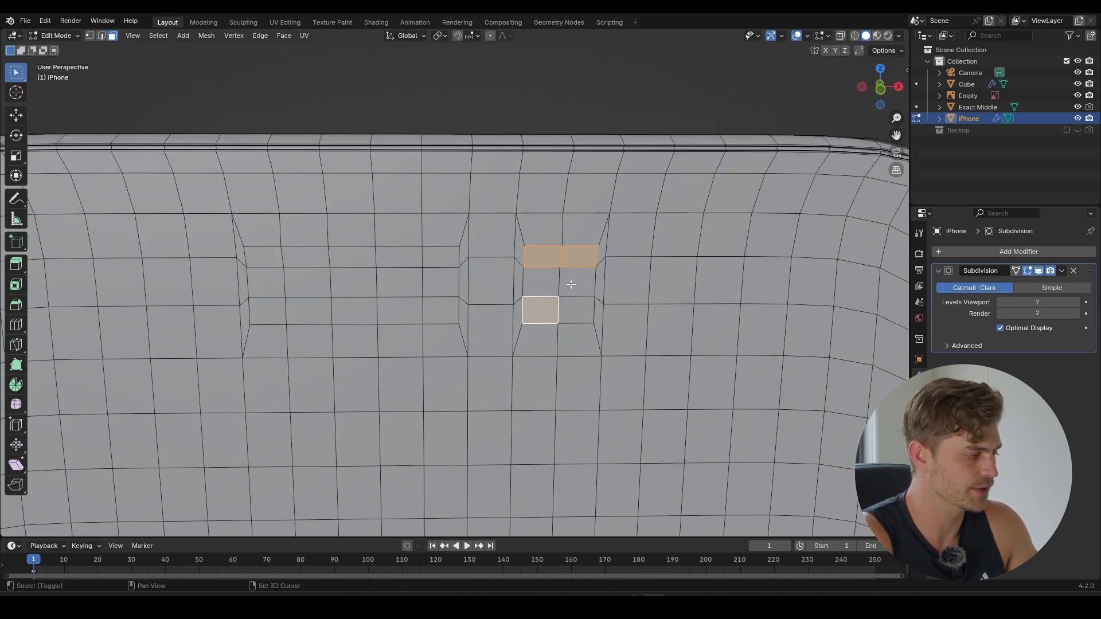
pyautogui.keyDown('shift'); pyautogui.click(570, 283); pyautogui.keyUp('shift')
pyautogui.keyDown('shift'); pyautogui.click(571, 304); pyautogui.keyUp('shift')
pyautogui.keyDown('shift'); pyautogui.click(546, 285); pyautogui.keyUp('shift')
pyautogui.rightClick(554, 280)
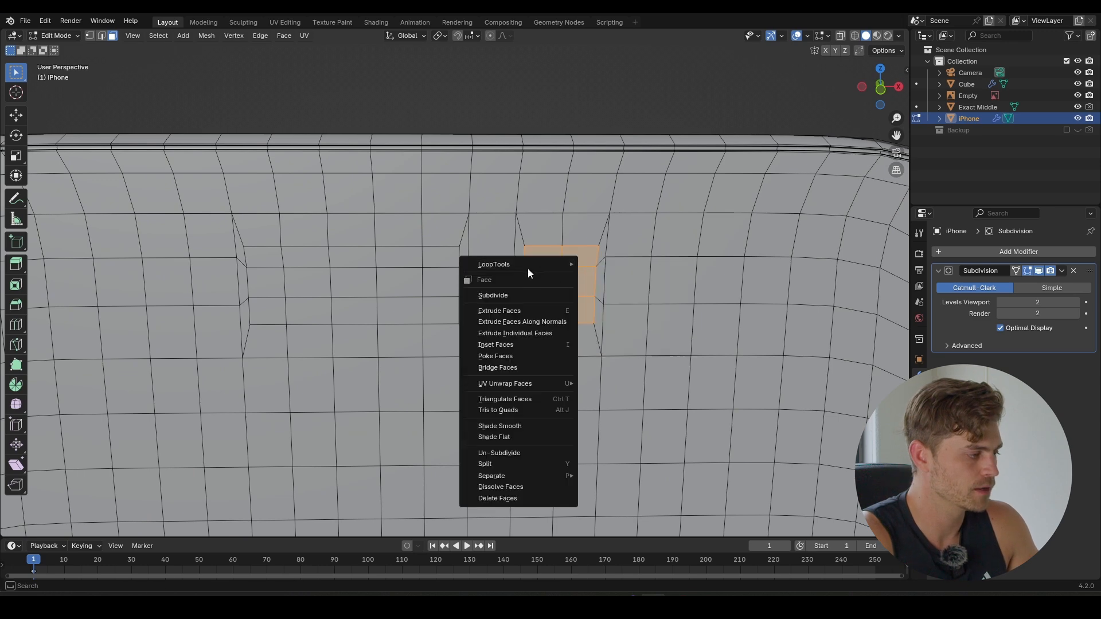
pyautogui.moveTo(527, 269)
pyautogui.click(611, 277)
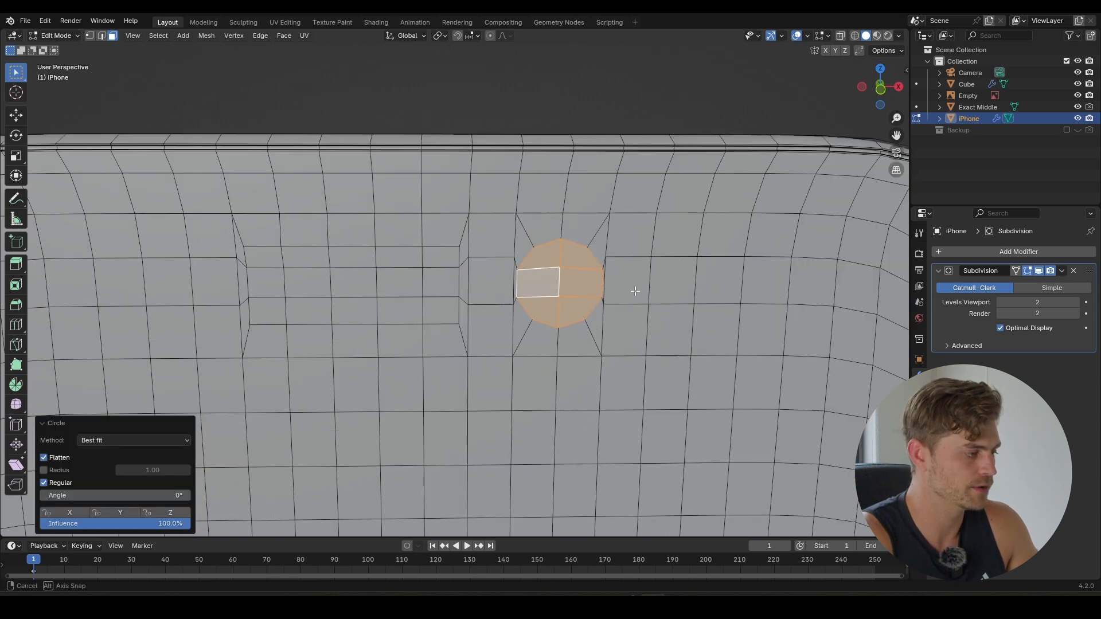
# - Scale the circular face group to about 0.91 and check the subdivided result outside Edit Mode
pyautogui.moveTo(635, 291); pyautogui.dragTo(616, 304, button='middle')
pyautogui.scroll(-3, 616, 304)
pyautogui.press('s')
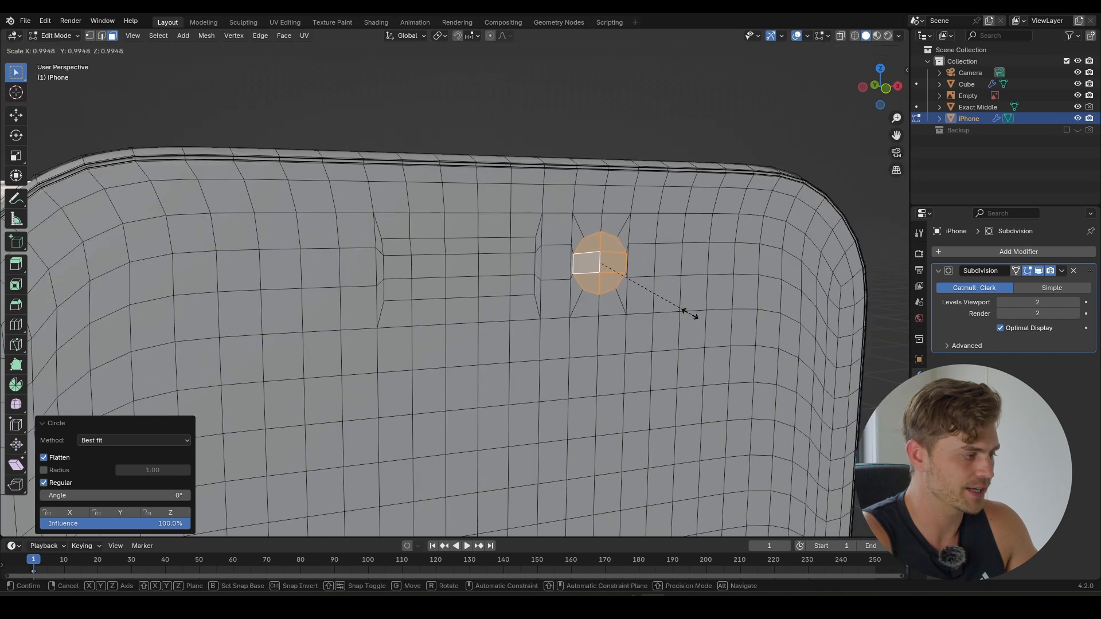
pyautogui.click(628, 269)
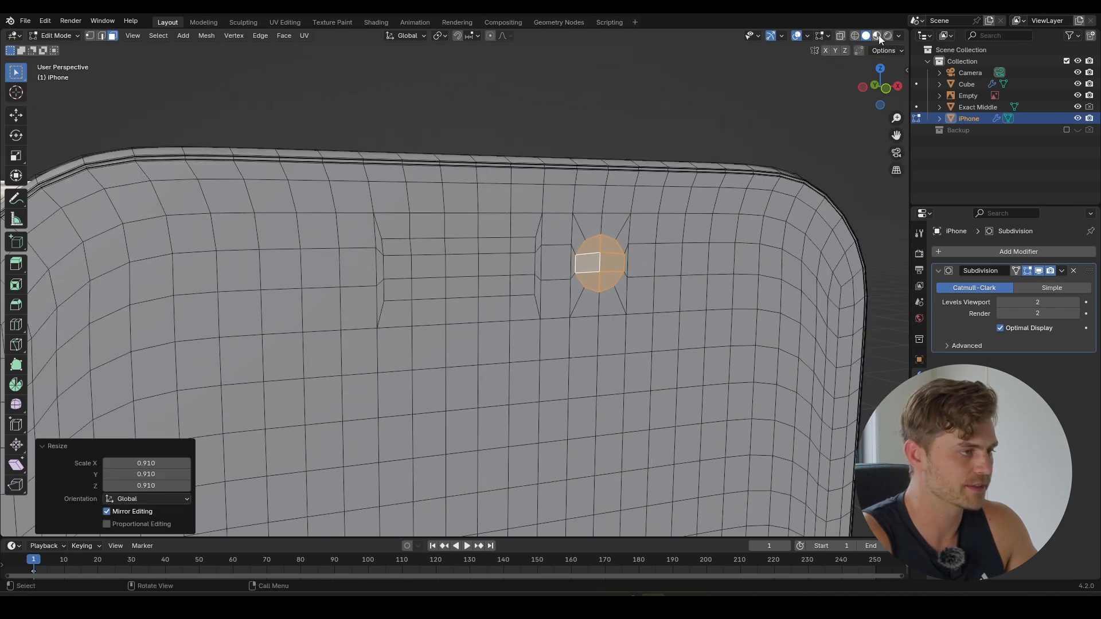
pyautogui.press('Tab')
pyautogui.moveTo(584, 339)
pyautogui.mouseDown(button='middle')
pyautogui.moveTo(619, 327)
pyautogui.moveTo(557, 282)
pyautogui.moveTo(496, 332)
pyautogui.moveTo(638, 326)
pyautogui.moveTo(555, 343)
pyautogui.moveTo(491, 258)
pyautogui.mouseUp(button='middle')
pyautogui.press('Tab')
# - Select all three rows of inner faces of the wide rectangular block and delete them to open a hole
pyautogui.click(488, 257)
pyautogui.keyDown('ctrl'); pyautogui.click(360, 259); pyautogui.keyUp('ctrl')
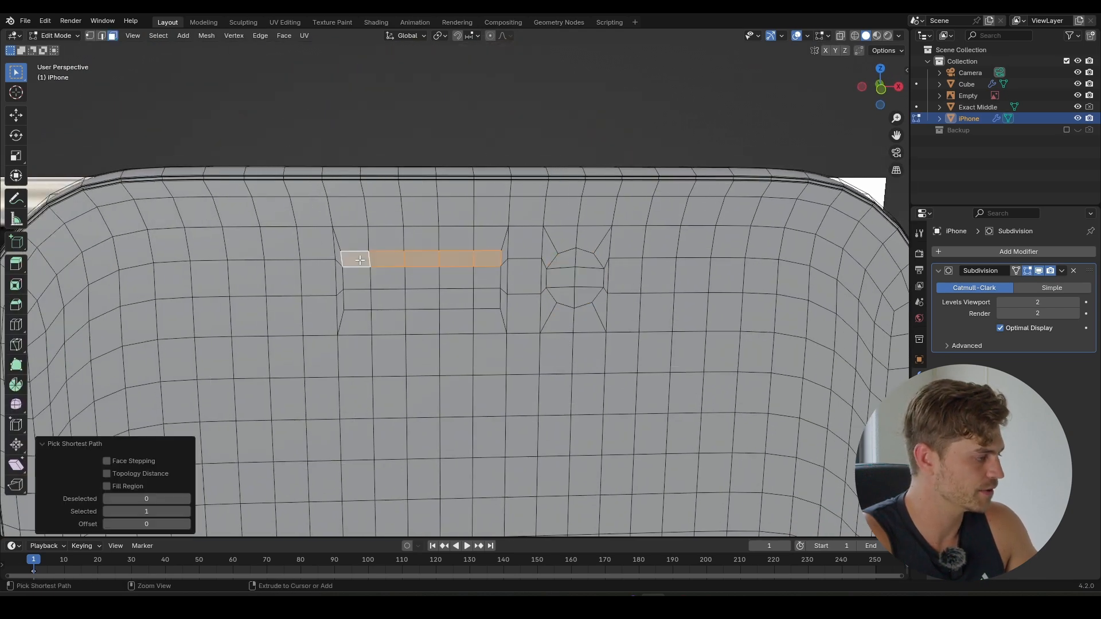
pyautogui.keyDown('ctrl'); pyautogui.click(360, 301); pyautogui.keyUp('ctrl')
pyautogui.keyDown('ctrl'); pyautogui.click(484, 298); pyautogui.keyUp('ctrl')
pyautogui.keyDown('ctrl'); pyautogui.click(486, 281); pyautogui.keyUp('ctrl')
pyautogui.keyDown('ctrl'); pyautogui.click(388, 279); pyautogui.keyUp('ctrl')
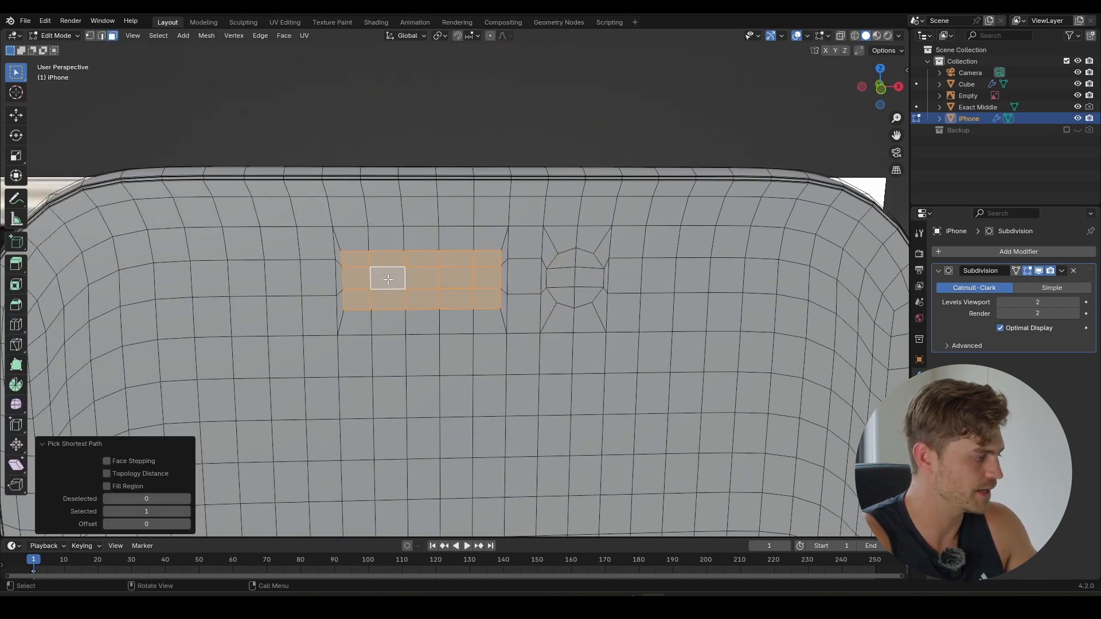
pyautogui.press('x')
pyautogui.click(385, 280)
pyautogui.moveTo(386, 279)
pyautogui.mouseDown(button='middle')
pyautogui.moveTo(364, 273)
pyautogui.moveTo(379, 299)
pyautogui.mouseUp(button='middle')
pyautogui.scroll(2, 367, 275)
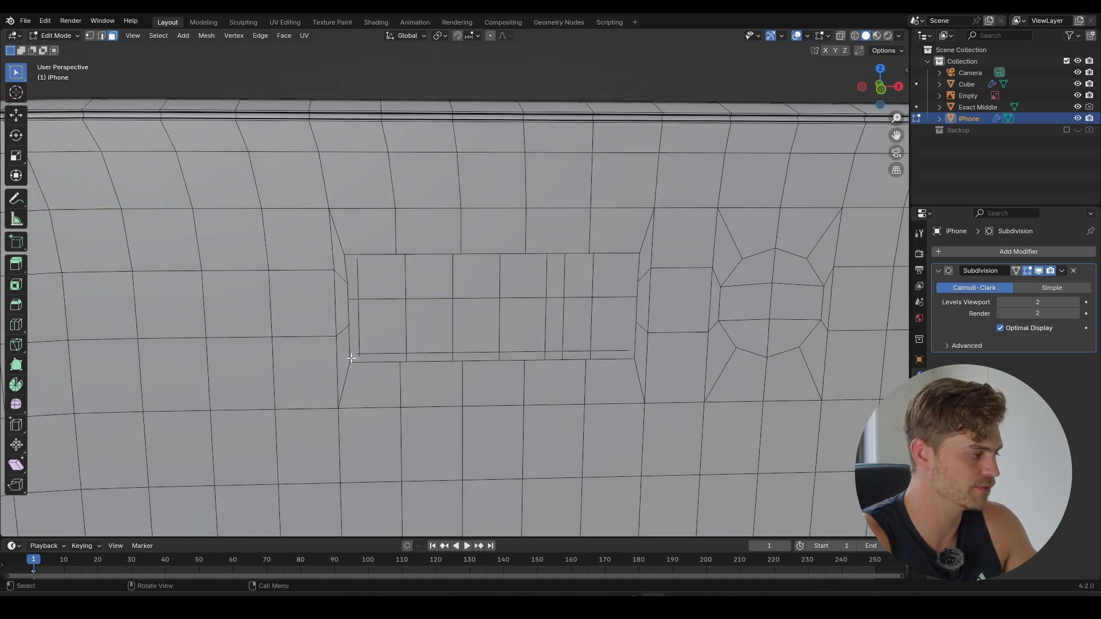
# - Snap the 3D cursor to the centre of the rectangular hole's boundary loop and add a circle with 8 vertices there
pyautogui.scroll(-2, 490, 291)
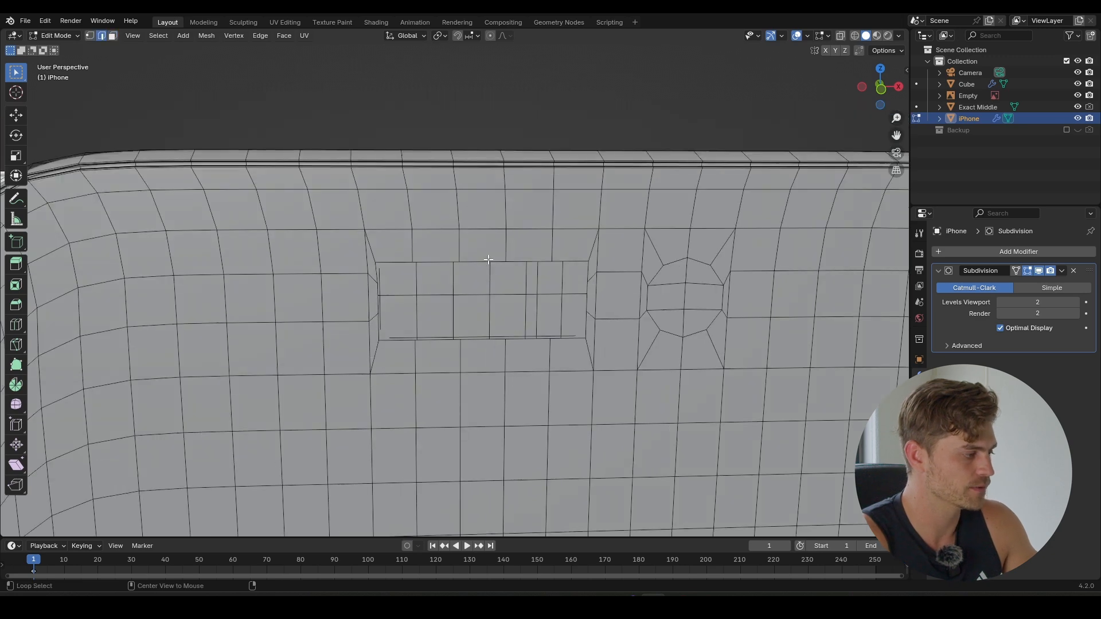
pyautogui.hotkey('shift', 's')
pyautogui.click(525, 359)
pyautogui.hotkey('shift', 'a')
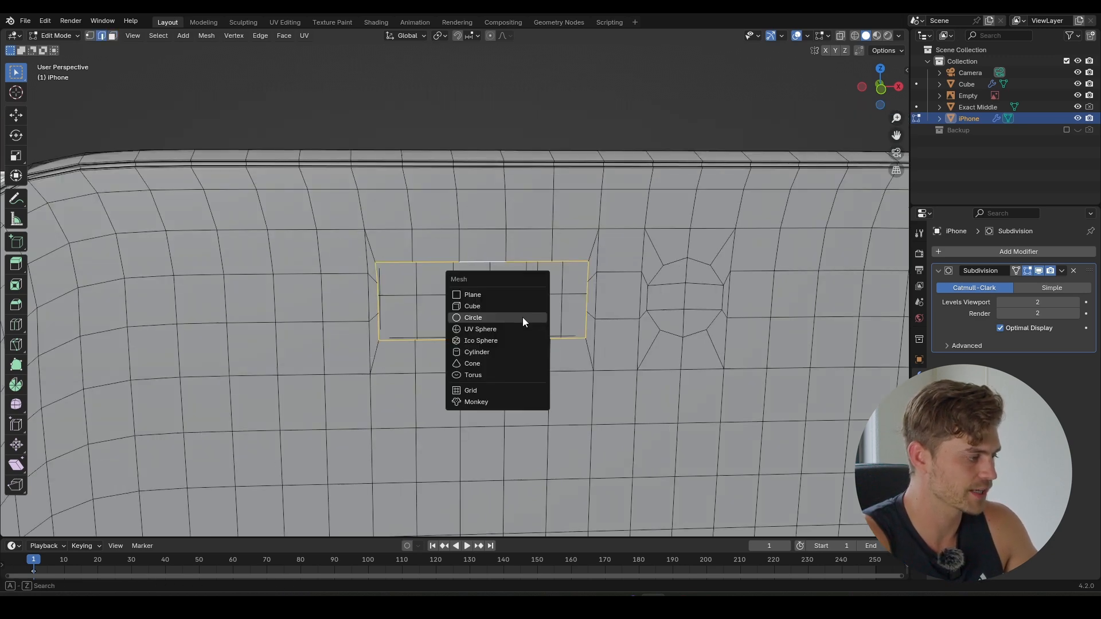
pyautogui.click(521, 317)
pyautogui.scroll(-4, 204, 440)
pyautogui.moveTo(141, 408); pyautogui.dragTo(131, 408)
pyautogui.scroll(-1, 599, 361)
# - Rotate the new circle 90° about X and scale it to about 0.085
pyautogui.write('rx')
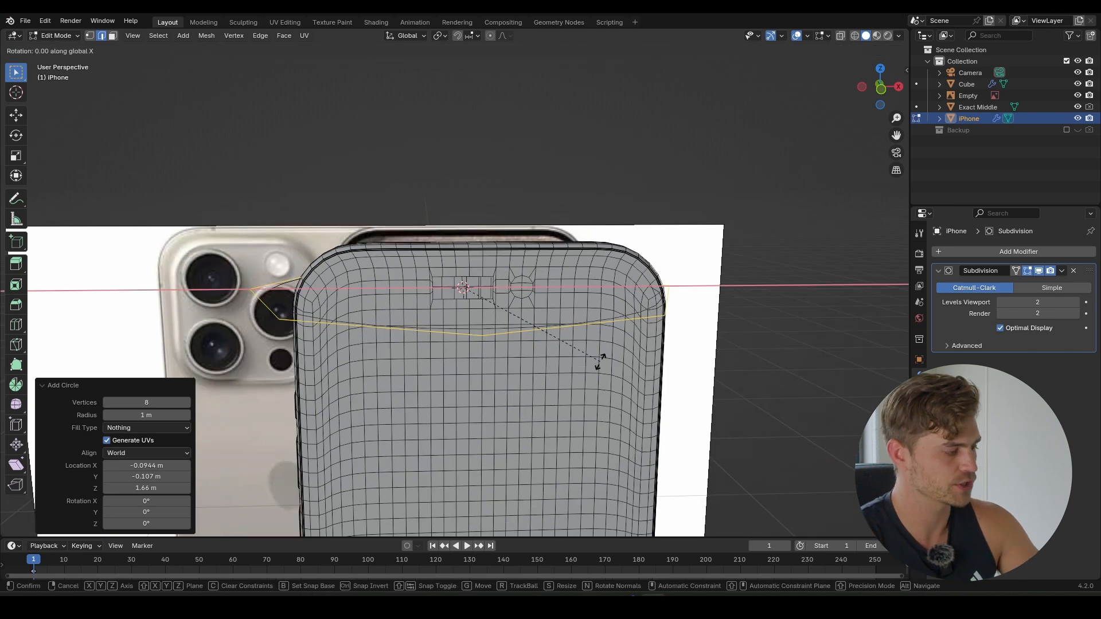
pyautogui.write('90')
pyautogui.press('Return')
pyautogui.press('s')
pyautogui.click(491, 295)
pyautogui.scroll(8, 490, 296)
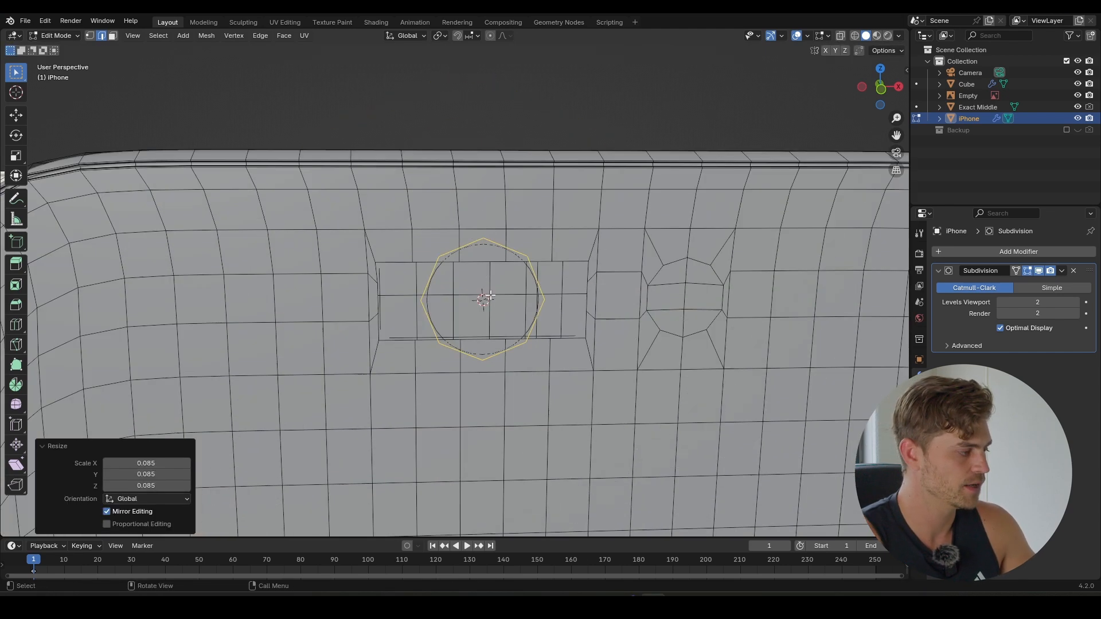
pyautogui.scroll(5, 490, 295)
pyautogui.scroll(-4, 490, 295)
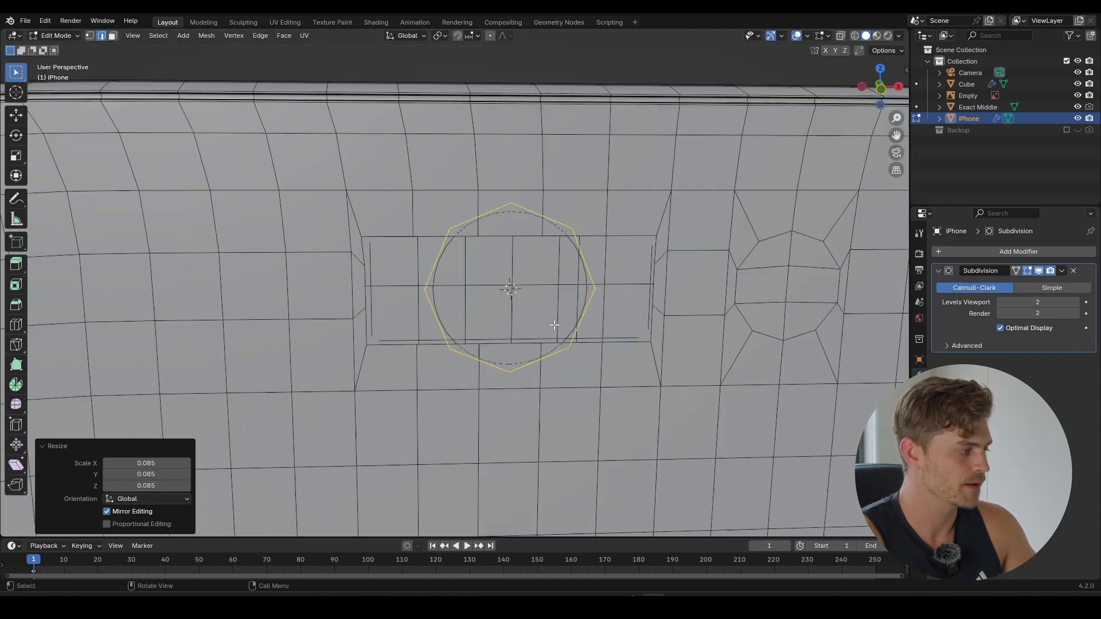
# - Rotate the circle 22.5° about Y so its flat sides align with the rectangular hole's edges
pyautogui.keyDown('shift'); pyautogui.moveTo(605, 355); pyautogui.dragTo(582, 354, button='middle'); pyautogui.keyUp('shift')
pyautogui.press('r')
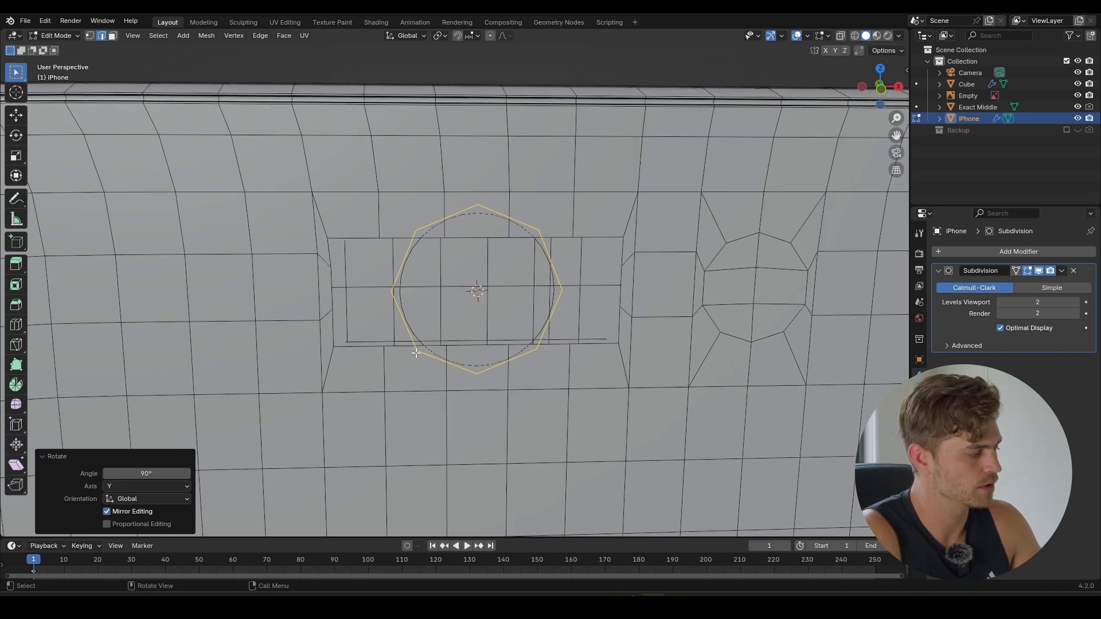
pyautogui.write('ry22.5')
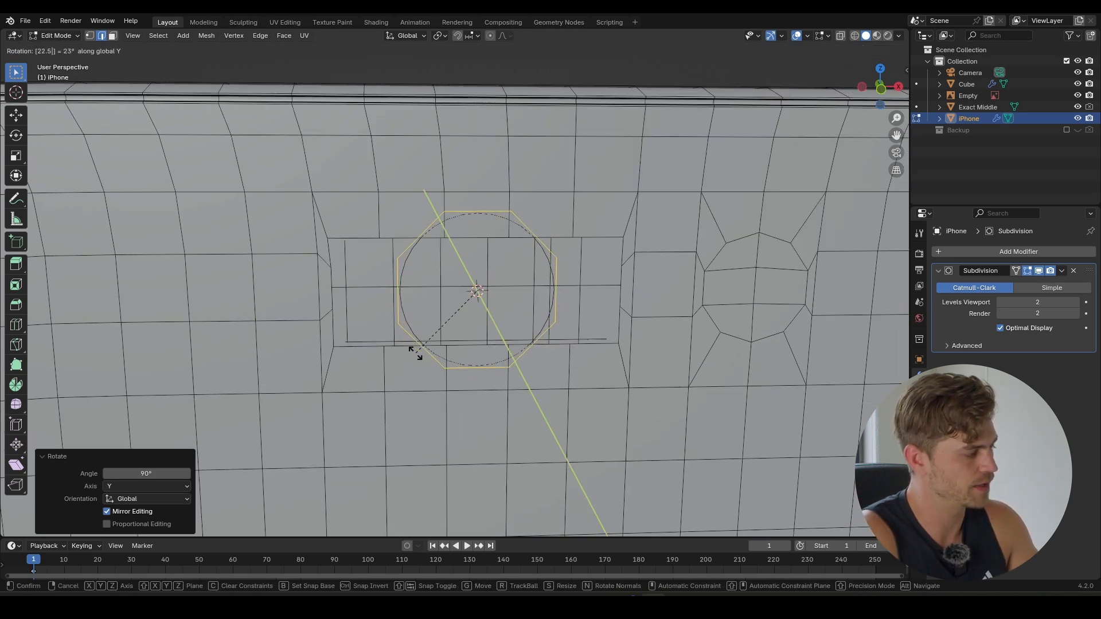
pyautogui.press('Return')
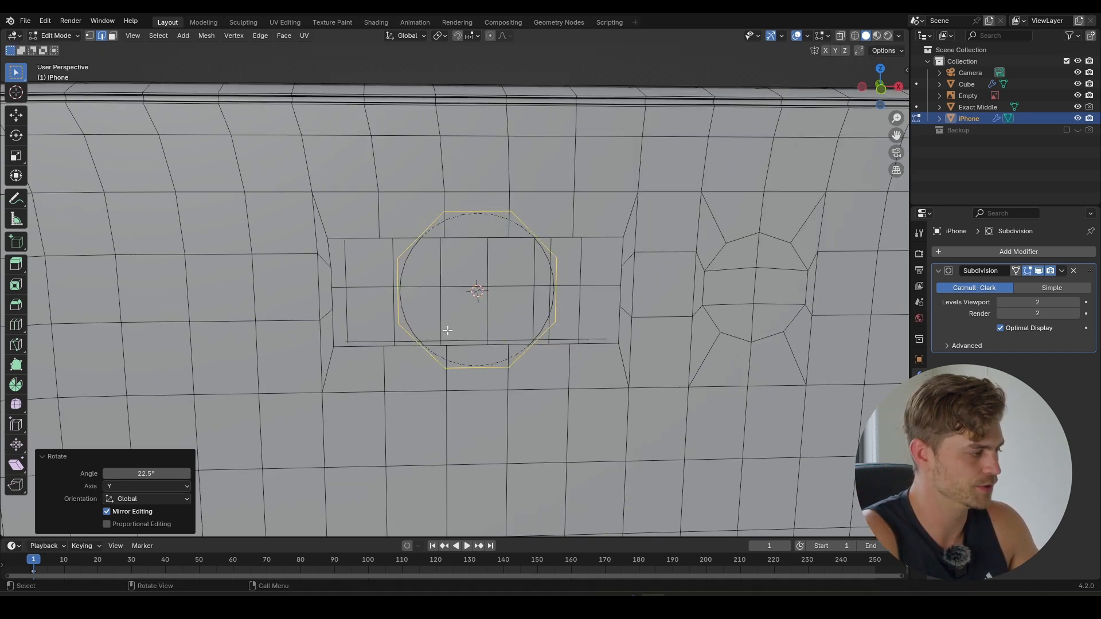
pyautogui.scroll(5, 497, 318)
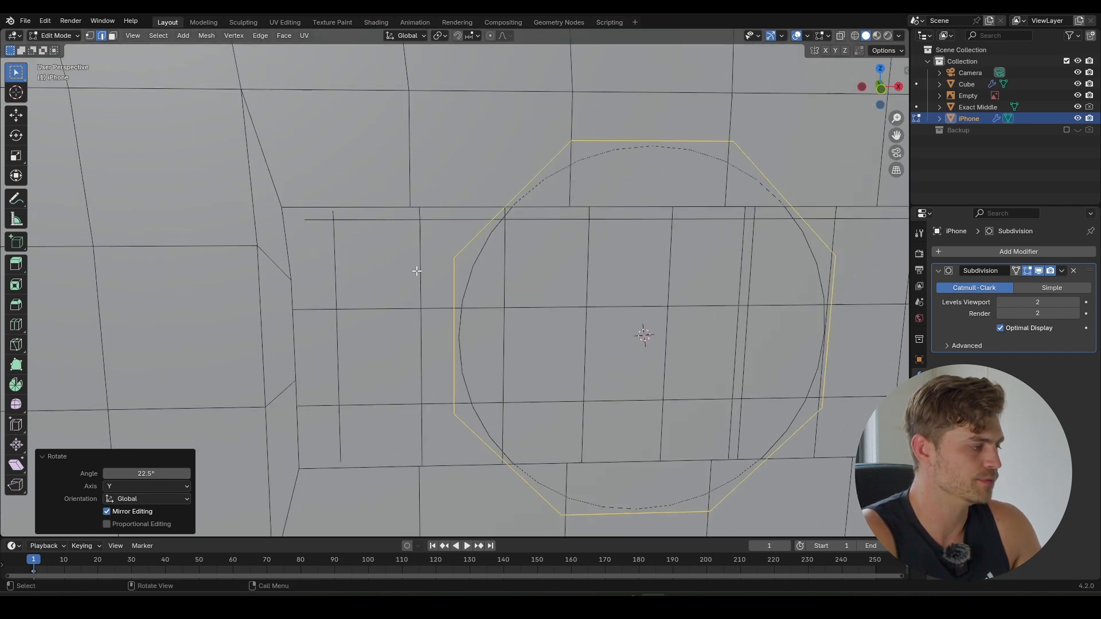
pyautogui.scroll(-3, 558, 422)
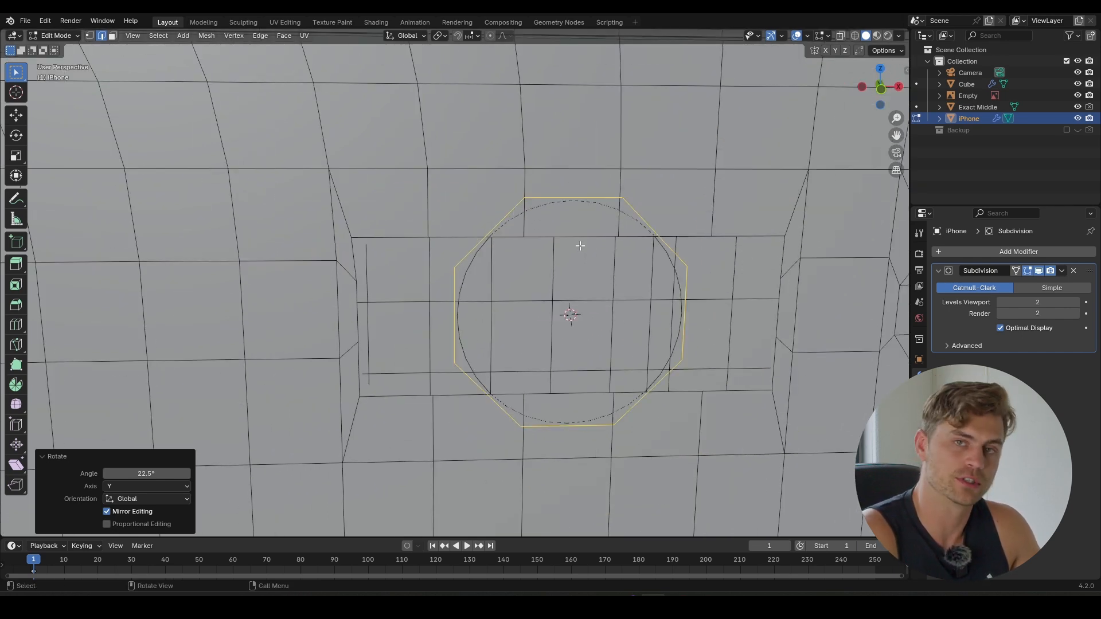
pyautogui.keyDown('shift'); pyautogui.moveTo(543, 251); pyautogui.dragTo(526, 230, button='middle'); pyautogui.keyUp('shift')
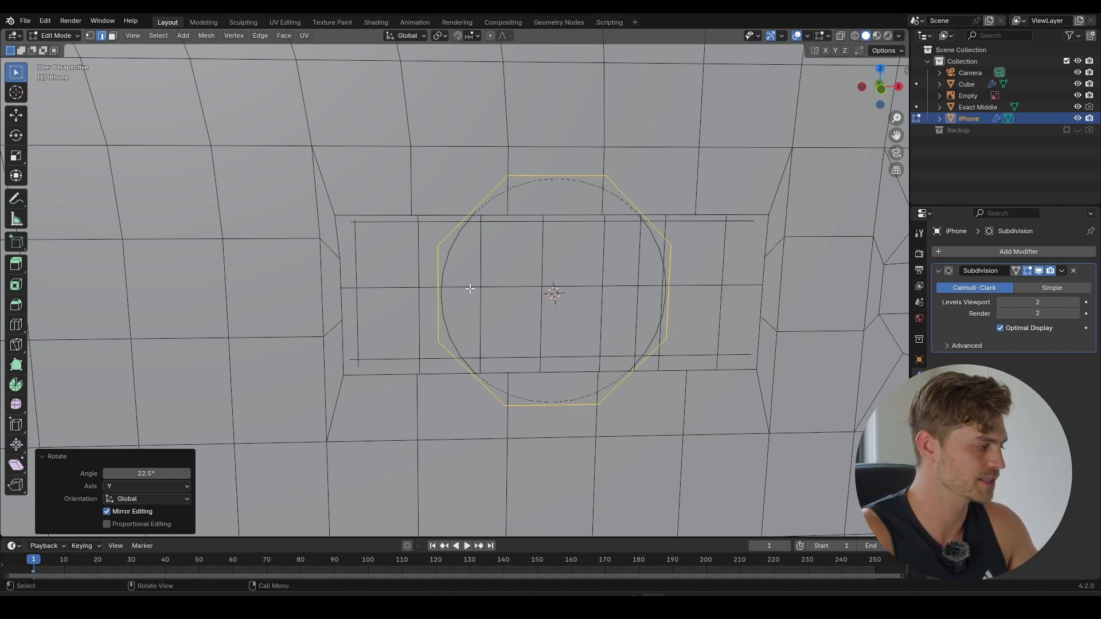
# - Scale the circle to about 0.666, then in front view by about 1.015 to match the hole's height
pyautogui.scroll(-5, 482, 299)
pyautogui.press('s')
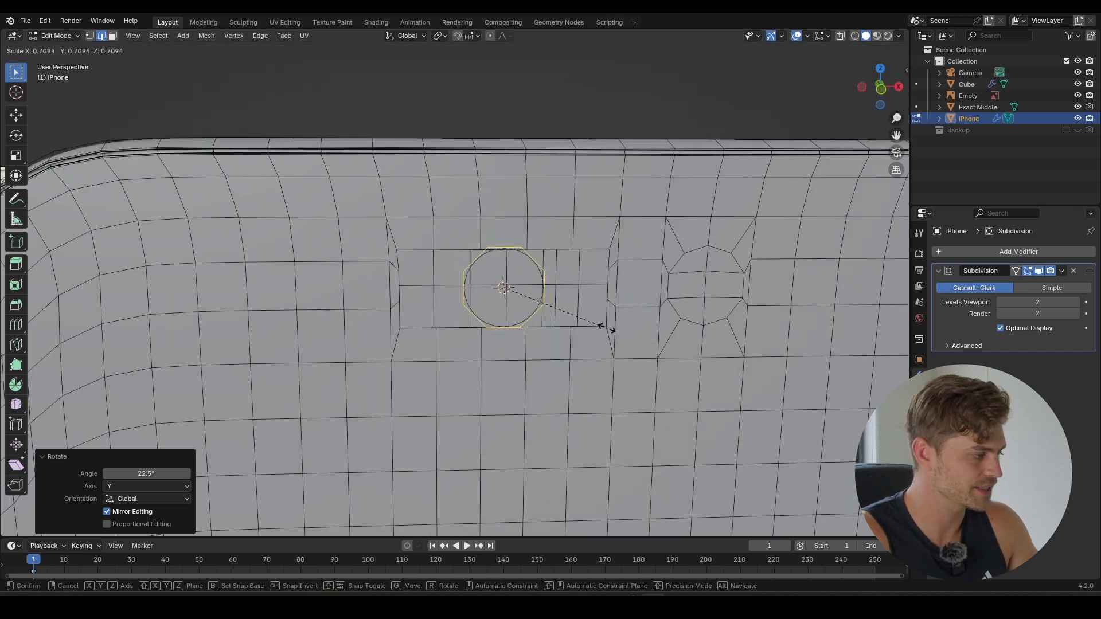
pyautogui.click(601, 324)
pyautogui.press('KP_1')
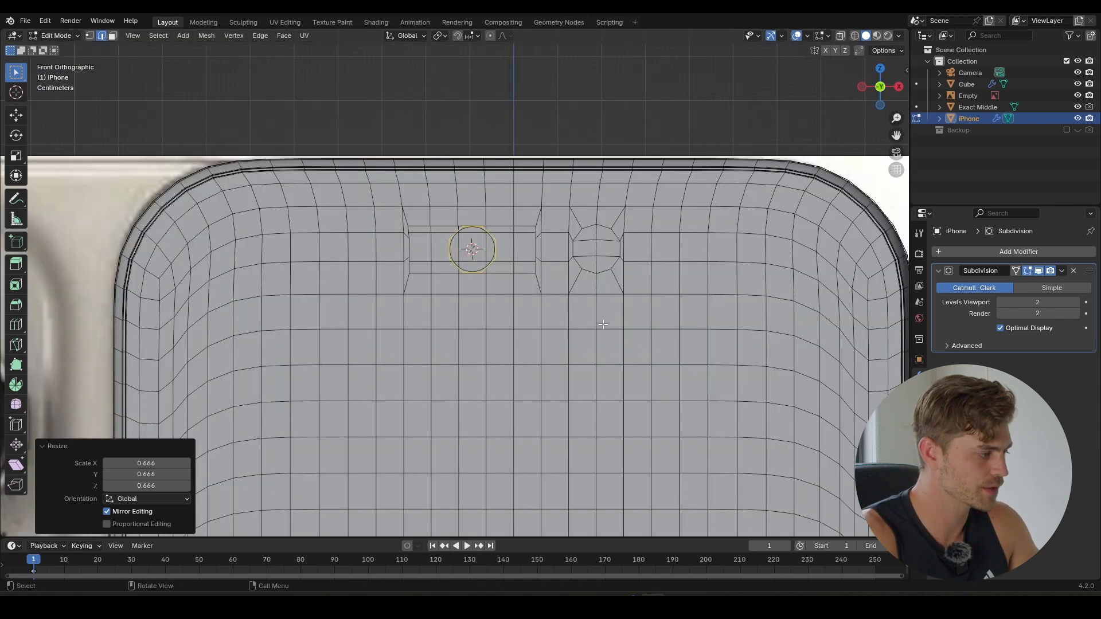
pyautogui.press('KP_Decimal')
pyautogui.press('s')
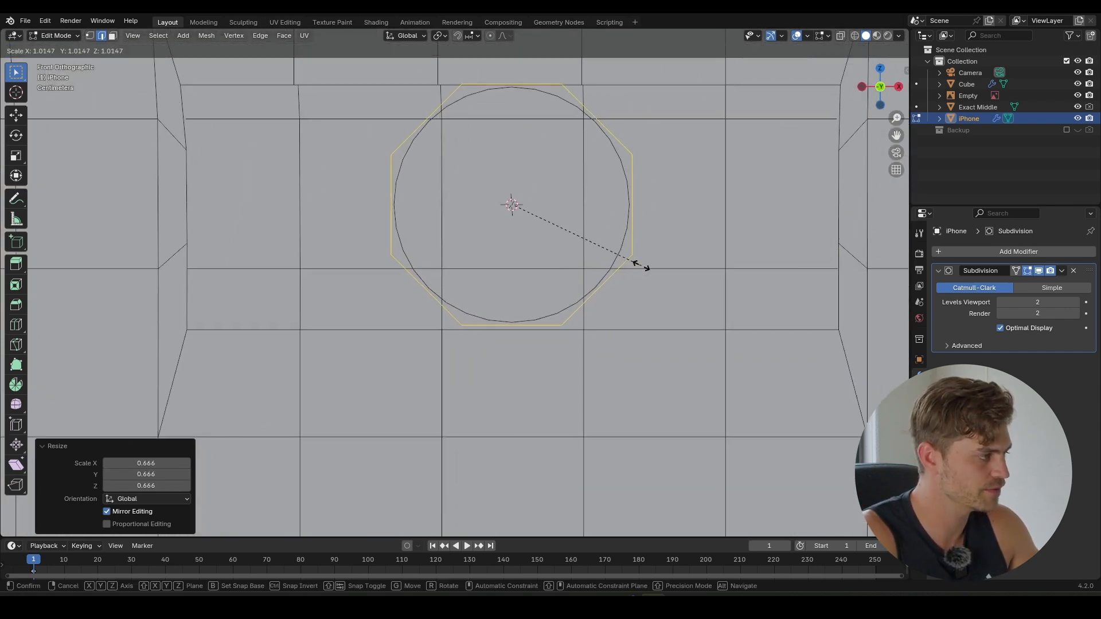
pyautogui.click(640, 265)
pyautogui.scroll(3, 639, 266)
pyautogui.keyDown('shift'); pyautogui.moveTo(639, 265); pyautogui.dragTo(610, 303, button='middle'); pyautogui.keyUp('shift')
pyautogui.scroll(-2, 610, 302)
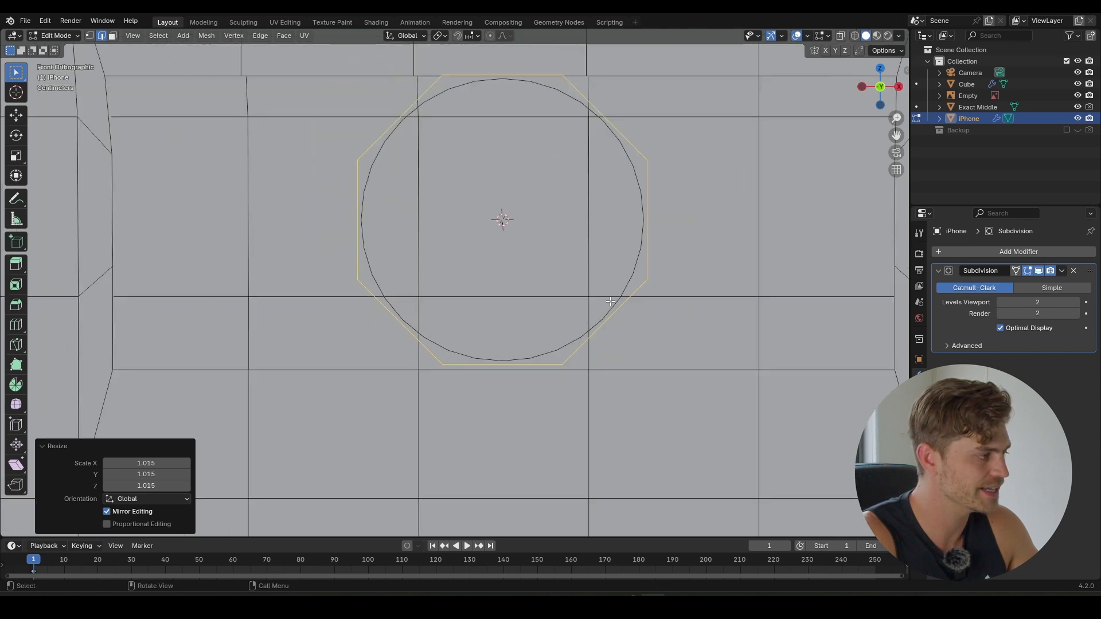
# - Fine-tune the circle by scaling about 1.009 and 1.004 and nudging it down along Z to meet the hole's upper and lower edges
pyautogui.press('s')
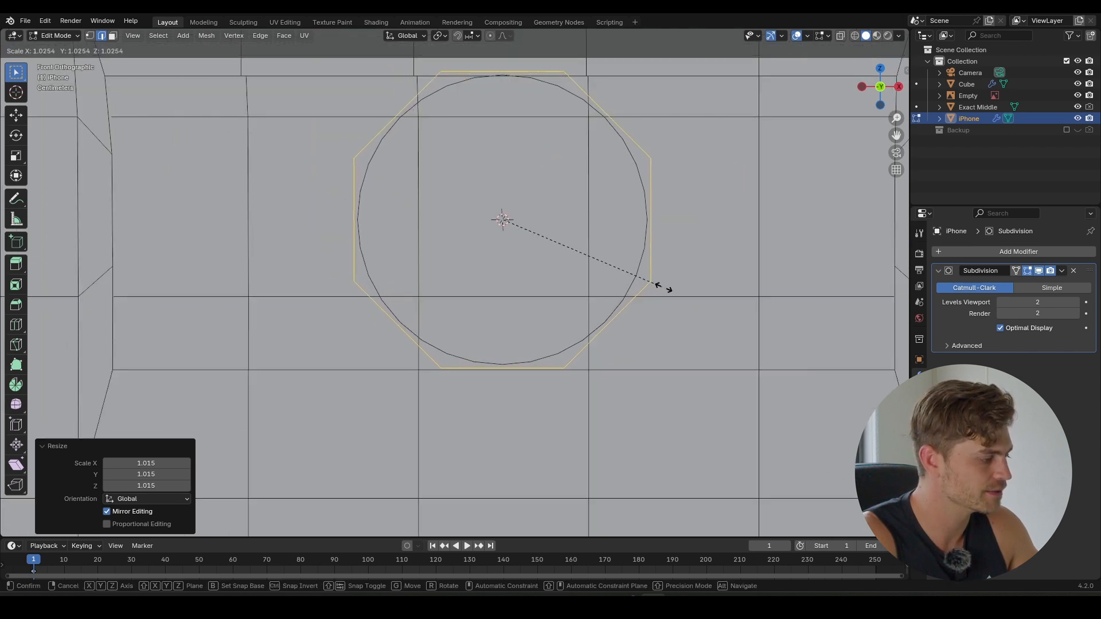
pyautogui.click(639, 281)
pyautogui.press('g')
pyautogui.press('z')
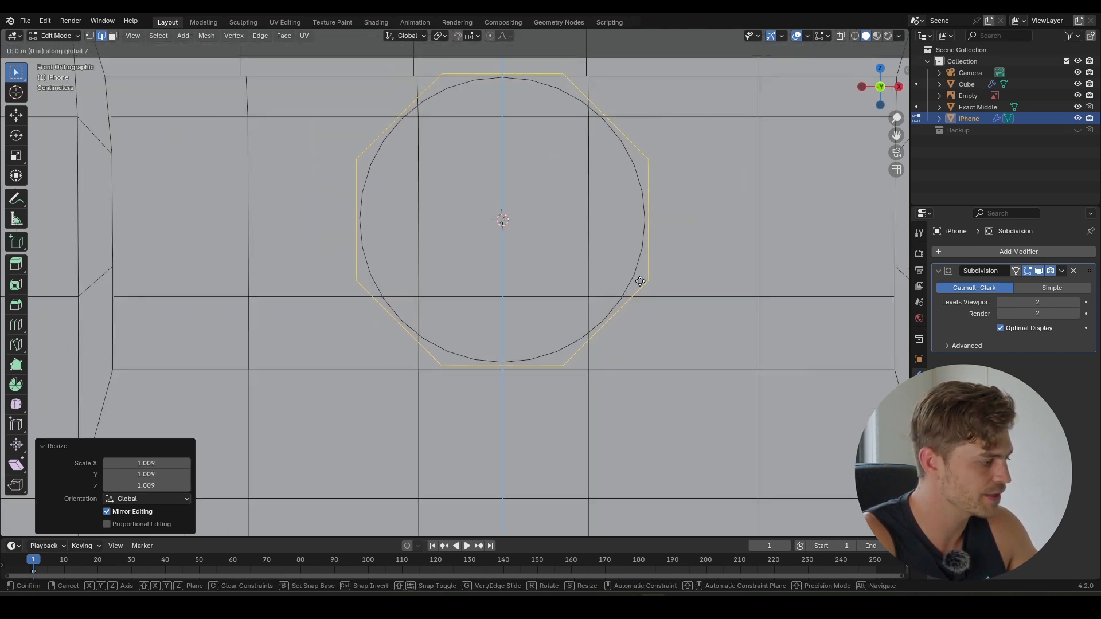
pyautogui.press('Escape')
pyautogui.press('s')
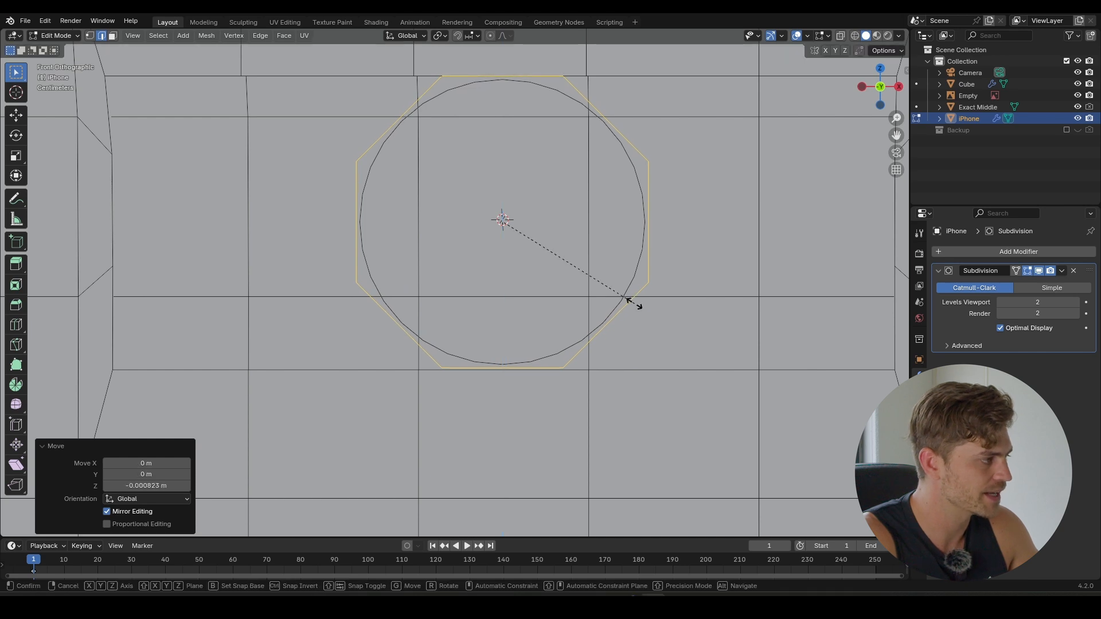
pyautogui.click(641, 303)
pyautogui.press('g')
pyautogui.press('z')
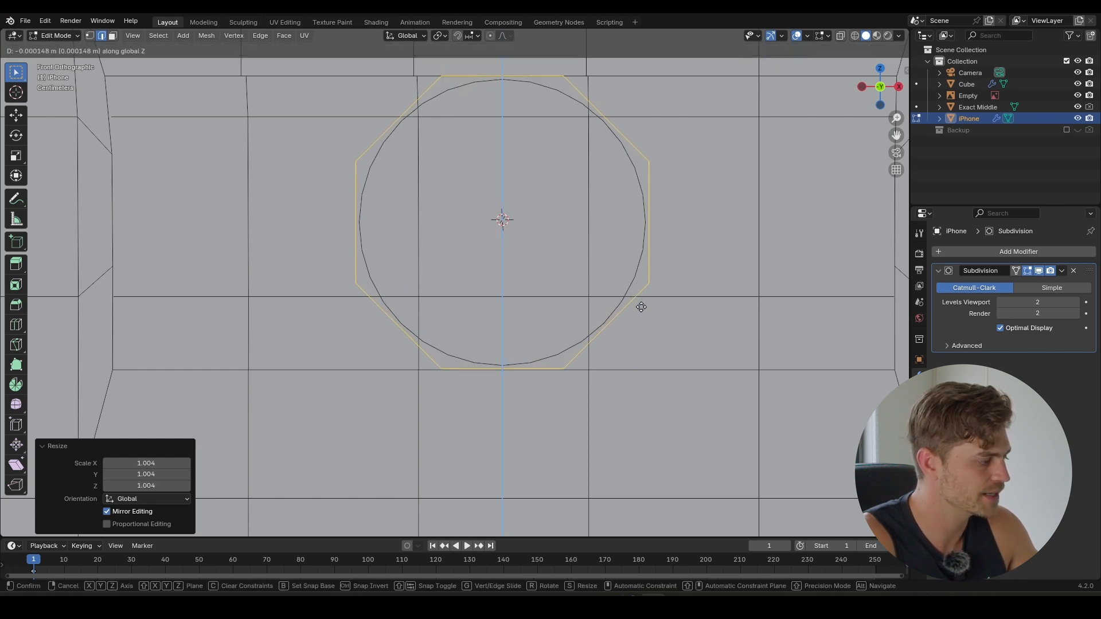
pyautogui.click(641, 307)
# - Move the circle about -0.087 m along X to the left end of the rectangular hole
pyautogui.scroll(-2, 641, 306)
pyautogui.press('g')
pyautogui.press('x')
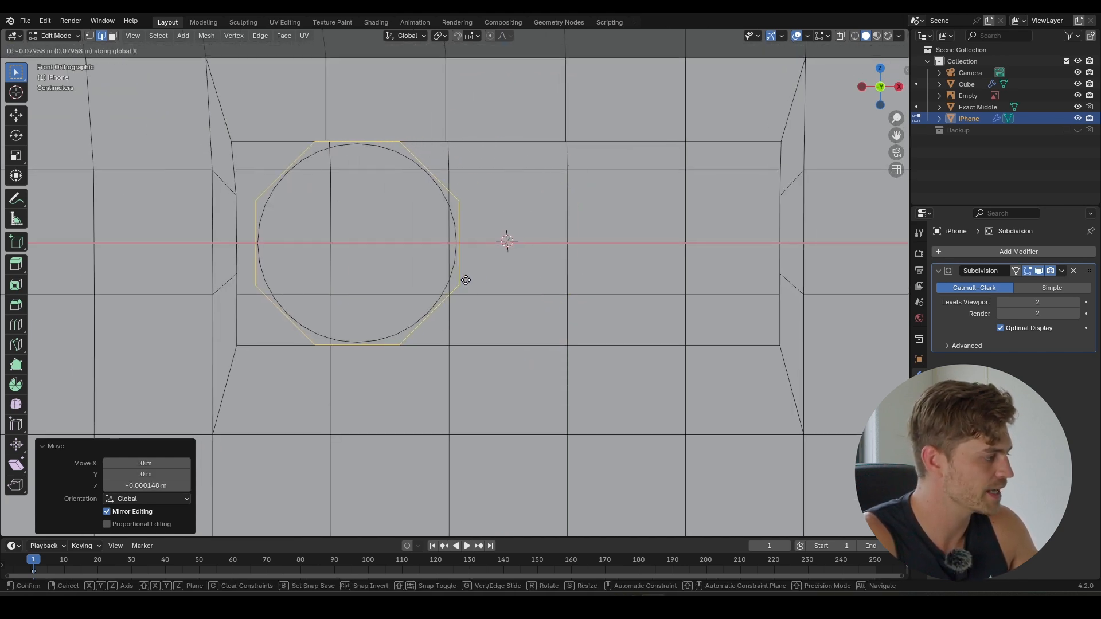
pyautogui.click(454, 282)
pyautogui.keyDown('shift'); pyautogui.moveTo(383, 225); pyautogui.dragTo(506, 248, button='middle'); pyautogui.keyUp('shift')
pyautogui.scroll(1, 412, 215)
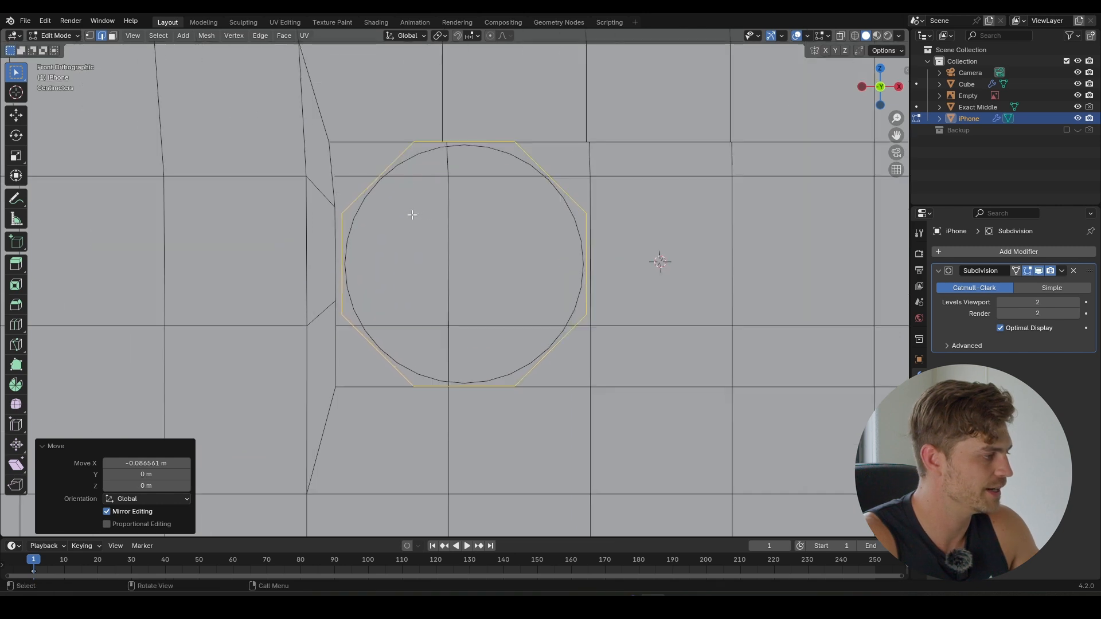
pyautogui.keyDown('shift'); pyautogui.moveTo(412, 214); pyautogui.dragTo(480, 245, button='middle'); pyautogui.keyUp('shift')
# - Merge the hole's two upper left-end vertices into the matching circle vertices using Merge At Last
pyautogui.press('1')
pyautogui.click(408, 175)
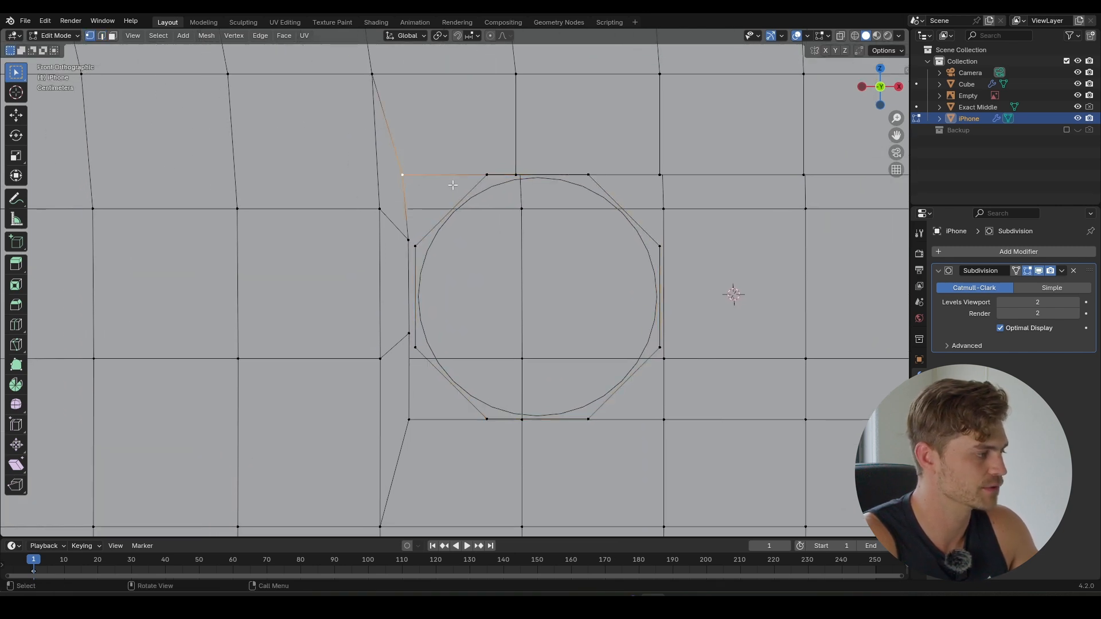
pyautogui.press('m')
pyautogui.click(490, 177)
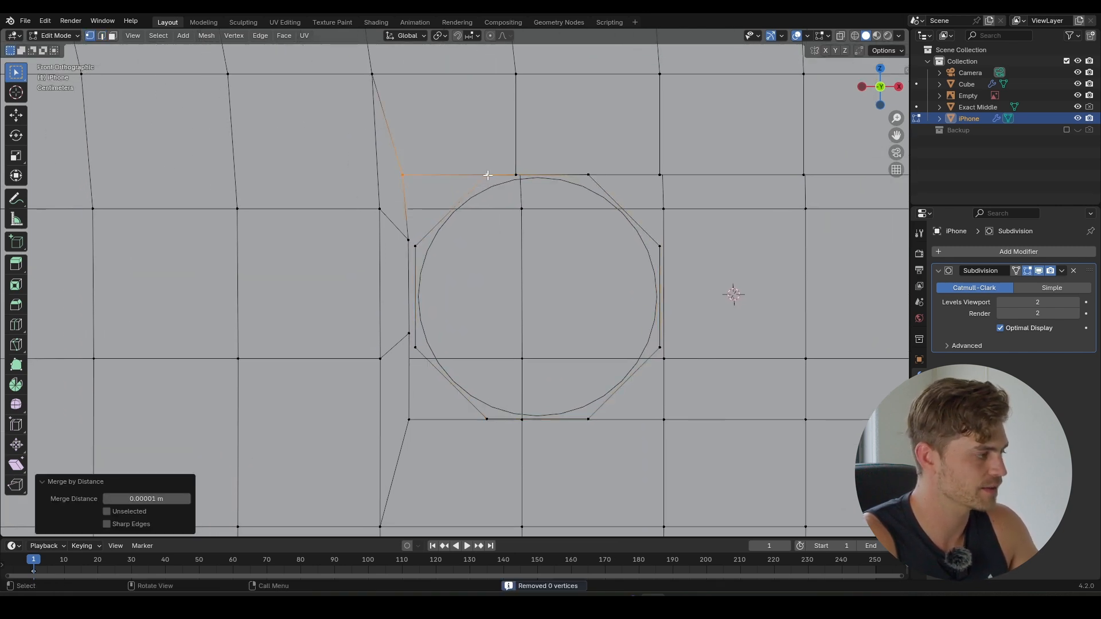
pyautogui.press('m')
pyautogui.click(477, 164)
pyautogui.keyDown('shift'); pyautogui.click(416, 243); pyautogui.keyUp('shift')
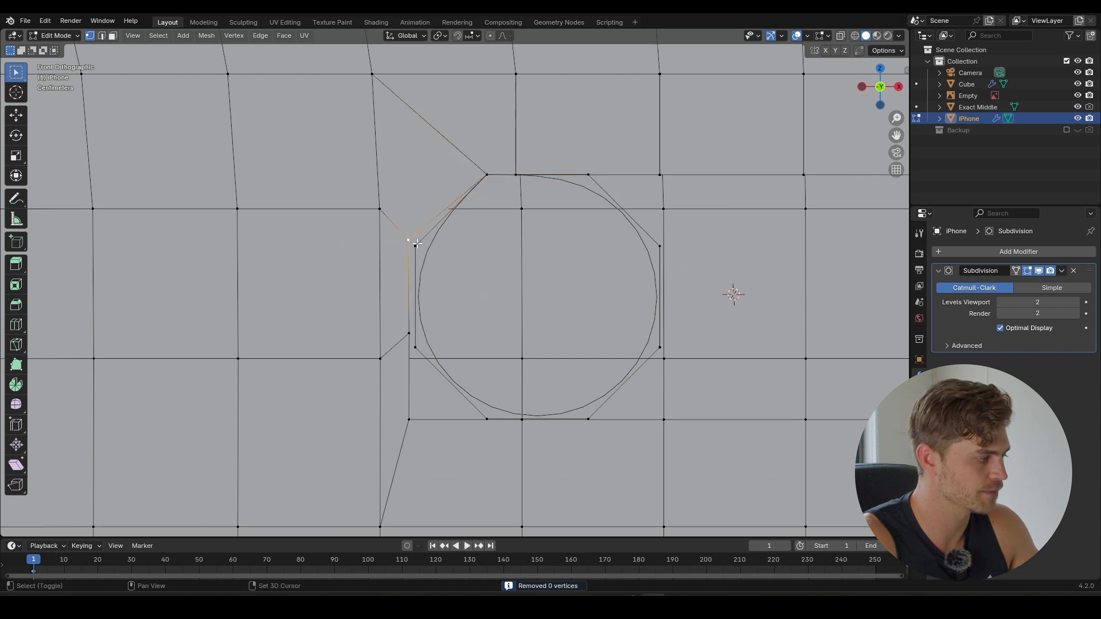
pyautogui.press('m')
pyautogui.click(422, 245)
# - Merge the hole's two lower left-end vertices into the matching circle vertices using Merge At Last
pyautogui.click(409, 335)
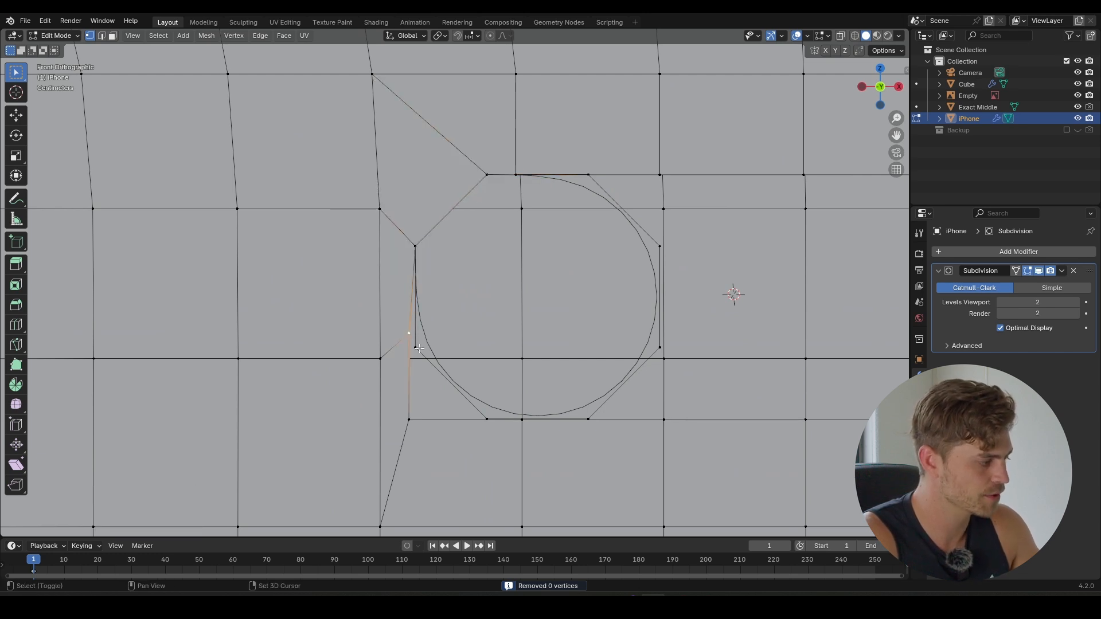
pyautogui.press('m')
pyautogui.click(421, 348)
pyautogui.click(409, 419)
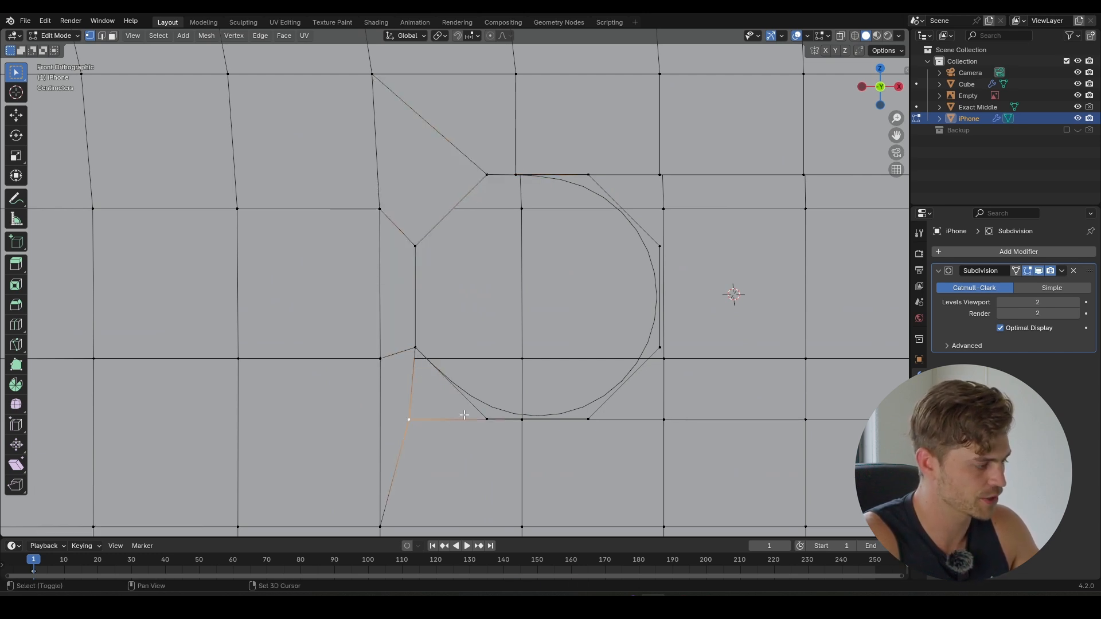
pyautogui.press('m')
pyautogui.click(490, 419)
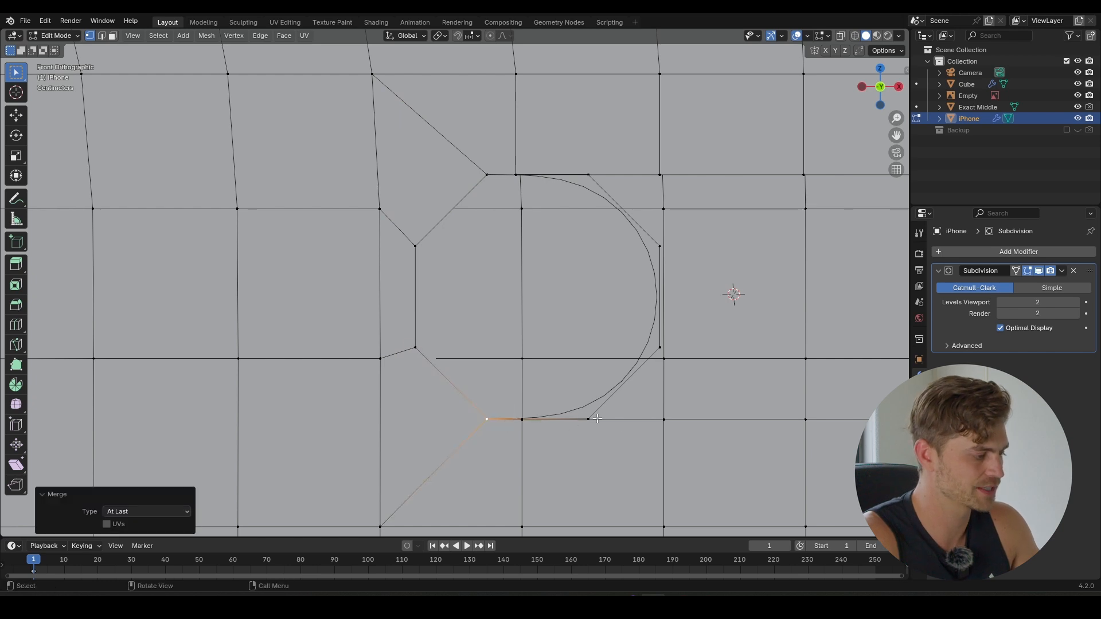
# - Select the circle's four leftover vertices on its right half and delete them
pyautogui.click(522, 419)
pyautogui.press('g')
pyautogui.press('Escape')
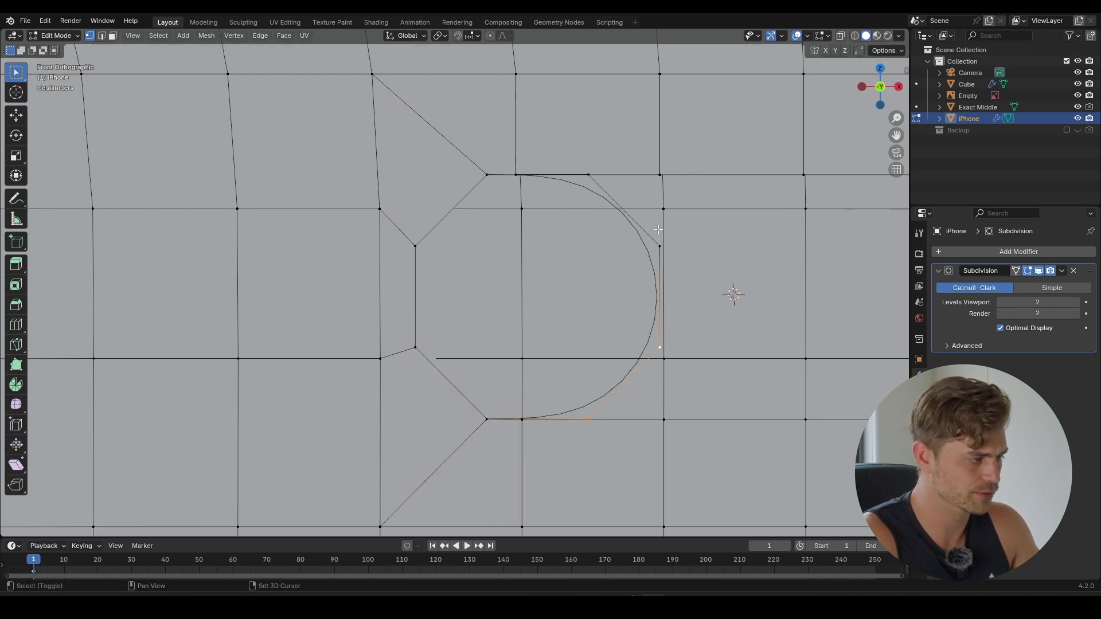
pyautogui.press('x')
pyautogui.click(603, 183)
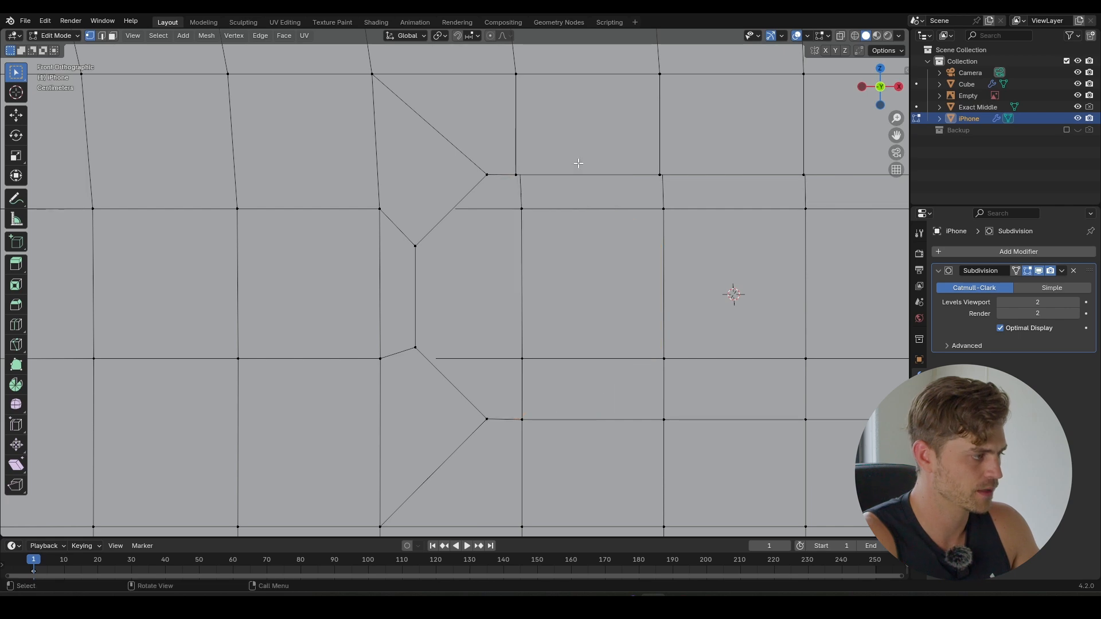
# - Return to Object Mode and change the solid-view lighting from Studio to the matte red MatCap
pyautogui.scroll(-2, 515, 215)
pyautogui.keyDown('alt'); pyautogui.click(513, 206); pyautogui.keyUp('alt')
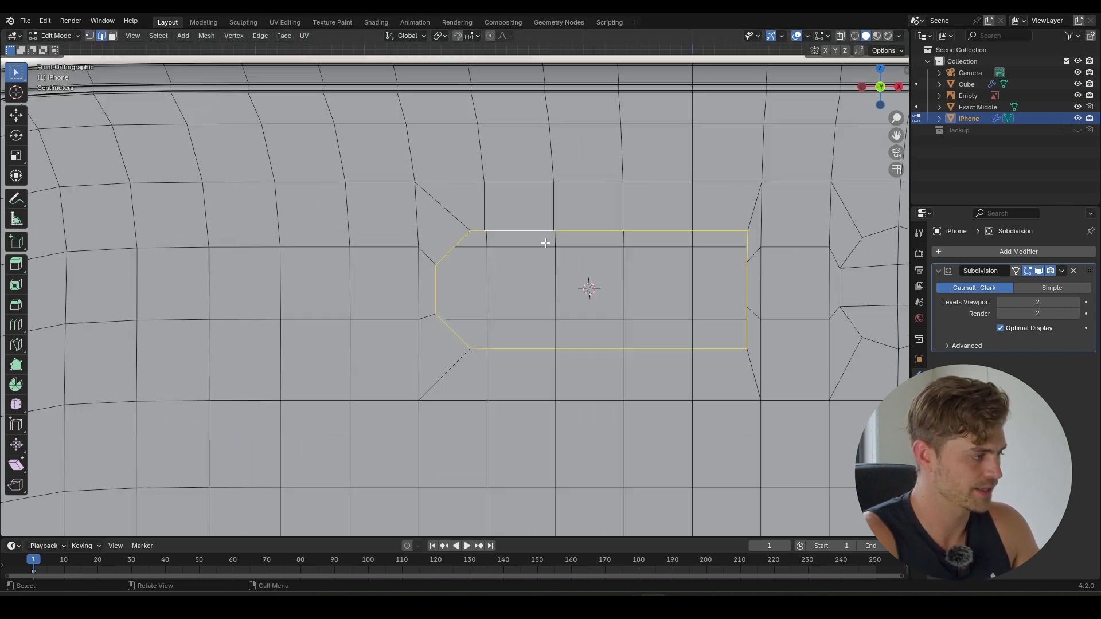
pyautogui.moveTo(513, 207); pyautogui.dragTo(515, 263, button='middle')
pyautogui.scroll(-5, 516, 259)
pyautogui.press('Tab')
pyautogui.moveTo(490, 301)
pyautogui.mouseDown(button='middle')
pyautogui.moveTo(529, 279)
pyautogui.moveTo(631, 297)
pyautogui.moveTo(459, 289)
pyautogui.moveTo(481, 308)
pyautogui.moveTo(459, 302)
pyautogui.moveTo(493, 297)
pyautogui.moveTo(477, 301)
pyautogui.mouseUp(button='middle')
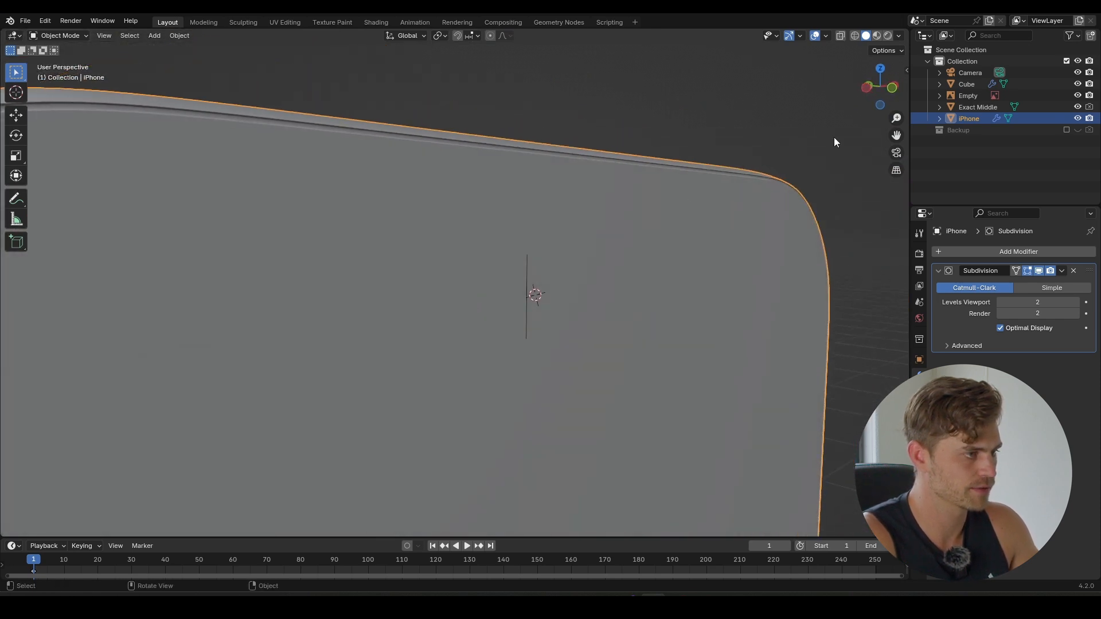
pyautogui.click(893, 49)
pyautogui.click(900, 36)
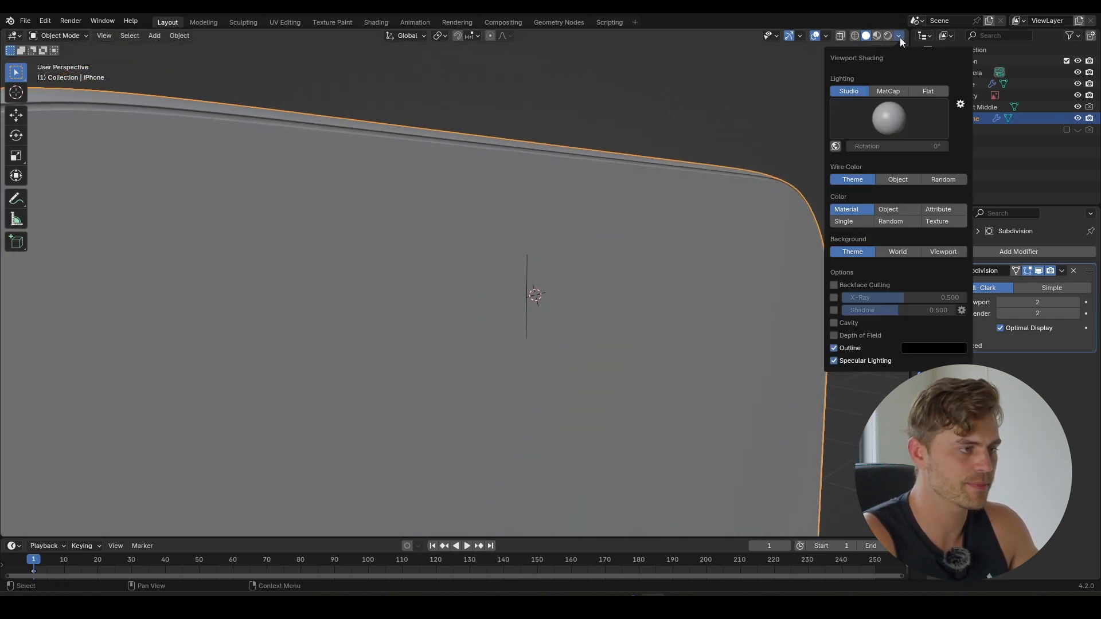
pyautogui.click(888, 91)
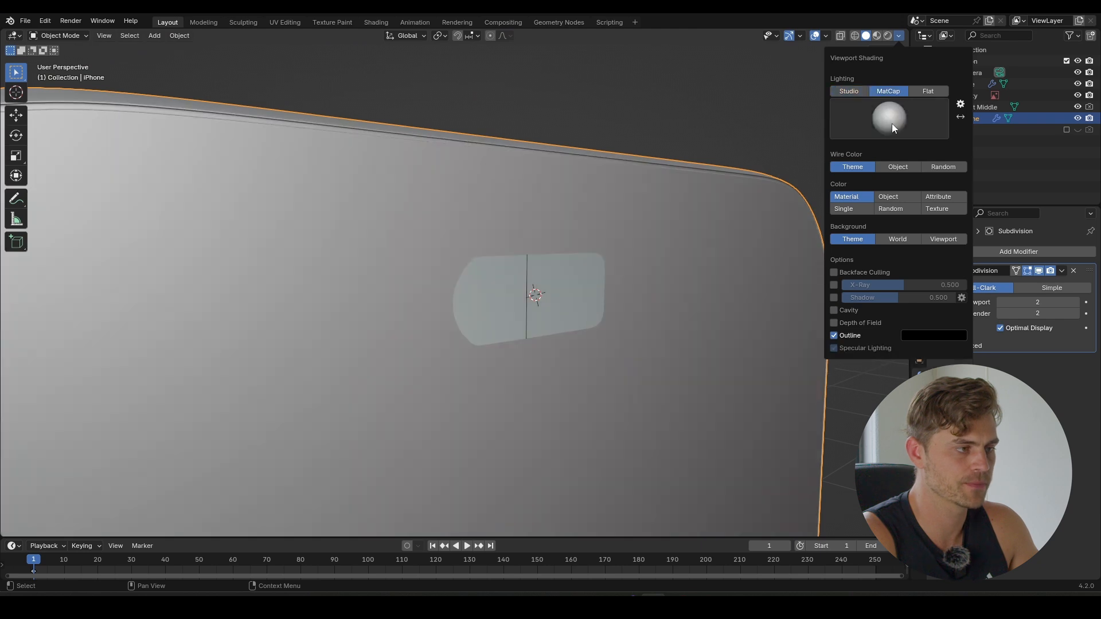
pyautogui.click(883, 127)
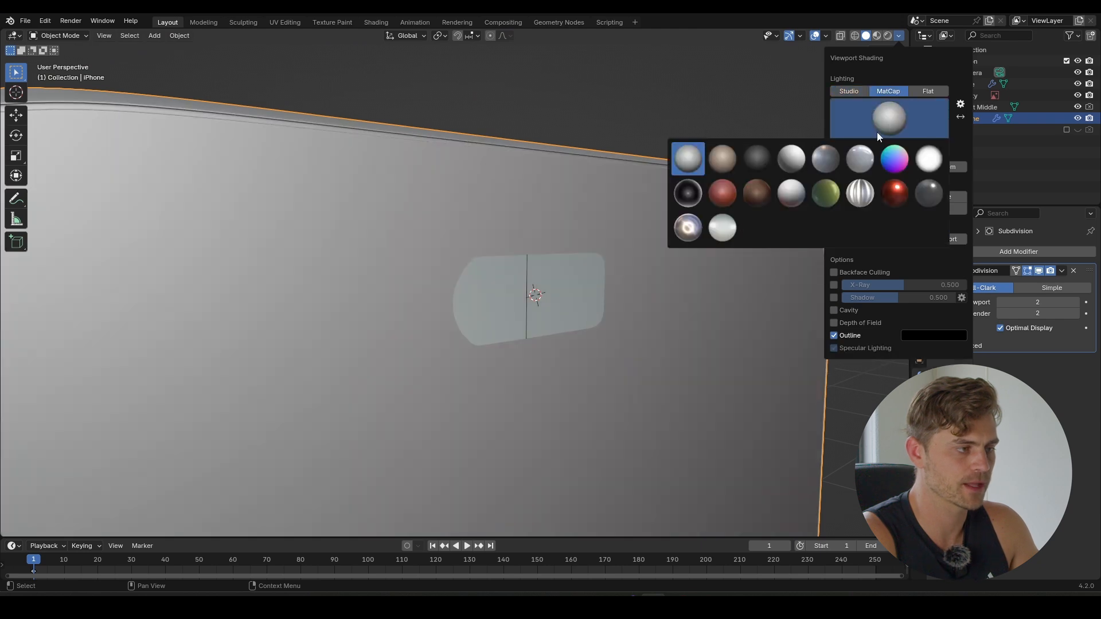
pyautogui.click(723, 193)
# - Select the path of faces wrapping around the cutout's squared right end and delete them
pyautogui.moveTo(611, 250); pyautogui.dragTo(573, 265, button='middle')
pyautogui.press('Tab')
pyautogui.scroll(1, 579, 255)
pyautogui.press('3')
pyautogui.click(549, 223)
pyautogui.keyDown('ctrl'); pyautogui.click(563, 369); pyautogui.keyUp('ctrl')
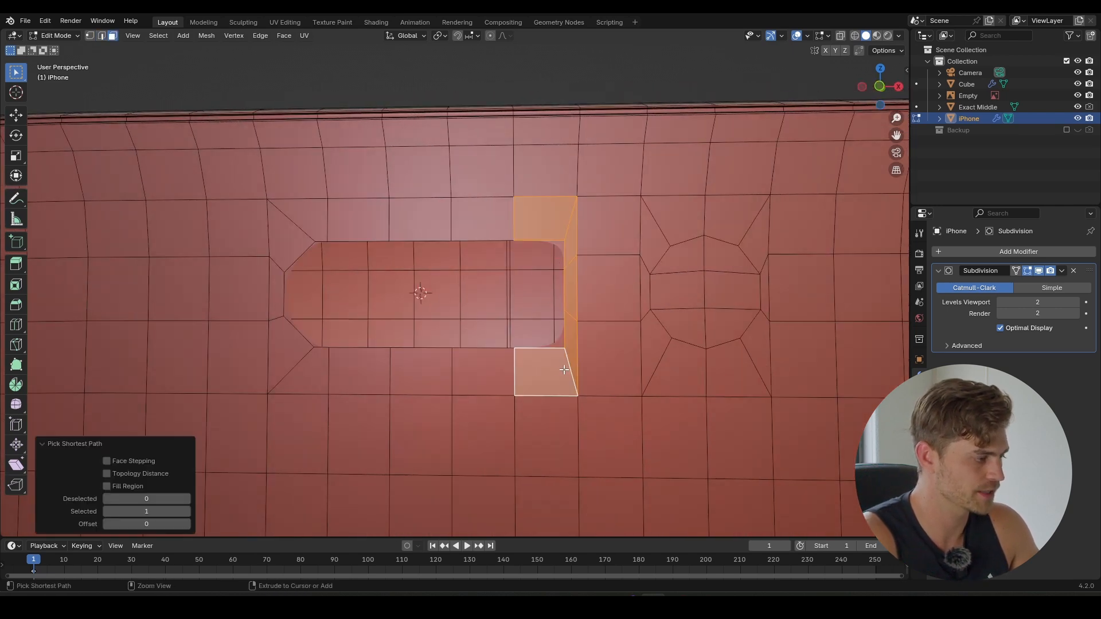
pyautogui.press('x')
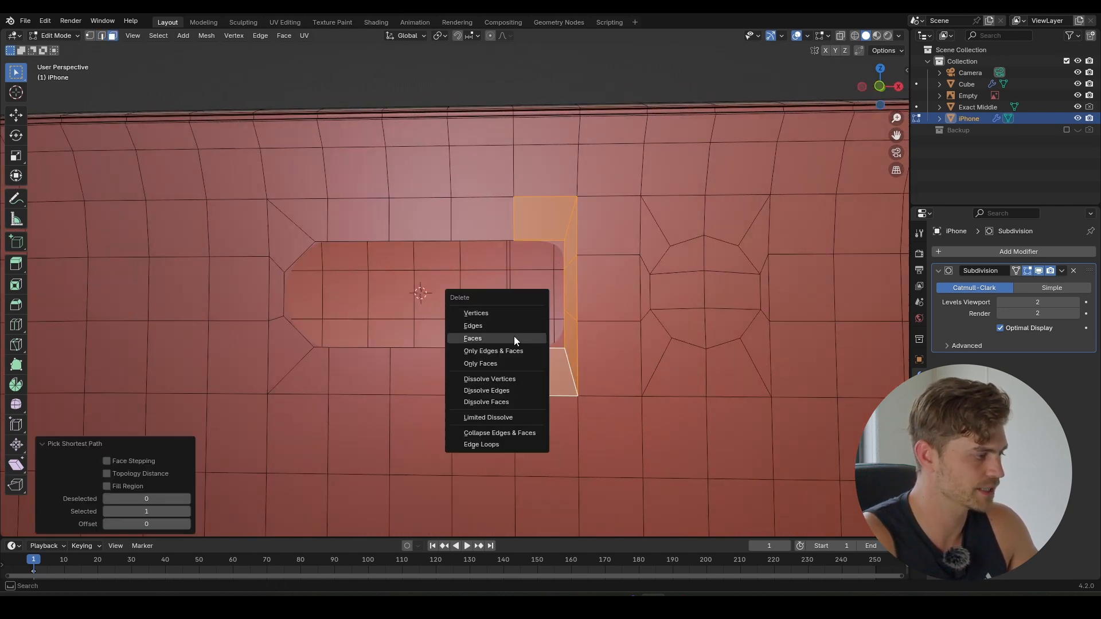
pyautogui.click(514, 338)
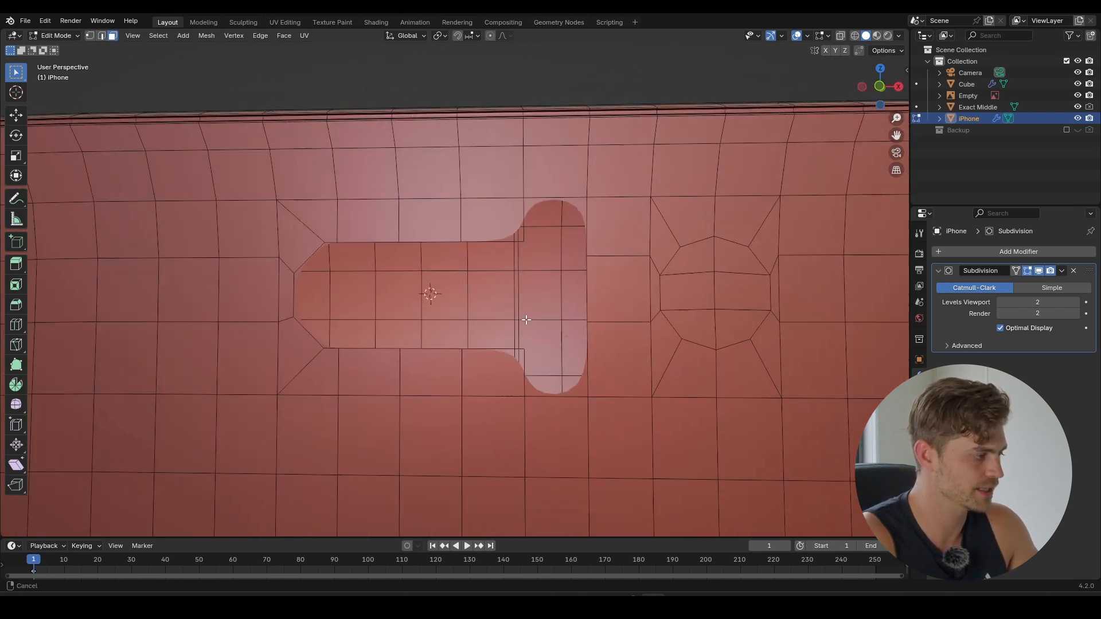
# - Duplicate the faces around the cutout's rounded left end and mirror them about the 3D cursor by scaling -1 along X
pyautogui.click(341, 225)
pyautogui.keyDown('ctrl'); pyautogui.click(348, 356); pyautogui.keyUp('ctrl')
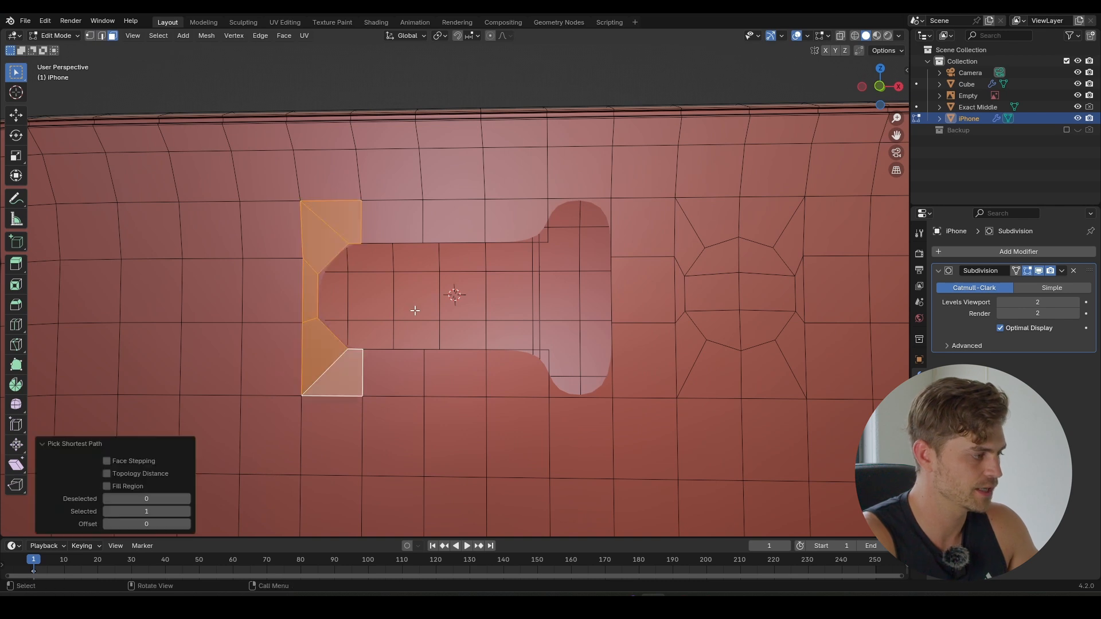
pyautogui.hotkey('shift', 'd')
pyautogui.rightClick(434, 310)
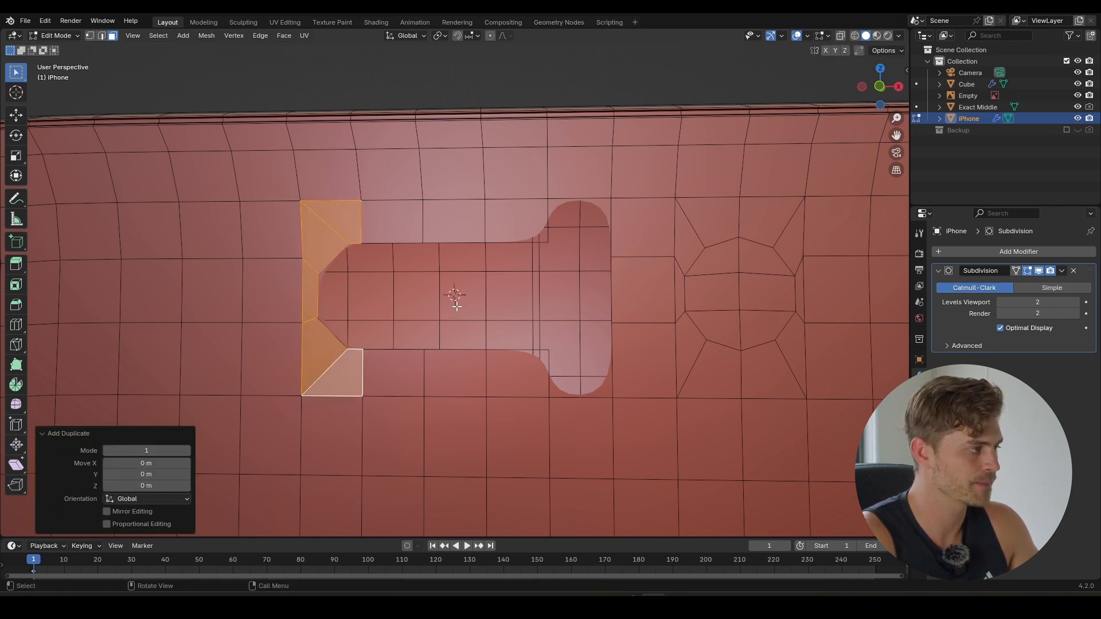
pyautogui.click(439, 36)
pyautogui.click(452, 75)
pyautogui.press('s')
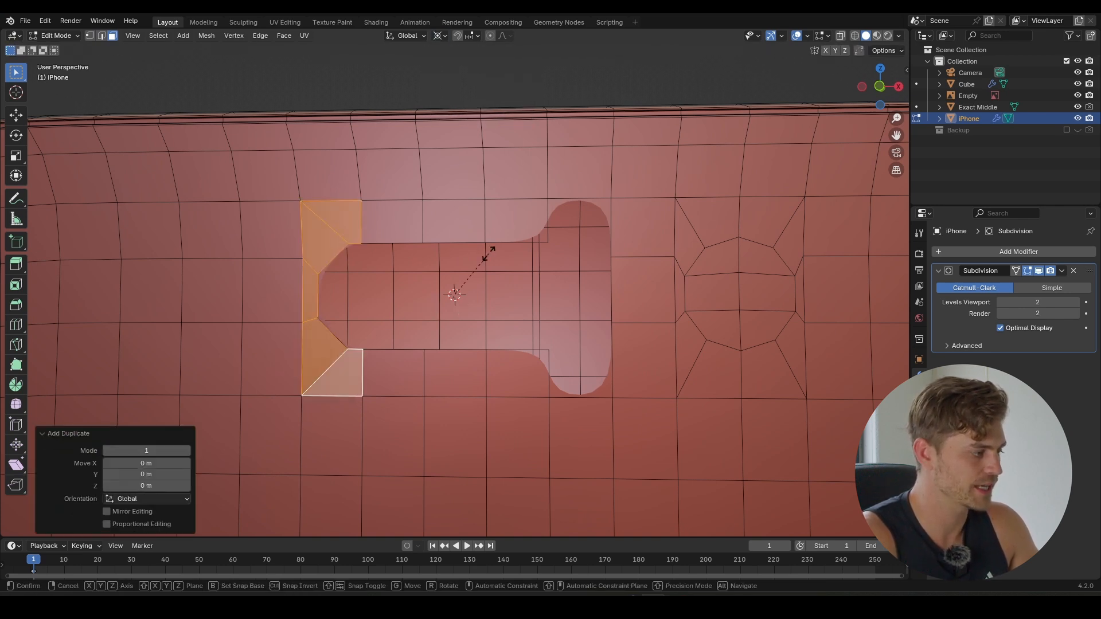
pyautogui.write('x')
pyautogui.write('-1')
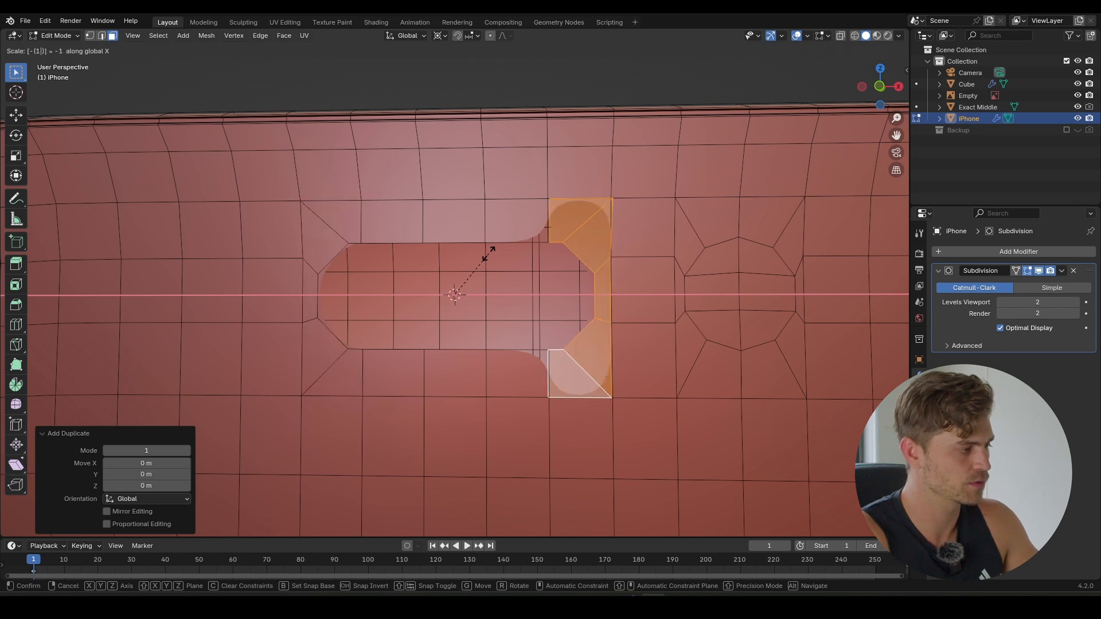
pyautogui.press('Return')
# - Move the mirrored end faces slightly along X toward the edges of the neighbouring mesh
pyautogui.scroll(3, 584, 226)
pyautogui.keyDown('shift'); pyautogui.moveTo(585, 226); pyautogui.dragTo(489, 284, button='middle'); pyautogui.keyUp('shift')
pyautogui.scroll(3, 569, 253)
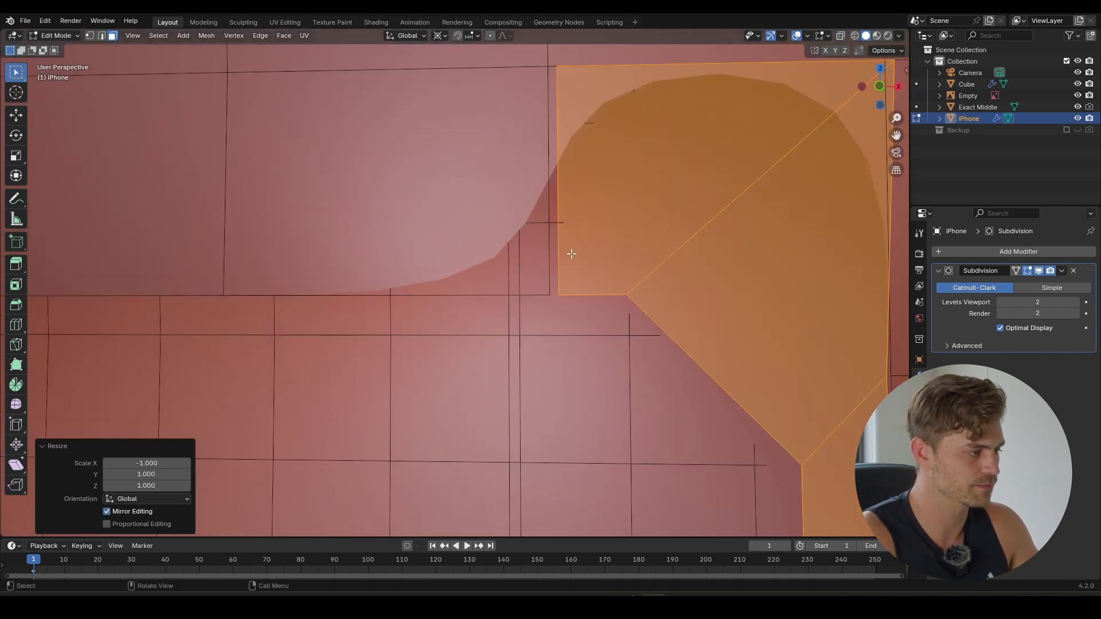
pyautogui.keyDown('shift'); pyautogui.moveTo(606, 249); pyautogui.dragTo(524, 264, button='middle'); pyautogui.keyUp('shift')
pyautogui.press('g')
pyautogui.press('x')
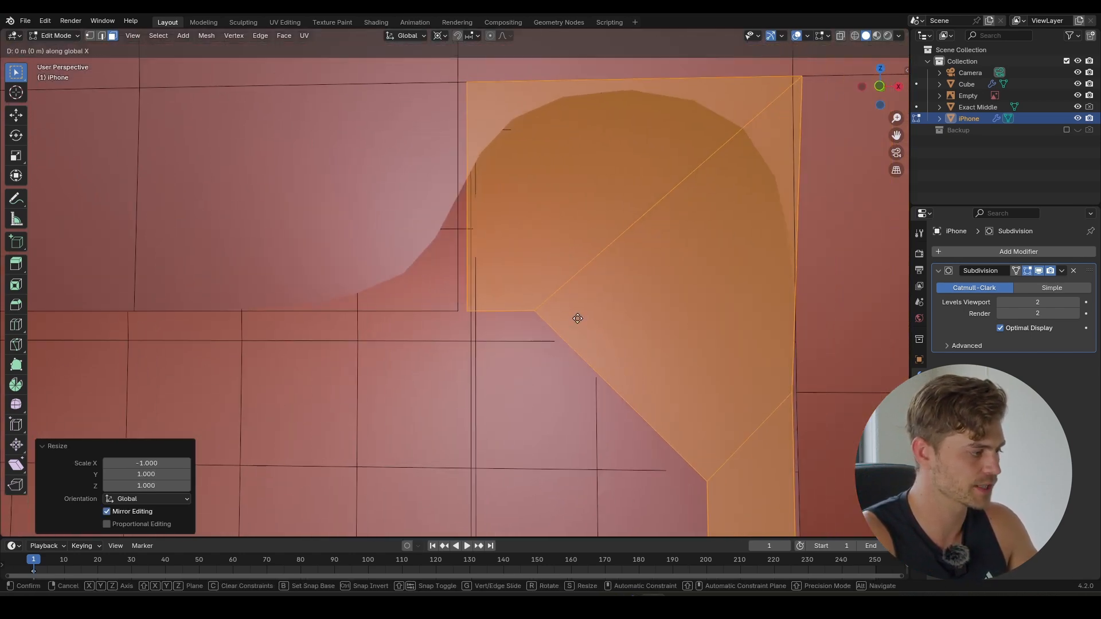
pyautogui.click(497, 315)
# - Select the whole mesh and merge its vertices by distance with a merge distance of 0.00001 m
pyautogui.scroll(-5, 497, 314)
pyautogui.press('a')
pyautogui.press('m')
pyautogui.click(496, 325)
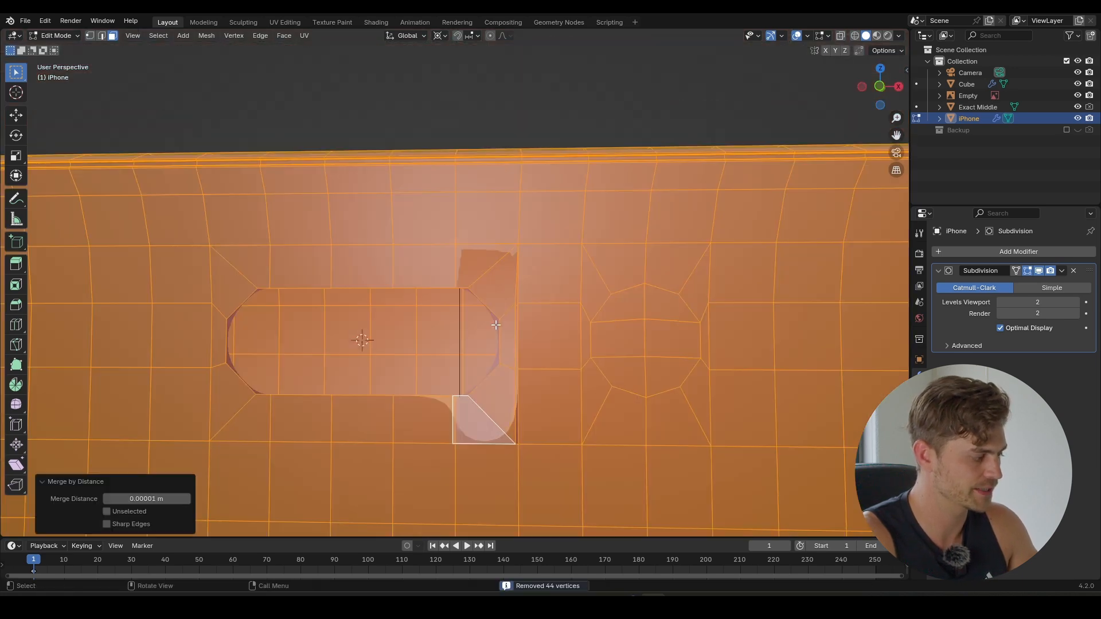
pyautogui.scroll(-6, 467, 405)
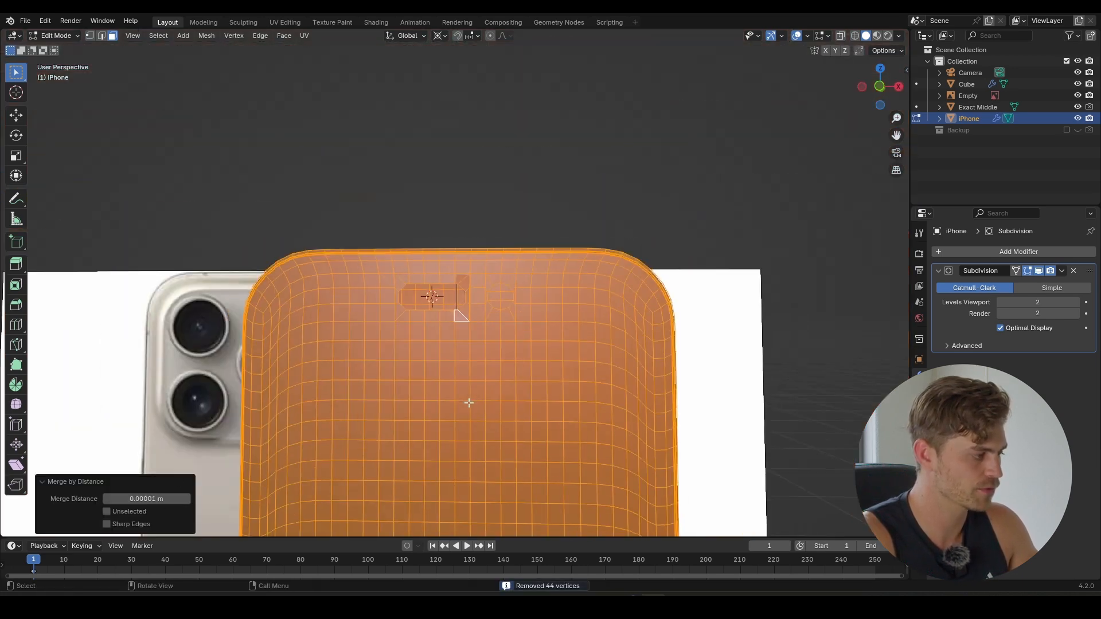
# - Examine the phone body and the outline of the pill-shaped side button for damage from the merge
pyautogui.press('Tab')
pyautogui.scroll(-3, 483, 407)
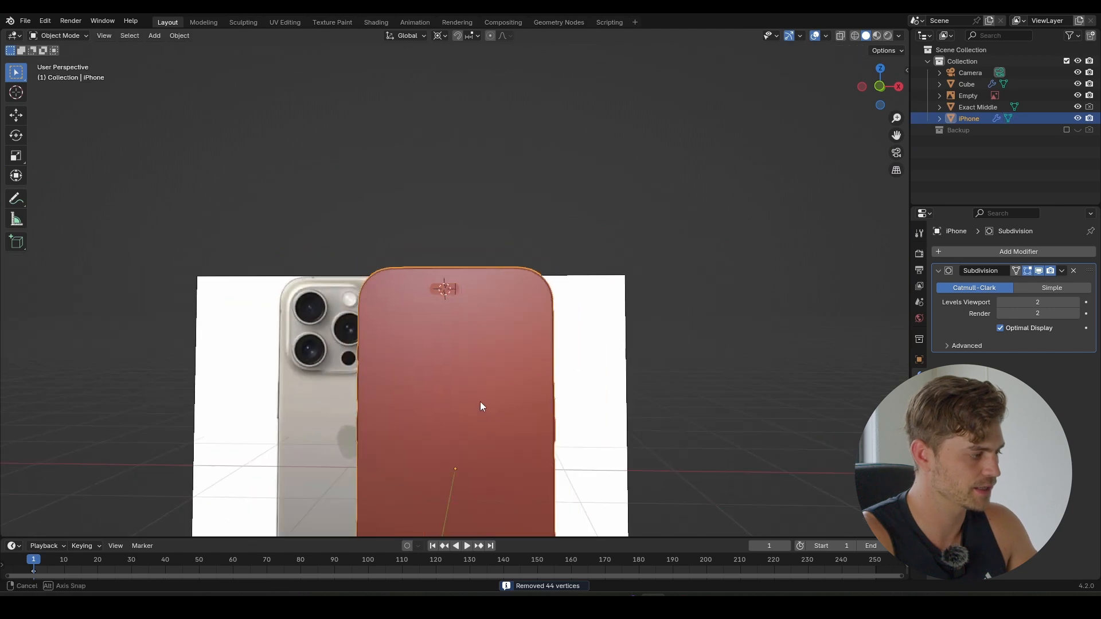
pyautogui.moveTo(480, 401)
pyautogui.mouseDown(button='middle')
pyautogui.moveTo(559, 408)
pyautogui.moveTo(521, 315)
pyautogui.moveTo(508, 342)
pyautogui.moveTo(549, 324)
pyautogui.moveTo(583, 341)
pyautogui.moveTo(501, 305)
pyautogui.mouseUp(button='middle')
pyautogui.scroll(5, 509, 342)
pyautogui.scroll(3, 582, 342)
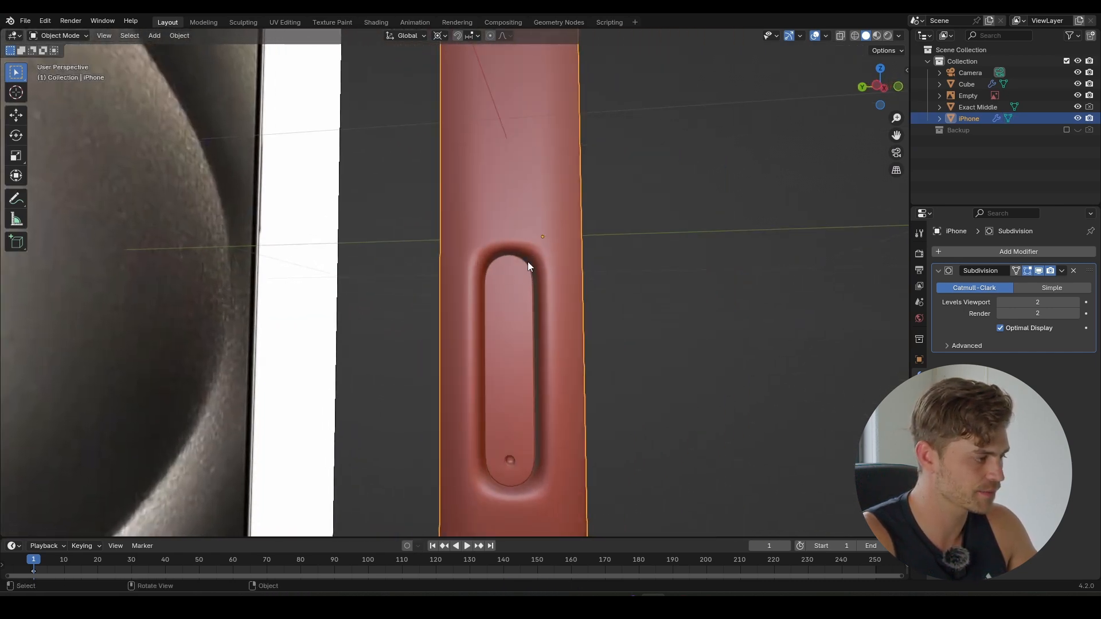
pyautogui.press('Tab')
pyautogui.press('Tab')
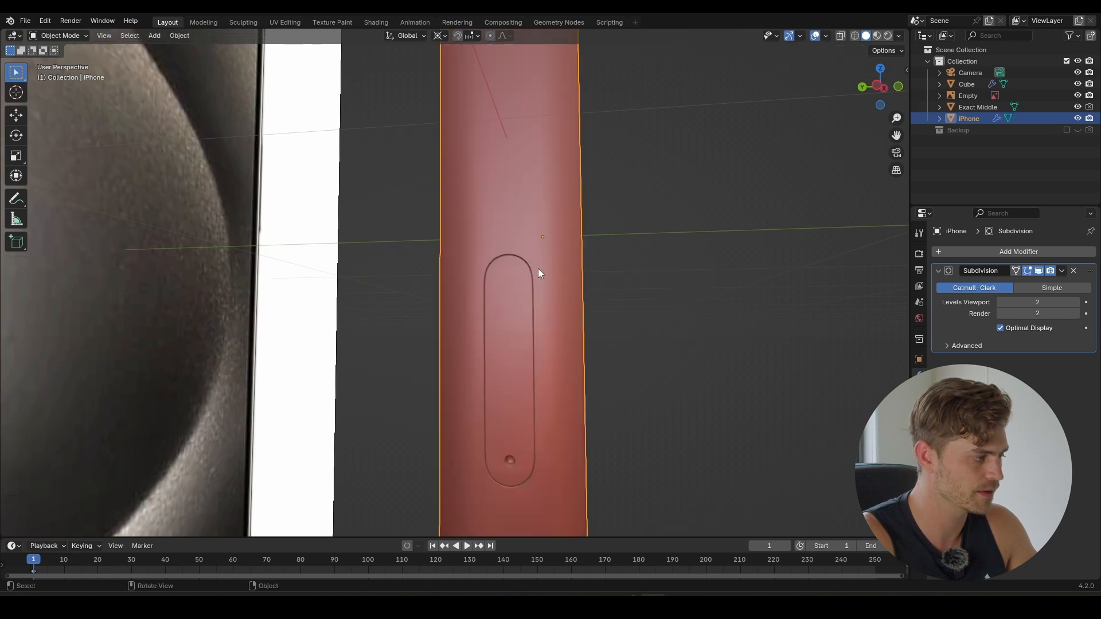
pyautogui.scroll(-4, 538, 268)
pyautogui.scroll(5, 481, 321)
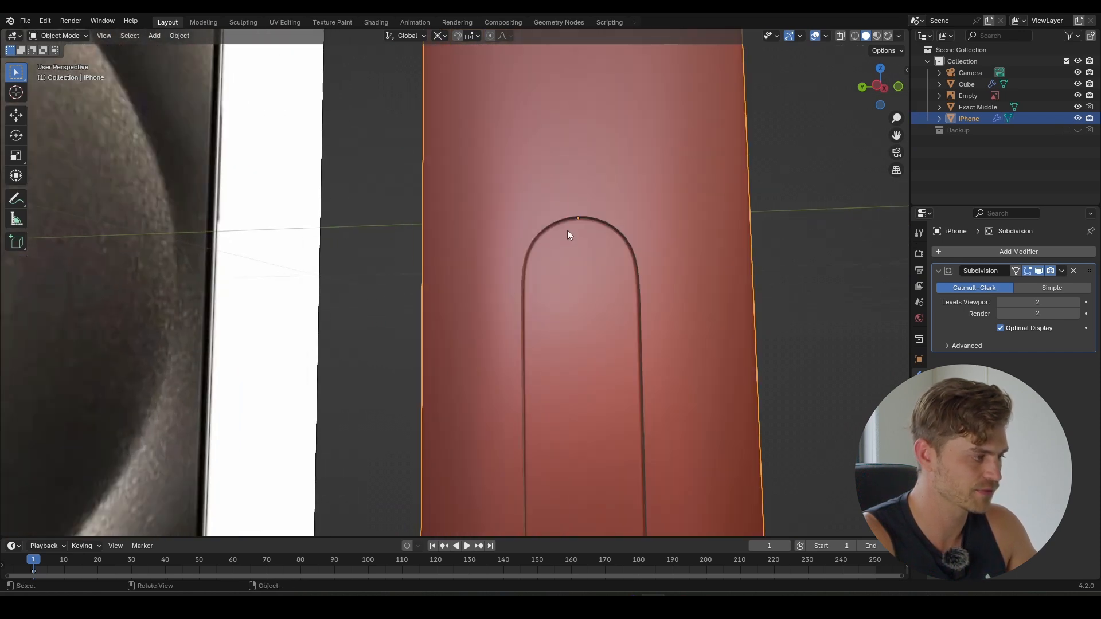
pyautogui.scroll(-5, 569, 253)
pyautogui.moveTo(569, 260); pyautogui.dragTo(422, 298, button='middle')
pyautogui.scroll(4, 470, 256)
pyautogui.moveTo(517, 215); pyautogui.dragTo(447, 312, button='middle')
pyautogui.scroll(2, 487, 301)
# - Isolate the phone in local view and hide all faces except the block around the pill cutout
pyautogui.press('Tab')
pyautogui.scroll(1, 523, 285)
pyautogui.keyDown('shift'); pyautogui.moveTo(523, 285); pyautogui.dragTo(454, 292, button='middle'); pyautogui.keyUp('shift')
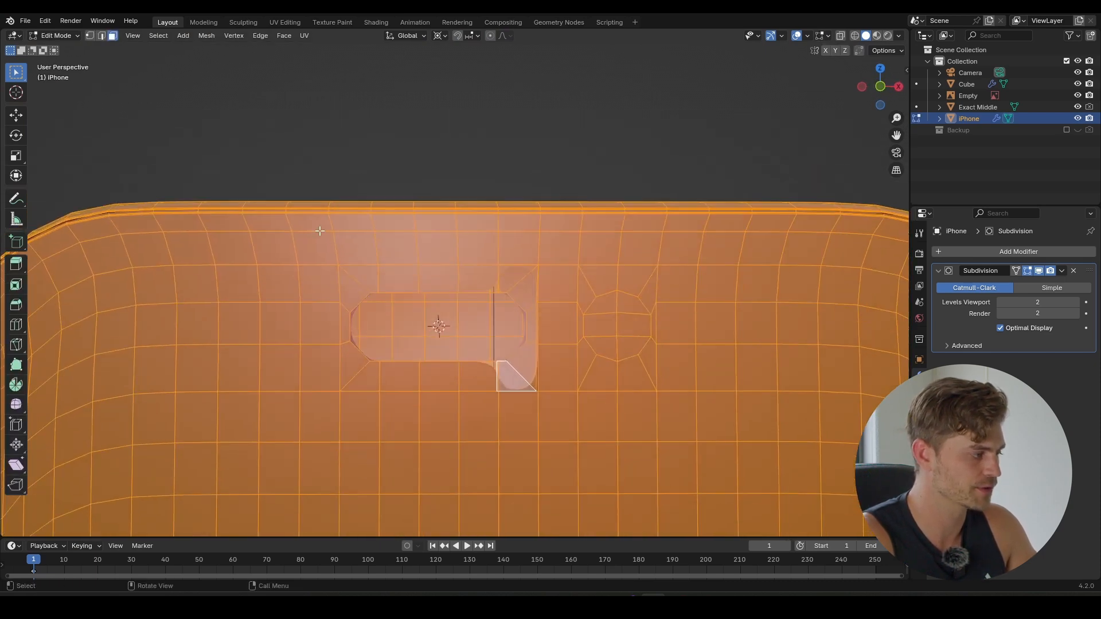
pyautogui.moveTo(564, 412); pyautogui.dragTo(564, 414)
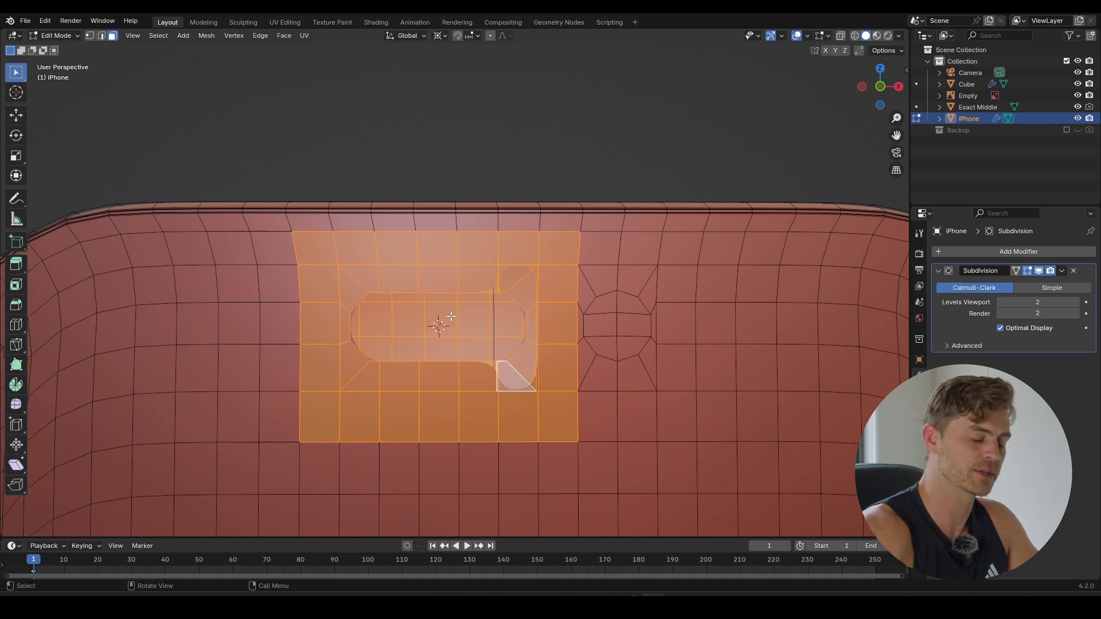
pyautogui.press('KP_Divide')
pyautogui.scroll(5, 450, 315)
pyautogui.moveTo(449, 314); pyautogui.dragTo(499, 334, button='middle')
pyautogui.hotkey('ctrl', 'i')
pyautogui.press('h')
# - Merge the remaining visible mesh by distance and recalculate its normals
pyautogui.press('a')
pyautogui.press('m')
pyautogui.click(469, 329)
pyautogui.scroll(4, 498, 329)
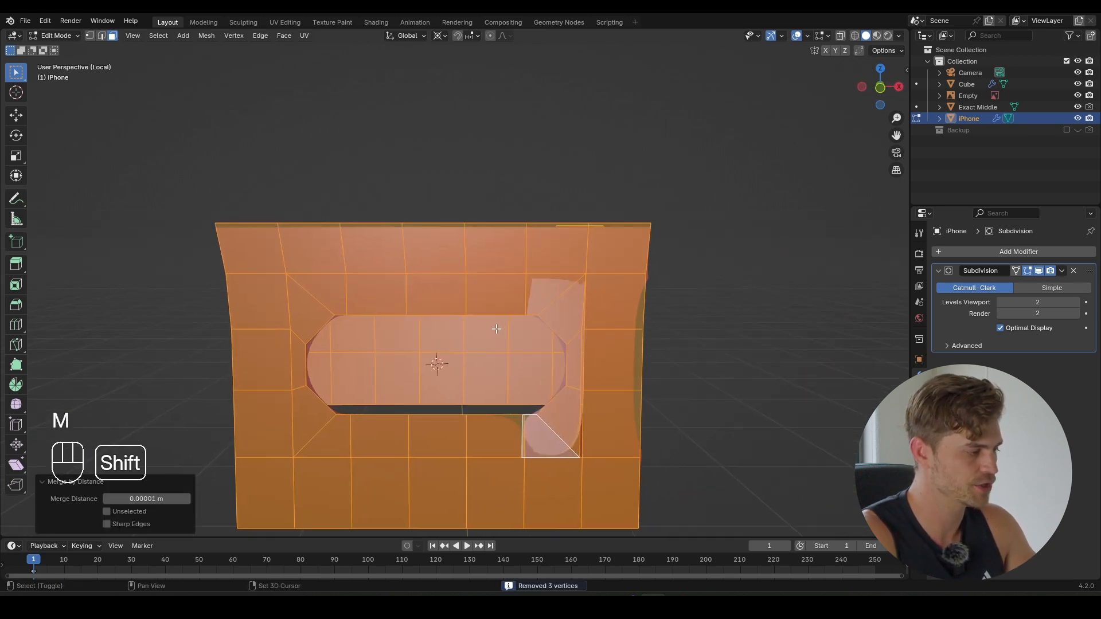
pyautogui.hotkey('shift', 'n')
pyautogui.press('Tab')
pyautogui.scroll(1, 548, 387)
pyautogui.press('Tab')
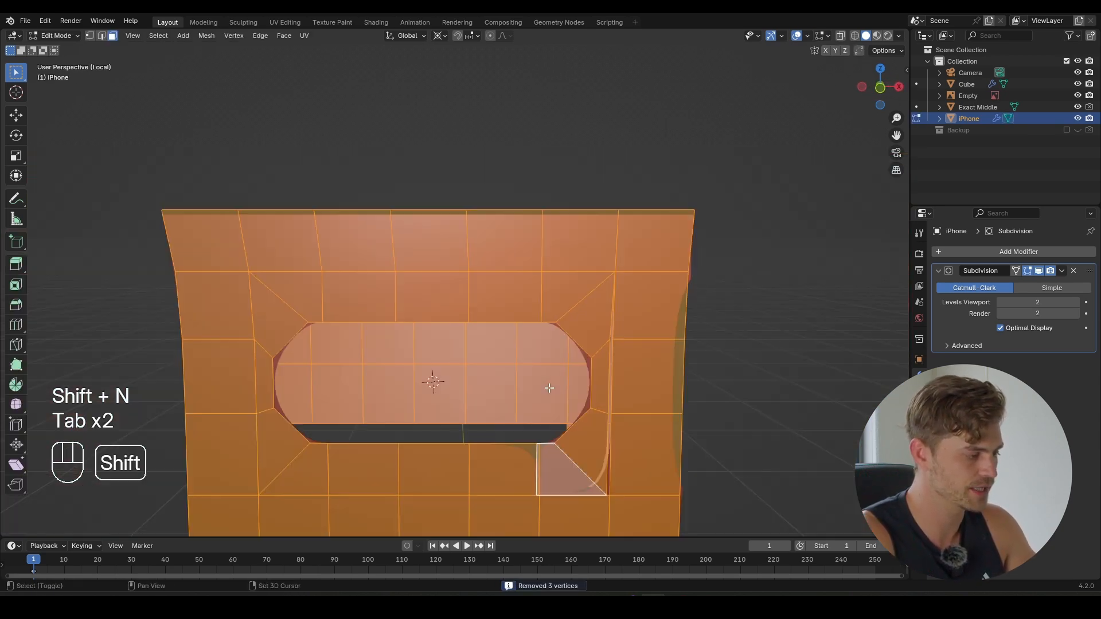
# - Merge the doubled vertices on the cutout's lower edge near its right end using Merge At Last
pyautogui.scroll(6, 455, 305)
pyautogui.keyDown('shift'); pyautogui.moveTo(550, 388); pyautogui.dragTo(408, 288, button='middle'); pyautogui.keyUp('shift')
pyautogui.scroll(-2, 456, 305)
pyautogui.press('Tab')
pyautogui.press('Tab')
pyautogui.press('1')
pyautogui.click(418, 315)
pyautogui.scroll(2, 428, 317)
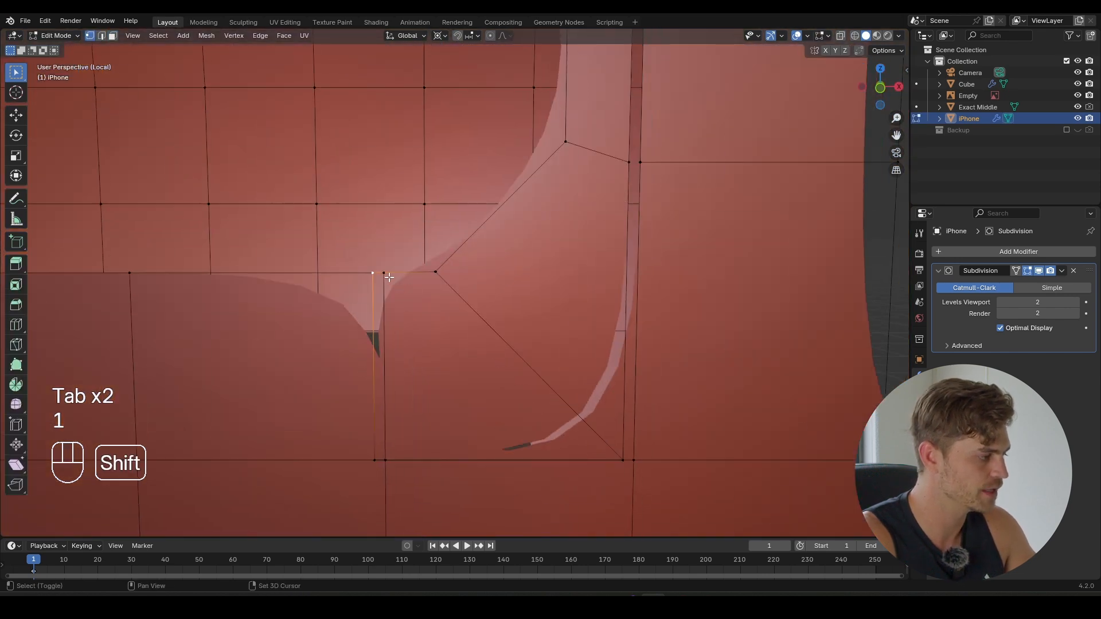
pyautogui.press('m')
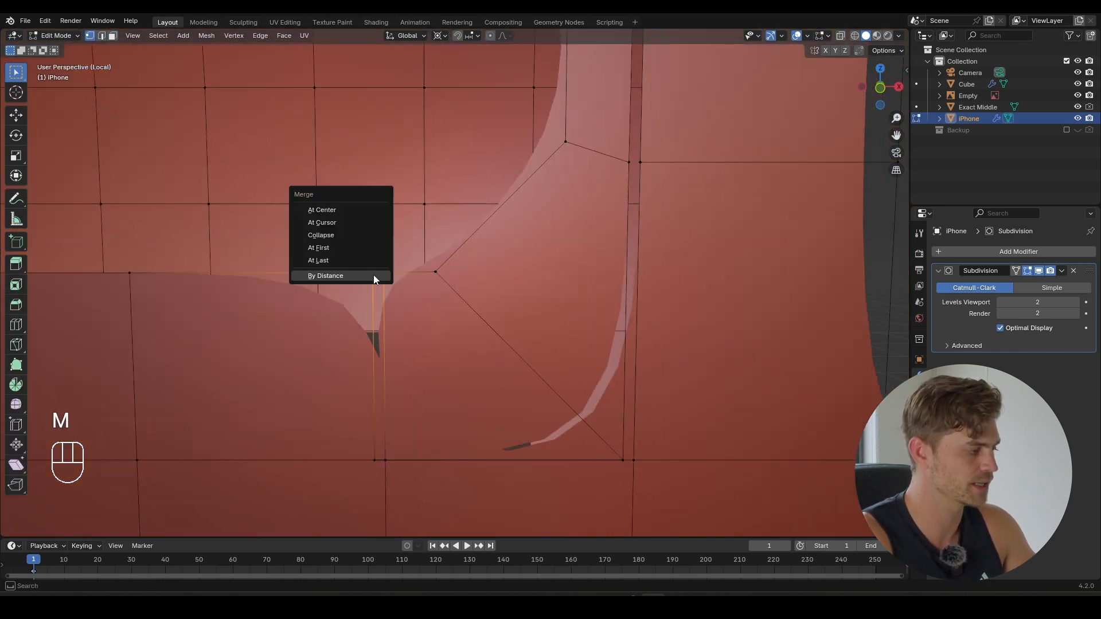
pyautogui.click(365, 263)
# - Merge the three doubled vertex pairs along the lower outer seam of the cutout's right end using Merge At Last
pyautogui.click(388, 458)
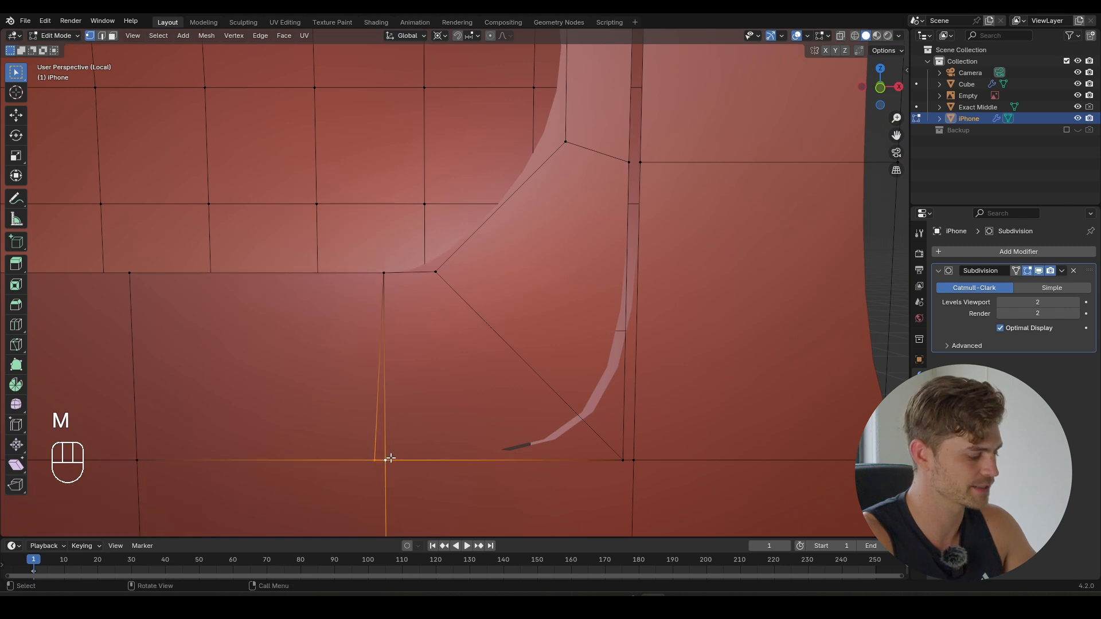
pyautogui.press('m')
pyautogui.click(393, 457)
pyautogui.keyDown('shift'); pyautogui.moveTo(393, 457); pyautogui.dragTo(490, 392, button='middle'); pyautogui.keyUp('shift')
pyautogui.press('m')
pyautogui.click(486, 426)
pyautogui.press('m')
pyautogui.click(489, 254)
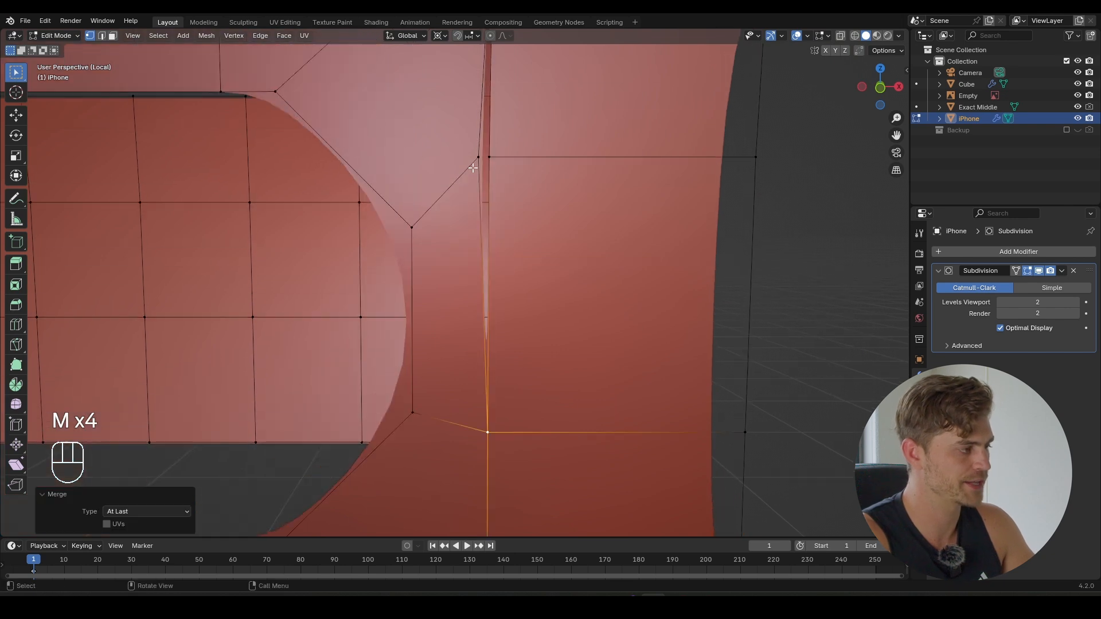
# - Merge the upper doubled vertex pair on the right-end seam and check the pill shape in Object Mode
pyautogui.click(478, 160)
pyautogui.keyDown('shift'); pyautogui.click(490, 154); pyautogui.keyUp('shift')
pyautogui.press('m')
pyautogui.click(494, 152)
pyautogui.keyDown('shift'); pyautogui.moveTo(493, 153); pyautogui.dragTo(497, 175, button='middle'); pyautogui.keyUp('shift')
pyautogui.press('g')
pyautogui.rightClick(492, 207)
pyautogui.scroll(-6, 486, 243)
pyautogui.press('Tab')
pyautogui.scroll(-8, 482, 267)
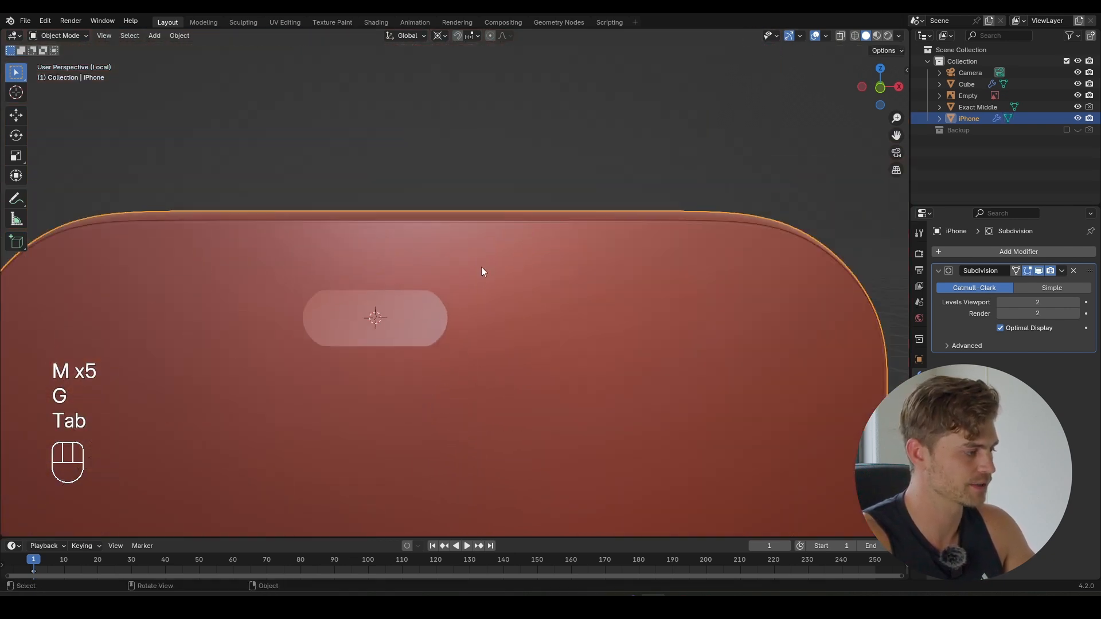
# - Reveal all hidden geometry of the phone mesh
pyautogui.moveTo(483, 296); pyautogui.dragTo(403, 291, button='middle')
pyautogui.press('Tab')
pyautogui.hotkey('alt', 'h')
pyautogui.press('Tab')
pyautogui.scroll(4, 452, 281)
pyautogui.press('Tab')
# - Select the pill cutout's boundary edge loop and save the iPhone Model 1.blend file
pyautogui.scroll(3, 452, 280)
pyautogui.scroll(1, 395, 291)
pyautogui.press('2')
pyautogui.keyDown('alt'); pyautogui.click(397, 285); pyautogui.keyUp('alt')
pyautogui.hotkey('ctrl', 's')
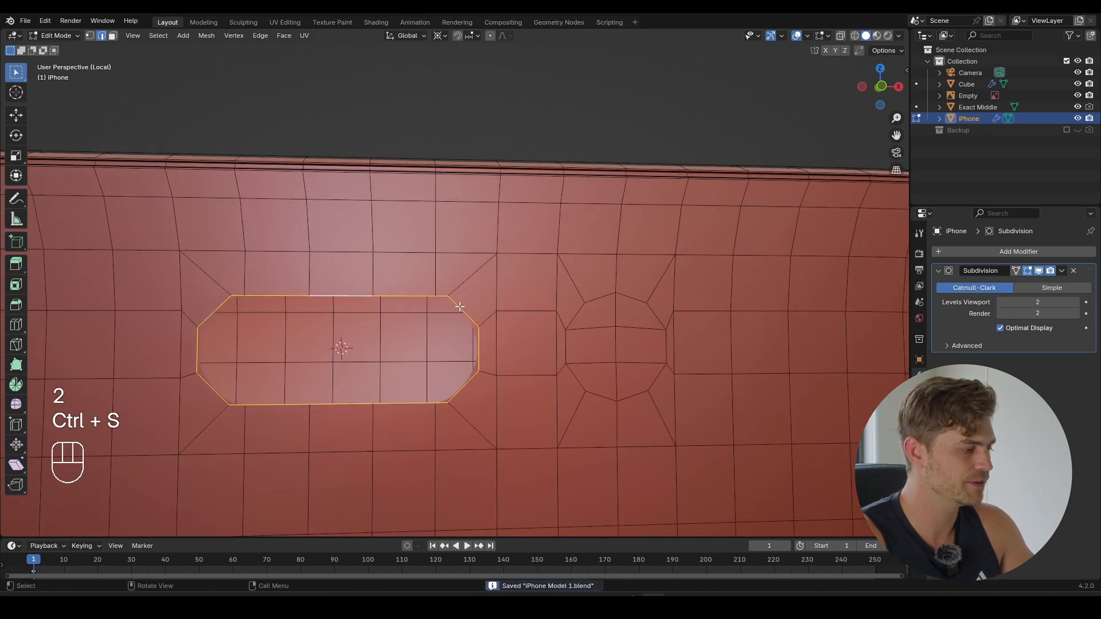
pyautogui.keyDown('shift'); pyautogui.moveTo(507, 360); pyautogui.dragTo(509, 325, button='middle'); pyautogui.keyUp('shift')
pyautogui.press('e')
pyautogui.rightClick(614, 347)
pyautogui.hotkey('ctrl', 'z')
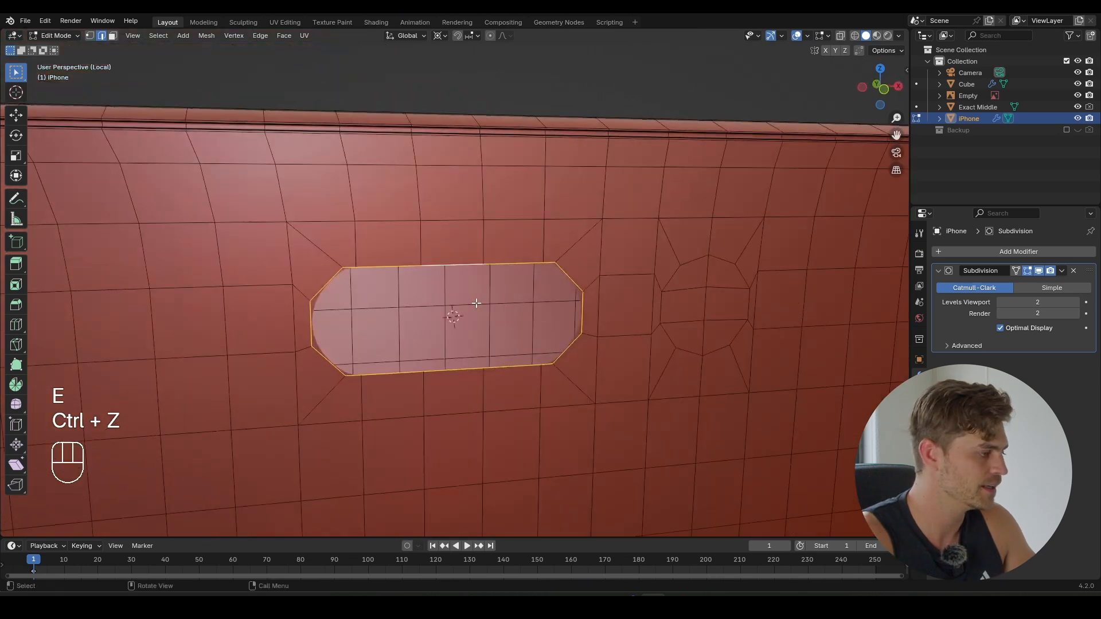
# - Fill the pill cutout's selected boundary with Grid Fill, setting Span to 3 and Offset to 0
pyautogui.press('space')
pyautogui.click(565, 331)
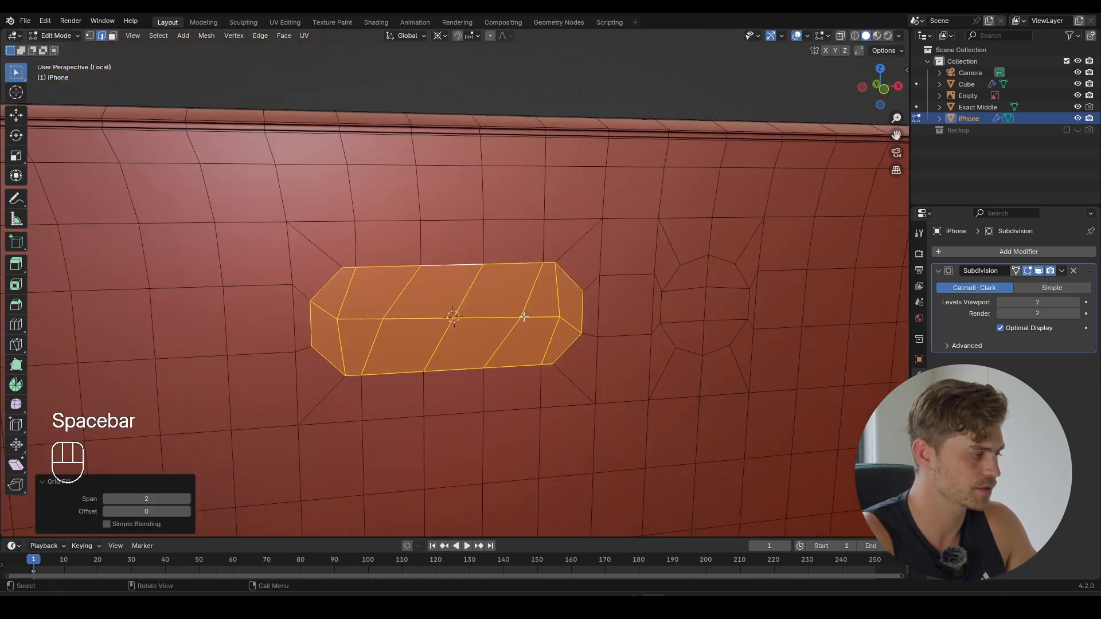
pyautogui.moveTo(521, 318); pyautogui.dragTo(505, 324, button='middle')
pyautogui.click(186, 512)
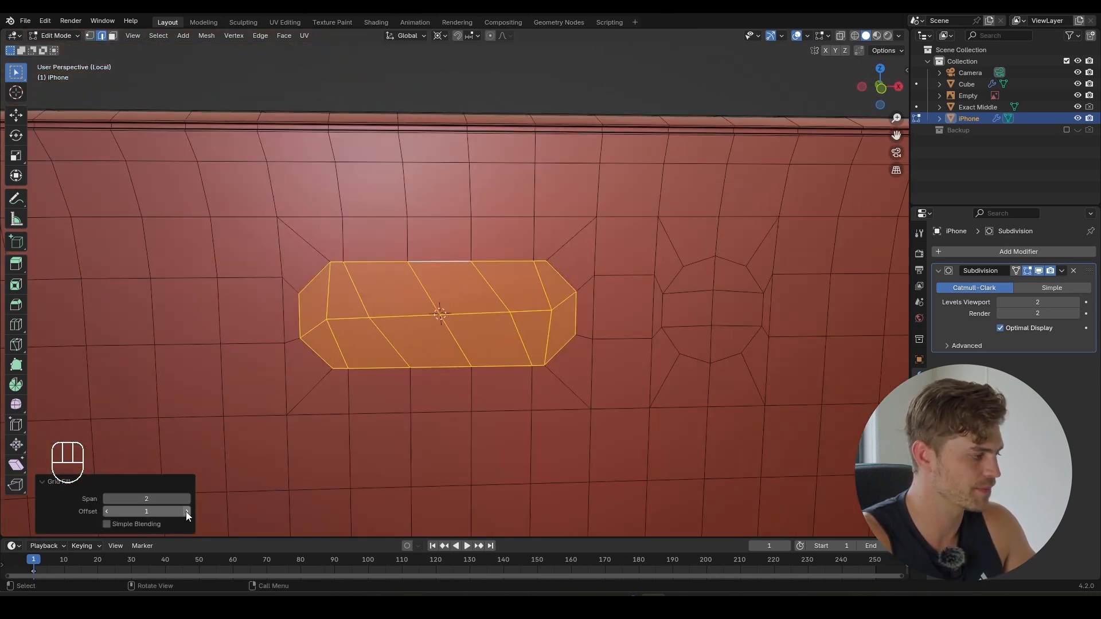
pyautogui.click(107, 499)
pyautogui.click(107, 511)
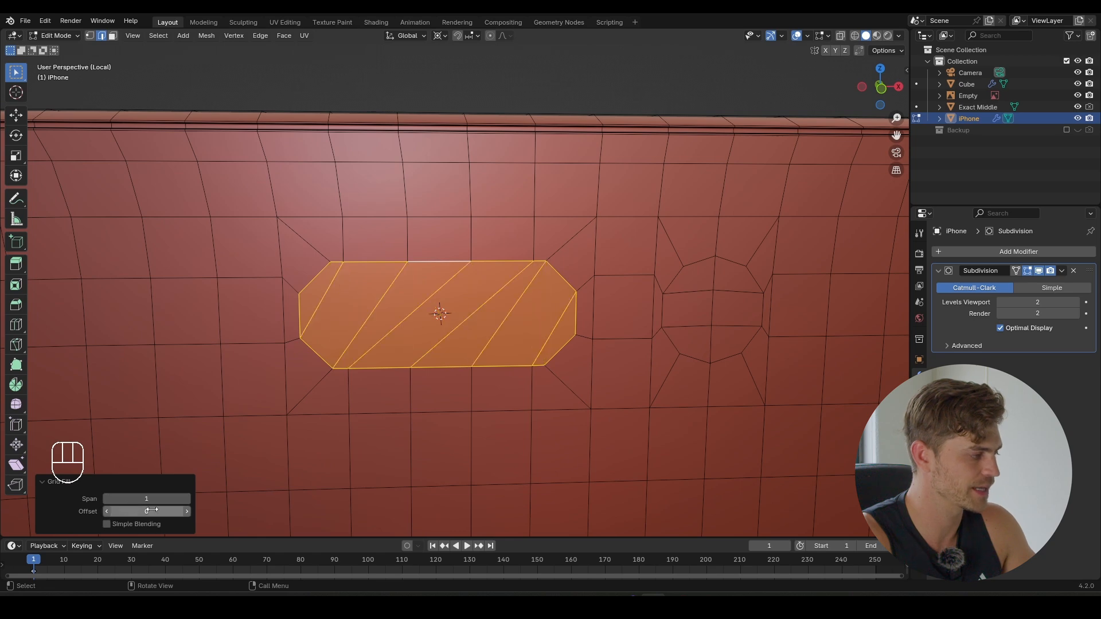
pyautogui.click(186, 500)
pyautogui.click(186, 500)
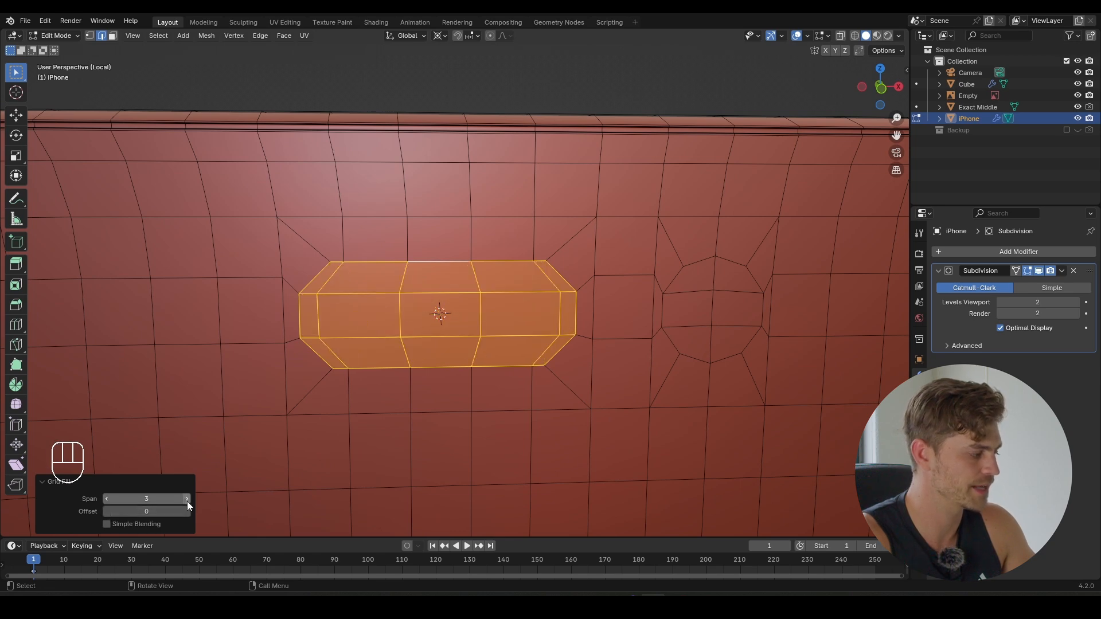
# - Check the grid-filled pill cutout on the subdivided phone in Object Mode
pyautogui.scroll(-2, 524, 291)
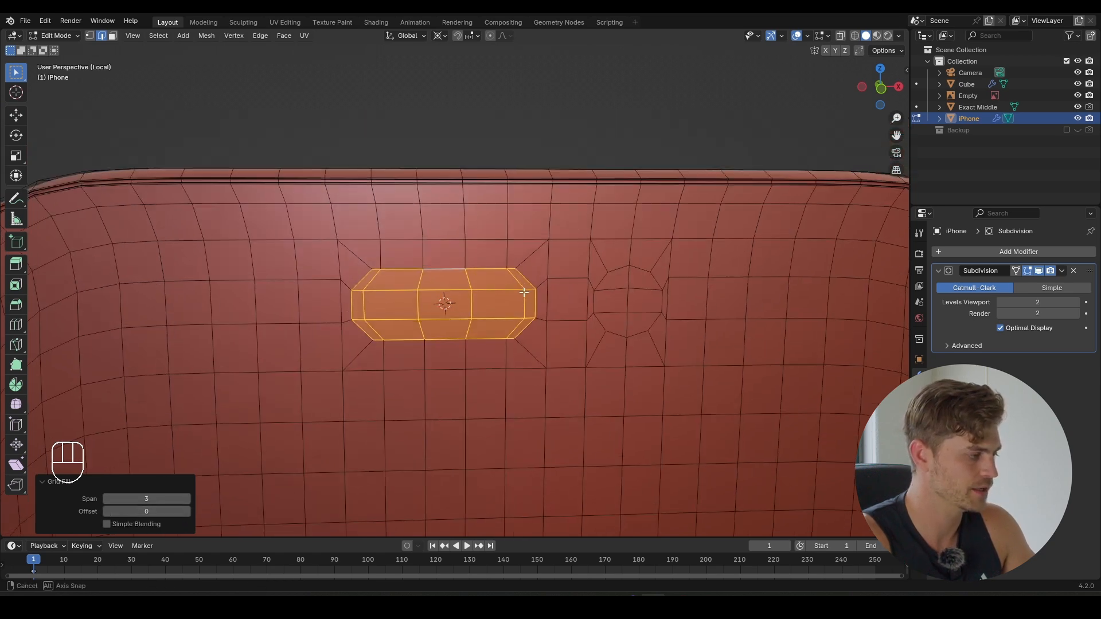
pyautogui.moveTo(524, 290)
pyautogui.mouseDown(button='middle')
pyautogui.moveTo(494, 296)
pyautogui.moveTo(516, 291)
pyautogui.mouseUp(button='middle')
pyautogui.press('Tab')
pyautogui.scroll(-5, 607, 335)
pyautogui.moveTo(608, 340); pyautogui.dragTo(575, 261, button='middle')
# - Select the filled faces of both the pill and circular front cutouts in face mode and save the file
pyautogui.press('Tab')
pyautogui.scroll(4, 652, 338)
pyautogui.press('3')
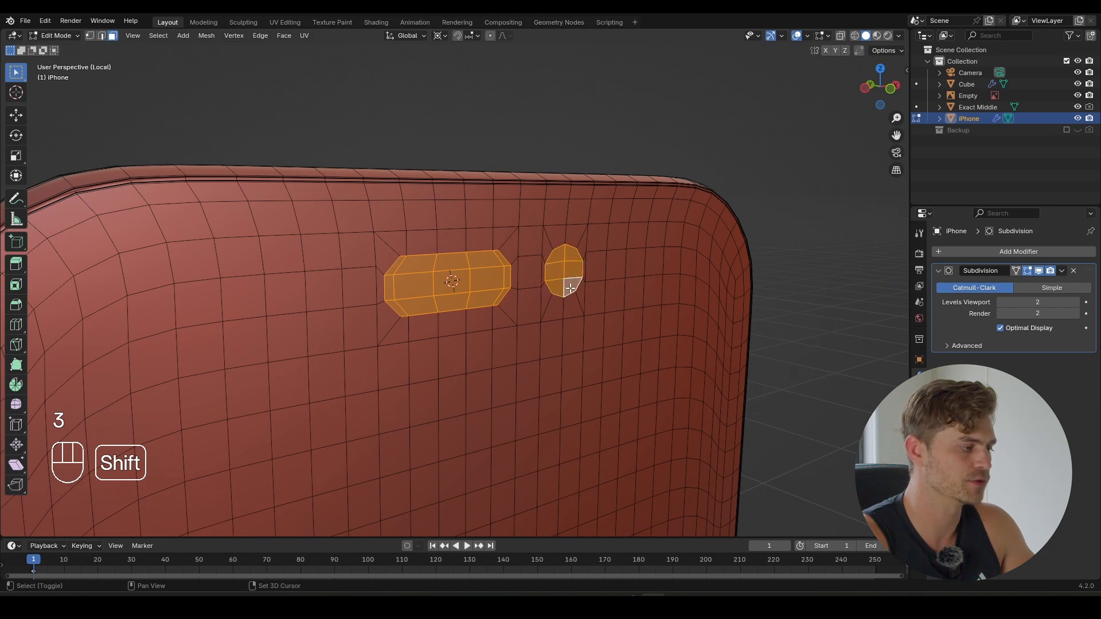
pyautogui.scroll(-5, 570, 288)
pyautogui.moveTo(560, 339); pyautogui.dragTo(504, 295, button='middle')
pyautogui.hotkey('ctrl', 's')
pyautogui.moveTo(505, 295); pyautogui.dragTo(442, 339, button='middle')
pyautogui.keyDown('shift'); pyautogui.moveTo(442, 340); pyautogui.dragTo(466, 311, button='middle'); pyautogui.keyUp('shift')
pyautogui.hotkey('ctrl', 's')
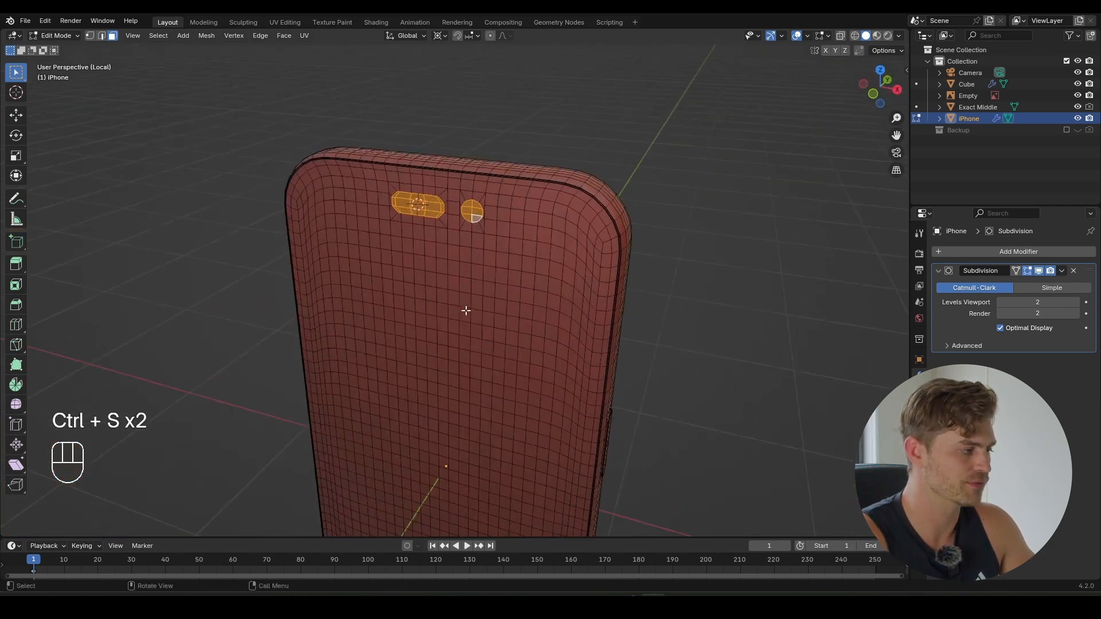
# - Inspect the two filled front cutouts in Edit Mode and Object Mode, and save the file
pyautogui.moveTo(475, 331); pyautogui.dragTo(518, 281, button='middle')
pyautogui.keyDown('shift'); pyautogui.moveTo(442, 172); pyautogui.dragTo(446, 322, button='middle'); pyautogui.keyUp('shift')
pyautogui.scroll(6, 446, 322)
pyautogui.press('Tab')
pyautogui.press('Tab')
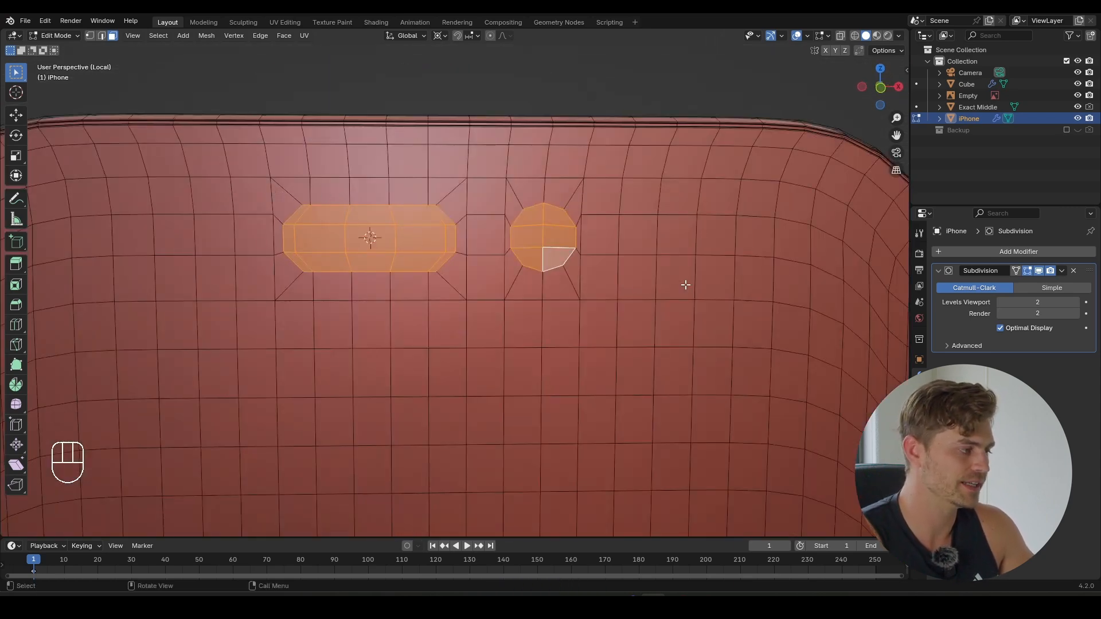
pyautogui.scroll(-5, 567, 263)
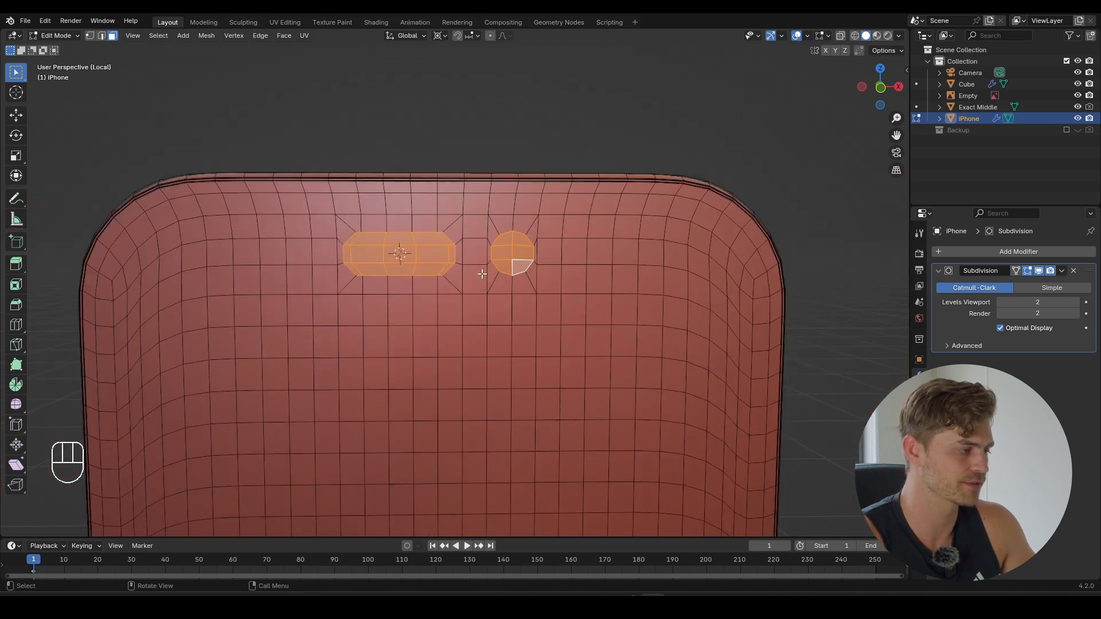
pyautogui.moveTo(518, 260); pyautogui.dragTo(545, 308, button='middle')
pyautogui.hotkey('ctrl', 's')
pyautogui.scroll(-2, 489, 262)
pyautogui.press('Tab')
pyautogui.hotkey('ctrl', 's')
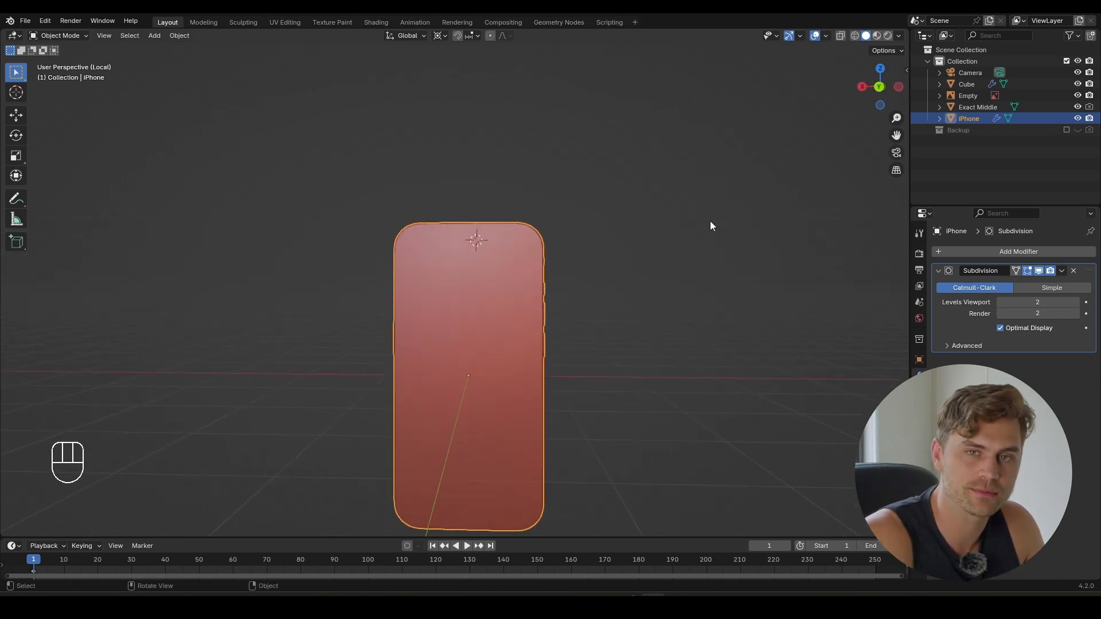
# - Undo the last nine operations on the phone and save the iPhone Model 1.blend file
pyautogui.hotkey('ctrl', 'z')
pyautogui.hotkey('ctrl', 'z')
pyautogui.hotkey('ctrl', 'z')
pyautogui.hotkey('ctrl', 'z')
pyautogui.hotkey('ctrl', 'z')
pyautogui.hotkey('ctrl', 'z')
pyautogui.hotkey('ctrl', 'z')
pyautogui.hotkey('ctrl', 'z')
pyautogui.hotkey('ctrl', 'z')
pyautogui.hotkey('ctrl', 's')
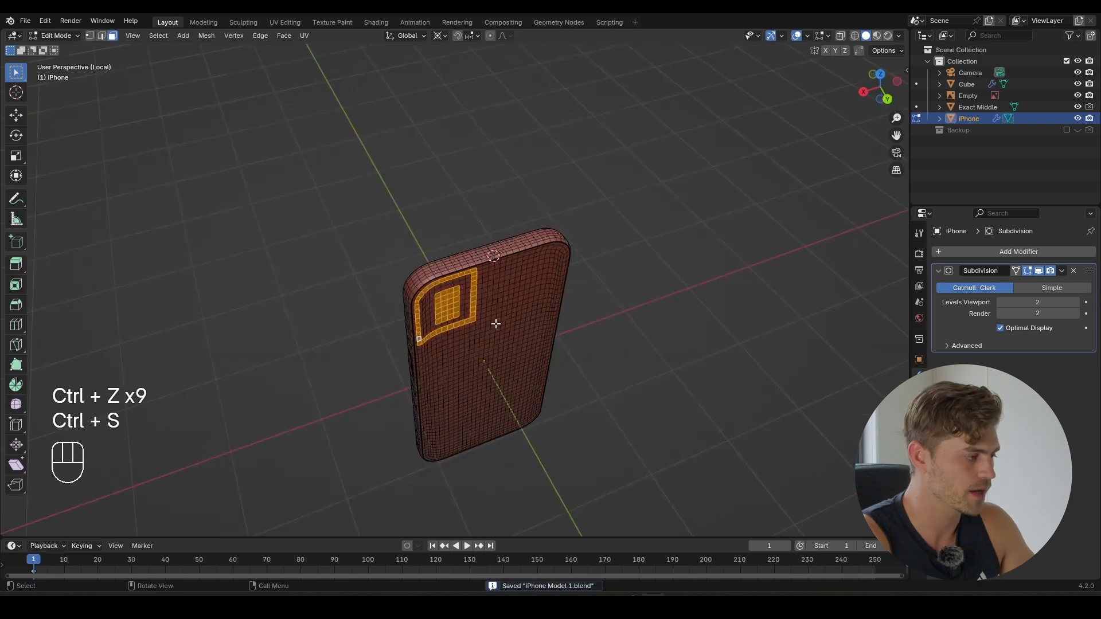
# - Select the edge loop bordering the phone's back panel and convert it to its inner region with Select Loop Inner-Region
pyautogui.moveTo(493, 322); pyautogui.dragTo(492, 372, button='middle')
pyautogui.scroll(5, 448, 256)
pyautogui.press('2')
pyautogui.scroll(5, 422, 270)
pyautogui.keyDown('shift'); pyautogui.moveTo(423, 269); pyautogui.dragTo(411, 238, button='middle'); pyautogui.keyUp('shift')
pyautogui.keyDown('alt'); pyautogui.click(419, 231); pyautogui.keyUp('alt')
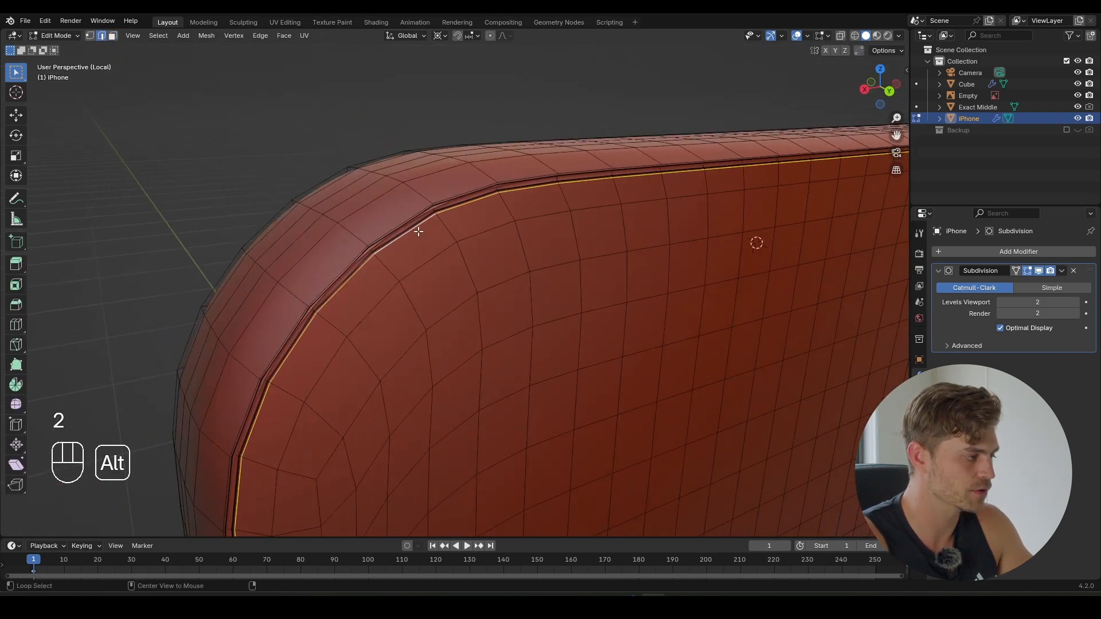
pyautogui.scroll(-8, 449, 263)
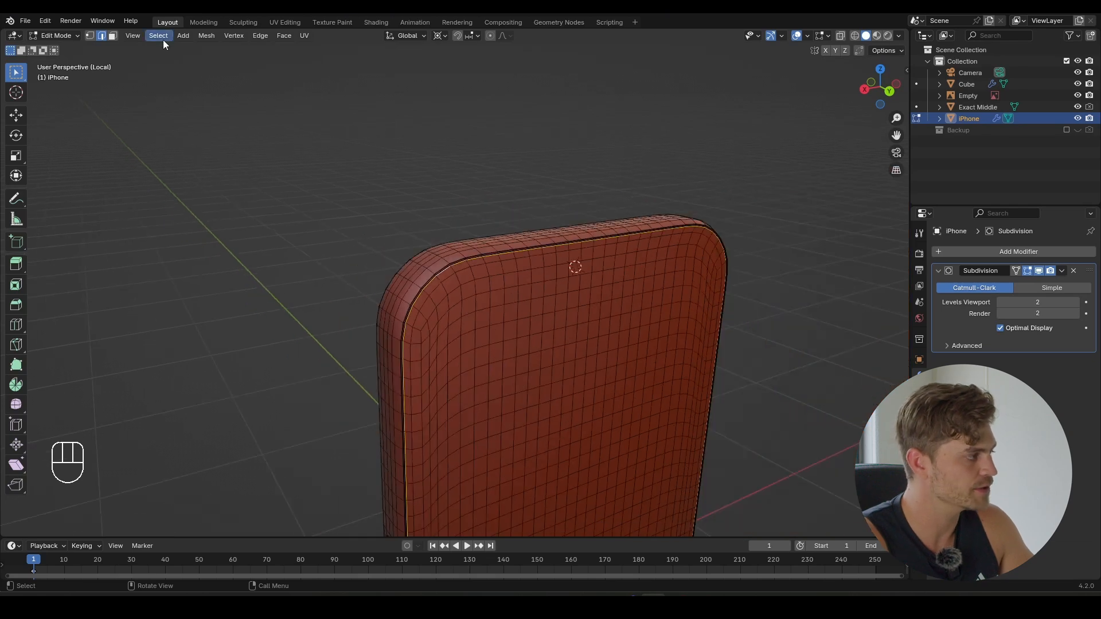
pyautogui.click(163, 38)
pyautogui.moveTo(208, 216)
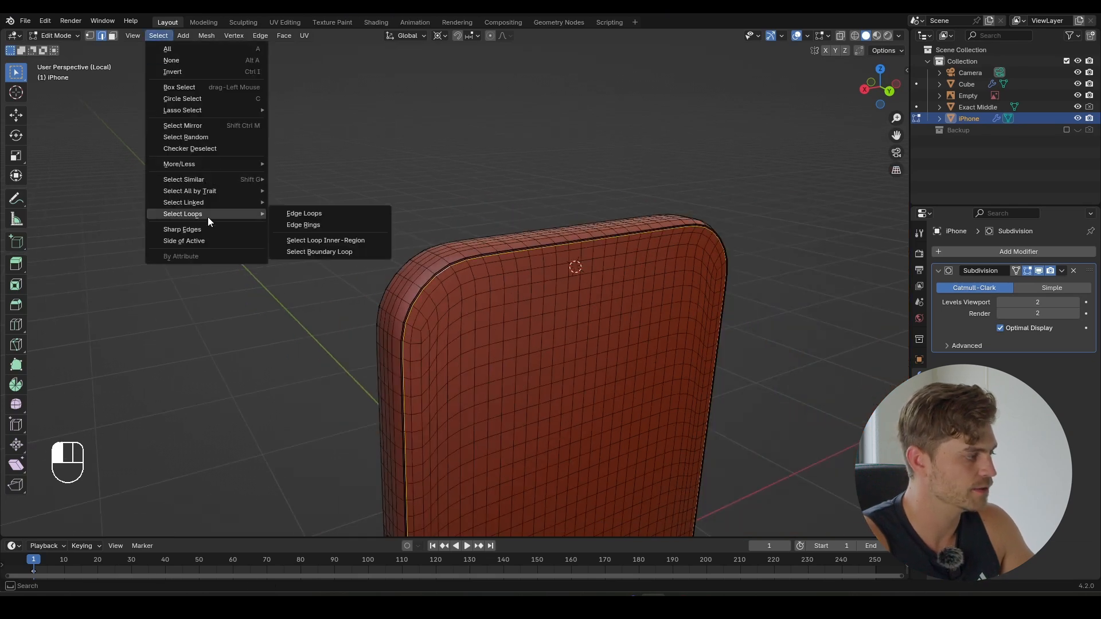
pyautogui.click(336, 242)
pyautogui.scroll(-5, 501, 371)
pyautogui.moveTo(501, 371); pyautogui.dragTo(463, 326, button='middle')
pyautogui.scroll(4, 466, 310)
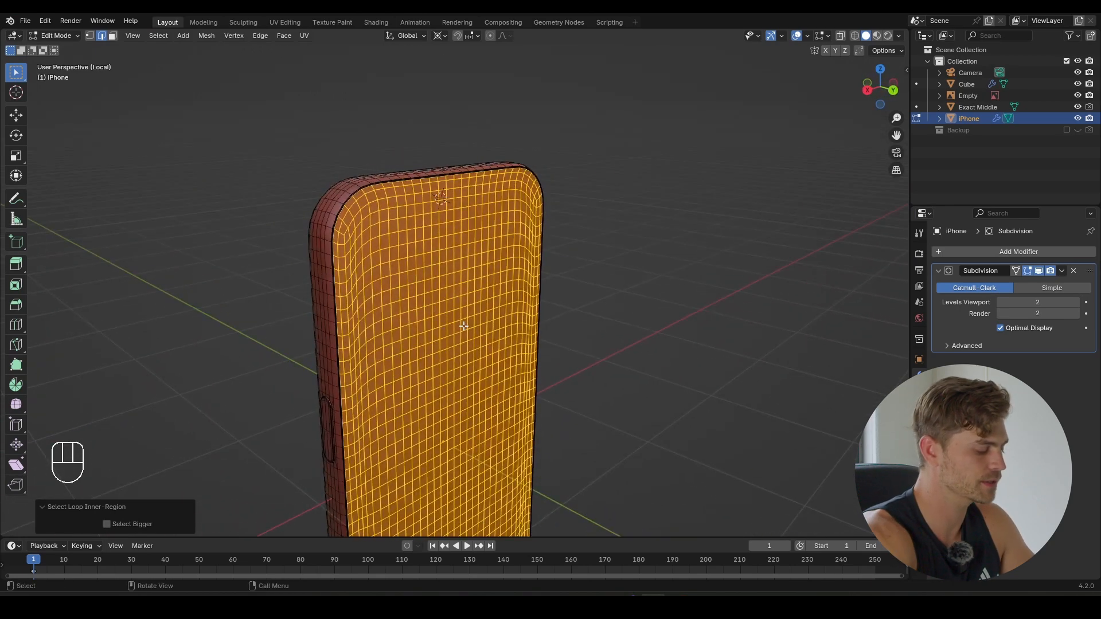
# - Invert the selection, hide everything except the back panel, and save the file
pyautogui.hotkey('ctrl', 'i')
pyautogui.press('h')
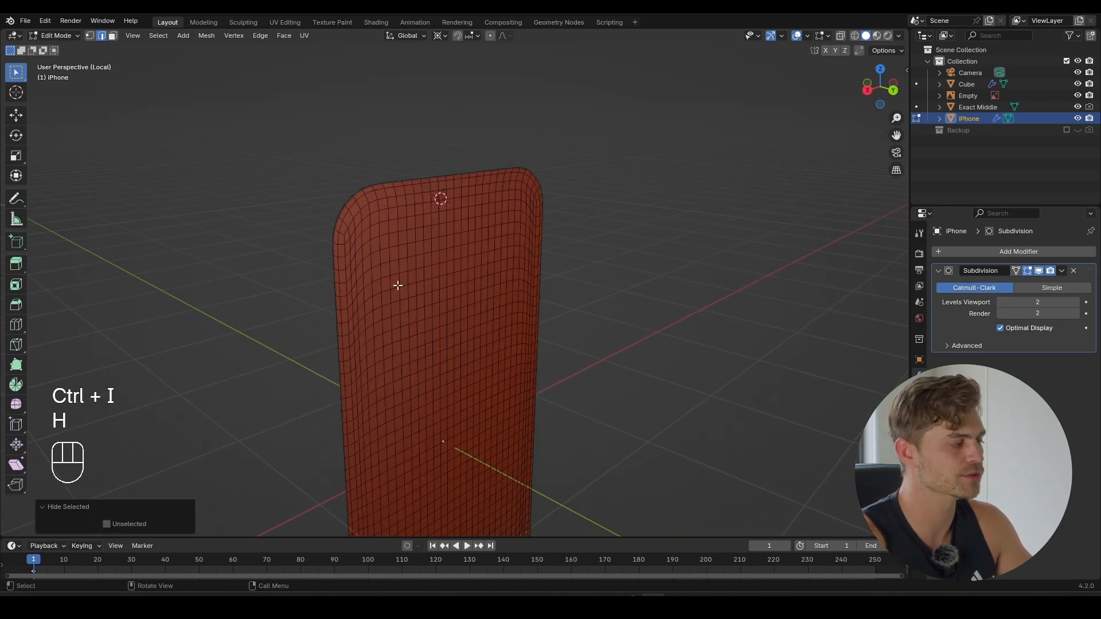
pyautogui.moveTo(397, 285); pyautogui.dragTo(429, 243, button='middle')
pyautogui.press('Tab')
pyautogui.press('Tab')
pyautogui.hotkey('ctrl', 's')
# - Duplicate the reference image empty in place and hide the original, viewing the phone from the front with X-ray on
pyautogui.press('KP_1')
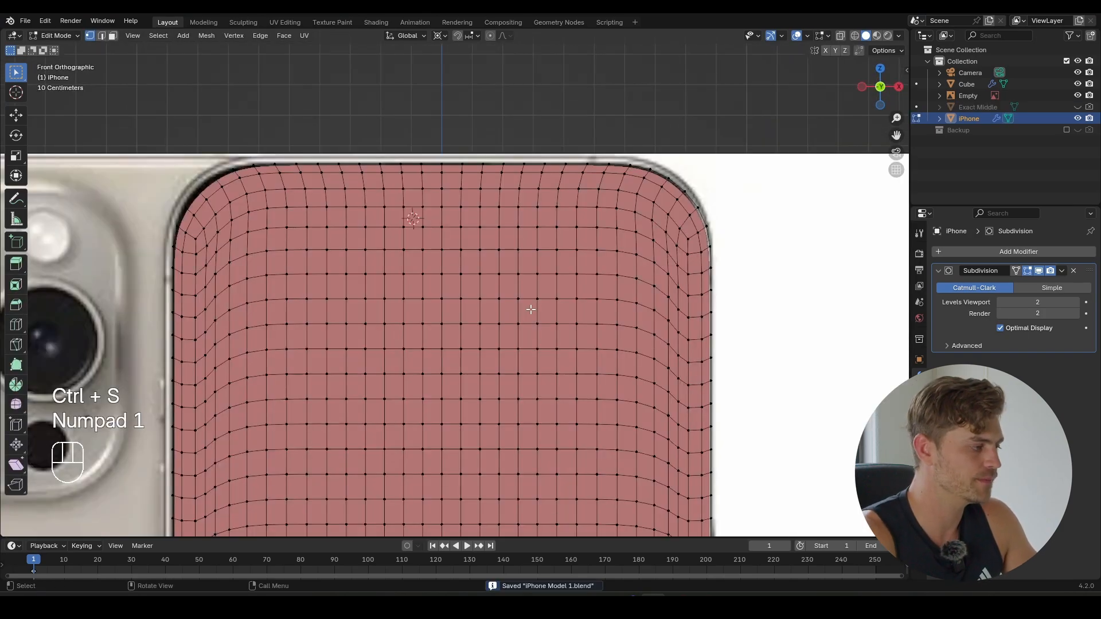
pyautogui.hotkey('alt', 'z')
pyautogui.scroll(-10, 530, 310)
pyautogui.keyDown('shift'); pyautogui.moveTo(389, 252); pyautogui.dragTo(379, 236, button='middle'); pyautogui.keyUp('shift')
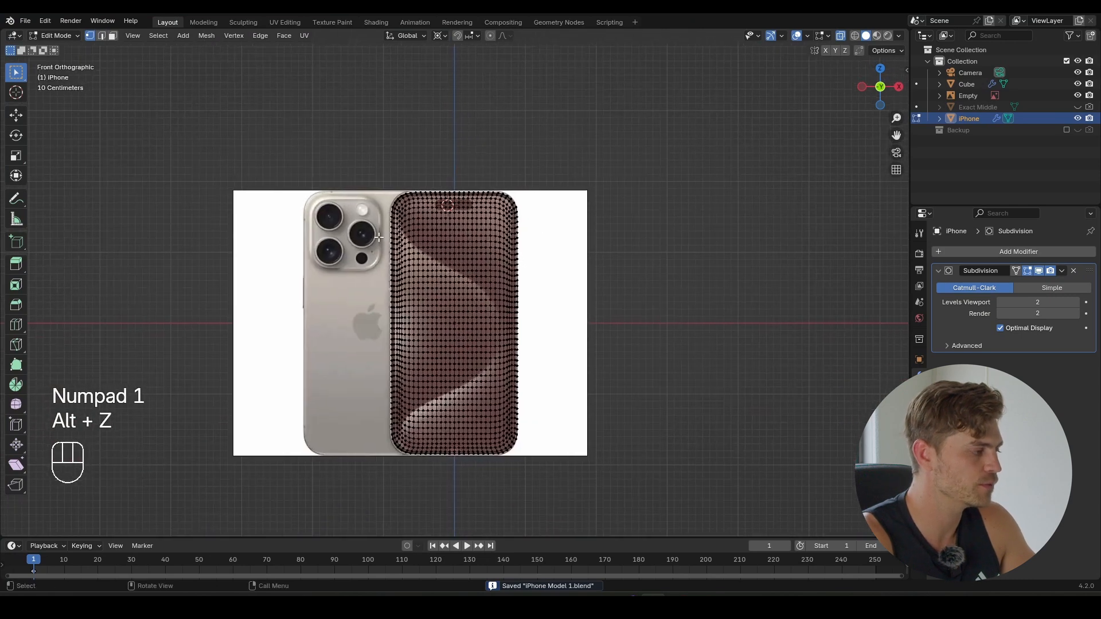
pyautogui.press('Tab')
pyautogui.click(384, 262)
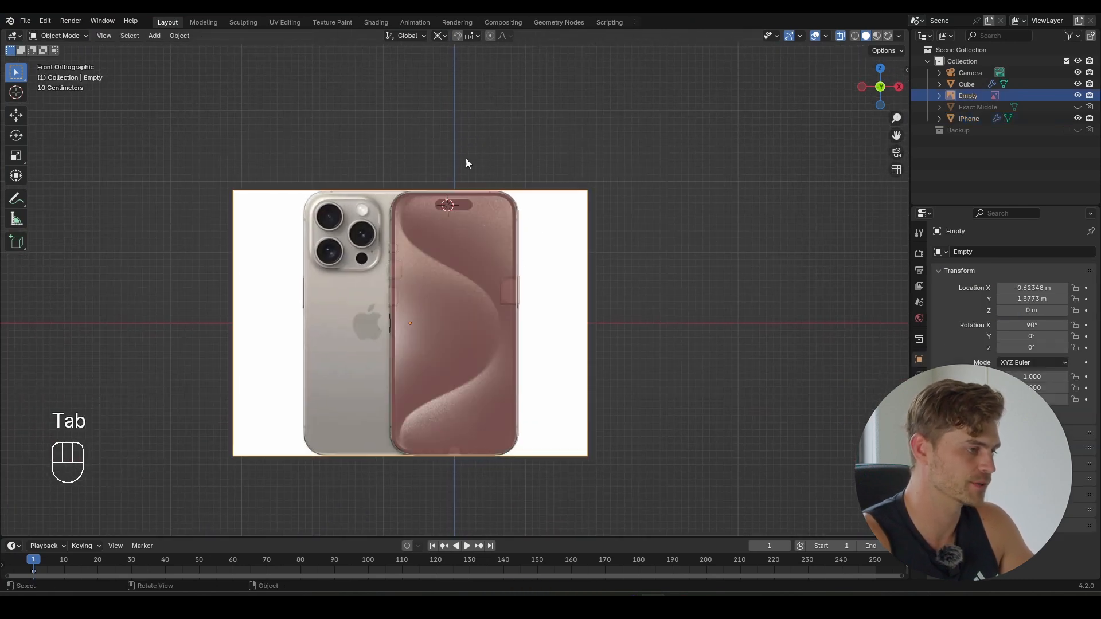
pyautogui.hotkey('shift', 'd')
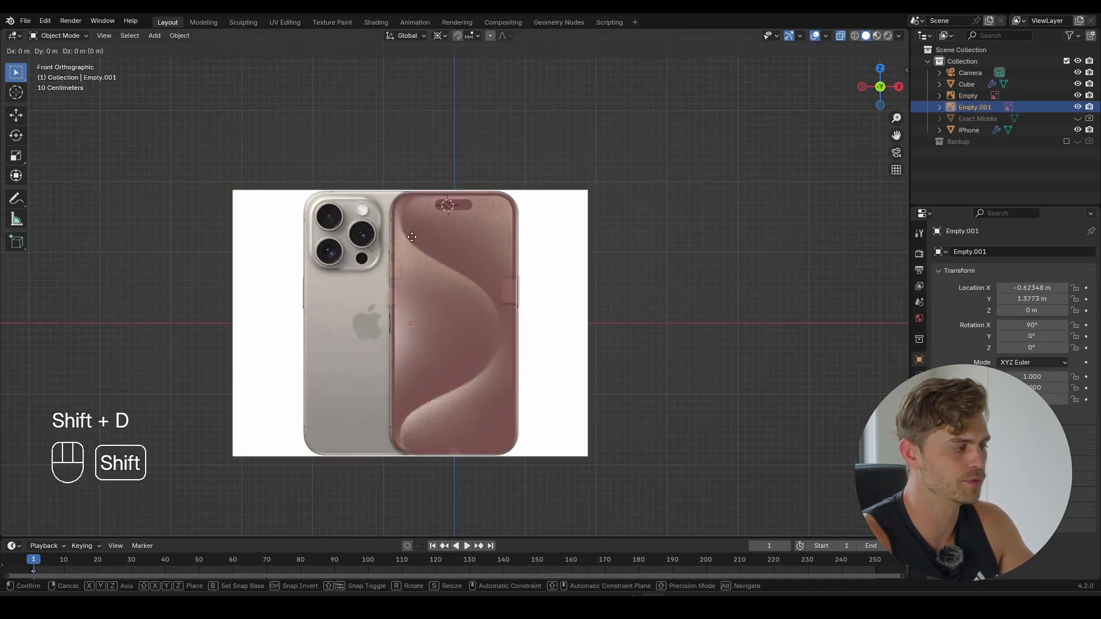
pyautogui.click(1078, 96)
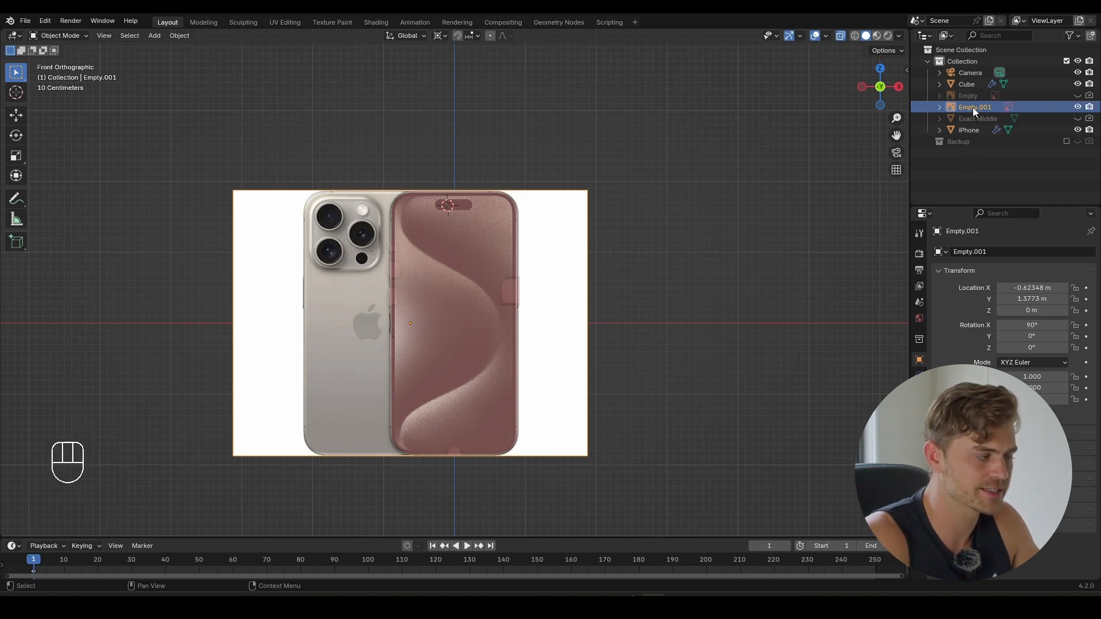
# - Move the duplicated reference image 1.2112 m along X so its rear-view phone lies over the model
pyautogui.scroll(2, 499, 209)
pyautogui.press('g')
pyautogui.press('x')
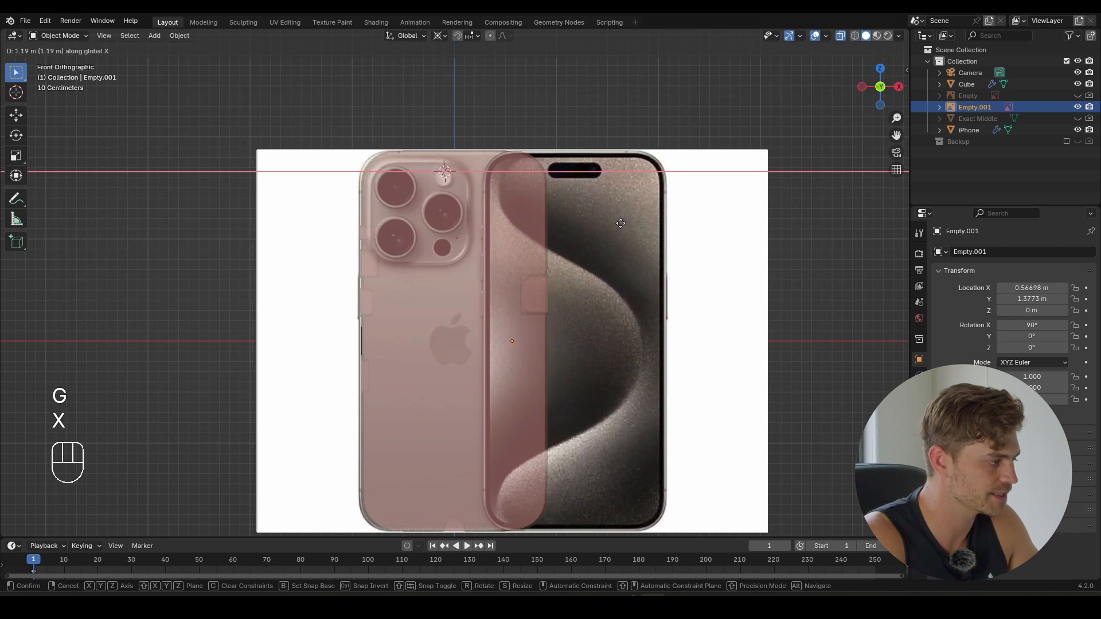
pyautogui.press('shift')
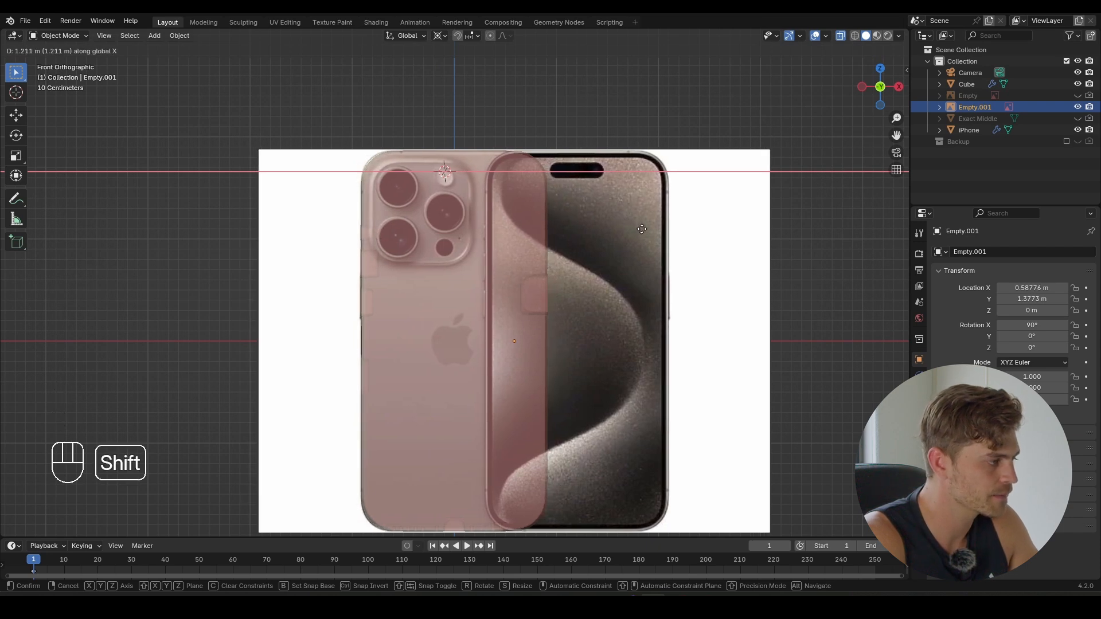
pyautogui.click(641, 228)
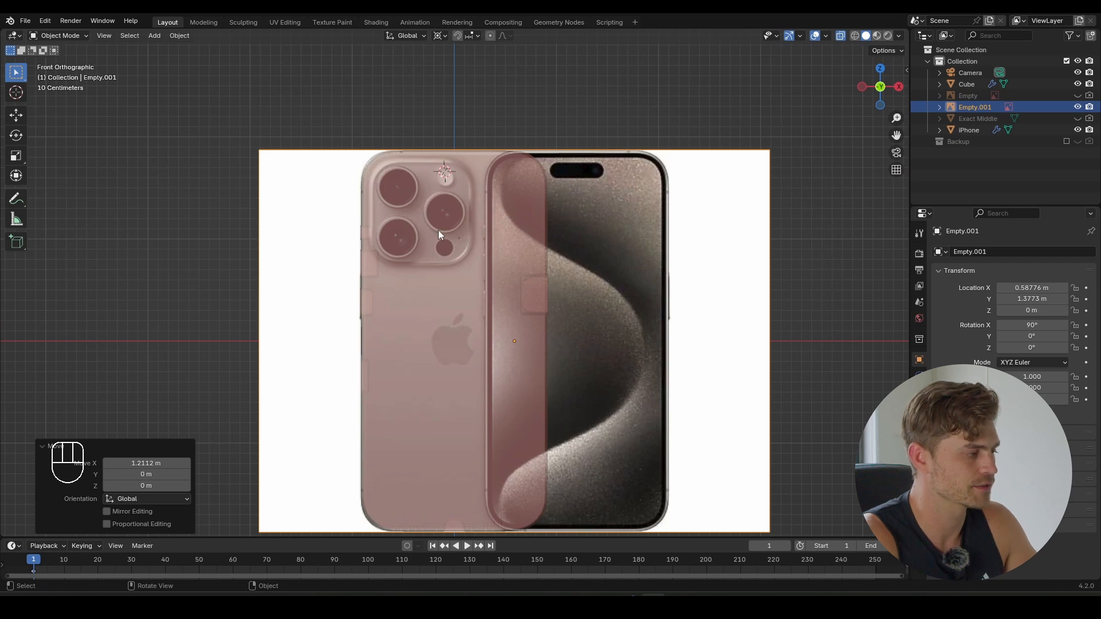
# - Move the duplicated reference image -4.0843 m along Y to the opposite side of the phone
pyautogui.moveTo(469, 232); pyautogui.dragTo(512, 332, button='middle')
pyautogui.click(466, 275)
pyautogui.moveTo(466, 275); pyautogui.dragTo(393, 273, button='middle')
pyautogui.click(394, 273)
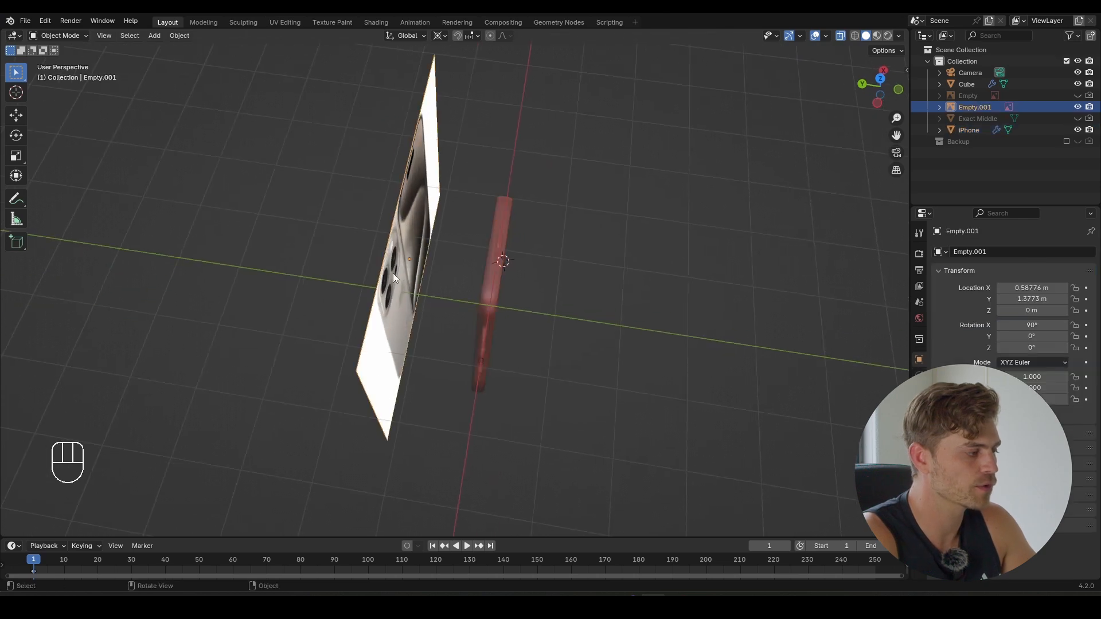
pyautogui.press('g')
pyautogui.press('y')
pyautogui.click(723, 284)
pyautogui.moveTo(456, 288); pyautogui.dragTo(592, 249, button='middle')
# - Mirror the duplicated reference image along the global X axis
pyautogui.keyDown('shift'); pyautogui.moveTo(593, 250); pyautogui.dragTo(556, 272, button='middle'); pyautogui.keyUp('shift')
pyautogui.rightClick(556, 273)
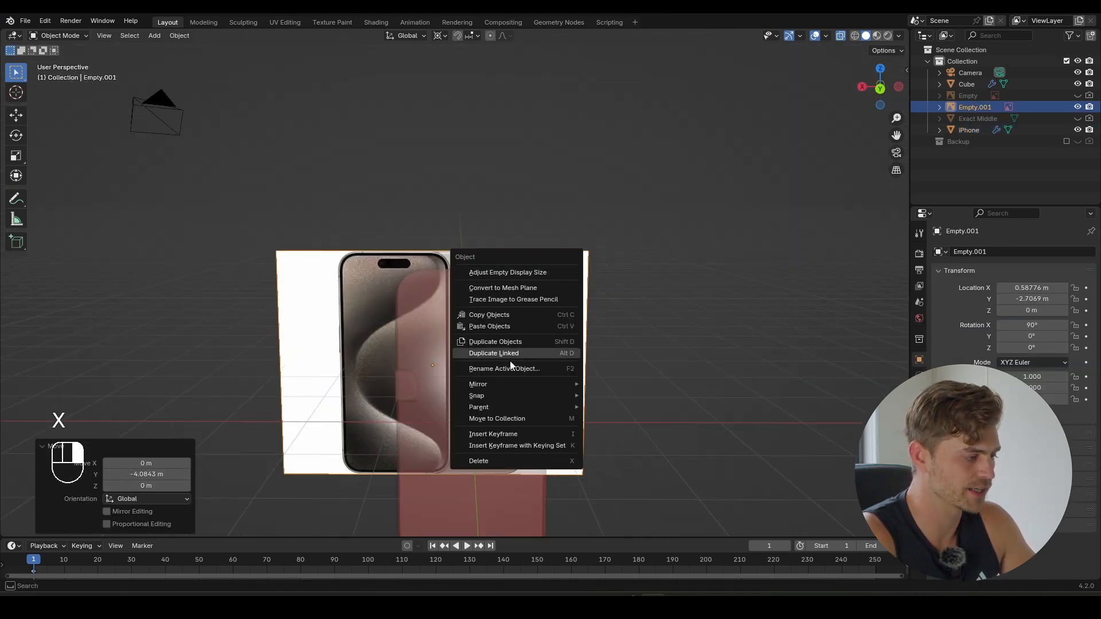
pyautogui.moveTo(518, 389)
pyautogui.click(636, 398)
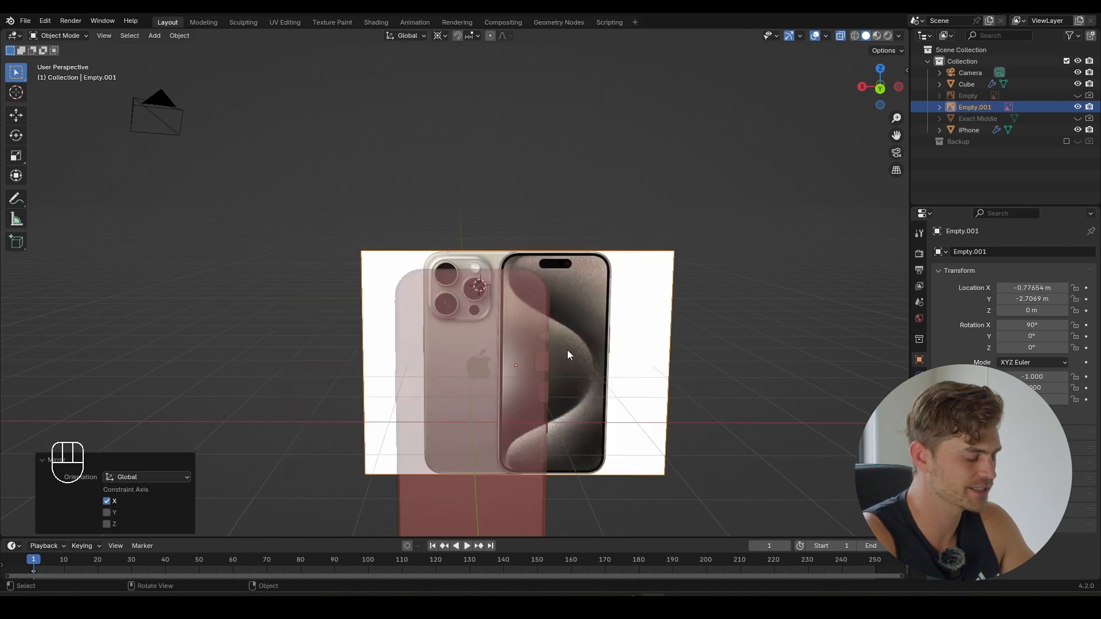
# - In the back view, shift the mirrored reference image about 0.18 m along X to align its rear-view phone with the model
pyautogui.press('ctrl+KP_1')
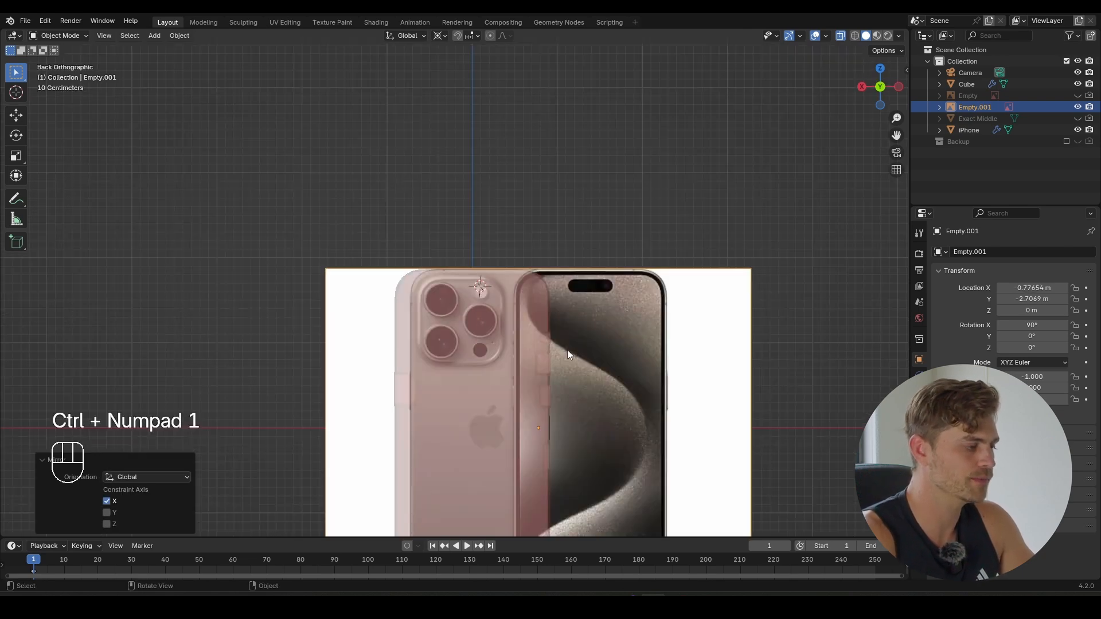
pyautogui.press('g')
pyautogui.press('x')
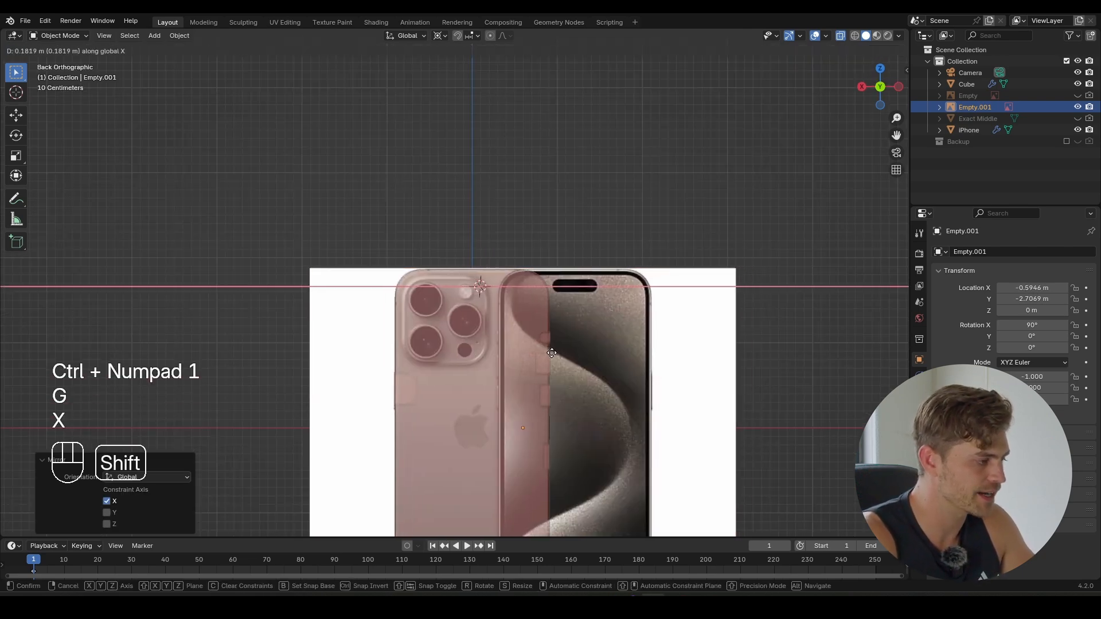
pyautogui.click(552, 353)
# - Open the iPhone mesh for editing with X-ray on over the rear camera reference
pyautogui.moveTo(497, 331); pyautogui.dragTo(529, 311, button='middle')
pyautogui.hotkey('alt', 'z')
pyautogui.moveTo(492, 346)
pyautogui.mouseDown(button='middle')
pyautogui.moveTo(456, 332)
pyautogui.moveTo(450, 298)
pyautogui.moveTo(429, 310)
pyautogui.moveTo(459, 330)
pyautogui.moveTo(441, 345)
pyautogui.moveTo(508, 359)
pyautogui.moveTo(497, 356)
pyautogui.mouseUp(button='middle')
pyautogui.hotkey('alt', 'z')
pyautogui.hotkey('alt', 'z')
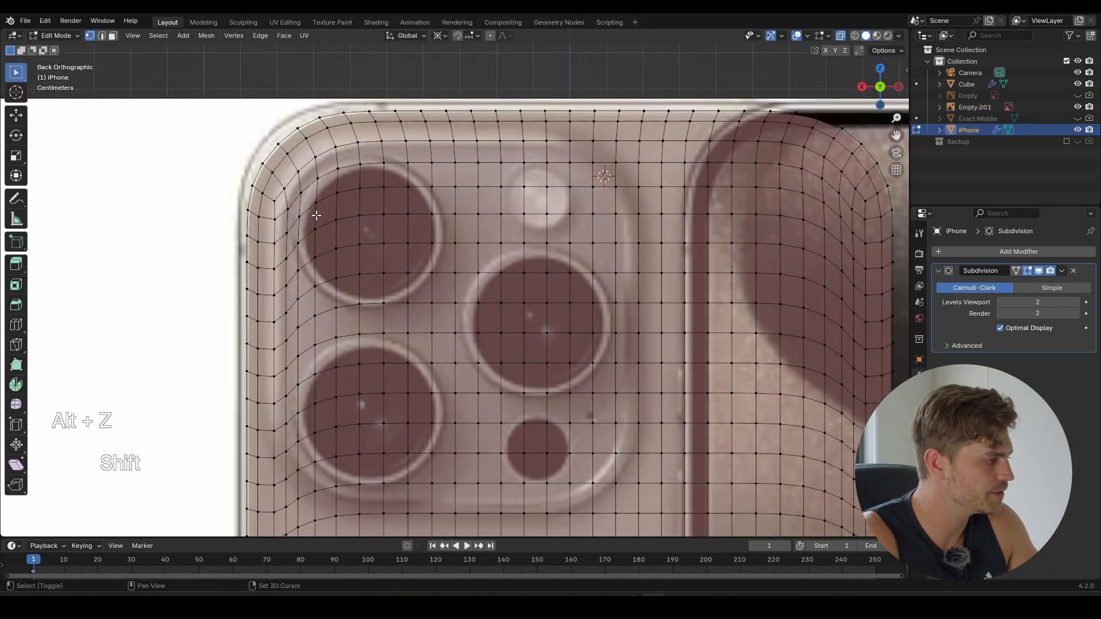
# - Select a closed path of faces outlining the camera bump on the phone's back, following the reference image
pyautogui.keyDown('shift'); pyautogui.moveTo(316, 213); pyautogui.dragTo(299, 190, button='middle'); pyautogui.keyUp('shift')
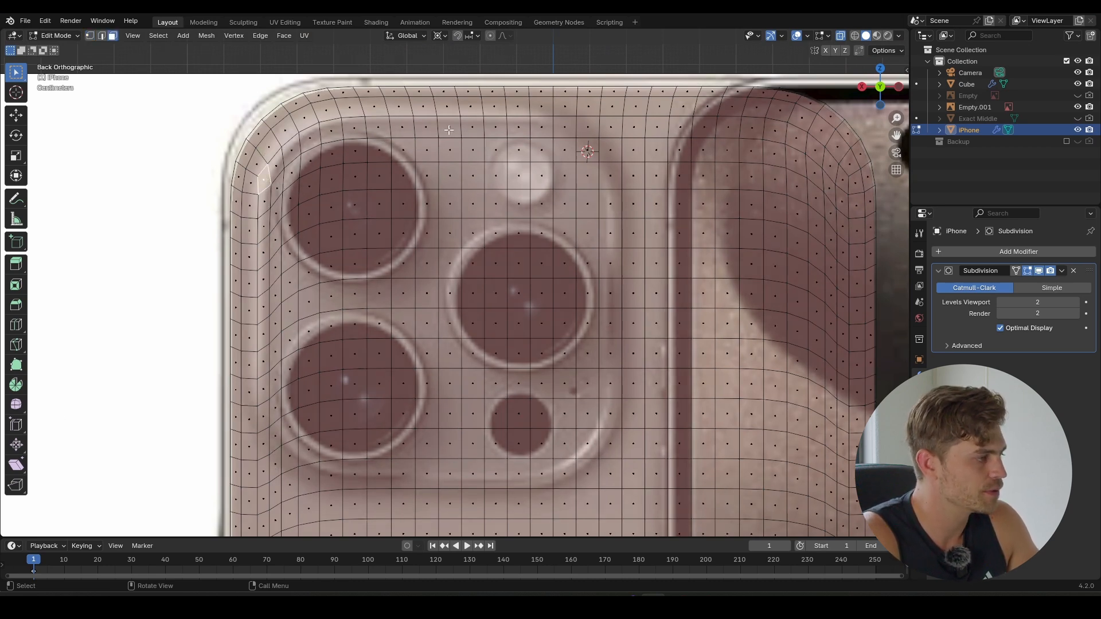
pyautogui.keyDown('ctrl'); pyautogui.click(610, 129); pyautogui.keyUp('ctrl')
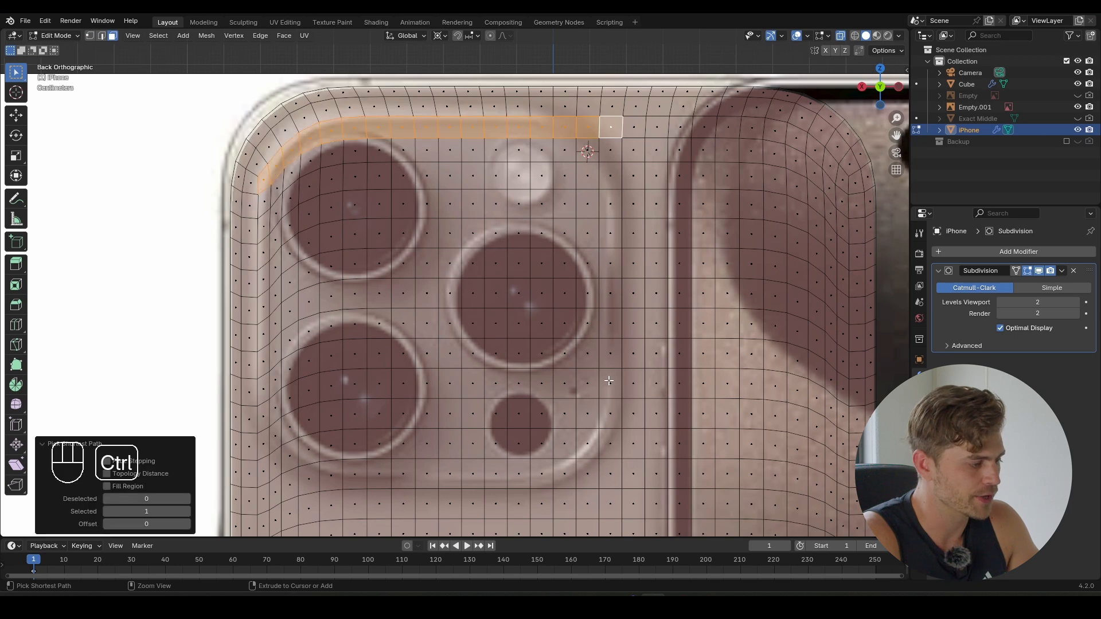
pyautogui.keyDown('ctrl'); pyautogui.click(609, 473); pyautogui.keyUp('ctrl')
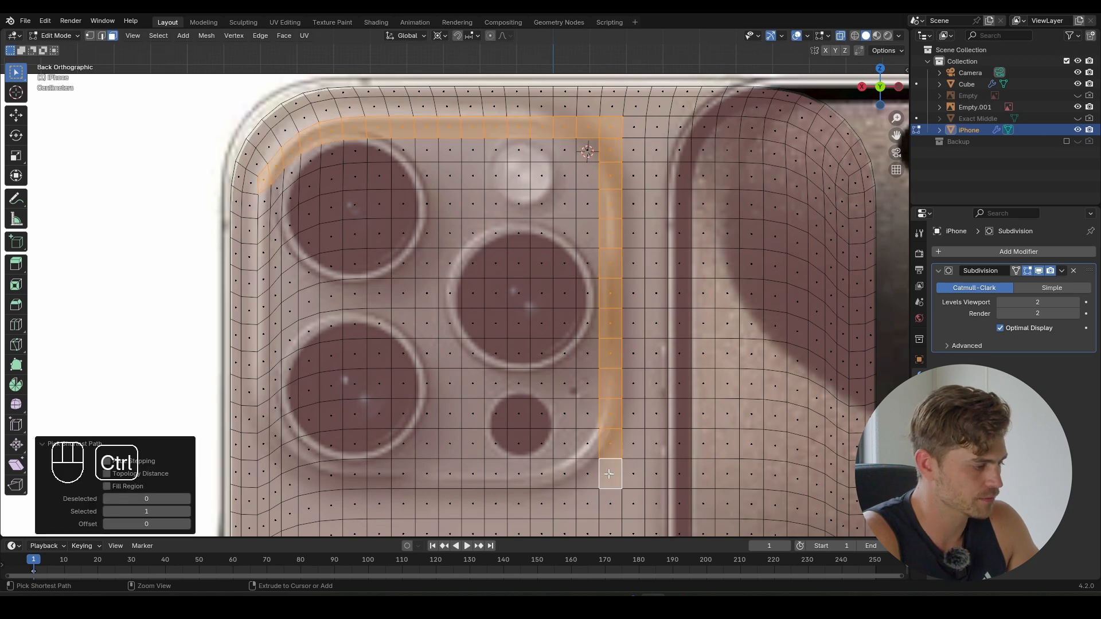
pyautogui.keyDown('ctrl'); pyautogui.click(265, 494); pyautogui.keyUp('ctrl')
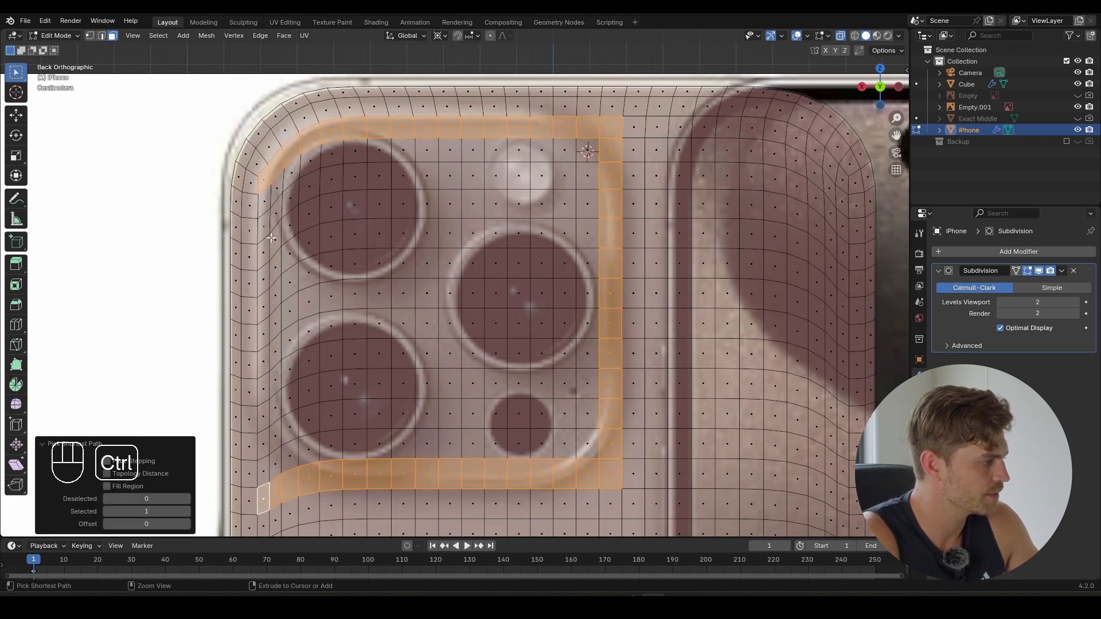
pyautogui.keyDown('ctrl'); pyautogui.click(265, 204); pyautogui.keyUp('ctrl')
# - Add all faces inside the camera bump outline to the selection with Circle Select
pyautogui.scroll(-2, 349, 242)
pyautogui.press('c')
pyautogui.moveTo(493, 287)
pyautogui.mouseDown()
pyautogui.moveTo(453, 252)
pyautogui.moveTo(392, 248)
pyautogui.moveTo(504, 241)
pyautogui.mouseUp()
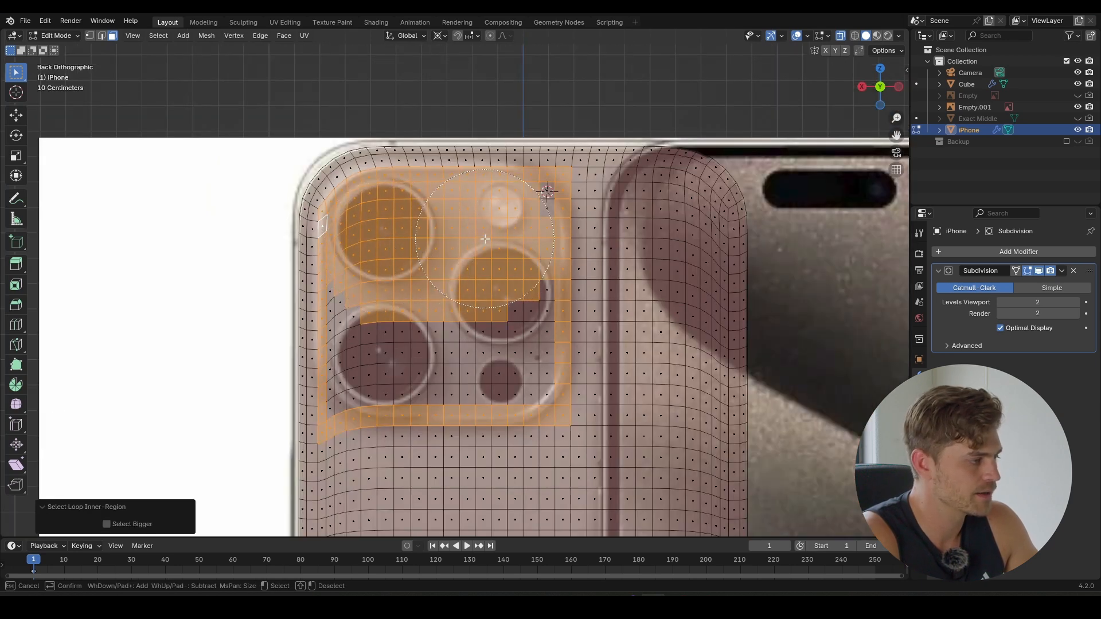
pyautogui.rightClick(504, 241)
pyautogui.scroll(1, 547, 218)
pyautogui.scroll(1, 564, 201)
pyautogui.press('c')
pyautogui.moveTo(566, 183)
pyautogui.mouseDown()
pyautogui.moveTo(547, 338)
pyautogui.moveTo(562, 412)
pyautogui.moveTo(538, 421)
pyautogui.moveTo(470, 389)
pyautogui.moveTo(396, 379)
pyautogui.moveTo(423, 435)
pyautogui.moveTo(347, 395)
pyautogui.moveTo(304, 328)
pyautogui.moveTo(306, 430)
pyautogui.mouseUp()
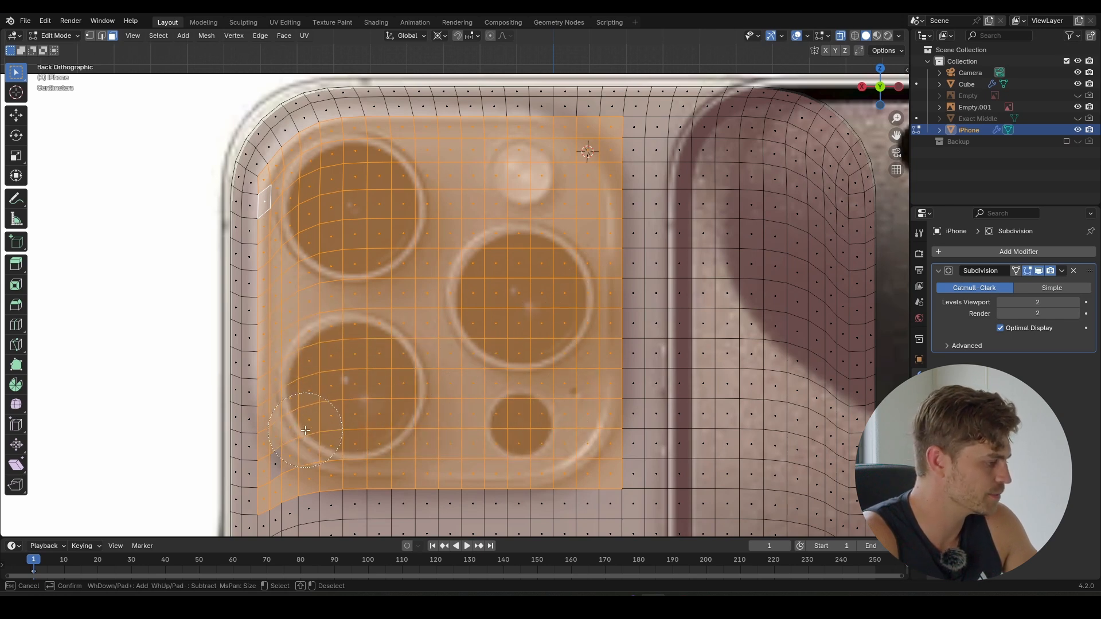
pyautogui.rightClick(310, 435)
pyautogui.scroll(-3, 392, 256)
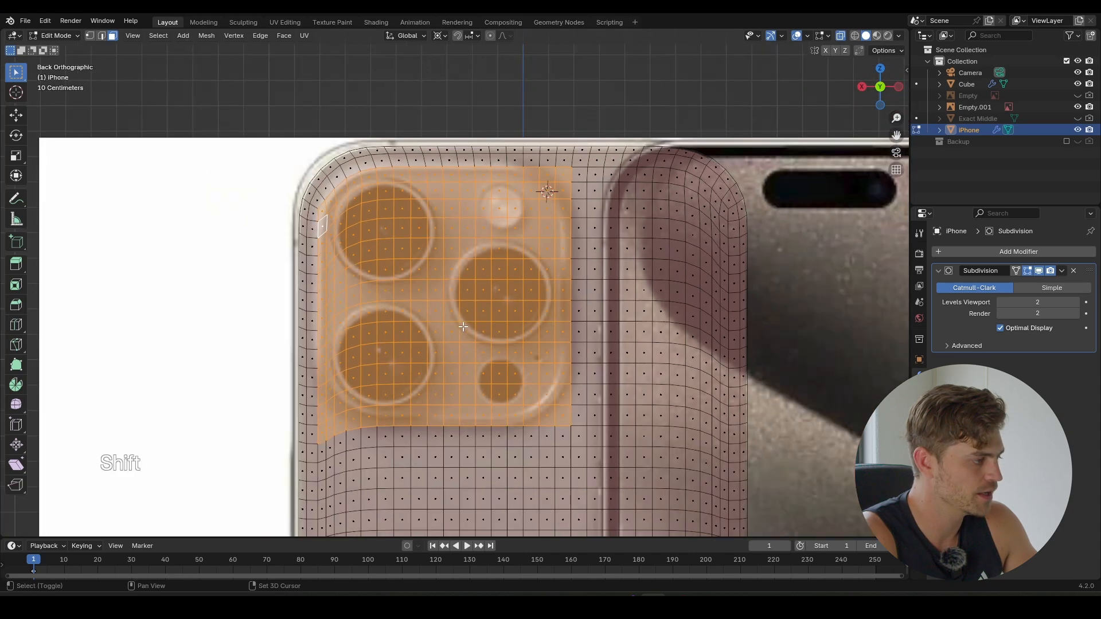
# - Delete the selected camera bump faces to open a hole in the back panel
pyautogui.press('x')
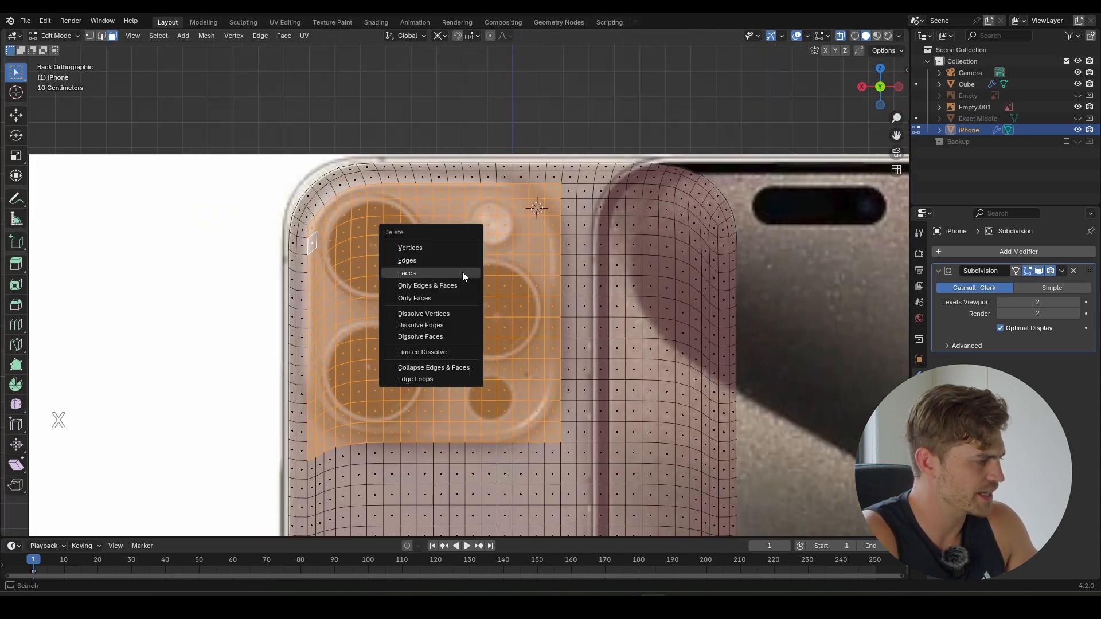
pyautogui.click(422, 271)
pyautogui.moveTo(368, 243); pyautogui.dragTo(335, 204, button='middle')
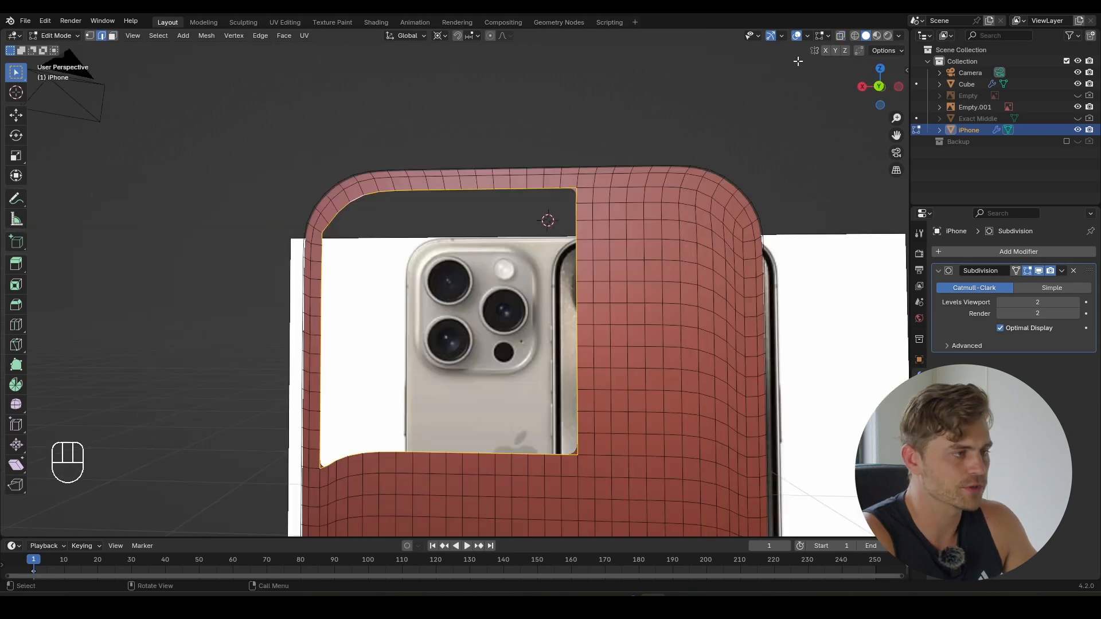
# - Show the Statistics overlay and snap the 3D cursor to the selected edge loop around the camera hole
pyautogui.click(807, 34)
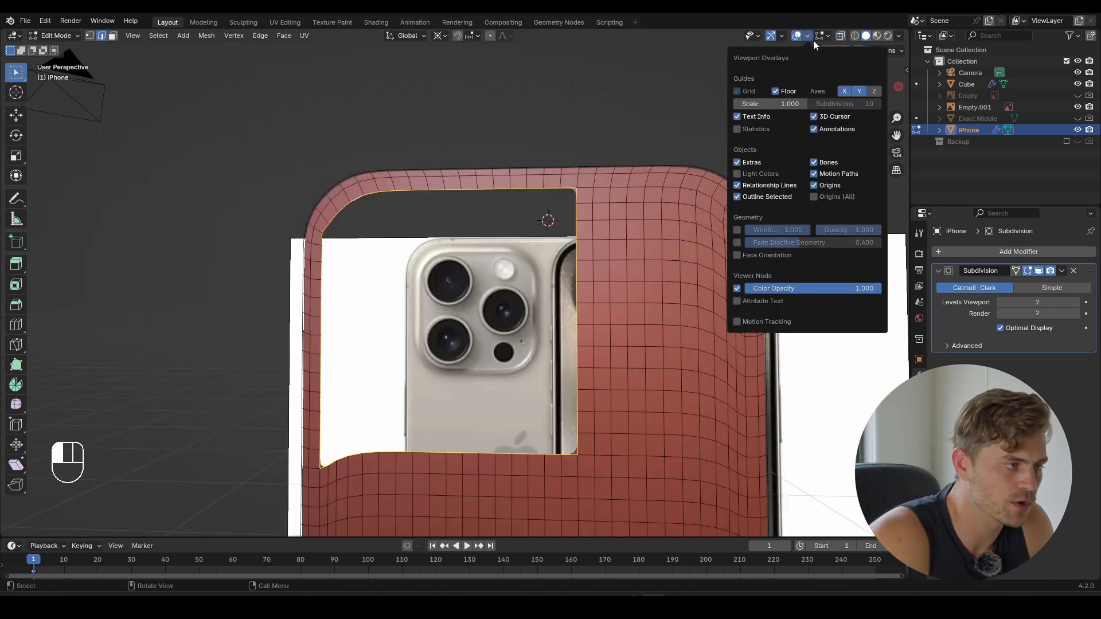
pyautogui.click(760, 130)
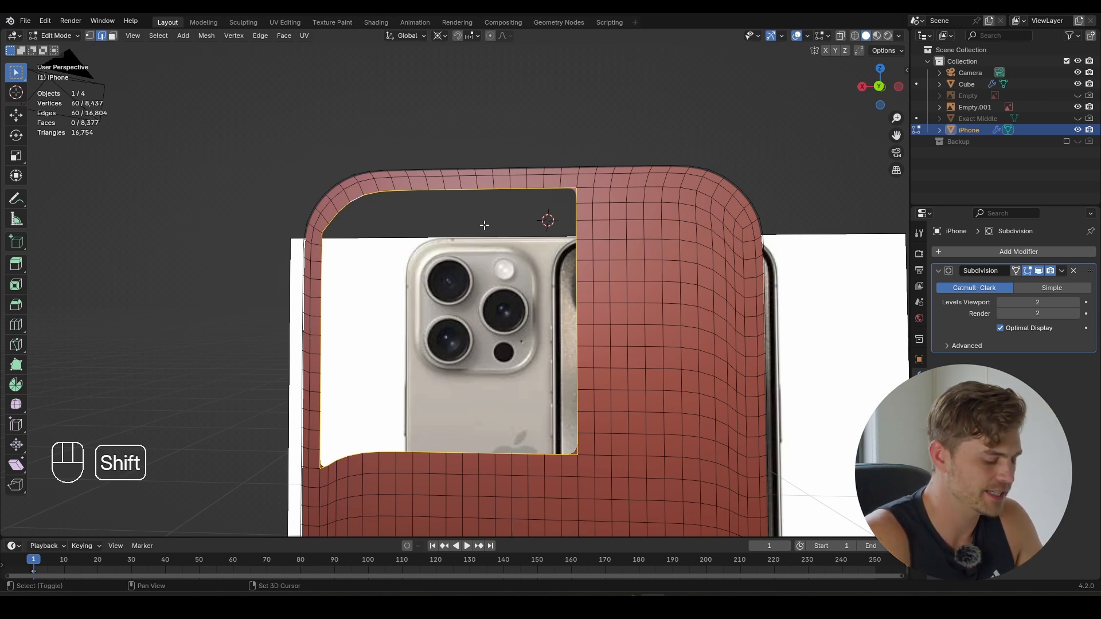
pyautogui.press('KP_1')
pyautogui.press('ctrl+KP_1')
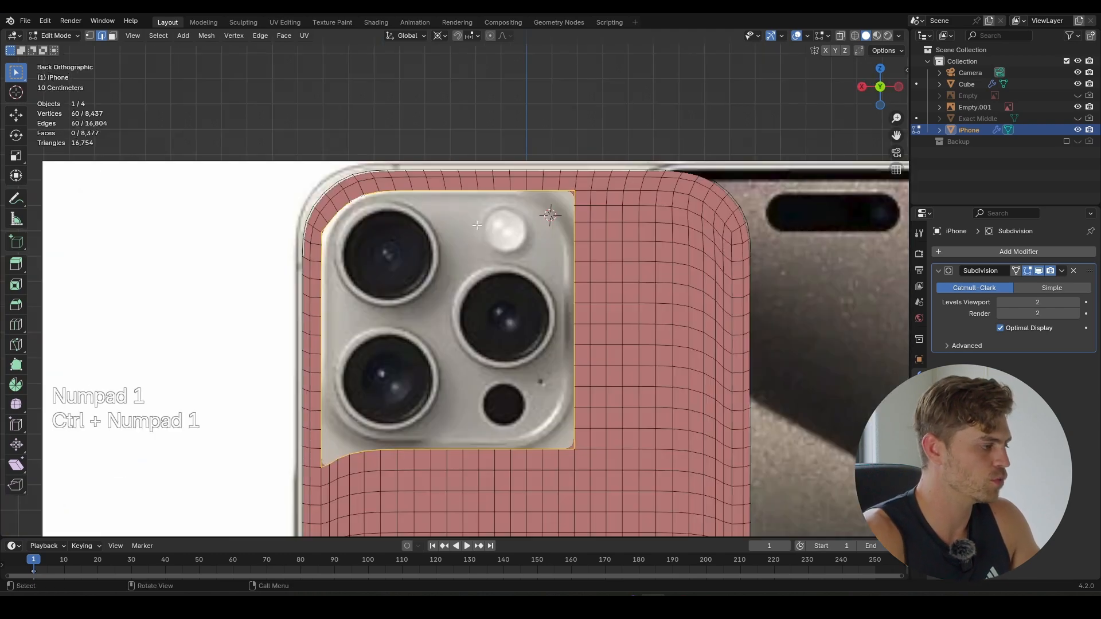
pyautogui.press('shift')
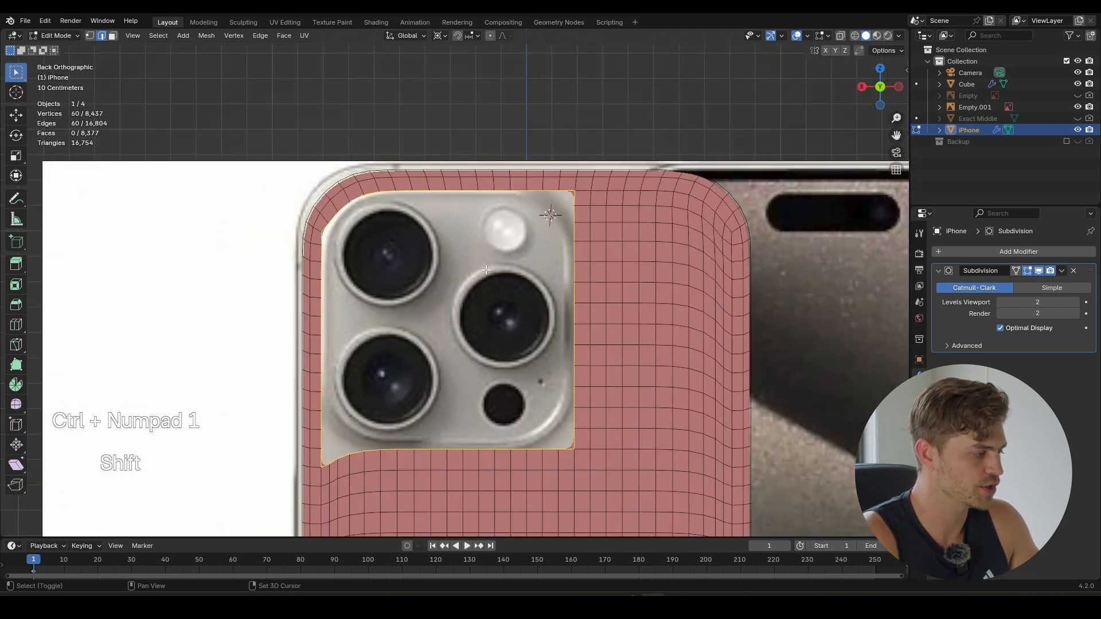
pyautogui.hotkey('shift', 's')
pyautogui.click(444, 341)
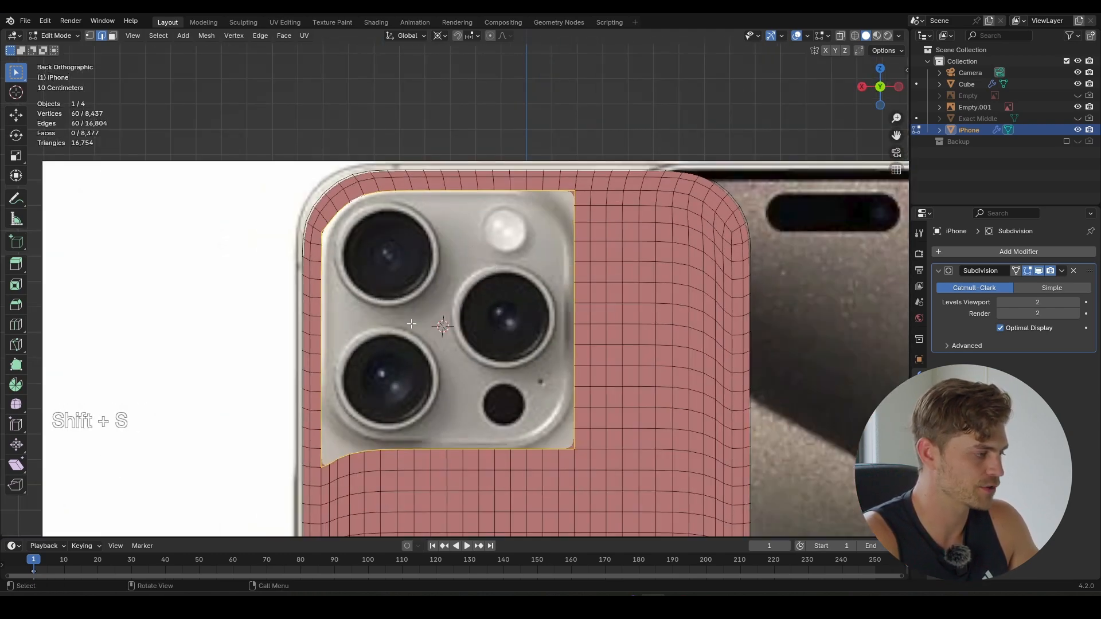
pyautogui.hotkey('ctrl', 'z')
pyautogui.hotkey('ctrl', 'z')
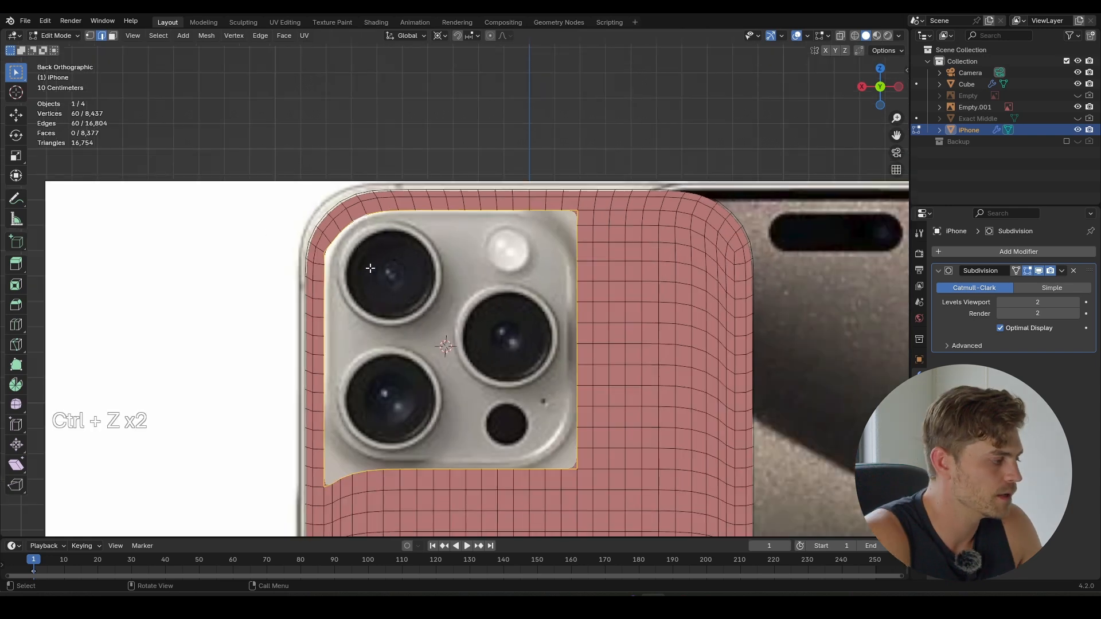
pyautogui.press('shift')
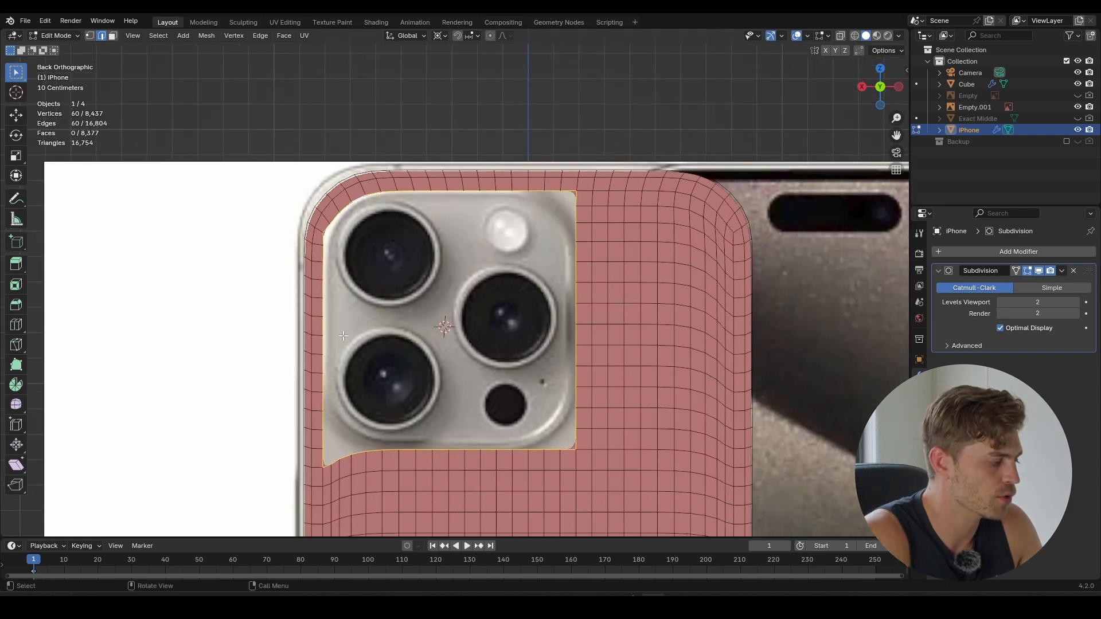
# - Select the ring of faces bordering the camera hole and delete it to widen the opening by one row
pyautogui.press('3')
pyautogui.click(318, 475)
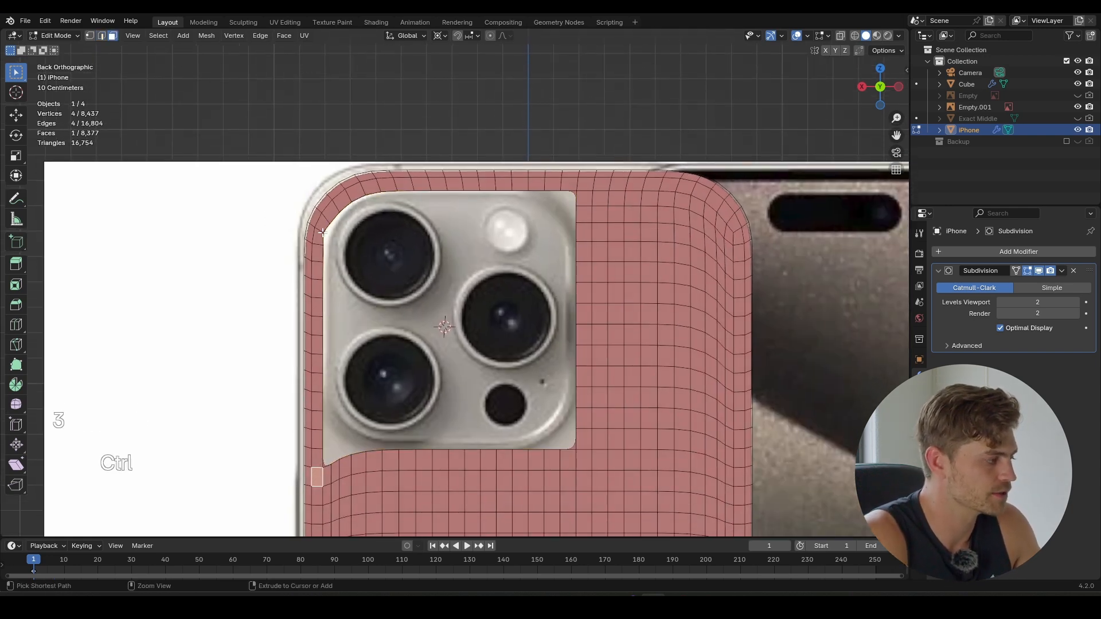
pyautogui.keyDown('ctrl'); pyautogui.click(322, 225); pyautogui.keyUp('ctrl')
pyautogui.keyDown('ctrl'); pyautogui.click(544, 188); pyautogui.keyUp('ctrl')
pyautogui.keyDown('ctrl'); pyautogui.click(580, 188); pyautogui.keyUp('ctrl')
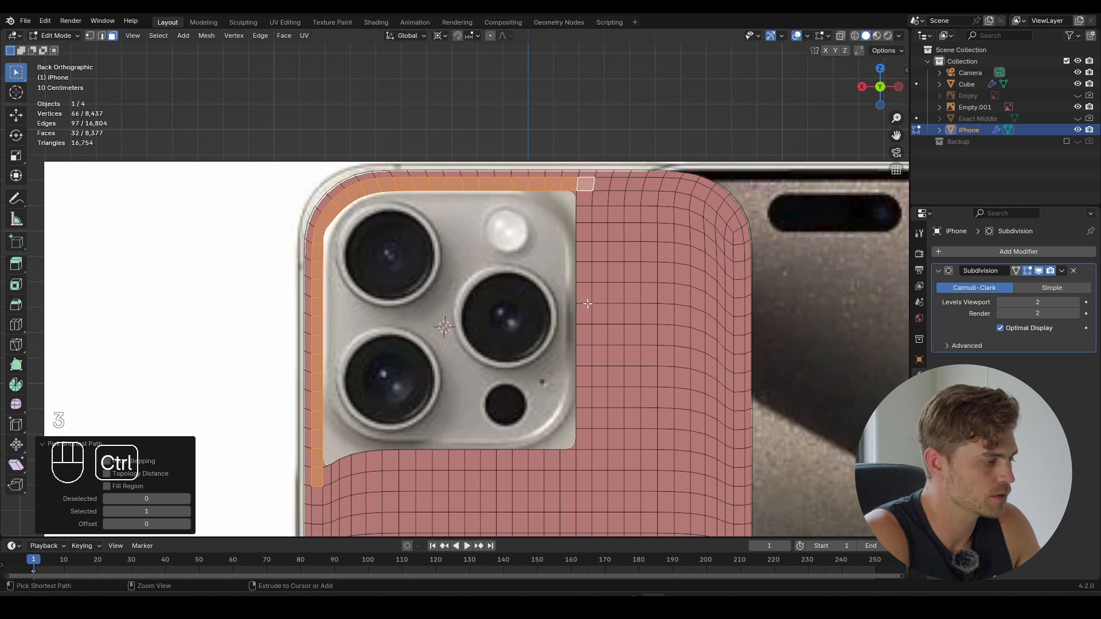
pyautogui.keyDown('ctrl'); pyautogui.click(588, 446); pyautogui.keyUp('ctrl')
pyautogui.keyDown('ctrl'); pyautogui.click(583, 460); pyautogui.keyUp('ctrl')
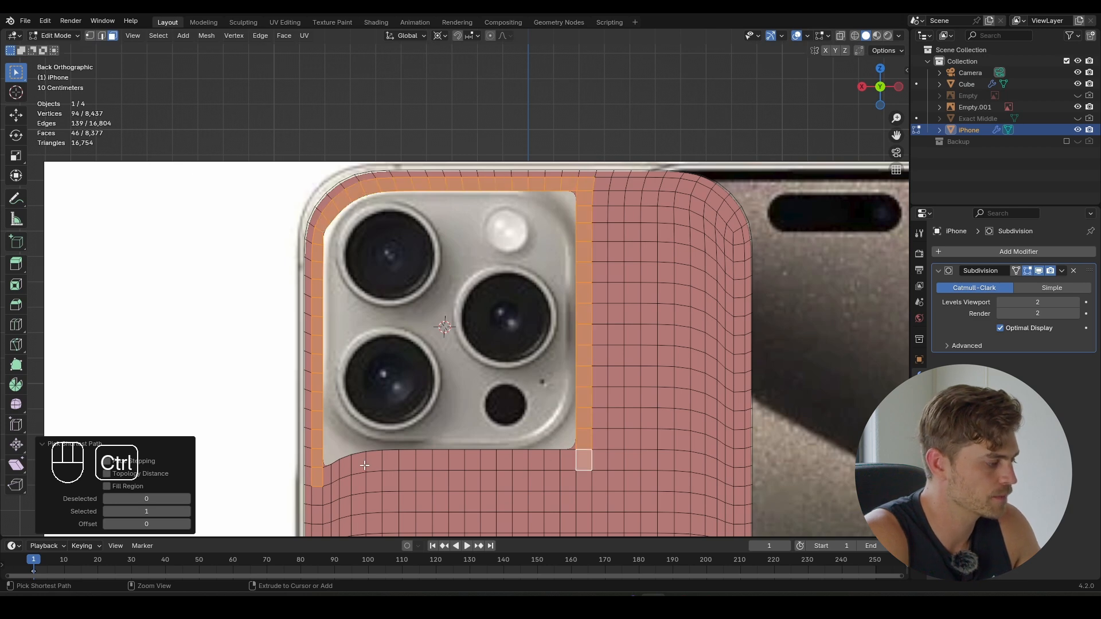
pyautogui.keyDown('ctrl'); pyautogui.click(360, 463); pyautogui.keyUp('ctrl')
pyautogui.press('x')
pyautogui.click(328, 476)
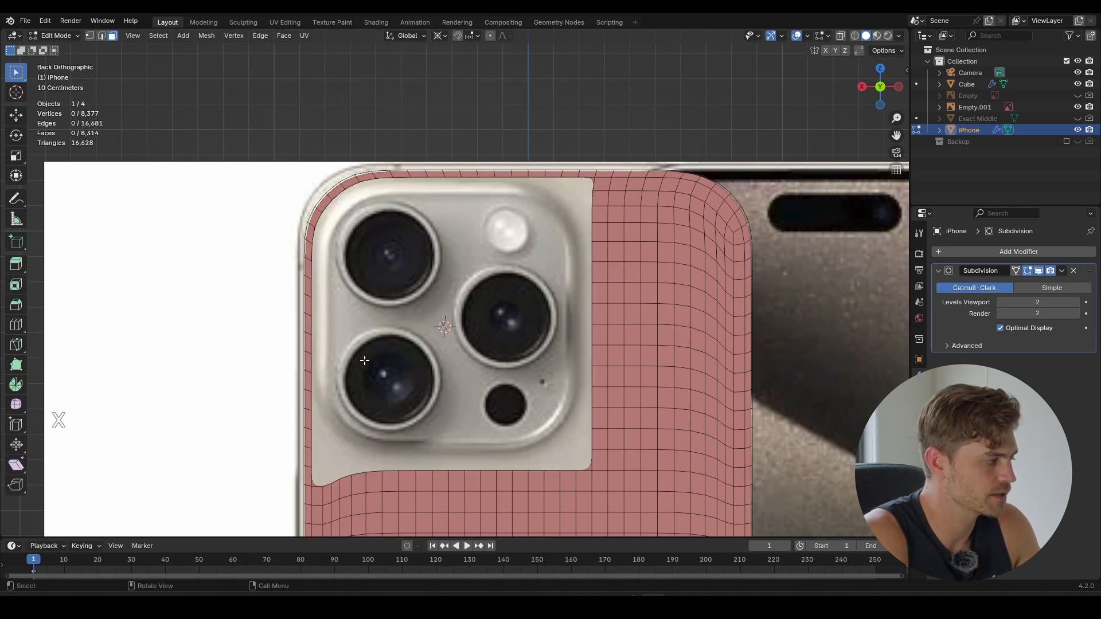
# - Add a circle with 66 vertices at the 3D cursor and rotate it 90° about the X axis
pyautogui.scroll(1, 396, 334)
pyautogui.keyDown('shift'); pyautogui.moveTo(491, 258); pyautogui.dragTo(487, 243, button='middle'); pyautogui.keyUp('shift')
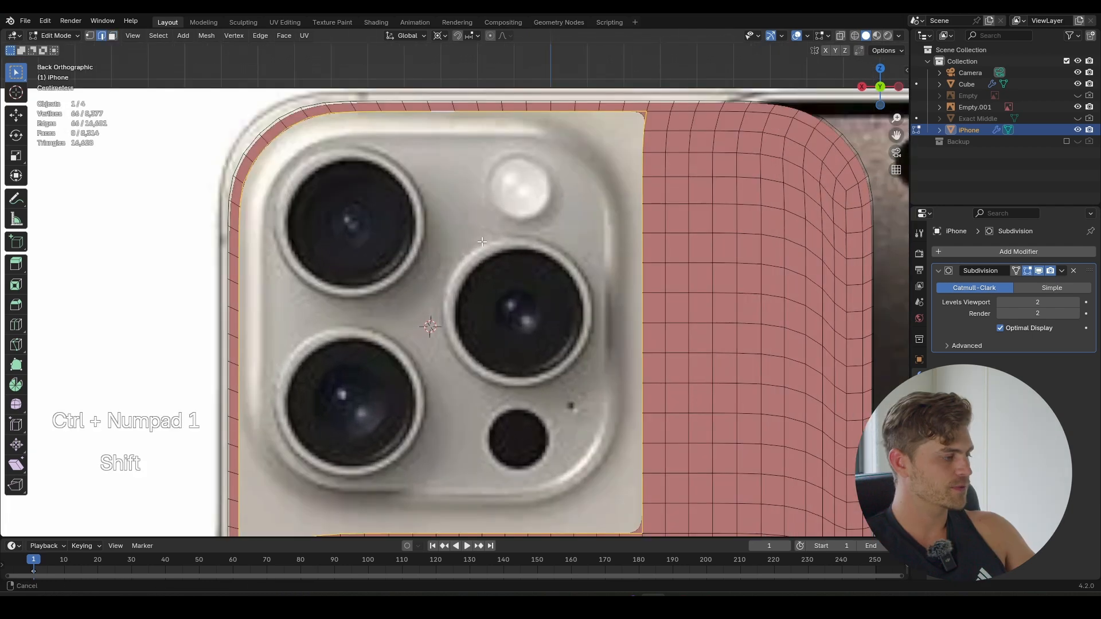
pyautogui.scroll(-1, 430, 240)
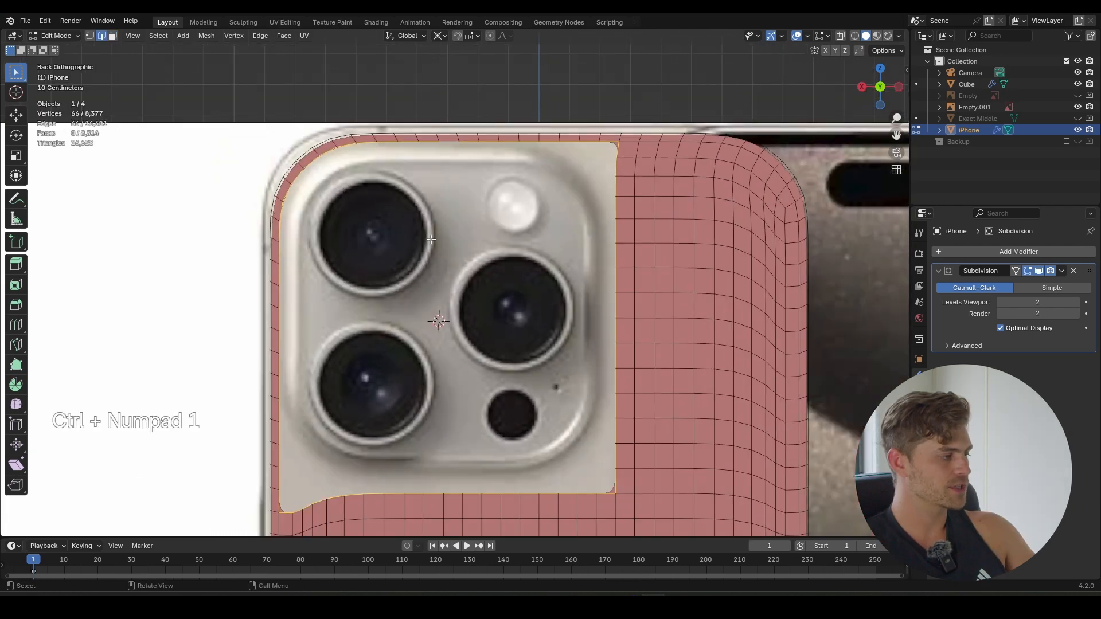
pyautogui.hotkey('shift', 'a')
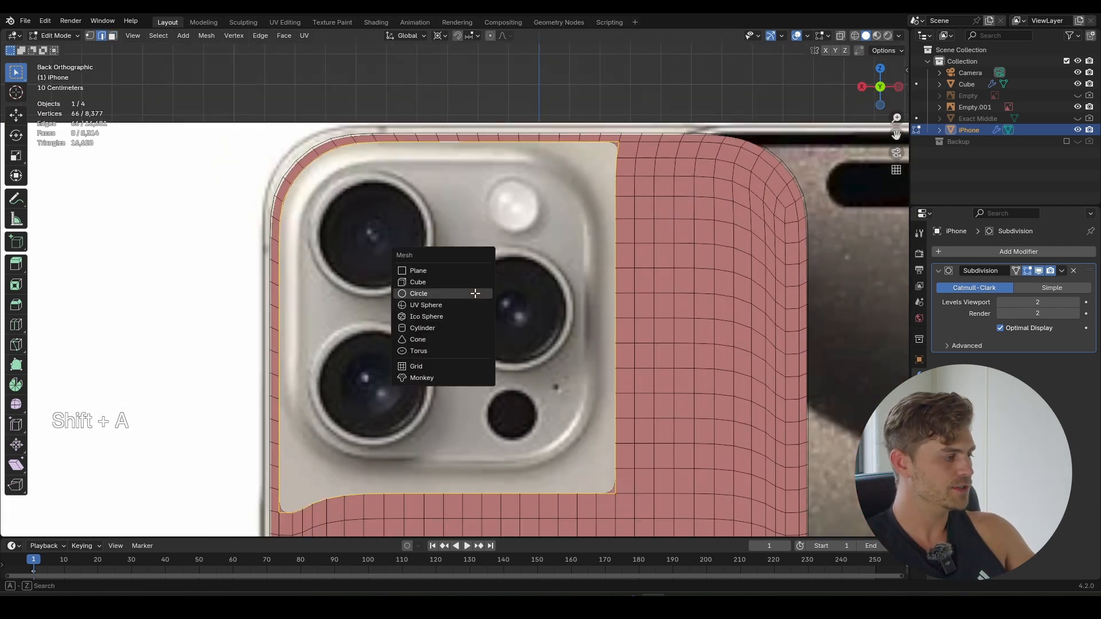
pyautogui.click(475, 293)
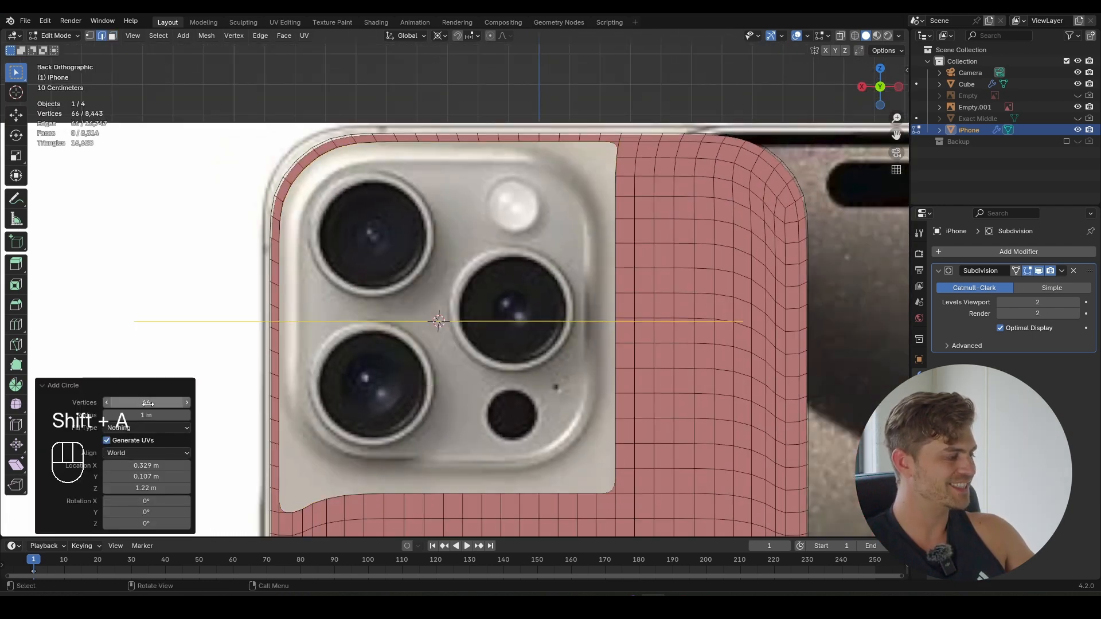
pyautogui.keyDown('alt'); pyautogui.click(434, 140); pyautogui.keyUp('alt')
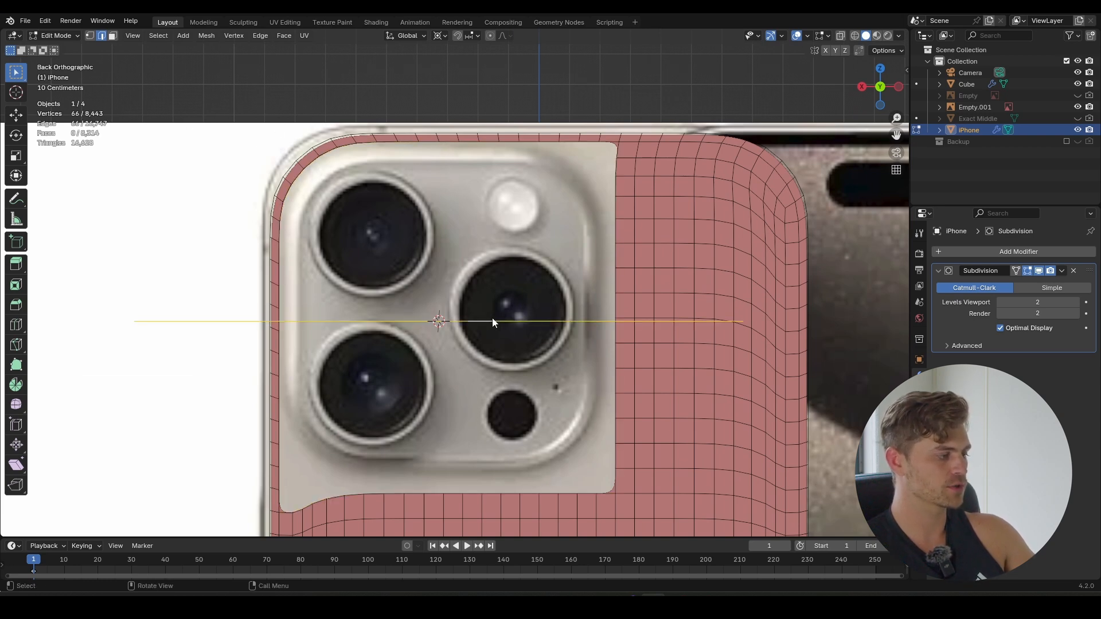
pyautogui.scroll(-2, 492, 317)
pyautogui.write('rx90')
pyautogui.click(737, 398)
# - Scale the circle down and place it around the upper-left lens in the reference image
pyautogui.press('s')
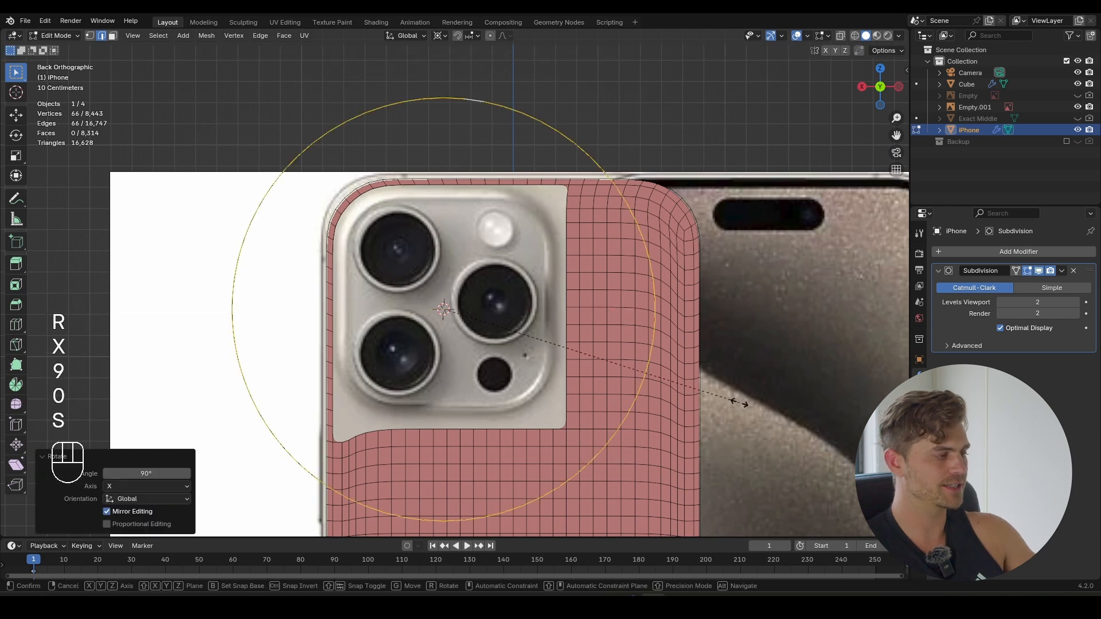
pyautogui.click(557, 346)
pyautogui.scroll(4, 537, 346)
pyautogui.press('g')
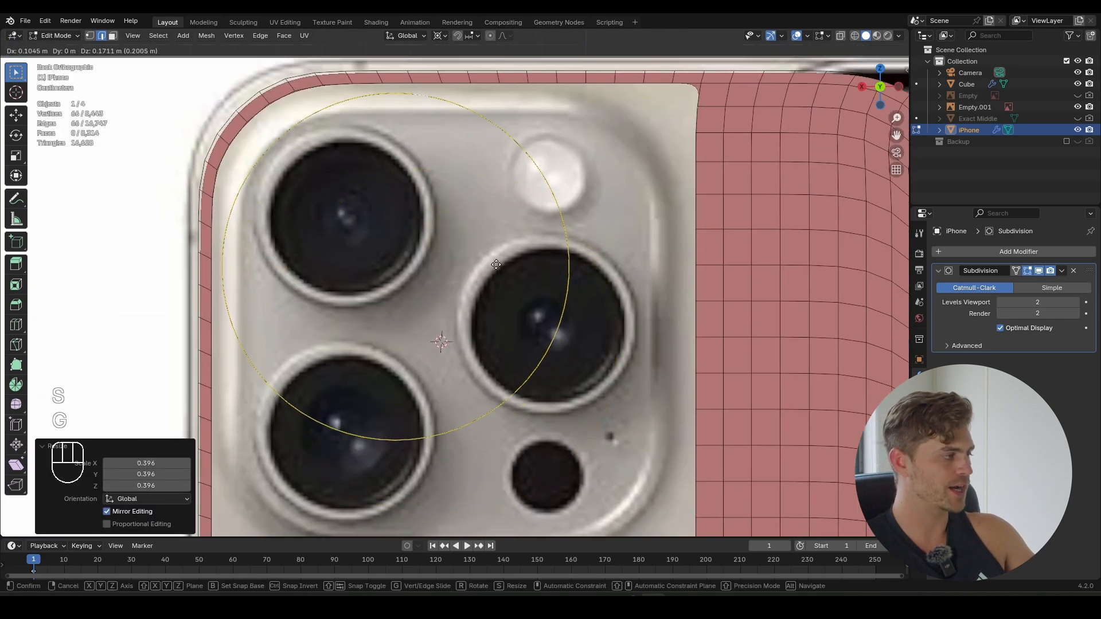
pyautogui.click(484, 264)
pyautogui.press('s')
pyautogui.click(462, 271)
pyautogui.press('g')
pyautogui.click(402, 213)
# - Fine-tune the circle's size and position until its arc follows the upper-left rounded corner of the camera bump
pyautogui.press('g')
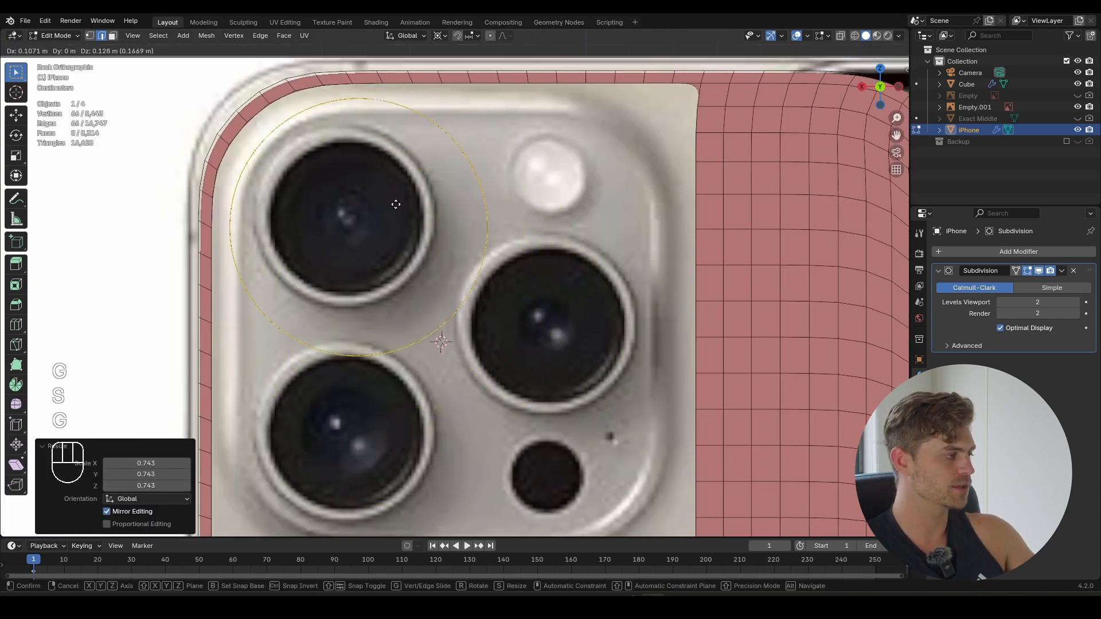
pyautogui.click(399, 210)
pyautogui.press('s')
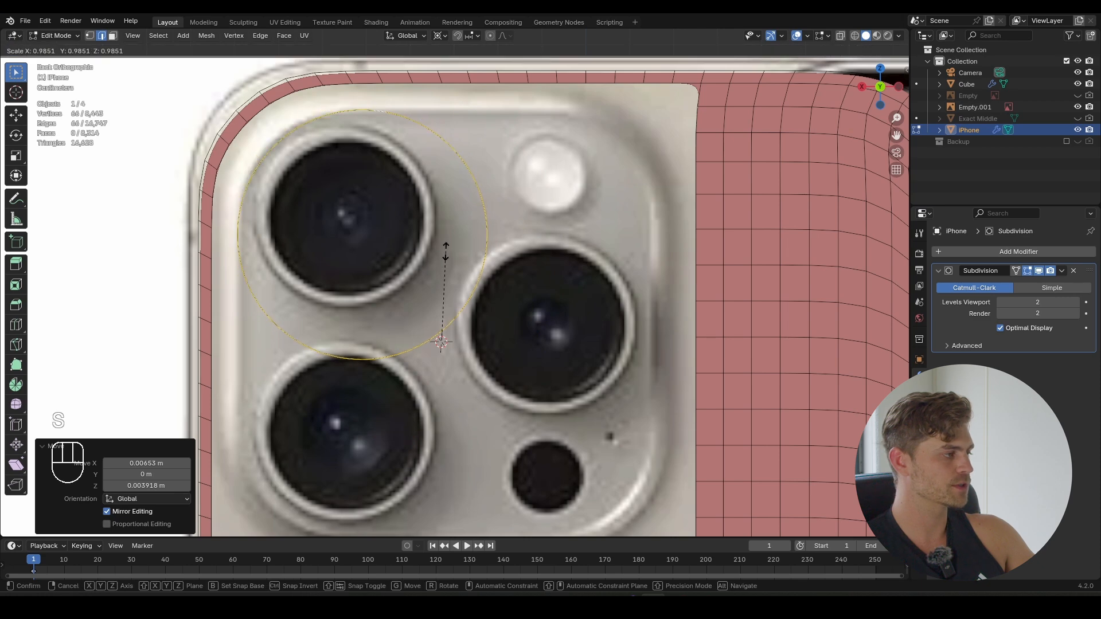
pyautogui.click(447, 252)
pyautogui.press('g')
pyautogui.click(442, 255)
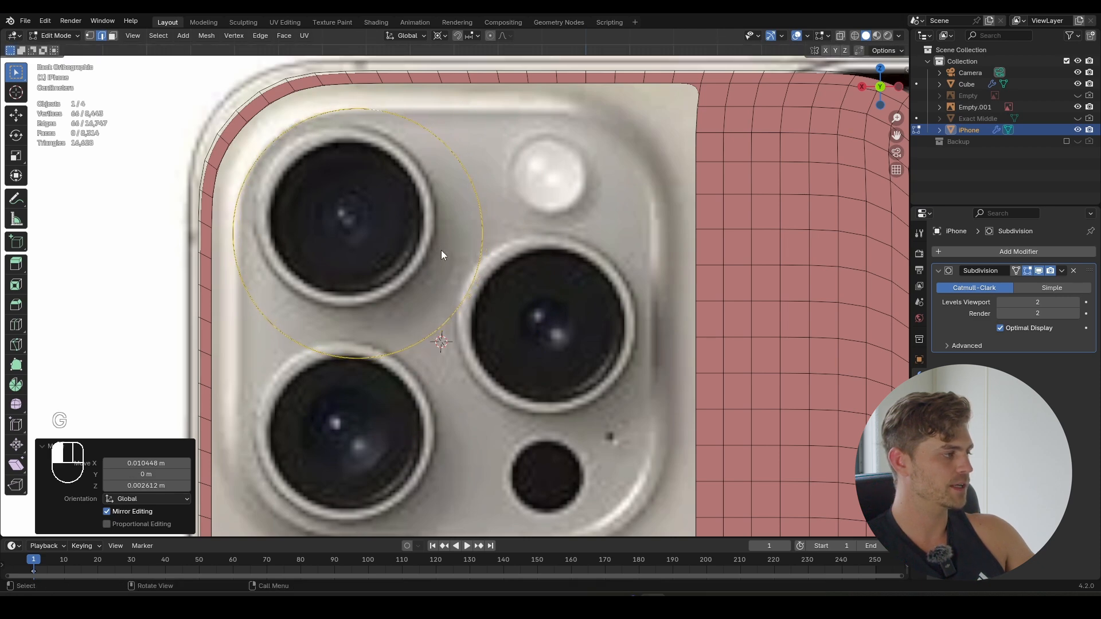
pyautogui.press('s')
pyautogui.click(546, 308)
pyautogui.press('g')
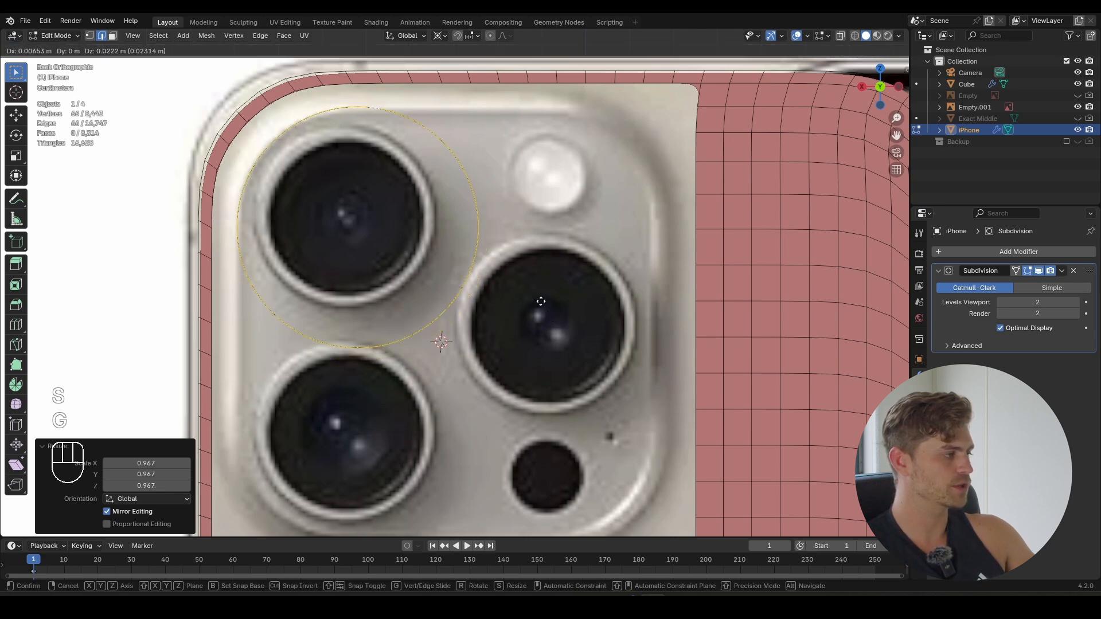
pyautogui.click(541, 301)
pyautogui.press('Tab')
pyautogui.press('Tab')
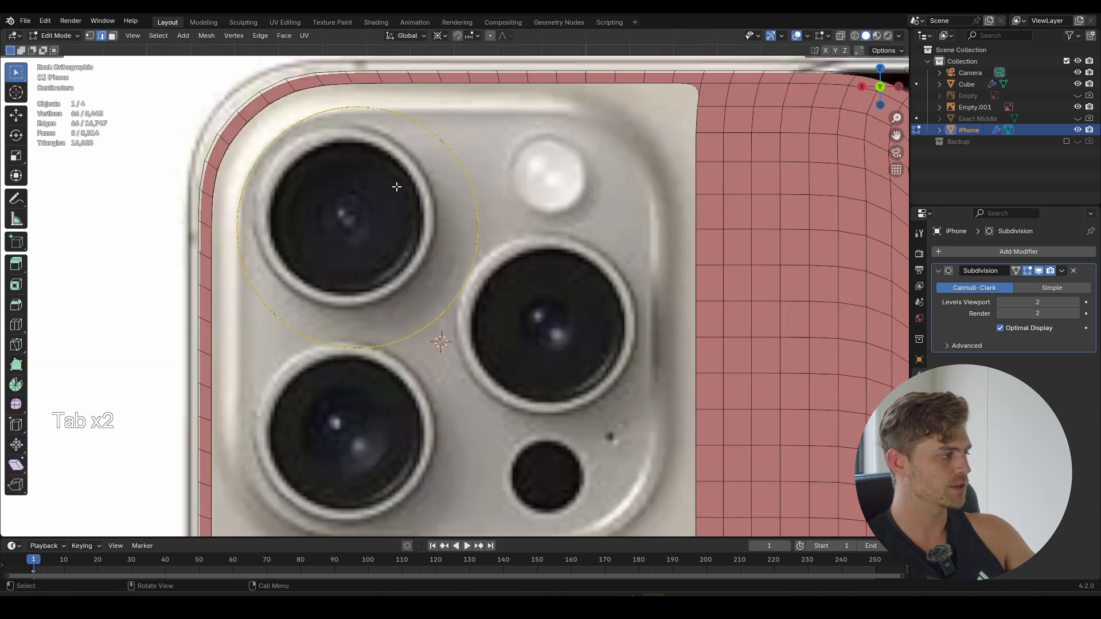
# - Delete the circle's right half and lower-left vertices, keeping only the upper-left quarter arc
pyautogui.press('1')
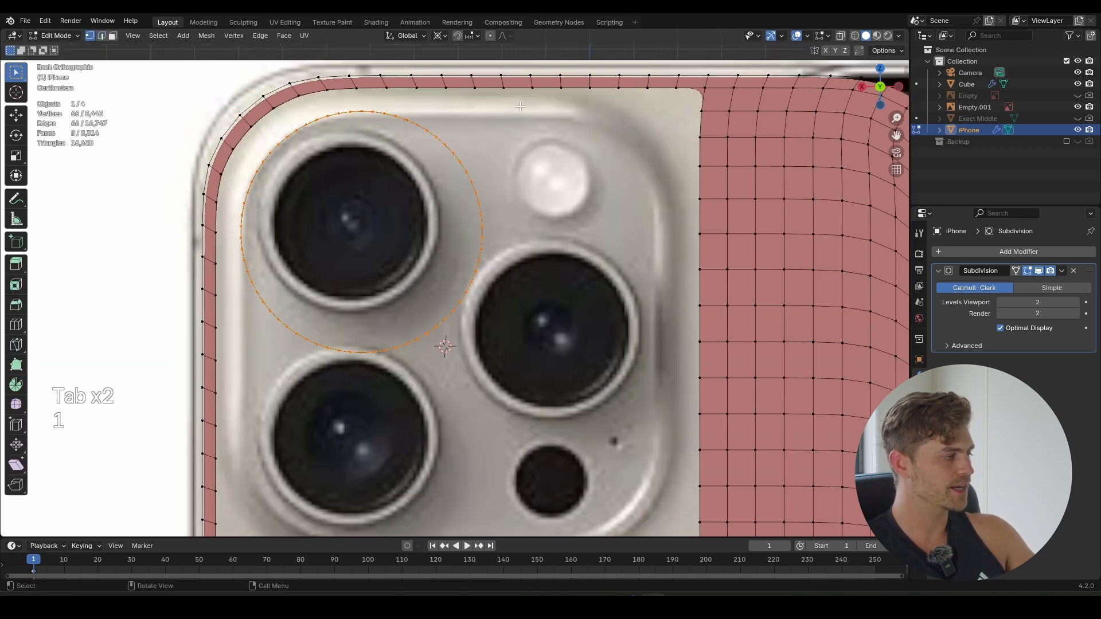
pyautogui.moveTo(520, 106); pyautogui.dragTo(365, 361)
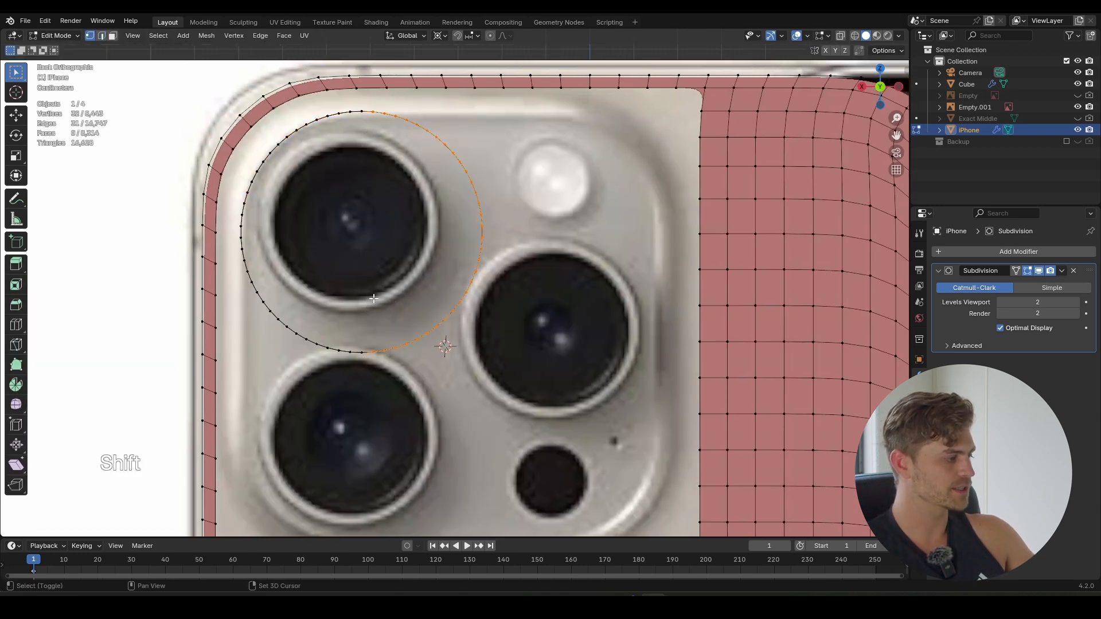
pyautogui.keyDown('shift'); pyautogui.moveTo(232, 243); pyautogui.dragTo(407, 396); pyautogui.keyUp('shift')
pyautogui.press('x')
pyautogui.click(317, 265)
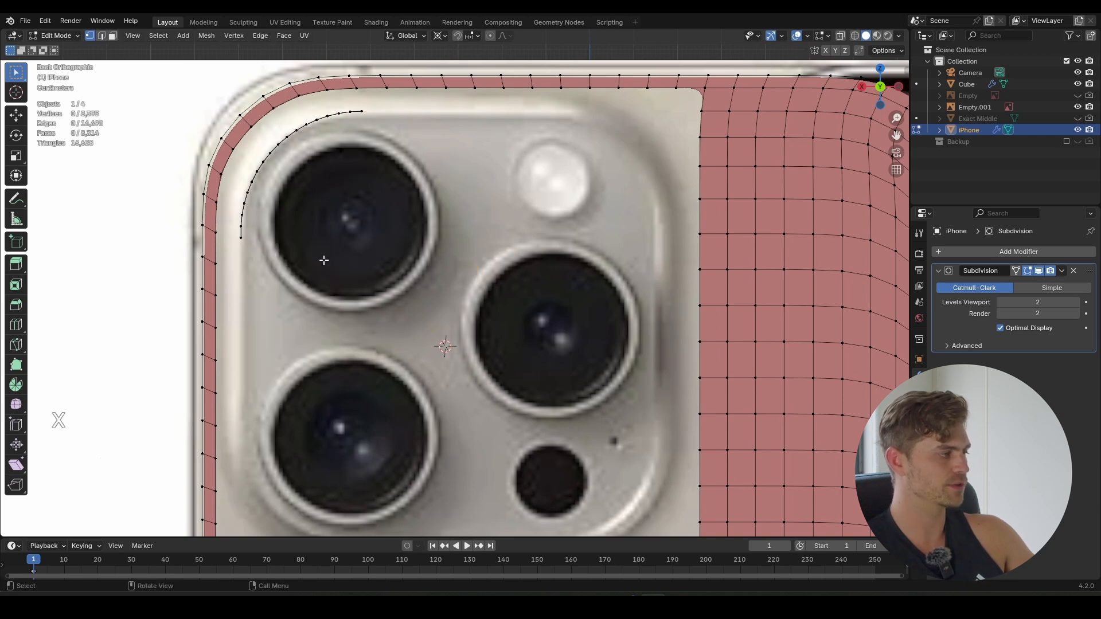
# - Extrude the arc's upper end vertex about 0.2 m along the X axis, following the bump's top edge
pyautogui.scroll(-2, 352, 230)
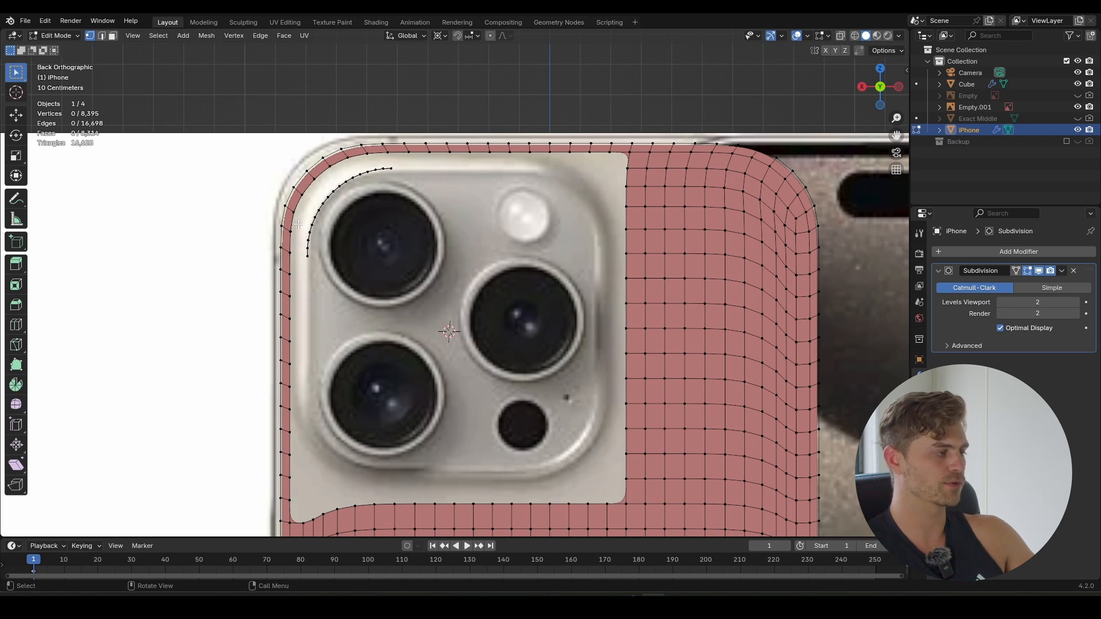
pyautogui.scroll(2, 370, 227)
pyautogui.keyDown('alt'); pyautogui.click(333, 176); pyautogui.keyUp('alt')
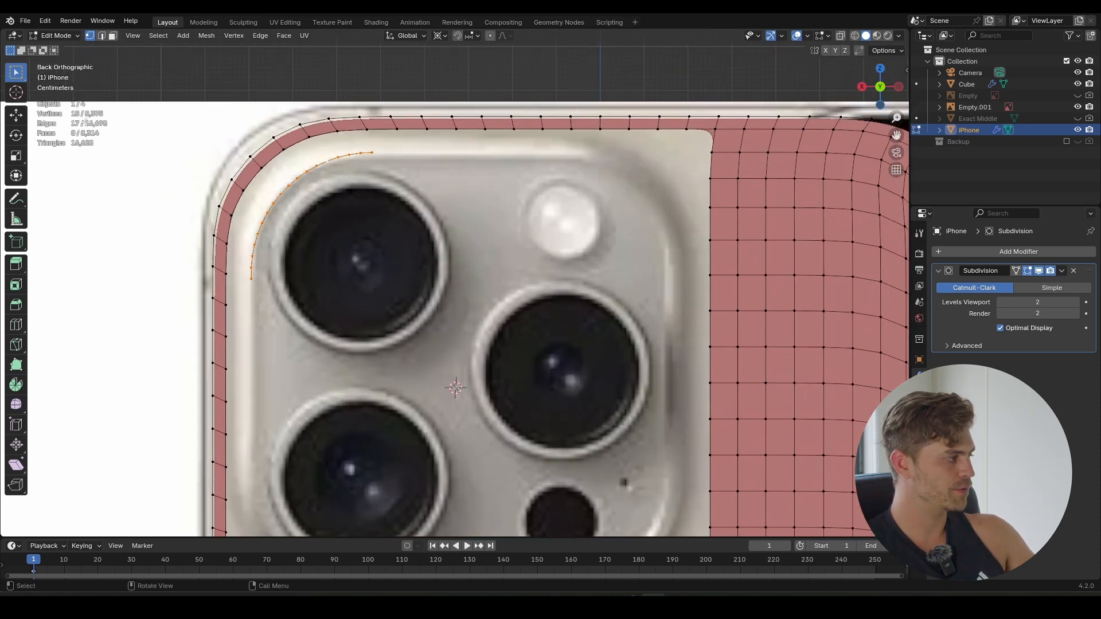
pyautogui.click(372, 152)
pyautogui.press('e')
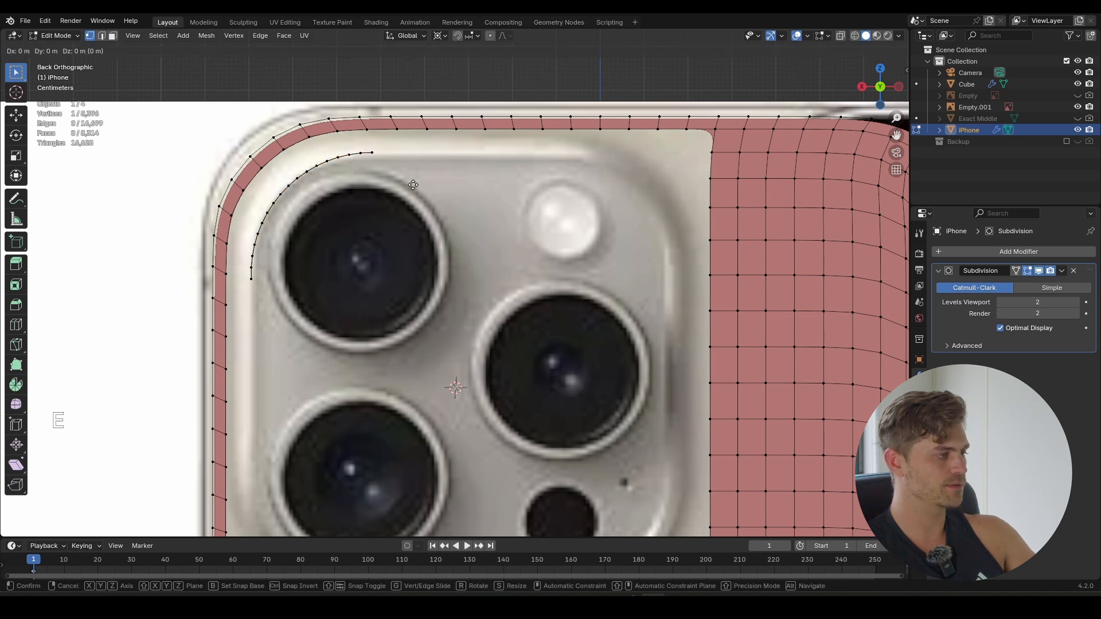
pyautogui.press('y')
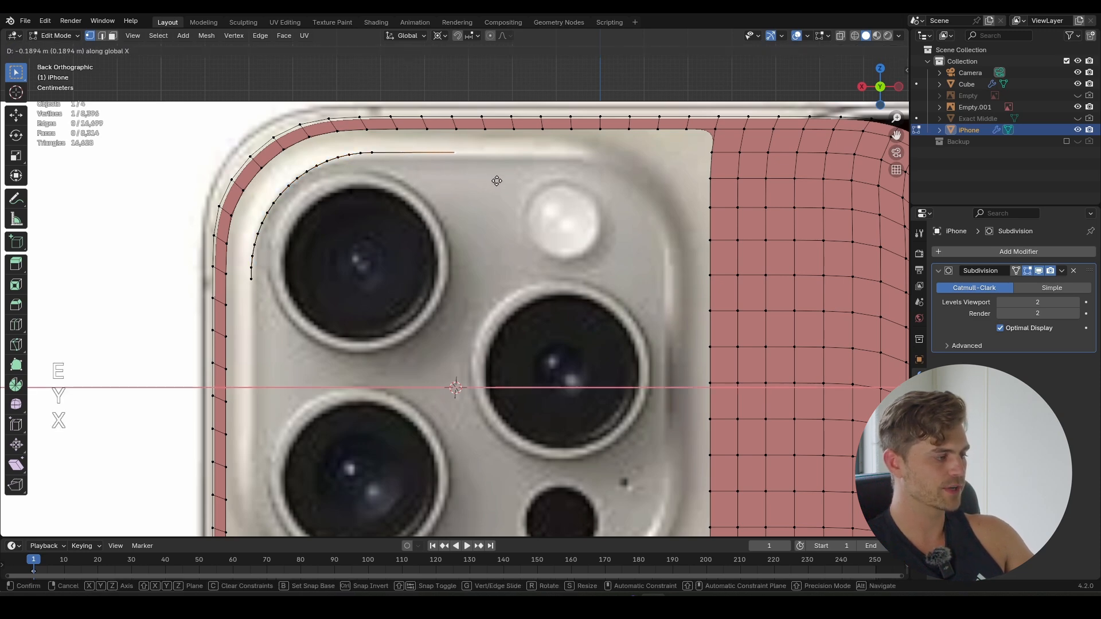
pyautogui.click(504, 180)
# - Extrude the arc's lower end vertex about 0.234 m downward along the Z axis, following the bump's left edge
pyautogui.keyDown('shift'); pyautogui.moveTo(387, 217); pyautogui.dragTo(368, 163, button='middle'); pyautogui.keyUp('shift')
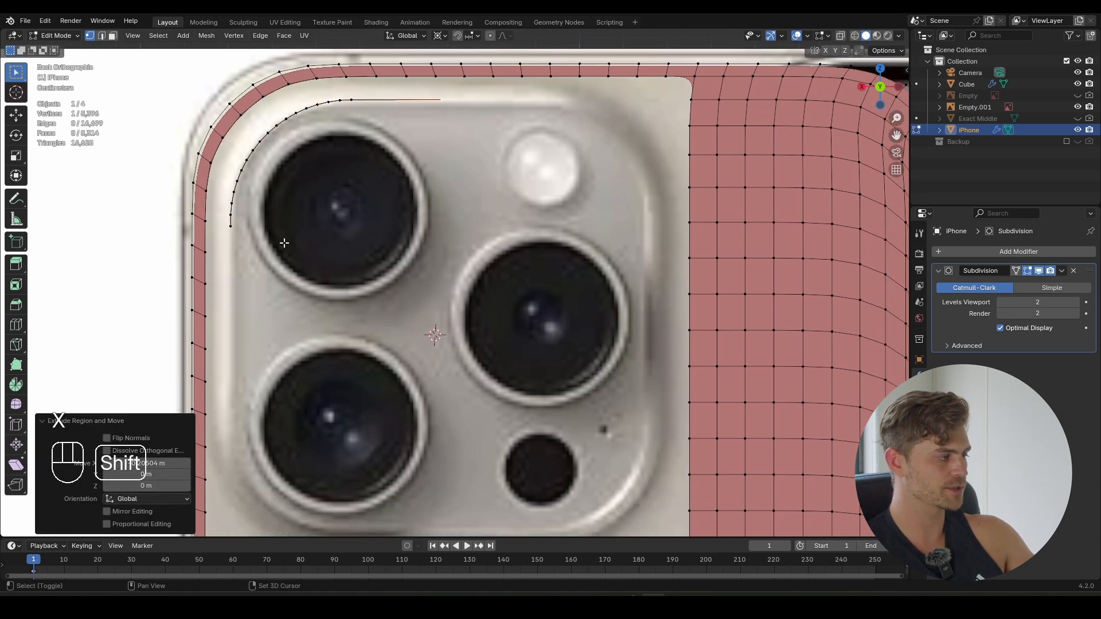
pyautogui.press('e')
pyautogui.press('z')
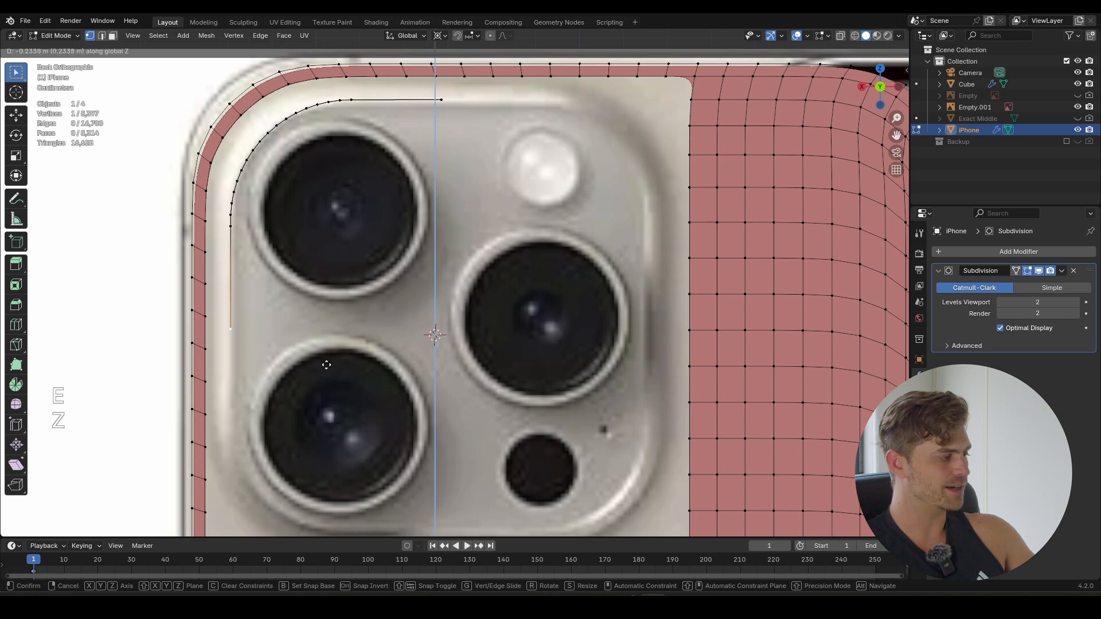
pyautogui.click(327, 365)
# - Add 8 loop cuts to the bump outline's vertical left segment and 7 to its horizontal top segment
pyautogui.hotkey('ctrl', 'r')
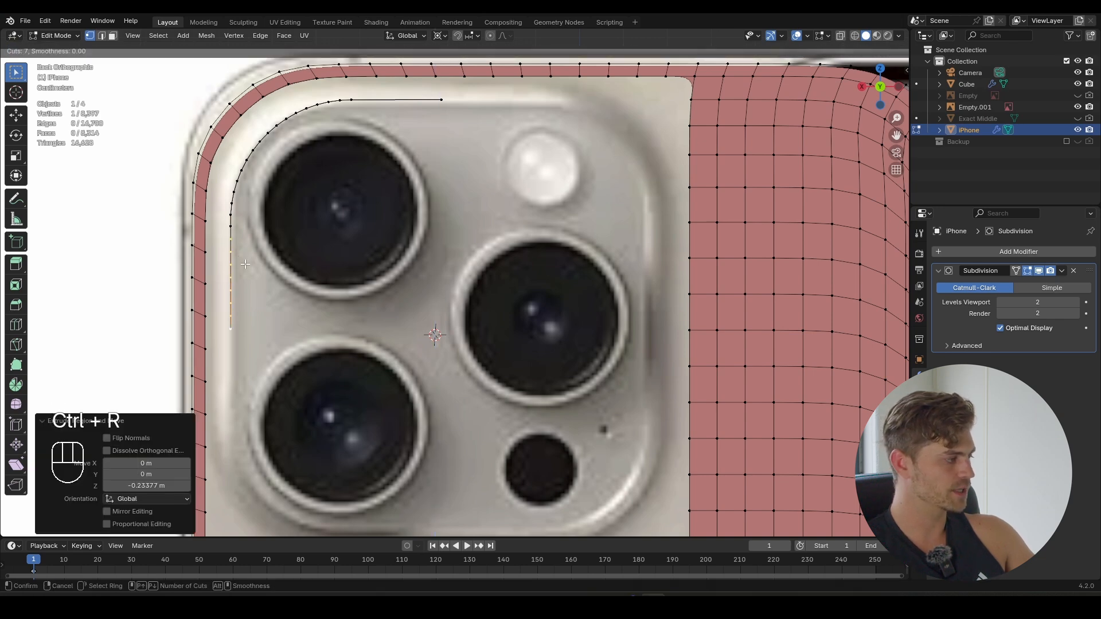
pyautogui.scroll(1, 246, 264)
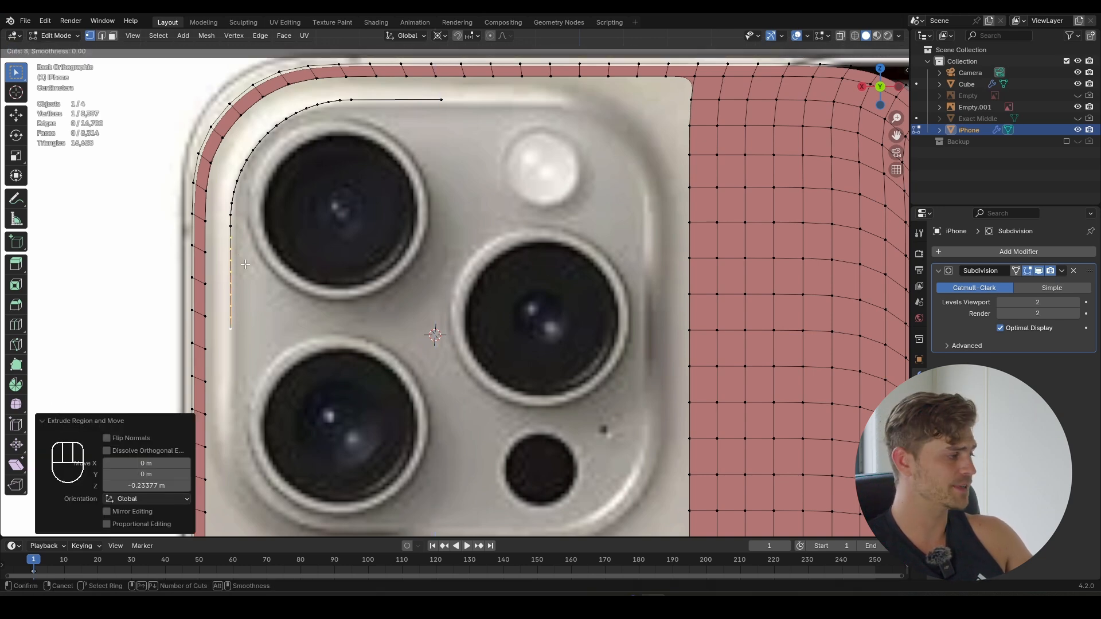
pyautogui.click(246, 264)
pyautogui.hotkey('ctrl', 'r')
pyautogui.scroll(6, 398, 100)
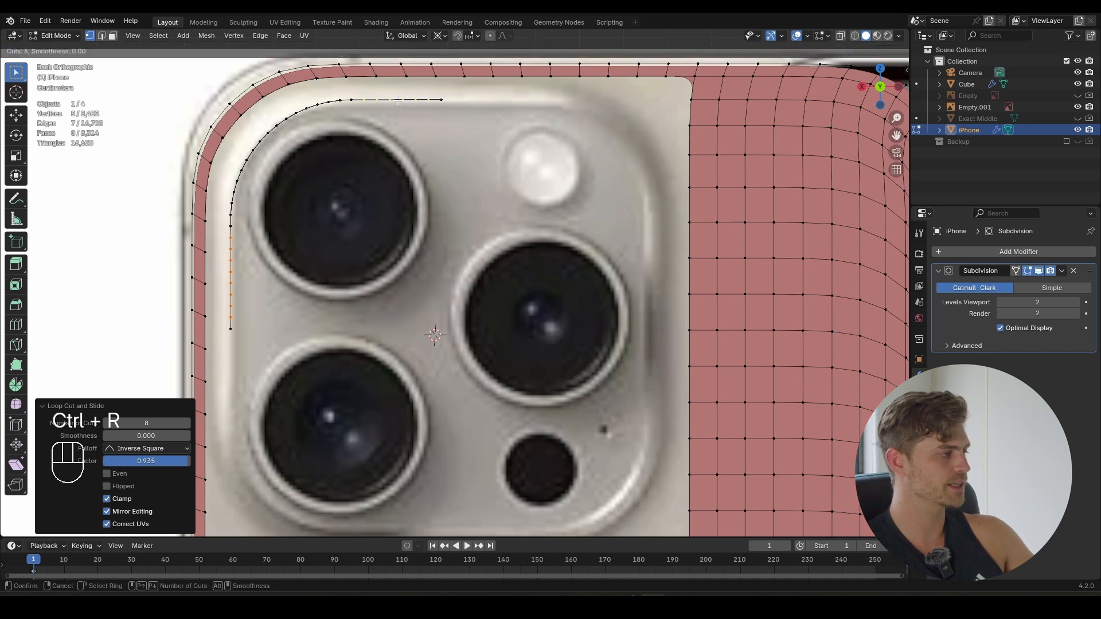
pyautogui.click(398, 101)
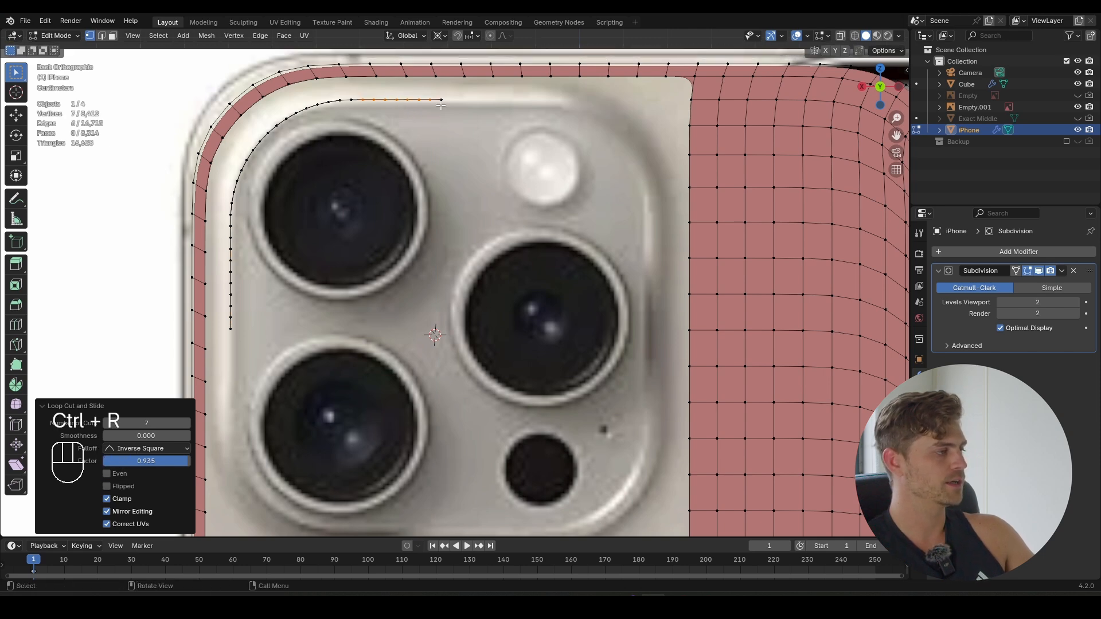
# - Duplicate the whole corner arc and mirror the copy by scaling it -1 along X about the 3D cursor
pyautogui.keyDown('alt'); pyautogui.click(431, 99); pyautogui.keyUp('alt')
pyautogui.keyDown('shift'); pyautogui.moveTo(442, 113); pyautogui.dragTo(429, 109, button='middle'); pyautogui.keyUp('shift')
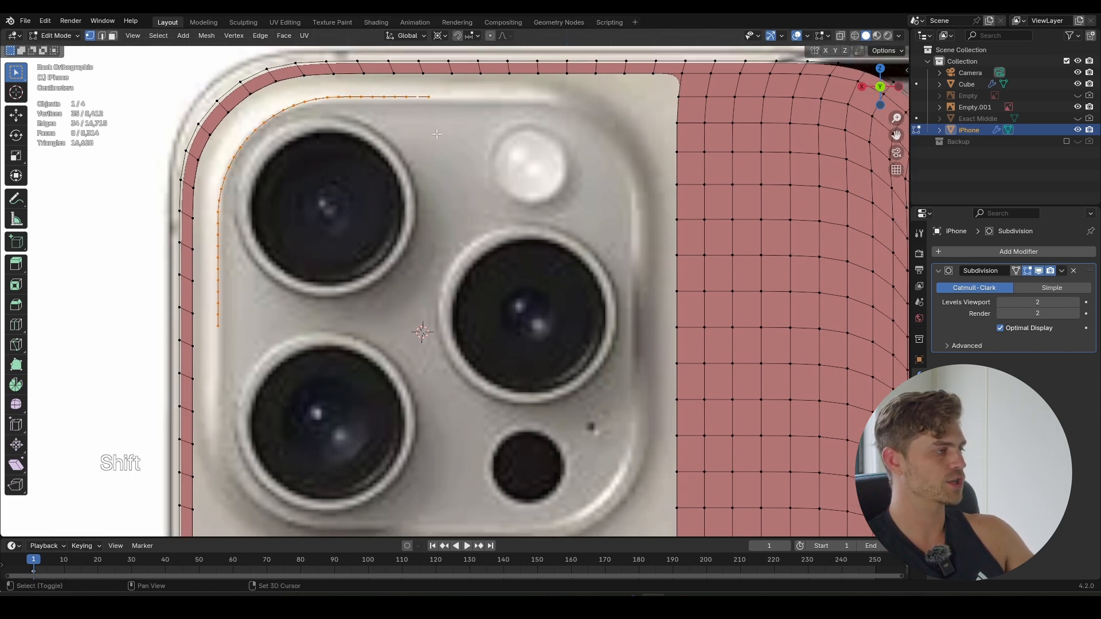
pyautogui.click(439, 36)
pyautogui.click(483, 79)
pyautogui.write('s')
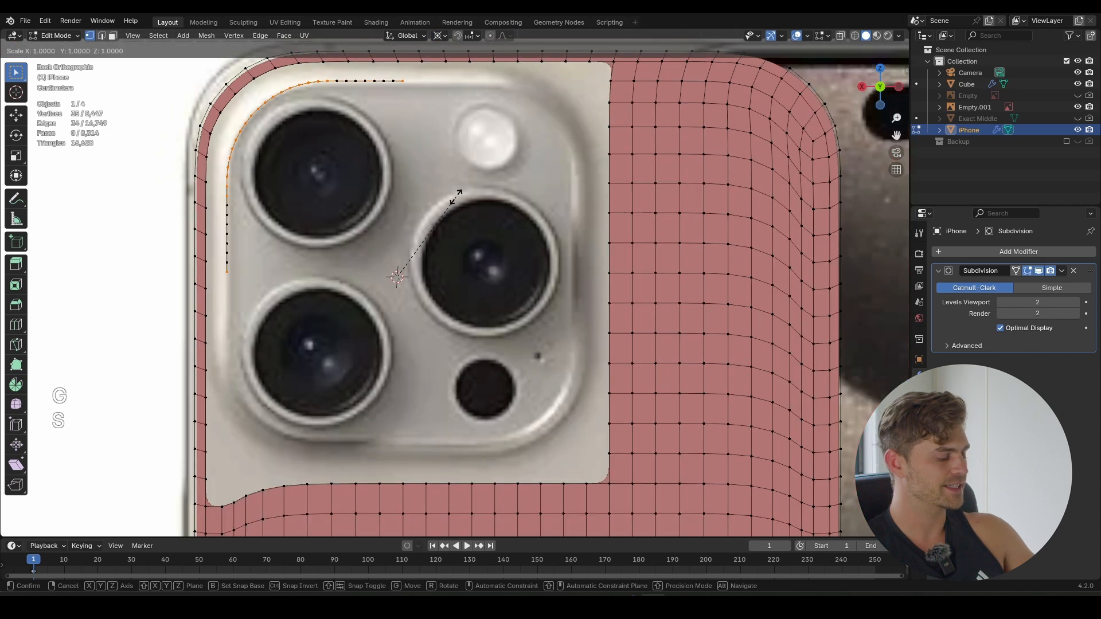
pyautogui.write('x-1')
pyautogui.click(456, 189)
# - Move the mirrored arc about -0.039 m along X so it follows the bump's upper-right corner
pyautogui.scroll(2, 474, 184)
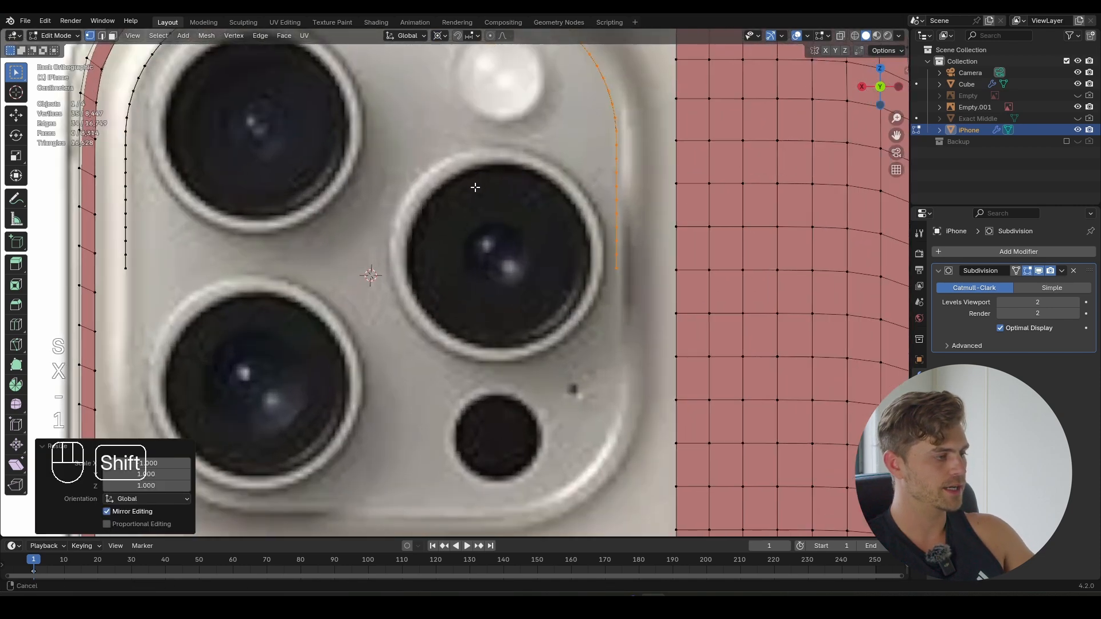
pyautogui.keyDown('shift'); pyautogui.moveTo(474, 184); pyautogui.dragTo(424, 230, button='middle'); pyautogui.keyUp('shift')
pyautogui.keyDown('shift'); pyautogui.moveTo(563, 301); pyautogui.dragTo(546, 353, button='middle'); pyautogui.keyUp('shift')
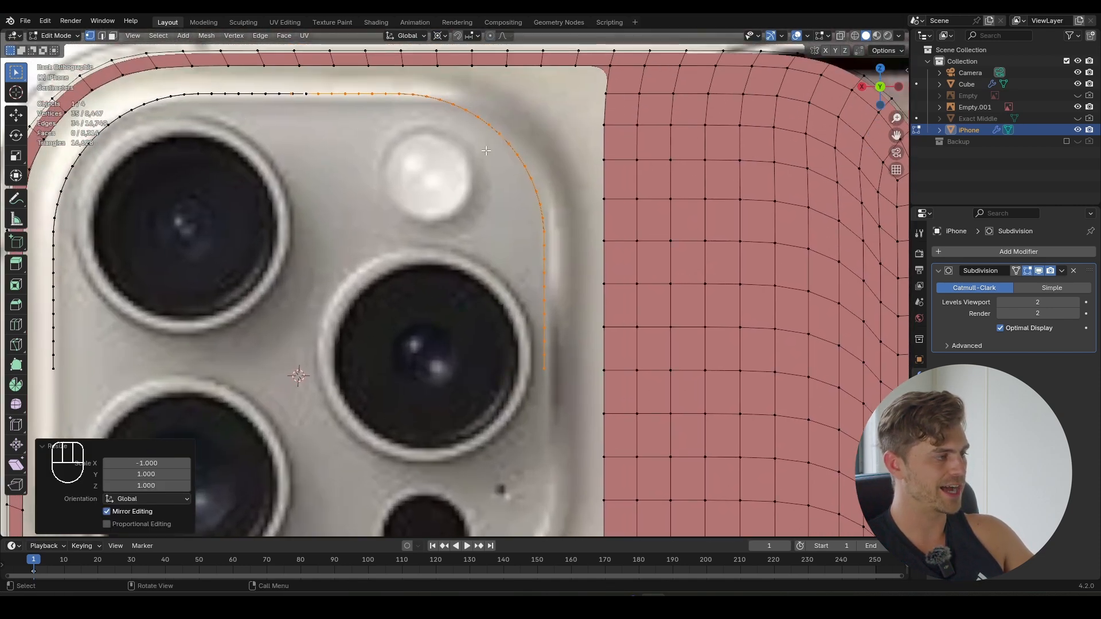
pyautogui.press('g')
pyautogui.press('x')
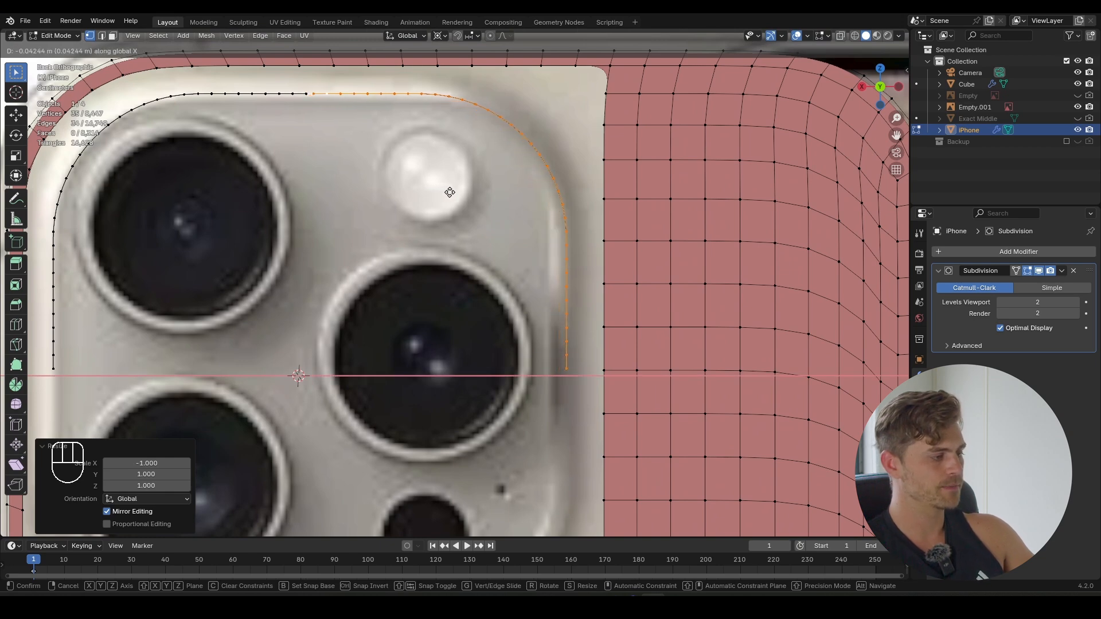
pyautogui.click(446, 190)
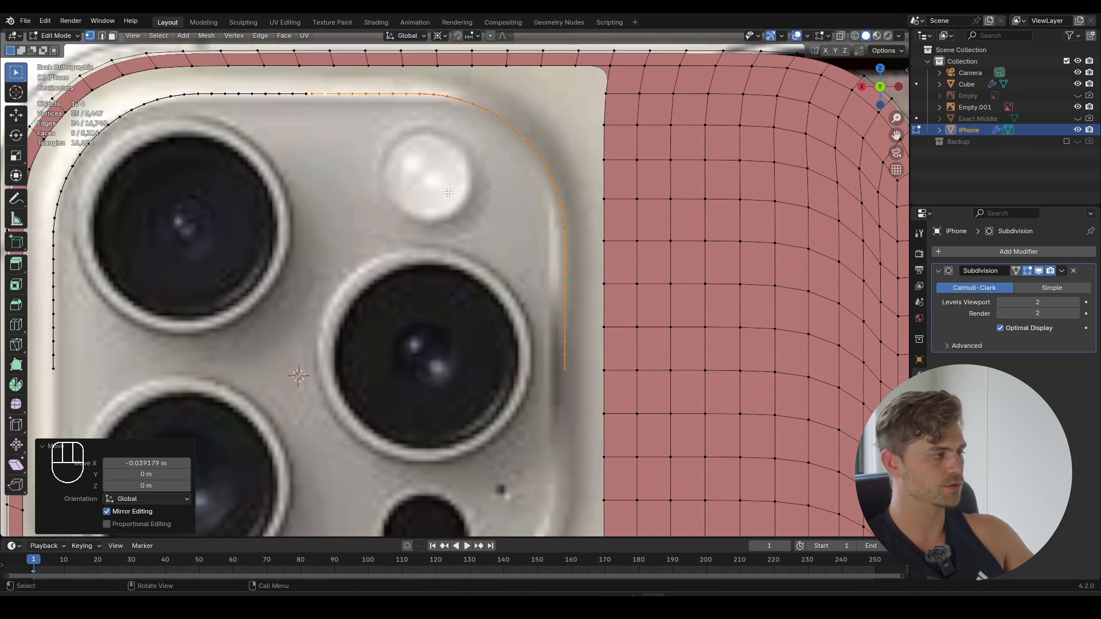
# - Duplicate both upper arcs together and mirror the copy by scaling it -1 along Z about the 3D cursor
pyautogui.scroll(-3, 445, 189)
pyautogui.keyDown('shift'); pyautogui.moveTo(361, 151); pyautogui.dragTo(399, 139, button='middle'); pyautogui.keyUp('shift')
pyautogui.keyDown('alt'); pyautogui.keyDown('shift'); pyautogui.click(399, 140); pyautogui.keyUp('shift'); pyautogui.keyUp('alt')
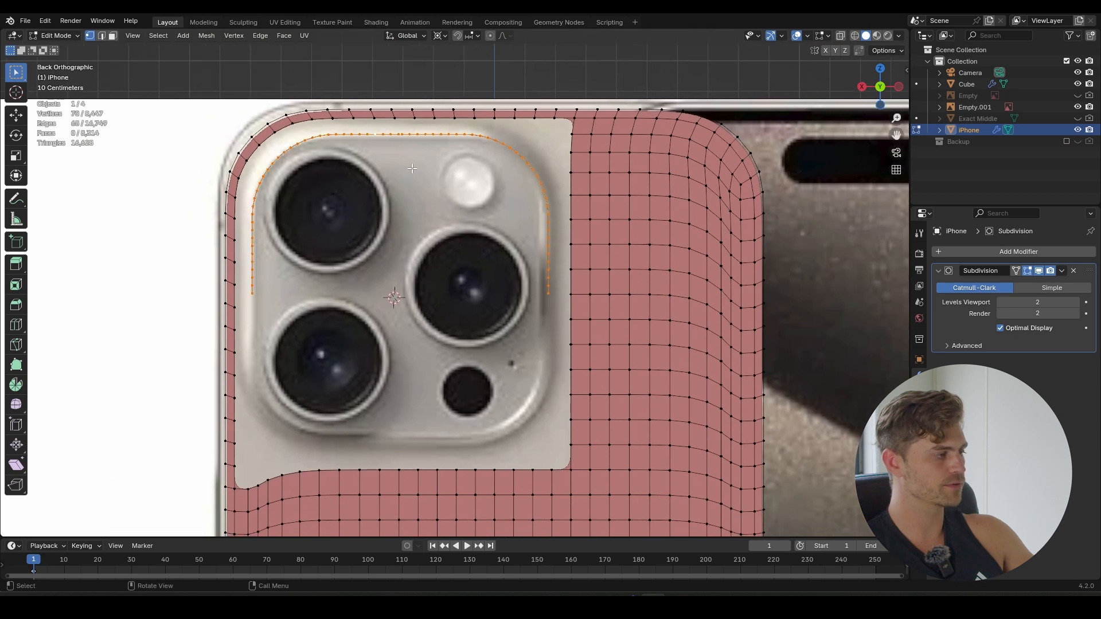
pyautogui.hotkey('shift', 'd')
pyautogui.press('s')
pyautogui.press('z')
pyautogui.press('-')
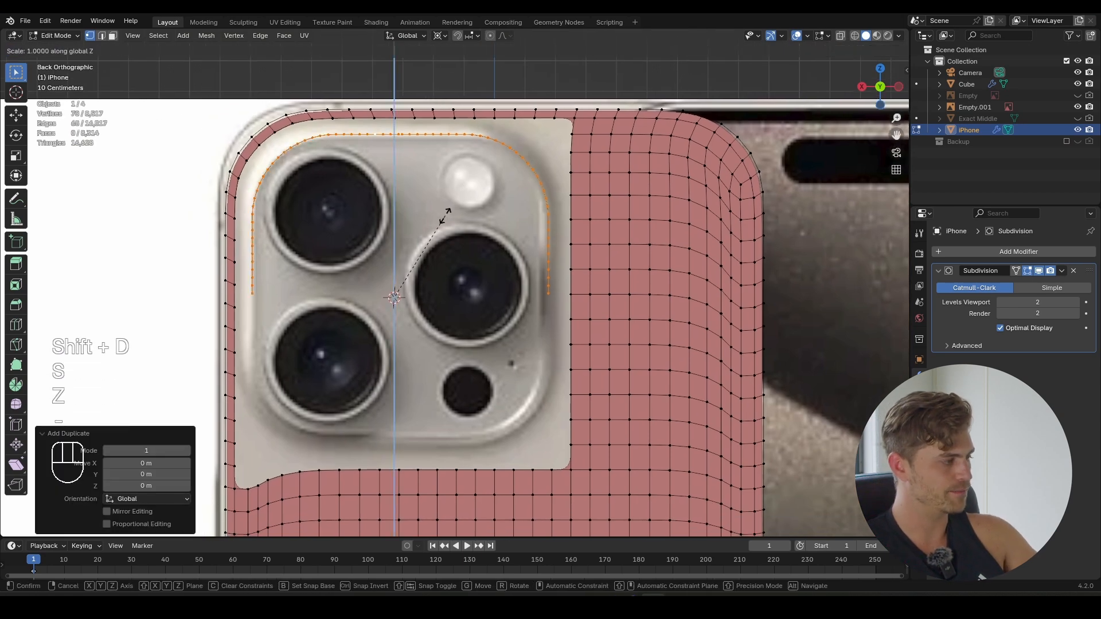
pyautogui.press('1')
pyautogui.click(445, 216)
# - Move the mirrored lower half up about 0.046 m along Z to match the bump's bottom edge
pyautogui.scroll(3, 446, 216)
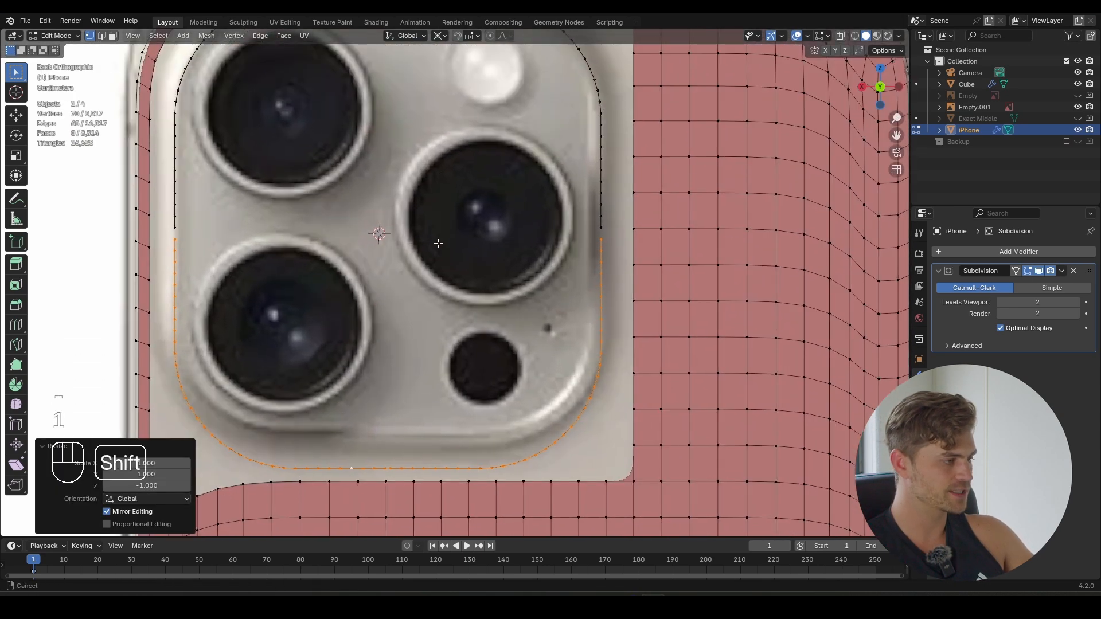
pyautogui.keyDown('shift'); pyautogui.moveTo(437, 243); pyautogui.dragTo(456, 258, button='middle'); pyautogui.keyUp('shift')
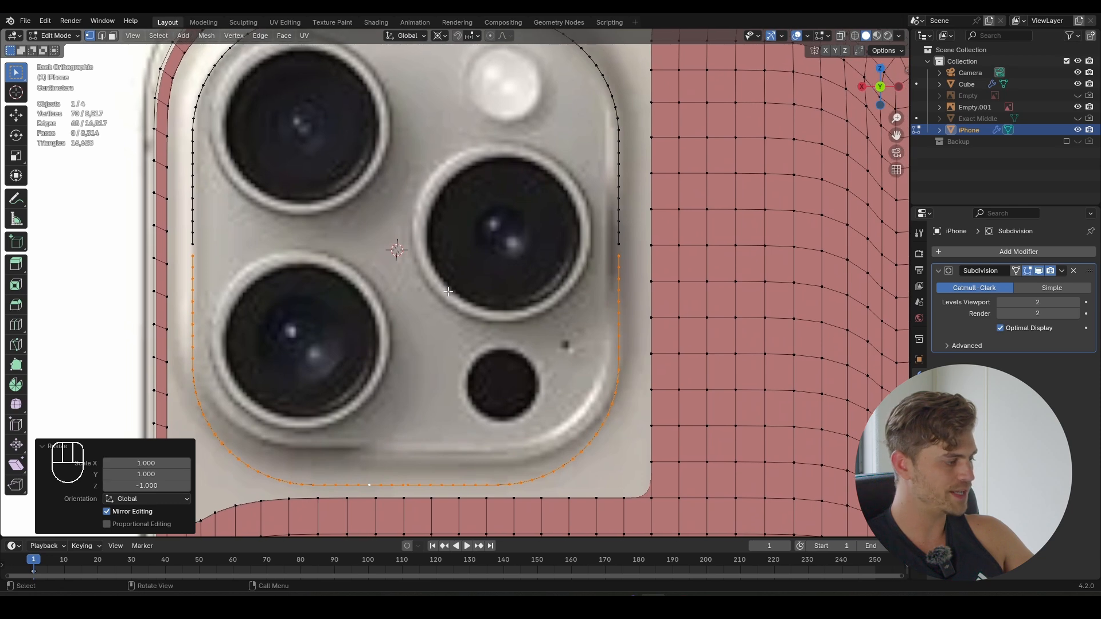
pyautogui.press('g')
pyautogui.press('z')
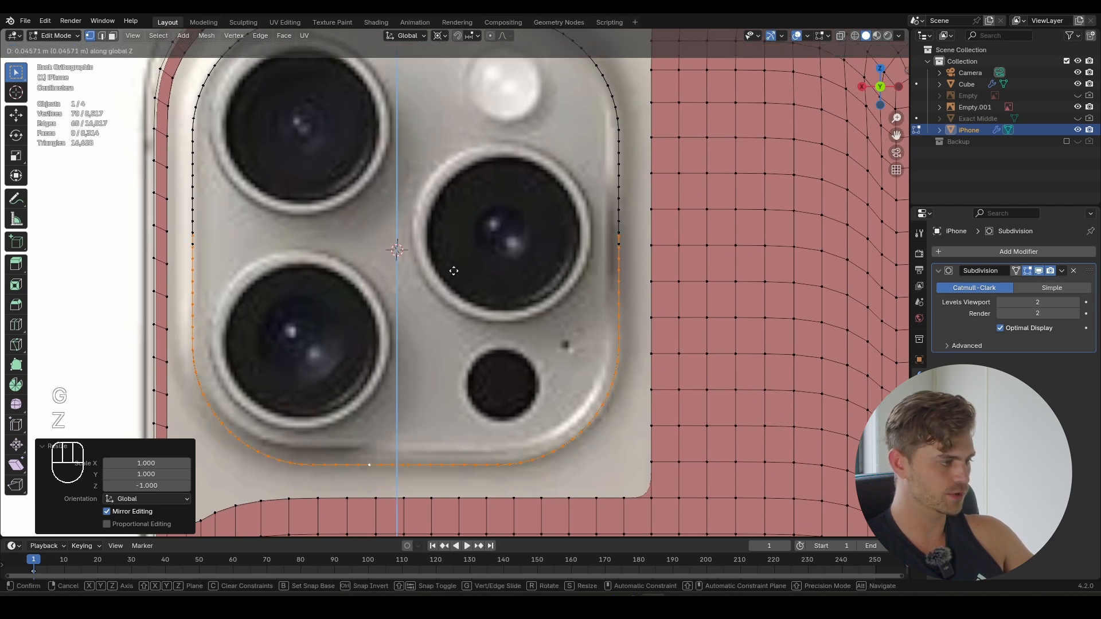
pyautogui.click(455, 270)
# - Try to merge the upper-left and lower outline vertices by distance
pyautogui.scroll(3, 178, 267)
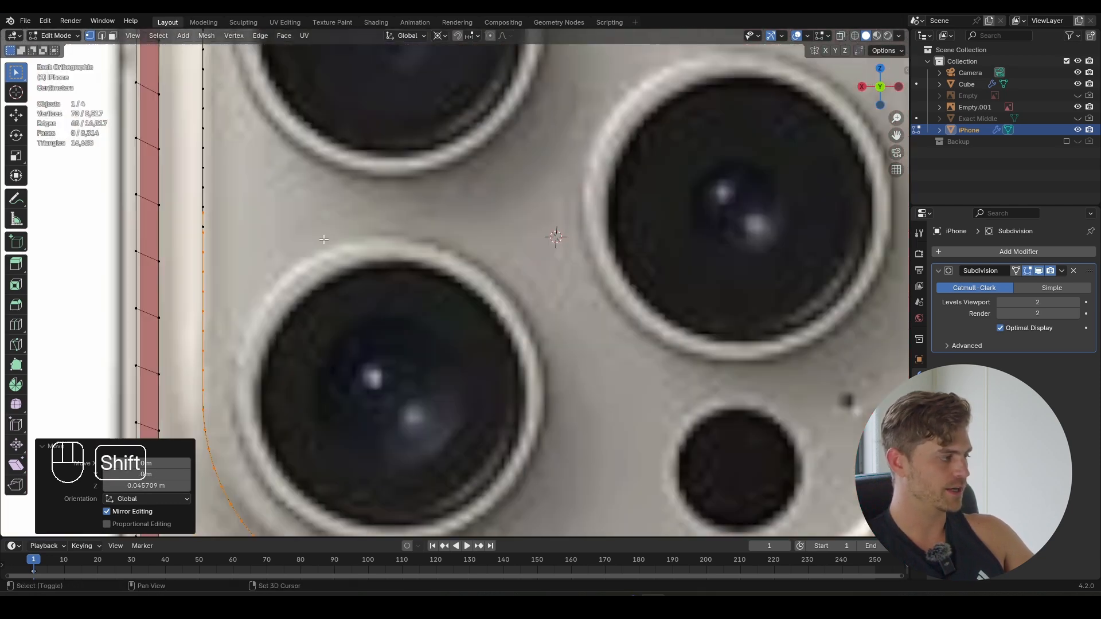
pyautogui.keyDown('alt'); pyautogui.keyDown('shift'); pyautogui.click(204, 204); pyautogui.keyUp('shift'); pyautogui.keyUp('alt')
pyautogui.press('m')
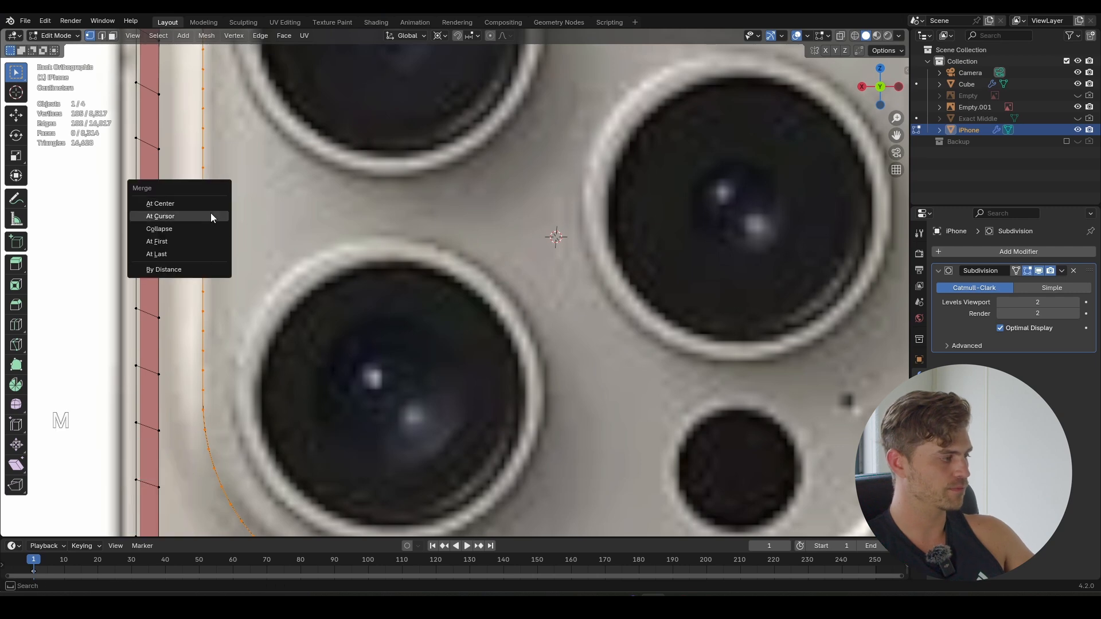
pyautogui.click(197, 277)
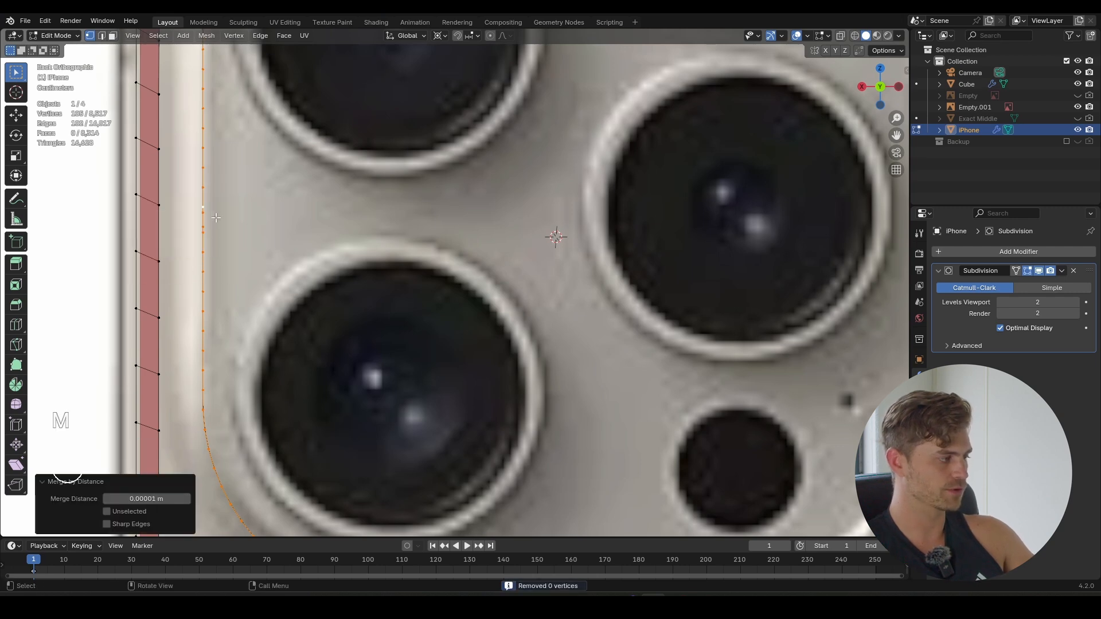
# - Delete the overlapping end vertex where the upper and lower halves meet on the outline's left side
pyautogui.scroll(3, 227, 228)
pyautogui.click(235, 241)
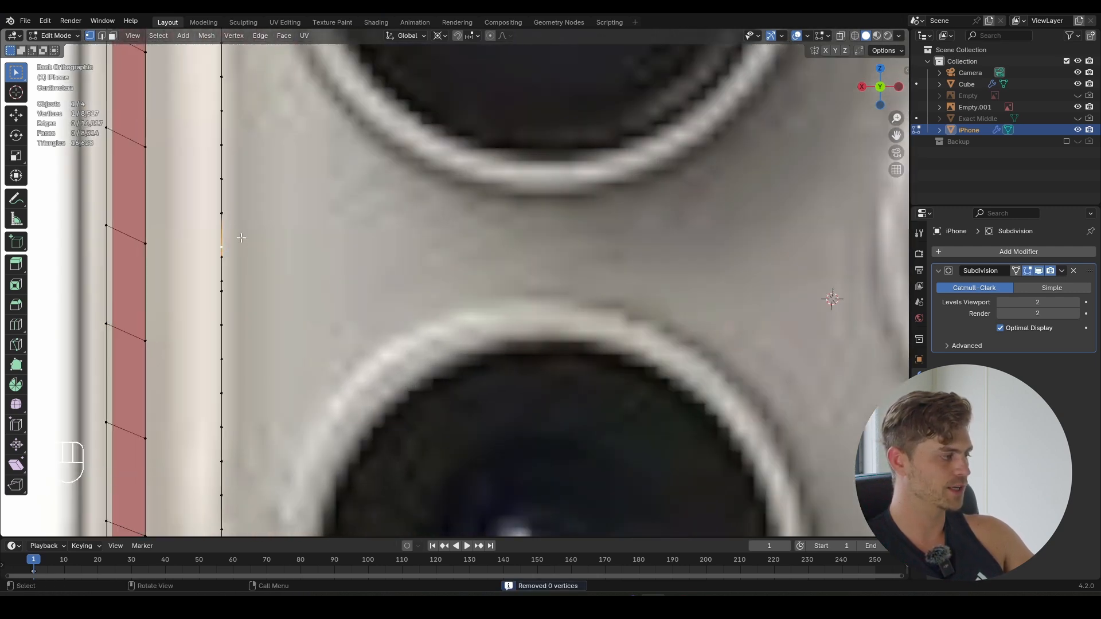
pyautogui.press('g')
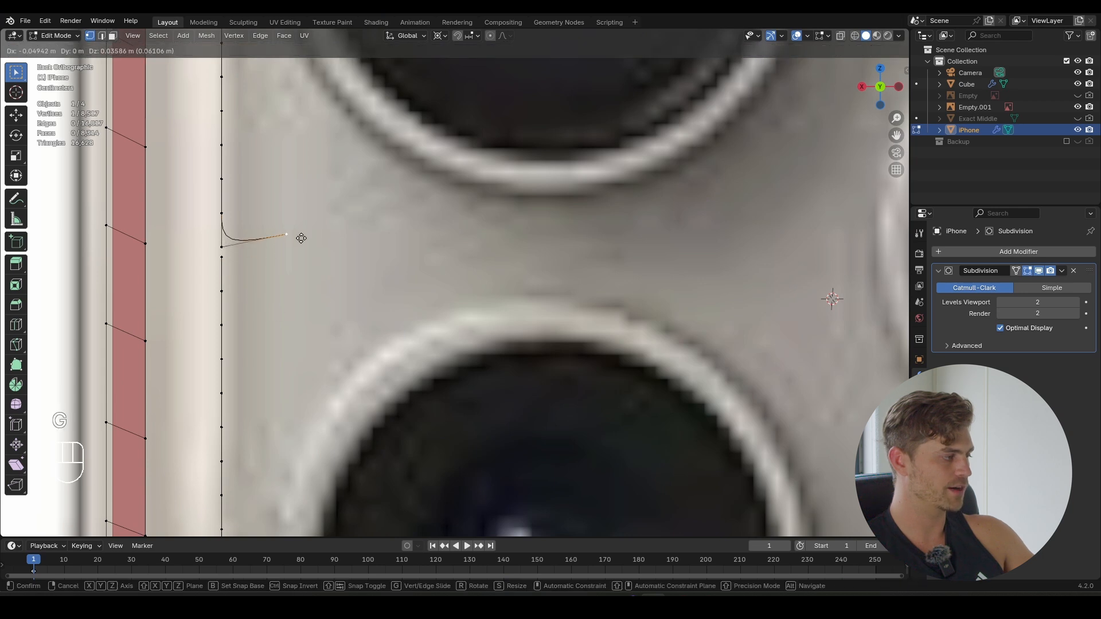
pyautogui.rightClick(300, 239)
pyautogui.press('x')
pyautogui.click(236, 288)
# - Merge the two facing end vertices on the outline's left side at their center and select the joined loop
pyautogui.click(223, 248)
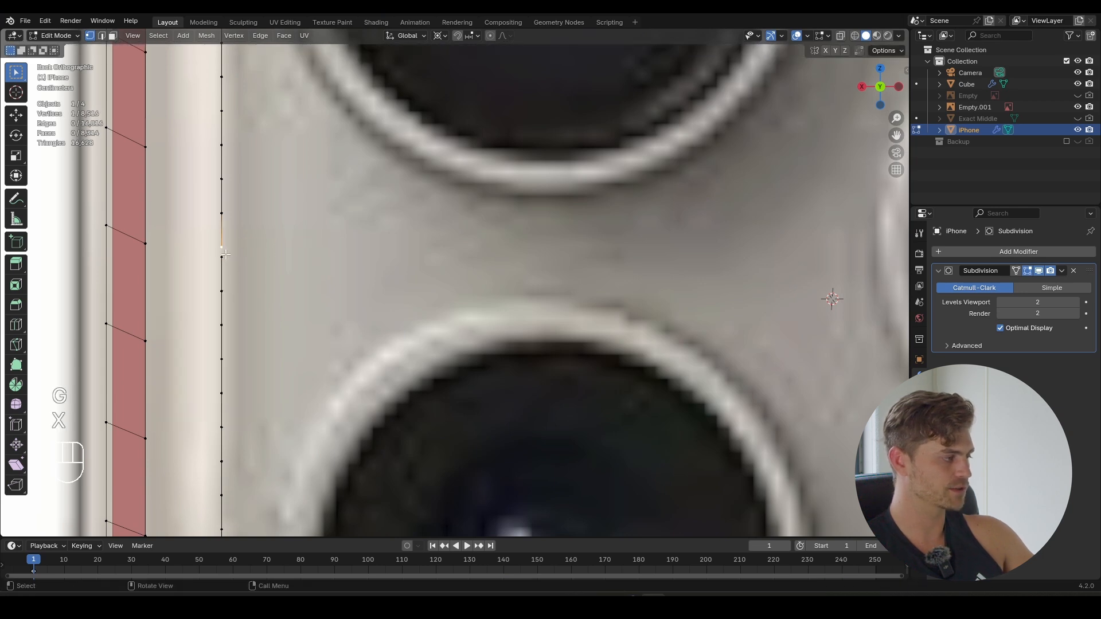
pyautogui.click(224, 260)
pyautogui.press('g')
pyautogui.rightClick(243, 285)
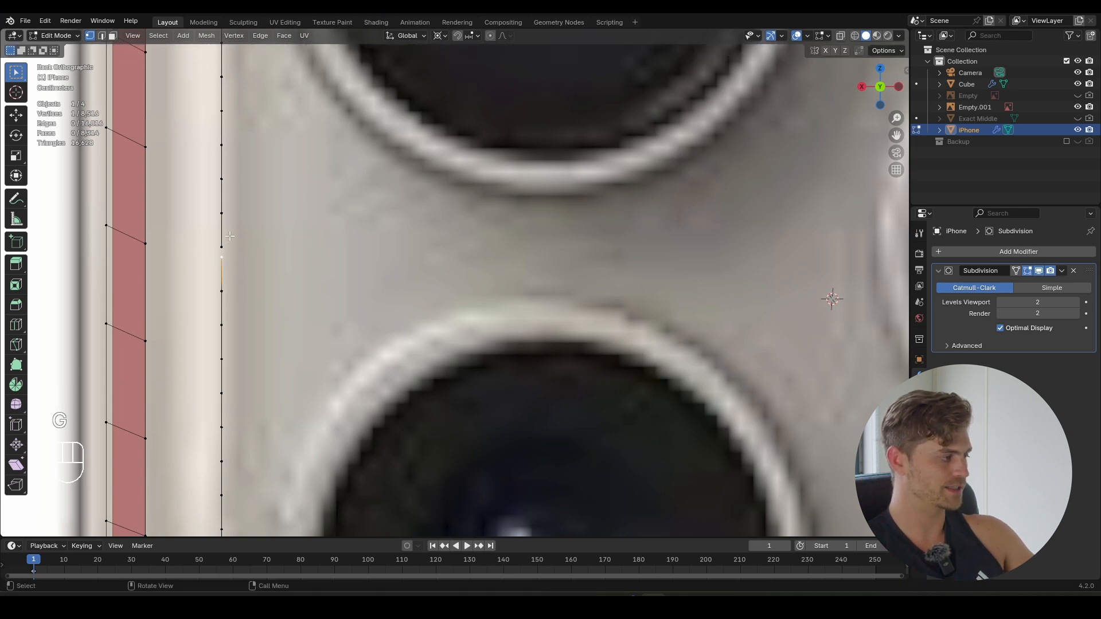
pyautogui.keyDown('shift'); pyautogui.click(229, 237); pyautogui.keyUp('shift')
pyautogui.press('m')
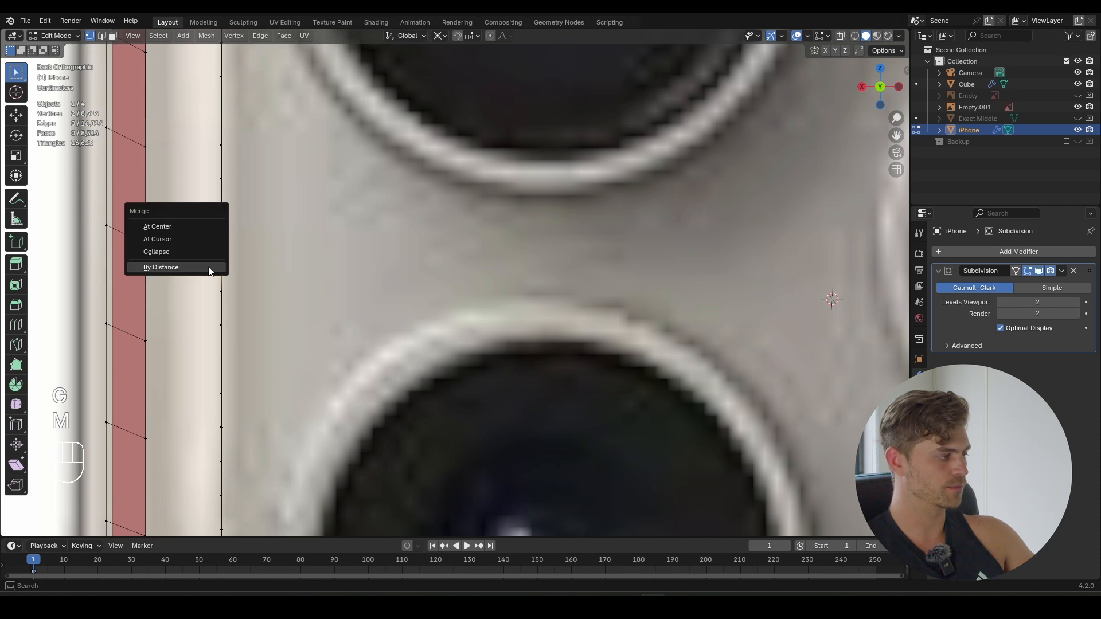
pyautogui.click(206, 227)
pyautogui.keyDown('alt'); pyautogui.click(220, 229); pyautogui.keyUp('alt')
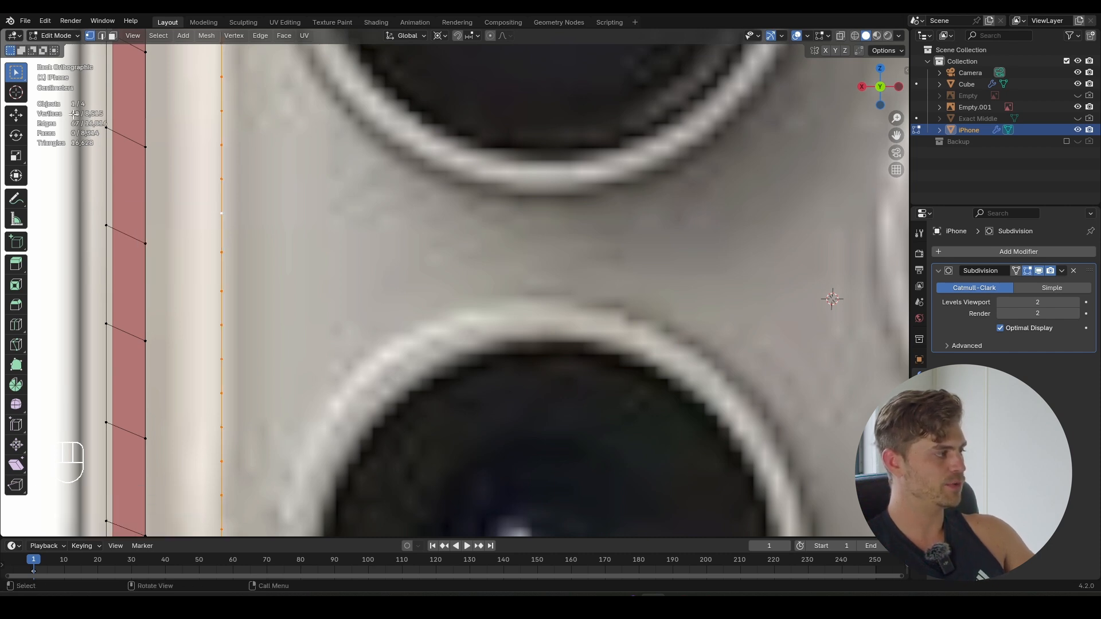
# - Merge the two end vertices at the middle of the outline's top edge at center and select the connected loop
pyautogui.scroll(-6, 464, 212)
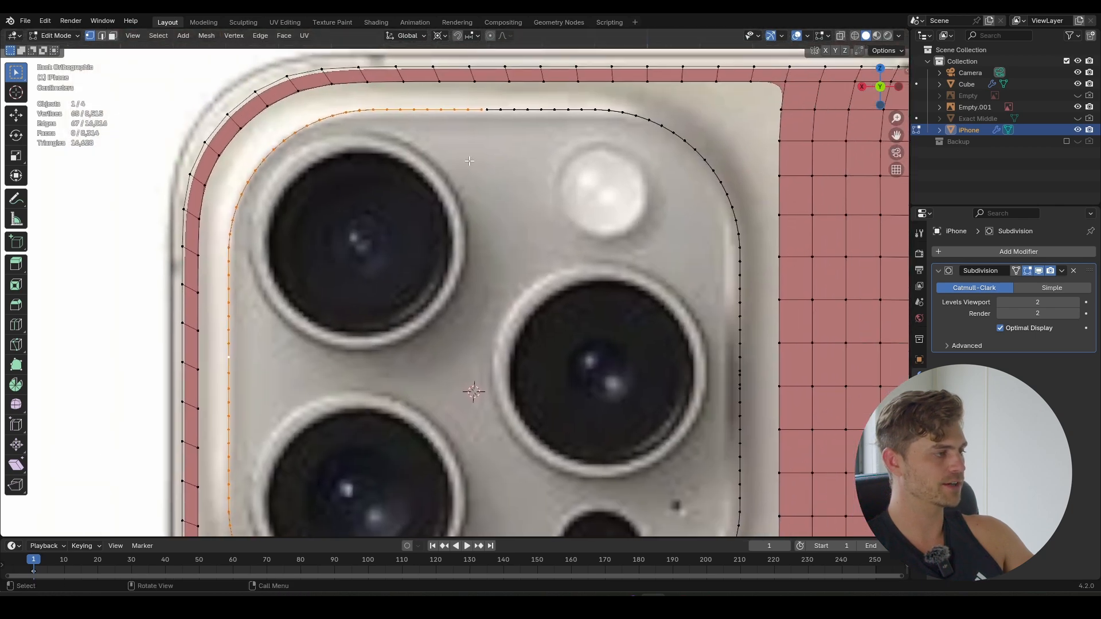
pyautogui.scroll(2, 469, 160)
pyautogui.keyDown('shift'); pyautogui.moveTo(469, 161); pyautogui.dragTo(454, 337, button='middle'); pyautogui.keyUp('shift')
pyautogui.scroll(2, 460, 225)
pyautogui.keyDown('shift'); pyautogui.moveTo(460, 226); pyautogui.dragTo(440, 254, button='middle'); pyautogui.keyUp('shift')
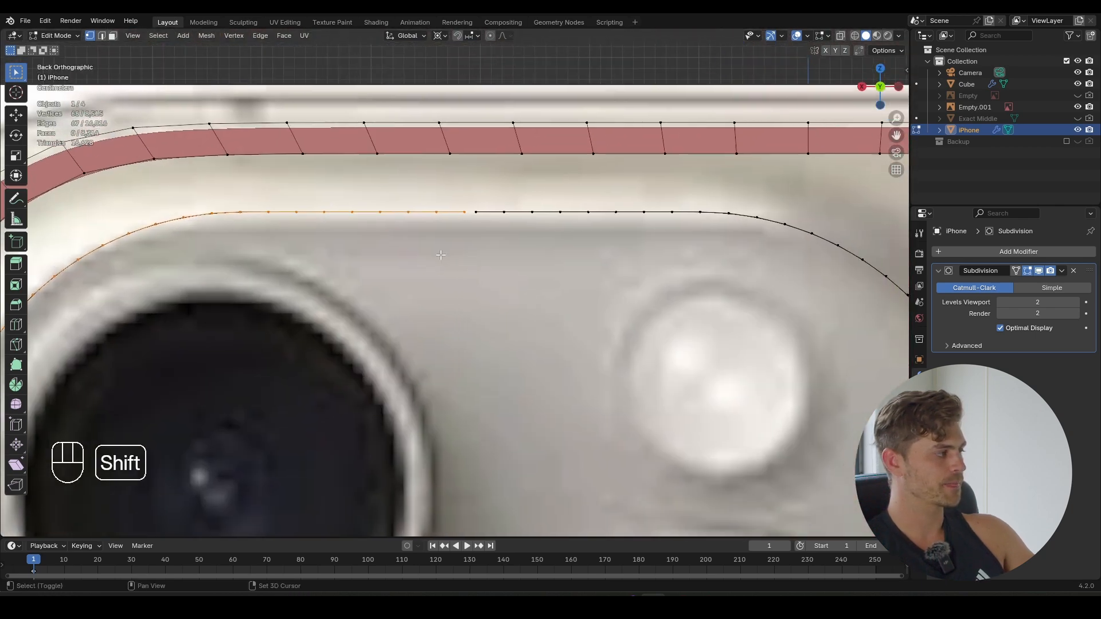
pyautogui.keyDown('shift'); pyautogui.moveTo(481, 210); pyautogui.dragTo(418, 215, button='middle'); pyautogui.keyUp('shift')
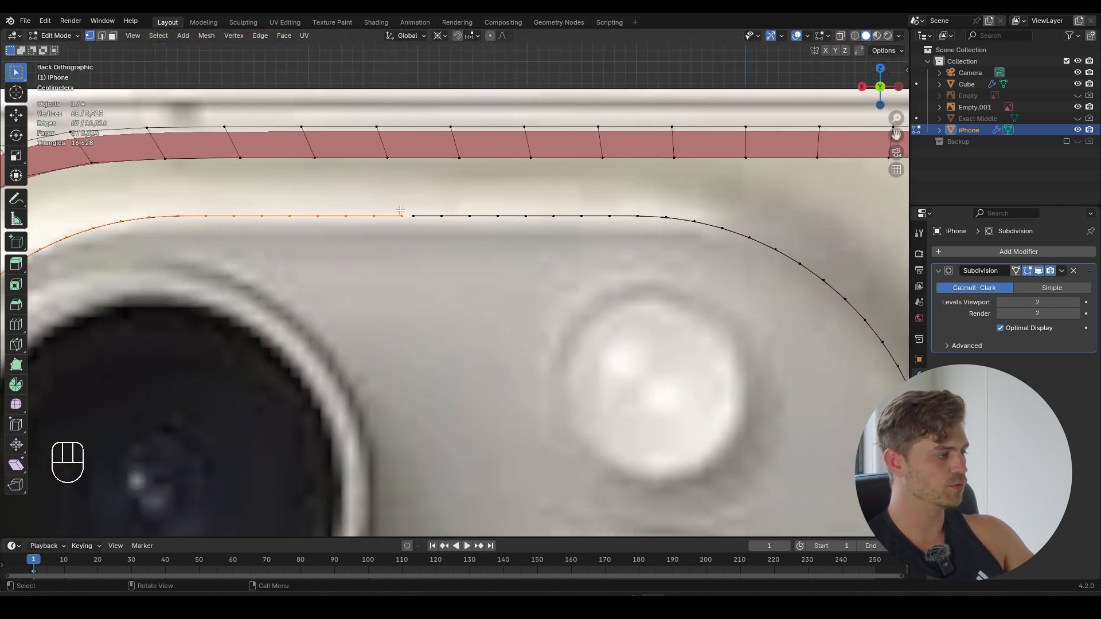
pyautogui.scroll(1, 418, 214)
pyautogui.moveTo(418, 180); pyautogui.dragTo(387, 219)
pyautogui.press('m')
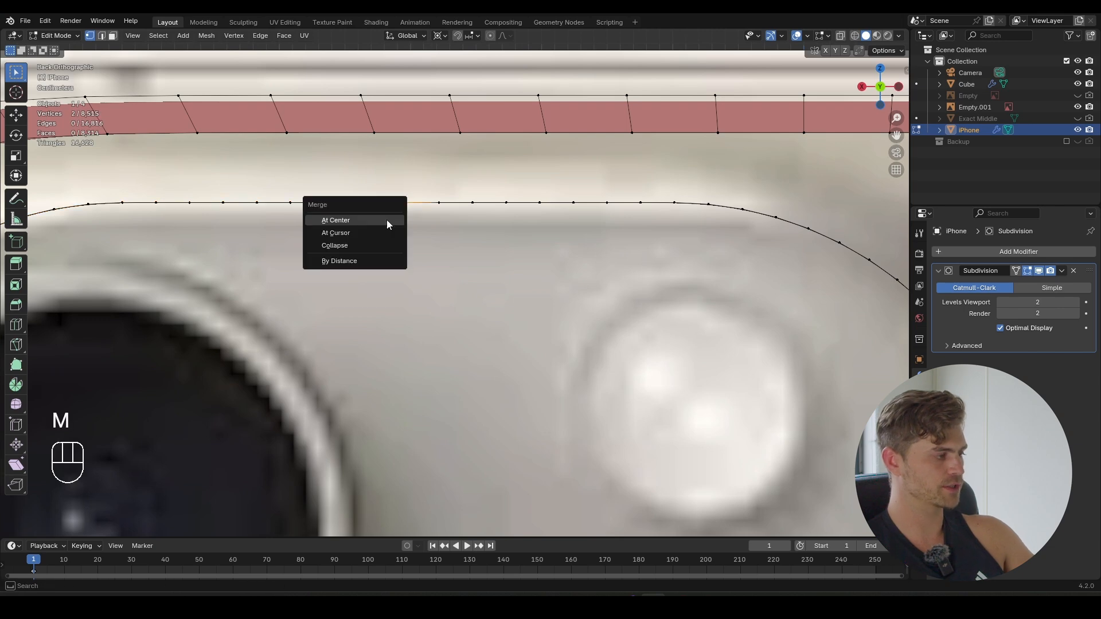
pyautogui.click(387, 220)
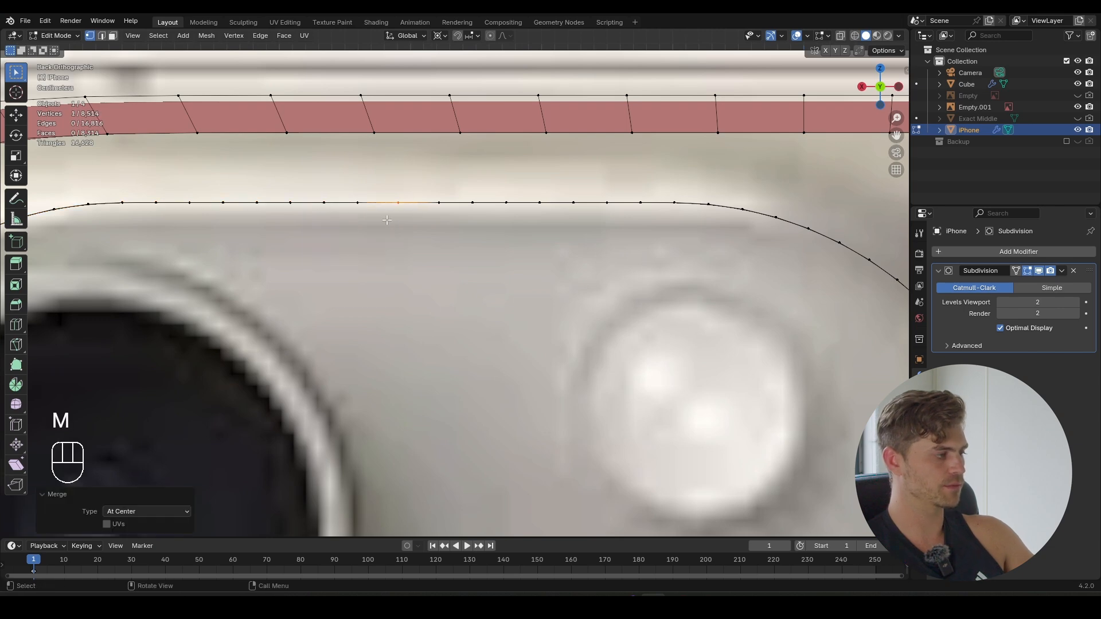
pyautogui.keyDown('alt'); pyautogui.click(320, 215); pyautogui.keyUp('alt')
# - Delete the overlapping end vertex where the upper and lower halves meet on the outline's right side
pyautogui.scroll(-4, 406, 221)
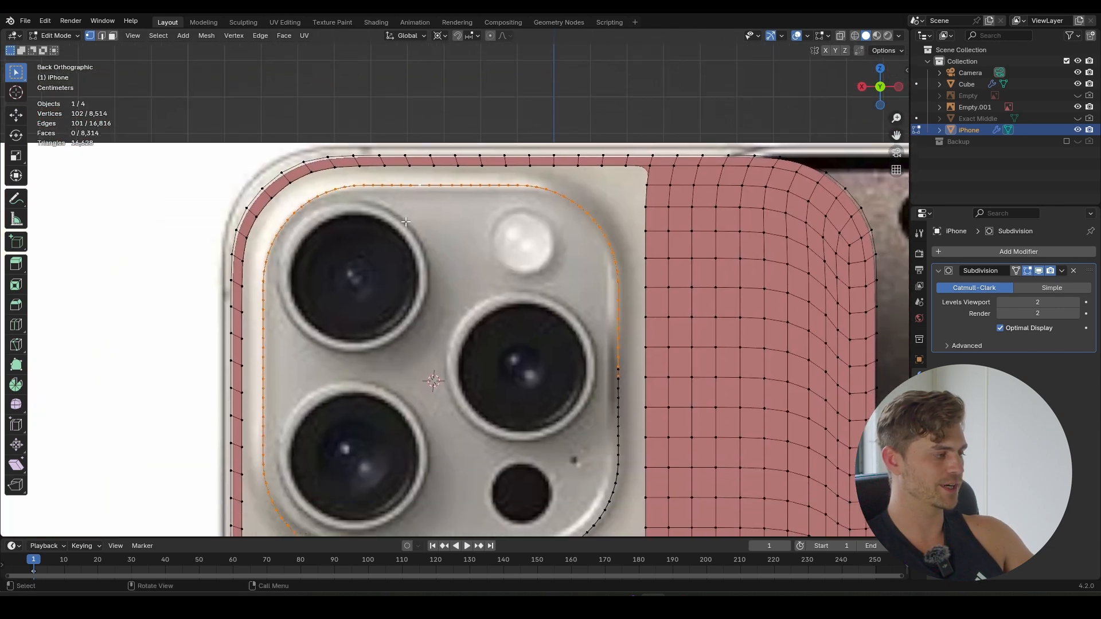
pyautogui.keyDown('shift'); pyautogui.moveTo(406, 221); pyautogui.dragTo(403, 171, button='middle'); pyautogui.keyUp('shift')
pyautogui.scroll(2, 594, 314)
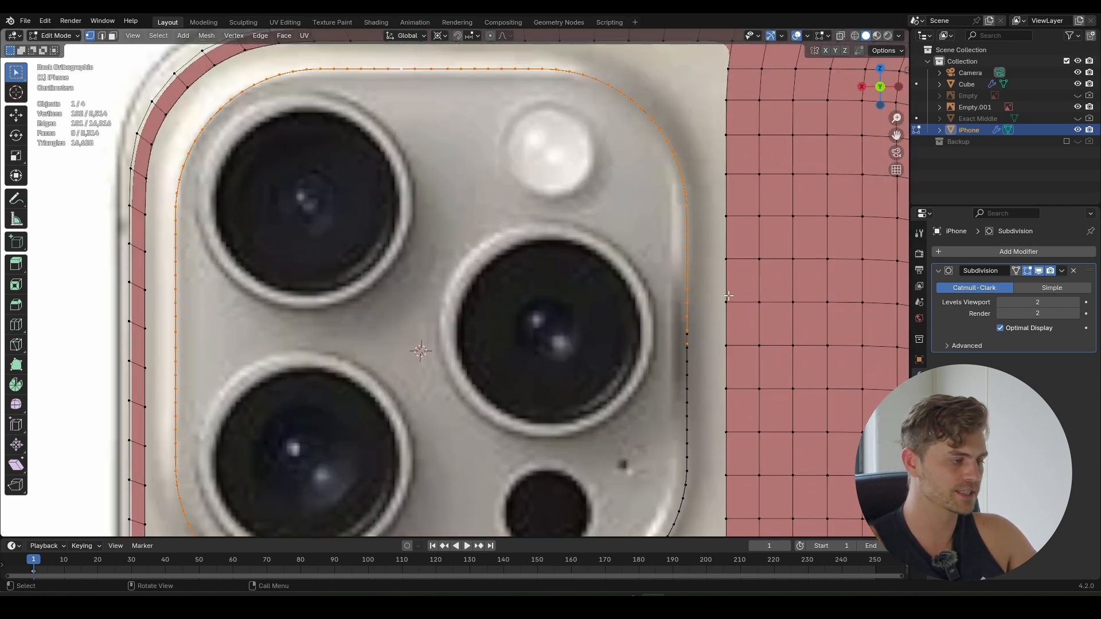
pyautogui.scroll(6, 664, 328)
pyautogui.keyDown('shift'); pyautogui.moveTo(663, 328); pyautogui.dragTo(449, 298, button='middle'); pyautogui.keyUp('shift')
pyautogui.click(517, 343)
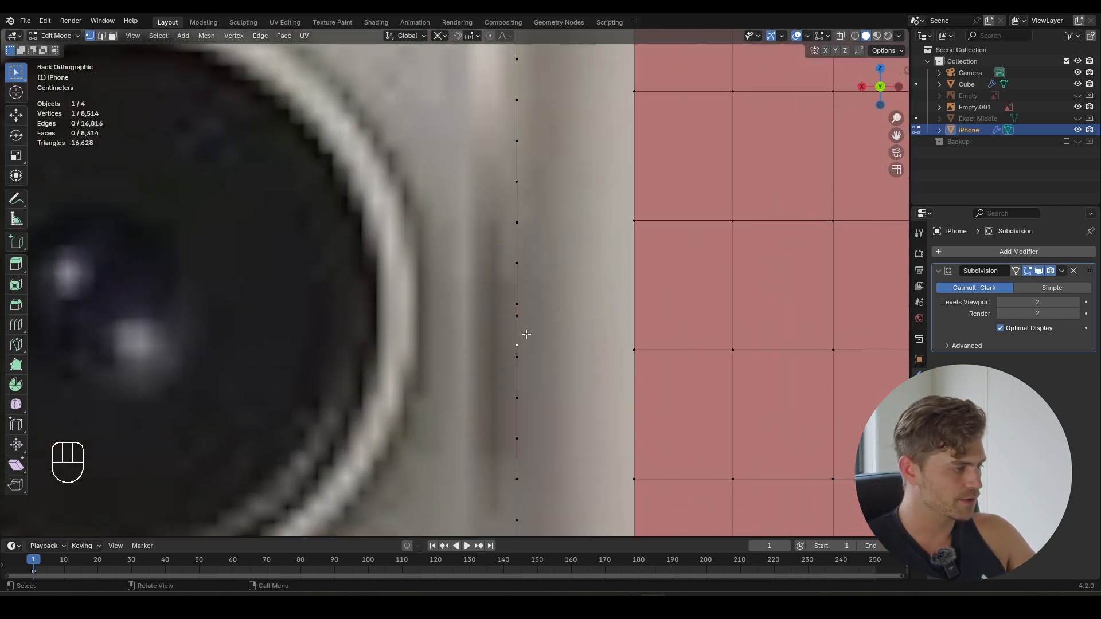
pyautogui.press('g')
pyautogui.rightClick(565, 293)
pyautogui.press('x')
pyautogui.click(566, 292)
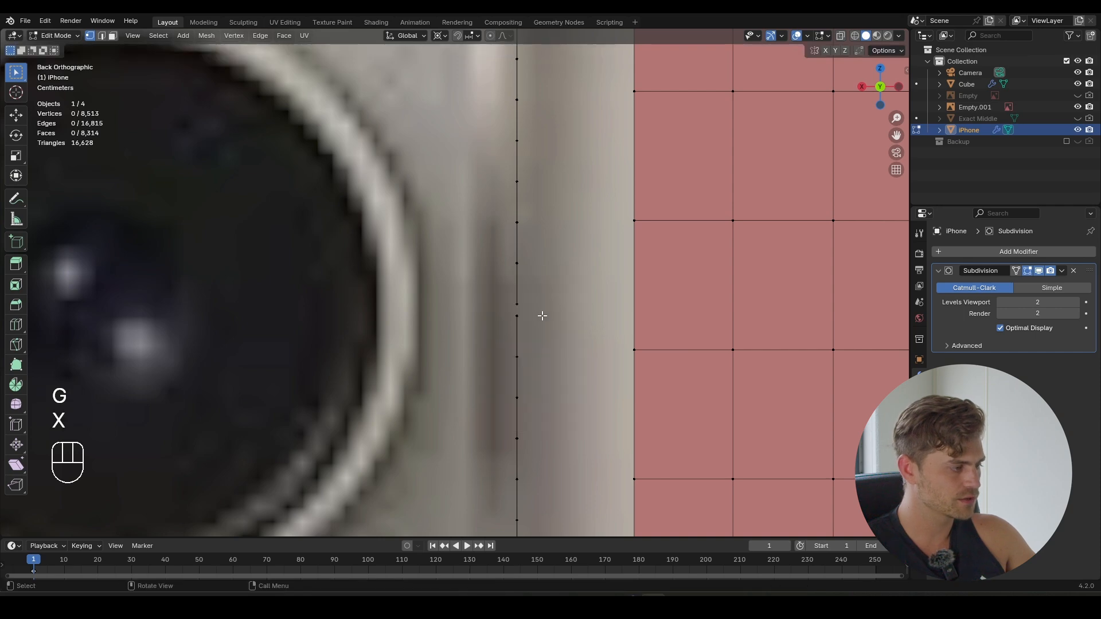
# - Merge the two remaining end vertices on the outline's right side at center and select the entire bump outline
pyautogui.moveTo(543, 322); pyautogui.dragTo(505, 299)
pyautogui.press('m')
pyautogui.click(480, 336)
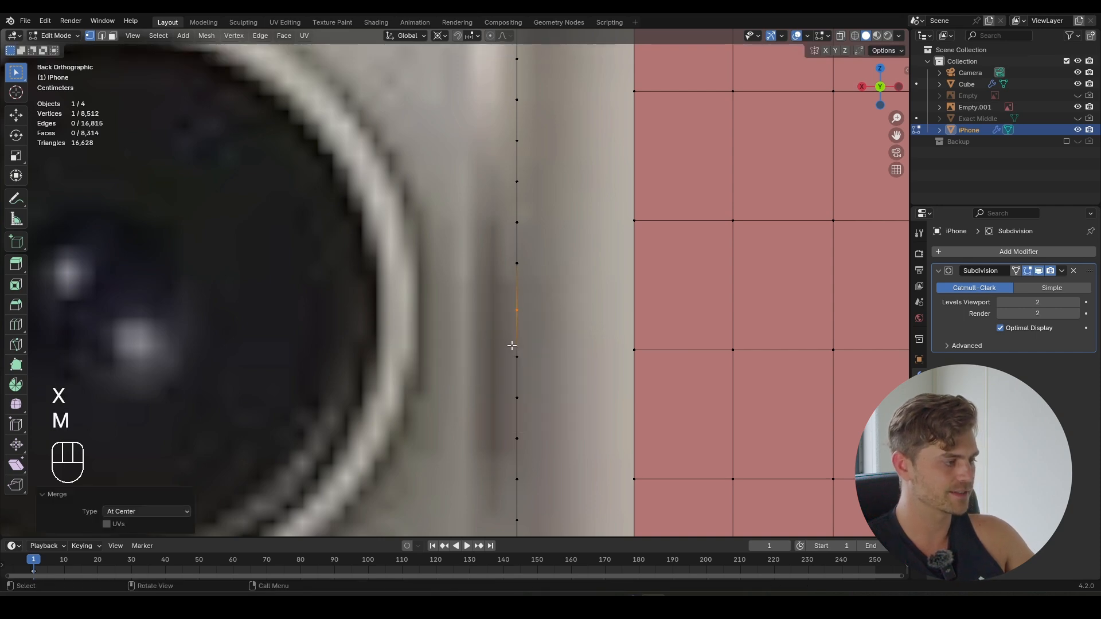
pyautogui.keyDown('alt'); pyautogui.click(516, 338); pyautogui.keyUp('alt')
pyautogui.scroll(-5, 423, 324)
pyautogui.keyDown('shift'); pyautogui.moveTo(423, 325); pyautogui.dragTo(560, 182, button='middle'); pyautogui.keyUp('shift')
pyautogui.scroll(-2, 560, 182)
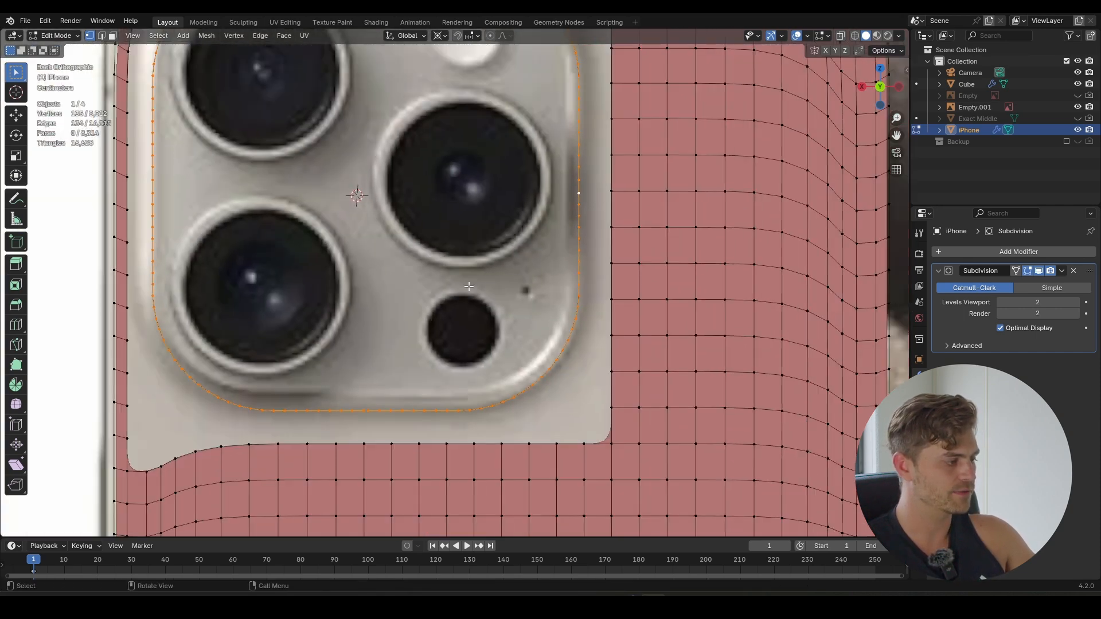
# - Merge the two end vertices at the middle of the outline's bottom edge at center and save the file
pyautogui.keyDown('shift'); pyautogui.moveTo(447, 309); pyautogui.dragTo(526, 236, button='middle'); pyautogui.keyUp('shift')
pyautogui.scroll(6, 471, 332)
pyautogui.keyDown('shift'); pyautogui.moveTo(471, 332); pyautogui.dragTo(497, 246, button='middle'); pyautogui.keyUp('shift')
pyautogui.scroll(3, 464, 285)
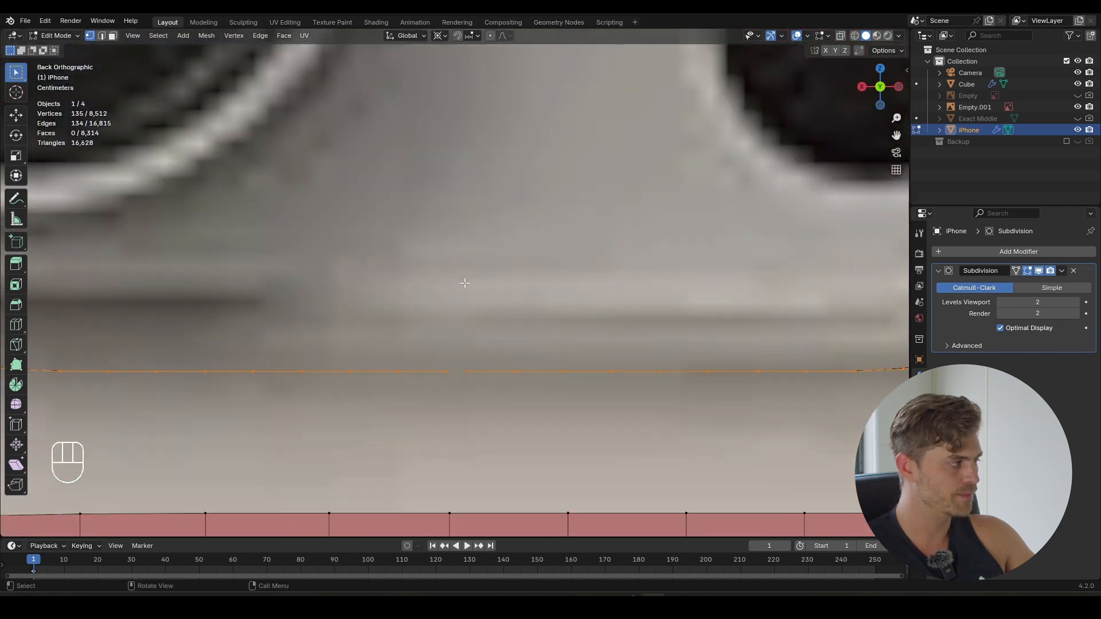
pyautogui.keyDown('shift'); pyautogui.moveTo(464, 302); pyautogui.dragTo(465, 277, button='middle'); pyautogui.keyUp('shift')
pyautogui.moveTo(486, 317); pyautogui.dragTo(429, 369)
pyautogui.press('m')
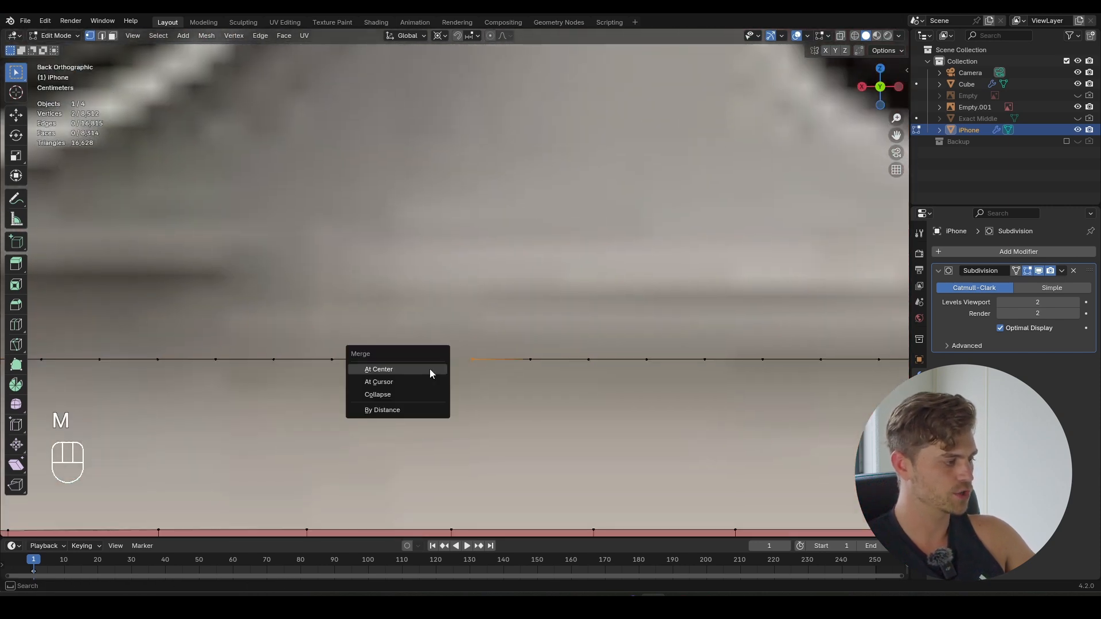
pyautogui.click(430, 373)
pyautogui.keyDown('alt'); pyautogui.click(430, 360); pyautogui.keyUp('alt')
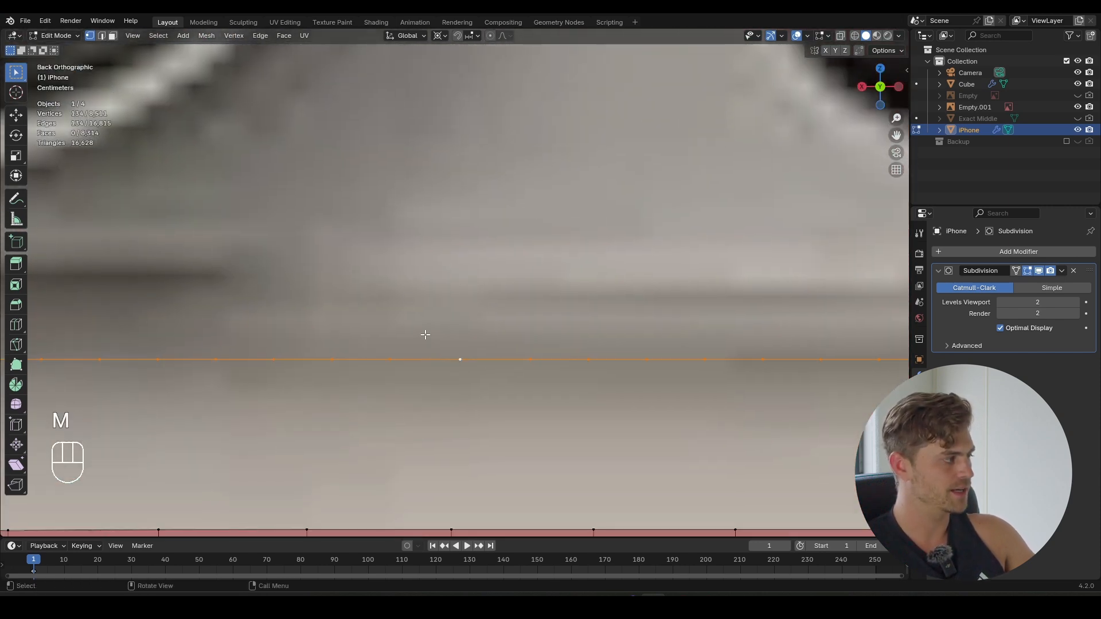
pyautogui.scroll(-5, 408, 227)
pyautogui.scroll(-5, 408, 226)
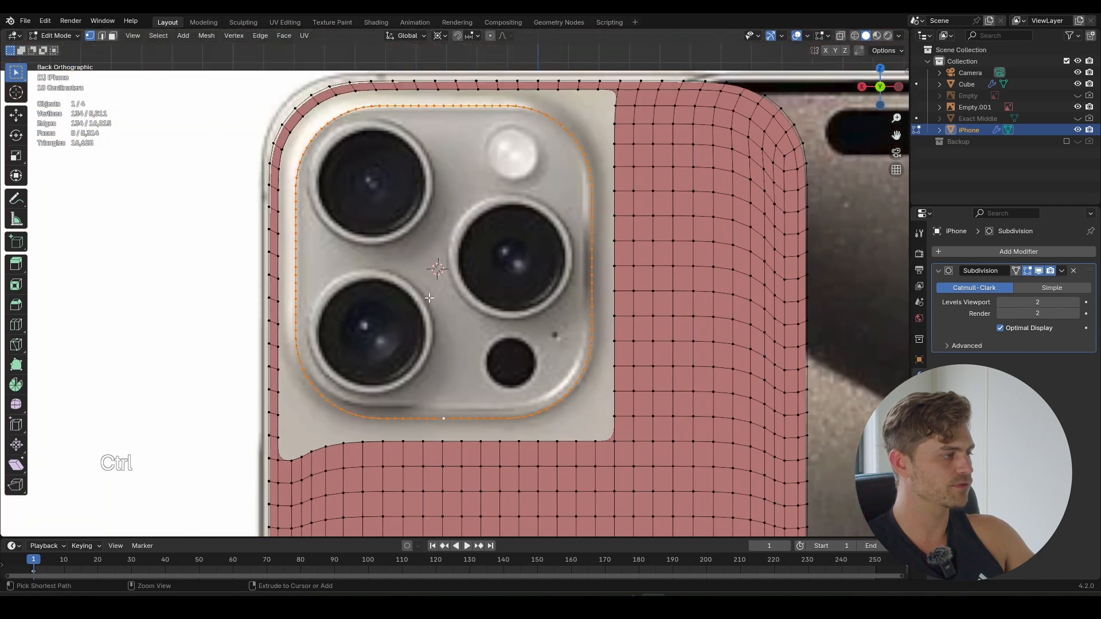
pyautogui.hotkey('ctrl', 's')
# - Try to delete a vertex on each vertical side of the bump outline
pyautogui.keyDown('shift'); pyautogui.moveTo(447, 291); pyautogui.dragTo(454, 322, button='middle'); pyautogui.keyUp('shift')
pyautogui.scroll(2, 457, 321)
pyautogui.click(239, 284)
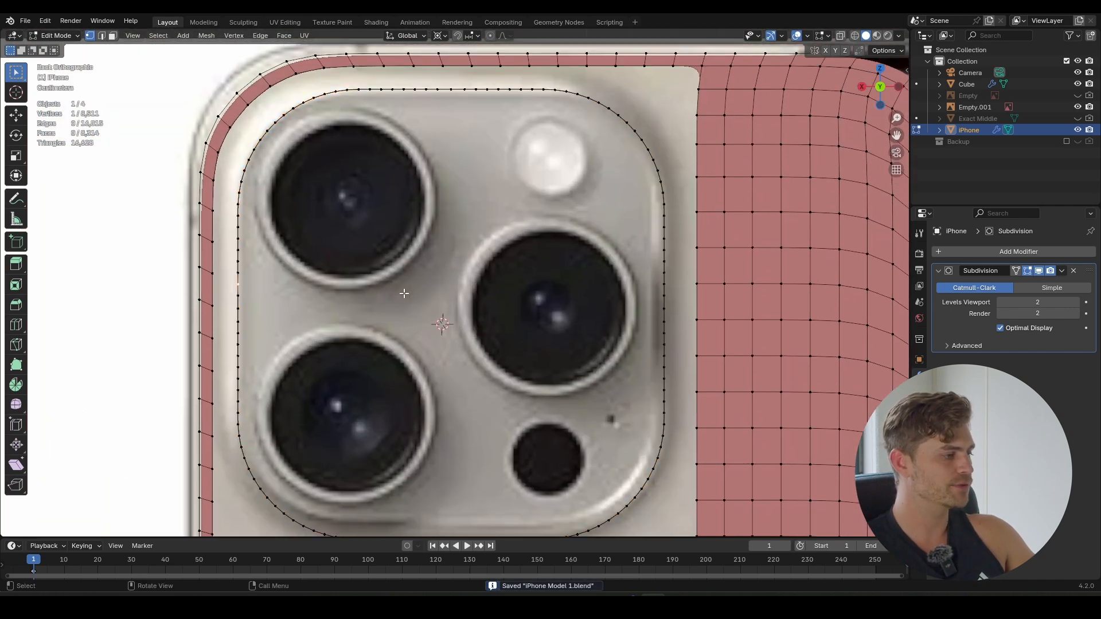
pyautogui.press('x')
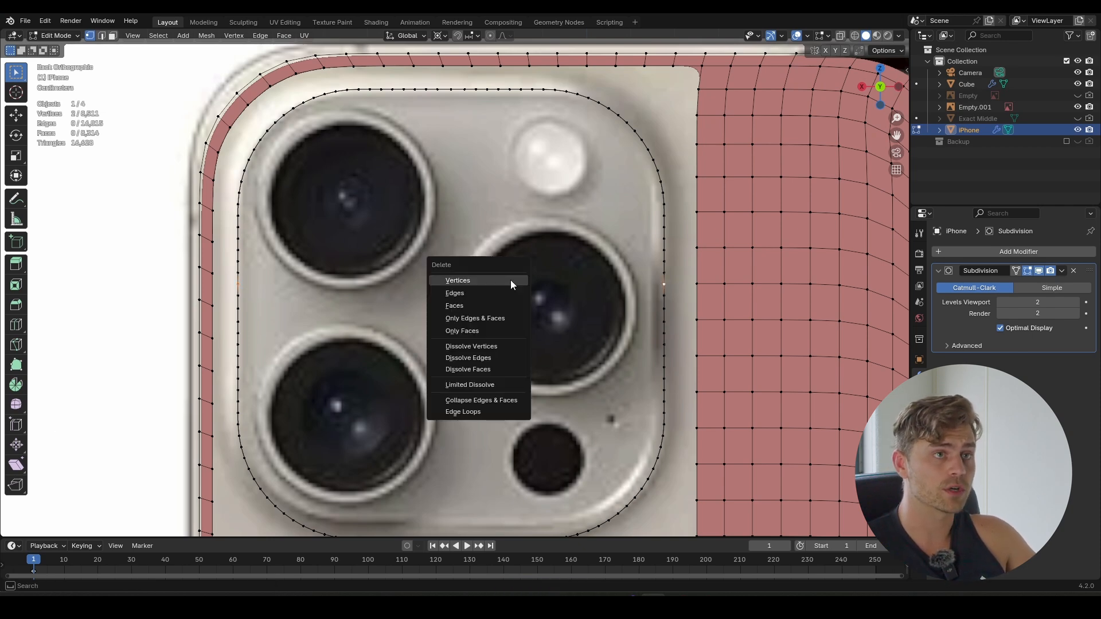
pyautogui.click(457, 280)
pyautogui.hotkey('ctrl', 'z')
# - Dissolve one vertex on each vertical side of the bump outline, just below mid-height
pyautogui.keyDown('shift'); pyautogui.moveTo(375, 372); pyautogui.dragTo(365, 347, button='middle'); pyautogui.keyUp('shift')
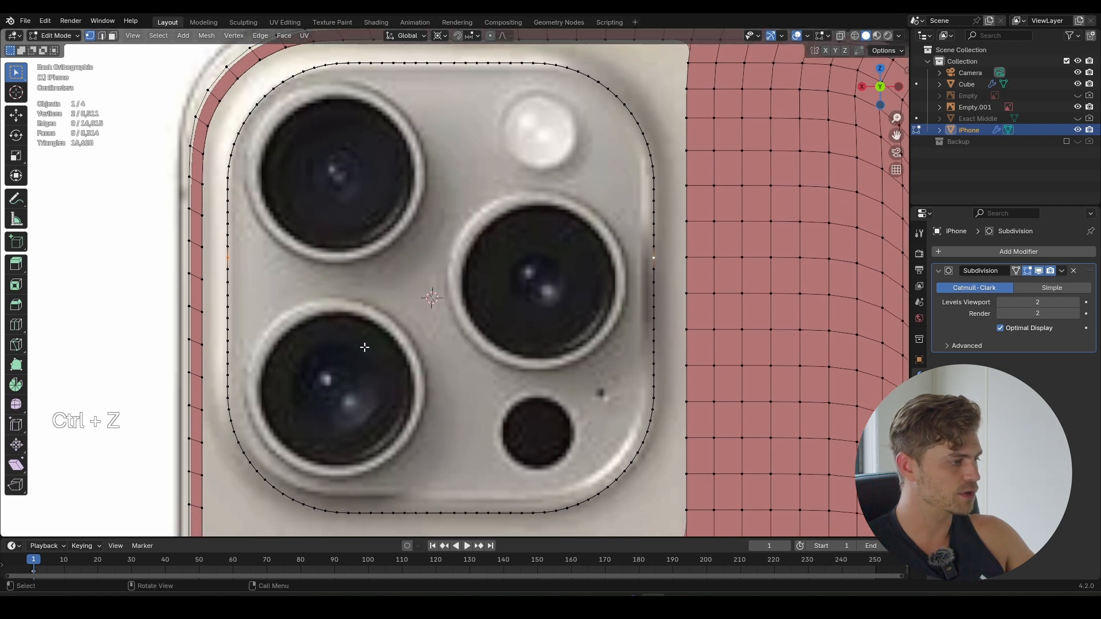
pyautogui.click(654, 331)
pyautogui.press('shift')
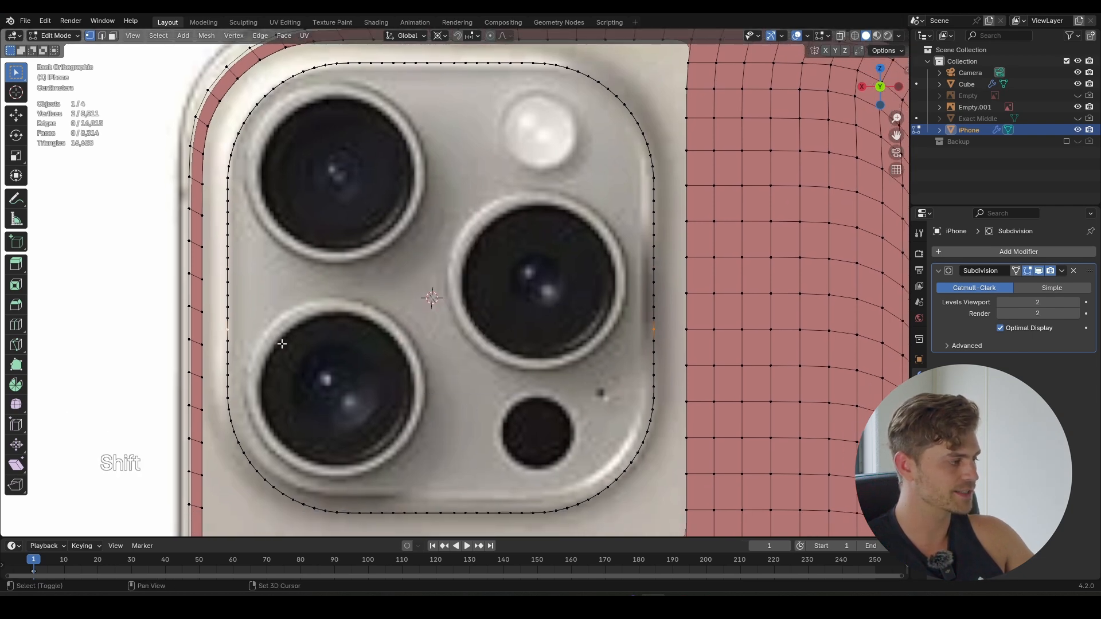
pyautogui.press('x')
pyautogui.click(310, 346)
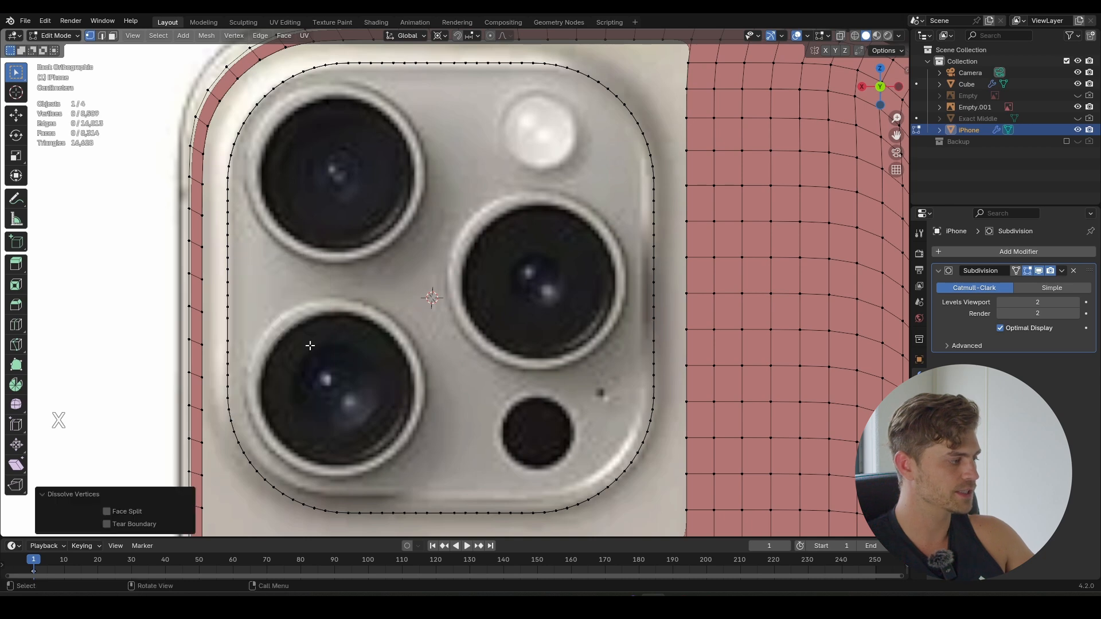
pyautogui.hotkey('ctrl', 'z')
pyautogui.hotkey('ctrl', 'z')
# - Thin out the bump outline by applying Checker Deselect to its full loop and dissolving every second vertex
pyautogui.press('2')
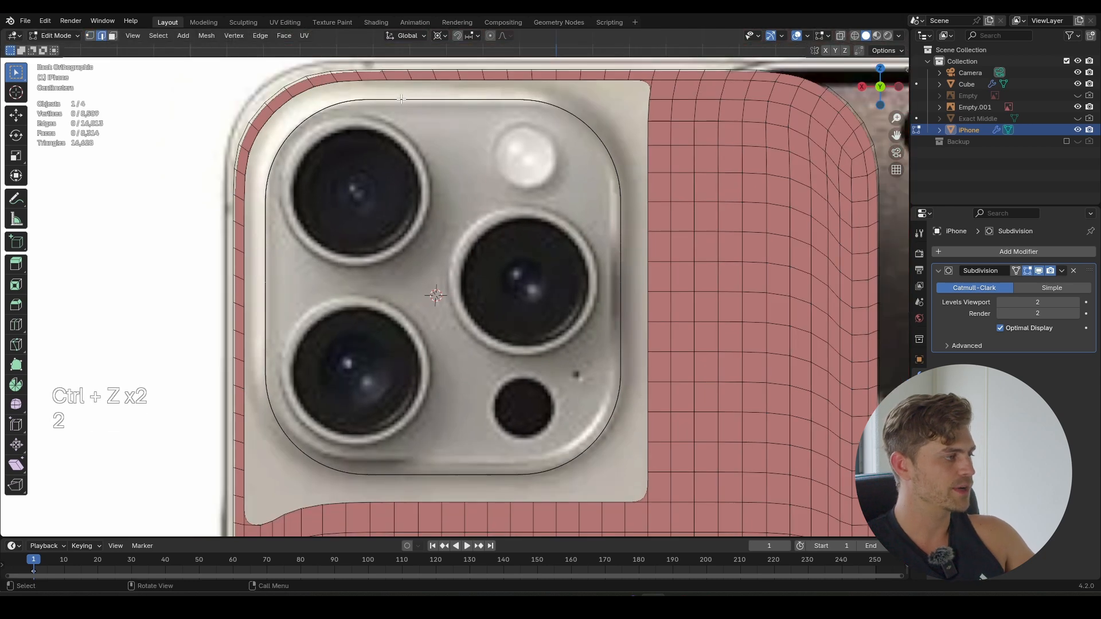
pyautogui.keyDown('alt'); pyautogui.click(401, 98); pyautogui.keyUp('alt')
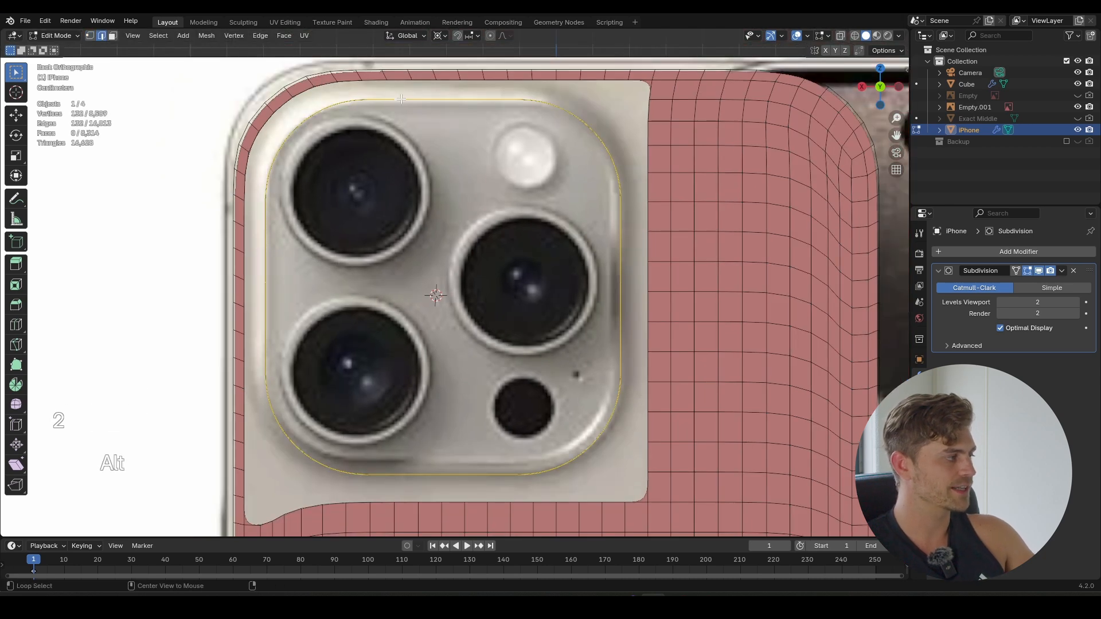
pyautogui.press('1')
pyautogui.scroll(1, 409, 110)
pyautogui.keyDown('shift'); pyautogui.moveTo(409, 110); pyautogui.dragTo(436, 183, button='middle'); pyautogui.keyUp('shift')
pyautogui.scroll(-3, 104, 142)
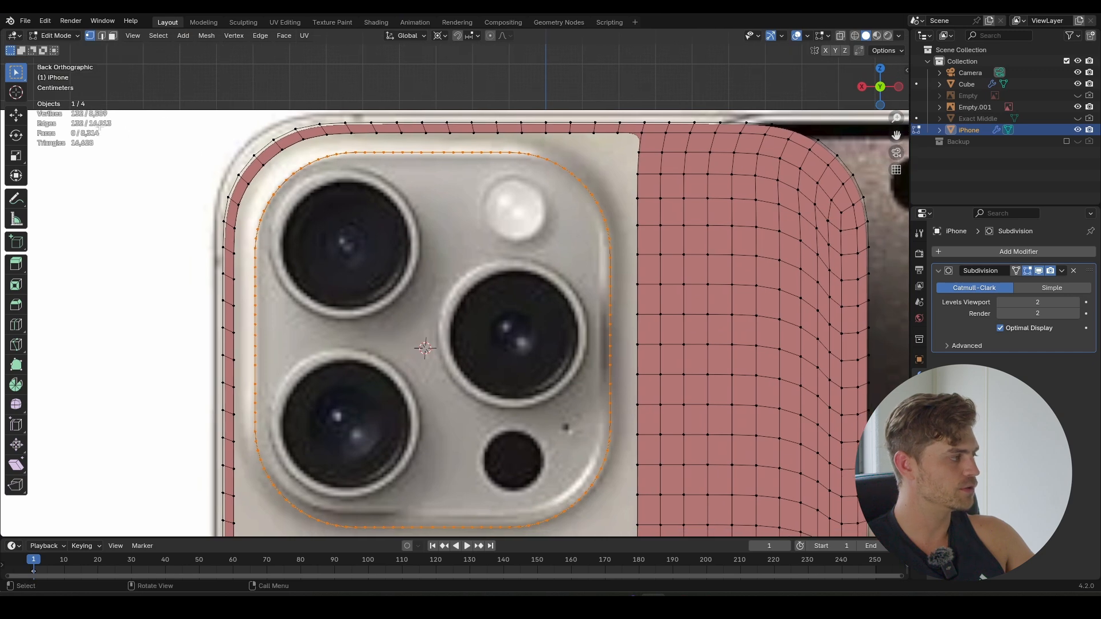
pyautogui.click(161, 36)
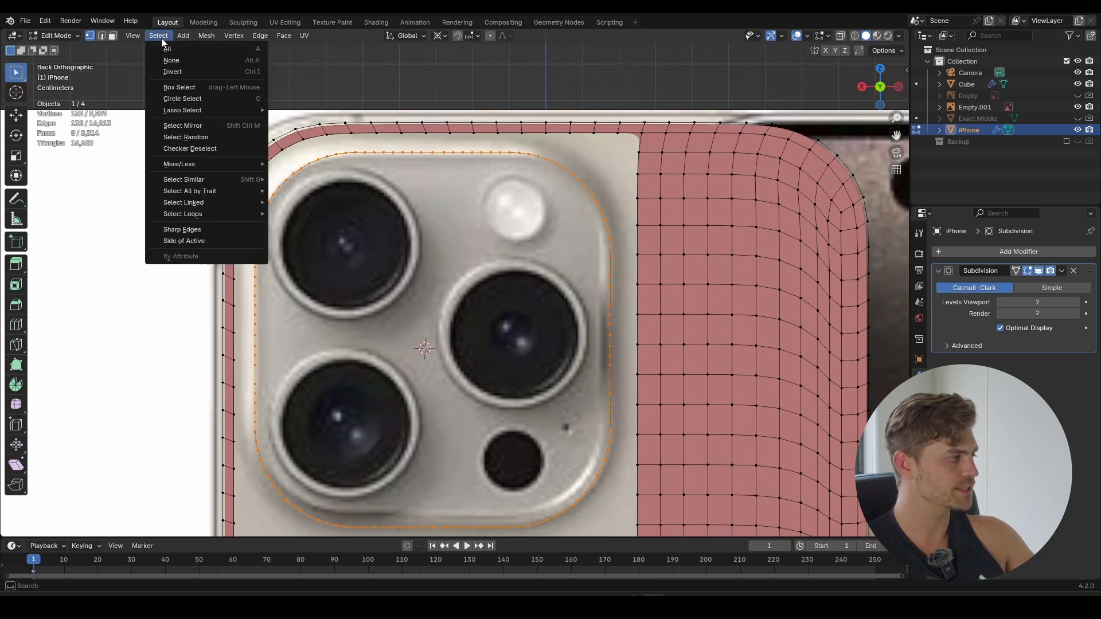
pyautogui.click(205, 148)
pyautogui.press('x')
pyautogui.click(395, 218)
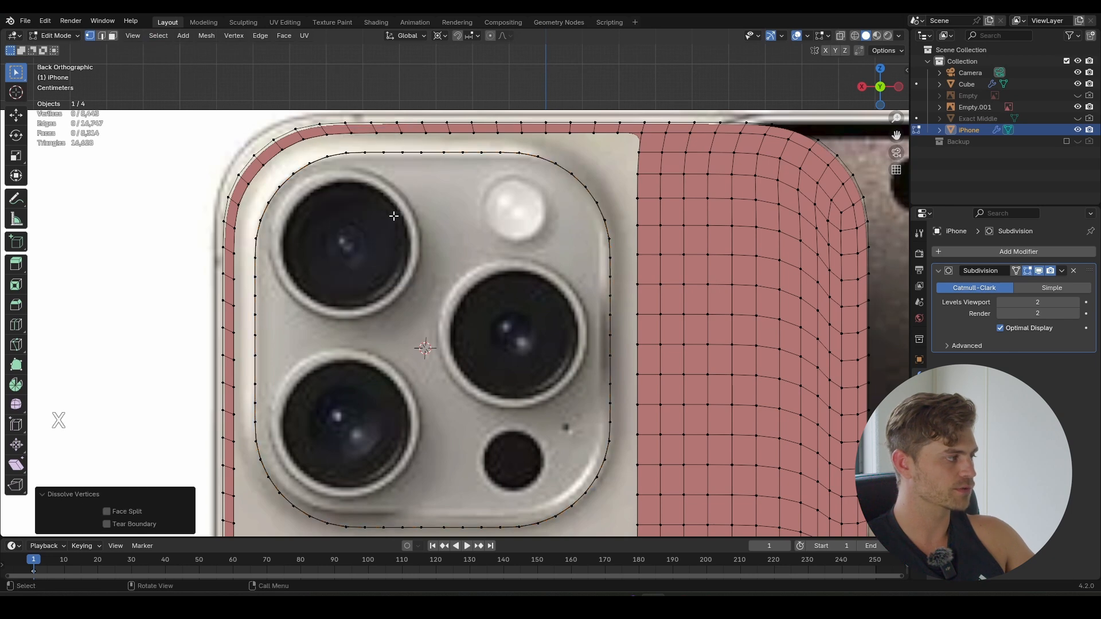
# - Select the bump outline loop together with the edge loop of the back panel opening
pyautogui.keyDown('alt'); pyautogui.click(359, 153); pyautogui.keyUp('alt')
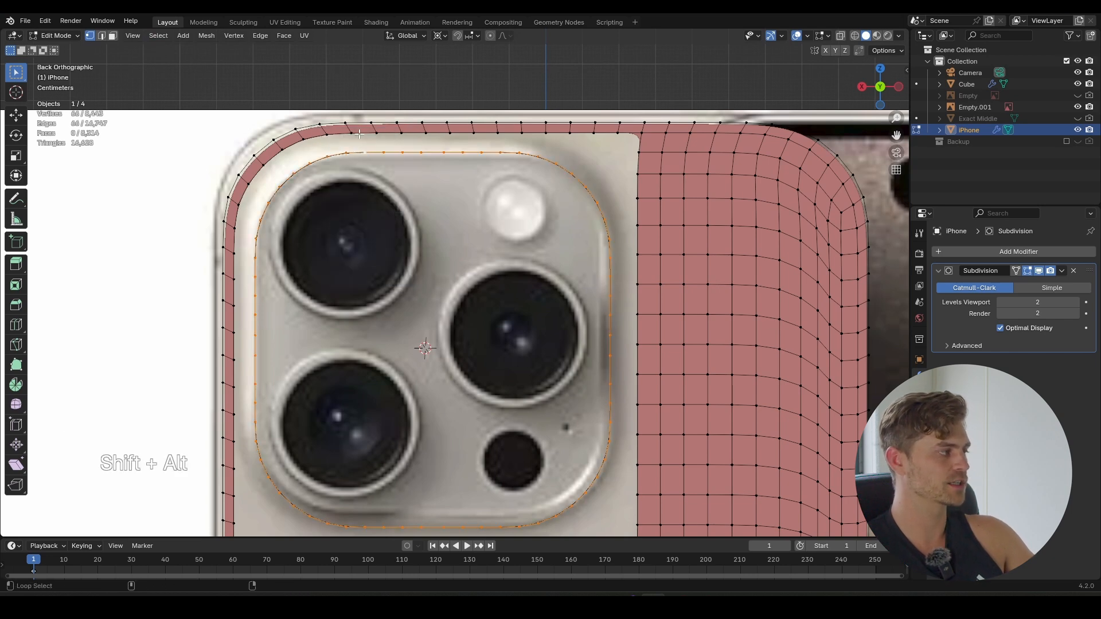
pyautogui.keyDown('shift'); pyautogui.moveTo(366, 162); pyautogui.dragTo(352, 137, button='middle'); pyautogui.keyUp('shift')
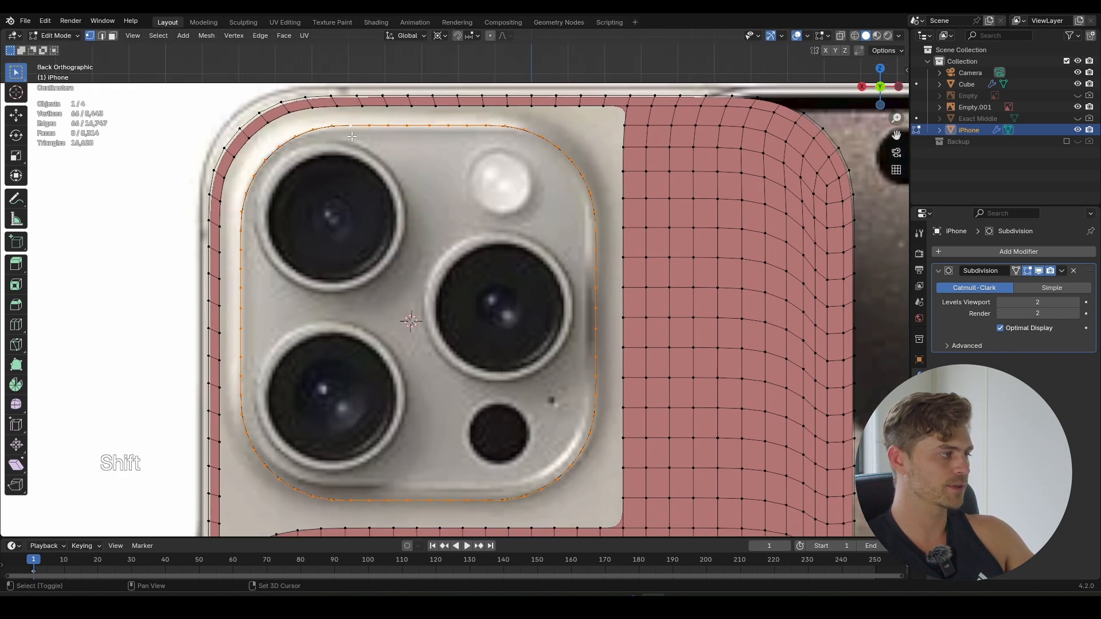
pyautogui.keyDown('alt'); pyautogui.keyDown('shift'); pyautogui.click(348, 104); pyautogui.keyUp('shift'); pyautogui.keyUp('alt')
# - Try bridging the bump outline to the panel opening with LoopTools Bridge, check it smoothed, and undo it
pyautogui.rightClick(393, 164)
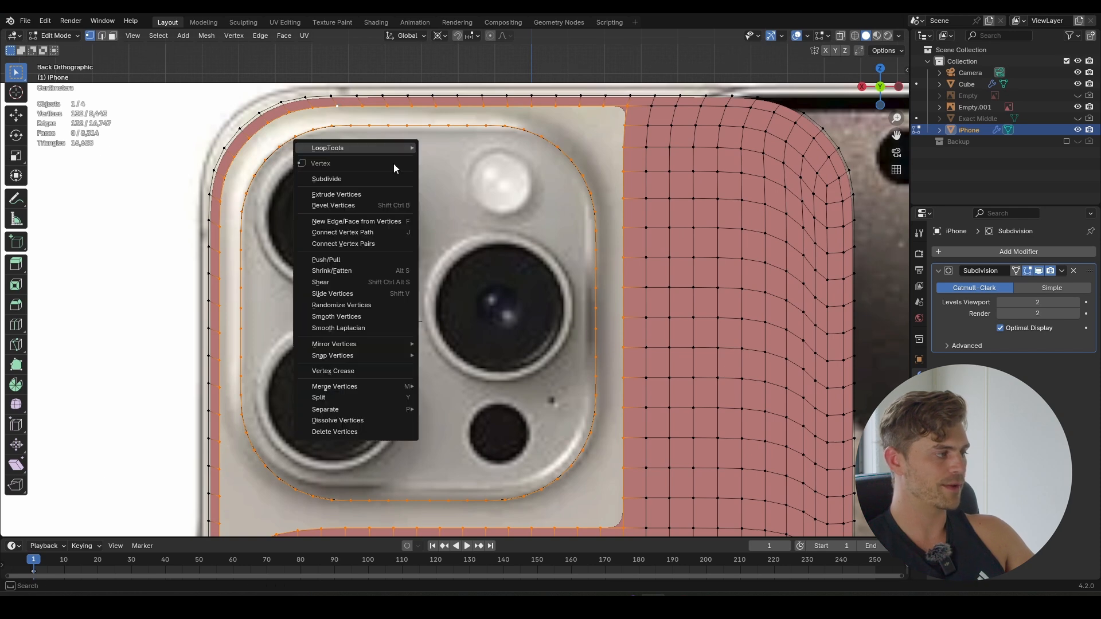
pyautogui.moveTo(378, 150)
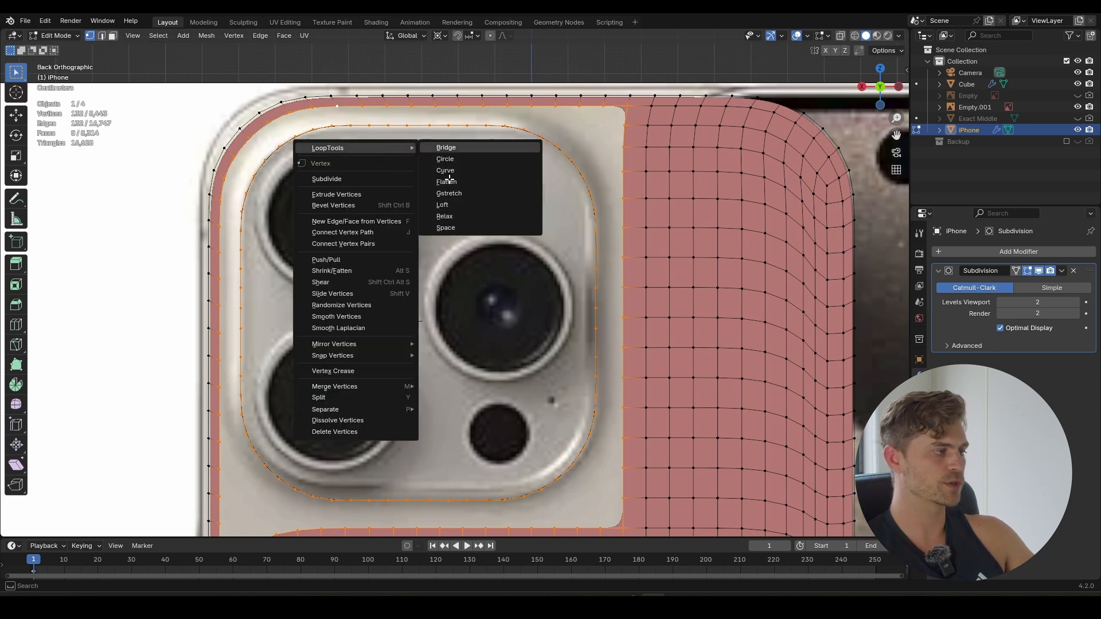
pyautogui.click(450, 147)
pyautogui.scroll(-3, 437, 224)
pyautogui.keyDown('shift'); pyautogui.moveTo(523, 388); pyautogui.dragTo(237, 385, button='middle'); pyautogui.keyUp('shift')
pyautogui.scroll(3, 518, 345)
pyautogui.press('Tab')
pyautogui.press('Tab')
pyautogui.hotkey('ctrl', 'z')
pyautogui.hotkey('ctrl', 'z')
pyautogui.hotkey('ctrl', 'z')
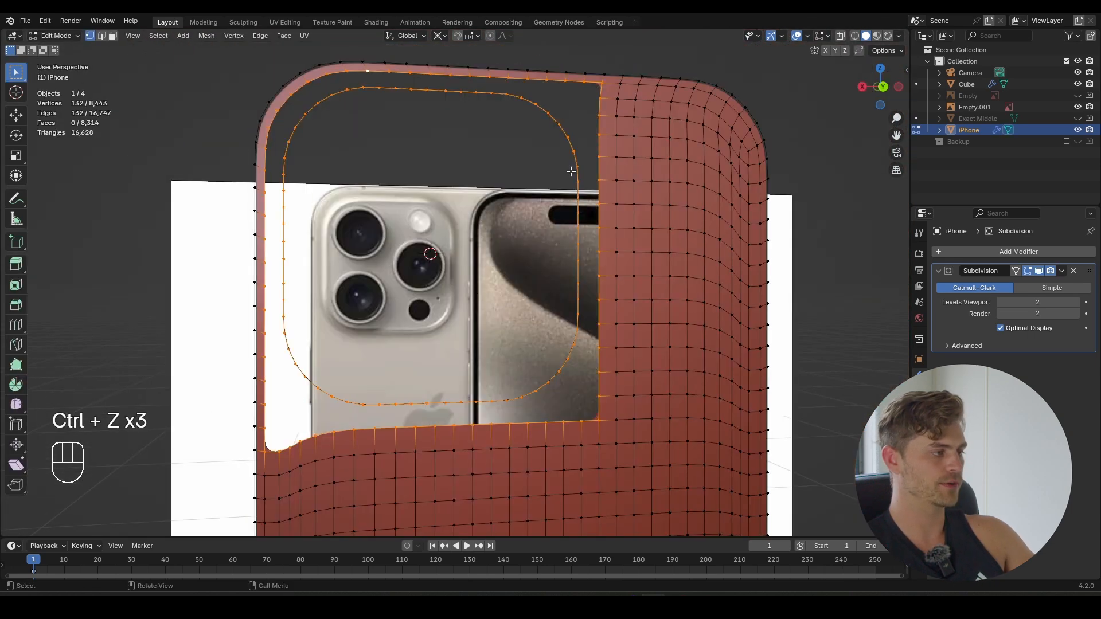
# - Try joining the two selected loops with Bridge Edge Loops and undo the result
pyautogui.press('space')
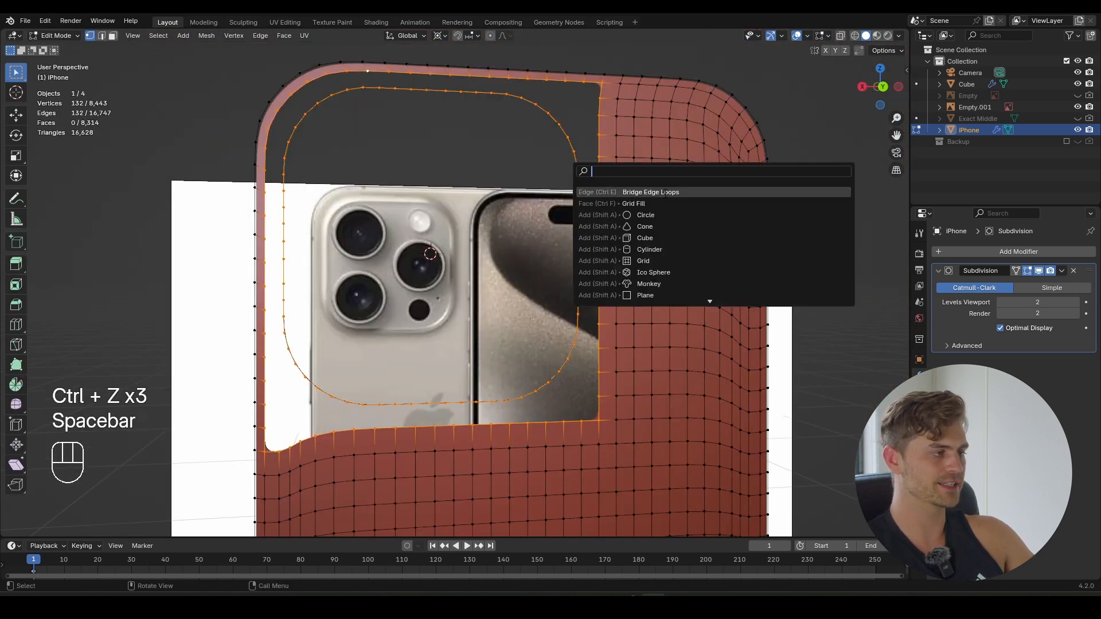
pyautogui.click(665, 193)
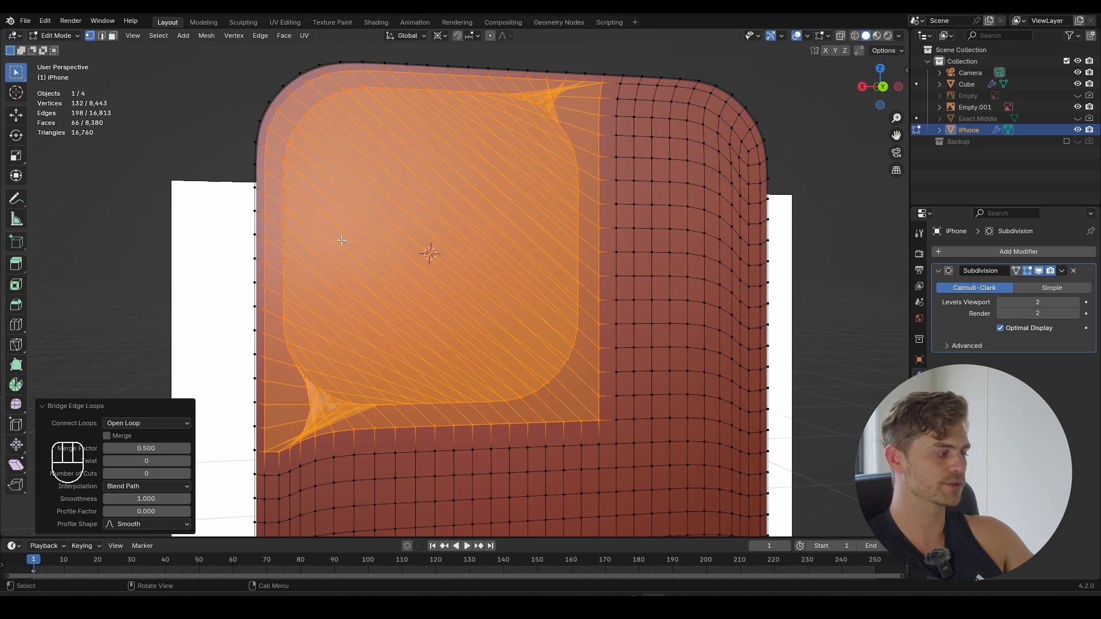
pyautogui.moveTo(430, 253); pyautogui.dragTo(442, 246, button='middle')
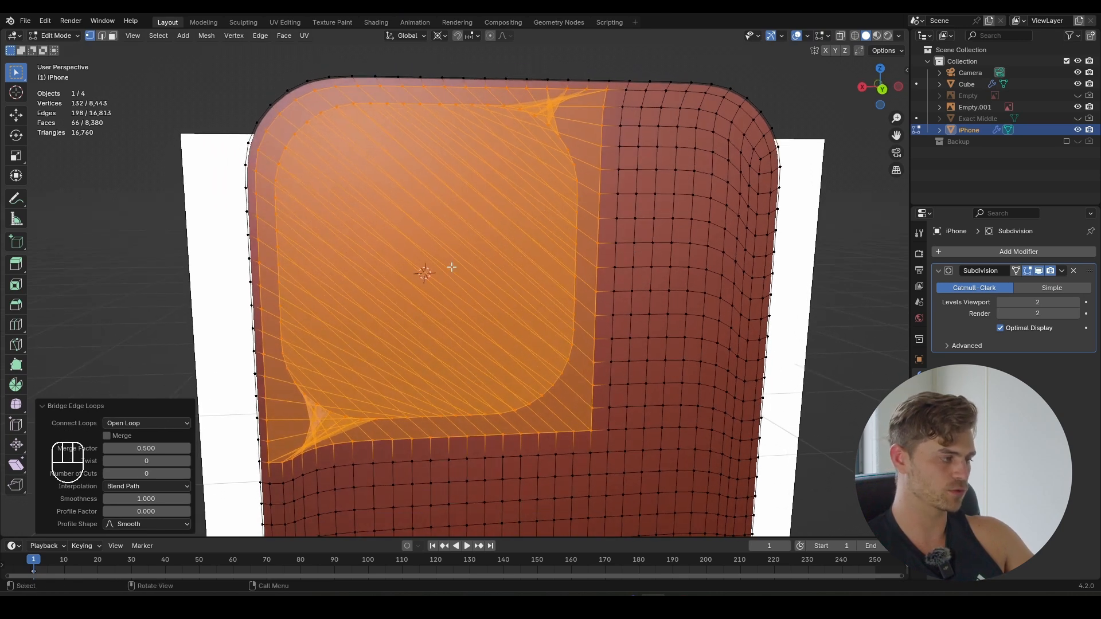
pyautogui.hotkey('ctrl', 'z')
# - Bridge the bump outline to the panel opening with LoopTools Bridge, using 2 segments
pyautogui.rightClick(575, 136)
pyautogui.moveTo(575, 135)
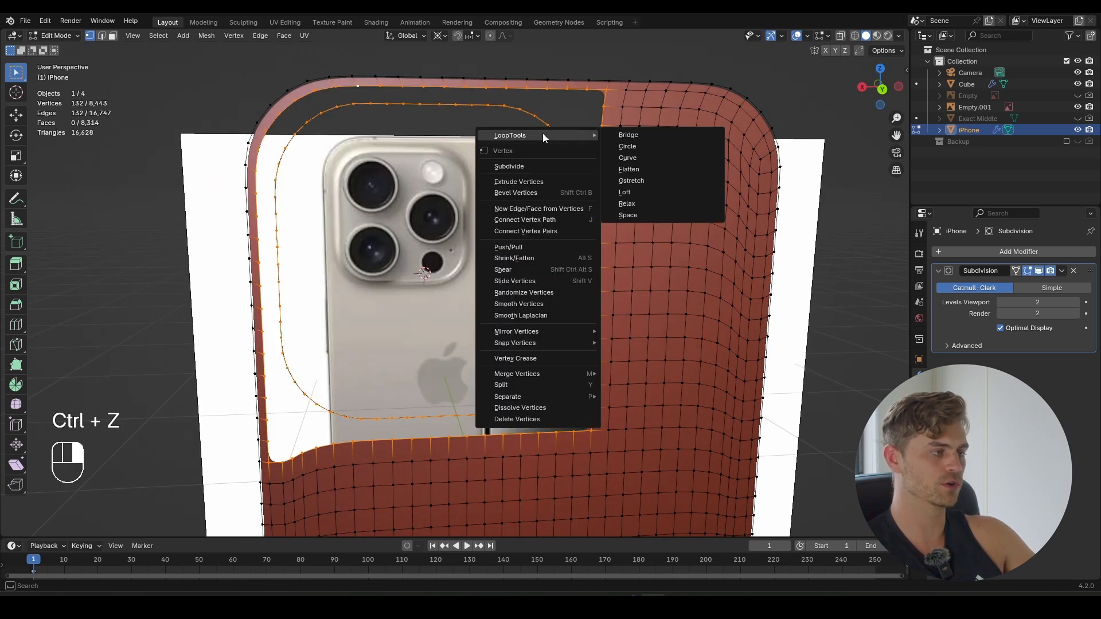
pyautogui.click(636, 135)
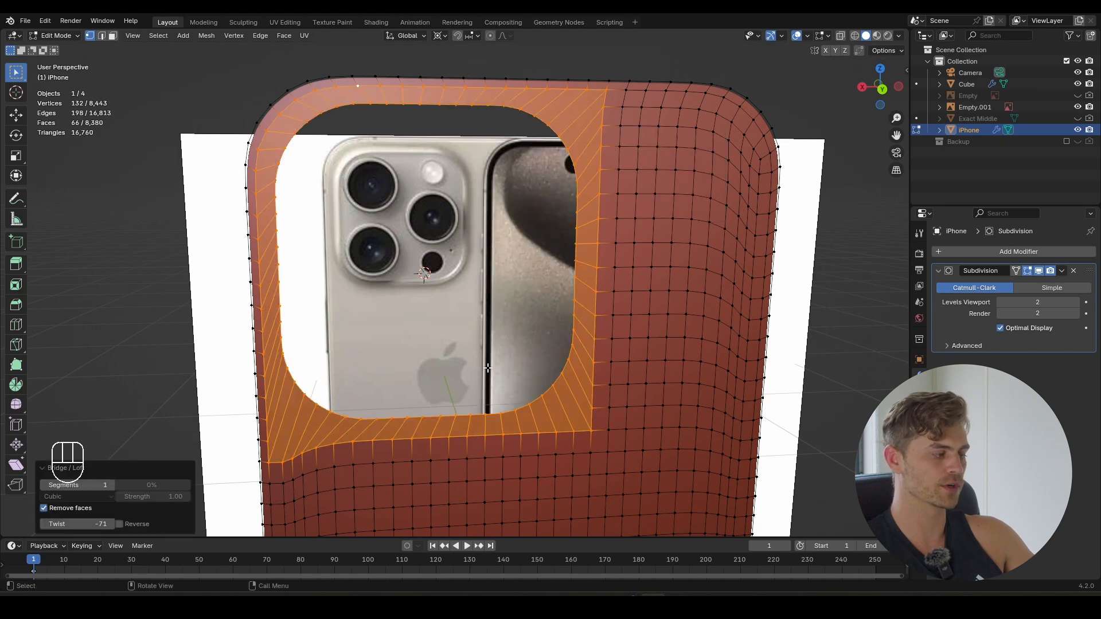
pyautogui.click(112, 484)
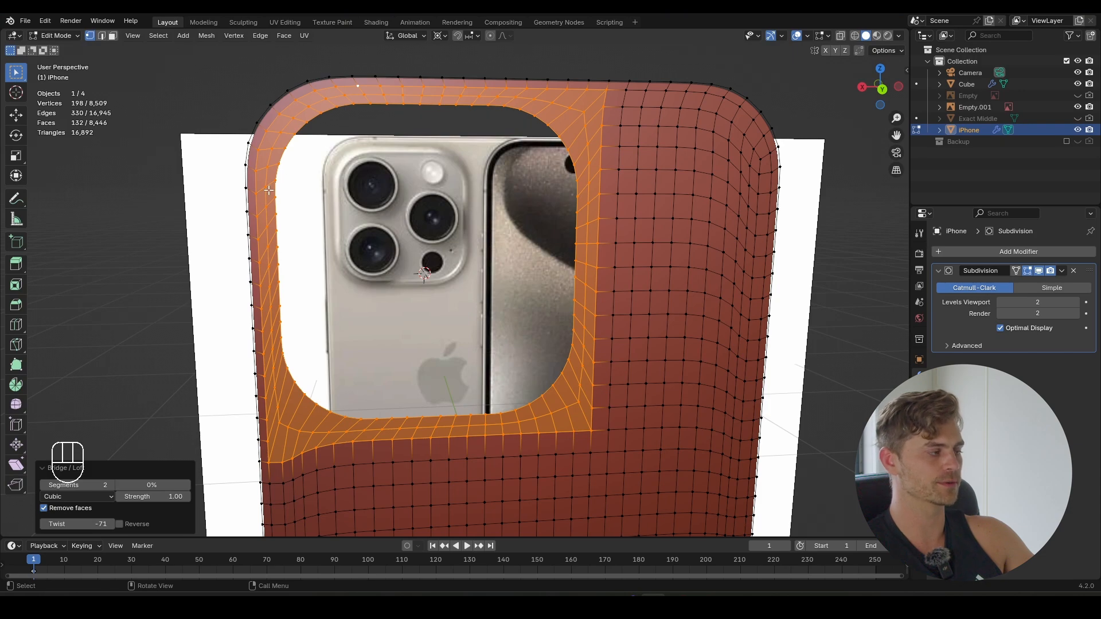
pyautogui.moveTo(269, 190); pyautogui.dragTo(313, 198, button='middle')
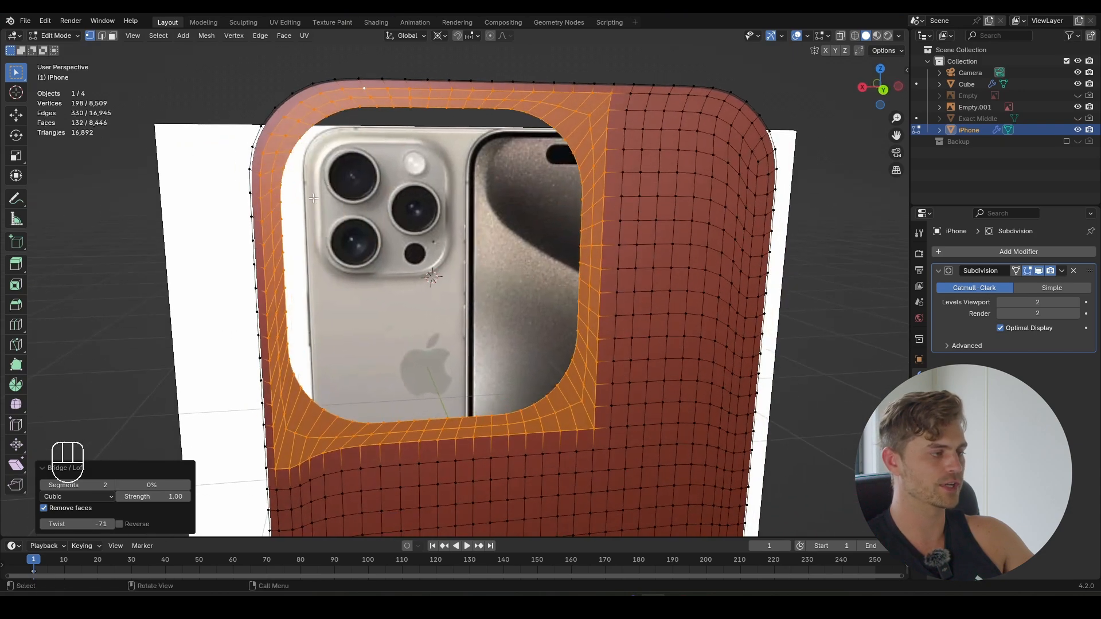
pyautogui.scroll(3, 531, 228)
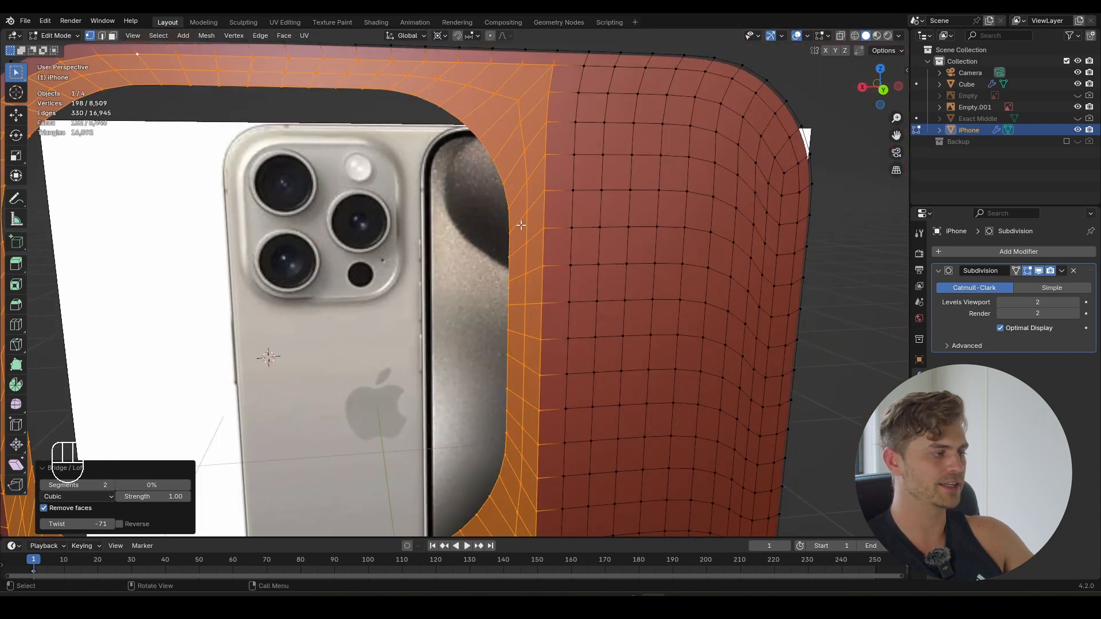
# - Return to Object Mode and save the file with the bridged back panel
pyautogui.press('Tab')
pyautogui.scroll(-3, 587, 220)
pyautogui.moveTo(587, 220); pyautogui.dragTo(682, 246, button='middle')
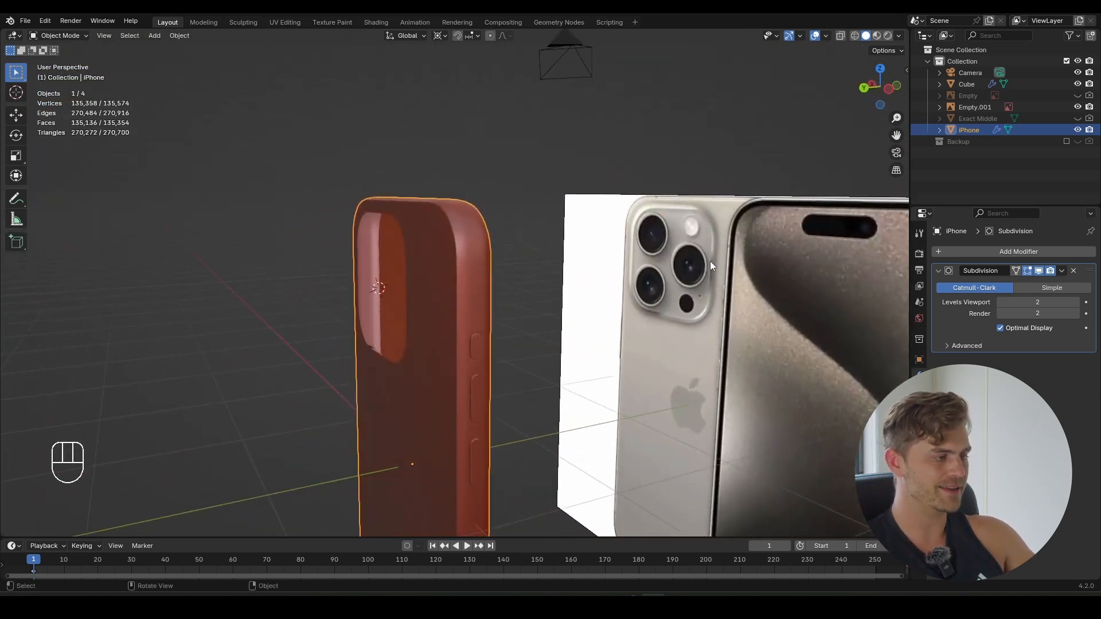
pyautogui.moveTo(558, 303)
pyautogui.mouseDown(button='middle')
pyautogui.moveTo(577, 309)
pyautogui.moveTo(553, 303)
pyautogui.moveTo(558, 311)
pyautogui.mouseUp(button='middle')
pyautogui.hotkey('ctrl', 's')
# - Examine the rounded camera opening and the surrounding back surface from several angles
pyautogui.moveTo(557, 310); pyautogui.dragTo(583, 308, button='middle')
pyautogui.keyDown('shift'); pyautogui.moveTo(456, 303); pyautogui.dragTo(575, 319, button='middle'); pyautogui.keyUp('shift')
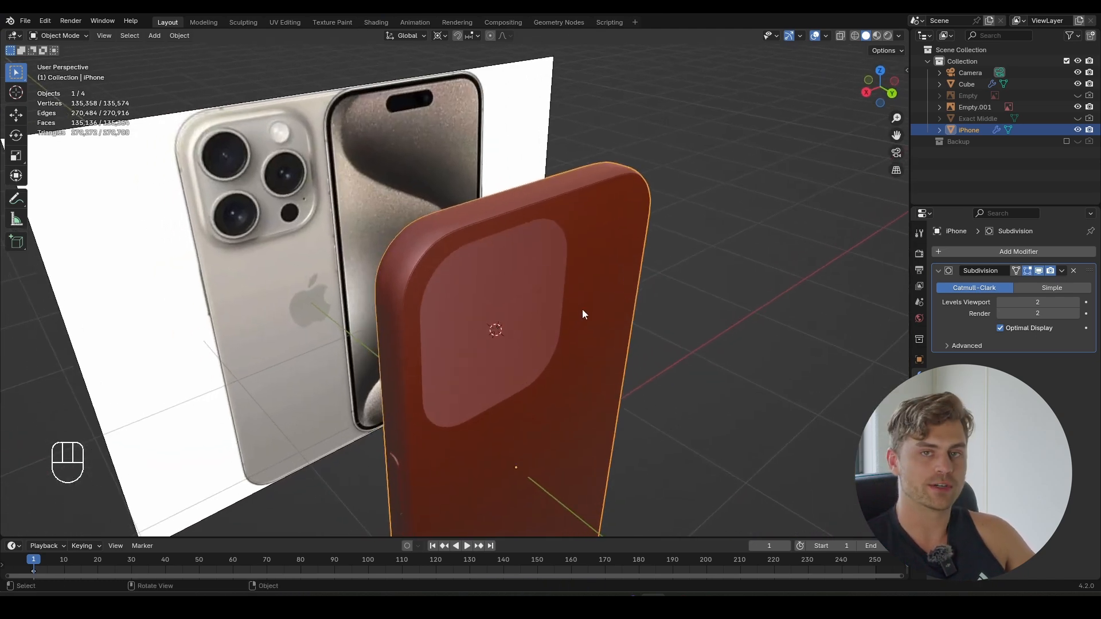
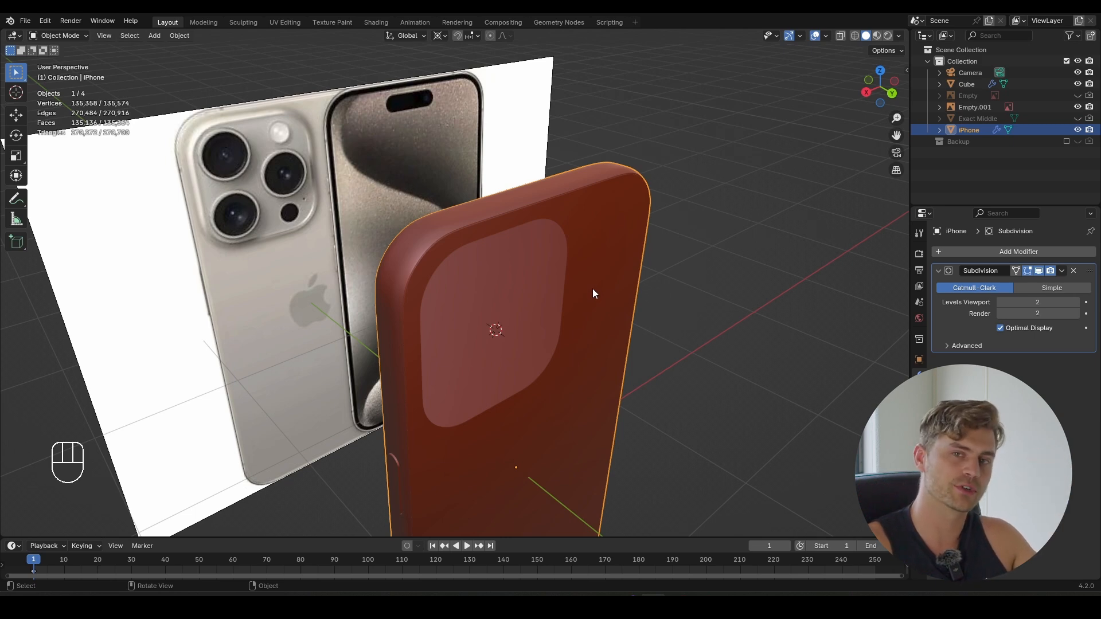
pyautogui.moveTo(593, 288); pyautogui.dragTo(531, 313, button='middle')
pyautogui.scroll(3, 501, 317)
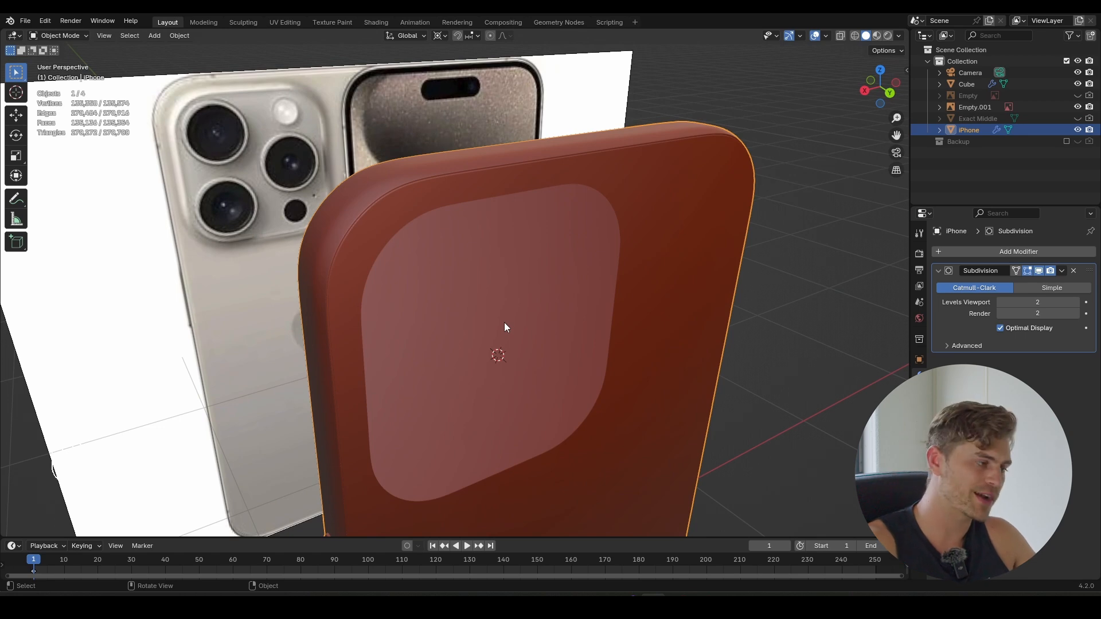
pyautogui.moveTo(504, 323); pyautogui.dragTo(663, 193, button='middle')
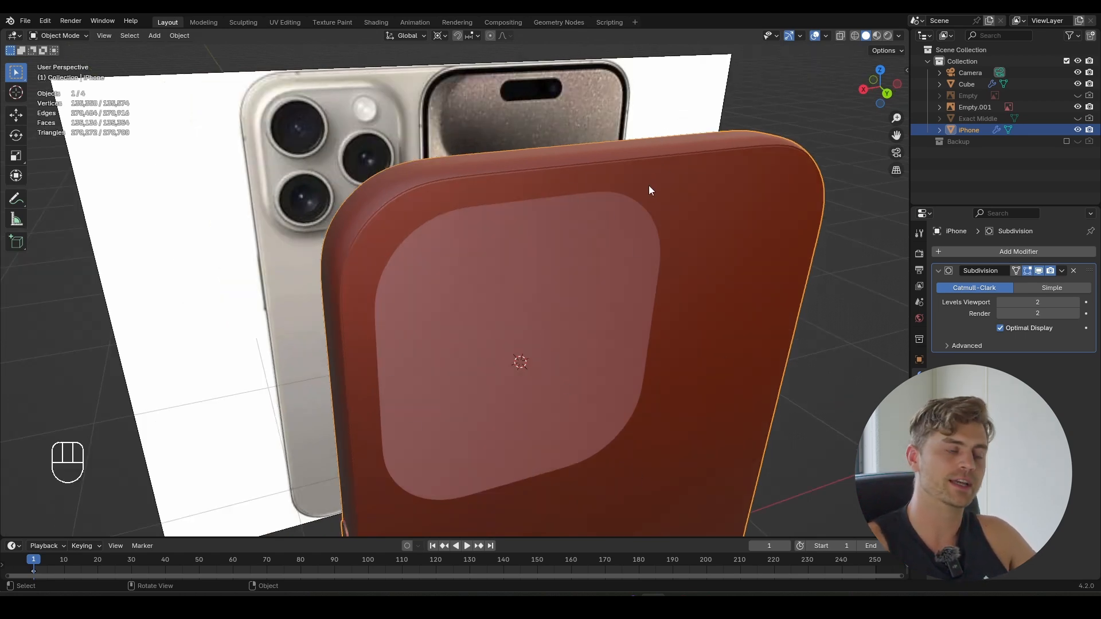
pyautogui.scroll(-2, 642, 246)
pyautogui.moveTo(652, 250); pyautogui.dragTo(612, 263, button='middle')
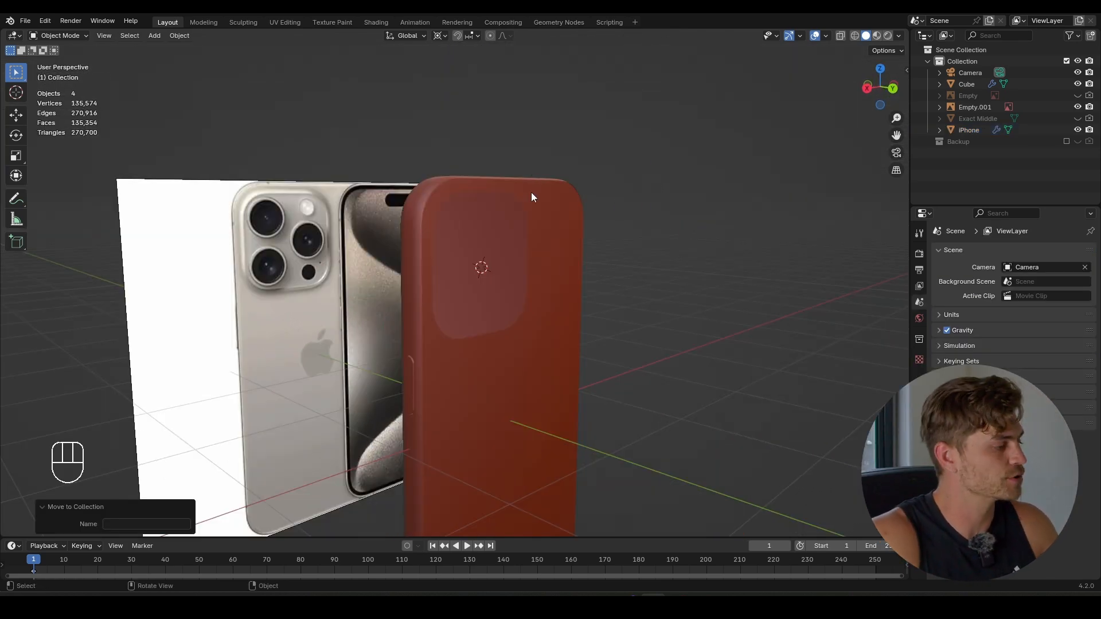
# - Extrude the camera opening's edge loop outward about 0.083 m along Y
pyautogui.scroll(1, 532, 192)
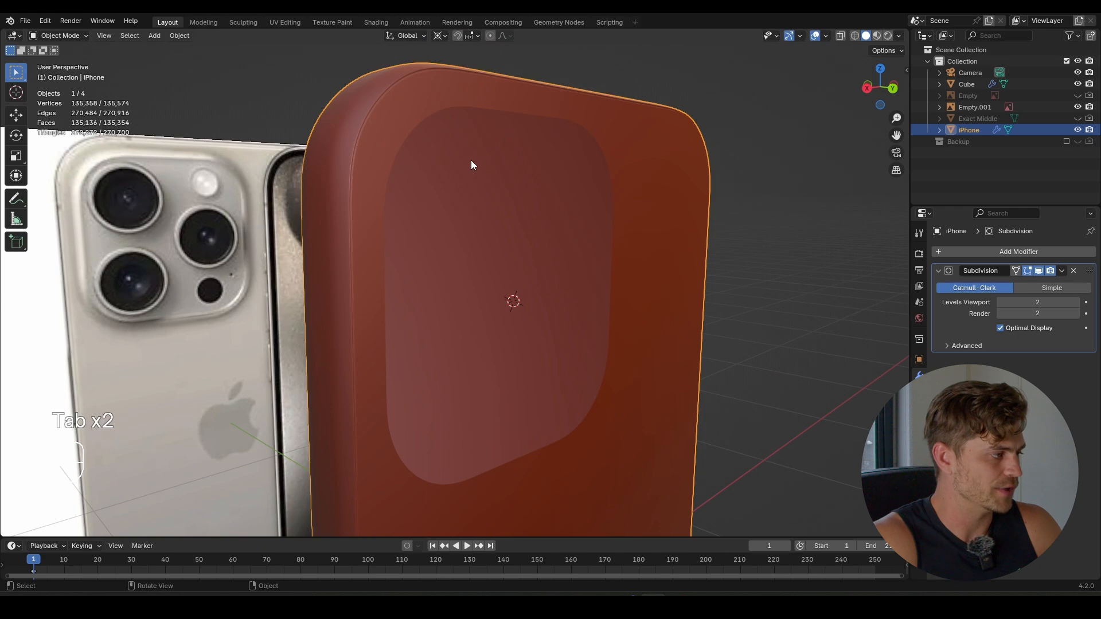
pyautogui.press('Tab')
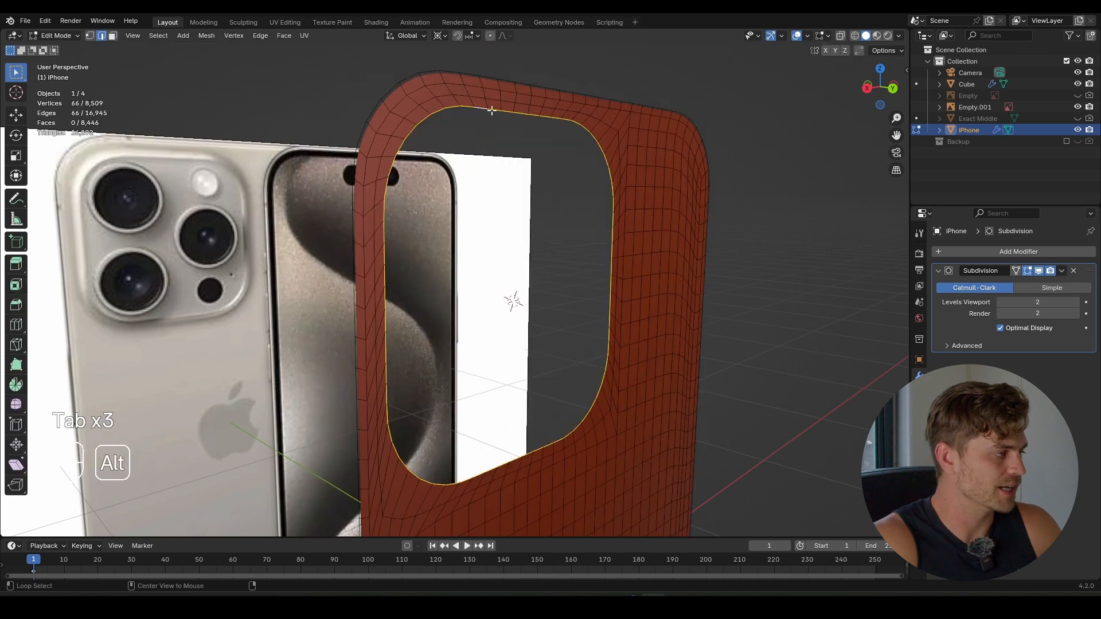
pyautogui.press('KP_1')
pyautogui.press('KP_3')
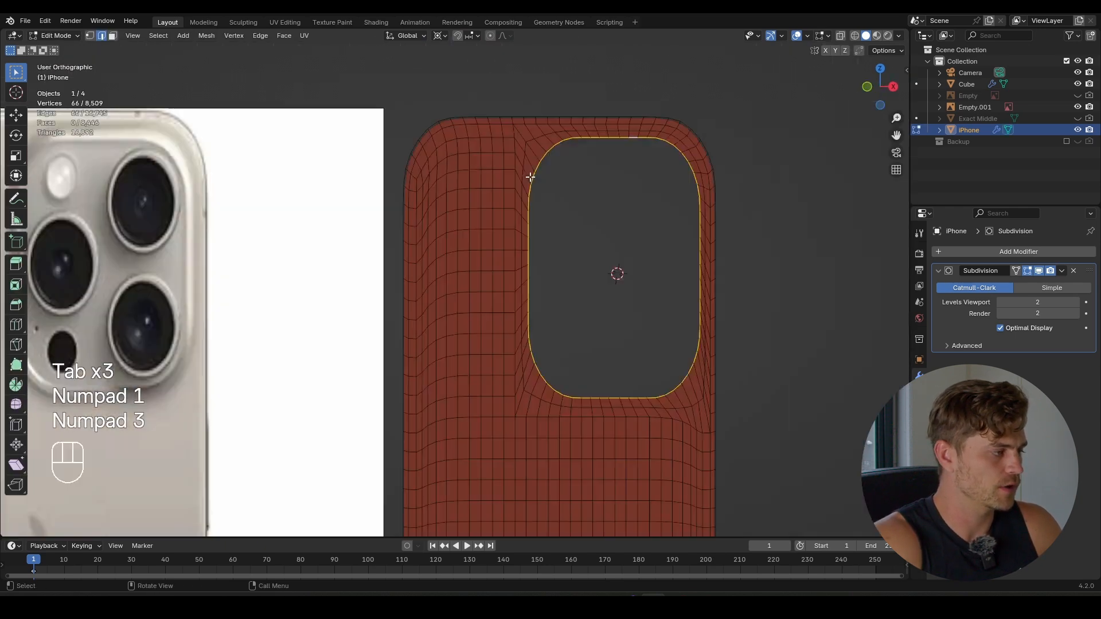
pyautogui.keyDown('shift'); pyautogui.moveTo(576, 174); pyautogui.dragTo(462, 197, button='middle'); pyautogui.keyUp('shift')
pyautogui.press('e')
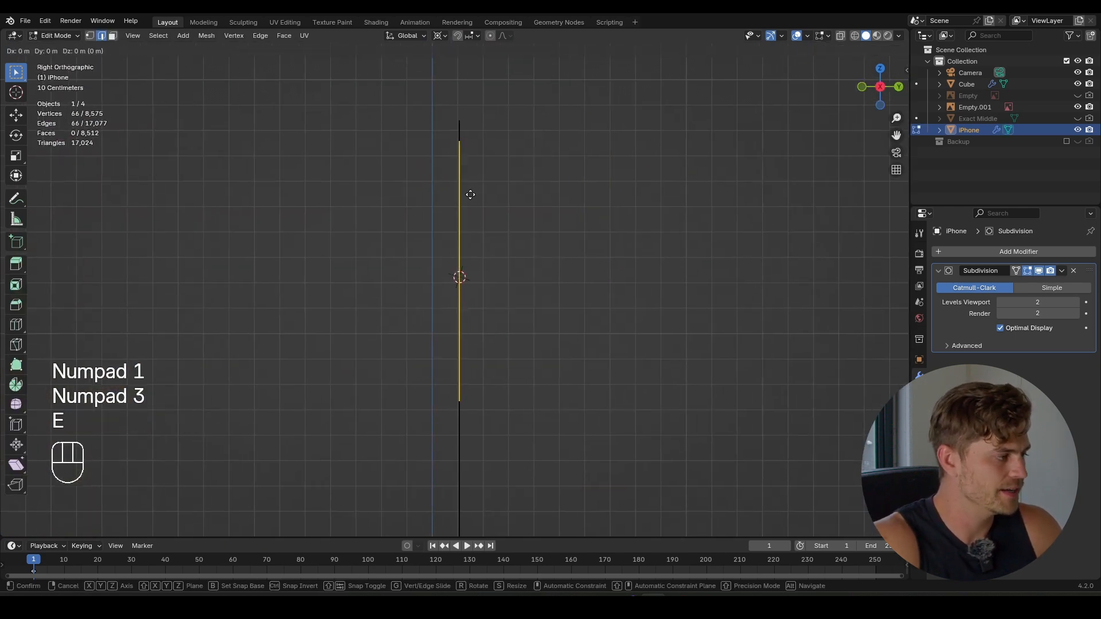
pyautogui.press('y')
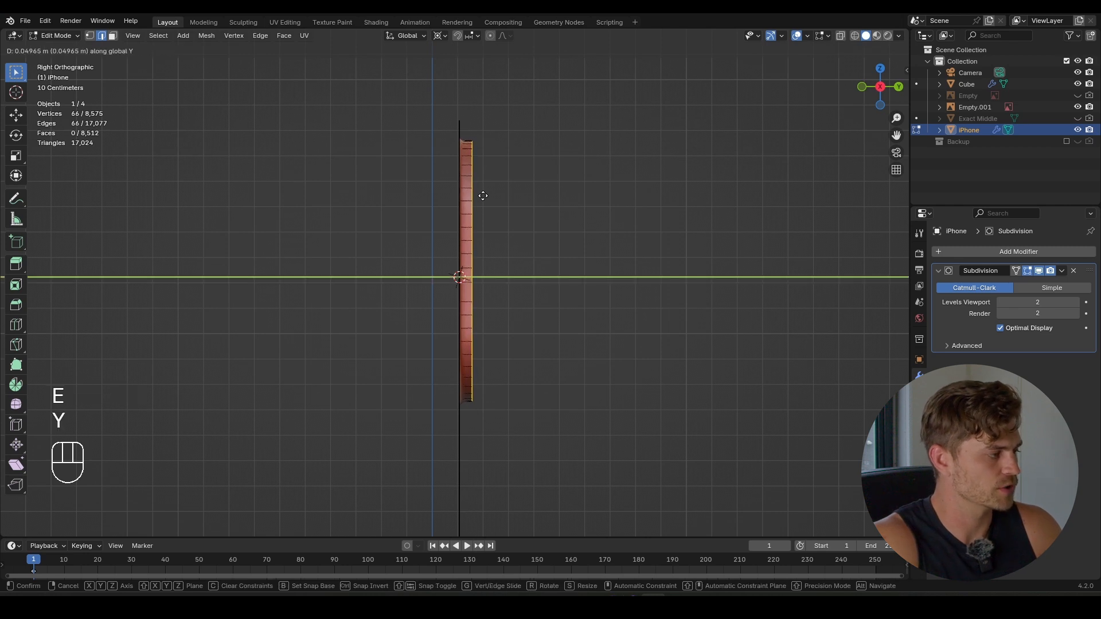
pyautogui.click(491, 198)
# - Change the transform pivot from the 3D cursor to one centred on the selected loop
pyautogui.press('s')
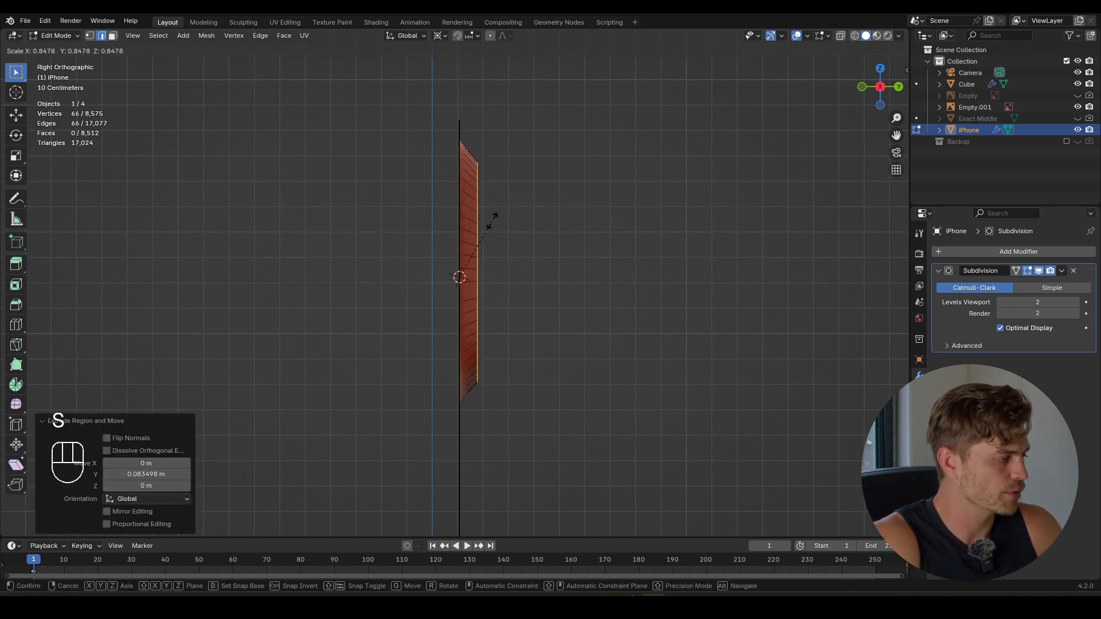
pyautogui.press('Escape')
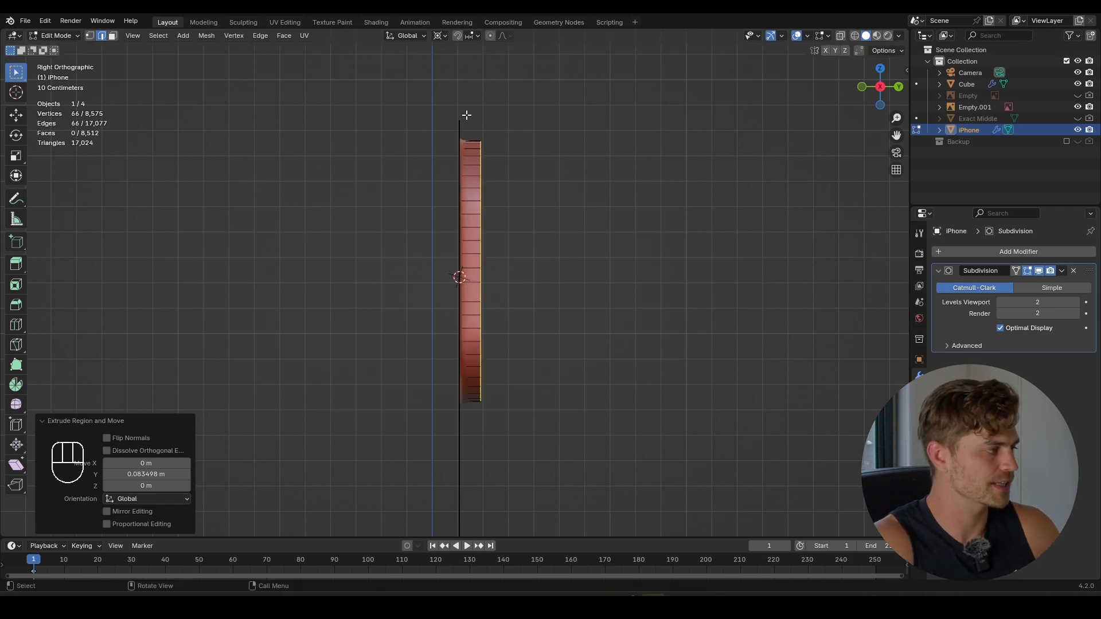
pyautogui.click(435, 35)
pyautogui.click(477, 98)
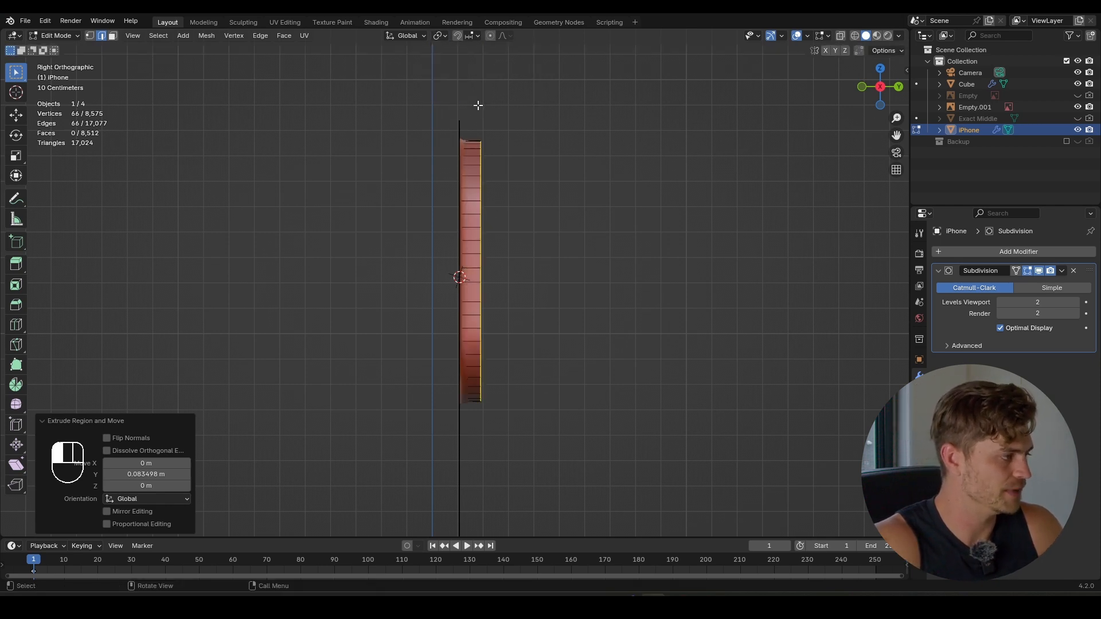
# - Scale the extruded loop to about 0.867 and extrude it outward again by about 0.038 m
pyautogui.scroll(1, 565, 184)
pyautogui.keyDown('shift'); pyautogui.moveTo(565, 184); pyautogui.dragTo(556, 184, button='middle'); pyautogui.keyUp('shift')
pyautogui.press('s')
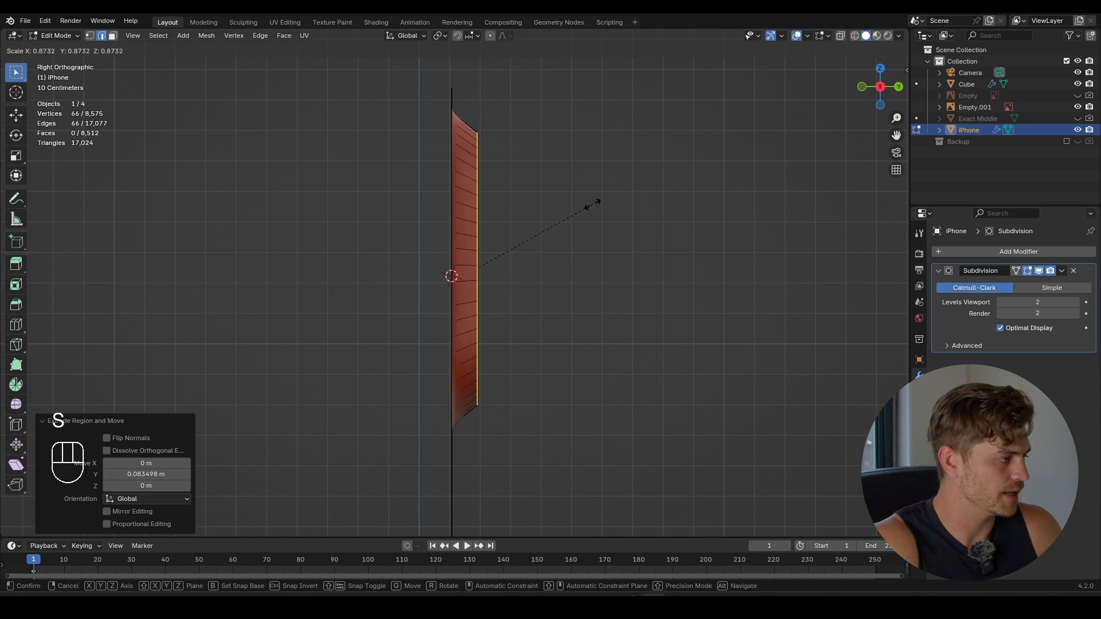
pyautogui.click(591, 203)
pyautogui.press('e')
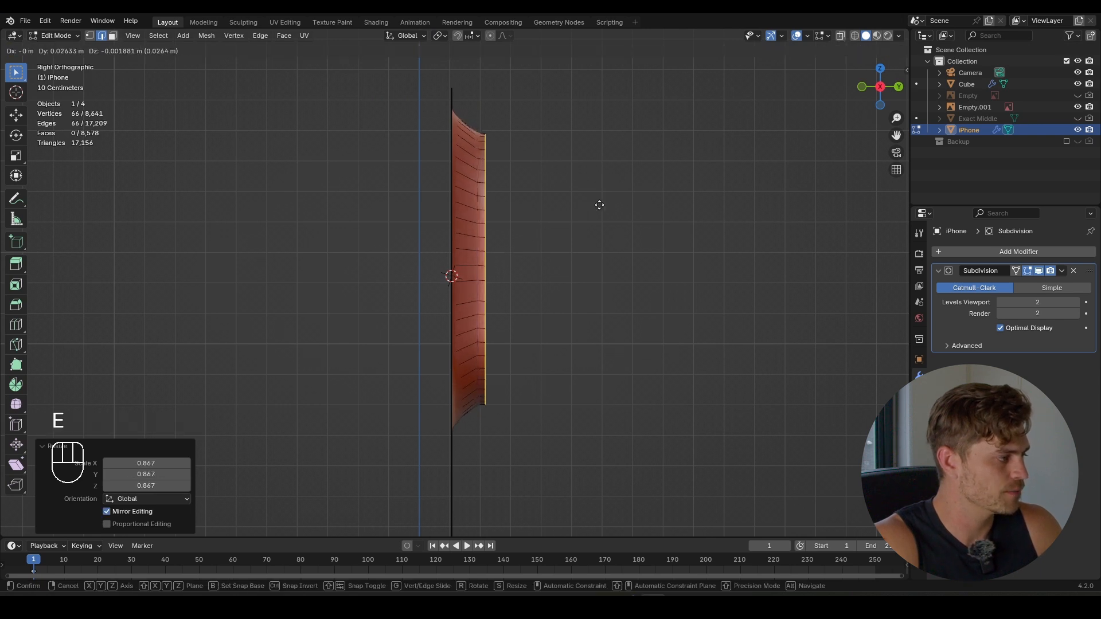
pyautogui.click(602, 205)
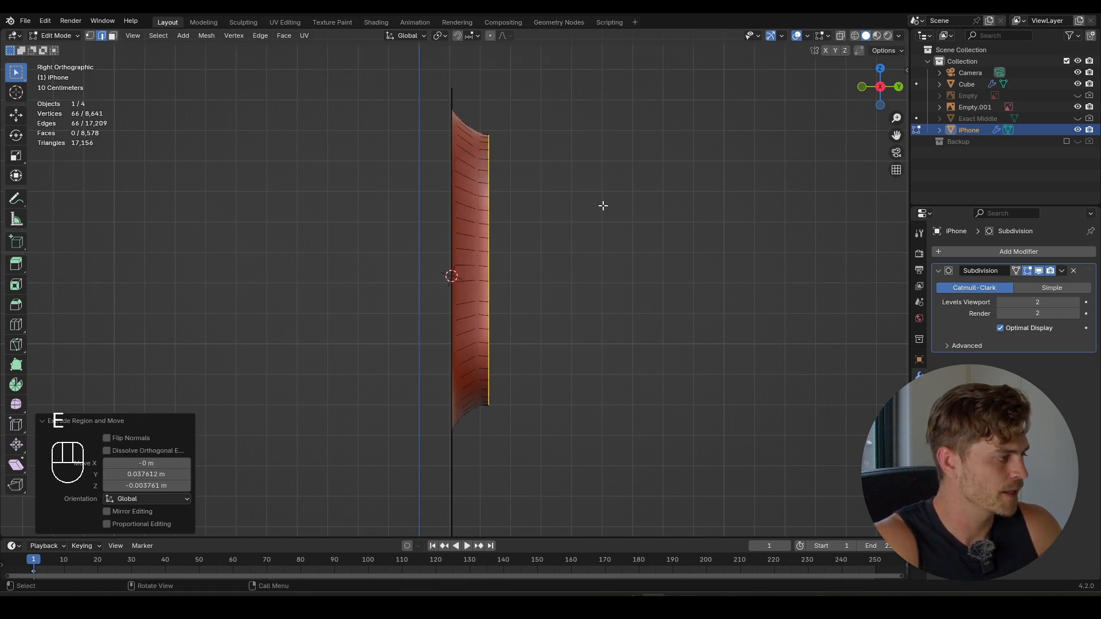
# - Move the bump's two outer edge loops together about 0.017 m back toward the panel along Y
pyautogui.keyDown('alt'); pyautogui.keyDown('shift'); pyautogui.click(477, 189); pyautogui.keyUp('shift'); pyautogui.keyUp('alt')
pyautogui.press('g')
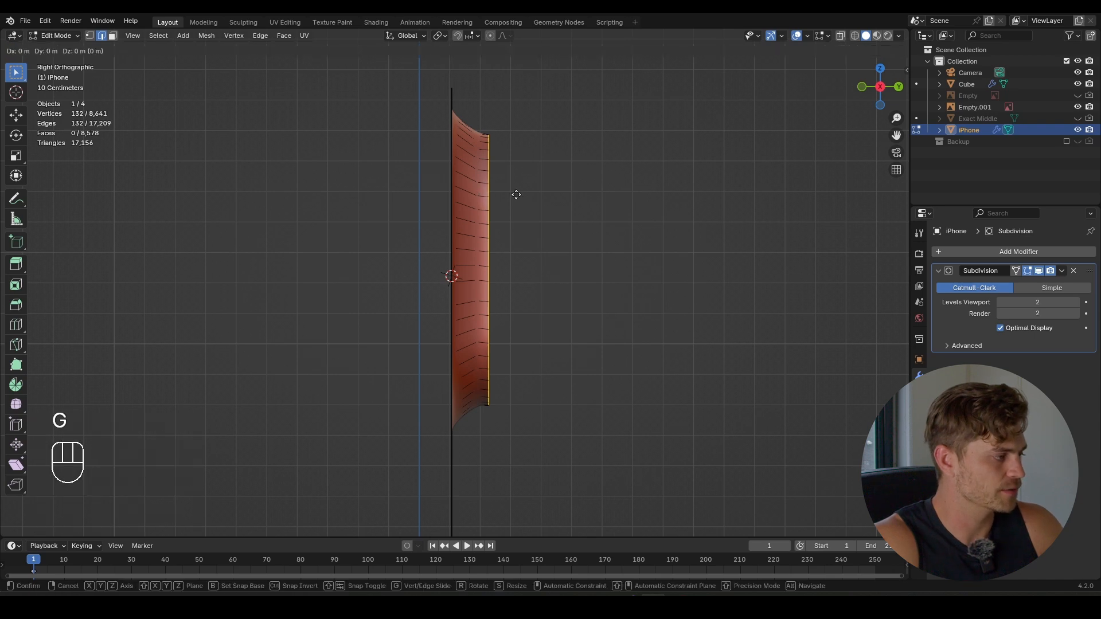
pyautogui.press('y')
pyautogui.click(511, 195)
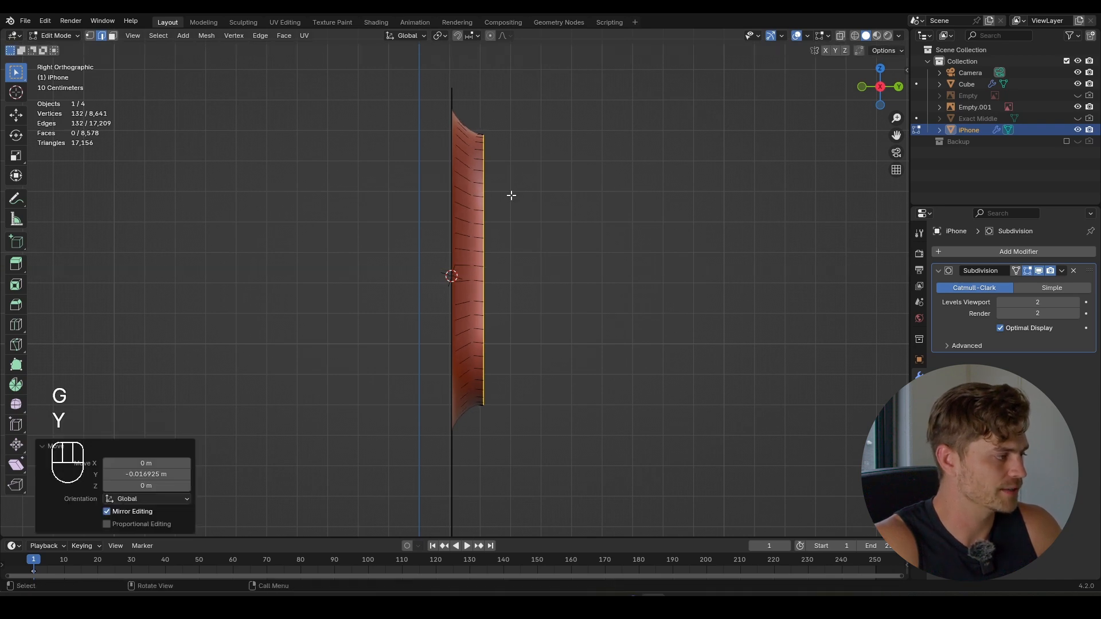
pyautogui.moveTo(511, 195); pyautogui.dragTo(441, 214, button='middle')
pyautogui.scroll(4, 446, 213)
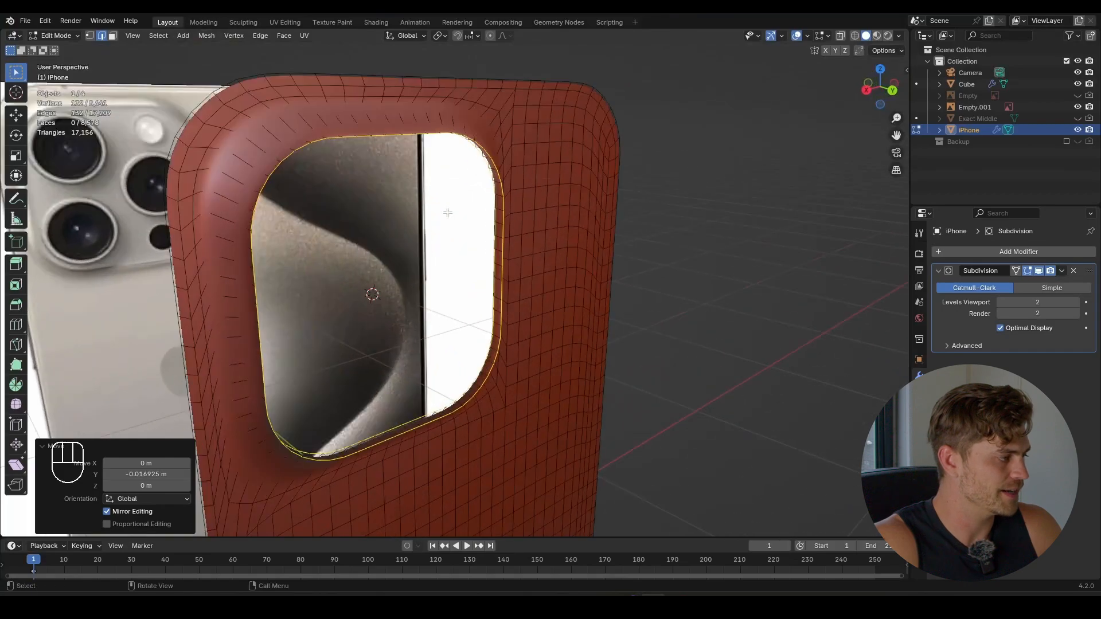
# - Select the bump's outermost edge loop and close it with Grid Fill at a span of 13
pyautogui.keyDown('alt'); pyautogui.click(427, 132); pyautogui.keyUp('alt')
pyautogui.moveTo(427, 133); pyautogui.dragTo(479, 218, button='middle')
pyautogui.press('space')
pyautogui.click(484, 198)
pyautogui.scroll(1, 480, 211)
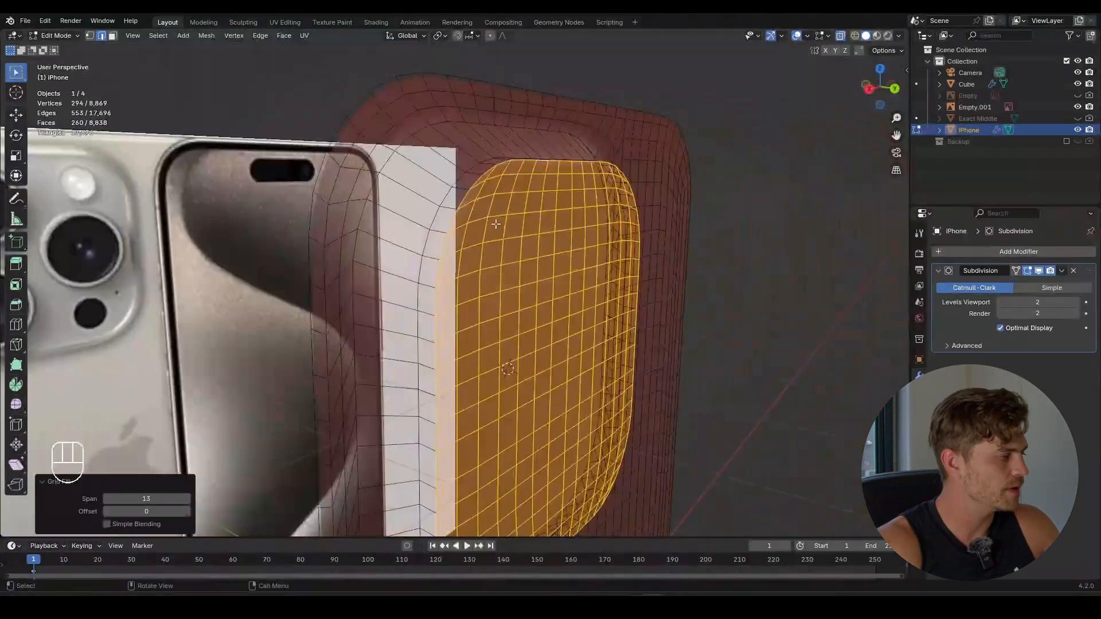
# - Align to the back view and scale the filled bump face up by about 1.155 toward the reference outline
pyautogui.moveTo(496, 223); pyautogui.dragTo(444, 239, button='middle')
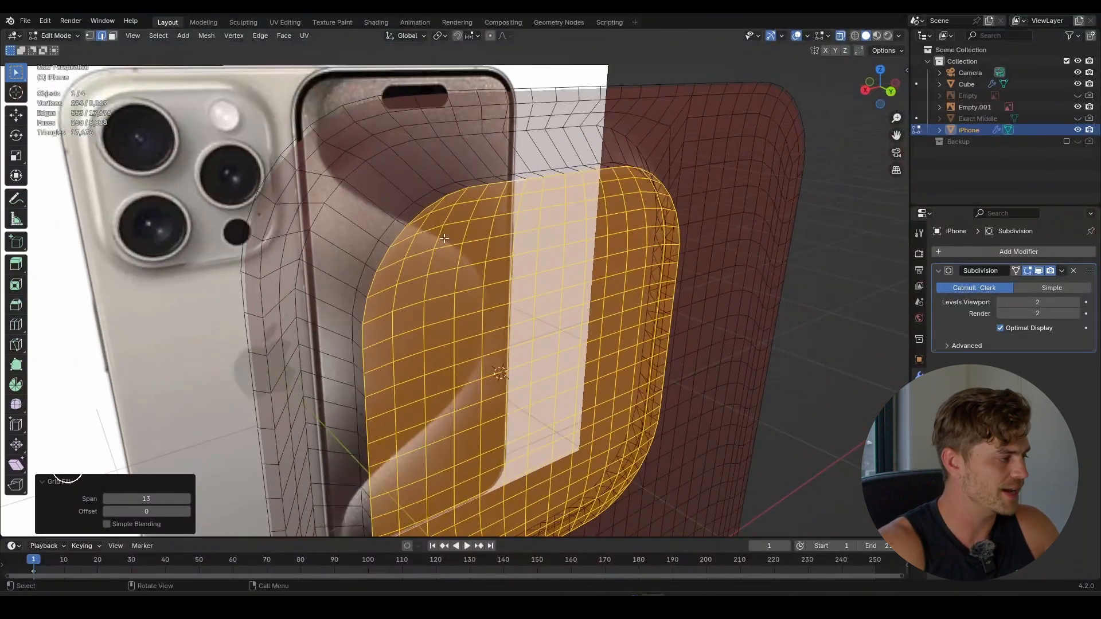
pyautogui.press('ctrl+KP_1')
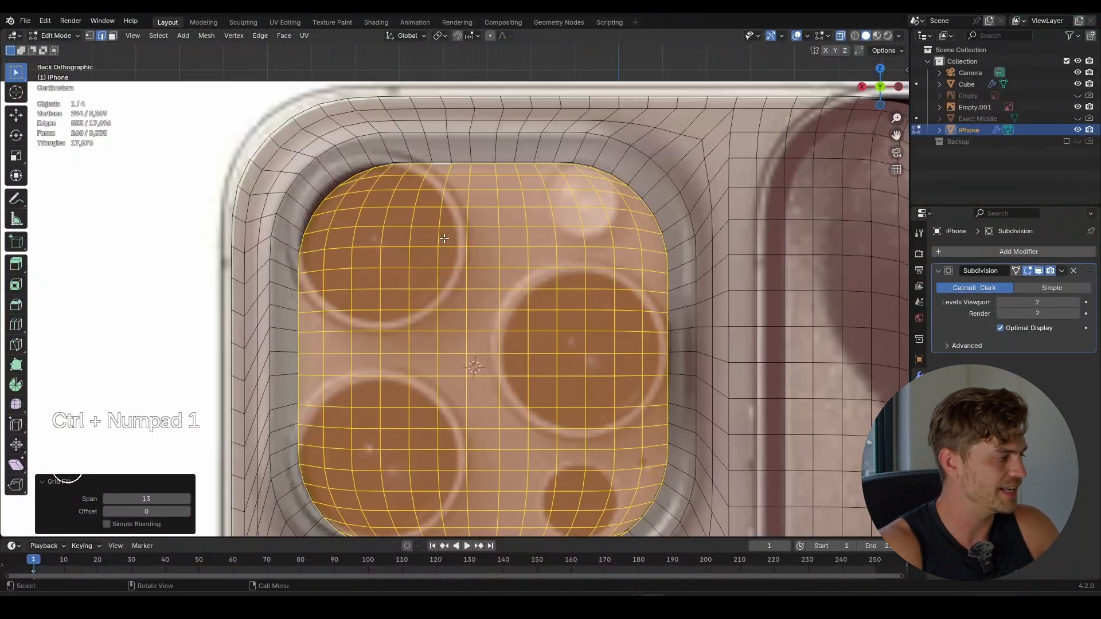
pyautogui.press('s')
pyautogui.click(443, 209)
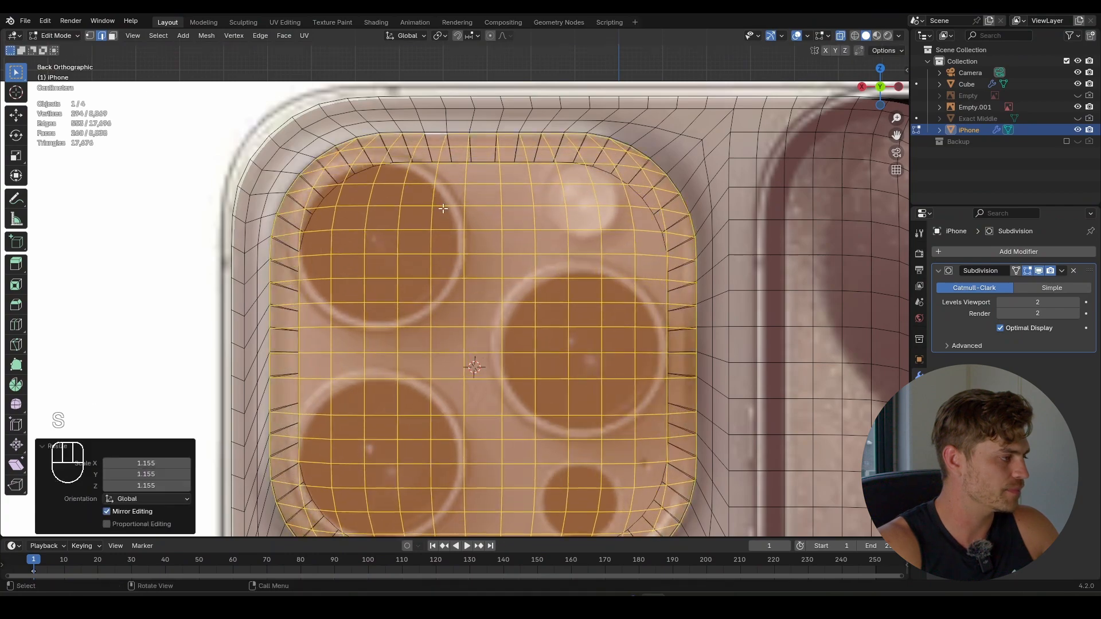
# - Undo the bump's scaling, fill and extrusions back to the open camera loop
pyautogui.moveTo(443, 208); pyautogui.dragTo(468, 258, button='middle')
pyautogui.hotkey('ctrl', 'z')
pyautogui.hotkey('ctrl', 'z')
pyautogui.hotkey('ctrl', 'z')
pyautogui.hotkey('ctrl', 'z')
pyautogui.hotkey('ctrl', 'z')
# - Scale the camera opening's edge loop up slightly to about 1.029
pyautogui.scroll(2, 475, 260)
pyautogui.scroll(-1, 625, 198)
pyautogui.keyDown('shift'); pyautogui.moveTo(611, 216); pyautogui.dragTo(604, 186, button='middle'); pyautogui.keyUp('shift')
pyautogui.press('s')
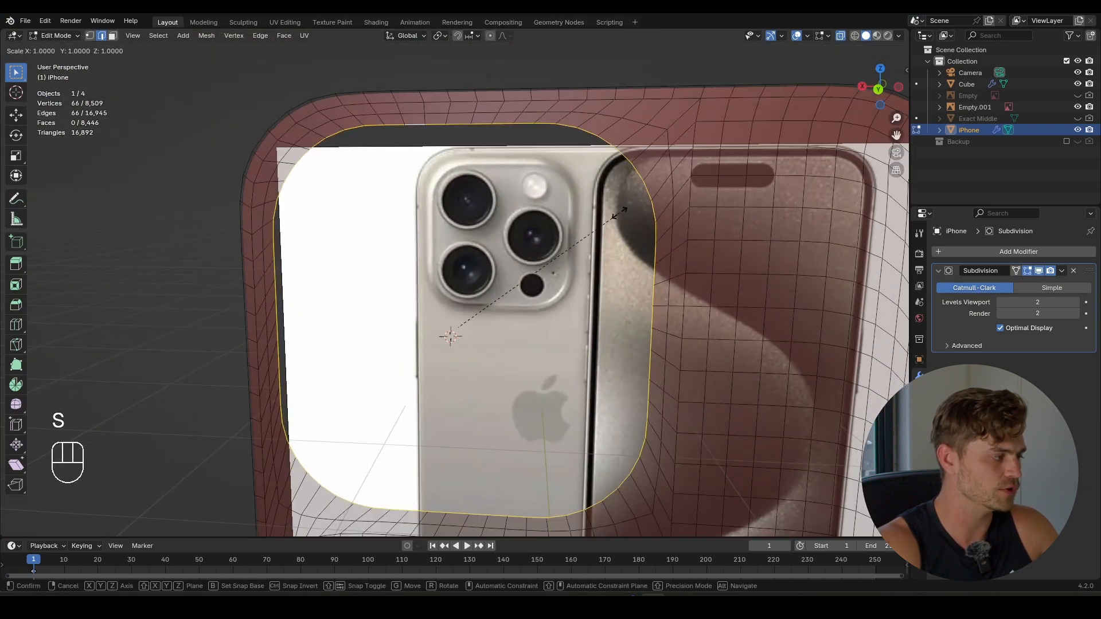
pyautogui.press('shift')
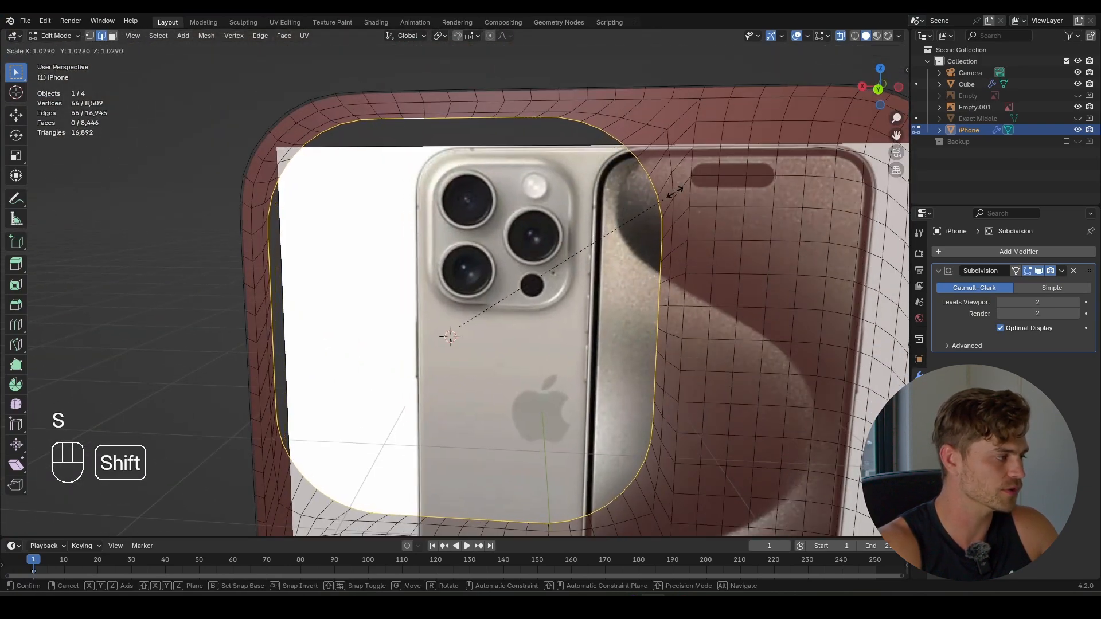
pyautogui.click(675, 192)
# - Add the surrounding edge loop to the selection and scale both loops up to about 1.031
pyautogui.keyDown('alt'); pyautogui.keyDown('shift'); pyautogui.click(669, 167); pyautogui.keyUp('shift'); pyautogui.keyUp('alt')
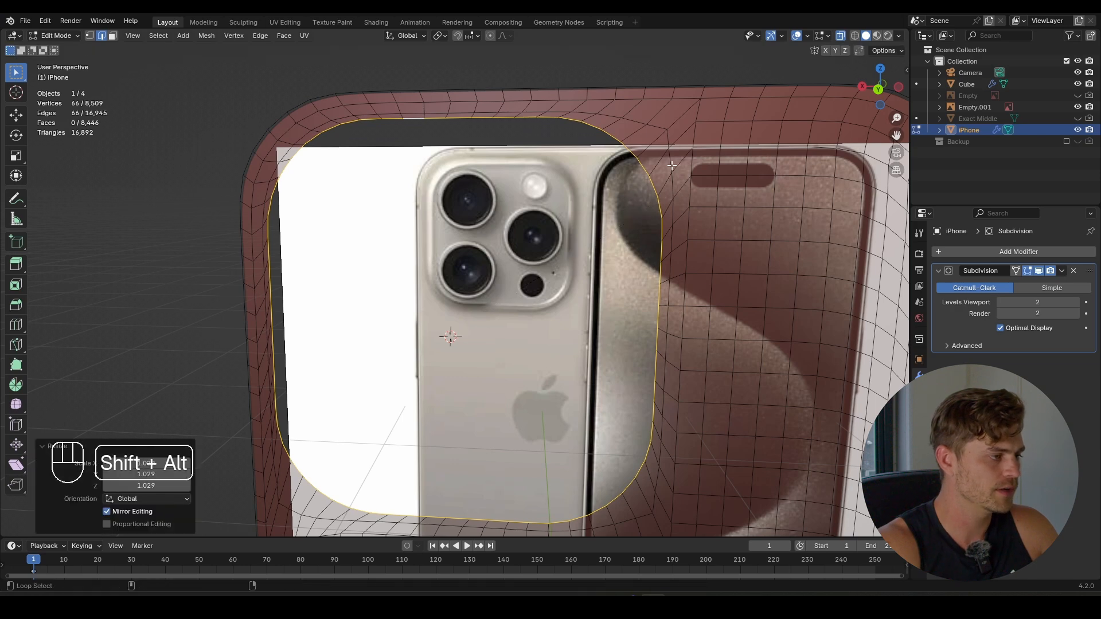
pyautogui.press('s')
pyautogui.press('shift')
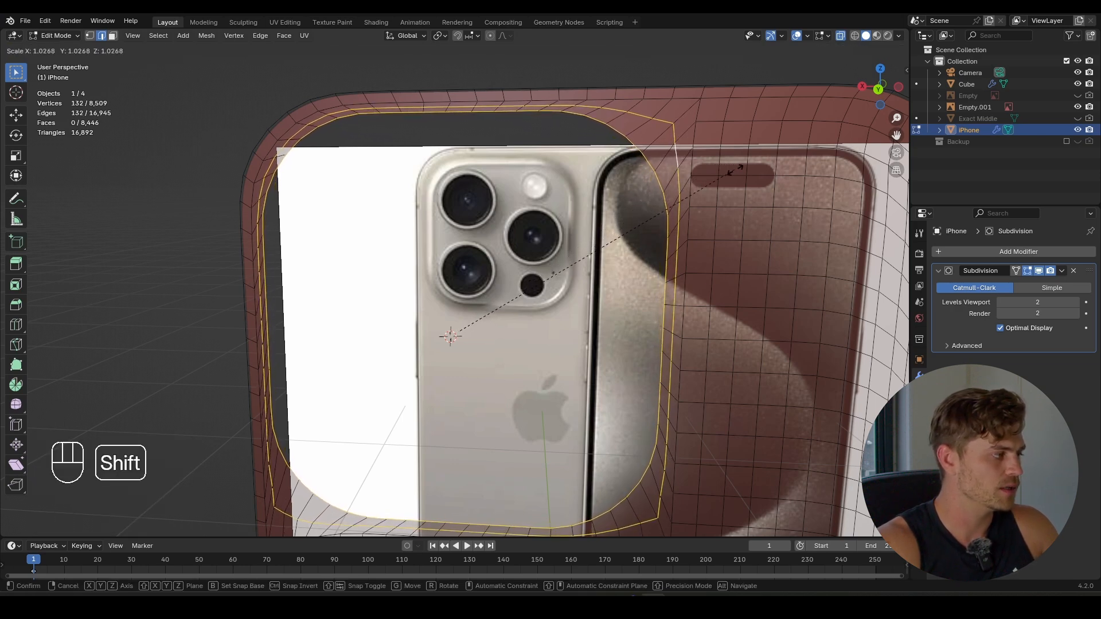
pyautogui.click(729, 166)
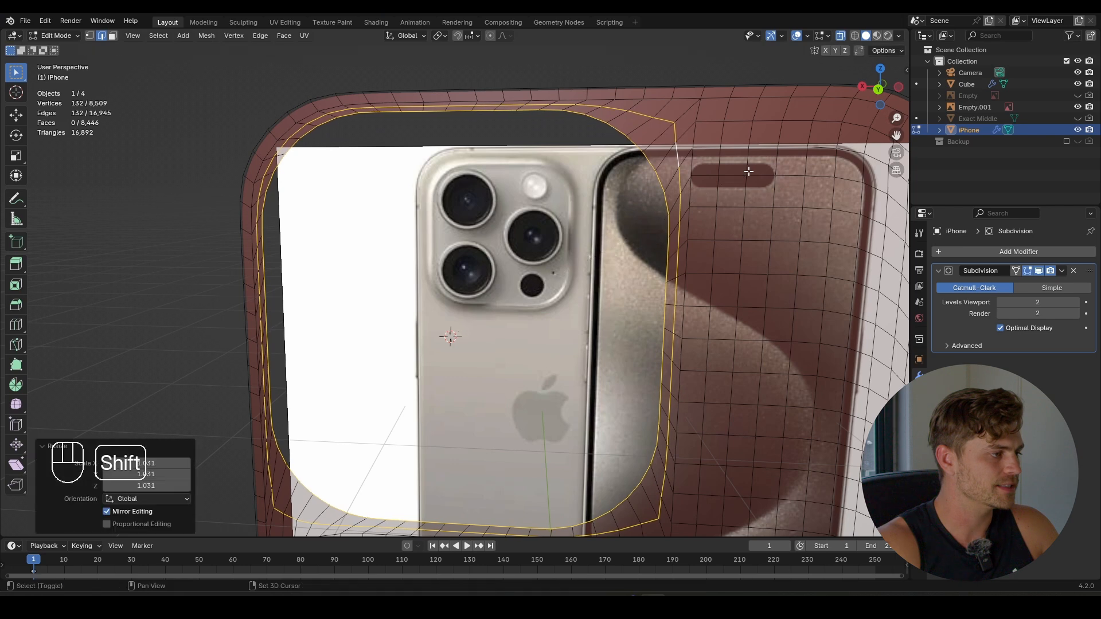
# - Select only the opening's inner edge loop and extrude it outward about 0.056 m along Y
pyautogui.keyDown('alt'); pyautogui.click(632, 145); pyautogui.keyUp('alt')
pyautogui.press('KP_3')
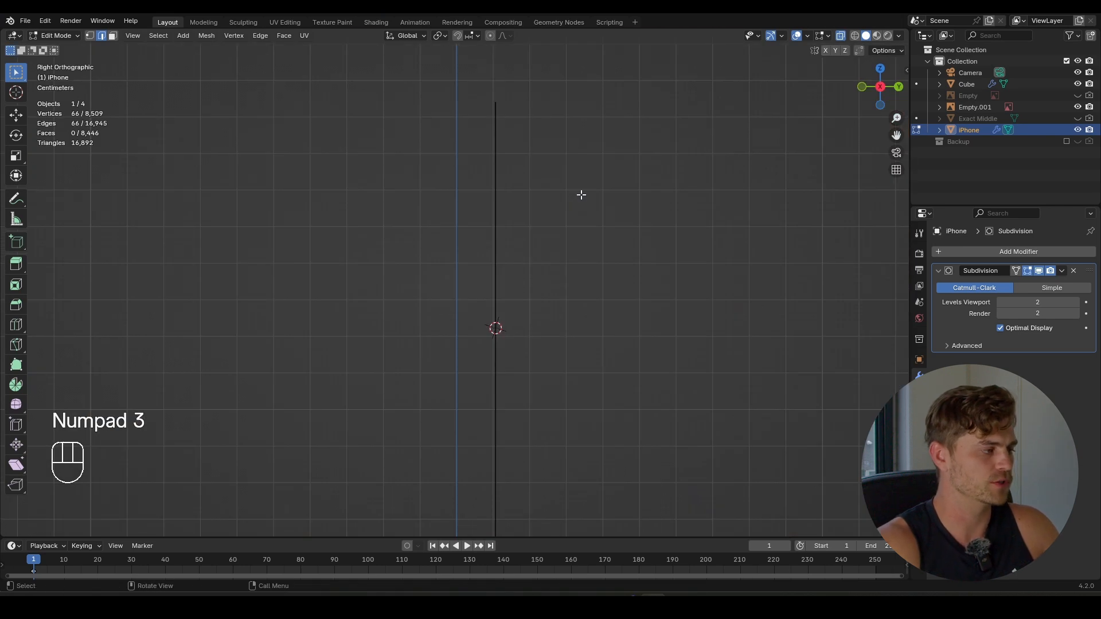
pyautogui.keyDown('shift'); pyautogui.moveTo(580, 194); pyautogui.dragTo(491, 233, button='middle'); pyautogui.keyUp('shift')
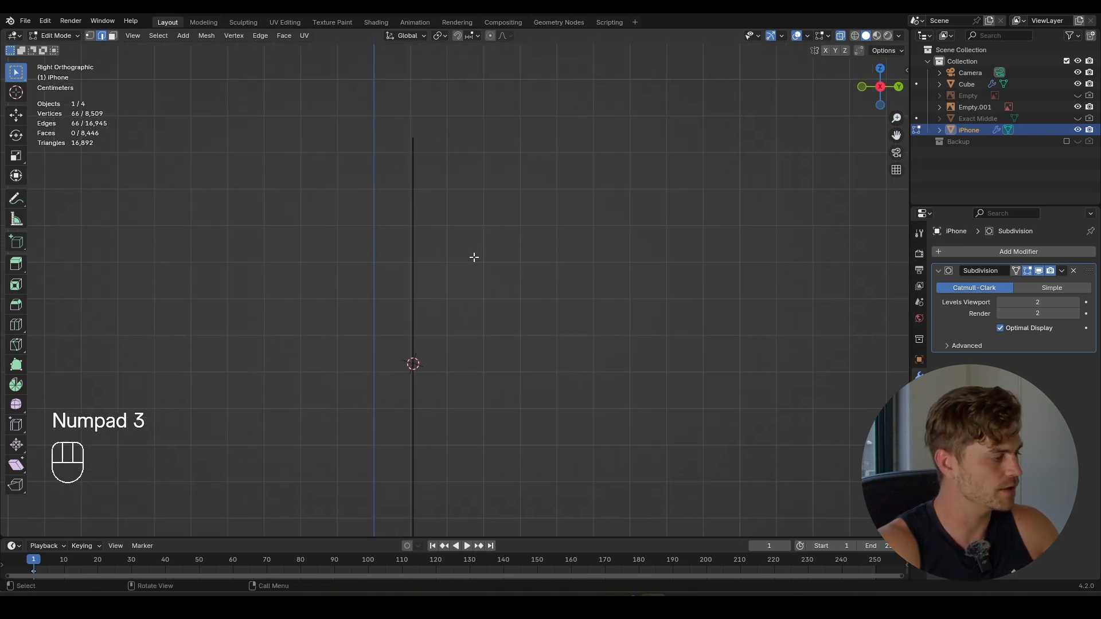
pyautogui.press('e')
pyautogui.press('y')
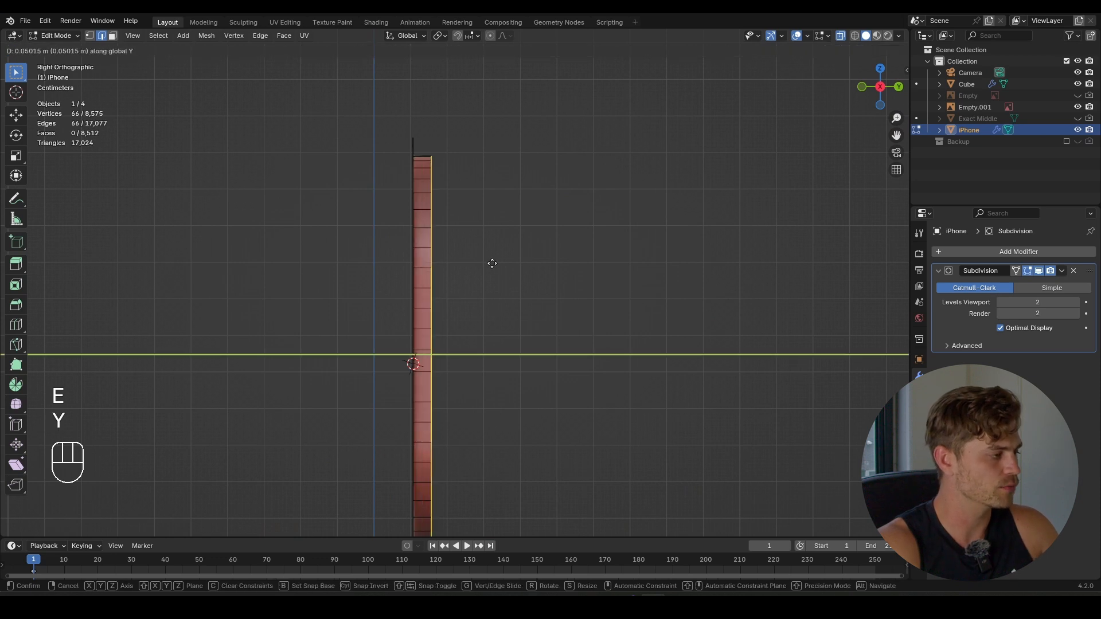
pyautogui.click(492, 263)
# - Scale the extruded loop to about 0.933 and extrude it about 0.036 m further along Y
pyautogui.press('s')
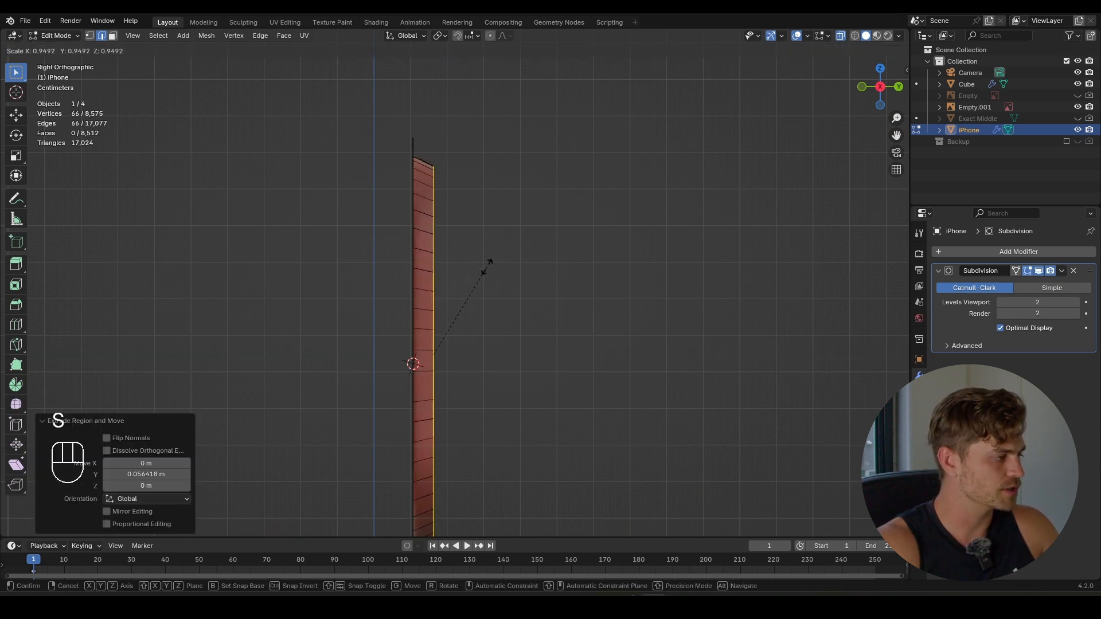
pyautogui.click(483, 265)
pyautogui.press('e')
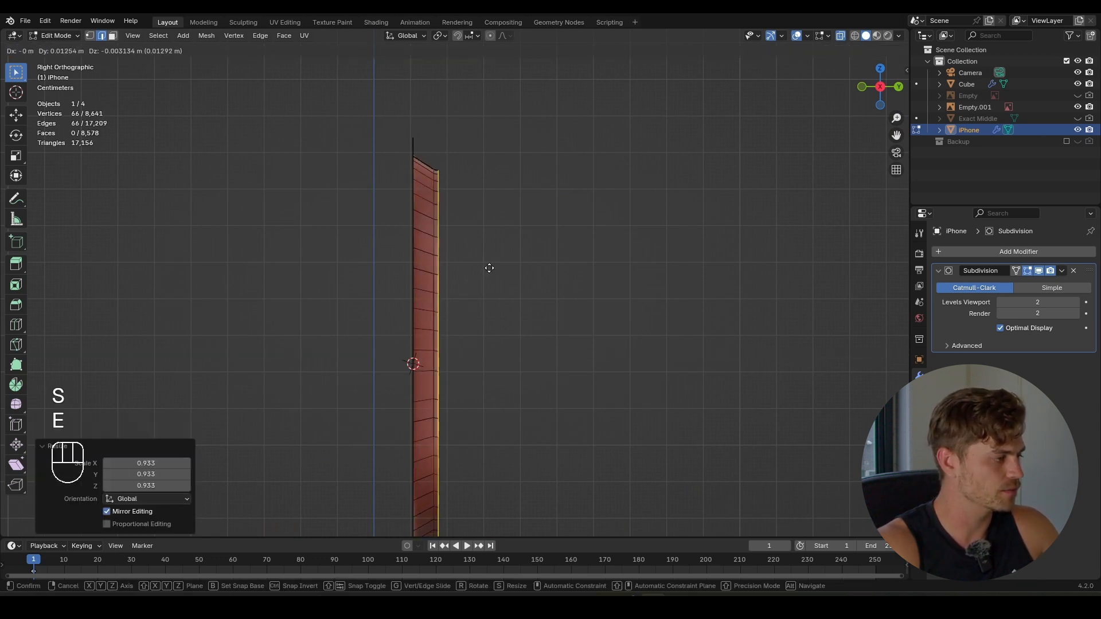
pyautogui.press('y')
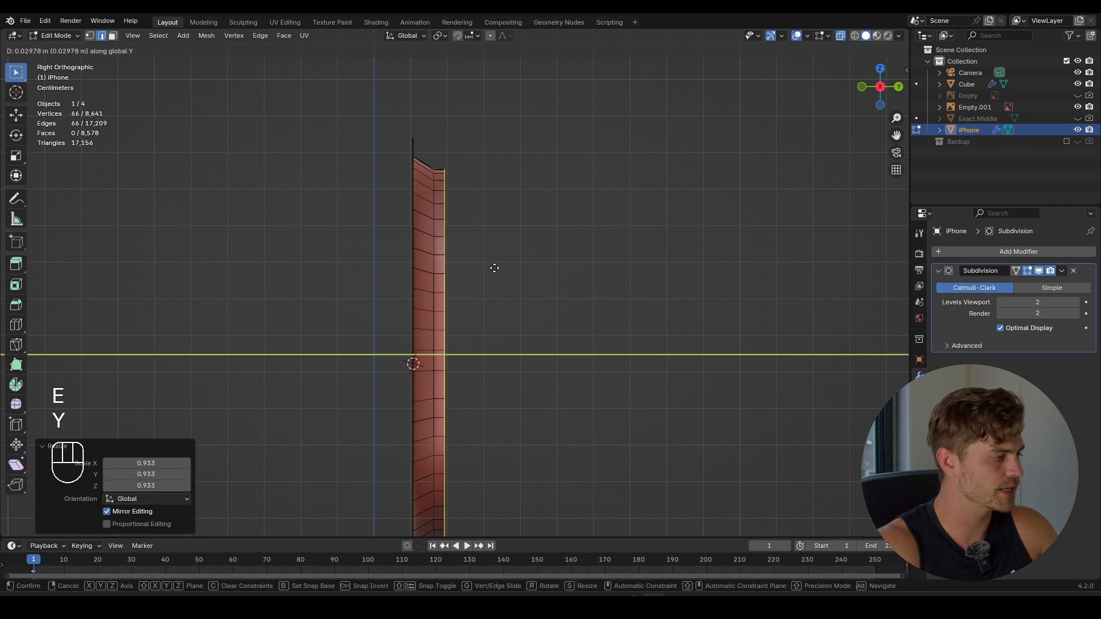
pyautogui.click(496, 268)
# - Close the front of the camera bump with Grid Fill at a span of 13
pyautogui.moveTo(496, 268); pyautogui.dragTo(476, 275, button='middle')
pyautogui.scroll(4, 425, 285)
pyautogui.press('space')
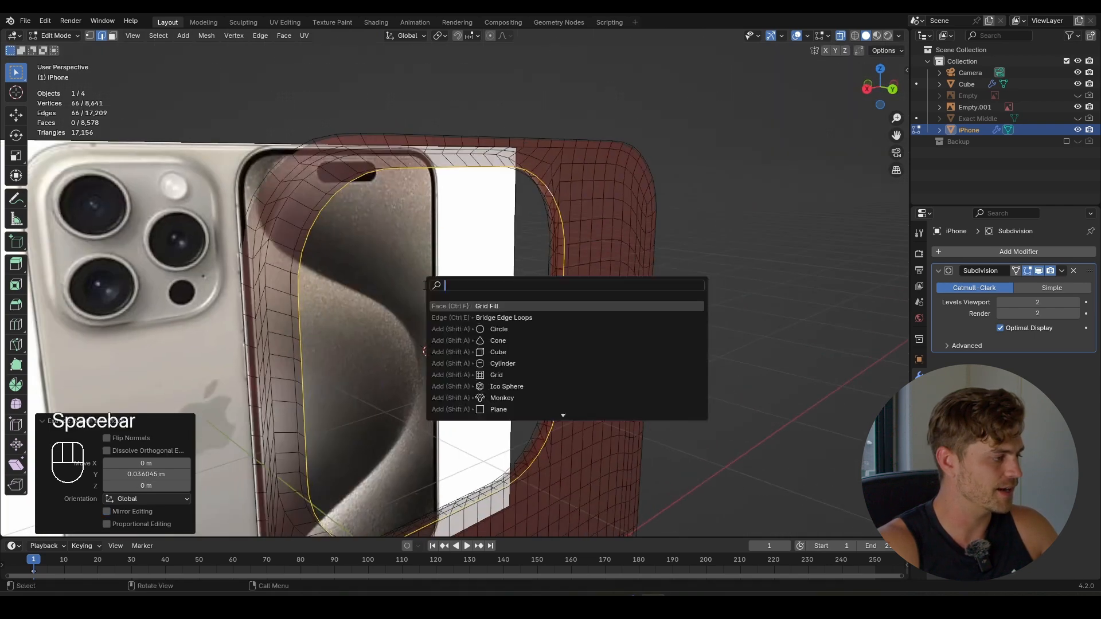
pyautogui.click(486, 306)
# - Compare the bump with the reference lenses from behind and examine its smoothed shape in Object Mode from several angles
pyautogui.press('ctrl+KP_1')
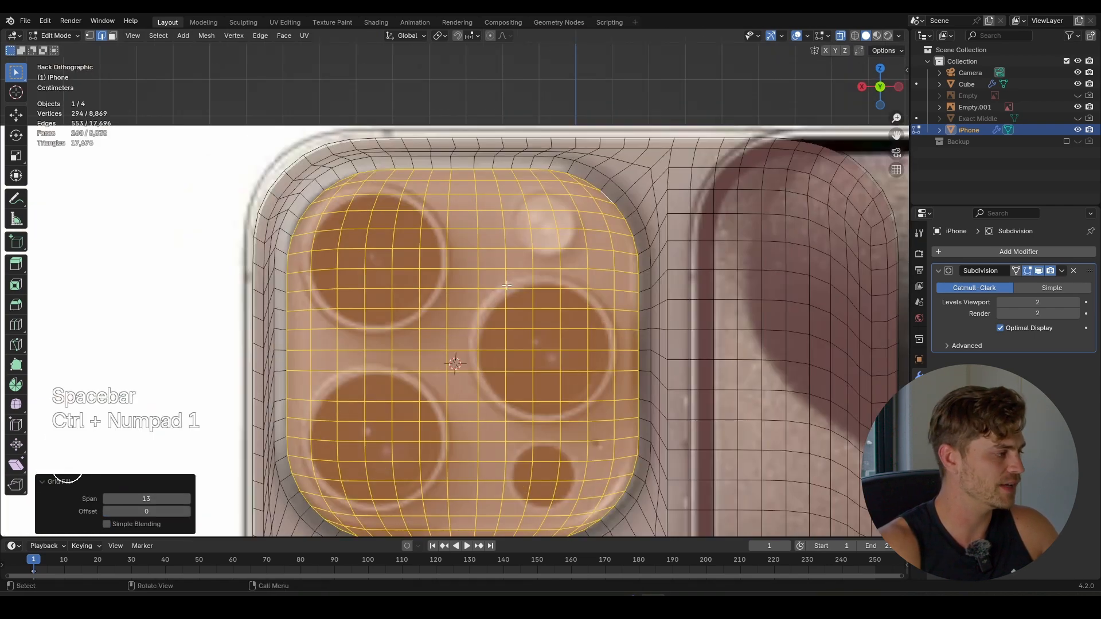
pyautogui.scroll(-2, 475, 272)
pyautogui.scroll(3, 444, 256)
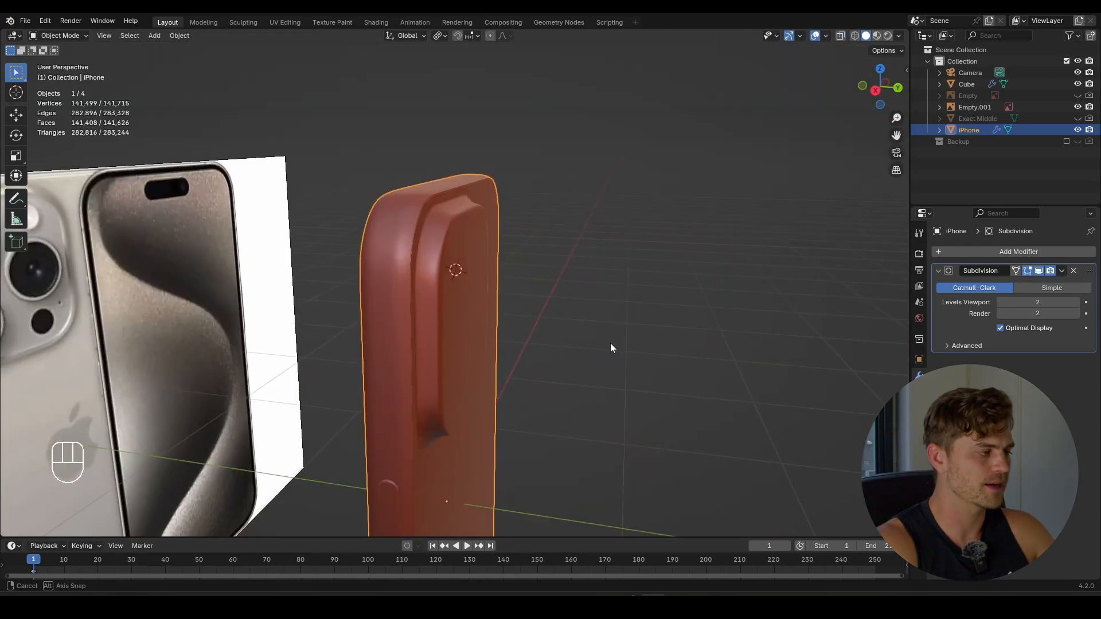
pyautogui.moveTo(610, 343); pyautogui.dragTo(492, 350, button='middle')
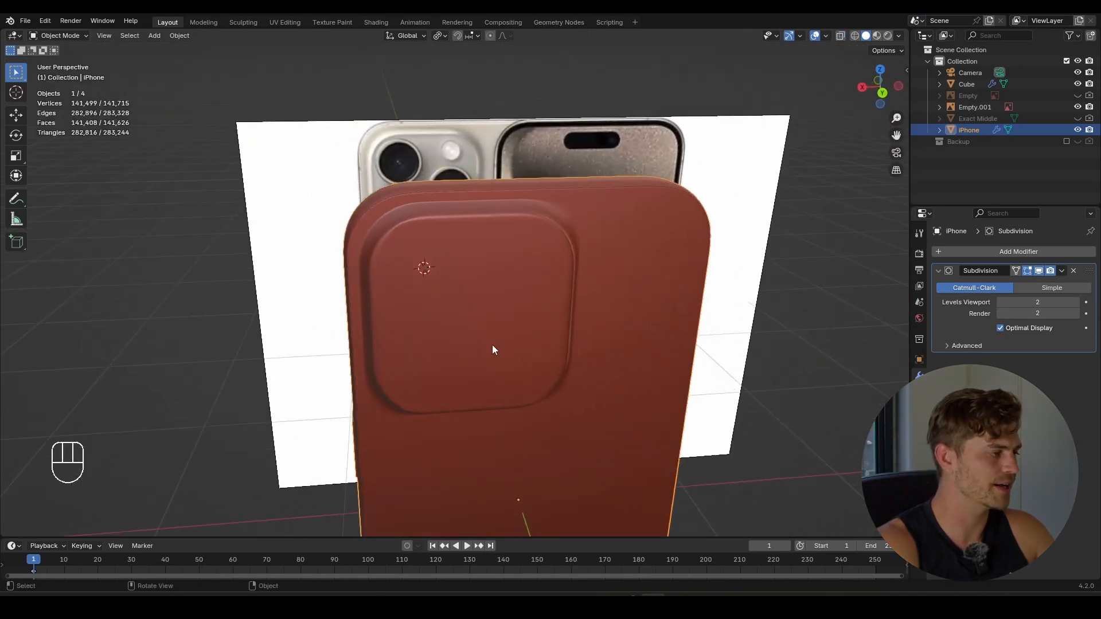
pyautogui.scroll(4, 441, 278)
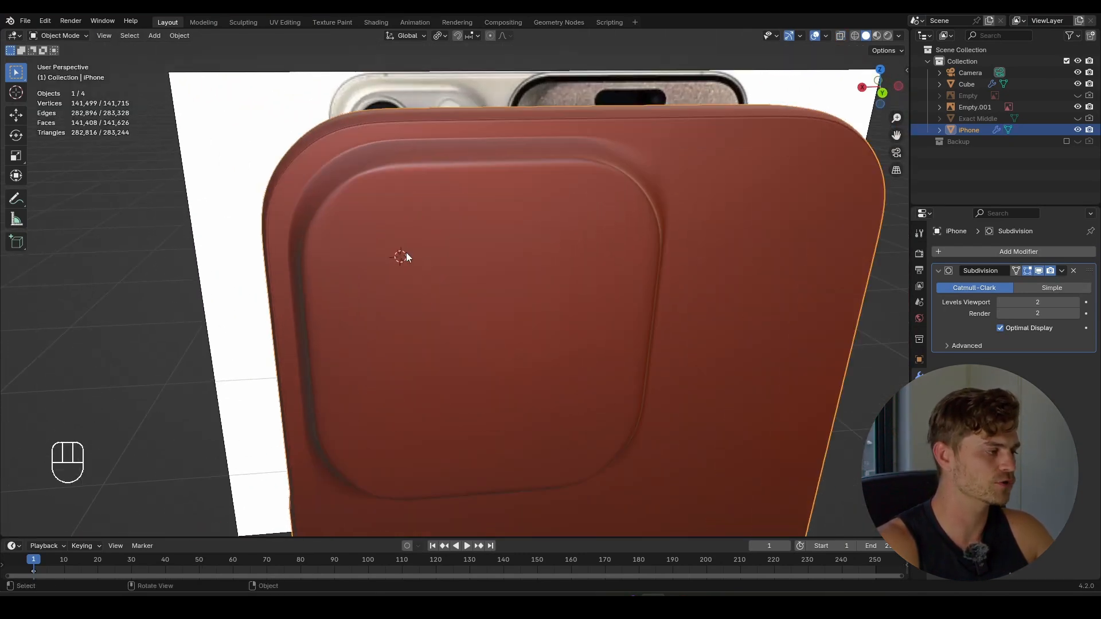
pyautogui.moveTo(449, 228); pyautogui.dragTo(579, 251, button='middle')
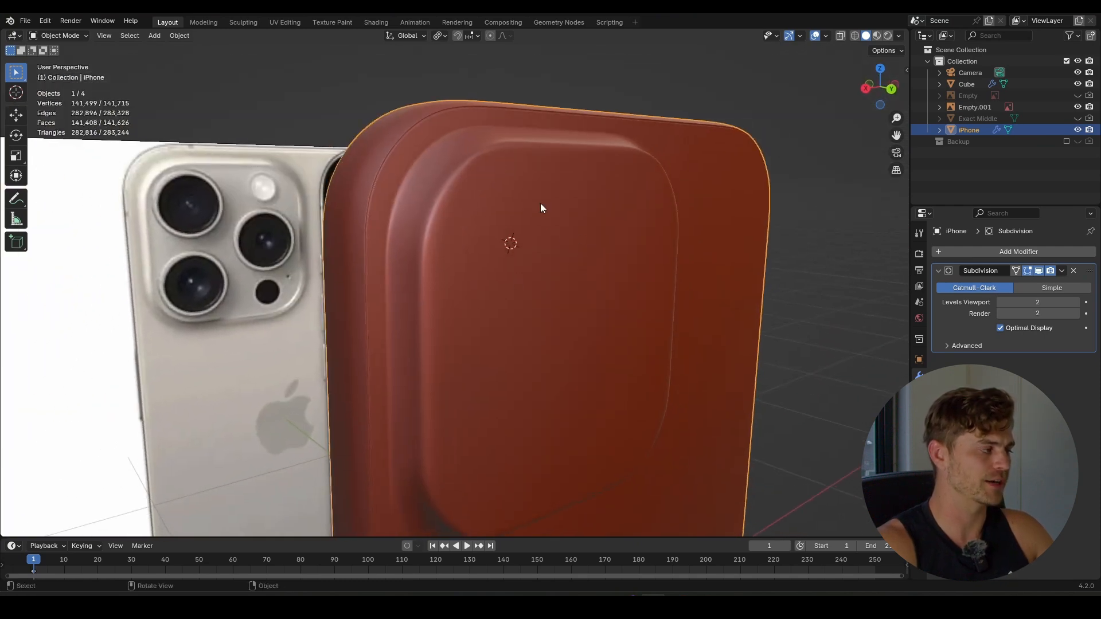
# - Show the iPhone mesh see-through in Edit Mode from behind, with the camera bump over the reference lenses
pyautogui.press('Tab')
pyautogui.scroll(3, 516, 218)
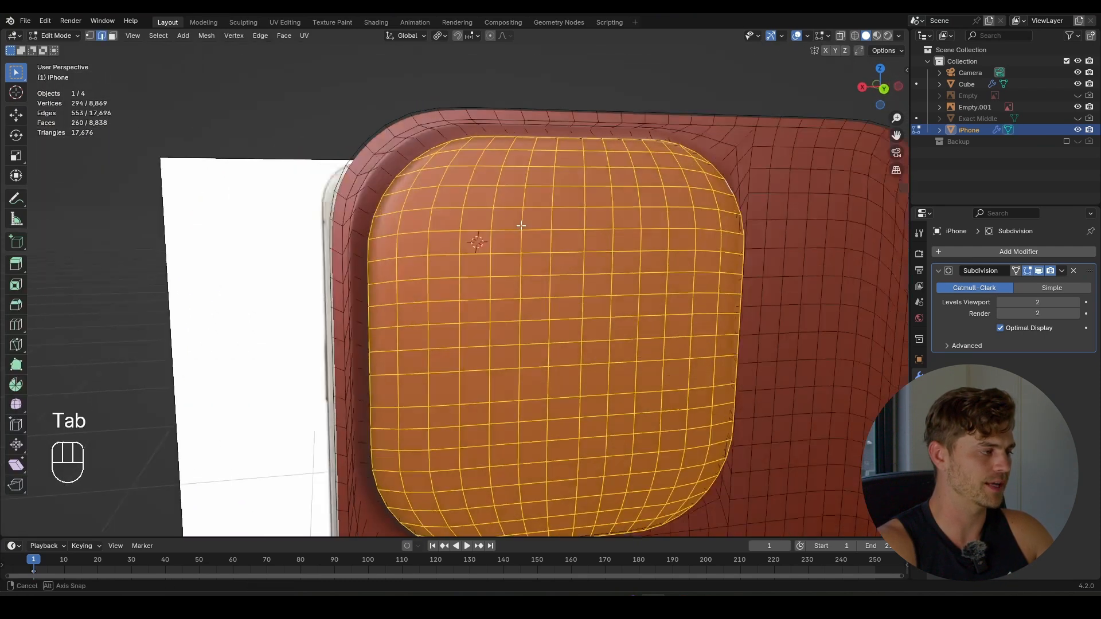
pyautogui.press('ctrl+KP_1')
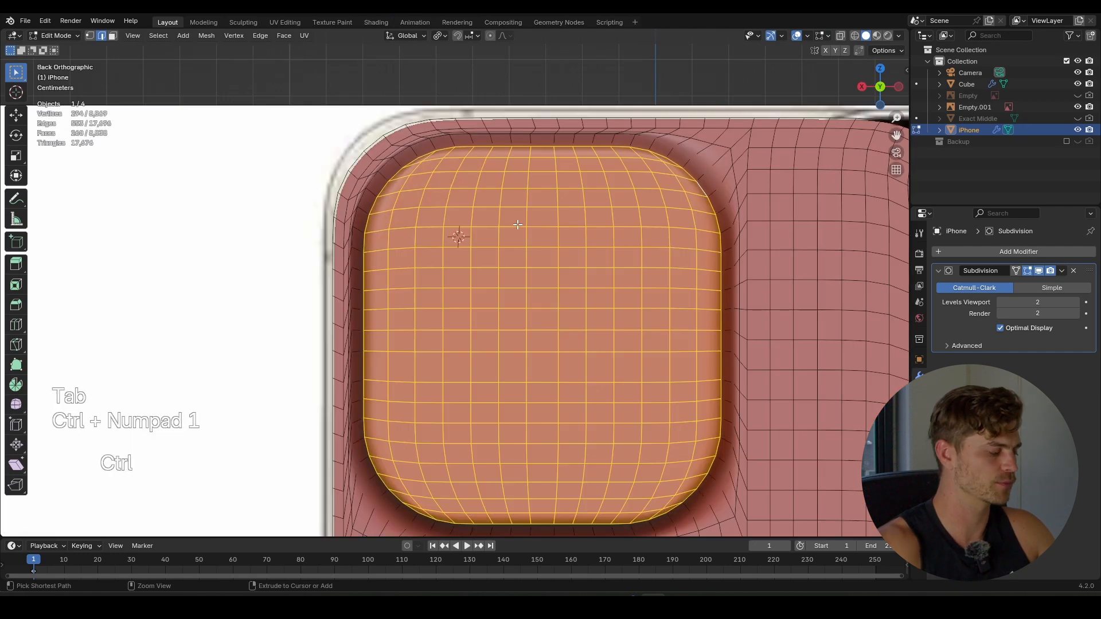
pyautogui.hotkey('alt', 'z')
pyautogui.scroll(2, 463, 244)
pyautogui.keyDown('shift'); pyautogui.moveTo(462, 245); pyautogui.dragTo(462, 284, button='middle'); pyautogui.keyUp('shift')
pyautogui.scroll(-1, 462, 283)
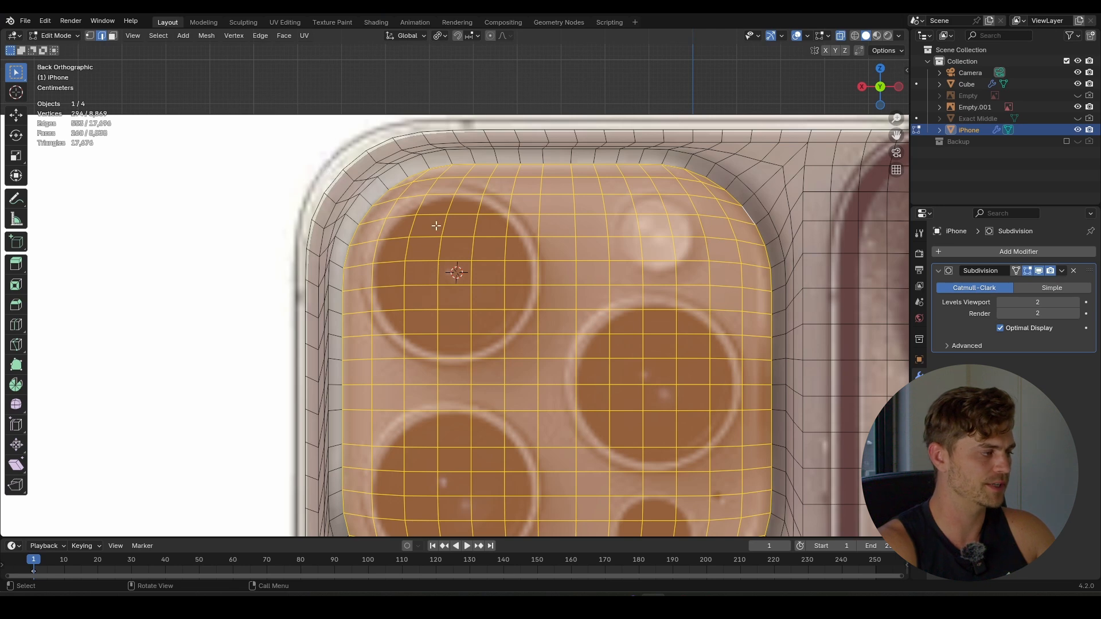
# - Select the block of bump faces covering the upper-left reference lens
pyautogui.click(404, 212)
pyautogui.press('3')
pyautogui.click(407, 206)
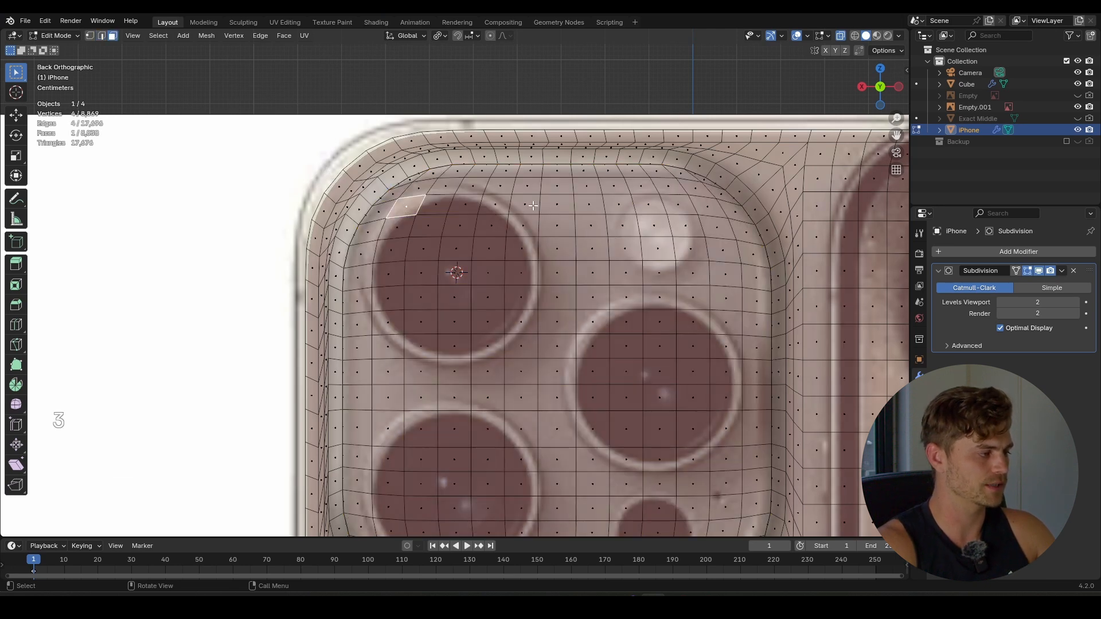
pyautogui.keyDown('ctrl'); pyautogui.click(532, 205); pyautogui.keyUp('ctrl')
pyautogui.keyDown('ctrl'); pyautogui.click(519, 347); pyautogui.keyUp('ctrl')
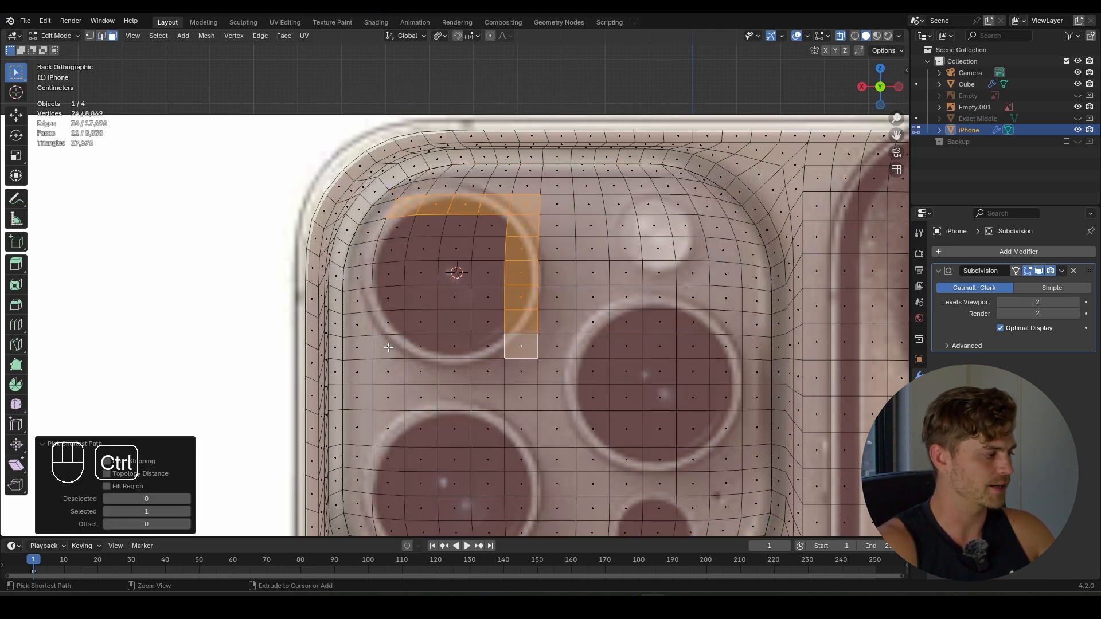
pyautogui.keyDown('ctrl'); pyautogui.click(388, 346); pyautogui.keyUp('ctrl')
pyautogui.keyDown('ctrl'); pyautogui.click(399, 225); pyautogui.keyUp('ctrl')
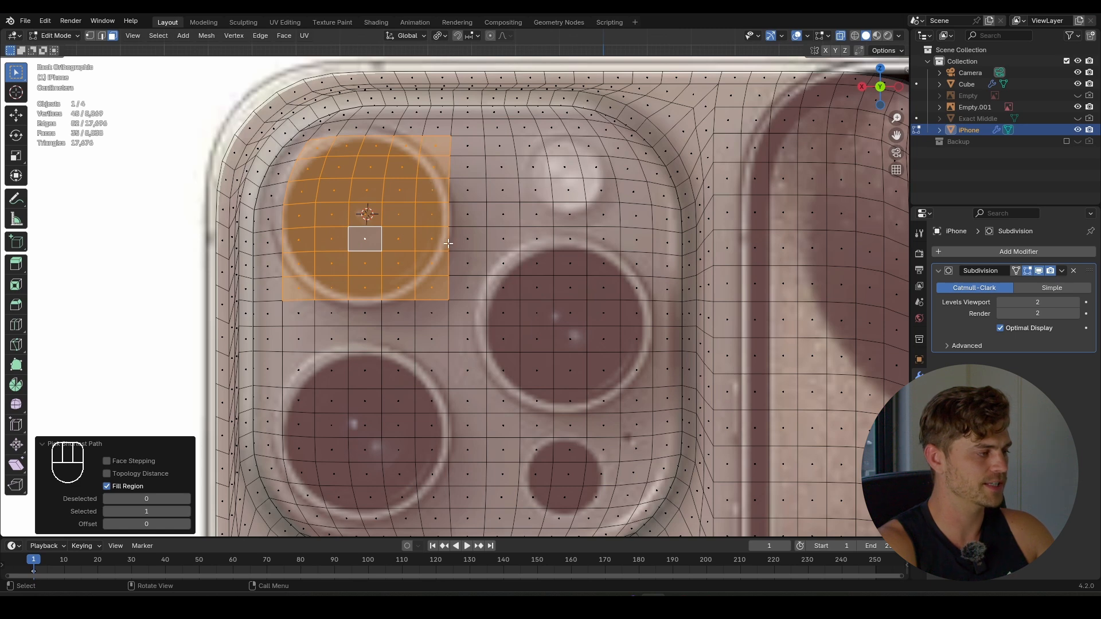
# - Add the blocks of faces covering the right and lower-left large lenses to the selection
pyautogui.keyDown('shift'); pyautogui.click(504, 238); pyautogui.keyUp('shift')
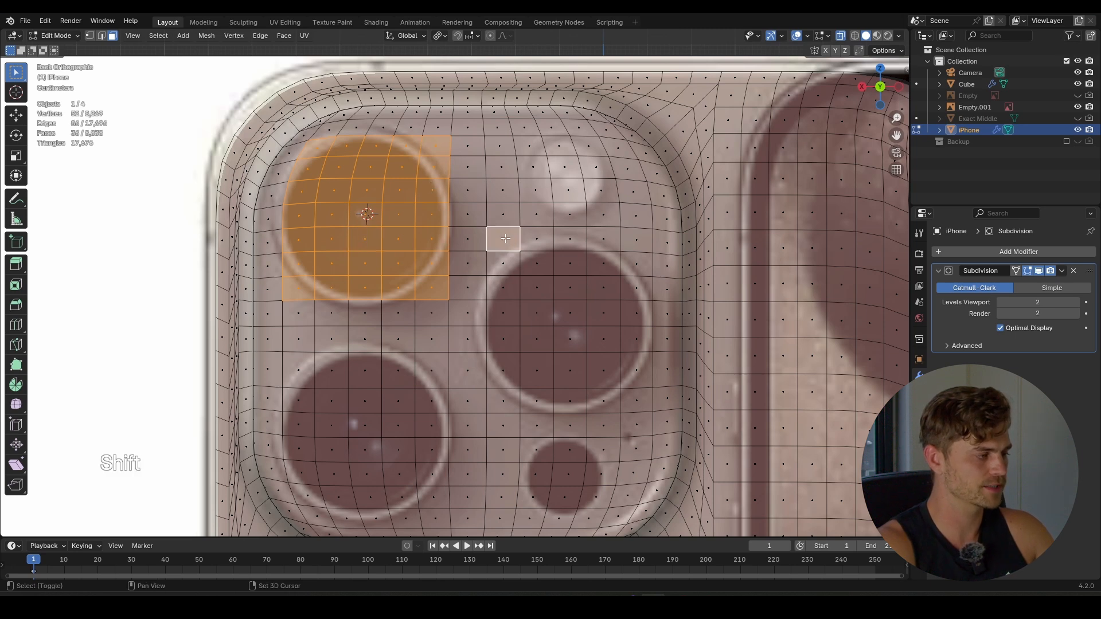
pyautogui.keyDown('ctrl'); pyautogui.keyDown('shift'); pyautogui.click(636, 238); pyautogui.keyUp('shift'); pyautogui.keyUp('ctrl')
pyautogui.keyDown('ctrl'); pyautogui.keyDown('shift'); pyautogui.click(636, 400); pyautogui.keyUp('shift'); pyautogui.keyUp('ctrl')
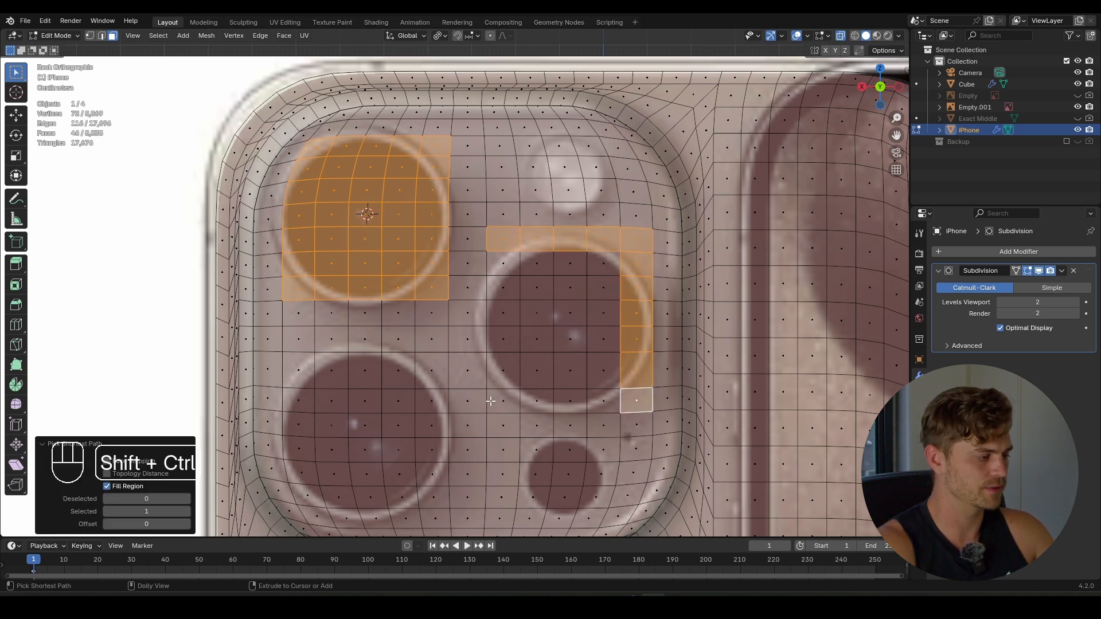
pyautogui.keyDown('ctrl'); pyautogui.keyDown('shift'); pyautogui.click(492, 401); pyautogui.keyUp('shift'); pyautogui.keyUp('ctrl')
pyautogui.keyDown('ctrl'); pyautogui.keyDown('shift'); pyautogui.click(503, 268); pyautogui.keyUp('shift'); pyautogui.keyUp('ctrl')
pyautogui.keyDown('ctrl'); pyautogui.keyDown('shift'); pyautogui.click(601, 271); pyautogui.keyUp('shift'); pyautogui.keyUp('ctrl')
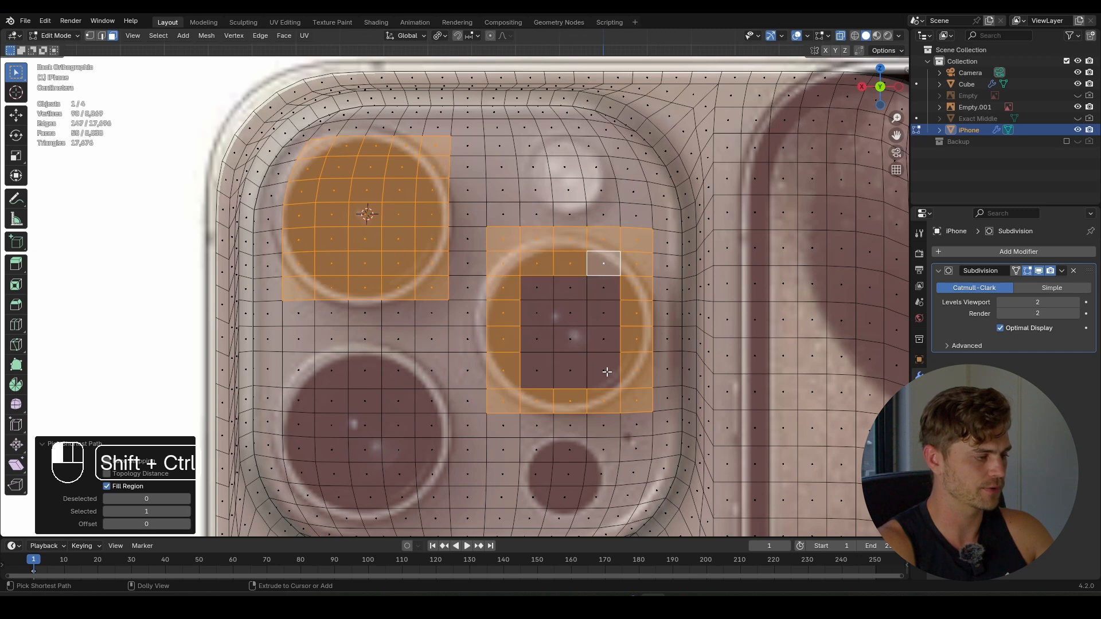
pyautogui.keyDown('ctrl'); pyautogui.keyDown('shift'); pyautogui.click(606, 372); pyautogui.keyUp('shift'); pyautogui.keyUp('ctrl')
pyautogui.keyDown('ctrl'); pyautogui.keyDown('shift'); pyautogui.click(533, 369); pyautogui.keyUp('shift'); pyautogui.keyUp('ctrl')
pyautogui.keyDown('ctrl'); pyautogui.keyDown('shift'); pyautogui.click(541, 293); pyautogui.keyUp('shift'); pyautogui.keyUp('ctrl')
pyautogui.keyDown('ctrl'); pyautogui.keyDown('shift'); pyautogui.click(568, 293); pyautogui.keyUp('shift'); pyautogui.keyUp('ctrl')
pyautogui.keyDown('ctrl'); pyautogui.keyDown('shift'); pyautogui.click(554, 342); pyautogui.keyUp('shift'); pyautogui.keyUp('ctrl')
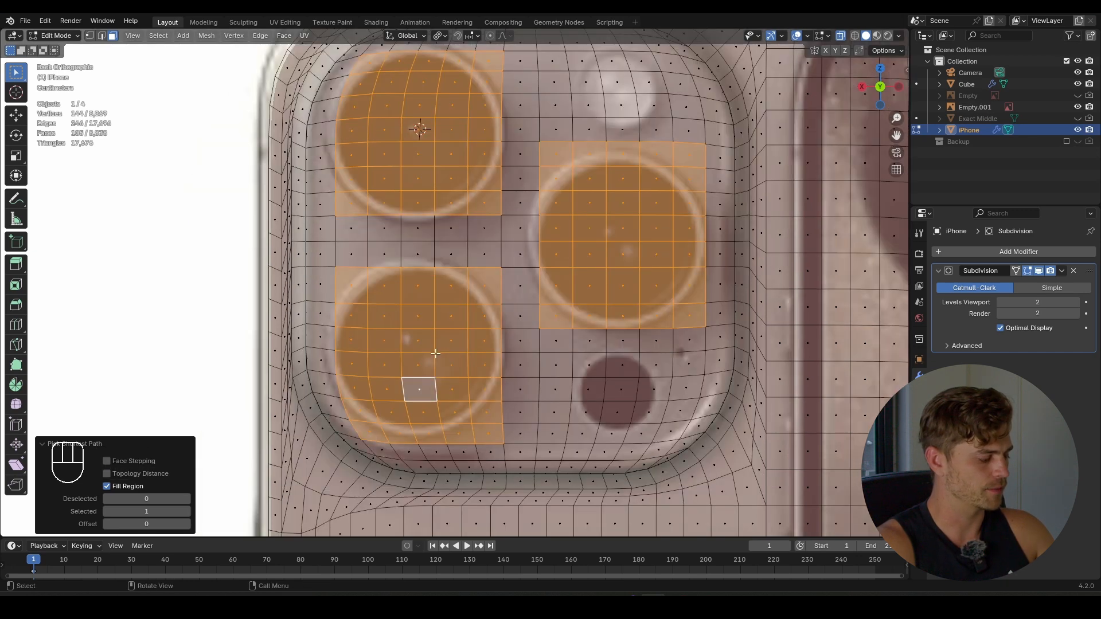
# - Try deleting the selected lens faces and undo the deletion
pyautogui.press('x')
pyautogui.click(435, 353)
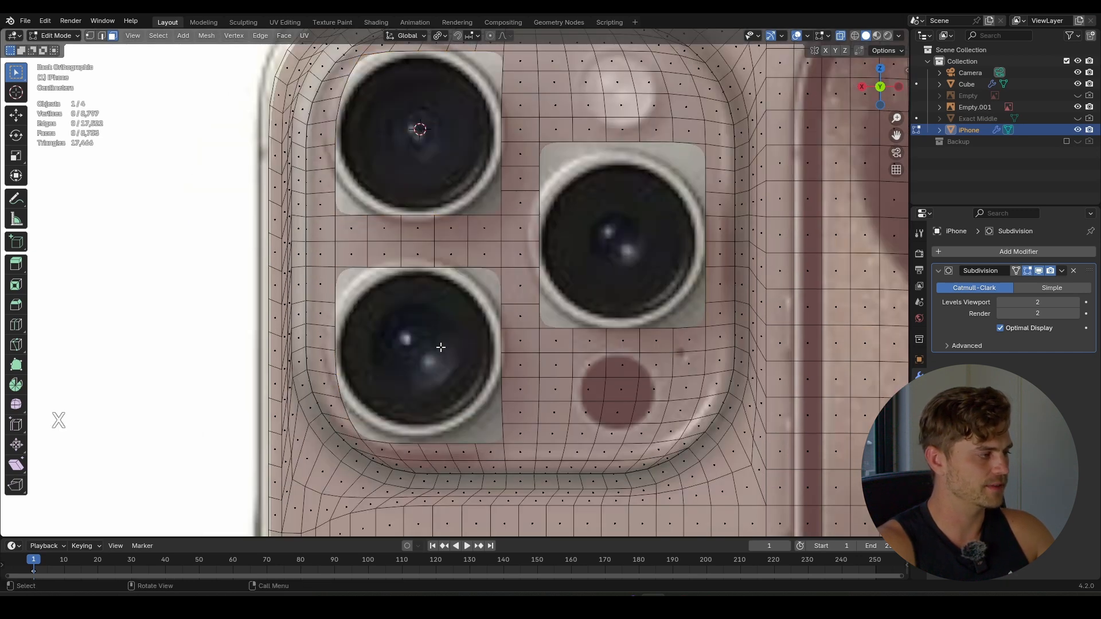
pyautogui.hotkey('ctrl', 'z')
# - Try to round the three selected face blocks with LoopTools Circle and undo it
pyautogui.rightClick(447, 294)
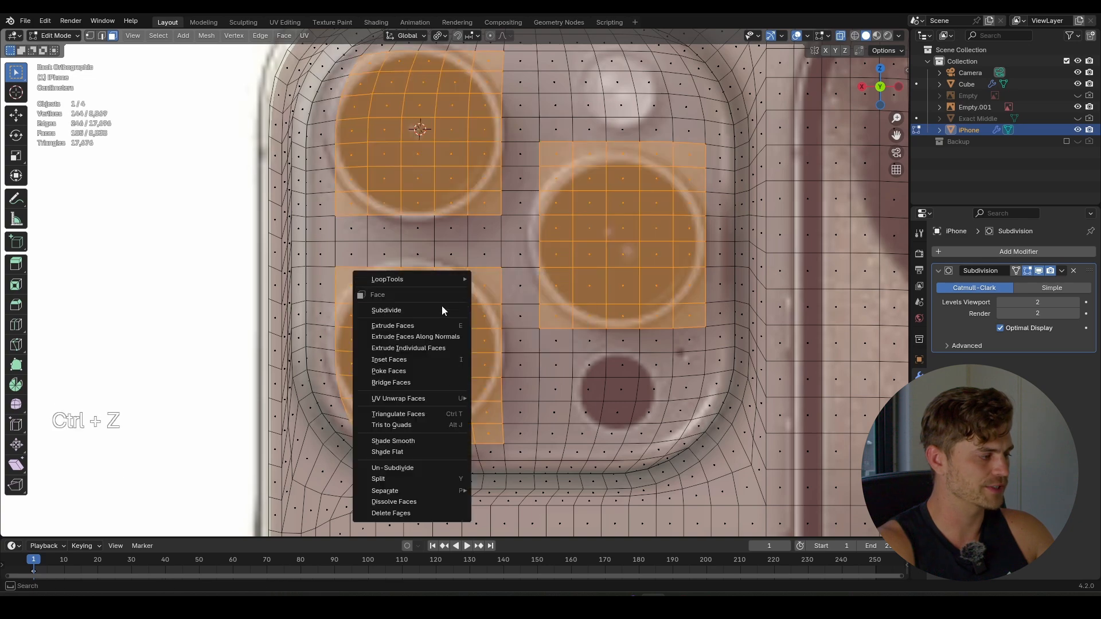
pyautogui.moveTo(437, 279)
pyautogui.click(545, 291)
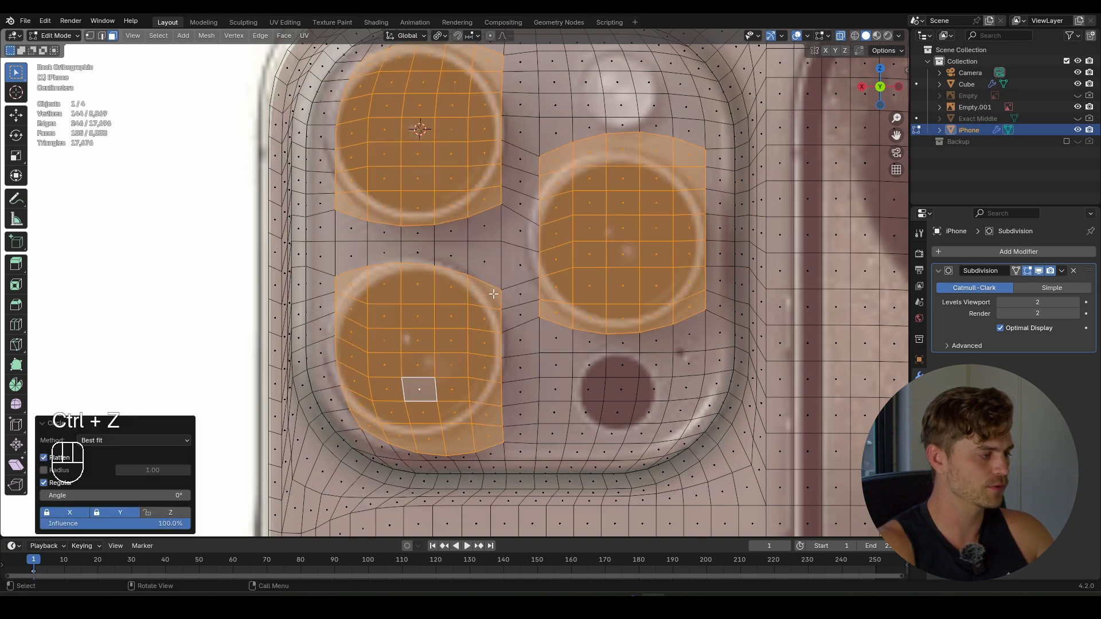
pyautogui.moveTo(522, 312); pyautogui.dragTo(549, 309, button='middle')
pyautogui.hotkey('ctrl', 'z')
# - Delete the selected faces to open three holes in the camera bump for the large lenses
pyautogui.press('x')
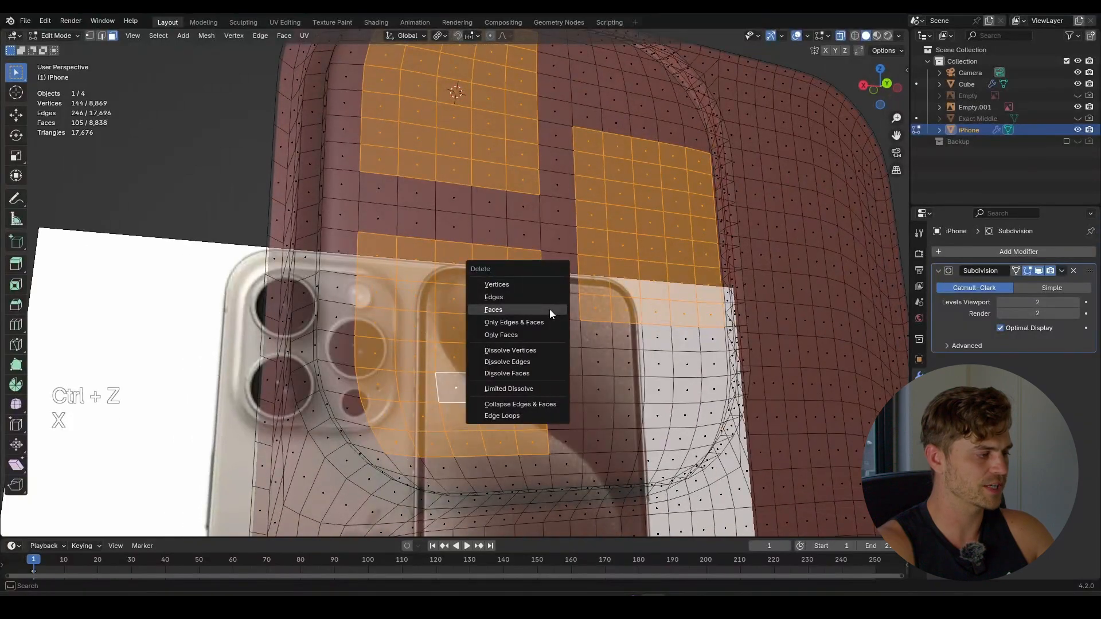
pyautogui.click(550, 309)
pyautogui.scroll(3, 454, 272)
# - Try the boundary edge loops of the lens openings and end with only the upper-left opening's loop selected
pyautogui.press('2')
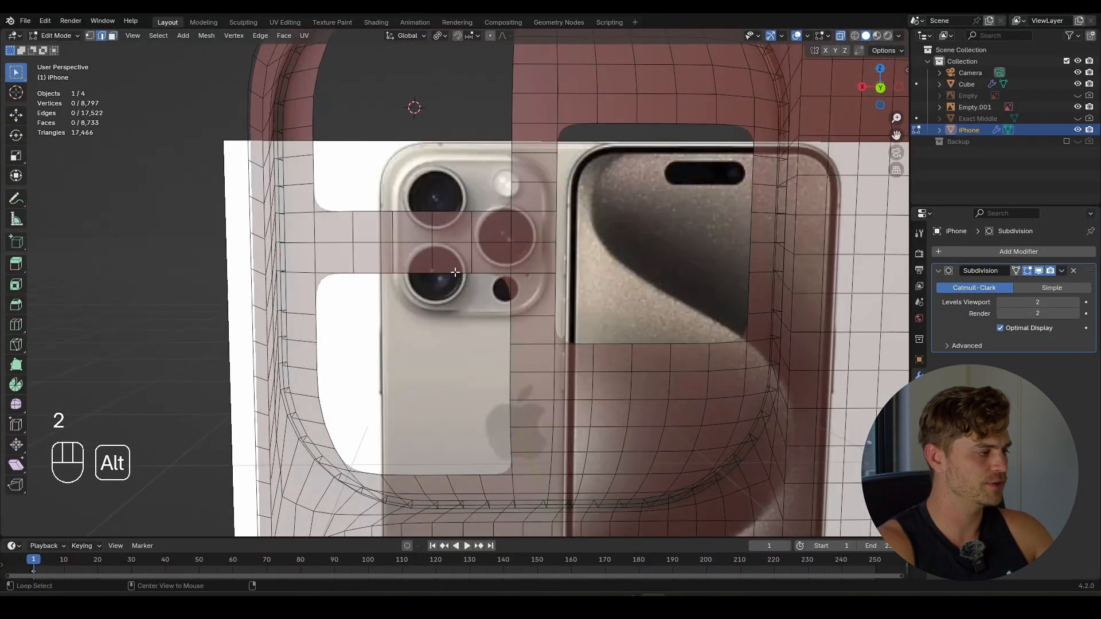
pyautogui.keyDown('alt'); pyautogui.click(454, 272); pyautogui.keyUp('alt')
pyautogui.keyDown('shift'); pyautogui.moveTo(447, 57); pyautogui.dragTo(445, 115, button='middle'); pyautogui.keyUp('shift')
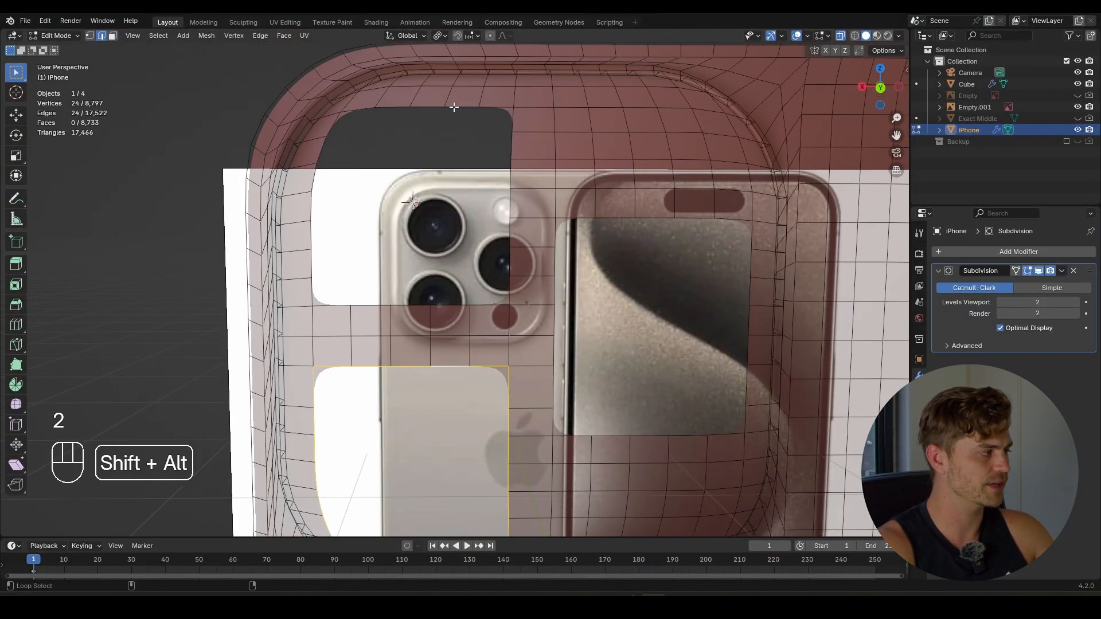
pyautogui.keyDown('alt'); pyautogui.keyDown('shift'); pyautogui.click(454, 106); pyautogui.keyUp('shift'); pyautogui.keyUp('alt')
pyautogui.keyDown('alt'); pyautogui.click(462, 107); pyautogui.keyUp('alt')
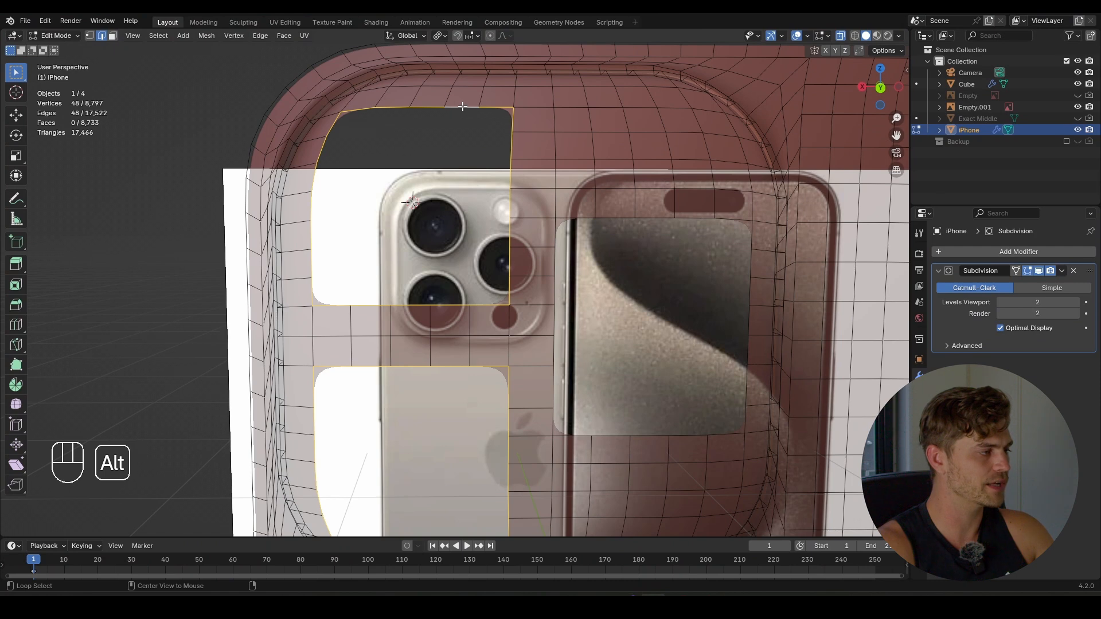
pyautogui.keyDown('alt'); pyautogui.click(660, 217); pyautogui.keyUp('alt')
pyautogui.keyDown('alt'); pyautogui.click(455, 135); pyautogui.keyUp('alt')
pyautogui.keyDown('shift'); pyautogui.moveTo(455, 135); pyautogui.dragTo(463, 160, button='middle'); pyautogui.keyUp('shift')
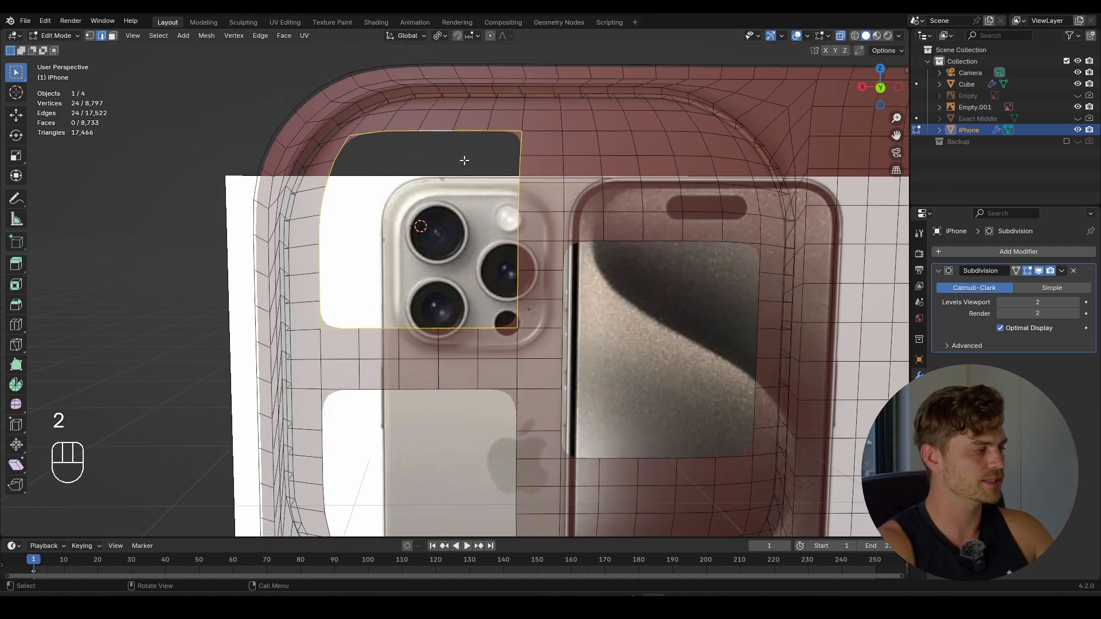
# - Add a 24-vertex mesh circle at the 3D cursor in the upper-left lens opening
pyautogui.press('ctrl+KP_1')
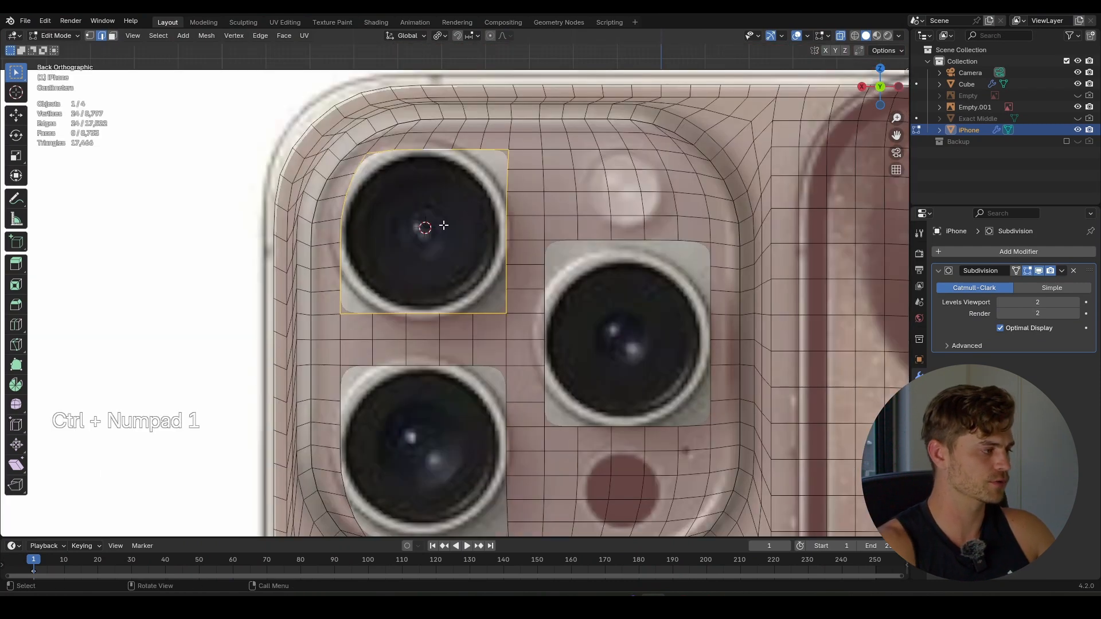
pyautogui.scroll(1, 443, 226)
pyautogui.hotkey('shift', 'a')
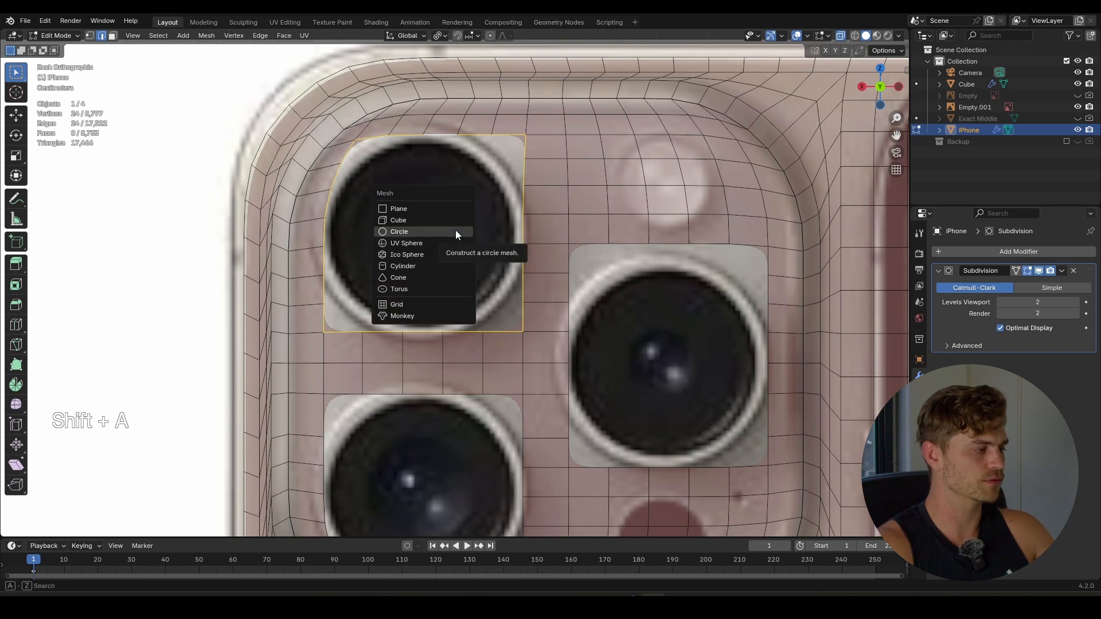
pyautogui.click(456, 231)
pyautogui.press('Return')
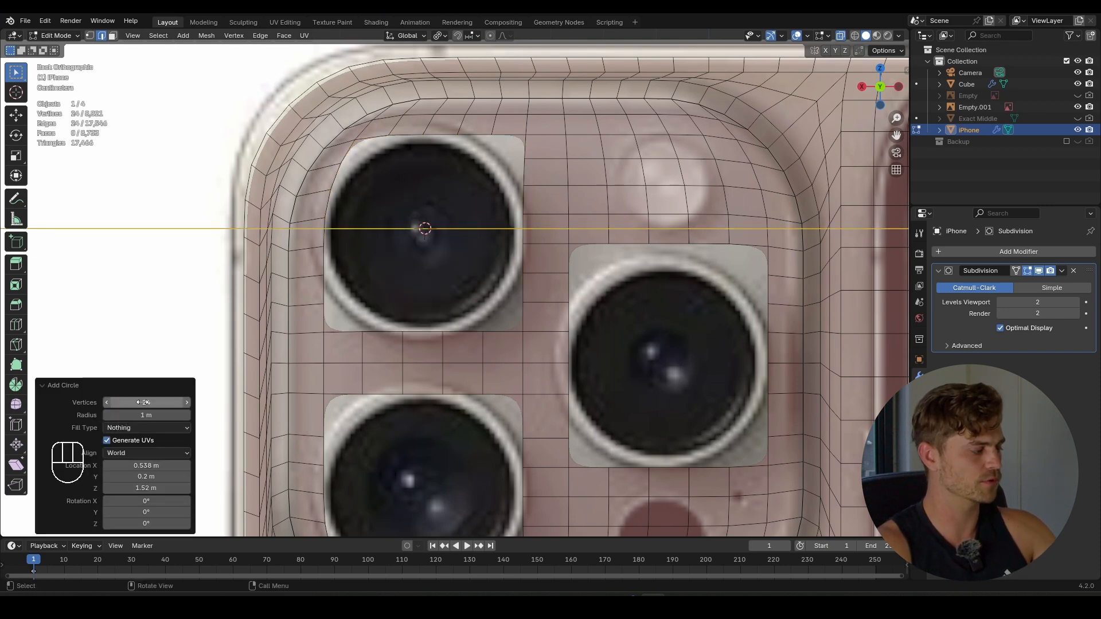
# - Rotate the new circle 90° around the X axis so it faces the back of the phone
pyautogui.scroll(-3, 480, 262)
pyautogui.press('r')
pyautogui.press('x')
pyautogui.press('9')
pyautogui.press('0')
pyautogui.press('Return')
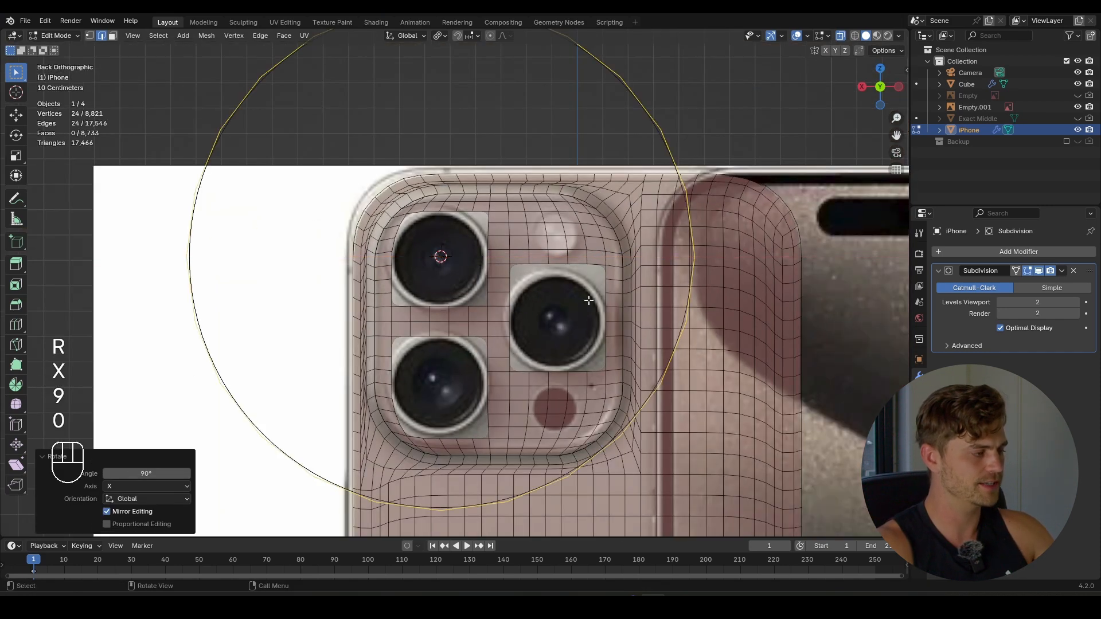
# - Scale the circle to about 0.179 and again to about 0.961 to fit the upper-left reference lens
pyautogui.press('s')
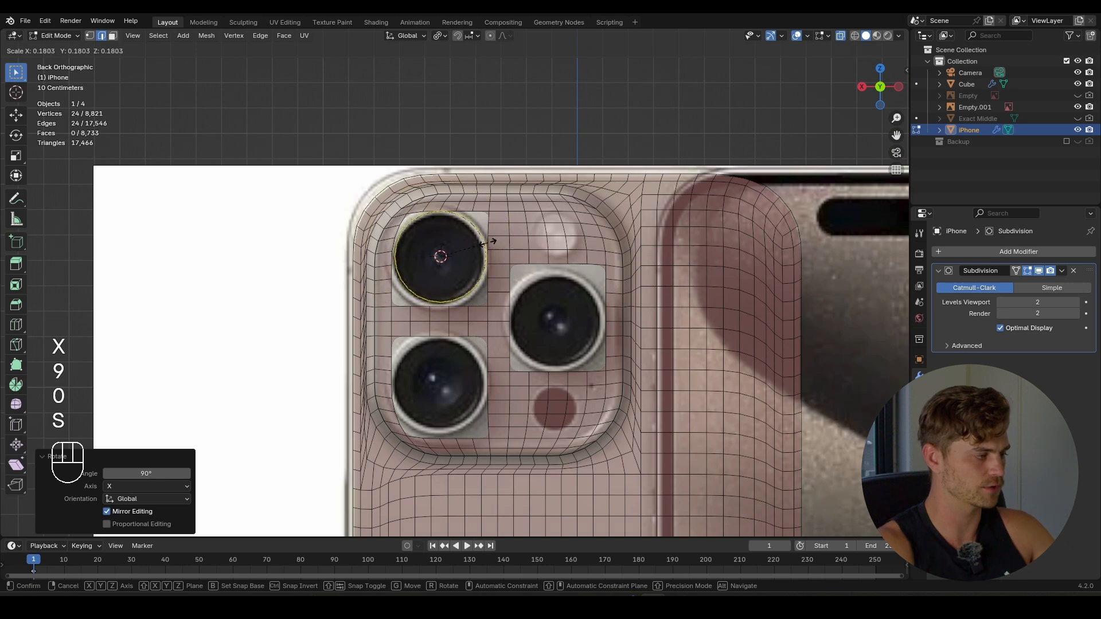
pyautogui.click(489, 242)
pyautogui.scroll(5, 488, 242)
pyautogui.press('s')
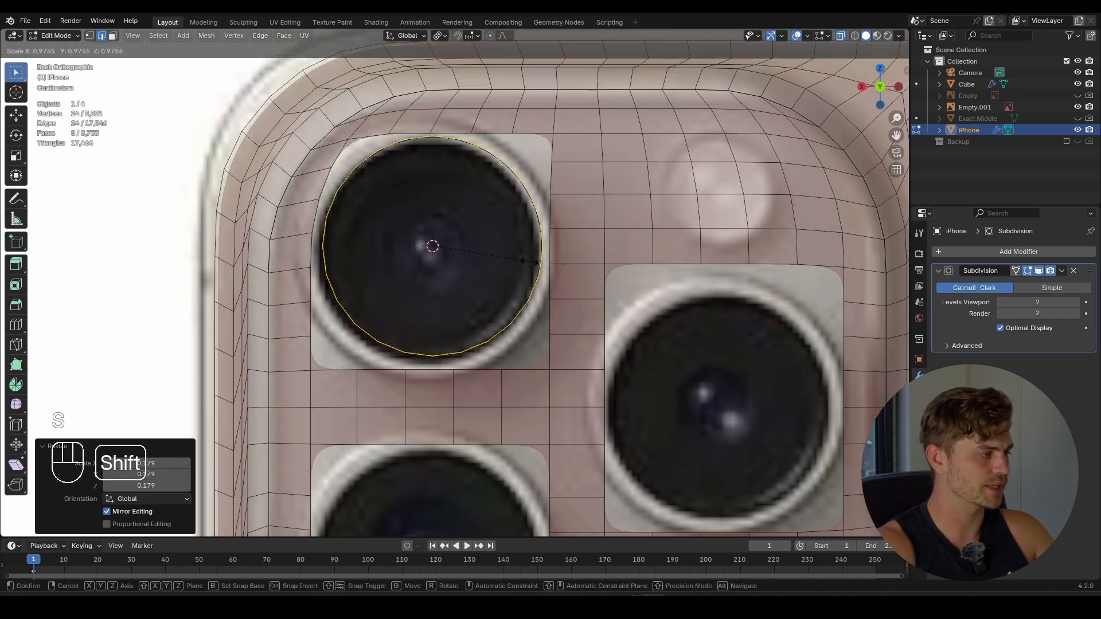
pyautogui.click(510, 257)
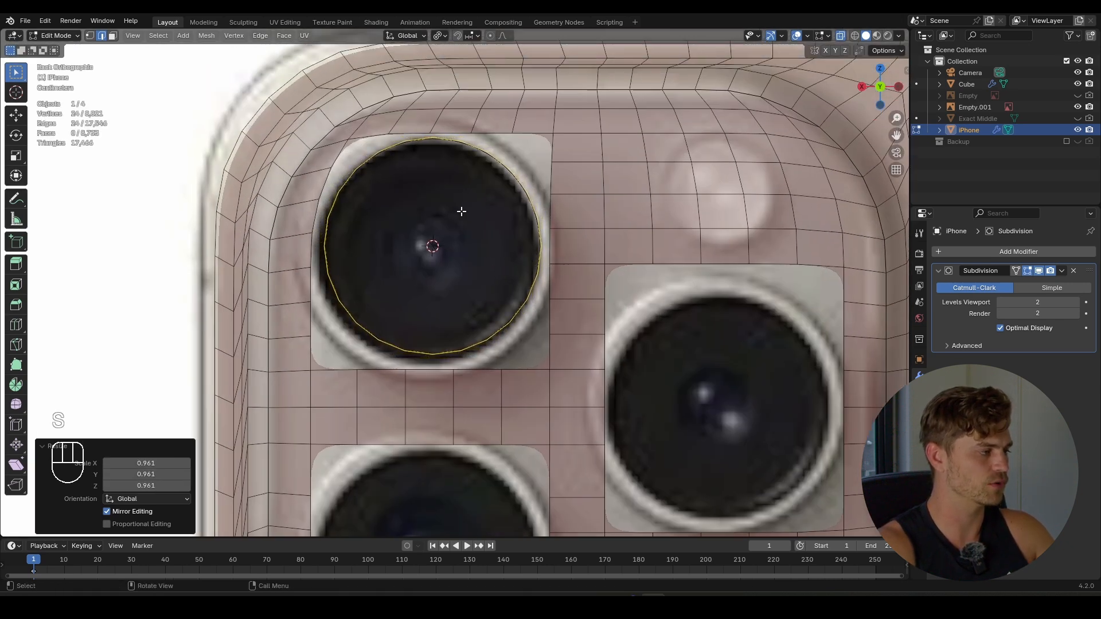
# - Bridge the circle to the upper-left opening's edge loop with a twist of -414
pyautogui.keyDown('shift'); pyautogui.moveTo(453, 207); pyautogui.dragTo(457, 243, button='middle'); pyautogui.keyUp('shift')
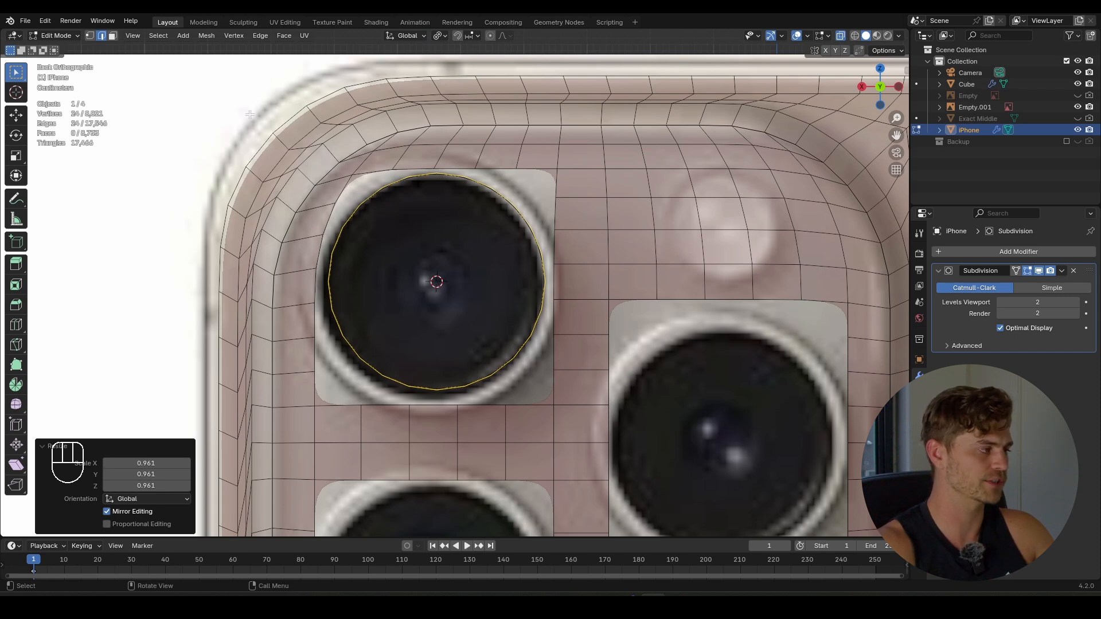
pyautogui.scroll(-2, 459, 218)
pyautogui.scroll(3, 476, 223)
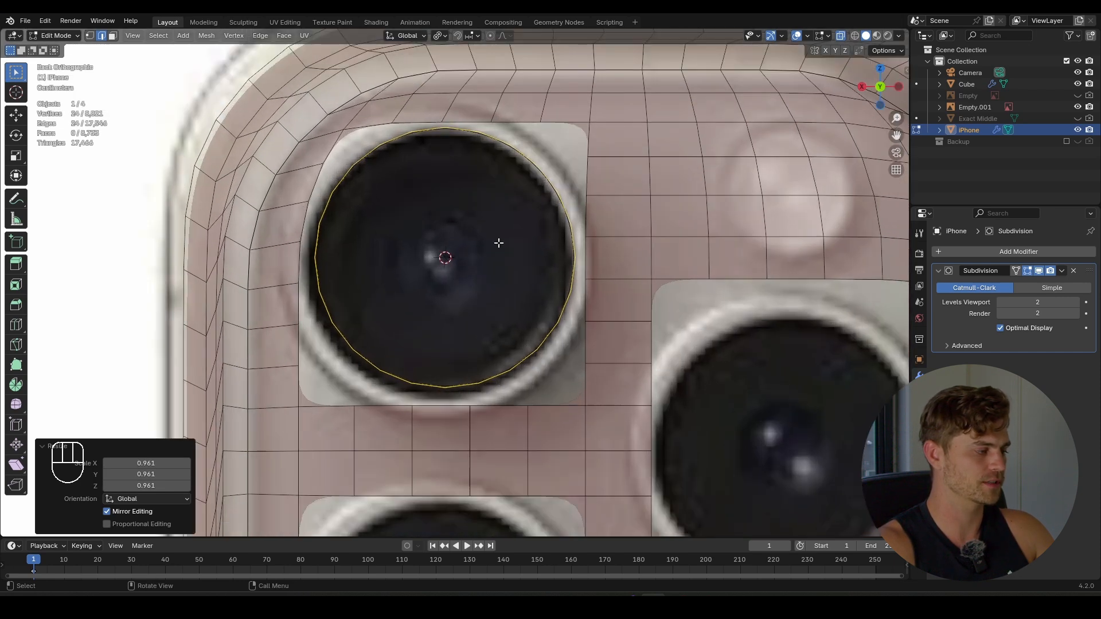
pyautogui.keyDown('shift'); pyautogui.scroll(4, 500, 243); pyautogui.keyUp('shift')
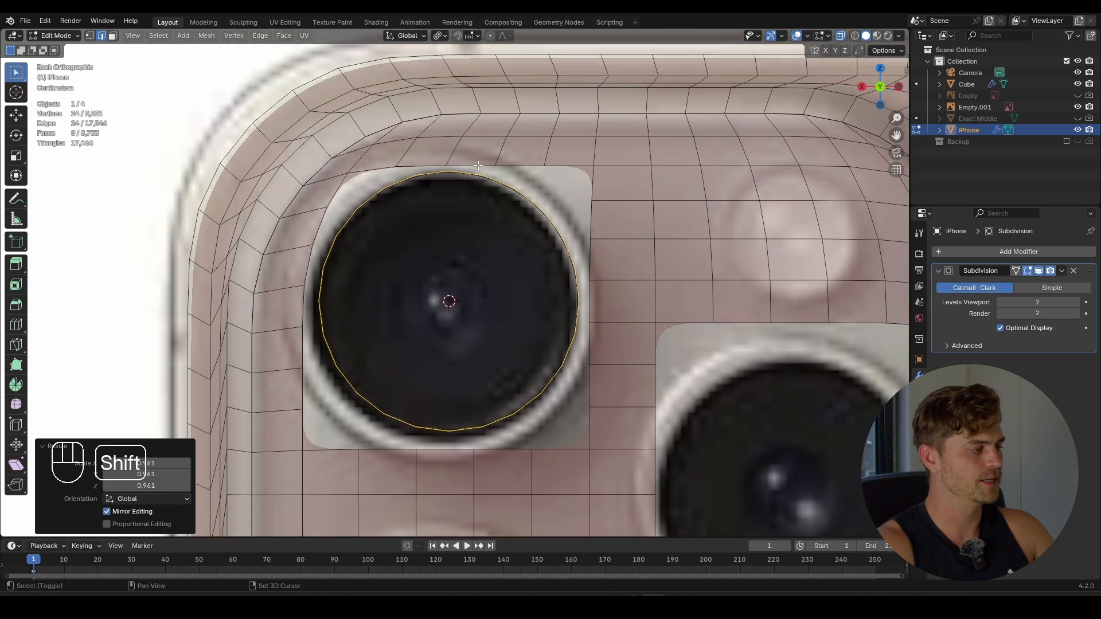
pyautogui.keyDown('alt'); pyautogui.keyDown('shift'); pyautogui.click(479, 166); pyautogui.keyUp('shift'); pyautogui.keyUp('alt')
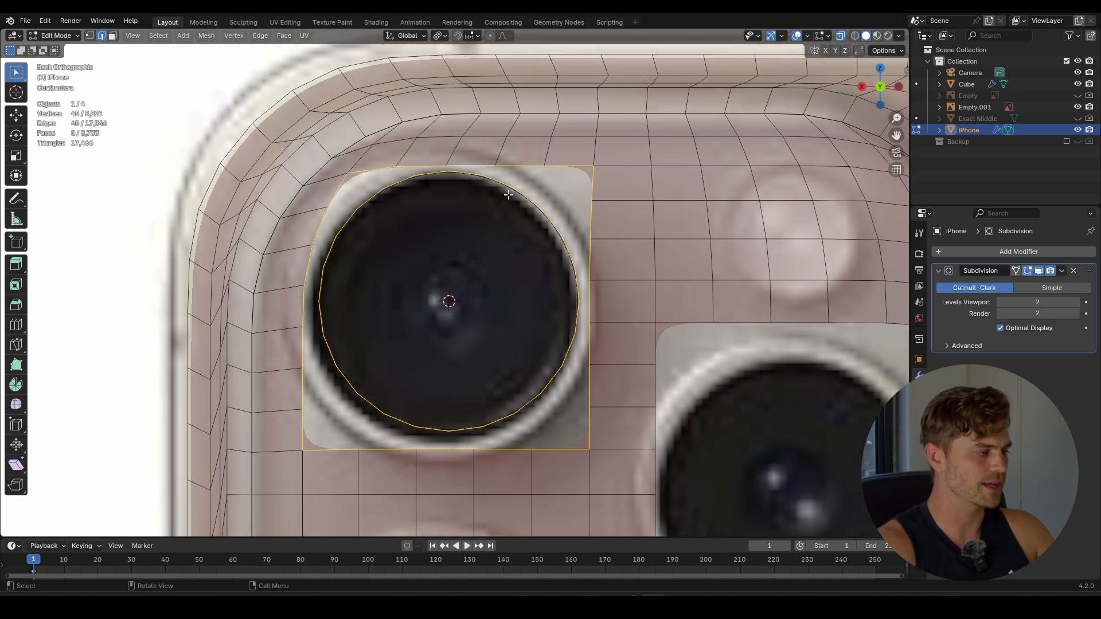
pyautogui.rightClick(521, 201)
pyautogui.moveTo(522, 200)
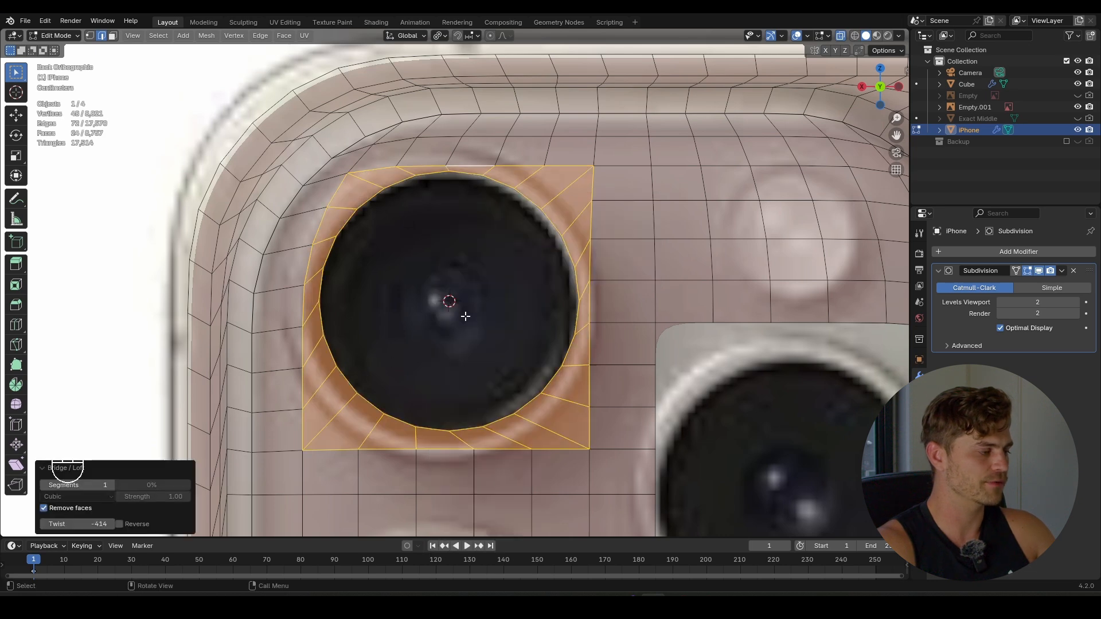
# - Select the edge loop of the right lens opening in solid view and snap the 3D cursor to it
pyautogui.press('Tab')
pyautogui.scroll(-4, 465, 315)
pyautogui.moveTo(468, 311); pyautogui.dragTo(406, 281, button='middle')
pyautogui.hotkey('alt', 'z')
pyautogui.press('Tab')
pyautogui.scroll(2, 449, 315)
pyautogui.keyDown('alt'); pyautogui.click(549, 248); pyautogui.keyUp('alt')
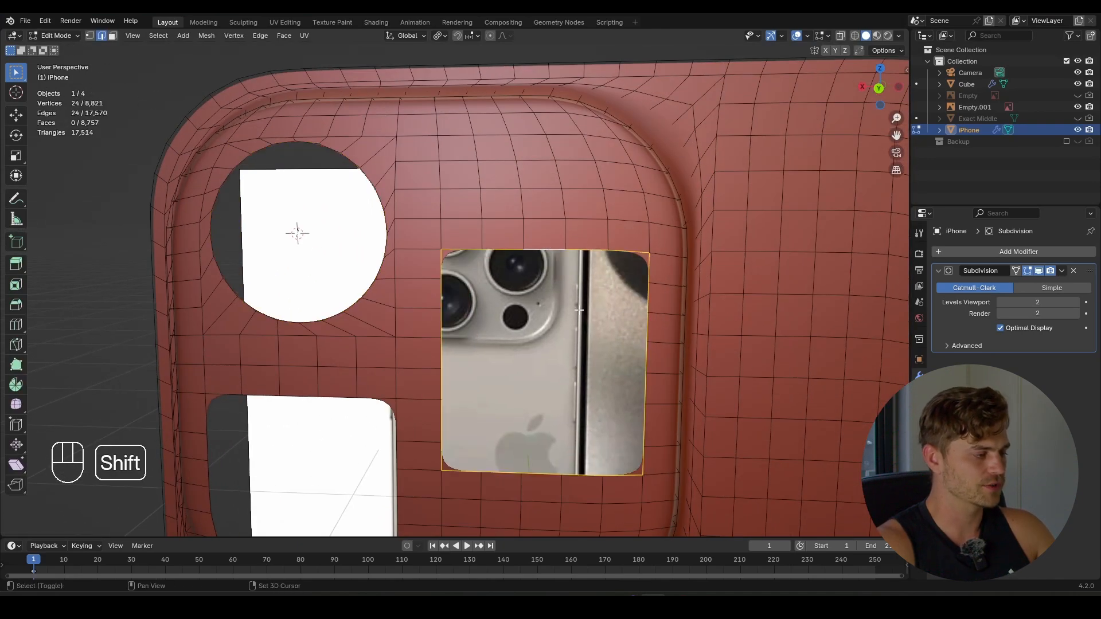
pyautogui.hotkey('shift', 's')
pyautogui.click(580, 370)
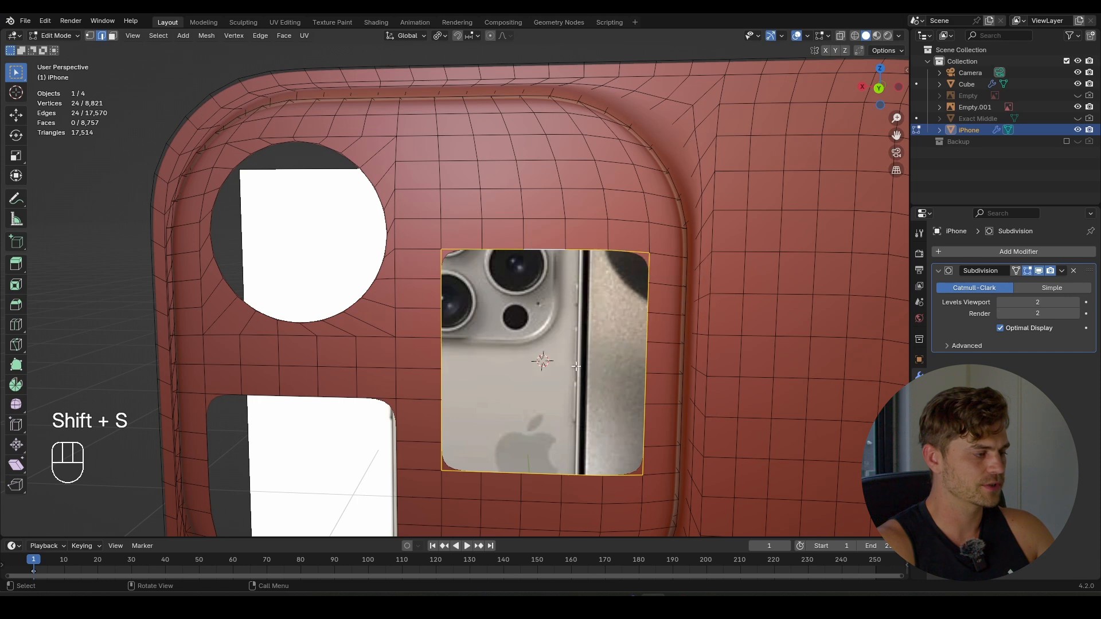
# - Duplicate the upper-left lens circle and move it about -0.453 m in X and -0.249 m in Z over the right lens
pyautogui.hotkey('shift', 'd')
pyautogui.rightClick(332, 149)
pyautogui.press('ctrl+KP_1')
pyautogui.press('g')
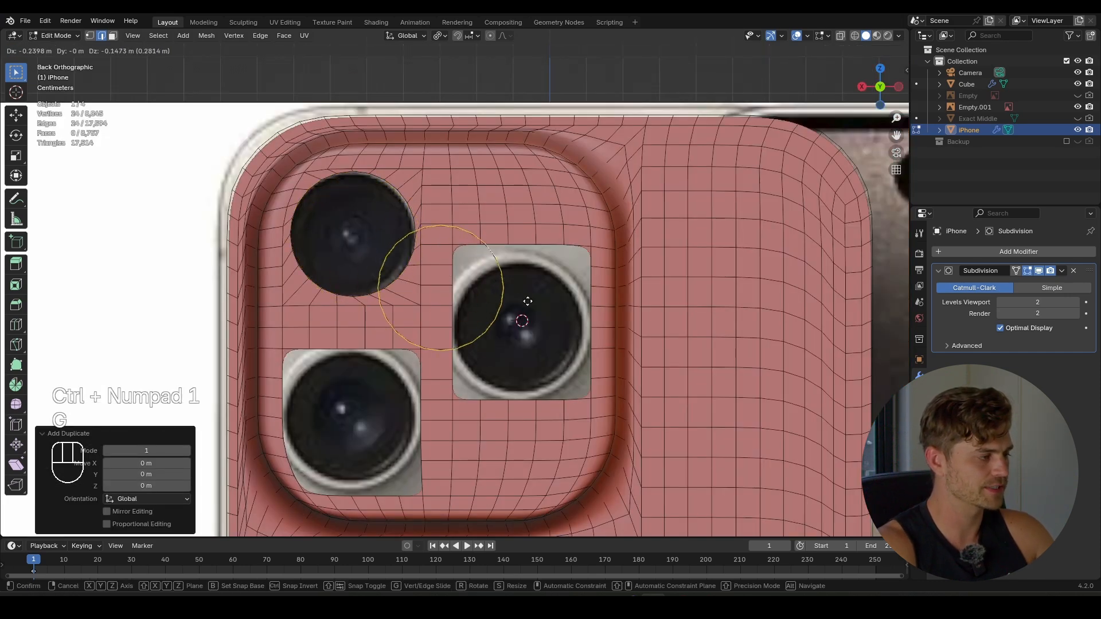
pyautogui.click(597, 334)
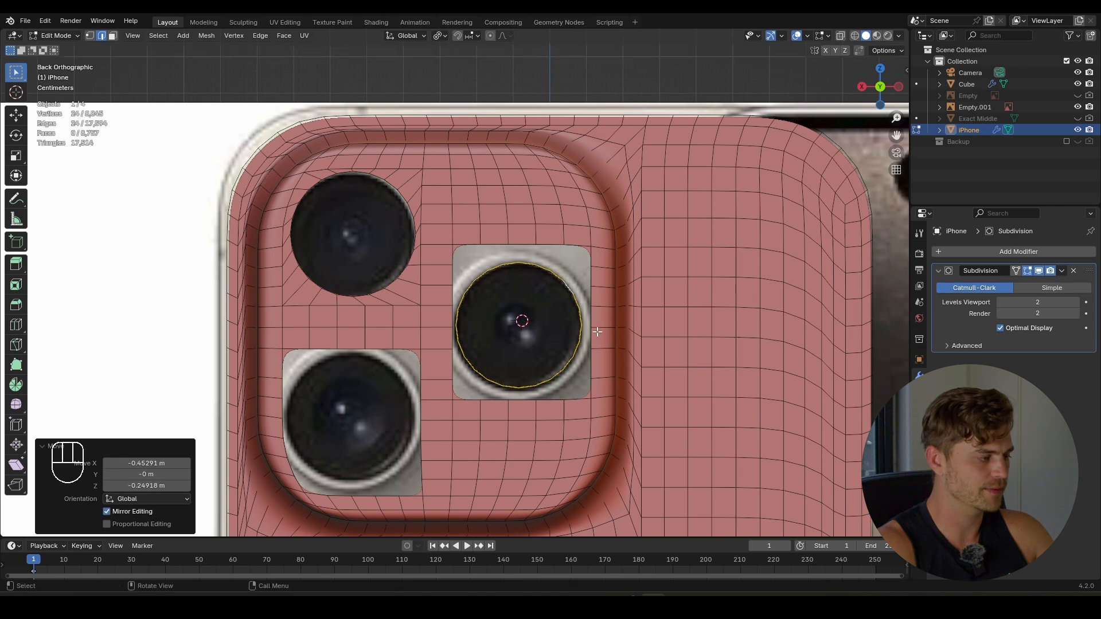
pyautogui.keyDown('shift'); pyautogui.moveTo(555, 333); pyautogui.dragTo(490, 313, button='middle'); pyautogui.keyUp('shift')
pyautogui.scroll(3, 468, 315)
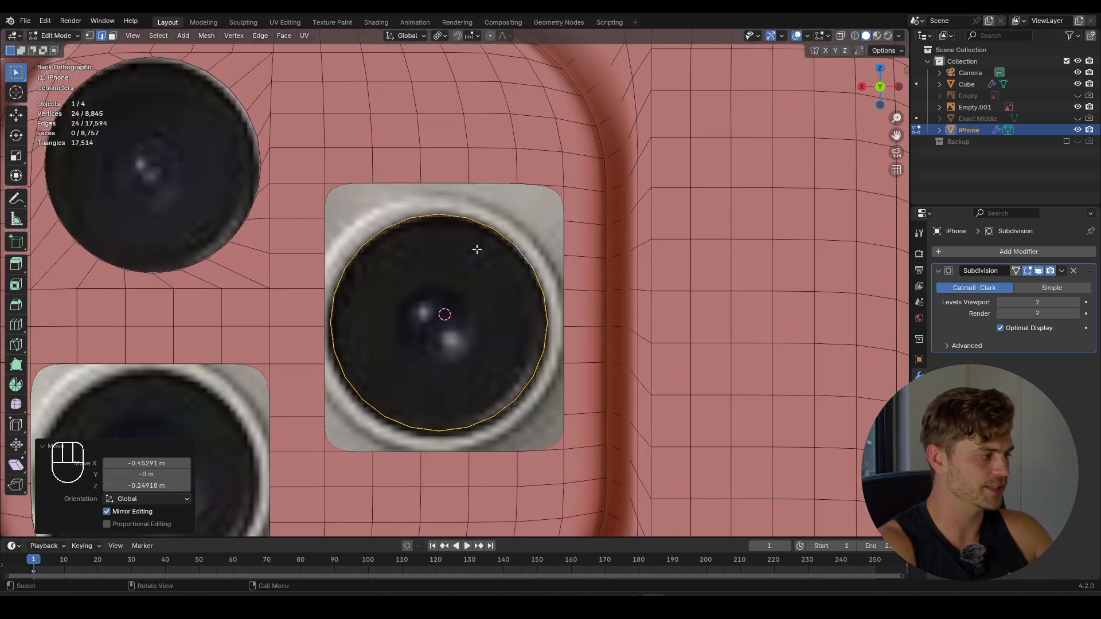
# - Bridge the circle to the right lens opening's edge loop using the LoopTools Bridge with a twist of -414
pyautogui.keyDown('alt'); pyautogui.keyDown('shift'); pyautogui.click(497, 225); pyautogui.keyUp('shift'); pyautogui.keyUp('alt')
pyautogui.press('space')
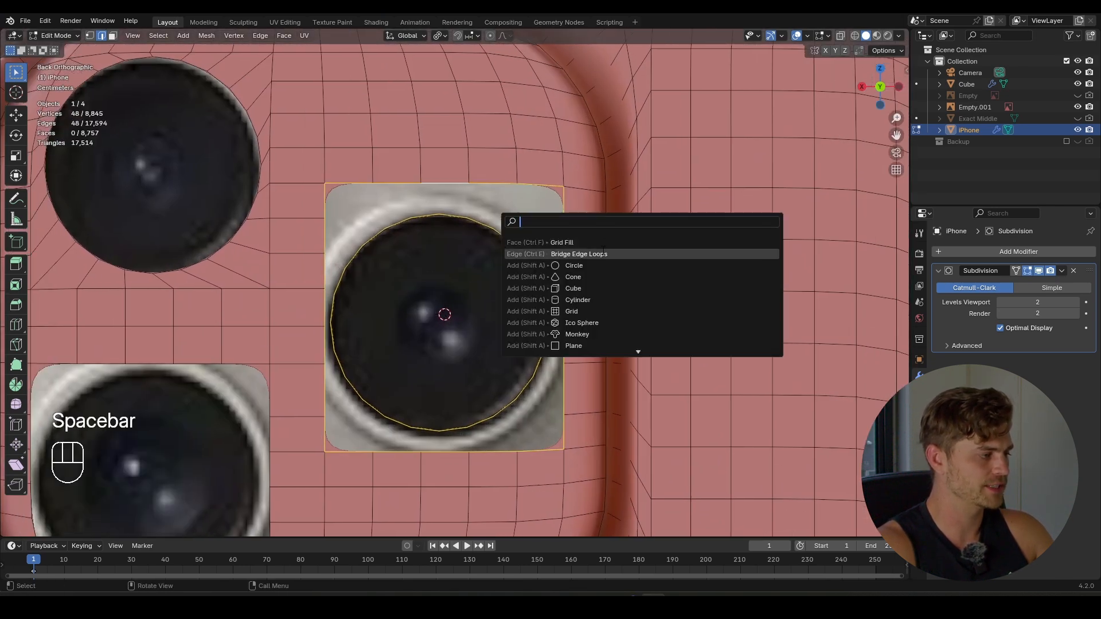
pyautogui.rightClick(384, 205)
pyautogui.moveTo(384, 205)
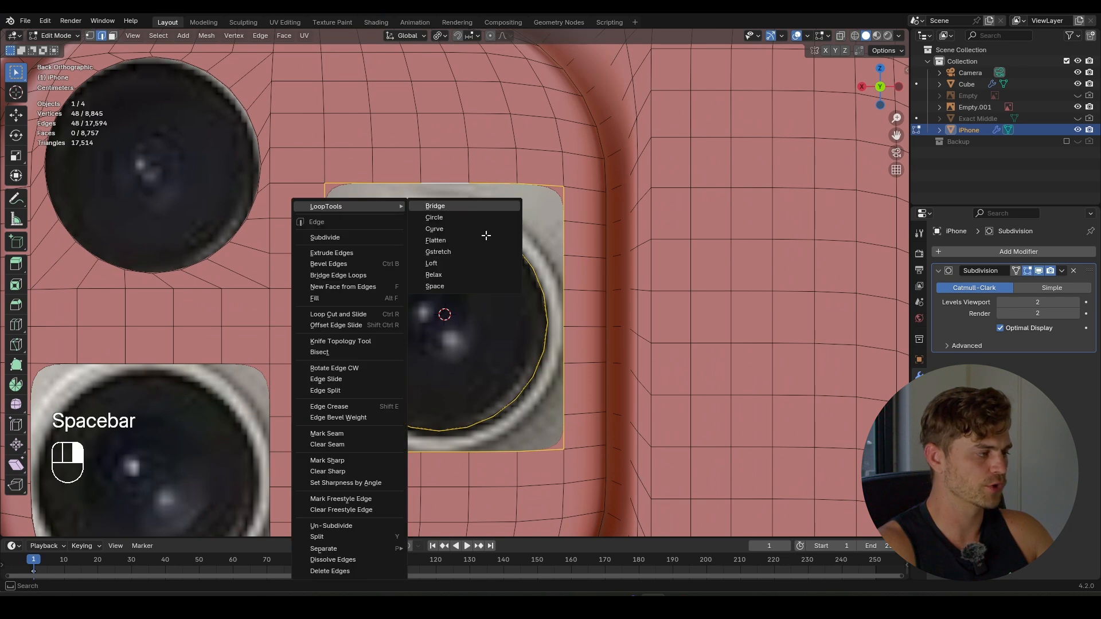
pyautogui.click(486, 206)
# - Duplicate the right lens circle and move it about 0.46 m in X and -0.25 m in Z over the lower-left lens
pyautogui.scroll(-4, 459, 287)
pyautogui.keyDown('shift'); pyautogui.moveTo(423, 306); pyautogui.dragTo(490, 262, button='middle'); pyautogui.keyUp('shift')
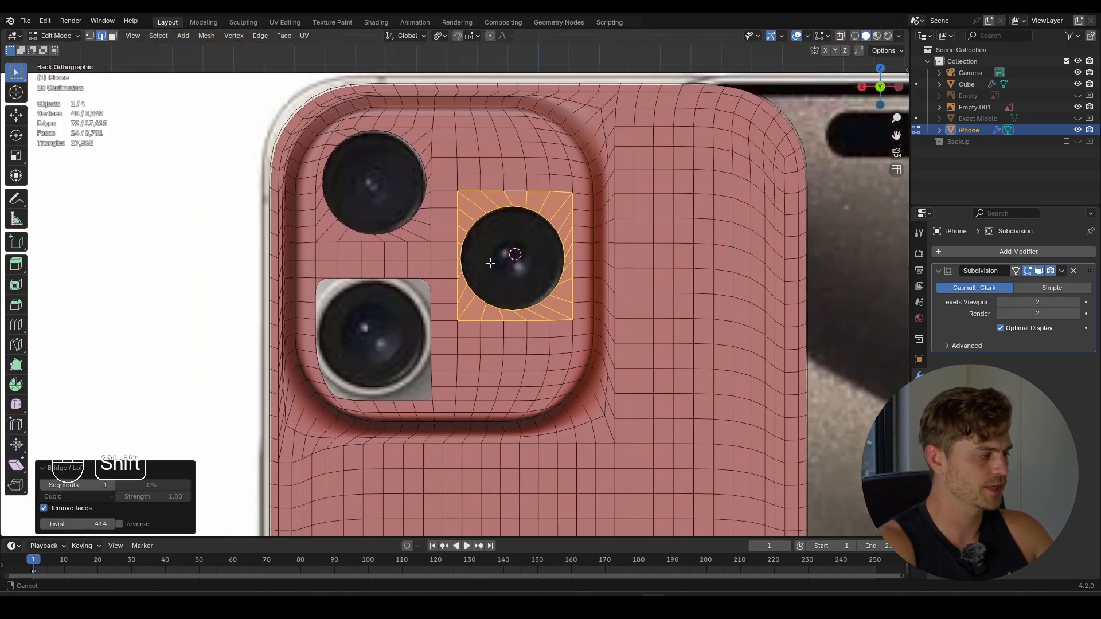
pyautogui.scroll(5, 490, 262)
pyautogui.keyDown('shift'); pyautogui.moveTo(516, 189); pyautogui.dragTo(550, 138, button='middle'); pyautogui.keyUp('shift')
pyautogui.keyDown('alt'); pyautogui.click(552, 126); pyautogui.keyUp('alt')
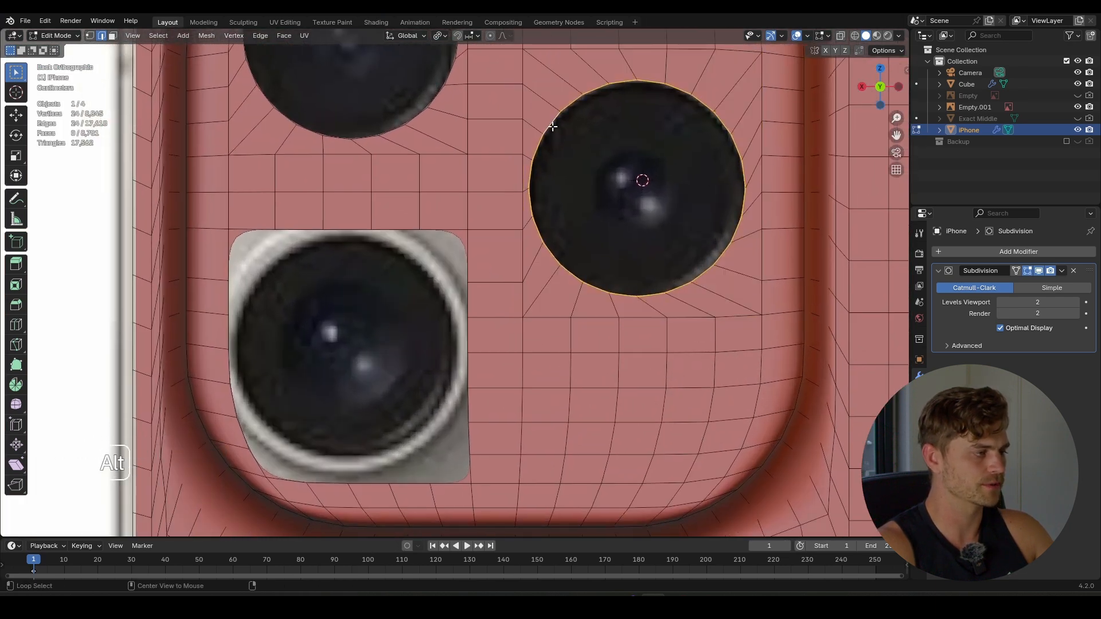
pyautogui.keyDown('shift'); pyautogui.moveTo(544, 187); pyautogui.dragTo(575, 172, button='middle'); pyautogui.keyUp('shift')
pyautogui.hotkey('shift', 'd')
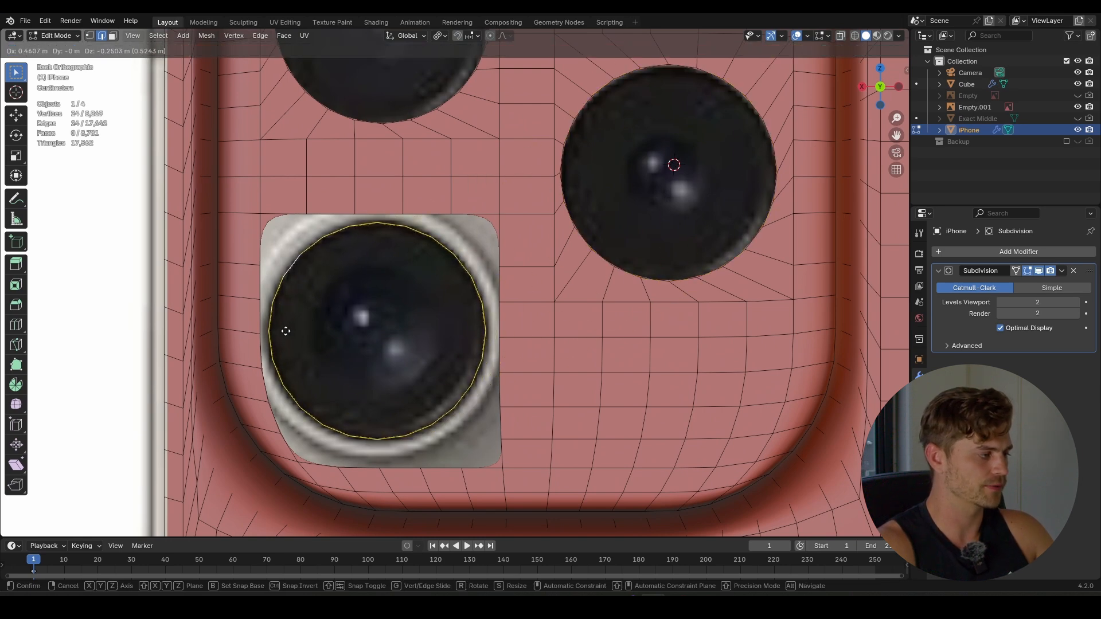
pyautogui.click(284, 332)
# - Bridge the duplicated circle to the lower-left lens opening's edge loop with LoopTools
pyautogui.keyDown('shift'); pyautogui.moveTo(284, 331); pyautogui.dragTo(327, 300, button='middle'); pyautogui.keyUp('shift')
pyautogui.keyDown('alt'); pyautogui.keyDown('shift'); pyautogui.click(415, 185); pyautogui.keyUp('shift'); pyautogui.keyUp('alt')
pyautogui.press('space')
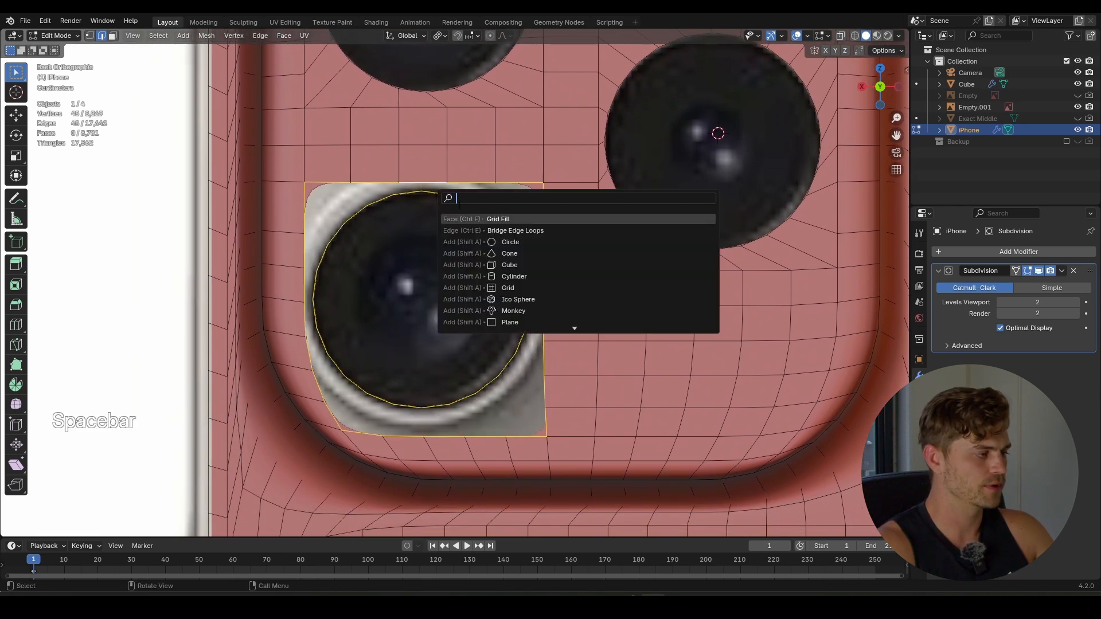
pyautogui.rightClick(388, 190)
pyautogui.moveTo(388, 191)
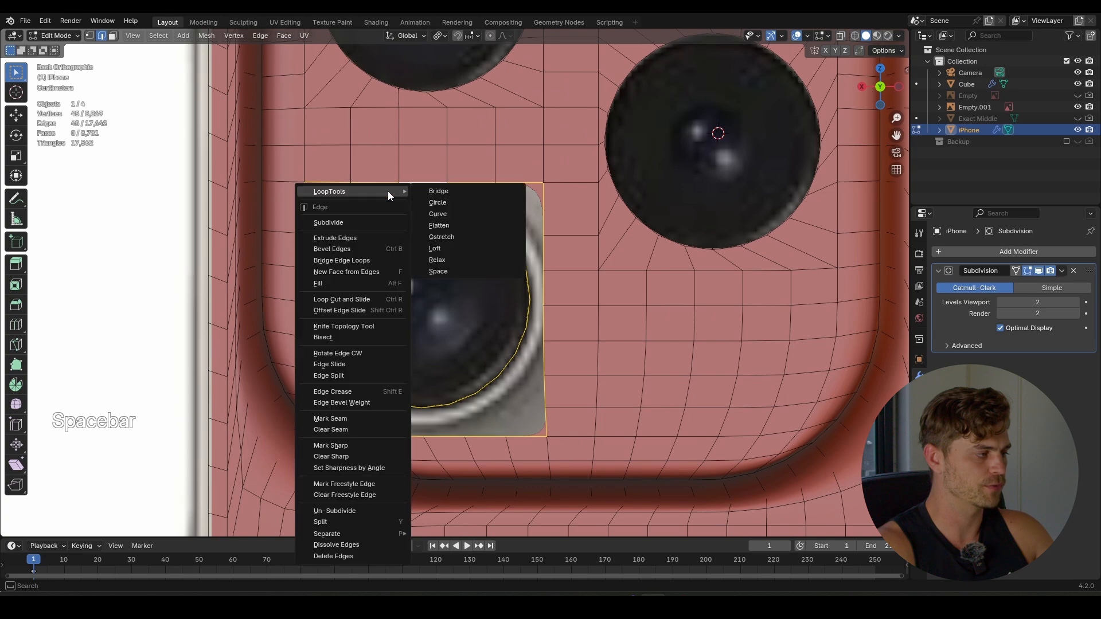
pyautogui.click(442, 192)
# - Select the circular edge loops of all three lens openings on the camera bump in edge select mode
pyautogui.scroll(-5, 472, 226)
pyautogui.press('Tab')
pyautogui.moveTo(516, 258); pyautogui.dragTo(481, 330, button='middle')
pyautogui.press('Tab')
pyautogui.scroll(3, 425, 304)
pyautogui.press('2')
pyautogui.keyDown('alt'); pyautogui.click(414, 252); pyautogui.keyUp('alt')
pyautogui.keyDown('shift'); pyautogui.moveTo(414, 252); pyautogui.dragTo(438, 235, button='middle'); pyautogui.keyUp('shift')
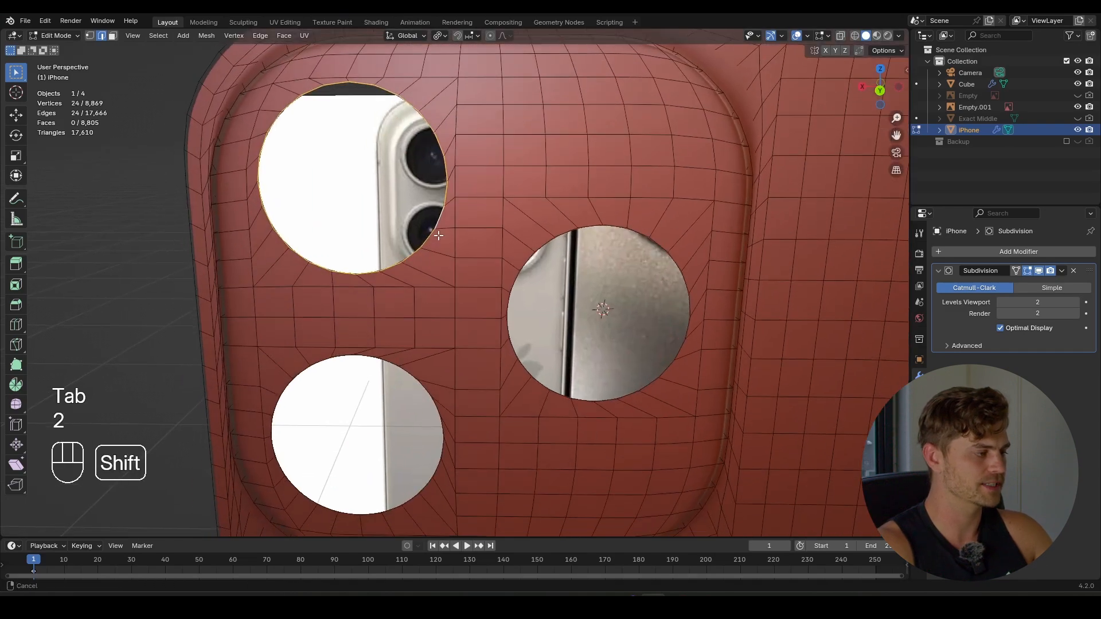
pyautogui.keyDown('alt'); pyautogui.keyDown('shift'); pyautogui.click(498, 297); pyautogui.keyUp('shift'); pyautogui.keyUp('alt')
pyautogui.keyDown('alt'); pyautogui.keyDown('shift'); pyautogui.click(381, 360); pyautogui.keyUp('shift'); pyautogui.keyUp('alt')
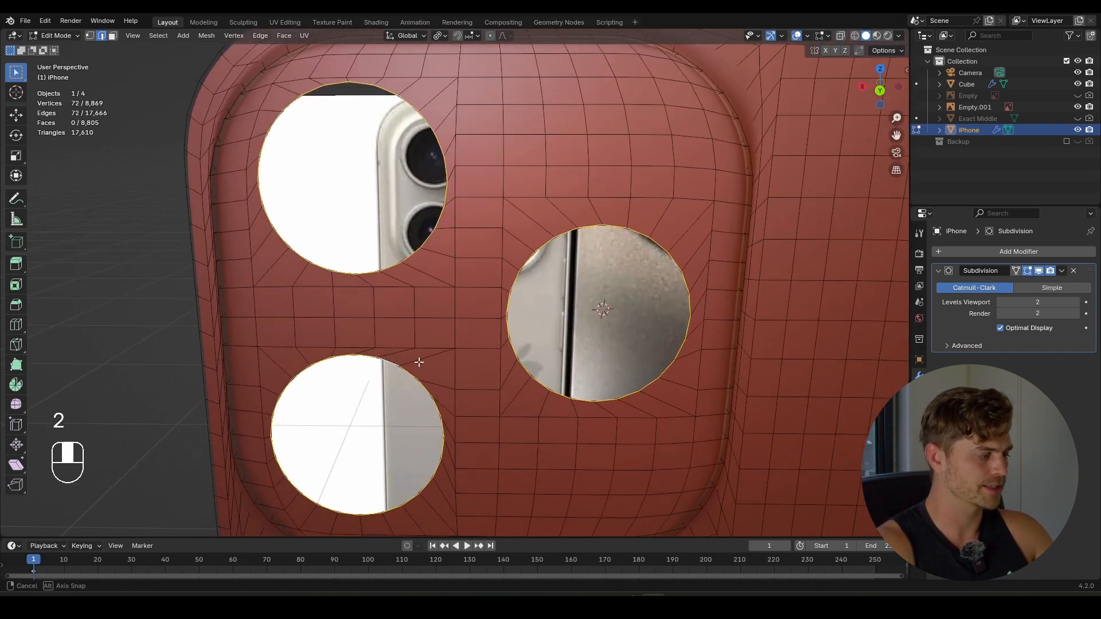
# - Duplicate the three lens loops in place and extrude them about -0.145 m along Y into the phone body
pyautogui.moveTo(418, 361); pyautogui.dragTo(605, 385, button='middle')
pyautogui.hotkey('shift', 'd')
pyautogui.rightClick(497, 365)
pyautogui.press('y')
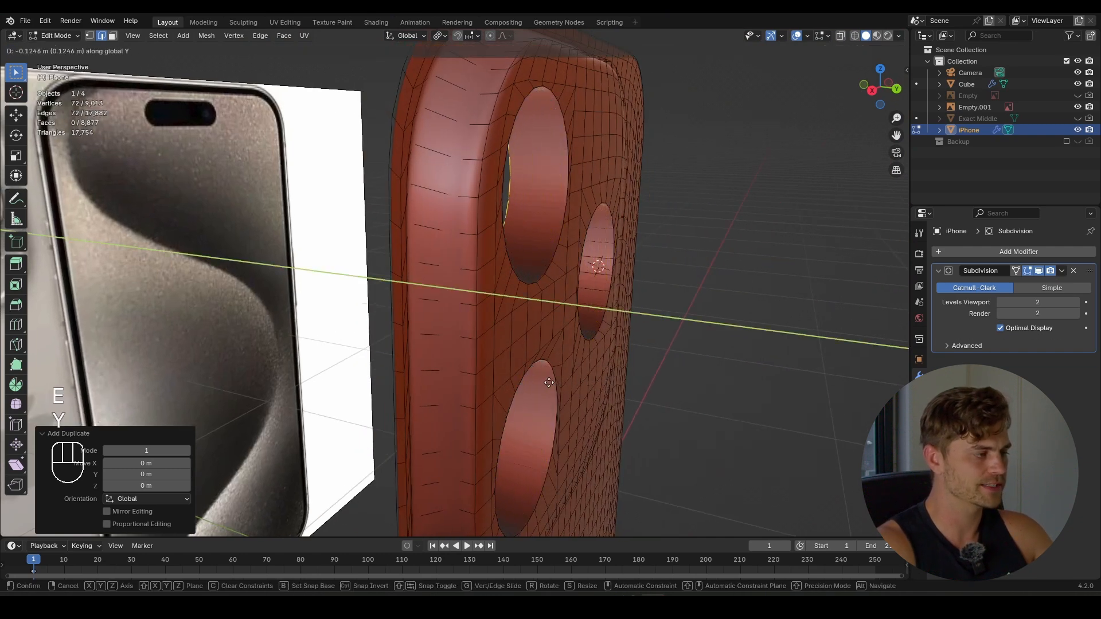
pyautogui.click(540, 379)
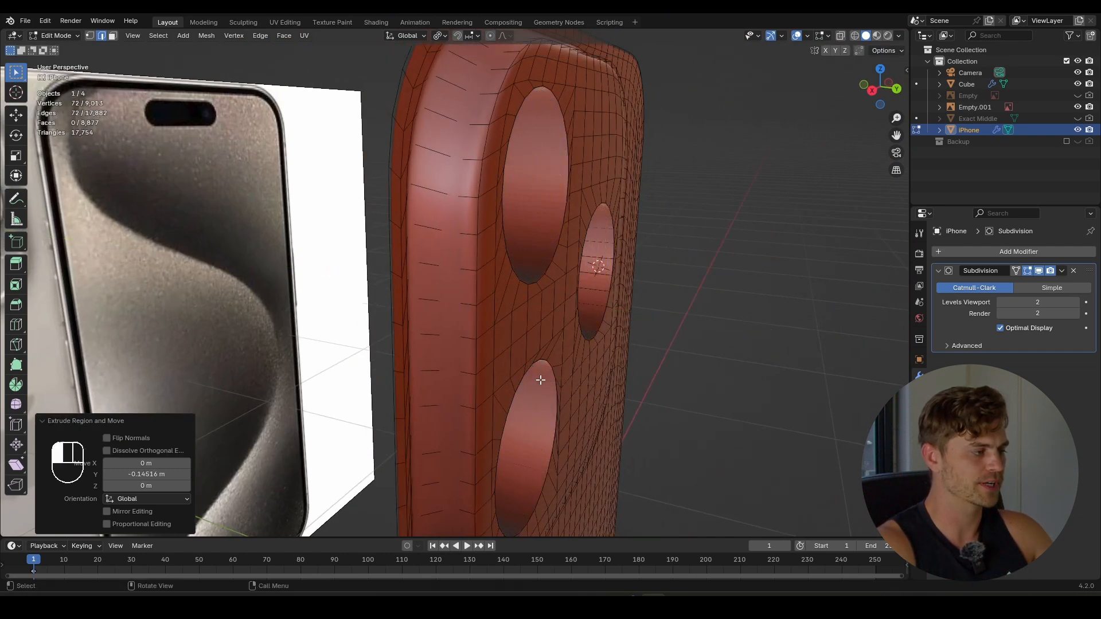
# - Select the outer edge loops of the three extruded lens tubes
pyautogui.keyDown('alt'); pyautogui.click(531, 282); pyautogui.keyUp('alt')
pyautogui.keyDown('alt'); pyautogui.keyDown('shift'); pyautogui.click(586, 337); pyautogui.keyUp('shift'); pyautogui.keyUp('alt')
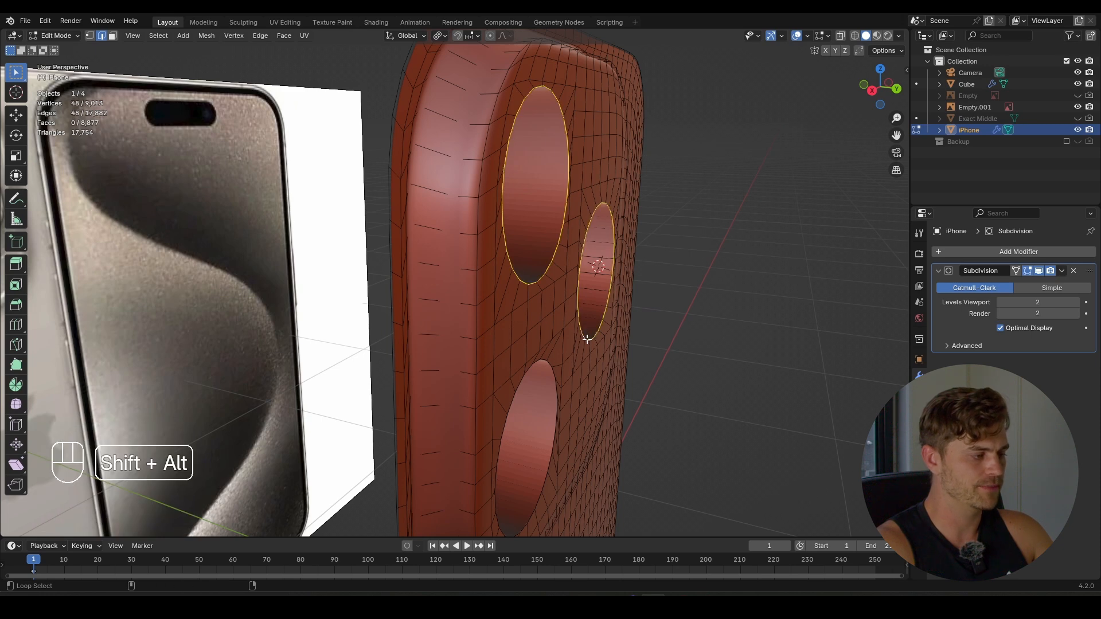
pyautogui.keyDown('alt'); pyautogui.keyDown('shift'); pyautogui.click(548, 367); pyautogui.keyUp('shift'); pyautogui.keyUp('alt')
pyautogui.press('g')
pyautogui.press('g')
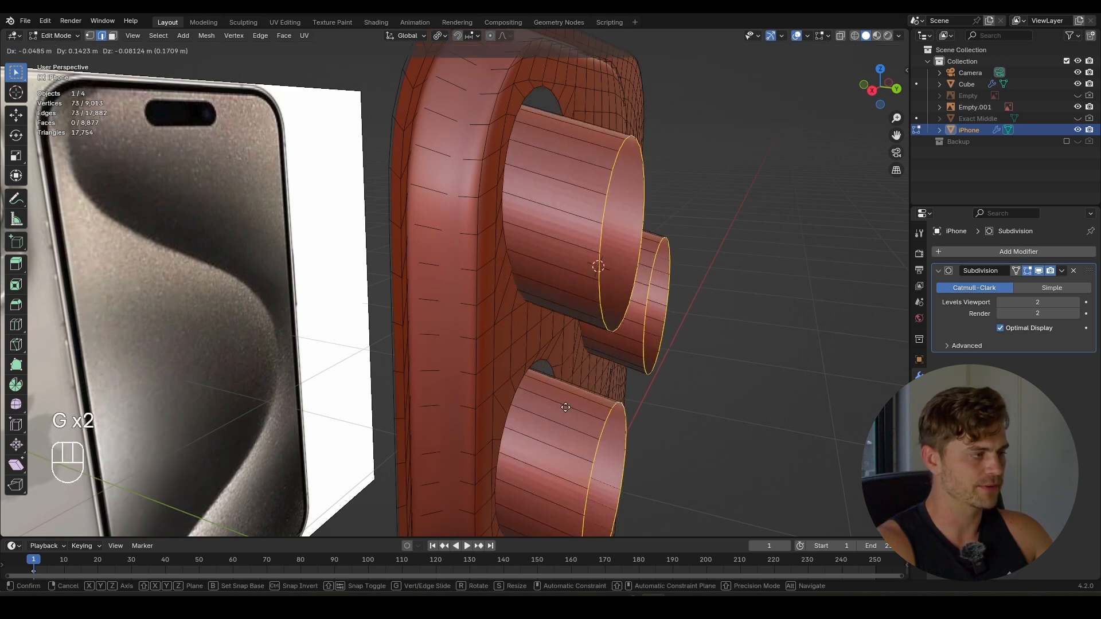
pyautogui.rightClick(421, 368)
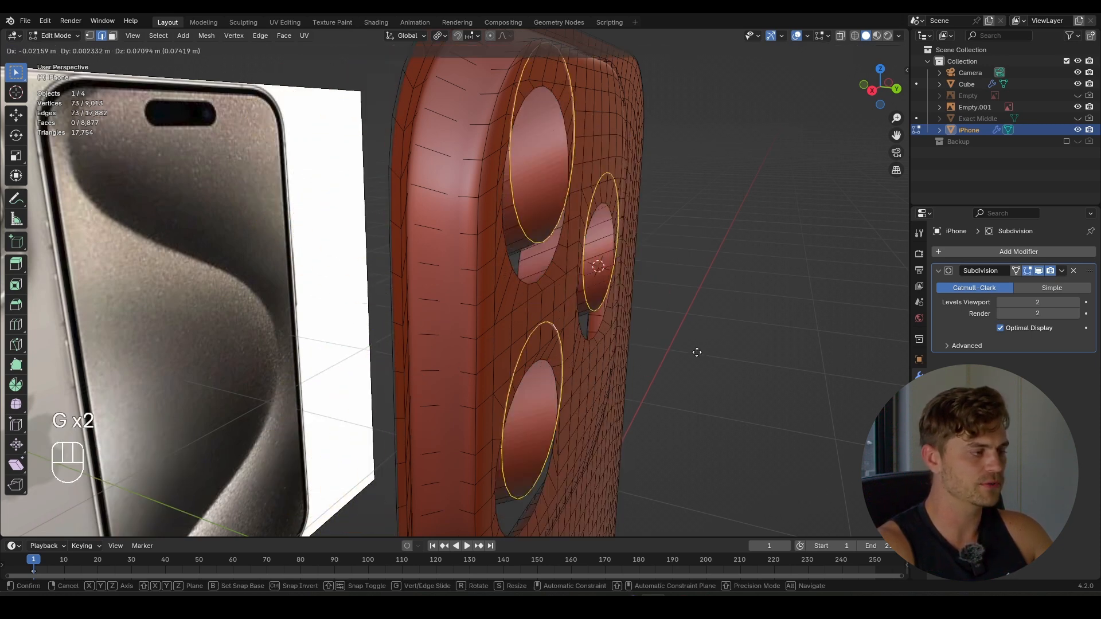
# - Grow the selection to include the lens tube walls and separate the three tubes into their own object
pyautogui.moveTo(549, 300); pyautogui.dragTo(539, 349, button='middle')
pyautogui.press('ctrl+KP_Add')
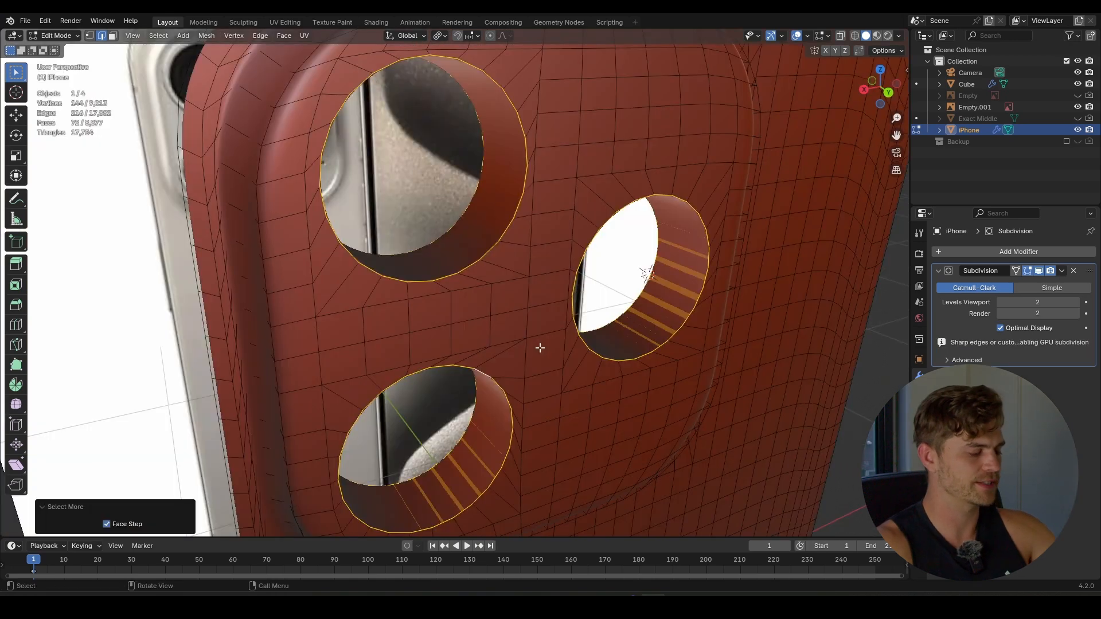
pyautogui.press('p')
pyautogui.click(527, 351)
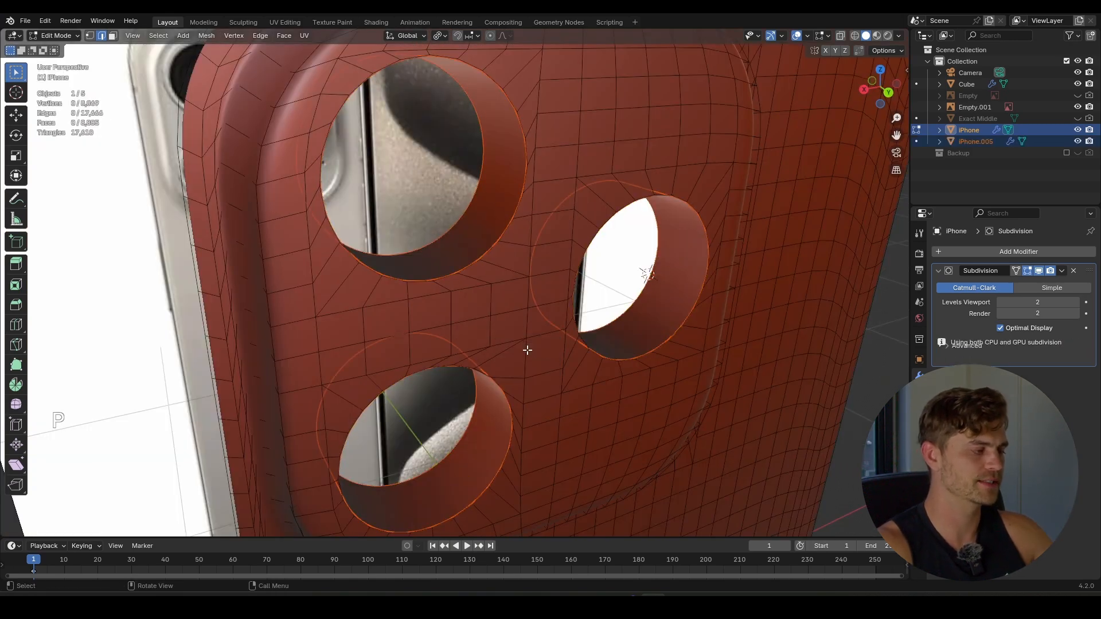
# - Switch to Object Mode and move the separated lens tubes away from the phone body
pyautogui.press('Tab')
pyautogui.scroll(-5, 630, 328)
pyautogui.press('g')
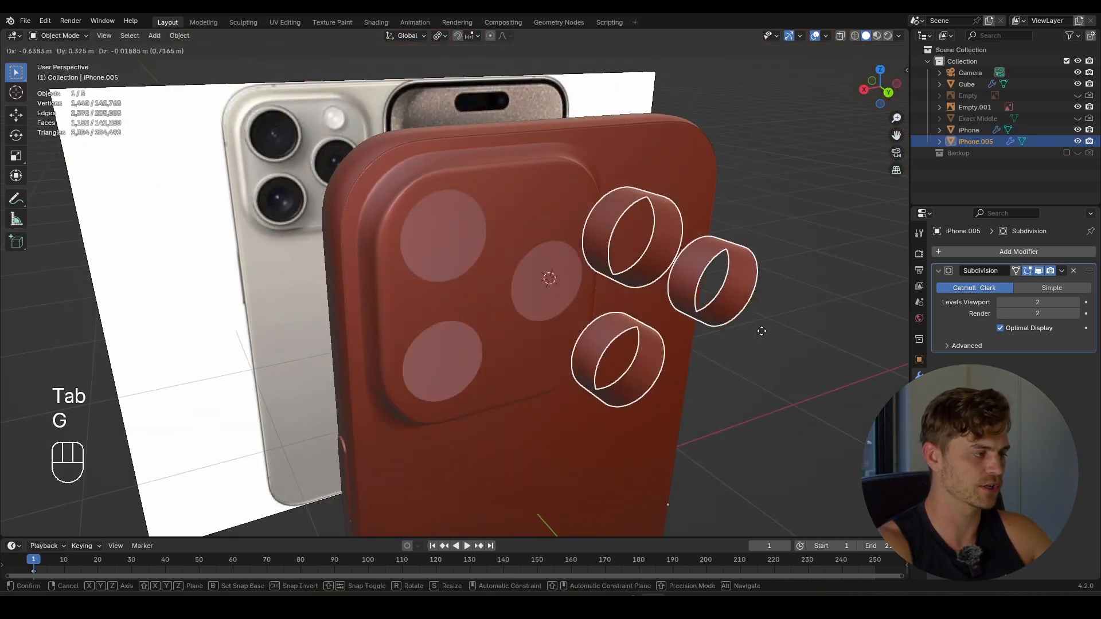
# - Cancel the move of the three lens rings so they sit back in the camera bump, and open their mesh for editing
pyautogui.rightClick(792, 338)
pyautogui.moveTo(792, 339); pyautogui.dragTo(581, 380, button='middle')
pyautogui.scroll(3, 577, 375)
pyautogui.press('Tab')
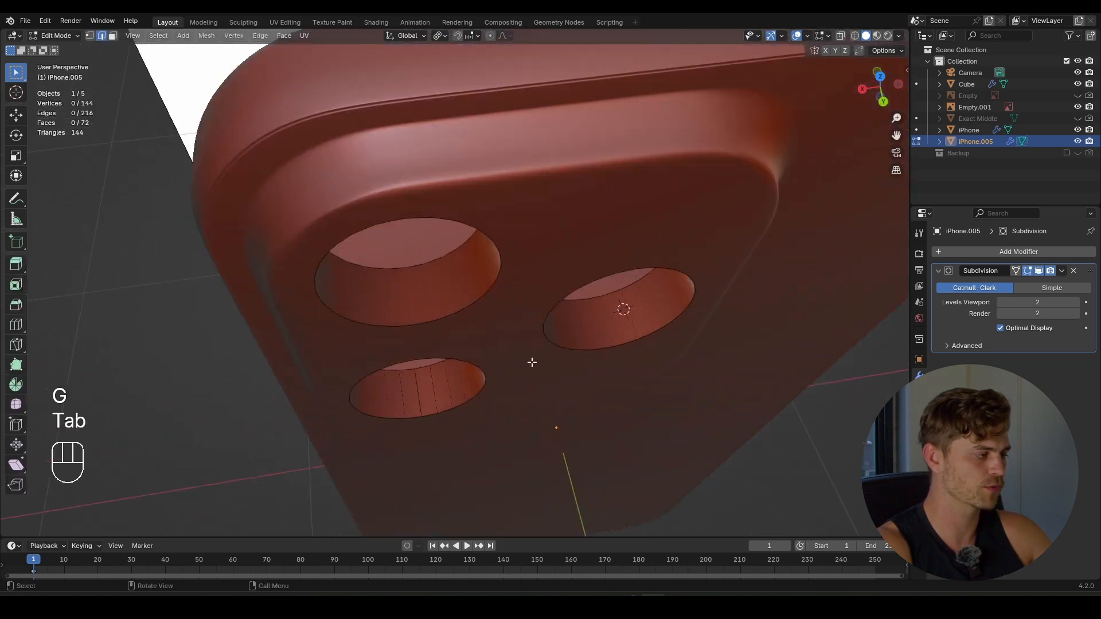
# - Select the outer rim vertex loops of all three lens rings
pyautogui.press('2')
pyautogui.keyDown('alt'); pyautogui.click(436, 319); pyautogui.keyUp('alt')
pyautogui.moveTo(454, 382); pyautogui.dragTo(321, 229, button='middle')
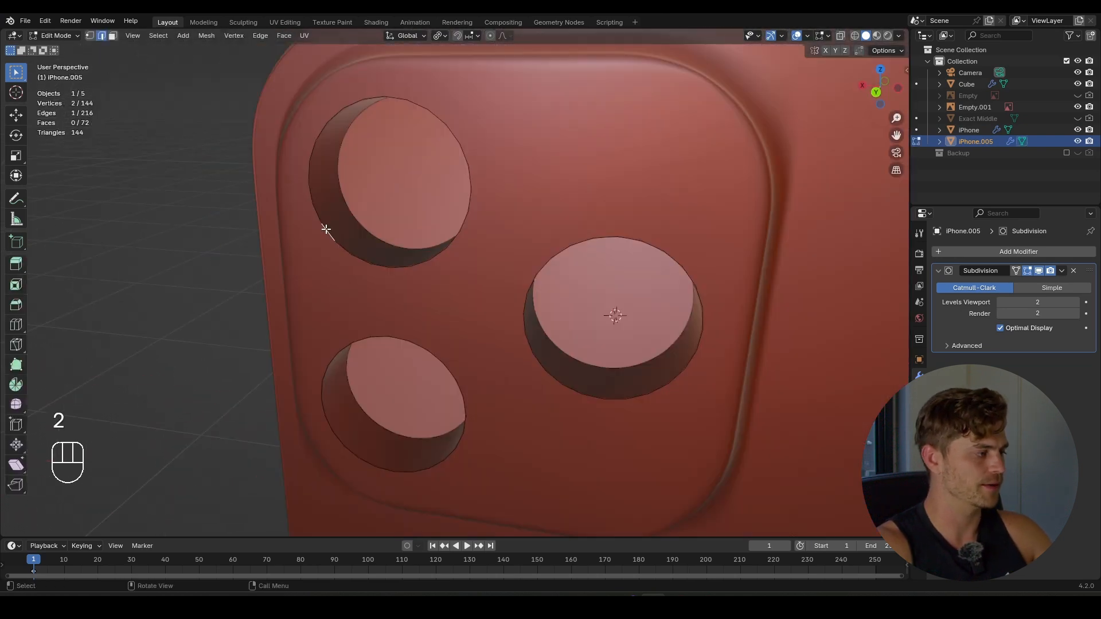
pyautogui.press('Tab')
pyautogui.press('Tab')
pyautogui.press('1')
pyautogui.keyDown('alt'); pyautogui.click(331, 240); pyautogui.keyUp('alt')
pyautogui.keyDown('alt'); pyautogui.keyDown('shift'); pyautogui.click(424, 353); pyautogui.keyUp('shift'); pyautogui.keyUp('alt')
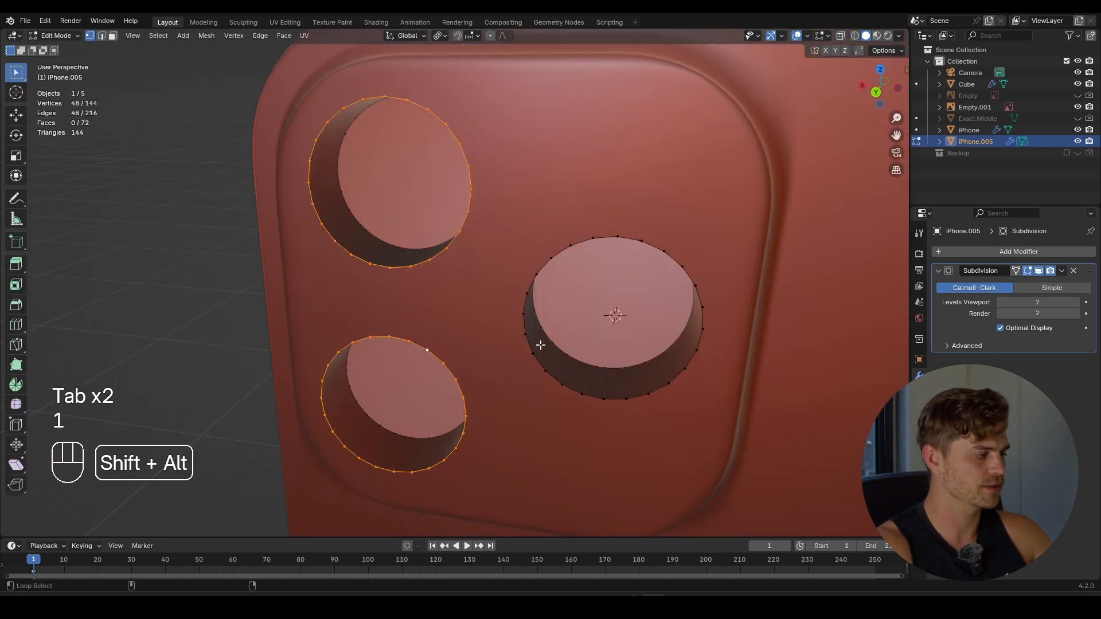
pyautogui.keyDown('alt'); pyautogui.keyDown('shift'); pyautogui.click(584, 245); pyautogui.keyUp('shift'); pyautogui.keyUp('alt')
# - Extrude the three selected rims outward along the global Y axis by about 0.045 m
pyautogui.moveTo(584, 246); pyautogui.dragTo(636, 307, button='middle')
pyautogui.press('e')
pyautogui.press('x')
pyautogui.press('y')
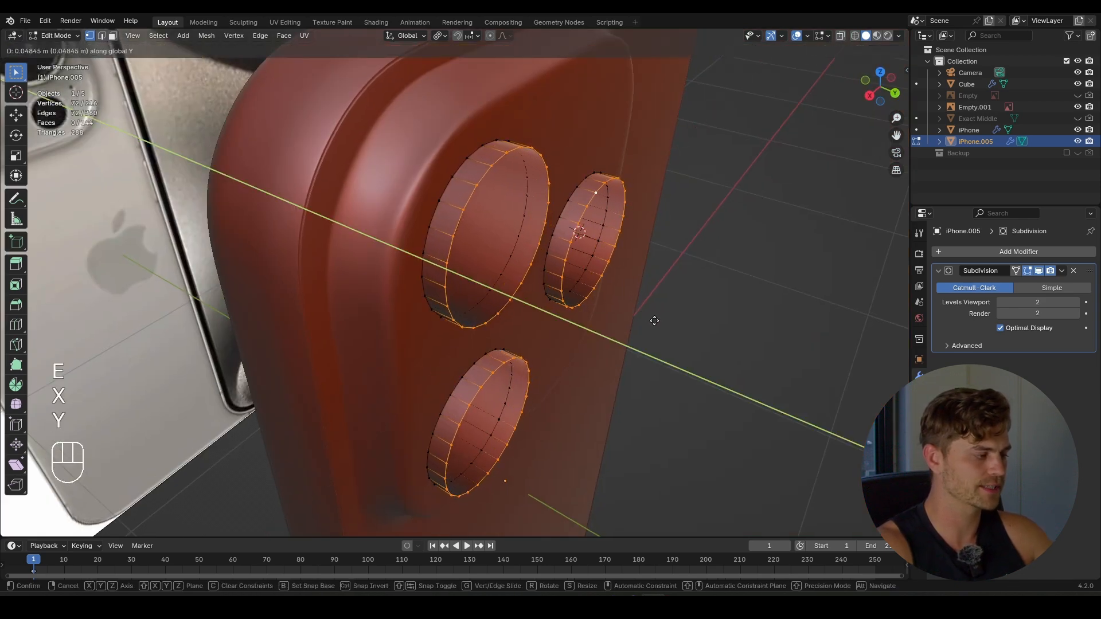
pyautogui.click(651, 319)
# - Set the pivot point to individual origins and extrude the three rims inward by scaling to form flat ring lips
pyautogui.moveTo(652, 319); pyautogui.dragTo(682, 245, button='middle')
pyautogui.scroll(2, 682, 246)
pyautogui.click(439, 36)
pyautogui.click(472, 89)
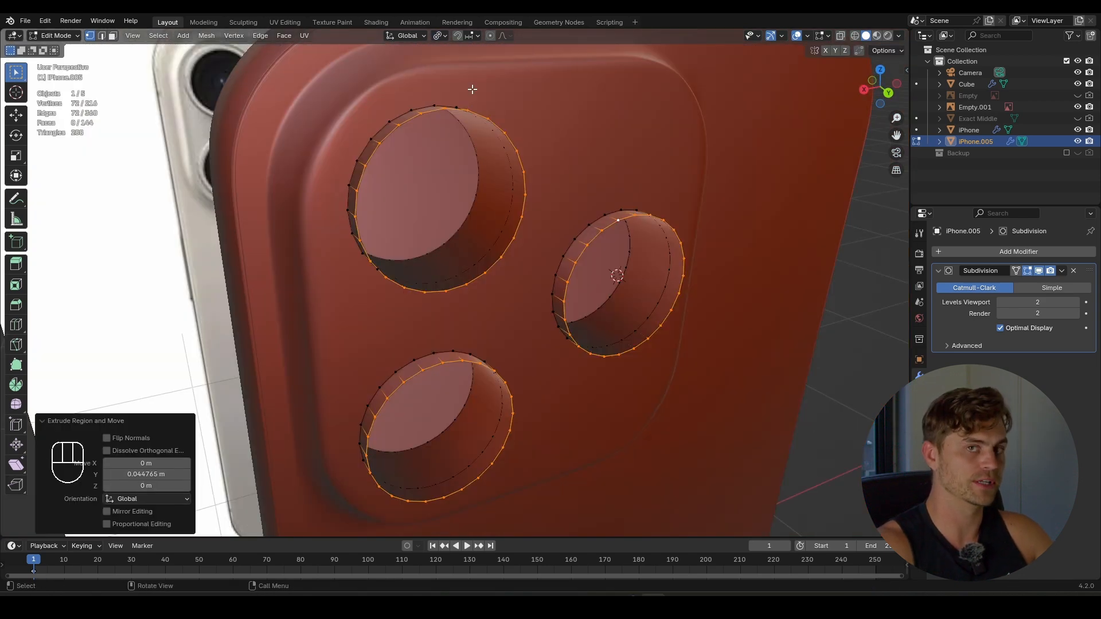
pyautogui.press('e')
pyautogui.press('s')
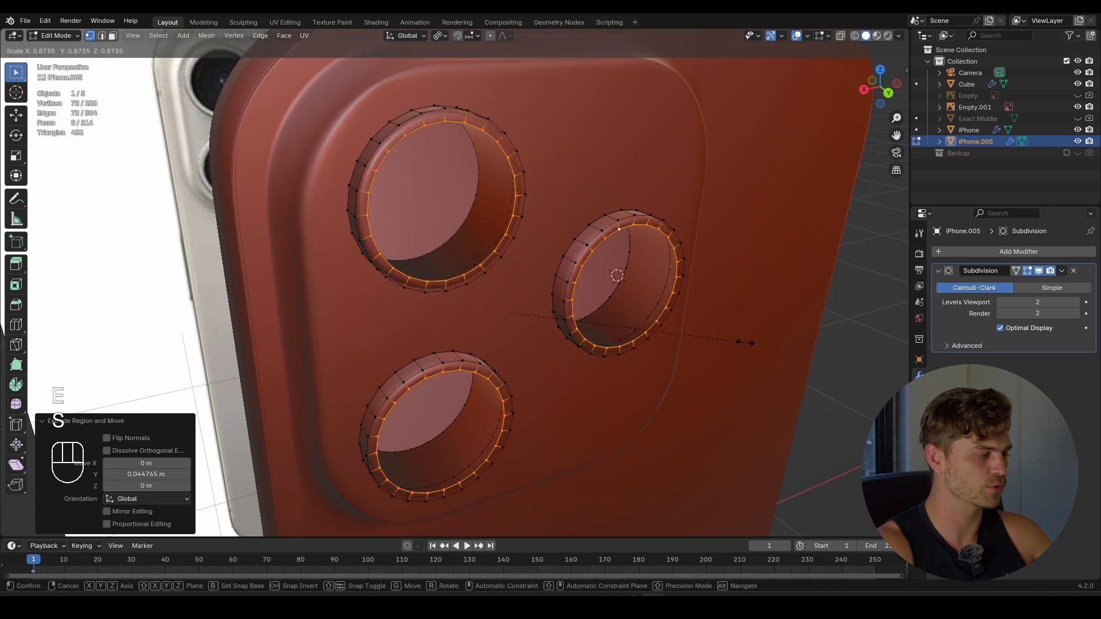
pyautogui.click(720, 346)
# - Apply auto smooth shading with a 30° angle to the lens rings object
pyautogui.moveTo(720, 346); pyautogui.dragTo(487, 282, button='middle')
pyautogui.press('Tab')
pyautogui.rightClick(596, 272)
pyautogui.click(596, 272)
# - Compare the three ring widths with the reference photo in the back orthographic view with X-ray on
pyautogui.press('Tab')
pyautogui.press('ctrl+KP_1')
pyautogui.hotkey('alt', 'z')
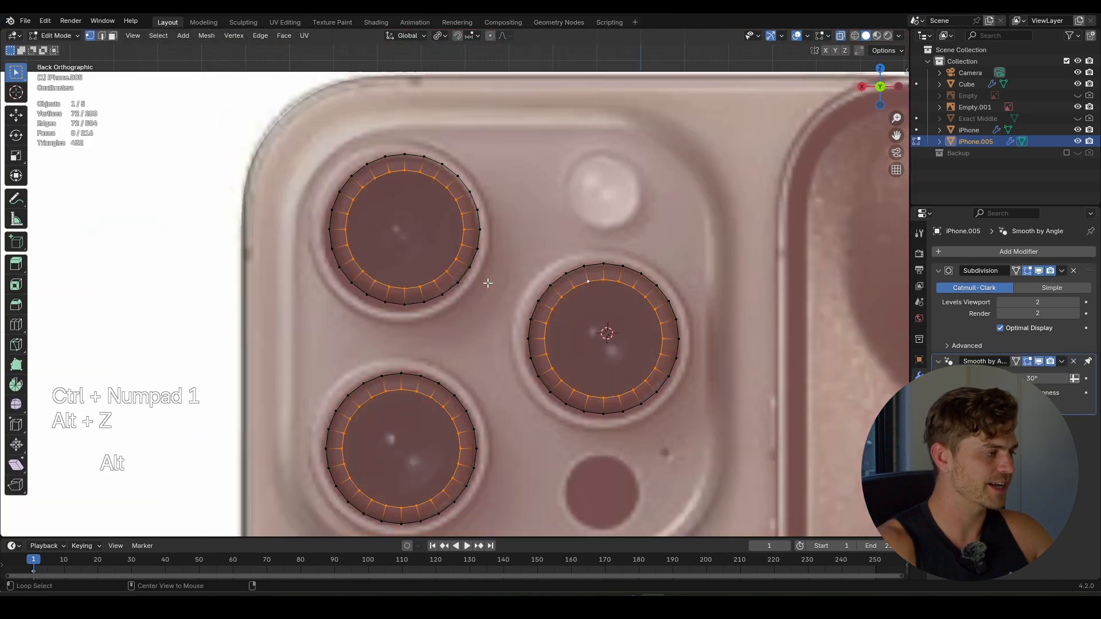
pyautogui.scroll(2, 445, 286)
pyautogui.keyDown('shift'); pyautogui.scroll(-4, 445, 286); pyautogui.keyUp('shift')
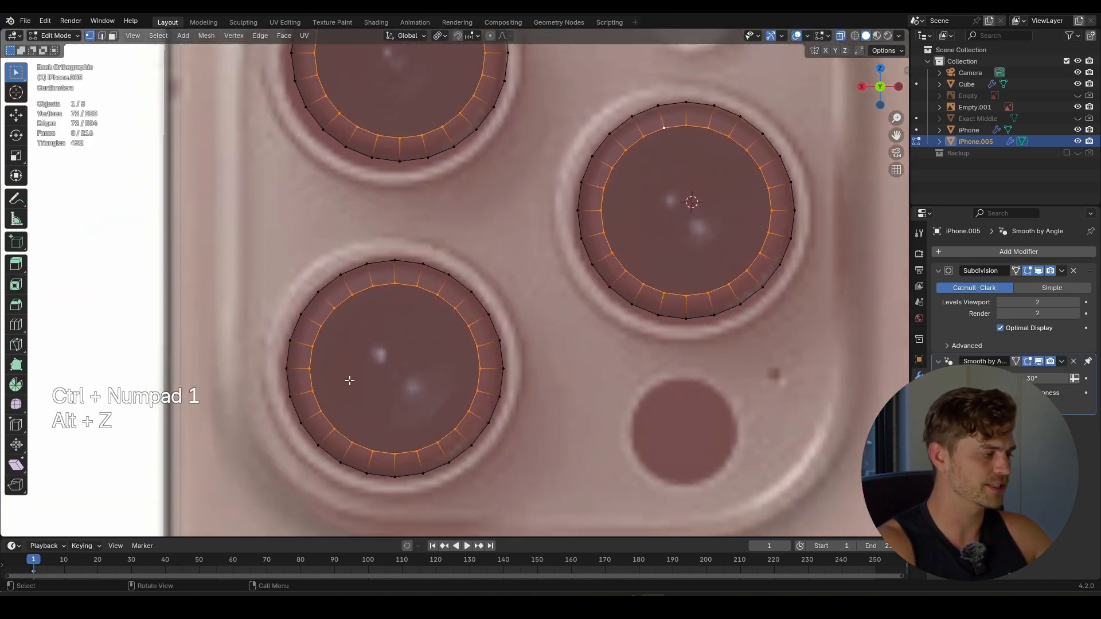
pyautogui.scroll(-2, 482, 358)
pyautogui.keyDown('shift'); pyautogui.scroll(3, 526, 322); pyautogui.keyUp('shift')
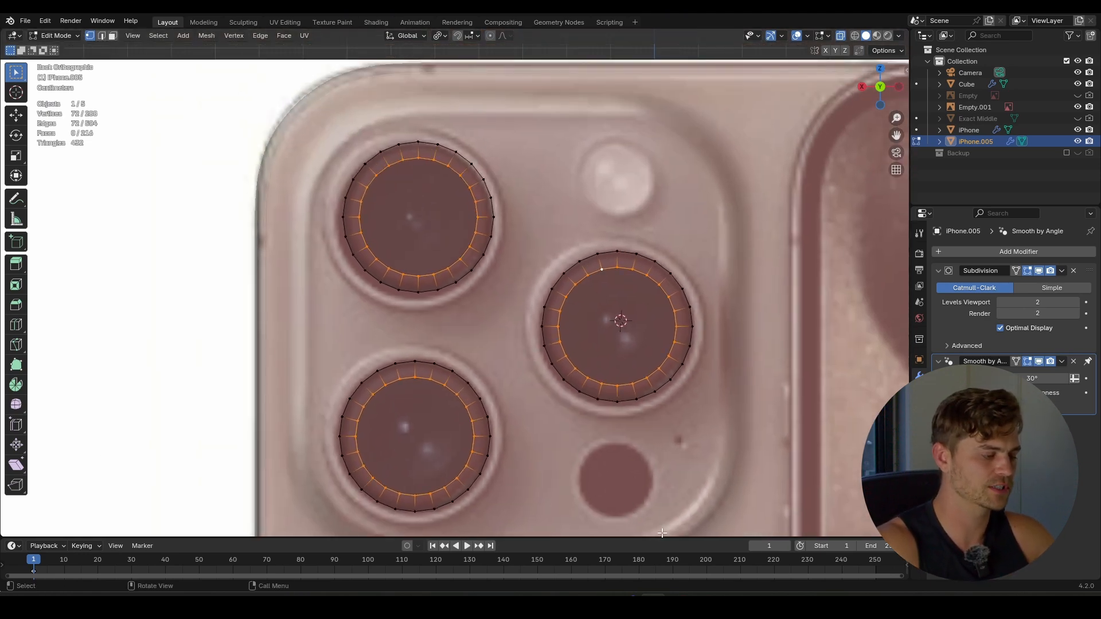
# - Bring up the reference photo of the camera lenses in its own window and place it beside the upper-left lens ring
pyautogui.hotkey('alt', 'Tab')
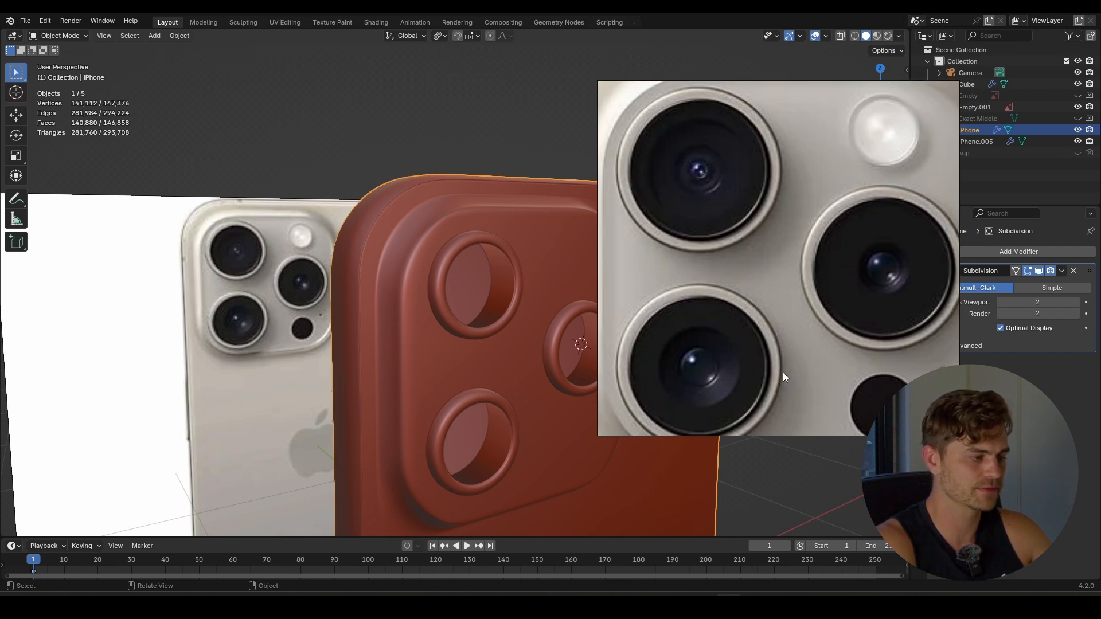
pyautogui.scroll(-3, 797, 360)
pyautogui.scroll(2, 750, 261)
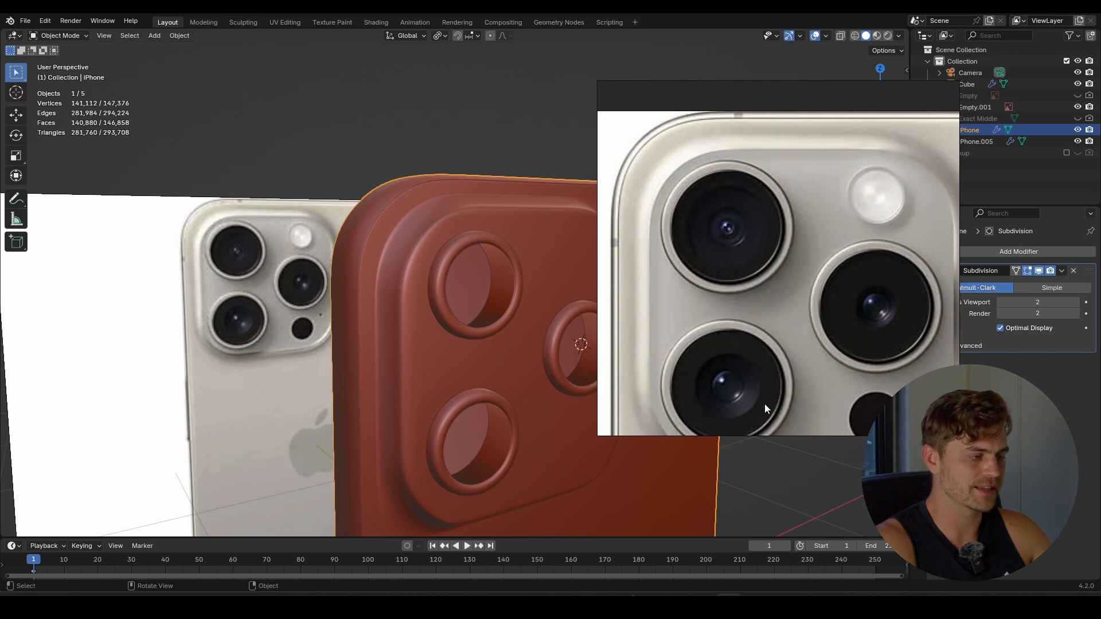
pyautogui.moveTo(448, 294); pyautogui.dragTo(694, 531, button='middle')
pyautogui.click(728, 595)
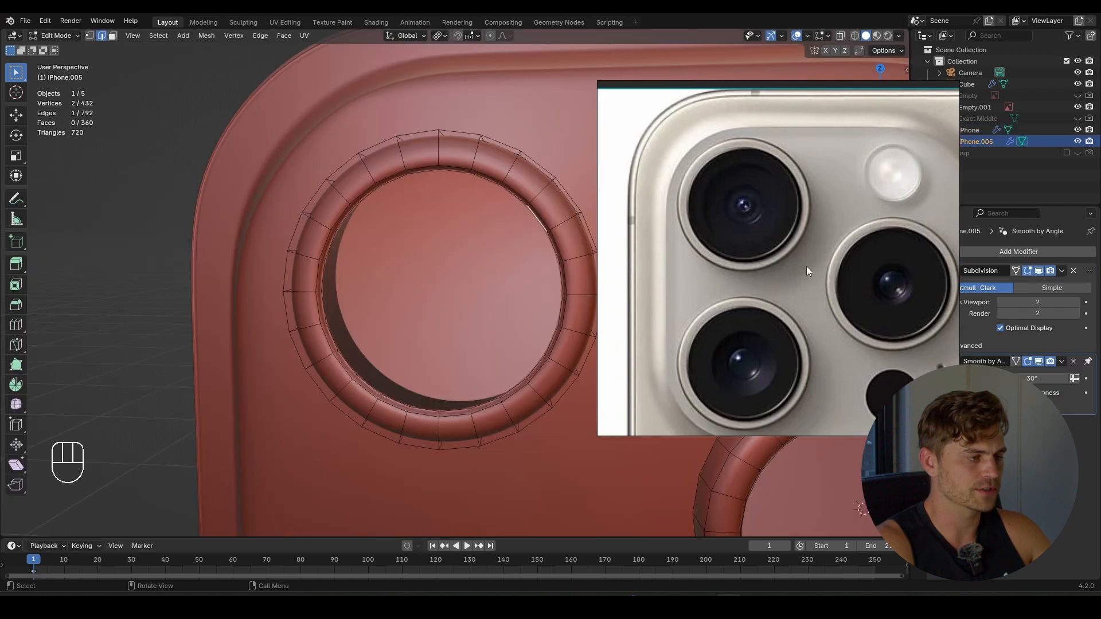
pyautogui.moveTo(806, 266); pyautogui.dragTo(962, 189, button='right')
pyautogui.moveTo(888, 181); pyautogui.dragTo(969, 169, button='right')
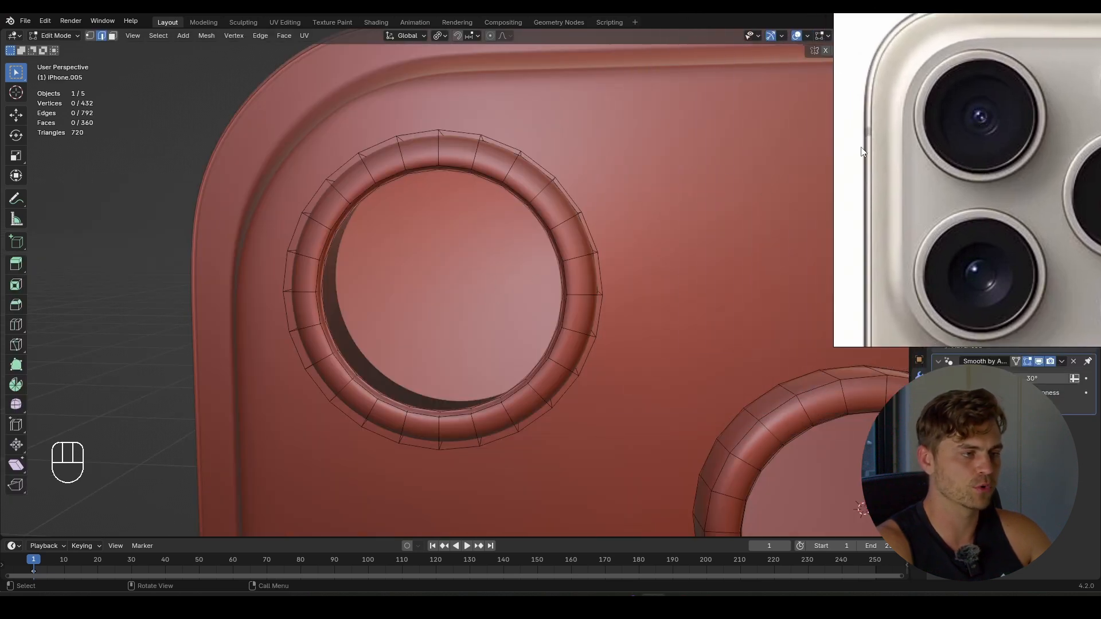
# - Select the inner edge loop of the upper-left lens ring and extrude it inward at a scale of 0.864
pyautogui.moveTo(437, 179); pyautogui.dragTo(388, 184, button='middle')
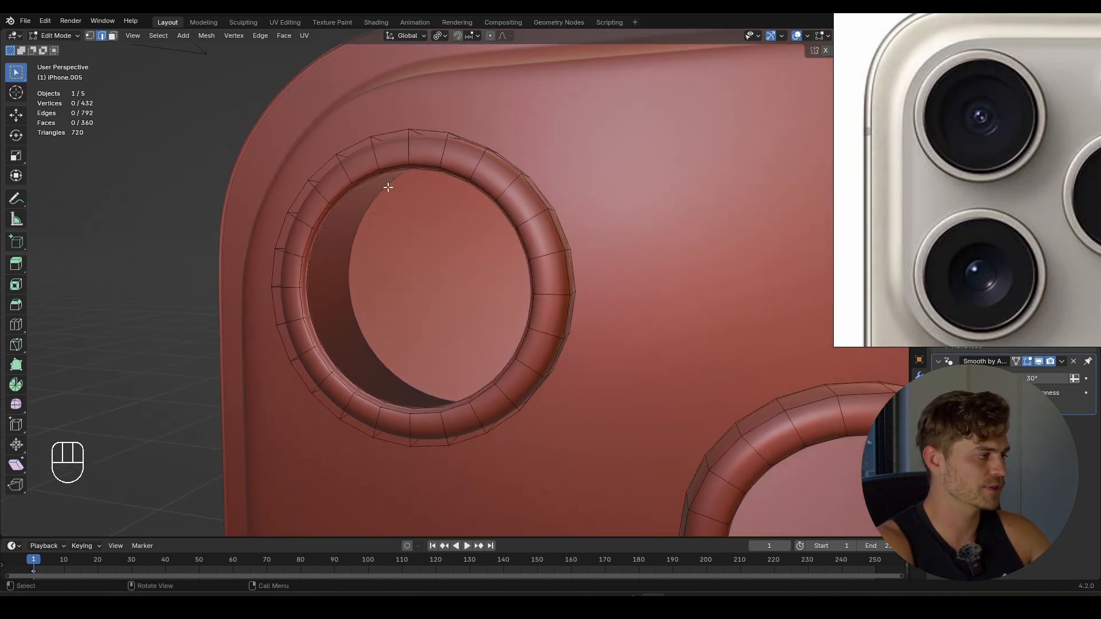
pyautogui.press('2')
pyautogui.keyDown('alt'); pyautogui.click(367, 182); pyautogui.keyUp('alt')
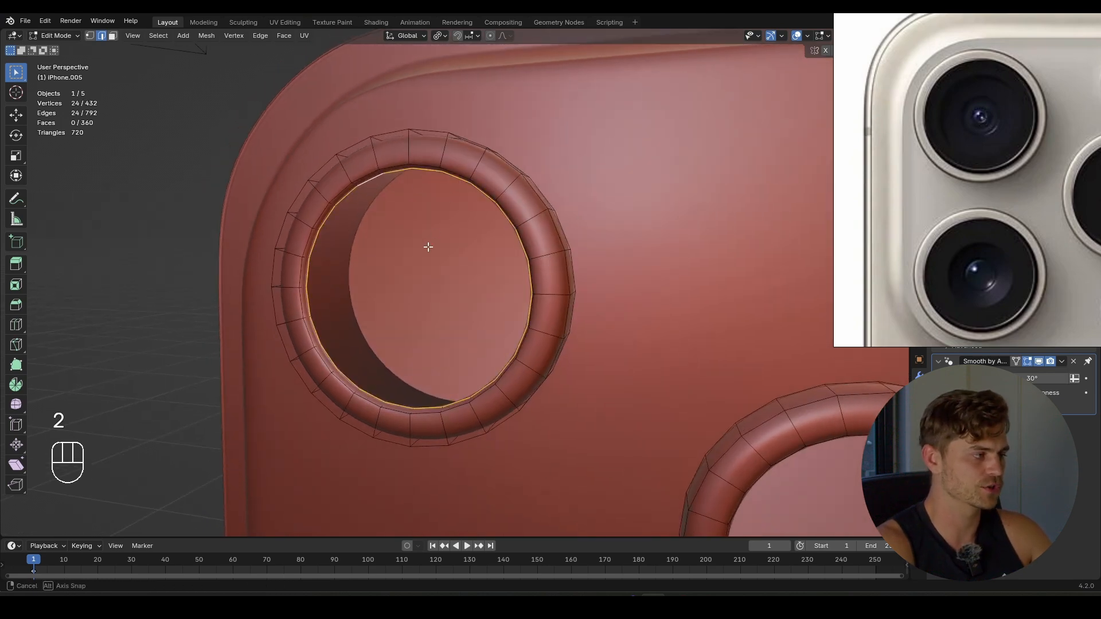
pyautogui.moveTo(428, 243); pyautogui.dragTo(462, 246, button='middle')
pyautogui.press('e')
pyautogui.press('s')
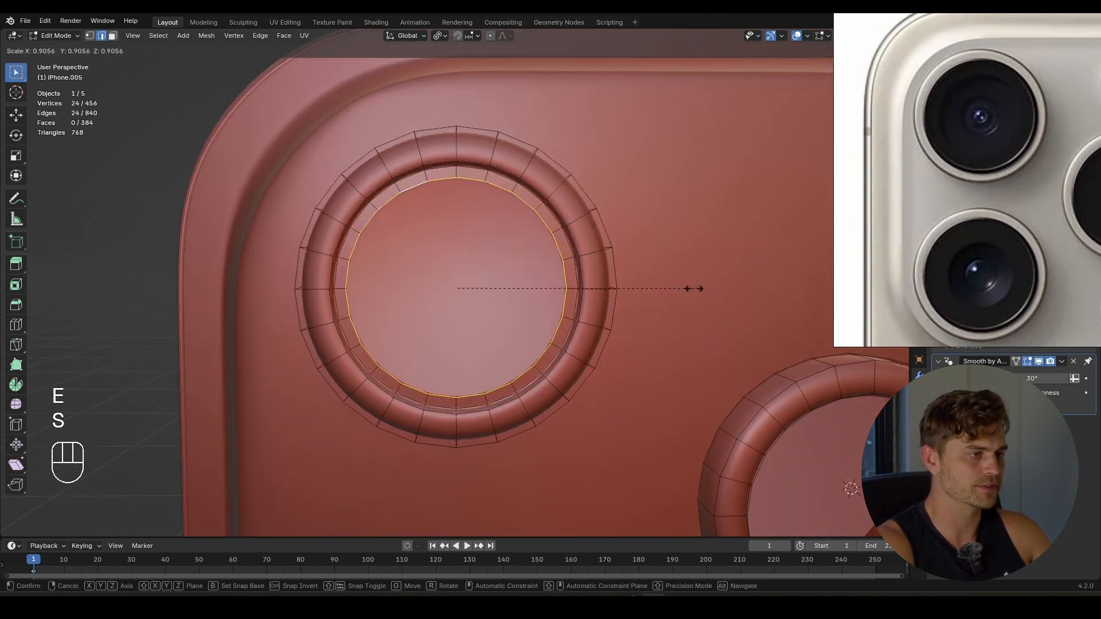
pyautogui.click(687, 287)
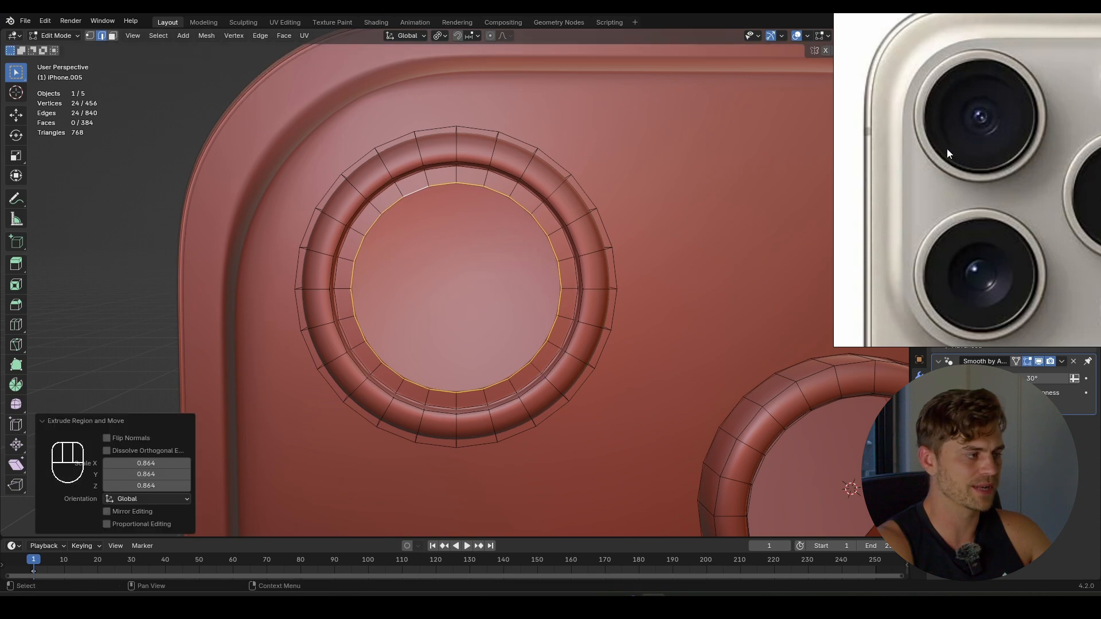
# - Extrude the inner edge loop of the upper-left lens about -0.015 m along the global Y axis
pyautogui.moveTo(507, 268); pyautogui.dragTo(441, 286, button='middle')
pyautogui.press('e')
pyautogui.press('y')
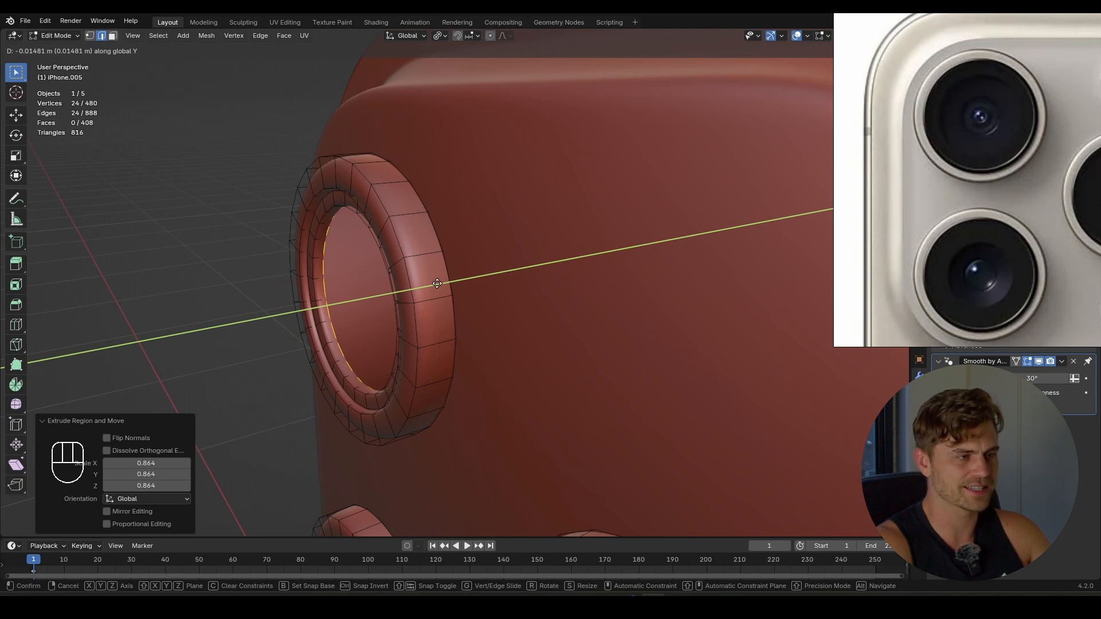
pyautogui.click(437, 284)
# - Extrude the recessed loop inward at a scale of 0.477, and shrink the resulting hole edge by 0.817
pyautogui.moveTo(442, 282); pyautogui.dragTo(590, 307, button='middle')
pyautogui.press('e')
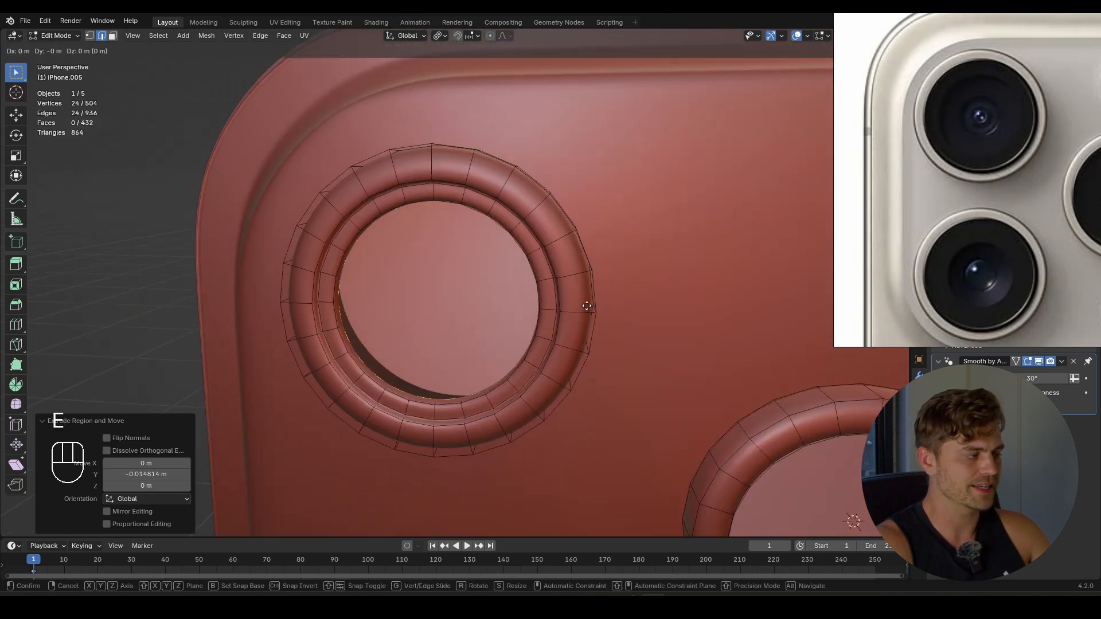
pyautogui.press('s')
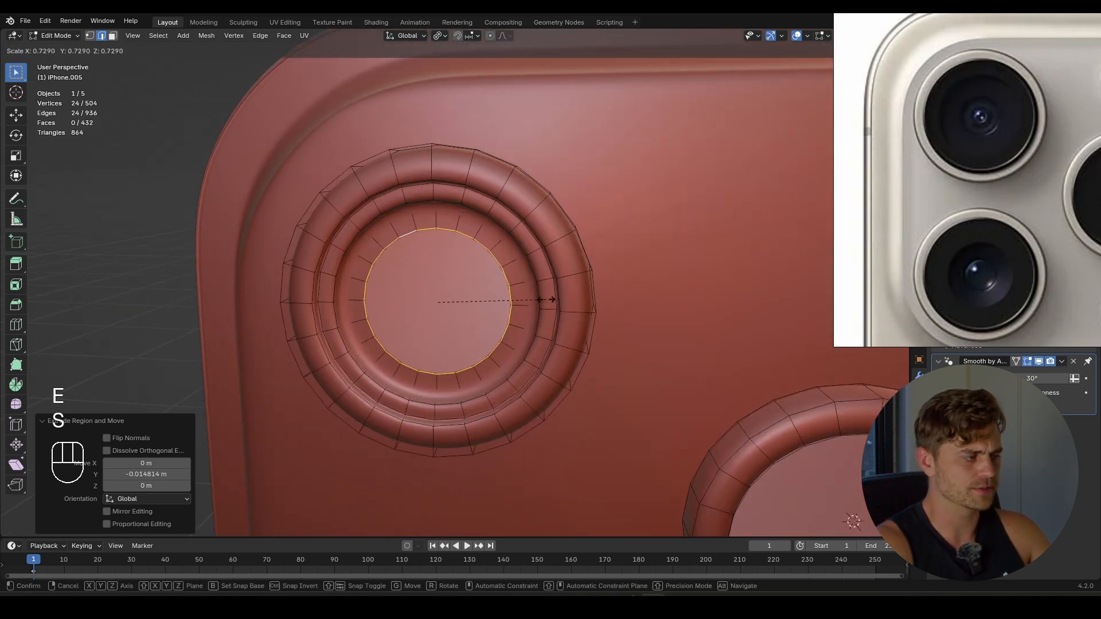
pyautogui.click(507, 299)
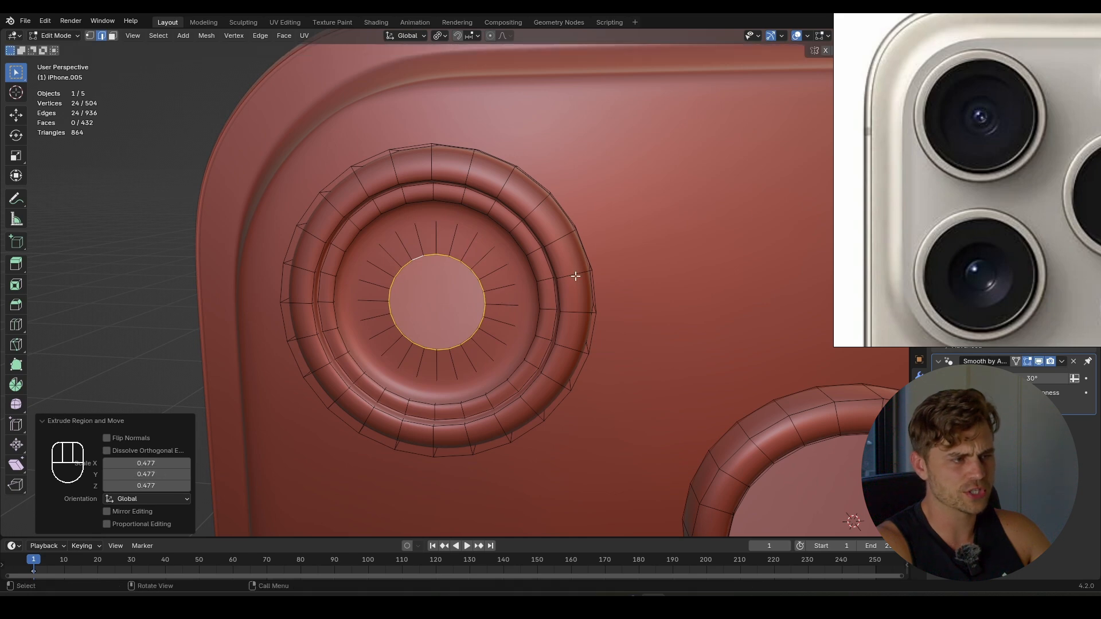
pyautogui.scroll(1, 530, 288)
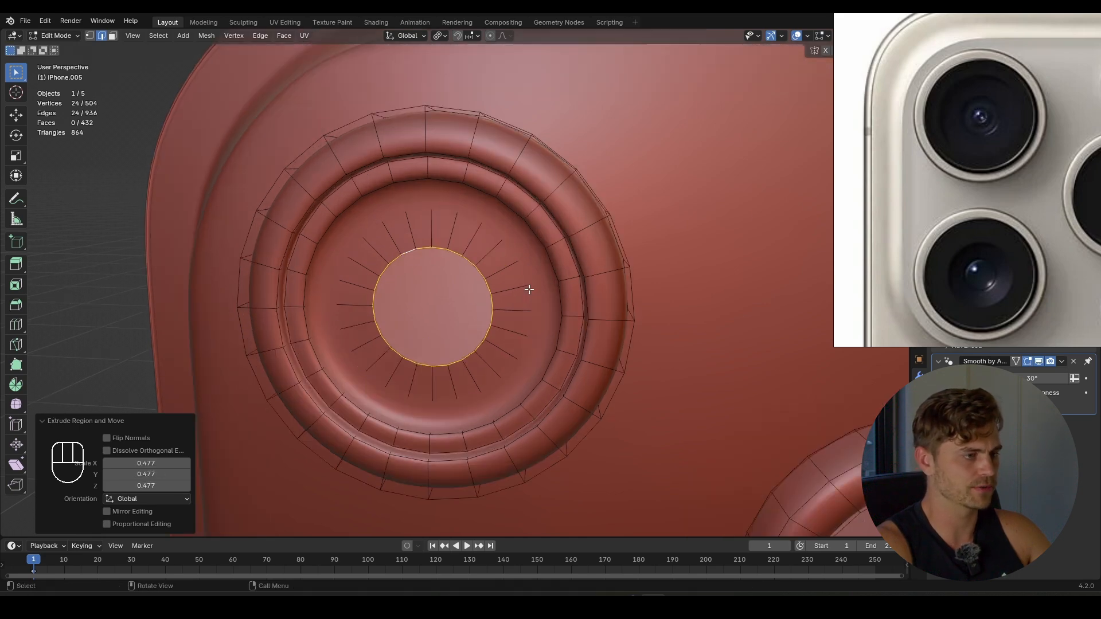
pyautogui.press('s')
pyautogui.click(540, 314)
# - Move the central hole edge of the upper-left lens about -0.0036 m along the global Y axis
pyautogui.moveTo(540, 315); pyautogui.dragTo(491, 331, button='middle')
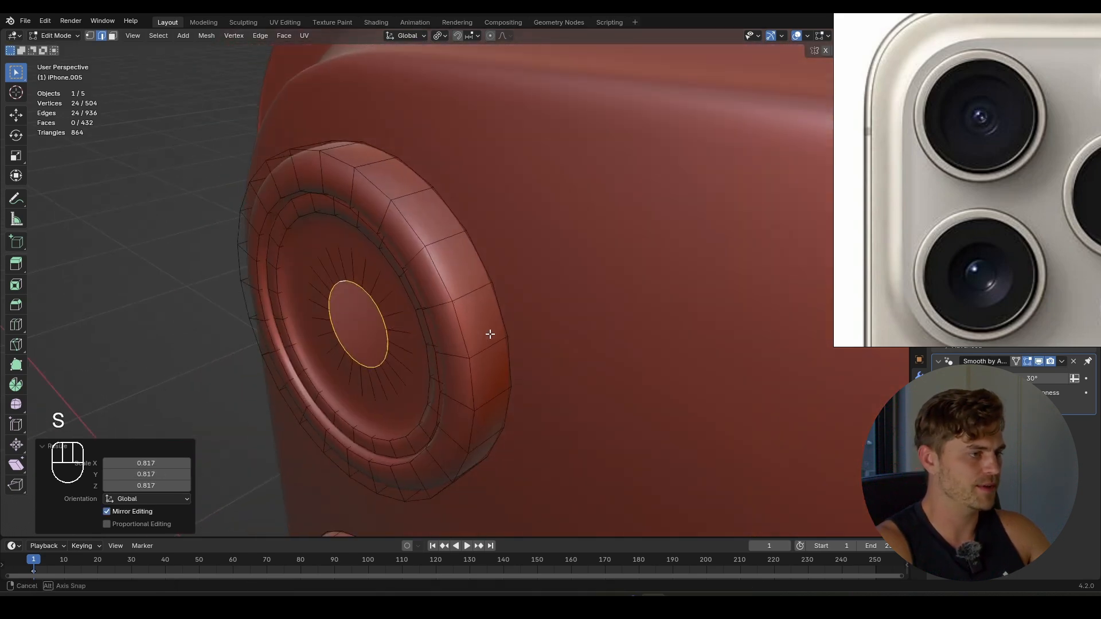
pyautogui.press('g')
pyautogui.press('y')
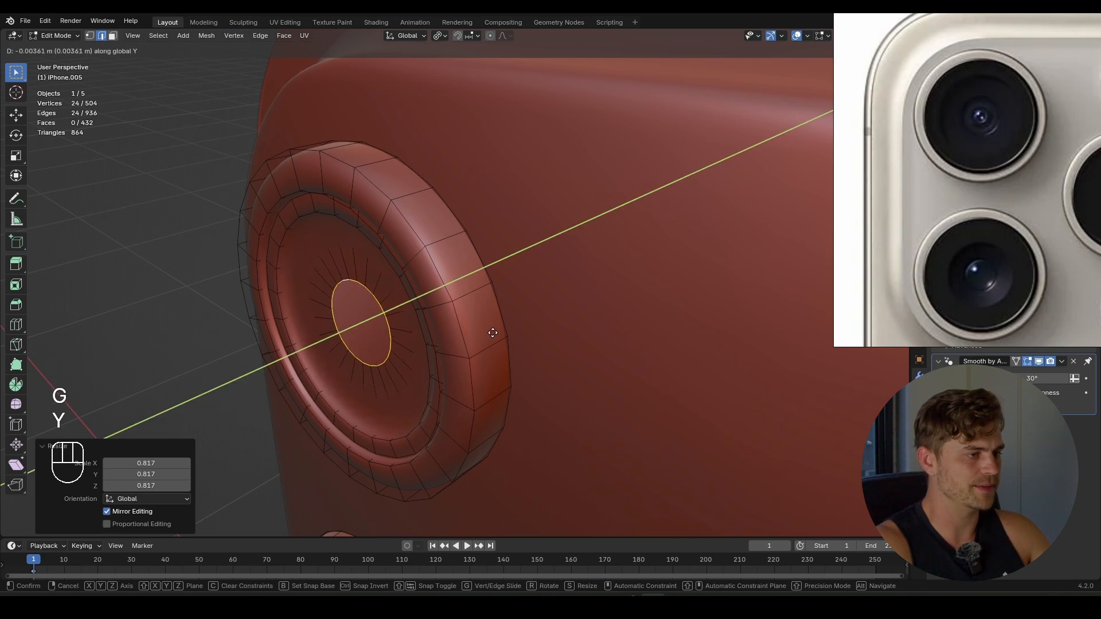
pyautogui.click(491, 333)
pyautogui.moveTo(491, 333); pyautogui.dragTo(526, 333, button='middle')
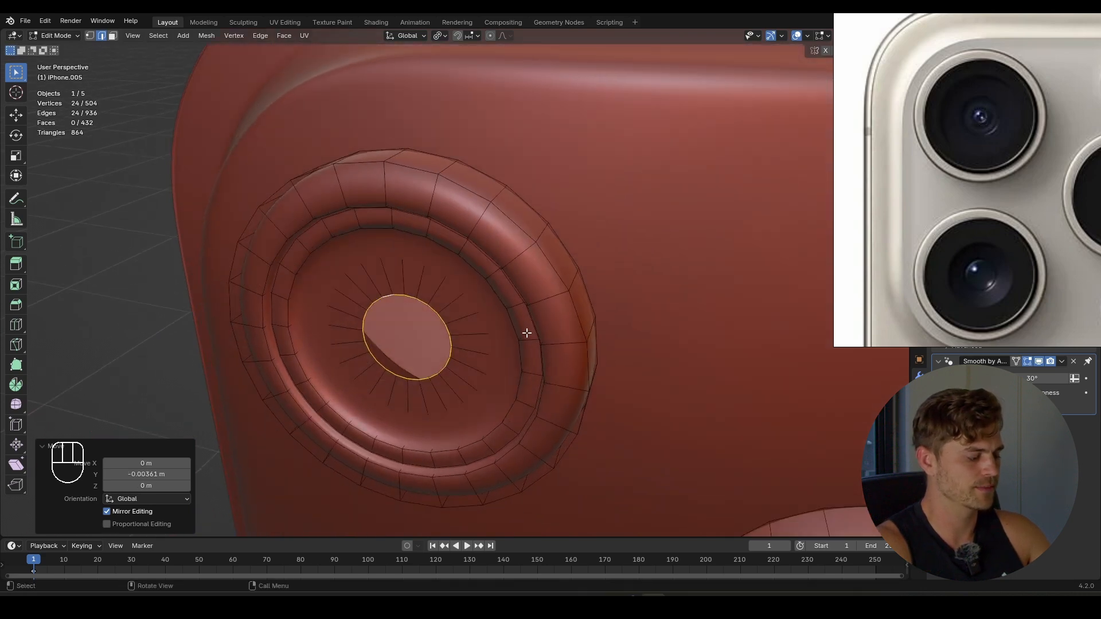
pyautogui.press('e')
pyautogui.press('s')
pyautogui.rightClick(523, 334)
pyautogui.hotkey('ctrl', 'z')
# - Extrude the central hole edge about -0.012 m along the global Y axis and scale the new loop to 0.625
pyautogui.press('e')
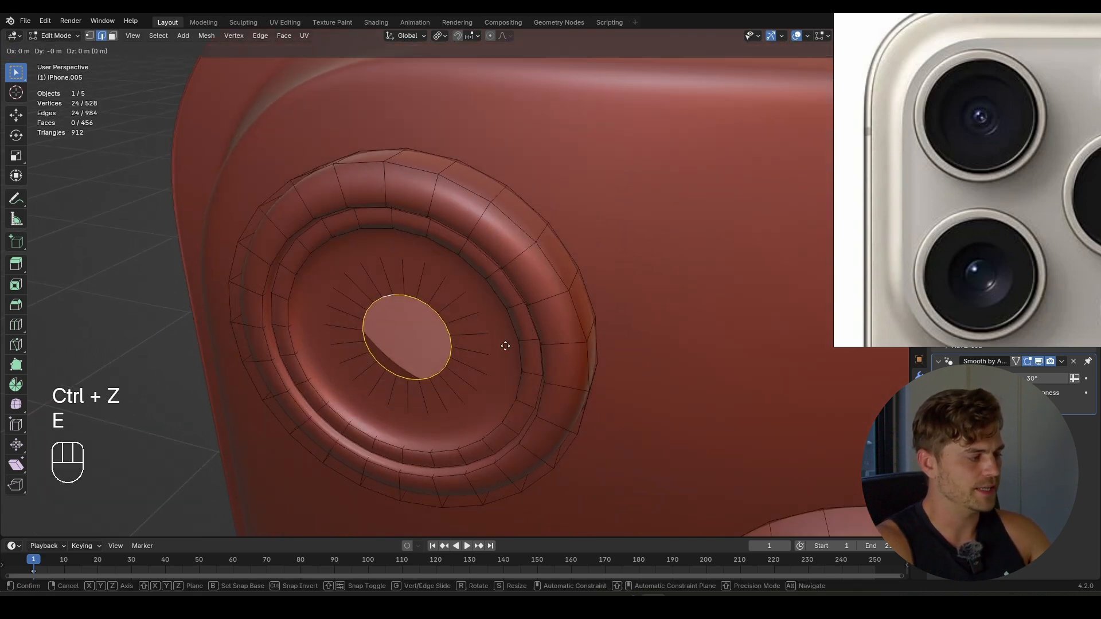
pyautogui.press('y')
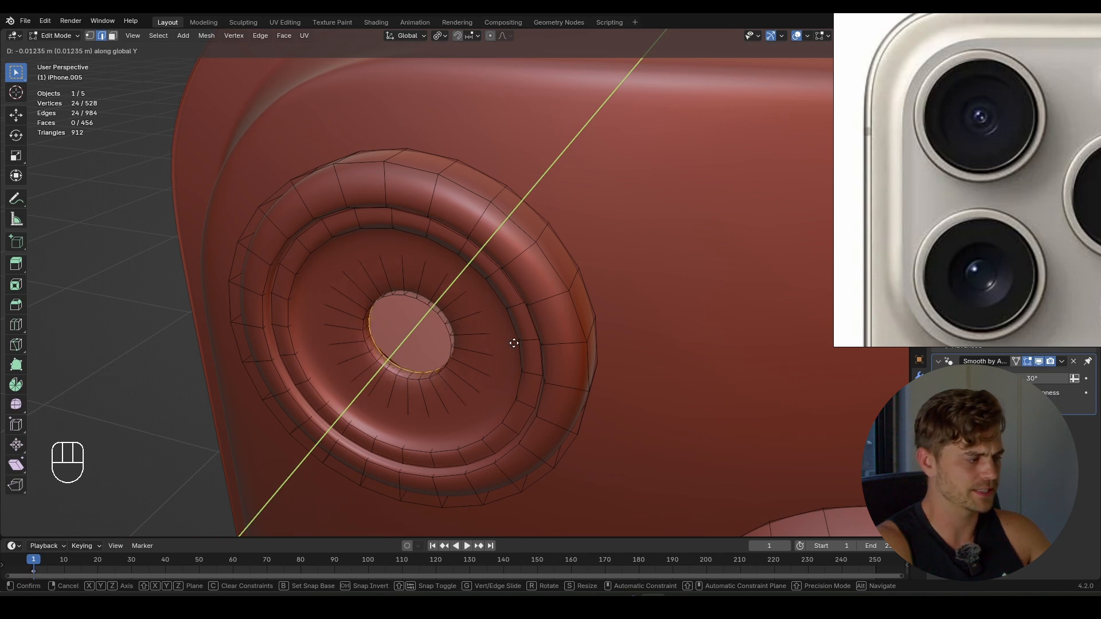
pyautogui.click(512, 344)
pyautogui.press('s')
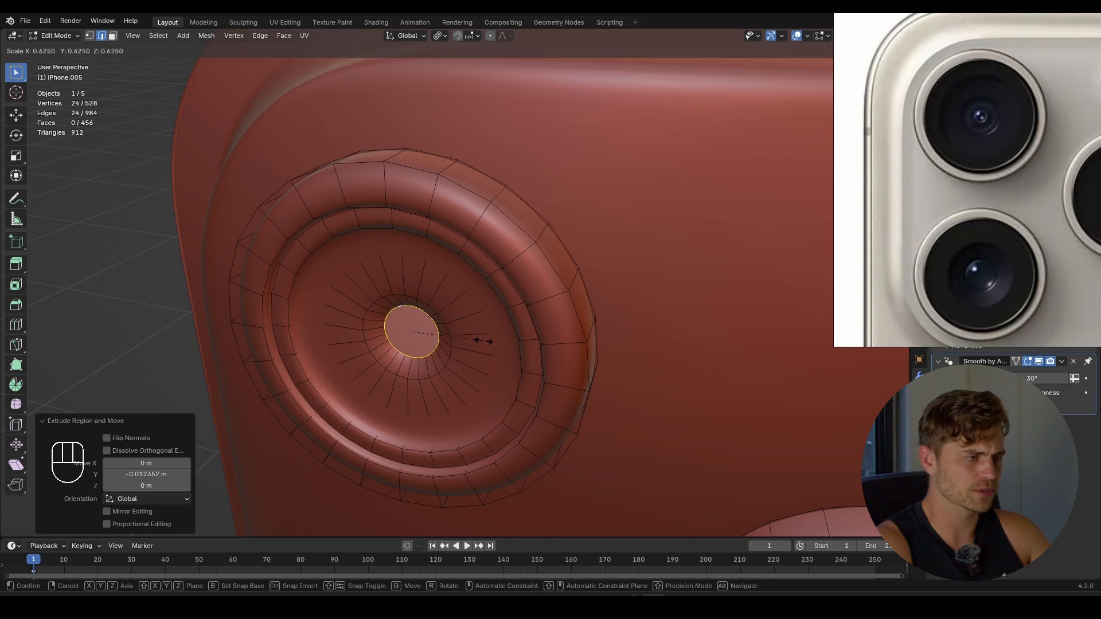
pyautogui.click(483, 341)
# - Shrink the innermost edge loop of the upper-left lens further with a scale of 0.920
pyautogui.moveTo(483, 340); pyautogui.dragTo(467, 275, button='middle')
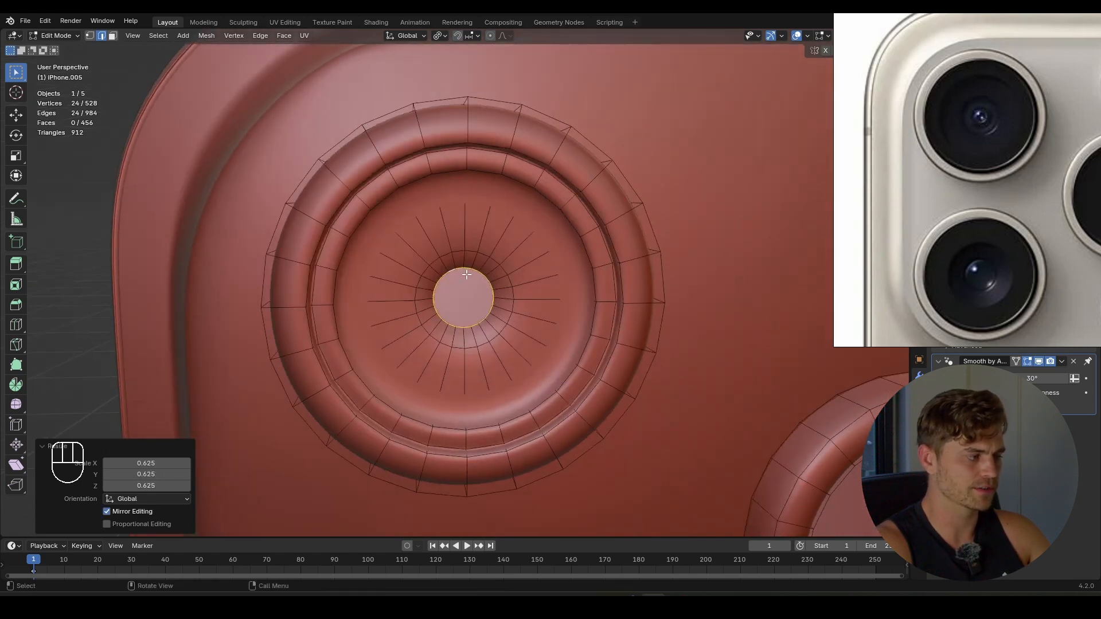
pyautogui.press('s')
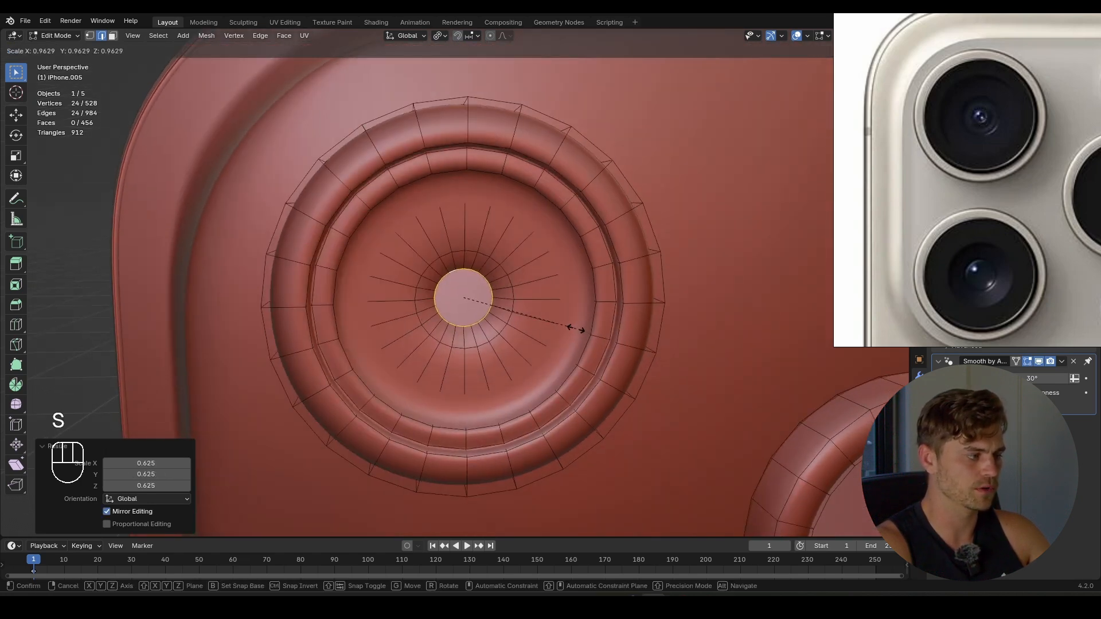
pyautogui.click(572, 329)
# - Leave mesh editing and examine the shaped upper-left lens and the two remaining open rings
pyautogui.scroll(-5, 459, 293)
pyautogui.keyDown('shift'); pyautogui.moveTo(479, 318); pyautogui.dragTo(464, 296, button='middle'); pyautogui.keyUp('shift')
pyautogui.scroll(5, 465, 297)
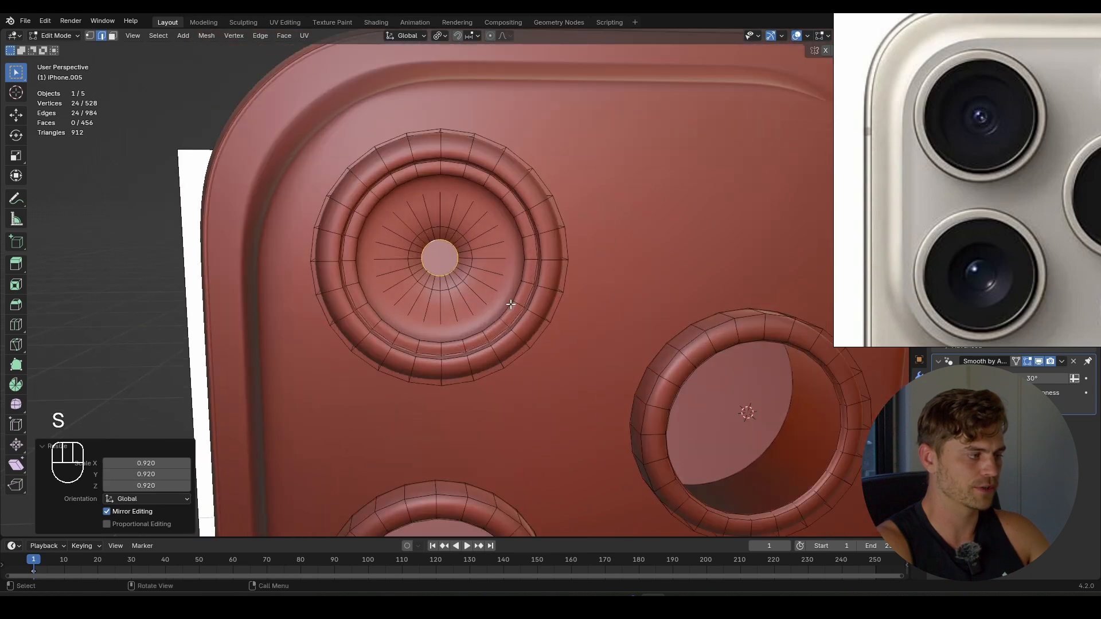
pyautogui.press('Tab')
pyautogui.moveTo(483, 251); pyautogui.dragTo(484, 264, button='middle')
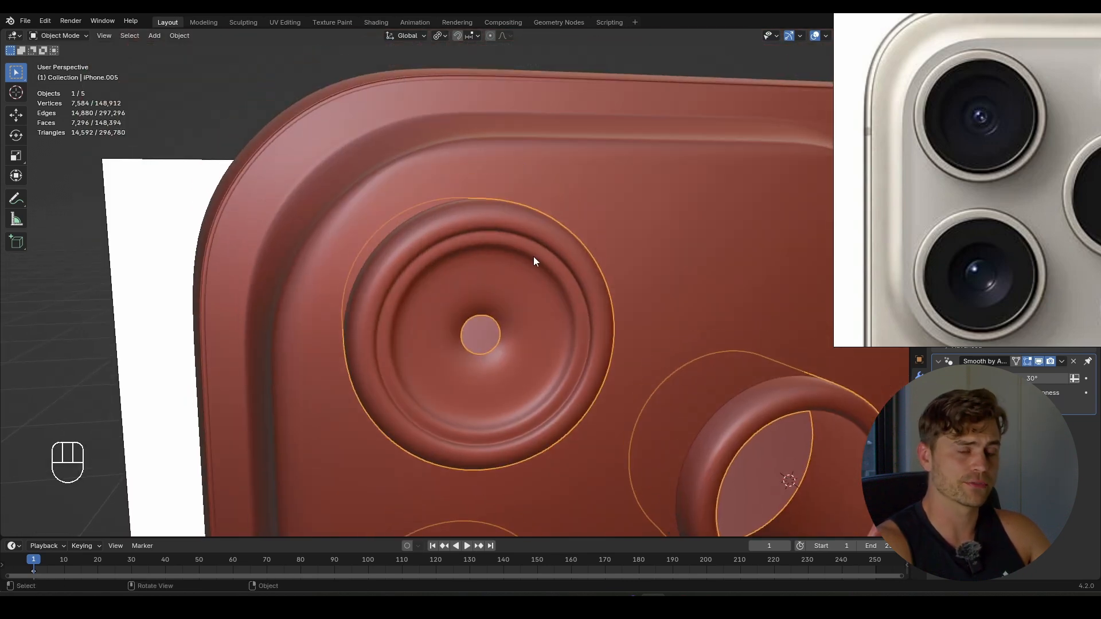
pyautogui.scroll(-5, 540, 243)
pyautogui.moveTo(549, 263); pyautogui.dragTo(473, 265, button='middle')
pyautogui.scroll(4, 483, 204)
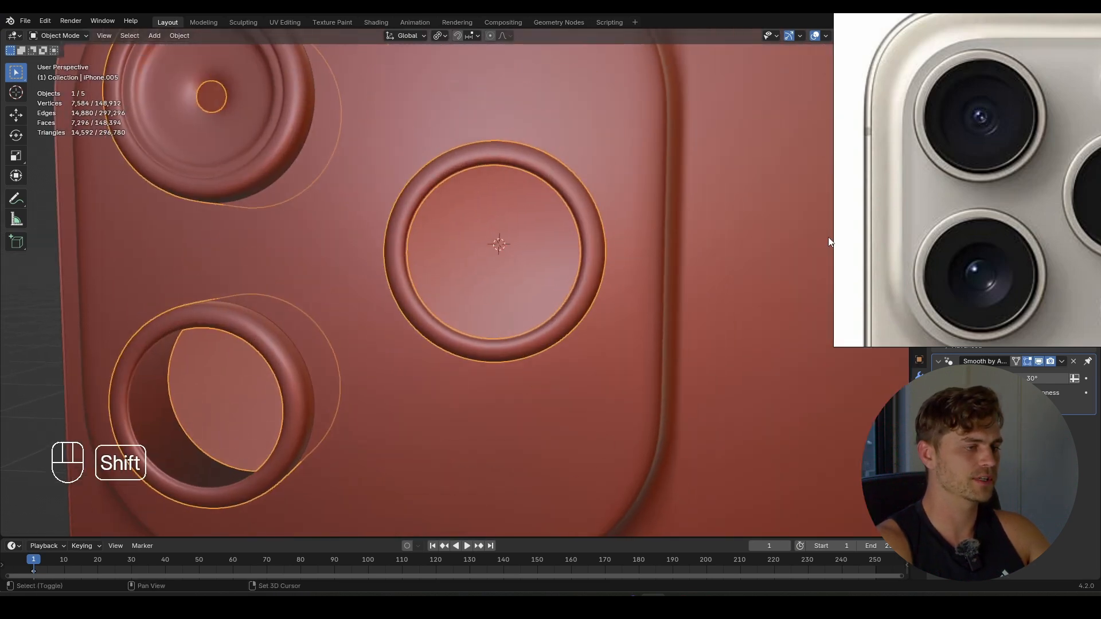
# - Reposition the reference photo and its window so the third, offset lens shows beside the matching ring on the model
pyautogui.moveTo(1030, 185); pyautogui.dragTo(921, 192, button='right')
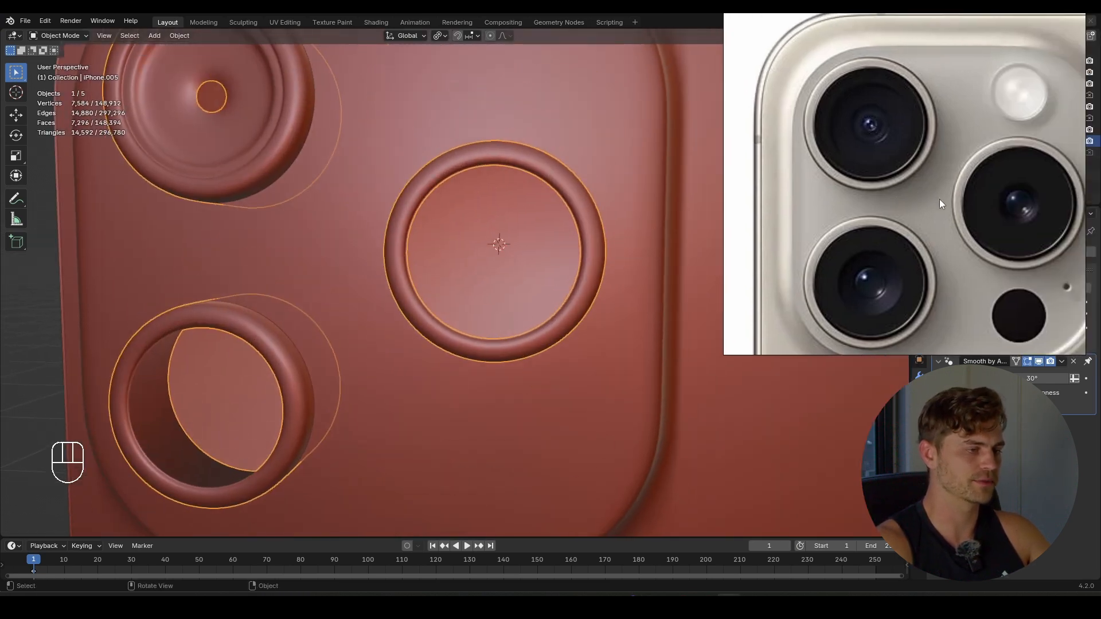
pyautogui.moveTo(989, 201); pyautogui.dragTo(882, 206, button='middle')
pyautogui.moveTo(834, 241); pyautogui.dragTo(958, 228, button='right')
pyautogui.scroll(2, 536, 218)
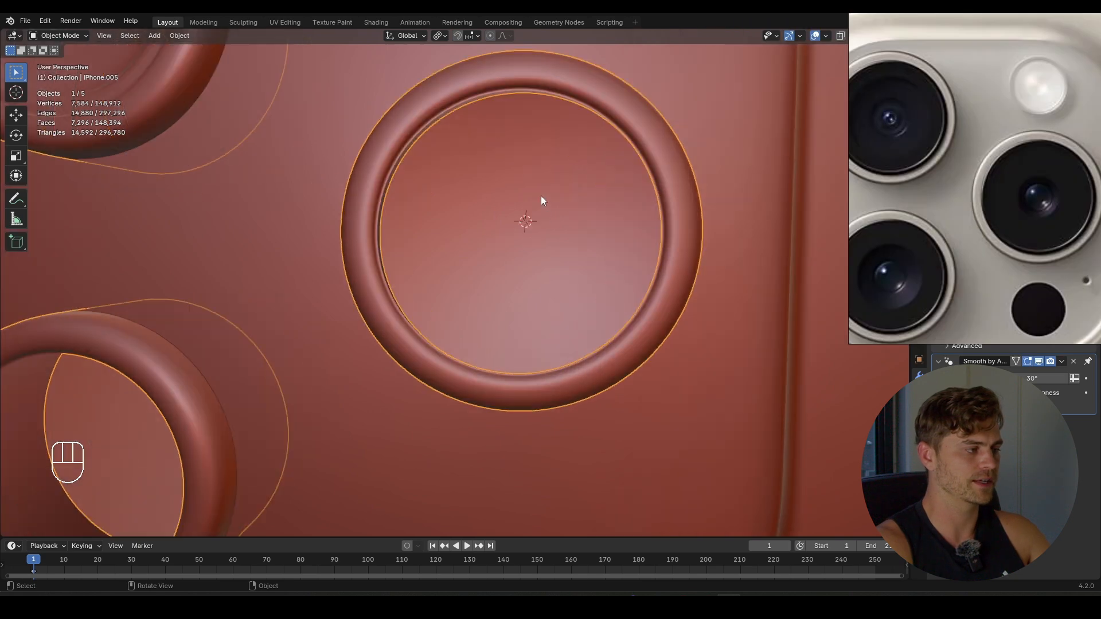
# - Extrude the inner edge loop of the third, offset lens ring inward and scale the new loop to 0.375
pyautogui.moveTo(541, 201); pyautogui.dragTo(523, 245, button='middle')
pyautogui.press('Tab')
pyautogui.press('2')
pyautogui.keyDown('alt'); pyautogui.click(351, 174); pyautogui.keyUp('alt')
pyautogui.press('e')
pyautogui.press('s')
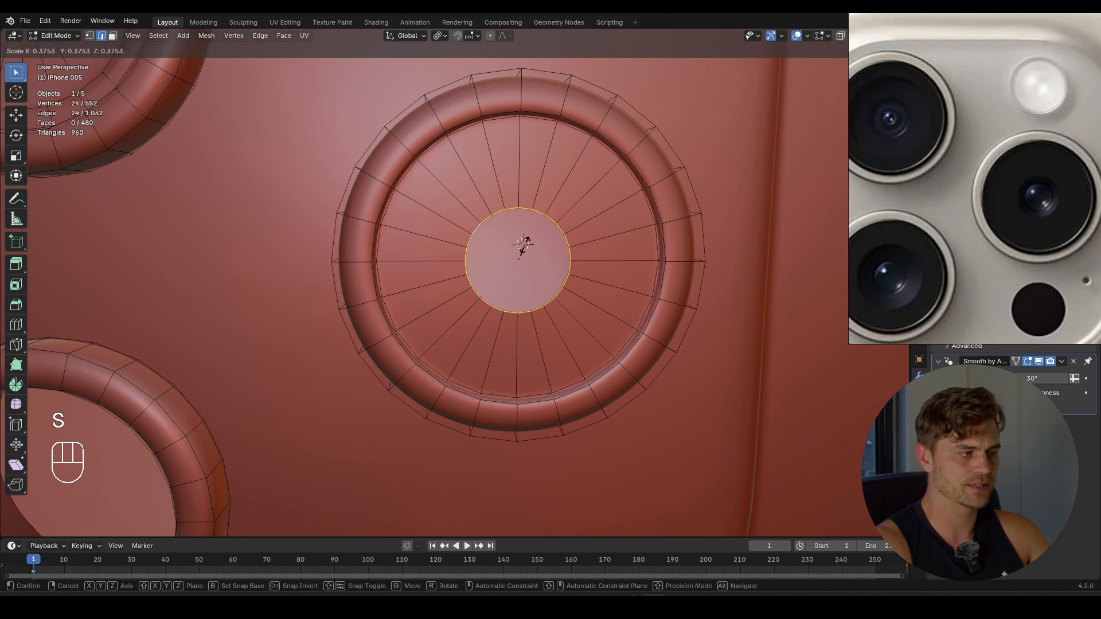
pyautogui.click(523, 244)
# - Extrude the offset lens's central hole edge at scale 0.765 and move the new loop about -0.0165 m along global Y
pyautogui.scroll(2, 570, 248)
pyautogui.press('e')
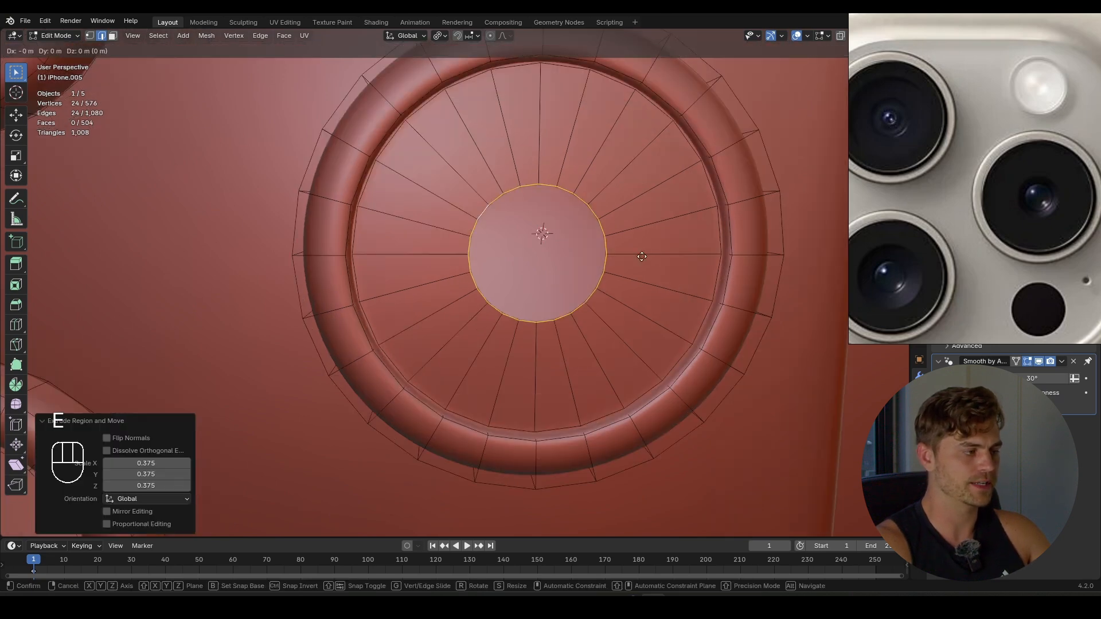
pyautogui.press('s')
pyautogui.click(616, 259)
pyautogui.moveTo(614, 258); pyautogui.dragTo(597, 267, button='middle')
pyautogui.press('g')
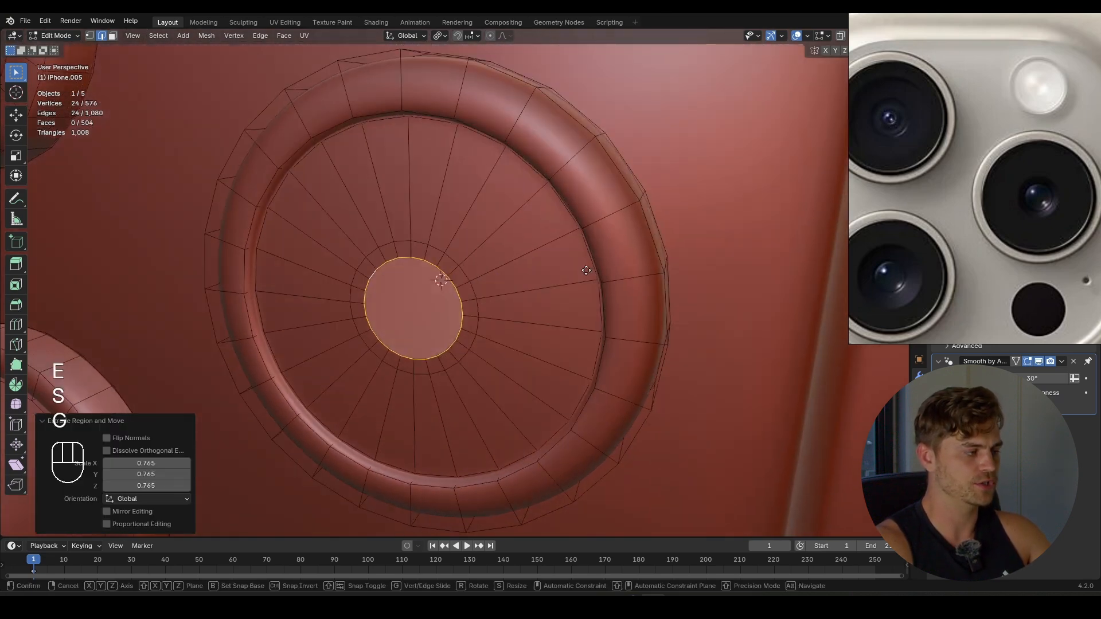
pyautogui.press('y')
pyautogui.click(597, 267)
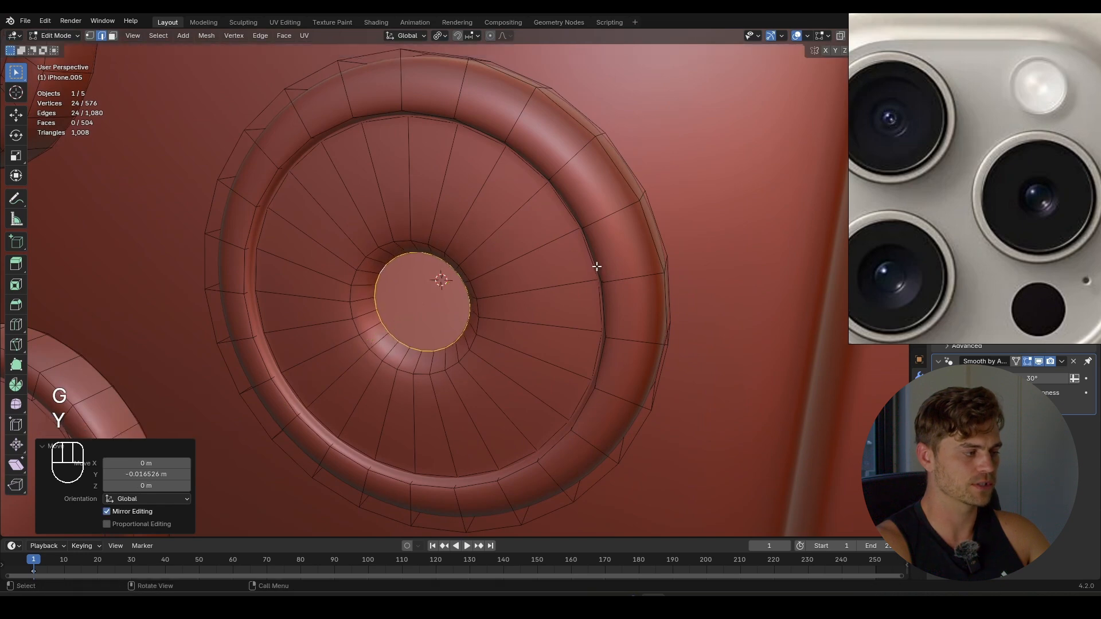
pyautogui.press('Tab')
# - Extrude the inner edge loop of the lower-left lens ring inward and scale the new loop to 0.653
pyautogui.scroll(-6, 454, 283)
pyautogui.moveTo(455, 283); pyautogui.dragTo(618, 270, button='middle')
pyautogui.scroll(2, 618, 271)
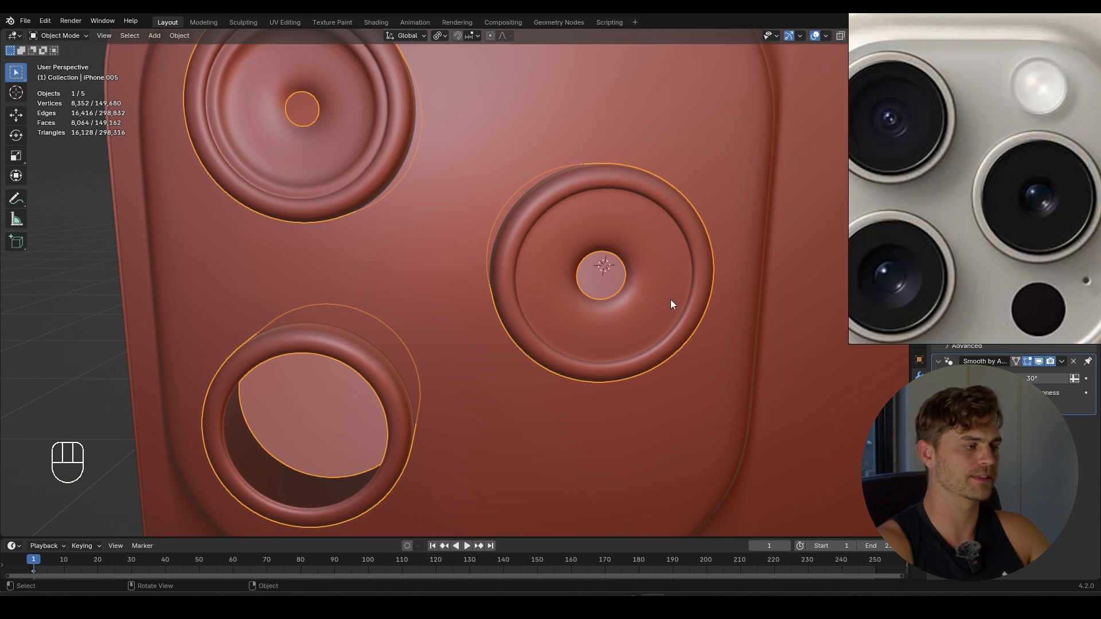
pyautogui.keyDown('shift'); pyautogui.moveTo(382, 412); pyautogui.dragTo(609, 334, button='middle'); pyautogui.keyUp('shift')
pyautogui.scroll(1, 541, 312)
pyautogui.press('Tab')
pyautogui.press('2')
pyautogui.keyDown('alt'); pyautogui.click(344, 283); pyautogui.keyUp('alt')
pyautogui.press('e')
pyautogui.press('s')
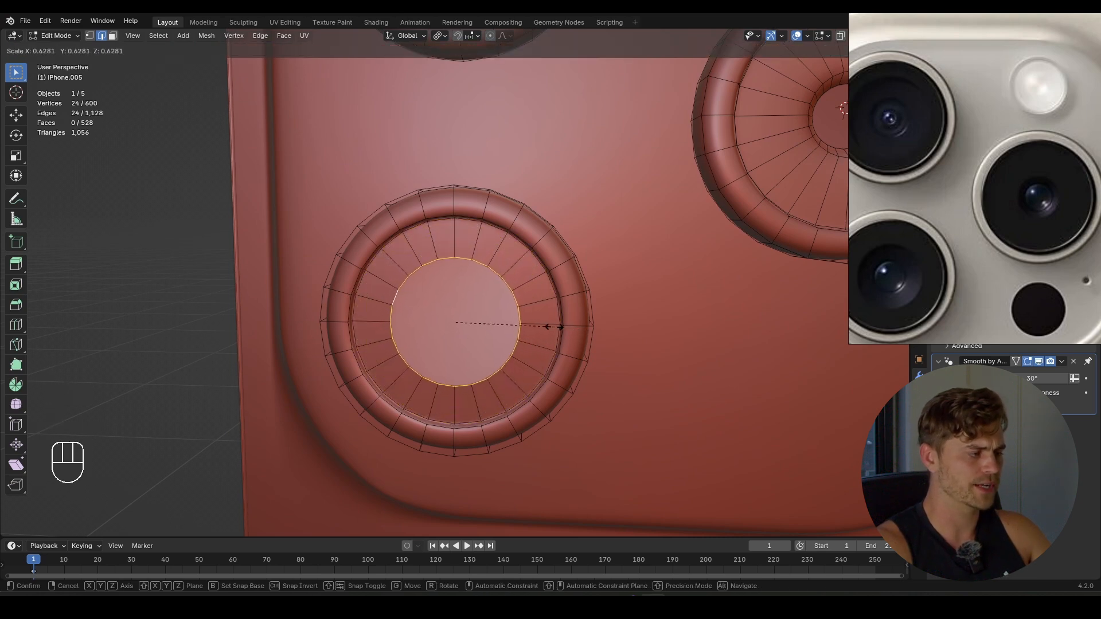
pyautogui.click(559, 328)
# - Extrude the lower-left lens's hole edge again at scale 0.626, and enlarge the new loop by 1.075
pyautogui.press('e')
pyautogui.press('s')
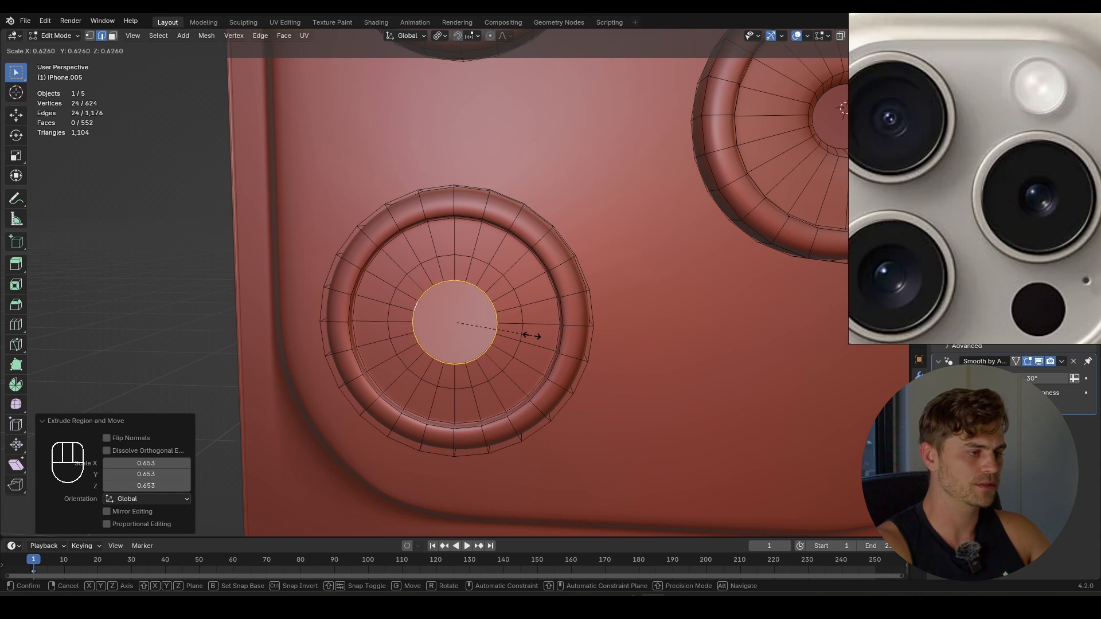
pyautogui.click(531, 336)
pyautogui.moveTo(531, 336); pyautogui.dragTo(479, 354, button='middle')
pyautogui.press('s')
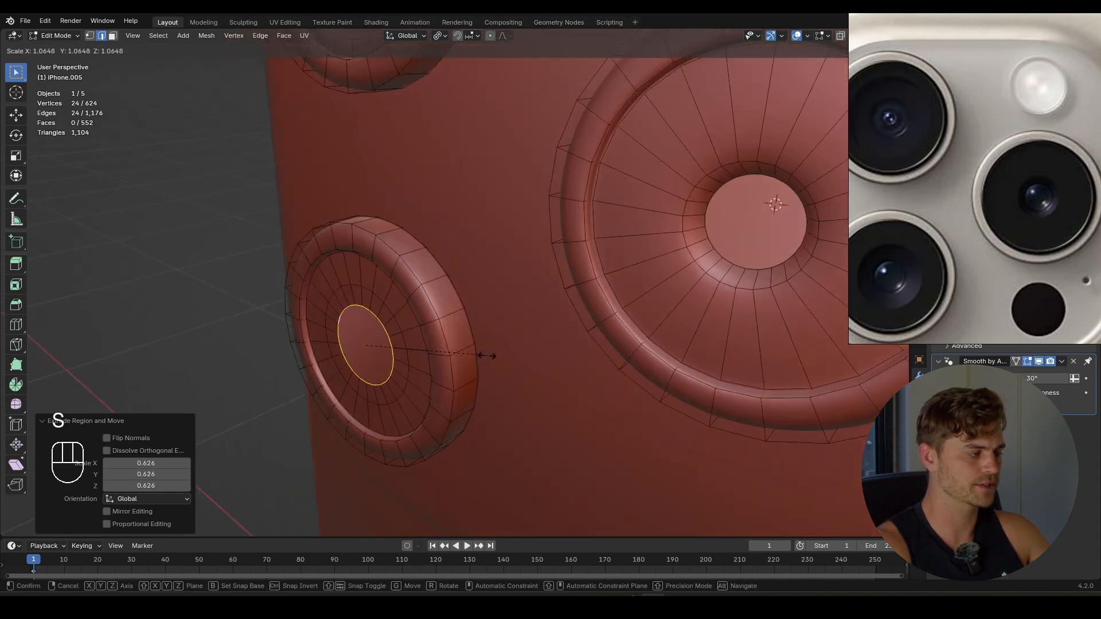
pyautogui.click(485, 360)
# - Move the lower-left lens's innermost edge loop about -0.024 m along the global Y axis
pyautogui.press('g')
pyautogui.press('y')
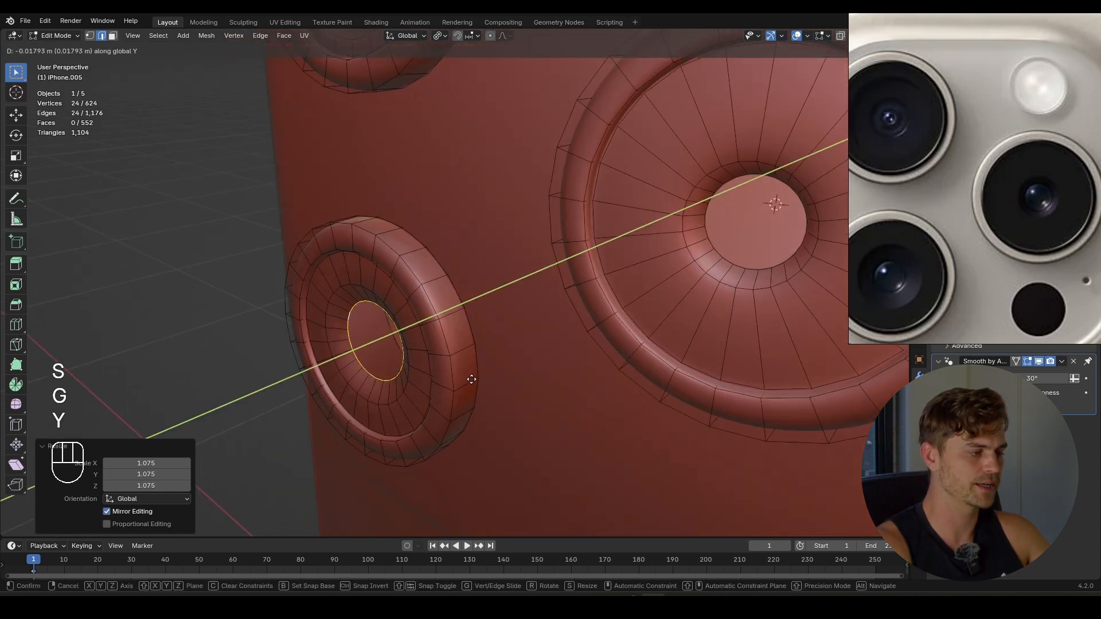
pyautogui.click(473, 379)
pyautogui.moveTo(473, 380); pyautogui.dragTo(469, 367, button='middle')
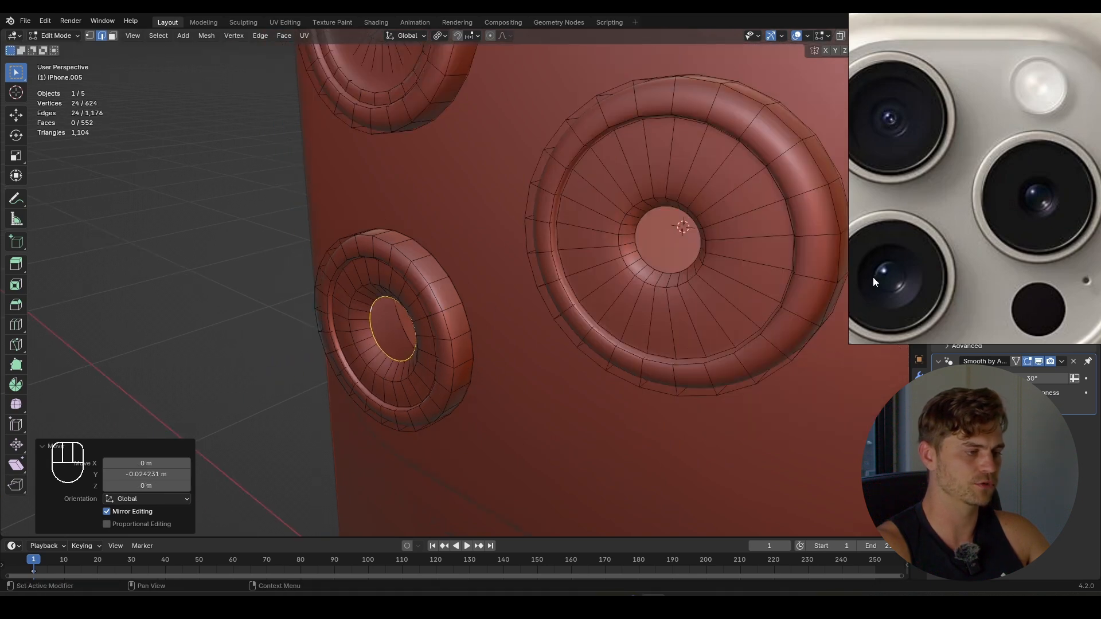
# - Examine the lower-left lens up close and compare the modelled lenses with the camera rims in the reference photo
pyautogui.press('KP_Decimal')
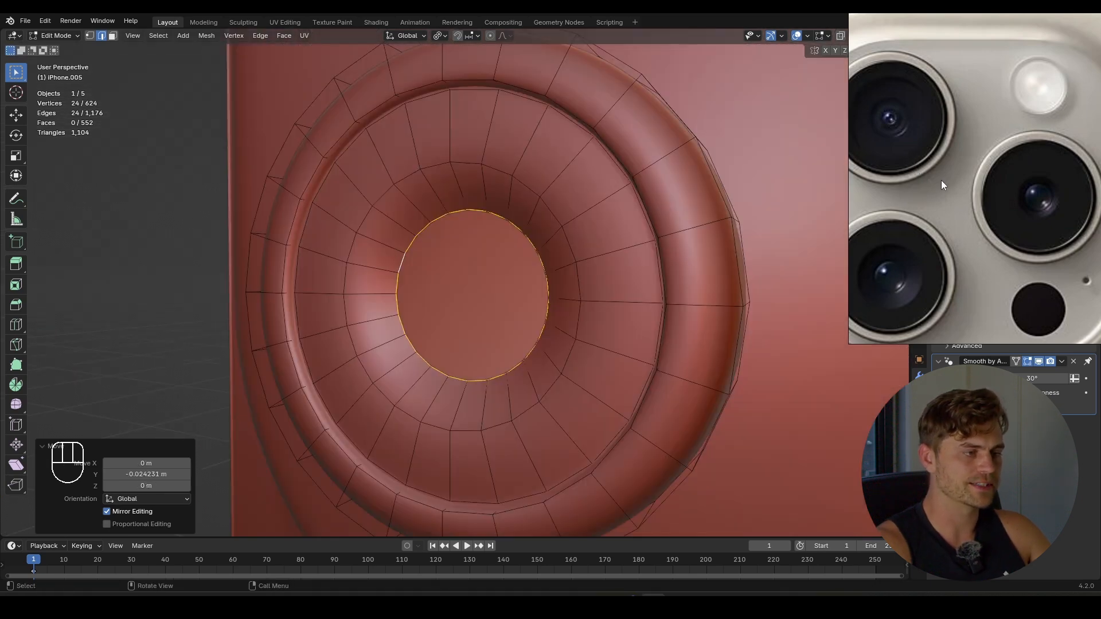
pyautogui.scroll(2, 943, 180)
pyautogui.scroll(-5, 1035, 252)
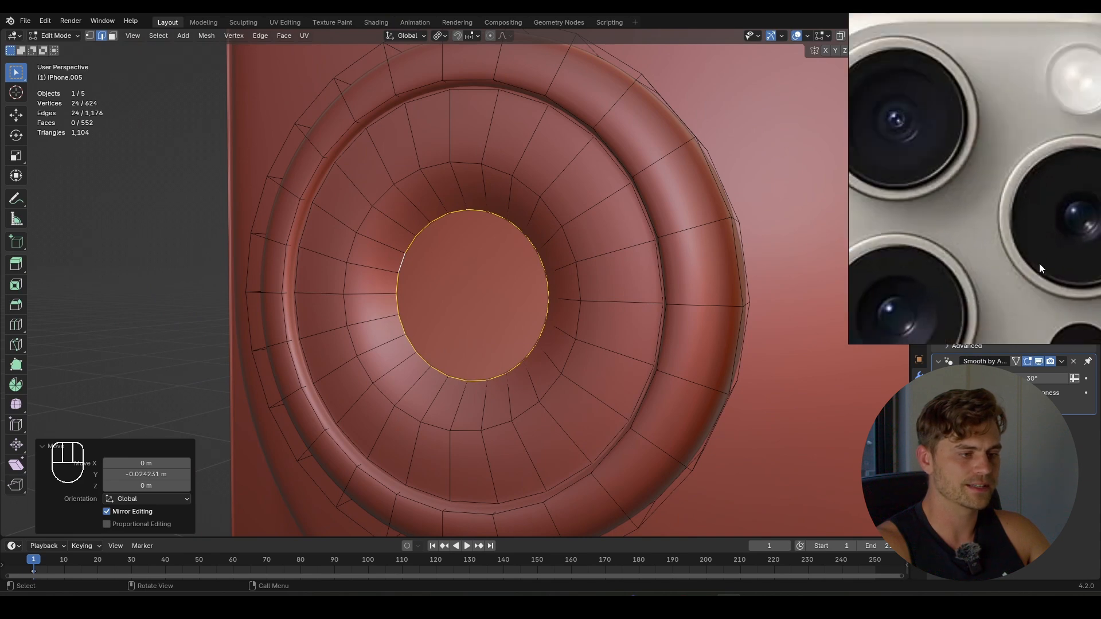
pyautogui.scroll(2, 1037, 260)
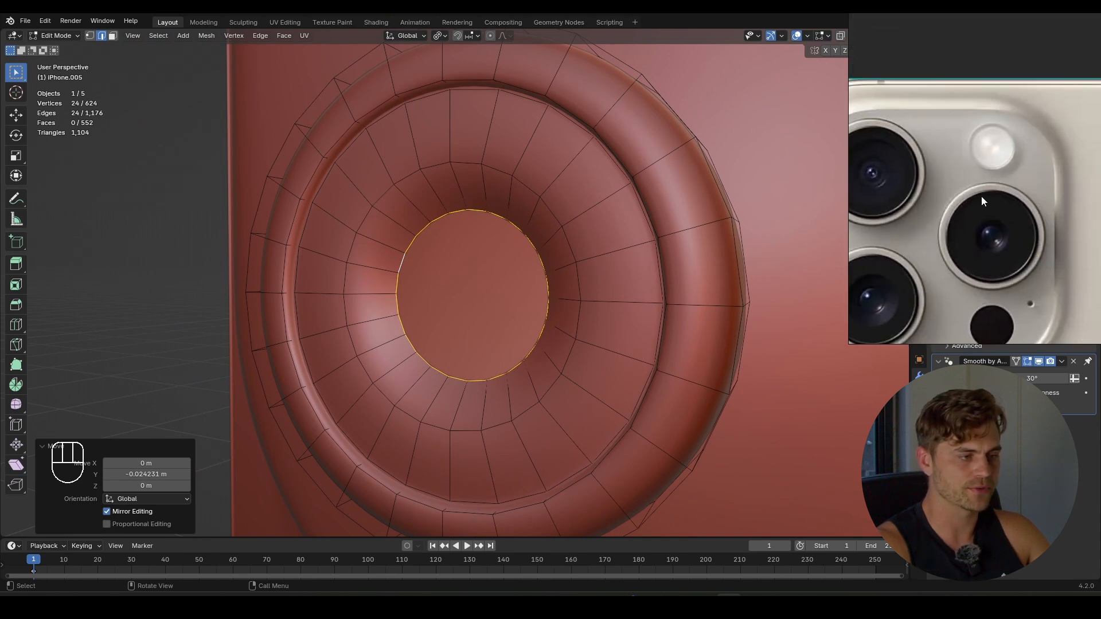
pyautogui.scroll(-3, 583, 195)
pyautogui.keyDown('shift'); pyautogui.scroll(8, 564, 230); pyautogui.keyUp('shift')
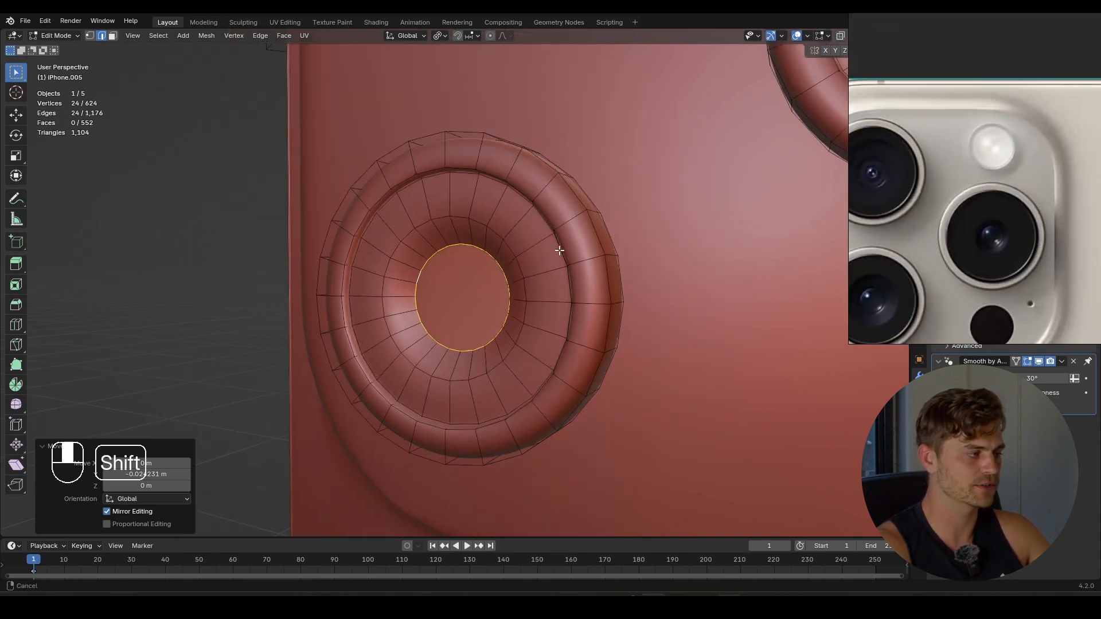
pyautogui.keyDown('shift'); pyautogui.scroll(3, 554, 191); pyautogui.keyUp('shift')
pyautogui.scroll(6, 533, 210)
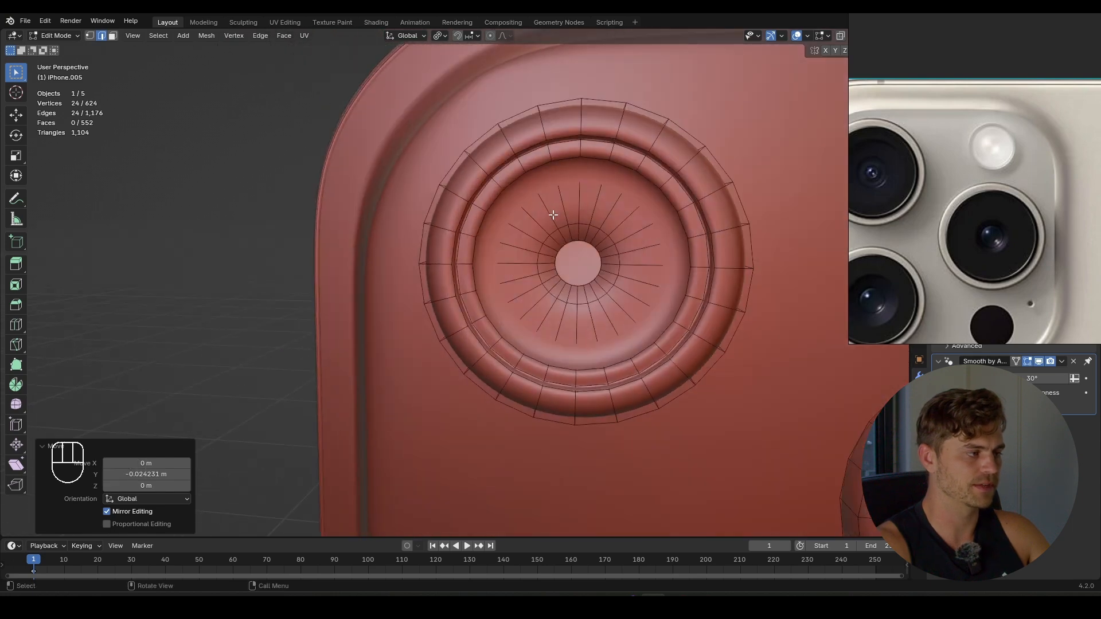
# - Add a loop cut around the upper-left lens's narrow band inside the rim, slid outward with a factor of 0.562
pyautogui.scroll(3, 547, 235)
pyautogui.keyDown('shift'); pyautogui.moveTo(538, 206); pyautogui.dragTo(503, 199, button='middle'); pyautogui.keyUp('shift')
pyautogui.scroll(-2, 503, 199)
pyautogui.hotkey('ctrl', 'r')
pyautogui.click(502, 200)
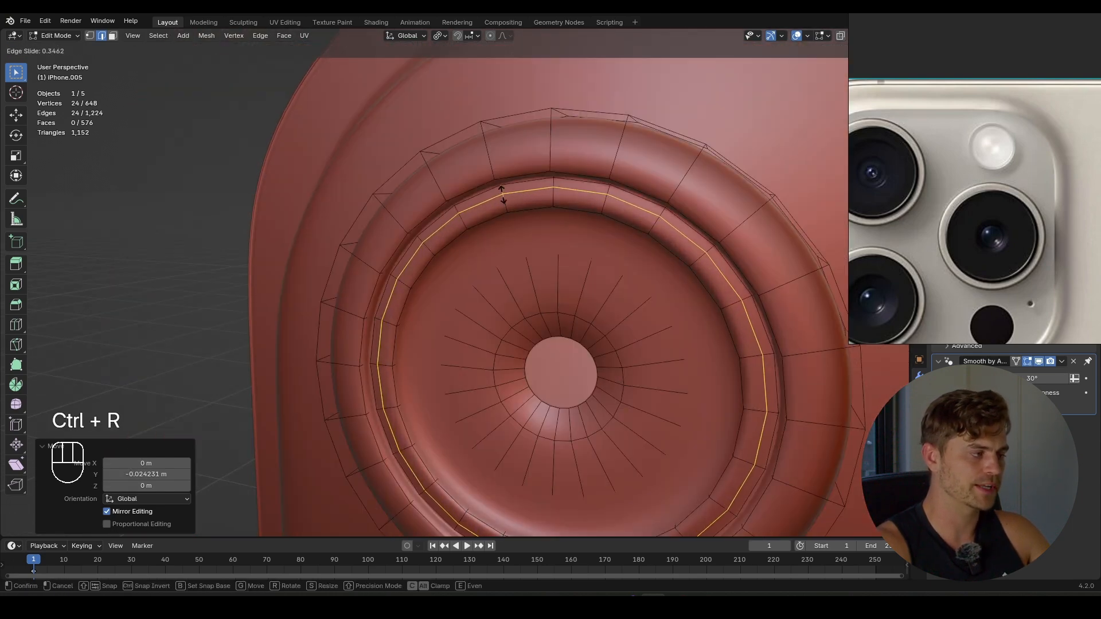
pyautogui.click(504, 196)
# - Add a loop cut on the offset lens's inner disc, slid toward the rim with a factor of 0.832
pyautogui.scroll(-5, 564, 310)
pyautogui.scroll(-2, 565, 310)
pyautogui.keyDown('shift'); pyautogui.moveTo(564, 310); pyautogui.dragTo(462, 201, button='middle'); pyautogui.keyUp('shift')
pyautogui.scroll(5, 654, 253)
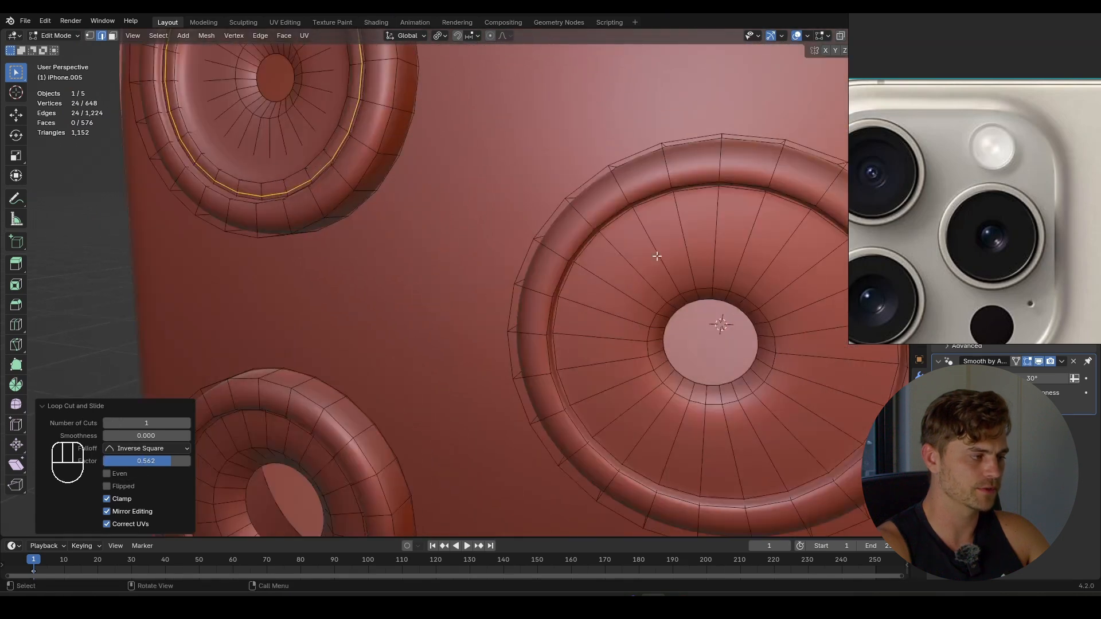
pyautogui.hotkey('ctrl', 'r')
pyautogui.click(653, 246)
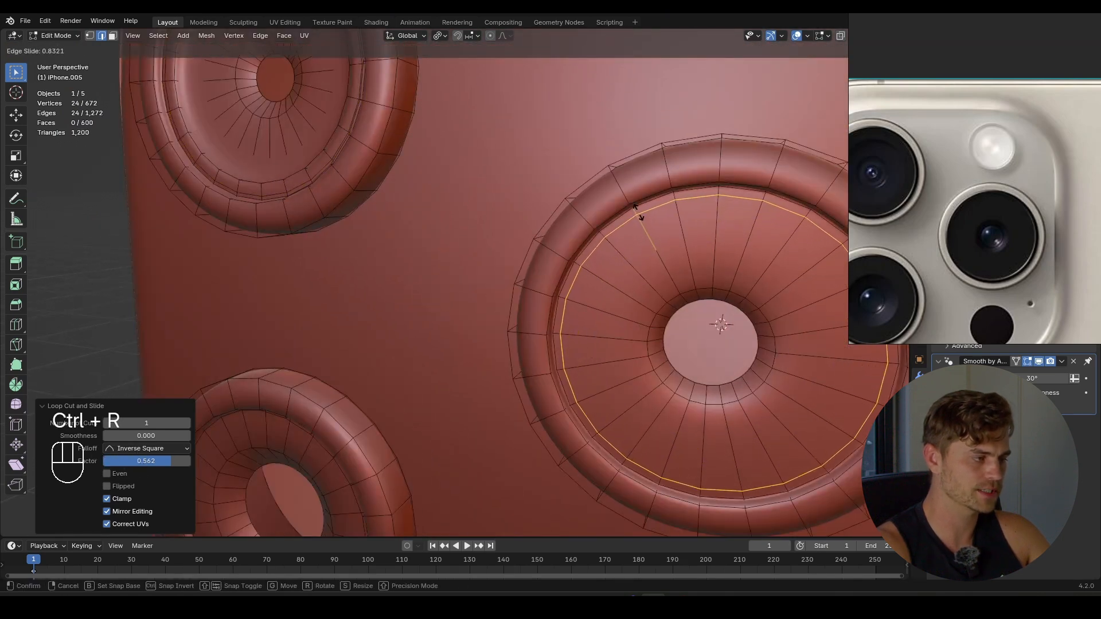
pyautogui.click(621, 245)
# - Add a loop cut on the lower-left lens's outer inner band and slide it close to the rim
pyautogui.keyDown('shift'); pyautogui.moveTo(622, 245); pyautogui.dragTo(455, 349, button='middle'); pyautogui.keyUp('shift')
pyautogui.hotkey('ctrl', 'r')
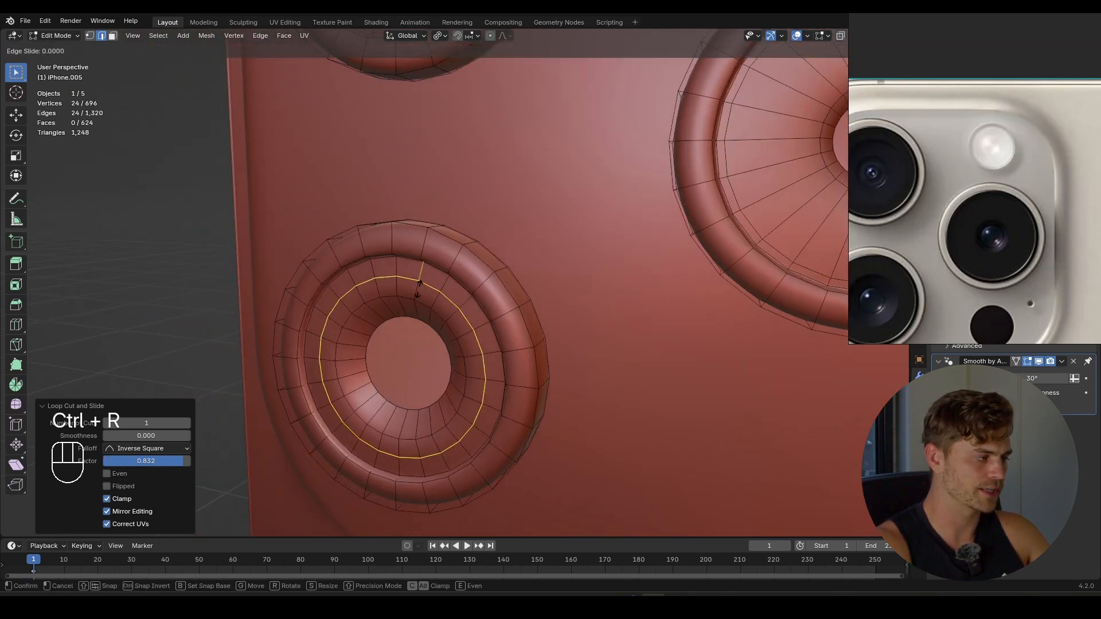
pyautogui.click(431, 278)
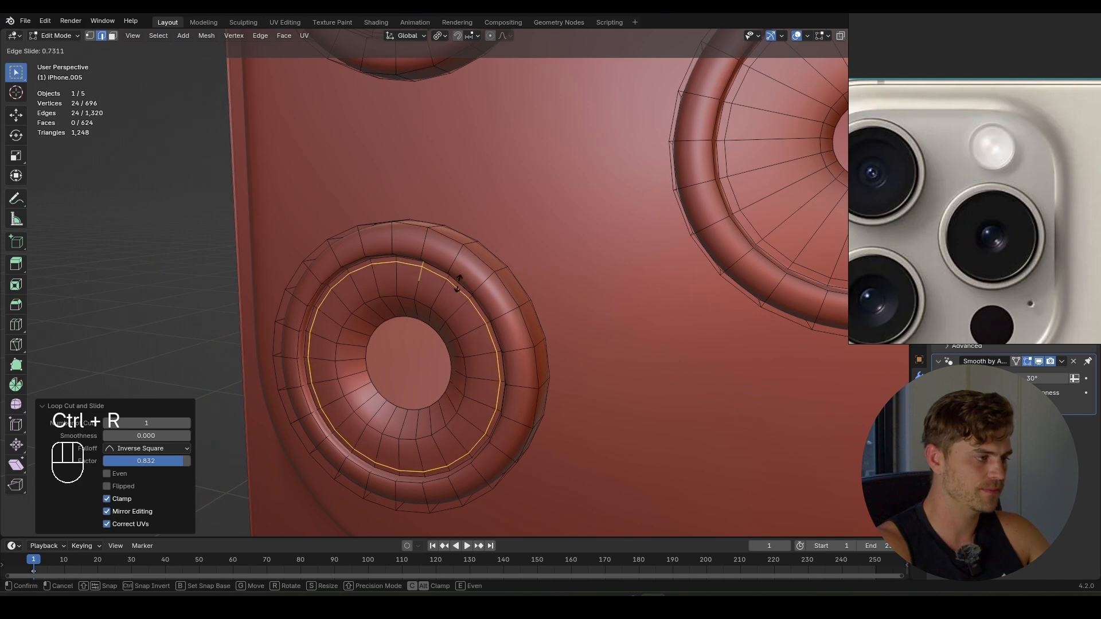
pyautogui.click(457, 284)
# - Select the narrow face loops just inside the rims of all three lenses and extrude them about 0.0036 m along their normals
pyautogui.press('3')
pyautogui.keyDown('alt'); pyautogui.click(422, 266); pyautogui.keyUp('alt')
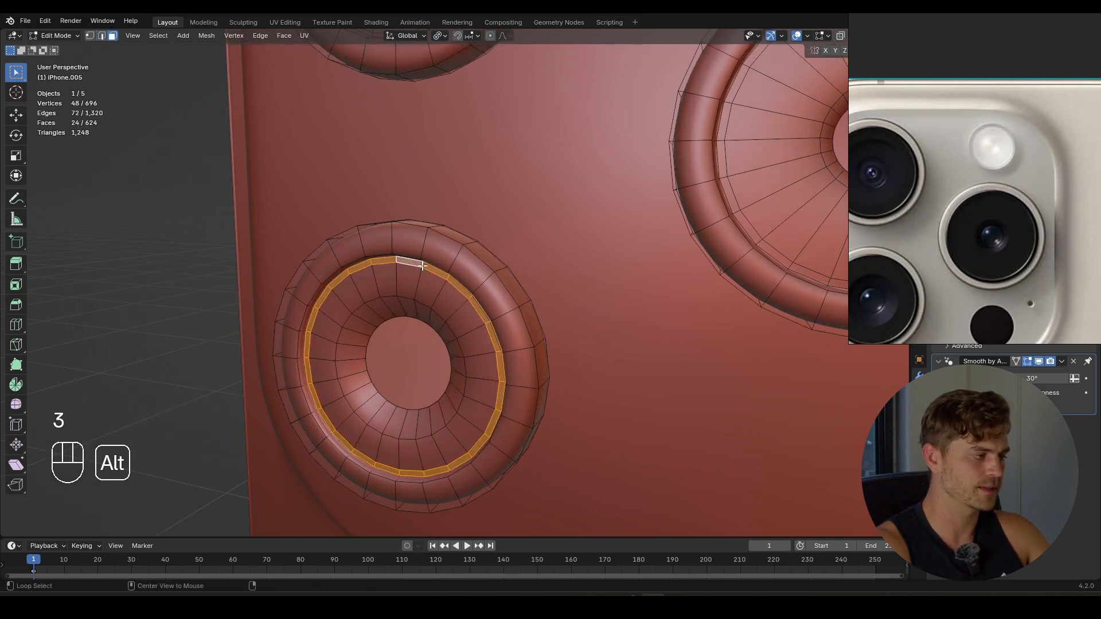
pyautogui.keyDown('alt'); pyautogui.keyDown('shift'); pyautogui.click(731, 178); pyautogui.keyUp('shift'); pyautogui.keyUp('alt')
pyautogui.keyDown('shift'); pyautogui.moveTo(491, 123); pyautogui.dragTo(566, 316, button='middle'); pyautogui.keyUp('shift')
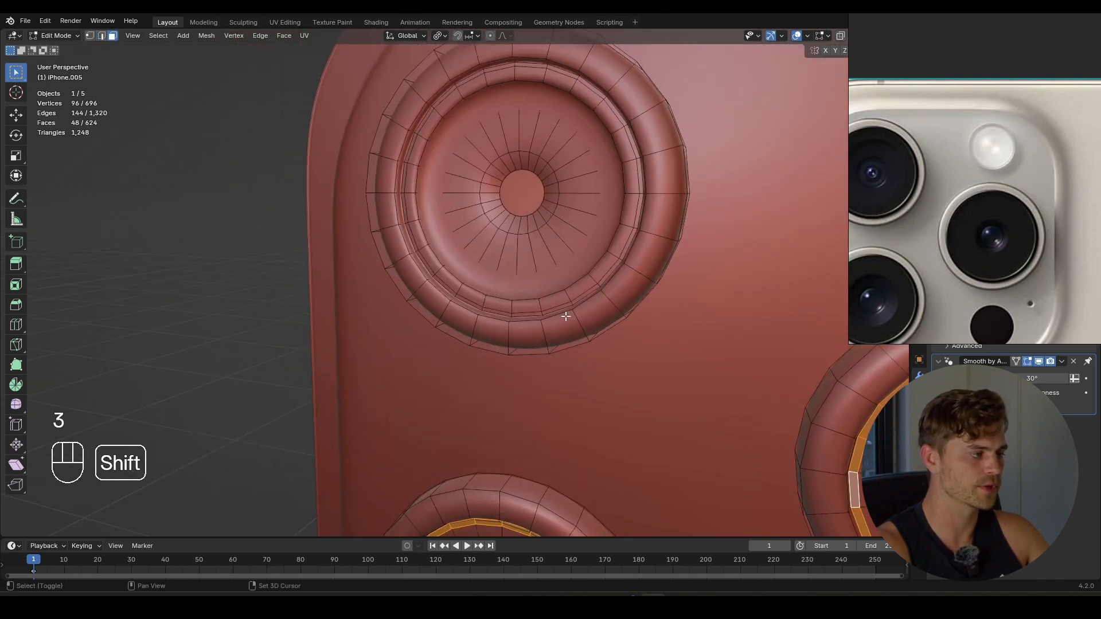
pyautogui.keyDown('alt'); pyautogui.keyDown('shift'); pyautogui.click(407, 164); pyautogui.keyUp('shift'); pyautogui.keyUp('alt')
pyautogui.moveTo(406, 164); pyautogui.dragTo(538, 327, button='middle')
pyautogui.press('e')
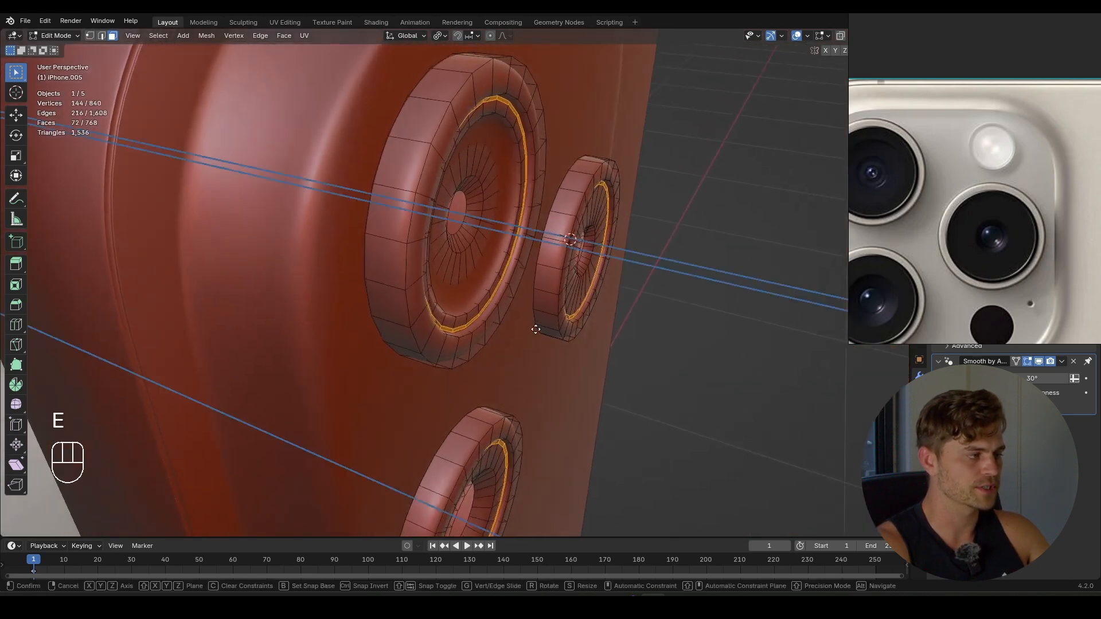
pyautogui.press('shift')
pyautogui.click(556, 332)
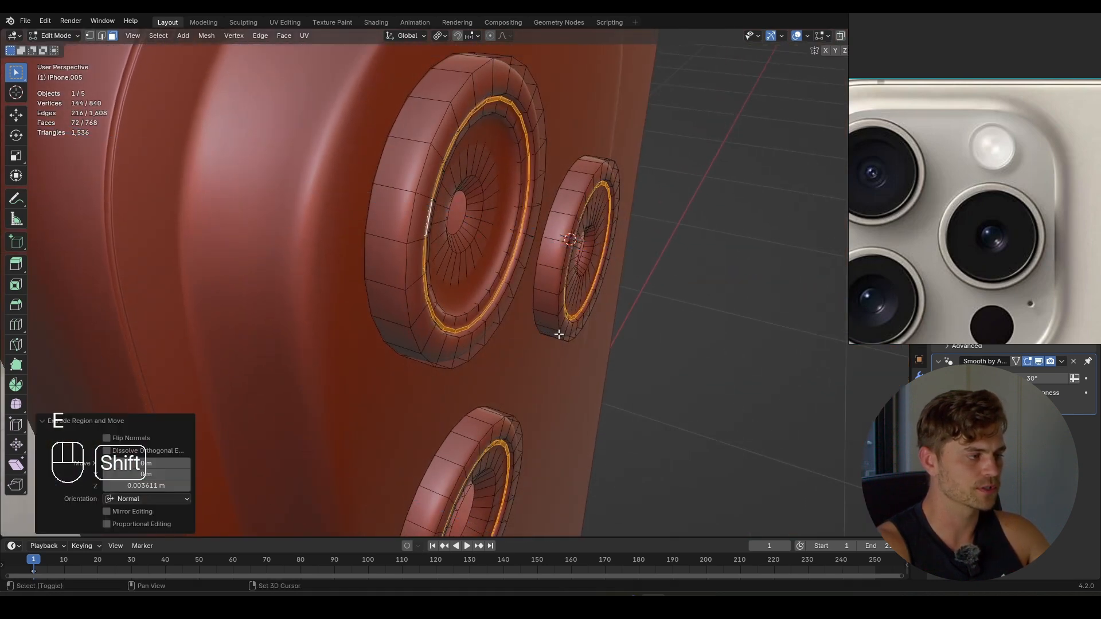
# - Nudge the extruded face rings of the three lenses along the global Y axis and check the upper-left lens's shading
pyautogui.press('Tab')
pyautogui.press('Tab')
pyautogui.press('g')
pyautogui.press('y')
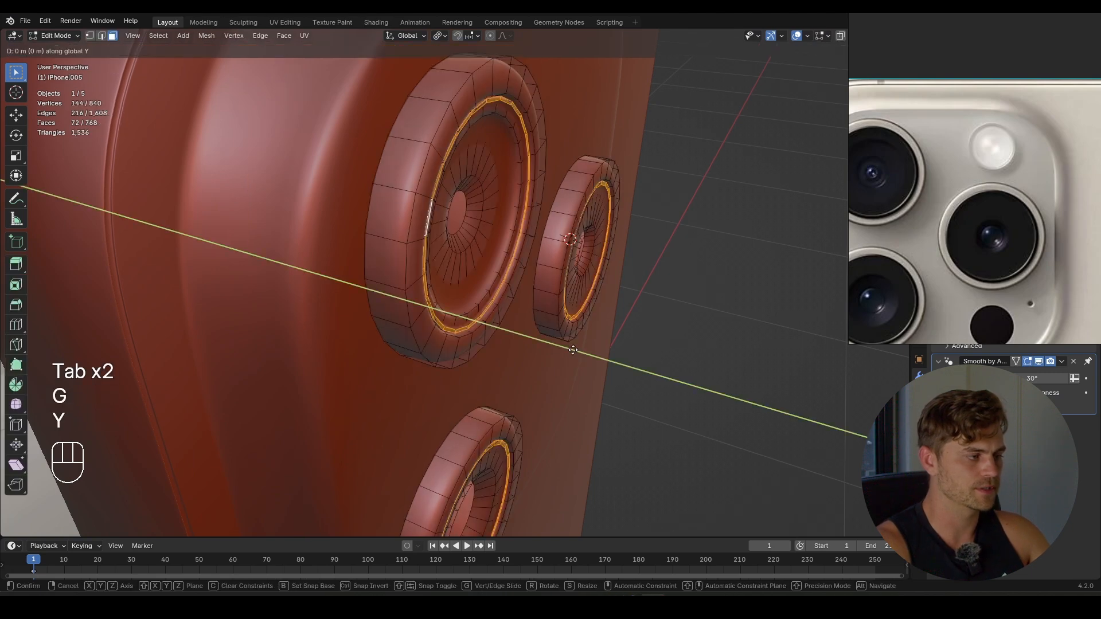
pyautogui.click(575, 350)
pyautogui.press('Tab')
pyautogui.moveTo(575, 350); pyautogui.dragTo(451, 315, button='middle')
pyautogui.press('Tab')
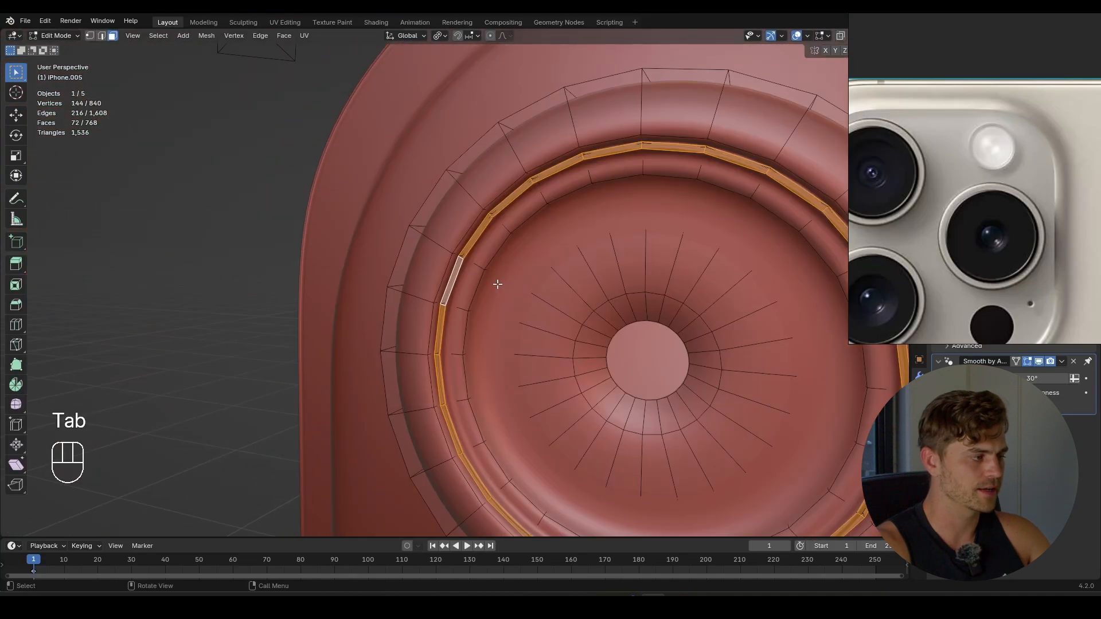
# - Select the edge loops just inside the narrow extruded rings on all three lenses
pyautogui.press('2')
pyautogui.keyDown('alt'); pyautogui.click(523, 223); pyautogui.keyUp('alt')
pyautogui.keyDown('shift'); pyautogui.moveTo(641, 346); pyautogui.dragTo(338, 190, button='middle'); pyautogui.keyUp('shift')
pyautogui.scroll(-4, 514, 267)
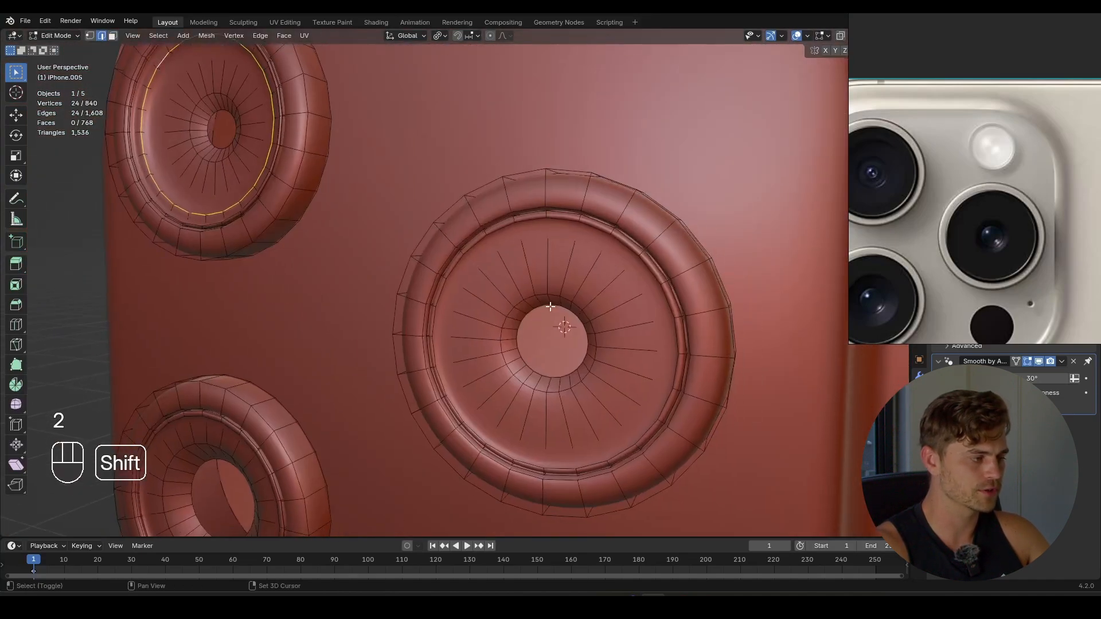
pyautogui.keyDown('alt'); pyautogui.keyDown('shift'); pyautogui.click(502, 227); pyautogui.keyUp('shift'); pyautogui.keyUp('alt')
pyautogui.keyDown('shift'); pyautogui.moveTo(508, 278); pyautogui.dragTo(626, 189, button='middle'); pyautogui.keyUp('shift')
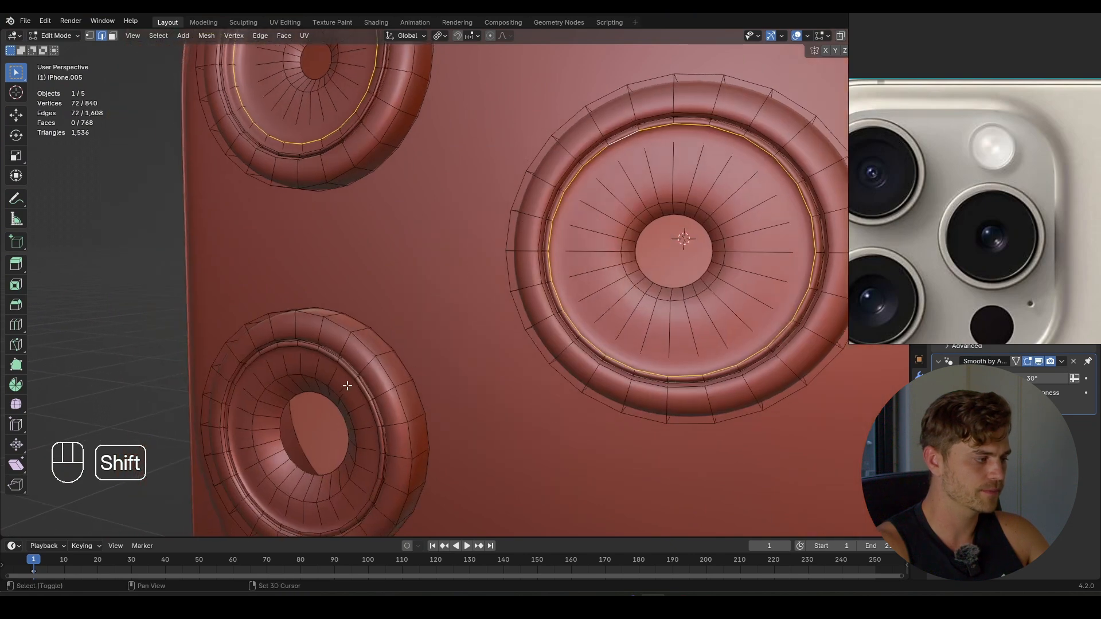
pyautogui.keyDown('alt'); pyautogui.keyDown('shift'); pyautogui.click(338, 367); pyautogui.keyUp('shift'); pyautogui.keyUp('alt')
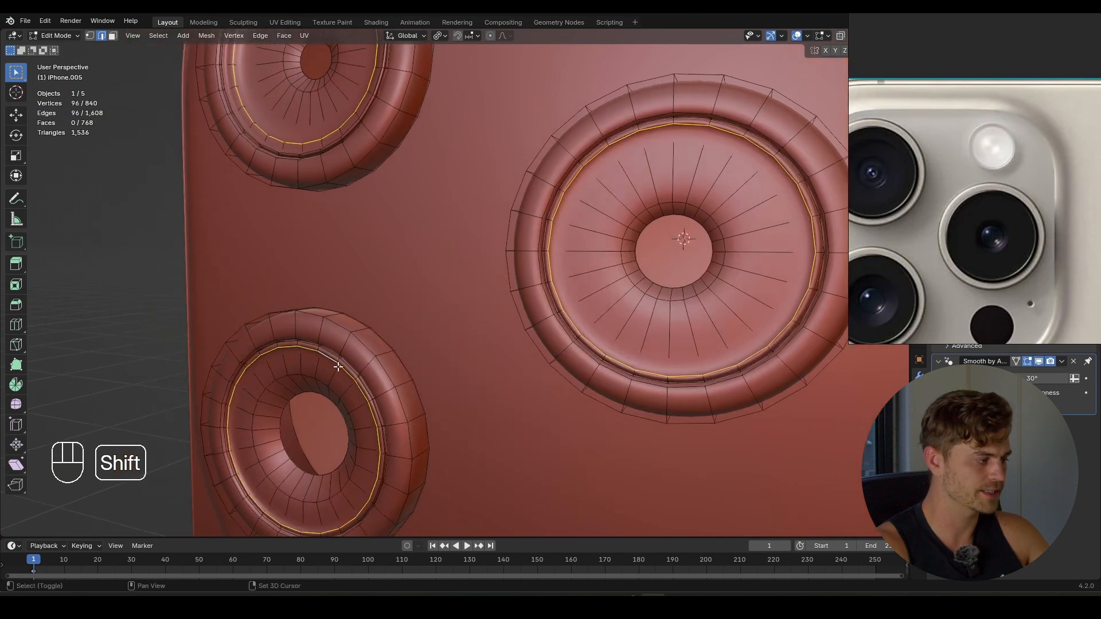
# - Add the outer rim edge loops of all three lenses to the selection
pyautogui.keyDown('alt'); pyautogui.keyDown('shift'); pyautogui.click(337, 321); pyautogui.keyUp('shift'); pyautogui.keyUp('alt')
pyautogui.keyDown('alt'); pyautogui.keyDown('shift'); pyautogui.click(604, 97); pyautogui.keyUp('shift'); pyautogui.keyUp('alt')
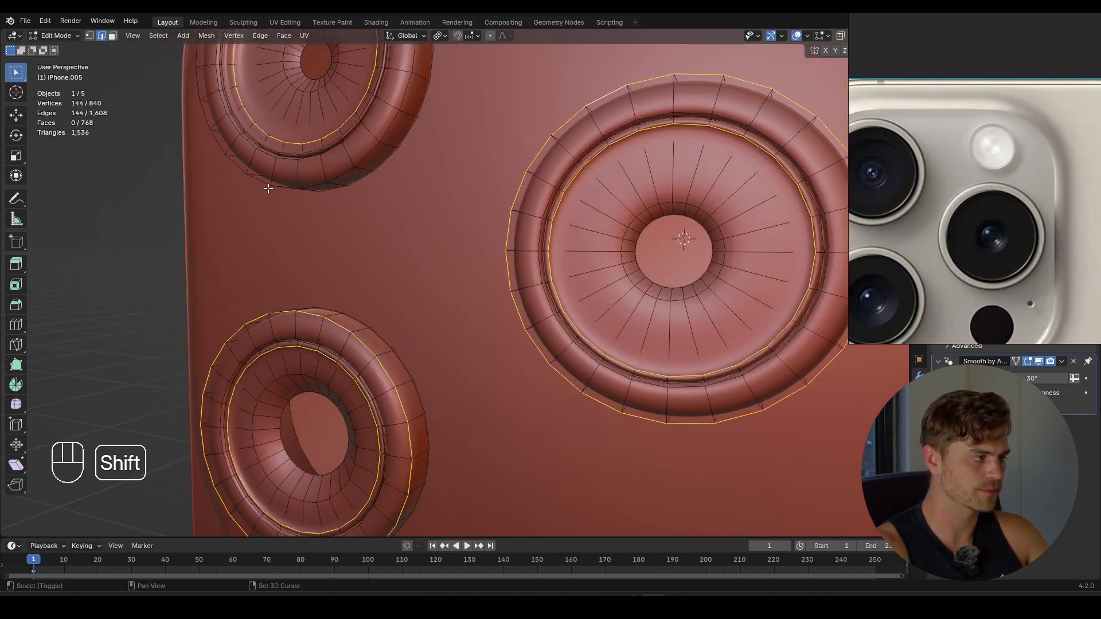
pyautogui.keyDown('shift'); pyautogui.moveTo(265, 184); pyautogui.dragTo(567, 293, button='middle'); pyautogui.keyUp('shift')
pyautogui.keyDown('alt'); pyautogui.keyDown('shift'); pyautogui.click(494, 300); pyautogui.keyUp('shift'); pyautogui.keyUp('alt')
# - Add the edge loop along the inner side of the thick rim on each of the three lenses to the selection
pyautogui.scroll(4, 568, 293)
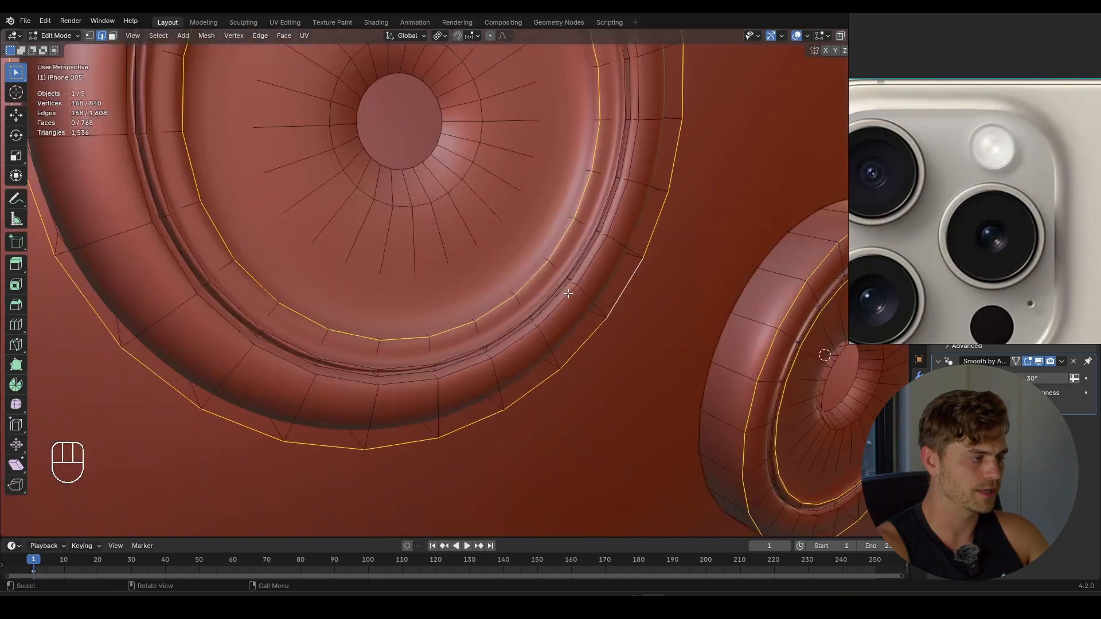
pyautogui.keyDown('alt'); pyautogui.keyDown('shift'); pyautogui.click(548, 313); pyautogui.keyUp('shift'); pyautogui.keyUp('alt')
pyautogui.keyDown('shift'); pyautogui.moveTo(762, 430); pyautogui.dragTo(468, 338, button='middle'); pyautogui.keyUp('shift')
pyautogui.keyDown('alt'); pyautogui.keyDown('shift'); pyautogui.click(447, 304); pyautogui.keyUp('shift'); pyautogui.keyUp('alt')
pyautogui.scroll(-5, 446, 305)
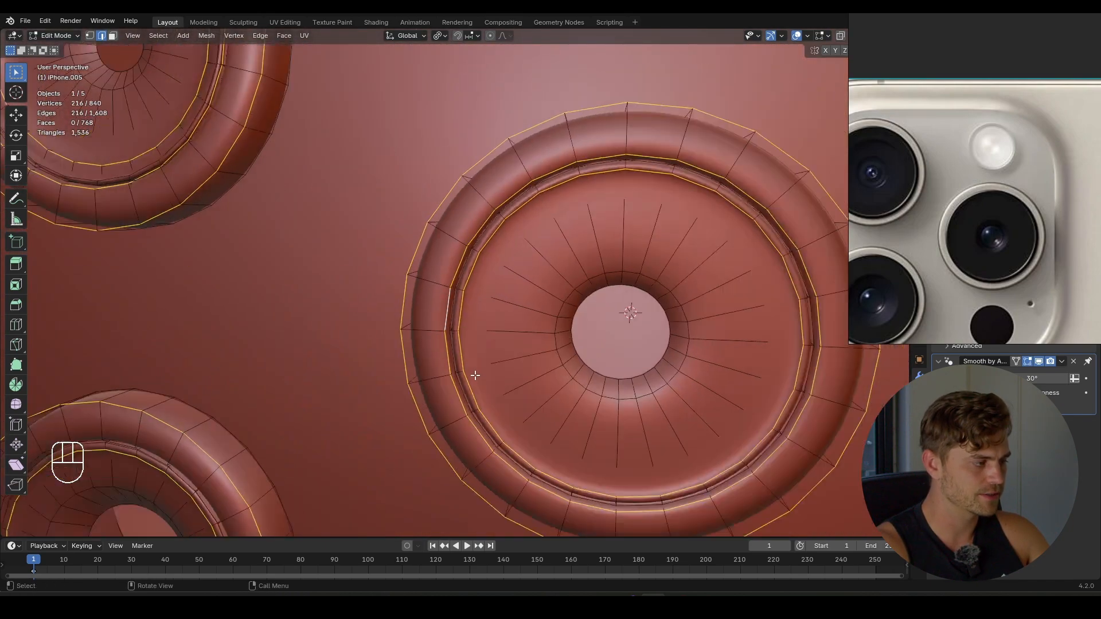
pyautogui.keyDown('shift'); pyautogui.moveTo(344, 434); pyautogui.dragTo(524, 300, button='middle'); pyautogui.keyUp('shift')
pyautogui.scroll(3, 488, 273)
pyautogui.keyDown('alt'); pyautogui.keyDown('shift'); pyautogui.click(463, 265); pyautogui.keyUp('shift'); pyautogui.keyUp('alt')
# - Bevel the selected lens edge loops with an offset of about 0.0016 m and 3 segments, then leave mesh editing
pyautogui.keyDown('shift'); pyautogui.moveTo(424, 328); pyautogui.dragTo(563, 317, button='middle'); pyautogui.keyUp('shift')
pyautogui.hotkey('ctrl', 'b')
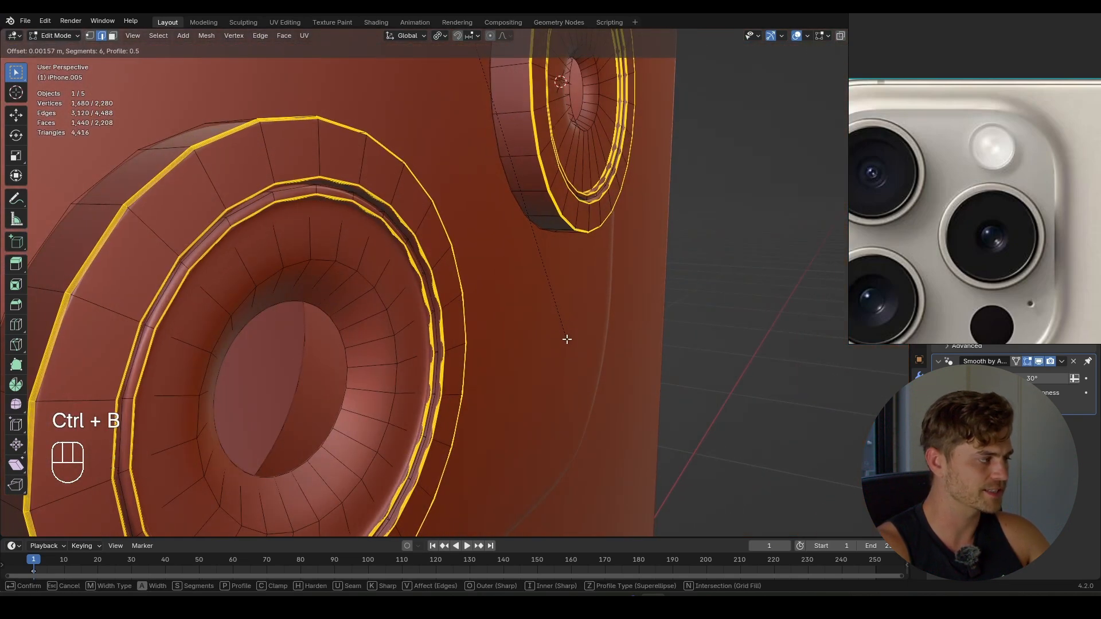
pyautogui.keyDown('shift'); pyautogui.scroll(-3, 566, 338); pyautogui.keyUp('shift')
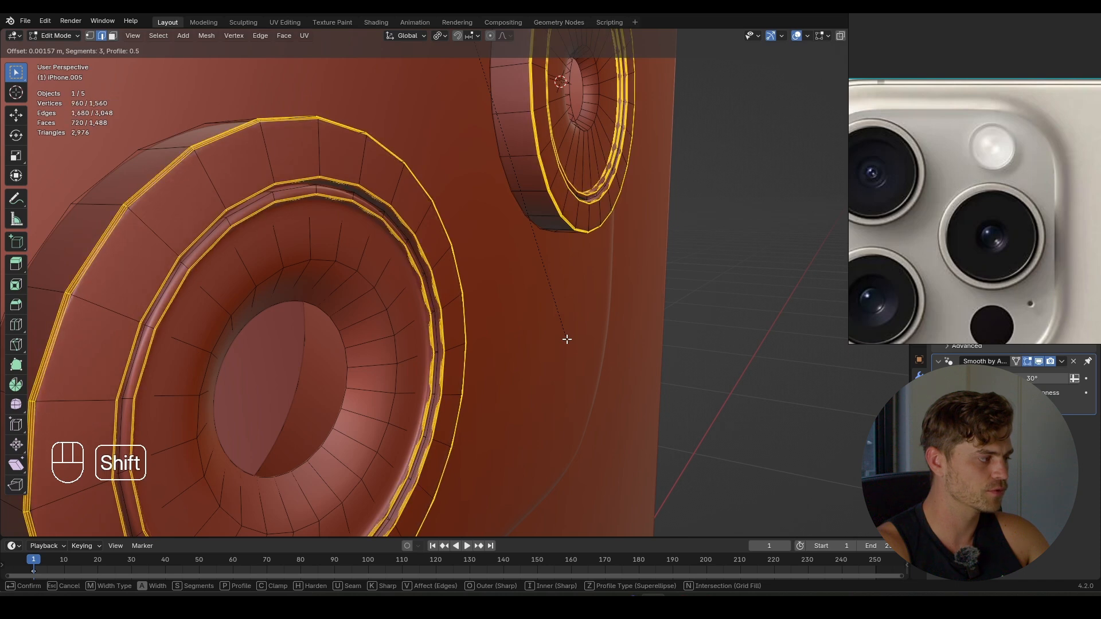
pyautogui.click(566, 339)
pyautogui.press('Tab')
pyautogui.scroll(-3, 566, 344)
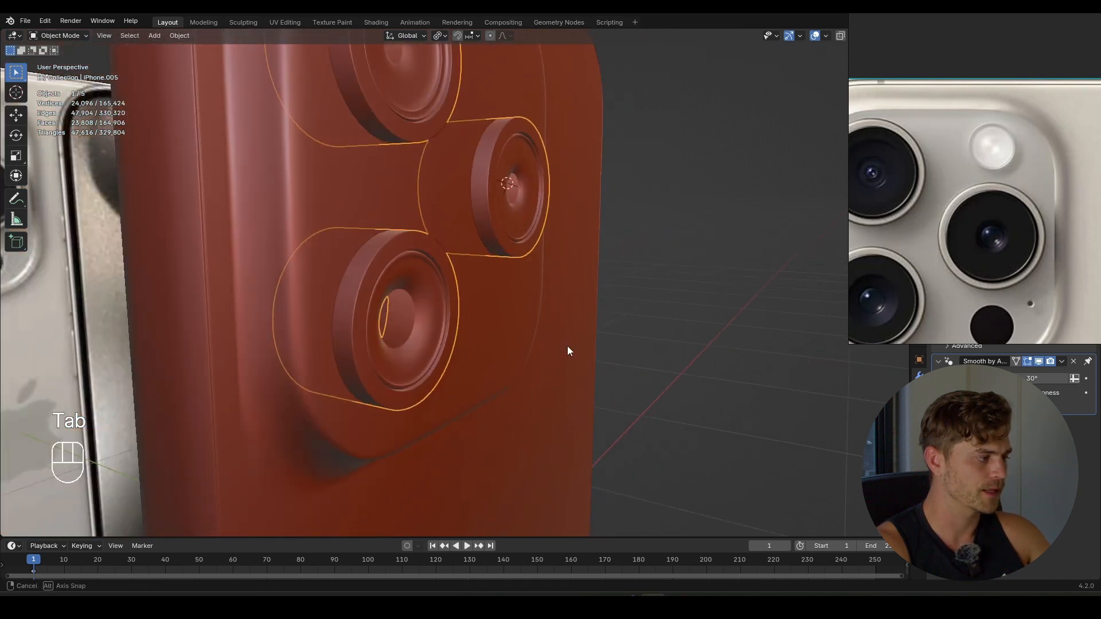
# - Check the bevelled lenses against the reference photo and save the file
pyautogui.moveTo(566, 345); pyautogui.dragTo(522, 371, button='middle')
pyautogui.keyDown('shift'); pyautogui.moveTo(530, 309); pyautogui.dragTo(516, 379, button='middle'); pyautogui.keyUp('shift')
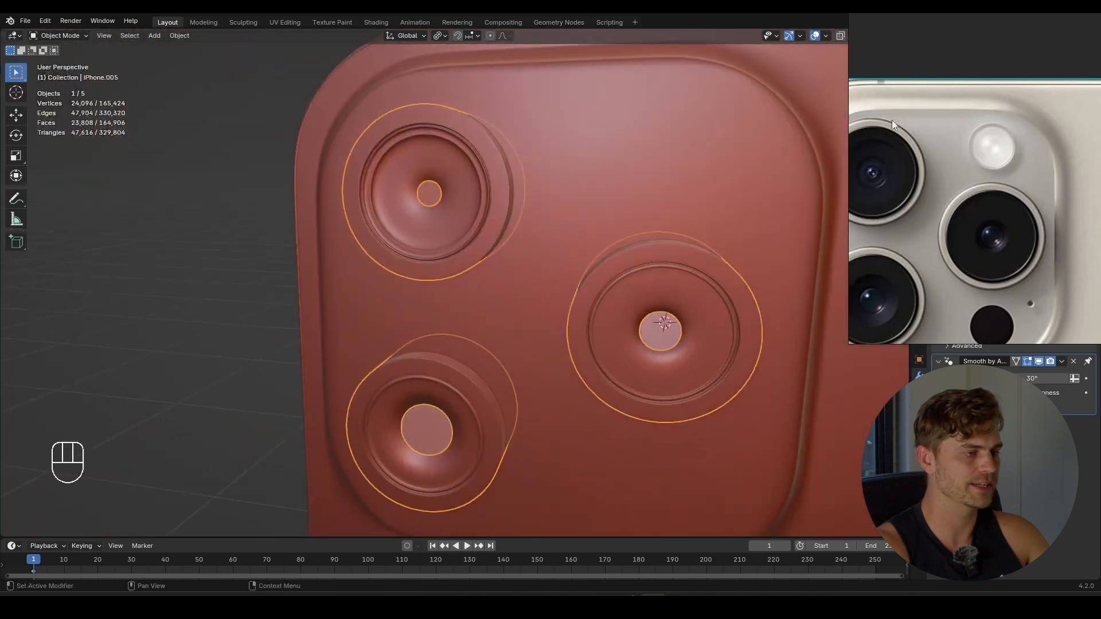
pyautogui.scroll(-2, 532, 321)
pyautogui.moveTo(539, 325); pyautogui.dragTo(618, 312, button='middle')
pyautogui.hotkey('ctrl', 's')
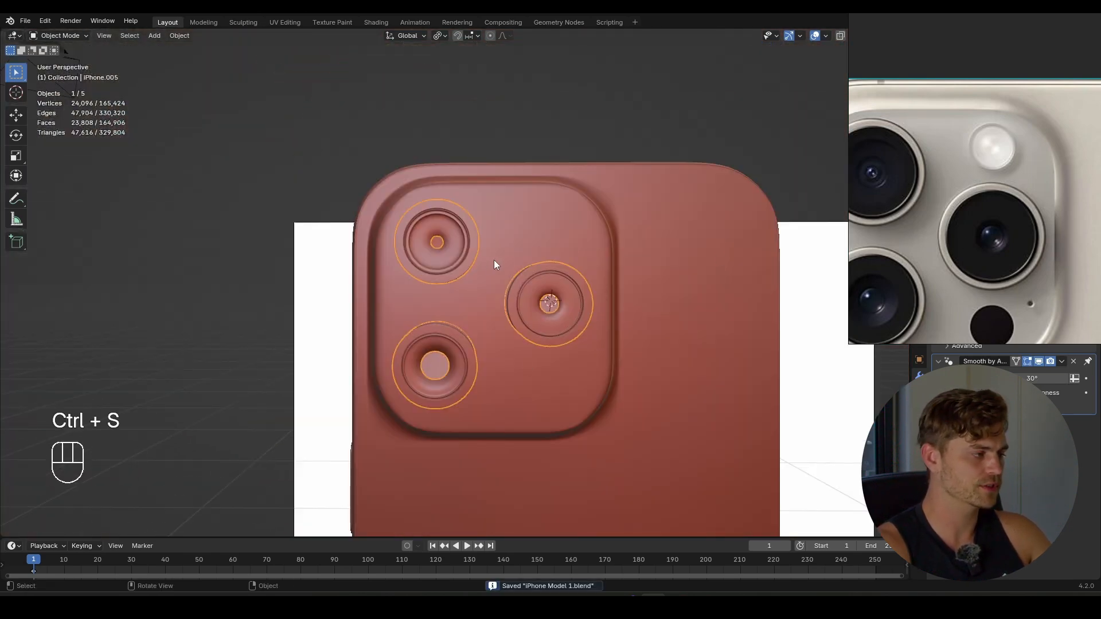
# - Select the edge loop around the flat centre of the upper lens and snap the 3D cursor to it
pyautogui.scroll(3, 494, 260)
pyautogui.keyDown('shift'); pyautogui.moveTo(471, 246); pyautogui.dragTo(519, 321, button='middle'); pyautogui.keyUp('shift')
pyautogui.press('Tab')
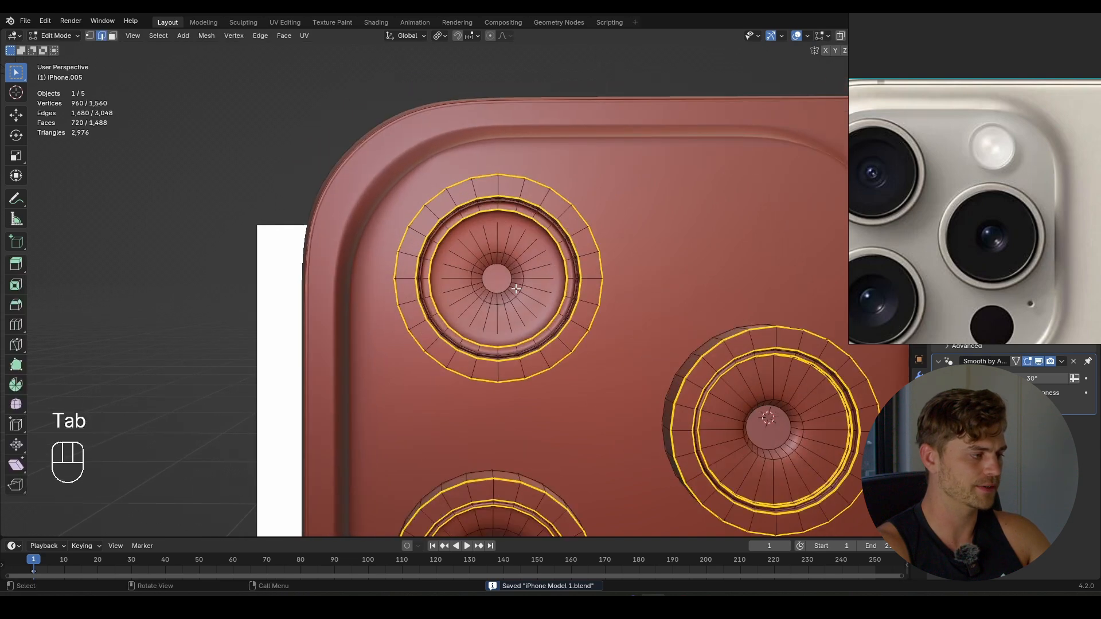
pyautogui.press('2')
pyautogui.scroll(4, 490, 285)
pyautogui.keyDown('shift'); pyautogui.moveTo(482, 223); pyautogui.dragTo(477, 260, button='middle'); pyautogui.keyUp('shift')
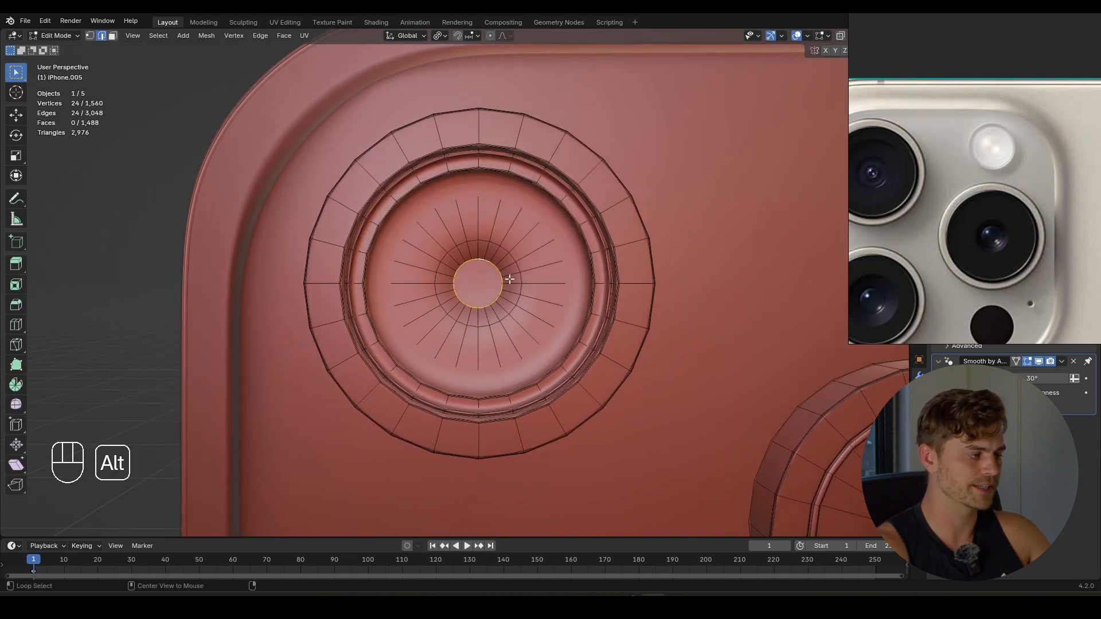
pyautogui.hotkey('shift', 's')
pyautogui.click(533, 344)
# - Add a UV sphere at the upper lens centre as part of the lens mesh
pyautogui.press('Tab')
pyautogui.hotkey('shift', 'a')
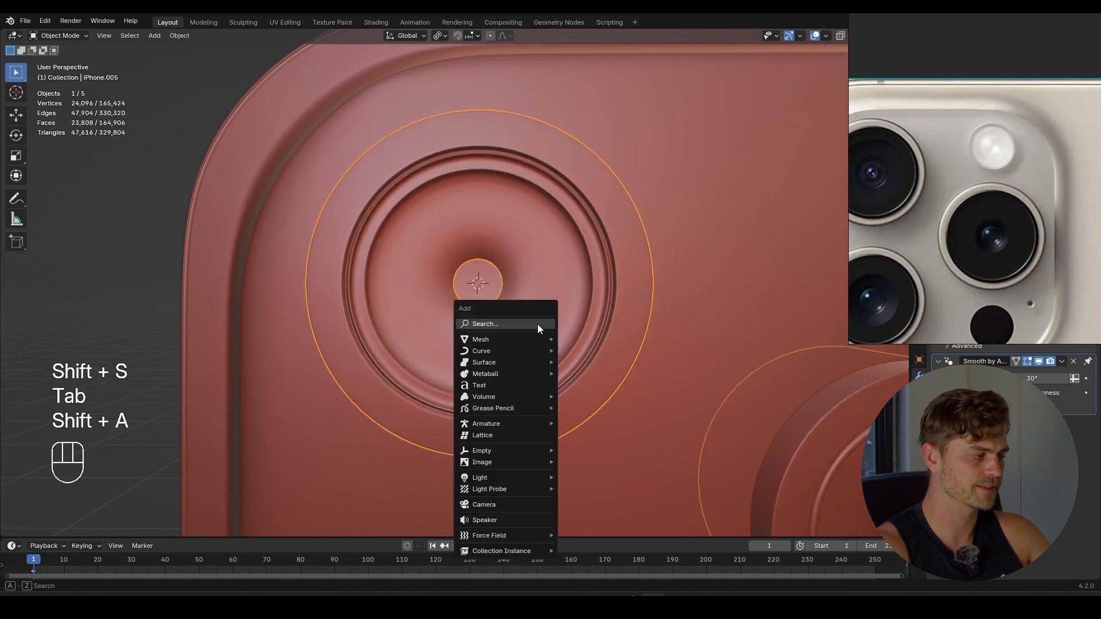
pyautogui.press('Tab')
pyautogui.hotkey('shift', 'a')
pyautogui.click(444, 268)
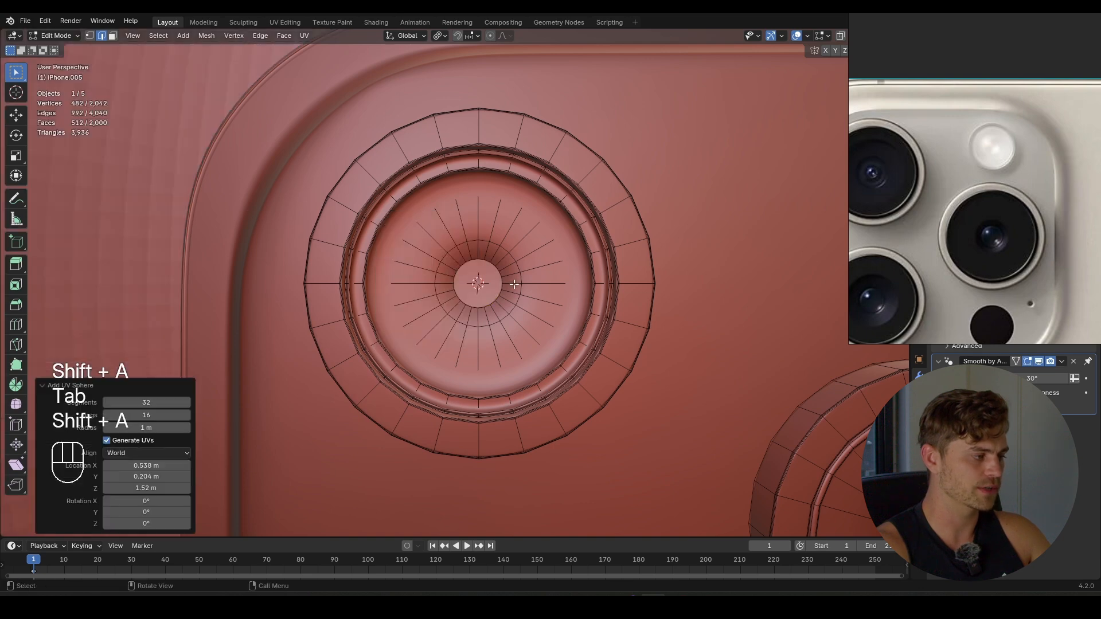
# - Scale the sphere down uniformly until it just covers the flat centre of the upper lens recess
pyautogui.scroll(-5, 690, 353)
pyautogui.press('s')
pyautogui.click(535, 279)
pyautogui.hotkey('ctrl', 'z')
pyautogui.press('s')
pyautogui.click(539, 284)
pyautogui.scroll(2, 555, 314)
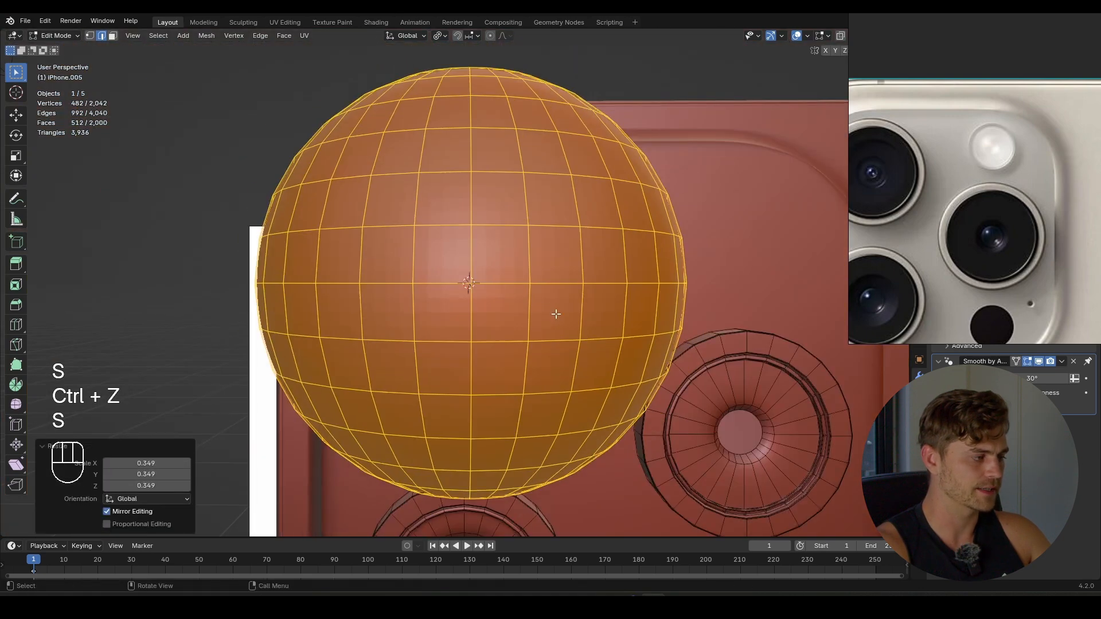
pyautogui.press('s')
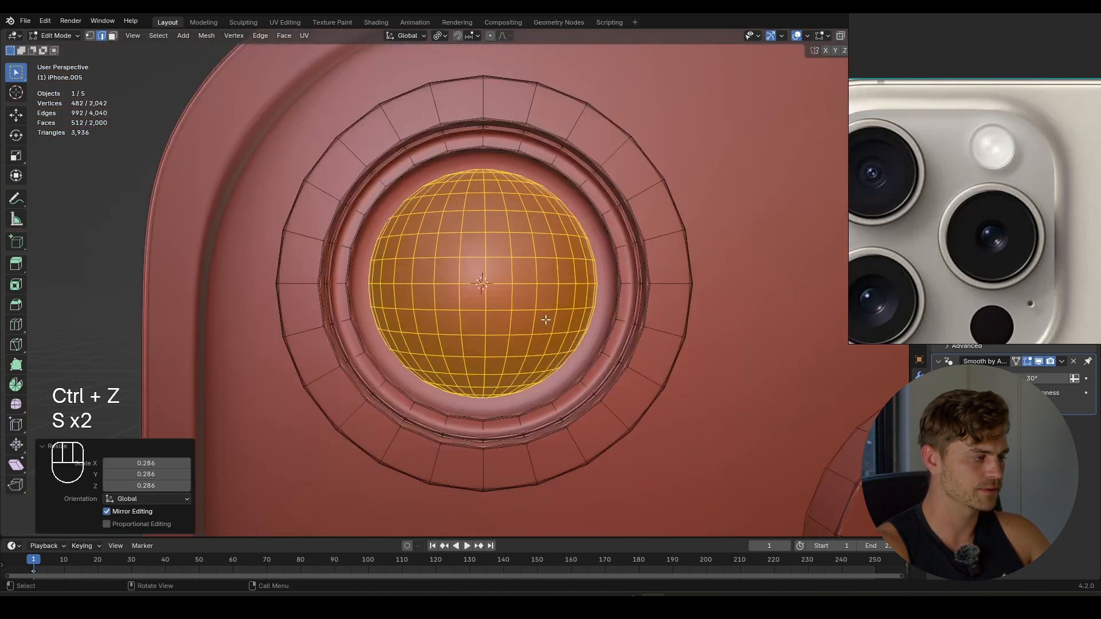
pyautogui.click(573, 324)
pyautogui.press('s')
pyautogui.click(546, 315)
pyautogui.press('s')
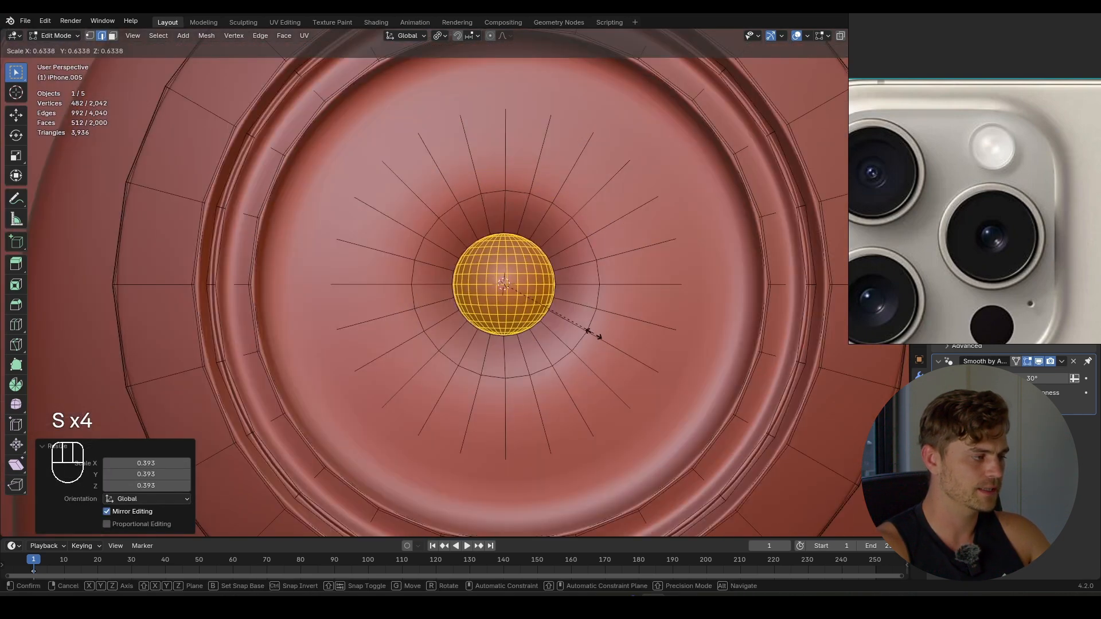
pyautogui.click(596, 335)
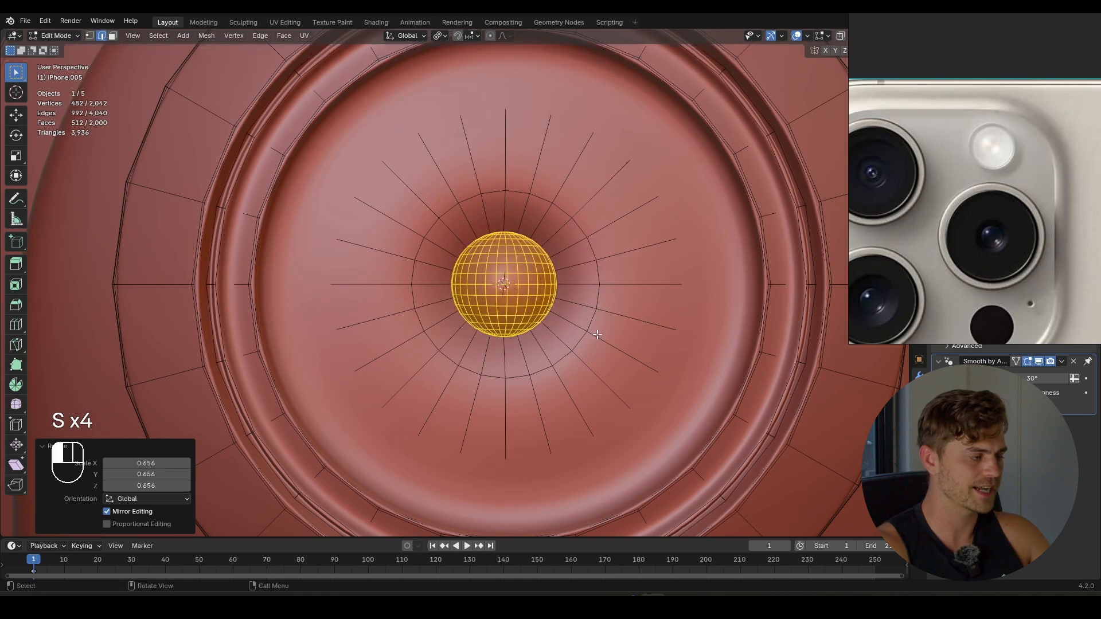
pyautogui.scroll(-2, 597, 334)
pyautogui.keyDown('shift'); pyautogui.moveTo(596, 333); pyautogui.dragTo(542, 355, button='middle'); pyautogui.keyUp('shift')
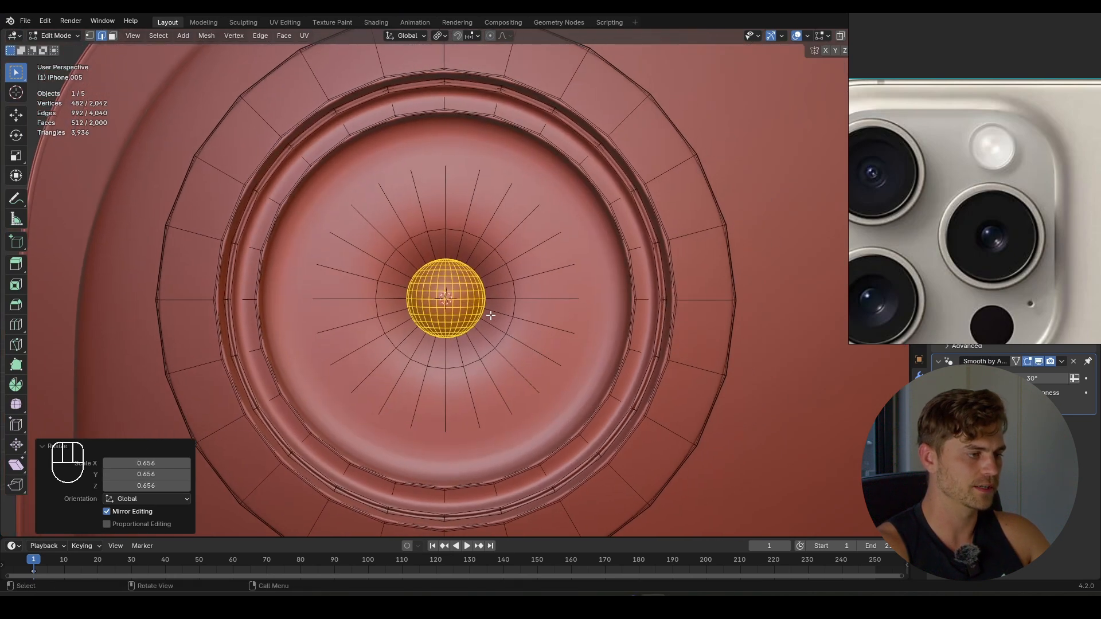
# - Rotate the upper lens sphere 90 degrees about the X axis so its pole faces outward
pyautogui.press('r')
pyautogui.press('x')
pyautogui.press('9')
pyautogui.press('0')
pyautogui.click(600, 342)
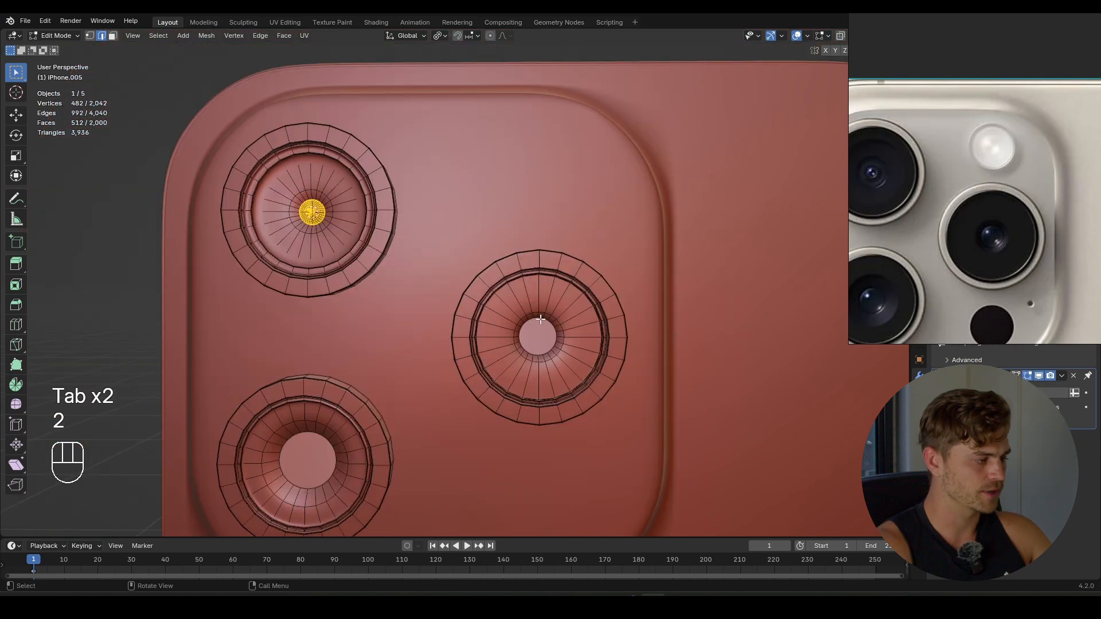
# - Select the edge loop around the flat centre of the middle lens and snap the 3D cursor to it
pyautogui.keyDown('alt'); pyautogui.click(544, 329); pyautogui.keyUp('alt')
pyautogui.hotkey('shift', 's')
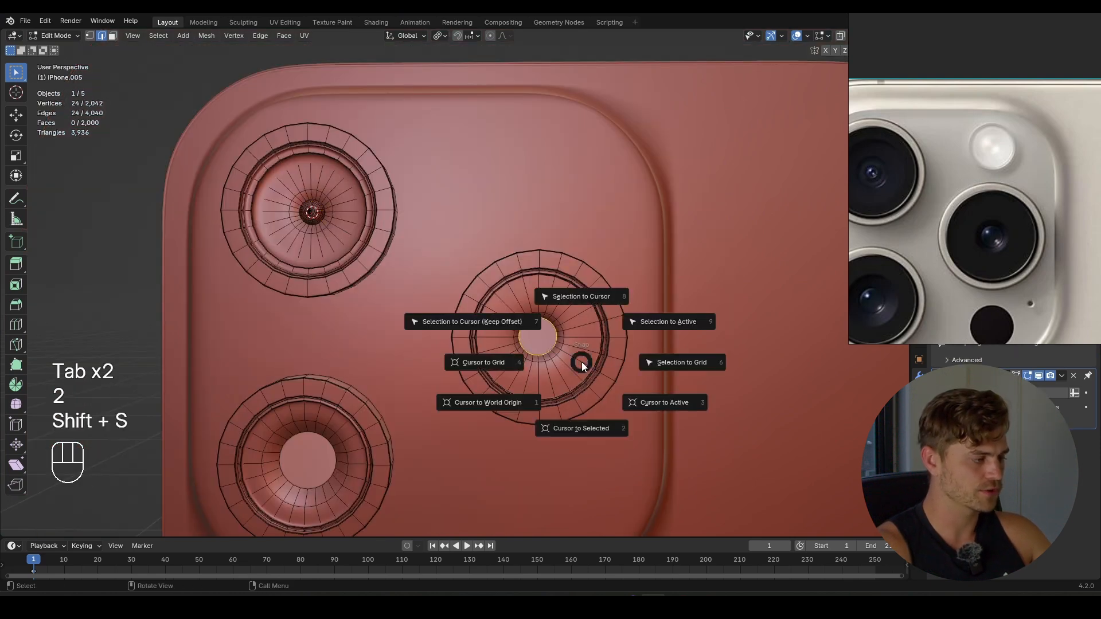
pyautogui.click(592, 425)
# - Add a UV sphere at the middle lens centre and scale it down to fit the recess
pyautogui.hotkey('shift', 'a')
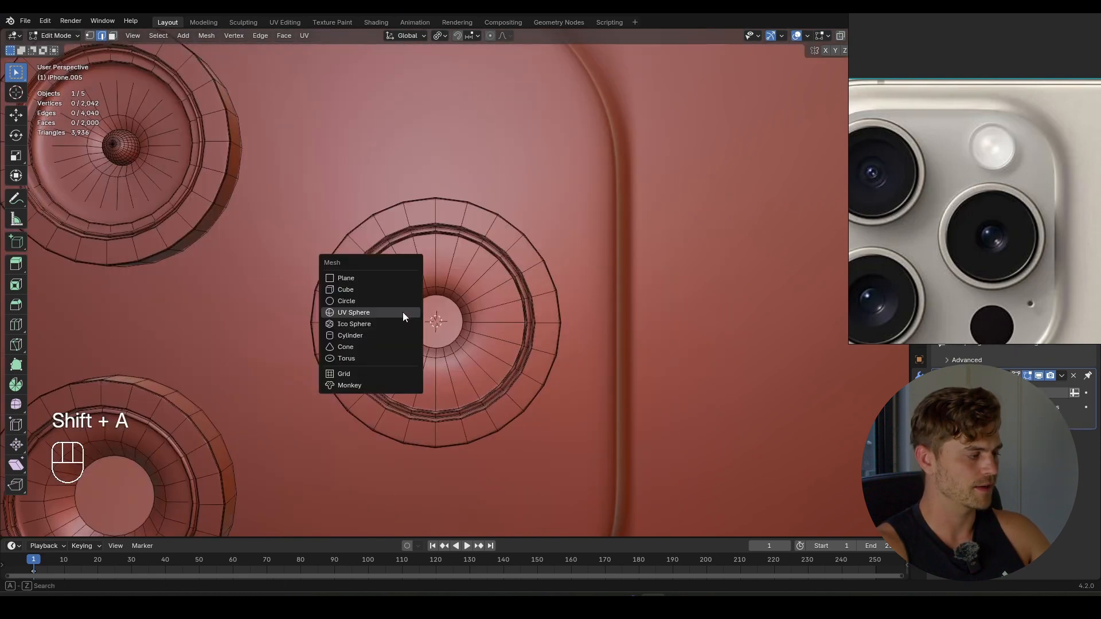
pyautogui.click(402, 311)
pyautogui.press('s')
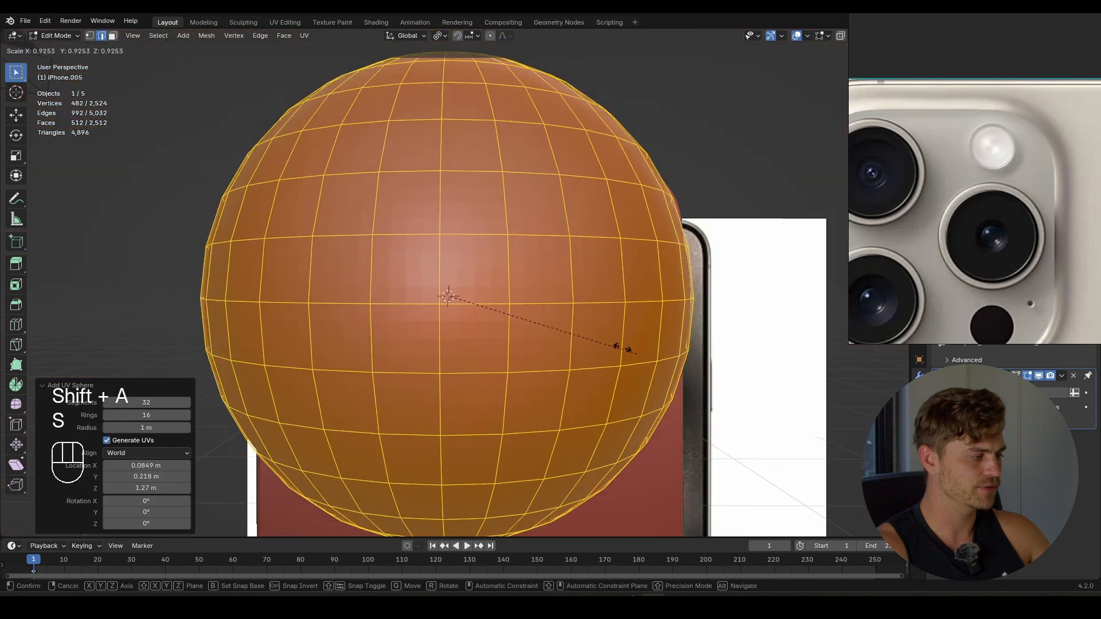
pyautogui.click(489, 308)
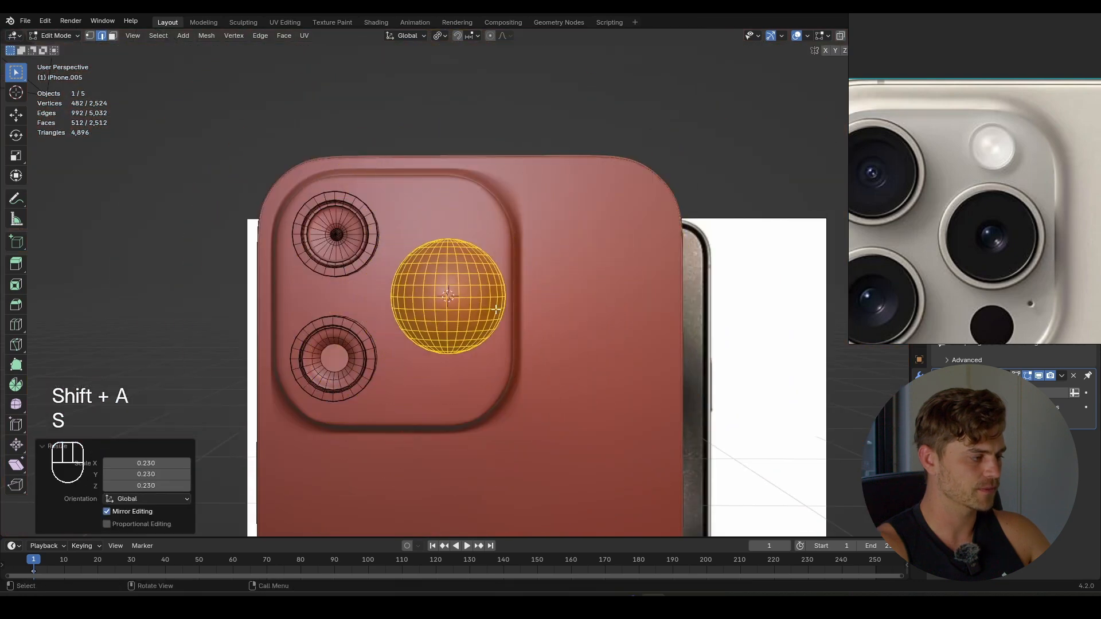
pyautogui.scroll(5, 596, 356)
pyautogui.press('s')
pyautogui.click(469, 331)
pyautogui.scroll(1, 470, 340)
pyautogui.scroll(5, 470, 340)
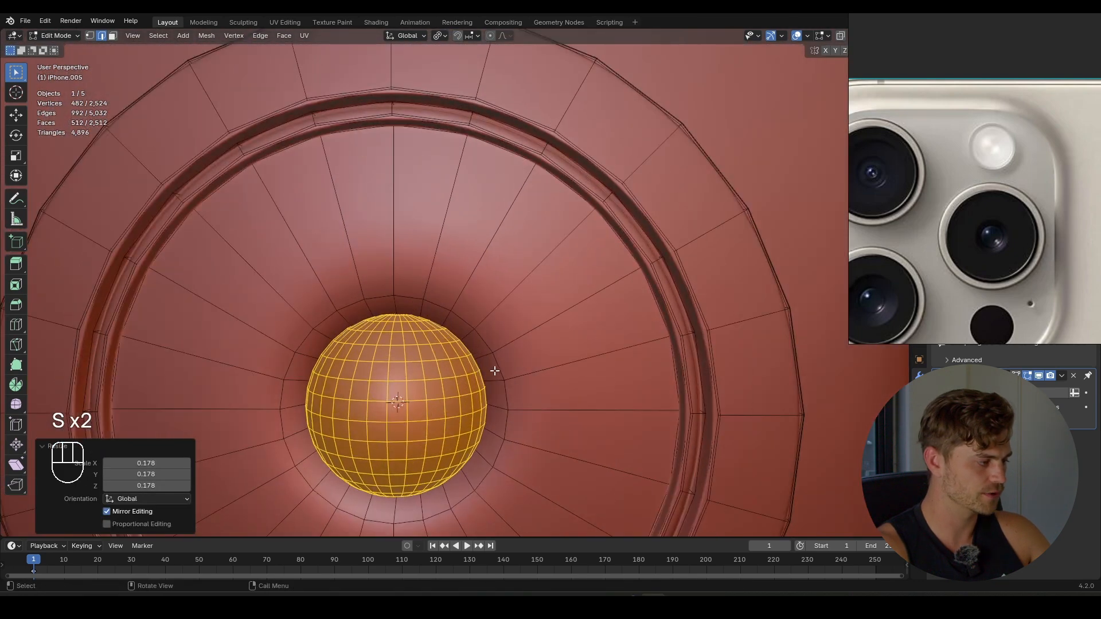
pyautogui.press('s')
pyautogui.click(488, 377)
# - Rotate the middle lens sphere 90 degrees about the X axis and leave mesh editing
pyautogui.write('r')
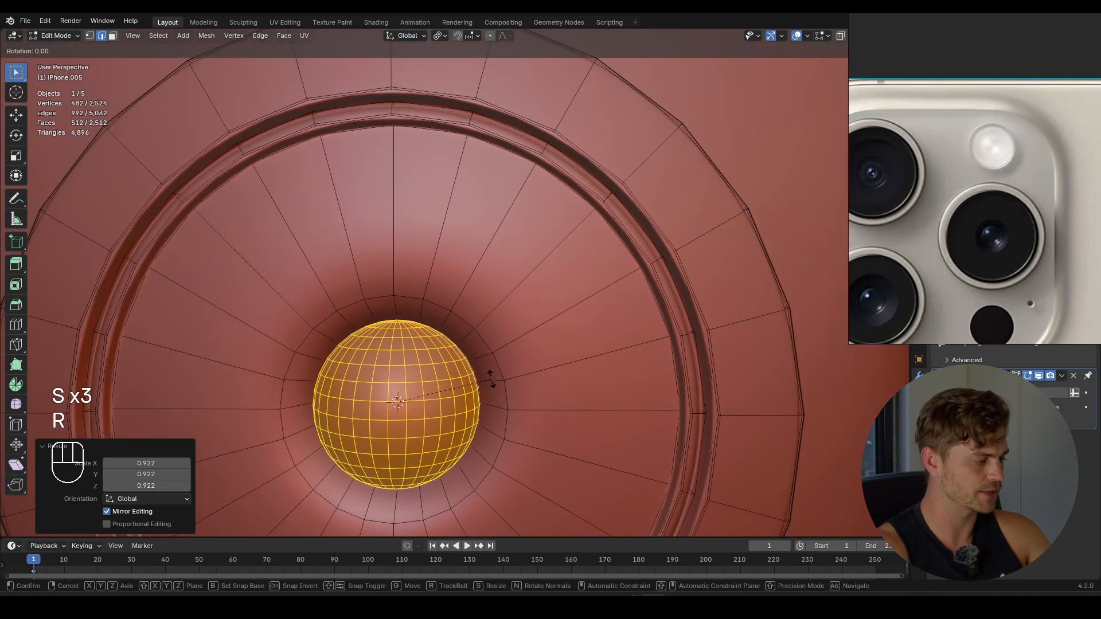
pyautogui.write('x90')
pyautogui.click(487, 376)
pyautogui.scroll(-2, 486, 381)
pyautogui.press('Tab')
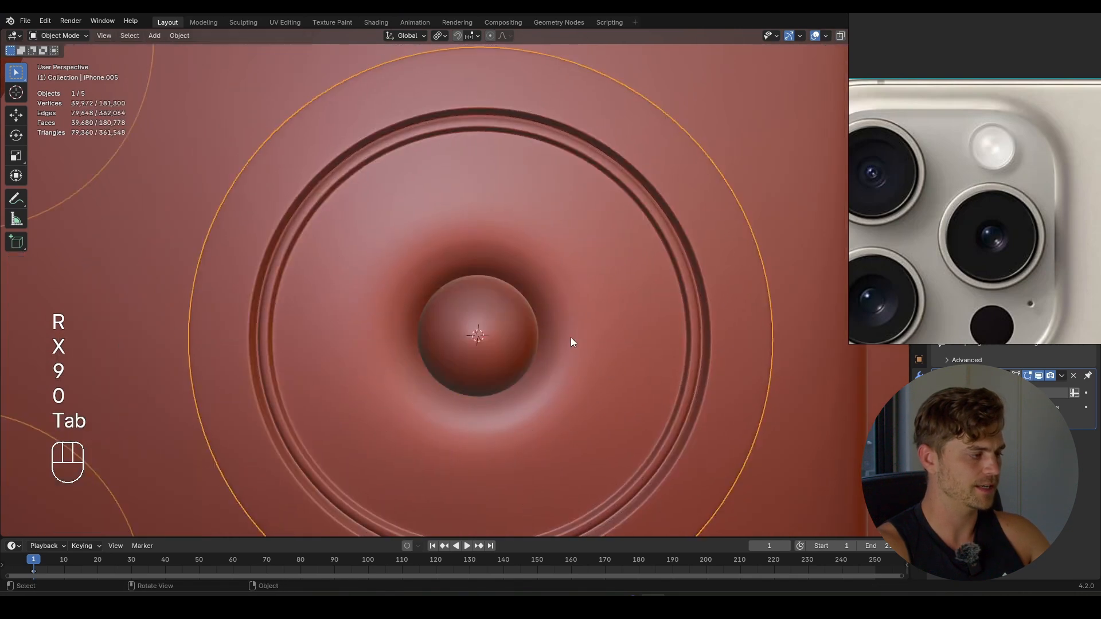
# - Select the edge loop around the flat centre of the lower lens and snap the 3D cursor to it
pyautogui.scroll(-5, 569, 338)
pyautogui.keyDown('shift'); pyautogui.moveTo(566, 341); pyautogui.dragTo(580, 292, button='middle'); pyautogui.keyUp('shift')
pyautogui.scroll(3, 384, 324)
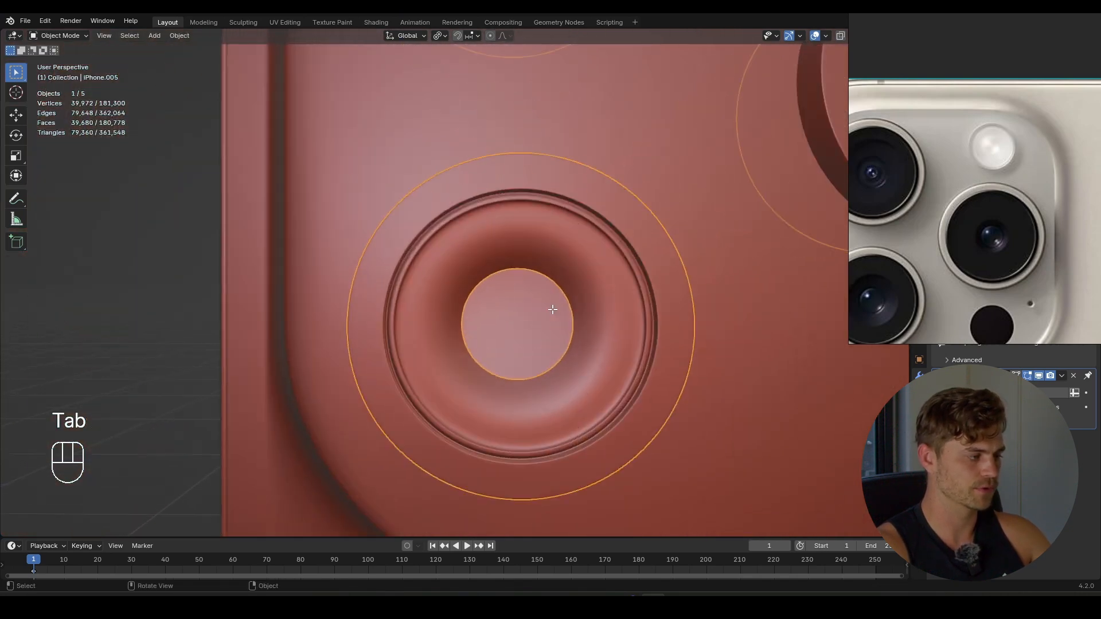
pyautogui.press('Tab')
pyautogui.press('2')
pyautogui.keyDown('alt'); pyautogui.click(525, 270); pyautogui.keyUp('alt')
pyautogui.keyDown('shift'); pyautogui.moveTo(540, 336); pyautogui.dragTo(485, 308, button='middle'); pyautogui.keyUp('shift')
pyautogui.hotkey('shift', 's')
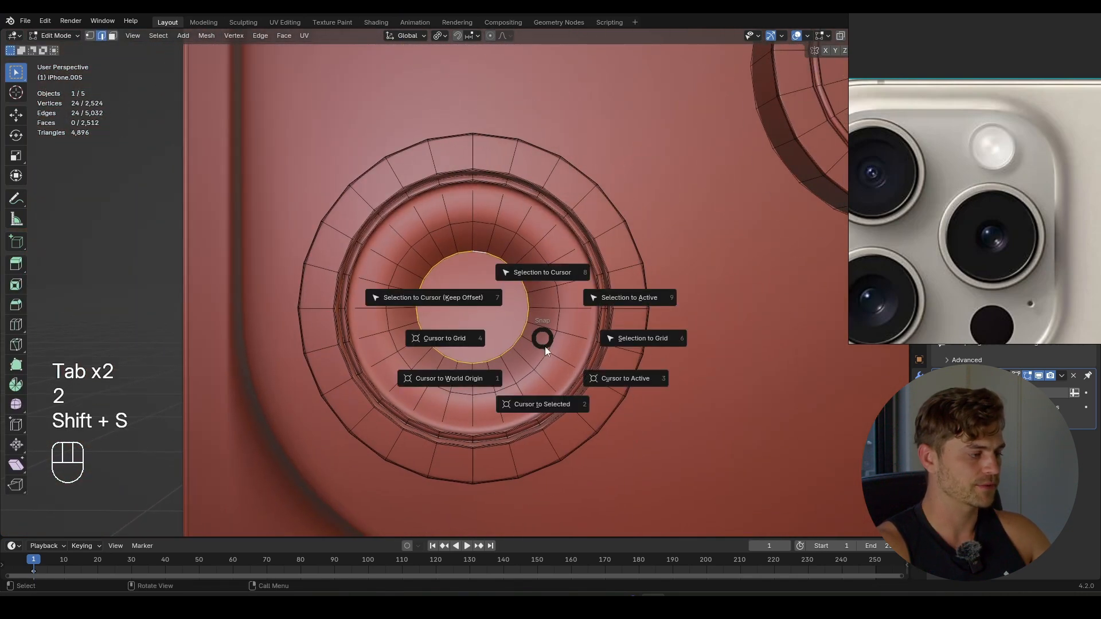
pyautogui.click(545, 395)
# - Add a UV sphere at the lower lens centre and scale it down to match the flat centre's diameter
pyautogui.hotkey('shift', 'a')
pyautogui.click(530, 358)
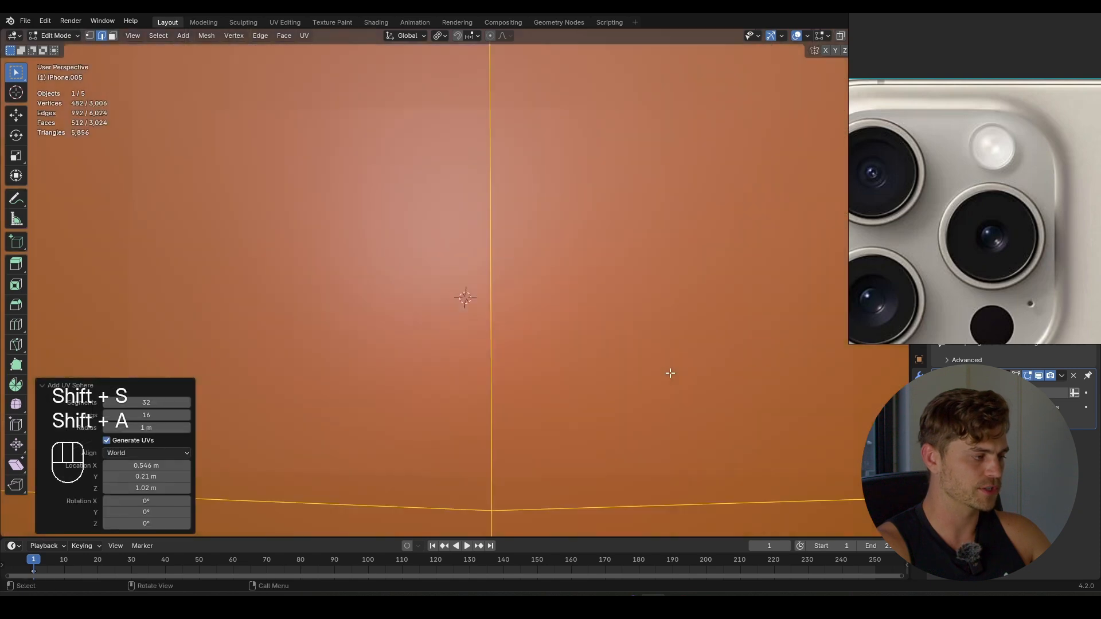
pyautogui.press('s')
pyautogui.click(578, 331)
pyautogui.press('s')
pyautogui.press('s')
# - Rotate the lower lens sphere 90 degrees about the X axis and inspect the three lenses in Object Mode
pyautogui.press('r')
pyautogui.press('x')
pyautogui.press('9')
pyautogui.press('0')
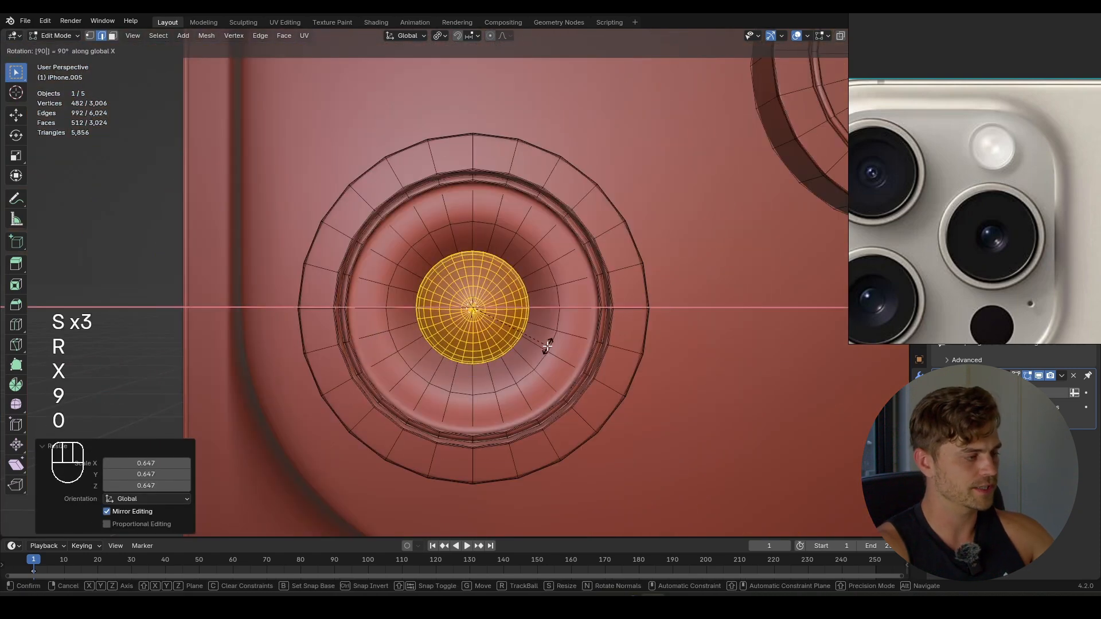
pyautogui.click(614, 354)
pyautogui.press('Tab')
pyautogui.scroll(-4, 540, 357)
pyautogui.moveTo(537, 366); pyautogui.dragTo(916, 324, button='middle')
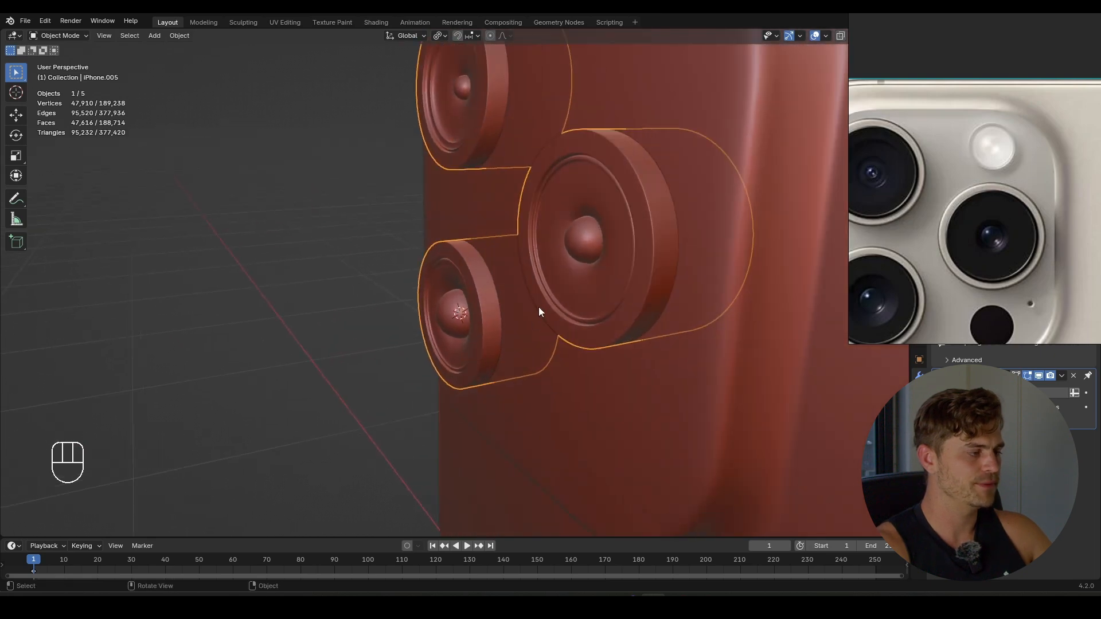
# - Select the centre spheres of all three lenses and scale them down along the Y axis only
pyautogui.moveTo(538, 308); pyautogui.dragTo(559, 320, button='middle')
pyautogui.press('Tab')
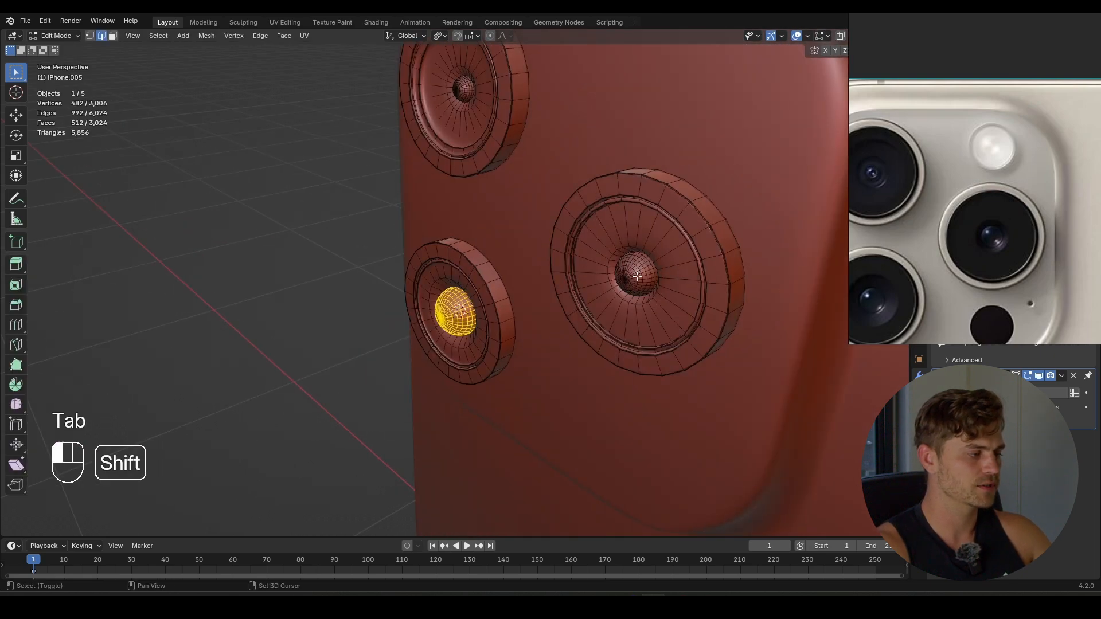
pyautogui.press('l')
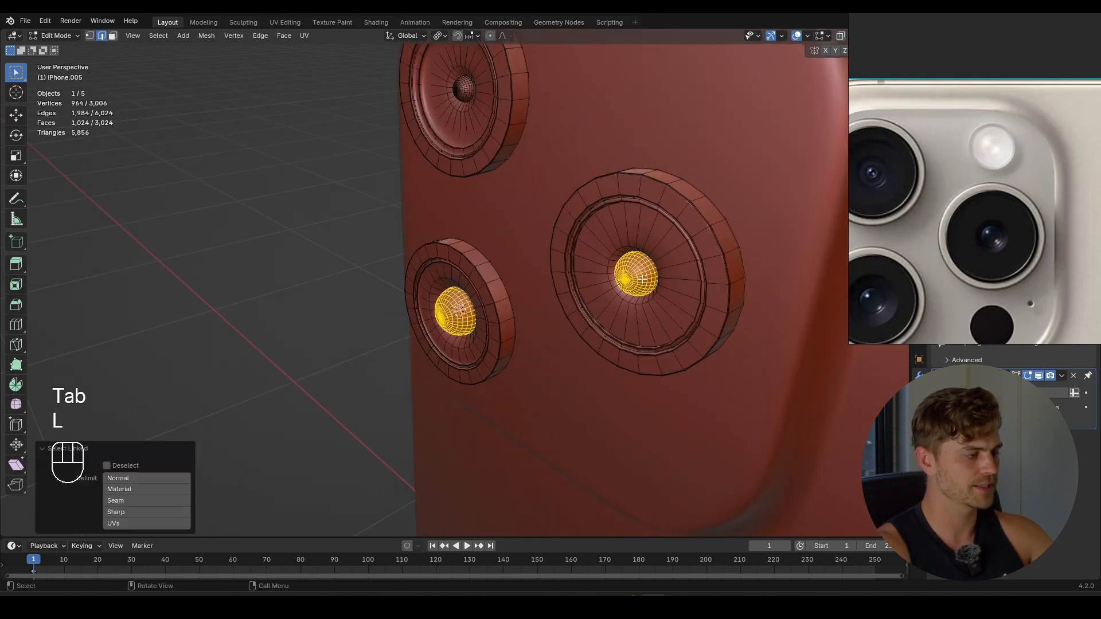
pyautogui.moveTo(640, 282); pyautogui.dragTo(641, 338, button='middle')
pyautogui.press('s')
pyautogui.press('y')
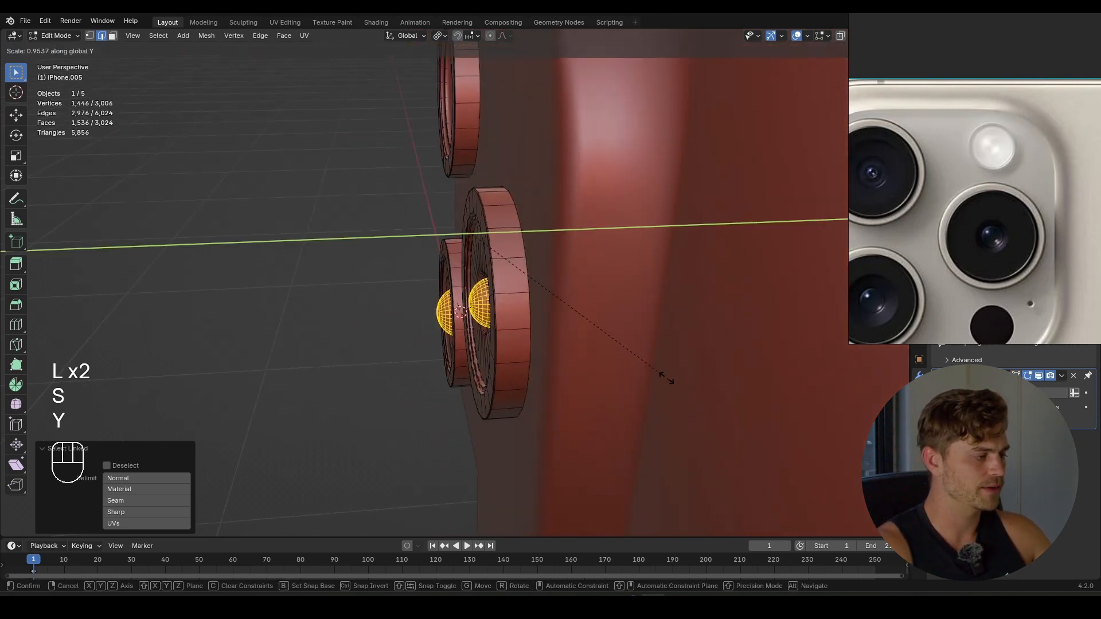
pyautogui.click(536, 283)
pyautogui.moveTo(535, 284); pyautogui.dragTo(959, 279, button='middle')
pyautogui.press('Tab')
# - Select the edge loop at the mouth of the central recess on each of the three lenses
pyautogui.scroll(5, 508, 308)
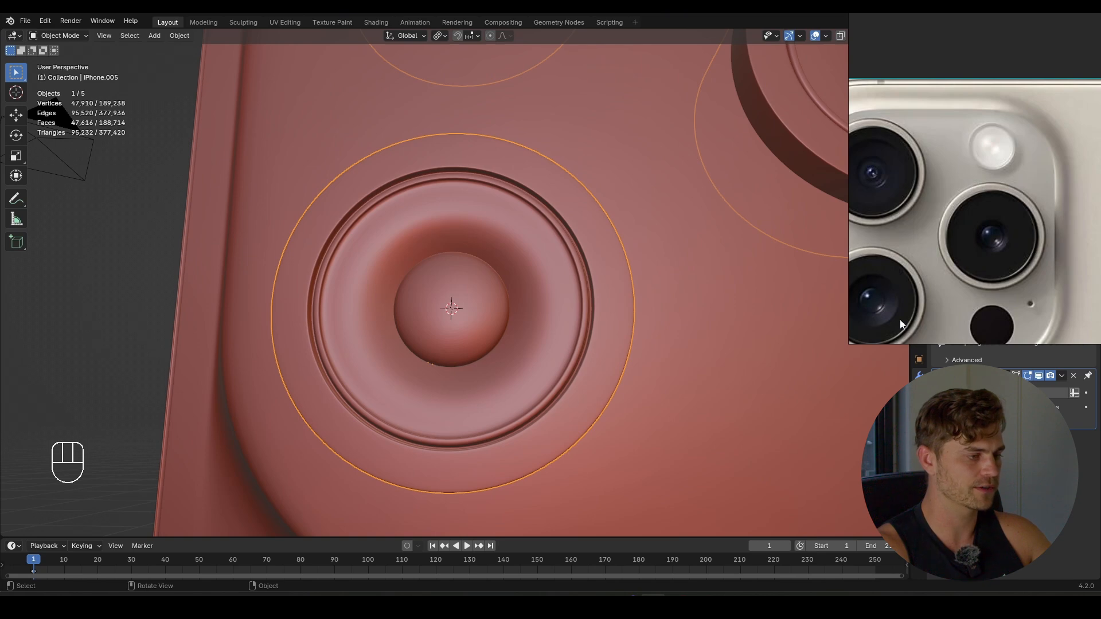
pyautogui.press('Tab')
pyautogui.press('2')
pyautogui.scroll(1, 412, 241)
pyautogui.keyDown('alt'); pyautogui.click(400, 231); pyautogui.keyUp('alt')
pyautogui.scroll(-3, 467, 268)
pyautogui.keyDown('shift'); pyautogui.moveTo(653, 241); pyautogui.dragTo(645, 291, button='middle'); pyautogui.keyUp('shift')
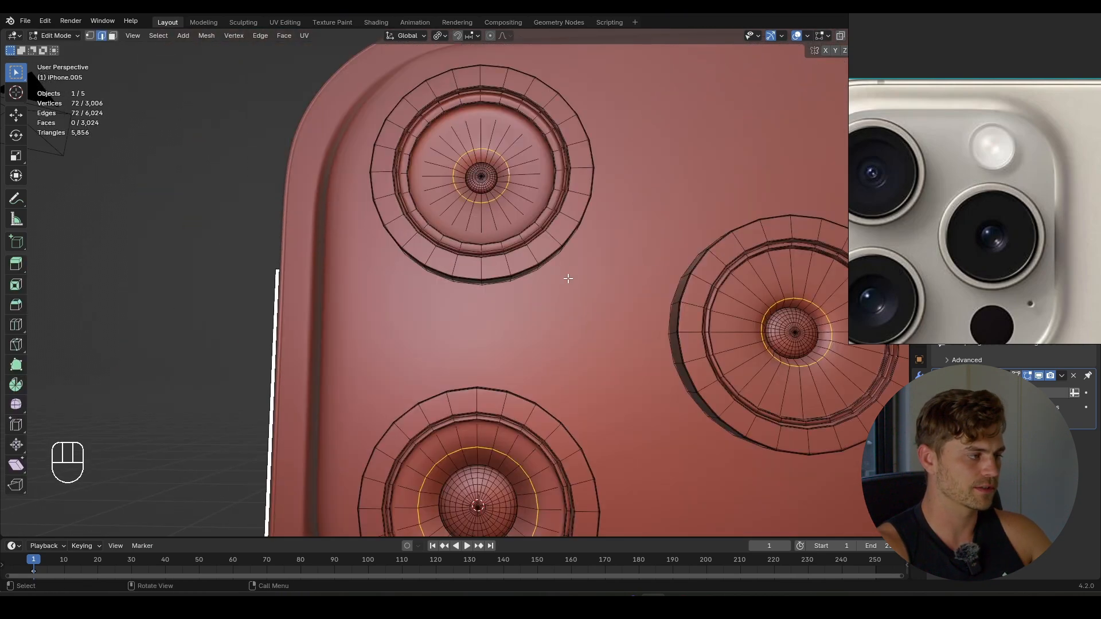
# - Try an edge crease on the selected recess loops of the three lenses, then undo it
pyautogui.hotkey('shift', 'e')
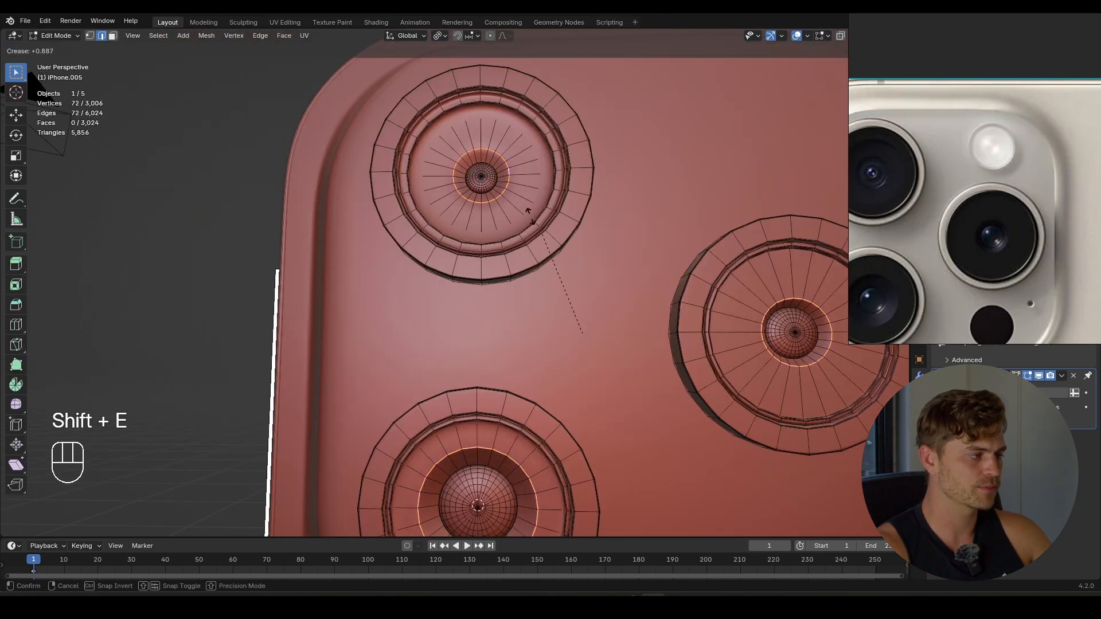
pyautogui.click(441, 131)
pyautogui.press('Tab')
pyautogui.scroll(-4, 470, 179)
pyautogui.moveTo(493, 242); pyautogui.dragTo(561, 326, button='middle')
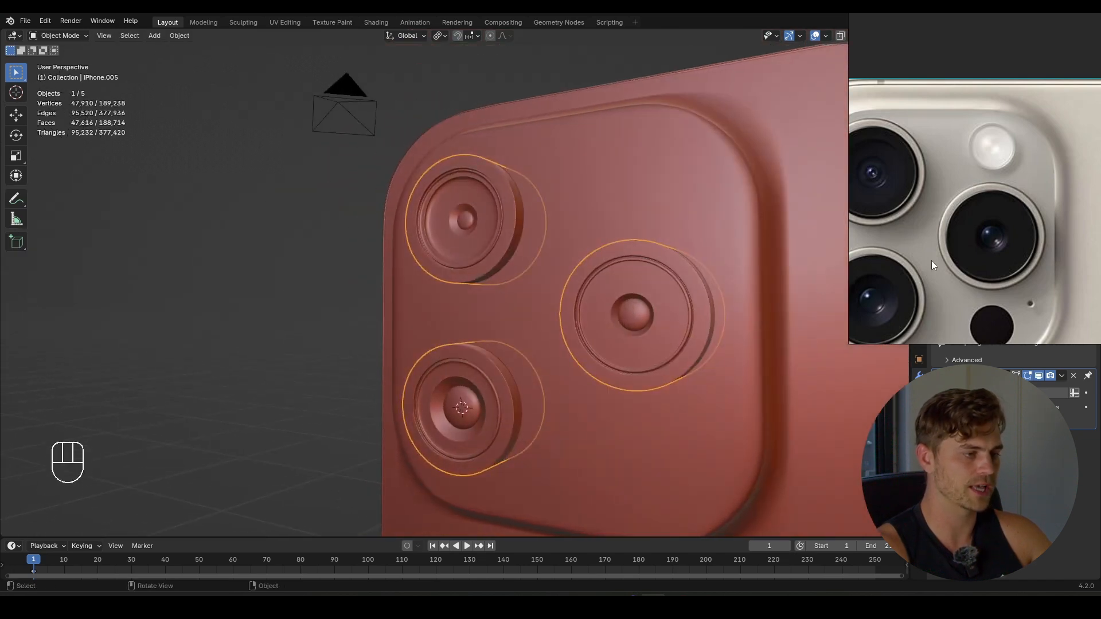
pyautogui.keyDown('shift'); pyautogui.moveTo(611, 383); pyautogui.dragTo(585, 337, button='middle'); pyautogui.keyUp('shift')
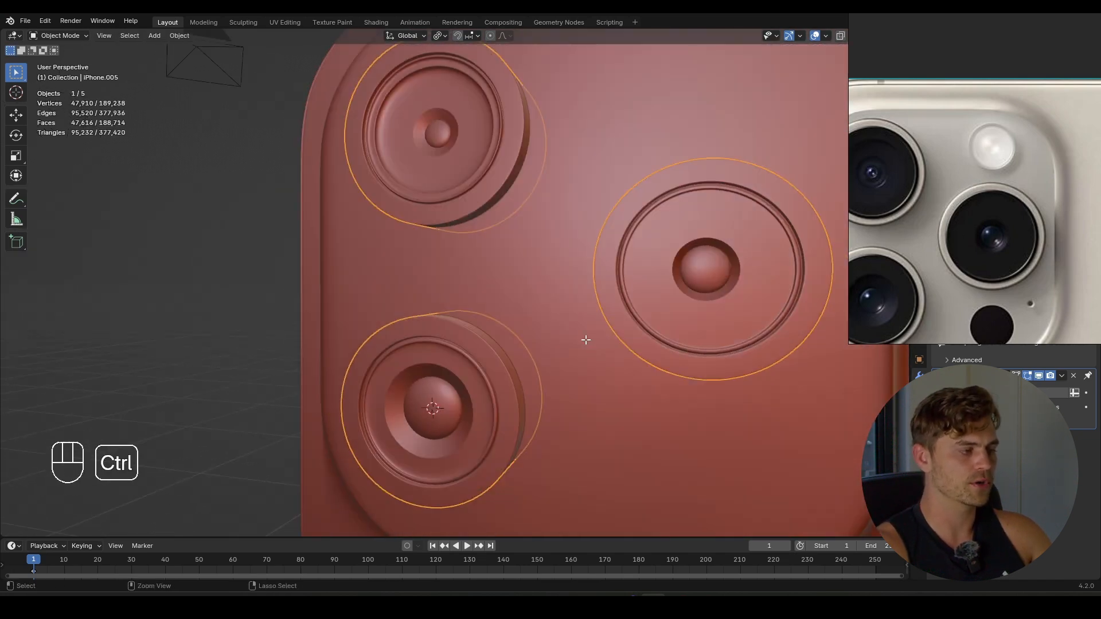
pyautogui.hotkey('ctrl', 'z')
pyautogui.hotkey('ctrl', 'z')
# - Bevel the selected recess loops with an offset of about 0.0029 m and 1 segment, then leave mesh editing
pyautogui.hotkey('ctrl', 'b')
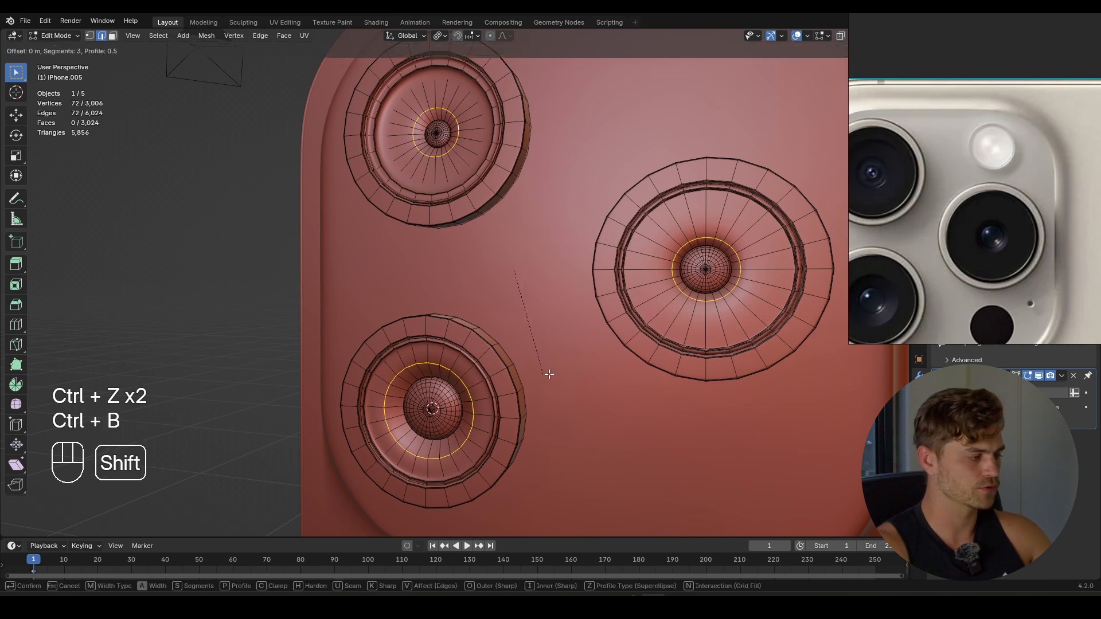
pyautogui.scroll(-2, 563, 388)
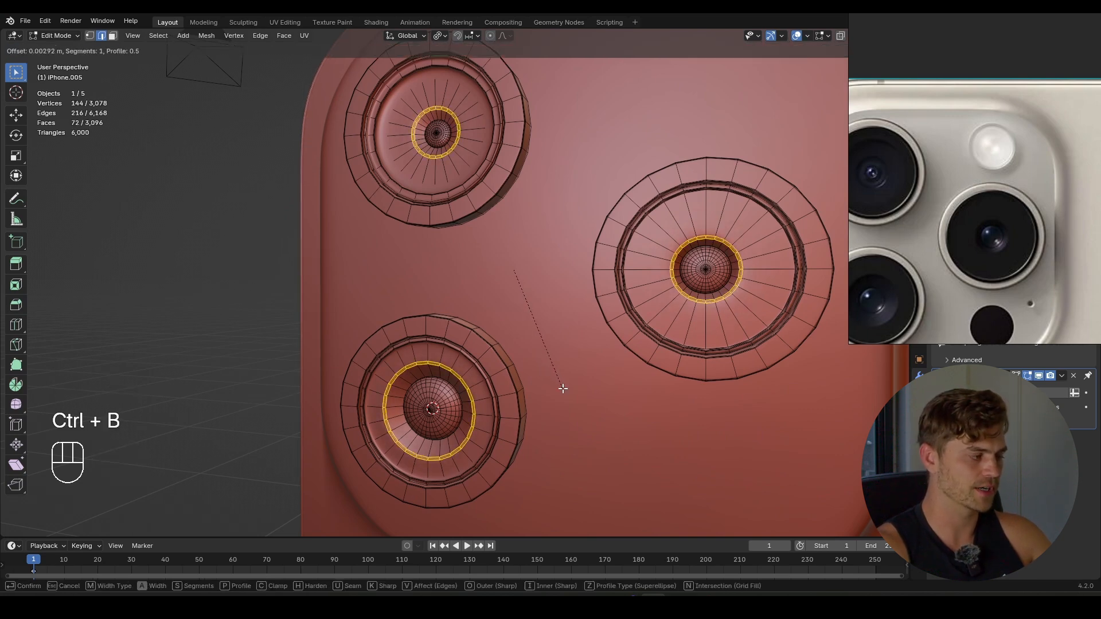
pyautogui.keyDown('shift'); pyautogui.click(563, 388); pyautogui.keyUp('shift')
pyautogui.press('Tab')
pyautogui.moveTo(546, 397); pyautogui.dragTo(581, 396, button='middle')
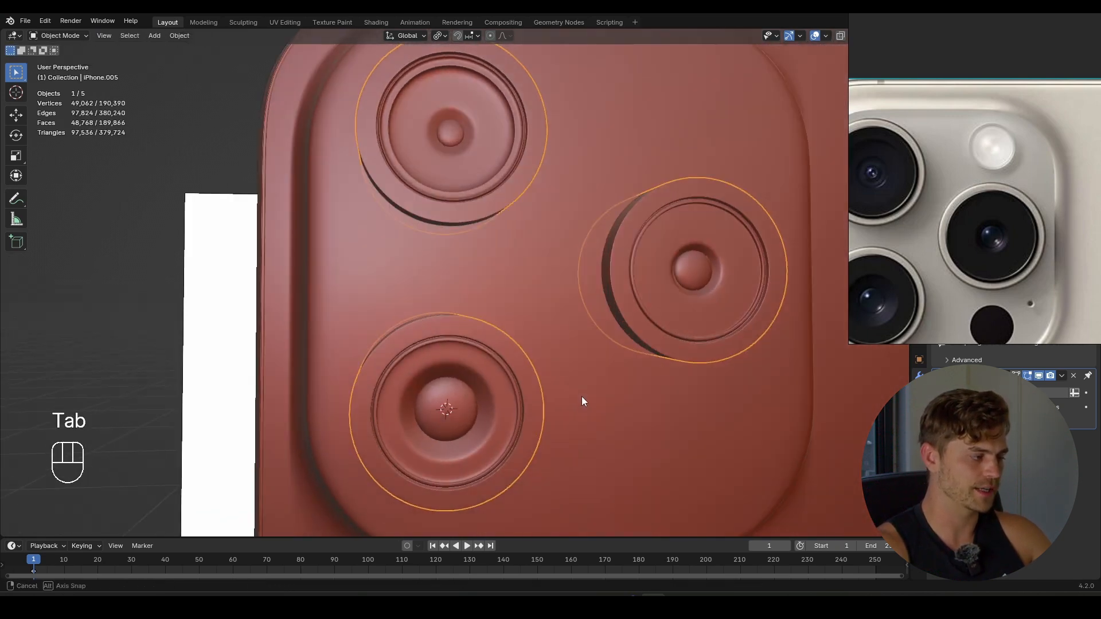
# - Undo the last recess loop bevel, bevel the selected loops on the three lenses again, and leave mesh editing
pyautogui.hotkey('ctrl', 'z')
pyautogui.hotkey('ctrl', 'z')
pyautogui.hotkey('ctrl', 'b')
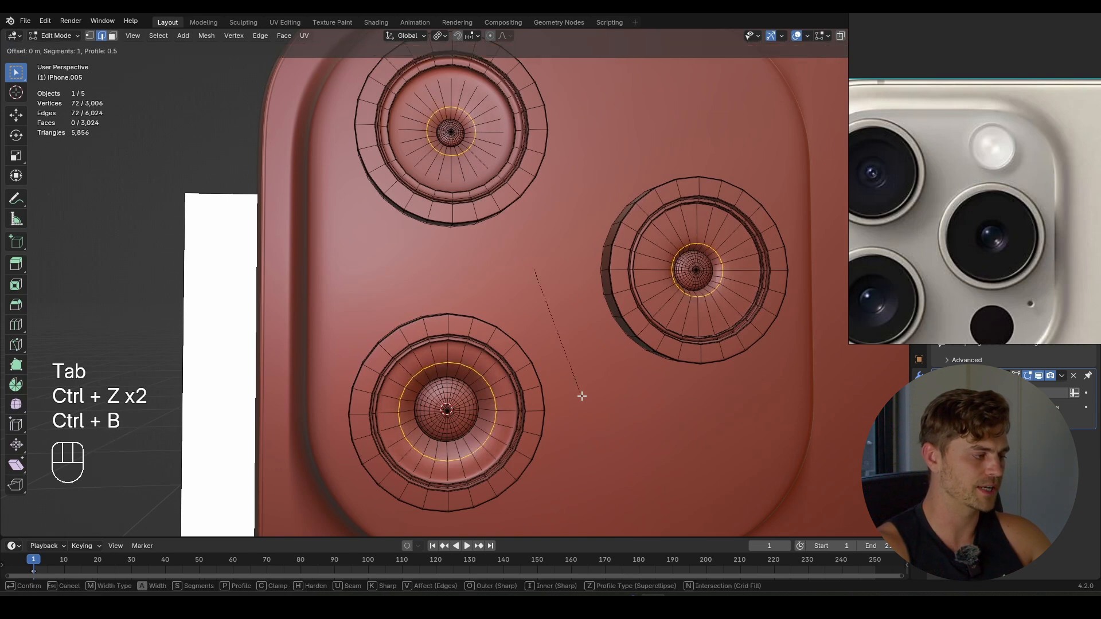
pyautogui.keyDown('shift'); pyautogui.click(589, 419); pyautogui.keyUp('shift')
pyautogui.press('Tab')
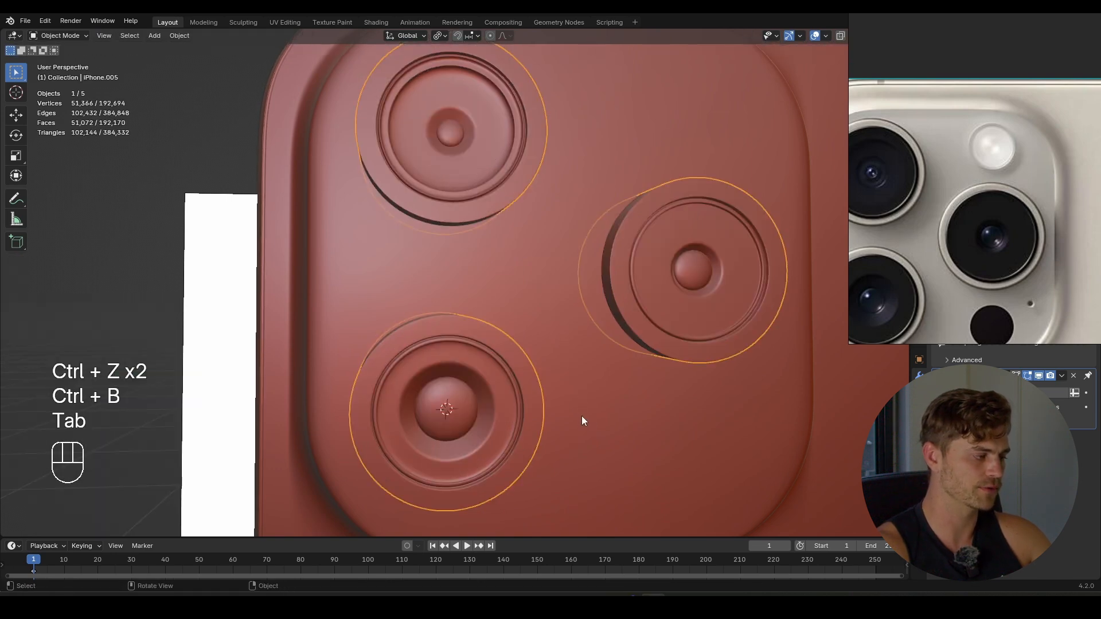
pyautogui.moveTo(581, 415)
pyautogui.mouseDown(button='middle')
pyautogui.moveTo(560, 434)
pyautogui.moveTo(589, 427)
pyautogui.mouseUp(button='middle')
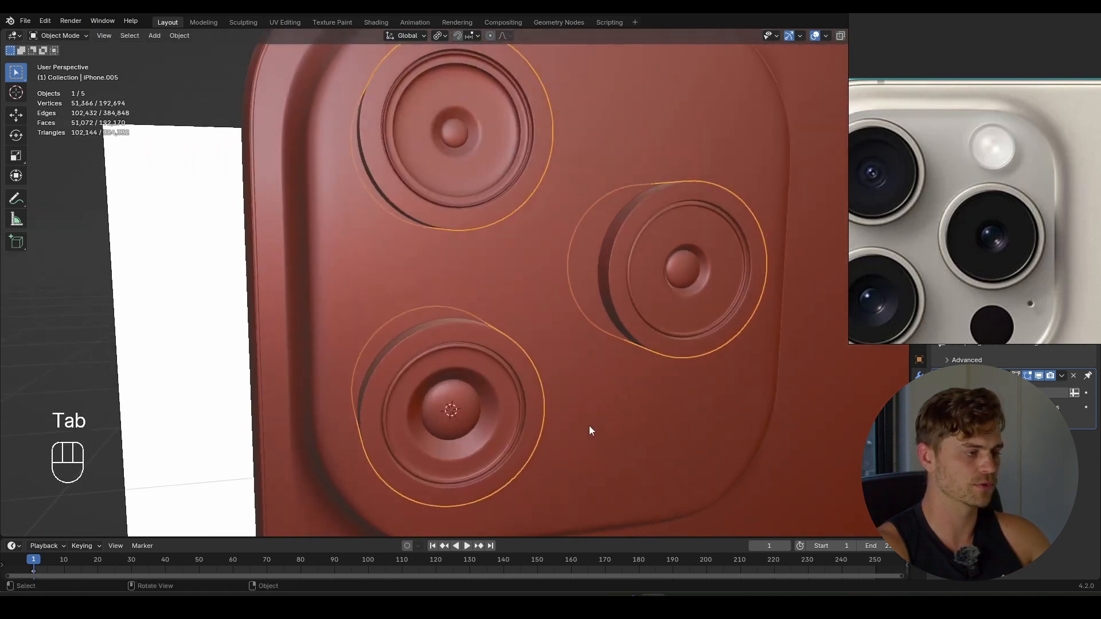
pyautogui.moveTo(617, 373); pyautogui.dragTo(840, 301, button='middle')
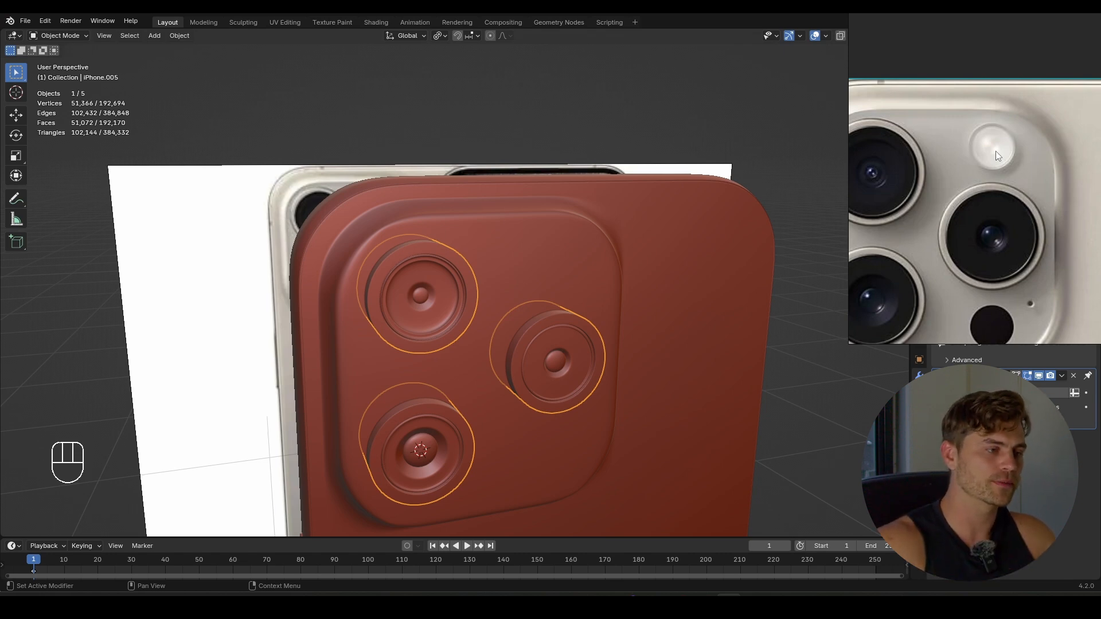
# - In the back view of the phone body, select the block of faces covering the flash and inset it by about 0.012 m
pyautogui.press('ctrl+KP_1')
pyautogui.press('Tab')
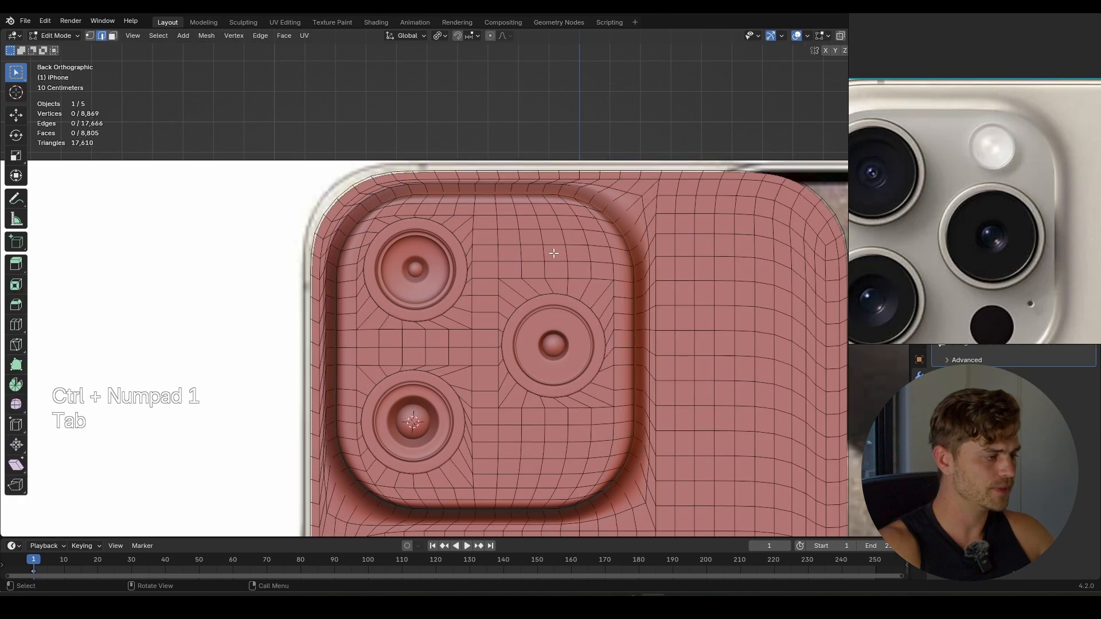
pyautogui.hotkey('alt', 'z')
pyautogui.scroll(5, 567, 264)
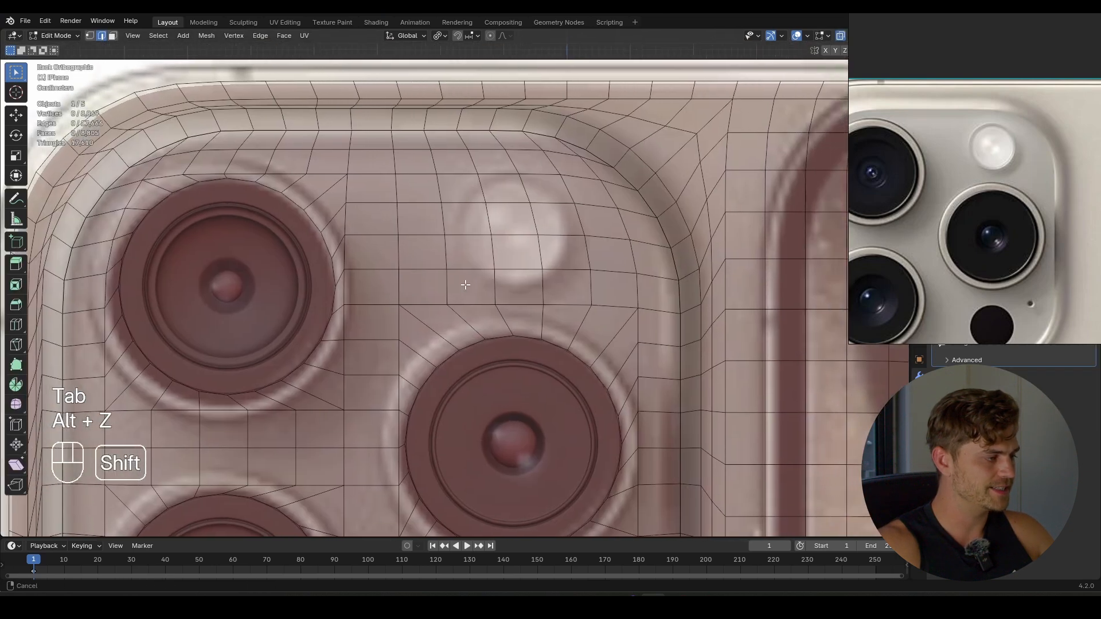
pyautogui.press('3')
pyautogui.click(460, 188)
pyautogui.keyDown('ctrl'); pyautogui.click(545, 188); pyautogui.keyUp('ctrl')
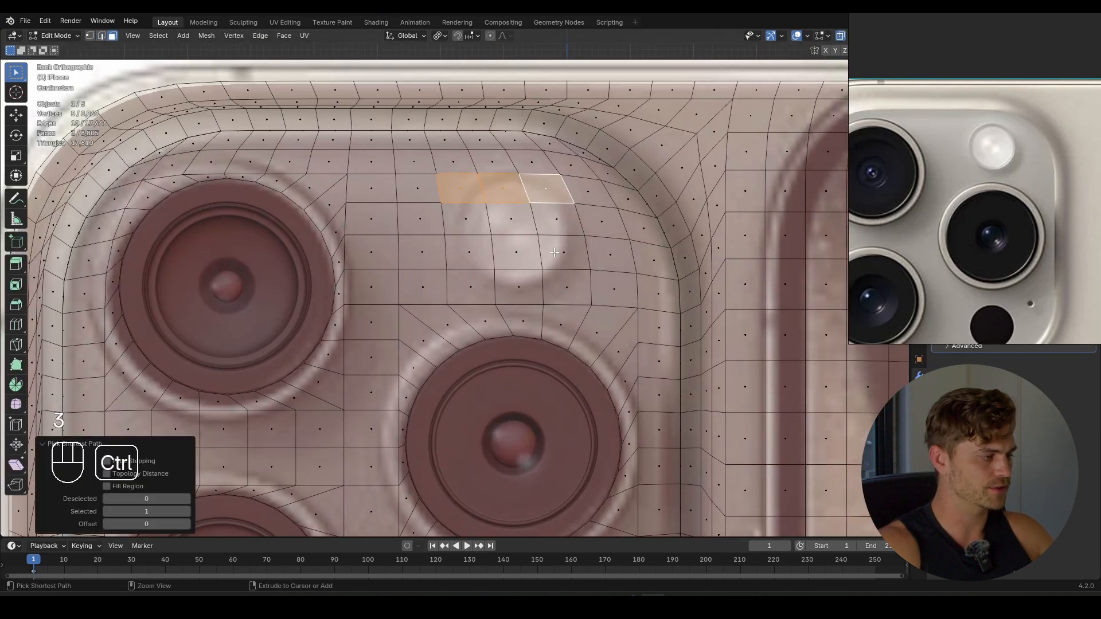
pyautogui.keyDown('ctrl'); pyautogui.click(557, 258); pyautogui.keyUp('ctrl')
pyautogui.keyDown('ctrl'); pyautogui.click(465, 256); pyautogui.keyUp('ctrl')
# - Try a LoopTools operation on the inset flash faces, then undo it
pyautogui.rightClick(575, 274)
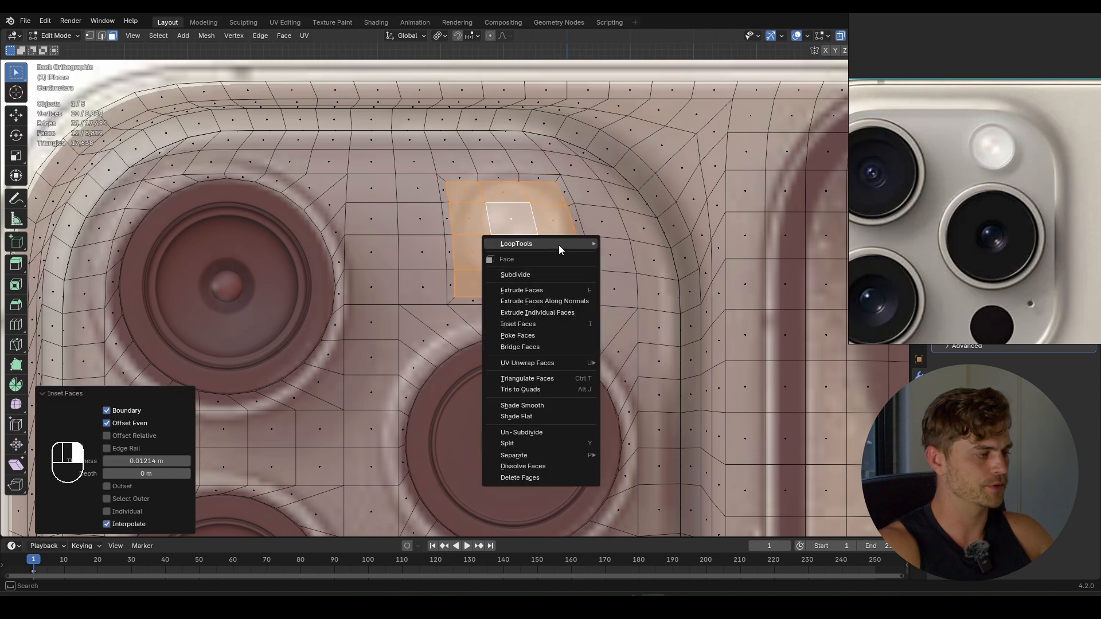
pyautogui.moveTo(558, 245)
pyautogui.click(634, 258)
pyautogui.hotkey('ctrl', 'z')
# - Delete the inset faces over the flash and snap the 3D cursor to the centre of the hole's border loop
pyautogui.press('x')
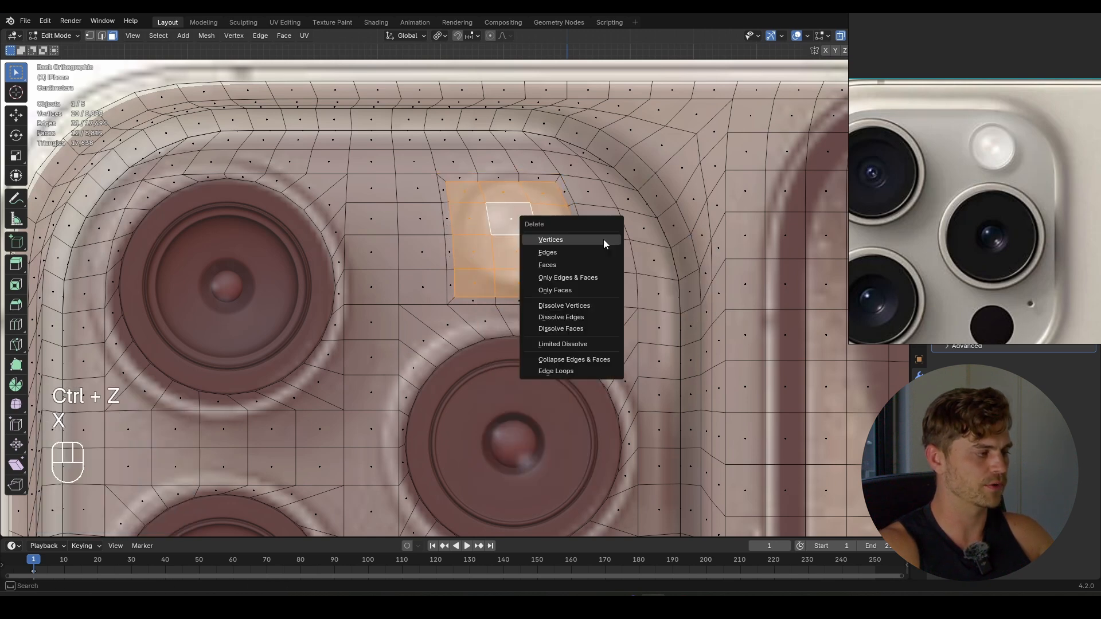
pyautogui.click(583, 265)
pyautogui.scroll(4, 492, 234)
pyautogui.keyDown('shift'); pyautogui.moveTo(483, 149); pyautogui.dragTo(483, 183, button='middle'); pyautogui.keyUp('shift')
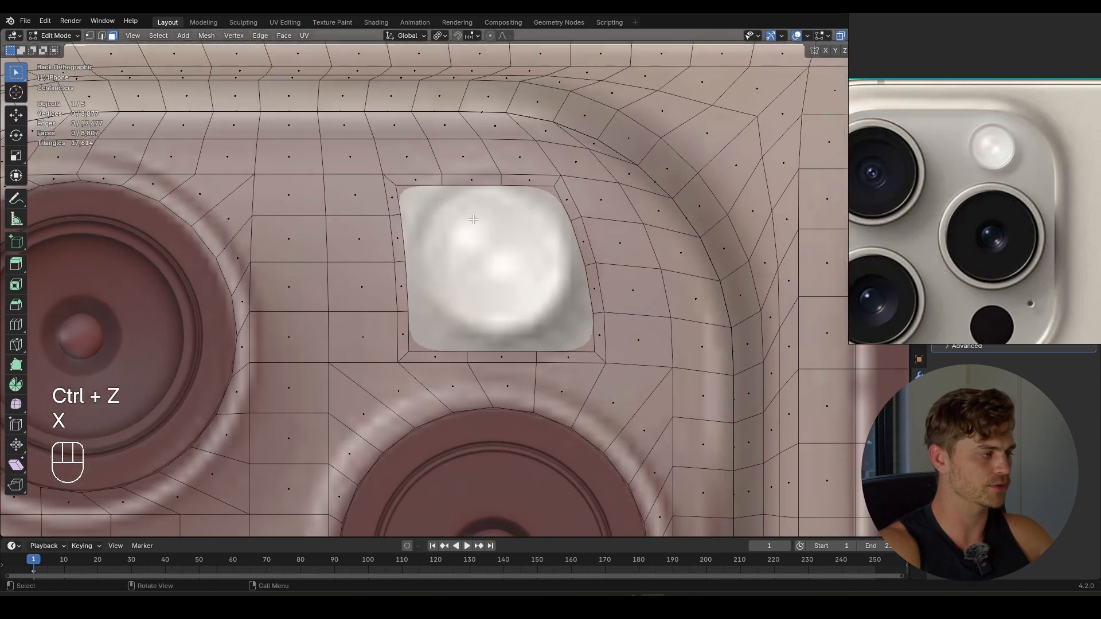
pyautogui.press('2')
pyautogui.keyDown('alt'); pyautogui.click(484, 185); pyautogui.keyUp('alt')
pyautogui.hotkey('shift', 's')
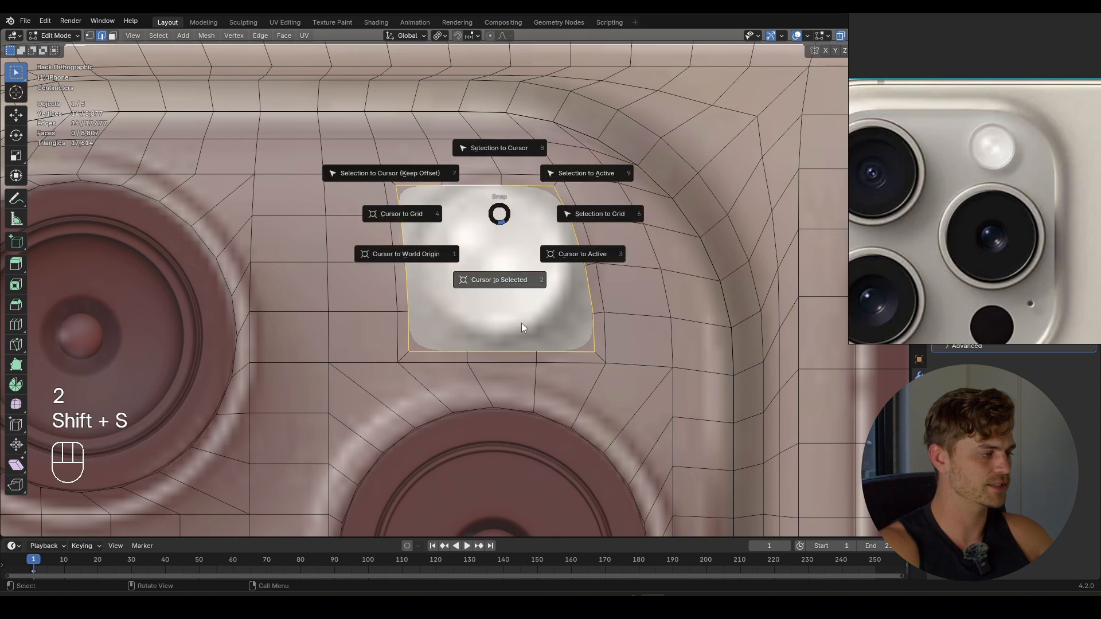
pyautogui.click(507, 281)
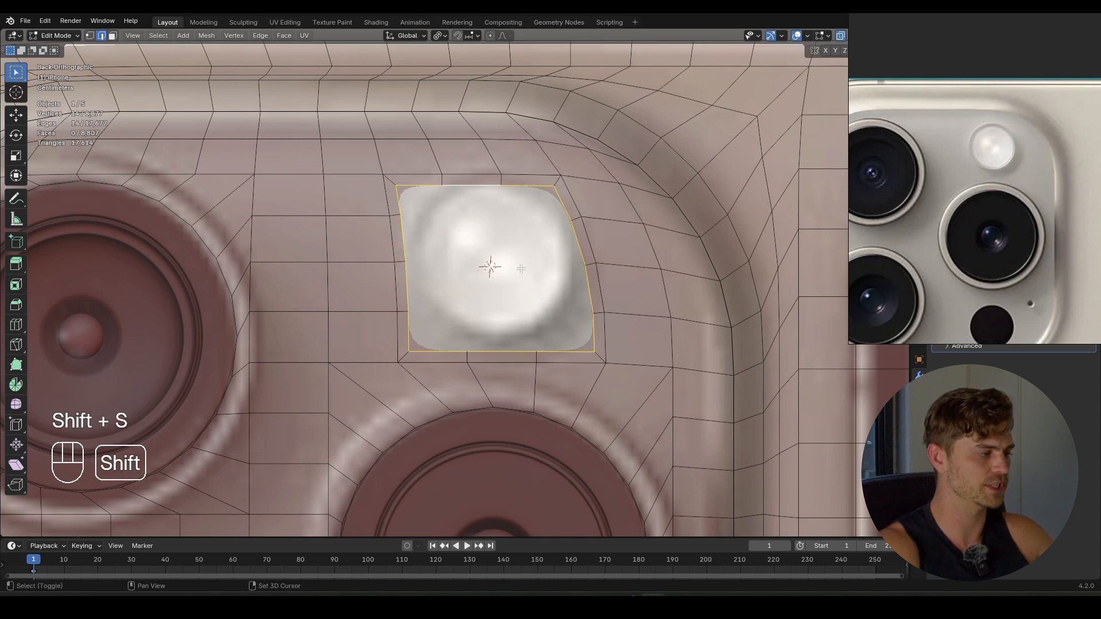
# - Add a 14-vertex circle at the 3D cursor and rotate it 90° about the X axis
pyautogui.hotkey('shift', 'a')
pyautogui.click(506, 255)
pyautogui.click(148, 402)
pyautogui.write('14')
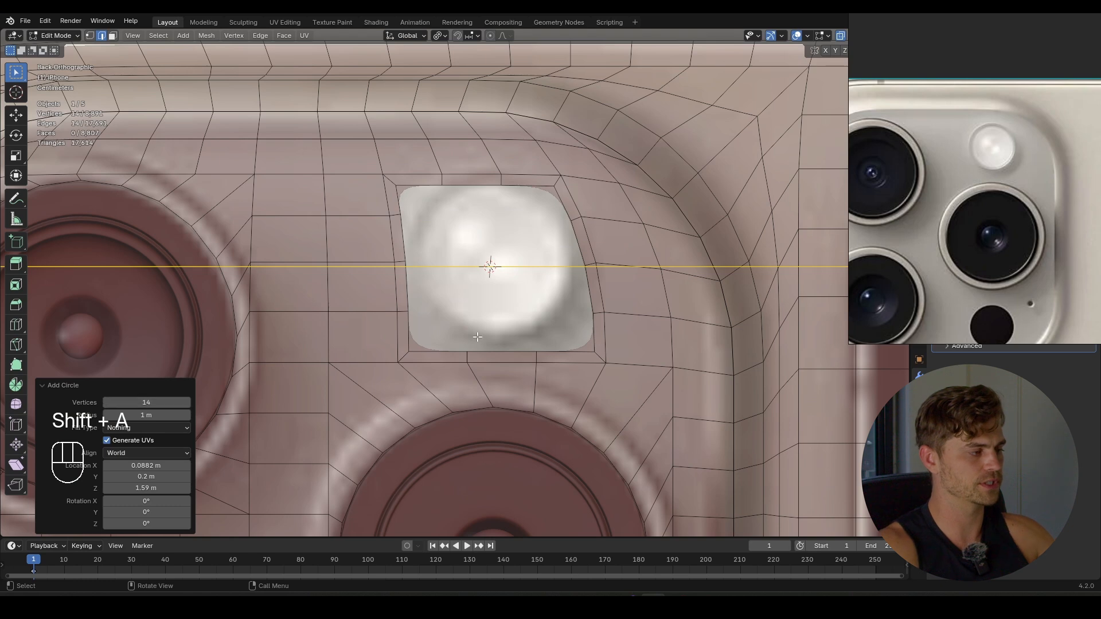
pyautogui.scroll(-5, 477, 338)
pyautogui.press('r')
pyautogui.press('x')
pyautogui.press('9')
pyautogui.press('0')
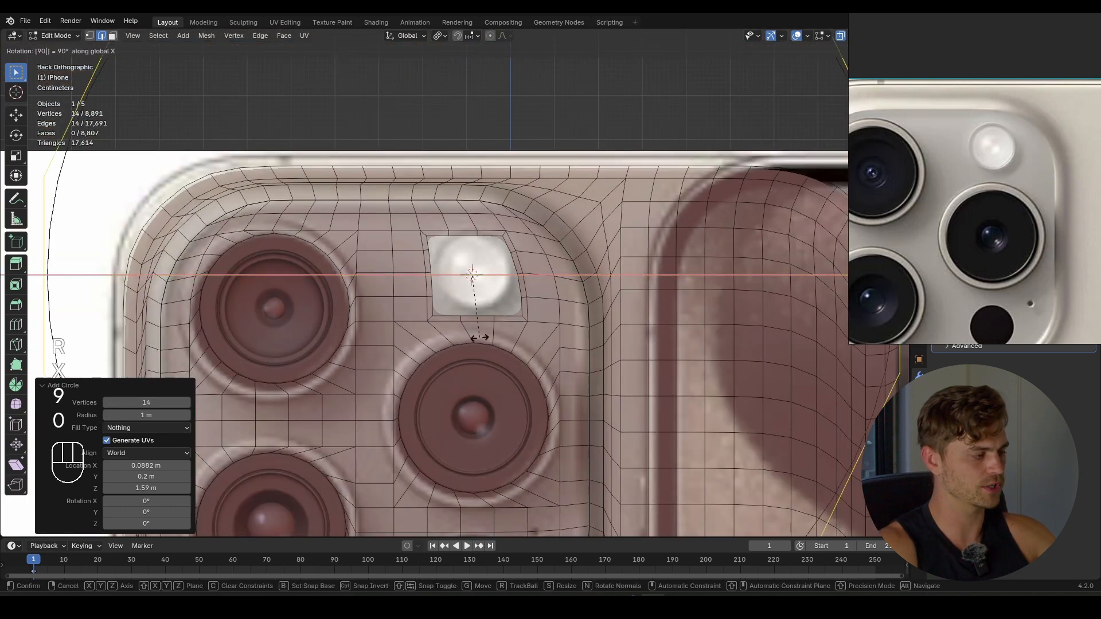
pyautogui.click(478, 336)
# - Scale the circle down to the flash's outline in the reference, by 0.124 and again by 0.696
pyautogui.press('s')
pyautogui.click(499, 283)
pyautogui.scroll(5, 500, 284)
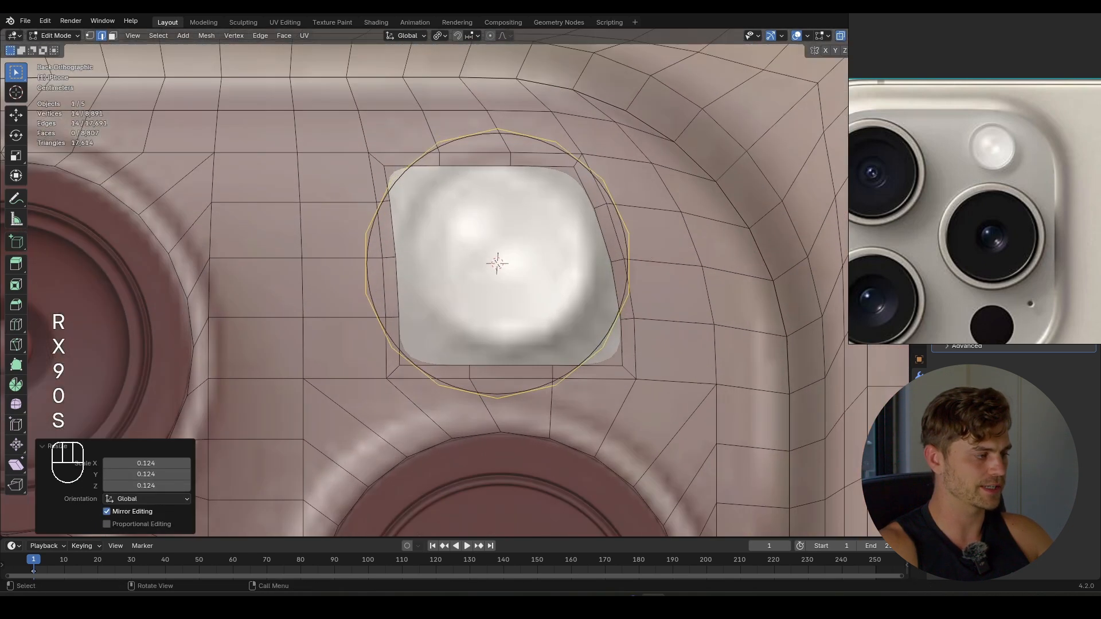
pyautogui.press('s')
pyautogui.click(651, 308)
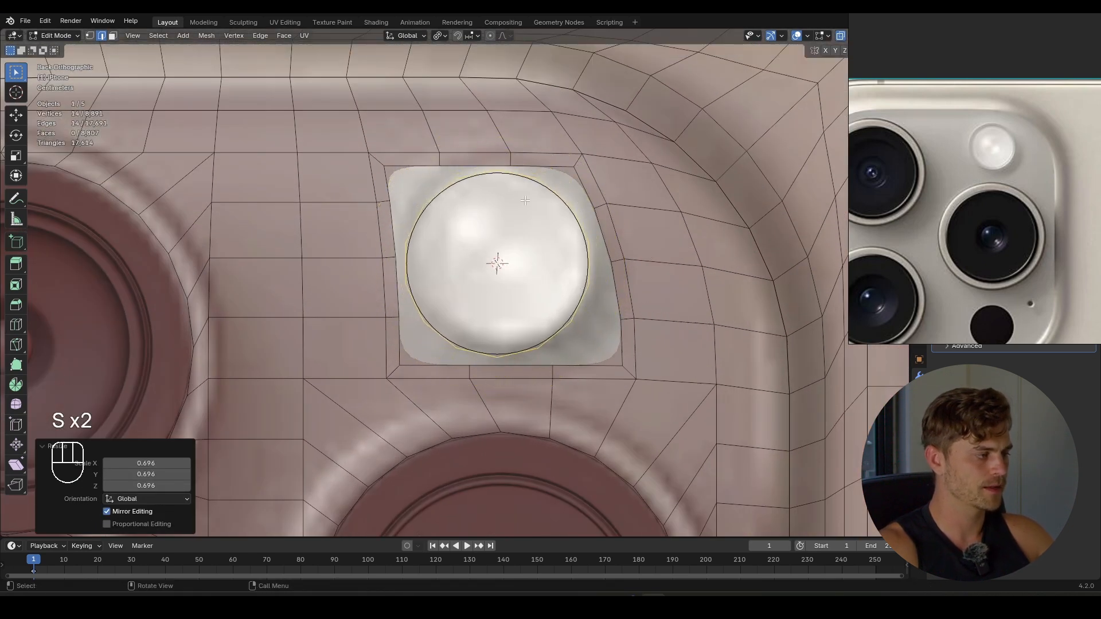
# - Add the hole's border loop to the circle selection and bridge the two loops with LoopTools
pyautogui.hotkey('shift', '2')
pyautogui.keyDown('alt'); pyautogui.keyDown('shift'); pyautogui.click(496, 162); pyautogui.keyUp('shift'); pyautogui.keyUp('alt')
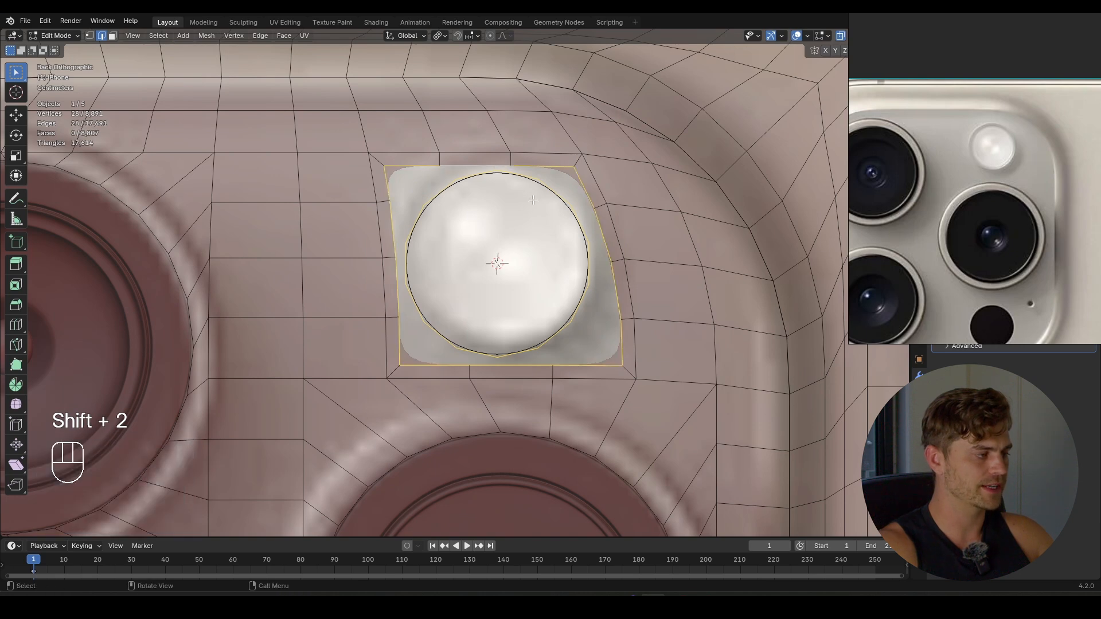
pyautogui.rightClick(533, 199)
pyautogui.moveTo(532, 199)
pyautogui.click(602, 201)
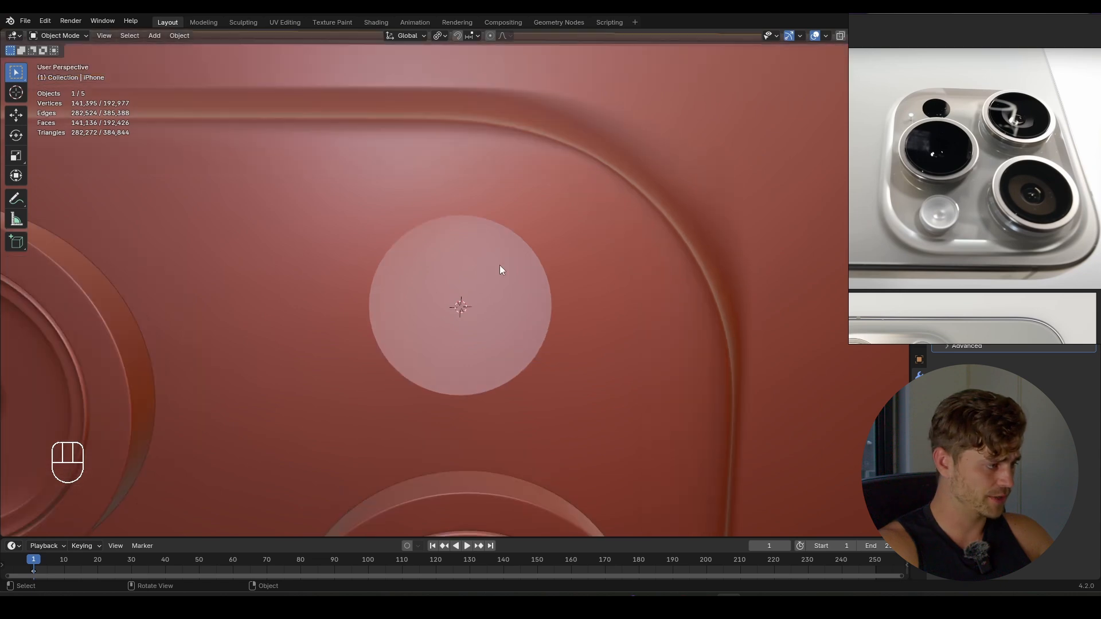
# - Duplicate the round flash opening's edge loop, separate it into its own object, and leave mesh editing
pyautogui.press('Tab')
pyautogui.press('2')
pyautogui.keyDown('alt'); pyautogui.click(524, 285); pyautogui.keyUp('alt')
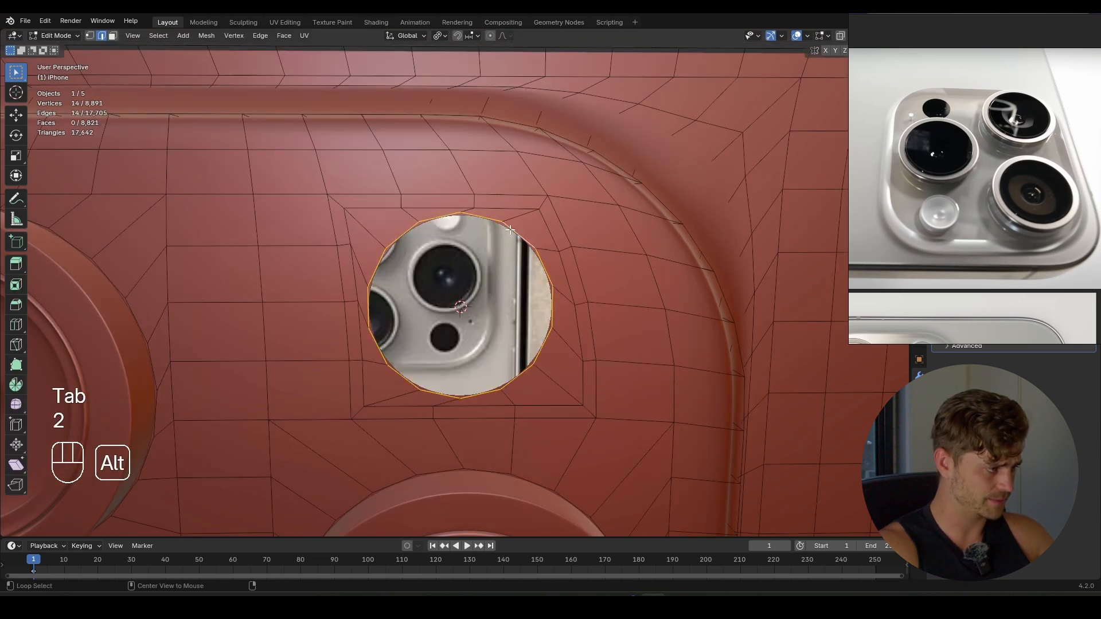
pyautogui.moveTo(524, 285); pyautogui.dragTo(573, 304, button='middle')
pyautogui.hotkey('shift', 'd')
pyautogui.press('p')
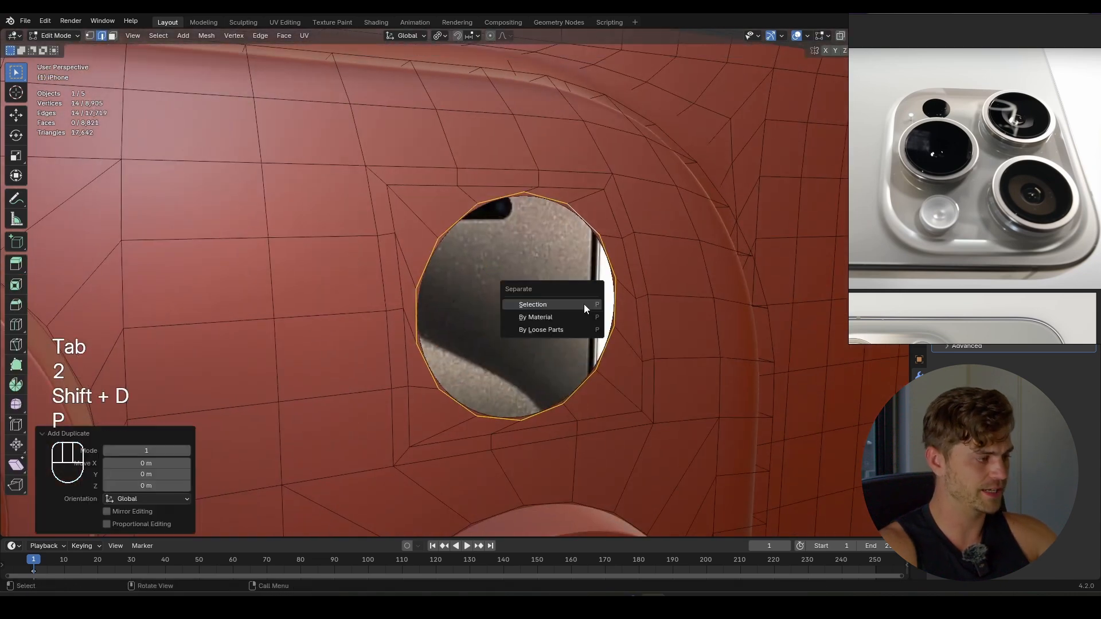
pyautogui.click(584, 305)
pyautogui.press('Tab')
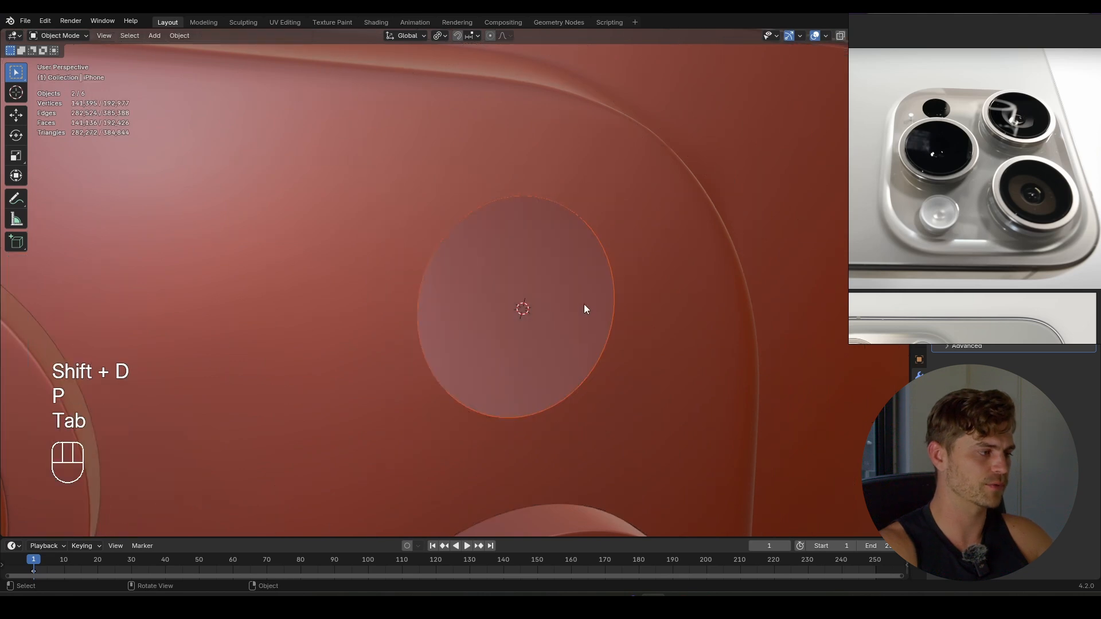
# - Select the separated flash ring object and extrude its whole edge loop along Y into the phone body
pyautogui.click(586, 225)
pyautogui.moveTo(539, 267); pyautogui.dragTo(658, 319, button='middle')
pyautogui.press('Tab')
pyautogui.press('a')
pyautogui.press('e')
pyautogui.press('x')
pyautogui.press('y')
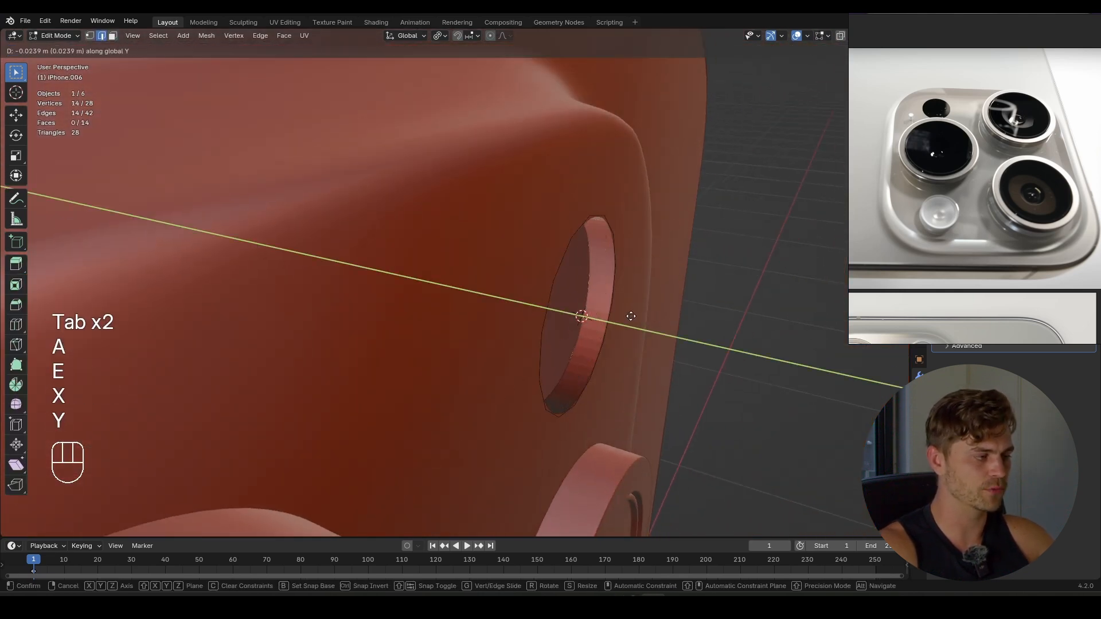
pyautogui.click(597, 319)
# - Leave mesh editing and apply Shade Auto Smooth to the extruded flash ring at 30°
pyautogui.press('Tab')
pyautogui.rightClick(597, 319)
pyautogui.click(597, 318)
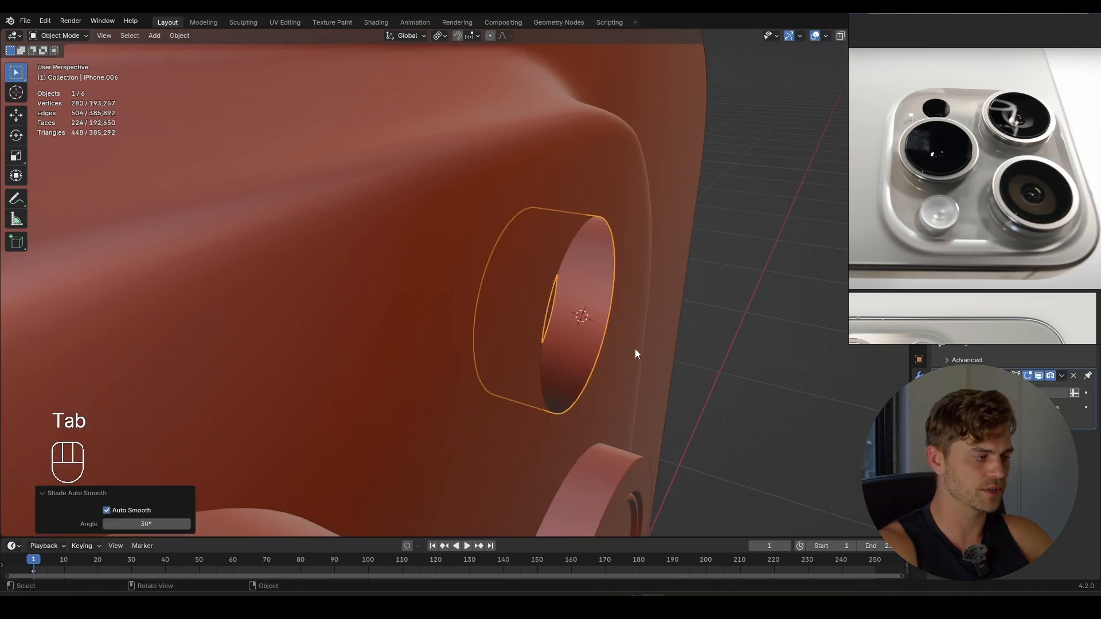
# - Select all faces of the flash ring and extrude them inward along their normals by about 0.005 m to give the wall thickness
pyautogui.moveTo(634, 349); pyautogui.dragTo(560, 329, button='middle')
pyautogui.press('Tab')
pyautogui.hotkey('ctrl', 'z')
pyautogui.press('a')
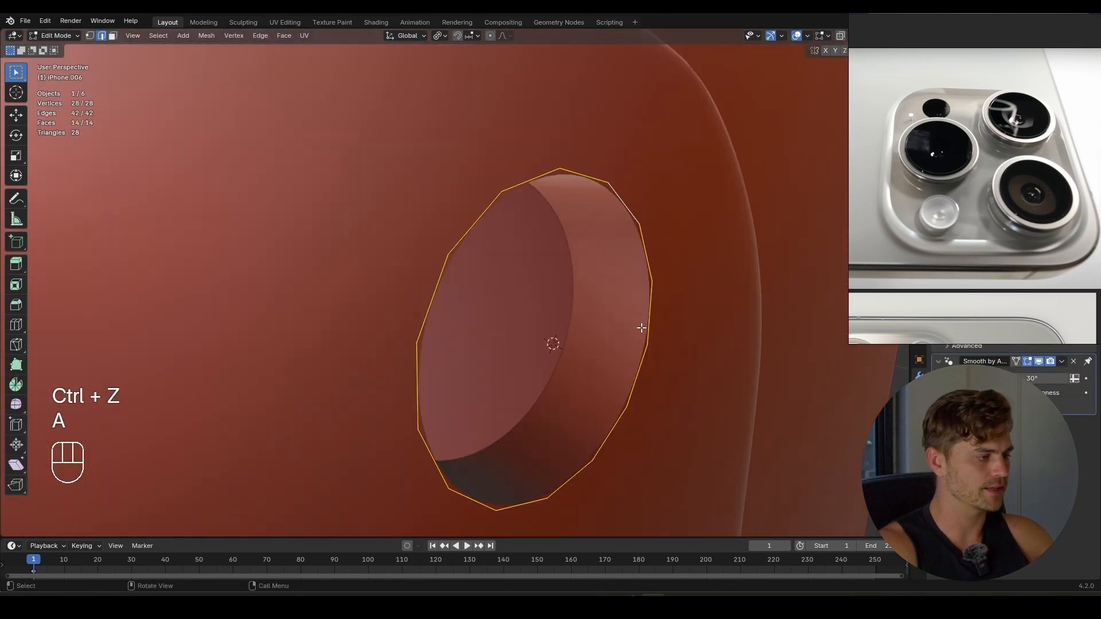
pyautogui.moveTo(651, 347); pyautogui.dragTo(633, 355, button='middle')
pyautogui.press('Tab')
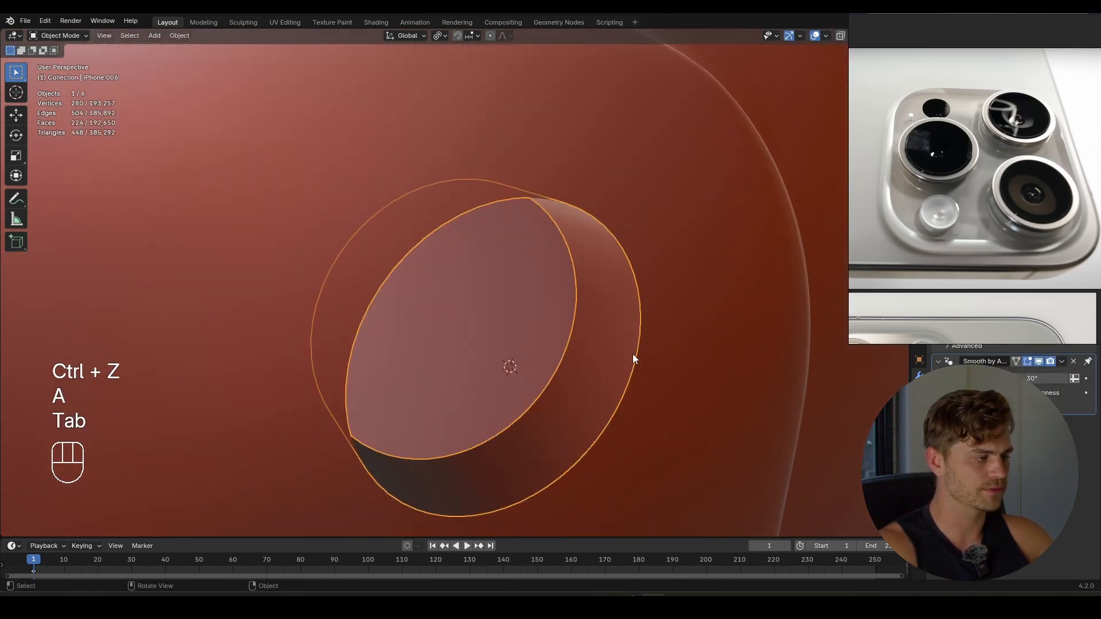
pyautogui.press('3')
pyautogui.press('Tab')
pyautogui.press('3')
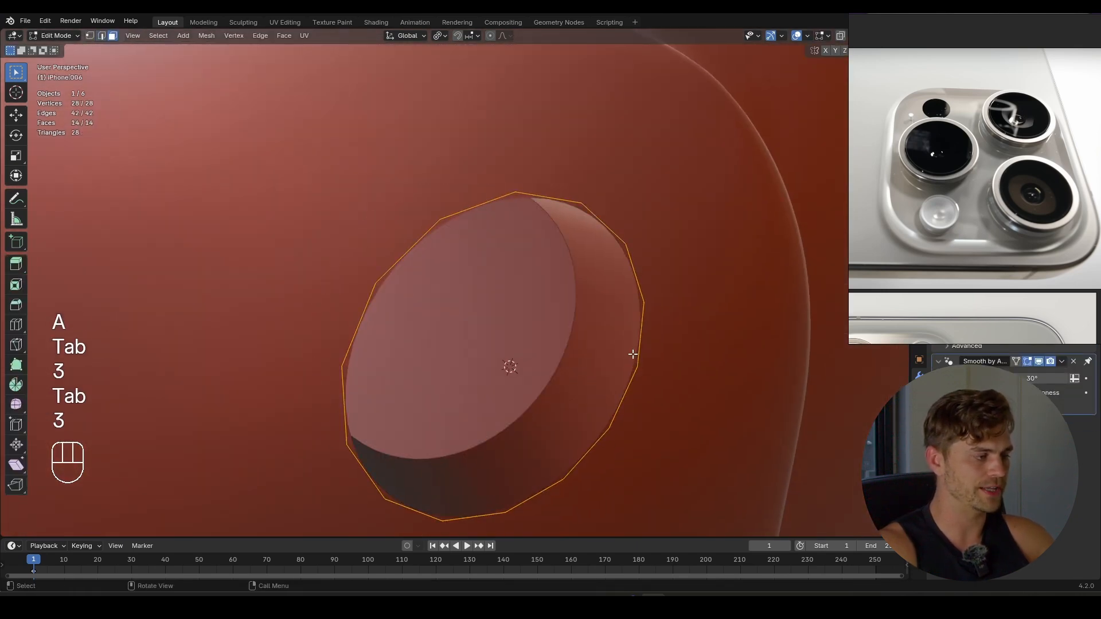
pyautogui.hotkey('alt', 'e')
pyautogui.click(659, 378)
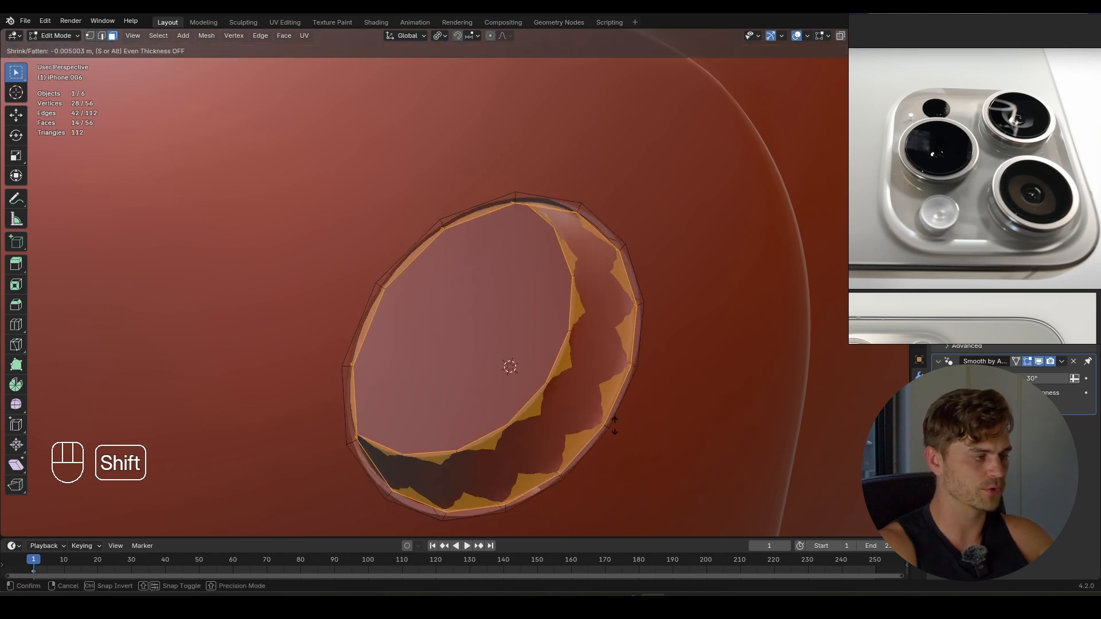
pyautogui.click(584, 447)
# - Bevel the inner and outer front edge loops of the flash ring by about 0.0004 m with 3 segments, then leave mesh editing
pyautogui.press('2')
pyautogui.keyDown('alt'); pyautogui.click(499, 223); pyautogui.keyUp('alt')
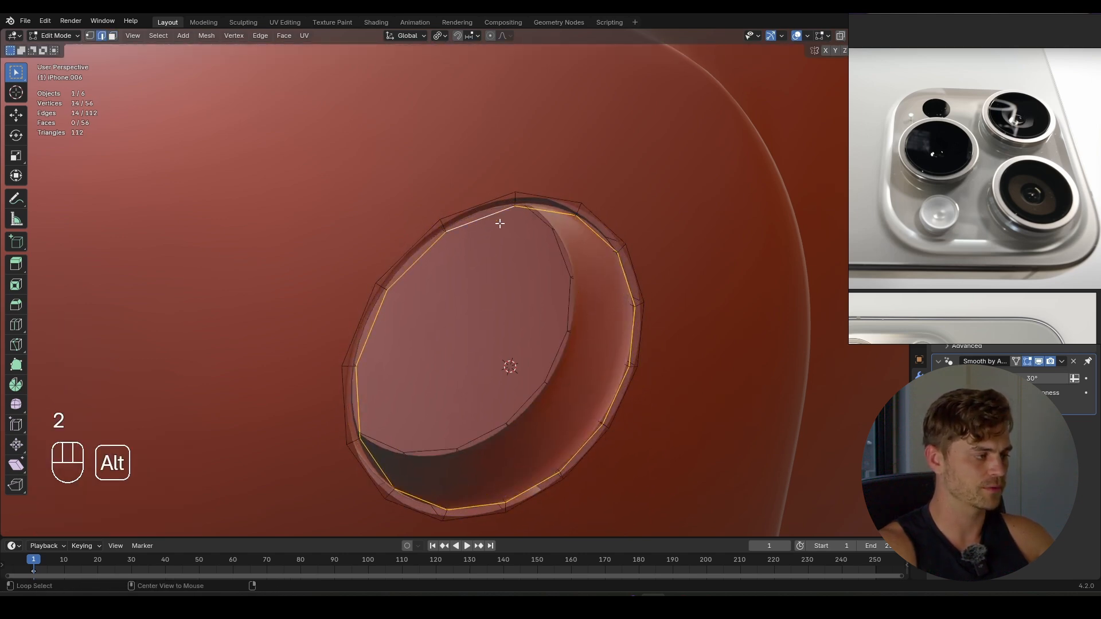
pyautogui.keyDown('alt'); pyautogui.keyDown('shift'); pyautogui.click(472, 201); pyautogui.keyUp('shift'); pyautogui.keyUp('alt')
pyautogui.hotkey('ctrl', 'b')
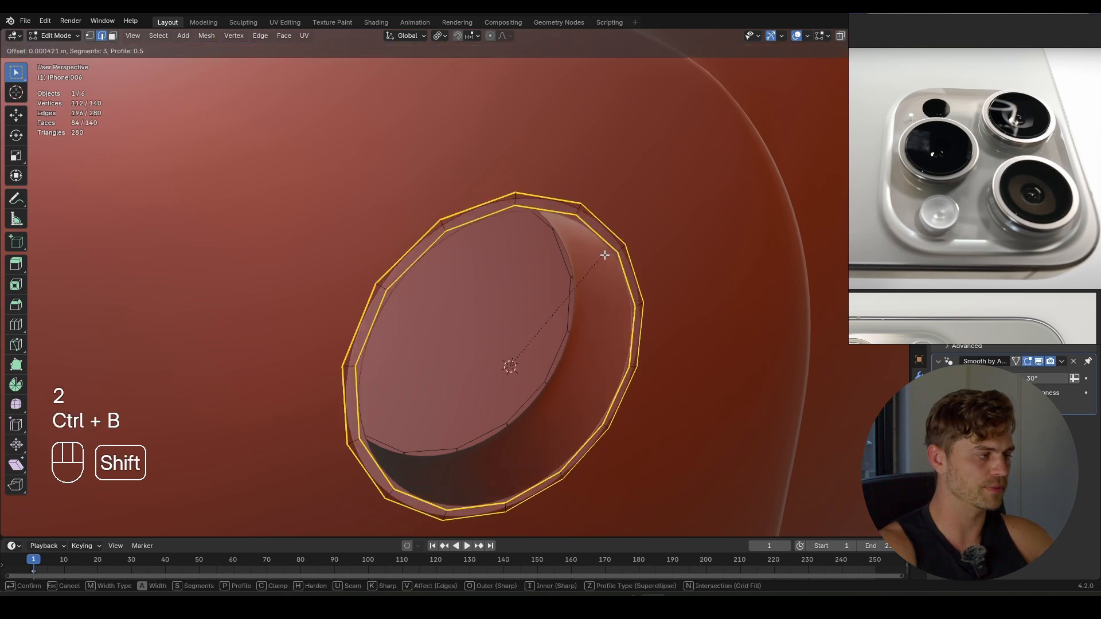
pyautogui.click(602, 256)
pyautogui.press('Tab')
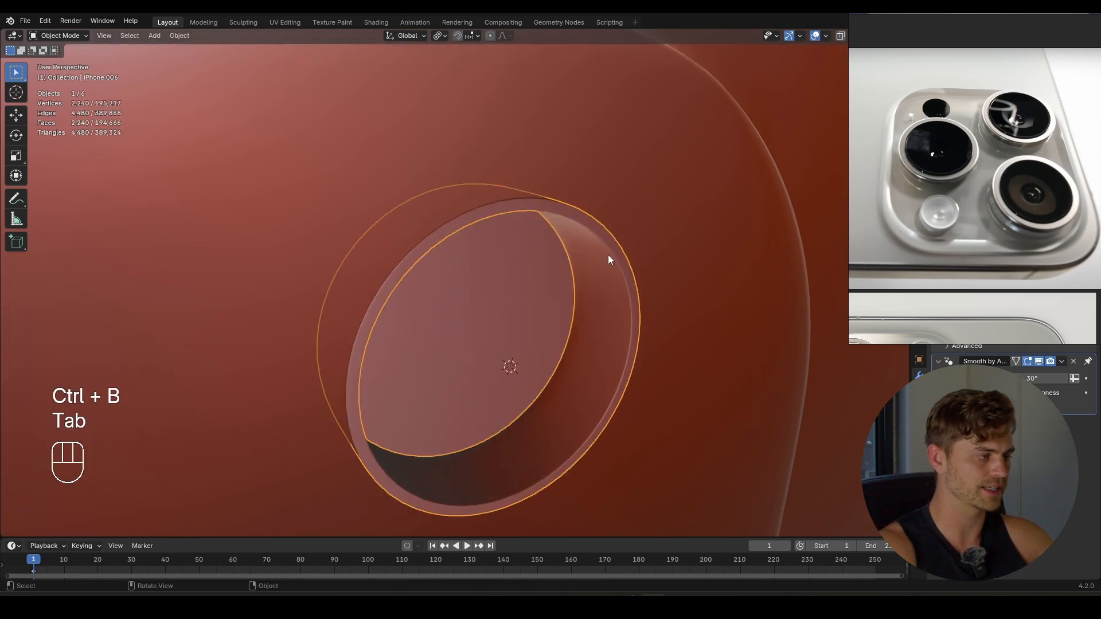
pyautogui.moveTo(607, 255); pyautogui.dragTo(540, 303, button='middle')
pyautogui.scroll(4, 499, 292)
pyautogui.moveTo(824, 239); pyautogui.dragTo(431, 292, button='middle')
pyautogui.press('Tab')
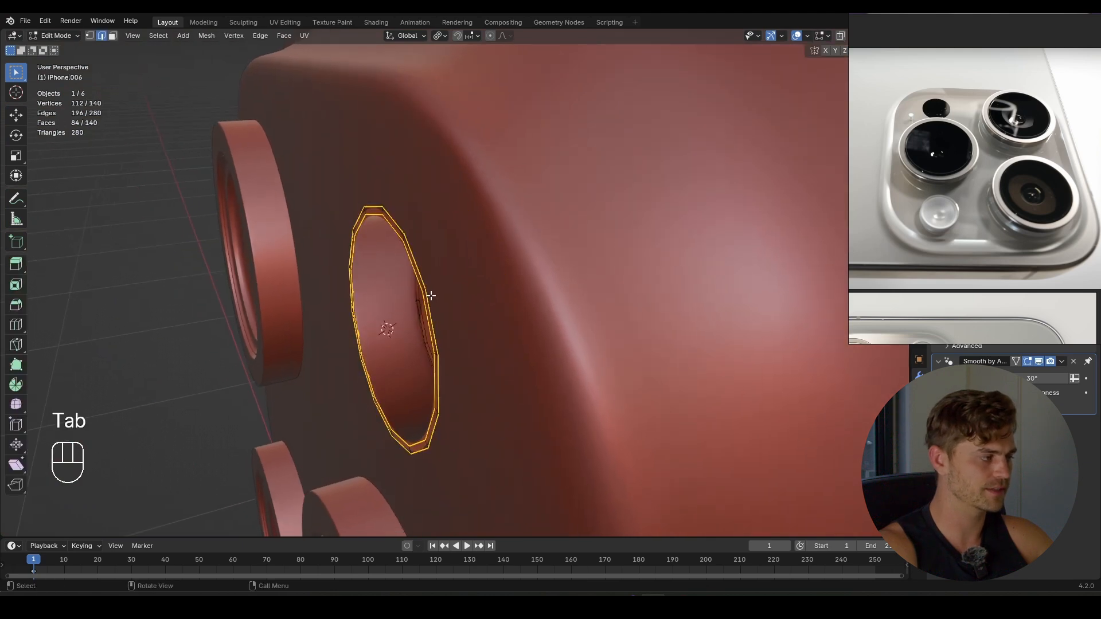
pyautogui.press('Tab')
# - Select the flash ring's front rim and adjoining faces, move them about 0.006 m outward along Y, and leave mesh editing
pyautogui.press('Tab')
pyautogui.hotkey('ctrl', 'z')
pyautogui.hotkey('ctrl', 'z')
pyautogui.press('ctrl+KP_Add')
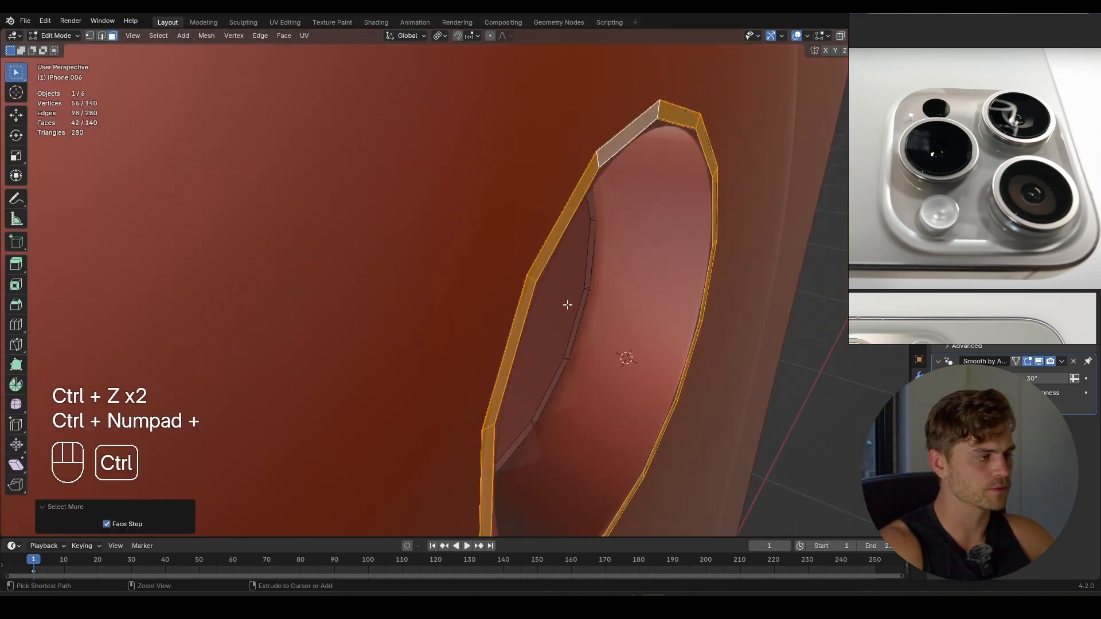
pyautogui.press('ctrl+KP_Add')
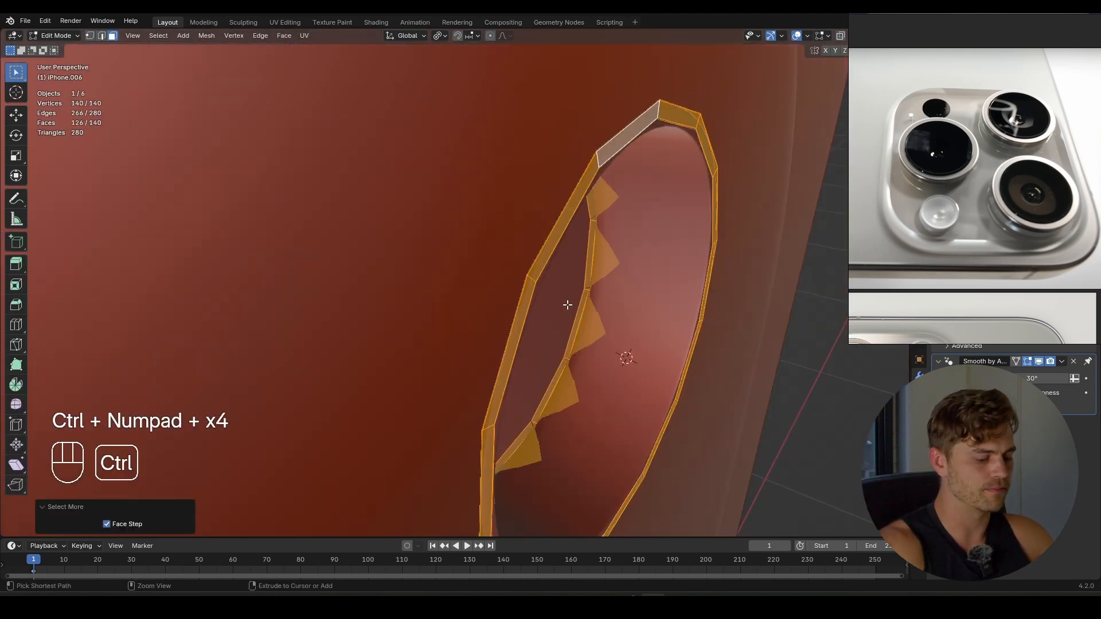
pyautogui.press('ctrl+KP_Subtract')
pyautogui.press('g')
pyautogui.press('y')
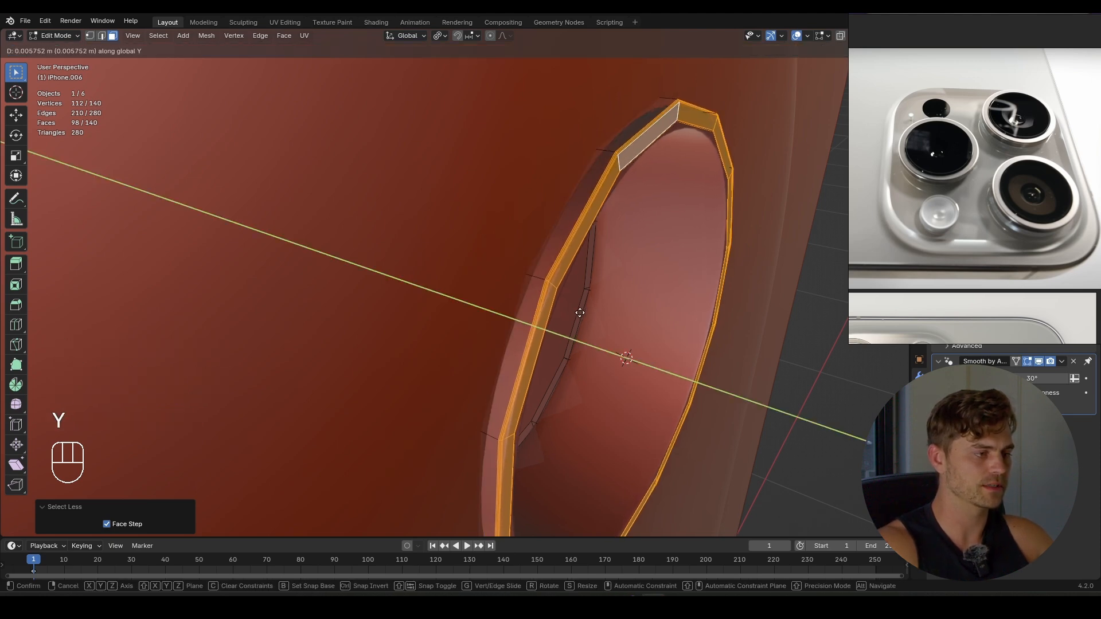
pyautogui.click(581, 309)
pyautogui.press('Tab')
pyautogui.moveTo(583, 308); pyautogui.dragTo(455, 280, button='middle')
pyautogui.scroll(1, 458, 276)
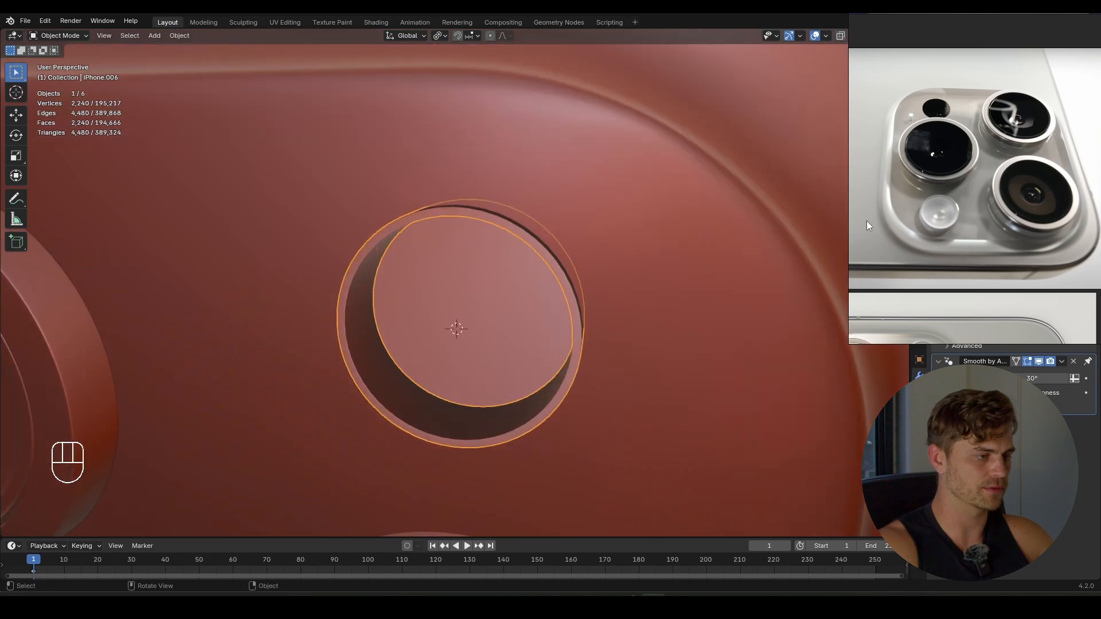
# - Open the flash ring's mesh for edge editing and turn off its Subdivision modifier's viewport display
pyautogui.scroll(5, 969, 219)
pyautogui.scroll(4, 974, 230)
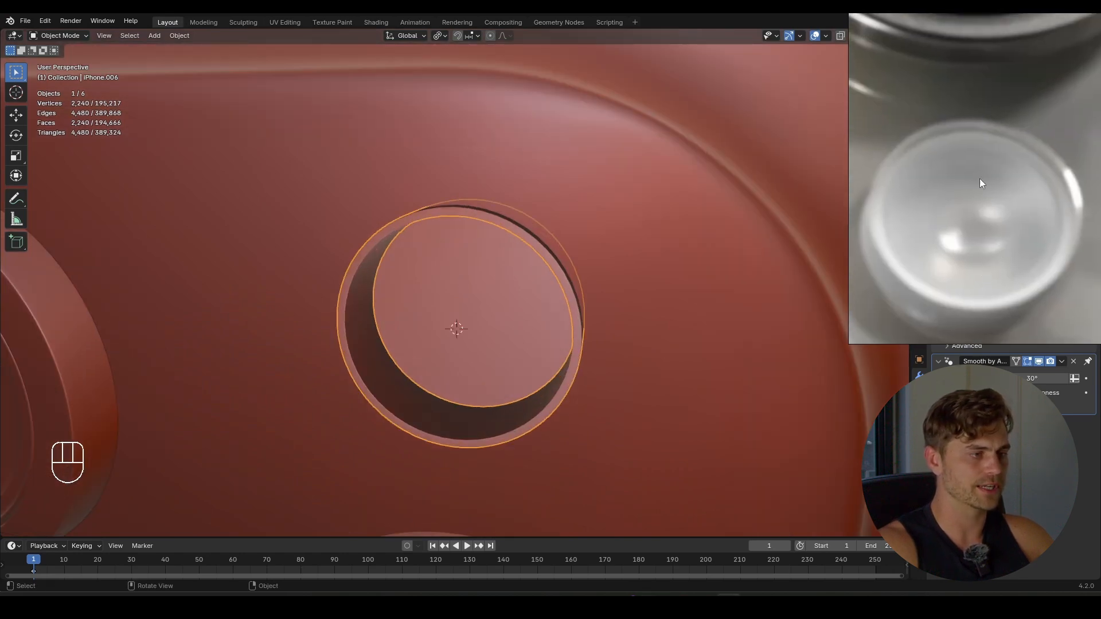
pyautogui.moveTo(510, 288); pyautogui.dragTo(486, 280, button='middle')
pyautogui.press('Tab')
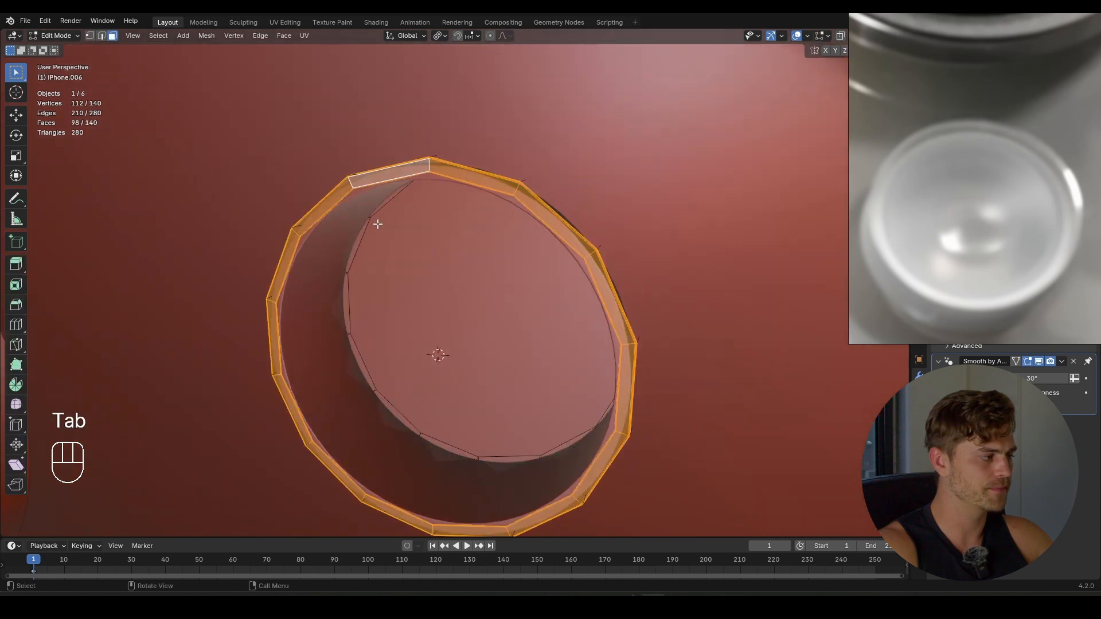
pyautogui.press('2')
pyautogui.keyDown('alt'); pyautogui.click(330, 215); pyautogui.keyUp('alt')
pyautogui.scroll(4, 344, 226)
pyautogui.keyDown('shift'); pyautogui.moveTo(277, 212); pyautogui.dragTo(389, 234, button='middle'); pyautogui.keyUp('shift')
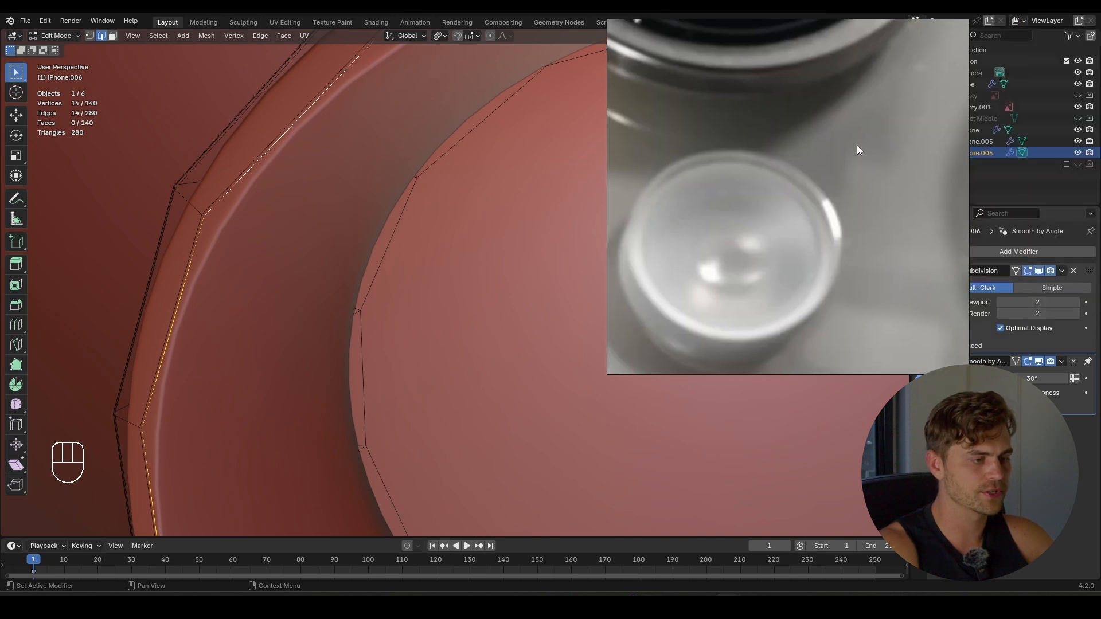
pyautogui.click(1037, 271)
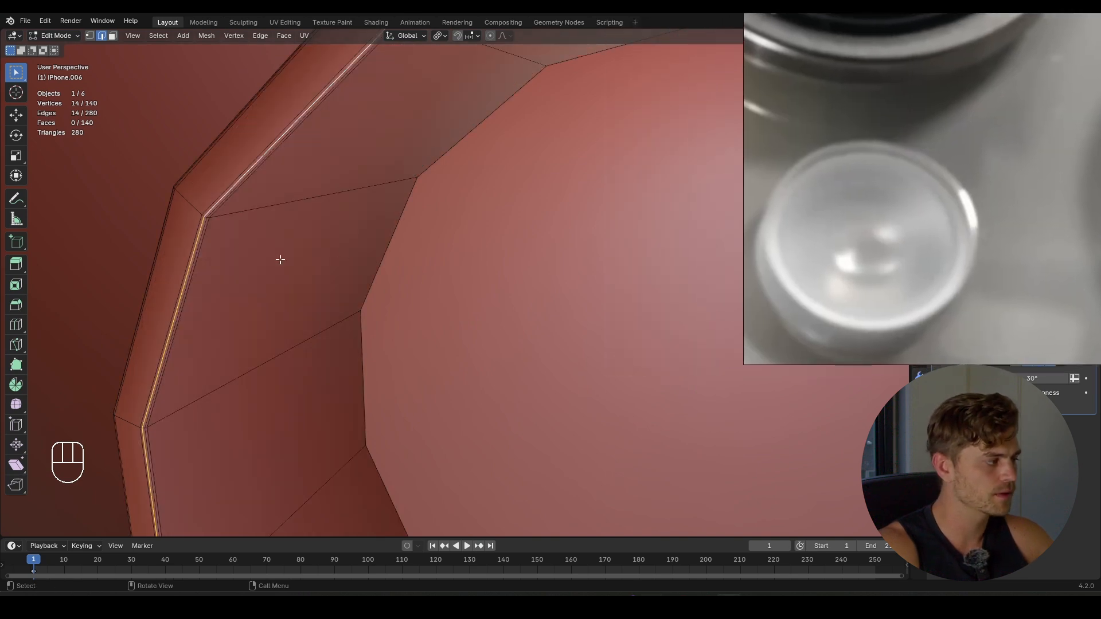
# - Extrude the flash ring's inner front edge loop, scale it inward, and move it about -0.019 m along Y to form a sloped recess
pyautogui.keyDown('alt'); pyautogui.click(201, 252); pyautogui.keyUp('alt')
pyautogui.scroll(-5, 339, 275)
pyautogui.keyDown('shift'); pyautogui.moveTo(539, 344); pyautogui.dragTo(473, 308, button='middle'); pyautogui.keyUp('shift')
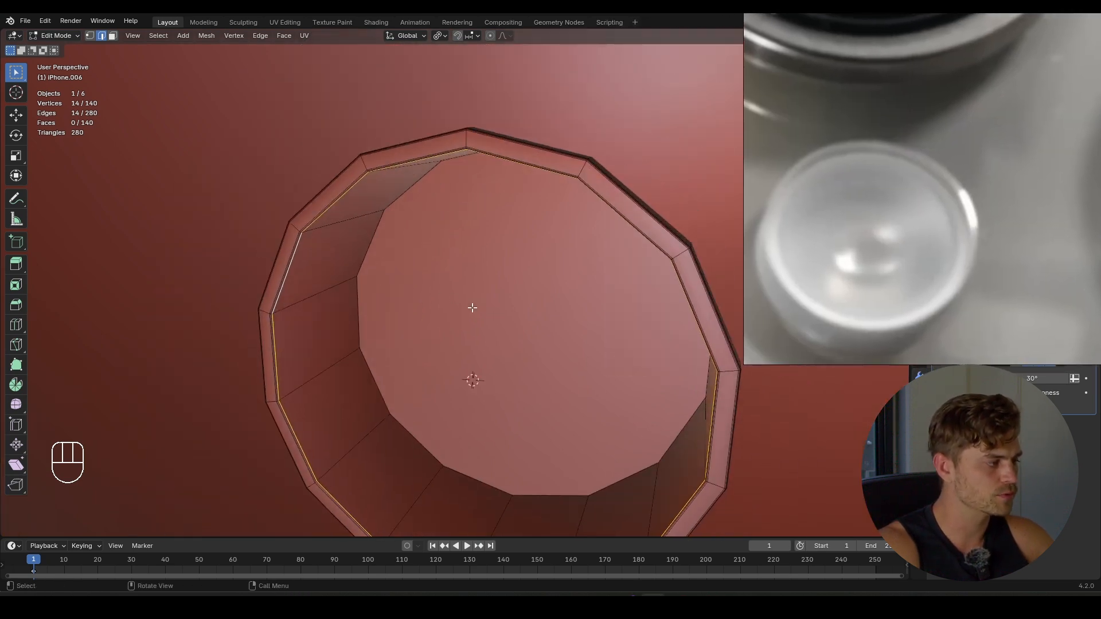
pyautogui.press('e')
pyautogui.press('s')
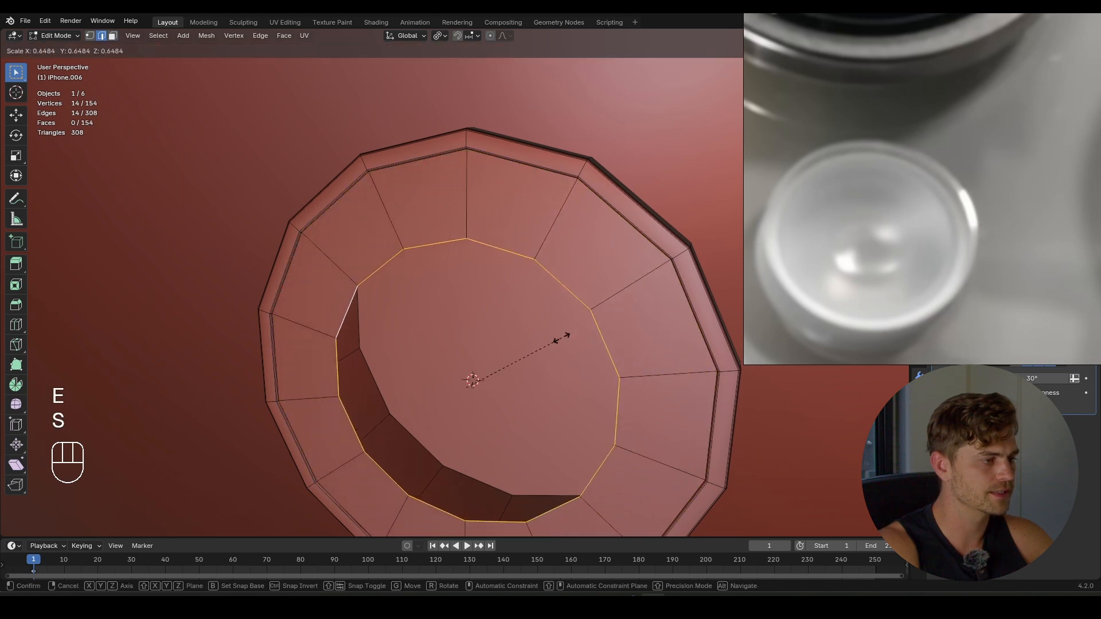
pyautogui.click(550, 344)
pyautogui.press('g')
pyautogui.press('y')
pyautogui.click(550, 344)
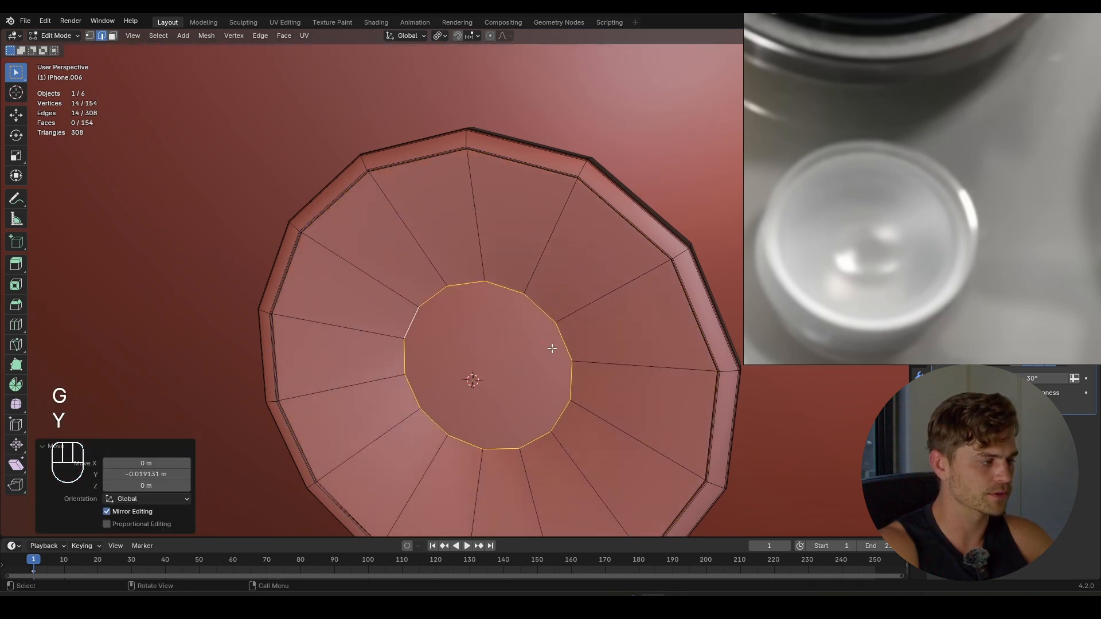
# - Place the 3D cursor at the centre of the recess's inner loop and add a UV sphere with 32 segments and 16 rings there
pyautogui.moveTo(551, 344)
pyautogui.mouseDown(button='middle')
pyautogui.moveTo(621, 332)
pyautogui.moveTo(541, 342)
pyautogui.mouseUp(button='middle')
pyautogui.hotkey('shift', 's')
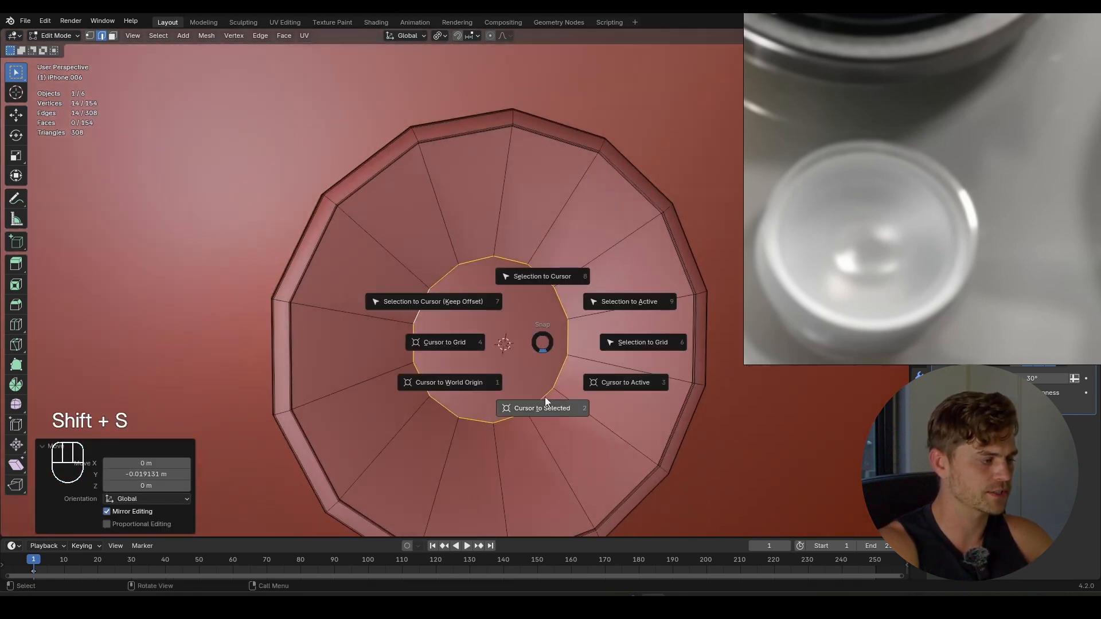
pyautogui.click(544, 396)
pyautogui.hotkey('shift', 'a')
pyautogui.click(536, 394)
pyautogui.scroll(-3, 550, 392)
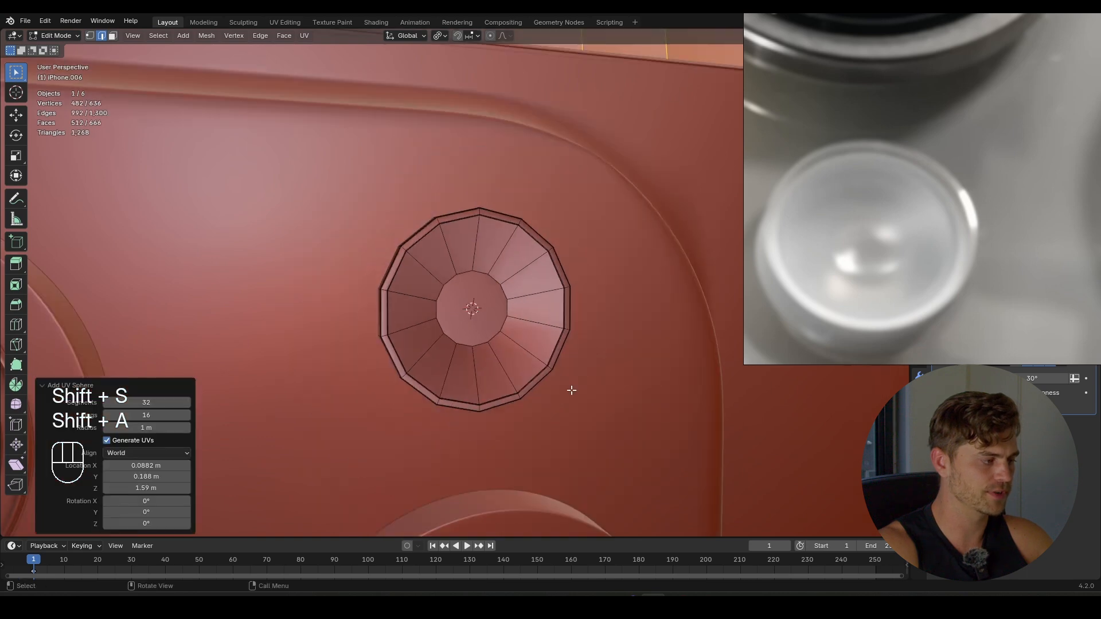
# - Scale the sphere down to cover the recess's central opening and rotate it 90° about X
pyautogui.press('s')
pyautogui.click(544, 325)
pyautogui.write('r')
pyautogui.write('x')
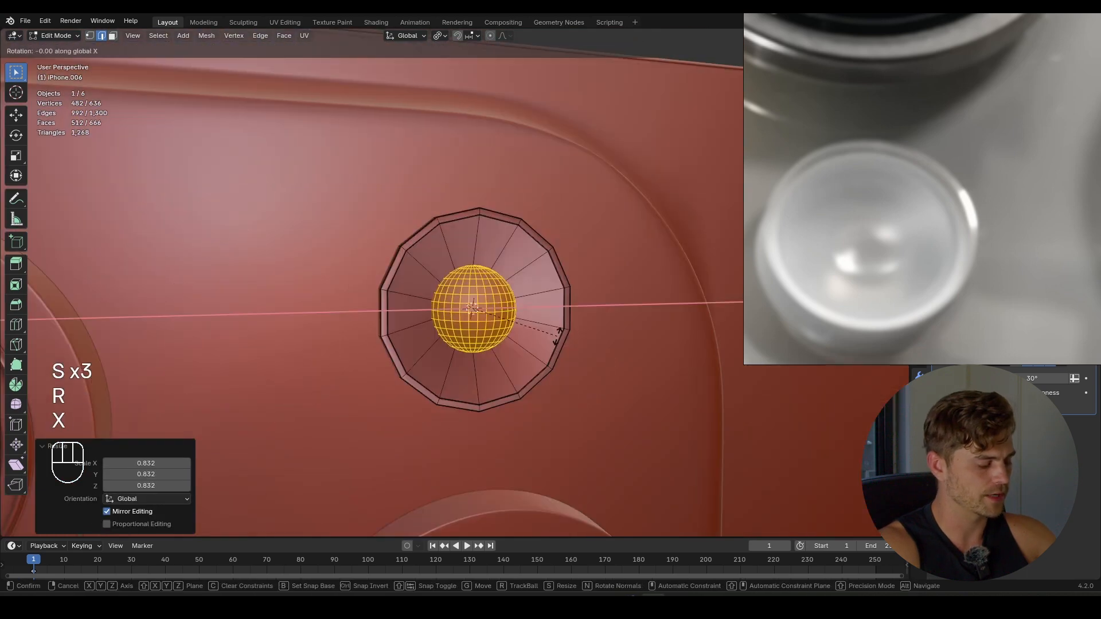
pyautogui.write('90')
pyautogui.click(626, 365)
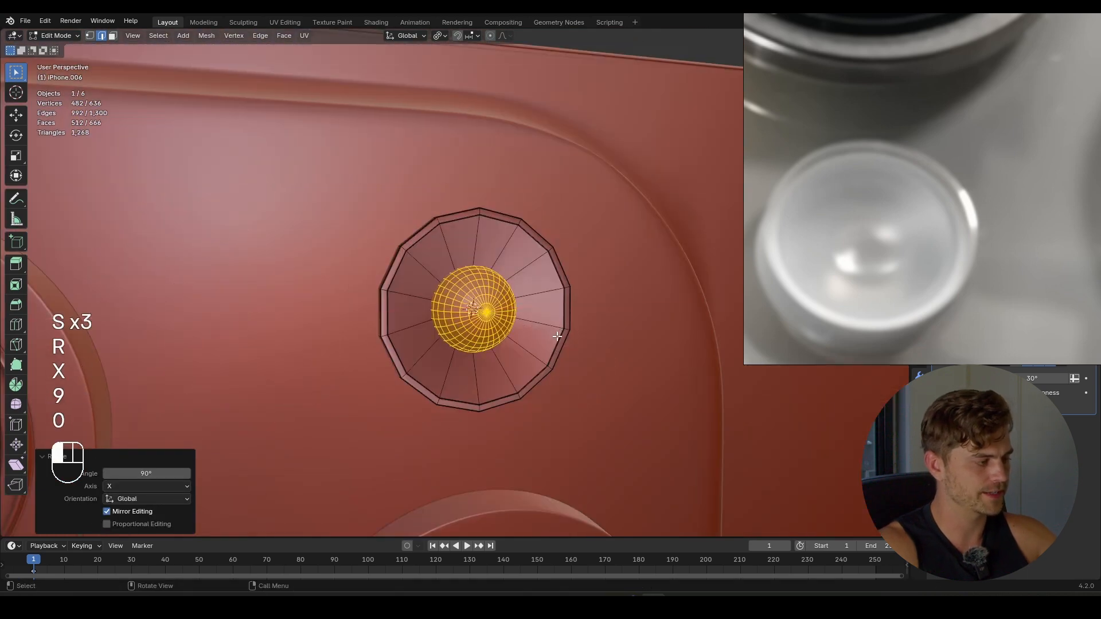
pyautogui.press('s')
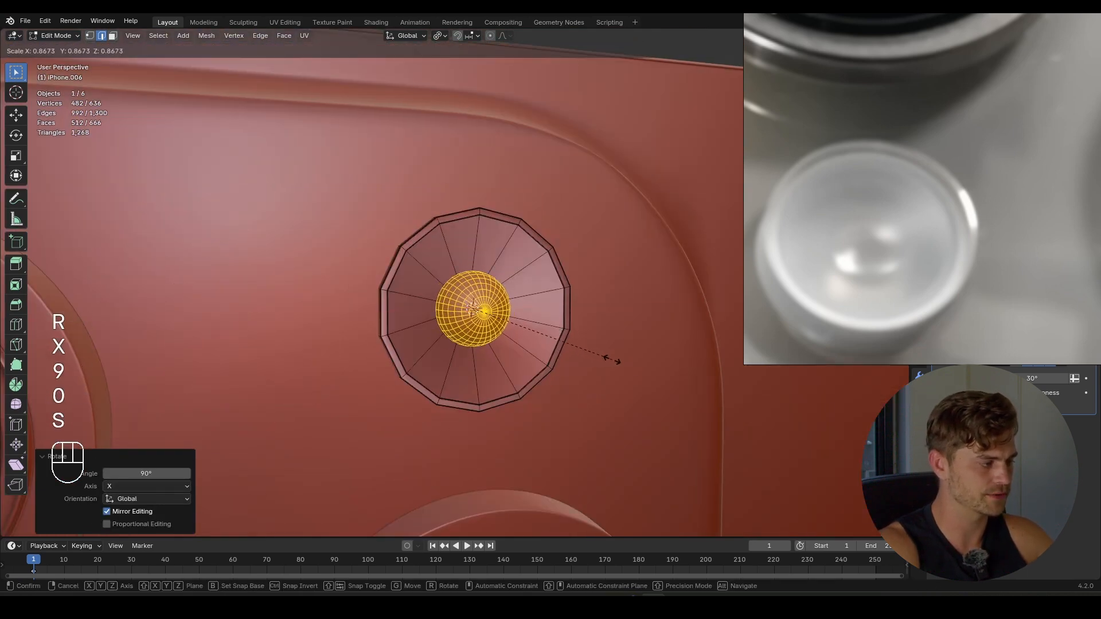
pyautogui.click(612, 360)
# - Flatten the sphere along Y to roughly half its depth as the flash's central dome, and leave mesh editing
pyautogui.moveTo(612, 360); pyautogui.dragTo(520, 376, button='middle')
pyautogui.press('s')
pyautogui.press('y')
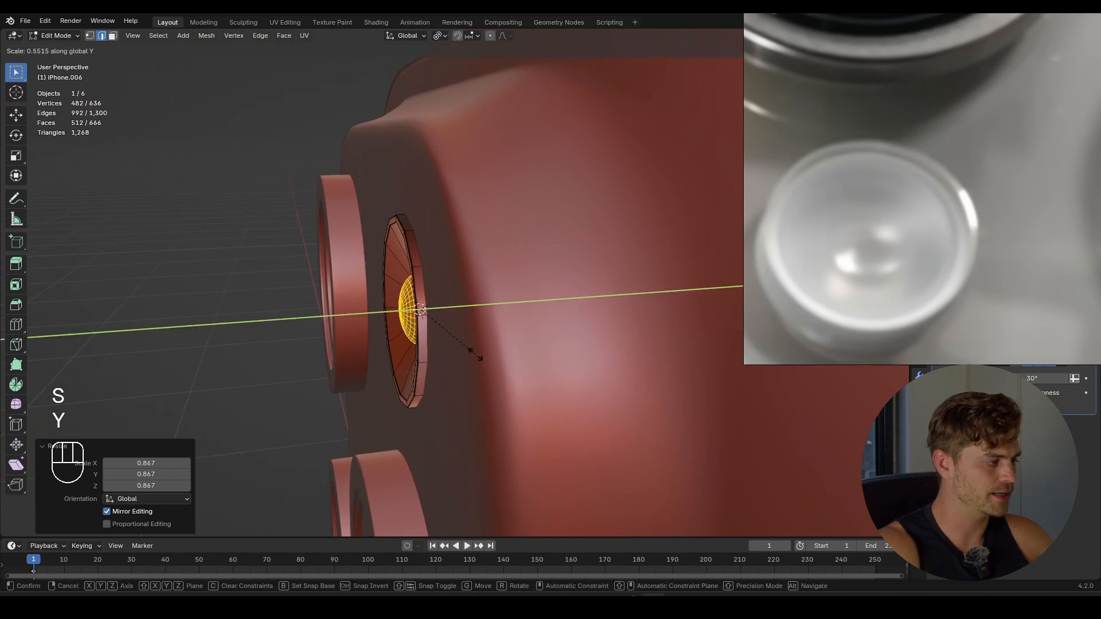
pyautogui.click(464, 351)
pyautogui.press('Tab')
pyautogui.moveTo(442, 344); pyautogui.dragTo(538, 360, button='middle')
# - Turn the flash's Subdivision viewport display back on, select the iPhone body, and save the file
pyautogui.moveTo(1002, 243); pyautogui.dragTo(686, 229, button='right')
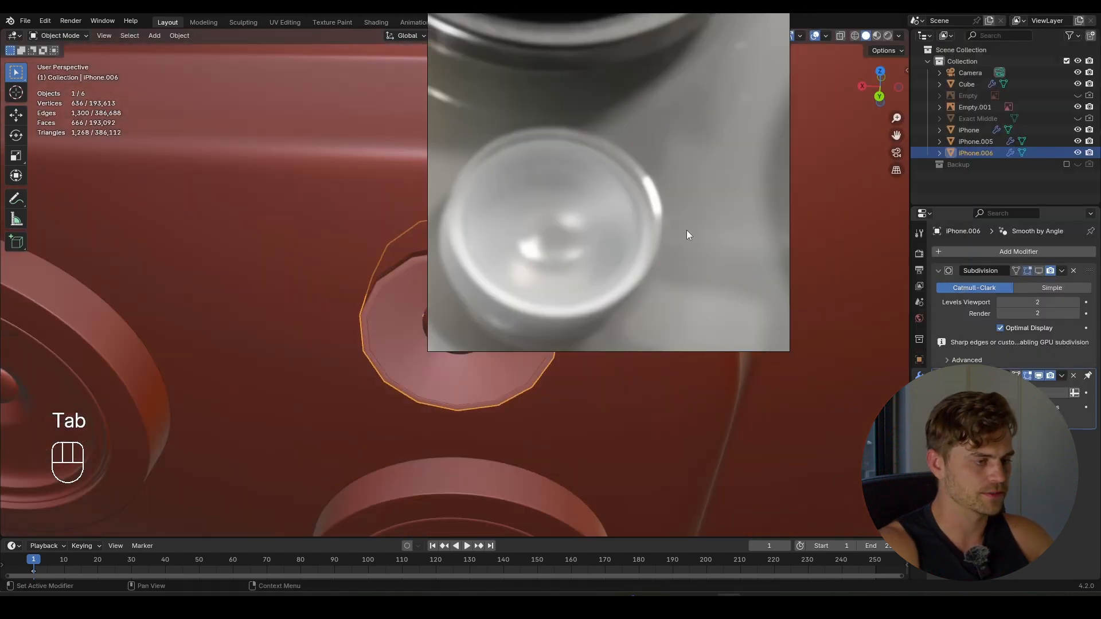
pyautogui.click(1038, 270)
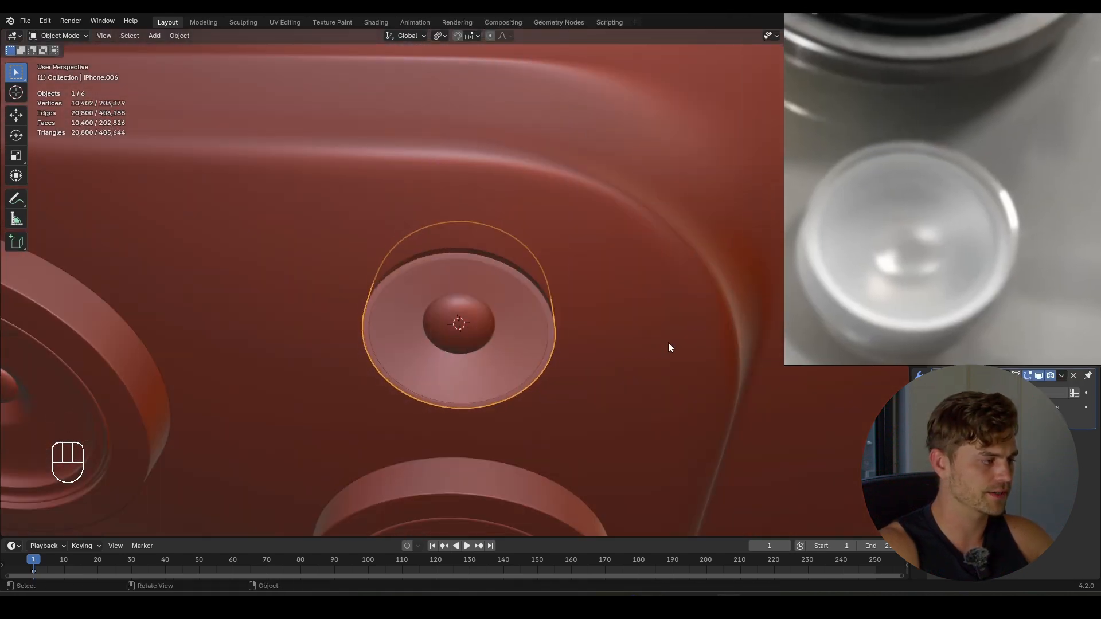
pyautogui.moveTo(668, 342); pyautogui.dragTo(573, 332, button='middle')
pyautogui.click(668, 323)
pyautogui.scroll(-3, 574, 332)
pyautogui.hotkey('ctrl', 's')
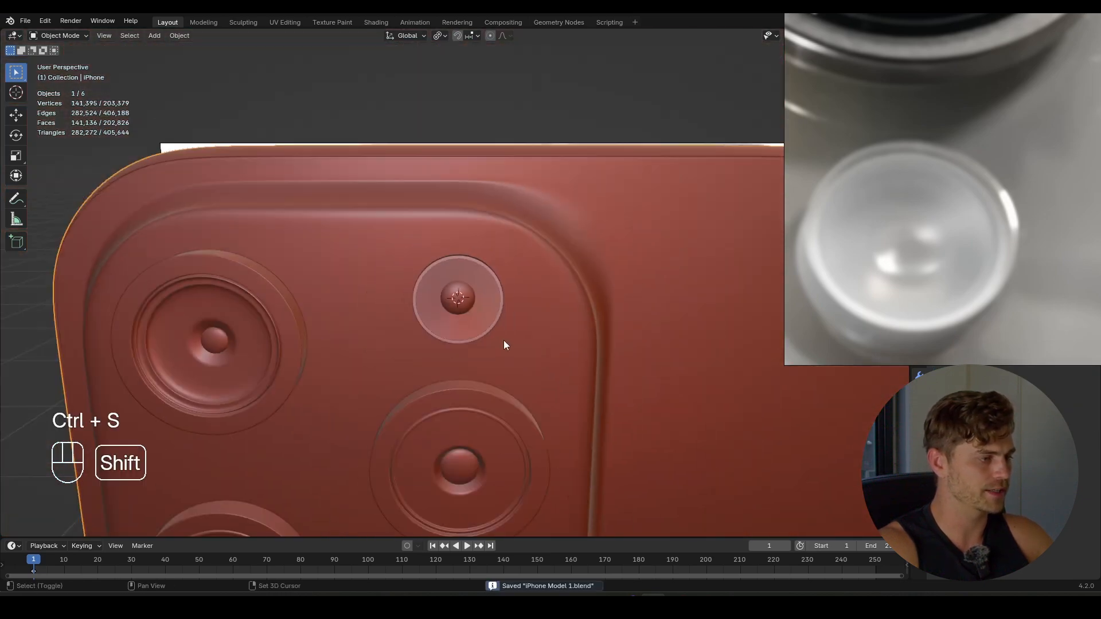
# - Check the rear camera module against the reference image in X-ray display, and save the file
pyautogui.moveTo(503, 339)
pyautogui.keyDown('shift'); pyautogui.mouseDown(button='middle')
pyautogui.moveTo(552, 333)
pyautogui.moveTo(542, 348)
pyautogui.moveTo(542, 322)
pyautogui.moveTo(509, 357)
pyautogui.mouseUp(button='middle'); pyautogui.keyUp('shift')
pyautogui.scroll(-5, 555, 329)
pyautogui.scroll(2, 541, 321)
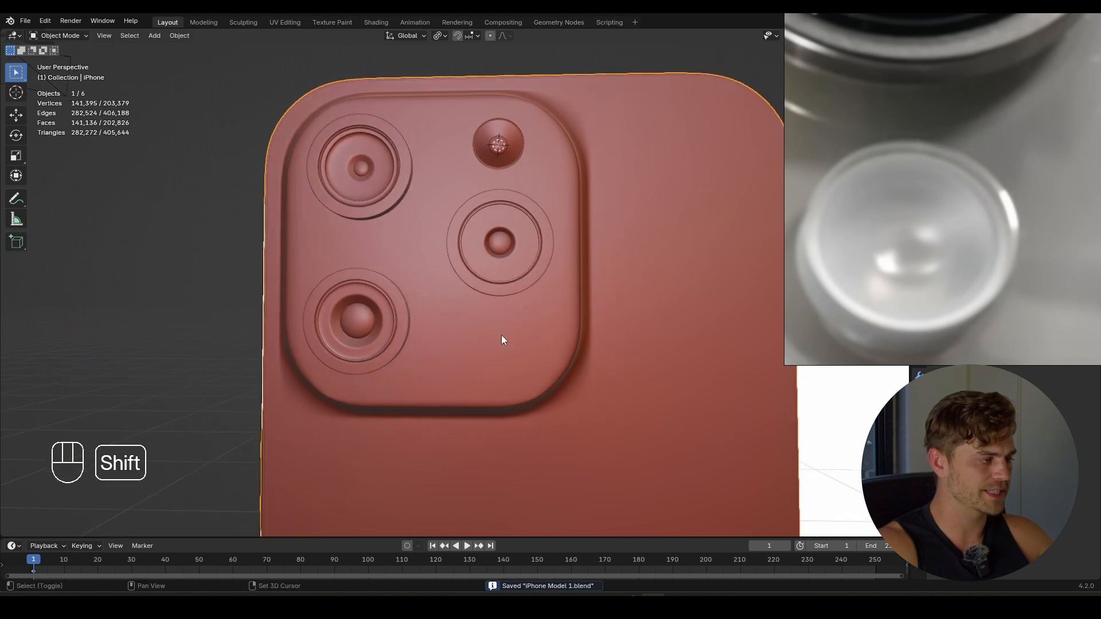
pyautogui.hotkey('alt', 'z')
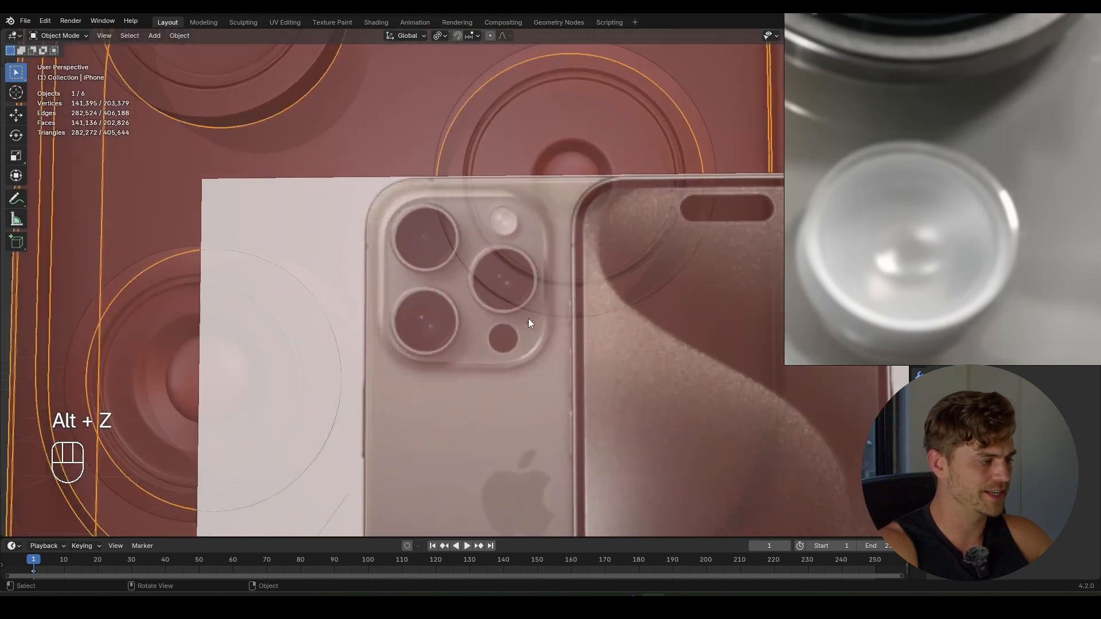
pyautogui.scroll(-1, 535, 317)
pyautogui.keyDown('shift'); pyautogui.moveTo(535, 317); pyautogui.dragTo(579, 363, button='middle'); pyautogui.keyUp('shift')
pyautogui.hotkey('alt', 'z')
pyautogui.hotkey('ctrl', 's')
# - In the iPhone body's X-ray back view, select the three-by-four block of faces over the small black sensor circle and inset them about 0.019 m
pyautogui.press('Tab')
pyautogui.scroll(5, 502, 363)
pyautogui.hotkey('alt', 'z')
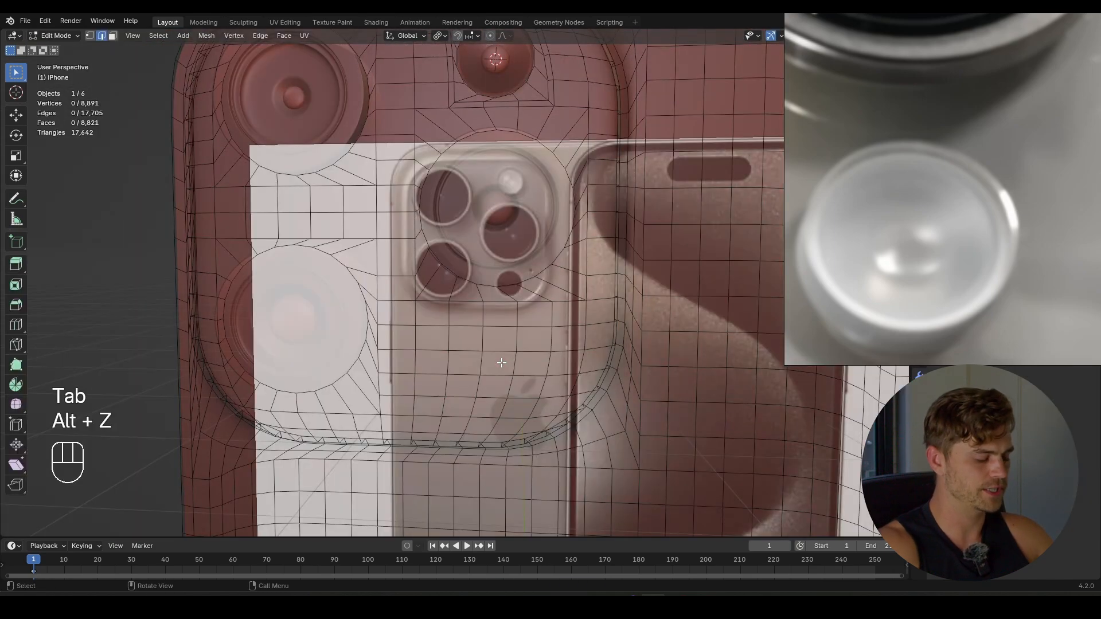
pyautogui.press('ctrl+KP_1')
pyautogui.scroll(4, 502, 362)
pyautogui.press('3')
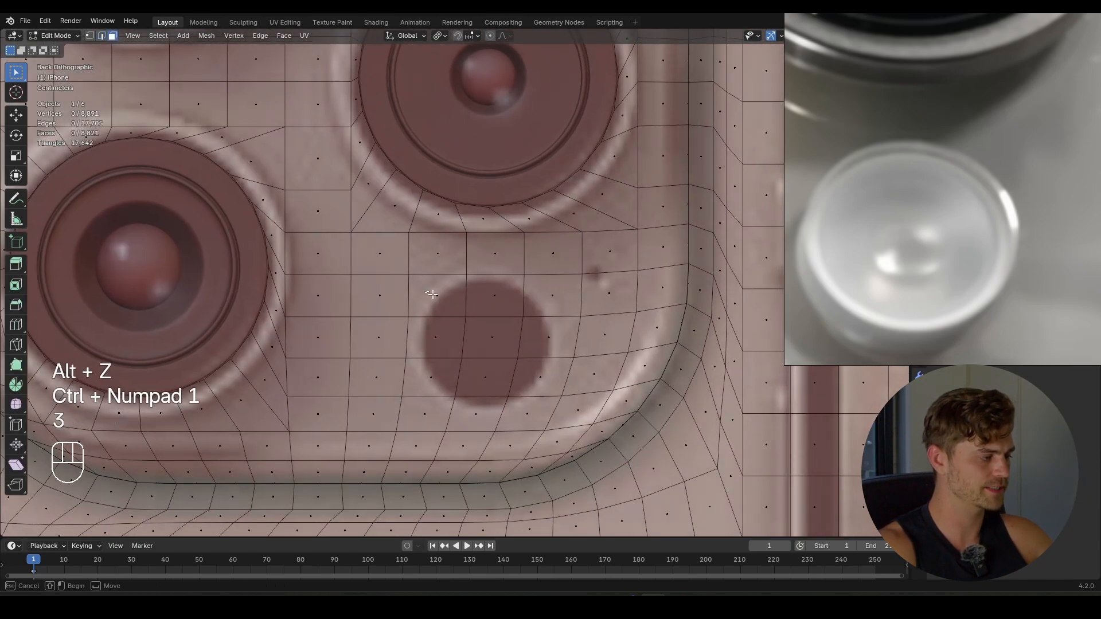
pyautogui.moveTo(424, 291); pyautogui.dragTo(553, 393)
pyautogui.keyDown('shift'); pyautogui.click(550, 337); pyautogui.keyUp('shift')
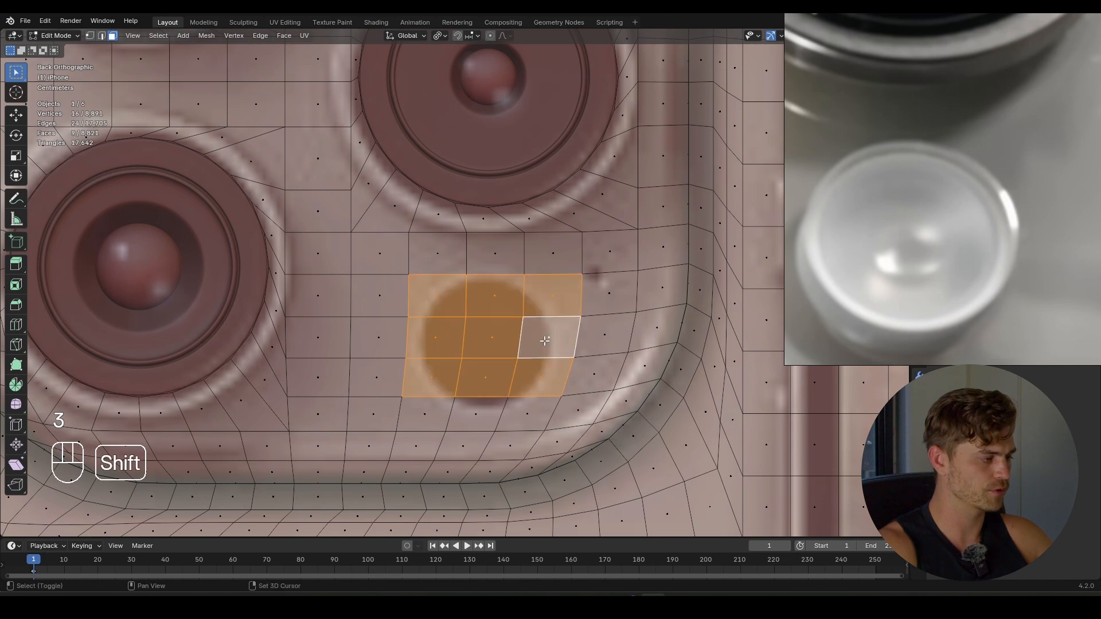
pyautogui.scroll(-5, 542, 268)
pyautogui.scroll(5, 542, 268)
pyautogui.keyDown('shift'); pyautogui.click(532, 376); pyautogui.keyUp('shift')
pyautogui.keyDown('shift'); pyautogui.click(480, 375); pyautogui.keyUp('shift')
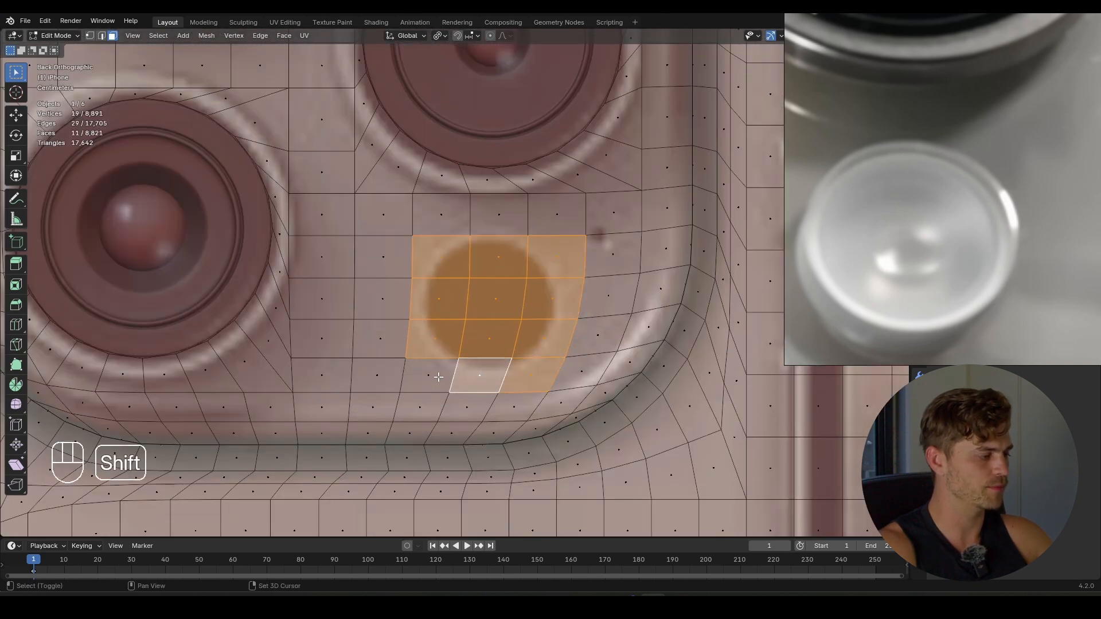
pyautogui.keyDown('shift'); pyautogui.click(428, 375); pyautogui.keyUp('shift')
pyautogui.press('i')
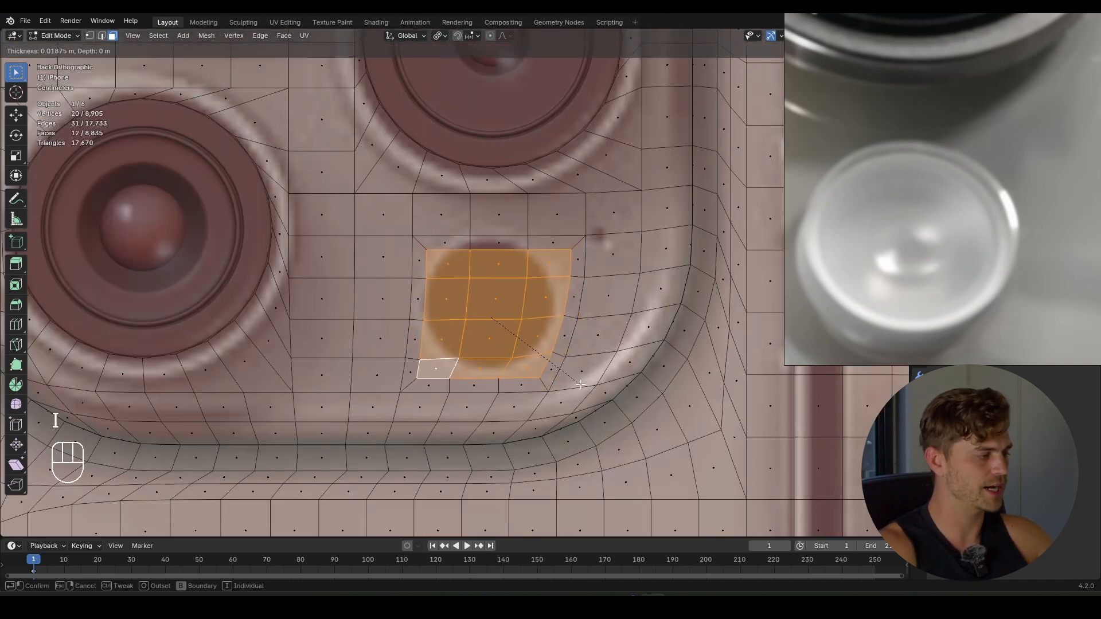
pyautogui.click(580, 384)
# - Delete the inset faces over the black sensor circle and place the 3D cursor at the centre of the opening's edge loop
pyautogui.press('x')
pyautogui.click(580, 384)
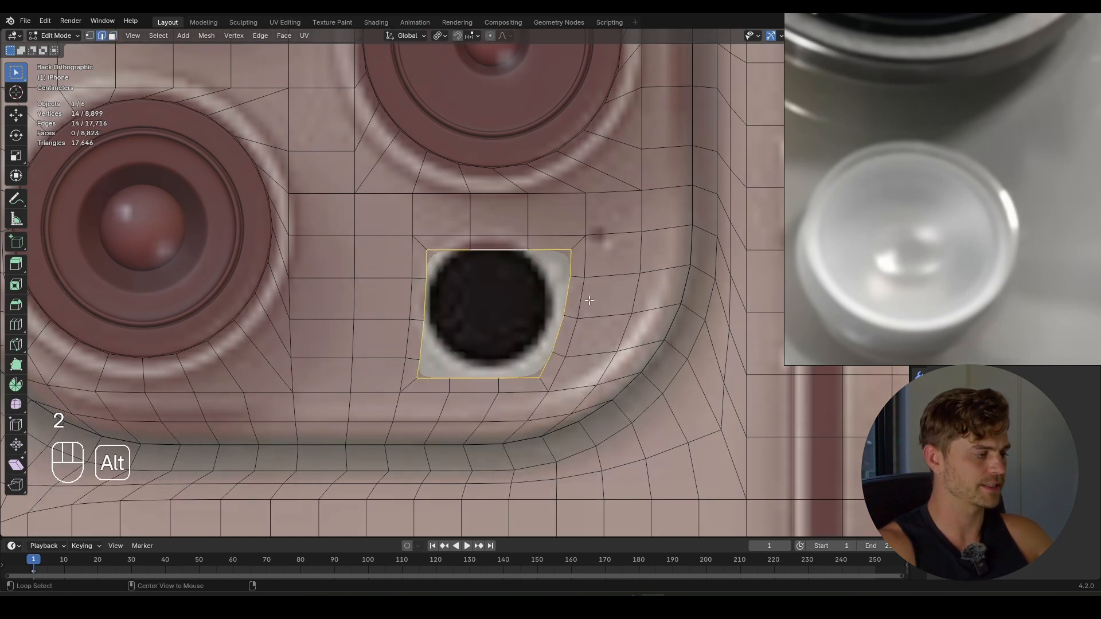
pyautogui.hotkey('shift', 's')
pyautogui.click(484, 394)
pyautogui.hotkey('shift', 'a')
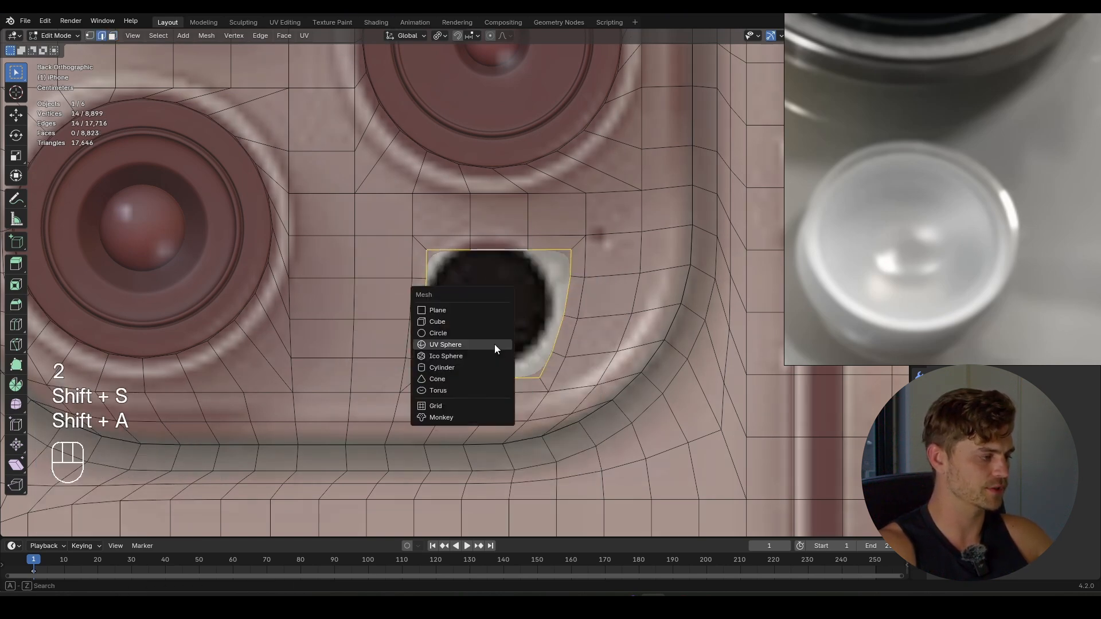
pyautogui.click(487, 336)
pyautogui.press('x')
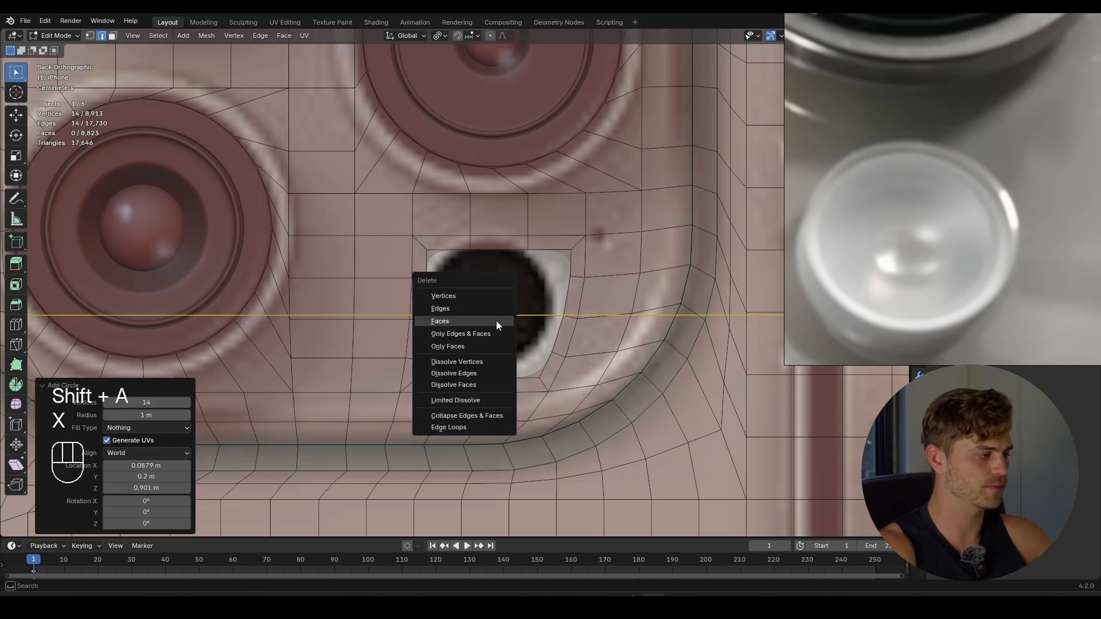
pyautogui.click(497, 293)
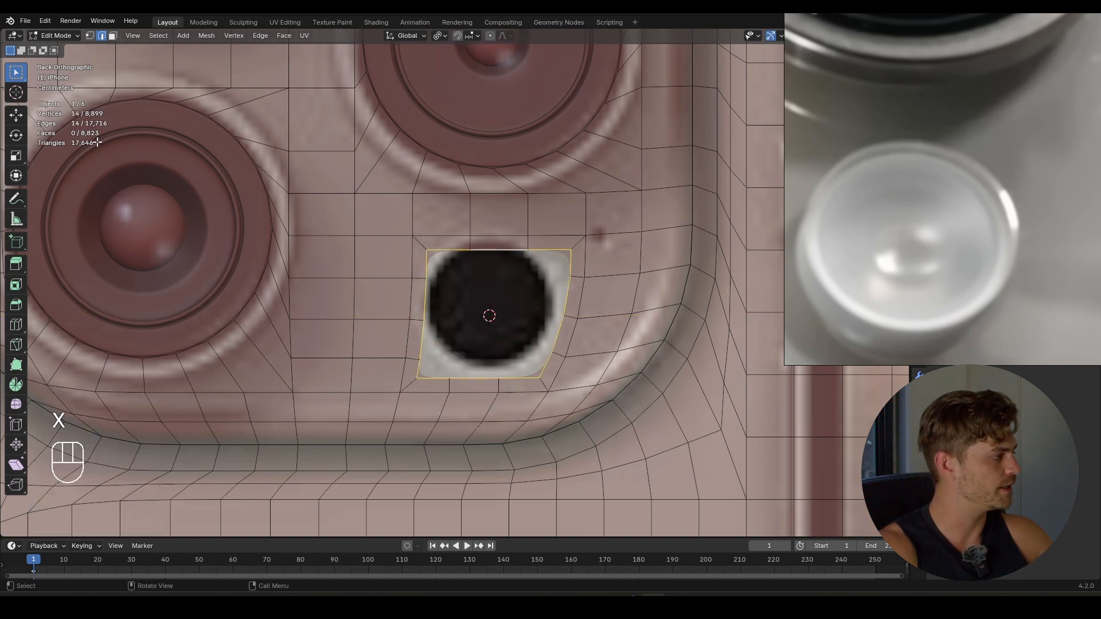
# - Add a 14-vertex circle at the 3D cursor and rotate it 90° about X
pyautogui.hotkey('shift', 'a')
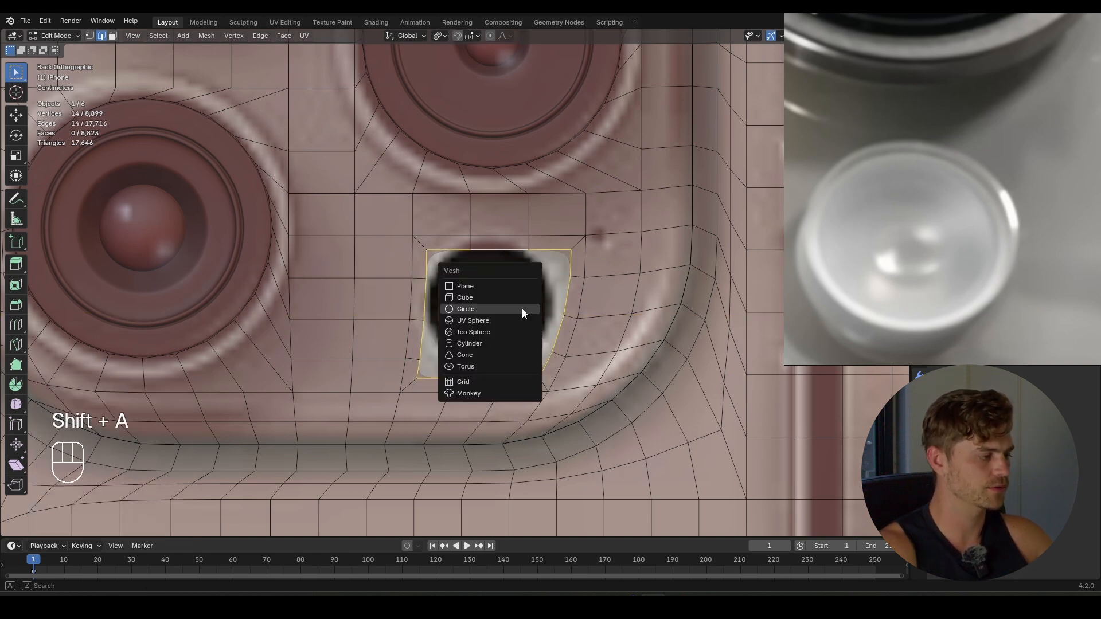
pyautogui.click(519, 309)
pyautogui.press('r')
pyautogui.press('x')
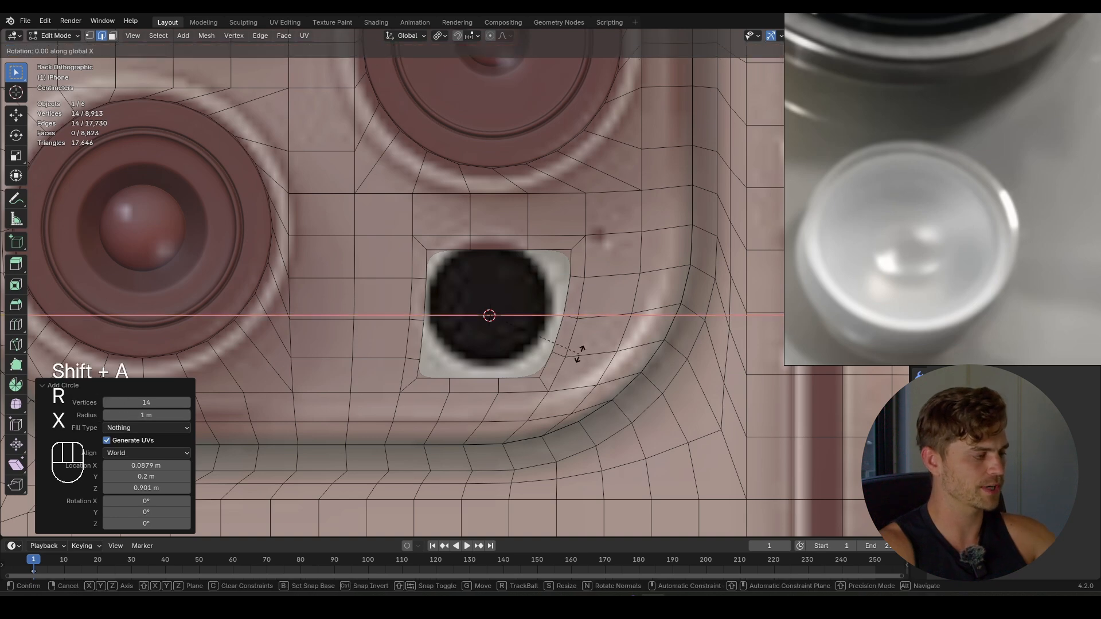
pyautogui.press('9')
pyautogui.press('0')
pyautogui.press('Return')
# - Scale the new circle down to match the size of the black sensor circle in the reference
pyautogui.scroll(-5, 736, 457)
pyautogui.press('s')
pyautogui.click(499, 321)
pyautogui.scroll(9, 492, 312)
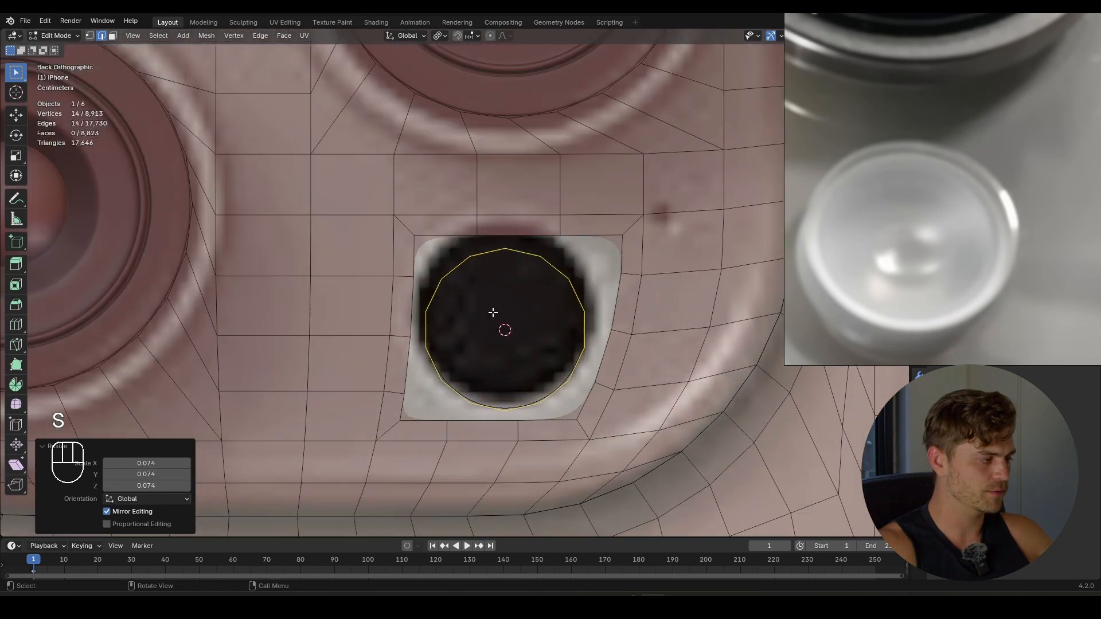
pyautogui.press('s')
pyautogui.keyDown('shift'); pyautogui.click(575, 338); pyautogui.keyUp('shift')
# - Select the opening's boundary loop together with the circle and connect them using LoopTools Bridge
pyautogui.scroll(-1, 577, 338)
pyautogui.keyDown('alt'); pyautogui.keyDown('shift'); pyautogui.click(520, 237); pyautogui.keyUp('shift'); pyautogui.keyUp('alt')
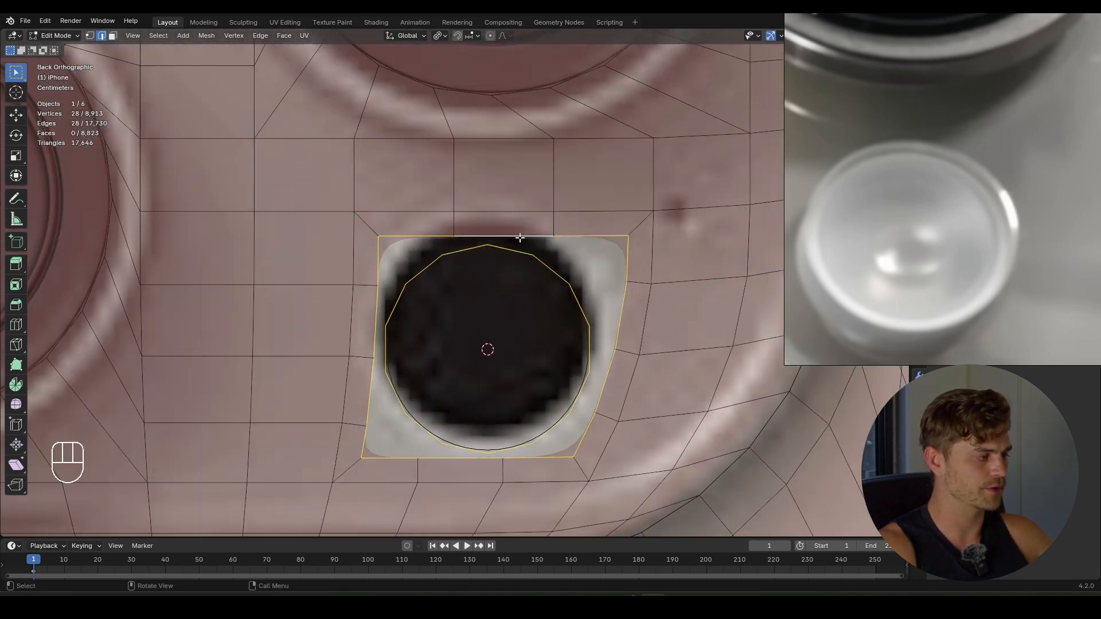
pyautogui.press('space')
pyautogui.rightClick(439, 241)
pyautogui.moveTo(402, 214)
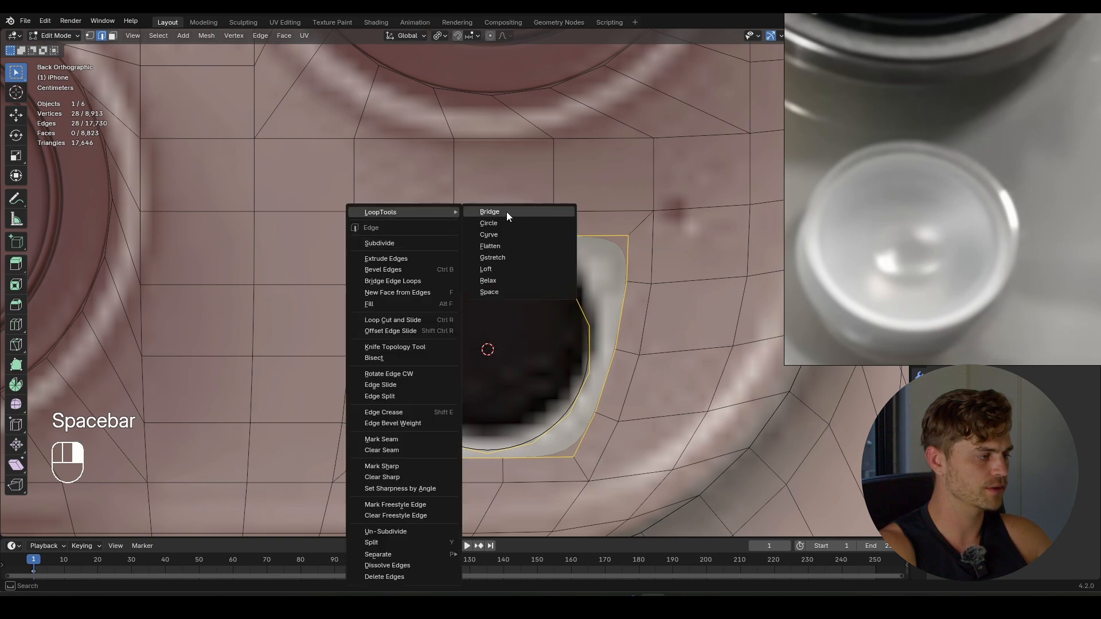
pyautogui.scroll(-2, 514, 318)
pyautogui.moveTo(514, 320); pyautogui.dragTo(500, 312, button='middle')
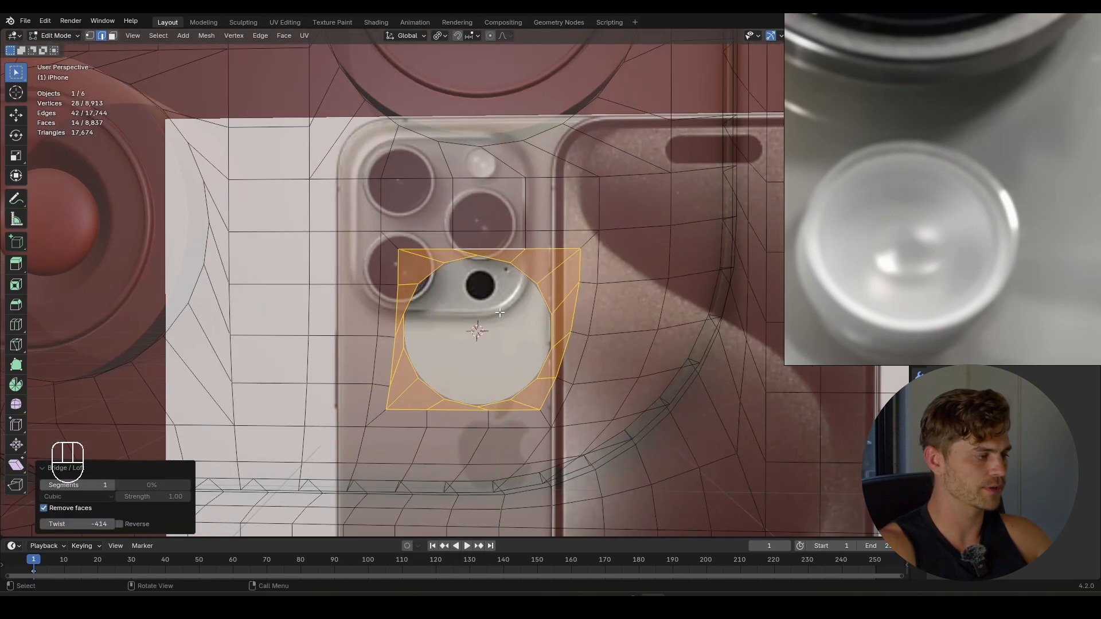
# - Select the sensor hole's circular edge loop and fill it with a face
pyautogui.keyDown('alt'); pyautogui.click(499, 255); pyautogui.keyUp('alt')
pyautogui.moveTo(499, 255); pyautogui.dragTo(495, 325, button='middle')
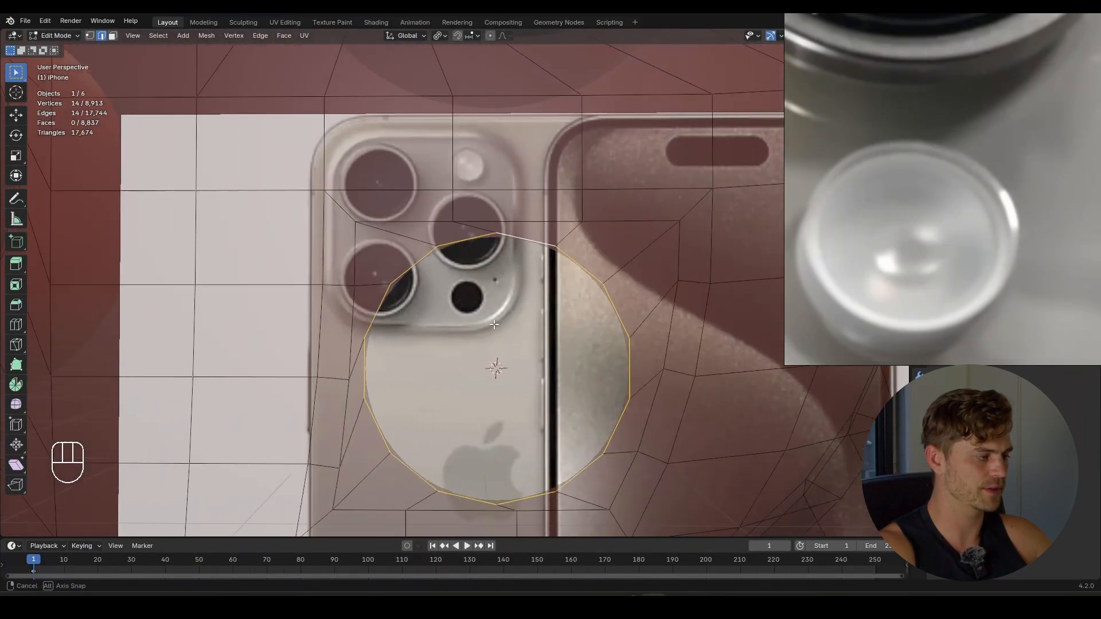
pyautogui.press('f')
pyautogui.scroll(-2, 510, 330)
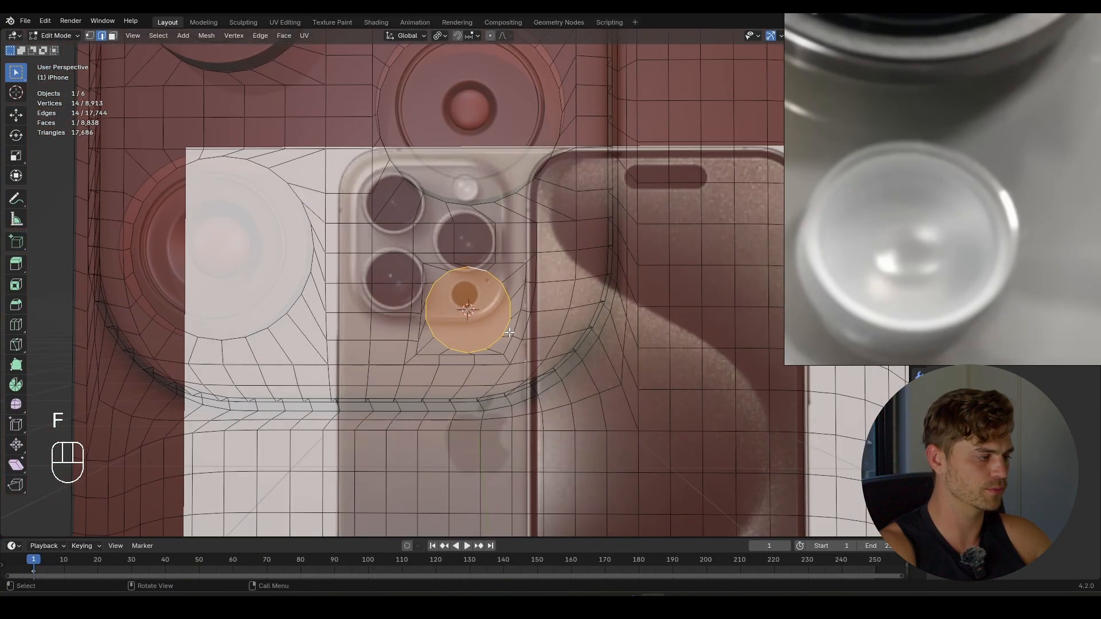
# - Inset the two adjacent faces over the microphone hole above the sensor circle by about 0.025 m
pyautogui.press('Tab')
pyautogui.moveTo(506, 333); pyautogui.dragTo(484, 338, button='middle')
pyautogui.hotkey('alt', 'z')
pyautogui.press('Tab')
pyautogui.scroll(4, 484, 338)
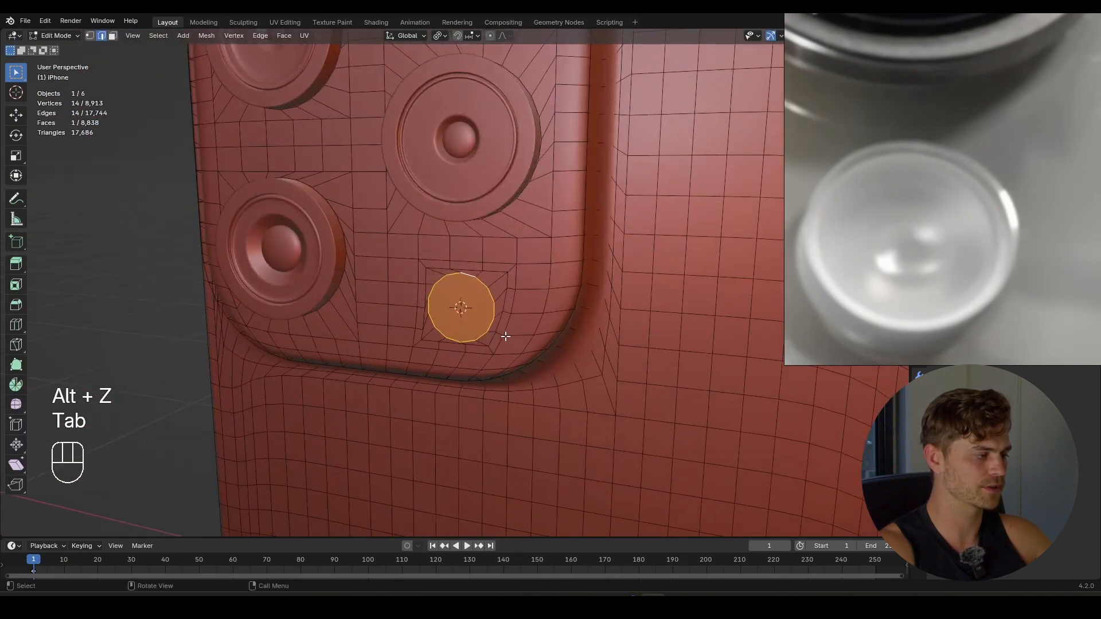
pyautogui.hotkey('alt', 'z')
pyautogui.press('ctrl+KP_1')
pyautogui.press('ctrl+KP_4')
pyautogui.scroll(5, 685, 304)
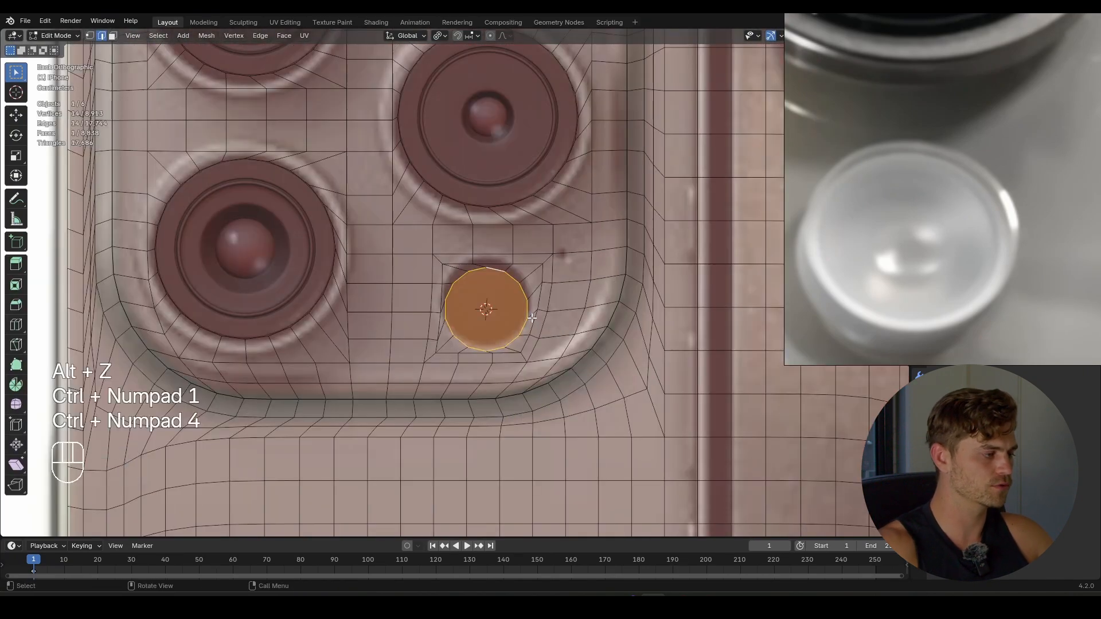
pyautogui.keyDown('shift'); pyautogui.moveTo(684, 304); pyautogui.dragTo(538, 358, button='middle'); pyautogui.keyUp('shift')
pyautogui.scroll(3, 537, 359)
pyautogui.keyDown('shift'); pyautogui.moveTo(529, 321); pyautogui.dragTo(512, 331, button='middle'); pyautogui.keyUp('shift')
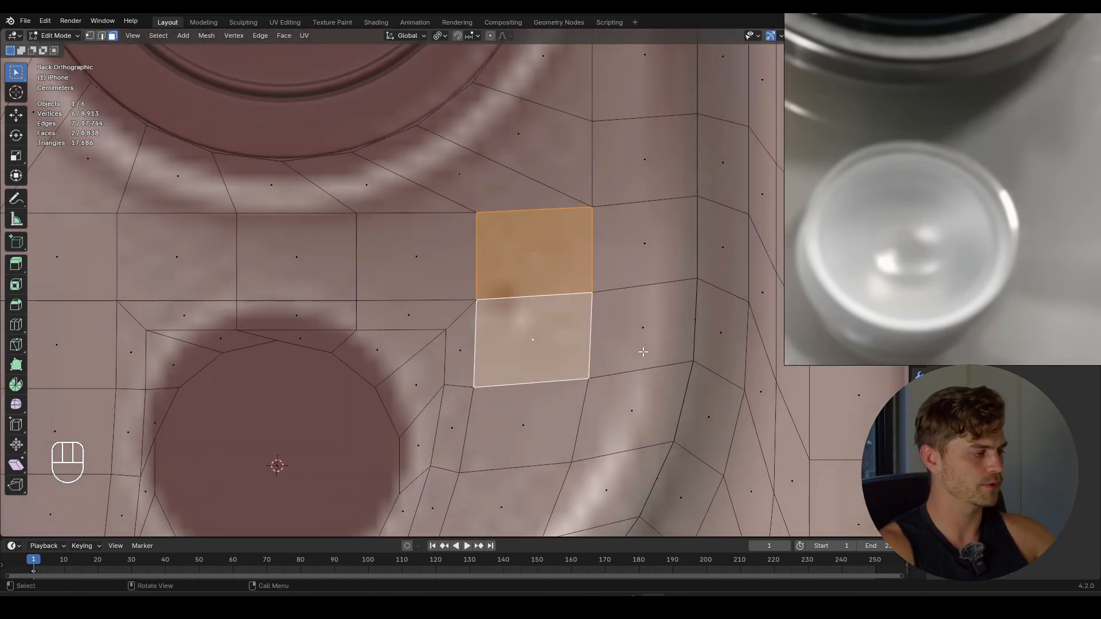
pyautogui.press('i')
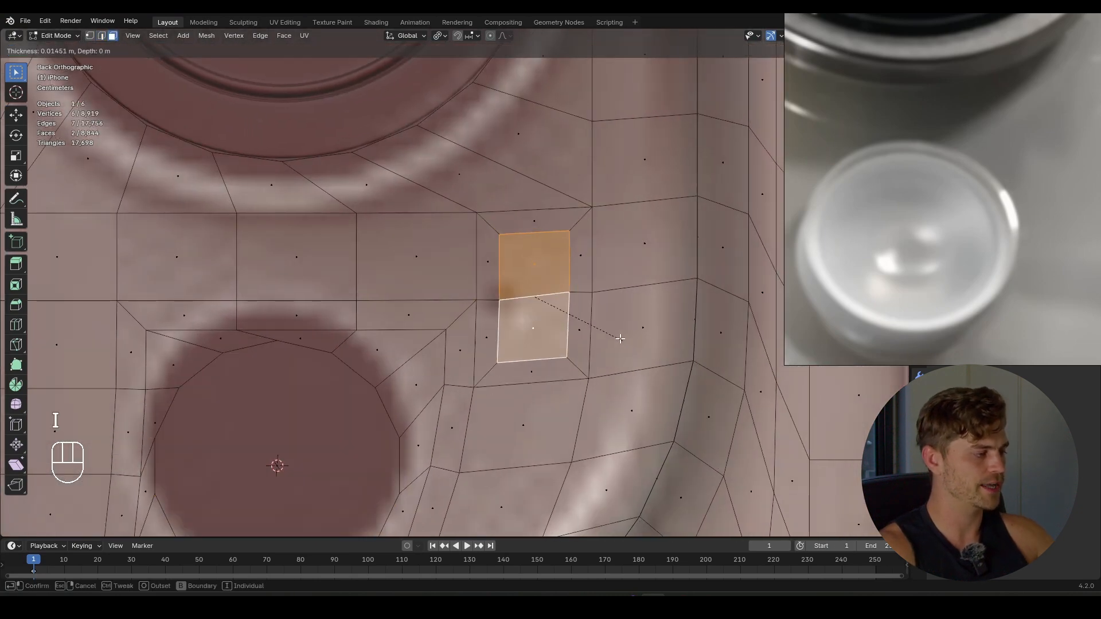
pyautogui.click(609, 329)
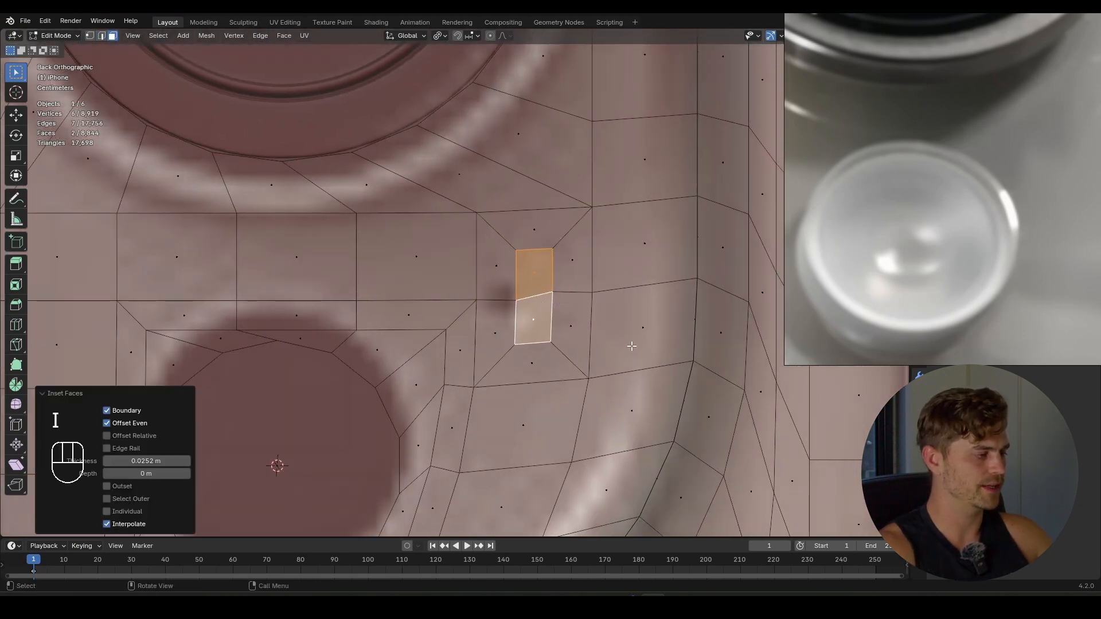
# - Scale the inset faces to about 0.6 along Z and shift them along X over the microphone hole in the reference
pyautogui.press('s')
pyautogui.press('z')
pyautogui.click(597, 322)
pyautogui.rightClick(539, 312)
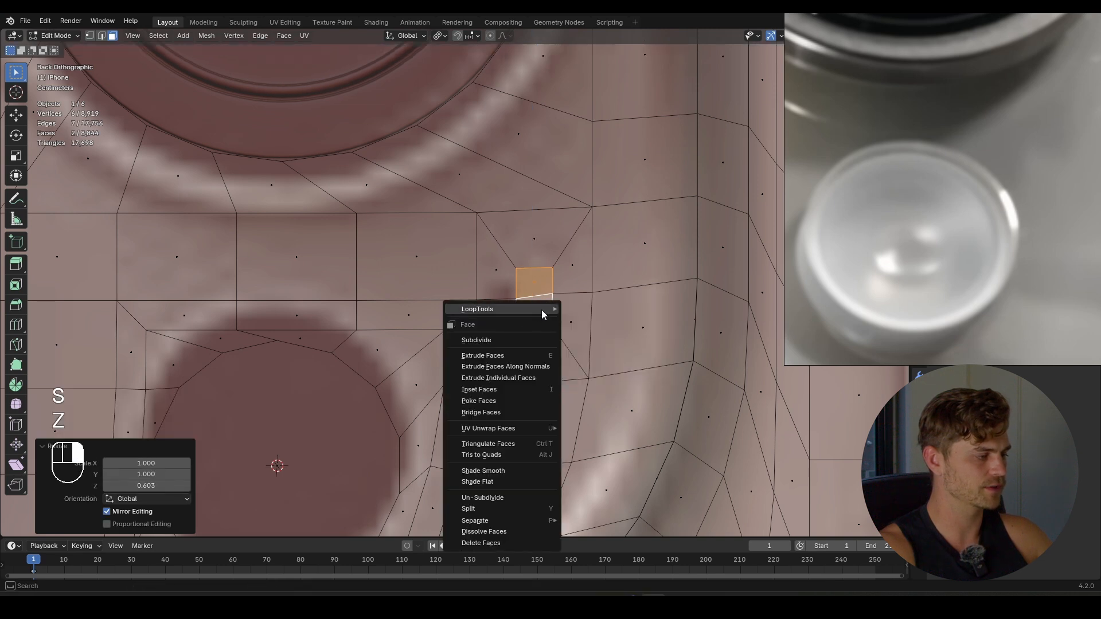
pyautogui.hotkey('ctrl', 'z')
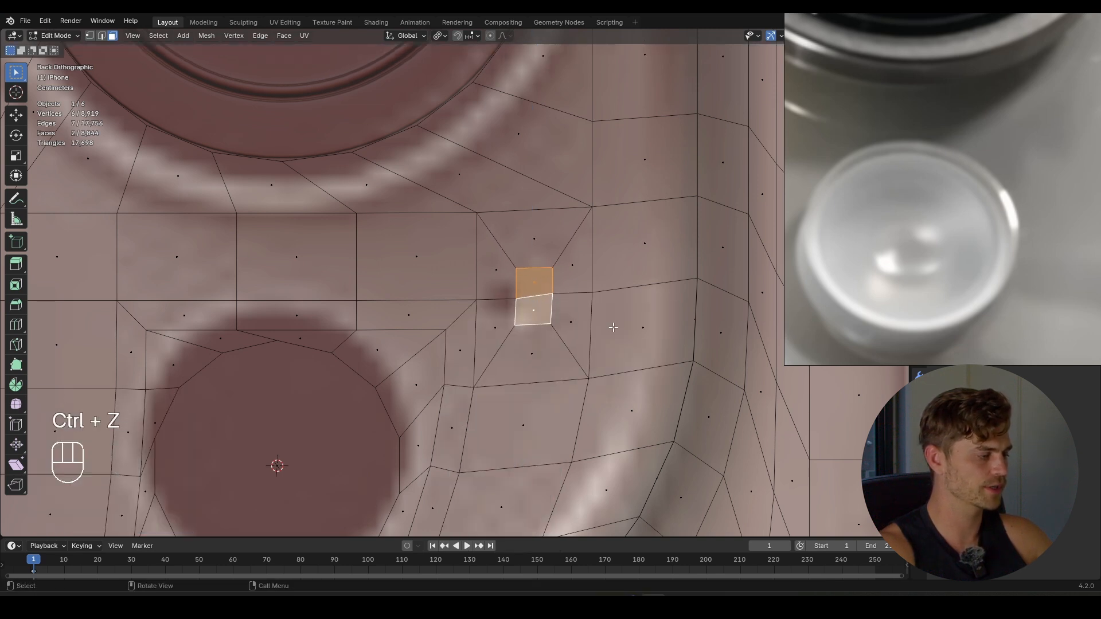
pyautogui.press('g')
pyautogui.press('y')
pyautogui.press('x')
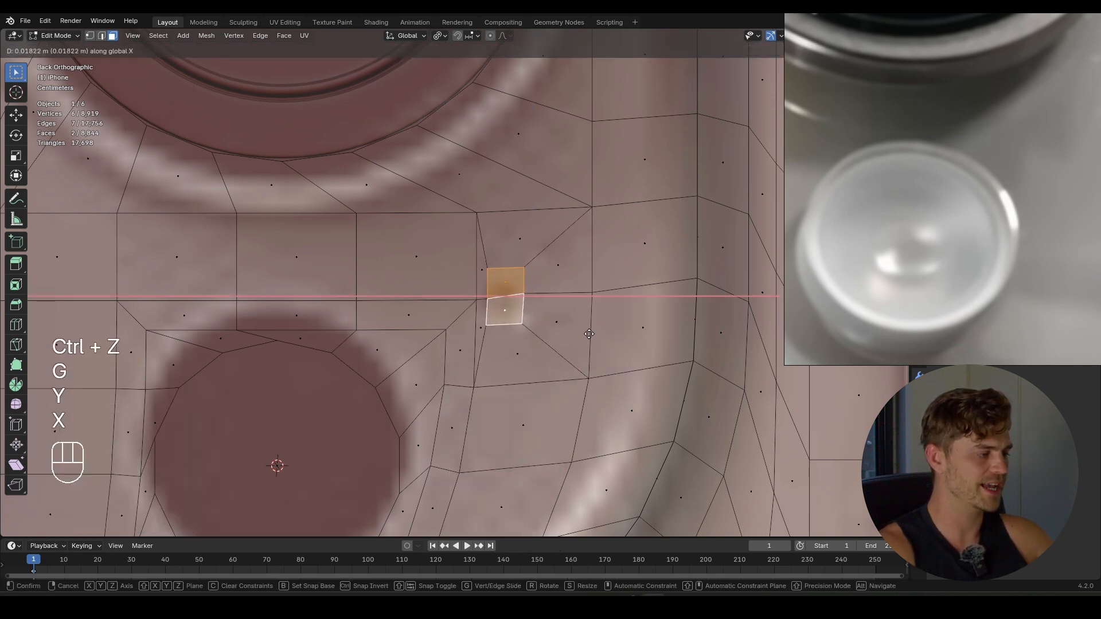
pyautogui.click(587, 333)
# - Delete the two small inset faces to open a hole in the camera plate
pyautogui.scroll(-3, 552, 325)
pyautogui.press('Tab')
pyautogui.moveTo(551, 325); pyautogui.dragTo(381, 336, button='middle')
pyautogui.hotkey('alt', 'z')
pyautogui.hotkey('alt', 'z')
pyautogui.press('Tab')
pyautogui.scroll(4, 533, 343)
pyautogui.press('x')
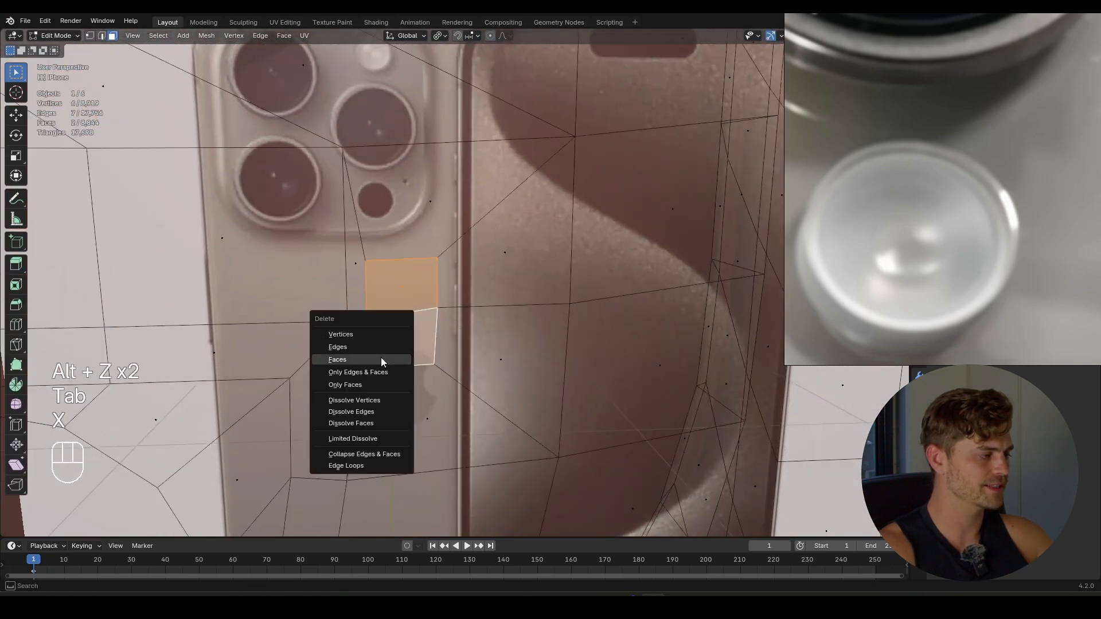
pyautogui.click(381, 358)
# - Select the small hole's boundary edge loop and scale it to about 0.7 along Z
pyautogui.press('ctrl+KP_1')
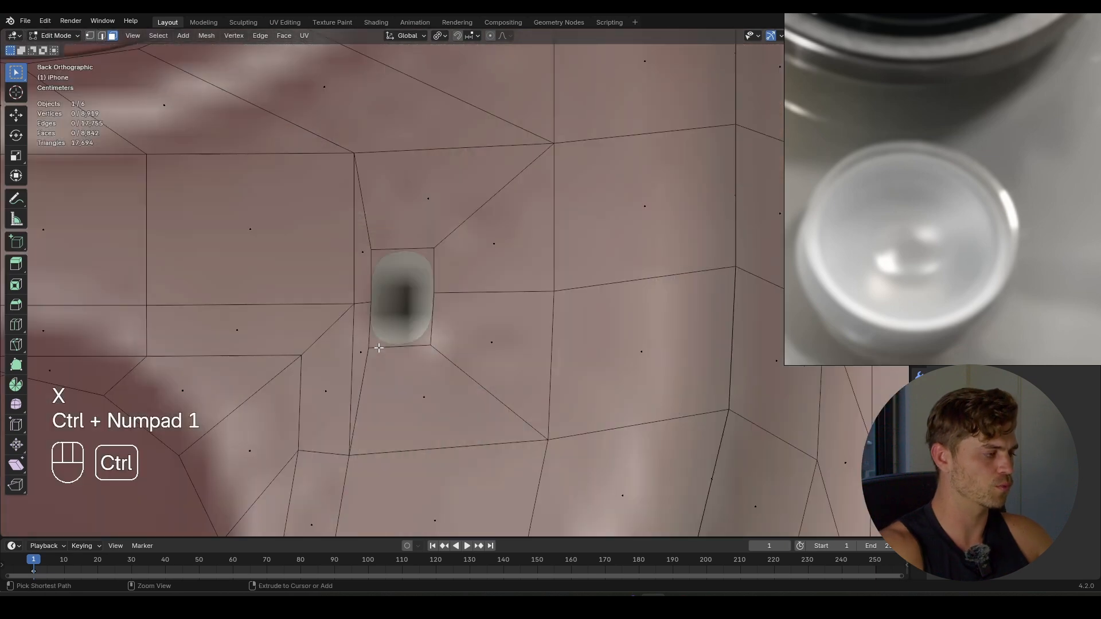
pyautogui.scroll(3, 379, 349)
pyautogui.press('2')
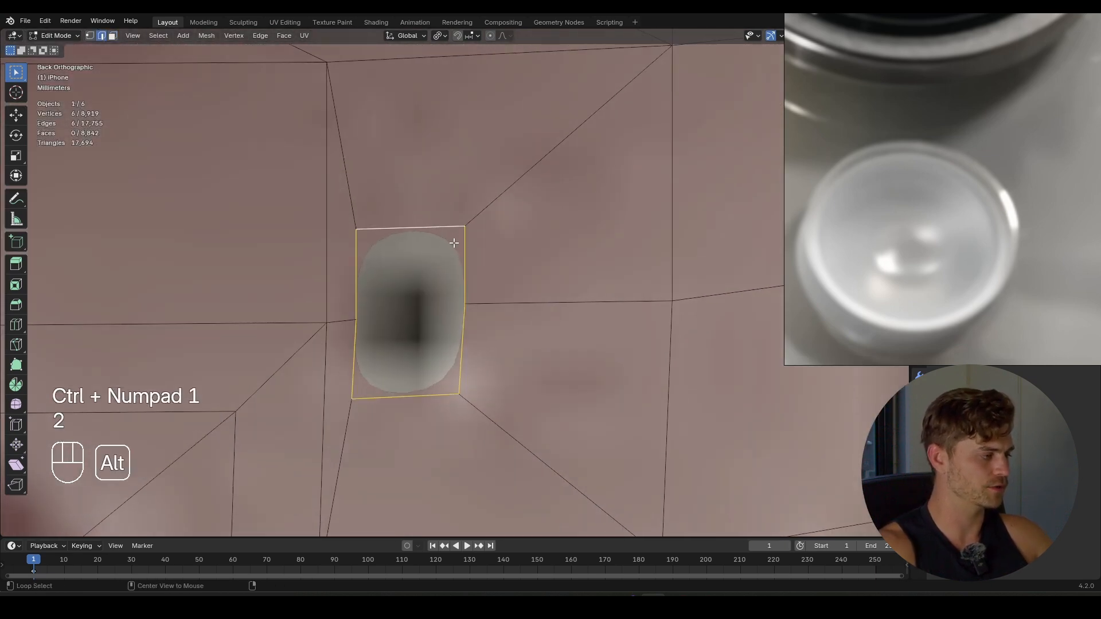
pyautogui.press('s')
pyautogui.press('z')
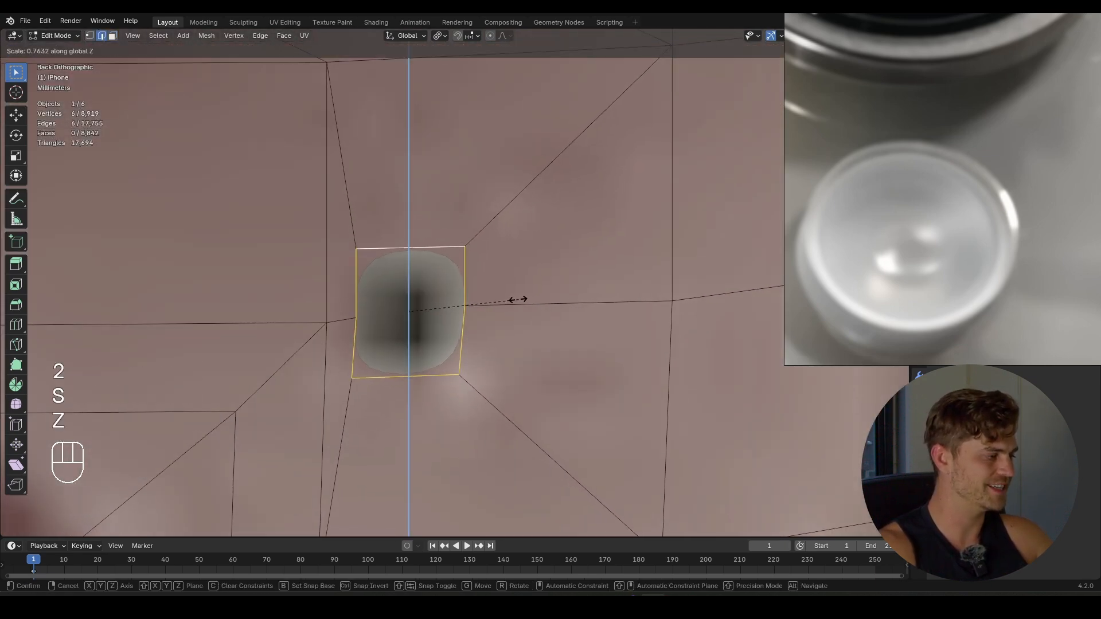
pyautogui.click(472, 314)
# - Snap the 3D cursor to the centre of the selected hole boundary
pyautogui.keyDown('shift'); pyautogui.moveTo(471, 314); pyautogui.dragTo(518, 326, button='middle'); pyautogui.keyUp('shift')
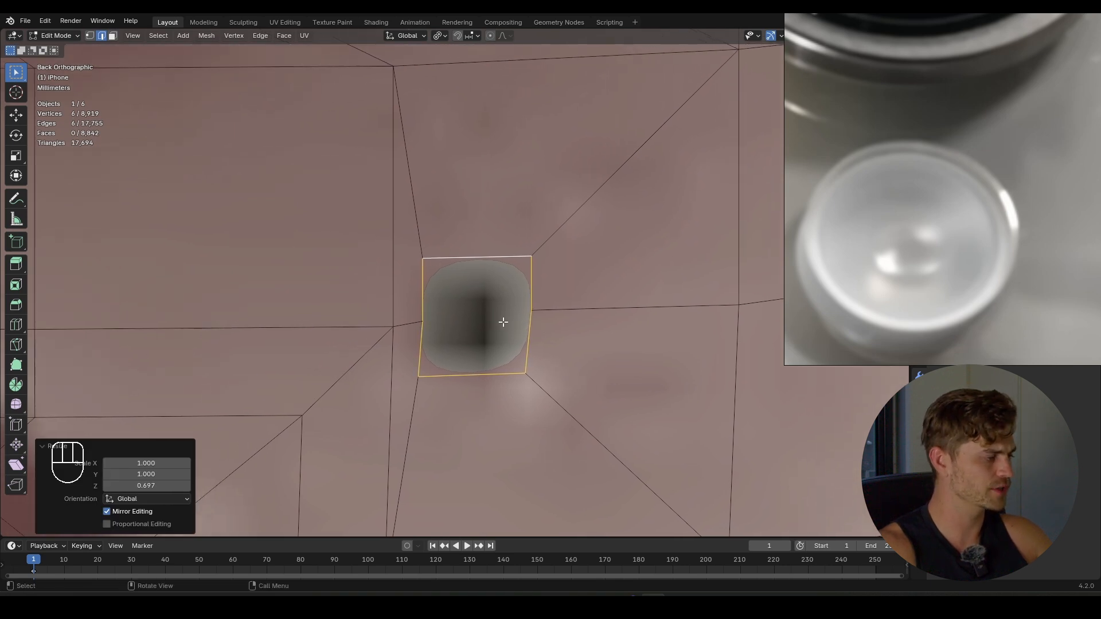
pyautogui.scroll(2, 484, 310)
pyautogui.hotkey('shift', 's')
pyautogui.click(510, 412)
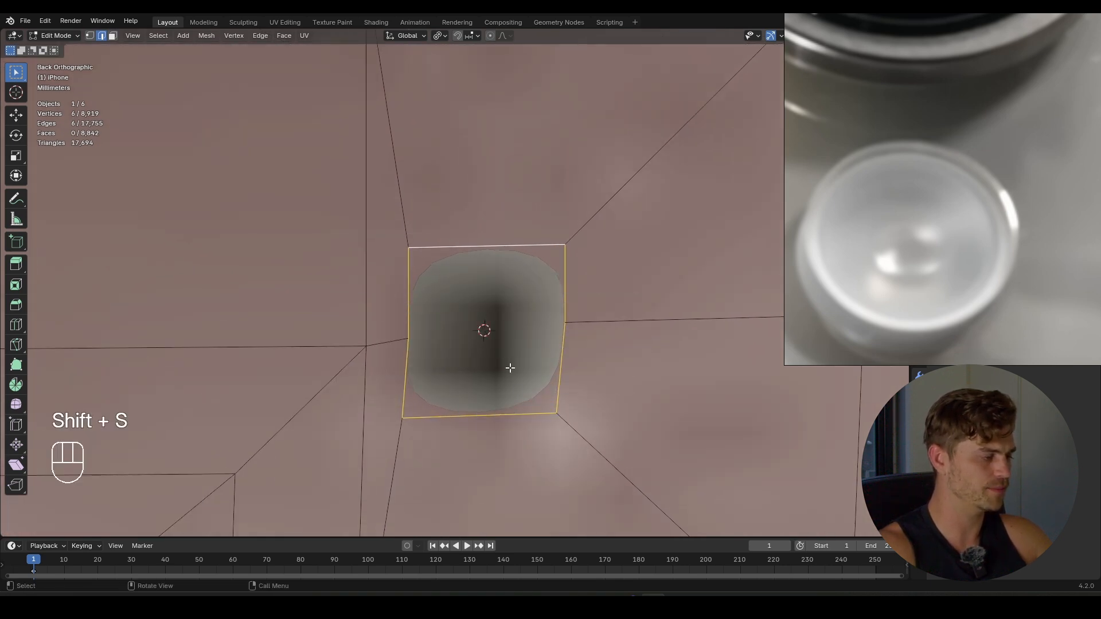
# - Add a 6-vertex circle at the 3D cursor and rotate it 90° about X
pyautogui.scroll(-3, 494, 366)
pyautogui.hotkey('shift', 'a')
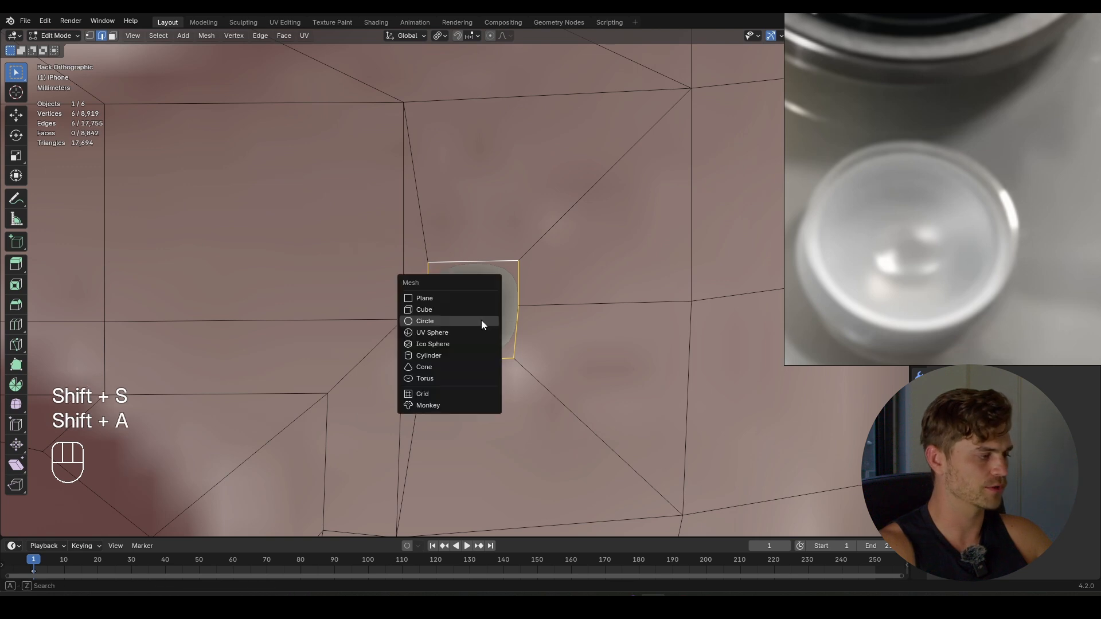
pyautogui.click(481, 320)
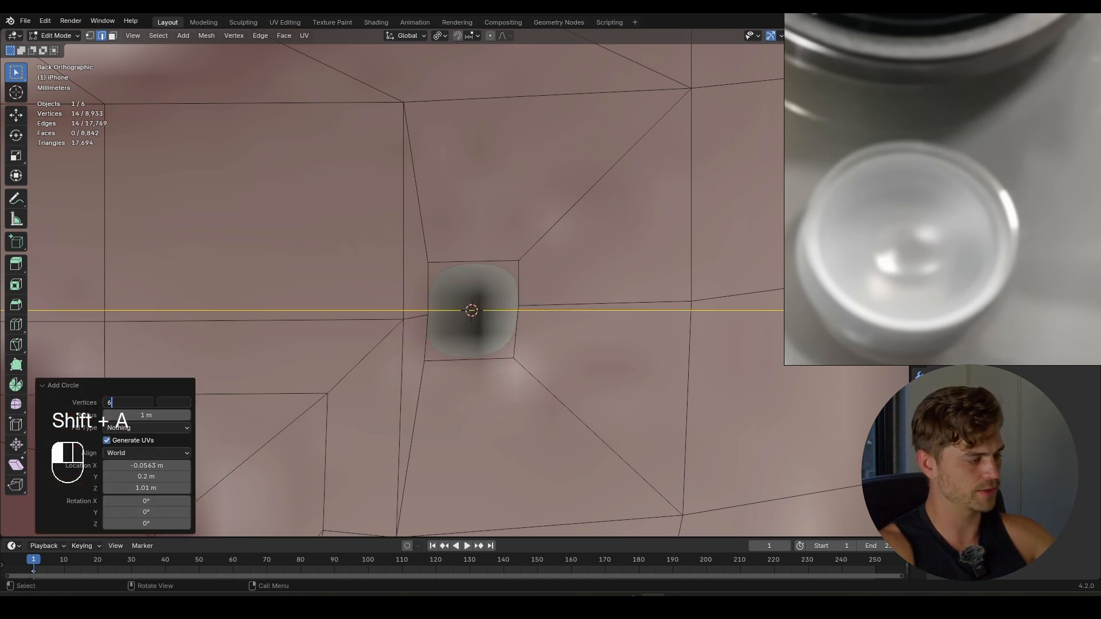
pyautogui.scroll(-3, 572, 378)
pyautogui.write('rx90')
pyautogui.click(666, 403)
# - Scale the six-sided circle down until it fits inside the small square hole
pyautogui.press('s')
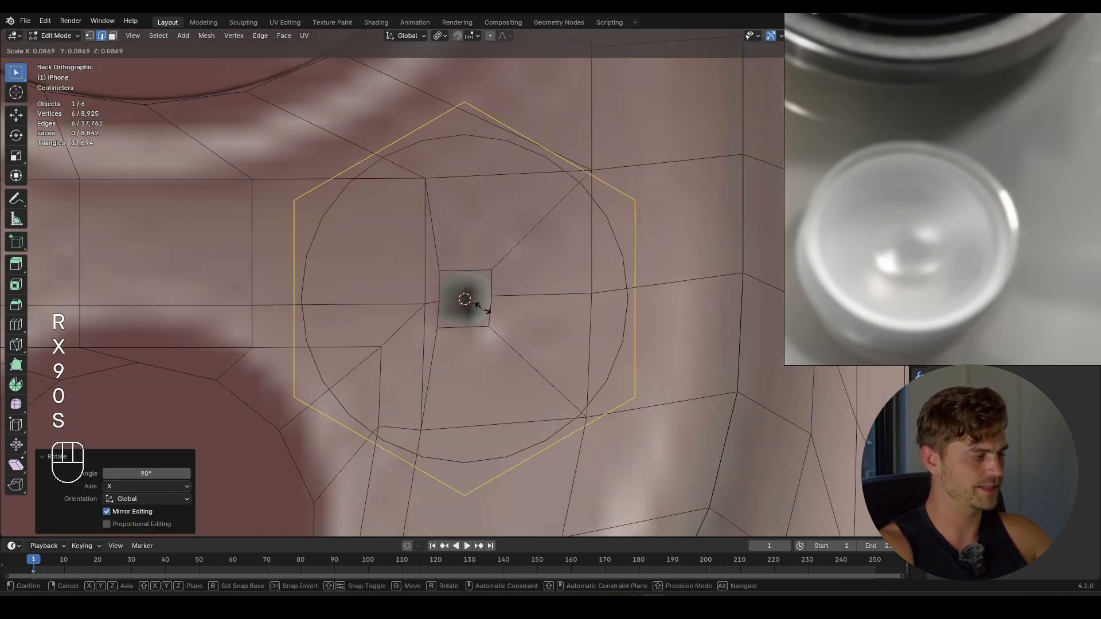
pyautogui.click(477, 305)
pyautogui.press('s')
pyautogui.click(538, 322)
pyautogui.scroll(6, 538, 322)
pyautogui.press('s')
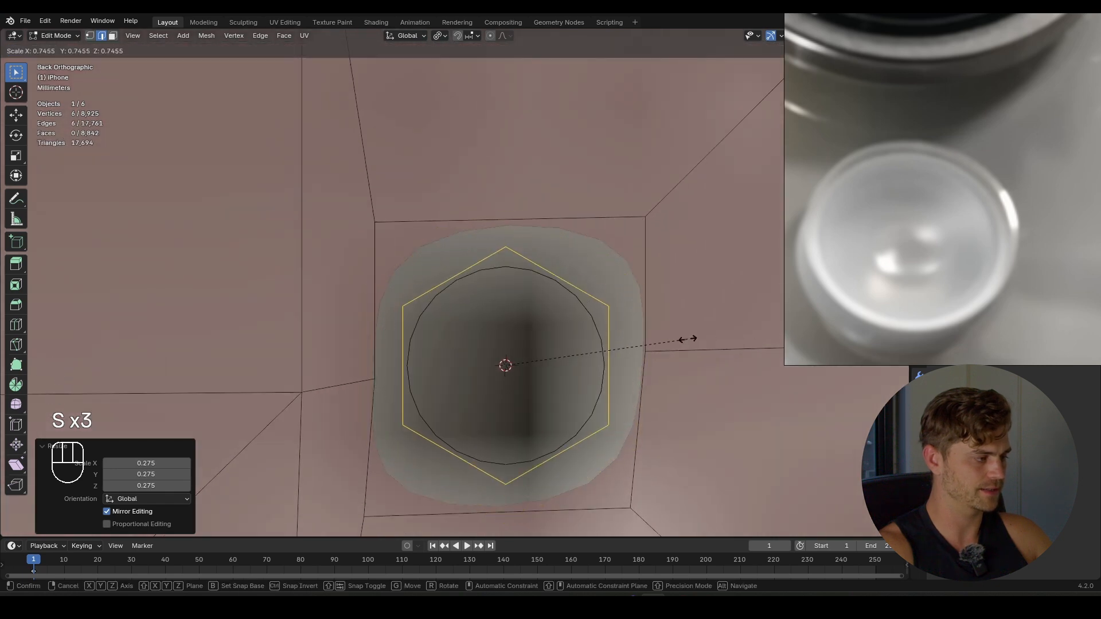
pyautogui.click(672, 348)
# - Rotate the six-sided circle 90° about the Y axis to align its corners with the hole's boundary vertices
pyautogui.keyDown('shift'); pyautogui.moveTo(673, 348); pyautogui.dragTo(622, 327, button='middle'); pyautogui.keyUp('shift')
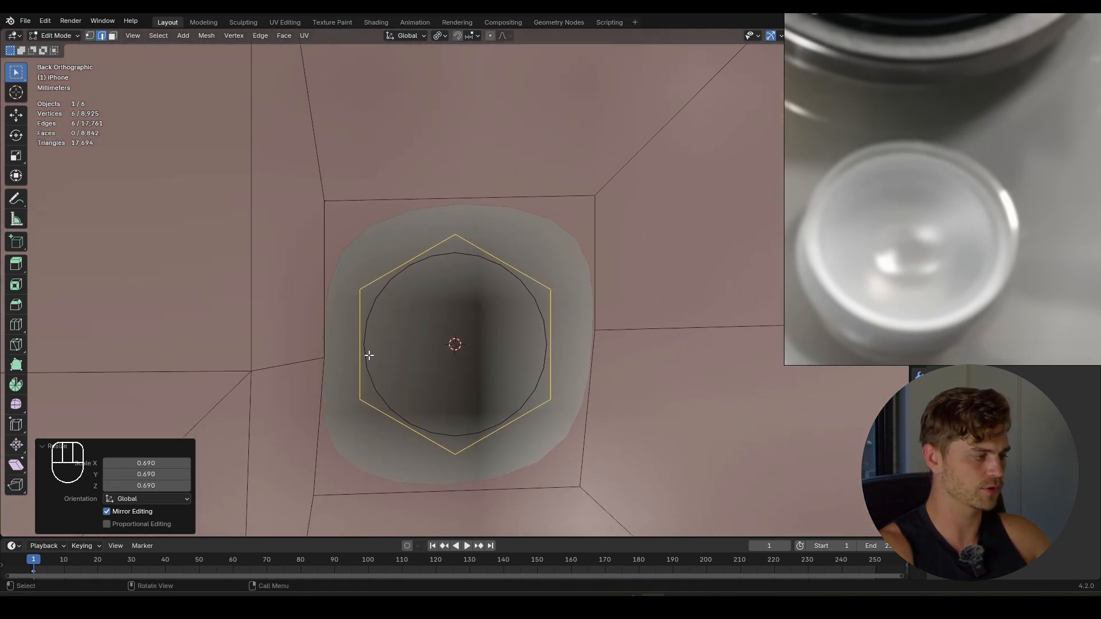
pyautogui.press('r')
pyautogui.press('y')
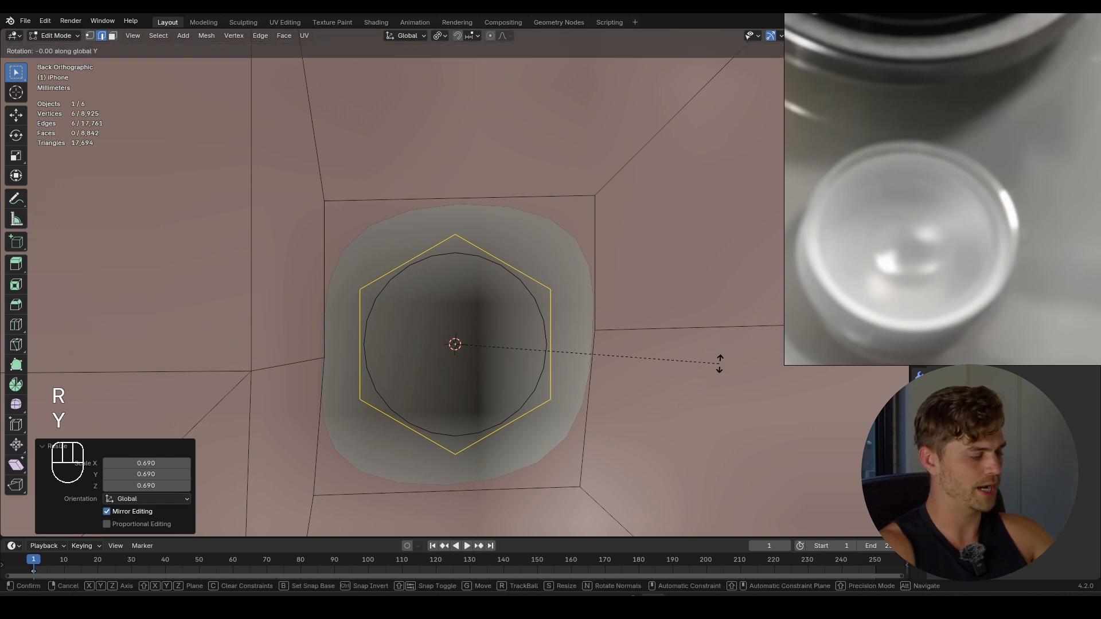
pyautogui.press('9')
pyautogui.press('0')
pyautogui.click(719, 362)
# - Add the hole's boundary loop to the selection and connect it to the six-sided circle with LoopTools Bridge
pyautogui.keyDown('alt'); pyautogui.keyDown('shift'); pyautogui.click(406, 200); pyautogui.keyUp('shift'); pyautogui.keyUp('alt')
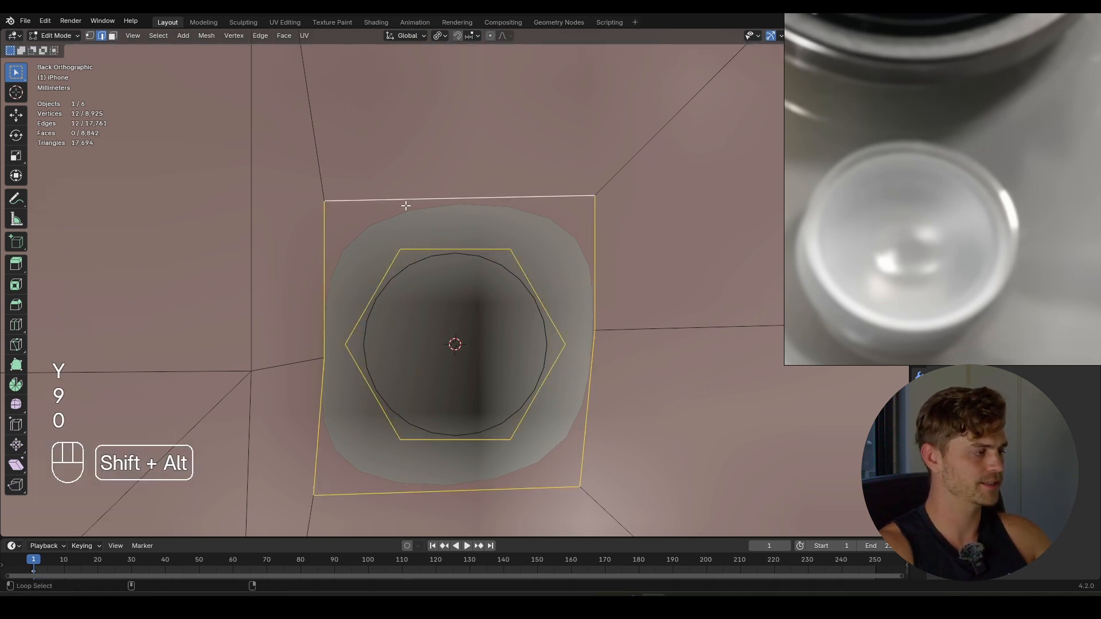
pyautogui.rightClick(415, 235)
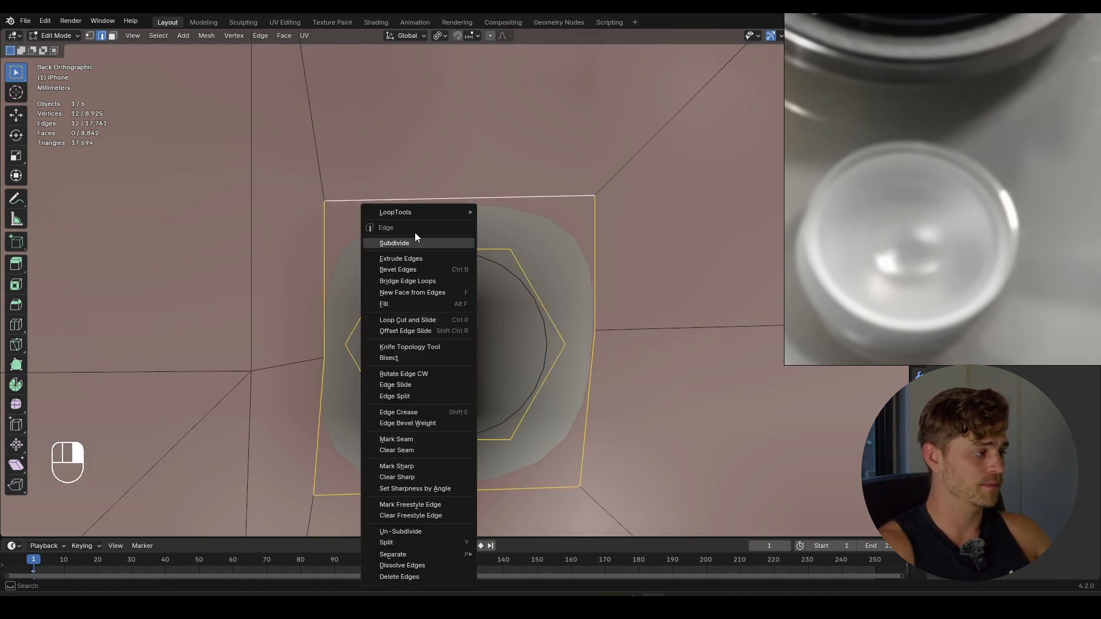
pyautogui.moveTo(441, 212)
pyautogui.click(525, 212)
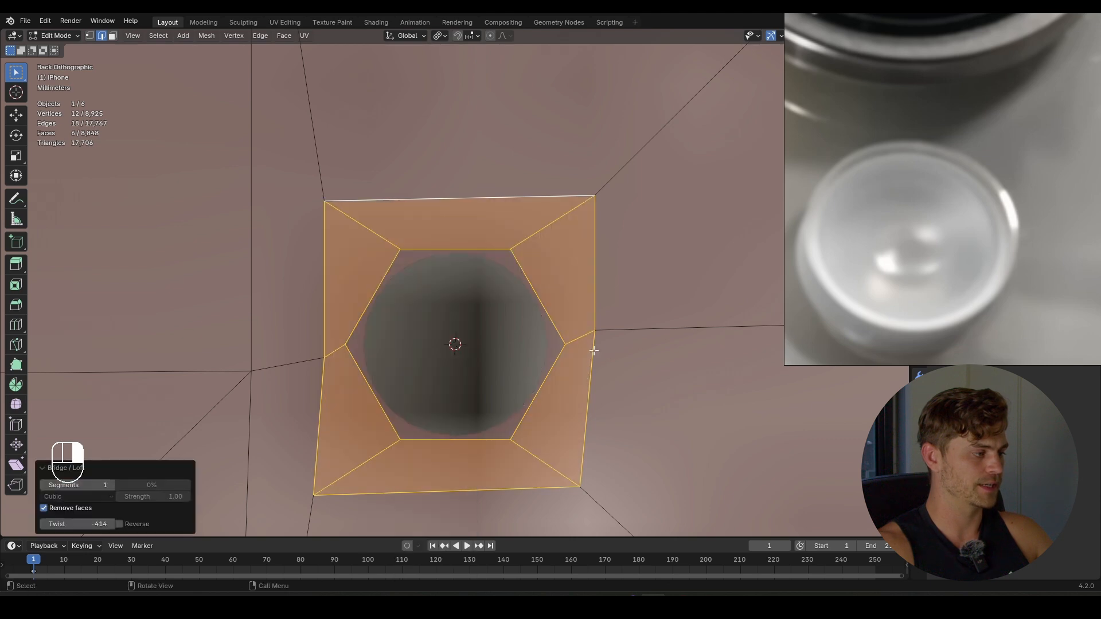
# - Extrude the hexagonal microphone opening's edge loop inward along Y and fill its end with a face
pyautogui.scroll(-4, 579, 350)
pyautogui.press('Tab')
pyautogui.moveTo(532, 353); pyautogui.dragTo(423, 336, button='middle')
pyautogui.hotkey('alt', 'z')
pyautogui.hotkey('alt', 'z')
pyautogui.press('Tab')
pyautogui.keyDown('alt'); pyautogui.click(468, 300); pyautogui.keyUp('alt')
pyautogui.scroll(-3, 422, 315)
pyautogui.press('e')
pyautogui.press('y')
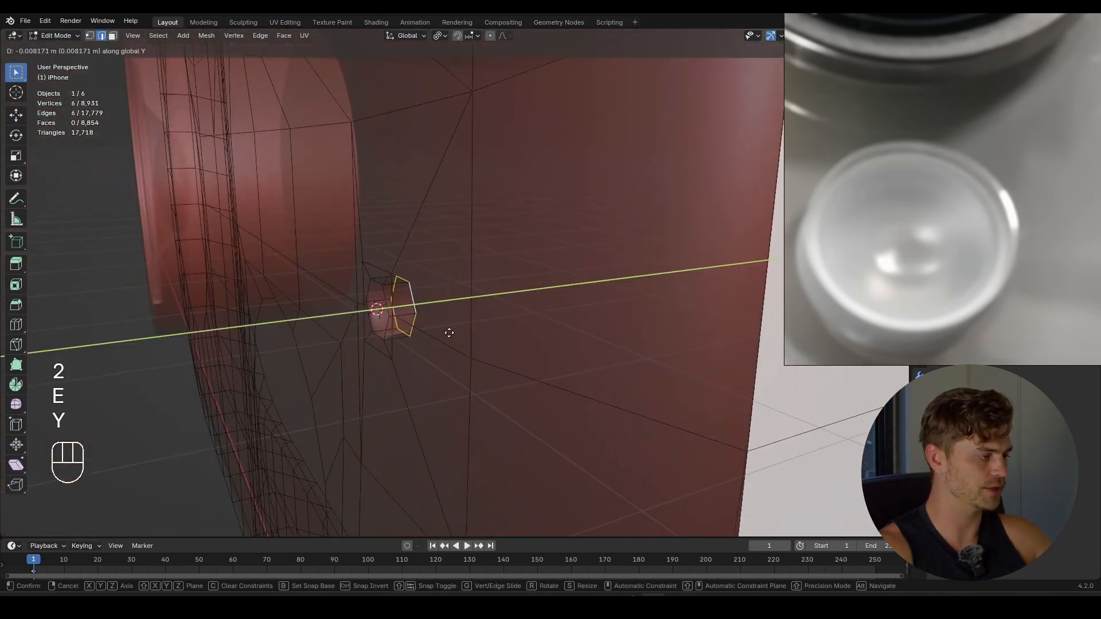
pyautogui.moveTo(490, 352); pyautogui.dragTo(413, 329, button='middle')
pyautogui.press('f')
# - Select the microphone hole's hexagonal rim edge loop and bevel it with 3 segments
pyautogui.press('Tab')
pyautogui.hotkey('alt', 'z')
pyautogui.scroll(-5, 559, 365)
pyautogui.scroll(2, 558, 366)
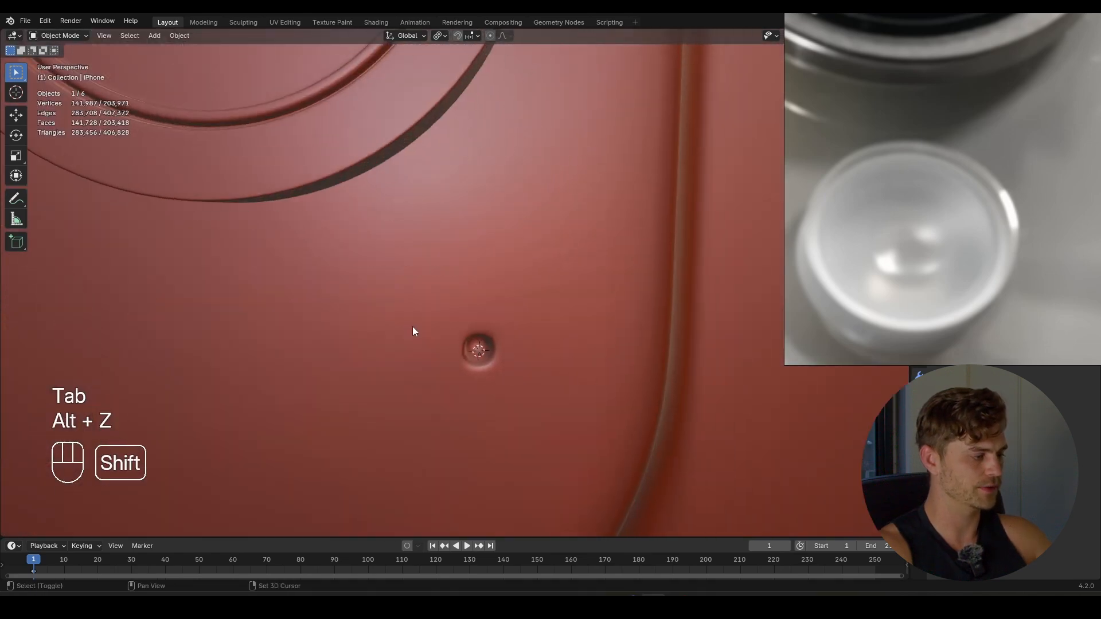
pyautogui.scroll(5, 456, 309)
pyautogui.press('Tab')
pyautogui.press('2')
pyautogui.keyDown('alt'); pyautogui.click(519, 405); pyautogui.keyUp('alt')
pyautogui.hotkey('ctrl', 'b')
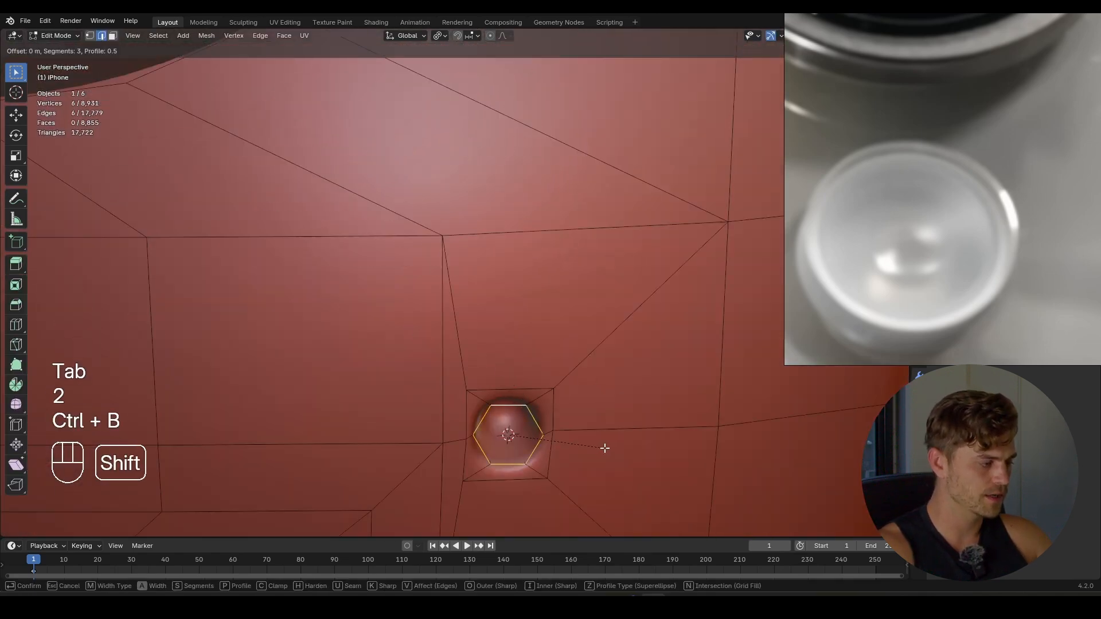
pyautogui.click(637, 458)
pyautogui.press('Tab')
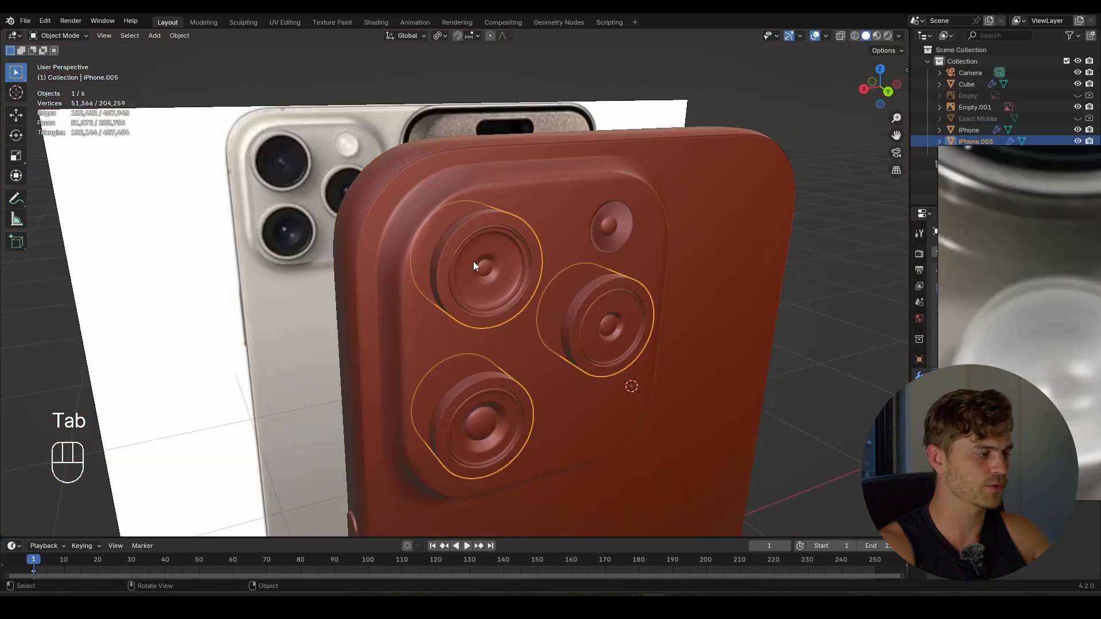
# - In the camera lens object, select the upper lens's inner ring edge loop and fill it with a face
pyautogui.press('Tab')
pyautogui.scroll(6, 445, 260)
pyautogui.moveTo(471, 268); pyautogui.dragTo(545, 253, button='middle')
pyautogui.moveTo(545, 252); pyautogui.dragTo(620, 178, button='middle')
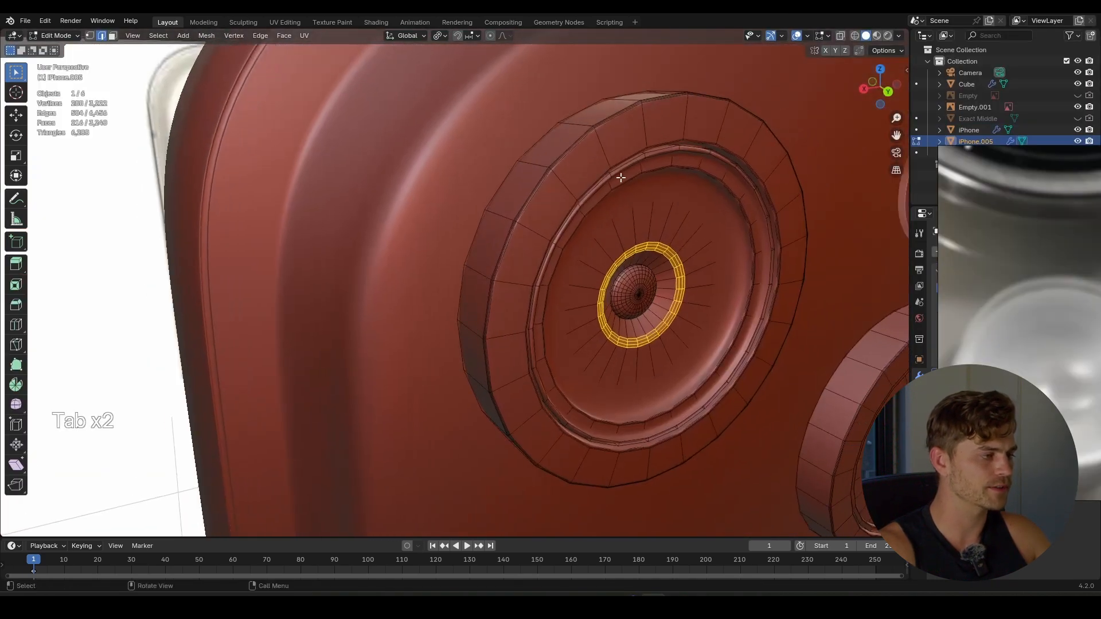
pyautogui.keyDown('alt'); pyautogui.click(664, 145); pyautogui.keyUp('alt')
pyautogui.scroll(-4, 665, 214)
pyautogui.press('f')
# - Create a new material named Glass on the lens object and assign it to the new lens cover face
pyautogui.keyDown('shift'); pyautogui.moveTo(666, 216); pyautogui.dragTo(599, 223, button='middle'); pyautogui.keyUp('shift')
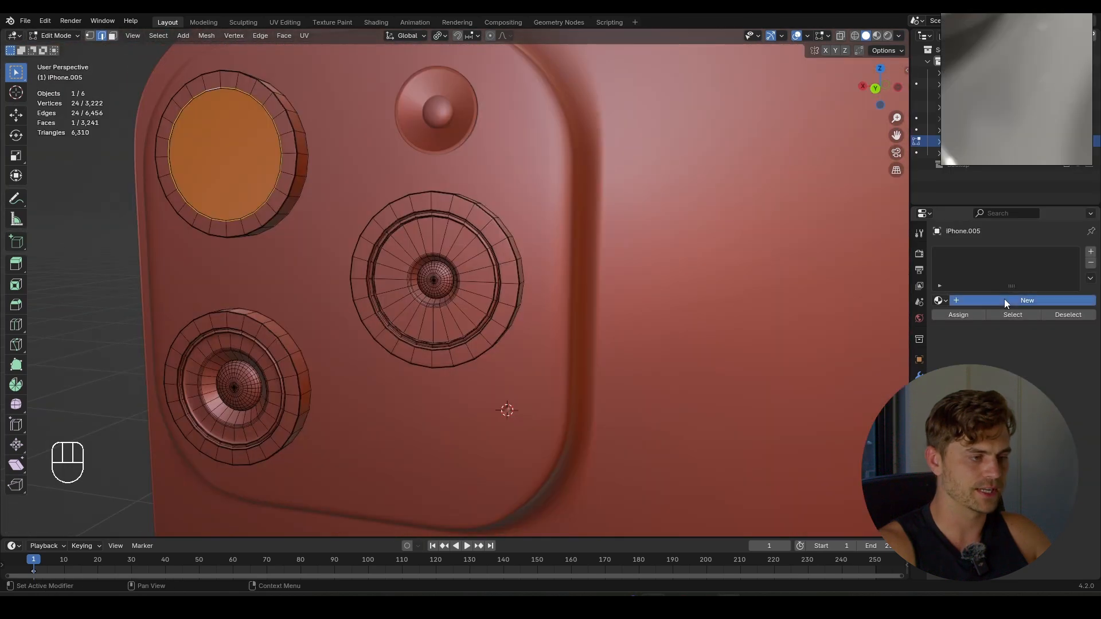
pyautogui.click(1006, 300)
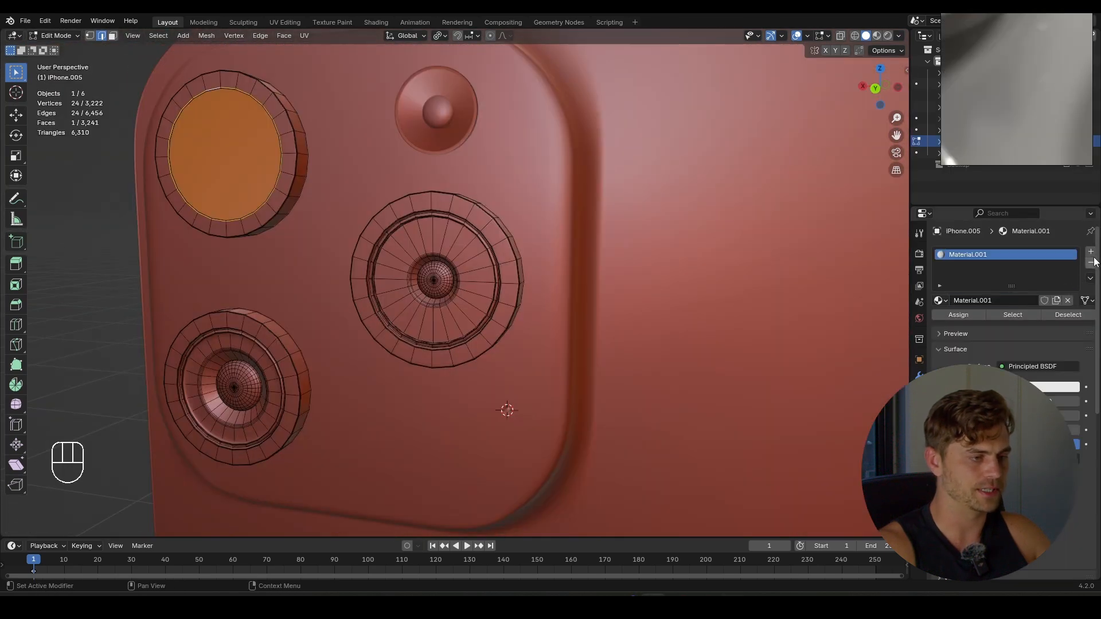
pyautogui.write('Glass')
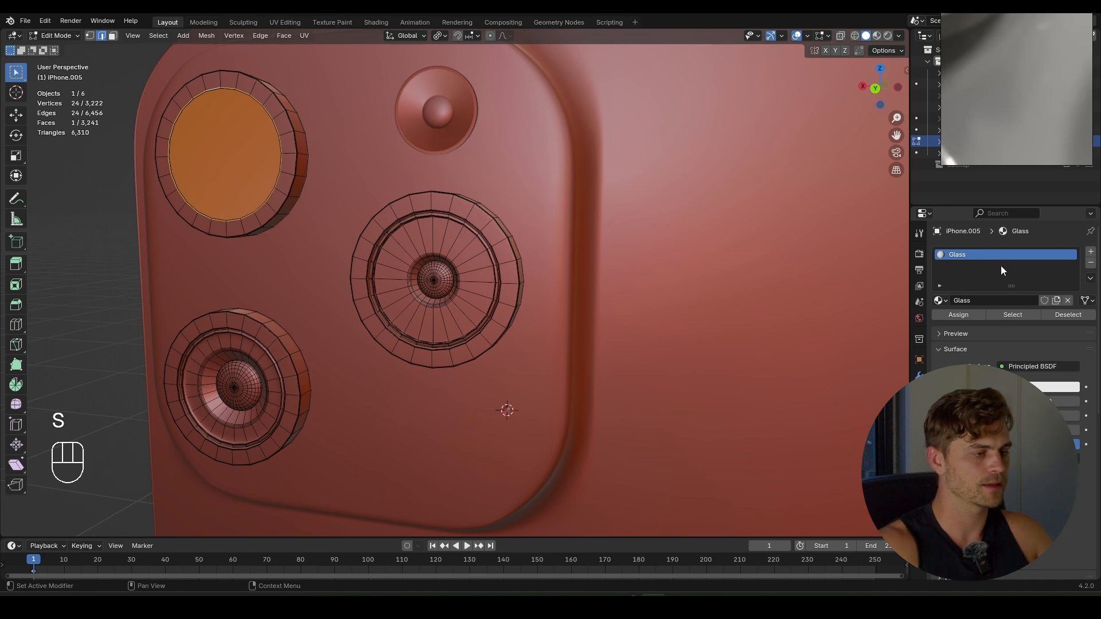
pyautogui.click(974, 315)
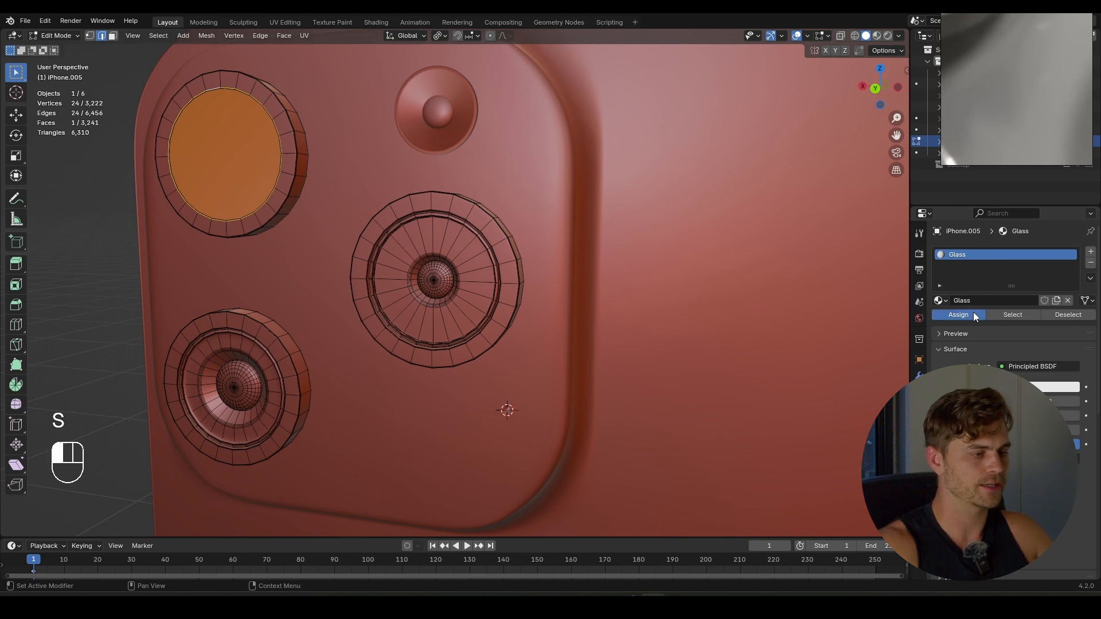
# - Invert the selection to everything except the glass cover, add a second material named Metal and assign it to those faces
pyautogui.hotkey('ctrl', 'i')
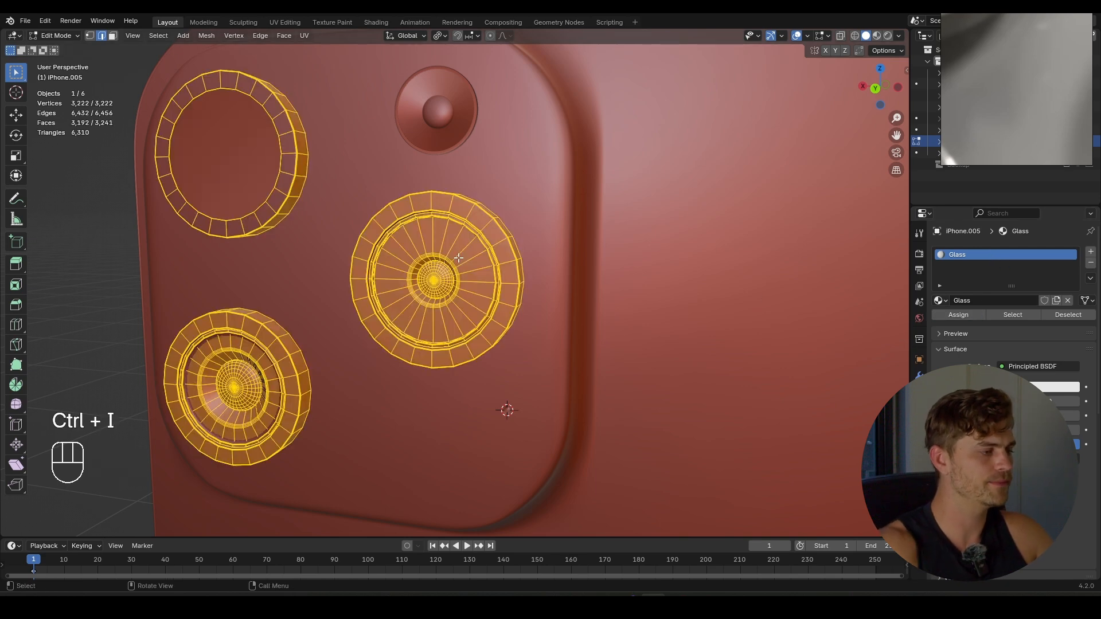
pyautogui.click(1090, 251)
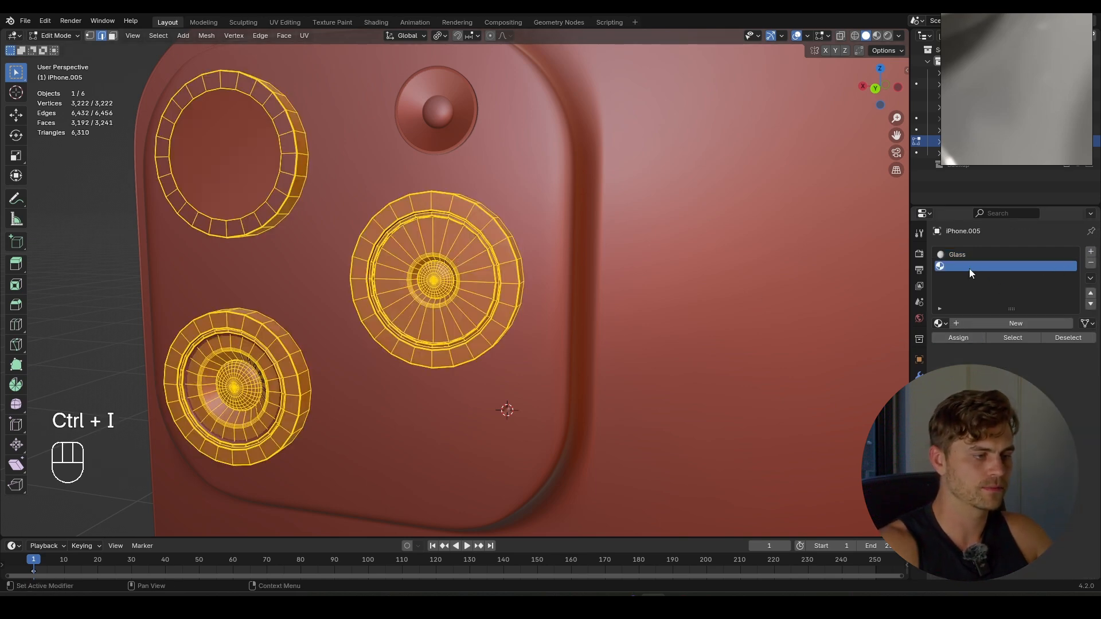
pyautogui.click(973, 323)
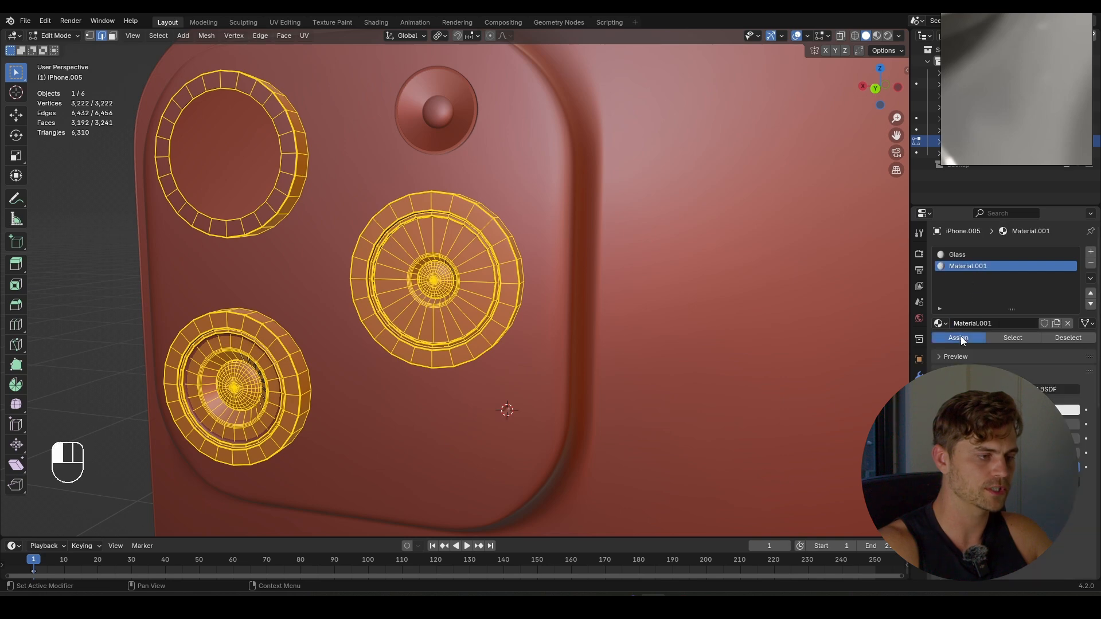
pyautogui.write('Metal')
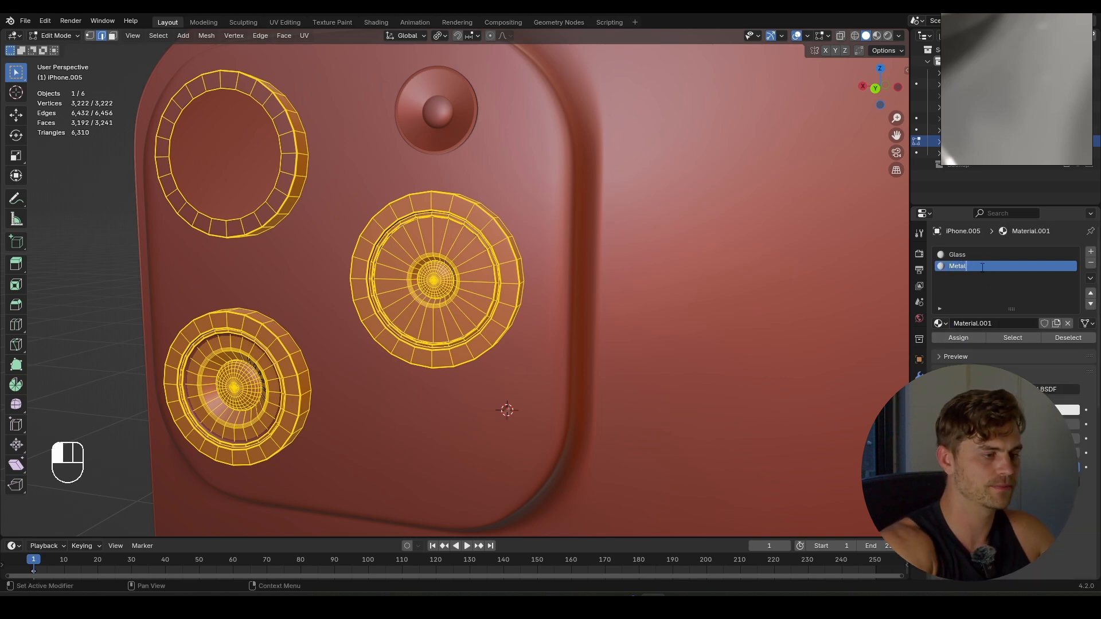
# - Make the Glass material slot active, select the right-hand lens's inner ring edge loop and fill it with a face
pyautogui.click(977, 255)
pyautogui.scroll(3, 420, 221)
pyautogui.scroll(2, 382, 170)
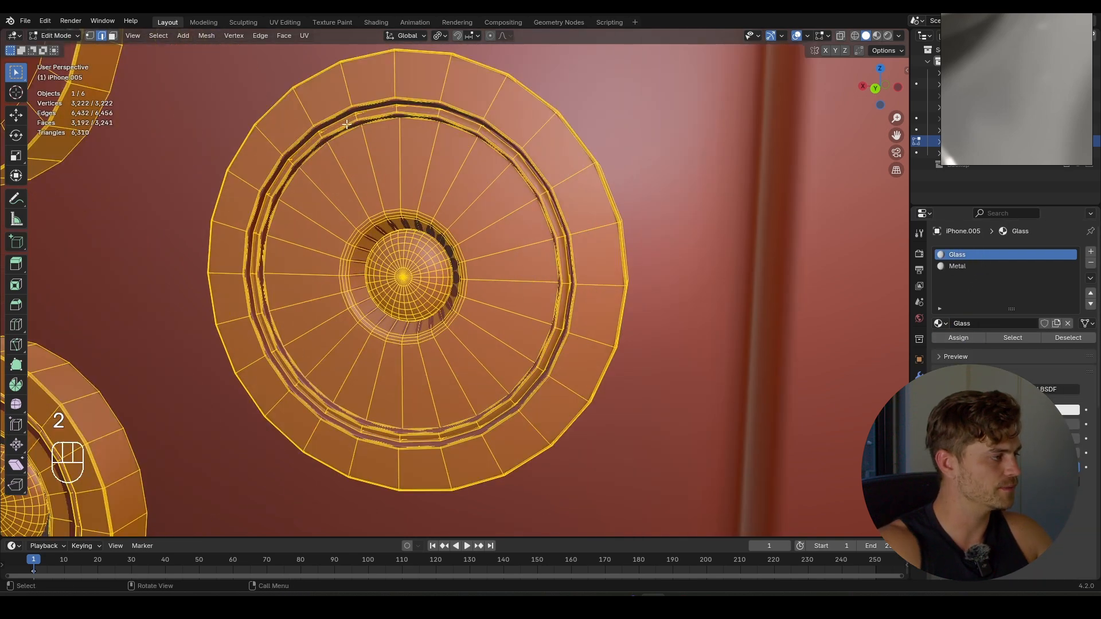
pyautogui.keyDown('alt'); pyautogui.click(347, 124); pyautogui.keyUp('alt')
pyautogui.scroll(5, 344, 126)
pyautogui.moveTo(339, 130); pyautogui.dragTo(295, 149, button='middle')
pyautogui.scroll(-3, 282, 145)
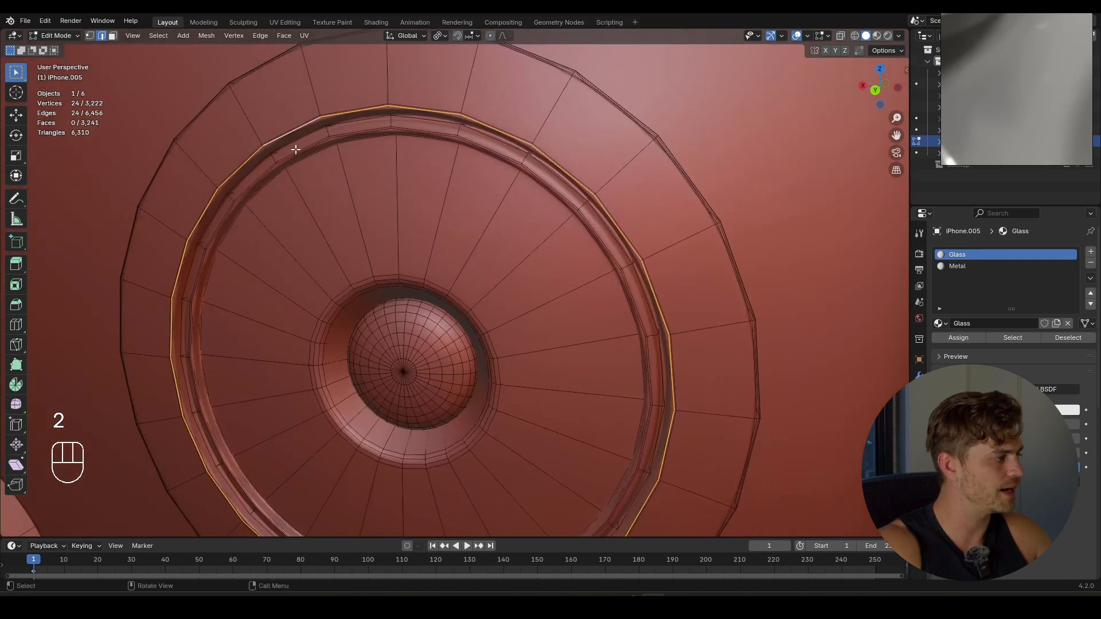
pyautogui.press('f')
pyautogui.scroll(-3, 300, 172)
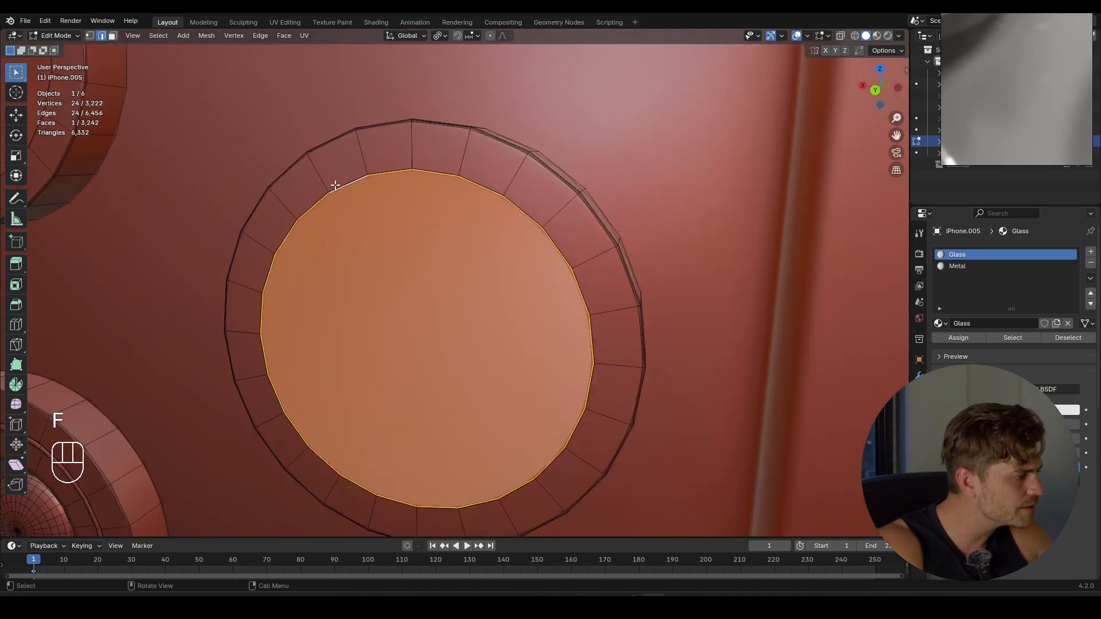
# - Select the remaining lower lens's inner ring edge loop and cover it with a face
pyautogui.press('Tab')
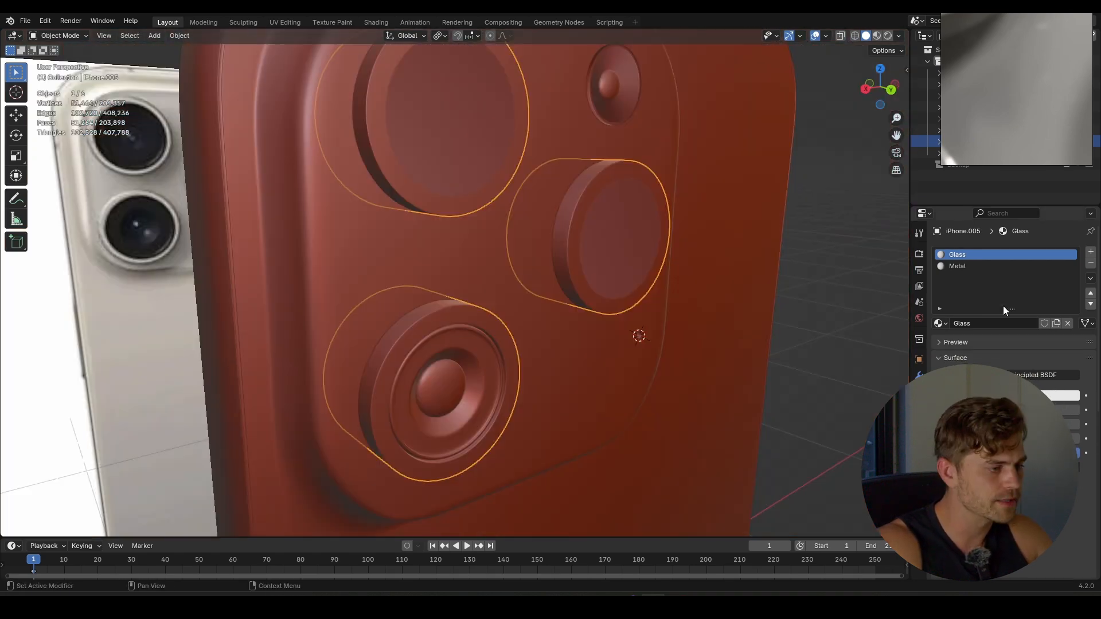
pyautogui.press('Tab')
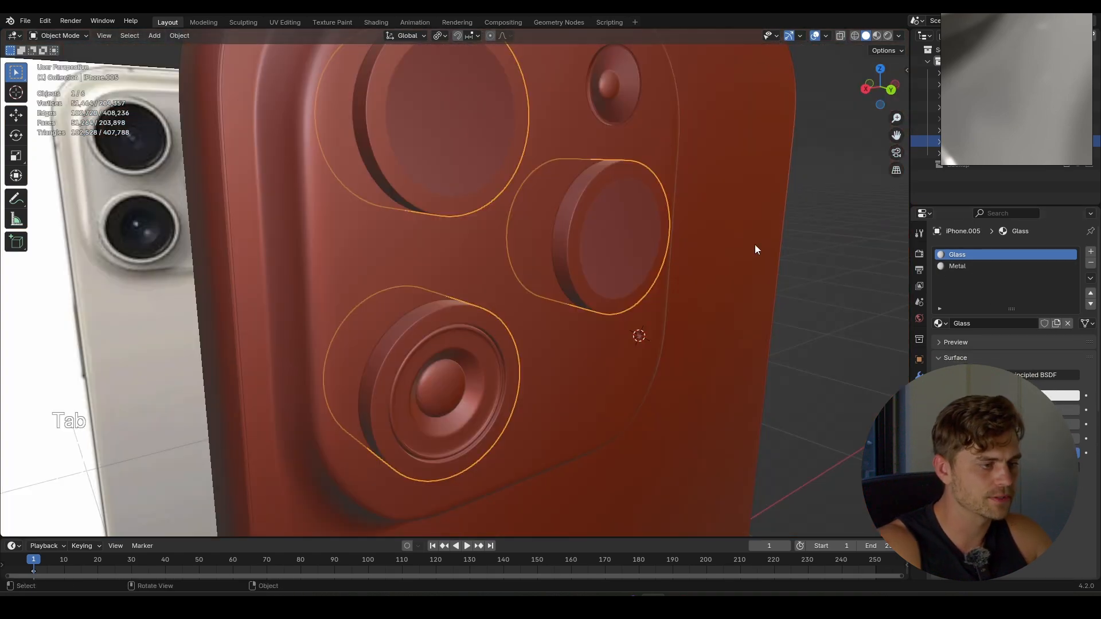
pyautogui.press('Tab')
pyautogui.scroll(4, 401, 172)
pyautogui.keyDown('alt'); pyautogui.click(403, 162); pyautogui.keyUp('alt')
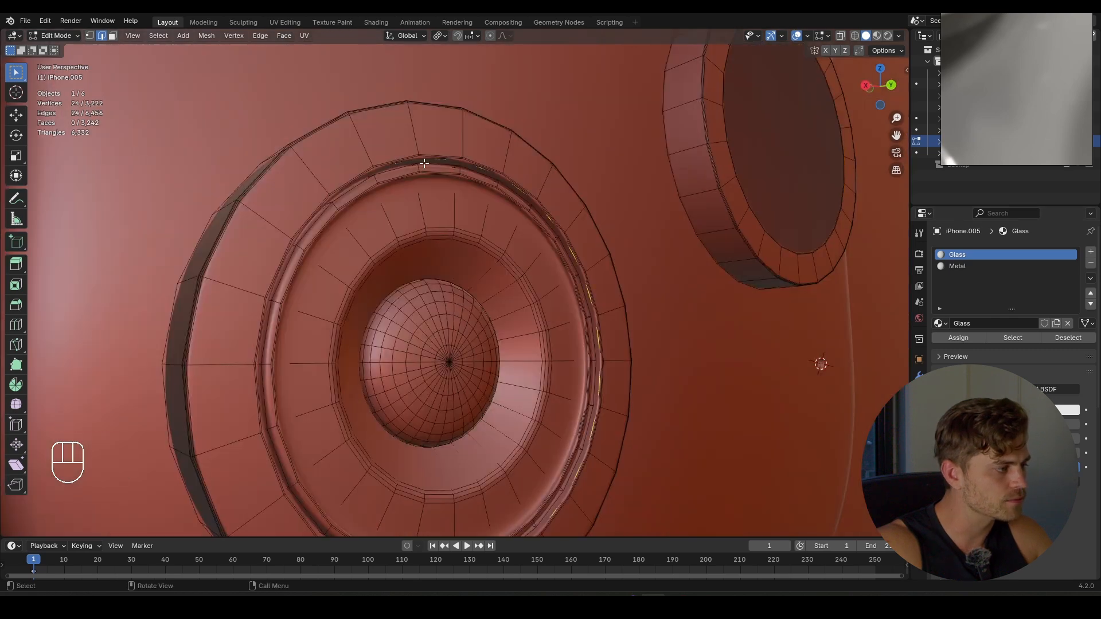
pyautogui.scroll(2, 556, 172)
pyautogui.moveTo(556, 172); pyautogui.dragTo(570, 175, button='middle')
pyautogui.keyDown('alt'); pyautogui.click(570, 172); pyautogui.keyUp('alt')
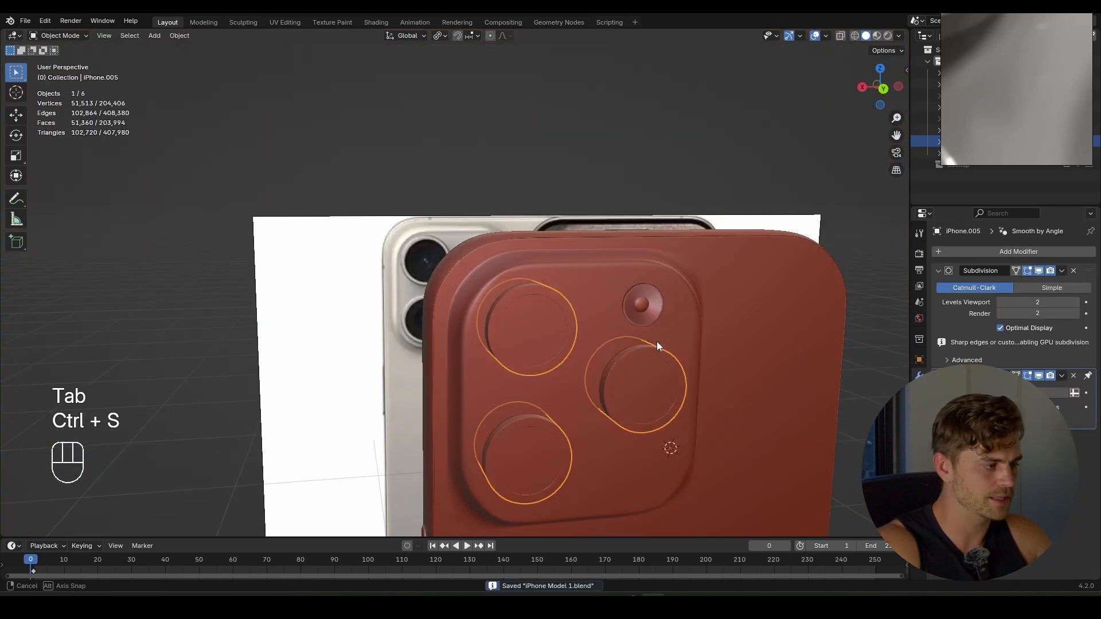
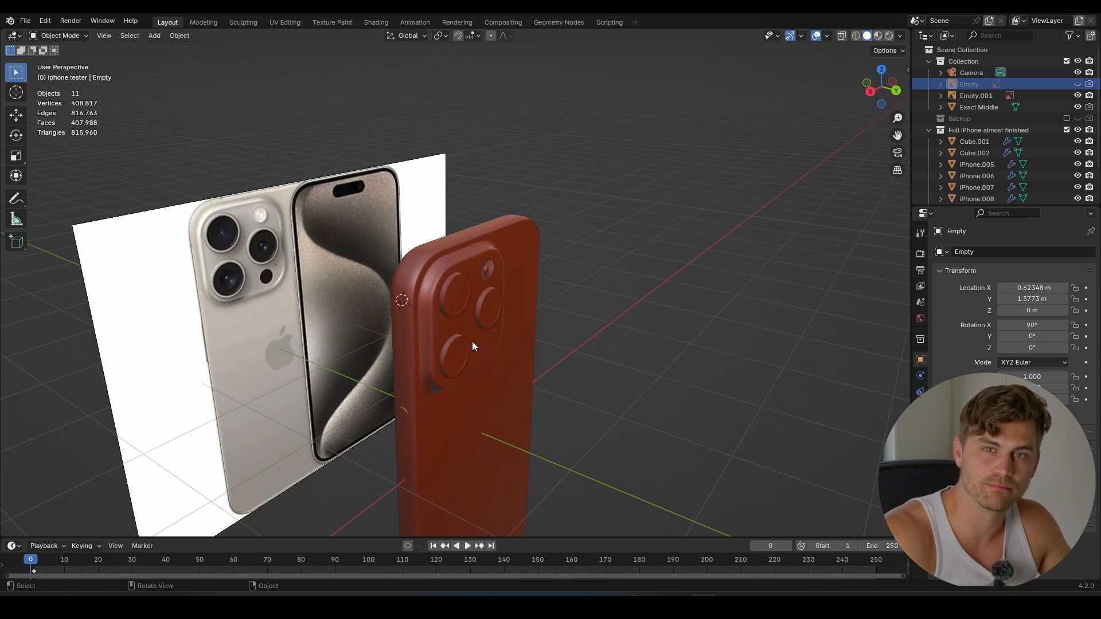
pyautogui.moveTo(472, 342); pyautogui.dragTo(497, 272, button='middle')
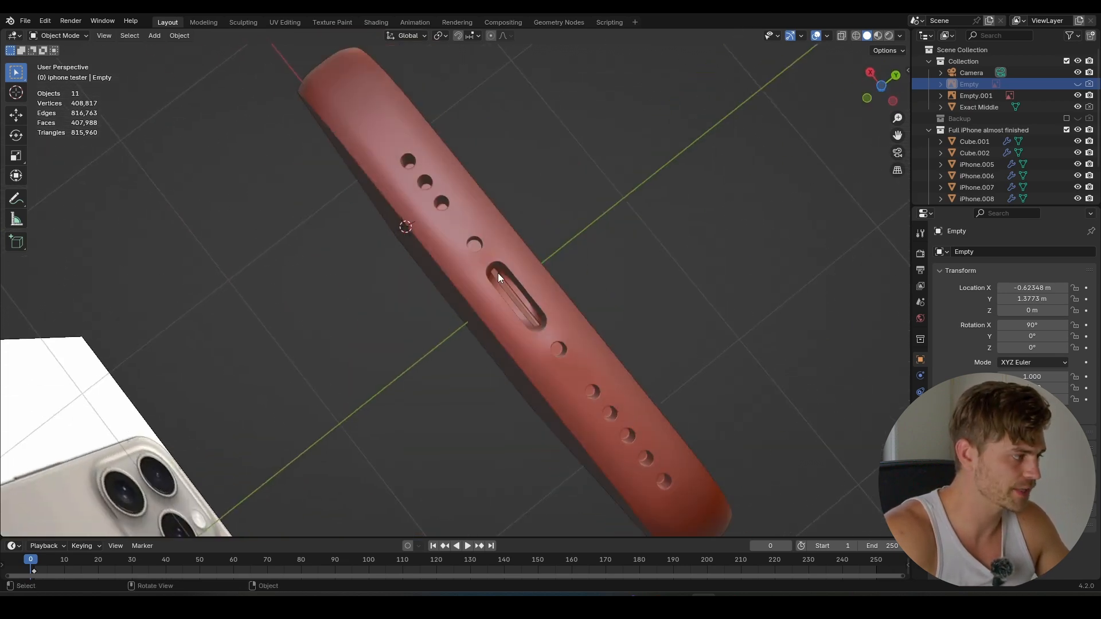
pyautogui.moveTo(494, 217); pyautogui.dragTo(404, 265, button='middle')
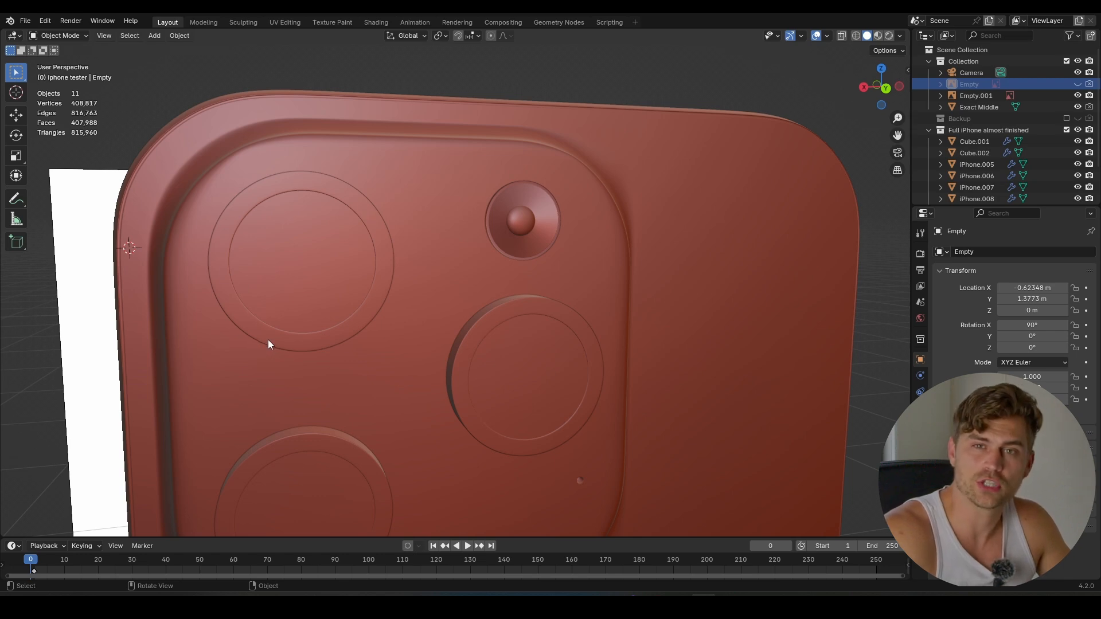
pyautogui.scroll(-5, 388, 279)
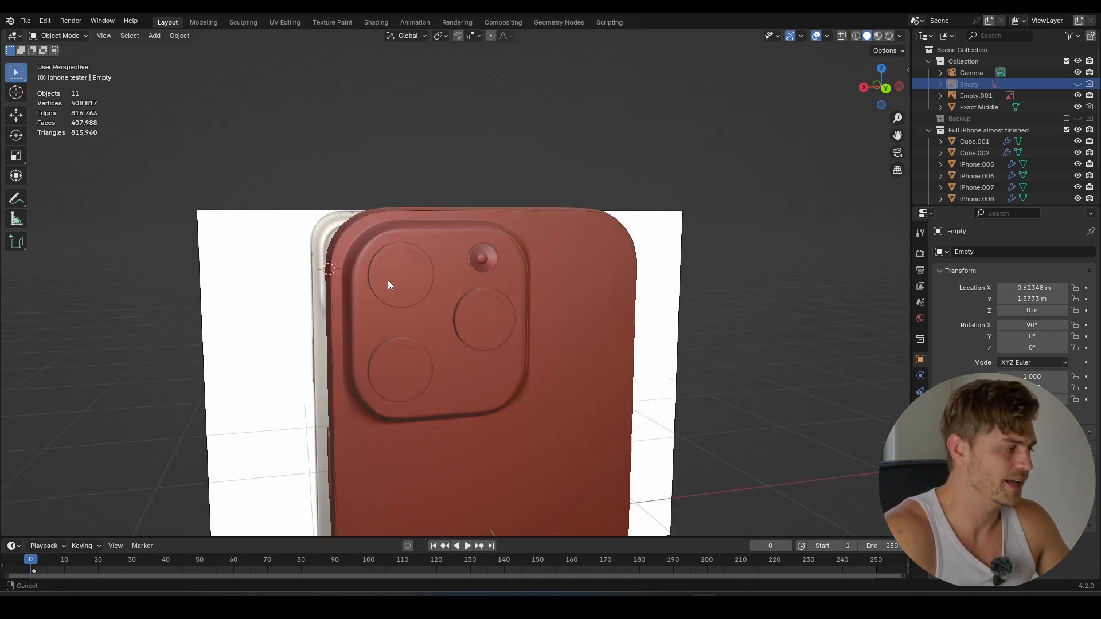
pyautogui.moveTo(387, 279); pyautogui.dragTo(432, 287, button='middle')
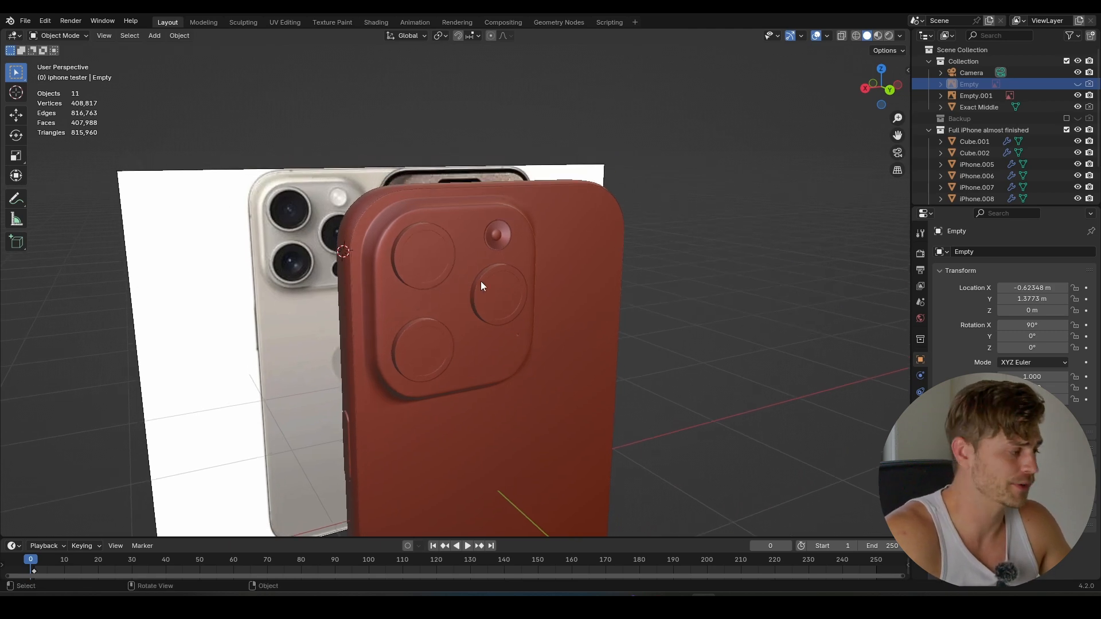
# - On the phone body's underside, select the rim loop of the hole between the three speaker holes and charging port and snap the 3D cursor to it
pyautogui.moveTo(480, 282)
pyautogui.mouseDown(button='middle')
pyautogui.moveTo(489, 338)
pyautogui.moveTo(528, 373)
pyautogui.moveTo(511, 361)
pyautogui.moveTo(502, 288)
pyautogui.moveTo(482, 265)
pyautogui.mouseUp(button='middle')
pyautogui.click(410, 182)
pyautogui.press('Tab')
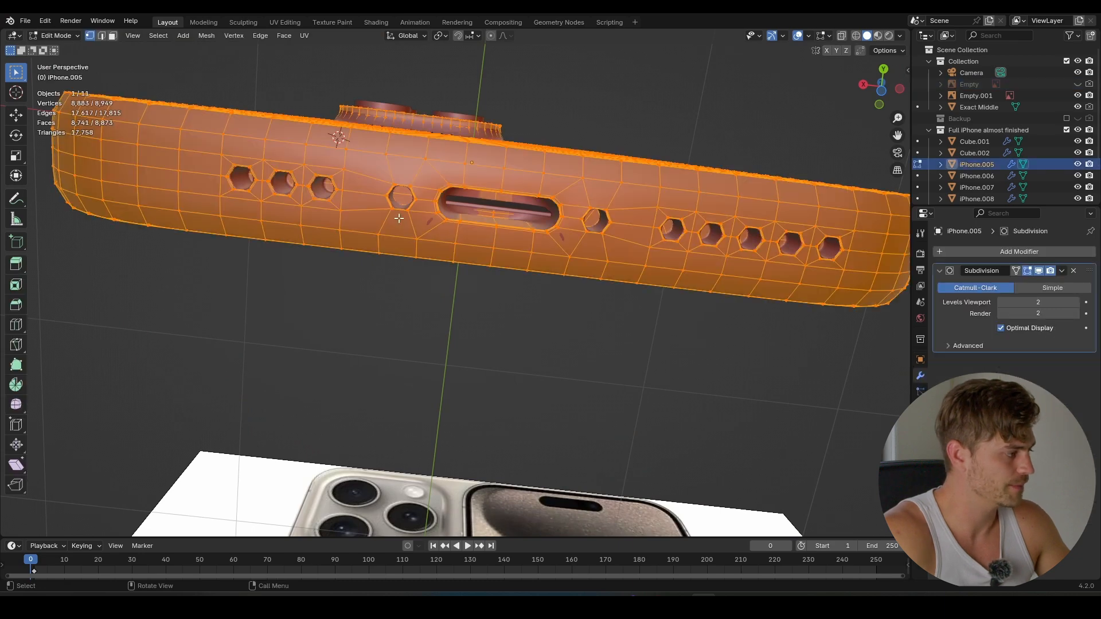
pyautogui.press('2')
pyautogui.keyDown('alt'); pyautogui.click(402, 186); pyautogui.keyUp('alt')
pyautogui.scroll(4, 403, 198)
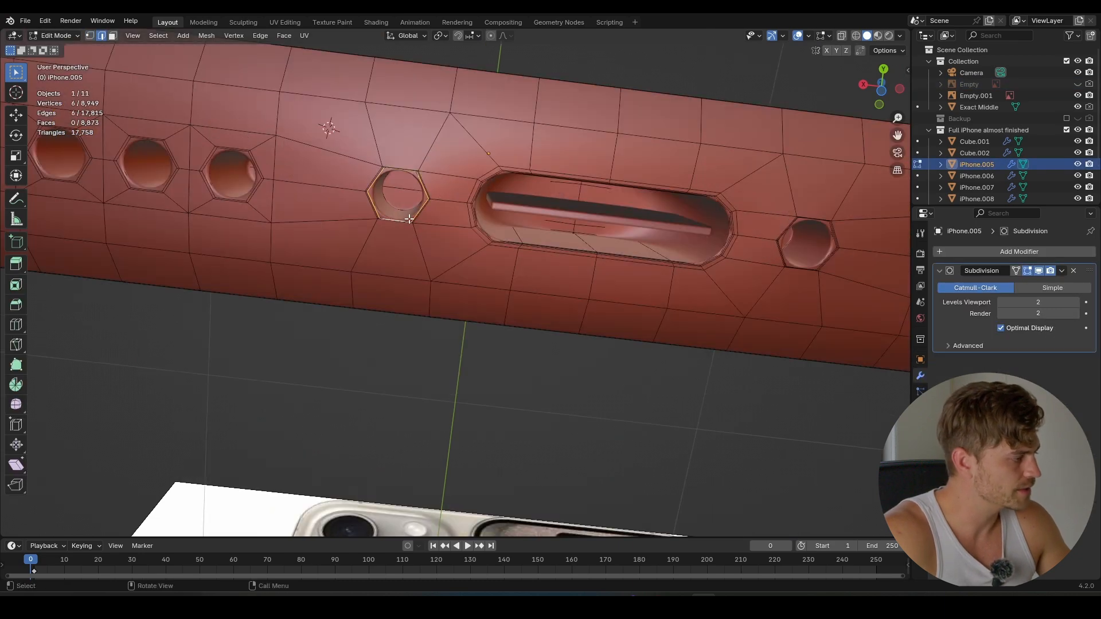
pyautogui.hotkey('shift', 's')
pyautogui.click(432, 293)
pyautogui.press('Tab')
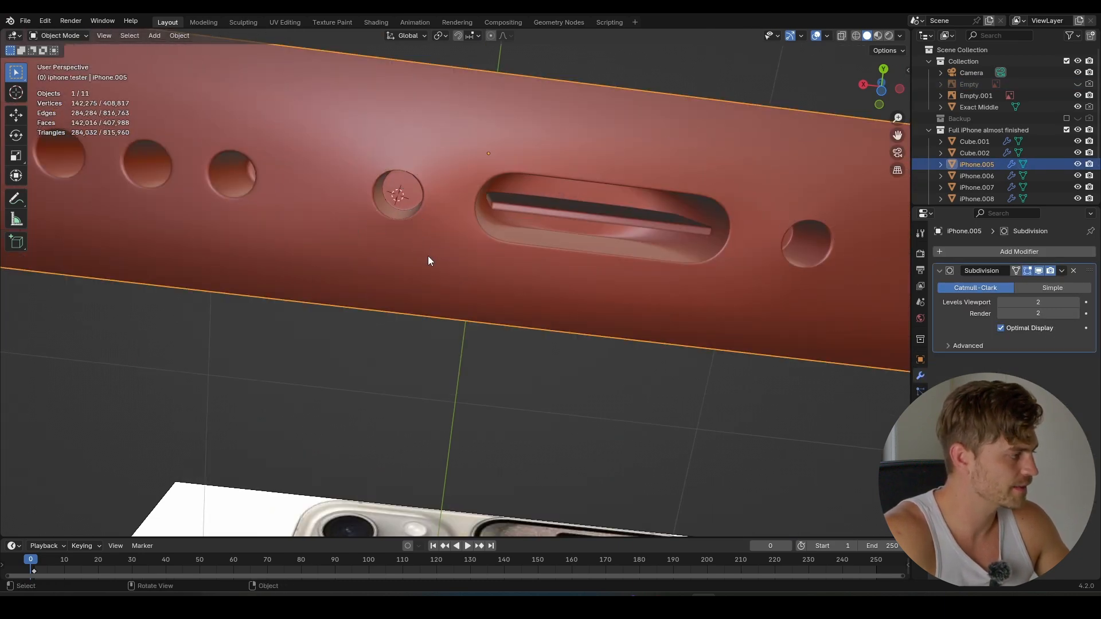
# - Search the extensions in the preferences for "bolt" and check the BoltFactory add-on's details
pyautogui.press('KP_Decimal')
pyautogui.click(45, 21)
pyautogui.click(81, 167)
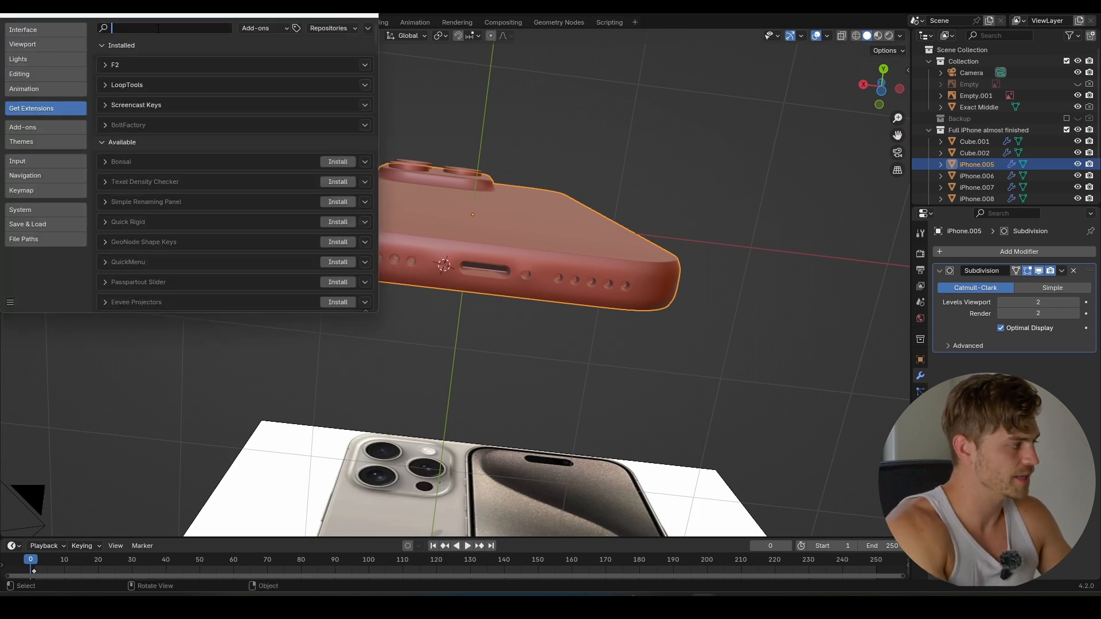
pyautogui.write('bolt')
pyautogui.click(106, 64)
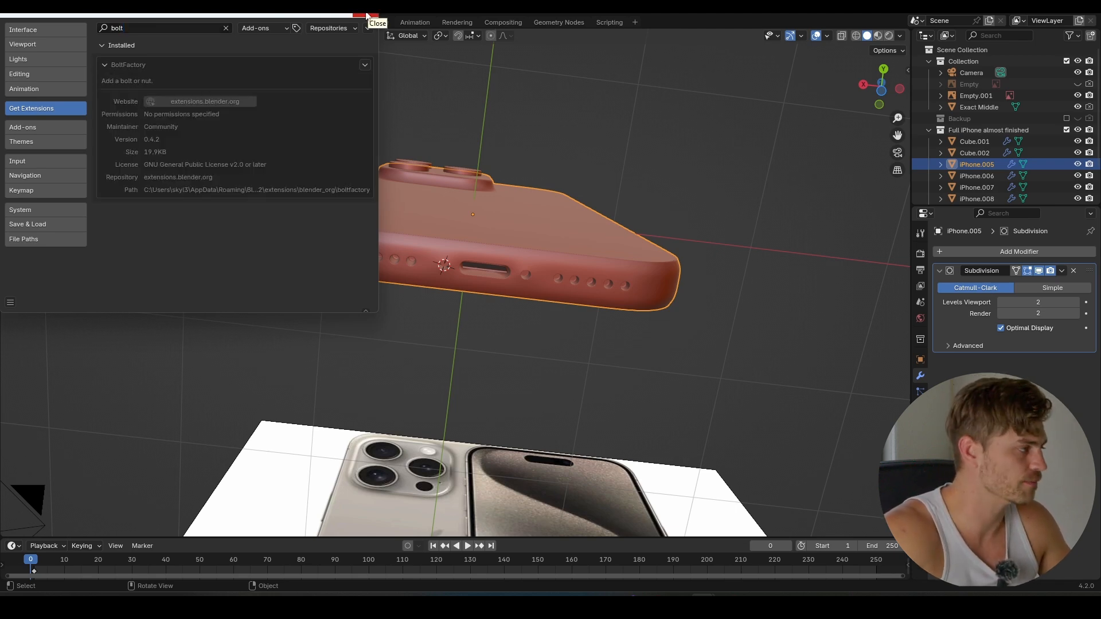
pyautogui.click(361, 15)
# - Add a Bolt mesh at the 3D cursor and frame it
pyautogui.hotkey('shift', 'a')
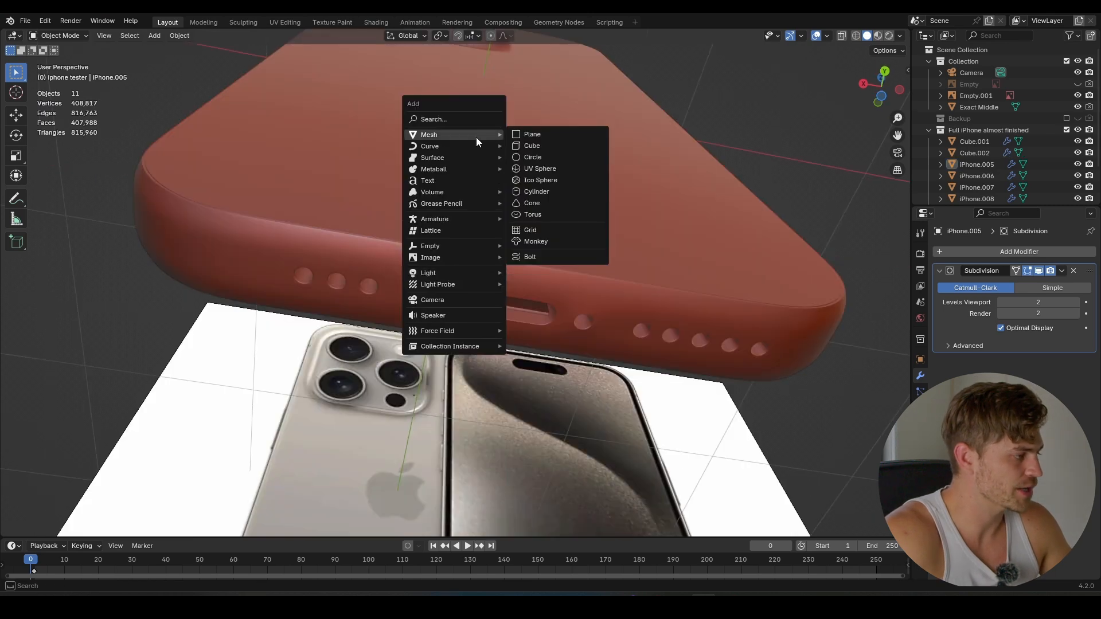
pyautogui.click(544, 253)
pyautogui.scroll(-4, 414, 304)
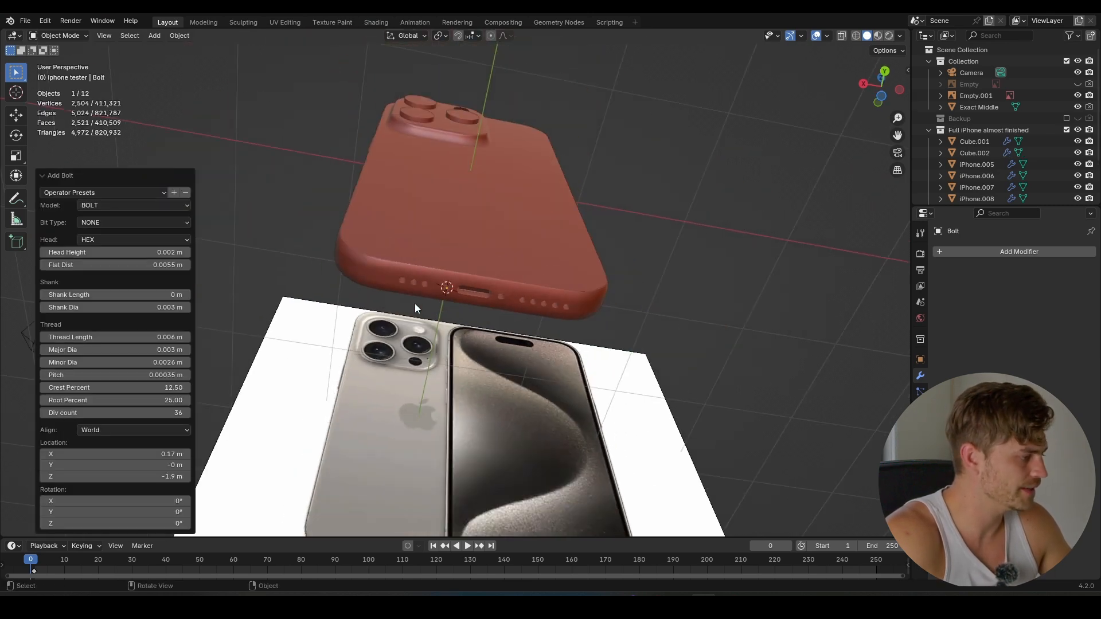
pyautogui.press('KP_Decimal')
pyautogui.moveTo(446, 253); pyautogui.dragTo(426, 405, button='middle')
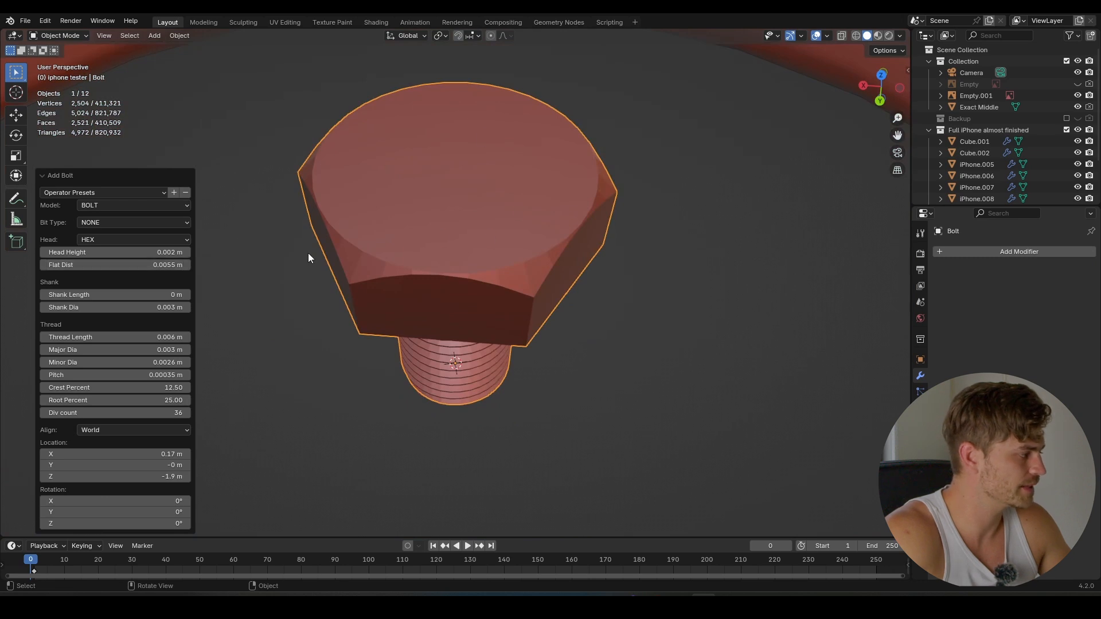
# - Set the bolt's bit type to Phillips with a bit depth of 0.0051 m and a bit diameter of 0.0038 m
pyautogui.click(155, 221)
pyautogui.click(140, 248)
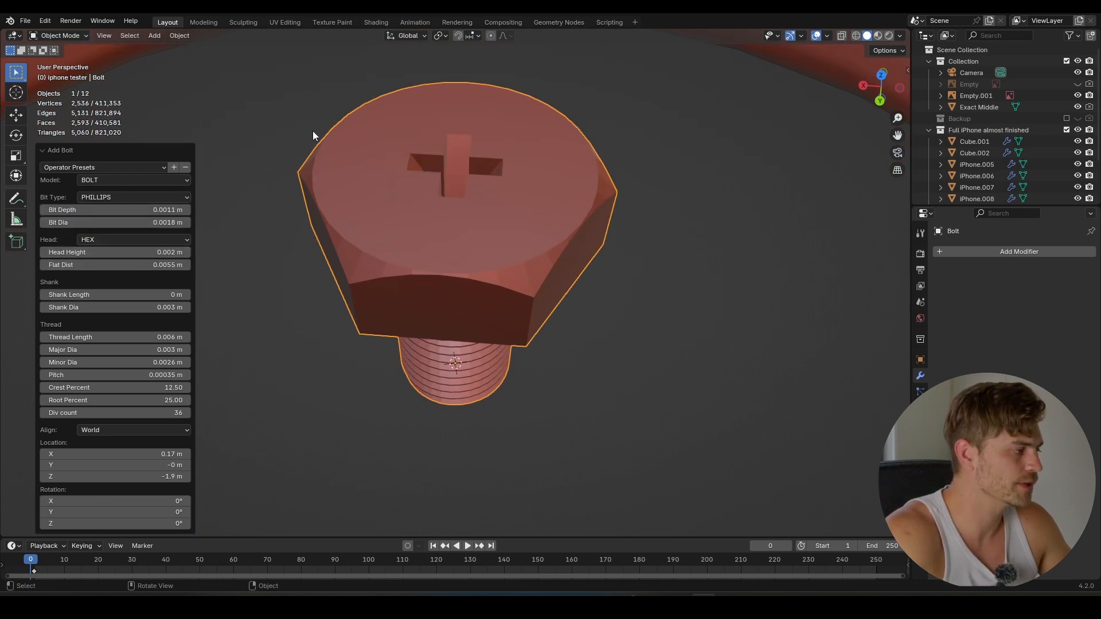
pyautogui.moveTo(156, 210)
pyautogui.mouseDown()
pyautogui.moveTo(179, 210)
pyautogui.moveTo(168, 222)
pyautogui.mouseUp()
pyautogui.scroll(-7, 454, 189)
pyautogui.moveTo(454, 185); pyautogui.dragTo(464, 214, button='middle')
pyautogui.scroll(5, 466, 222)
pyautogui.scroll(6, 469, 257)
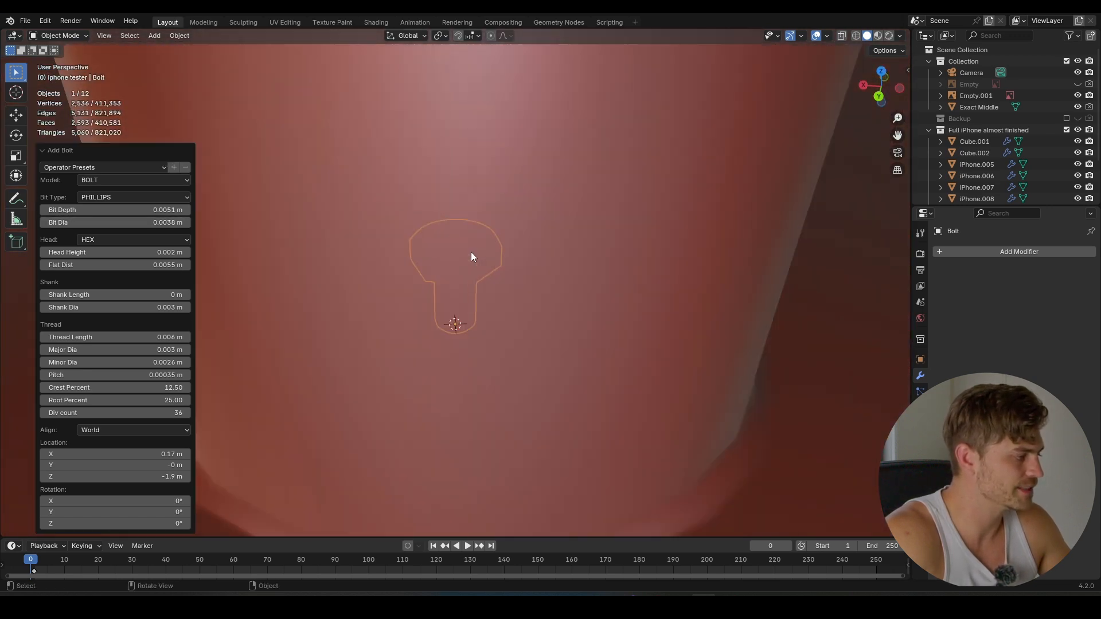
pyautogui.scroll(-7, 458, 258)
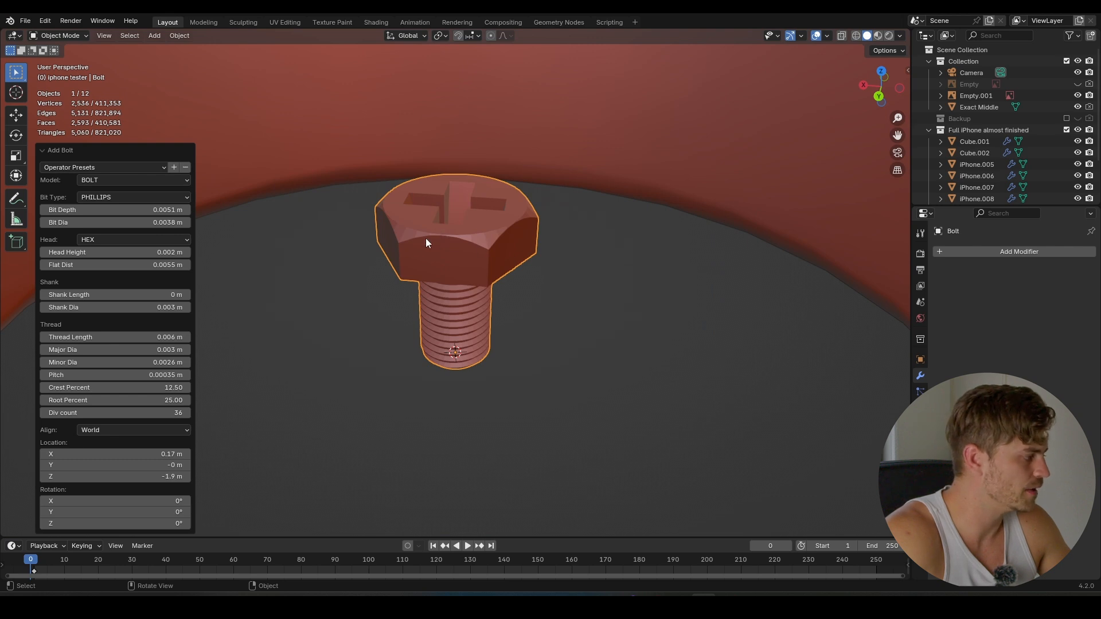
# - Rotate the bolt 180° about the X axis so its head faces out of the hole
pyautogui.write('rx')
pyautogui.moveTo(426, 239); pyautogui.dragTo(512, 298, button='middle')
pyautogui.write('180')
pyautogui.press('Return')
# - Scale the bolt by about 1.9, raise it about 0.05 m along Z into the hole and fine-tune its scale by 0.912
pyautogui.press('s')
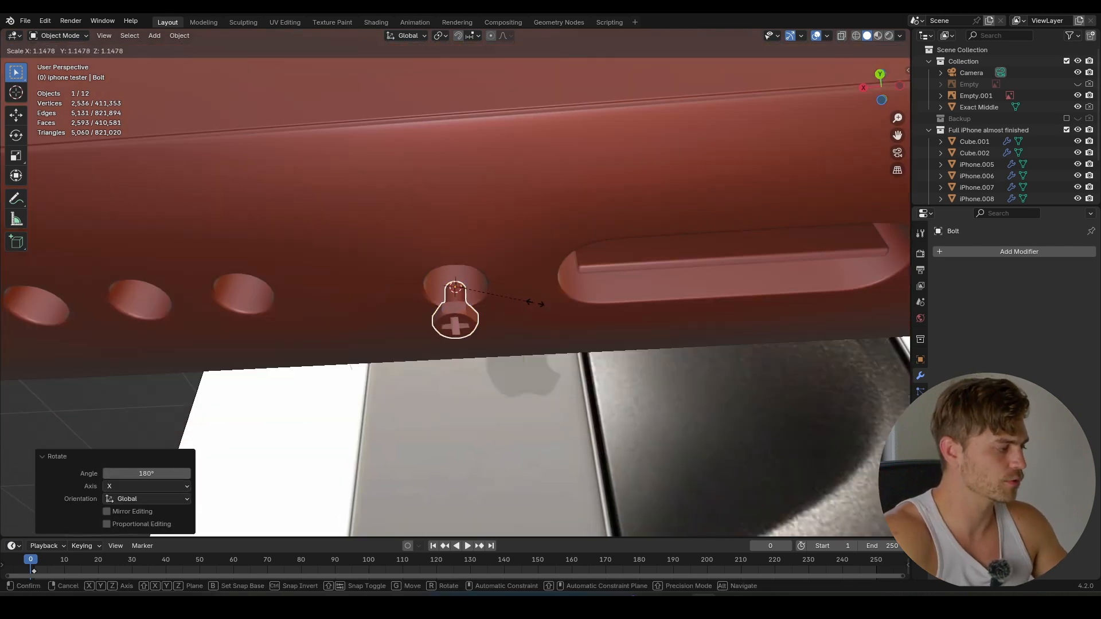
pyautogui.click(544, 352)
pyautogui.press('g')
pyautogui.press('z')
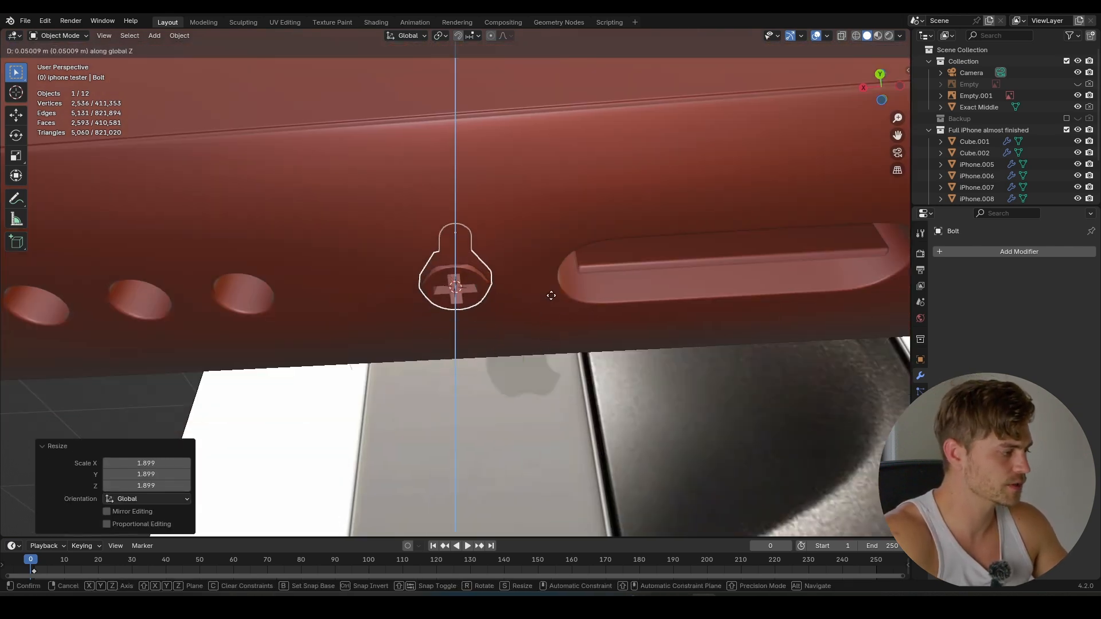
pyautogui.press('s')
pyautogui.click(534, 300)
# - Open the bolt's mesh for editing and isolate the bolt in local view
pyautogui.press('Tab')
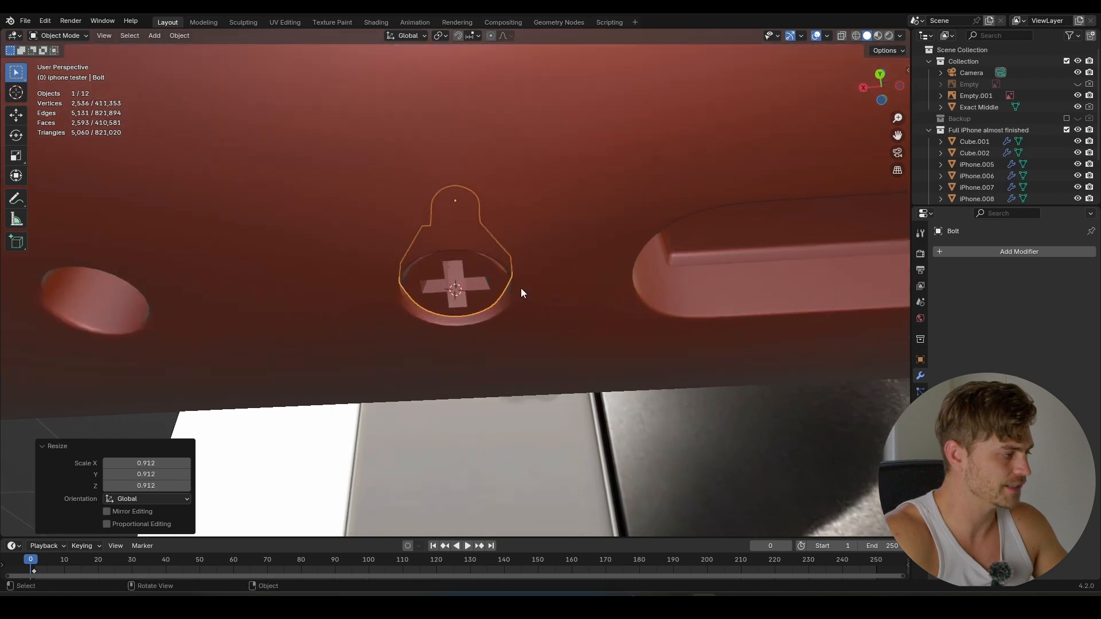
pyautogui.press('KP_Decimal')
pyautogui.moveTo(513, 210); pyautogui.dragTo(459, 246, button='middle')
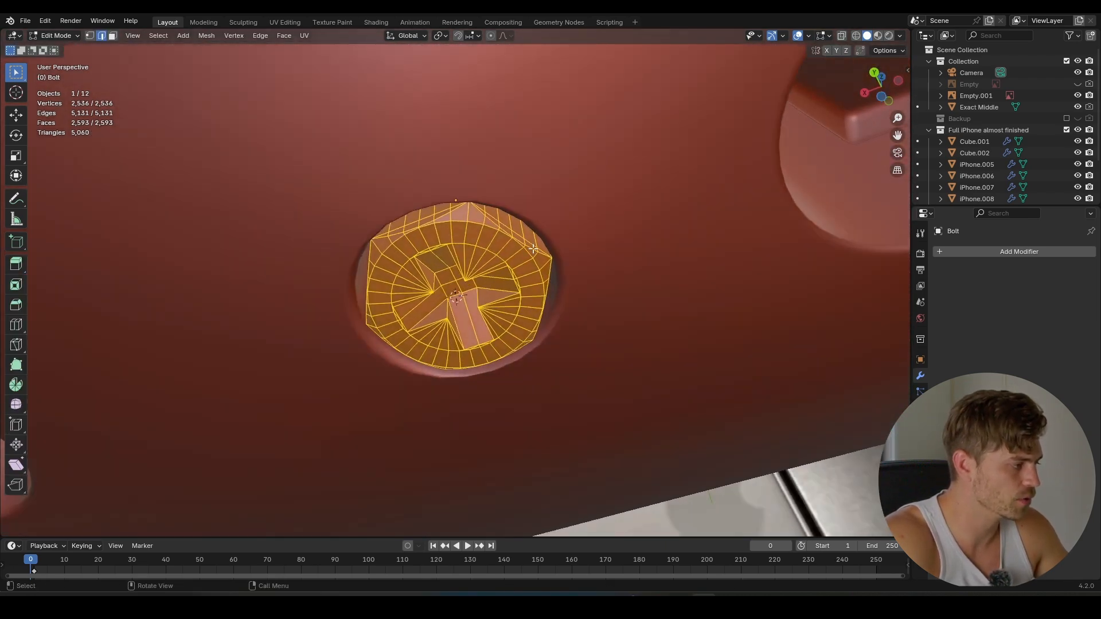
pyautogui.moveTo(459, 247); pyautogui.dragTo(460, 276, button='middle')
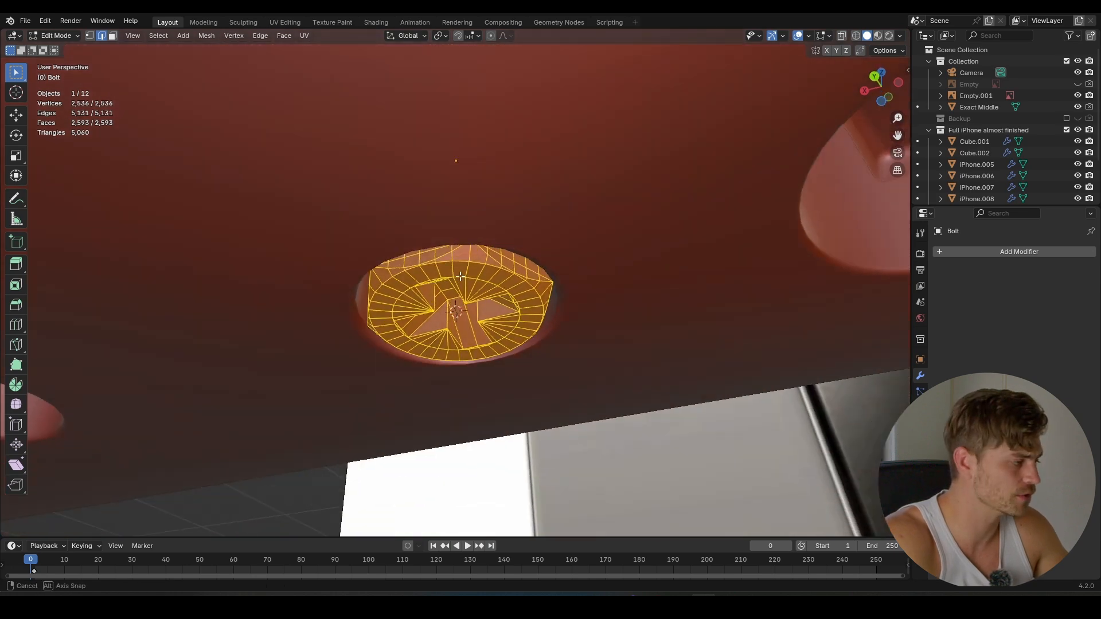
pyautogui.press('KP_Divide')
# - Enable the Screencast Keys display for the viewport
pyautogui.press('n')
pyautogui.click(904, 251)
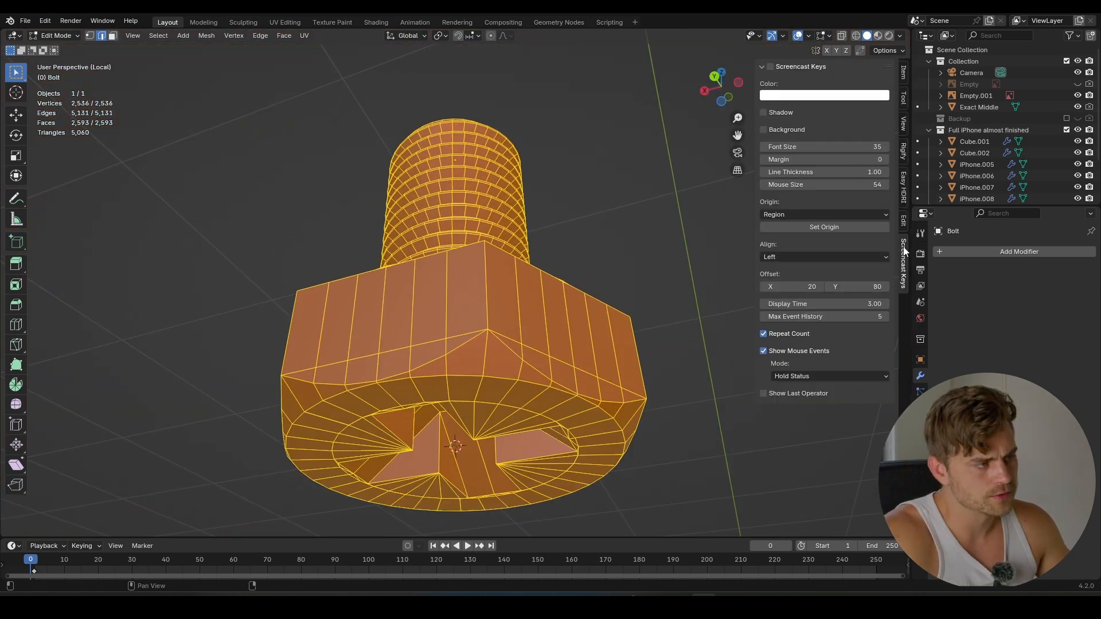
pyautogui.click(783, 67)
pyautogui.click(769, 68)
# - Delete the ring of sloped chamfer faces next to the round rim of the bolt head
pyautogui.moveTo(503, 321); pyautogui.dragTo(503, 340, button='middle')
pyautogui.scroll(-3, 502, 340)
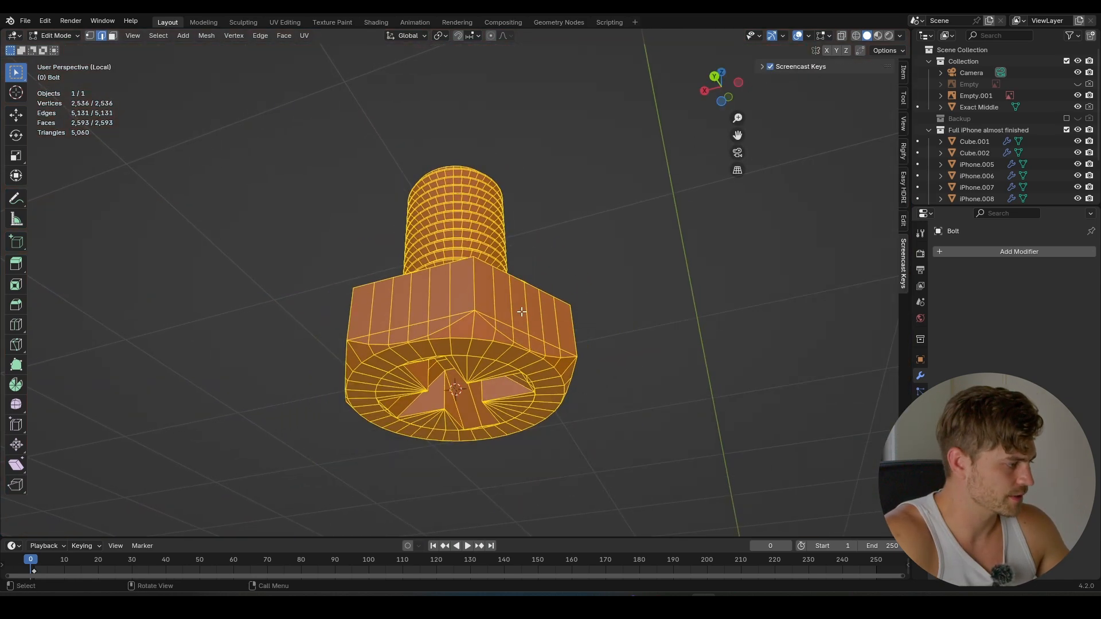
pyautogui.keyDown('alt'); pyautogui.click(484, 369); pyautogui.keyUp('alt')
pyautogui.scroll(2, 490, 377)
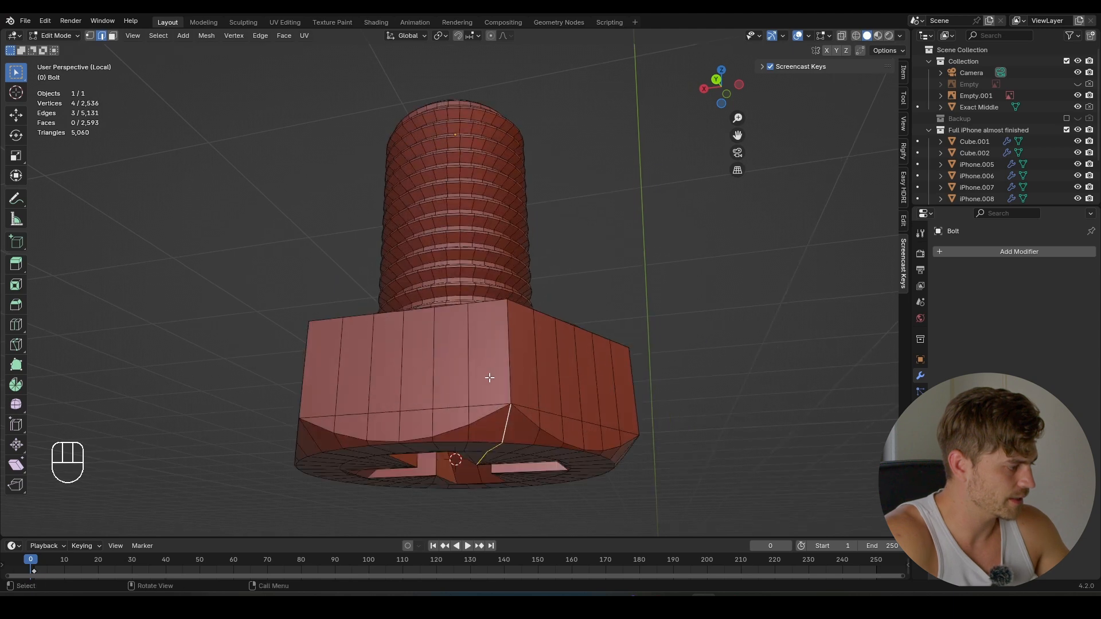
pyautogui.keyDown('alt'); pyautogui.click(503, 427); pyautogui.keyUp('alt')
pyautogui.moveTo(504, 427); pyautogui.dragTo(479, 335, button='middle')
pyautogui.press('x')
pyautogui.click(463, 398)
# - Delete the remaining ring of small curved faces along the edges of the head's hexagonal sides
pyautogui.keyDown('alt'); pyautogui.click(482, 331); pyautogui.keyUp('alt')
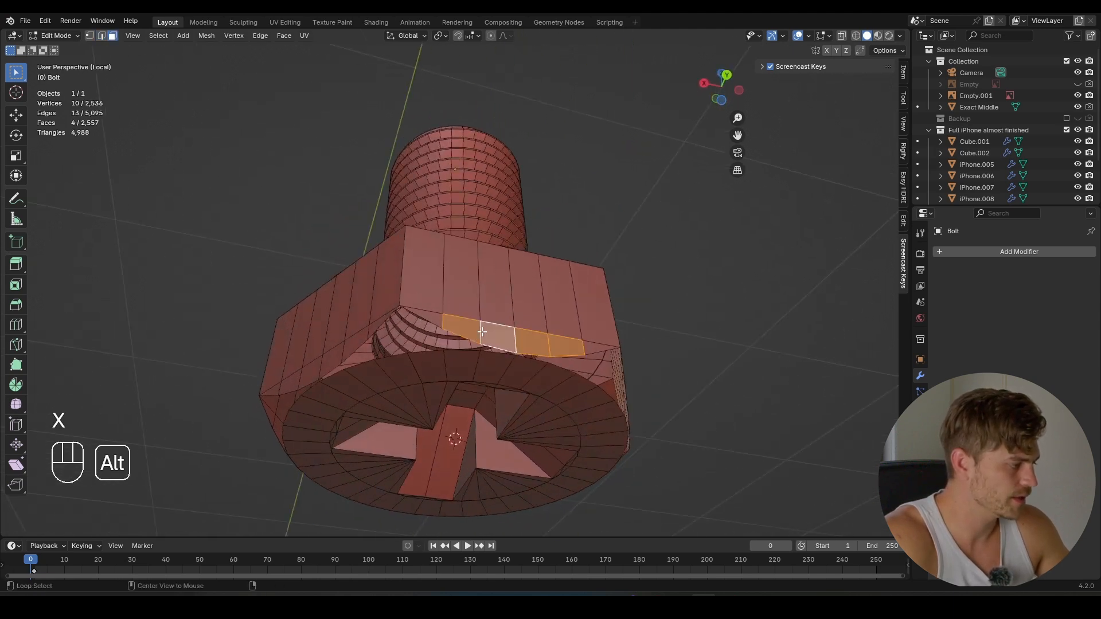
pyautogui.moveTo(399, 335); pyautogui.dragTo(556, 395, button='middle')
pyautogui.keyDown('alt'); pyautogui.keyDown('shift'); pyautogui.click(556, 396); pyautogui.keyUp('shift'); pyautogui.keyUp('alt')
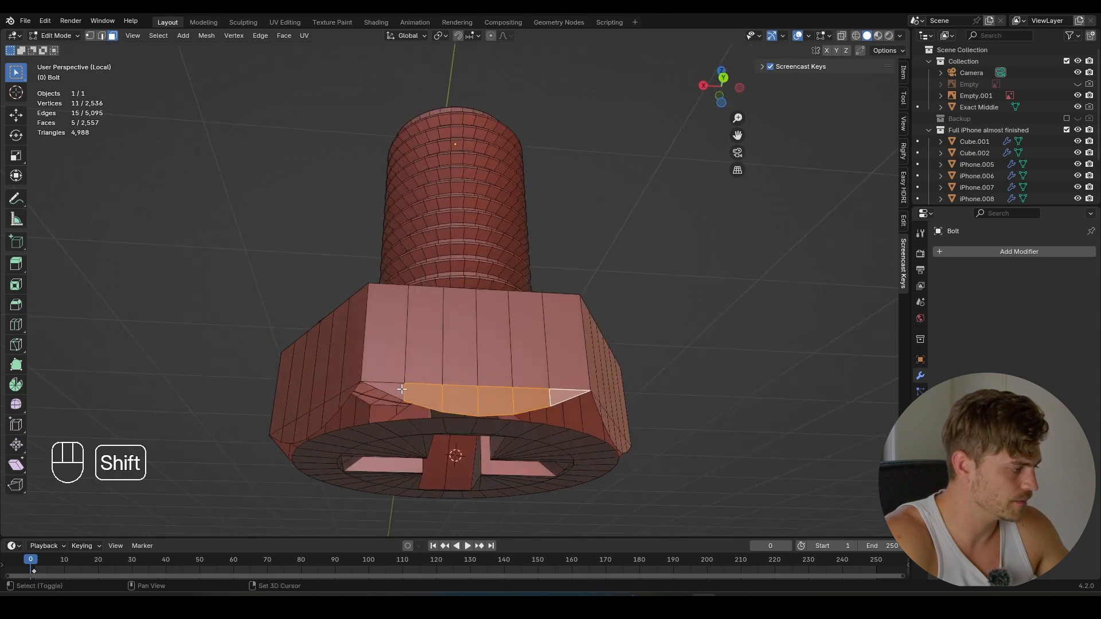
pyautogui.press('x')
pyautogui.click(508, 445)
# - Round the head's open hexagonal edge loop with LoopTools Circle and add the slotted disc's rim loop to the selection
pyautogui.moveTo(507, 446); pyautogui.dragTo(486, 327, button='middle')
pyautogui.press('2')
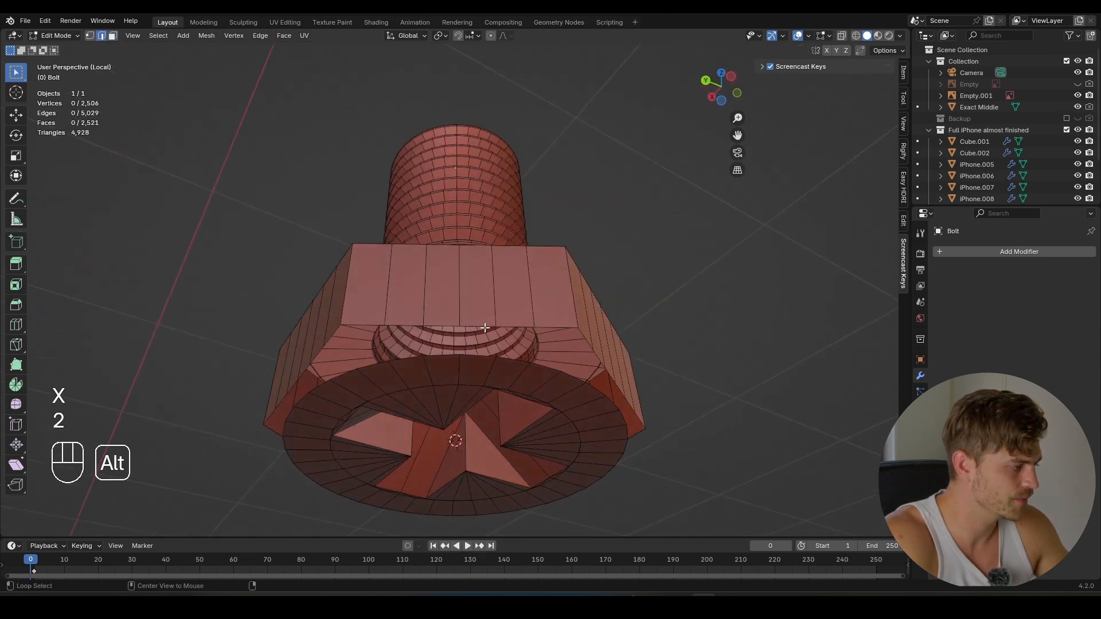
pyautogui.keyDown('alt'); pyautogui.click(486, 324); pyautogui.keyUp('alt')
pyautogui.rightClick(486, 324)
pyautogui.moveTo(445, 213)
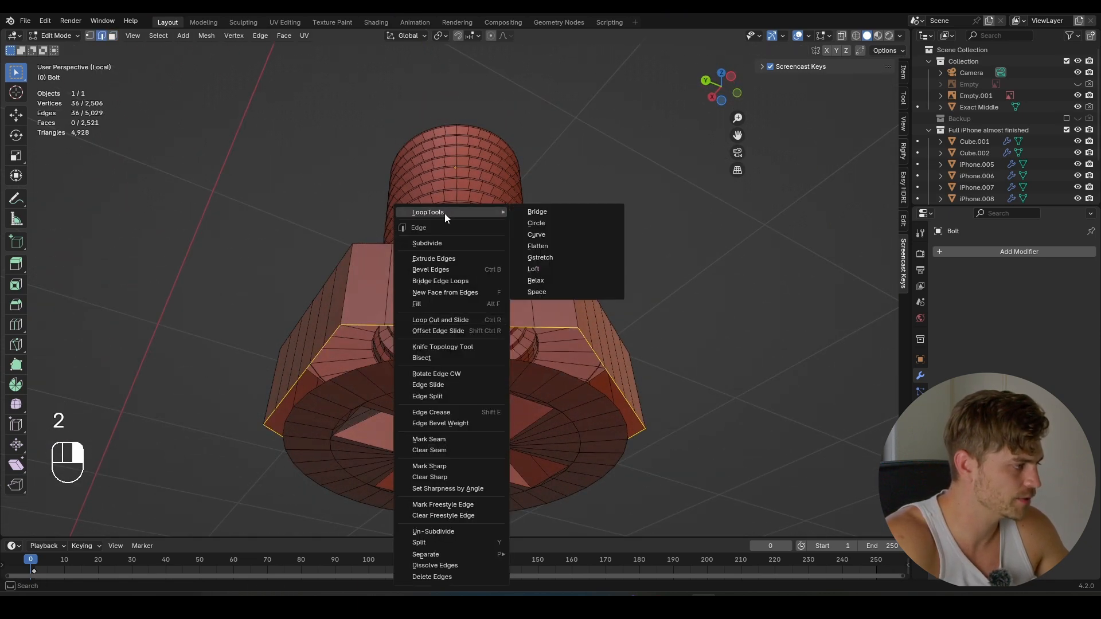
pyautogui.click(560, 224)
pyautogui.keyDown('alt'); pyautogui.keyDown('shift'); pyautogui.click(490, 356); pyautogui.keyUp('shift'); pyautogui.keyUp('alt')
pyautogui.moveTo(491, 333); pyautogui.dragTo(497, 362, button='middle')
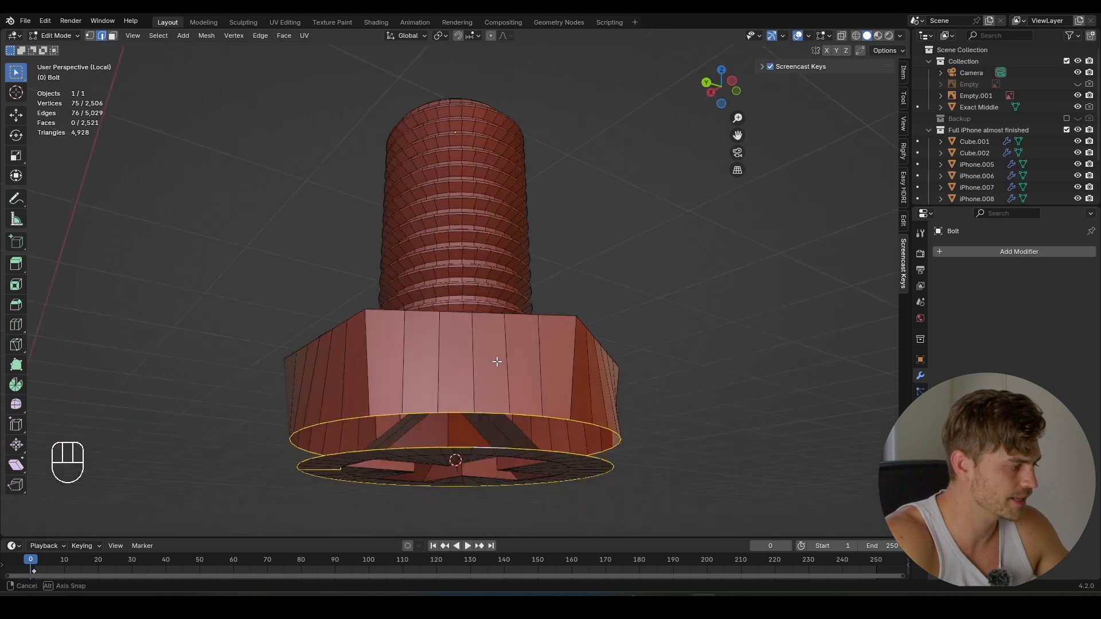
pyautogui.scroll(1, 496, 362)
pyautogui.press('space')
pyautogui.click(574, 394)
pyautogui.scroll(-3, 570, 390)
pyautogui.hotkey('ctrl', 'z')
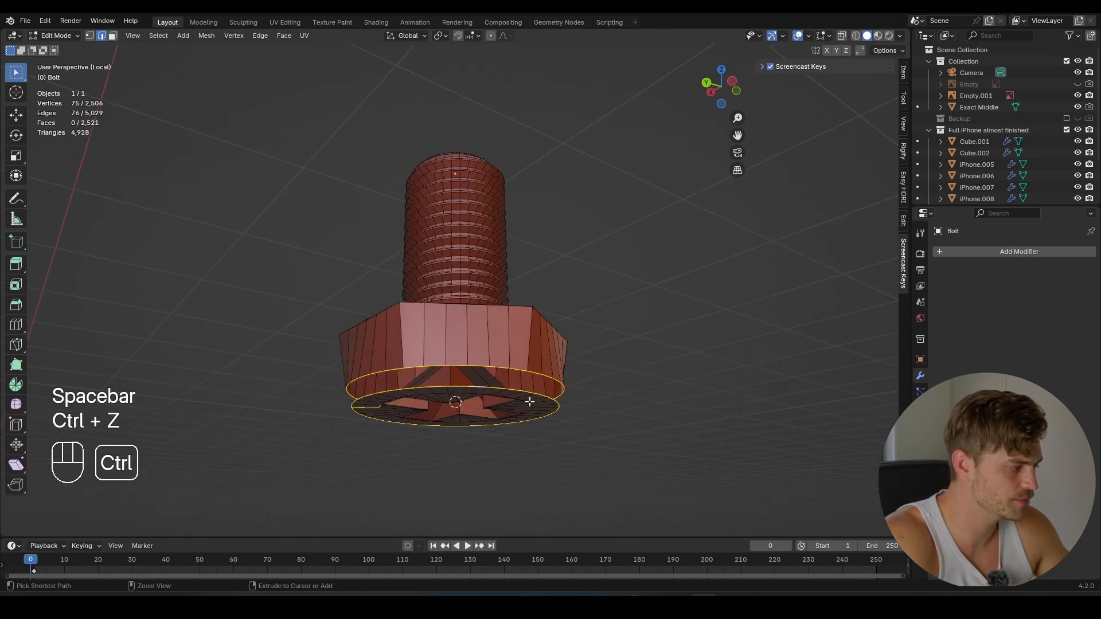
# - Bridge the two selected edge loops with LoopTools to close the gap around the bolt head
pyautogui.moveTo(529, 400); pyautogui.dragTo(509, 381, button='middle')
pyautogui.scroll(5, 509, 349)
pyautogui.rightClick(476, 211)
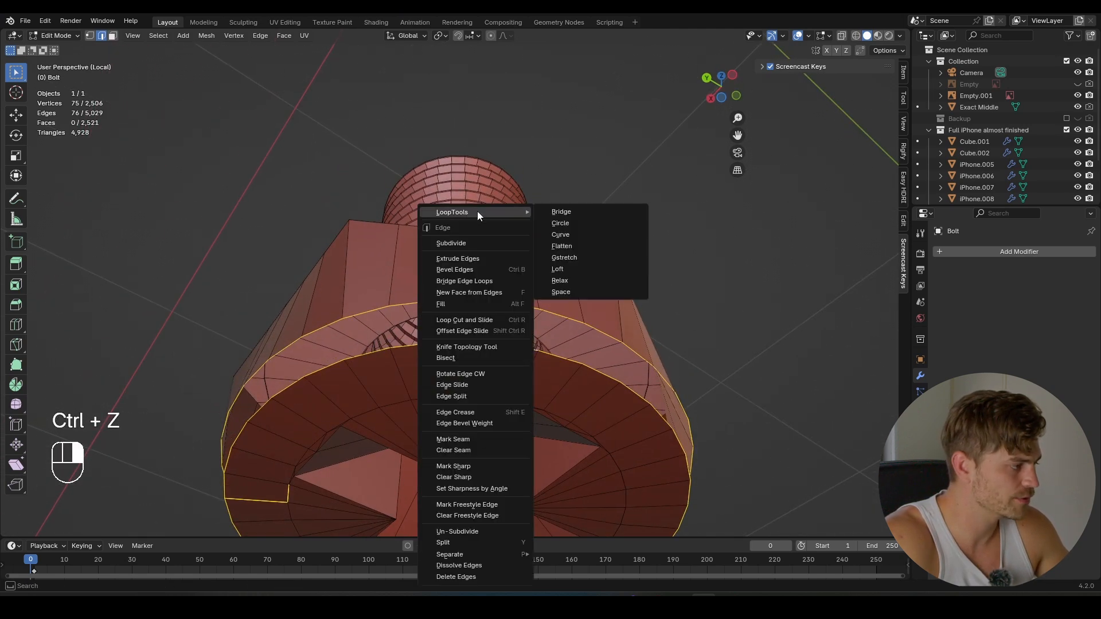
pyautogui.click(565, 213)
pyautogui.moveTo(561, 308); pyautogui.dragTo(577, 291, button='middle')
# - Apply Shade Auto Smooth with a 30° angle to the bolt in Object Mode
pyautogui.press('Tab')
pyautogui.scroll(-5, 594, 393)
pyautogui.scroll(4, 572, 285)
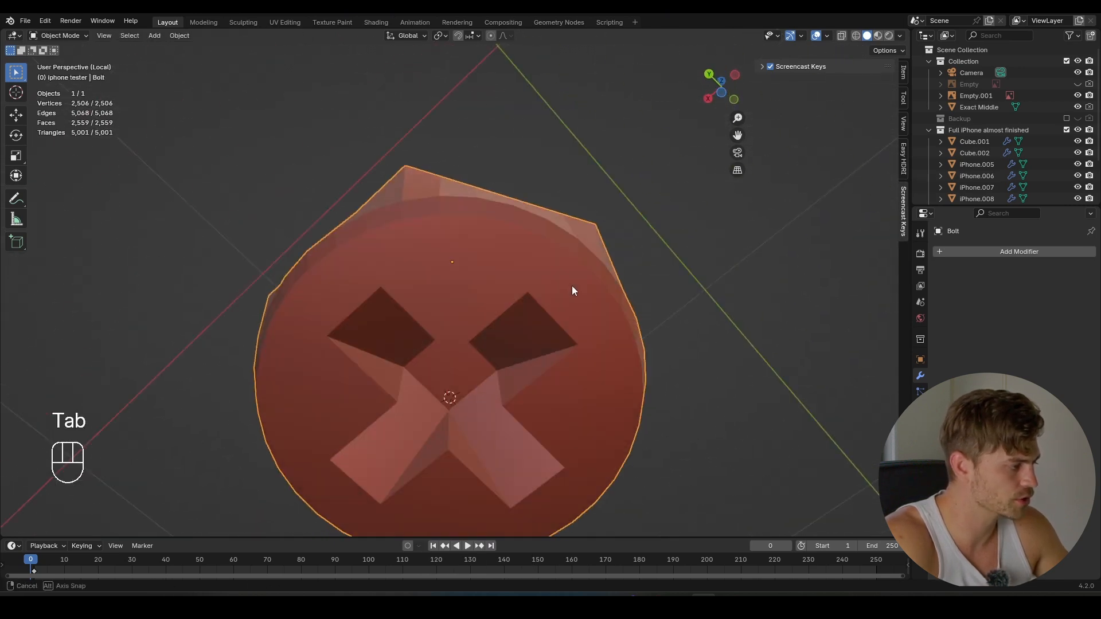
pyautogui.rightClick(571, 284)
pyautogui.click(568, 285)
pyautogui.rightClick(567, 285)
pyautogui.click(549, 296)
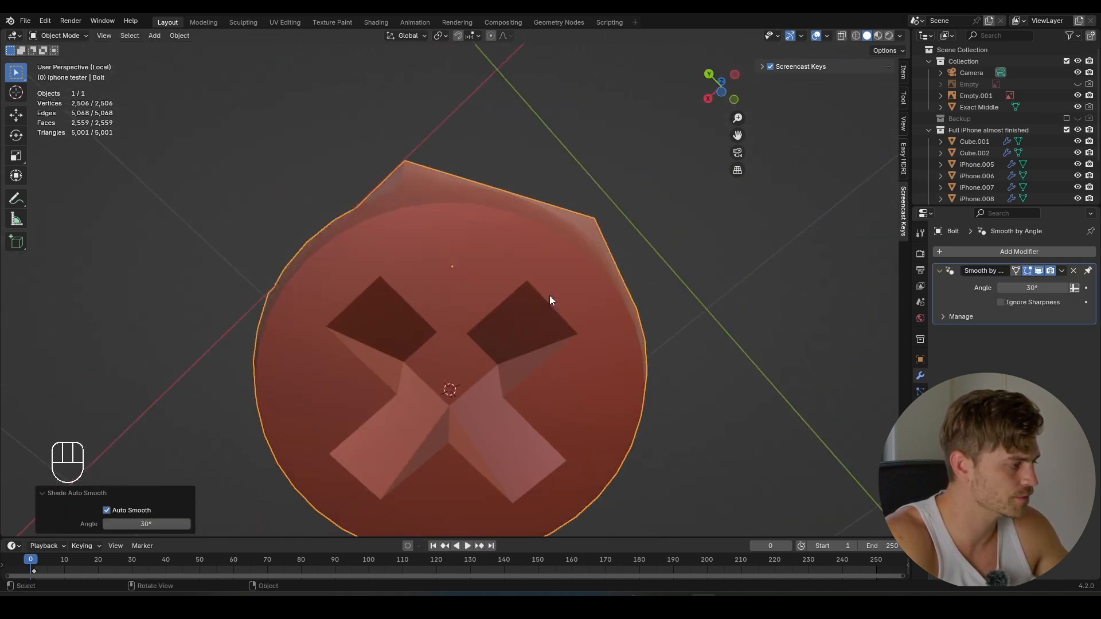
pyautogui.scroll(-4, 549, 296)
pyautogui.moveTo(549, 295); pyautogui.dragTo(582, 275, button='middle')
# - Leave local view, scale the bolt by about 1.13 to fit the hole and move it about 0.0085 m along Z
pyautogui.press('KP_Divide')
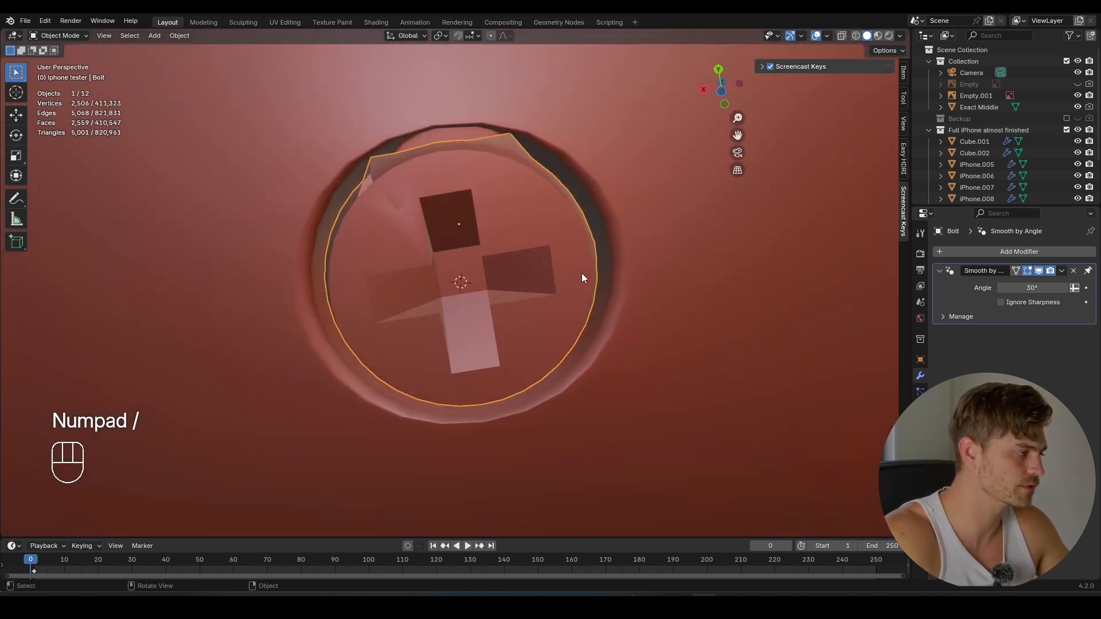
pyautogui.scroll(-2, 581, 274)
pyautogui.press('s')
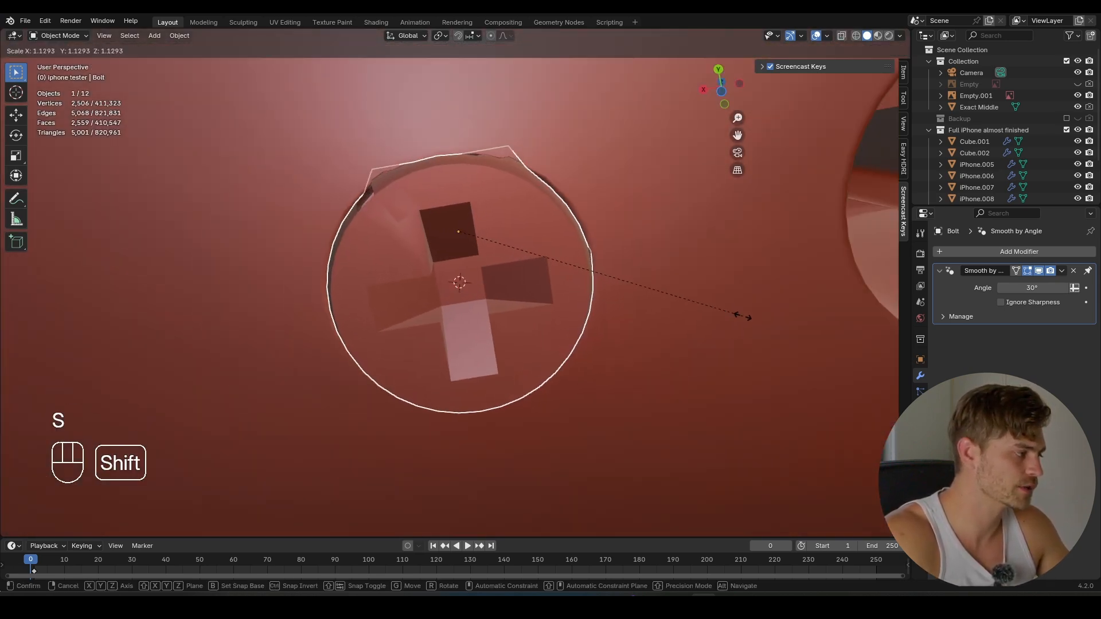
pyautogui.click(744, 315)
pyautogui.moveTo(518, 266); pyautogui.dragTo(493, 303, button='middle')
pyautogui.press('g')
pyautogui.press('z')
pyautogui.click(538, 302)
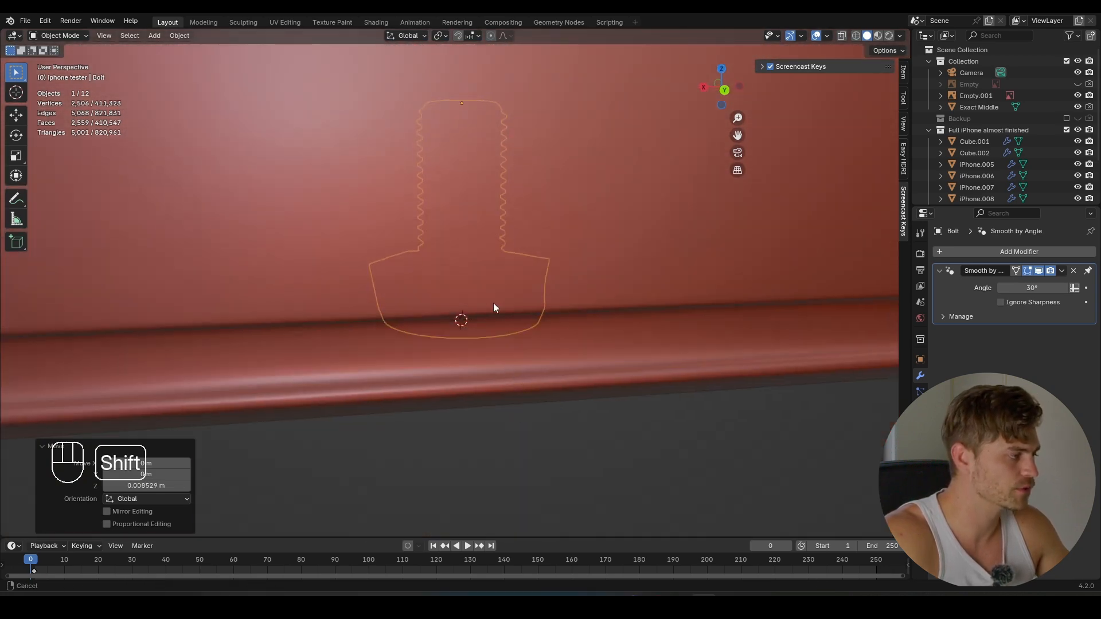
# - Open the bolt's mesh for editing and isolate it in local view
pyautogui.scroll(5, 496, 377)
pyautogui.press('Tab')
pyautogui.scroll(5, 493, 367)
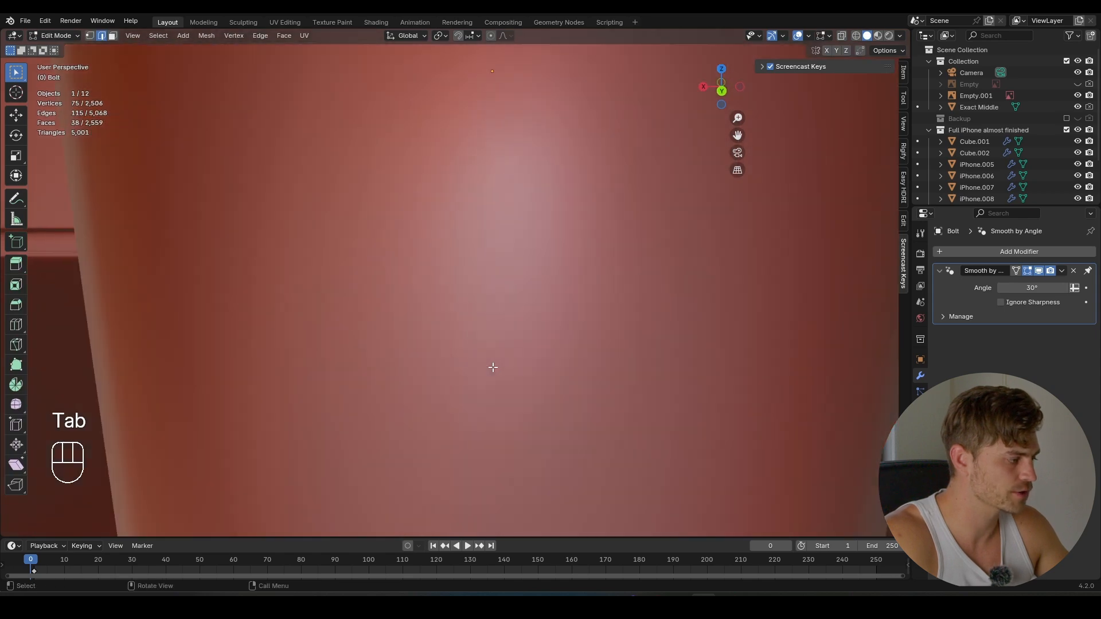
pyautogui.press('KP_Divide')
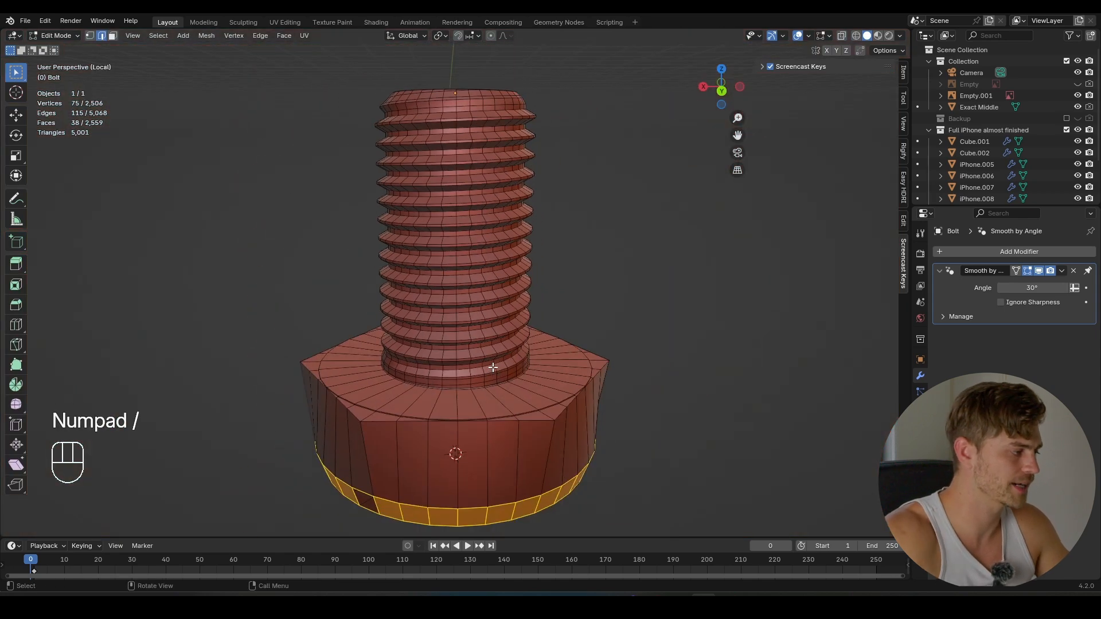
pyautogui.moveTo(571, 161); pyautogui.dragTo(520, 155, button='middle')
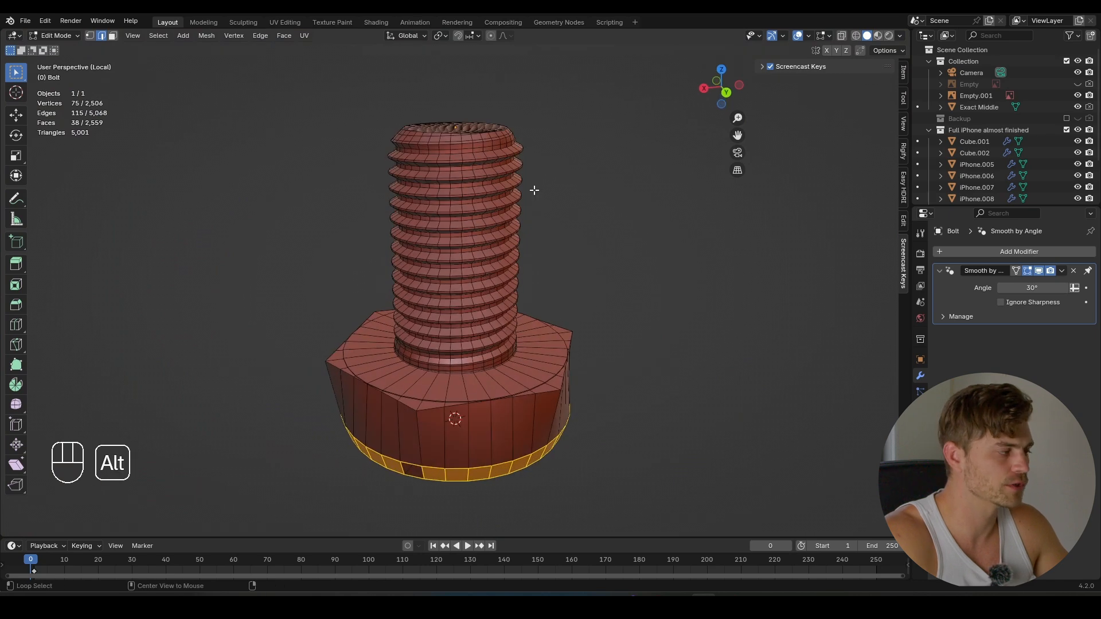
# - Delete the upper part of the bolt's threaded shaft in front view with X-ray on, keeping the head and a short stub
pyautogui.hotkey('alt', 'z')
pyautogui.press('KP_1')
pyautogui.press('b')
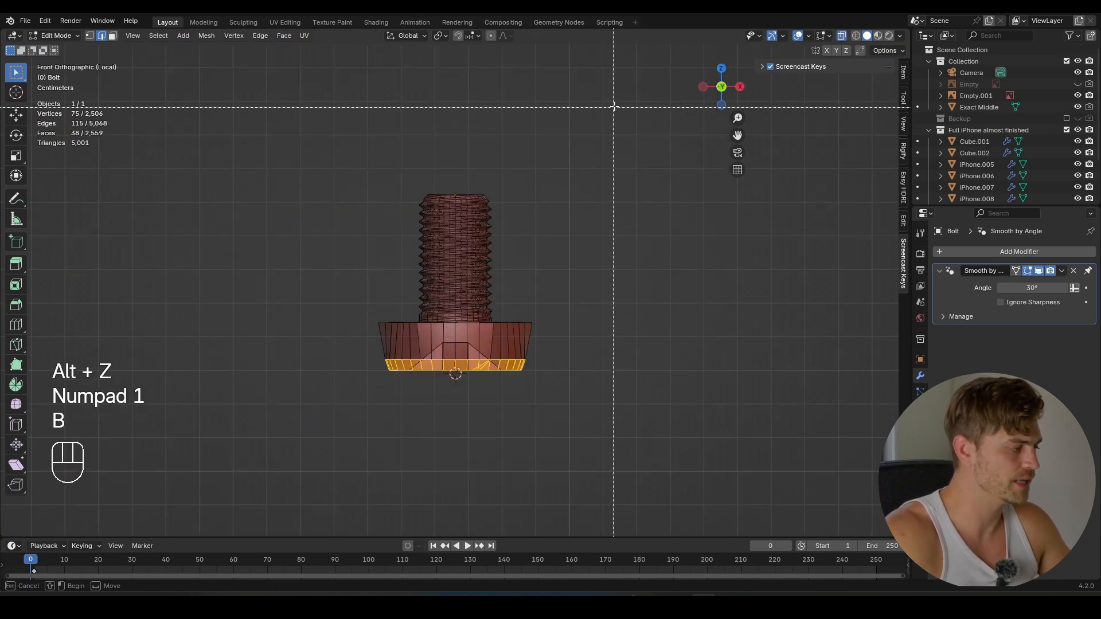
pyautogui.moveTo(611, 103); pyautogui.dragTo(298, 303)
pyautogui.keyDown('ctrl'); pyautogui.moveTo(611, 425); pyautogui.dragTo(277, 356); pyautogui.keyUp('ctrl')
pyautogui.press('x')
pyautogui.click(511, 242)
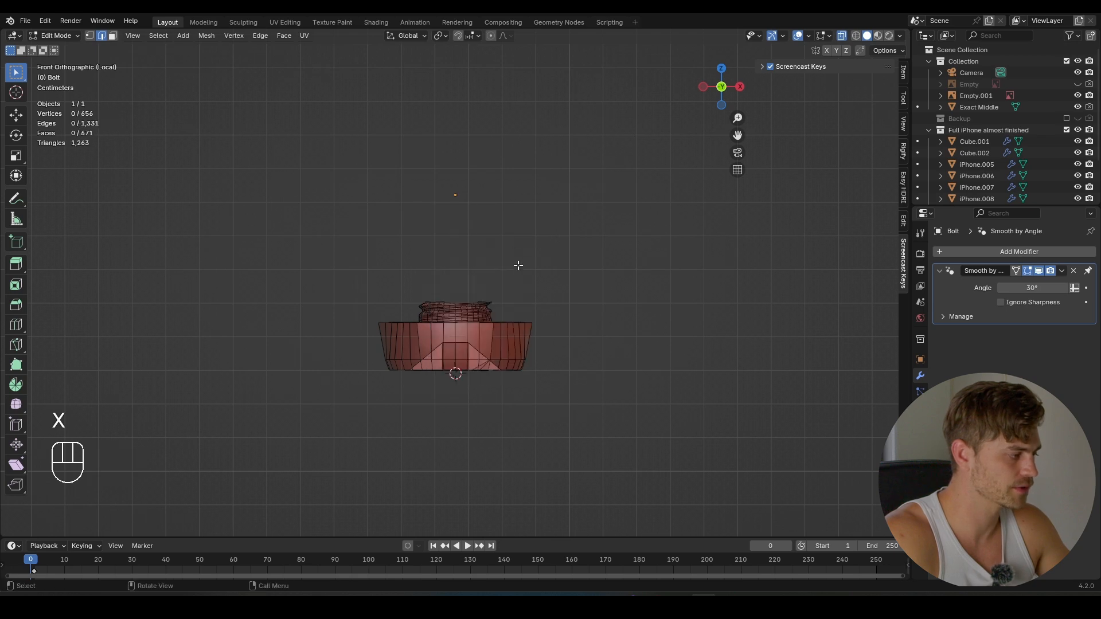
pyautogui.press('Tab')
pyautogui.moveTo(504, 315); pyautogui.dragTo(517, 260, button='middle')
pyautogui.scroll(4, 508, 235)
pyautogui.hotkey('alt', 'z')
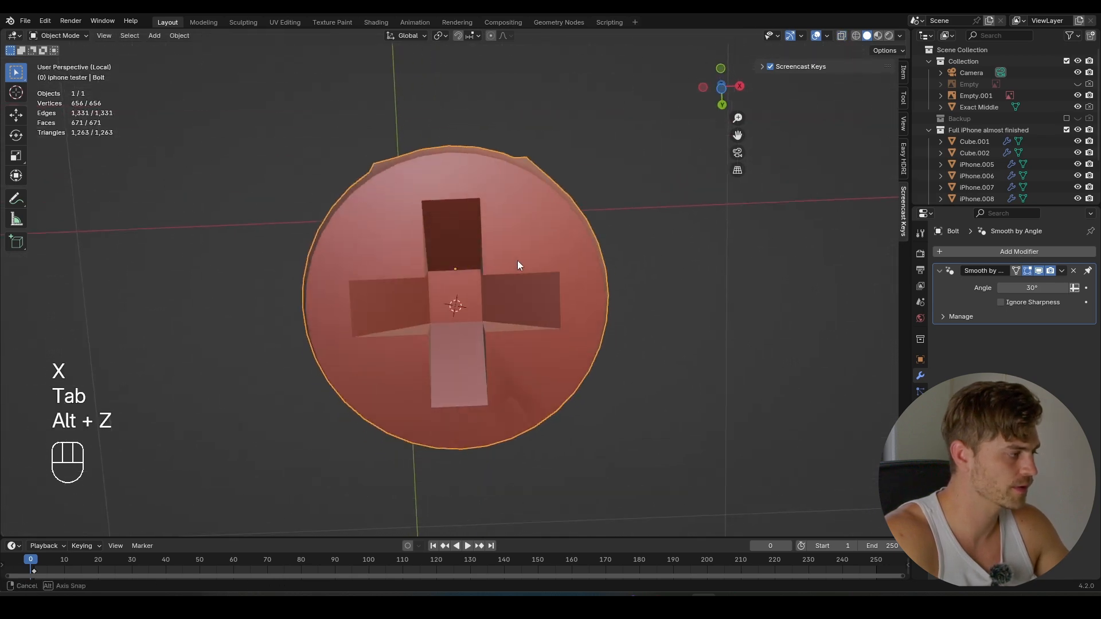
# - Try a level 3 subdivision surface on the shortened bolt
pyautogui.hotkey('ctrl', '3')
pyautogui.hotkey('ctrl', 'z')
# - Delete the three distorted faces at the flaw in the bridged band around the bolt head
pyautogui.moveTo(559, 364); pyautogui.dragTo(443, 320, button='middle')
pyautogui.press('Tab')
pyautogui.press('2')
pyautogui.scroll(4, 363, 238)
pyautogui.press('3')
pyautogui.press('x')
pyautogui.click(424, 310)
pyautogui.click(393, 186)
pyautogui.press('x')
pyautogui.click(393, 185)
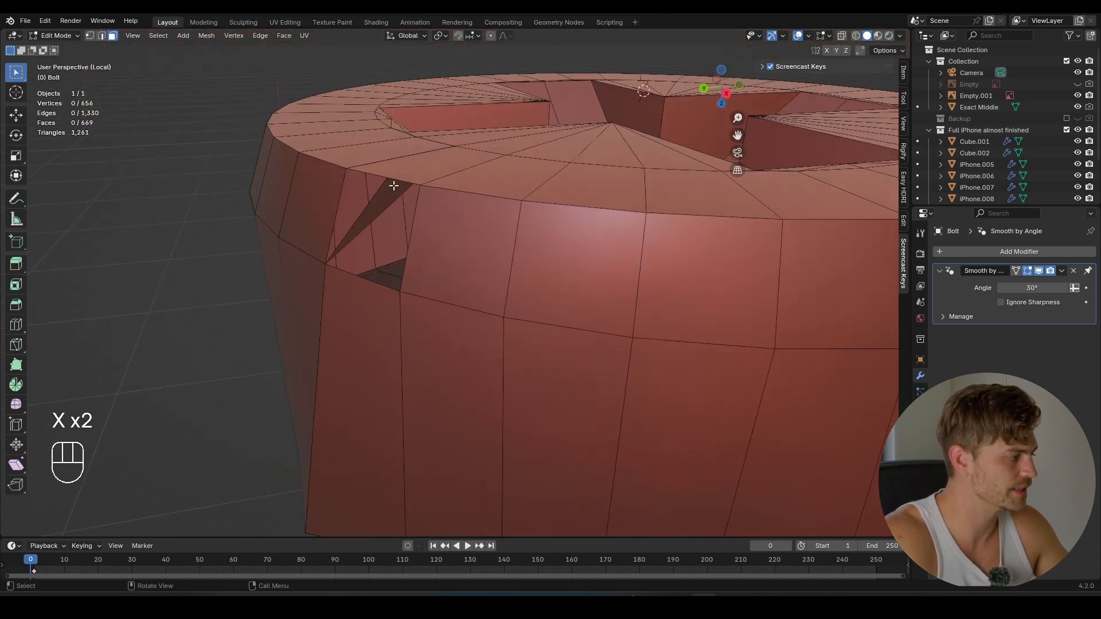
pyautogui.moveTo(394, 185); pyautogui.dragTo(508, 290, button='middle')
pyautogui.press('x')
pyautogui.click(415, 219)
# - Fill the four-sided opening in the band around the bolt head with a new face
pyautogui.press('2')
pyautogui.keyDown('alt'); pyautogui.click(479, 214); pyautogui.keyUp('alt')
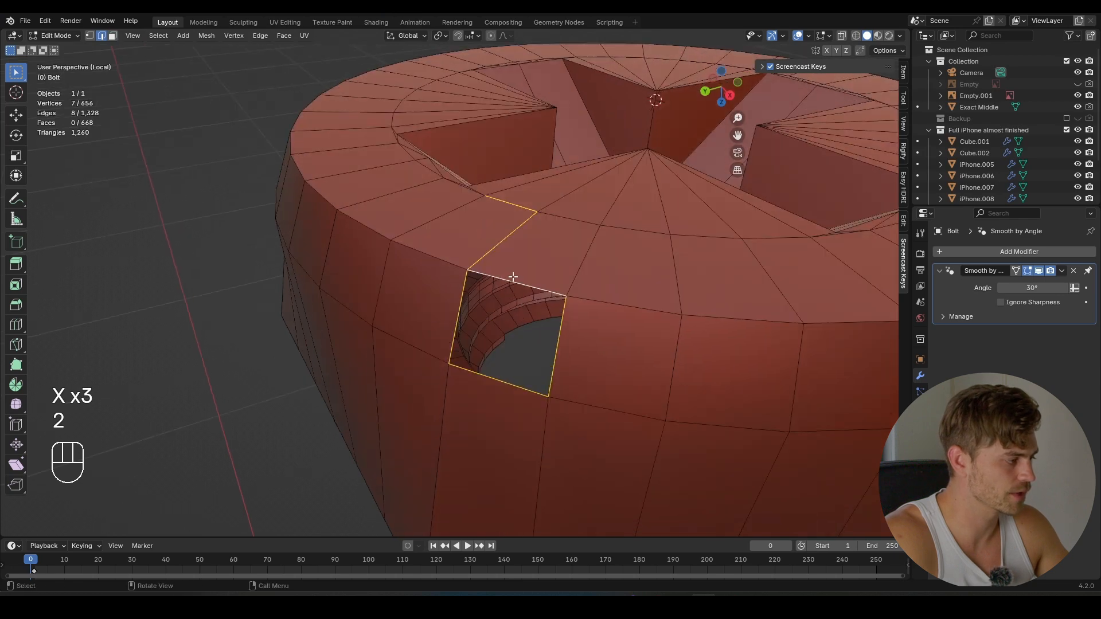
pyautogui.click(513, 277)
pyautogui.press('f')
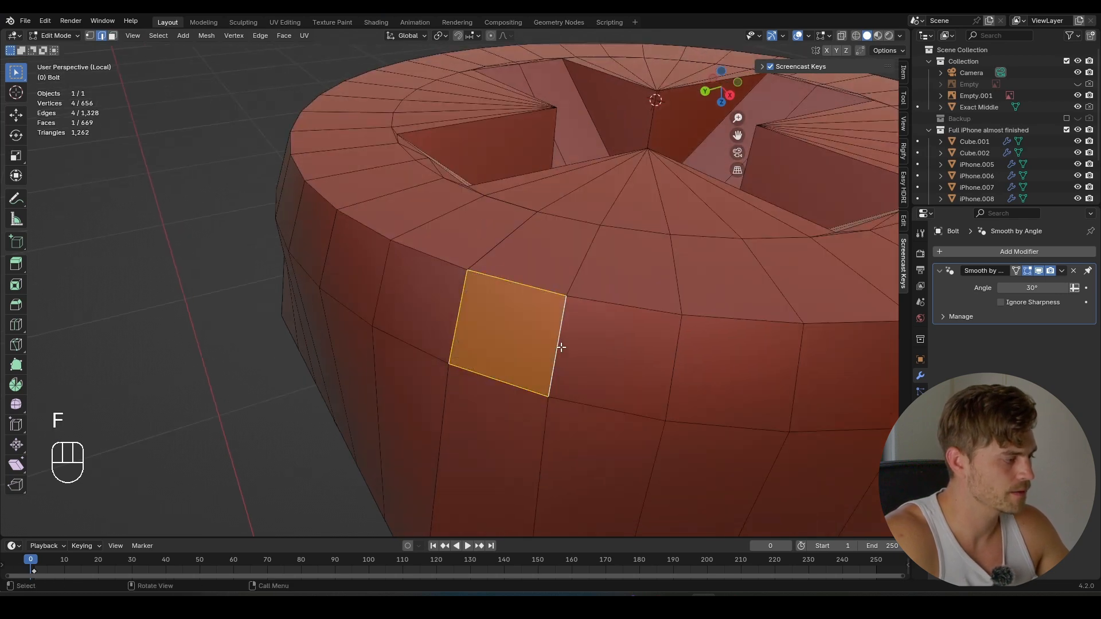
# - Leave the bolt's mesh editing and local view to return to the full iPhone, and save the file
pyautogui.press('Tab')
pyautogui.scroll(-4, 522, 315)
pyautogui.moveTo(522, 315); pyautogui.dragTo(396, 307, button='middle')
pyautogui.press('KP_Divide')
pyautogui.scroll(-10, 520, 264)
pyautogui.click(433, 345)
pyautogui.hotkey('ctrl', 's')
# - Snap the 3D cursor to the edge loop of the iPhone frame's empty screw hole beside the charging port
pyautogui.click(414, 292)
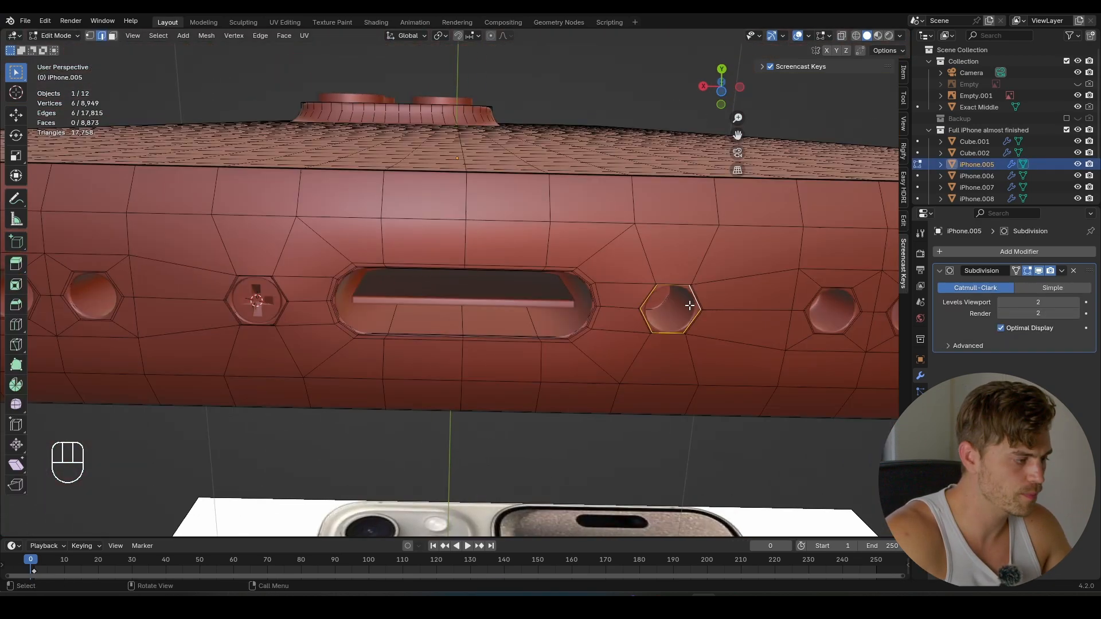
pyautogui.hotkey('shift', 's')
pyautogui.click(703, 361)
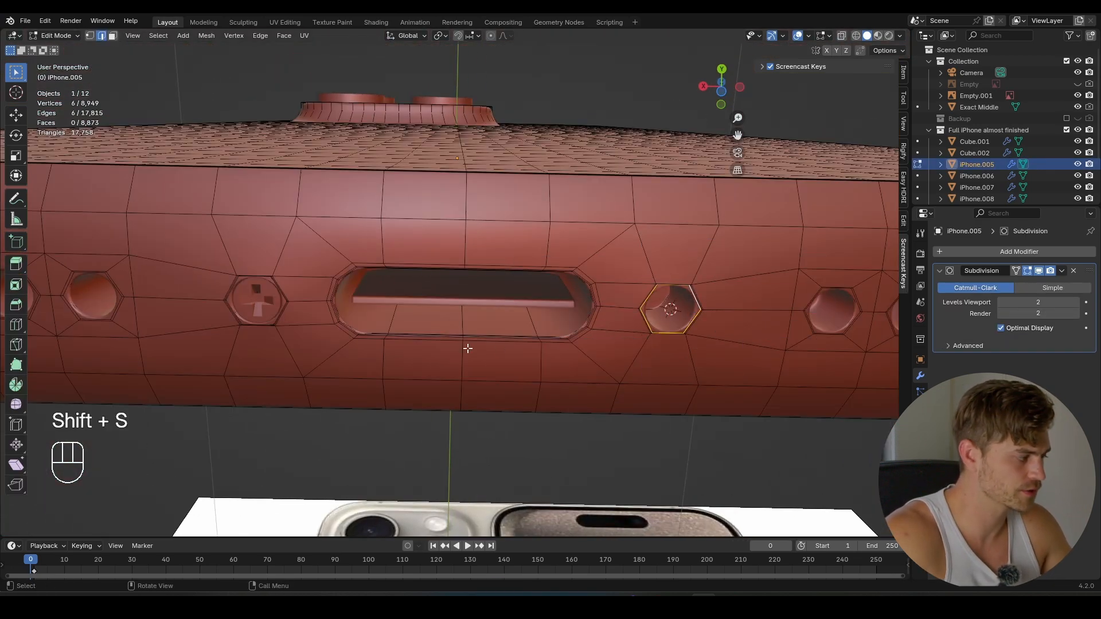
# - Duplicate the finished bolt and snap the copy to the 3D cursor
pyautogui.press('Tab')
pyautogui.click(269, 303)
pyautogui.hotkey('shift', 'd')
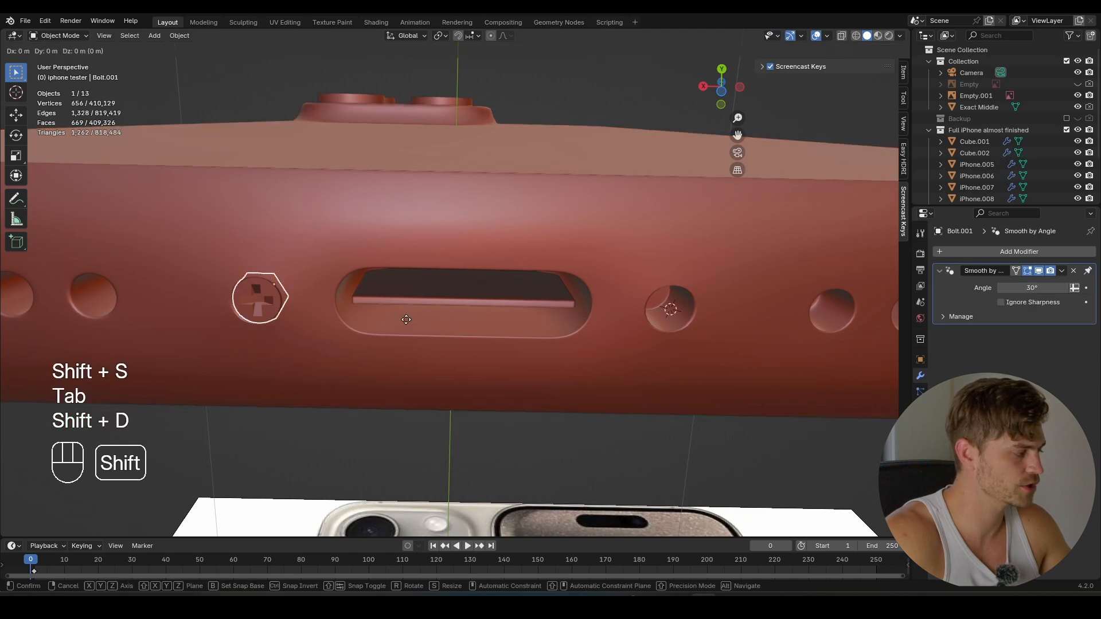
pyautogui.hotkey('shift', 's')
# - Move the copied bolt about 0.0535 m along Z so it sits inside the second hole
pyautogui.moveTo(407, 258); pyautogui.dragTo(679, 376, button='middle')
pyautogui.press('g')
pyautogui.press('z')
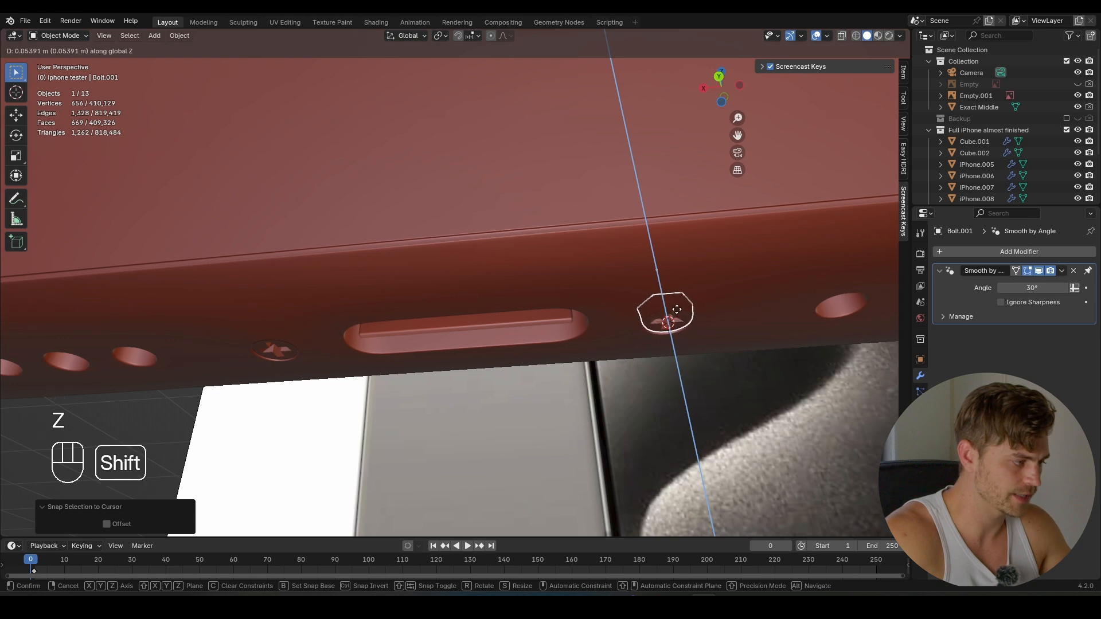
pyautogui.click(676, 313)
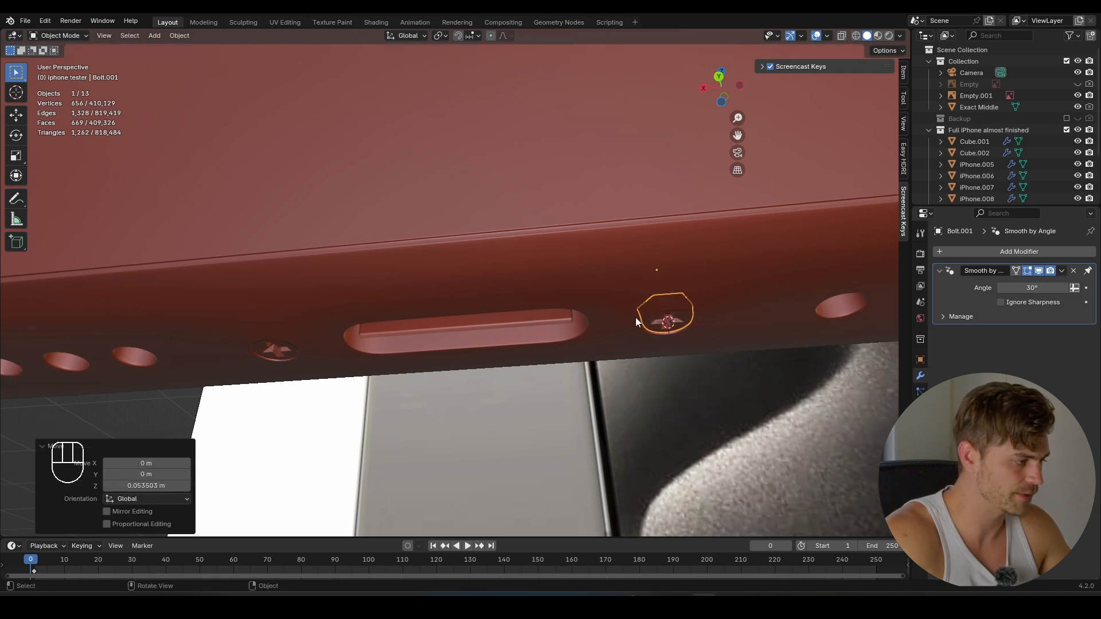
pyautogui.moveTo(635, 317); pyautogui.dragTo(593, 314, button='middle')
# - Switch to the reference image board and examine the camera lenses, their metal rings and the flash in the iPhone photos
pyautogui.scroll(-5, 590, 315)
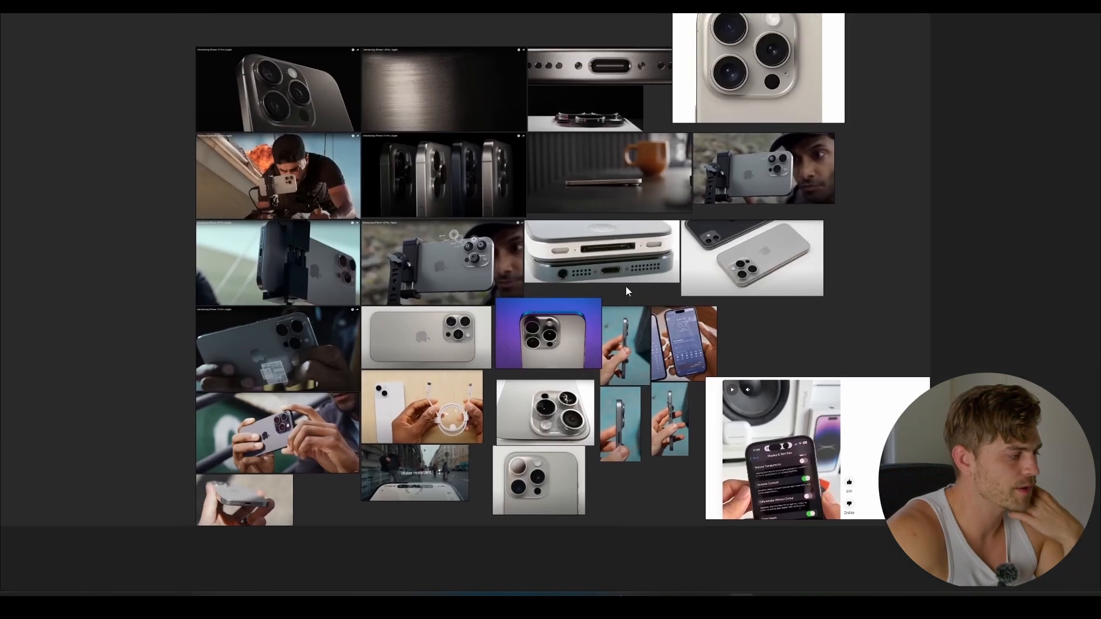
pyautogui.scroll(8, 513, 355)
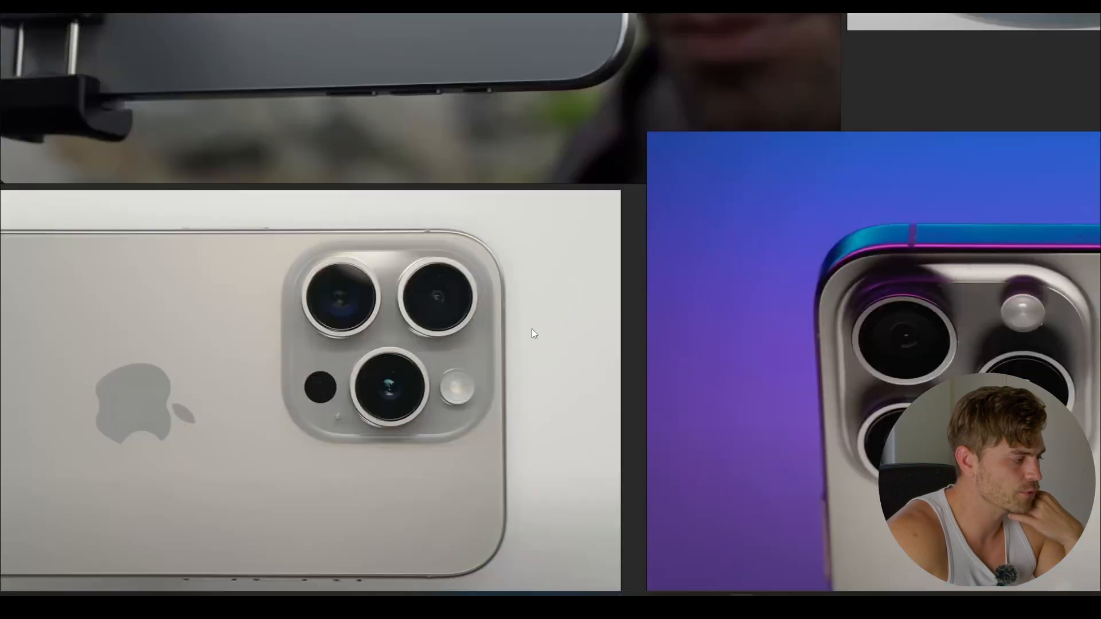
pyautogui.moveTo(776, 338); pyautogui.dragTo(655, 323, button='middle')
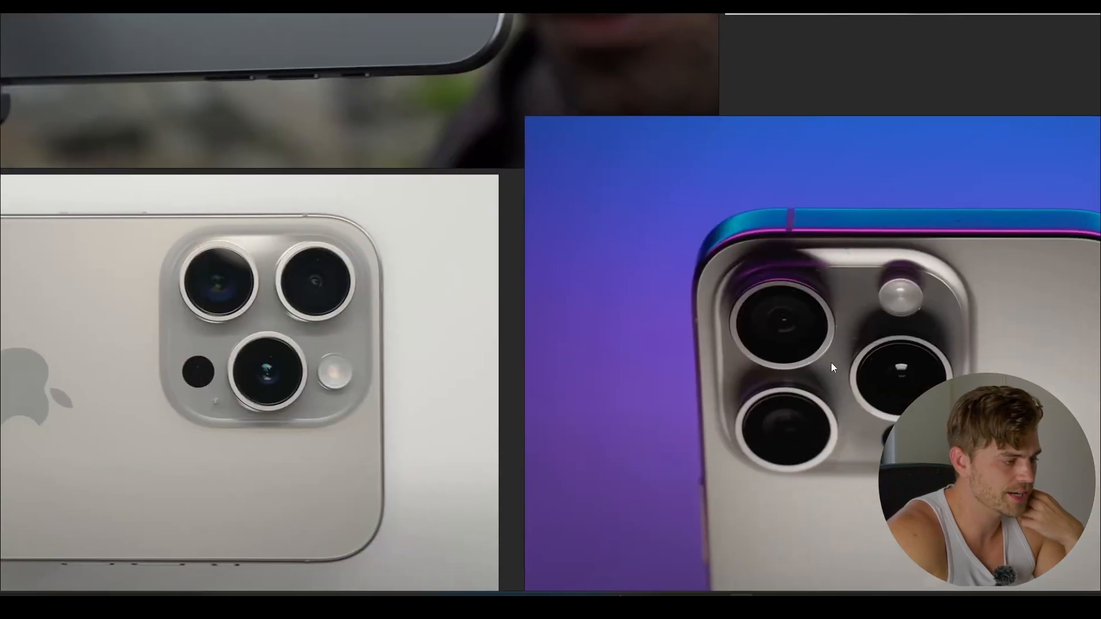
pyautogui.scroll(6, 476, 322)
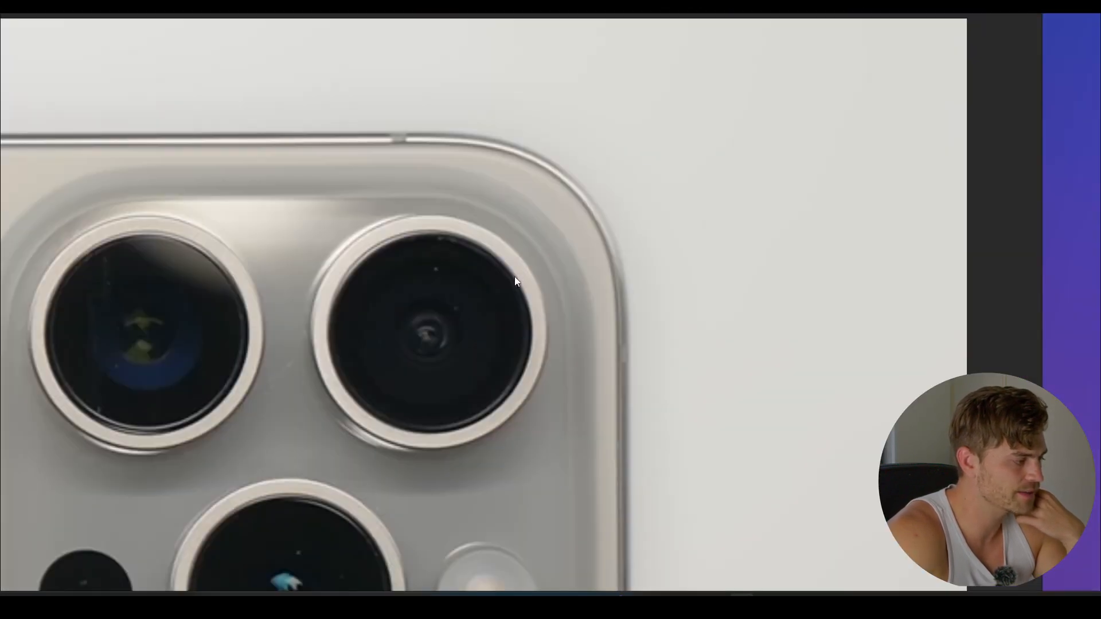
pyautogui.scroll(-6, 525, 291)
pyautogui.moveTo(561, 375); pyautogui.dragTo(570, 272, button='middle')
pyautogui.scroll(-5, 573, 295)
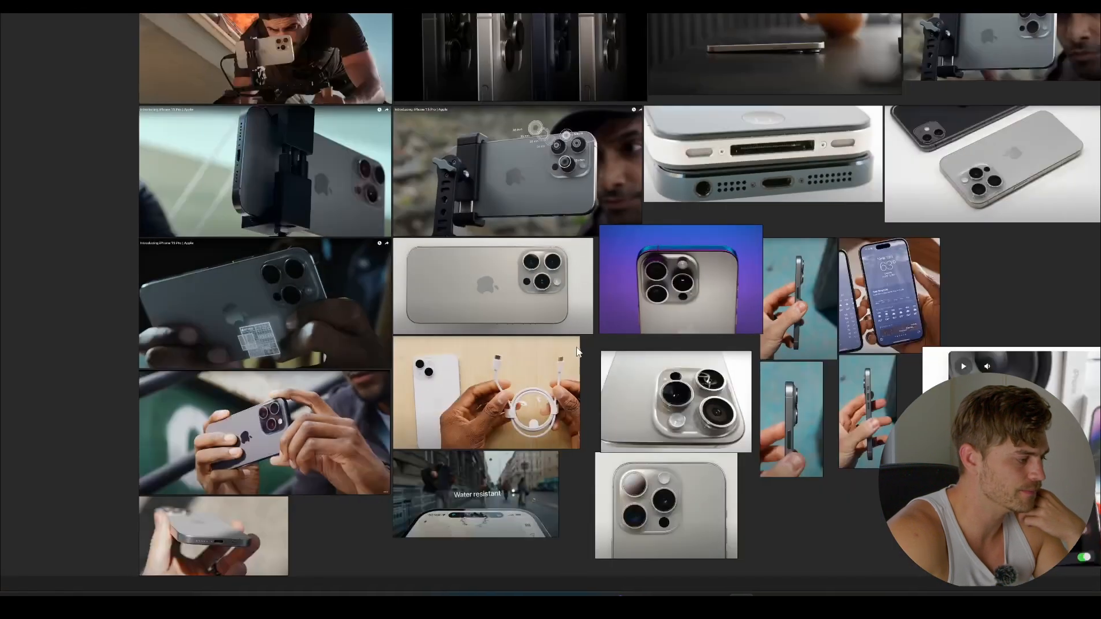
pyautogui.scroll(5, 721, 442)
pyautogui.moveTo(280, 46); pyautogui.dragTo(559, 309, button='middle')
pyautogui.moveTo(778, 541); pyautogui.dragTo(539, 239, button='middle')
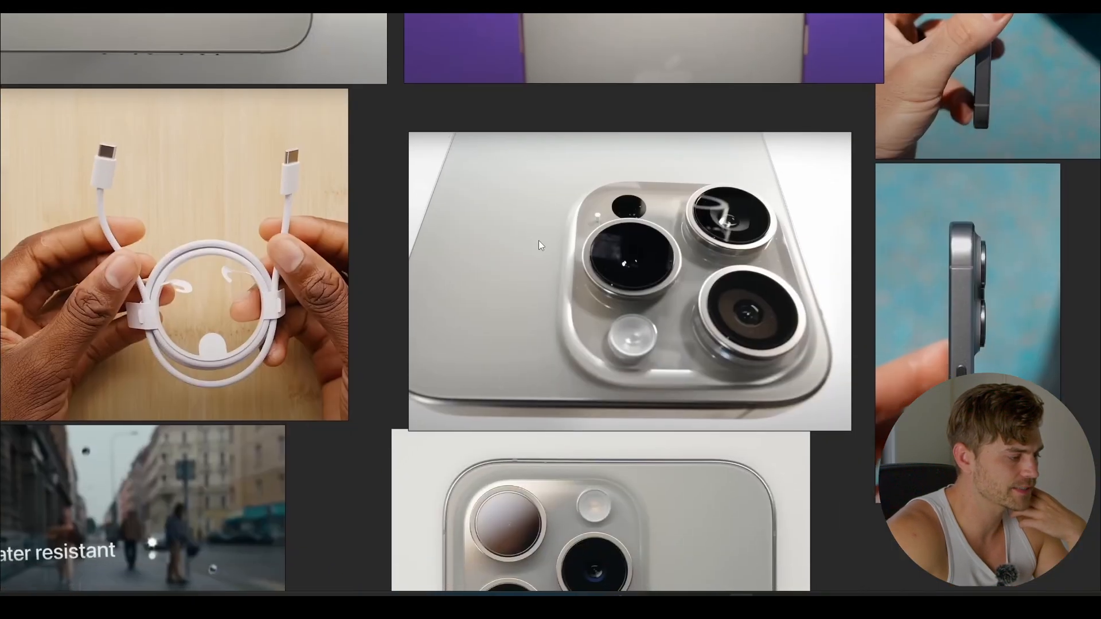
pyautogui.scroll(5, 632, 353)
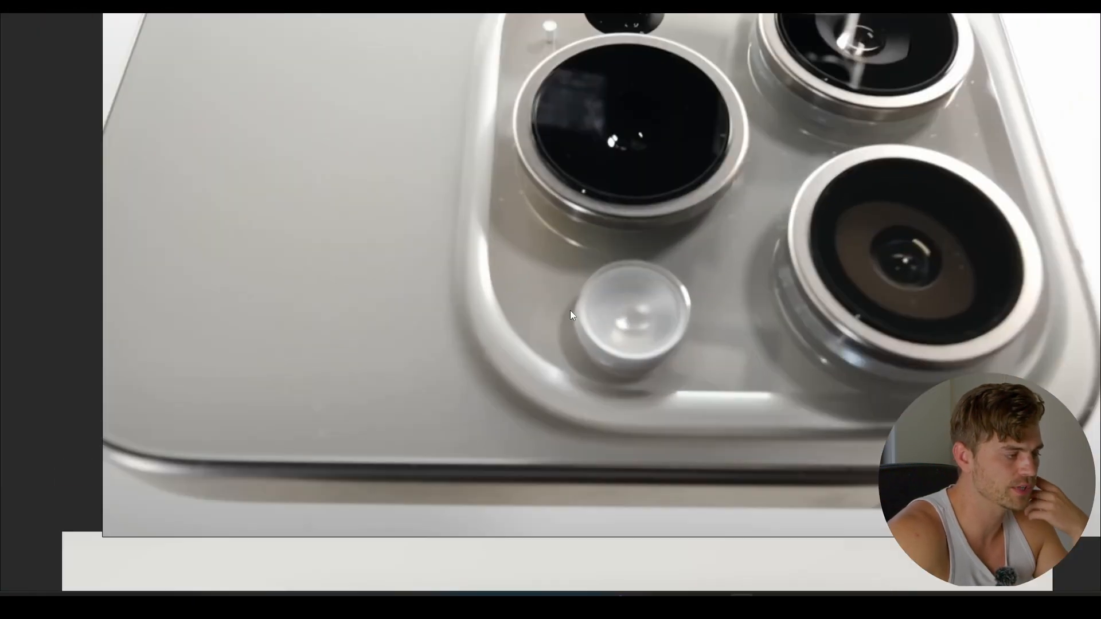
# - Switch back to Blender, open the three camera lenses' mesh in Edit Mode, and save the file
pyautogui.scroll(-5, 634, 270)
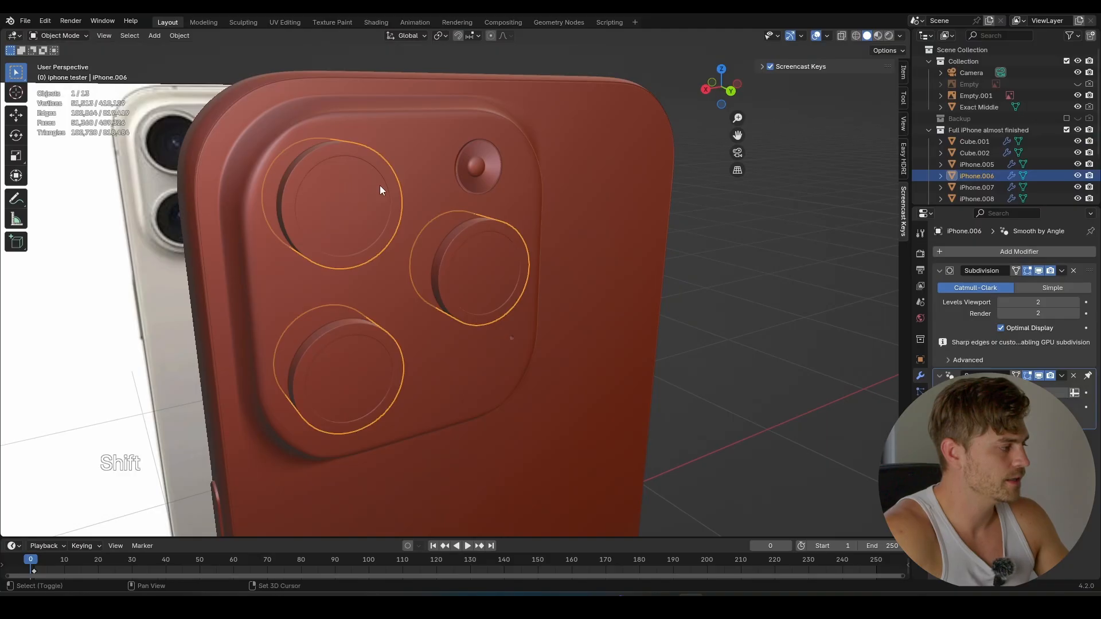
pyautogui.press('Tab')
pyautogui.scroll(3, 498, 238)
pyautogui.keyDown('shift'); pyautogui.moveTo(499, 238); pyautogui.dragTo(559, 331, button='middle'); pyautogui.keyUp('shift')
pyautogui.scroll(-6, 499, 288)
pyautogui.hotkey('ctrl', 's')
pyautogui.scroll(-4, 550, 322)
pyautogui.scroll(4, 404, 204)
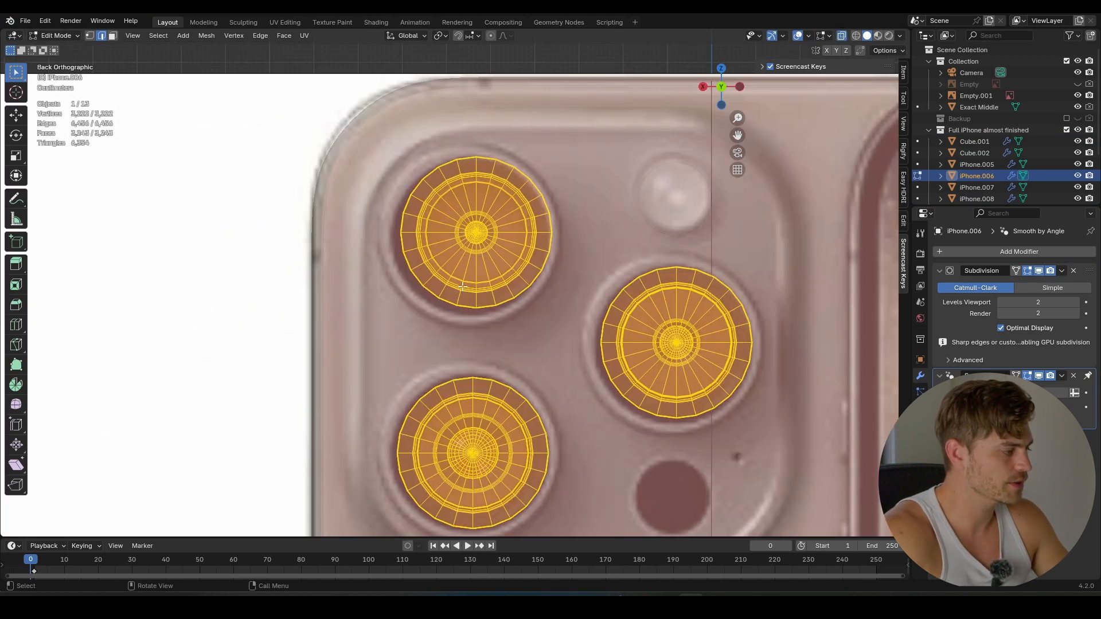
pyautogui.scroll(-5, 537, 284)
pyautogui.moveTo(537, 283); pyautogui.dragTo(547, 273, button='middle')
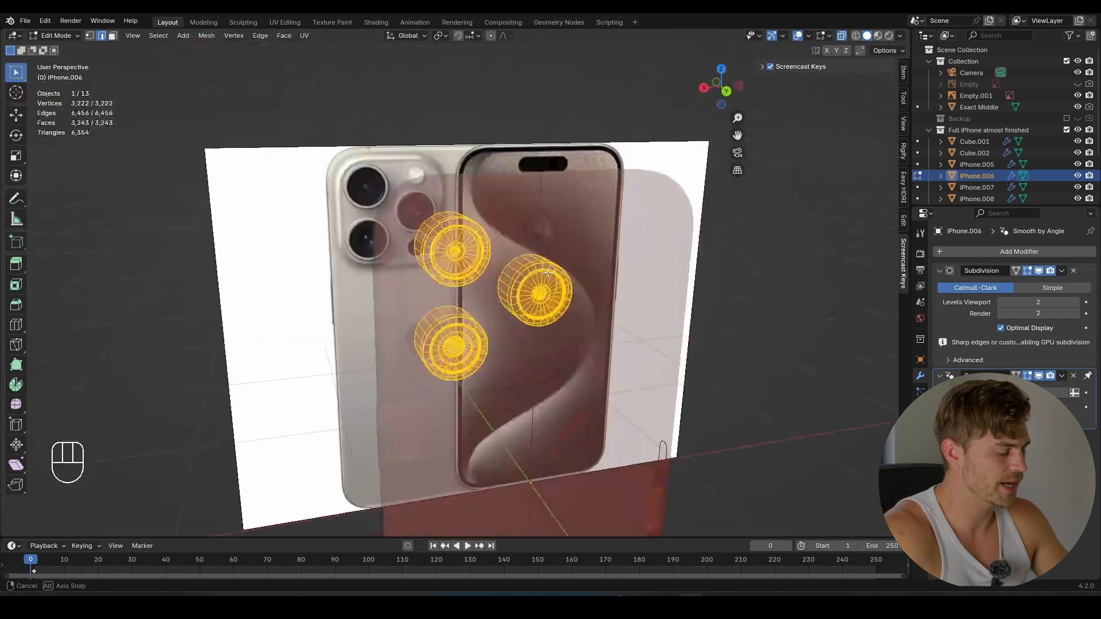
# - Scale all three lenses by about 1.218 around their individual origins and shift them to align with the back-view reference photo
pyautogui.click(442, 36)
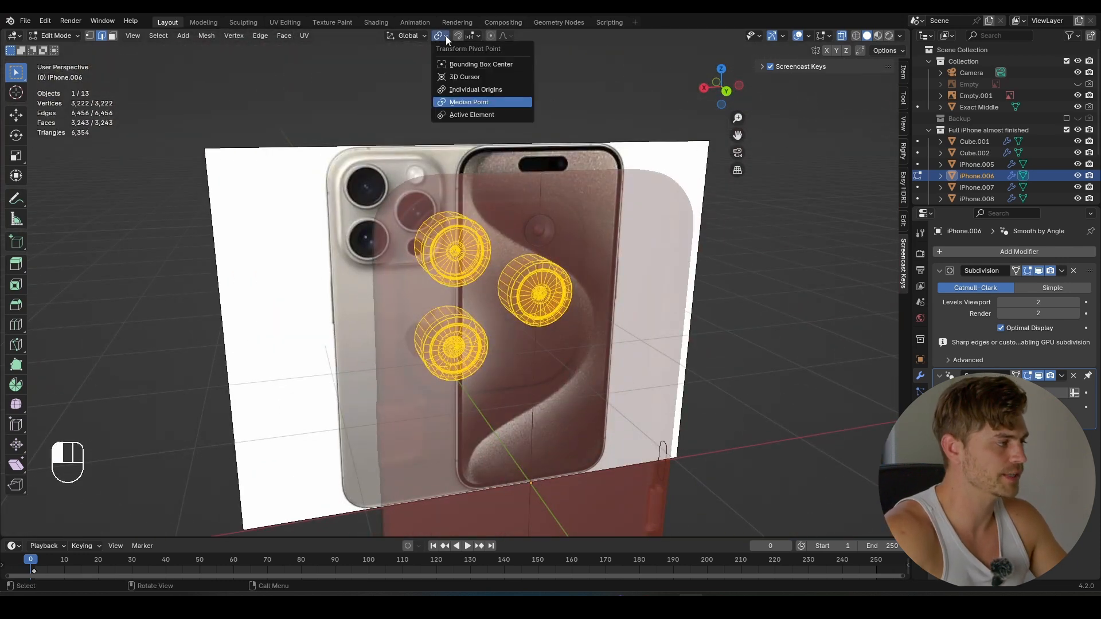
pyautogui.click(477, 90)
pyautogui.press('ctrl+KP_1')
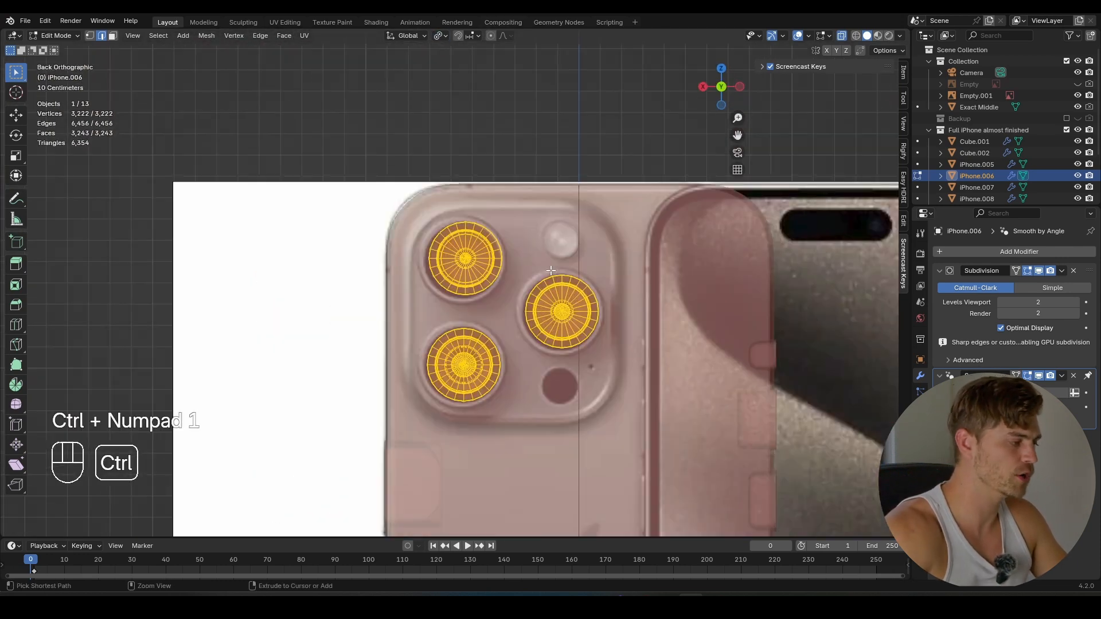
pyautogui.scroll(4, 550, 270)
pyautogui.scroll(-2, 550, 270)
pyautogui.press('s')
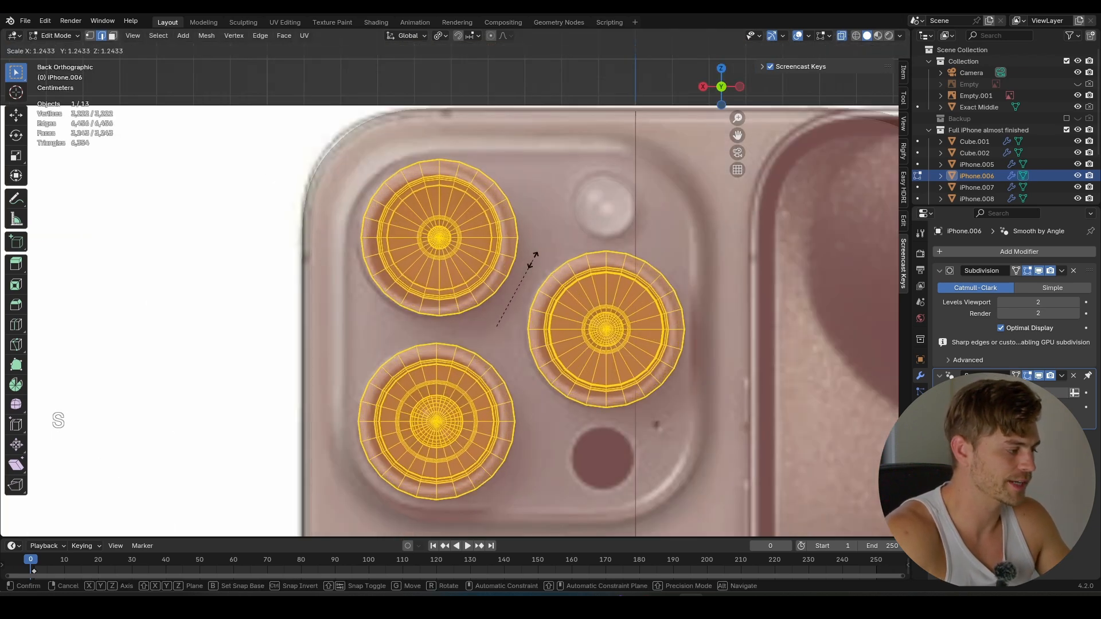
pyautogui.click(528, 257)
pyautogui.press('g')
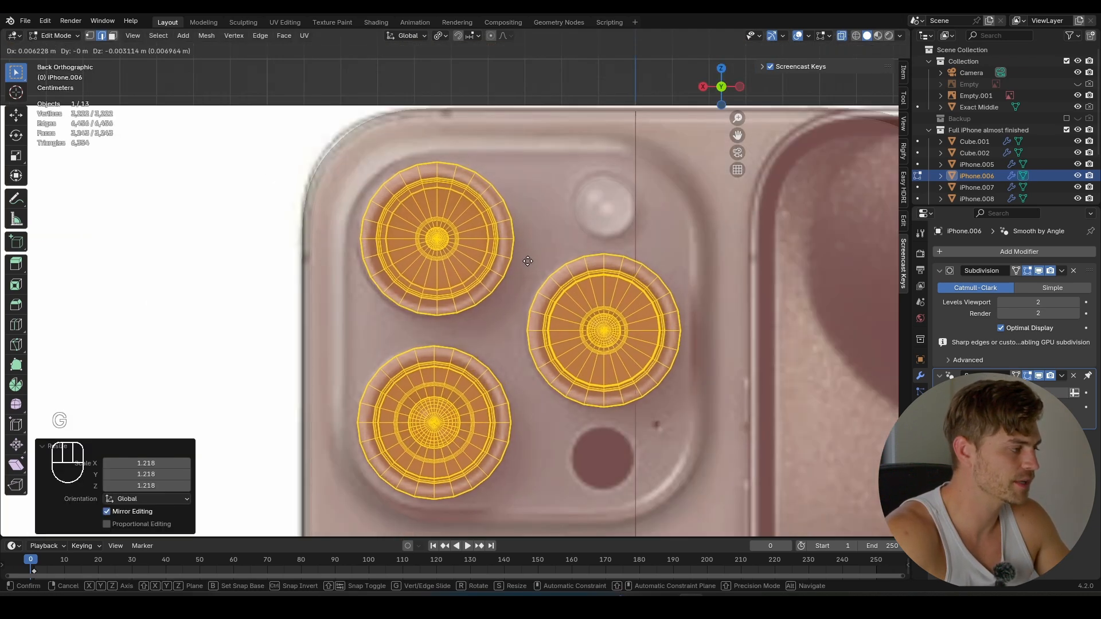
pyautogui.click(533, 260)
pyautogui.scroll(-4, 525, 285)
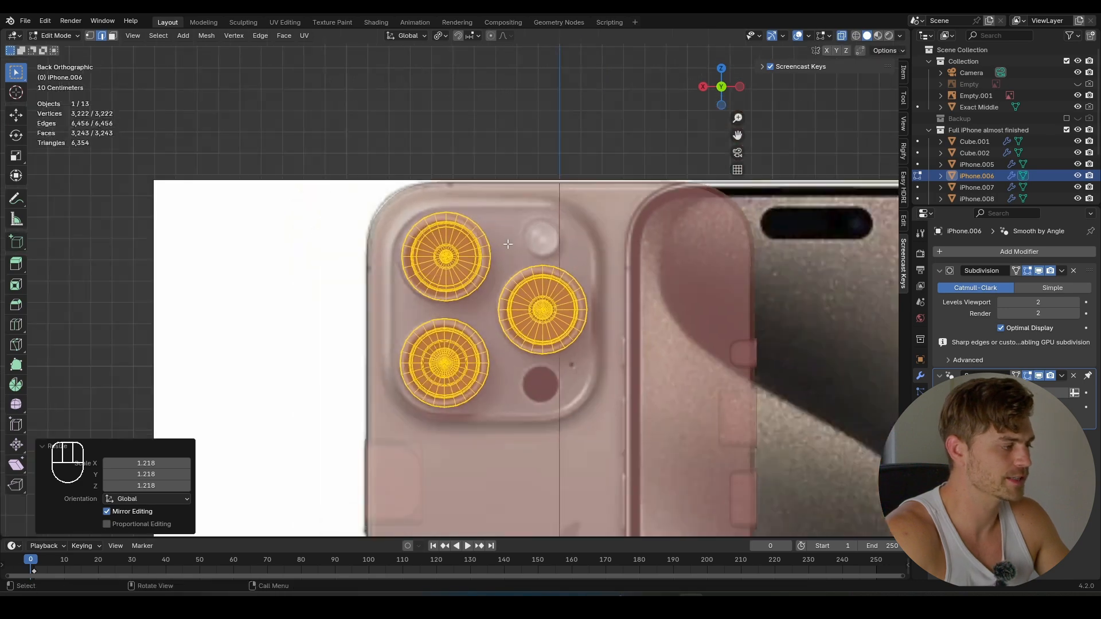
# - Turn off X-ray, isolate the lenses in local view, and hide their three front glass faces
pyautogui.hotkey('alt', 'z')
pyautogui.moveTo(525, 285); pyautogui.dragTo(518, 330, button='middle')
pyautogui.scroll(8, 530, 268)
pyautogui.moveTo(518, 330); pyautogui.dragTo(474, 319, button='middle')
pyautogui.moveTo(419, 225); pyautogui.dragTo(491, 277, button='middle')
pyautogui.scroll(3, 439, 236)
pyautogui.press('KP_Divide')
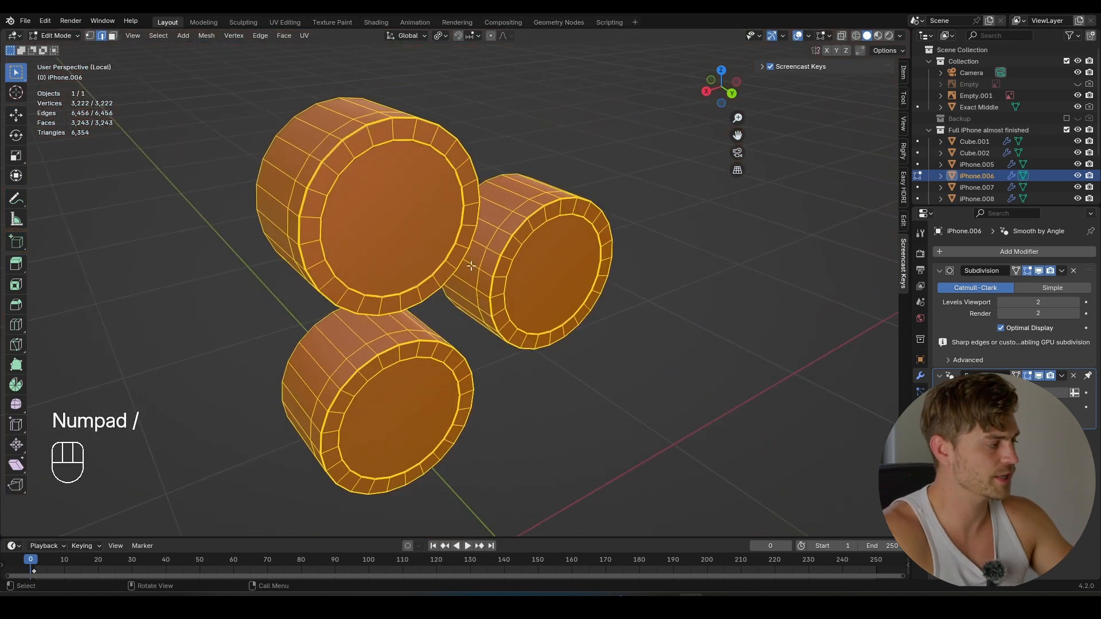
pyautogui.press('3')
pyautogui.click(448, 263)
pyautogui.keyDown('shift'); pyautogui.click(552, 366); pyautogui.keyUp('shift')
pyautogui.keyDown('shift'); pyautogui.click(437, 477); pyautogui.keyUp('shift')
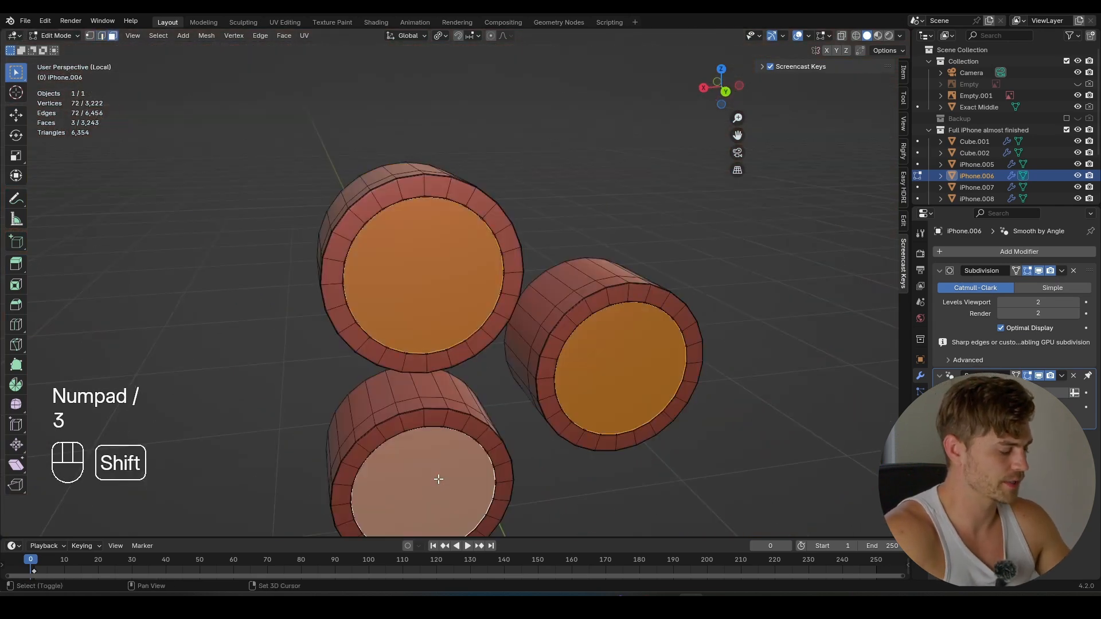
pyautogui.press('h')
# - Select the complete outer side walls of all three lens barrels and scale them to about 0.902 around their individual origins
pyautogui.moveTo(456, 453); pyautogui.dragTo(483, 232, button='middle')
pyautogui.keyDown('alt'); pyautogui.click(431, 260); pyautogui.keyUp('alt')
pyautogui.keyDown('alt'); pyautogui.keyDown('shift'); pyautogui.click(518, 238); pyautogui.keyUp('shift'); pyautogui.keyUp('alt')
pyautogui.keyDown('alt'); pyautogui.keyDown('shift'); pyautogui.click(503, 389); pyautogui.keyUp('shift'); pyautogui.keyUp('alt')
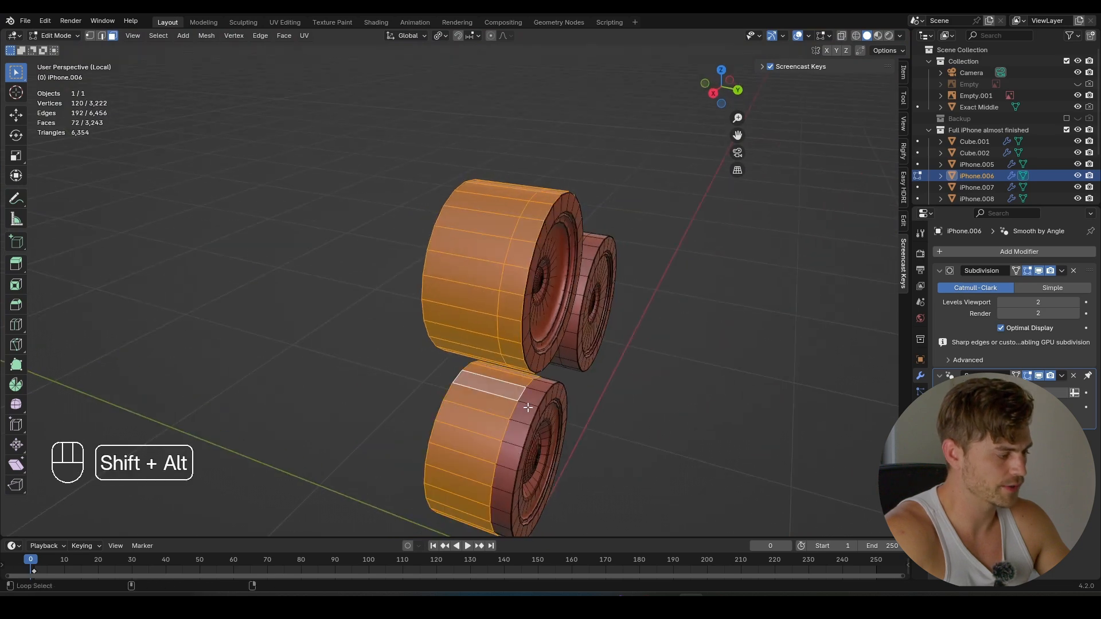
pyautogui.keyDown('alt'); pyautogui.keyDown('shift'); pyautogui.click(528, 407); pyautogui.keyUp('shift'); pyautogui.keyUp('alt')
pyautogui.moveTo(528, 407); pyautogui.dragTo(476, 412, button='middle')
pyautogui.keyDown('alt'); pyautogui.keyDown('shift'); pyautogui.click(631, 309); pyautogui.keyUp('shift'); pyautogui.keyUp('alt')
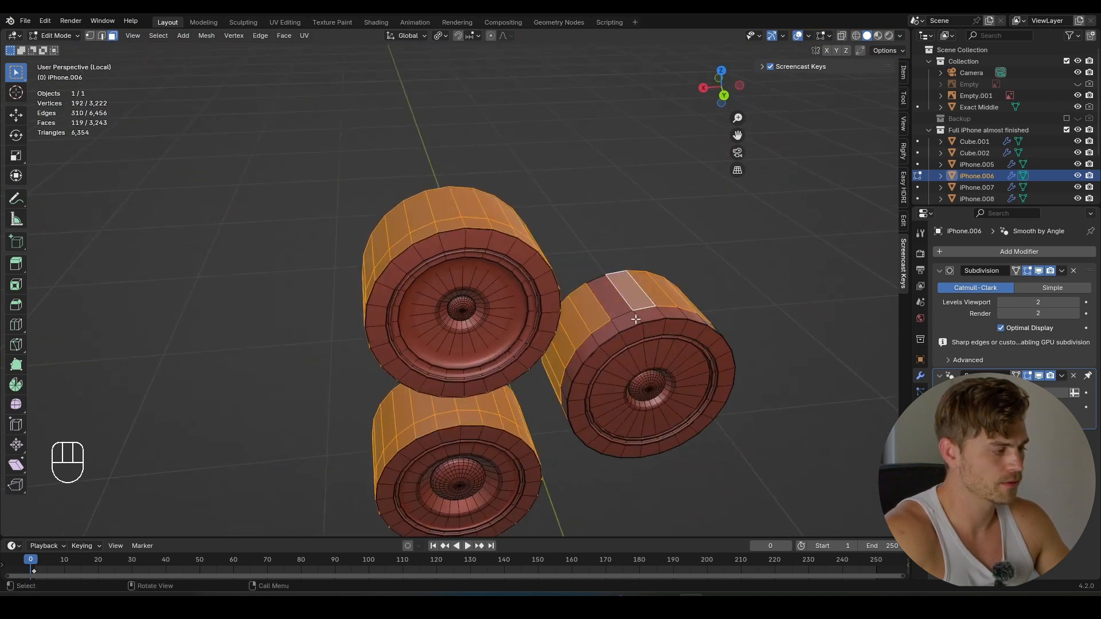
pyautogui.scroll(3, 504, 412)
pyautogui.press('ctrl+KP_Add')
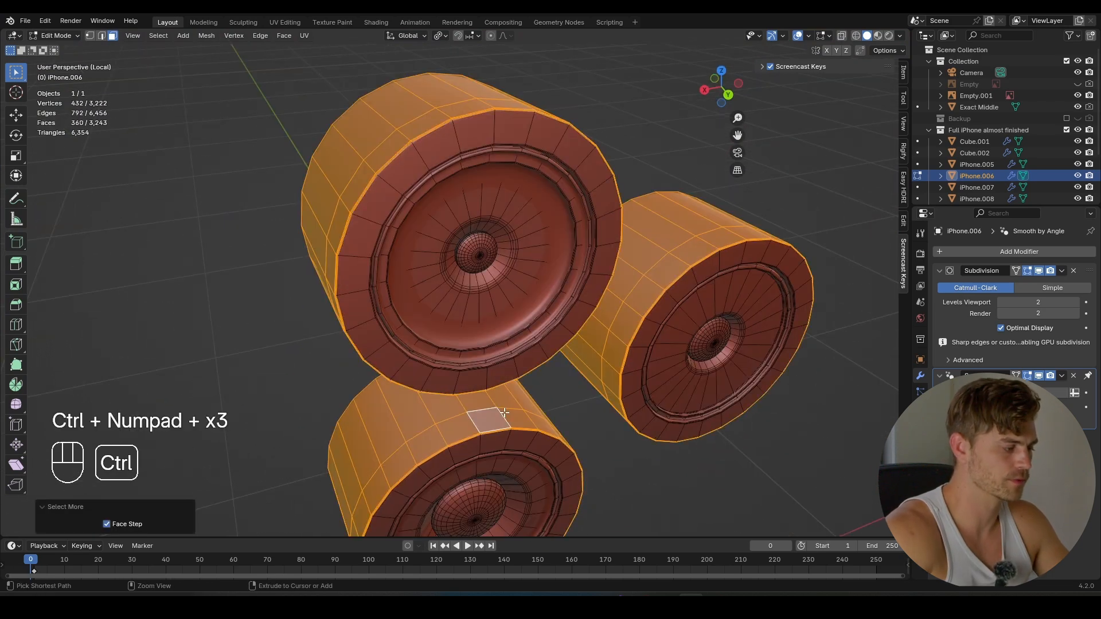
pyautogui.press('ctrl+KP_Add')
pyautogui.press('ctrl+KP_Subtract')
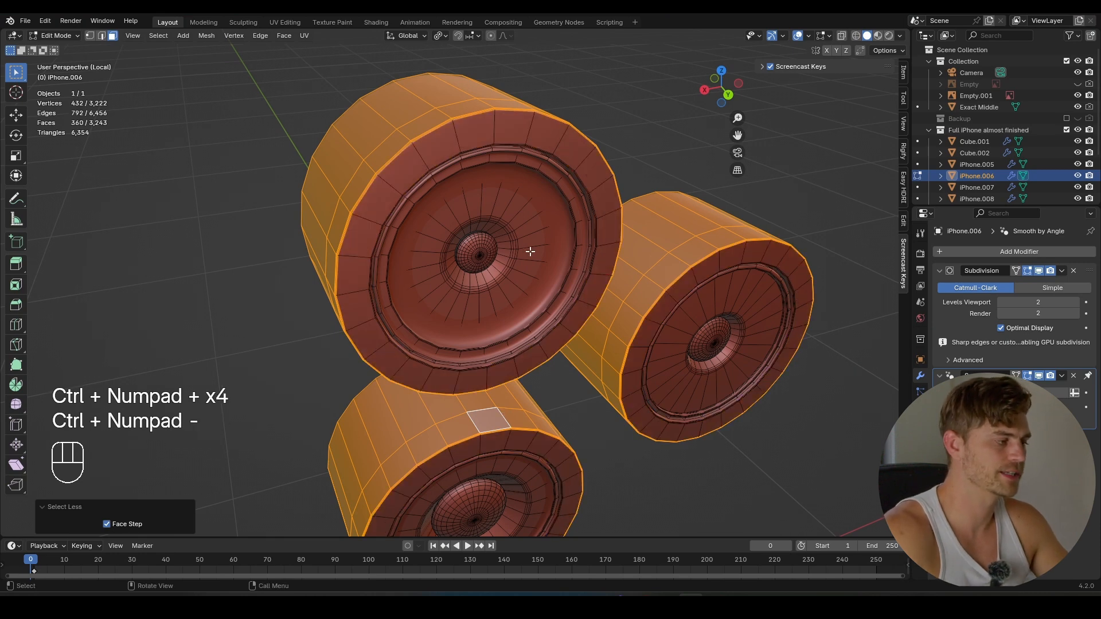
pyautogui.scroll(-3, 530, 251)
pyautogui.moveTo(530, 251); pyautogui.dragTo(631, 333, button='middle')
pyautogui.press('s')
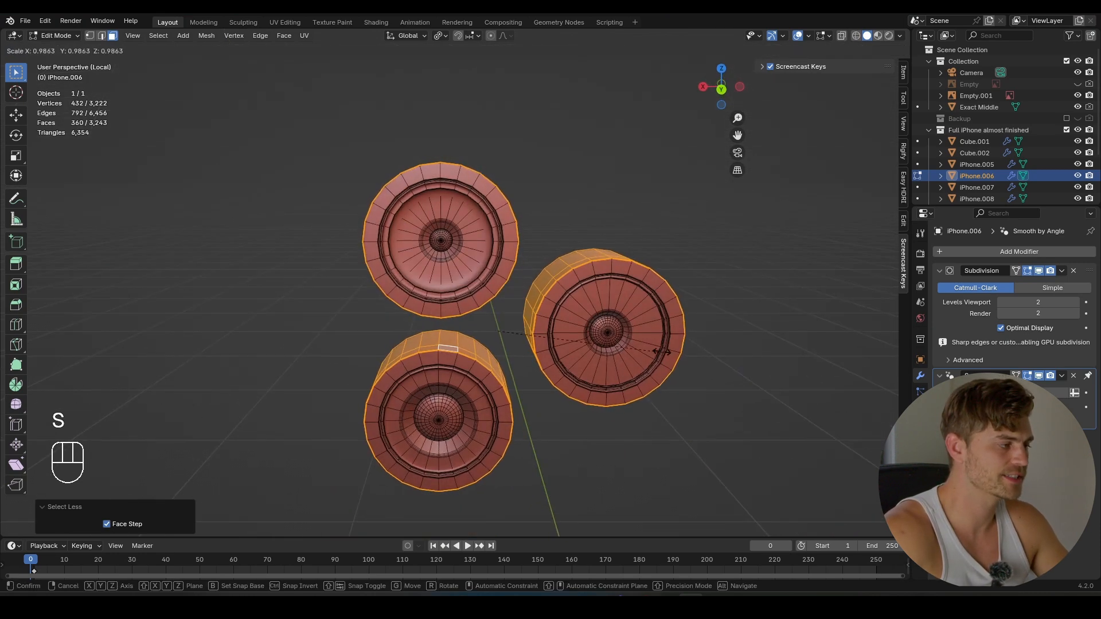
pyautogui.press('shift')
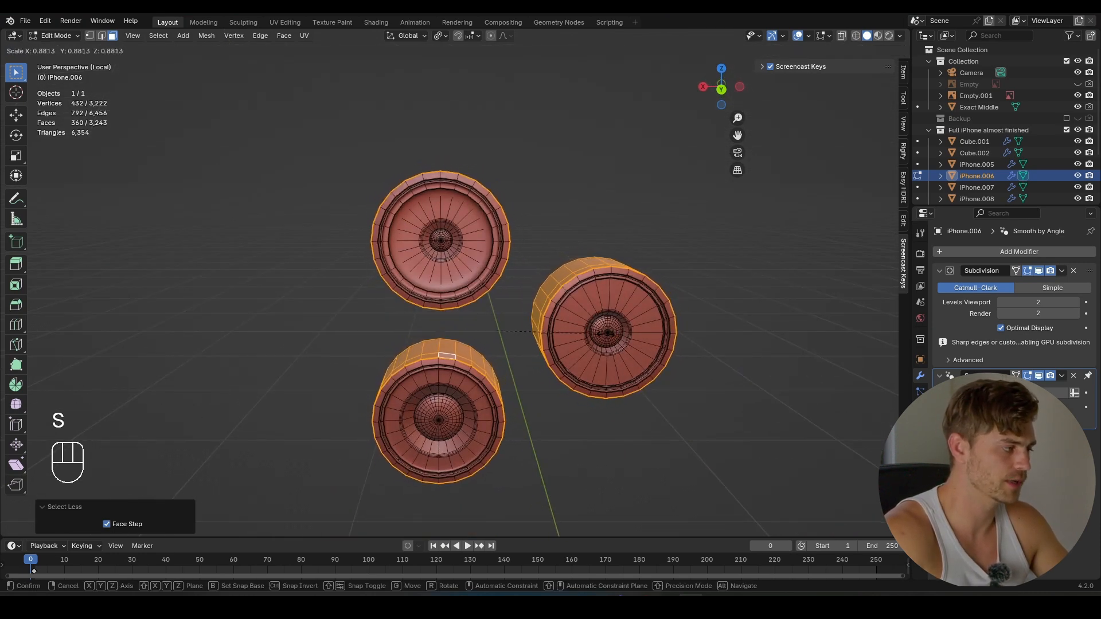
pyautogui.click(609, 347)
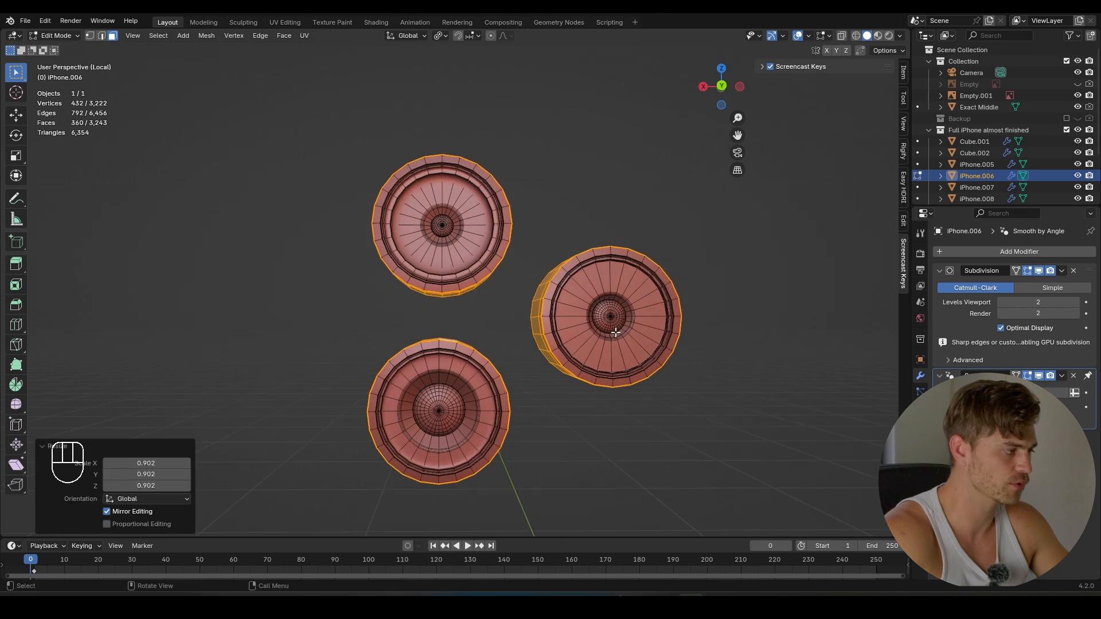
pyautogui.press('Tab')
pyautogui.moveTo(556, 315); pyautogui.dragTo(441, 302, button='middle')
pyautogui.scroll(1, 440, 302)
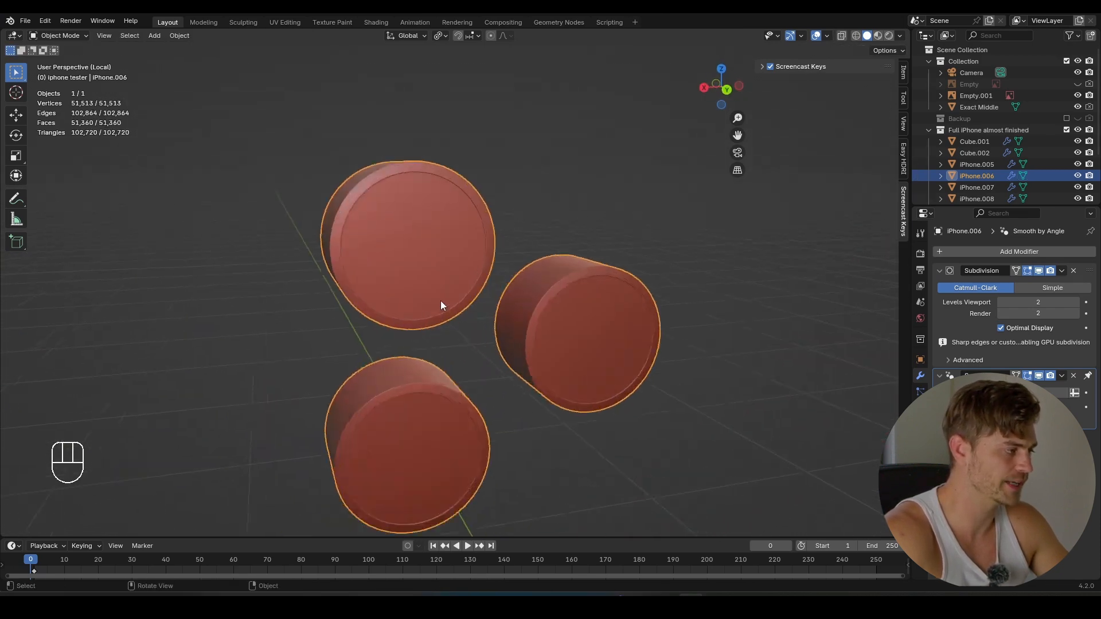
# - Turn off the Subdivision display in Edit Mode and select the thin ring of faces bordering the glass on all three lenses
pyautogui.scroll(2, 436, 287)
pyautogui.press('Tab')
pyautogui.keyDown('shift'); pyautogui.moveTo(401, 224); pyautogui.dragTo(483, 273, button='middle'); pyautogui.keyUp('shift')
pyautogui.scroll(1, 483, 272)
pyautogui.scroll(2, 483, 273)
pyautogui.keyDown('shift'); pyautogui.moveTo(423, 203); pyautogui.dragTo(478, 294, button='middle'); pyautogui.keyUp('shift')
pyautogui.scroll(1, 440, 278)
pyautogui.scroll(4, 568, 212)
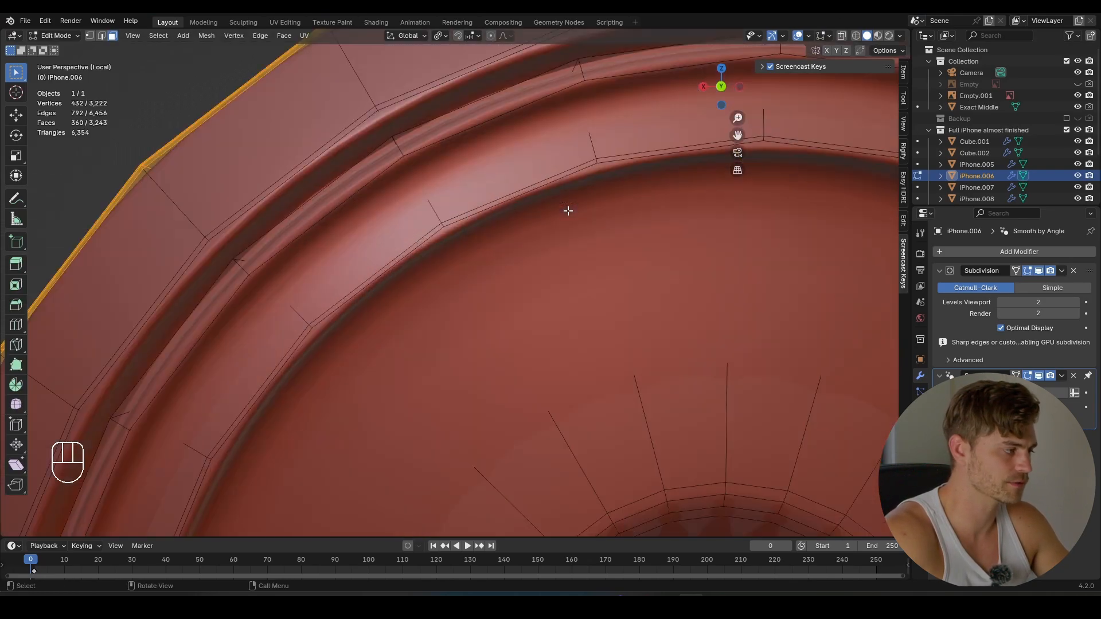
pyautogui.keyDown('shift'); pyautogui.moveTo(430, 191); pyautogui.dragTo(512, 253, button='middle'); pyautogui.keyUp('shift')
pyautogui.press('3')
pyautogui.keyDown('alt'); pyautogui.click(474, 209); pyautogui.keyUp('alt')
pyautogui.scroll(-4, 475, 211)
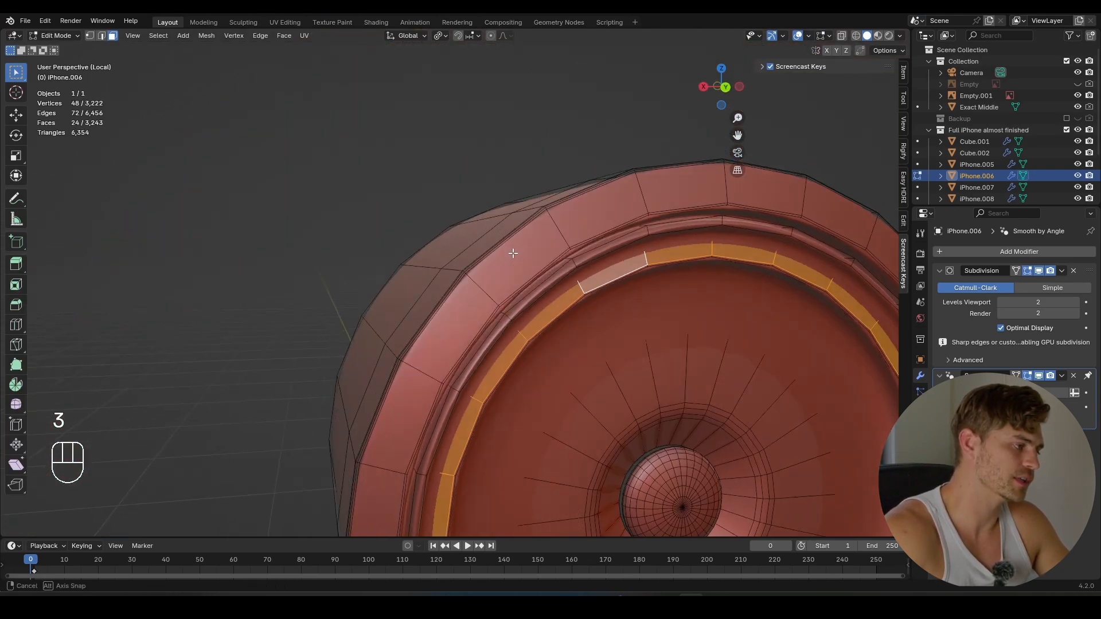
pyautogui.click(1038, 270)
pyautogui.moveTo(769, 299); pyautogui.dragTo(731, 307, button='middle')
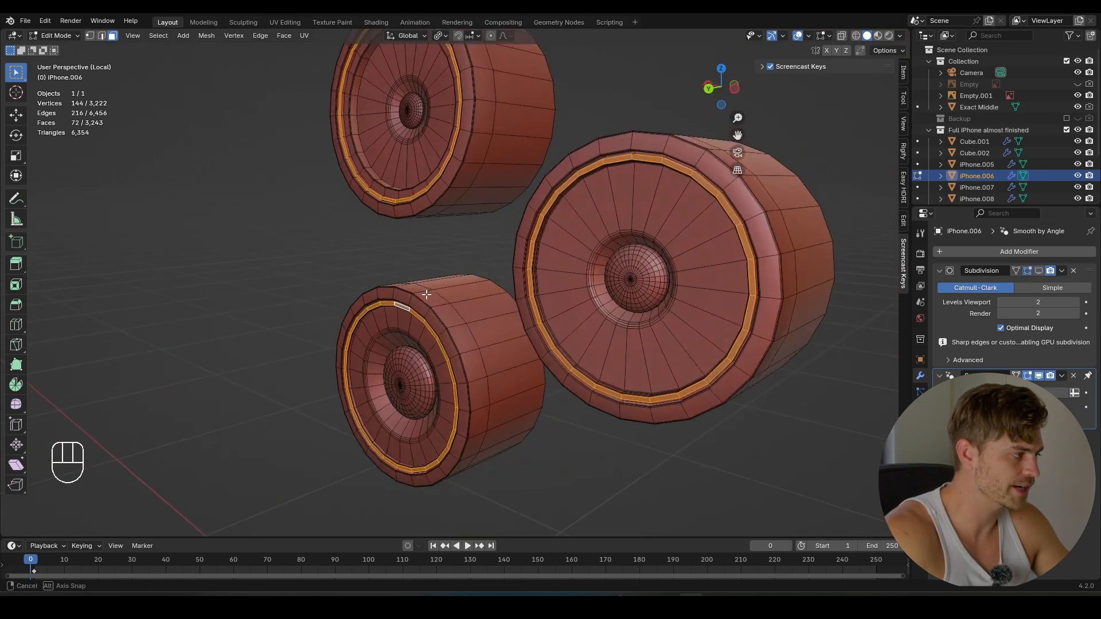
pyautogui.moveTo(426, 294); pyautogui.dragTo(401, 325, button='middle')
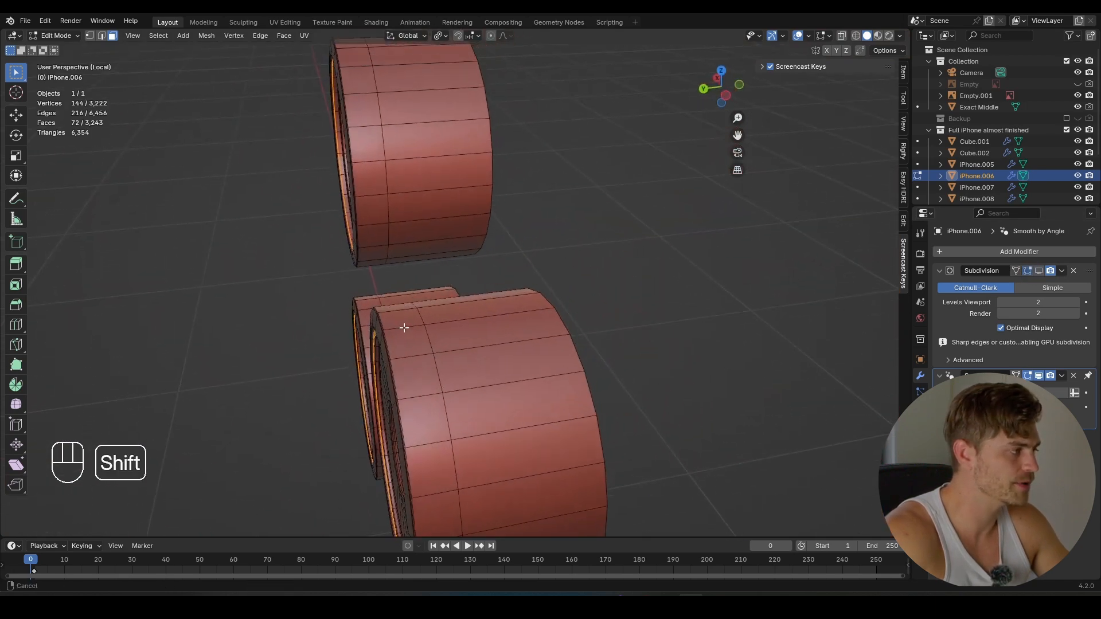
# - Try moving the selected rings of all three lenses about 0.008 m along Y
pyautogui.press('g')
pyautogui.press('y')
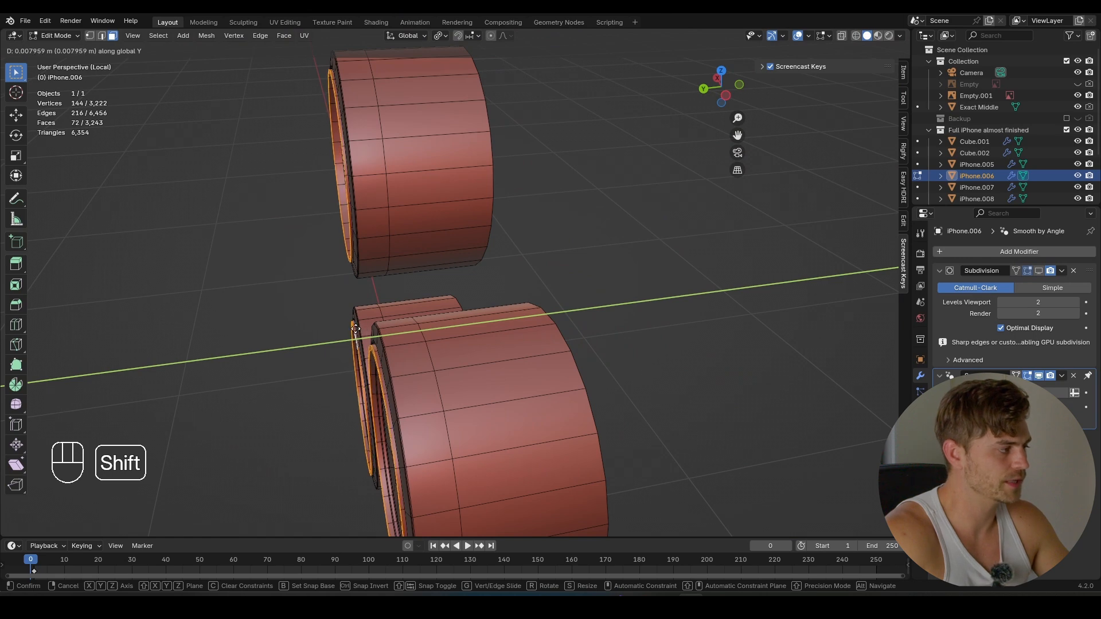
pyautogui.click(355, 328)
pyautogui.hotkey('ctrl', 'z')
pyautogui.hotkey('ctrl', 'z')
pyautogui.hotkey('ctrl', 'z')
pyautogui.hotkey('ctrl', 'z')
pyautogui.hotkey('ctrl', 'shift', 'z')
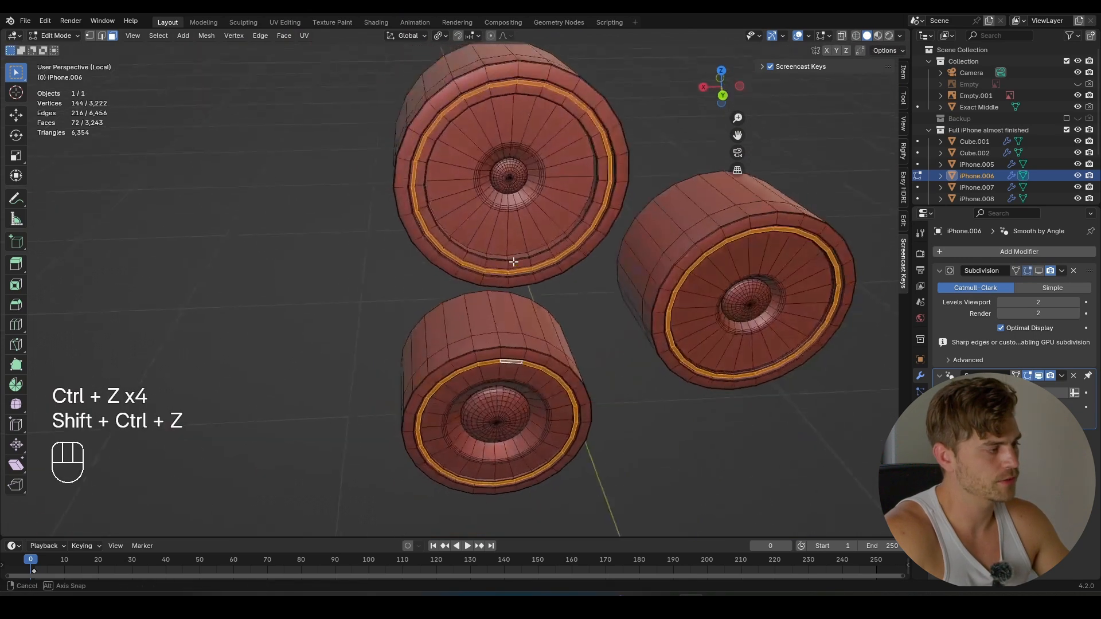
# - Reveal the hidden glass faces, move them outward along Y together with the selected rings, and leave the isolated view
pyautogui.hotkey('alt', 'h')
pyautogui.moveTo(576, 193); pyautogui.dragTo(495, 211, button='middle')
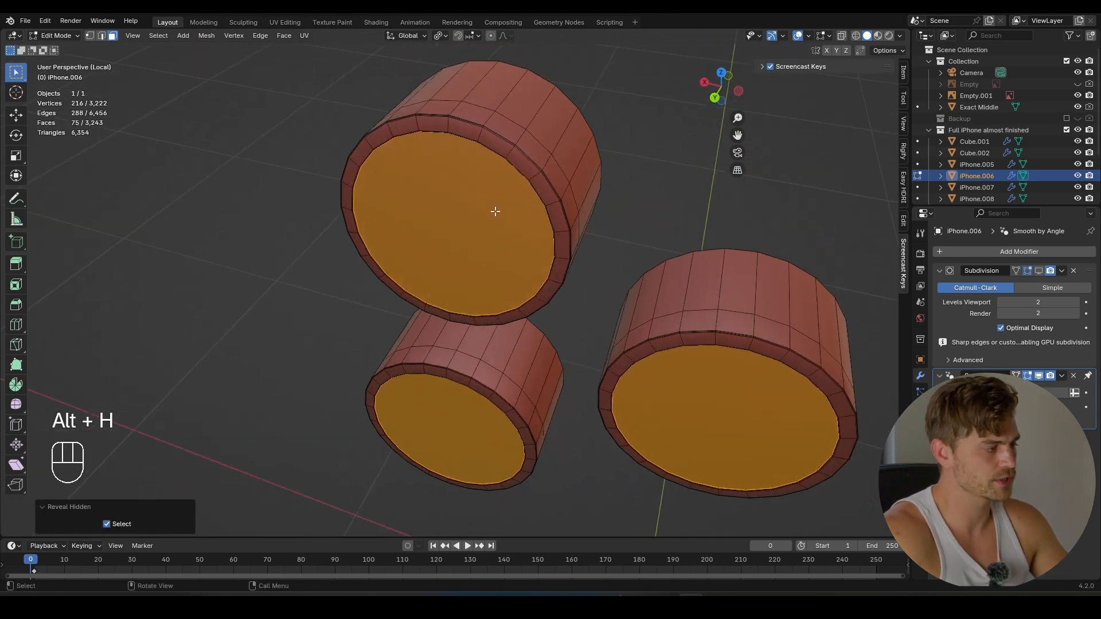
pyautogui.moveTo(541, 282); pyautogui.dragTo(467, 263, button='middle')
pyautogui.press('g')
pyautogui.press('y')
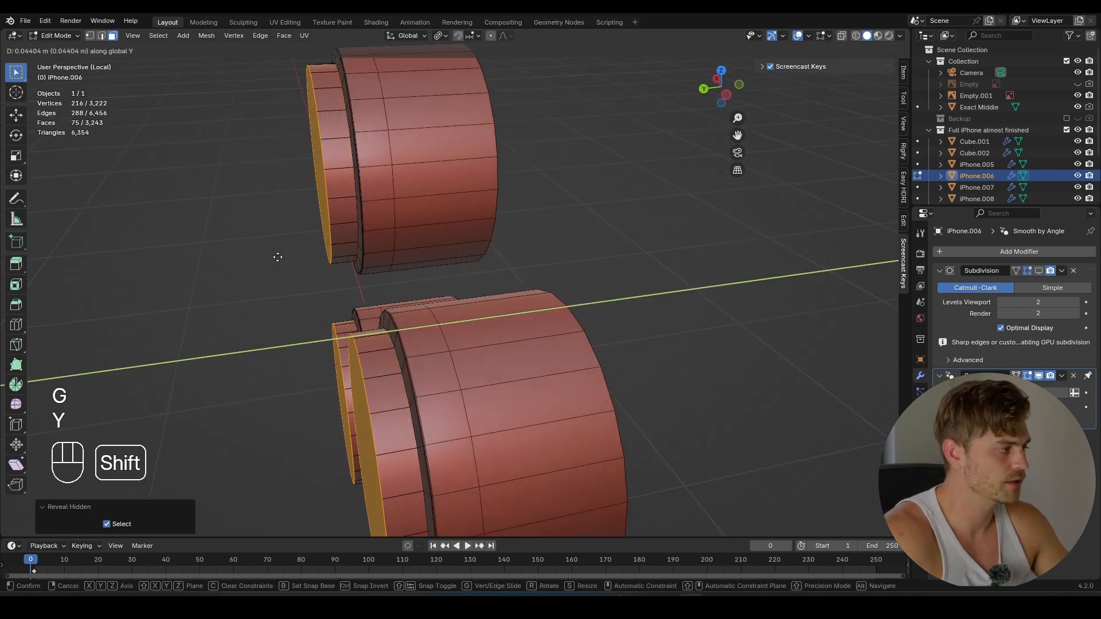
pyautogui.click(426, 223)
pyautogui.moveTo(426, 223); pyautogui.dragTo(448, 229, button='middle')
pyautogui.press('Tab')
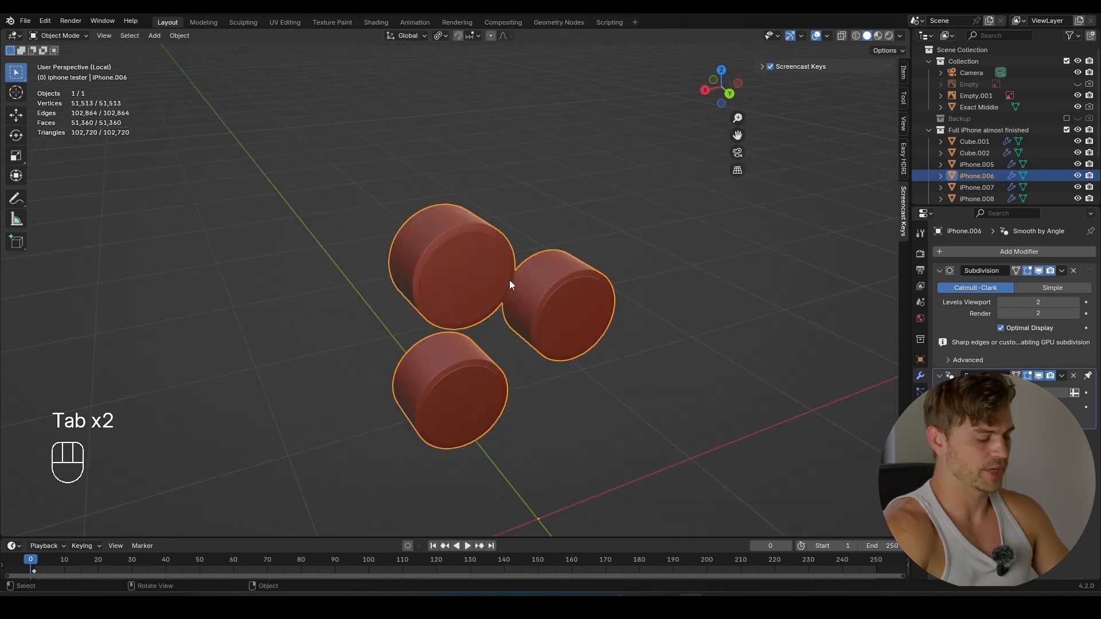
pyautogui.press('KP_Divide')
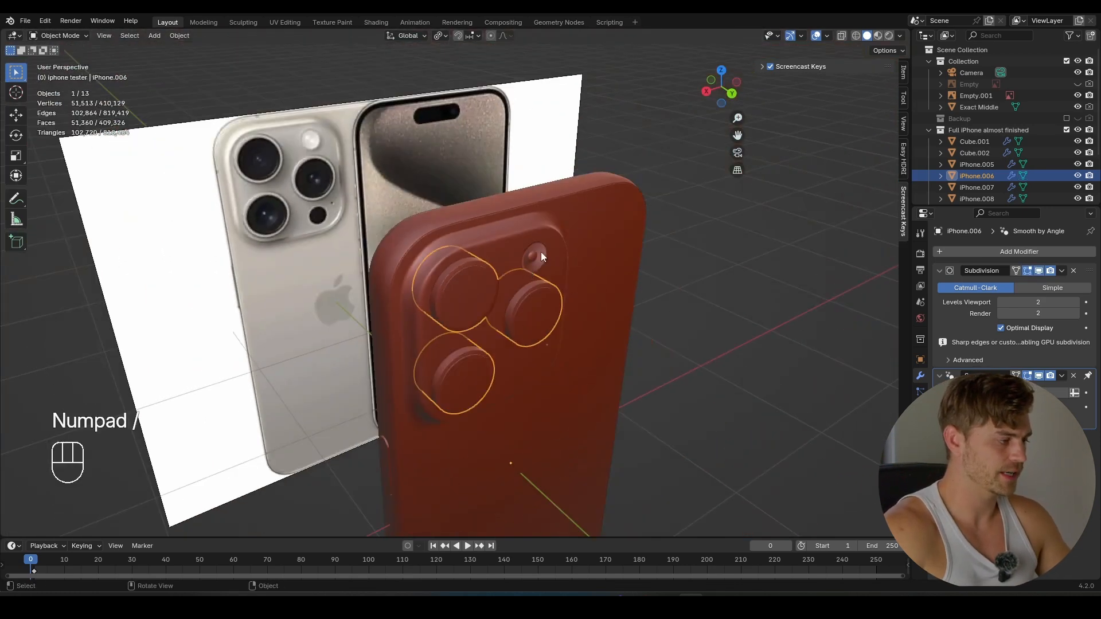
# - Select the small inner dome of the camera flash in Edit Mode and examine the flash in the reference photos
pyautogui.click(540, 252)
pyautogui.moveTo(540, 252); pyautogui.dragTo(476, 251, button='middle')
pyautogui.scroll(5, 477, 252)
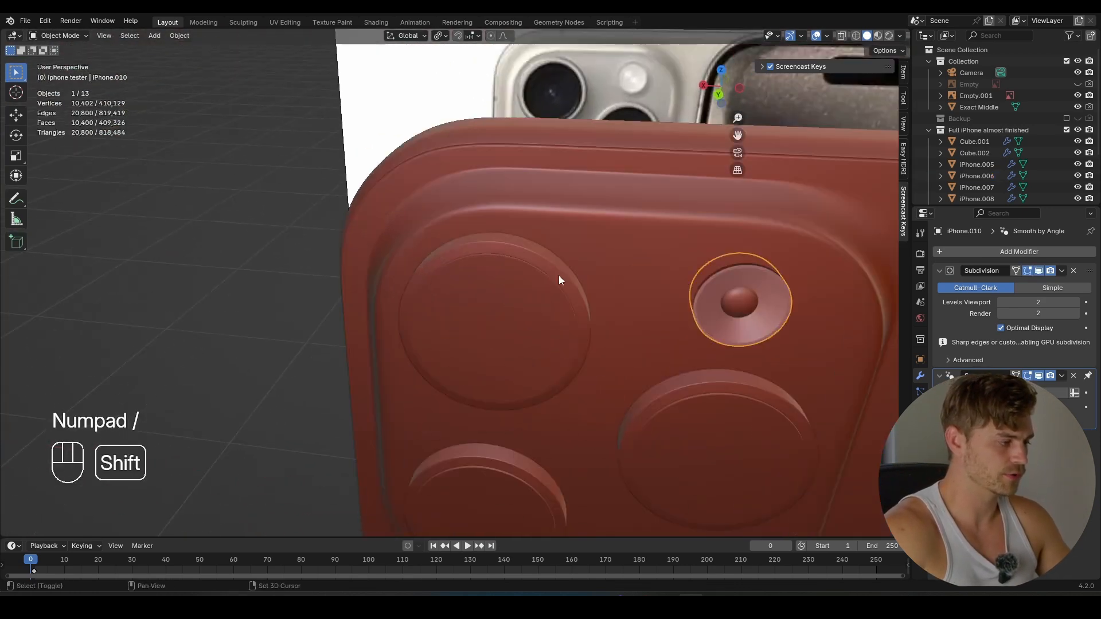
pyautogui.keyDown('shift'); pyautogui.moveTo(560, 277); pyautogui.dragTo(393, 270, button='middle'); pyautogui.keyUp('shift')
pyautogui.scroll(5, 452, 259)
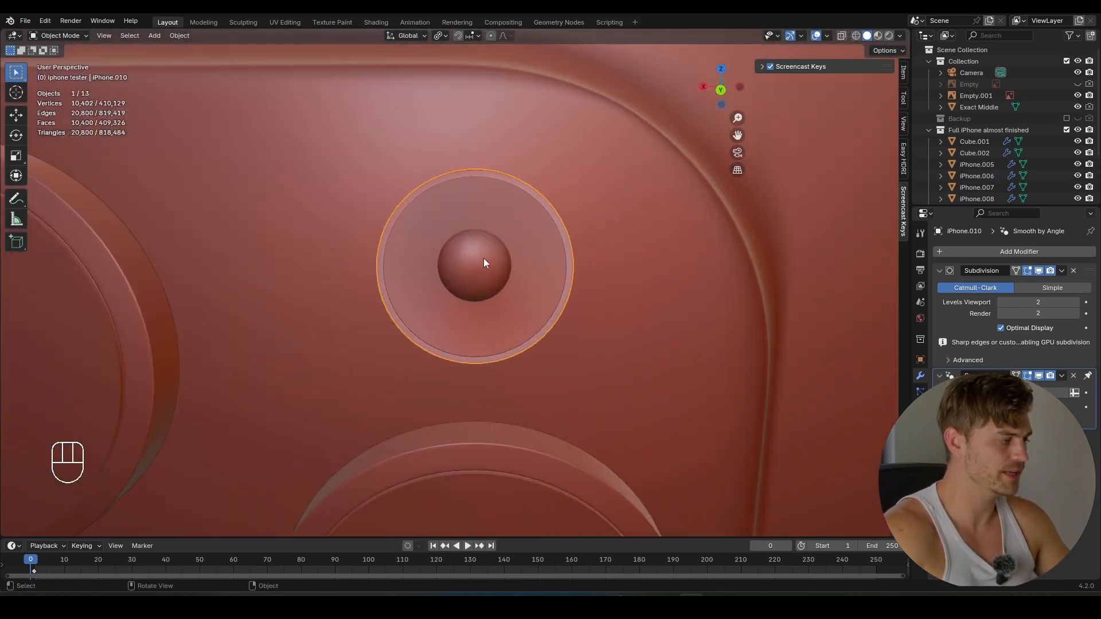
pyautogui.press('Tab')
pyautogui.press('l')
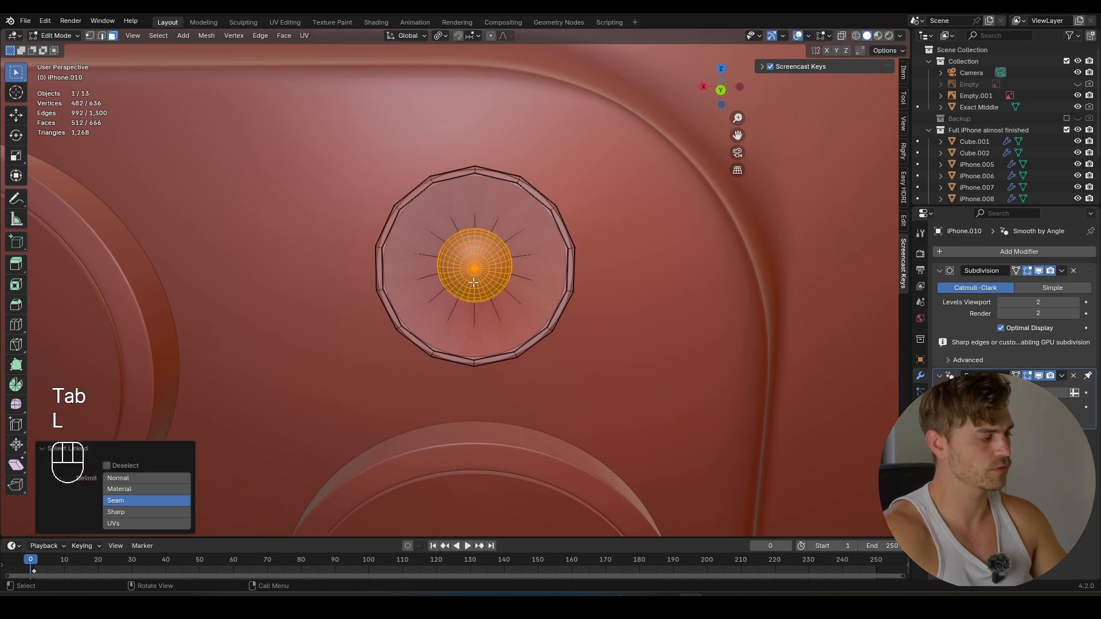
pyautogui.moveTo(500, 271); pyautogui.dragTo(450, 301, button='middle')
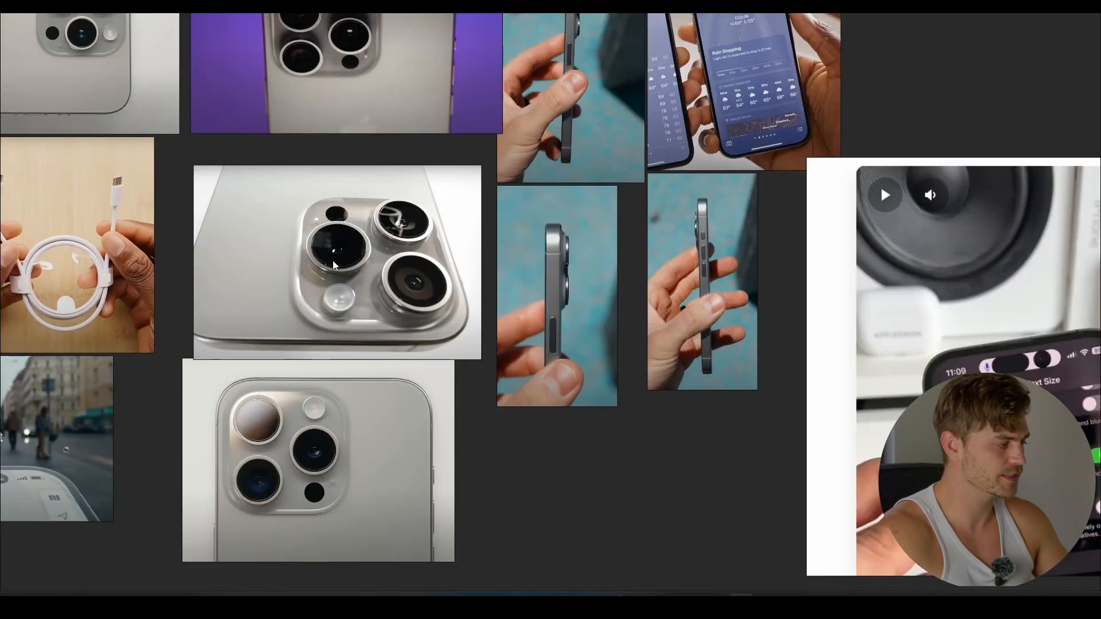
pyautogui.scroll(6, 346, 336)
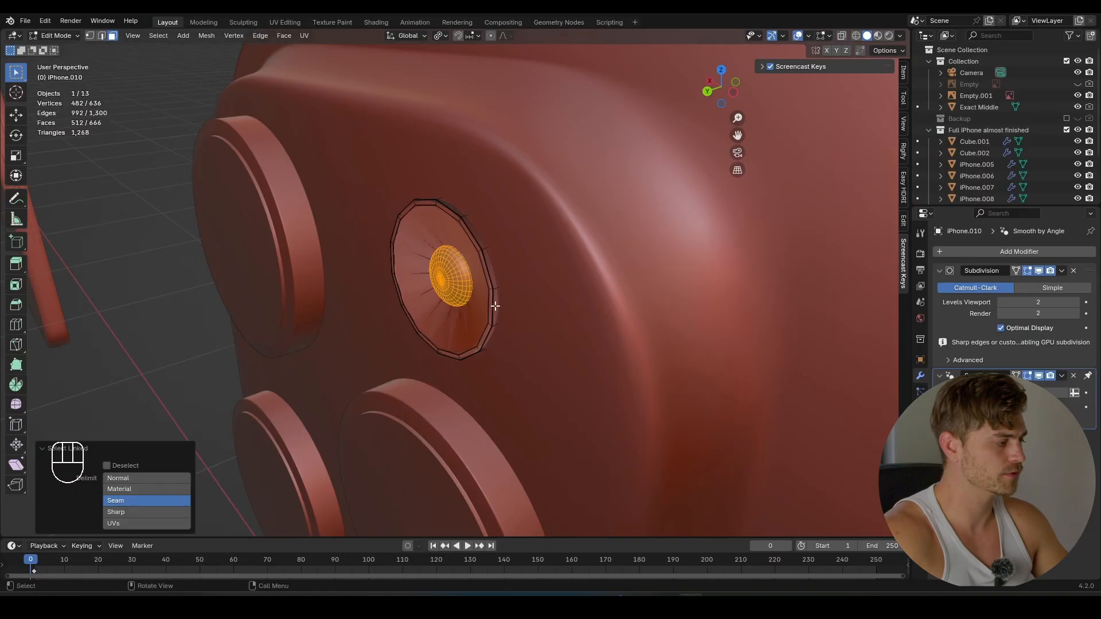
# - Duplicate the flash's inner dome, scale the copy by 2.626 to fill the flash ring, leave Edit Mode and save the file
pyautogui.hotkey('shift', 'd')
pyautogui.press('s')
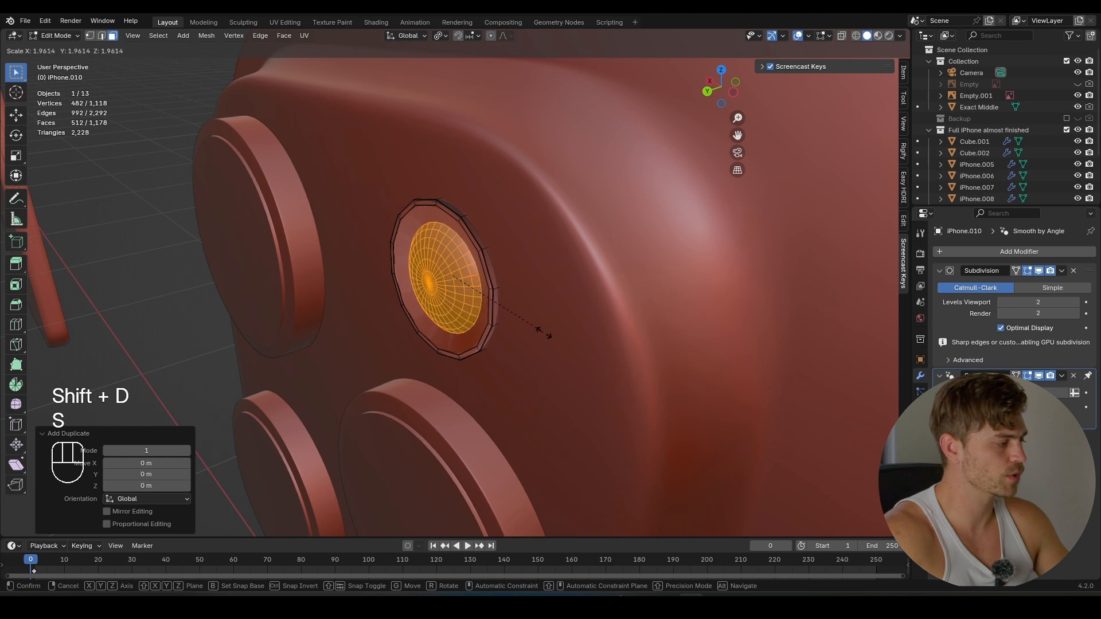
pyautogui.click(576, 346)
pyautogui.moveTo(553, 332); pyautogui.dragTo(595, 332, button='middle')
pyautogui.press('g')
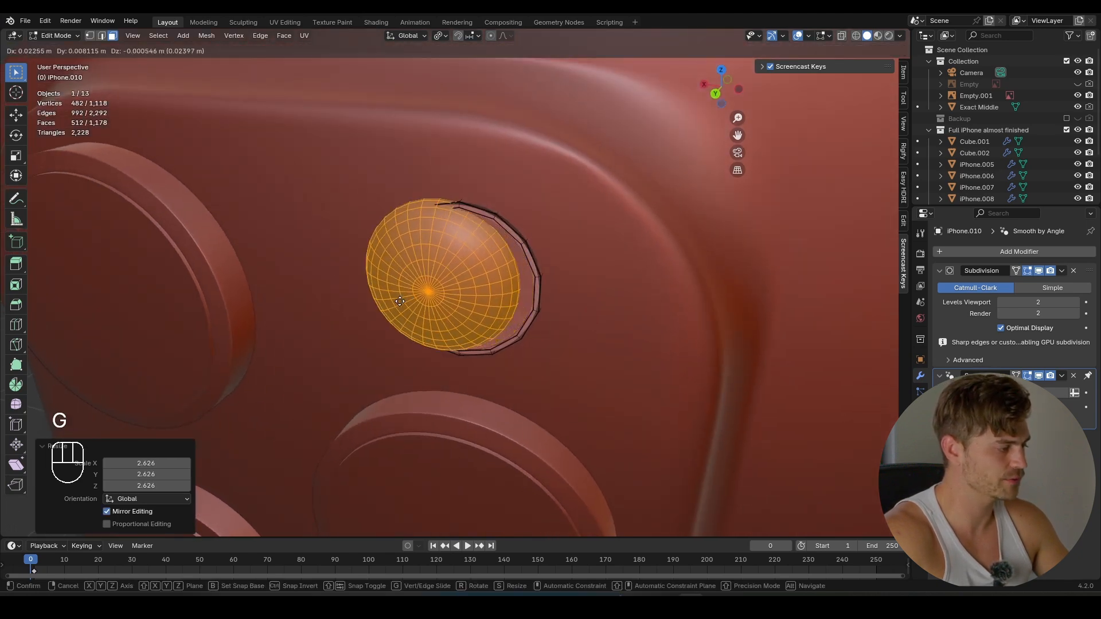
pyautogui.rightClick(169, 311)
pyautogui.scroll(-7, 228, 275)
pyautogui.press('Tab')
pyautogui.moveTo(367, 281); pyautogui.dragTo(437, 284, button='middle')
pyautogui.scroll(-3, 408, 267)
pyautogui.hotkey('ctrl', 's')
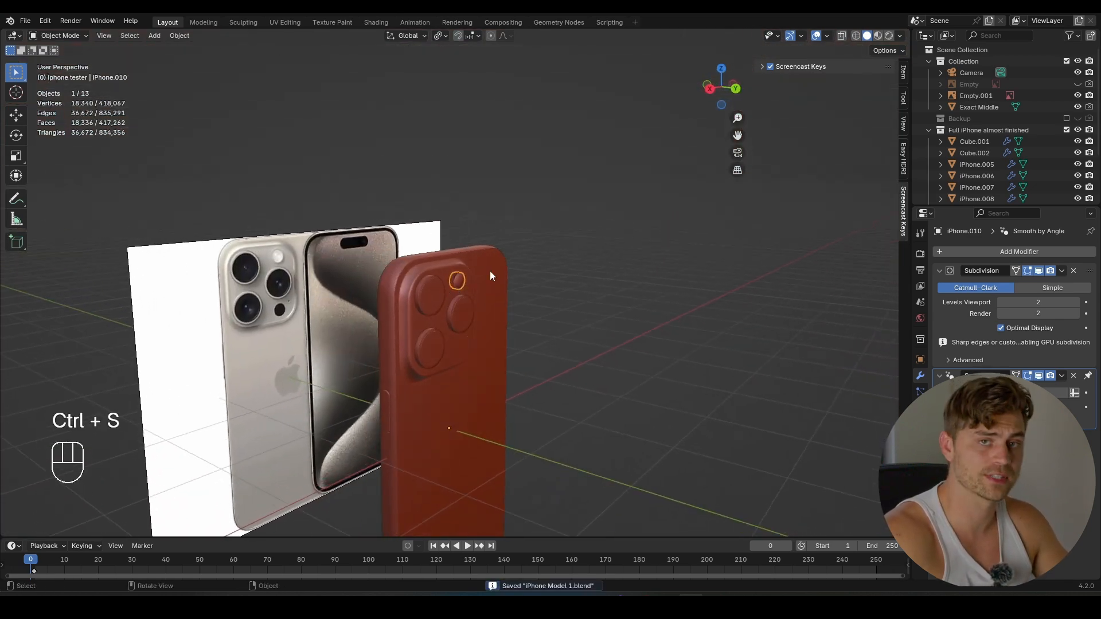
# - Select the edge loop around the camera plateau's base on the phone body, fill it with a face, and check it without overlays
pyautogui.moveTo(474, 396); pyautogui.dragTo(484, 294, button='middle')
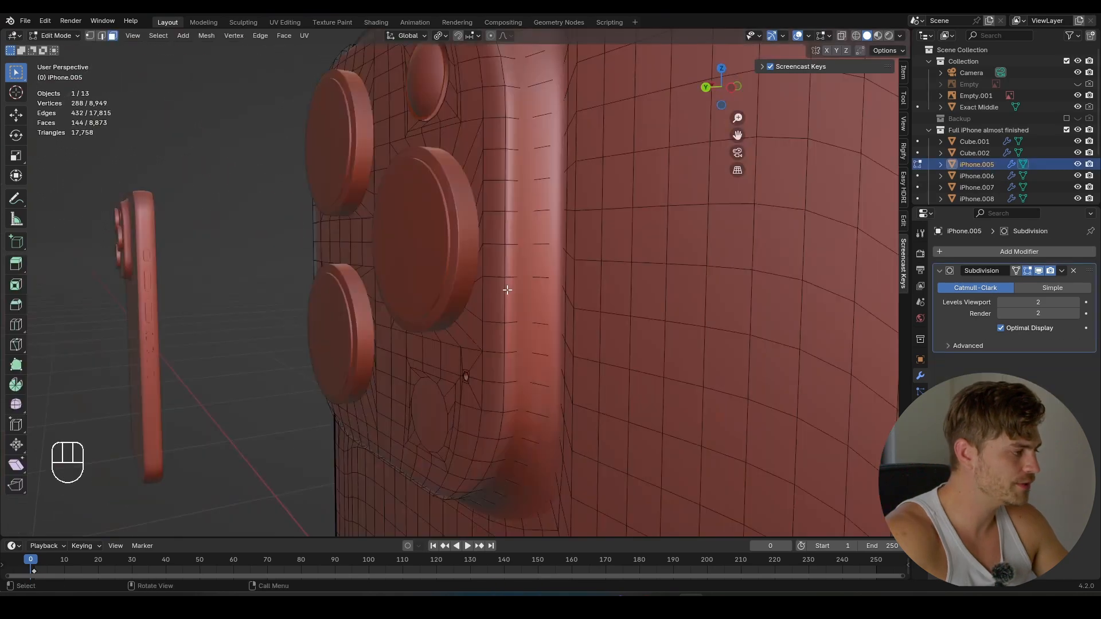
pyautogui.moveTo(507, 290); pyautogui.dragTo(499, 312, button='middle')
pyautogui.press('2')
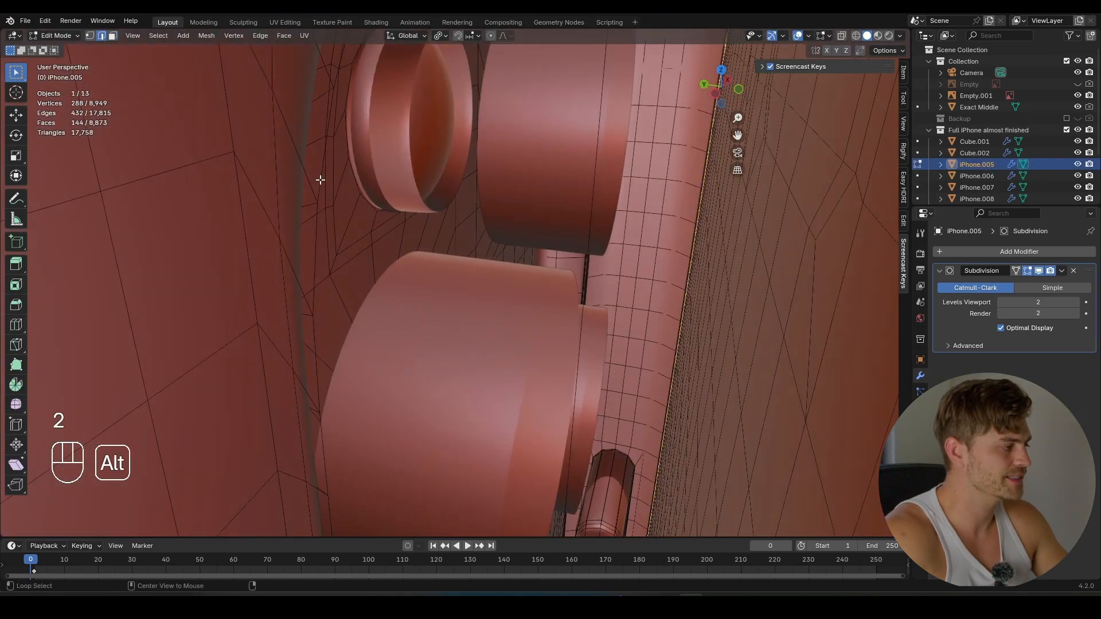
pyautogui.moveTo(395, 203); pyautogui.dragTo(453, 239, button='middle')
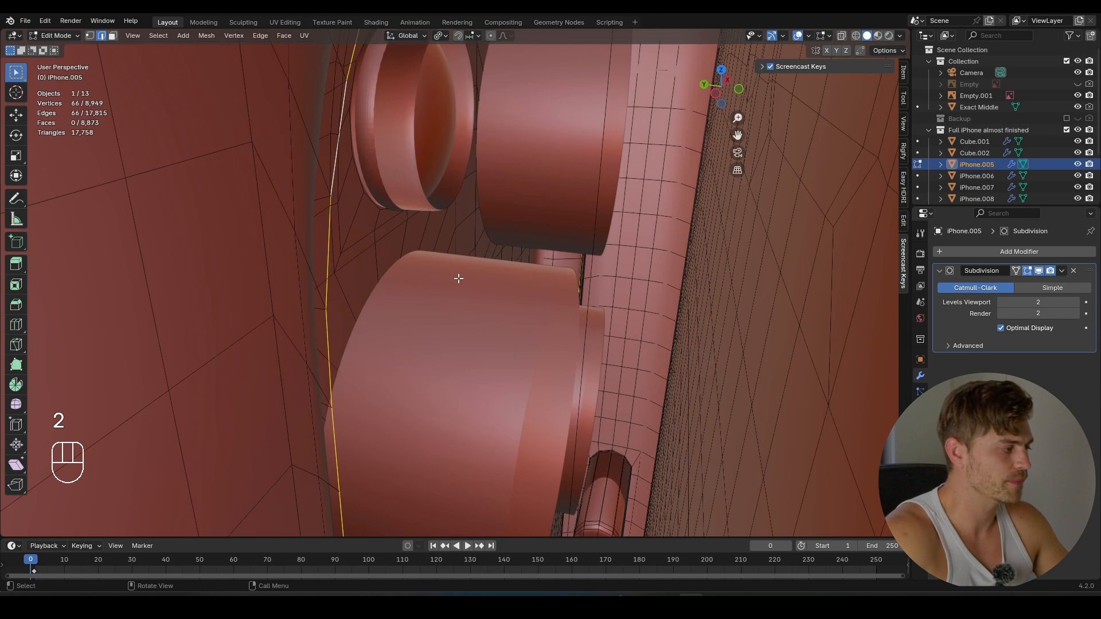
pyautogui.press('f')
pyautogui.moveTo(396, 287); pyautogui.dragTo(583, 272, button='middle')
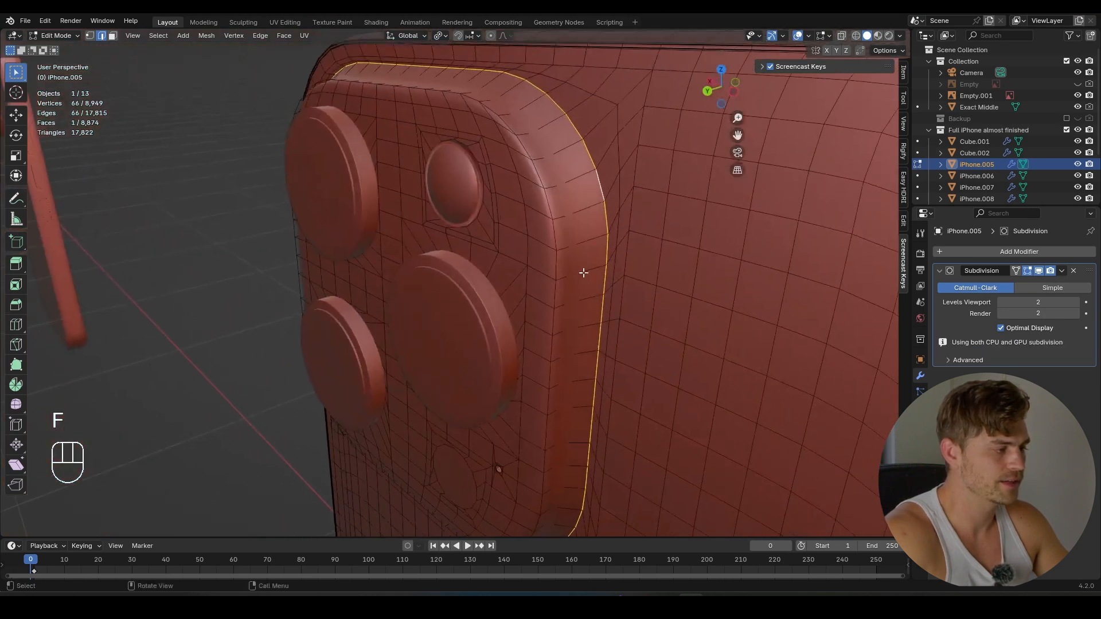
pyautogui.click(798, 36)
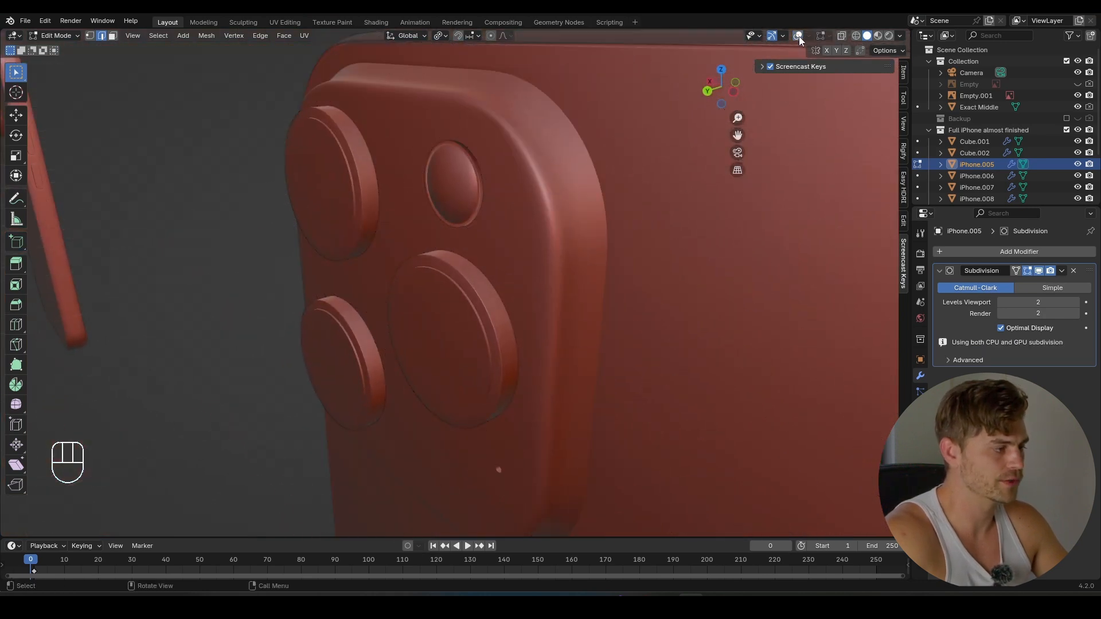
pyautogui.click(798, 36)
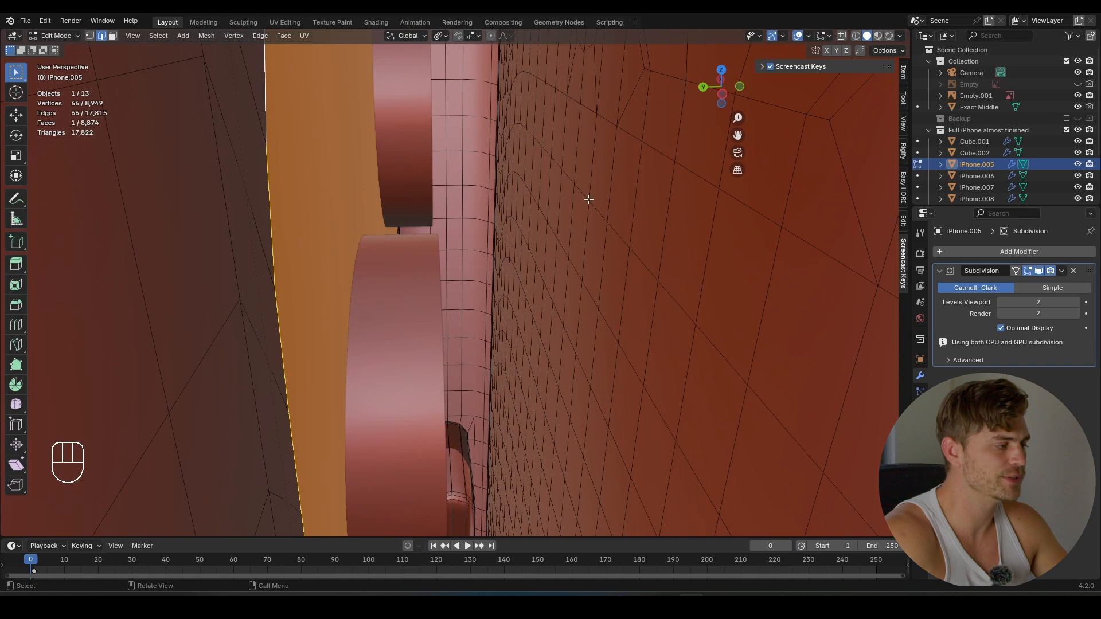
# - Separate the filled face behind the camera plateau into its own object, leave Edit Mode and save the file
pyautogui.moveTo(589, 199); pyautogui.dragTo(503, 237, button='middle')
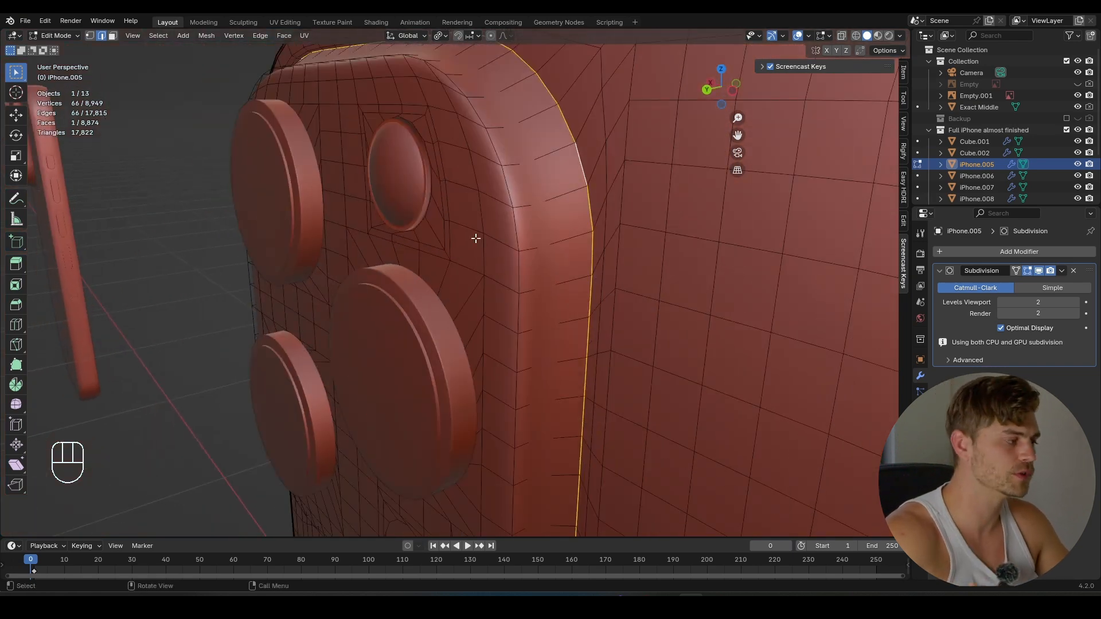
pyautogui.moveTo(568, 262); pyautogui.dragTo(497, 268, button='middle')
pyautogui.scroll(2, 488, 260)
pyautogui.moveTo(497, 268); pyautogui.dragTo(486, 271, button='middle')
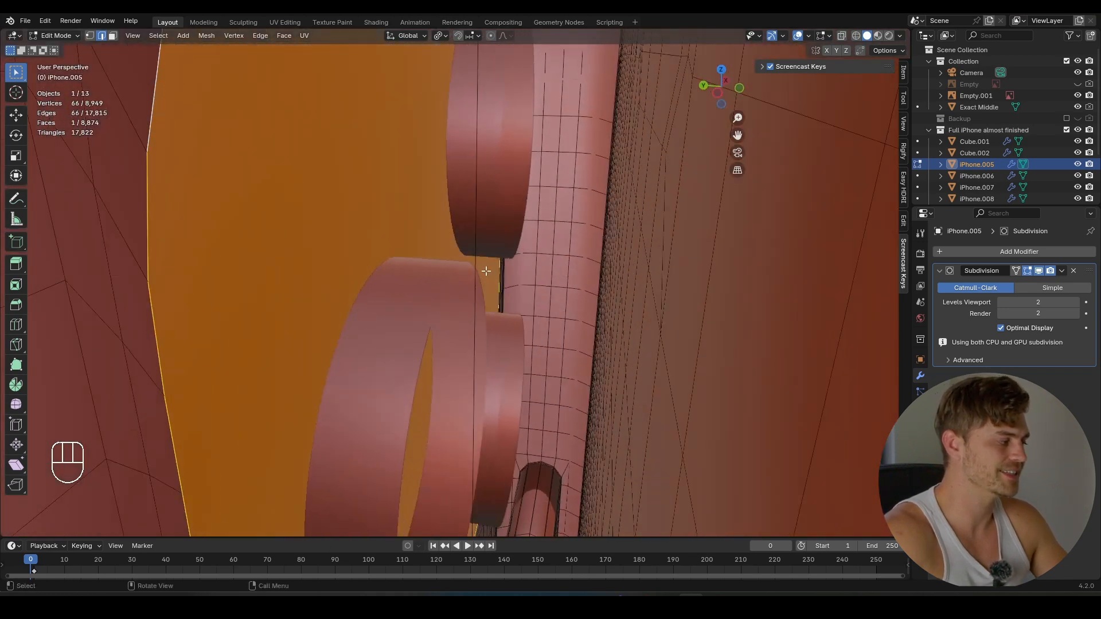
pyautogui.click(375, 254)
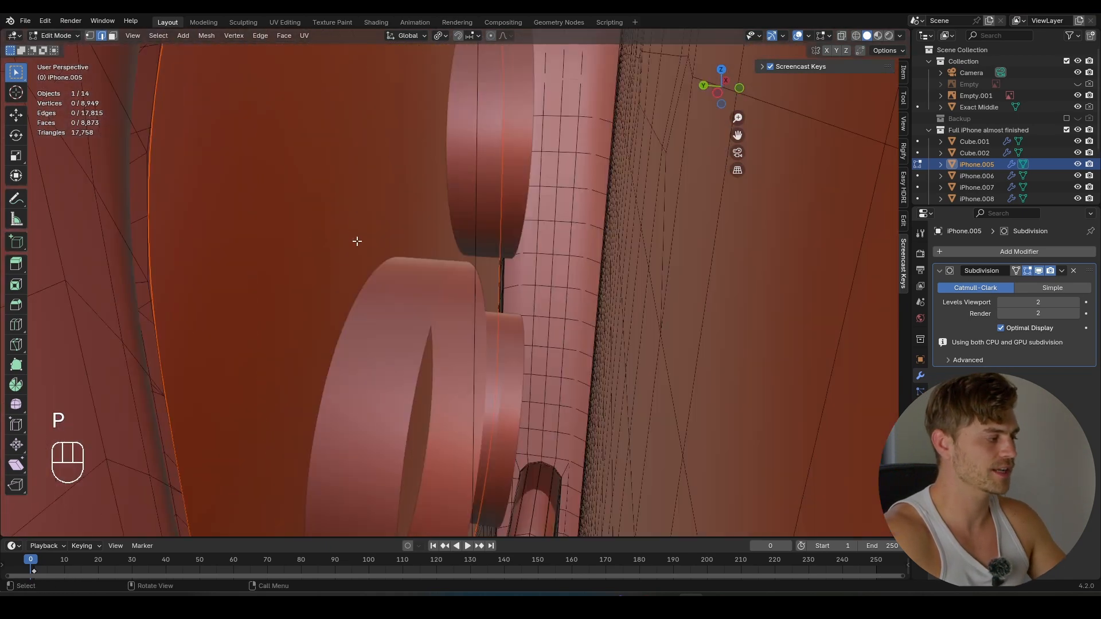
pyautogui.press('Tab')
pyautogui.click(329, 207)
pyautogui.scroll(-6, 328, 218)
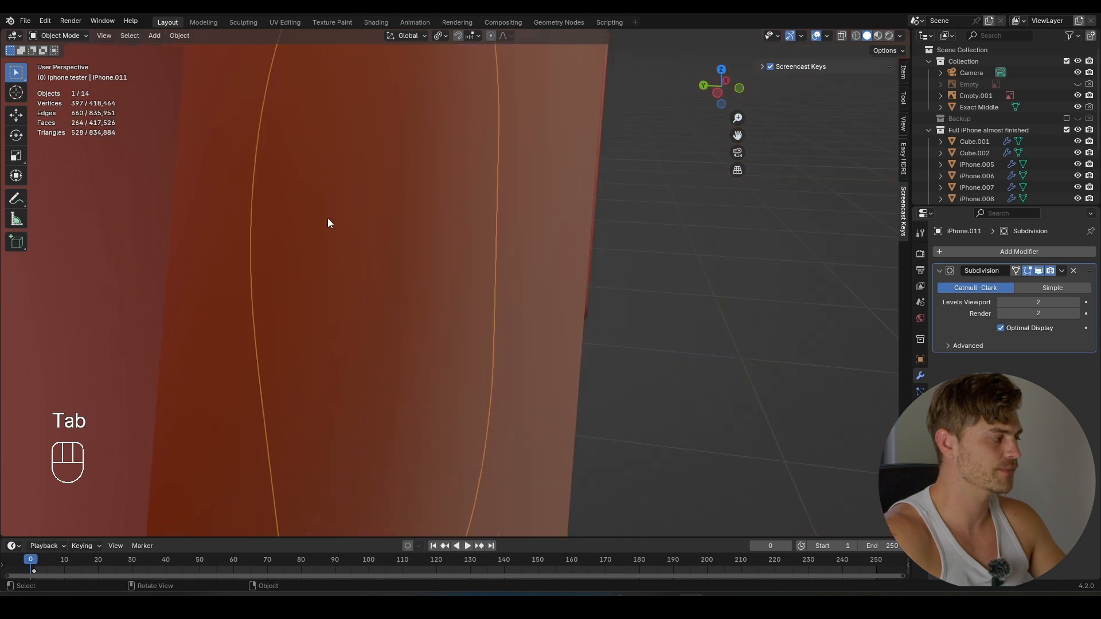
pyautogui.moveTo(328, 218); pyautogui.dragTo(458, 230, button='middle')
pyautogui.moveTo(635, 238); pyautogui.dragTo(426, 350, button='middle')
pyautogui.scroll(4, 566, 251)
pyautogui.scroll(-6, 498, 140)
pyautogui.click(510, 267)
pyautogui.hotkey('ctrl', 's')
# - On the phone's side, merge the three pairs of doubled vertices below the upper button slot using Merge At Last
pyautogui.moveTo(451, 184); pyautogui.dragTo(420, 266, button='middle')
pyautogui.scroll(4, 451, 259)
pyautogui.scroll(3, 452, 259)
pyautogui.keyDown('shift'); pyautogui.moveTo(462, 185); pyautogui.dragTo(480, 274, button='middle'); pyautogui.keyUp('shift')
pyautogui.press('Tab')
pyautogui.scroll(9, 449, 298)
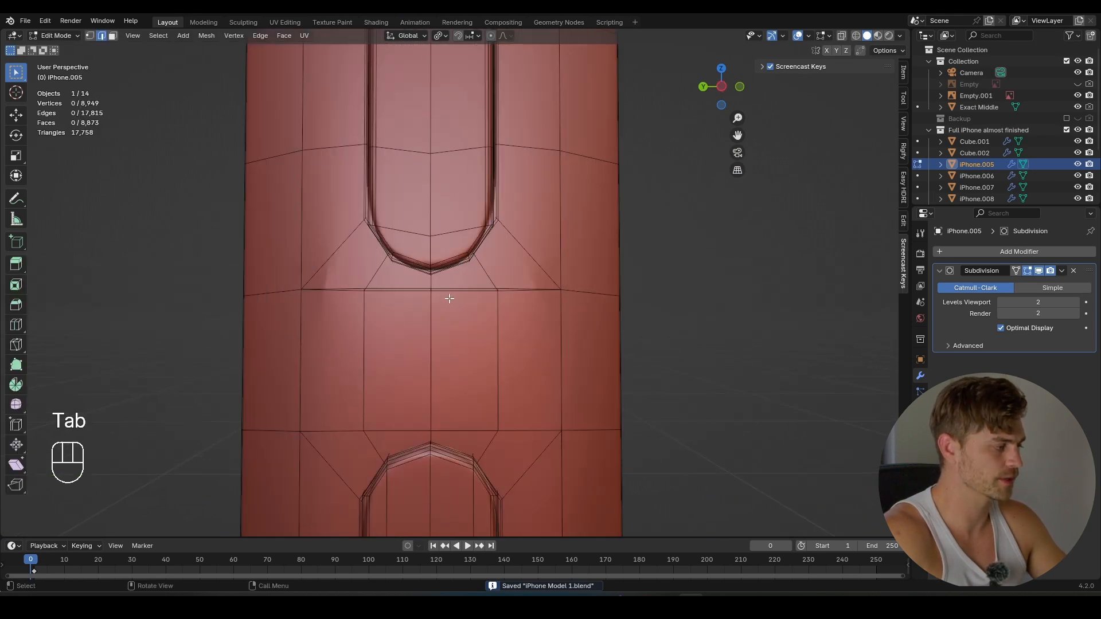
pyautogui.scroll(-1, 378, 307)
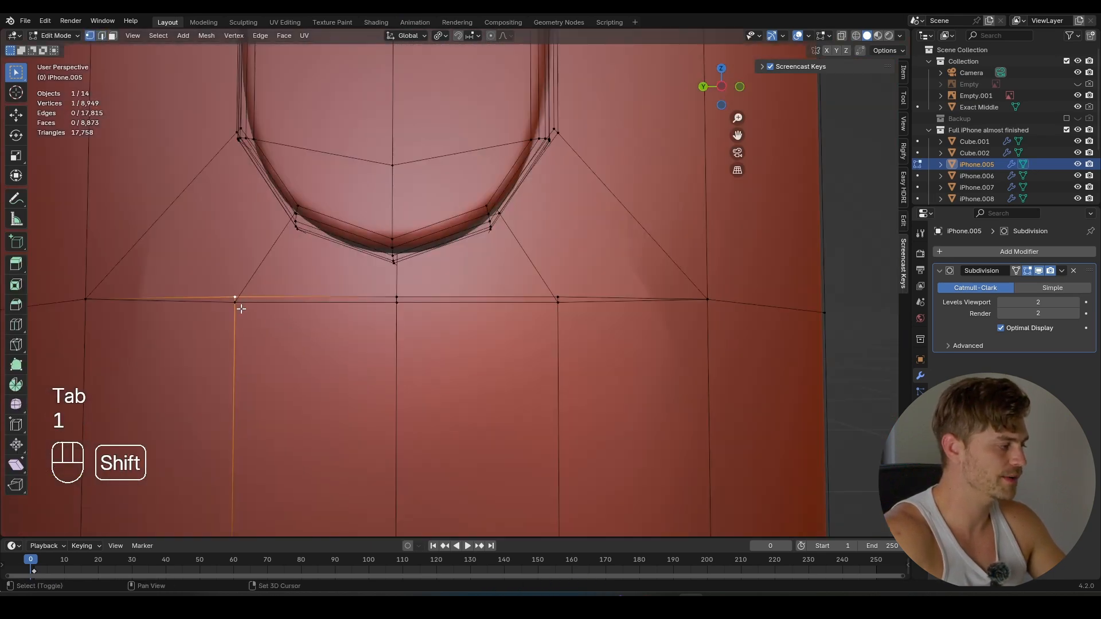
pyautogui.press('m')
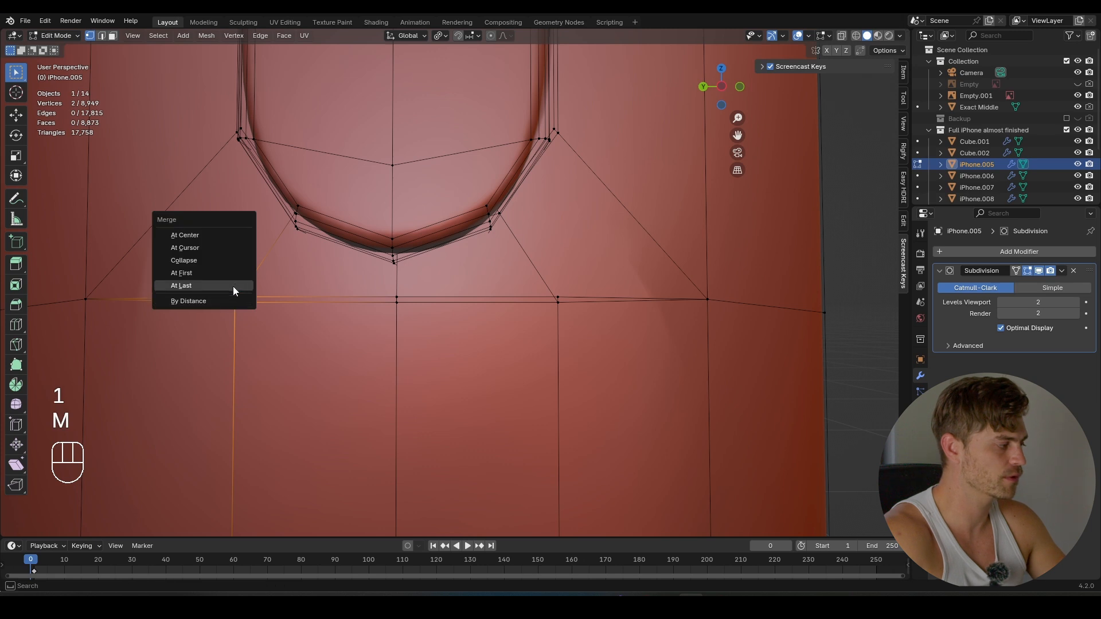
pyautogui.click(232, 286)
pyautogui.press('m')
pyautogui.click(399, 295)
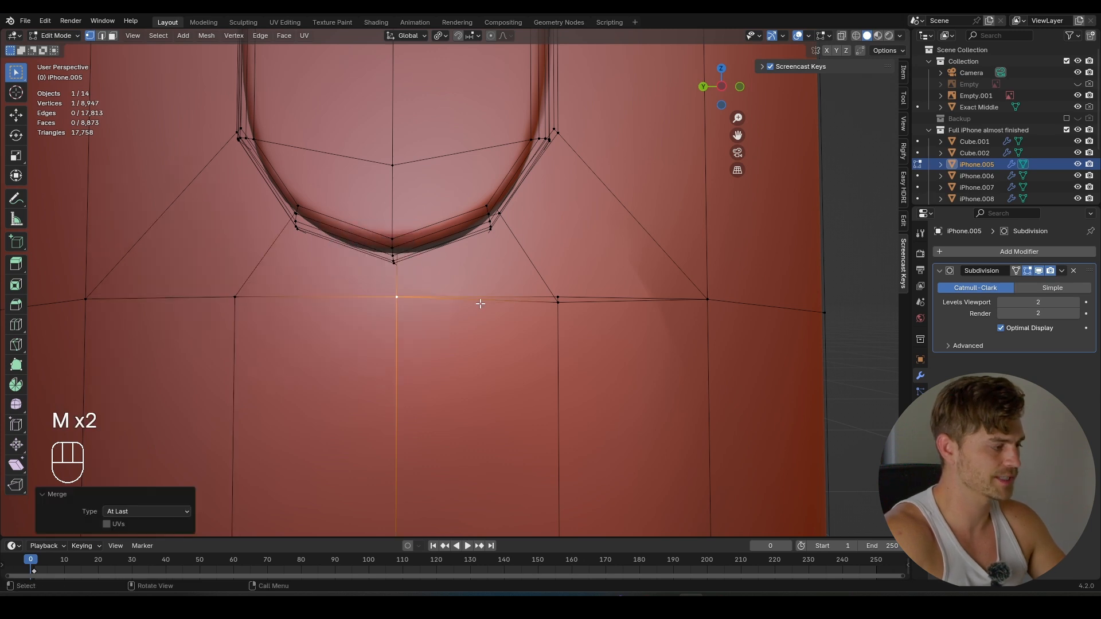
pyautogui.keyDown('shift'); pyautogui.click(558, 296); pyautogui.keyUp('shift')
pyautogui.press('m')
pyautogui.click(558, 295)
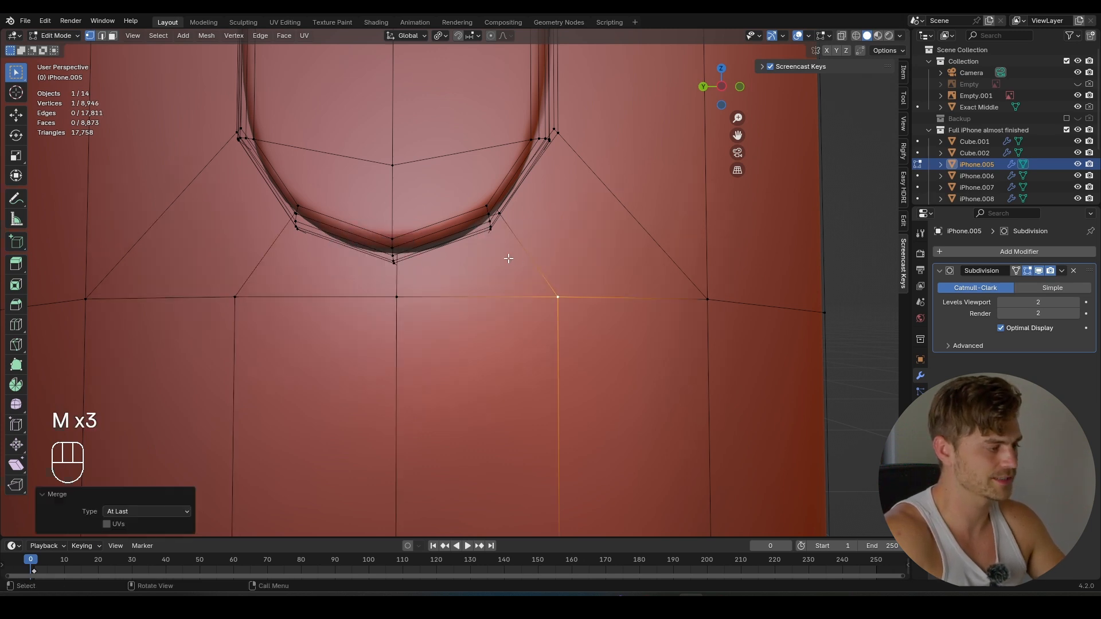
# - Leave Edit Mode, view the whole phone and save the file
pyautogui.press('Tab')
pyautogui.moveTo(486, 250)
pyautogui.mouseDown(button='middle')
pyautogui.moveTo(491, 282)
pyautogui.moveTo(486, 257)
pyautogui.mouseUp(button='middle')
pyautogui.scroll(-5, 486, 257)
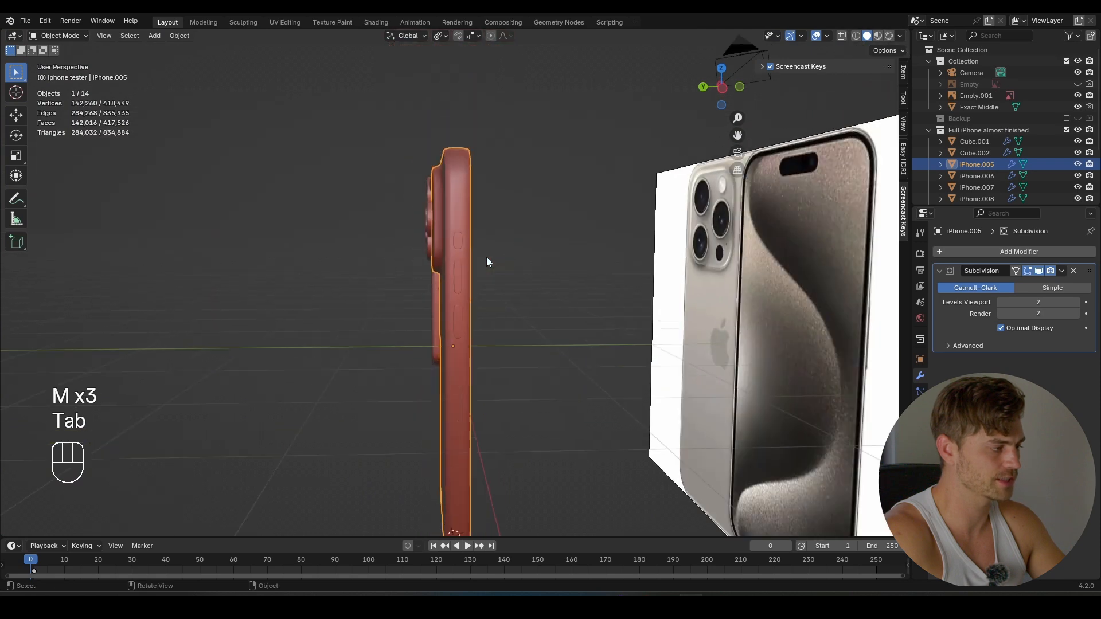
pyautogui.scroll(2, 486, 257)
pyautogui.hotkey('ctrl', 's')
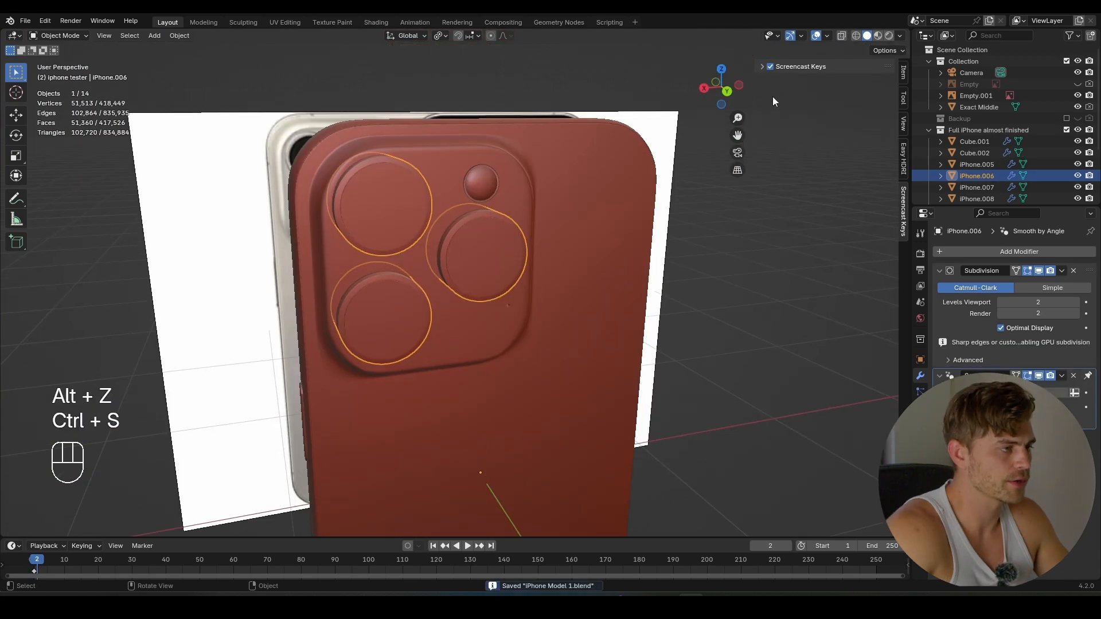
# - Select the round sensor face below the right lens on the body, grow the selection by one ring, and scale it up slightly
pyautogui.click(504, 329)
pyautogui.scroll(2, 492, 347)
pyautogui.press('Tab')
pyautogui.scroll(6, 493, 346)
pyautogui.moveTo(494, 345); pyautogui.dragTo(439, 300, button='middle')
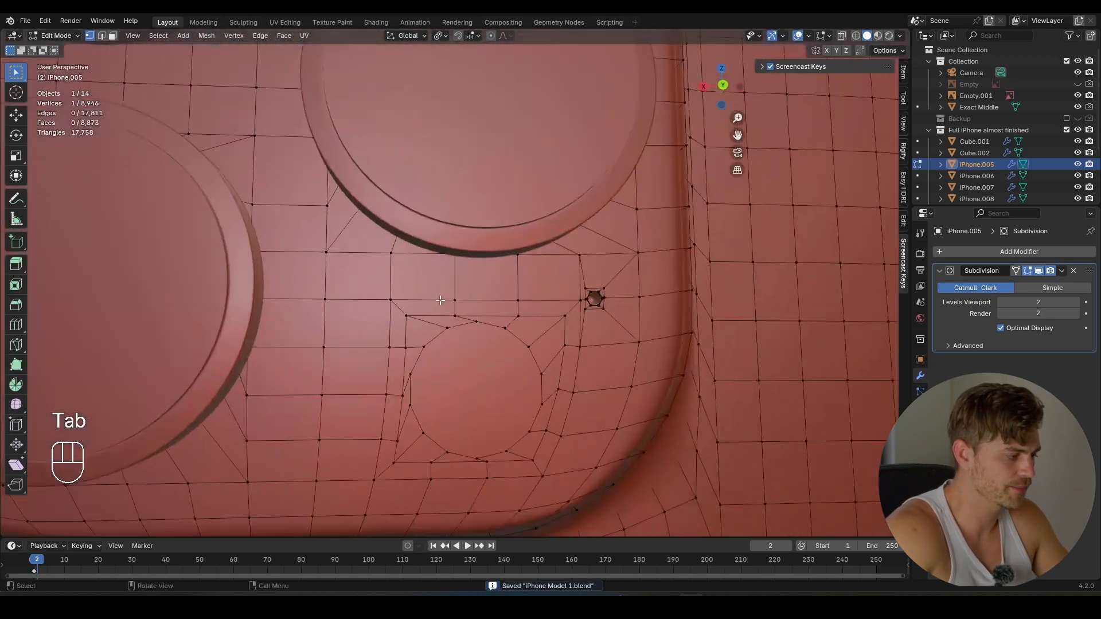
pyautogui.click(480, 357)
pyautogui.scroll(2, 589, 393)
pyautogui.keyDown('shift'); pyautogui.moveTo(597, 409); pyautogui.dragTo(534, 310, button='middle'); pyautogui.keyUp('shift')
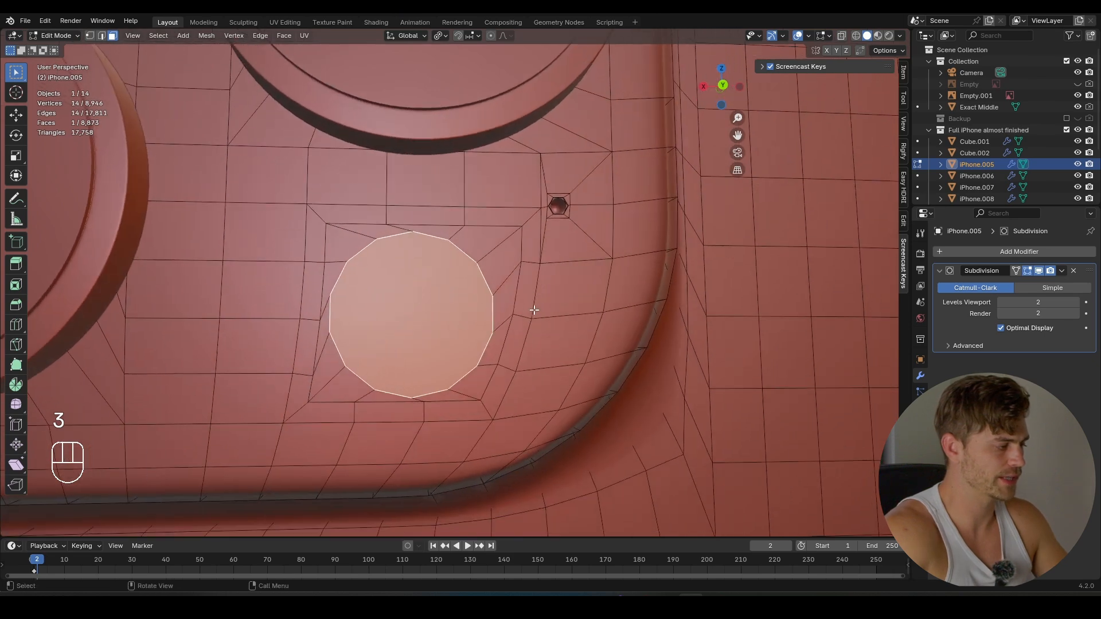
pyautogui.press('ctrl+KP_Add')
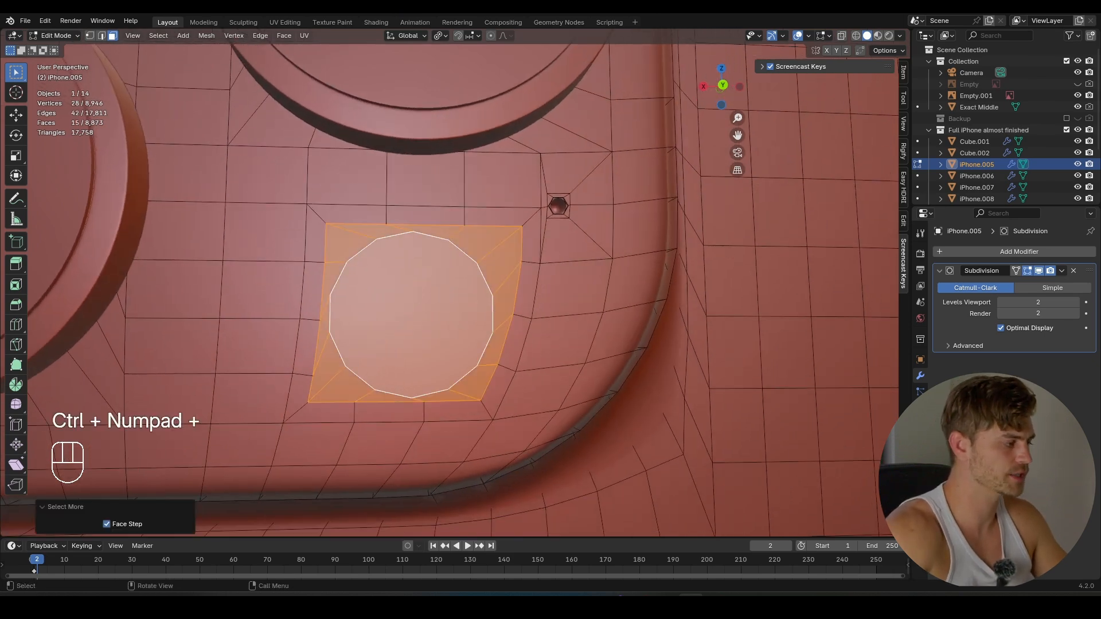
pyautogui.press('s')
pyautogui.click(540, 314)
# - Inset the round sensor face about 0.005 m and extrude the resulting thin ring about 0.001 m along its normal
pyautogui.click(444, 308)
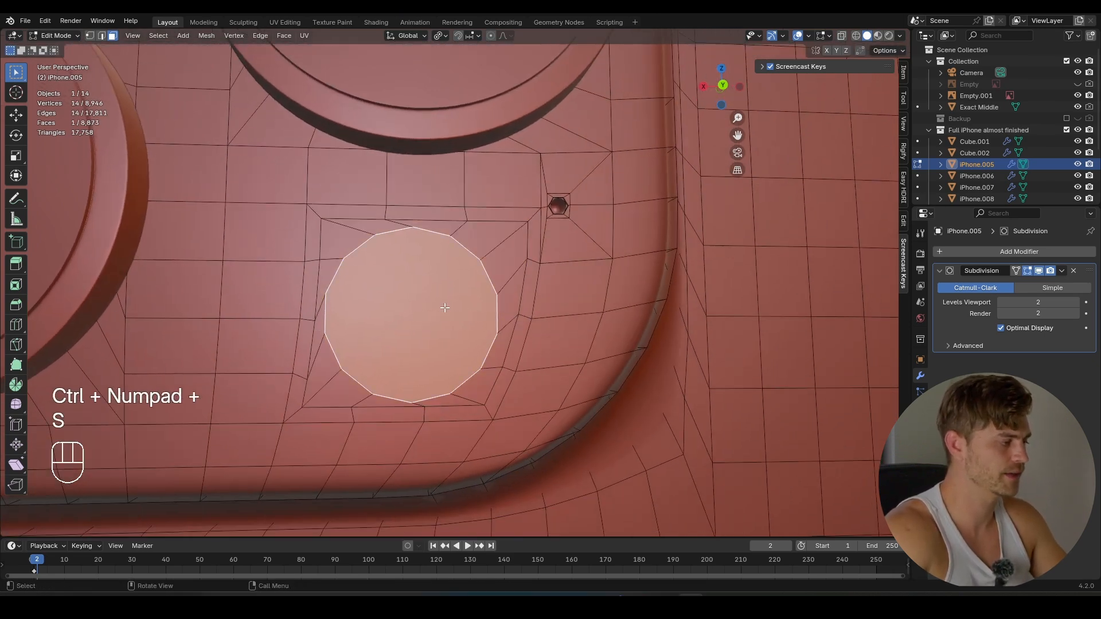
pyautogui.press('i')
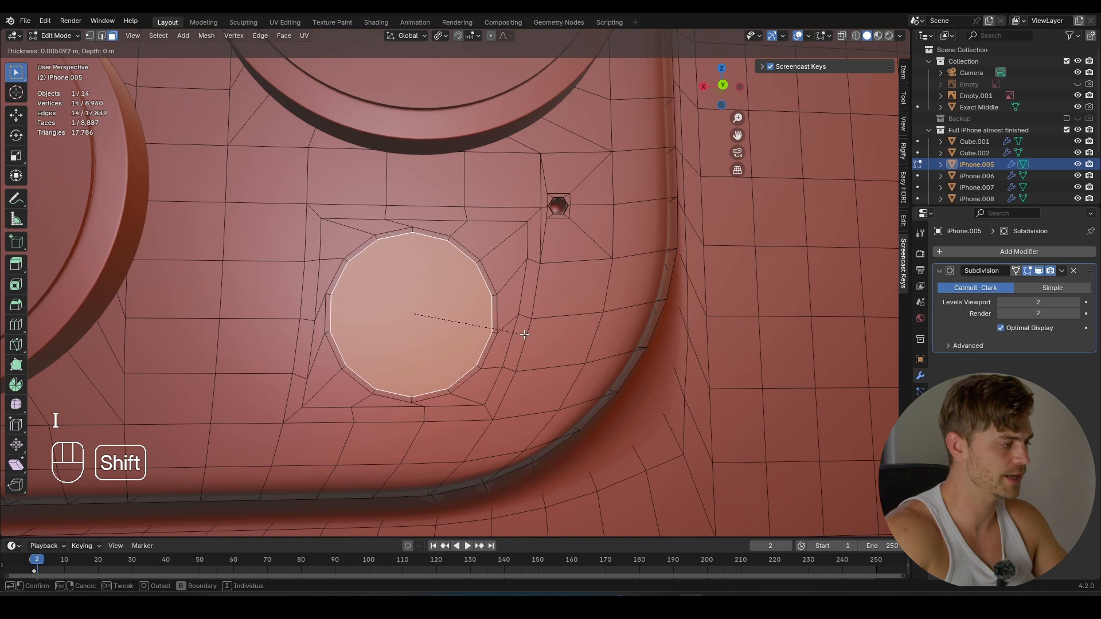
pyautogui.click(525, 335)
pyautogui.keyDown('alt'); pyautogui.click(383, 242); pyautogui.keyUp('alt')
pyautogui.moveTo(383, 241); pyautogui.dragTo(492, 307, button='middle')
pyautogui.press('e')
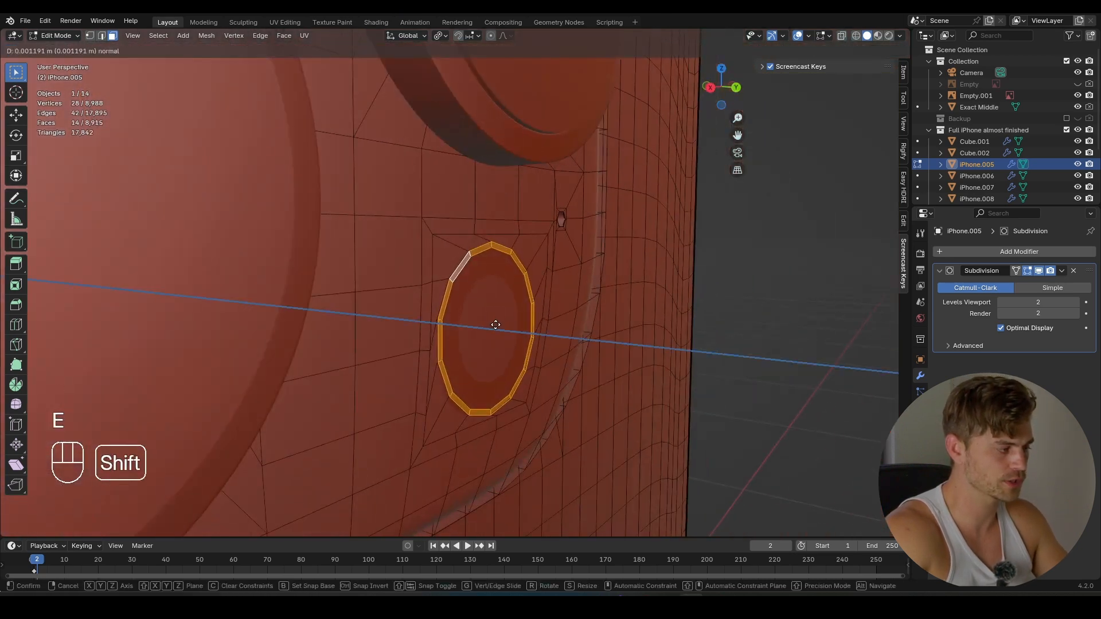
pyautogui.click(495, 324)
# - Bevel the two edge loops of the sensor's extruded ring with an offset of about 0.0003 m, leave Edit Mode and save the file
pyautogui.scroll(4, 481, 248)
pyautogui.keyDown('shift'); pyautogui.moveTo(476, 265); pyautogui.dragTo(462, 268, button='middle'); pyautogui.keyUp('shift')
pyautogui.press('2')
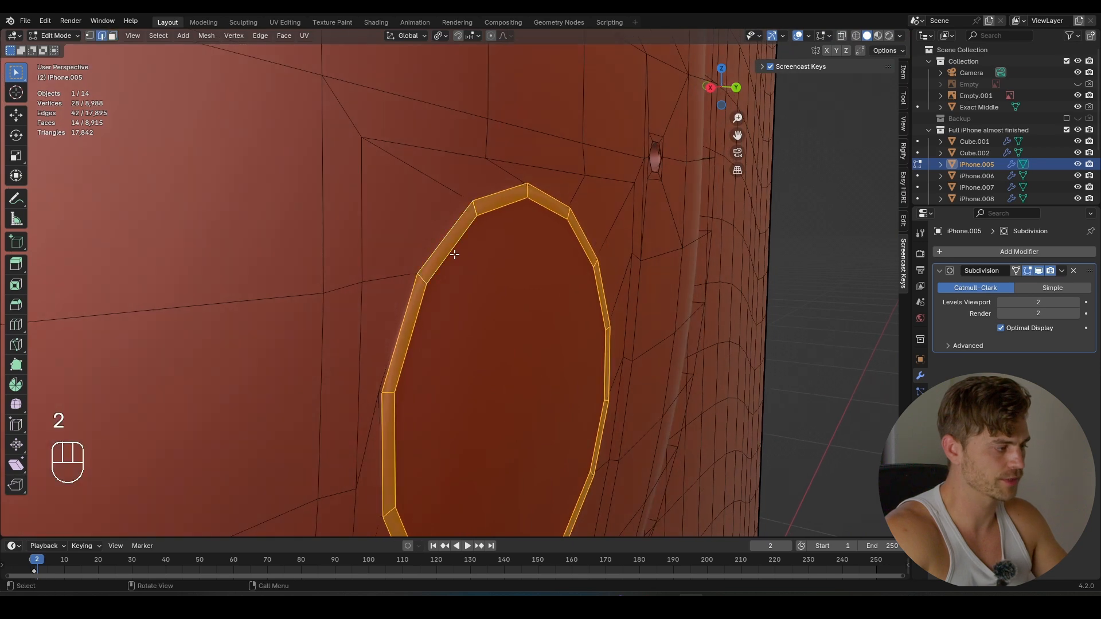
pyautogui.keyDown('alt'); pyautogui.click(454, 248); pyautogui.keyUp('alt')
pyautogui.keyDown('alt'); pyautogui.keyDown('shift'); pyautogui.click(452, 238); pyautogui.keyUp('shift'); pyautogui.keyUp('alt')
pyautogui.hotkey('ctrl', 'b')
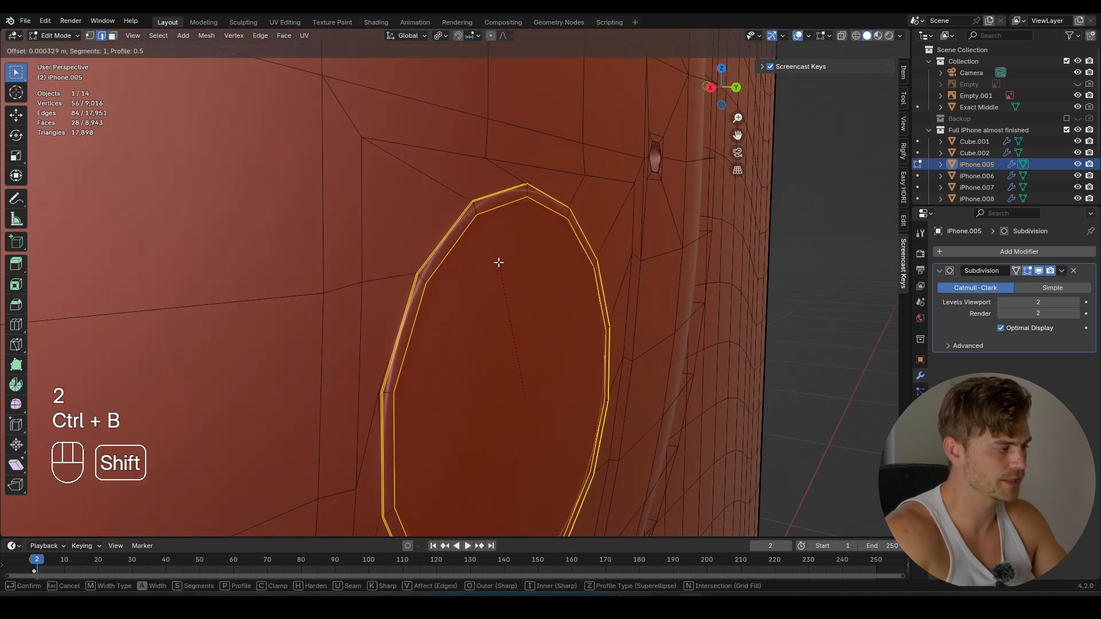
pyautogui.click(493, 254)
pyautogui.press('Tab')
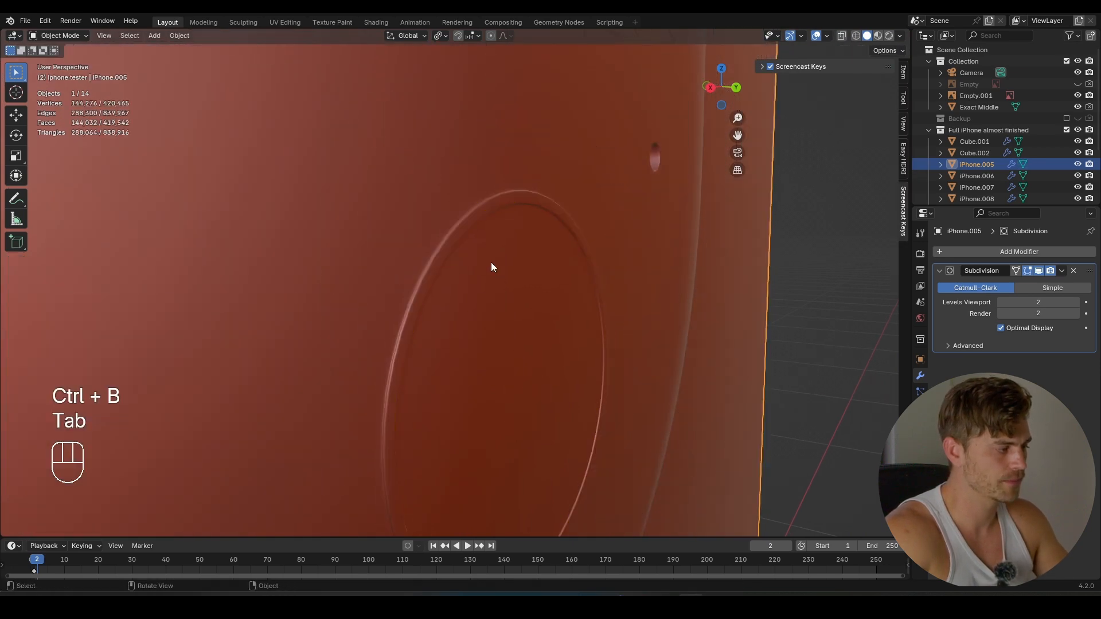
pyautogui.moveTo(491, 262)
pyautogui.mouseDown(button='middle')
pyautogui.moveTo(462, 286)
pyautogui.moveTo(420, 285)
pyautogui.moveTo(434, 298)
pyautogui.mouseUp(button='middle')
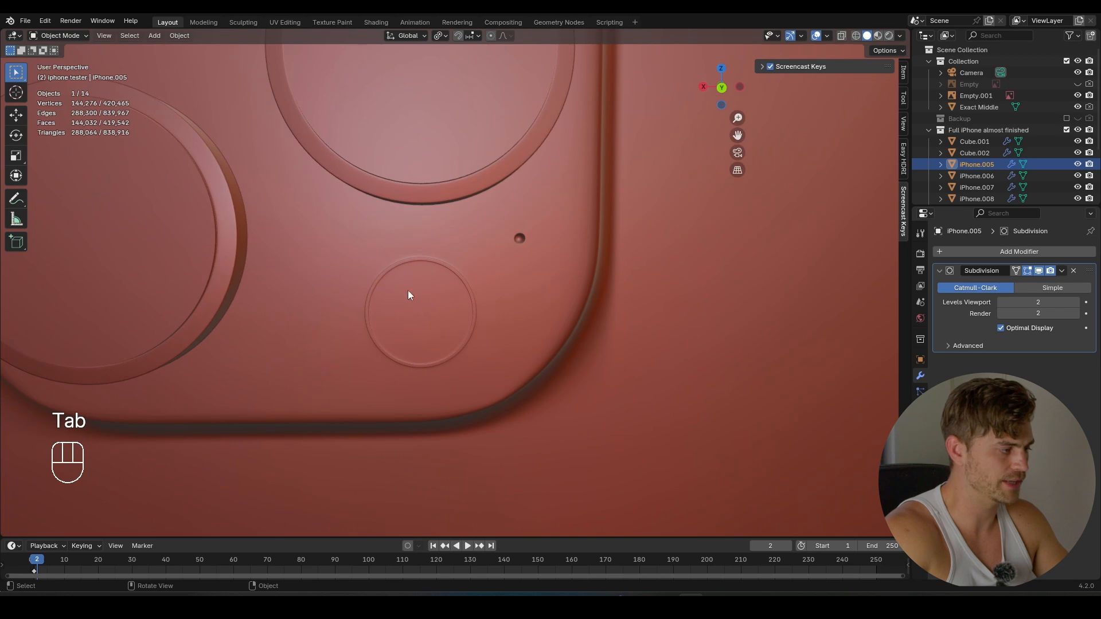
pyautogui.scroll(-8, 375, 298)
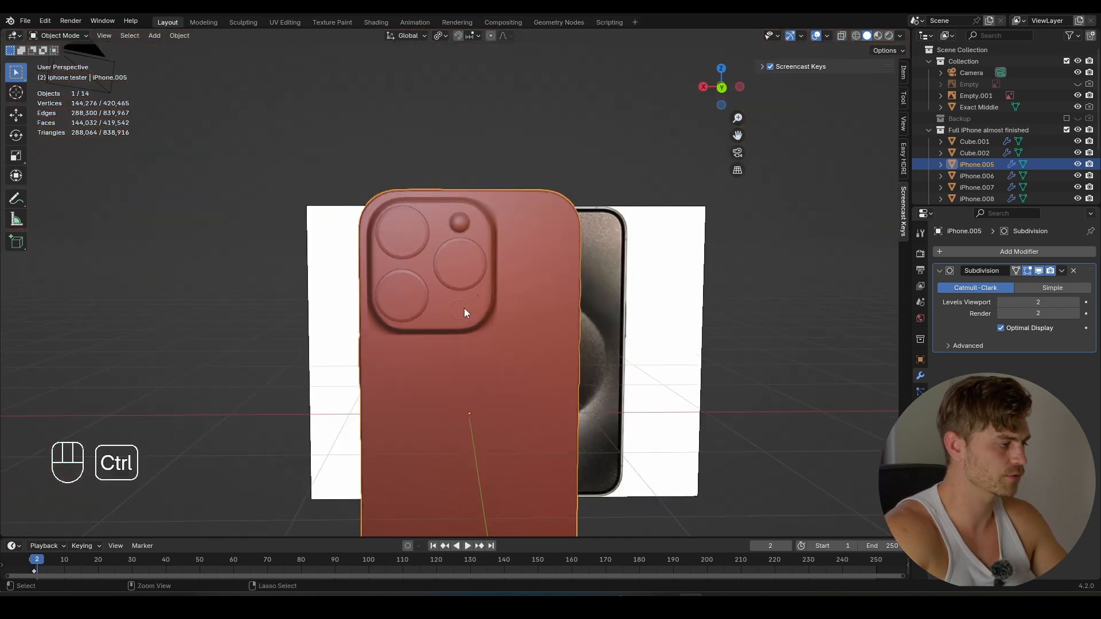
pyautogui.hotkey('ctrl', 's')
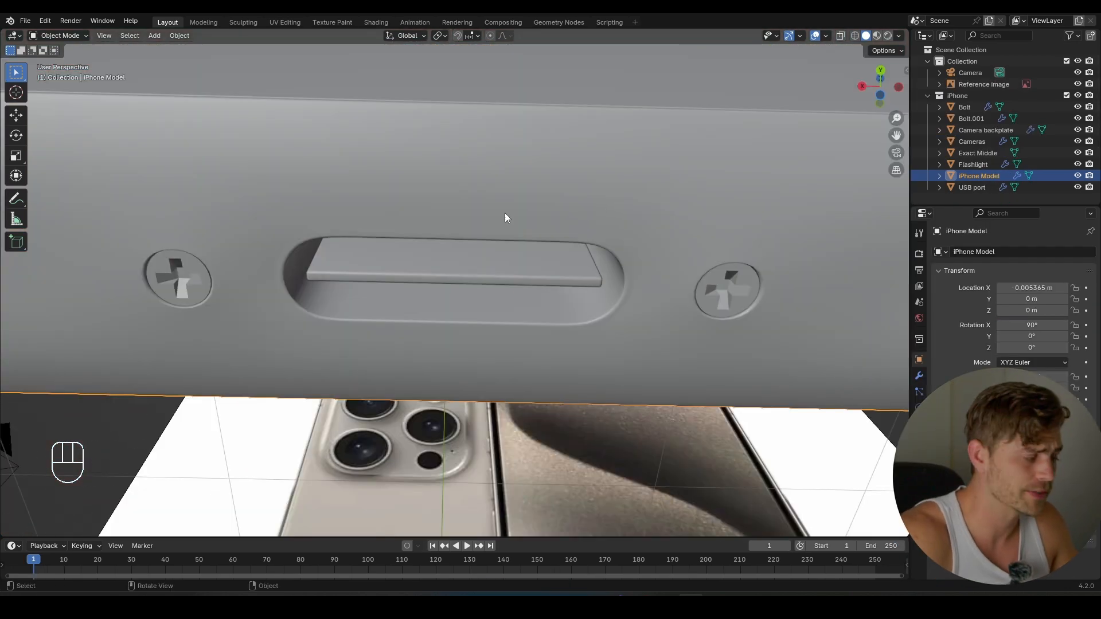
# - Select the face loop around the USB port opening on the iPhone Model, and switch to the YouTube close-up video to examine the port
pyautogui.scroll(2, 489, 236)
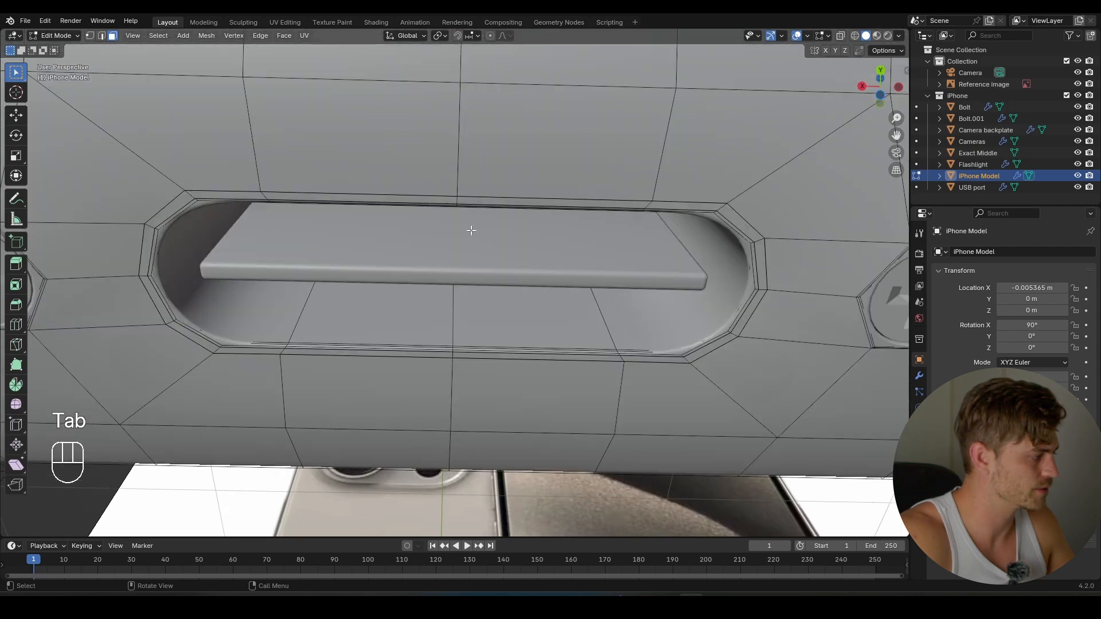
pyautogui.press('3')
pyautogui.keyDown('alt'); pyautogui.click(195, 199); pyautogui.keyUp('alt')
pyautogui.scroll(-9, 462, 241)
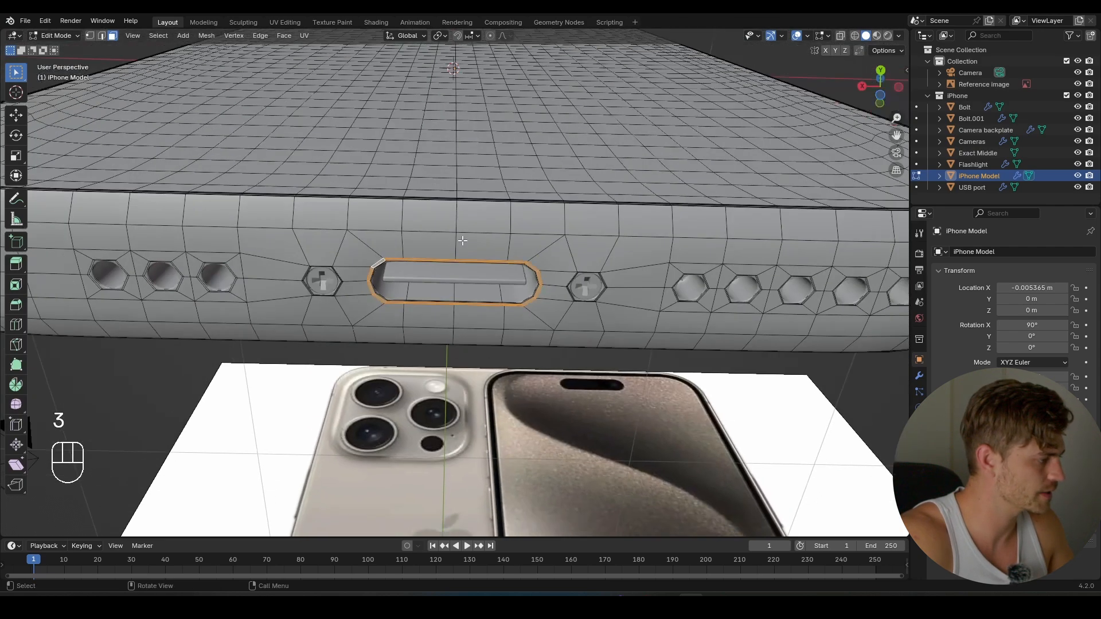
pyautogui.scroll(8, 462, 240)
pyautogui.click(655, 591)
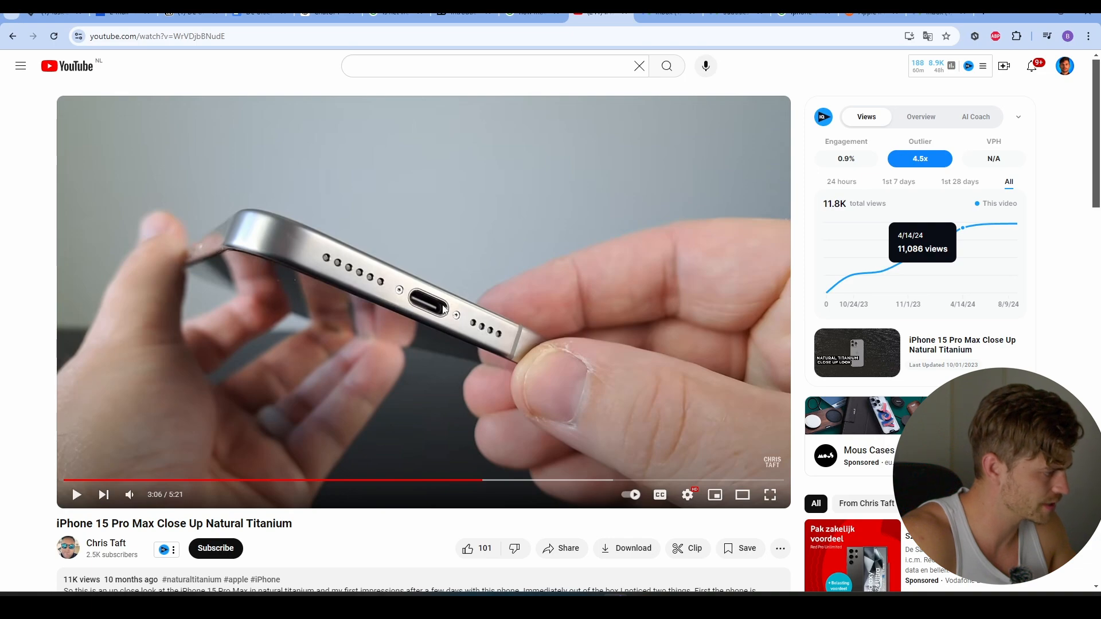
# - Switch back to Blender, extrude the face loop around the USB port opening and move it slightly downward along global Z
pyautogui.click(616, 594)
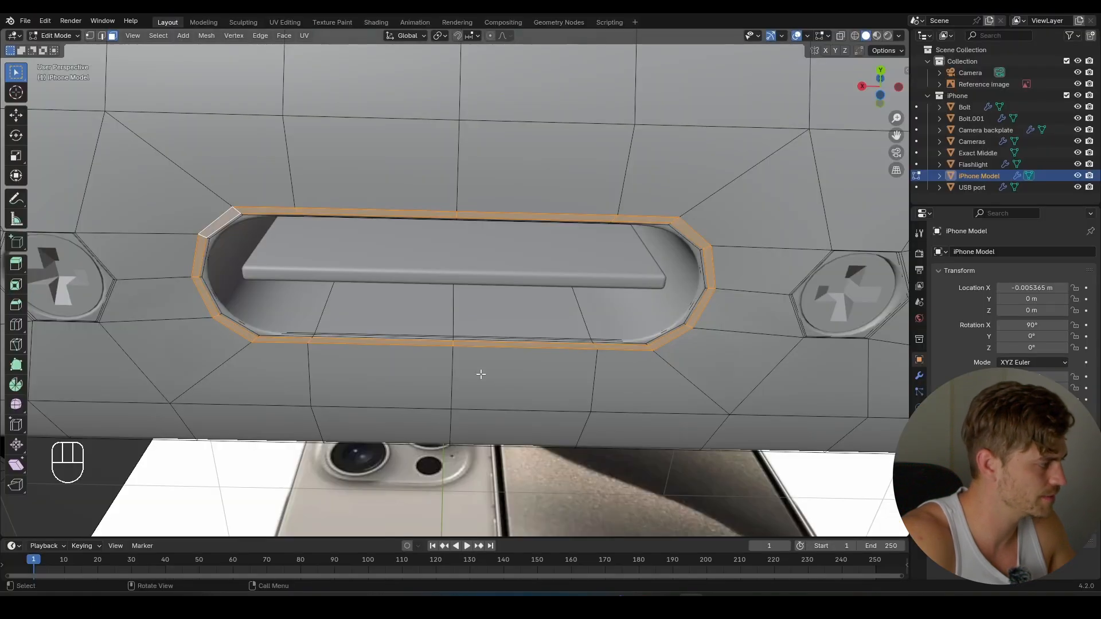
pyautogui.moveTo(462, 359); pyautogui.dragTo(535, 422, button='middle')
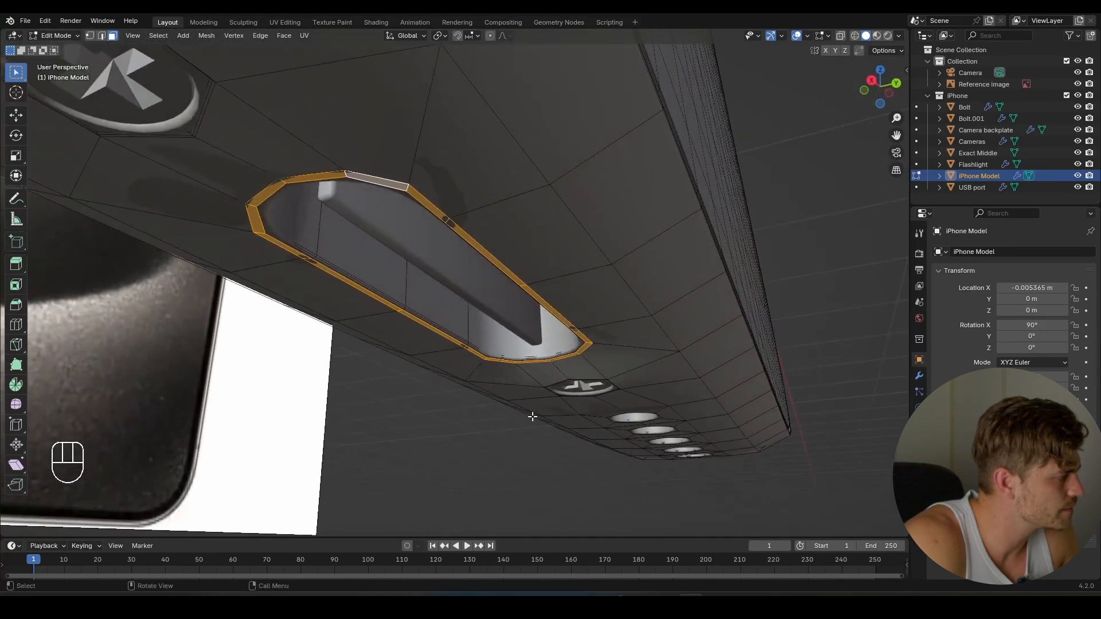
pyautogui.press('e')
pyautogui.press('z')
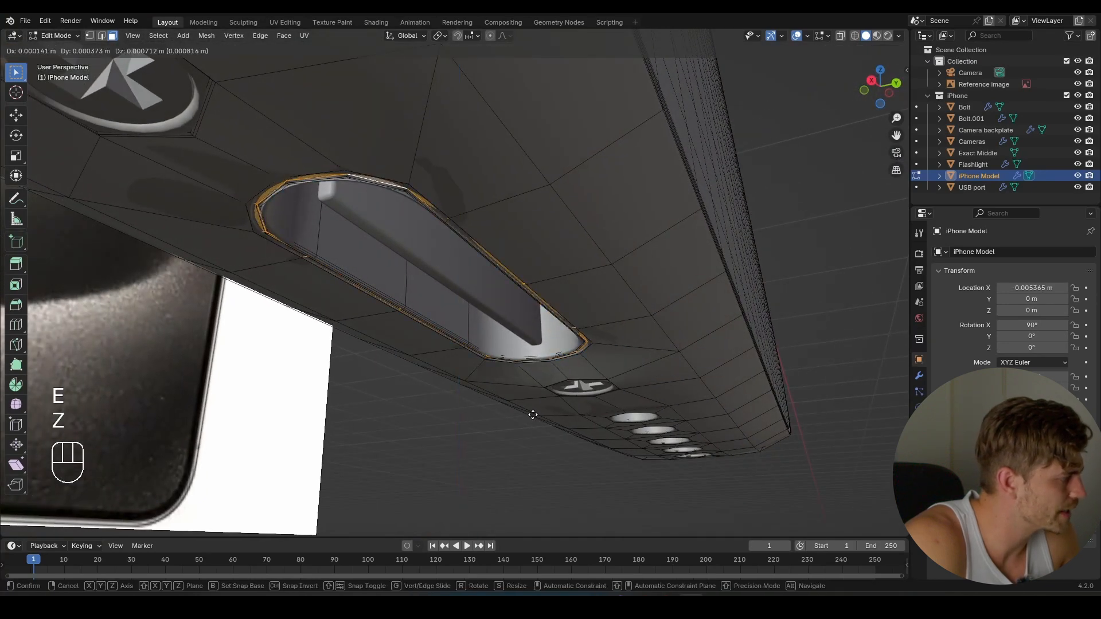
pyautogui.click(532, 414)
pyautogui.press('g')
pyautogui.press('z')
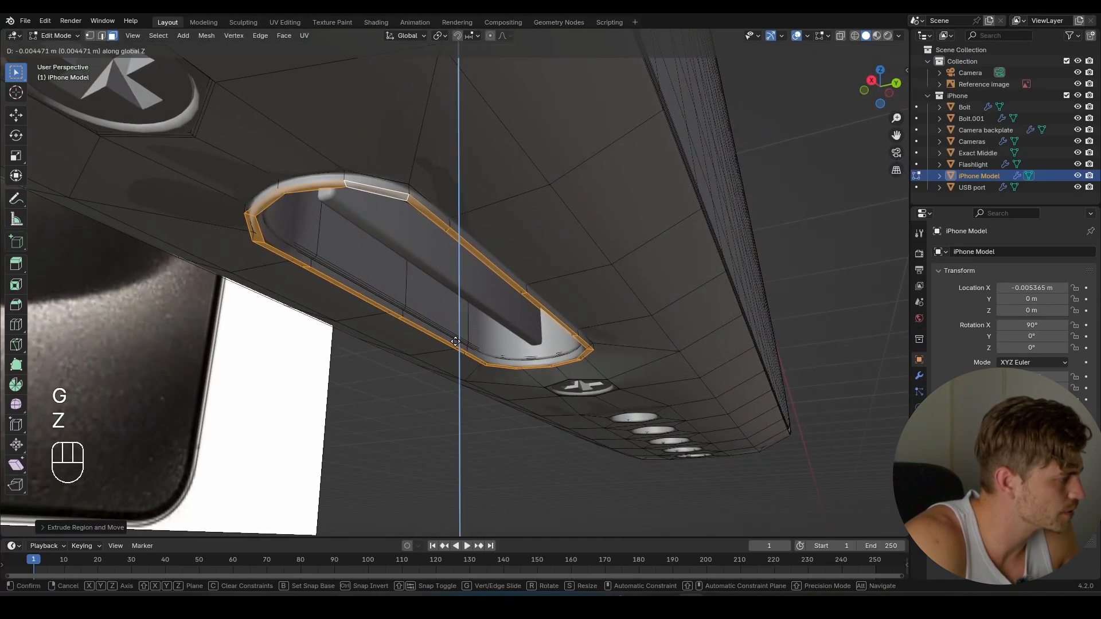
pyautogui.keyDown('shift'); pyautogui.click(422, 258); pyautogui.keyUp('shift')
# - Select the two edge loops of the USB port's extruded rim, give them a narrow single-segment bevel, and leave Edit Mode
pyautogui.press('2')
pyautogui.keyDown('alt'); pyautogui.click(418, 246); pyautogui.keyUp('alt')
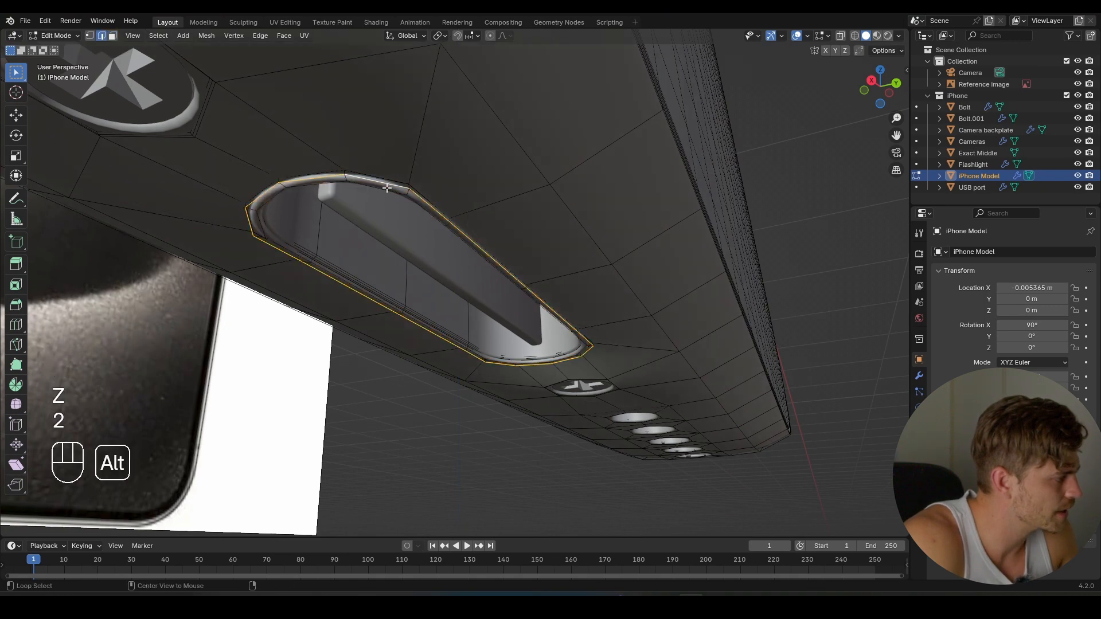
pyautogui.keyDown('alt'); pyautogui.keyDown('shift'); pyautogui.click(412, 229); pyautogui.keyUp('shift'); pyautogui.keyUp('alt')
pyautogui.hotkey('ctrl', 'b')
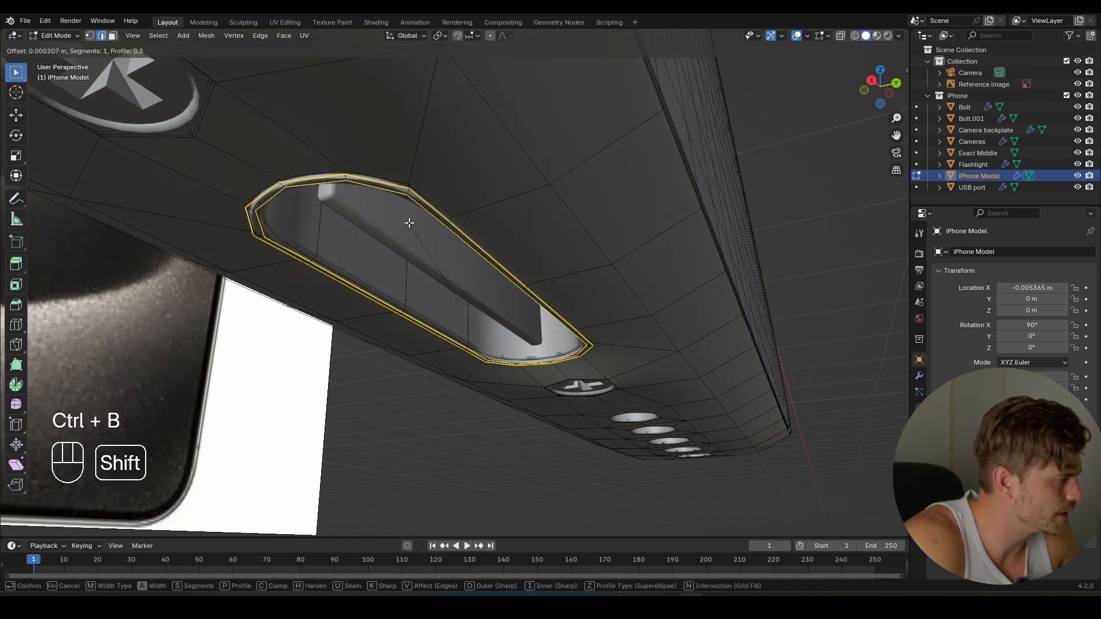
pyautogui.click(403, 217)
pyautogui.press('Tab')
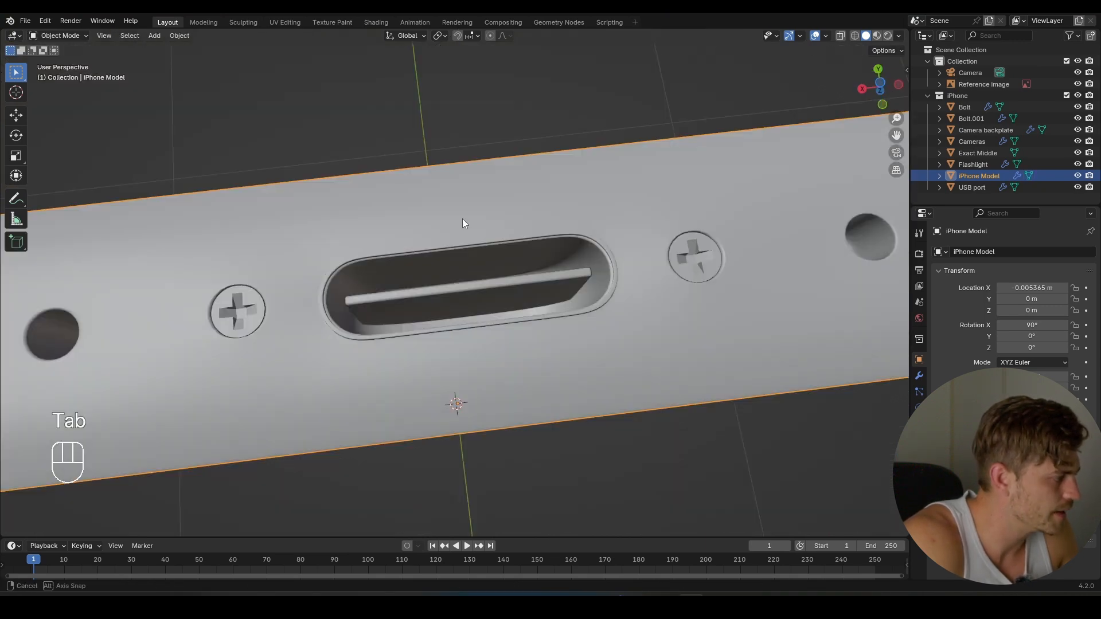
# - Select the inner end faces of all eight round speaker holes on both sides of the USB port in the iPhone Model
pyautogui.moveTo(462, 219); pyautogui.dragTo(468, 316, button='middle')
pyautogui.click(494, 357)
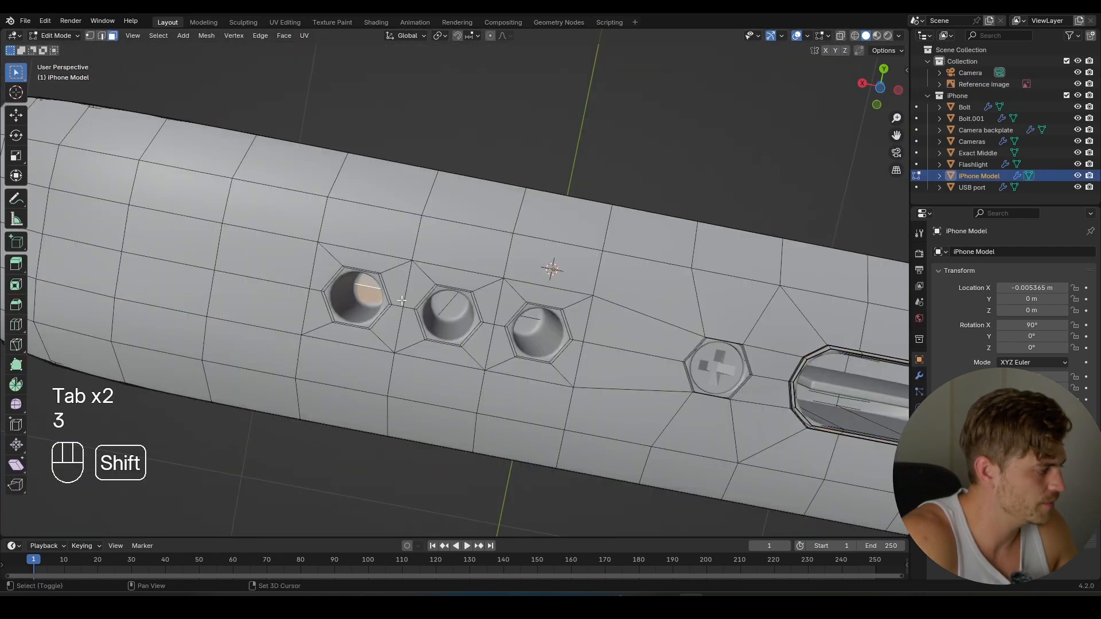
pyautogui.keyDown('shift'); pyautogui.moveTo(446, 299); pyautogui.dragTo(421, 286, button='middle'); pyautogui.keyUp('shift')
pyautogui.keyDown('shift'); pyautogui.click(421, 287); pyautogui.keyUp('shift')
pyautogui.keyDown('shift'); pyautogui.click(422, 287); pyautogui.keyUp('shift')
pyautogui.keyDown('shift'); pyautogui.moveTo(511, 308); pyautogui.dragTo(469, 291, button='middle'); pyautogui.keyUp('shift')
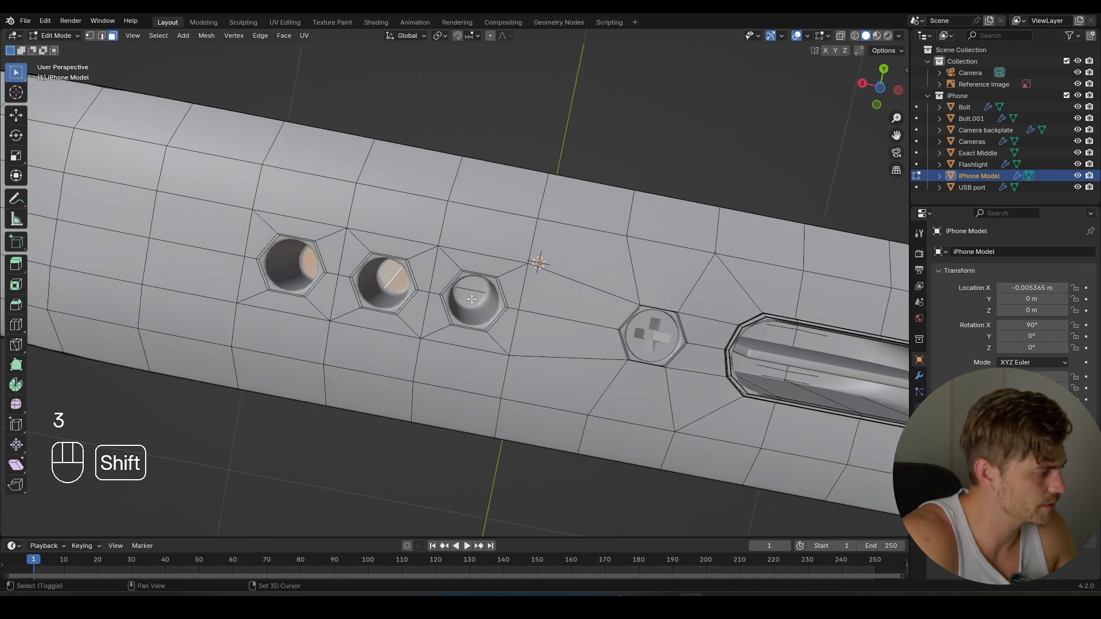
pyautogui.keyDown('shift'); pyautogui.click(470, 292); pyautogui.keyUp('shift')
pyautogui.keyDown('shift'); pyautogui.click(470, 283); pyautogui.keyUp('shift')
pyautogui.keyDown('shift'); pyautogui.moveTo(606, 318); pyautogui.dragTo(194, 295, button='middle'); pyautogui.keyUp('shift')
pyautogui.keyDown('shift'); pyautogui.moveTo(589, 353); pyautogui.dragTo(180, 206, button='middle'); pyautogui.keyUp('shift')
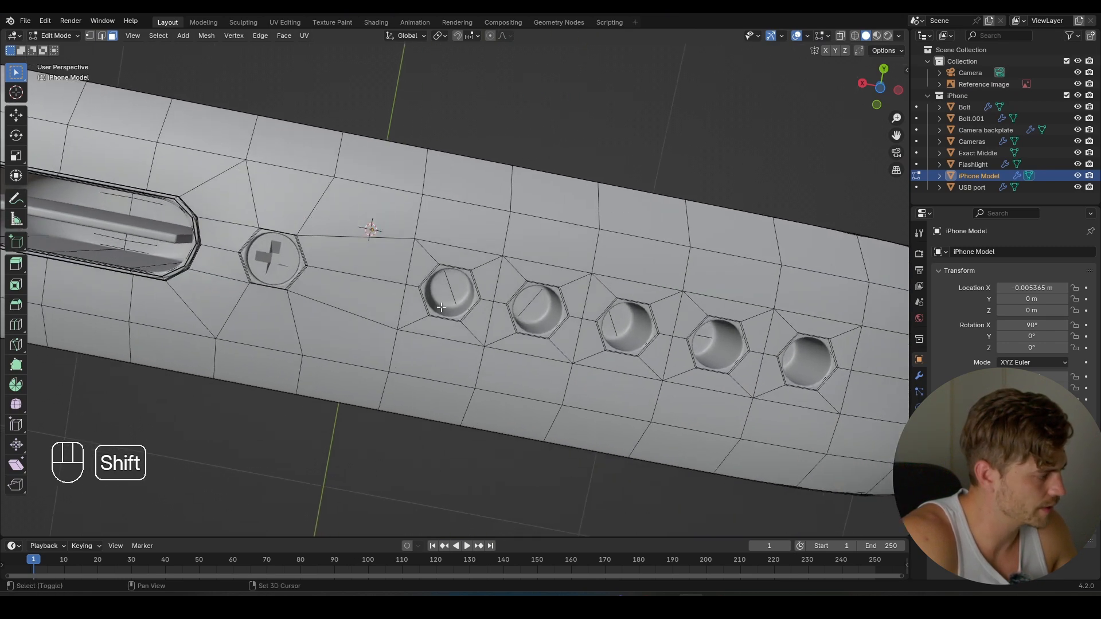
pyautogui.keyDown('shift'); pyautogui.click(450, 289); pyautogui.keyUp('shift')
pyautogui.keyDown('shift'); pyautogui.click(541, 302); pyautogui.keyUp('shift')
pyautogui.keyDown('shift'); pyautogui.moveTo(541, 302); pyautogui.dragTo(492, 295, button='middle'); pyautogui.keyUp('shift')
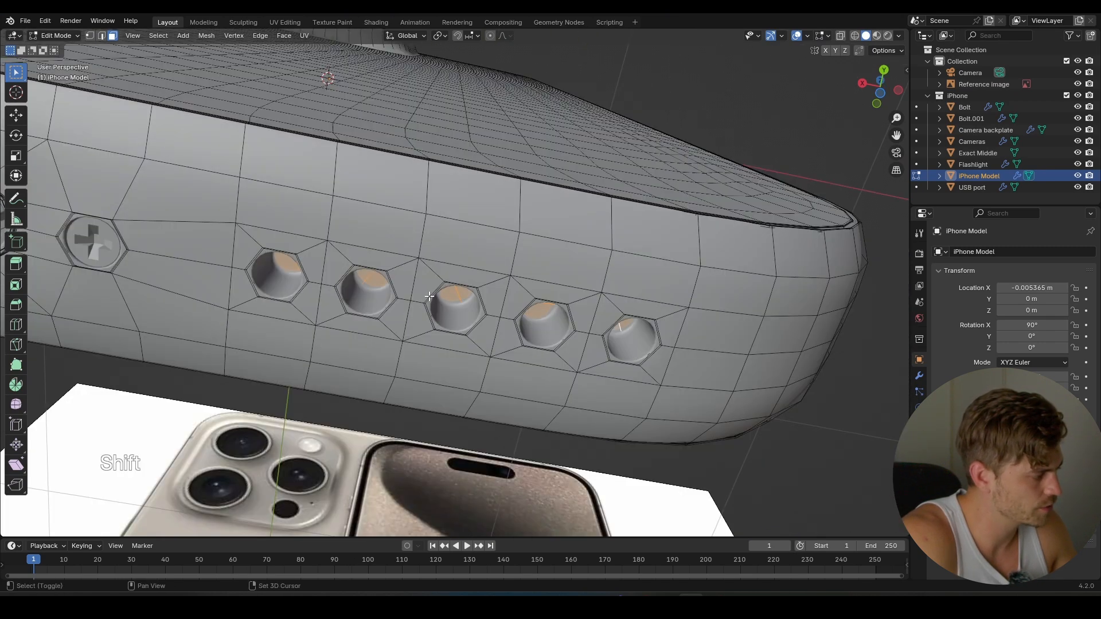
# - Duplicate the selected hole end faces and position the copies along global Z just inside the hole openings
pyautogui.hotkey('shift', 'd')
pyautogui.press('z')
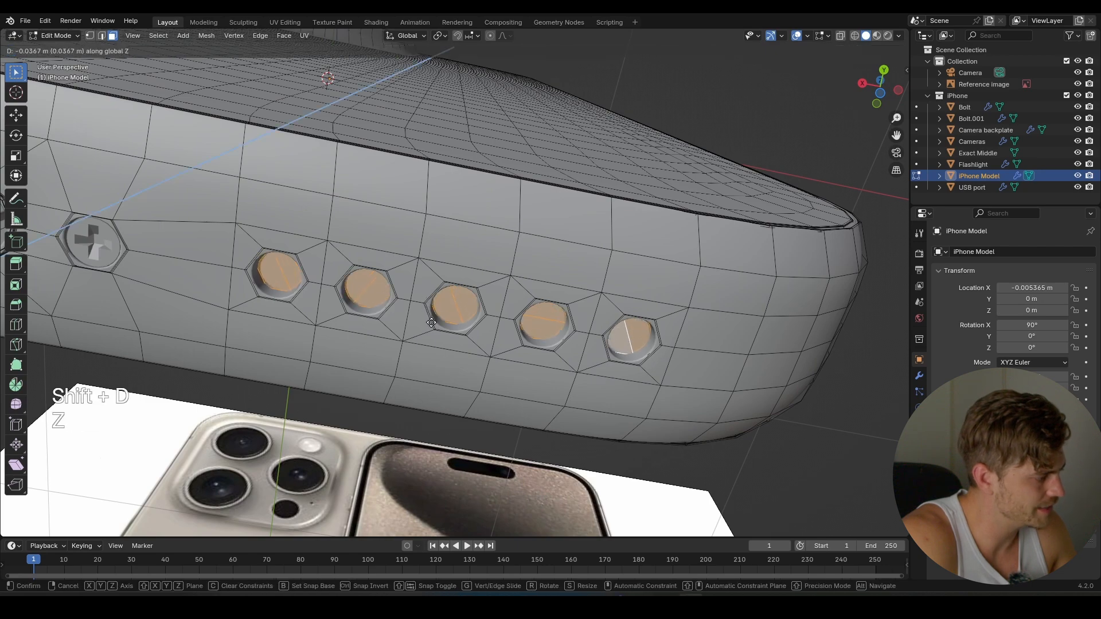
pyautogui.click(430, 317)
pyautogui.moveTo(430, 318)
pyautogui.mouseDown(button='middle')
pyautogui.moveTo(490, 268)
pyautogui.moveTo(435, 300)
pyautogui.mouseUp(button='middle')
pyautogui.scroll(4, 435, 300)
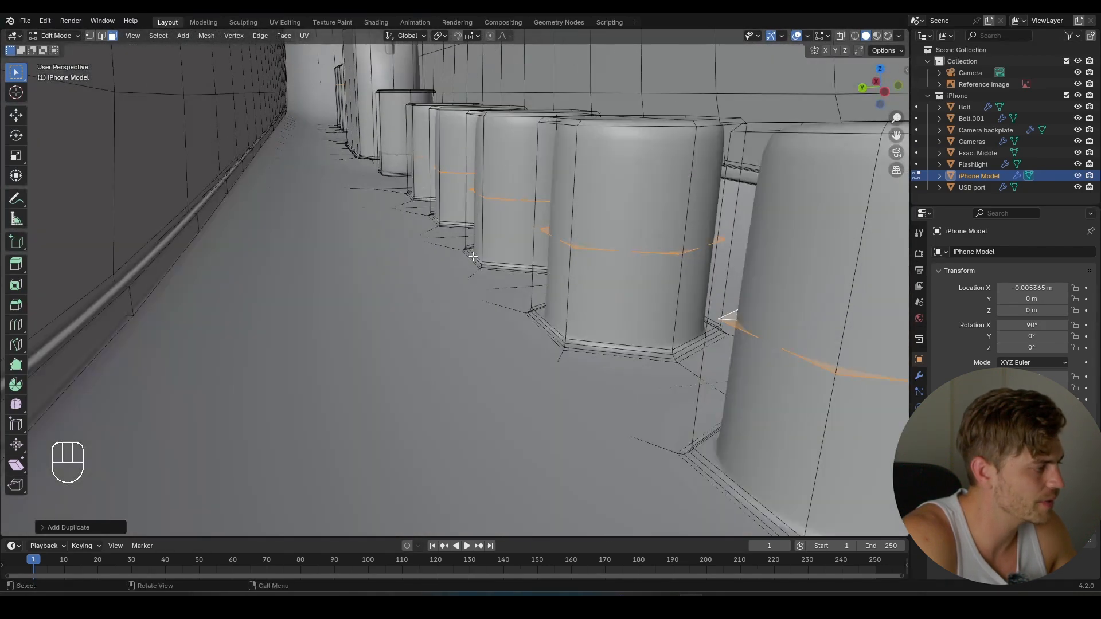
pyautogui.keyDown('shift'); pyautogui.moveTo(719, 240); pyautogui.dragTo(581, 278, button='middle'); pyautogui.keyUp('shift')
pyautogui.scroll(-5, 472, 293)
pyautogui.press('g')
pyautogui.press('z')
pyautogui.click(559, 256)
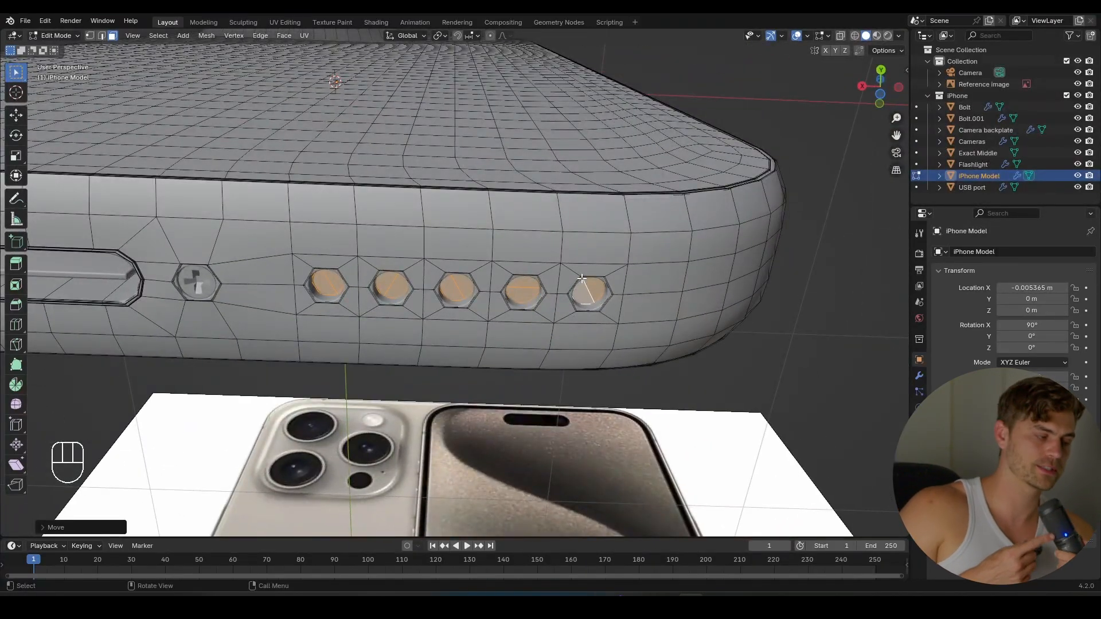
# - Leave Edit Mode, save the file and deselect the iPhone Model
pyautogui.moveTo(581, 278); pyautogui.dragTo(516, 255, button='middle')
pyautogui.press('Tab')
pyautogui.hotkey('ctrl', 's')
pyautogui.scroll(-6, 552, 323)
pyautogui.click(730, 249)
pyautogui.moveTo(596, 247)
pyautogui.mouseDown(button='middle')
pyautogui.moveTo(550, 245)
pyautogui.moveTo(594, 238)
pyautogui.mouseUp(button='middle')
pyautogui.scroll(6, 570, 240)
pyautogui.scroll(-7, 583, 258)
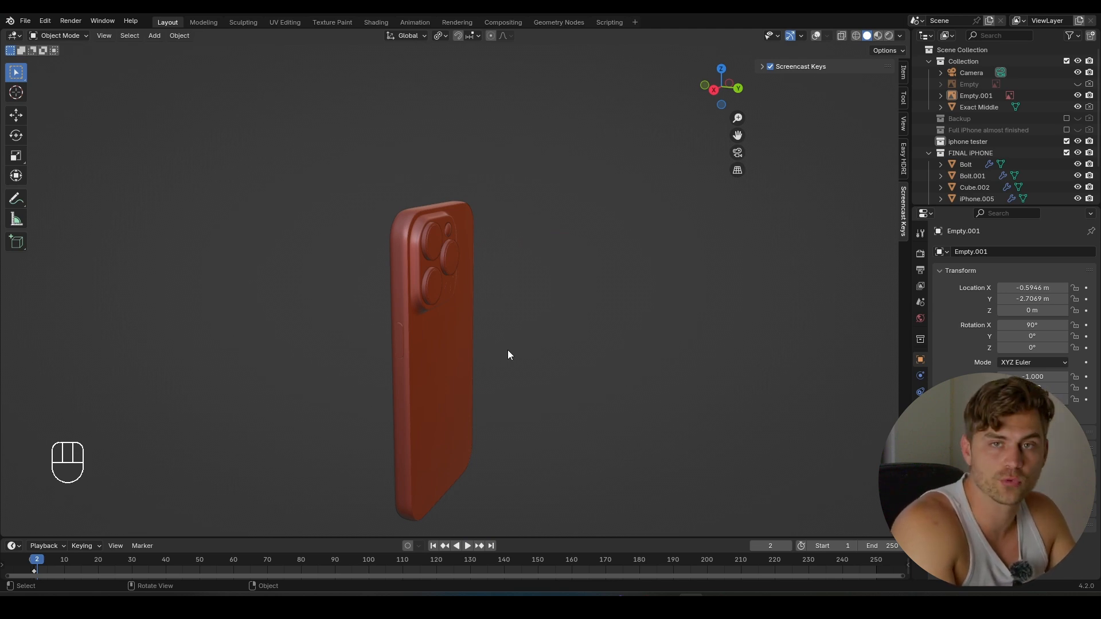
pyautogui.moveTo(507, 349); pyautogui.dragTo(658, 253, button='middle')
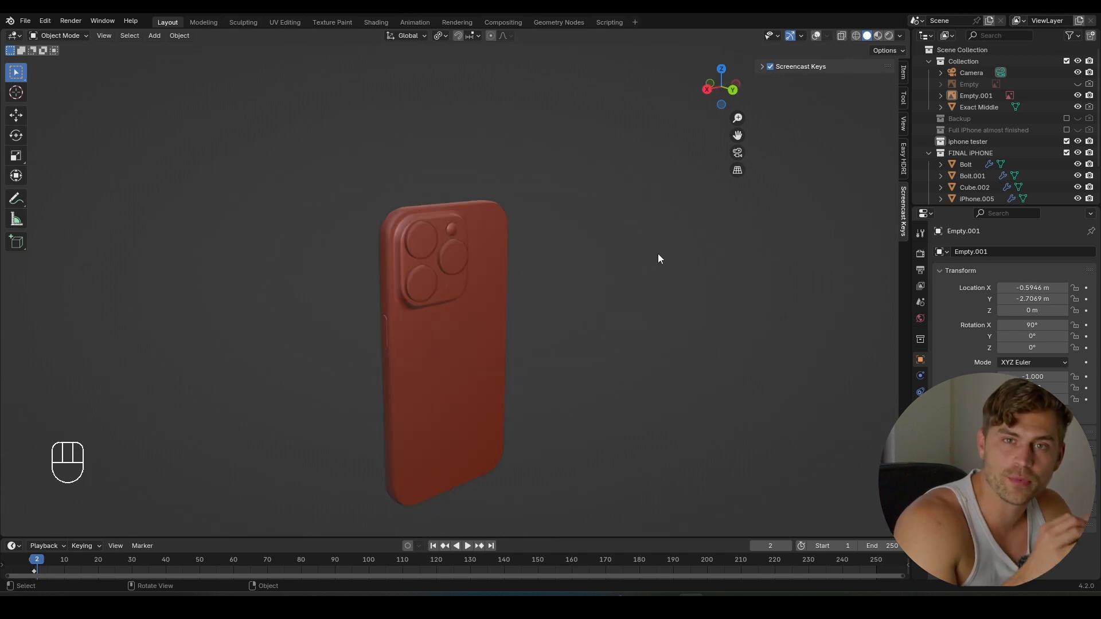